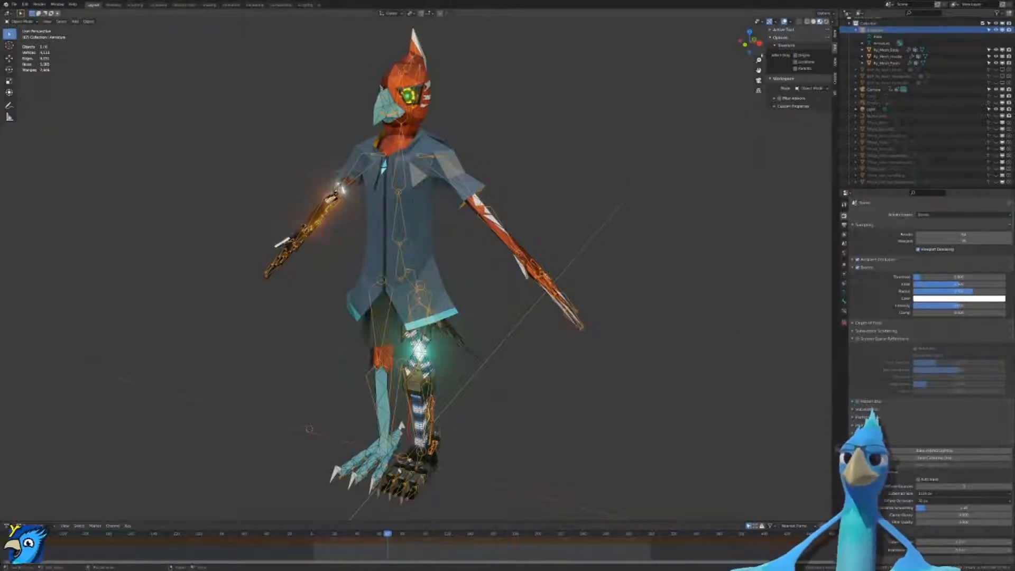
# Step: Select the hoodie mesh and examine how it fits the character's body
pyautogui.moveTo(455, 374); pyautogui.dragTo(389, 211, button='middle')
pyautogui.click(389, 210)
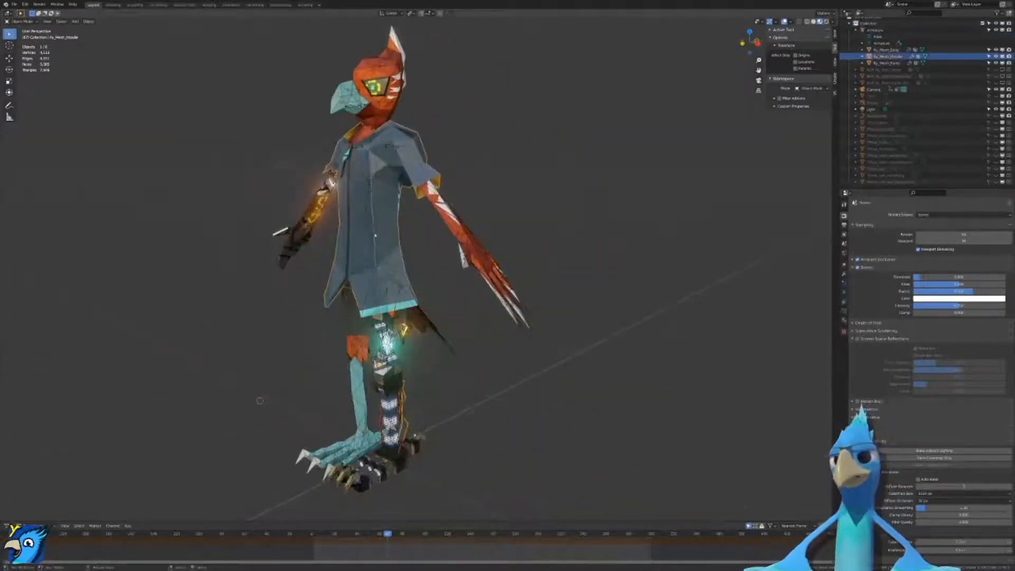
pyautogui.scroll(4, 376, 235)
pyautogui.scroll(-5, 381, 233)
pyautogui.moveTo(283, 307); pyautogui.dragTo(331, 305, button='middle')
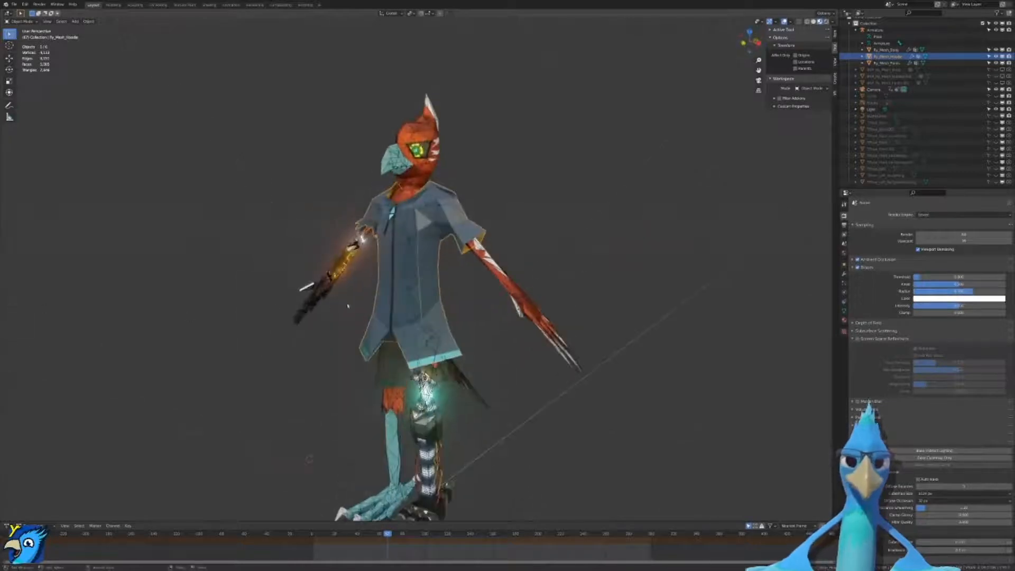
# Step: Try rotating the armature's hip bone in Pose Mode to test how the body and clothes deform
pyautogui.click(414, 294)
pyautogui.hotkey('ctrl', 'Tab')
pyautogui.scroll(-2, 423, 297)
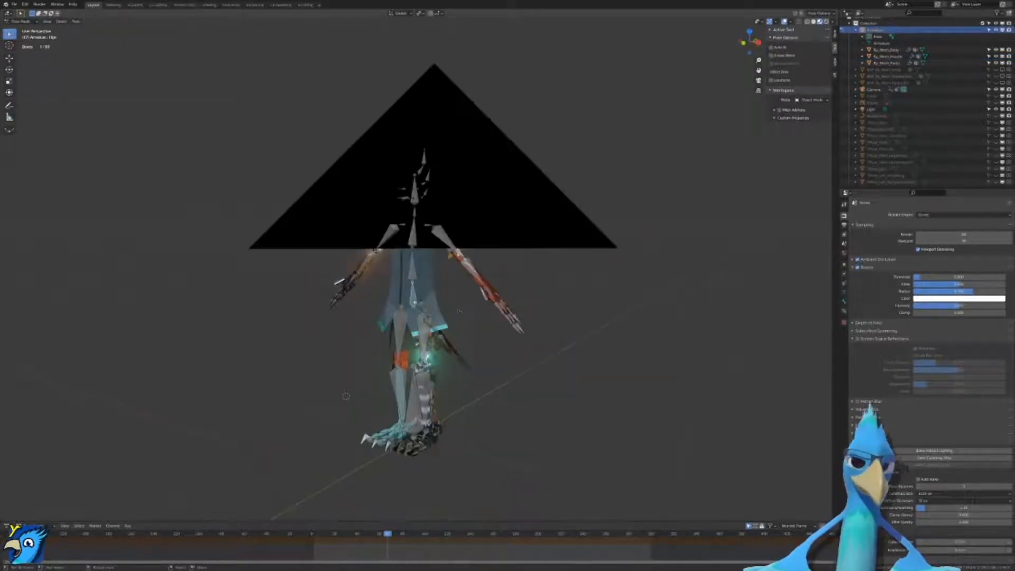
pyautogui.scroll(1, 512, 307)
pyautogui.moveTo(512, 308); pyautogui.dragTo(529, 238, button='middle')
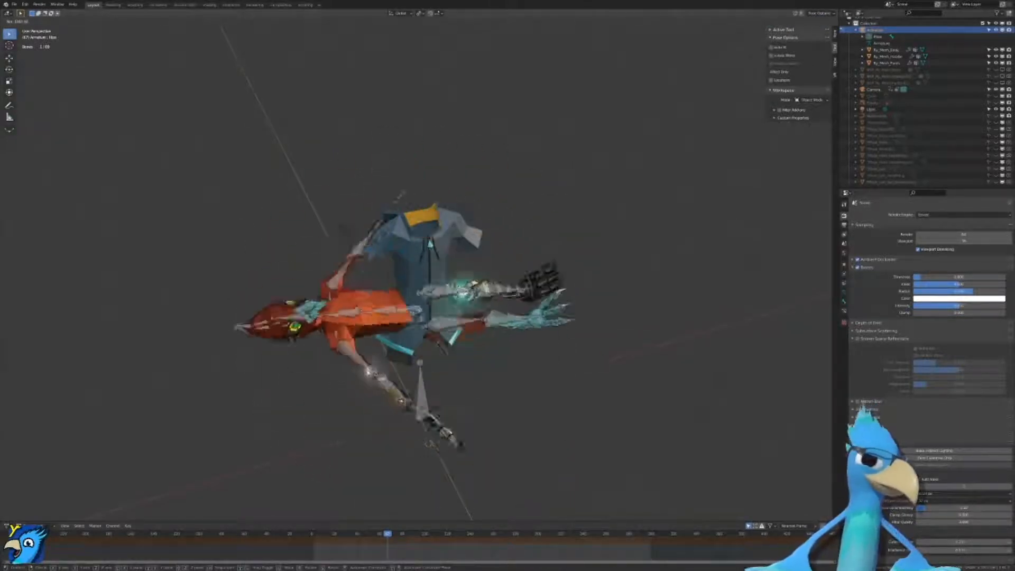
pyautogui.press('Escape')
# Step: Examine the armature's bones against the body and clothing from side, front and perspective views
pyautogui.moveTo(521, 290); pyautogui.dragTo(438, 287, button='middle')
pyautogui.scroll(4, 438, 286)
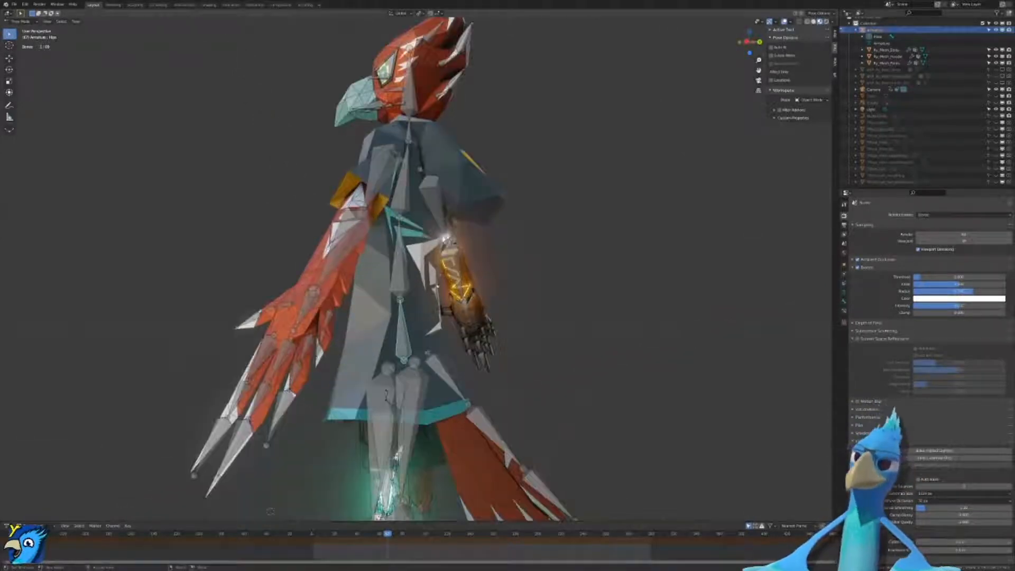
pyautogui.press('KP_1')
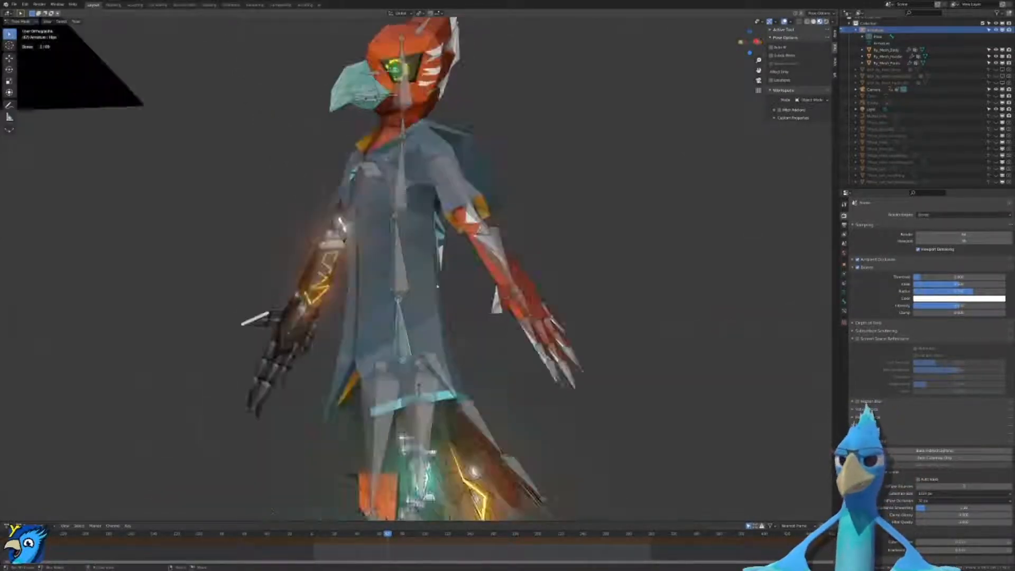
pyautogui.press('KP_3')
pyautogui.keyDown('shift'); pyautogui.moveTo(414, 152); pyautogui.dragTo(414, 312, button='middle'); pyautogui.keyUp('shift')
pyautogui.scroll(3, 414, 311)
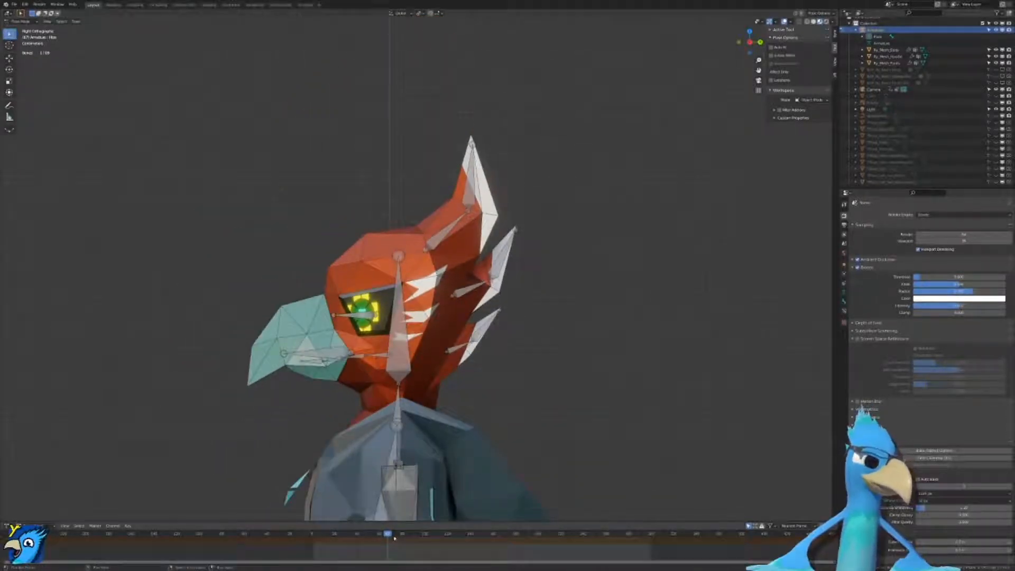
pyautogui.scroll(-3, 444, 471)
pyautogui.keyDown('shift'); pyautogui.moveTo(446, 476); pyautogui.dragTo(446, 302, button='middle'); pyautogui.keyUp('shift')
pyautogui.scroll(-1, 443, 314)
pyautogui.scroll(1, 439, 316)
pyautogui.moveTo(381, 322); pyautogui.dragTo(441, 182, button='middle')
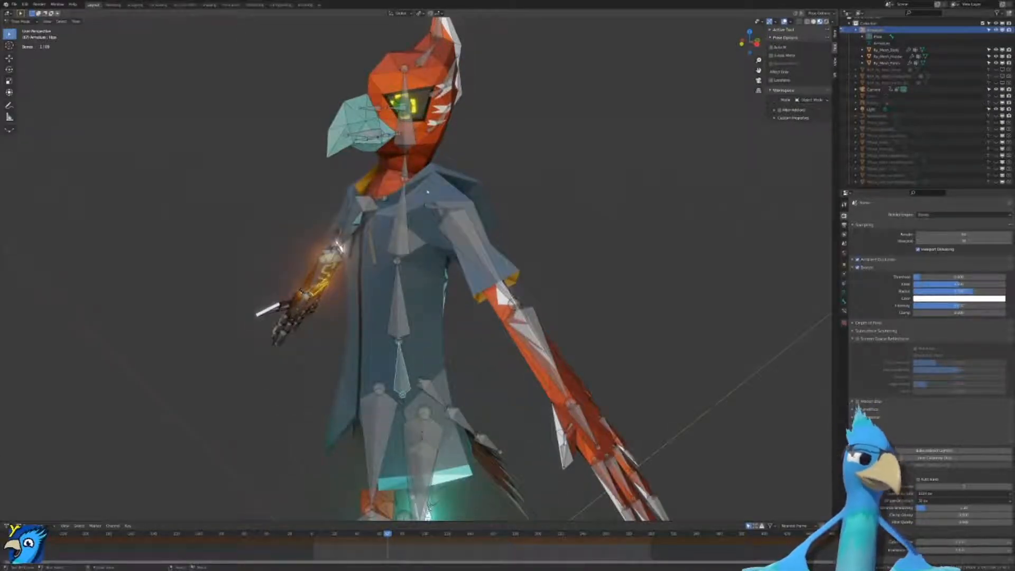
pyautogui.scroll(-3, 428, 193)
pyautogui.moveTo(423, 293); pyautogui.dragTo(491, 316, button='middle')
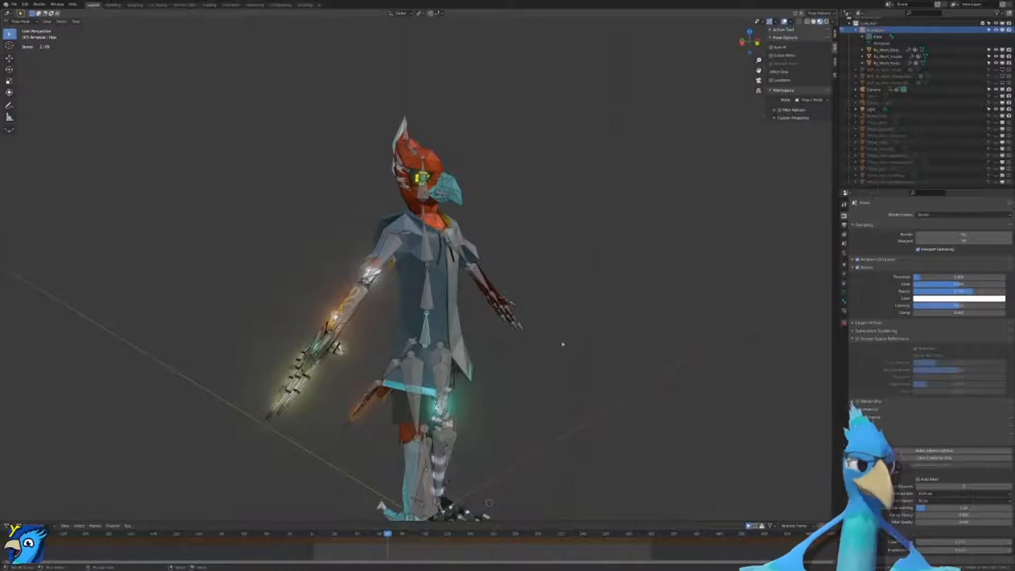
pyautogui.scroll(2, 577, 337)
pyautogui.moveTo(577, 339); pyautogui.dragTo(459, 327, button='middle')
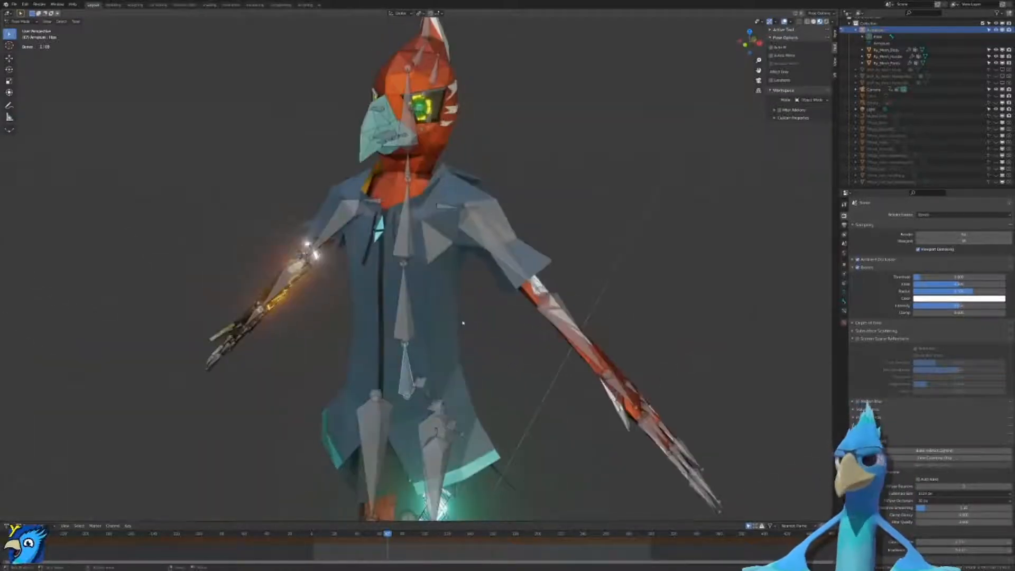
pyautogui.press('KP_1')
pyautogui.press('KP_3')
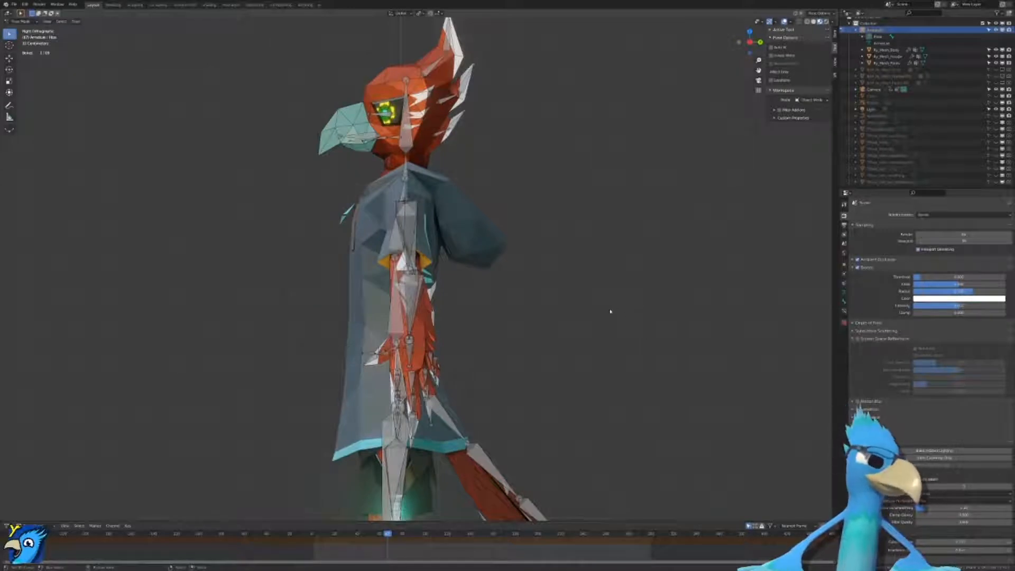
pyautogui.moveTo(567, 322); pyautogui.dragTo(492, 332, button='middle')
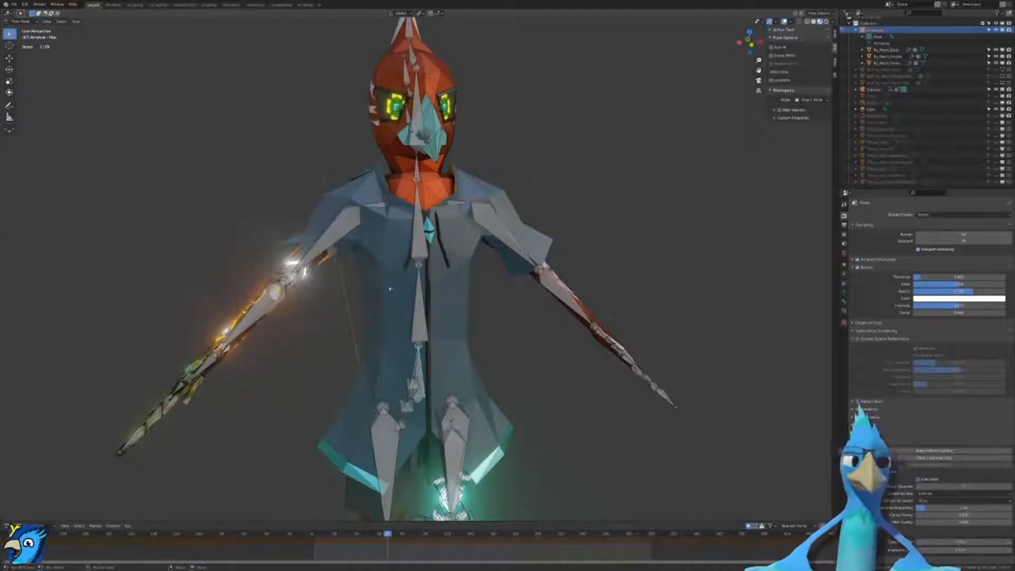
# Step: Return to Object Mode, select the hoodie mesh in front view and display its modifiers
pyautogui.hotkey('ctrl', 'Tab')
pyautogui.click(436, 293)
pyautogui.moveTo(436, 293); pyautogui.dragTo(410, 292, button='middle')
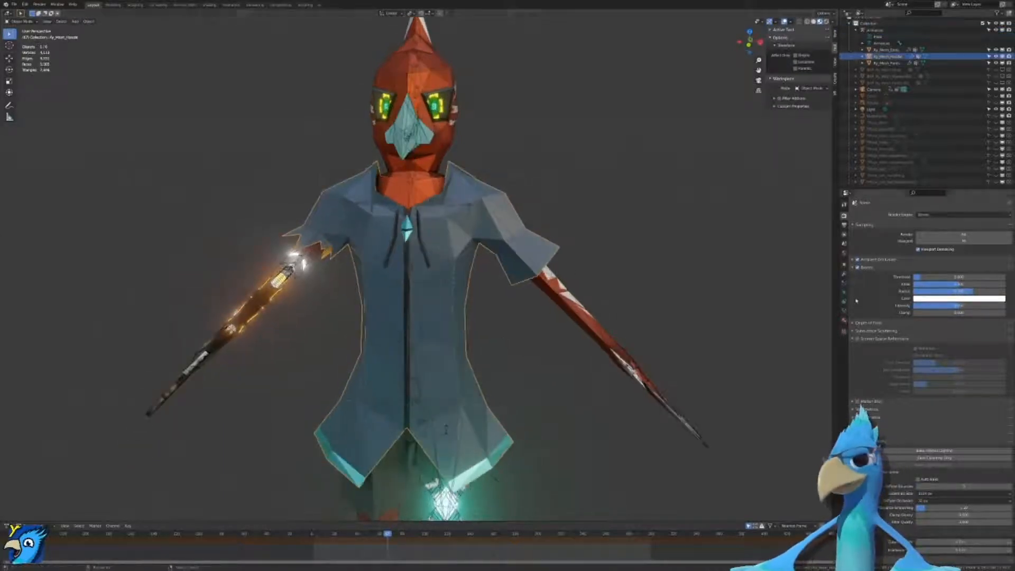
pyautogui.press('KP_1')
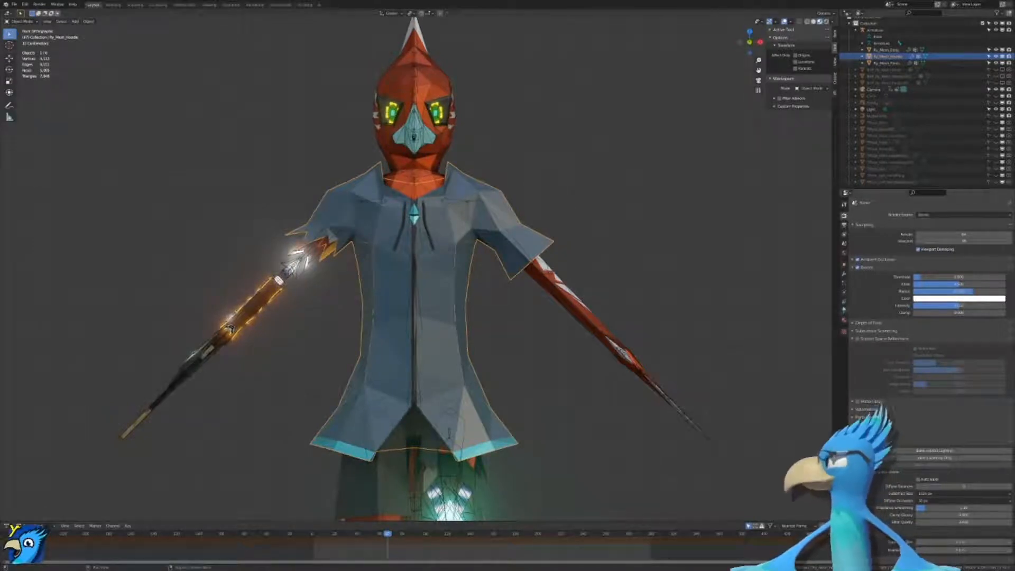
pyautogui.click(845, 274)
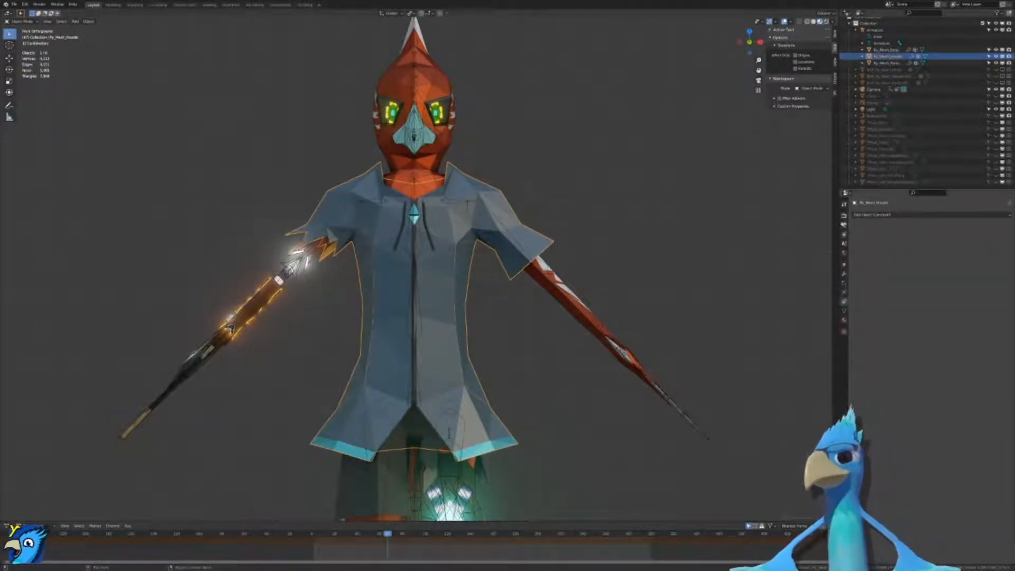
pyautogui.click(845, 216)
pyautogui.click(845, 274)
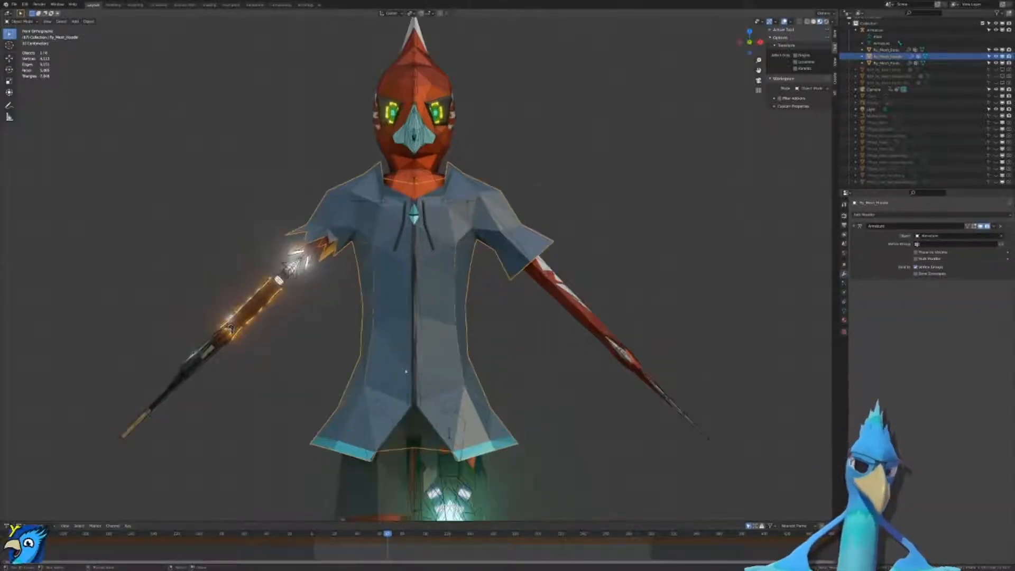
# Step: Hide the hoodie mesh and select the pants mesh beneath it
pyautogui.press('h')
pyautogui.keyDown('shift'); pyautogui.moveTo(485, 433); pyautogui.dragTo(518, 240, button='middle'); pyautogui.keyUp('shift')
pyautogui.scroll(4, 513, 206)
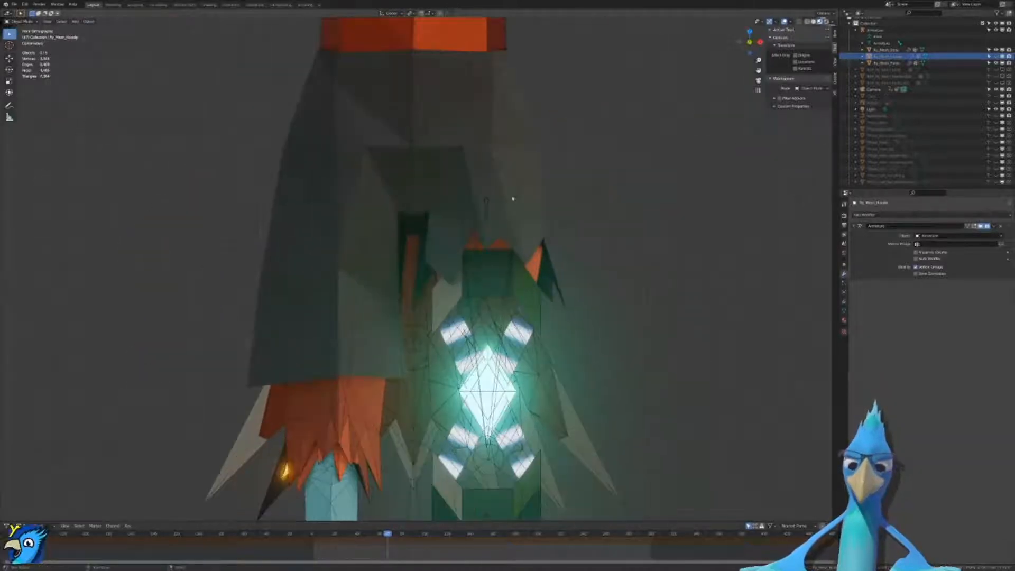
pyautogui.keyDown('shift'); pyautogui.moveTo(513, 205); pyautogui.dragTo(507, 215, button='middle'); pyautogui.keyUp('shift')
pyautogui.click(508, 217)
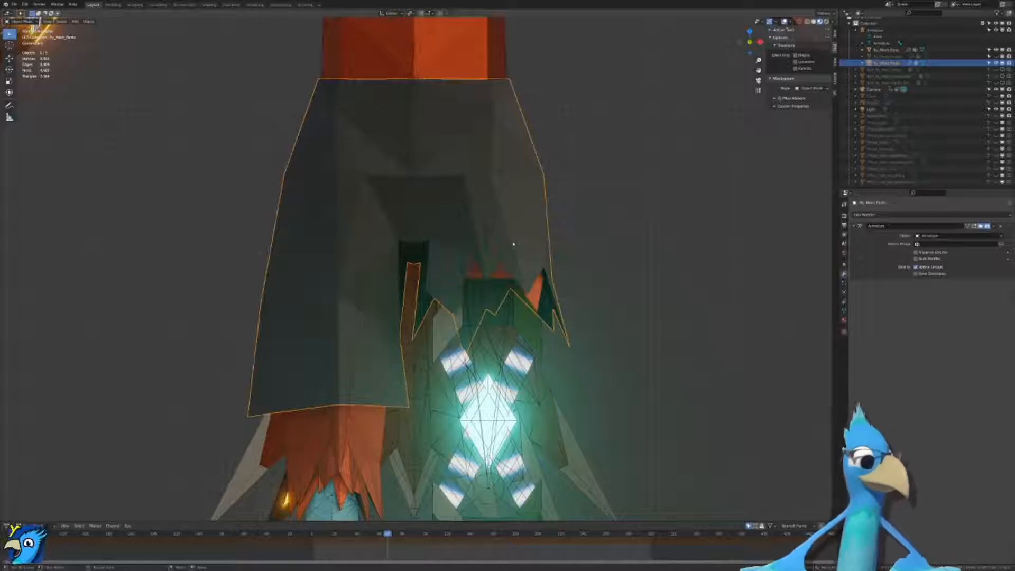
pyautogui.scroll(-5, 513, 243)
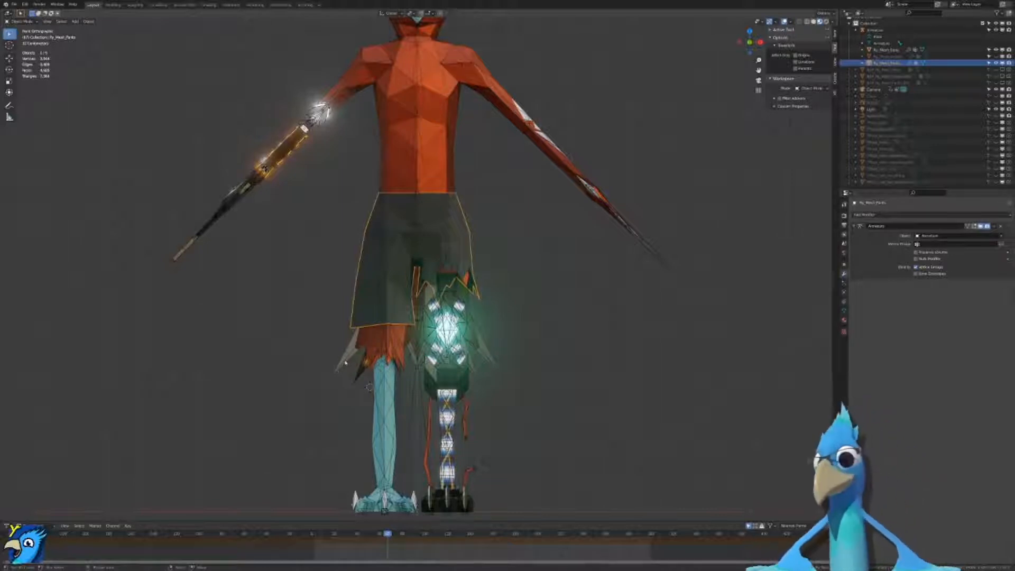
pyautogui.scroll(3, 345, 363)
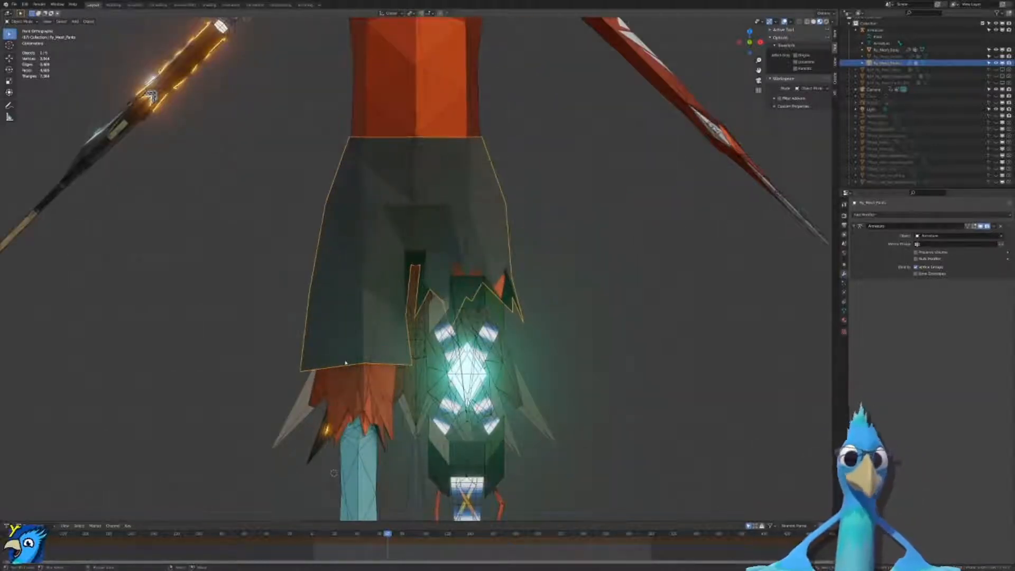
pyautogui.scroll(-5, 345, 363)
pyautogui.scroll(3, 368, 370)
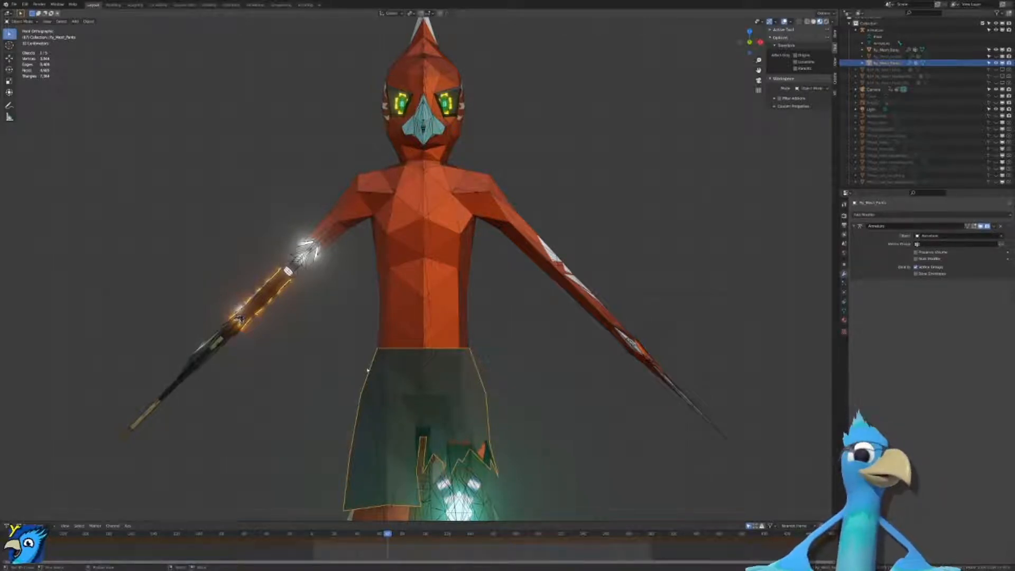
pyautogui.scroll(-1, 364, 369)
pyautogui.scroll(-4, 363, 368)
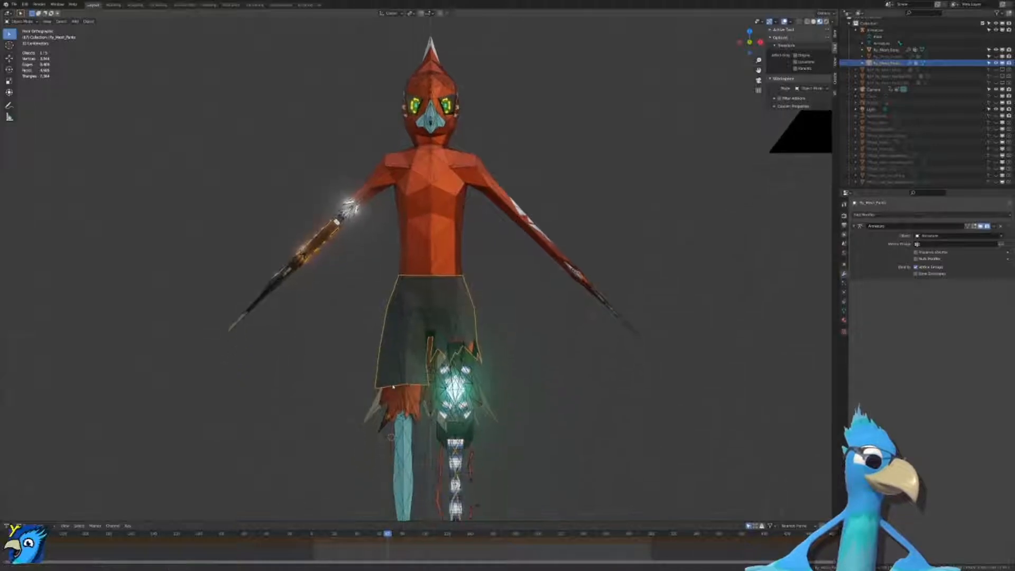
pyautogui.scroll(2, 394, 373)
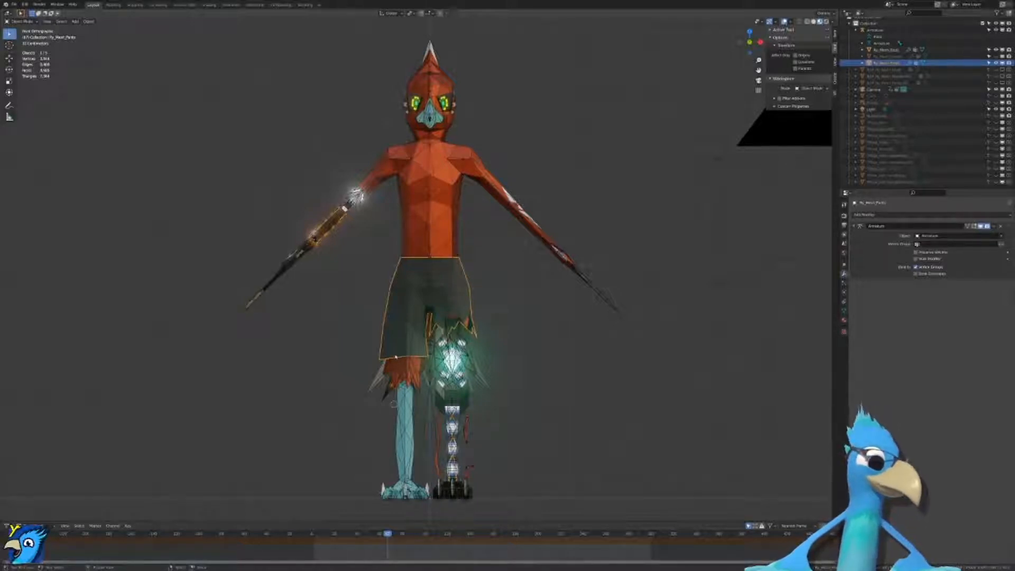
pyautogui.press('KP_Decimal')
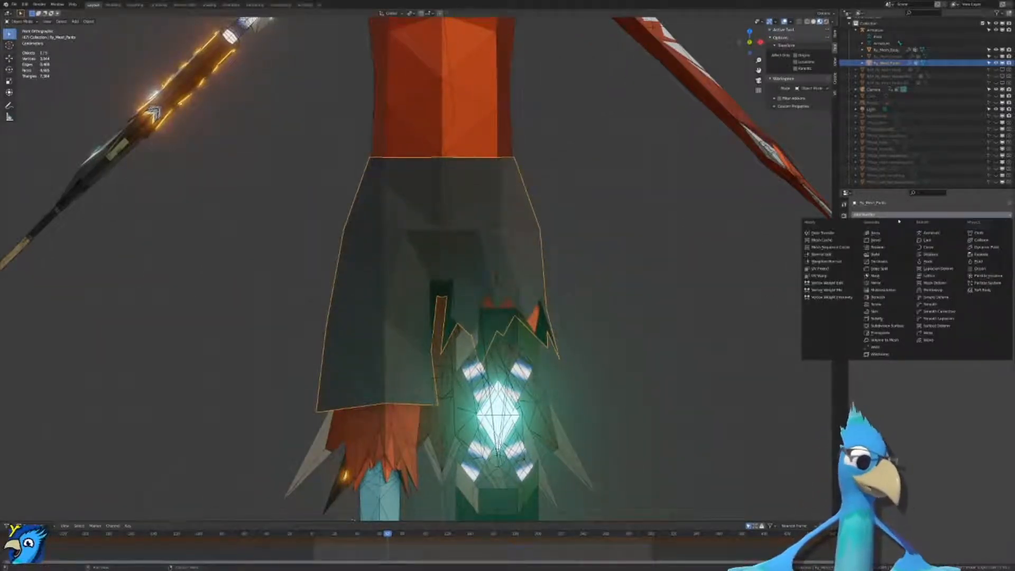
pyautogui.click(931, 233)
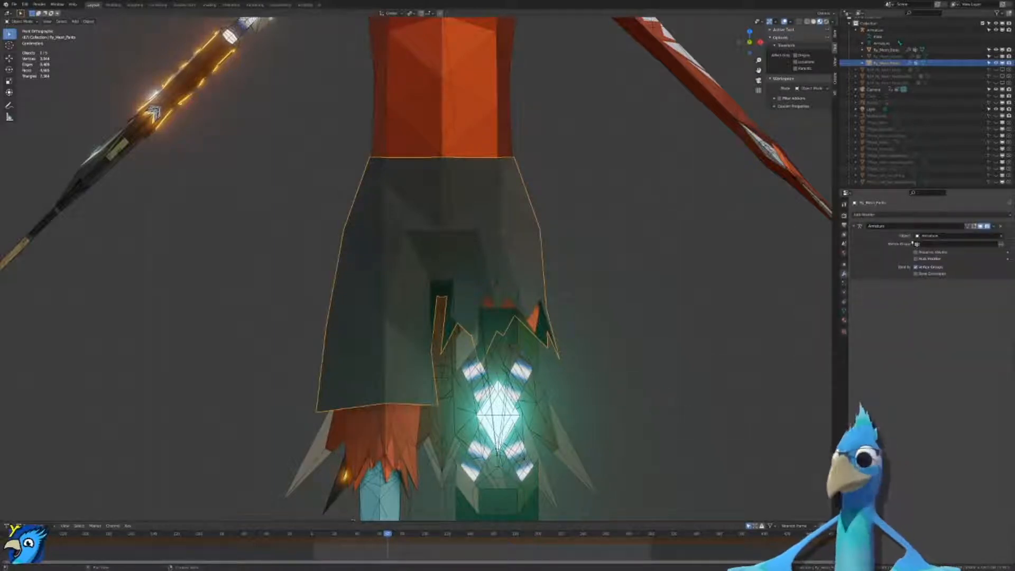
pyautogui.click(880, 215)
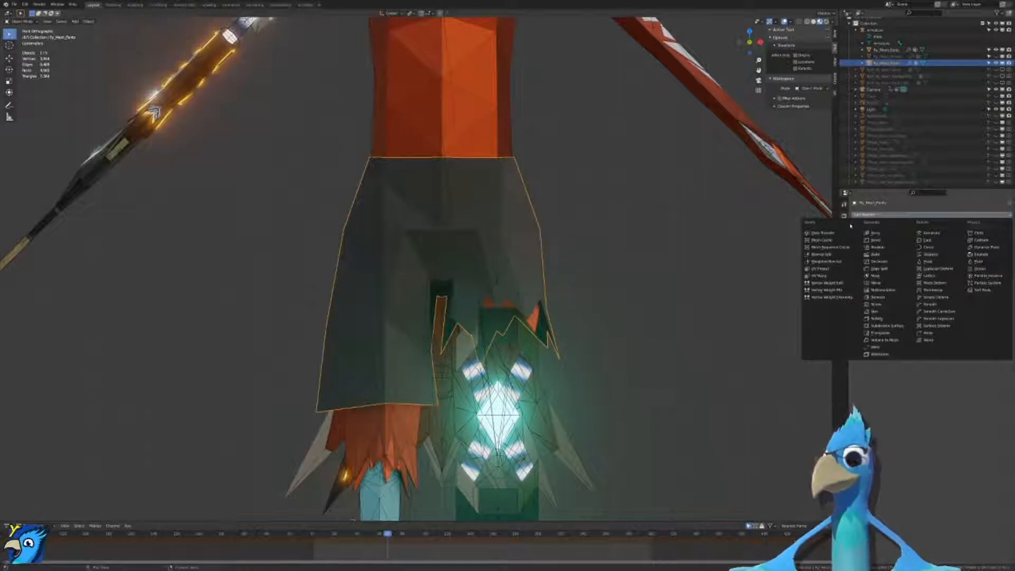
pyautogui.click(843, 261)
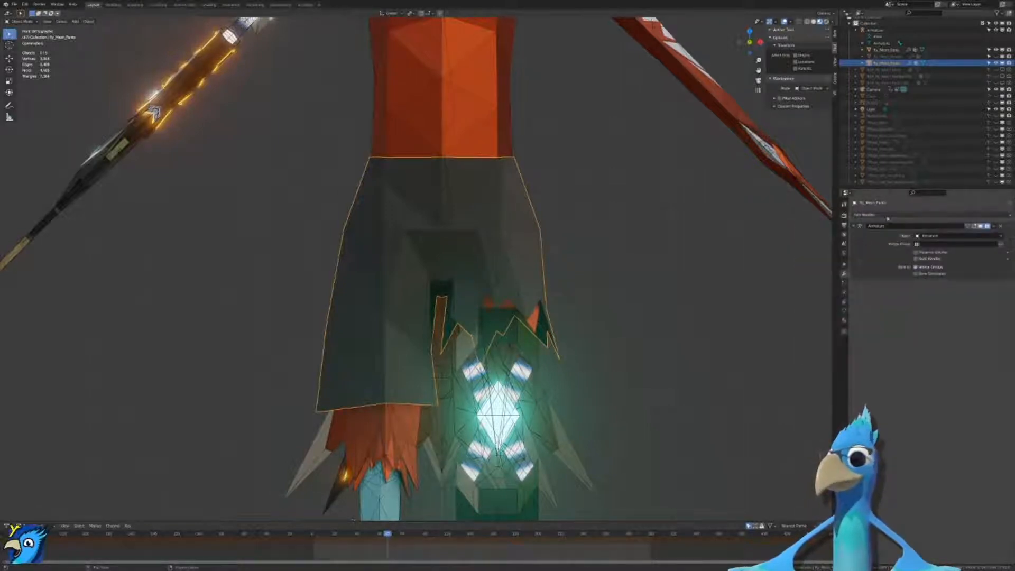
pyautogui.click(846, 215)
pyautogui.click(843, 233)
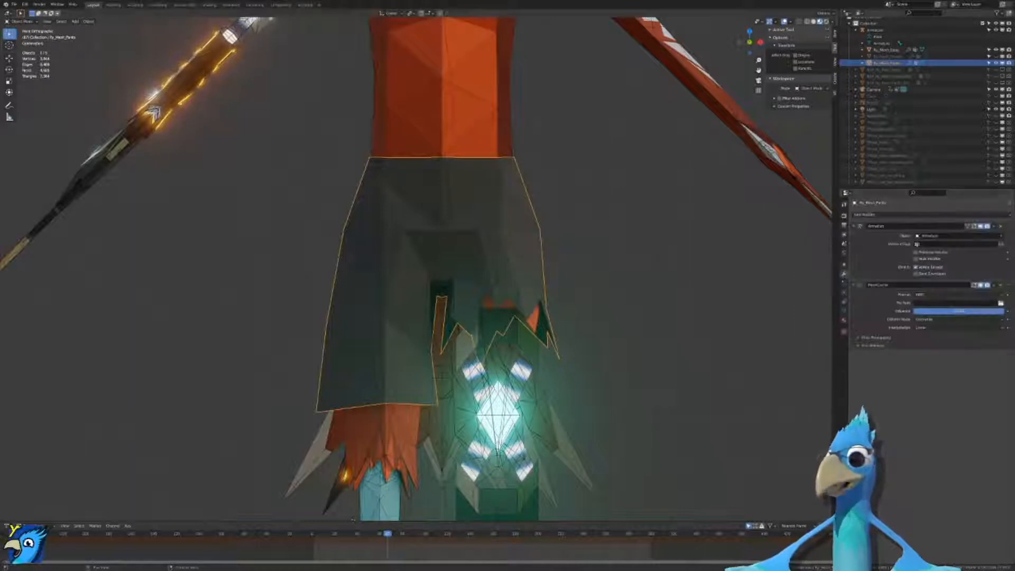
pyautogui.click(1001, 286)
# Step: Add a Data Transfer modifier to the pants mesh
pyautogui.click(903, 216)
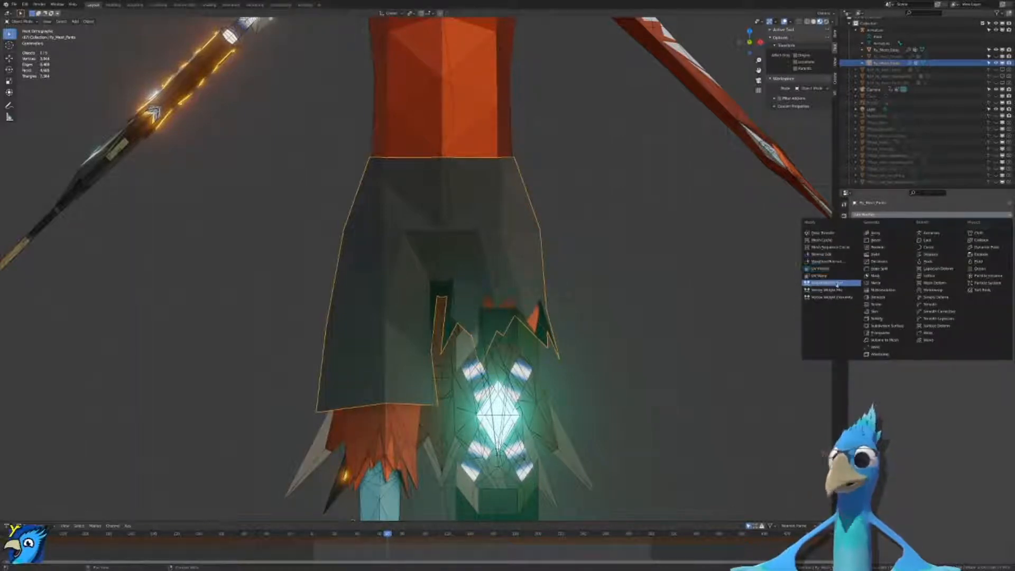
pyautogui.click(877, 215)
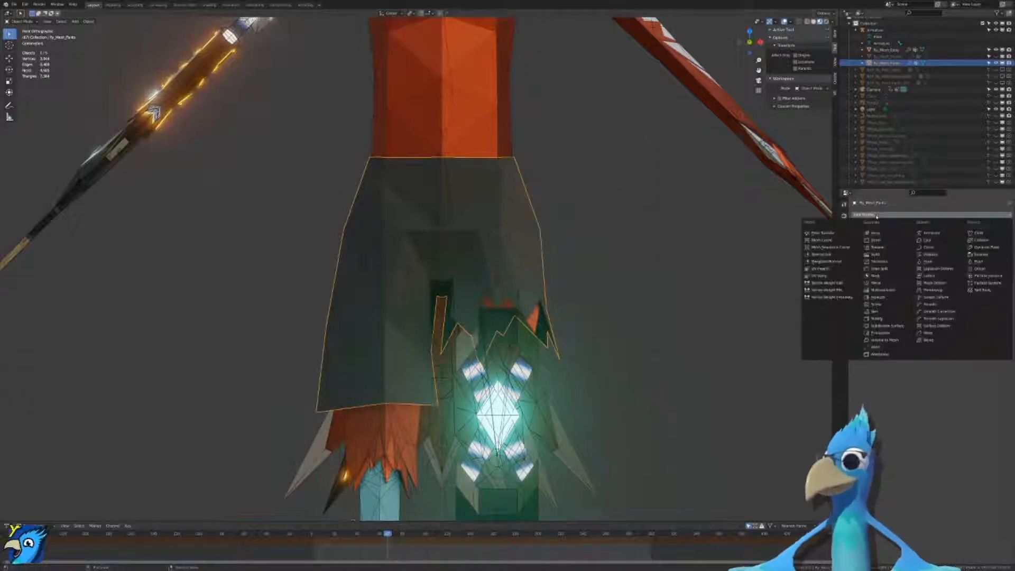
pyautogui.click(836, 234)
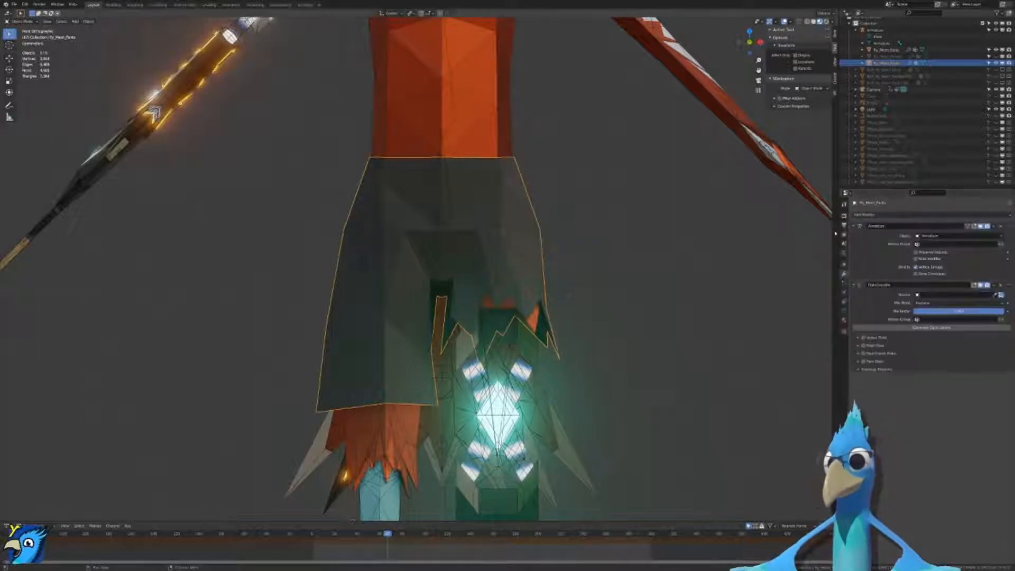
# Step: Set the body mesh as the Data Transfer modifier's source object, with the mix mode set to Replace
pyautogui.click(859, 362)
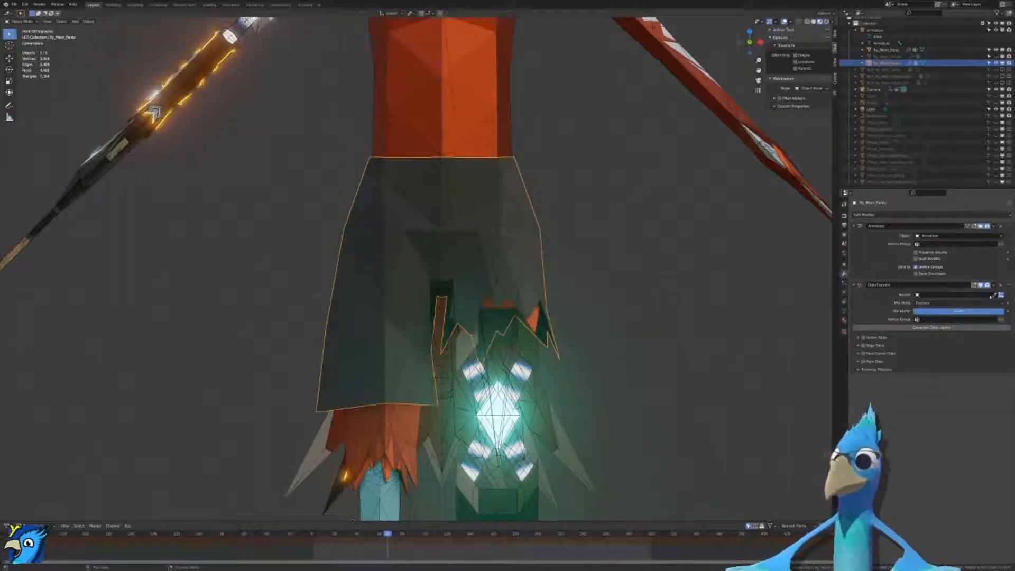
pyautogui.click(507, 122)
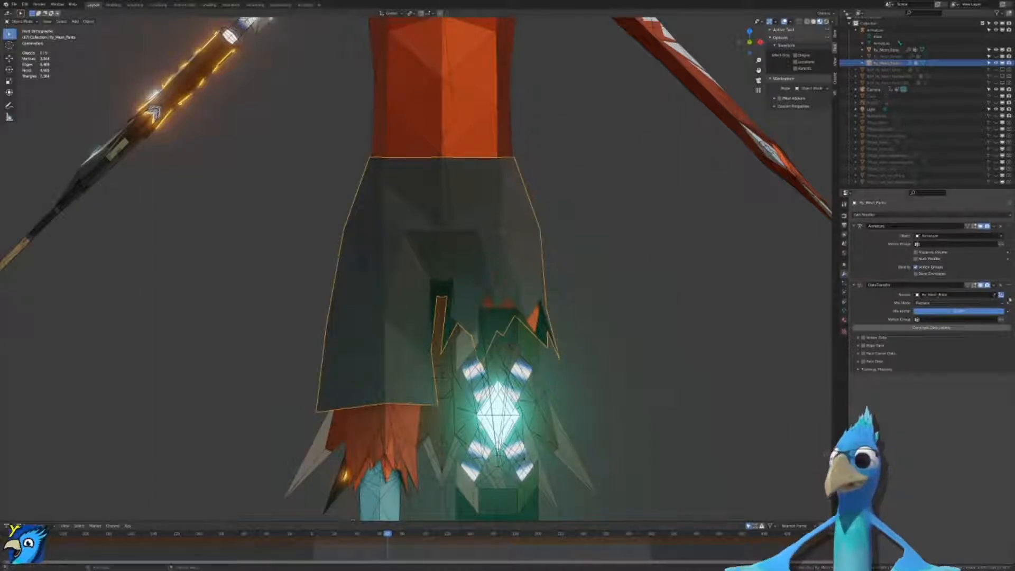
pyautogui.click(929, 303)
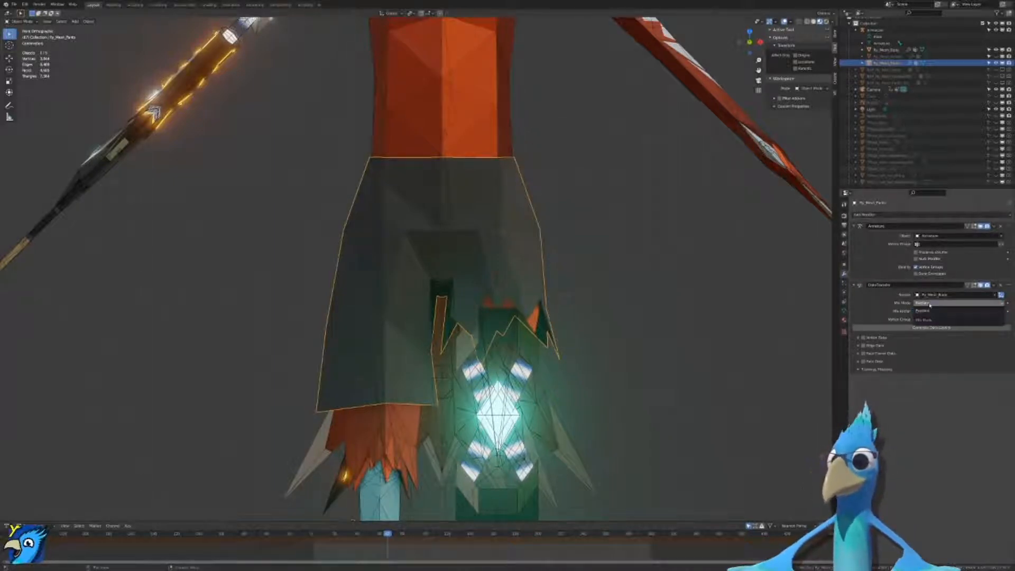
pyautogui.click(931, 311)
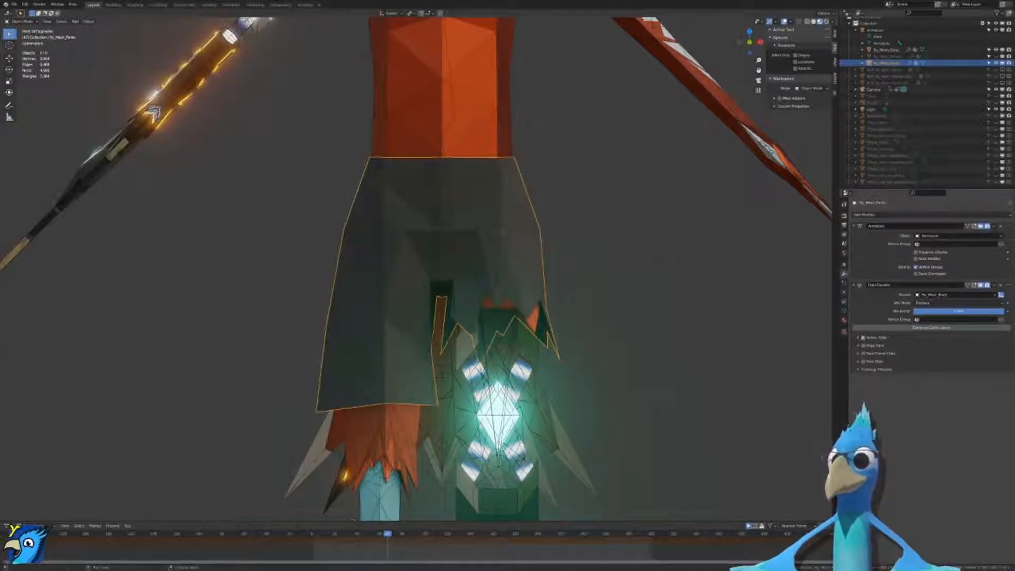
# Step: Enable vertex group transfer in the pants' Data Transfer modifier with Nearest Face Interpolated mapping
pyautogui.click(859, 338)
pyautogui.click(864, 338)
pyautogui.click(873, 347)
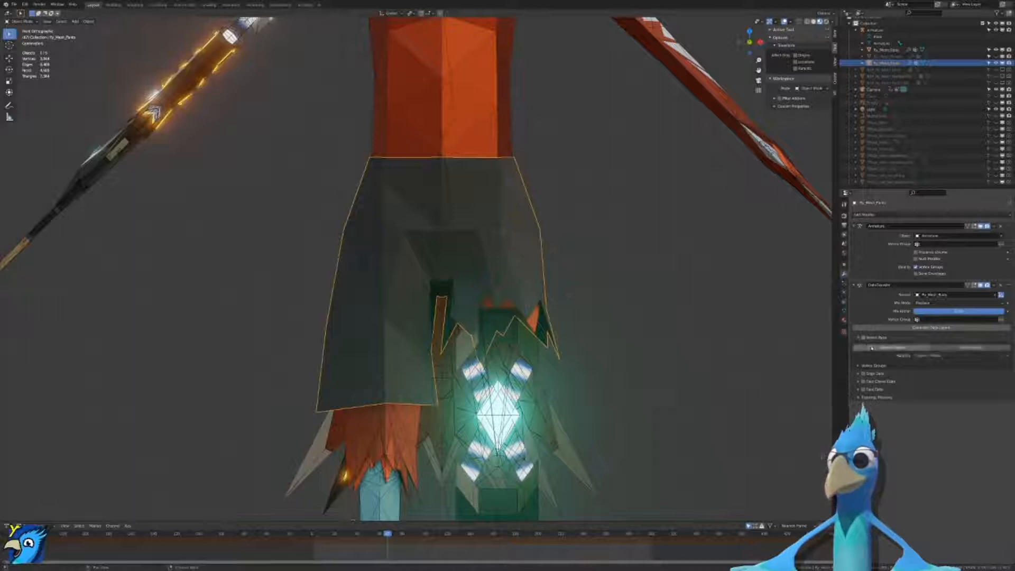
pyautogui.click(942, 356)
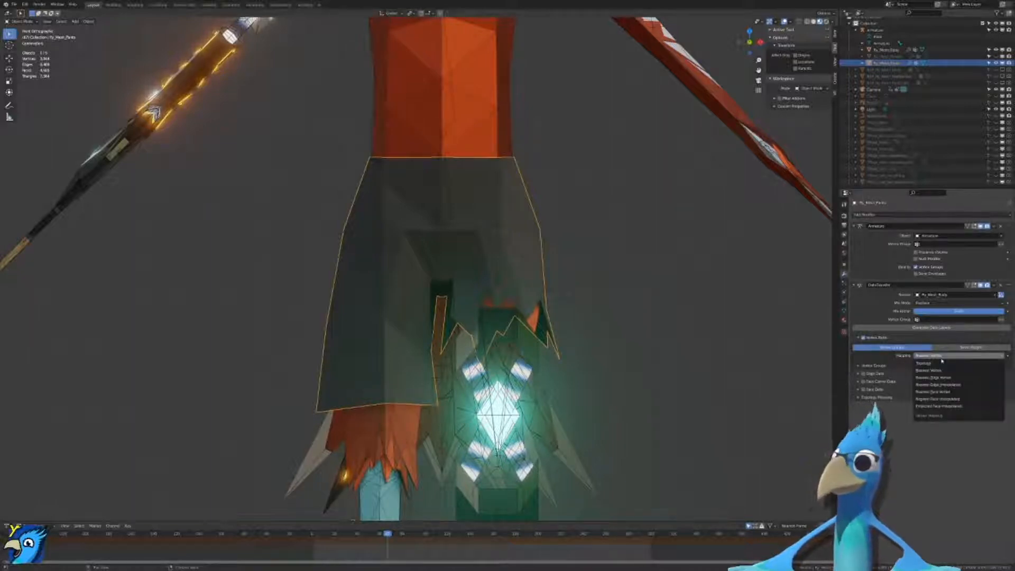
pyautogui.click(955, 400)
# Step: Expand the modifier's vertex group options, generate the data layers and display the vertex groups of the pants mesh
pyautogui.click(865, 366)
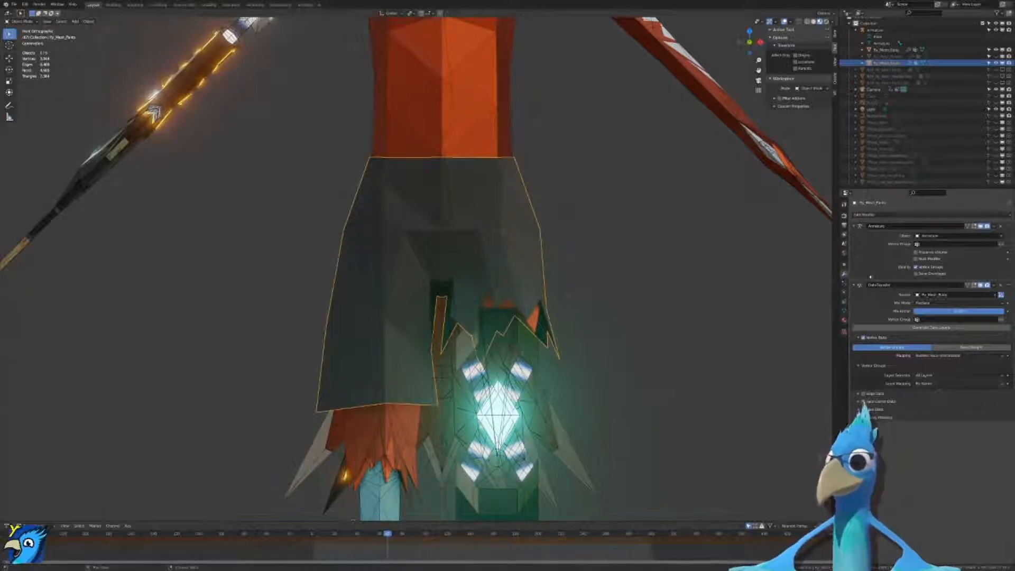
pyautogui.click(935, 328)
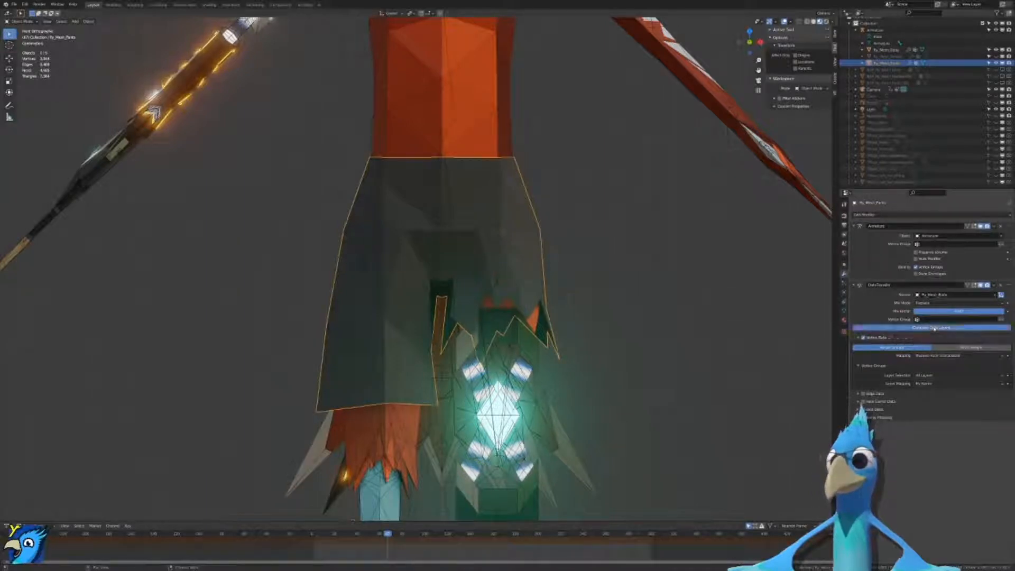
pyautogui.click(844, 310)
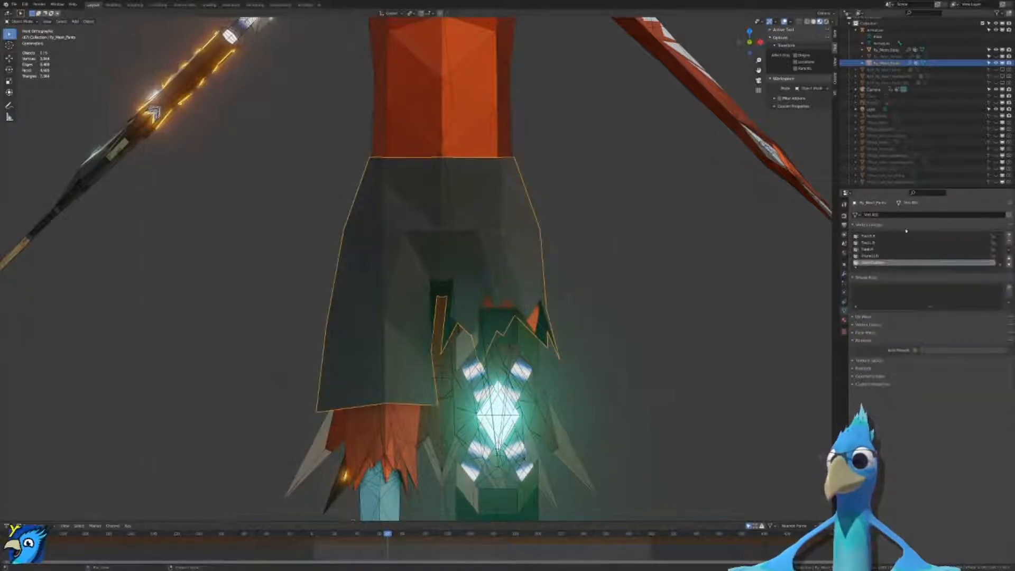
pyautogui.scroll(2, 903, 252)
pyautogui.scroll(-2, 906, 251)
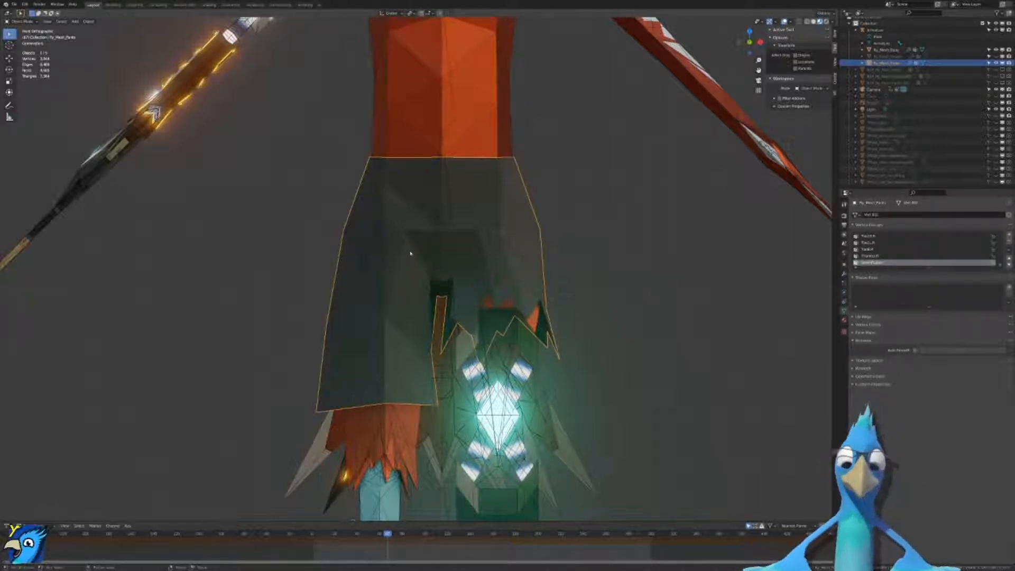
# Step: Select the armature together with the pants, enter Weight Paint mode on the right upper leg bone and use solid shading
pyautogui.hotkey('ctrl', 'Tab')
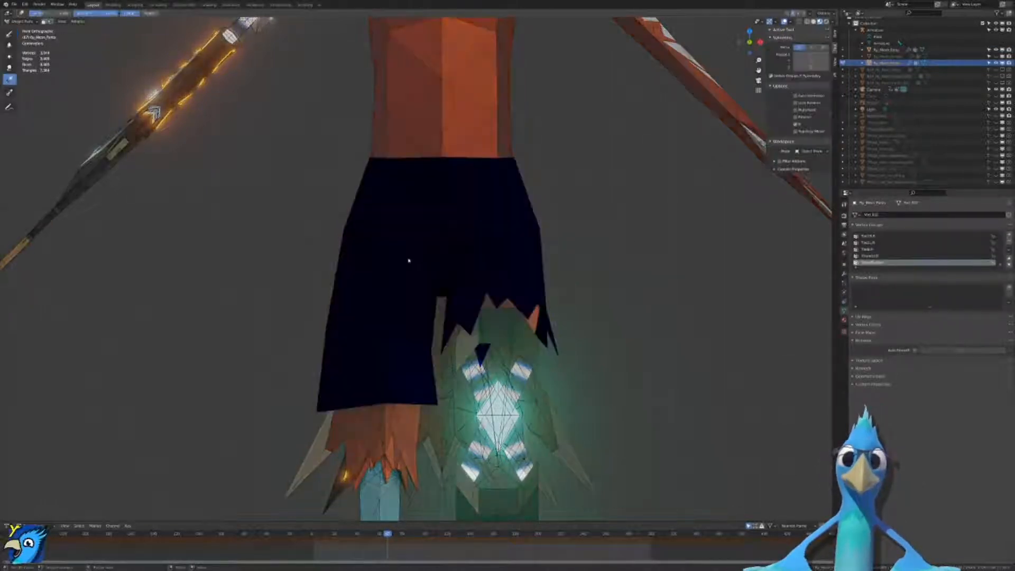
pyautogui.hotkey('ctrl', 'Tab')
pyautogui.click(410, 260)
pyautogui.keyDown('shift'); pyautogui.click(410, 260); pyautogui.keyUp('shift')
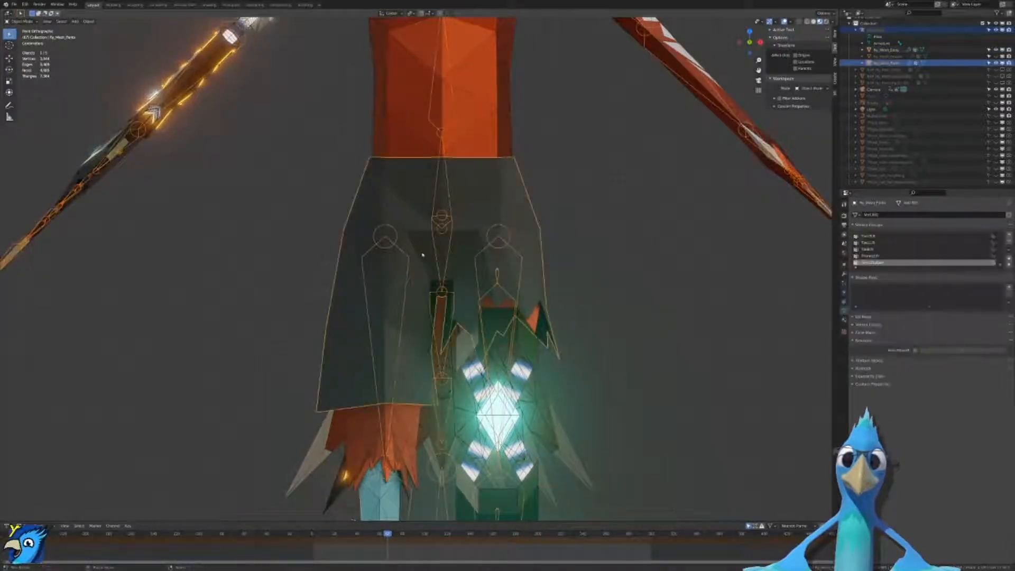
pyautogui.hotkey('ctrl', 'Tab')
pyautogui.keyDown('ctrl'); pyautogui.click(407, 260); pyautogui.keyUp('ctrl')
pyautogui.moveTo(408, 260); pyautogui.dragTo(441, 263, button='middle')
pyautogui.press('z')
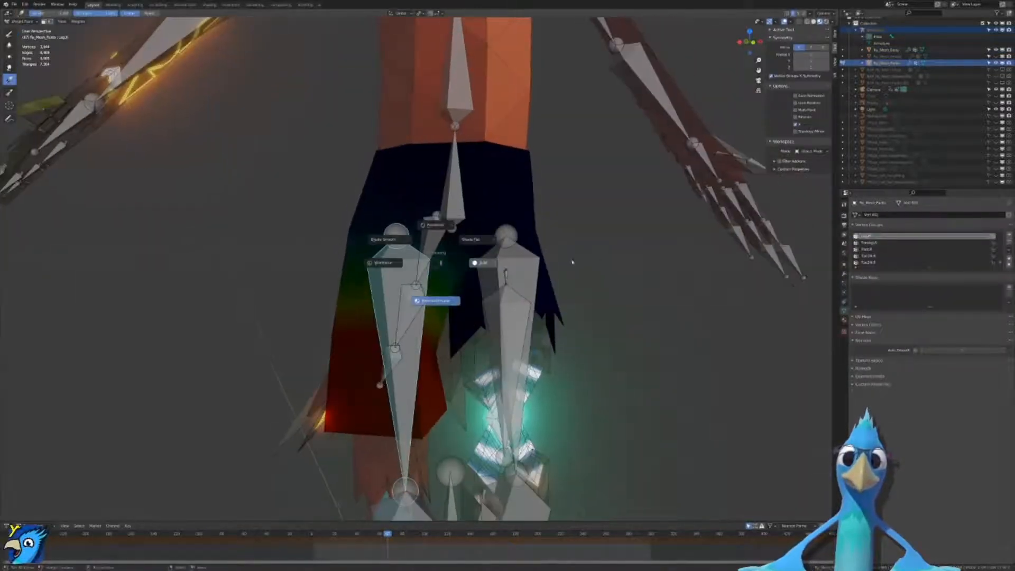
pyautogui.click(487, 263)
# Step: Test-rotate the right upper leg bone and the hip bone to examine how the pants deform
pyautogui.scroll(-1, 576, 281)
pyautogui.press('r')
pyautogui.rightClick(568, 314)
pyautogui.keyDown('ctrl'); pyautogui.click(447, 204); pyautogui.keyUp('ctrl')
pyautogui.press('r')
pyautogui.rightClick(534, 219)
pyautogui.moveTo(744, 293); pyautogui.dragTo(698, 300, button='middle')
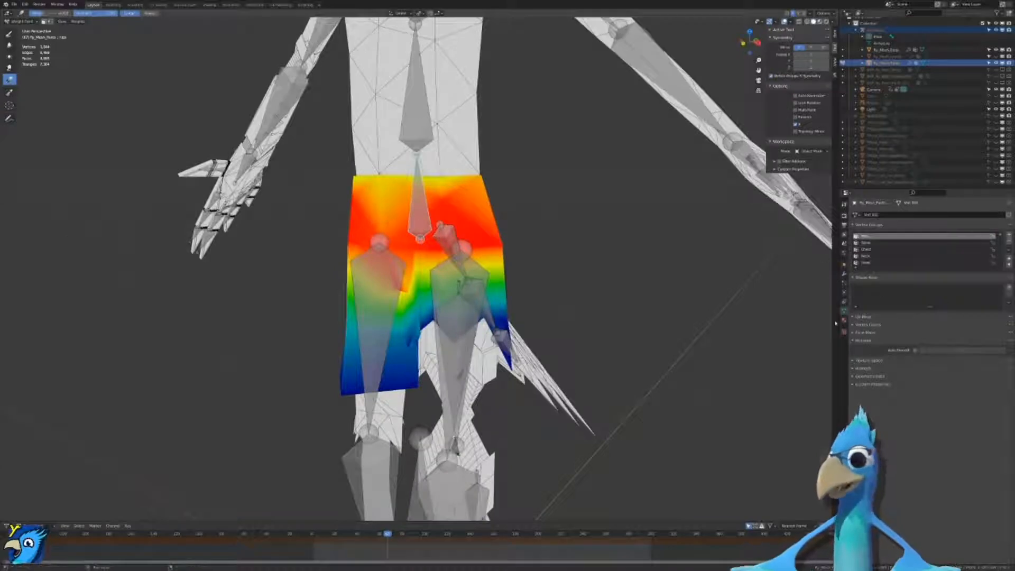
# Step: Move the Data Transfer modifier above the Armature modifier in the pants' modifier stack
pyautogui.click(845, 275)
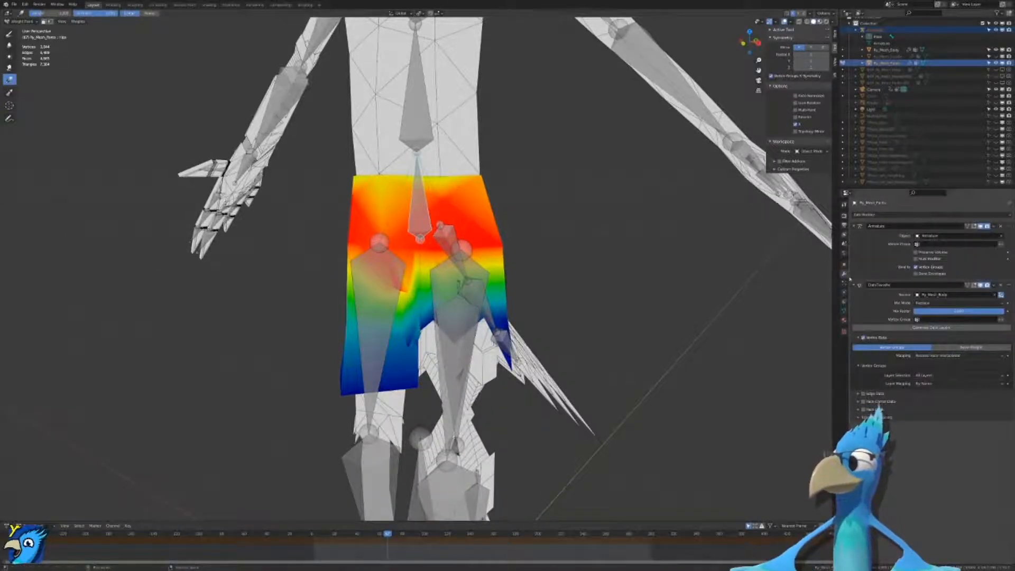
pyautogui.moveTo(491, 311); pyautogui.dragTo(545, 312, button='middle')
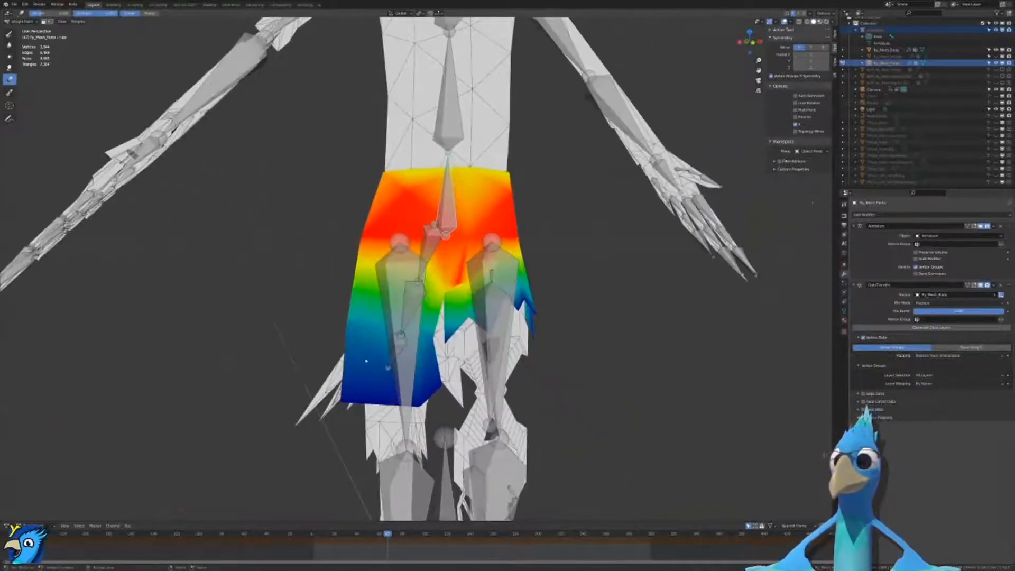
pyautogui.keyDown('ctrl'); pyautogui.click(412, 304); pyautogui.keyUp('ctrl')
pyautogui.keyDown('ctrl'); pyautogui.click(454, 206); pyautogui.keyUp('ctrl')
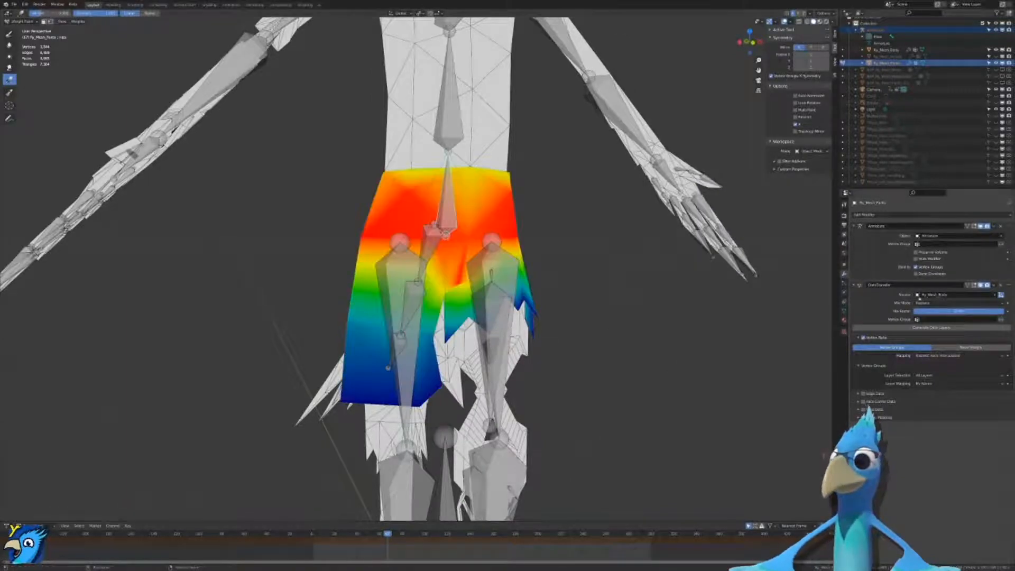
pyautogui.moveTo(1008, 287); pyautogui.dragTo(1007, 224)
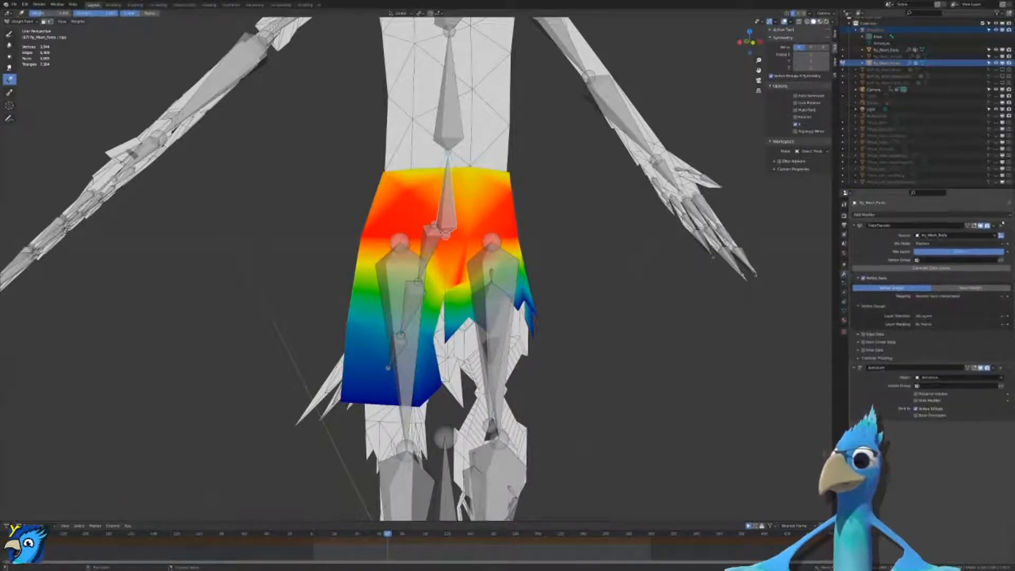
# Step: Test-rotate the right upper leg bone to check the pants with the reordered modifiers
pyautogui.keyDown('ctrl'); pyautogui.click(386, 310); pyautogui.keyUp('ctrl')
pyautogui.press('r')
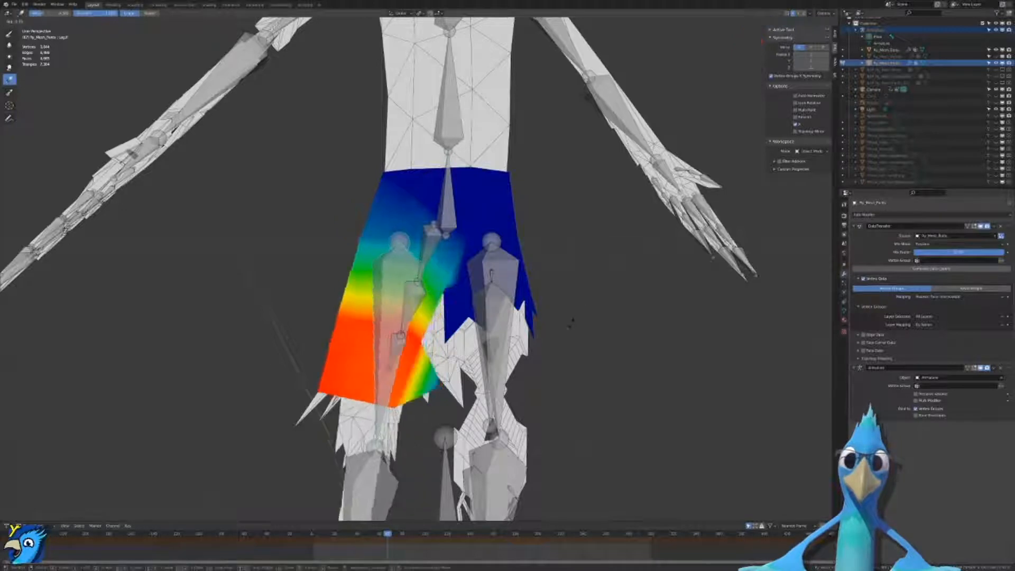
pyautogui.press('Escape')
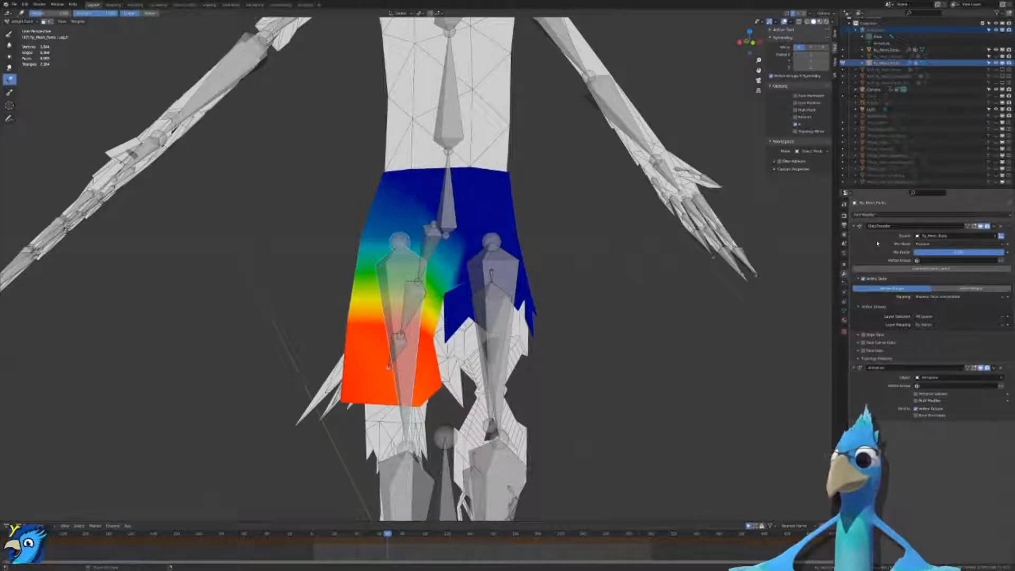
# Step: Apply the Data Transfer modifier and test-rotate the right upper leg bone
pyautogui.hotkey('ctrl', 'a')
pyautogui.moveTo(688, 278)
pyautogui.mouseDown(button='middle')
pyautogui.moveTo(668, 247)
pyautogui.moveTo(676, 283)
pyautogui.mouseUp(button='middle')
pyautogui.press('r')
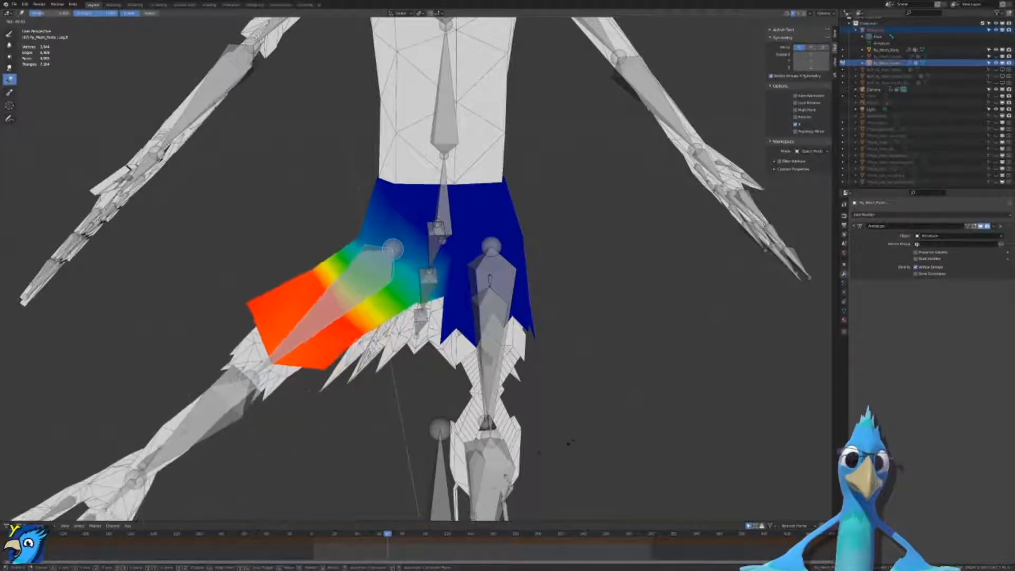
pyautogui.rightClick(546, 448)
pyautogui.moveTo(546, 449)
pyautogui.mouseDown(button='middle')
pyautogui.moveTo(508, 424)
pyautogui.moveTo(564, 388)
pyautogui.moveTo(729, 387)
pyautogui.mouseUp(button='middle')
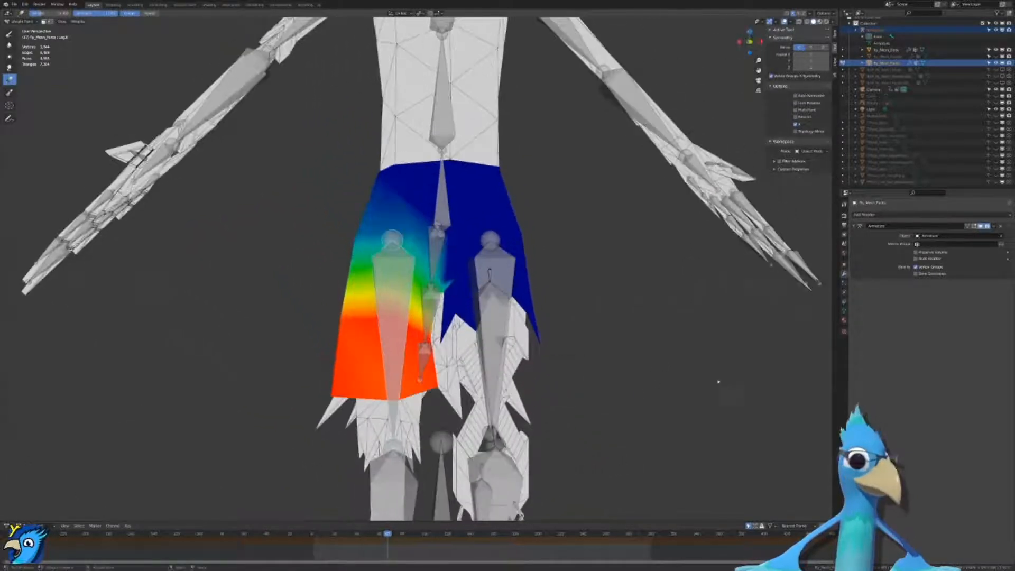
# Step: Rotate the right upper leg outward and inspect the bent pants leg in wireframe shading
pyautogui.press('r')
pyautogui.click(565, 386)
pyautogui.press('z')
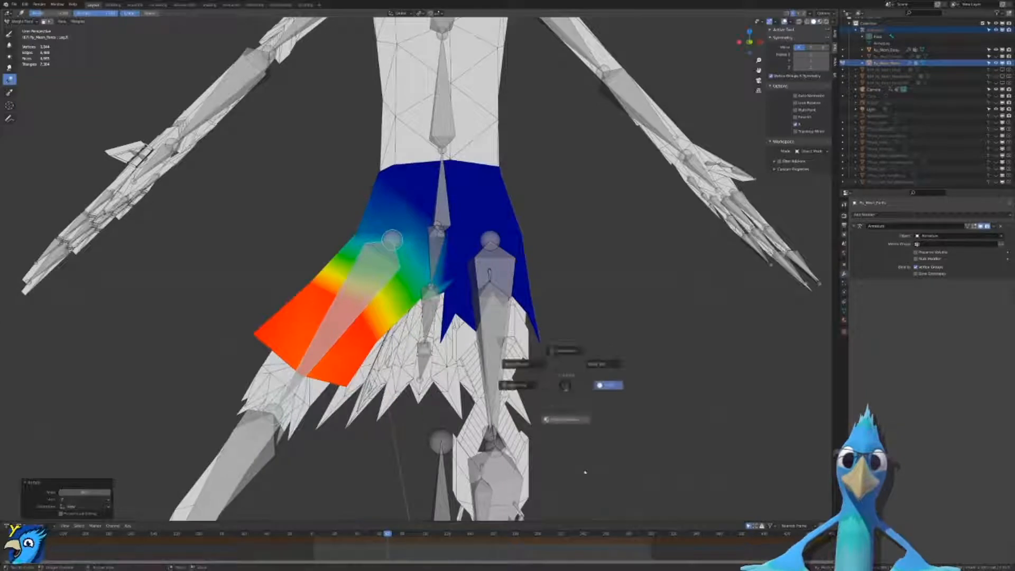
pyautogui.click(566, 417)
pyautogui.moveTo(567, 410); pyautogui.dragTo(586, 402, button='middle')
pyautogui.press('z')
pyautogui.click(505, 400)
pyautogui.moveTo(495, 396)
pyautogui.mouseDown(button='middle')
pyautogui.moveTo(470, 373)
pyautogui.moveTo(475, 353)
pyautogui.mouseUp(button='middle')
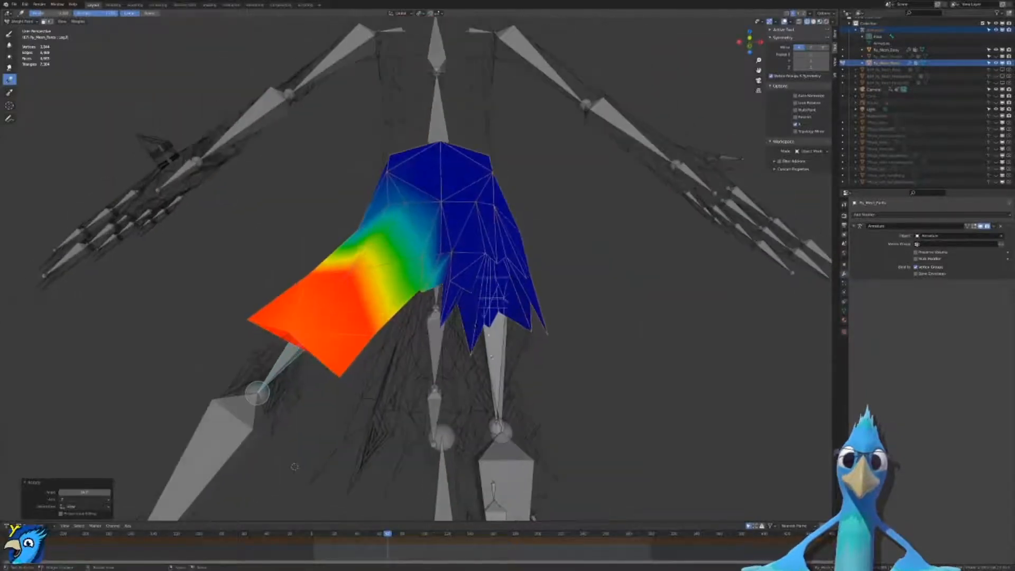
# Step: Select the left upper leg bone and rotate it to check the torn pants leg's weights
pyautogui.keyDown('ctrl'); pyautogui.click(505, 391); pyautogui.keyUp('ctrl')
pyautogui.press('r')
pyautogui.rightClick(591, 344)
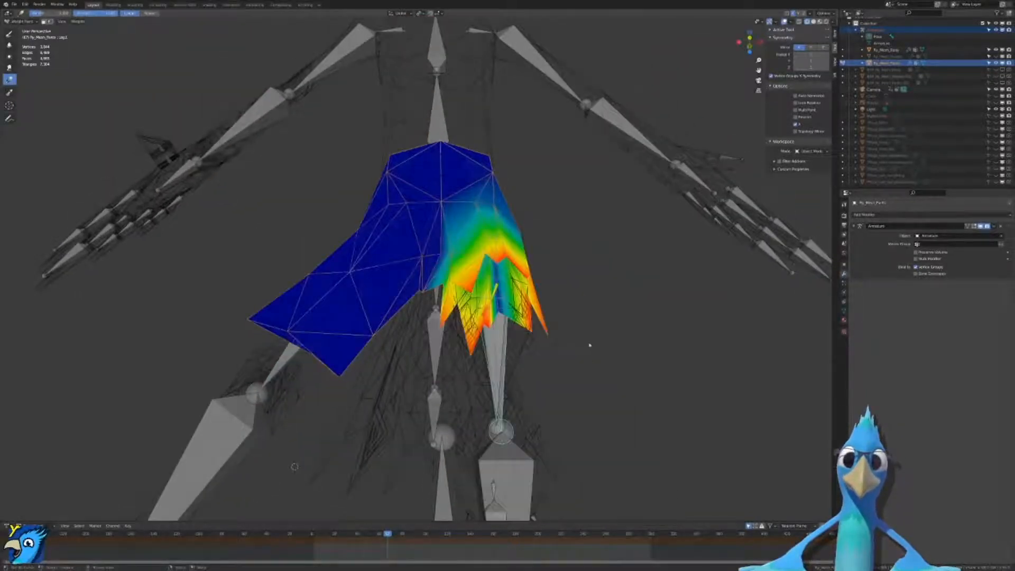
pyautogui.moveTo(591, 345); pyautogui.dragTo(586, 366, button='middle')
pyautogui.press('r')
pyautogui.click(725, 234)
pyautogui.moveTo(726, 234); pyautogui.dragTo(648, 273, button='middle')
# Step: Rotate the right upper leg bone from a side angle and inspect the pants in solid shading
pyautogui.keyDown('ctrl'); pyautogui.click(312, 349); pyautogui.keyUp('ctrl')
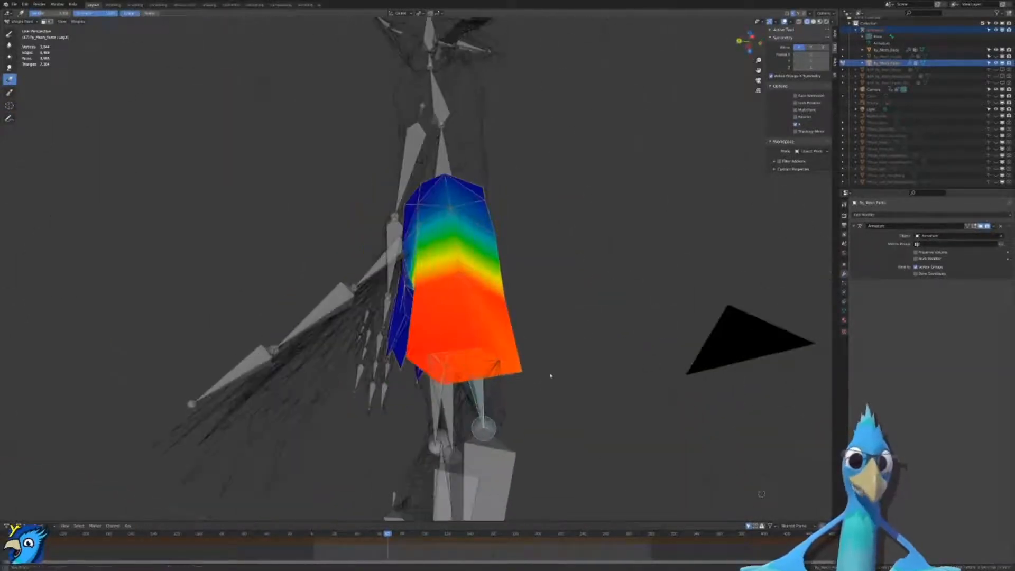
pyautogui.moveTo(549, 374); pyautogui.dragTo(555, 416, button='middle')
pyautogui.press('r')
pyautogui.click(725, 339)
pyautogui.moveTo(725, 317)
pyautogui.mouseDown(button='middle')
pyautogui.moveTo(628, 211)
pyautogui.moveTo(674, 211)
pyautogui.mouseUp(button='middle')
pyautogui.press('z')
pyautogui.click(661, 349)
pyautogui.moveTo(714, 342); pyautogui.dragTo(663, 334, button='middle')
pyautogui.press('z')
pyautogui.click(672, 327)
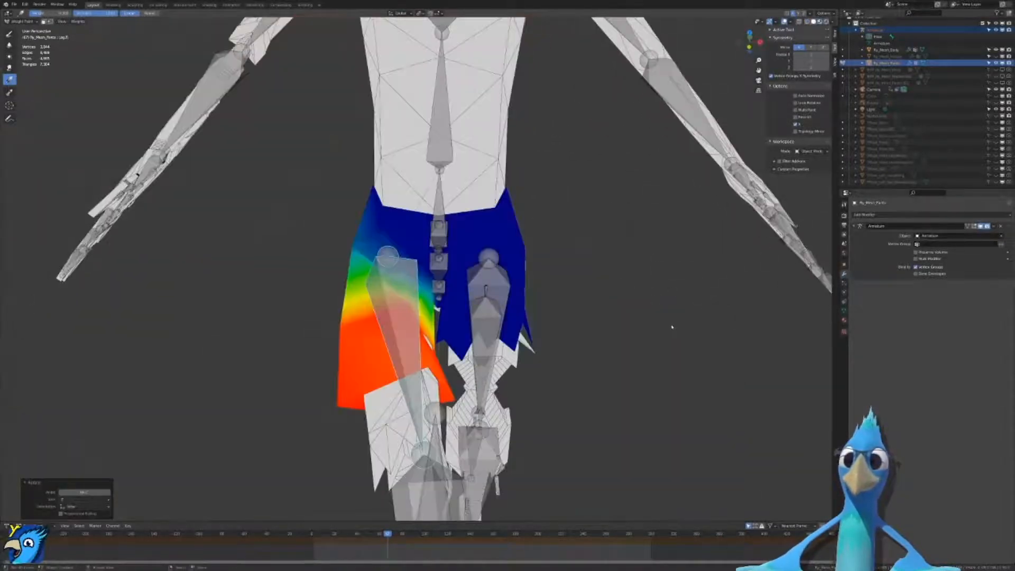
# Step: Return to Object Mode and display the character in a textured viewport shading
pyautogui.hotkey('ctrl', 'Tab')
pyautogui.click(658, 327)
pyautogui.press('z')
pyautogui.click(652, 352)
pyautogui.moveTo(626, 492)
pyautogui.mouseDown(button='middle')
pyautogui.moveTo(630, 409)
pyautogui.moveTo(612, 377)
pyautogui.moveTo(624, 356)
pyautogui.moveTo(576, 378)
pyautogui.mouseUp(button='middle')
pyautogui.hotkey('ctrl', 'Tab')
pyautogui.click(633, 352)
pyautogui.press('z')
pyautogui.click(608, 332)
pyautogui.press('z')
pyautogui.click(631, 360)
pyautogui.hotkey('ctrl', 'Tab')
pyautogui.click(622, 403)
pyautogui.press('z')
pyautogui.click(613, 446)
pyautogui.moveTo(613, 446); pyautogui.dragTo(651, 365, button='middle')
# Step: Clear the object selection, select the armature and make its bones available in Pose Mode
pyautogui.hotkey('shift', 's')
pyautogui.press('Escape')
pyautogui.press('a')
pyautogui.press('a')
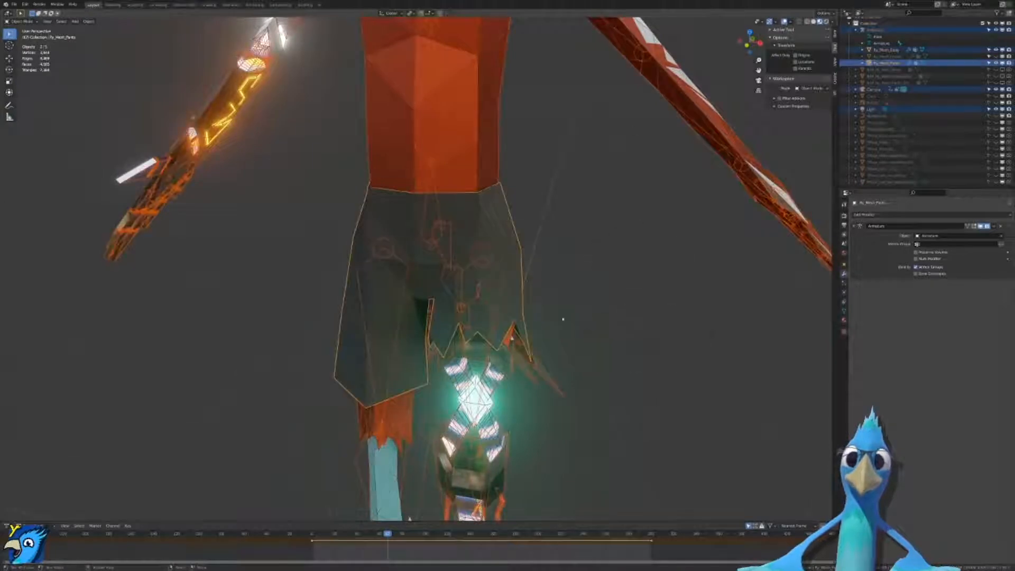
pyautogui.press('a')
pyautogui.click(388, 382)
pyautogui.click(390, 382)
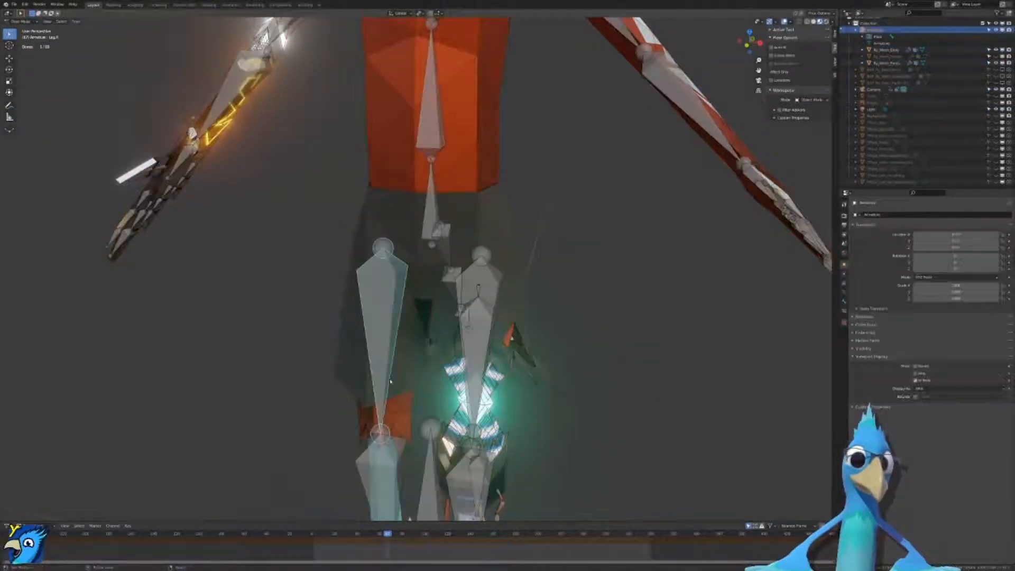
# Step: Test-rotate the right leg about its local X axis to check the textured pants
pyautogui.press('r')
pyautogui.press('x')
pyautogui.press('x')
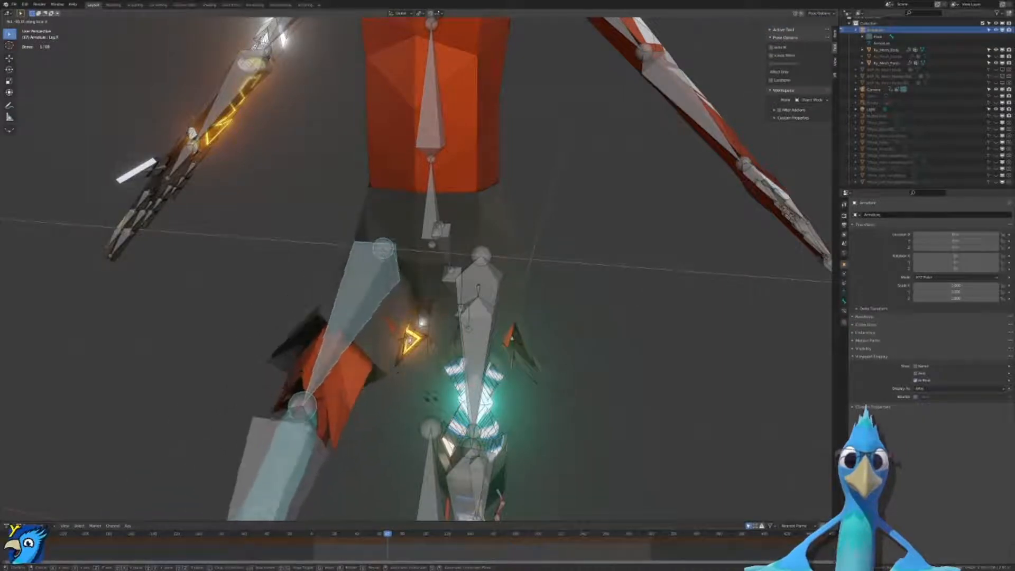
pyautogui.press('Escape')
# Step: Reselect the armature and the pants, enter Weight Paint mode and inspect the right leg weights in wireframe shading
pyautogui.moveTo(473, 392); pyautogui.dragTo(429, 328, button='middle')
pyautogui.click(423, 327)
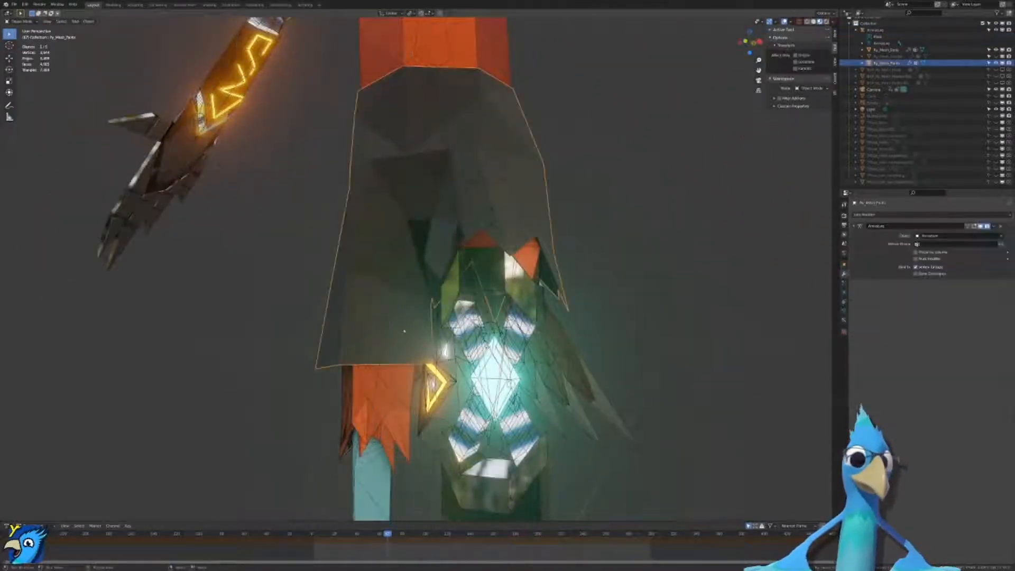
pyautogui.keyDown('shift'); pyautogui.click(391, 319); pyautogui.keyUp('shift')
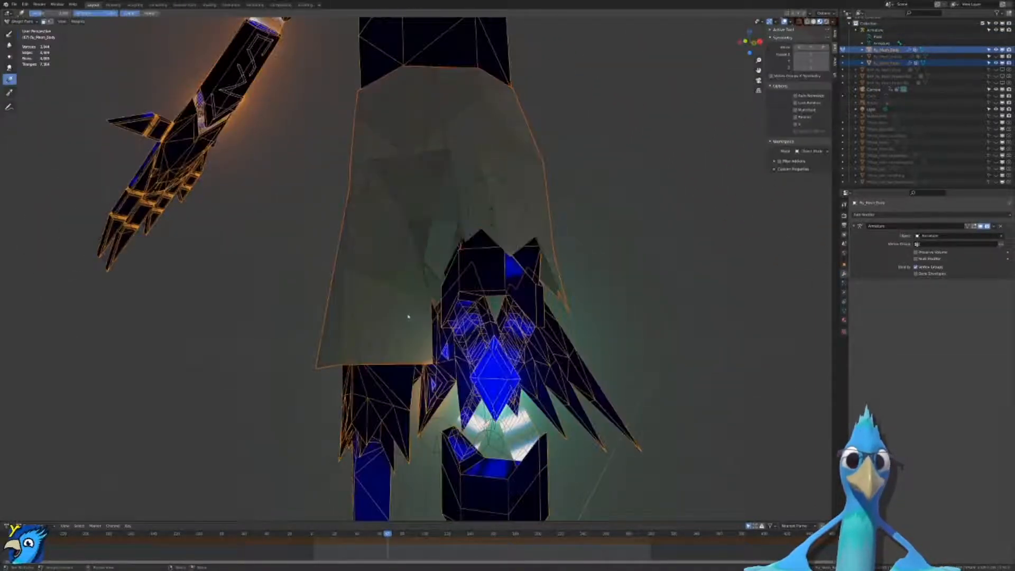
pyautogui.hotkey('ctrl', 'Tab')
pyautogui.click(215, 344)
pyautogui.scroll(4, 399, 335)
pyautogui.scroll(-4, 401, 334)
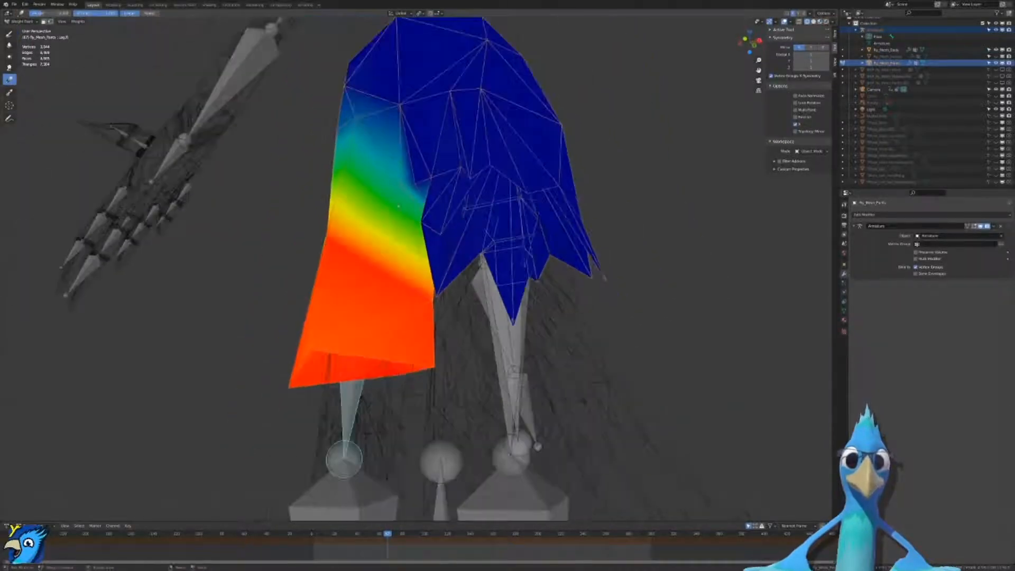
pyautogui.scroll(-3, 445, 160)
pyautogui.moveTo(446, 160)
pyautogui.mouseDown(button='middle')
pyautogui.moveTo(448, 252)
pyautogui.moveTo(450, 206)
pyautogui.moveTo(409, 210)
pyautogui.mouseUp(button='middle')
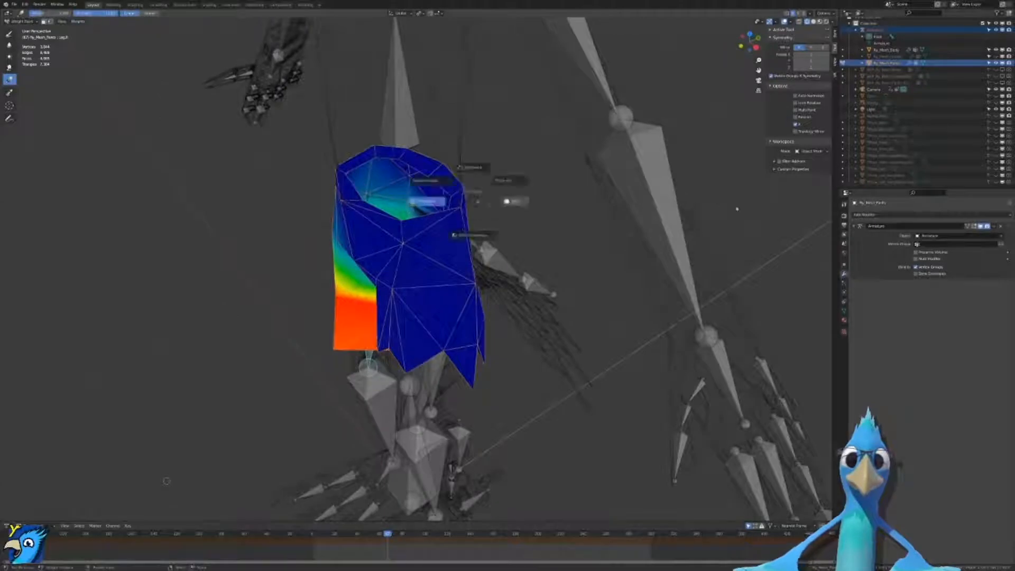
# Step: Switch to solid shading and test-rotate the right upper leg bone to examine the pants around the crotch
pyautogui.click(717, 205)
pyautogui.moveTo(167, 480); pyautogui.dragTo(284, 368, button='middle')
pyautogui.scroll(4, 258, 426)
pyautogui.moveTo(481, 265); pyautogui.dragTo(495, 297, button='middle')
pyautogui.scroll(-2, 492, 296)
pyautogui.keyDown('ctrl'); pyautogui.click(361, 311); pyautogui.keyUp('ctrl')
pyautogui.press('r')
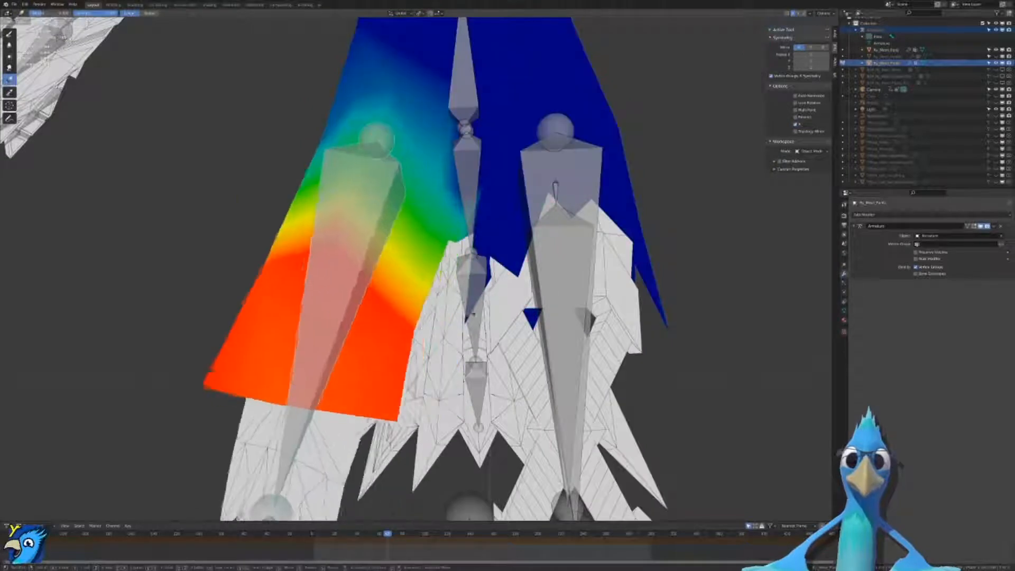
pyautogui.press('Escape')
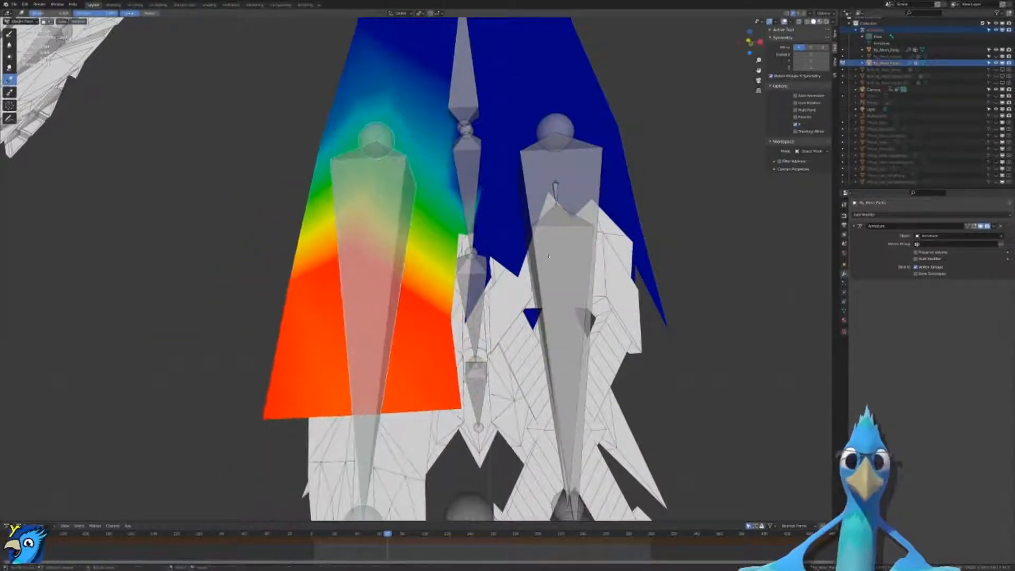
# Step: Rotate the right upper leg bone about the X axis so the body shows through the pants
pyautogui.moveTo(434, 296); pyautogui.dragTo(339, 289, button='middle')
pyautogui.press('r')
pyautogui.press('x')
pyautogui.click(387, 339)
pyautogui.moveTo(388, 339); pyautogui.dragTo(600, 158, button='middle')
# Step: Display the hips bone's weights and paint them on the inner side of the right pant leg with the Draw brush
pyautogui.keyDown('ctrl'); pyautogui.click(438, 136); pyautogui.keyUp('ctrl')
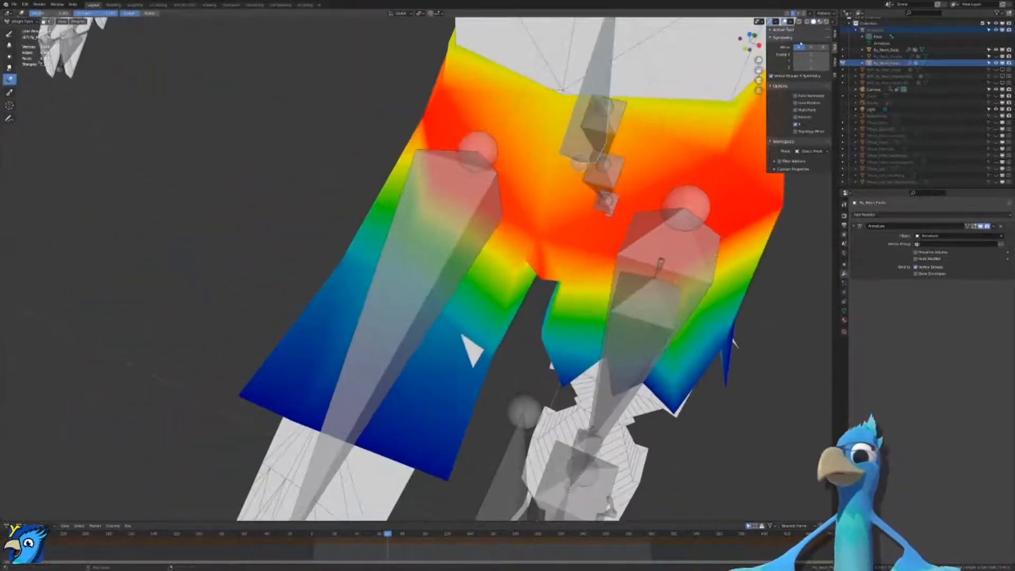
pyautogui.click(9, 33)
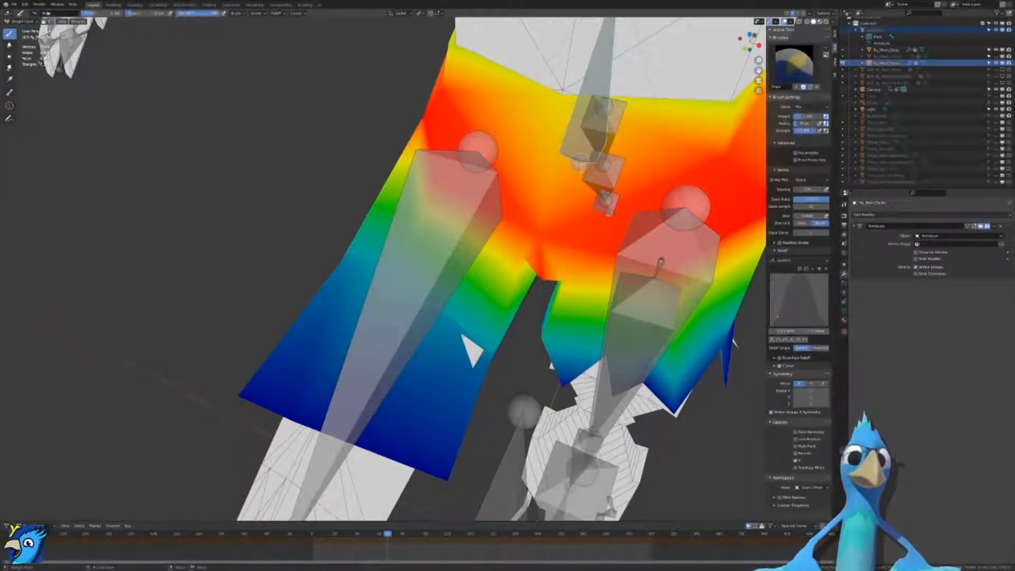
pyautogui.moveTo(341, 266); pyautogui.dragTo(380, 268)
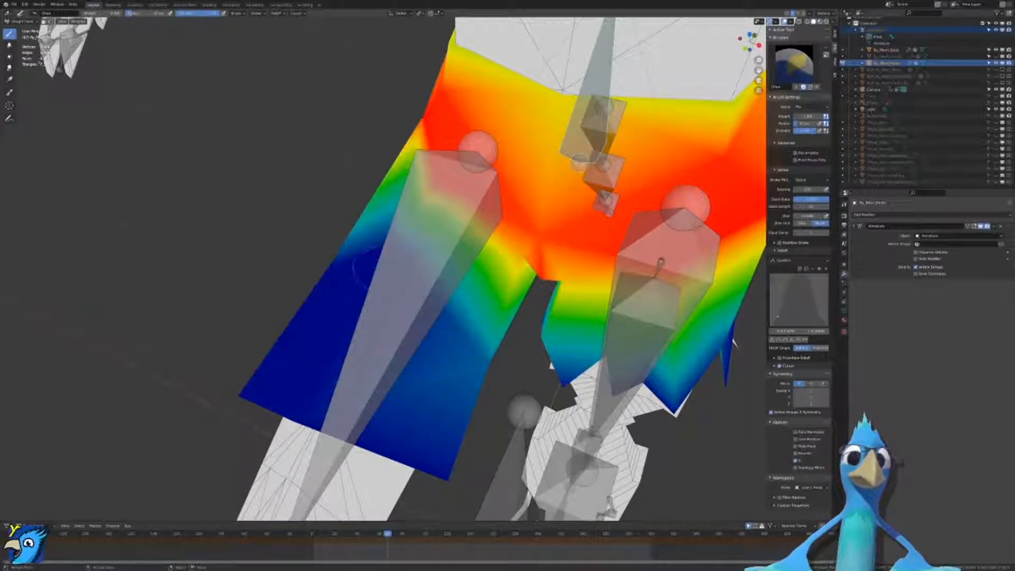
pyautogui.moveTo(402, 211); pyautogui.dragTo(344, 238, button='middle')
pyautogui.moveTo(341, 241); pyautogui.dragTo(365, 233)
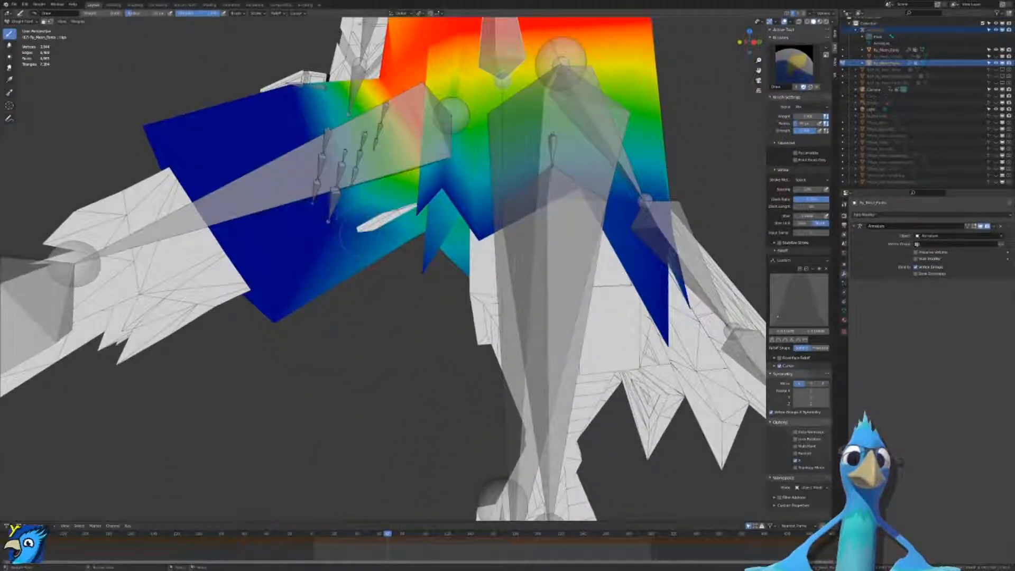
pyautogui.moveTo(344, 228)
pyautogui.mouseDown(button='middle')
pyautogui.moveTo(408, 204)
pyautogui.moveTo(423, 223)
pyautogui.moveTo(431, 214)
pyautogui.mouseUp(button='middle')
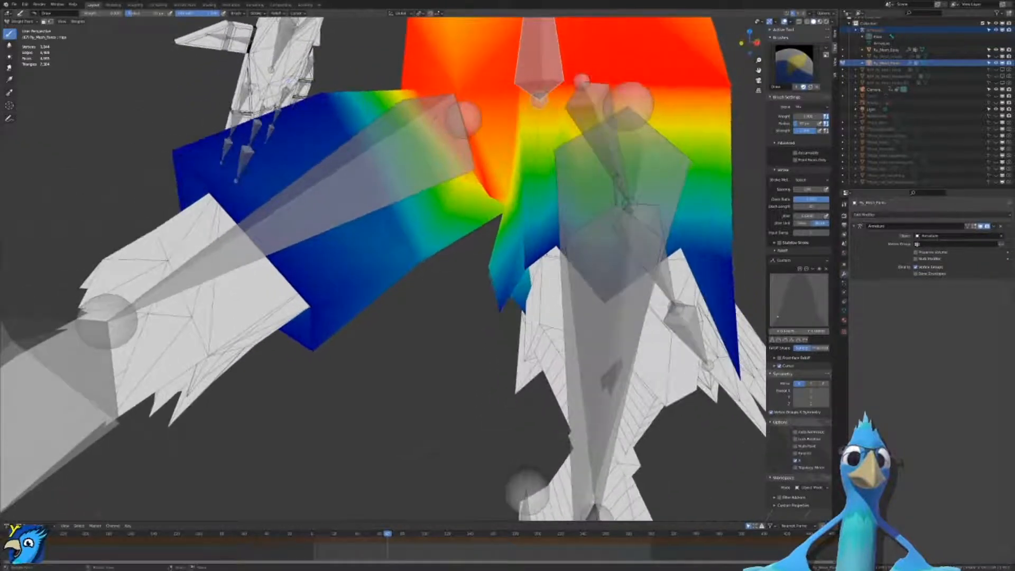
# Step: Select the right upper leg bone and test-rotate it to check how the pants follow the thigh
pyautogui.keyDown('ctrl'); pyautogui.click(391, 176); pyautogui.keyUp('ctrl')
pyautogui.press('r')
pyautogui.rightClick(529, 174)
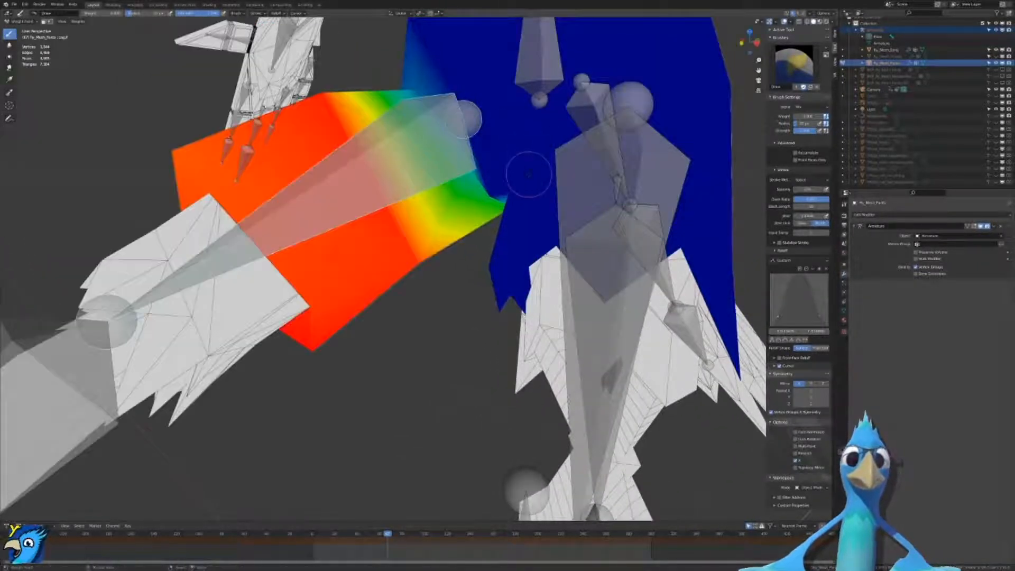
pyautogui.press('r')
pyautogui.press('x')
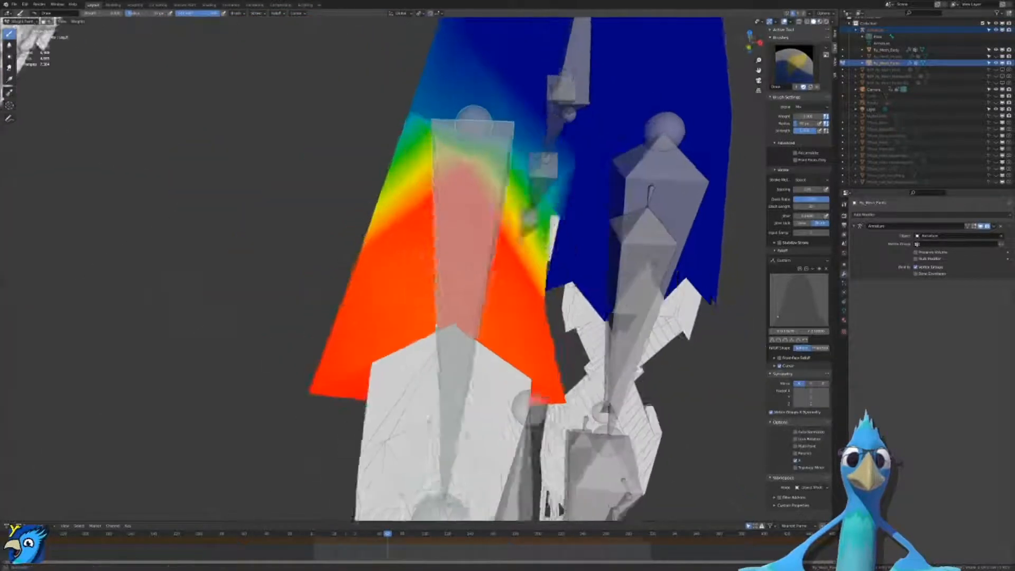
pyautogui.moveTo(581, 129); pyautogui.dragTo(574, 123, button='middle')
pyautogui.press('r')
pyautogui.press('r')
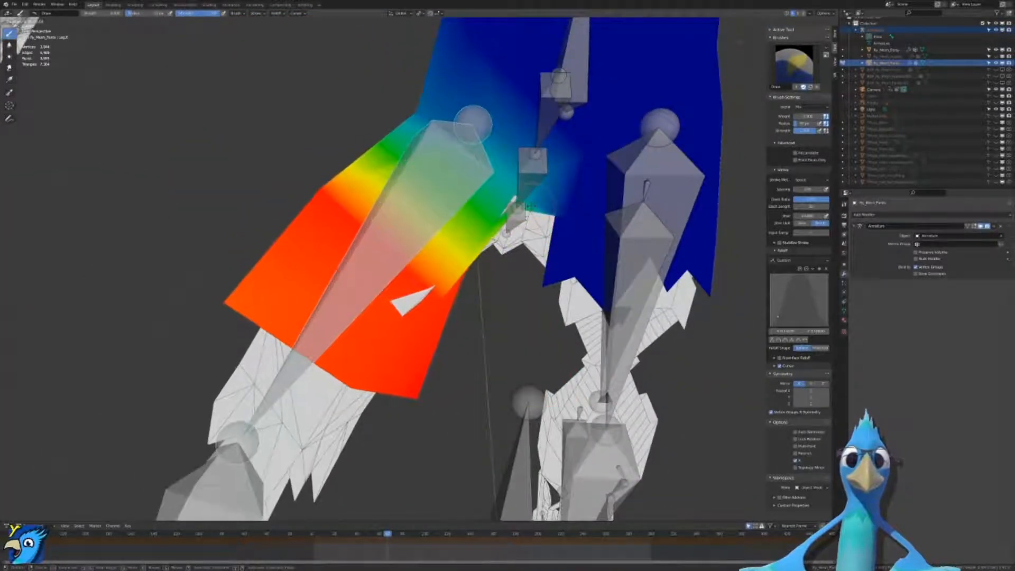
# Step: Return to the hips bone's weights and examine the right pant leg from several sides, undoing trial changes
pyautogui.click(574, 120)
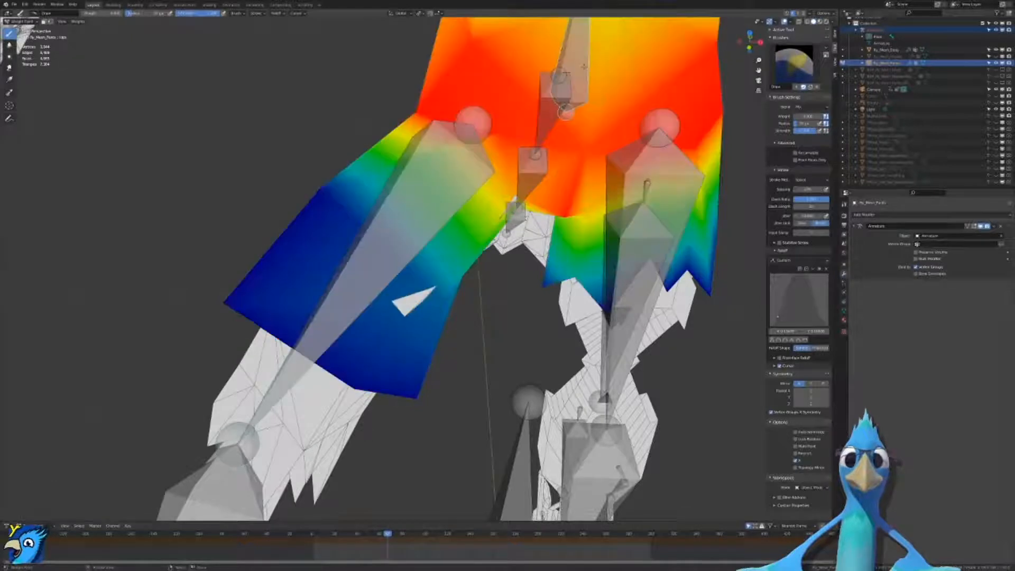
pyautogui.moveTo(588, 67); pyautogui.dragTo(571, 119, button='middle')
pyautogui.hotkey('ctrl', 'z')
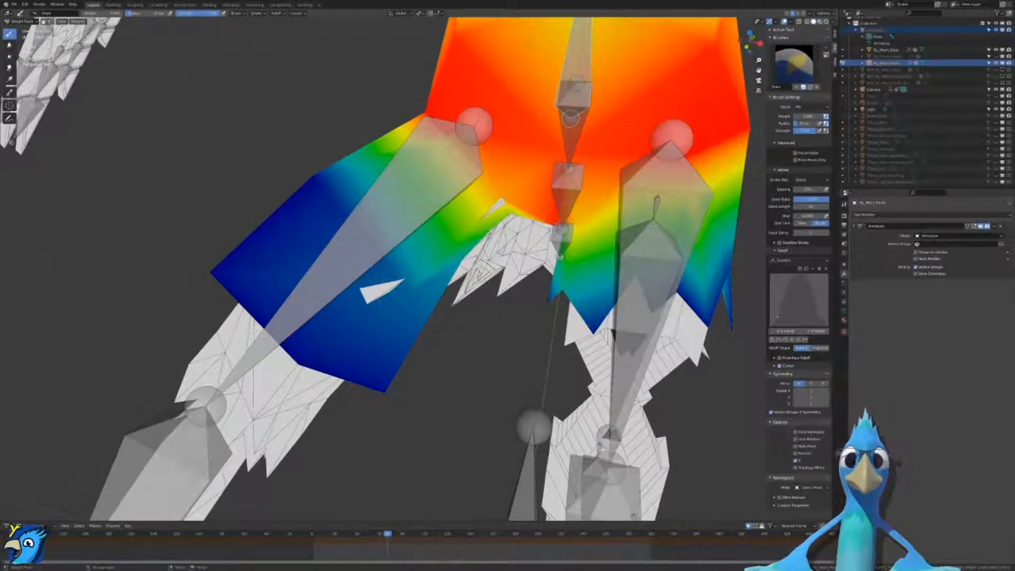
pyautogui.moveTo(405, 304); pyautogui.dragTo(428, 257, button='middle')
pyautogui.moveTo(429, 212); pyautogui.dragTo(455, 233, button='middle')
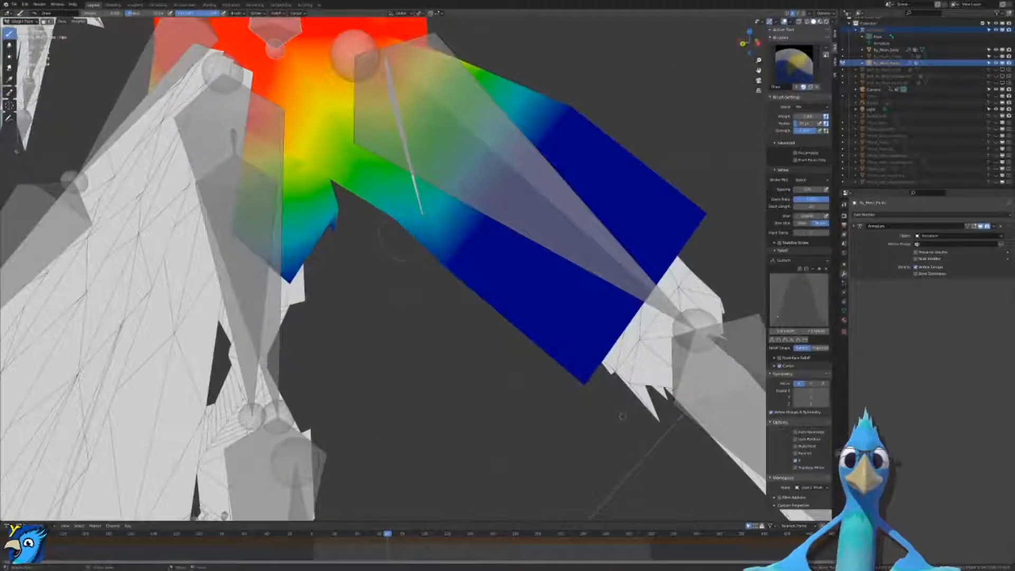
pyautogui.moveTo(458, 251); pyautogui.dragTo(460, 247, button='middle')
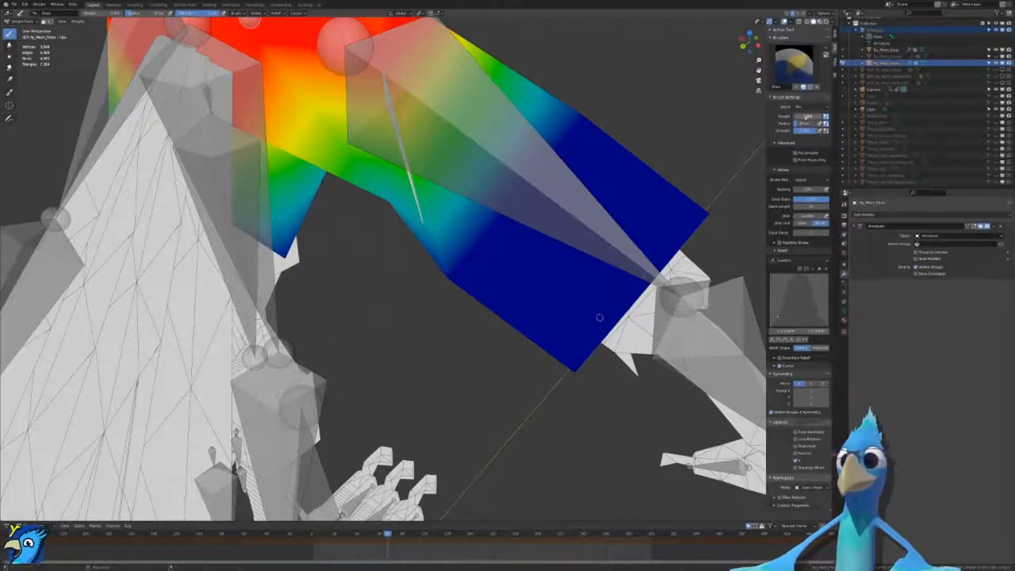
pyautogui.moveTo(600, 318)
pyautogui.mouseDown(button='middle')
pyautogui.moveTo(670, 184)
pyautogui.moveTo(537, 217)
pyautogui.moveTo(505, 281)
pyautogui.moveTo(566, 260)
pyautogui.mouseUp(button='middle')
pyautogui.hotkey('ctrl', 'z')
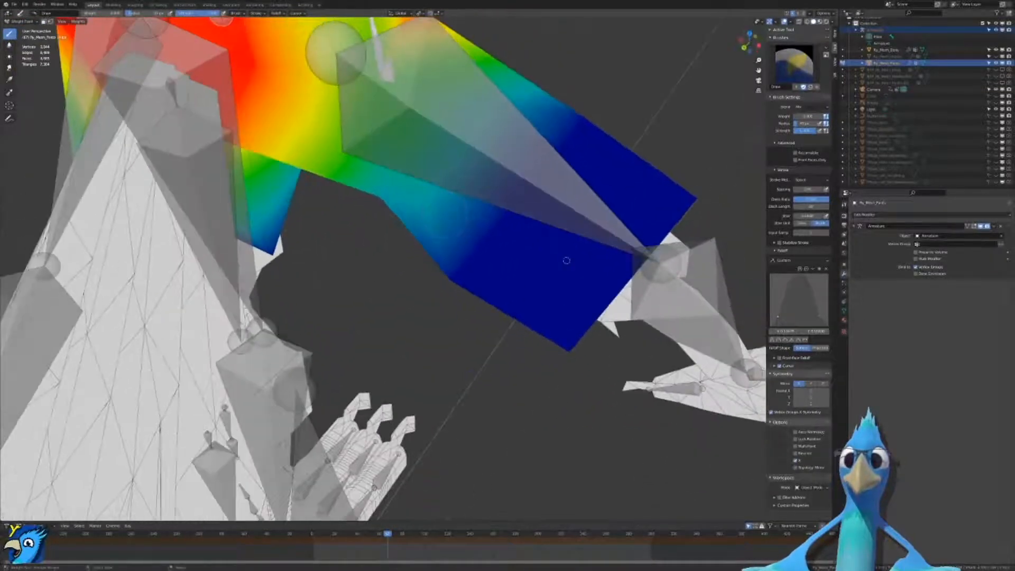
pyautogui.scroll(-4, 448, 215)
pyautogui.moveTo(449, 216); pyautogui.dragTo(439, 175, button='middle')
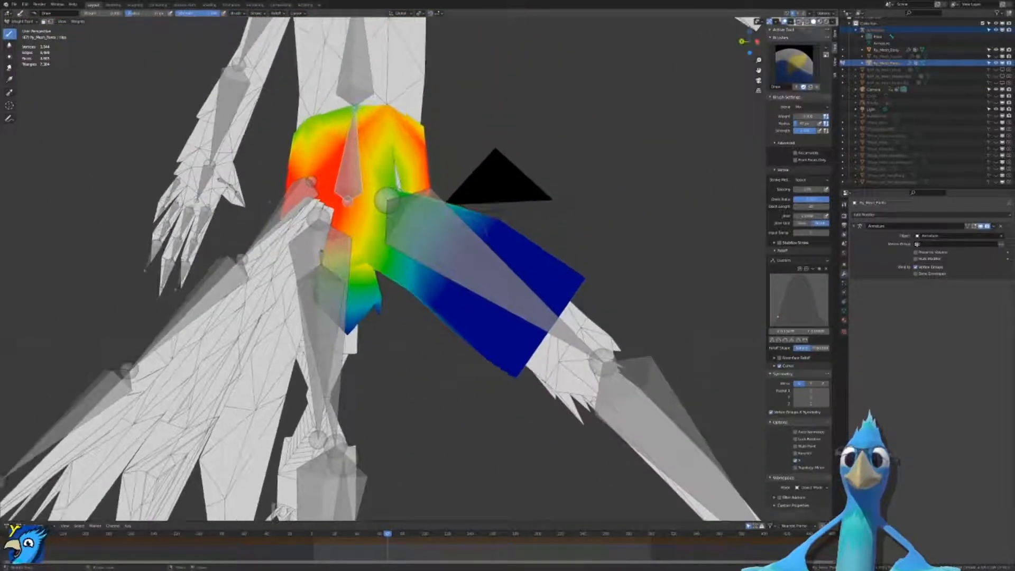
# Step: Select the right upper leg bone, clear its rotation and rotate it so the thigh lifts forward
pyautogui.keyDown('ctrl'); pyautogui.click(456, 238); pyautogui.keyUp('ctrl')
pyautogui.hotkey('alt', 'r')
pyautogui.scroll(-1, 455, 238)
pyautogui.press('r')
pyautogui.click(452, 65)
pyautogui.moveTo(452, 65); pyautogui.dragTo(459, 188, button='middle')
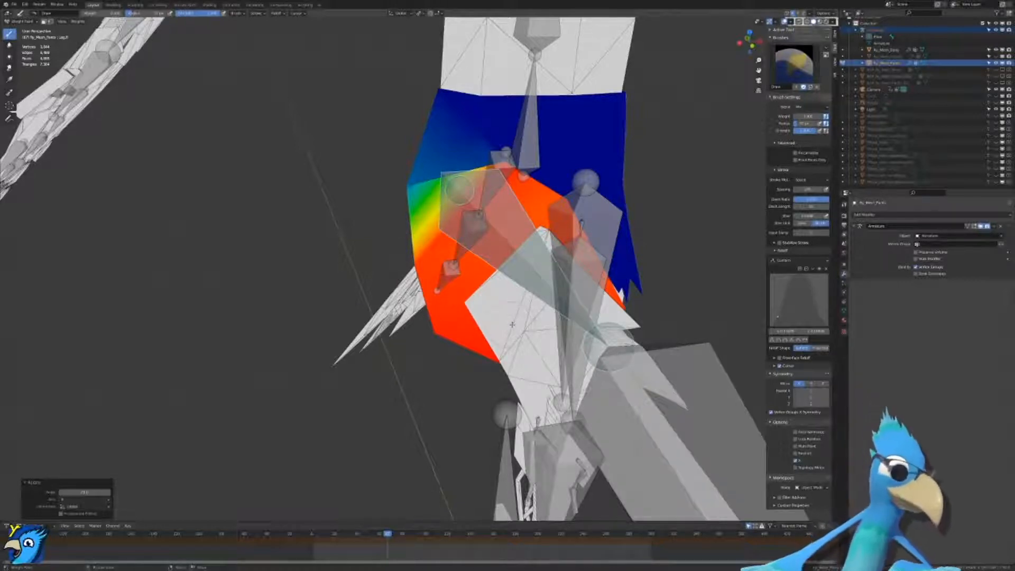
# Step: Examine the pants' leg weights around the lifted thigh and hip in wireframe and solid shading
pyautogui.scroll(-4, 459, 188)
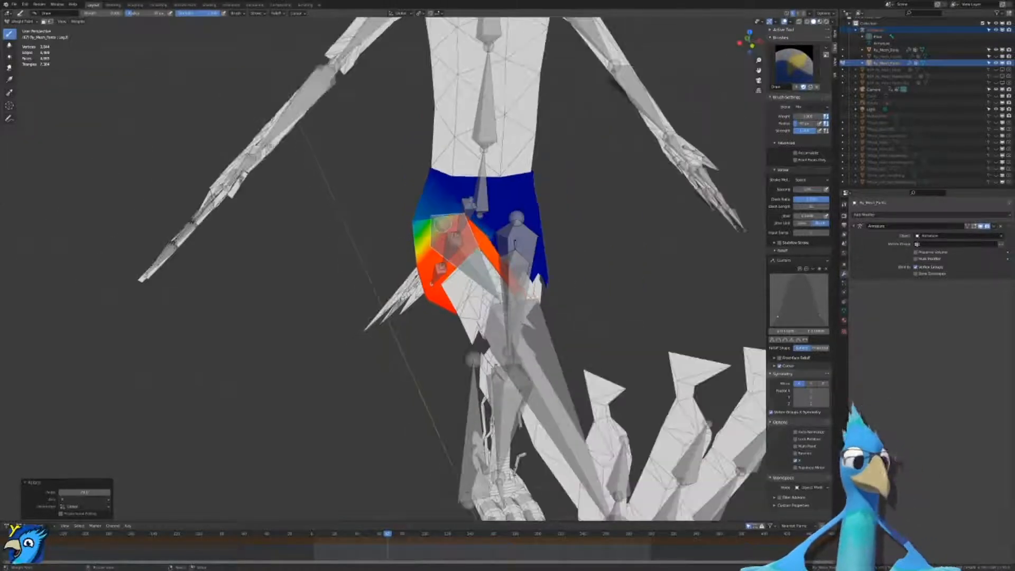
pyautogui.scroll(2, 459, 222)
pyautogui.moveTo(459, 222); pyautogui.dragTo(516, 220, button='middle')
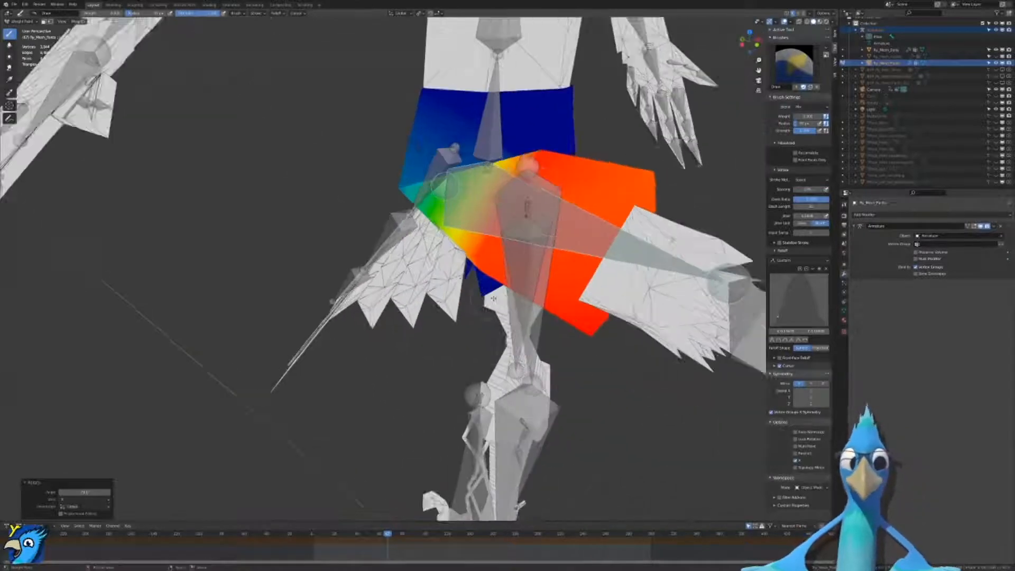
pyautogui.scroll(2, 516, 219)
pyautogui.moveTo(410, 344)
pyautogui.mouseDown(button='middle')
pyautogui.moveTo(466, 296)
pyautogui.moveTo(431, 355)
pyautogui.mouseUp(button='middle')
pyautogui.scroll(2, 466, 296)
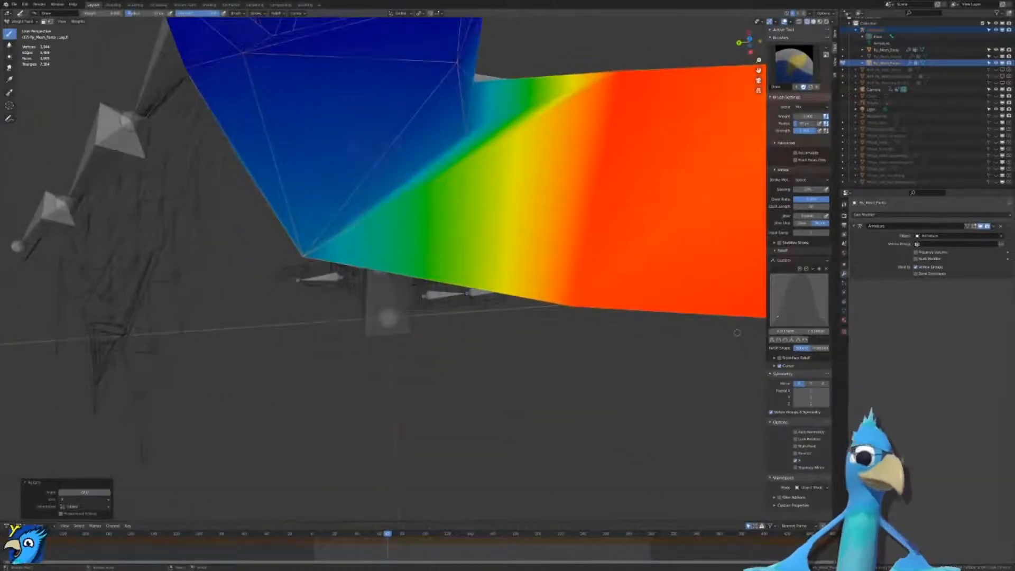
pyautogui.scroll(-3, 522, 254)
pyautogui.moveTo(522, 254)
pyautogui.mouseDown(button='middle')
pyautogui.moveTo(487, 252)
pyautogui.moveTo(482, 221)
pyautogui.mouseUp(button='middle')
pyautogui.scroll(-3, 482, 221)
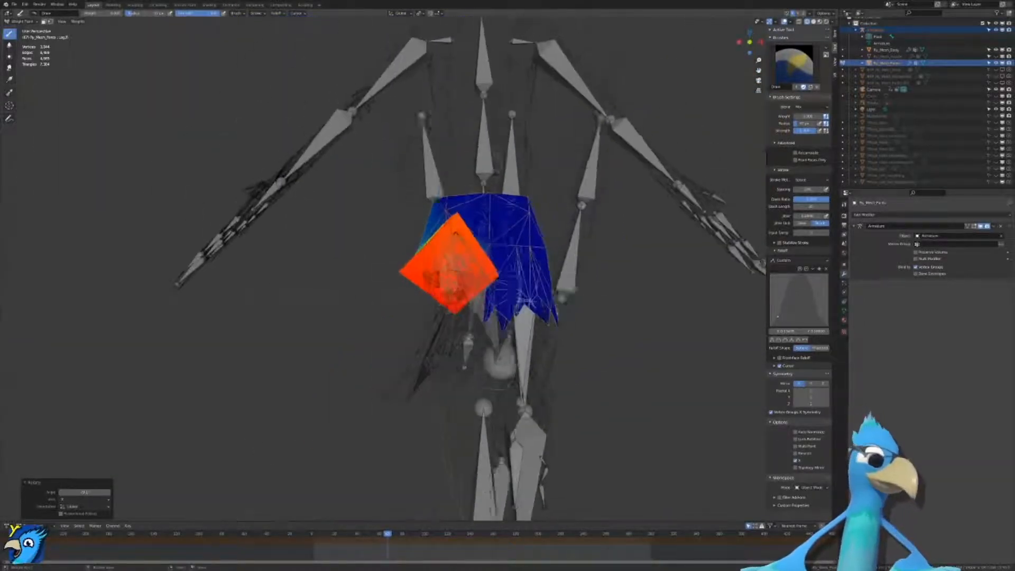
pyautogui.scroll(1, 482, 221)
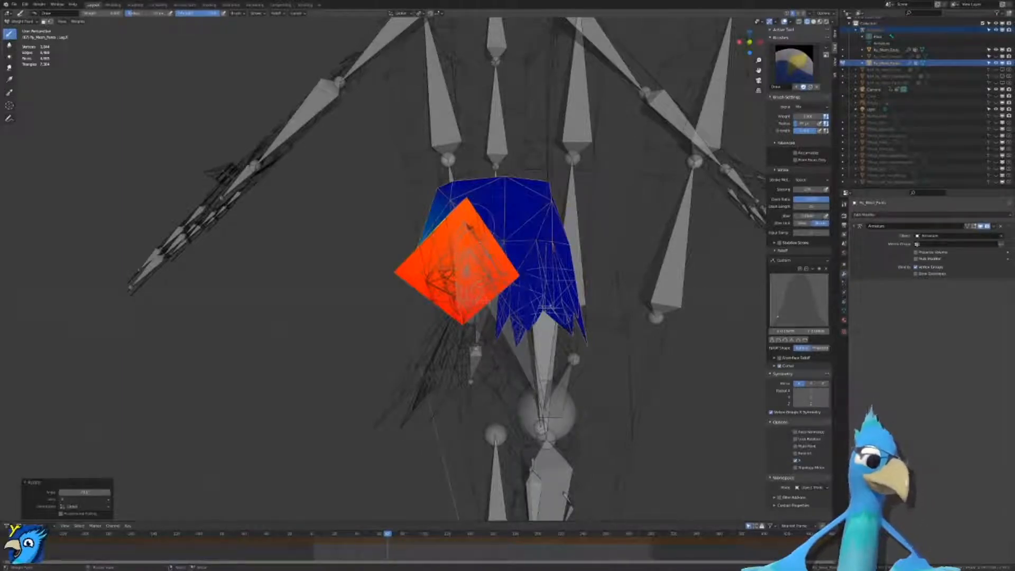
pyautogui.moveTo(485, 301); pyautogui.dragTo(579, 288, button='middle')
pyautogui.scroll(3, 579, 288)
pyautogui.hotkey('shift', 'z')
pyautogui.hotkey('shift', 'z')
pyautogui.hotkey('shift', 'z')
pyautogui.moveTo(587, 220); pyautogui.dragTo(621, 239, button='middle')
pyautogui.scroll(3, 621, 240)
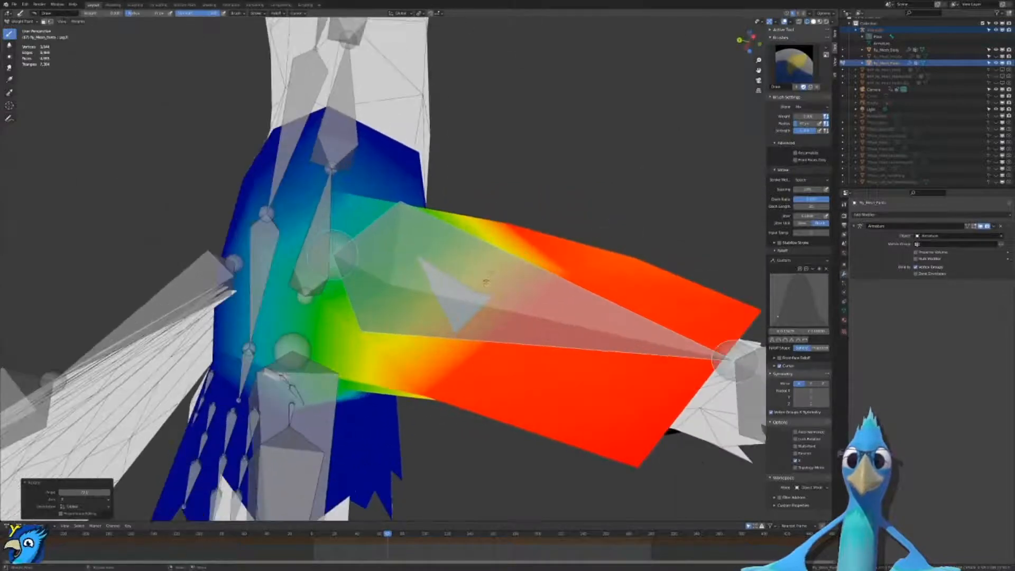
# Step: Try painting the right upper leg's weights where the body pokes through the lifted thigh, and undo the strokes
pyautogui.click(476, 291)
pyautogui.hotkey('shift', 'z')
pyautogui.click(560, 278)
pyautogui.hotkey('ctrl', 'z')
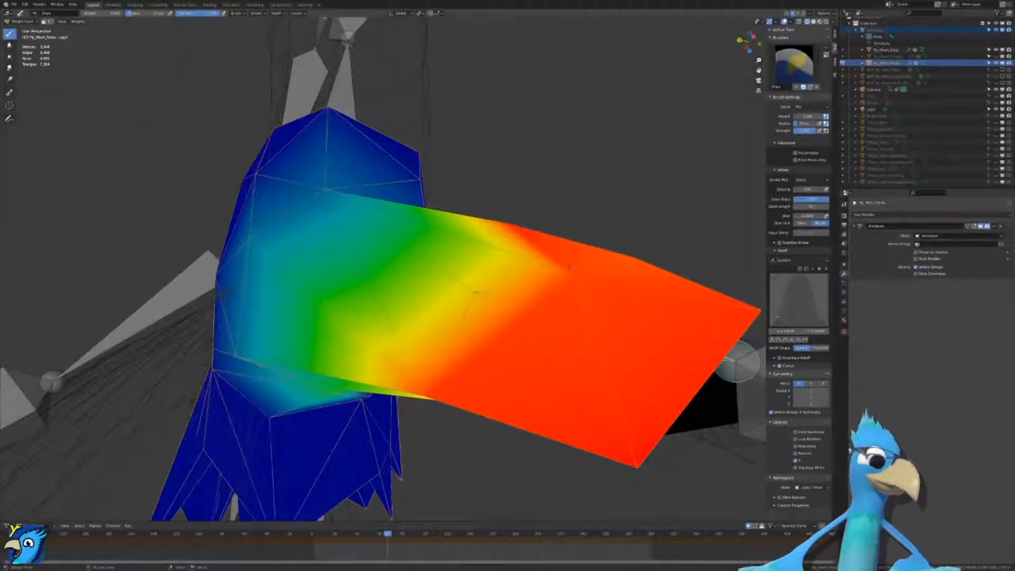
pyautogui.moveTo(476, 291); pyautogui.dragTo(431, 268, button='middle')
pyautogui.hotkey('shift', 'z')
pyautogui.hotkey('shift', 'z')
pyautogui.scroll(2, 431, 268)
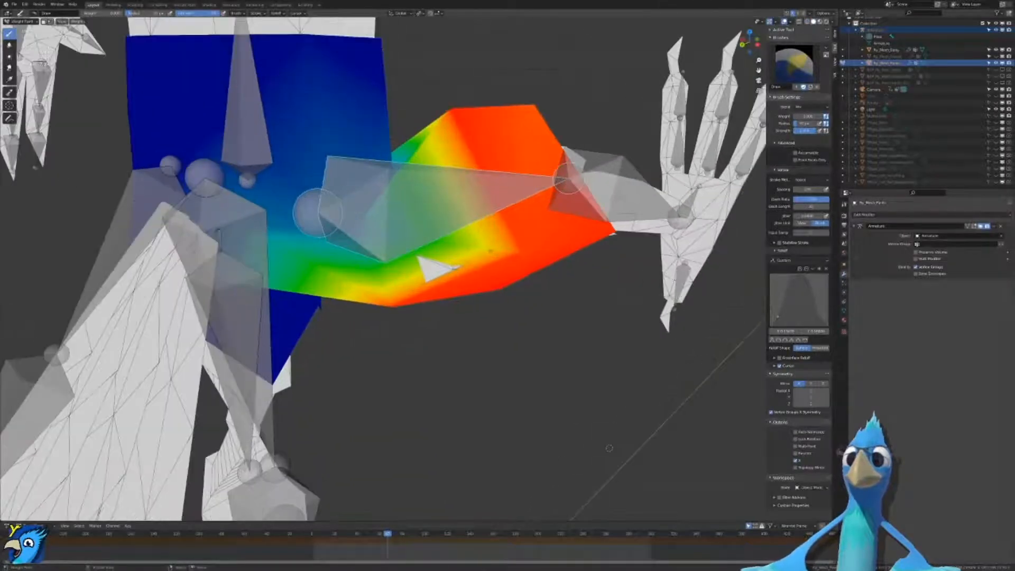
pyautogui.moveTo(521, 246); pyautogui.dragTo(460, 233)
pyautogui.hotkey('ctrl', 'z')
pyautogui.hotkey('ctrl', 'z')
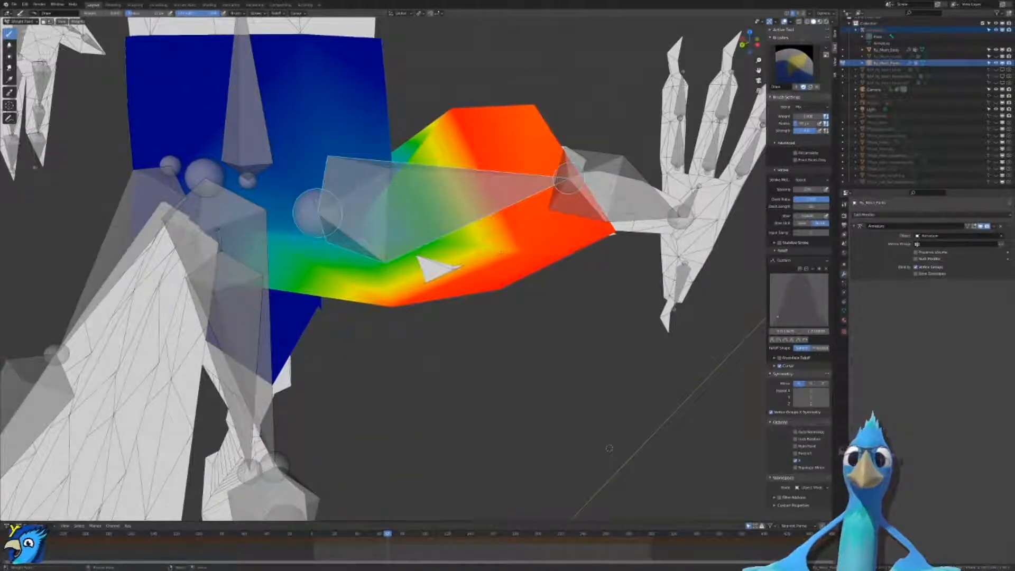
# Step: Switch to the hips bone's weights and paint them along the lifted right thigh, adjusting the brush weight between strokes
pyautogui.keyDown('ctrl'); pyautogui.click(236, 118); pyautogui.keyUp('ctrl')
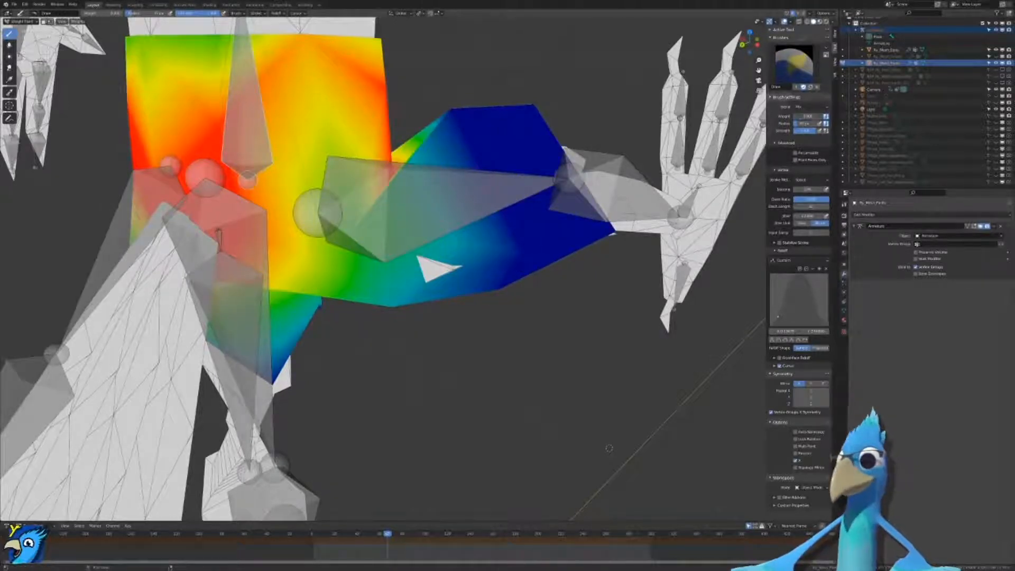
pyautogui.moveTo(519, 223); pyautogui.dragTo(518, 234)
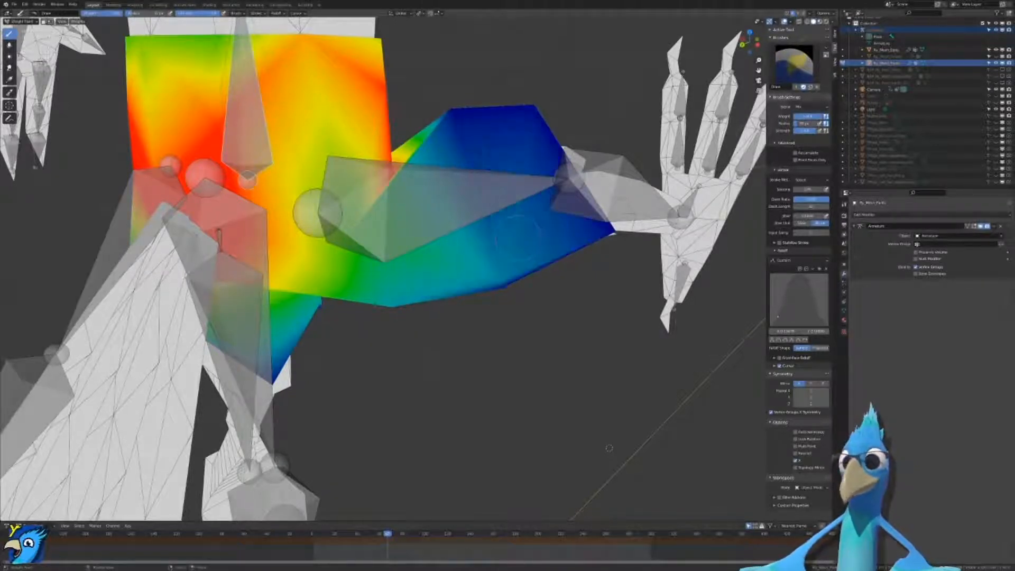
pyautogui.moveTo(518, 239); pyautogui.dragTo(428, 236, button='middle')
pyautogui.moveTo(335, 512); pyautogui.dragTo(342, 495, button='middle')
pyautogui.moveTo(820, 116); pyautogui.dragTo(795, 117)
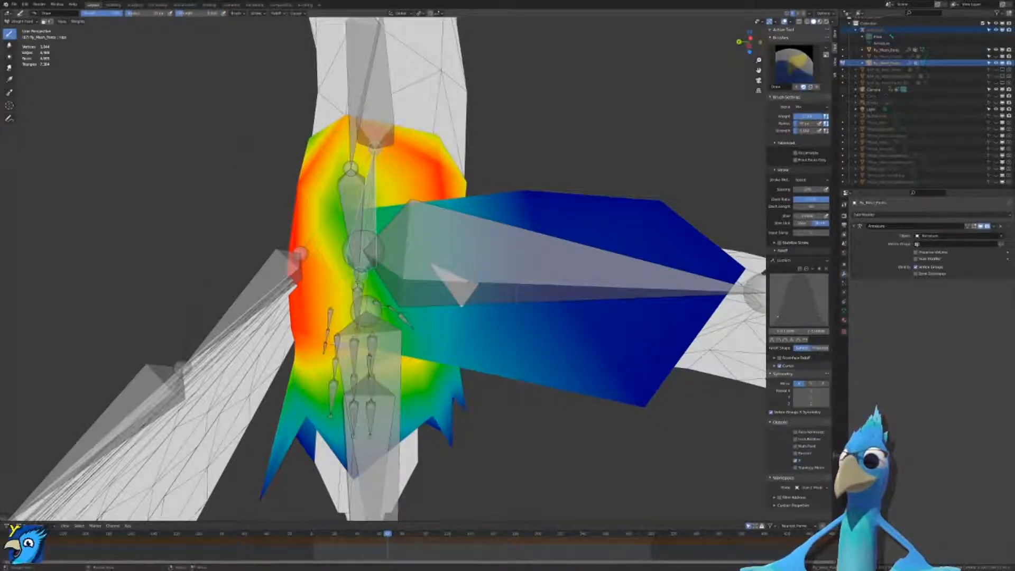
pyautogui.moveTo(489, 275); pyautogui.dragTo(570, 273)
pyautogui.moveTo(564, 274)
pyautogui.mouseDown(button='middle')
pyautogui.moveTo(593, 248)
pyautogui.moveTo(672, 219)
pyautogui.mouseUp(button='middle')
# Step: Rotate the right upper leg bone outward from its lowered pose and check the pants around the crotch
pyautogui.moveTo(562, 360); pyautogui.dragTo(550, 240, button='middle')
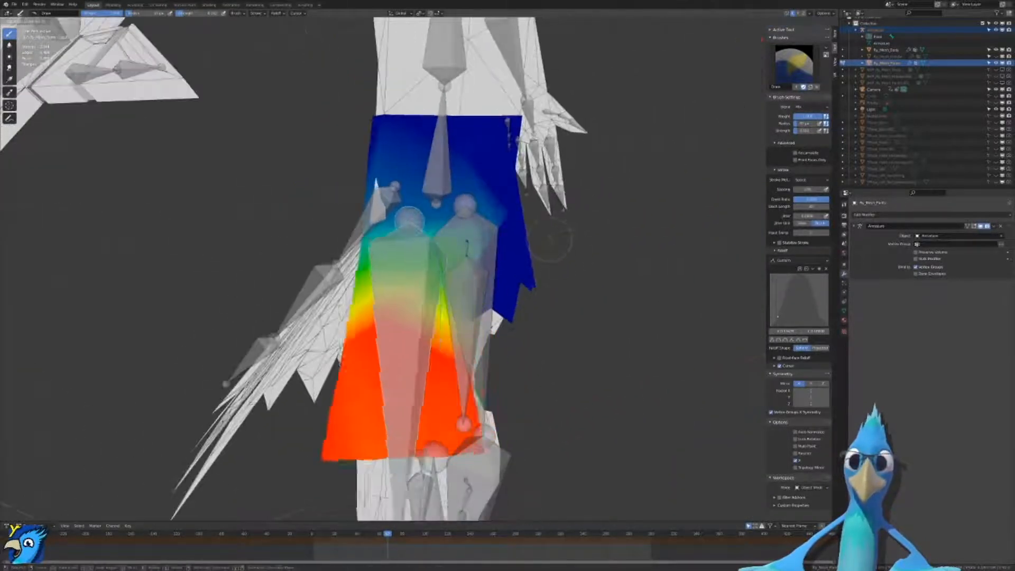
pyautogui.press('r')
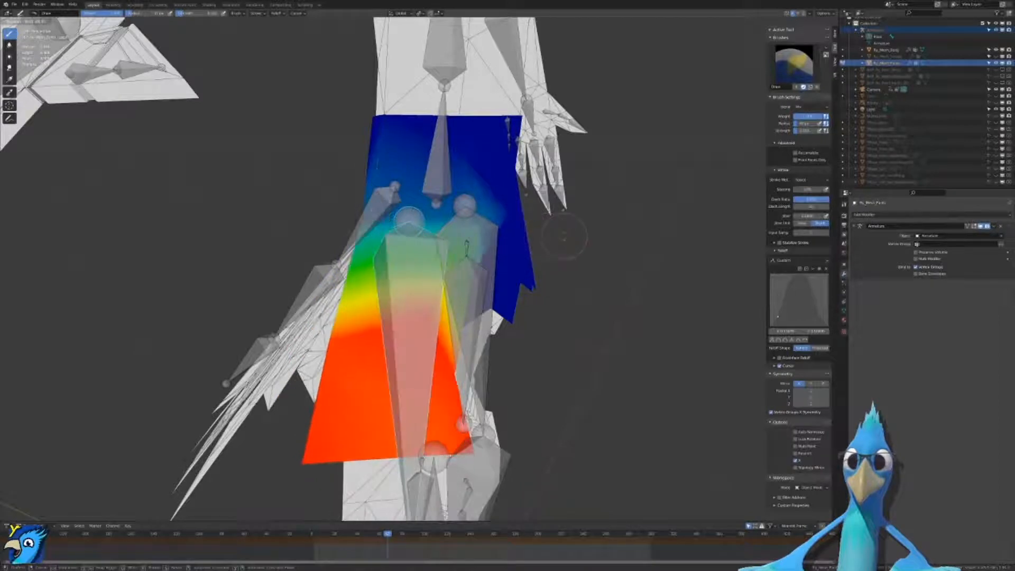
pyautogui.click(613, 237)
pyautogui.scroll(-4, 401, 488)
pyautogui.moveTo(529, 250)
pyautogui.mouseDown(button='middle')
pyautogui.moveTo(531, 346)
pyautogui.moveTo(521, 214)
pyautogui.mouseUp(button='middle')
pyautogui.scroll(5, 518, 238)
# Step: Paint the right upper leg's weights on the hip and inner thigh of the pants, adjusting the brush weight and undoing unwanted strokes
pyautogui.click(529, 207)
pyautogui.click(660, 205)
pyautogui.hotkey('ctrl', 'z')
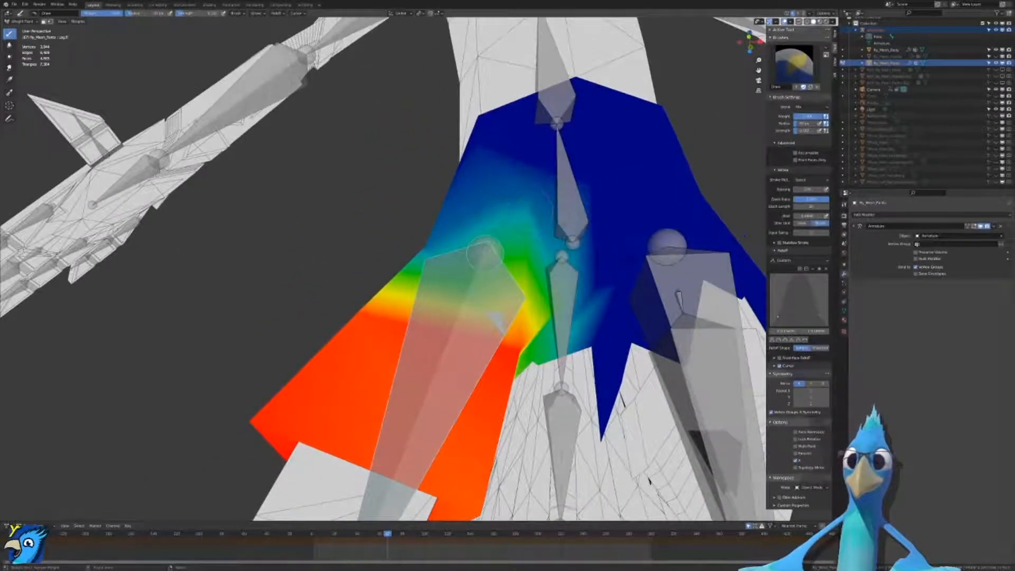
pyautogui.moveTo(485, 250); pyautogui.dragTo(502, 221, button='middle')
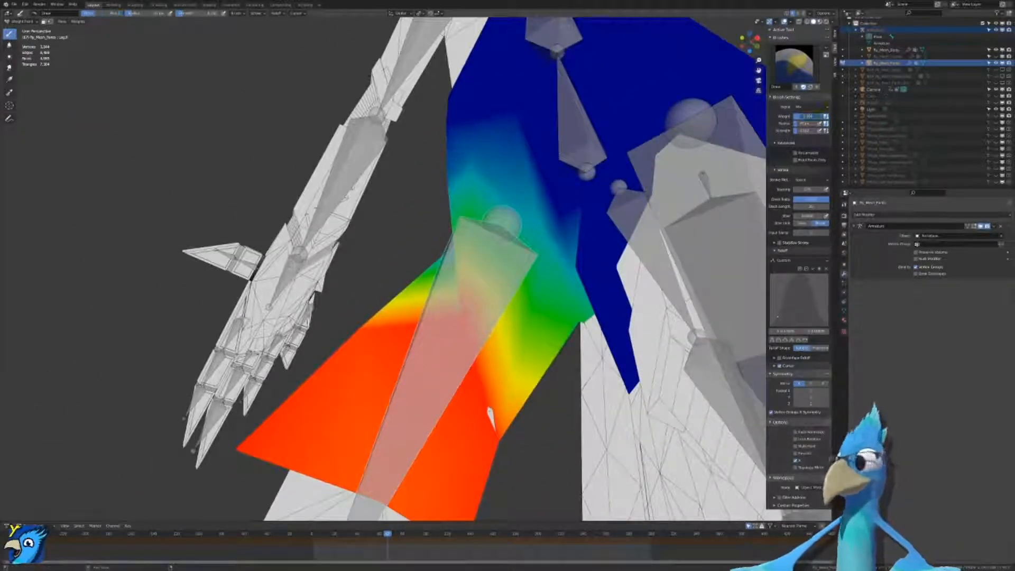
pyautogui.moveTo(797, 116)
pyautogui.mouseDown()
pyautogui.moveTo(824, 117)
pyautogui.moveTo(806, 116)
pyautogui.mouseUp()
pyautogui.moveTo(471, 332); pyautogui.dragTo(471, 324)
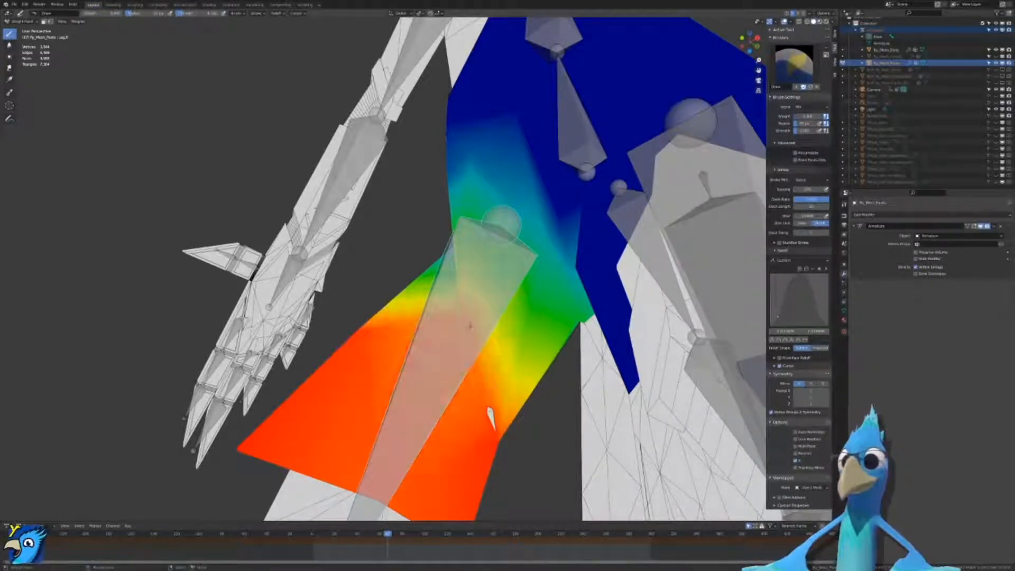
pyautogui.moveTo(471, 327); pyautogui.dragTo(537, 366, button='middle')
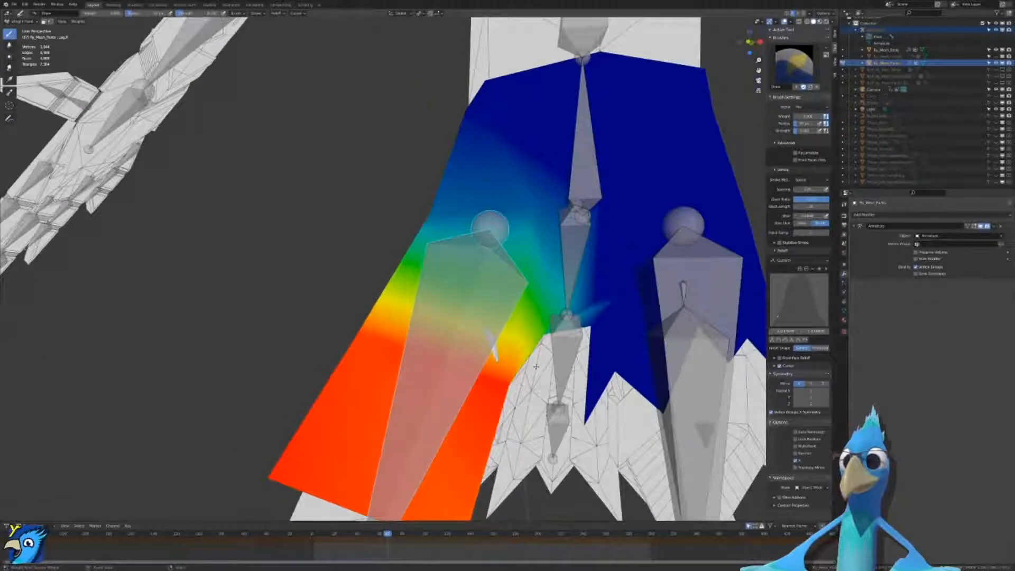
# Step: Switch to the hips bone's weights, raise the brush weight and paint the inner right thigh where the body pokes through the pants
pyautogui.keyDown('ctrl'); pyautogui.click(589, 178); pyautogui.keyUp('ctrl')
pyautogui.moveTo(590, 177); pyautogui.dragTo(624, 175, button='middle')
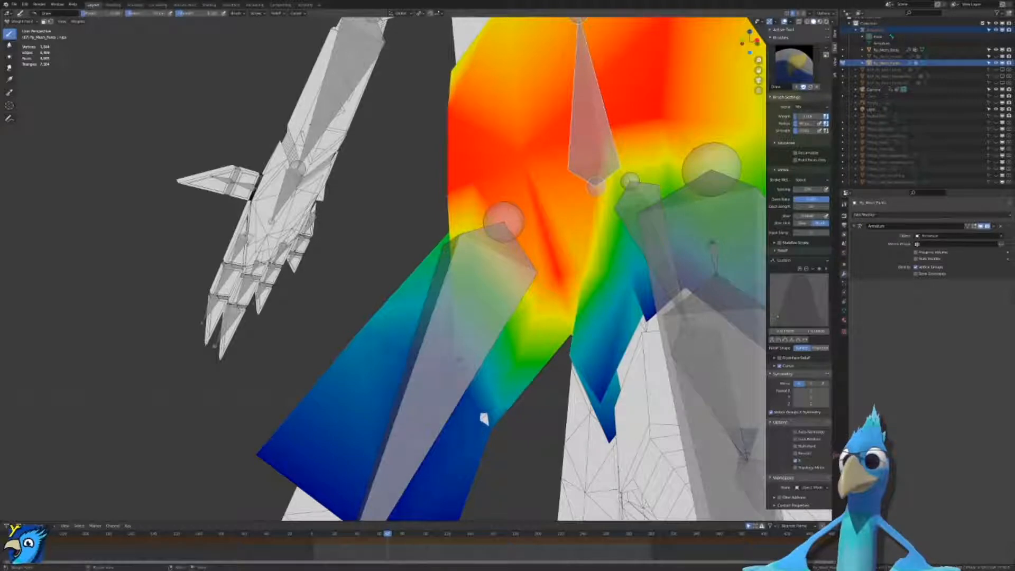
pyautogui.moveTo(802, 117); pyautogui.dragTo(828, 117)
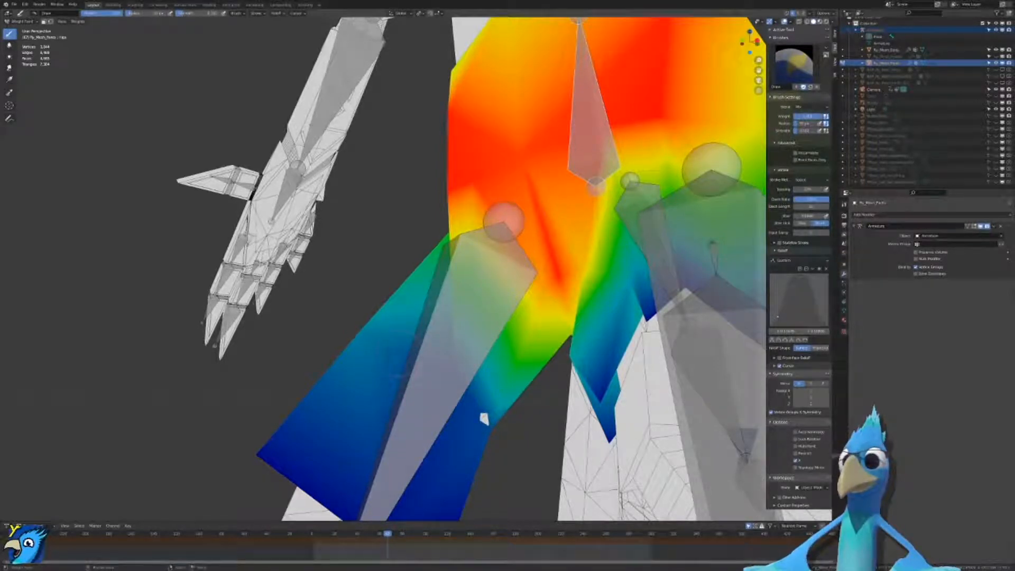
pyautogui.moveTo(534, 339)
pyautogui.mouseDown(button='middle')
pyautogui.moveTo(563, 365)
pyautogui.moveTo(423, 296)
pyautogui.mouseUp(button='middle')
pyautogui.moveTo(510, 385); pyautogui.dragTo(536, 406, button='middle')
pyautogui.click(525, 396)
pyautogui.moveTo(518, 396); pyautogui.dragTo(529, 383)
pyautogui.moveTo(529, 381); pyautogui.dragTo(449, 423, button='middle')
# Step: Switch to the right upper leg bone, try a free rotation to test the pants, and undo the last changes
pyautogui.keyDown('ctrl'); pyautogui.click(475, 334); pyautogui.keyUp('ctrl')
pyautogui.moveTo(475, 335); pyautogui.dragTo(627, 329, button='middle')
pyautogui.press('r')
pyautogui.press('r')
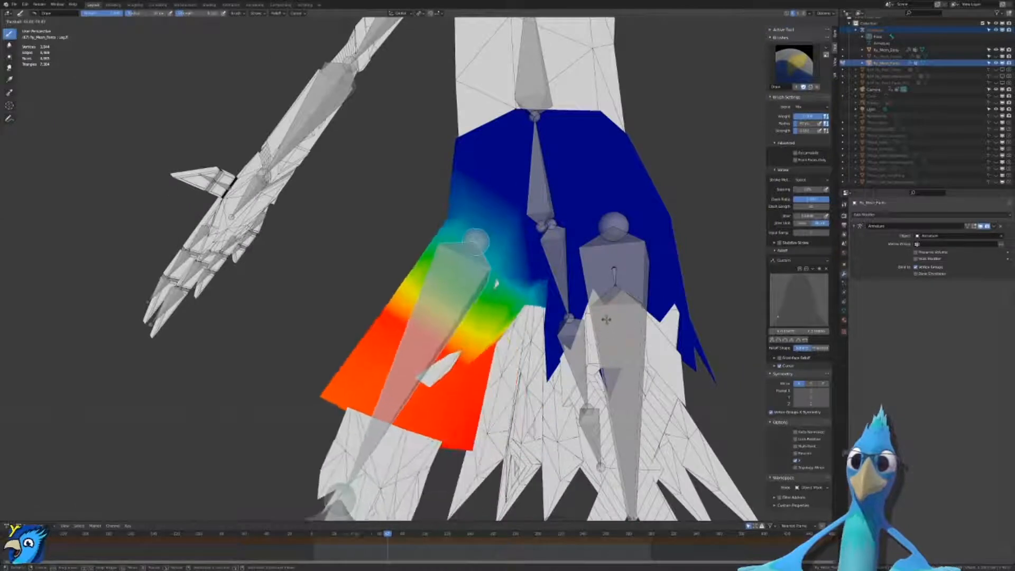
pyautogui.rightClick(636, 303)
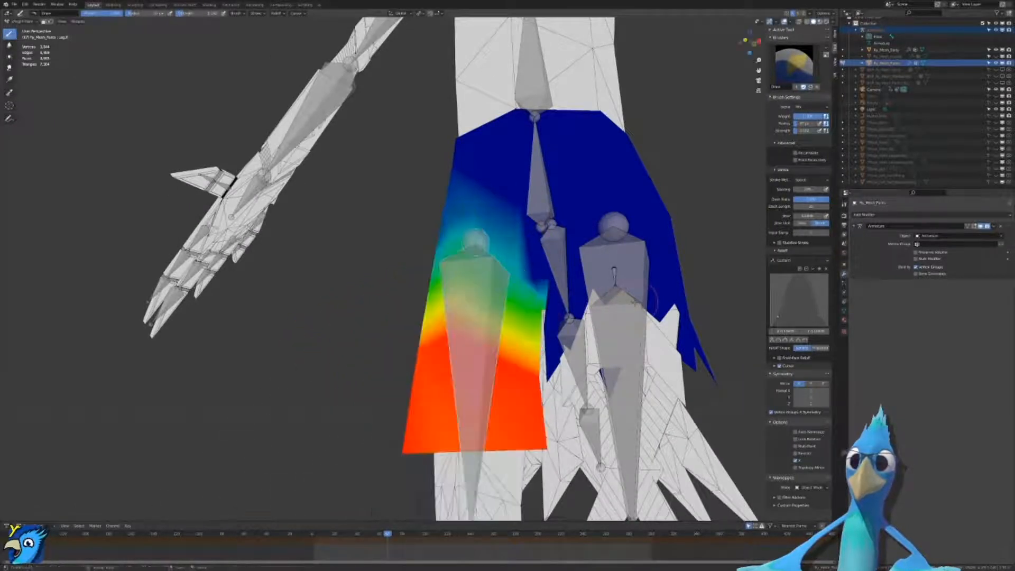
pyautogui.moveTo(636, 302); pyautogui.dragTo(633, 347, button='middle')
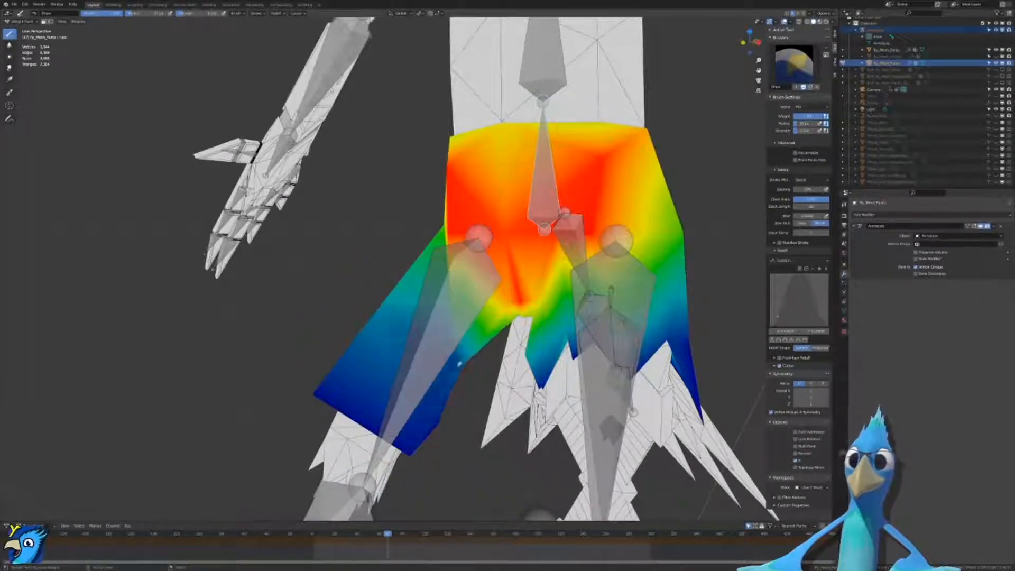
pyautogui.moveTo(624, 320); pyautogui.dragTo(593, 334, button='middle')
pyautogui.hotkey('ctrl', 'z')
pyautogui.hotkey('ctrl', 'z')
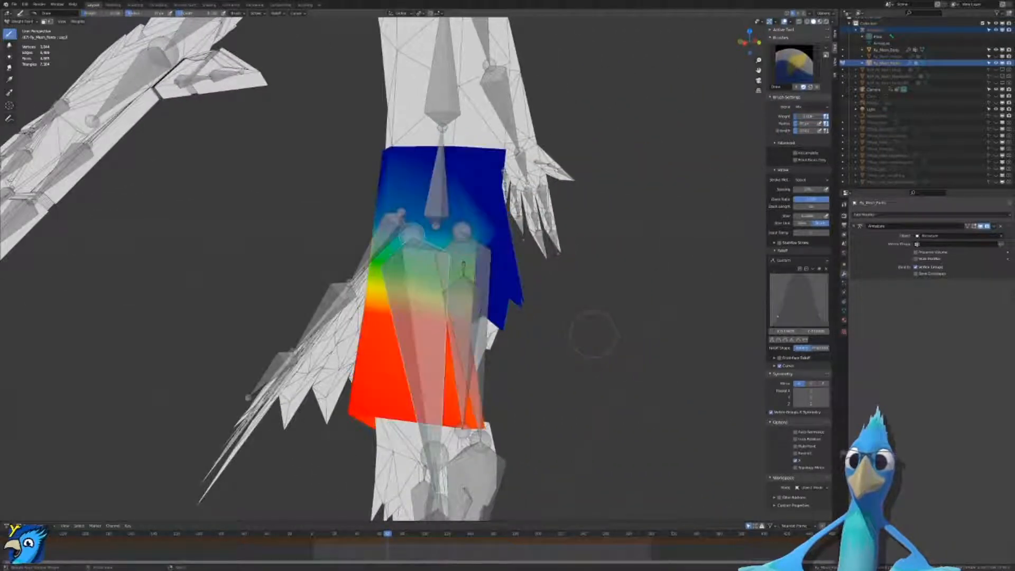
# Step: Reset the right upper leg bone's rotation and rotate it freely into several poses to check how the pants follow
pyautogui.hotkey('alt', 'e')
pyautogui.moveTo(613, 344); pyautogui.dragTo(645, 326, button='middle')
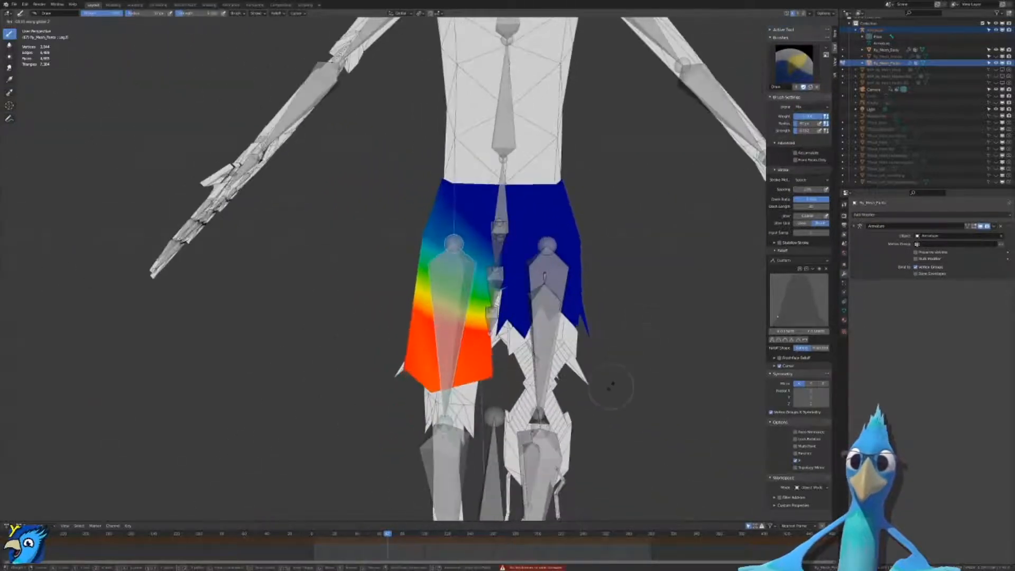
pyautogui.press('r')
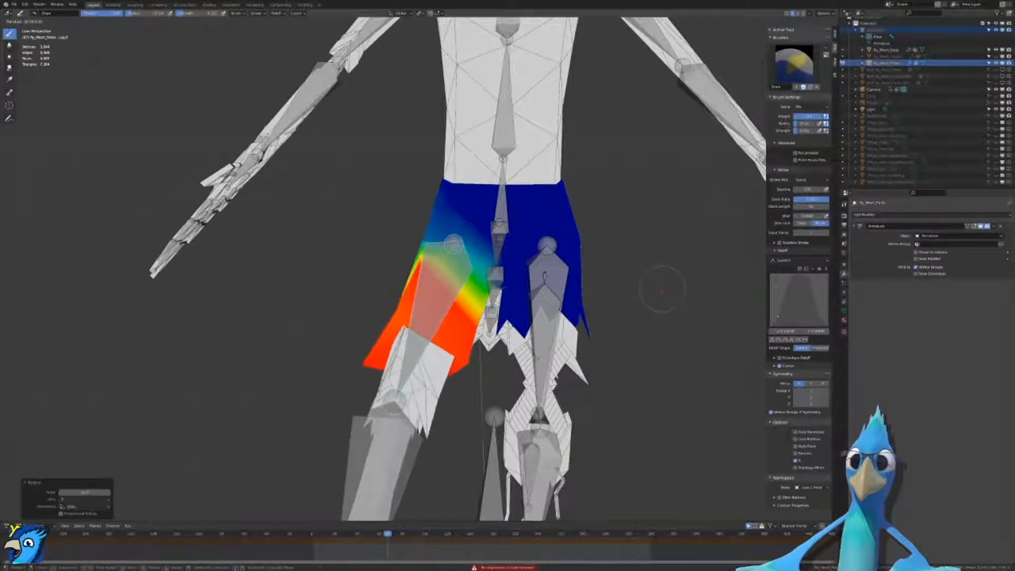
pyautogui.click(664, 296)
pyautogui.moveTo(664, 296)
pyautogui.mouseDown(button='middle')
pyautogui.moveTo(637, 278)
pyautogui.moveTo(609, 276)
pyautogui.moveTo(668, 284)
pyautogui.moveTo(603, 278)
pyautogui.moveTo(585, 301)
pyautogui.moveTo(661, 317)
pyautogui.moveTo(724, 315)
pyautogui.moveTo(641, 268)
pyautogui.moveTo(590, 264)
pyautogui.mouseUp(button='middle')
pyautogui.press('r')
pyautogui.press('r')
pyautogui.click(670, 276)
pyautogui.click(592, 264)
pyautogui.press('r')
pyautogui.press('r')
pyautogui.click(671, 236)
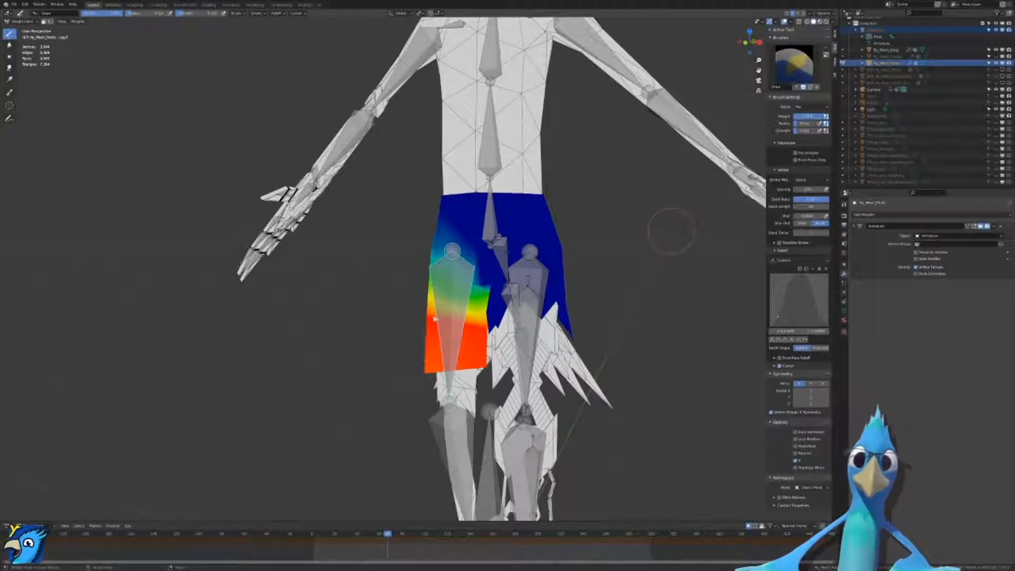
# Step: Rotate the right upper leg bone about the X axis to lift the thigh
pyautogui.press('t')
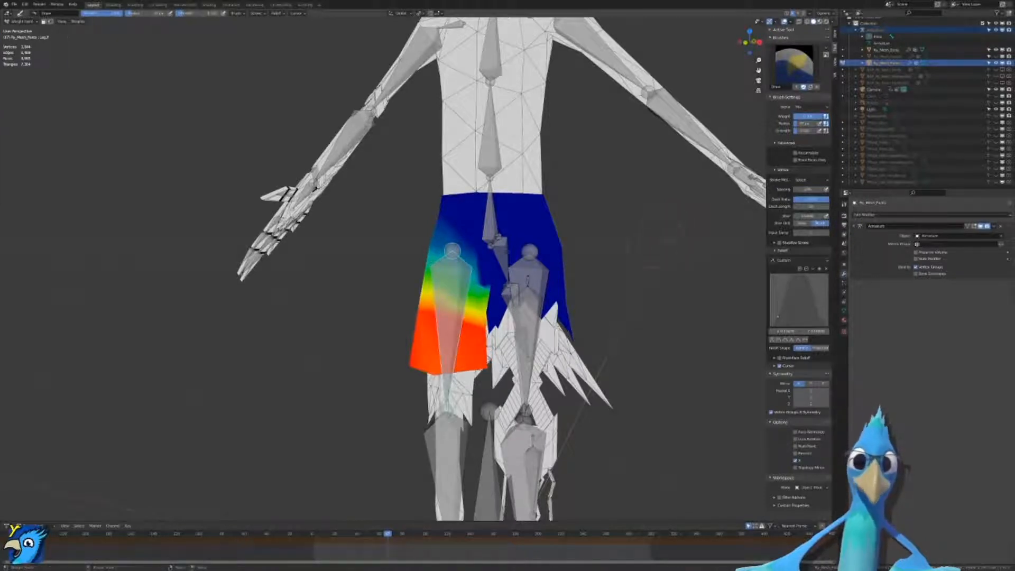
pyautogui.press('r')
pyautogui.press('x')
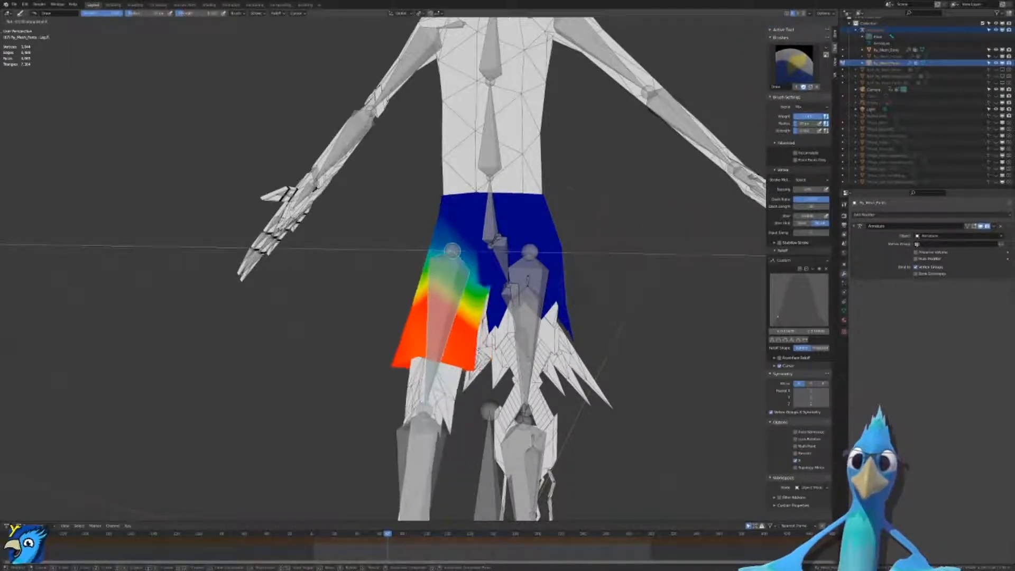
pyautogui.click(505, 135)
# Step: Switch to the hips bone's weights and paint the inner right thigh until the pants cover the exposed body
pyautogui.moveTo(505, 135)
pyautogui.mouseDown(button='middle')
pyautogui.moveTo(470, 143)
pyautogui.moveTo(450, 175)
pyautogui.moveTo(394, 131)
pyautogui.moveTo(479, 172)
pyautogui.moveTo(531, 154)
pyautogui.mouseUp(button='middle')
pyautogui.scroll(3, 465, 158)
pyautogui.keyDown('ctrl'); pyautogui.click(509, 166); pyautogui.keyUp('ctrl')
pyautogui.scroll(1, 509, 165)
pyautogui.scroll(3, 508, 165)
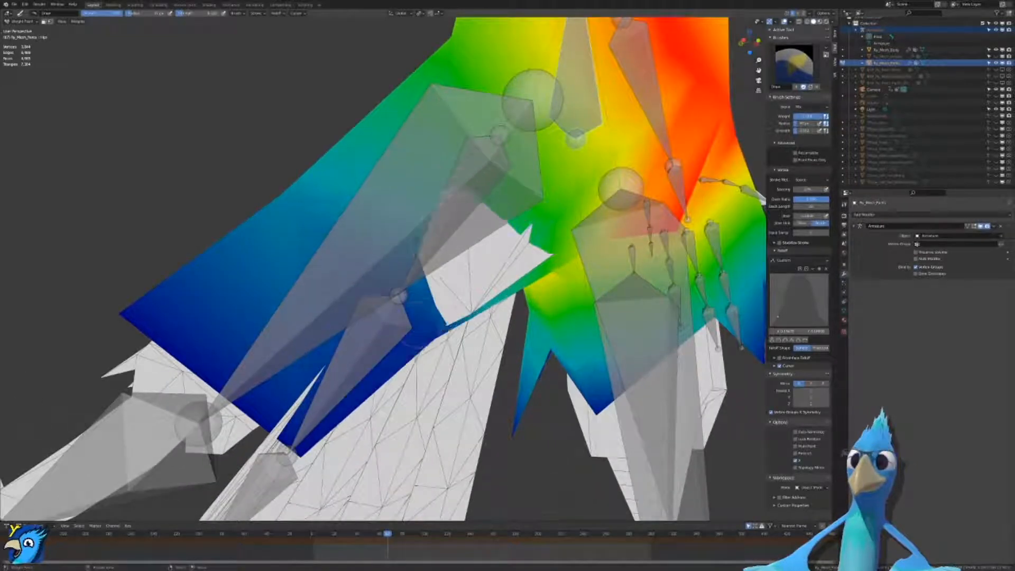
pyautogui.scroll(-3, 477, 306)
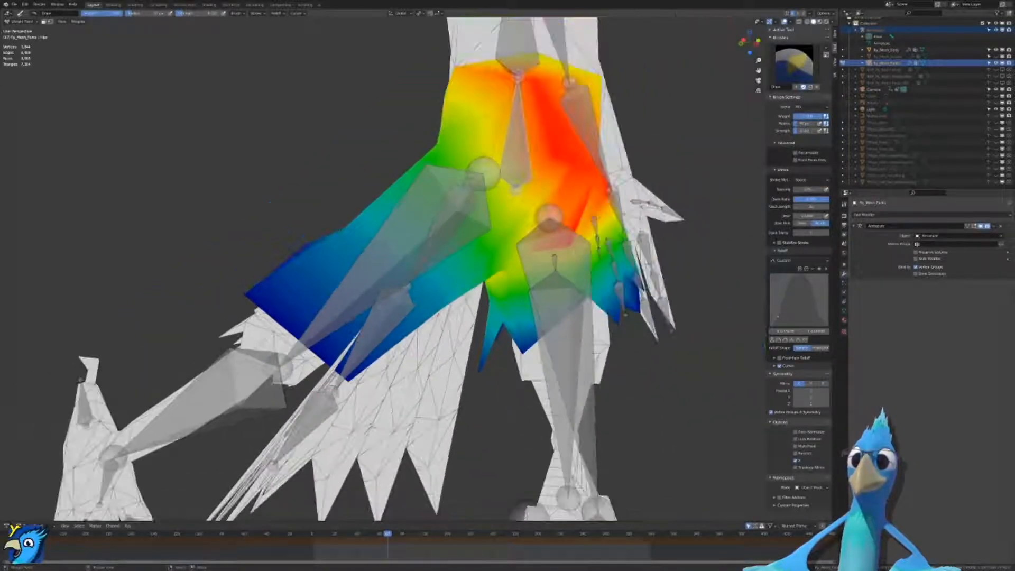
# Step: Reset the right upper leg bone's rotation, then lift it about the X axis and swing it outward
pyautogui.keyDown('ctrl'); pyautogui.click(402, 209); pyautogui.keyUp('ctrl')
pyautogui.hotkey('alt', 'r')
pyautogui.moveTo(402, 208); pyautogui.dragTo(326, 217, button='middle')
pyautogui.press('r')
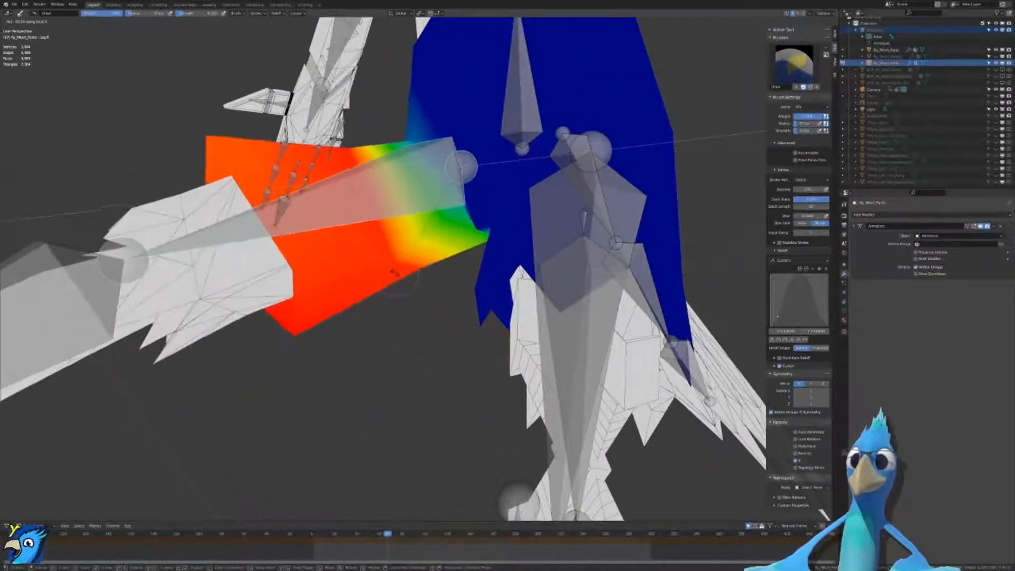
pyautogui.click(389, 276)
pyautogui.moveTo(387, 274); pyautogui.dragTo(476, 270, button='middle')
pyautogui.press('r')
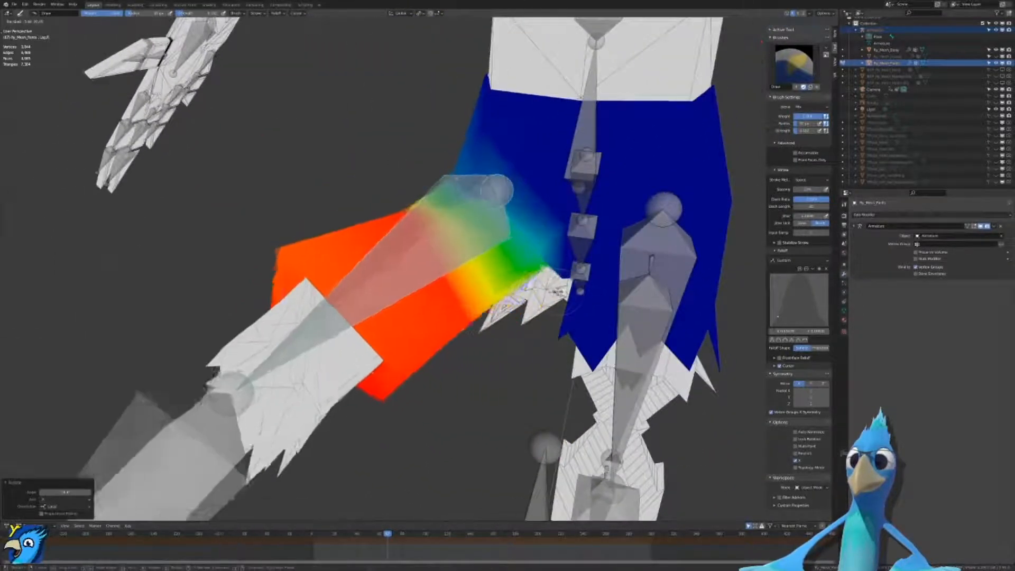
pyautogui.click(542, 291)
# Step: Try the right upper leg's weights at the back of the hip, undo the stroke, and paint the hips bone's weights there instead
pyautogui.moveTo(539, 290); pyautogui.dragTo(619, 291, button='middle')
pyautogui.moveTo(480, 317); pyautogui.dragTo(535, 292, button='middle')
pyautogui.moveTo(491, 269); pyautogui.dragTo(495, 289)
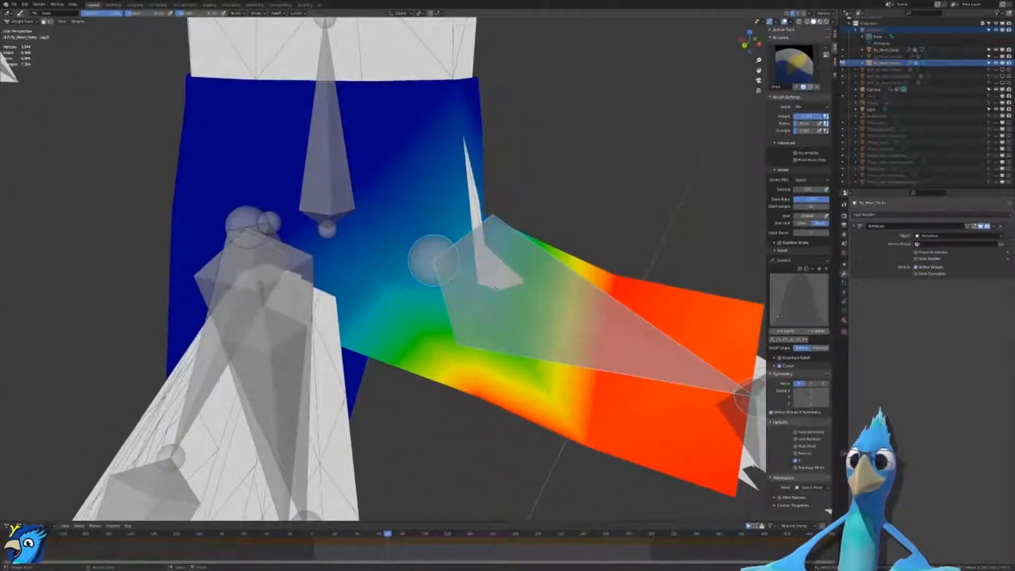
pyautogui.hotkey('ctrl', 'z')
pyautogui.keyDown('ctrl'); pyautogui.click(324, 170); pyautogui.keyUp('ctrl')
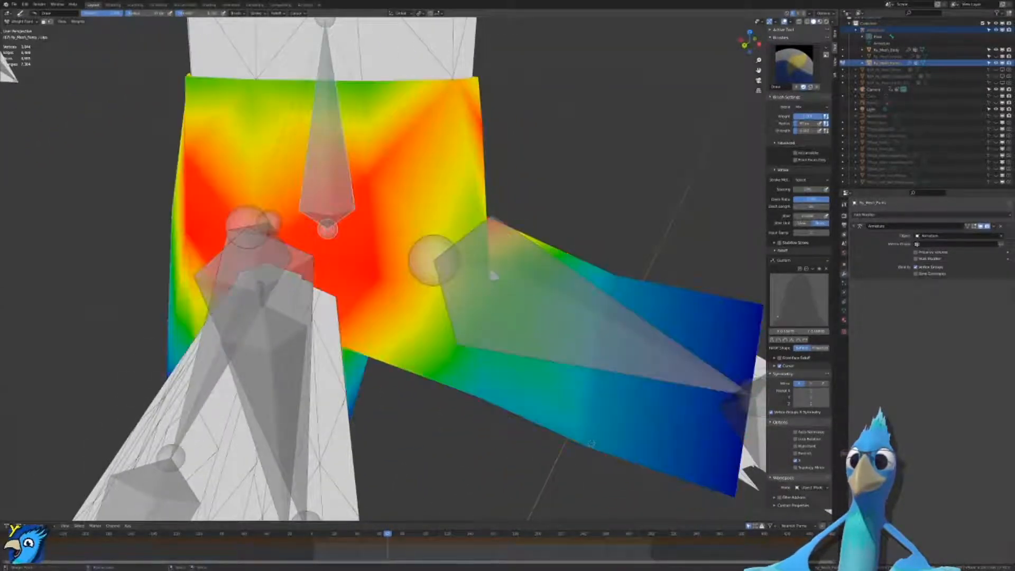
pyautogui.moveTo(505, 273)
pyautogui.mouseDown()
pyautogui.moveTo(476, 270)
pyautogui.moveTo(497, 273)
pyautogui.mouseUp()
# Step: Return to the right upper leg bone, reset its rotation and rotate it freely to check the hip area
pyautogui.moveTo(533, 297); pyautogui.dragTo(372, 264, button='middle')
pyautogui.scroll(-4, 410, 289)
pyautogui.keyDown('ctrl'); pyautogui.click(393, 287); pyautogui.keyUp('ctrl')
pyautogui.hotkey('alt', 'r')
pyautogui.press('r')
pyautogui.press('r')
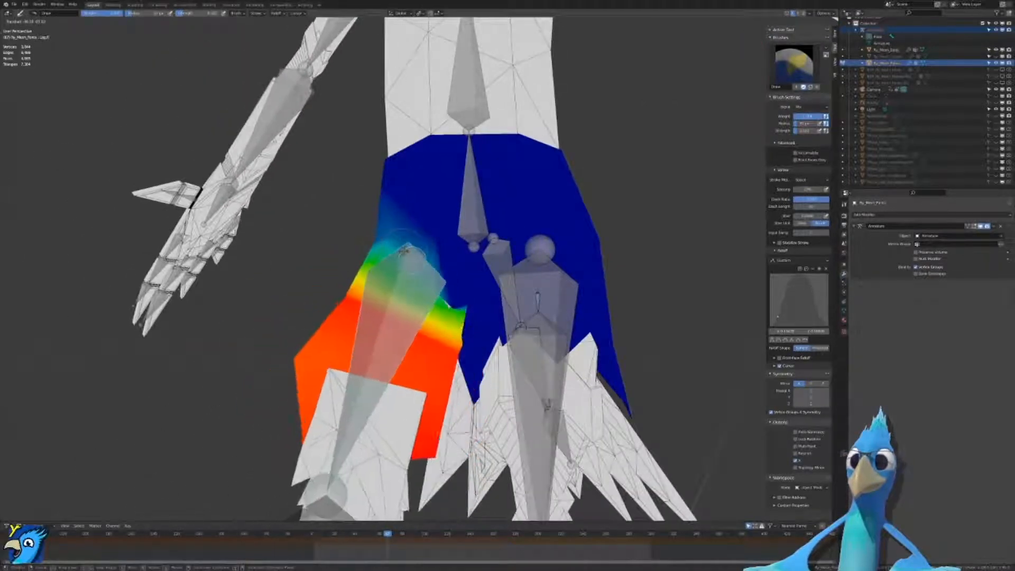
pyautogui.click(382, 257)
# Step: Rotate the right upper leg bone farther so the whole leg lifts out to the side
pyautogui.scroll(-5, 381, 257)
pyautogui.moveTo(482, 263); pyautogui.dragTo(508, 287, button='middle')
pyautogui.press('r')
pyautogui.press('r')
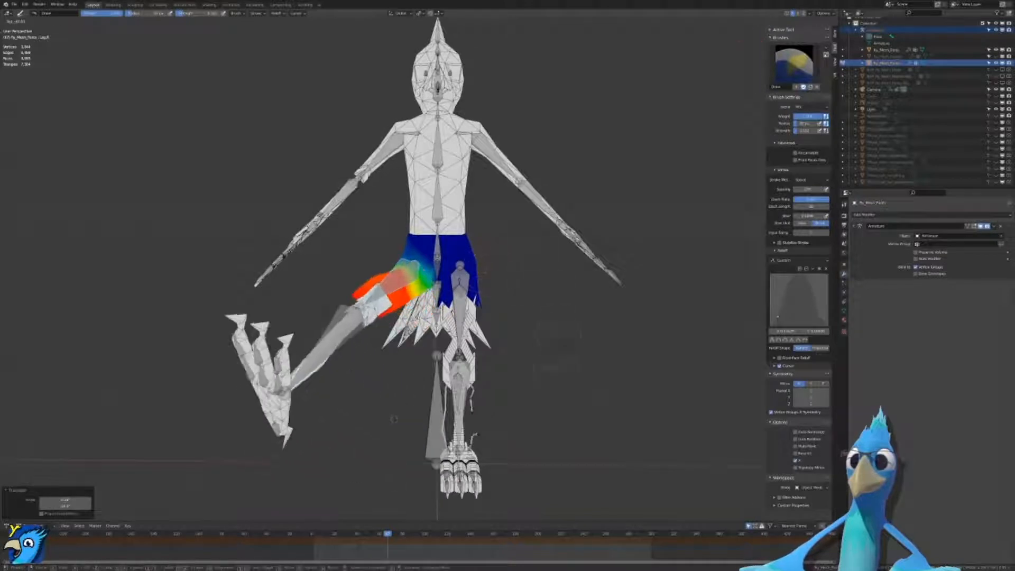
pyautogui.click(568, 344)
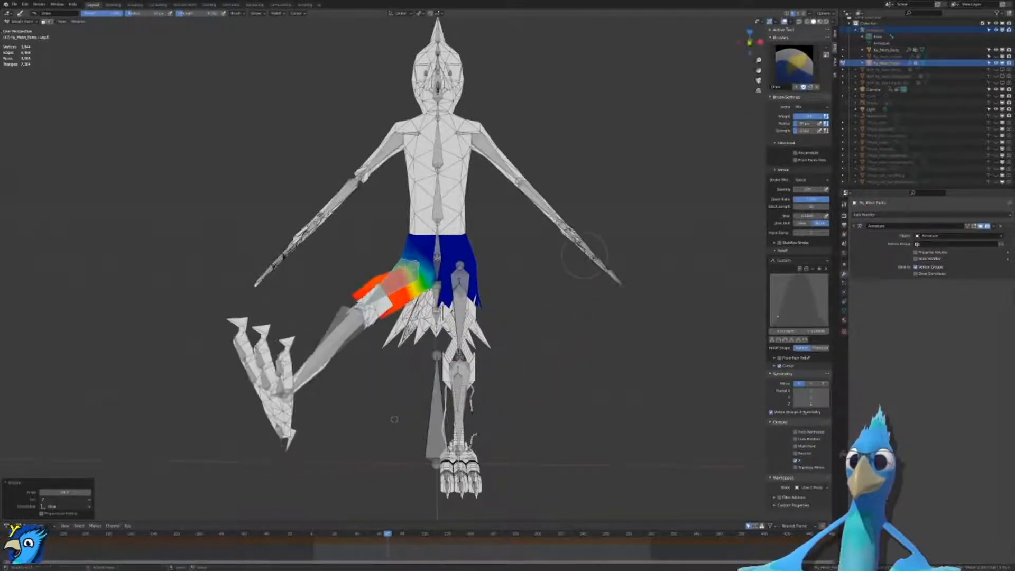
# Step: Show the left upper leg bone's weights and enable the wireframe display on the pants
pyautogui.scroll(10, 394, 420)
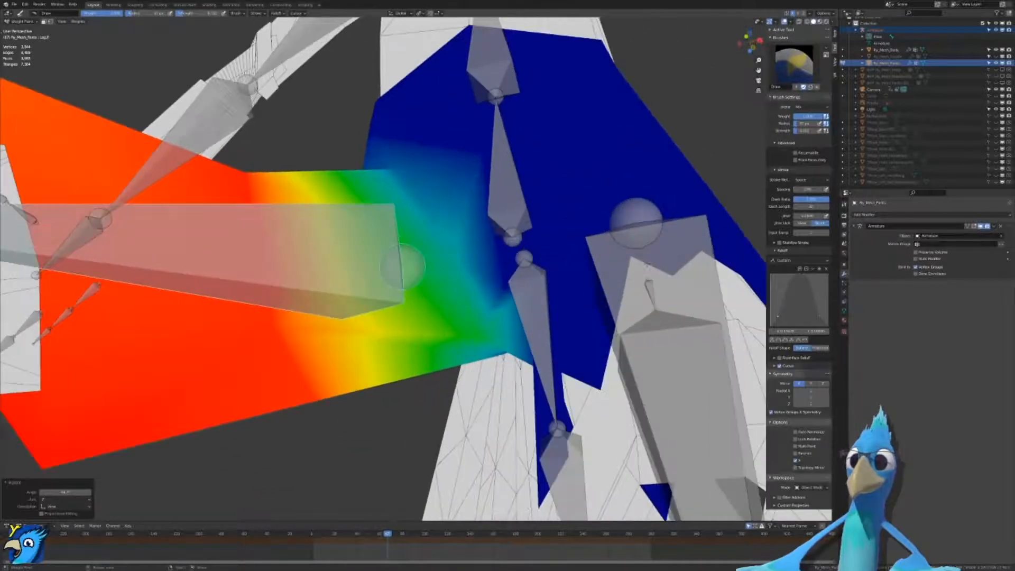
pyautogui.moveTo(402, 267)
pyautogui.mouseDown(button='middle')
pyautogui.moveTo(475, 340)
pyautogui.moveTo(505, 324)
pyautogui.mouseUp(button='middle')
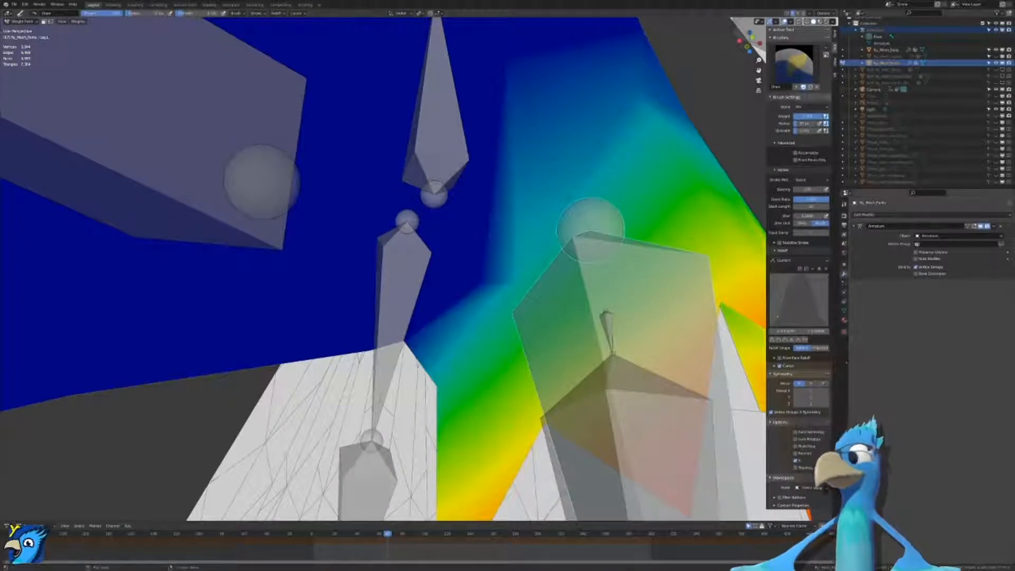
pyautogui.click(845, 264)
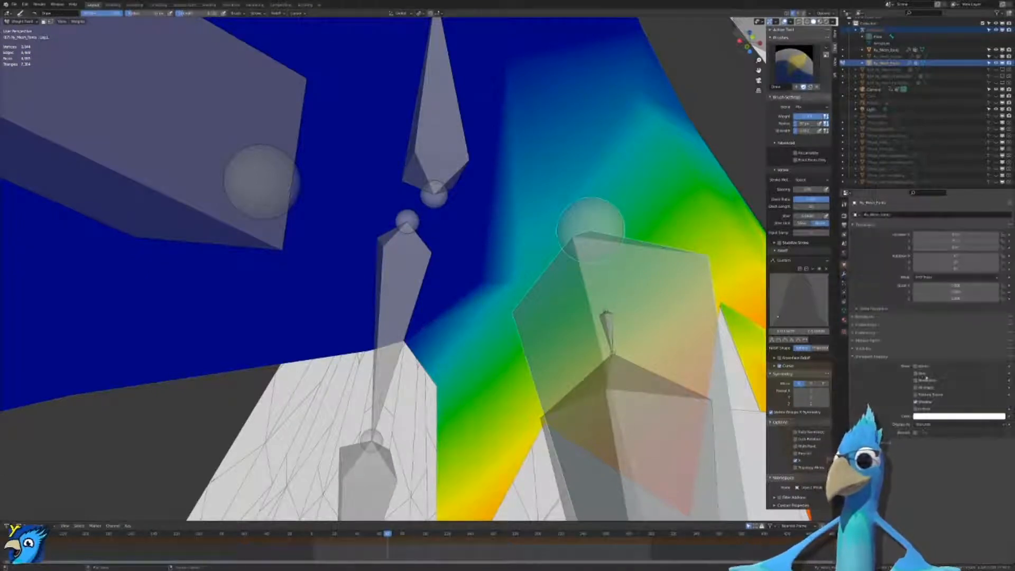
pyautogui.click(916, 380)
# Step: Paint the left upper leg's weights on the pants' crotch vertices from below and from the front
pyautogui.moveTo(402, 264)
pyautogui.mouseDown(button='middle')
pyautogui.moveTo(439, 285)
pyautogui.moveTo(424, 289)
pyautogui.moveTo(427, 184)
pyautogui.mouseUp(button='middle')
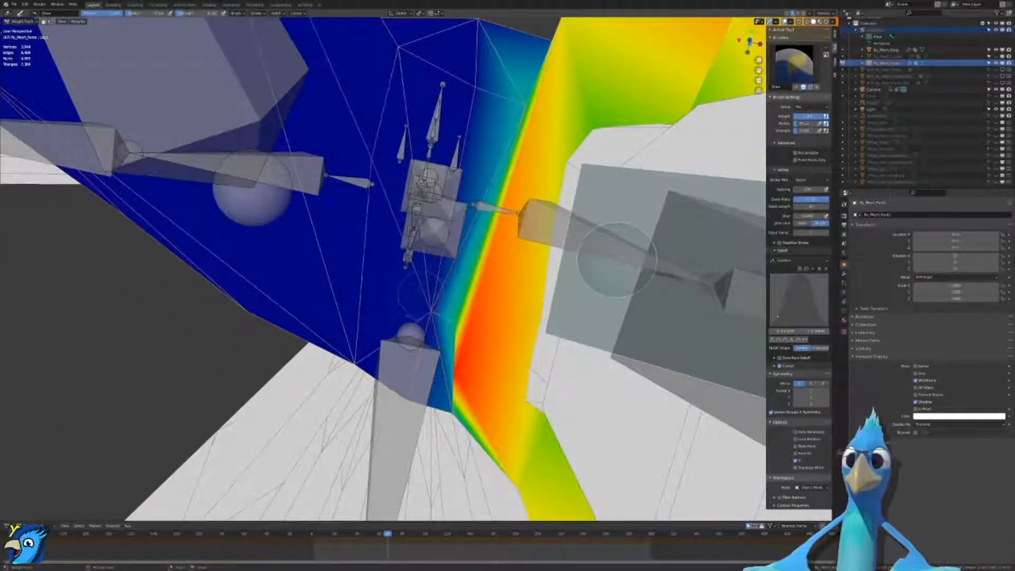
pyautogui.moveTo(420, 293); pyautogui.dragTo(434, 302)
pyautogui.moveTo(442, 233); pyautogui.dragTo(468, 291, button='middle')
pyautogui.moveTo(511, 279); pyautogui.dragTo(445, 277)
pyautogui.moveTo(445, 278); pyautogui.dragTo(447, 320, button='middle')
pyautogui.scroll(-4, 447, 320)
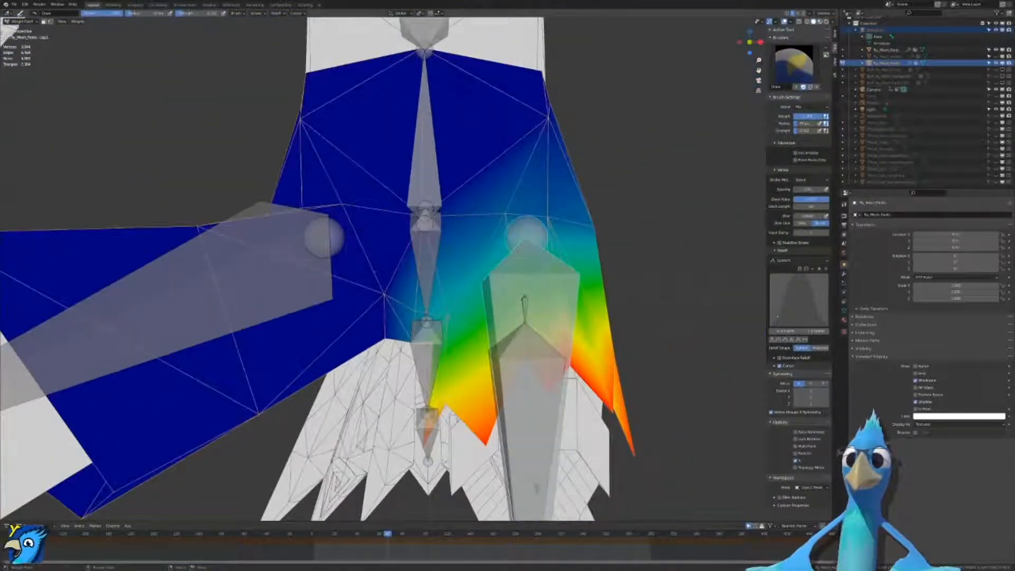
# Step: Compare the right and left upper leg weights and examine the crotch of the pants from below
pyautogui.keyDown('ctrl'); pyautogui.click(312, 260); pyautogui.keyUp('ctrl')
pyautogui.keyDown('ctrl'); pyautogui.click(563, 274); pyautogui.keyUp('ctrl')
pyautogui.moveTo(561, 274); pyautogui.dragTo(554, 180, button='middle')
pyautogui.scroll(2, 554, 180)
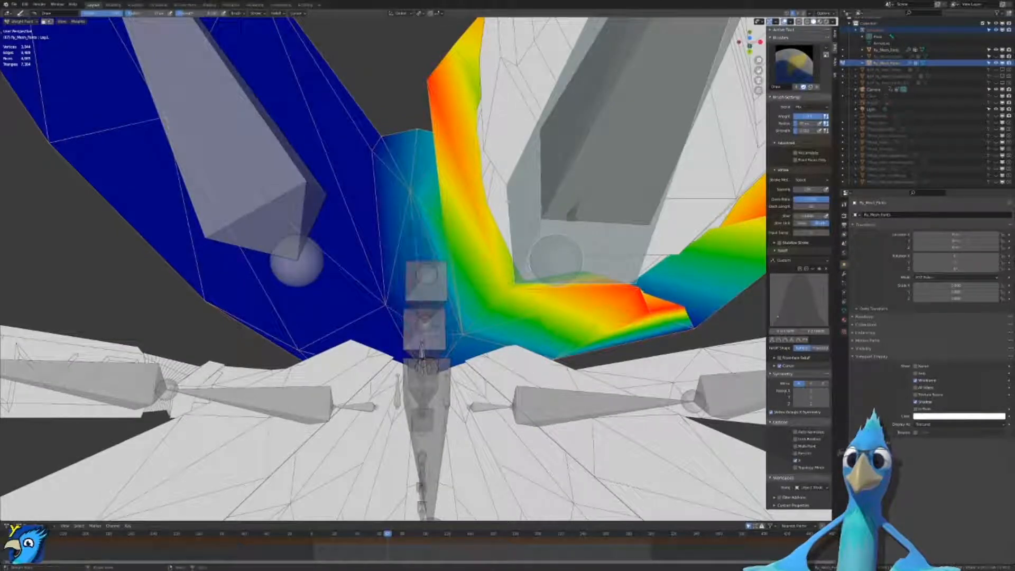
pyautogui.moveTo(556, 260); pyautogui.dragTo(526, 236, button='middle')
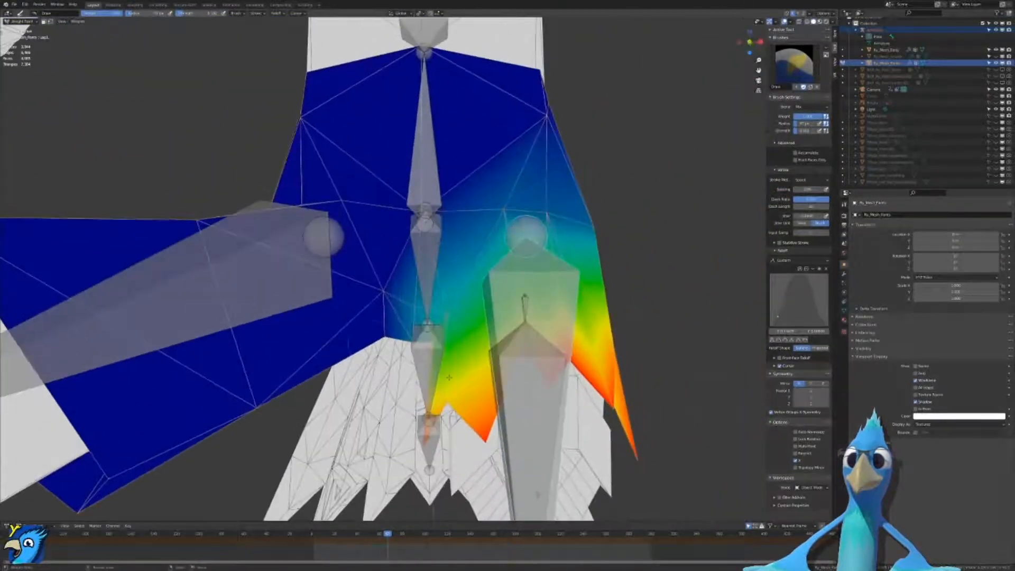
# Step: Select the right upper leg bone, try a free rotation, reset its rotation and rotate it again to test the pants
pyautogui.keyDown('ctrl'); pyautogui.click(265, 273); pyautogui.keyUp('ctrl')
pyautogui.press('r')
pyautogui.press('r')
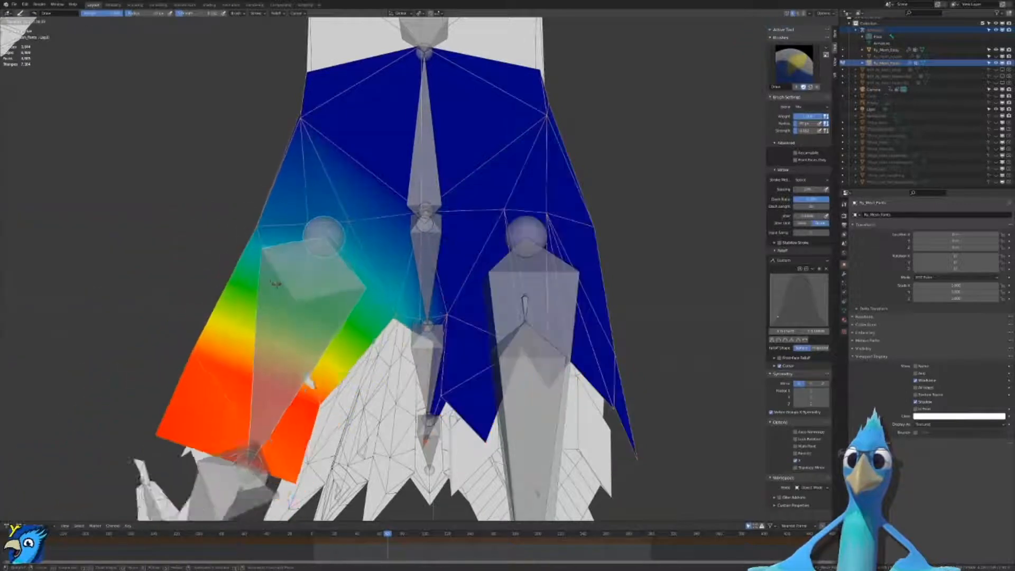
pyautogui.press('Escape')
pyautogui.scroll(-2, 423, 279)
pyautogui.scroll(-4, 402, 317)
pyautogui.moveTo(397, 338); pyautogui.dragTo(375, 468, button='middle')
pyautogui.hotkey('alt', 'r')
pyautogui.press('r')
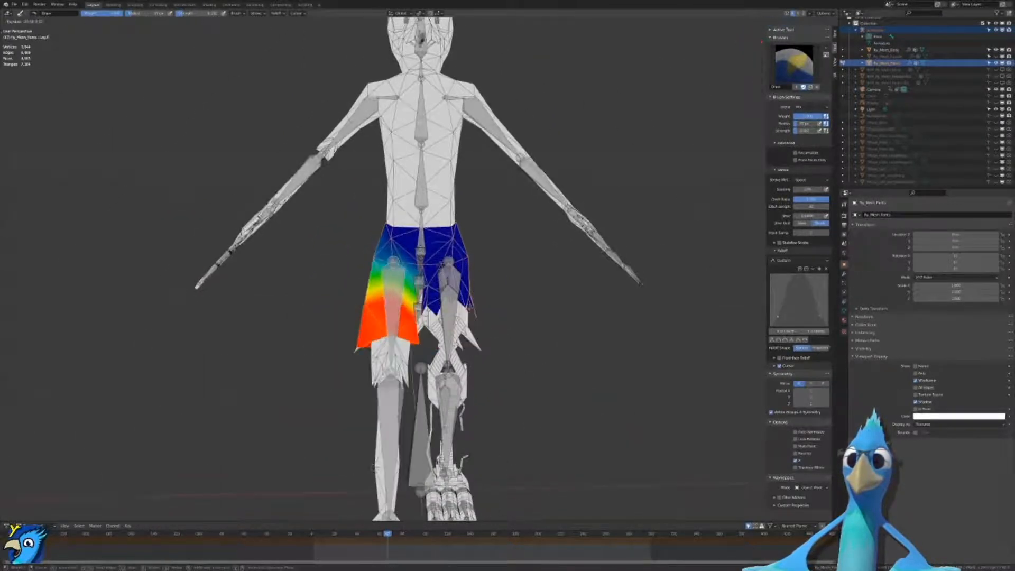
pyautogui.click(437, 252)
# Step: Clear the right upper leg bone's rotation and try rotating it while viewing the pants from the side
pyautogui.scroll(4, 438, 253)
pyautogui.moveTo(437, 253); pyautogui.dragTo(333, 138, button='middle')
pyautogui.hotkey('alt', 'r')
pyautogui.moveTo(677, 265); pyautogui.dragTo(586, 299, button='middle')
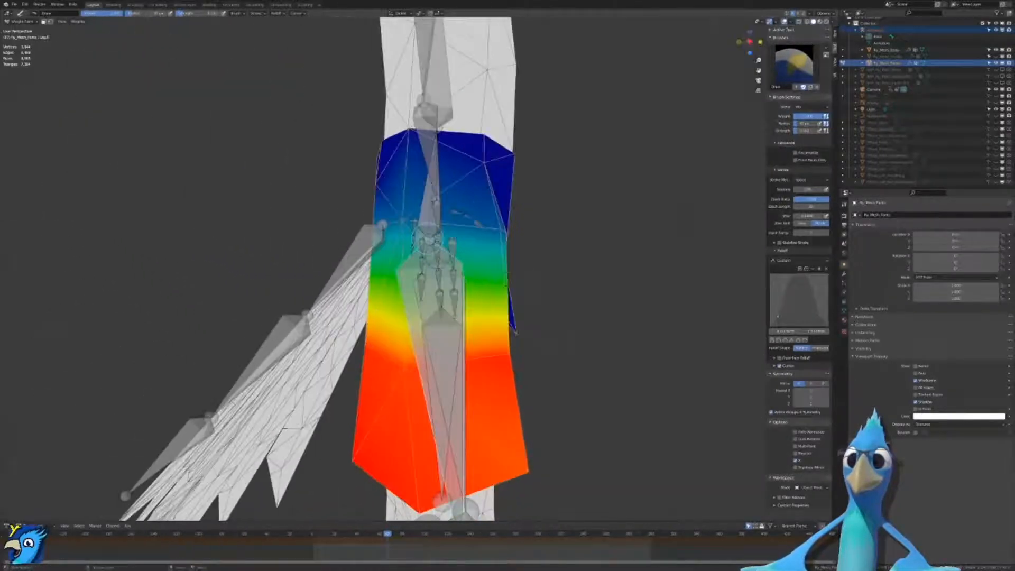
pyautogui.press('r')
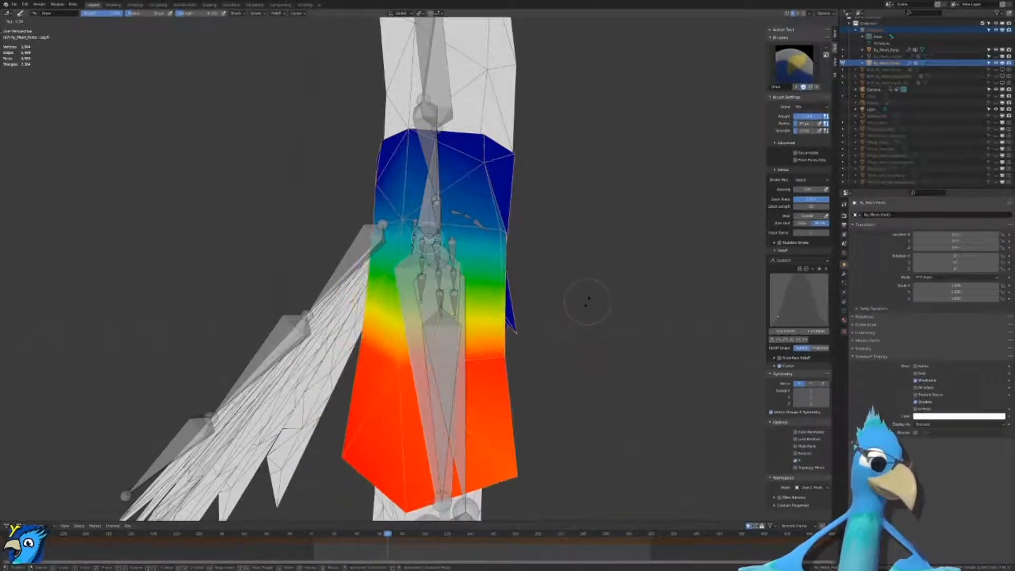
pyautogui.rightClick(588, 331)
# Step: Try another rotation of the right upper leg bone with the whole leg in view, and undo it
pyautogui.scroll(-5, 591, 328)
pyautogui.moveTo(591, 328); pyautogui.dragTo(549, 329, button='middle')
pyautogui.press('r')
pyautogui.click(229, 427)
pyautogui.scroll(3, 402, 415)
pyautogui.hotkey('ctrl', 'z')
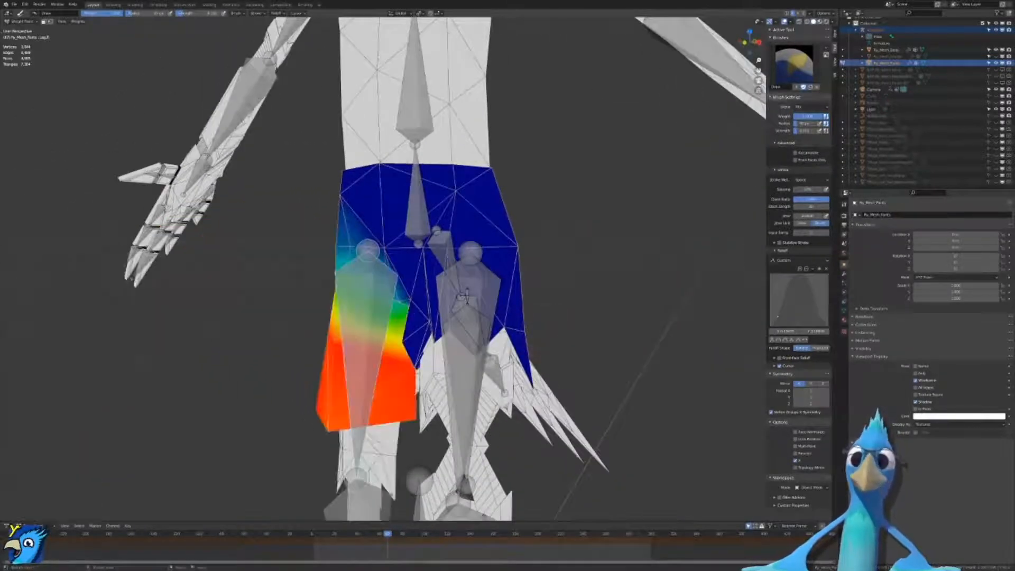
# Step: Switch to the left upper leg bone, try rotating it, and examine the torn pants mesh around the left thigh
pyautogui.keyDown('ctrl'); pyautogui.click(485, 271); pyautogui.keyUp('ctrl')
pyautogui.moveTo(484, 271); pyautogui.dragTo(354, 291, button='middle')
pyautogui.press('r')
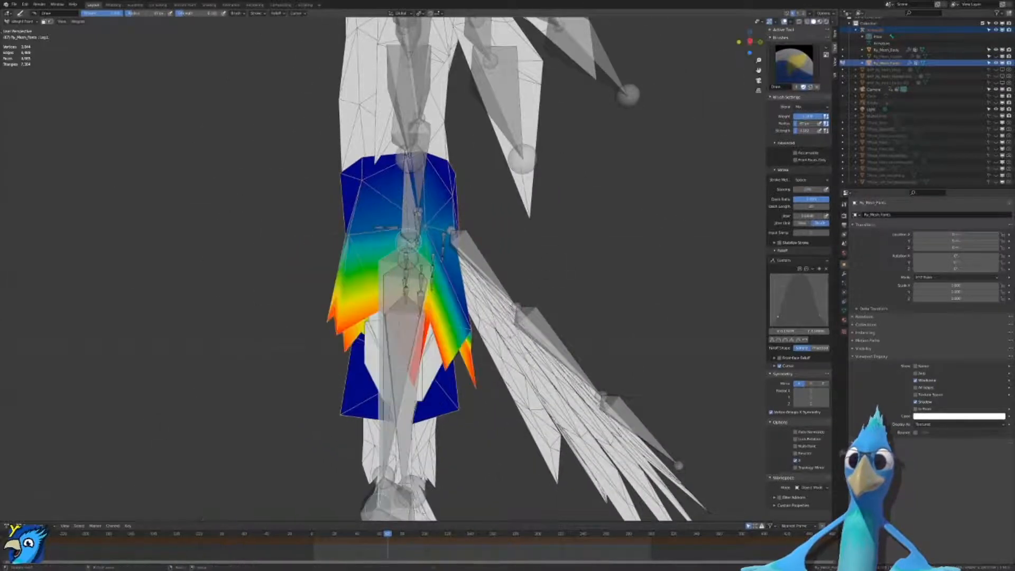
pyautogui.rightClick(508, 335)
pyautogui.scroll(3, 508, 335)
pyautogui.scroll(2, 492, 334)
pyautogui.moveTo(491, 334); pyautogui.dragTo(433, 319, button='middle')
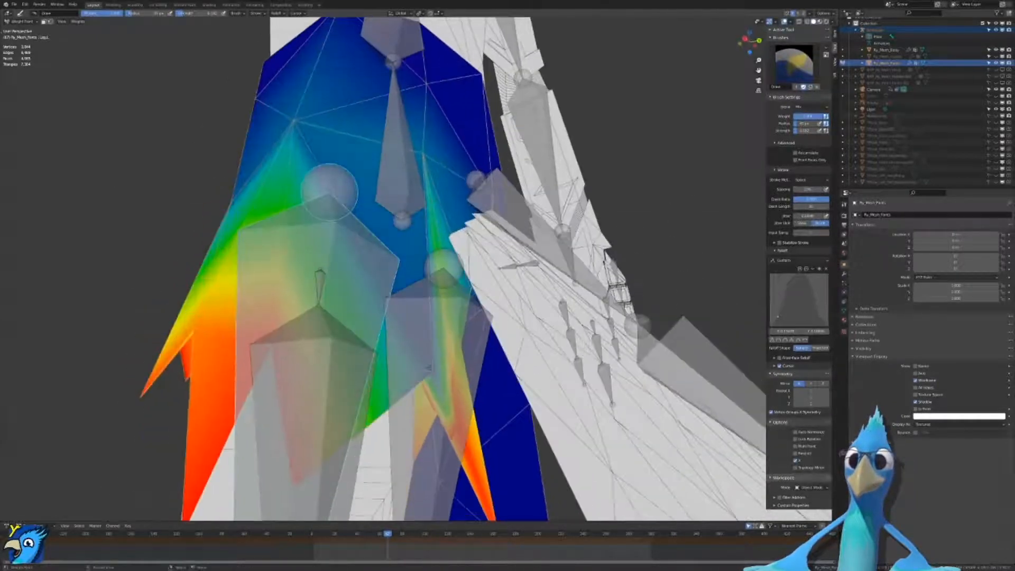
pyautogui.moveTo(435, 359); pyautogui.dragTo(438, 351, button='middle')
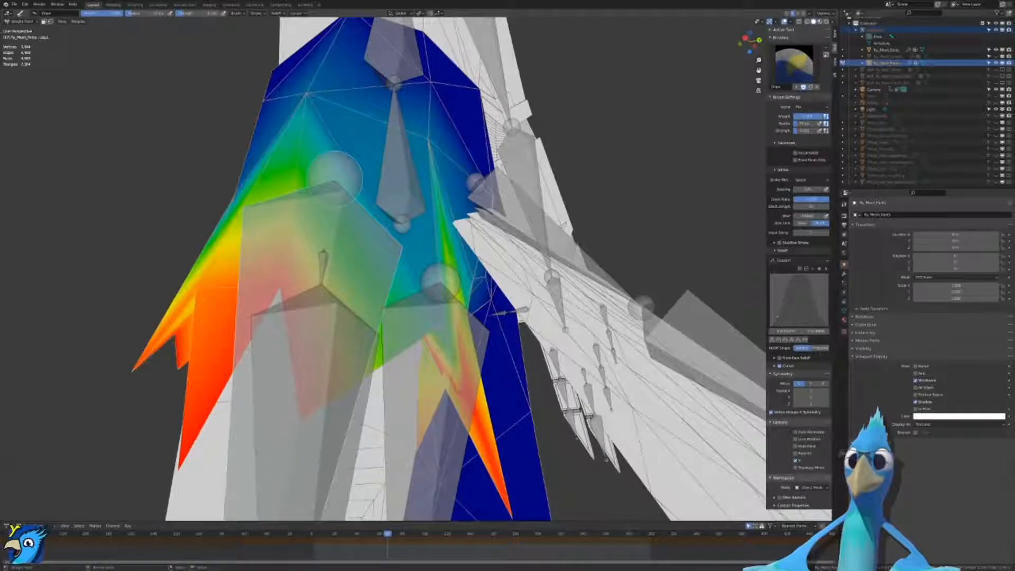
# Step: Try another rotation of the left upper leg bone with more of the leg in view, and cancel it
pyautogui.scroll(-4, 438, 315)
pyautogui.moveTo(438, 314)
pyautogui.mouseDown(button='middle')
pyautogui.moveTo(454, 344)
pyautogui.moveTo(479, 352)
pyautogui.moveTo(398, 330)
pyautogui.mouseUp(button='middle')
pyautogui.press('r')
pyautogui.rightClick(434, 360)
pyautogui.scroll(4, 398, 330)
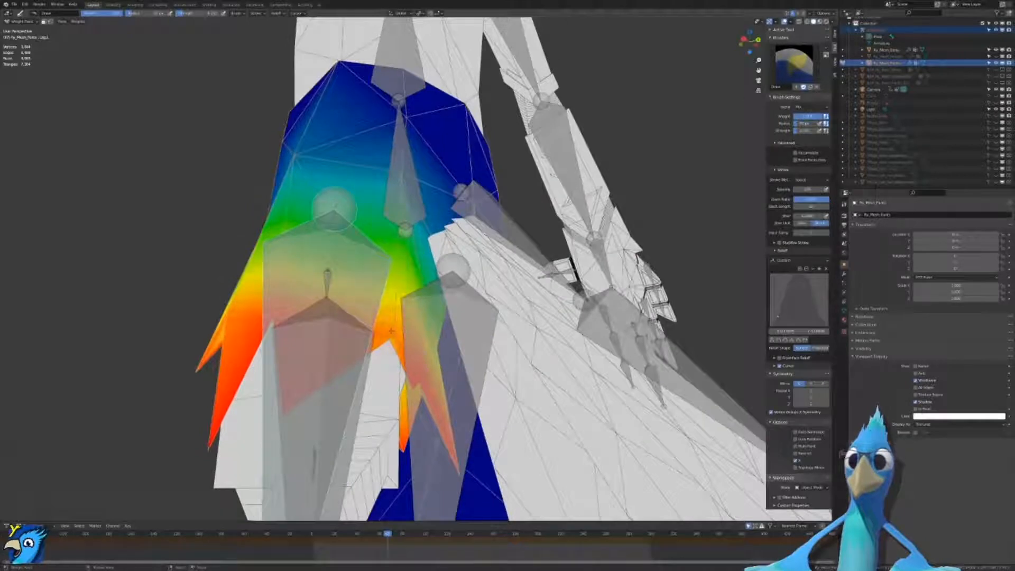
# Step: Select the hips bone and examine its weights on the pants from the side and the front
pyautogui.rightClick(412, 207)
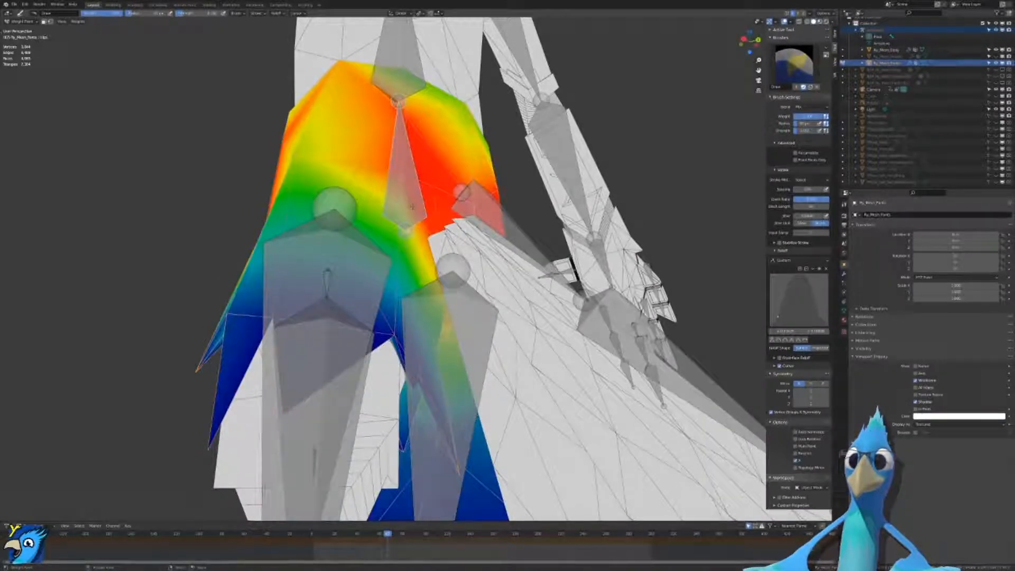
pyautogui.moveTo(741, 136); pyautogui.dragTo(762, 154, button='middle')
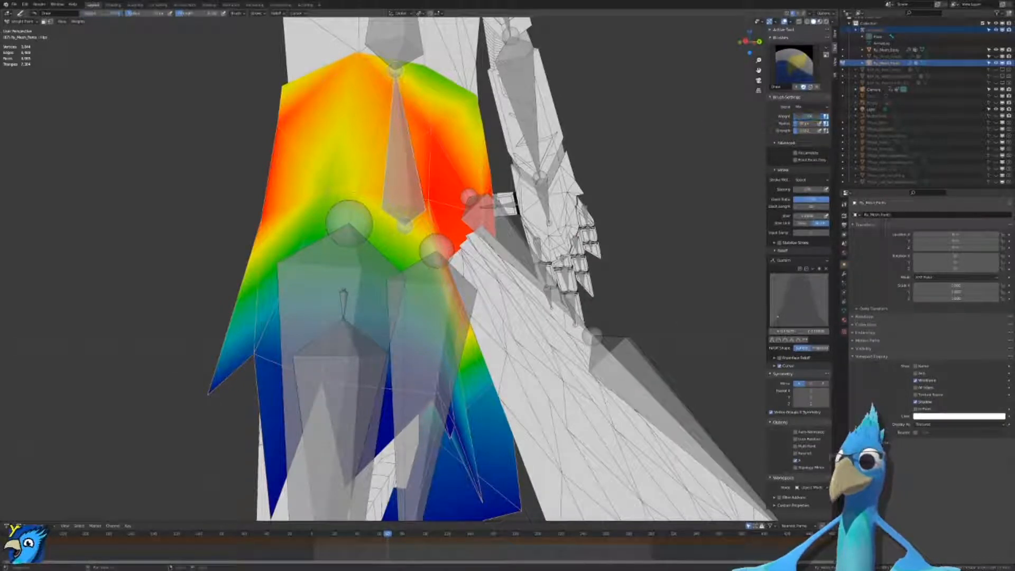
pyautogui.scroll(-5, 555, 326)
pyautogui.moveTo(556, 326); pyautogui.dragTo(656, 332, button='middle')
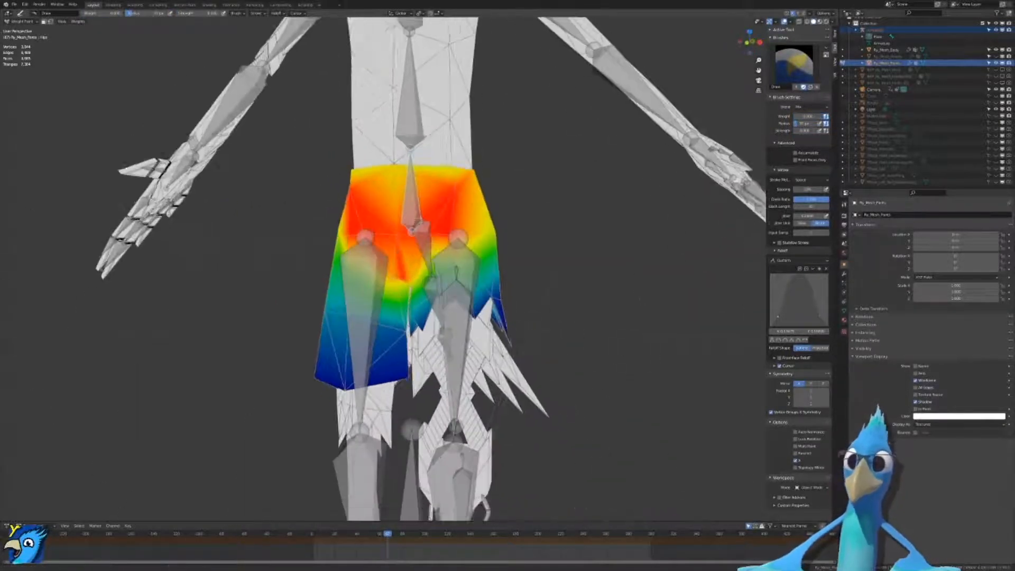
pyautogui.scroll(4, 419, 426)
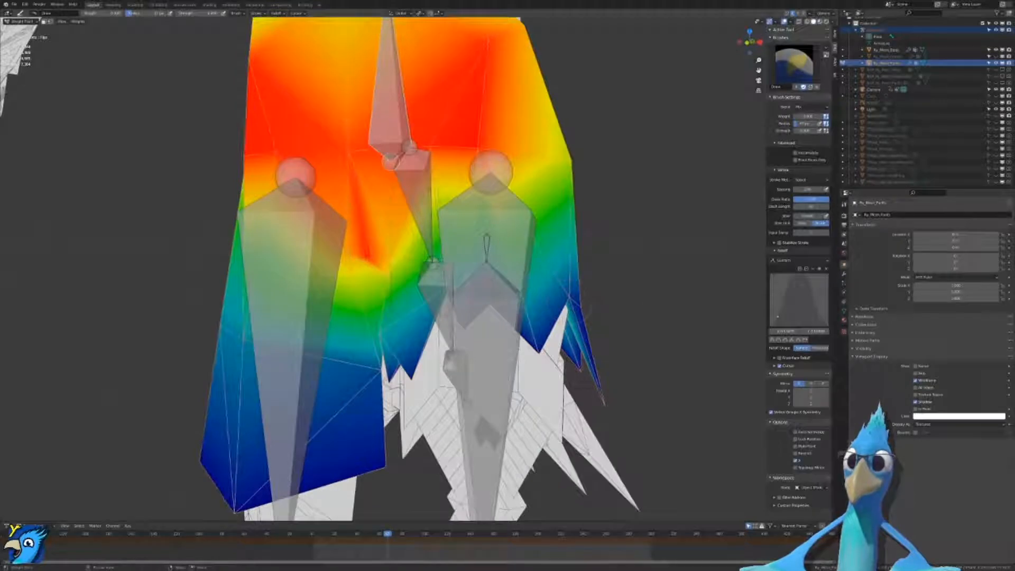
# Step: Examine the hip weights inside the left pant leg up close, using the wireframe display
pyautogui.moveTo(487, 365)
pyautogui.mouseDown(button='middle')
pyautogui.moveTo(483, 299)
pyautogui.moveTo(441, 222)
pyautogui.mouseUp(button='middle')
pyautogui.hotkey('shift', 'z')
pyautogui.scroll(8, 479, 186)
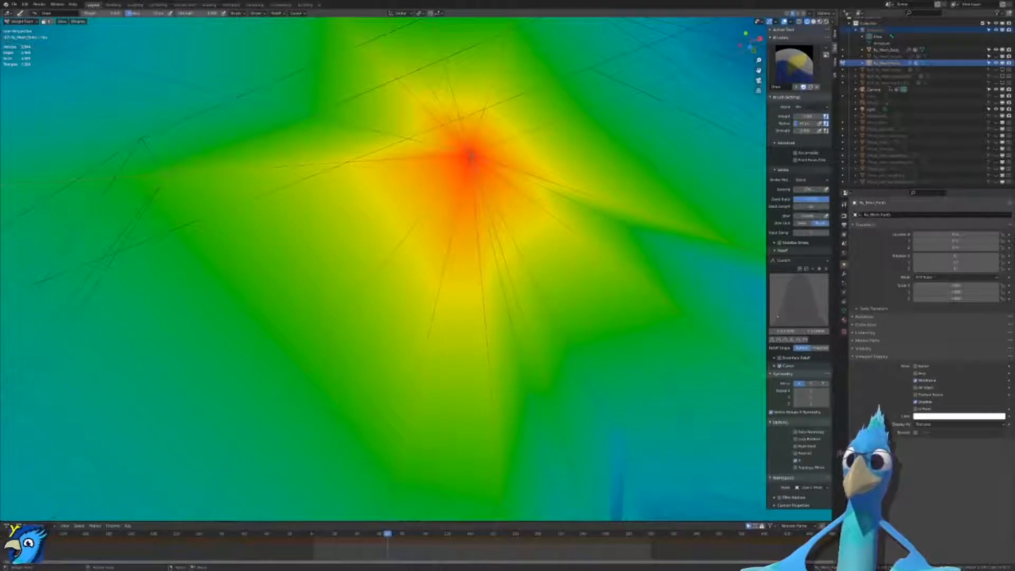
pyautogui.scroll(5, 471, 156)
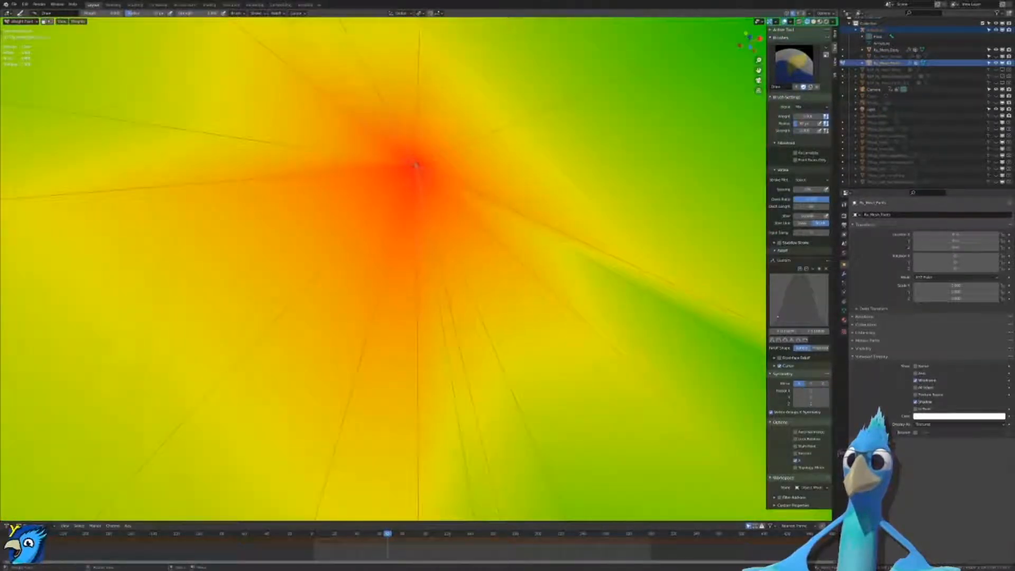
pyautogui.moveTo(416, 165); pyautogui.dragTo(433, 351, button='middle')
pyautogui.scroll(4, 434, 351)
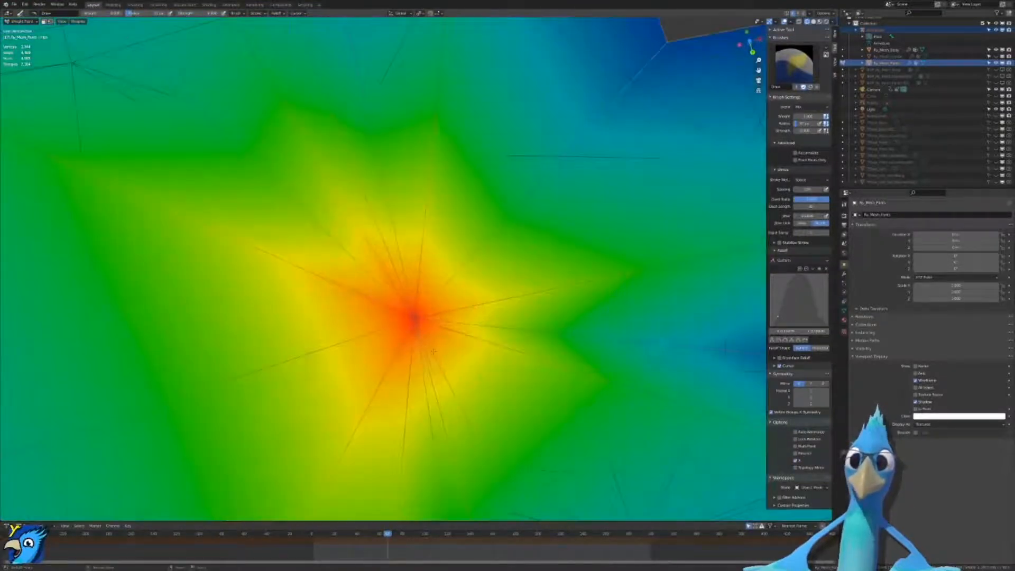
pyautogui.moveTo(431, 289)
pyautogui.mouseDown(button='middle')
pyautogui.moveTo(455, 248)
pyautogui.moveTo(492, 228)
pyautogui.moveTo(508, 280)
pyautogui.mouseUp(button='middle')
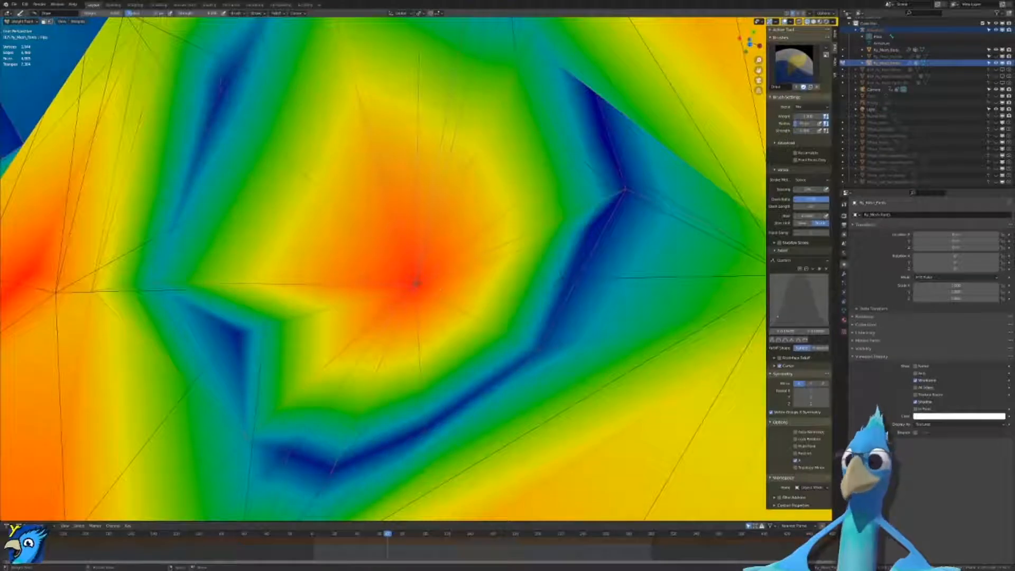
pyautogui.hotkey('shift', 'z')
pyautogui.moveTo(512, 285)
pyautogui.mouseDown(button='middle')
pyautogui.moveTo(492, 312)
pyautogui.moveTo(504, 280)
pyautogui.mouseUp(button='middle')
pyautogui.scroll(2, 503, 280)
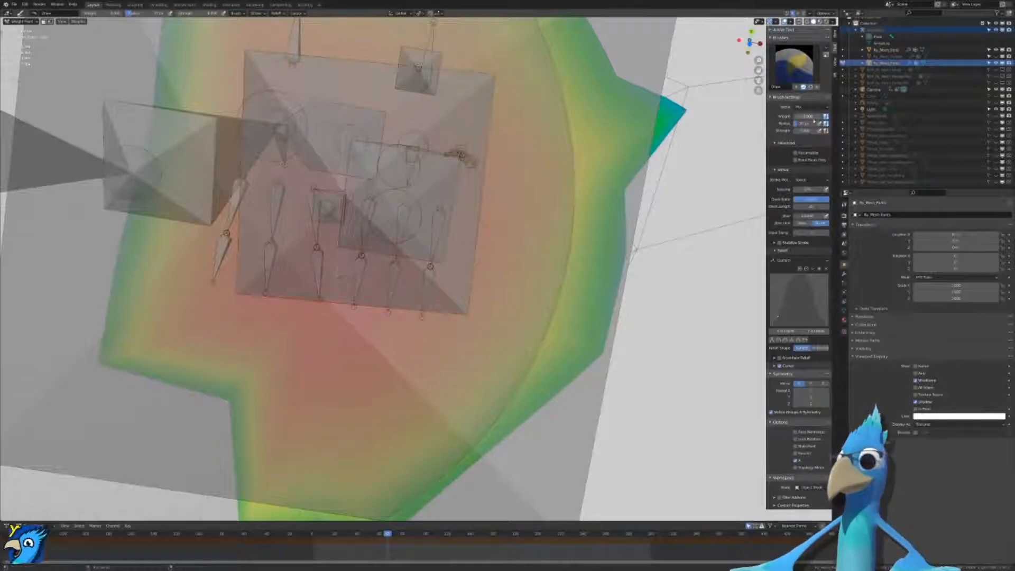
# Step: Paint away the hip weights around the lower left pant leg, inside and outside, with a full-strength brush at zero weight
pyautogui.keyDown('ctrl'); pyautogui.click(342, 246); pyautogui.keyUp('ctrl')
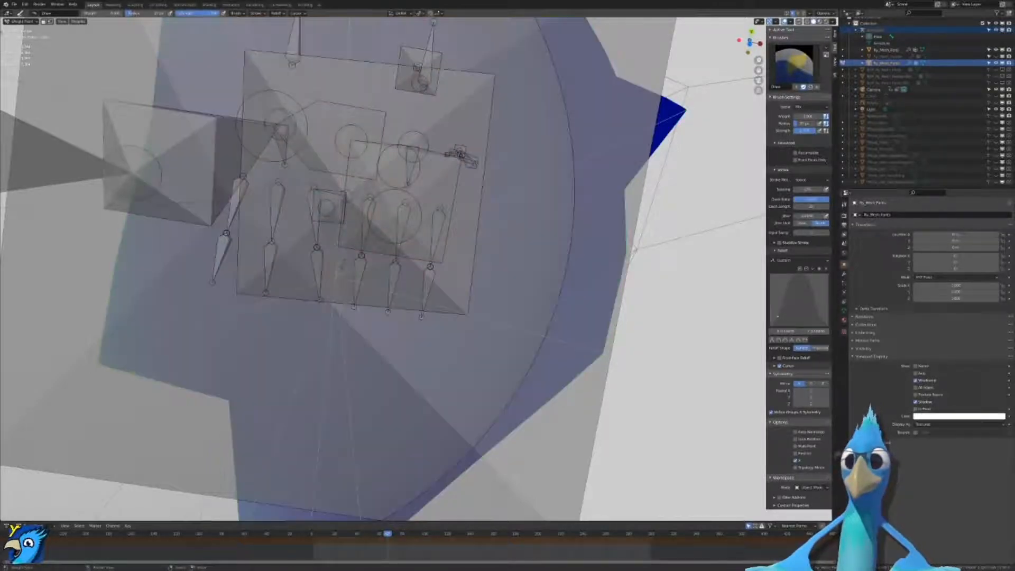
pyautogui.moveTo(345, 267); pyautogui.dragTo(544, 317, button='middle')
pyautogui.moveTo(545, 466); pyautogui.dragTo(386, 492)
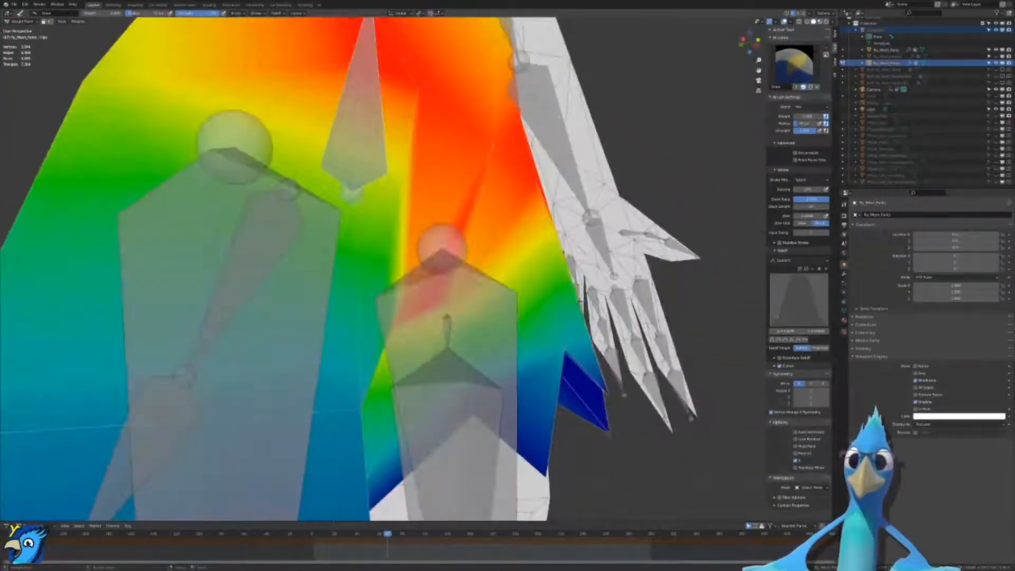
pyautogui.moveTo(552, 389); pyautogui.dragTo(561, 360)
pyautogui.moveTo(561, 360)
pyautogui.mouseDown(button='middle')
pyautogui.moveTo(511, 334)
pyautogui.moveTo(296, 328)
pyautogui.moveTo(350, 393)
pyautogui.moveTo(339, 339)
pyautogui.moveTo(365, 344)
pyautogui.moveTo(378, 323)
pyautogui.moveTo(347, 295)
pyautogui.moveTo(374, 328)
pyautogui.moveTo(357, 338)
pyautogui.moveTo(390, 320)
pyautogui.mouseUp(button='middle')
pyautogui.click(227, 152)
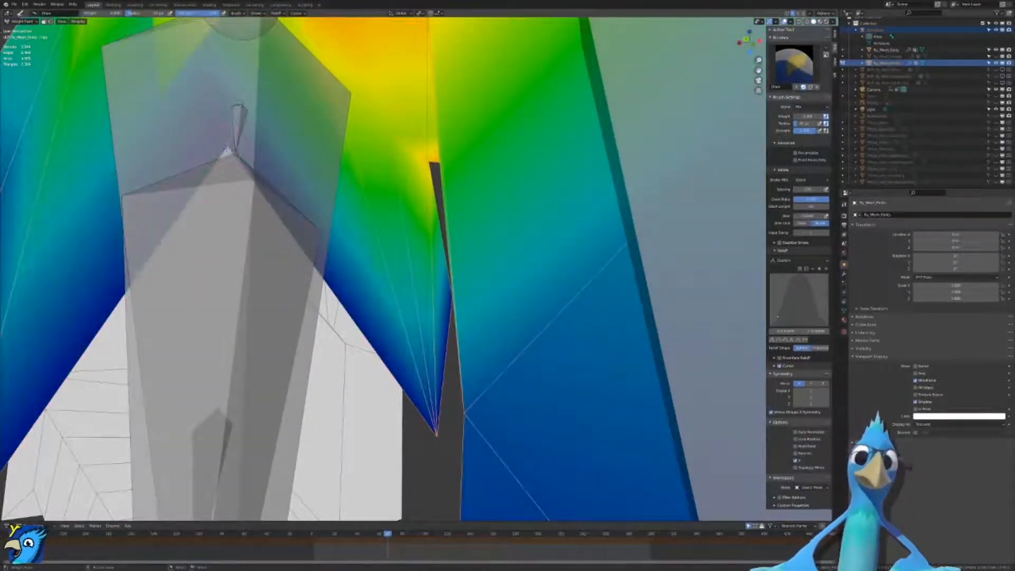
pyautogui.moveTo(338, 296)
pyautogui.mouseDown(button='middle')
pyautogui.moveTo(380, 280)
pyautogui.moveTo(550, 318)
pyautogui.moveTo(559, 233)
pyautogui.mouseUp(button='middle')
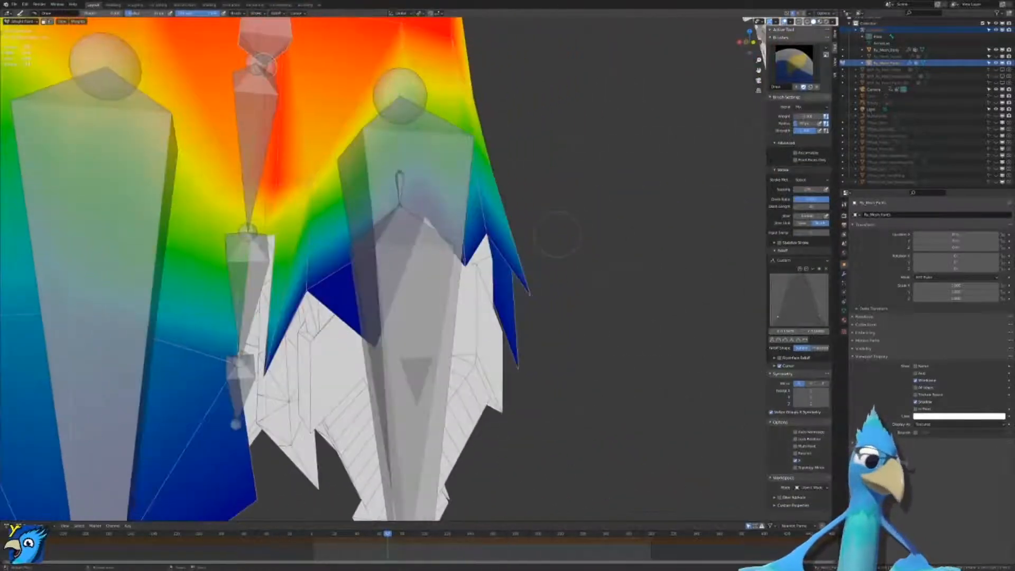
pyautogui.moveTo(328, 313)
pyautogui.mouseDown(button='middle')
pyautogui.moveTo(423, 323)
pyautogui.moveTo(304, 317)
pyautogui.moveTo(357, 330)
pyautogui.moveTo(196, 346)
pyautogui.moveTo(209, 370)
pyautogui.moveTo(154, 485)
pyautogui.moveTo(237, 418)
pyautogui.moveTo(281, 489)
pyautogui.moveTo(325, 482)
pyautogui.moveTo(307, 473)
pyautogui.mouseUp(button='middle')
pyautogui.rightClick(236, 418)
pyautogui.scroll(4, 281, 489)
pyautogui.scroll(2, 307, 474)
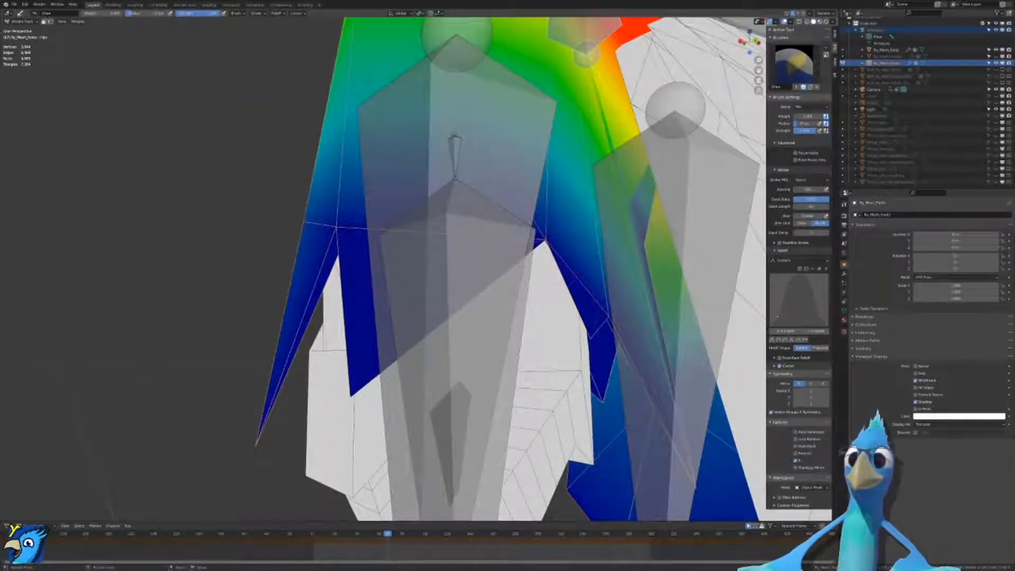
# Step: Select the left upper leg bone and rotate it forward to test the pants
pyautogui.scroll(-5, 584, 276)
pyautogui.moveTo(584, 276); pyautogui.dragTo(644, 275, button='middle')
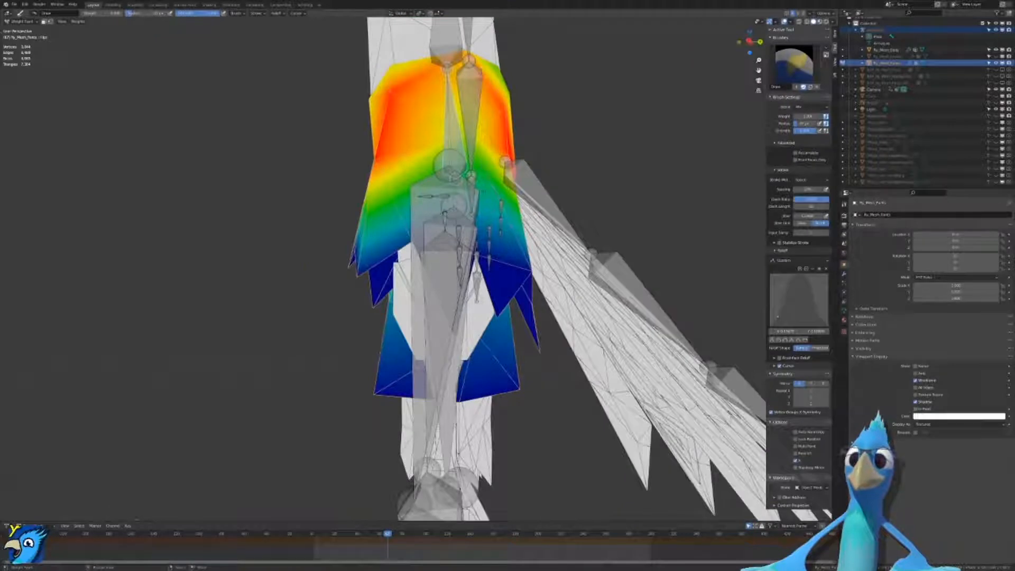
pyautogui.keyDown('ctrl'); pyautogui.click(433, 318); pyautogui.keyUp('ctrl')
pyautogui.press('r')
pyautogui.click(330, 260)
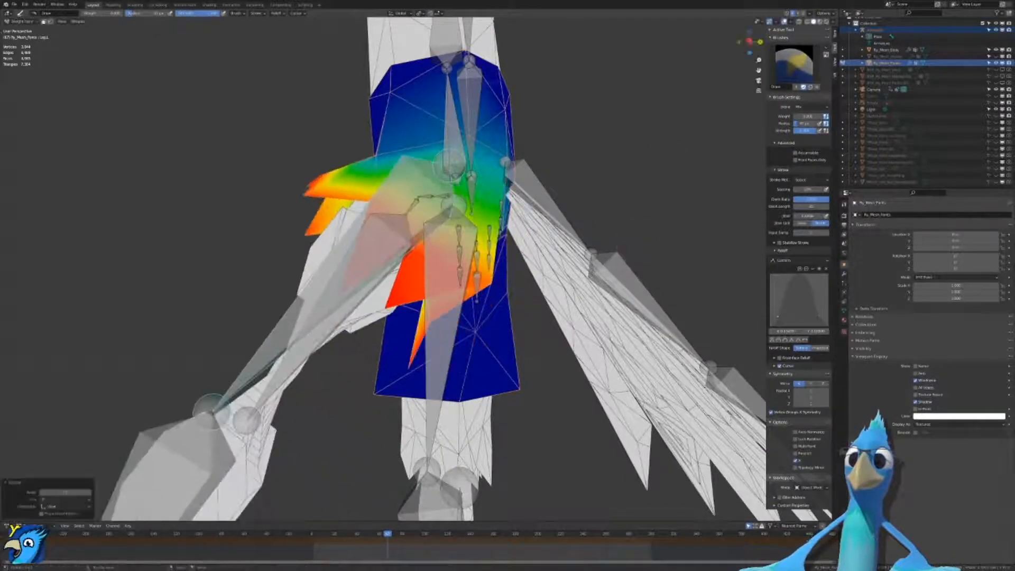
# Step: Check the pants weights of the hips, left leg bones and right upper leg bone one after another around the raised leg
pyautogui.keyDown('ctrl'); pyautogui.click(451, 133); pyautogui.keyUp('ctrl')
pyautogui.scroll(4, 423, 280)
pyautogui.moveTo(492, 275); pyautogui.dragTo(448, 284, button='middle')
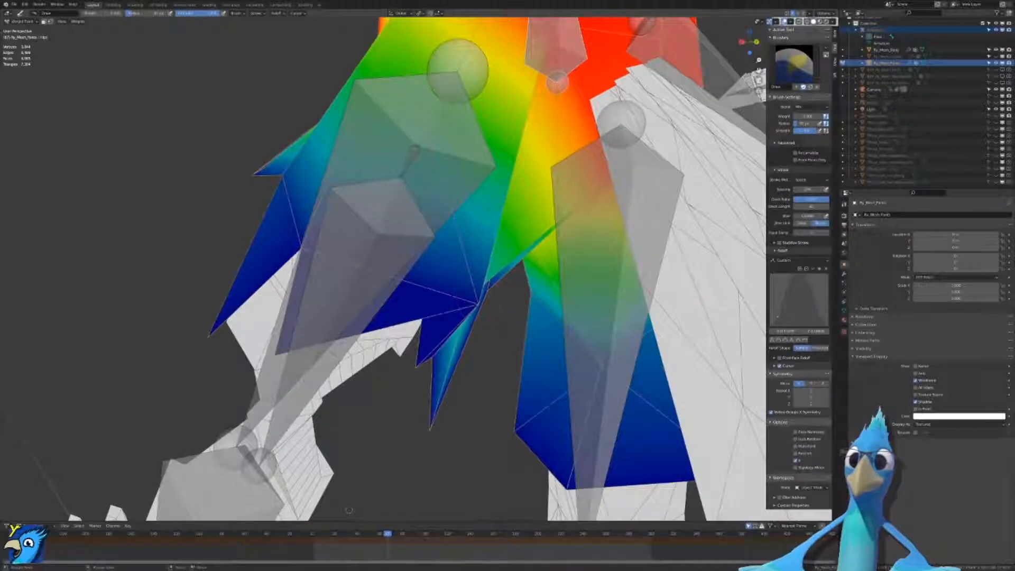
pyautogui.keyDown('ctrl'); pyautogui.click(604, 275); pyautogui.keyUp('ctrl')
pyautogui.scroll(-4, 461, 324)
pyautogui.keyDown('ctrl'); pyautogui.click(414, 221); pyautogui.keyUp('ctrl')
pyautogui.keyDown('ctrl'); pyautogui.click(393, 264); pyautogui.keyUp('ctrl')
pyautogui.scroll(3, 392, 263)
pyautogui.keyDown('ctrl'); pyautogui.click(416, 176); pyautogui.keyUp('ctrl')
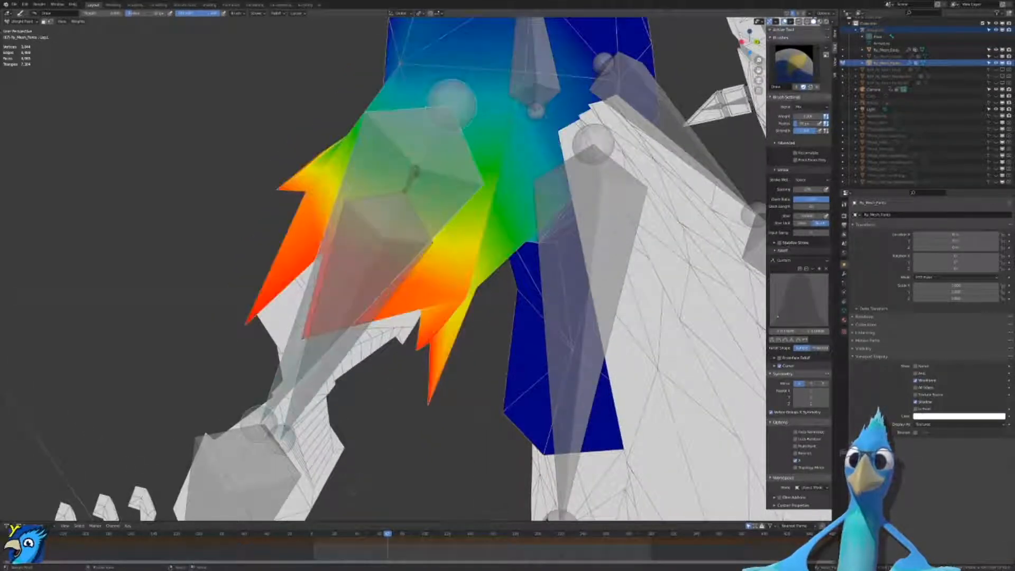
pyautogui.keyDown('ctrl'); pyautogui.click(416, 176); pyautogui.keyUp('ctrl')
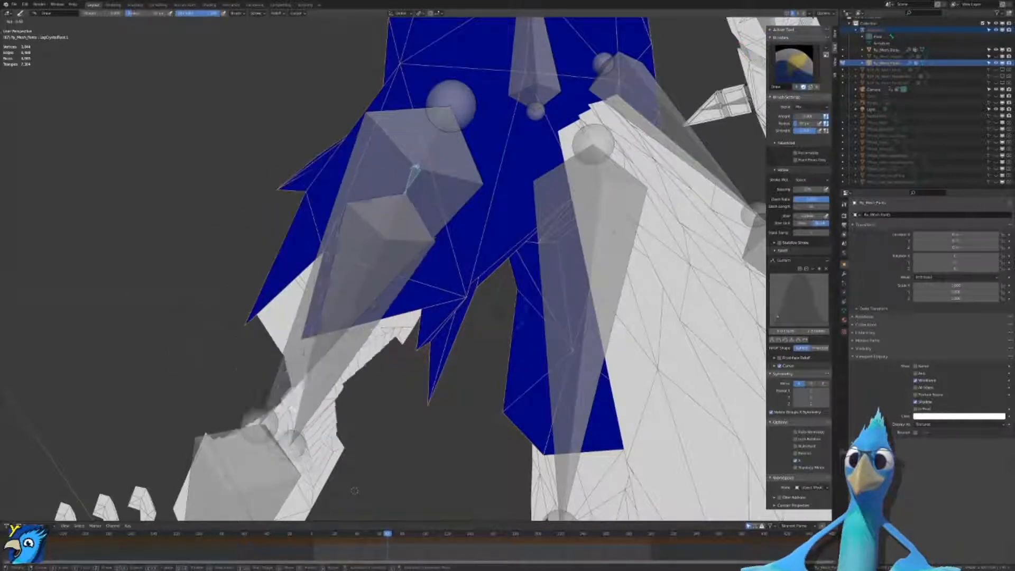
pyautogui.keyDown('ctrl'); pyautogui.click(601, 294); pyautogui.keyUp('ctrl')
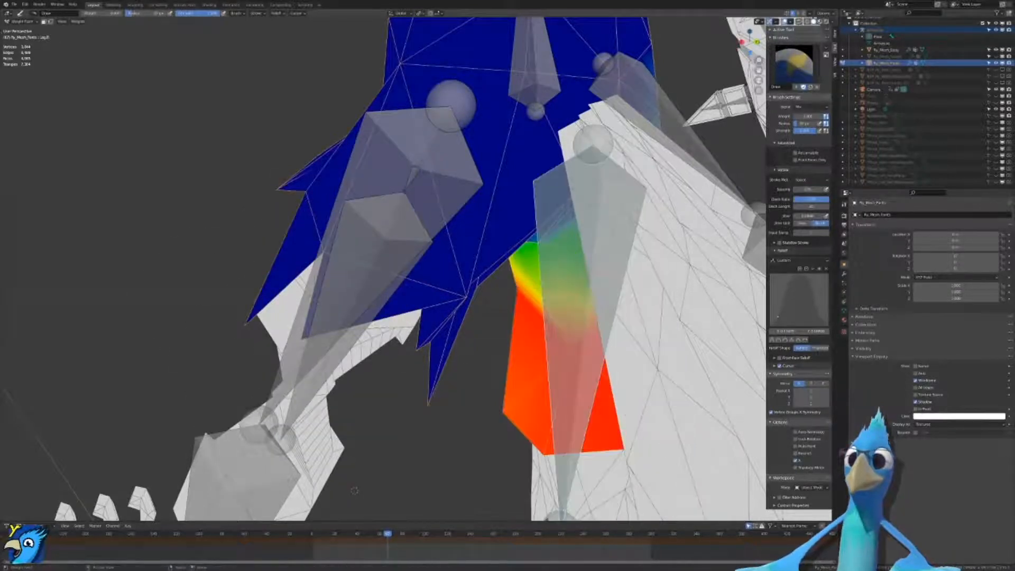
# Step: Select the tail bone and examine its weights on the pants from several angles
pyautogui.keyDown('ctrl'); pyautogui.click(651, 103); pyautogui.keyUp('ctrl')
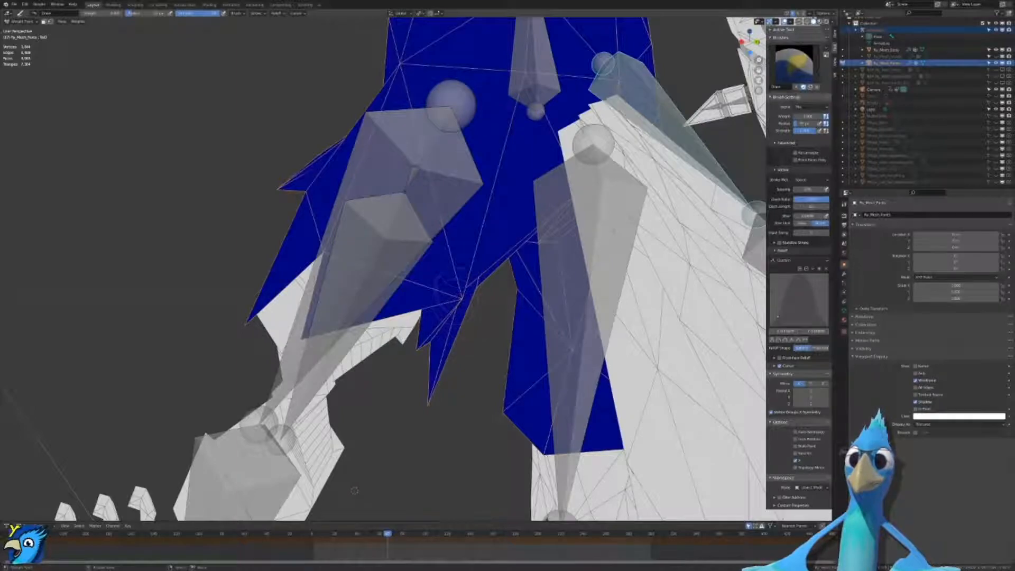
pyautogui.moveTo(460, 272)
pyautogui.mouseDown(button='middle')
pyautogui.moveTo(624, 254)
pyautogui.moveTo(603, 238)
pyautogui.moveTo(583, 250)
pyautogui.mouseUp(button='middle')
pyautogui.scroll(-3, 603, 238)
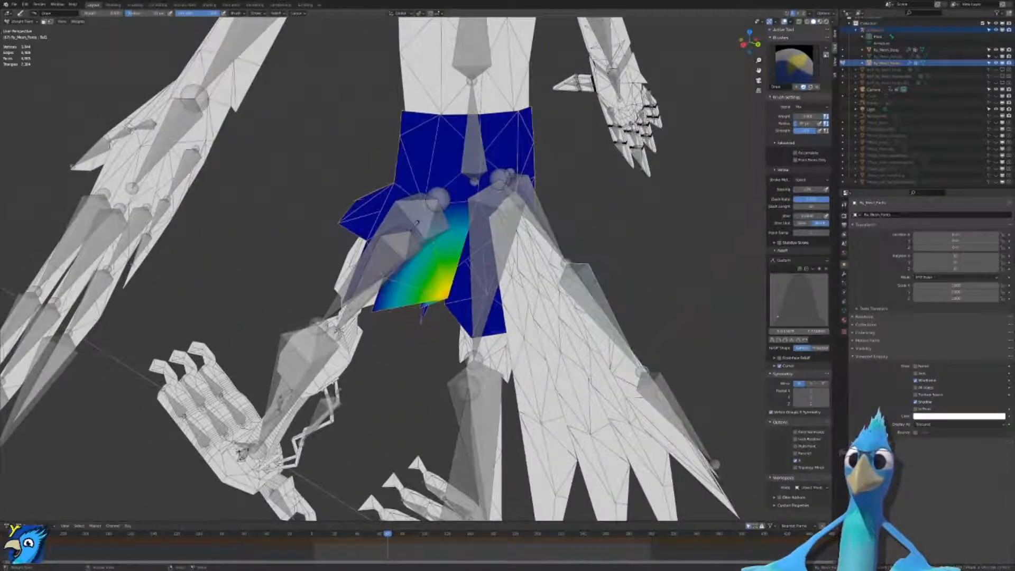
pyautogui.scroll(3, 478, 292)
pyautogui.scroll(-5, 416, 186)
pyautogui.moveTo(415, 186)
pyautogui.mouseDown(button='middle')
pyautogui.moveTo(439, 132)
pyautogui.moveTo(507, 174)
pyautogui.moveTo(556, 137)
pyautogui.mouseUp(button='middle')
pyautogui.scroll(4, 556, 137)
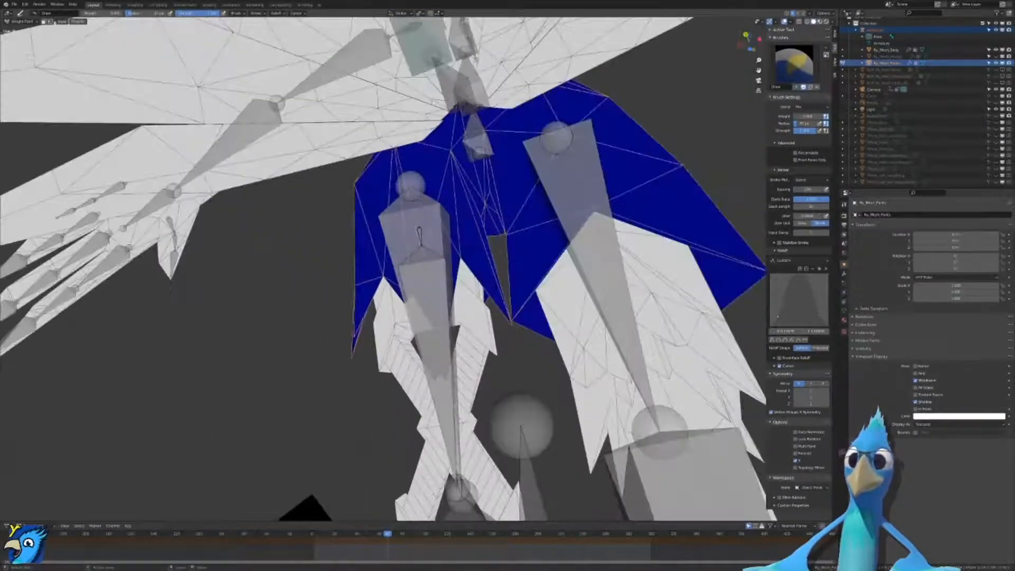
# Step: Select the left upper leg bone again and rotate it freely while viewing the pants from below
pyautogui.keyDown('ctrl'); pyautogui.click(434, 275); pyautogui.keyUp('ctrl')
pyautogui.press('r')
pyautogui.press('r')
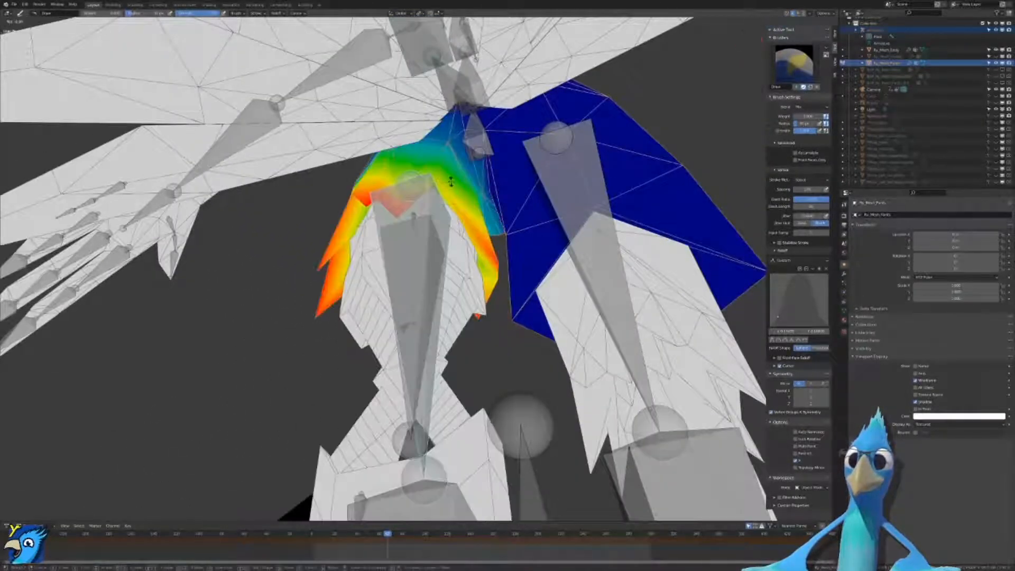
pyautogui.moveTo(551, 209)
pyautogui.mouseDown(button='middle')
pyautogui.moveTo(566, 286)
pyautogui.moveTo(571, 217)
pyautogui.mouseUp(button='middle')
# Step: Hide the viewport overlays, switch to rendered shading and freely rotate the left upper leg bone to judge the pants
pyautogui.click(786, 22)
pyautogui.moveTo(549, 116); pyautogui.dragTo(539, 138, button='middle')
pyautogui.press('z')
pyautogui.click(535, 146)
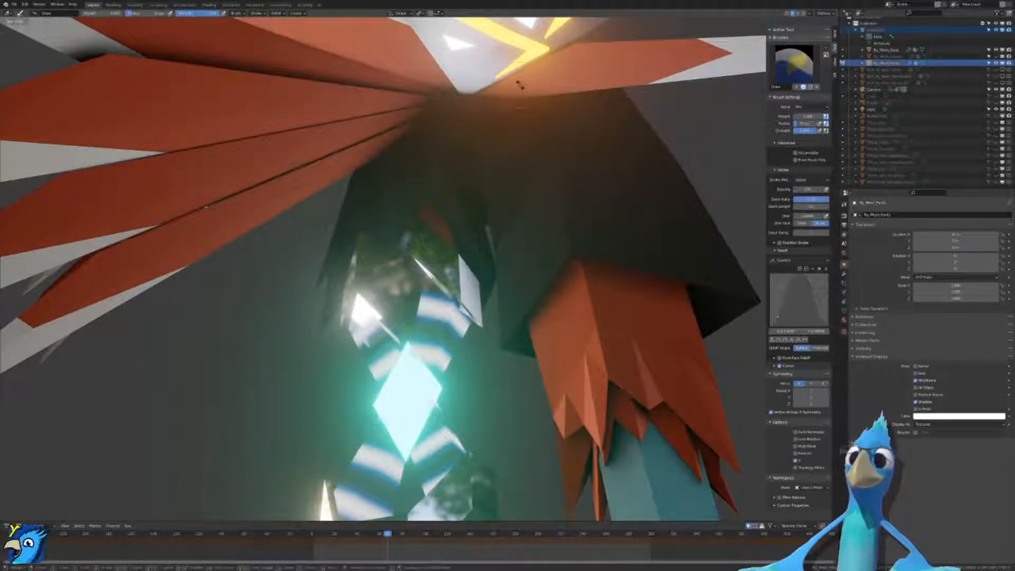
pyautogui.press('r')
pyautogui.press('r')
pyautogui.click(525, 82)
# Step: Leave the rendered view, open the pants mesh in edit mode and show the viewport overlays again
pyautogui.moveTo(525, 84)
pyautogui.mouseDown(button='middle')
pyautogui.moveTo(574, 137)
pyautogui.moveTo(555, 95)
pyautogui.moveTo(561, 189)
pyautogui.moveTo(566, 156)
pyautogui.moveTo(621, 144)
pyautogui.moveTo(569, 129)
pyautogui.mouseUp(button='middle')
pyautogui.hotkey('shift', 'z')
pyautogui.press('z')
pyautogui.press('z')
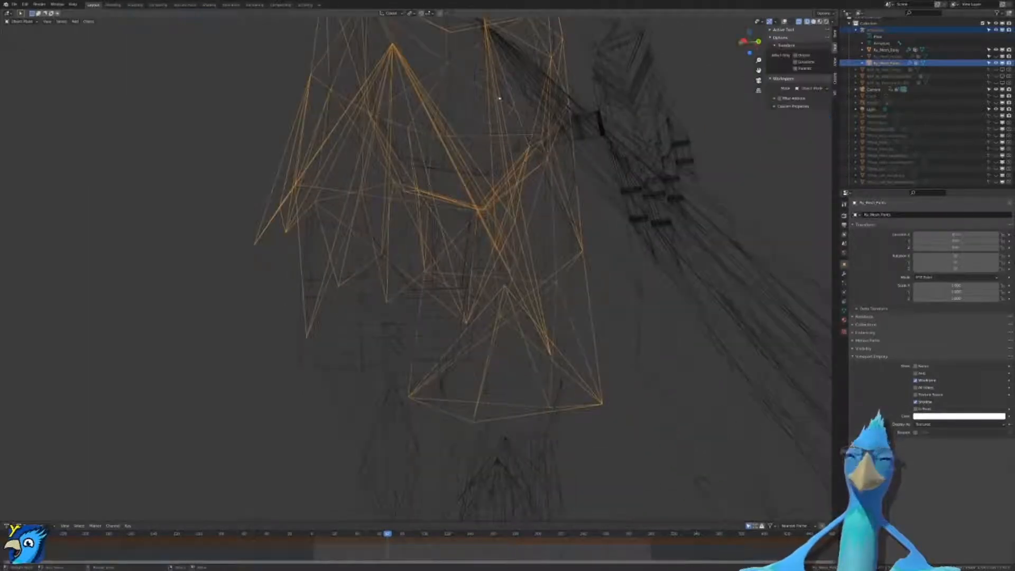
pyautogui.press('Tab')
pyautogui.press('z')
pyautogui.scroll(-5, 673, 177)
pyautogui.moveTo(634, 159)
pyautogui.mouseDown(button='middle')
pyautogui.moveTo(554, 186)
pyautogui.moveTo(563, 81)
pyautogui.mouseUp(button='middle')
pyautogui.scroll(4, 553, 185)
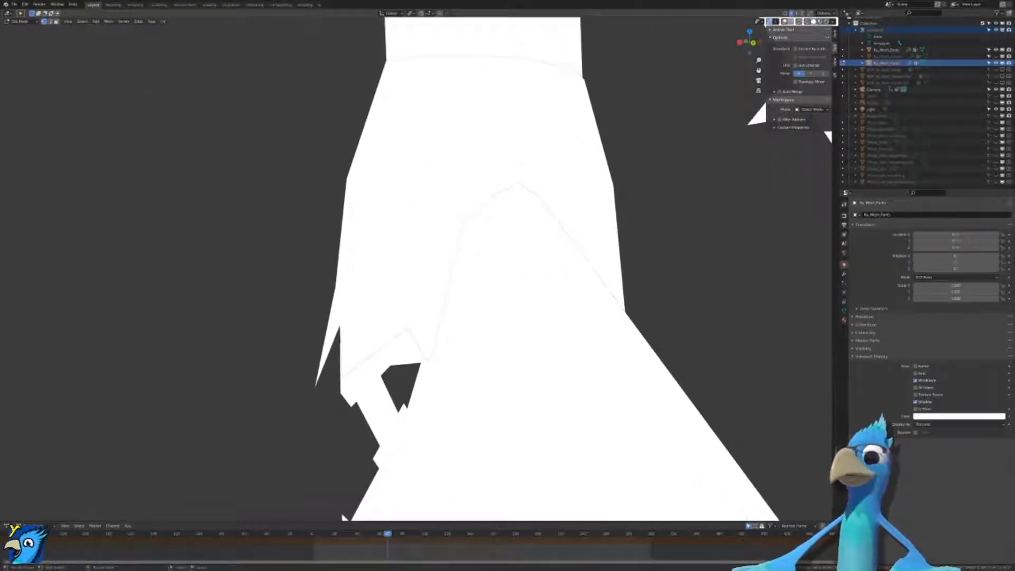
pyautogui.click(786, 23)
# Step: Deselect all pants geometry and examine the deformed left leg opening in wireframe display
pyautogui.moveTo(661, 158); pyautogui.dragTo(692, 148, button='middle')
pyautogui.moveTo(828, 323); pyautogui.dragTo(803, 239, button='middle')
pyautogui.scroll(4, 803, 239)
pyautogui.moveTo(426, 296)
pyautogui.mouseDown(button='middle')
pyautogui.moveTo(377, 383)
pyautogui.moveTo(382, 398)
pyautogui.moveTo(423, 419)
pyautogui.mouseUp(button='middle')
pyautogui.hotkey('shift', 'z')
pyautogui.hotkey('alt', 'a')
pyautogui.scroll(-2, 377, 383)
pyautogui.moveTo(417, 322); pyautogui.dragTo(398, 380, button='middle')
# Step: Return to object mode, select the body mesh and hide it
pyautogui.press('Tab')
pyautogui.click(396, 383)
pyautogui.click(394, 386)
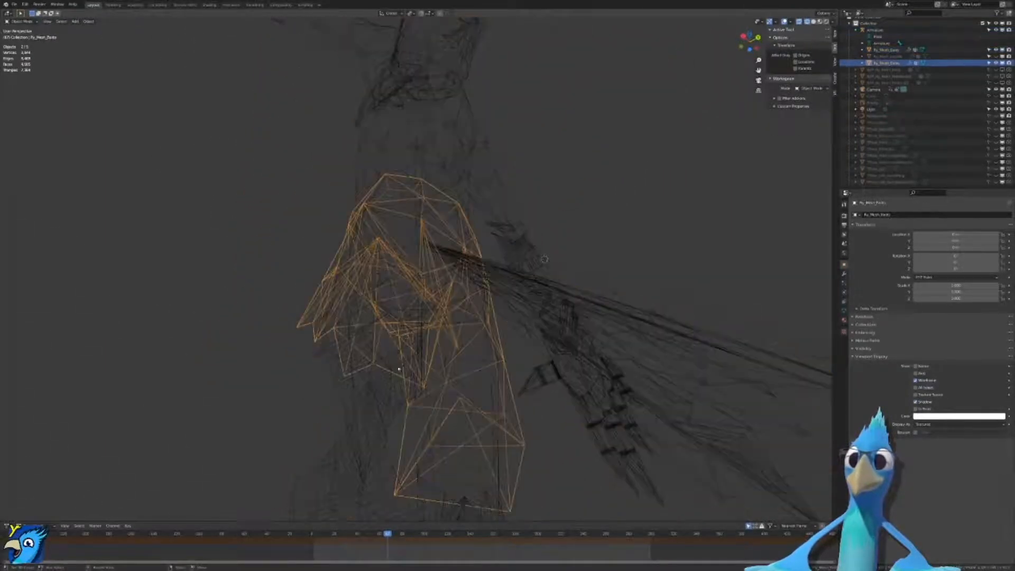
pyautogui.click(392, 390)
pyautogui.press('h')
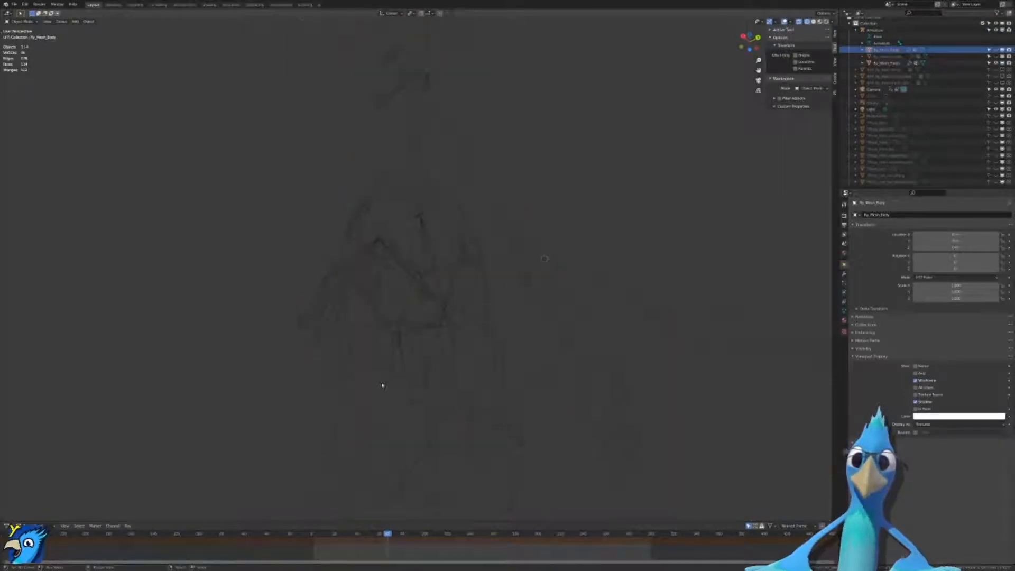
# Step: Put the armature in pose mode and view the left leg bones against the pants from below
pyautogui.click(383, 386)
pyautogui.hotkey('ctrl', 'Tab')
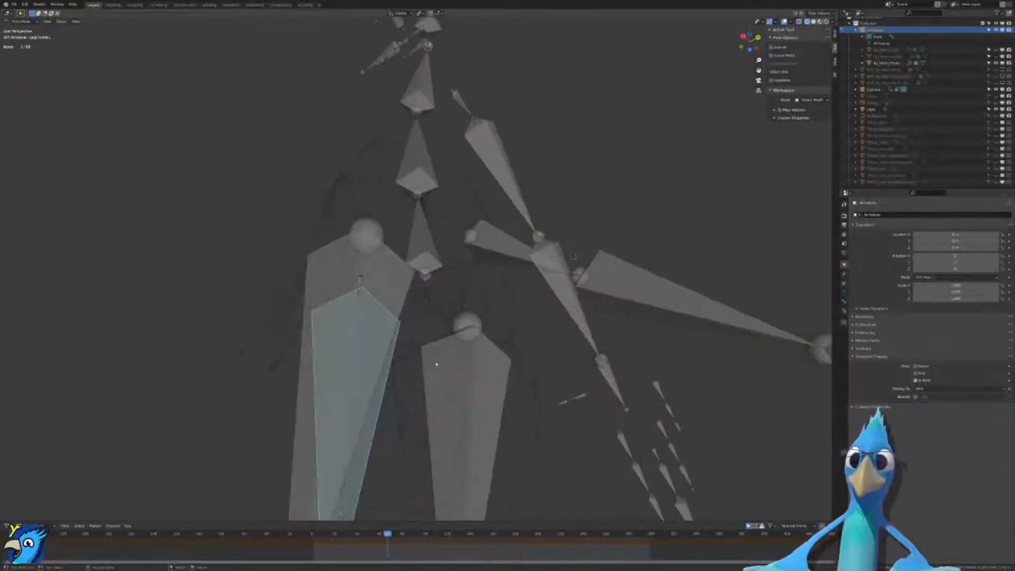
pyautogui.moveTo(587, 274); pyautogui.dragTo(480, 312, button='middle')
pyautogui.scroll(2, 481, 313)
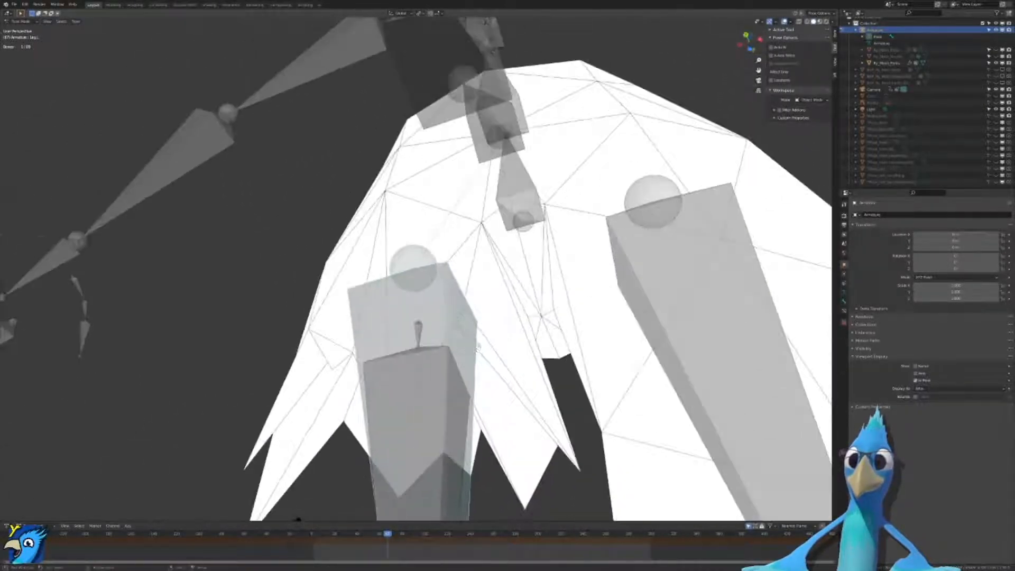
pyautogui.press('Tab')
pyautogui.press('z')
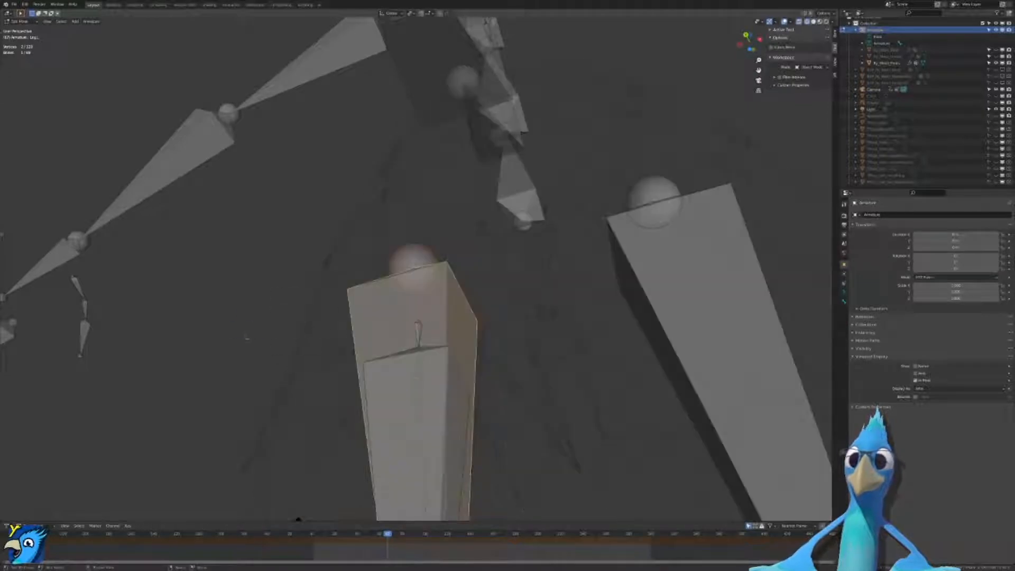
pyautogui.press('Tab')
pyautogui.hotkey('shift', 'z')
# Step: Select the pants, inspect their inner faces in edit mode, and return to object mode in wireframe display
pyautogui.click(482, 333)
pyautogui.press('Tab')
pyautogui.hotkey('shift', 'z')
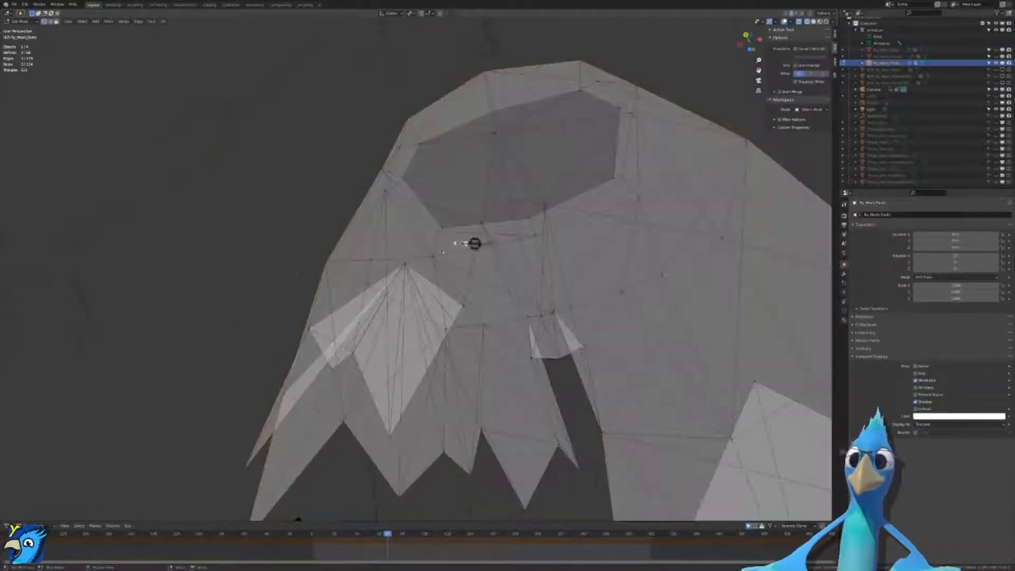
pyautogui.press('Tab')
pyautogui.hotkey('shift', 'z')
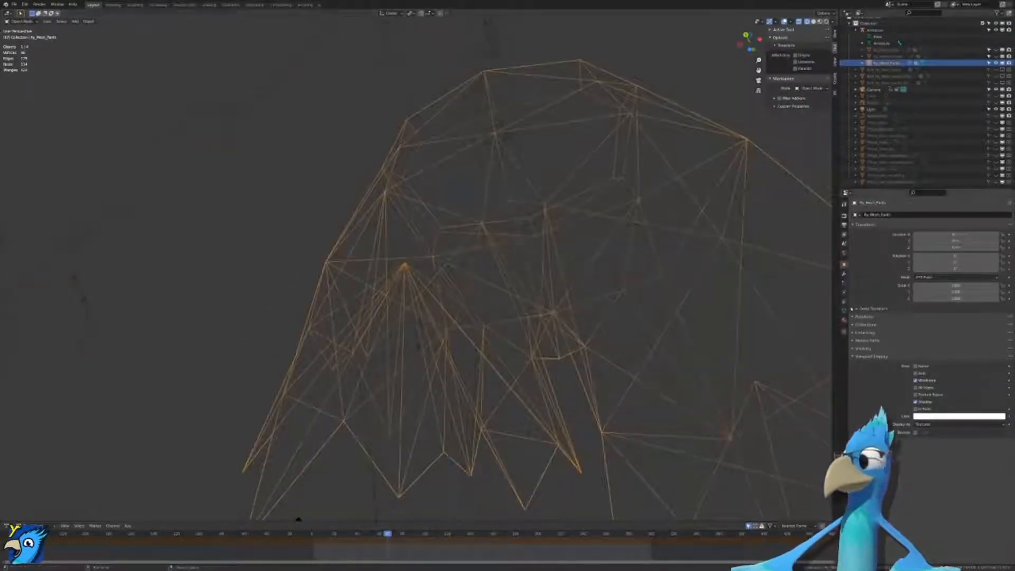
# Step: Show the pants' vertex groups and compare the pants' wireframe between object mode and edit mode
pyautogui.click(845, 311)
pyautogui.press('Tab')
pyautogui.hotkey('shift', 'z')
pyautogui.press('Tab')
pyautogui.hotkey('shift', 'z')
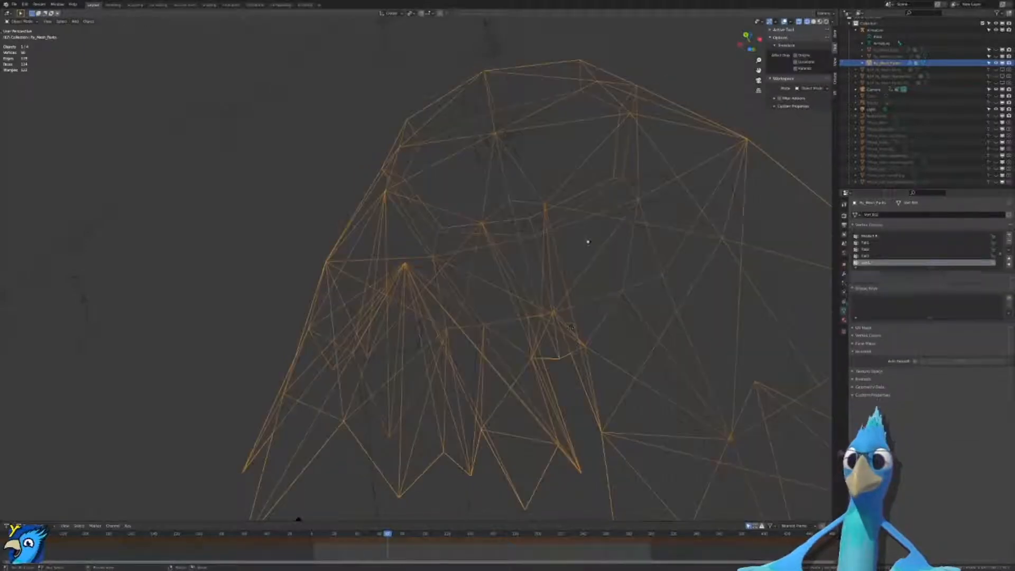
pyautogui.press('Tab')
pyautogui.hotkey('shift', 'z')
pyautogui.press('Tab')
pyautogui.hotkey('shift', 'z')
pyautogui.moveTo(437, 227); pyautogui.dragTo(452, 276, button='middle')
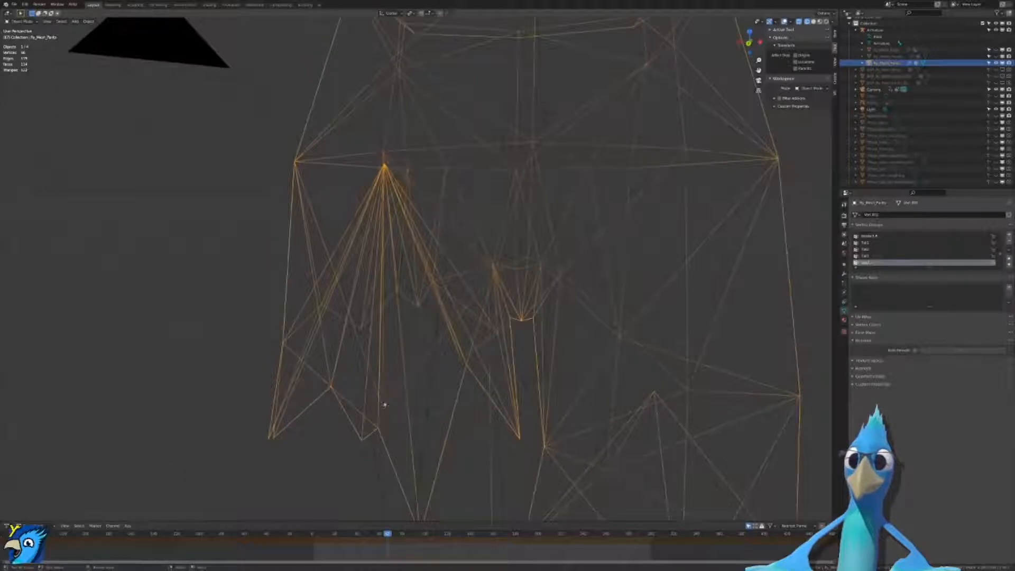
# Step: Examine the deformed left leg of the pants from several angles, comparing its edit-mode geometry with the deformed result
pyautogui.press('Tab')
pyautogui.hotkey('shift', 'z')
pyautogui.scroll(-3, 389, 358)
pyautogui.moveTo(389, 357); pyautogui.dragTo(414, 334, button='middle')
pyautogui.press('Tab')
pyautogui.hotkey('shift', 'z')
pyautogui.press('Tab')
pyautogui.press('Tab')
pyautogui.press('Tab')
pyautogui.moveTo(397, 222); pyautogui.dragTo(418, 291, button='middle')
pyautogui.moveTo(398, 246); pyautogui.dragTo(426, 249, button='middle')
pyautogui.press('Tab')
pyautogui.scroll(4, 455, 275)
pyautogui.moveTo(492, 300); pyautogui.dragTo(496, 296, button='middle')
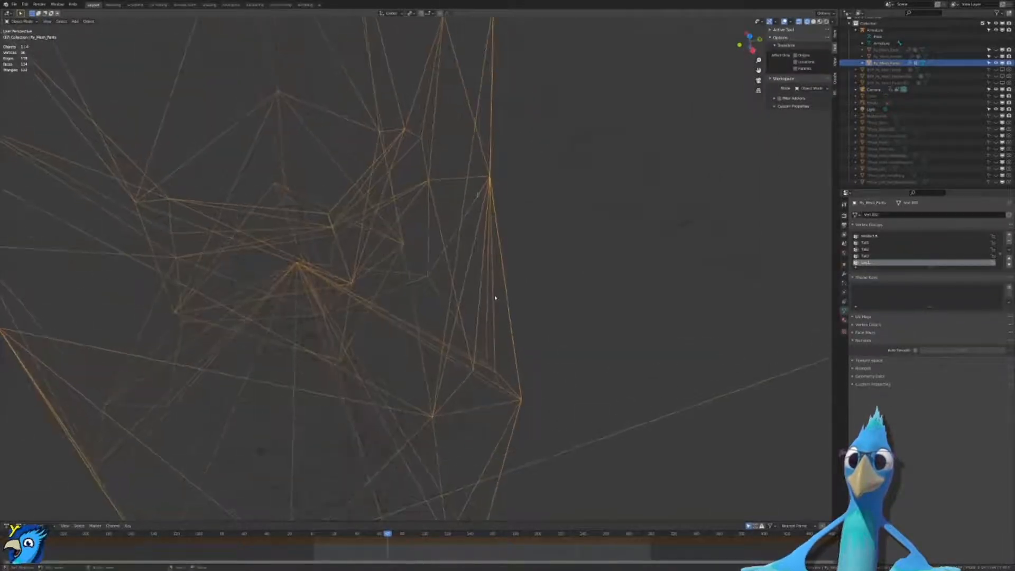
# Step: Try to move a vertex near the pants' left leg opening in edit mode
pyautogui.press('Tab')
pyautogui.click(473, 218)
pyautogui.moveTo(473, 375); pyautogui.dragTo(341, 364, button='middle')
pyautogui.hotkey('ctrl', 'Tab')
pyautogui.click(342, 328)
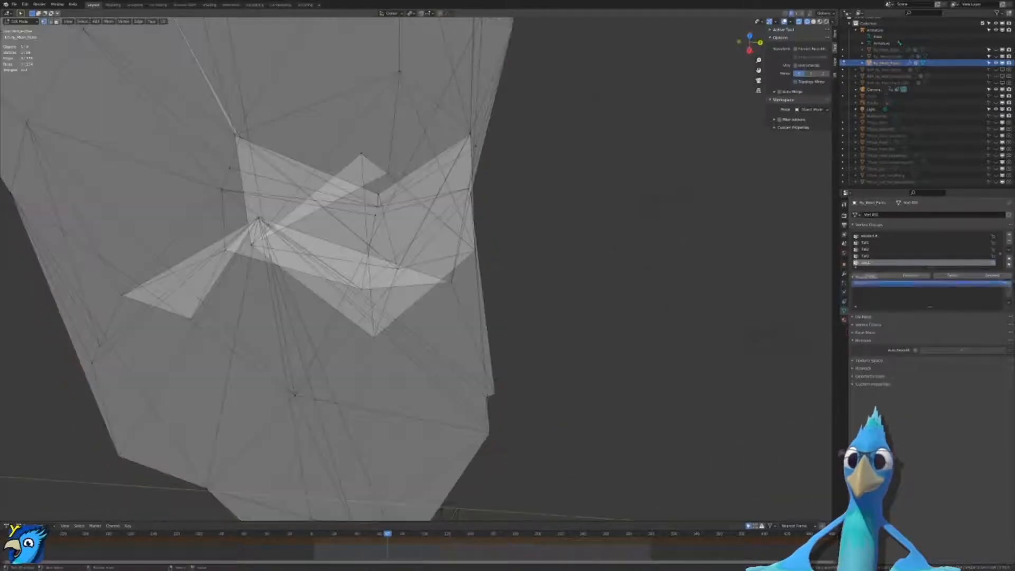
pyautogui.moveTo(343, 328); pyautogui.dragTo(326, 325, button='middle')
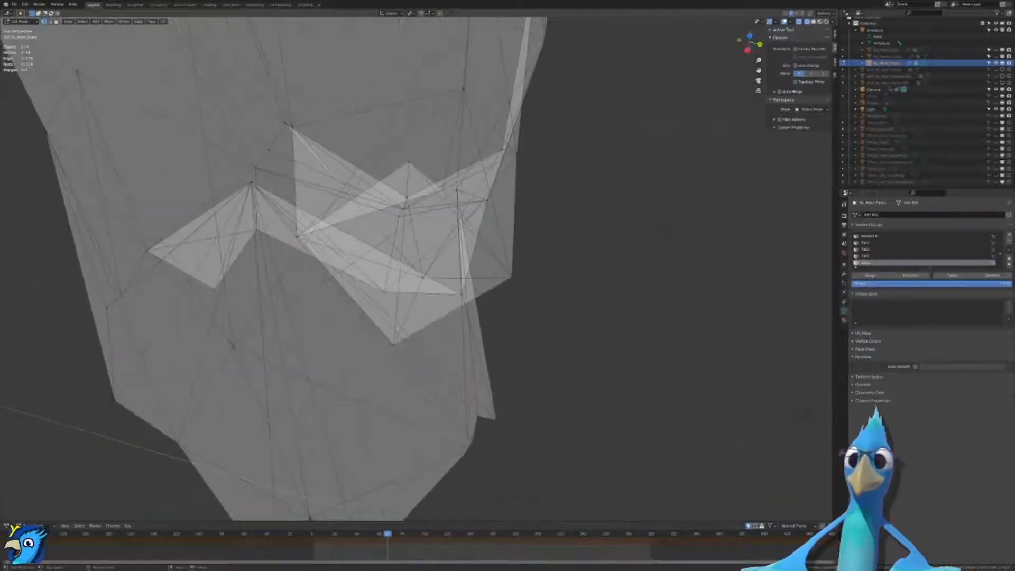
pyautogui.press('g')
pyautogui.rightClick(521, 408)
pyautogui.rightClick(482, 415)
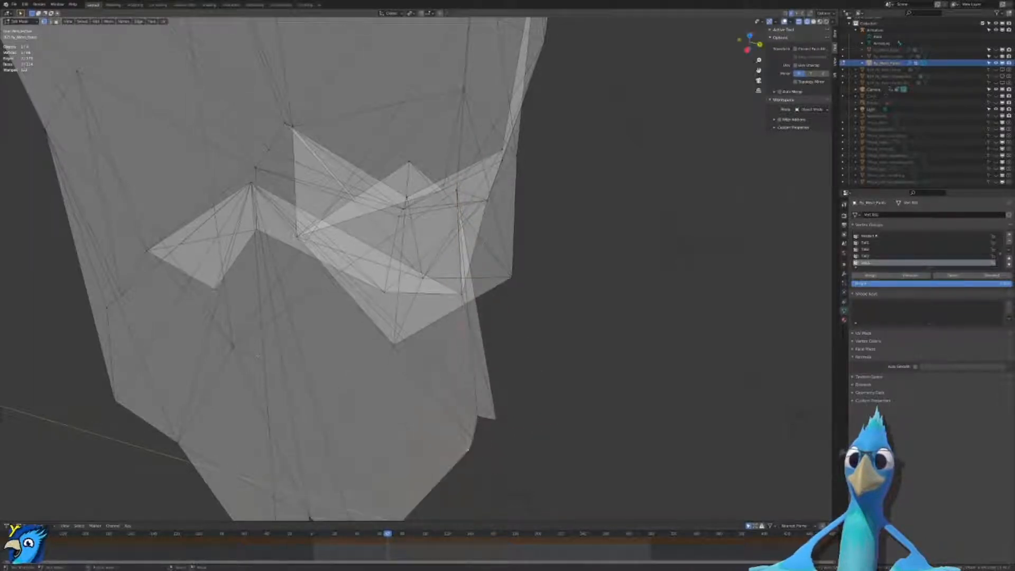
# Step: Examine the folded inner geometry of the pants from the waistband down to the leg openings
pyautogui.scroll(-2, 423, 238)
pyautogui.moveTo(424, 212); pyautogui.dragTo(432, 136, button='middle')
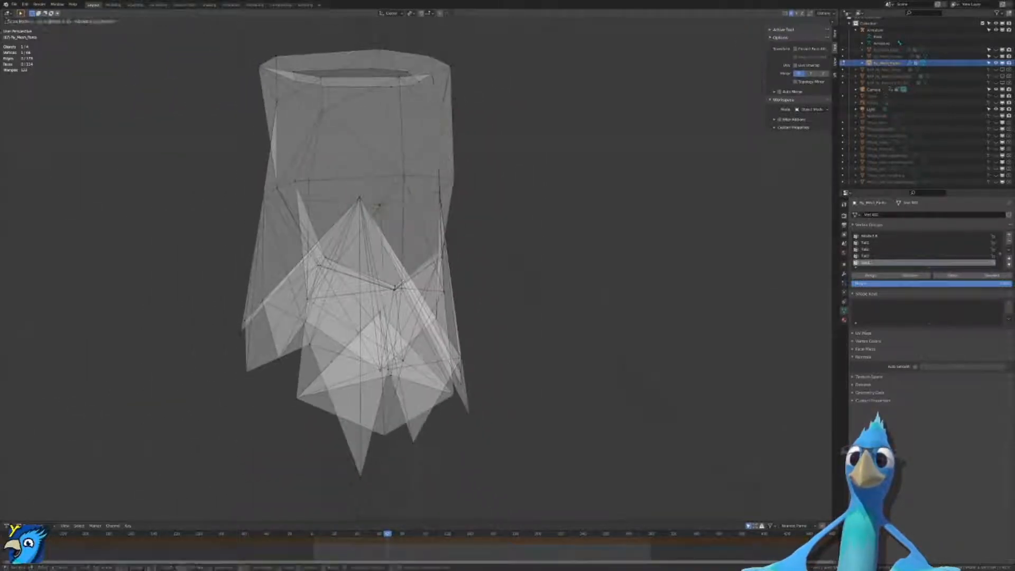
pyautogui.scroll(4, 423, 238)
pyautogui.scroll(-3, 286, 317)
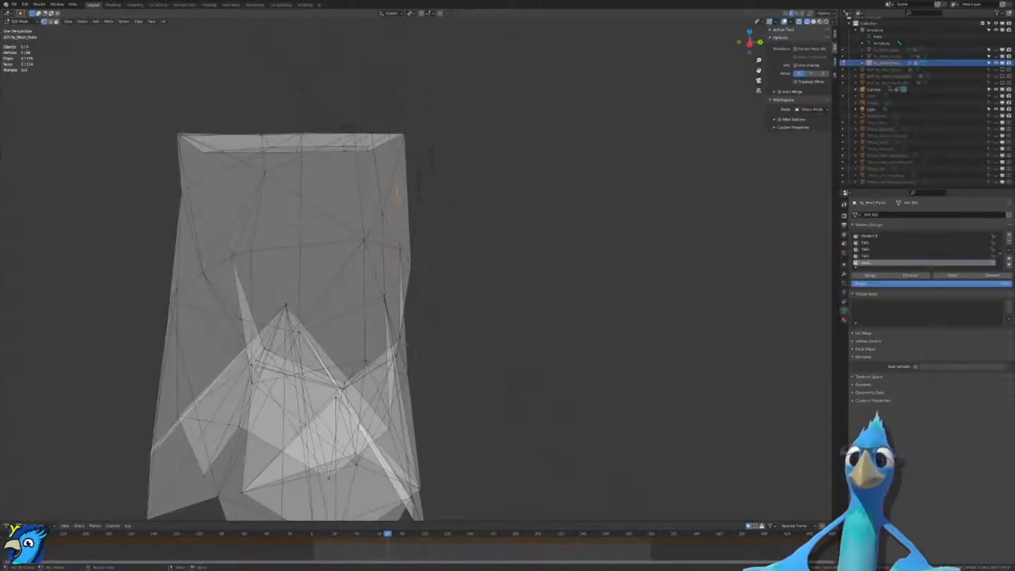
pyautogui.moveTo(402, 223)
pyautogui.mouseDown(button='middle')
pyautogui.moveTo(445, 226)
pyautogui.moveTo(403, 227)
pyautogui.mouseUp(button='middle')
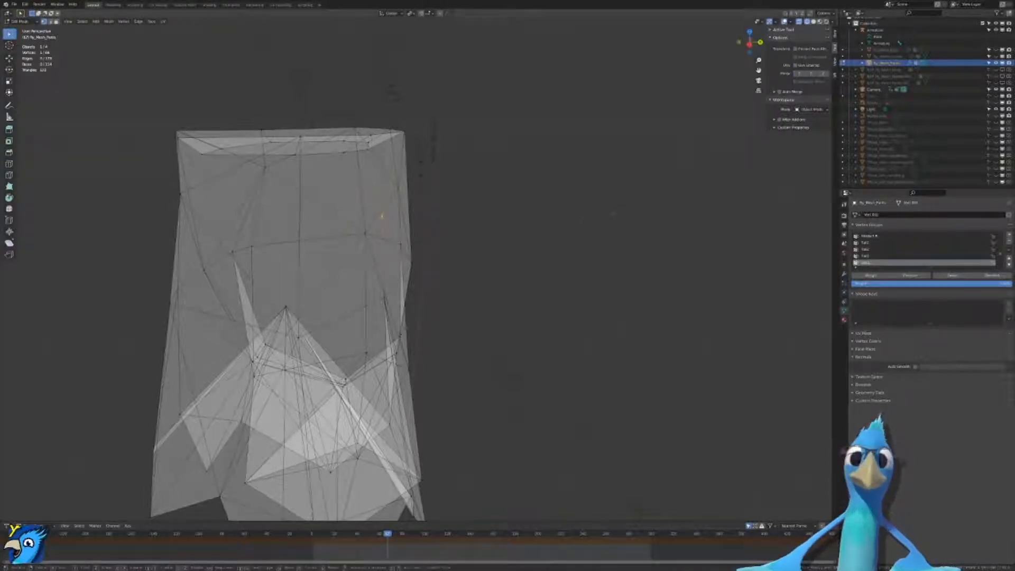
pyautogui.moveTo(581, 218); pyautogui.dragTo(566, 163, button='middle')
pyautogui.press('Tab')
pyautogui.scroll(1, 573, 186)
pyautogui.press('Tab')
pyautogui.press('Tab')
pyautogui.scroll(2, 431, 362)
pyautogui.moveTo(418, 404)
pyautogui.mouseDown(button='middle')
pyautogui.moveTo(442, 430)
pyautogui.moveTo(536, 435)
pyautogui.moveTo(681, 403)
pyautogui.mouseUp(button='middle')
pyautogui.hotkey('shift', 'z')
pyautogui.scroll(1, 584, 368)
pyautogui.moveTo(585, 369)
pyautogui.mouseDown(button='middle')
pyautogui.moveTo(606, 335)
pyautogui.moveTo(578, 386)
pyautogui.moveTo(583, 371)
pyautogui.mouseUp(button='middle')
# Step: Set the pants mesh to vertex selection and return to object mode with the mesh in solid display
pyautogui.press('Tab')
pyautogui.press('Tab')
pyautogui.press('Tab')
pyautogui.hotkey('ctrl', 'Tab')
pyautogui.press('Tab')
pyautogui.press('Tab')
pyautogui.press('Tab')
pyautogui.press('Tab')
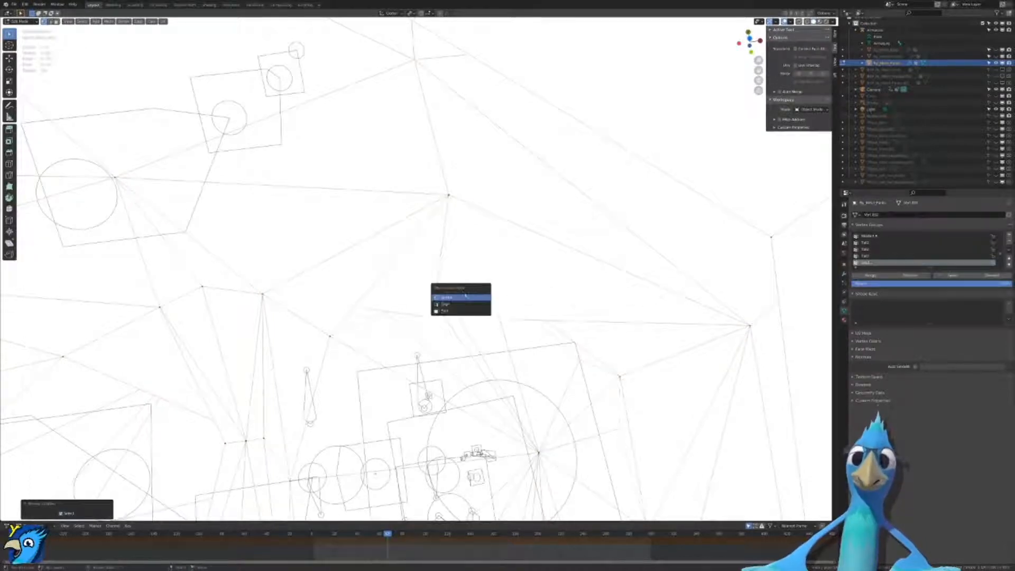
pyautogui.click(465, 296)
pyautogui.press('z')
pyautogui.click(415, 60)
pyautogui.scroll(-8, 415, 60)
pyautogui.moveTo(423, 212)
pyautogui.mouseDown(button='middle')
pyautogui.moveTo(492, 201)
pyautogui.moveTo(534, 159)
pyautogui.moveTo(460, 233)
pyautogui.moveTo(435, 178)
pyautogui.moveTo(451, 152)
pyautogui.moveTo(461, 154)
pyautogui.moveTo(444, 175)
pyautogui.moveTo(572, 217)
pyautogui.moveTo(607, 198)
pyautogui.moveTo(617, 161)
pyautogui.moveTo(554, 257)
pyautogui.mouseUp(button='middle')
pyautogui.click(444, 175)
pyautogui.press('Tab')
pyautogui.hotkey('shift', 'z')
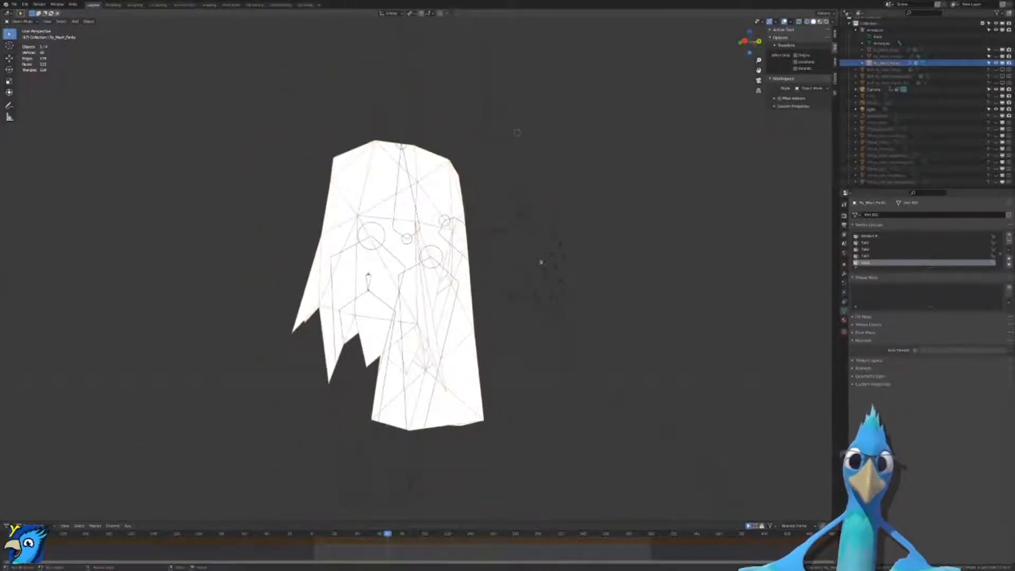
# Step: Put the armature in pose mode and rotate the left leg bone to test the pants' deformation
pyautogui.click(338, 418)
pyautogui.hotkey('ctrl', 'Tab')
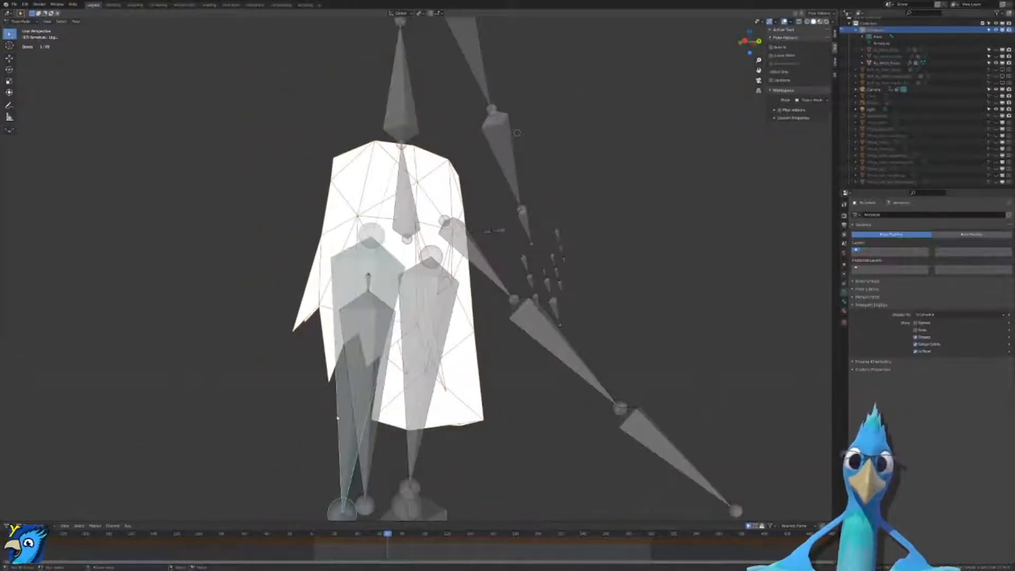
pyautogui.scroll(3, 588, 218)
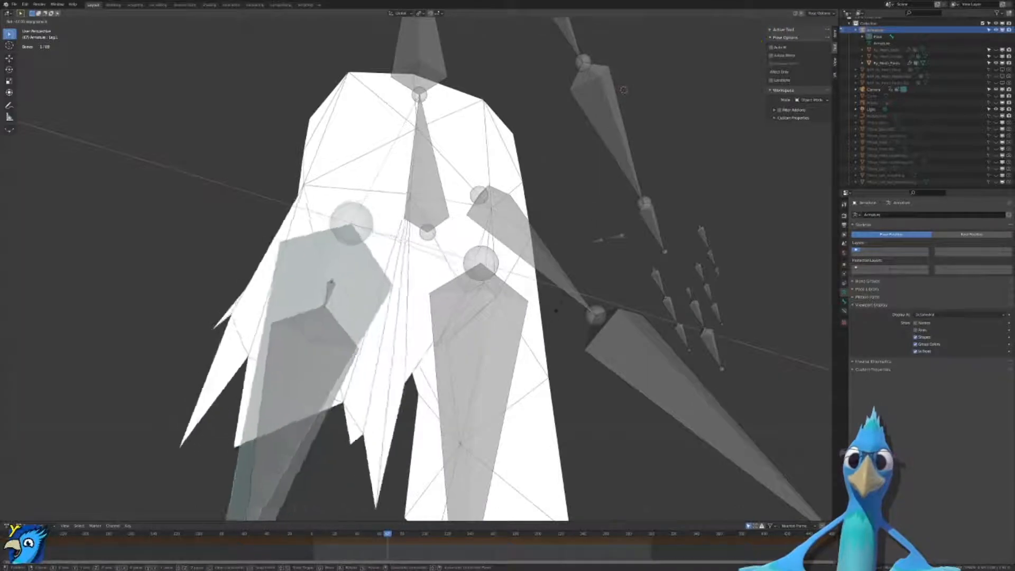
pyautogui.click(454, 421)
pyautogui.moveTo(453, 417); pyautogui.dragTo(554, 273, button='middle')
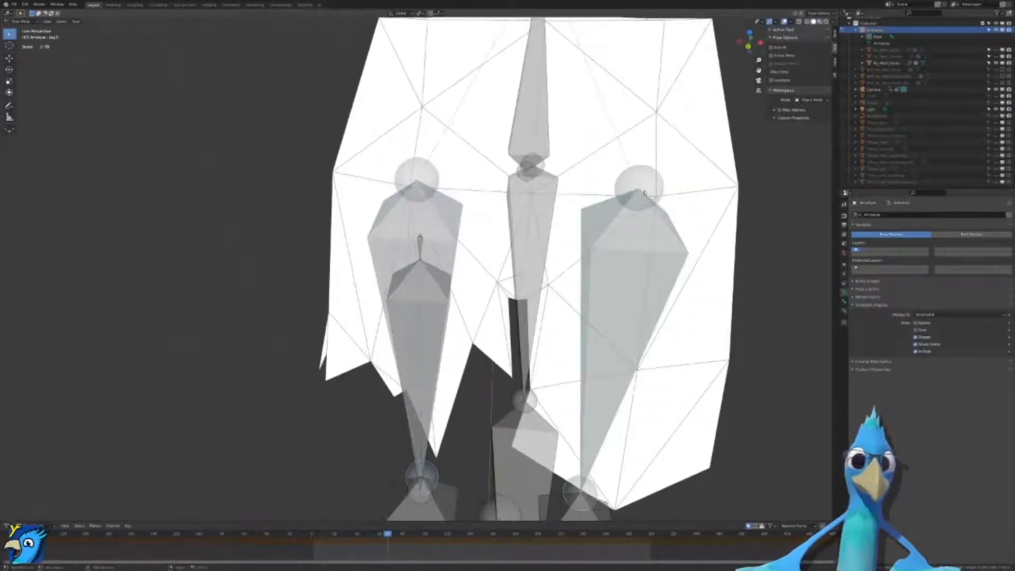
# Step: Try raising both leg bones to test the pants, and undo the rotation
pyautogui.click(548, 113)
pyautogui.scroll(-4, 555, 141)
pyautogui.scroll(-4, 555, 141)
pyautogui.moveTo(514, 106); pyautogui.dragTo(526, 134, button='middle')
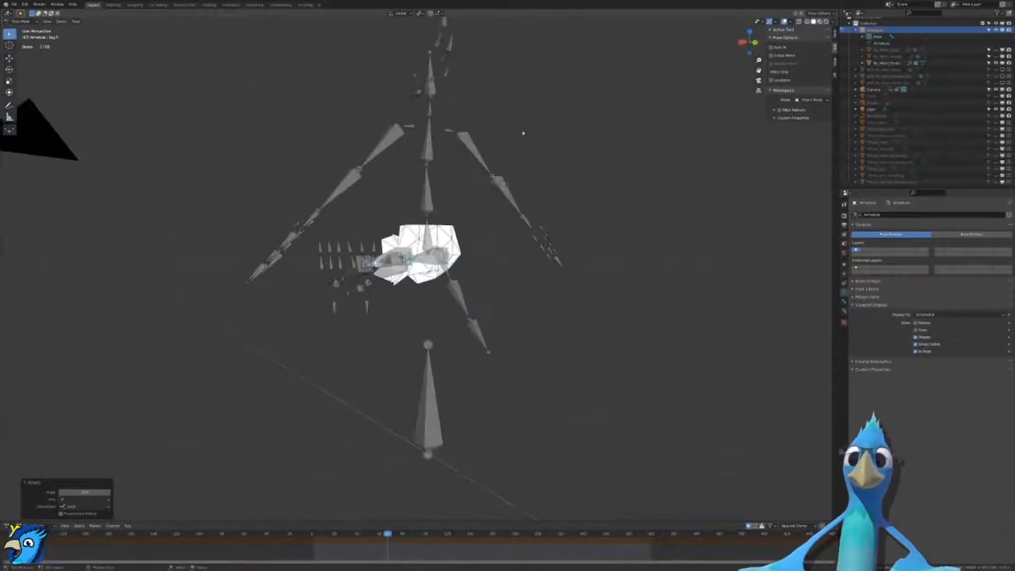
pyautogui.scroll(5, 525, 134)
pyautogui.hotkey('ctrl', 'z')
pyautogui.scroll(2, 515, 344)
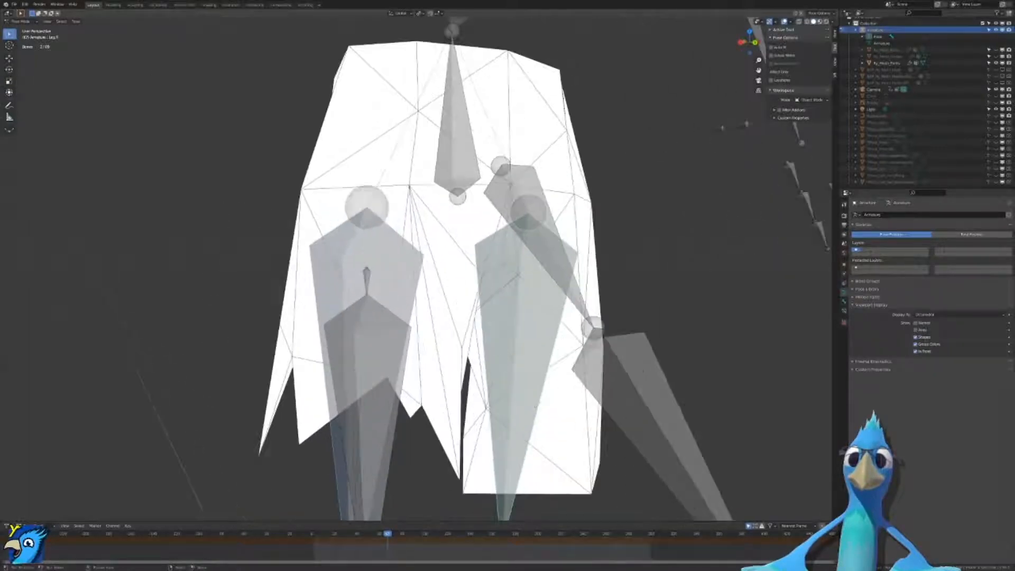
# Step: Leave pose mode, select the pants, inspect the left leg opening in edit mode and return to object mode
pyautogui.press('Tab')
pyautogui.moveTo(464, 274)
pyautogui.mouseDown(button='middle')
pyautogui.moveTo(428, 273)
pyautogui.moveTo(484, 251)
pyautogui.moveTo(447, 243)
pyautogui.mouseUp(button='middle')
pyautogui.hotkey('shift', 'z')
pyautogui.hotkey('shift', 'z')
pyautogui.press('Tab')
pyautogui.click(549, 263)
pyautogui.press('Tab')
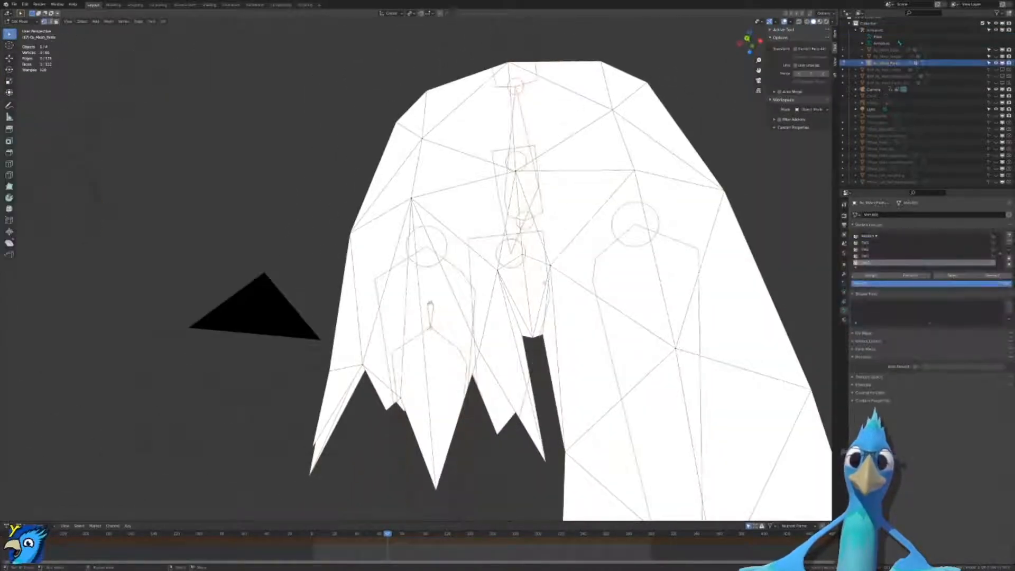
pyautogui.press('Tab')
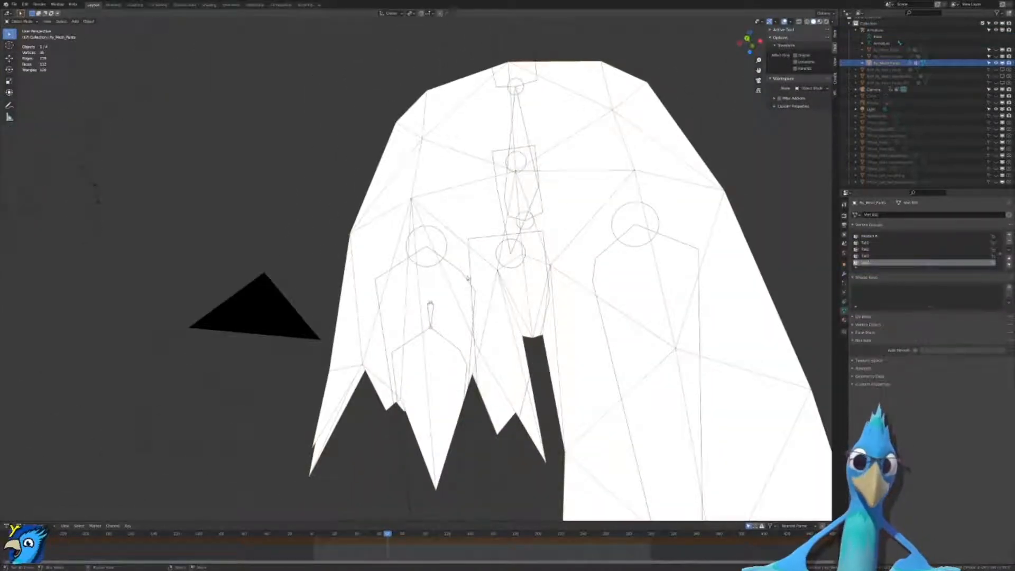
# Step: Hide the armature and cut new edges across the inner side of the pants' left leg with the Knife tool
pyautogui.click(465, 278)
pyautogui.click(465, 277)
pyautogui.press('Tab')
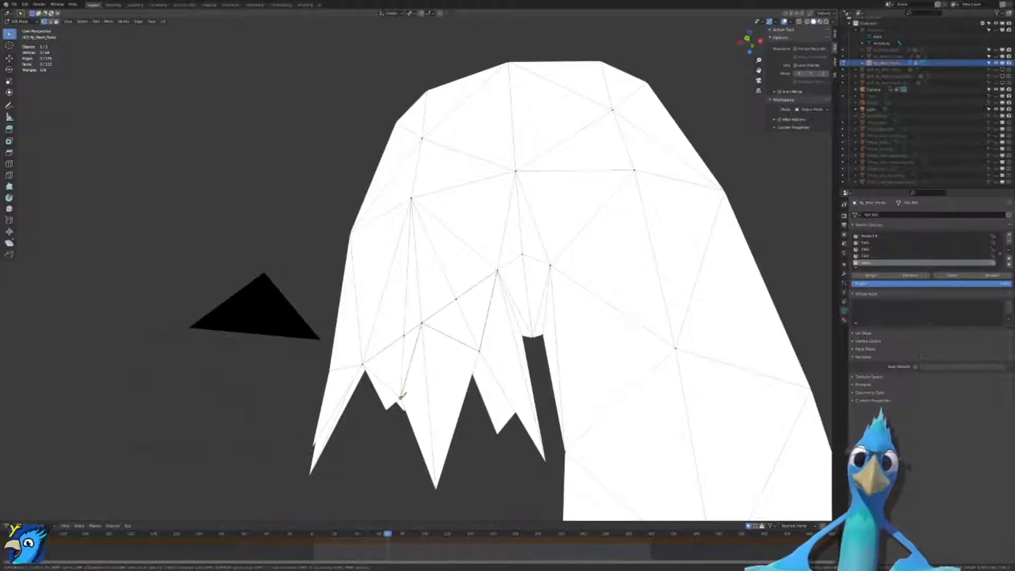
# Step: Check the left leg's weight gradient on the pants in weight paint mode and return to object mode
pyautogui.moveTo(375, 235); pyautogui.dragTo(443, 346, button='middle')
pyautogui.press('Tab')
pyautogui.hotkey('ctrl', 'Tab')
pyautogui.hotkey('ctrl', 'Tab')
pyautogui.hotkey('ctrl', 'Tab')
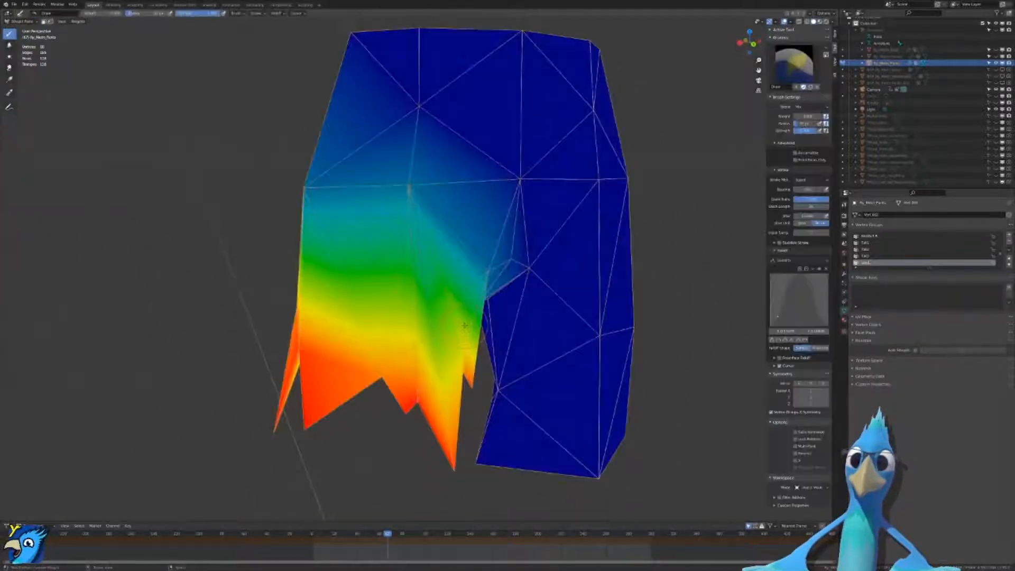
pyautogui.hotkey('ctrl', 'Tab')
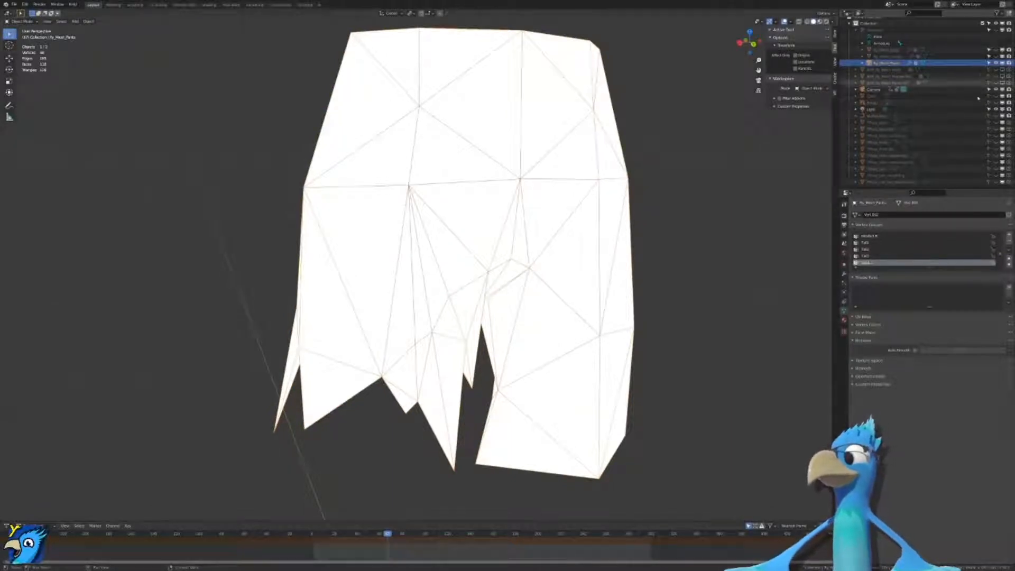
# Step: Make the body mesh and the armature visible alongside the pants, keeping the upper garment hidden
pyautogui.scroll(1, 986, 101)
pyautogui.click(996, 61)
pyautogui.click(996, 54)
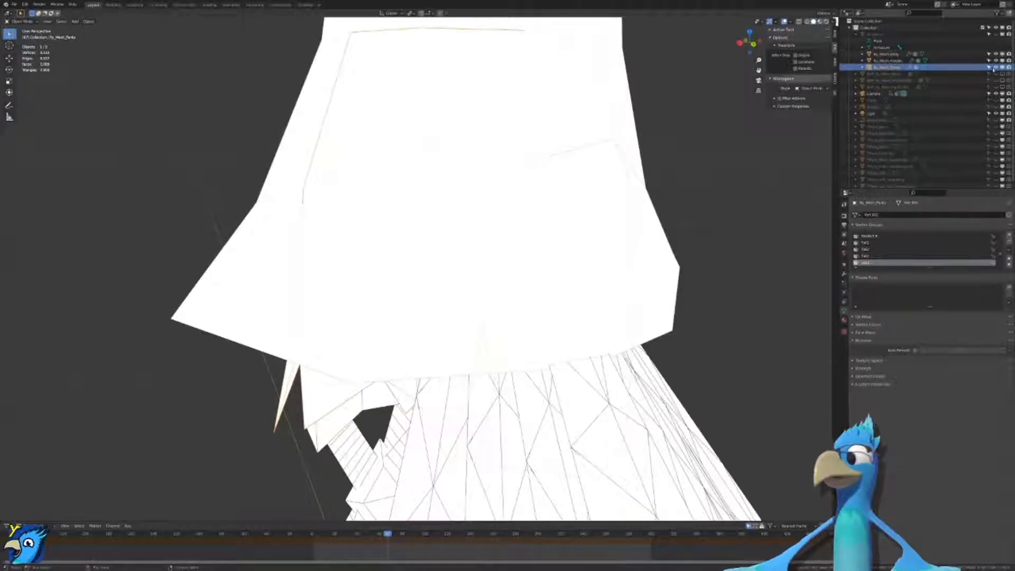
pyautogui.click(674, 258)
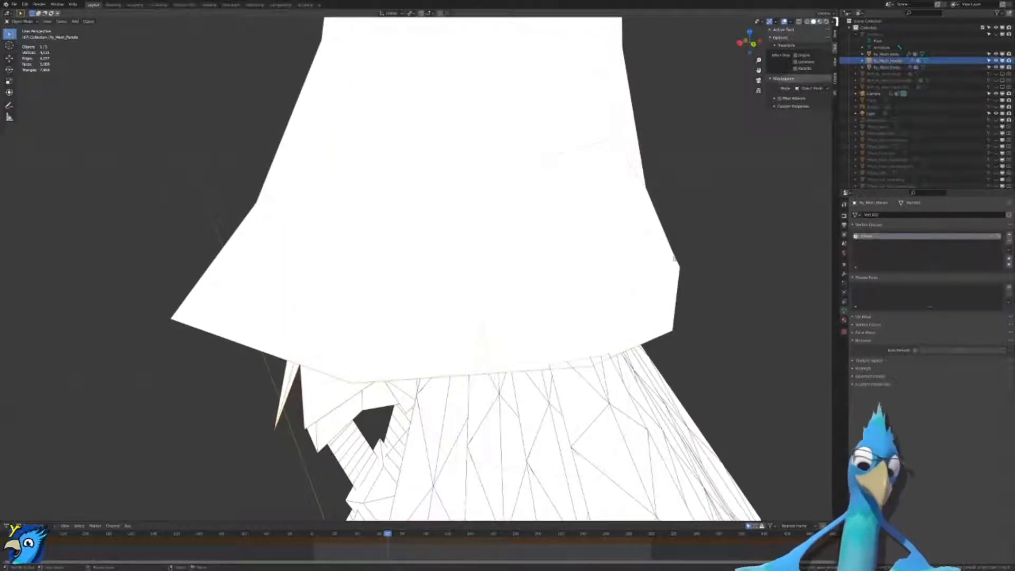
pyautogui.press('h')
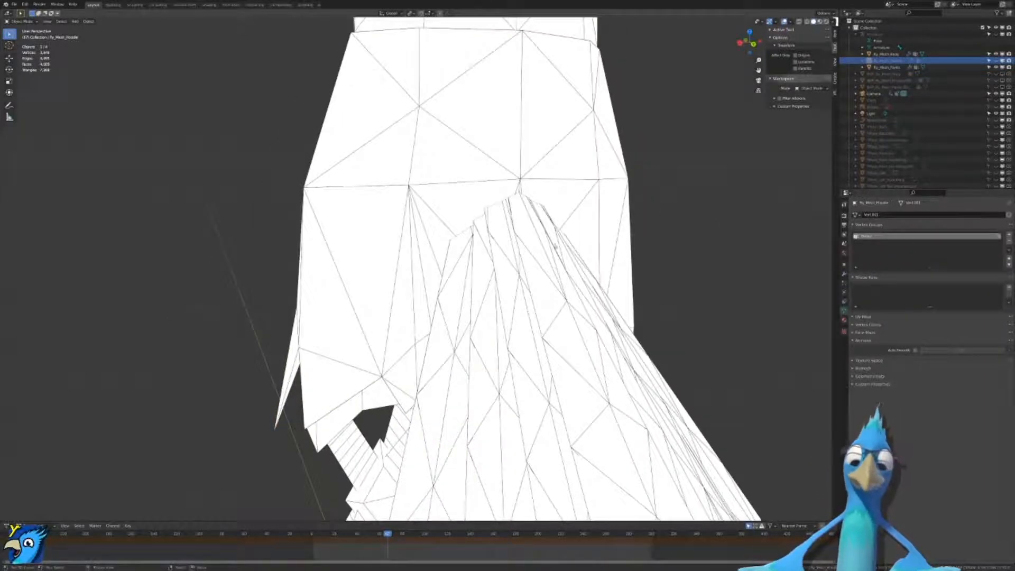
pyautogui.click(875, 35)
pyautogui.click(998, 35)
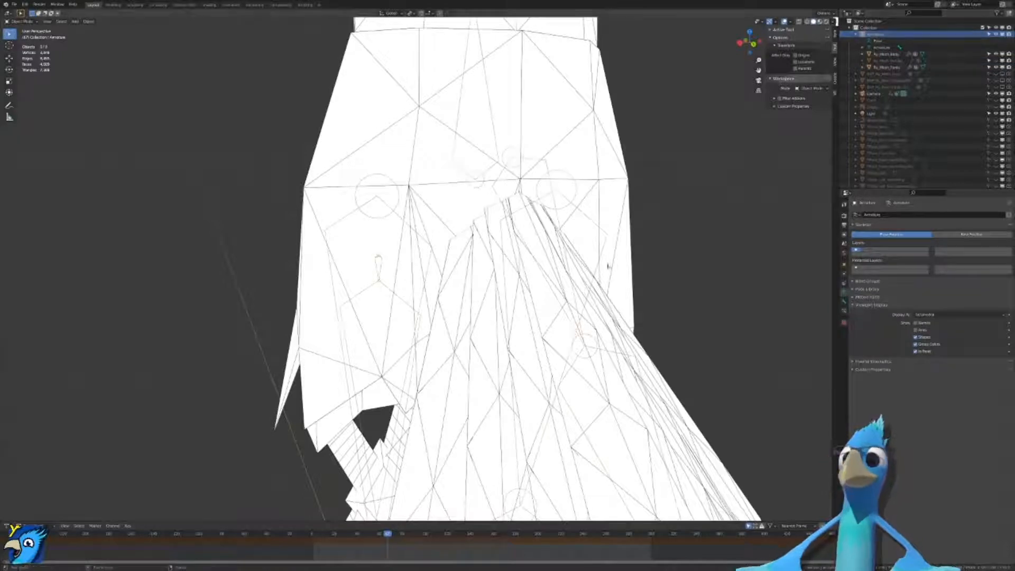
# Step: Put the armature in pose mode, raise the left leg bone forward and display the character with its materials
pyautogui.hotkey('ctrl', 'Tab')
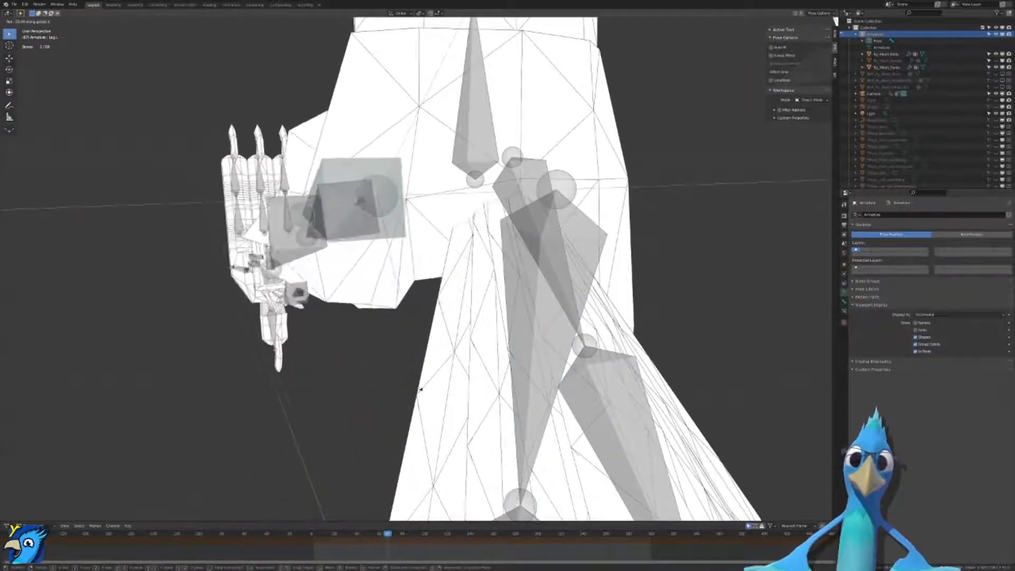
pyautogui.click(388, 399)
pyautogui.moveTo(388, 399)
pyautogui.mouseDown(button='middle')
pyautogui.moveTo(404, 260)
pyautogui.moveTo(536, 231)
pyautogui.moveTo(527, 299)
pyautogui.moveTo(565, 269)
pyautogui.moveTo(582, 136)
pyautogui.moveTo(553, 113)
pyautogui.moveTo(533, 222)
pyautogui.mouseUp(button='middle')
pyautogui.press('z')
# Step: Rotate the left leg bone about its local Y axis and inspect the pants around the crotch
pyautogui.press('r')
pyautogui.press('y')
pyautogui.press('y')
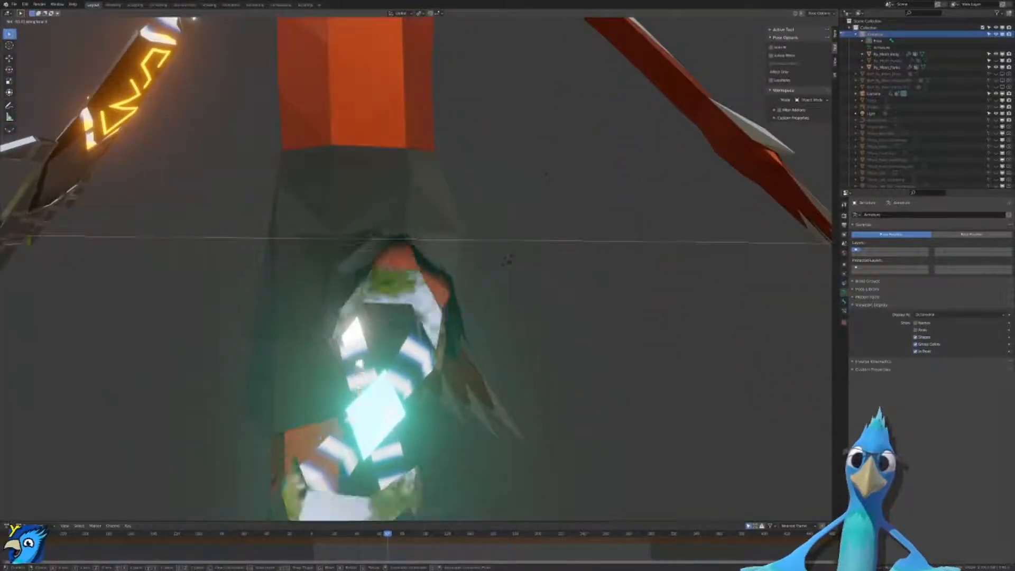
pyautogui.click(381, 89)
pyautogui.moveTo(394, 100); pyautogui.dragTo(602, 305, button='middle')
pyautogui.click(476, 212)
pyautogui.scroll(3, 601, 305)
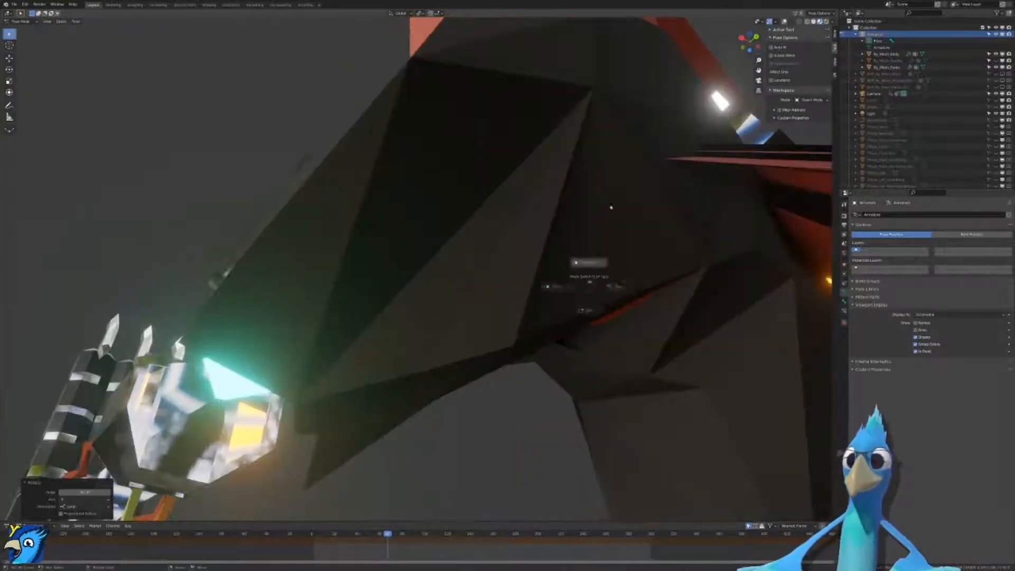
# Step: Return to object mode in solid shading, select the body mesh and turn on the viewport overlays
pyautogui.moveTo(596, 262); pyautogui.dragTo(617, 242, button='middle')
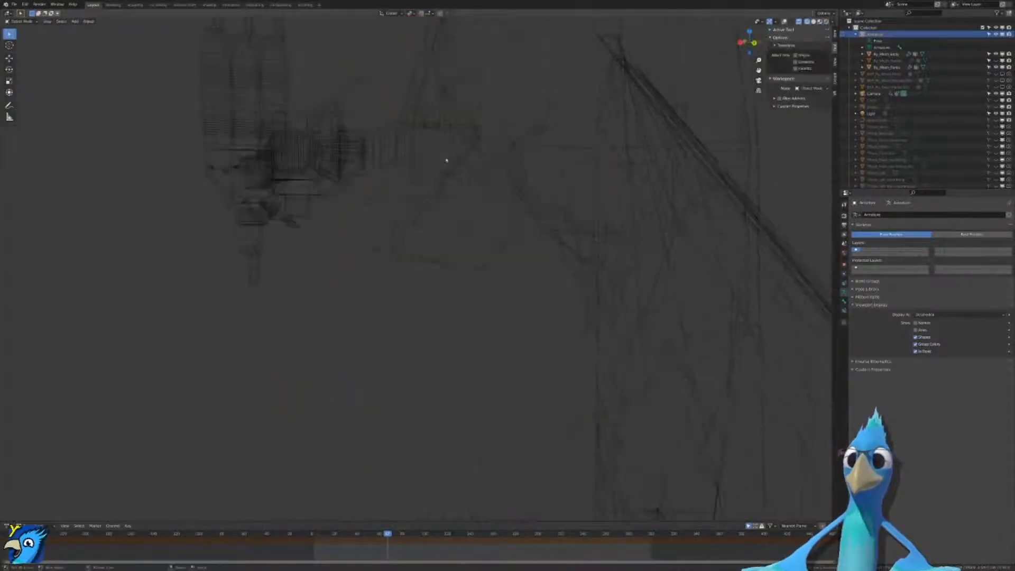
pyautogui.moveTo(461, 264)
pyautogui.mouseDown(button='middle')
pyautogui.moveTo(492, 249)
pyautogui.moveTo(519, 277)
pyautogui.moveTo(449, 275)
pyautogui.moveTo(434, 216)
pyautogui.moveTo(442, 195)
pyautogui.mouseUp(button='middle')
pyautogui.press('z')
pyautogui.moveTo(592, 201); pyautogui.dragTo(598, 247, button='middle')
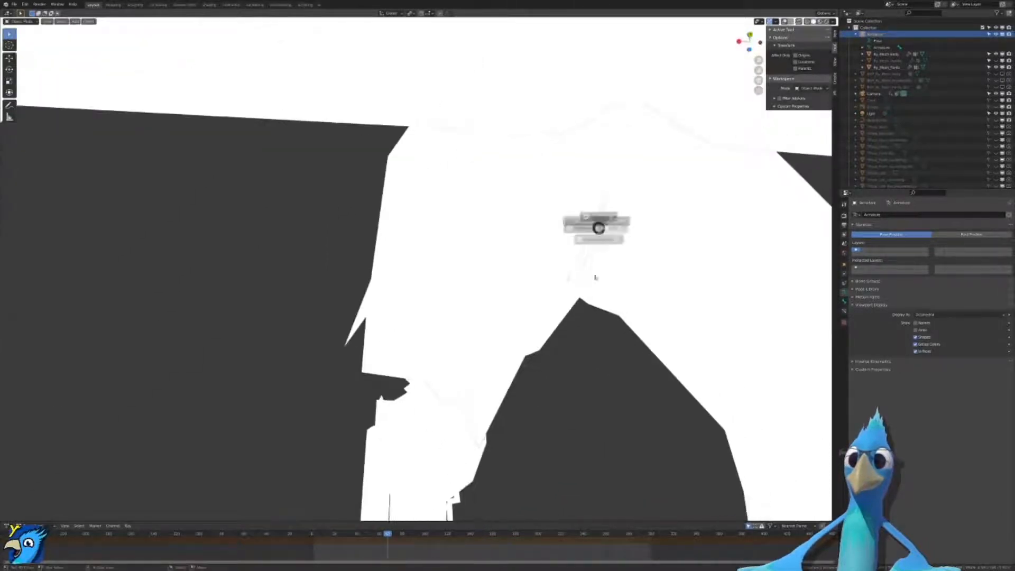
pyautogui.press('z')
pyautogui.press('z')
pyautogui.press('z')
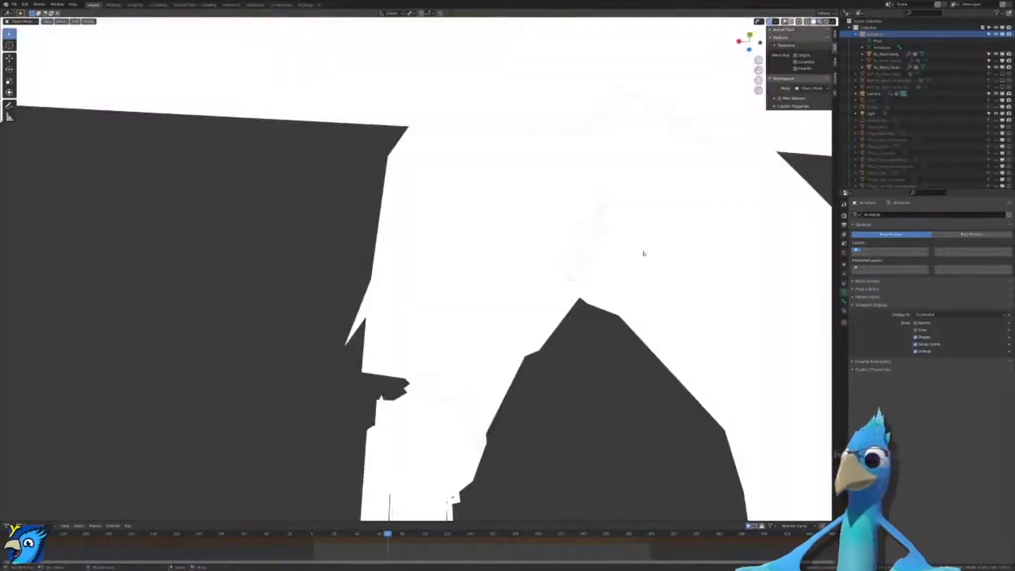
pyautogui.click(776, 289)
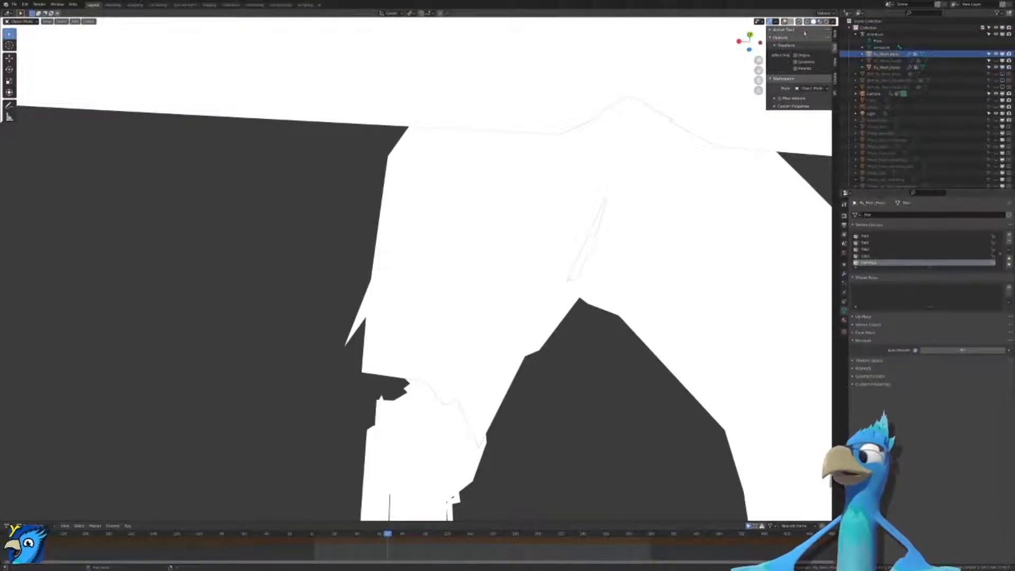
pyautogui.click(785, 22)
# Step: Select the pants mesh and put it in edit mode, comparing its left leg with the posed leg
pyautogui.moveTo(540, 227); pyautogui.dragTo(605, 361, button='middle')
pyautogui.click(557, 168)
pyautogui.press('Tab')
pyautogui.press('Tab')
pyautogui.press('Tab')
pyautogui.press('Tab')
pyautogui.press('Tab')
pyautogui.press('Tab')
# Step: Knife a diagonal edge across the pants' left leg from the leg opening's corner vertex up to the central hip vertex
pyautogui.moveTo(630, 158); pyautogui.dragTo(612, 207, button='middle')
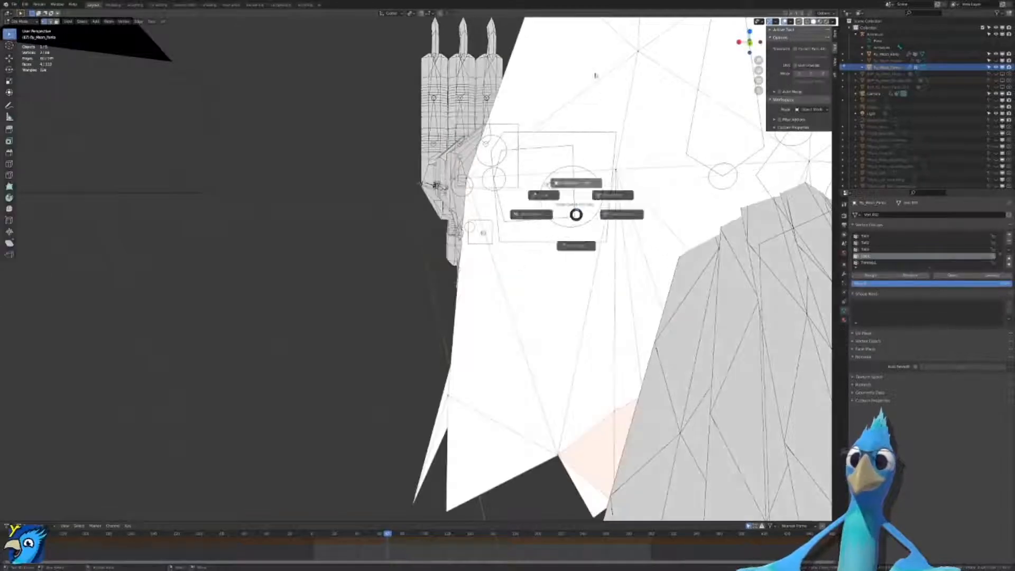
pyautogui.moveTo(576, 228); pyautogui.dragTo(601, 224, button='middle')
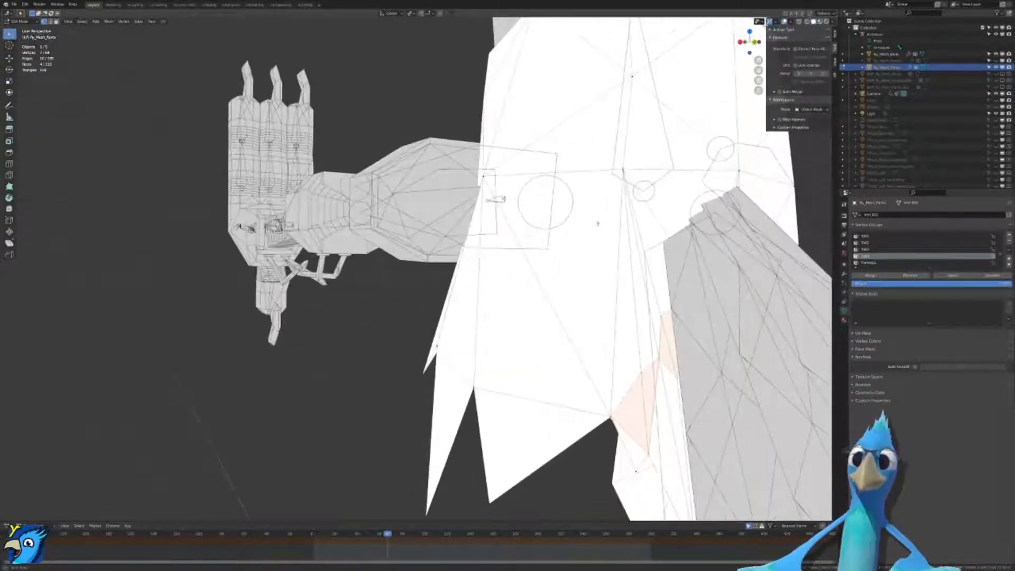
pyautogui.press('k')
pyautogui.click(475, 387)
pyautogui.click(624, 169)
pyautogui.press('Return')
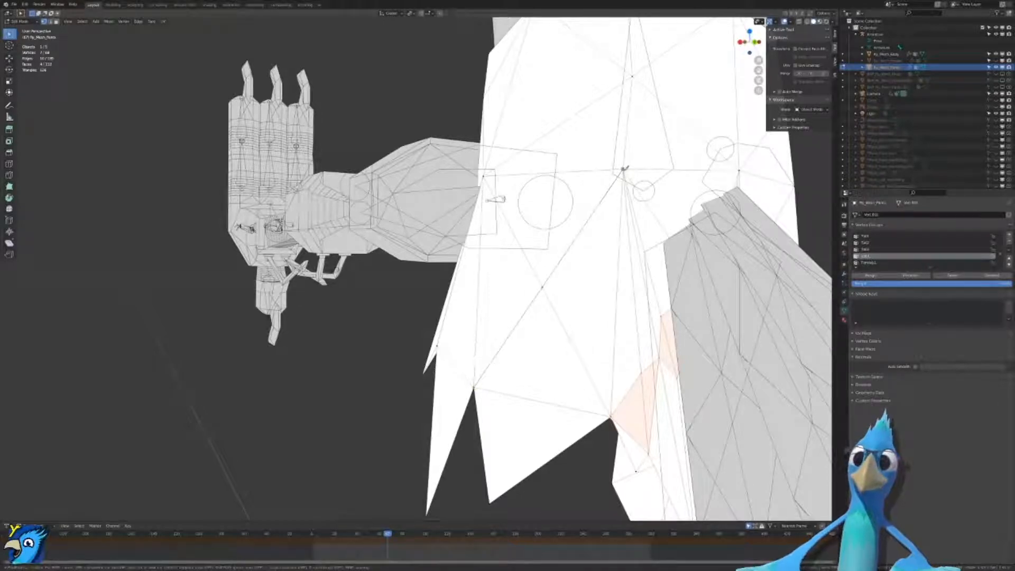
# Step: Knife a second edge across the pants' left leg, from the diagonal's middle vertex to the edge near the inner leg
pyautogui.press('Tab')
pyautogui.moveTo(585, 177); pyautogui.dragTo(531, 197, button='middle')
pyautogui.press('Tab')
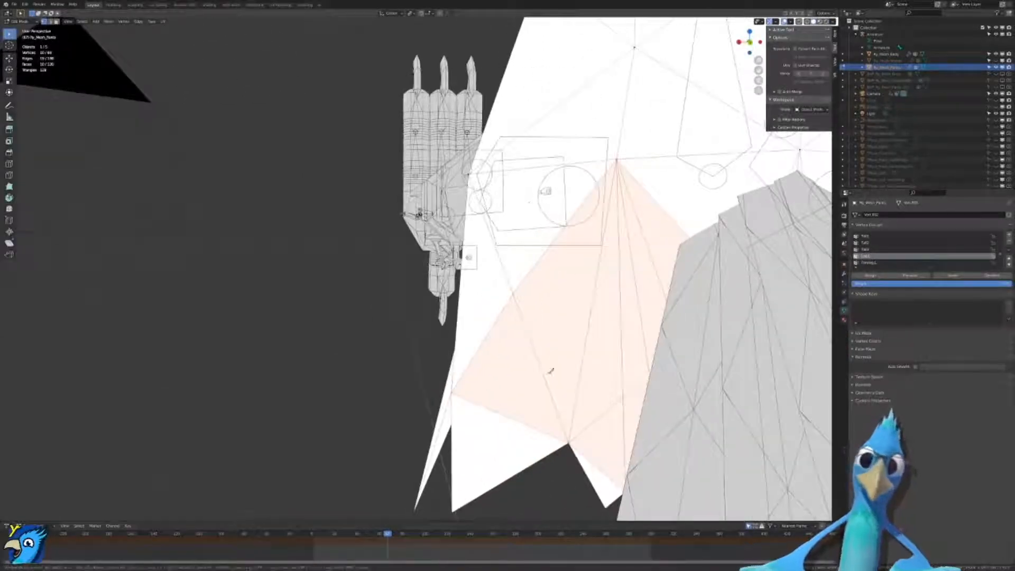
pyautogui.click(513, 294)
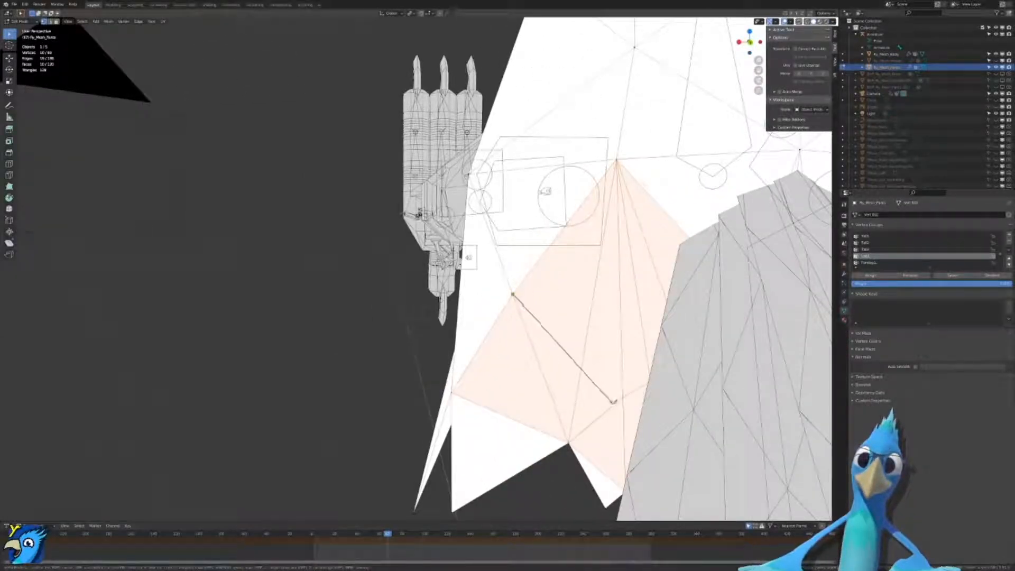
pyautogui.click(624, 397)
pyautogui.press('Return')
pyautogui.press('Tab')
pyautogui.moveTo(627, 263); pyautogui.dragTo(605, 281, button='middle')
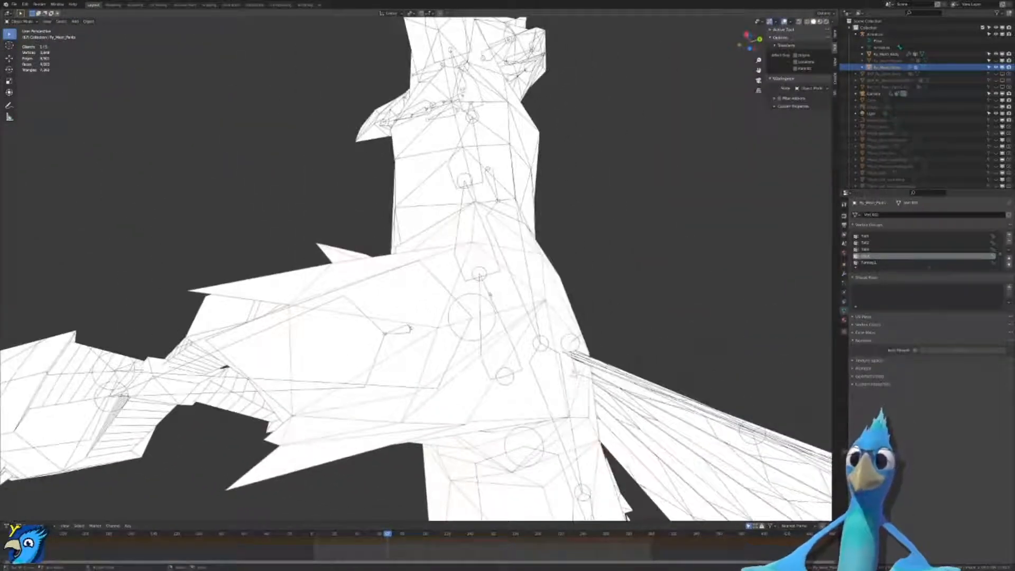
# Step: Select the armature together with the pants mesh and put the pants in weight paint mode
pyautogui.click(490, 295)
pyautogui.hotkey('ctrl', 'Tab')
pyautogui.click(451, 309)
pyautogui.moveTo(450, 309)
pyautogui.mouseDown(button='middle')
pyautogui.moveTo(500, 243)
pyautogui.moveTo(526, 265)
pyautogui.moveTo(562, 360)
pyautogui.moveTo(539, 311)
pyautogui.mouseUp(button='middle')
pyautogui.hotkey('ctrl', 'Tab')
pyautogui.keyDown('shift'); pyautogui.click(489, 215); pyautogui.keyUp('shift')
pyautogui.hotkey('ctrl', 'Tab')
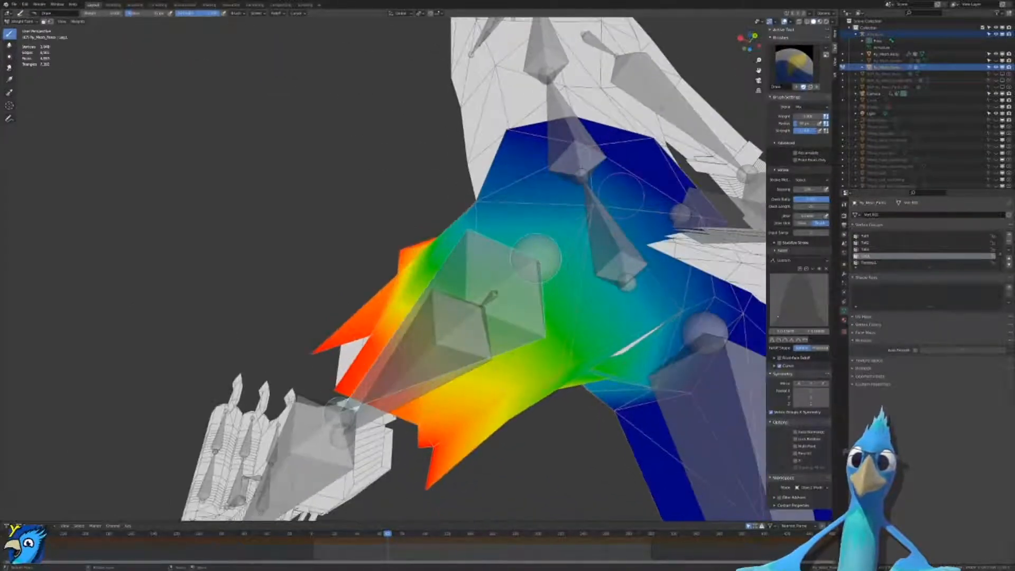
# Step: Select the hips bone, raise the brush weight to full and paint hip weight on the bottom of the pants' crotch
pyautogui.keyDown('ctrl'); pyautogui.click(607, 225); pyautogui.keyUp('ctrl')
pyautogui.moveTo(536, 257)
pyautogui.mouseDown(button='middle')
pyautogui.moveTo(556, 208)
pyautogui.moveTo(608, 183)
pyautogui.mouseUp(button='middle')
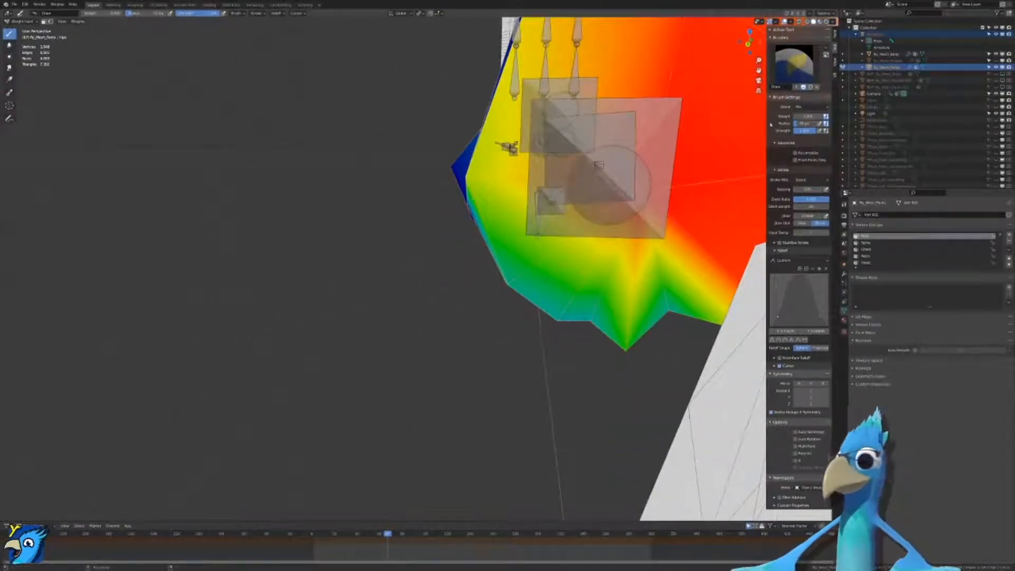
pyautogui.moveTo(814, 118); pyautogui.dragTo(846, 118)
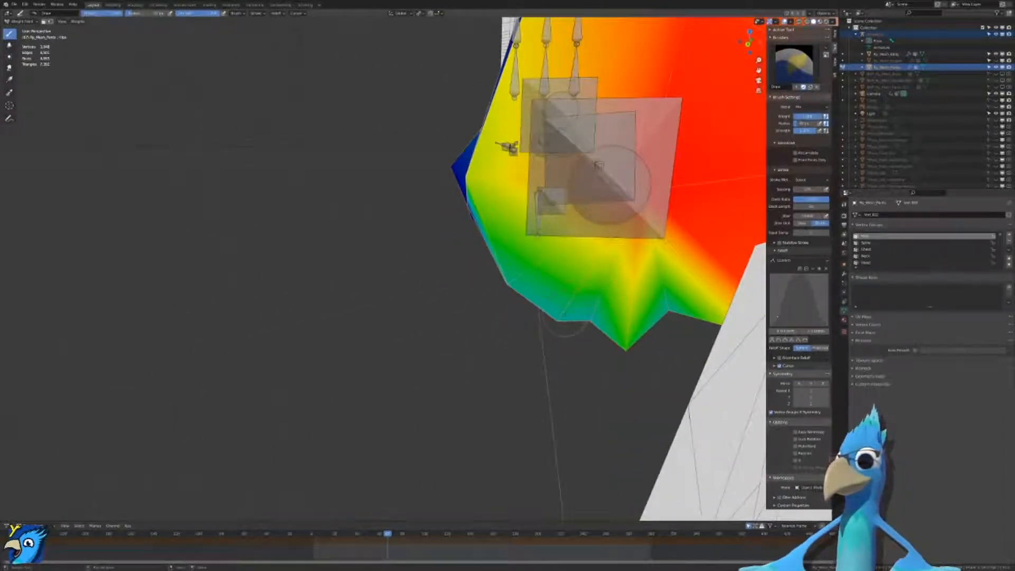
pyautogui.moveTo(564, 325); pyautogui.dragTo(613, 235)
# Step: Paint more hip weight onto the individual vertices along the crotch's lower edge
pyautogui.moveTo(599, 323)
pyautogui.mouseDown(button='middle')
pyautogui.moveTo(555, 312)
pyautogui.moveTo(638, 246)
pyautogui.mouseUp(button='middle')
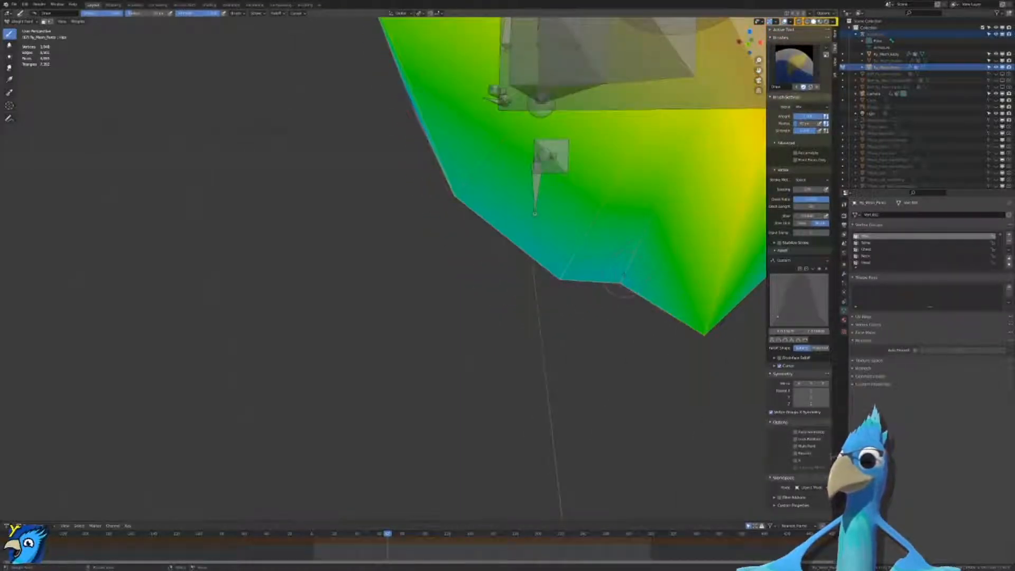
pyautogui.moveTo(622, 289); pyautogui.dragTo(624, 278)
pyautogui.click(562, 274)
pyautogui.click(566, 273)
pyautogui.hotkey('ctrl', 'z')
pyautogui.click(571, 275)
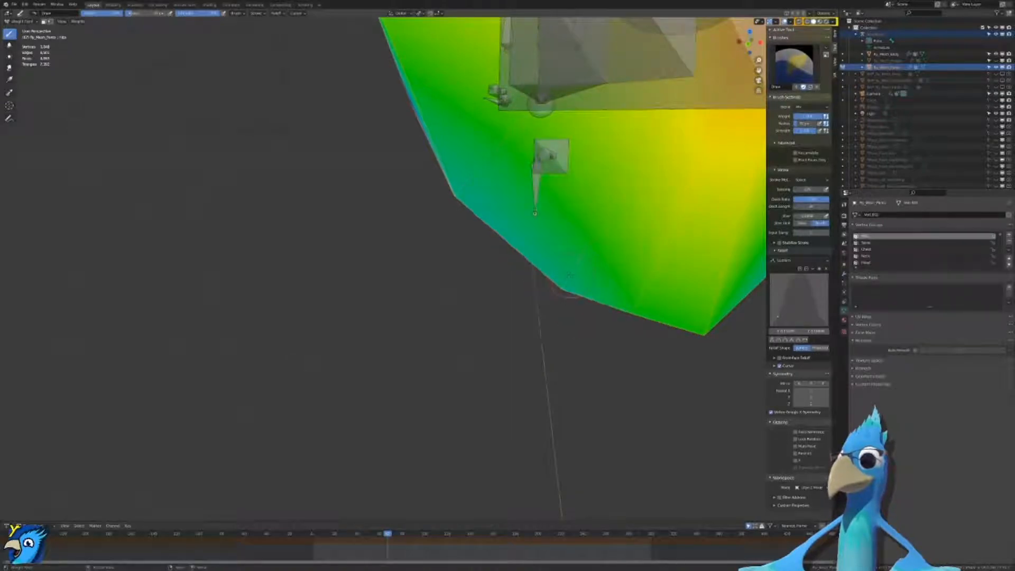
pyautogui.click(572, 275)
# Step: Add hip weight to another vertex at the pants' crotch, working from a different angle
pyautogui.scroll(-4, 571, 280)
pyautogui.moveTo(571, 280)
pyautogui.mouseDown(button='middle')
pyautogui.moveTo(519, 291)
pyautogui.moveTo(503, 338)
pyautogui.moveTo(476, 365)
pyautogui.moveTo(469, 407)
pyautogui.moveTo(476, 296)
pyautogui.mouseUp(button='middle')
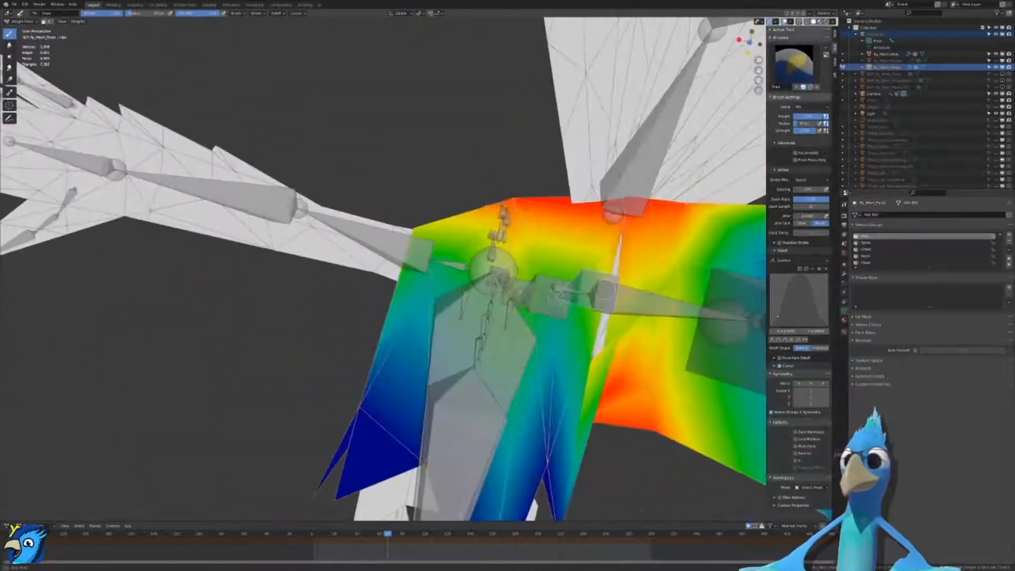
pyautogui.scroll(4, 476, 285)
pyautogui.moveTo(476, 212)
pyautogui.mouseDown(button='middle')
pyautogui.moveTo(499, 68)
pyautogui.moveTo(521, 174)
pyautogui.moveTo(508, 204)
pyautogui.moveTo(521, 289)
pyautogui.mouseUp(button='middle')
pyautogui.moveTo(523, 286); pyautogui.dragTo(522, 281)
# Step: Select the right leg bone and rotate it forward about its local X axis to raise the leg
pyautogui.moveTo(362, 74); pyautogui.dragTo(417, 234, button='middle')
pyautogui.moveTo(498, 286)
pyautogui.mouseDown(button='middle')
pyautogui.moveTo(455, 301)
pyautogui.moveTo(500, 287)
pyautogui.moveTo(526, 411)
pyautogui.mouseUp(button='middle')
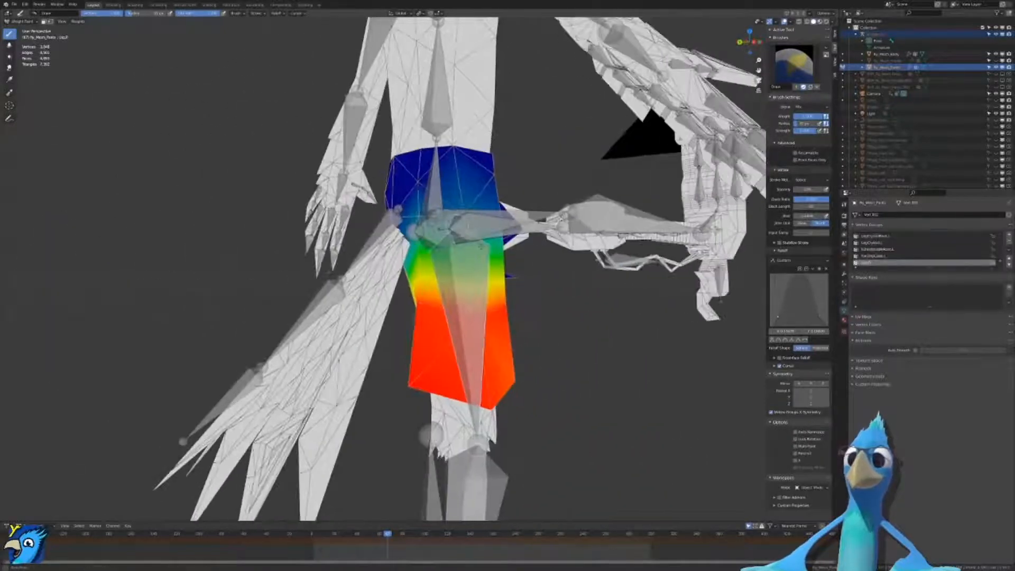
pyautogui.moveTo(587, 258); pyautogui.dragTo(557, 261, button='middle')
pyautogui.press('r')
pyautogui.press('x')
pyautogui.press('x')
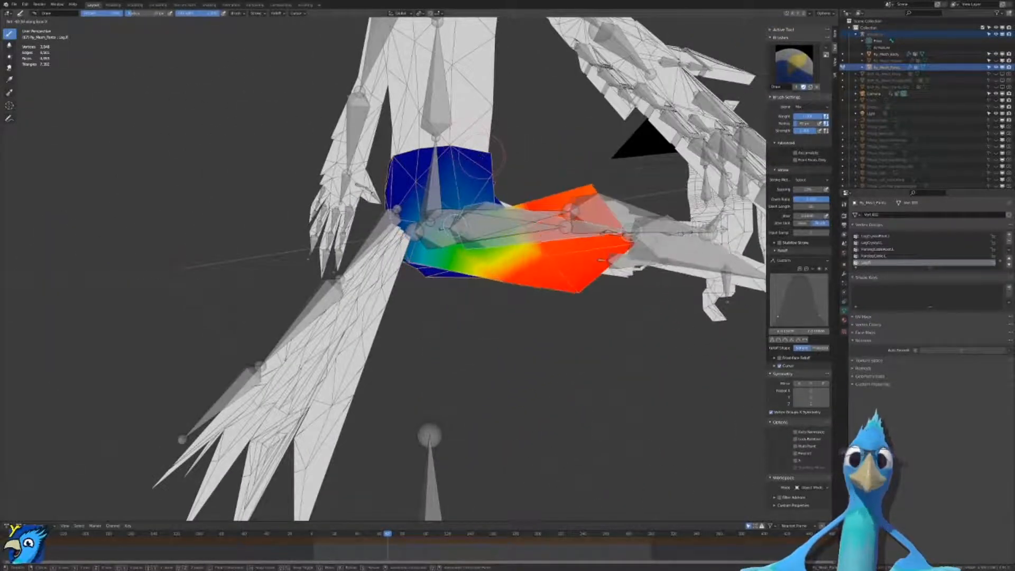
pyautogui.click(472, 153)
pyautogui.moveTo(474, 154); pyautogui.dragTo(693, 163, button='middle')
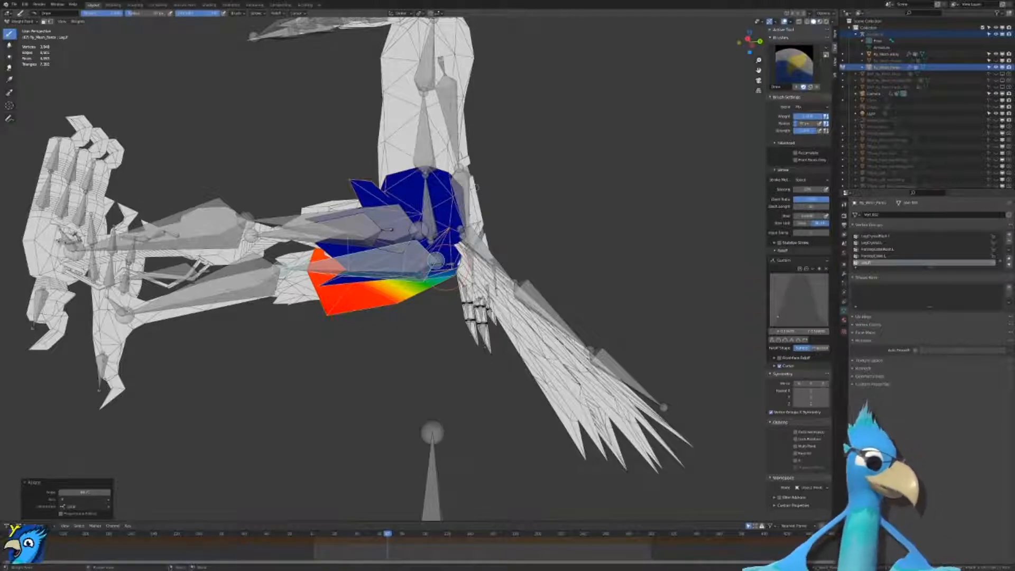
# Step: Examine the pants' crotch from below with both legs raised, switching which bone's weights are displayed
pyautogui.scroll(10, 446, 274)
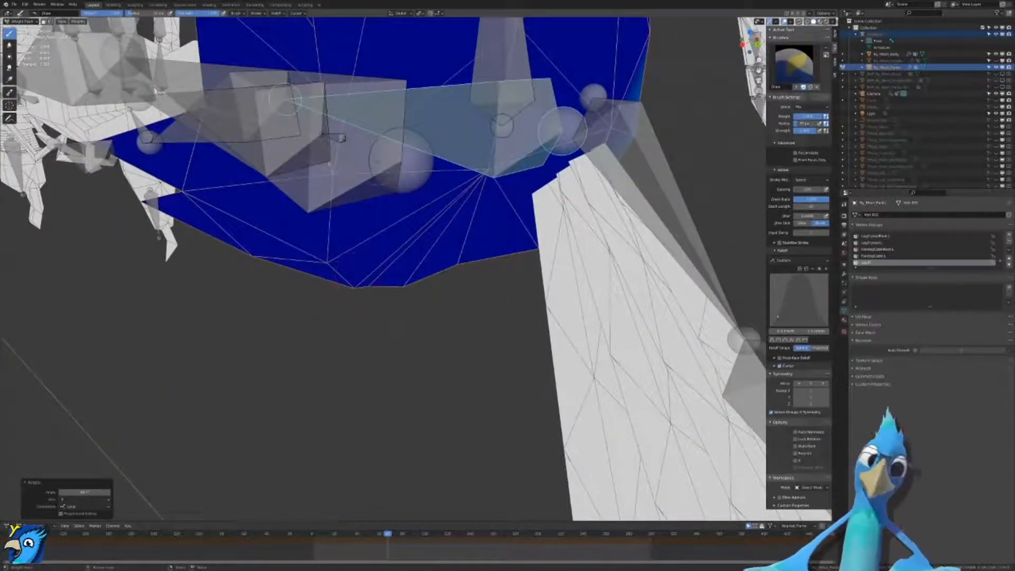
pyautogui.moveTo(365, 196); pyautogui.dragTo(338, 114, button='middle')
pyautogui.keyDown('ctrl'); pyautogui.click(394, 228); pyautogui.keyUp('ctrl')
pyautogui.moveTo(394, 278)
pyautogui.mouseDown(button='middle')
pyautogui.moveTo(434, 259)
pyautogui.moveTo(445, 360)
pyautogui.moveTo(458, 373)
pyautogui.moveTo(443, 323)
pyautogui.moveTo(489, 297)
pyautogui.moveTo(484, 275)
pyautogui.mouseUp(button='middle')
pyautogui.scroll(3, 435, 258)
pyautogui.scroll(-4, 484, 254)
pyautogui.moveTo(483, 211); pyautogui.dragTo(471, 133, button='middle')
# Step: Select the hips bone and try a dab of hip weight on the pants between the raised legs
pyautogui.keyDown('ctrl'); pyautogui.click(477, 153); pyautogui.keyUp('ctrl')
pyautogui.scroll(4, 476, 159)
pyautogui.moveTo(471, 170); pyautogui.dragTo(512, 139, button='middle')
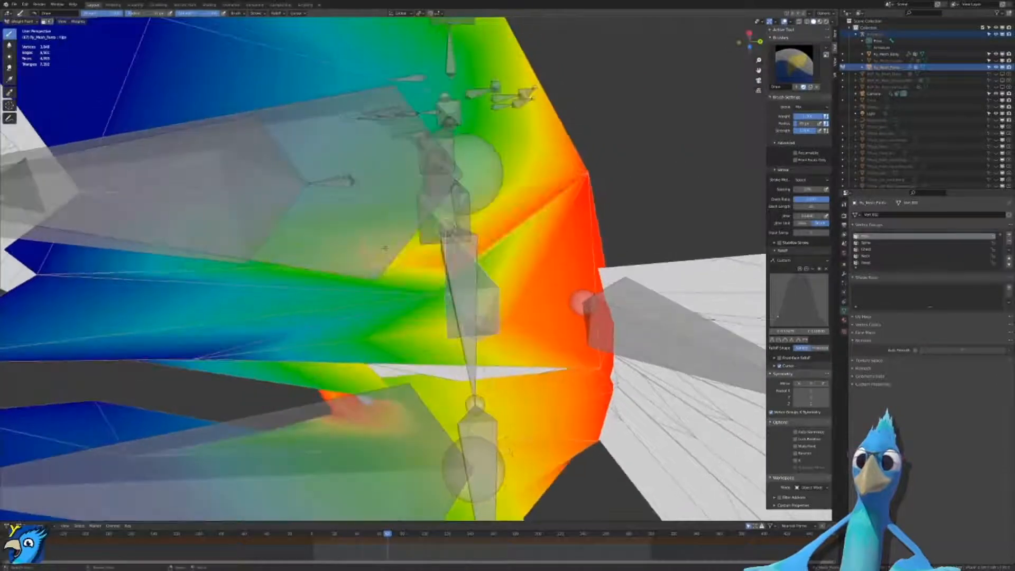
pyautogui.moveTo(511, 453)
pyautogui.mouseDown(button='middle')
pyautogui.moveTo(436, 301)
pyautogui.moveTo(519, 402)
pyautogui.mouseUp(button='middle')
pyautogui.click(435, 296)
pyautogui.hotkey('ctrl', 'z')
# Step: Select the left leg bone and try rotating it outward to test the pants' deformation
pyautogui.scroll(-5, 435, 296)
pyautogui.moveTo(440, 214); pyautogui.dragTo(397, 222, button='middle')
pyautogui.keyDown('ctrl'); pyautogui.click(397, 222); pyautogui.keyUp('ctrl')
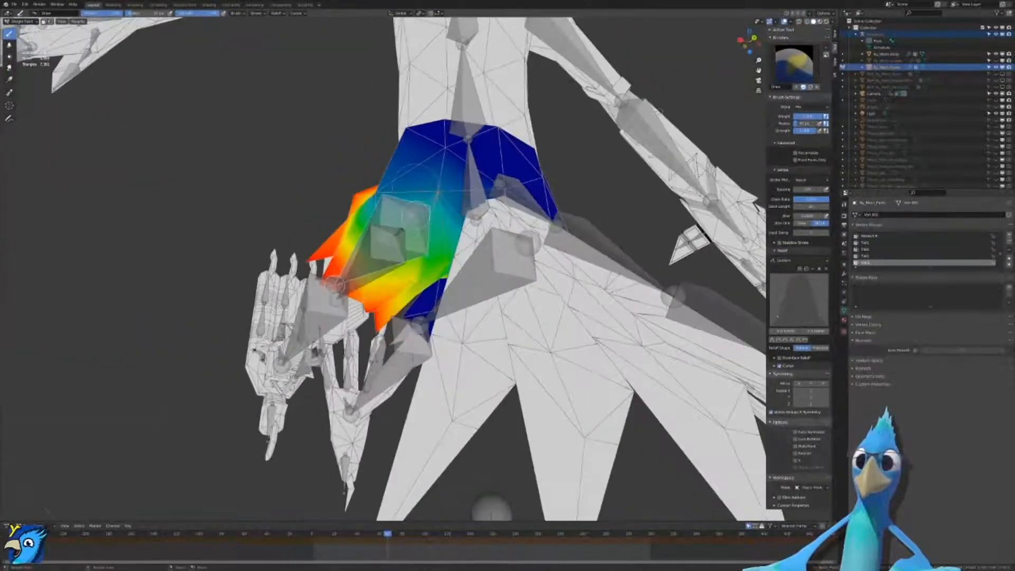
pyautogui.press('r')
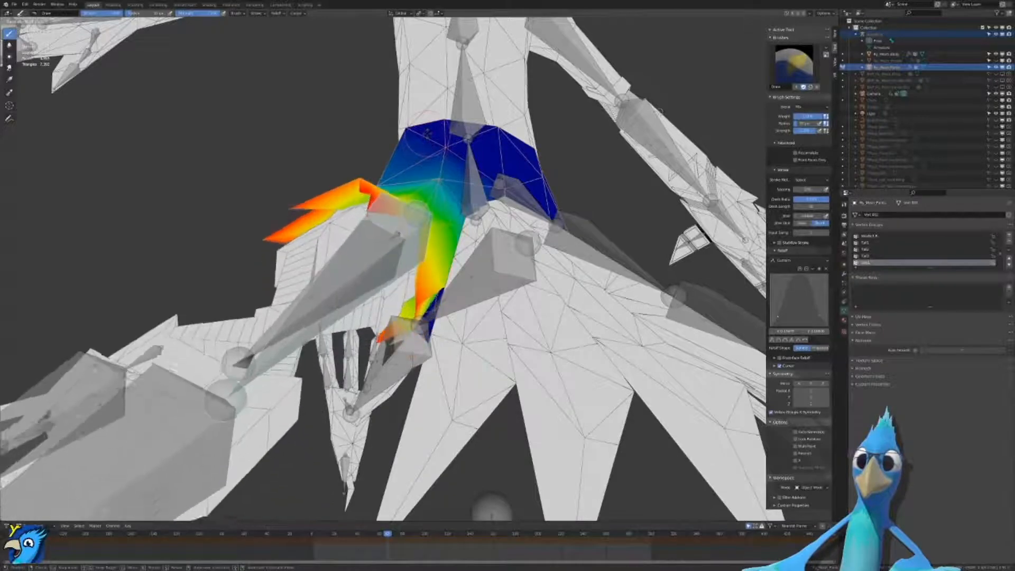
pyautogui.click(389, 246)
pyautogui.hotkey('ctrl', 'z')
# Step: Clear the raised right leg bone's rotation so the leg hangs straight, and select the left leg bone
pyautogui.moveTo(344, 249); pyautogui.dragTo(418, 232, button='middle')
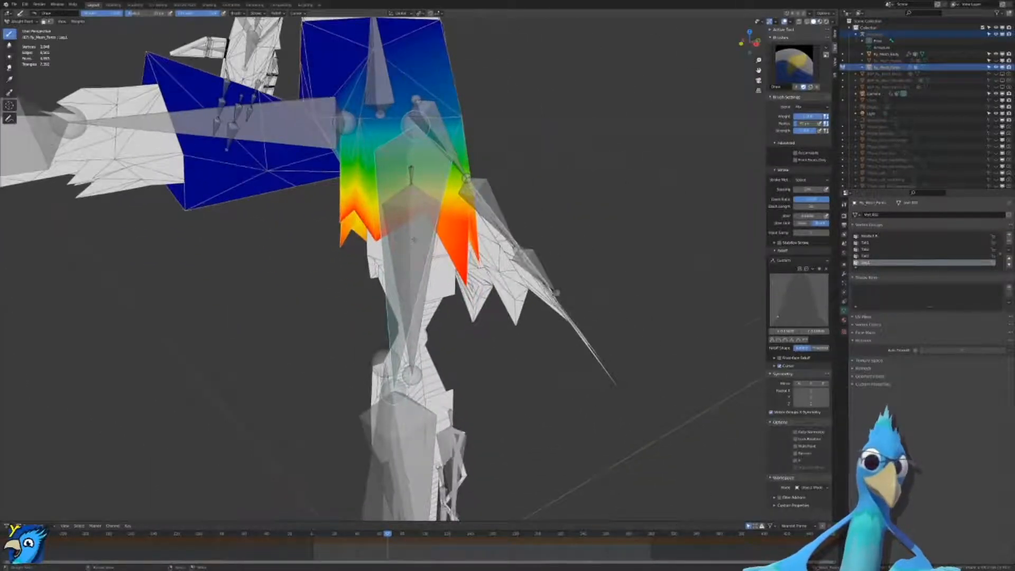
pyautogui.scroll(-5, 381, 265)
pyautogui.keyDown('ctrl'); pyautogui.click(317, 180); pyautogui.keyUp('ctrl')
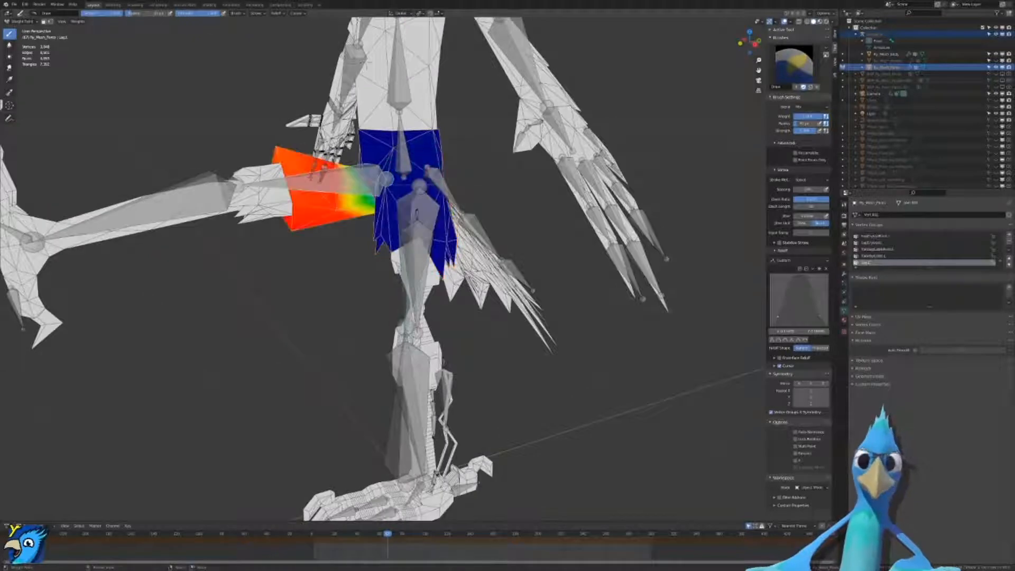
pyautogui.hotkey('alt', 'r')
pyautogui.keyDown('ctrl'); pyautogui.click(417, 212); pyautogui.keyUp('ctrl')
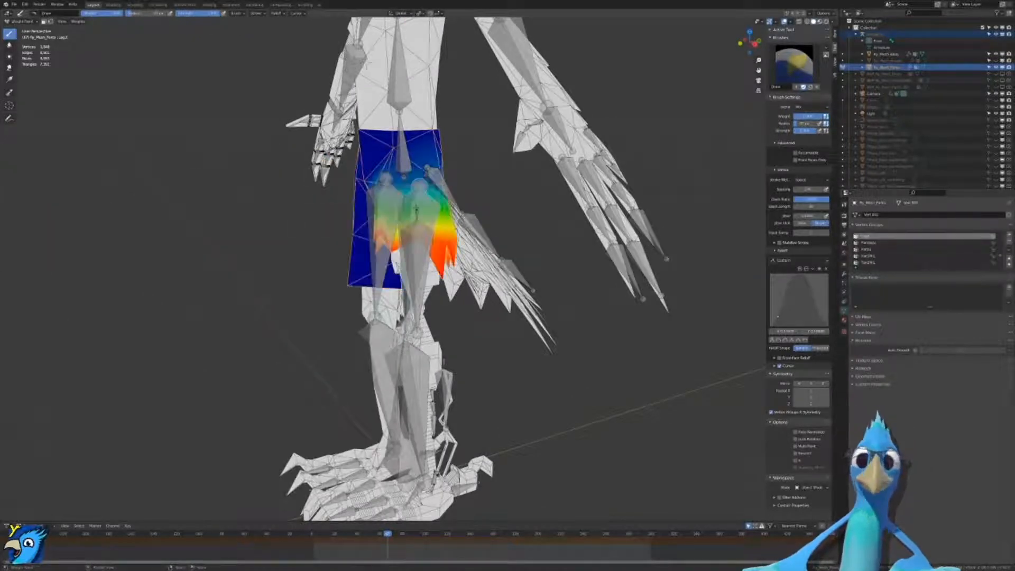
# Step: Select the spine bone and test-rotate it to check how the waistband follows the body
pyautogui.keyDown('shift'); pyautogui.moveTo(401, 128); pyautogui.dragTo(411, 244, button='middle'); pyautogui.keyUp('shift')
pyautogui.keyDown('ctrl'); pyautogui.click(405, 186); pyautogui.keyUp('ctrl')
pyautogui.moveTo(405, 186); pyautogui.dragTo(463, 177, button='middle')
pyautogui.scroll(4, 443, 197)
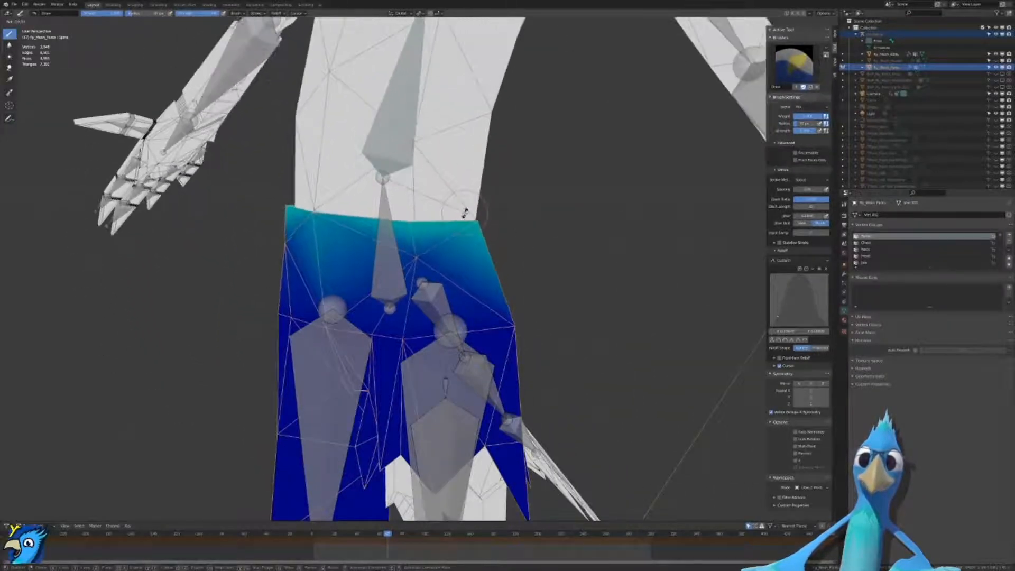
pyautogui.rightClick(456, 170)
pyautogui.keyDown('shift'); pyautogui.moveTo(397, 181); pyautogui.dragTo(404, 226, button='middle'); pyautogui.keyUp('shift')
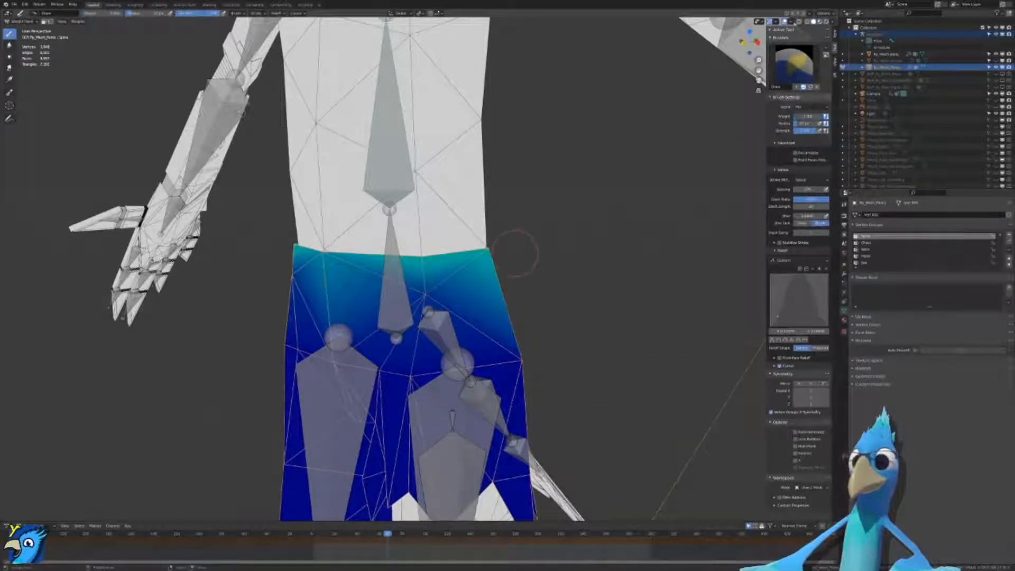
# Step: Try painting the spine bone's weight off the pants' waistband and test it by tilting the spine
pyautogui.moveTo(515, 254); pyautogui.dragTo(383, 227)
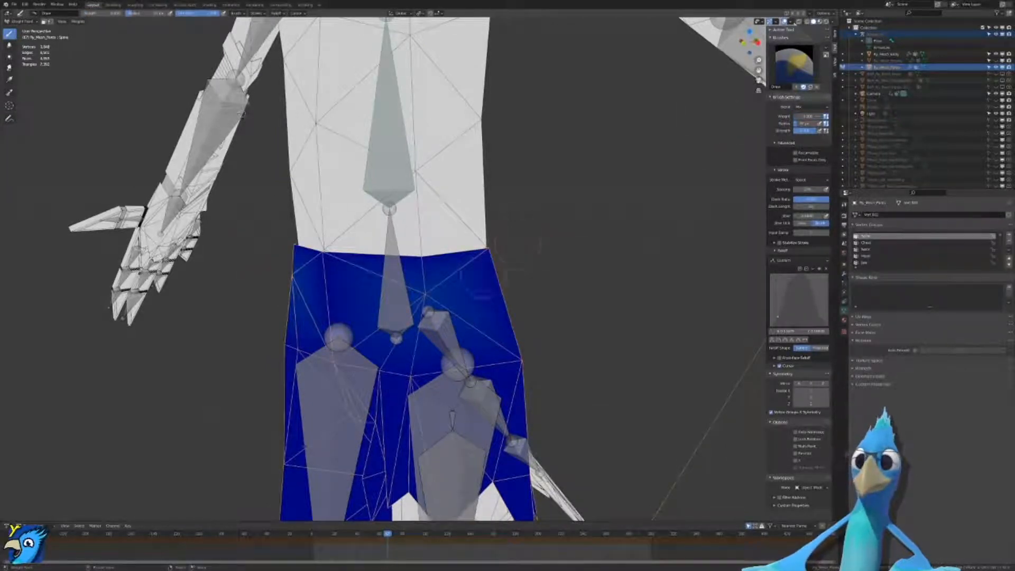
pyautogui.moveTo(496, 246); pyautogui.dragTo(460, 341, button='middle')
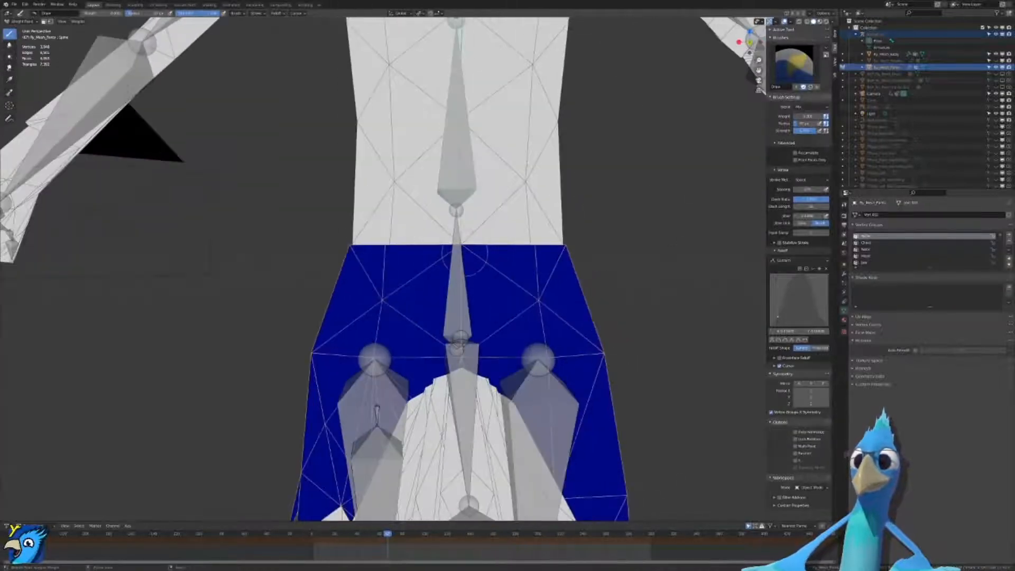
pyautogui.press('r')
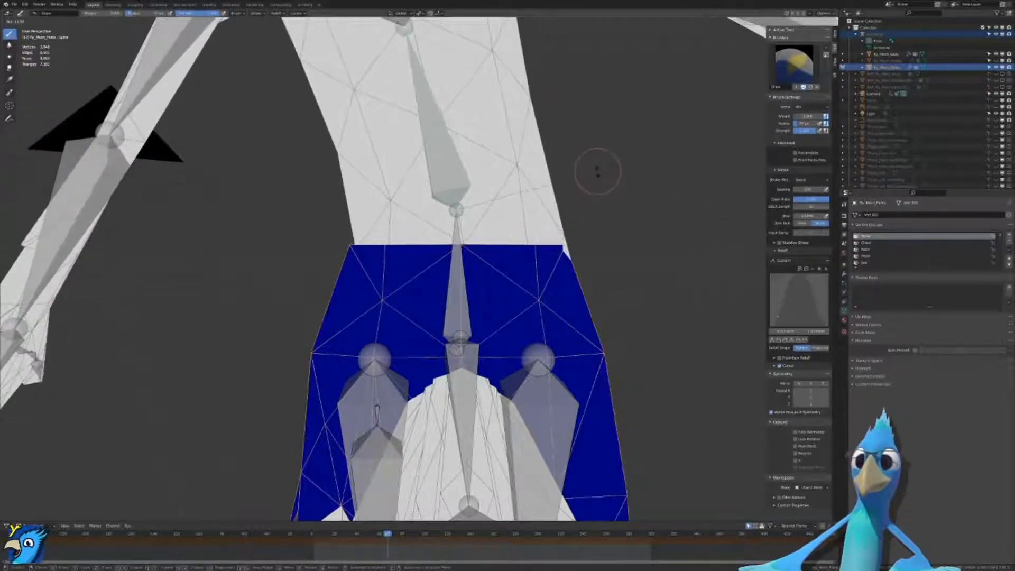
pyautogui.rightClick(595, 151)
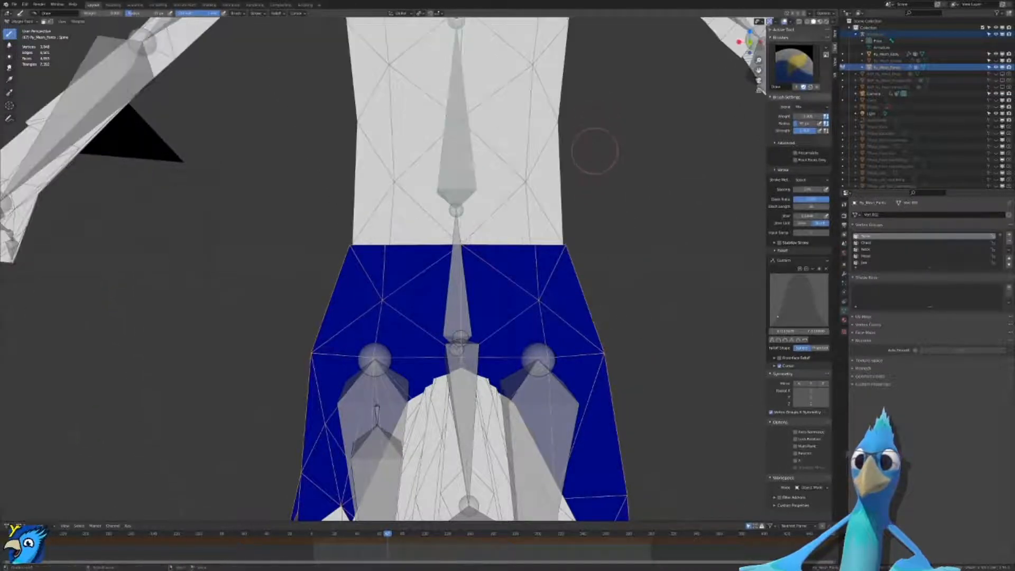
pyautogui.hotkey('ctrl', 'z')
pyautogui.hotkey('ctrl', 'z')
pyautogui.hotkey('ctrl', 'shift', 'z')
# Step: Test-rotate the spine bone and the hips bone, comparing the waistband with the body from several angles
pyautogui.press('r')
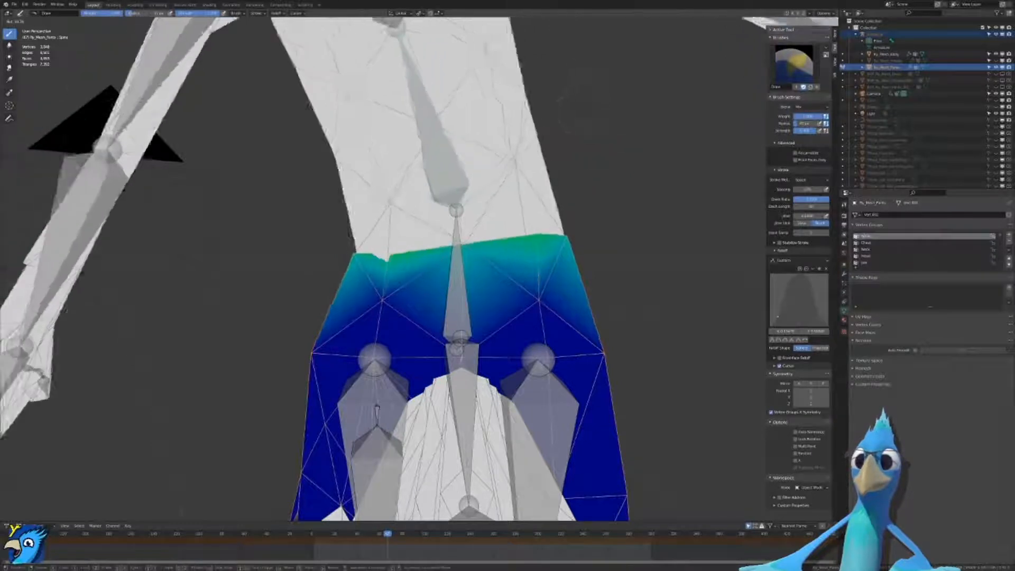
pyautogui.click(593, 101)
pyautogui.moveTo(594, 100)
pyautogui.mouseDown(button='middle')
pyautogui.moveTo(508, 125)
pyautogui.moveTo(389, 115)
pyautogui.moveTo(441, 141)
pyautogui.mouseUp(button='middle')
pyautogui.moveTo(555, 167)
pyautogui.mouseDown(button='middle')
pyautogui.moveTo(626, 169)
pyautogui.moveTo(596, 73)
pyautogui.moveTo(574, 39)
pyautogui.moveTo(601, 158)
pyautogui.moveTo(603, 238)
pyautogui.moveTo(343, 343)
pyautogui.mouseUp(button='middle')
pyautogui.keyDown('ctrl'); pyautogui.click(372, 274); pyautogui.keyUp('ctrl')
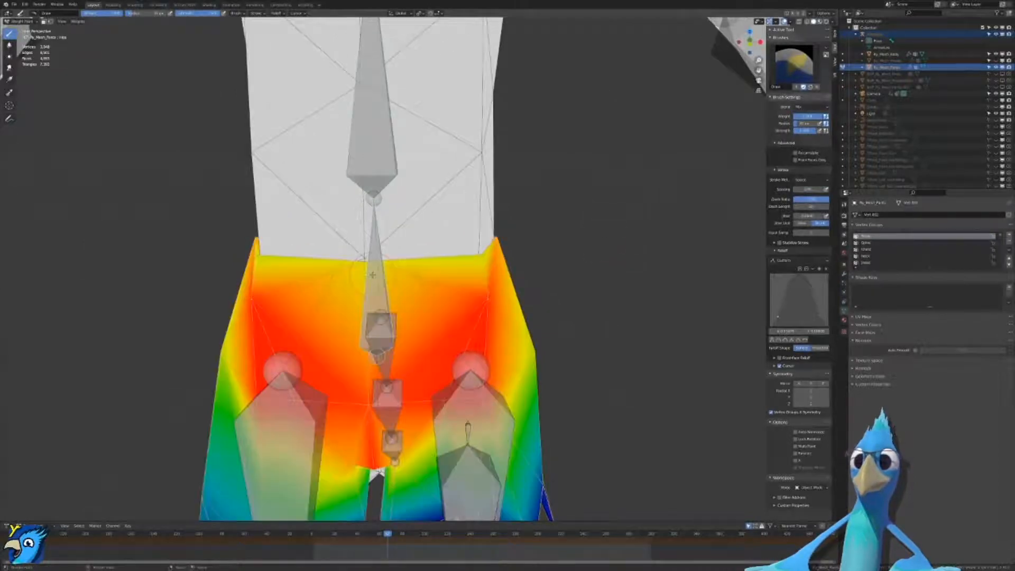
pyautogui.press('r')
pyautogui.rightClick(479, 227)
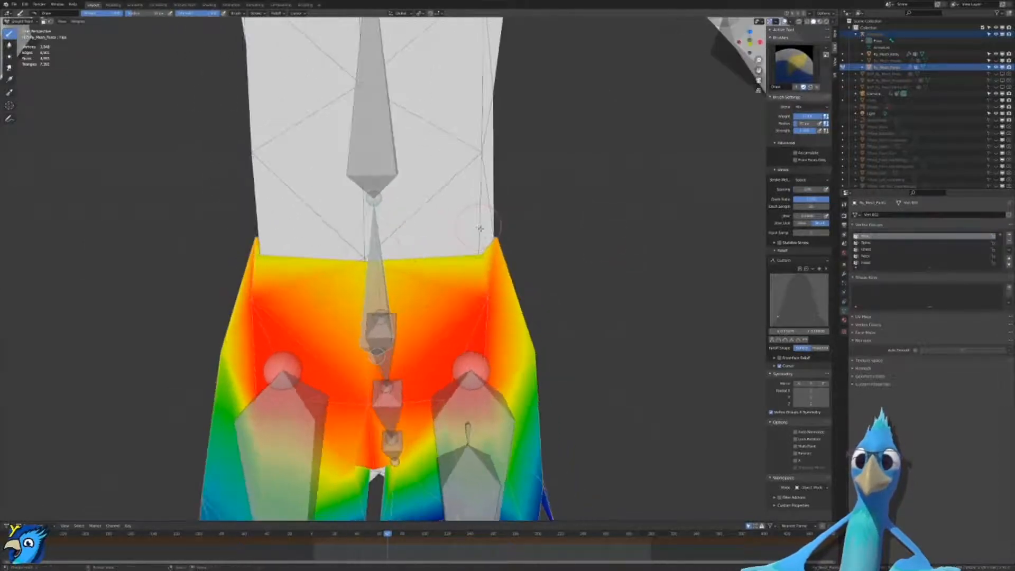
# Step: Try a zero-weight dab on the waistband's side with X mirroring enabled, testing it by rotating the hips and spine bones
pyautogui.moveTo(812, 116); pyautogui.dragTo(797, 99)
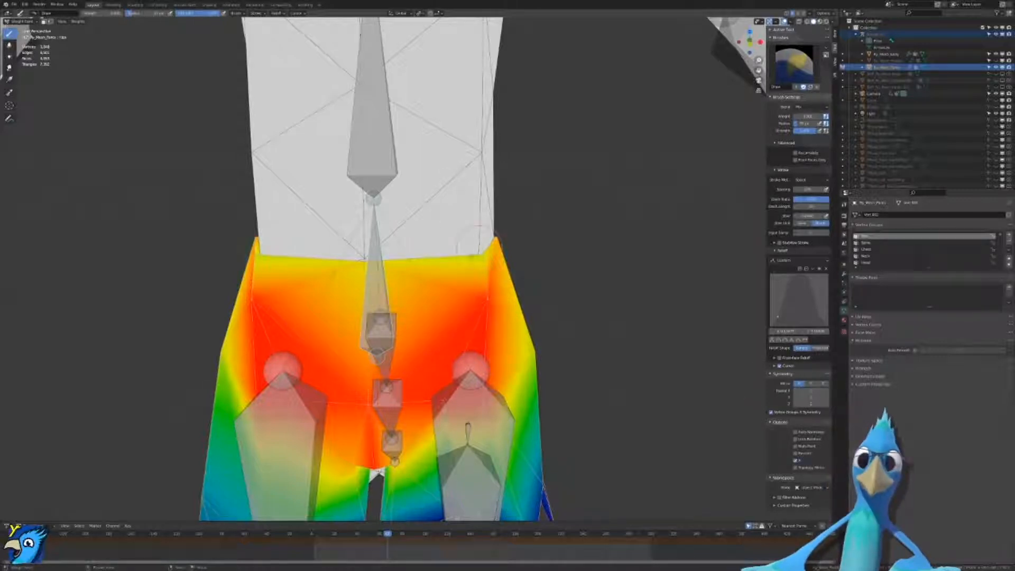
pyautogui.click(479, 246)
pyautogui.press('r')
pyautogui.rightClick(494, 182)
pyautogui.keyDown('ctrl'); pyautogui.click(366, 125); pyautogui.keyUp('ctrl')
pyautogui.press('r')
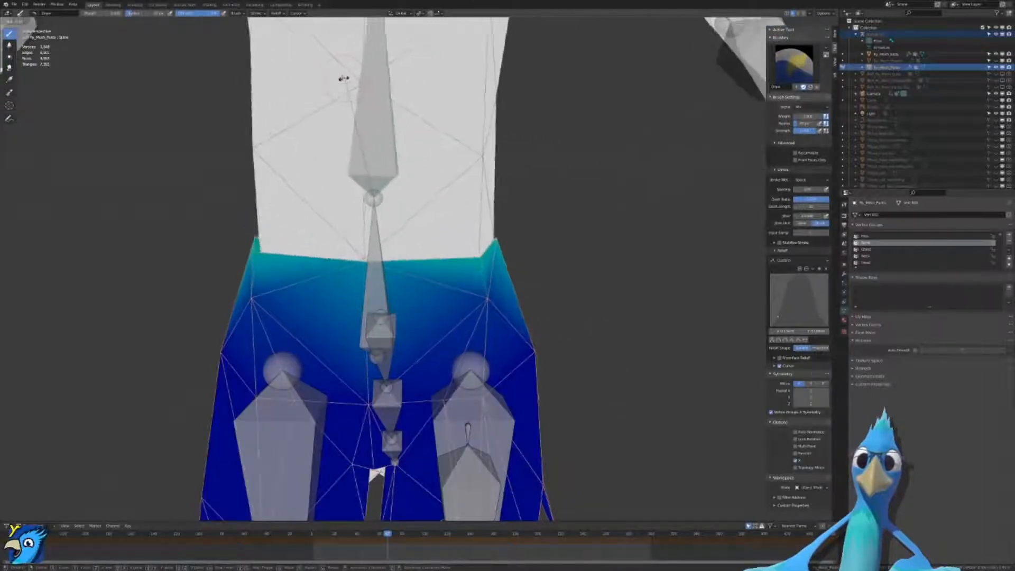
pyautogui.rightClick(313, 70)
# Step: Undo the recent waistband weight painting and bone selections
pyautogui.hotkey('ctrl', 'z')
pyautogui.hotkey('ctrl', 'z')
pyautogui.hotkey('ctrl', 'z')
pyautogui.hotkey('ctrl', 'z')
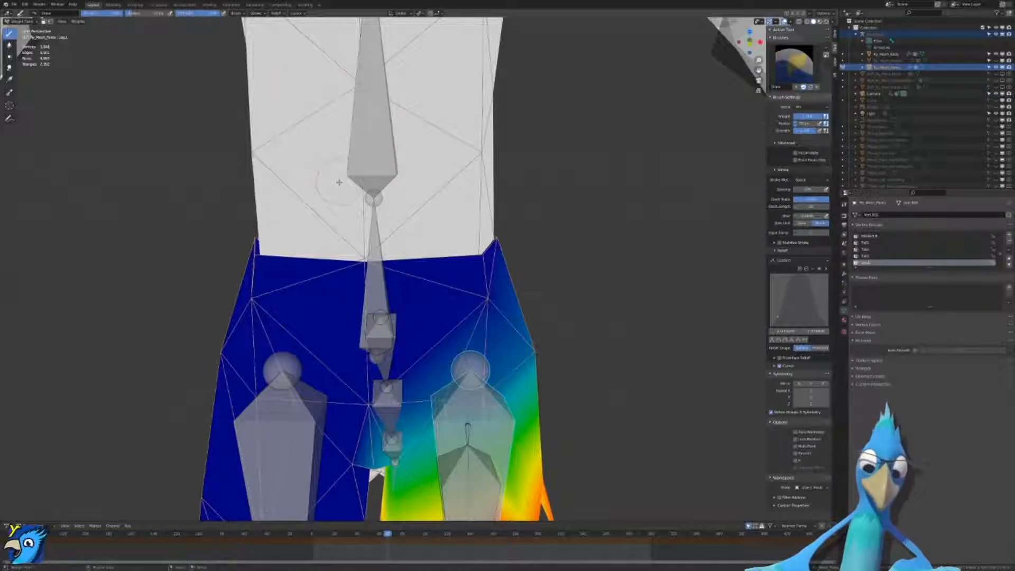
# Step: Return to object mode, select the body mesh and put it in edit mode with wireframe shading
pyautogui.hotkey('ctrl', 'Tab')
pyautogui.click(476, 210)
pyautogui.press('Tab')
pyautogui.press('z')
pyautogui.click(204, 195)
pyautogui.press('KP_1')
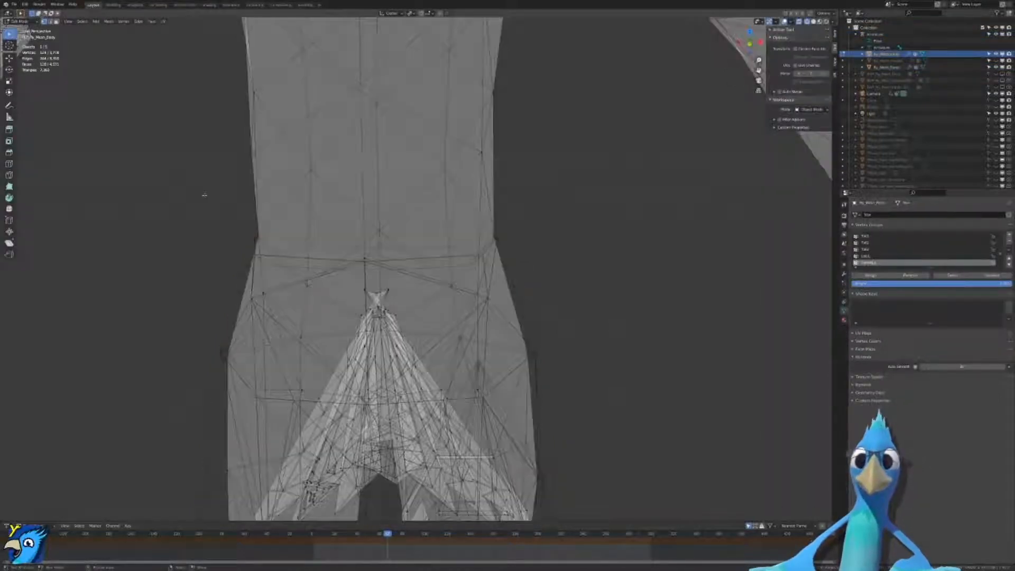
# Step: Cut edges across both halves of the body mesh's front waistline with the Knife tool, in orthographic see-through view
pyautogui.scroll(4, 204, 196)
pyautogui.keyDown('shift'); pyautogui.moveTo(205, 196); pyautogui.dragTo(217, 272, button='middle'); pyautogui.keyUp('shift')
pyautogui.press('z')
pyautogui.scroll(-1, 491, 288)
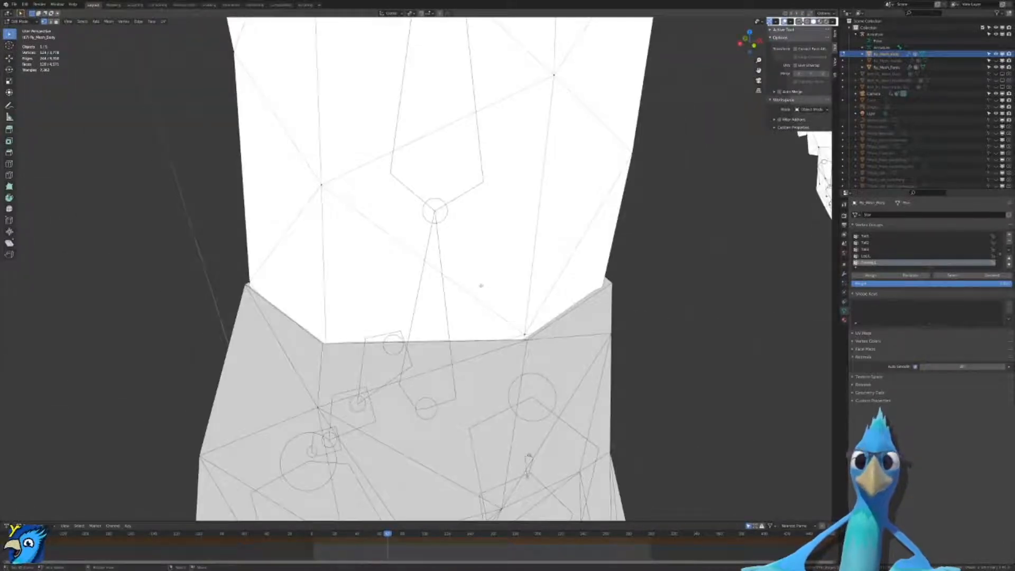
pyautogui.press('KP_1')
pyautogui.hotkey('alt', 'z')
pyautogui.scroll(1, 388, 270)
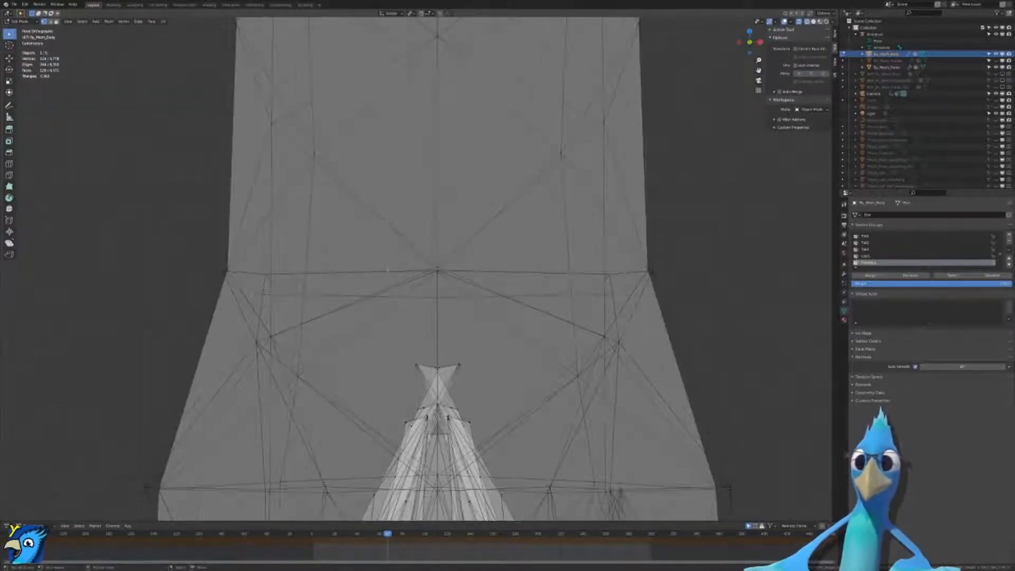
pyautogui.press('k')
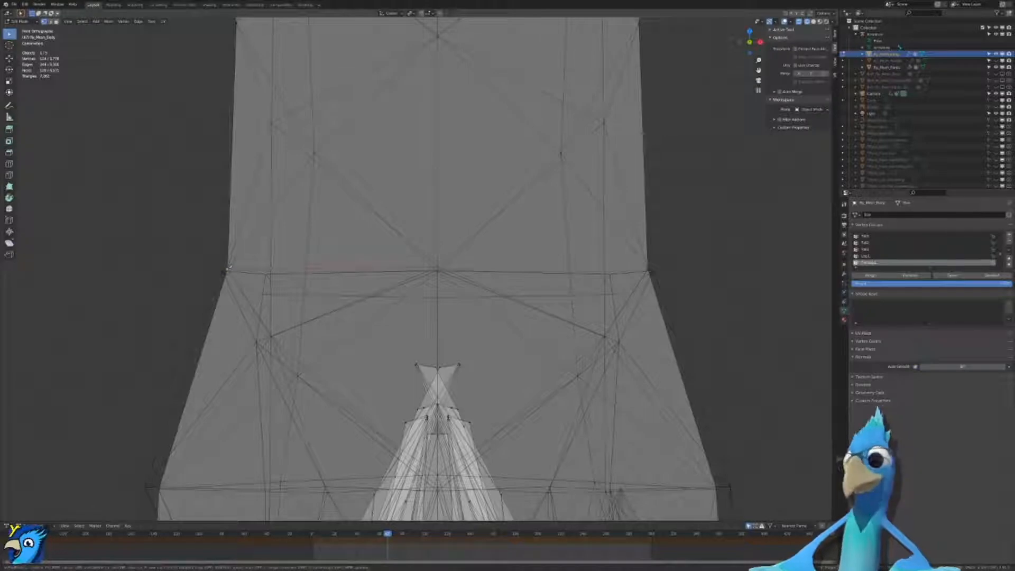
pyautogui.press('Return')
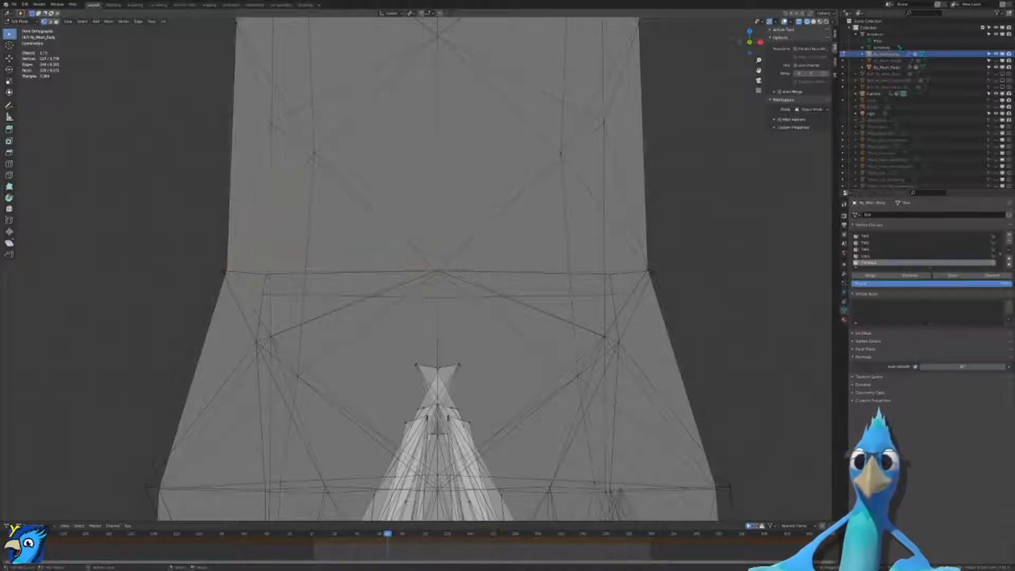
pyautogui.press('k')
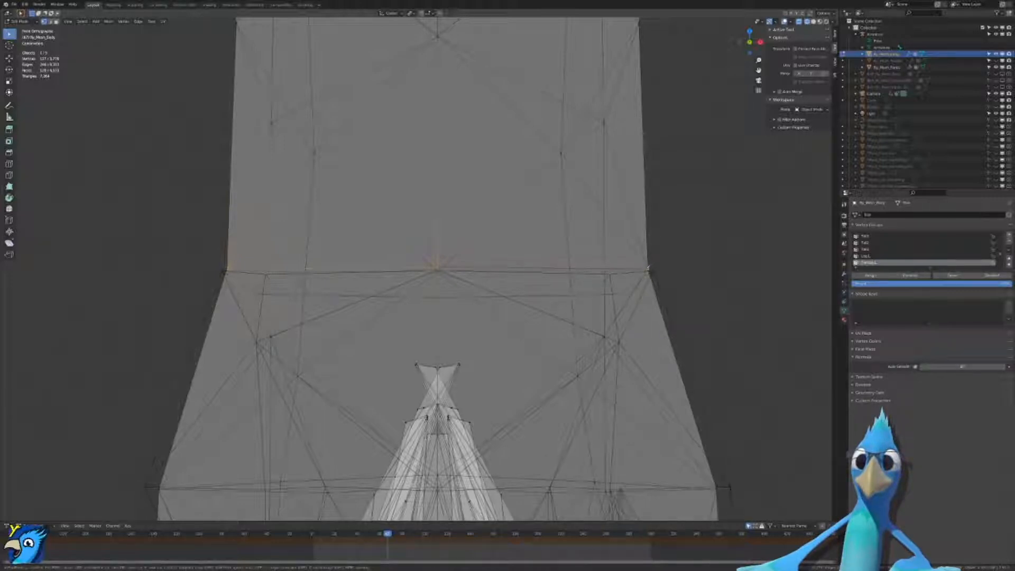
pyautogui.press('Return')
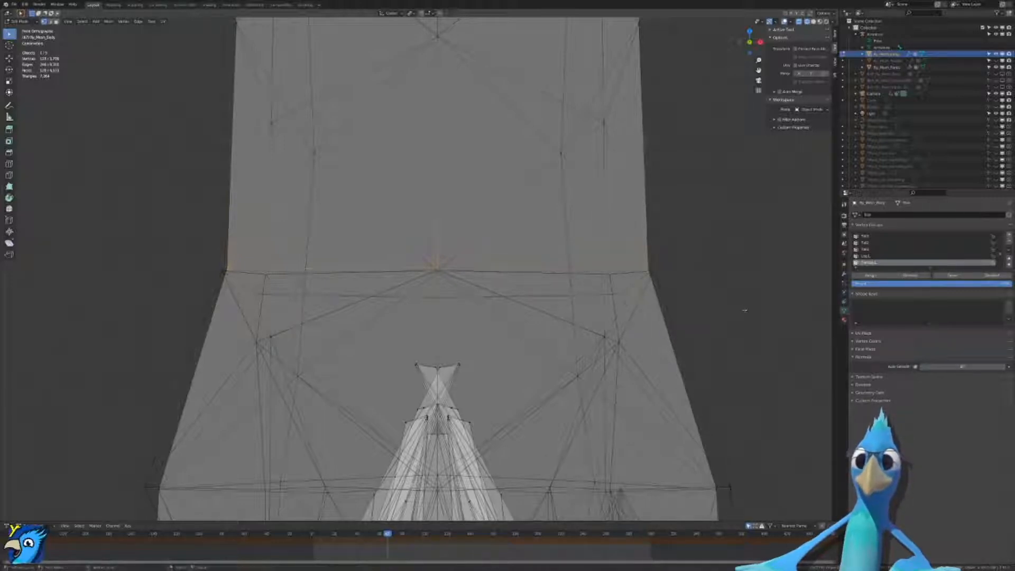
# Step: Knife-cut across the back of the body mesh's waistline and return to object mode
pyautogui.press('KP_3')
pyautogui.press('ctrl+KP_1')
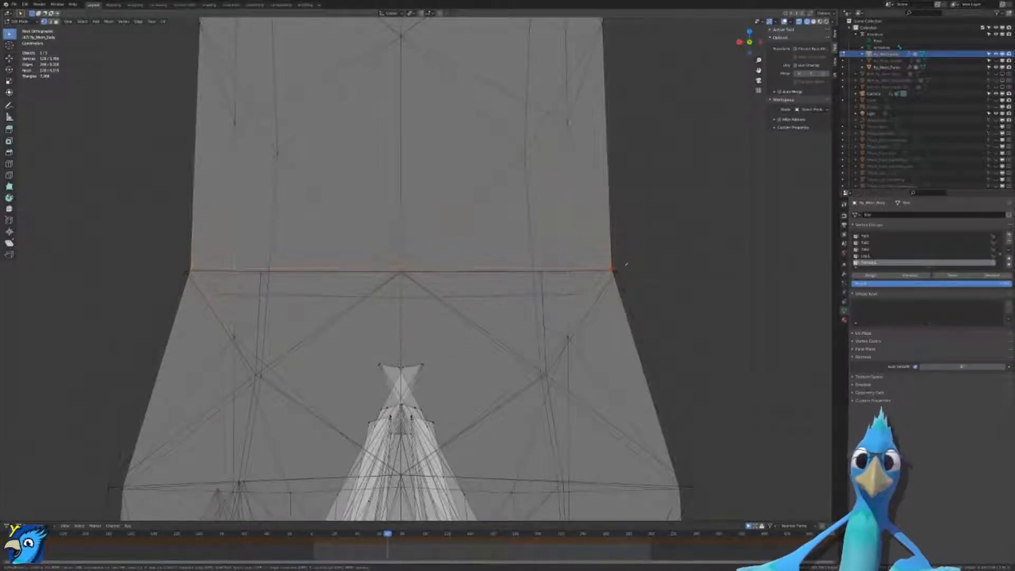
pyautogui.press('Tab')
# Step: Select the pants mesh and compare its waistband with the body in rendered and solid shading
pyautogui.press('z')
pyautogui.moveTo(453, 300); pyautogui.dragTo(470, 333, button='middle')
pyautogui.click(465, 334)
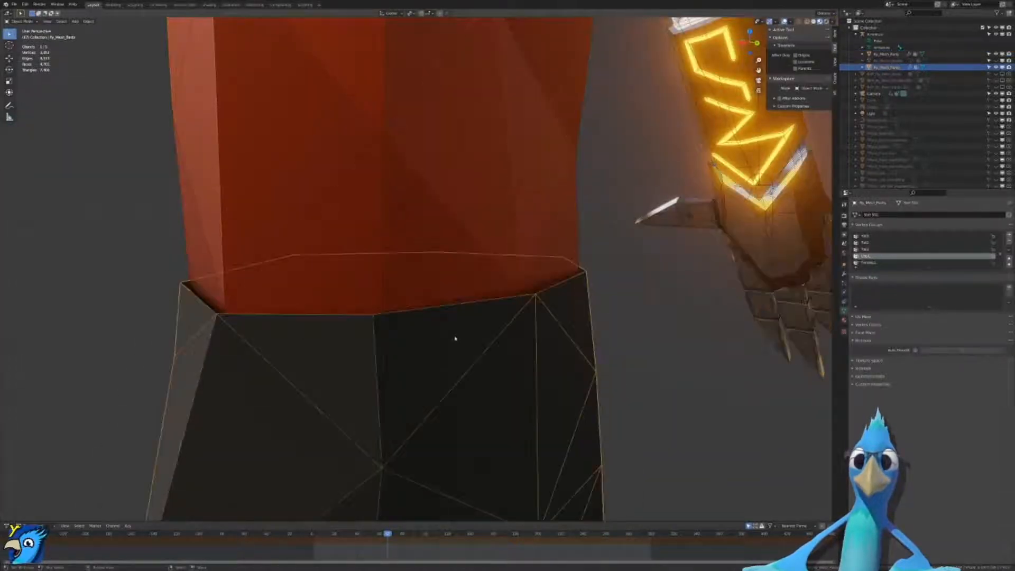
pyautogui.scroll(-3, 423, 329)
pyautogui.moveTo(392, 320)
pyautogui.mouseDown(button='middle')
pyautogui.moveTo(477, 287)
pyautogui.moveTo(466, 273)
pyautogui.mouseUp(button='middle')
pyautogui.press('z')
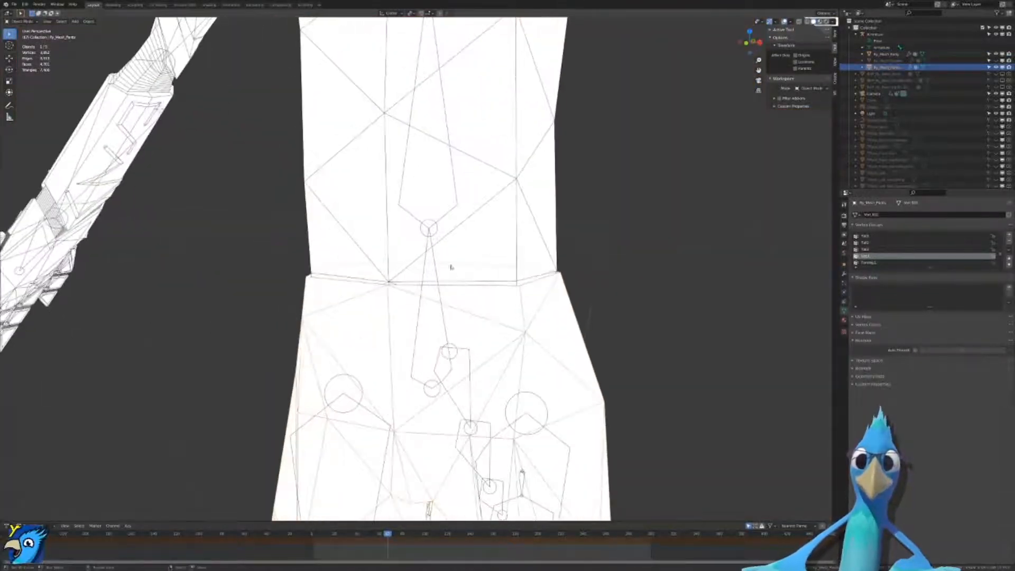
# Step: Put the armature in pose mode and test-rotate the hips bone
pyautogui.click(433, 259)
pyautogui.hotkey('ctrl', 'Tab')
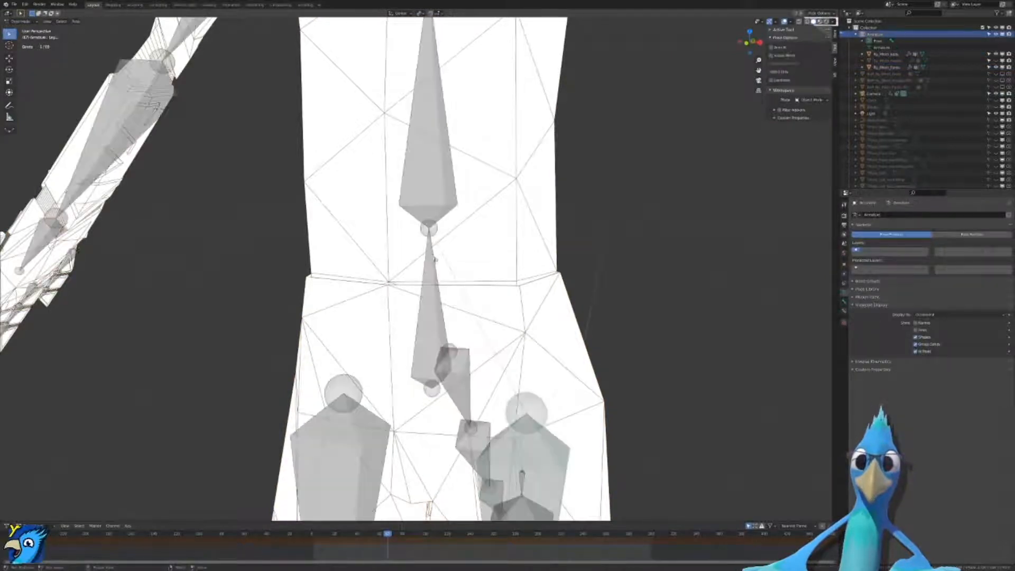
pyautogui.click(433, 263)
pyautogui.press('r')
pyautogui.rightClick(519, 263)
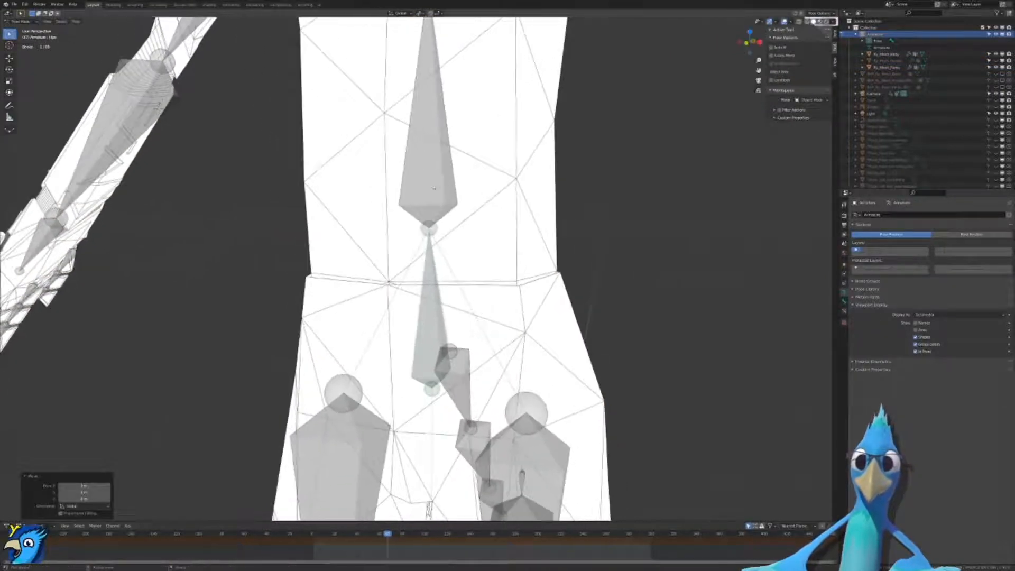
# Step: Test-rotate the spine bone sideways and freely, checking the waist close up and from a distance
pyautogui.hotkey('ctrl', 'Tab')
pyautogui.hotkey('ctrl', 'Tab')
pyautogui.press('r')
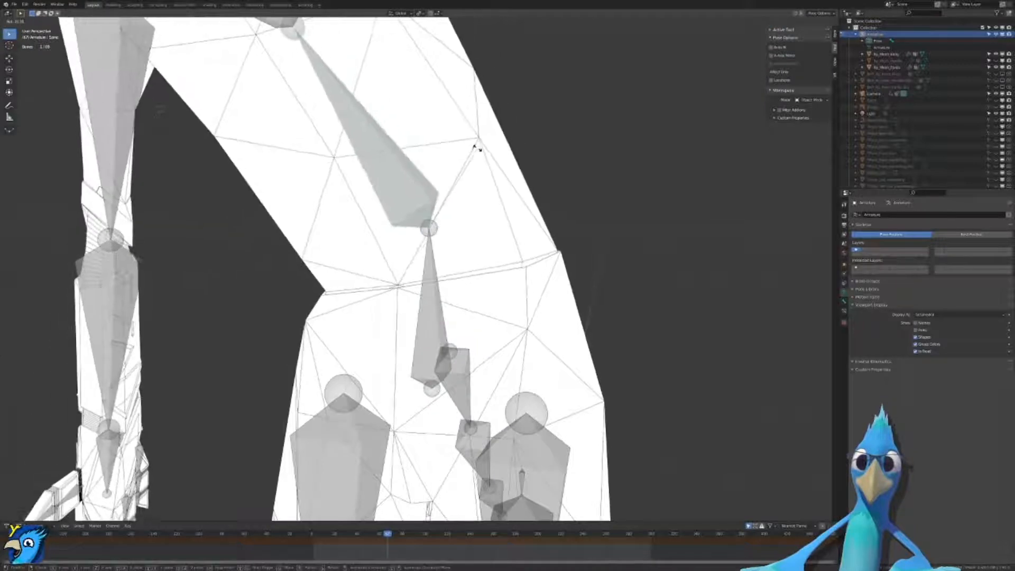
pyautogui.rightClick(493, 211)
pyautogui.rightClick(508, 241)
pyautogui.scroll(-4, 524, 233)
pyautogui.moveTo(528, 231); pyautogui.dragTo(538, 229, button='middle')
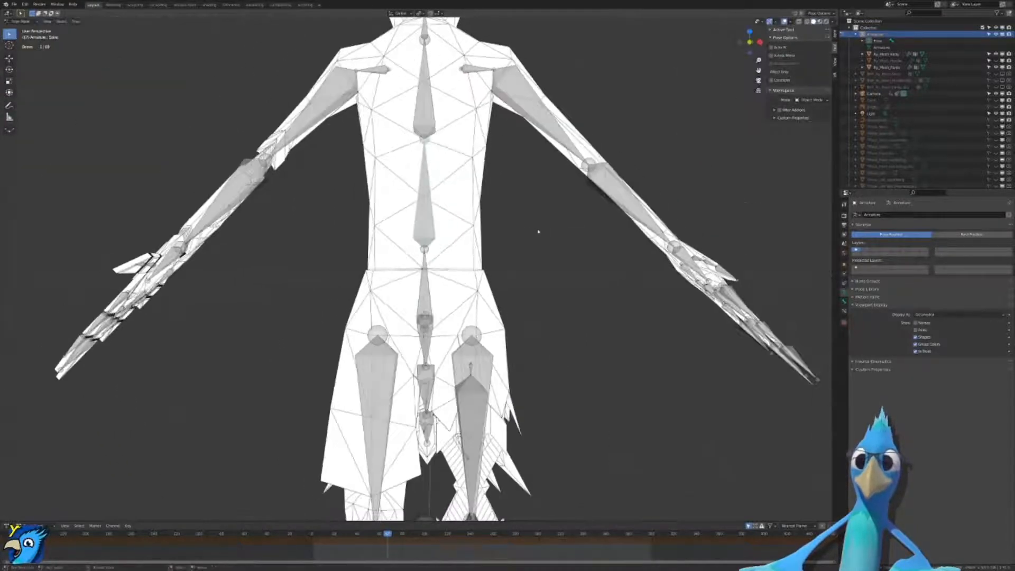
pyautogui.press('r')
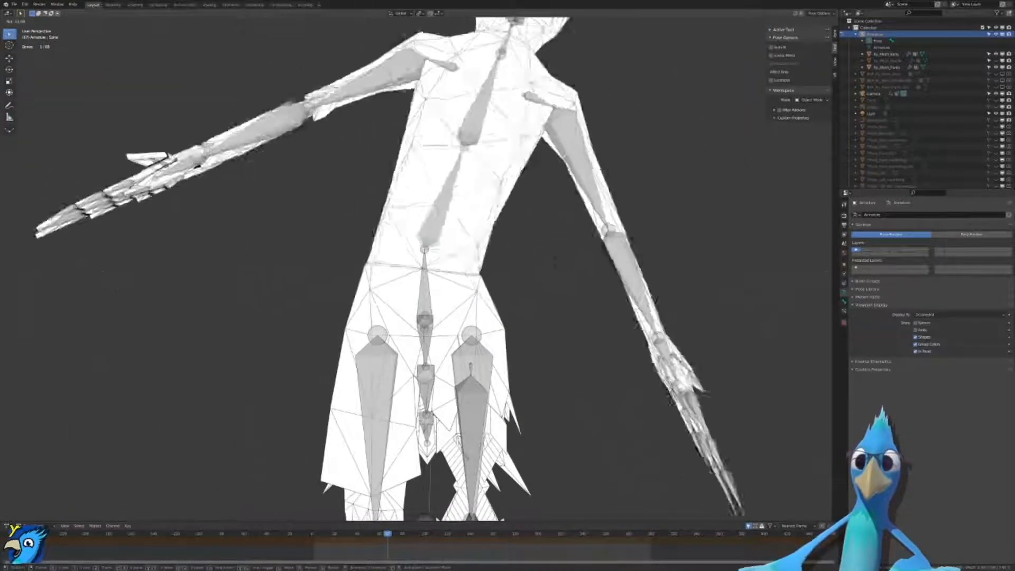
pyautogui.press('r')
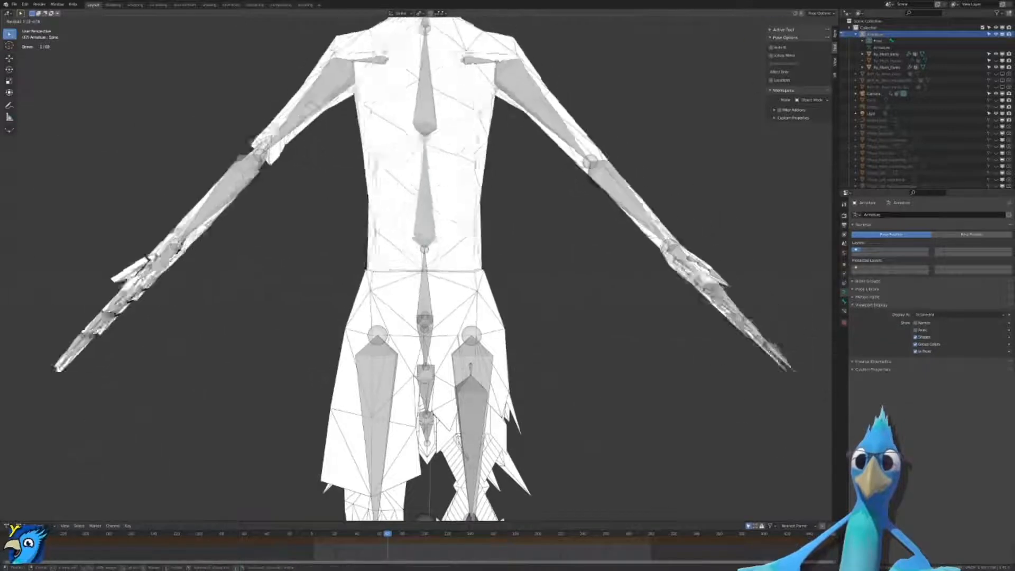
pyautogui.rightClick(582, 199)
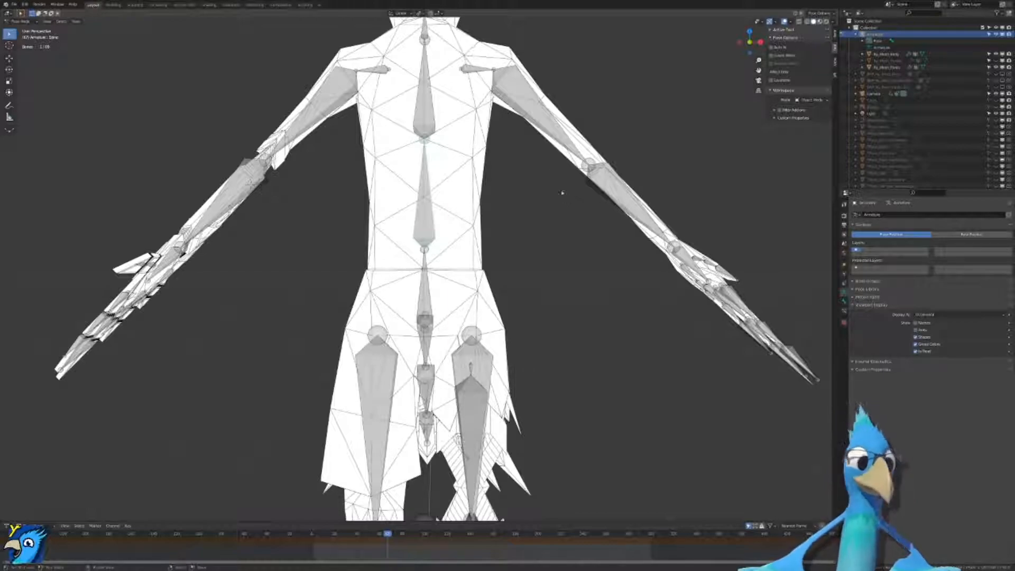
# Step: Inspect the waistband edge from several angles and test a free twist of the spine bone
pyautogui.scroll(5, 403, 268)
pyautogui.moveTo(469, 249); pyautogui.dragTo(600, 196, button='middle')
pyautogui.rightClick(256, 408)
pyautogui.scroll(-4, 256, 408)
pyautogui.moveTo(593, 373); pyautogui.dragTo(431, 335, button='middle')
pyautogui.scroll(5, 497, 365)
pyautogui.scroll(3, 326, 344)
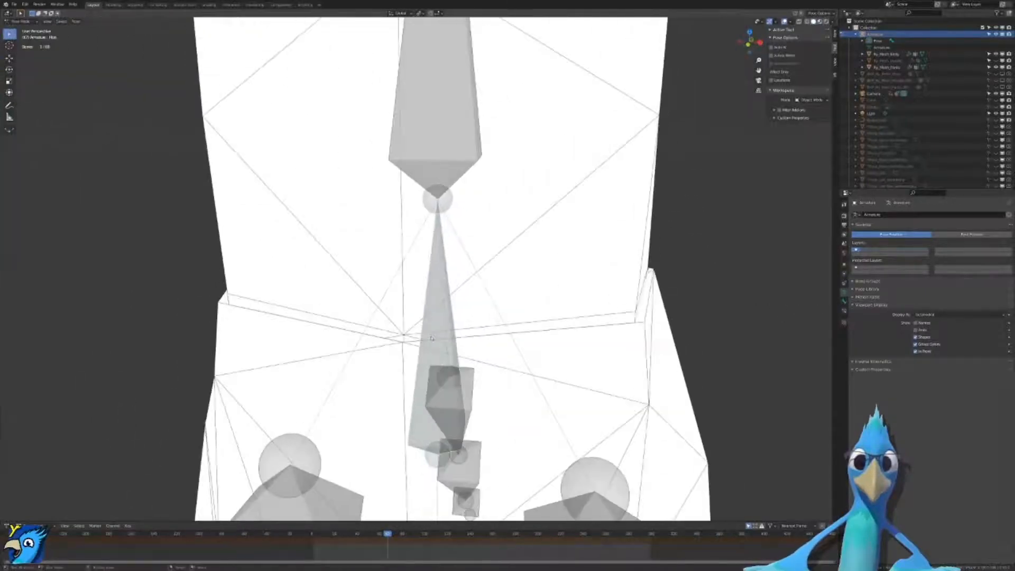
pyautogui.scroll(-4, 431, 335)
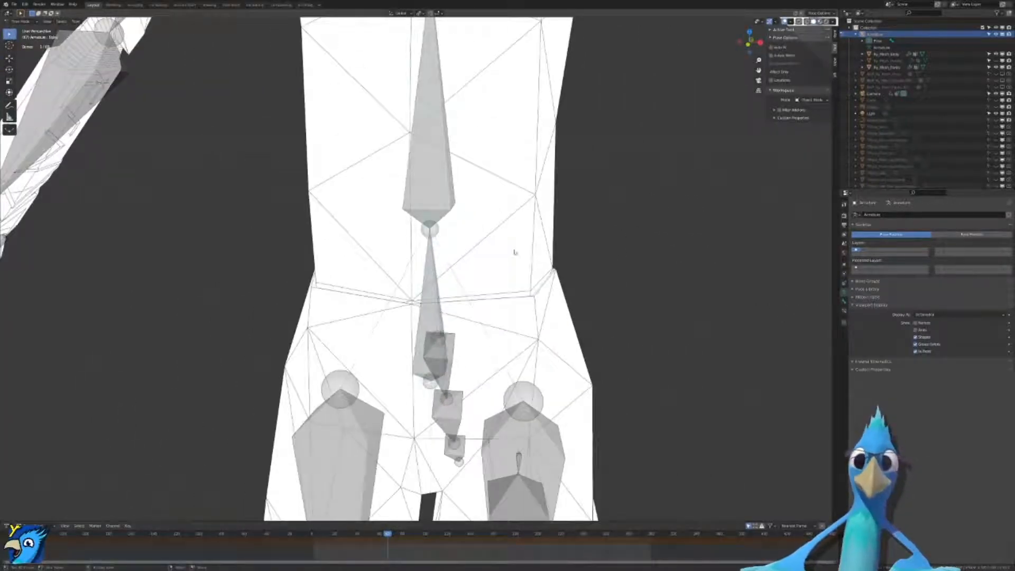
pyautogui.press('r')
pyautogui.press('r')
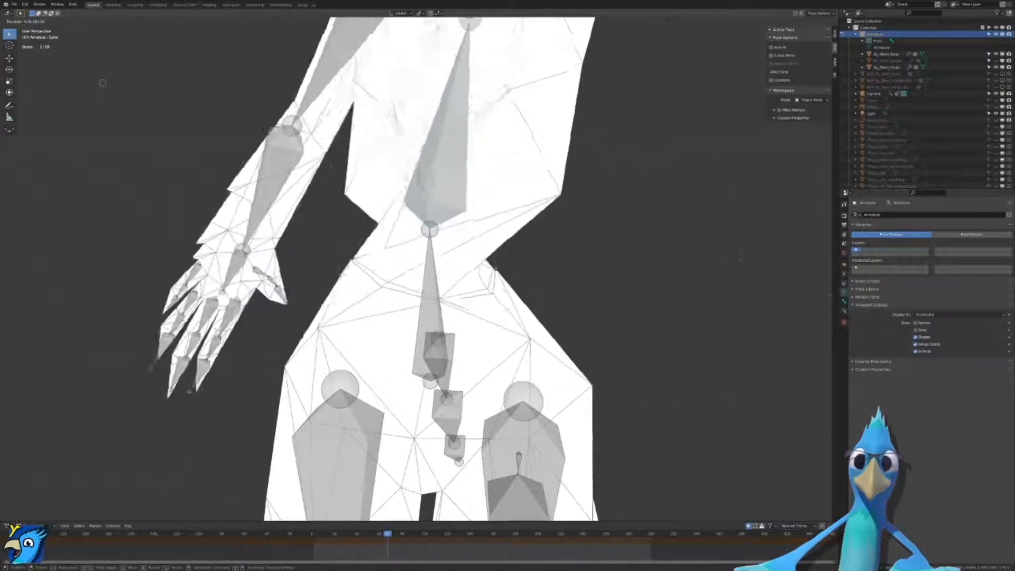
pyautogui.rightClick(687, 271)
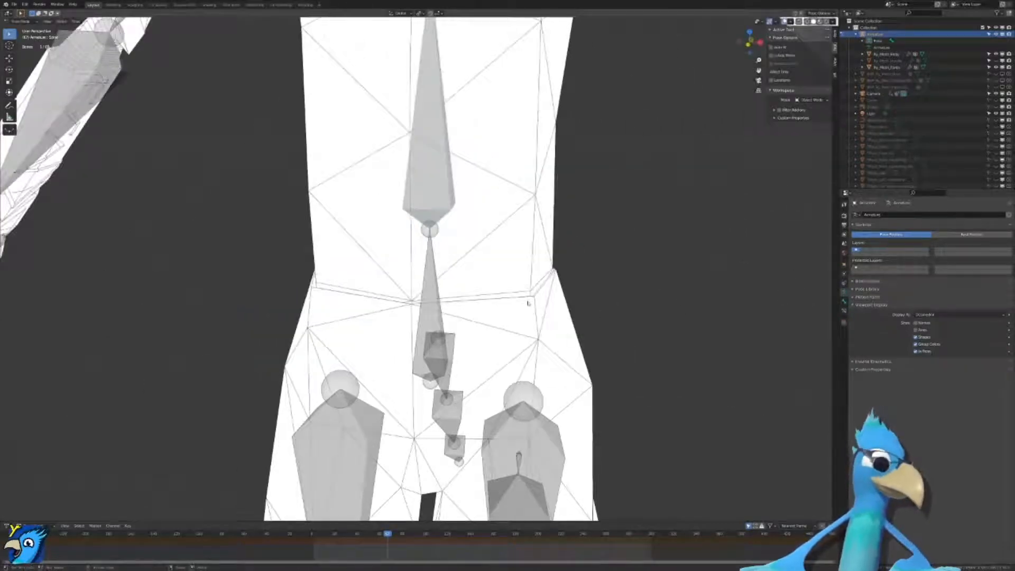
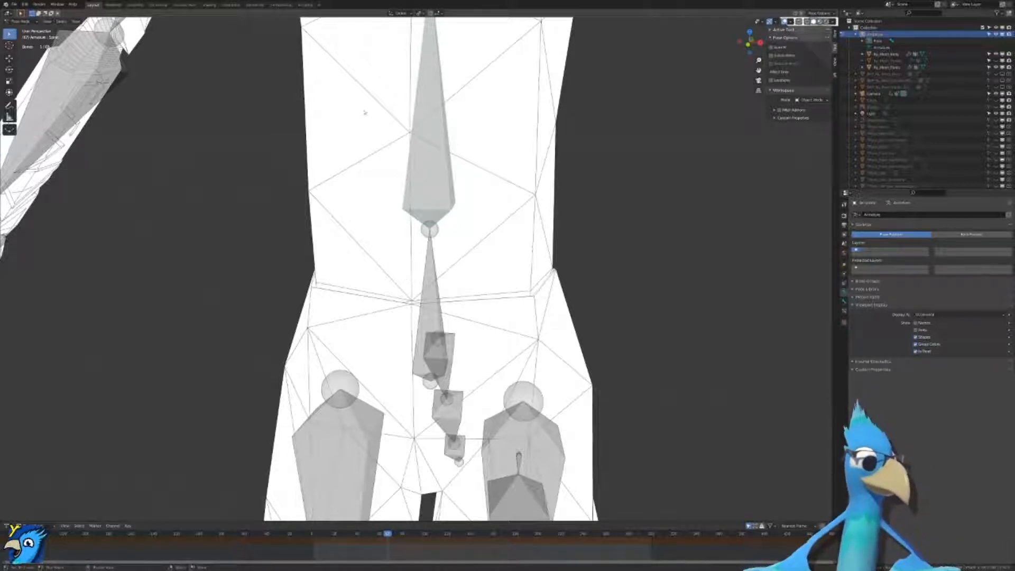
# Step: Test-twist the spine bone from the front, both close to the waist and with the whole character in view
pyautogui.moveTo(418, 251); pyautogui.dragTo(444, 231, button='middle')
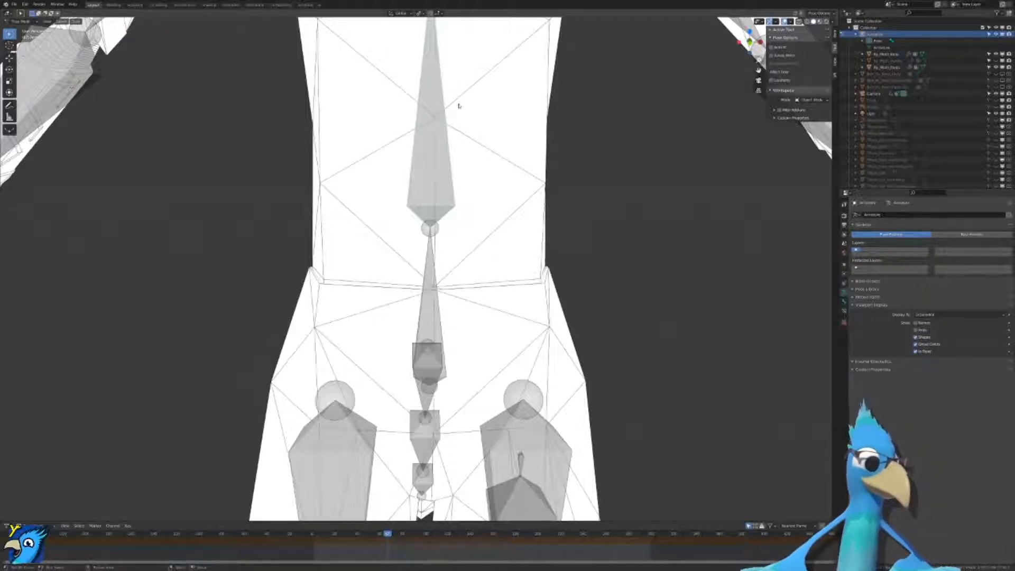
pyautogui.press('r')
pyautogui.press('z')
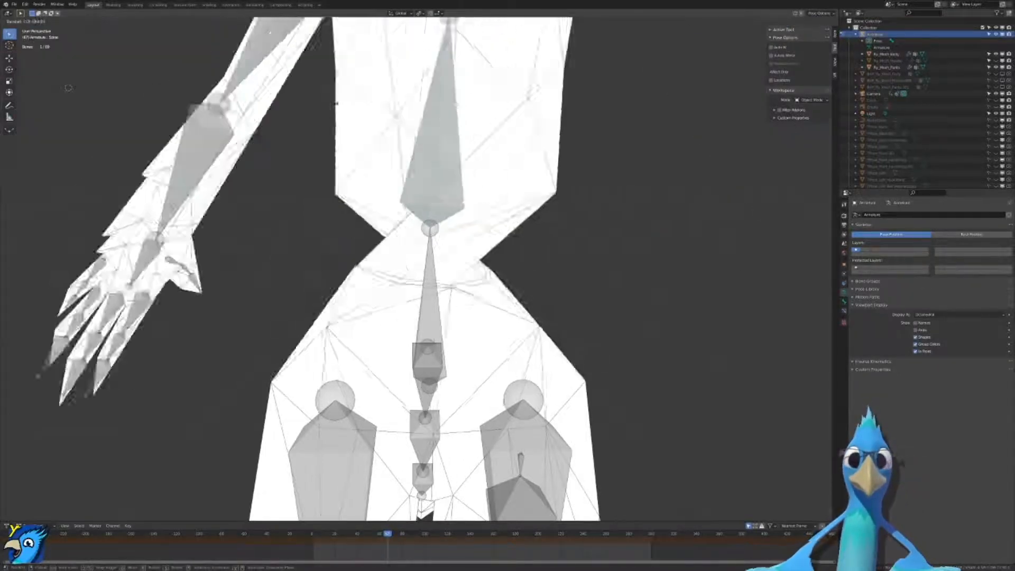
pyautogui.rightClick(707, 243)
pyautogui.scroll(-9, 687, 252)
pyautogui.press('r')
pyautogui.press('r')
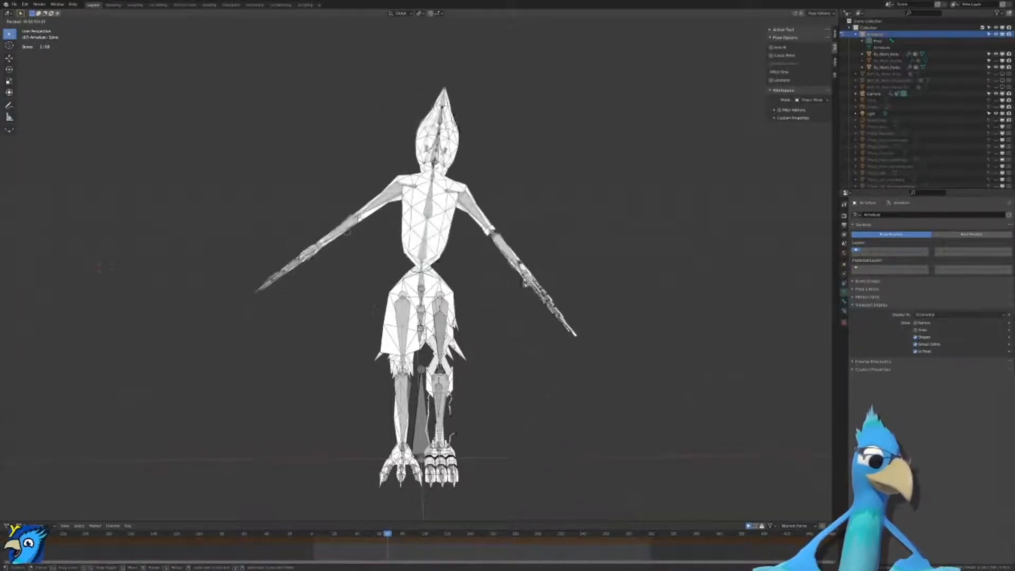
pyautogui.press('Escape')
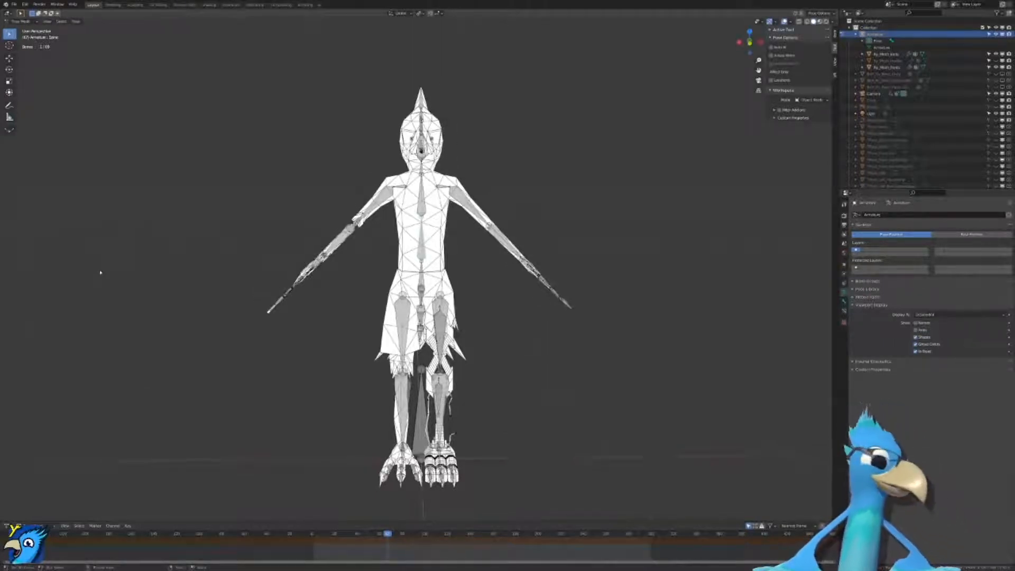
# Step: Test-bend the spine bone in front orthographic view and check the waist at closer range
pyautogui.scroll(8, 101, 273)
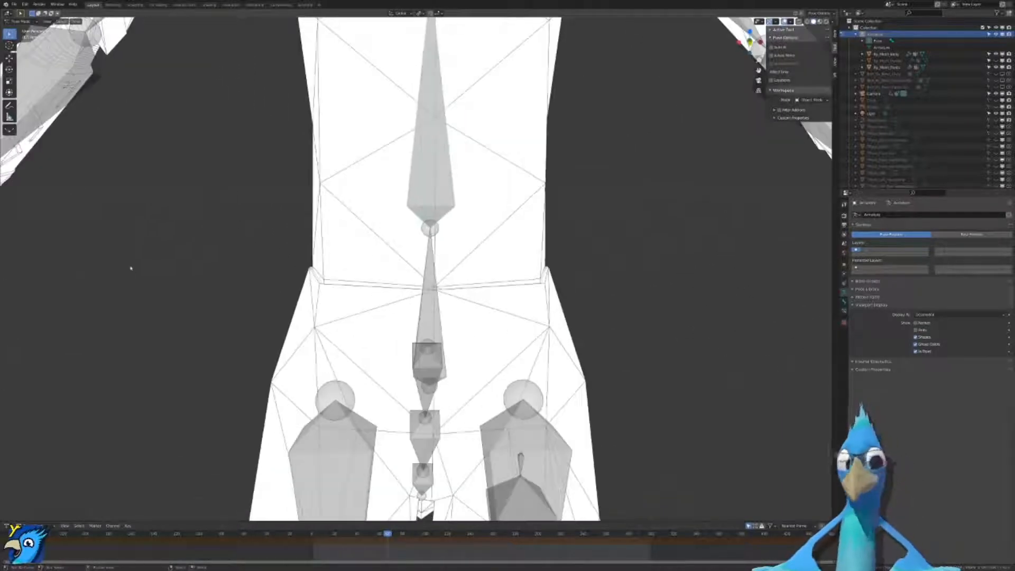
pyautogui.press('KP_1')
pyautogui.press('r')
pyautogui.press('r')
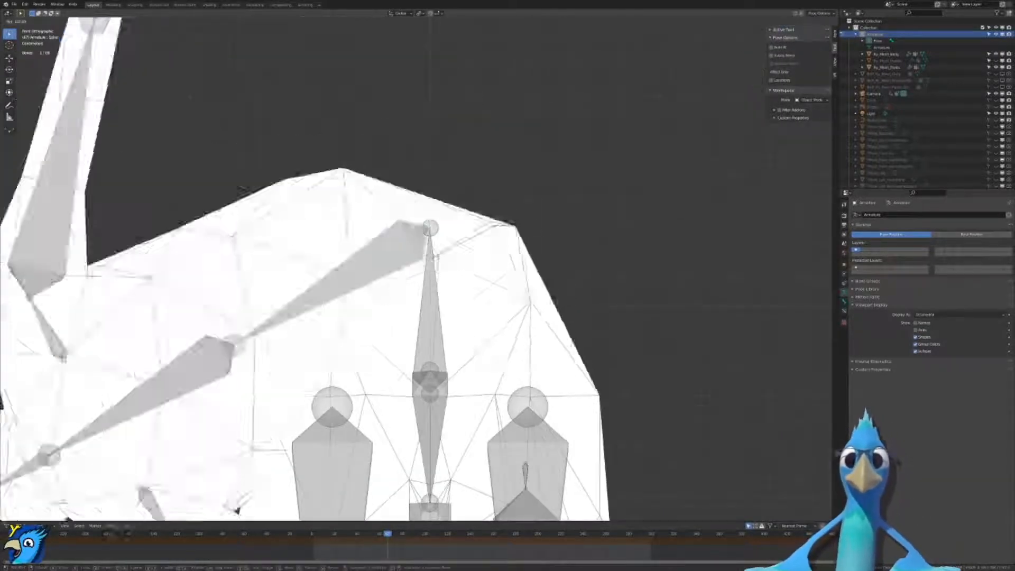
pyautogui.press('Escape')
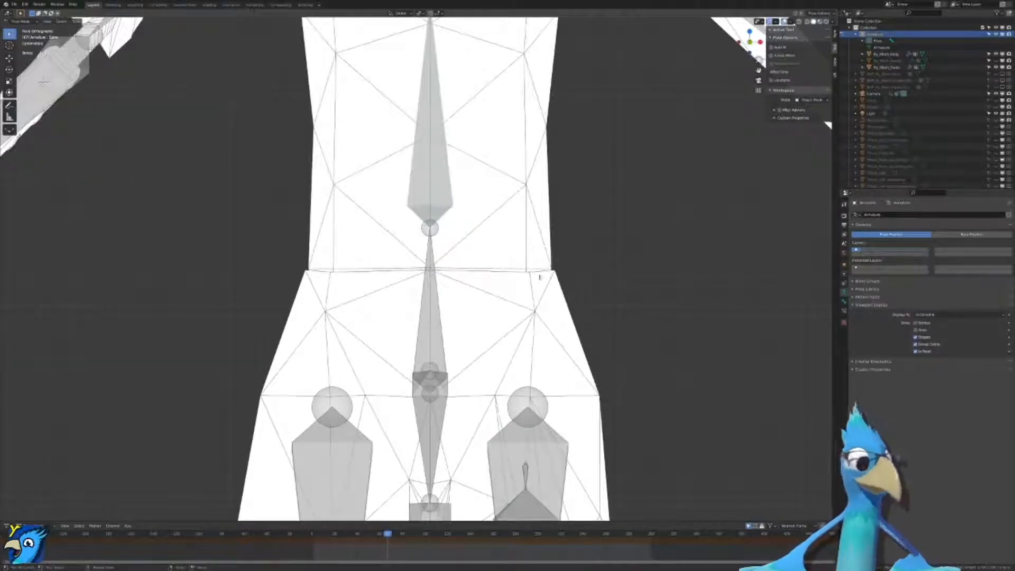
pyautogui.scroll(1, 522, 283)
pyautogui.hotkey('alt', 'z')
pyautogui.hotkey('alt', 'z')
pyautogui.press('r')
pyautogui.rightClick(512, 361)
pyautogui.click(478, 301)
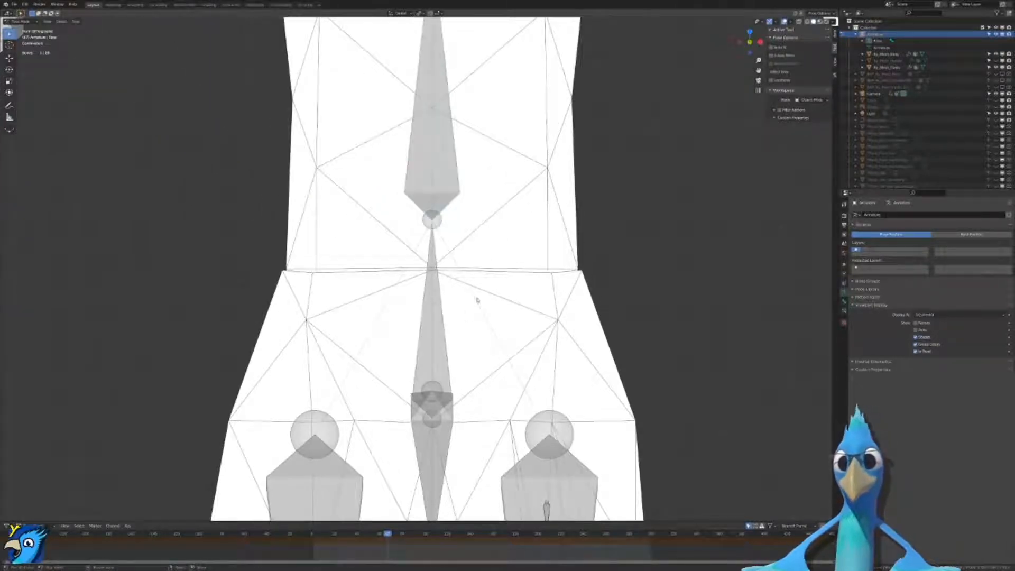
# Step: Hide the pants mesh in object mode and put the armature back in pose mode
pyautogui.scroll(-3, 492, 290)
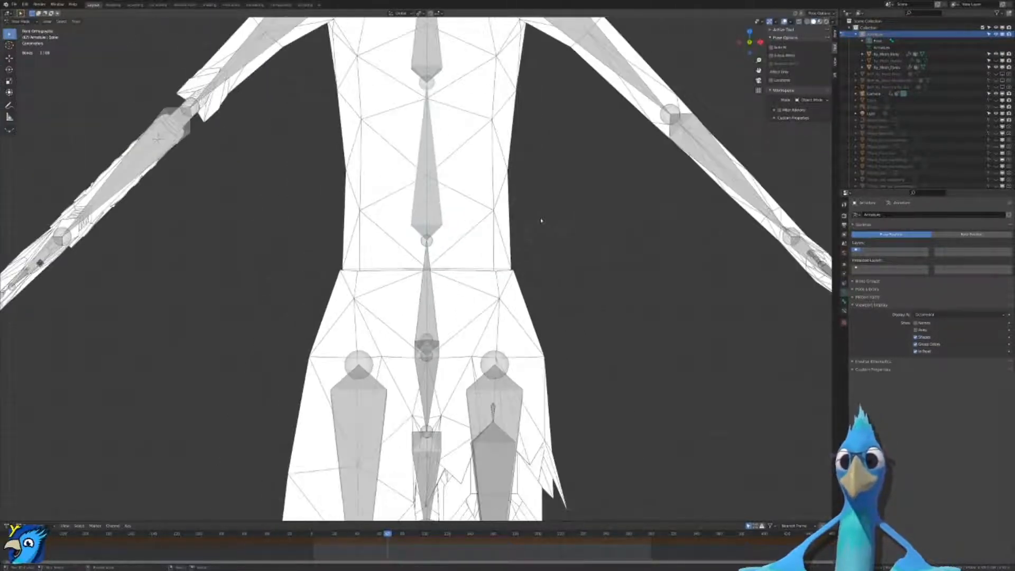
pyautogui.hotkey('ctrl', 'Tab')
pyautogui.click(468, 298)
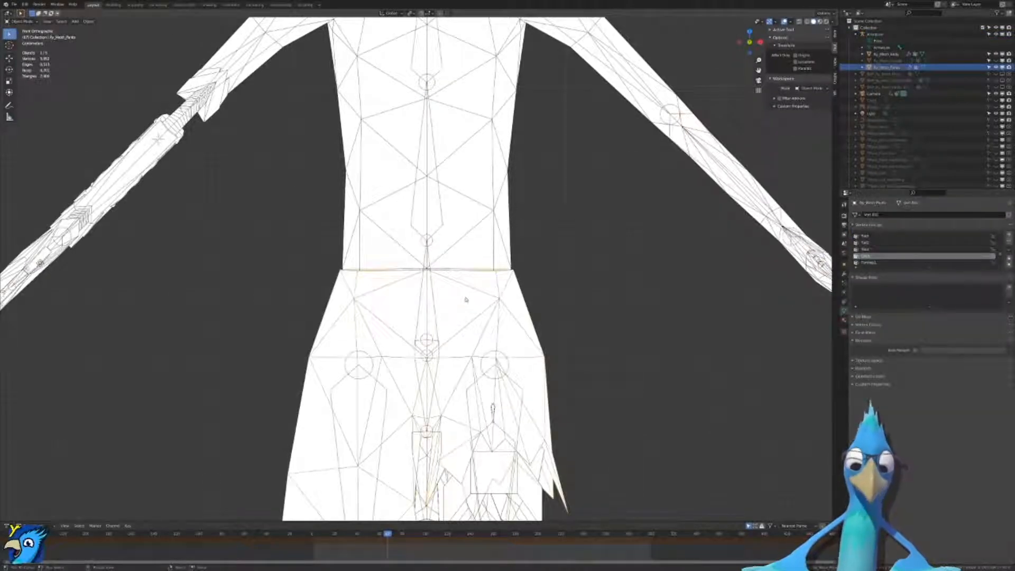
pyautogui.press('h')
pyautogui.click(442, 220)
pyautogui.hotkey('ctrl', 'Tab')
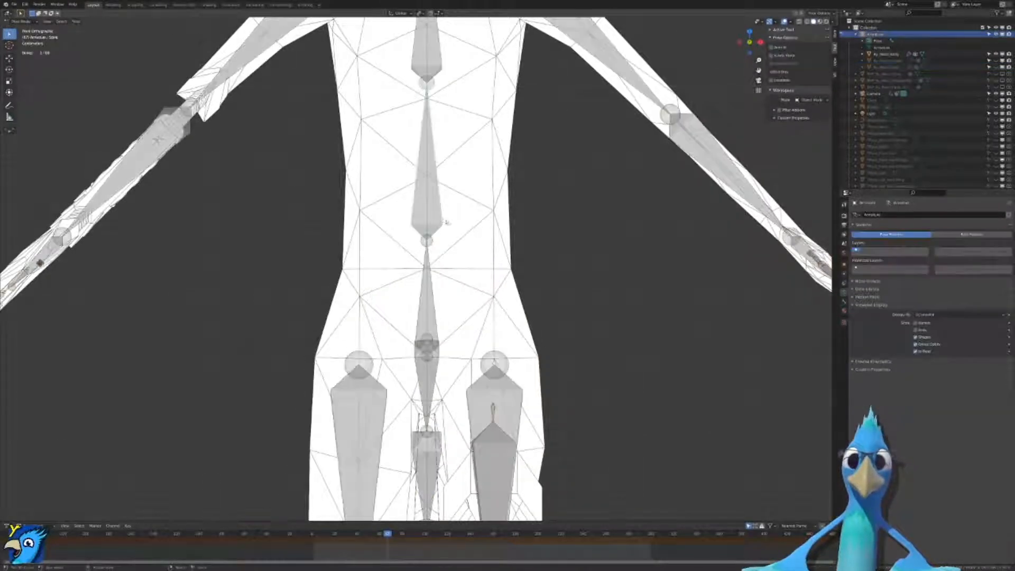
# Step: Test-rotate the spine bone freely with the body's waist uncovered
pyautogui.press('r')
pyautogui.press('r')
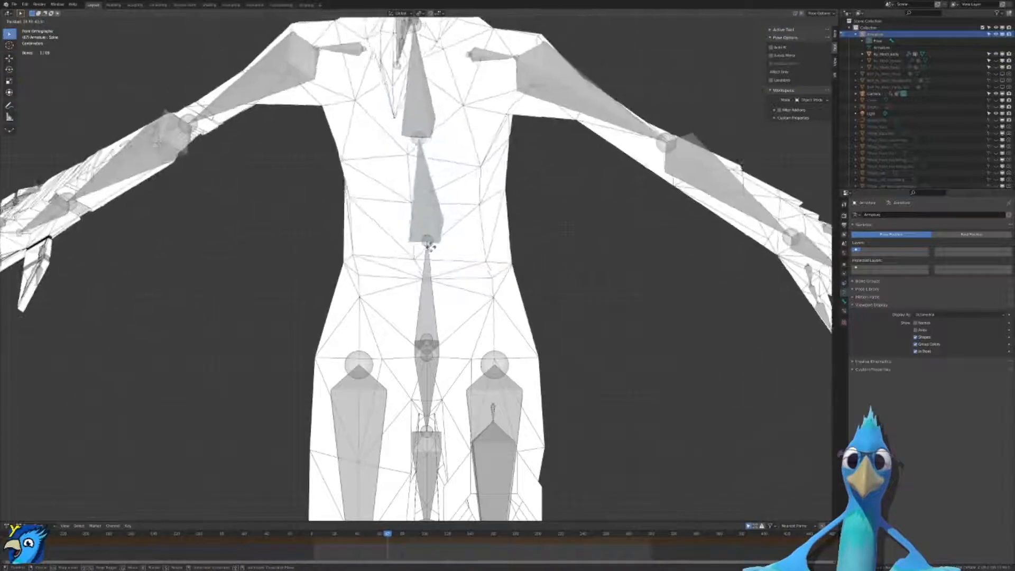
pyautogui.click(442, 233)
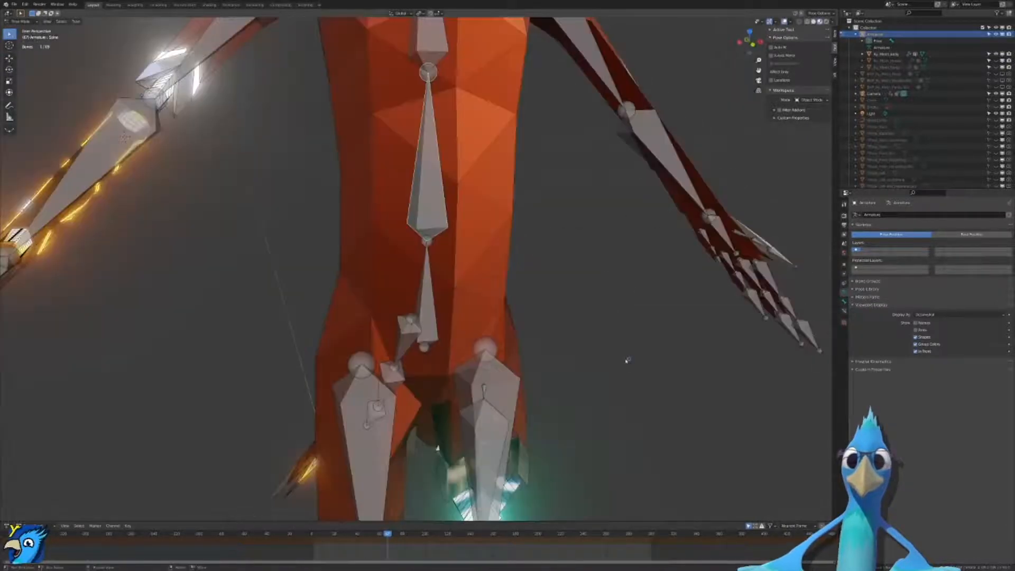
# Step: Test-rotate the spine bone freely with overlays hidden and the whole character in view
pyautogui.click(785, 21)
pyautogui.scroll(-4, 601, 269)
pyautogui.moveTo(601, 270); pyautogui.dragTo(560, 254, button='middle')
pyautogui.press('r')
pyautogui.press('r')
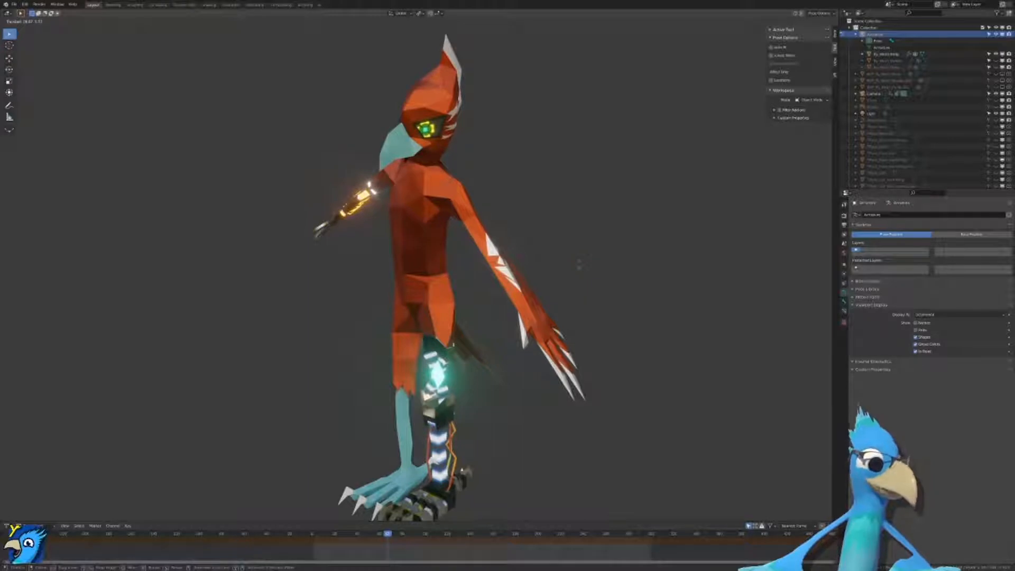
pyautogui.press('Escape')
# Step: Show the overlays again and test-rotate the hips bone in front orthographic view
pyautogui.press('KP_1')
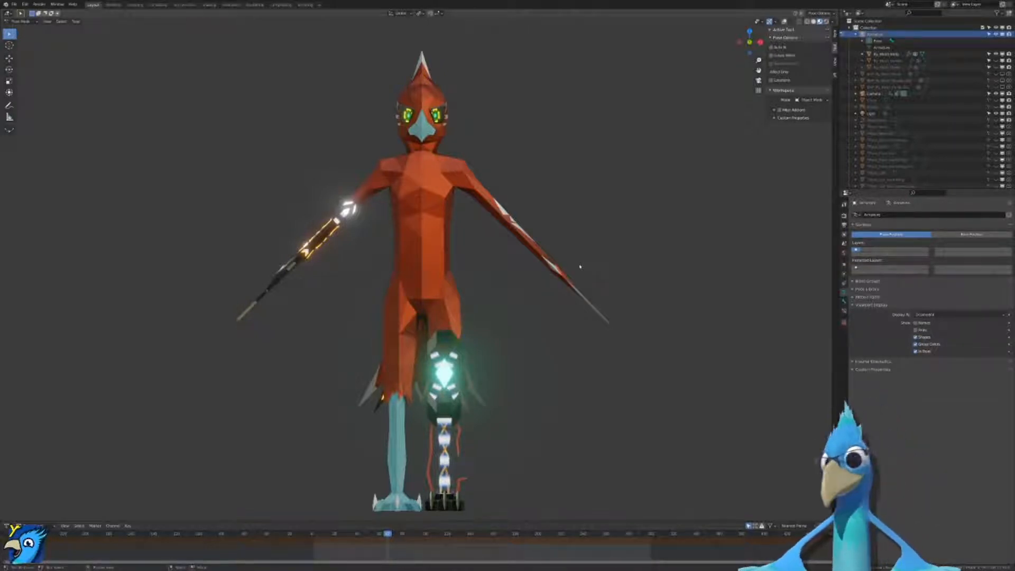
pyautogui.press('KP_3')
pyautogui.press('KP_1')
pyautogui.scroll(7, 582, 276)
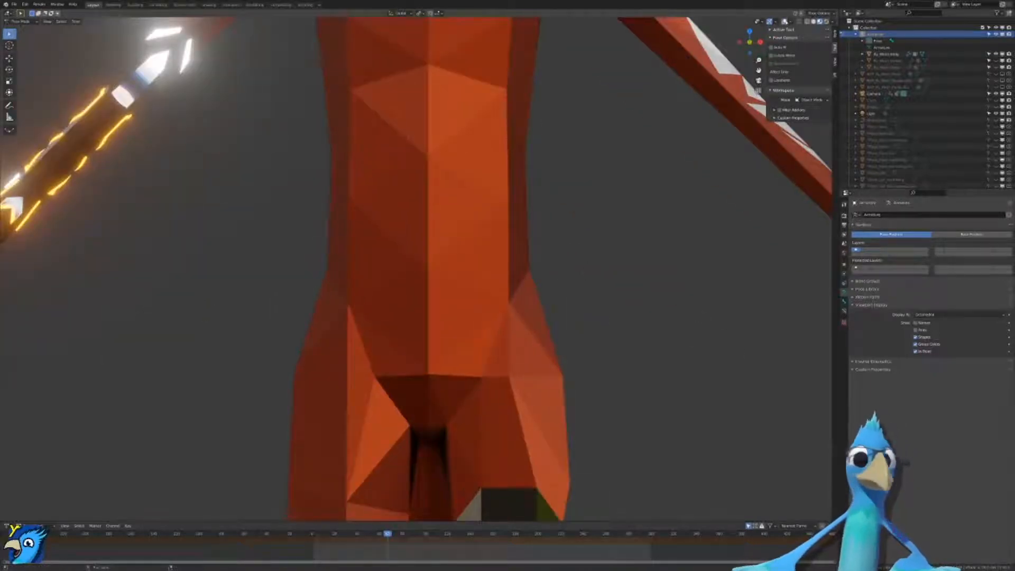
pyautogui.click(785, 22)
pyautogui.scroll(2, 590, 211)
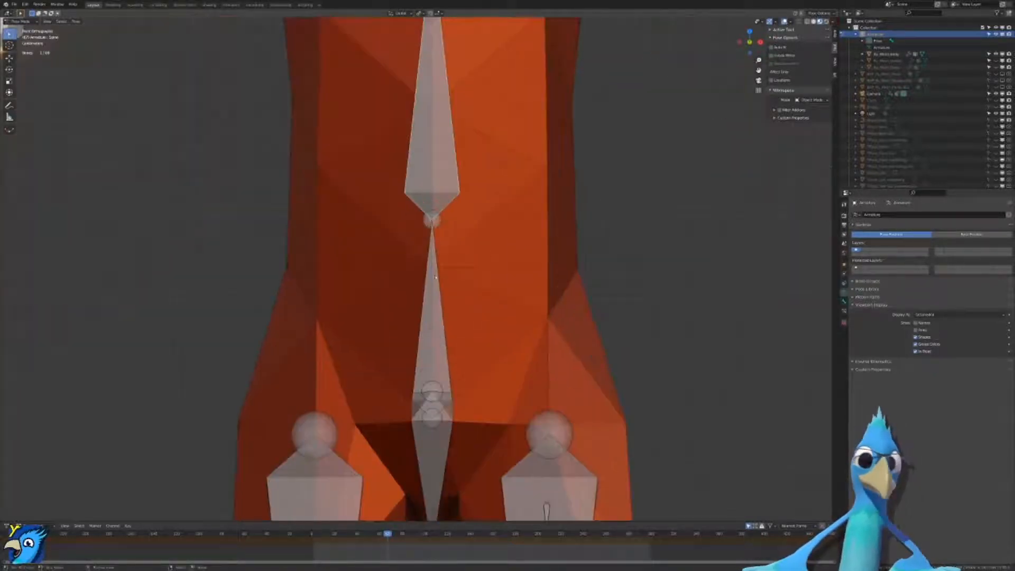
pyautogui.click(431, 274)
pyautogui.press('r')
pyautogui.rightClick(517, 311)
# Step: Put the body mesh in edit mode and slide its waist corner vertices along their edges
pyautogui.press('Tab')
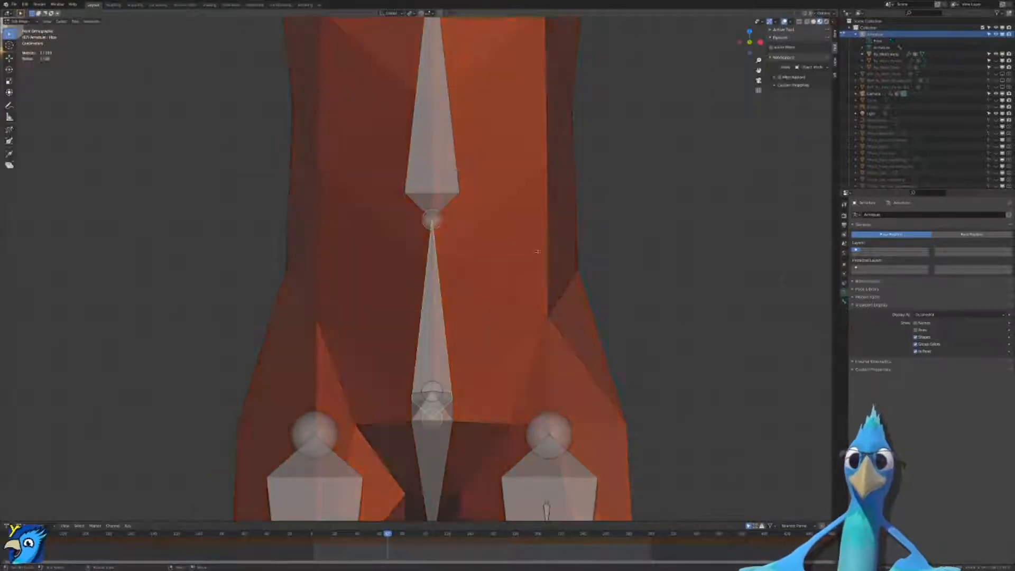
pyautogui.hotkey('ctrl', 'Tab')
pyautogui.click(551, 256)
pyautogui.press('Tab')
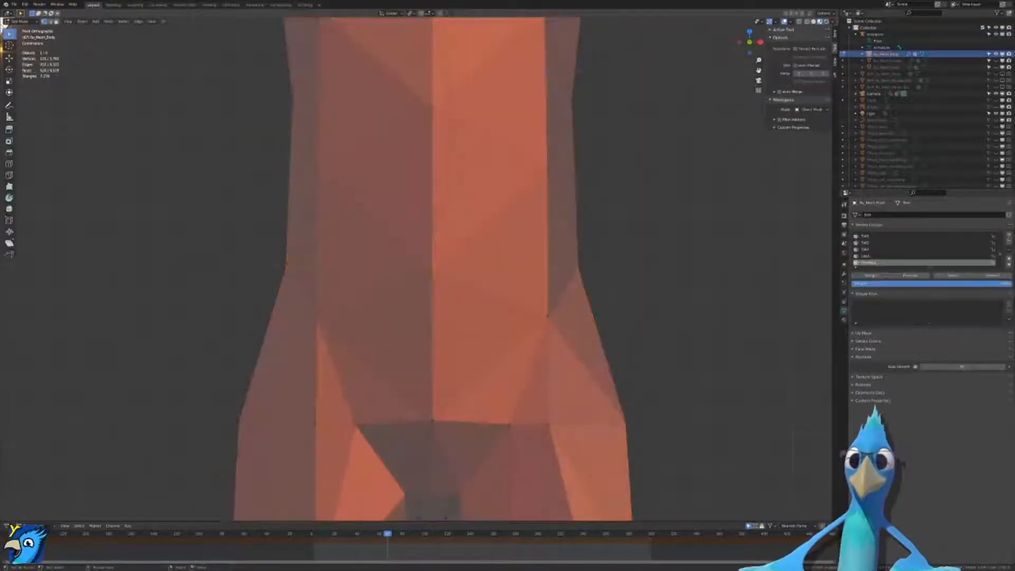
pyautogui.moveTo(545, 269); pyautogui.dragTo(336, 278, button='middle')
pyautogui.press('ctrl+KP_1')
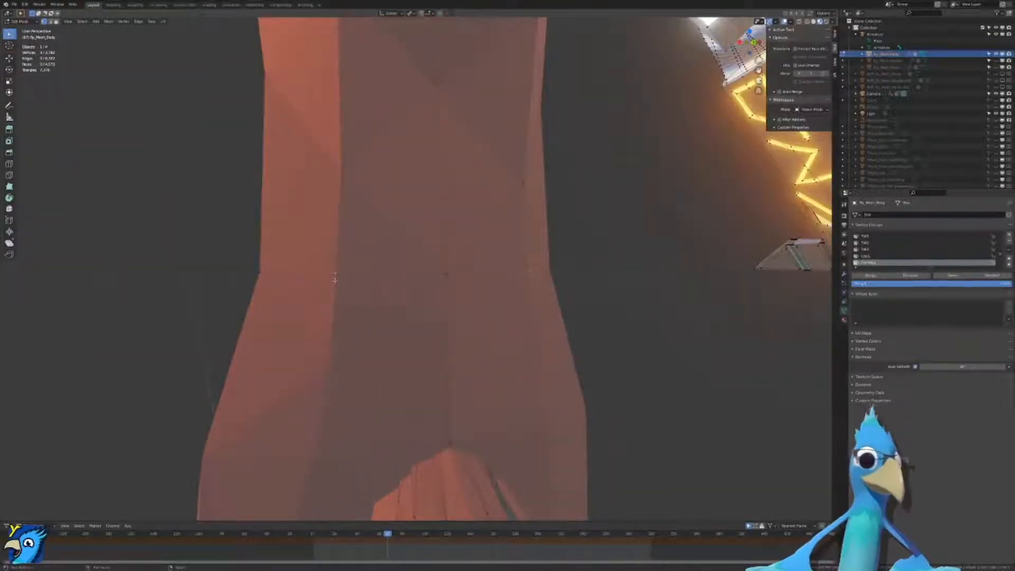
pyautogui.press('ctrl+KP_1')
pyautogui.press('KP_3')
pyautogui.press('KP_1')
pyautogui.keyDown('shift'); pyautogui.click(551, 274); pyautogui.keyUp('shift')
pyautogui.press('g')
pyautogui.press('g')
pyautogui.click(548, 275)
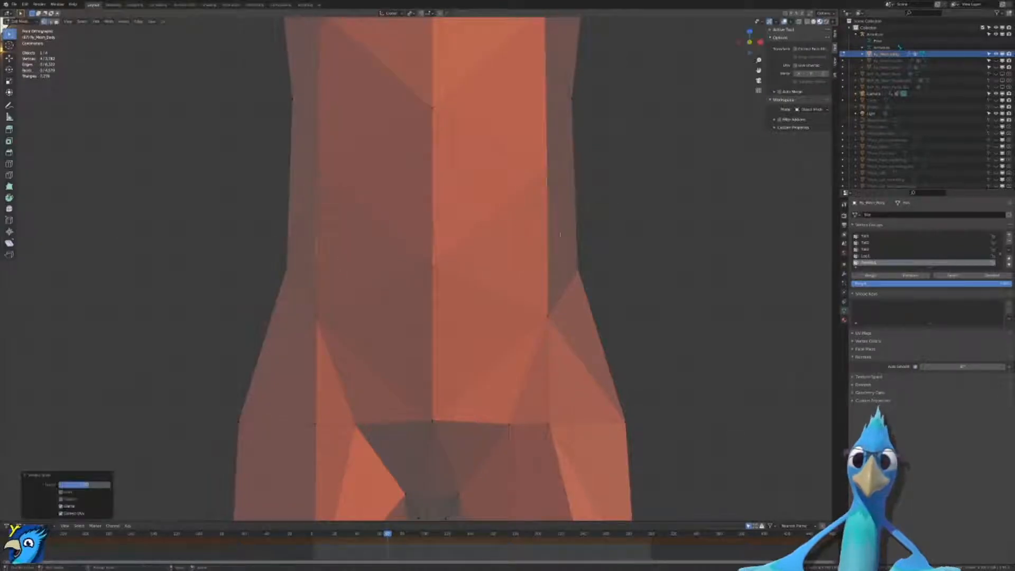
# Step: Return the armature to pose mode and test-rotate the spine bone freely with overlays hidden
pyautogui.press('Tab')
pyautogui.hotkey('ctrl', 'Tab')
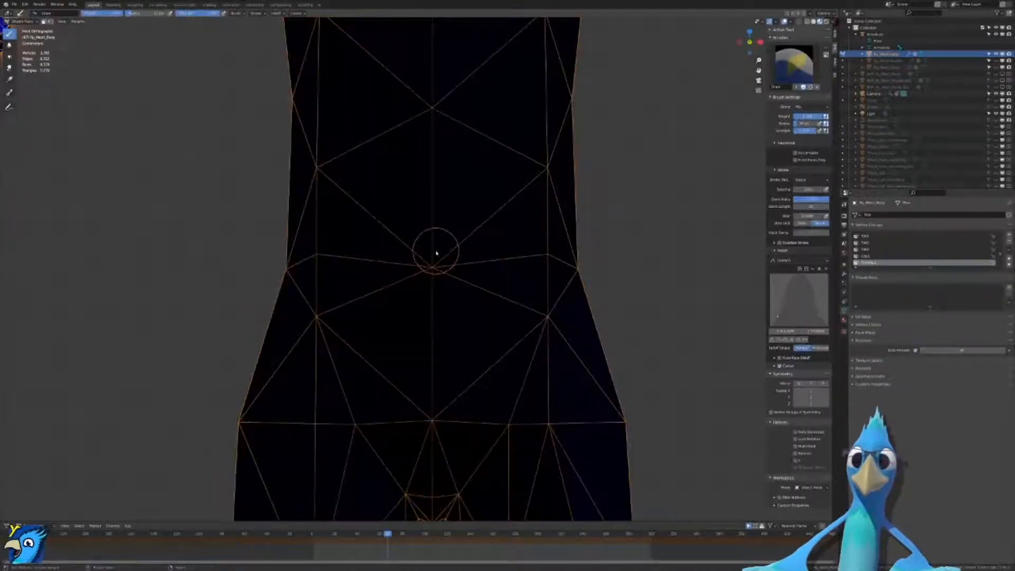
pyautogui.hotkey('ctrl', 'Tab')
pyautogui.click(437, 253)
pyautogui.scroll(-6, 437, 253)
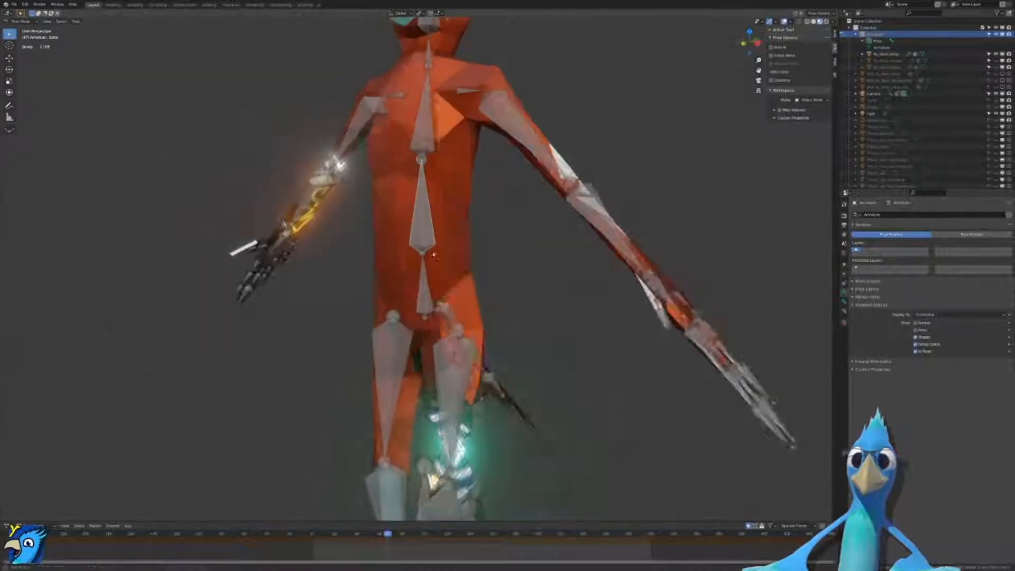
pyautogui.press('Escape')
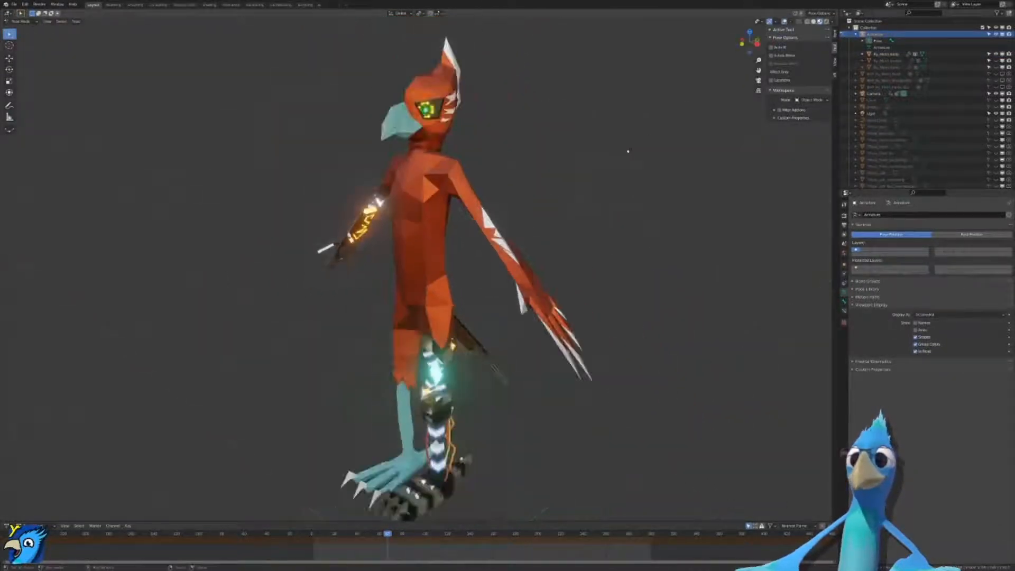
pyautogui.press('r')
pyautogui.press('r')
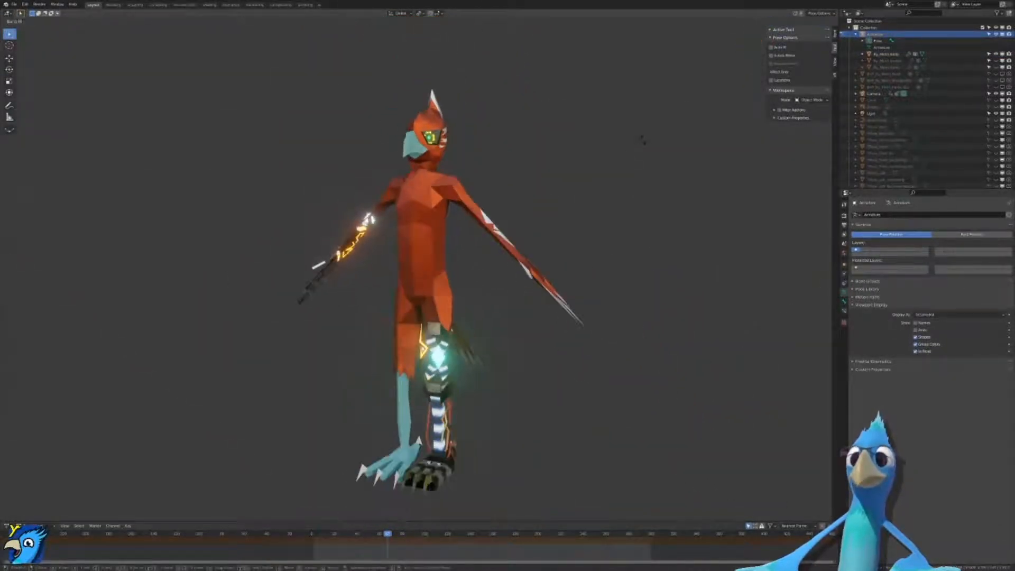
pyautogui.click(646, 149)
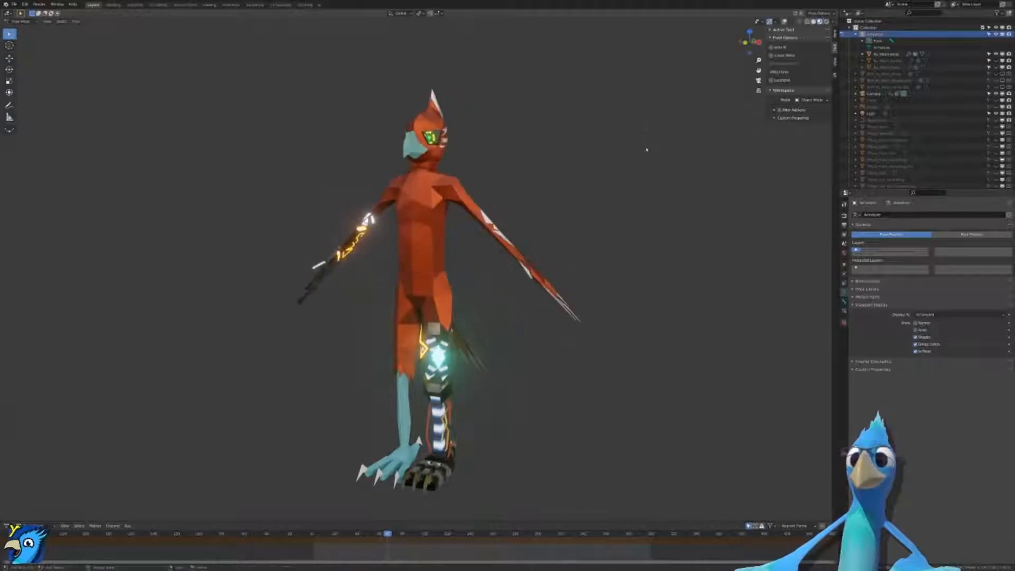
# Step: Undo the recent waist edits on the body, back to before the pants mesh was hidden
pyautogui.scroll(5, 646, 150)
pyautogui.hotkey('shift', 'alt', 'z')
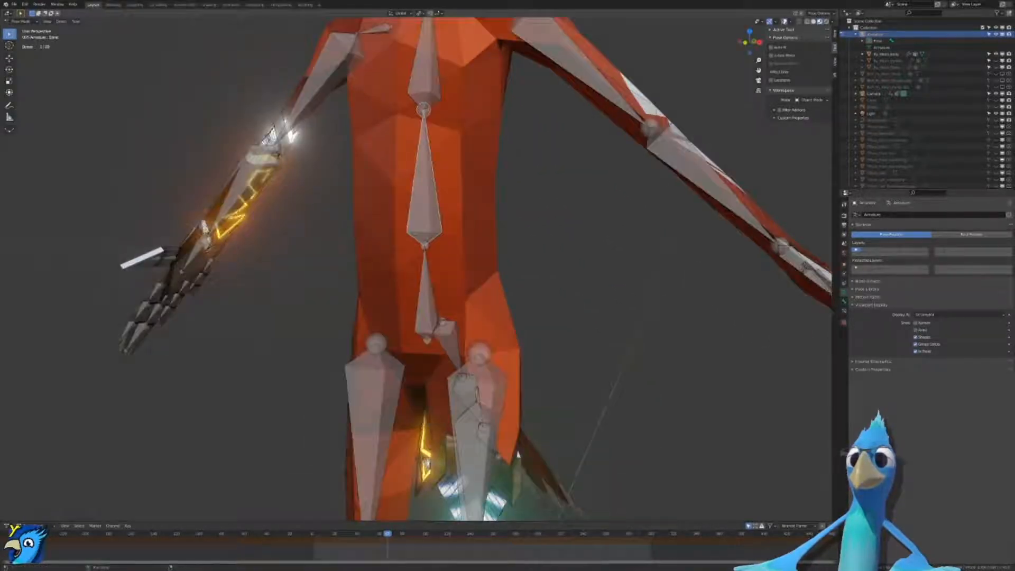
pyautogui.hotkey('ctrl', 'Tab')
pyautogui.click(661, 141)
pyautogui.press('Tab')
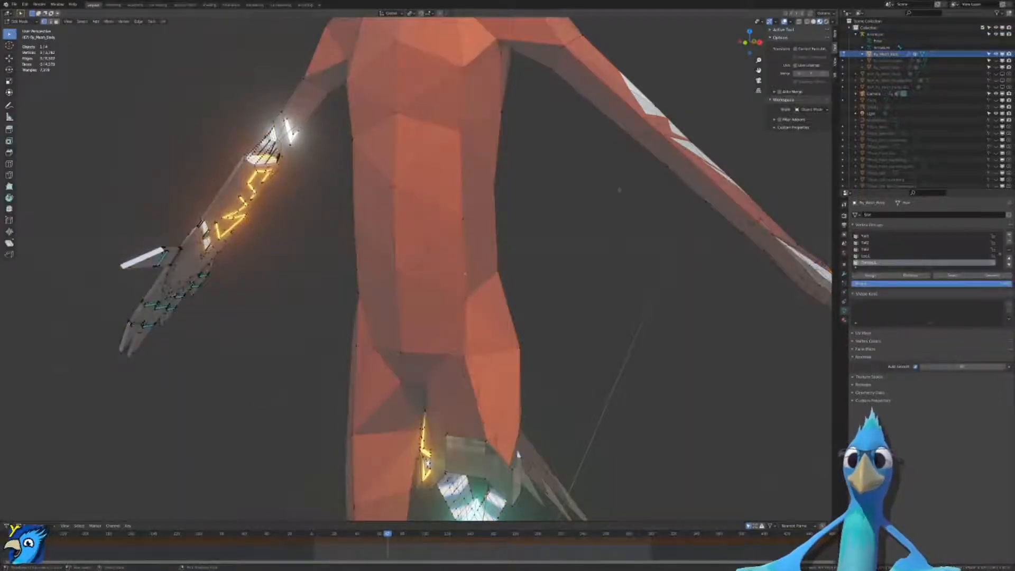
pyautogui.hotkey('ctrl', 'z')
pyautogui.hotkey('ctrl', 'z')
pyautogui.hotkey('ctrl', 'z')
pyautogui.hotkey('ctrl', 'z')
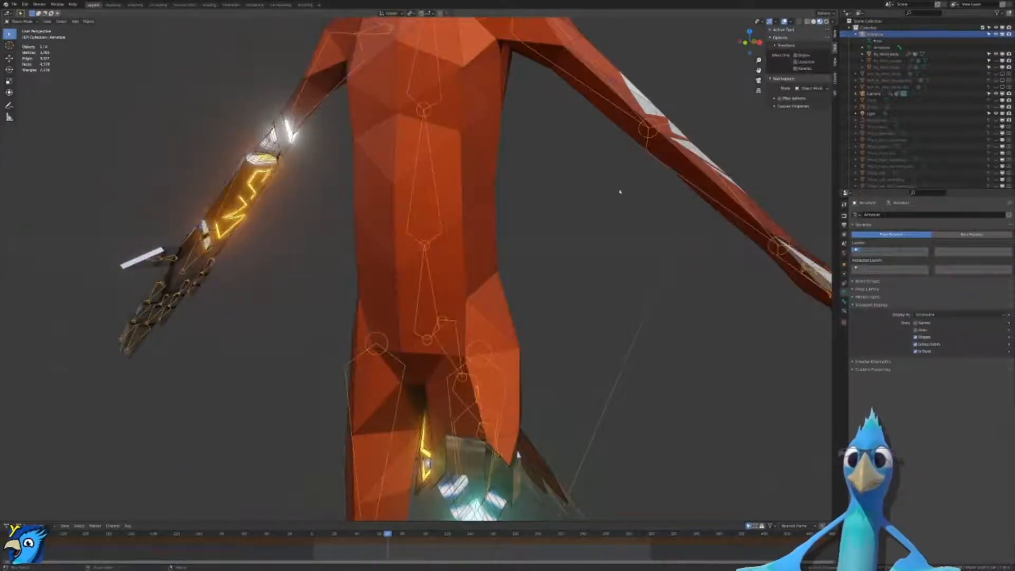
pyautogui.hotkey('ctrl', 'z')
pyautogui.hotkey('ctrl', 'z')
pyautogui.hotkey('ctrl', 'z')
pyautogui.hotkey('ctrl', 'z')
pyautogui.hotkey('ctrl', 'z')
pyautogui.hotkey('ctrl', 'z')
pyautogui.hotkey('ctrl', 'z')
pyautogui.hotkey('ctrl', 'z')
pyautogui.hotkey('ctrl', 'z')
pyautogui.hotkey('ctrl', 'z')
pyautogui.hotkey('ctrl', 'z')
pyautogui.hotkey('ctrl', 'z')
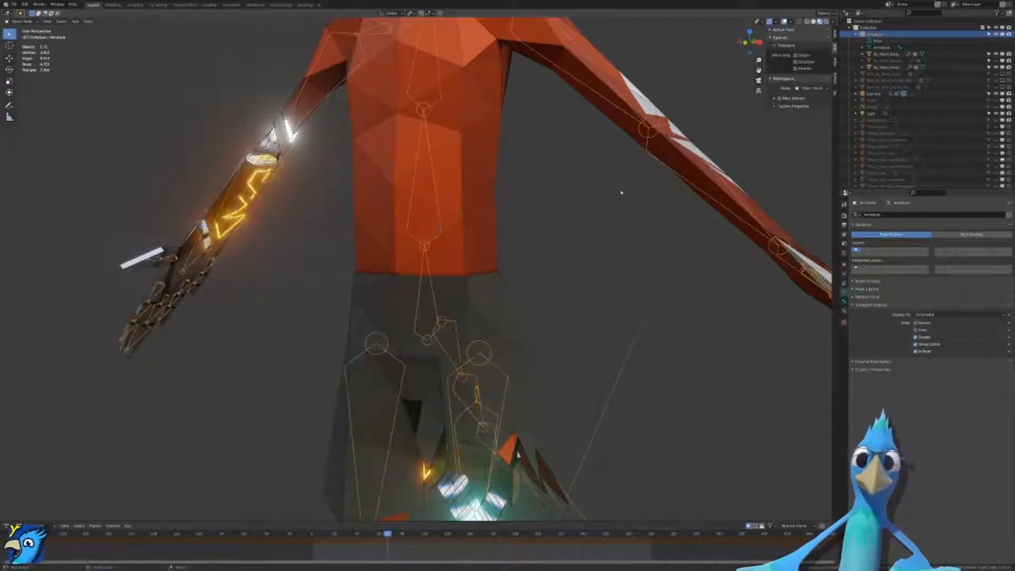
pyautogui.hotkey('ctrl', 'z')
pyautogui.hotkey('ctrl', 'z')
pyautogui.hotkey('ctrl', 'z')
pyautogui.hotkey('ctrl', 'z')
pyautogui.hotkey('ctrl', 'z')
# Step: Put the pants mesh in edit mode with wireframe shading and merge two vertices at one side corner of the waistband
pyautogui.moveTo(599, 197)
pyautogui.mouseDown(button='middle')
pyautogui.moveTo(603, 227)
pyautogui.moveTo(489, 254)
pyautogui.moveTo(505, 246)
pyautogui.moveTo(486, 231)
pyautogui.mouseUp(button='middle')
pyautogui.scroll(4, 603, 227)
pyautogui.hotkey('shift', 'z')
pyautogui.moveTo(423, 296); pyautogui.dragTo(374, 298, button='middle')
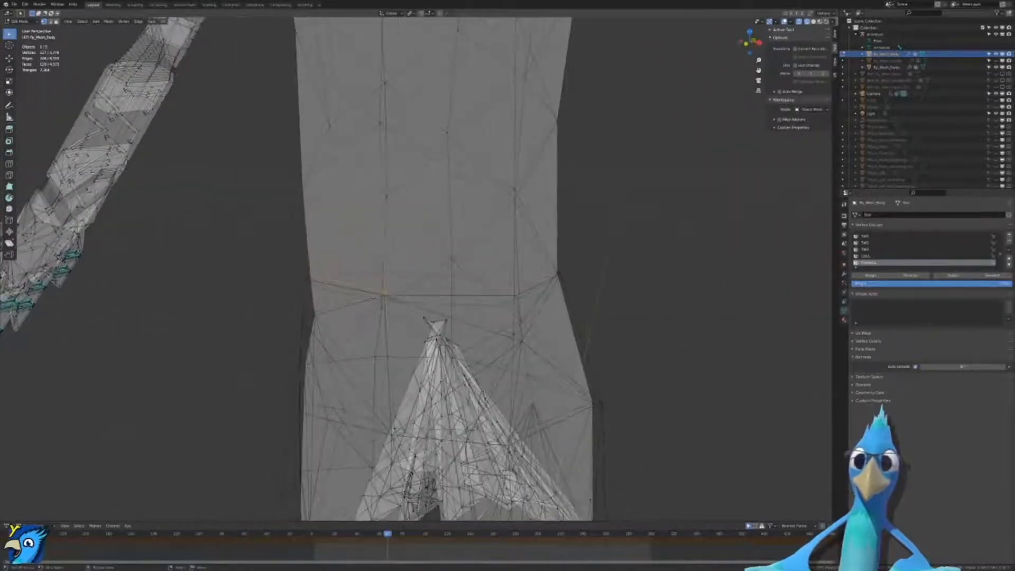
pyautogui.press('Tab')
pyautogui.click(330, 313)
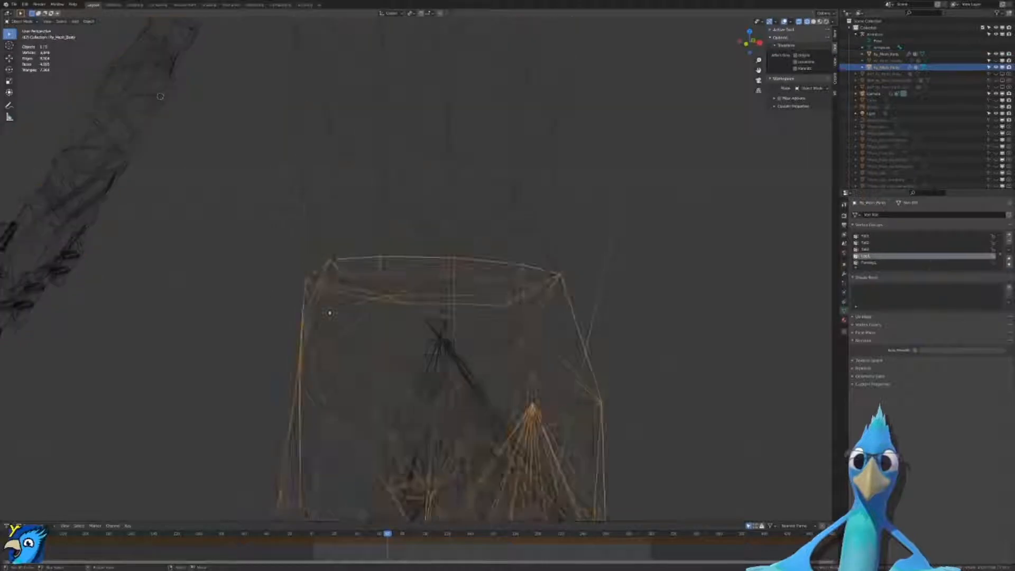
pyautogui.press('Tab')
pyautogui.click(304, 307)
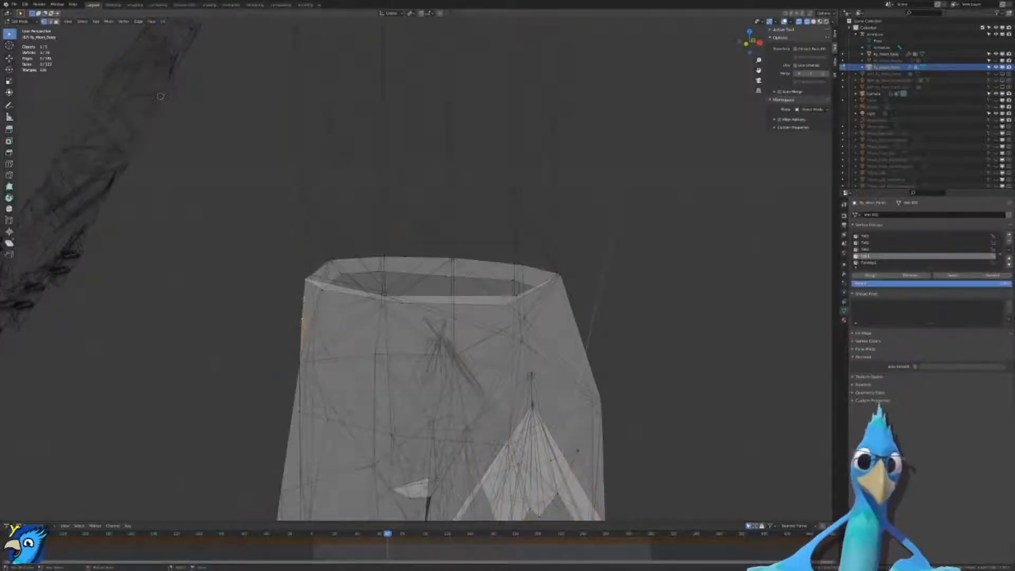
pyautogui.press('m')
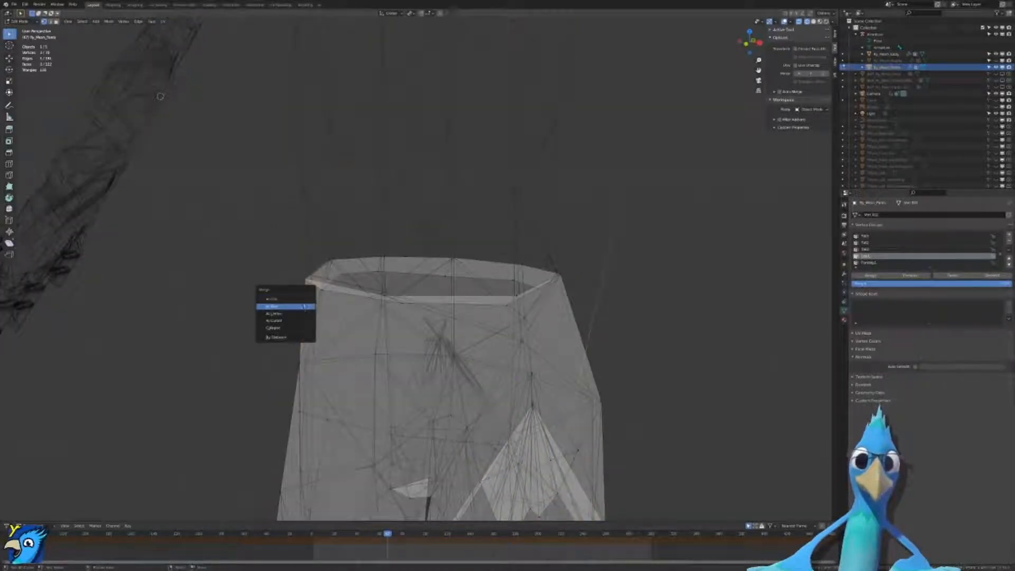
pyautogui.click(305, 300)
# Step: Repeat the merge on the remaining doubled vertex pairs around the pants' waistband
pyautogui.rightClick(376, 257)
pyautogui.moveTo(376, 257); pyautogui.dragTo(392, 285, button='middle')
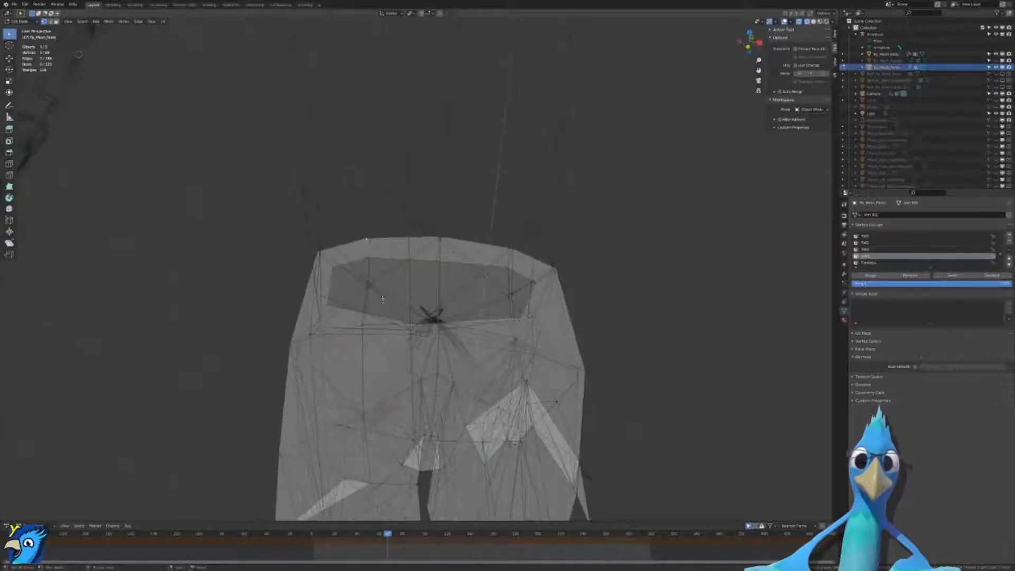
pyautogui.keyDown('shift'); pyautogui.rightClick(367, 241); pyautogui.keyUp('shift')
pyautogui.hotkey('shift', 'r')
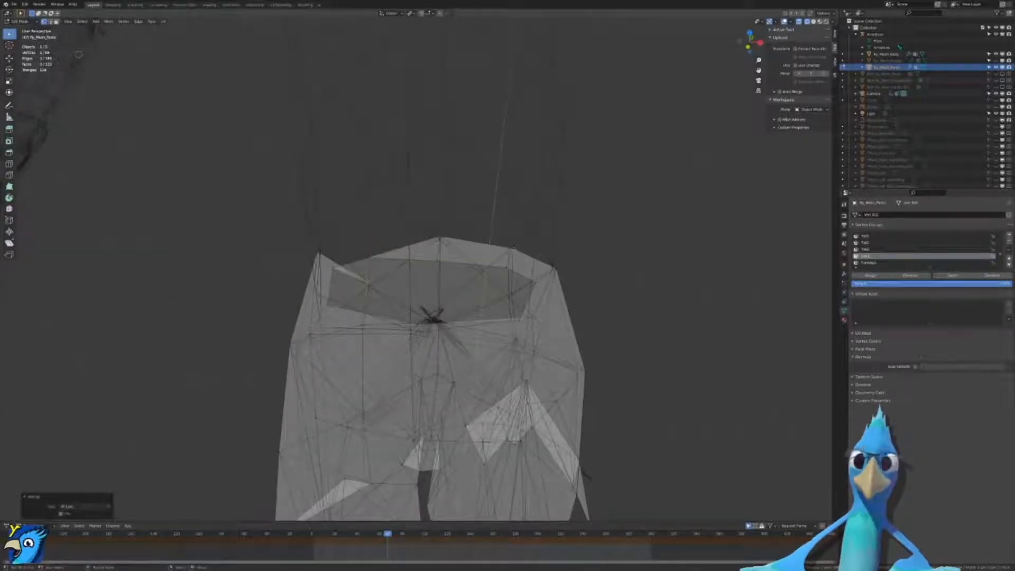
pyautogui.rightClick(511, 250)
pyautogui.keyDown('shift'); pyautogui.rightClick(509, 286); pyautogui.keyUp('shift')
pyautogui.hotkey('shift', 'r')
pyautogui.rightClick(521, 319)
pyautogui.keyDown('shift'); pyautogui.rightClick(521, 334); pyautogui.keyUp('shift')
pyautogui.hotkey('shift', 'r')
# Step: Lower the four front and back corner vertices of the pants' waistband along the Z axis in front view
pyautogui.rightClick(520, 321)
pyautogui.keyDown('shift'); pyautogui.rightClick(519, 346); pyautogui.keyUp('shift')
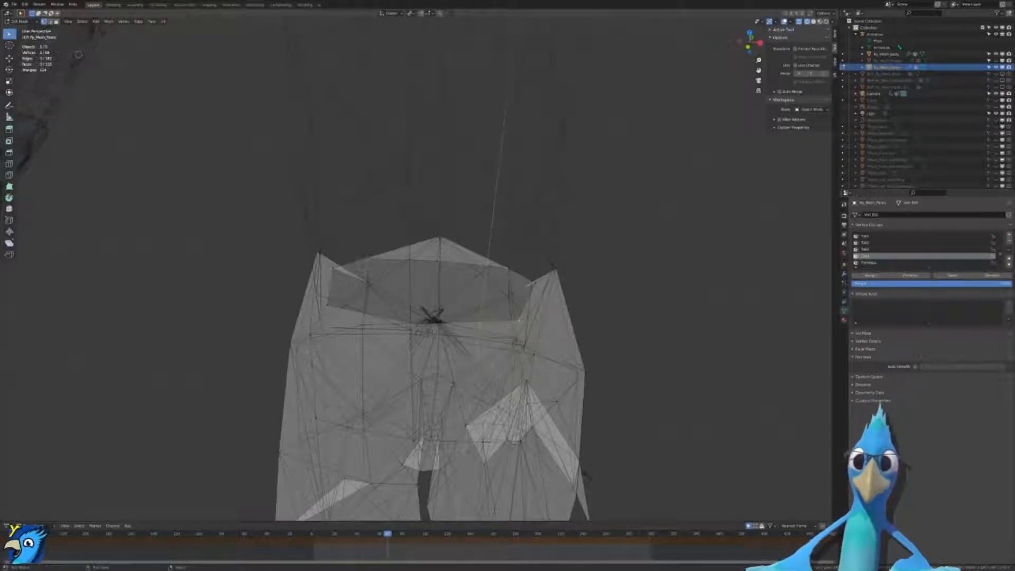
pyautogui.keyDown('shift'); pyautogui.rightClick(332, 269); pyautogui.keyUp('shift')
pyautogui.keyDown('shift'); pyautogui.rightClick(328, 305); pyautogui.keyUp('shift')
pyautogui.press('KP_1')
pyautogui.press('g')
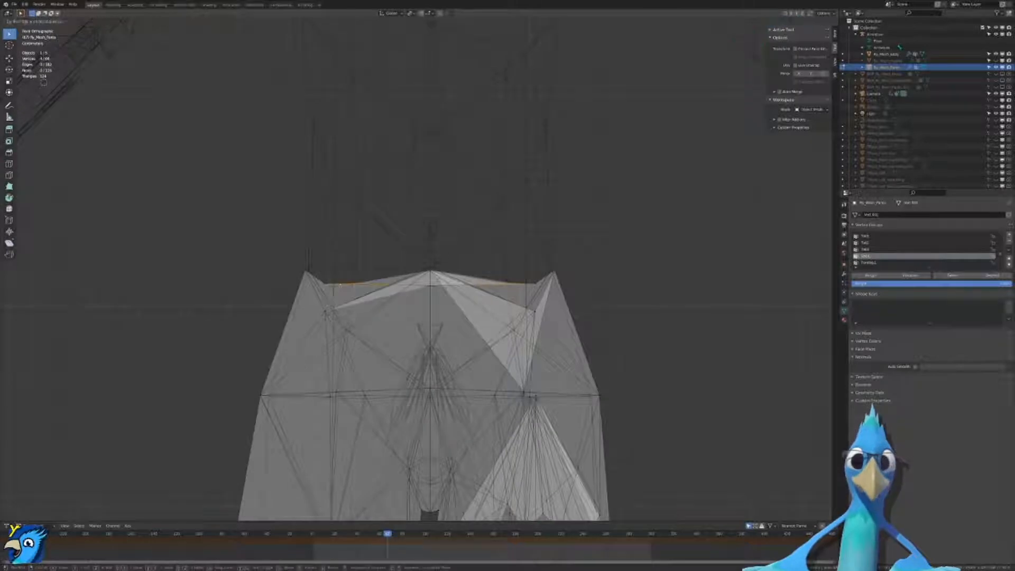
pyautogui.press('z')
pyautogui.click(338, 318)
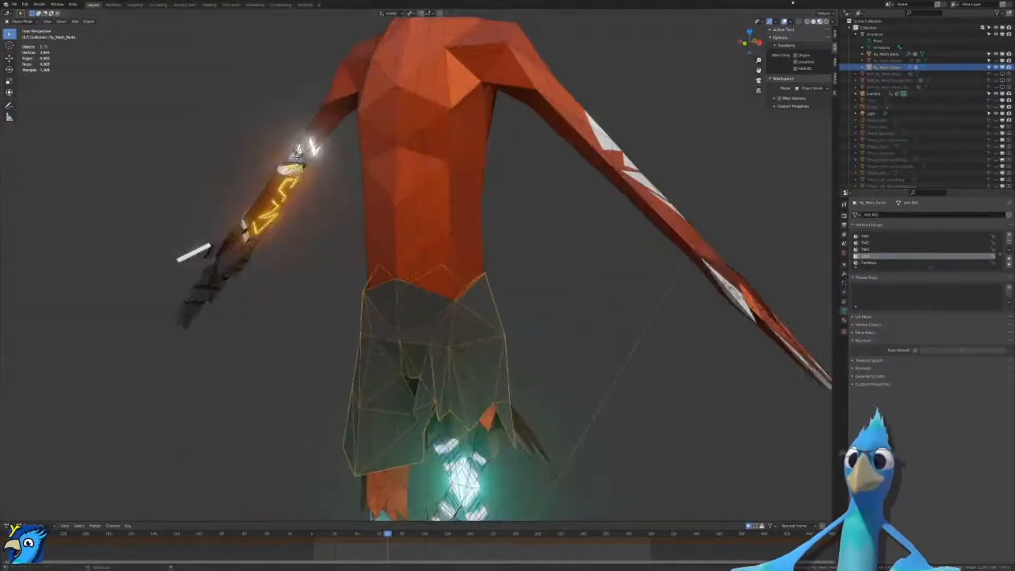
# Step: Check the reshaped waistband without overlays, both from a distance and close to the waist
pyautogui.click(785, 21)
pyautogui.scroll(-5, 675, 148)
pyautogui.moveTo(676, 149); pyautogui.dragTo(666, 179, button='middle')
pyautogui.scroll(5, 542, 242)
pyautogui.moveTo(542, 243); pyautogui.dragTo(541, 210, button='middle')
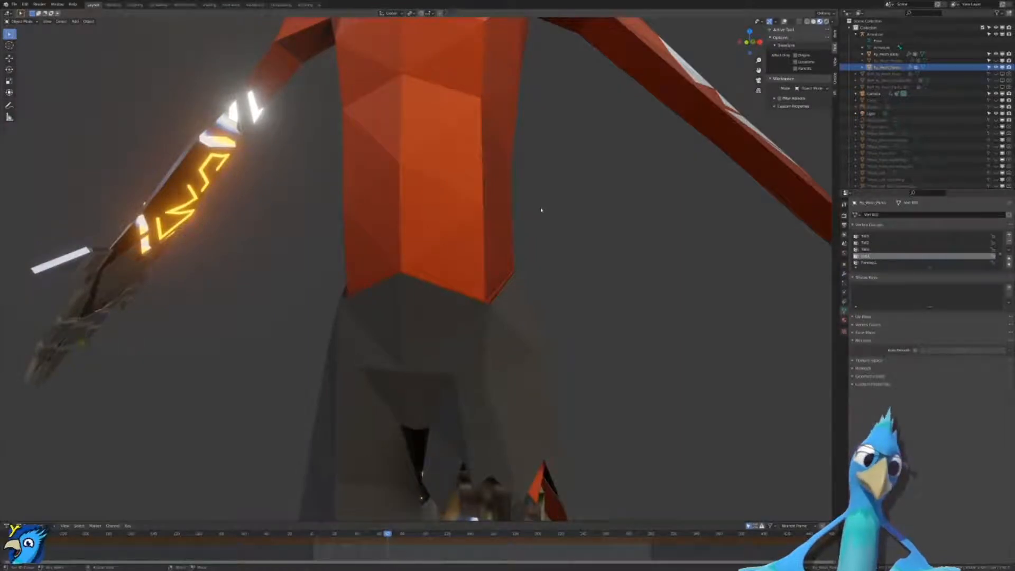
# Step: Examine the front corner of the waist seam up close with the body and pants meshes open together in edit mode
pyautogui.click(465, 227)
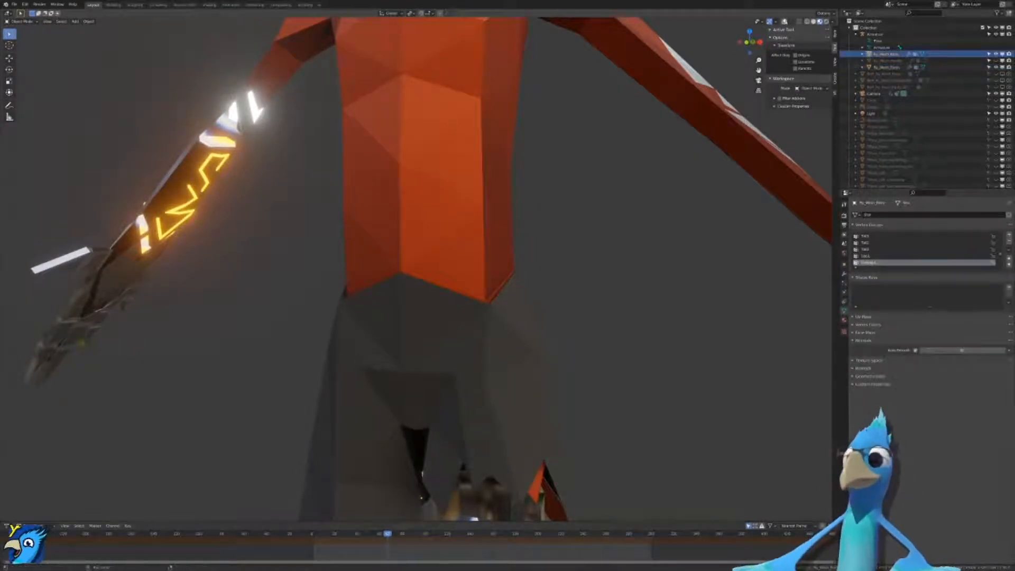
pyautogui.click(784, 22)
pyautogui.scroll(4, 529, 318)
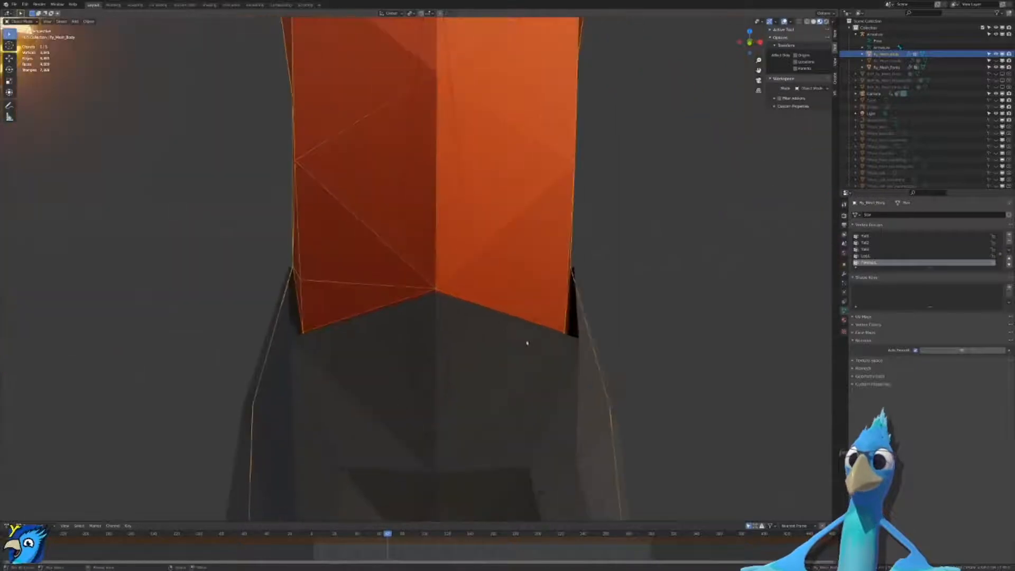
pyautogui.moveTo(542, 345); pyautogui.dragTo(534, 357, button='middle')
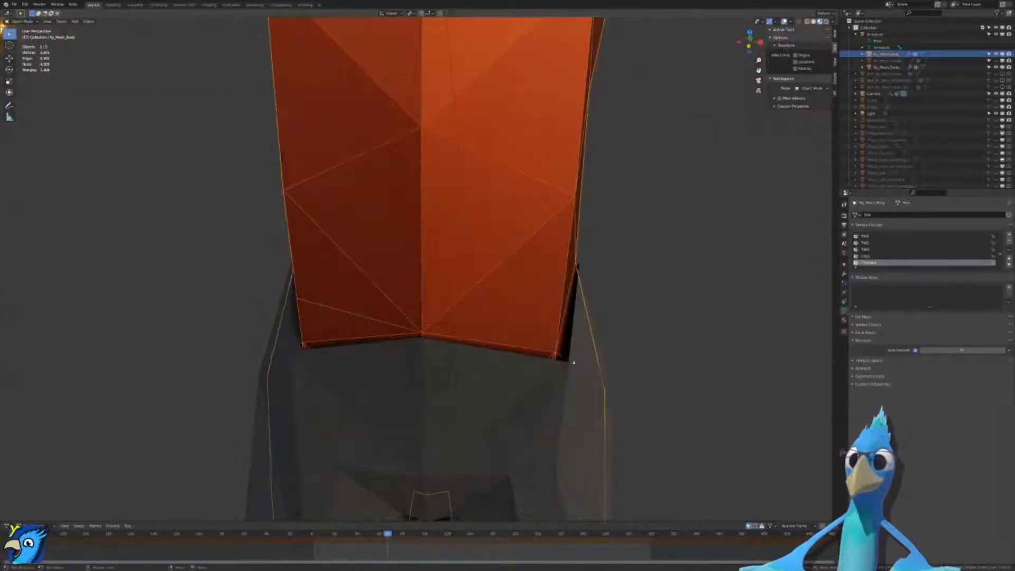
pyautogui.scroll(5, 571, 358)
pyautogui.press('Tab')
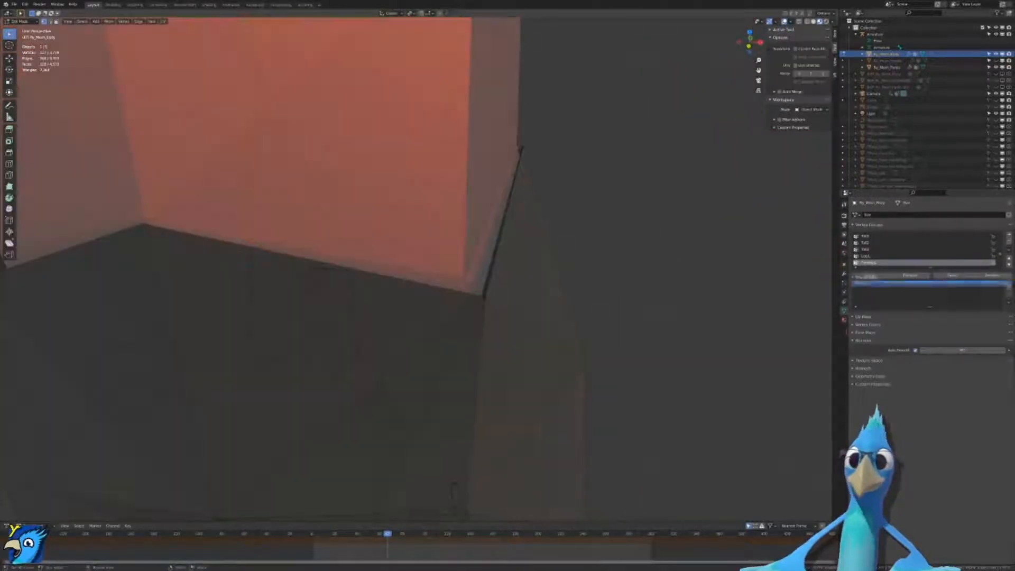
pyautogui.press('Tab')
pyautogui.click(487, 313)
pyautogui.keyDown('shift'); pyautogui.click(469, 258); pyautogui.keyUp('shift')
pyautogui.press('Tab')
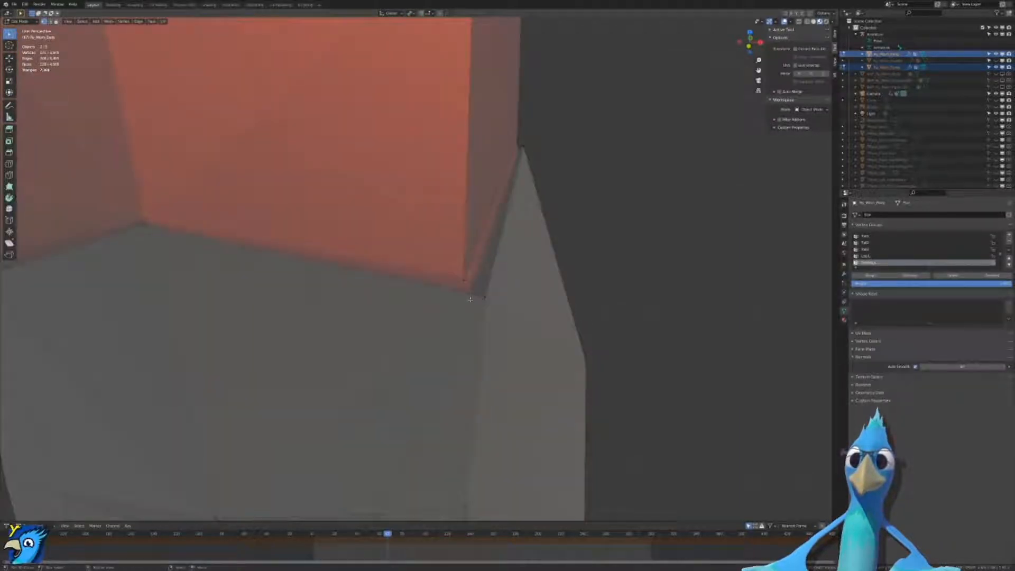
pyautogui.press('Tab')
# Step: Select the armature together with the body mesh, enter weight paint mode and display the hips bone's weights
pyautogui.hotkey('ctrl', 'Tab')
pyautogui.hotkey('ctrl', 'Tab')
pyautogui.click(491, 380)
pyautogui.click(492, 378)
pyautogui.click(491, 376)
pyautogui.keyDown('shift'); pyautogui.click(474, 240); pyautogui.keyUp('shift')
pyautogui.hotkey('ctrl', 'Tab')
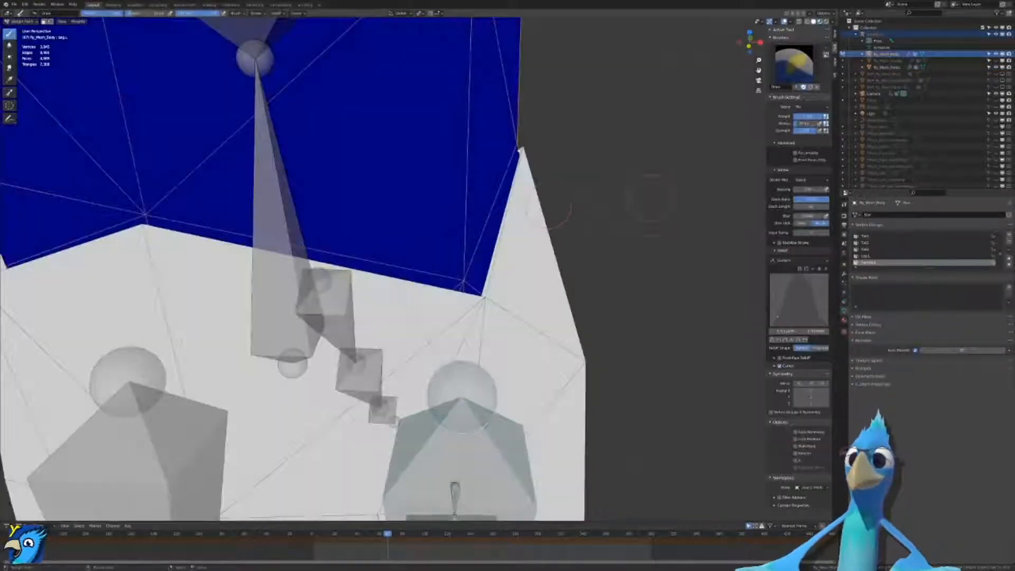
pyautogui.moveTo(657, 200)
pyautogui.mouseDown(button='middle')
pyautogui.moveTo(529, 201)
pyautogui.moveTo(449, 223)
pyautogui.mouseUp(button='middle')
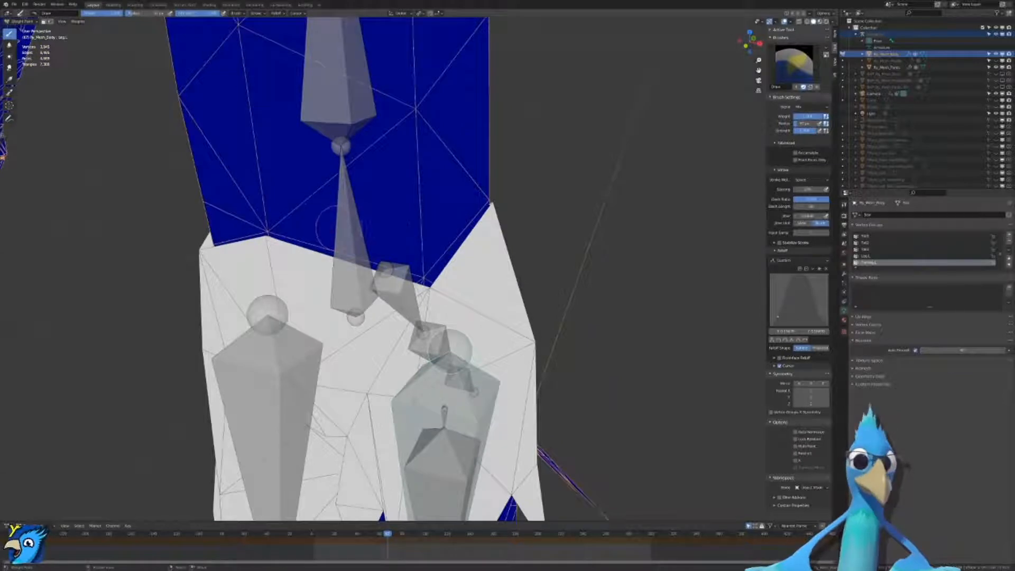
pyautogui.keyDown('ctrl'); pyautogui.click(345, 232); pyautogui.keyUp('ctrl')
pyautogui.scroll(2, 390, 228)
pyautogui.scroll(-3, 391, 227)
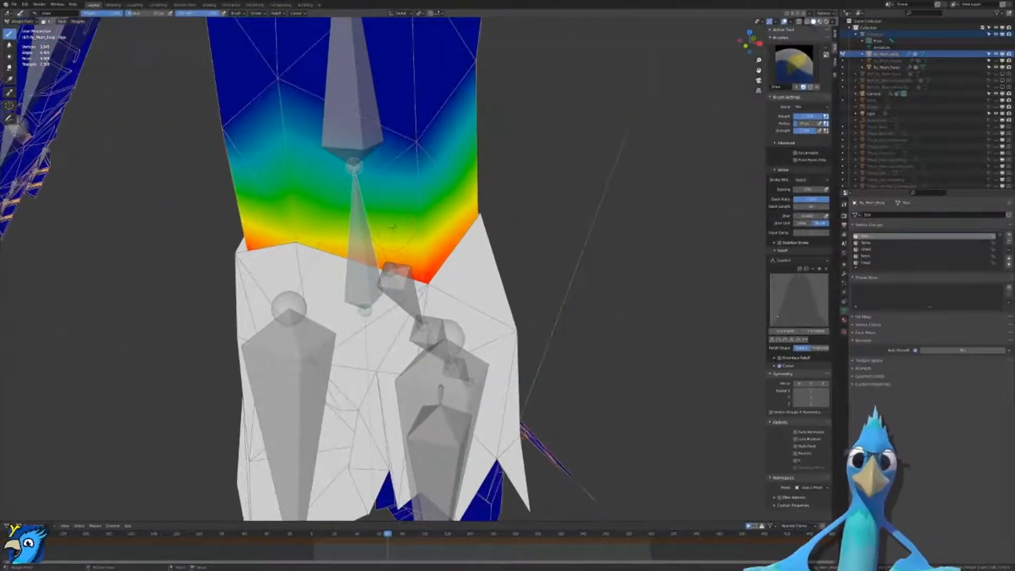
# Step: Try a weight gradient on the body's hips weights just above the waist seam, and undo it
pyautogui.scroll(3, 457, 274)
pyautogui.scroll(-4, 460, 259)
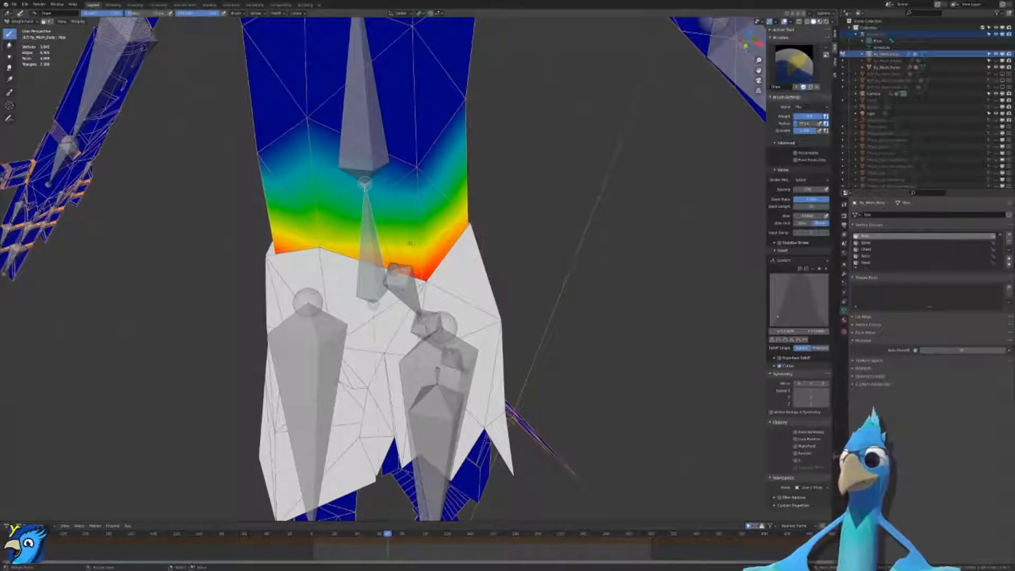
pyautogui.keyDown('alt'); pyautogui.moveTo(322, 248); pyautogui.dragTo(317, 234); pyautogui.keyUp('alt')
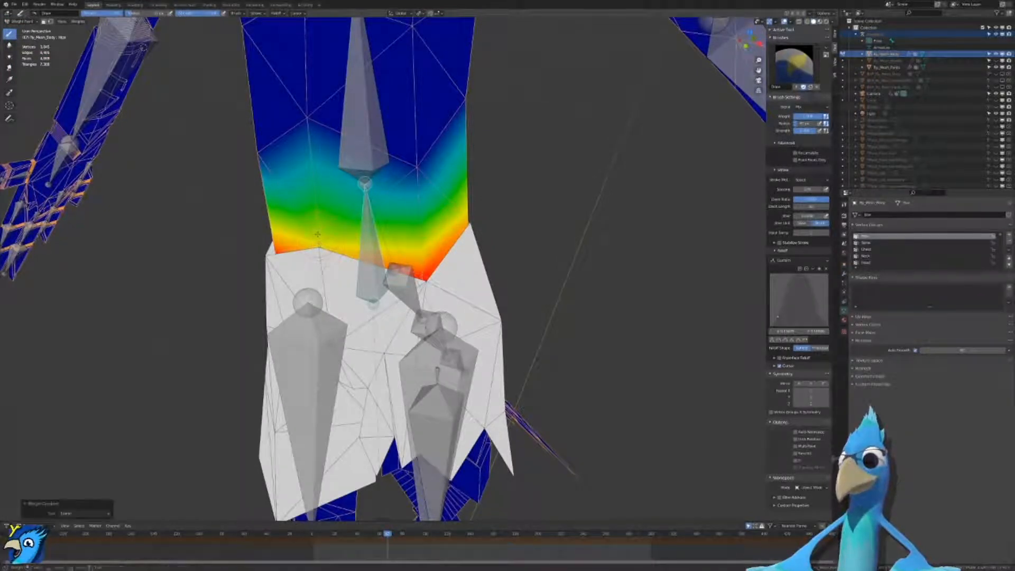
pyautogui.hotkey('ctrl', 'z')
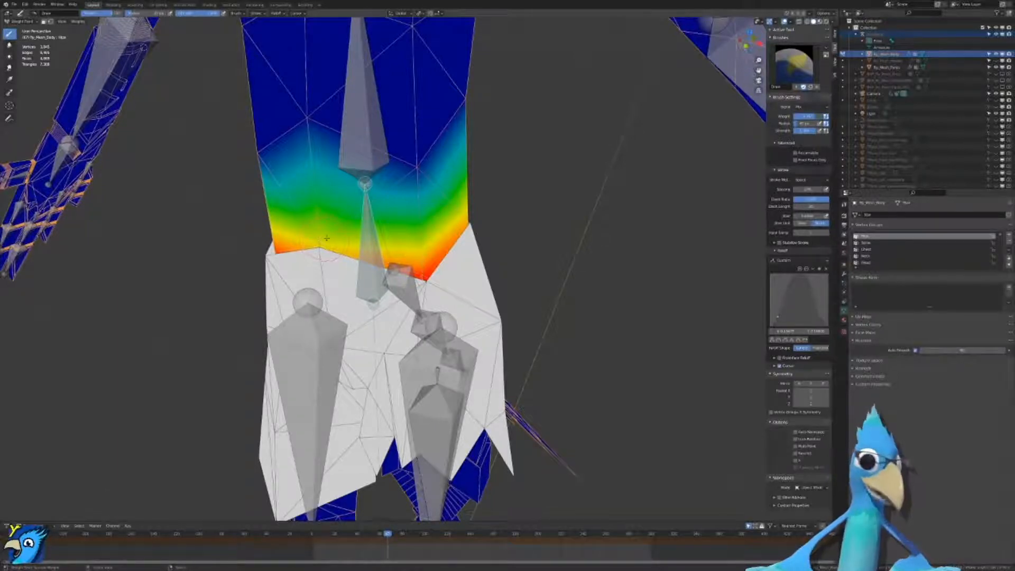
pyautogui.scroll(3, 454, 275)
pyautogui.scroll(-2, 454, 274)
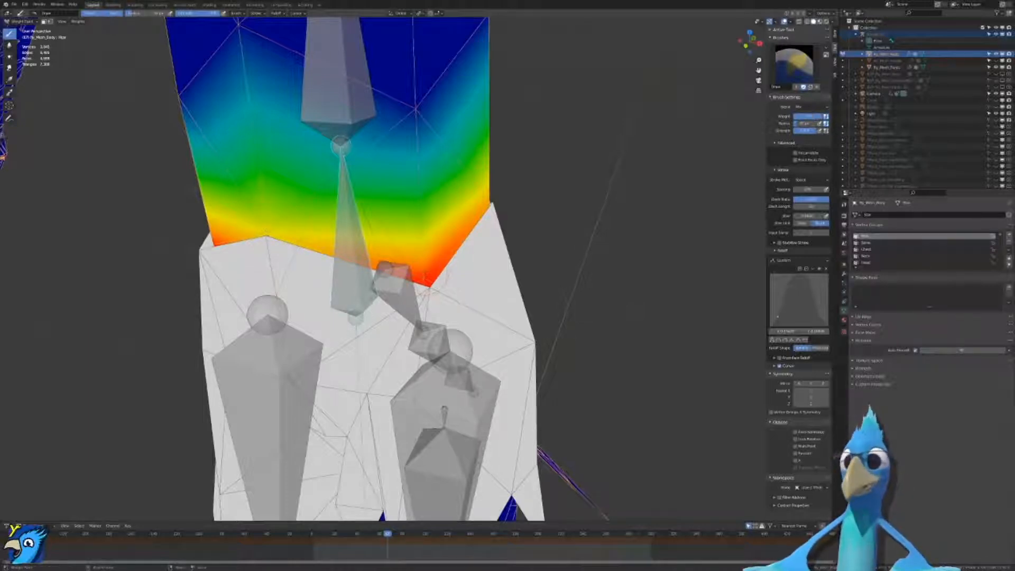
pyautogui.scroll(2, 424, 277)
pyautogui.scroll(-6, 407, 282)
pyautogui.scroll(5, 401, 283)
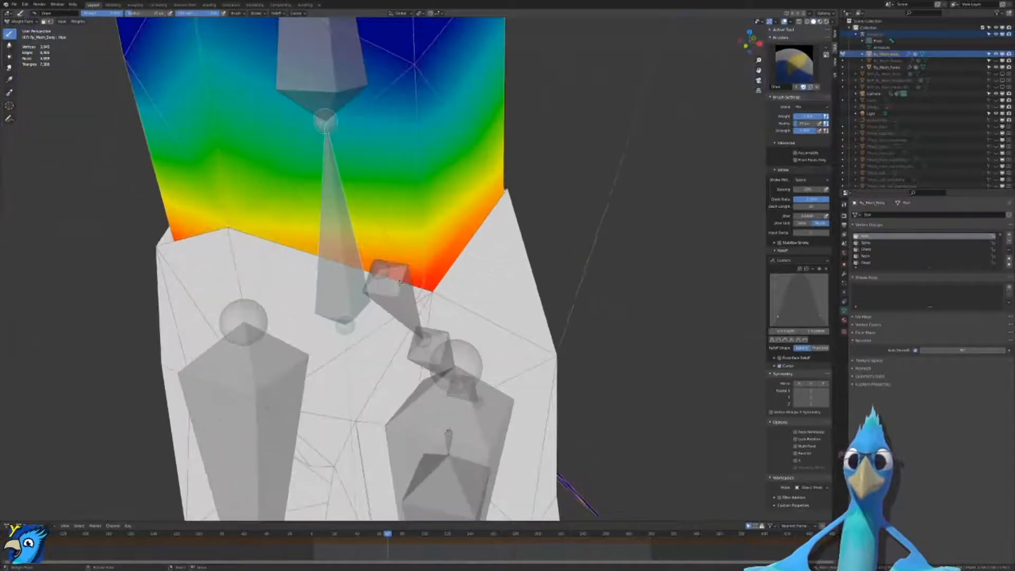
# Step: Select the armature together with the pants and display the pants' hips weights in weight paint mode
pyautogui.hotkey('ctrl', 'Tab')
pyautogui.keyDown('shift'); pyautogui.click(455, 297); pyautogui.keyUp('shift')
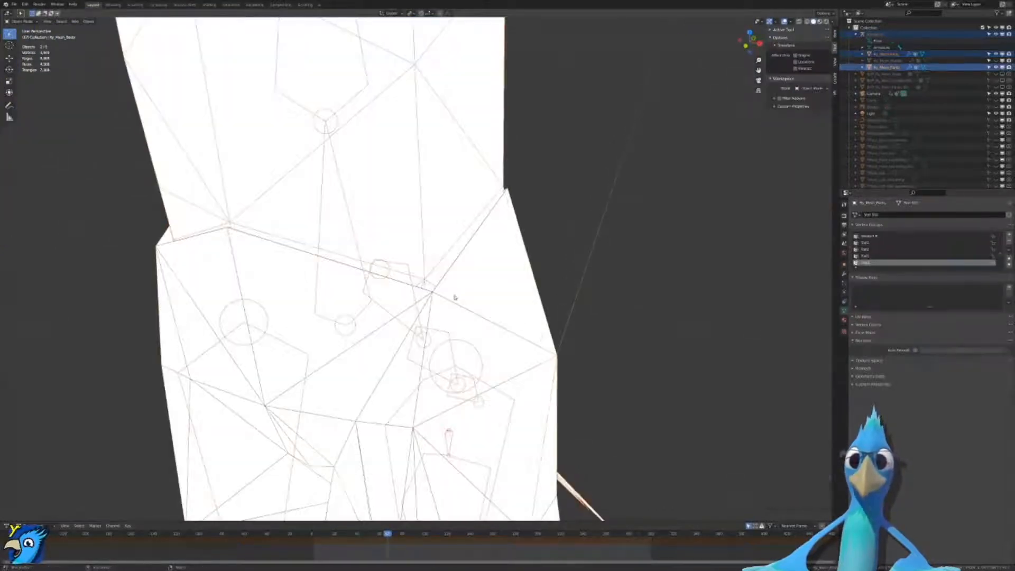
pyautogui.keyDown('shift'); pyautogui.click(438, 257); pyautogui.keyUp('shift')
pyautogui.keyDown('shift'); pyautogui.click(437, 256); pyautogui.keyUp('shift')
pyautogui.hotkey('ctrl', 'Tab')
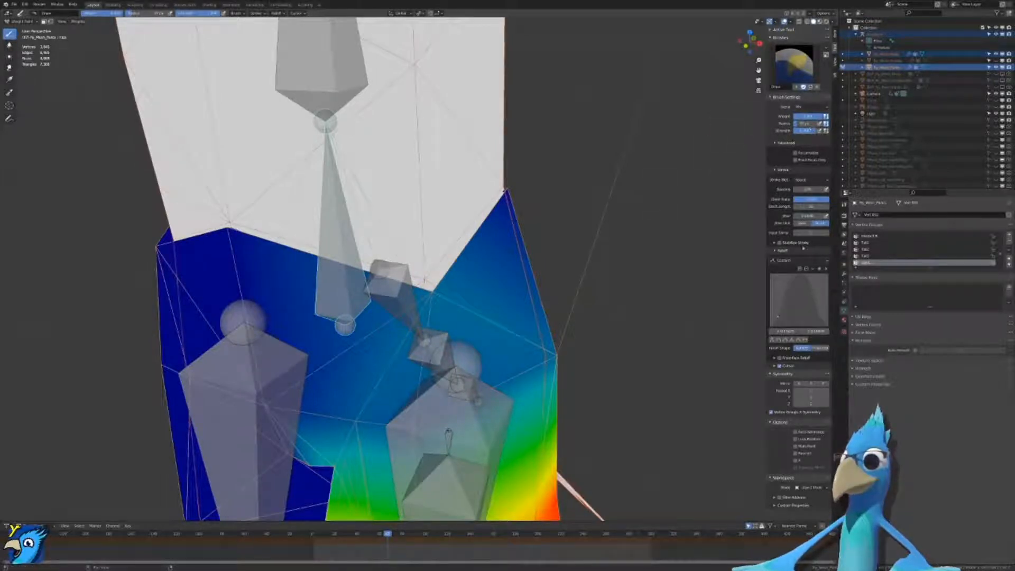
# Step: Try painting hips weight onto the pants' front waist corner with a constant brush falloff, and undo the strokes
pyautogui.moveTo(426, 290); pyautogui.dragTo(432, 295)
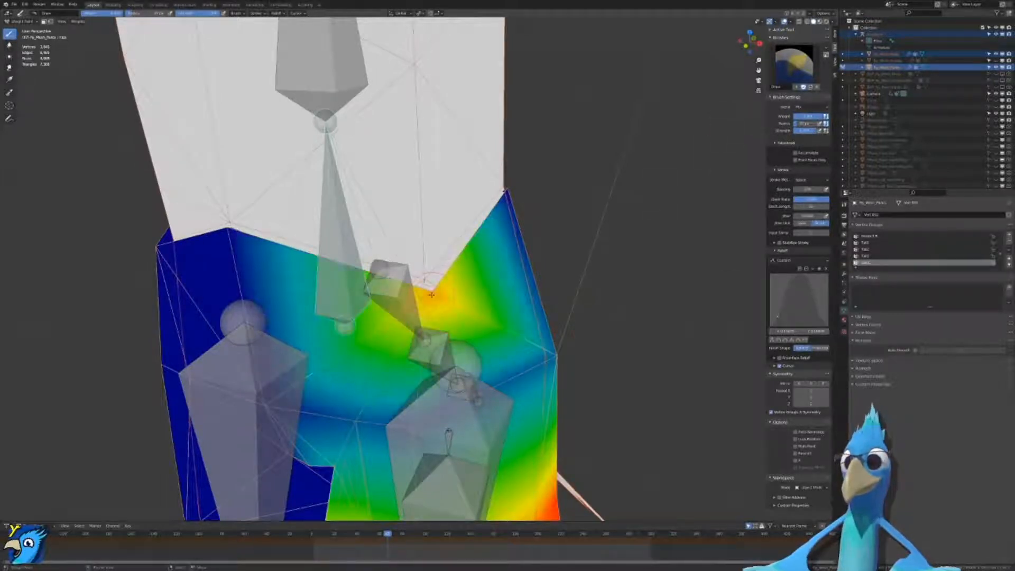
pyautogui.click(805, 340)
pyautogui.click(436, 293)
pyautogui.moveTo(436, 293)
pyautogui.mouseDown(button='middle')
pyautogui.moveTo(449, 318)
pyautogui.moveTo(424, 272)
pyautogui.mouseUp(button='middle')
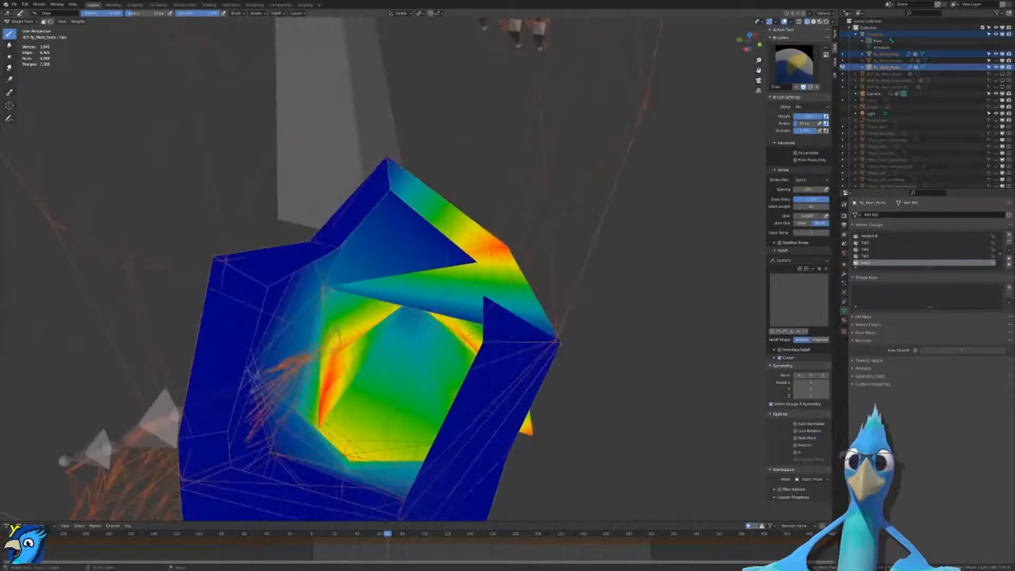
pyautogui.hotkey('ctrl', 'z')
pyautogui.hotkey('ctrl', 'z')
pyautogui.hotkey('ctrl', 'z')
pyautogui.hotkey('ctrl', 'z')
pyautogui.hotkey('ctrl', 'z')
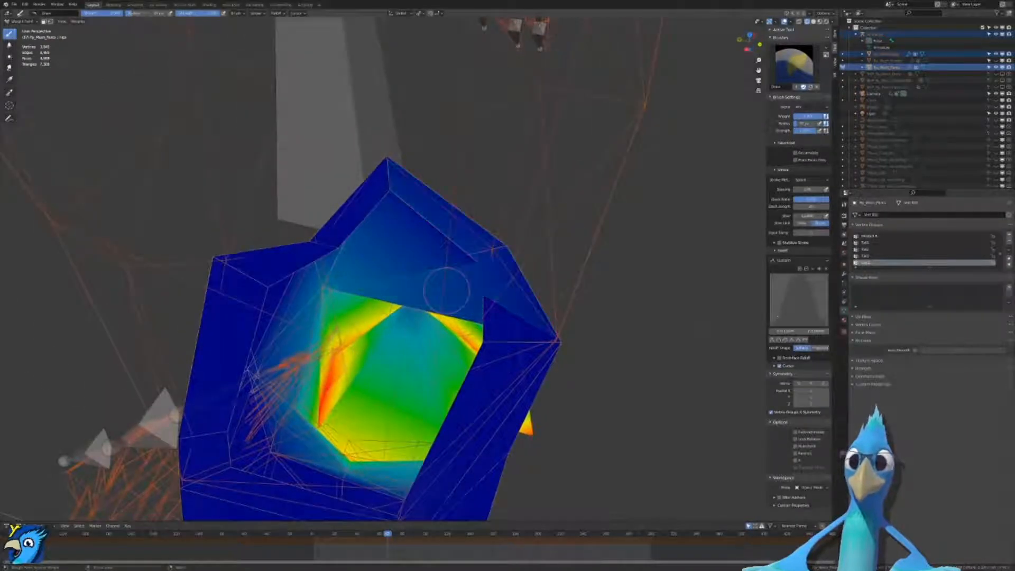
# Step: Examine the pants' waistband and its hips weights from several angles in wireframe display, in object, edit and weight paint modes
pyautogui.hotkey('ctrl', 'Tab')
pyautogui.moveTo(447, 291); pyautogui.dragTo(502, 262, button='middle')
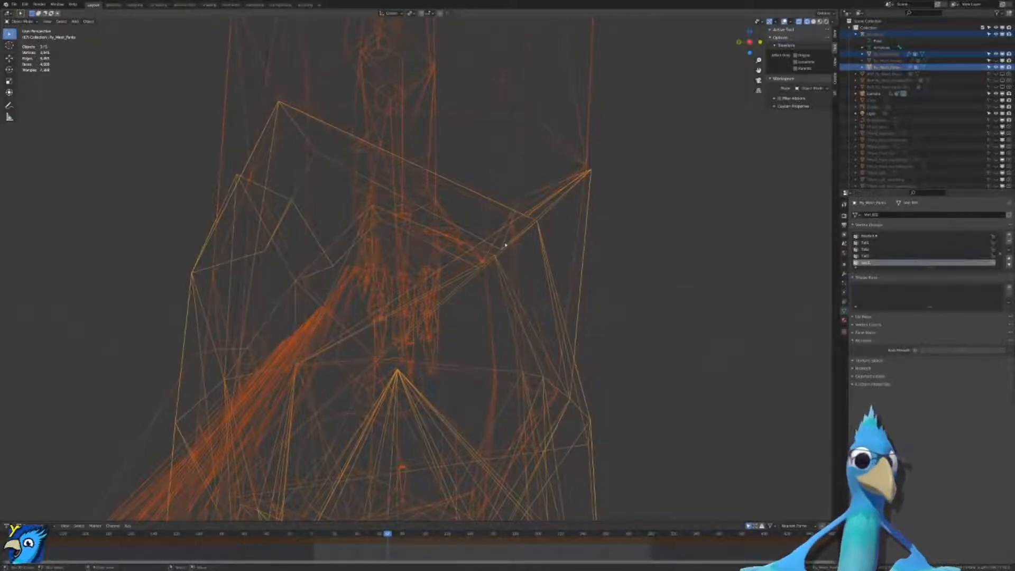
pyautogui.moveTo(625, 212); pyautogui.dragTo(559, 267, button='middle')
pyautogui.hotkey('ctrl', 'Tab')
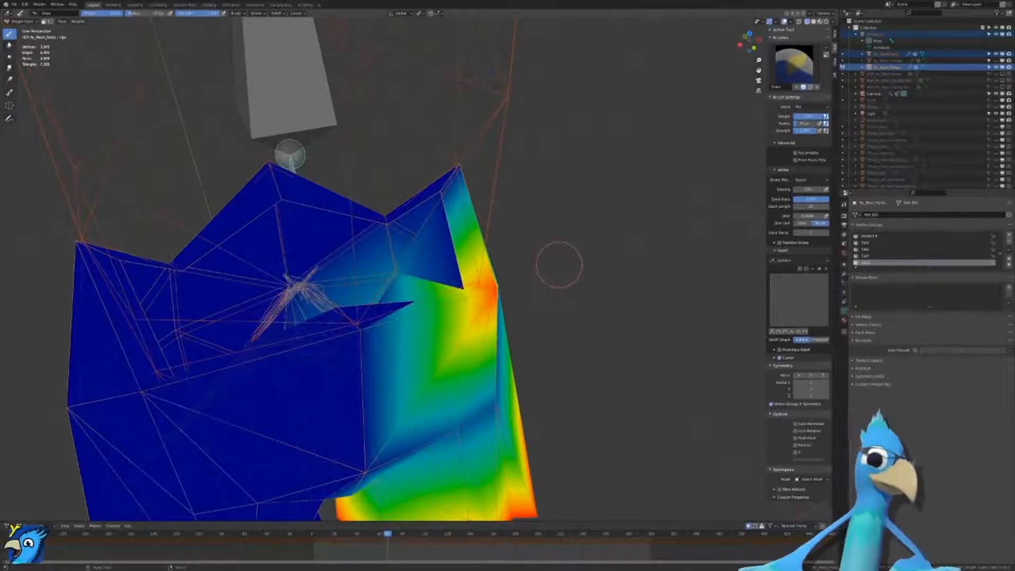
pyautogui.moveTo(559, 265); pyautogui.dragTo(511, 238, button='middle')
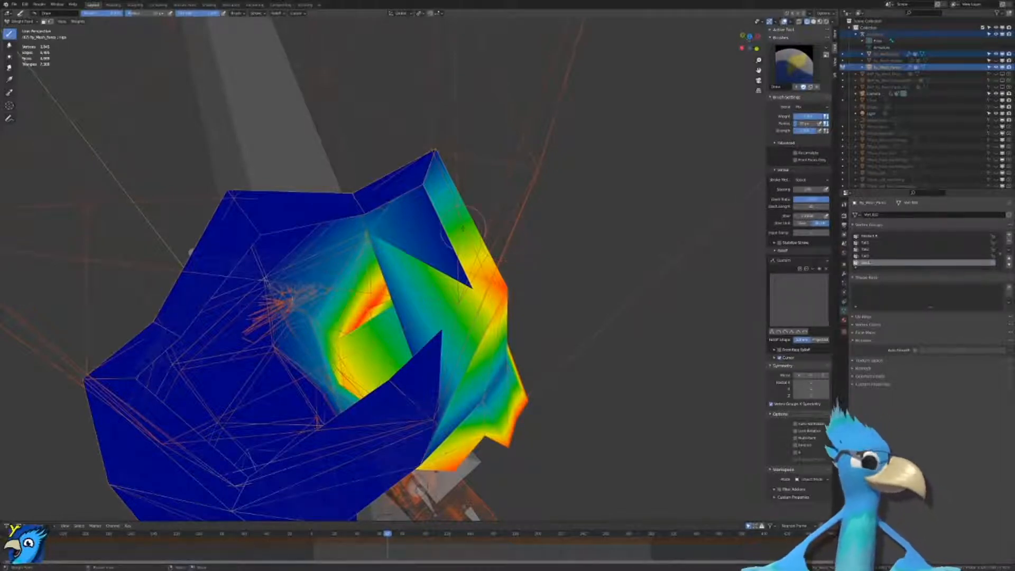
pyautogui.moveTo(463, 229); pyautogui.dragTo(529, 248, button='middle')
pyautogui.hotkey('ctrl', 'Tab')
pyautogui.hotkey('ctrl', 'Tab')
pyautogui.moveTo(538, 213); pyautogui.dragTo(524, 230, button='middle')
pyautogui.moveTo(378, 313); pyautogui.dragTo(381, 309, button='middle')
pyautogui.press('Tab')
pyautogui.hotkey('ctrl', 'Tab')
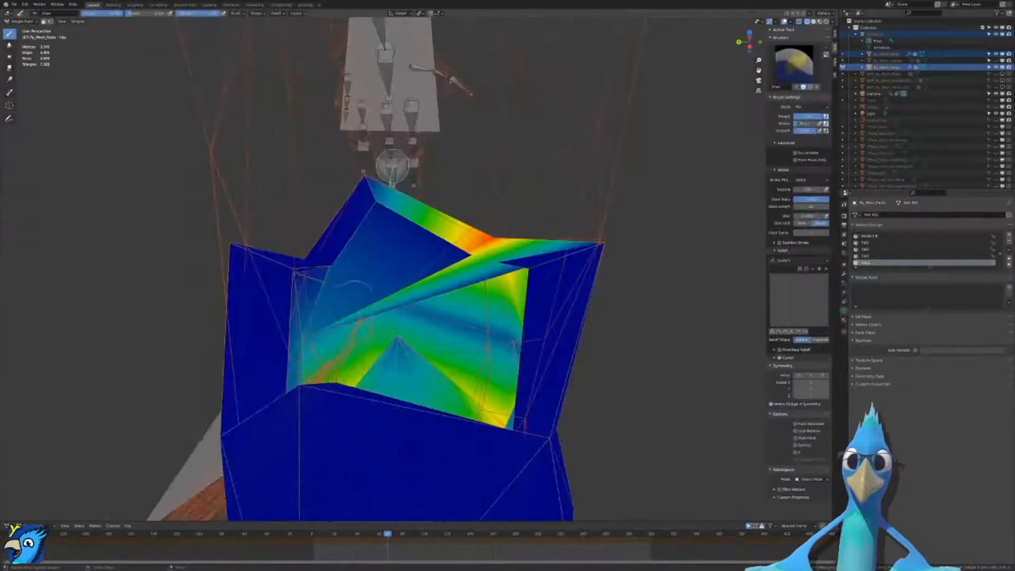
# Step: Switch weight painting to the body mesh and inspect its hips weights around the waist up close
pyautogui.hotkey('ctrl', 'Tab')
pyautogui.click(381, 309)
pyautogui.hotkey('ctrl', 'Tab')
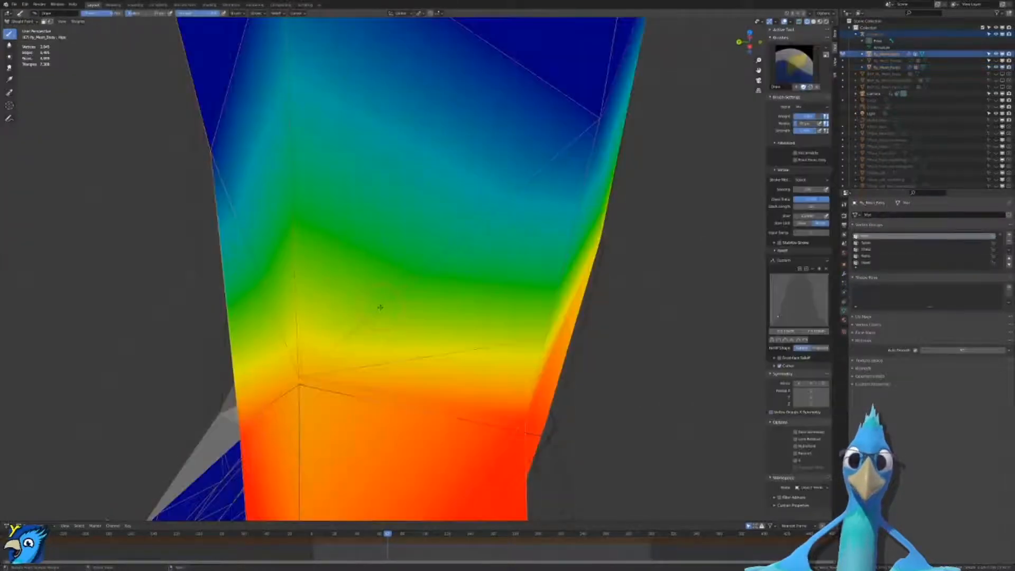
pyautogui.scroll(3, 389, 305)
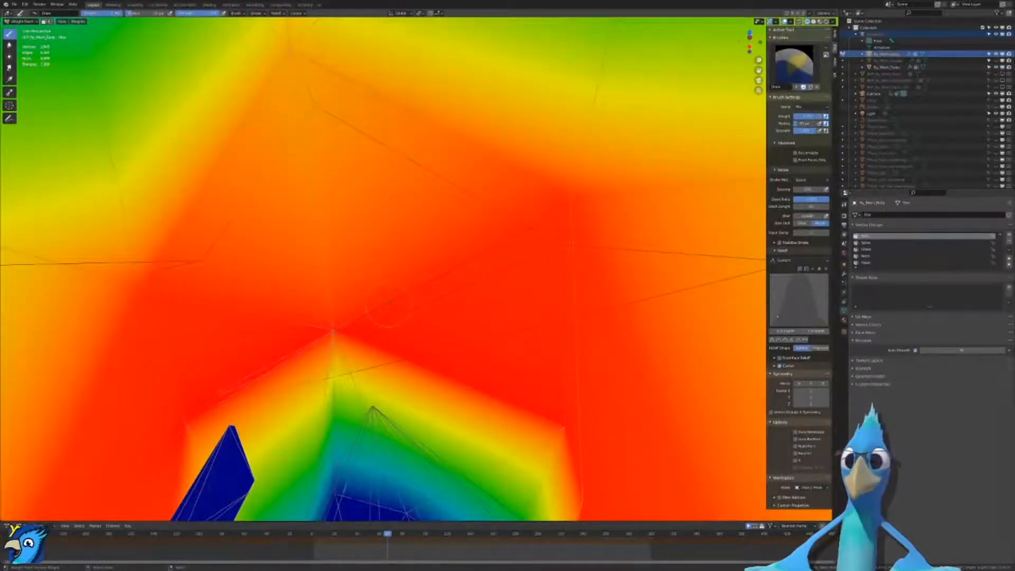
pyautogui.hotkey('ctrl', 'Tab')
pyautogui.click(389, 306)
pyautogui.click(390, 305)
pyautogui.click(390, 306)
pyautogui.scroll(-4, 389, 305)
# Step: Undo the recent weight painting and waistband edits, going back to the pants mesh in edit mode
pyautogui.hotkey('ctrl', 'z')
pyautogui.hotkey('ctrl', 'z')
pyautogui.hotkey('ctrl', 'z')
pyautogui.hotkey('ctrl', 'z')
pyautogui.hotkey('ctrl', 'z')
pyautogui.hotkey('ctrl', 'z')
pyautogui.hotkey('ctrl', 'z')
pyautogui.hotkey('ctrl', 'z')
pyautogui.hotkey('ctrl', 'z')
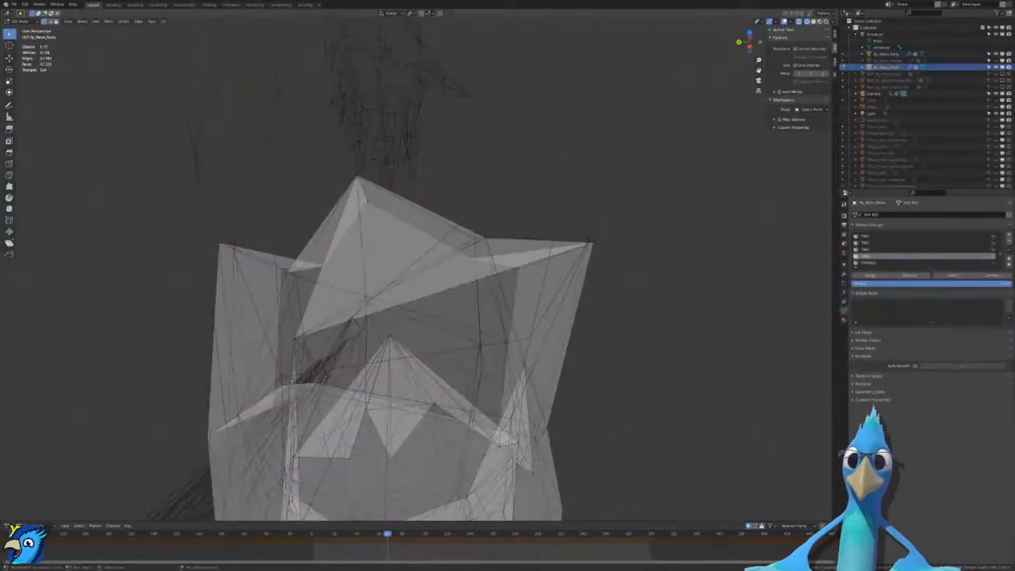
pyautogui.hotkey('ctrl', 'z')
pyautogui.hotkey('ctrl', 'z')
pyautogui.hotkey('ctrl', 'shift', 'z')
# Step: Merge the selected vertices at the pants' inner waistband corner at the last selected vertex
pyautogui.moveTo(390, 305); pyautogui.dragTo(406, 281, button='middle')
pyautogui.press('m')
pyautogui.click(429, 300)
pyautogui.hotkey('ctrl', 'z')
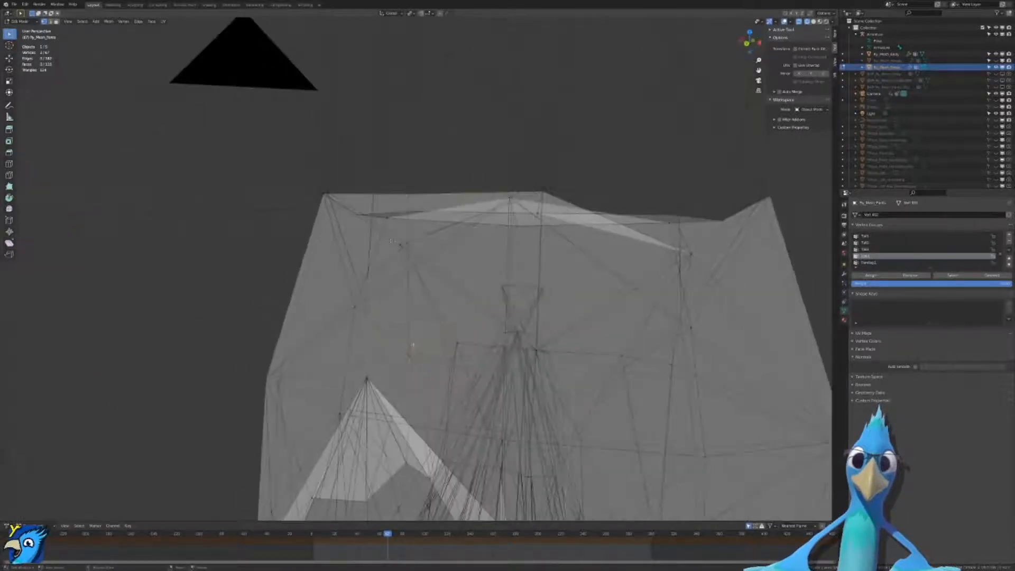
pyautogui.hotkey('ctrl', 'z')
pyautogui.press('m')
pyautogui.click(400, 242)
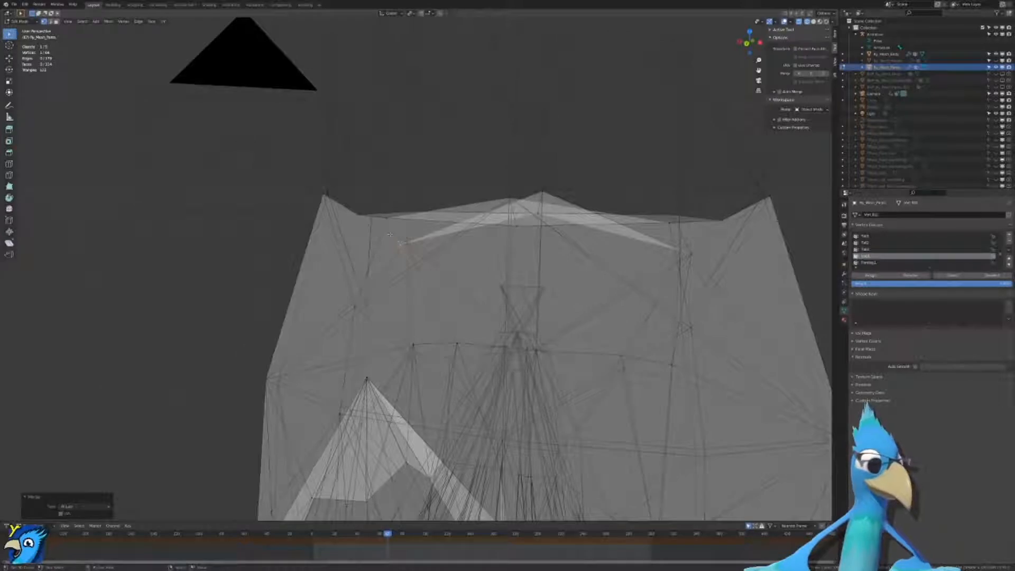
# Step: Lower the waistband's corner vertices on both sides along the Z axis in front view, and leave edit mode
pyautogui.press('KP_1')
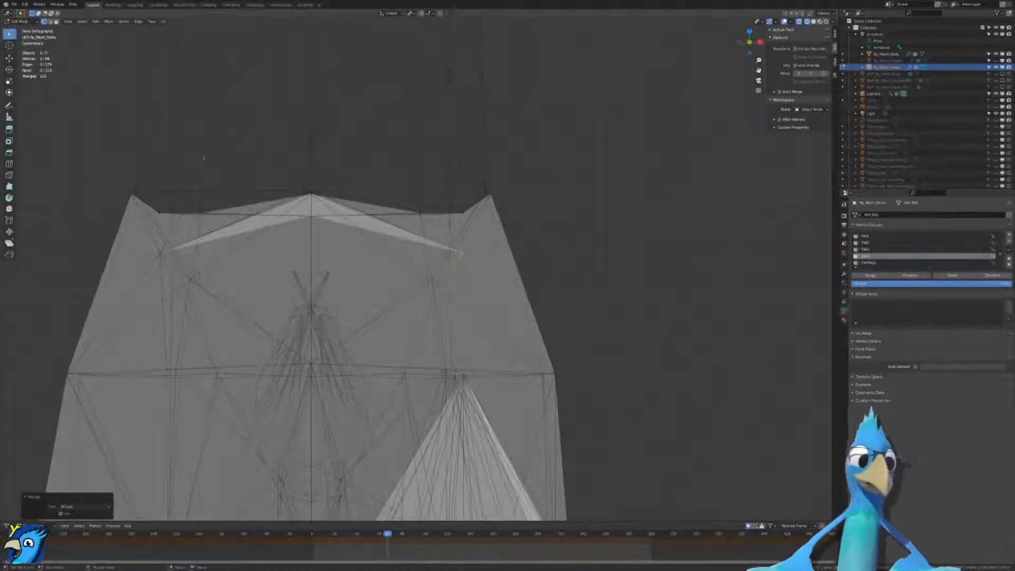
pyautogui.rightClick(200, 209)
pyautogui.moveTo(186, 208); pyautogui.dragTo(249, 213, button='middle')
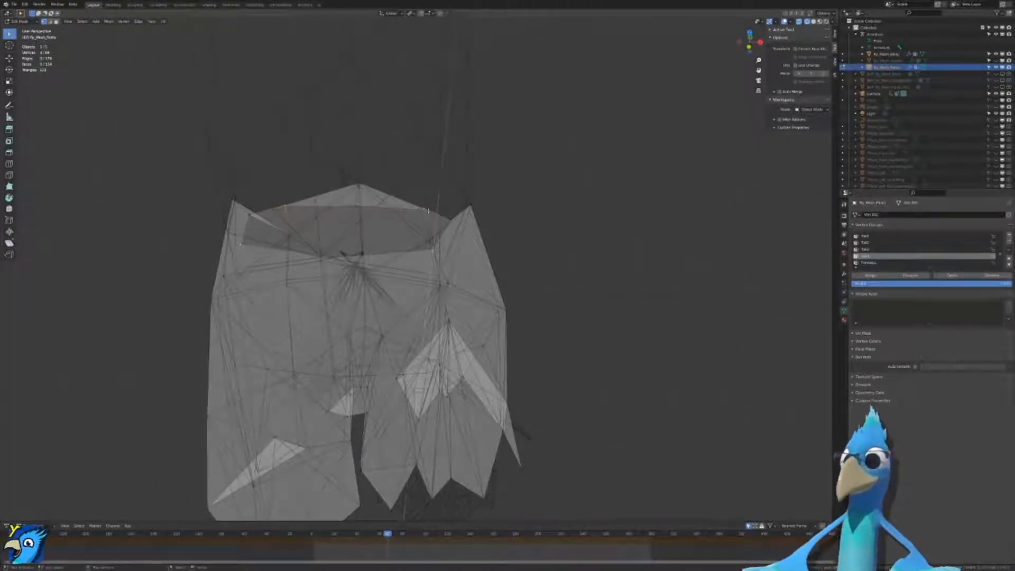
pyautogui.press('KP_1')
pyautogui.press('g')
pyautogui.press('z')
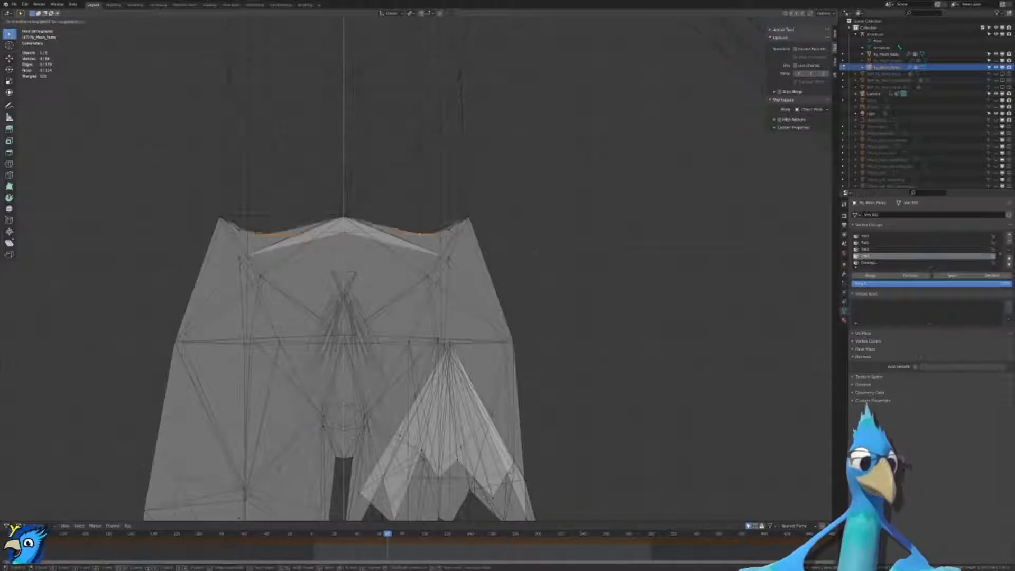
pyautogui.click(523, 171)
pyautogui.moveTo(523, 171); pyautogui.dragTo(479, 147, button='middle')
pyautogui.moveTo(574, 198); pyautogui.dragTo(543, 164, button='middle')
pyautogui.press('Tab')
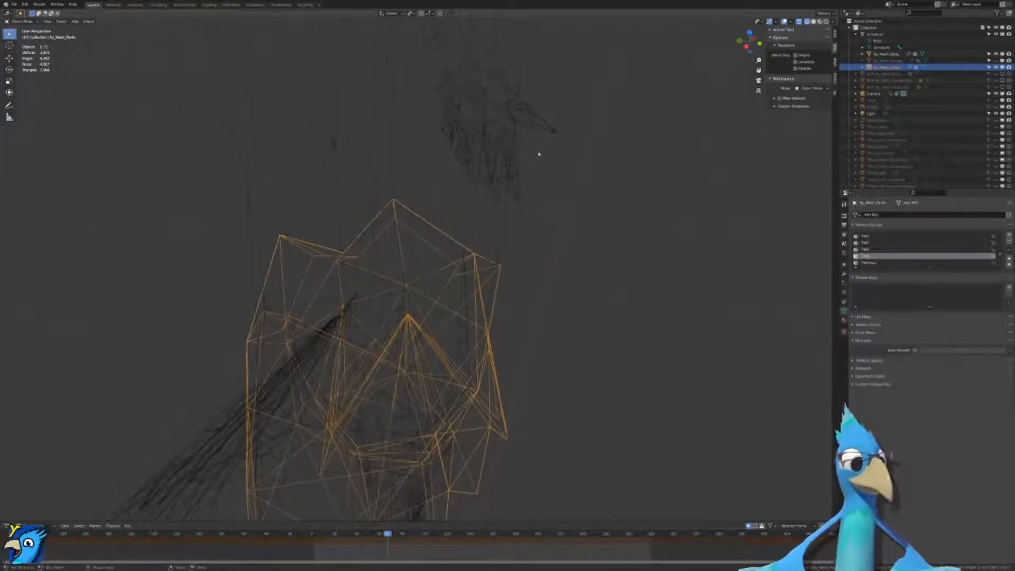
pyautogui.moveTo(547, 242); pyautogui.dragTo(505, 264, button='middle')
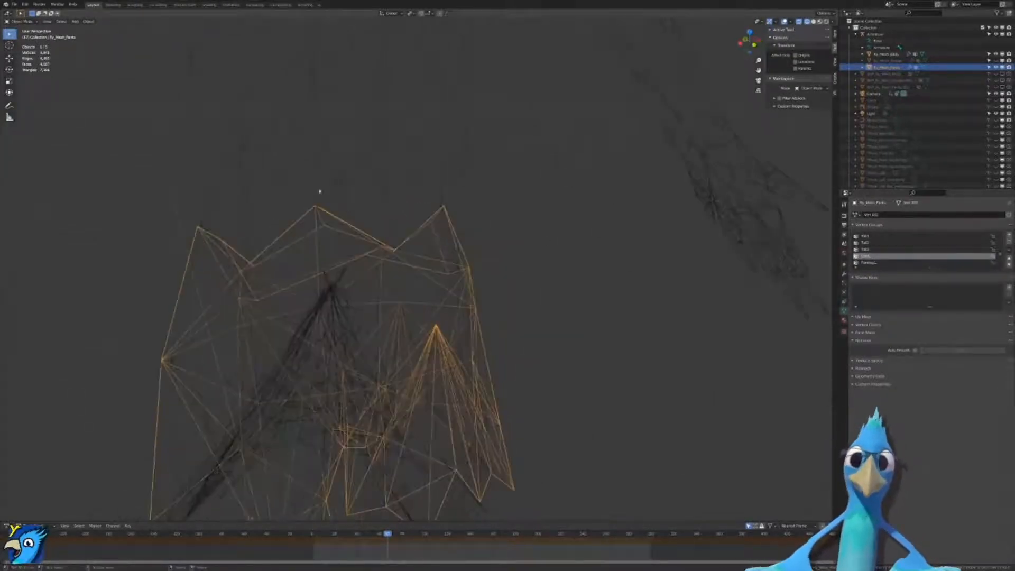
# Step: Select the armature with the body mesh and show the hips bone's weights in weight paint mode with solid shading
pyautogui.click(332, 178)
pyautogui.keyDown('shift'); pyautogui.click(464, 239); pyautogui.keyUp('shift')
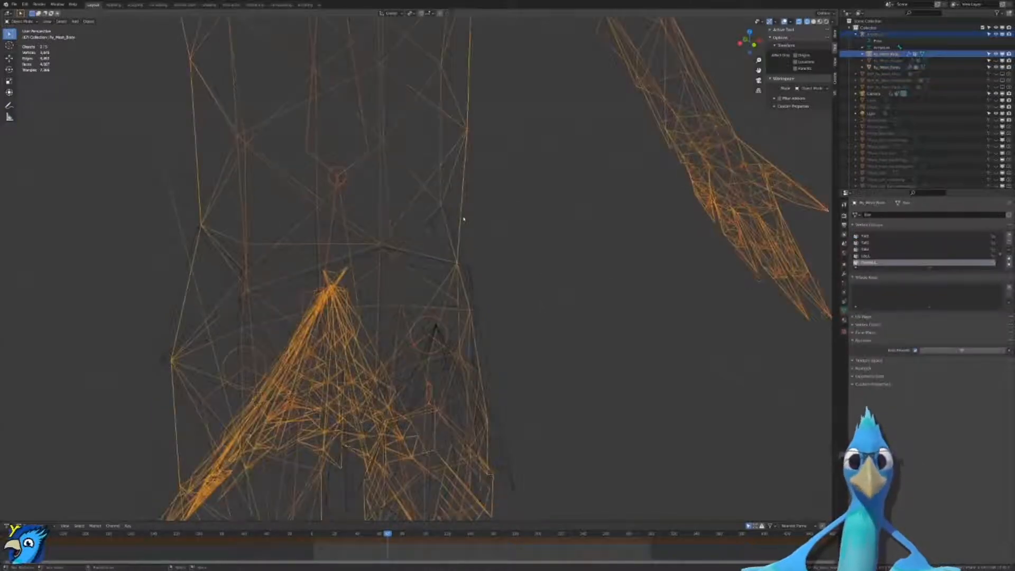
pyautogui.hotkey('ctrl', 'Tab')
pyautogui.moveTo(450, 213)
pyautogui.mouseDown(button='middle')
pyautogui.moveTo(424, 214)
pyautogui.moveTo(439, 201)
pyautogui.mouseUp(button='middle')
pyautogui.press('z')
pyautogui.click(576, 200)
pyautogui.keyDown('ctrl'); pyautogui.click(370, 224); pyautogui.keyUp('ctrl')
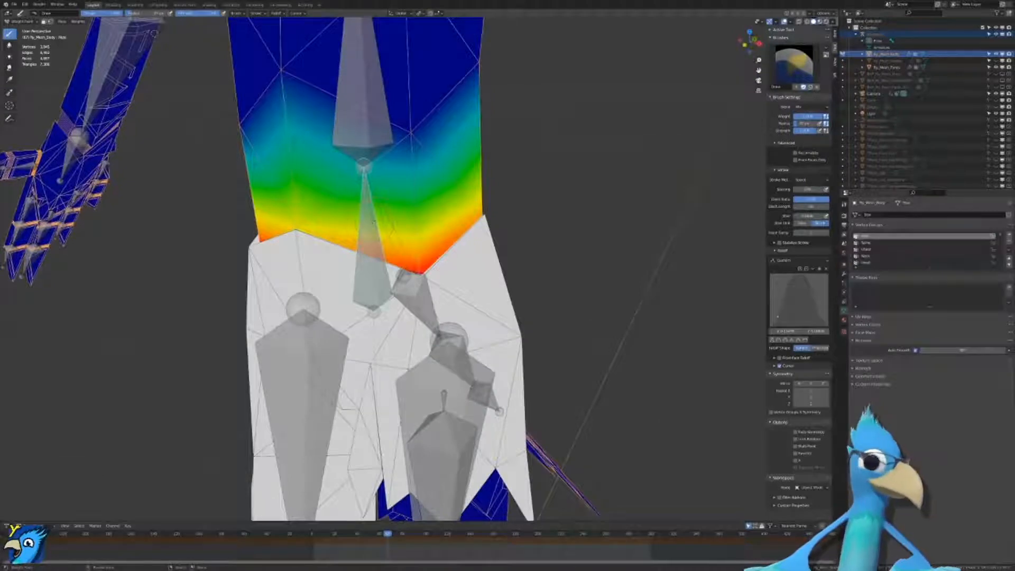
pyautogui.scroll(2, 451, 266)
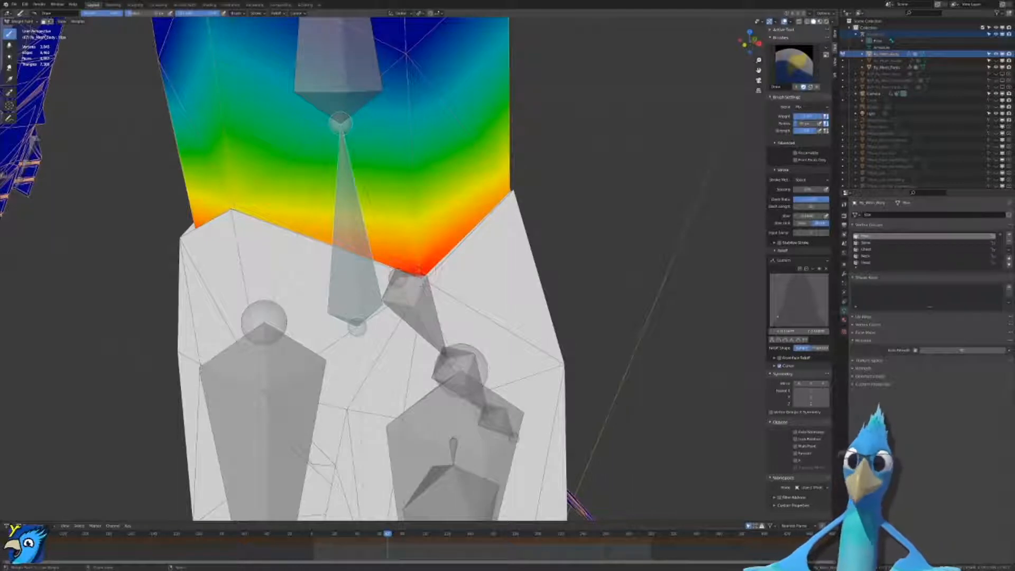
# Step: Leave weight painting on the body and open the pants mesh with the armature in weight paint mode
pyautogui.hotkey('ctrl', 'Tab')
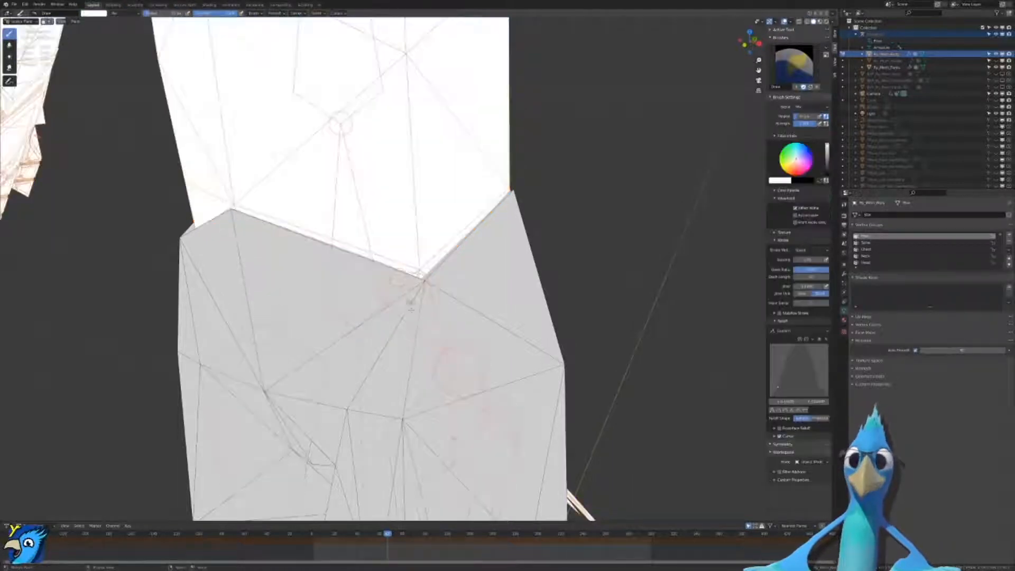
pyautogui.hotkey('ctrl', 'Tab')
pyautogui.click(421, 284)
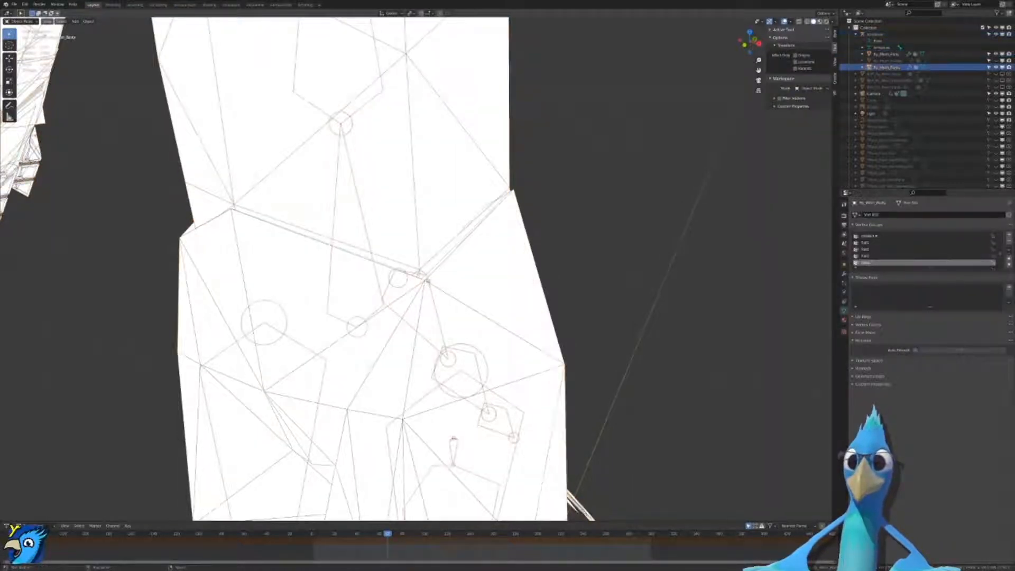
pyautogui.click(426, 281)
pyautogui.click(431, 285)
pyautogui.click(424, 279)
pyautogui.keyDown('shift'); pyautogui.click(446, 276); pyautogui.keyUp('shift')
pyautogui.hotkey('ctrl', 'Tab')
pyautogui.scroll(2, 431, 295)
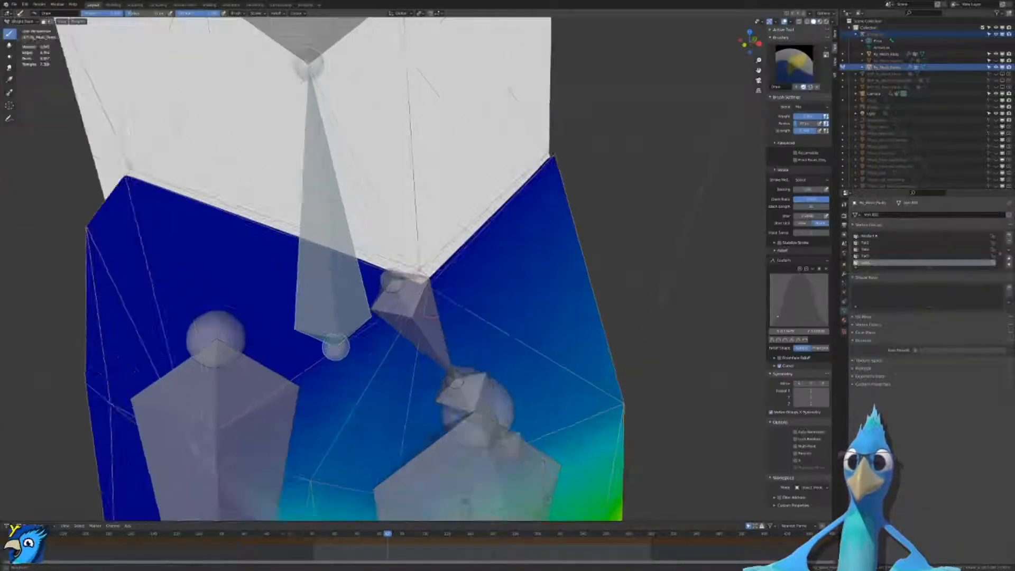
# Step: Paint strong hips weight onto the corner vertices around the pants' waistband with a constant brush falloff
pyautogui.moveTo(439, 293); pyautogui.dragTo(428, 306, button='middle')
pyautogui.moveTo(637, 329)
pyautogui.mouseDown(button='middle')
pyautogui.moveTo(524, 243)
pyautogui.moveTo(549, 208)
pyautogui.moveTo(516, 217)
pyautogui.moveTo(529, 201)
pyautogui.mouseUp(button='middle')
pyautogui.scroll(3, 529, 201)
pyautogui.moveTo(533, 199); pyautogui.dragTo(536, 177)
pyautogui.scroll(-4, 540, 177)
pyautogui.moveTo(540, 177); pyautogui.dragTo(450, 132, button='middle')
pyautogui.moveTo(315, 219)
pyautogui.mouseDown(button='middle')
pyautogui.moveTo(449, 228)
pyautogui.moveTo(439, 265)
pyautogui.moveTo(402, 259)
pyautogui.moveTo(383, 232)
pyautogui.moveTo(365, 237)
pyautogui.mouseUp(button='middle')
pyautogui.scroll(-4, 450, 228)
pyautogui.scroll(4, 449, 227)
pyautogui.moveTo(362, 238); pyautogui.dragTo(334, 206)
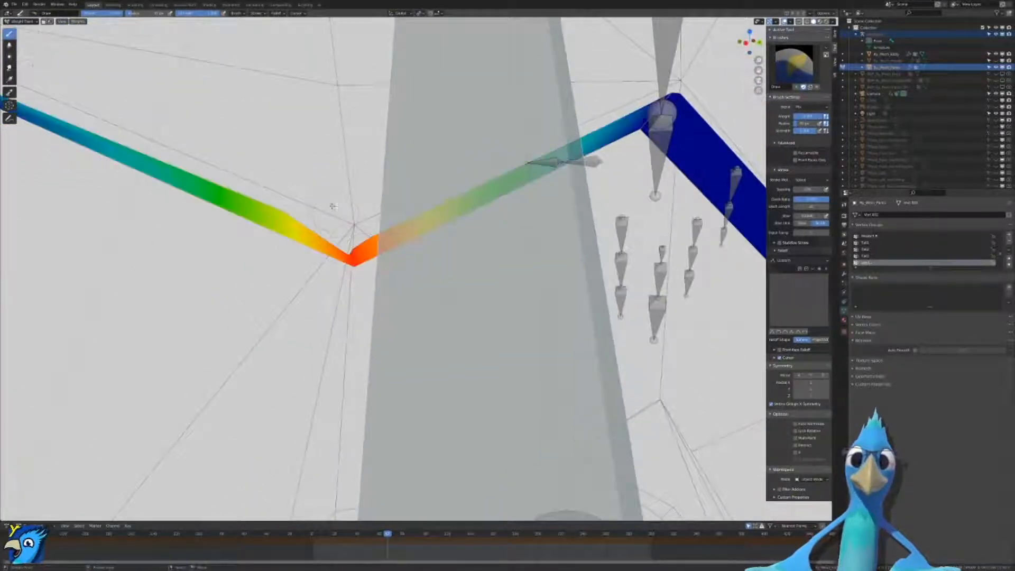
pyautogui.moveTo(345, 237)
pyautogui.mouseDown(button='middle')
pyautogui.moveTo(431, 225)
pyautogui.moveTo(414, 229)
pyautogui.mouseUp(button='middle')
pyautogui.scroll(-4, 414, 229)
pyautogui.scroll(-5, 414, 229)
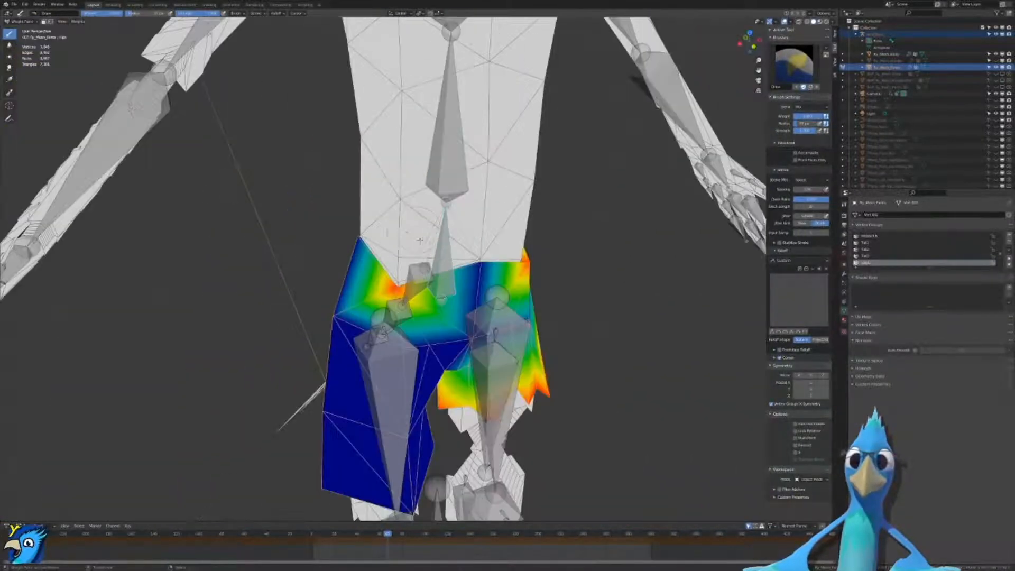
# Step: Switch weight painting from the pants back to the body mesh to show its hips weights at the waist seam
pyautogui.hotkey('ctrl', 'Tab')
pyautogui.keyDown('shift'); pyautogui.click(355, 267); pyautogui.keyUp('shift')
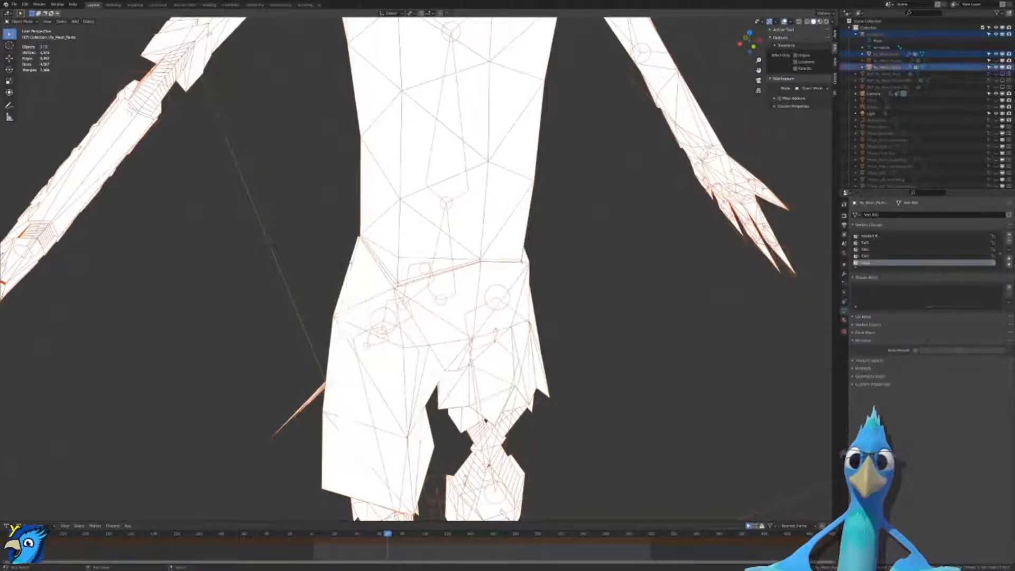
pyautogui.click(366, 167)
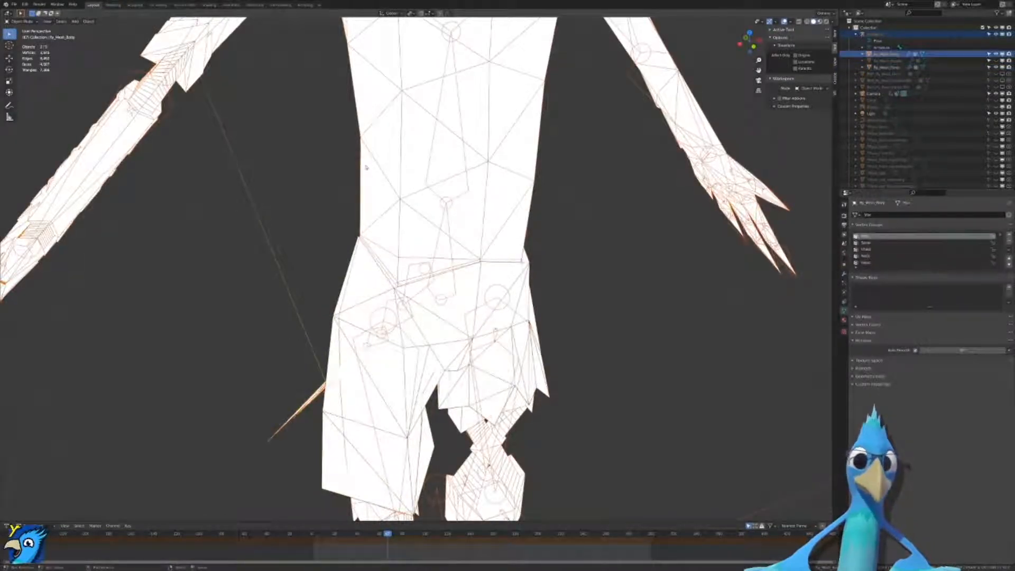
pyautogui.hotkey('ctrl', 'Tab')
pyautogui.scroll(6, 366, 167)
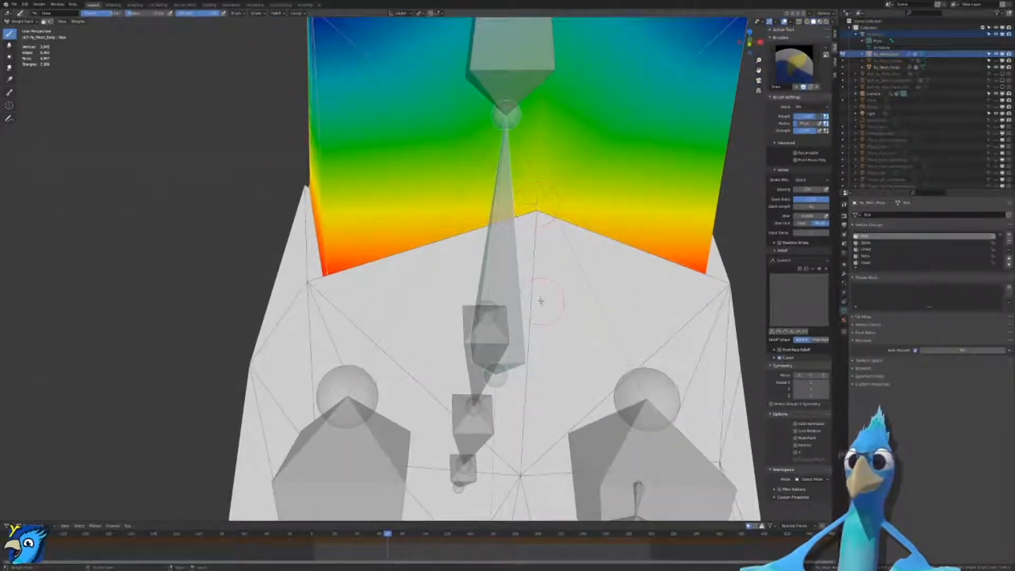
# Step: Switch weight painting from the body to the pants and paint hips weight onto the front waistband corner vertices
pyautogui.hotkey('ctrl', 'Tab')
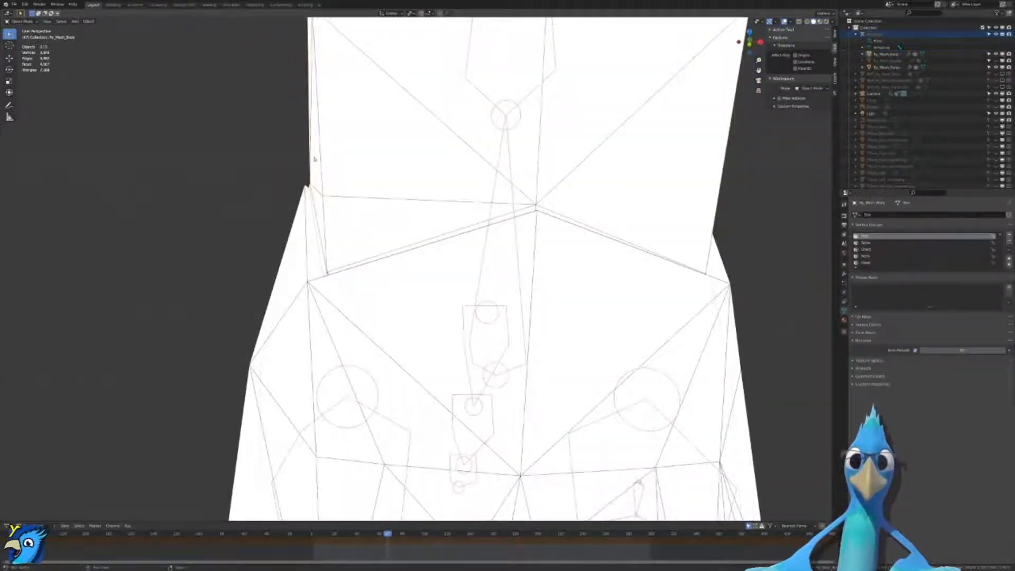
pyautogui.click(304, 193)
pyautogui.hotkey('ctrl', 'Tab')
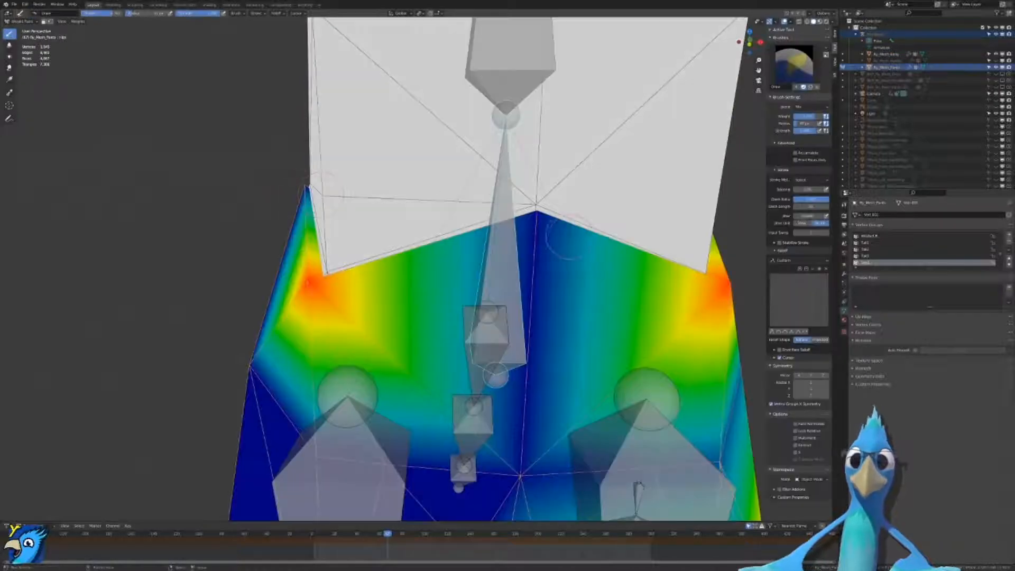
pyautogui.moveTo(542, 219); pyautogui.dragTo(382, 321, button='middle')
pyautogui.click(333, 323)
pyautogui.click(178, 225)
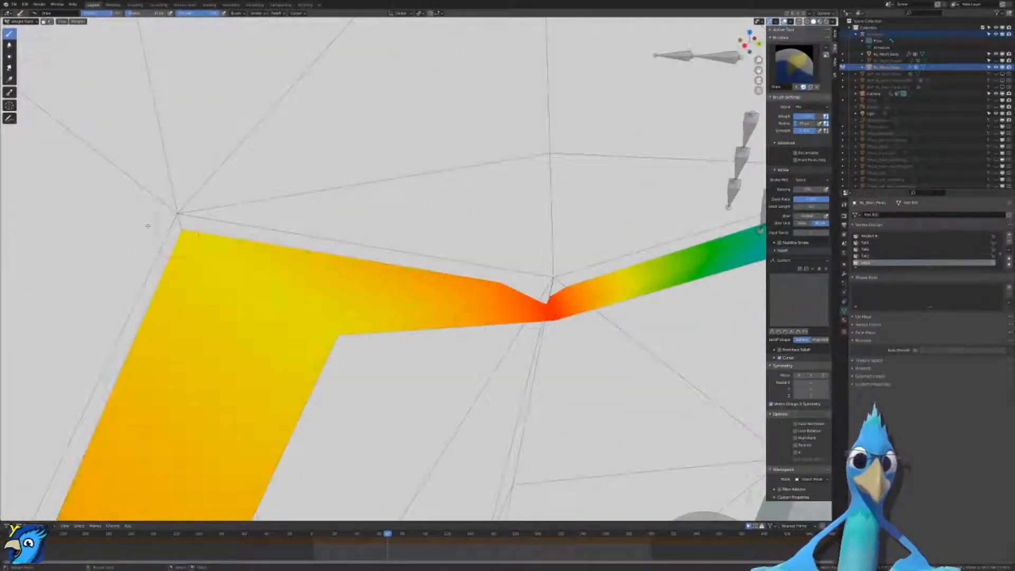
pyautogui.moveTo(179, 224); pyautogui.dragTo(417, 260, button='middle')
# Step: Switch weight painting to the body mesh to compare its hips weights along the side of the waist seam
pyautogui.hotkey('ctrl', 'Tab')
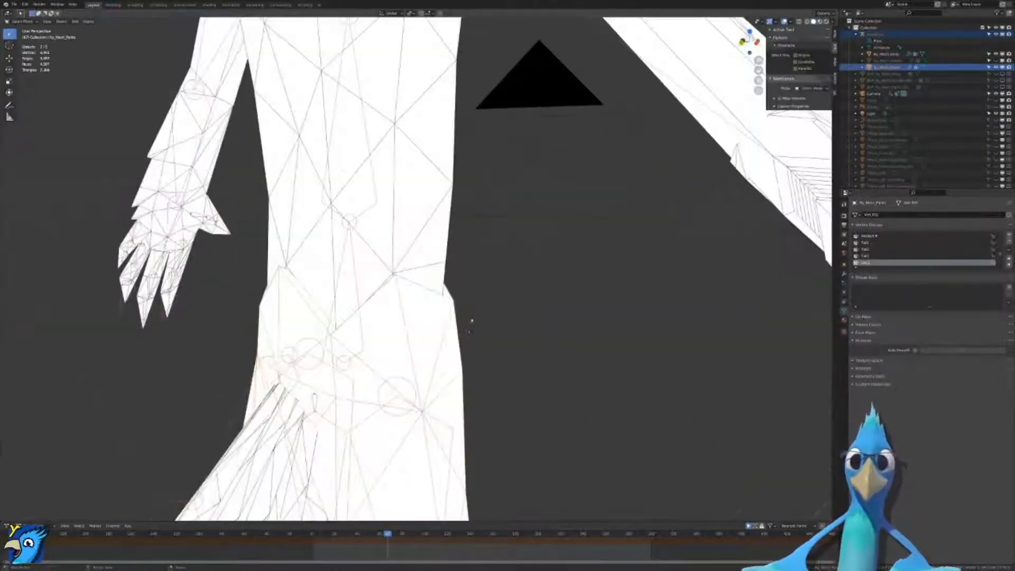
pyautogui.keyDown('shift'); pyautogui.click(442, 259); pyautogui.keyUp('shift')
pyautogui.hotkey('ctrl', 'Tab')
pyautogui.scroll(3, 413, 262)
pyautogui.moveTo(415, 274); pyautogui.dragTo(422, 284, button='middle')
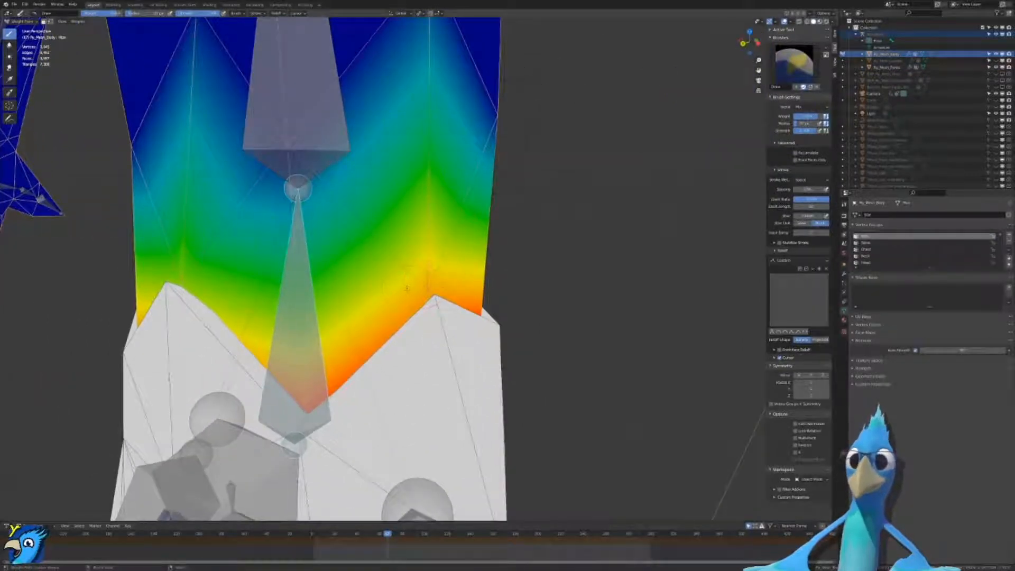
# Step: Return weight painting to the pants and touch up the hips weight on the side waistband vertices
pyautogui.hotkey('ctrl', 'Tab')
pyautogui.keyDown('shift'); pyautogui.click(455, 247); pyautogui.keyUp('shift')
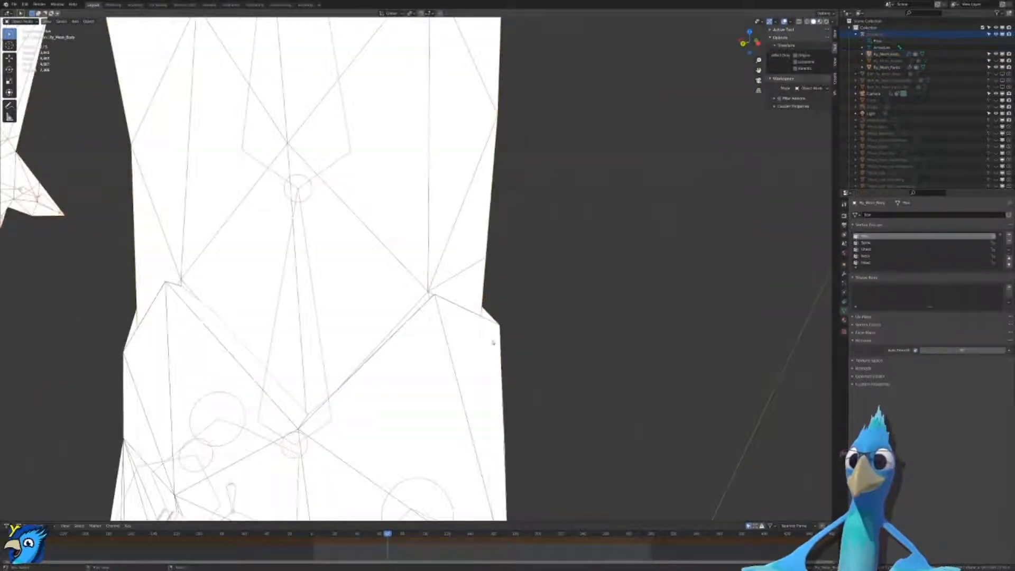
pyautogui.keyDown('shift'); pyautogui.click(492, 340); pyautogui.keyUp('shift')
pyautogui.hotkey('ctrl', 'Tab')
pyautogui.moveTo(492, 338)
pyautogui.mouseDown(button='middle')
pyautogui.moveTo(520, 319)
pyautogui.moveTo(297, 302)
pyautogui.moveTo(408, 299)
pyautogui.moveTo(442, 312)
pyautogui.moveTo(474, 270)
pyautogui.moveTo(423, 258)
pyautogui.moveTo(356, 272)
pyautogui.moveTo(529, 211)
pyautogui.moveTo(464, 254)
pyautogui.moveTo(370, 275)
pyautogui.moveTo(394, 290)
pyautogui.mouseUp(button='middle')
pyautogui.scroll(3, 296, 302)
pyautogui.click(440, 335)
pyautogui.click(425, 257)
pyautogui.scroll(-2, 425, 261)
pyautogui.scroll(-2, 425, 261)
pyautogui.scroll(2, 497, 227)
pyautogui.scroll(-4, 518, 217)
pyautogui.scroll(5, 394, 291)
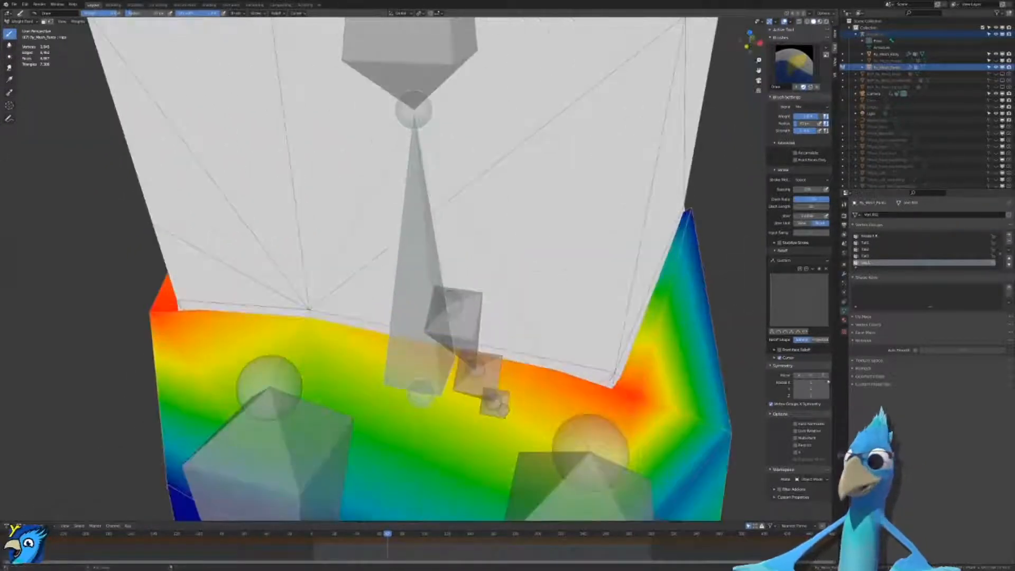
# Step: Paint hips weight onto the waistband vertices at the opposite side of the pants
pyautogui.moveTo(535, 345); pyautogui.dragTo(423, 304, button='middle')
pyautogui.scroll(3, 505, 211)
pyautogui.moveTo(505, 212)
pyautogui.mouseDown(button='middle')
pyautogui.moveTo(367, 249)
pyautogui.moveTo(411, 248)
pyautogui.mouseUp(button='middle')
pyautogui.scroll(-1, 410, 248)
pyautogui.click(523, 382)
pyautogui.moveTo(524, 370); pyautogui.dragTo(450, 336, button='middle')
pyautogui.click(456, 224)
pyautogui.scroll(-3, 453, 256)
pyautogui.moveTo(454, 256); pyautogui.dragTo(470, 245, button='middle')
# Step: Switch weight painting to the body mesh to examine its hips weights along the back of the waist seam
pyautogui.hotkey('ctrl', 'Tab')
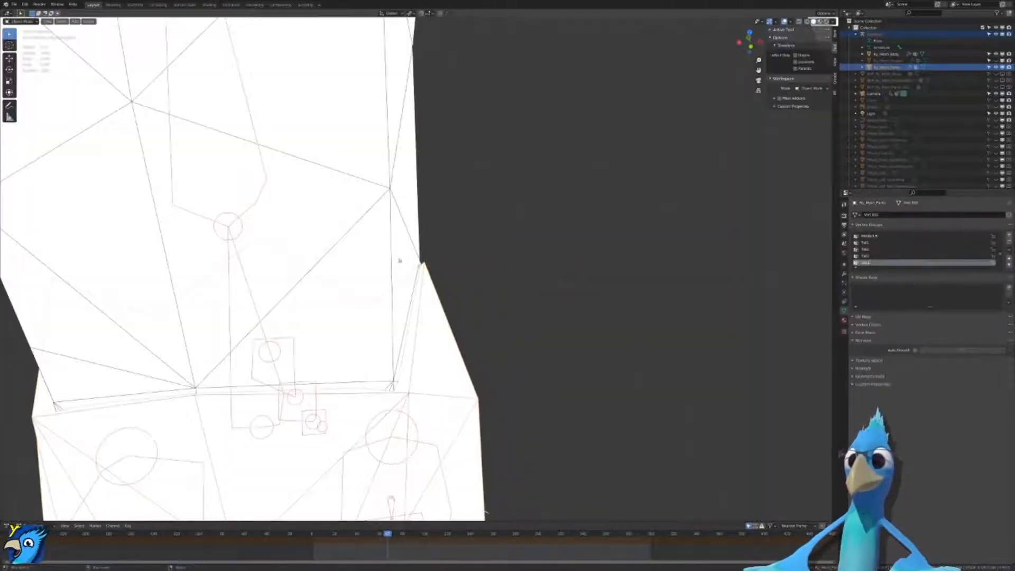
pyautogui.keyDown('shift'); pyautogui.click(400, 267); pyautogui.keyUp('shift')
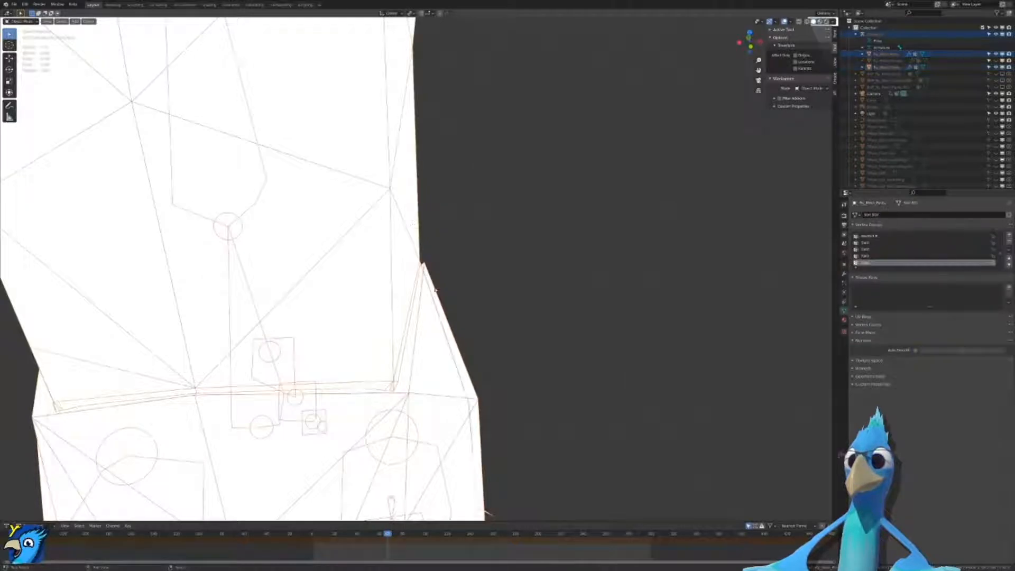
pyautogui.hotkey('ctrl', 'Tab')
pyautogui.moveTo(420, 221); pyautogui.dragTo(534, 280, button='middle')
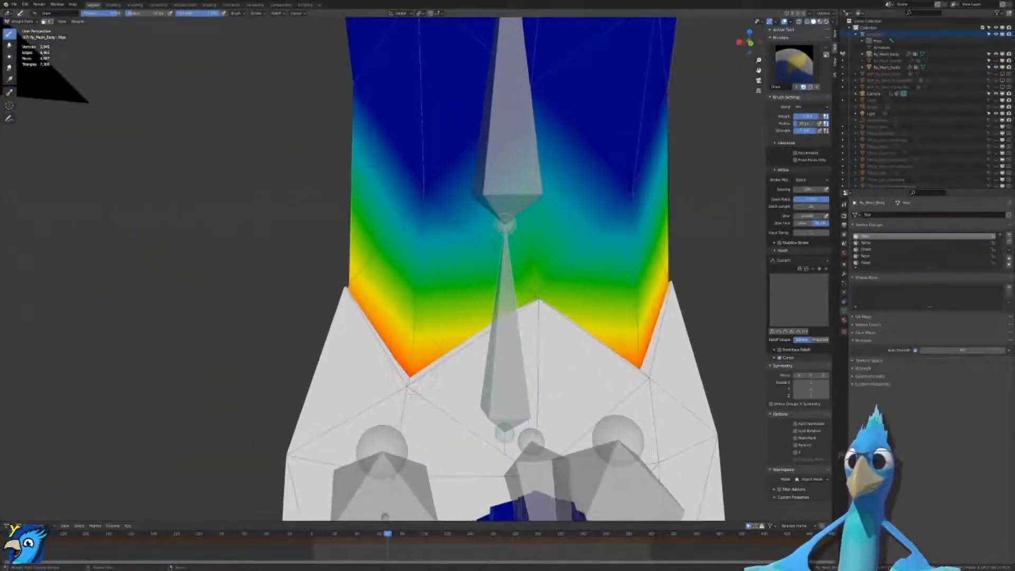
# Step: Switch weight painting back to the pants and brush hips weight onto the back of the waistband
pyautogui.hotkey('ctrl', 'Tab')
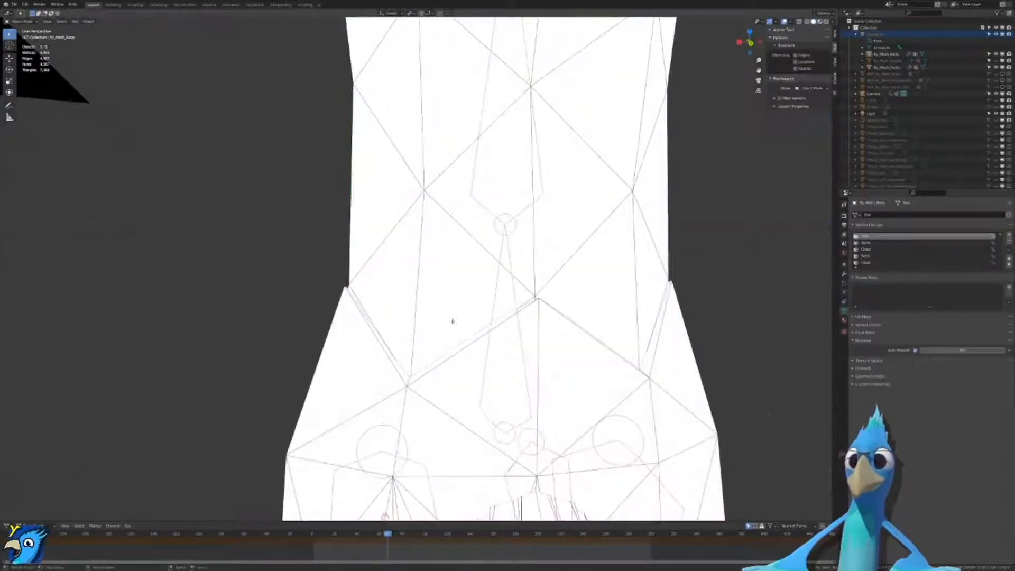
pyautogui.click(339, 326)
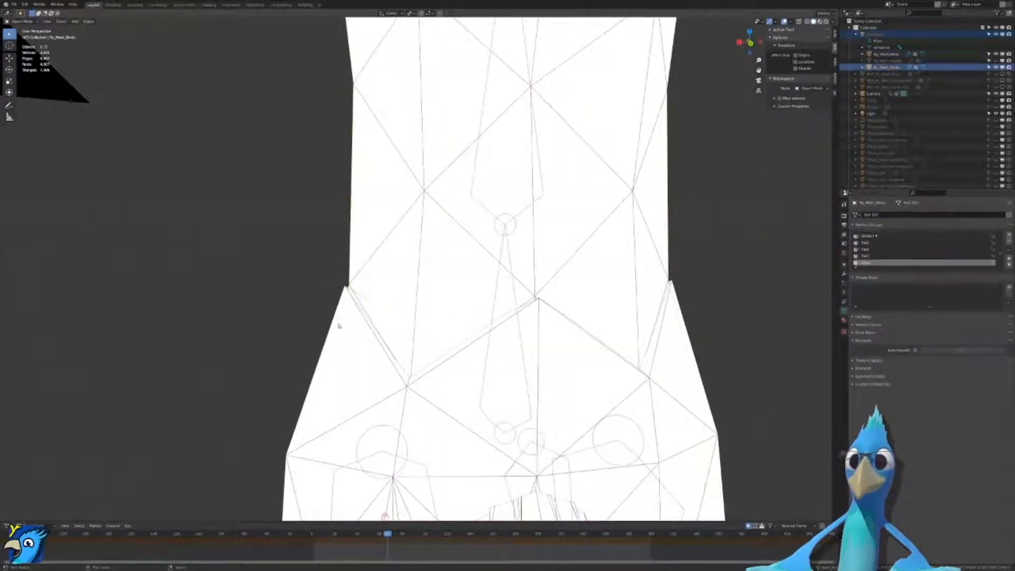
pyautogui.hotkey('ctrl', 'Tab')
pyautogui.scroll(5, 399, 329)
pyautogui.moveTo(399, 329)
pyautogui.mouseDown(button='middle')
pyautogui.moveTo(295, 340)
pyautogui.moveTo(437, 379)
pyautogui.moveTo(455, 297)
pyautogui.moveTo(506, 330)
pyautogui.mouseUp(button='middle')
pyautogui.moveTo(468, 476); pyautogui.dragTo(464, 423)
pyautogui.moveTo(464, 411)
pyautogui.mouseDown(button='middle')
pyautogui.moveTo(478, 242)
pyautogui.moveTo(455, 254)
pyautogui.mouseUp(button='middle')
# Step: Deselect the pants and open the body mesh with the armature in weight paint mode to check its back hips weights
pyautogui.hotkey('ctrl', 'Tab')
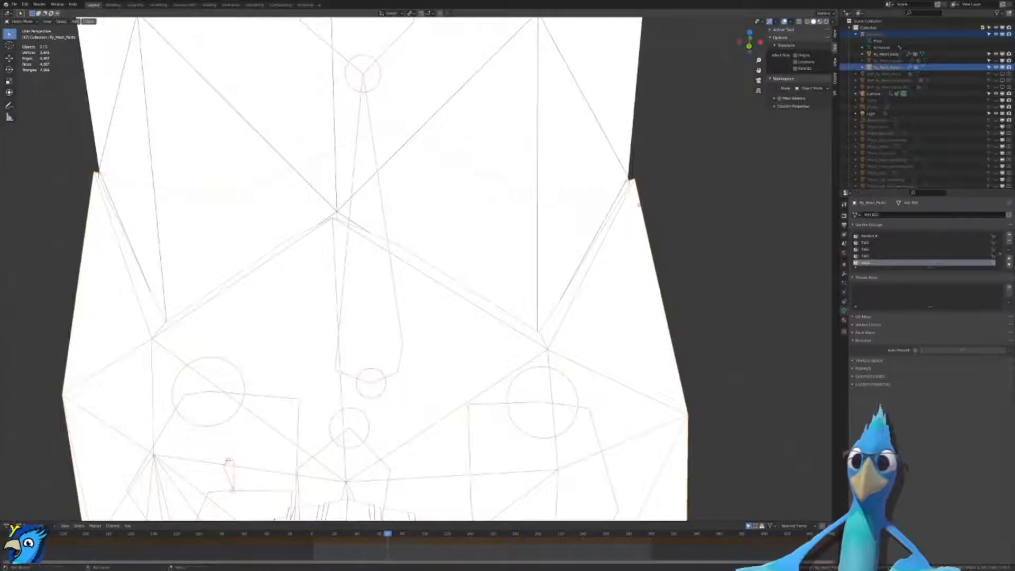
pyautogui.keyDown('shift'); pyautogui.click(633, 208); pyautogui.keyUp('shift')
pyautogui.keyDown('shift'); pyautogui.click(637, 197); pyautogui.keyUp('shift')
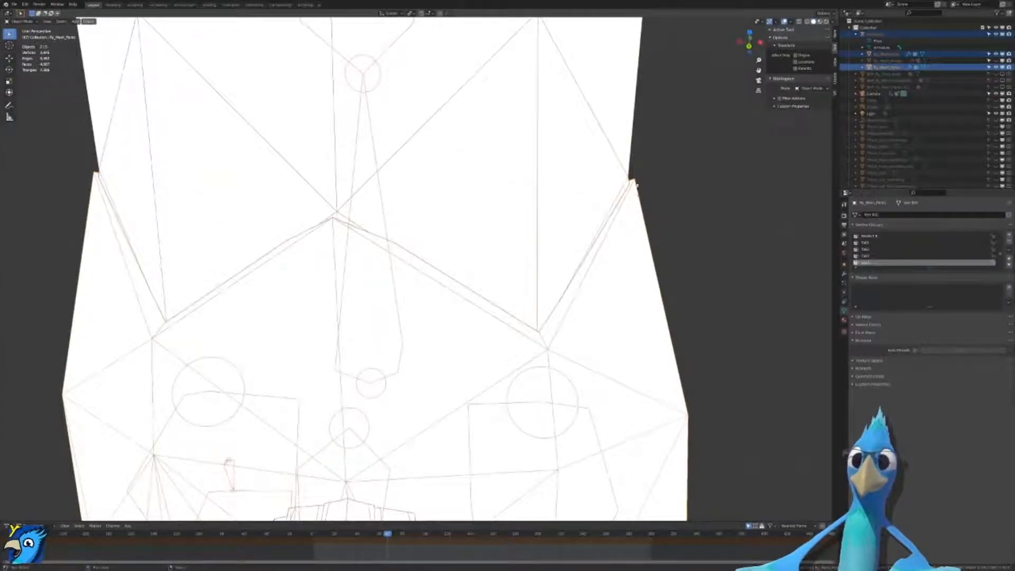
pyautogui.keyDown('shift'); pyautogui.click(636, 187); pyautogui.keyUp('shift')
pyautogui.keyDown('shift'); pyautogui.click(636, 188); pyautogui.keyUp('shift')
pyautogui.keyDown('shift'); pyautogui.click(636, 188); pyautogui.keyUp('shift')
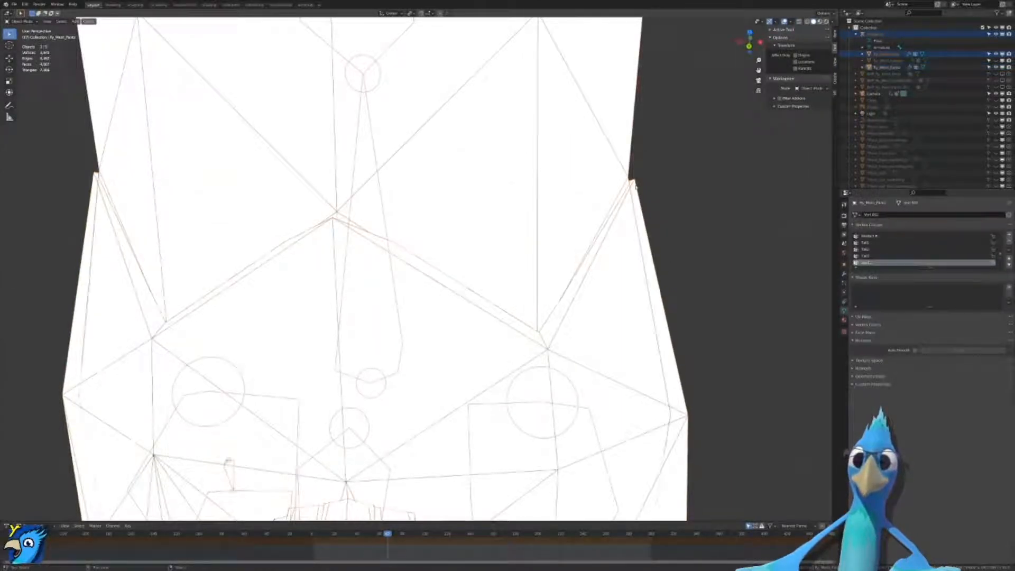
pyautogui.keyDown('shift'); pyautogui.click(624, 140); pyautogui.keyUp('shift')
pyautogui.hotkey('ctrl', 'Tab')
pyautogui.moveTo(625, 139); pyautogui.dragTo(659, 139, button='middle')
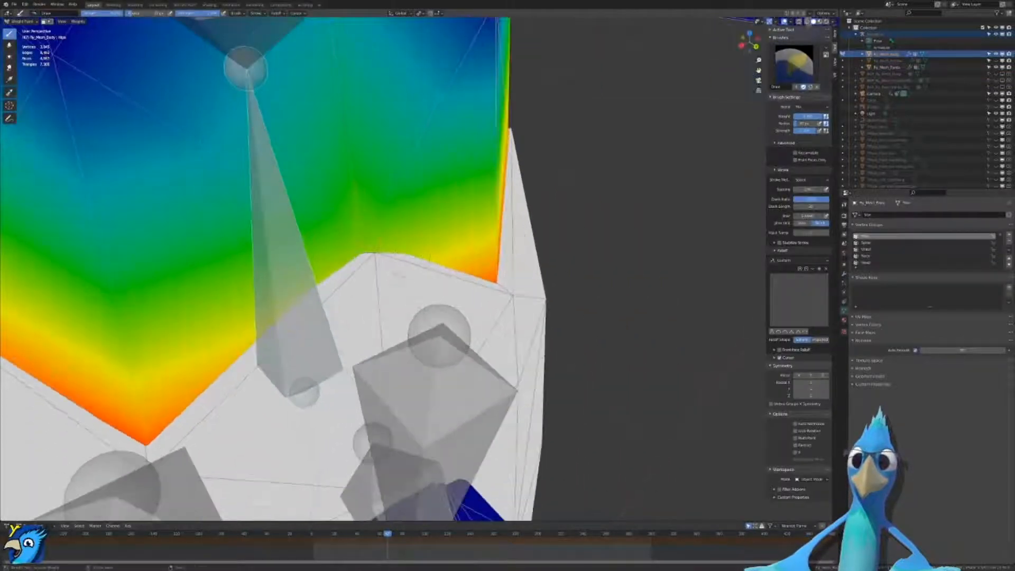
# Step: Reopen the pants in weight paint mode and apply another hips weight stroke at the rear waistband
pyautogui.hotkey('ctrl', 'Tab')
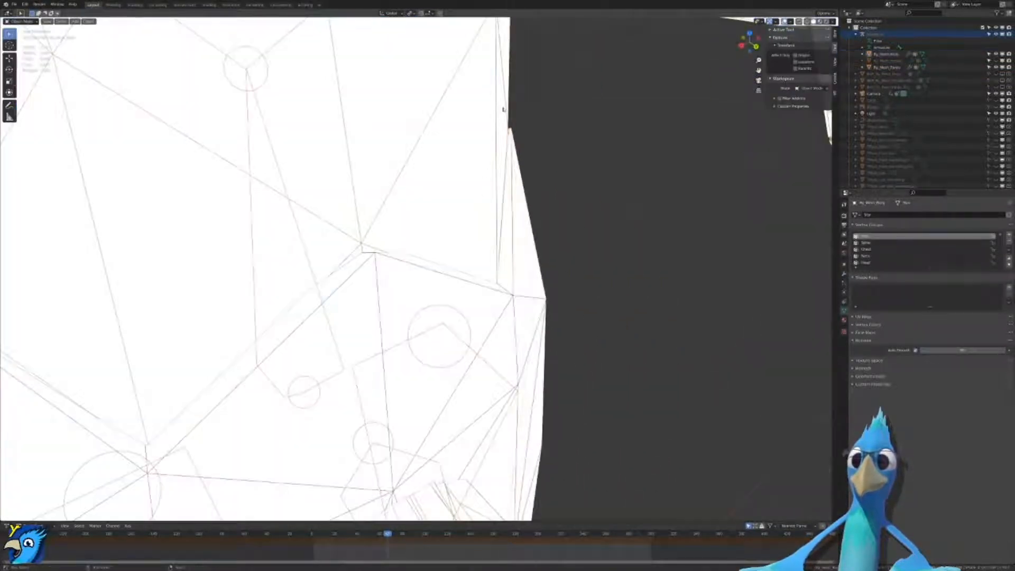
pyautogui.keyDown('shift'); pyautogui.click(523, 153); pyautogui.keyUp('shift')
pyautogui.hotkey('ctrl', 'Tab')
pyautogui.moveTo(451, 243)
pyautogui.mouseDown(button='middle')
pyautogui.moveTo(589, 238)
pyautogui.moveTo(629, 224)
pyautogui.moveTo(534, 268)
pyautogui.mouseUp(button='middle')
pyautogui.moveTo(466, 347); pyautogui.dragTo(469, 225)
pyautogui.scroll(-4, 469, 225)
pyautogui.moveTo(469, 225)
pyautogui.mouseDown(button='middle')
pyautogui.moveTo(485, 225)
pyautogui.moveTo(417, 233)
pyautogui.moveTo(440, 248)
pyautogui.moveTo(479, 232)
pyautogui.moveTo(515, 214)
pyautogui.moveTo(524, 185)
pyautogui.moveTo(365, 193)
pyautogui.moveTo(227, 233)
pyautogui.moveTo(109, 249)
pyautogui.moveTo(95, 209)
pyautogui.mouseUp(button='middle')
pyautogui.scroll(-4, 440, 248)
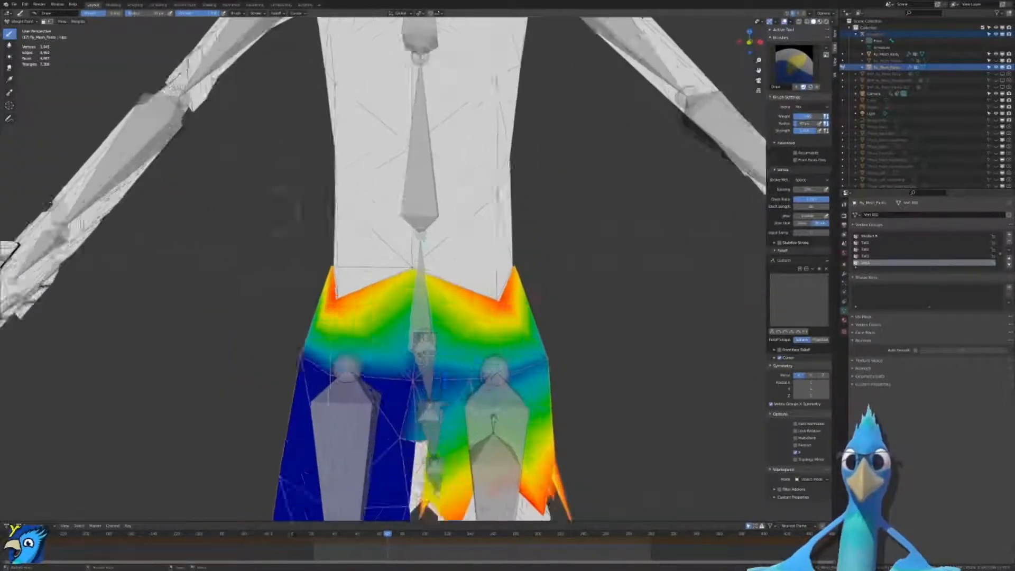
pyautogui.scroll(2, 494, 288)
pyautogui.scroll(-1, 481, 317)
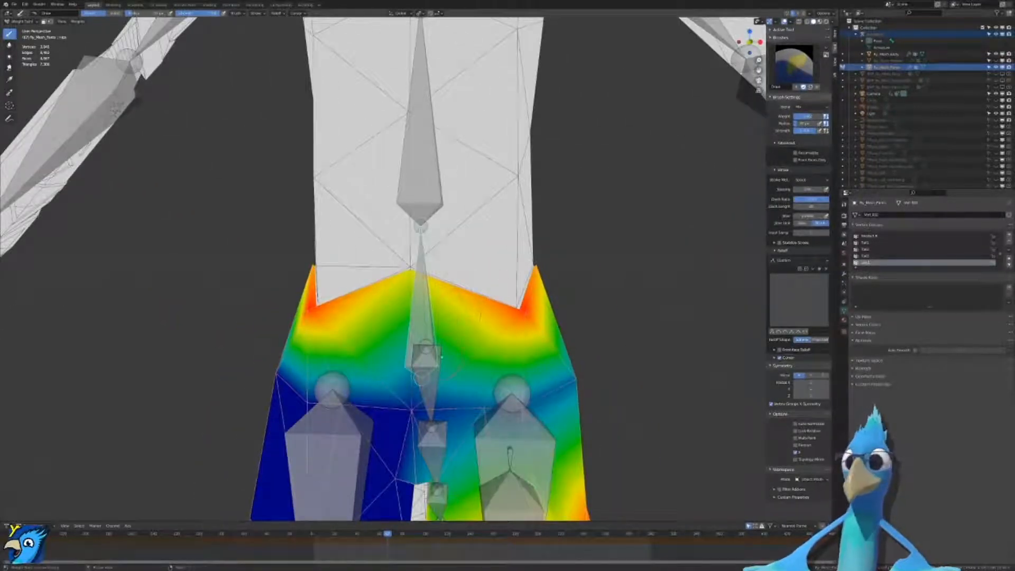
# Step: Switch weight painting from the pants to the body mesh to show its hips weights at the front waist
pyautogui.hotkey('ctrl', 'Tab')
pyautogui.hotkey('ctrl', 'Tab')
pyautogui.hotkey('ctrl', 'Tab')
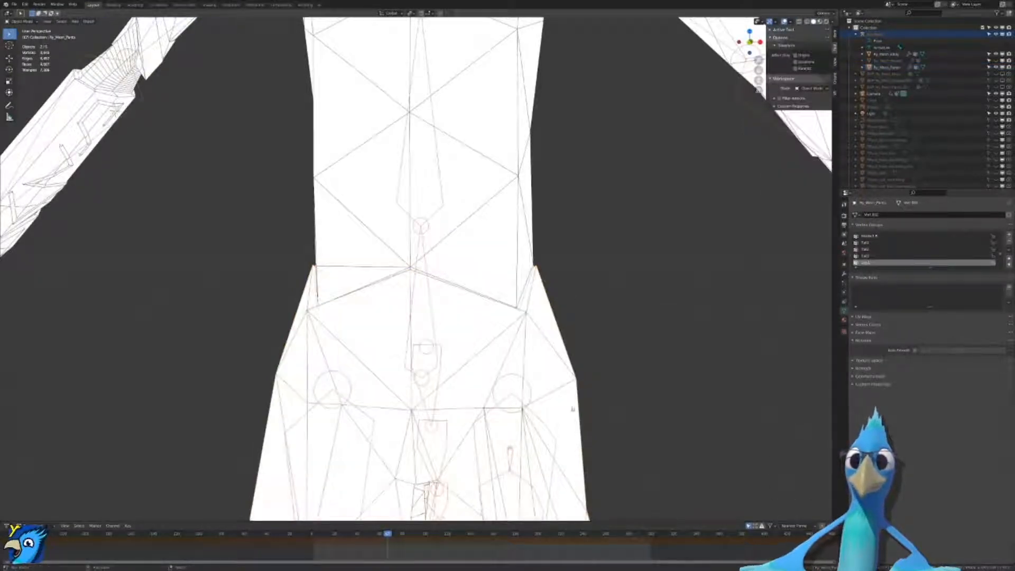
pyautogui.keyDown('shift'); pyautogui.click(510, 224); pyautogui.keyUp('shift')
pyautogui.hotkey('ctrl', 'Tab')
pyautogui.scroll(3, 434, 267)
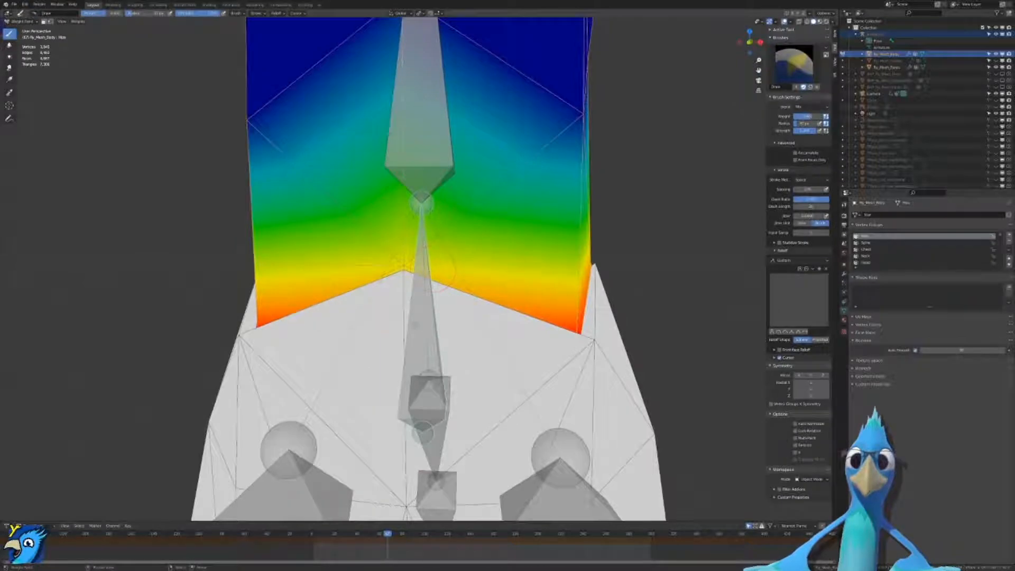
# Step: Select the spine bone to show its weights on the body mesh above the waist seam
pyautogui.scroll(-4, 434, 272)
pyautogui.moveTo(434, 271); pyautogui.dragTo(408, 269, button='middle')
pyautogui.keyDown('ctrl'); pyautogui.click(415, 197); pyautogui.keyUp('ctrl')
pyautogui.scroll(4, 415, 198)
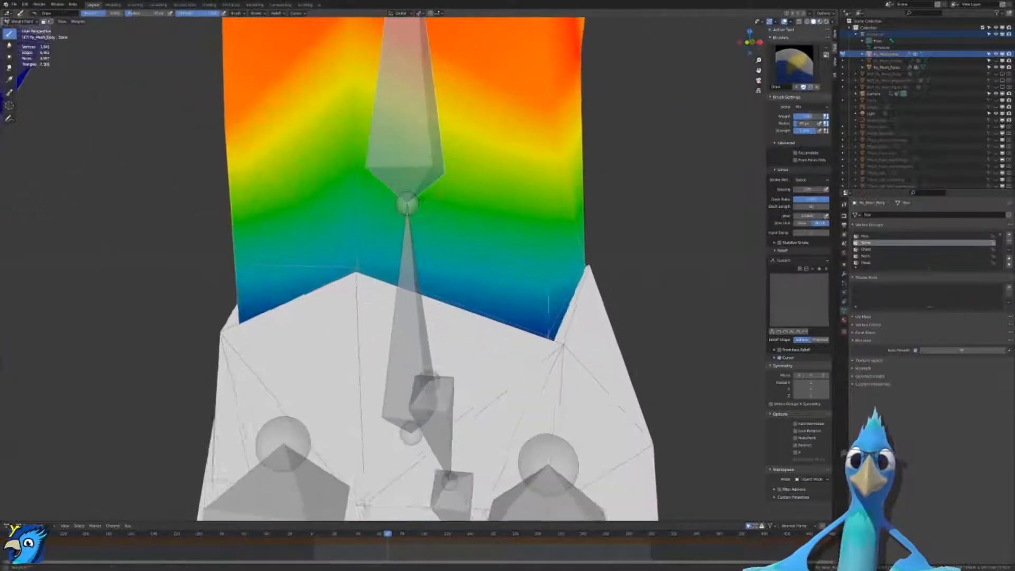
# Step: Test-rotate the spine bone to check how the body mesh deforms at the waist, cancelling the rotation
pyautogui.moveTo(416, 198); pyautogui.dragTo(468, 208, button='middle')
pyautogui.press('r')
pyautogui.rightClick(475, 245)
pyautogui.scroll(-3, 473, 203)
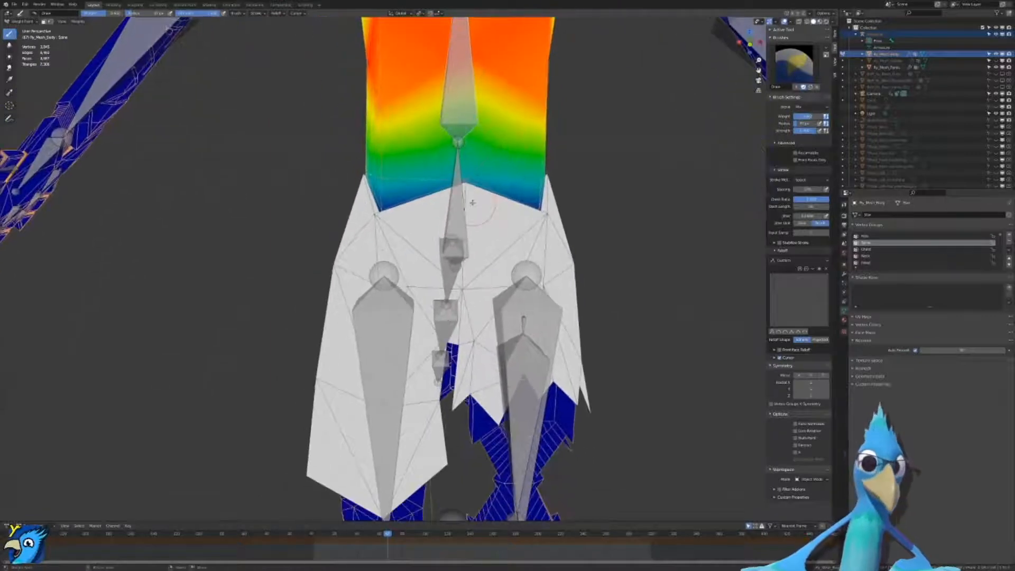
# Step: Select the right leg bone and test-rotate it to check the deformation of the pants and hips
pyautogui.keyDown('ctrl'); pyautogui.click(395, 300); pyautogui.keyUp('ctrl')
pyautogui.press('r')
pyautogui.rightClick(492, 220)
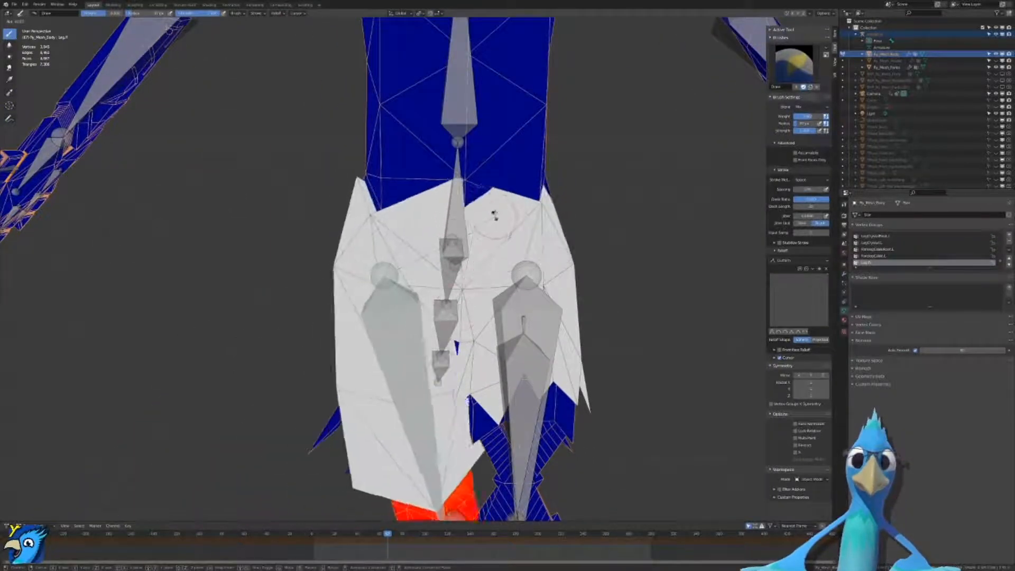
pyautogui.press('r')
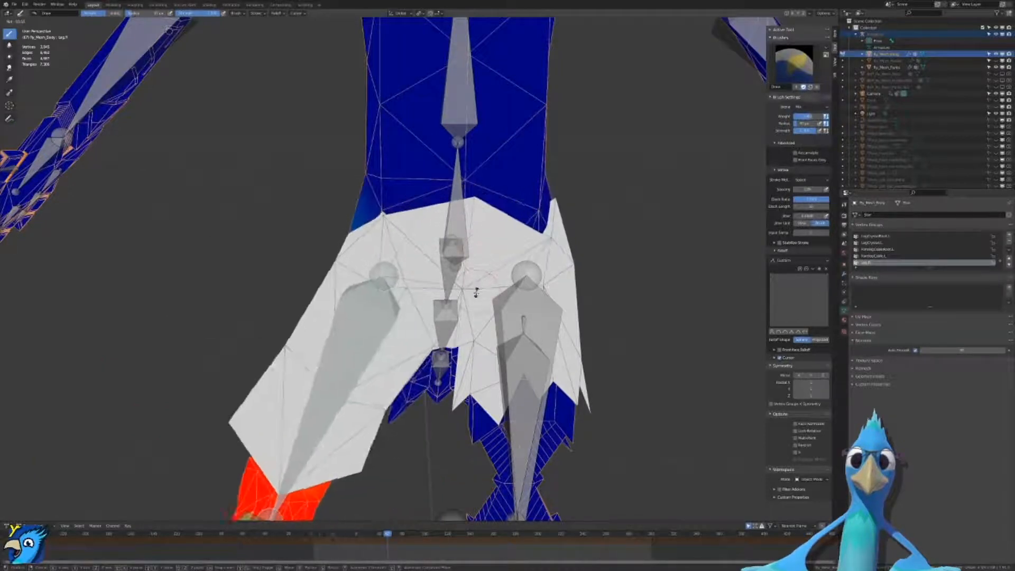
pyautogui.rightClick(459, 330)
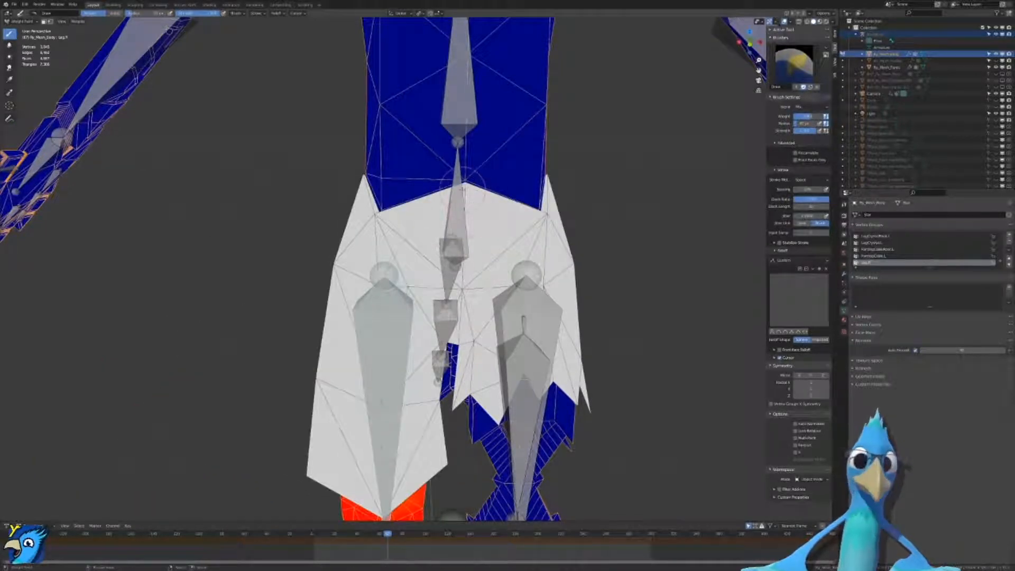
# Step: Display the hips bone's weights and the spine bone's weights on the body mesh and examine the waistline
pyautogui.keyDown('ctrl'); pyautogui.click(462, 188); pyautogui.keyUp('ctrl')
pyautogui.scroll(3, 462, 189)
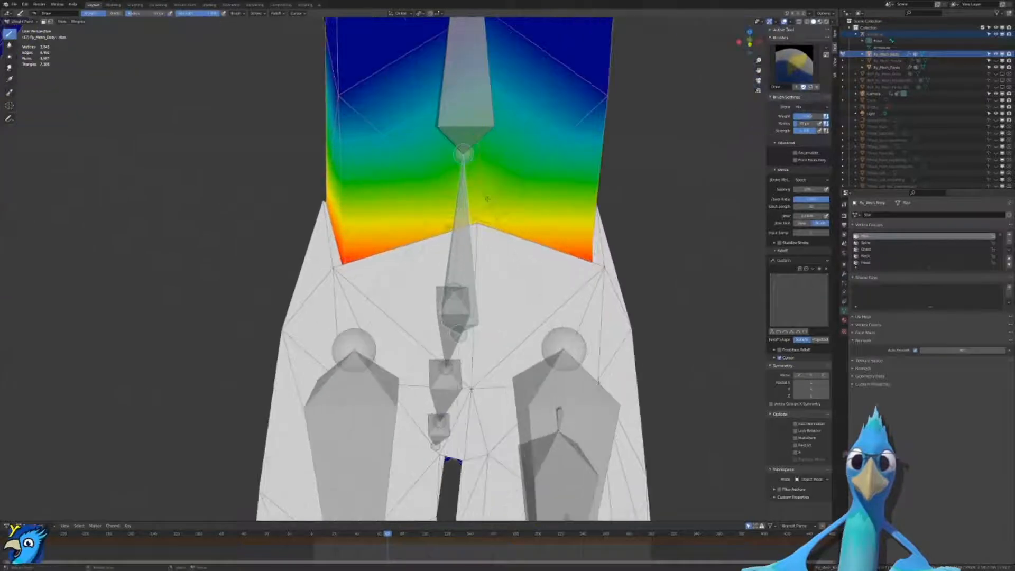
pyautogui.keyDown('ctrl'); pyautogui.click(476, 116); pyautogui.keyUp('ctrl')
pyautogui.scroll(3, 465, 201)
pyautogui.moveTo(304, 198); pyautogui.dragTo(318, 182, button='middle')
pyautogui.scroll(-5, 346, 198)
pyautogui.scroll(5, 421, 228)
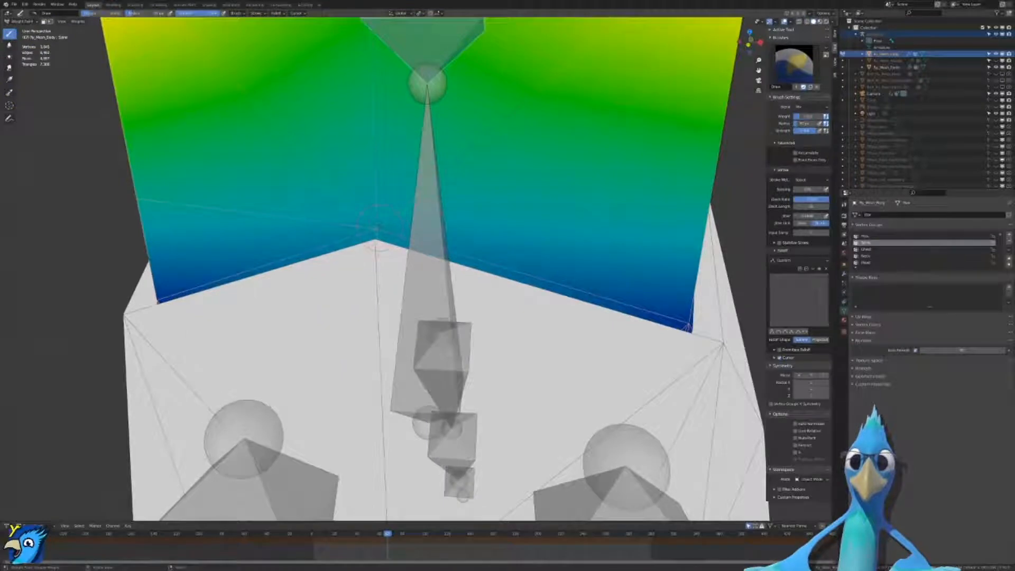
pyautogui.scroll(-4, 376, 228)
# Step: Switch weight painting from the body mesh to the pants mesh, keeping the armature selected
pyautogui.hotkey('ctrl', 'Tab')
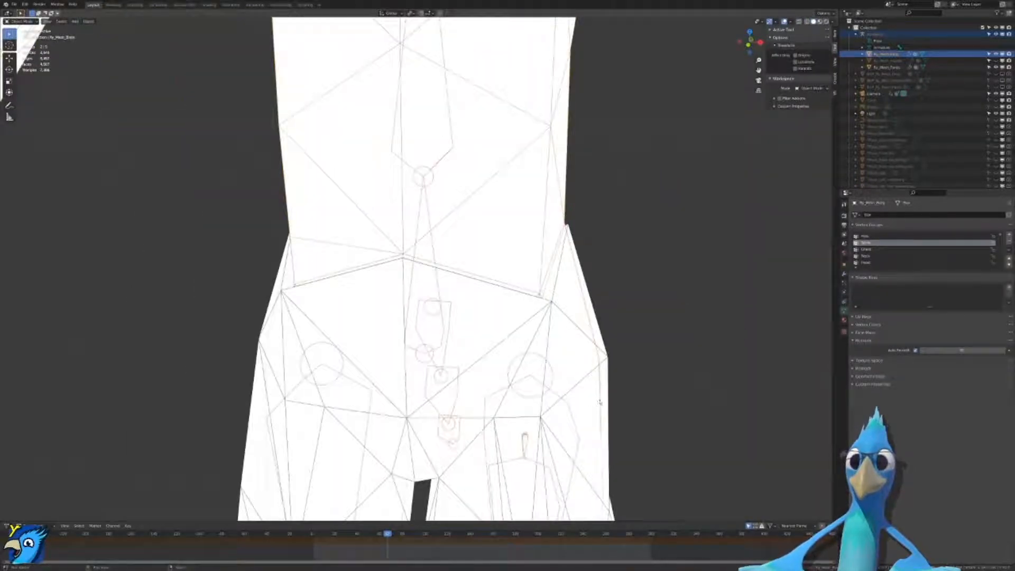
pyautogui.keyDown('shift'); pyautogui.click(598, 404); pyautogui.keyUp('shift')
pyautogui.hotkey('ctrl', 'Tab')
pyautogui.scroll(4, 455, 307)
pyautogui.moveTo(417, 275)
pyautogui.mouseDown(button='middle')
pyautogui.moveTo(337, 284)
pyautogui.moveTo(465, 296)
pyautogui.mouseUp(button='middle')
pyautogui.scroll(3, 571, 340)
pyautogui.moveTo(571, 340); pyautogui.dragTo(522, 198, button='middle')
pyautogui.scroll(-4, 522, 198)
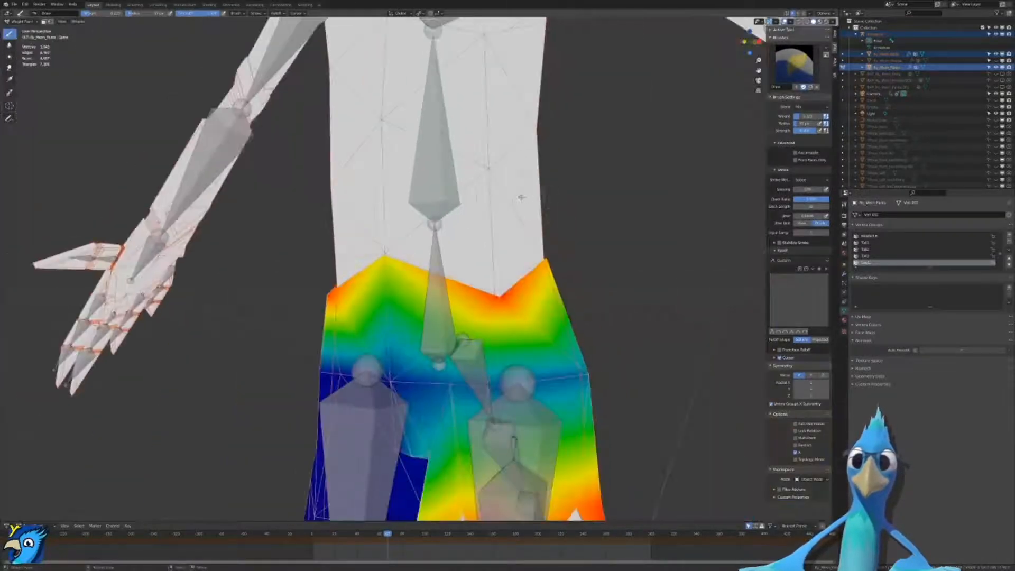
# Step: Activate the spine bone and paint its weight on the pants' front centre waist vertex
pyautogui.keyDown('ctrl'); pyautogui.click(447, 192); pyautogui.keyUp('ctrl')
pyautogui.scroll(4, 476, 229)
pyautogui.scroll(3, 407, 267)
pyautogui.moveTo(476, 229); pyautogui.dragTo(560, 254, button='middle')
pyautogui.keyDown('shift'); pyautogui.moveTo(695, 237); pyautogui.dragTo(547, 245, button='middle'); pyautogui.keyUp('shift')
pyautogui.scroll(-3, 546, 245)
pyautogui.scroll(1, 547, 245)
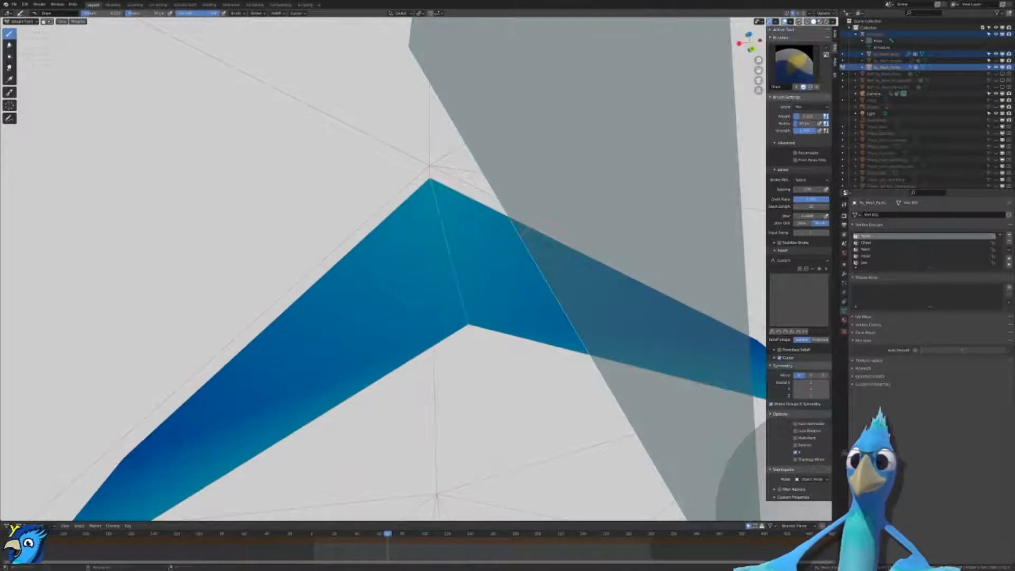
pyautogui.moveTo(470, 312); pyautogui.dragTo(466, 280)
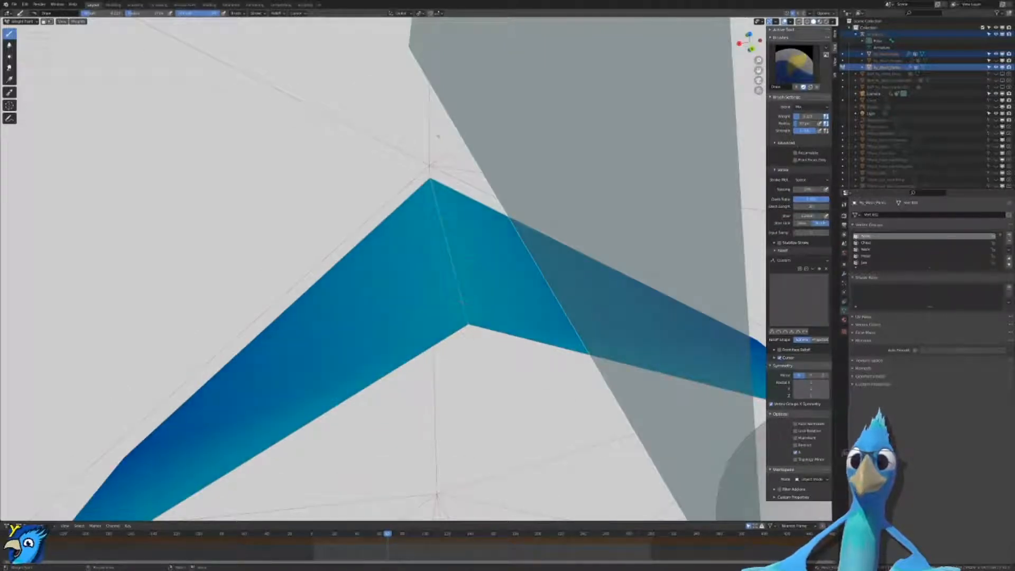
# Step: Return weight painting to the body mesh and inspect the spine weights along the front waistline
pyautogui.scroll(-7, 433, 168)
pyautogui.moveTo(432, 168); pyautogui.dragTo(444, 124, button='middle')
pyautogui.hotkey('ctrl', 'Tab')
pyautogui.keyDown('shift'); pyautogui.click(508, 263); pyautogui.keyUp('shift')
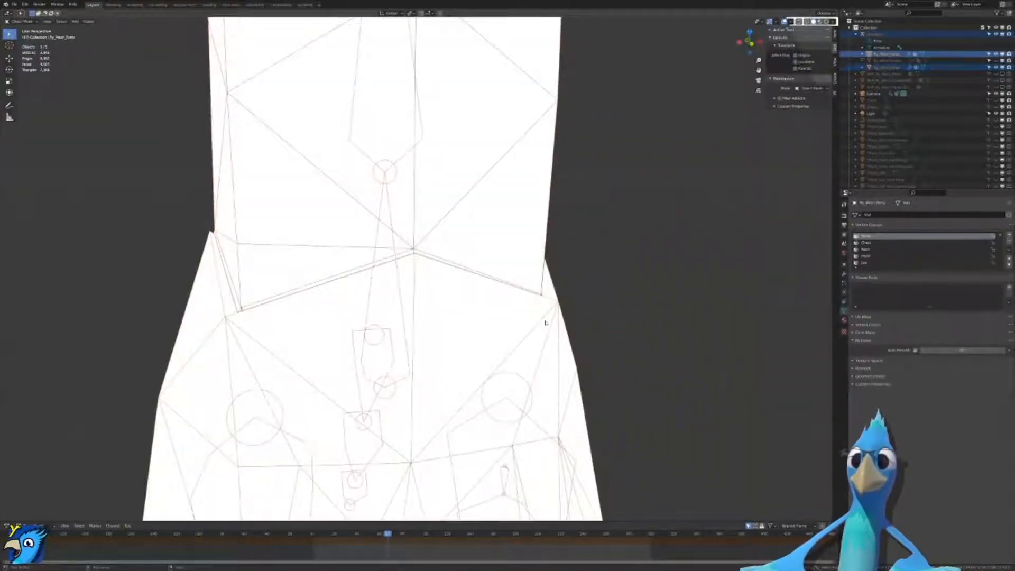
pyautogui.hotkey('ctrl', 'Tab')
pyautogui.moveTo(381, 265); pyautogui.dragTo(561, 265, button='middle')
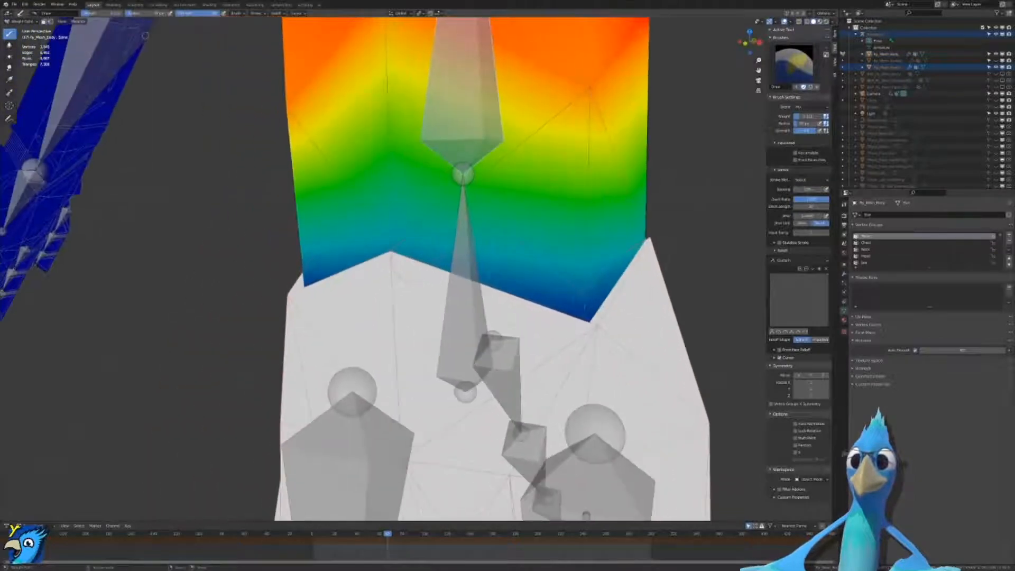
# Step: Compare both meshes at the waist and lower the spine weight on the pants' front side waist vertex
pyautogui.hotkey('ctrl', 'Tab')
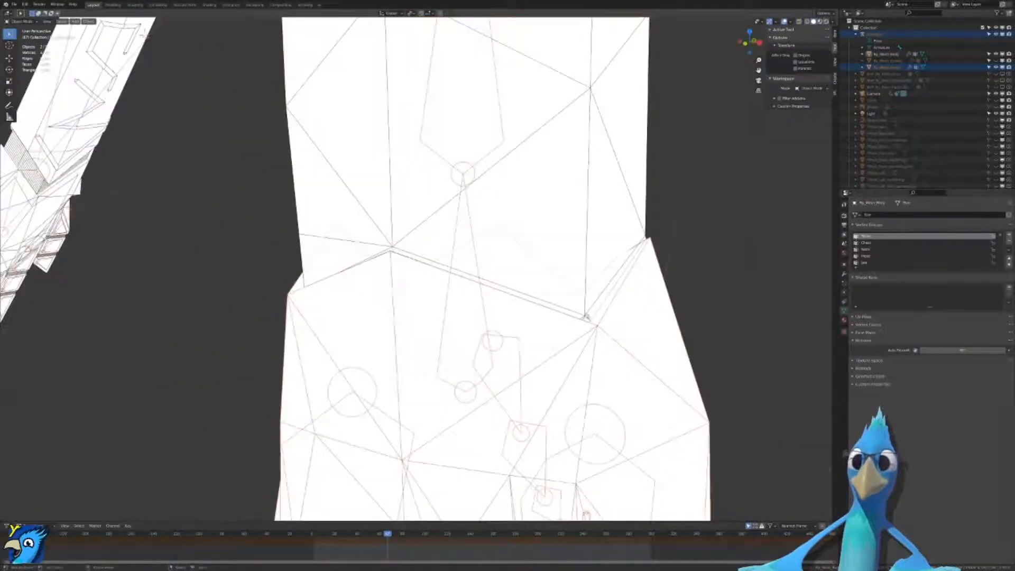
pyautogui.hotkey('ctrl', 'Tab')
pyautogui.scroll(1, 651, 253)
pyautogui.hotkey('ctrl', 'Tab')
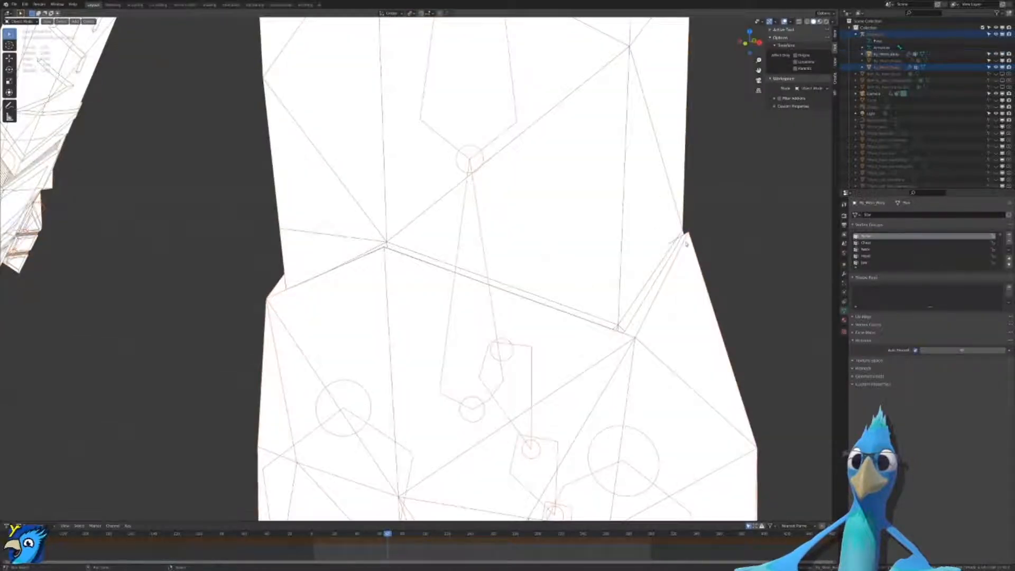
pyautogui.hotkey('ctrl', 'Tab')
pyautogui.scroll(6, 696, 293)
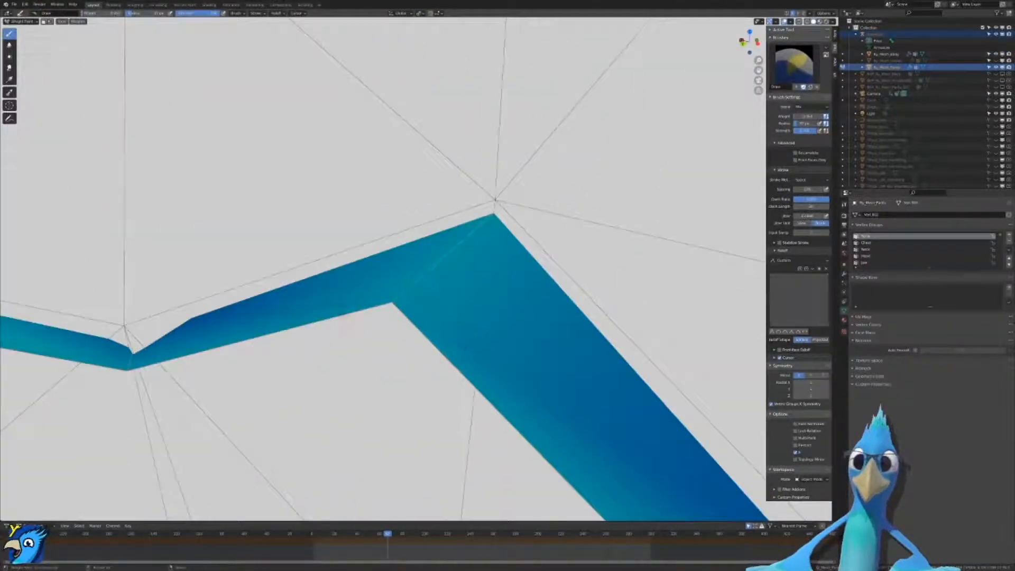
pyautogui.keyDown('shift'); pyautogui.moveTo(476, 318); pyautogui.dragTo(500, 316, button='middle'); pyautogui.keyUp('shift')
pyautogui.moveTo(139, 383); pyautogui.dragTo(167, 289)
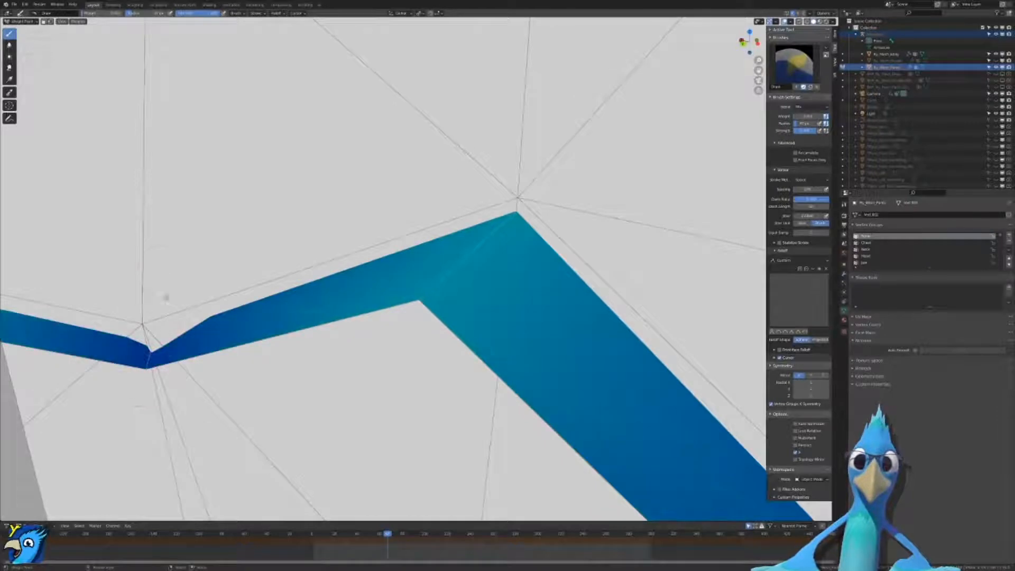
# Step: Make the body mesh active for weight painting again and view its spine weights from the side
pyautogui.moveTo(165, 282)
pyautogui.mouseDown(button='middle')
pyautogui.moveTo(303, 293)
pyautogui.moveTo(192, 262)
pyautogui.moveTo(338, 250)
pyautogui.mouseUp(button='middle')
pyautogui.scroll(-2, 303, 293)
pyautogui.scroll(-4, 192, 263)
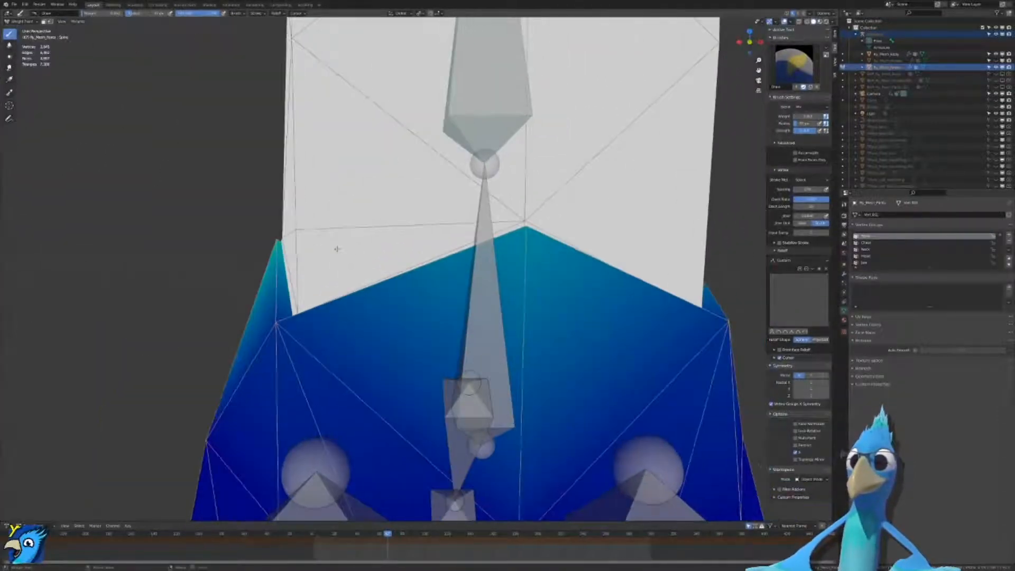
pyautogui.hotkey('ctrl', 'Tab')
pyautogui.scroll(-3, 336, 277)
pyautogui.keyDown('shift'); pyautogui.click(338, 283); pyautogui.keyUp('shift')
pyautogui.keyDown('shift'); pyautogui.click(340, 283); pyautogui.keyUp('shift')
pyautogui.keyDown('shift'); pyautogui.click(335, 274); pyautogui.keyUp('shift')
pyautogui.keyDown('shift'); pyautogui.click(339, 276); pyautogui.keyUp('shift')
pyautogui.keyDown('shift'); pyautogui.click(339, 277); pyautogui.keyUp('shift')
pyautogui.keyDown('shift'); pyautogui.click(372, 169); pyautogui.keyUp('shift')
pyautogui.keyDown('shift'); pyautogui.click(371, 169); pyautogui.keyUp('shift')
pyautogui.hotkey('ctrl', 'Tab')
pyautogui.scroll(2, 371, 169)
pyautogui.moveTo(372, 169)
pyautogui.mouseDown(button='middle')
pyautogui.moveTo(398, 220)
pyautogui.moveTo(473, 275)
pyautogui.mouseUp(button='middle')
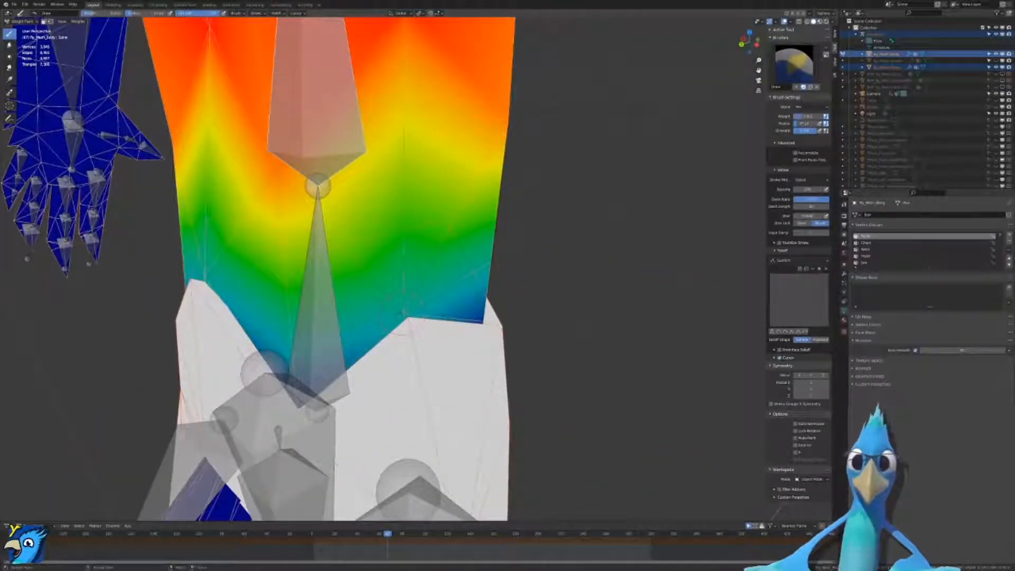
# Step: Switch weight painting to the pants mesh and check the spine weights at the side of the waist
pyautogui.hotkey('ctrl', 'Tab')
pyautogui.keyDown('shift'); pyautogui.click(487, 279); pyautogui.keyUp('shift')
pyautogui.hotkey('ctrl', 'Tab')
pyautogui.moveTo(507, 346)
pyautogui.mouseDown(button='middle')
pyautogui.moveTo(402, 351)
pyautogui.moveTo(449, 349)
pyautogui.mouseUp(button='middle')
pyautogui.scroll(-3, 572, 324)
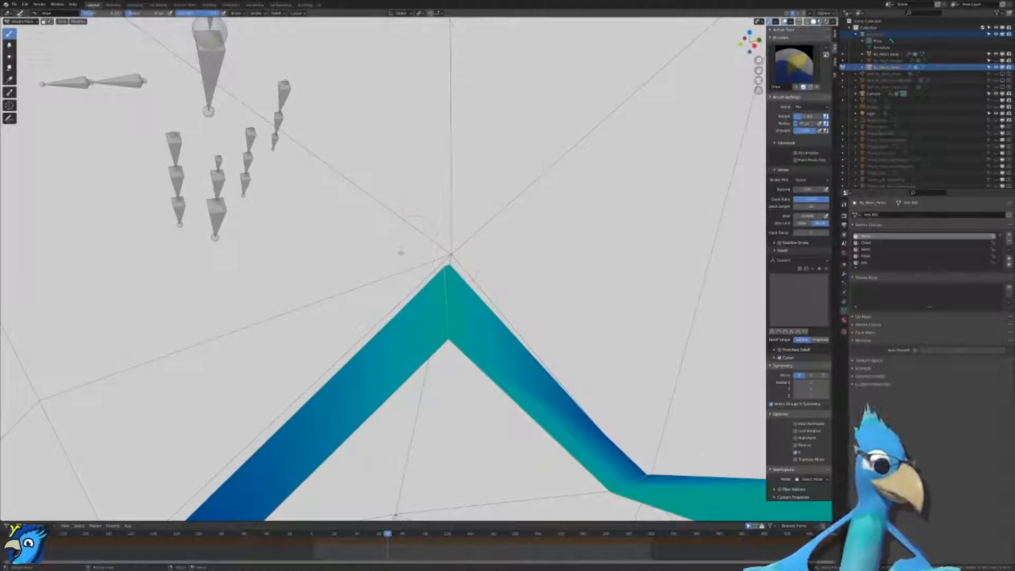
pyautogui.moveTo(401, 253)
pyautogui.mouseDown(button='middle')
pyautogui.moveTo(417, 263)
pyautogui.moveTo(508, 263)
pyautogui.moveTo(575, 237)
pyautogui.moveTo(444, 297)
pyautogui.moveTo(431, 337)
pyautogui.mouseUp(button='middle')
pyautogui.scroll(-2, 508, 262)
# Step: Switch weight painting to the body mesh to examine the spine weights along the back waistline
pyautogui.hotkey('ctrl', 'Tab')
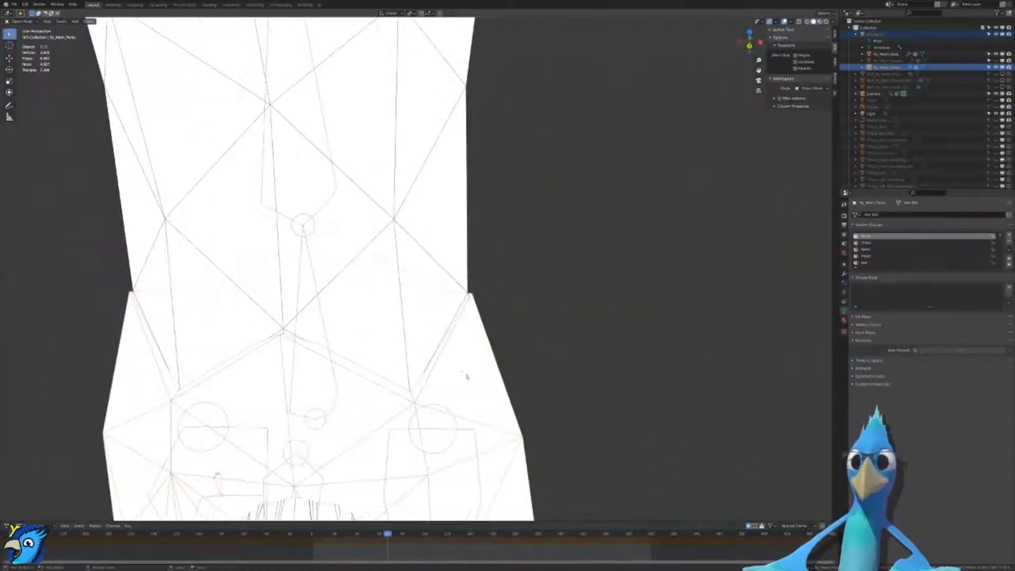
pyautogui.hotkey('ctrl', 'Tab')
pyautogui.hotkey('ctrl', 'Tab')
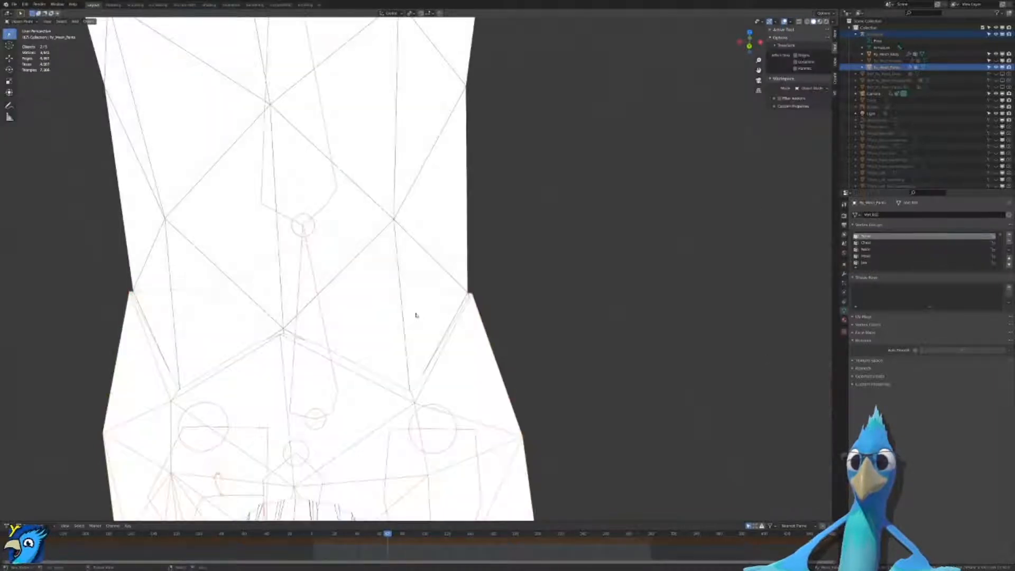
pyautogui.hotkey('ctrl', 'Tab')
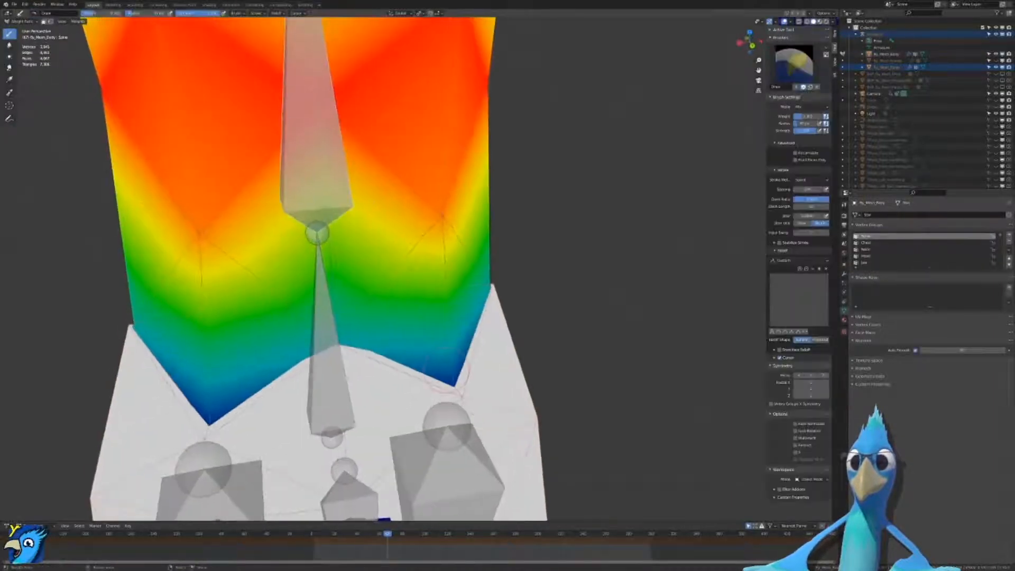
# Step: Switch weight painting to the pants mesh and paint the spine weight on the back side waist vertex
pyautogui.hotkey('ctrl', 'Tab')
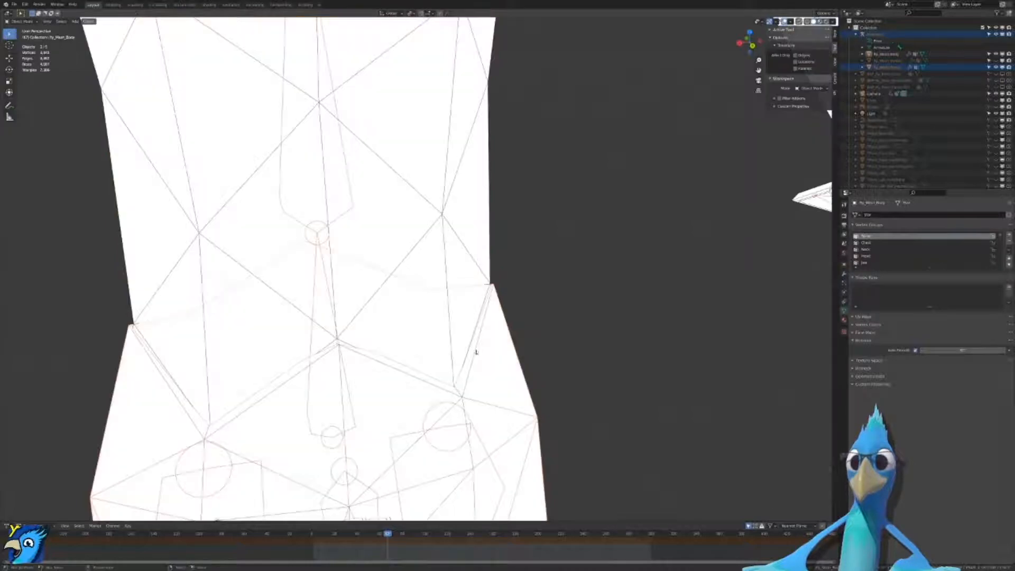
pyautogui.keyDown('shift'); pyautogui.click(476, 256); pyautogui.keyUp('shift')
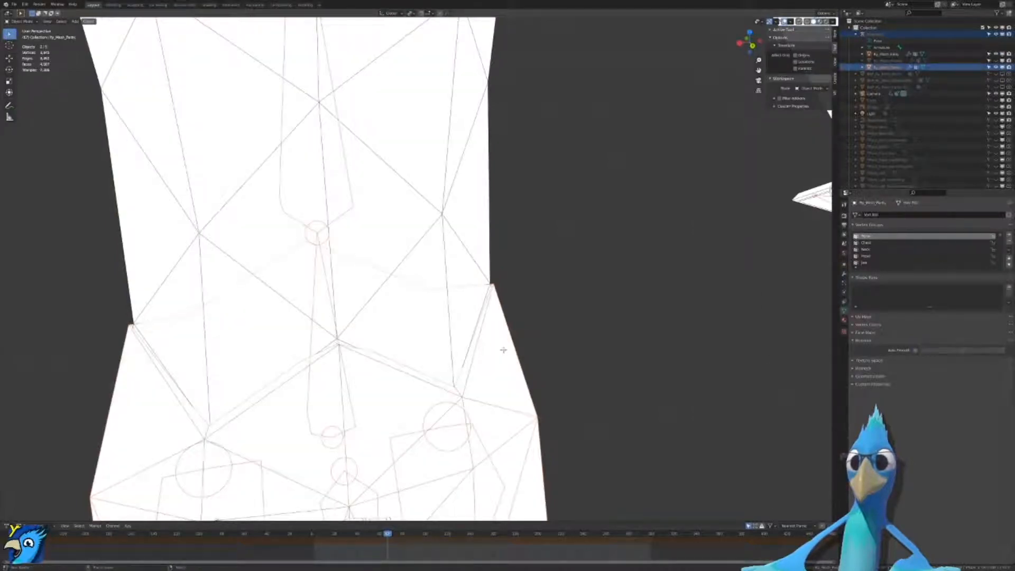
pyautogui.hotkey('ctrl', 'Tab')
pyautogui.moveTo(479, 383)
pyautogui.mouseDown(button='middle')
pyautogui.moveTo(629, 381)
pyautogui.moveTo(358, 354)
pyautogui.moveTo(338, 389)
pyautogui.moveTo(407, 390)
pyautogui.moveTo(429, 352)
pyautogui.mouseUp(button='middle')
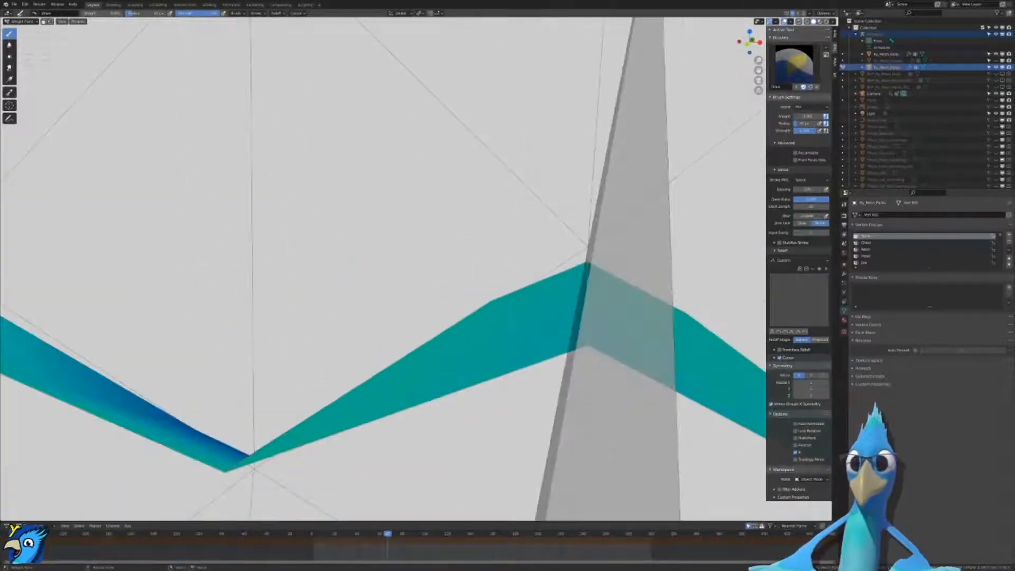
pyautogui.click(242, 466)
pyautogui.moveTo(242, 466)
pyautogui.mouseDown(button='middle')
pyautogui.moveTo(350, 478)
pyautogui.moveTo(279, 351)
pyautogui.moveTo(415, 331)
pyautogui.moveTo(291, 318)
pyautogui.moveTo(258, 452)
pyautogui.mouseUp(button='middle')
pyautogui.scroll(-4, 415, 331)
# Step: Bring the body mesh back into weight painting and compare its spine weights around the lower back
pyautogui.hotkey('ctrl', 'Tab')
pyautogui.keyDown('shift'); pyautogui.click(154, 240); pyautogui.keyUp('shift')
pyautogui.keyDown('shift'); pyautogui.click(153, 180); pyautogui.keyUp('shift')
pyautogui.hotkey('ctrl', 'Tab')
pyautogui.scroll(2, 364, 325)
pyautogui.moveTo(364, 325); pyautogui.dragTo(359, 326, button='middle')
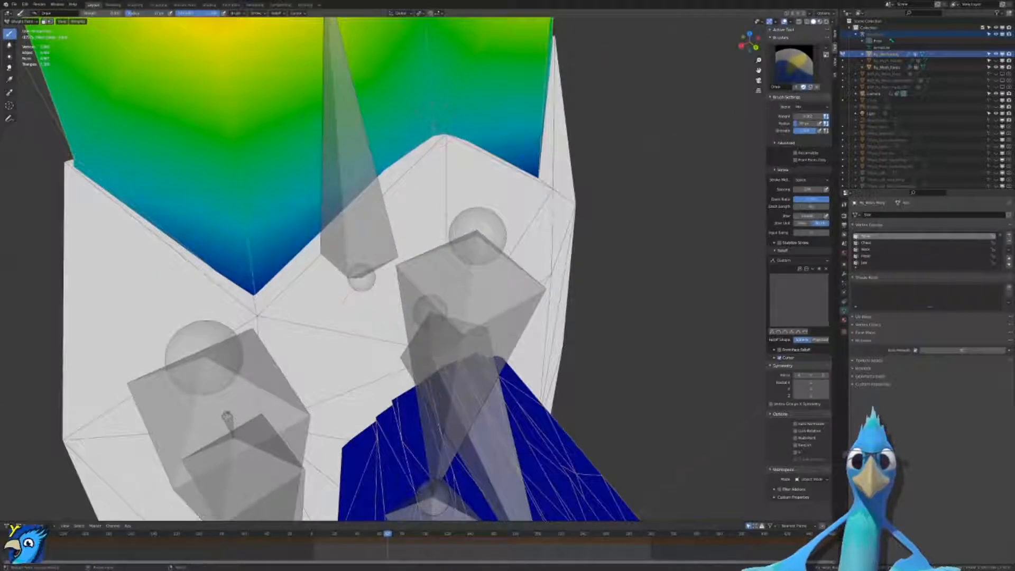
# Step: Resume weight painting on the pants mesh and inspect the spine weights around the whole waistband
pyautogui.hotkey('ctrl', 'Tab')
pyautogui.scroll(-1, 433, 146)
pyautogui.keyDown('shift'); pyautogui.click(203, 232); pyautogui.keyUp('shift')
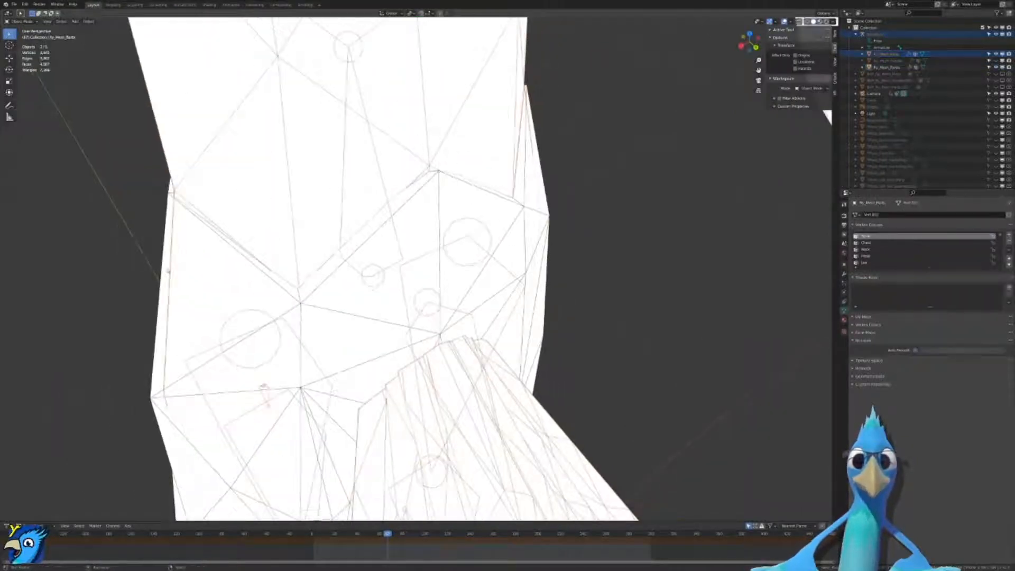
pyautogui.hotkey('ctrl', 'Tab')
pyautogui.scroll(4, 265, 389)
pyautogui.moveTo(576, 185); pyautogui.dragTo(546, 140, button='middle')
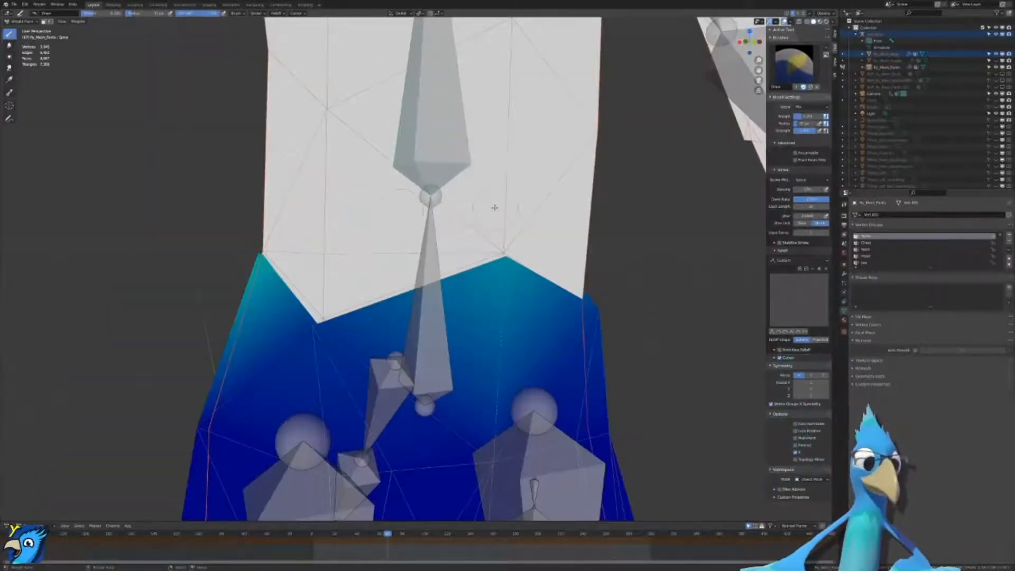
pyautogui.scroll(-2, 390, 233)
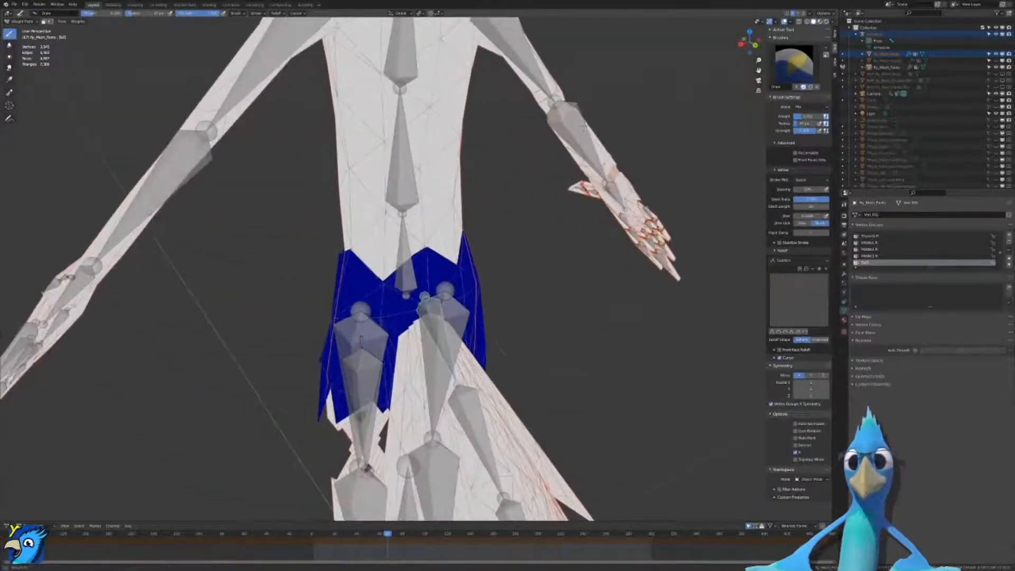
# Step: Test-rotate the tail bone to check its influence on the pants, cancelling the rotation
pyautogui.press('r')
pyautogui.rightClick(558, 312)
pyautogui.moveTo(557, 312)
pyautogui.mouseDown(button='middle')
pyautogui.moveTo(421, 364)
pyautogui.moveTo(460, 270)
pyautogui.mouseUp(button='middle')
pyautogui.scroll(2, 407, 303)
pyautogui.scroll(-2, 353, 279)
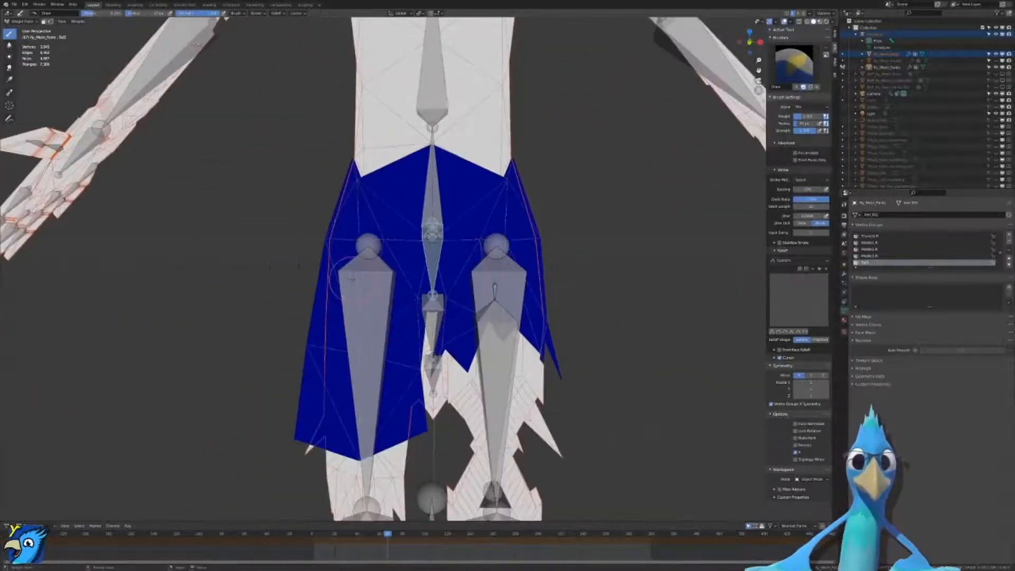
# Step: Test-rotate the spine bone against the pants' waist and display the right leg bone's weights
pyautogui.keyDown('ctrl'); pyautogui.click(439, 73); pyautogui.keyUp('ctrl')
pyautogui.press('r')
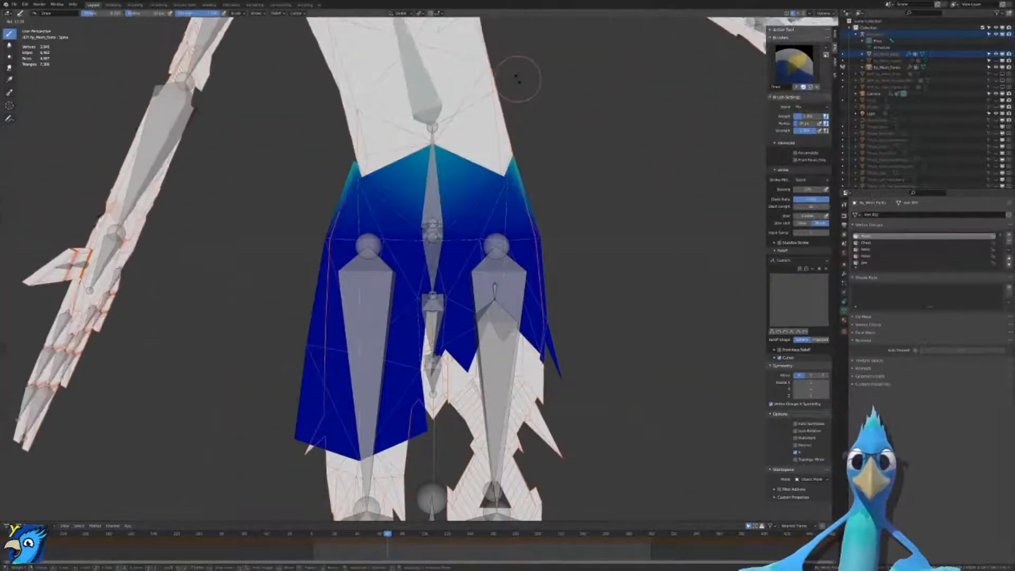
pyautogui.rightClick(516, 86)
pyautogui.keyDown('ctrl'); pyautogui.click(396, 274); pyautogui.keyUp('ctrl')
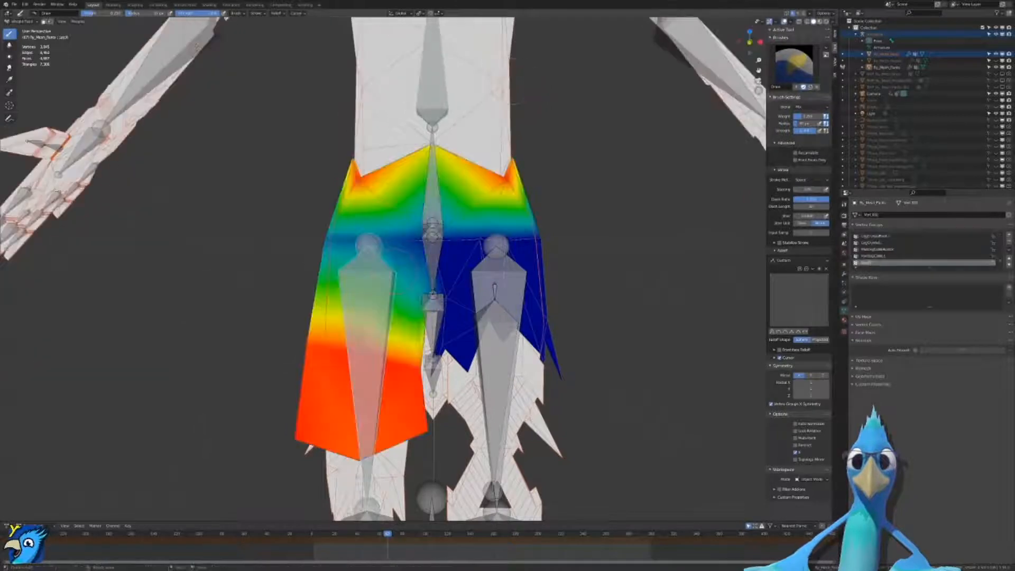
pyautogui.scroll(3, 507, 241)
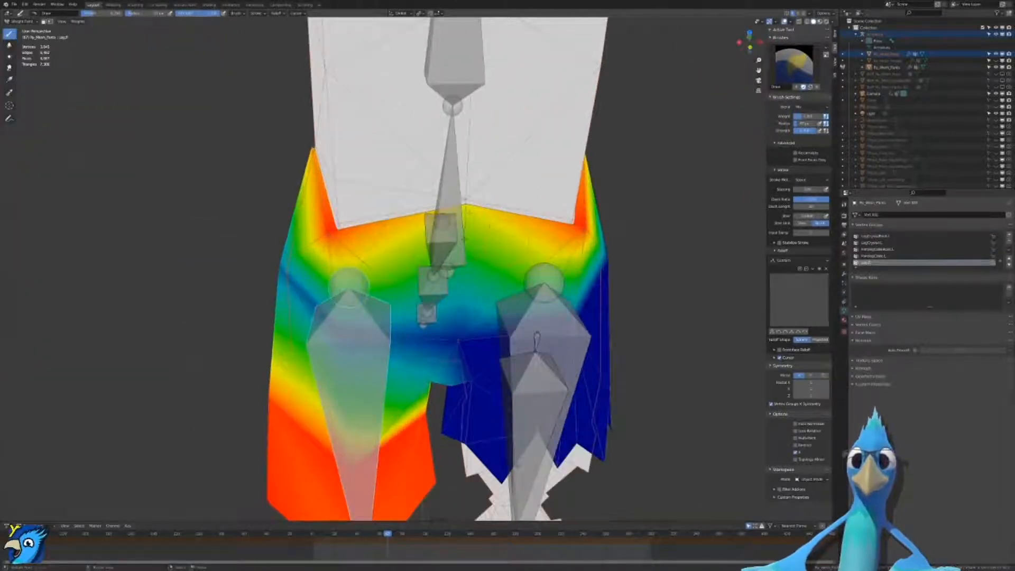
# Step: Leave weight painting and select the pants and body meshes in Object Mode, with the body mesh active
pyautogui.hotkey('ctrl', 'Tab')
pyautogui.click(412, 305)
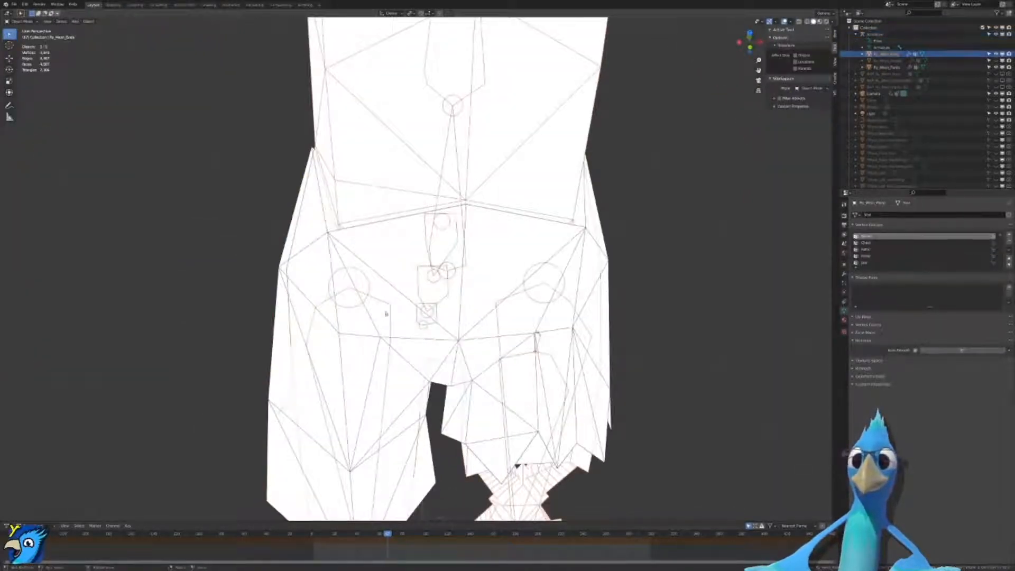
pyautogui.click(390, 308)
pyautogui.click(390, 309)
pyautogui.click(390, 309)
pyautogui.click(390, 309)
pyautogui.doubleClick(391, 309)
pyautogui.click(390, 309)
pyautogui.click(391, 309)
pyautogui.click(391, 309)
pyautogui.keyDown('shift'); pyautogui.click(387, 159); pyautogui.keyUp('shift')
pyautogui.scroll(-4, 431, 498)
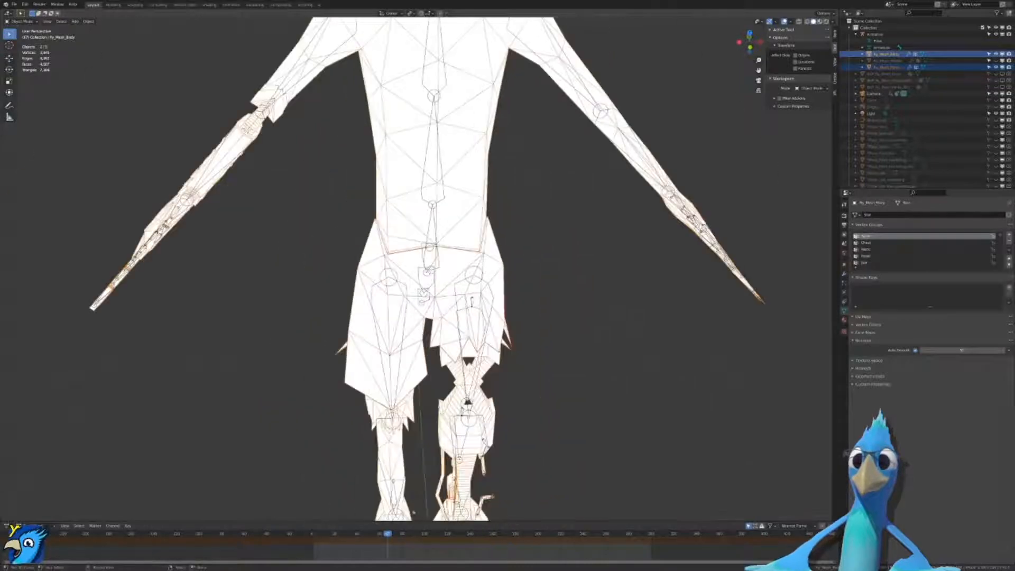
# Step: Add the armature to the selection and enter weight painting on the body mesh, focused on the waist
pyautogui.keyDown('shift'); pyautogui.click(469, 420); pyautogui.keyUp('shift')
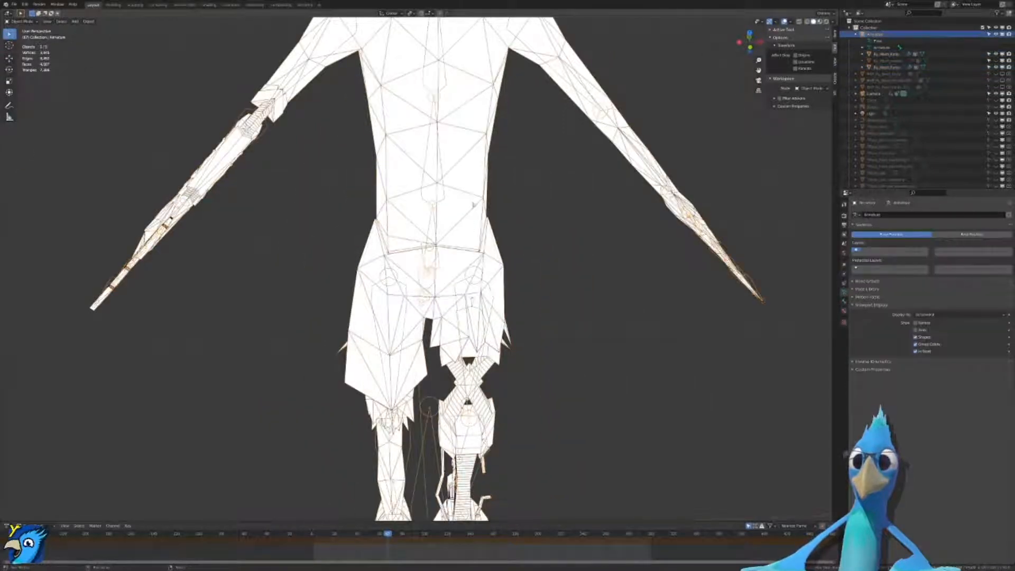
pyautogui.keyDown('shift'); pyautogui.click(474, 205); pyautogui.keyUp('shift')
pyautogui.hotkey('ctrl', 'Tab')
pyautogui.scroll(4, 475, 212)
# Step: Test-rotate the right leg bone from the front and the back to check how body and pants deform, cancelling each rotation
pyautogui.press('r')
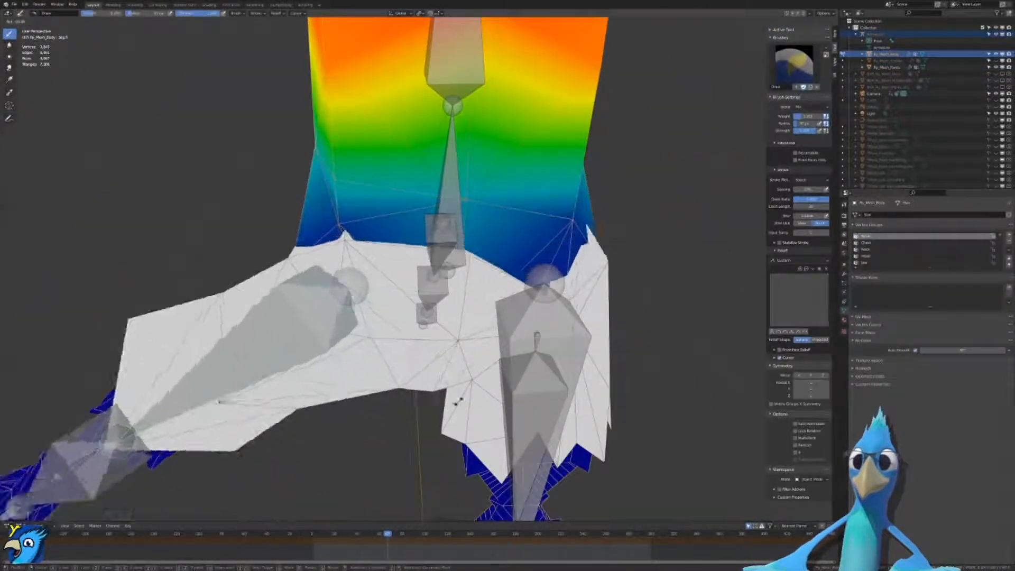
pyautogui.rightClick(268, 387)
pyautogui.moveTo(560, 127); pyautogui.dragTo(317, 95, button='middle')
pyautogui.press('r')
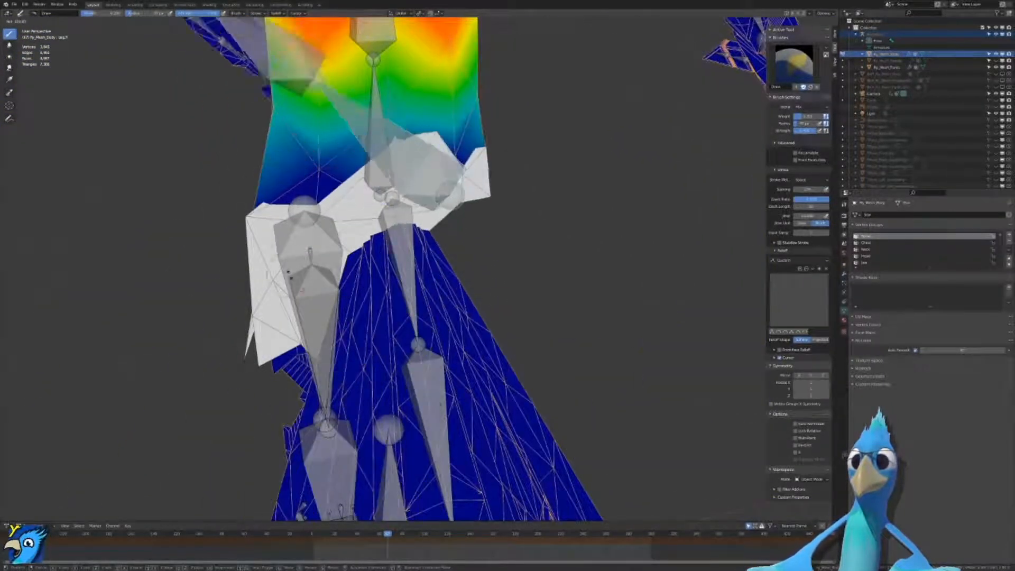
pyautogui.rightClick(392, 317)
pyautogui.moveTo(359, 312); pyautogui.dragTo(551, 288, button='middle')
pyautogui.scroll(-3, 550, 288)
# Step: Switch weight painting from the body mesh to the pants mesh and inspect the right leg bone's weights from behind
pyautogui.hotkey('ctrl', 'Tab')
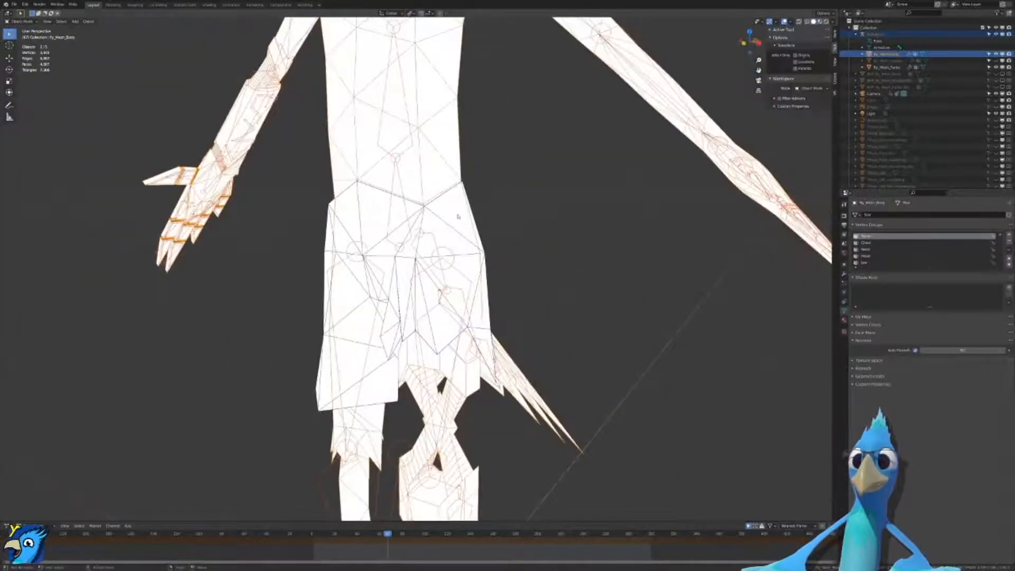
pyautogui.click(458, 217)
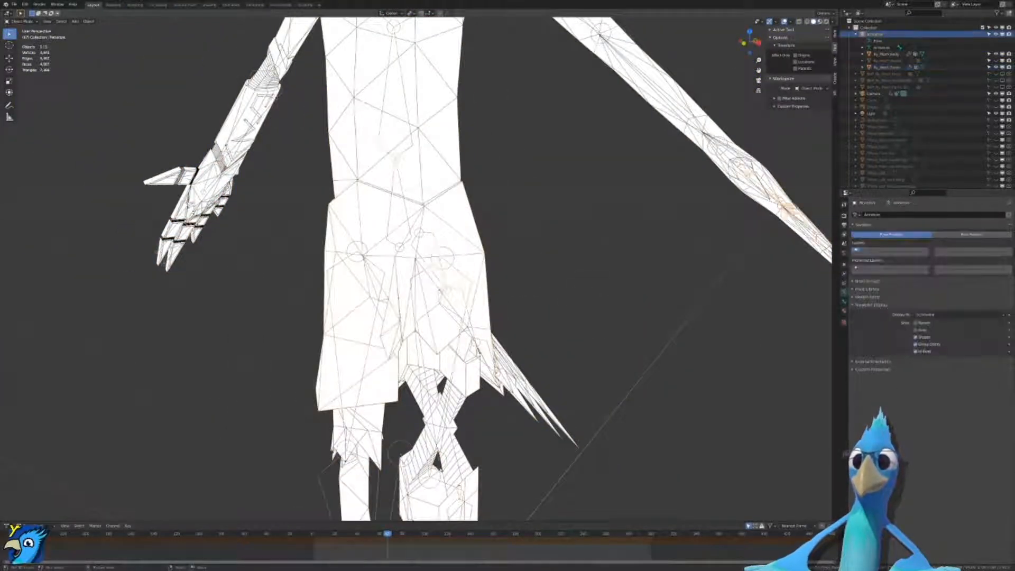
pyautogui.hotkey('ctrl', 'Tab')
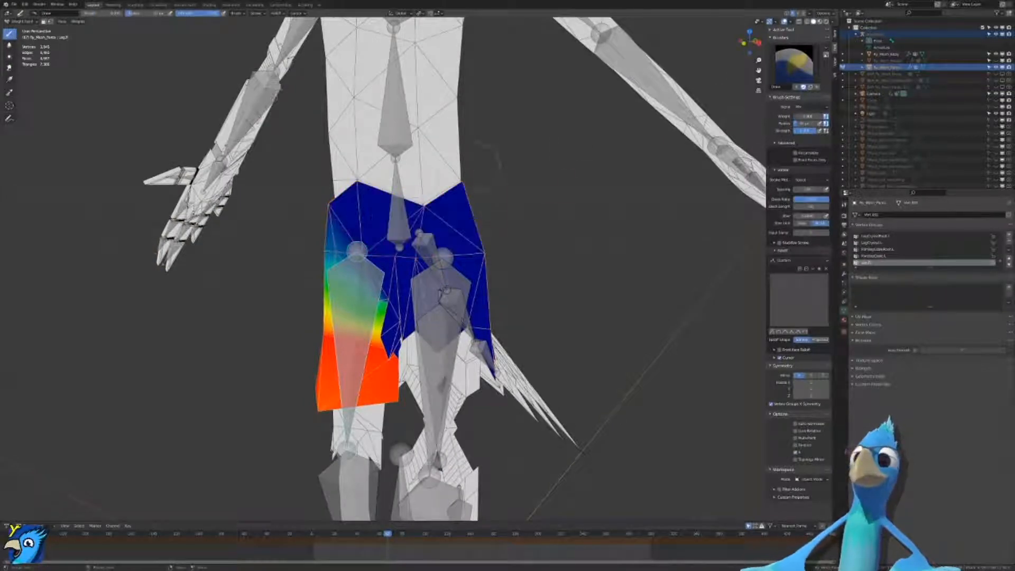
pyautogui.moveTo(525, 163); pyautogui.dragTo(330, 172, button='middle')
pyautogui.moveTo(448, 209); pyautogui.dragTo(366, 203)
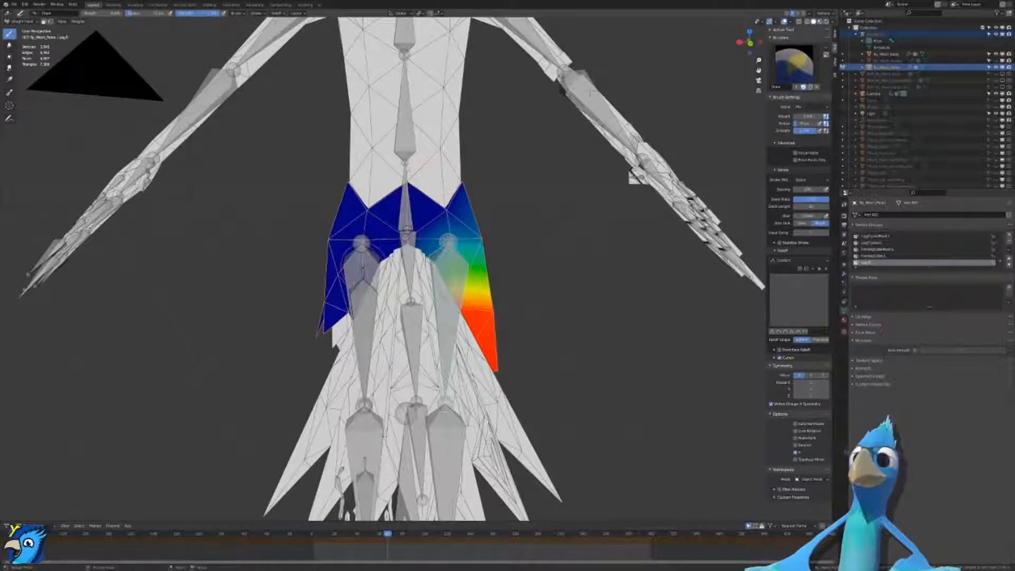
# Step: Display the left leg bone's weights on the pants and test-rotate that bone, cancelling the rotation
pyautogui.keyDown('ctrl'); pyautogui.click(362, 243); pyautogui.keyUp('ctrl')
pyautogui.moveTo(392, 199); pyautogui.dragTo(521, 164, button='middle')
pyautogui.press('r')
pyautogui.rightClick(611, 164)
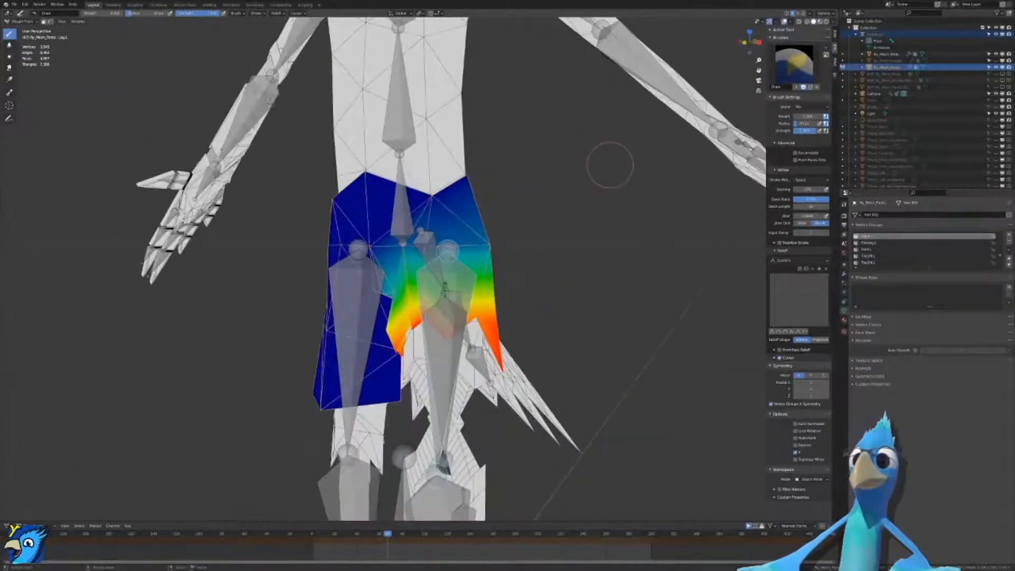
# Step: Display the hip and spine bones' weights on the pants and test-rotate the spine freely from several angles, cancelling each rotation
pyautogui.keyDown('ctrl'); pyautogui.click(402, 215); pyautogui.keyUp('ctrl')
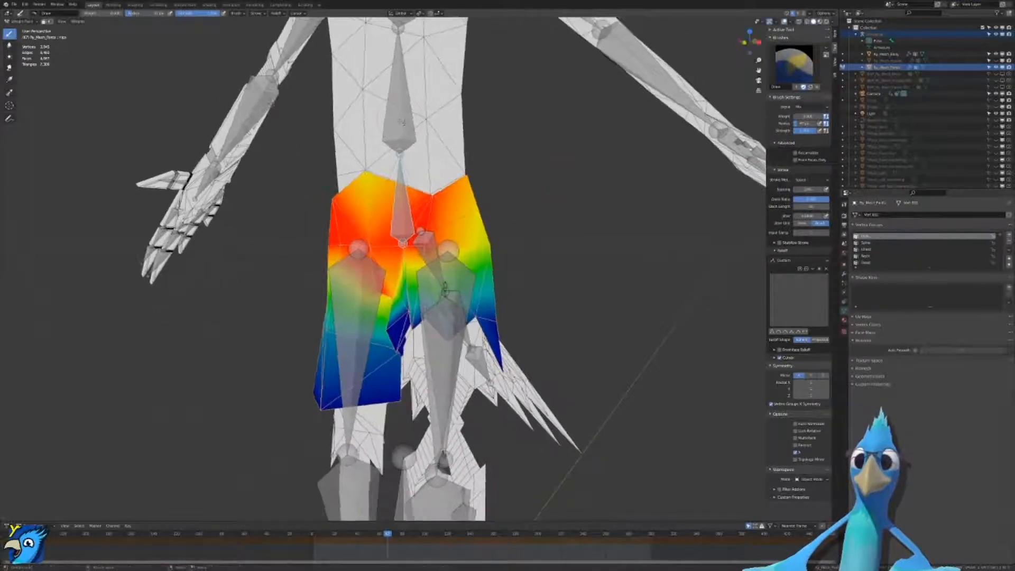
pyautogui.keyDown('ctrl'); pyautogui.click(402, 122); pyautogui.keyUp('ctrl')
pyautogui.moveTo(402, 122); pyautogui.dragTo(453, 139, button='middle')
pyautogui.press('r')
pyautogui.press('r')
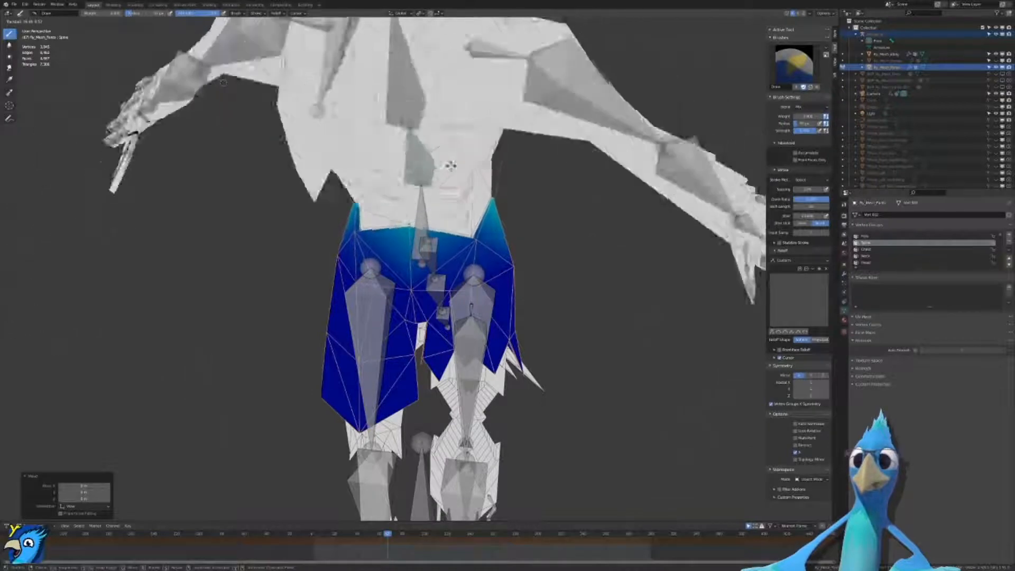
pyautogui.rightClick(452, 163)
pyautogui.scroll(-4, 451, 163)
pyautogui.moveTo(451, 163); pyautogui.dragTo(507, 167, button='middle')
pyautogui.press('r')
pyautogui.press('r')
pyautogui.rightClick(545, 126)
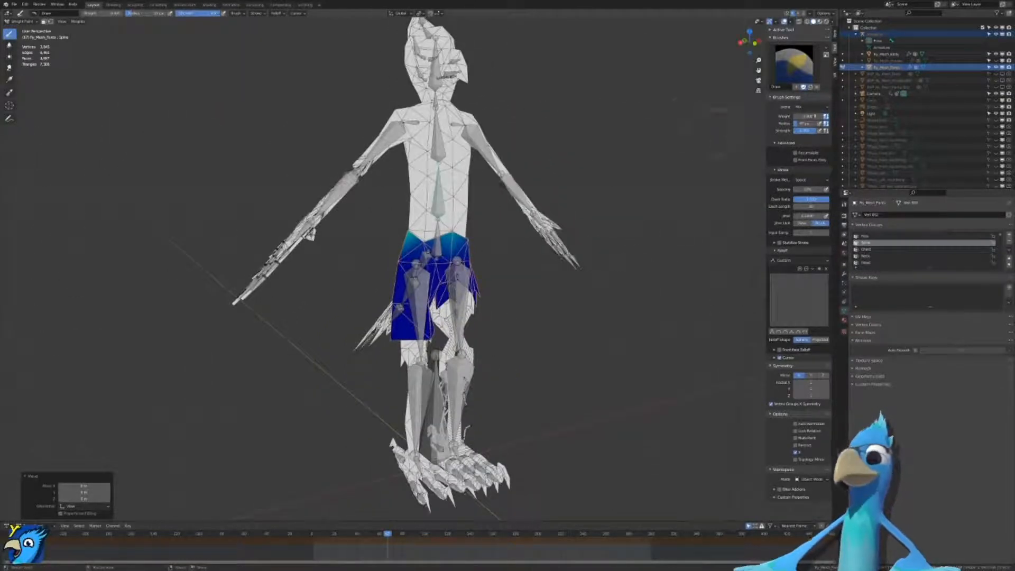
# Step: Unhide the hoodie mesh and display the whole character with textured viewport shading
pyautogui.click(996, 62)
pyautogui.moveTo(597, 143); pyautogui.dragTo(556, 128, button='middle')
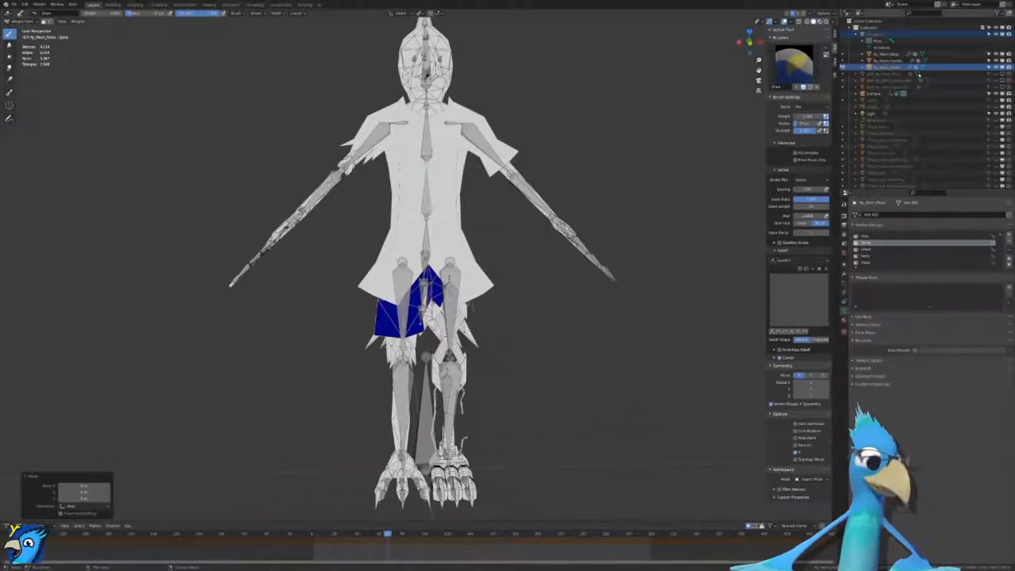
pyautogui.press('z')
pyautogui.click(620, 244)
pyautogui.moveTo(646, 227)
pyautogui.mouseDown(button='middle')
pyautogui.moveTo(534, 224)
pyautogui.moveTo(593, 273)
pyautogui.mouseUp(button='middle')
# Step: Leave weight painting, select the hoodie mesh in Object Mode and save the file
pyautogui.hotkey('ctrl', 'Tab')
pyautogui.click(459, 185)
pyautogui.hotkey('ctrl', 's')
pyautogui.click(663, 351)
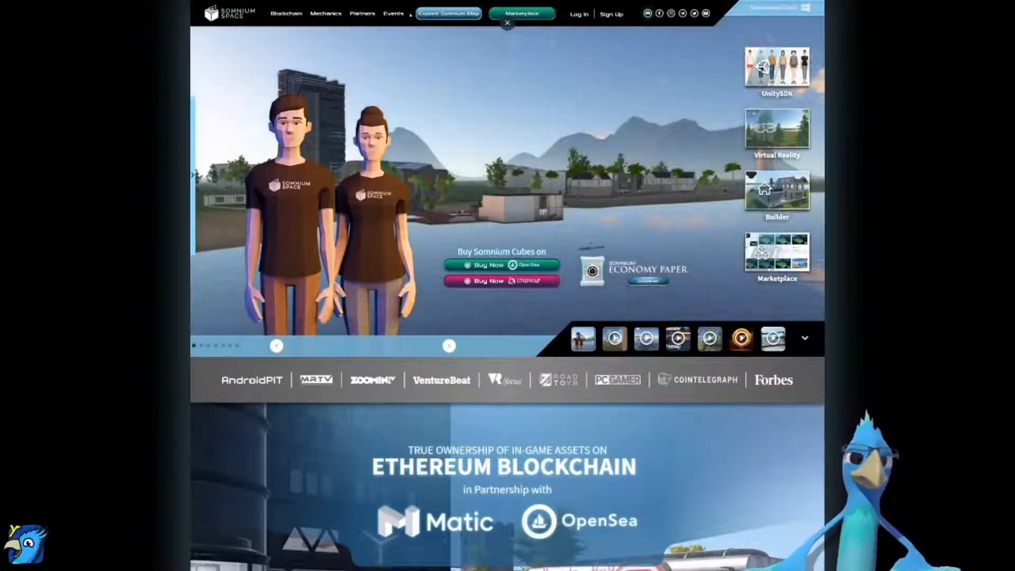
# Step: On the Somnium Space website, open the live VR avatar guide event's map location from Events and show its parcel details
pyautogui.click(389, 16)
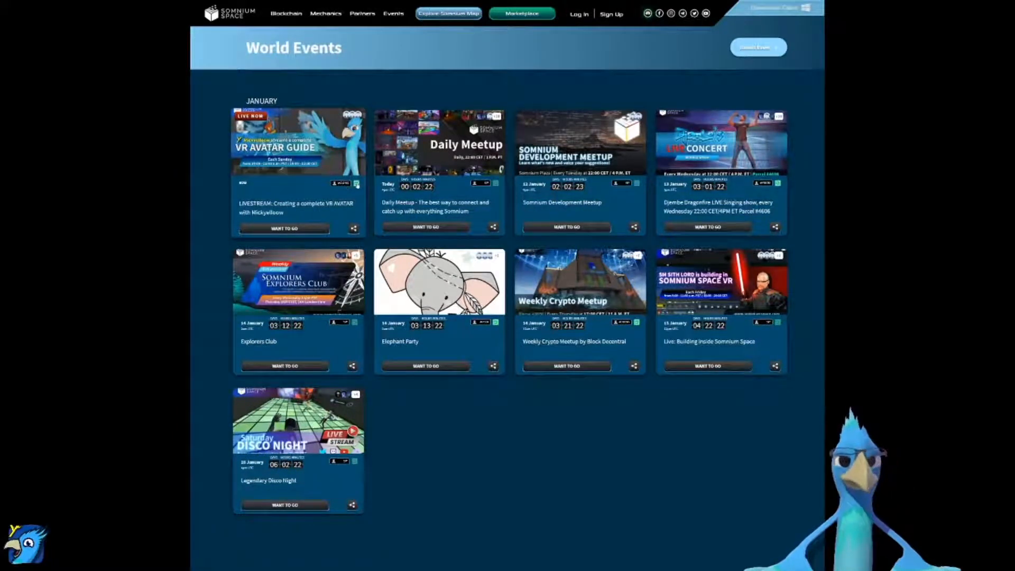
pyautogui.click(357, 184)
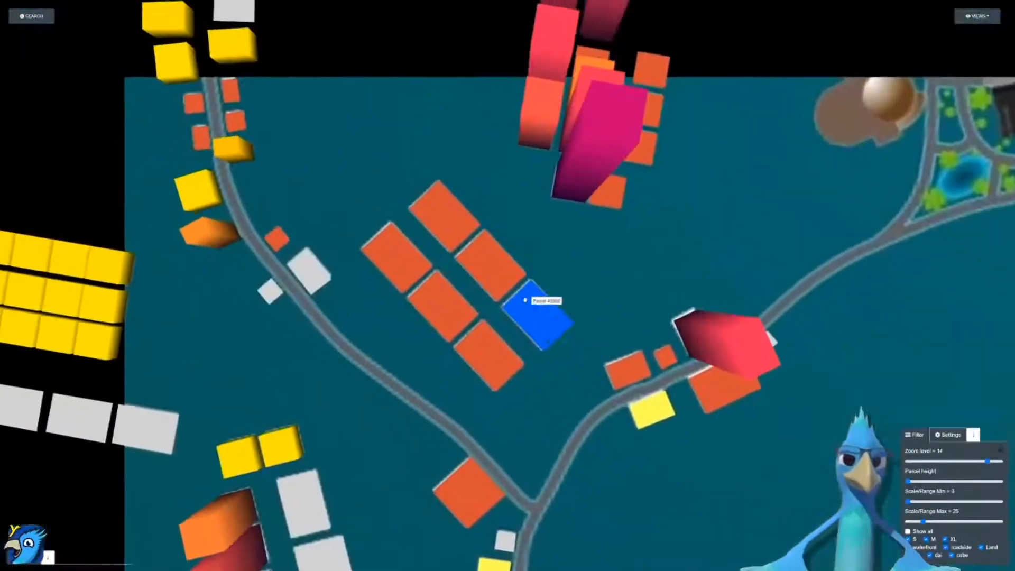
pyautogui.click(277, 239)
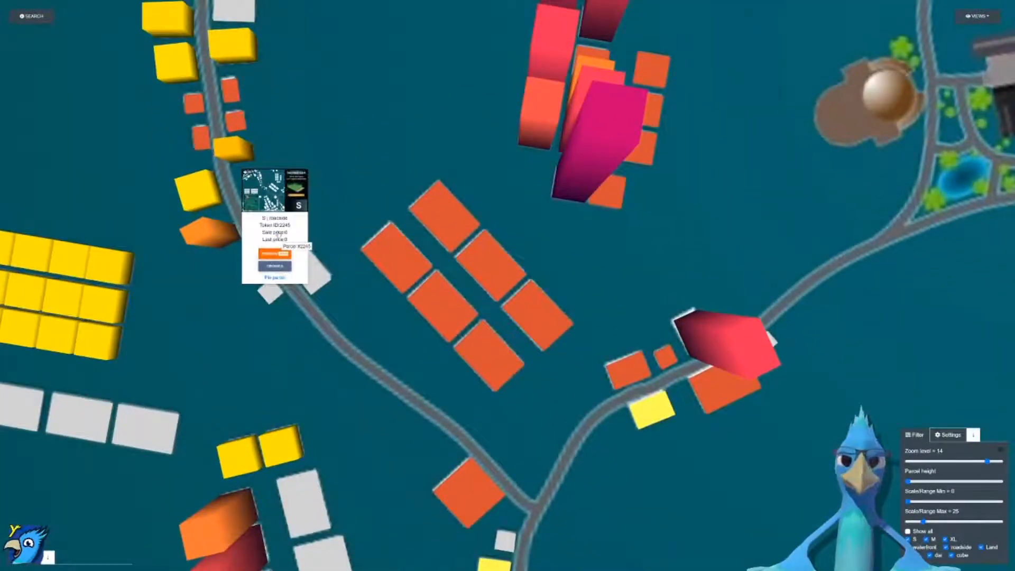
pyautogui.moveTo(531, 206); pyautogui.dragTo(401, 279)
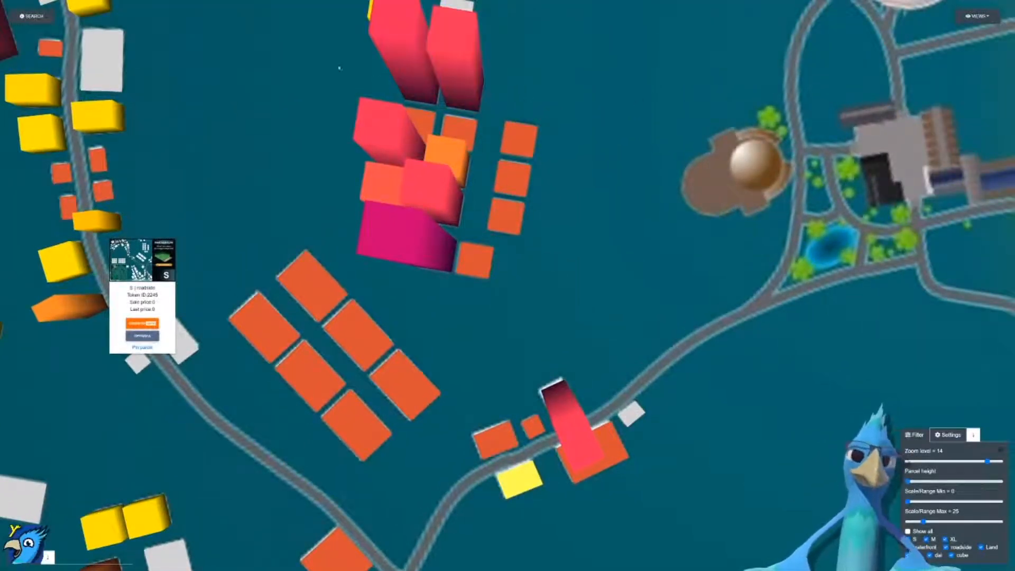
# Step: Open the web world of parcel 2245 by changing the events page address to parcel/2245, and join full screen as a guest
pyautogui.press('F11')
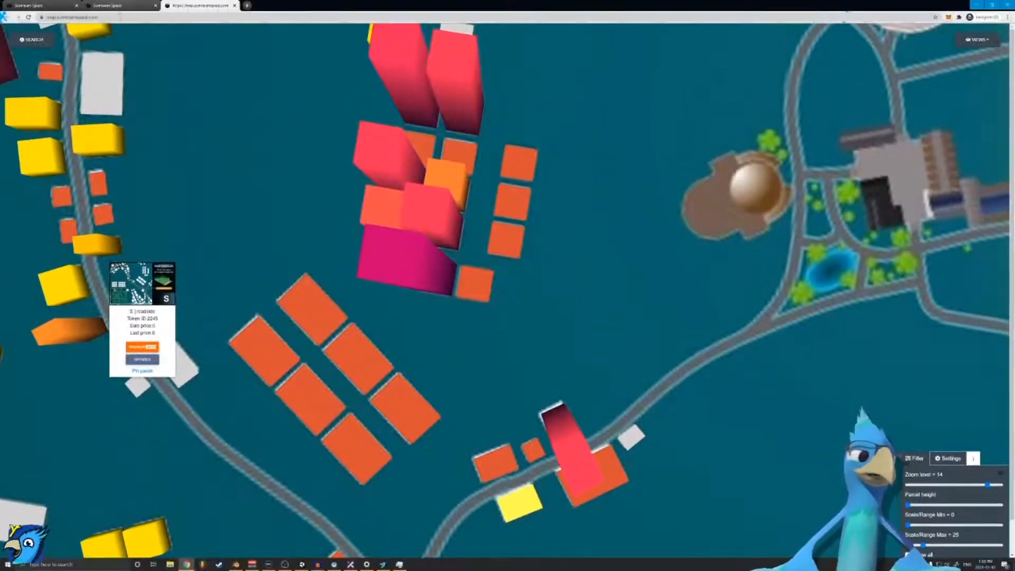
pyautogui.click(125, 17)
pyautogui.click(122, 5)
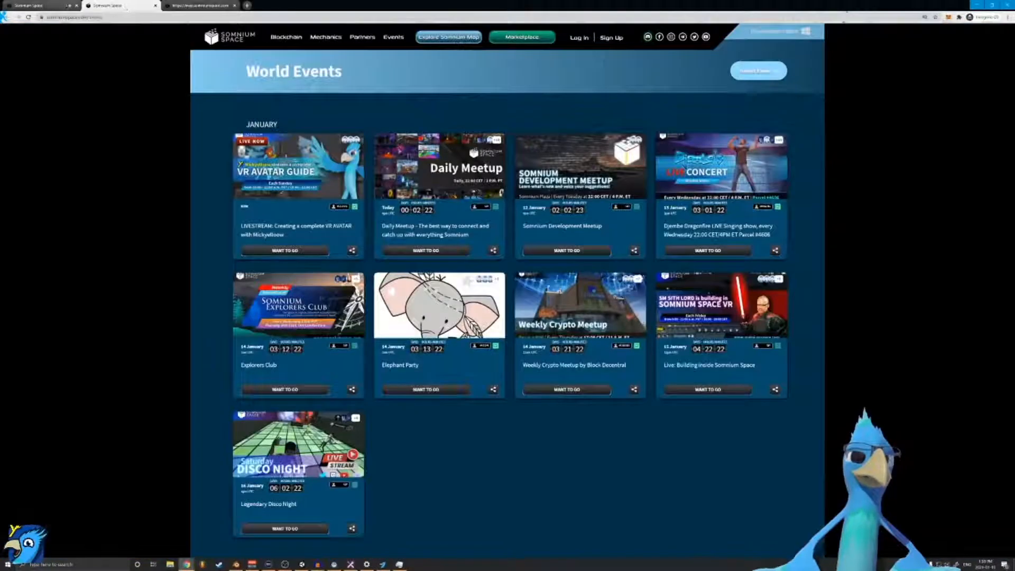
pyautogui.doubleClick(117, 17)
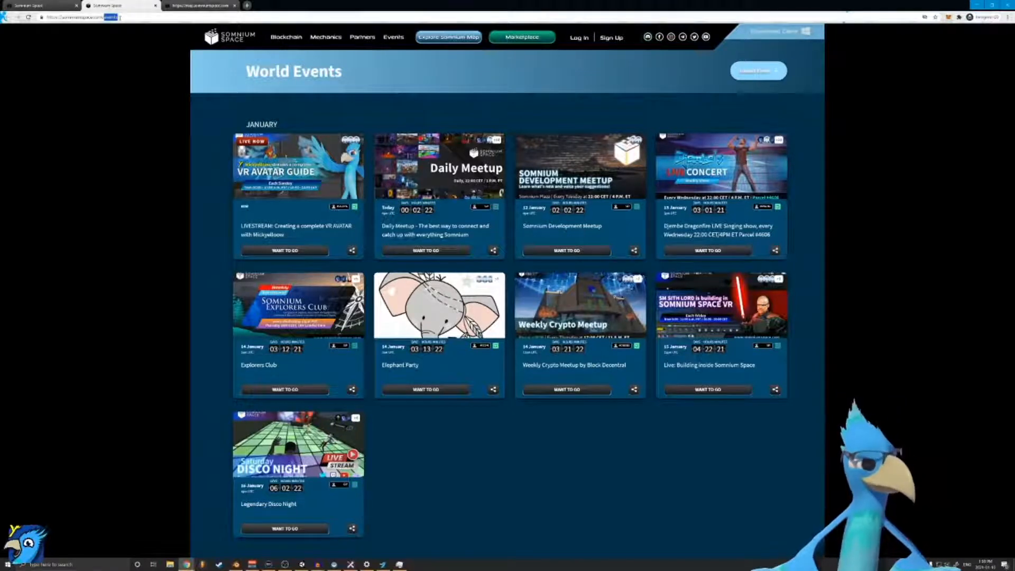
pyautogui.write('parce')
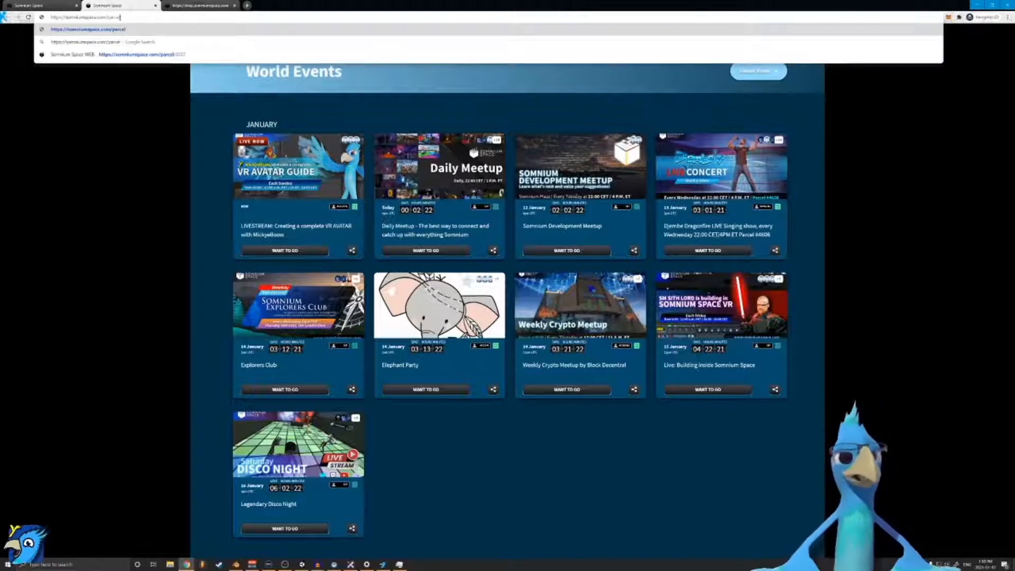
pyautogui.write('l')
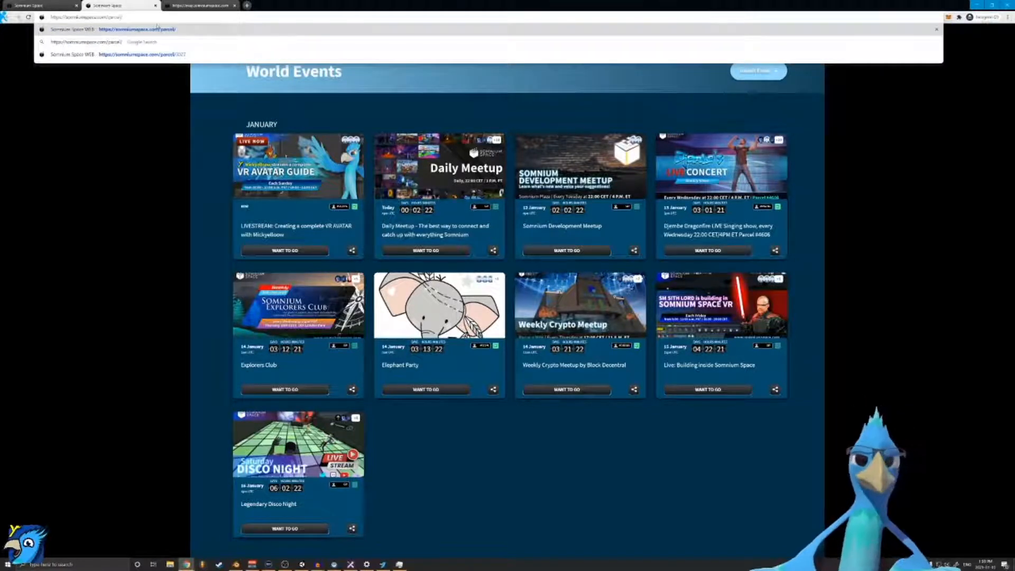
pyautogui.write('/2245')
pyautogui.press('Return')
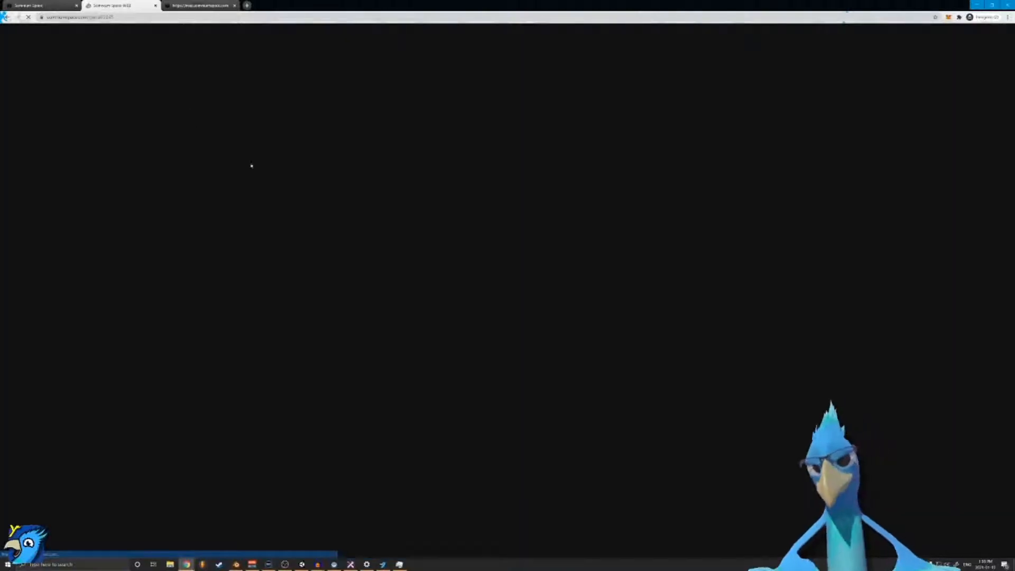
pyautogui.press('F11')
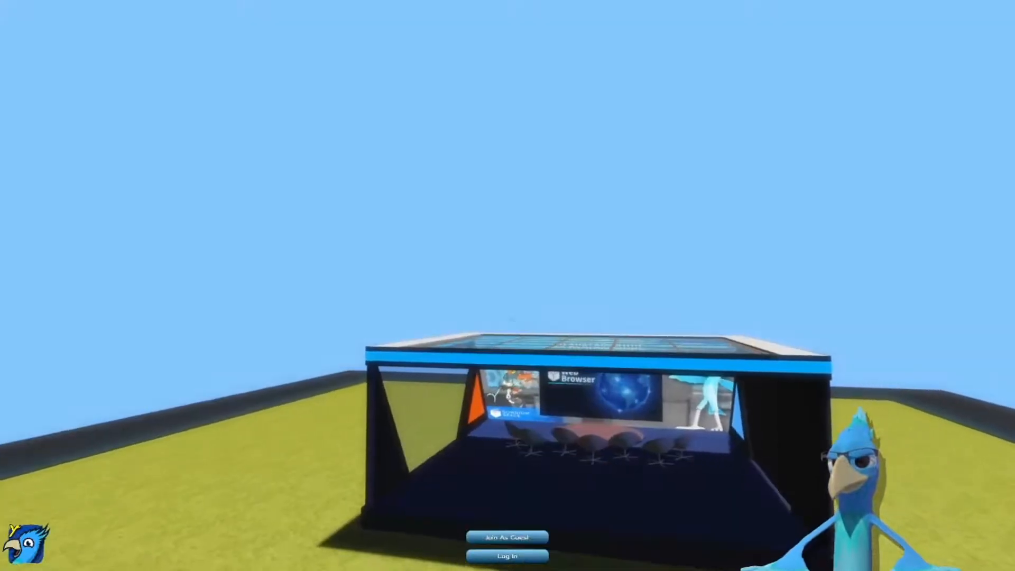
pyautogui.click(507, 538)
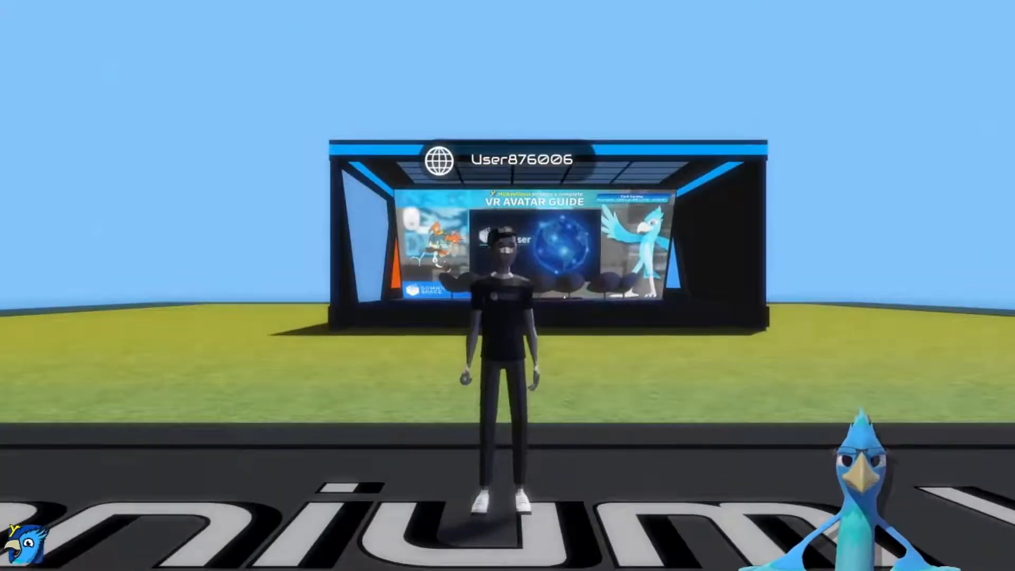
# Step: Walk the avatar across the grass to the stage seats and open the web browser screen's link details
pyautogui.press('w')
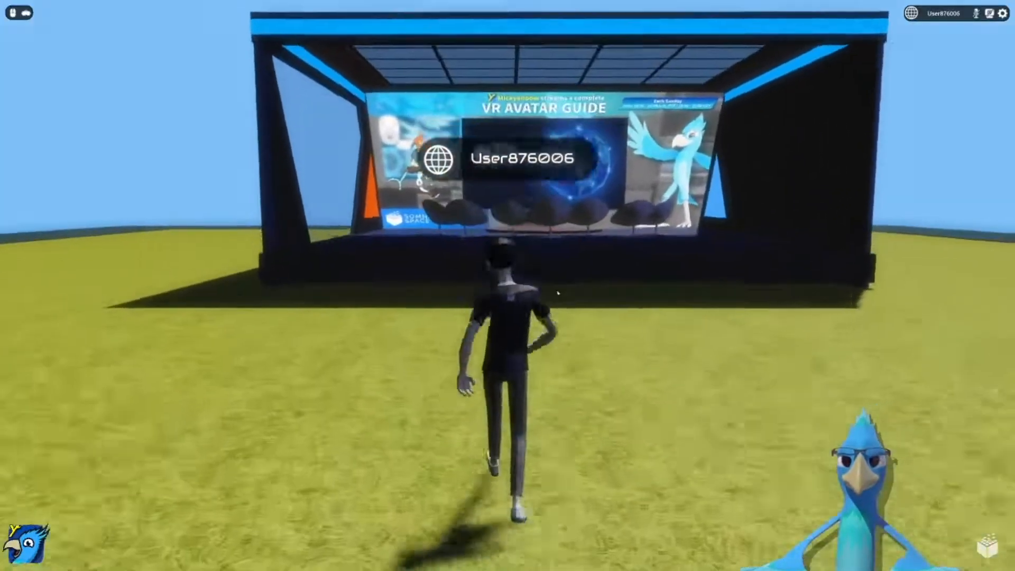
pyautogui.press('w')
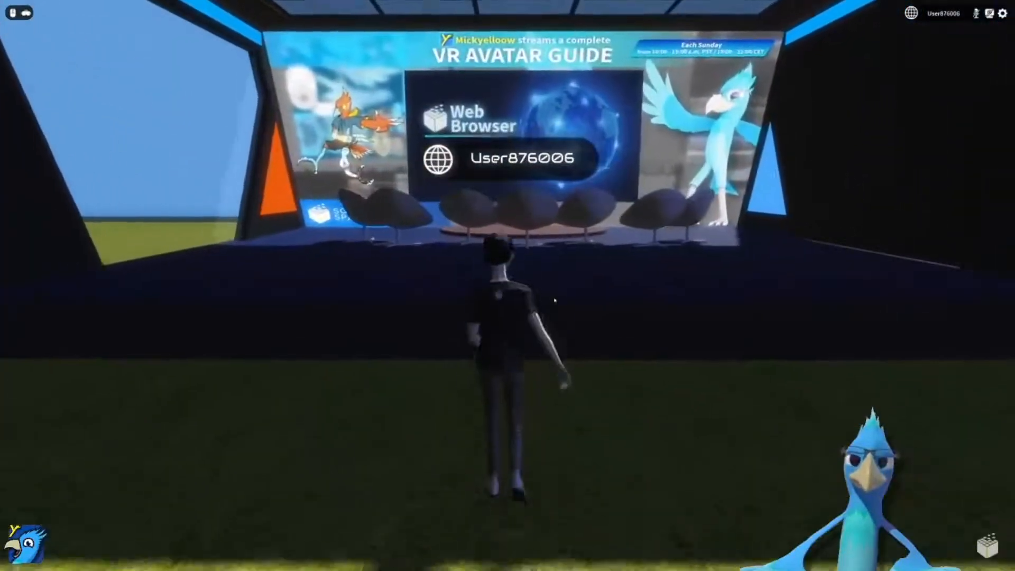
pyautogui.press('w')
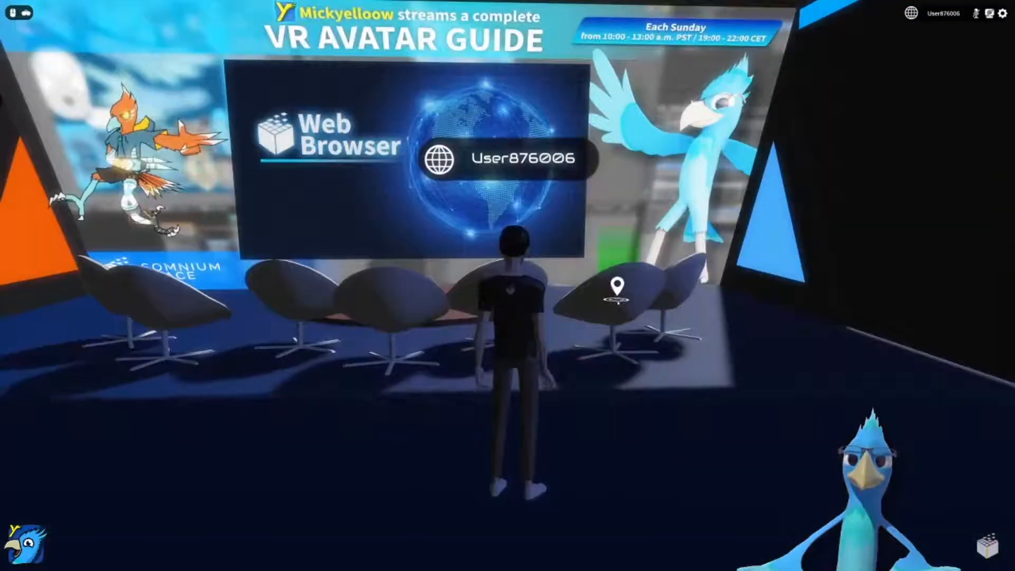
pyautogui.click(365, 167)
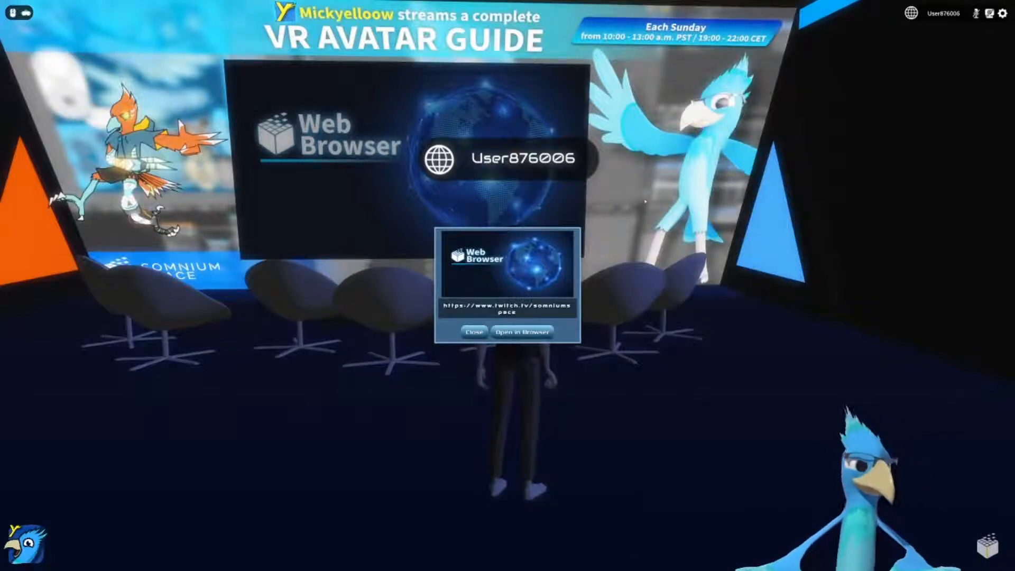
pyautogui.press('F11')
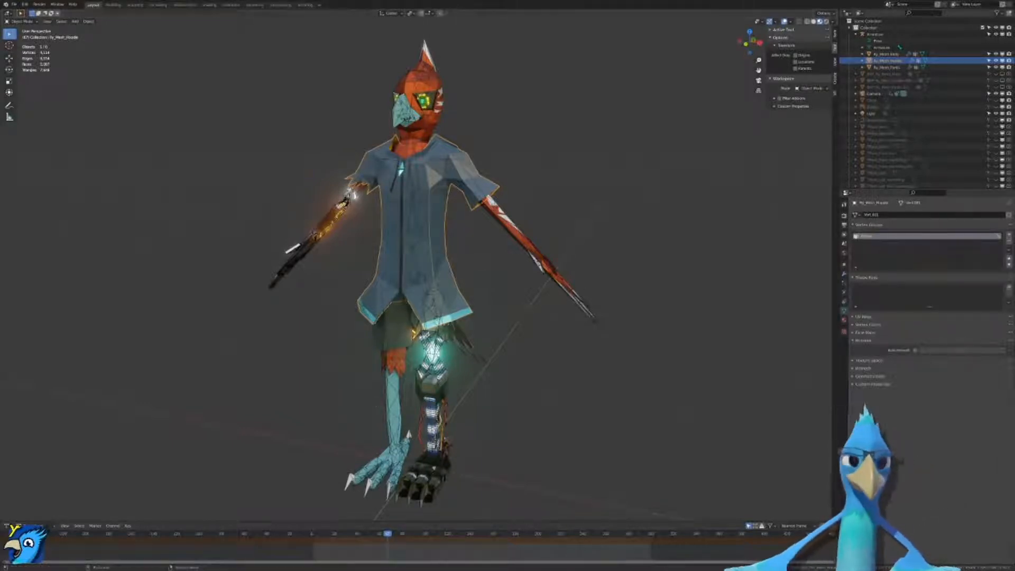
# Step: In Blender, view the hoodie from the front and open its modifier settings and the list of modifiers to add
pyautogui.press('KP_1')
pyautogui.scroll(5, 506, 275)
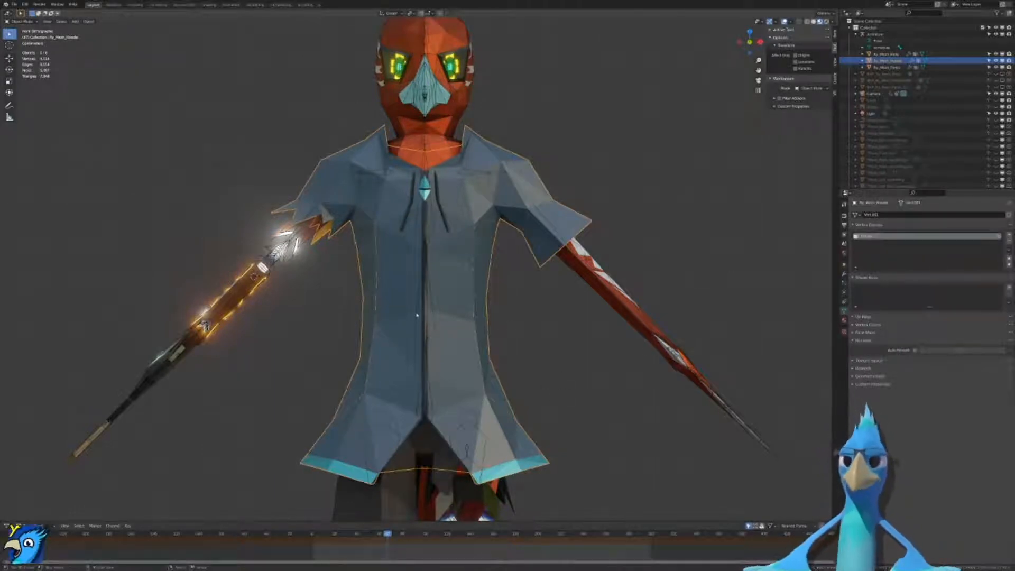
pyautogui.click(844, 274)
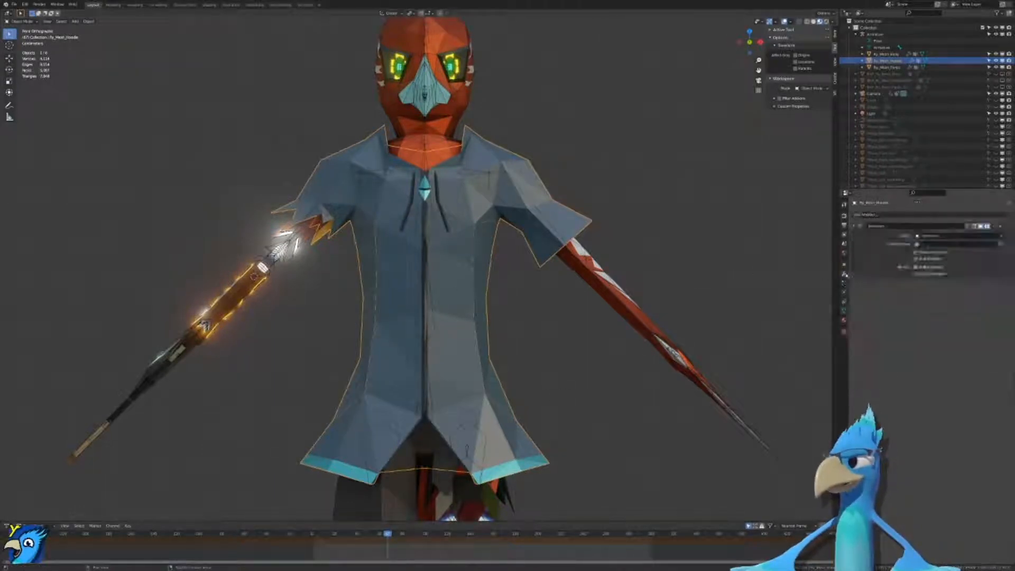
pyautogui.click(869, 215)
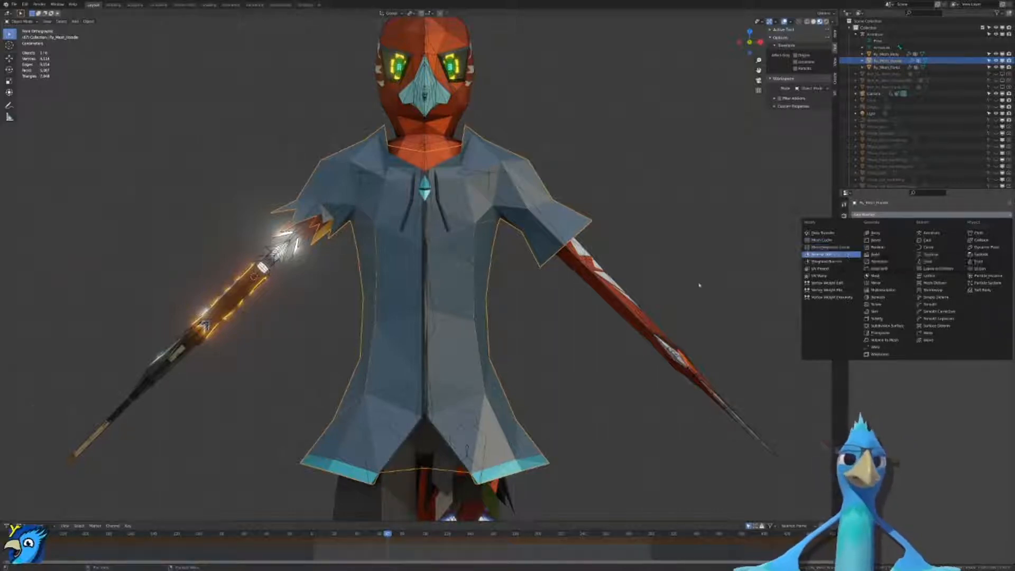
pyautogui.scroll(2, 687, 291)
# Step: Switch the viewport to wireframe shading and examine how the hoodie's vertices line up with the body's around the torso
pyautogui.press('z')
pyautogui.click(356, 277)
pyautogui.scroll(2, 429, 243)
pyautogui.click(313, 220)
pyautogui.click(315, 235)
pyautogui.click(360, 287)
pyautogui.click(362, 288)
pyautogui.click(363, 286)
pyautogui.click(366, 286)
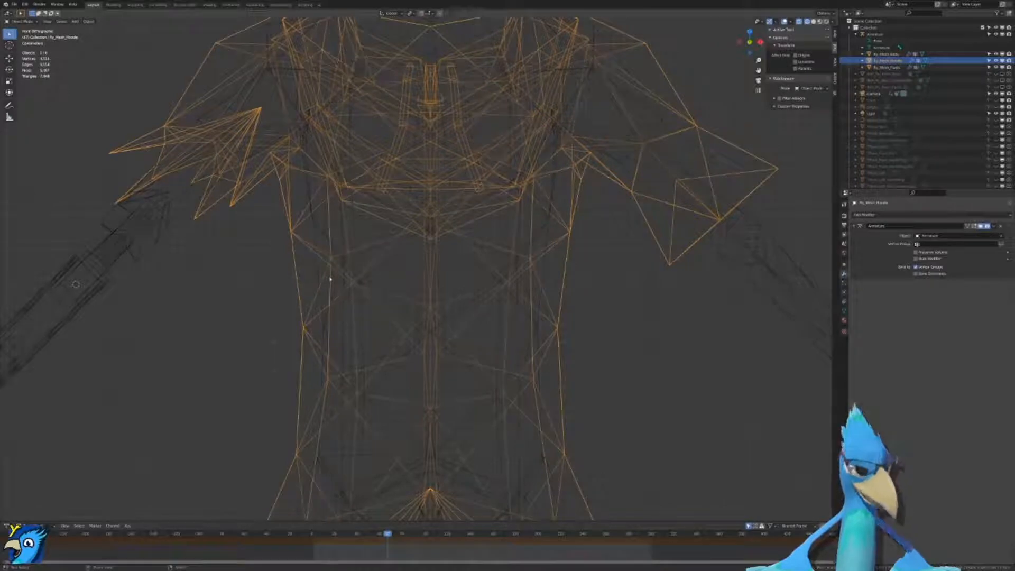
pyautogui.click(360, 285)
pyautogui.click(361, 286)
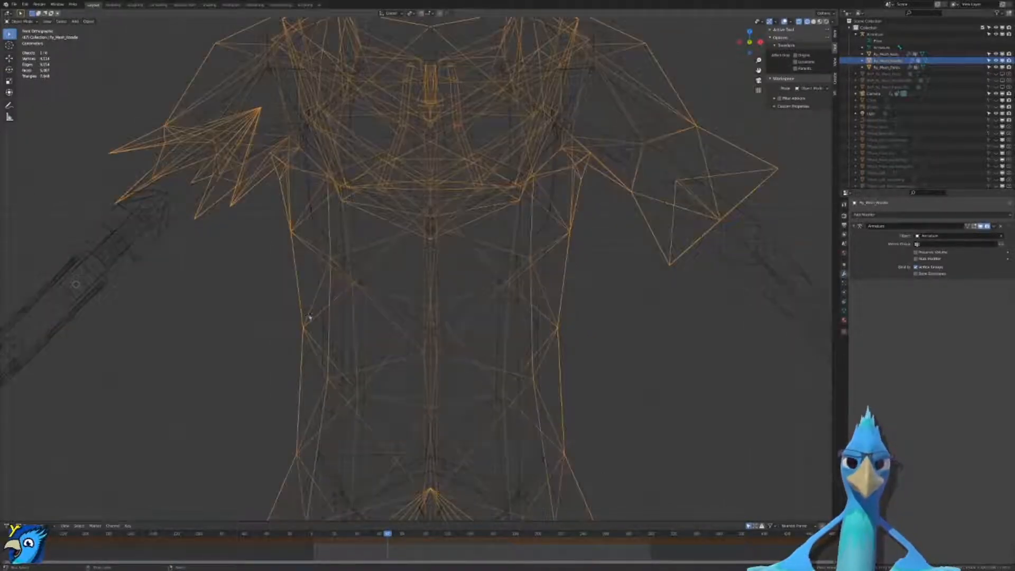
# Step: Select the body mesh and examine how its torso vertices line up with the hoodie's in wireframe
pyautogui.click(361, 286)
pyautogui.click(362, 287)
pyautogui.click(322, 459)
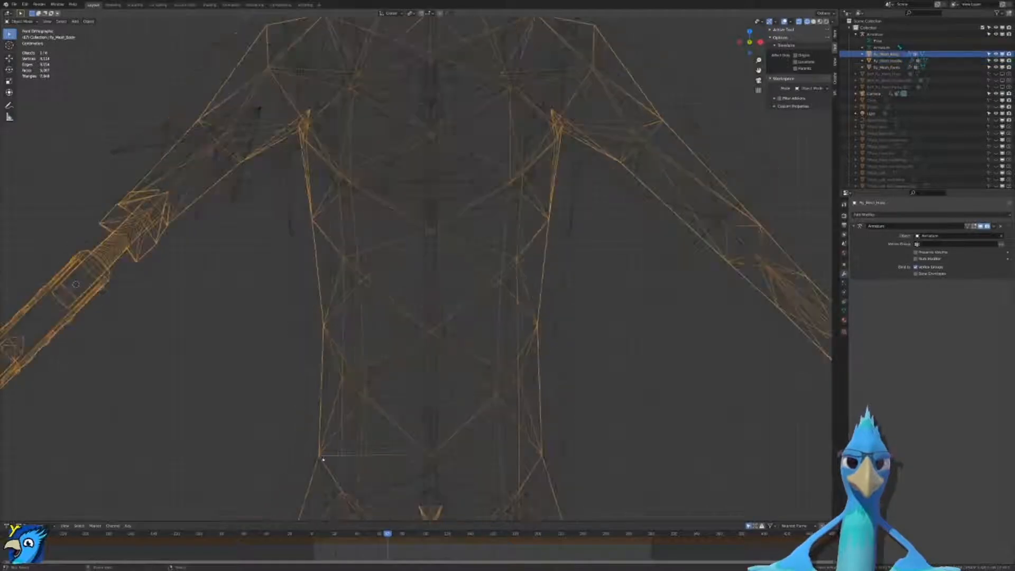
pyautogui.click(314, 225)
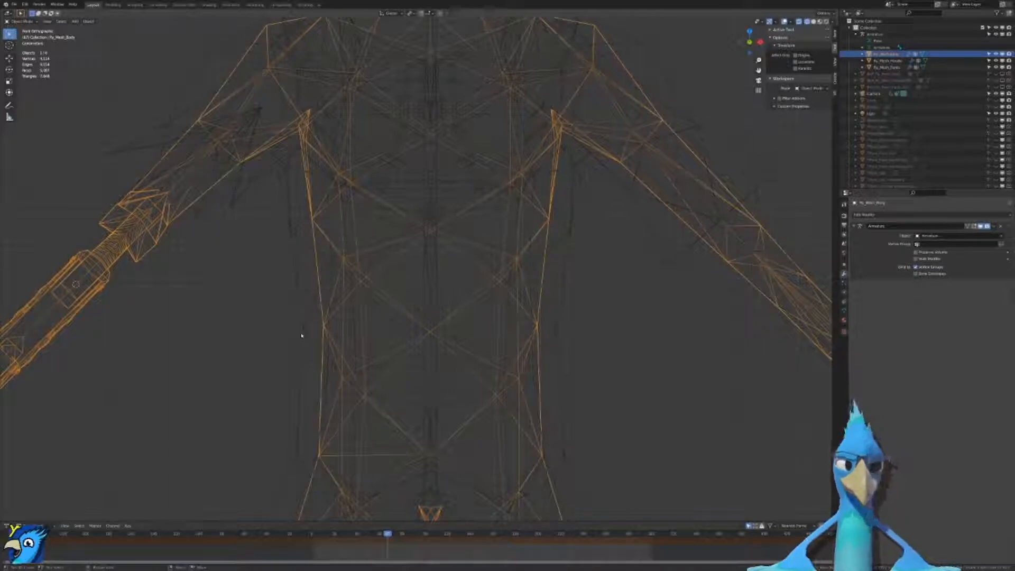
pyautogui.scroll(-6, 328, 331)
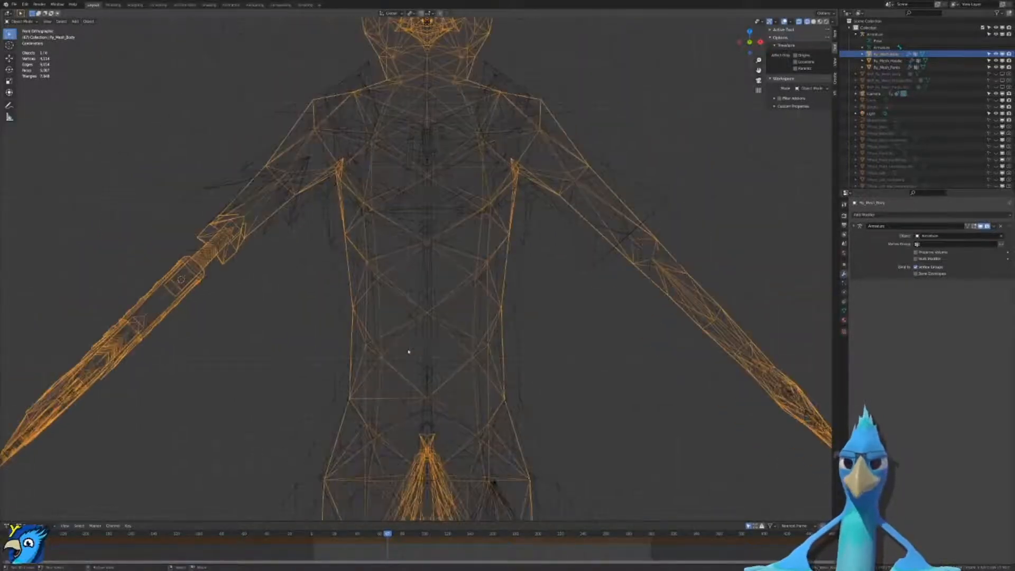
# Step: Add a Data Transfer modifier to the hoodie mesh and place it above the Armature modifier in the stack
pyautogui.click(493, 264)
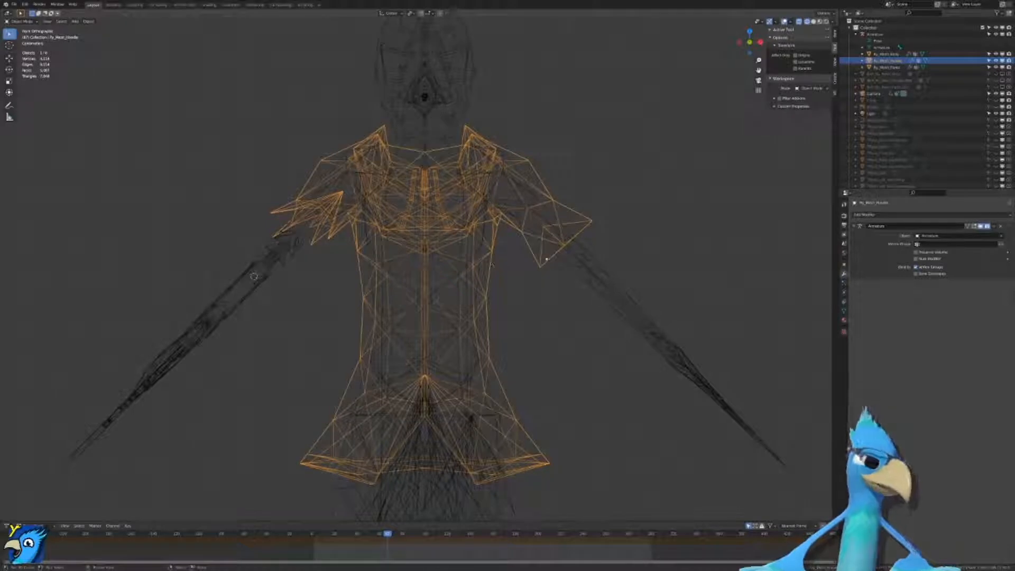
pyautogui.moveTo(614, 347)
pyautogui.keyDown('shift'); pyautogui.mouseDown(button='middle')
pyautogui.moveTo(619, 220)
pyautogui.moveTo(621, 346)
pyautogui.mouseUp(button='middle'); pyautogui.keyUp('shift')
pyautogui.scroll(2, 629, 345)
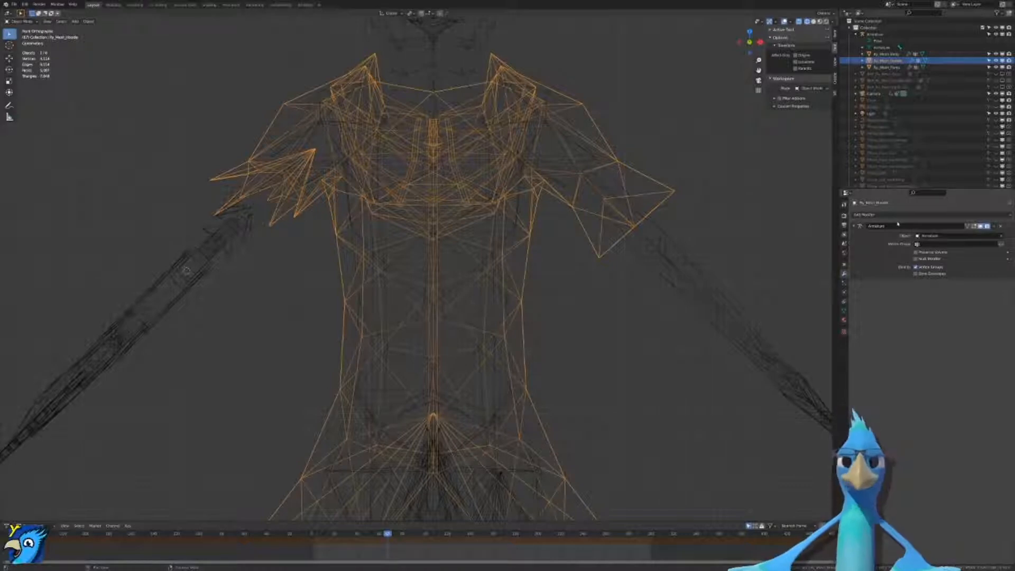
pyautogui.scroll(-3, 673, 297)
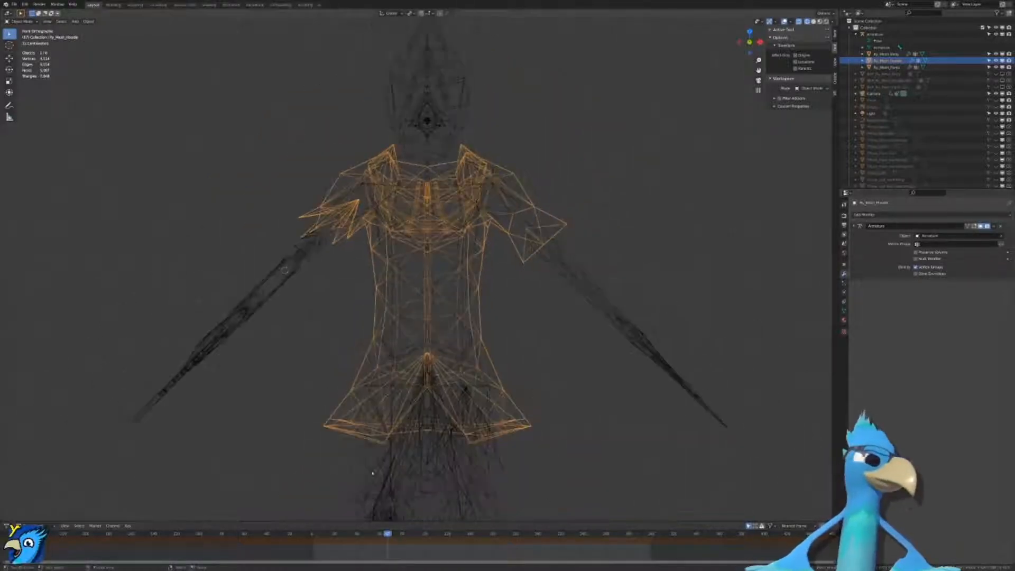
pyautogui.scroll(3, 387, 444)
pyautogui.click(888, 215)
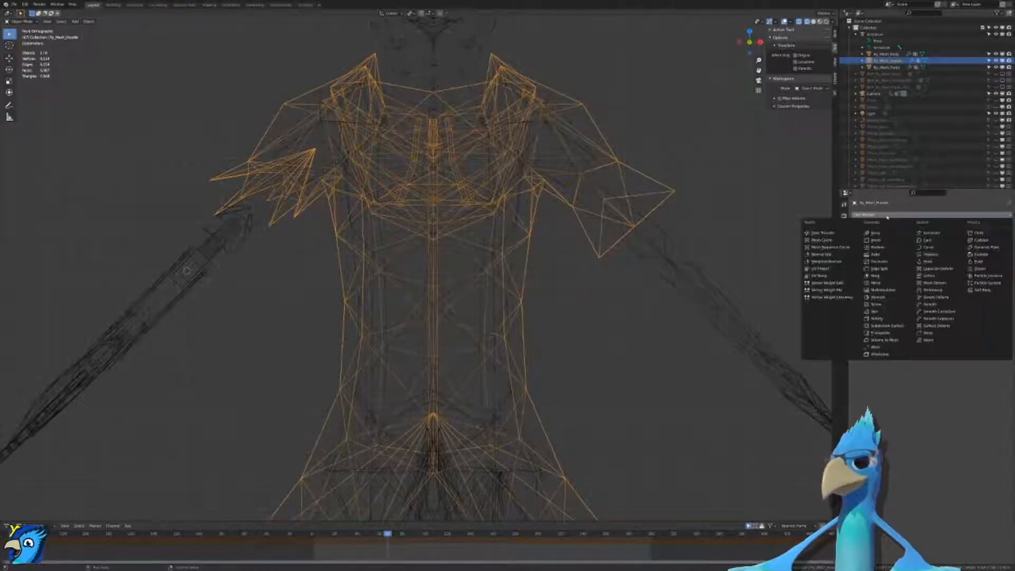
pyautogui.click(823, 234)
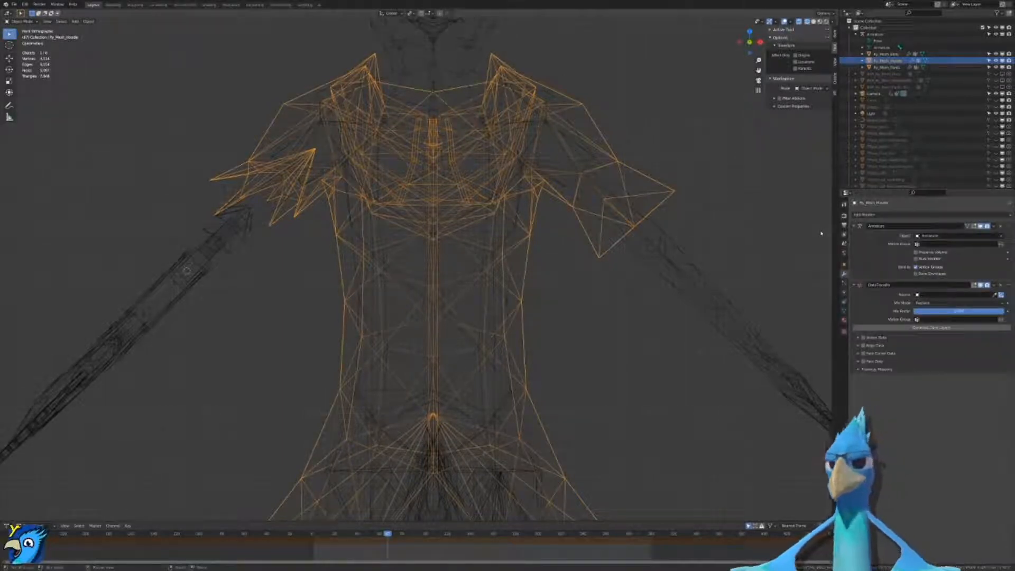
pyautogui.moveTo(1010, 287); pyautogui.dragTo(1009, 223)
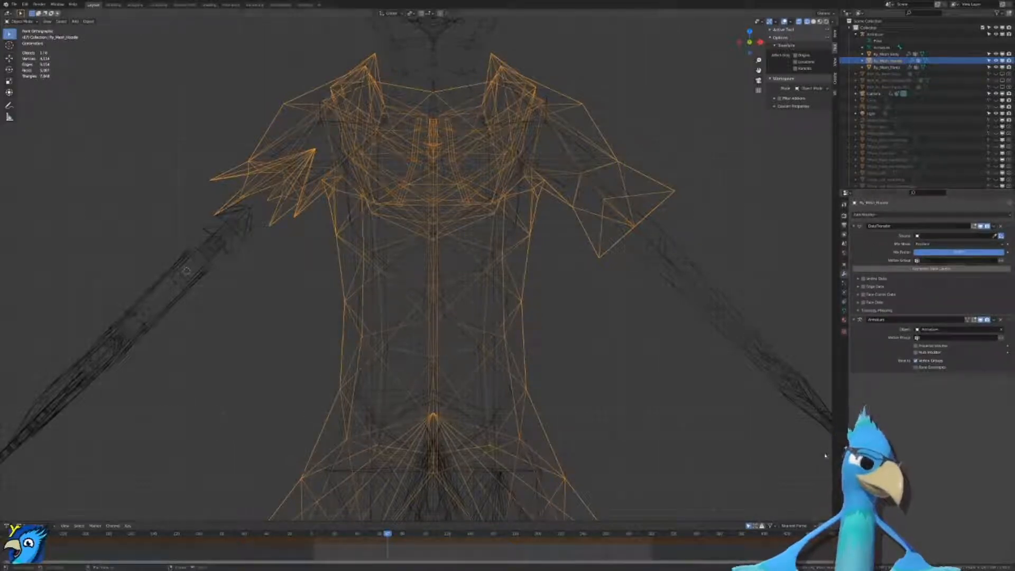
# Step: Pick the body mesh from the viewport as the source of the hoodie's Data Transfer modifier
pyautogui.scroll(-5, 443, 375)
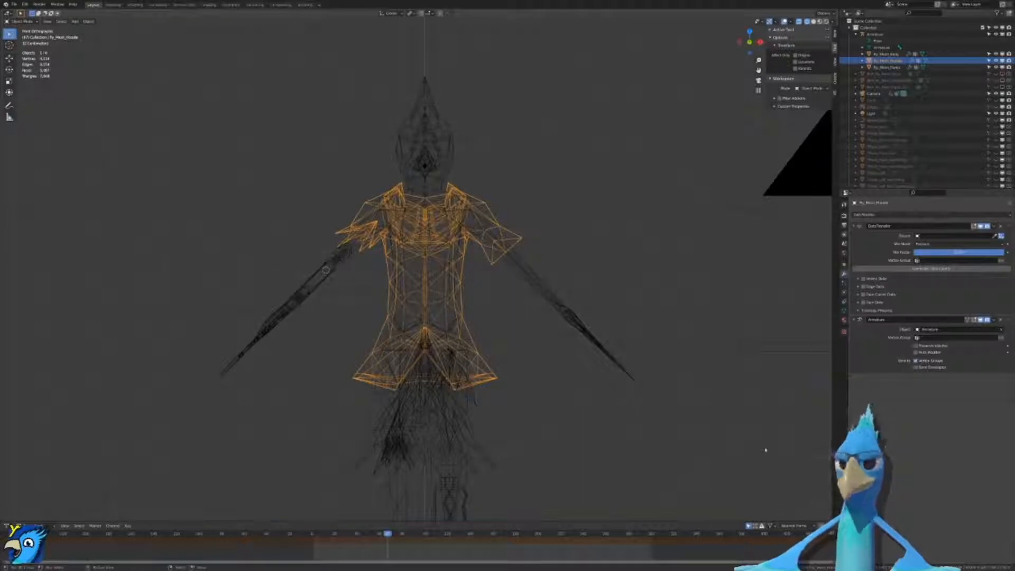
pyautogui.click(993, 237)
pyautogui.press('Escape')
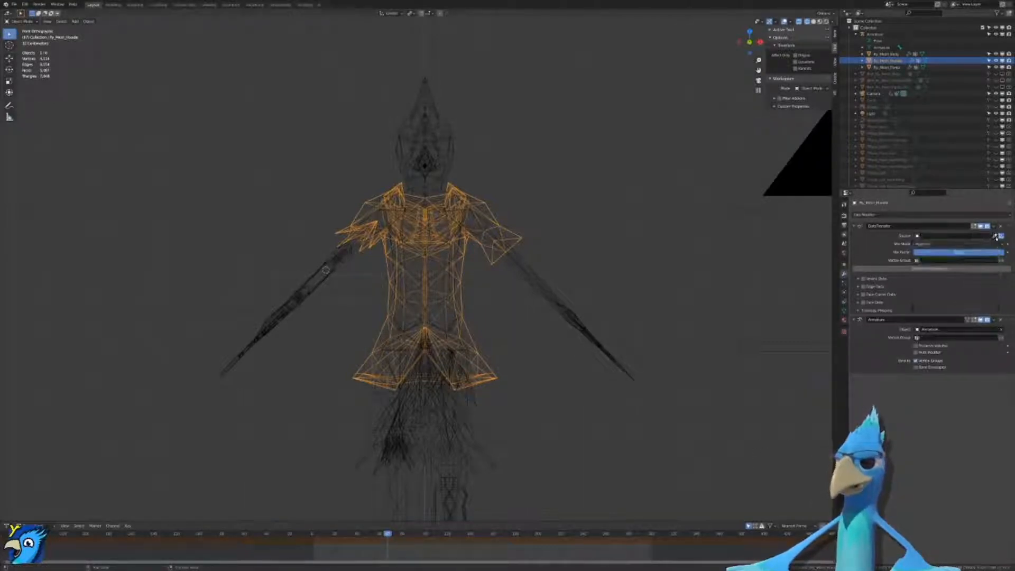
pyautogui.click(460, 112)
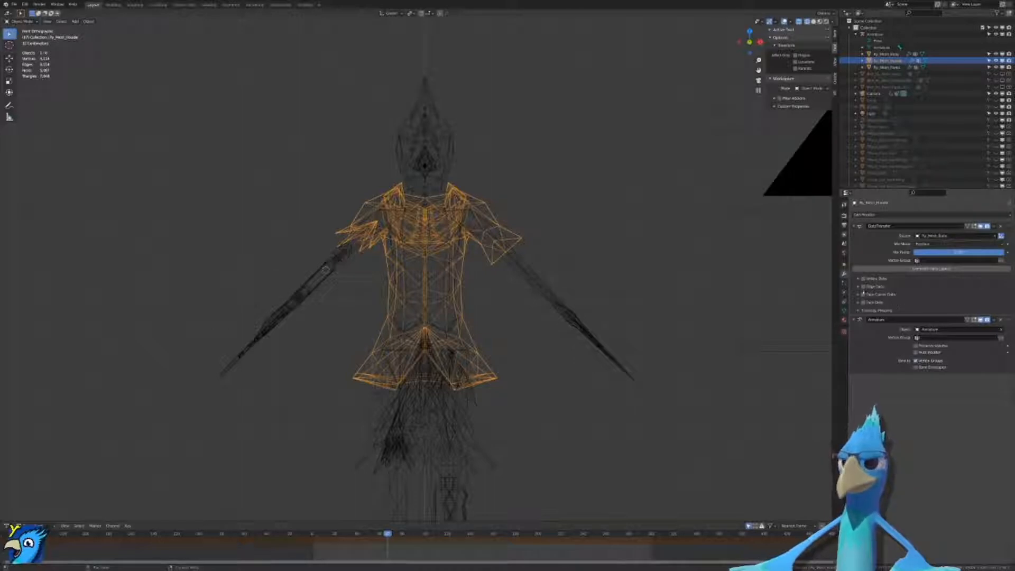
# Step: Enable Vertex Data in the Data Transfer modifier and choose Vertex Groups as the data to transfer
pyautogui.click(844, 311)
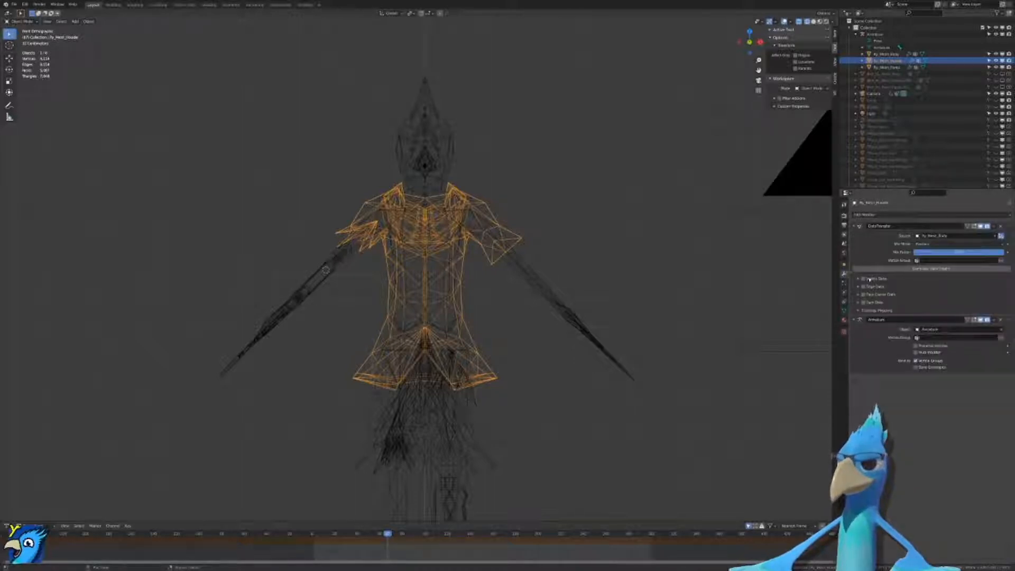
pyautogui.click(864, 294)
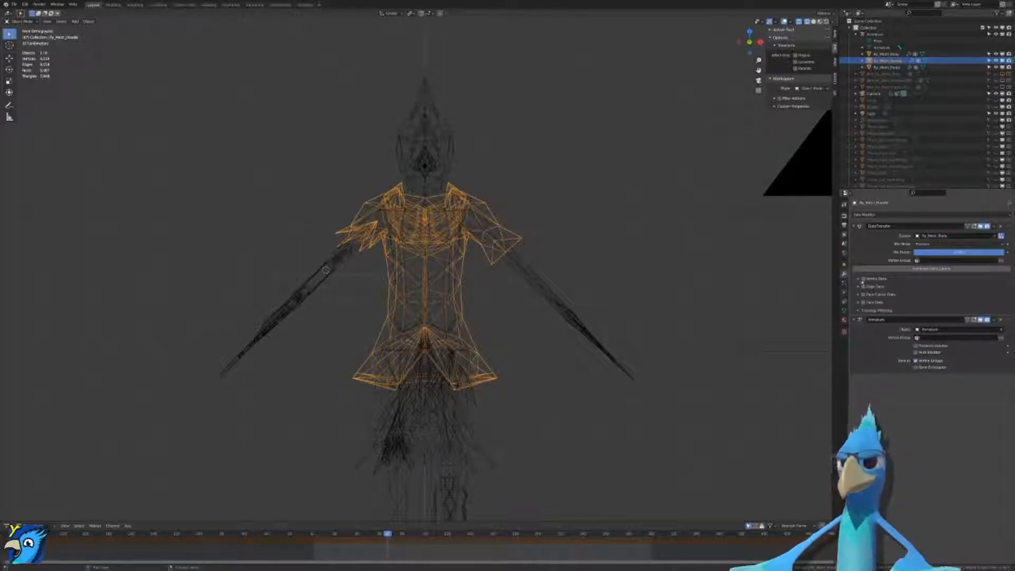
pyautogui.click(864, 280)
pyautogui.click(858, 279)
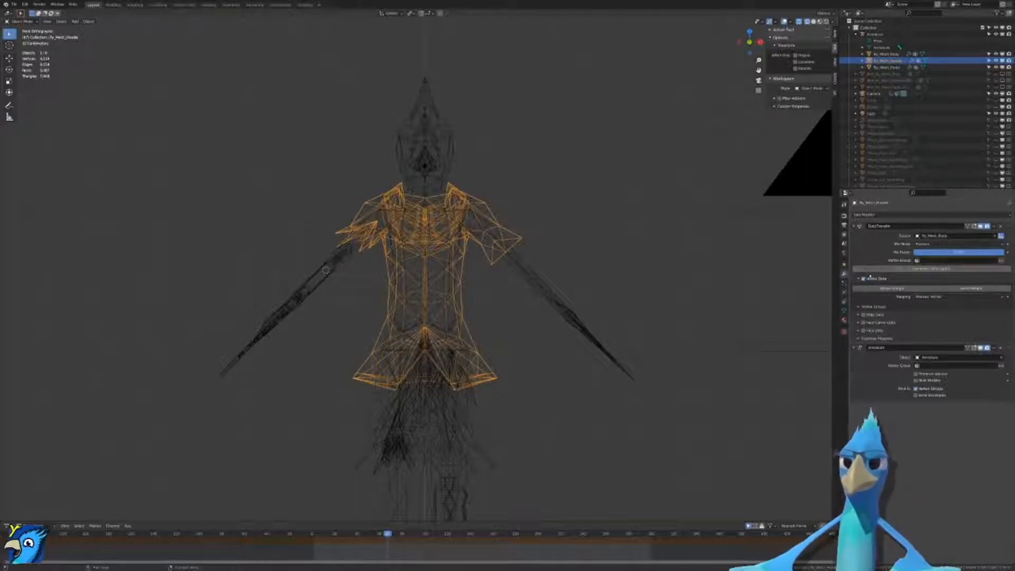
pyautogui.click(890, 289)
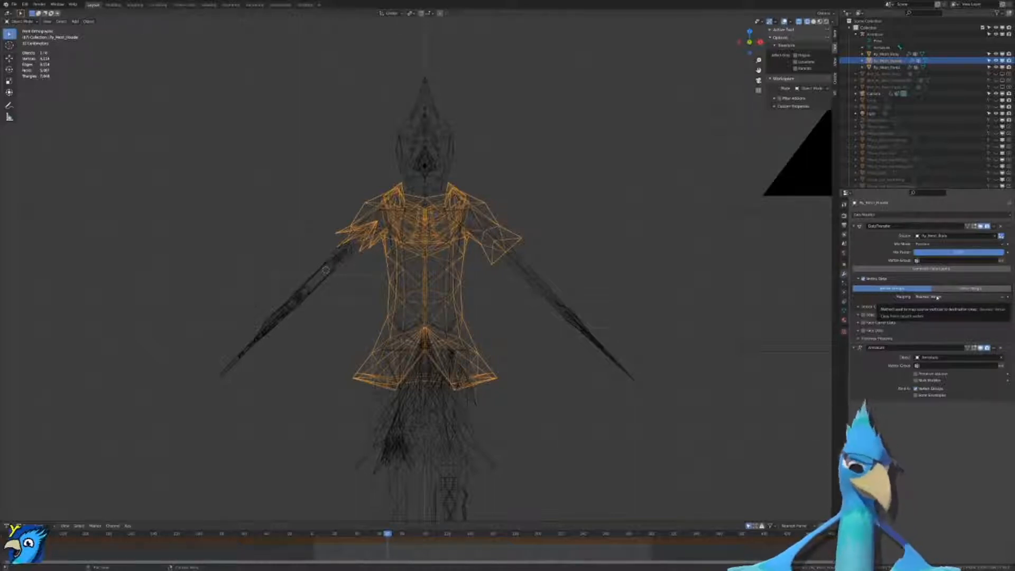
# Step: Compare the hoodie's sleeves with the body, and set the vertex data mapping to Nearest Face Interpolated
pyautogui.scroll(8, 601, 209)
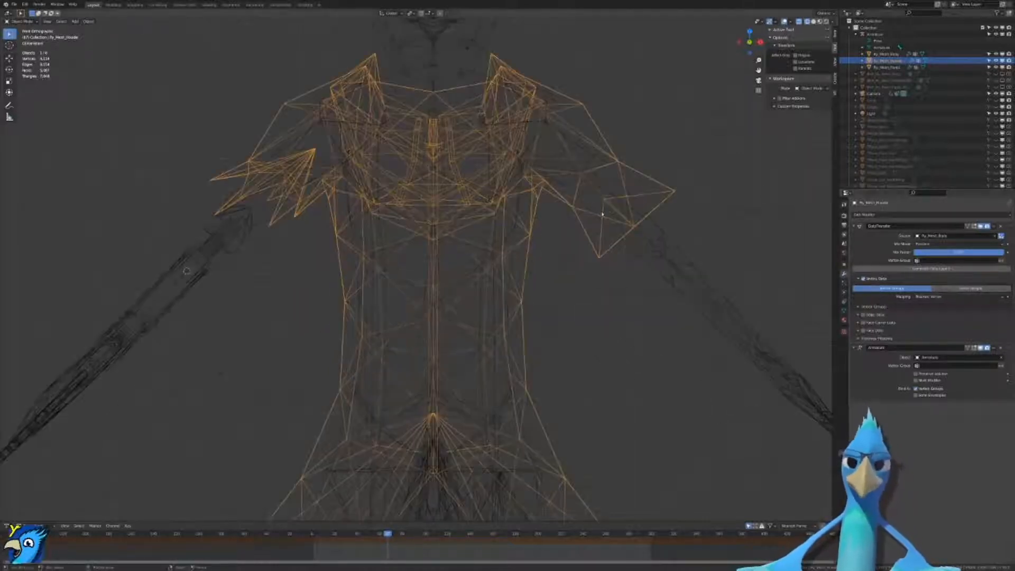
pyautogui.scroll(4, 254, 248)
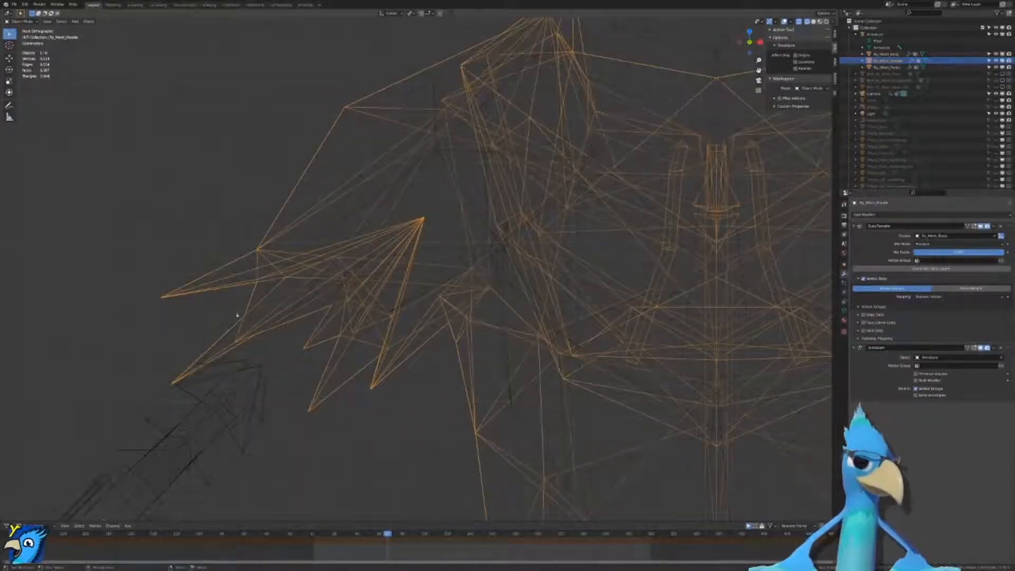
pyautogui.scroll(-5, 310, 365)
pyautogui.moveTo(309, 365); pyautogui.dragTo(476, 337, button='middle')
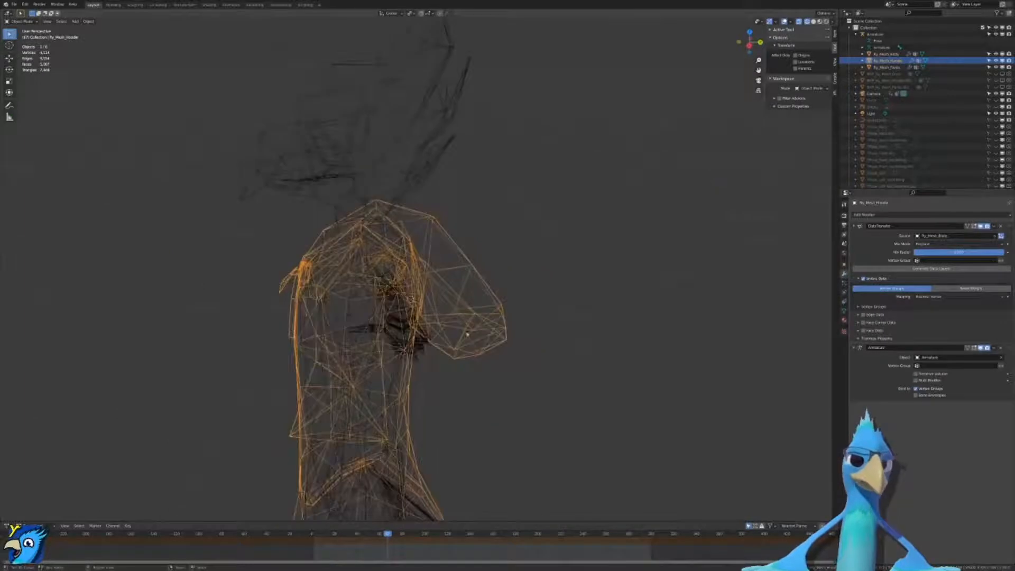
pyautogui.press('KP_1')
pyautogui.keyDown('shift'); pyautogui.moveTo(450, 299); pyautogui.dragTo(371, 198, button='middle'); pyautogui.keyUp('shift')
pyautogui.scroll(1, 414, 237)
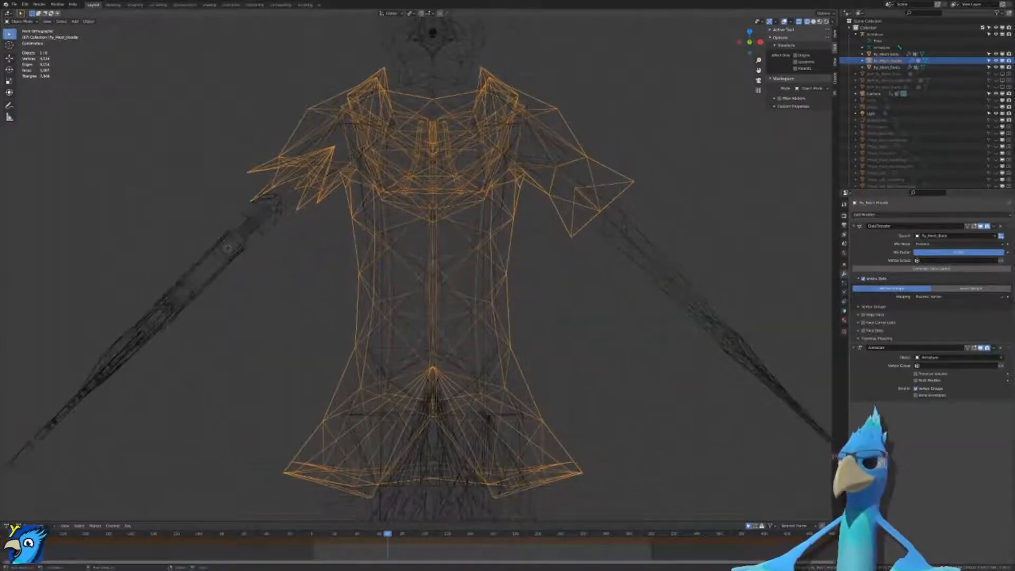
pyautogui.keyDown('shift'); pyautogui.moveTo(824, 311); pyautogui.dragTo(832, 331, button='middle'); pyautogui.keyUp('shift')
pyautogui.click(958, 296)
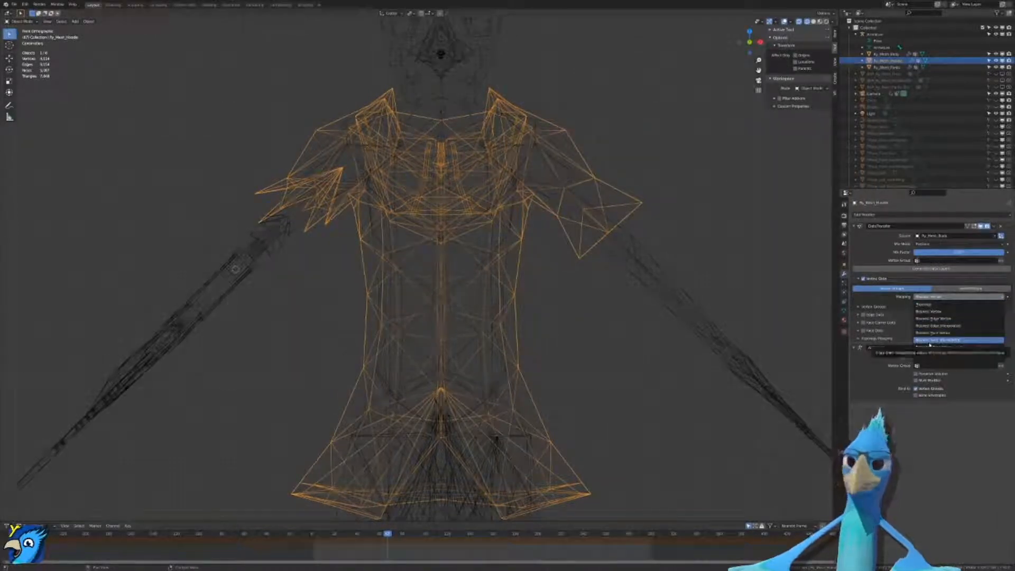
pyautogui.click(931, 342)
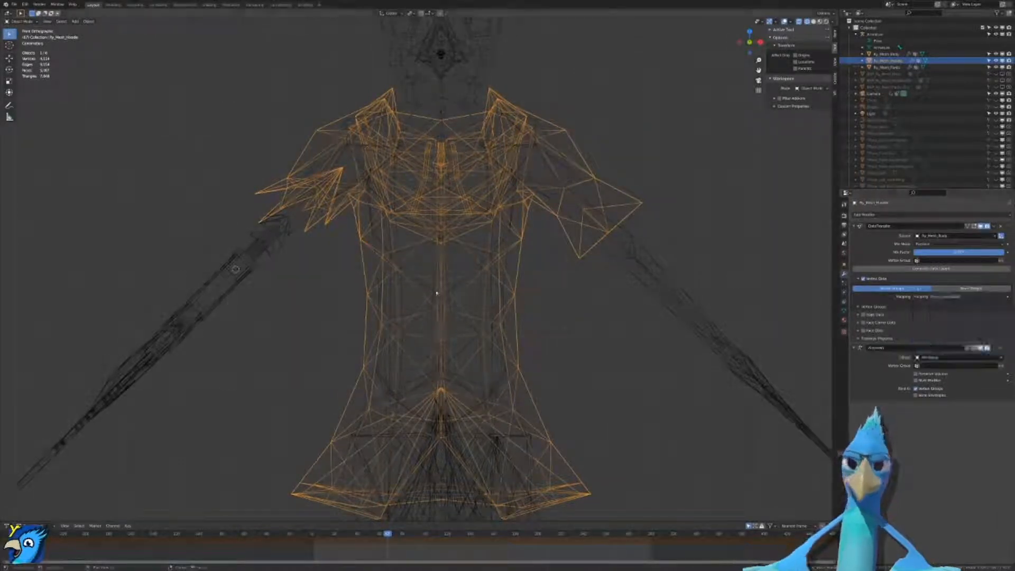
# Step: Hide the hoodie and inspect the body's torso weights in Weight Paint mode with solid shading
pyautogui.press('h')
pyautogui.click(497, 297)
pyautogui.hotkey('shift', 'z')
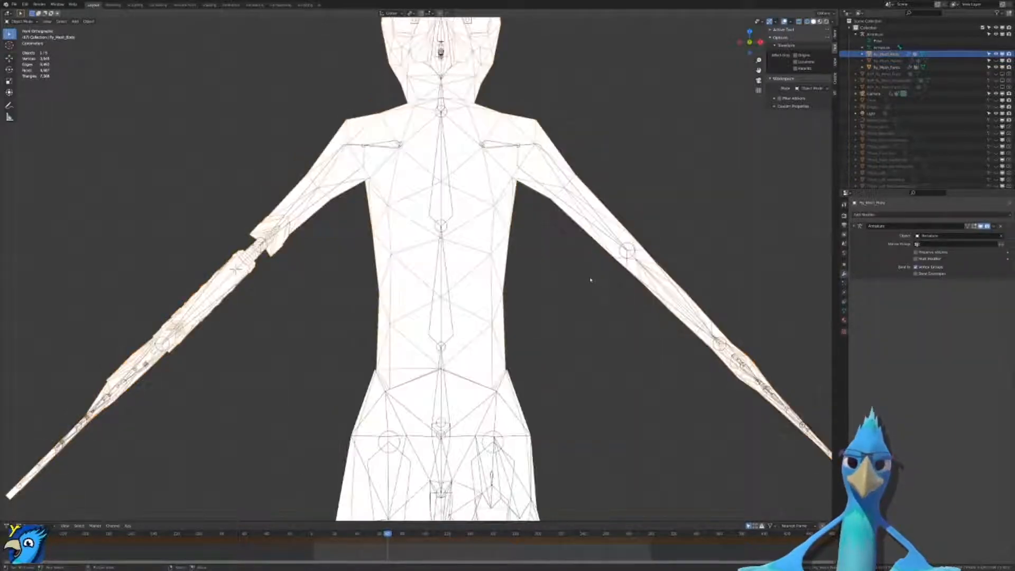
pyautogui.hotkey('ctrl', 'Tab')
pyautogui.scroll(6, 366, 300)
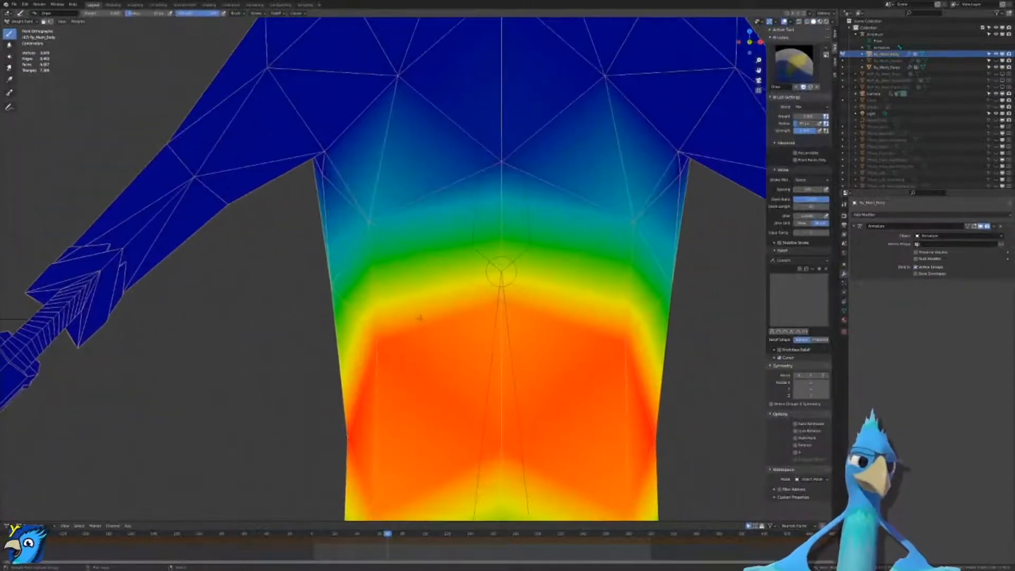
pyautogui.scroll(3, 366, 300)
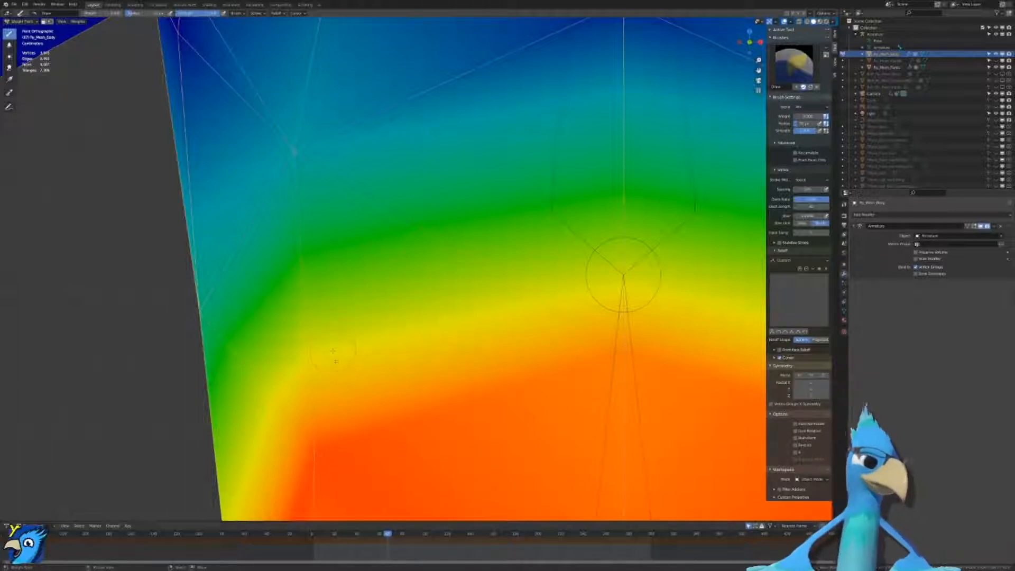
pyautogui.scroll(-5, 386, 325)
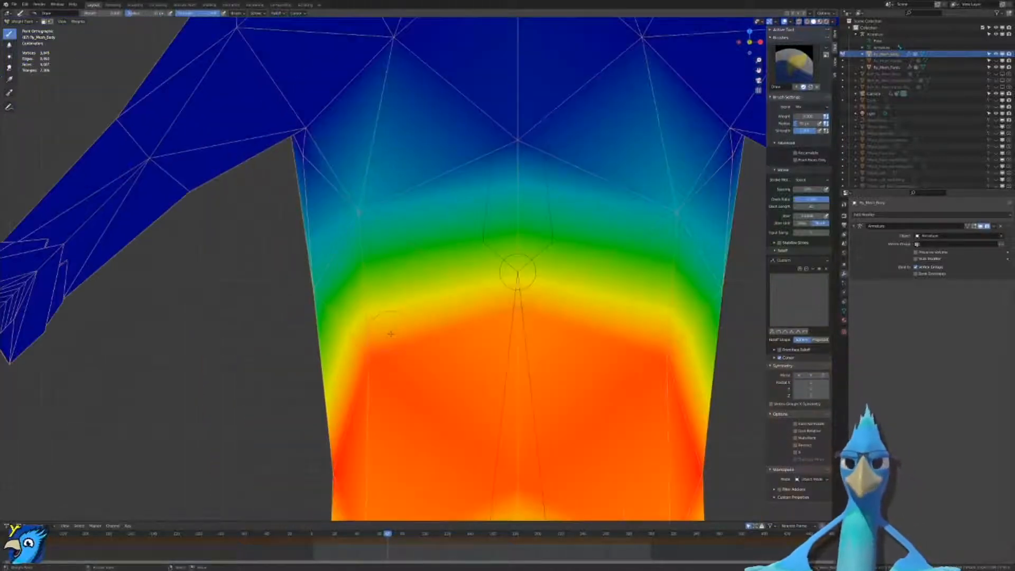
pyautogui.hotkey('ctrl', 'Tab')
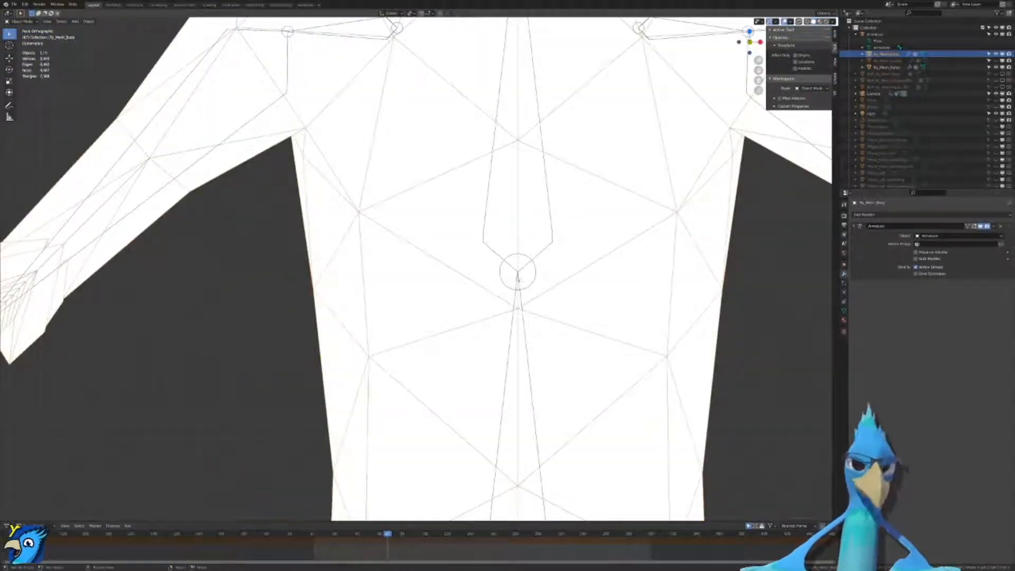
# Step: Unhide the hoodie mesh and apply its Data Transfer modifier
pyautogui.click(519, 279)
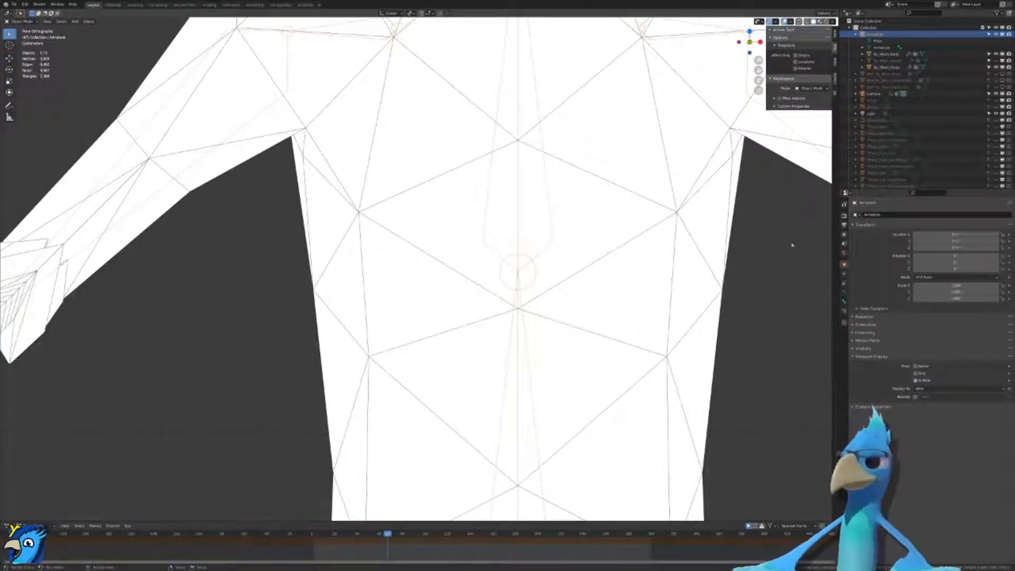
pyautogui.click(997, 61)
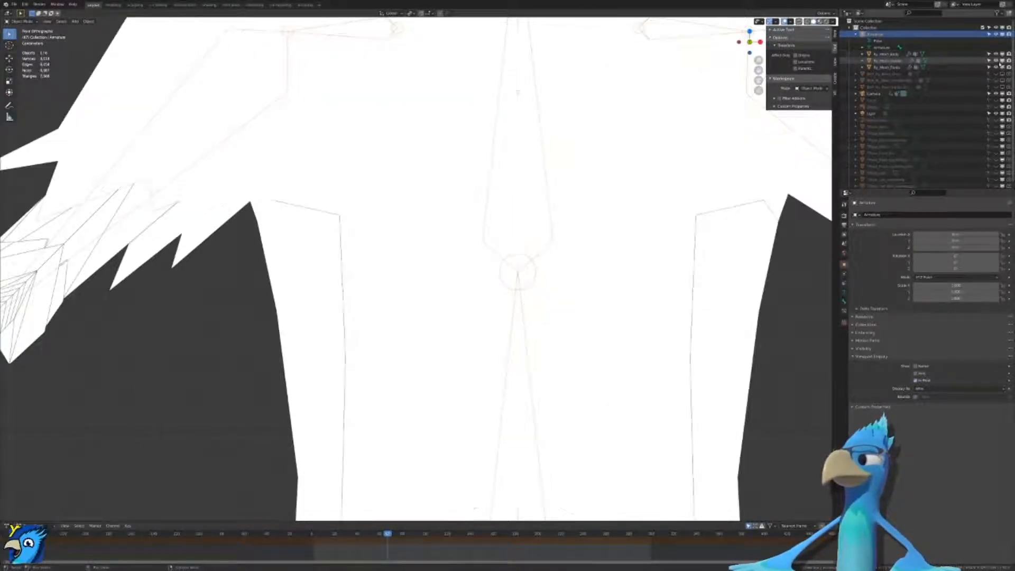
pyautogui.click(889, 61)
pyautogui.scroll(-5, 647, 310)
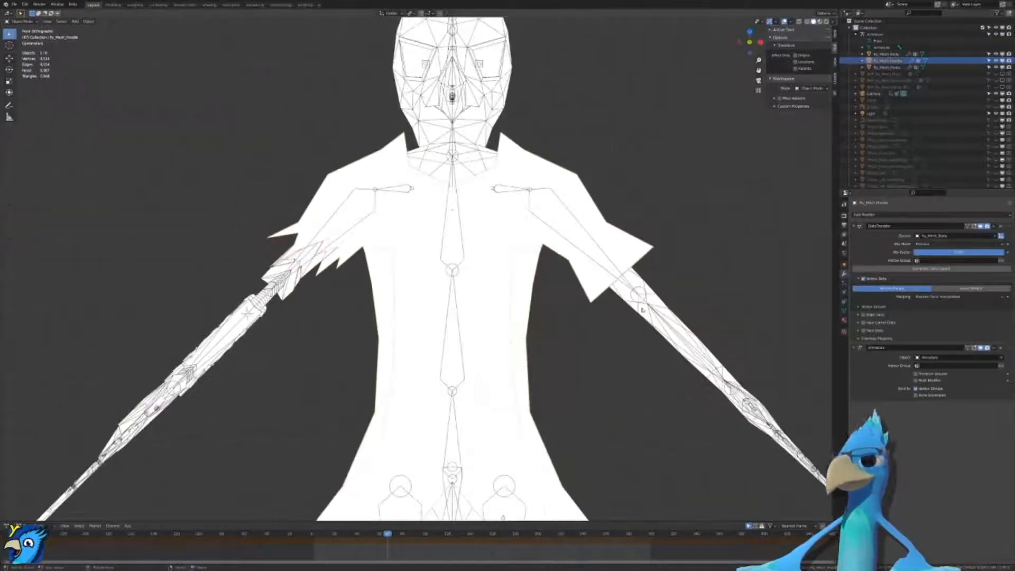
pyautogui.scroll(4, 645, 310)
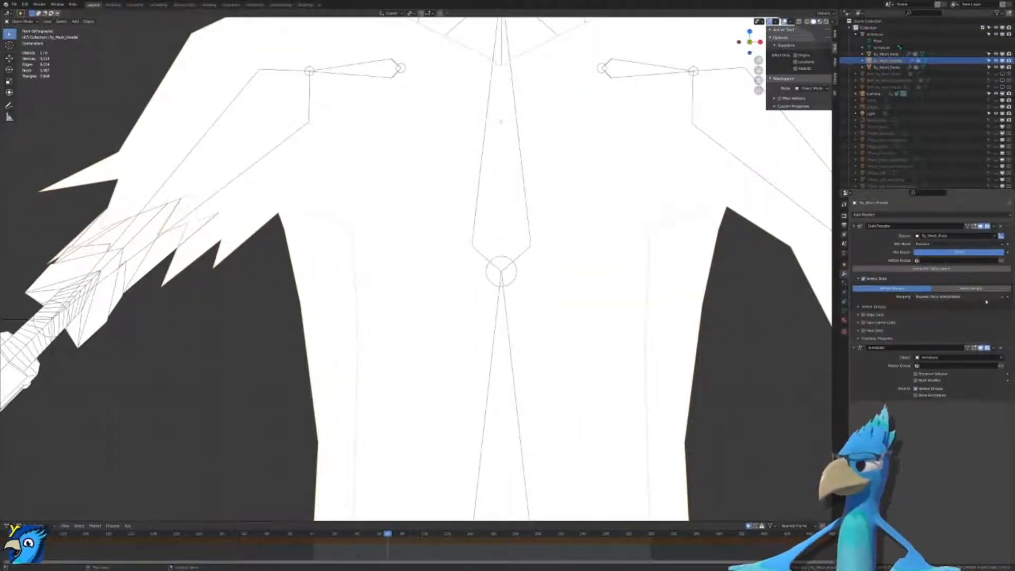
pyautogui.click(878, 340)
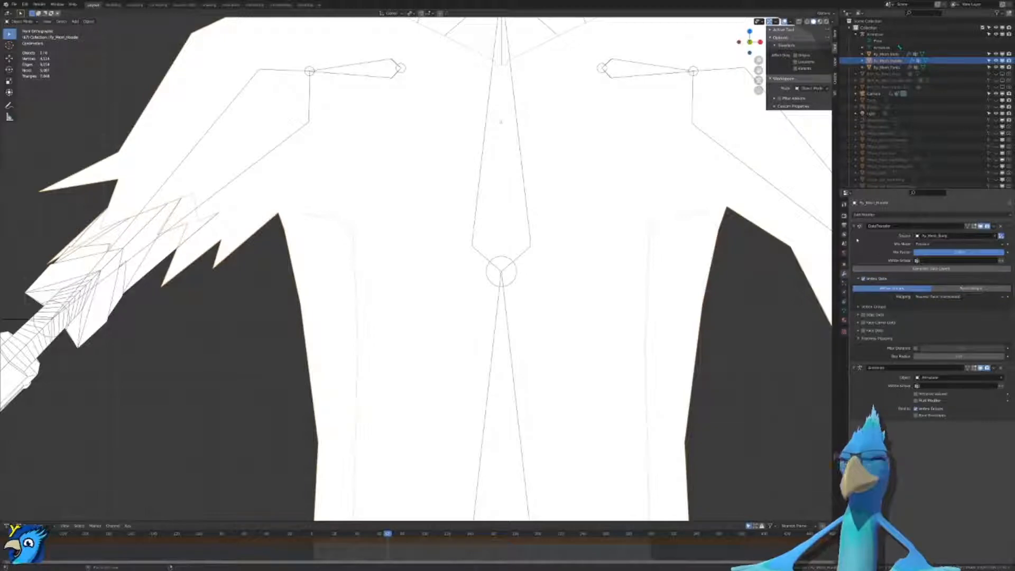
pyautogui.hotkey('ctrl', 'a')
# Step: Put the armature into Pose Mode and switch the viewport to wireframe shading around the spine bones
pyautogui.scroll(-7, 394, 283)
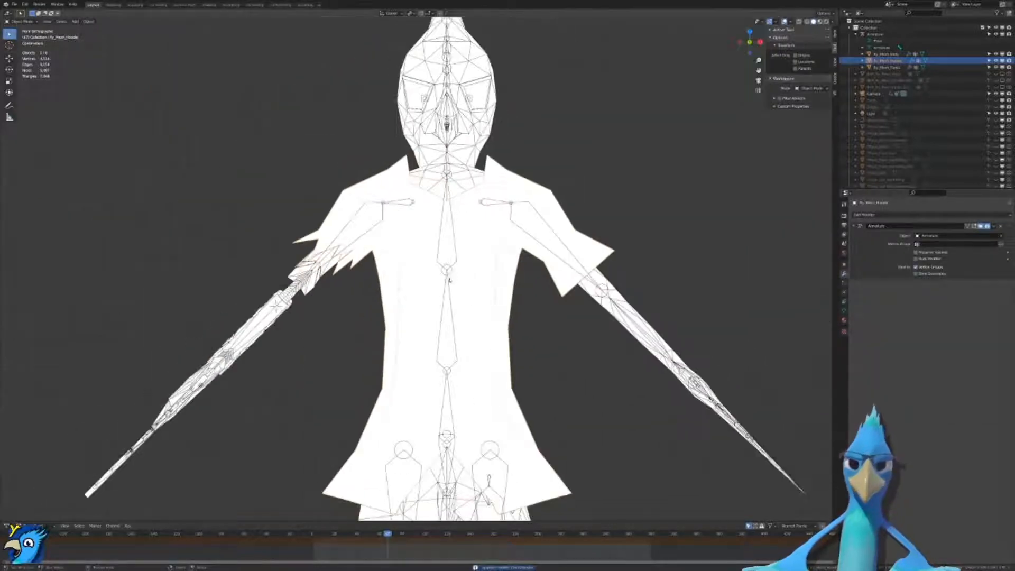
pyautogui.click(456, 248)
pyautogui.hotkey('ctrl', 'Tab')
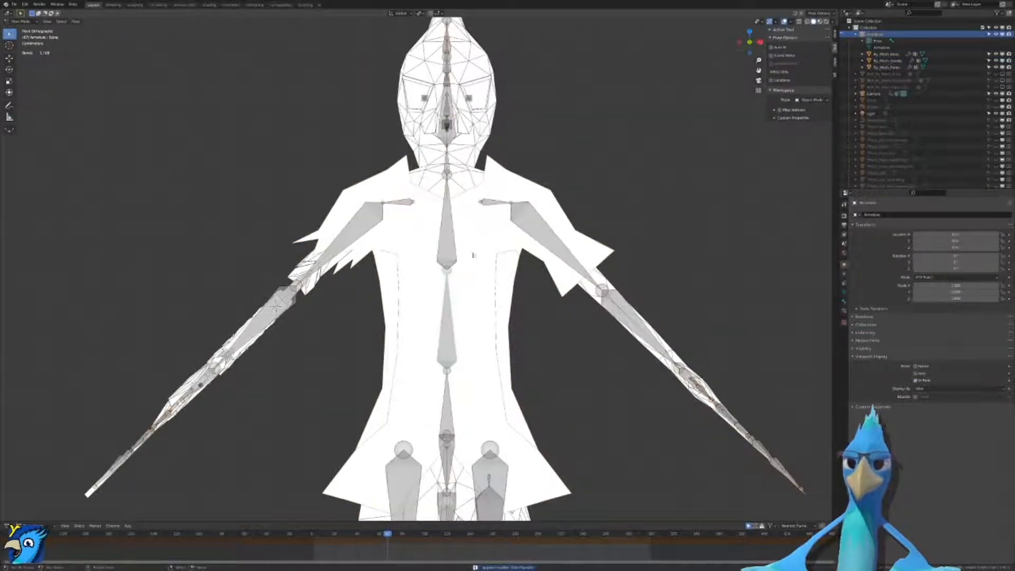
pyautogui.press('z')
pyautogui.scroll(2, 482, 274)
pyautogui.keyDown('shift'); pyautogui.moveTo(483, 273); pyautogui.dragTo(404, 264, button='middle'); pyautogui.keyUp('shift')
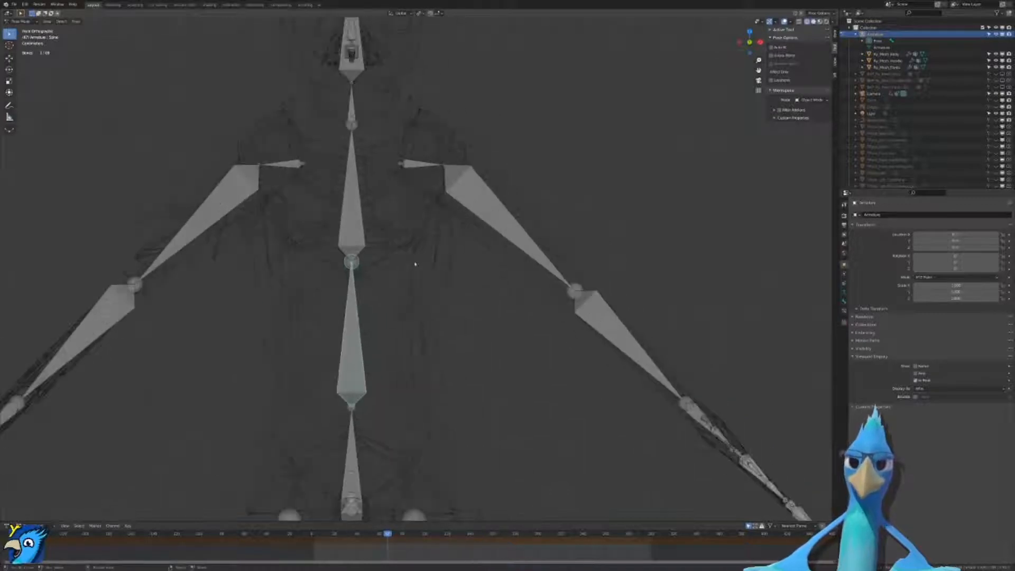
# Step: Swing the spine bone sideways in wireframe view to test how the torso and hoodie meshes follow it
pyautogui.press('r')
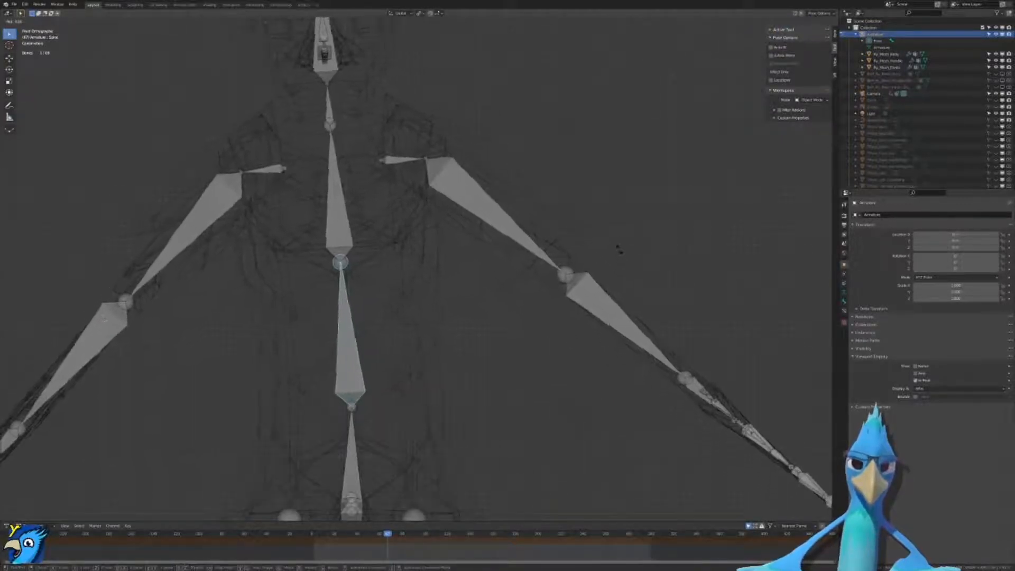
pyautogui.rightClick(453, 473)
pyautogui.press('z')
pyautogui.moveTo(589, 351)
pyautogui.keyDown('shift'); pyautogui.mouseDown(button='middle')
pyautogui.moveTo(607, 300)
pyautogui.moveTo(668, 211)
pyautogui.mouseUp(button='middle'); pyautogui.keyUp('shift')
pyautogui.press('z')
pyautogui.scroll(2, 322, 228)
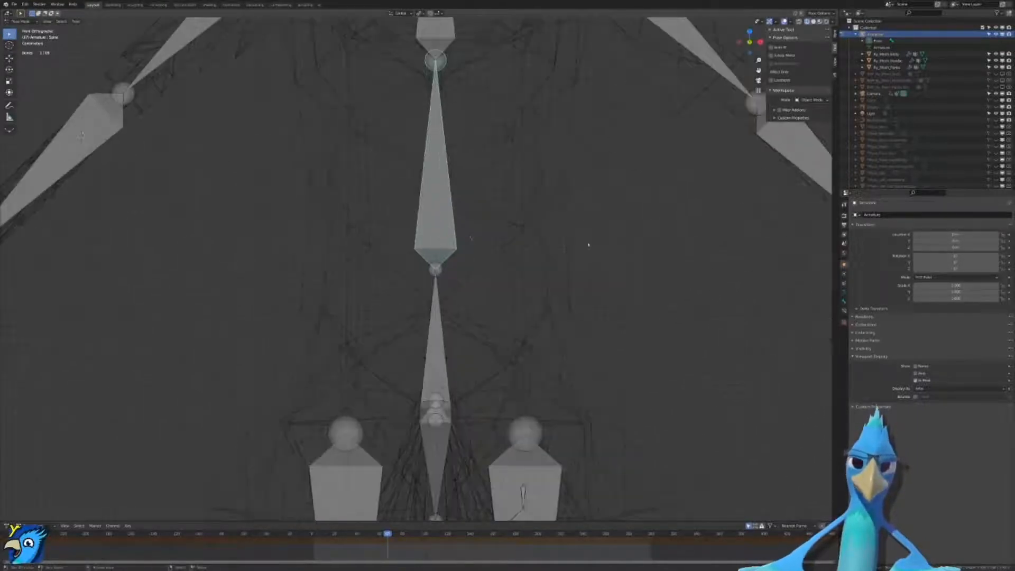
pyautogui.press('r')
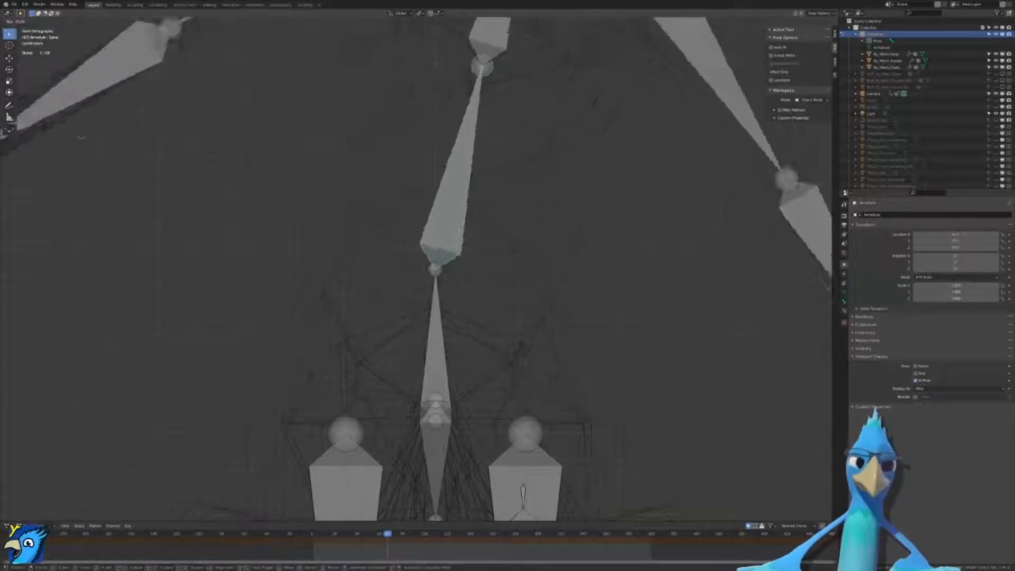
pyautogui.rightClick(603, 230)
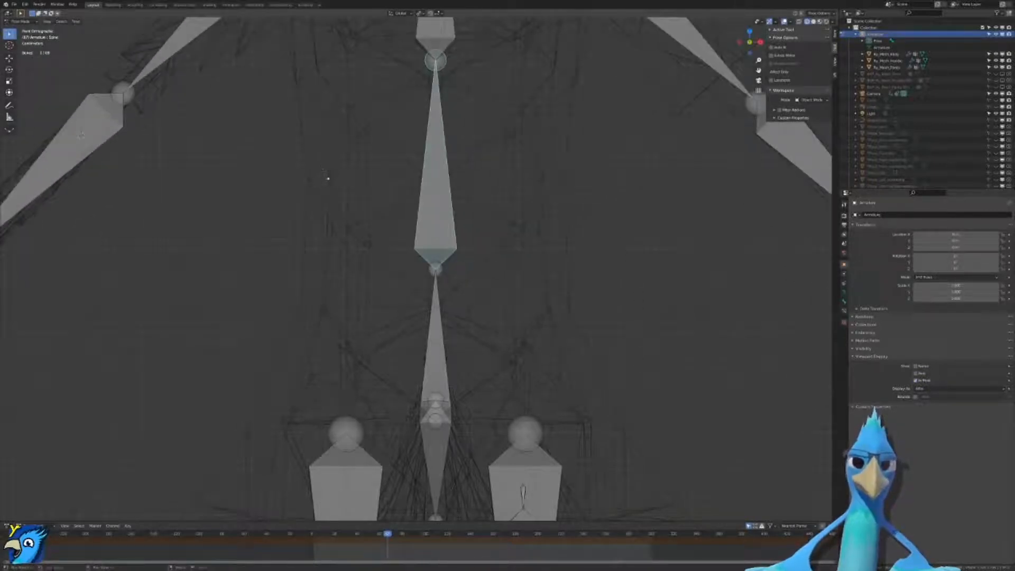
pyautogui.press('r')
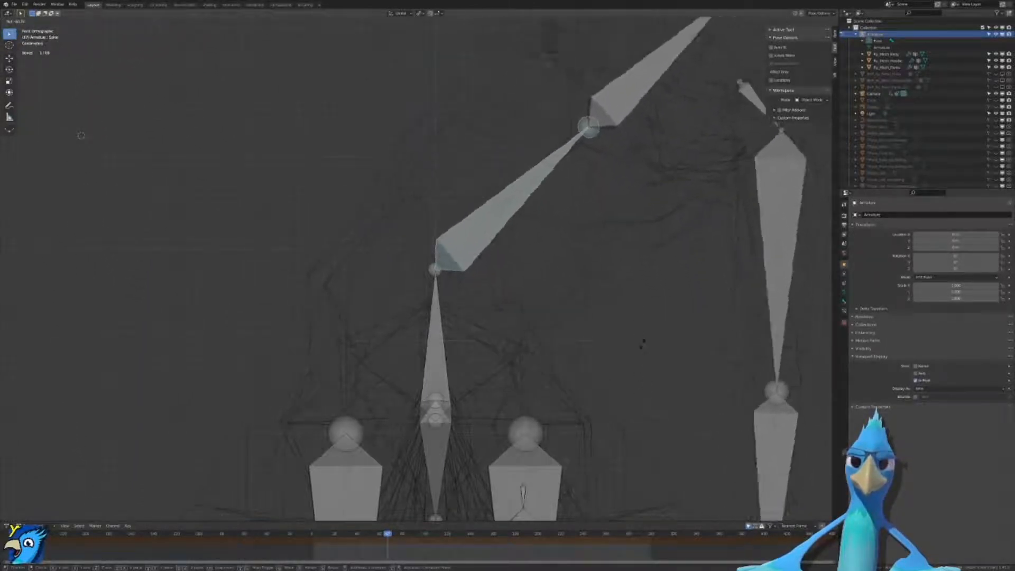
pyautogui.click(518, 190)
# Step: Bend the spine bone with a trackball rotation to check the hoodie's deformation in rendered shading
pyautogui.press('z')
pyautogui.scroll(-3, 517, 268)
pyautogui.moveTo(517, 267); pyautogui.dragTo(538, 258, button='middle')
pyautogui.scroll(-3, 541, 256)
pyautogui.scroll(2, 535, 264)
pyautogui.scroll(-2, 536, 265)
pyautogui.press('r')
pyautogui.press('r')
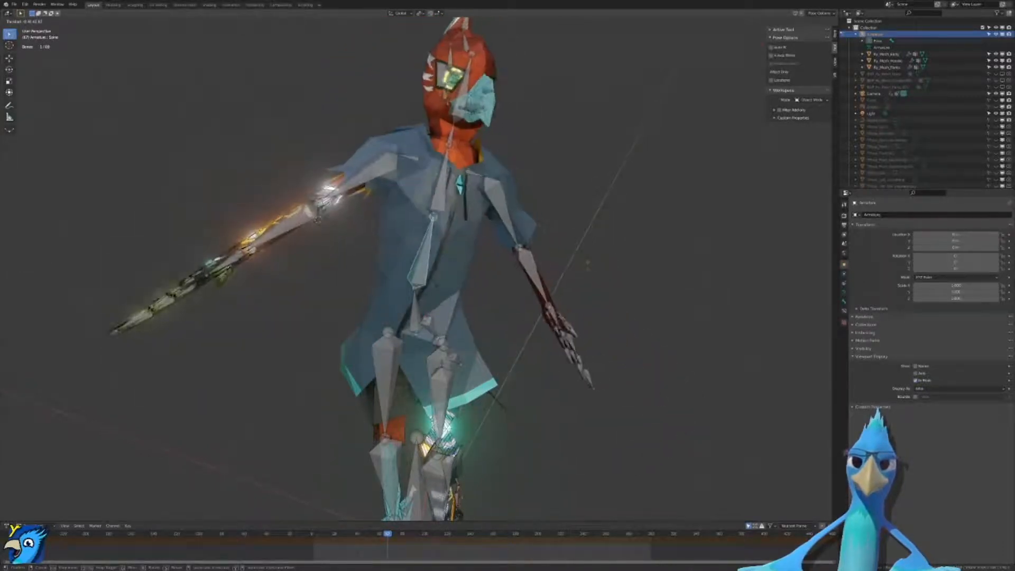
pyautogui.click(628, 263)
# Step: Examine the bent torso and hoodie up close in rendered and wireframe shading for mismatched areas
pyautogui.scroll(6, 608, 301)
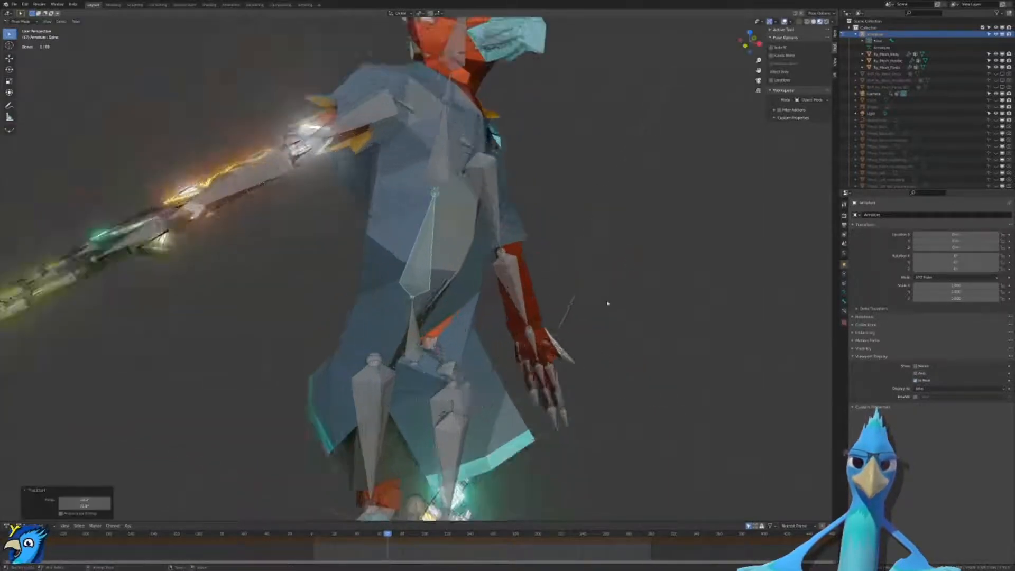
pyautogui.hotkey('shift', 'z')
pyautogui.moveTo(406, 301)
pyautogui.mouseDown(button='middle')
pyautogui.moveTo(427, 288)
pyautogui.moveTo(417, 303)
pyautogui.moveTo(398, 299)
pyautogui.mouseUp(button='middle')
pyautogui.press('z')
pyautogui.click(557, 302)
pyautogui.scroll(-3, 532, 305)
pyautogui.moveTo(533, 306); pyautogui.dragTo(541, 337, button='middle')
pyautogui.press('z')
pyautogui.click(387, 358)
pyautogui.moveTo(387, 359)
pyautogui.mouseDown(button='middle')
pyautogui.moveTo(427, 340)
pyautogui.moveTo(444, 297)
pyautogui.mouseUp(button='middle')
pyautogui.press('z')
pyautogui.click(444, 311)
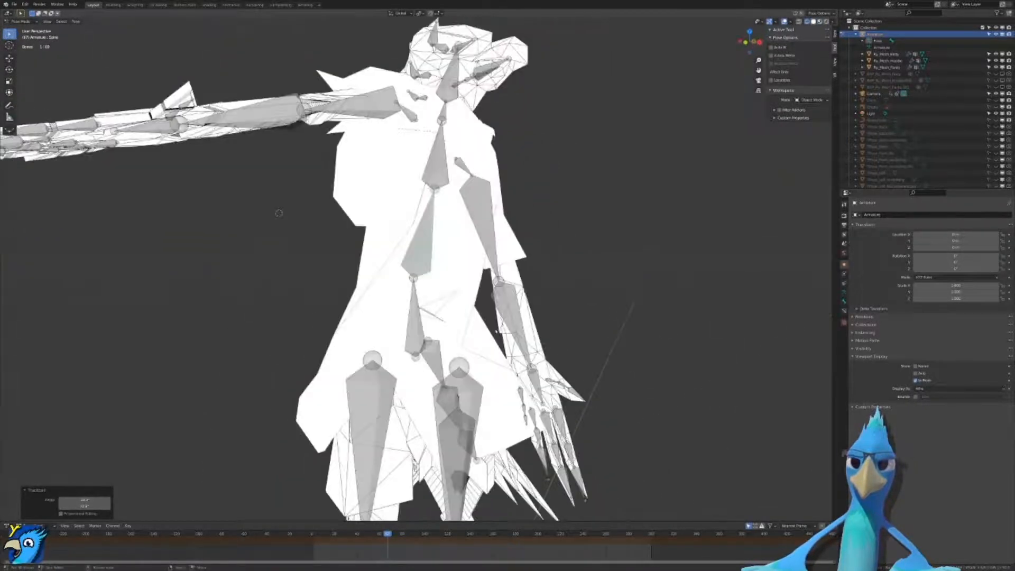
# Step: Test the spine and chest bones with free trackball rotations to compare how the hoodie and body bend
pyautogui.press('r')
pyautogui.press('r')
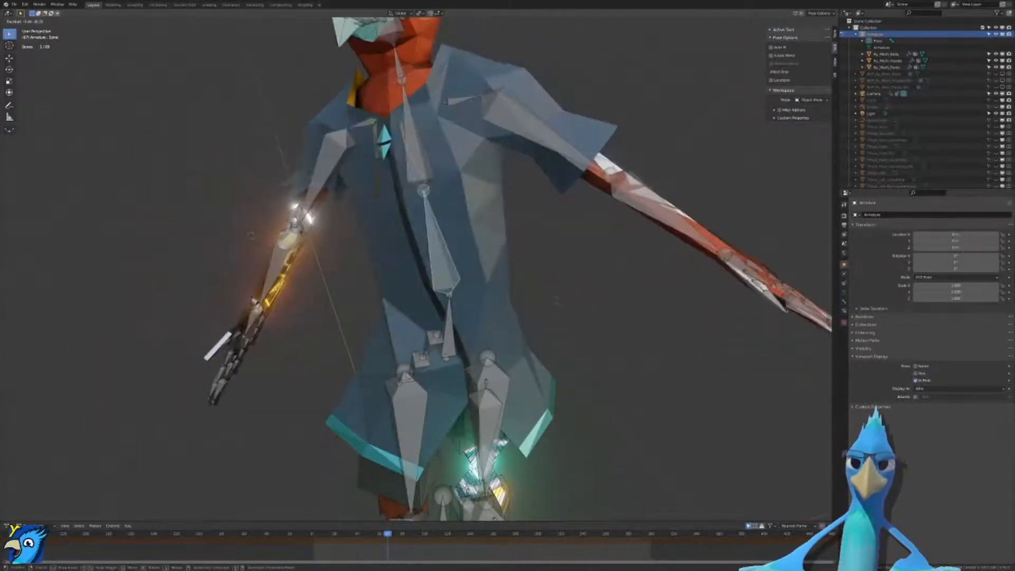
pyautogui.rightClick(570, 307)
pyautogui.press('r')
pyautogui.press('r')
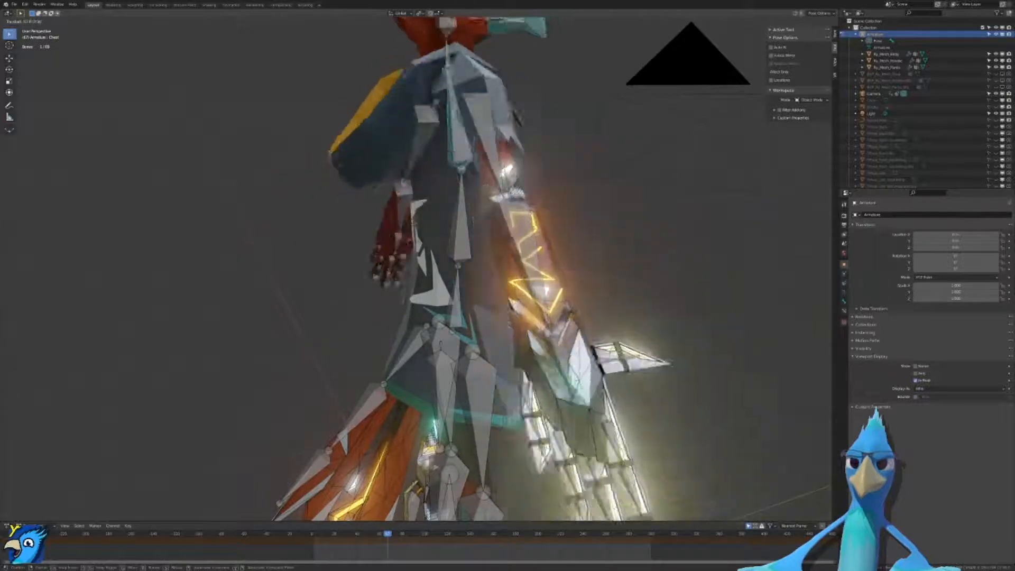
pyautogui.rightClick(481, 220)
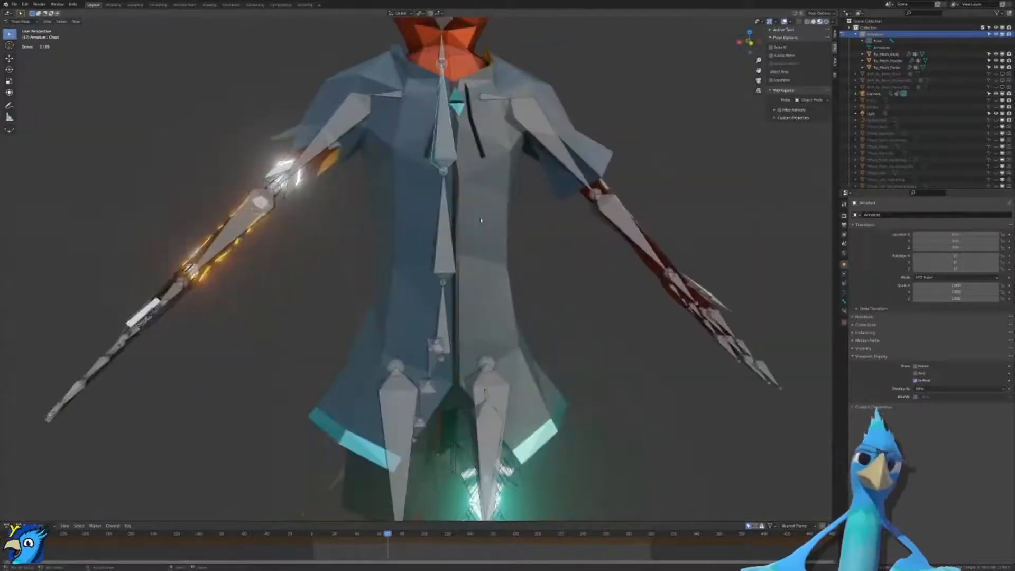
# Step: Put the armature into Edit Mode in right orthographic view, framed on the upper torso and hood
pyautogui.press('KP_1')
pyautogui.press('KP_3')
pyautogui.keyDown('shift'); pyautogui.moveTo(509, 146); pyautogui.dragTo(521, 254, button='middle'); pyautogui.keyUp('shift')
pyautogui.press('z')
pyautogui.click(521, 240)
pyautogui.scroll(4, 521, 240)
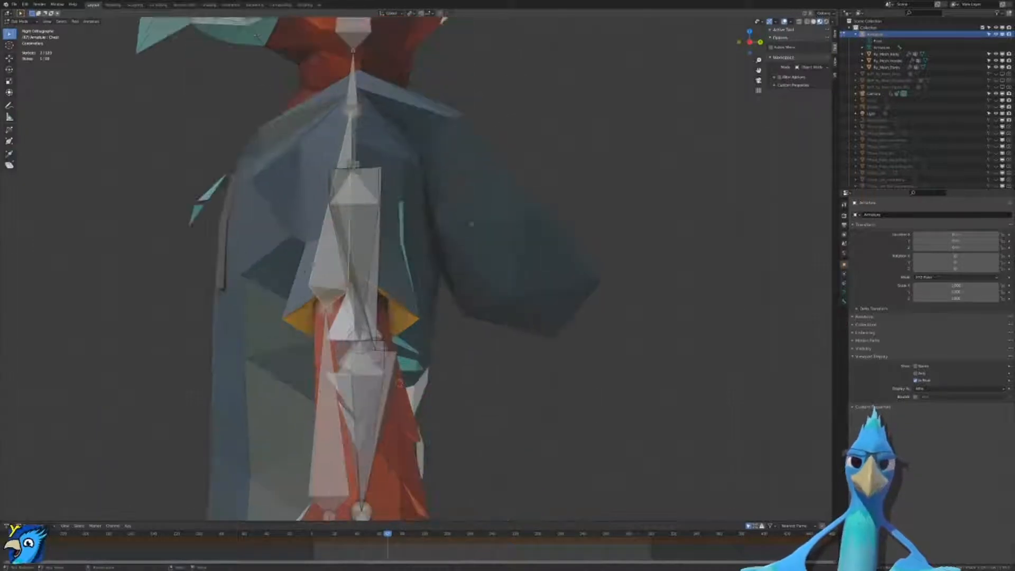
pyautogui.click(356, 87)
pyautogui.keyDown('shift'); pyautogui.moveTo(358, 89); pyautogui.dragTo(368, 150, button='middle'); pyautogui.keyUp('shift')
pyautogui.hotkey('shift', 'd')
pyautogui.rightClick(454, 227)
pyautogui.hotkey('ctrl', 'z')
# Step: Duplicate the neck bone and place the copy behind the neck, inside the hood
pyautogui.click(385, 100)
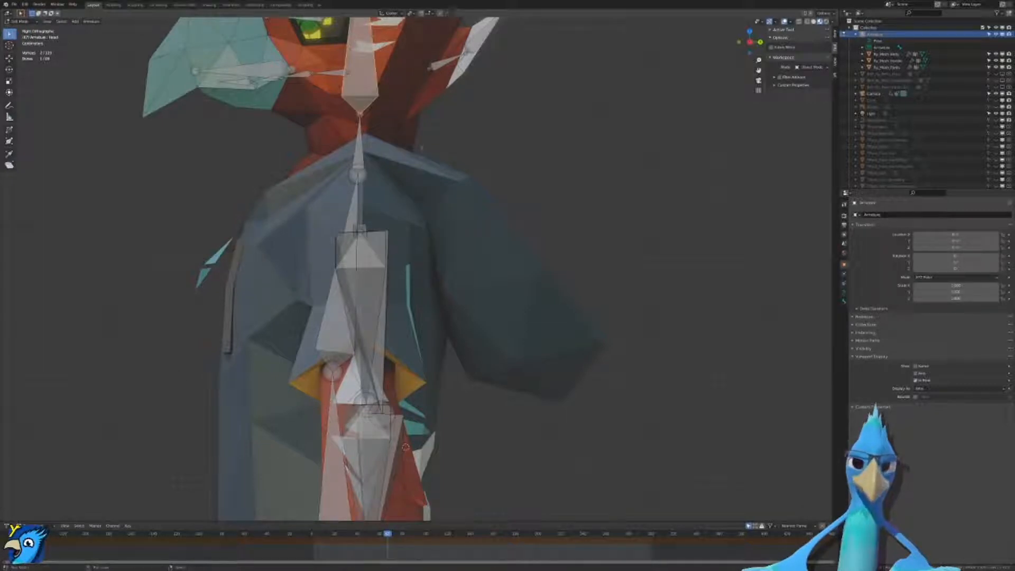
pyautogui.click(361, 150)
pyautogui.hotkey('shift', 'd')
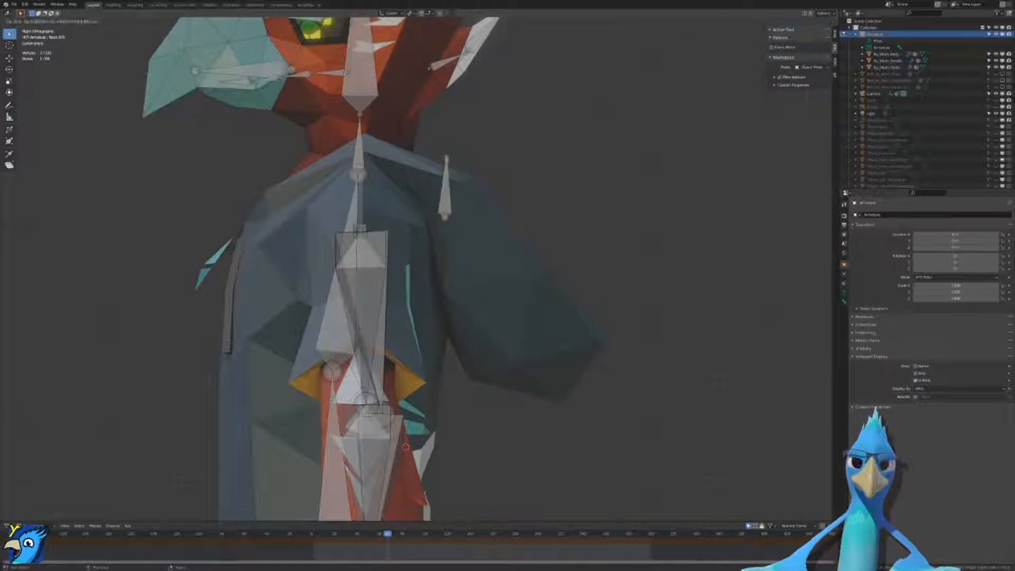
pyautogui.click(453, 207)
# Step: Rotate the duplicated bone downward and stretch it along the hood from its base to its lower tip
pyautogui.press('r')
pyautogui.click(415, 409)
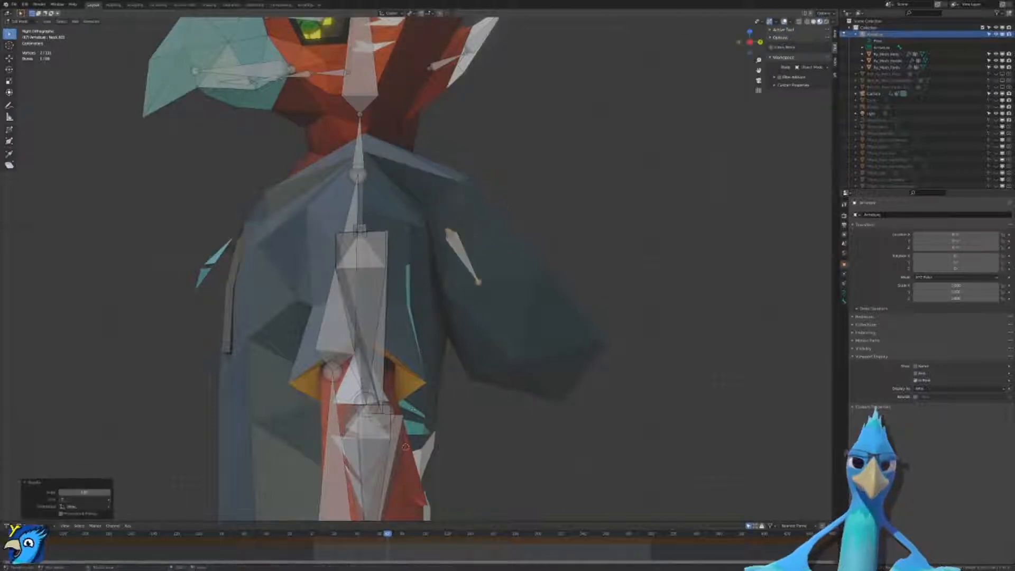
pyautogui.press('g')
pyautogui.click(445, 286)
pyautogui.click(470, 266)
pyautogui.press('g')
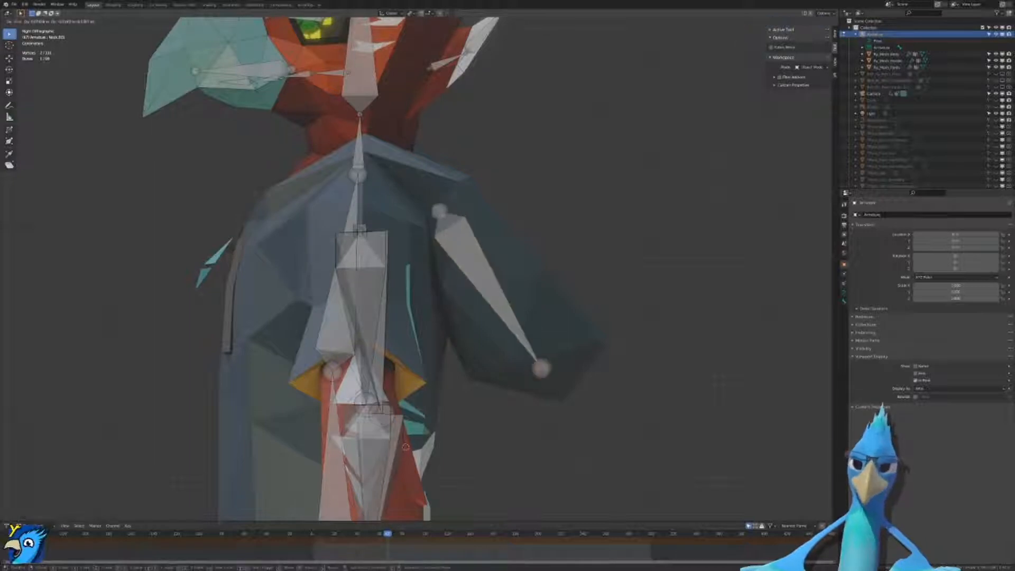
pyautogui.click(540, 368)
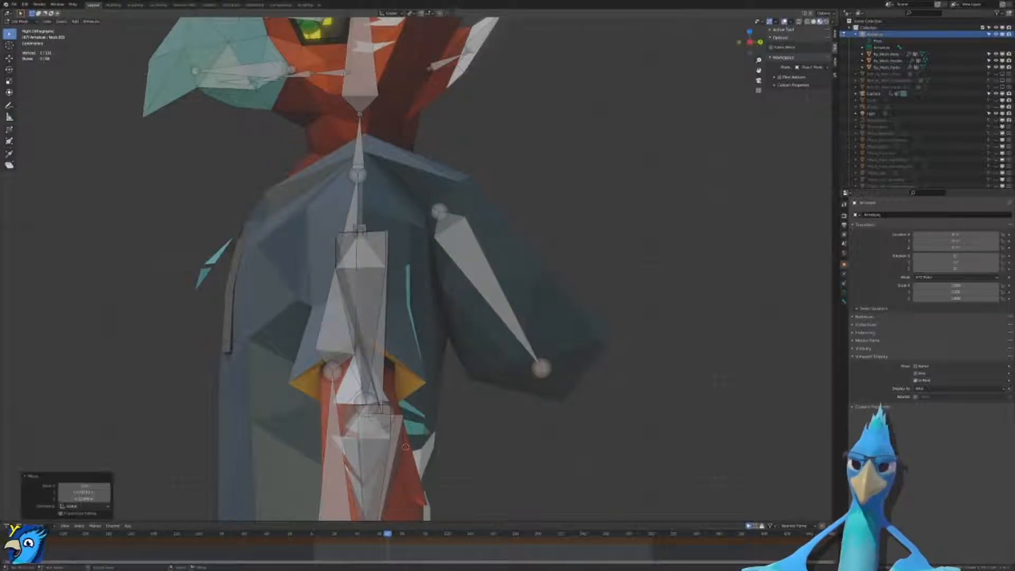
# Step: Rename the new hood bone as Hoodie
pyautogui.scroll(-3, 406, 446)
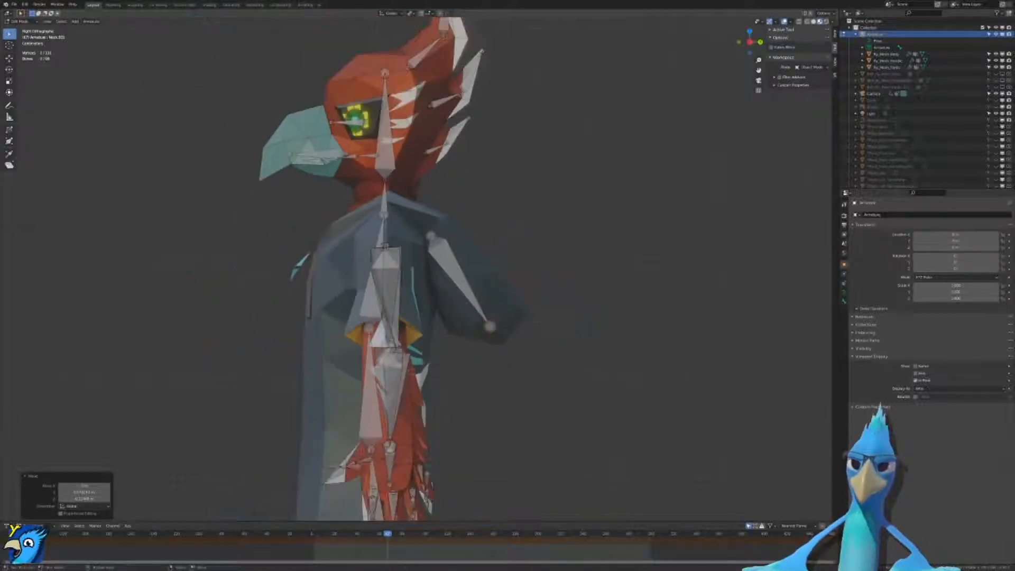
pyautogui.click(845, 301)
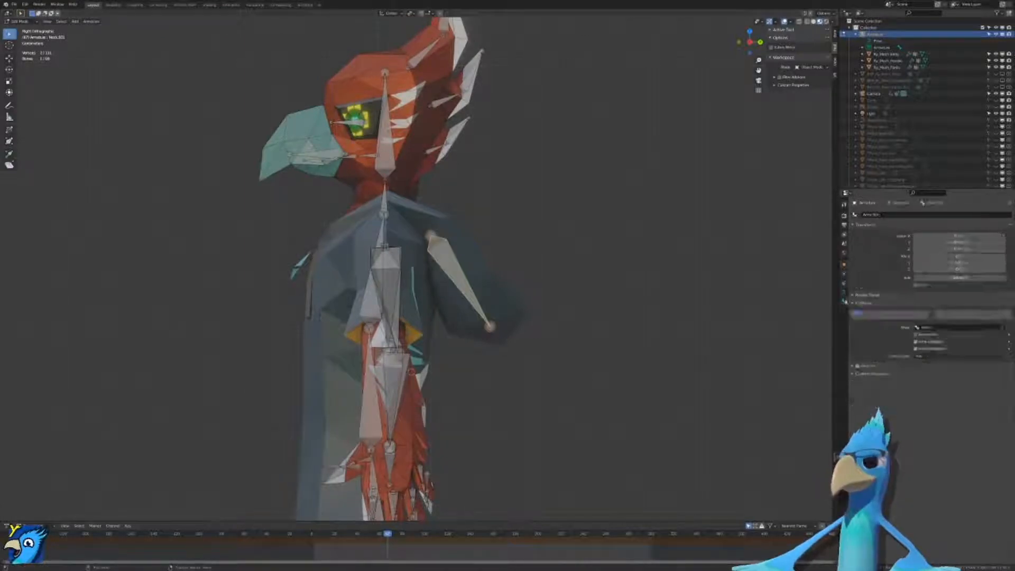
pyautogui.click(894, 214)
pyautogui.write('Hoodie')
pyautogui.press('Return')
# Step: Leave Edit Mode, select the hoodie mesh together with the armature, and inspect the Hoodie bone's weights in Weight Paint mode
pyautogui.moveTo(338, 254); pyautogui.dragTo(341, 227, button='middle')
pyautogui.scroll(-3, 416, 228)
pyautogui.press('Tab')
pyautogui.keyDown('shift'); pyautogui.moveTo(555, 270); pyautogui.dragTo(637, 216, button='middle'); pyautogui.keyUp('shift')
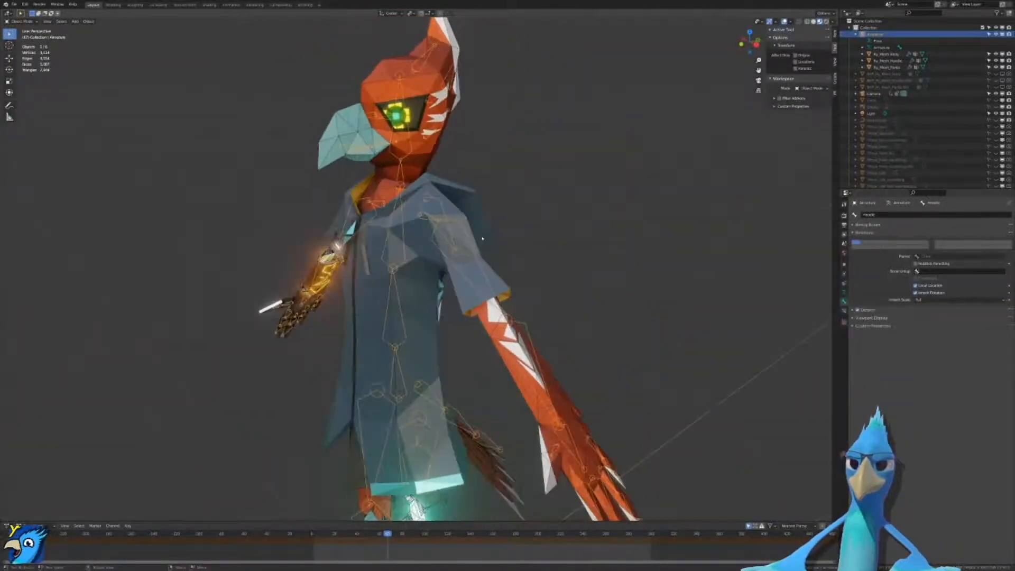
pyautogui.scroll(2, 637, 216)
pyautogui.keyDown('shift'); pyautogui.click(487, 189); pyautogui.keyUp('shift')
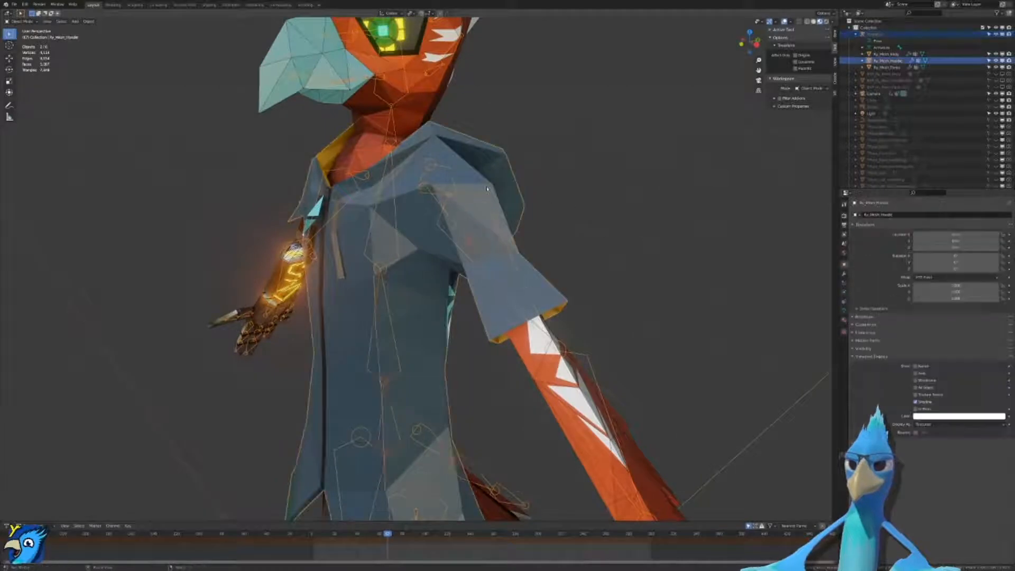
pyautogui.hotkey('ctrl', 'Tab')
pyautogui.moveTo(487, 188); pyautogui.dragTo(402, 191, button='middle')
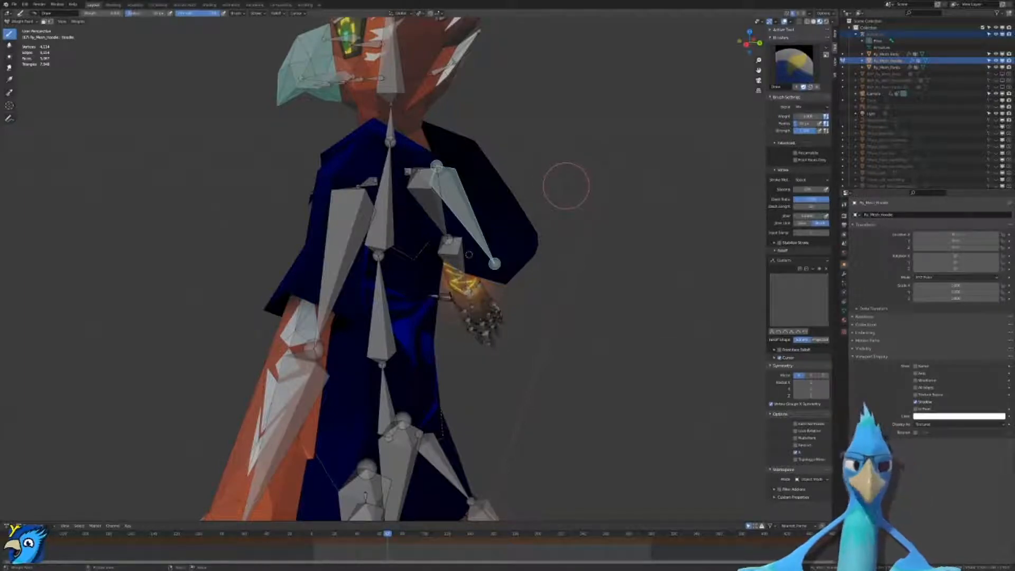
pyautogui.moveTo(550, 188)
pyautogui.mouseDown(button='middle')
pyautogui.moveTo(612, 175)
pyautogui.moveTo(651, 181)
pyautogui.mouseUp(button='middle')
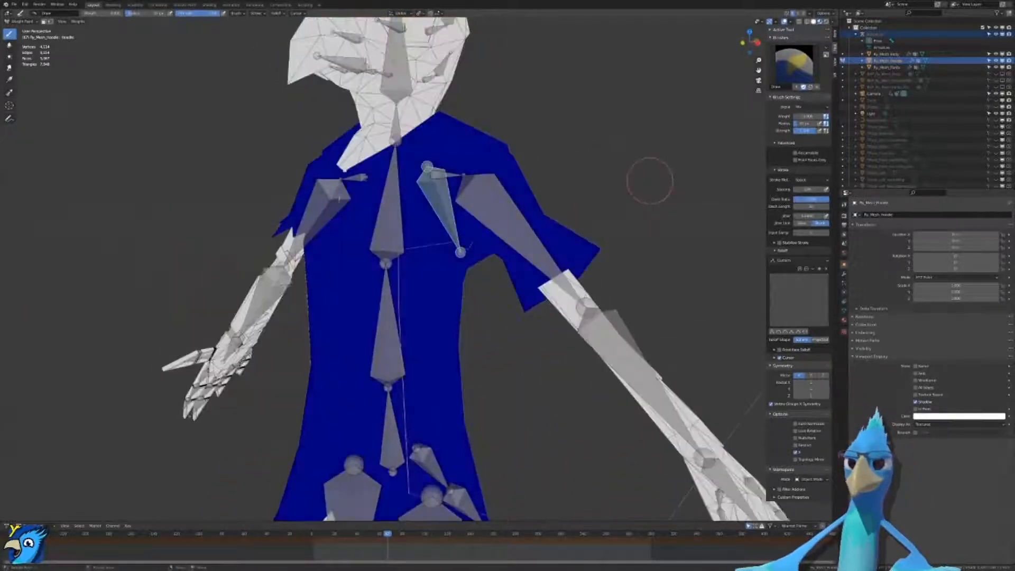
# Step: Return the armature to Pose Mode and test the chest bone with a trackball rotation
pyautogui.hotkey('ctrl', 'Tab')
pyautogui.click(446, 184)
pyautogui.hotkey('ctrl', 'Tab')
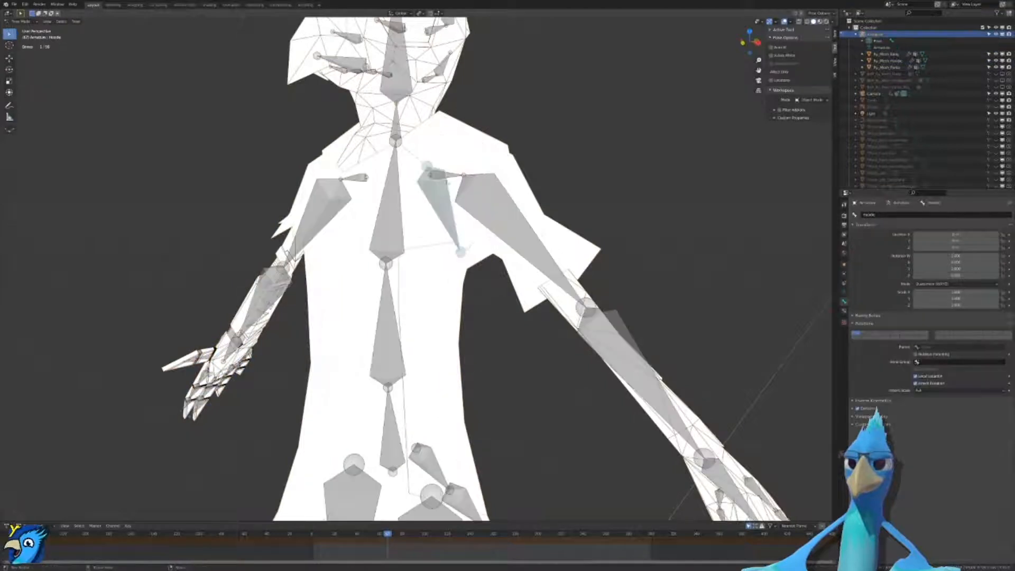
pyautogui.click(399, 226)
pyautogui.press('r')
pyautogui.press('r')
pyautogui.rightClick(484, 219)
# Step: Switch to rendered shading and rotate the left upper leg bone to test how the hoodie's hem follows
pyautogui.click(435, 208)
pyautogui.moveTo(435, 207)
pyautogui.mouseDown(button='middle')
pyautogui.moveTo(301, 212)
pyautogui.moveTo(433, 206)
pyautogui.mouseUp(button='middle')
pyautogui.press('z')
pyautogui.click(581, 381)
pyautogui.moveTo(600, 302)
pyautogui.keyDown('shift'); pyautogui.mouseDown(button='middle')
pyautogui.moveTo(610, 204)
pyautogui.moveTo(652, 219)
pyautogui.mouseUp(button='middle'); pyautogui.keyUp('shift')
pyautogui.scroll(-2, 610, 204)
pyautogui.scroll(2, 624, 238)
pyautogui.keyDown('shift'); pyautogui.moveTo(574, 275); pyautogui.dragTo(600, 191, button='middle'); pyautogui.keyUp('shift')
pyautogui.click(532, 302)
pyautogui.moveTo(532, 302); pyautogui.dragTo(639, 223, button='middle')
pyautogui.press('r')
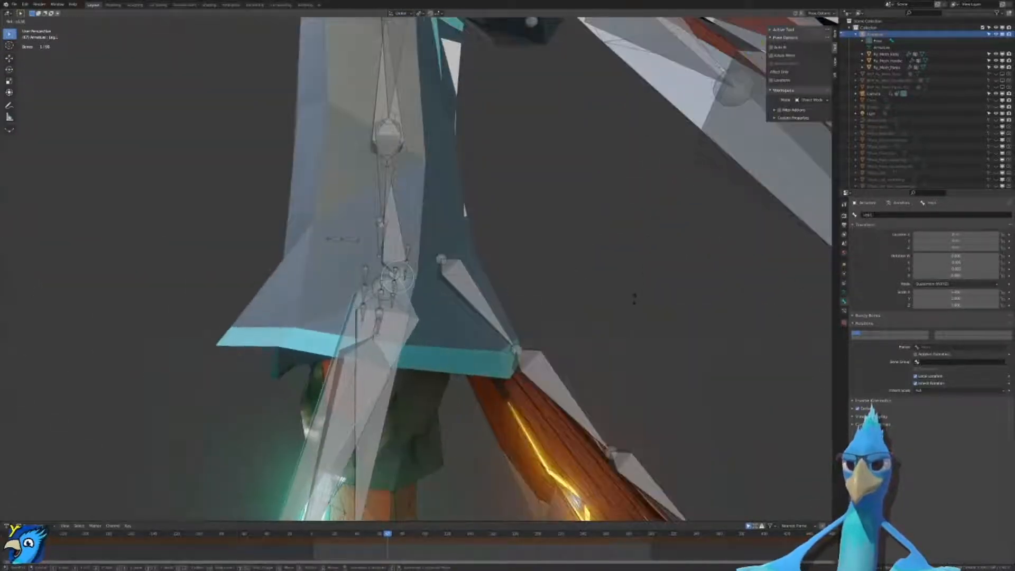
pyautogui.click(583, 345)
# Step: Test the left upper leg bone's rotation around its local X axis from the front
pyautogui.moveTo(582, 345); pyautogui.dragTo(650, 334, button='middle')
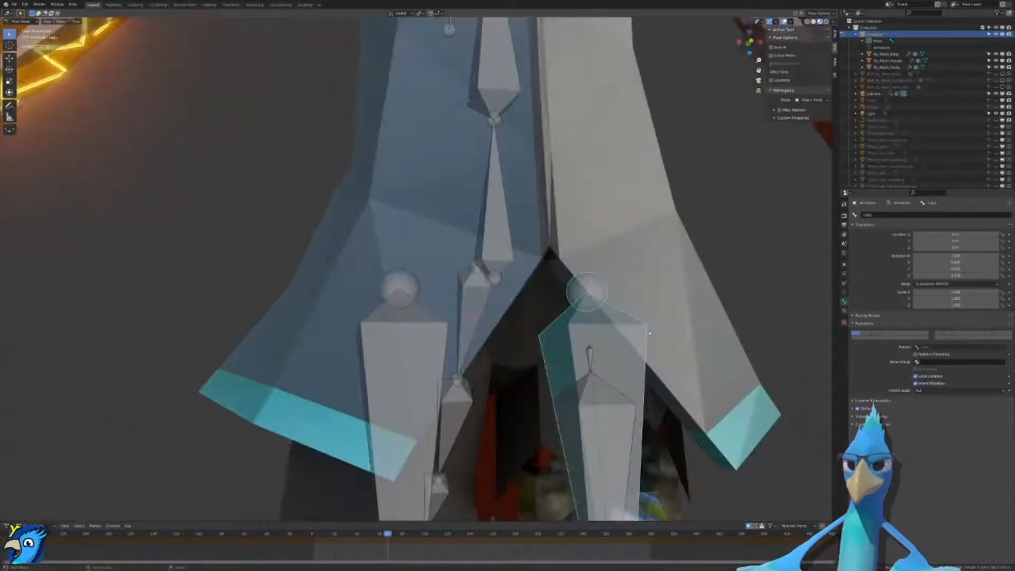
pyautogui.scroll(-5, 650, 334)
pyautogui.press('r')
pyautogui.press('x')
pyautogui.press('x')
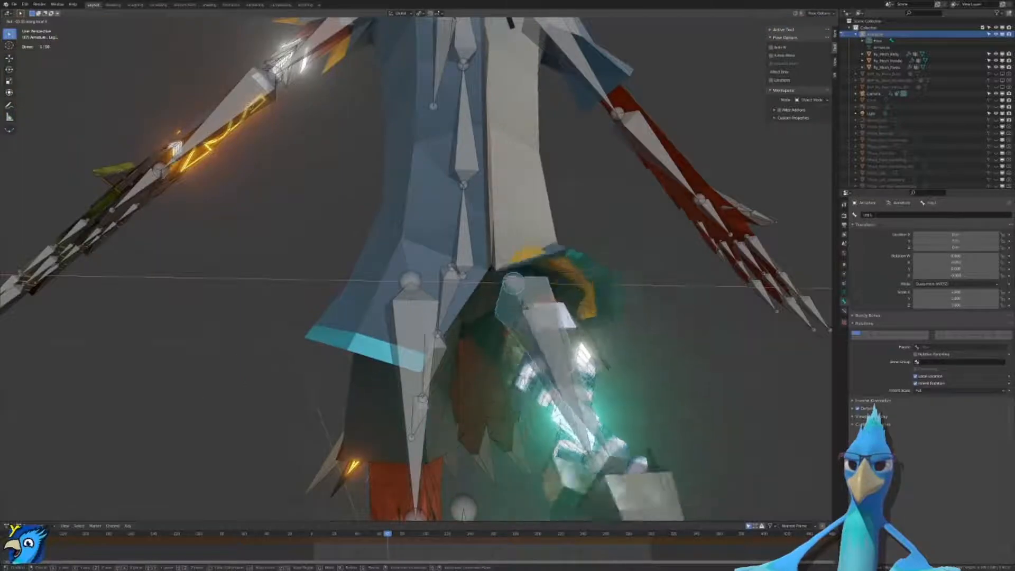
pyautogui.rightClick(662, 312)
# Step: Repeat the left upper leg's local X rotation test in wireframe view
pyautogui.moveTo(662, 313); pyautogui.dragTo(589, 226, button='middle')
pyautogui.press('z')
pyautogui.press('r')
pyautogui.press('x')
pyautogui.press('x')
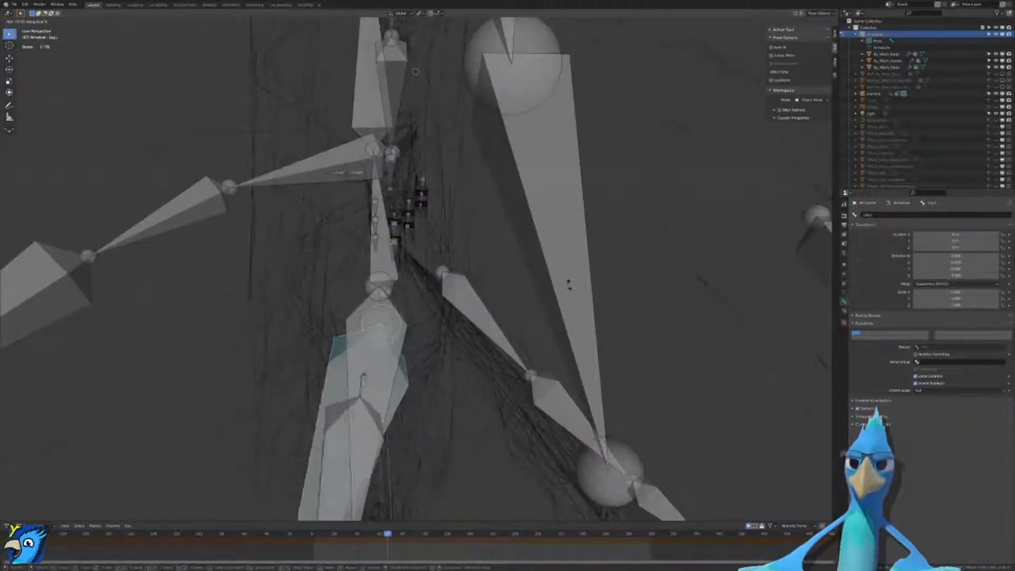
pyautogui.rightClick(465, 335)
# Step: Inspect the hoodie's hem, the legs and the torso from several angles in wireframe and shaded views
pyautogui.moveTo(465, 335); pyautogui.dragTo(583, 254, button='middle')
pyautogui.hotkey('shift', 'z')
pyautogui.hotkey('shift', 'z')
pyautogui.scroll(4, 349, 247)
pyautogui.scroll(-1, 349, 248)
pyautogui.hotkey('shift', 'z')
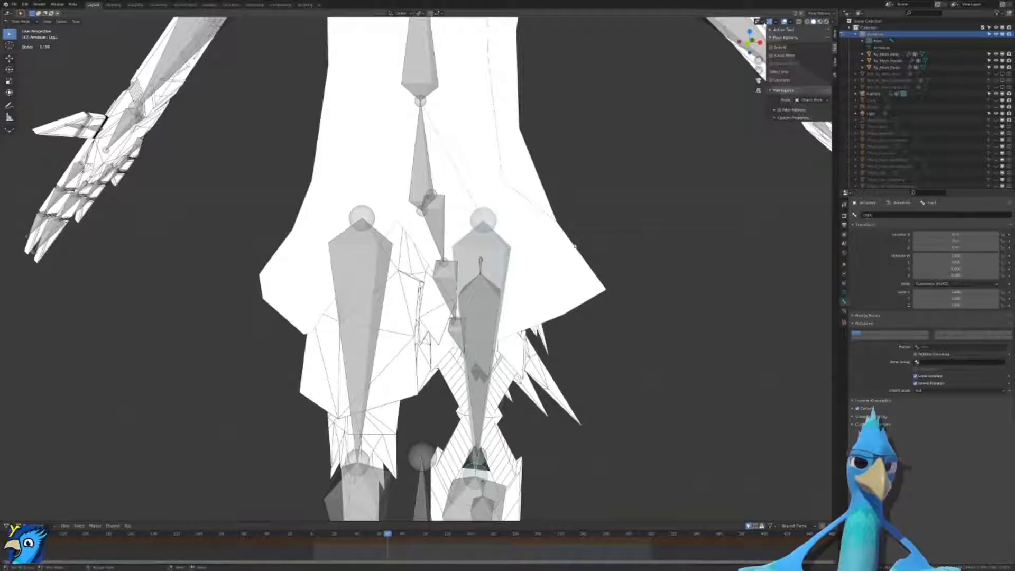
pyautogui.scroll(-4, 575, 247)
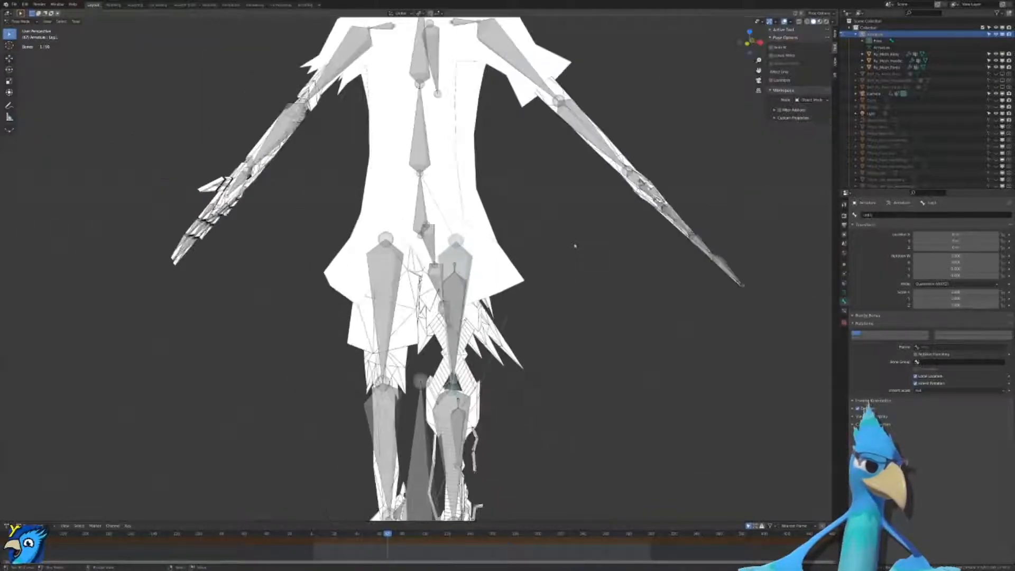
pyautogui.scroll(3, 576, 247)
pyautogui.scroll(2, 575, 246)
pyautogui.press('z')
pyautogui.keyDown('shift'); pyautogui.moveTo(399, 109); pyautogui.dragTo(342, 159, button='middle'); pyautogui.keyUp('shift')
pyautogui.press('z')
pyautogui.moveTo(614, 160); pyautogui.dragTo(572, 161, button='middle')
# Step: Hide the viewport overlays to examine the hoodie without bones, and turn them back on
pyautogui.click(784, 22)
pyautogui.scroll(3, 492, 197)
pyautogui.scroll(-2, 491, 197)
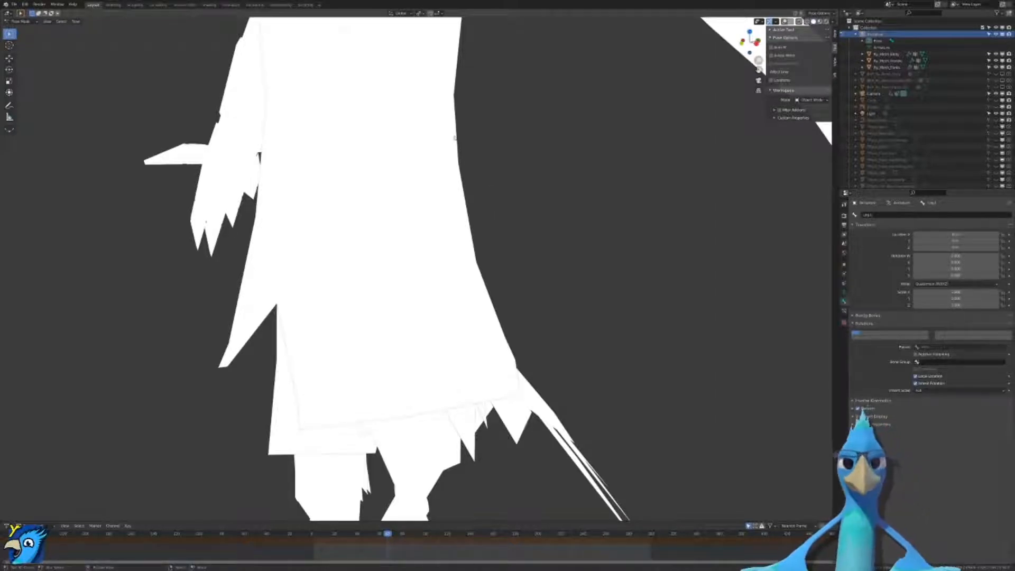
pyautogui.press('z')
pyautogui.scroll(-4, 657, 120)
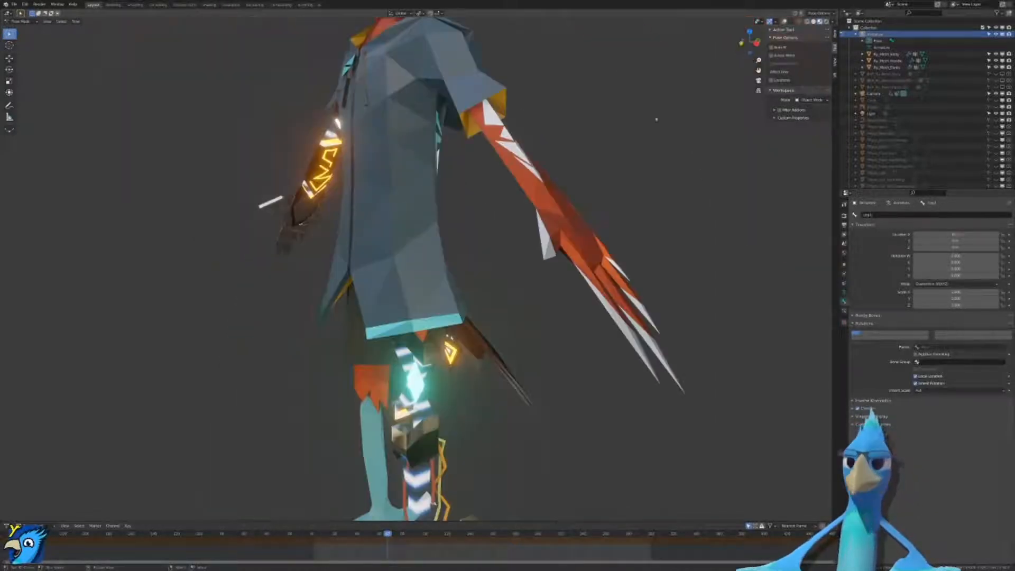
pyautogui.click(785, 22)
# Step: Test rotating the hips bone around the Z axis to check the lower hoodie
pyautogui.scroll(4, 443, 245)
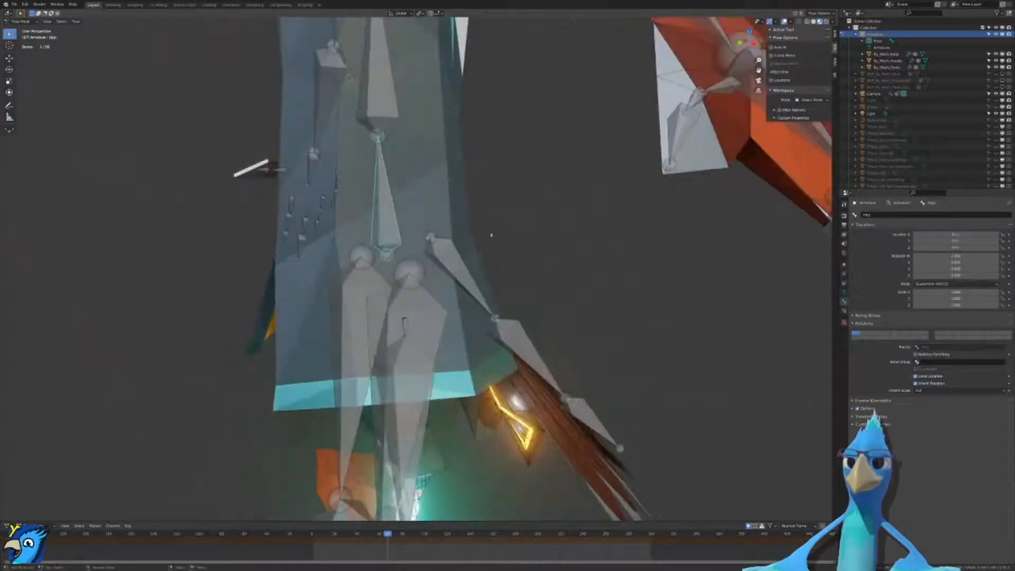
pyautogui.press('r')
pyautogui.press('z')
pyautogui.rightClick(595, 249)
# Step: Twist the spine bone with a trackball rotation and examine the hoodie's waist for body mesh poking through
pyautogui.click(385, 102)
pyautogui.press('r')
pyautogui.press('r')
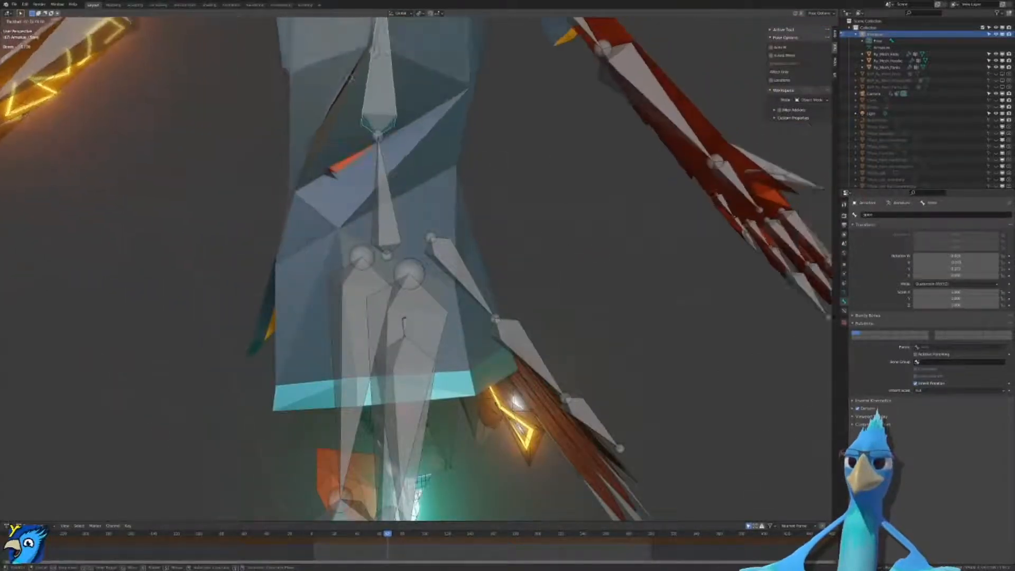
pyautogui.click(499, 241)
pyautogui.scroll(5, 499, 242)
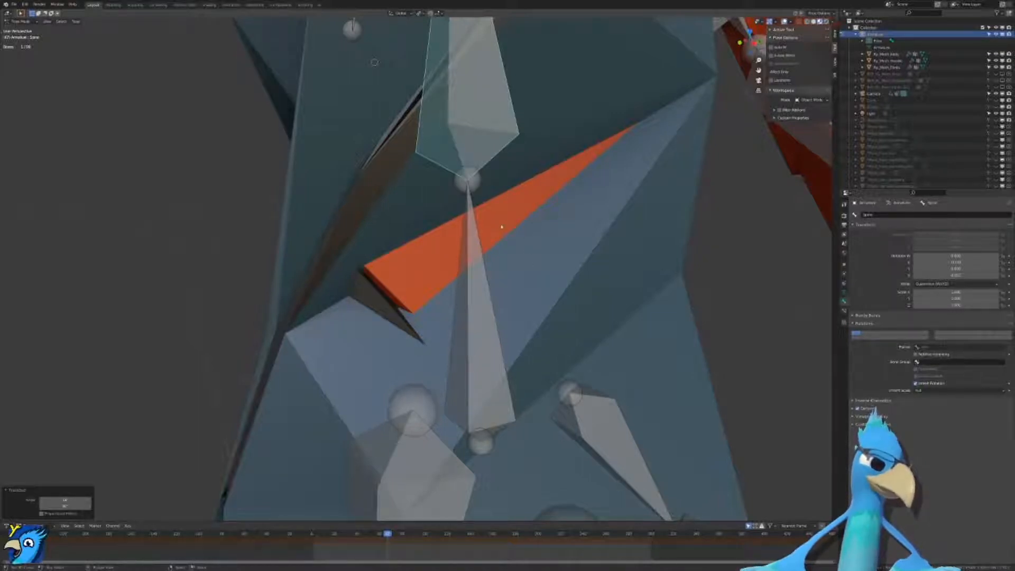
# Step: Examine the twisted hoodie waist around the spine and hips bones in wireframe and shaded views
pyautogui.scroll(-6, 564, 340)
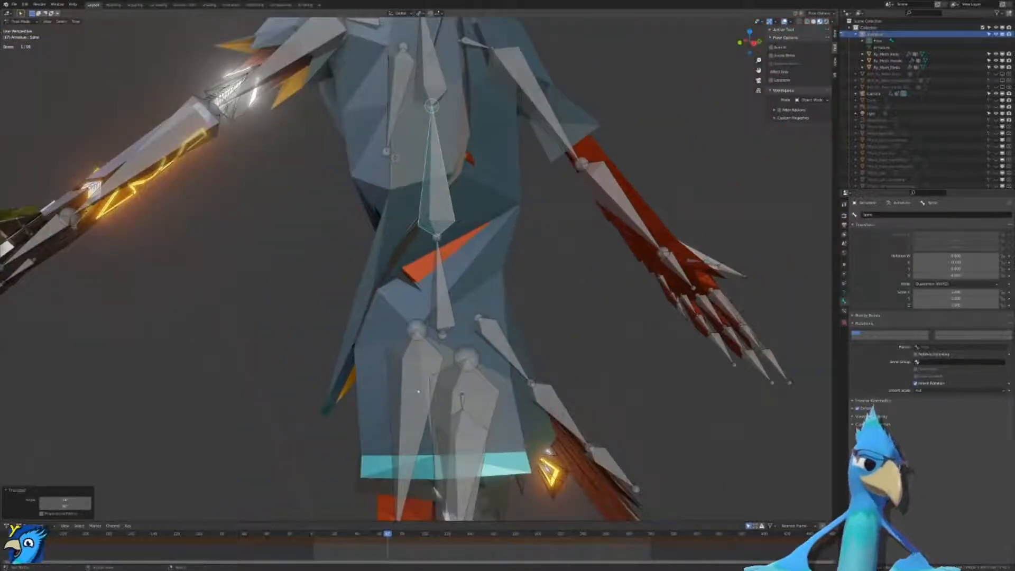
pyautogui.scroll(3, 516, 350)
pyautogui.press('z')
pyautogui.click(342, 332)
pyautogui.press('z')
pyautogui.click(567, 331)
pyautogui.scroll(-1, 500, 304)
pyautogui.rightClick(454, 249)
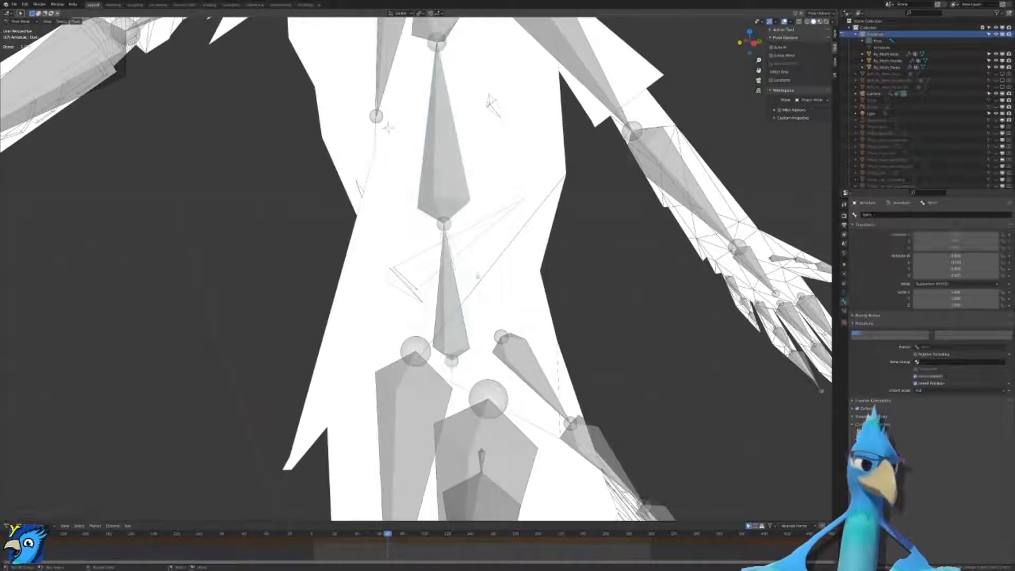
pyautogui.hotkey('ctrl', 'Tab')
pyautogui.hotkey('ctrl', 'Tab')
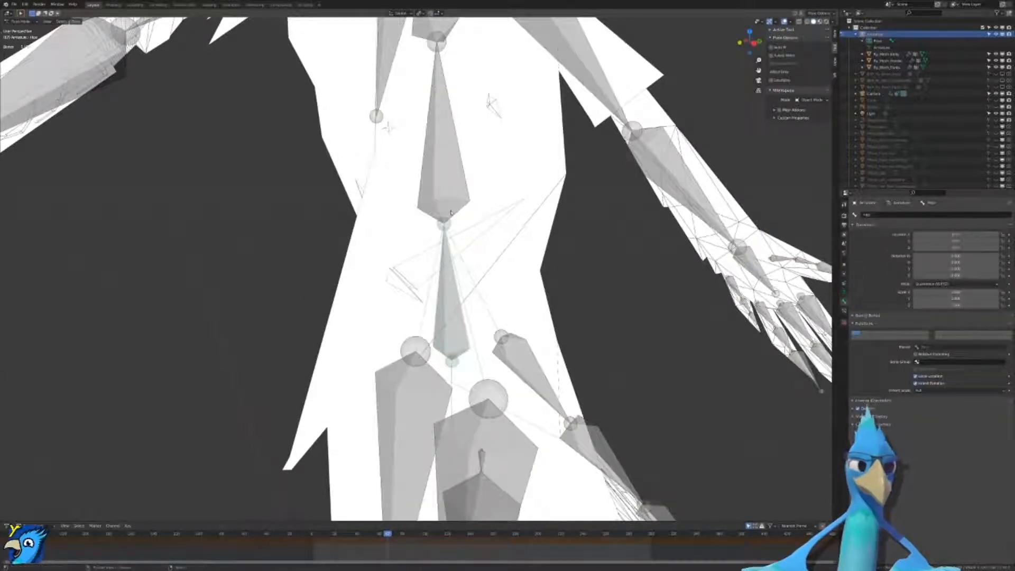
pyautogui.rightClick(451, 213)
pyautogui.moveTo(405, 238); pyautogui.dragTo(520, 263, button='middle')
# Step: Leave Pose Mode and examine the lower hoodie, pants and legs in wireframe and shaded views
pyautogui.hotkey('ctrl', 'Tab')
pyautogui.press('z')
pyautogui.scroll(3, 414, 318)
pyautogui.scroll(-4, 462, 236)
pyautogui.moveTo(415, 317)
pyautogui.keyDown('shift'); pyautogui.mouseDown(button='middle')
pyautogui.moveTo(462, 236)
pyautogui.moveTo(427, 240)
pyautogui.mouseUp(button='middle'); pyautogui.keyUp('shift')
pyautogui.press('z')
pyautogui.moveTo(549, 245); pyautogui.dragTo(468, 271, button='middle')
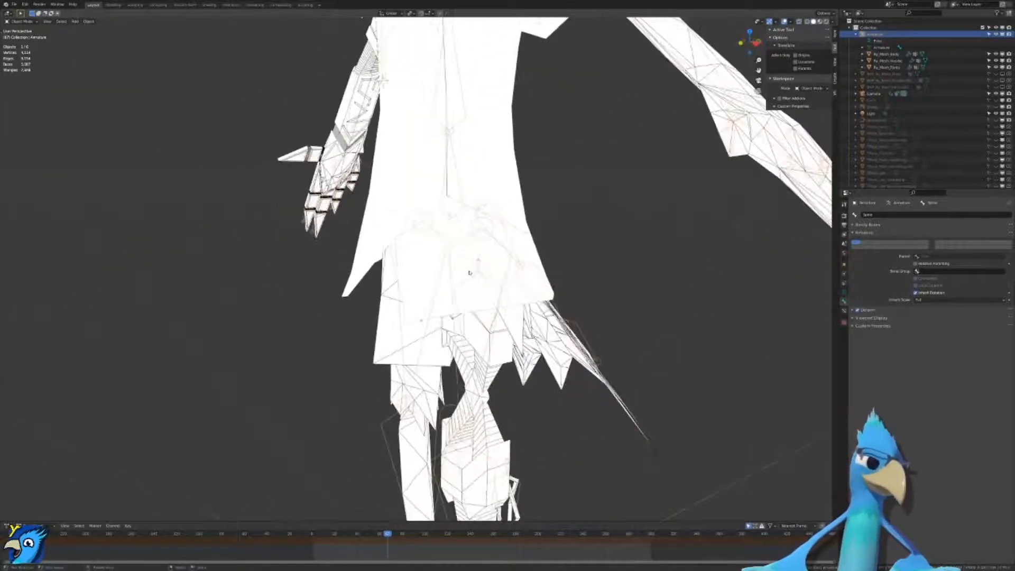
pyautogui.click(785, 22)
pyautogui.click(785, 22)
pyautogui.press('z')
pyautogui.moveTo(553, 175); pyautogui.dragTo(536, 206, button='middle')
pyautogui.press('z')
pyautogui.press('z')
pyautogui.scroll(3, 498, 312)
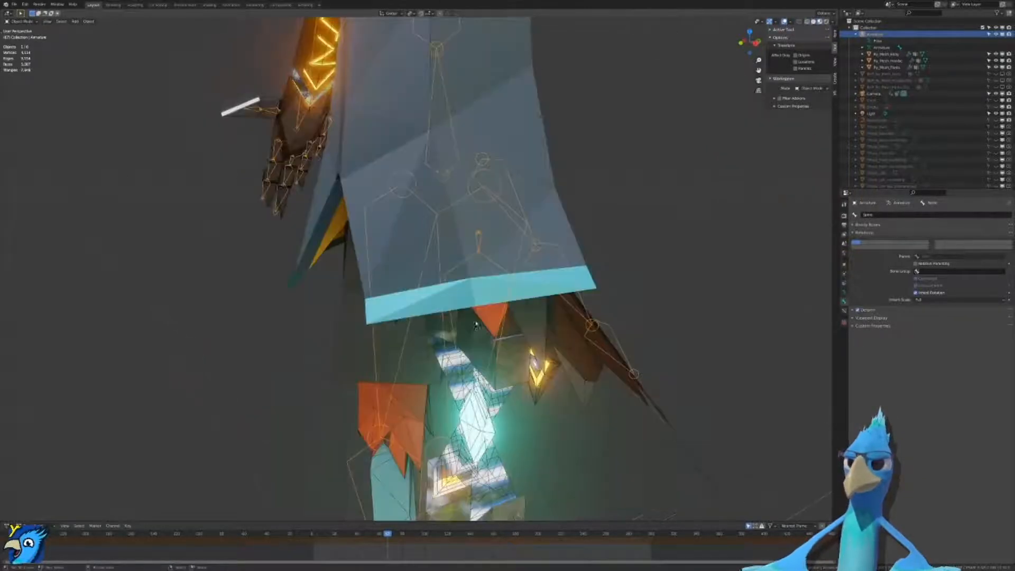
# Step: Select the pants mesh and compare its outline with the hoodie's hem from the side, back and front
pyautogui.click(509, 201)
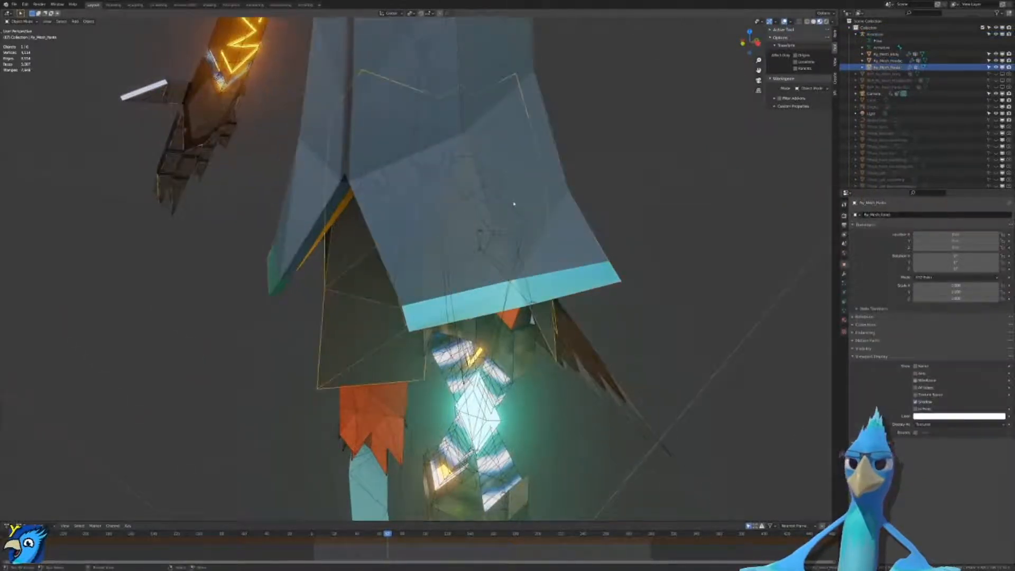
pyautogui.scroll(-4, 508, 206)
pyautogui.moveTo(570, 212); pyautogui.dragTo(427, 215, button='middle')
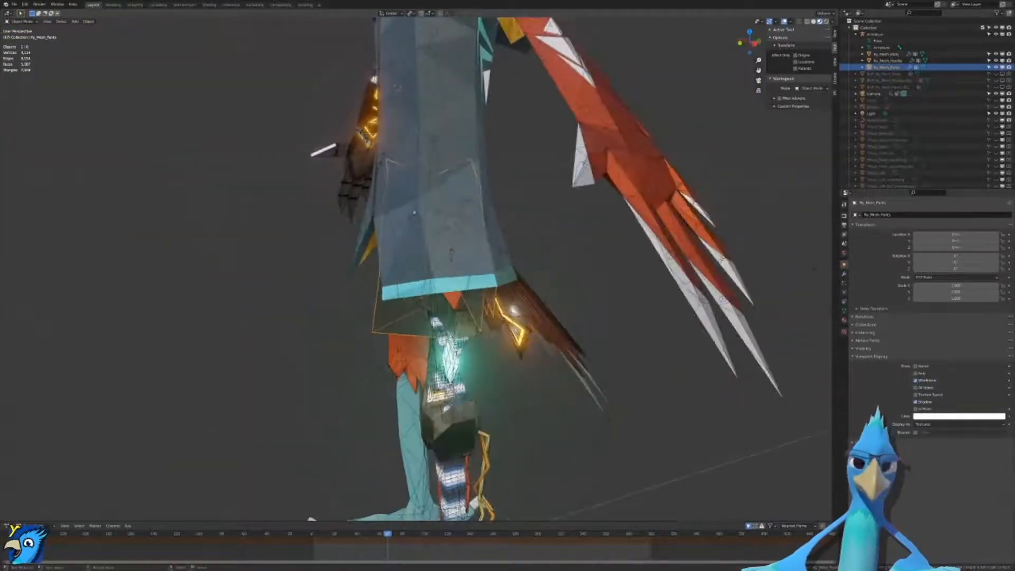
pyautogui.moveTo(398, 87); pyautogui.dragTo(455, 216, button='middle')
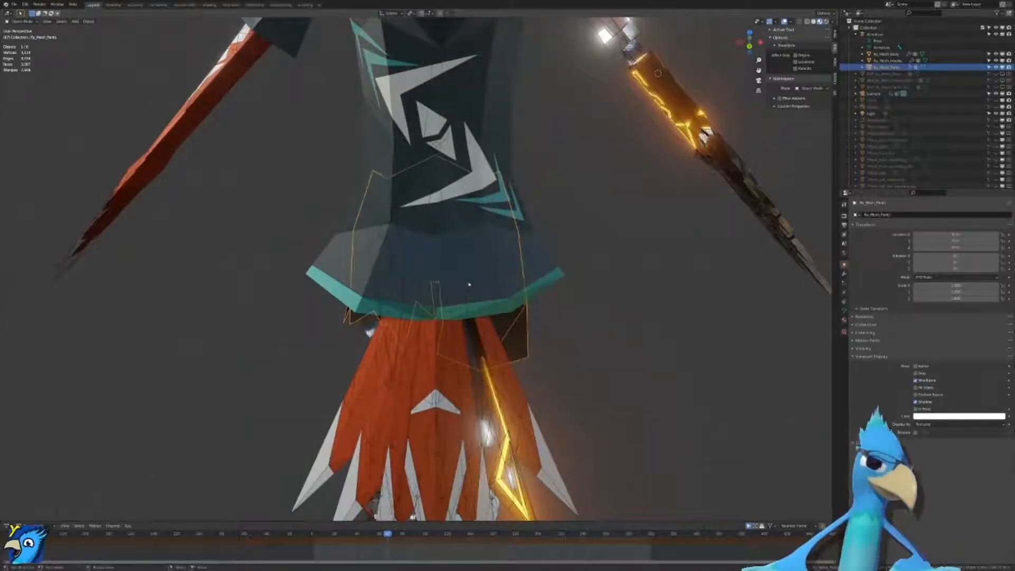
pyautogui.moveTo(376, 303); pyautogui.dragTo(558, 286, button='middle')
pyautogui.scroll(4, 558, 285)
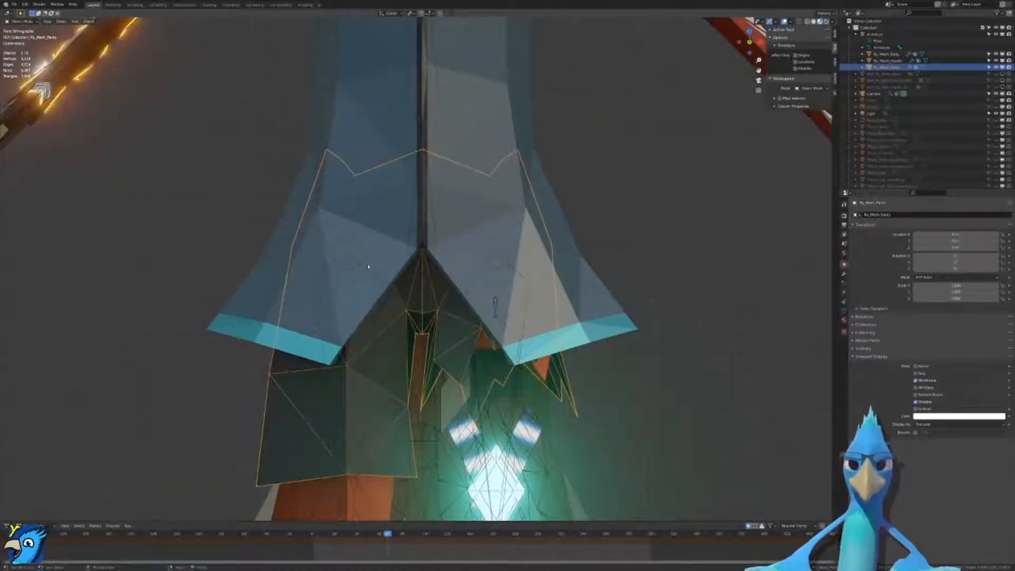
# Step: Select the armature and enter Edit Mode
pyautogui.click(369, 267)
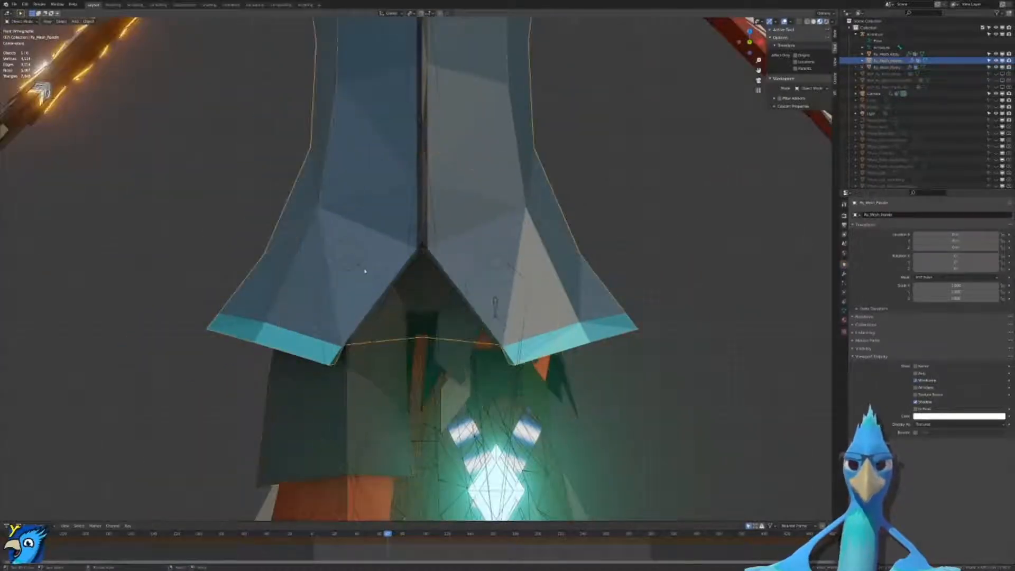
pyautogui.click(402, 344)
pyautogui.press('Tab')
pyautogui.click(429, 211)
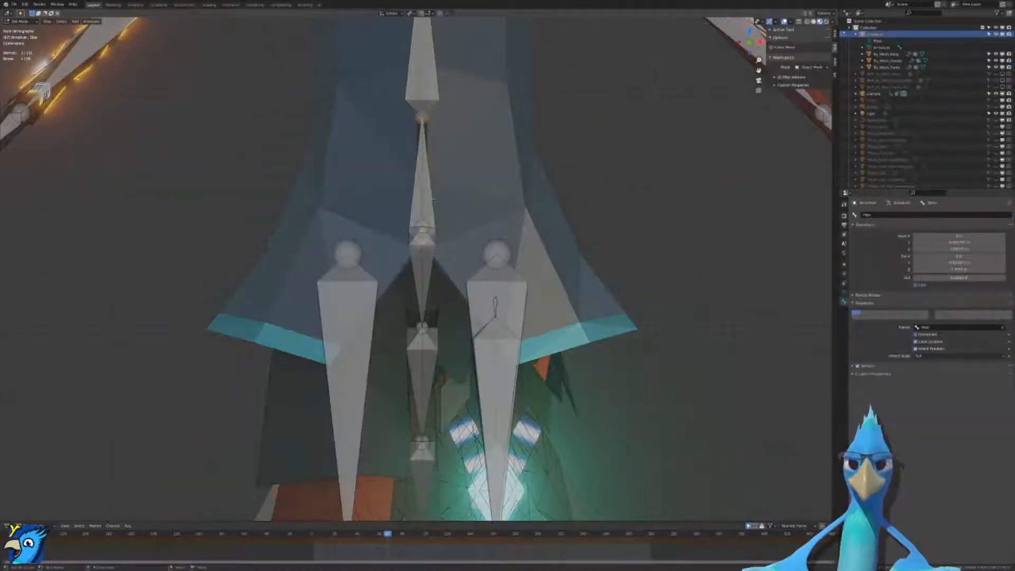
pyautogui.scroll(-2, 430, 210)
pyautogui.hotkey('shift', 'd')
pyautogui.rightClick(383, 191)
pyautogui.hotkey('ctrl', 'z')
# Step: Duplicate the spine bone beside the character's right hip and rotate the copy to point down and outward
pyautogui.click(421, 123)
pyautogui.hotkey('shift', 'd')
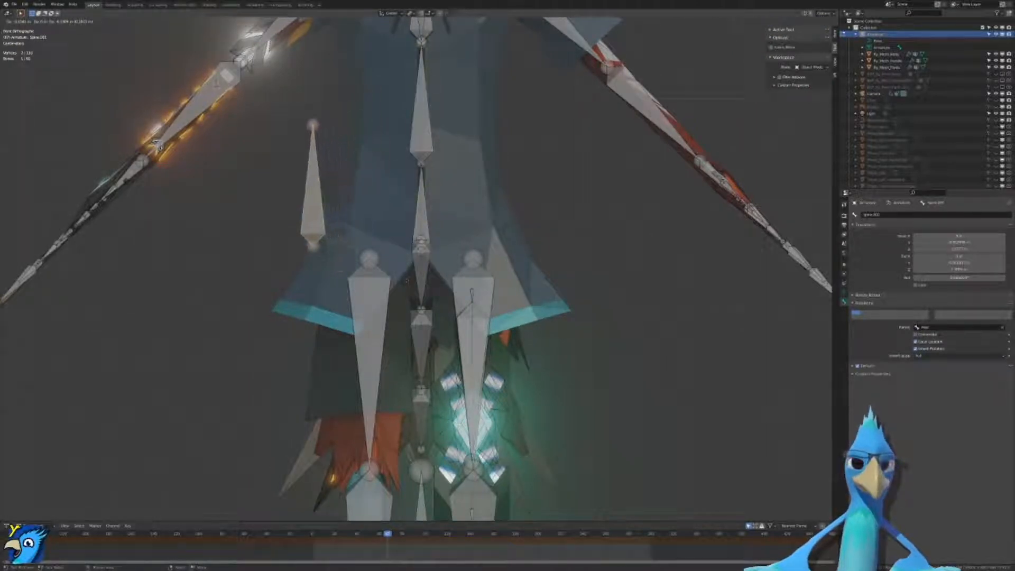
pyautogui.click(155, 142)
pyautogui.press('r')
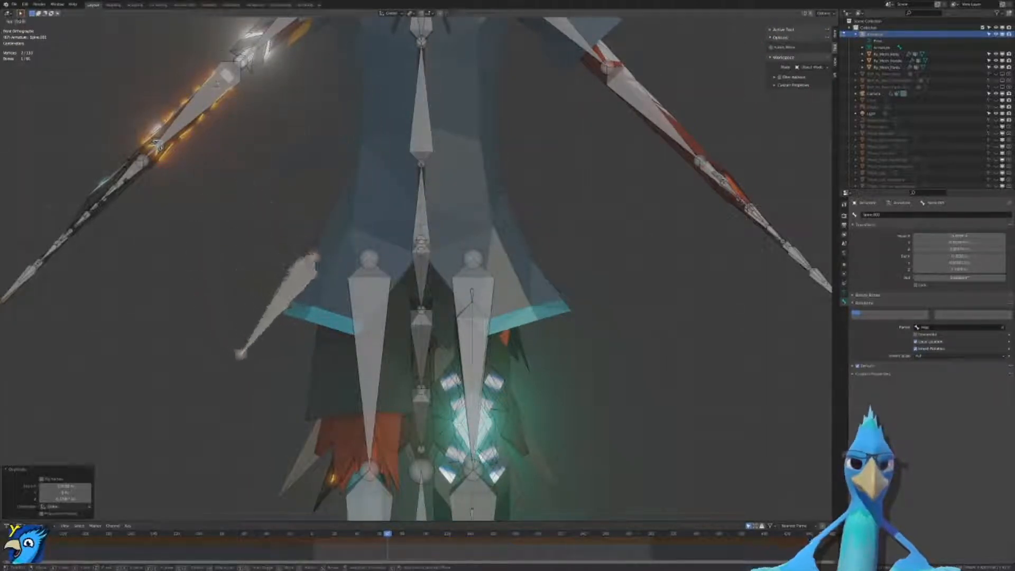
pyautogui.click(127, 164)
# Step: Scale the duplicated bone down to end at the hoodie's hem, and move its head up along the hoodie's side
pyautogui.press('s')
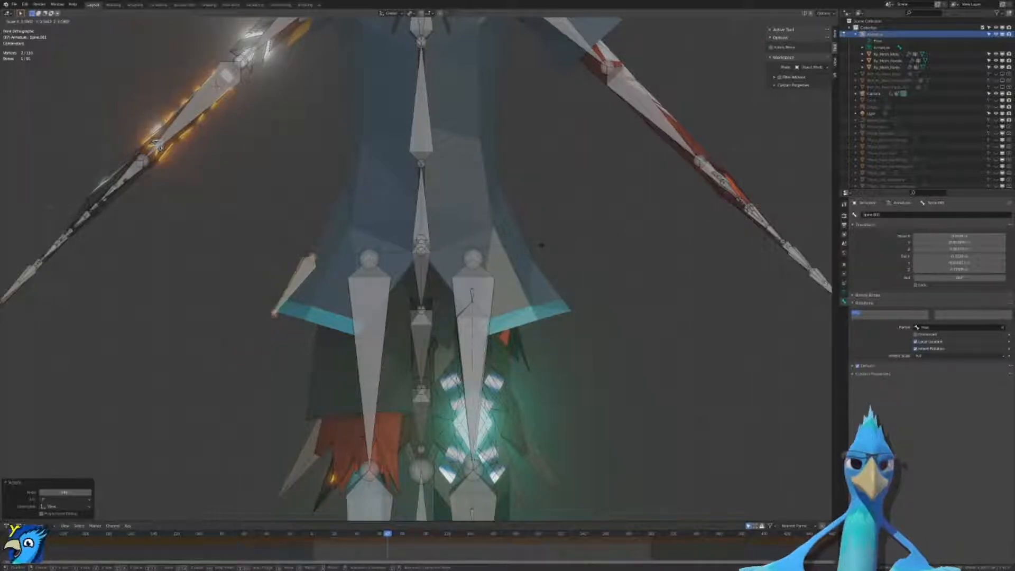
pyautogui.click(290, 252)
pyautogui.click(313, 257)
pyautogui.press('g')
pyautogui.click(328, 217)
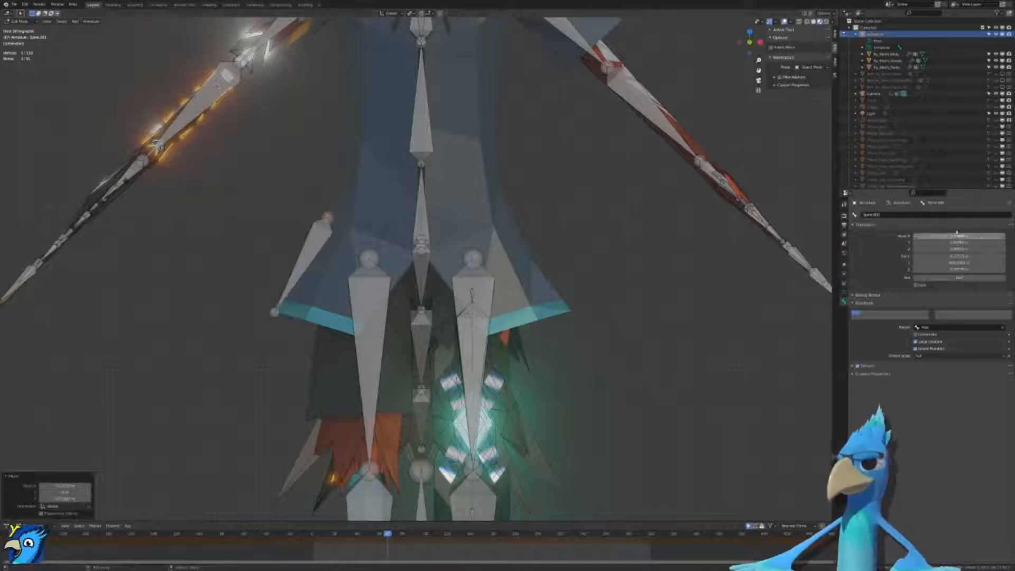
# Step: Rename the duplicated side bone, ending its name with an R for the right side, and select the whole bone
pyautogui.click(964, 215)
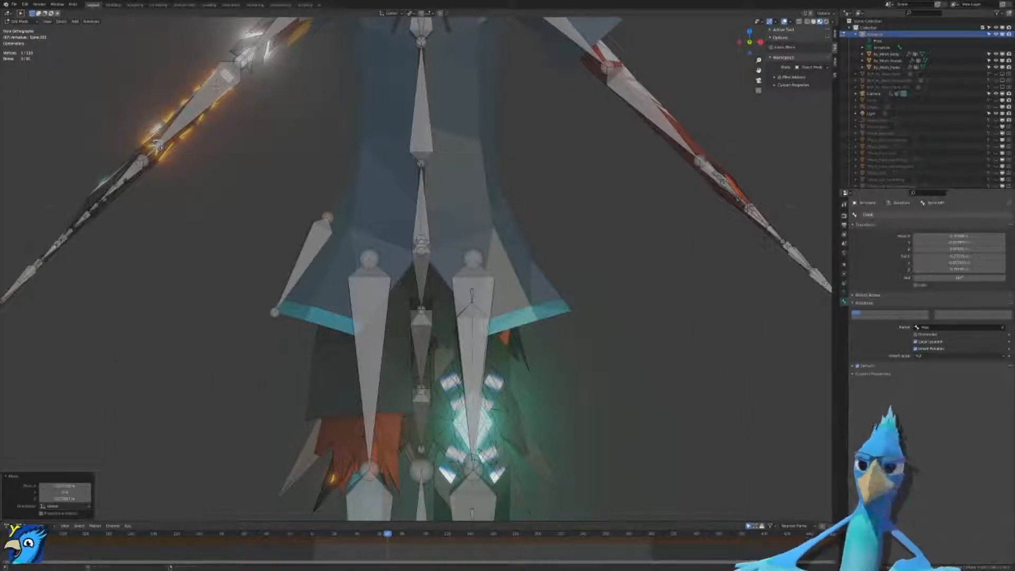
pyautogui.press('Return')
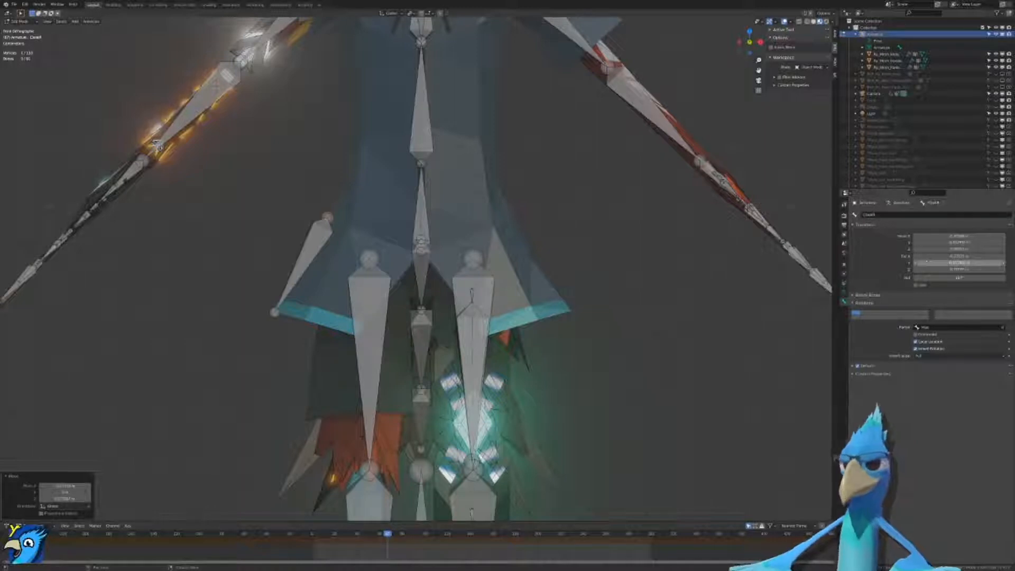
pyautogui.click(305, 249)
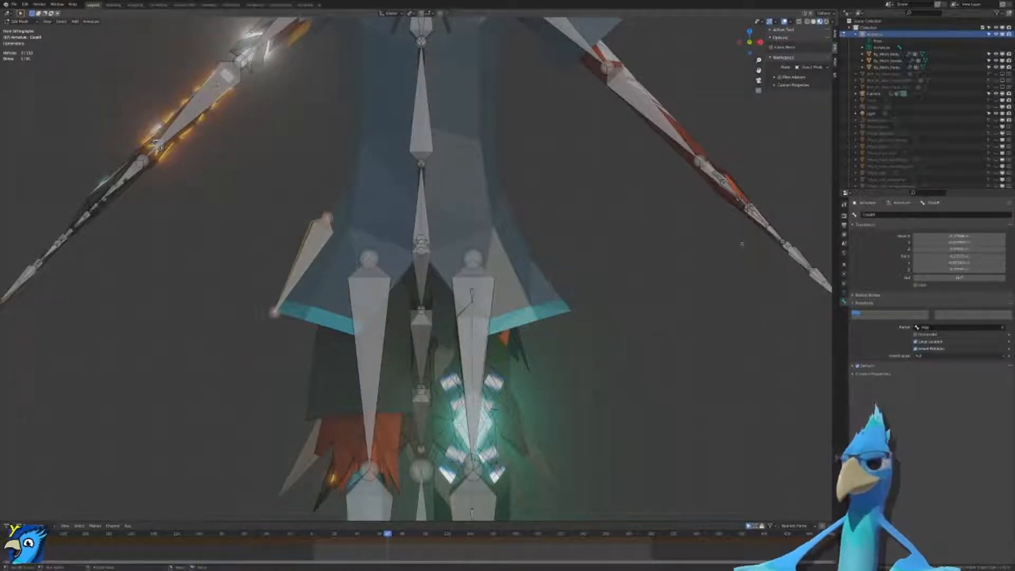
# Step: Try to symmetrize the right hem bone and change the Symmetrize direction
pyautogui.press('F3')
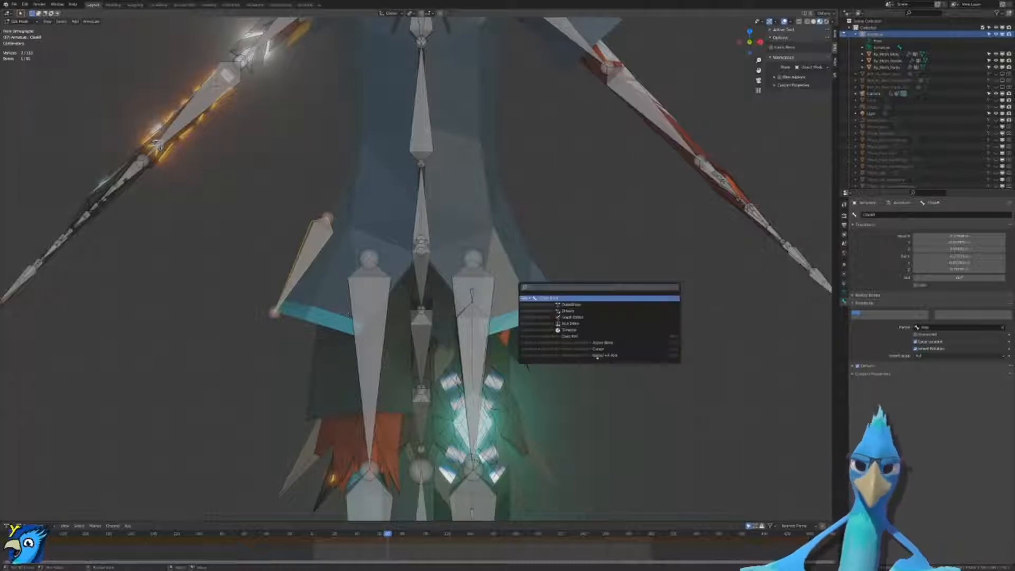
pyautogui.press('Return')
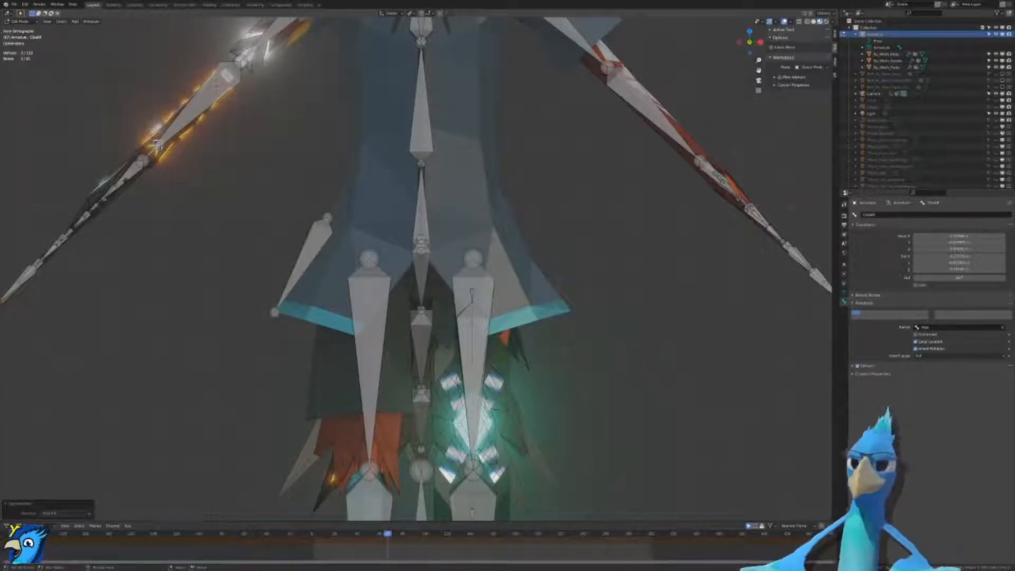
pyautogui.scroll(-3, 256, 344)
pyautogui.moveTo(256, 344); pyautogui.dragTo(410, 350, button='middle')
pyautogui.click(64, 513)
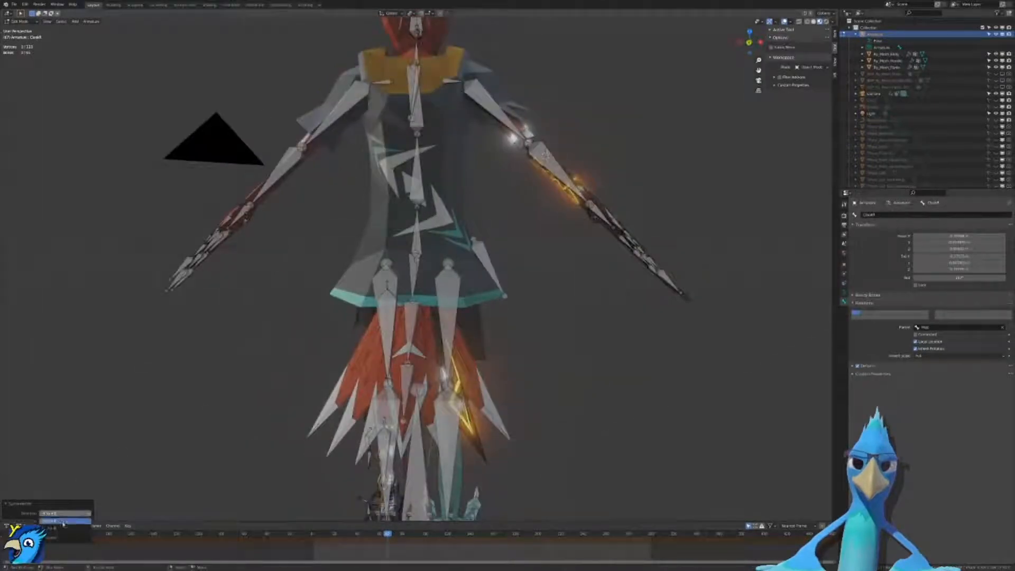
pyautogui.click(64, 522)
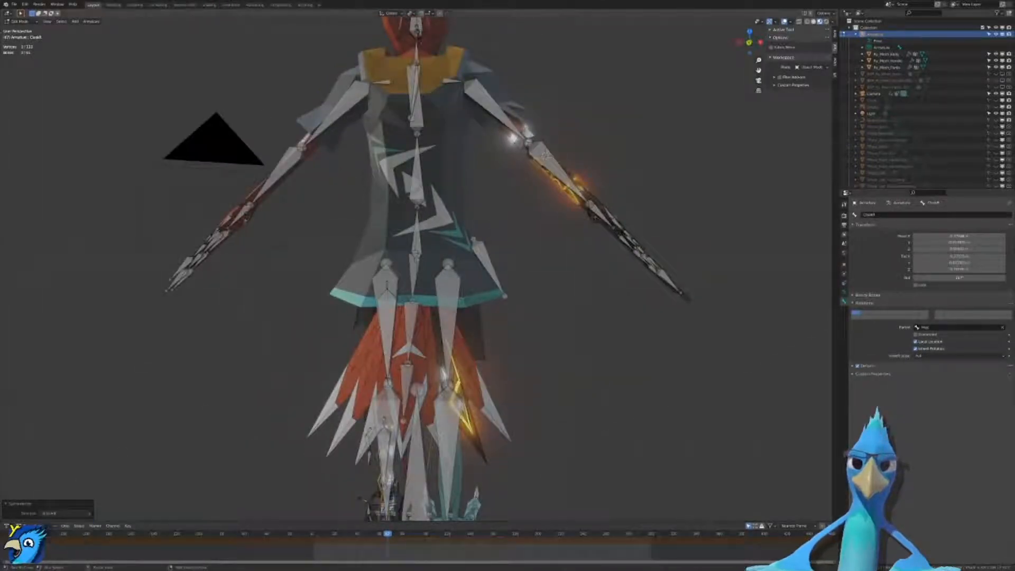
# Step: Undo the symmetrize attempt and run Symmetrize on the hem bone again
pyautogui.hotkey('ctrl', 'z')
pyautogui.hotkey('ctrl', 'z')
pyautogui.hotkey('ctrl', 'z')
pyautogui.press('f')
pyautogui.press('g')
pyautogui.rightClick(568, 308)
pyautogui.press('F3')
pyautogui.press('Return')
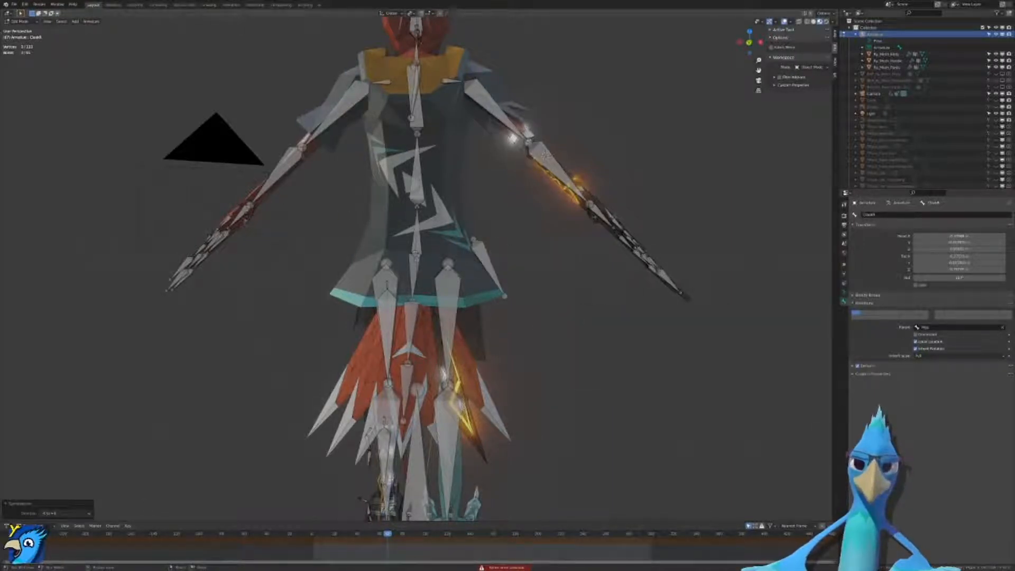
pyautogui.press('F3')
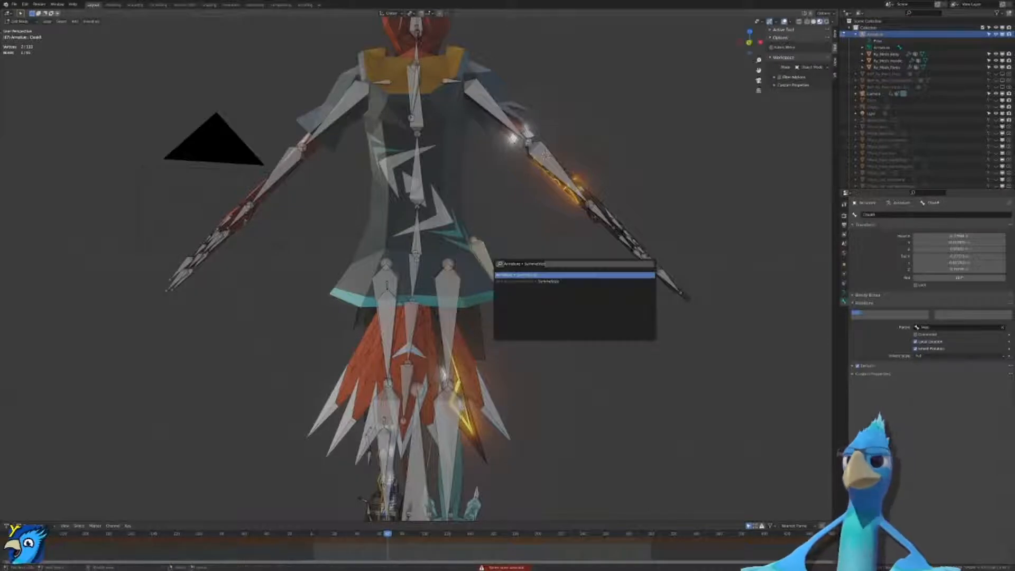
pyautogui.press('Return')
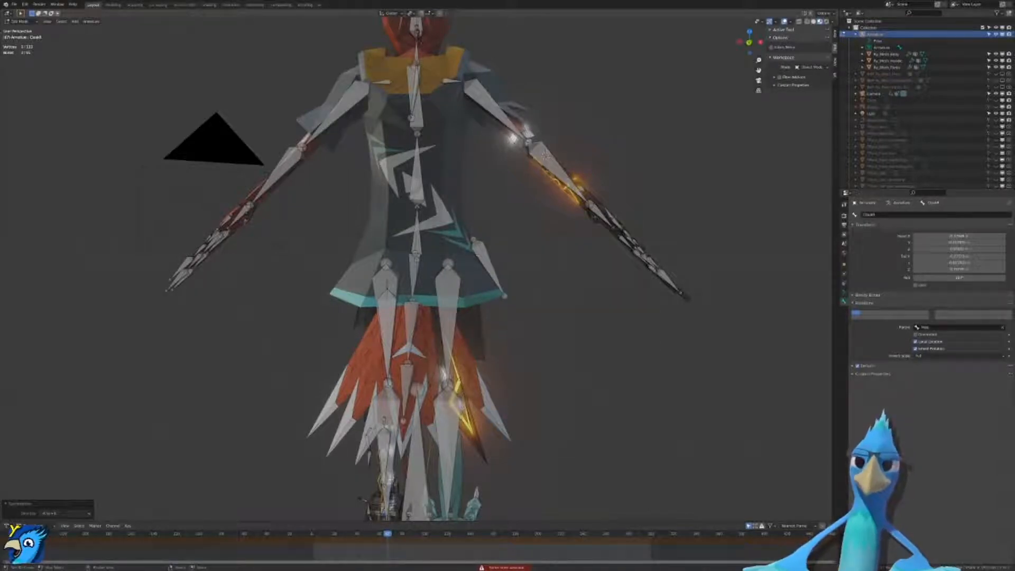
# Step: Reselect the hem bone and try symmetrizing it with the opposite direction setting
pyautogui.click(478, 255)
pyautogui.press('F3')
pyautogui.press('Return')
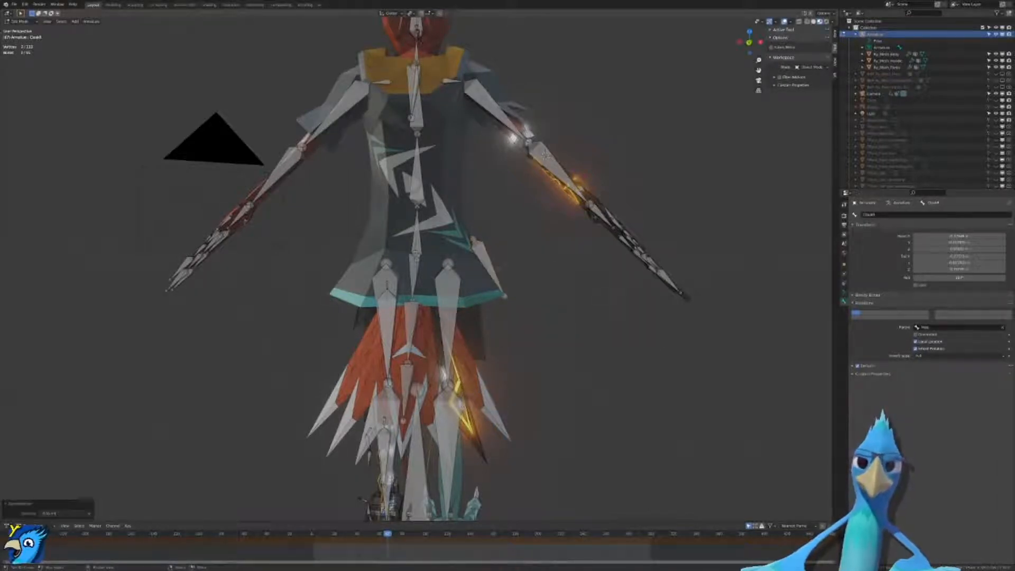
pyautogui.click(66, 514)
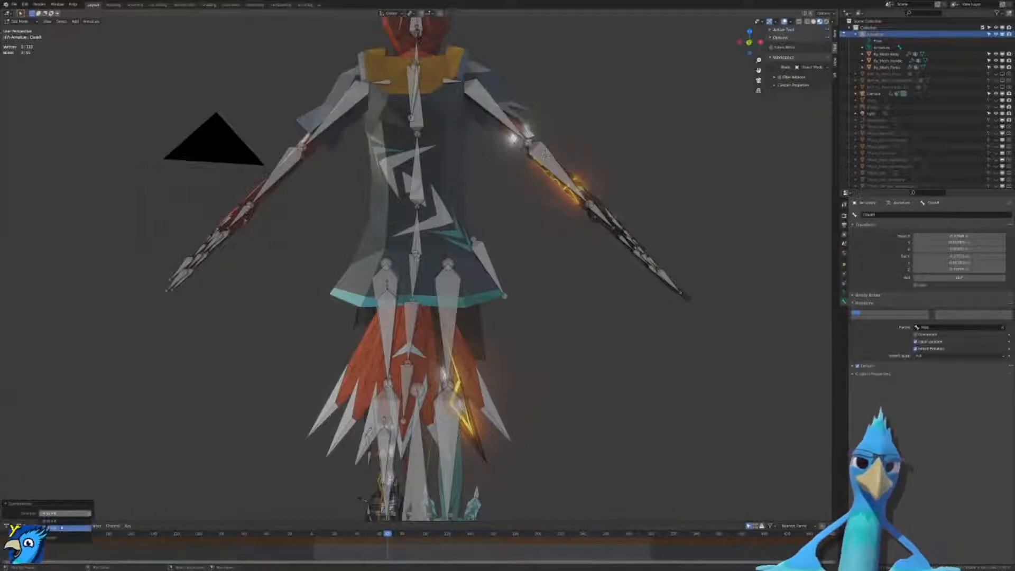
pyautogui.click(64, 528)
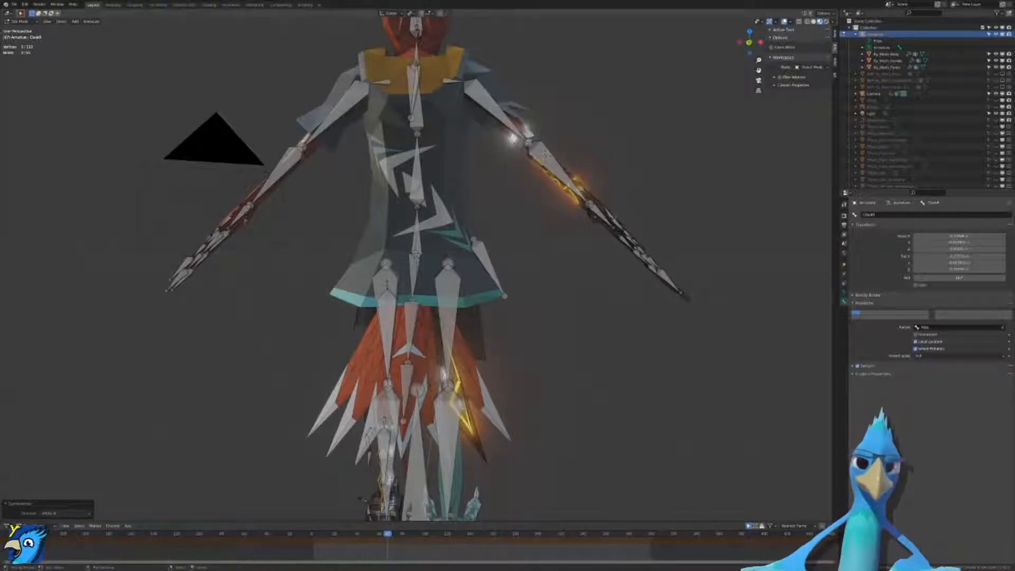
pyautogui.click(483, 255)
pyautogui.press('F3')
pyautogui.press('Return')
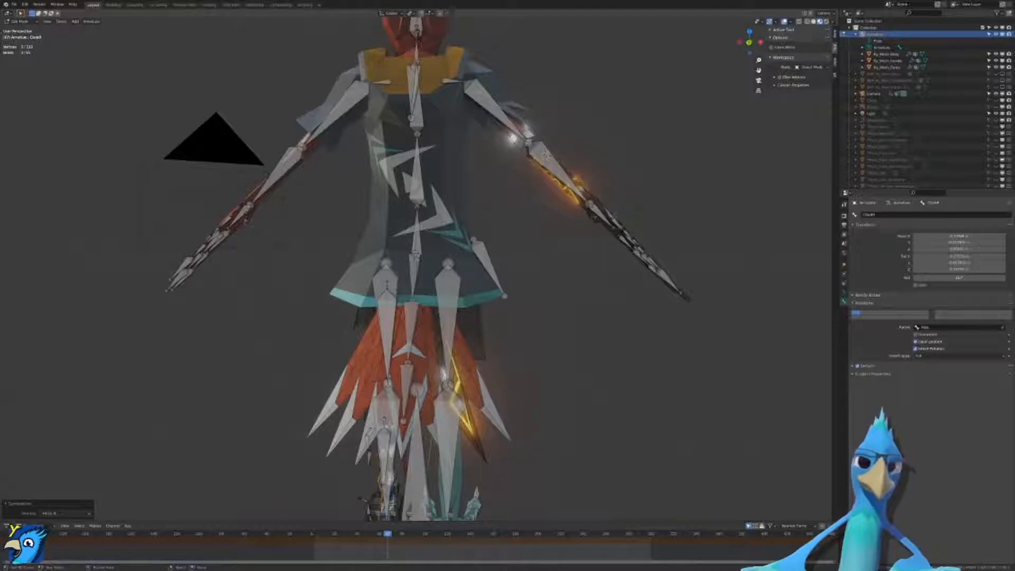
# Step: Switch to wireframe shading and inspect the hem bone up close and from the front
pyautogui.moveTo(484, 254); pyautogui.dragTo(346, 259, button='middle')
pyautogui.hotkey('shift', 'z')
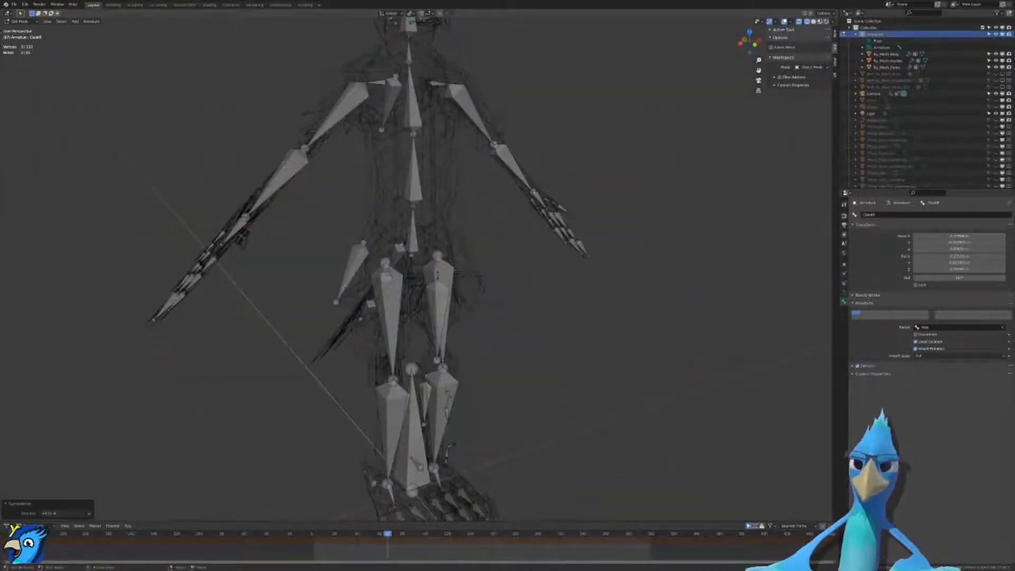
pyautogui.click(346, 286)
pyautogui.press('KP_Decimal')
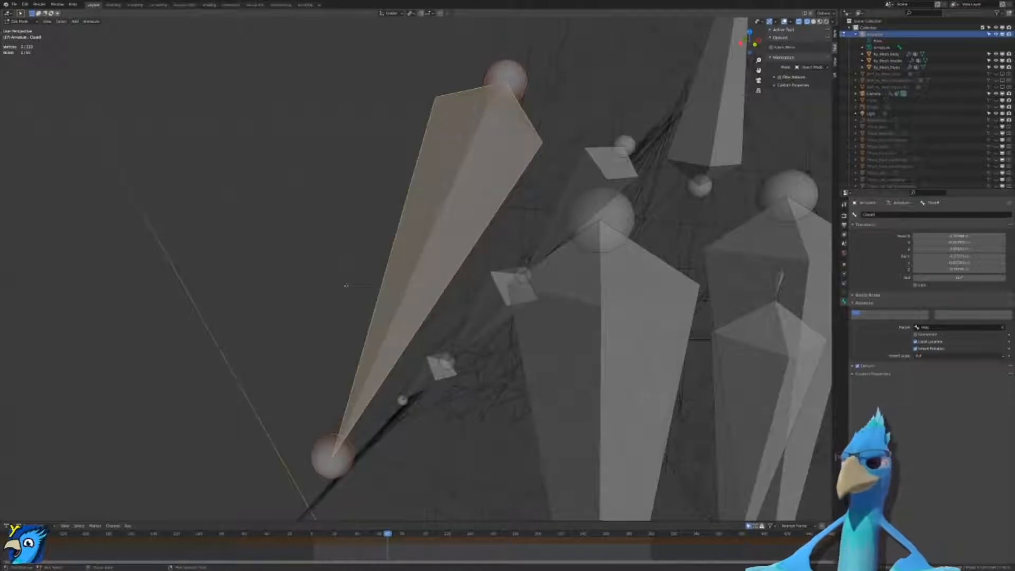
pyautogui.press('KP_1')
pyautogui.scroll(-5, 346, 285)
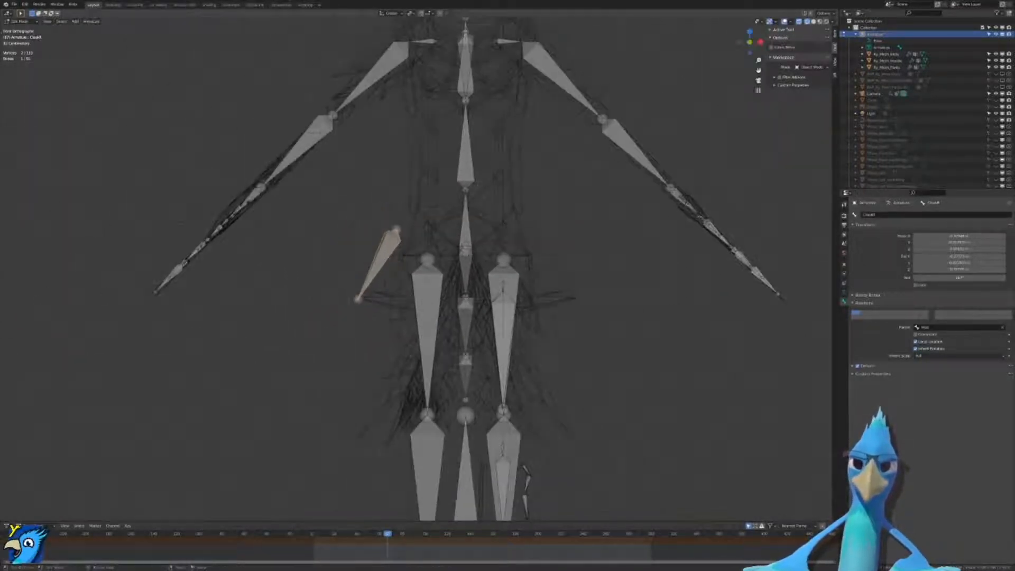
pyautogui.press('g')
pyautogui.click(577, 322)
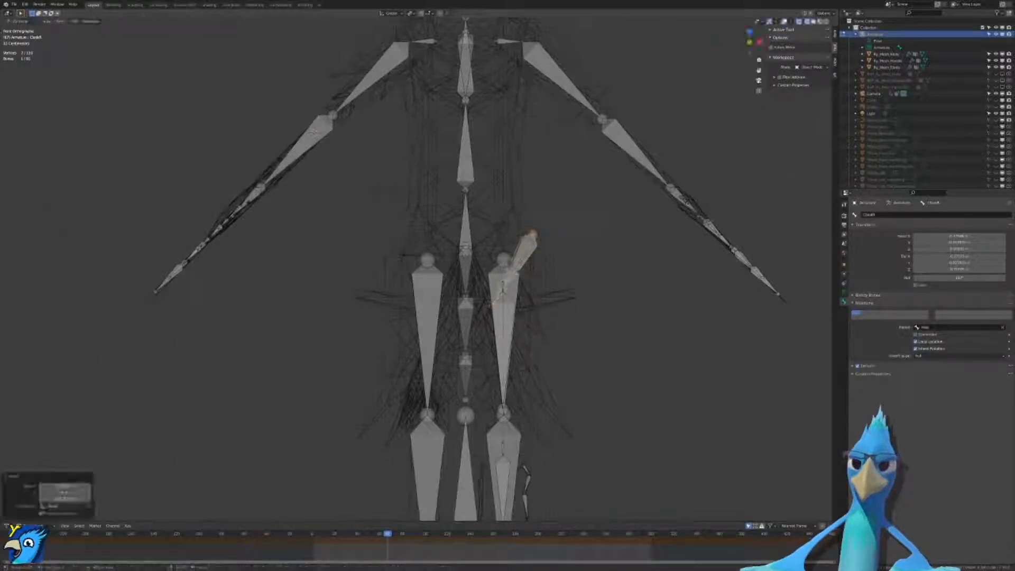
pyautogui.hotkey('ctrl', 'z')
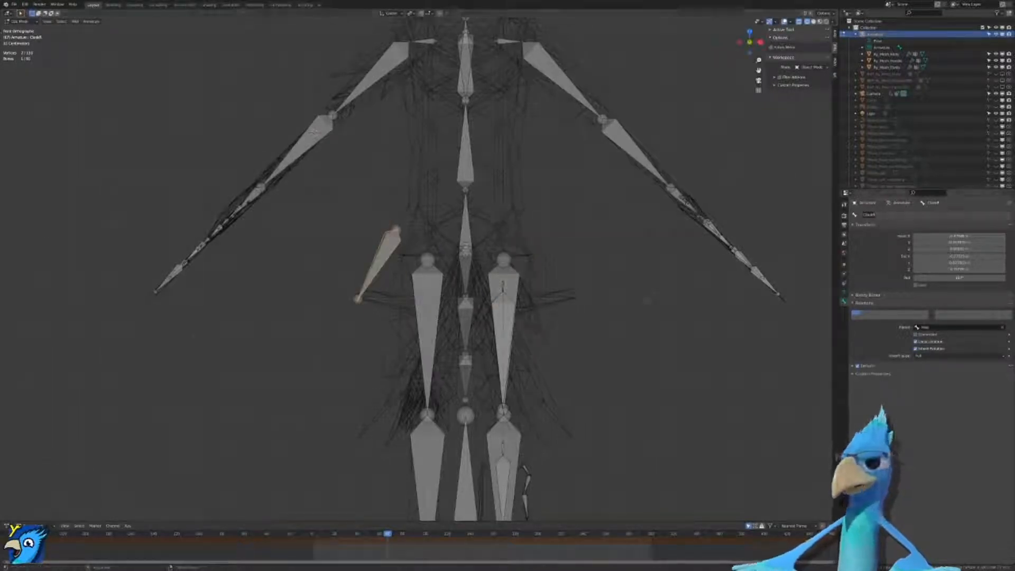
# Step: Insert a period before the R suffix in the hem bone's name and symmetrize the bone to the other side
pyautogui.doubleClick(891, 217)
pyautogui.press('Right')
pyautogui.press('Left')
pyautogui.write('.')
pyautogui.press('Return')
pyautogui.press('F3')
pyautogui.press('Return')
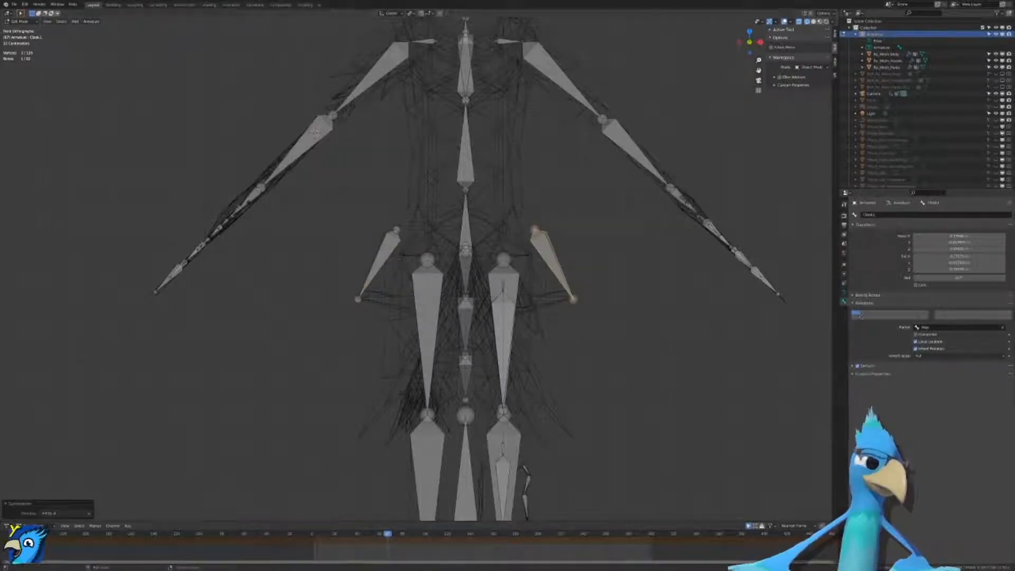
# Step: Inspect the name of the mirrored side hem bone
pyautogui.scroll(3, 542, 252)
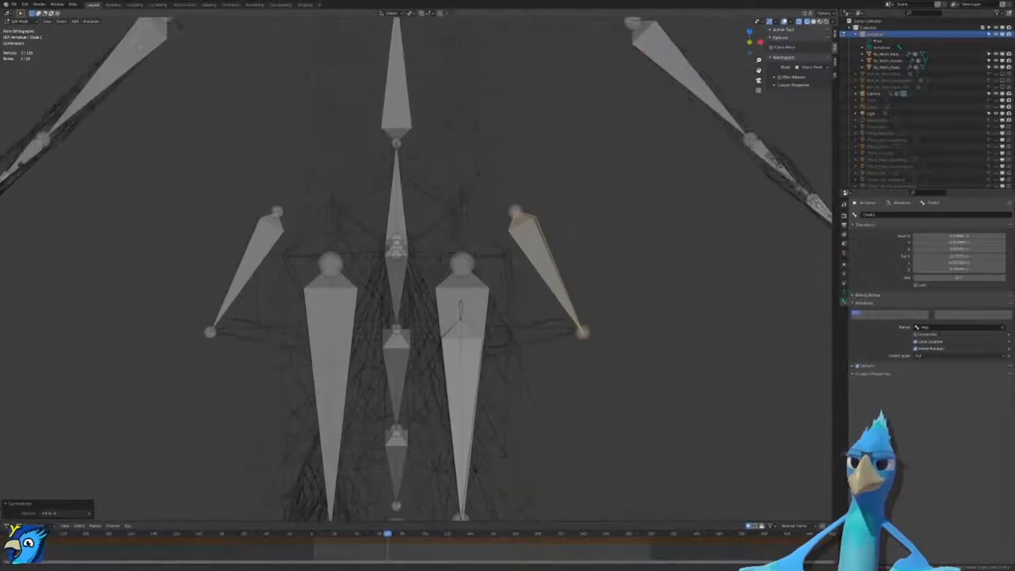
pyautogui.doubleClick(878, 217)
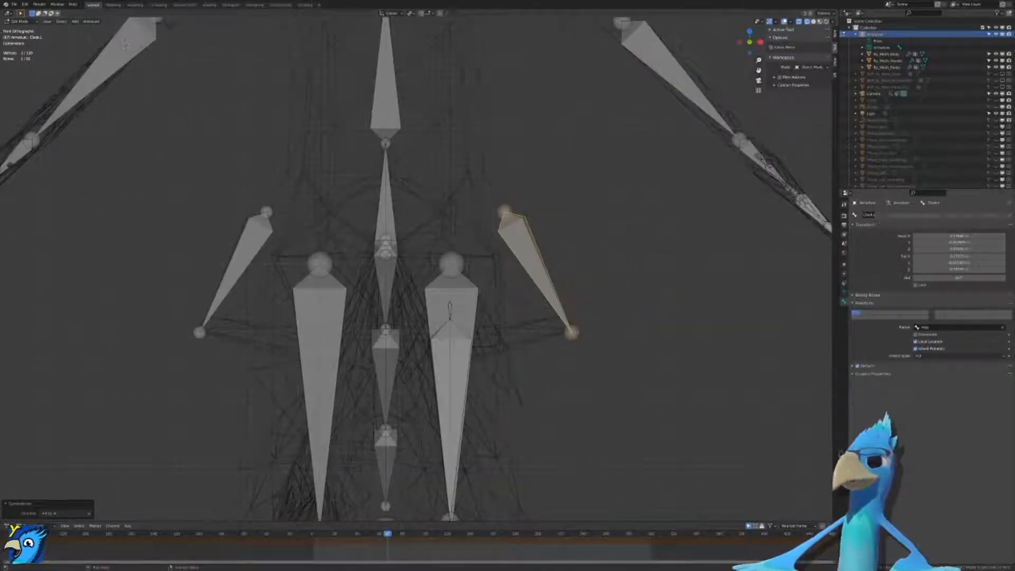
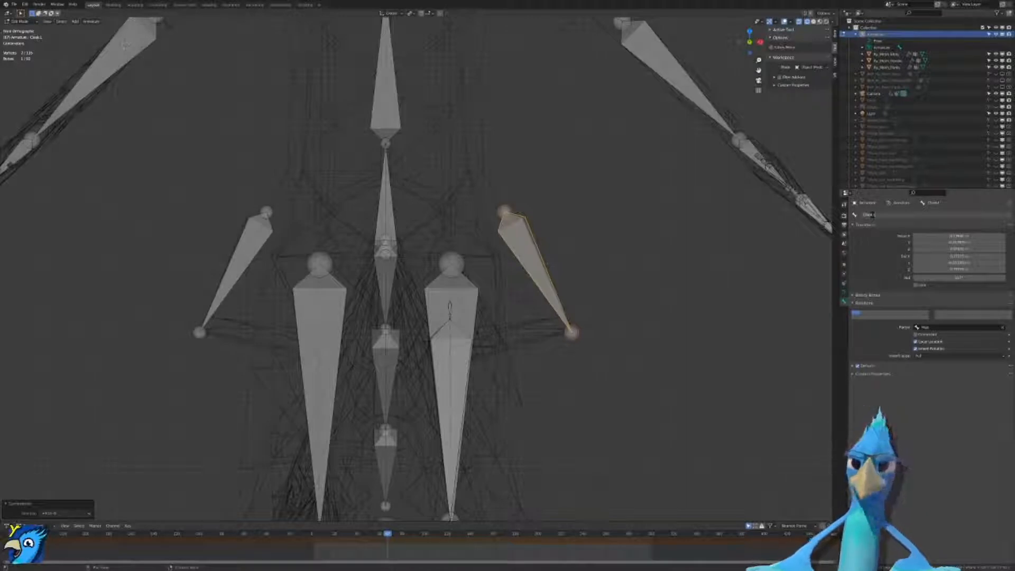
pyautogui.press('Return')
# Step: Duplicate the Cloak.R hem bone, rotate the copy and place it farther toward the back of the hem
pyautogui.scroll(-3, 275, 309)
pyautogui.moveTo(275, 308); pyautogui.dragTo(461, 340, button='middle')
pyautogui.click(541, 264)
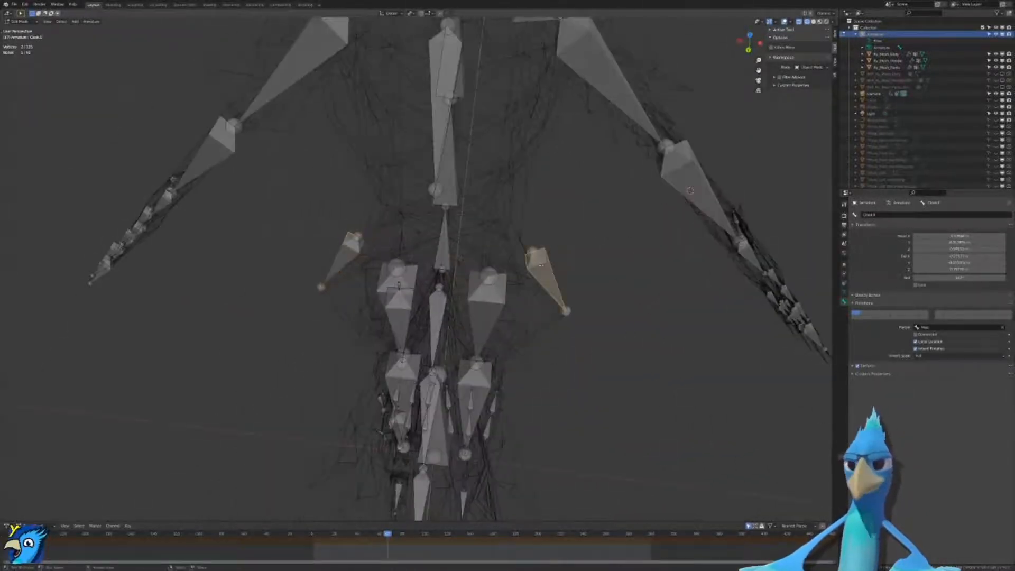
pyautogui.press('KP_7')
pyautogui.scroll(2, 541, 265)
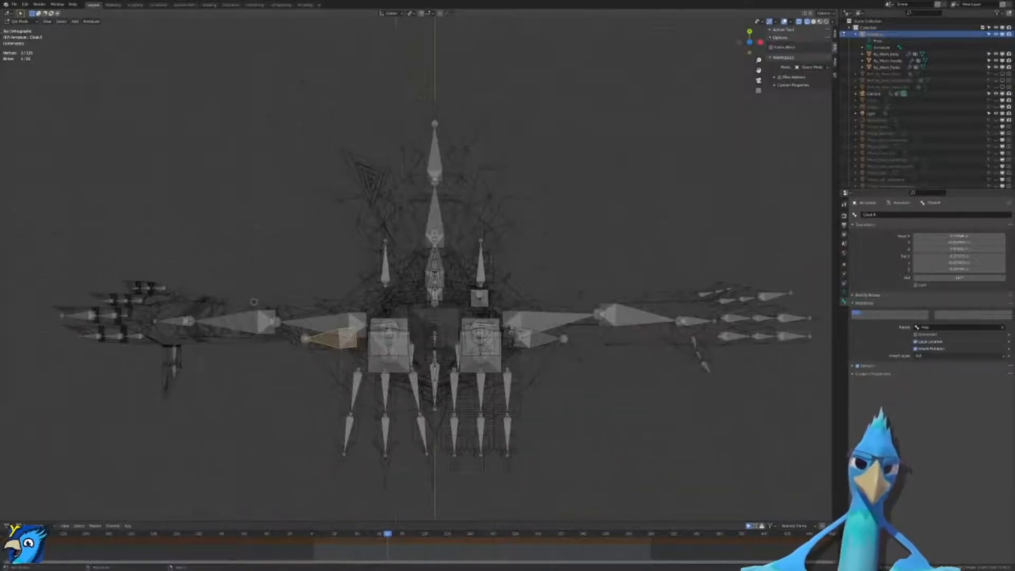
pyautogui.hotkey('shift', 'd')
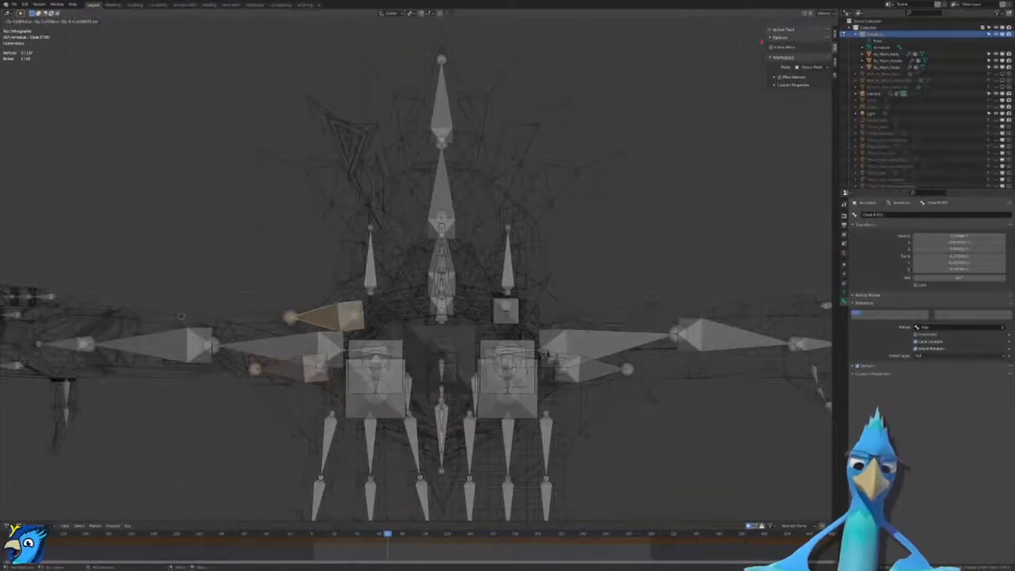
pyautogui.click(414, 290)
pyautogui.press('r')
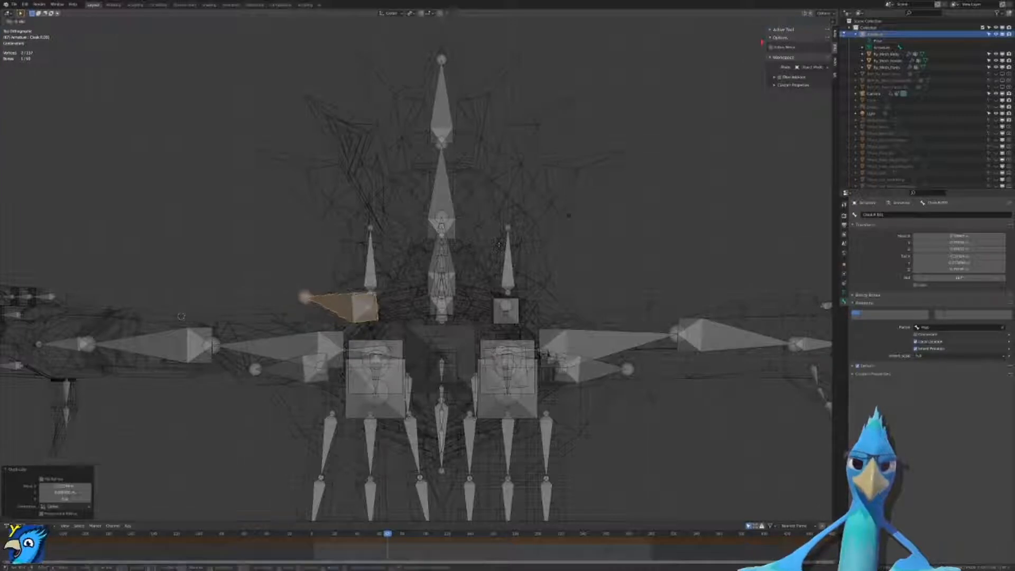
pyautogui.click(183, 341)
pyautogui.moveTo(186, 341); pyautogui.dragTo(483, 247, button='middle')
pyautogui.press('g')
pyautogui.click(393, 278)
# Step: Rename the duplicated rear hem bone as CloakBack.R and symmetrize it to the other side
pyautogui.click(484, 247)
pyautogui.click(450, 292)
pyautogui.click(868, 217)
pyautogui.moveTo(884, 215); pyautogui.dragTo(875, 216)
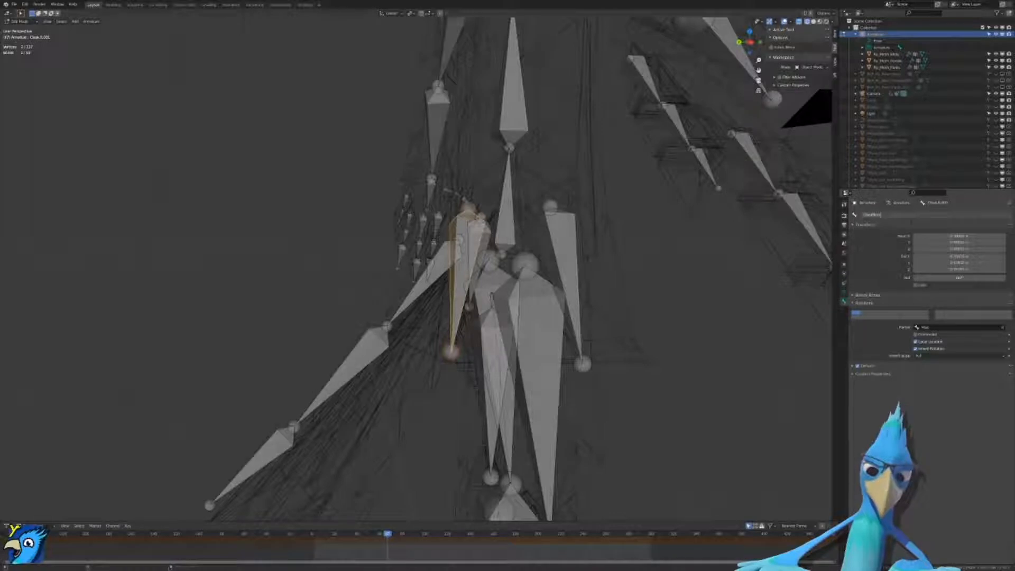
pyautogui.write('Back.R')
pyautogui.press('Return')
pyautogui.press('F3')
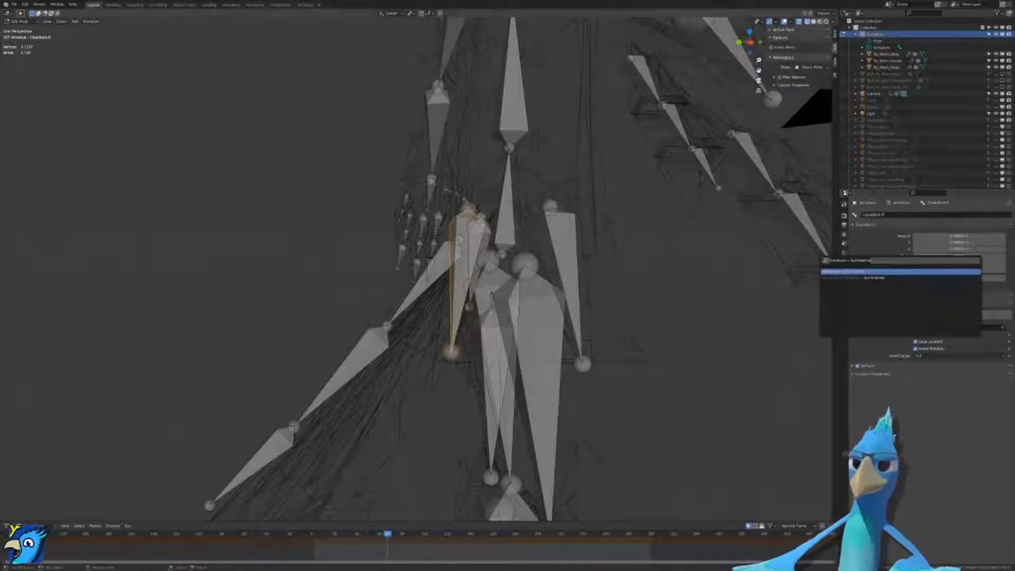
pyautogui.press('Return')
pyautogui.moveTo(476, 264); pyautogui.dragTo(500, 302, button='middle')
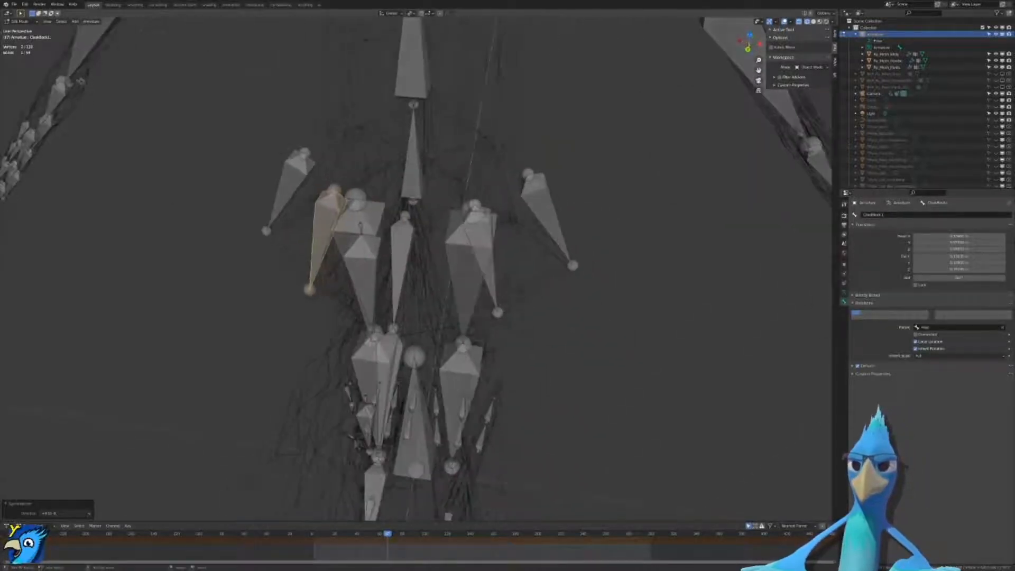
# Step: Duplicate the lower spine bone, turn the copy downward and place it behind the hips with its tip at the first tail joint
pyautogui.click(417, 88)
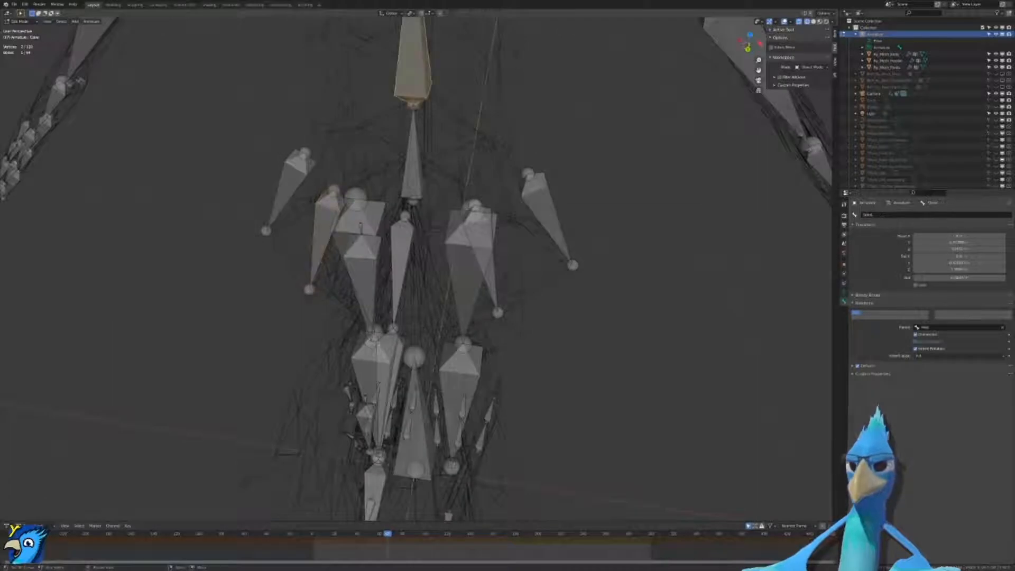
pyautogui.press('KP_3')
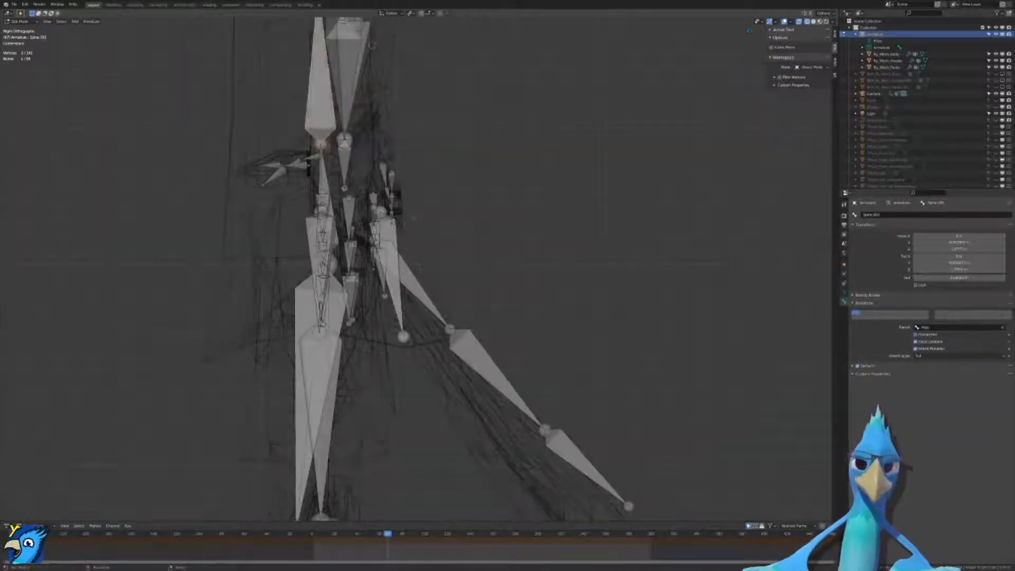
pyautogui.hotkey('shift', 'd')
pyautogui.click(537, 287)
pyautogui.press('r')
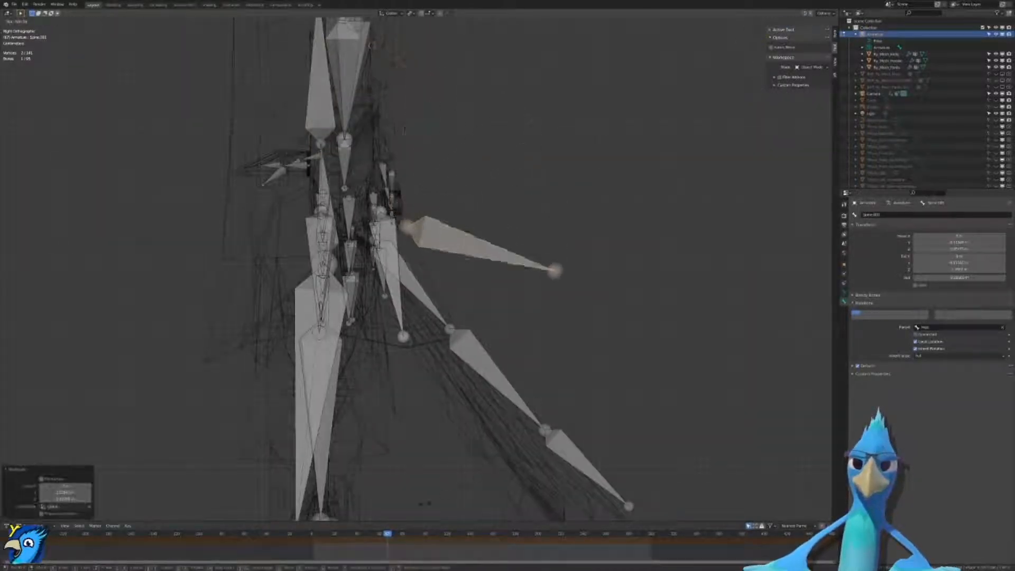
pyautogui.click(392, 214)
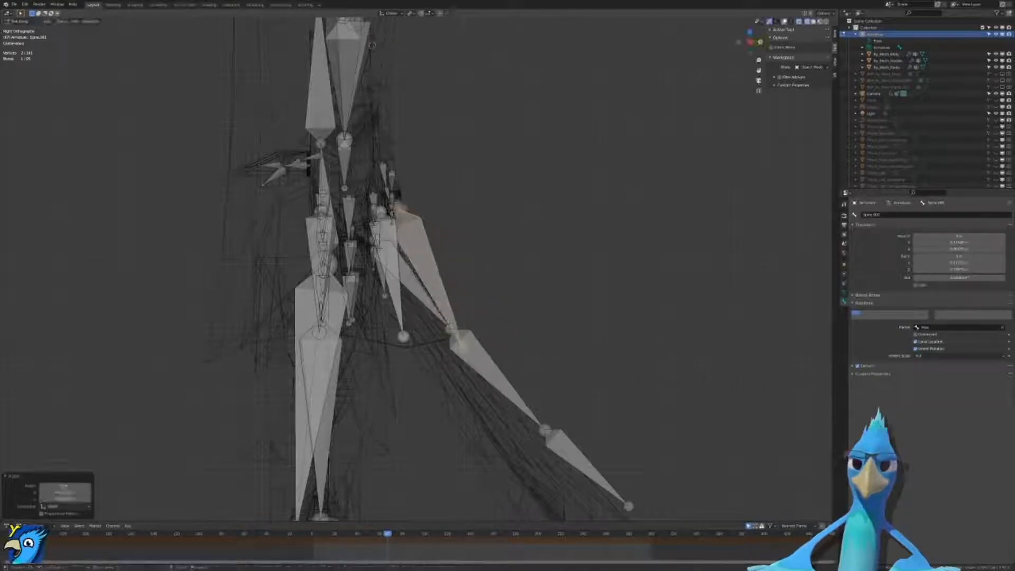
pyautogui.click(461, 346)
pyautogui.press('g')
pyautogui.click(451, 329)
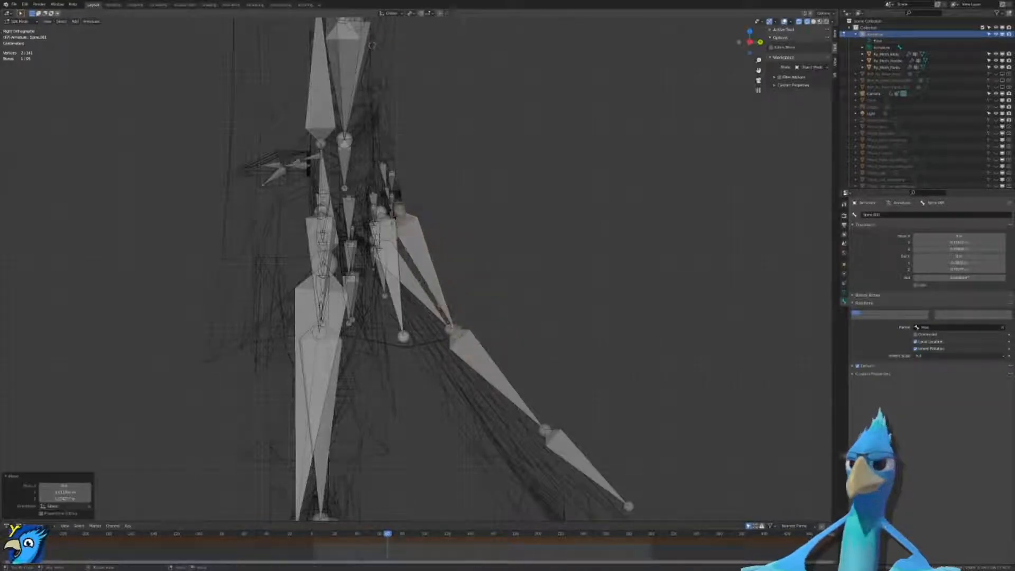
# Step: Rename the central rear bone as CloakBack
pyautogui.doubleClick(899, 216)
pyautogui.write('TloakBack')
pyautogui.press('Return')
# Step: Duplicate the Cloak.R bone in top view, rotate the copy and place it toward the front of the hem
pyautogui.moveTo(634, 407); pyautogui.dragTo(697, 409, button='middle')
pyautogui.click(268, 249)
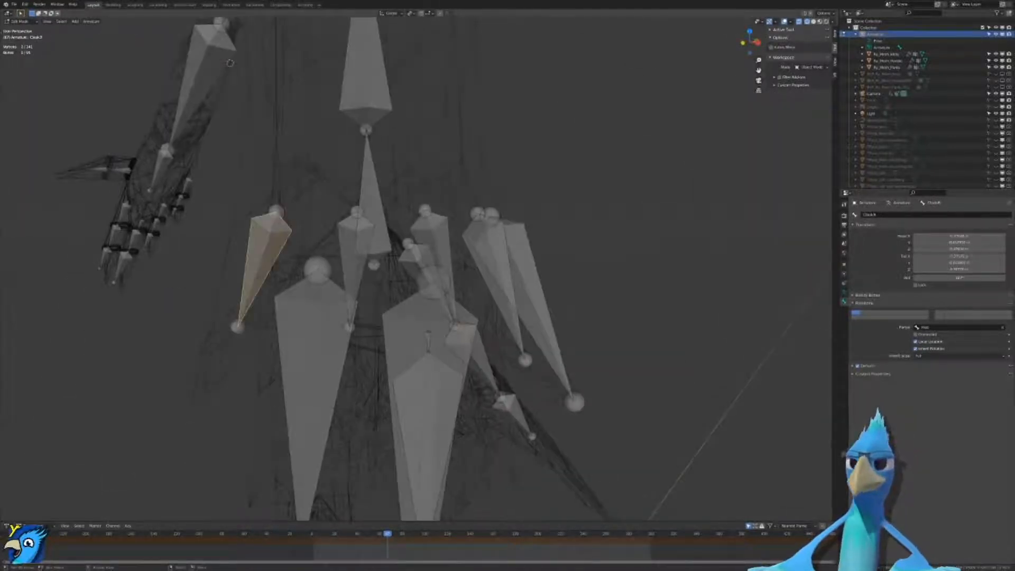
pyautogui.press('KP_7')
pyautogui.moveTo(335, 318); pyautogui.dragTo(419, 269, button='middle')
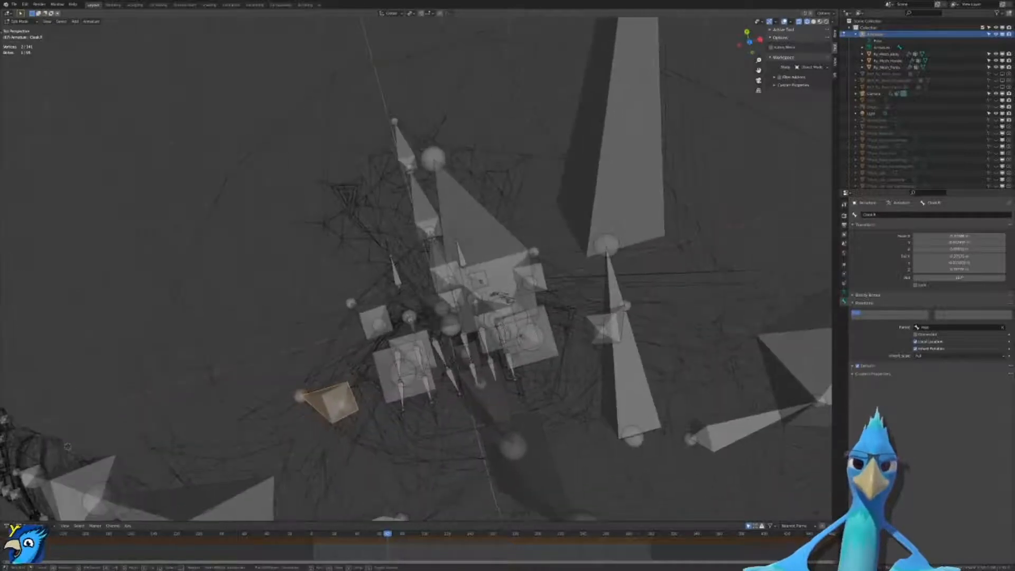
pyautogui.press('KP_7')
pyautogui.moveTo(419, 339); pyautogui.dragTo(405, 301, button='middle')
pyautogui.press('KP_7')
pyautogui.hotkey('shift', 'd')
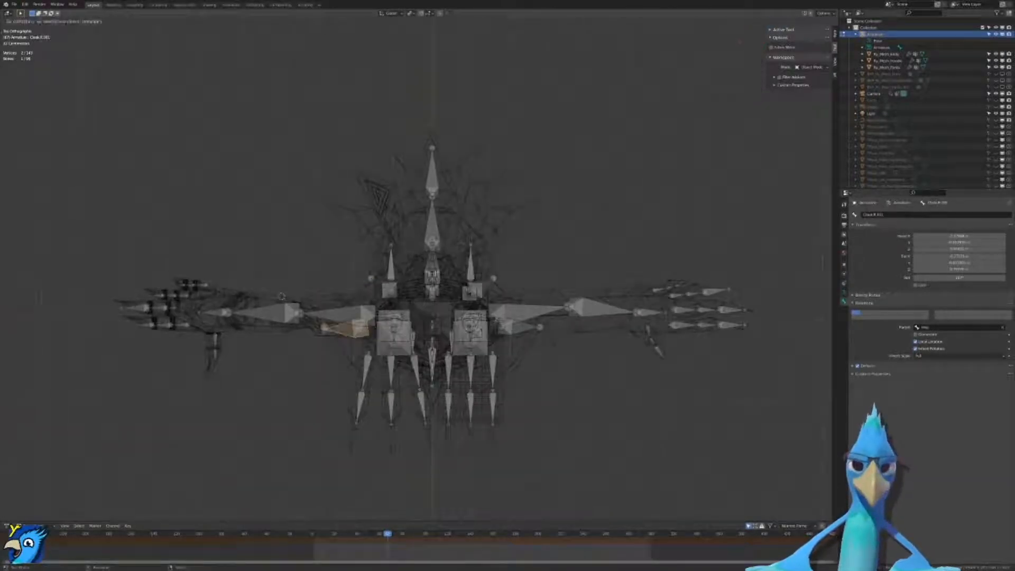
pyautogui.click(396, 339)
pyautogui.press('r')
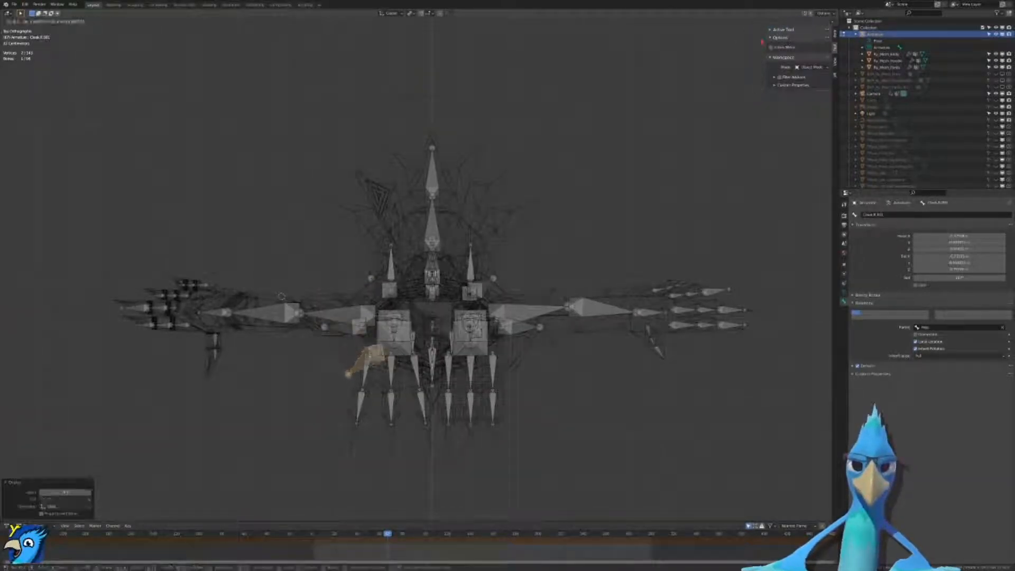
pyautogui.press('Return')
pyautogui.moveTo(282, 296); pyautogui.dragTo(292, 140, button='middle')
pyautogui.moveTo(385, 290); pyautogui.dragTo(379, 290, button='middle')
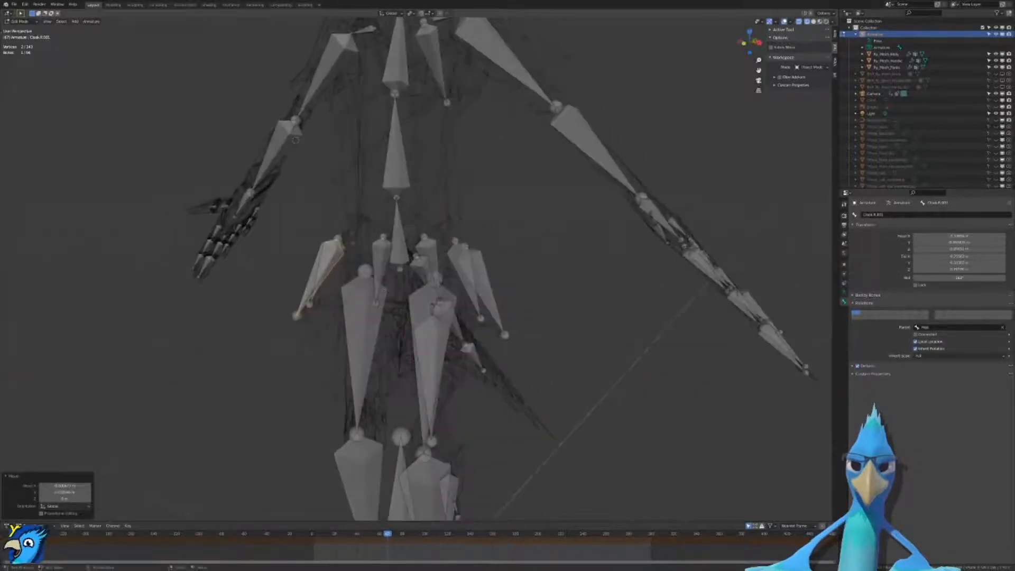
# Step: Reposition the ends of the duplicated front hem bone so it follows the front side of the hoodie
pyautogui.rightClick(310, 296)
pyautogui.rightClick(343, 243)
pyautogui.press('g')
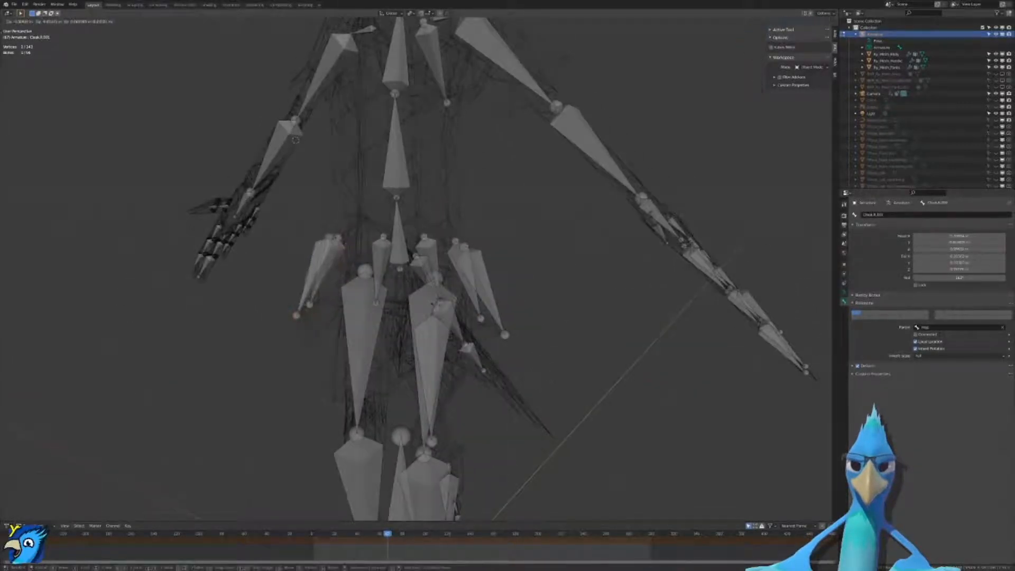
pyautogui.click(320, 245)
pyautogui.moveTo(320, 333); pyautogui.dragTo(365, 347, button='middle')
pyautogui.rightClick(370, 241)
pyautogui.moveTo(370, 248); pyautogui.dragTo(331, 270, button='middle')
pyautogui.press('g')
pyautogui.click(412, 262)
pyautogui.press('g')
pyautogui.click(306, 272)
# Step: Rename the front hem bone as CloakFront2.R and symmetrize it to the other side
pyautogui.click(926, 214)
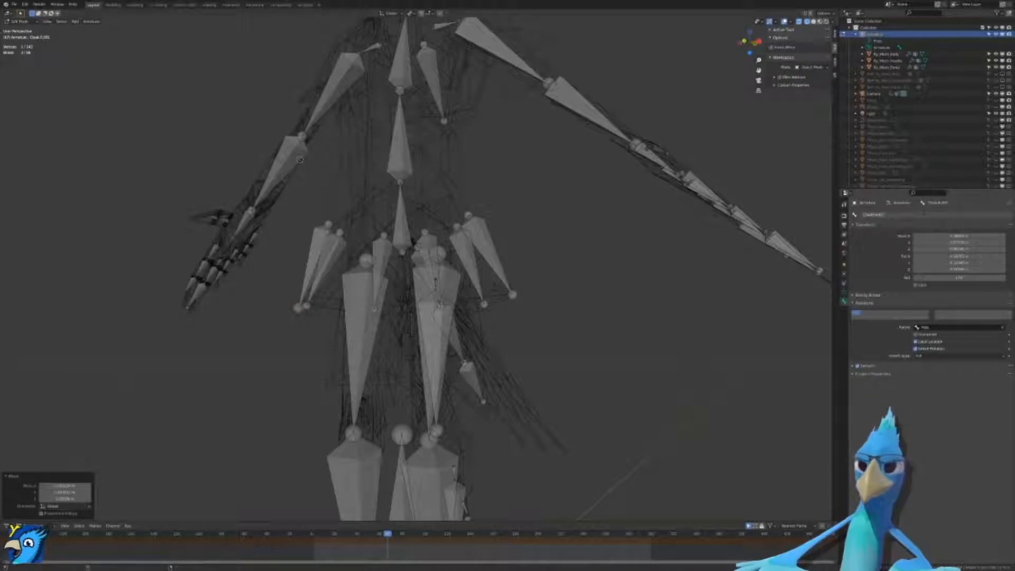
pyautogui.press('Return')
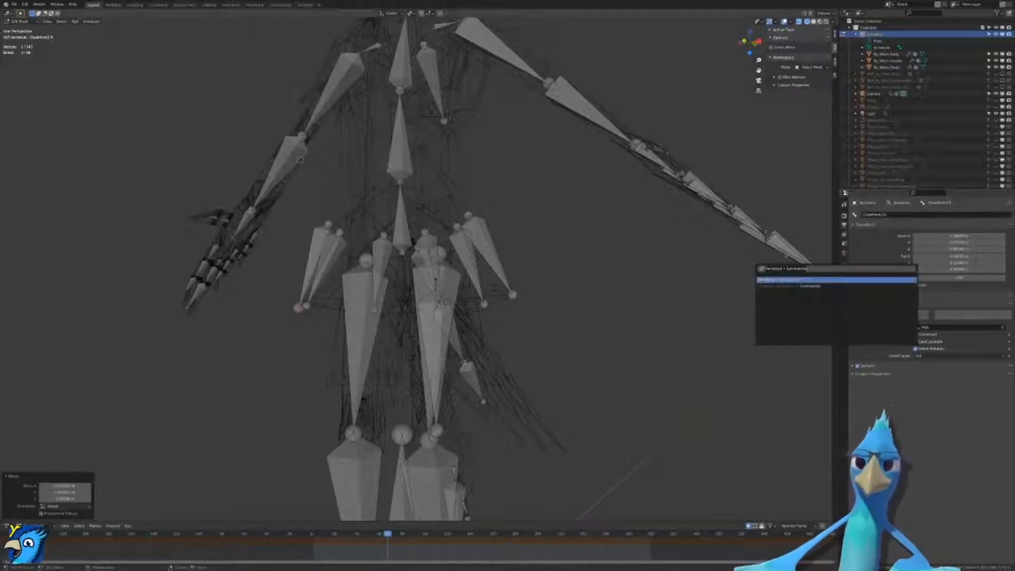
pyautogui.click(316, 267)
pyautogui.press('F3')
pyautogui.press('Return')
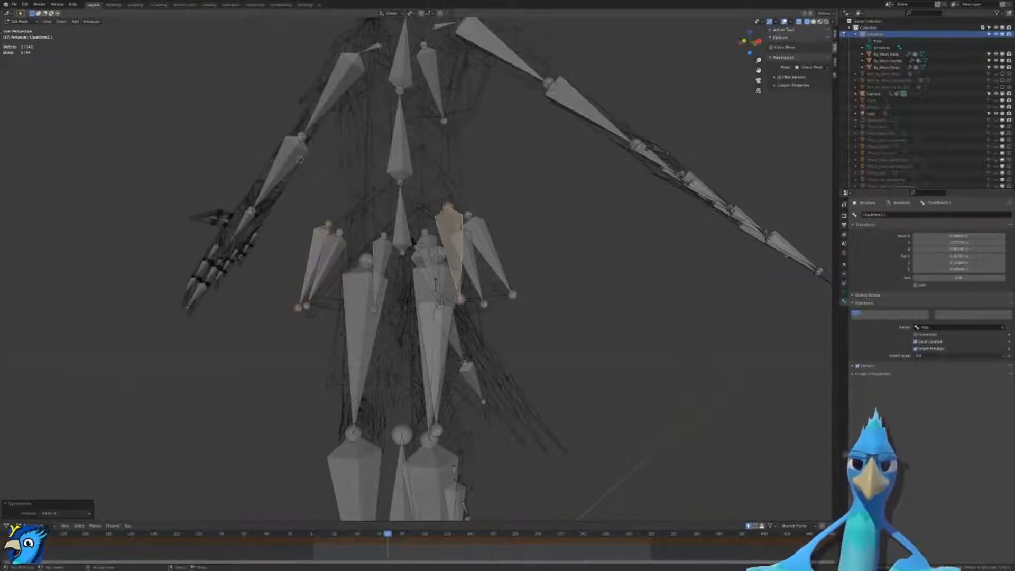
# Step: Duplicate the CloakFront2.R bone in top view, place the copy closer to the front center and rotate it
pyautogui.press('KP_7')
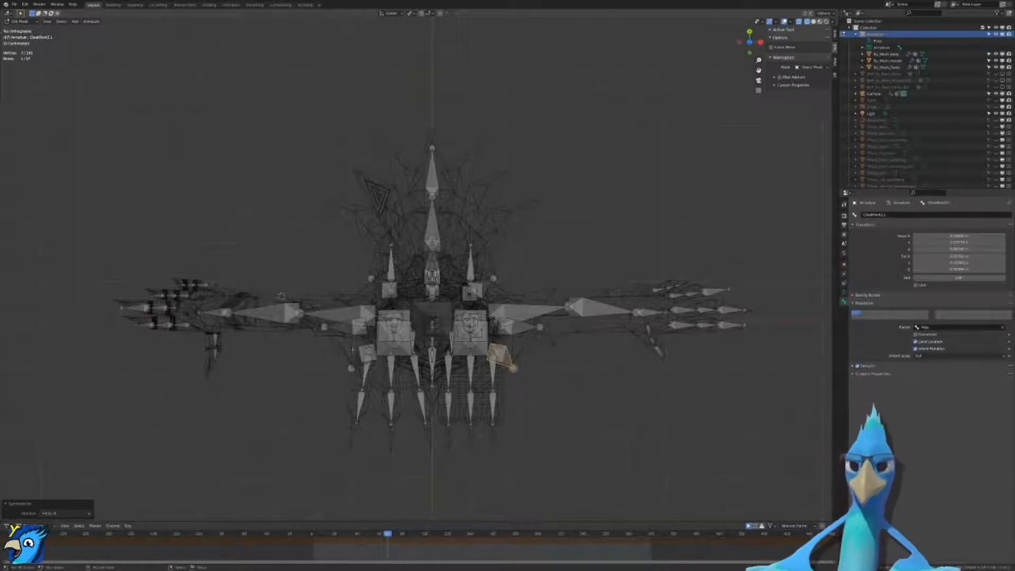
pyautogui.click(358, 353)
pyautogui.moveTo(358, 353); pyautogui.dragTo(373, 320, button='middle')
pyautogui.press('KP_7')
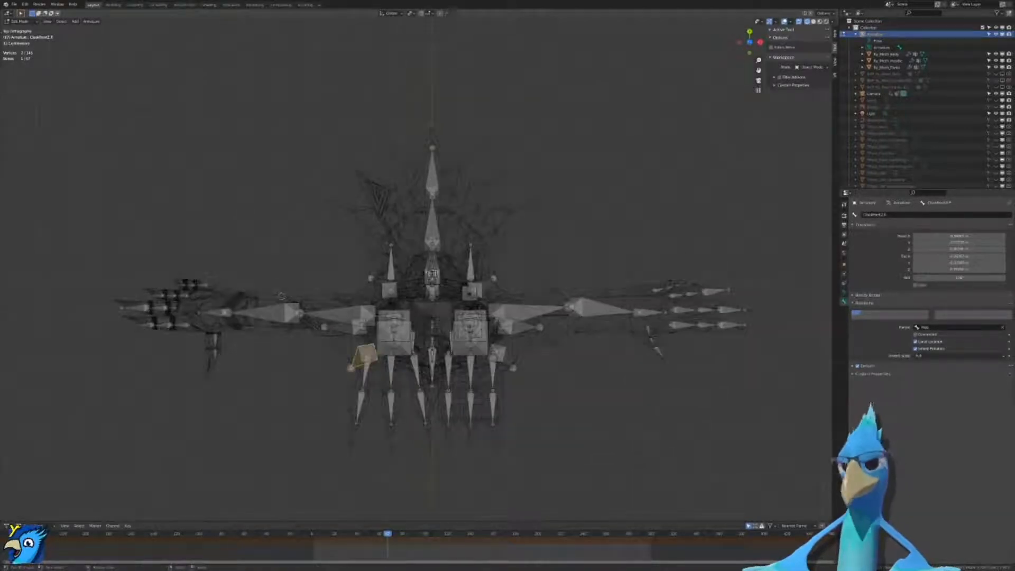
pyautogui.hotkey('shift', 'd')
pyautogui.click(569, 294)
pyautogui.press('r')
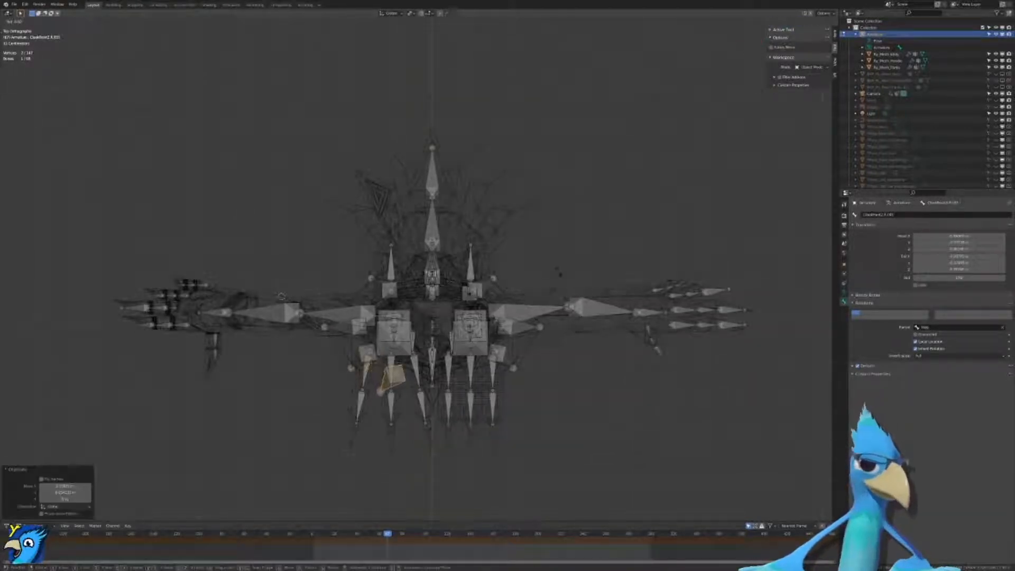
pyautogui.click(536, 247)
pyautogui.moveTo(535, 267); pyautogui.dragTo(519, 202, button='middle')
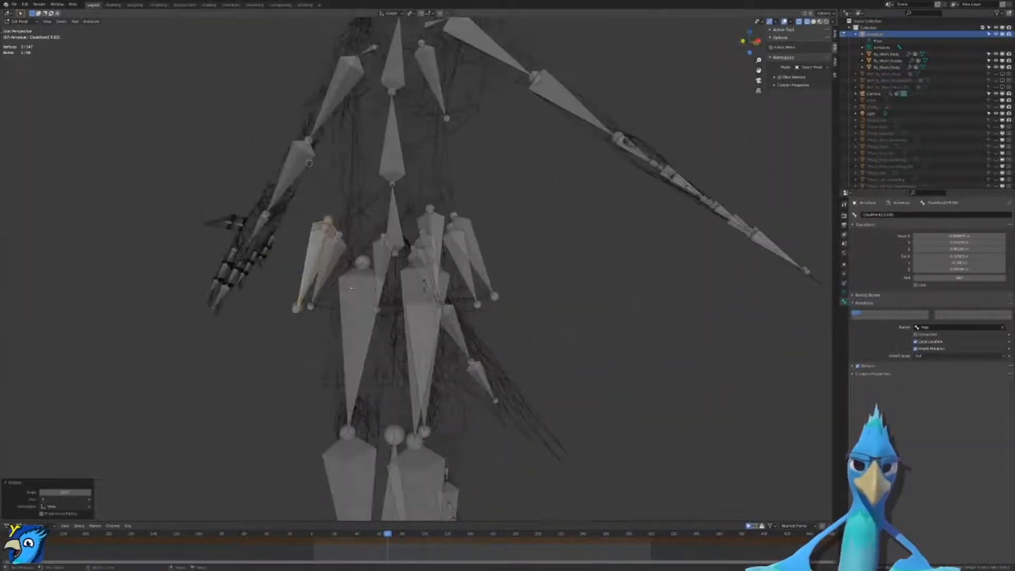
pyautogui.press('Delete')
pyautogui.hotkey('ctrl', 'z')
pyautogui.moveTo(350, 292); pyautogui.dragTo(346, 312, button='middle')
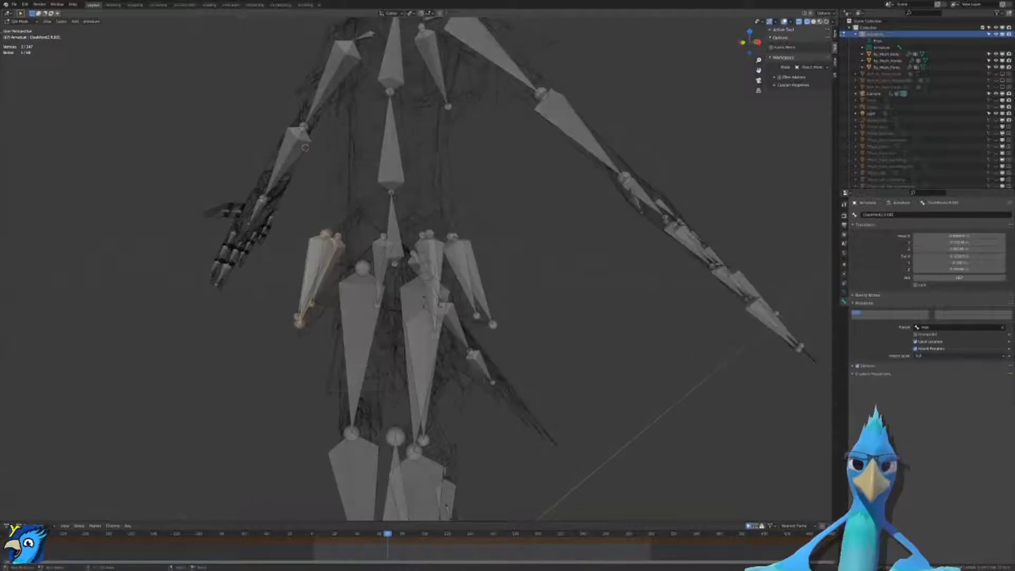
pyautogui.press('h')
pyautogui.hotkey('ctrl', 'z')
# Step: Move the new front bone and its tip into line with the hoodie's front hem above the thigh
pyautogui.press('g')
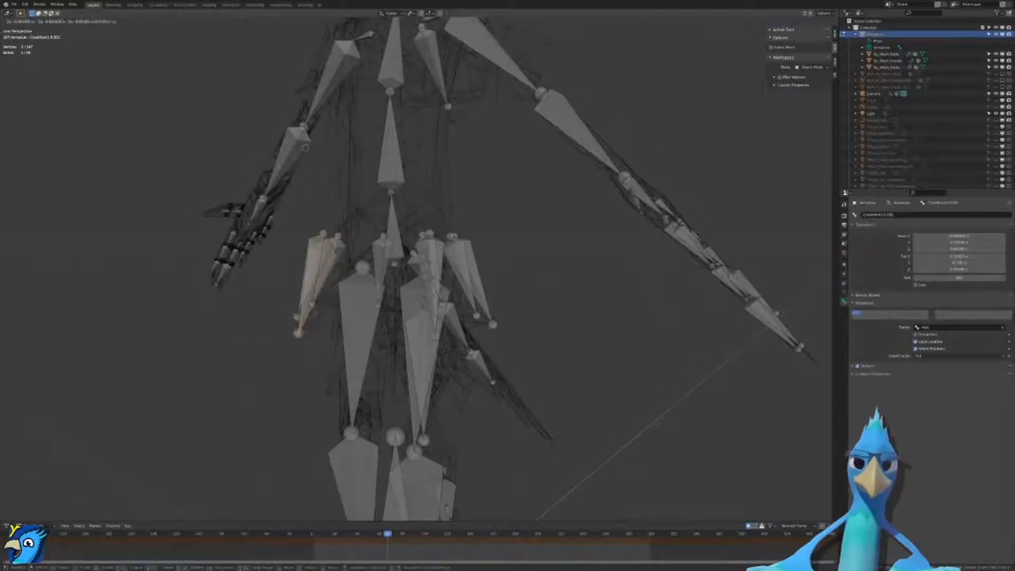
pyautogui.click(307, 330)
pyautogui.click(306, 330)
pyautogui.press('g')
pyautogui.click(309, 334)
pyautogui.moveTo(309, 334); pyautogui.dragTo(349, 347, button='middle')
pyautogui.press('g')
pyautogui.click(405, 348)
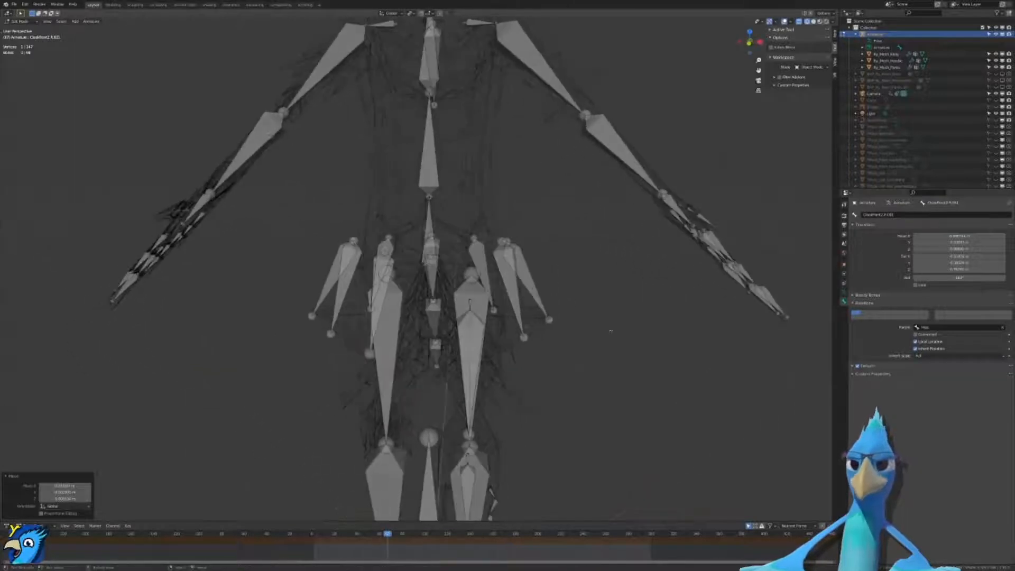
# Step: Rename the inner front hem bone as CloakFront3.R and symmetrize it to the other side
pyautogui.click(903, 216)
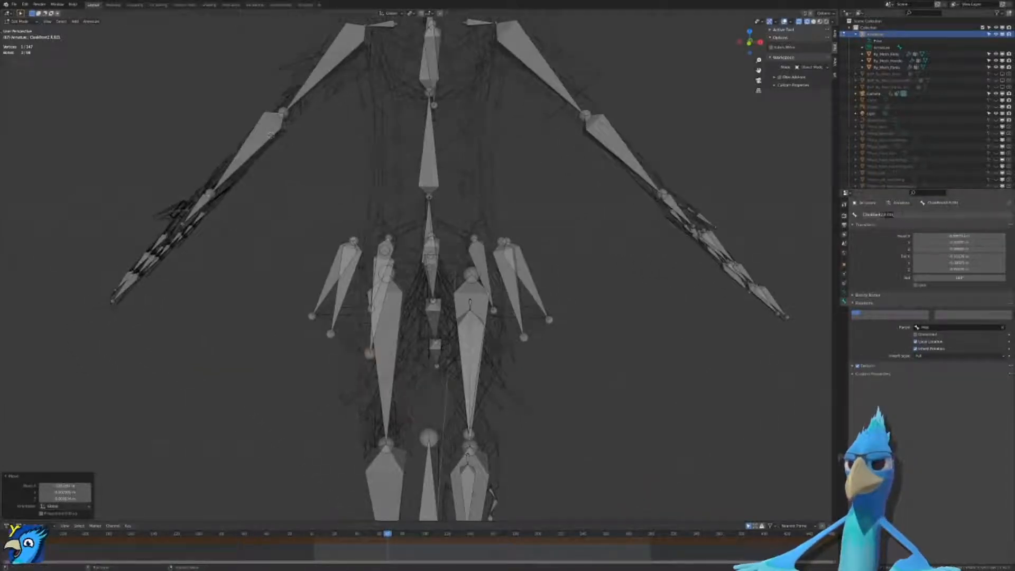
pyautogui.write('3.R')
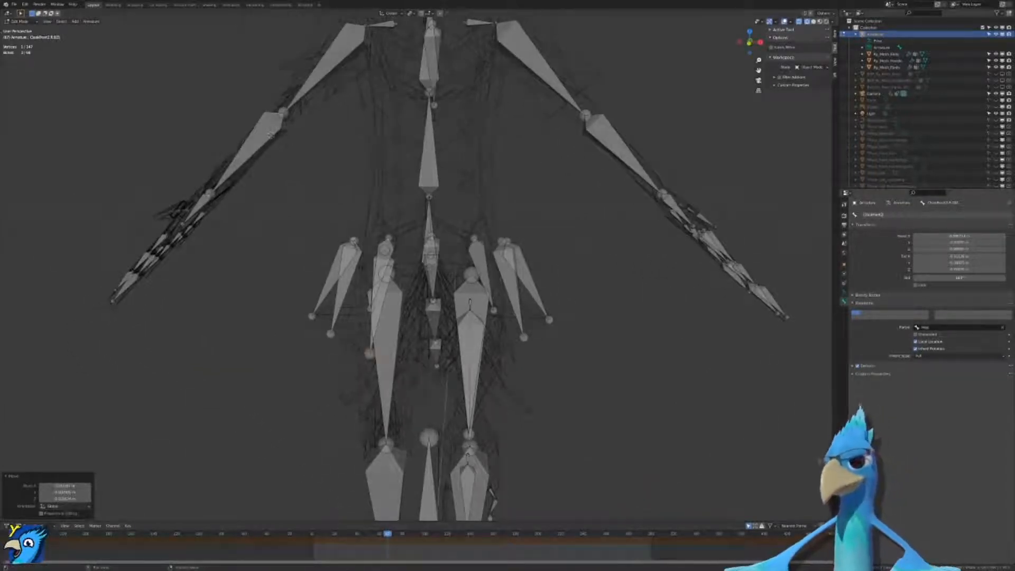
pyautogui.press('Return')
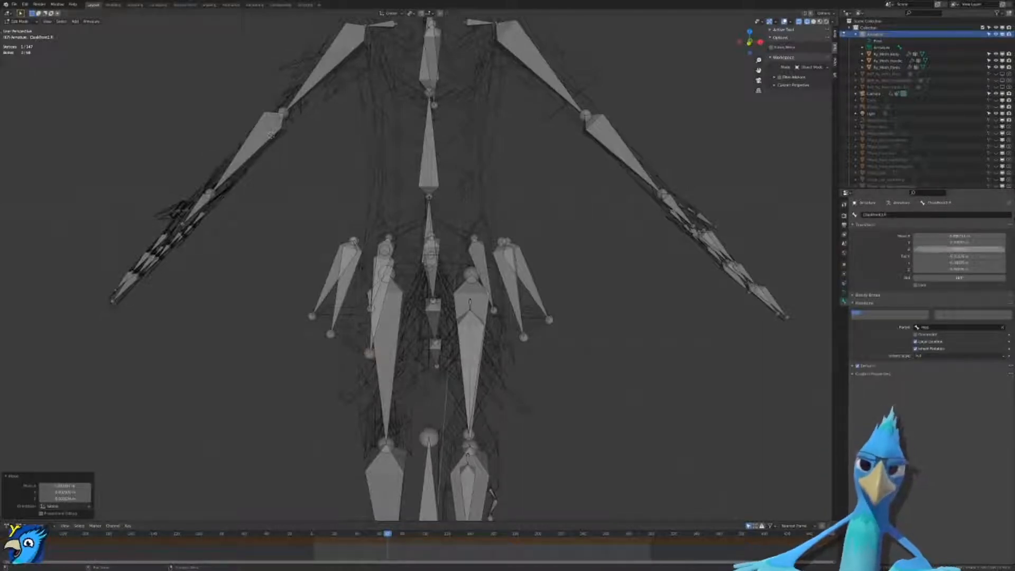
pyautogui.moveTo(465, 338); pyautogui.dragTo(492, 322, button='middle')
pyautogui.click(410, 254)
pyautogui.press('F3')
pyautogui.press('Return')
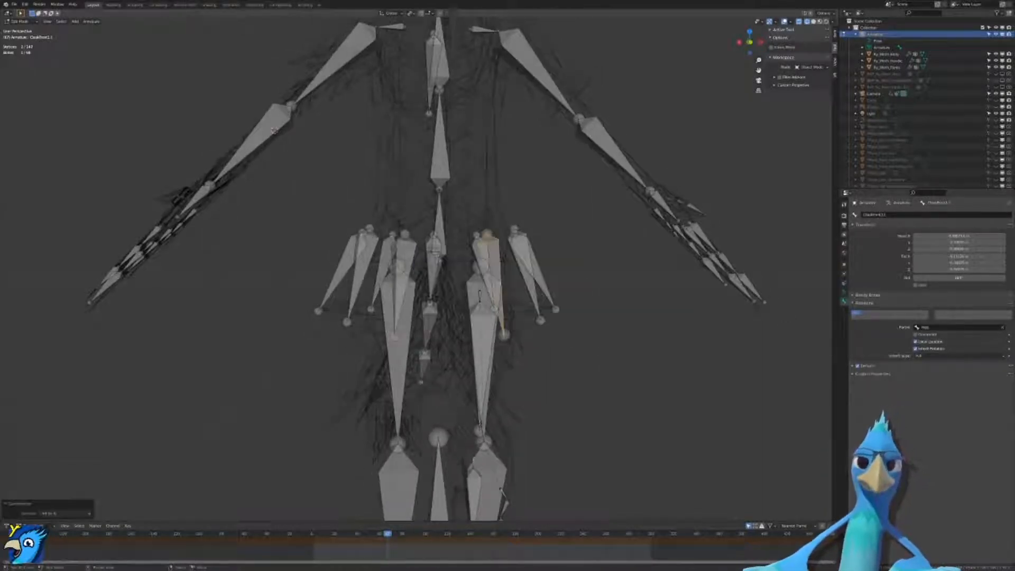
# Step: Select all side, back and front hem bones around the hips and recalculate their bone roll
pyautogui.moveTo(274, 131); pyautogui.dragTo(266, 140, button='middle')
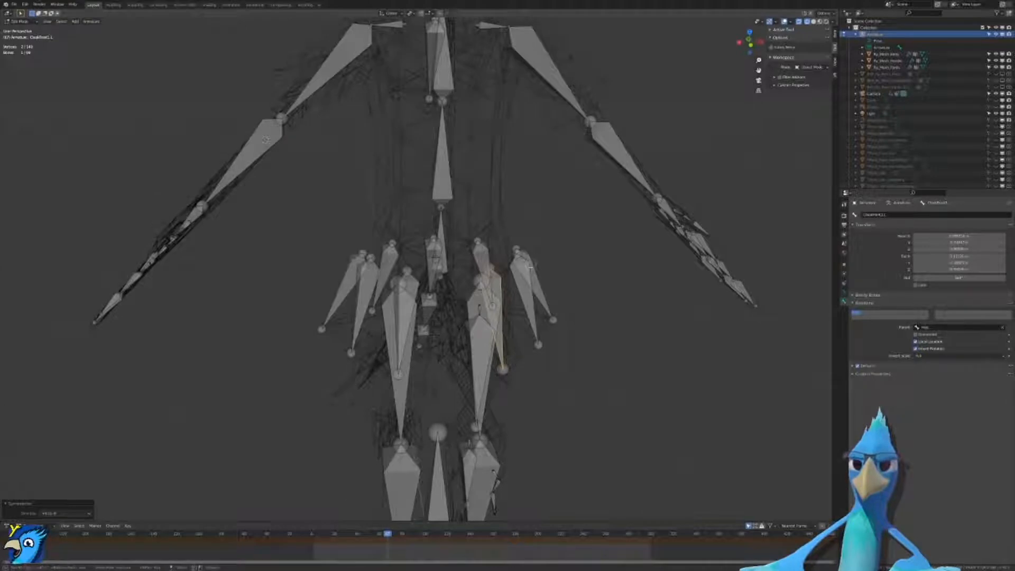
pyautogui.keyDown('shift'); pyautogui.click(478, 245); pyautogui.keyUp('shift')
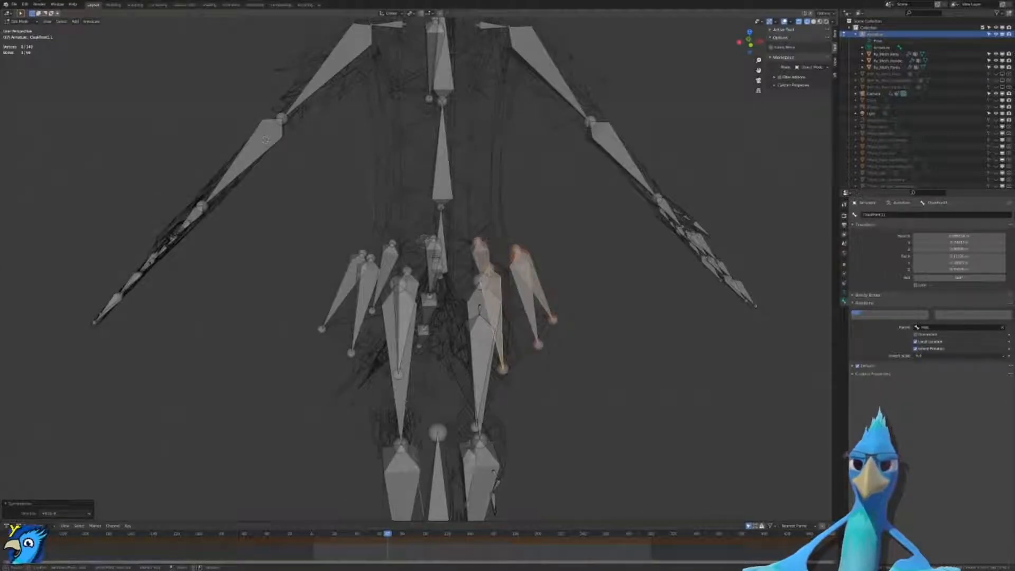
pyautogui.keyDown('shift'); pyautogui.click(431, 260); pyautogui.keyUp('shift')
pyautogui.keyDown('shift'); pyautogui.click(389, 264); pyautogui.keyUp('shift')
pyautogui.keyDown('shift'); pyautogui.click(339, 285); pyautogui.keyUp('shift')
pyautogui.keyDown('shift'); pyautogui.click(365, 291); pyautogui.keyUp('shift')
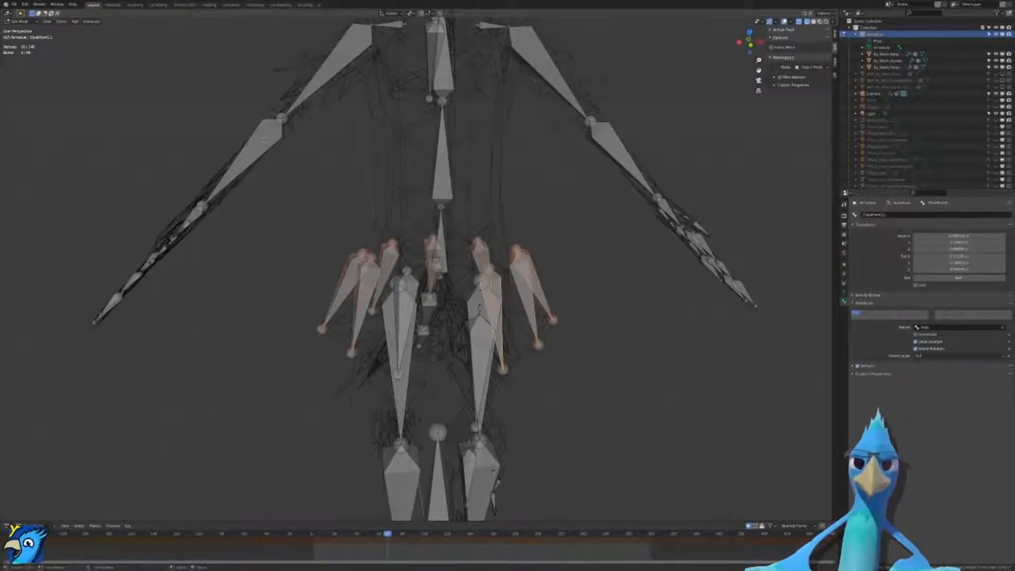
pyautogui.moveTo(265, 140); pyautogui.dragTo(269, 136, button='middle')
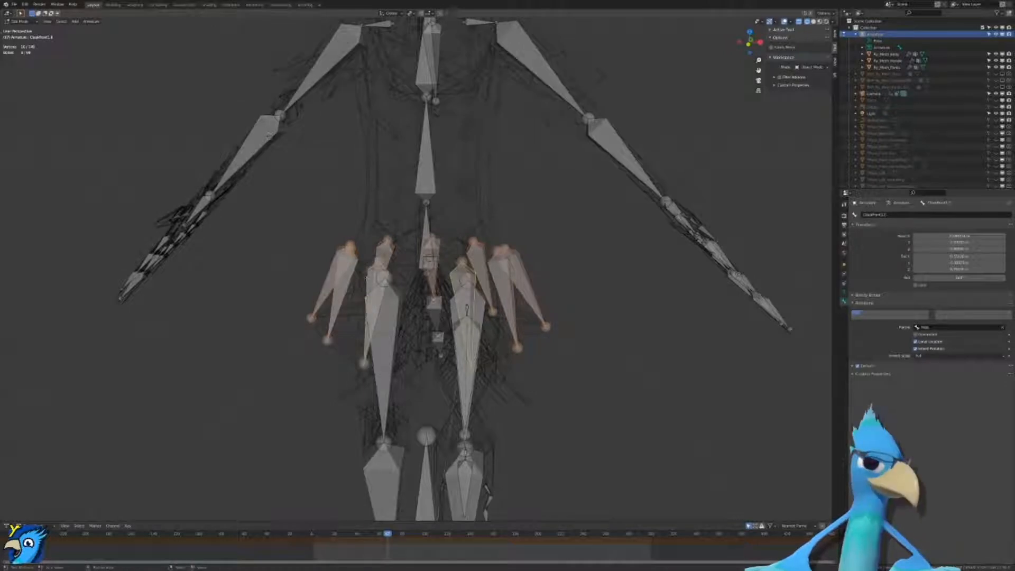
pyautogui.press('F3')
pyautogui.write('rol')
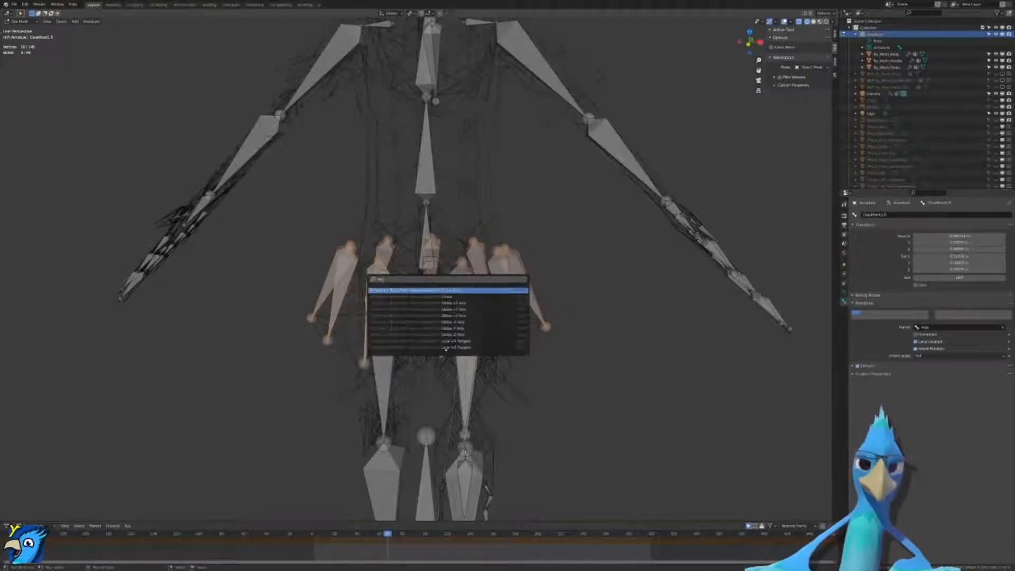
pyautogui.press('Return')
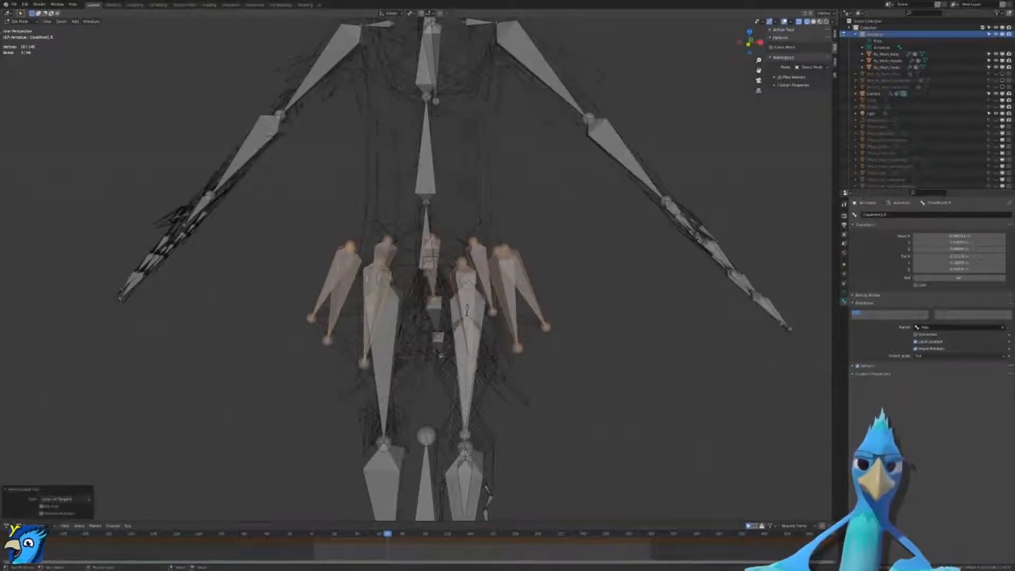
# Step: Leave Edit Mode and switch the armature to Pose Mode in front view
pyautogui.moveTo(270, 136); pyautogui.dragTo(272, 172, button='middle')
pyautogui.moveTo(479, 332); pyautogui.dragTo(396, 228, button='middle')
pyautogui.scroll(1, 423, 310)
pyautogui.press('Tab')
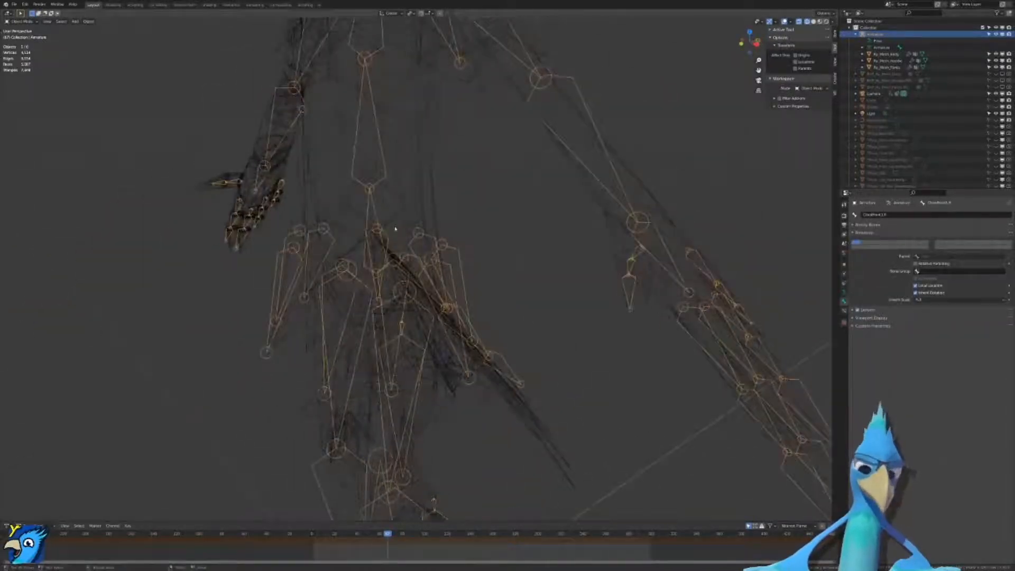
pyautogui.press('KP_1')
pyautogui.hotkey('ctrl', 'Tab')
pyautogui.hotkey('ctrl', 'Tab')
pyautogui.keyDown('shift'); pyautogui.moveTo(522, 183); pyautogui.dragTo(398, 206, button='middle'); pyautogui.keyUp('shift')
pyautogui.hotkey('ctrl', 'Tab')
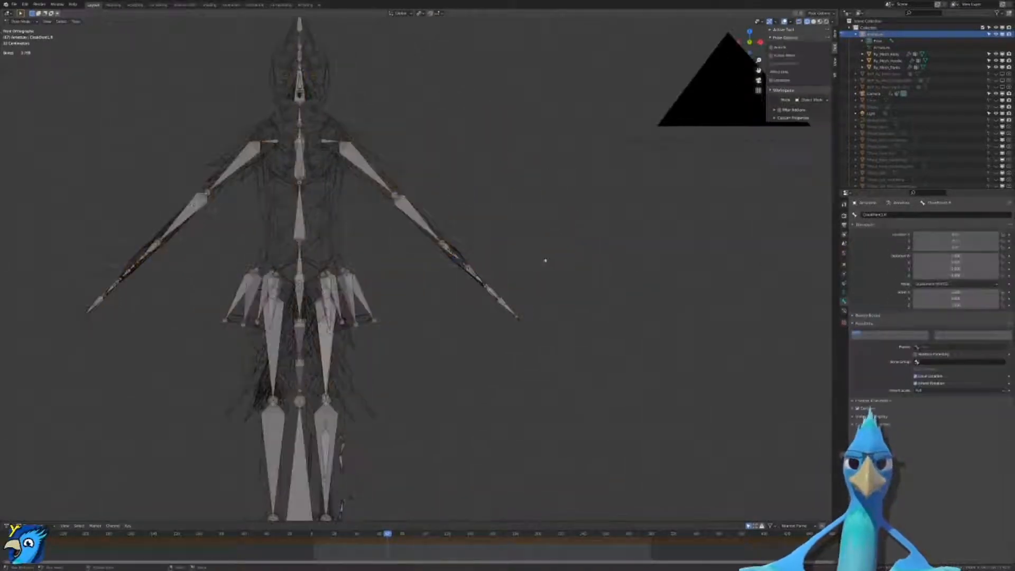
# Step: Try rotating the head bone about the X axis to check how it bends
pyautogui.scroll(4, 539, 256)
pyautogui.moveTo(539, 257); pyautogui.dragTo(529, 332, button='middle')
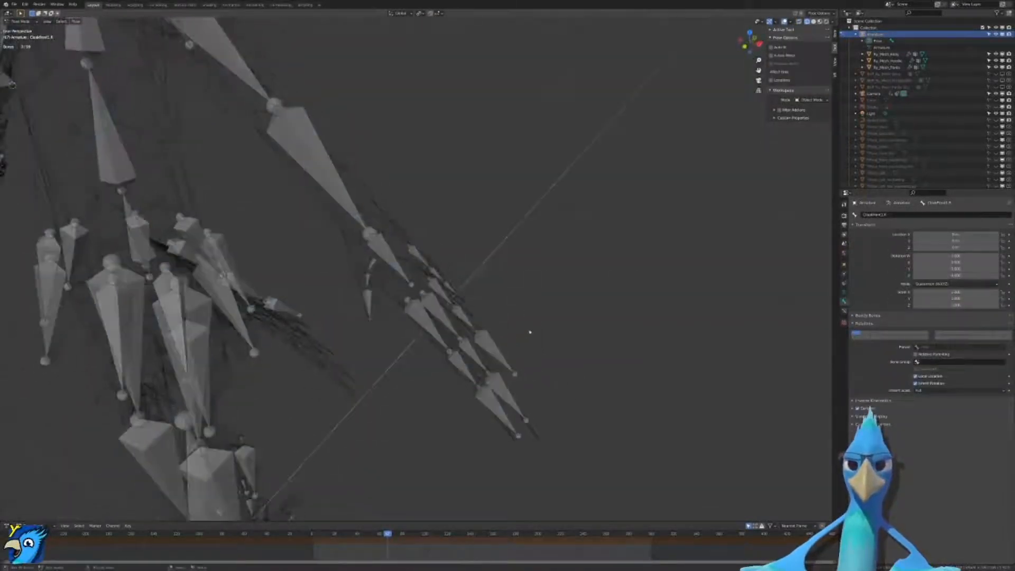
pyautogui.scroll(-4, 390, 233)
pyautogui.keyDown('shift'); pyautogui.moveTo(289, 197); pyautogui.dragTo(423, 392, button='middle'); pyautogui.keyUp('shift')
pyautogui.scroll(4, 424, 392)
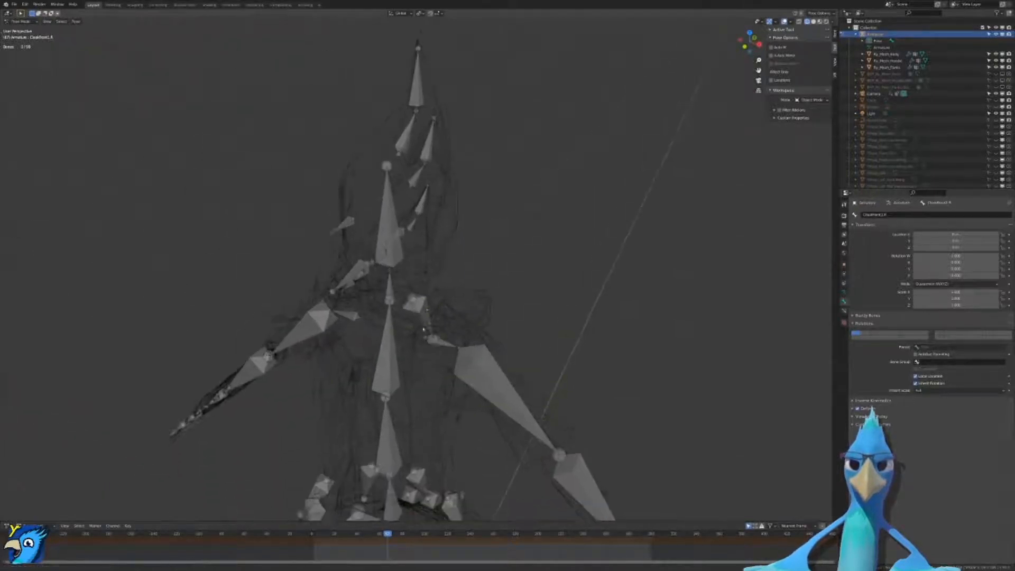
pyautogui.click(397, 226)
pyautogui.press('r')
pyautogui.press('x')
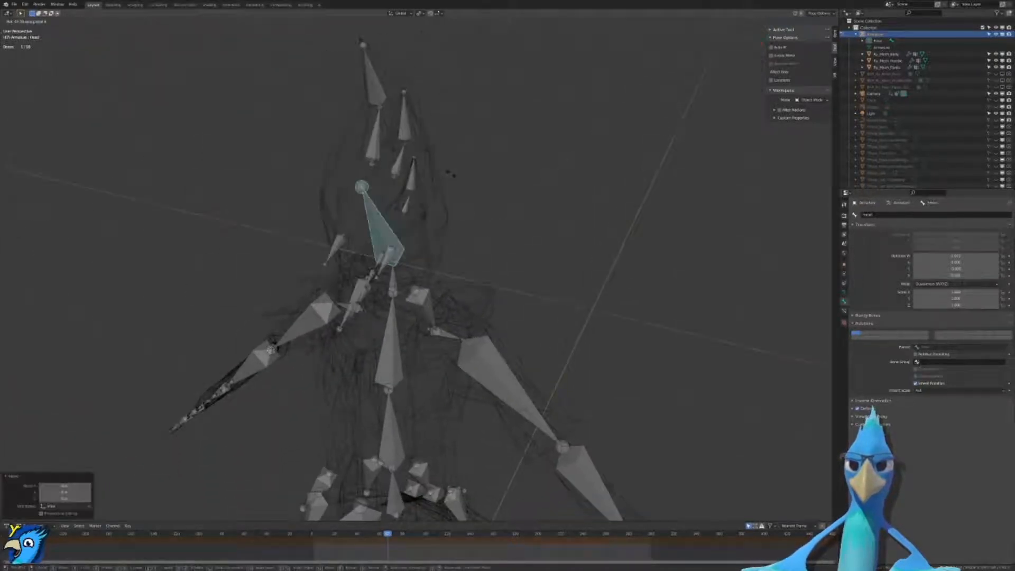
pyautogui.rightClick(487, 319)
pyautogui.moveTo(421, 268); pyautogui.dragTo(402, 267, button='middle')
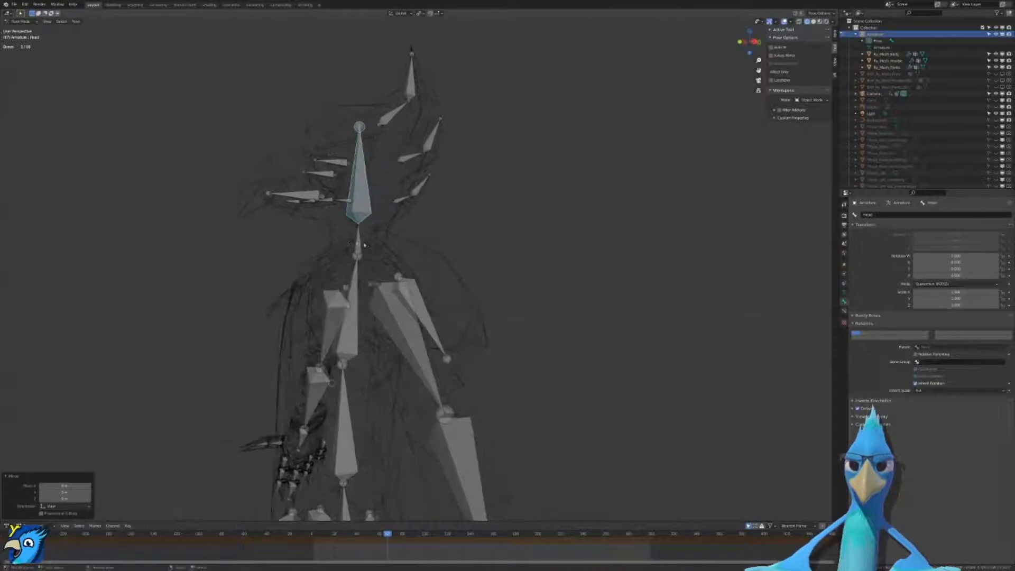
# Step: Try bending the head, neck and upper spine bones together about the X axis
pyautogui.click(476, 247)
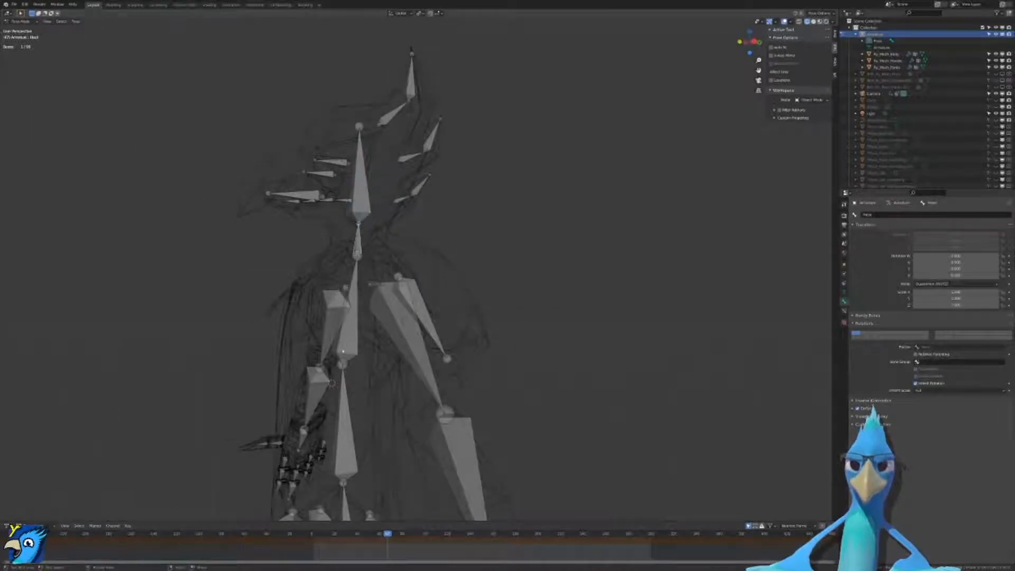
pyautogui.click(362, 209)
pyautogui.press('r')
pyautogui.press('x')
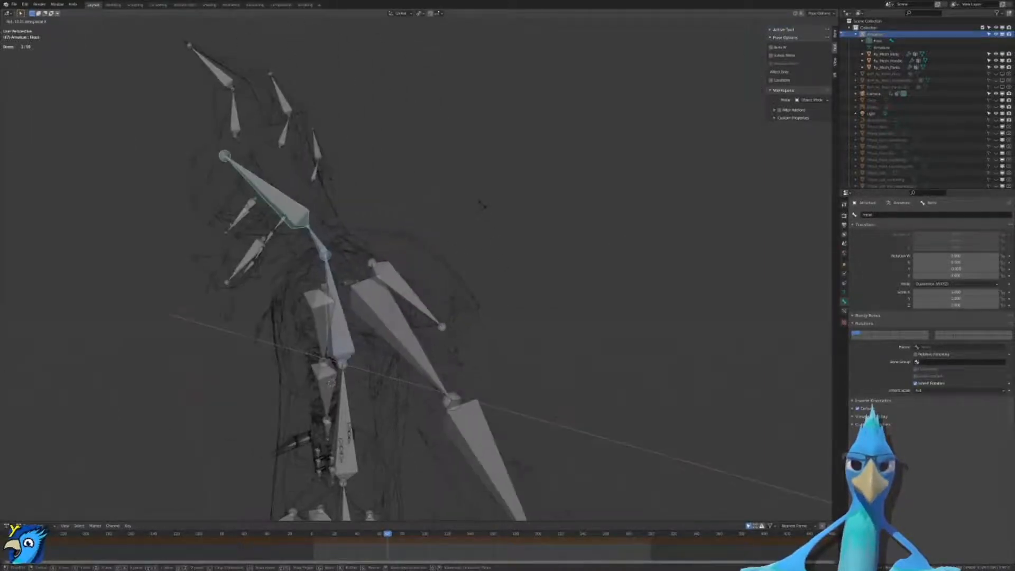
pyautogui.click(487, 276)
pyautogui.scroll(-3, 487, 277)
pyautogui.keyDown('shift'); pyautogui.moveTo(487, 276); pyautogui.dragTo(502, 170, button='middle'); pyautogui.keyUp('shift')
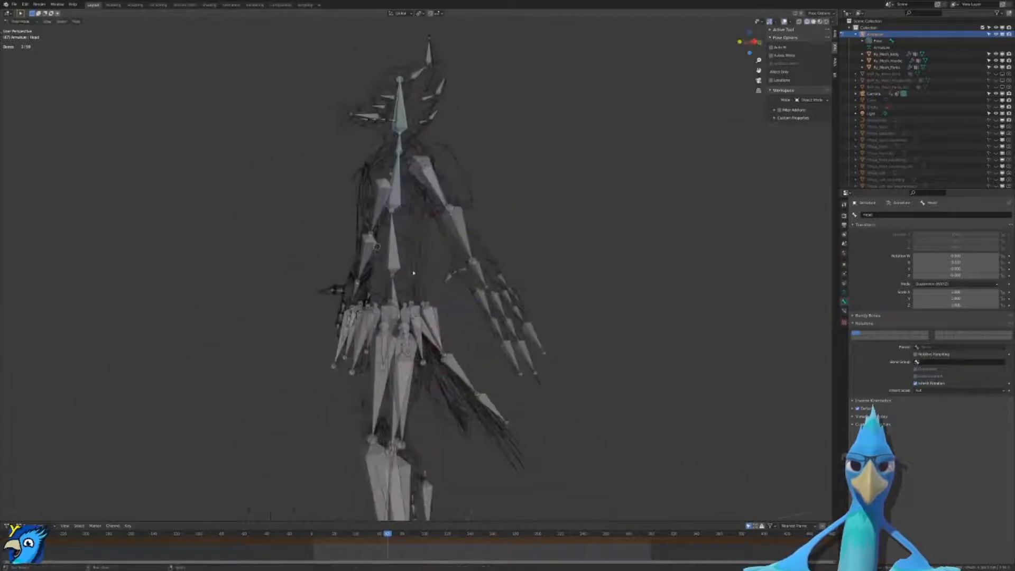
# Step: Try bending the whole chain from the hips through the spine to the head about the X axis
pyautogui.click(394, 300)
pyautogui.press('r')
pyautogui.press('x')
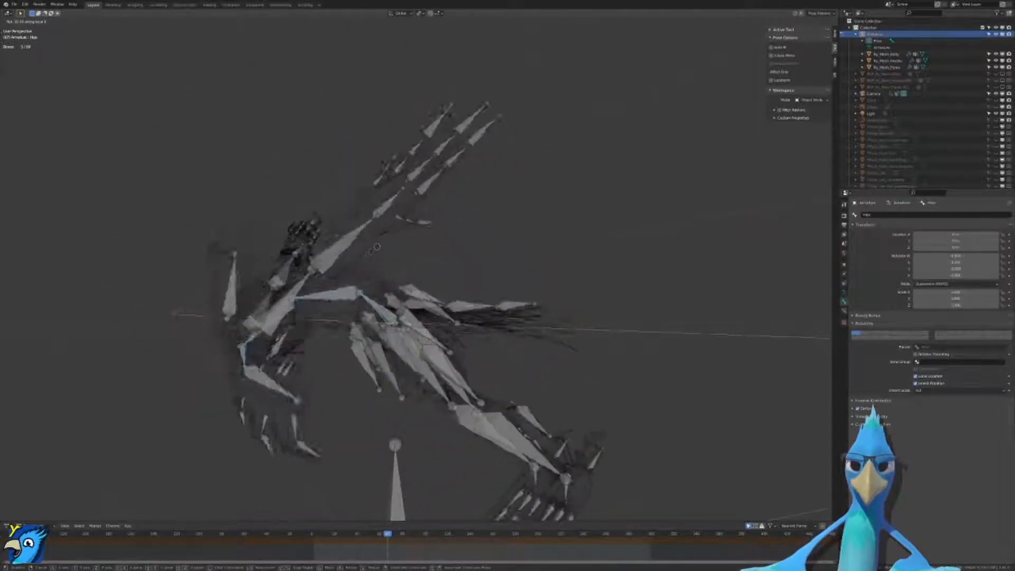
pyautogui.press('Escape')
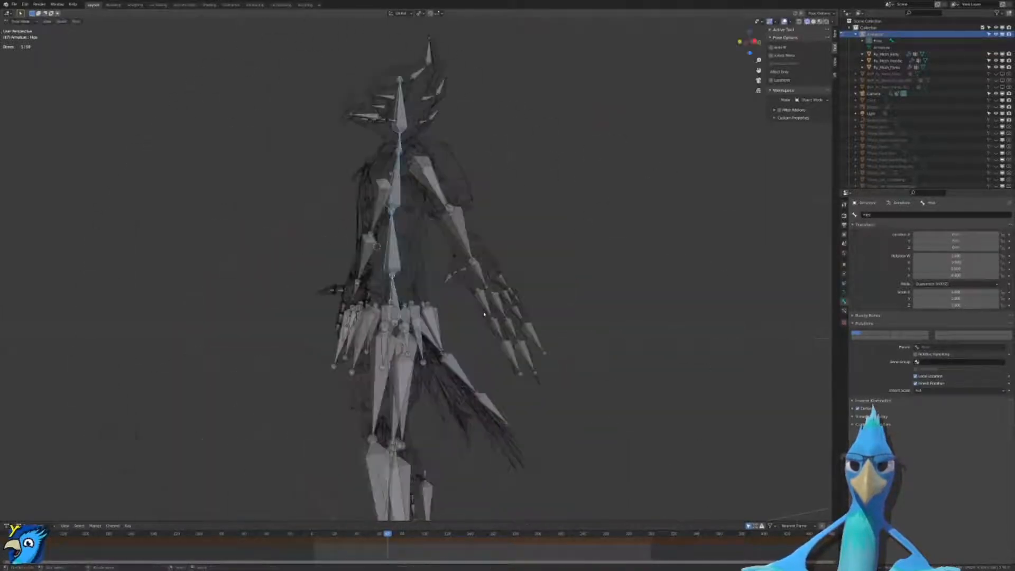
# Step: Try rotating the thigh bones, first together with the hips and spine chain about local X, and again on their own
pyautogui.scroll(2, 435, 344)
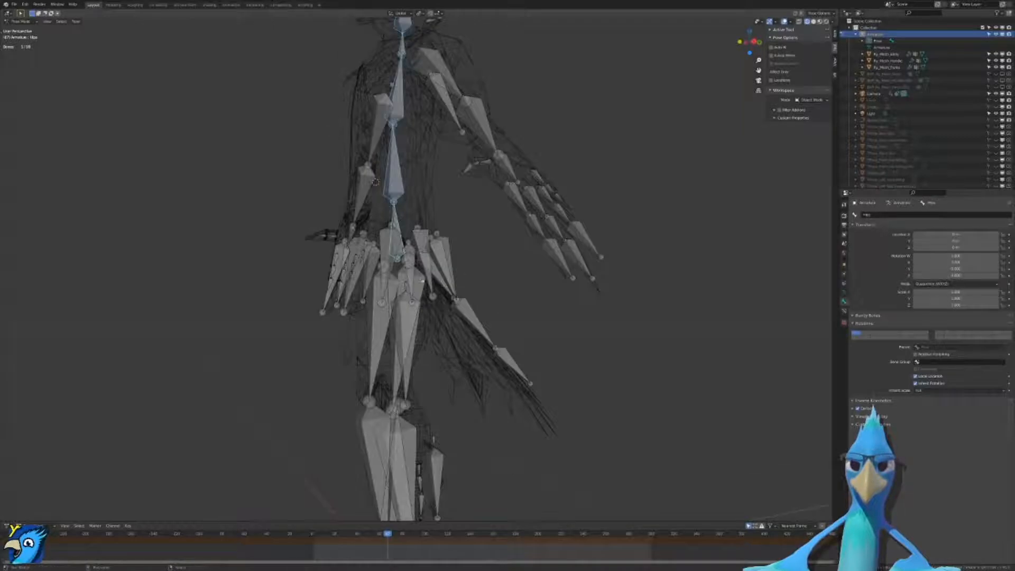
pyautogui.press('r')
pyautogui.press('x')
pyautogui.press('x')
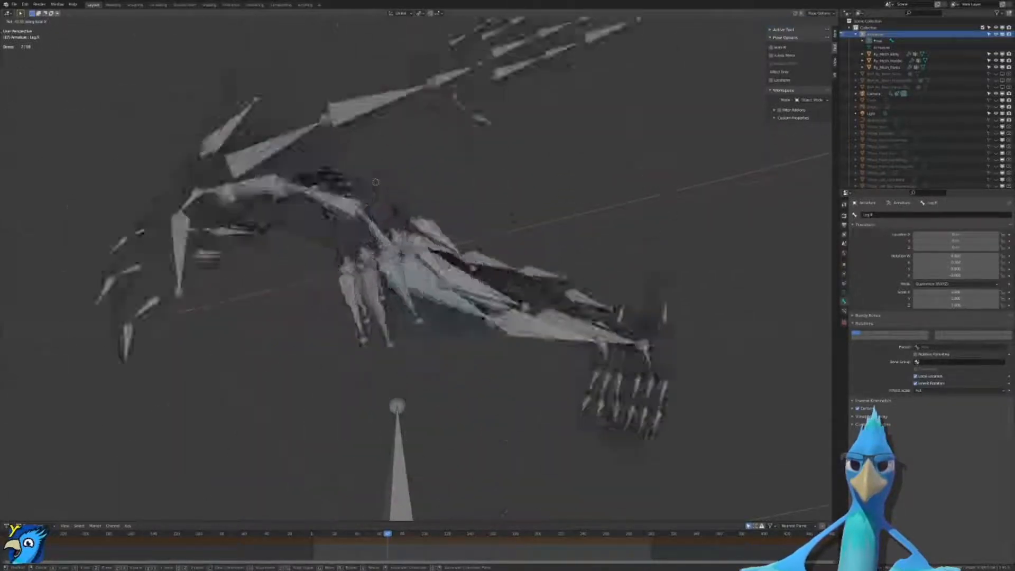
pyautogui.rightClick(519, 278)
pyautogui.moveTo(405, 386); pyautogui.dragTo(404, 349, button='middle')
pyautogui.click(392, 334)
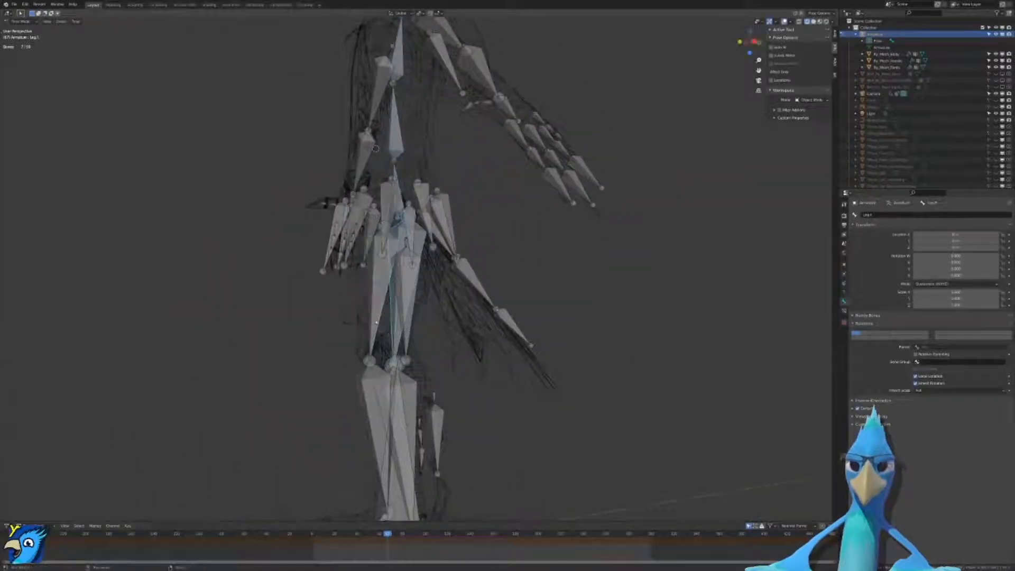
pyautogui.press('r')
pyautogui.rightClick(394, 405)
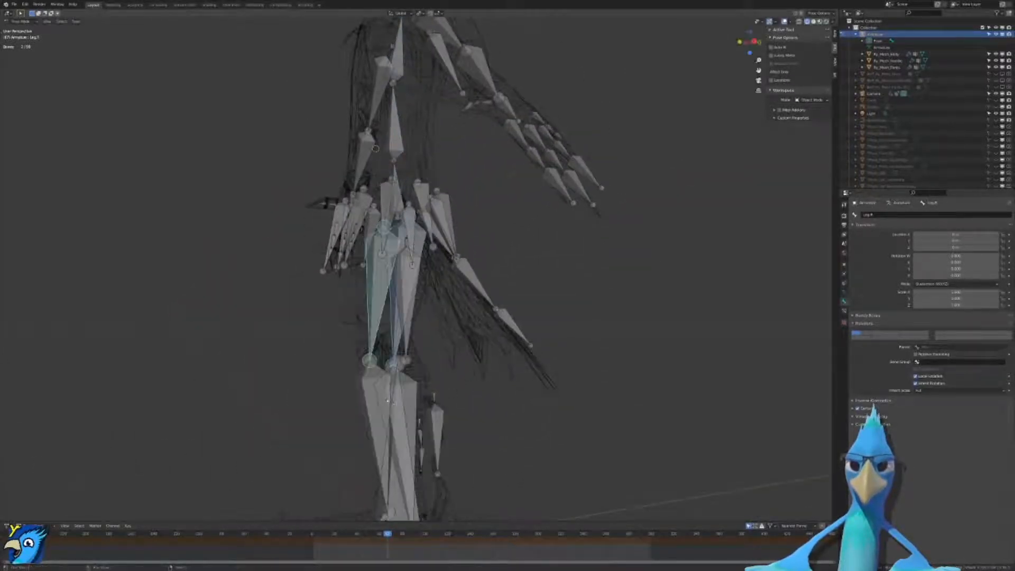
# Step: Add both lower leg bones to the thigh selection and try bending the legs about local X
pyautogui.keyDown('shift'); pyautogui.click(408, 391); pyautogui.keyUp('shift')
pyautogui.keyDown('shift'); pyautogui.click(379, 392); pyautogui.keyUp('shift')
pyautogui.press('r')
pyautogui.press('x')
pyautogui.press('x')
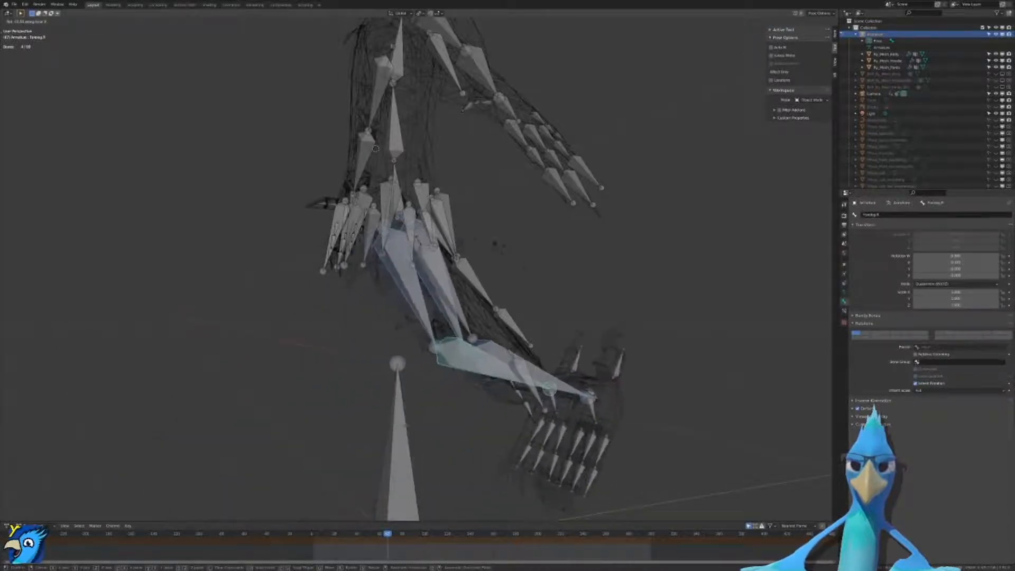
pyautogui.rightClick(526, 326)
# Step: Include both foot bones in the leg selection and try rotating thighs, lower legs and feet together
pyautogui.keyDown('shift'); pyautogui.moveTo(451, 323); pyautogui.dragTo(470, 197, button='middle'); pyautogui.keyUp('shift')
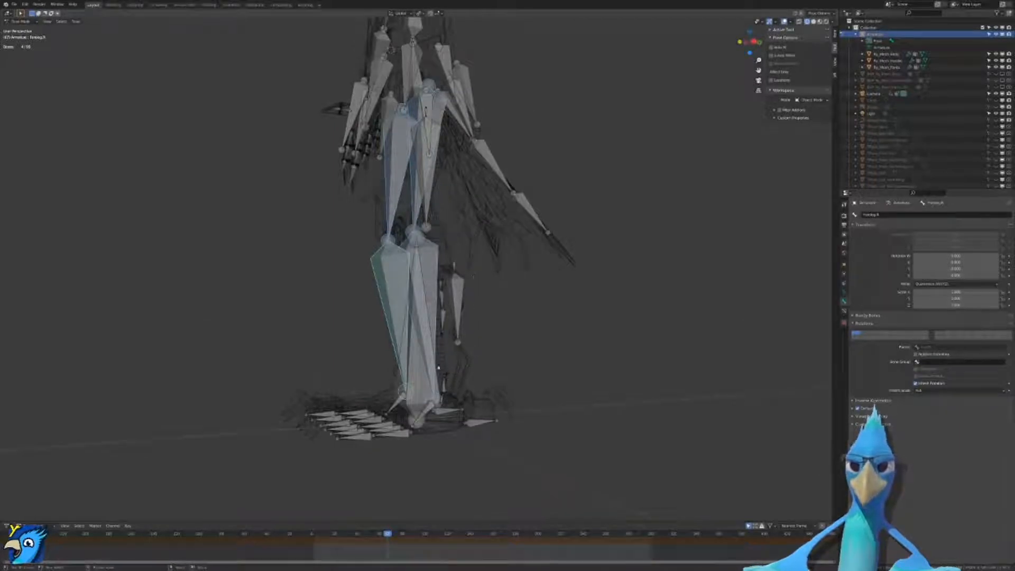
pyautogui.keyDown('shift'); pyautogui.moveTo(427, 423); pyautogui.dragTo(441, 319, button='middle'); pyautogui.keyUp('shift')
pyautogui.click(412, 307)
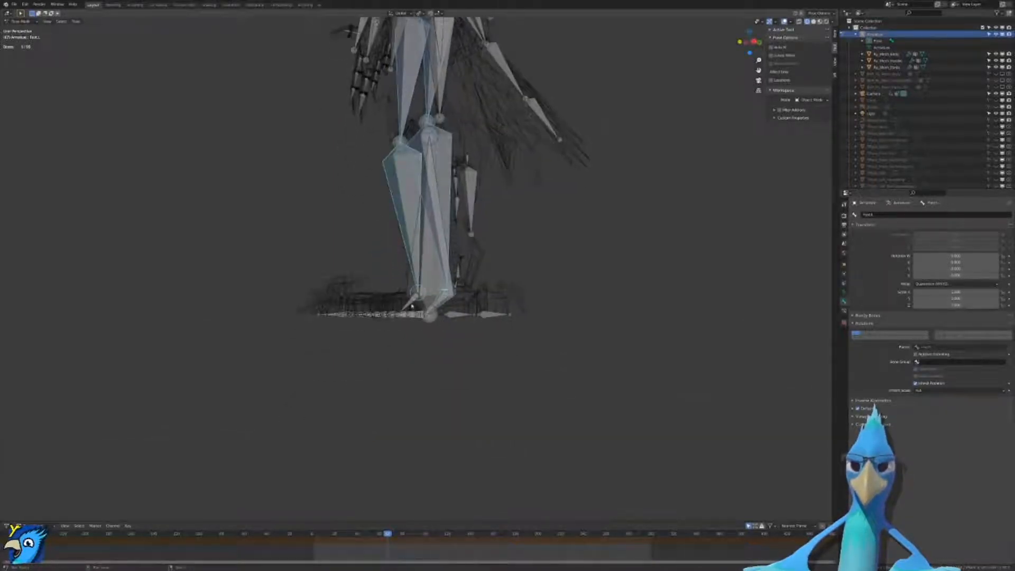
pyautogui.press('r')
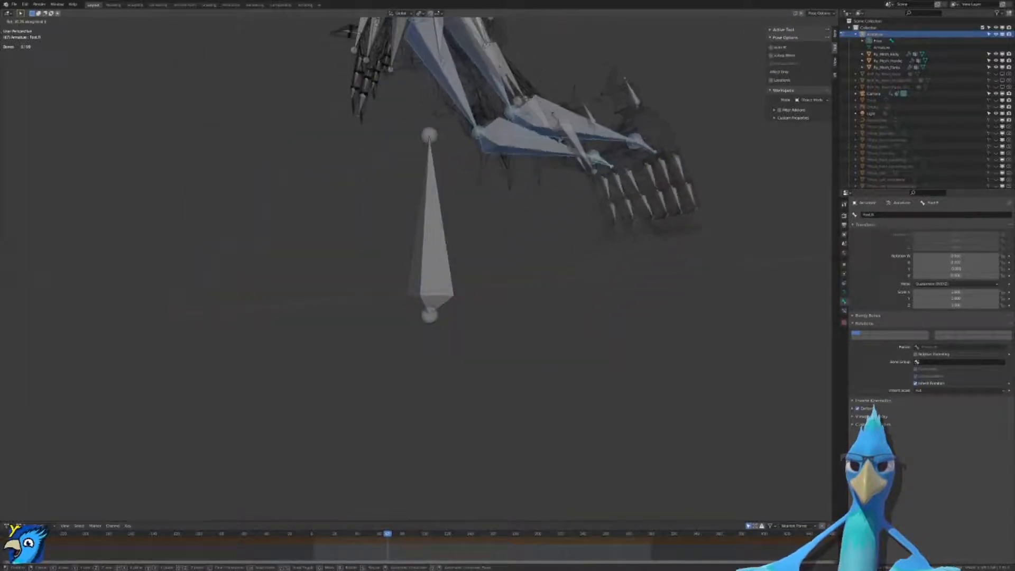
pyautogui.rightClick(550, 293)
# Step: Box-select the toe bones of both feet and try rotating them about local X
pyautogui.moveTo(550, 293); pyautogui.dragTo(517, 338, button='middle')
pyautogui.click(517, 357)
pyautogui.moveTo(419, 362)
pyautogui.mouseDown()
pyautogui.moveTo(351, 265)
pyautogui.moveTo(366, 379)
pyautogui.mouseUp()
pyautogui.rightClick(374, 407)
pyautogui.press('r')
pyautogui.press('x')
pyautogui.press('x')
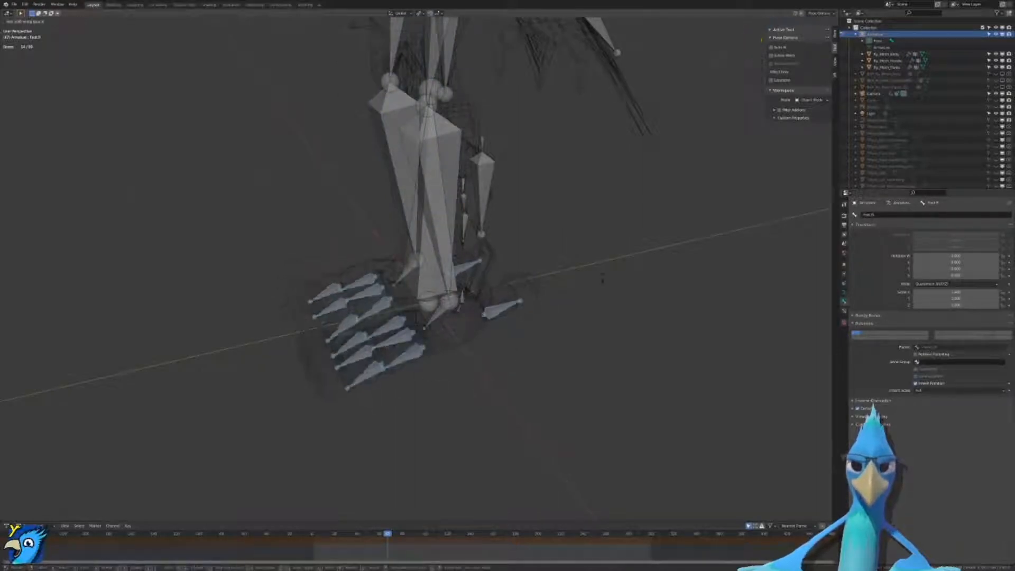
pyautogui.rightClick(531, 300)
# Step: Add a lower leg bone to the selected toe bones and try rotating them about local X
pyautogui.scroll(2, 481, 283)
pyautogui.scroll(-4, 480, 156)
pyautogui.keyDown('shift'); pyautogui.click(449, 172); pyautogui.keyUp('shift')
pyautogui.press('r')
pyautogui.press('x')
pyautogui.press('x')
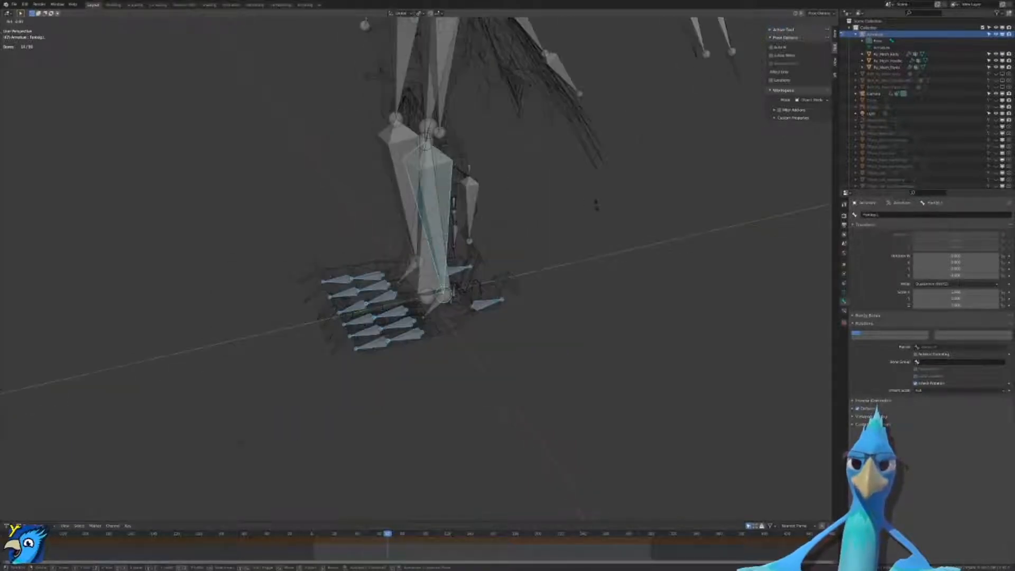
pyautogui.rightClick(560, 277)
# Step: Inspect the transform and roll values of the left and right back toe bones in Edit Mode
pyautogui.scroll(3, 514, 313)
pyautogui.click(480, 303)
pyautogui.moveTo(479, 303); pyautogui.dragTo(458, 298, button='middle')
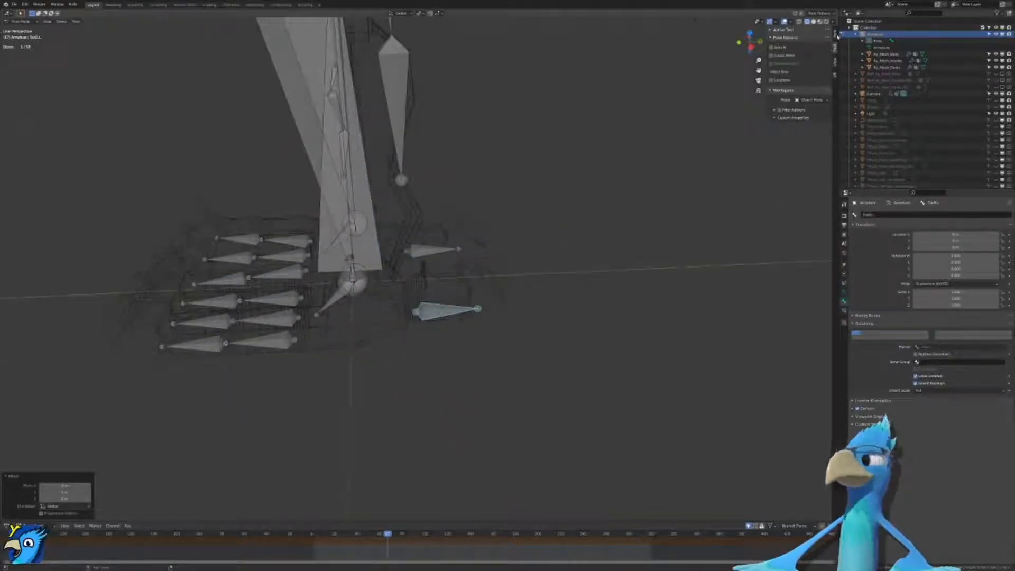
pyautogui.click(836, 35)
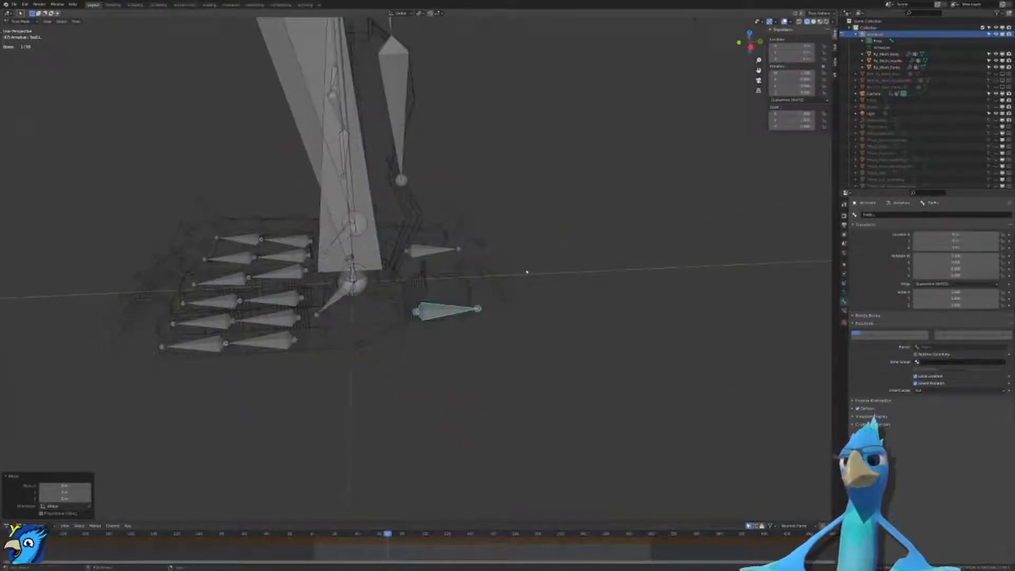
pyautogui.hotkey('ctrl', 'Tab')
pyautogui.hotkey('ctrl', 'Tab')
pyautogui.hotkey('ctrl', 'Tab')
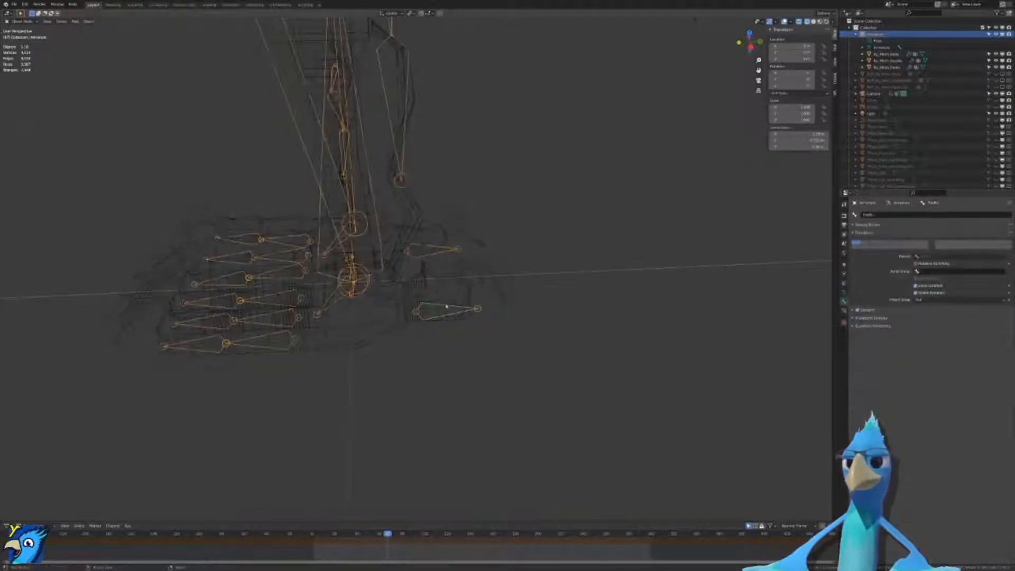
pyautogui.press('Tab')
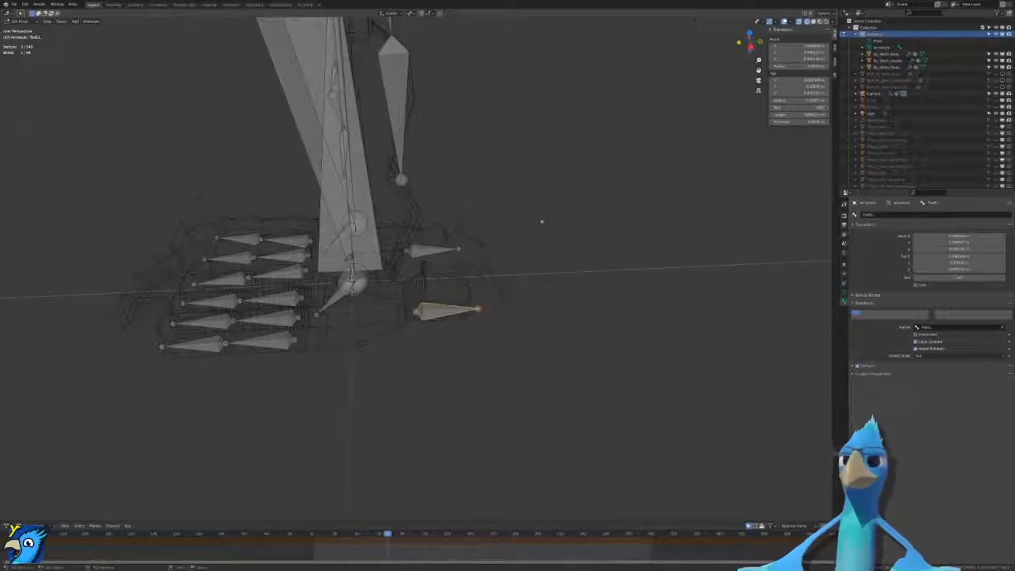
pyautogui.click(429, 252)
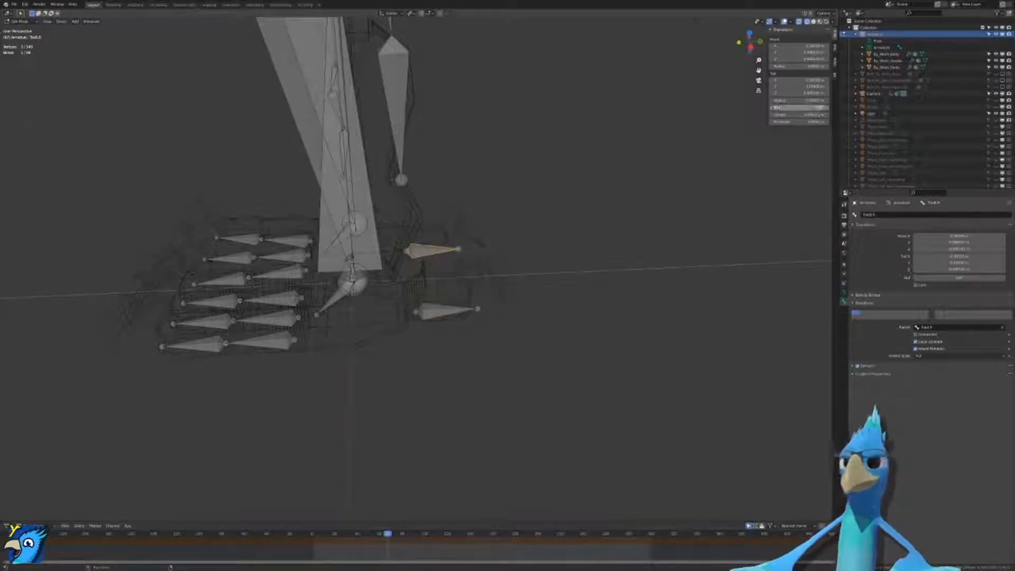
# Step: Add toe bones of both feet, including the left back toe, to the Pose Mode selection and try rotating them about local X
pyautogui.hotkey('ctrl', 'Tab')
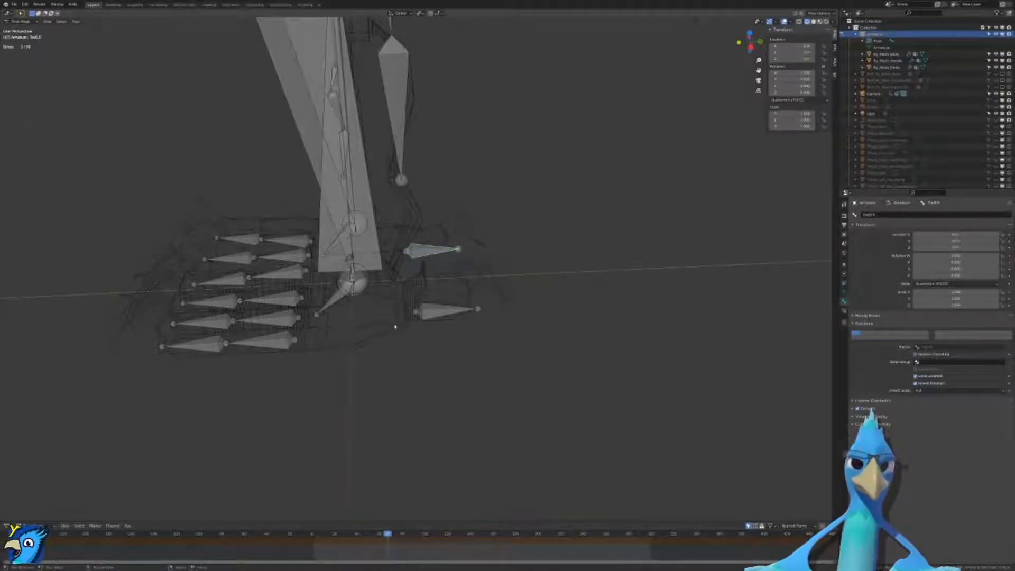
pyautogui.moveTo(414, 322); pyautogui.dragTo(374, 259, button='middle')
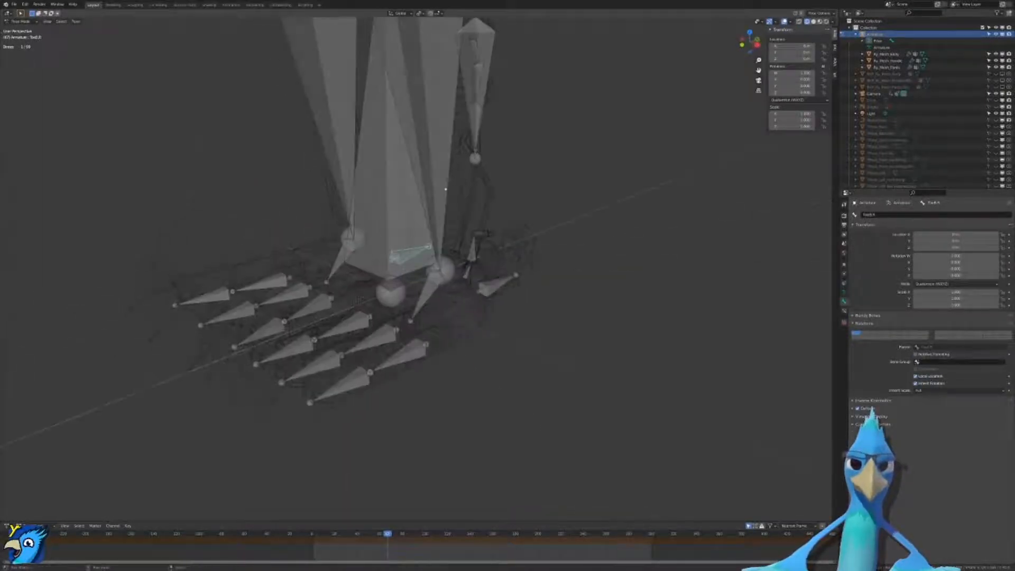
pyautogui.click(231, 313)
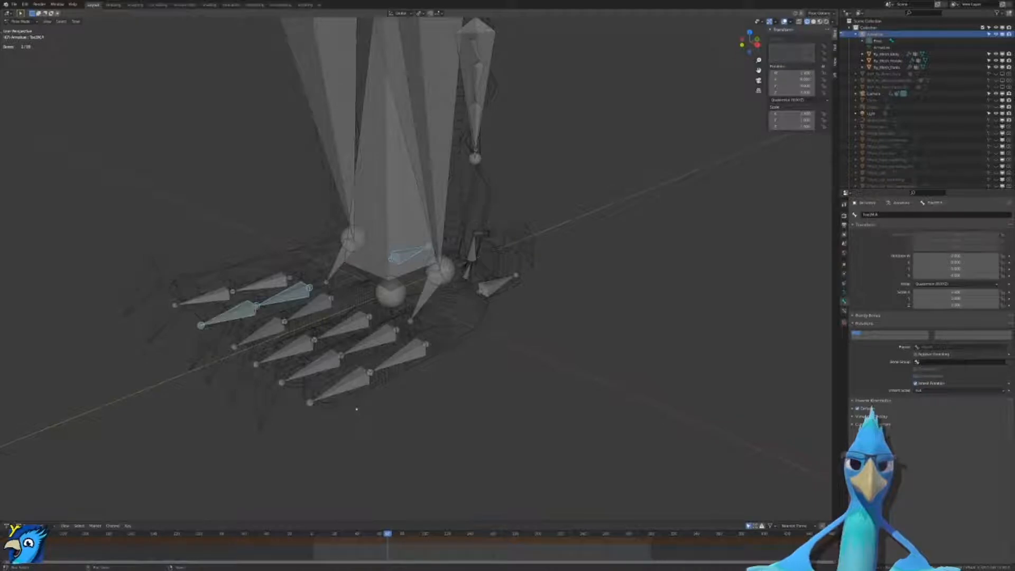
pyautogui.keyDown('shift'); pyautogui.click(331, 361); pyautogui.keyUp('shift')
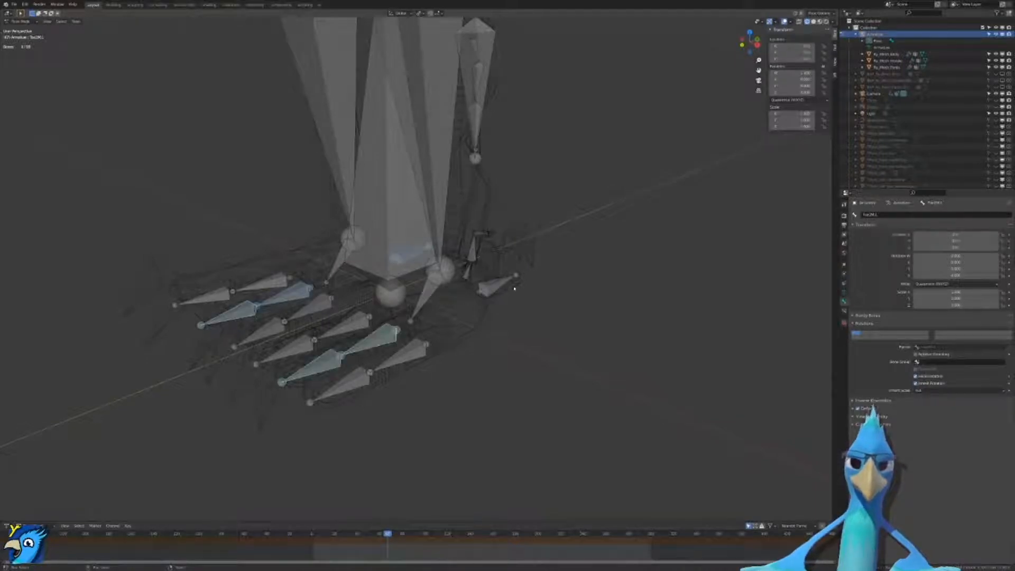
pyautogui.press('r')
pyautogui.press('x')
pyautogui.press('x')
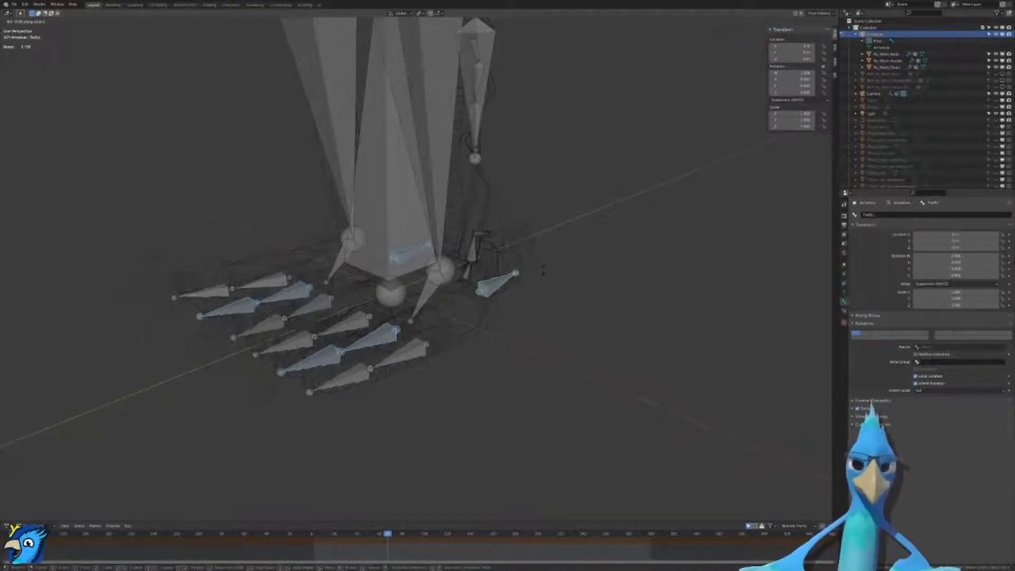
pyautogui.click(415, 202)
pyautogui.moveTo(416, 202); pyautogui.dragTo(435, 236, button='middle')
pyautogui.scroll(-4, 435, 236)
pyautogui.hotkey('ctrl', 'z')
# Step: Add the finger bones of both hands to the selected toe bones and try rotating them all about local X
pyautogui.moveTo(437, 182); pyautogui.dragTo(464, 293, button='middle')
pyautogui.scroll(-2, 521, 186)
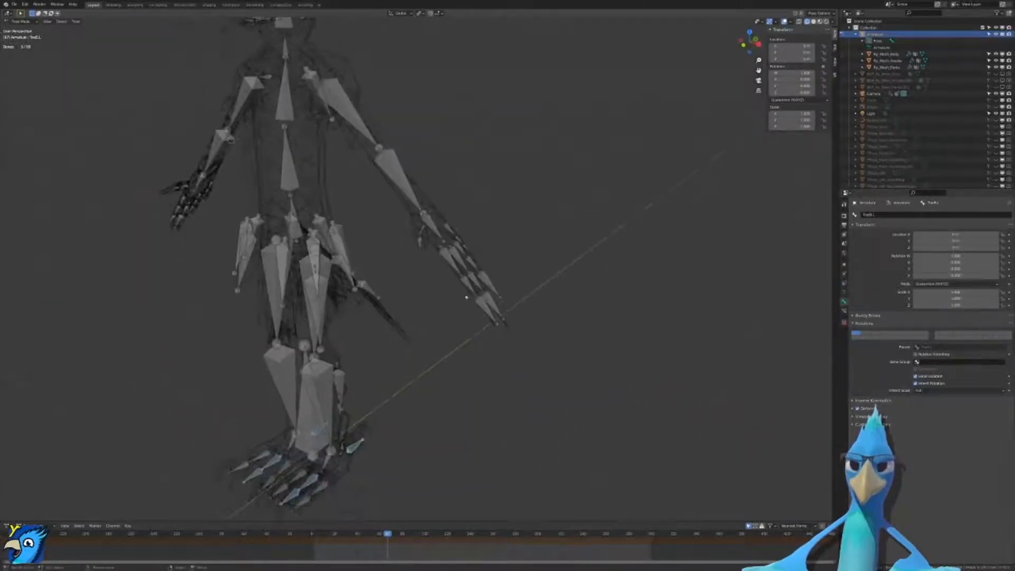
pyautogui.moveTo(502, 320); pyautogui.dragTo(459, 261)
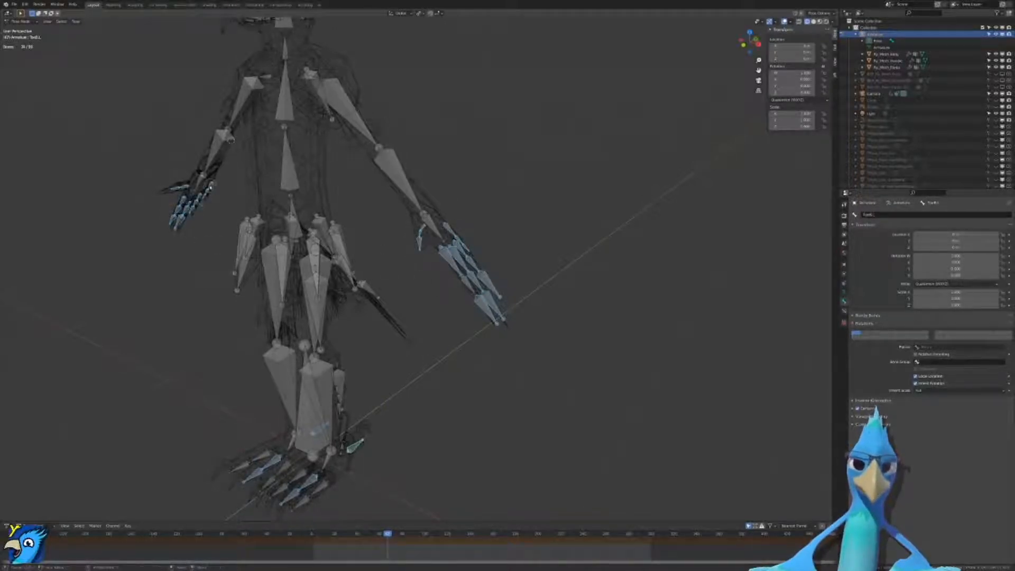
pyautogui.press('r')
pyautogui.press('x')
pyautogui.press('x')
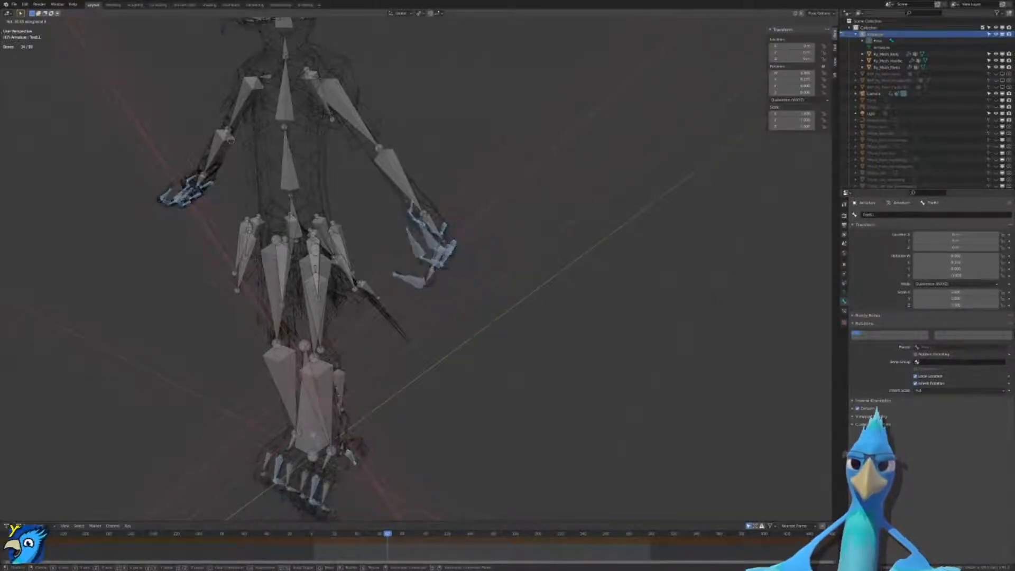
pyautogui.press('Escape')
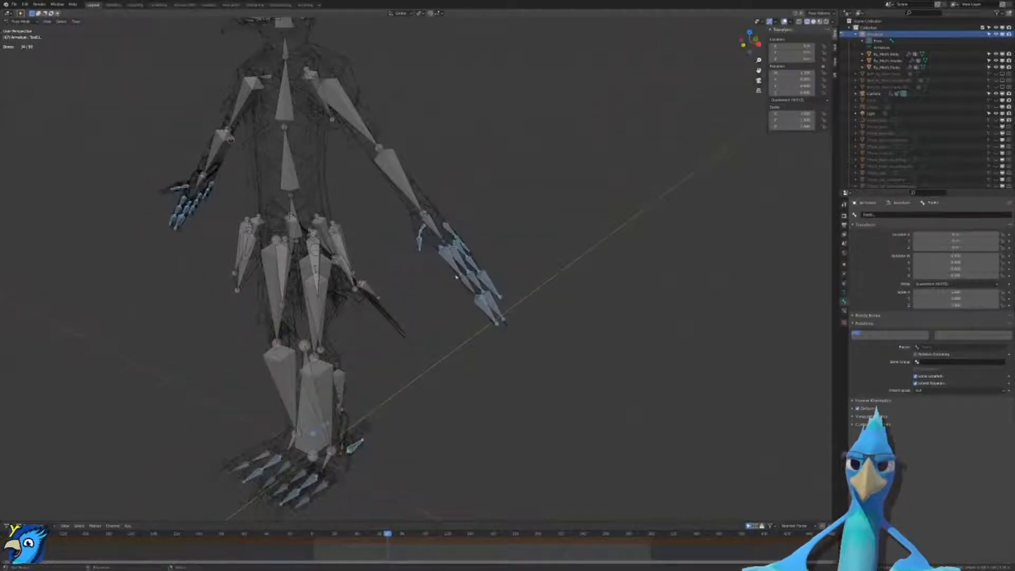
# Step: Make the left hand's middle index finger bone active and try rotating the selection about local X again, checking from two angles
pyautogui.keyDown('shift'); pyautogui.click(471, 288); pyautogui.keyUp('shift')
pyautogui.press('r')
pyautogui.press('x')
pyautogui.press('x')
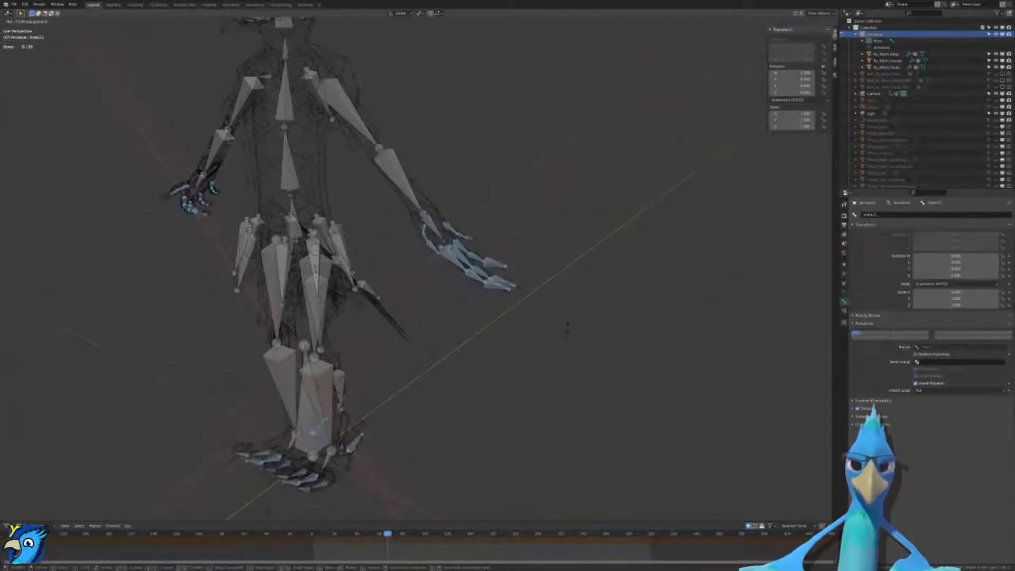
pyautogui.press('Escape')
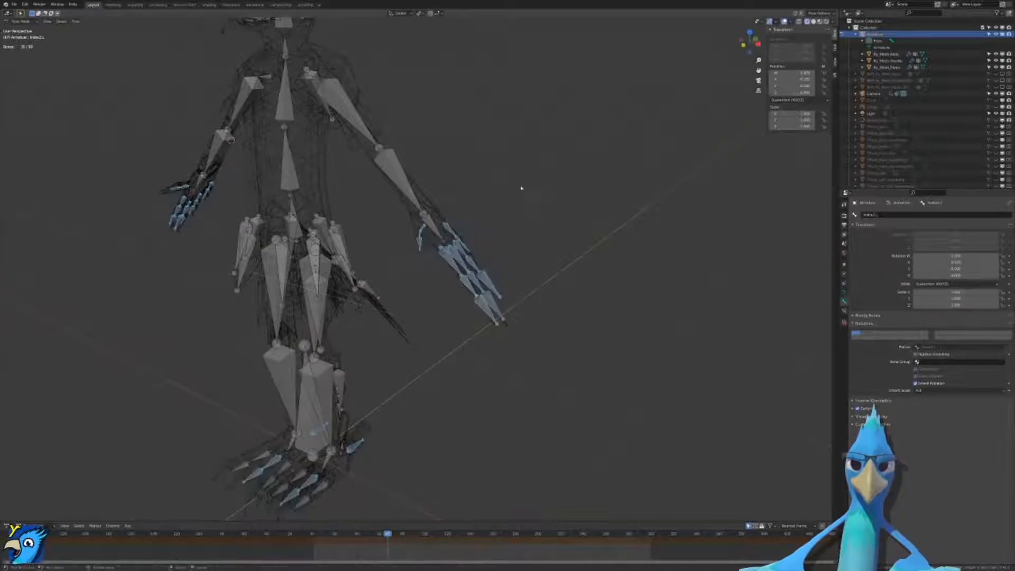
pyautogui.moveTo(465, 191); pyautogui.dragTo(557, 188, button='middle')
pyautogui.press('r')
pyautogui.press('x')
pyautogui.press('x')
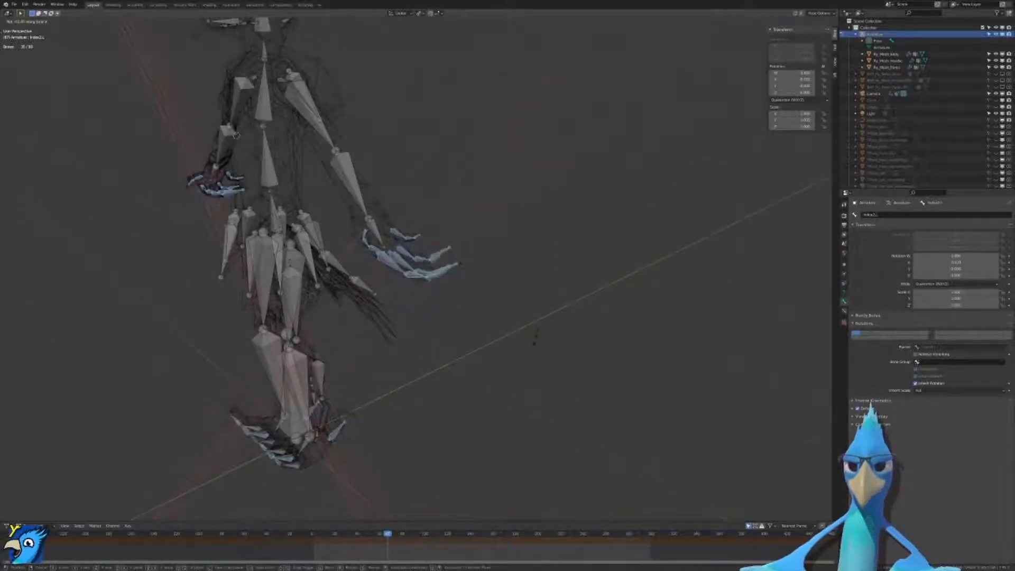
pyautogui.press('Escape')
# Step: Try to recalculate the roll of the selected finger and toe bones while in Pose Mode
pyautogui.scroll(6, 472, 281)
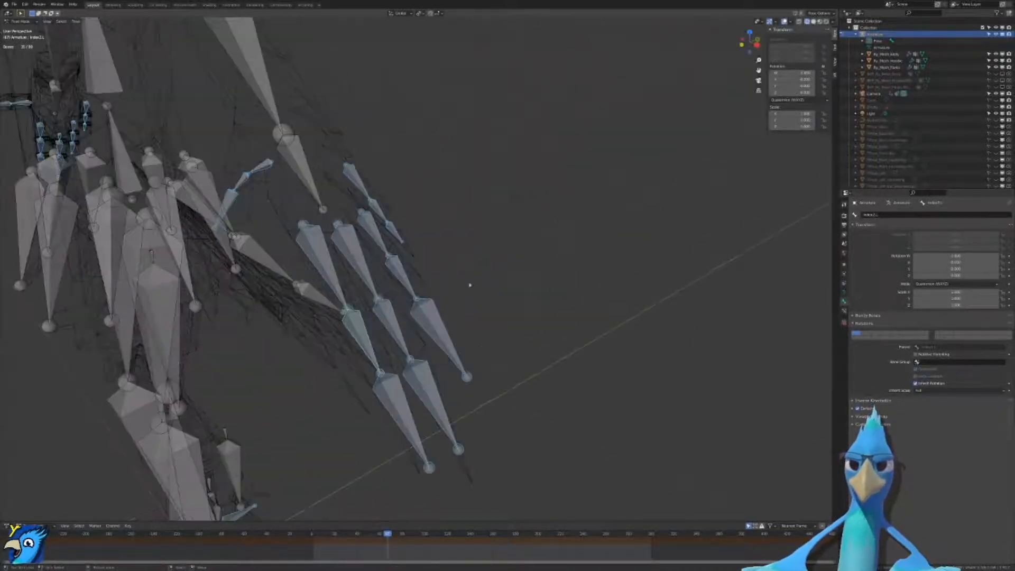
pyautogui.scroll(-4, 478, 292)
pyautogui.scroll(-5, 470, 407)
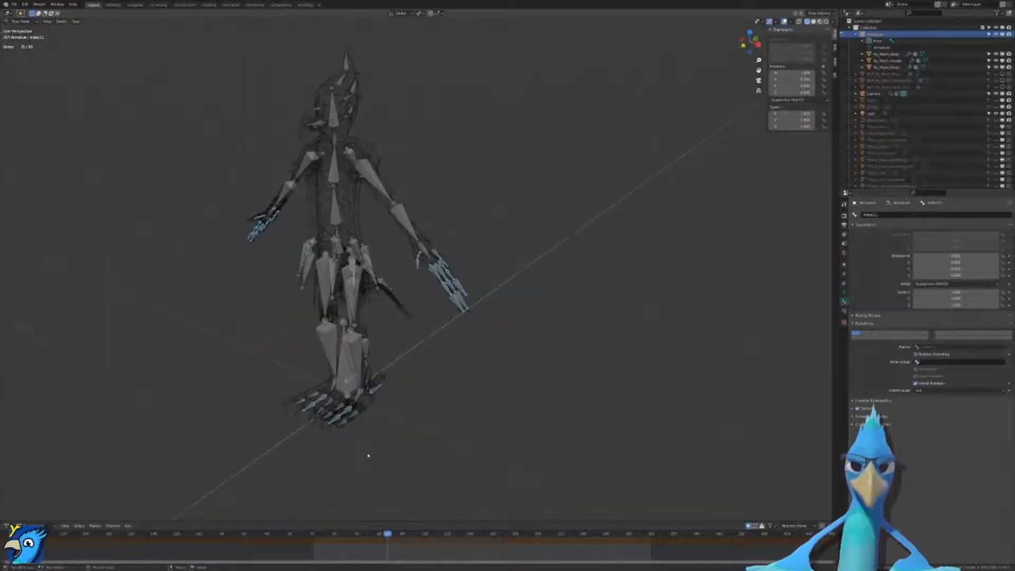
pyautogui.moveTo(378, 405); pyautogui.dragTo(325, 390, button='middle')
pyautogui.press('Escape')
pyautogui.press('F3')
pyautogui.press('Return')
pyautogui.scroll(5, 453, 369)
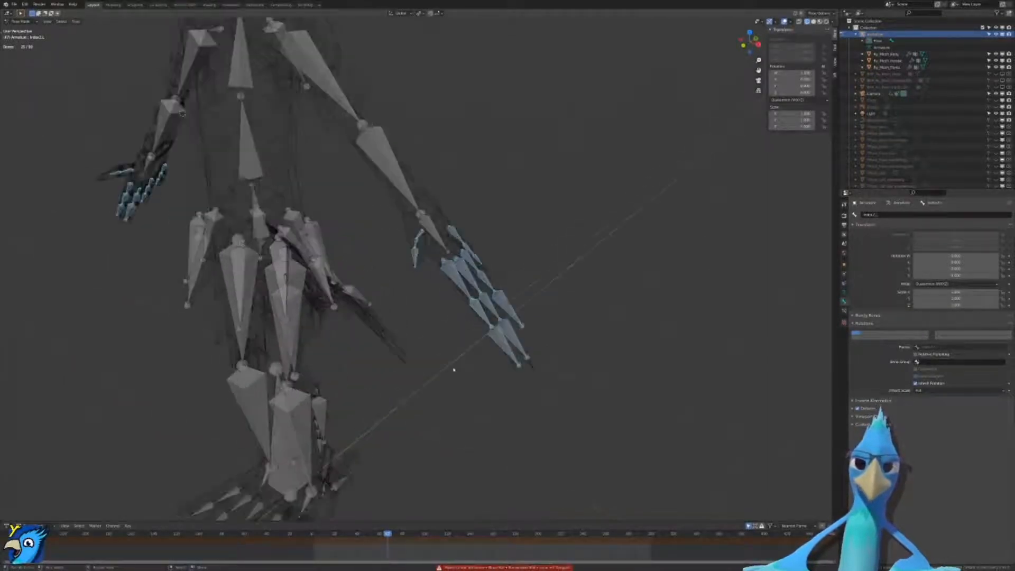
pyautogui.press('F3')
pyautogui.write('auto')
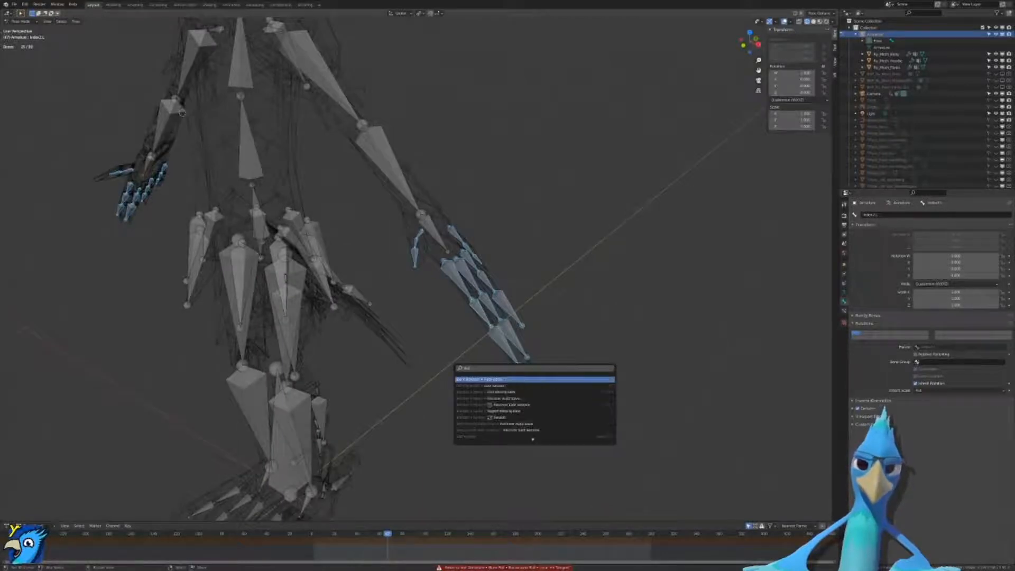
pyautogui.write('l')
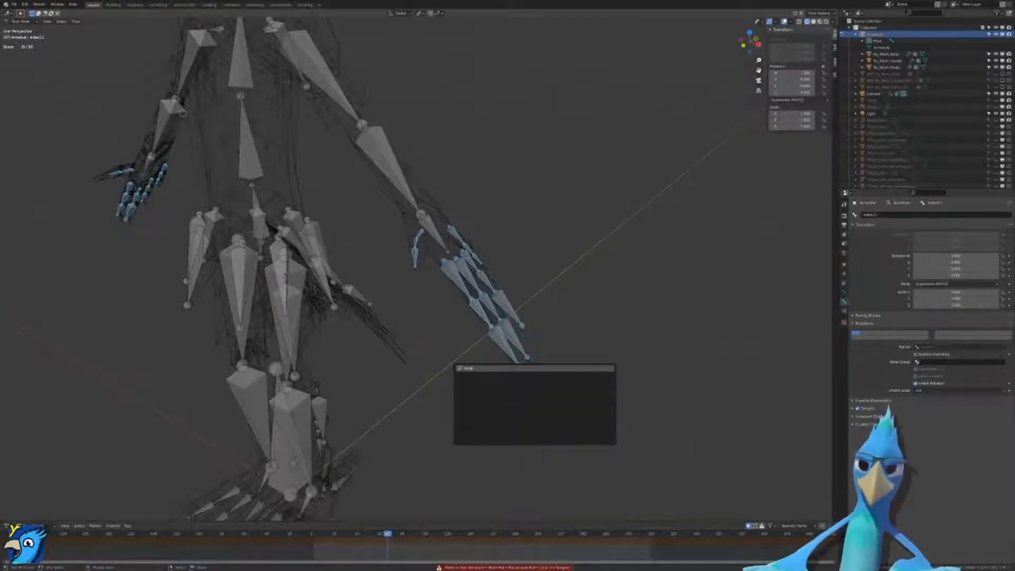
pyautogui.press('Return')
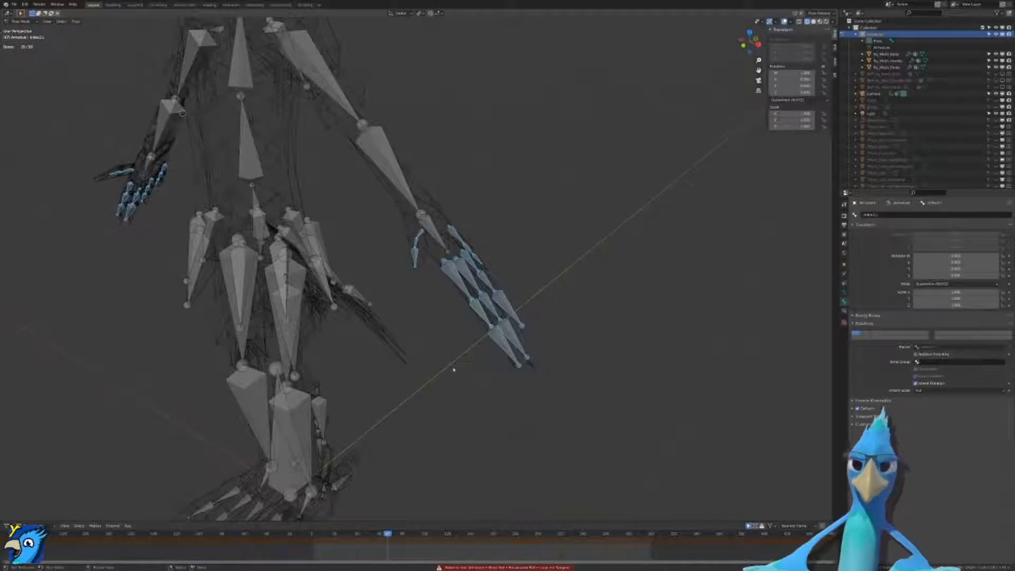
# Step: Switch to Edit Mode, try recalculating the selected bones' roll along a local tangent, and undo it
pyautogui.press('Tab')
pyautogui.press('F3')
pyautogui.press('Return')
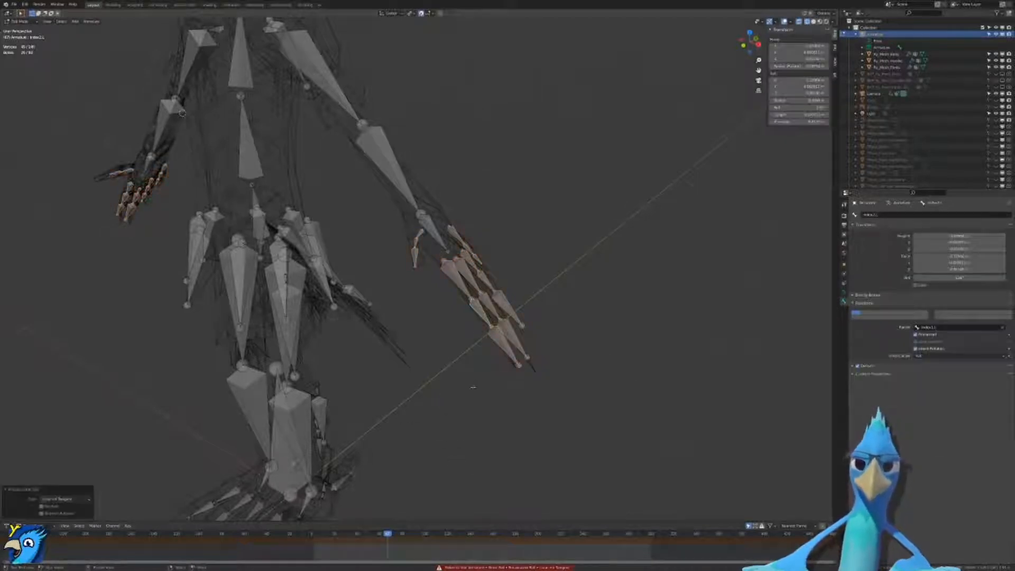
pyautogui.moveTo(474, 387); pyautogui.dragTo(492, 409, button='middle')
pyautogui.hotkey('ctrl', 'z')
# Step: Find the bone roll commands and try Set Roll on the selected finger bones of both hands
pyautogui.scroll(-3, 434, 395)
pyautogui.keyDown('shift'); pyautogui.moveTo(505, 365); pyautogui.dragTo(396, 307, button='middle'); pyautogui.keyUp('shift')
pyautogui.scroll(3, 395, 306)
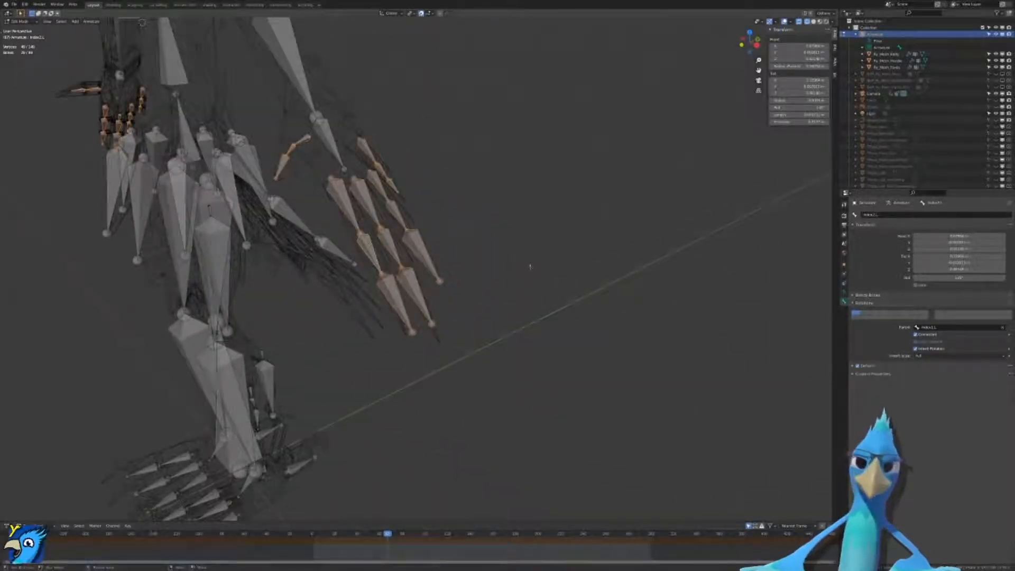
pyautogui.press('F3')
pyautogui.write('roll')
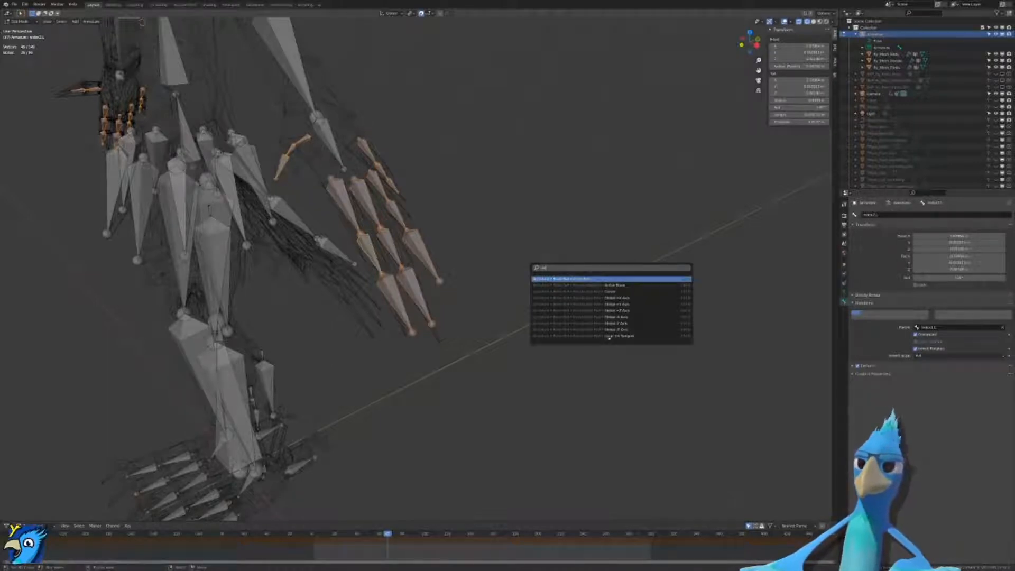
pyautogui.press('Down')
pyautogui.press('Down')
pyautogui.press('Down')
pyautogui.press('Down')
pyautogui.press('Down')
pyautogui.press('Down')
pyautogui.press('Down')
pyautogui.press('Down')
pyautogui.press('Down')
pyautogui.press('Down')
pyautogui.press('Down')
pyautogui.press('Down')
pyautogui.press('Down')
pyautogui.press('Down')
pyautogui.press('Down')
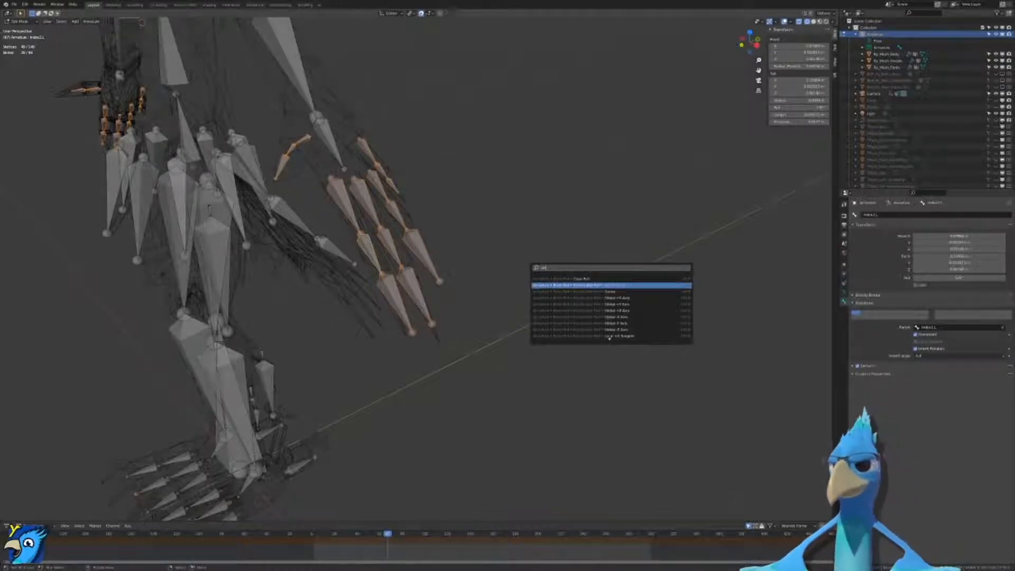
pyautogui.press('Down')
pyautogui.press('Up')
pyautogui.press('Up')
pyautogui.press('Up')
pyautogui.press('Up')
pyautogui.press('Return')
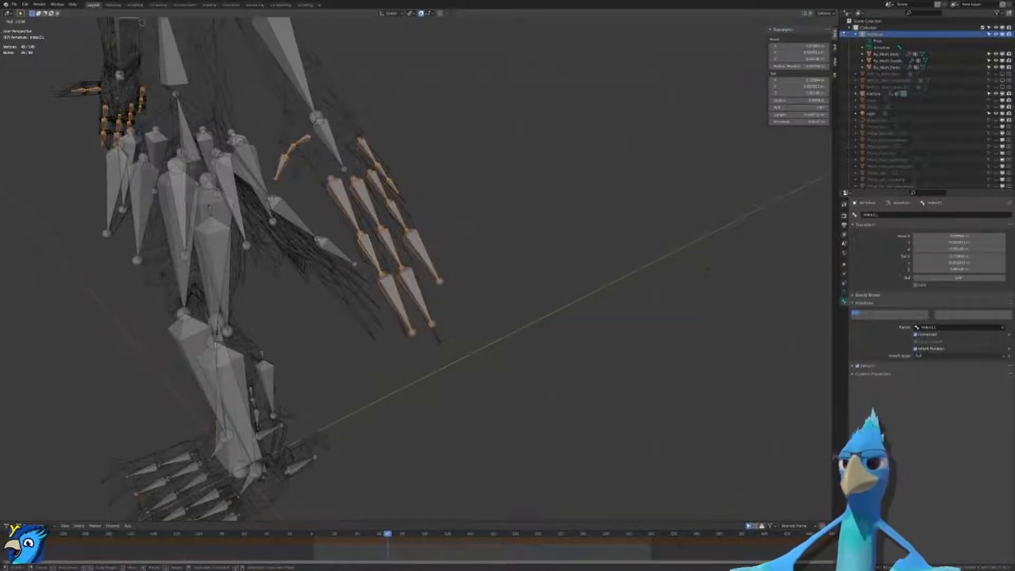
pyautogui.click(374, 301)
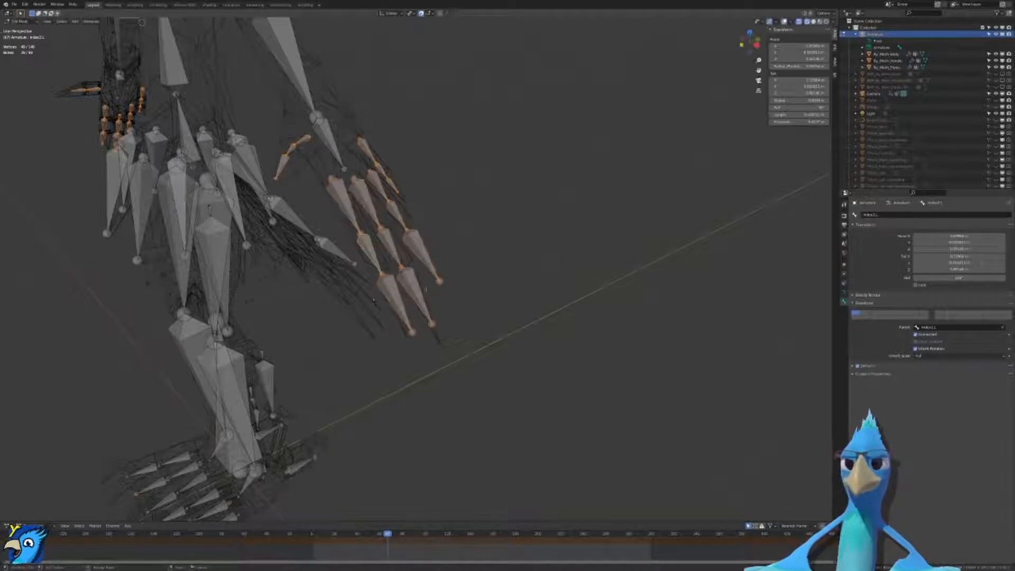
# Step: Adjust the roll of the selected finger bones interactively in Edit Mode
pyautogui.press('F3')
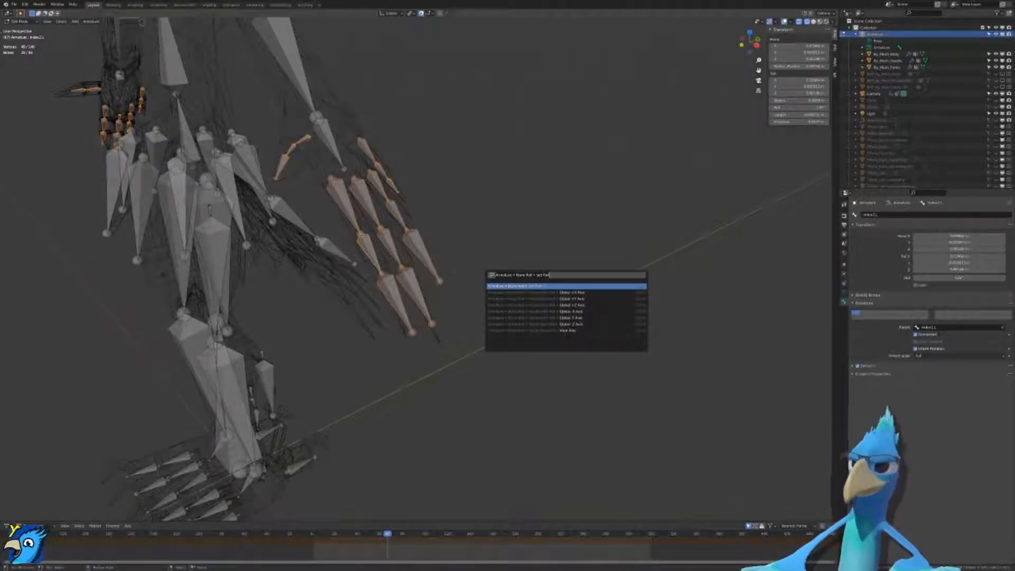
pyautogui.press('Escape')
pyautogui.hotkey('ctrl', 'r')
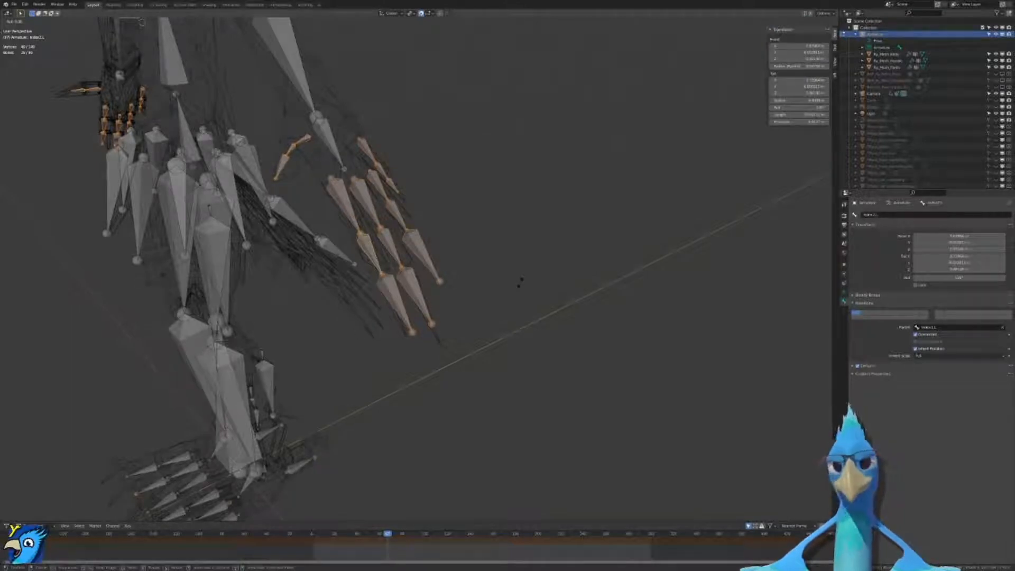
pyautogui.click(521, 281)
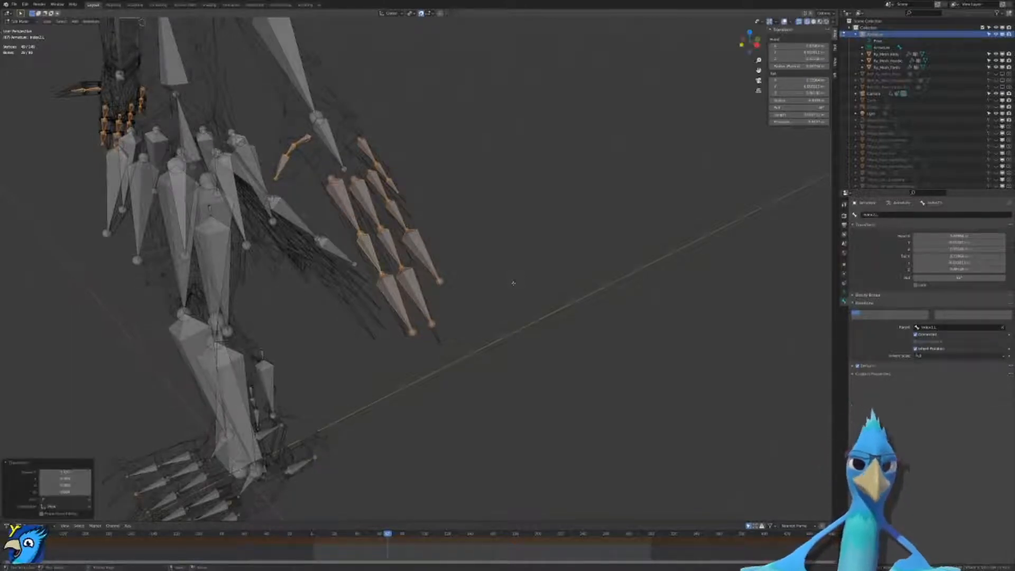
# Step: Test the new finger rolls in Pose Mode by rotating the bones about local X and compare how both hands curl
pyautogui.hotkey('ctrl', 'Tab')
pyautogui.press('r')
pyautogui.press('x')
pyautogui.press('x')
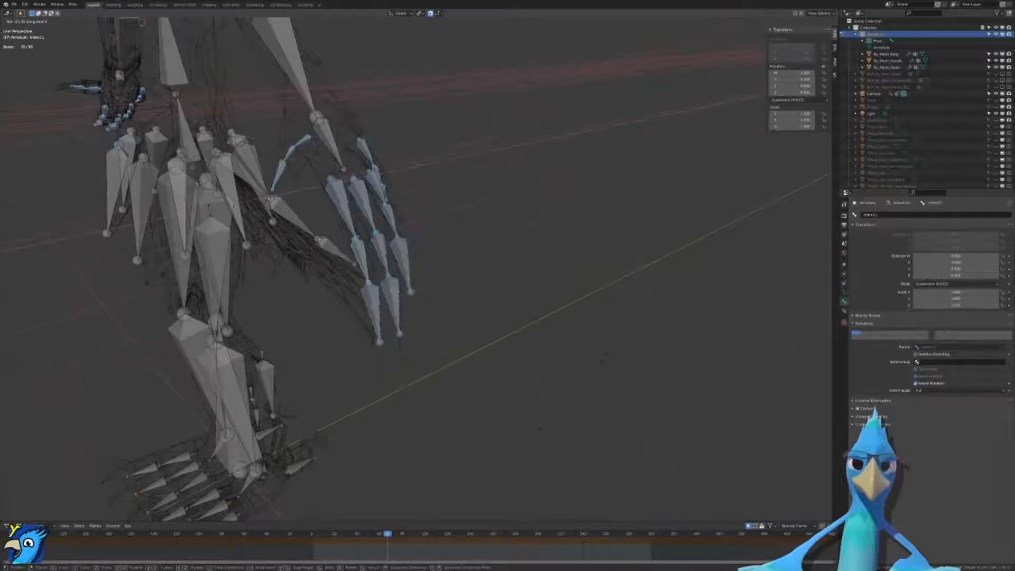
pyautogui.click(293, 397)
pyautogui.scroll(-3, 293, 397)
pyautogui.moveTo(292, 396); pyautogui.dragTo(422, 380, button='middle')
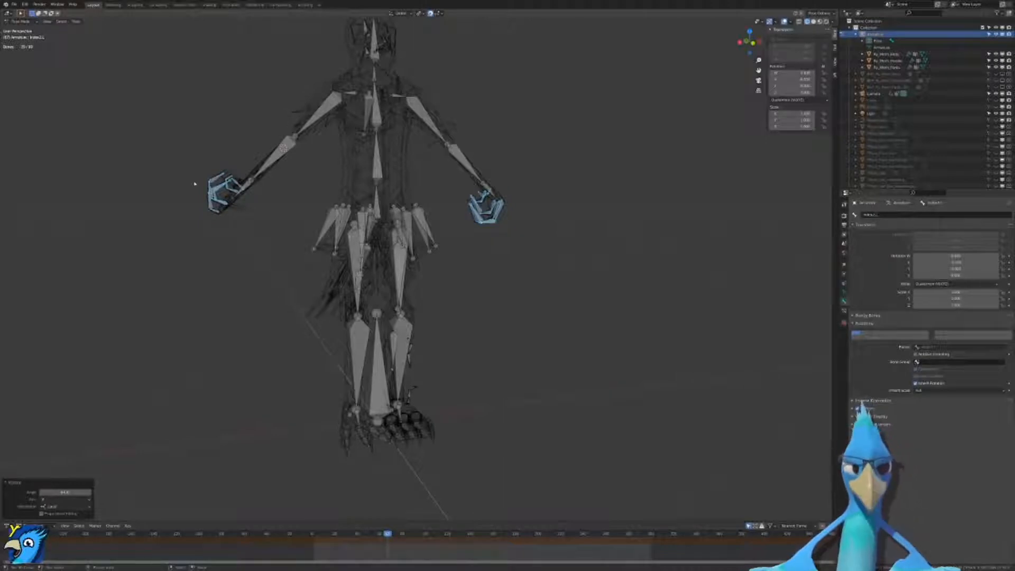
pyautogui.scroll(3, 195, 184)
pyautogui.moveTo(290, 236); pyautogui.dragTo(239, 239, button='middle')
# Step: Select only the finger bones of the character's right hand and switch to Edit Mode
pyautogui.press('KP_1')
pyautogui.hotkey('alt', 'a')
pyautogui.press('c')
pyautogui.moveTo(276, 236)
pyautogui.mouseDown()
pyautogui.moveTo(284, 290)
pyautogui.moveTo(334, 256)
pyautogui.moveTo(318, 268)
pyautogui.moveTo(316, 223)
pyautogui.mouseUp()
pyautogui.press('Escape')
pyautogui.press('Tab')
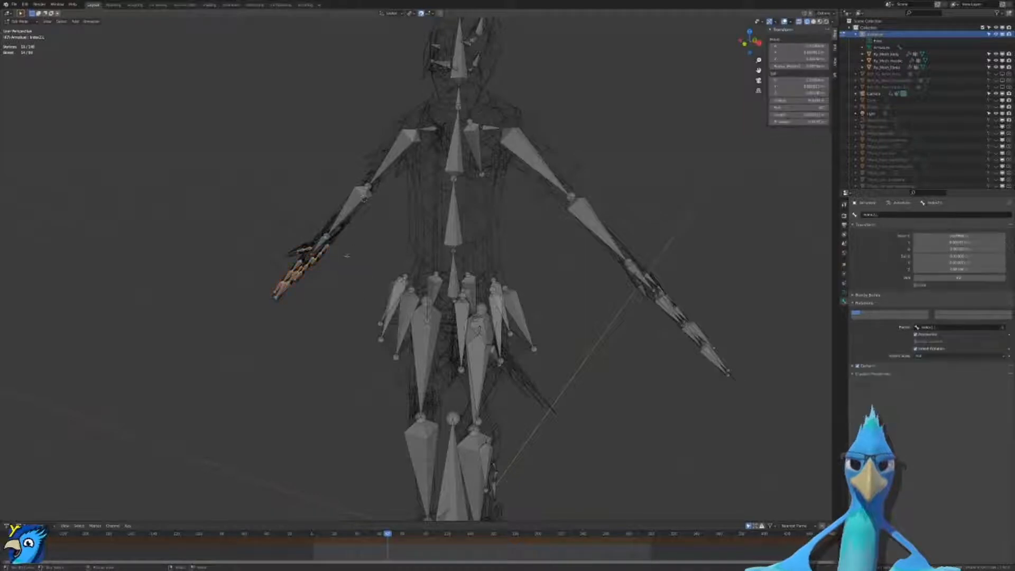
# Step: Correct the roll of the right hand's finger bones with two successive Set Roll adjustments
pyautogui.press('F3')
pyautogui.press('Return')
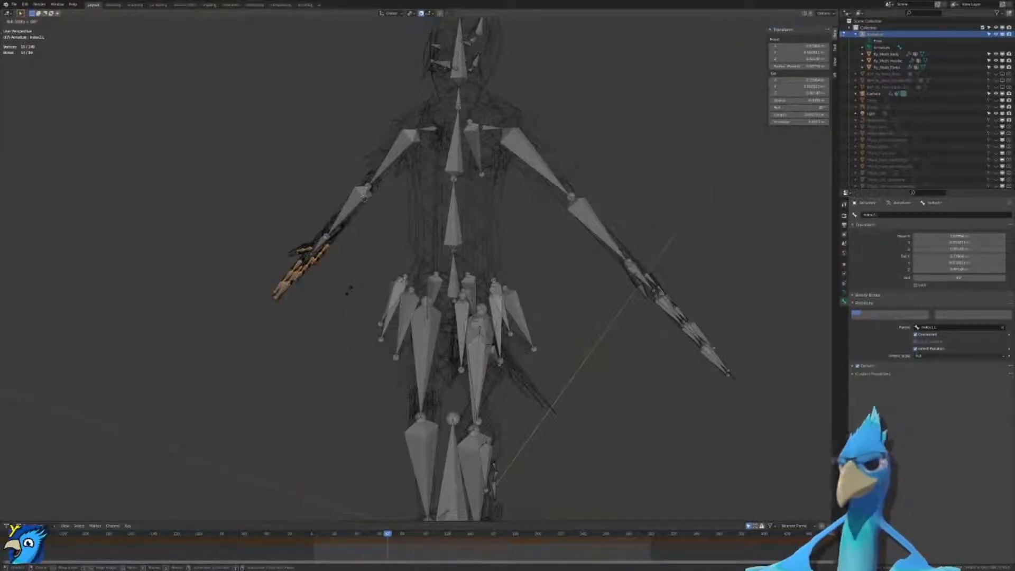
pyautogui.click(349, 290)
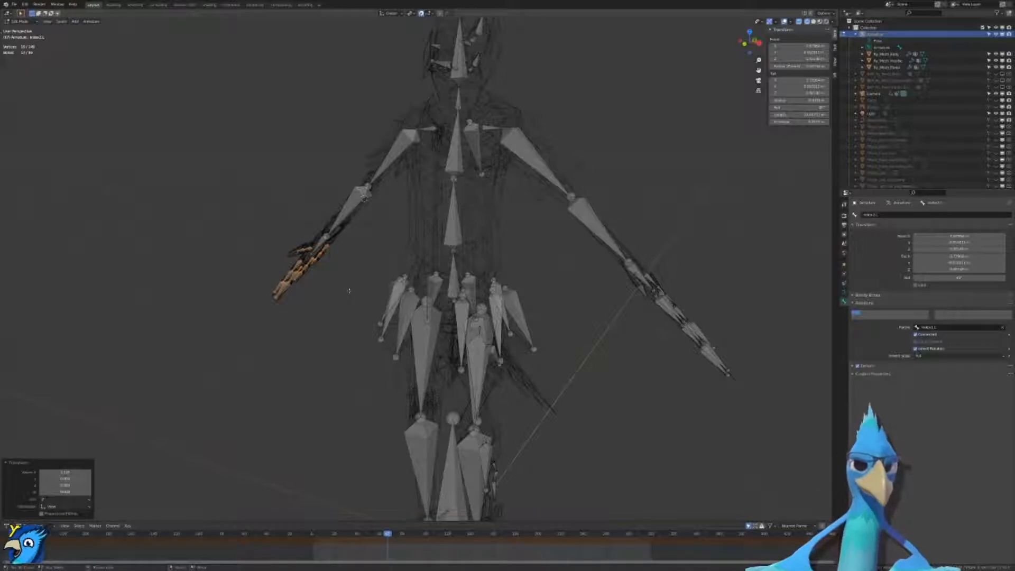
pyautogui.scroll(4, 349, 290)
pyautogui.hotkey('ctrl', 'r')
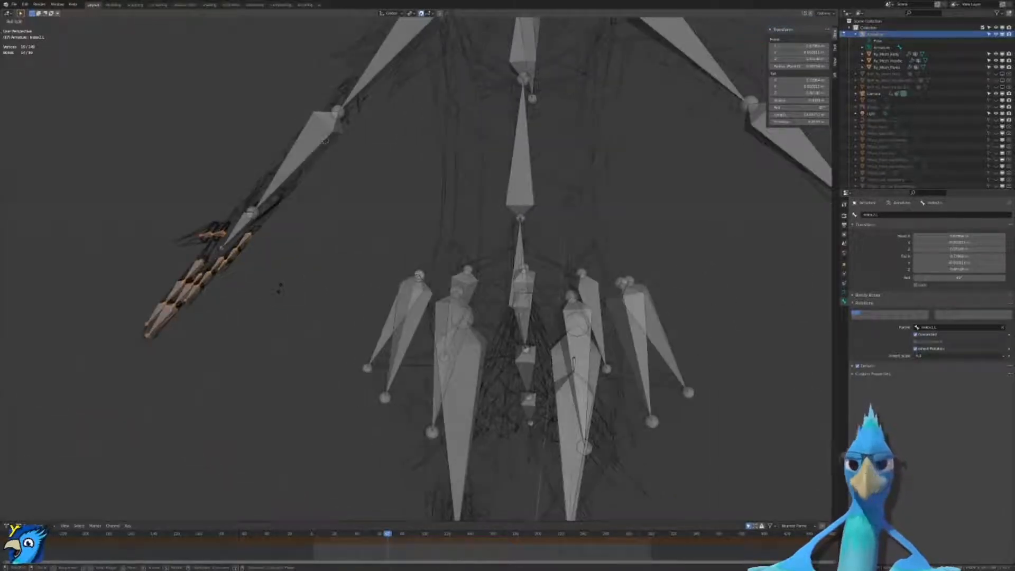
pyautogui.click(279, 289)
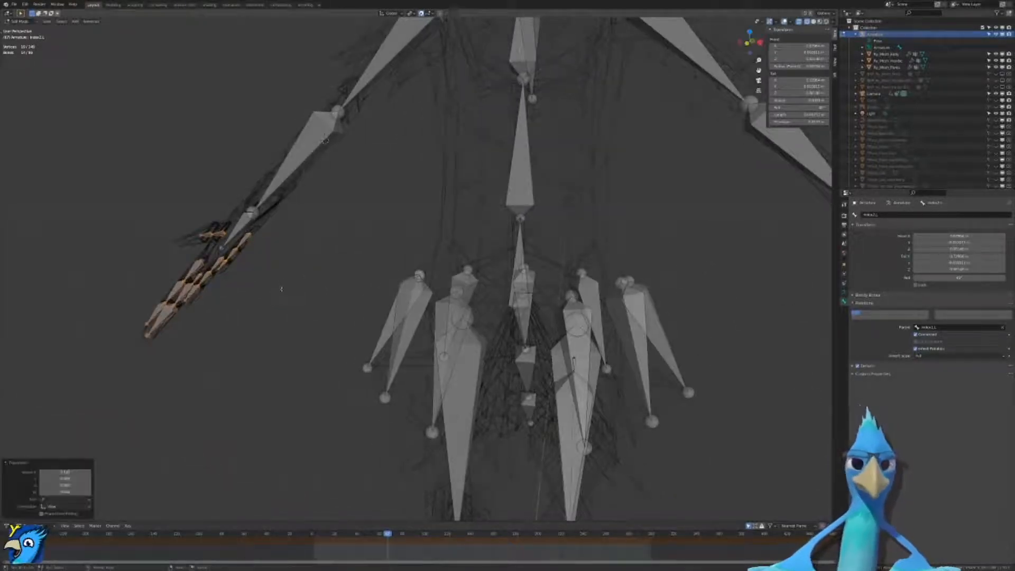
# Step: Return to Pose Mode and try rotating the right hand's finger bones about local X
pyautogui.scroll(-5, 282, 289)
pyautogui.hotkey('ctrl', 'Tab')
pyautogui.moveTo(625, 333); pyautogui.dragTo(587, 314, button='middle')
pyautogui.press('r')
pyautogui.press('x')
pyautogui.press('x')
pyautogui.rightClick(571, 244)
# Step: Select the finger and thumb bones of both hands plus the toe bones, and test rotating them about the X axis
pyautogui.press('c')
pyautogui.moveTo(623, 282); pyautogui.dragTo(598, 240)
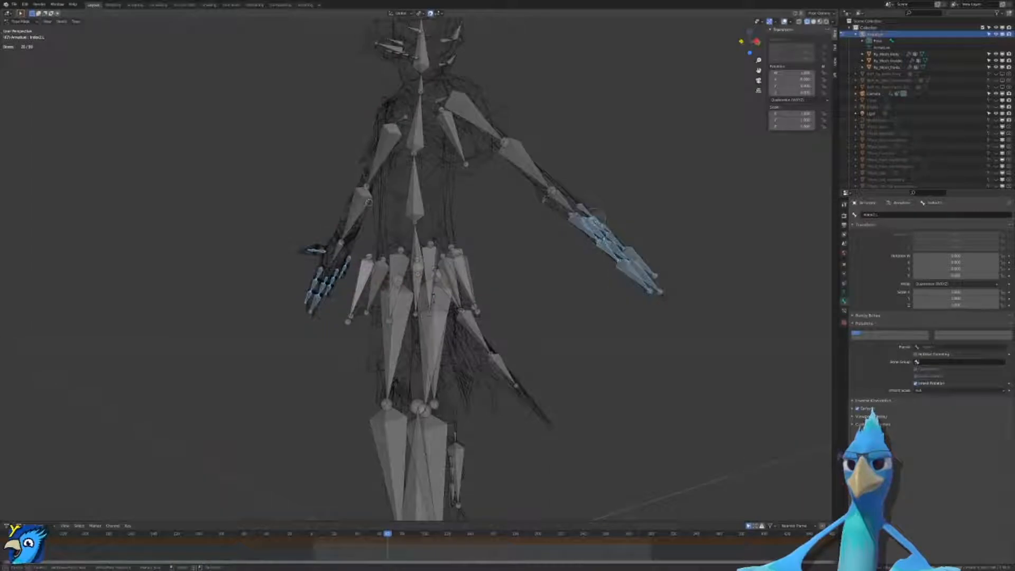
pyautogui.scroll(-3, 639, 286)
pyautogui.moveTo(639, 279); pyautogui.dragTo(526, 315, button='middle')
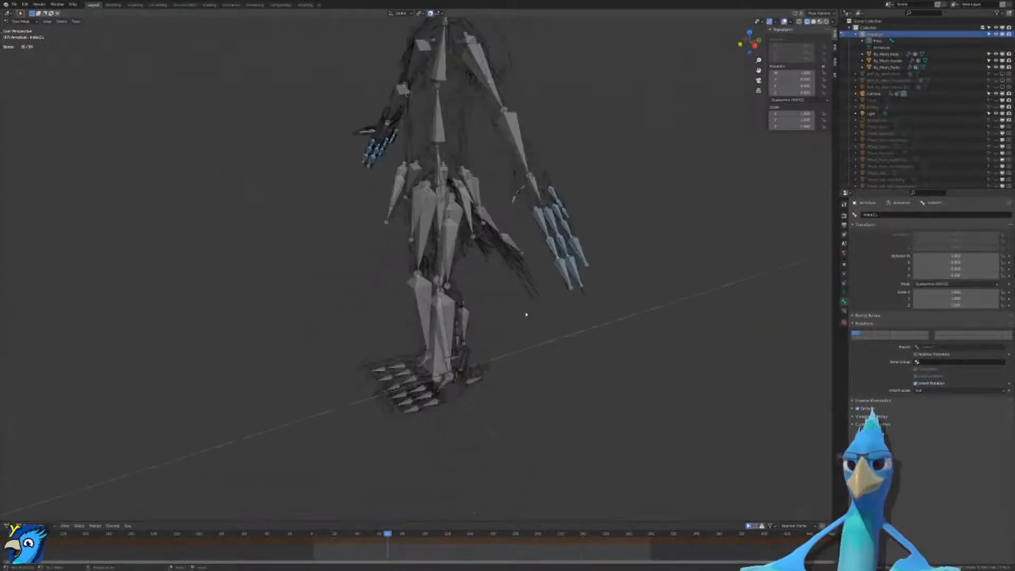
pyautogui.moveTo(516, 199); pyautogui.dragTo(518, 211)
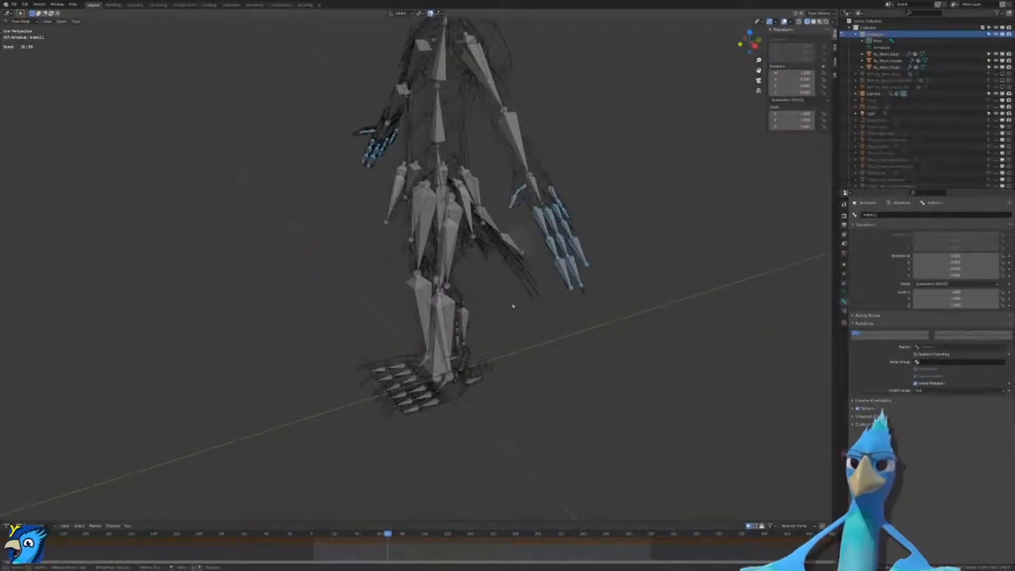
pyautogui.moveTo(369, 355)
pyautogui.mouseDown()
pyautogui.moveTo(400, 374)
pyautogui.moveTo(430, 420)
pyautogui.moveTo(482, 386)
pyautogui.moveTo(471, 358)
pyautogui.mouseUp()
pyautogui.press('r')
pyautogui.press('x')
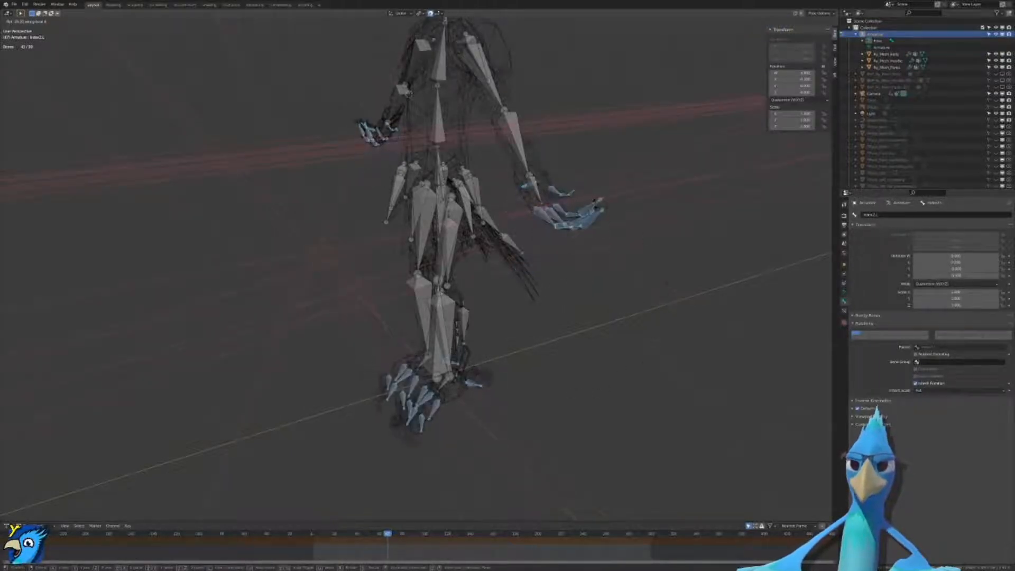
pyautogui.rightClick(526, 179)
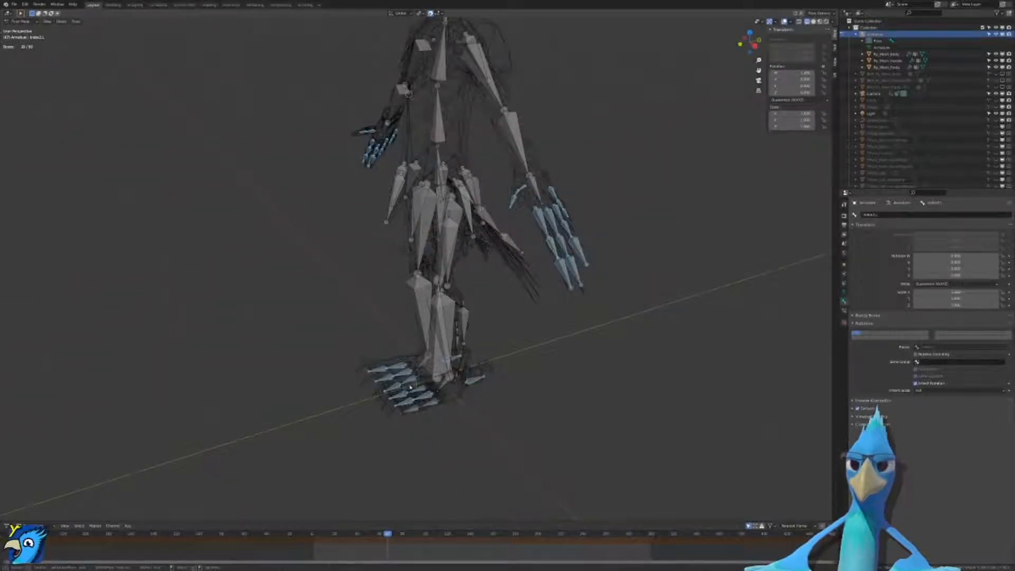
# Step: Test the finger and toe bones about local X again, then repeat the rotation with the left lower leg bone included
pyautogui.scroll(-1, 378, 366)
pyautogui.press('r')
pyautogui.press('x')
pyautogui.press('x')
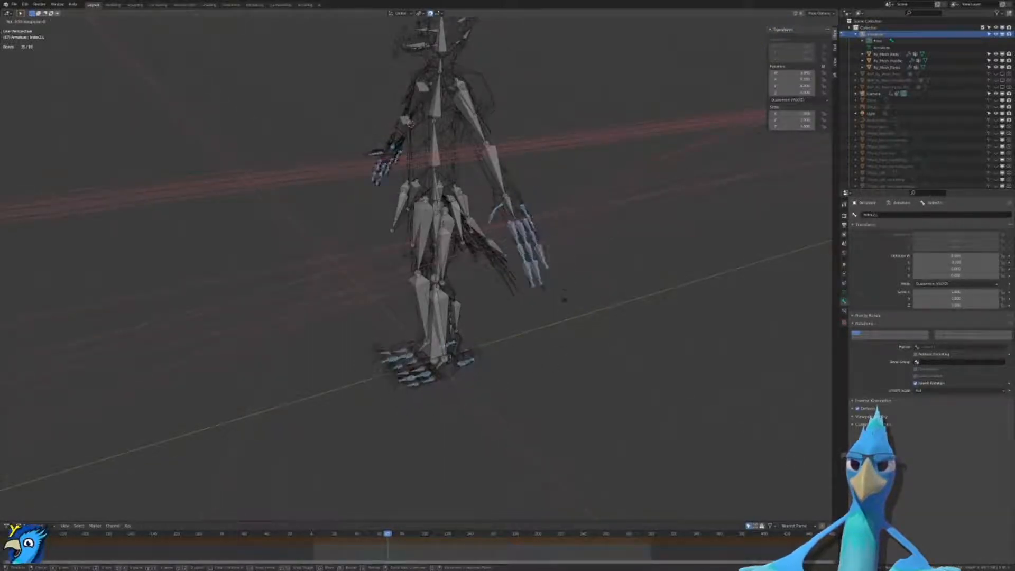
pyautogui.rightClick(480, 264)
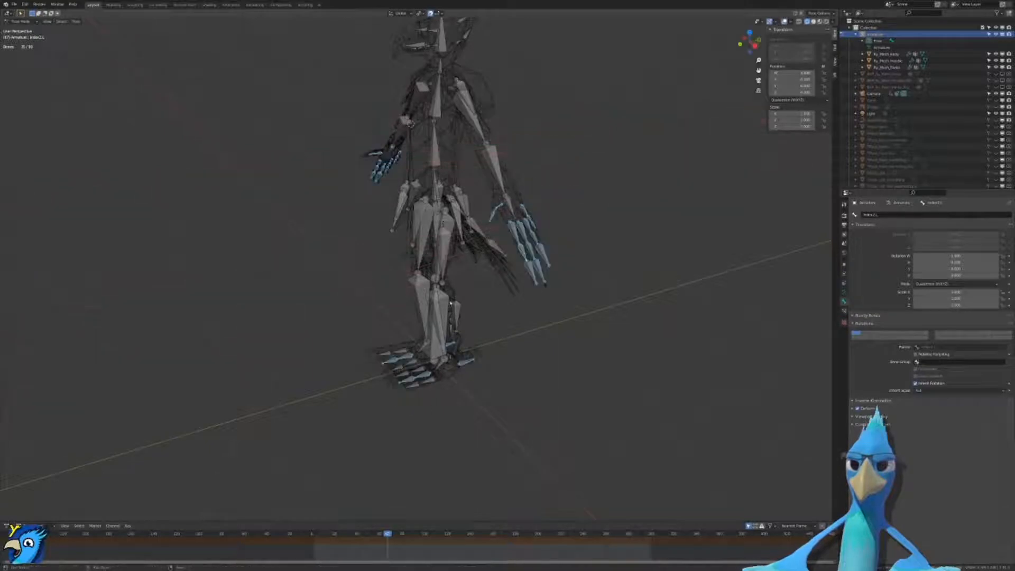
pyautogui.press('r')
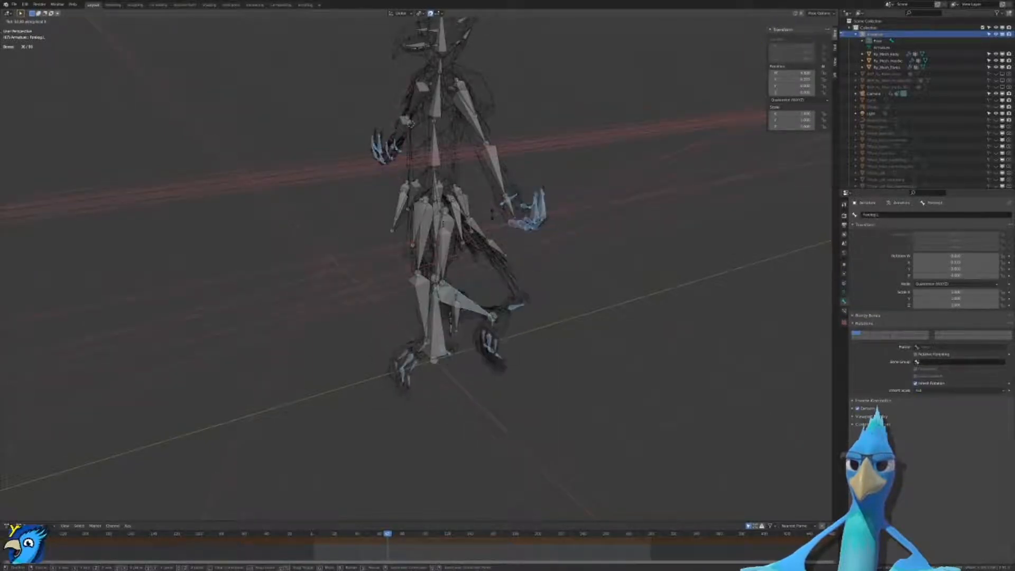
pyautogui.rightClick(539, 308)
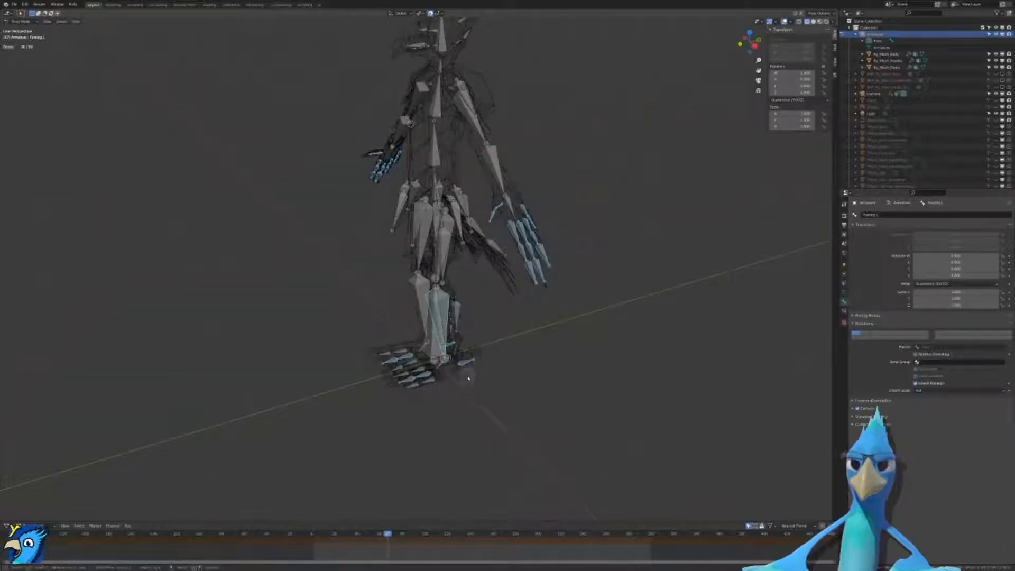
# Step: Adjust the roll of the selected bones in Edit Mode and return to Pose Mode
pyautogui.press('Tab')
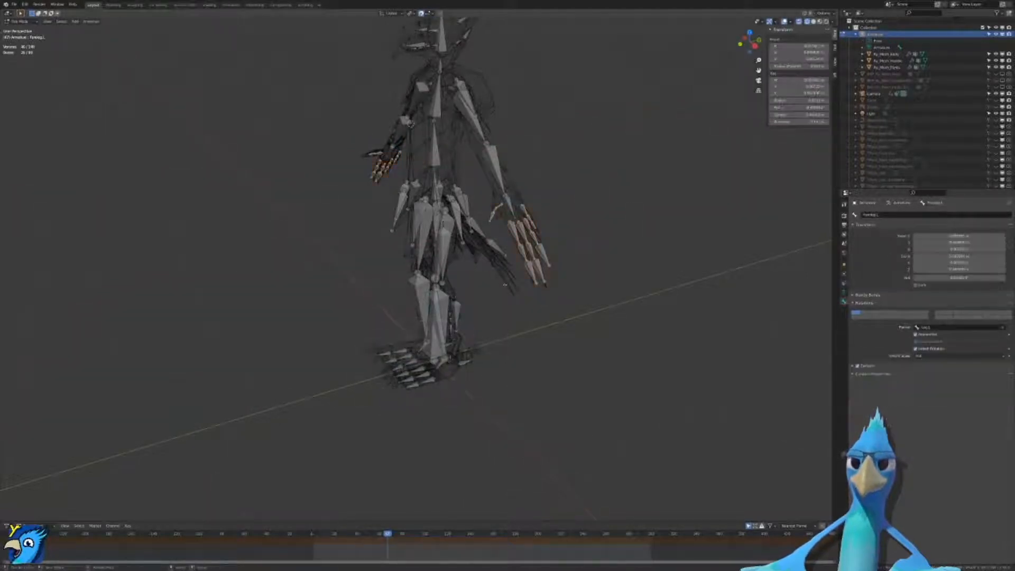
pyautogui.hotkey('ctrl', 'r')
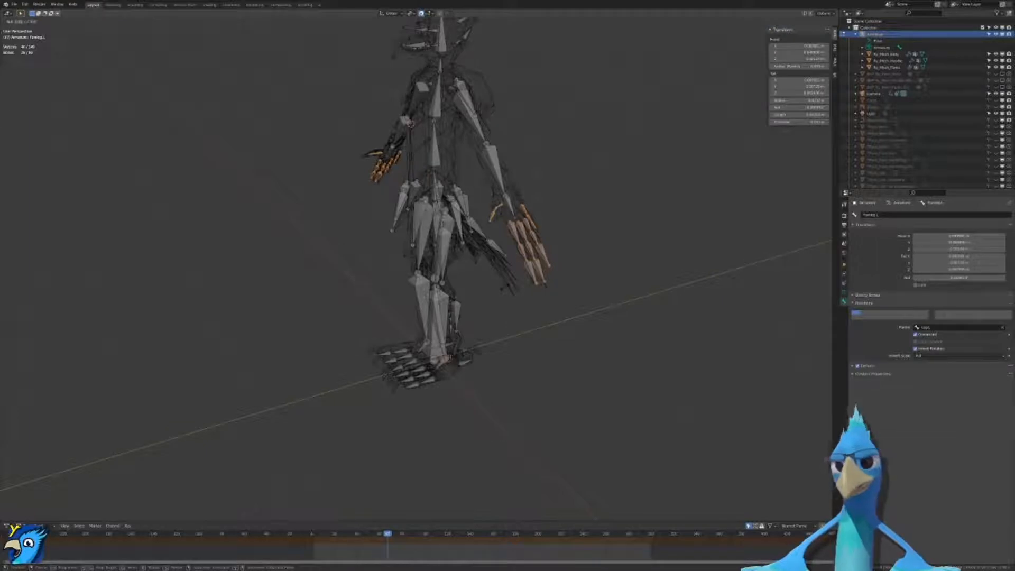
pyautogui.click(505, 287)
pyautogui.press('Tab')
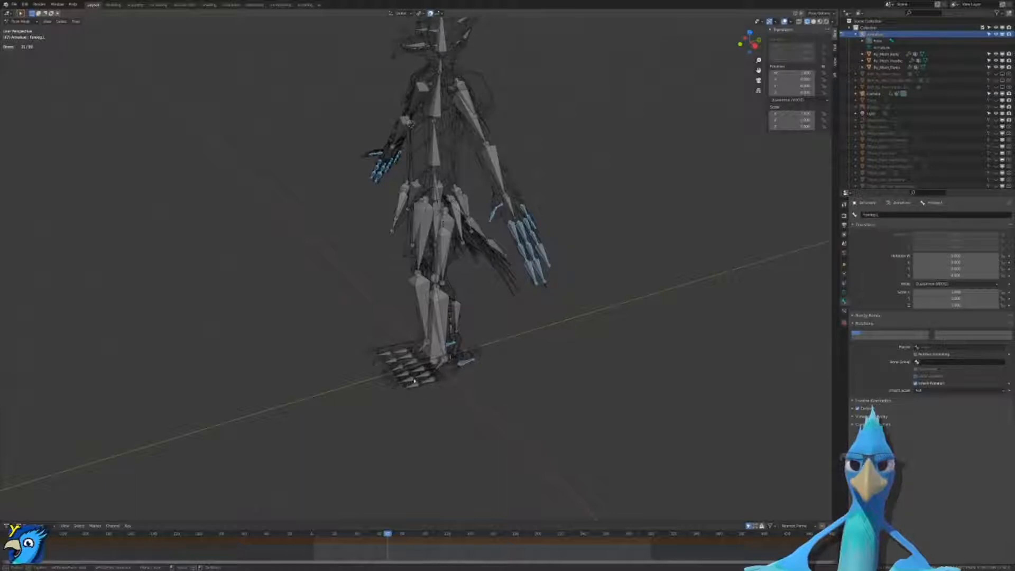
# Step: Test the adjusted rolls by rotating the fingers, thumbs and toes about local X in Pose Mode
pyautogui.press('r')
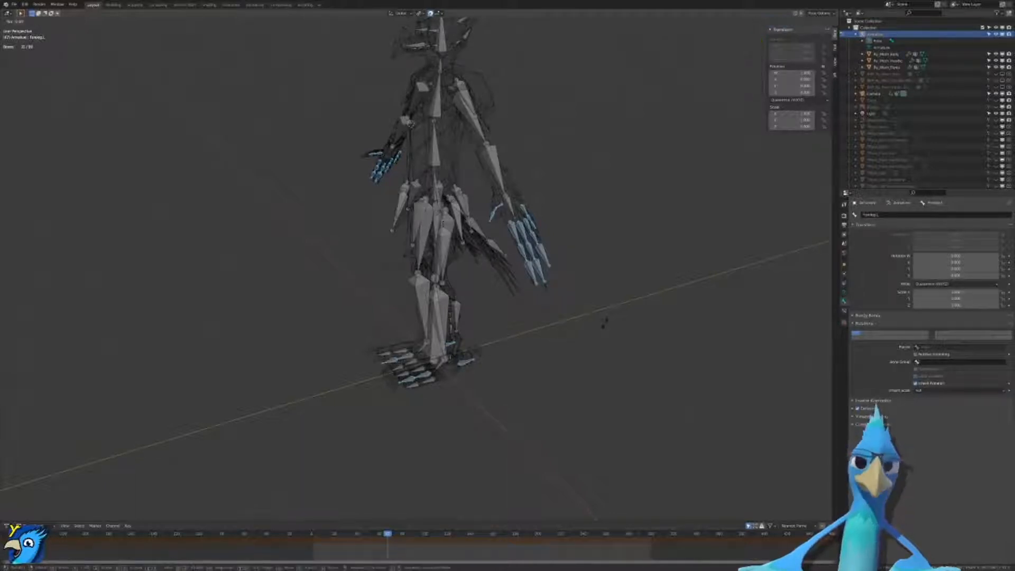
pyautogui.press('x')
pyautogui.press('x')
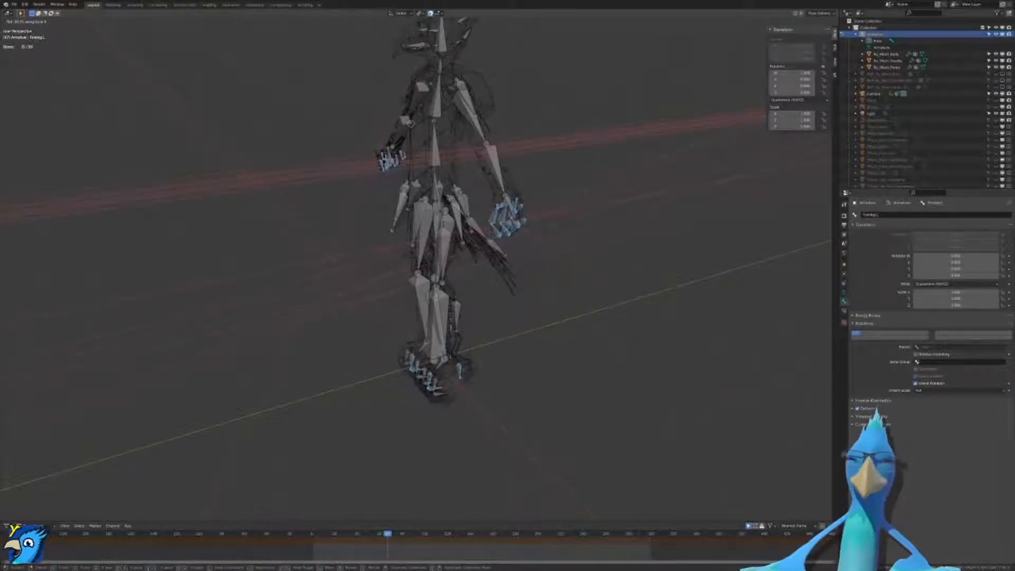
pyautogui.click(324, 209)
# Step: Inspect the left hand up close and test rotating its hand bone together with the finger bones about local X
pyautogui.moveTo(324, 209); pyautogui.dragTo(401, 207, button='middle')
pyautogui.moveTo(560, 211); pyautogui.dragTo(540, 298, button='middle')
pyautogui.scroll(4, 546, 254)
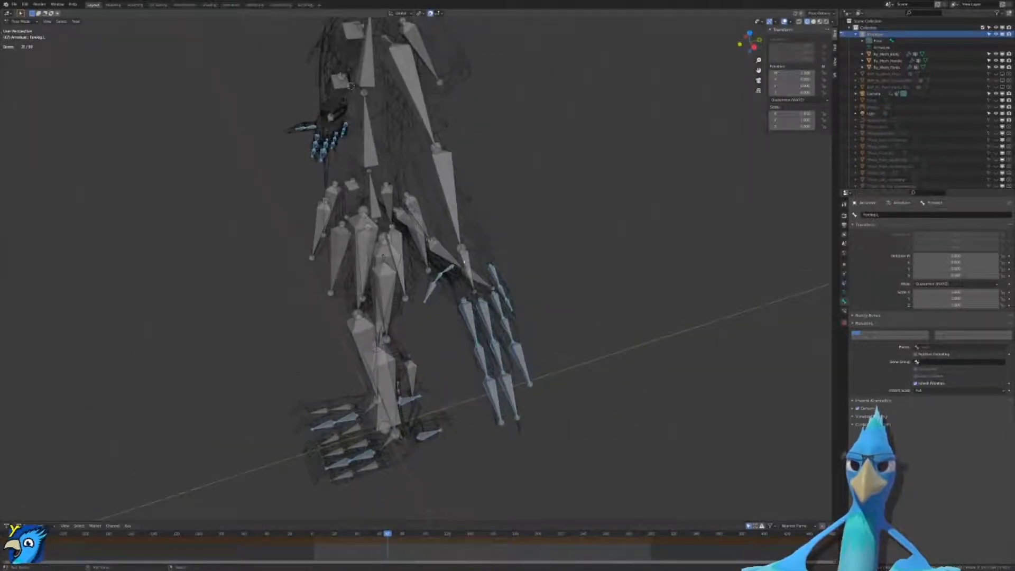
pyautogui.press('r')
pyautogui.press('x')
pyautogui.press('x')
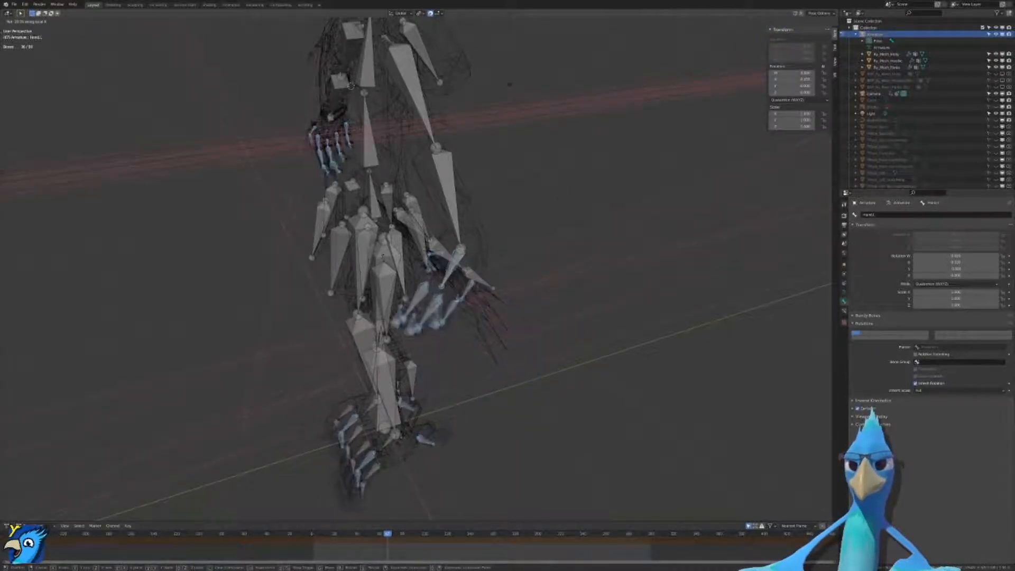
pyautogui.rightClick(459, 274)
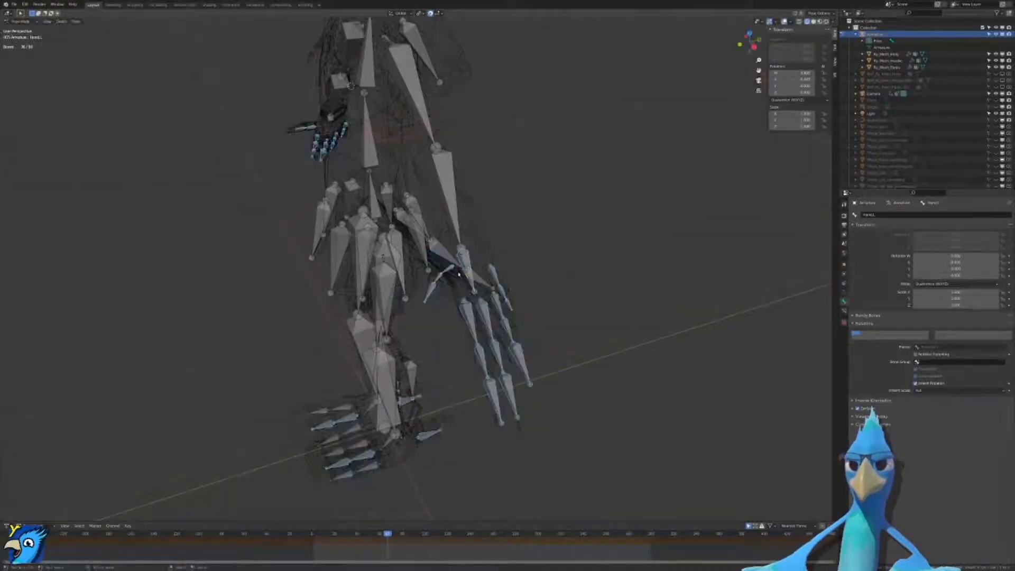
# Step: Select only the left hand bone, adjust its roll in Edit Mode, and return to Pose Mode
pyautogui.click(471, 258)
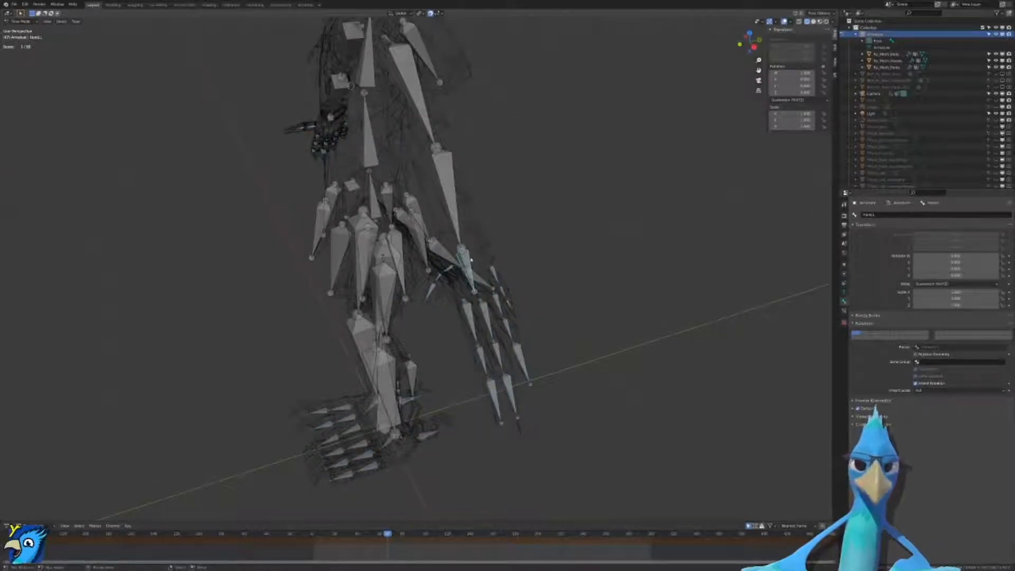
pyautogui.hotkey('ctrl', 'r')
pyautogui.click(471, 259)
pyautogui.hotkey('ctrl', 'r')
pyautogui.click(472, 259)
pyautogui.press('Tab')
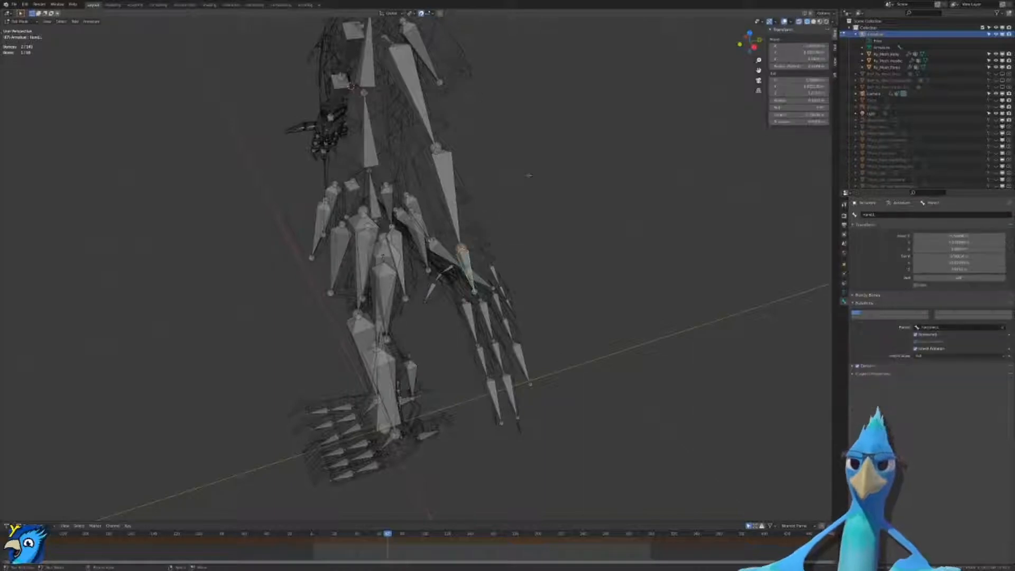
pyautogui.hotkey('ctrl', 'r')
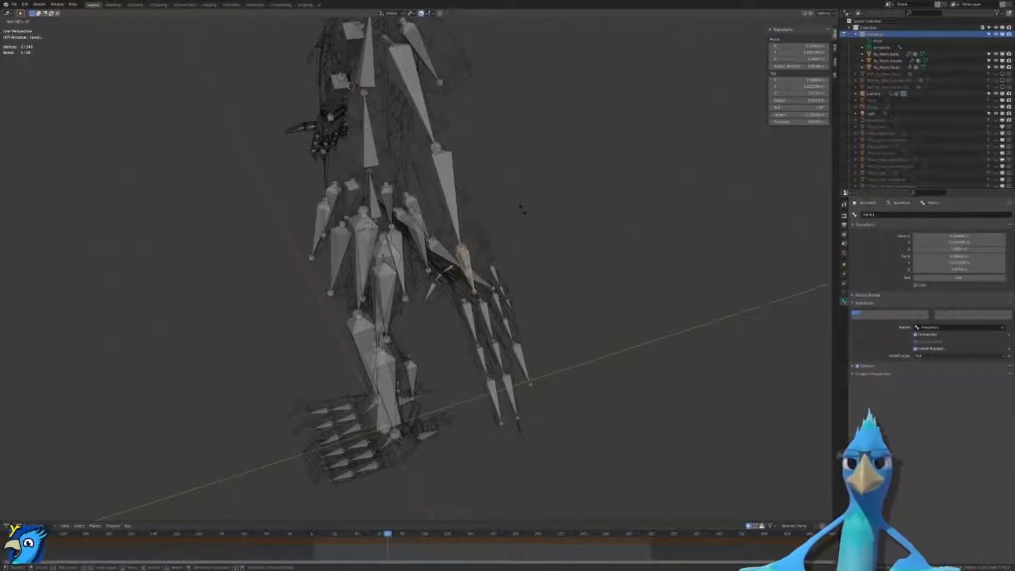
pyautogui.click(522, 211)
pyautogui.hotkey('ctrl', 'Tab')
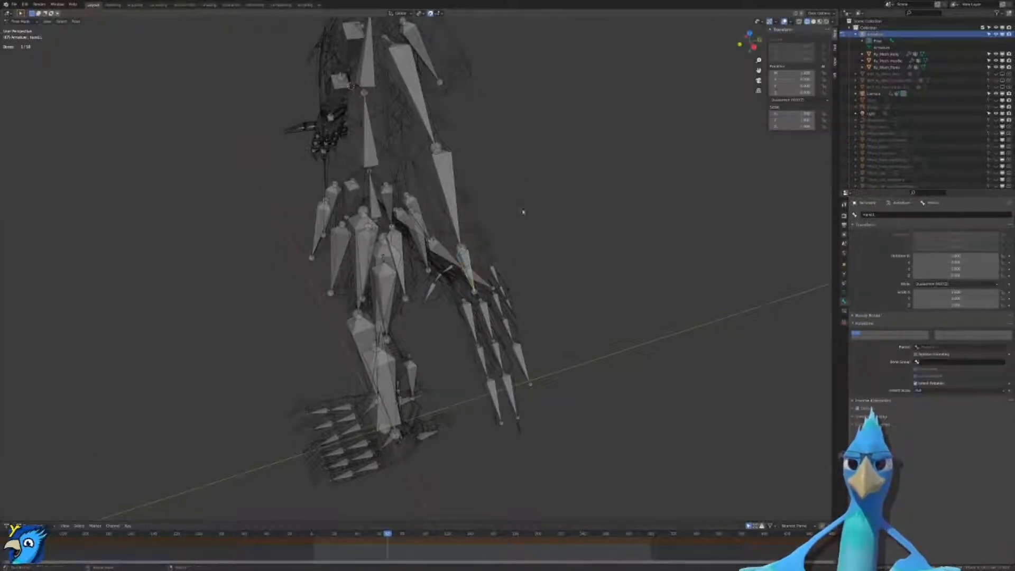
# Step: Test the left hand bone and its middle finger chain by rotating them about local X
pyautogui.keyDown('ctrl'); pyautogui.moveTo(486, 322); pyautogui.dragTo(514, 439, button='right'); pyautogui.keyUp('ctrl')
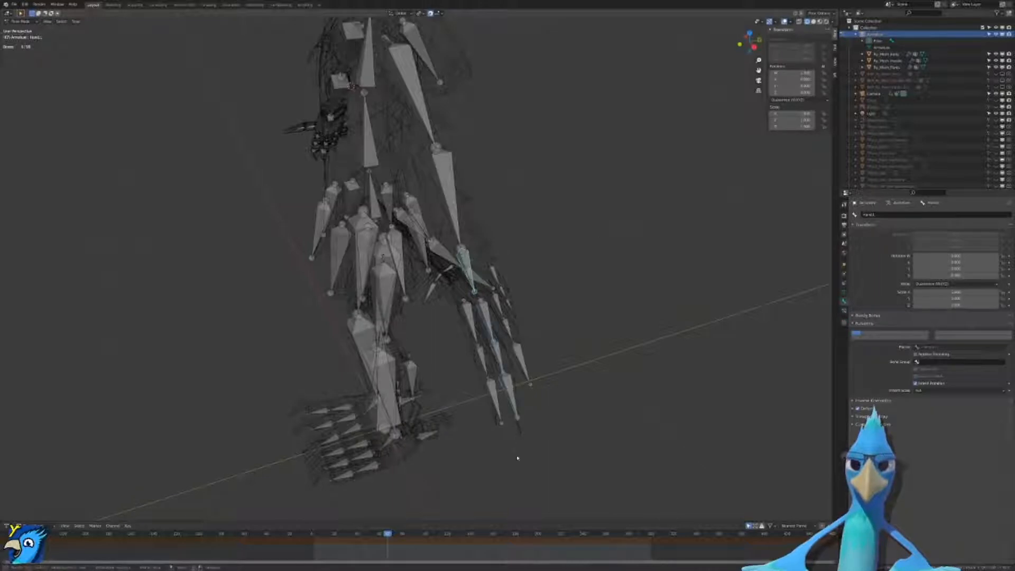
pyautogui.press('r')
pyautogui.press('x')
pyautogui.press('x')
pyautogui.rightClick(427, 345)
# Step: View the armature from the other side and include the right hand bone in a local X rotation test
pyautogui.moveTo(427, 344); pyautogui.dragTo(437, 254, button='middle')
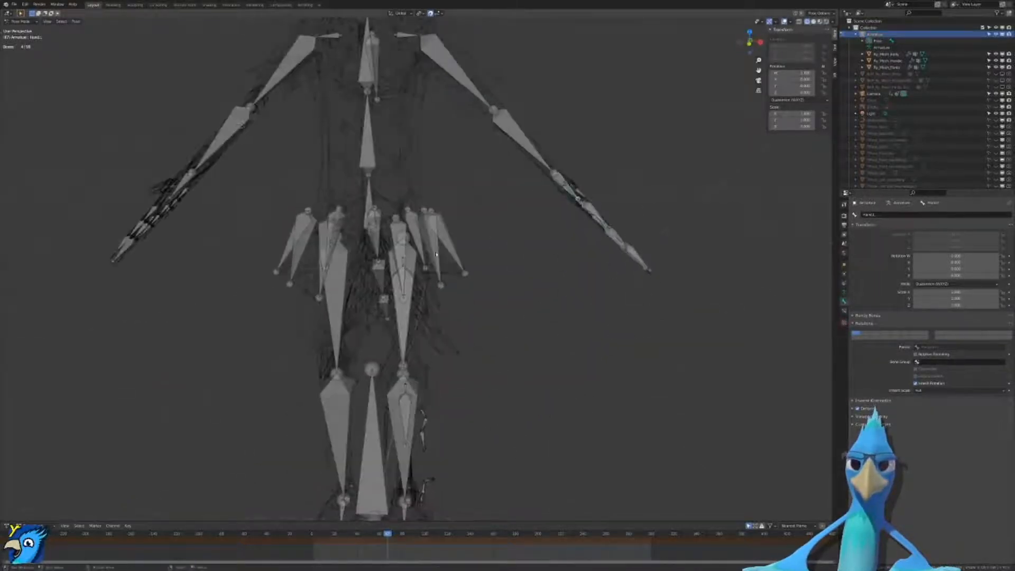
pyautogui.moveTo(372, 210); pyautogui.dragTo(412, 233, button='middle')
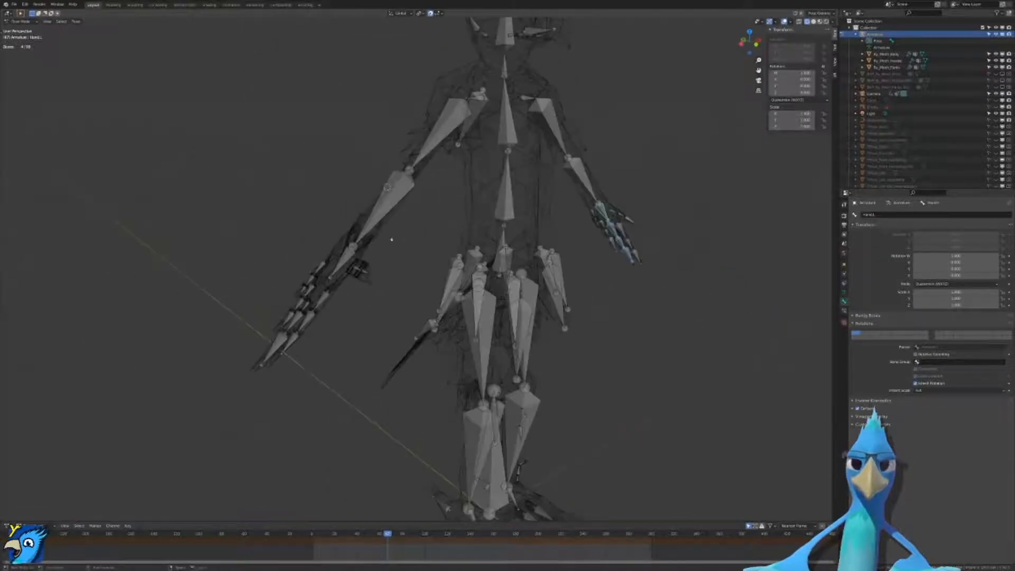
pyautogui.press('r')
pyautogui.press('x')
pyautogui.press('x')
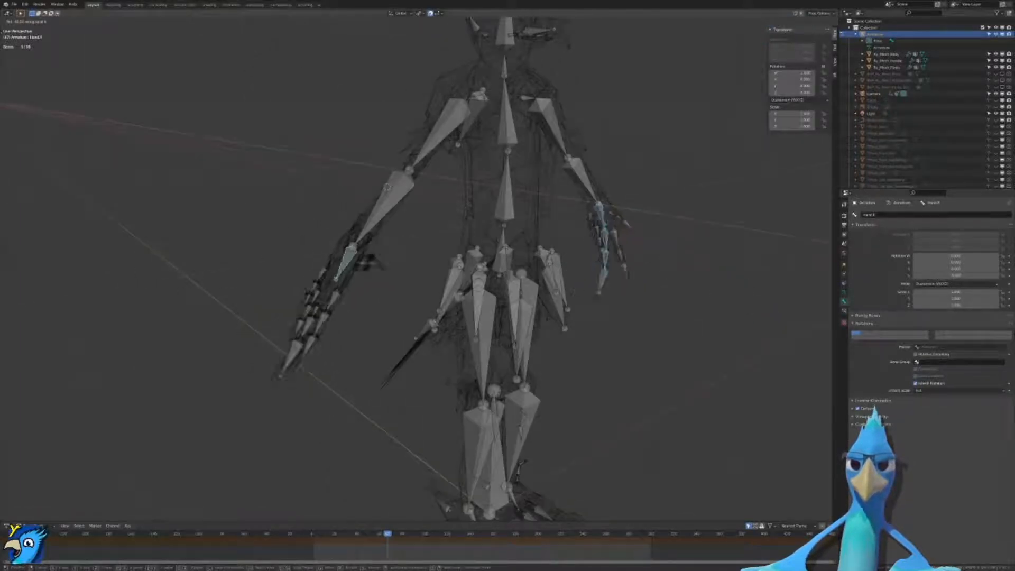
pyautogui.press('Escape')
# Step: Adjust the roll of the right hand bone in Edit Mode and return to Pose Mode
pyautogui.press('Tab')
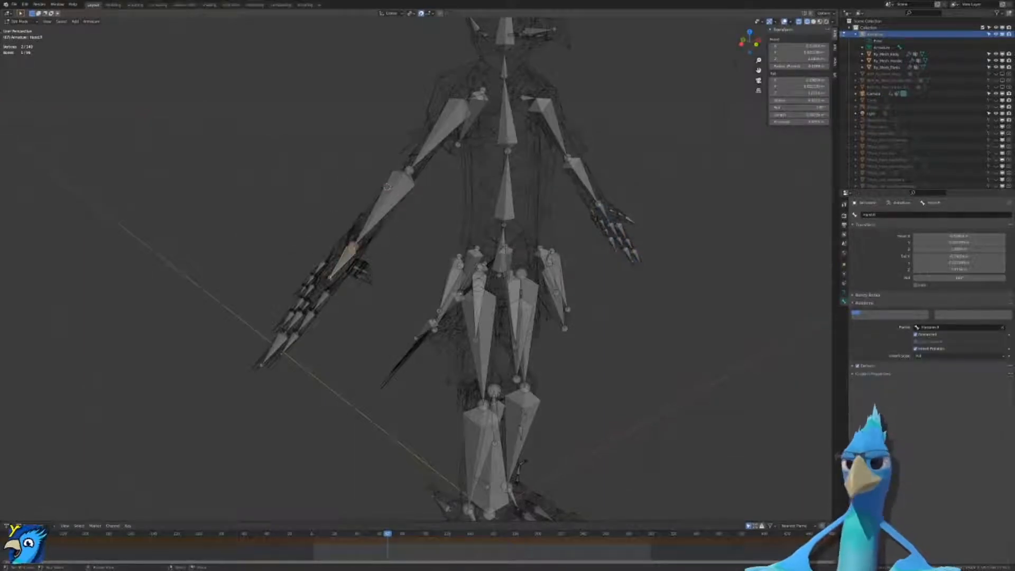
pyautogui.hotkey('ctrl', 'r')
pyautogui.rightClick(387, 186)
pyautogui.hotkey('ctrl', 'r')
pyautogui.click(388, 186)
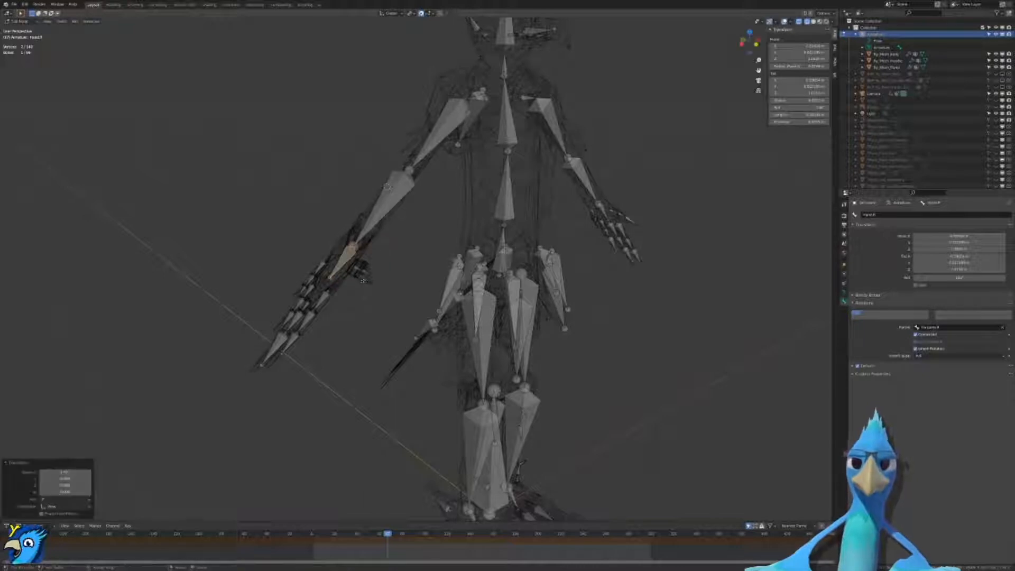
pyautogui.hotkey('ctrl', 'Tab')
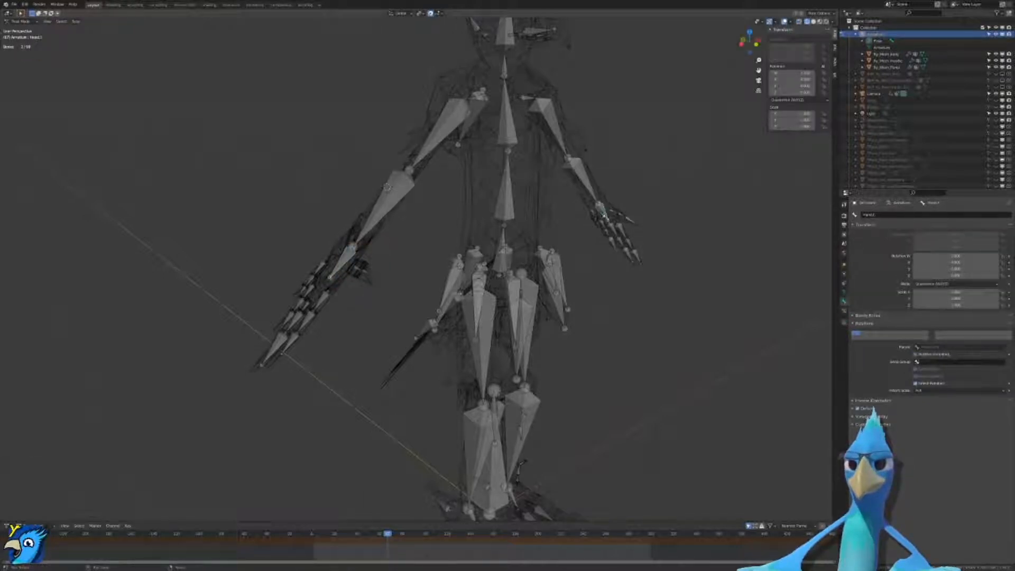
# Step: Test rotating both hand bones about the X axis to compare how the wrists bend
pyautogui.press('r')
pyautogui.press('x')
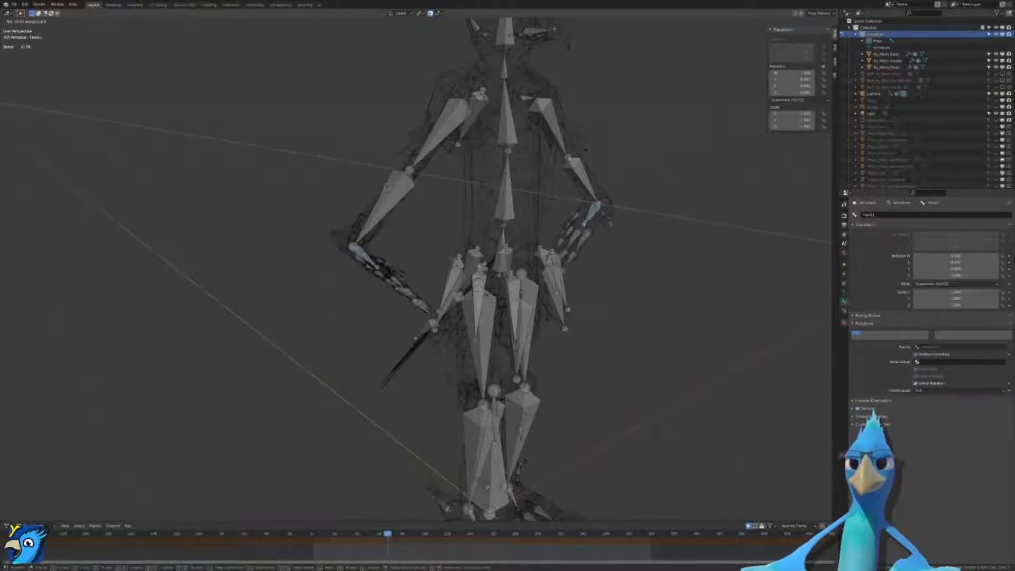
pyautogui.click(567, 296)
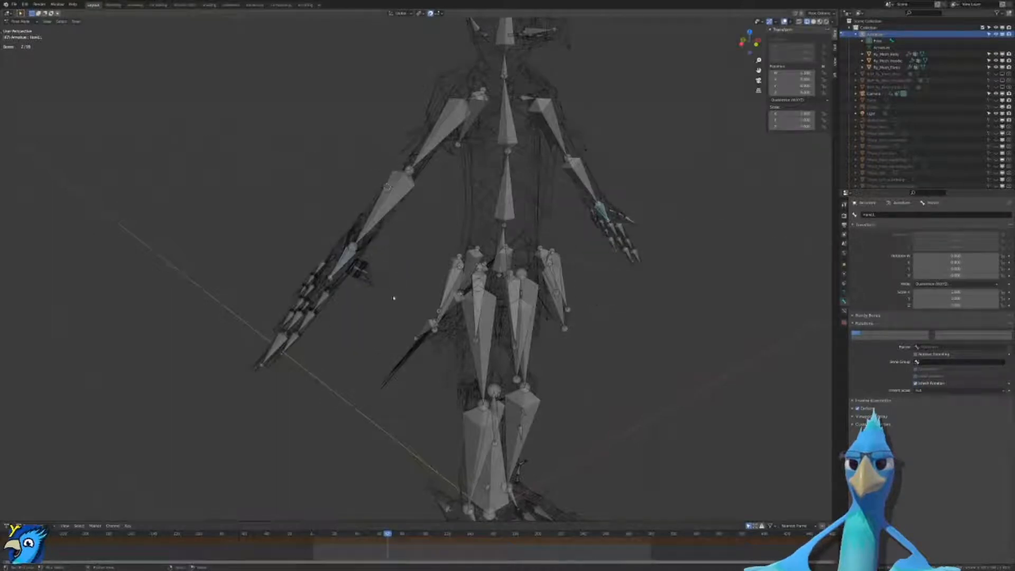
# Step: Add the right hand's finger bones to the selection and test rotating them about the X axis
pyautogui.press('c')
pyautogui.moveTo(365, 275)
pyautogui.mouseDown()
pyautogui.moveTo(288, 349)
pyautogui.moveTo(320, 323)
pyautogui.mouseUp()
pyautogui.rightClick(320, 323)
pyautogui.press('r')
pyautogui.press('x')
pyautogui.rightClick(497, 239)
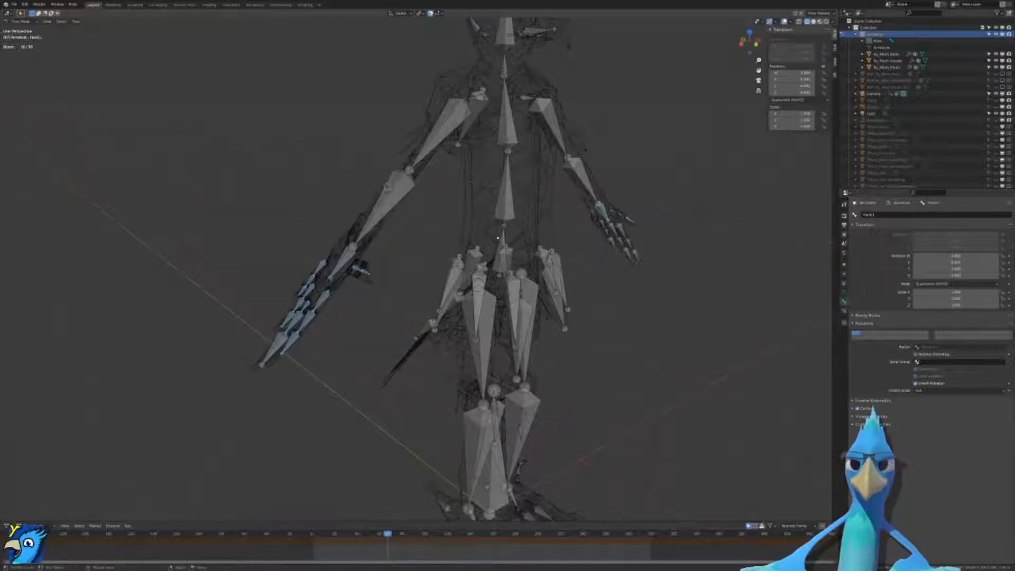
# Step: Select the right upper arm and forearm bones and test rotating them about local X
pyautogui.click(433, 144)
pyautogui.keyDown('shift'); pyautogui.click(391, 199); pyautogui.keyUp('shift')
pyautogui.press('r')
pyautogui.press('x')
pyautogui.press('x')
# Step: Add the right hand bone to the arm selection and test the whole chain's rotation about local X
pyautogui.click(337, 266)
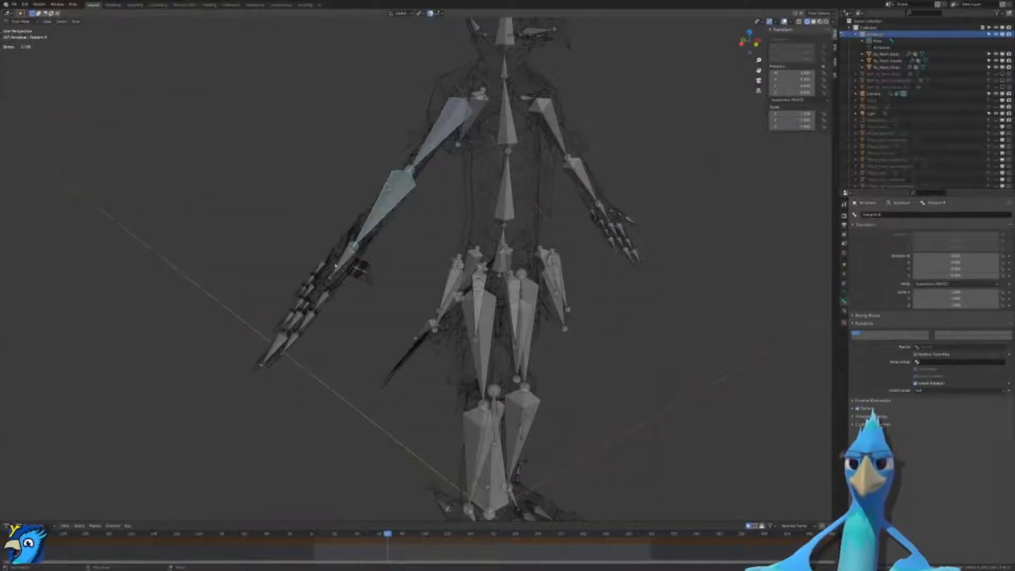
pyautogui.press('r')
pyautogui.press('x')
pyautogui.press('x')
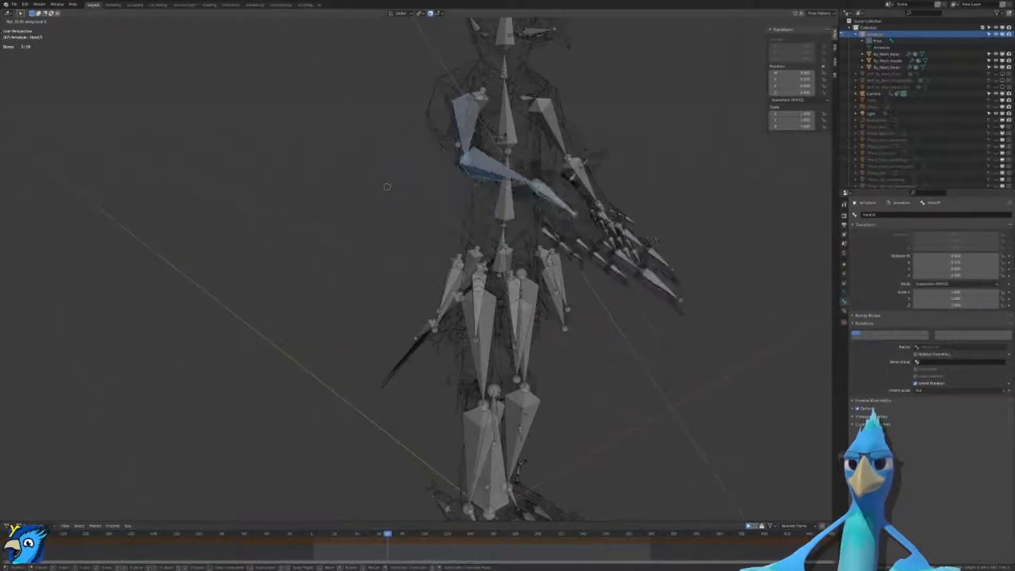
pyautogui.press('Escape')
# Step: End the arm rotation test and adjust the bone roll of the right upper arm in Edit Mode
pyautogui.click(444, 136)
pyautogui.keyDown('shift'); pyautogui.moveTo(444, 136); pyautogui.dragTo(387, 193, button='middle'); pyautogui.keyUp('shift')
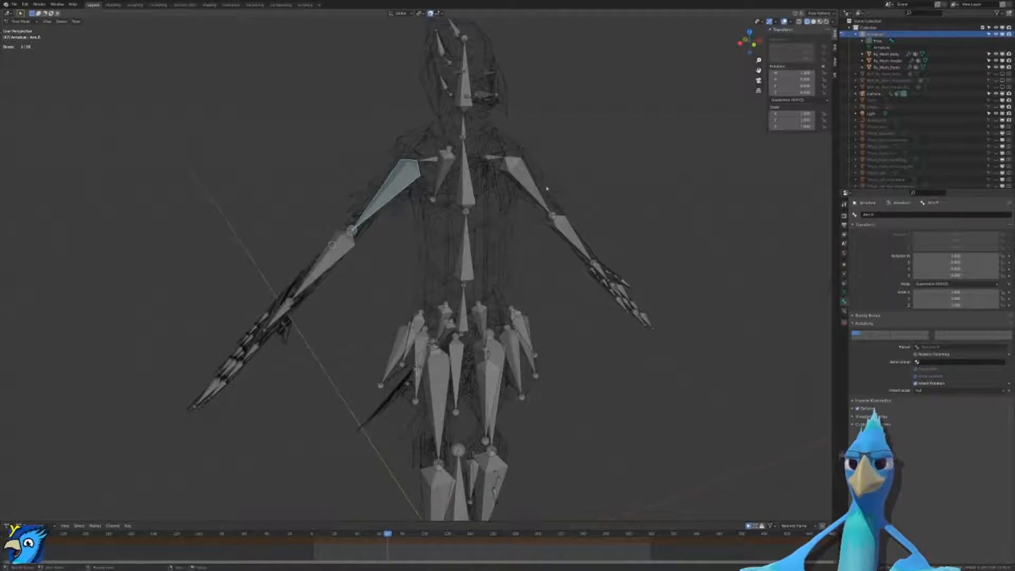
pyautogui.hotkey('ctrl', 'r')
pyautogui.click(481, 198)
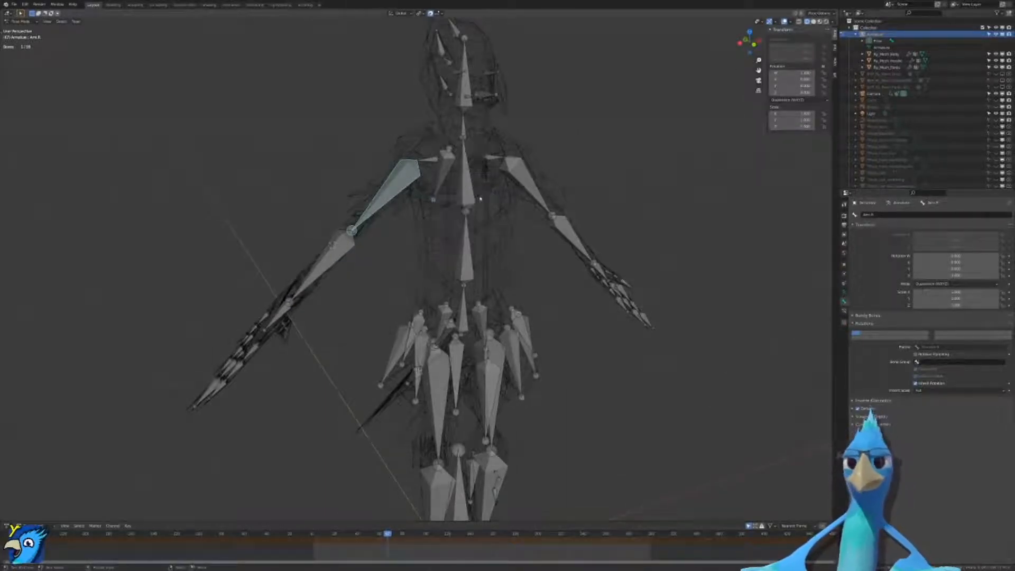
pyautogui.press('Tab')
pyautogui.hotkey('ctrl', 'r')
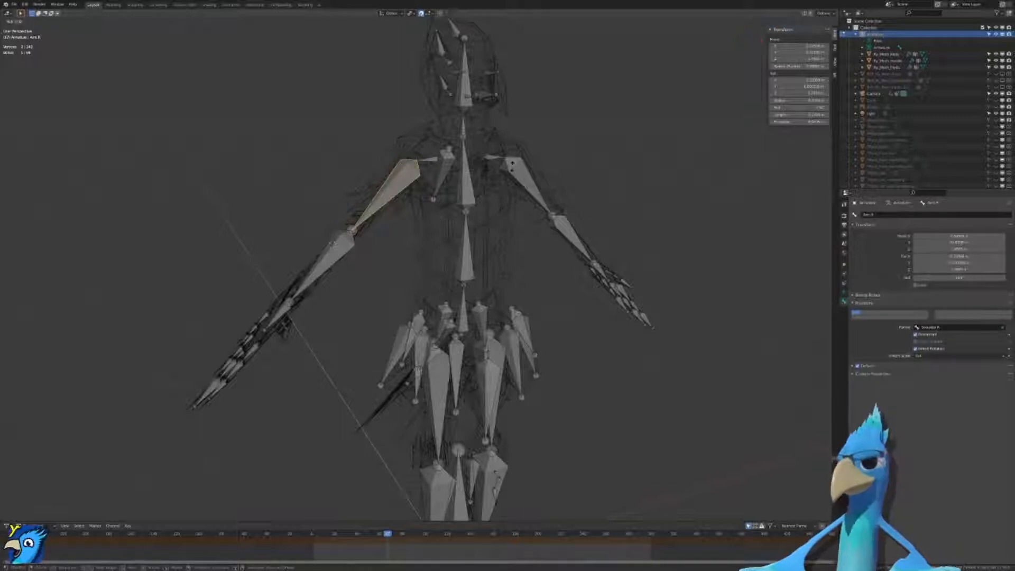
pyautogui.click(512, 164)
# Step: Roll the left upper arm bone by 90 degrees and return to Pose Mode
pyautogui.click(512, 165)
pyautogui.hotkey('ctrl', 'r')
pyautogui.write('90')
pyautogui.press('Return')
pyautogui.hotkey('ctrl', 'Tab')
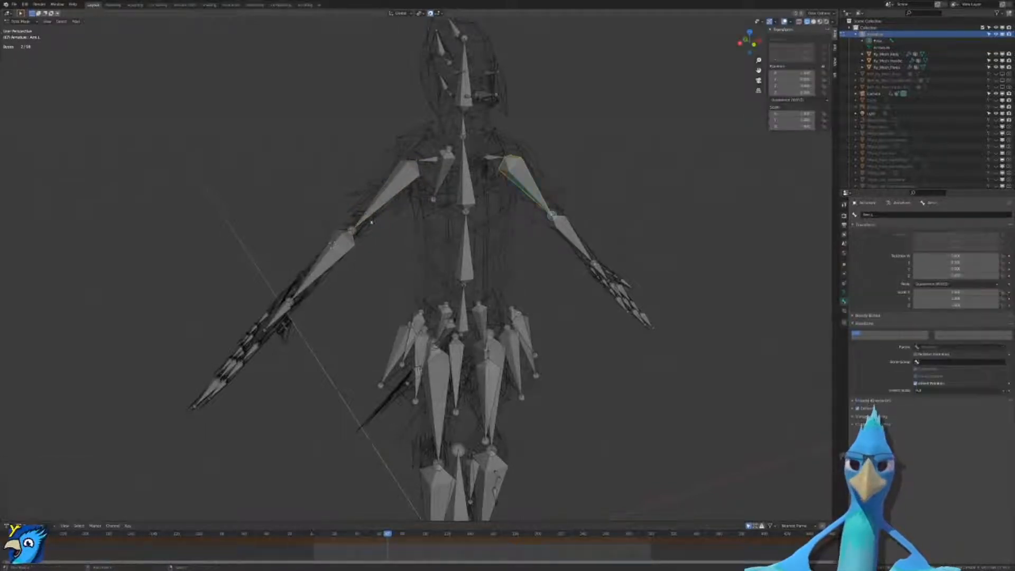
# Step: Select the upper arm, forearm and hand bones of both arms and test rotating them about local X
pyautogui.keyDown('shift'); pyautogui.click(386, 195); pyautogui.keyUp('shift')
pyautogui.keyDown('shift'); pyautogui.click(331, 263); pyautogui.keyUp('shift')
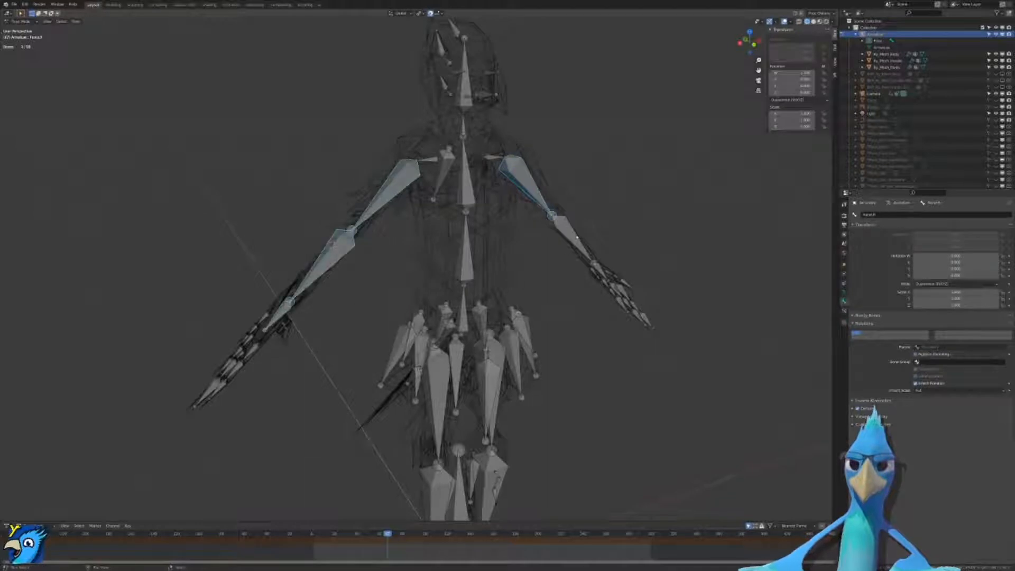
pyautogui.press('r')
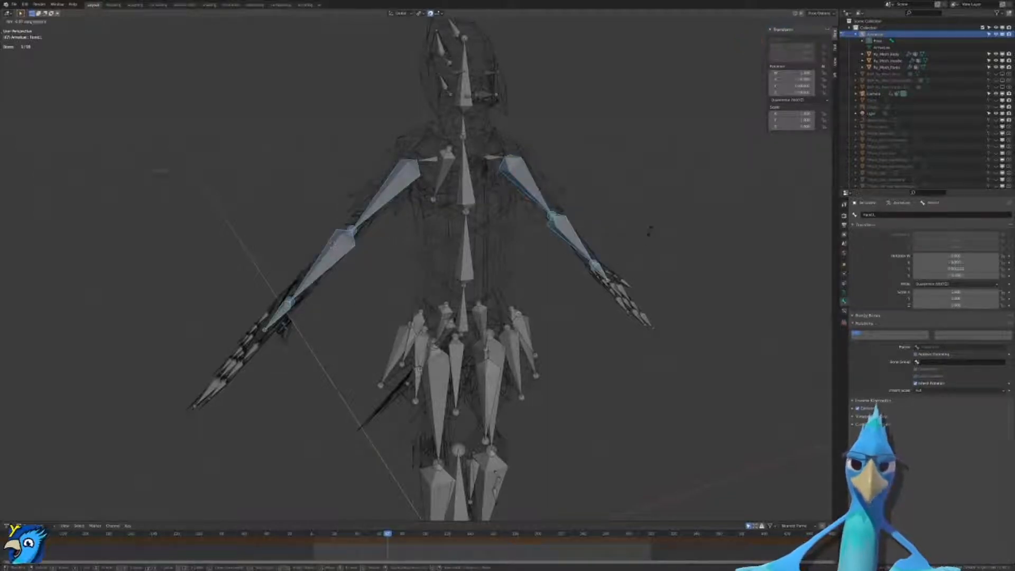
pyautogui.press('x')
pyautogui.press('x')
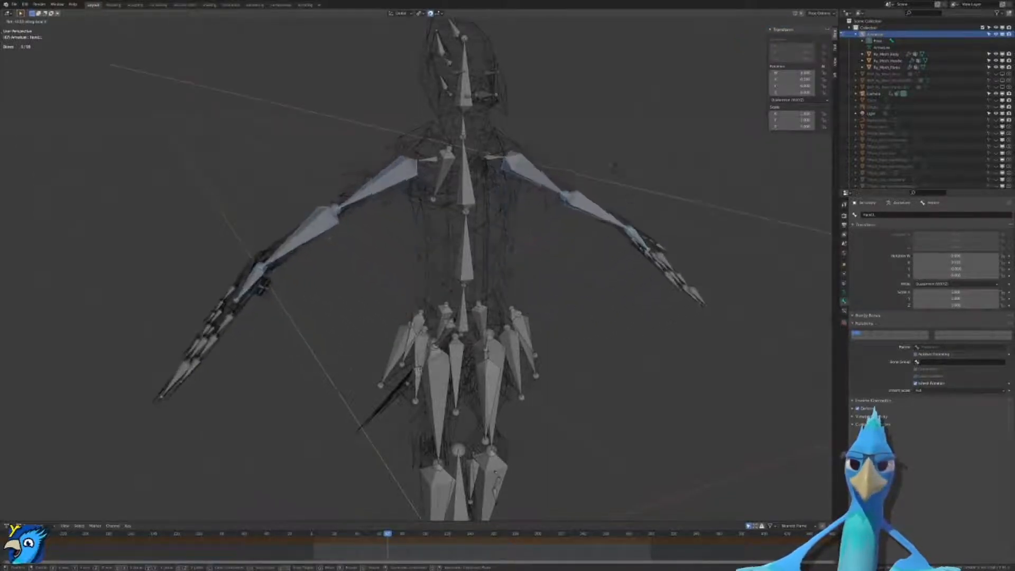
pyautogui.click(332, 245)
pyautogui.moveTo(333, 244); pyautogui.dragTo(496, 279, button='middle')
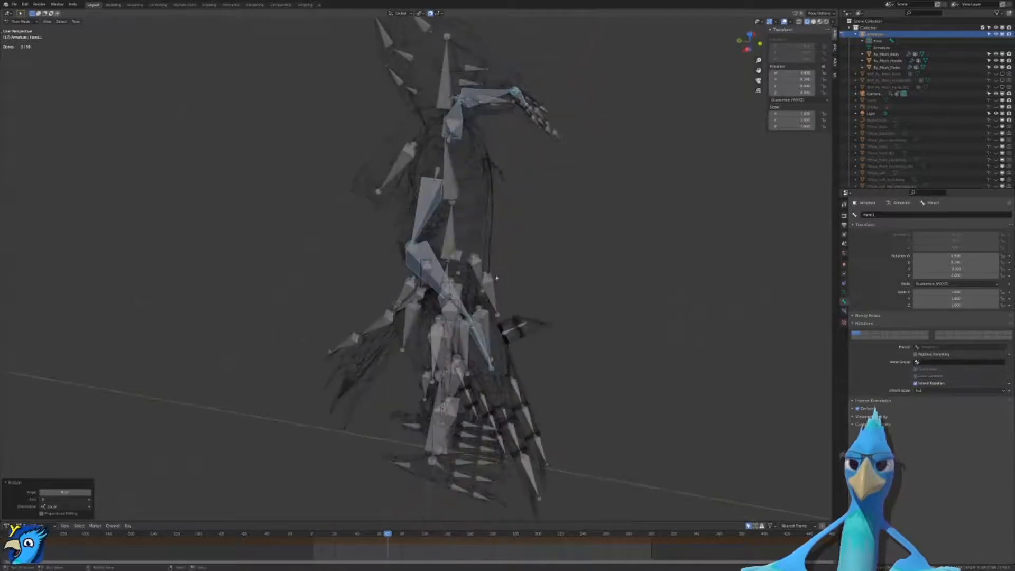
# Step: Hide the viewport overlays and display the character with its materials to check the raised arms from the front
pyautogui.click(785, 22)
pyautogui.moveTo(696, 106)
pyautogui.mouseDown(button='middle')
pyautogui.moveTo(619, 96)
pyautogui.moveTo(628, 87)
pyautogui.mouseUp(button='middle')
pyautogui.press('z')
pyautogui.click(637, 143)
pyautogui.moveTo(536, 241); pyautogui.dragTo(524, 289, button='middle')
pyautogui.scroll(2, 523, 286)
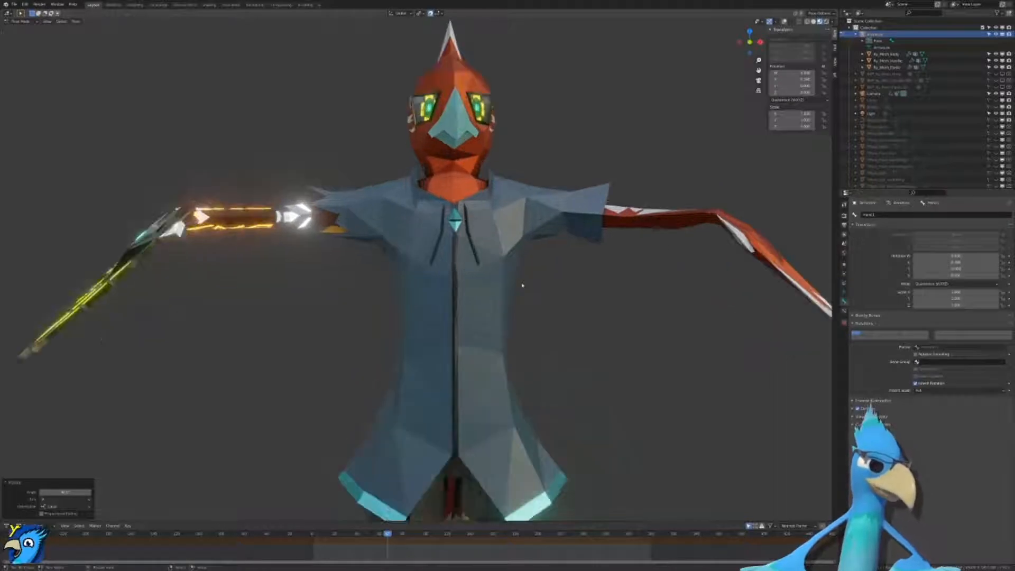
# Step: Examine how the body, arms and hoodie sleeves deform from several sides and distances
pyautogui.moveTo(462, 285); pyautogui.dragTo(365, 296, button='middle')
pyautogui.scroll(-6, 365, 295)
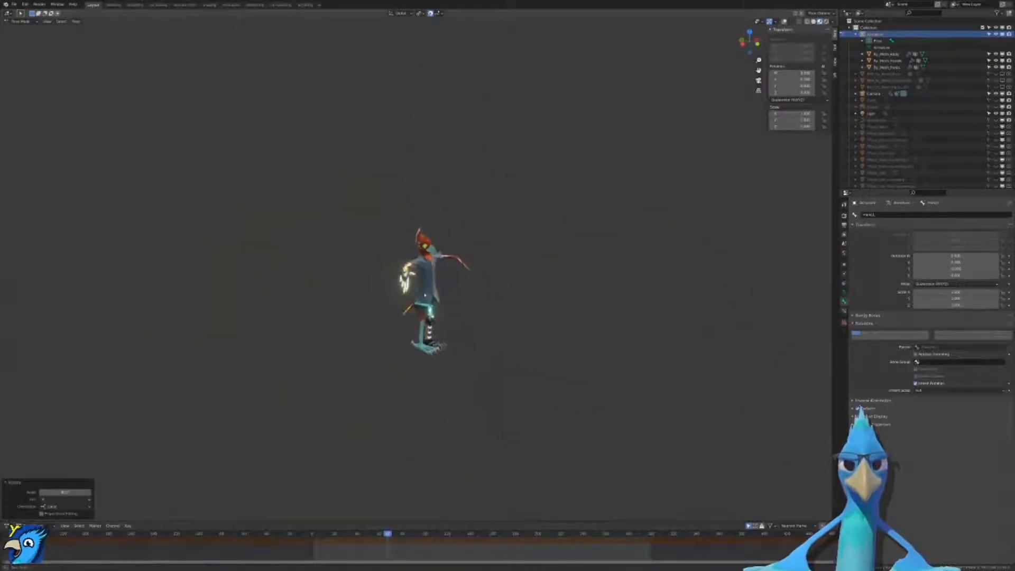
pyautogui.scroll(8, 426, 296)
pyautogui.scroll(-6, 415, 293)
pyautogui.moveTo(415, 293); pyautogui.dragTo(283, 290, button='middle')
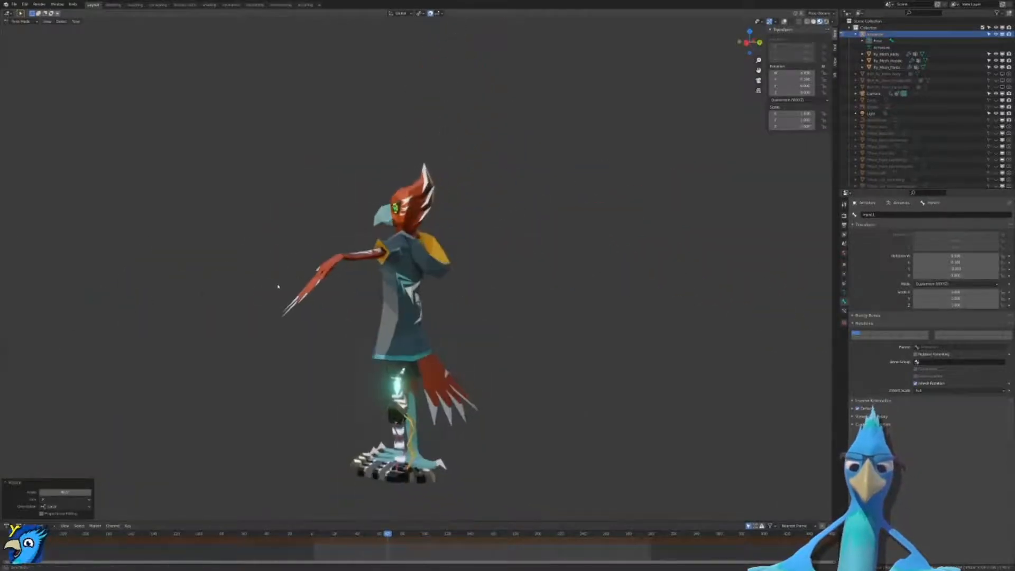
pyautogui.scroll(5, 288, 295)
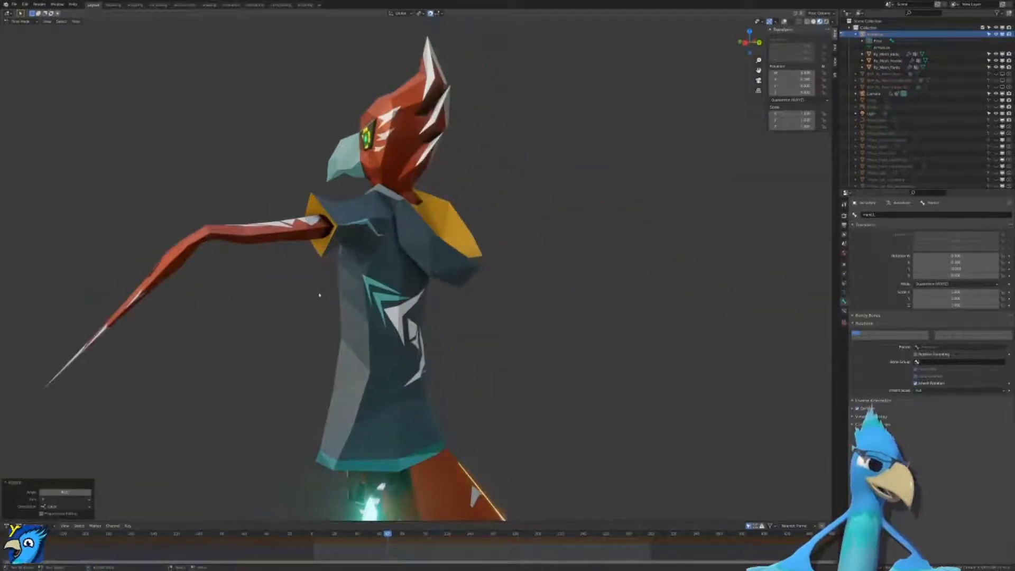
pyautogui.moveTo(319, 295); pyautogui.dragTo(428, 310, button='middle')
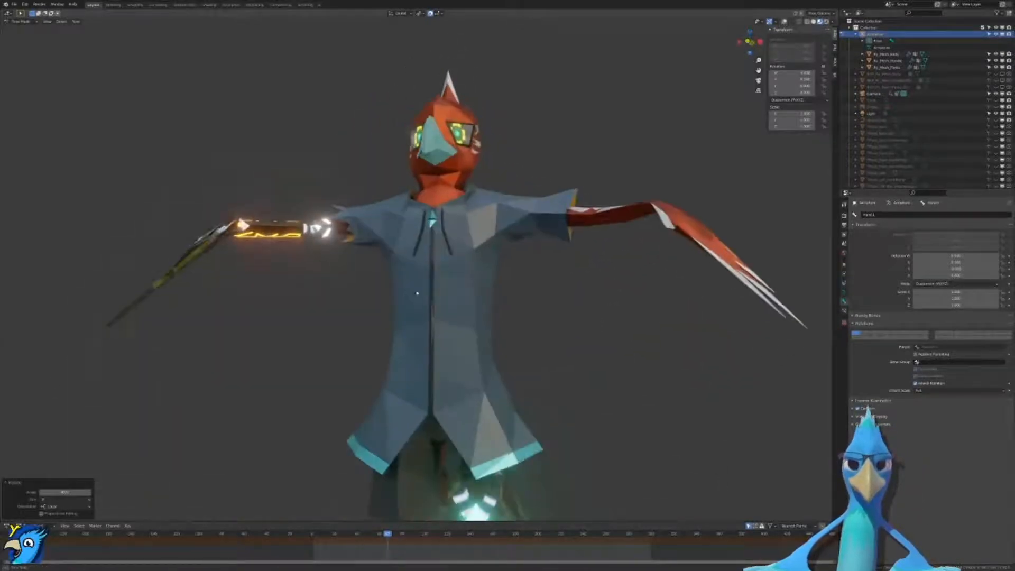
pyautogui.scroll(-3, 428, 310)
pyautogui.scroll(2, 447, 306)
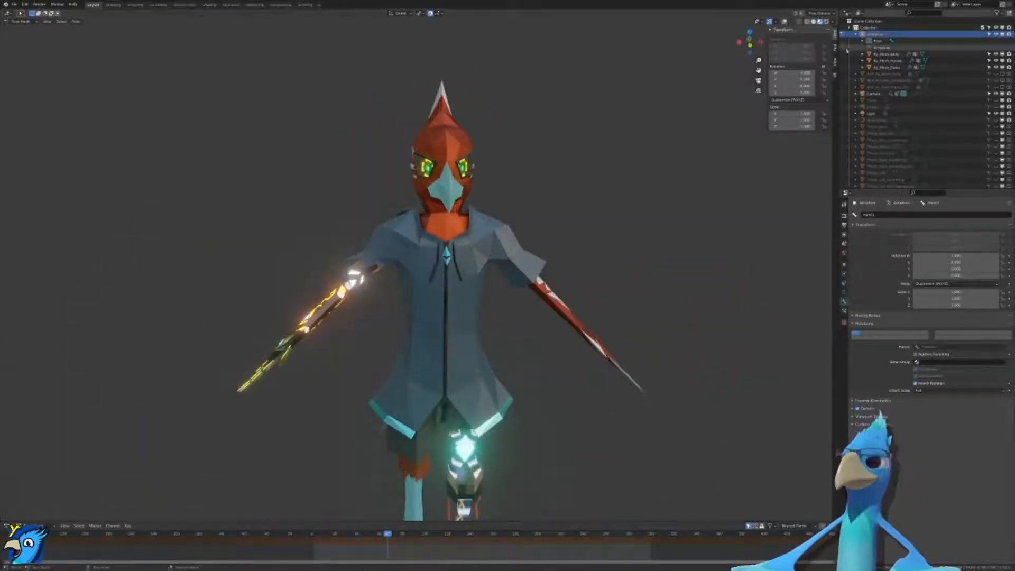
# Step: Show the viewport overlays again and switch the armature to Edit Mode
pyautogui.click(785, 22)
pyautogui.moveTo(711, 211); pyautogui.dragTo(589, 277, button='middle')
pyautogui.scroll(3, 560, 294)
pyautogui.keyDown('shift'); pyautogui.moveTo(498, 331); pyautogui.dragTo(574, 382, button='middle'); pyautogui.keyUp('shift')
pyautogui.scroll(-2, 502, 254)
pyautogui.scroll(2, 508, 280)
pyautogui.scroll(2, 575, 381)
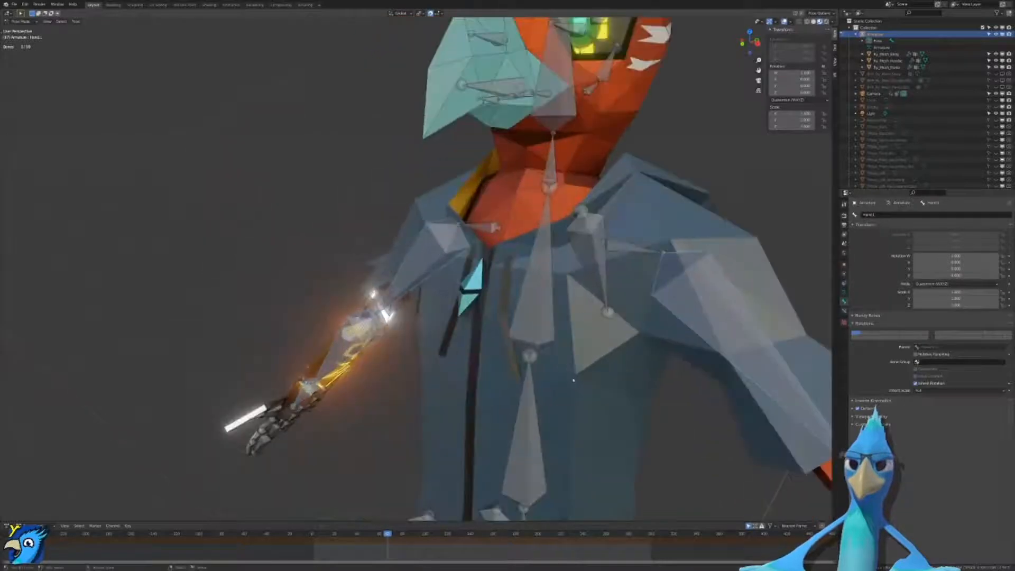
pyautogui.hotkey('ctrl', 'Tab')
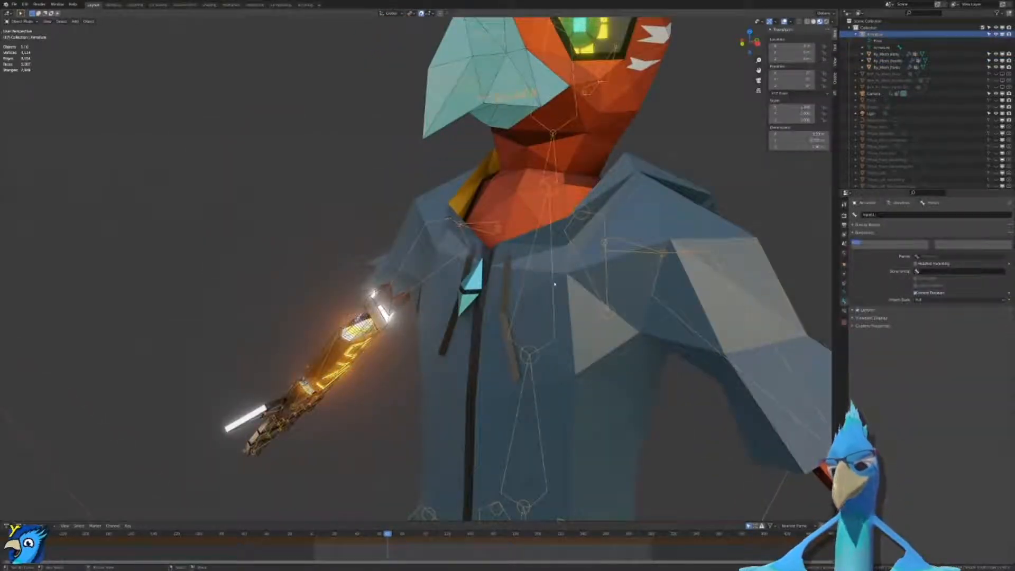
pyautogui.hotkey('ctrl', 'Tab')
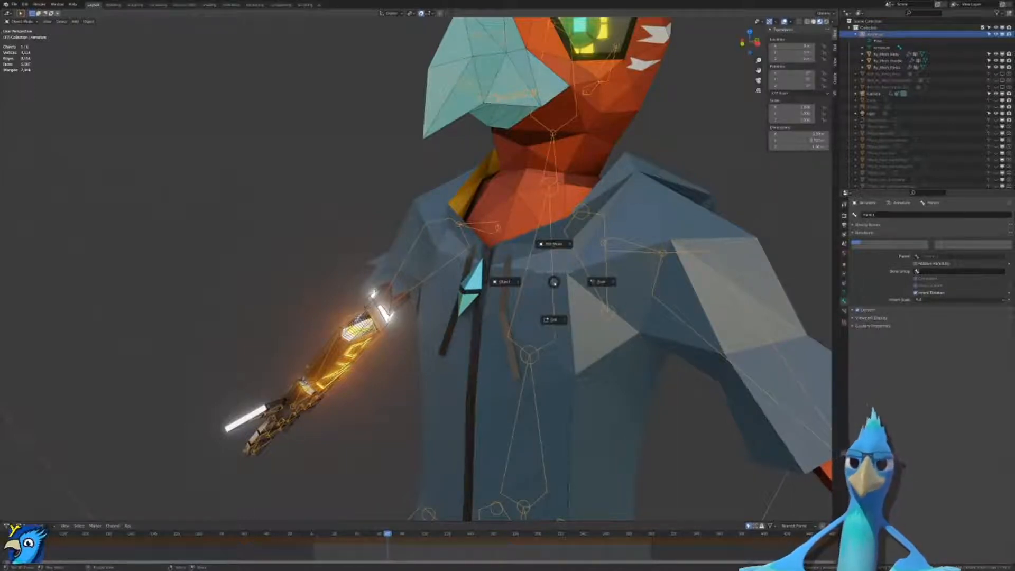
pyautogui.click(546, 253)
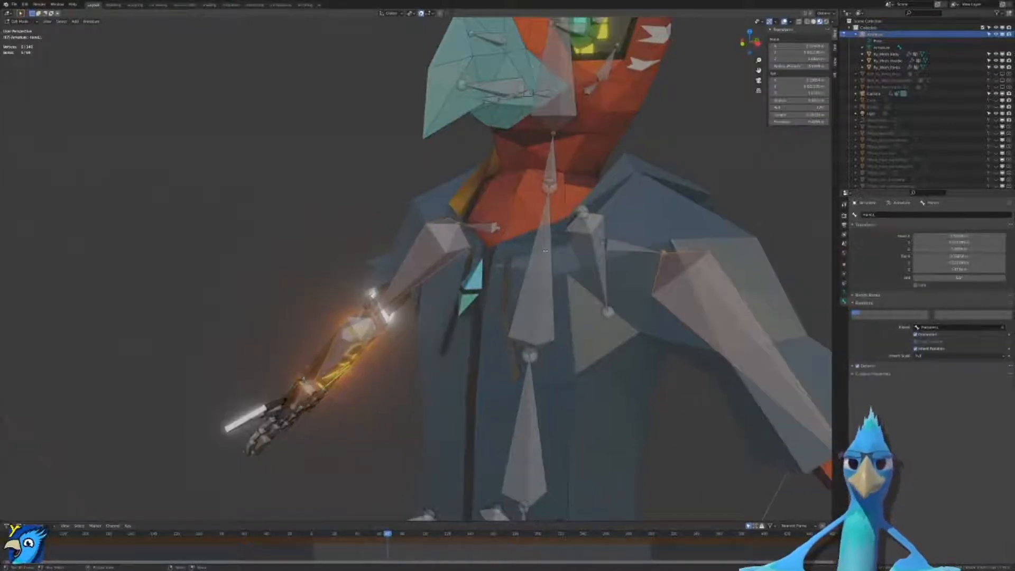
# Step: Duplicate the hood bone in the right side view and place the copy in front of the chest
pyautogui.press('KP_3')
pyautogui.scroll(4, 545, 249)
pyautogui.click(623, 229)
pyautogui.scroll(-2, 623, 230)
pyautogui.hotkey('shift', 'd')
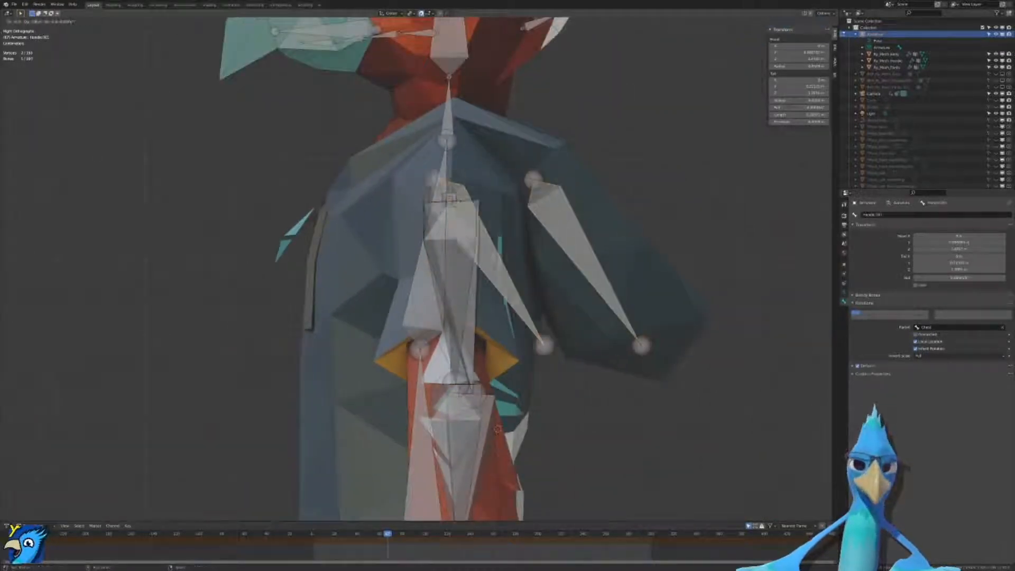
pyautogui.click(398, 267)
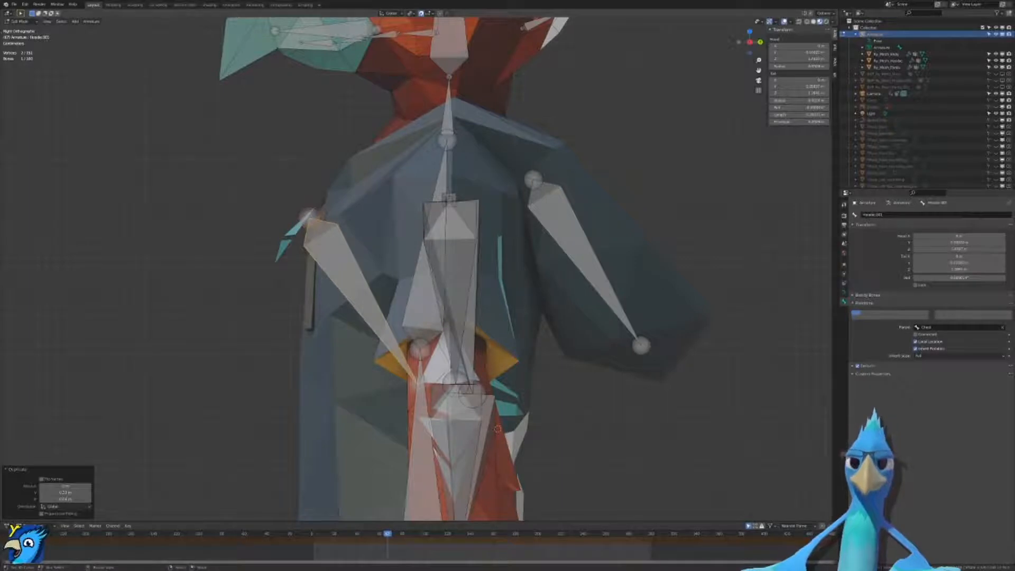
# Step: Rotate and reposition the copied bone and shorten it by moving its tail to fit the hoodie's diamond-shaped zipper pendant
pyautogui.press('r')
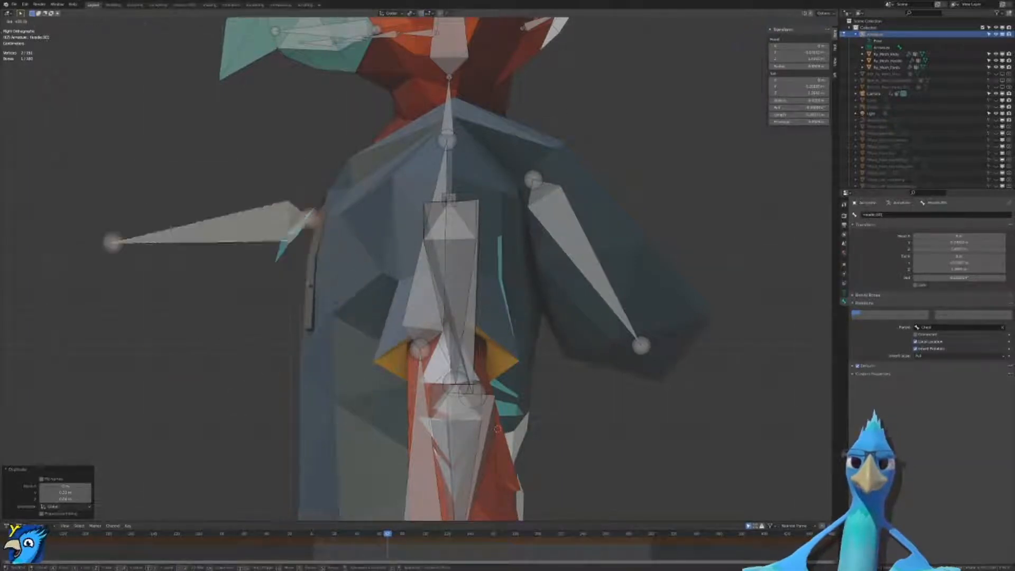
pyautogui.click(402, 249)
pyautogui.press('g')
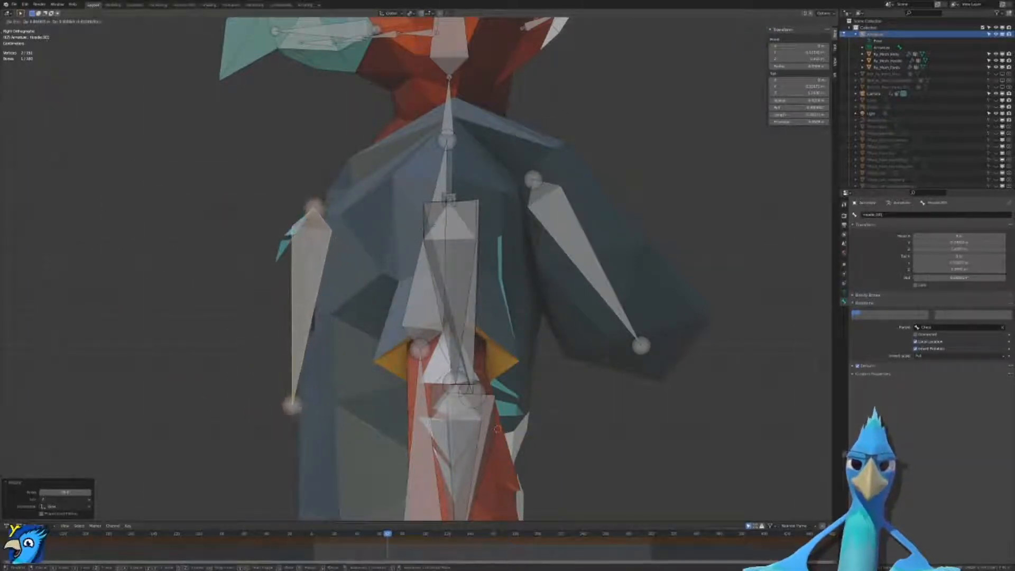
pyautogui.click(421, 232)
pyautogui.keyDown('shift'); pyautogui.moveTo(421, 233); pyautogui.dragTo(536, 279, button='middle'); pyautogui.keyUp('shift')
pyautogui.click(410, 451)
pyautogui.press('g')
pyautogui.click(424, 310)
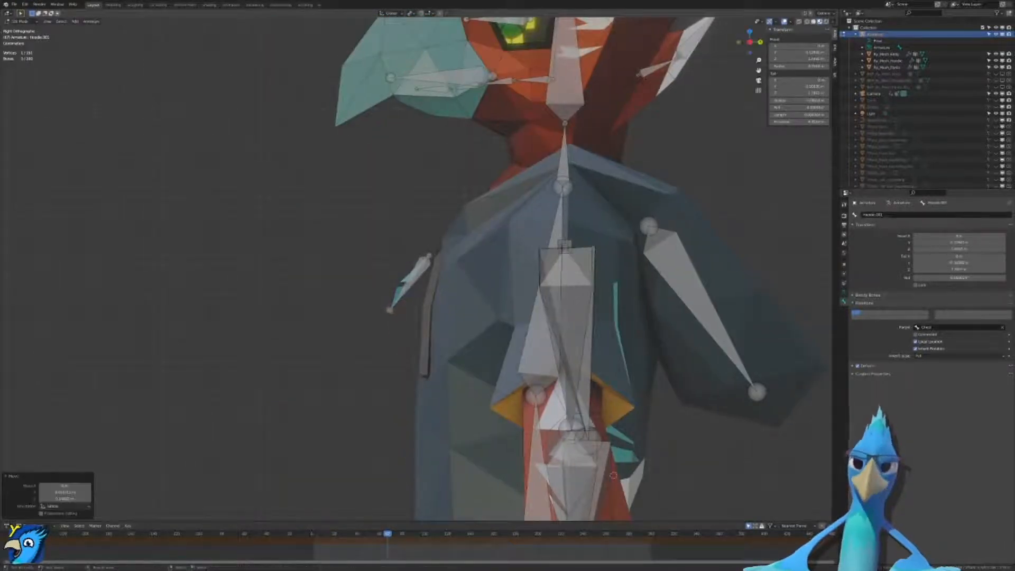
# Step: Rename the zipper pendant bone to ETHClip
pyautogui.scroll(3, 423, 310)
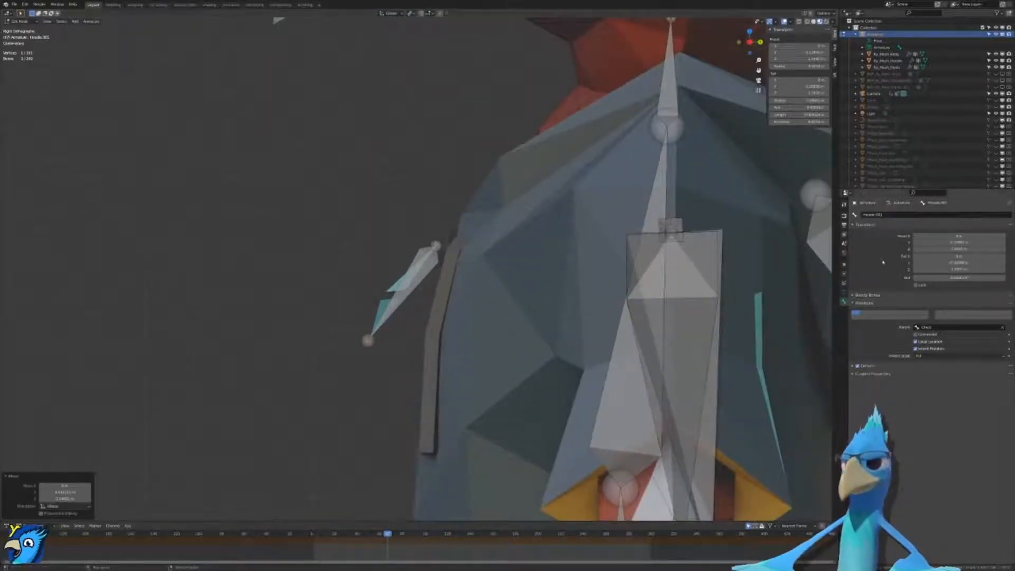
pyautogui.click(887, 216)
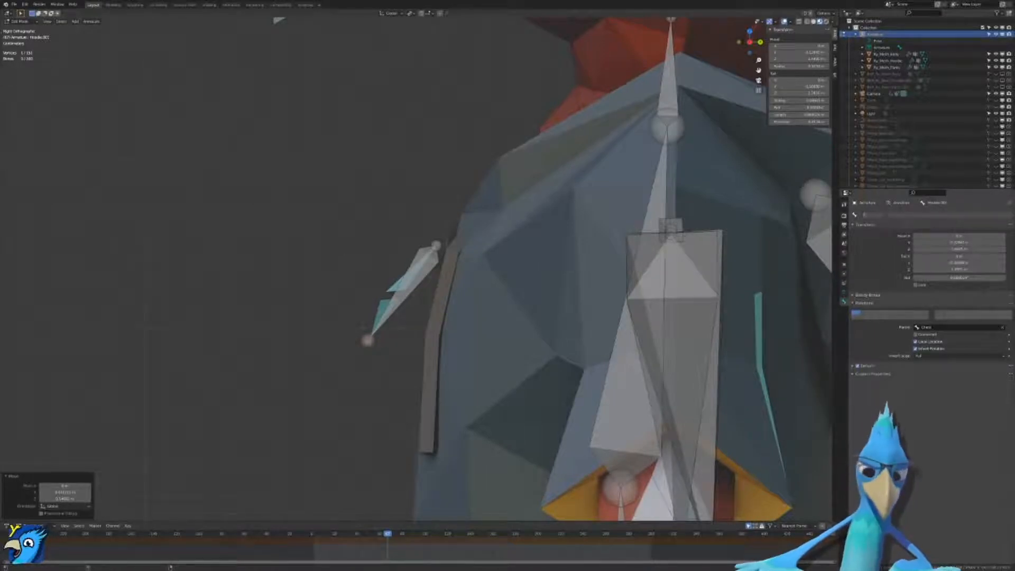
pyautogui.write('EYECtrl')
pyautogui.press('Return')
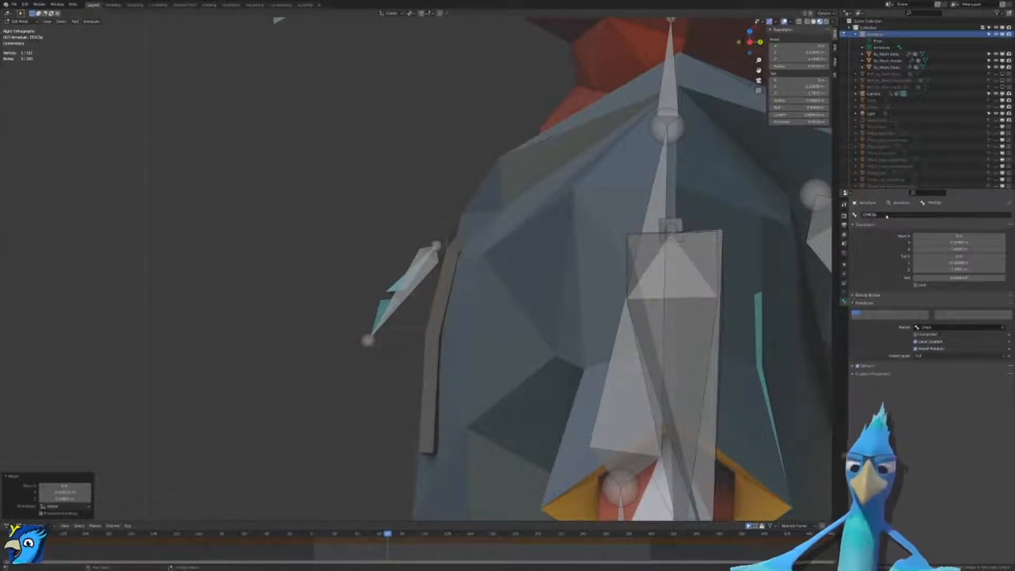
# Step: Duplicate the ETHClip bone in the front view and place the copy over the left drawstring's upper part
pyautogui.press('KP_1')
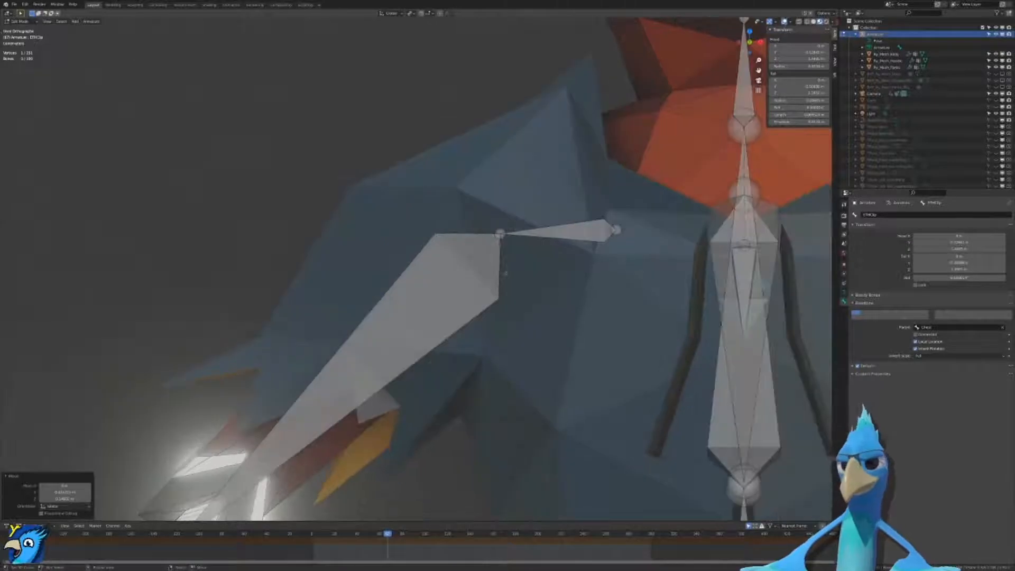
pyautogui.scroll(-5, 506, 273)
pyautogui.keyDown('shift'); pyautogui.moveTo(553, 295); pyautogui.dragTo(381, 288, button='middle'); pyautogui.keyUp('shift')
pyautogui.scroll(5, 381, 289)
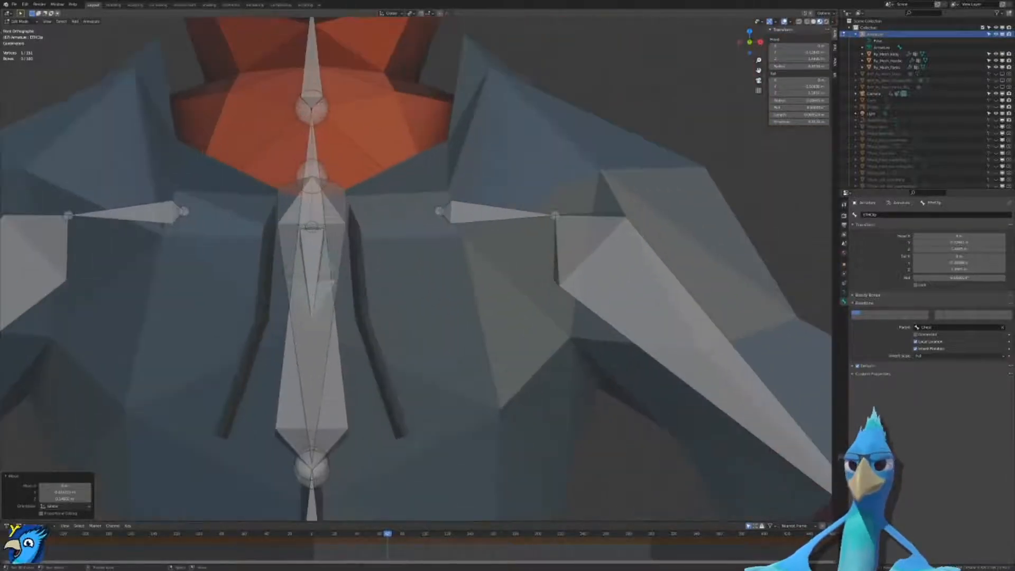
pyautogui.click(324, 256)
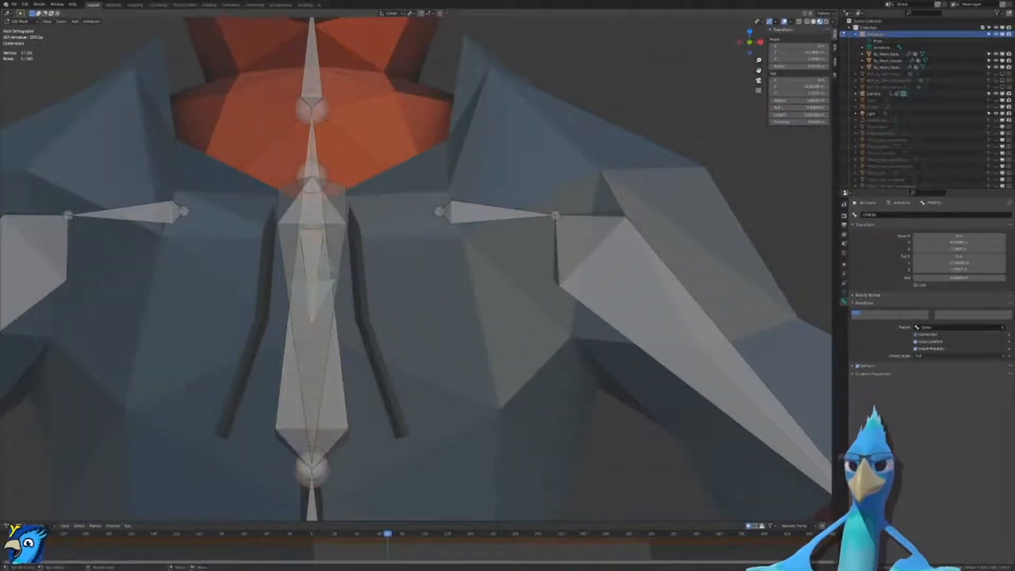
pyautogui.hotkey('shift', 'd')
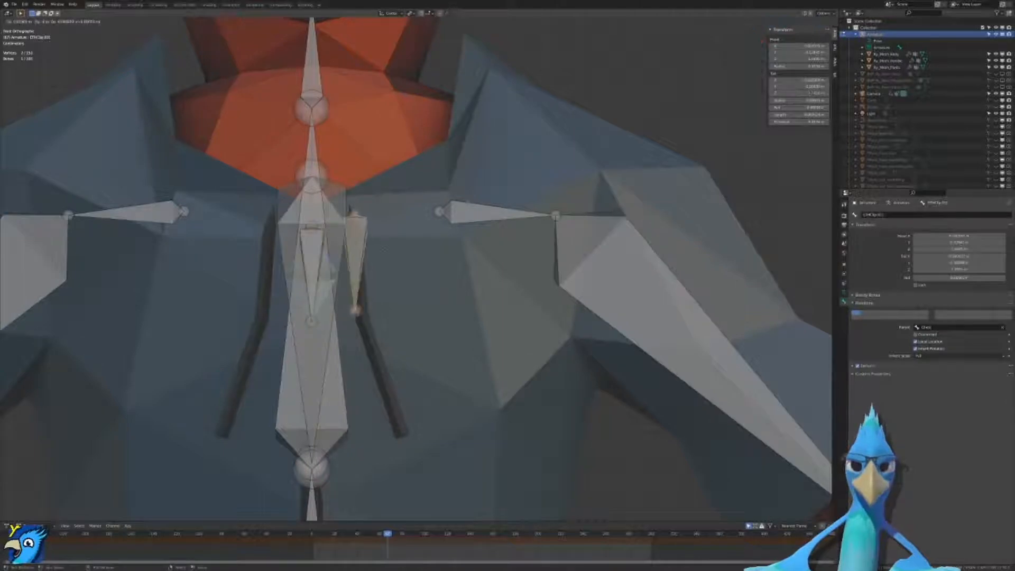
pyautogui.click(388, 252)
# Step: Switch to solid shading, enable wireframe display for the hoodie mesh, and resume editing the armature in front view
pyautogui.moveTo(388, 252); pyautogui.dragTo(498, 265, button='middle')
pyautogui.click(814, 22)
pyautogui.moveTo(550, 210); pyautogui.dragTo(604, 207, button='middle')
pyautogui.press('Tab')
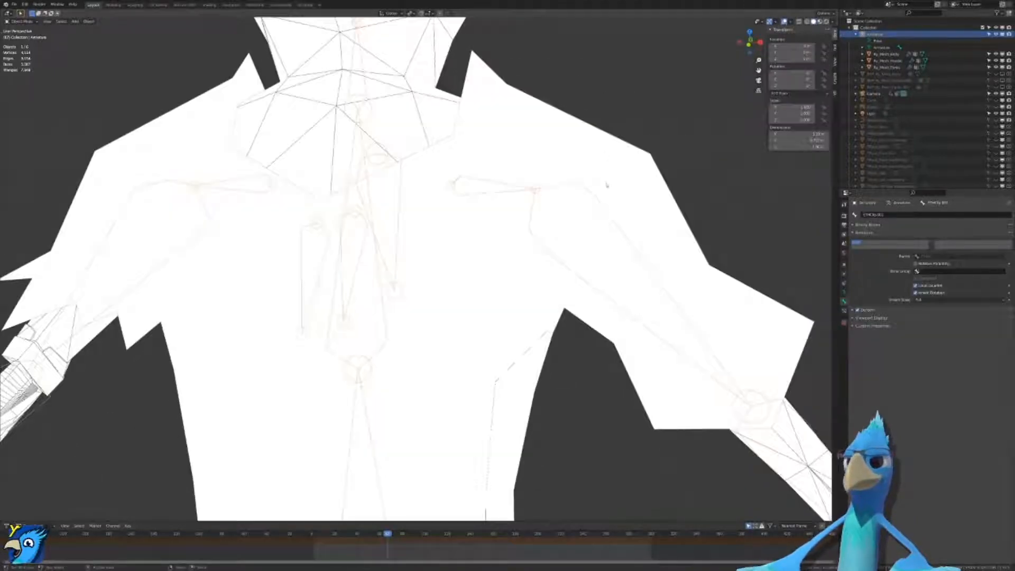
pyautogui.click(617, 171)
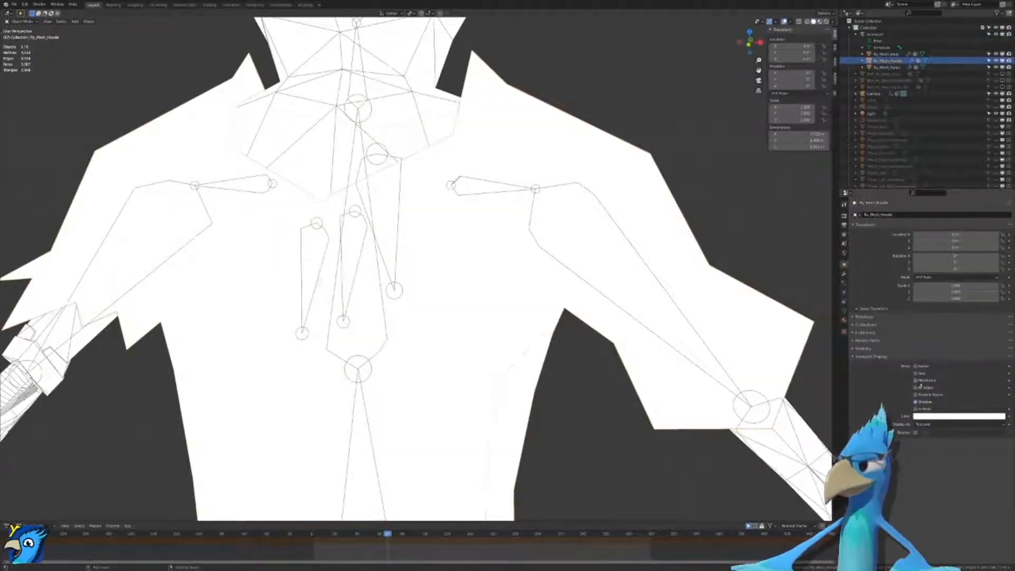
pyautogui.click(916, 380)
pyautogui.click(362, 229)
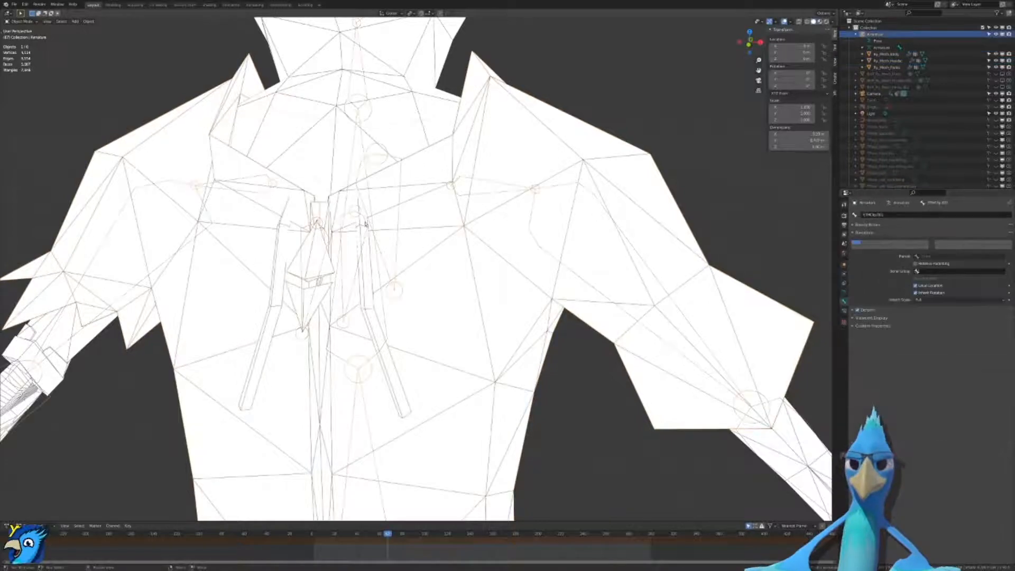
pyautogui.press('Tab')
pyautogui.moveTo(362, 230); pyautogui.dragTo(313, 231, button='middle')
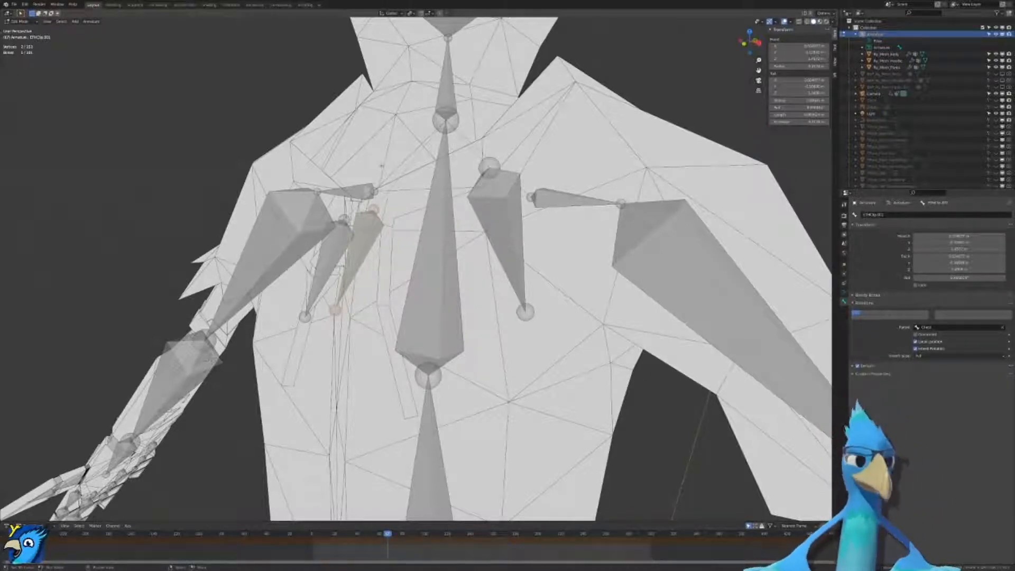
pyautogui.press('KP_1')
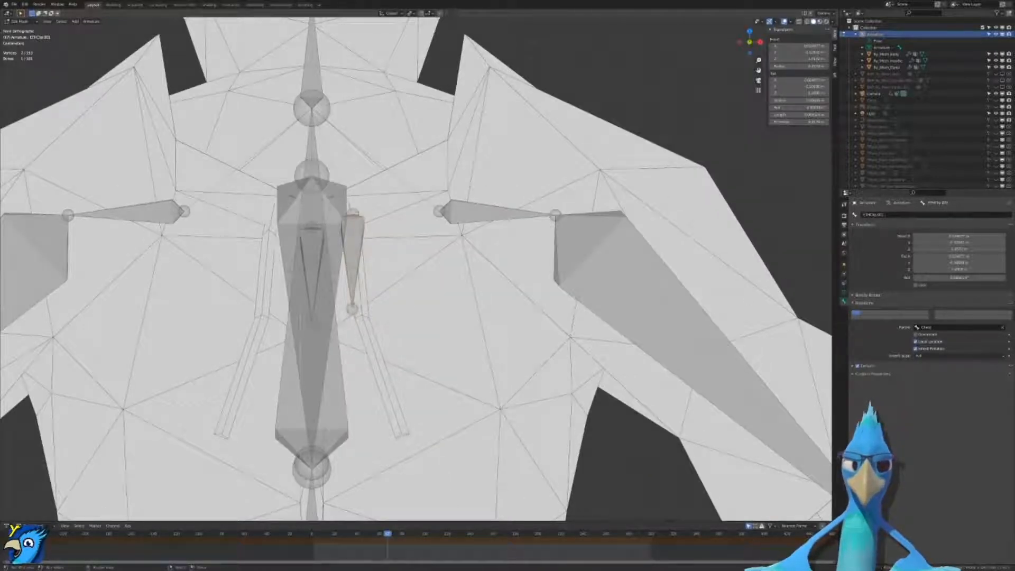
# Step: Fit the copied bone to the left drawstring's upper part in side view and extrude a second bone along its lower part
pyautogui.moveTo(350, 207); pyautogui.dragTo(431, 227, button='middle')
pyautogui.press('g')
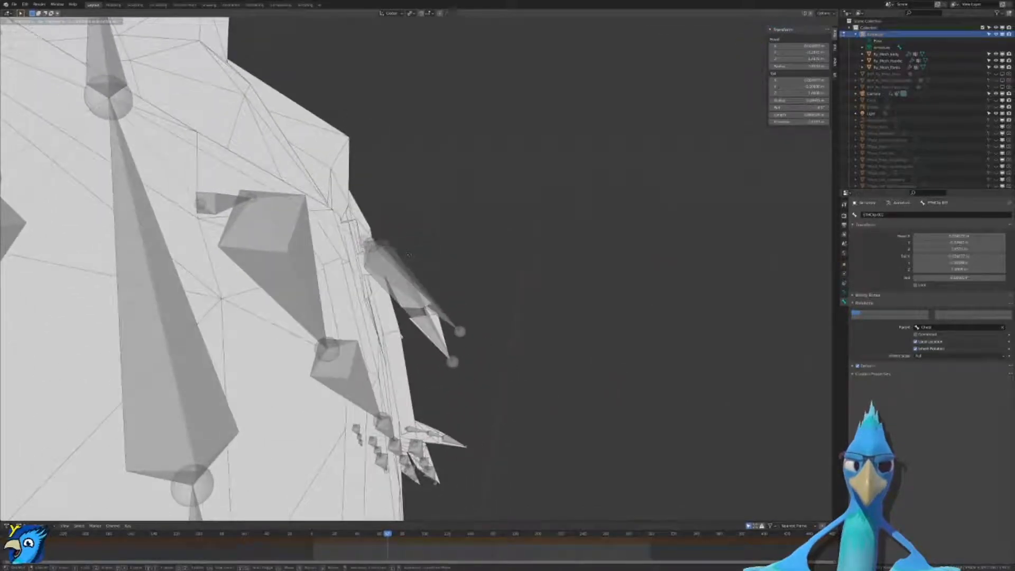
pyautogui.click(421, 249)
pyautogui.moveTo(521, 253); pyautogui.dragTo(428, 268, button='middle')
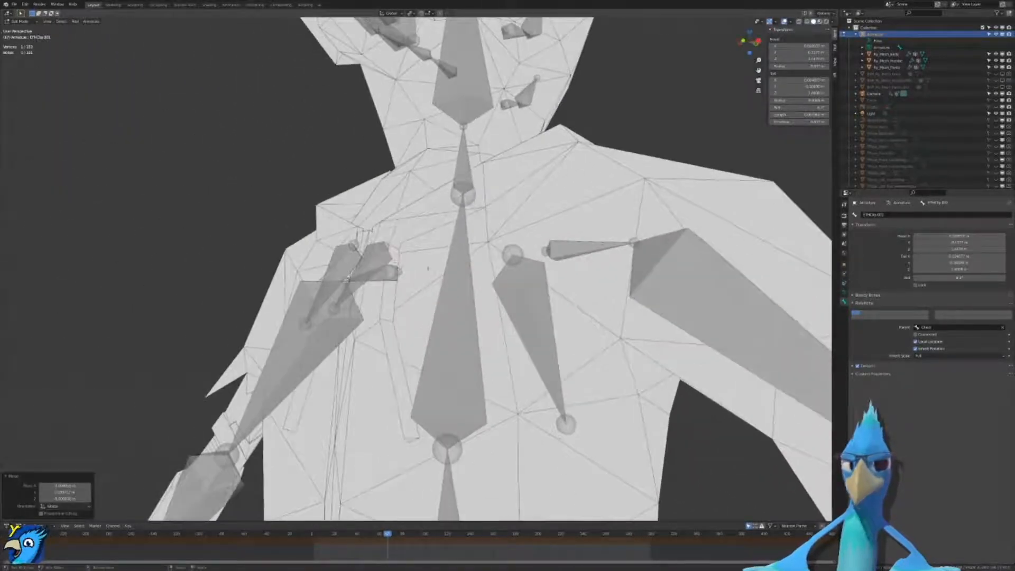
pyautogui.press('KP_3')
pyautogui.press('g')
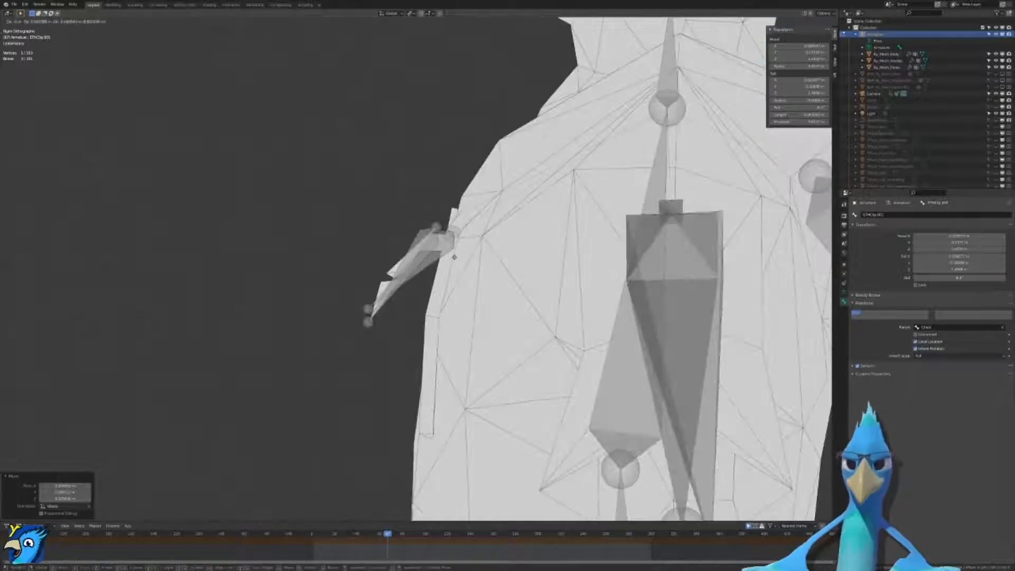
pyautogui.click(454, 258)
pyautogui.press('e')
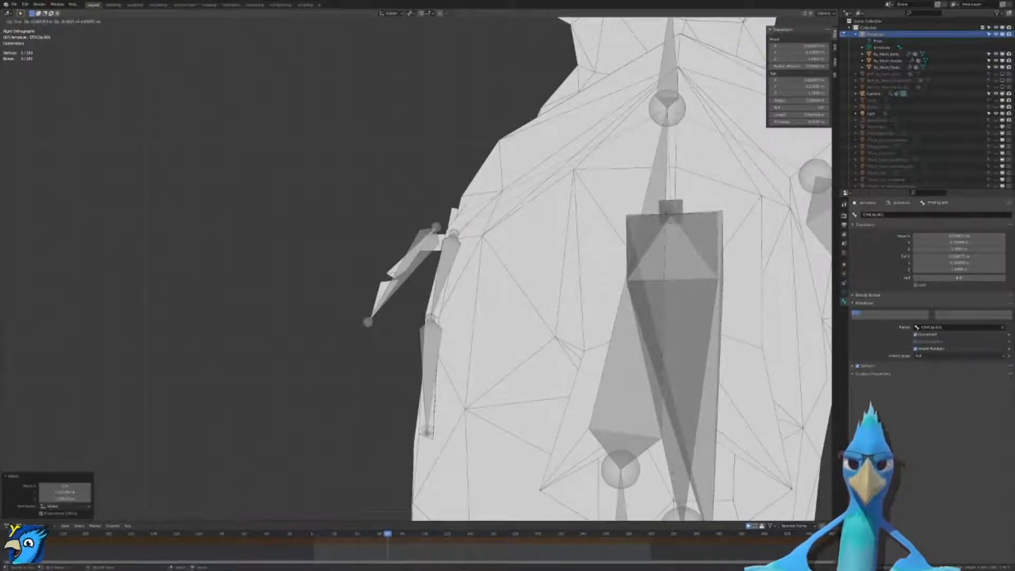
pyautogui.click(429, 455)
# Step: In front view, move the drawstring bones' shared joint and the upper bone's head sideways onto the left drawstring
pyautogui.scroll(-9, 461, 457)
pyautogui.moveTo(429, 455); pyautogui.dragTo(521, 458, button='middle')
pyautogui.scroll(-3, 521, 458)
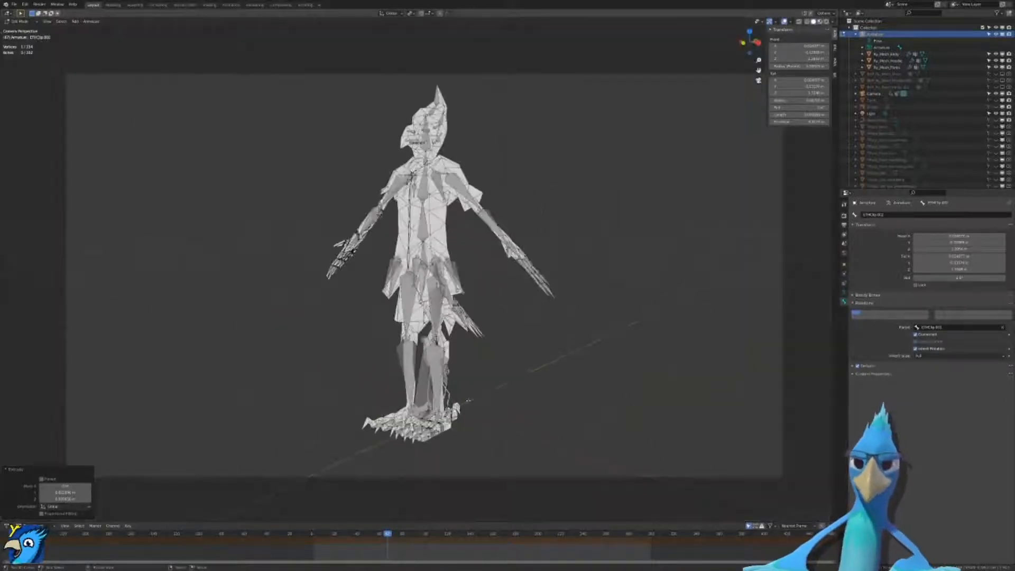
pyautogui.press('KP_1')
pyautogui.scroll(11, 418, 269)
pyautogui.scroll(2, 418, 270)
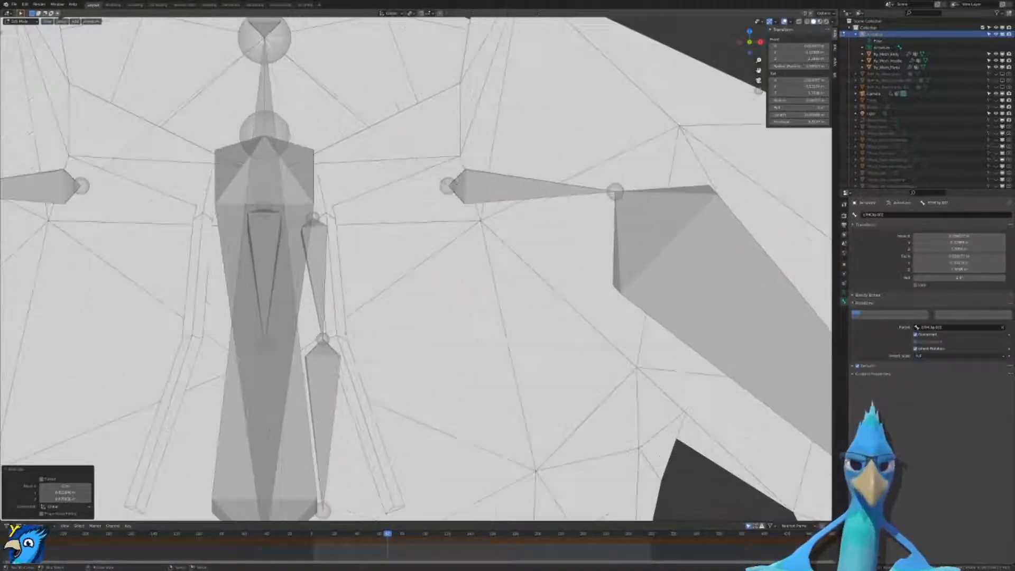
pyautogui.rightClick(323, 338)
pyautogui.press('g')
pyautogui.click(335, 338)
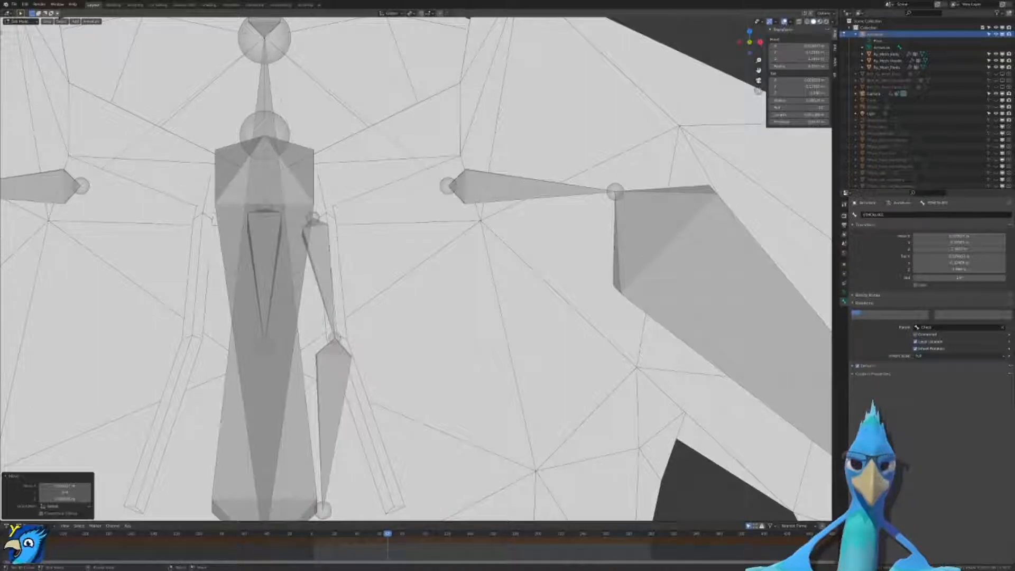
pyautogui.rightClick(314, 218)
pyautogui.press('g')
pyautogui.press('Return')
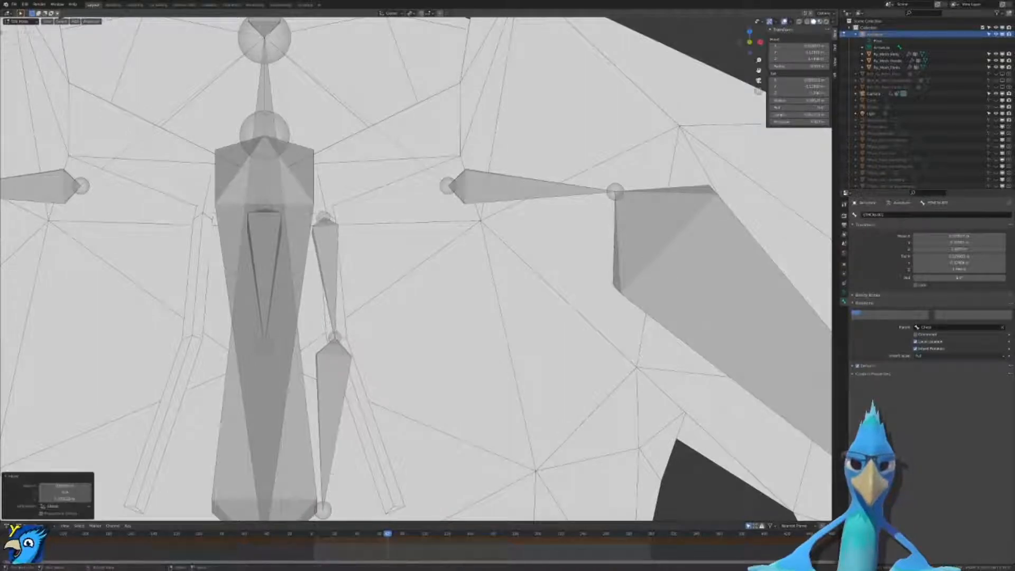
# Step: Move the lower drawstring bone's tail to the drawstring's end and fine-tune the joint between the two bones
pyautogui.scroll(-2, 418, 268)
pyautogui.rightClick(353, 437)
pyautogui.press('g')
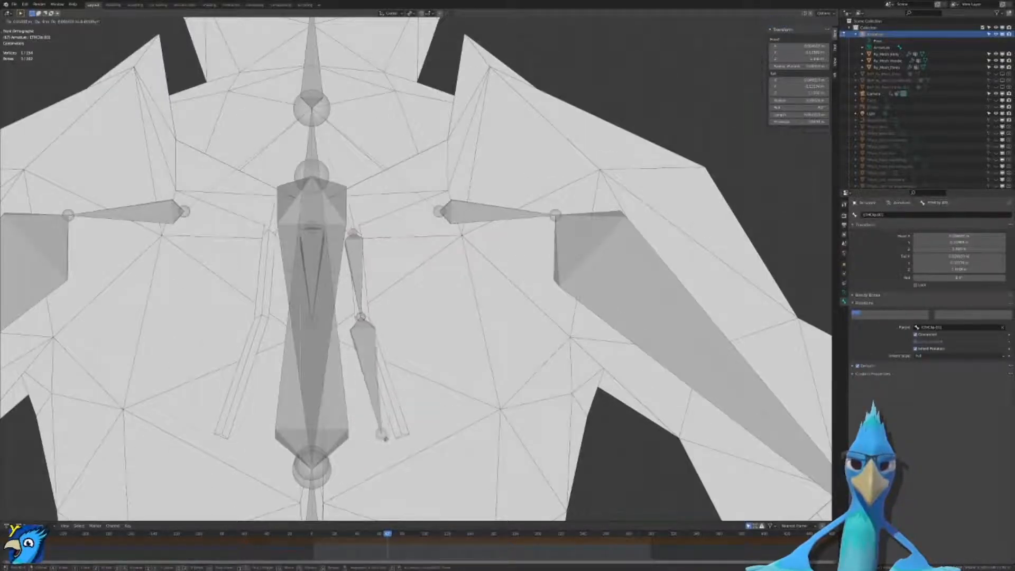
pyautogui.click(404, 435)
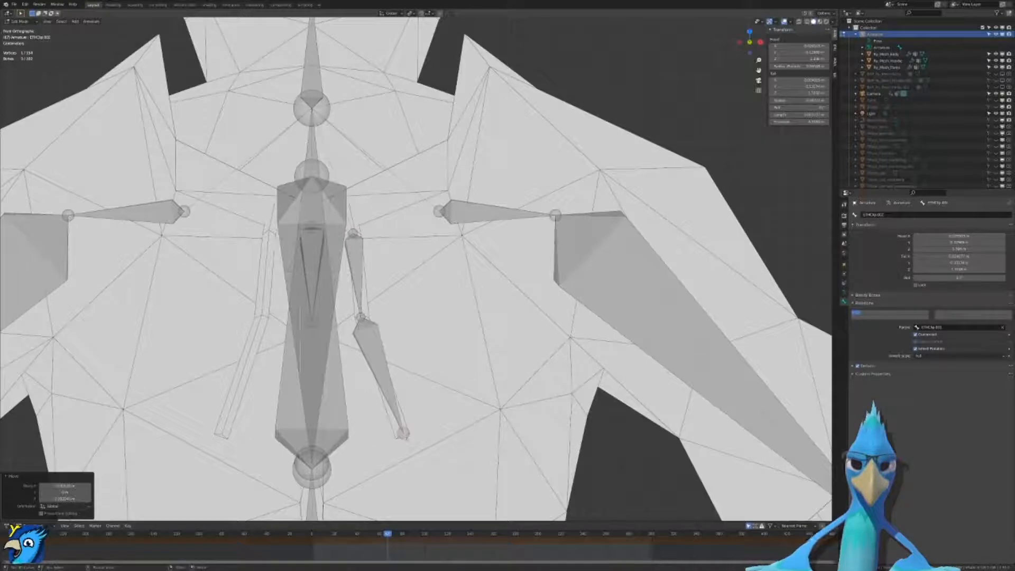
pyautogui.rightClick(363, 314)
pyautogui.press('g')
pyautogui.click(365, 316)
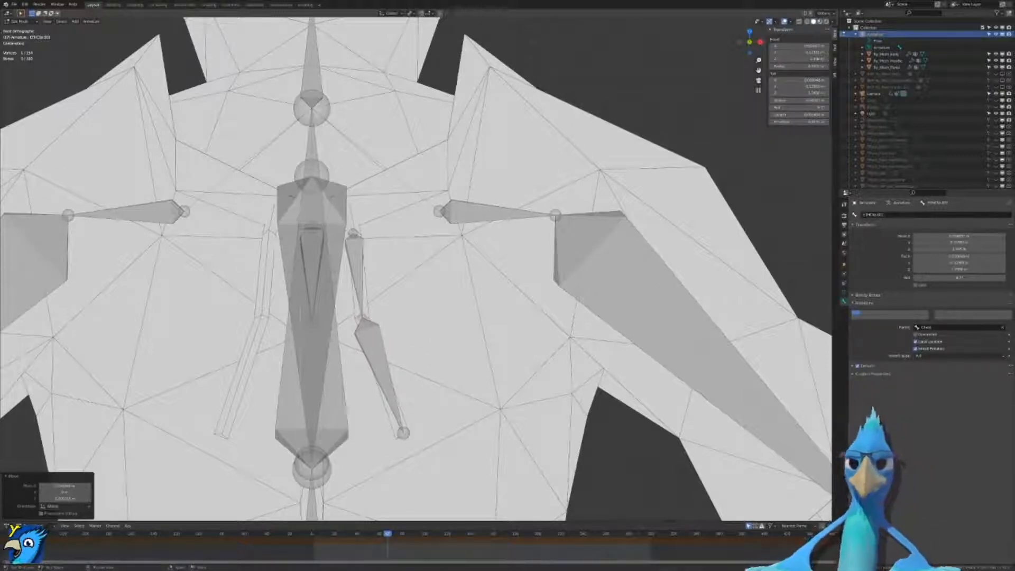
# Step: Rename the upper left drawstring bone to HoodieStrap1.L
pyautogui.rightClick(356, 270)
pyautogui.click(920, 215)
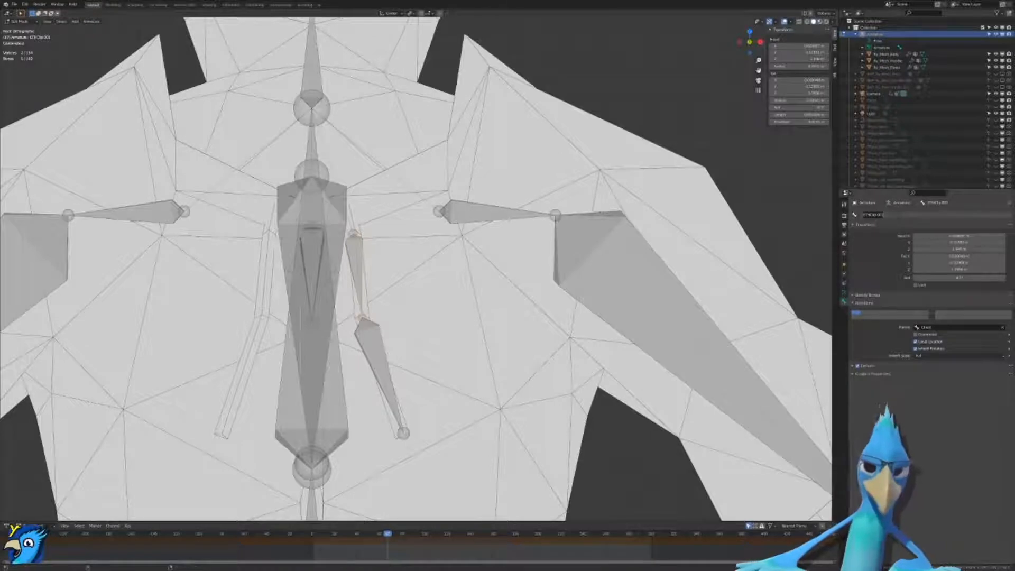
pyautogui.press('BackSpace')
pyautogui.write('Hoodie')
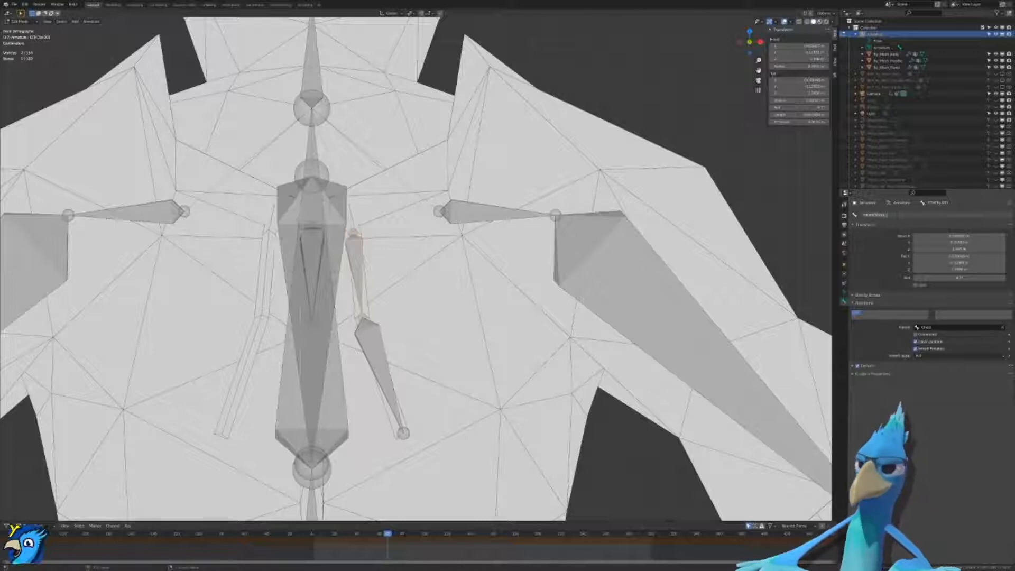
pyautogui.write('Strap1.L')
pyautogui.press('Return')
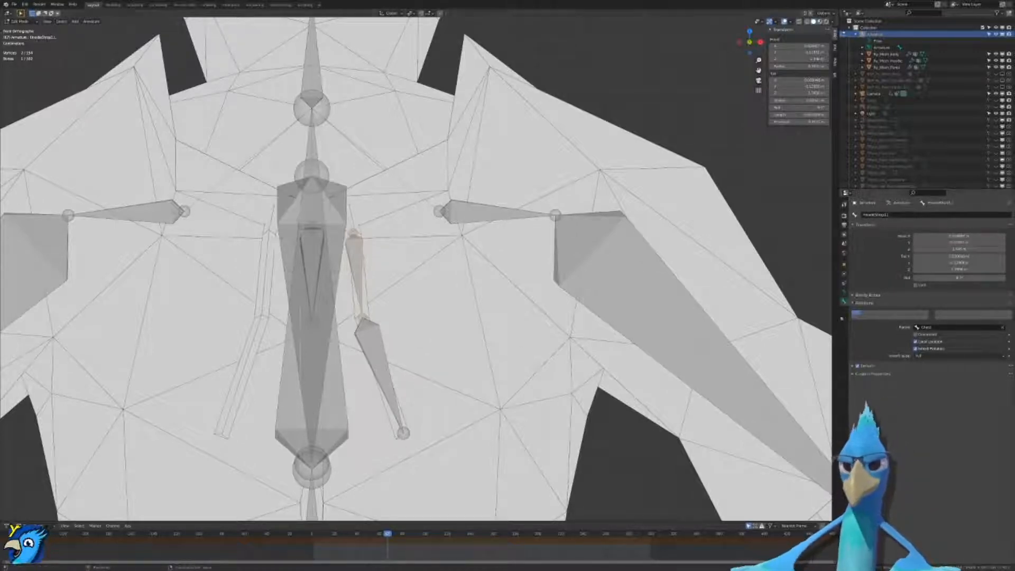
# Step: Rename the lower left drawstring bone as the next HoodieStrap bone, keeping the .L suffix
pyautogui.click(373, 347)
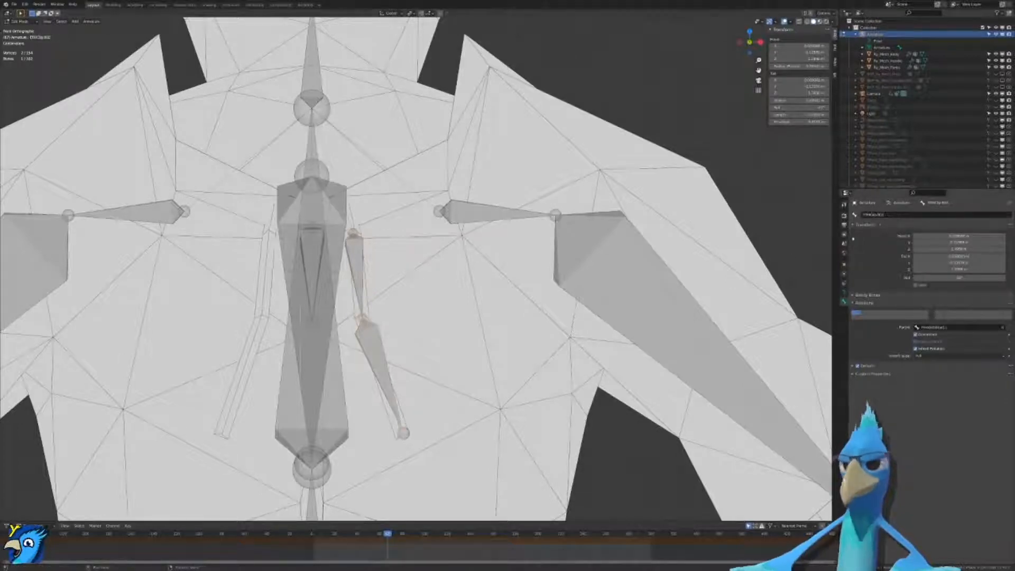
pyautogui.doubleClick(928, 215)
pyautogui.write('HoodieStrap1.L')
pyautogui.press('Return')
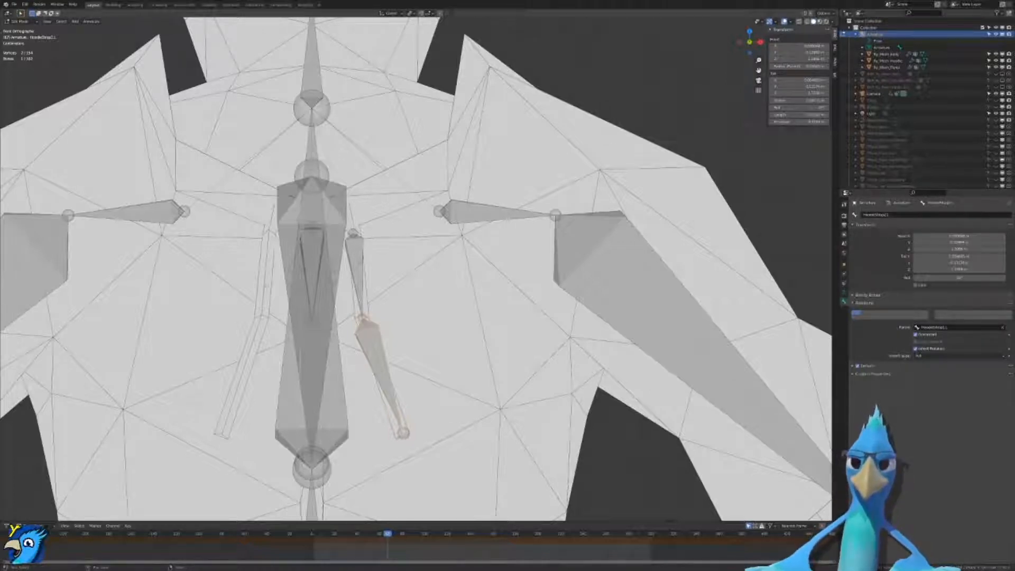
# Step: Select both left drawstring bones and symmetrize them onto the opposite drawstring
pyautogui.keyDown('shift'); pyautogui.click(357, 265); pyautogui.keyUp('shift')
pyautogui.press('F3')
pyautogui.press('Return')
pyautogui.press('Escape')
pyautogui.press('F3')
pyautogui.write('sym')
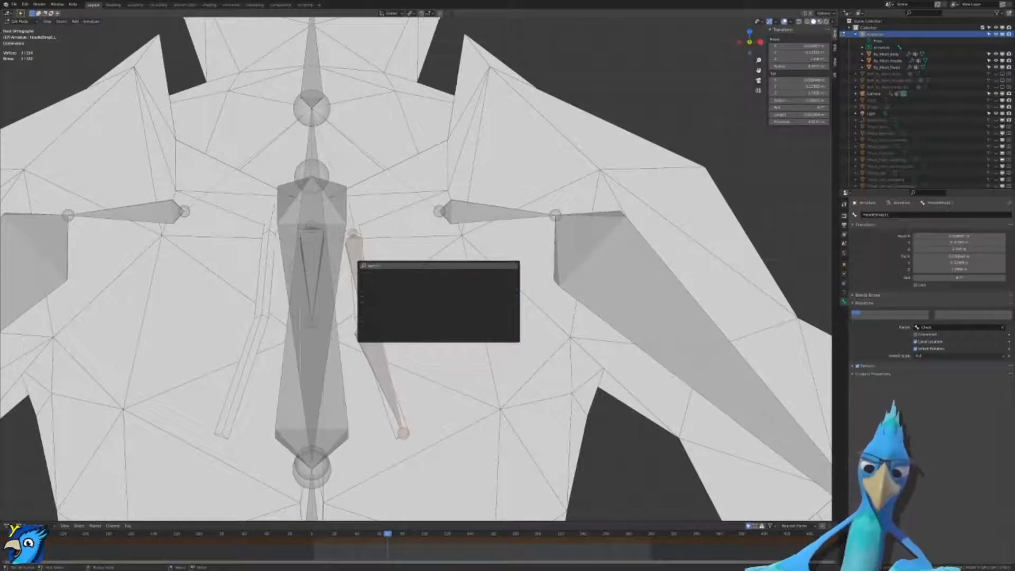
pyautogui.press('Return')
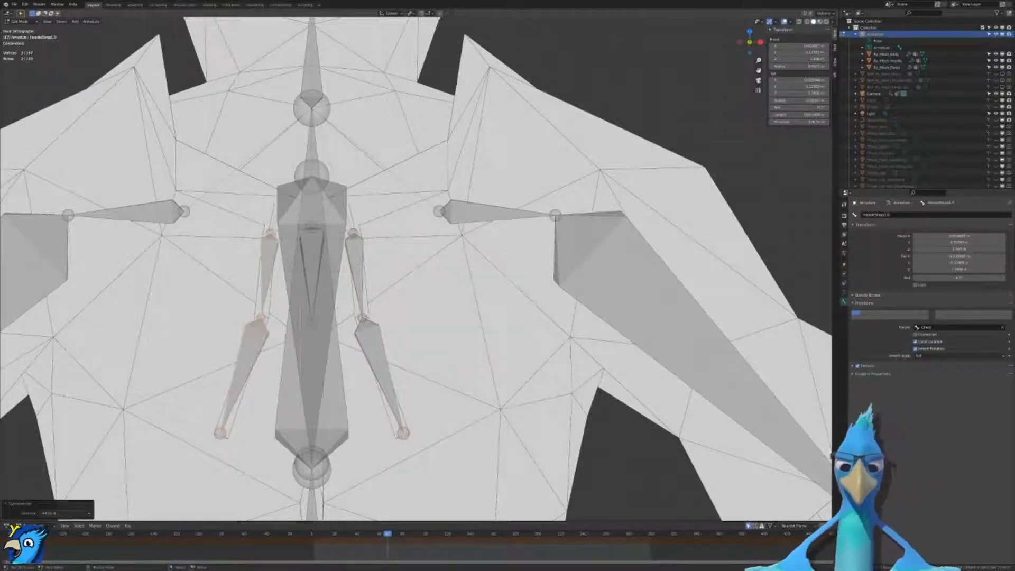
# Step: Check the whole symmetrized armature on the character, and return from bone editing to Object Mode
pyautogui.scroll(-6, 357, 263)
pyautogui.moveTo(357, 263); pyautogui.dragTo(219, 329, button='middle')
pyautogui.scroll(-2, 318, 283)
pyautogui.moveTo(370, 342); pyautogui.dragTo(365, 222, button='middle')
pyautogui.scroll(-3, 418, 335)
pyautogui.moveTo(407, 249)
pyautogui.mouseDown(button='middle')
pyautogui.moveTo(389, 228)
pyautogui.moveTo(360, 270)
pyautogui.moveTo(318, 301)
pyautogui.moveTo(415, 267)
pyautogui.moveTo(317, 272)
pyautogui.moveTo(402, 264)
pyautogui.mouseUp(button='middle')
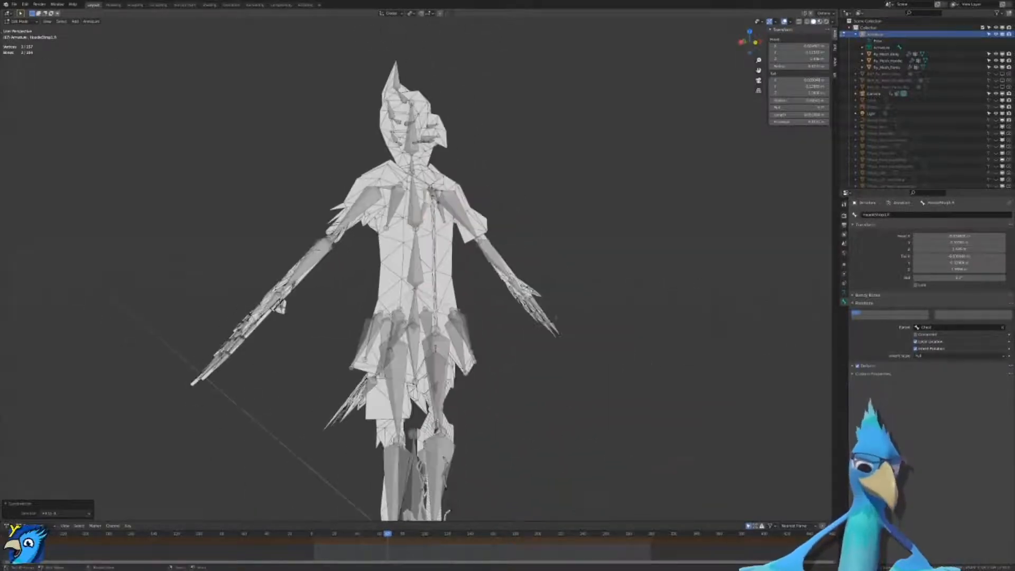
pyautogui.scroll(6, 407, 264)
pyautogui.scroll(-6, 492, 338)
pyautogui.press('Tab')
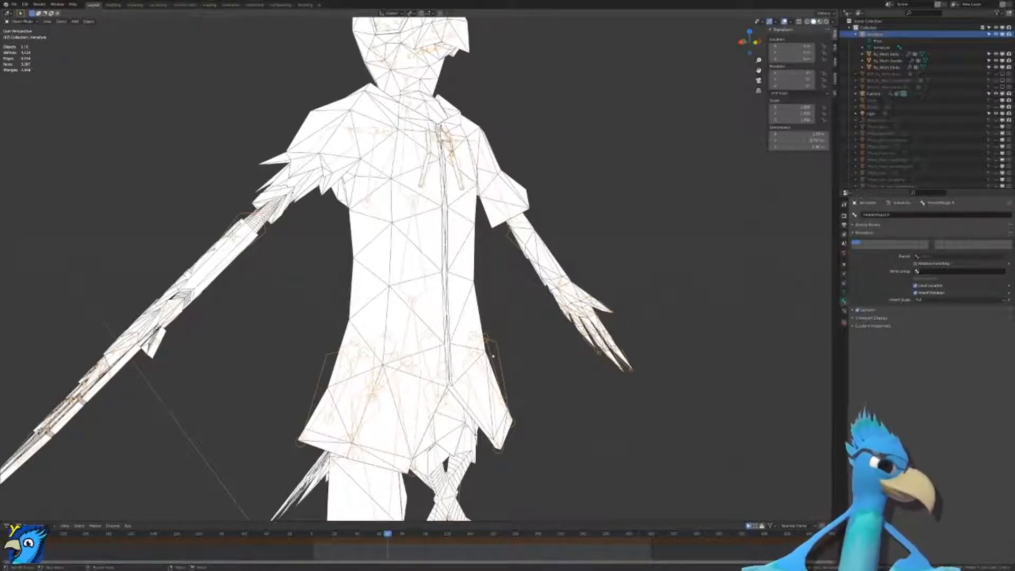
# Step: Select the armature together with the hoodie mesh and switch the hoodie to Weight Paint mode
pyautogui.moveTo(493, 356); pyautogui.dragTo(459, 329, button='middle')
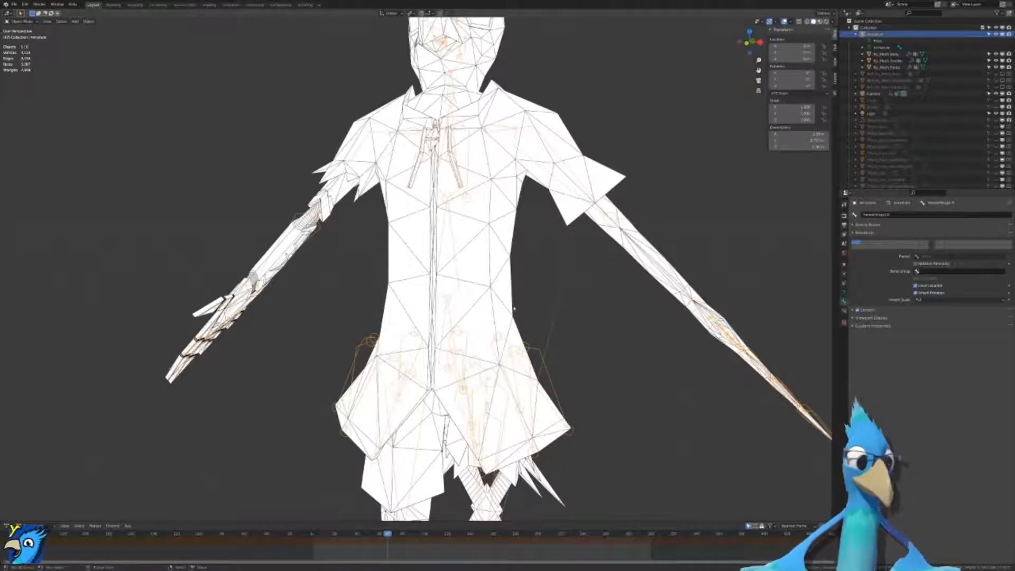
pyautogui.click(476, 281)
pyautogui.press('KP_1')
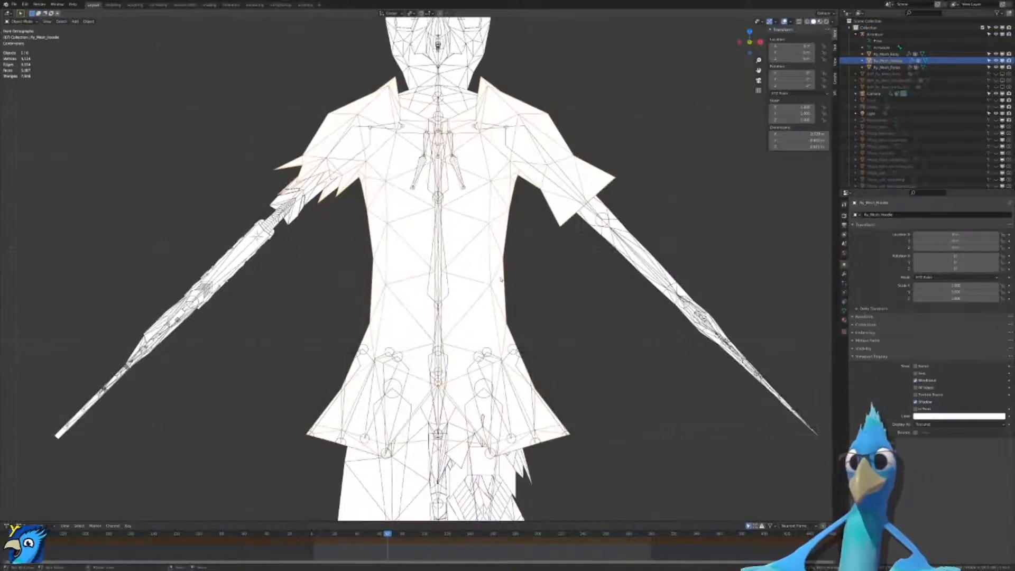
pyautogui.keyDown('shift'); pyautogui.moveTo(526, 371); pyautogui.dragTo(507, 273, button='middle'); pyautogui.keyUp('shift')
pyautogui.click(511, 253)
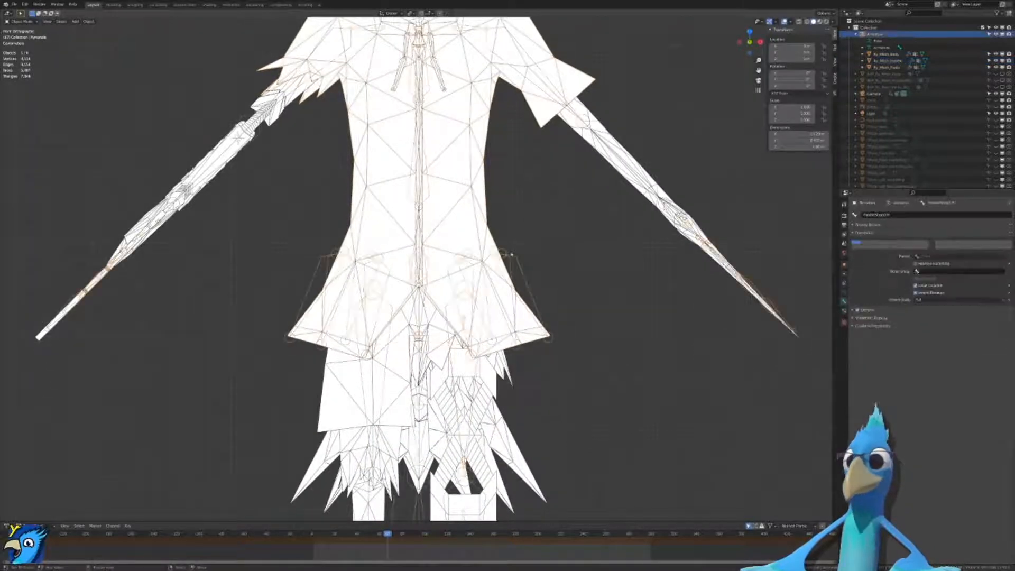
pyautogui.keyDown('shift'); pyautogui.click(476, 212); pyautogui.keyUp('shift')
pyautogui.hotkey('ctrl', 'Tab')
# Step: Select the spine bone and test-rotate it in several directions to check how the hoodie's torso deforms, cancelling each rotation
pyautogui.keyDown('ctrl'); pyautogui.click(418, 234); pyautogui.keyUp('ctrl')
pyautogui.moveTo(531, 240); pyautogui.dragTo(535, 340, button='middle')
pyautogui.press('KP_1')
pyautogui.scroll(2, 492, 352)
pyautogui.keyDown('ctrl'); pyautogui.click(422, 340); pyautogui.keyUp('ctrl')
pyautogui.press('KP_1')
pyautogui.press('r')
pyautogui.press('r')
pyautogui.rightClick(596, 308)
pyautogui.press('r')
pyautogui.press('r')
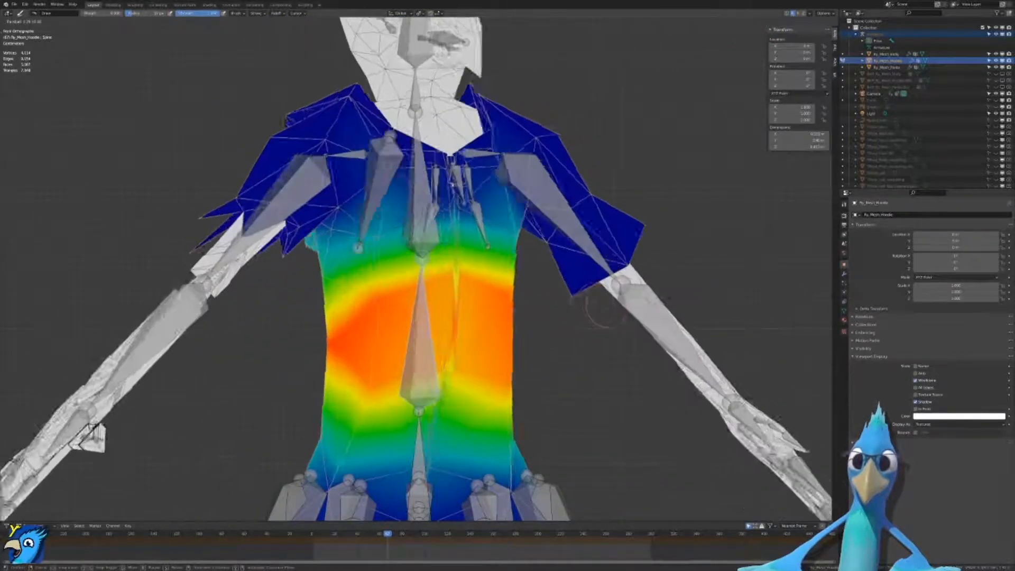
pyautogui.rightClick(607, 305)
pyautogui.press('r')
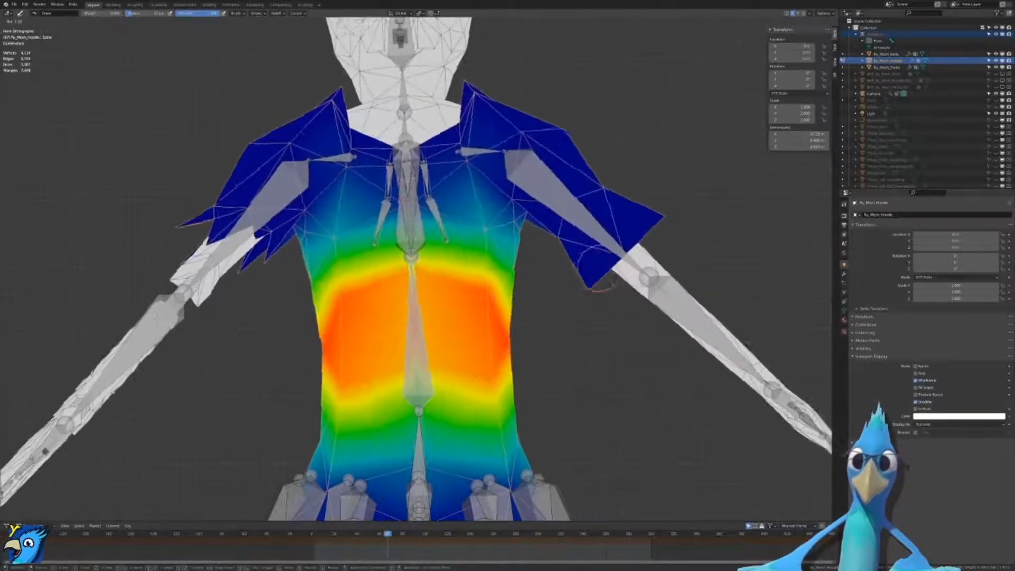
pyautogui.rightClick(571, 294)
pyautogui.press('r')
pyautogui.press('r')
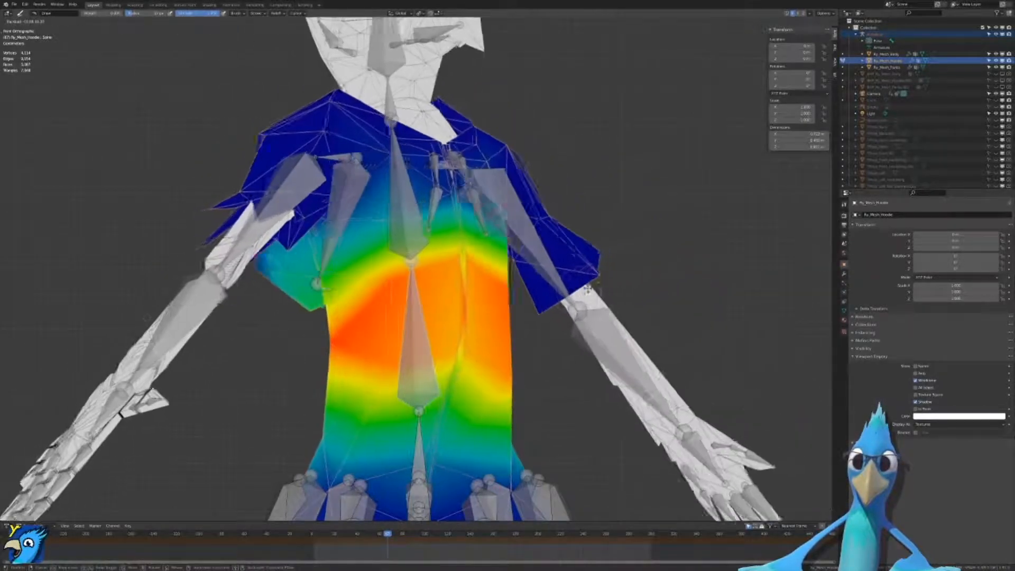
pyautogui.rightClick(545, 290)
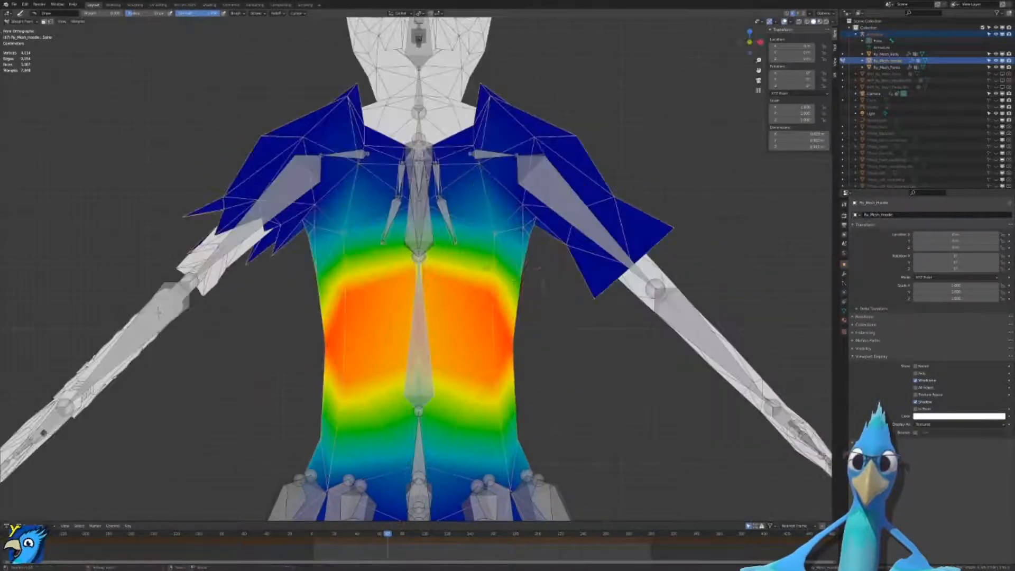
# Step: Select the chest bone and check its influence on the hoodie's upper torso with a cancelled test rotation
pyautogui.press('r')
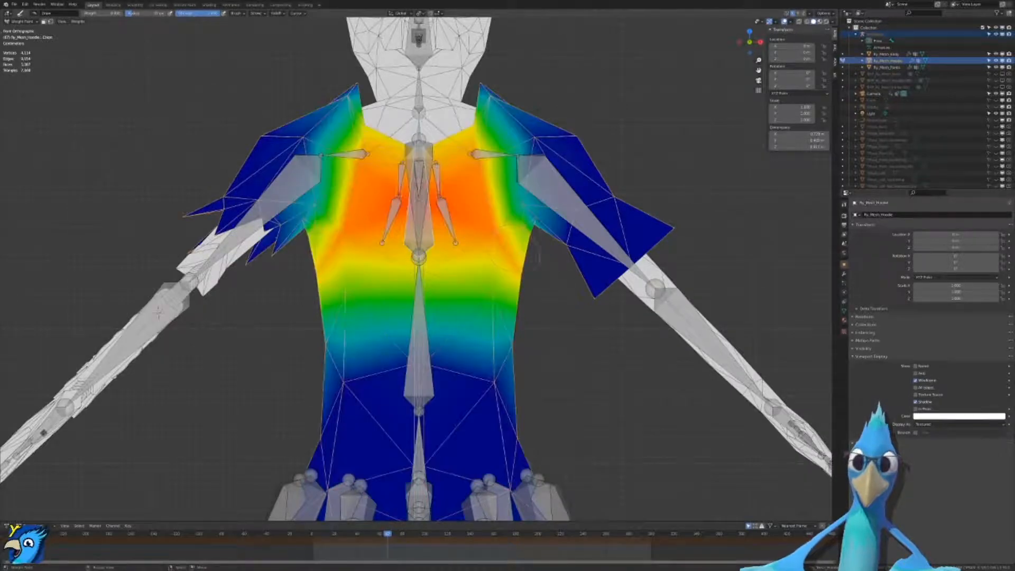
pyautogui.rightClick(623, 365)
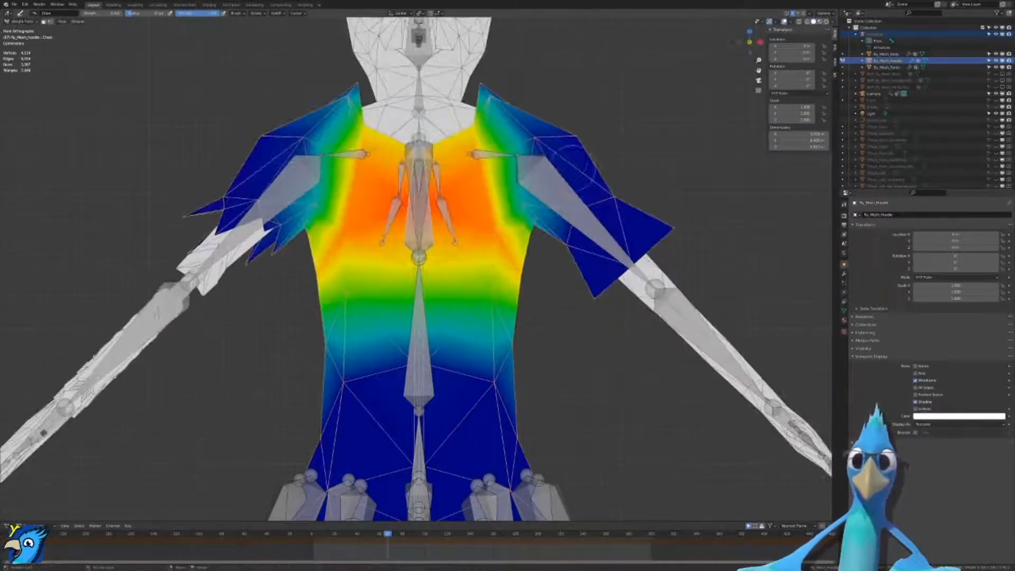
pyautogui.rightClick(616, 248)
# Step: Test-rotate the left upper arm bone freely to check how the hoodie's sleeve deforms, cancelling each rotation
pyautogui.press('r')
pyautogui.rightClick(650, 142)
pyautogui.press('r')
pyautogui.press('r')
pyautogui.rightClick(657, 228)
pyautogui.press('r')
pyautogui.press('r')
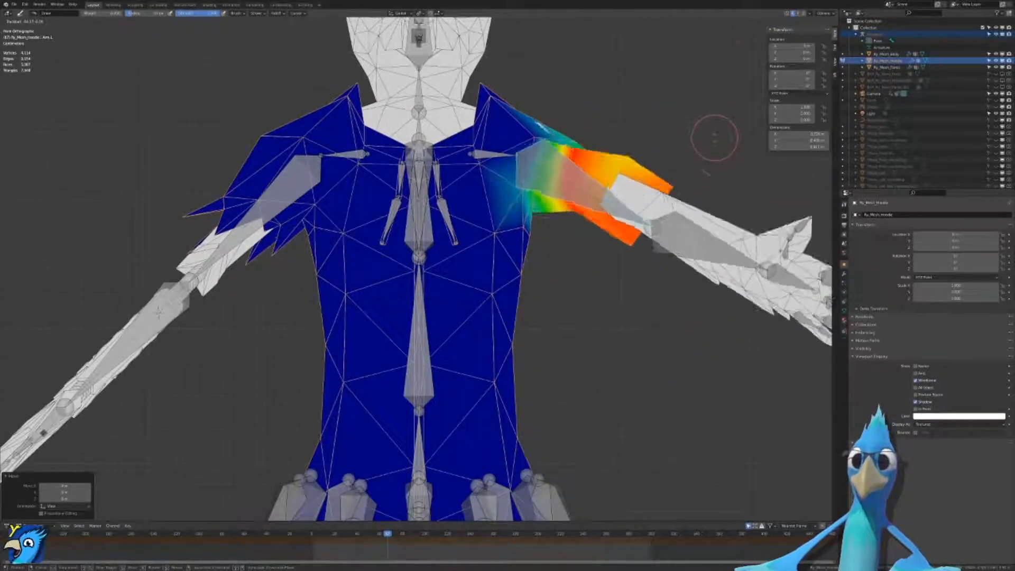
pyautogui.rightClick(714, 137)
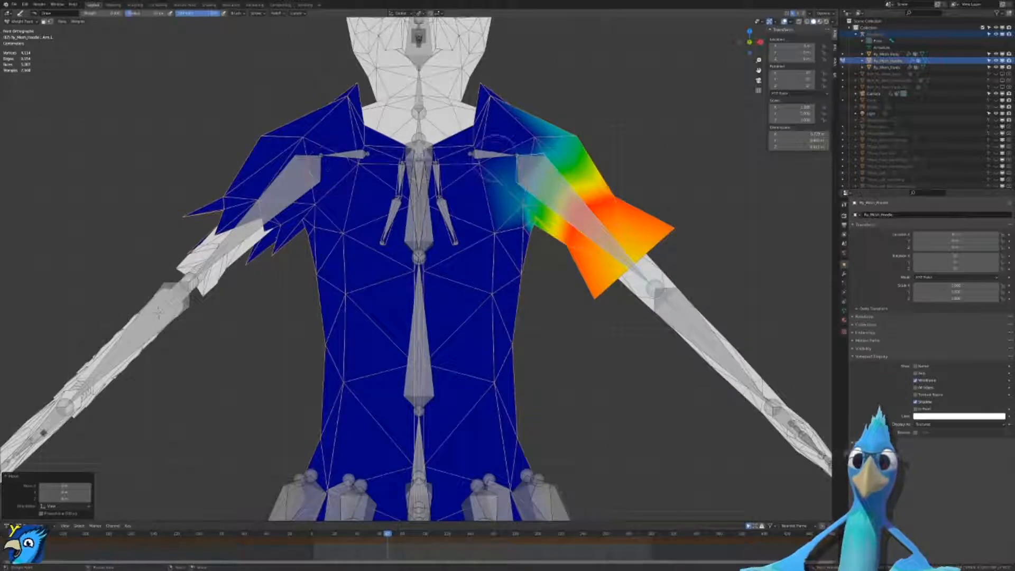
# Step: Compare the hoodie's deformation under cancelled test rotations of the left shoulder bone and the left upper arm bone
pyautogui.keyDown('ctrl'); pyautogui.click(492, 155); pyautogui.keyUp('ctrl')
pyautogui.press('r')
pyautogui.rightClick(581, 200)
pyautogui.keyDown('ctrl'); pyautogui.click(577, 215); pyautogui.keyUp('ctrl')
pyautogui.press('r')
pyautogui.press('r')
pyautogui.rightClick(598, 206)
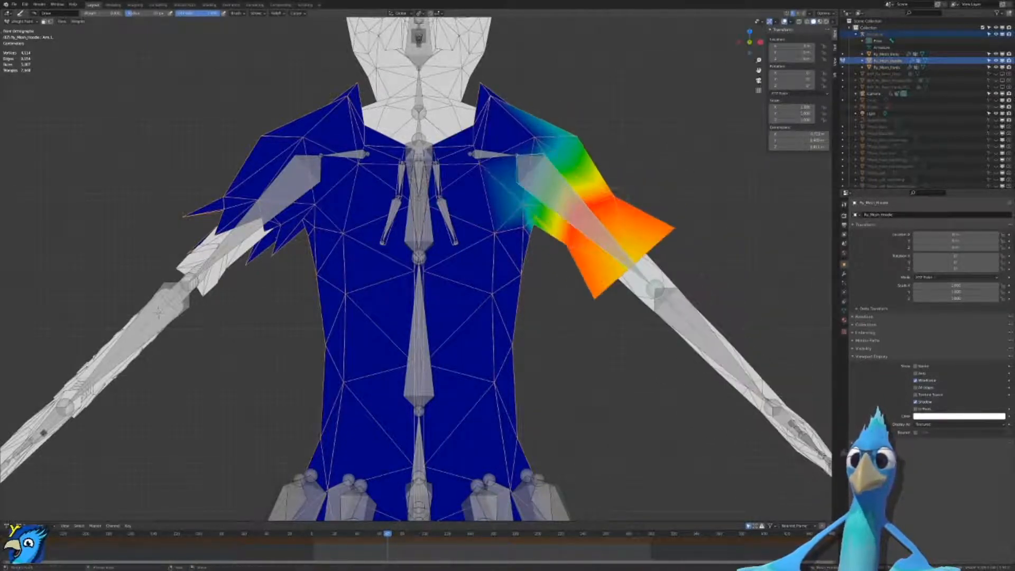
# Step: Hide the hoodie, select the armature together with the body mesh, and switch the body to Weight Paint mode
pyautogui.keyDown('shift'); pyautogui.moveTo(615, 179); pyautogui.dragTo(478, 280, button='middle'); pyautogui.keyUp('shift')
pyautogui.scroll(3, 478, 281)
pyautogui.hotkey('ctrl', 'Tab')
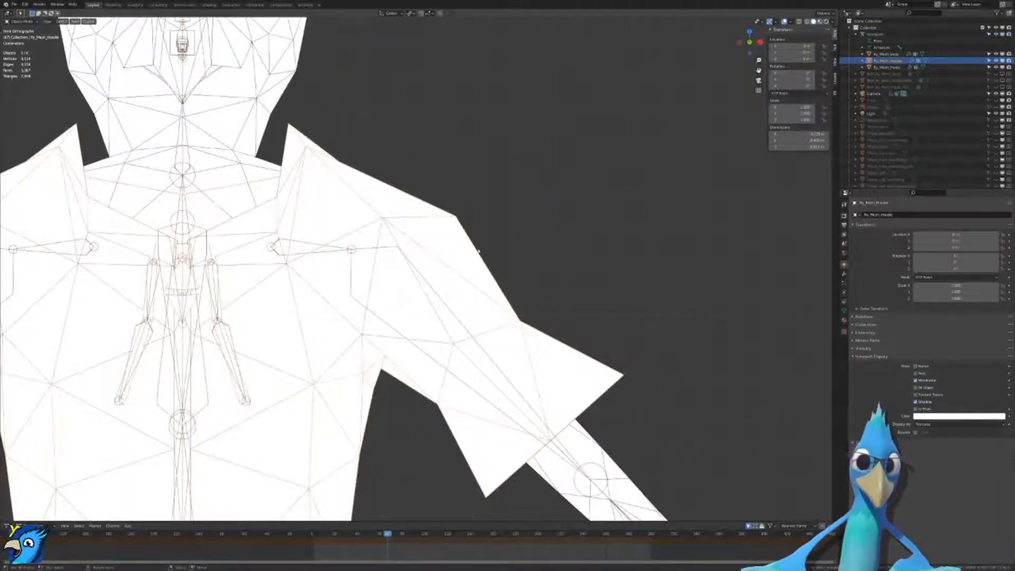
pyautogui.press('h')
pyautogui.click(438, 278)
pyautogui.hotkey('ctrl', 'Tab')
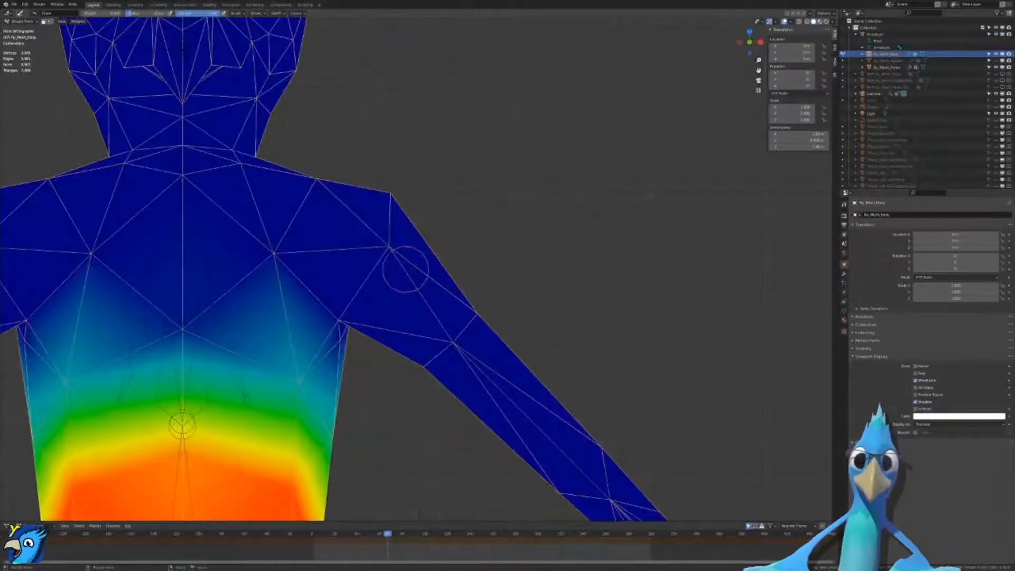
pyautogui.hotkey('ctrl', 'Tab')
pyautogui.click(409, 260)
pyautogui.keyDown('shift'); pyautogui.click(412, 248); pyautogui.keyUp('shift')
pyautogui.hotkey('ctrl', 'Tab')
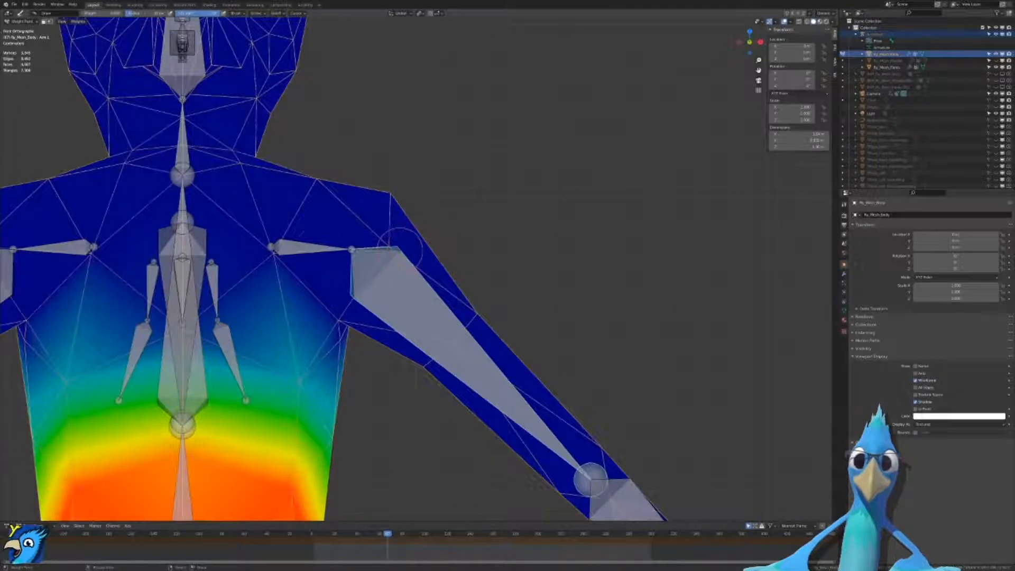
# Step: Select the left upper arm bone and test-rotate it to check the body's weights around the shoulder
pyautogui.rightClick(399, 251)
pyautogui.rightClick(329, 250)
pyautogui.rightClick(405, 275)
pyautogui.press('r')
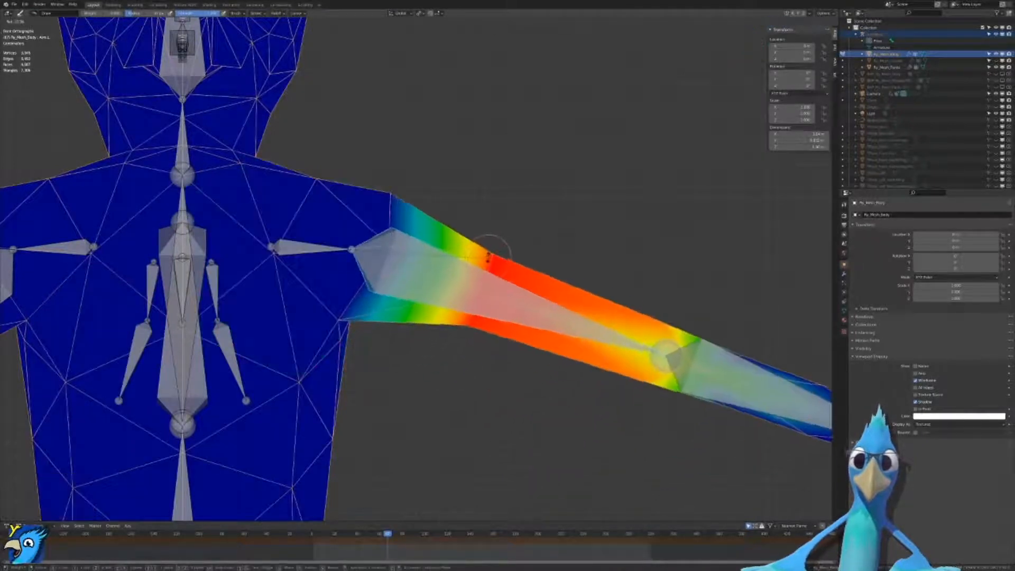
pyautogui.click(501, 290)
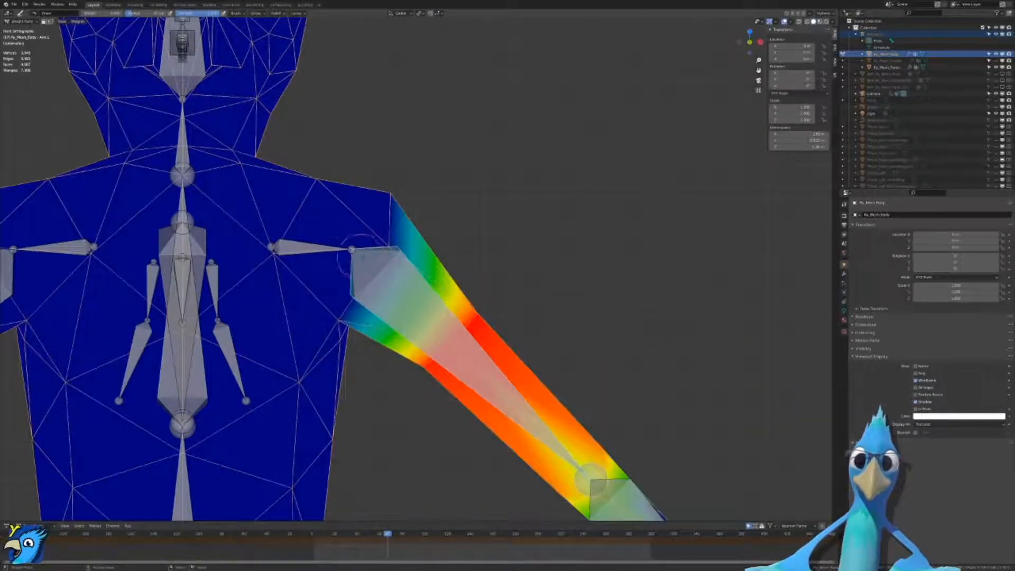
# Step: Show the hoodie again, switch the viewport to wireframe shading, and test-rotate the left upper arm bone
pyautogui.click(997, 61)
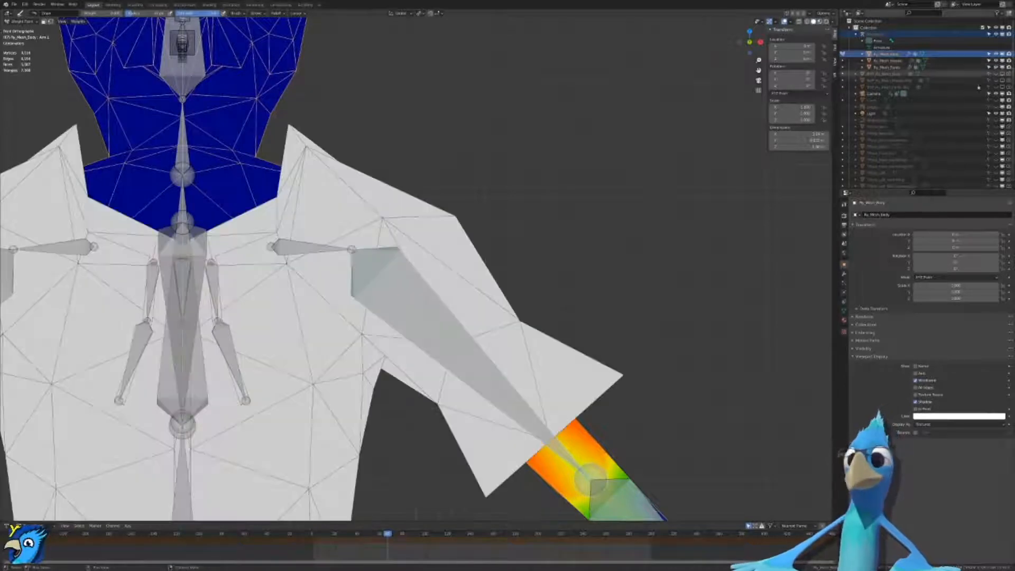
pyautogui.hotkey('shift', 'z')
pyautogui.scroll(2, 550, 275)
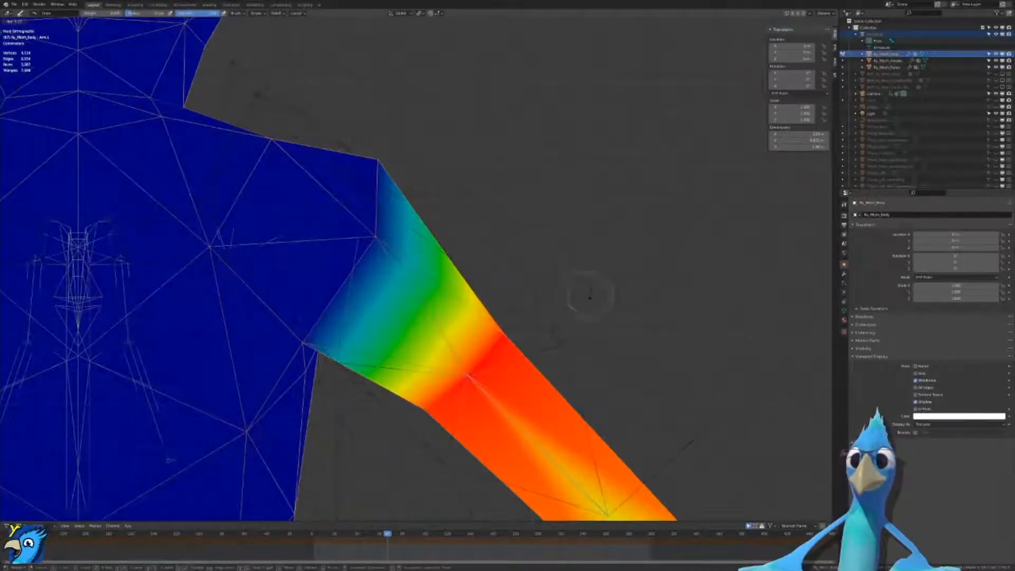
pyautogui.press('r')
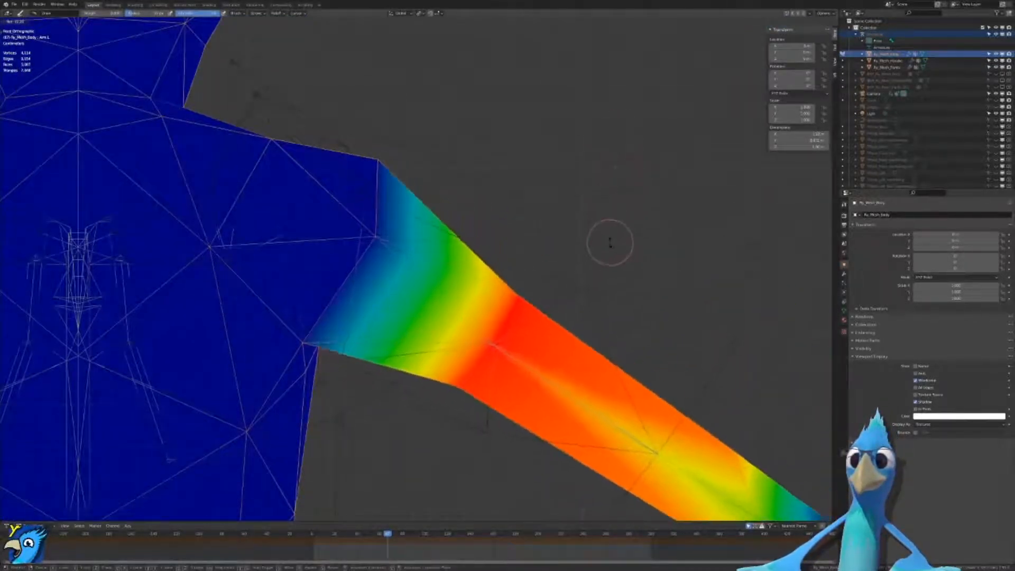
pyautogui.click(617, 213)
# Step: Return to the front view and test-raise the left upper arm again to examine the body's deformation in wireframe
pyautogui.moveTo(598, 327)
pyautogui.mouseDown(button='middle')
pyautogui.moveTo(521, 303)
pyautogui.moveTo(535, 290)
pyautogui.moveTo(572, 296)
pyautogui.mouseUp(button='middle')
pyautogui.press('KP_0')
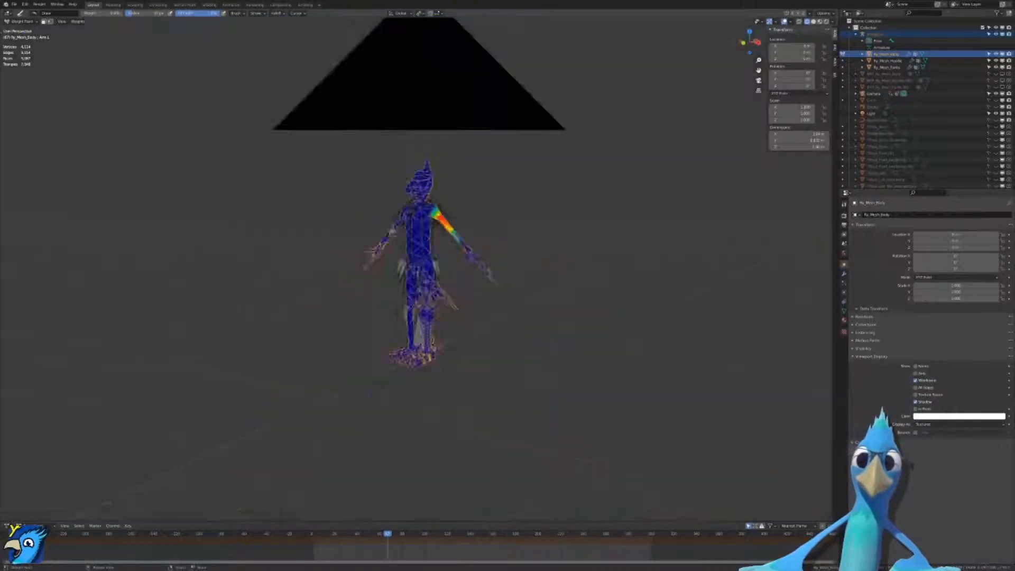
pyautogui.press('KP_1')
pyautogui.scroll(-3, 563, 306)
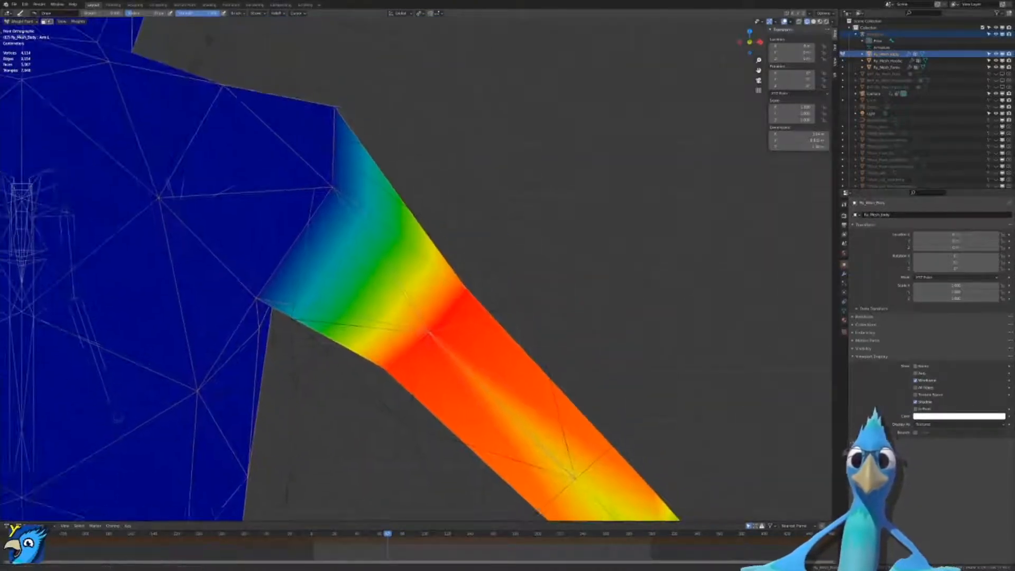
pyautogui.press('r')
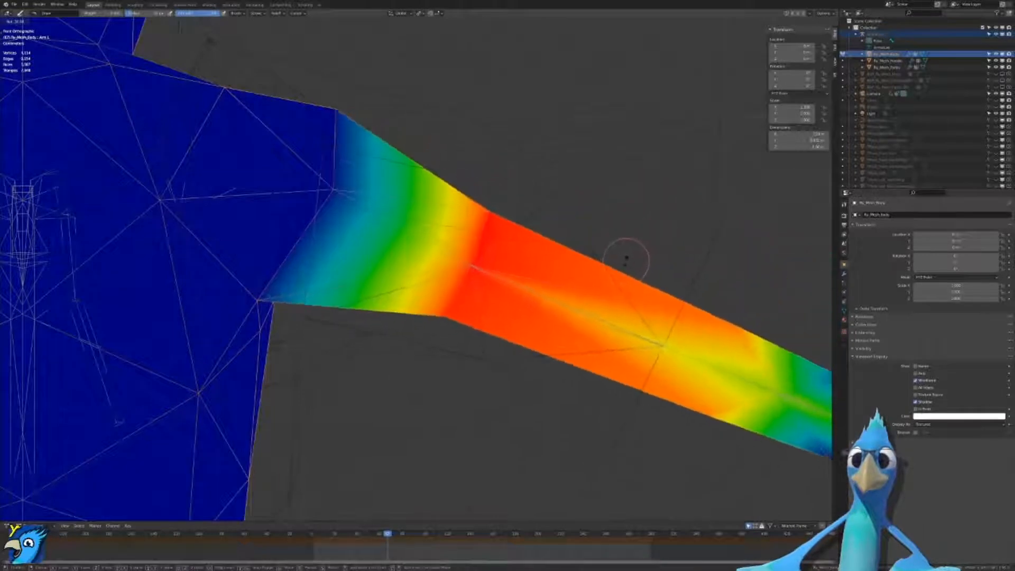
pyautogui.click(598, 339)
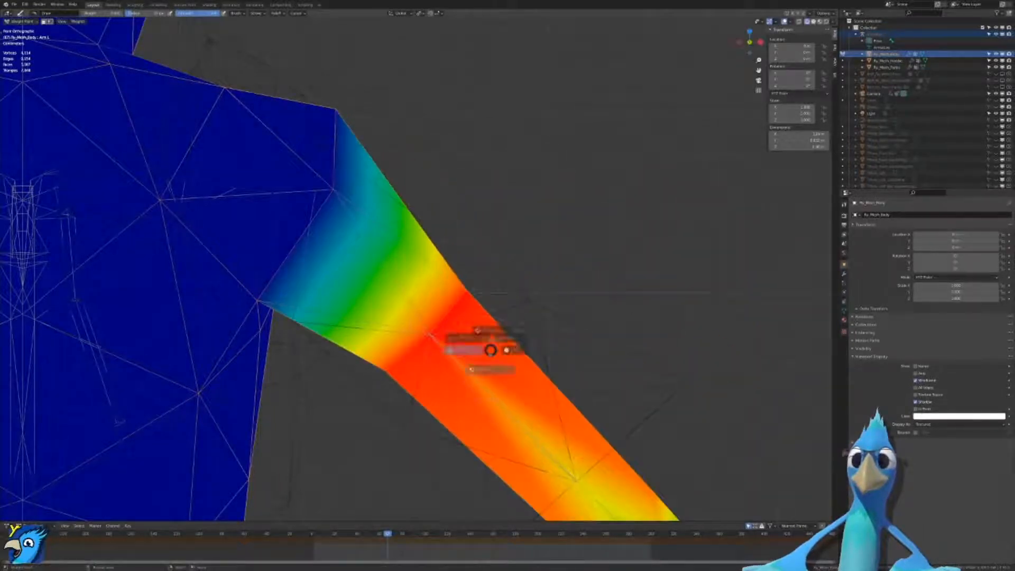
# Step: With surface shading on, raise the left upper arm bone to a roughly horizontal pose to test body and hoodie together
pyautogui.press('r')
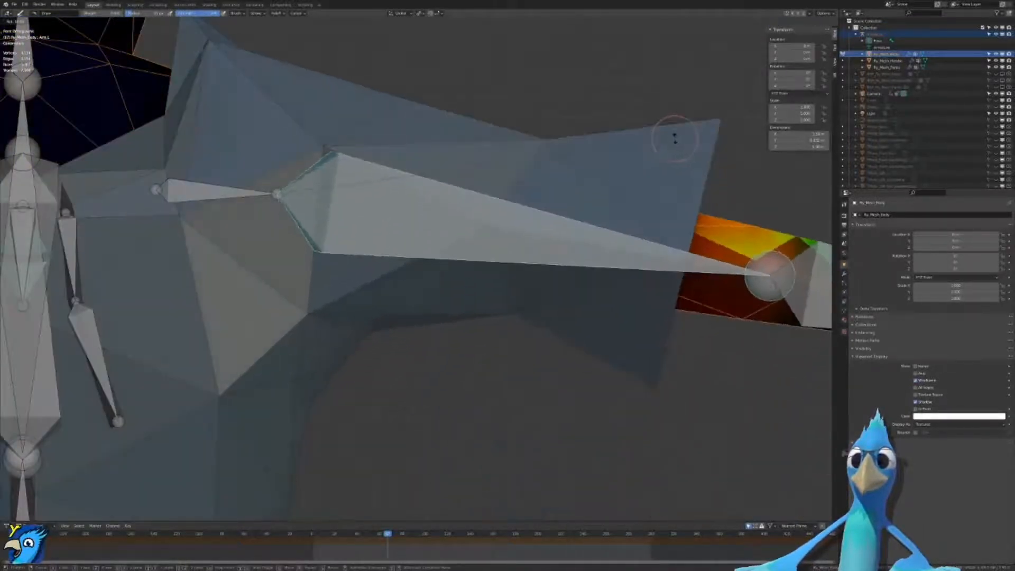
pyautogui.click(569, 199)
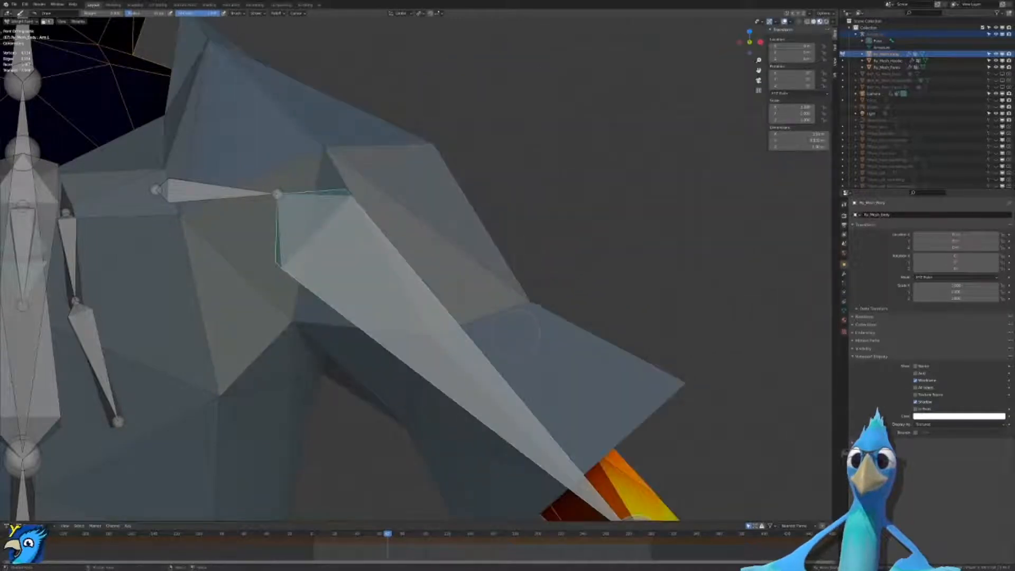
pyautogui.scroll(-3, 518, 333)
pyautogui.press('r')
pyautogui.press('r')
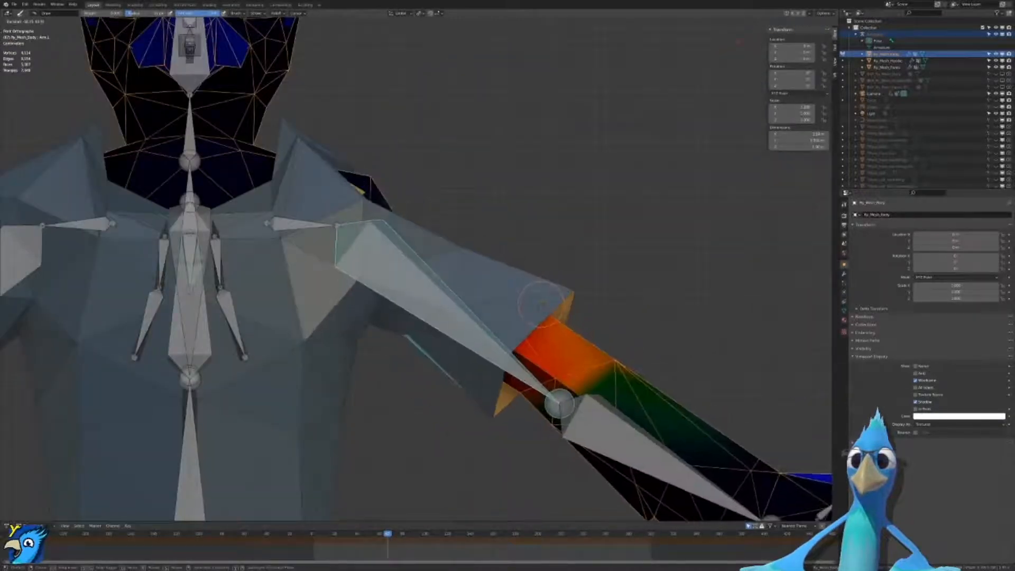
pyautogui.click(625, 130)
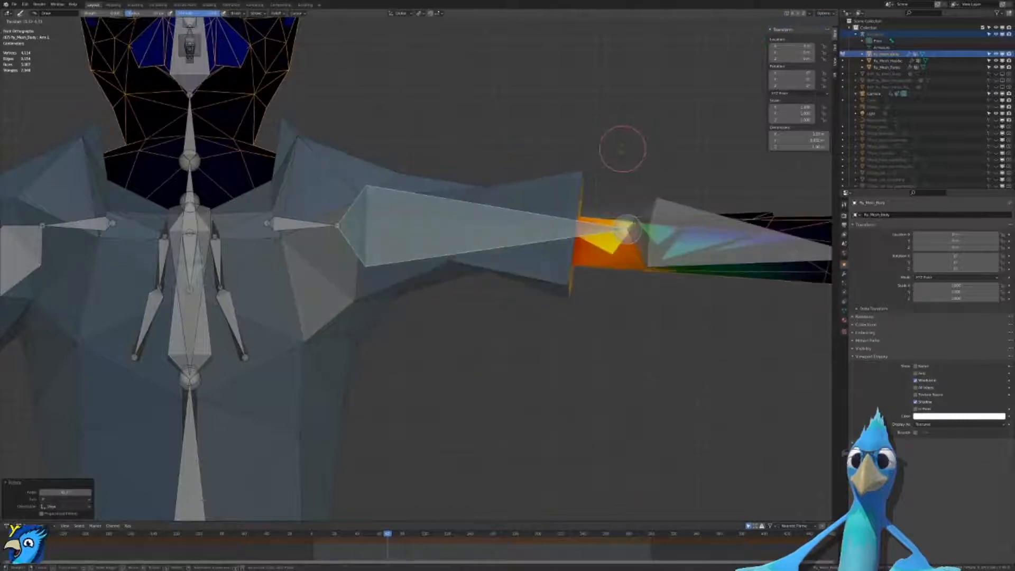
pyautogui.click(619, 153)
# Step: Examine the posed left shoulder and upper arm from several angles, switching to wireframe shading to see the body's weights
pyautogui.moveTo(619, 152); pyautogui.dragTo(521, 204, button='middle')
pyautogui.moveTo(442, 473); pyautogui.dragTo(195, 286, button='middle')
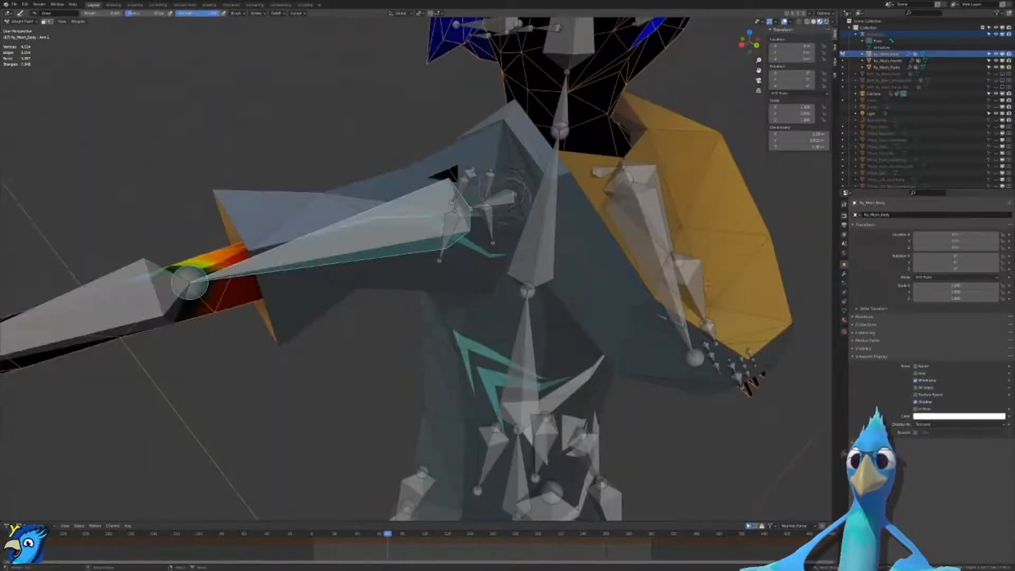
pyautogui.hotkey('shift', 'z')
pyautogui.moveTo(516, 191)
pyautogui.mouseDown(button='middle')
pyautogui.moveTo(569, 227)
pyautogui.moveTo(630, 246)
pyautogui.moveTo(693, 222)
pyautogui.mouseUp(button='middle')
pyautogui.moveTo(129, 190); pyautogui.dragTo(168, 159, button='middle')
pyautogui.moveTo(507, 228); pyautogui.dragTo(536, 250, button='middle')
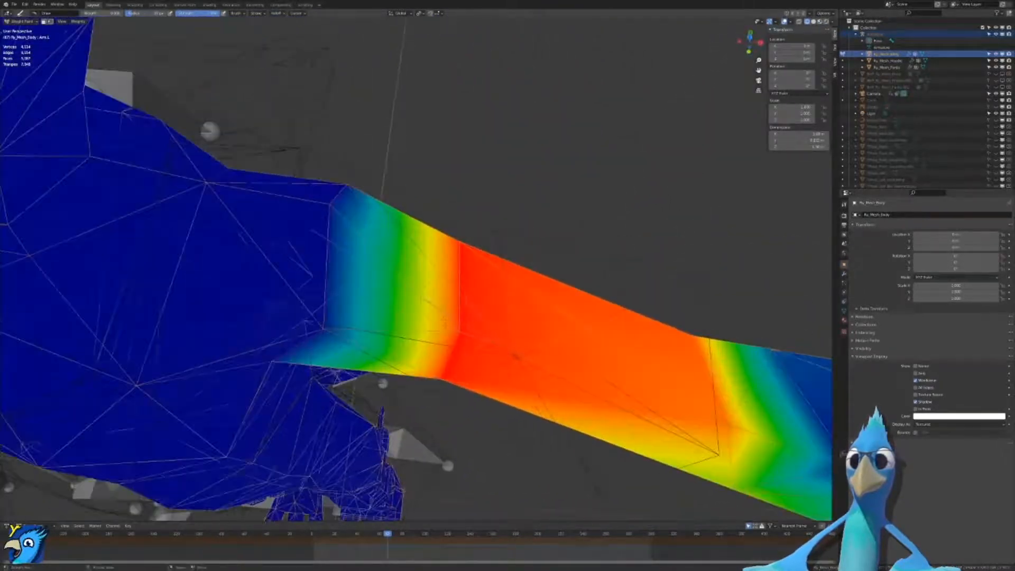
pyautogui.moveTo(445, 318)
pyautogui.mouseDown(button='middle')
pyautogui.moveTo(455, 300)
pyautogui.moveTo(450, 309)
pyautogui.mouseUp(button='middle')
# Step: Leave Weight Paint mode for Object Mode and select only the body mesh
pyautogui.press('Tab')
pyautogui.press('Tab')
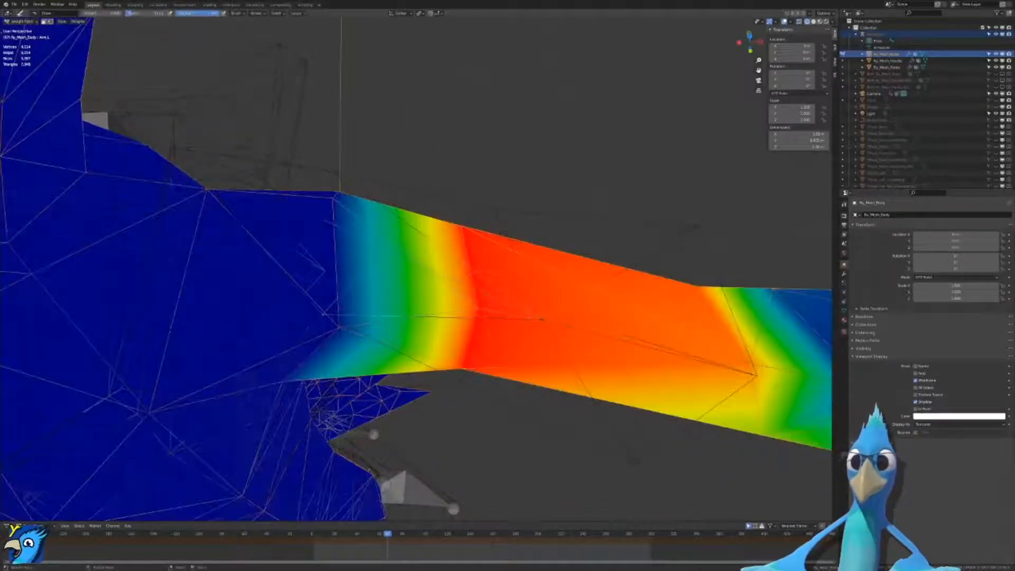
pyautogui.hotkey('ctrl', 'Tab')
pyautogui.hotkey('ctrl', 'Tab')
pyautogui.hotkey('ctrl', 'Tab')
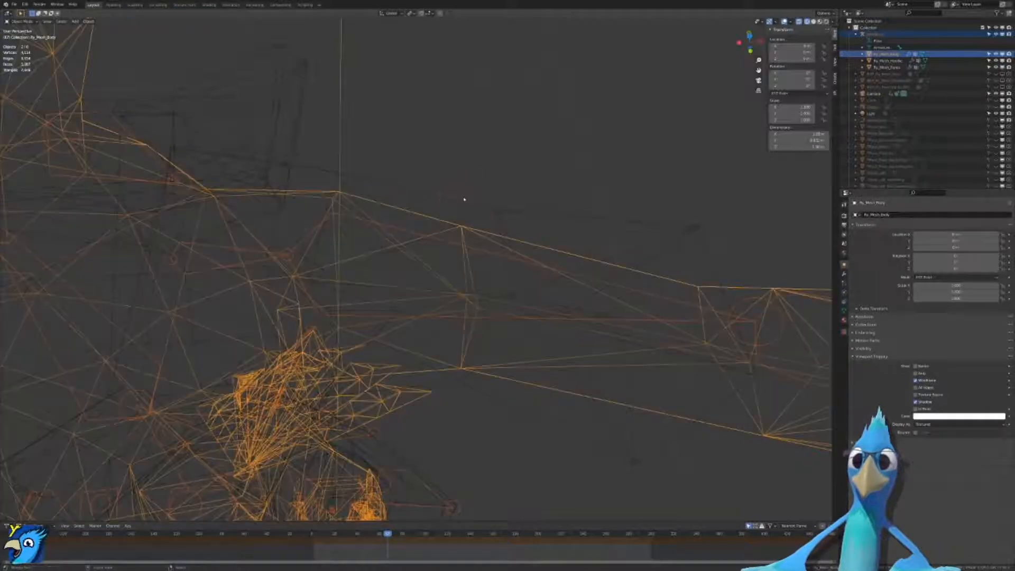
pyautogui.click(462, 207)
pyautogui.click(406, 336)
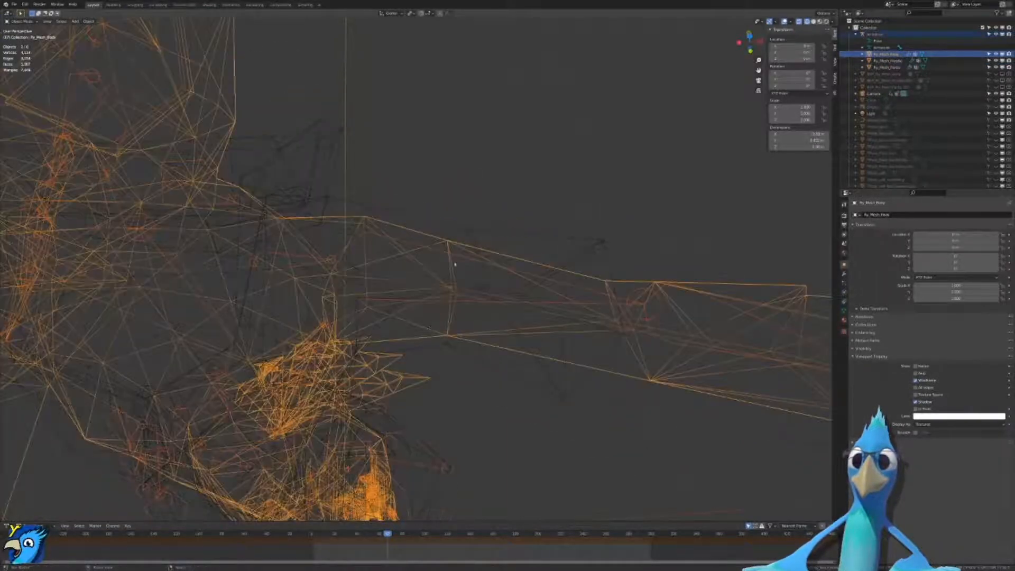
# Step: Select the armature together with the hoodie mesh, enter Weight Paint mode with the brush settings shown, and frame the left shoulder
pyautogui.keyDown('shift'); pyautogui.click(457, 252); pyautogui.keyUp('shift')
pyautogui.keyDown('shift'); pyautogui.click(708, 284); pyautogui.keyUp('shift')
pyautogui.keyDown('shift'); pyautogui.click(708, 284); pyautogui.keyUp('shift')
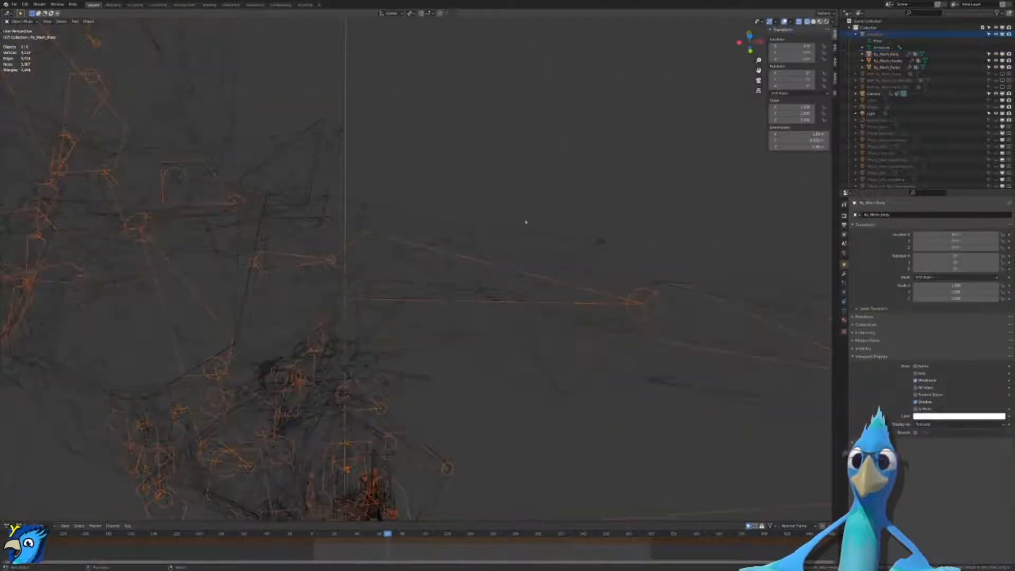
pyautogui.keyDown('shift'); pyautogui.click(524, 234); pyautogui.keyUp('shift')
pyautogui.hotkey('ctrl', 'Tab')
pyautogui.moveTo(524, 223); pyautogui.dragTo(489, 218, button='middle')
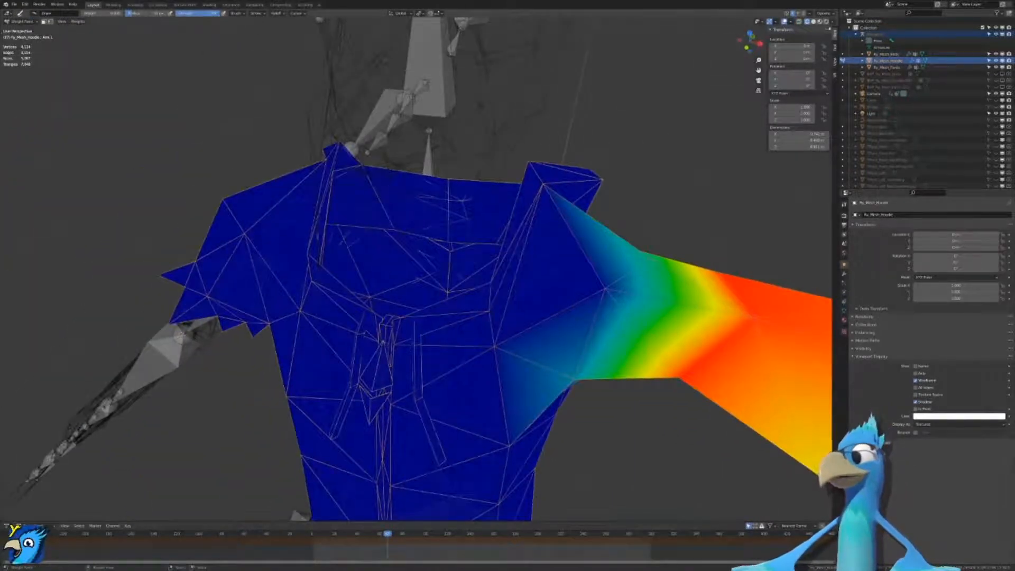
pyautogui.click(837, 47)
pyautogui.moveTo(534, 240)
pyautogui.keyDown('shift'); pyautogui.mouseDown(button='middle')
pyautogui.moveTo(390, 233)
pyautogui.moveTo(352, 264)
pyautogui.mouseUp(button='middle'); pyautogui.keyUp('shift')
pyautogui.scroll(2, 371, 259)
pyautogui.scroll(1, 488, 269)
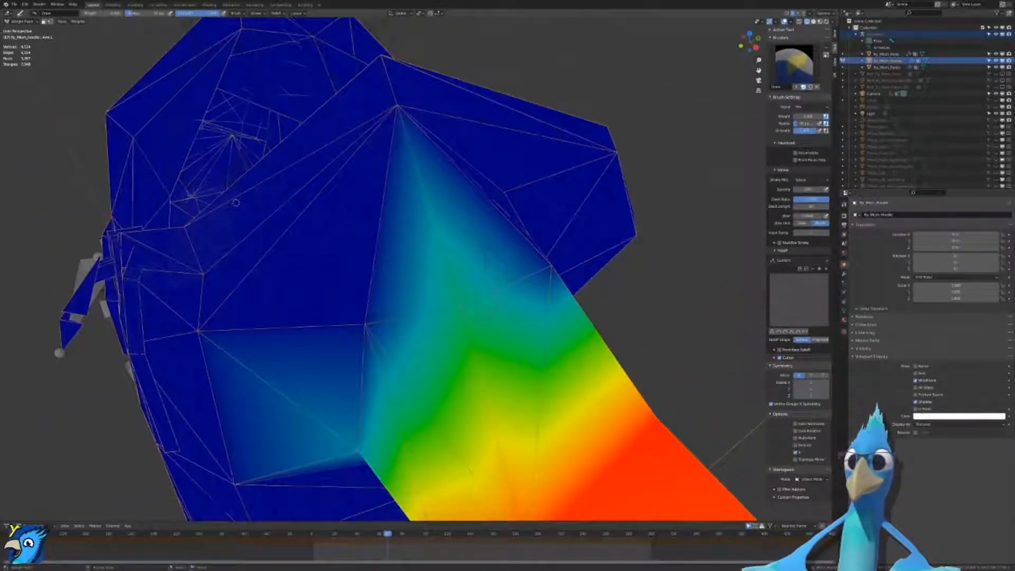
# Step: Try painting the upper arm weights on the hoodie's left shoulder and undo the strokes
pyautogui.click(466, 302)
pyautogui.moveTo(549, 329); pyautogui.dragTo(458, 288, button='middle')
pyautogui.hotkey('ctrl', 'z')
pyautogui.click(352, 242)
pyautogui.hotkey('ctrl', 'z')
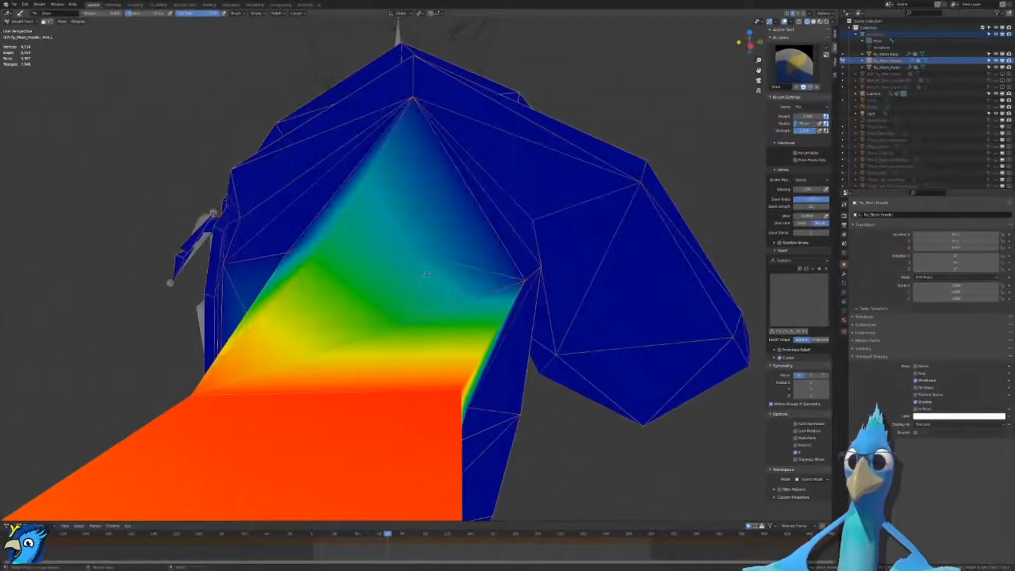
# Step: Set the brush falloff to the smooth preset and paint down the arm influence on the hoodie's left shoulder
pyautogui.click(773, 332)
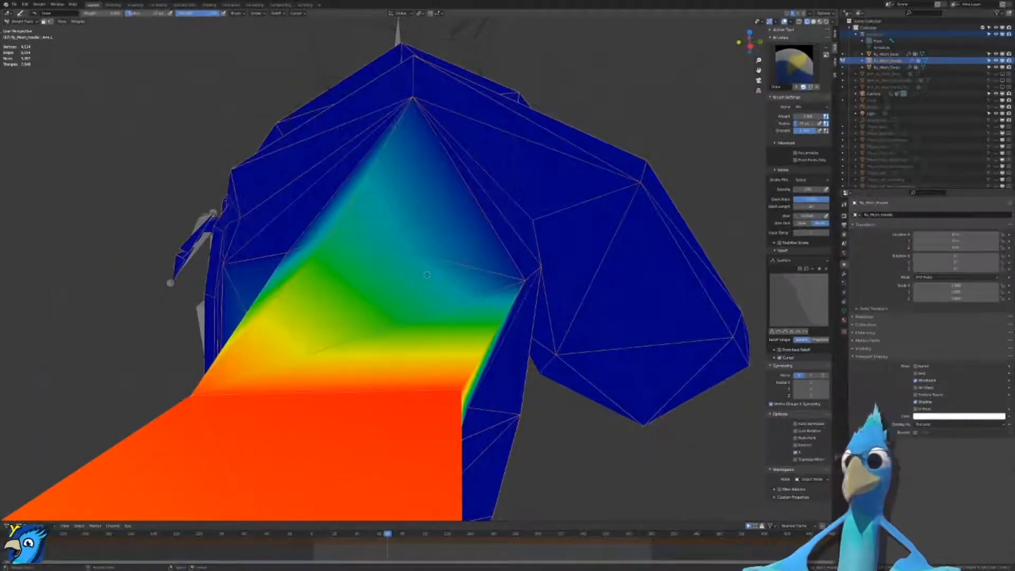
pyautogui.moveTo(350, 226); pyautogui.dragTo(346, 236)
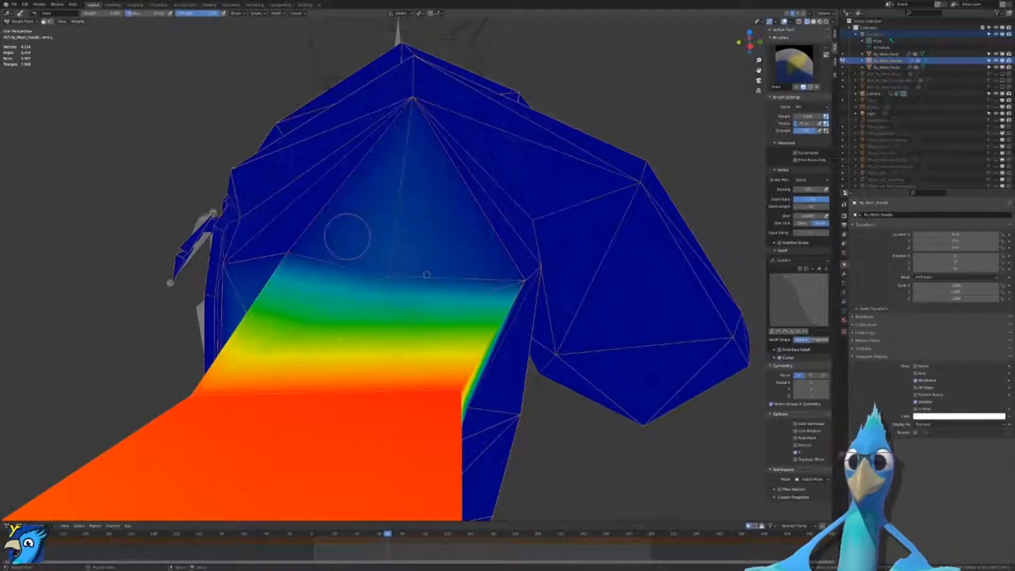
pyautogui.moveTo(386, 246); pyautogui.dragTo(325, 302, button='middle')
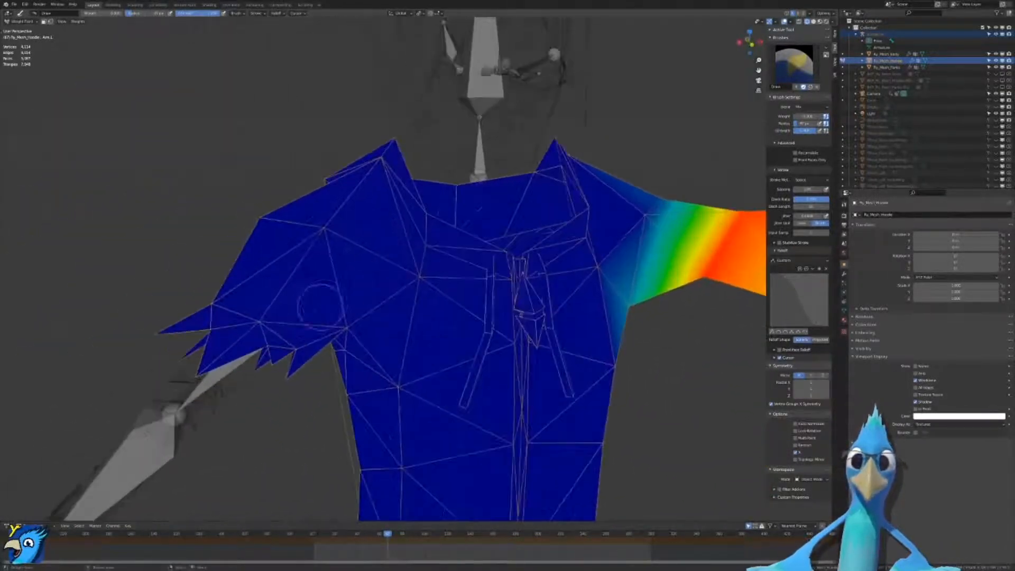
# Step: Select the right upper arm bone, test-raise it to examine the hoodie's deformation, and undo the pose and selection
pyautogui.keyDown('ctrl'); pyautogui.click(236, 353); pyautogui.keyUp('ctrl')
pyautogui.press('r')
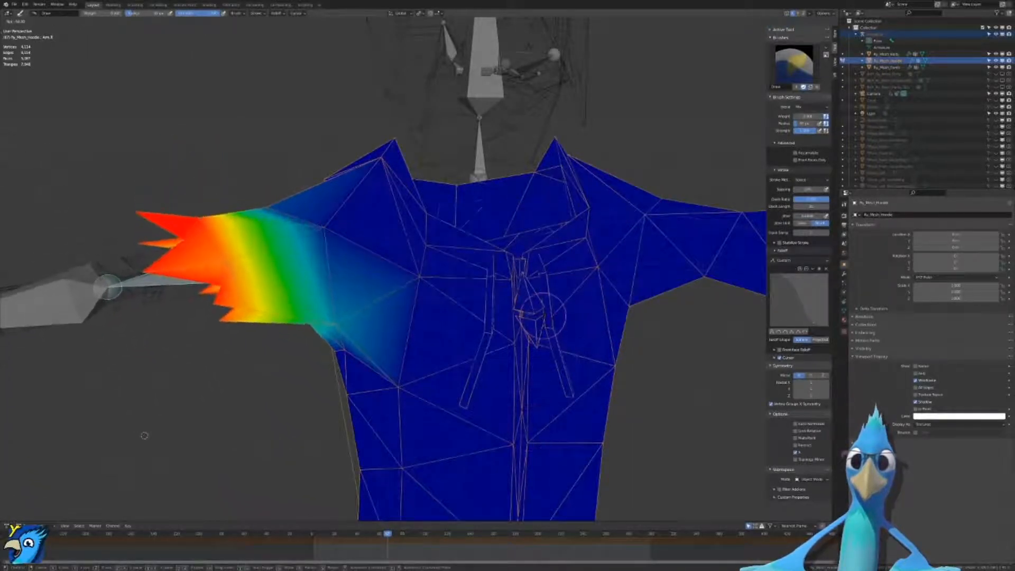
pyautogui.click(378, 456)
pyautogui.moveTo(379, 456); pyautogui.dragTo(291, 491, button='middle')
pyautogui.moveTo(410, 267); pyautogui.dragTo(457, 238, button='middle')
pyautogui.hotkey('ctrl', 'z')
pyautogui.hotkey('ctrl', 'z')
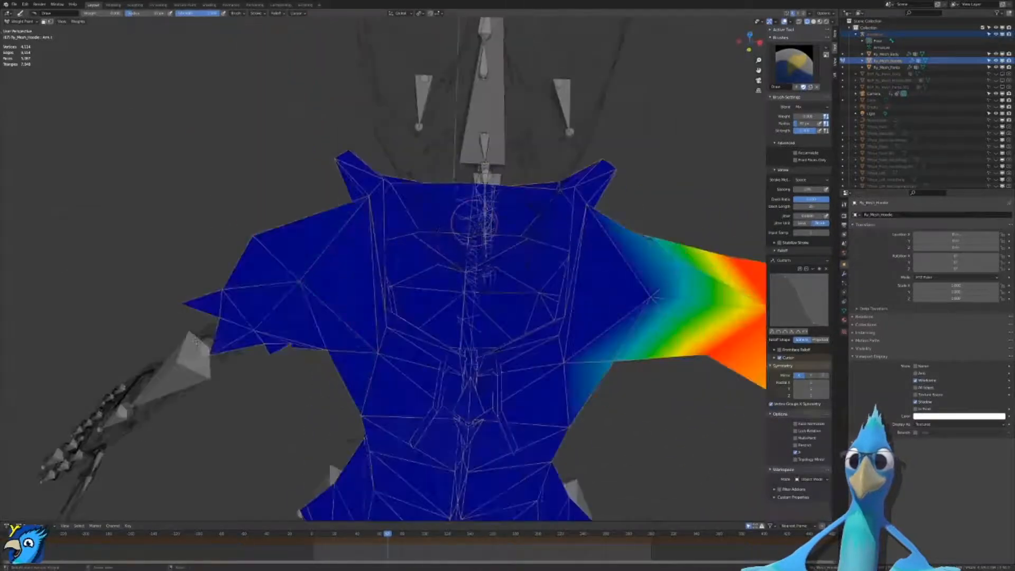
# Step: In Edit Mode on the hoodie mesh, move the left shoulder's upper outline vertex slightly inward and up, and return to Object Mode
pyautogui.moveTo(558, 216)
pyautogui.mouseDown(button='middle')
pyautogui.moveTo(513, 197)
pyautogui.moveTo(492, 172)
pyautogui.moveTo(548, 151)
pyautogui.mouseUp(button='middle')
pyautogui.hotkey('ctrl', 'Tab')
pyautogui.press('KP_1')
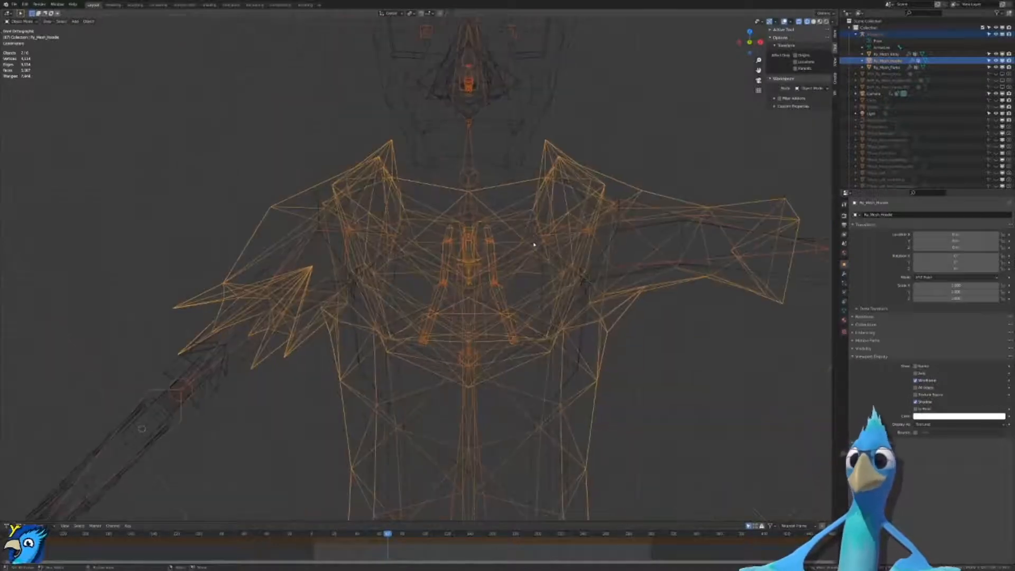
pyautogui.press('Tab')
pyautogui.scroll(1, 86, 461)
pyautogui.click(716, 197)
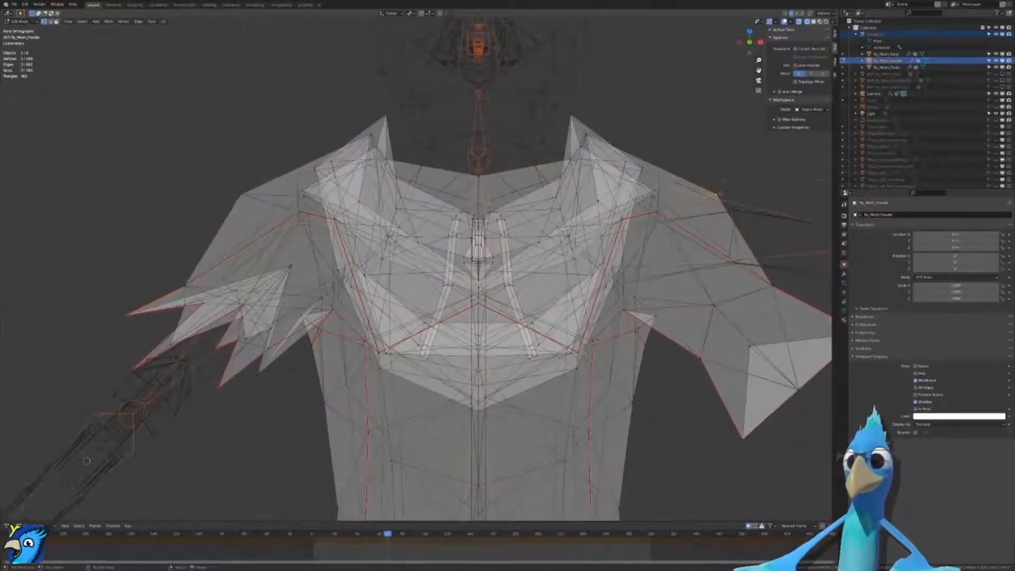
pyautogui.keyDown('shift'); pyautogui.moveTo(730, 181); pyautogui.dragTo(697, 190, button='middle'); pyautogui.keyUp('shift')
pyautogui.press('g')
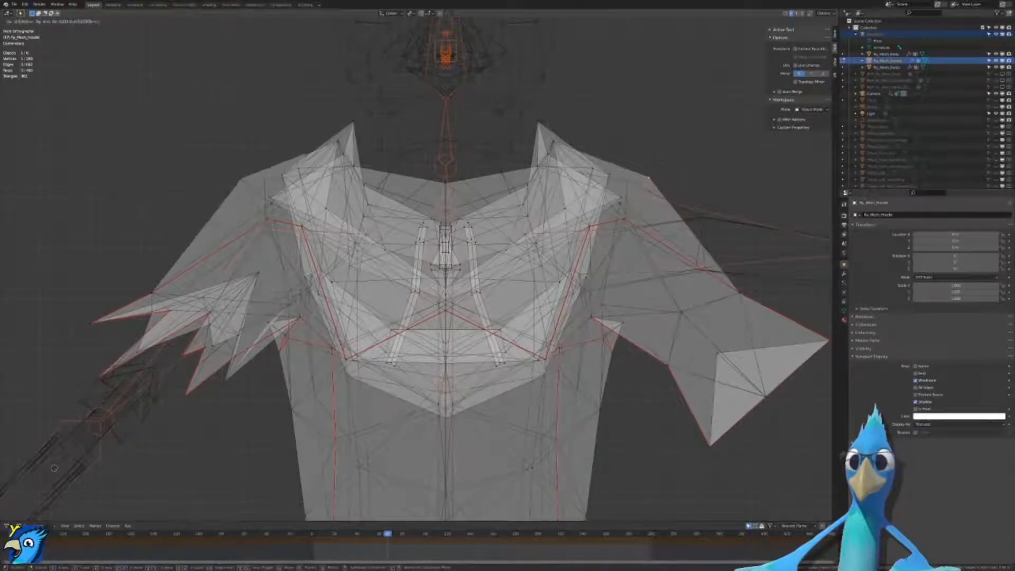
pyautogui.click(677, 194)
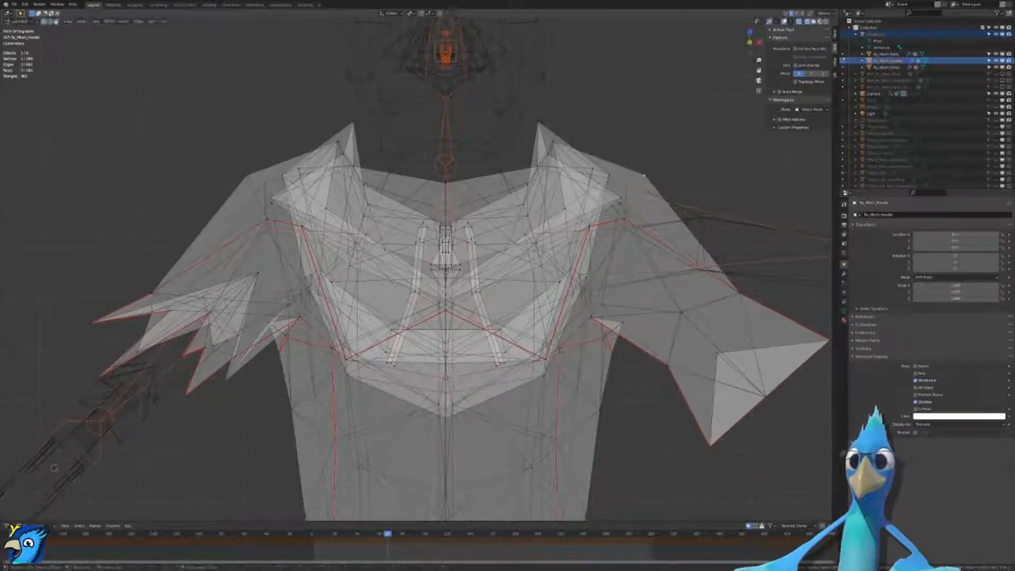
pyautogui.scroll(-5, 676, 196)
pyautogui.hotkey('ctrl', 'Tab')
pyautogui.click(649, 189)
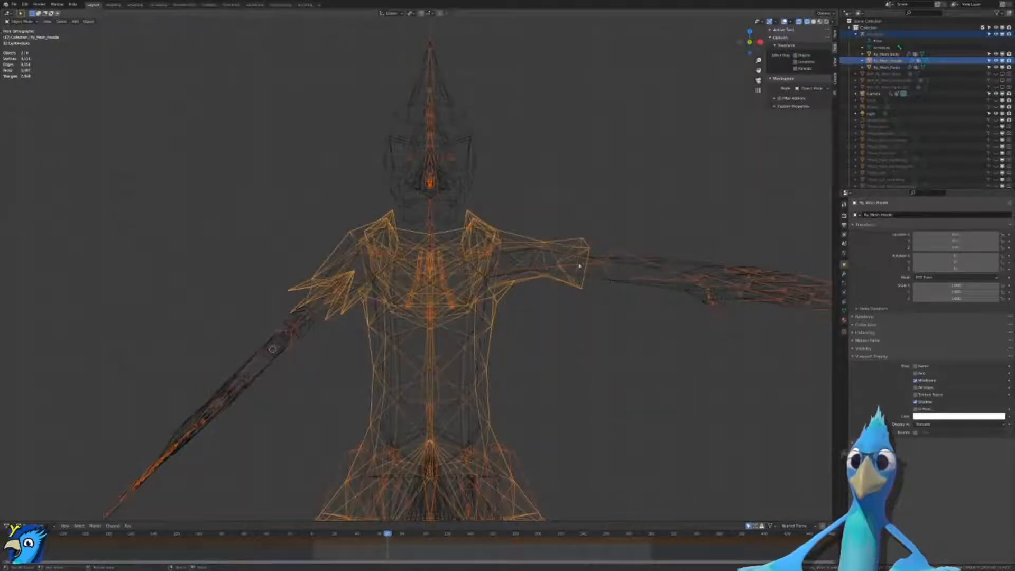
# Step: Select the armature and examine the raised left arm and hoodie sleeve with textured shading
pyautogui.hotkey('shift', 'z')
pyautogui.click(543, 250)
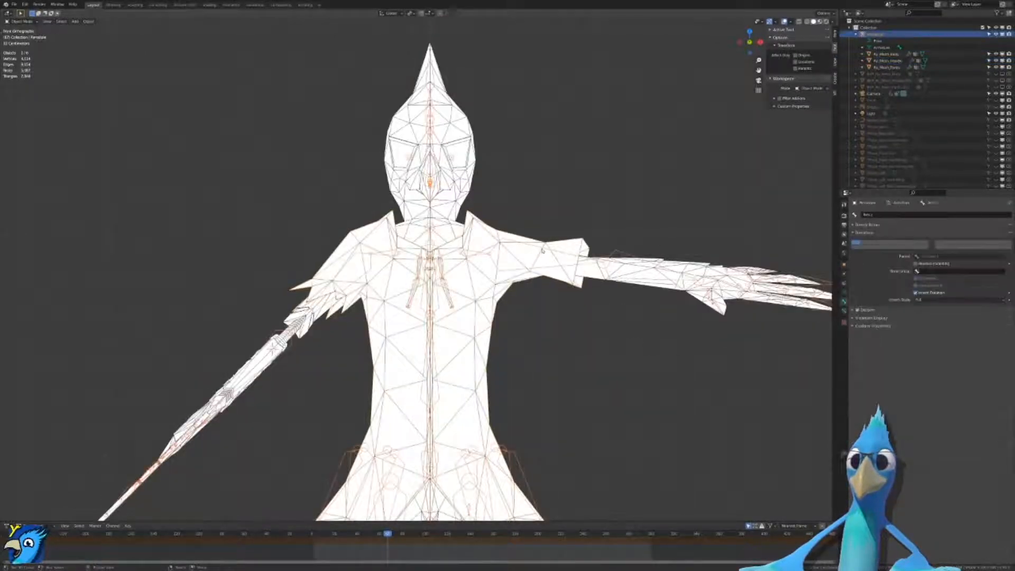
pyautogui.scroll(3, 544, 249)
pyautogui.moveTo(657, 207)
pyautogui.mouseDown(button='middle')
pyautogui.moveTo(583, 224)
pyautogui.moveTo(621, 229)
pyautogui.mouseUp(button='middle')
pyautogui.press('z')
pyautogui.click(585, 308)
pyautogui.moveTo(585, 308); pyautogui.dragTo(567, 290, button='middle')
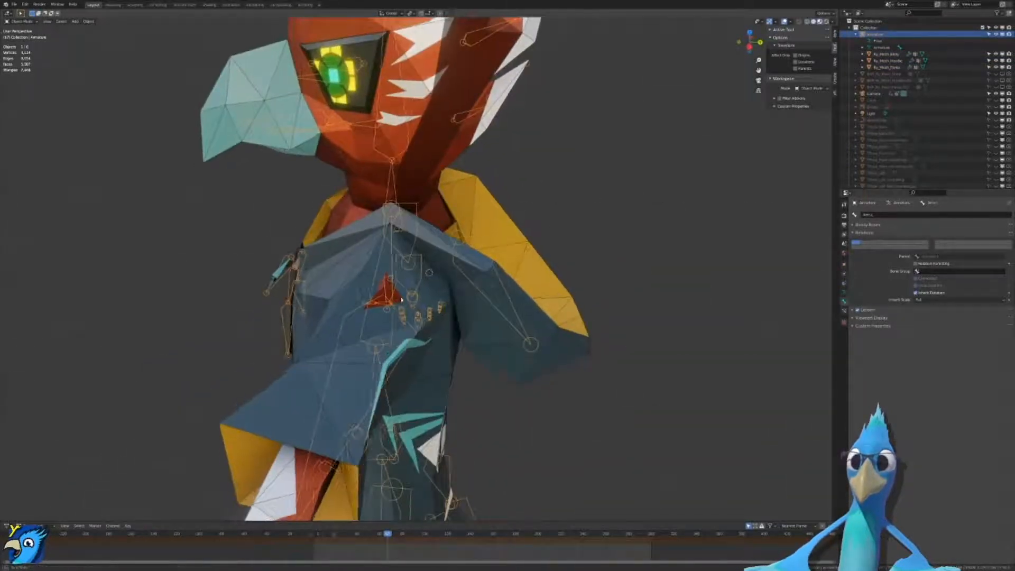
# Step: Compare the armature's rest and posed bones by switching between Edit Mode and Object Mode in wireframe
pyautogui.press('Tab')
pyautogui.hotkey('shift', 'z')
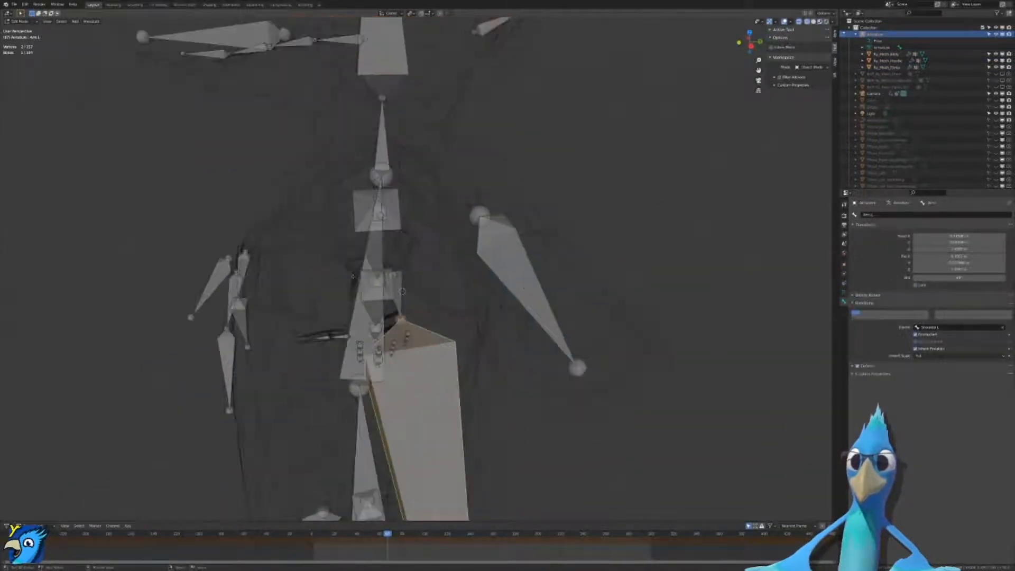
pyautogui.press('Tab')
pyautogui.scroll(-3, 369, 173)
pyautogui.scroll(2, 402, 195)
pyautogui.press('Tab')
pyautogui.press('Tab')
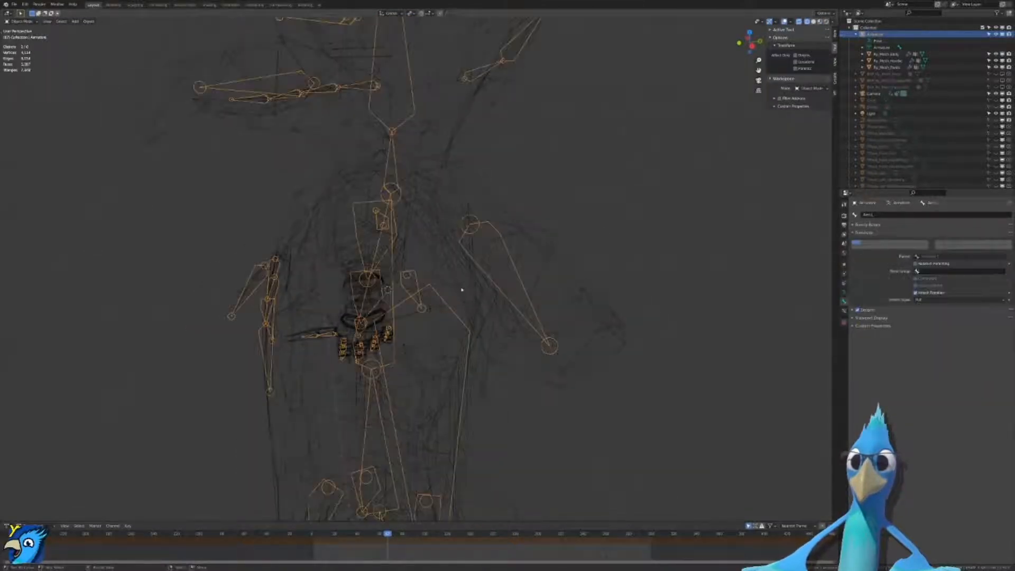
# Step: Select the armature and the hoodie mesh again and enter Weight Paint mode, framing the left shoulder with solid shading
pyautogui.moveTo(462, 290); pyautogui.dragTo(521, 288, button='middle')
pyautogui.click(584, 200)
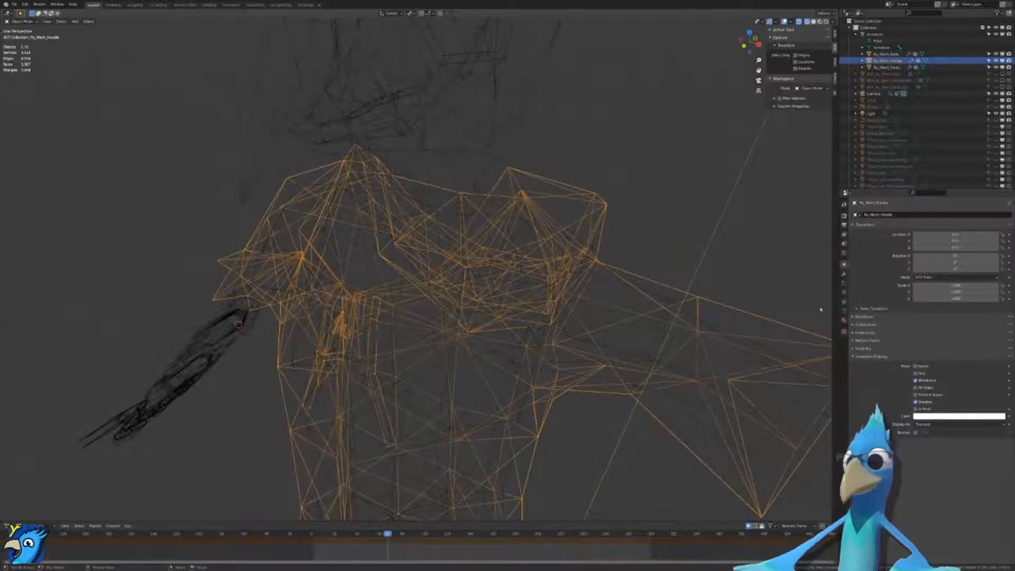
pyautogui.press('KP_1')
pyautogui.keyDown('shift'); pyautogui.moveTo(806, 337); pyautogui.dragTo(672, 339, button='middle'); pyautogui.keyUp('shift')
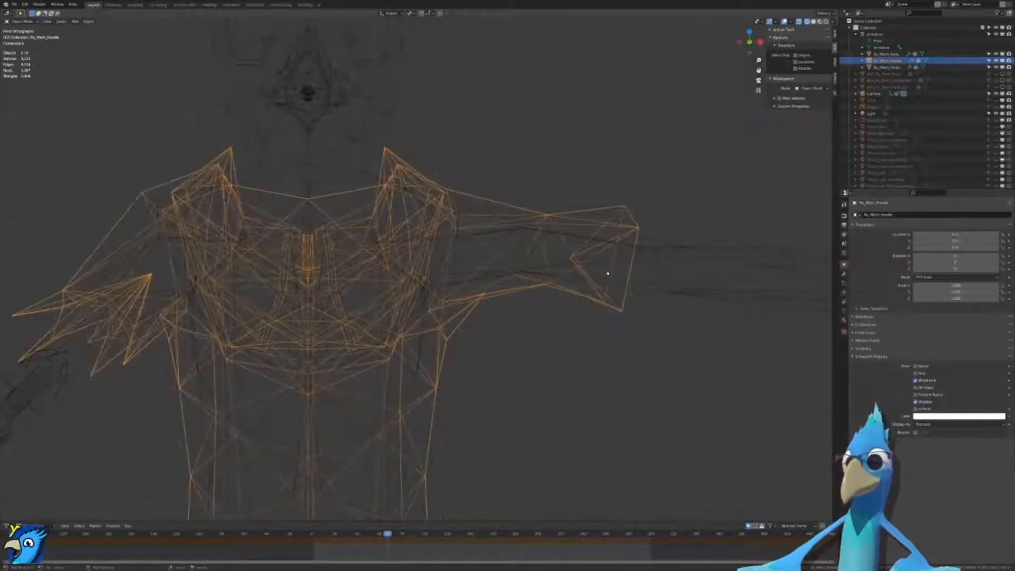
pyautogui.hotkey('ctrl', 'Tab')
pyautogui.hotkey('ctrl', 'Tab')
pyautogui.click(690, 240)
pyautogui.keyDown('shift'); pyautogui.click(631, 227); pyautogui.keyUp('shift')
pyautogui.hotkey('ctrl', 'Tab')
pyautogui.scroll(3, 616, 193)
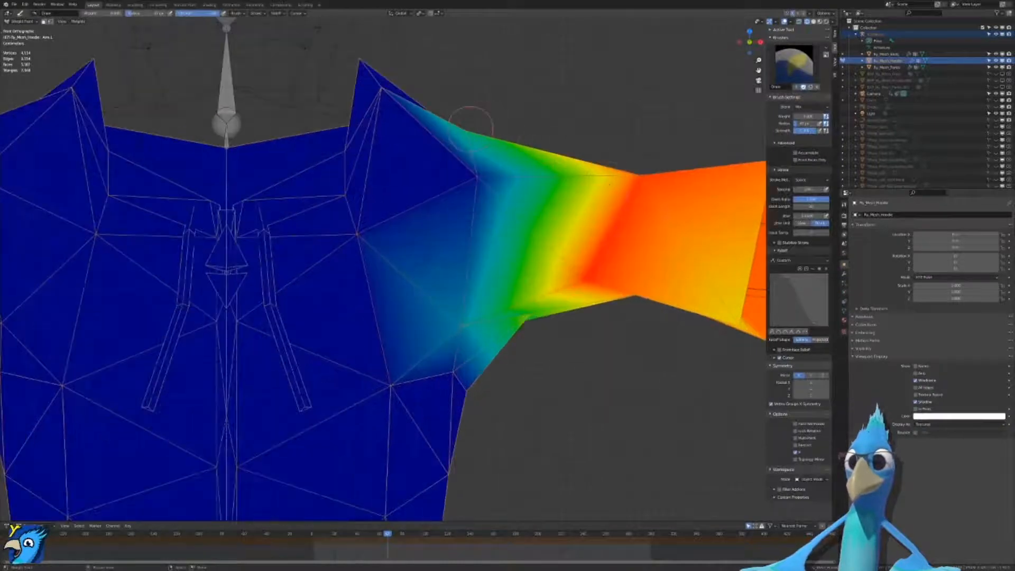
pyautogui.moveTo(468, 131)
pyautogui.mouseDown(button='middle')
pyautogui.moveTo(508, 159)
pyautogui.moveTo(618, 279)
pyautogui.moveTo(688, 299)
pyautogui.moveTo(444, 204)
pyautogui.mouseUp(button='middle')
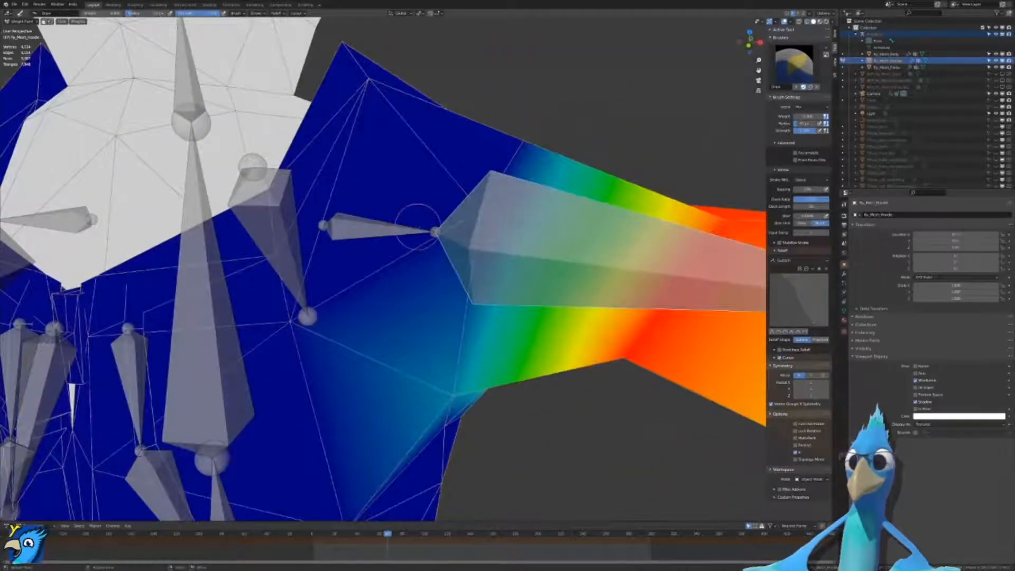
# Step: Select the left shoulder bone, examine its hoodie weights from several angles, and test-rotate it without keeping the rotation
pyautogui.keyDown('ctrl'); pyautogui.click(418, 228); pyautogui.keyUp('ctrl')
pyautogui.press('r')
pyautogui.rightClick(551, 232)
pyautogui.scroll(-5, 553, 223)
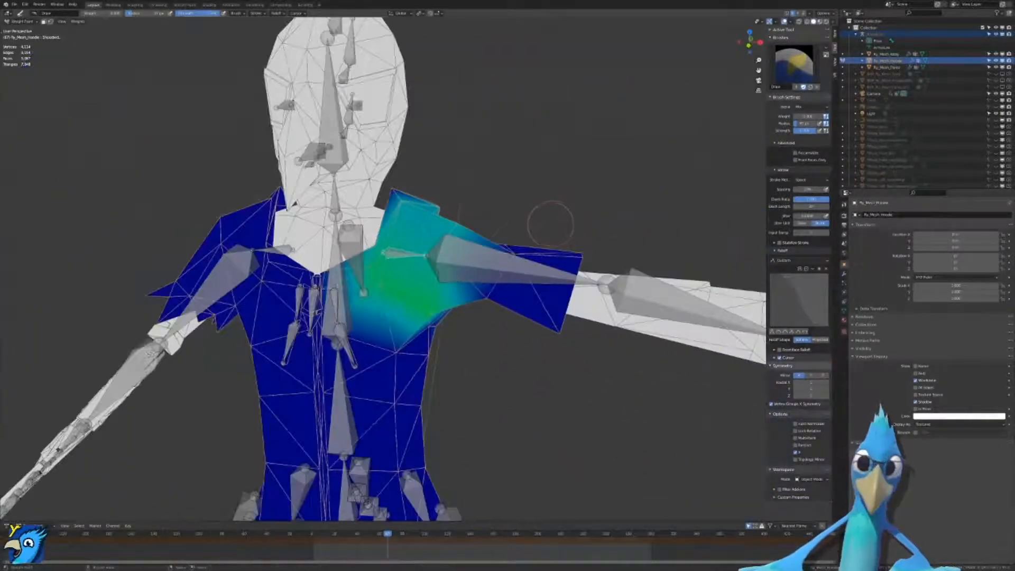
pyautogui.scroll(3, 553, 224)
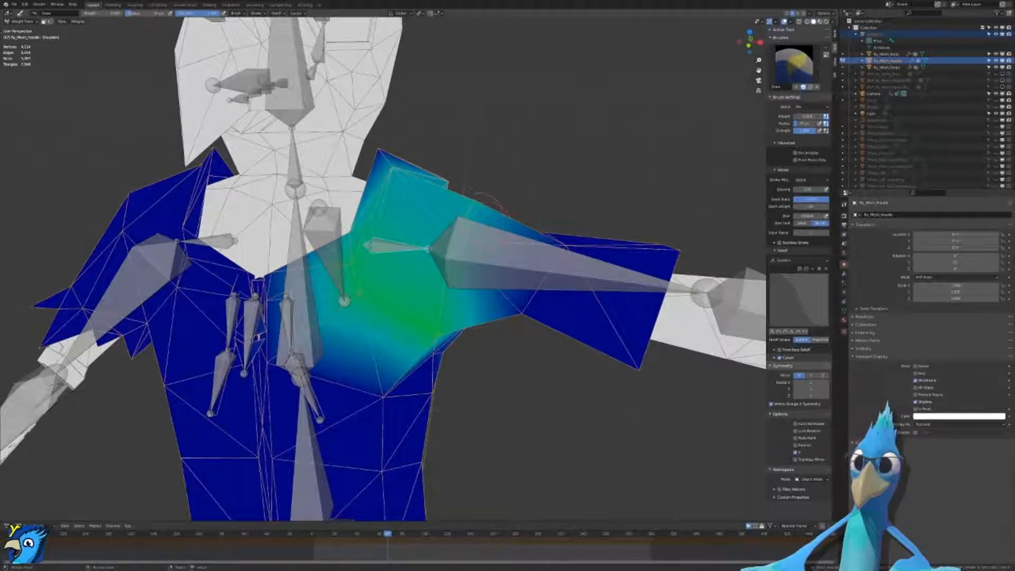
pyautogui.moveTo(503, 208); pyautogui.dragTo(459, 217, button='middle')
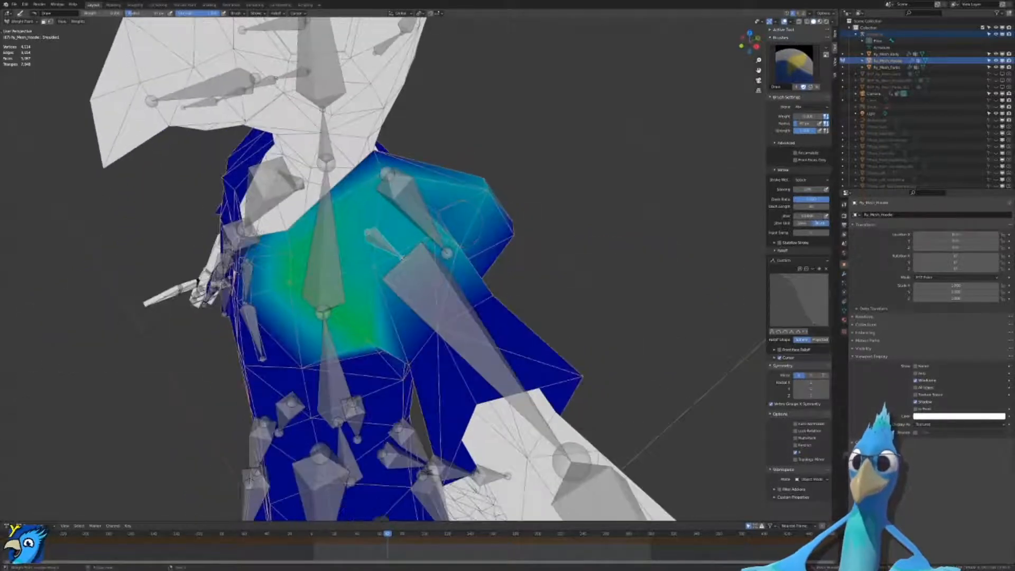
pyautogui.moveTo(443, 256); pyautogui.dragTo(523, 227, button='middle')
pyautogui.scroll(-5, 523, 228)
pyautogui.press('r')
pyautogui.rightClick(521, 309)
# Step: Select the left upper arm bone, test-rotate it without keeping the rotation, and examine the sleeve with textured shading from several angles
pyautogui.keyDown('ctrl'); pyautogui.click(498, 258); pyautogui.keyUp('ctrl')
pyautogui.press('r')
pyautogui.rightClick(527, 298)
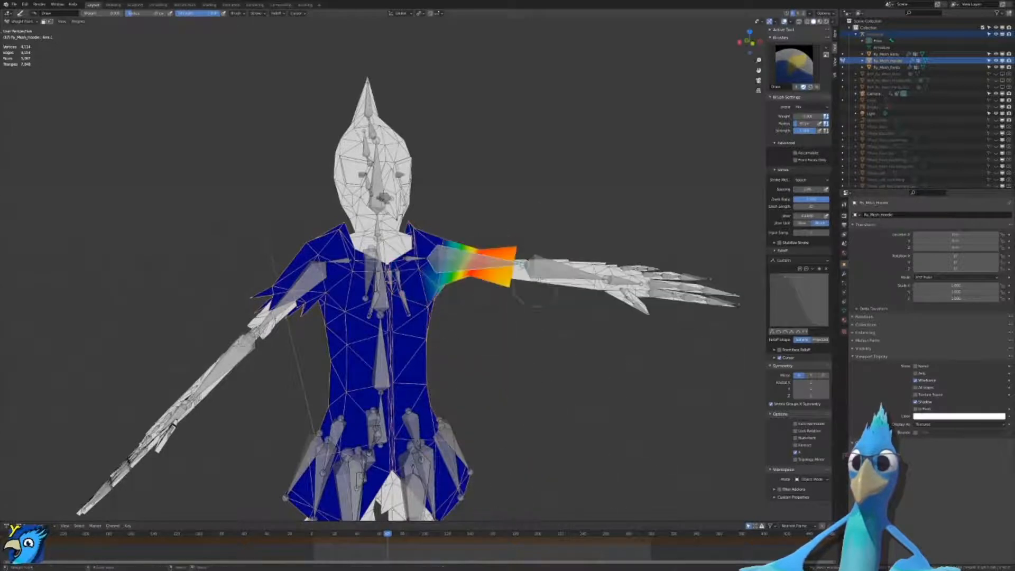
pyautogui.moveTo(528, 299); pyautogui.dragTo(389, 270, button='middle')
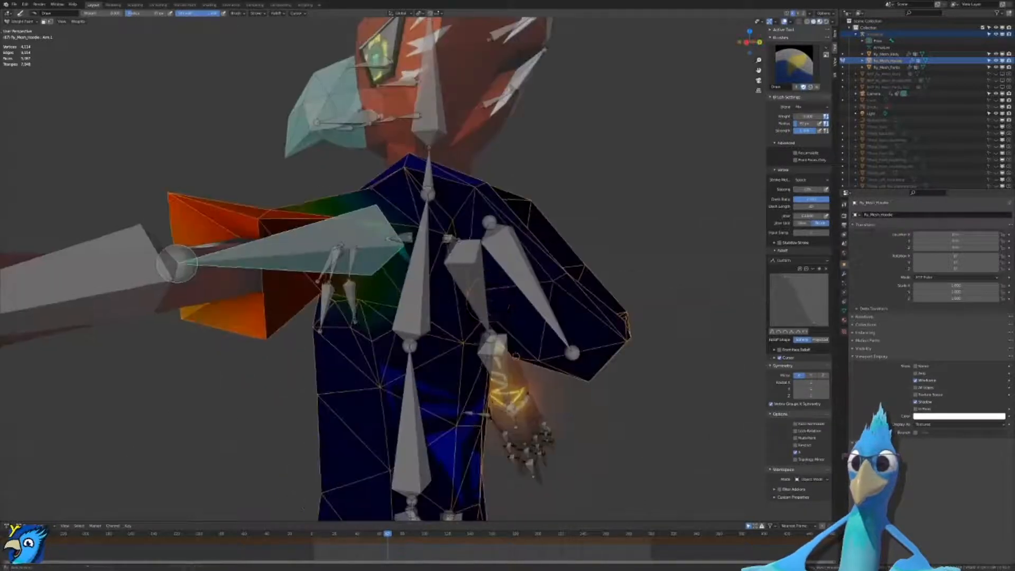
pyautogui.moveTo(516, 357); pyautogui.dragTo(524, 404, button='middle')
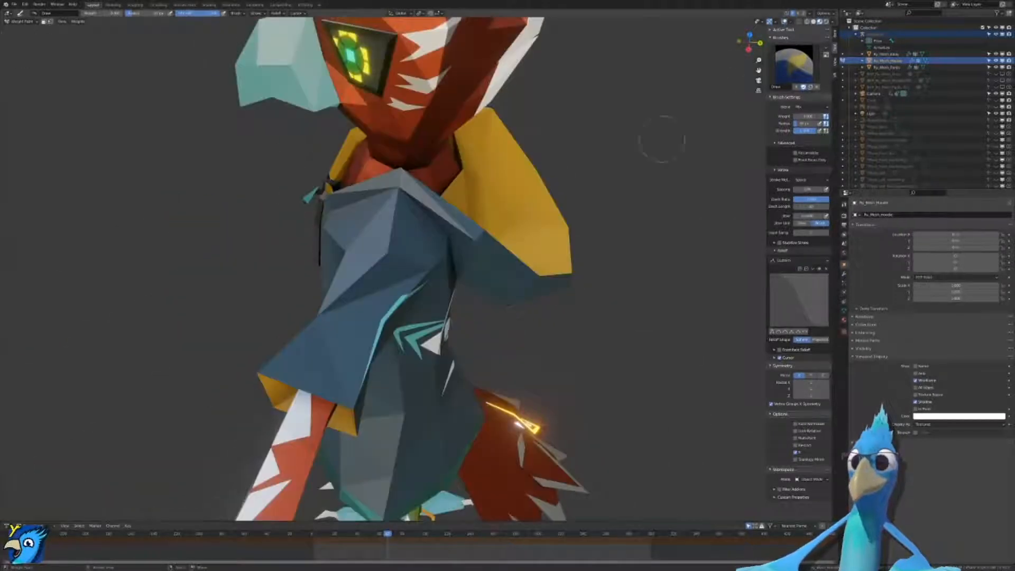
pyautogui.scroll(-3, 574, 177)
pyautogui.scroll(-2, 597, 221)
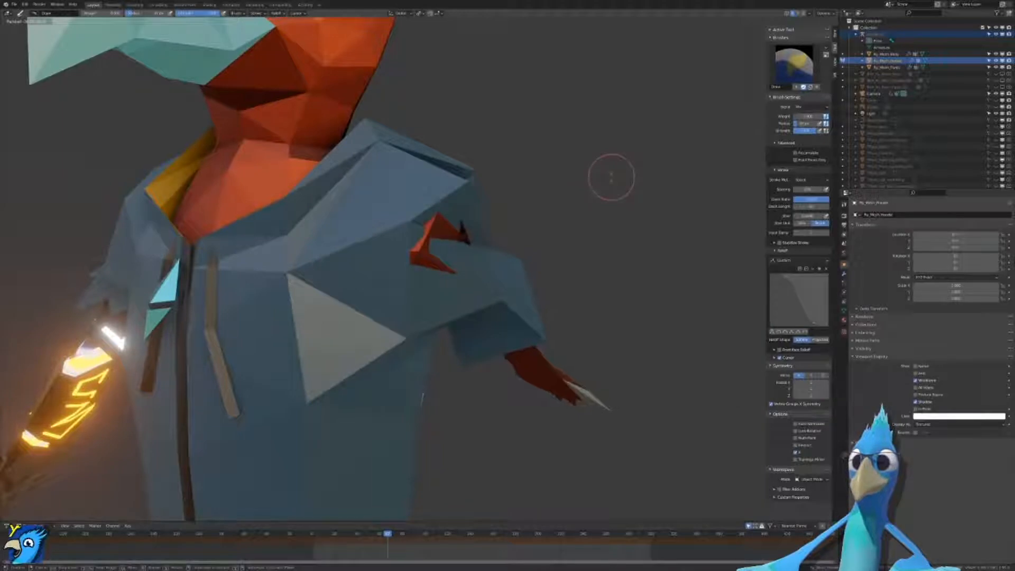
pyautogui.rightClick(601, 180)
# Step: In the front view, lower the left upper arm beside the body and adjust it with a trackball rotation
pyautogui.scroll(-5, 602, 179)
pyautogui.press('KP_1')
pyautogui.press('r')
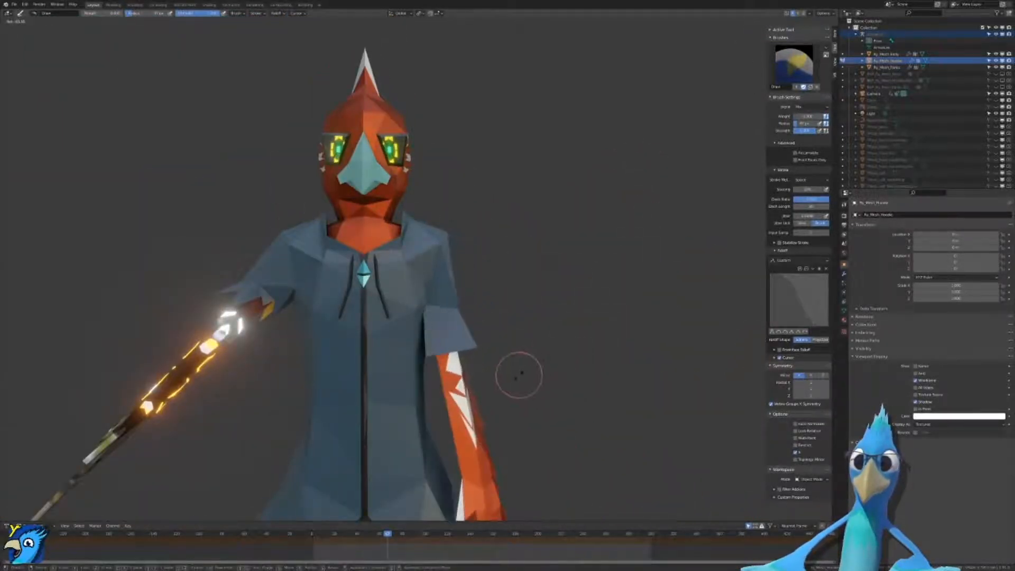
pyautogui.click(542, 349)
pyautogui.press('r')
pyautogui.press('r')
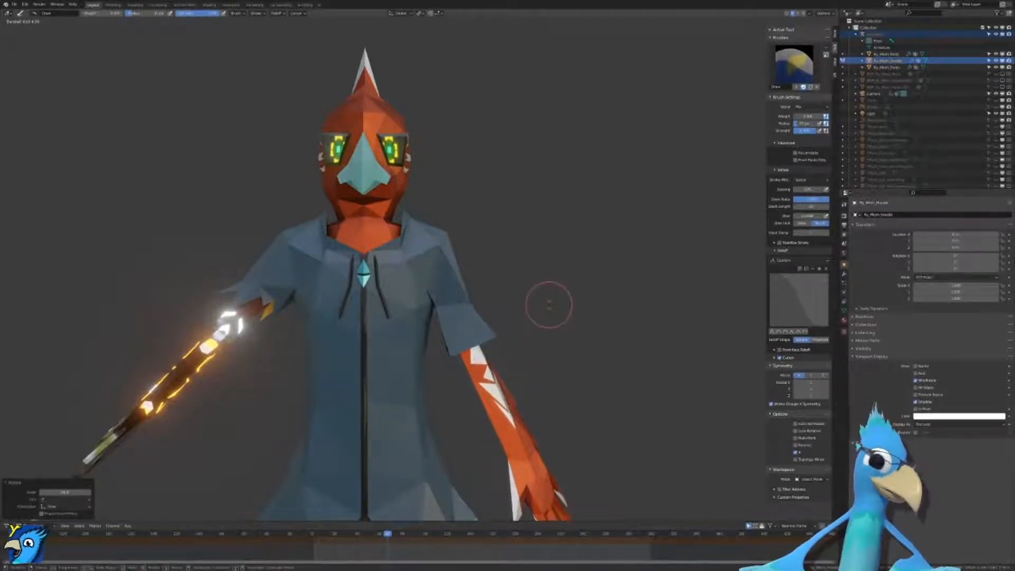
pyautogui.click(548, 305)
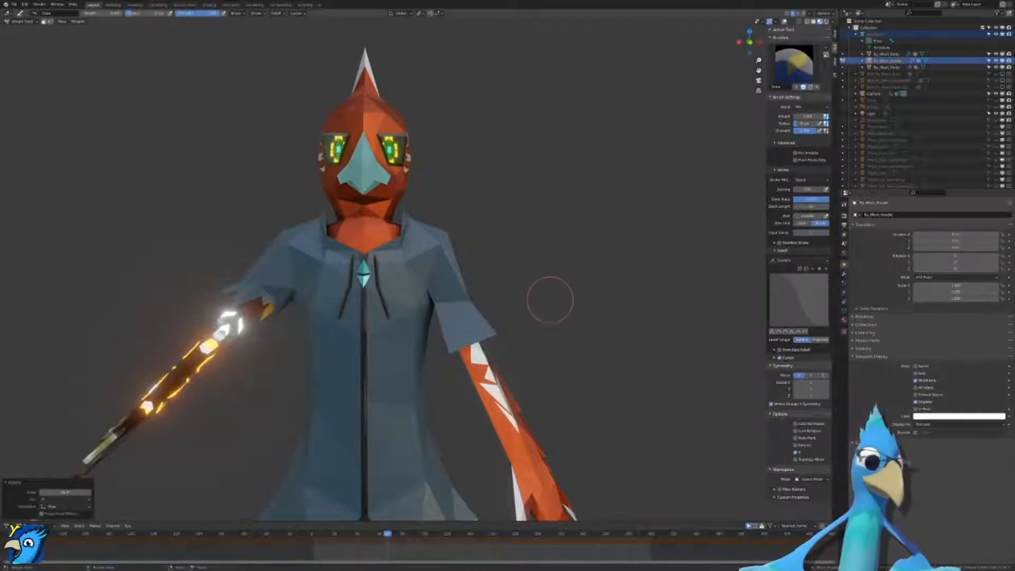
# Step: Clear the left upper arm bone's rotation and frame the character's upper body in the front view
pyautogui.scroll(-5, 535, 307)
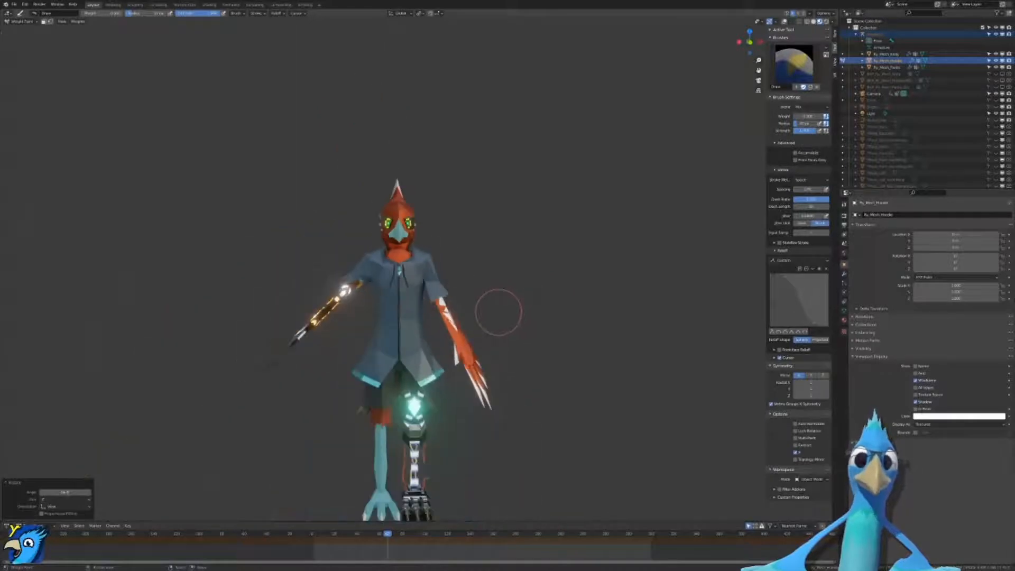
pyautogui.scroll(7, 499, 311)
pyautogui.hotkey('alt', 'r')
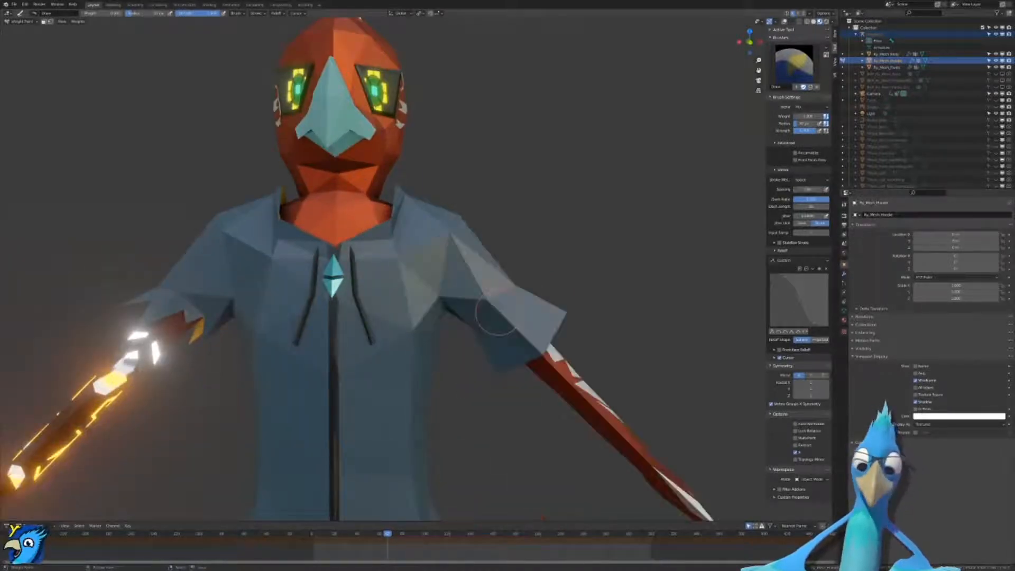
pyautogui.press('KP_1')
pyautogui.scroll(-5, 500, 322)
pyautogui.keyDown('shift'); pyautogui.moveTo(510, 338); pyautogui.dragTo(554, 259, button='middle'); pyautogui.keyUp('shift')
pyautogui.scroll(3, 545, 262)
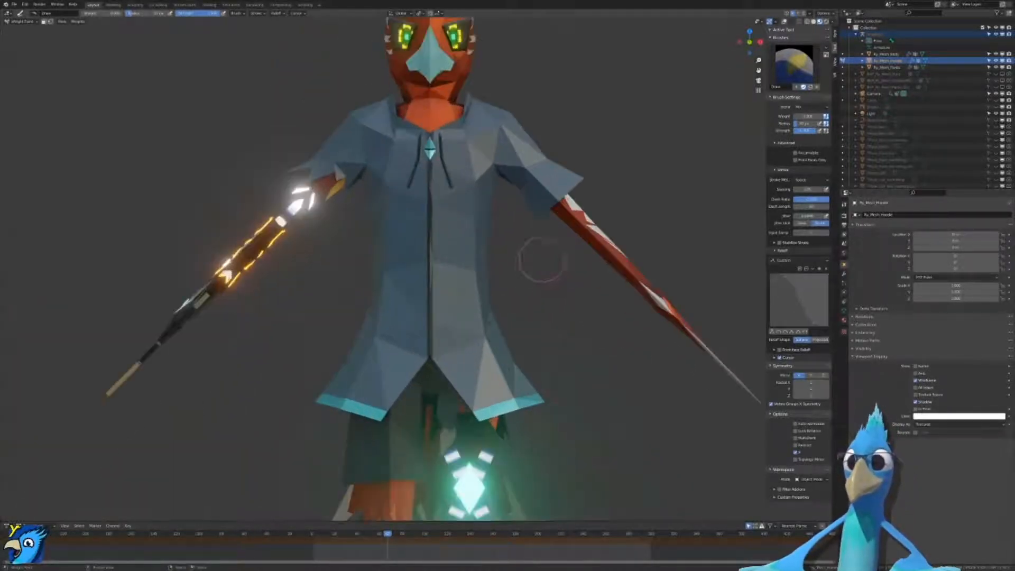
# Step: Show the overlays and select the right upper arm bone to examine its weights on the hoodie's sleeve
pyautogui.hotkey('shift', 'alt', 'z')
pyautogui.keyDown('shift'); pyautogui.moveTo(326, 165); pyautogui.dragTo(368, 213, button='middle'); pyautogui.keyUp('shift')
pyautogui.scroll(3, 368, 212)
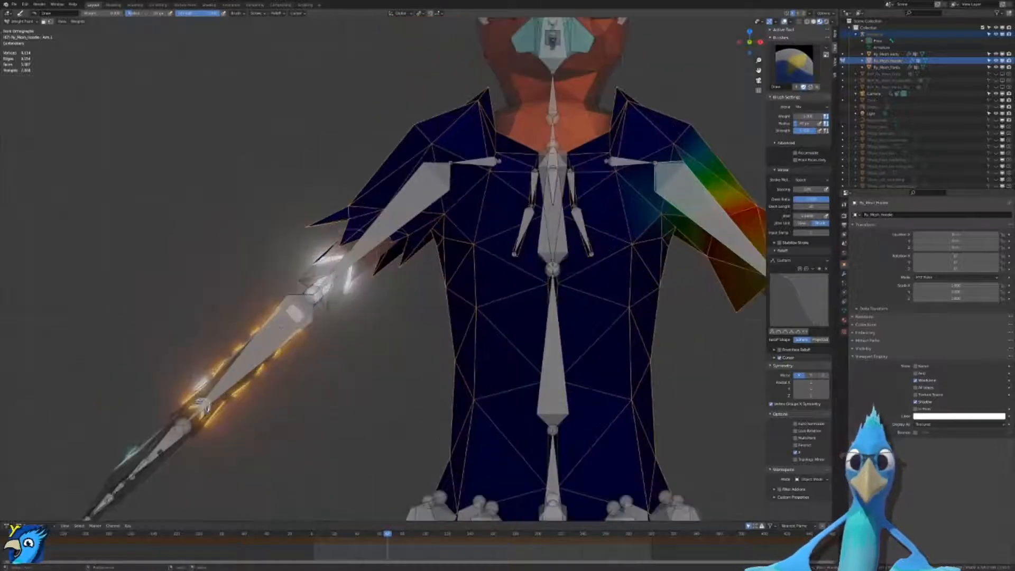
pyautogui.rightClick(398, 216)
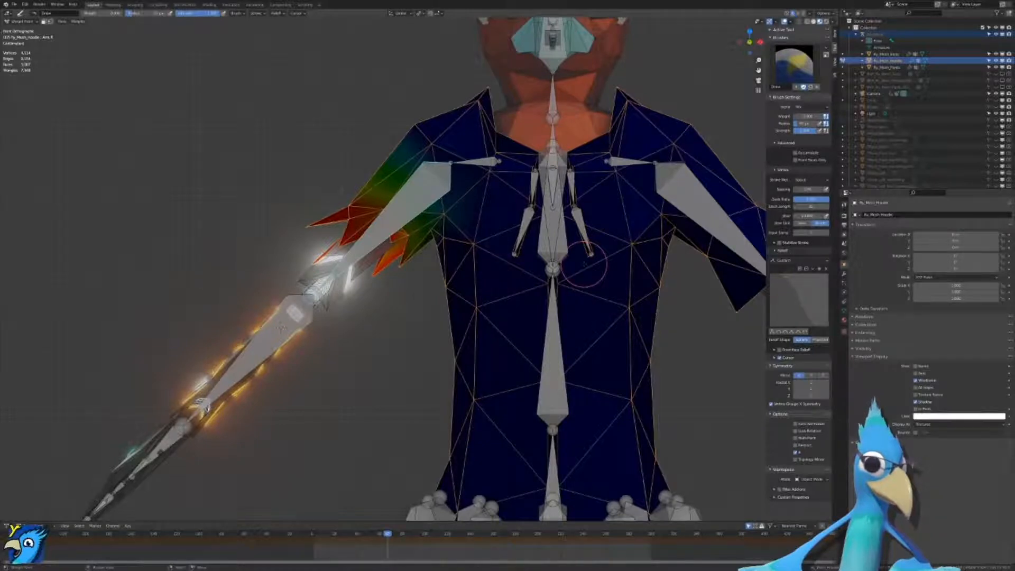
pyautogui.scroll(-4, 585, 264)
pyautogui.scroll(5, 585, 263)
# Step: Leave Weight Paint mode for Object Mode, hide the overlays and hide the hoodie mesh
pyautogui.hotkey('ctrl', 'Tab')
pyautogui.hotkey('shift', 'alt', 'z')
pyautogui.scroll(-5, 495, 259)
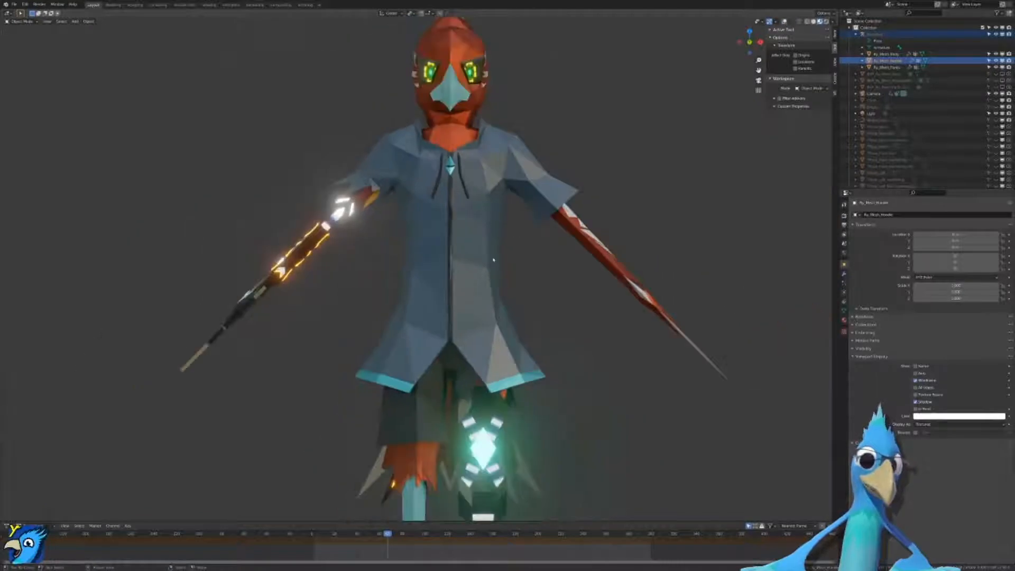
pyautogui.press('h')
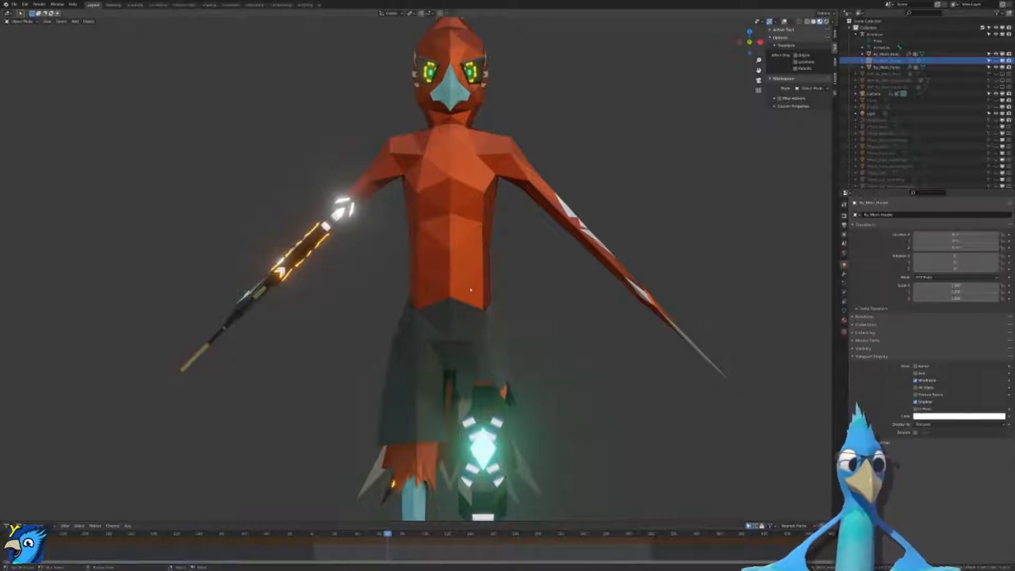
# Step: Examine the uncovered body mesh's shoulders, torso and arms from the front, close up and at a distance
pyautogui.scroll(2, 471, 290)
pyautogui.keyDown('shift'); pyautogui.moveTo(550, 138); pyautogui.dragTo(524, 208, button='middle'); pyautogui.keyUp('shift')
pyautogui.scroll(1, 524, 208)
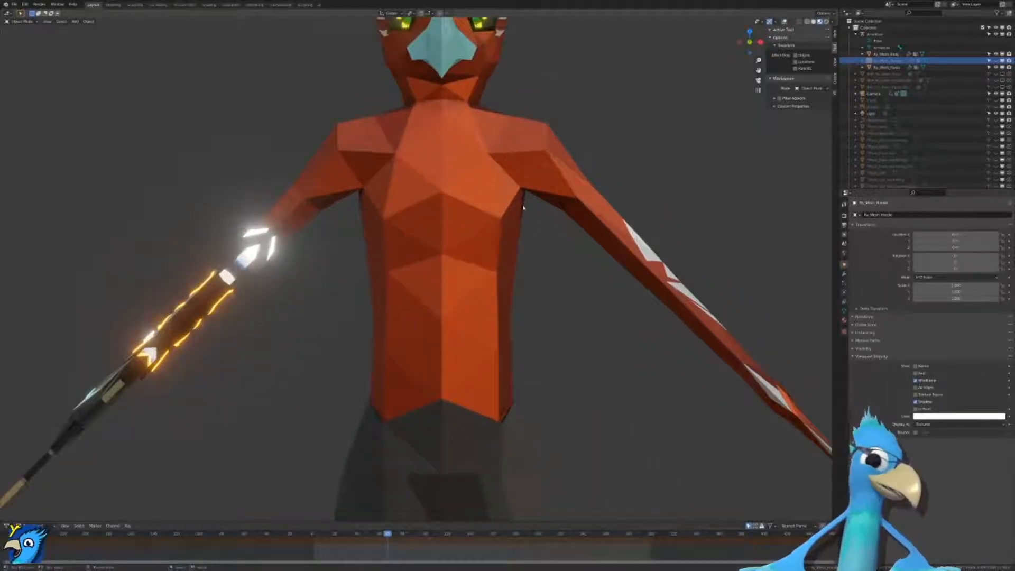
pyautogui.scroll(-5, 524, 207)
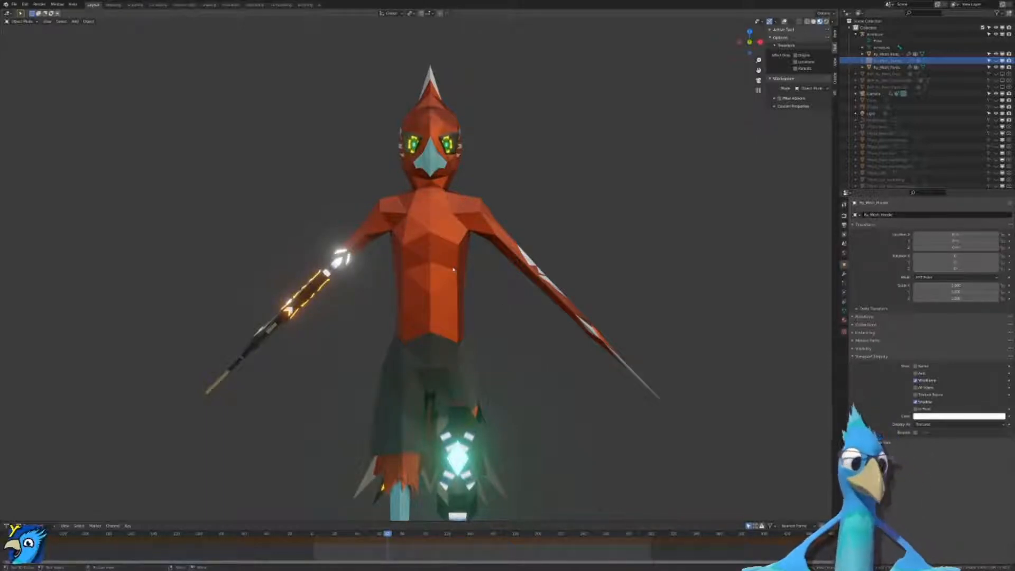
pyautogui.scroll(2, 421, 284)
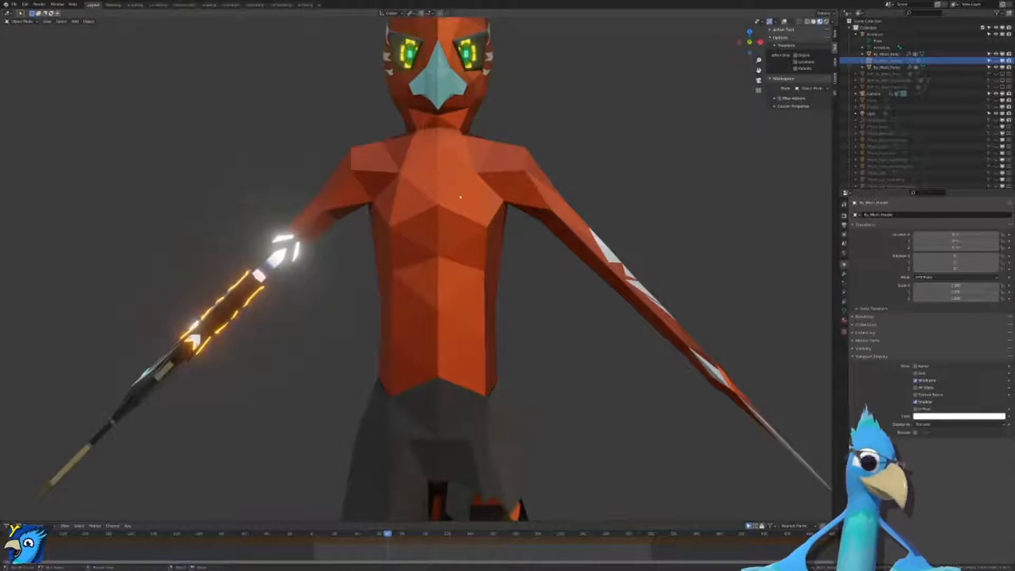
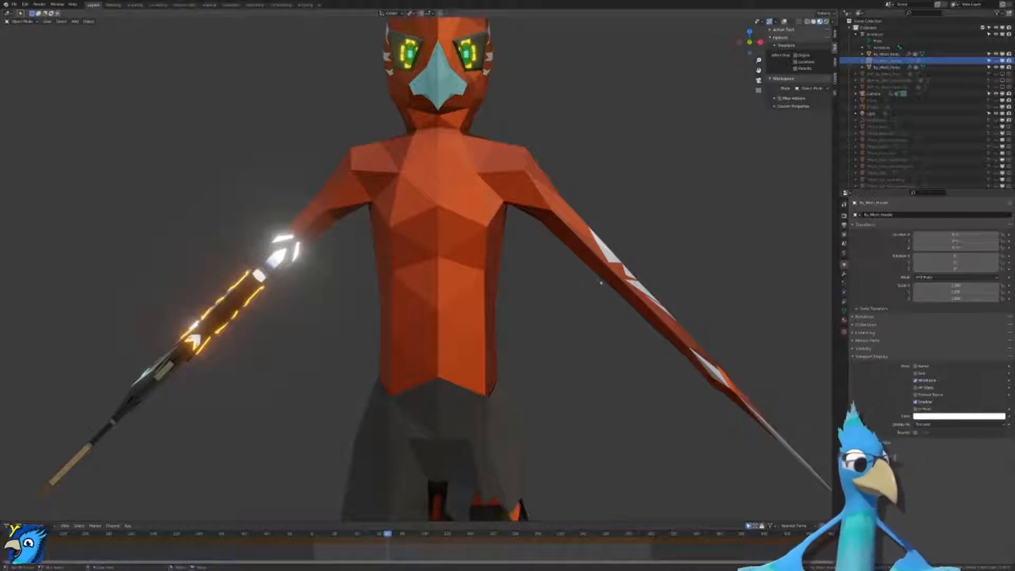
pyautogui.scroll(-2, 574, 153)
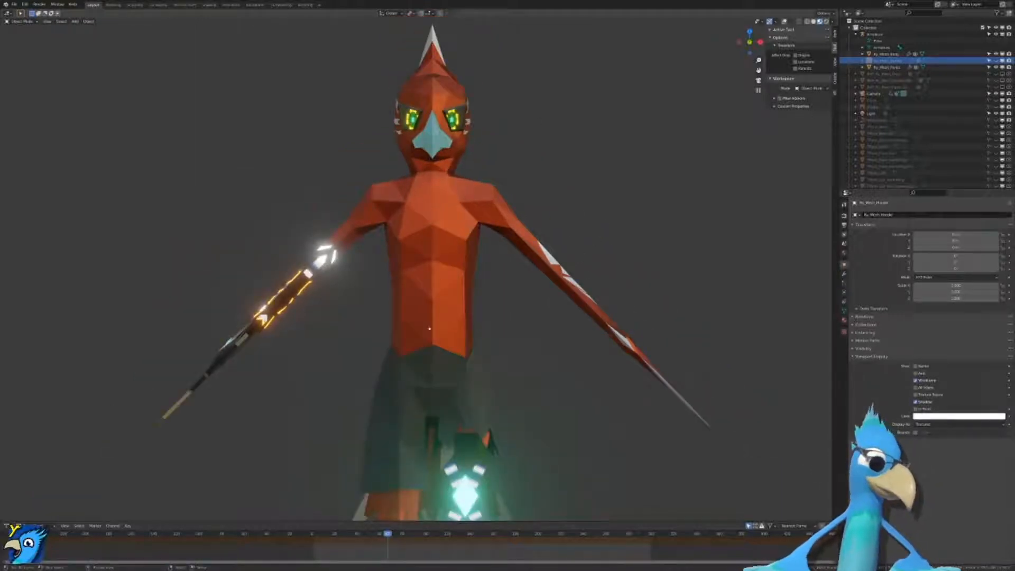
pyautogui.scroll(4, 522, 332)
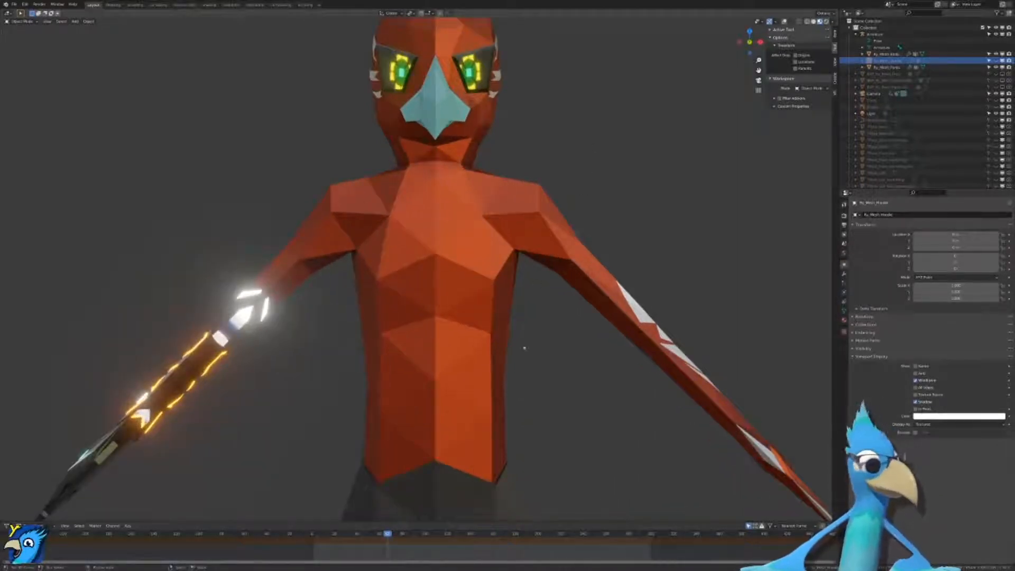
pyautogui.keyDown('shift'); pyautogui.moveTo(503, 331); pyautogui.dragTo(478, 311, button='middle'); pyautogui.keyUp('shift')
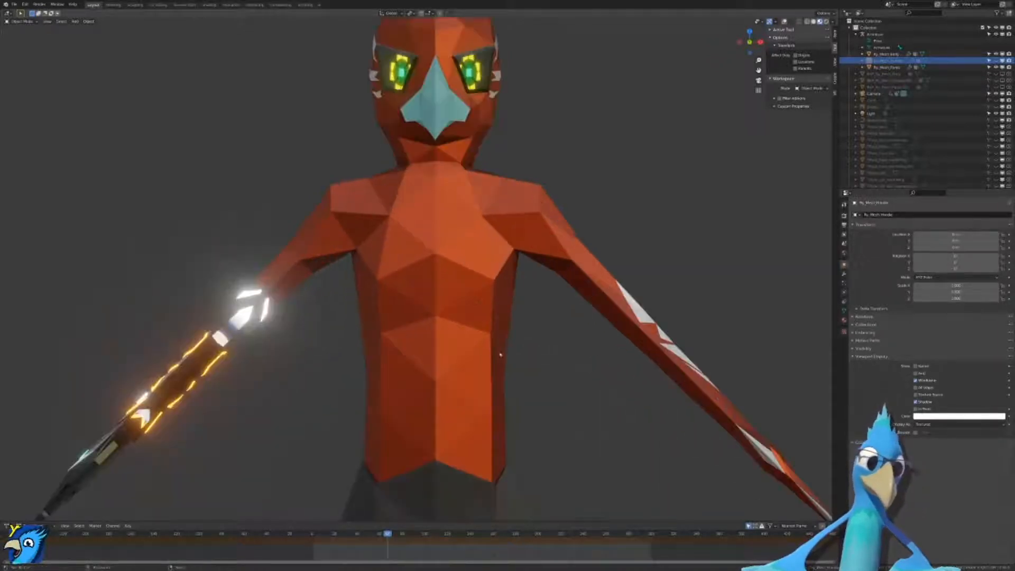
pyautogui.keyDown('shift'); pyautogui.moveTo(479, 311); pyautogui.dragTo(468, 303, button='middle'); pyautogui.keyUp('shift')
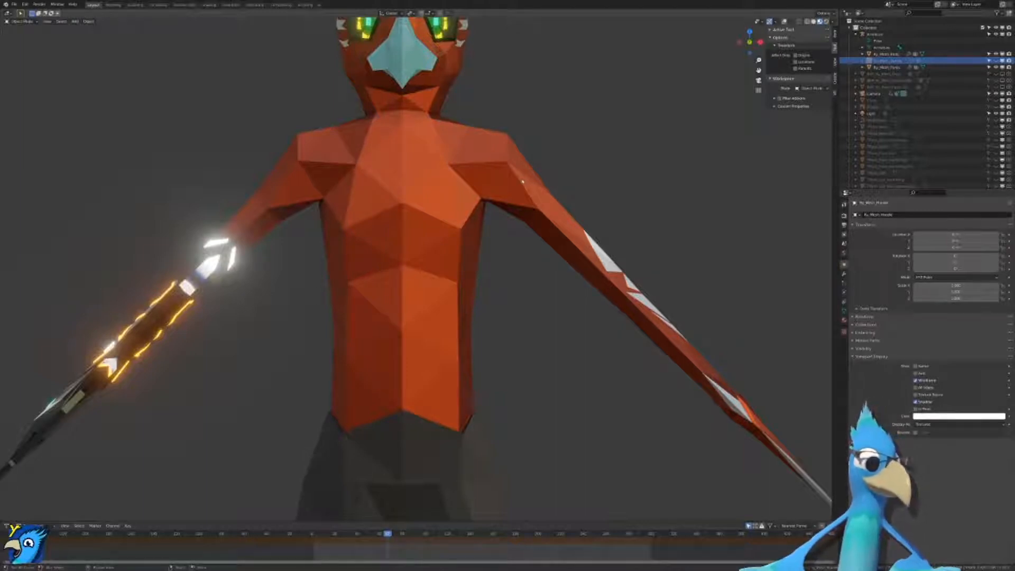
pyautogui.scroll(-2, 523, 182)
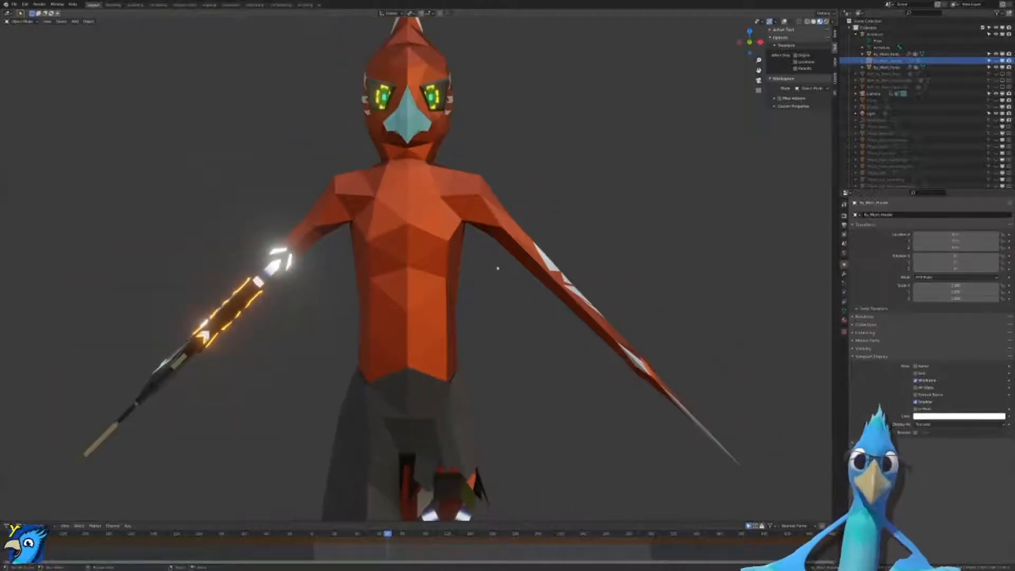
pyautogui.scroll(-2, 498, 268)
pyautogui.scroll(4, 500, 272)
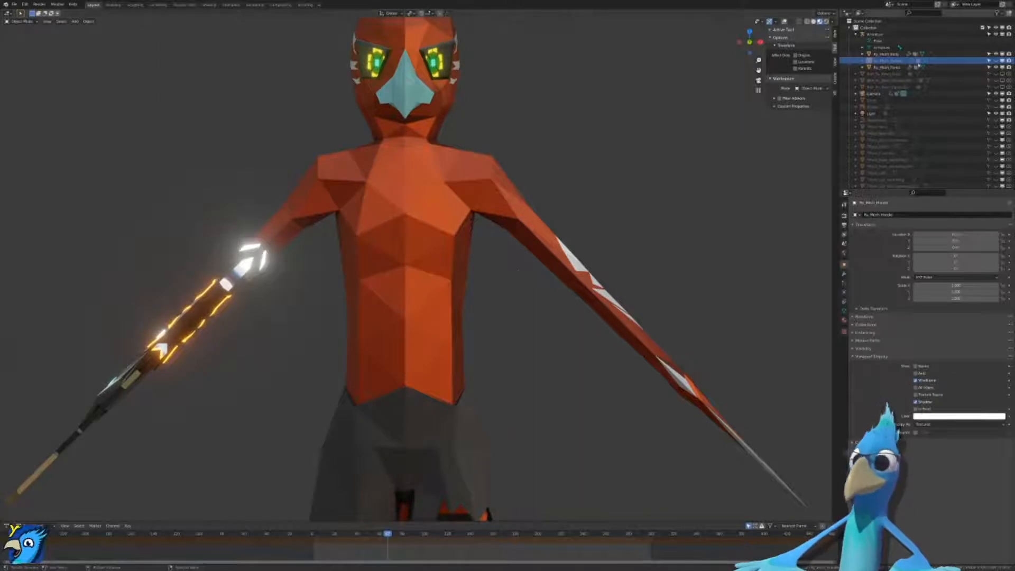
# Step: Unhide the hoodie mesh and turn the overlays back on, framing the shoulders in Object Mode
pyautogui.click(997, 61)
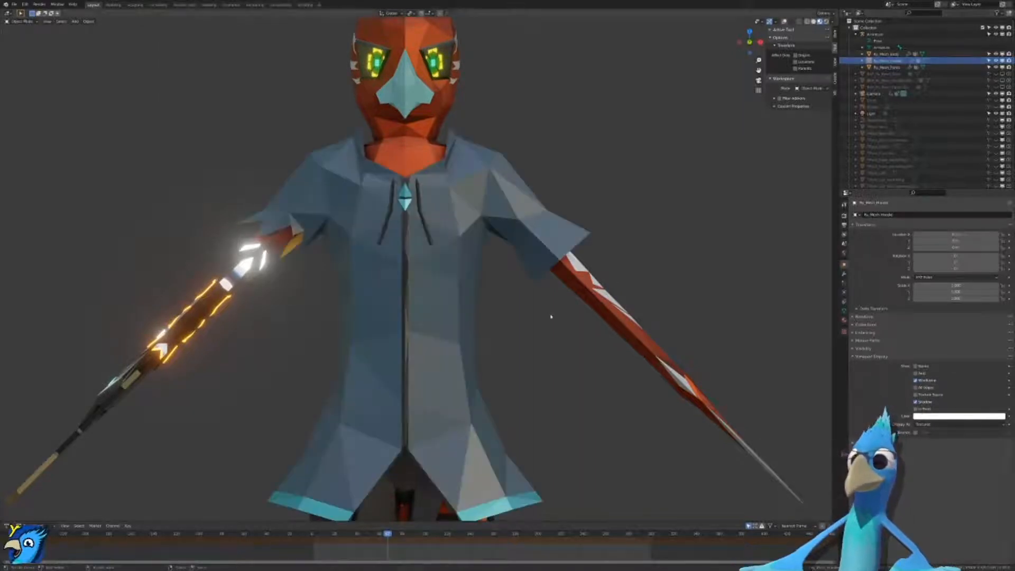
pyautogui.scroll(2, 561, 334)
pyautogui.click(785, 22)
pyautogui.keyDown('shift'); pyautogui.moveTo(562, 157); pyautogui.dragTo(518, 208, button='middle'); pyautogui.keyUp('shift')
pyautogui.scroll(2, 529, 209)
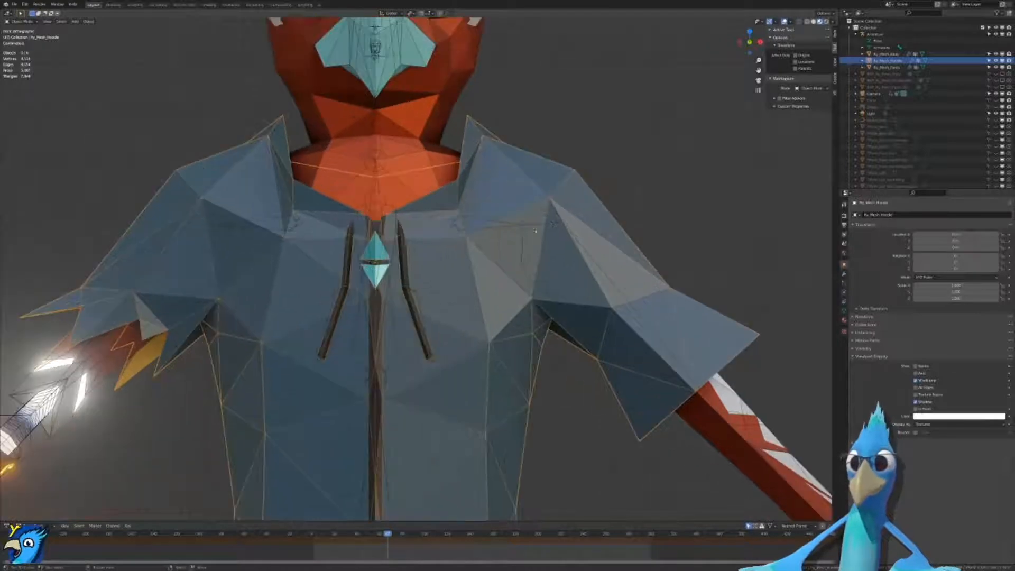
pyautogui.hotkey('ctrl', 'Tab')
pyautogui.hotkey('ctrl', 'Tab')
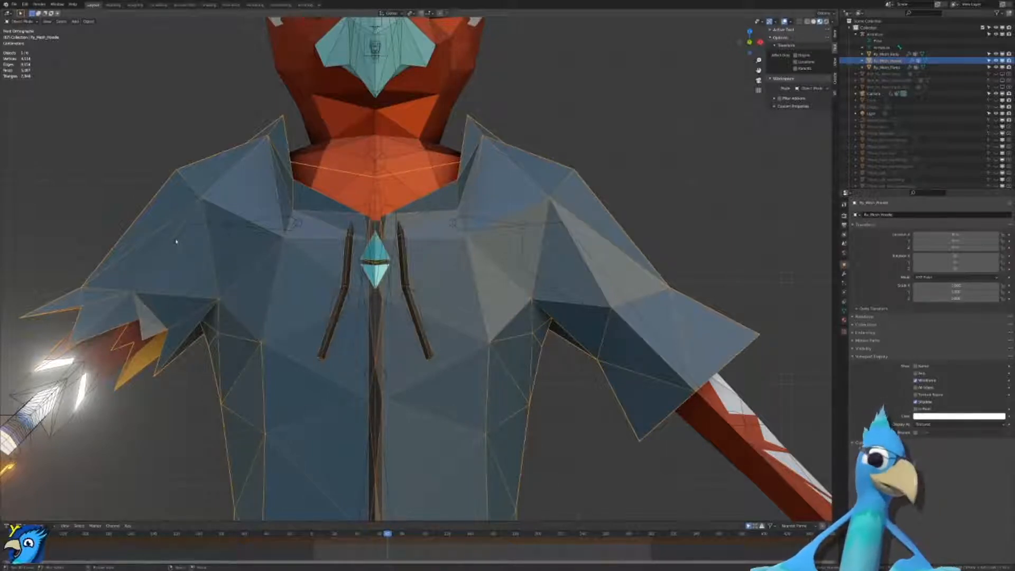
# Step: Select the armature, enter Pose Mode and test-rotate the right upper arm bone in the front view without keeping the rotation
pyautogui.click(182, 237)
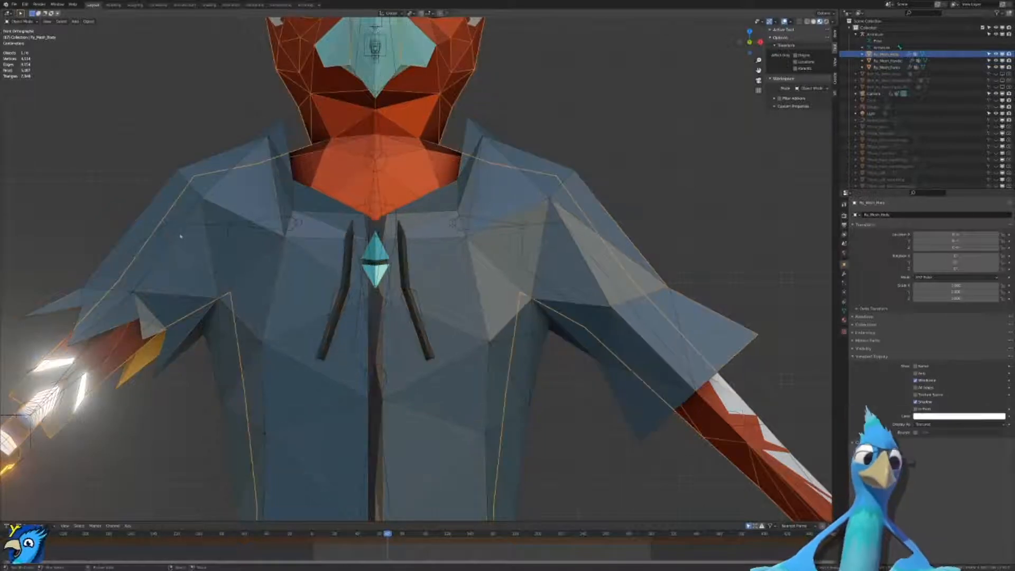
pyautogui.click(182, 238)
pyautogui.hotkey('ctrl', 'Tab')
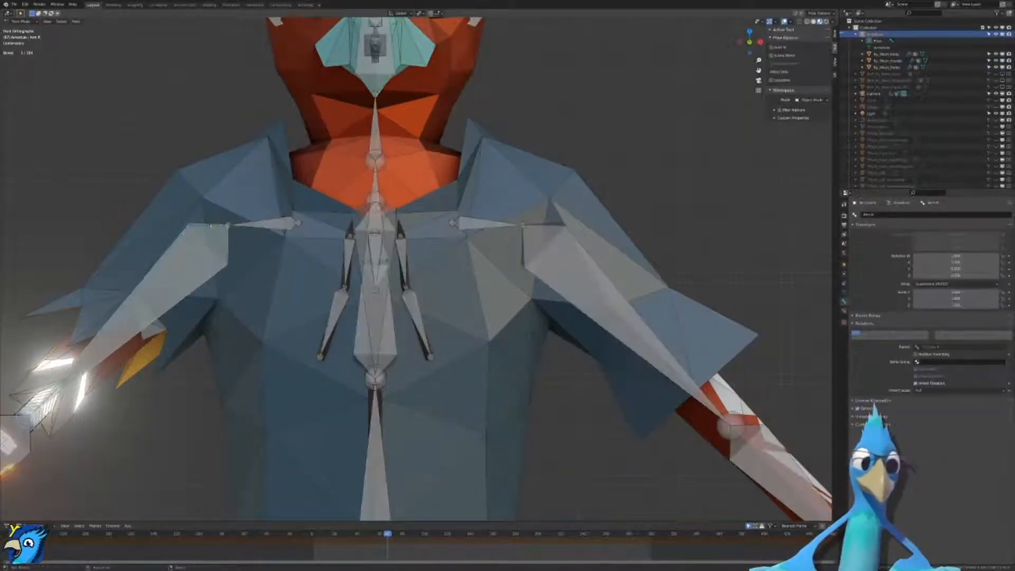
pyautogui.keyDown('shift'); pyautogui.moveTo(182, 237); pyautogui.dragTo(335, 257, button='middle'); pyautogui.keyUp('shift')
pyautogui.scroll(1, 334, 257)
pyautogui.press('r')
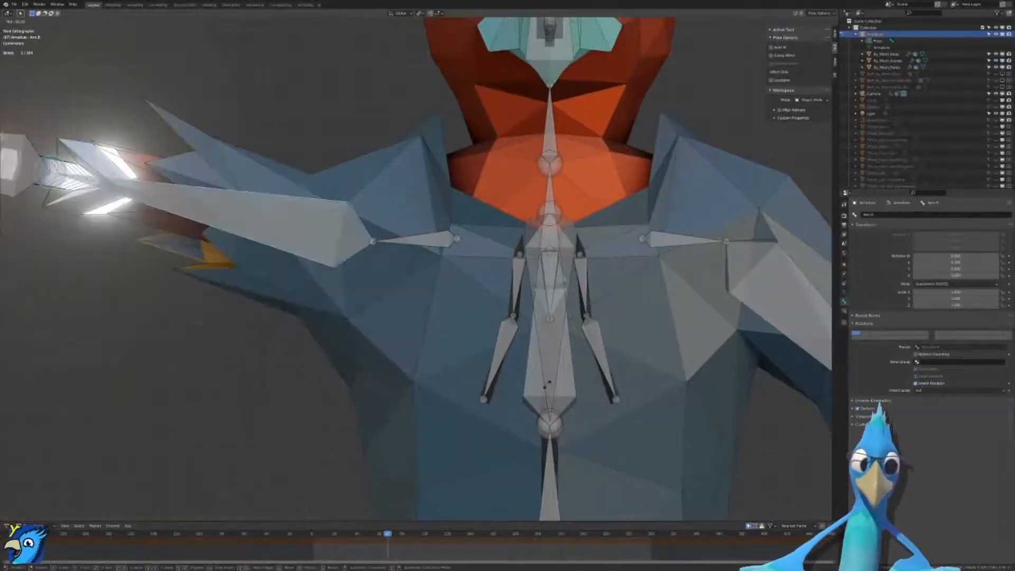
pyautogui.press('r')
pyautogui.rightClick(627, 227)
# Step: Test the right upper arm with plain and trackball rotations in the front view, checking how the sleeve deforms
pyautogui.press('r')
pyautogui.rightClick(614, 327)
pyautogui.scroll(-2, 628, 263)
pyautogui.press('r')
pyautogui.press('r')
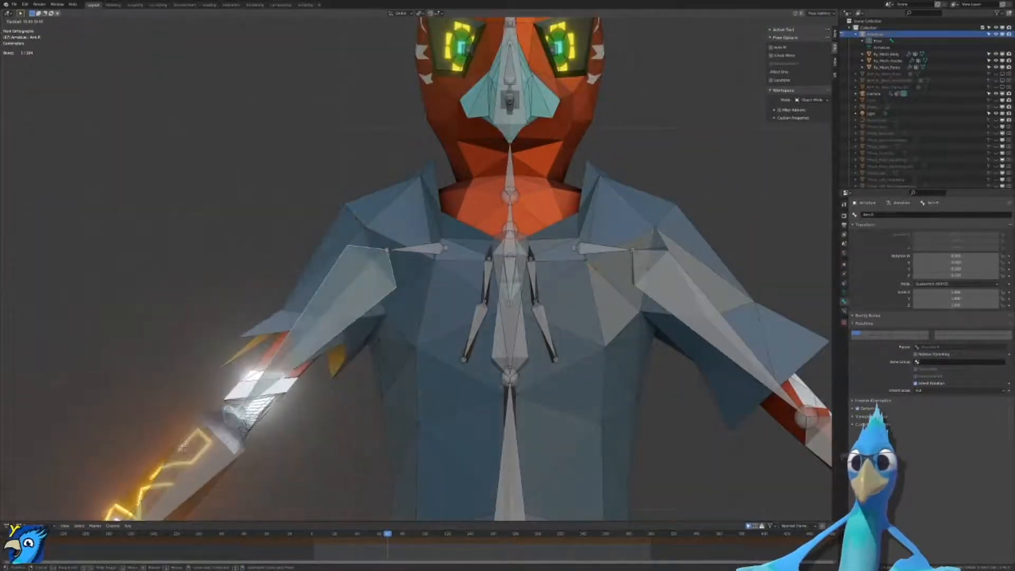
pyautogui.rightClick(638, 272)
pyautogui.press('r')
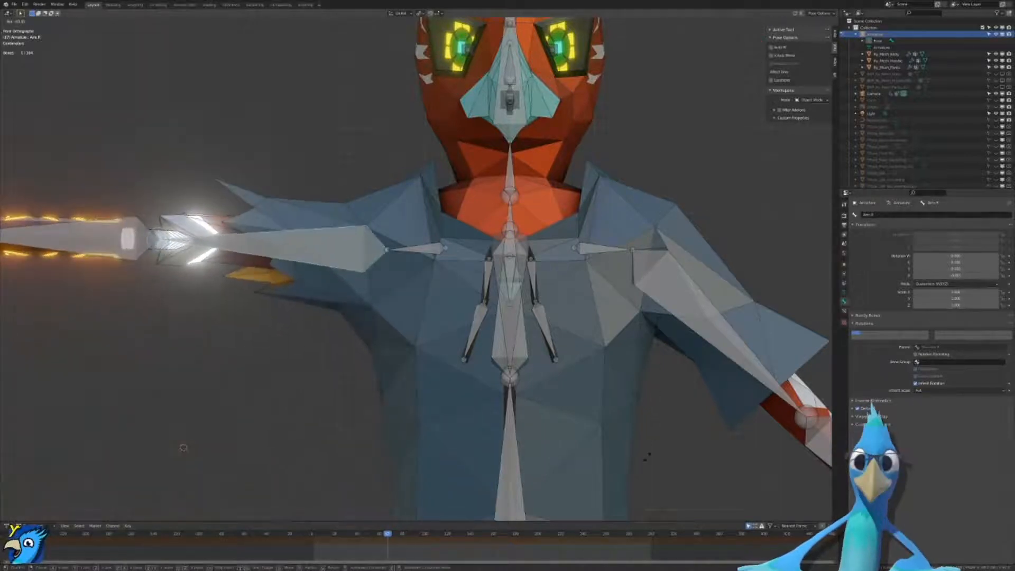
pyautogui.rightClick(650, 455)
# Step: Examine the right arm's pose without overlays from behind and in front, test a trackball rotation, and undo the arm's rotation
pyautogui.moveTo(704, 188); pyautogui.dragTo(635, 68, button='middle')
pyautogui.click(469, 53)
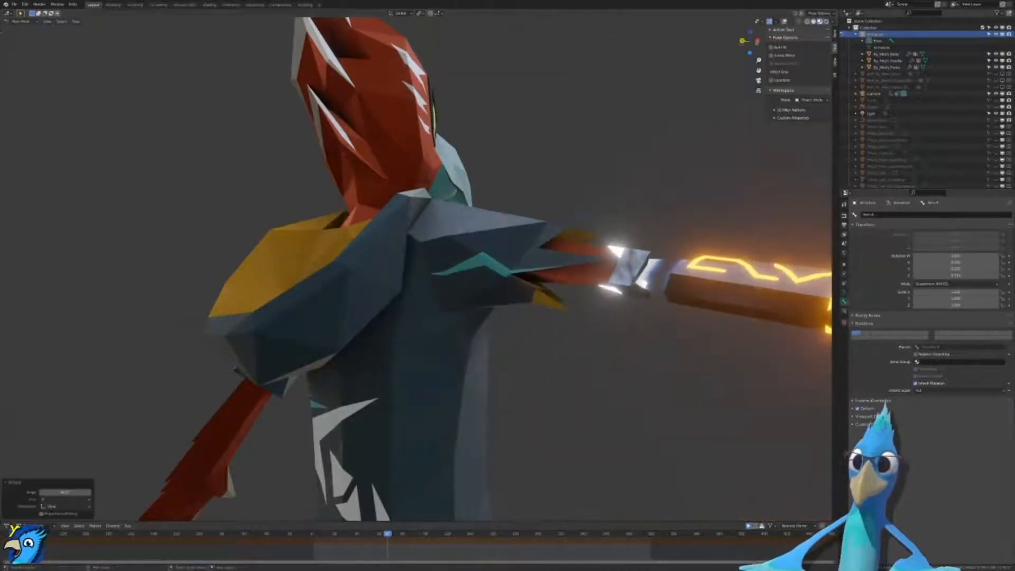
pyautogui.moveTo(550, 363); pyautogui.dragTo(468, 378, button='middle')
pyautogui.press('r')
pyautogui.press('r')
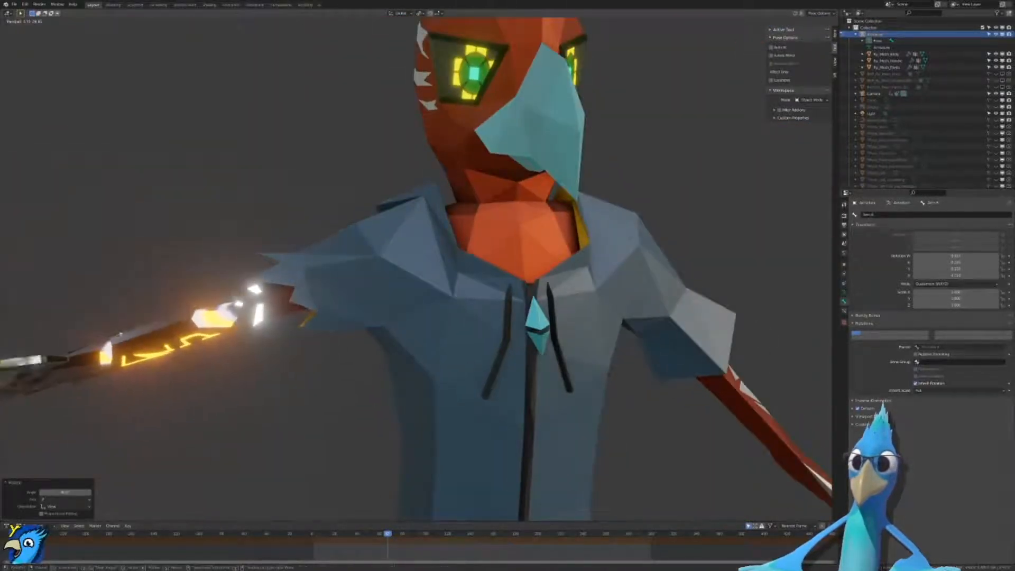
pyautogui.rightClick(635, 336)
pyautogui.hotkey('ctrl', 'z')
# Step: Raise the right upper arm above shoulder height, view the whole character, and undo the rotation
pyautogui.moveTo(634, 336); pyautogui.dragTo(574, 316, button='middle')
pyautogui.press('r')
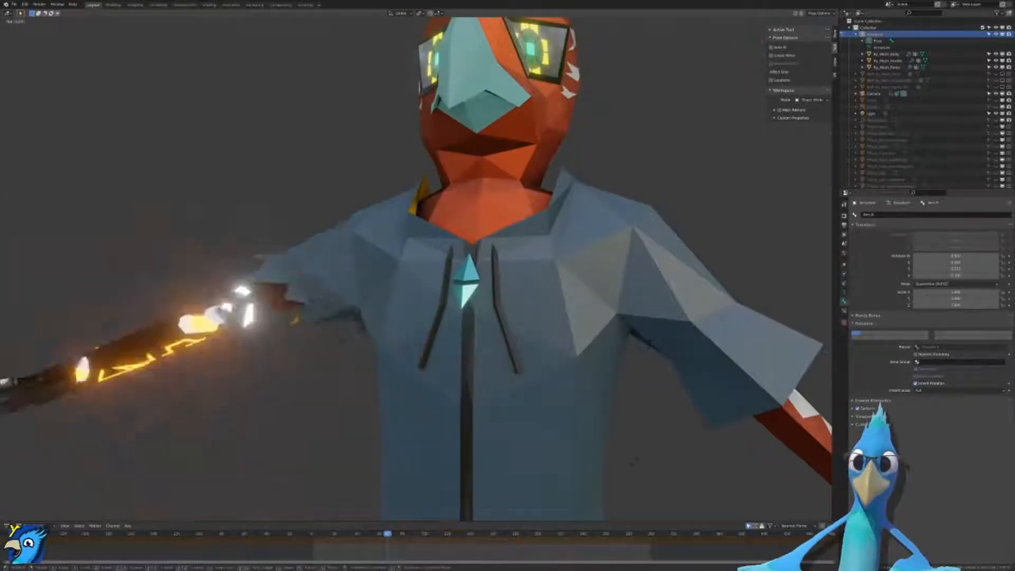
pyautogui.click(451, 201)
pyautogui.scroll(-6, 451, 201)
pyautogui.moveTo(450, 201); pyautogui.dragTo(470, 207, button='middle')
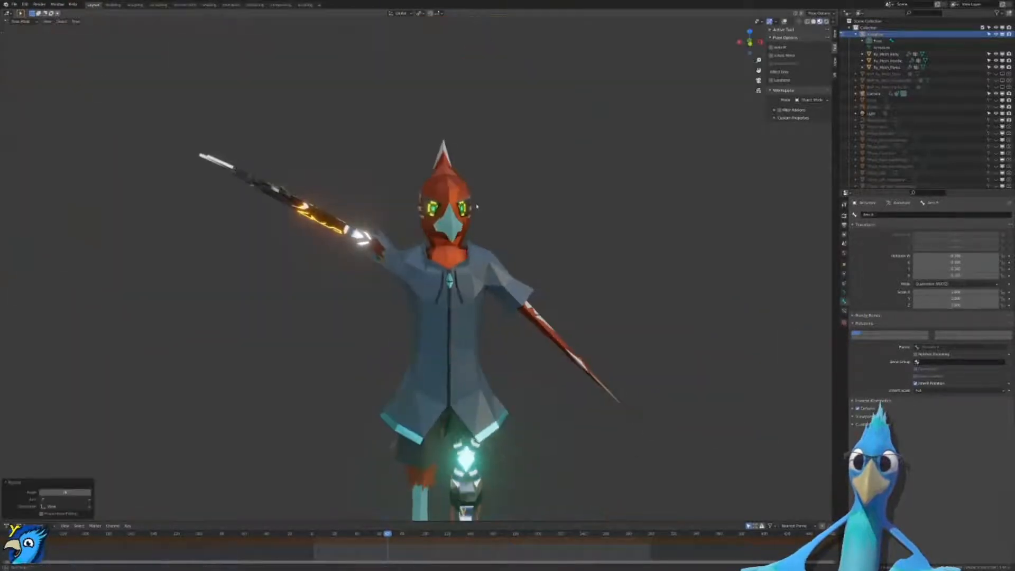
pyautogui.hotkey('ctrl', 'z')
# Step: Test a trackball rotation on the right upper arm at closer range and cancel it
pyautogui.scroll(4, 474, 211)
pyautogui.press('r')
pyautogui.press('r')
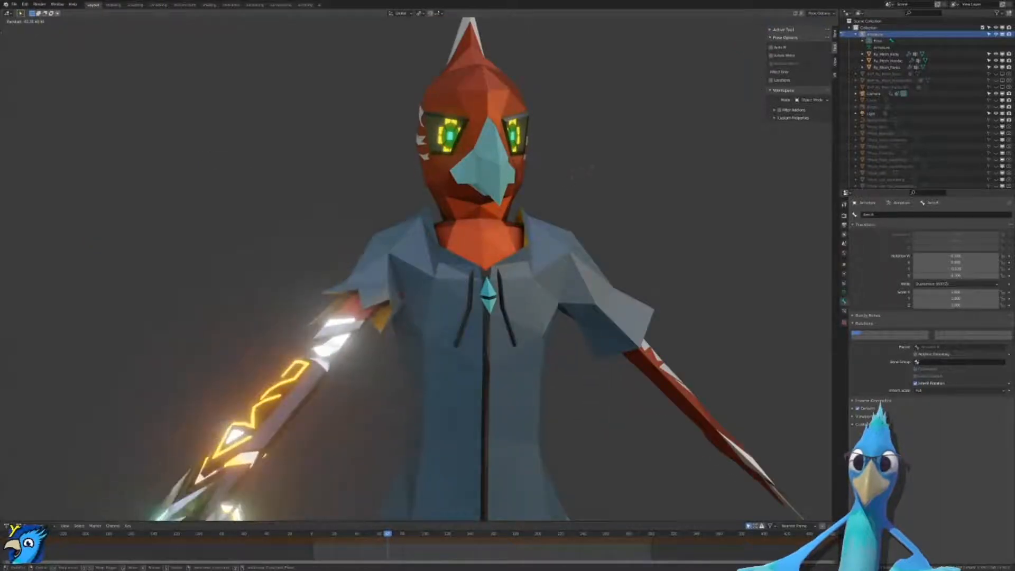
pyautogui.press('Escape')
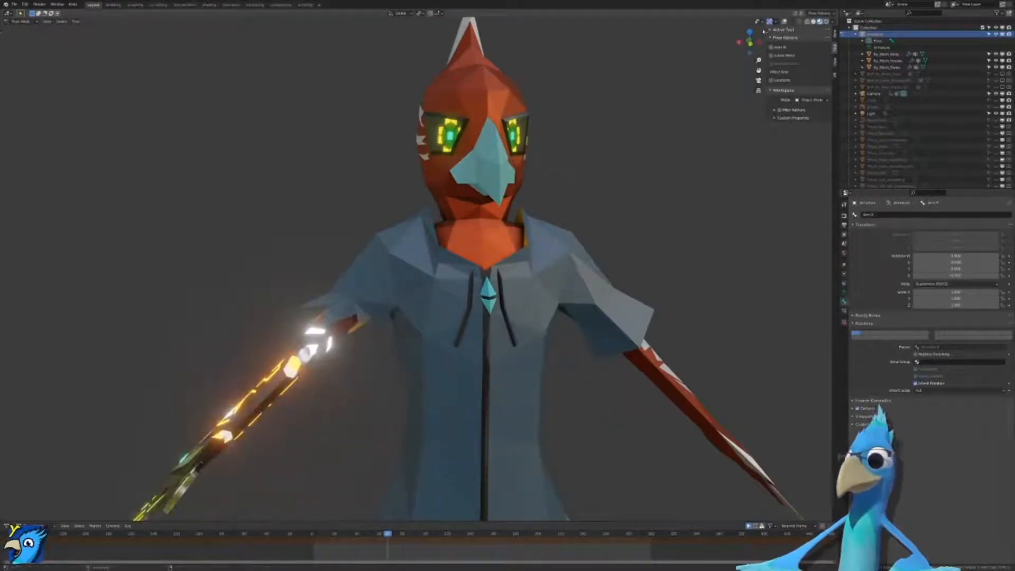
# Step: Show the overlays and swing the right upper arm with a trackball rotation
pyautogui.click(785, 22)
pyautogui.scroll(3, 534, 211)
pyautogui.press('r')
pyautogui.press('r')
pyautogui.click(338, 328)
# Step: Select the left upper arm bone, pose it with a trackball rotation, and view the left shoulder from the side
pyautogui.click(696, 292)
pyautogui.press('r')
pyautogui.press('r')
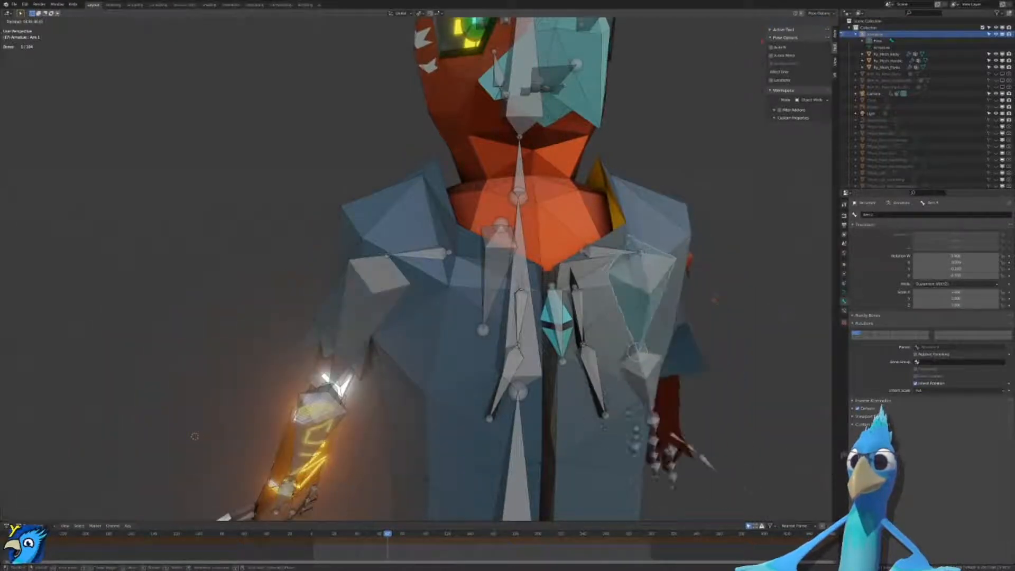
pyautogui.click(700, 286)
pyautogui.moveTo(699, 286); pyautogui.dragTo(661, 286, button='middle')
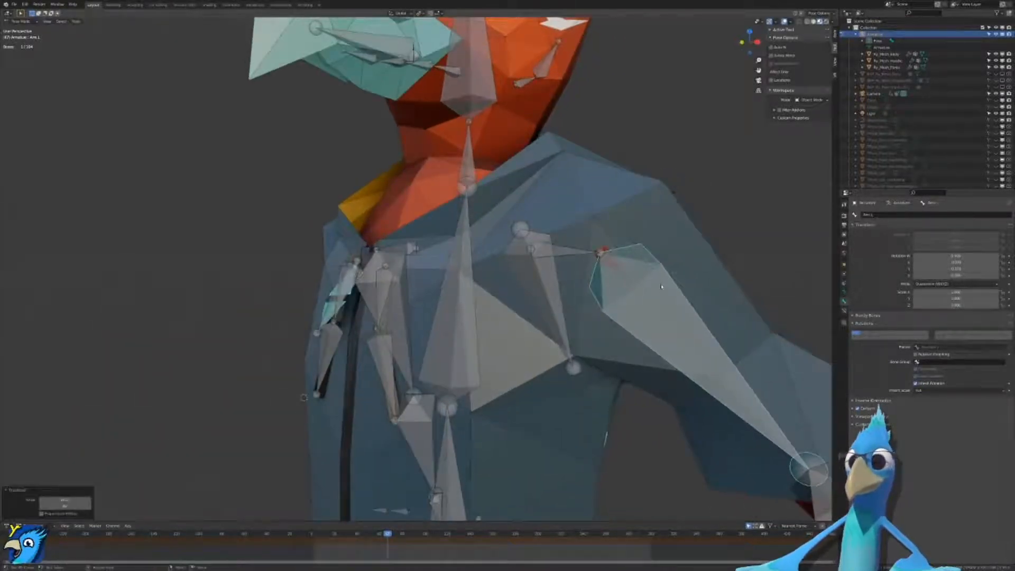
# Step: Undo the arm rotations and the switch to Pose Mode, back to the hoodie selected in Object Mode
pyautogui.hotkey('ctrl', 'z')
pyautogui.hotkey('ctrl', 'z')
pyautogui.hotkey('ctrl', 'z')
pyautogui.hotkey('ctrl', 'z')
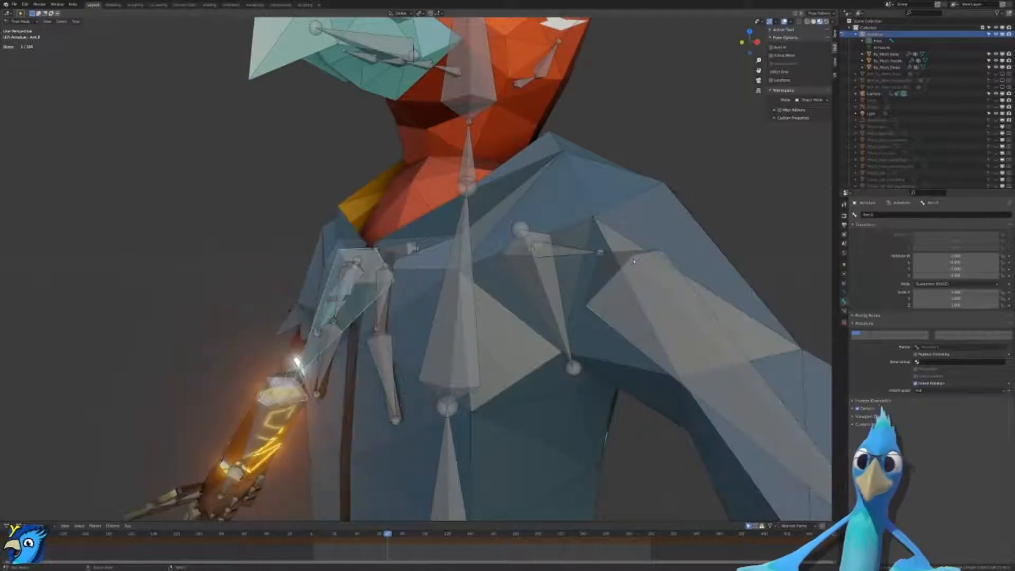
pyautogui.hotkey('ctrl', 'z')
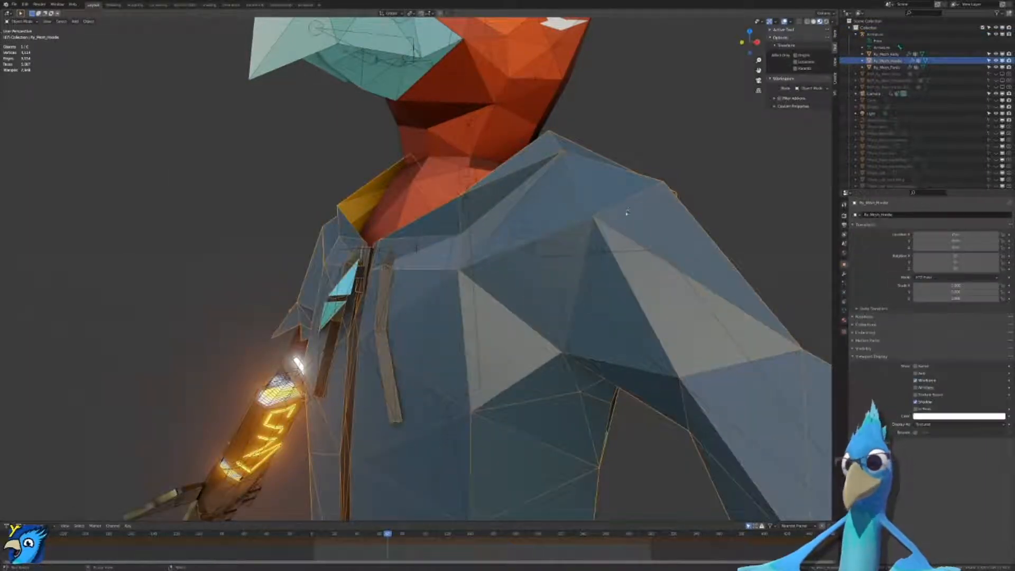
# Step: Select the armature plus the hoodie, enter Weight Paint mode with solid shading, and pick the left upper arm bone
pyautogui.click(623, 253)
pyautogui.keyDown('shift'); pyautogui.click(631, 228); pyautogui.keyUp('shift')
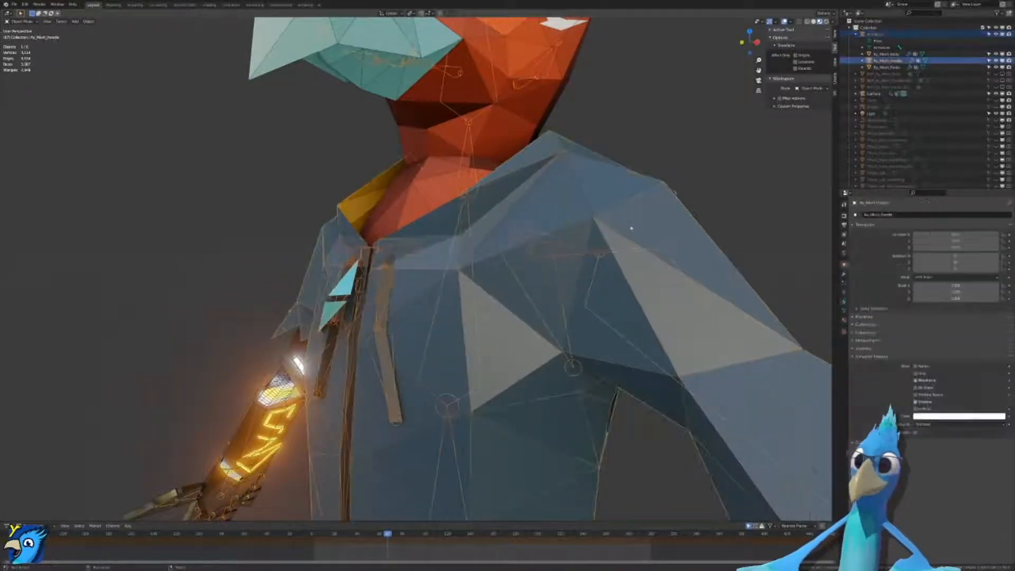
pyautogui.hotkey('ctrl', 'Tab')
pyautogui.press('z')
pyautogui.keyDown('ctrl'); pyautogui.click(614, 287); pyautogui.keyUp('ctrl')
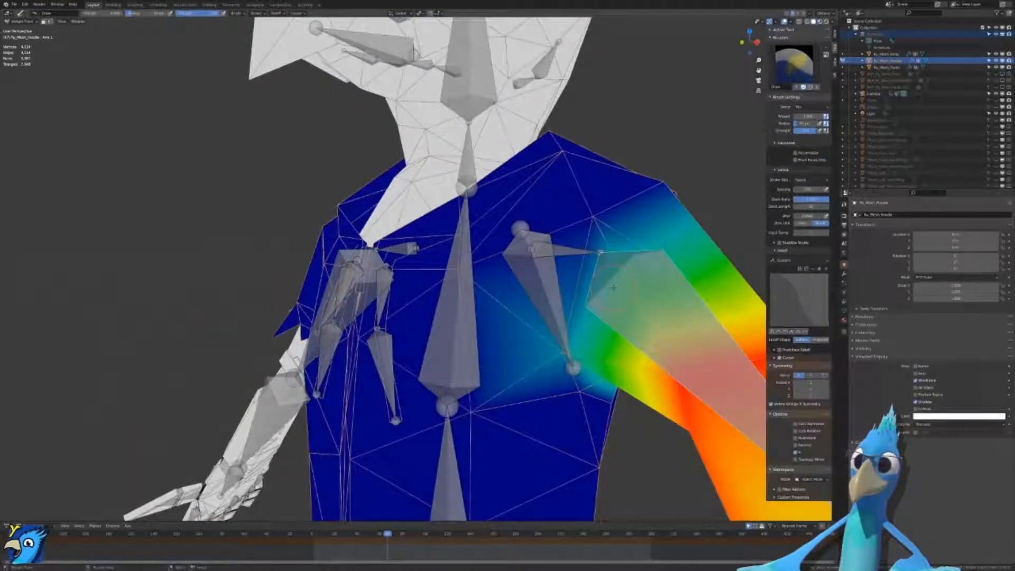
# Step: Try a trackball rotation of the left upper arm bone to preview how the hoodie's shoulder deforms
pyautogui.press('r')
pyautogui.press('r')
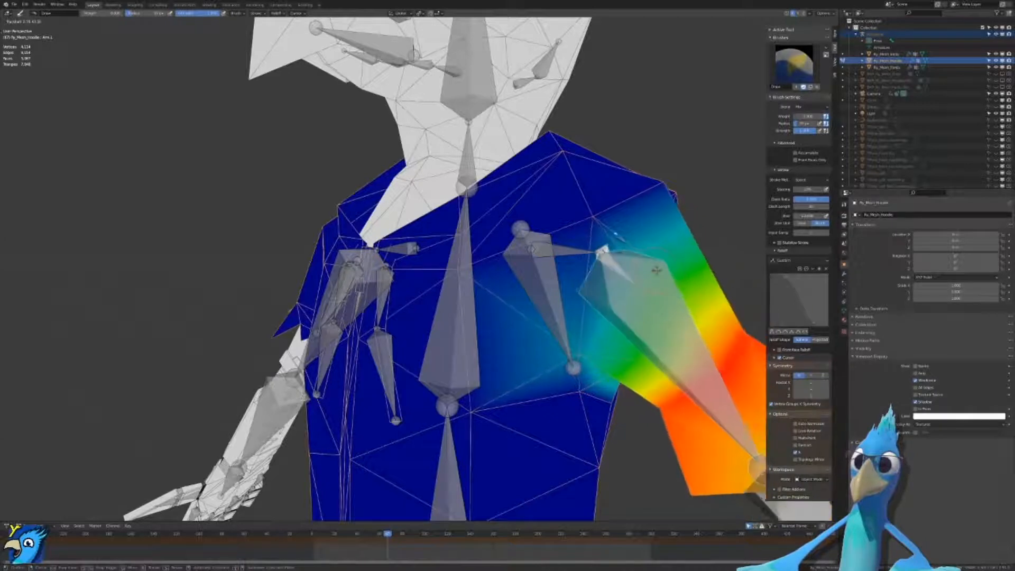
pyautogui.rightClick(622, 291)
# Step: Leave Weight Paint mode and open the hoodie in Edit Mode, using the front view with wireframe shading
pyautogui.hotkey('ctrl', 'Tab')
pyautogui.click(612, 167)
pyautogui.press('Tab')
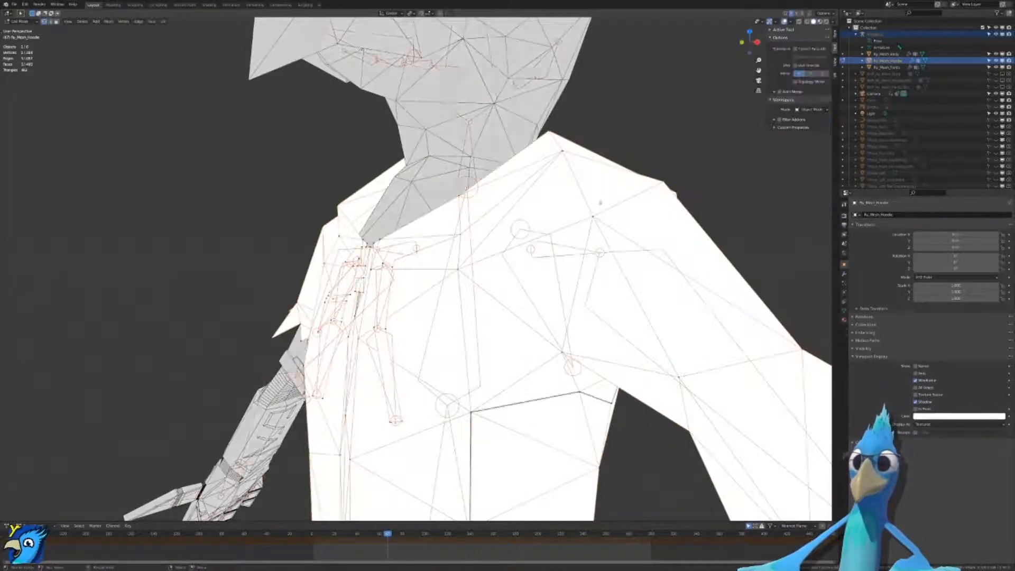
pyautogui.press('KP_1')
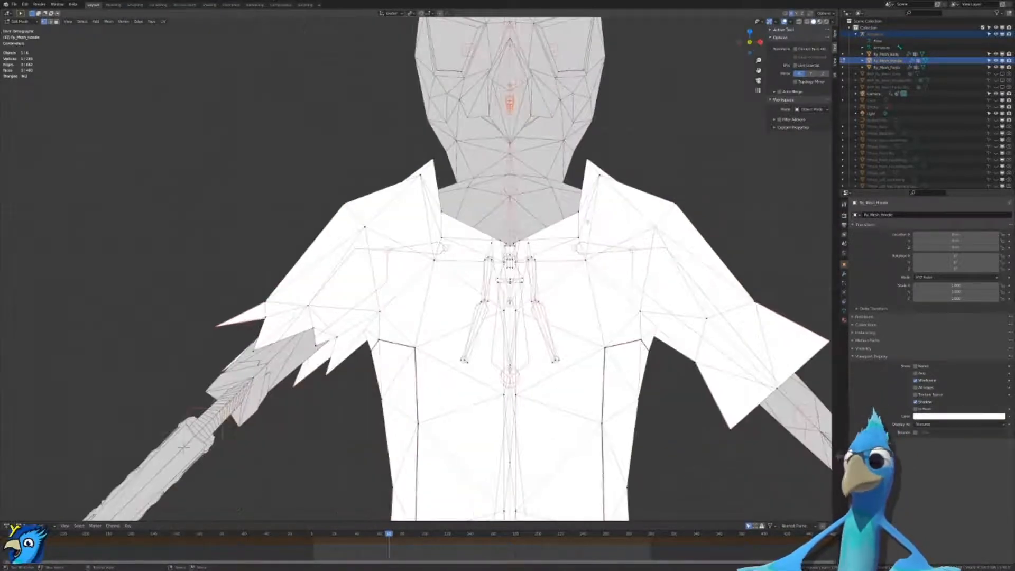
pyautogui.press('z')
pyautogui.click(489, 245)
# Step: Move the vertex at the hoodie's left shoulder, near the head of the upper arm bone
pyautogui.scroll(3, 535, 245)
pyautogui.keyDown('shift'); pyautogui.moveTo(825, 197); pyautogui.dragTo(497, 196, button='middle'); pyautogui.keyUp('shift')
pyautogui.keyDown('shift'); pyautogui.moveTo(629, 165); pyautogui.dragTo(587, 168, button='middle'); pyautogui.keyUp('shift')
pyautogui.scroll(3, 587, 168)
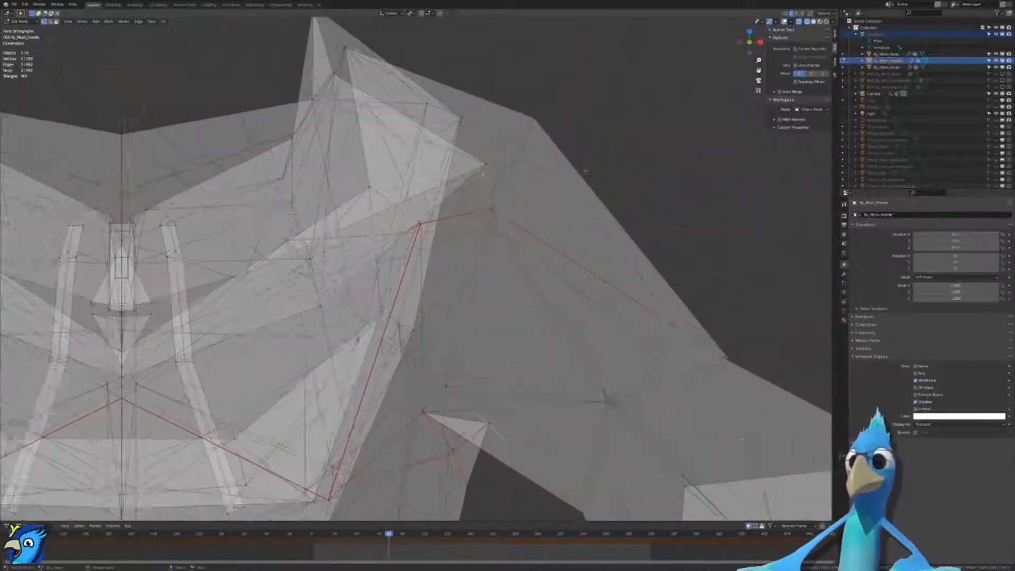
pyautogui.press('g')
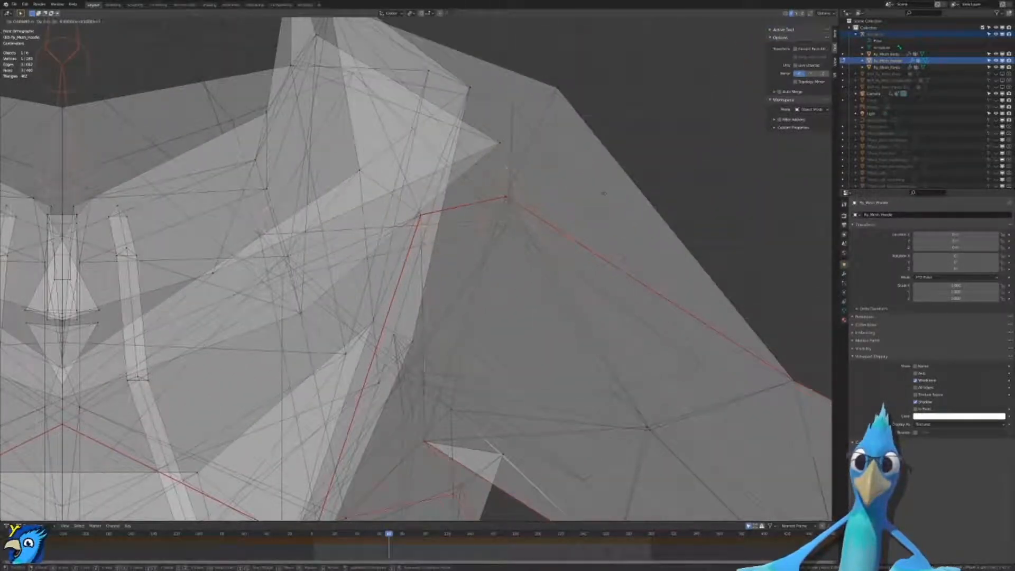
pyautogui.click(510, 209)
pyautogui.moveTo(511, 209); pyautogui.dragTo(505, 267, button='middle')
pyautogui.scroll(-2, 413, 264)
pyautogui.scroll(-4, 412, 265)
pyautogui.scroll(-5, 511, 260)
# Step: Examine the reshaped left shoulder of the hoodie from several angles, alternating between solid and see-through display
pyautogui.scroll(4, 579, 276)
pyautogui.hotkey('shift', 'z')
pyautogui.scroll(4, 579, 276)
pyautogui.moveTo(579, 276)
pyautogui.mouseDown(button='middle')
pyautogui.moveTo(488, 285)
pyautogui.moveTo(521, 280)
pyautogui.moveTo(445, 272)
pyautogui.moveTo(393, 316)
pyautogui.moveTo(476, 407)
pyautogui.moveTo(444, 365)
pyautogui.mouseUp(button='middle')
pyautogui.hotkey('shift', 'z')
pyautogui.scroll(3, 521, 281)
pyautogui.click(394, 316)
pyautogui.moveTo(459, 215); pyautogui.dragTo(533, 222, button='middle')
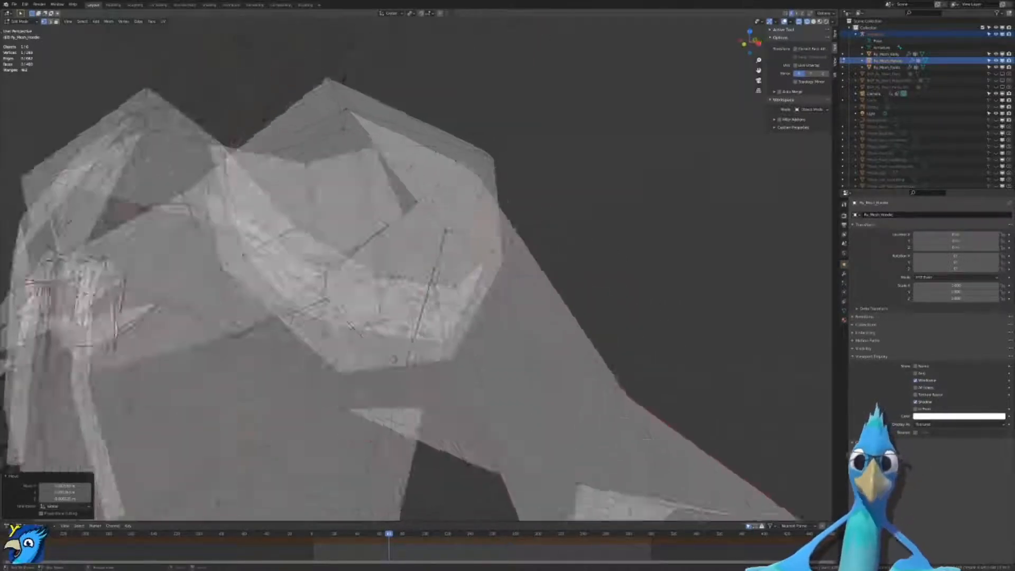
pyautogui.scroll(-4, 533, 222)
pyautogui.hotkey('alt', 'z')
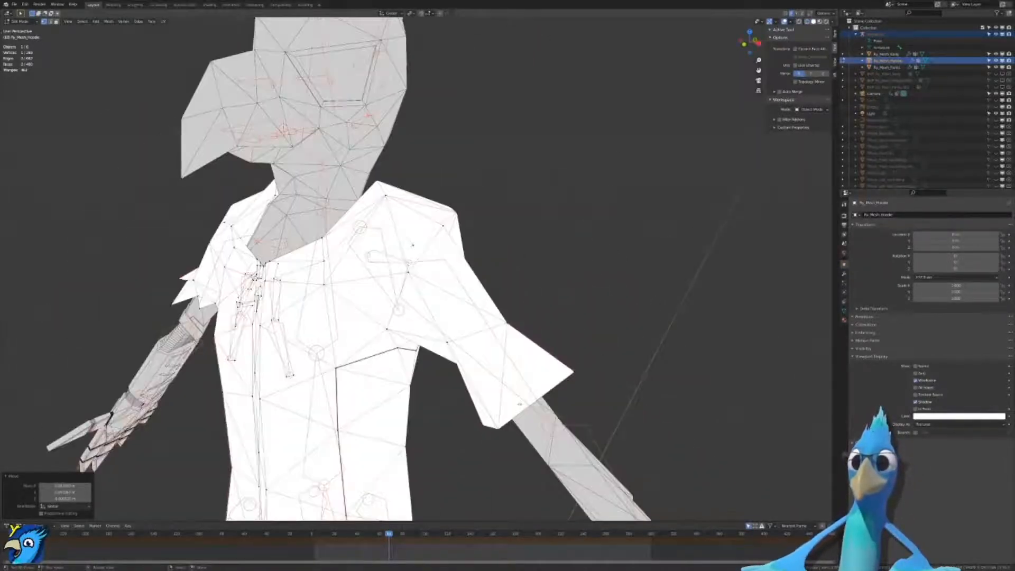
# Step: Exit the hoodie's Edit Mode, select the armature in Pose Mode, and examine the left shoulder with textured shading
pyautogui.press('Tab')
pyautogui.click(653, 260)
pyautogui.scroll(-4, 534, 364)
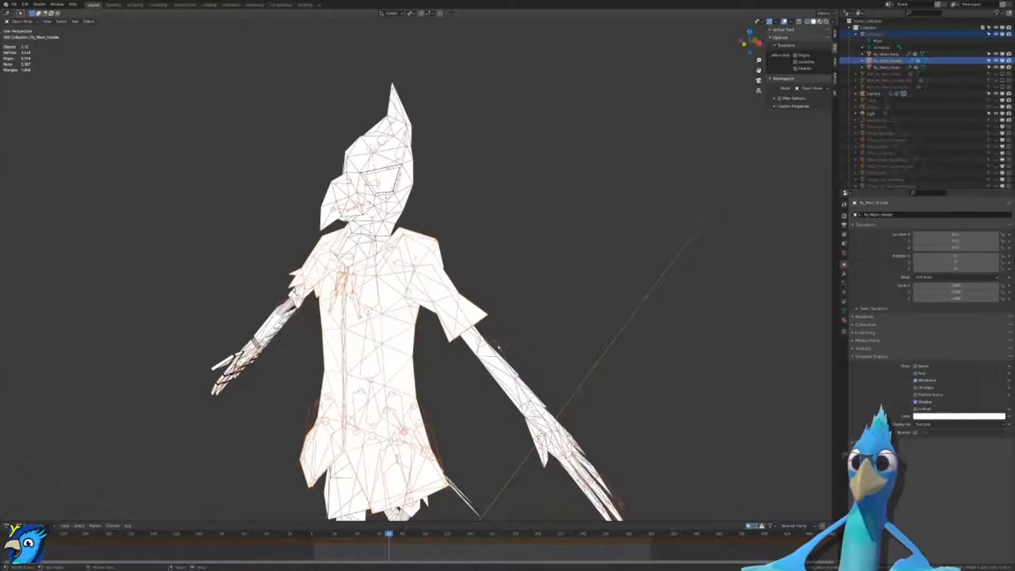
pyautogui.click(502, 345)
pyautogui.hotkey('ctrl', 'Tab')
pyautogui.scroll(4, 465, 339)
pyautogui.hotkey('shift', 'z')
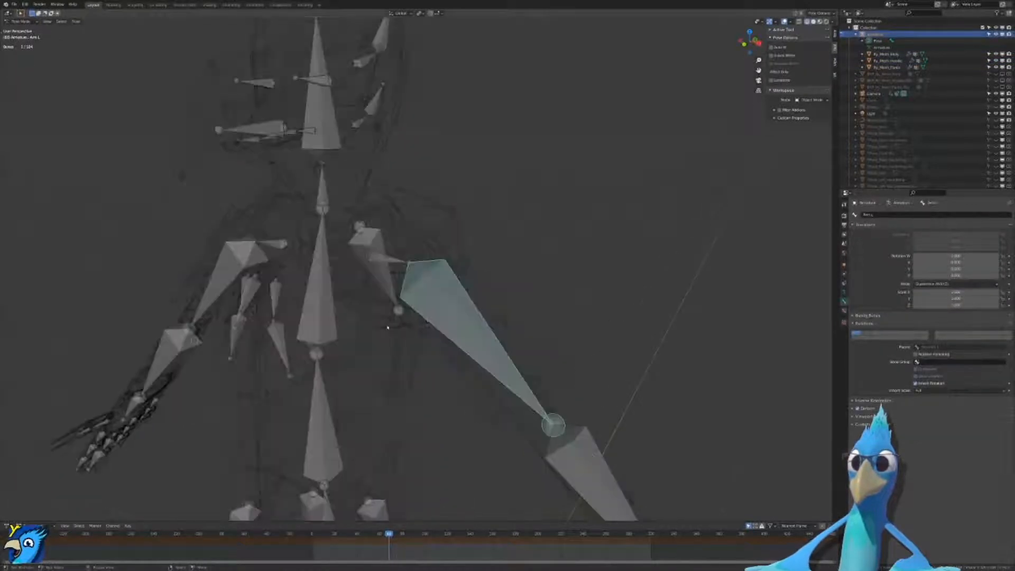
pyautogui.click(590, 329)
pyautogui.scroll(4, 484, 229)
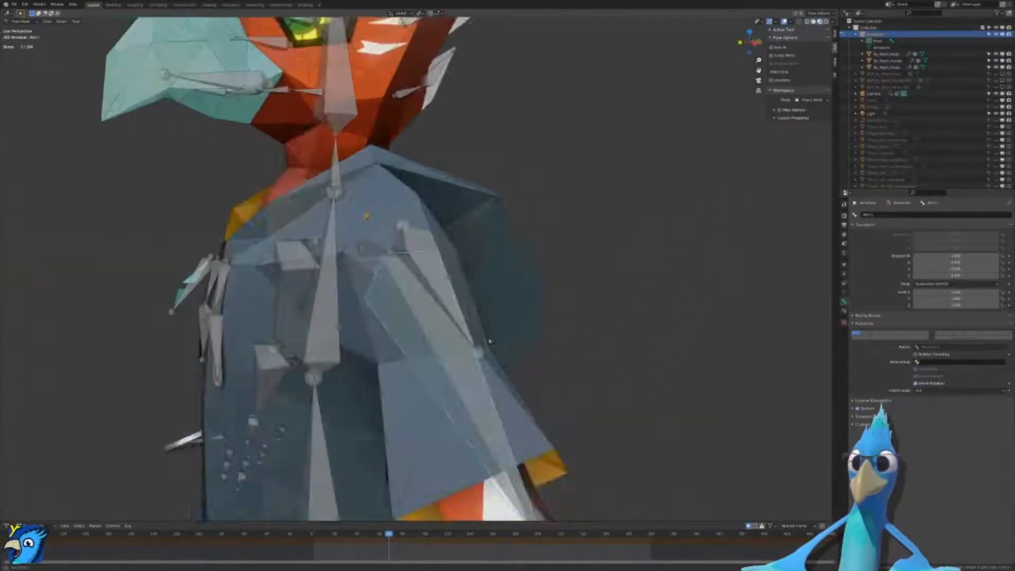
pyautogui.press('Tab')
pyautogui.hotkey('shift', 'z')
pyautogui.moveTo(484, 230); pyautogui.dragTo(533, 231, button='middle')
pyautogui.press('Tab')
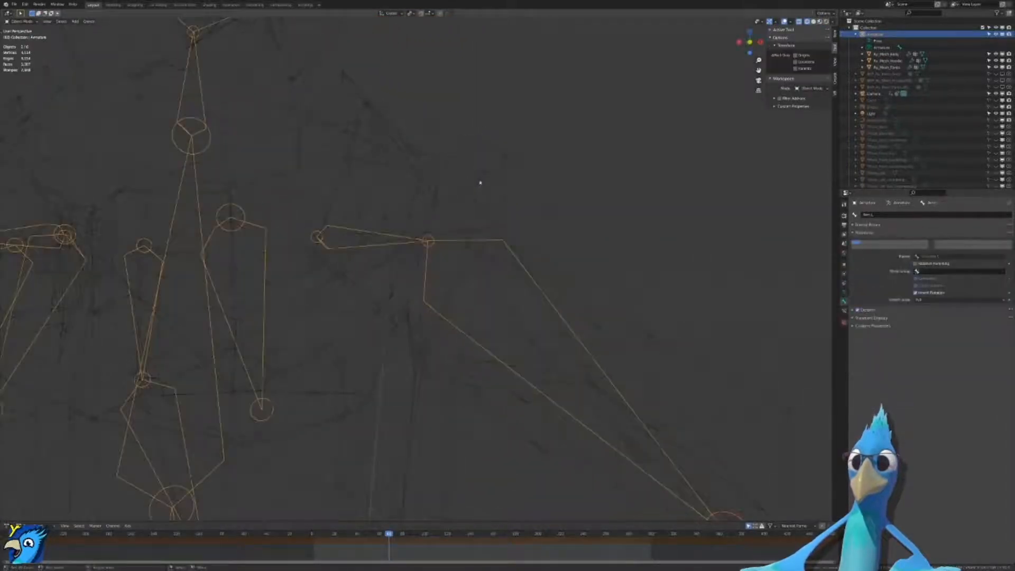
pyautogui.click(482, 170)
pyautogui.click(482, 171)
pyautogui.moveTo(477, 183); pyautogui.dragTo(442, 197, button='middle')
pyautogui.scroll(-4, 480, 242)
pyautogui.scroll(4, 499, 227)
pyautogui.press('Tab')
pyautogui.scroll(-4, 466, 227)
pyautogui.scroll(4, 442, 197)
pyautogui.press('Tab')
# Step: Select the hoodie and reopen Edit Mode in wireframe shading for editing around the left shoulder
pyautogui.click(442, 198)
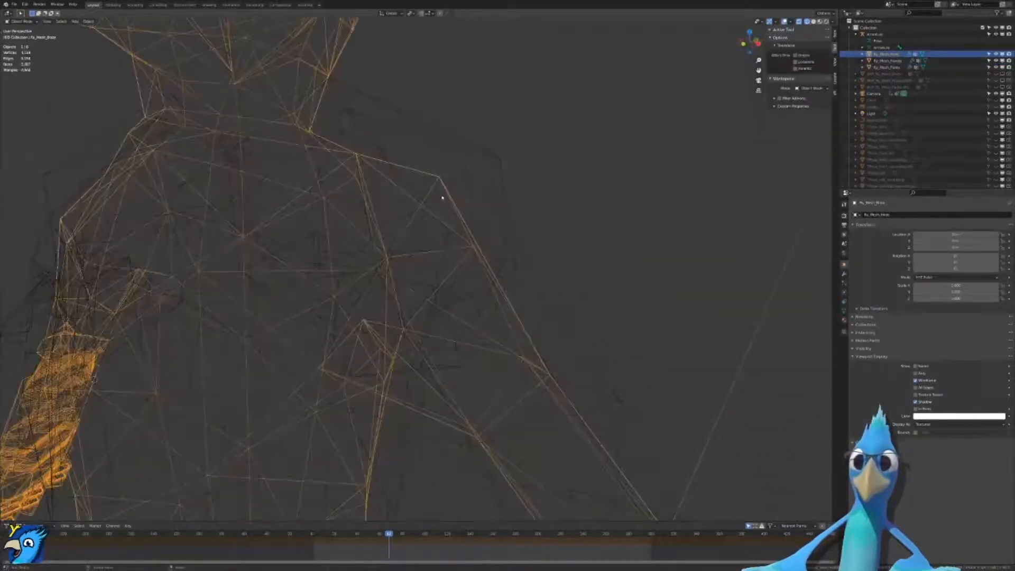
pyautogui.click(443, 198)
pyautogui.press('Tab')
pyautogui.hotkey('ctrl', 'Tab')
pyautogui.keyDown('shift'); pyautogui.click(392, 205); pyautogui.keyUp('shift')
pyautogui.press('Tab')
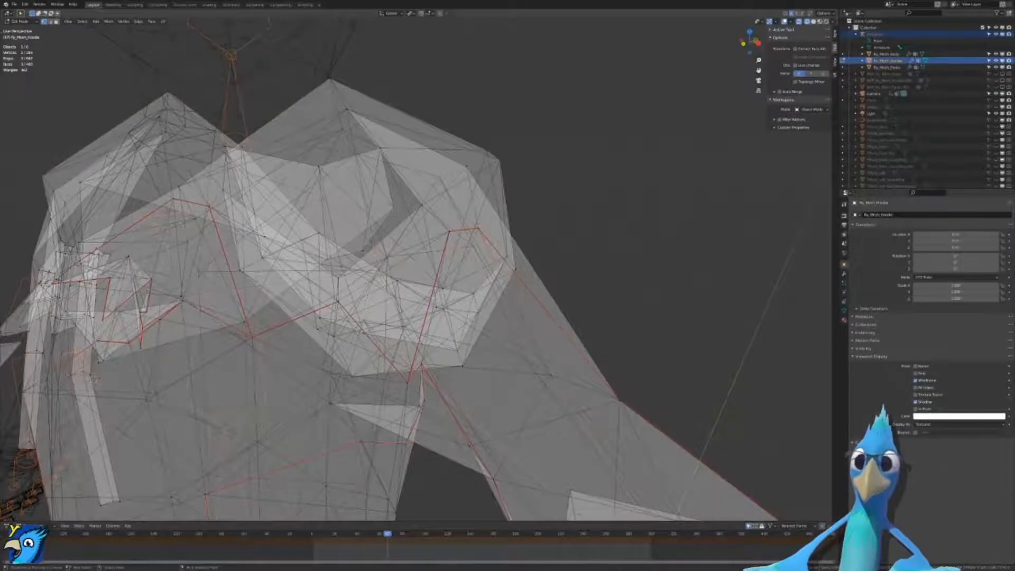
pyautogui.hotkey('ctrl', 'Tab')
pyautogui.hotkey('ctrl', 'Tab')
pyautogui.click(393, 210)
pyautogui.press('Tab')
pyautogui.press('Tab')
pyautogui.press('Right')
pyautogui.press('Tab')
# Step: Reposition vertices around the left shoulder with two moves in Edit Mode
pyautogui.moveTo(393, 210); pyautogui.dragTo(443, 186, button='middle')
pyautogui.scroll(-4, 398, 207)
pyautogui.scroll(5, 443, 186)
pyautogui.press('g')
pyautogui.hotkey('shift', 'z')
pyautogui.moveTo(444, 251)
pyautogui.mouseDown(button='middle')
pyautogui.moveTo(490, 217)
pyautogui.moveTo(423, 264)
pyautogui.moveTo(476, 296)
pyautogui.moveTo(523, 236)
pyautogui.moveTo(497, 275)
pyautogui.moveTo(476, 238)
pyautogui.mouseUp(button='middle')
pyautogui.hotkey('shift', 'z')
pyautogui.click(484, 228)
pyautogui.press('g')
pyautogui.click(582, 211)
# Step: Refine the left shoulder's shape with two more vertex moves from different viewing angles
pyautogui.moveTo(582, 211); pyautogui.dragTo(556, 190, button='middle')
pyautogui.scroll(-3, 350, 311)
pyautogui.moveTo(350, 311); pyautogui.dragTo(465, 381, button='middle')
pyautogui.press('g')
pyautogui.click(416, 210)
pyautogui.moveTo(417, 210)
pyautogui.mouseDown(button='middle')
pyautogui.moveTo(450, 233)
pyautogui.moveTo(476, 212)
pyautogui.moveTo(453, 245)
pyautogui.moveTo(418, 227)
pyautogui.moveTo(493, 235)
pyautogui.moveTo(465, 254)
pyautogui.mouseUp(button='middle')
pyautogui.hotkey('shift', 'z')
pyautogui.scroll(-3, 418, 228)
pyautogui.hotkey('shift', 'z')
pyautogui.scroll(3, 450, 233)
pyautogui.press('g')
pyautogui.click(476, 229)
# Step: Return to Object Mode and select the body mesh
pyautogui.scroll(-5, 476, 229)
pyautogui.hotkey('ctrl', 'Tab')
pyautogui.click(454, 256)
pyautogui.scroll(4, 462, 265)
pyautogui.click(482, 256)
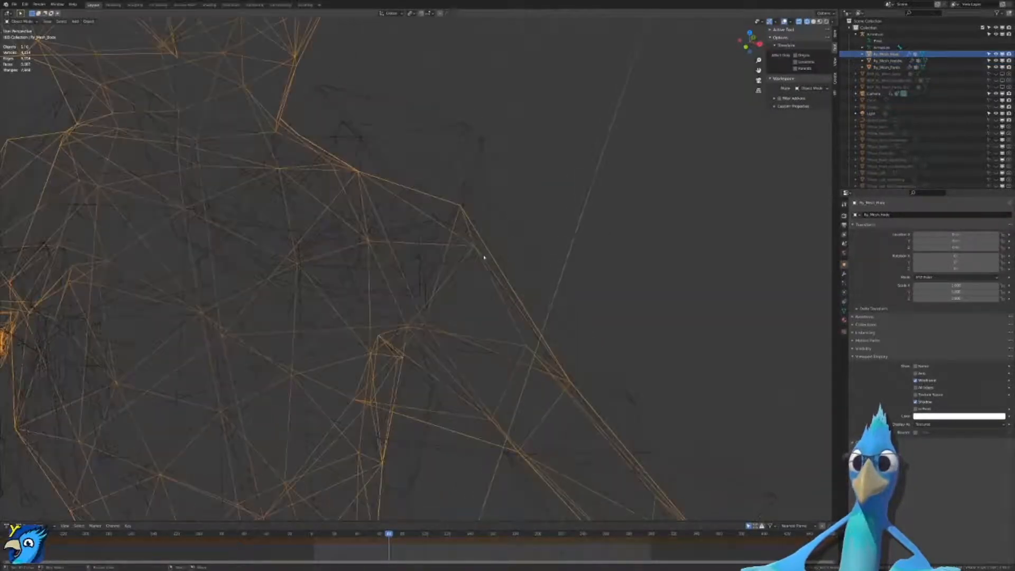
pyautogui.hotkey('ctrl', 'Tab')
pyautogui.click(475, 256)
pyautogui.hotkey('ctrl', 'Tab')
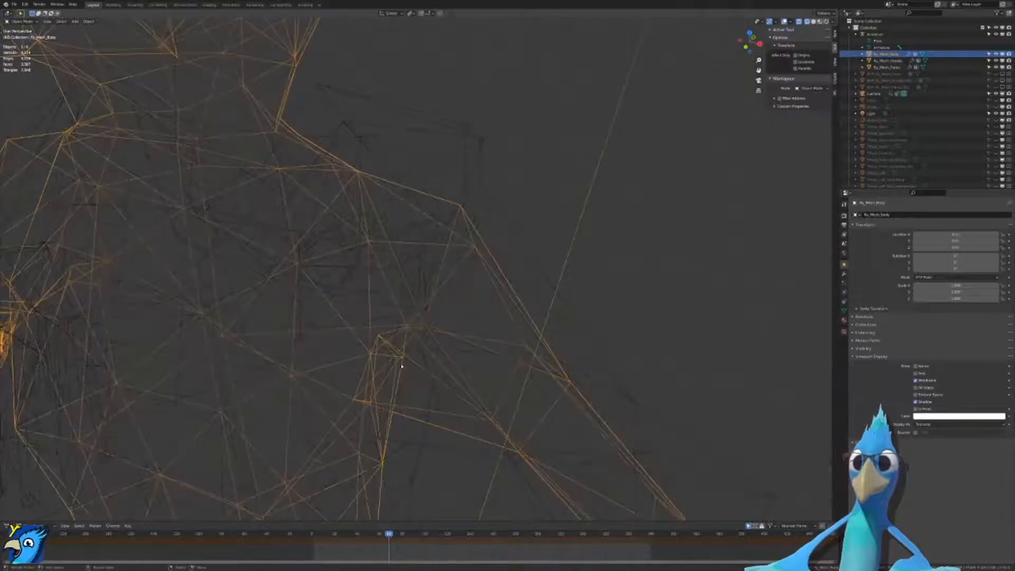
# Step: Select the armature, enter Pose Mode, and display the character with solid shading
pyautogui.scroll(-4, 402, 366)
pyautogui.click(418, 270)
pyautogui.hotkey('ctrl', 'Tab')
pyautogui.press('z')
pyautogui.click(472, 272)
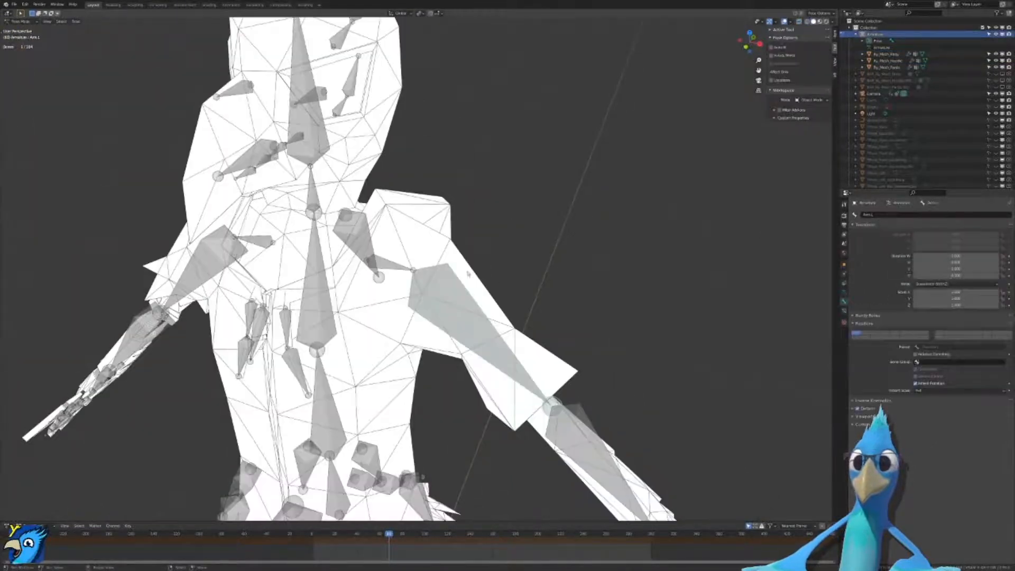
# Step: Pose the left upper arm bone with a trackball rotation and view the arm with textured shading
pyautogui.moveTo(512, 283)
pyautogui.mouseDown(button='middle')
pyautogui.moveTo(446, 265)
pyautogui.moveTo(410, 268)
pyautogui.mouseUp(button='middle')
pyautogui.press('r')
pyautogui.press('r')
pyautogui.click(485, 261)
pyautogui.press('z')
pyautogui.click(411, 313)
pyautogui.moveTo(416, 333)
pyautogui.mouseDown(button='middle')
pyautogui.moveTo(396, 343)
pyautogui.moveTo(386, 299)
pyautogui.moveTo(492, 238)
pyautogui.mouseUp(button='middle')
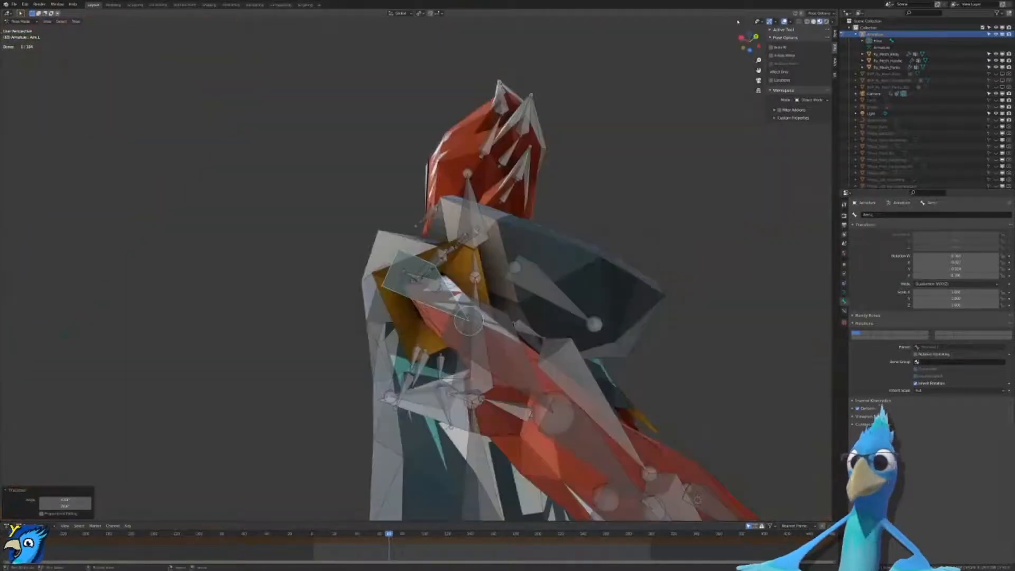
# Step: Hide the viewport overlays and rotate the left upper arm about the global Z axis
pyautogui.click(785, 22)
pyautogui.moveTo(556, 101); pyautogui.dragTo(596, 154, button='middle')
pyautogui.press('r')
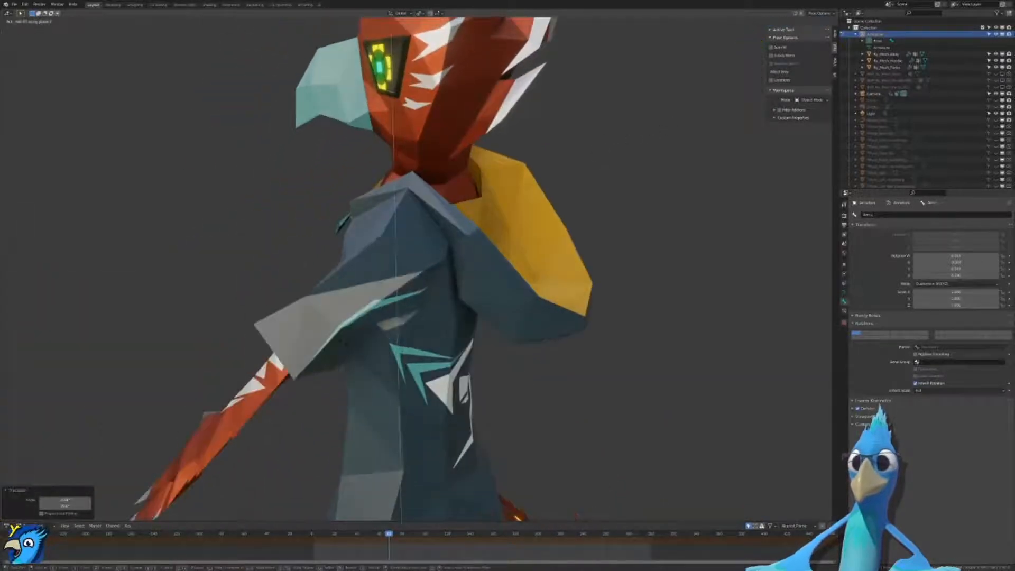
pyautogui.click(324, 343)
pyautogui.moveTo(325, 343); pyautogui.dragTo(665, 391, button='middle')
pyautogui.click(661, 384)
pyautogui.moveTo(556, 270); pyautogui.dragTo(529, 256, button='middle')
# Step: Swing the left upper arm with another trackball rotation and view the shoulder up close
pyautogui.press('r')
pyautogui.press('r')
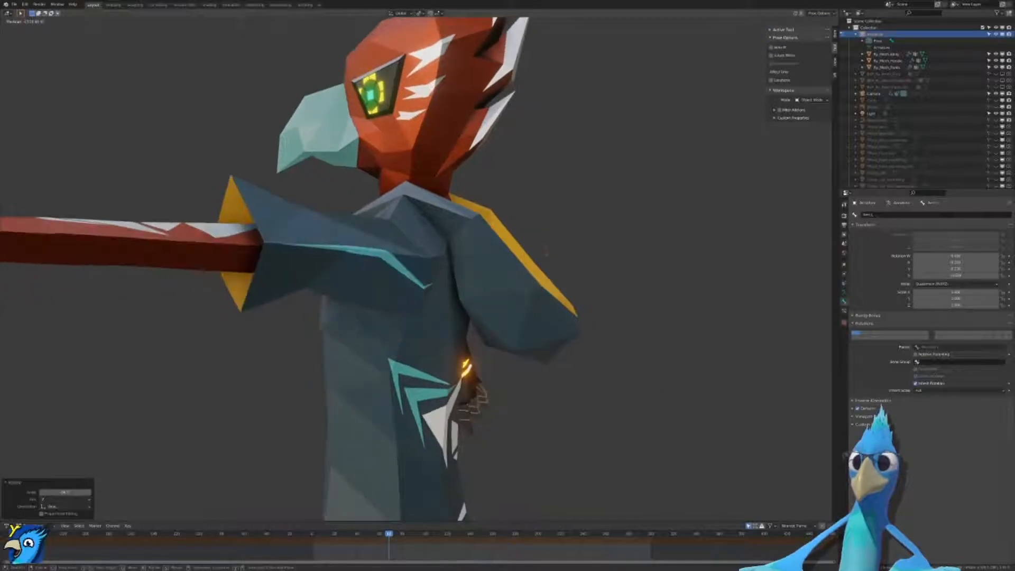
pyautogui.click(561, 197)
pyautogui.moveTo(562, 197)
pyautogui.mouseDown(button='middle')
pyautogui.moveTo(605, 176)
pyautogui.moveTo(642, 197)
pyautogui.moveTo(468, 228)
pyautogui.moveTo(471, 254)
pyautogui.mouseUp(button='middle')
pyautogui.scroll(3, 544, 268)
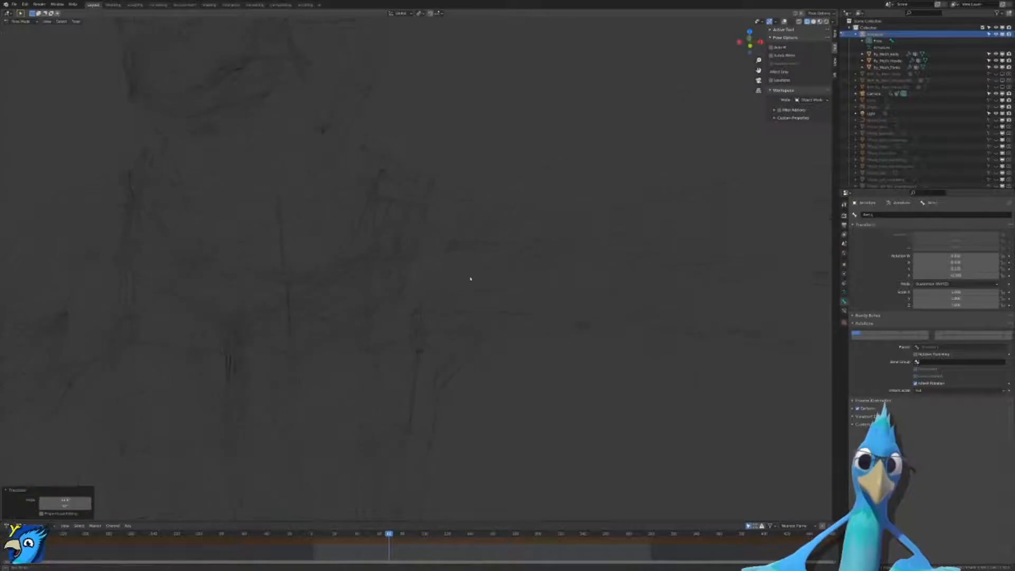
pyautogui.moveTo(471, 279); pyautogui.dragTo(455, 279, button='middle')
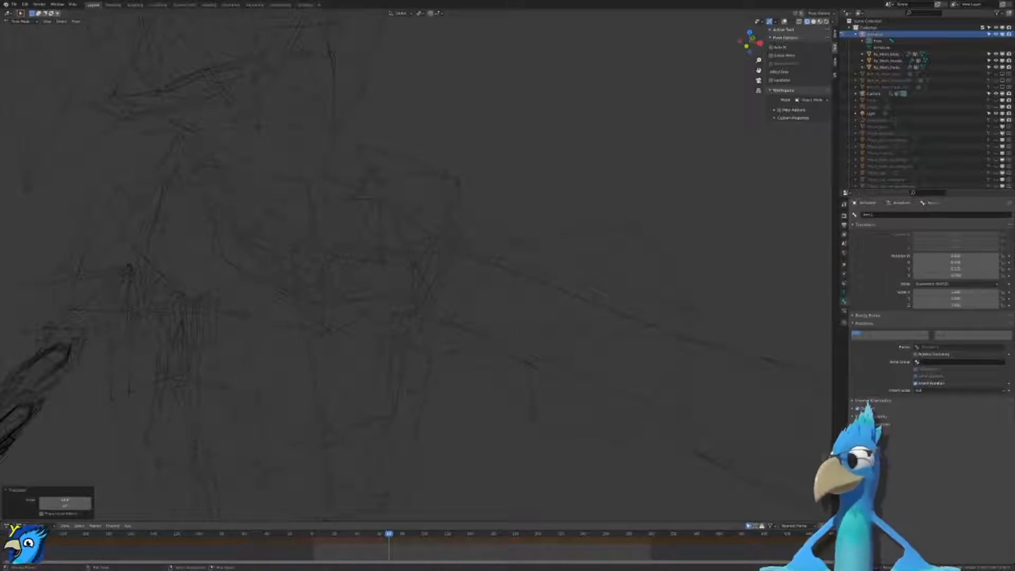
# Step: Show the overlays again and frame the left arm from the front with textured shading
pyautogui.click(785, 22)
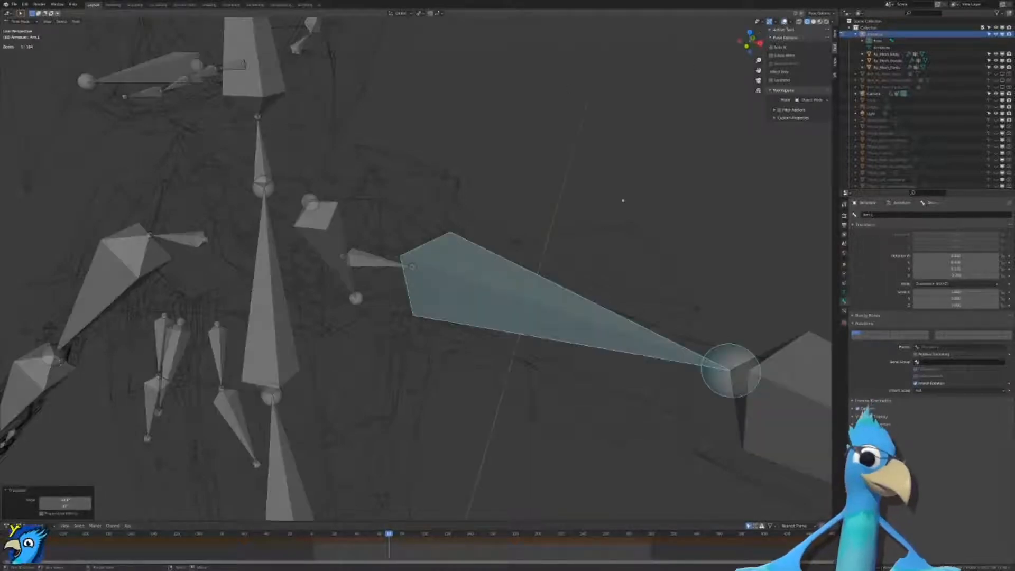
pyautogui.moveTo(392, 341); pyautogui.dragTo(385, 356, button='middle')
pyautogui.press('z')
pyautogui.click(674, 349)
pyautogui.keyDown('shift'); pyautogui.moveTo(673, 350); pyautogui.dragTo(476, 360, button='middle'); pyautogui.keyUp('shift')
pyautogui.press('z')
pyautogui.click(511, 418)
# Step: Try a trackball rotation of the raised left upper arm, and view the shoulder in wireframe
pyautogui.moveTo(510, 417); pyautogui.dragTo(522, 417, button='middle')
pyautogui.press('r')
pyautogui.press('r')
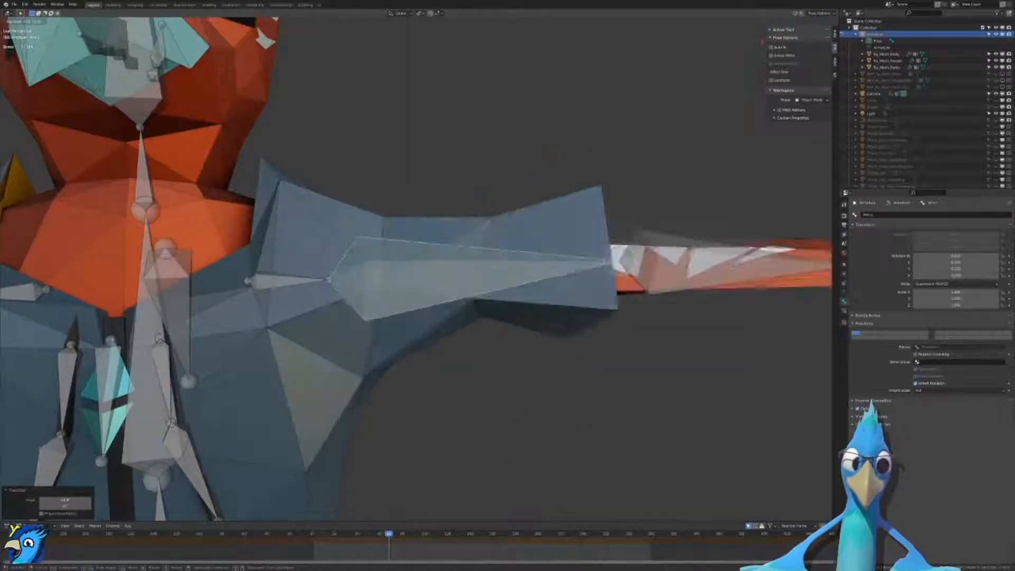
pyautogui.rightClick(533, 418)
pyautogui.press('z')
pyautogui.click(349, 370)
pyautogui.moveTo(340, 367); pyautogui.dragTo(327, 384, button='middle')
pyautogui.scroll(3, 391, 359)
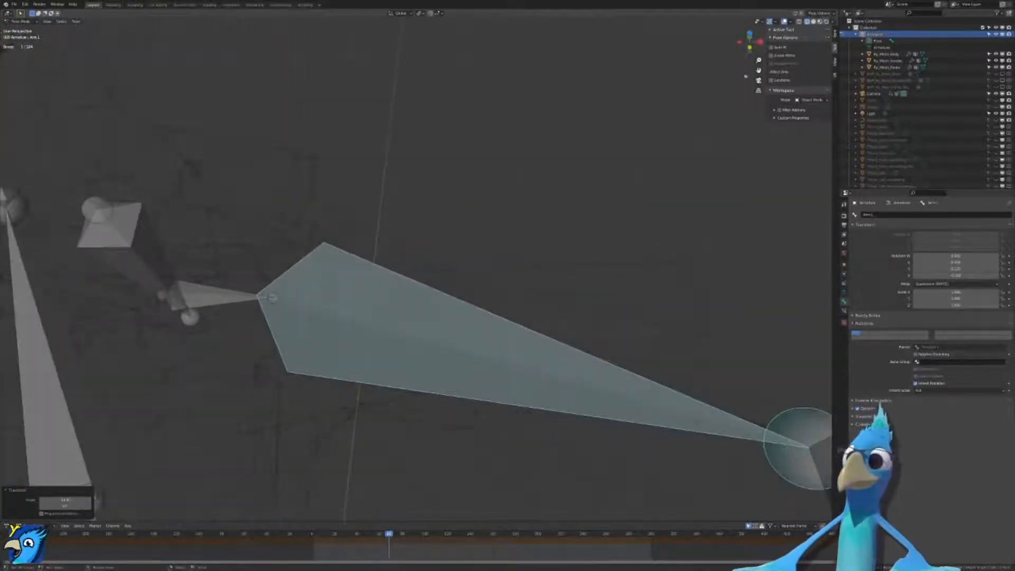
# Step: Turn the overlays off and rotate the left upper arm about the Z axis in wireframe view
pyautogui.click(785, 22)
pyautogui.moveTo(535, 138); pyautogui.dragTo(565, 154, button='middle')
pyautogui.press('r')
pyautogui.press('z')
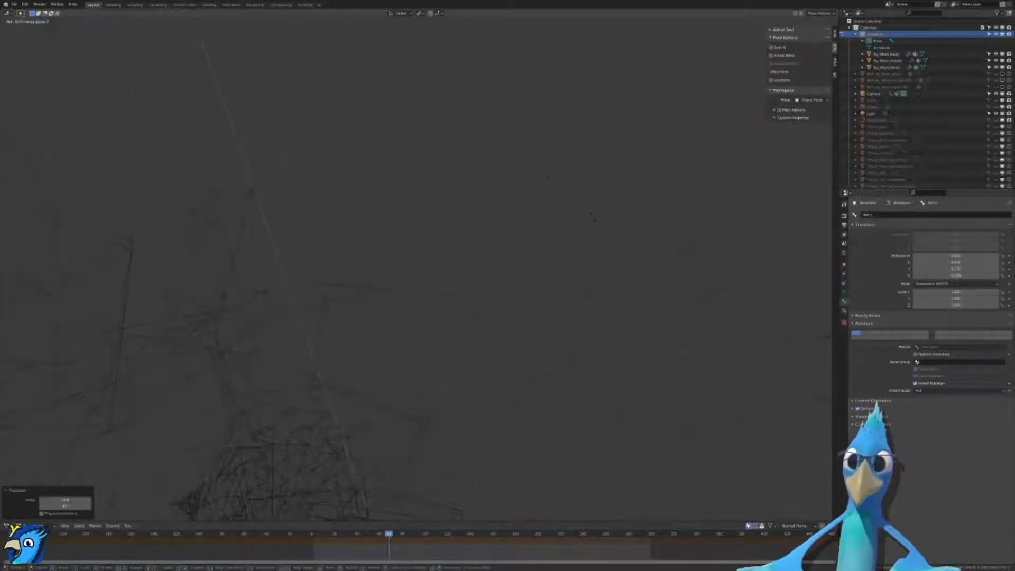
pyautogui.click(513, 302)
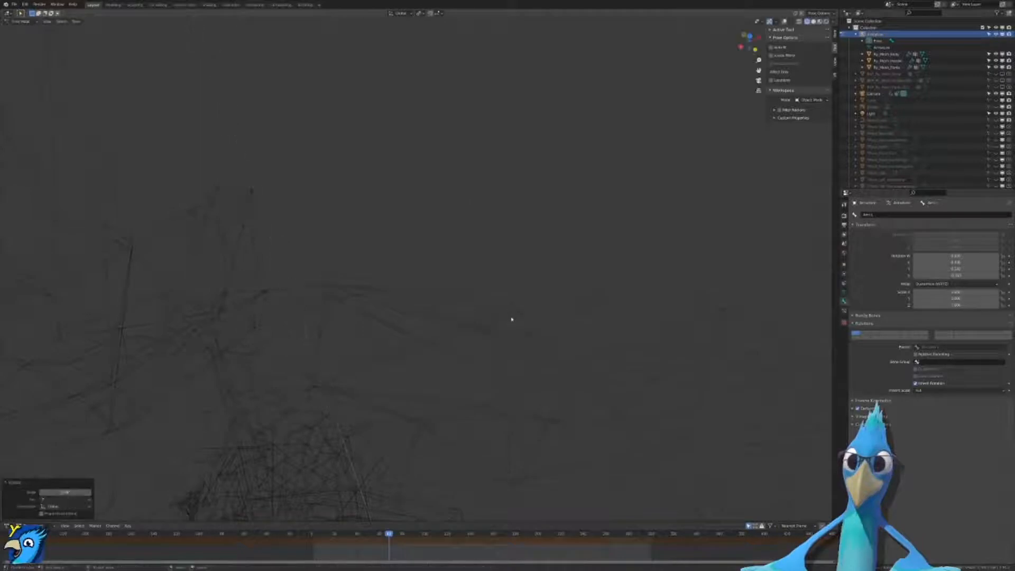
# Step: Examine the rotated left arm and shoulder from several angles in different shading modes
pyautogui.press('z')
pyautogui.moveTo(562, 281); pyautogui.dragTo(565, 288, button='middle')
pyautogui.press('z')
pyautogui.moveTo(449, 290); pyautogui.dragTo(460, 304, button='middle')
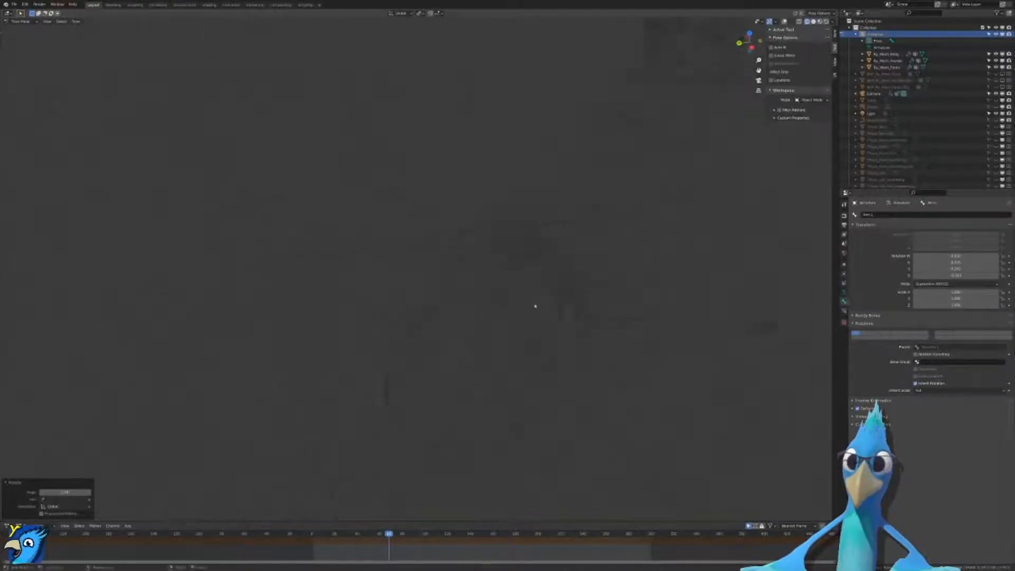
pyautogui.moveTo(529, 304); pyautogui.dragTo(533, 305, button='middle')
pyautogui.moveTo(267, 340)
pyautogui.mouseDown(button='middle')
pyautogui.moveTo(299, 347)
pyautogui.moveTo(327, 326)
pyautogui.mouseUp(button='middle')
# Step: Leave Pose Mode, select the hoodie, and open it in Edit Mode from the front view
pyautogui.press('z')
pyautogui.moveTo(455, 327)
pyautogui.mouseDown(button='middle')
pyautogui.moveTo(456, 342)
pyautogui.moveTo(379, 323)
pyautogui.moveTo(426, 315)
pyautogui.moveTo(430, 348)
pyautogui.moveTo(444, 332)
pyautogui.moveTo(460, 232)
pyautogui.mouseUp(button='middle')
pyautogui.press('Tab')
pyautogui.press('Tab')
pyautogui.click(455, 229)
pyautogui.press('Tab')
pyautogui.press('KP_1')
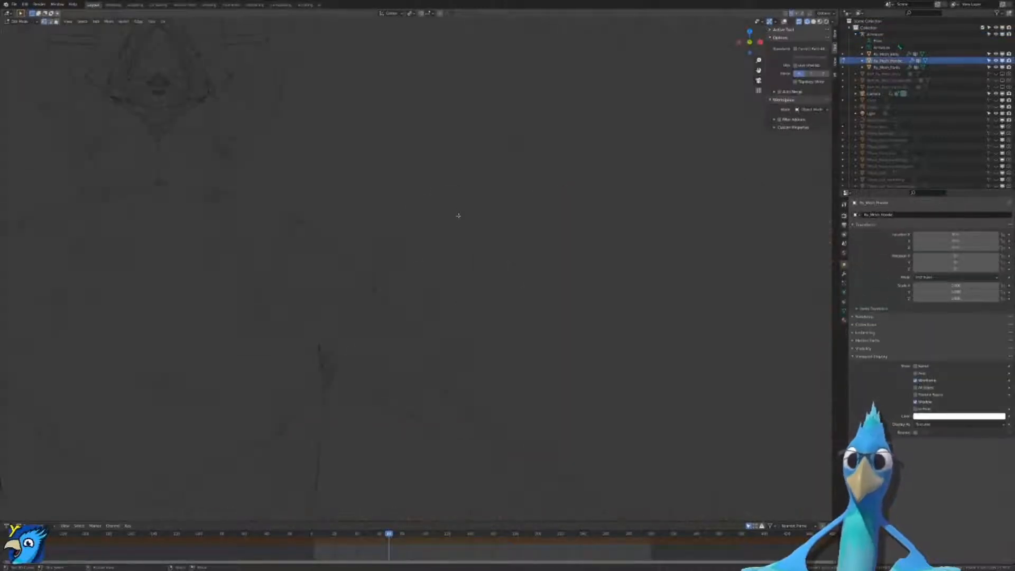
pyautogui.click(791, 23)
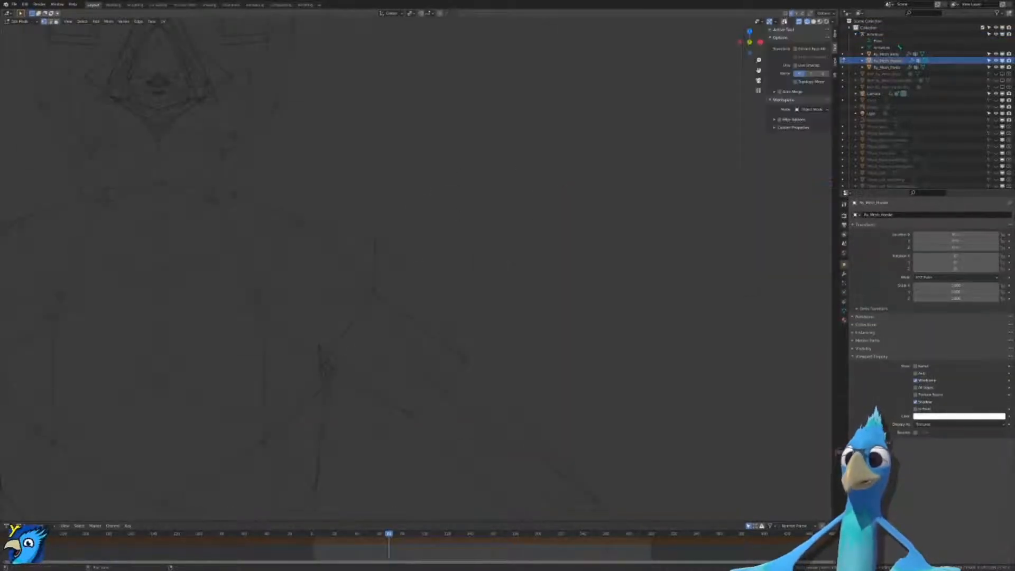
# Step: Turn the overlays back on, reposition the selected geometry at the hoodie's left shoulder, and return to Object Mode
pyautogui.click(785, 22)
pyautogui.scroll(3, 399, 201)
pyautogui.press('g')
pyautogui.click(362, 186)
pyautogui.press('Tab')
pyautogui.scroll(-5, 417, 265)
pyautogui.hotkey('ctrl', 'Tab')
pyautogui.hotkey('ctrl', 'Tab')
pyautogui.click(417, 345)
pyautogui.click(430, 354)
pyautogui.click(438, 356)
pyautogui.click(438, 357)
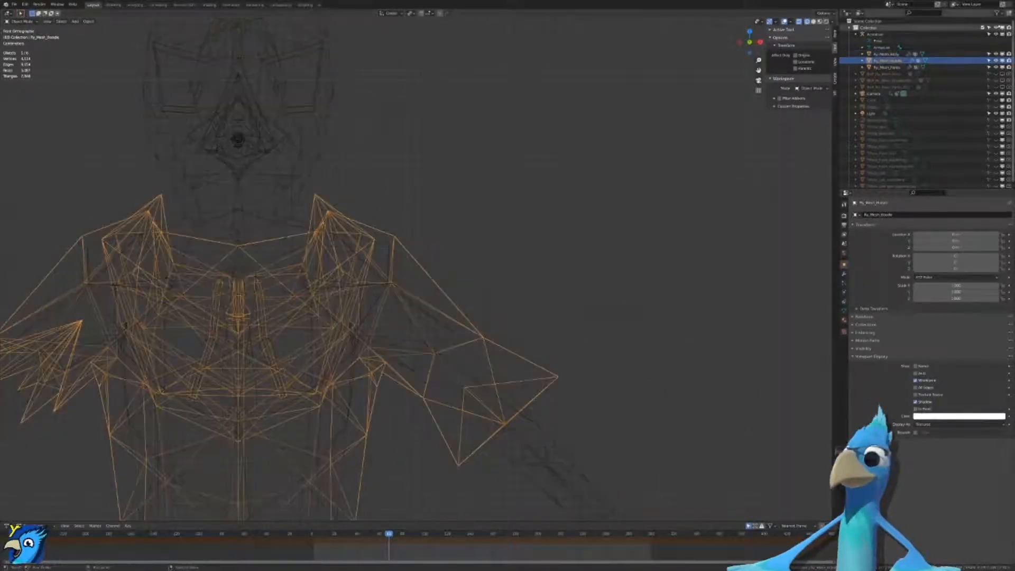
# Step: Select the armature, enter Pose Mode with the left upper arm bone active, and change the viewport from wireframe to a shaded view
pyautogui.click(910, 35)
pyautogui.hotkey('ctrl', 'Tab')
pyautogui.scroll(3, 420, 281)
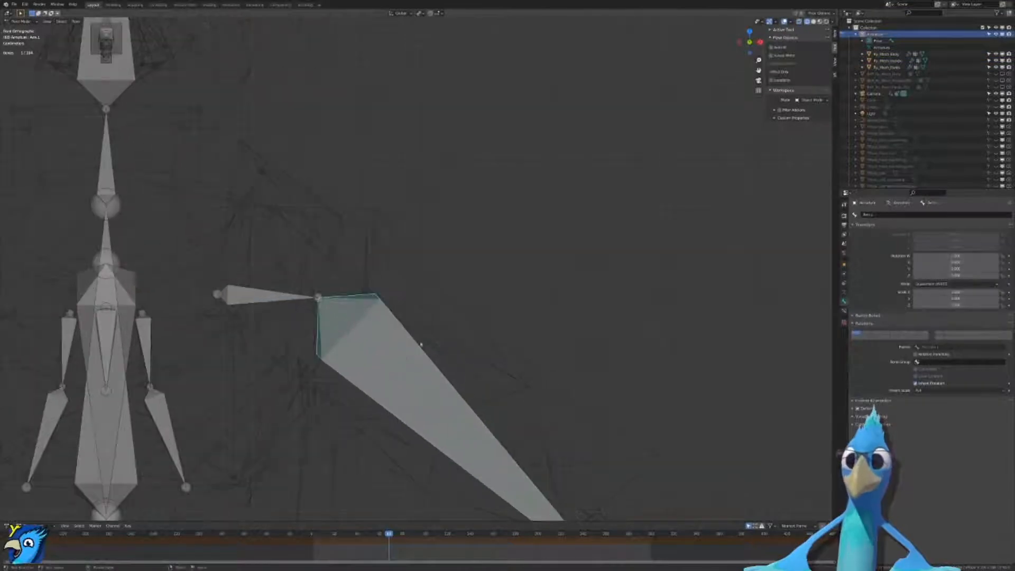
pyautogui.press('r')
pyautogui.rightClick(492, 256)
pyautogui.press('z')
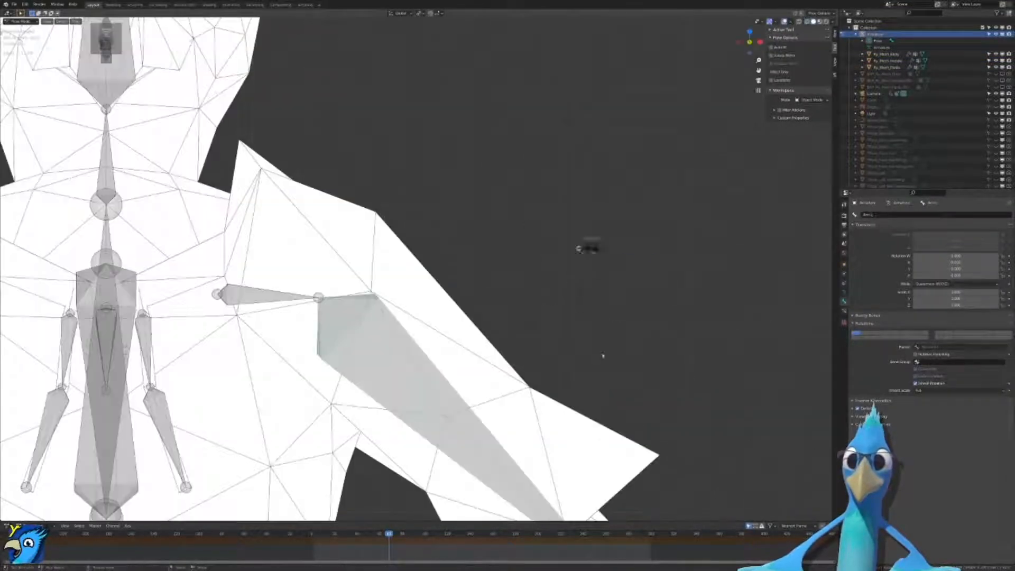
# Step: Test the shoulder deformation with two trackball rotations of the left upper arm from different viewing angles
pyautogui.scroll(-3, 587, 317)
pyautogui.press('r')
pyautogui.press('r')
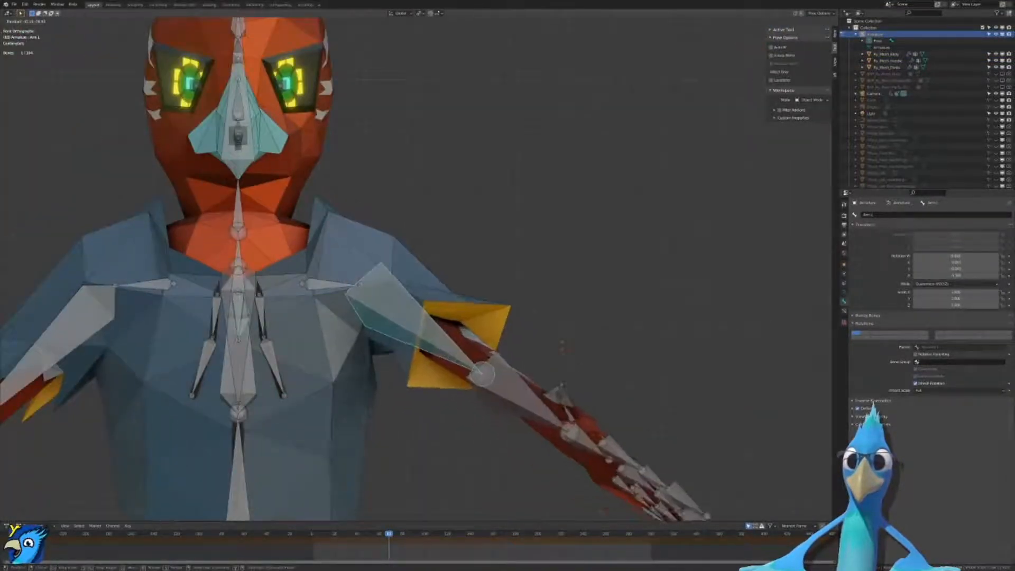
pyautogui.click(590, 353)
pyautogui.moveTo(590, 352); pyautogui.dragTo(561, 412, button='middle')
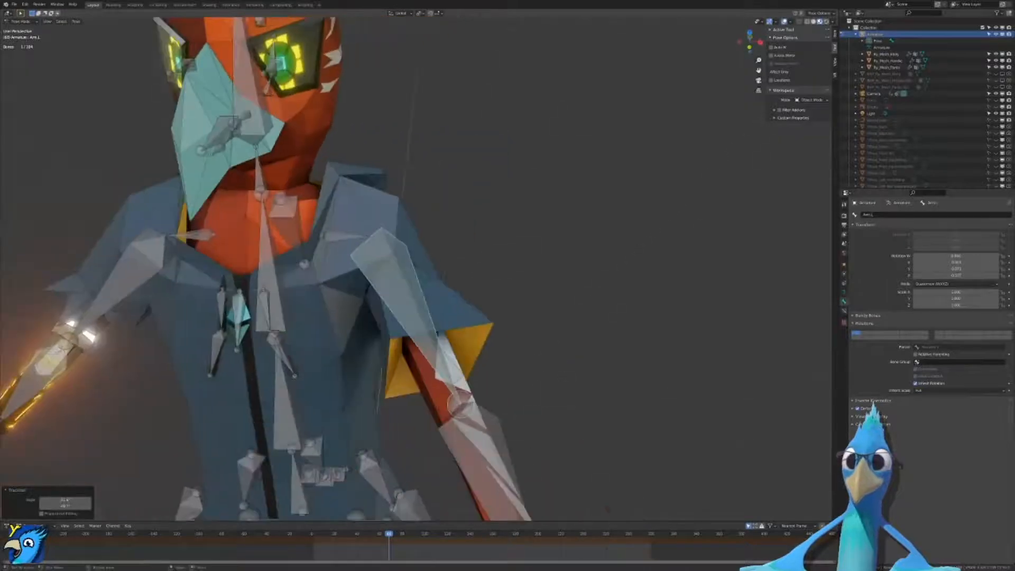
pyautogui.press('r')
pyautogui.press('r')
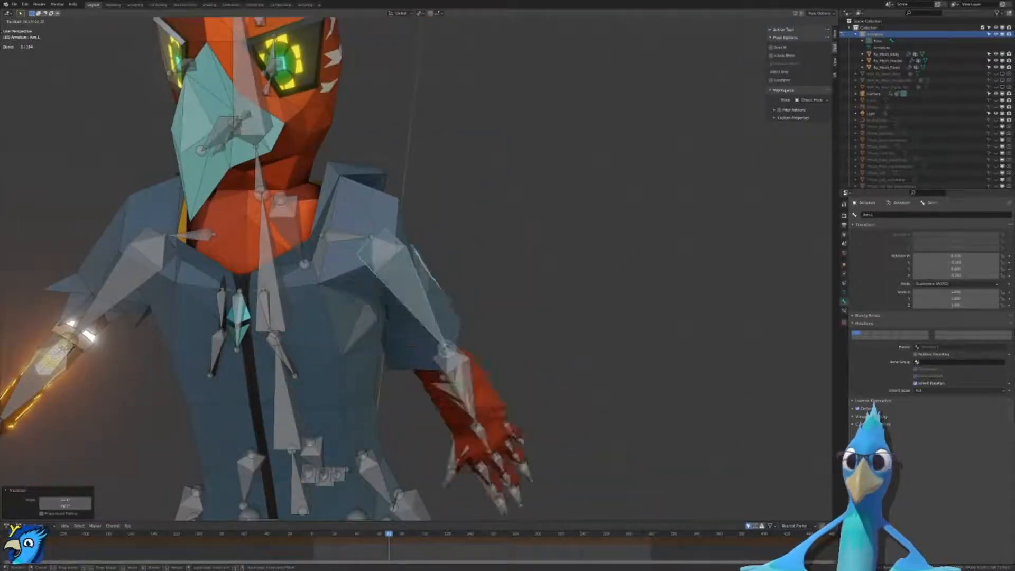
pyautogui.click(568, 386)
# Step: Rotate the left upper arm forward and overhead, and check the hoodie's shoulder with the overlays turned off
pyautogui.moveTo(572, 385); pyautogui.dragTo(553, 354, button='middle')
pyautogui.press('r')
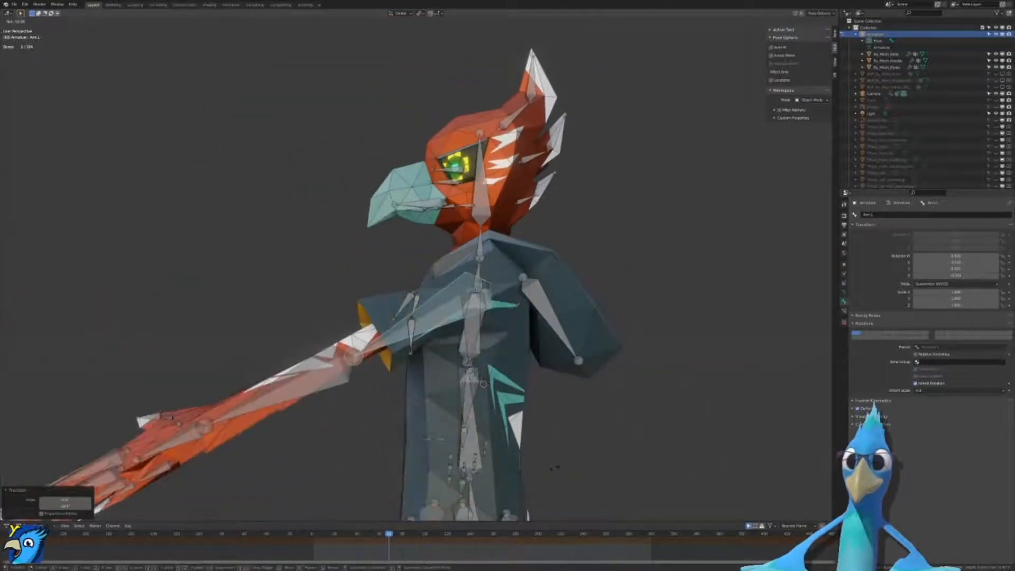
pyautogui.click(553, 422)
pyautogui.moveTo(553, 421); pyautogui.dragTo(588, 311, button='middle')
pyautogui.press('r')
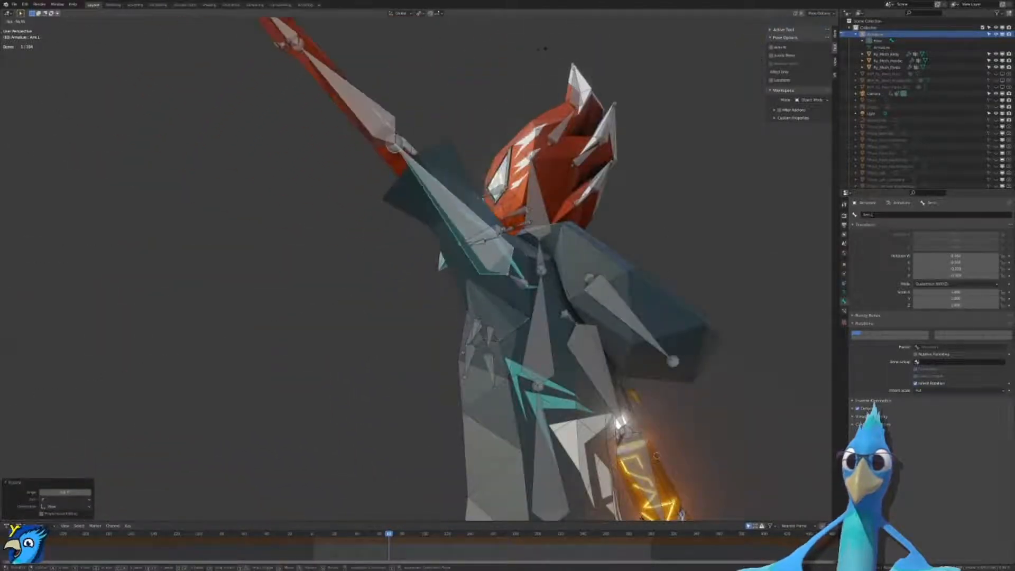
pyautogui.click(465, 83)
pyautogui.moveTo(424, 209); pyautogui.dragTo(551, 256, button='middle')
pyautogui.click(785, 22)
pyautogui.moveTo(567, 56); pyautogui.dragTo(585, 42, button='middle')
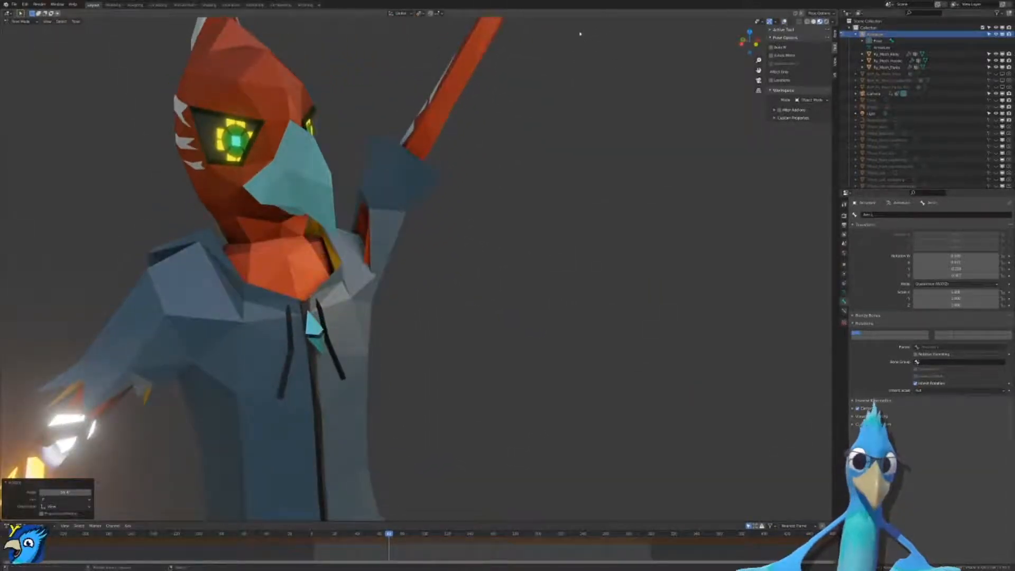
# Step: Undo the last rotation of the left upper arm and try rotating it about its local Y axis
pyautogui.hotkey('ctrl', 'z')
pyautogui.press('r')
pyautogui.rightClick(517, 39)
pyautogui.press('r')
pyautogui.press('y')
pyautogui.press('y')
pyautogui.rightClick(493, 126)
# Step: Rotate the left upper arm outward to a raised pose and inspect the hoodie's shoulder folds up close
pyautogui.press('r')
pyautogui.press('r')
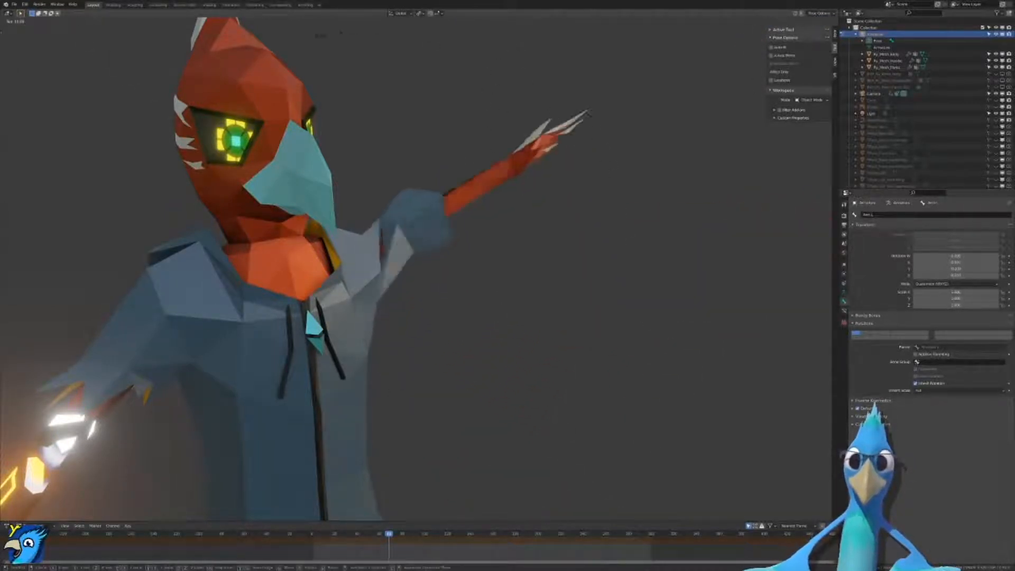
pyautogui.click(344, 108)
pyautogui.moveTo(585, 165); pyautogui.dragTo(534, 168, button='middle')
pyautogui.scroll(3, 534, 169)
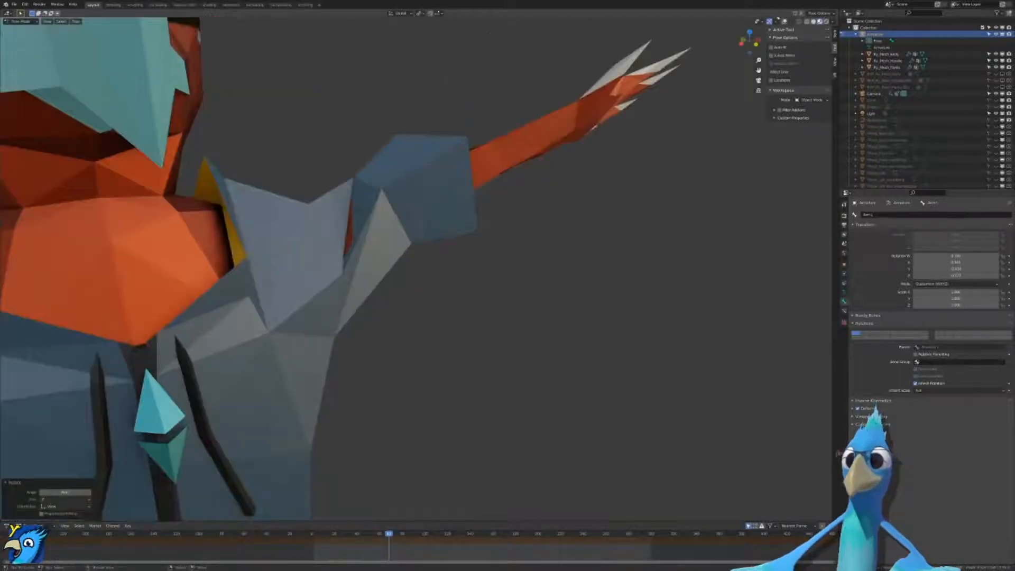
# Step: Turn the overlays back on, switch the viewport to wireframe, and return the armature to Object Mode
pyautogui.click(785, 22)
pyautogui.moveTo(349, 112); pyautogui.dragTo(358, 106, button='middle')
pyautogui.press('z')
pyautogui.click(307, 107)
pyautogui.press('KP_Decimal')
pyautogui.moveTo(327, 188)
pyautogui.mouseDown(button='middle')
pyautogui.moveTo(349, 176)
pyautogui.moveTo(357, 212)
pyautogui.moveTo(465, 166)
pyautogui.moveTo(370, 152)
pyautogui.moveTo(412, 148)
pyautogui.moveTo(400, 151)
pyautogui.mouseUp(button='middle')
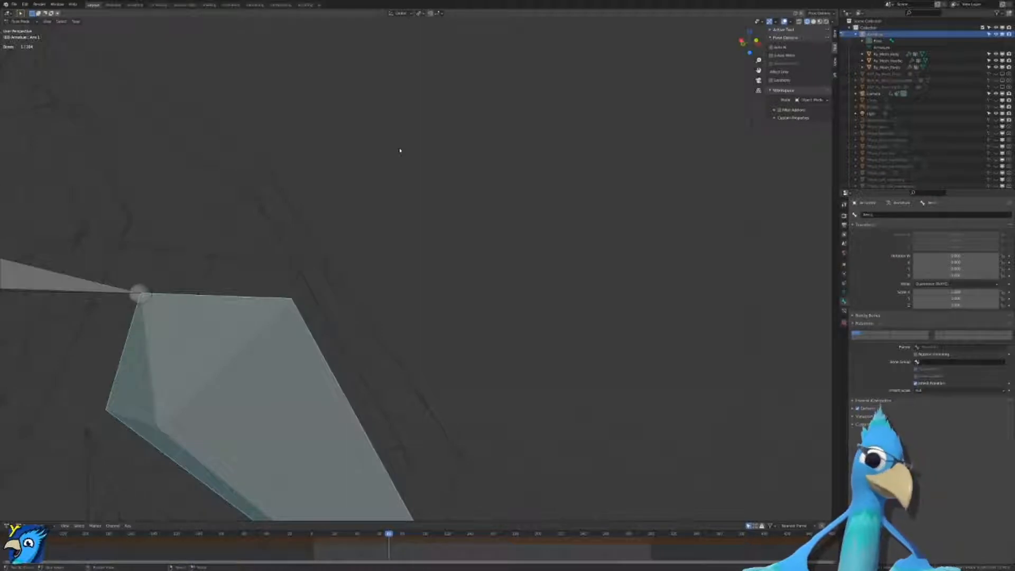
pyautogui.scroll(-10, 415, 131)
pyautogui.moveTo(415, 131); pyautogui.dragTo(375, 212, button='middle')
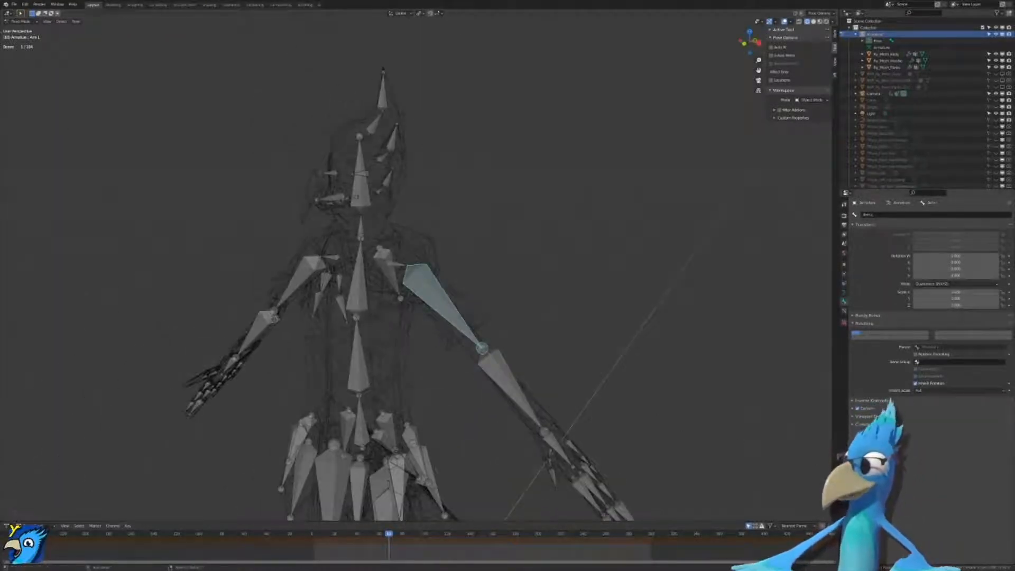
pyautogui.scroll(-4, 464, 379)
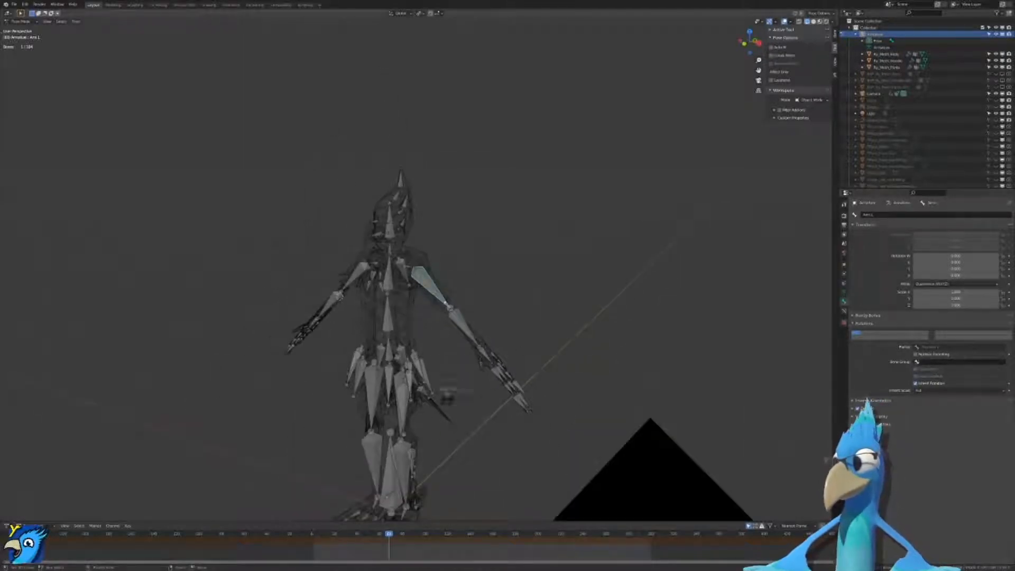
pyautogui.press('Tab')
pyautogui.press('Tab')
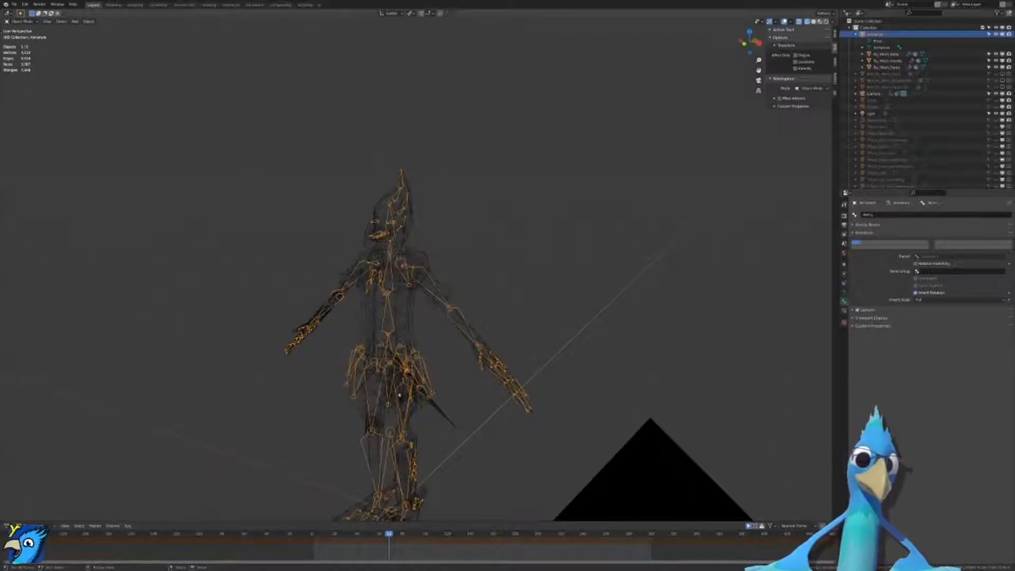
# Step: Examine the armature's torso, shoulder and arm bones against the wireframe meshes from several angles
pyautogui.moveTo(401, 353); pyautogui.dragTo(574, 219, button='middle')
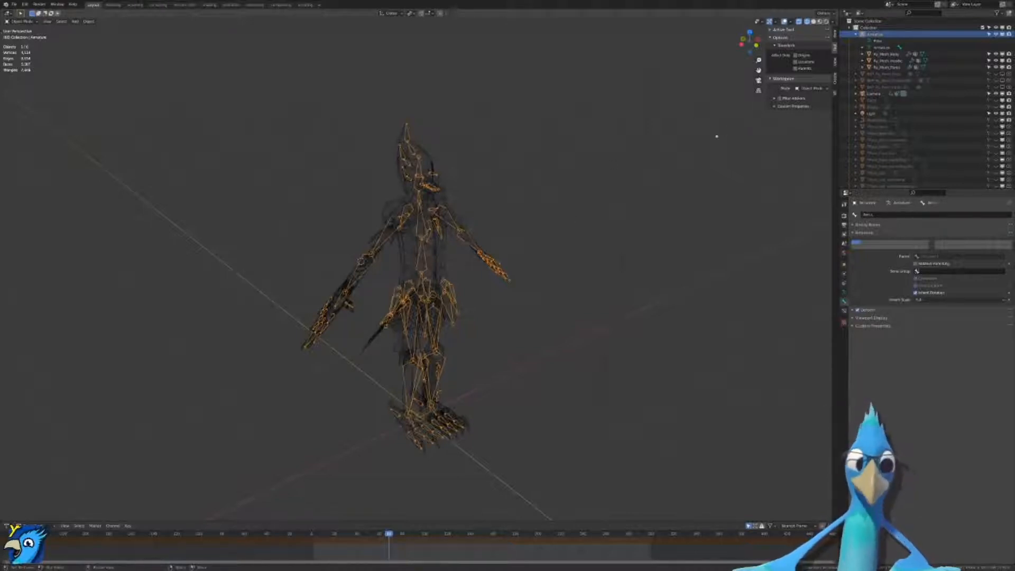
pyautogui.scroll(8, 528, 279)
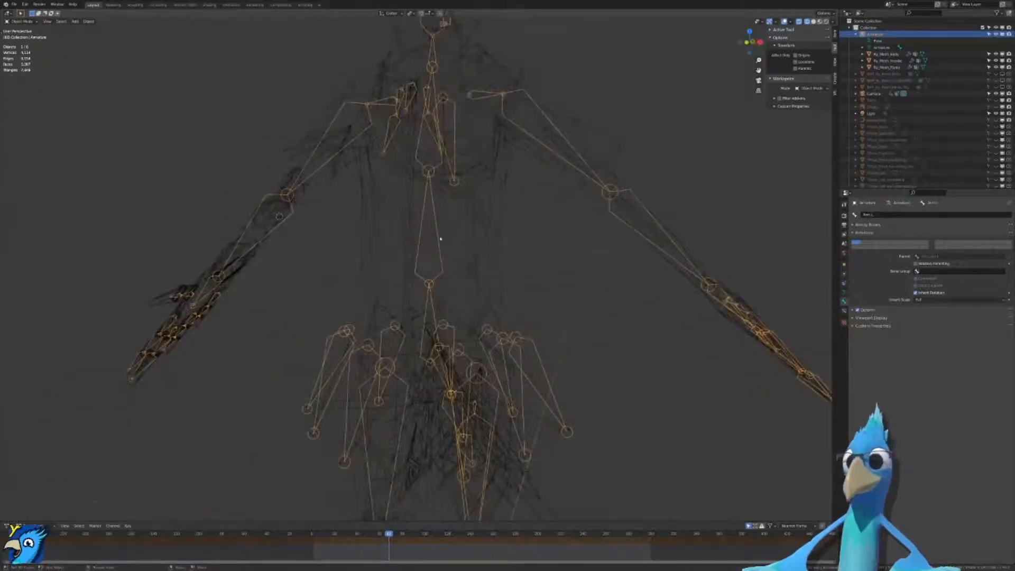
pyautogui.press('KP_1')
pyautogui.moveTo(447, 140); pyautogui.dragTo(352, 225, button='middle')
pyautogui.scroll(2, 379, 211)
pyautogui.scroll(2, 352, 224)
pyautogui.hotkey('ctrl', 'Tab')
pyautogui.hotkey('ctrl', 'Tab')
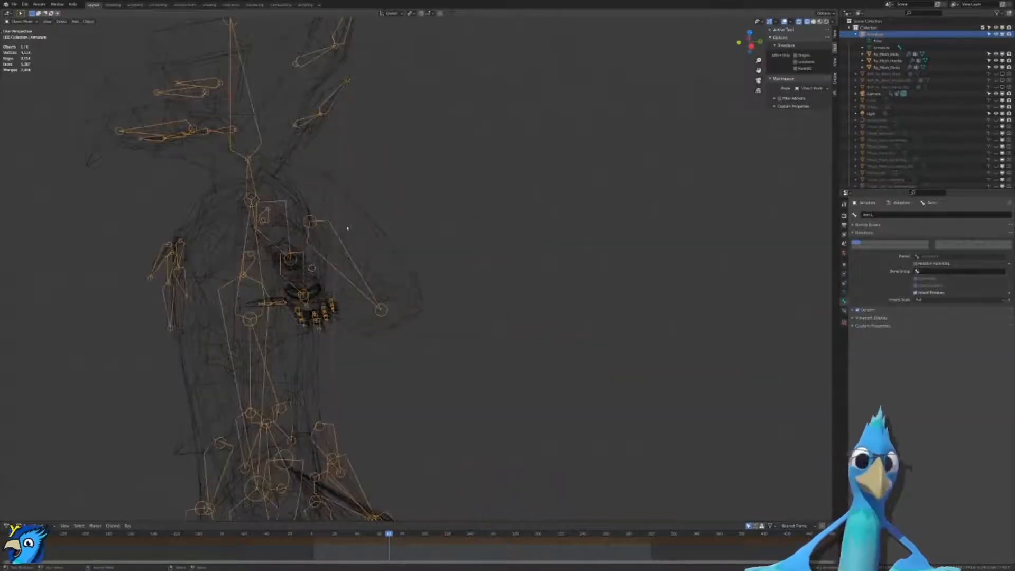
# Step: Select the hoodie together with the armature, enter Pose Mode, and select the Chest bone from the right side view
pyautogui.click(354, 210)
pyautogui.keyDown('shift'); pyautogui.click(333, 231); pyautogui.keyUp('shift')
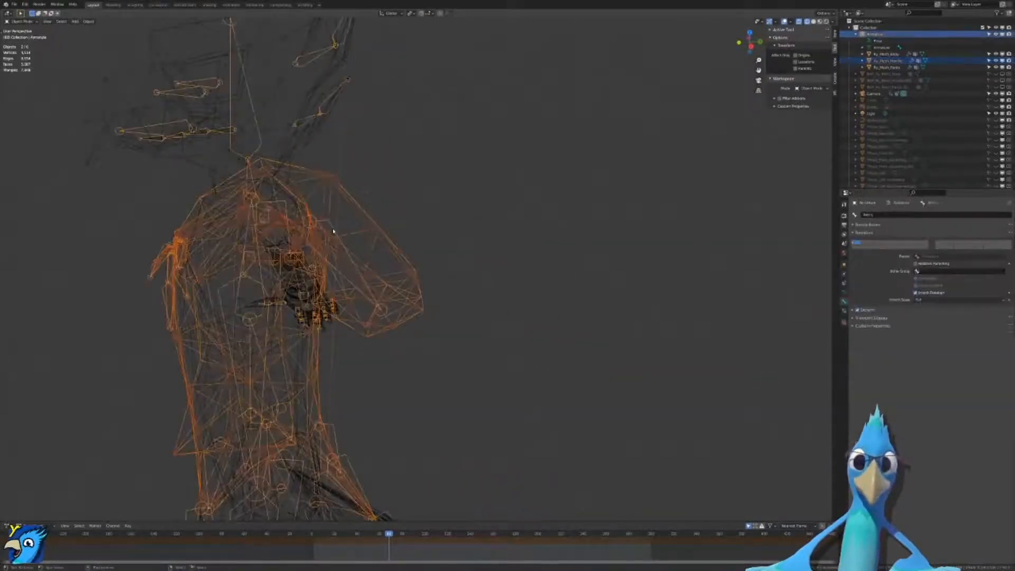
pyautogui.hotkey('ctrl', 'Tab')
pyautogui.press('KP_1')
pyautogui.press('KP_3')
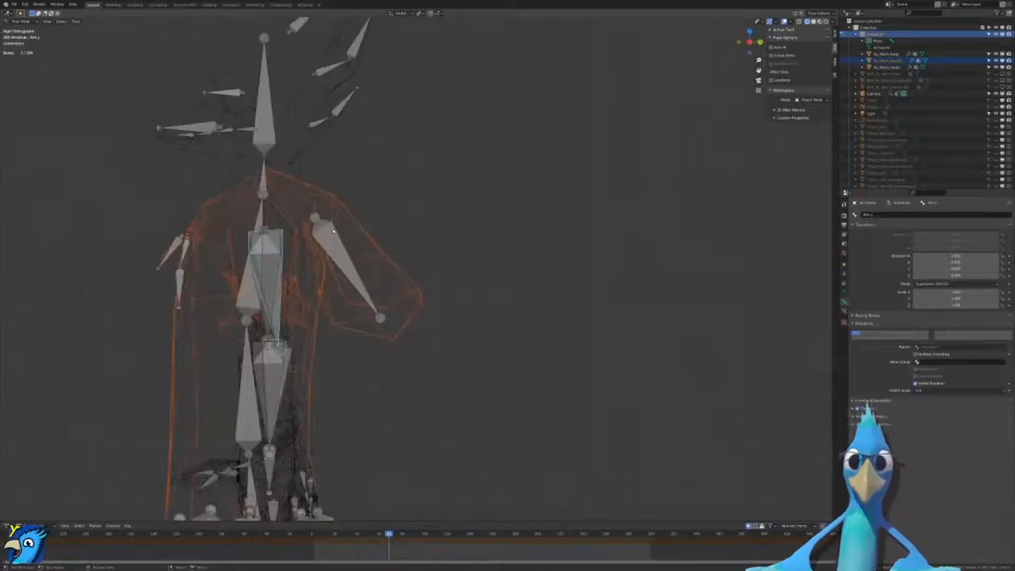
pyautogui.scroll(3, 290, 261)
pyautogui.click(295, 254)
pyautogui.keyDown('shift'); pyautogui.moveTo(328, 237); pyautogui.dragTo(370, 277, button='middle'); pyautogui.keyUp('shift')
pyautogui.press('r')
pyautogui.rightClick(379, 371)
# Step: Switch the viewport out of wireframe shading and return the armature to Object Mode
pyautogui.scroll(-4, 378, 371)
pyautogui.scroll(3, 379, 372)
pyautogui.scroll(-4, 378, 370)
pyautogui.moveTo(379, 370)
pyautogui.mouseDown(button='middle')
pyautogui.moveTo(415, 376)
pyautogui.moveTo(429, 354)
pyautogui.moveTo(545, 285)
pyautogui.moveTo(489, 255)
pyautogui.moveTo(505, 258)
pyautogui.mouseUp(button='middle')
pyautogui.hotkey('shift', 'z')
pyautogui.scroll(2, 429, 354)
pyautogui.scroll(2, 545, 277)
pyautogui.hotkey('ctrl', 'Tab')
pyautogui.hotkey('ctrl', 'Tab')
pyautogui.scroll(-3, 531, 238)
pyautogui.hotkey('ctrl', 'Tab')
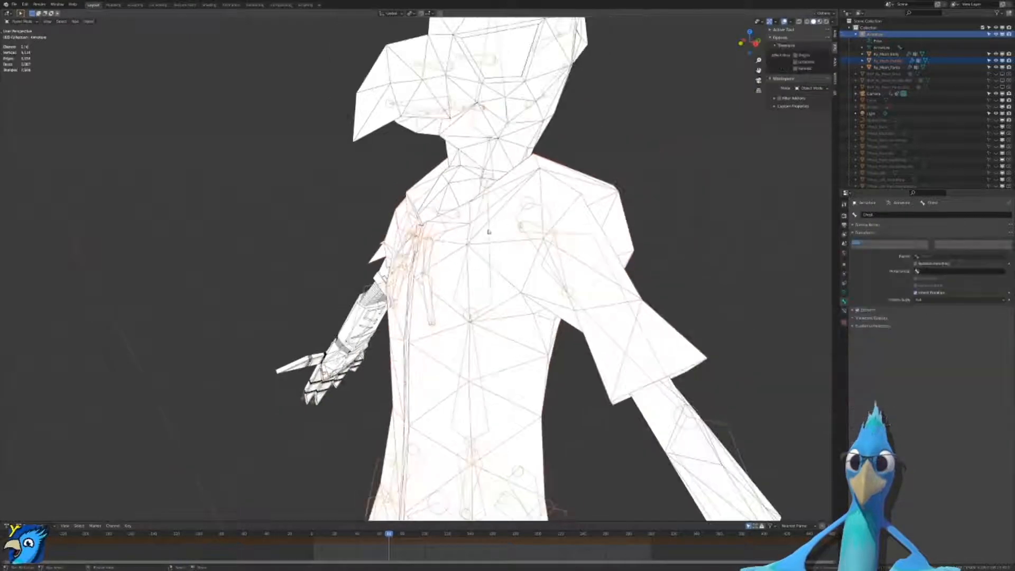
# Step: Select the hoodie mesh alone among the overlapping objects and open it in Weight Paint Mode
pyautogui.click(492, 228)
pyautogui.click(490, 224)
pyautogui.click(490, 224)
pyautogui.click(490, 225)
pyautogui.click(490, 224)
pyautogui.click(490, 224)
pyautogui.click(490, 225)
pyautogui.click(490, 224)
pyautogui.click(489, 224)
pyautogui.click(490, 224)
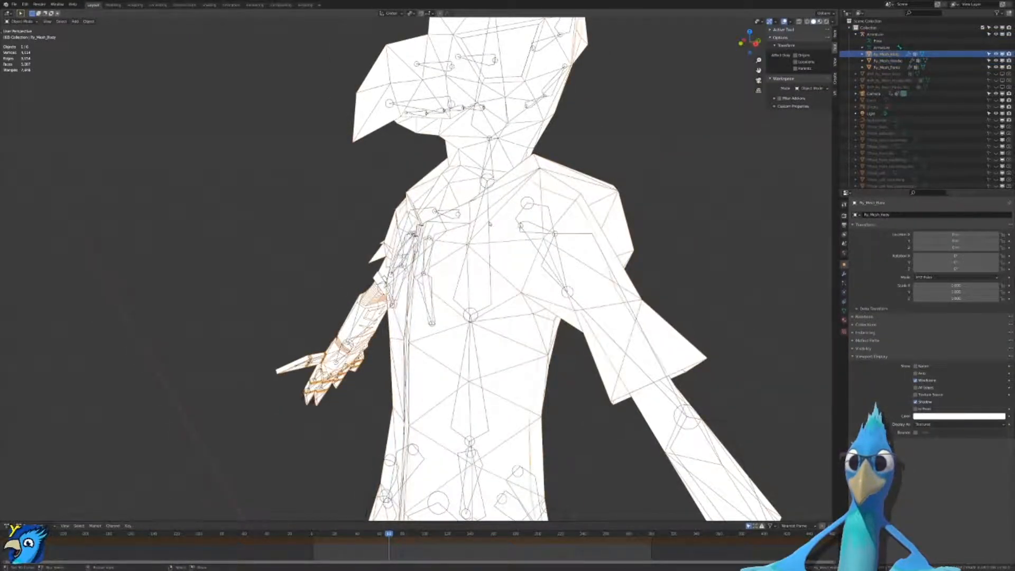
pyautogui.click(490, 224)
pyautogui.scroll(-5, 490, 224)
pyautogui.keyDown('shift'); pyautogui.moveTo(448, 312); pyautogui.dragTo(477, 164, button='middle'); pyautogui.keyUp('shift')
pyautogui.scroll(4, 476, 384)
pyautogui.click(510, 306)
pyautogui.click(513, 296)
pyautogui.keyDown('shift'); pyautogui.moveTo(553, 161); pyautogui.dragTo(500, 366, button='middle'); pyautogui.keyUp('shift')
pyautogui.click(546, 132)
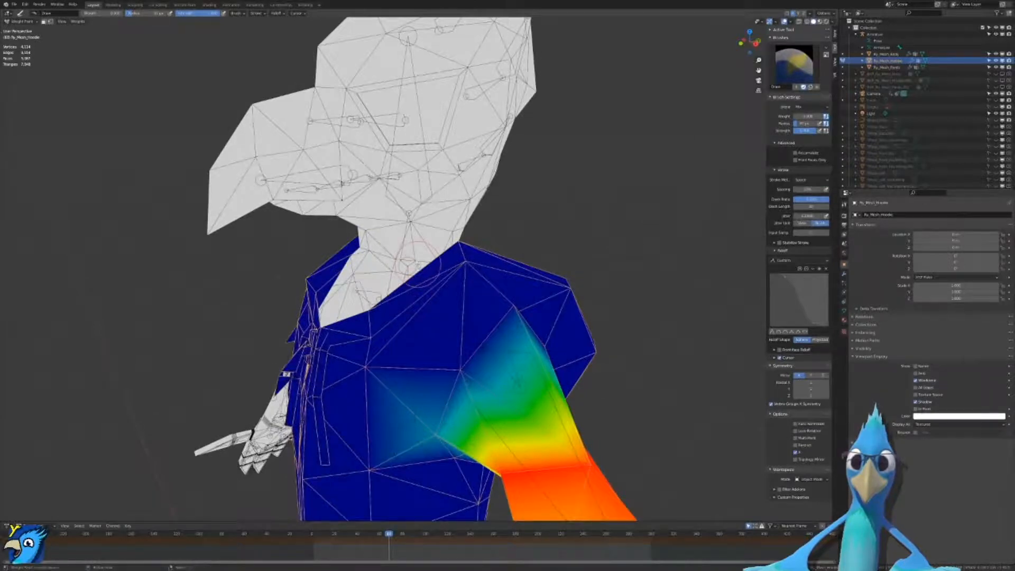
# Step: Select the armature together with the hoodie and reopen Weight Paint Mode on the Chest weights in the right side view
pyautogui.hotkey('ctrl', 'Tab')
pyautogui.scroll(-7, 418, 264)
pyautogui.keyDown('shift'); pyautogui.moveTo(419, 264); pyautogui.dragTo(415, 116, button='middle'); pyautogui.keyUp('shift')
pyautogui.scroll(5, 414, 387)
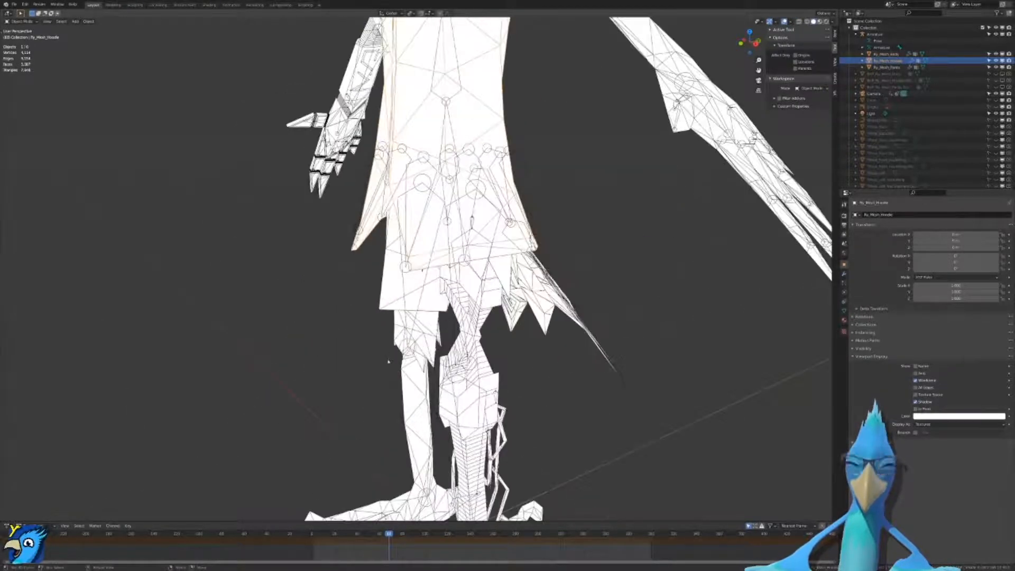
pyautogui.click(390, 358)
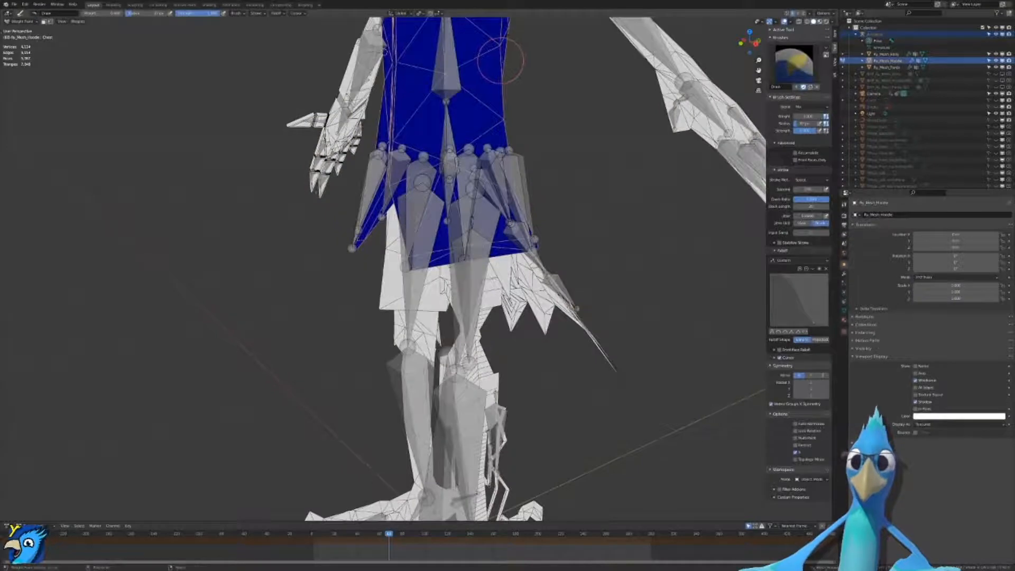
pyautogui.moveTo(451, 298); pyautogui.dragTo(475, 305, button='middle')
pyautogui.press('KP_3')
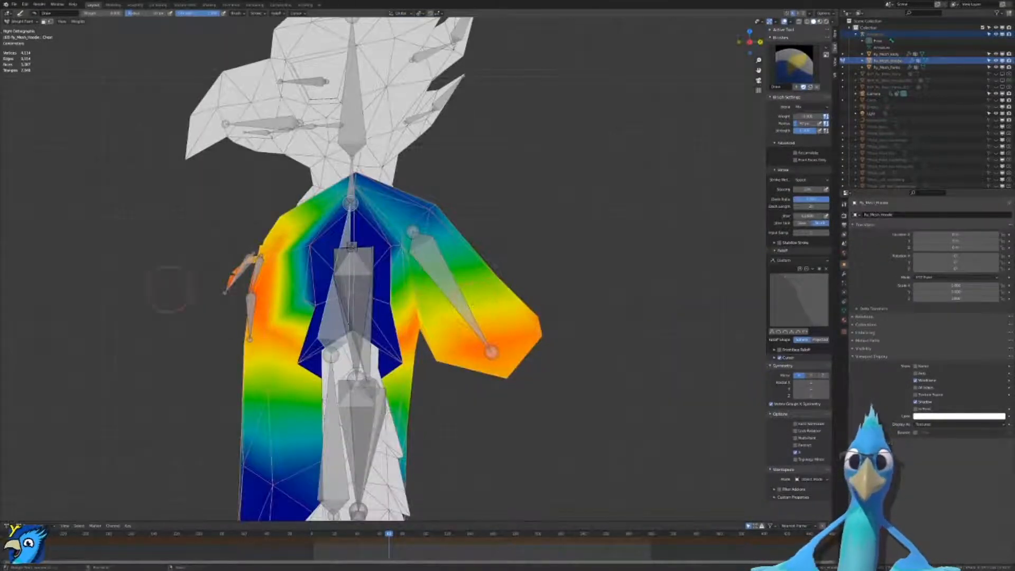
# Step: In Edit Mode, select the linked geometry of the hoodie's crystal pendant and move it along Y, away from the chest
pyautogui.scroll(6, 193, 286)
pyautogui.press('Tab')
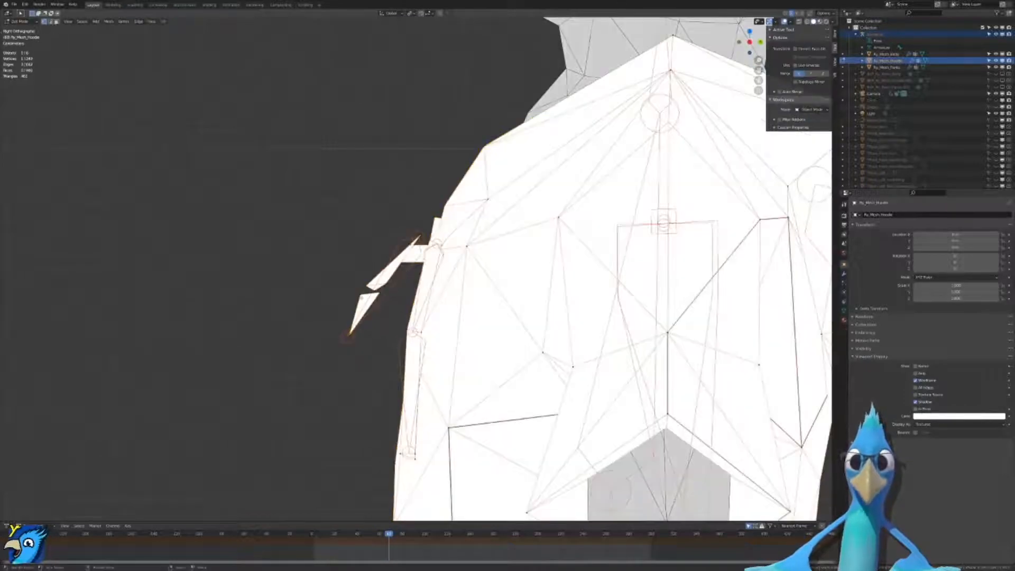
pyautogui.hotkey('ctrl', 'l')
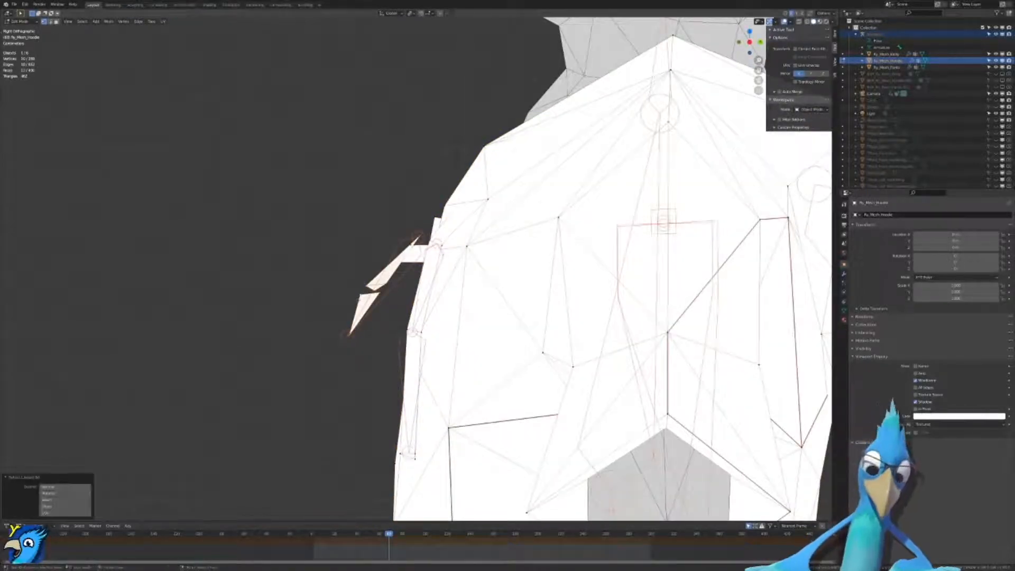
pyautogui.press('g')
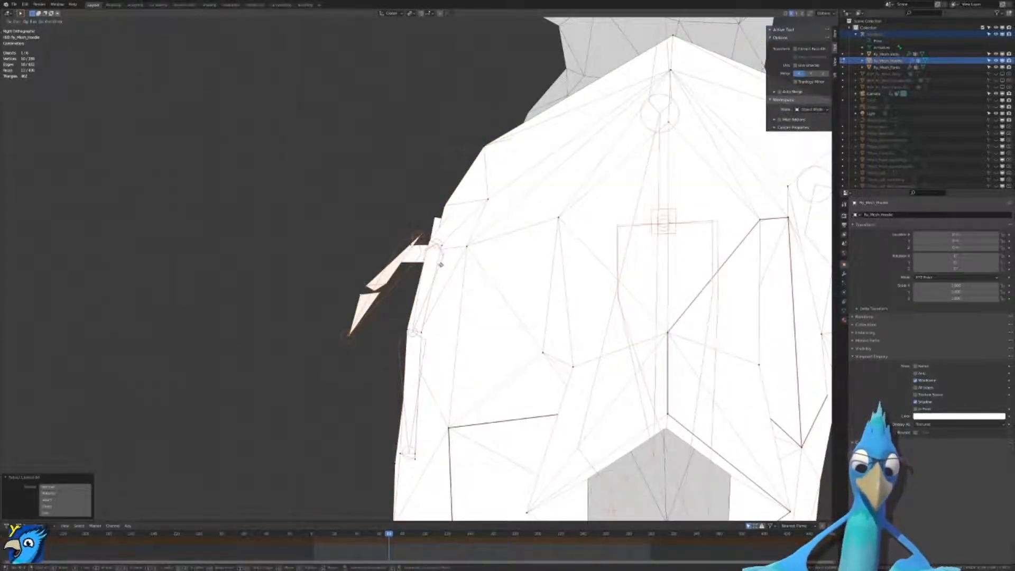
pyautogui.click(461, 339)
pyautogui.press('g')
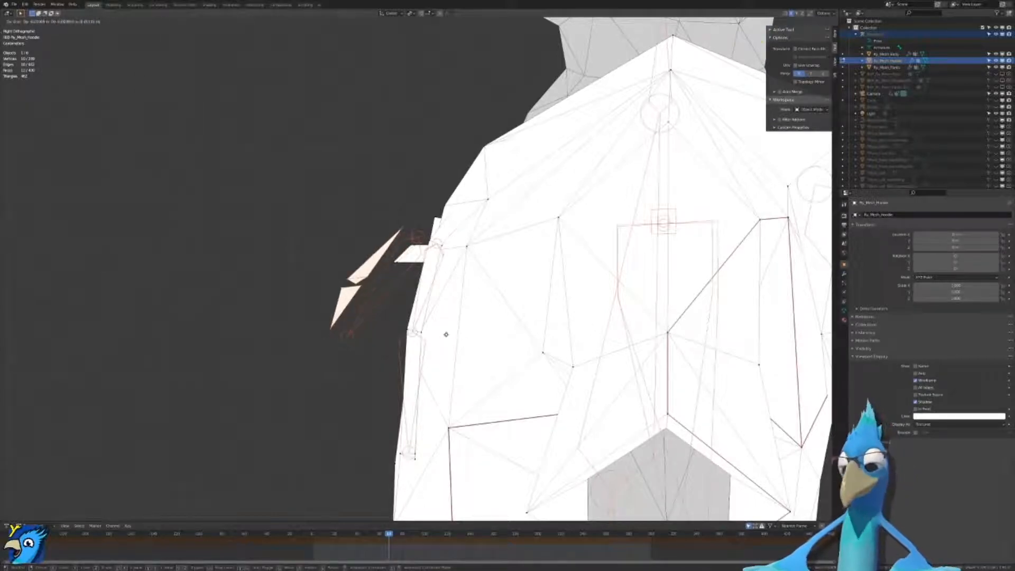
pyautogui.press('y')
pyautogui.press('Return')
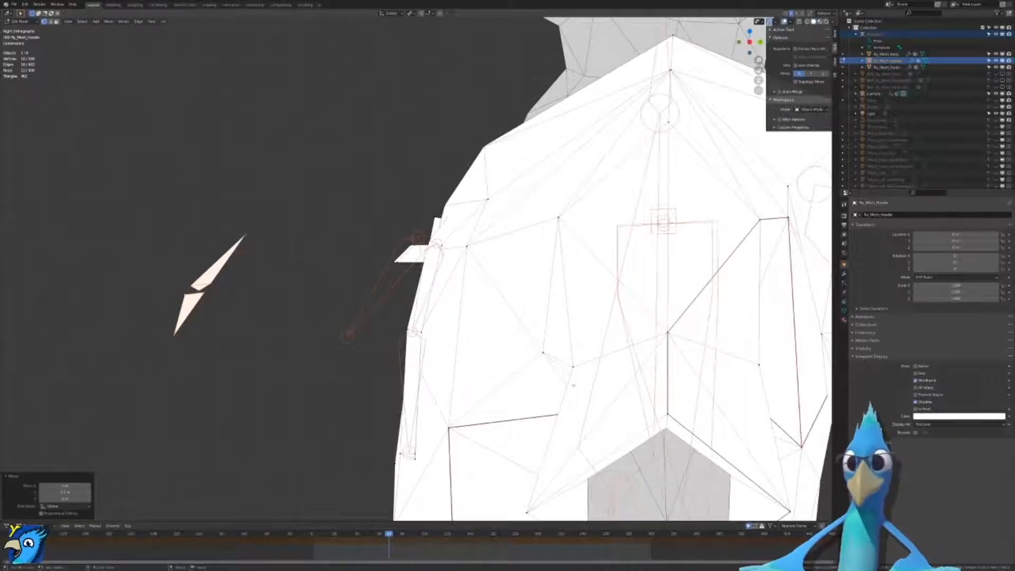
# Step: Return to Weight Paint Mode with the armature and hoodie selected, and paint the Chest weights off the crystal pendant
pyautogui.press('Tab')
pyautogui.click(656, 221)
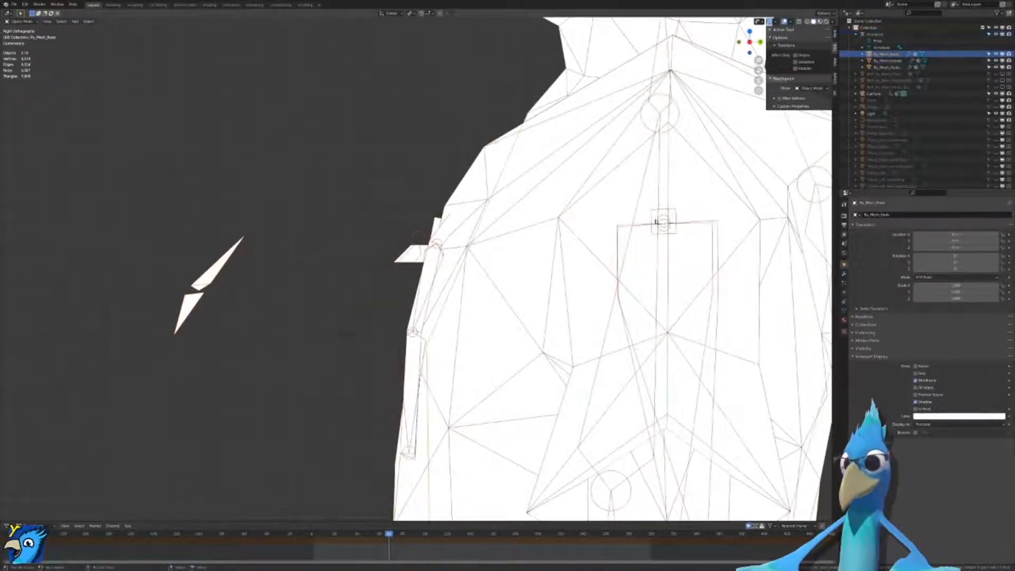
pyautogui.keyDown('shift'); pyautogui.click(607, 251); pyautogui.keyUp('shift')
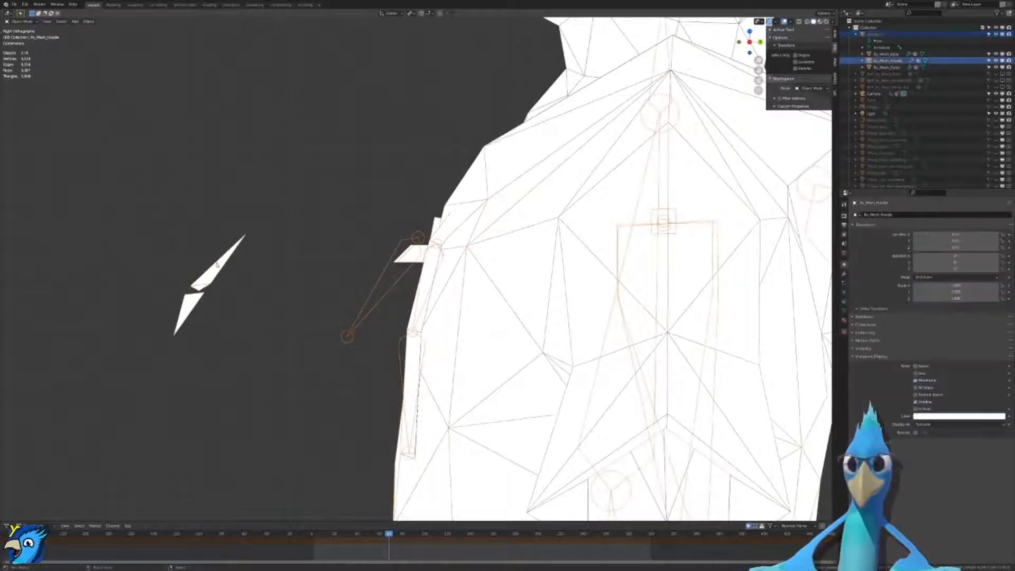
pyautogui.hotkey('ctrl', 'Tab')
pyautogui.click(807, 116)
pyautogui.press('Return')
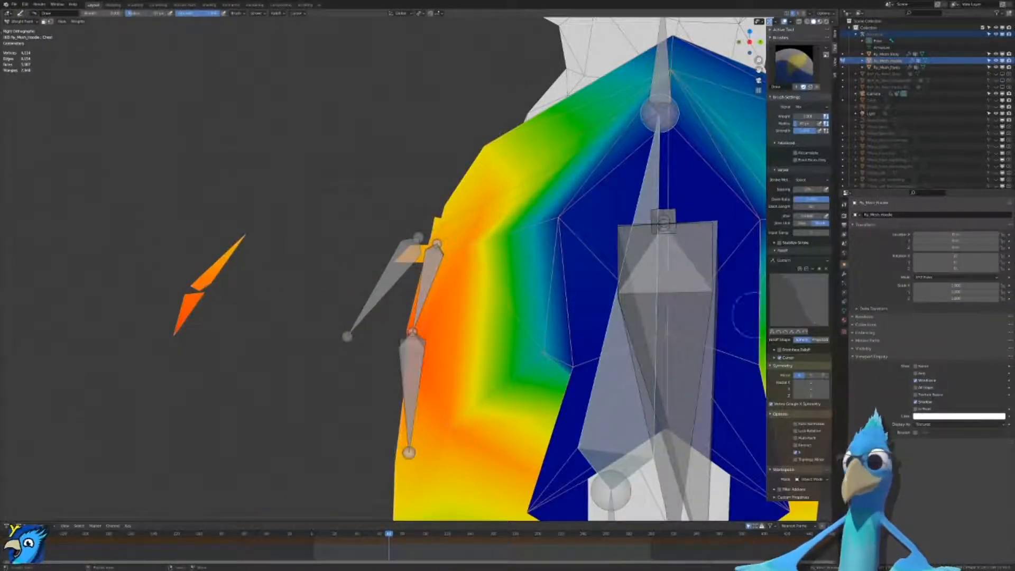
pyautogui.moveTo(175, 332)
pyautogui.mouseDown()
pyautogui.moveTo(216, 242)
pyautogui.moveTo(260, 224)
pyautogui.mouseUp()
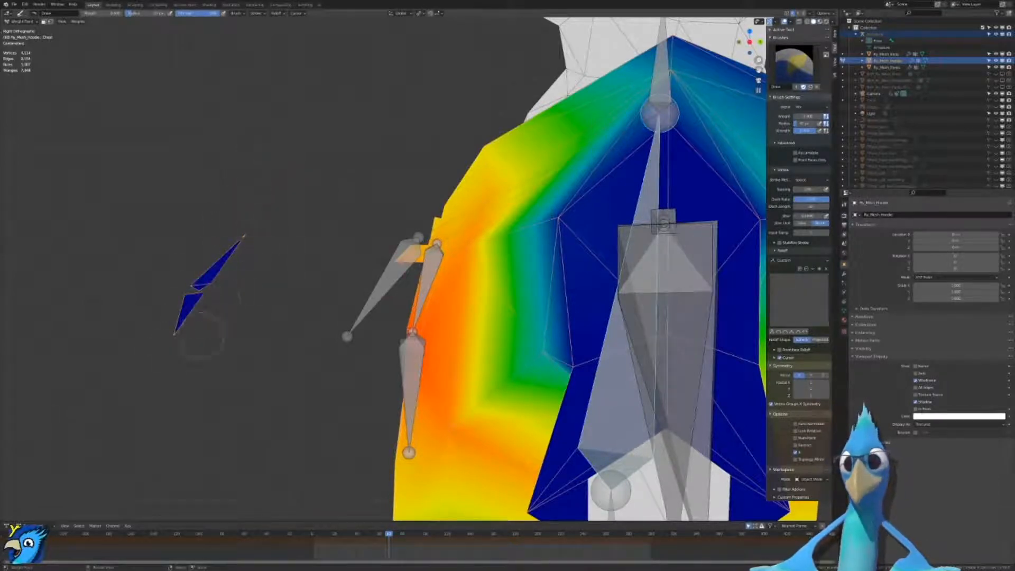
# Step: Examine the hoodie's neck-bone weights in the right side view, using trial rotations to see whether the crystal pendant follows
pyautogui.moveTo(629, 229); pyautogui.dragTo(502, 237, button='middle')
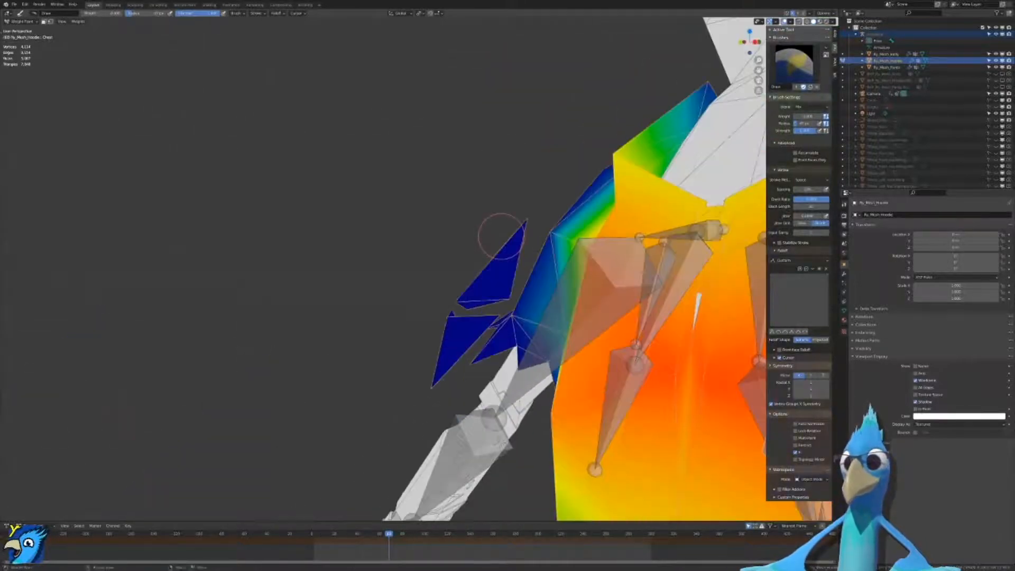
pyautogui.press('KP_3')
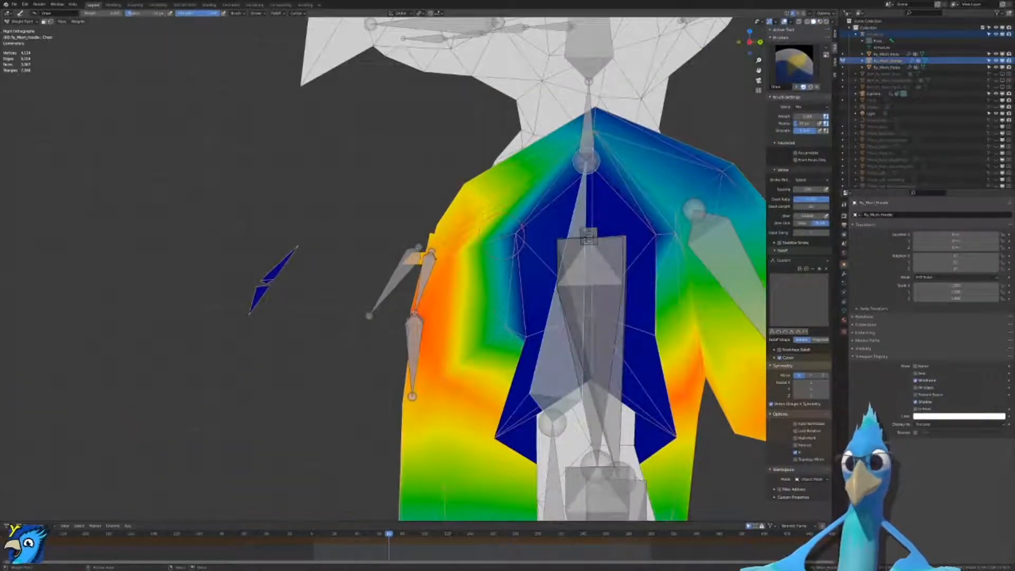
pyautogui.scroll(1, 515, 241)
pyautogui.scroll(1, 500, 235)
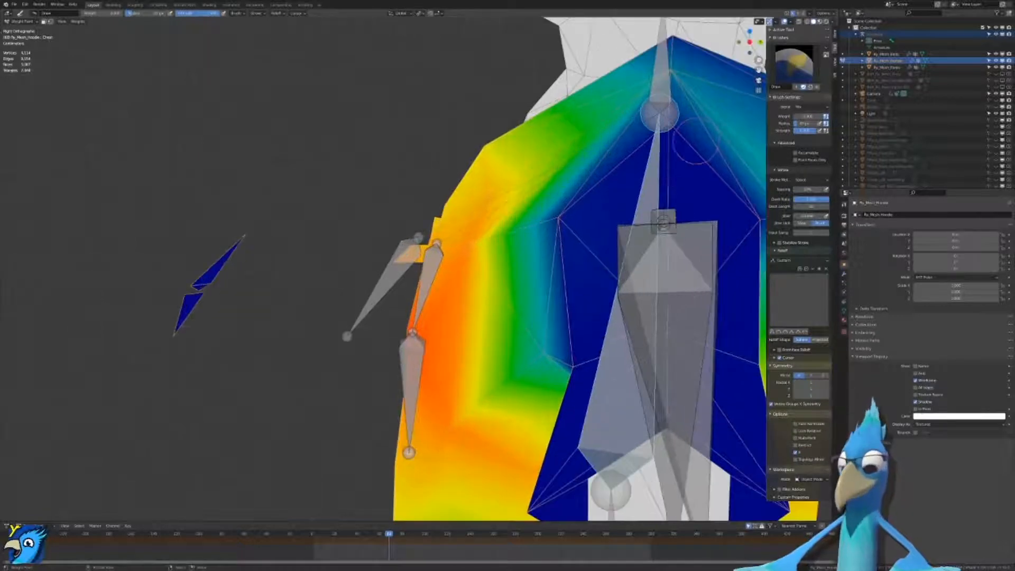
pyautogui.keyDown('ctrl'); pyautogui.click(661, 80); pyautogui.keyUp('ctrl')
pyautogui.press('r')
pyautogui.rightClick(367, 120)
pyautogui.press('r')
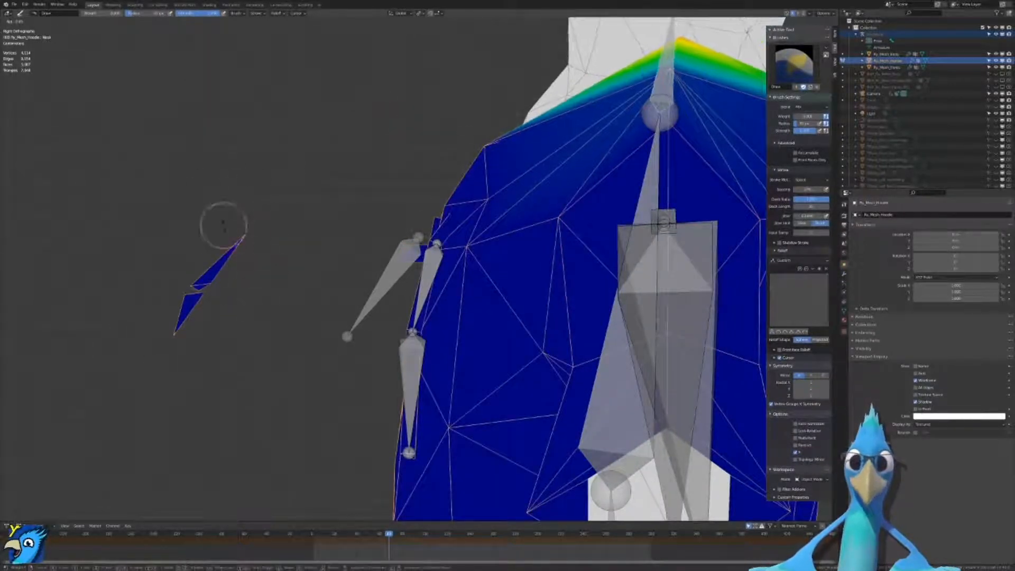
pyautogui.rightClick(233, 274)
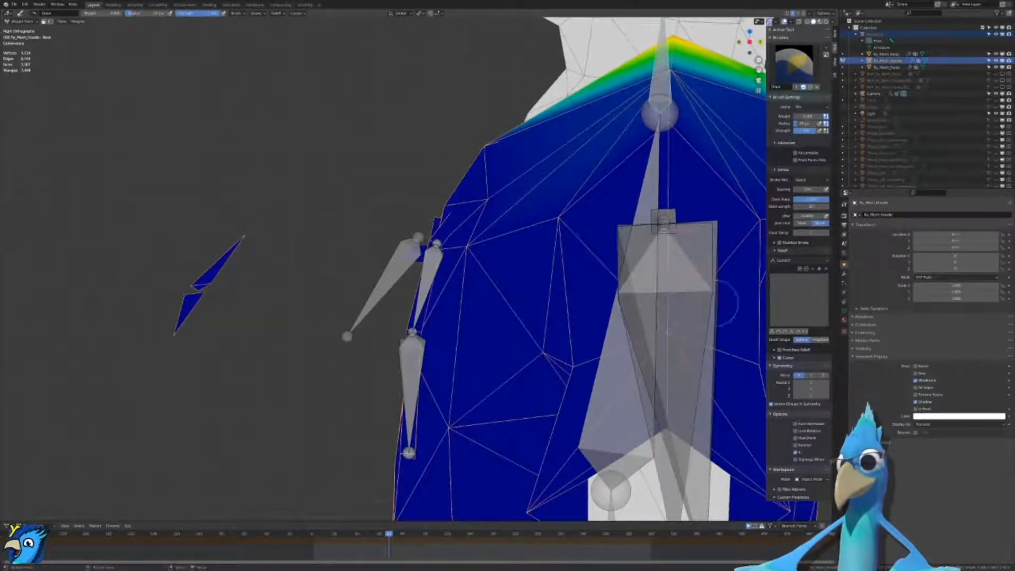
# Step: Inspect the hoodie's Spine and arm-bone weights for influence on the pendant, test-rotating the arm bone
pyautogui.scroll(-2, 679, 359)
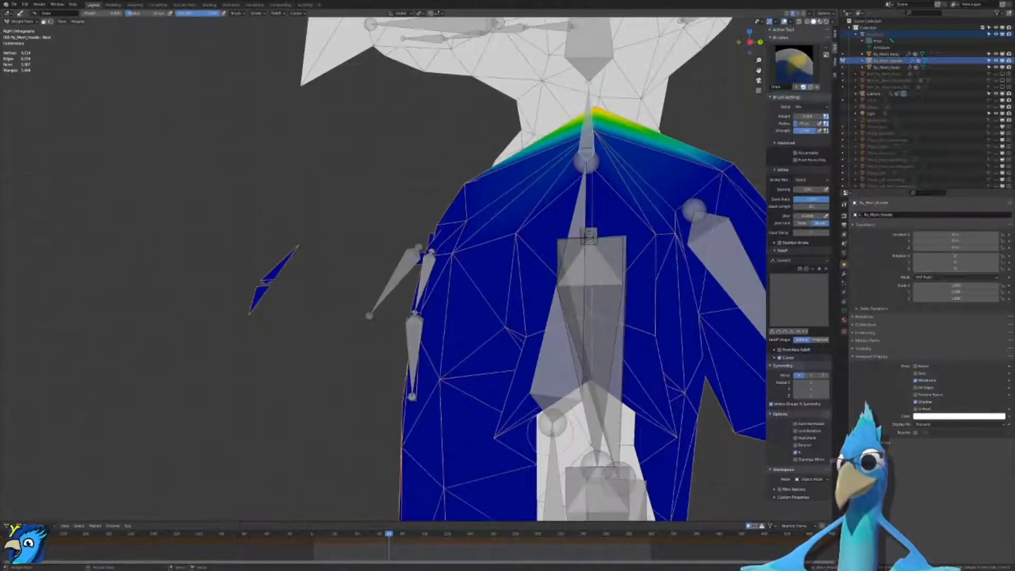
pyautogui.keyDown('ctrl'); pyautogui.click(539, 454); pyautogui.keyUp('ctrl')
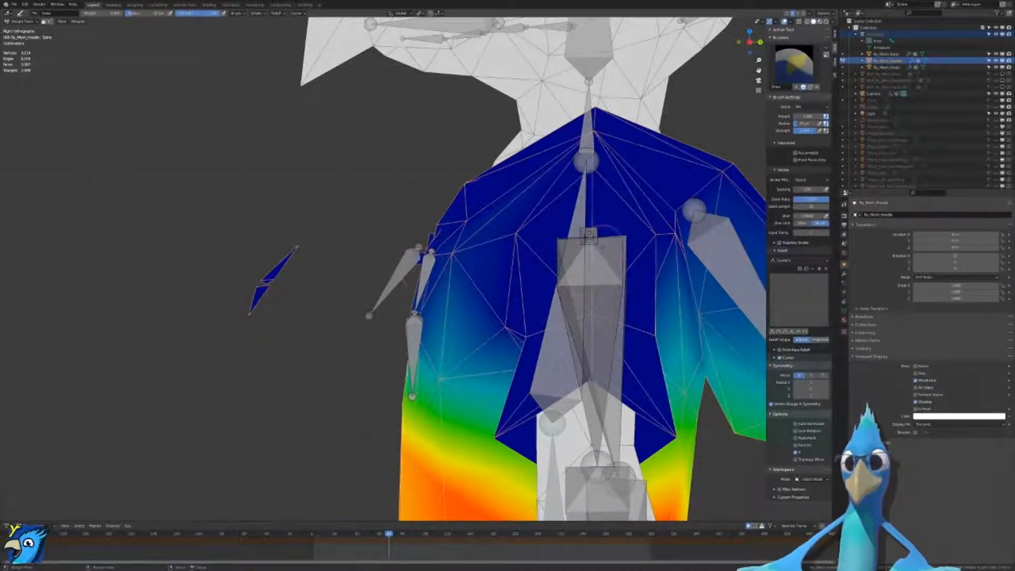
pyautogui.keyDown('ctrl'); pyautogui.click(604, 255); pyautogui.keyUp('ctrl')
pyautogui.press('r')
pyautogui.rightClick(661, 291)
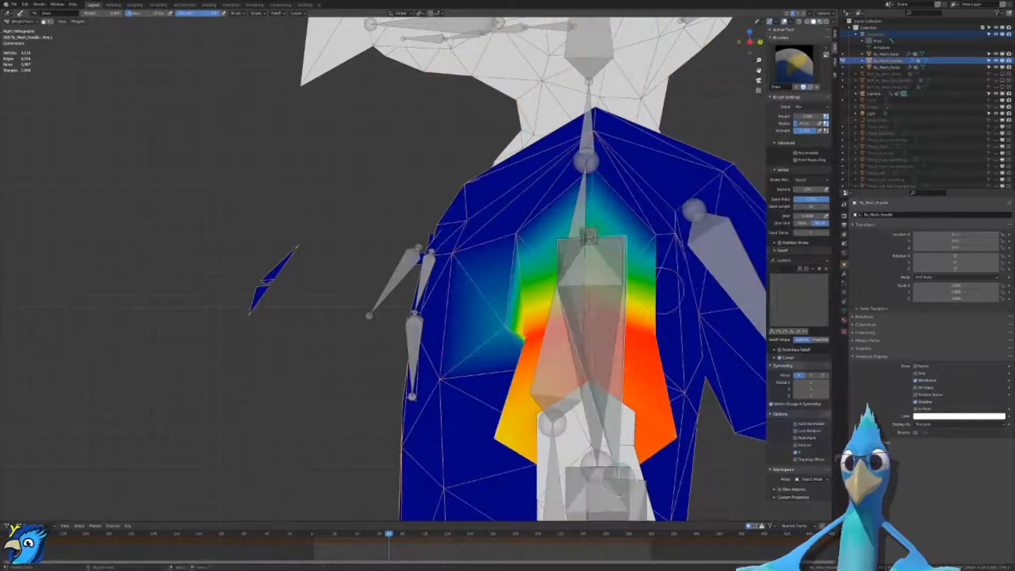
pyautogui.scroll(2, 466, 301)
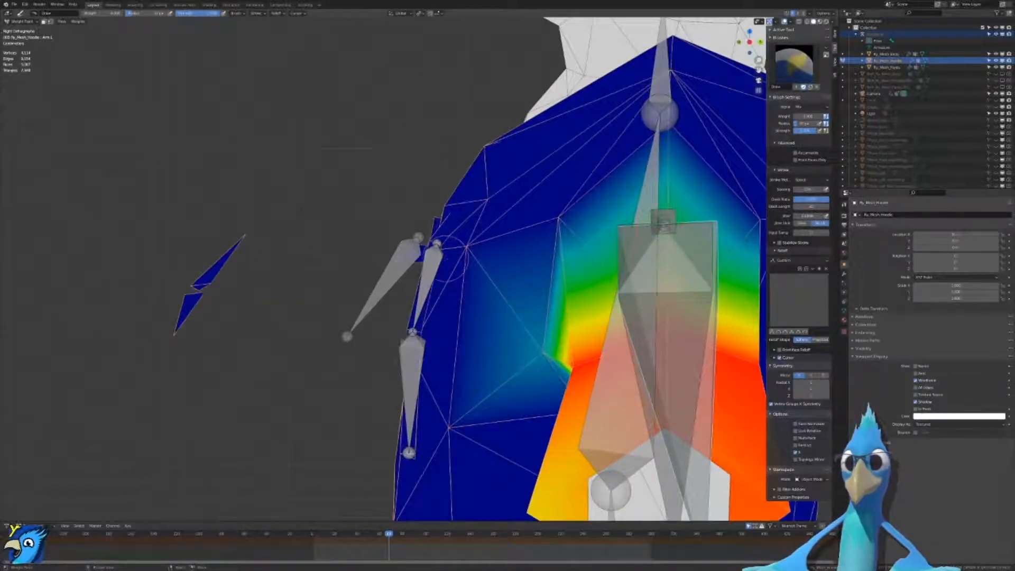
# Step: Try painting the crystal pendant at full weight for its own bone, and undo the painting
pyautogui.keyDown('ctrl'); pyautogui.click(404, 269); pyautogui.keyUp('ctrl')
pyautogui.moveTo(801, 117); pyautogui.dragTo(828, 117)
pyautogui.moveTo(193, 275)
pyautogui.mouseDown()
pyautogui.moveTo(256, 227)
pyautogui.moveTo(150, 338)
pyautogui.mouseUp()
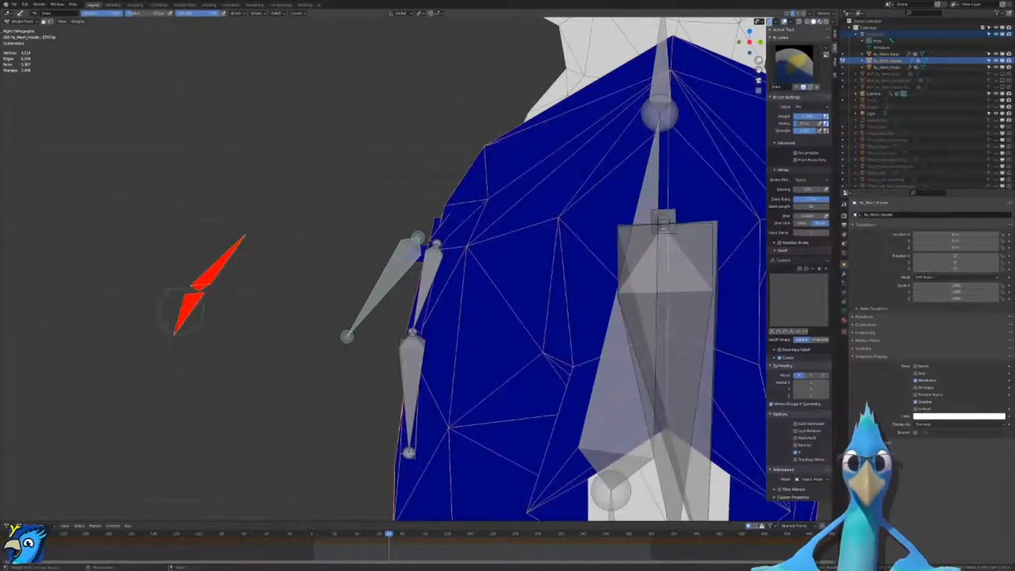
pyautogui.hotkey('ctrl', 'z')
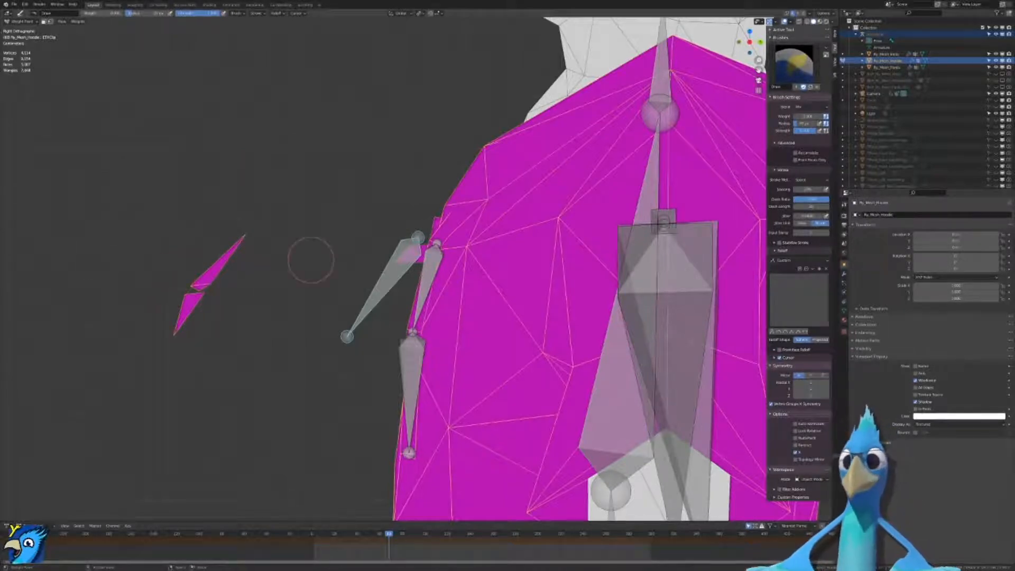
pyautogui.scroll(-3, 394, 257)
pyautogui.scroll(5, 401, 262)
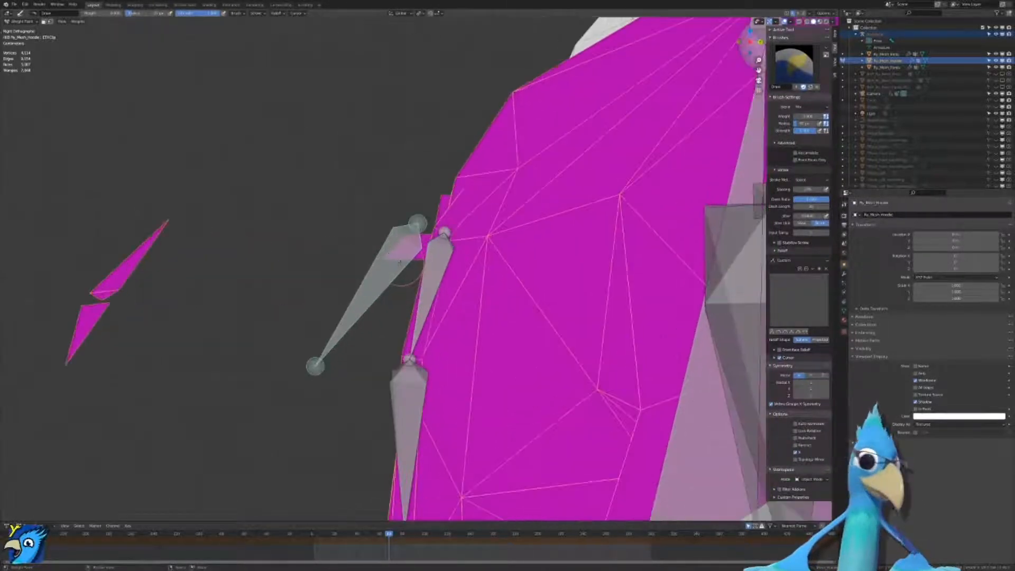
pyautogui.scroll(-4, 402, 263)
pyautogui.scroll(2, 349, 265)
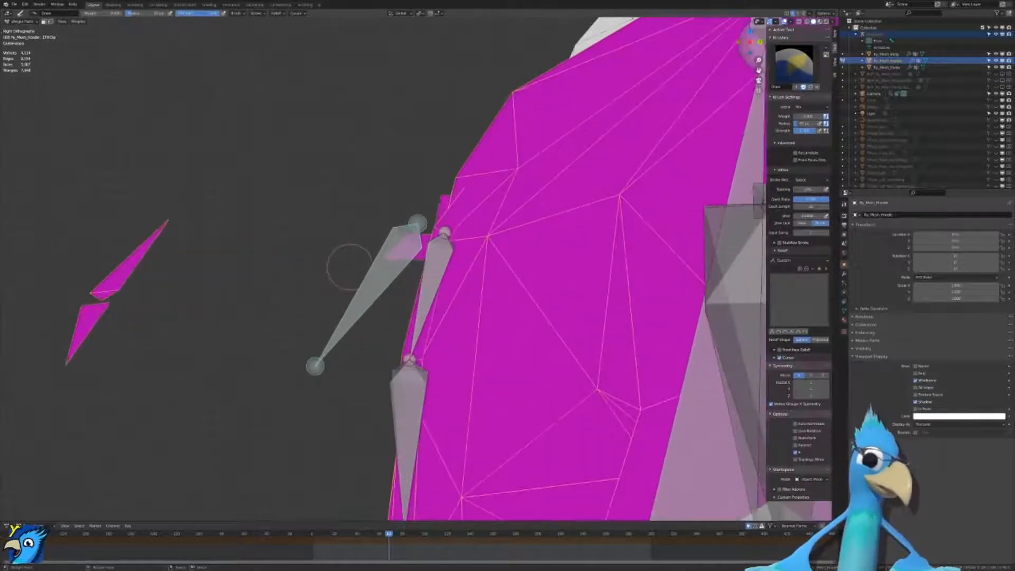
pyautogui.scroll(-5, 351, 263)
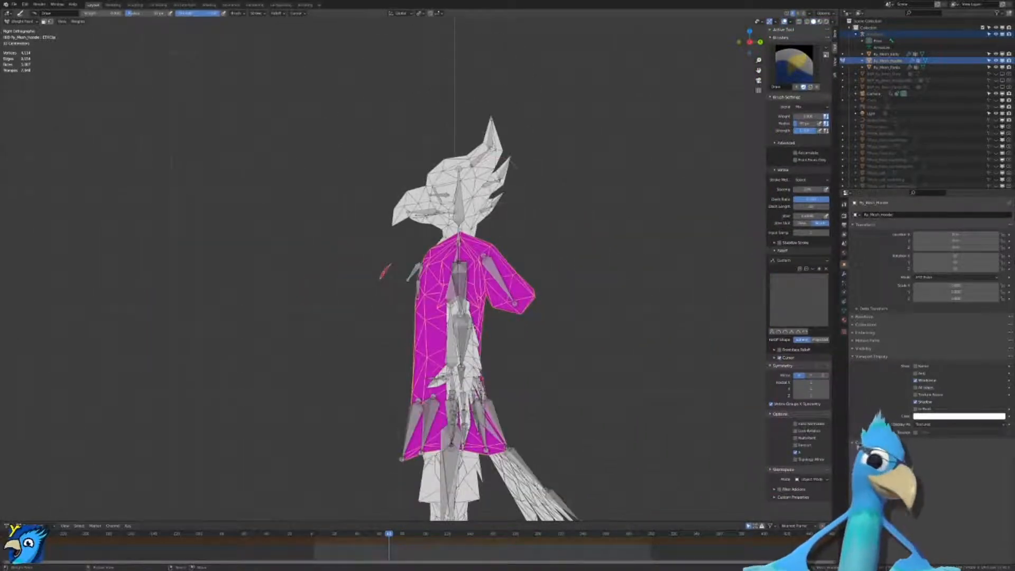
pyautogui.scroll(8, 458, 384)
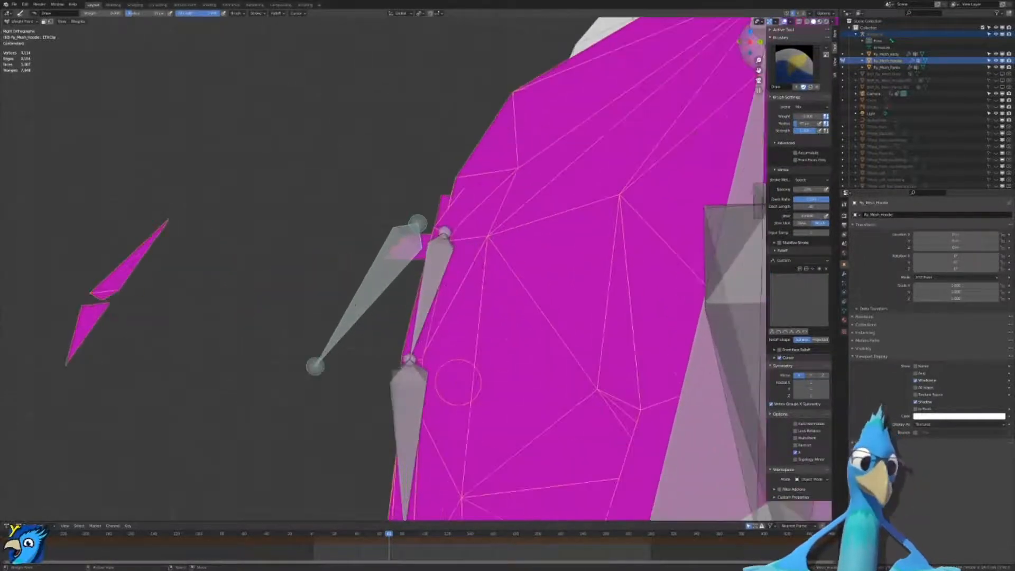
pyautogui.scroll(-3, 458, 384)
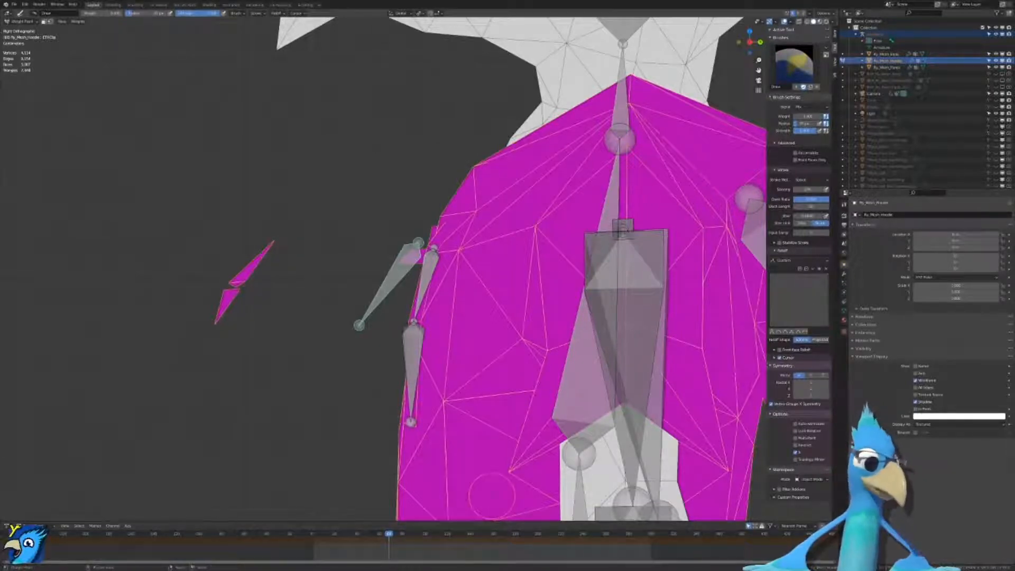
# Step: Paint the whole crystal pendant with full weight for the pendant bone, leaving the rest of the hoodie at zero
pyautogui.scroll(2, 272, 323)
pyautogui.moveTo(211, 234)
pyautogui.mouseDown()
pyautogui.moveTo(95, 379)
pyautogui.moveTo(182, 293)
pyautogui.mouseUp()
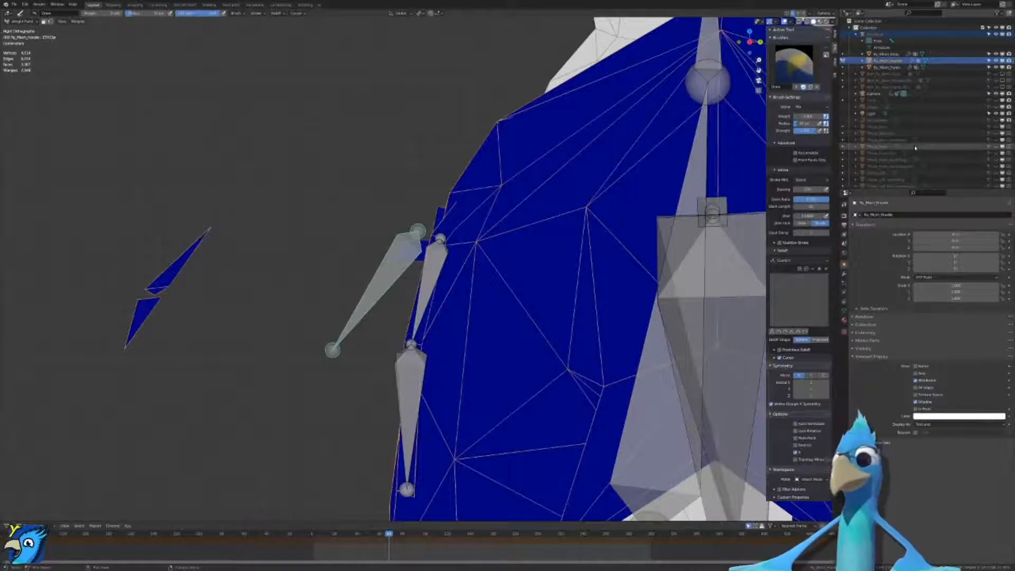
pyautogui.moveTo(809, 118); pyautogui.dragTo(829, 117)
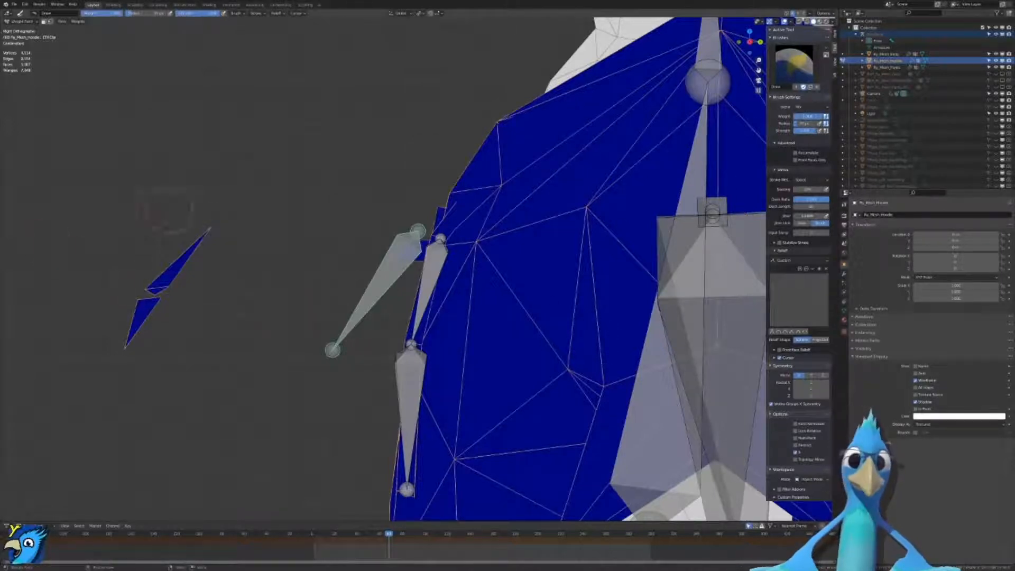
pyautogui.moveTo(125, 349); pyautogui.dragTo(207, 232)
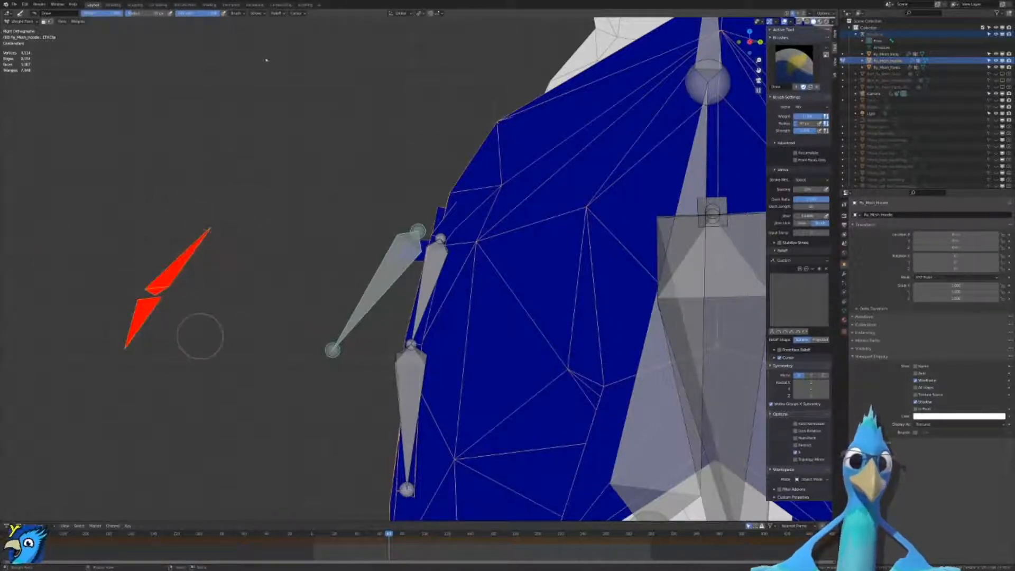
# Step: In Edit Mode, move the crystal pendant back toward the chest so it lines up with its bone
pyautogui.hotkey('ctrl', 'Tab')
pyautogui.press('Tab')
pyautogui.press('g')
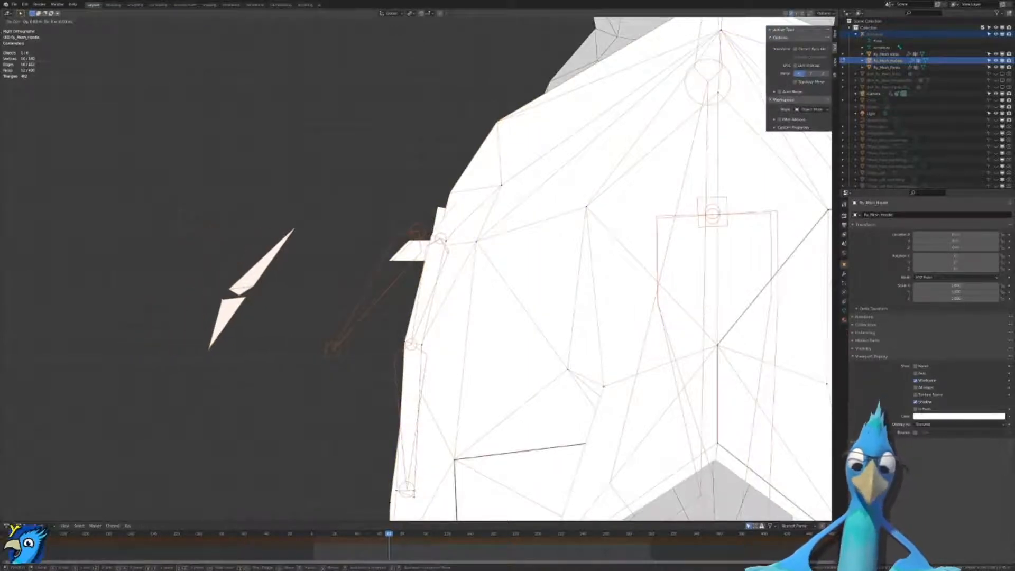
pyautogui.click(470, 309)
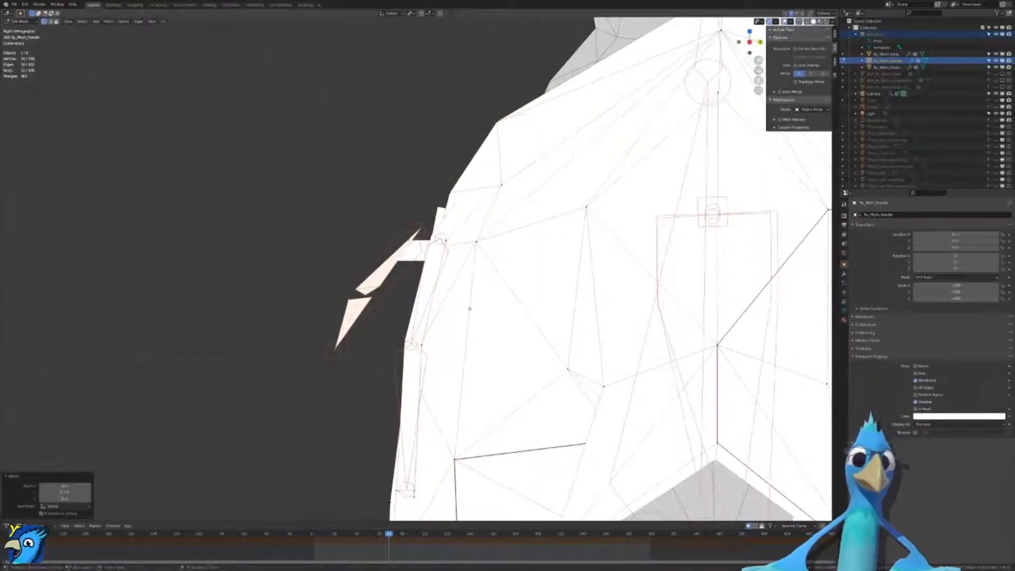
pyautogui.press('Tab')
# Step: In the armature's Edit Mode, move the pendant bone's upper joint down onto the crystal where it meets the connector
pyautogui.hotkey('ctrl', 'Tab')
pyautogui.scroll(4, 400, 282)
pyautogui.hotkey('ctrl', 'Tab')
pyautogui.click(428, 180)
pyautogui.press('Tab')
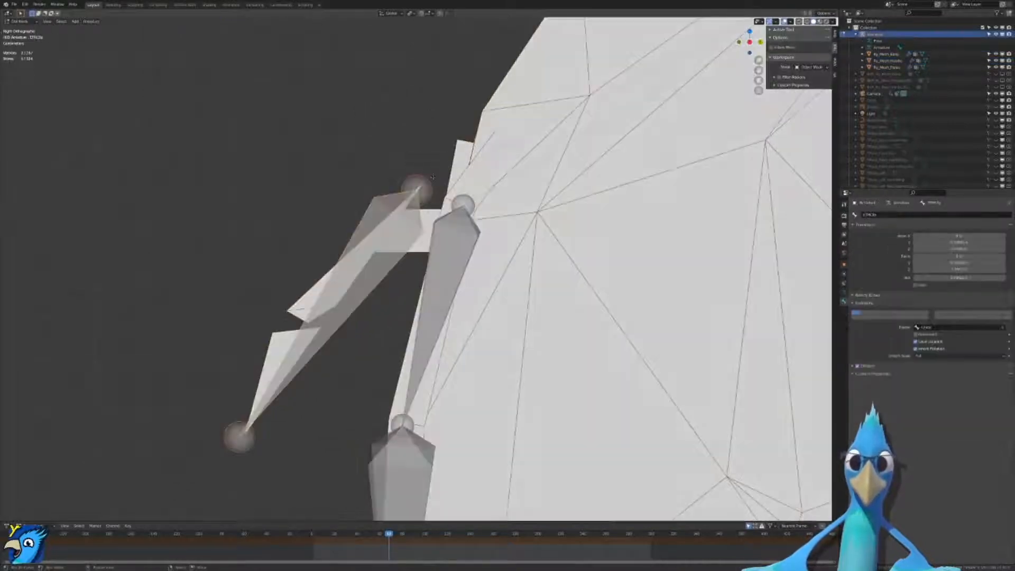
pyautogui.press('g')
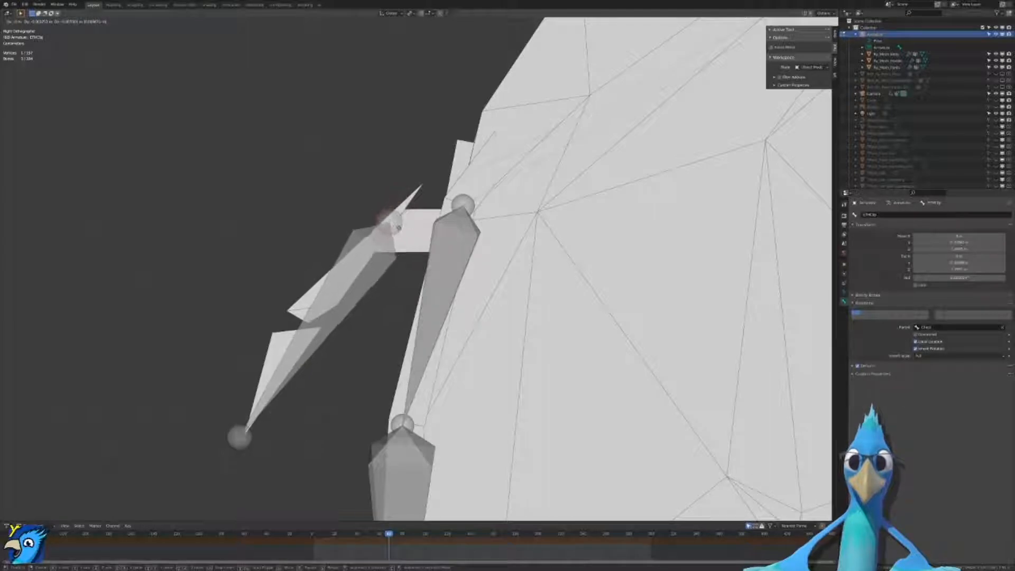
pyautogui.click(396, 222)
pyautogui.moveTo(396, 222); pyautogui.dragTo(381, 289, button='middle')
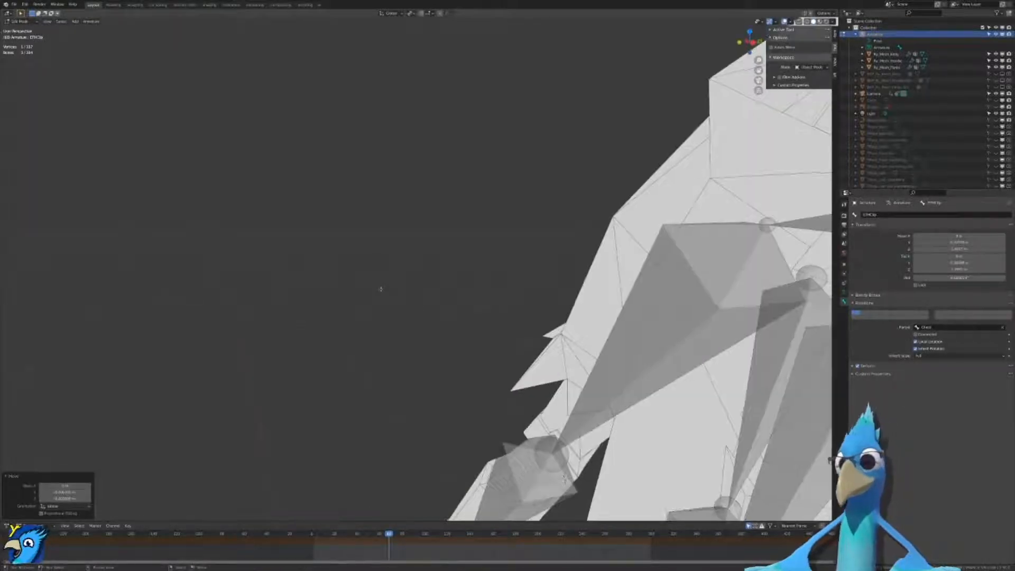
# Step: Return to Pose Mode and test-rotate the pendant bone with the model's materials displayed, cancelling each rotation
pyautogui.press('KP_Decimal')
pyautogui.scroll(-10, 381, 290)
pyautogui.press('Tab')
pyautogui.scroll(2, 381, 289)
pyautogui.click(408, 316)
pyautogui.press('r')
pyautogui.rightClick(476, 311)
pyautogui.press('z')
pyautogui.click(470, 365)
pyautogui.moveTo(463, 375)
pyautogui.mouseDown(button='middle')
pyautogui.moveTo(528, 381)
pyautogui.moveTo(495, 381)
pyautogui.mouseUp(button='middle')
pyautogui.press('r')
pyautogui.press('r')
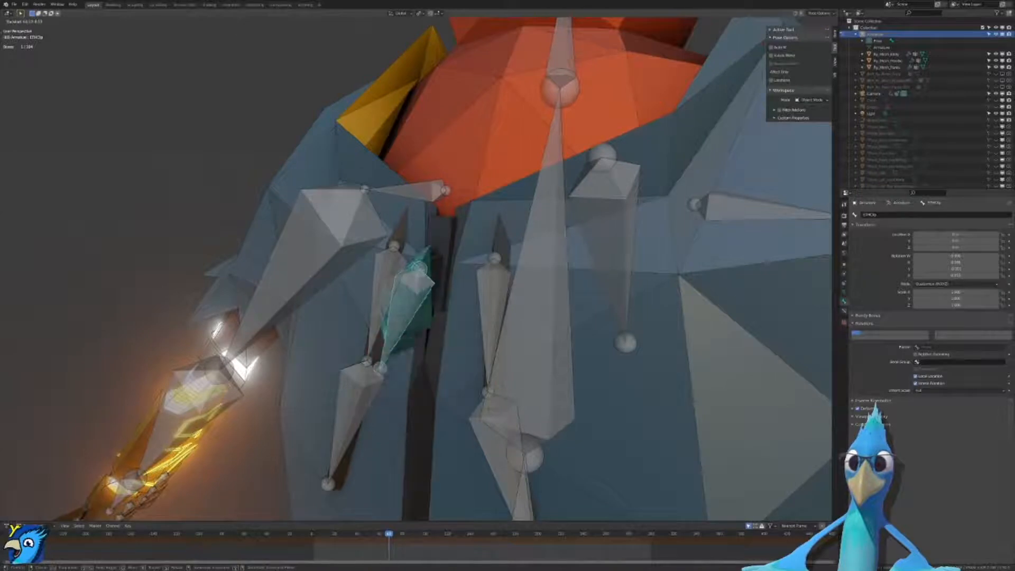
pyautogui.rightClick(550, 381)
pyautogui.moveTo(550, 381); pyautogui.dragTo(472, 386, button='middle')
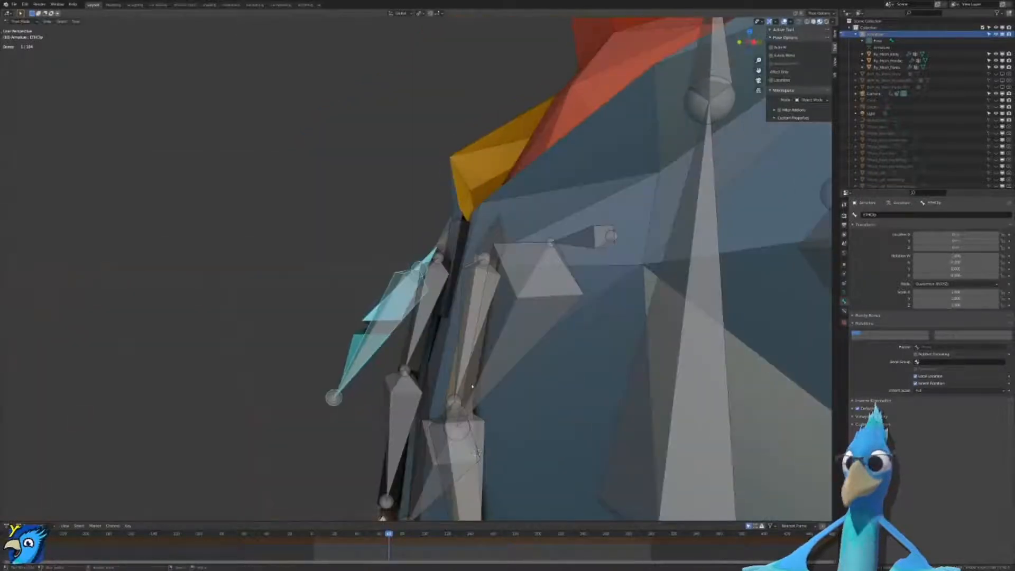
# Step: Leave the armature and open the hoodie mesh in Edit Mode, framed on the pendant in the right side view
pyautogui.press('KP_3')
pyautogui.scroll(4, 472, 386)
pyautogui.press('Tab')
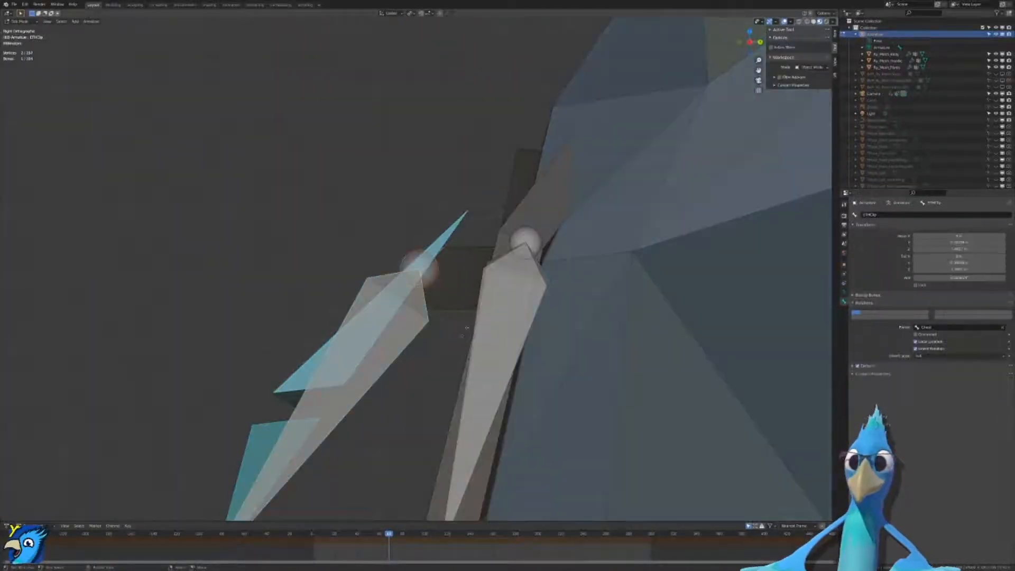
pyautogui.press('Tab')
pyautogui.click(415, 275)
pyautogui.press('Tab')
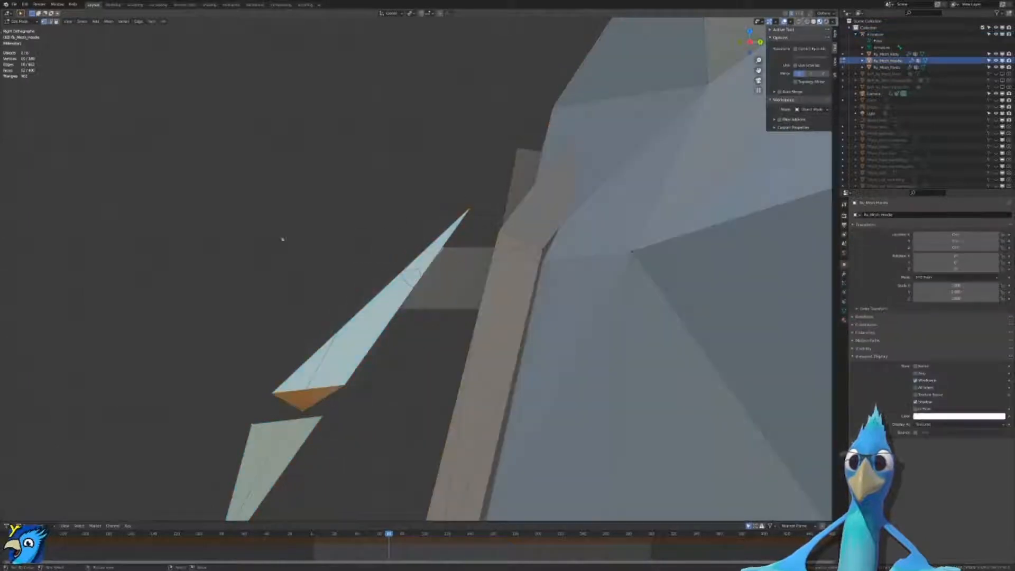
# Step: In wireframe, select only the outer end vertices of the pendant's connector and move them along Y toward the crystal
pyautogui.hotkey('shift', 'z')
pyautogui.scroll(1, 451, 242)
pyautogui.hotkey('alt', 'a')
pyautogui.press('c')
pyautogui.moveTo(437, 257); pyautogui.dragTo(385, 294)
pyautogui.rightClick(357, 337)
pyautogui.press('g')
pyautogui.press('y')
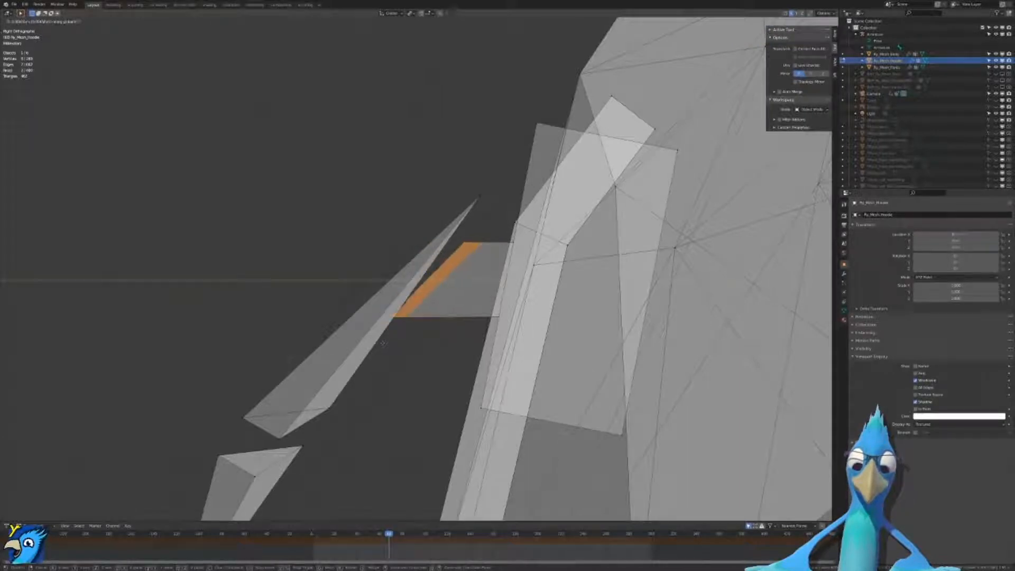
pyautogui.press('Return')
# Step: Select only the upper outer vertices of the pendant's connector and adjust their position along Y
pyautogui.hotkey('alt', 'a')
pyautogui.press('c')
pyautogui.rightClick(485, 243)
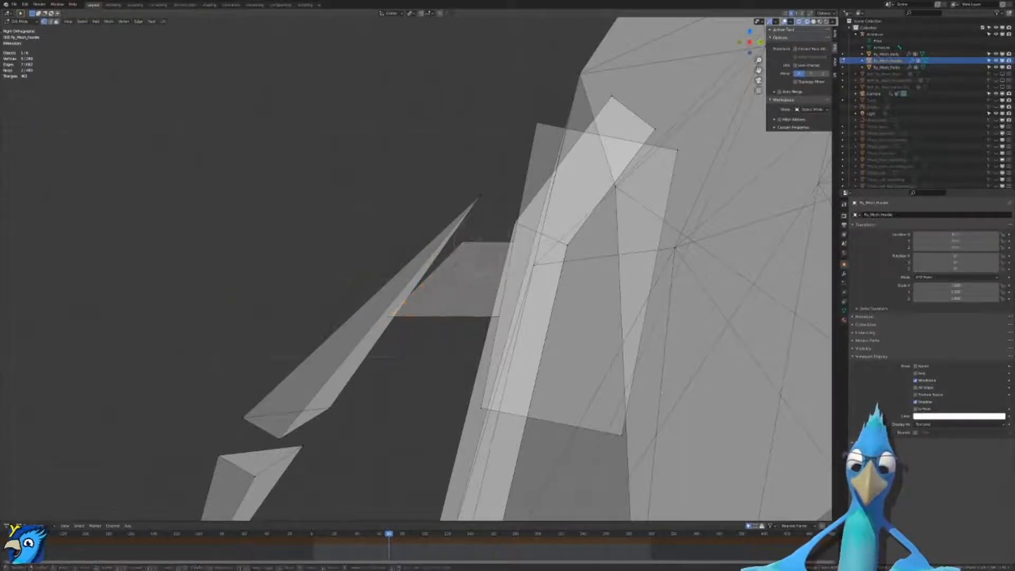
pyautogui.press('g')
pyautogui.press('y')
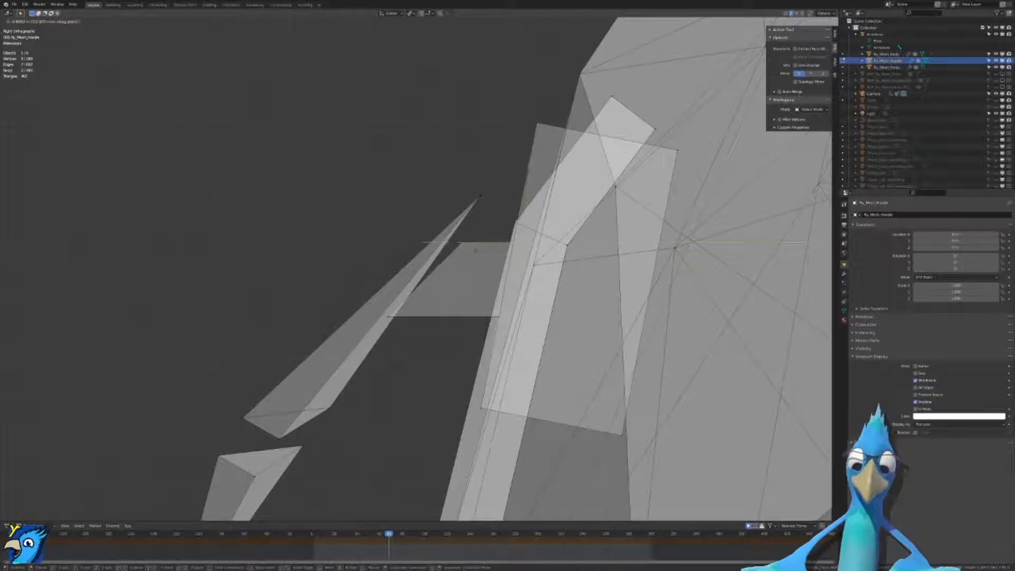
pyautogui.press('Return')
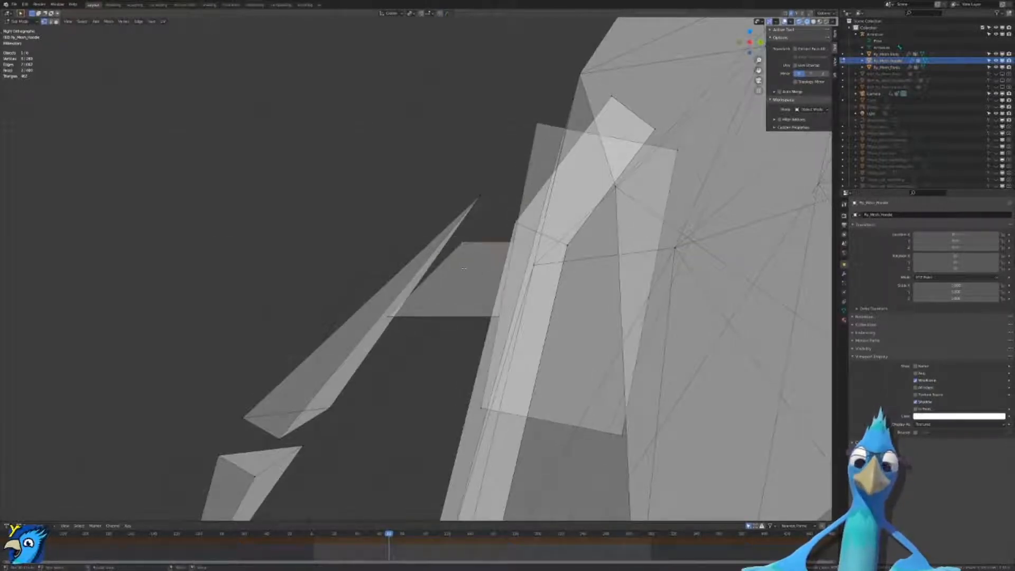
# Step: Adjust the vertices along the connector's upper edge, moving them along Y and X
pyautogui.press('g')
pyautogui.press('y')
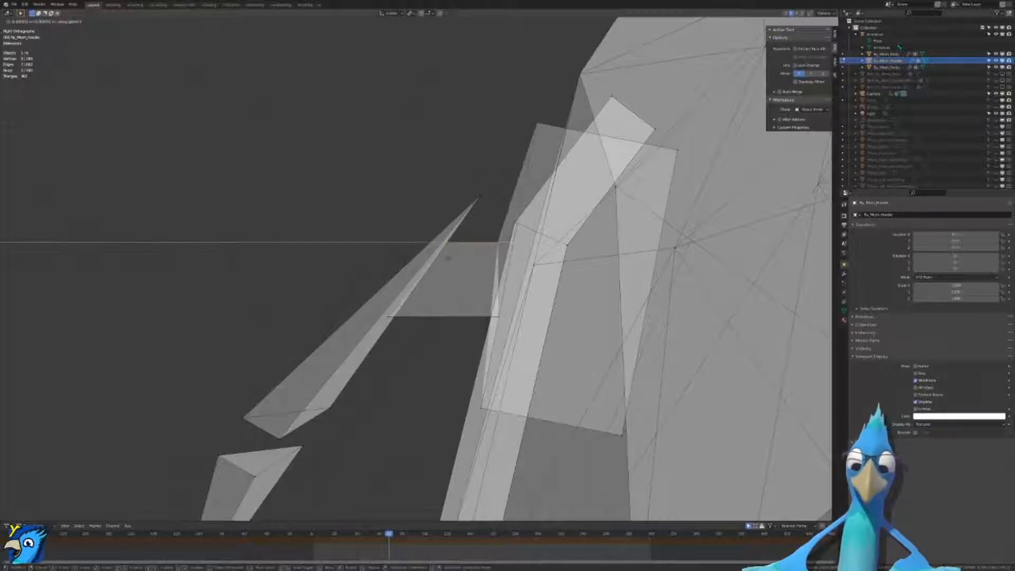
pyautogui.click(478, 247)
pyautogui.press('g')
pyautogui.press('x')
pyautogui.click(467, 243)
pyautogui.hotkey('shift', 's')
pyautogui.click(437, 338)
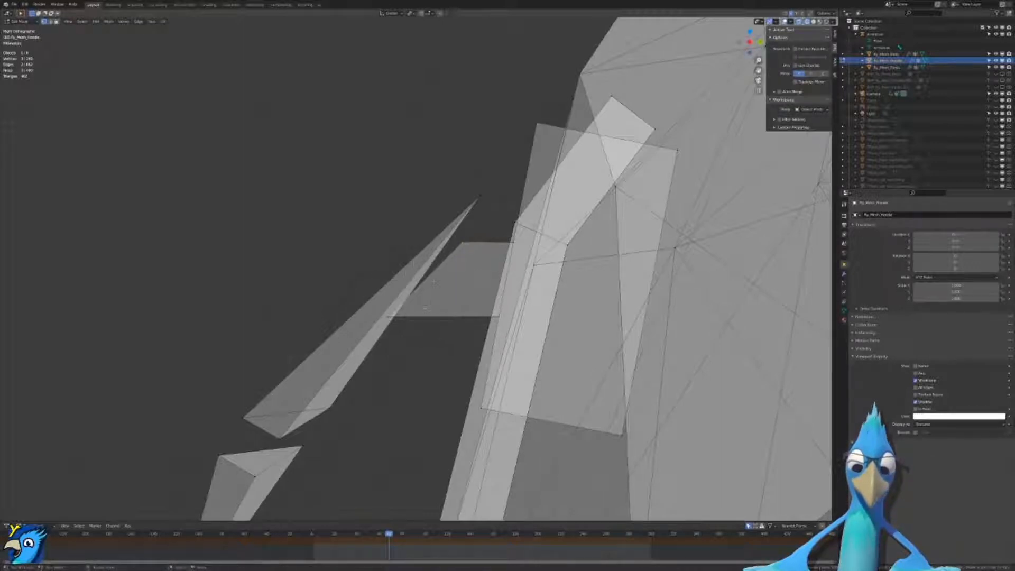
# Step: Move the selected vertices of the pendant's connector along Y and leave the hoodie's Edit Mode
pyautogui.press('g')
pyautogui.press('y')
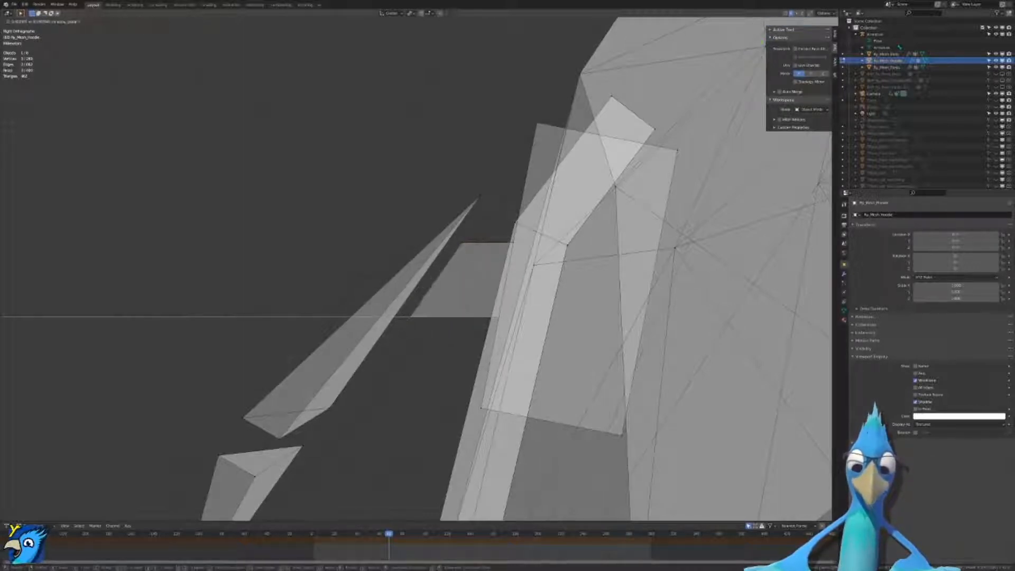
pyautogui.click(407, 319)
pyautogui.press('Tab')
# Step: Test-rotate the pendant bone freely in Pose Mode and change the viewport shading to check how the pendant follows
pyautogui.scroll(-8, 417, 238)
pyautogui.scroll(4, 423, 301)
pyautogui.click(422, 301)
pyautogui.hotkey('ctrl', 'Tab')
pyautogui.press('r')
pyautogui.press('r')
pyautogui.click(475, 287)
pyautogui.press('z')
pyautogui.click(468, 367)
pyautogui.moveTo(468, 367)
pyautogui.mouseDown(button='middle')
pyautogui.moveTo(512, 358)
pyautogui.moveTo(471, 346)
pyautogui.mouseUp(button='middle')
pyautogui.press('r')
pyautogui.press('r')
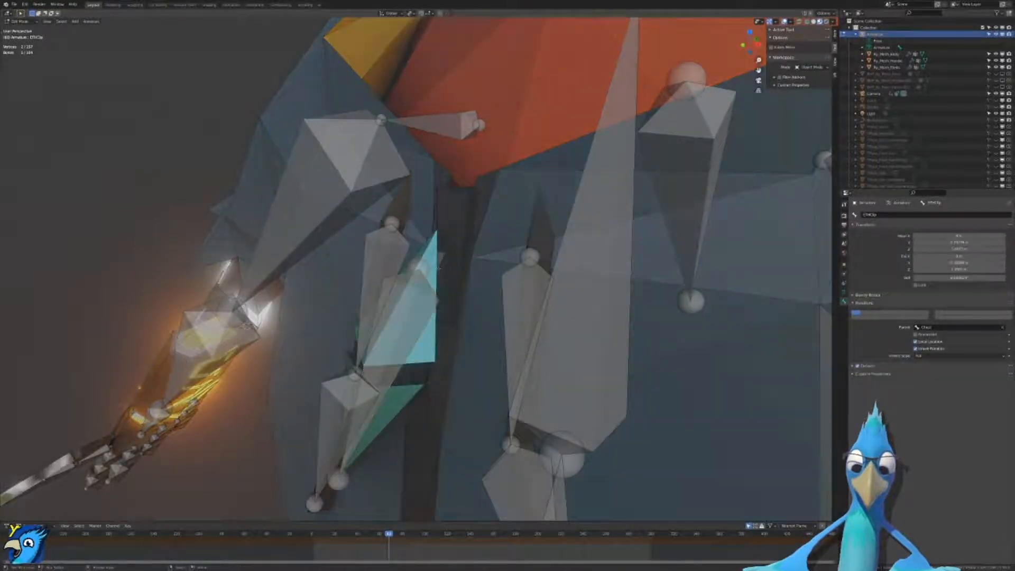
# Step: Reposition the pendant bone's upper joint in the right side view and leave the armature's Edit Mode
pyautogui.press('KP_1')
pyautogui.press('KP_3')
pyautogui.press('g')
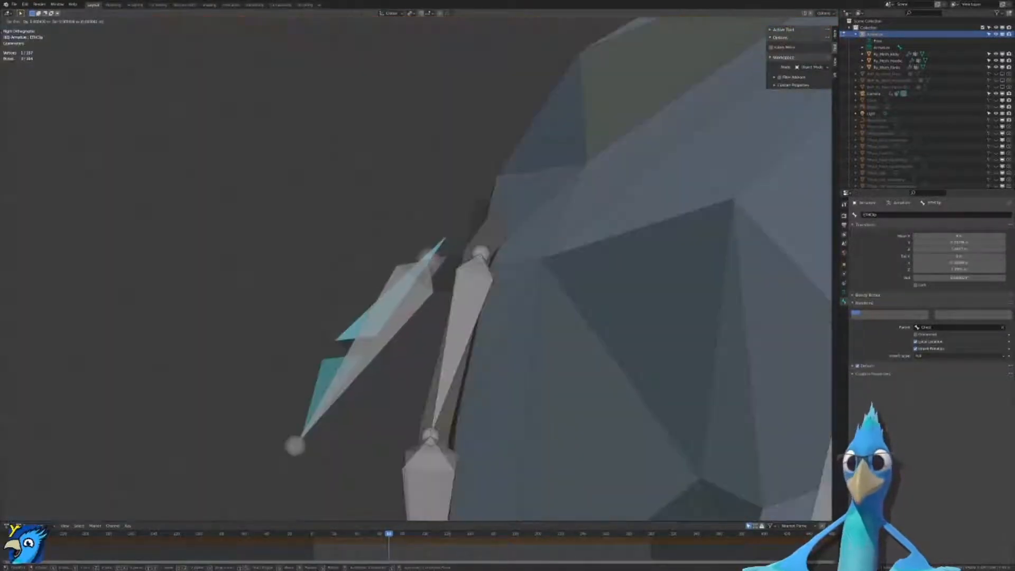
pyautogui.click(358, 323)
pyautogui.press('Tab')
# Step: Rotate the pendant bone freely in Pose Mode to check how the crystal swings about the moved joint
pyautogui.moveTo(358, 323); pyautogui.dragTo(428, 275, button='middle')
pyautogui.hotkey('ctrl', 'Tab')
pyautogui.click(469, 281)
pyautogui.click(428, 275)
pyautogui.press('r')
pyautogui.press('r')
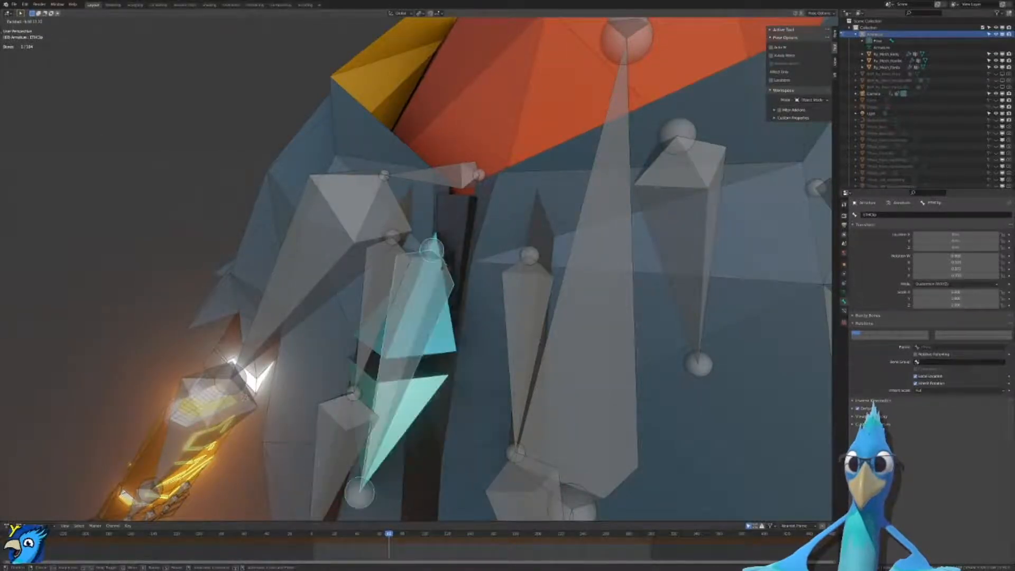
pyautogui.click(437, 280)
# Step: Test-rotate the right hoodie strap's upper bone in Pose Mode
pyautogui.press('KP_5')
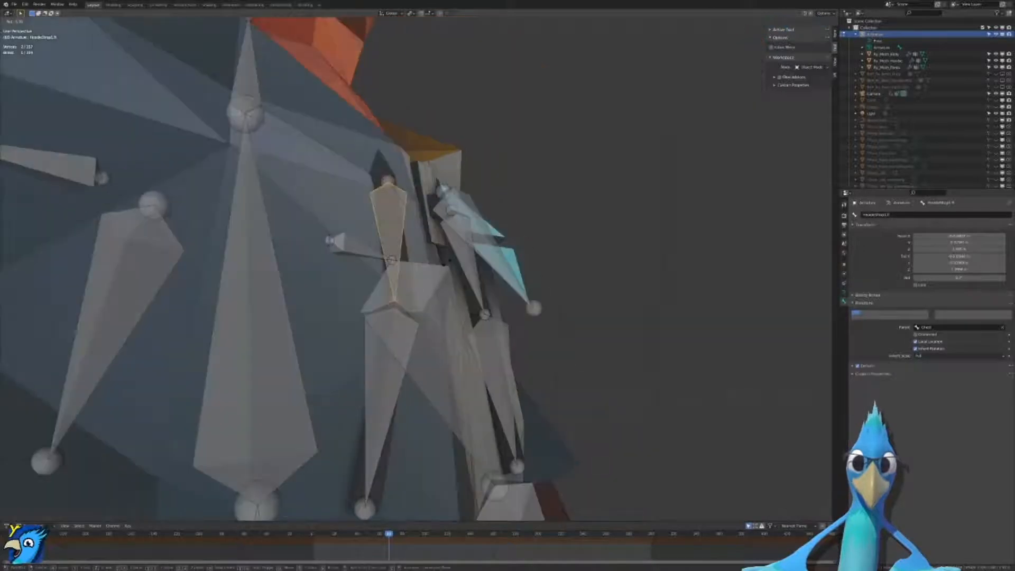
pyautogui.hotkey('ctrl', 'Tab')
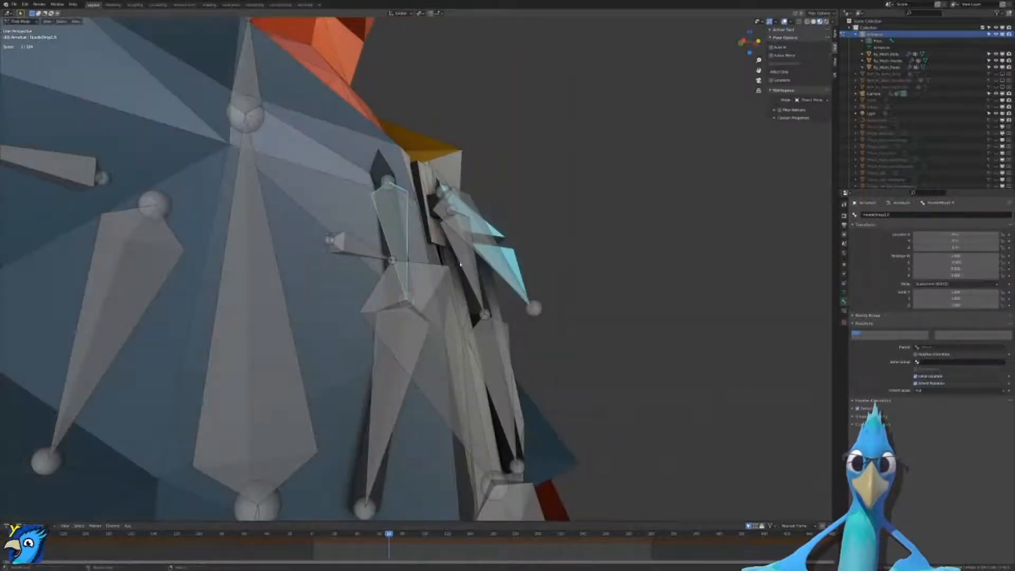
pyautogui.rightClick(446, 264)
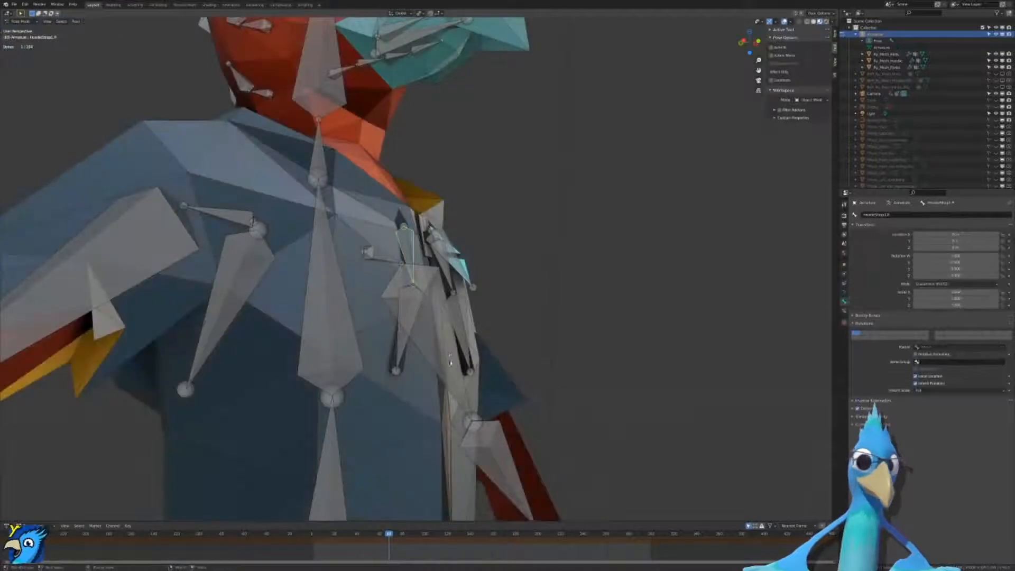
# Step: Inspect the hoodie's weights for the right strap's upper bone in Weight Paint mode from the right side view
pyautogui.press('Tab')
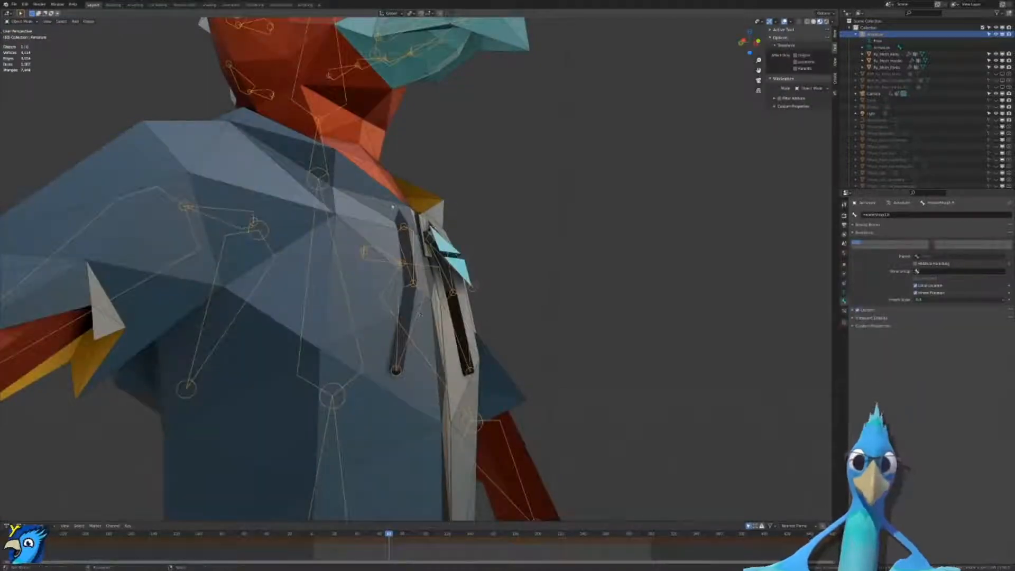
pyautogui.keyDown('shift'); pyautogui.click(394, 209); pyautogui.keyUp('shift')
pyautogui.hotkey('ctrl', 'Tab')
pyautogui.press('KP_1')
pyautogui.press('KP_3')
pyautogui.scroll(3, 396, 209)
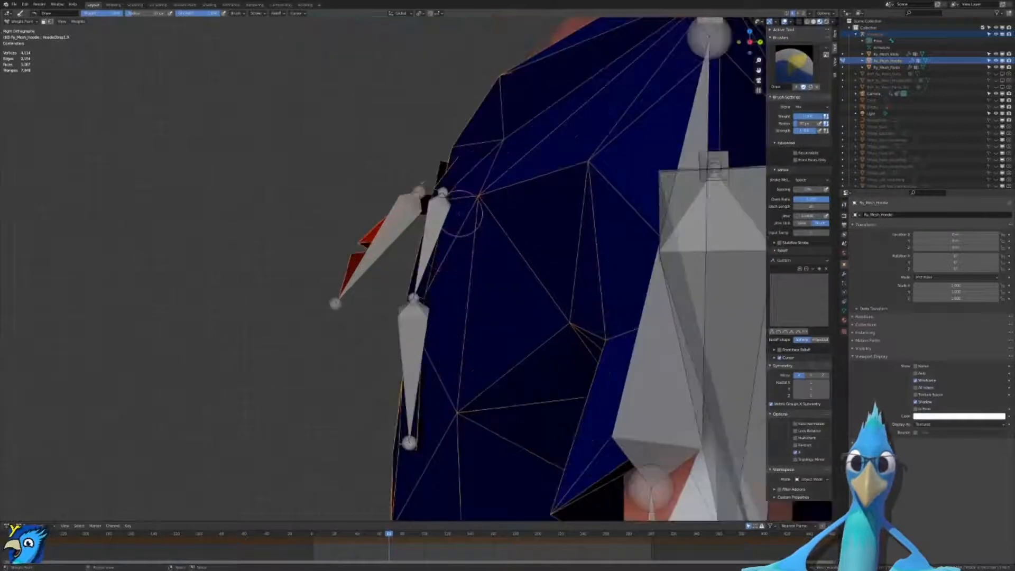
pyautogui.hotkey('ctrl', 'Tab')
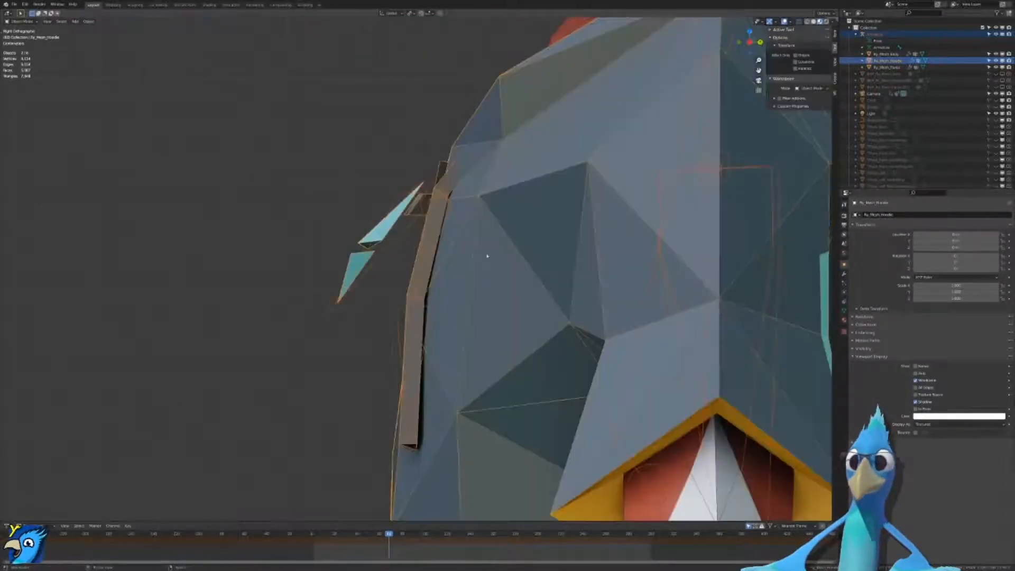
# Step: In the hoodie's Edit Mode, select the linked strap geometry and move it along Y, well clear of the chest
pyautogui.press('Tab')
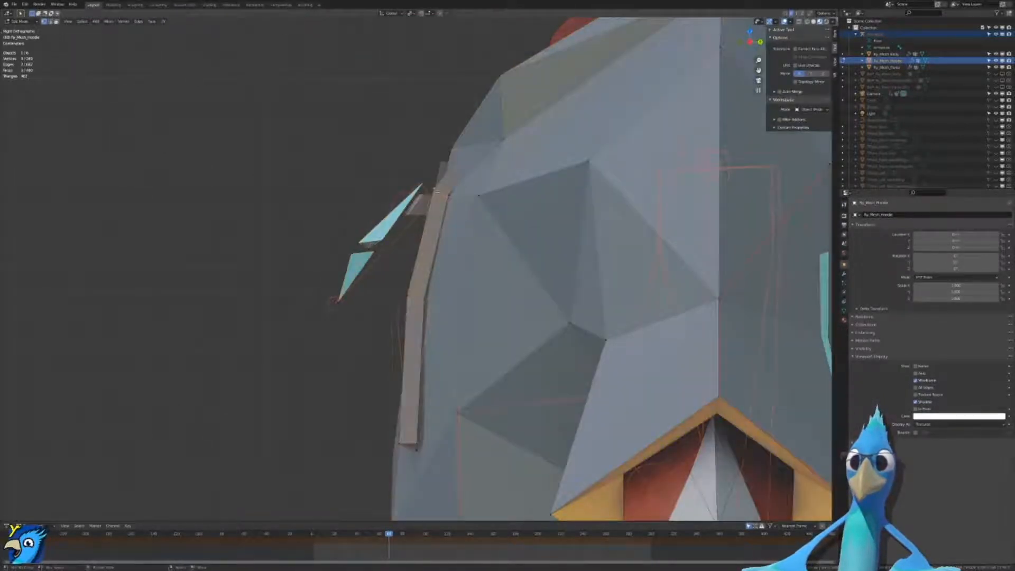
pyautogui.hotkey('ctrl', 'l')
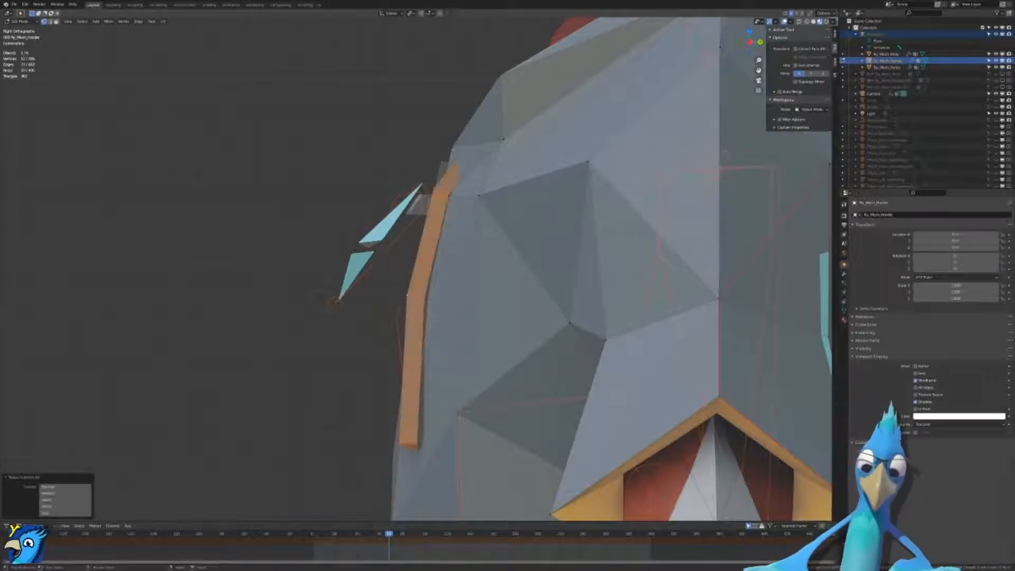
pyautogui.press('g')
pyautogui.press('y')
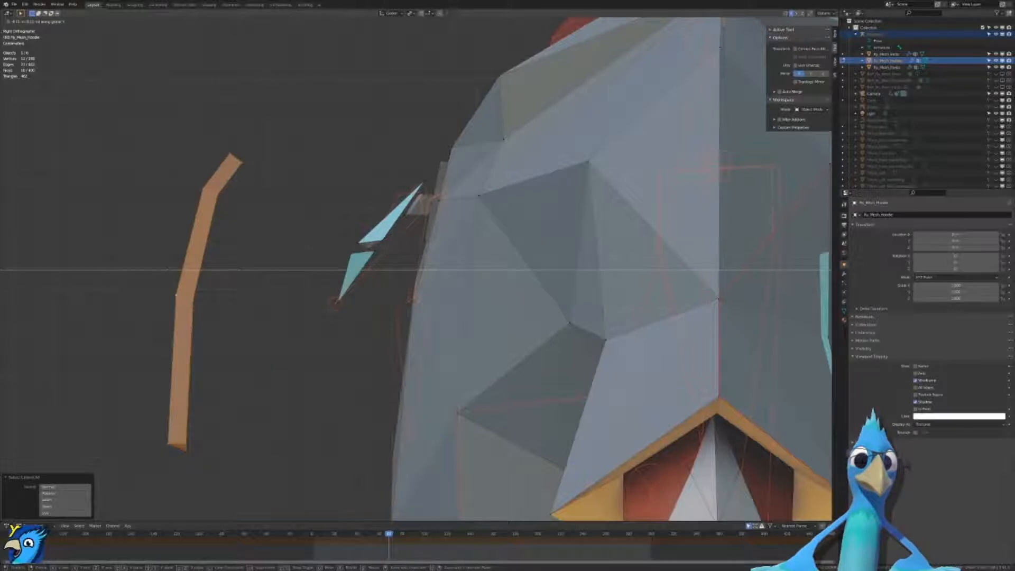
pyautogui.click(489, 375)
pyautogui.scroll(-1, 489, 375)
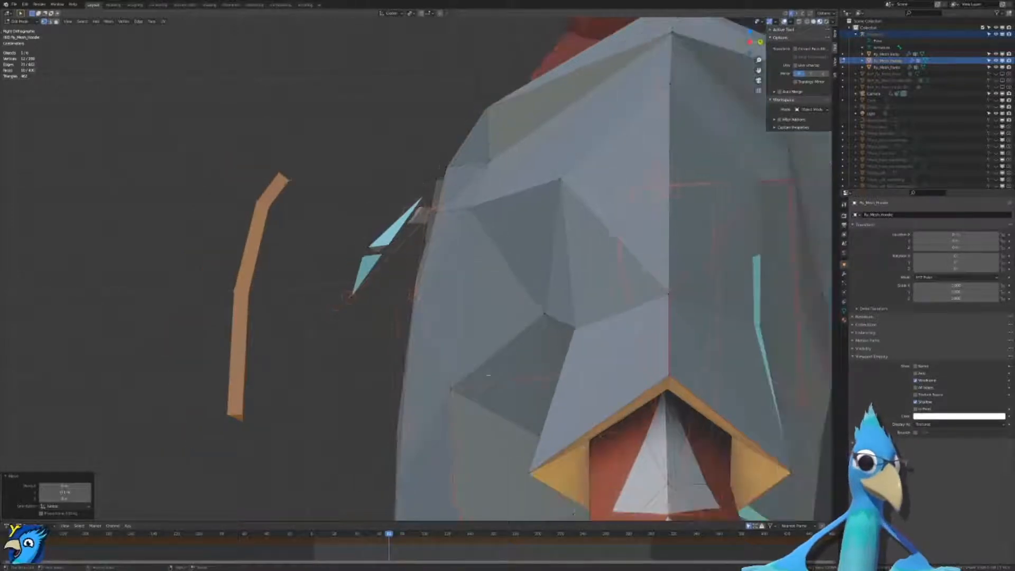
pyautogui.press('Tab')
# Step: Put the armature into Pose Mode and test-rotate the left strap's upper bone
pyautogui.scroll(-1, 509, 269)
pyautogui.click(518, 256)
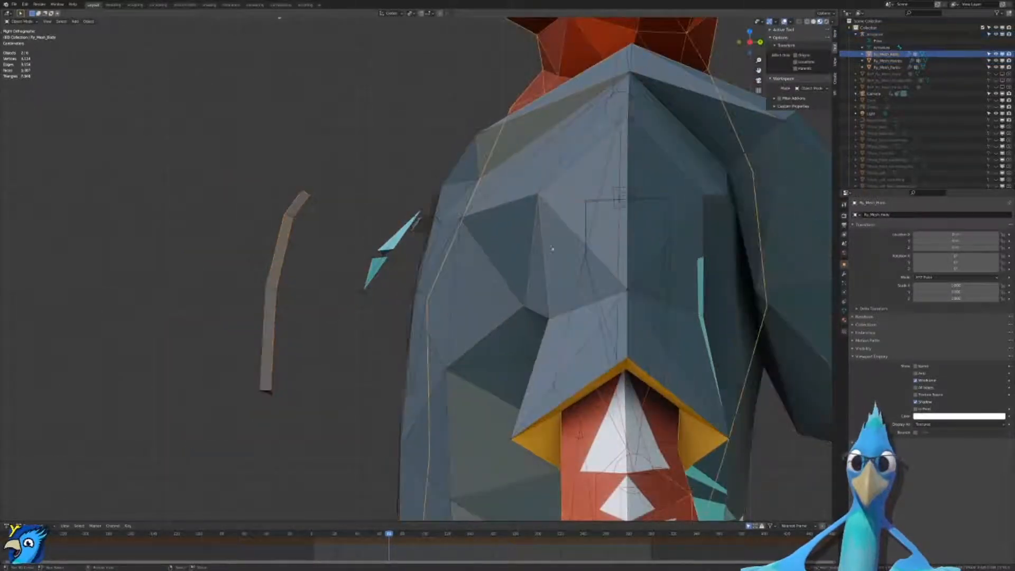
pyautogui.click(586, 207)
pyautogui.hotkey('ctrl', 'Tab')
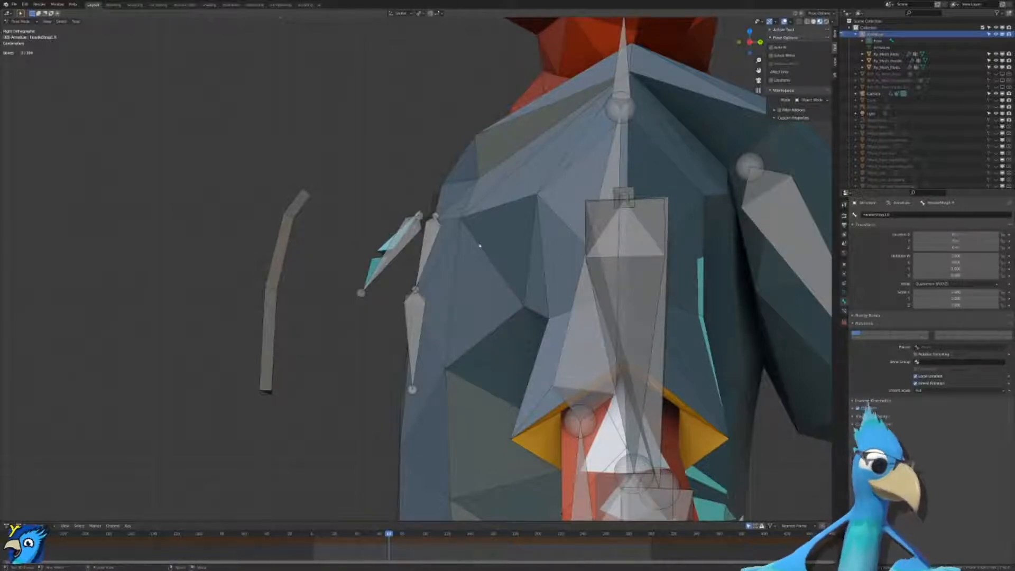
pyautogui.scroll(3, 518, 229)
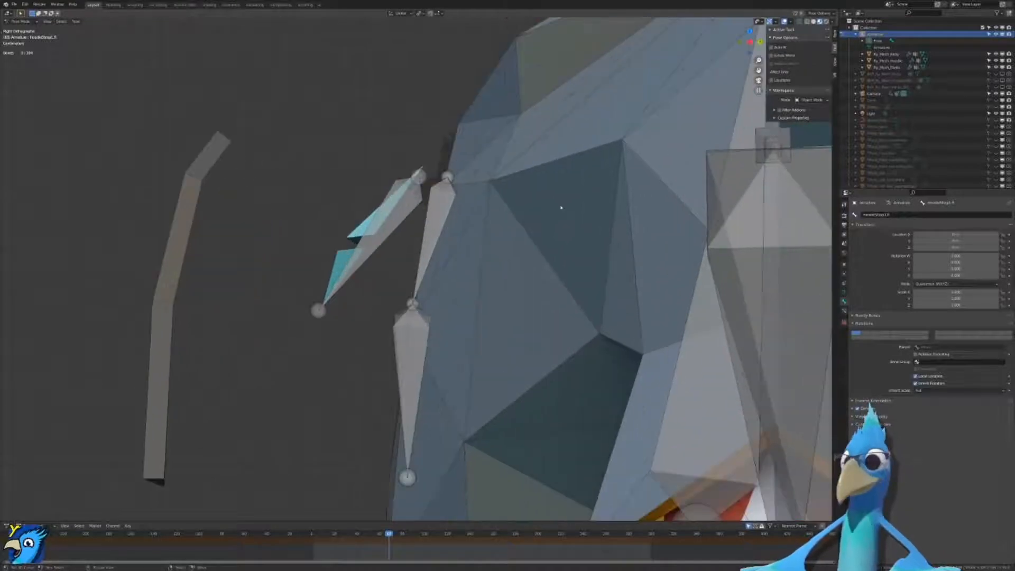
pyautogui.scroll(-2, 569, 193)
pyautogui.click(650, 172)
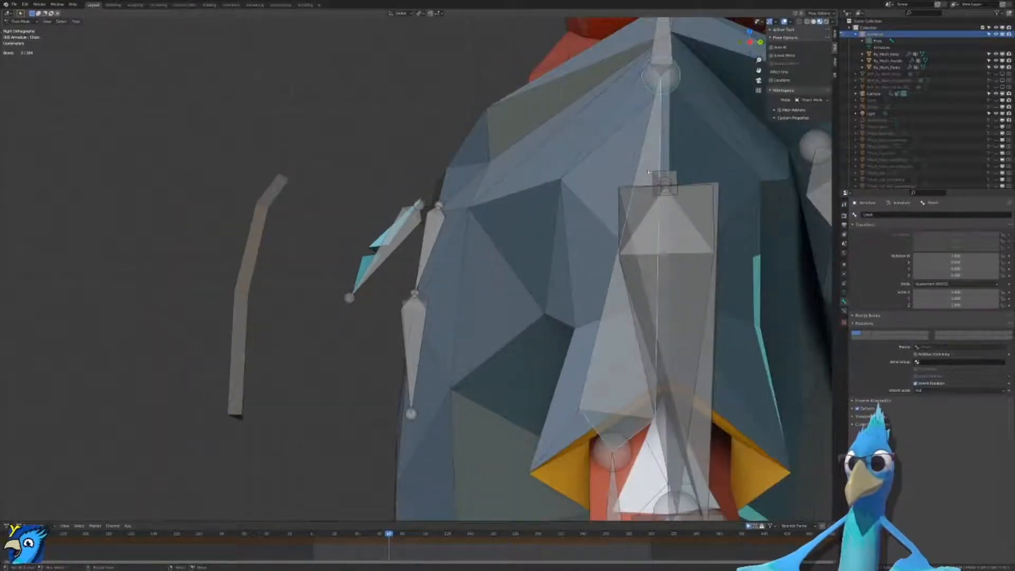
pyautogui.click(427, 227)
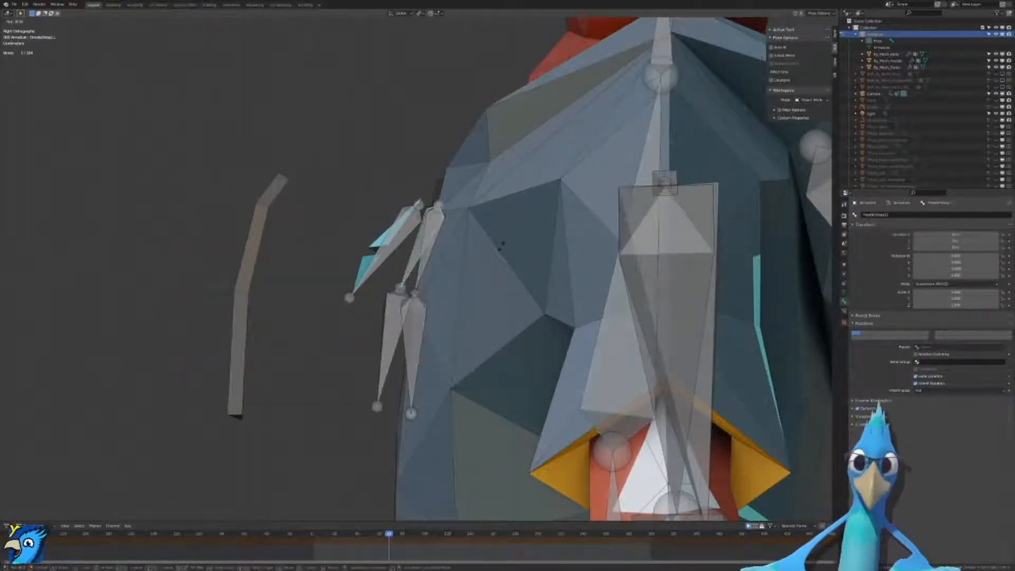
# Step: Open the hoodie with its armature in Weight Paint mode, use Solid shading, and activate the left strap's upper bone
pyautogui.hotkey('ctrl', 'Tab')
pyautogui.keyDown('shift'); pyautogui.click(261, 208); pyautogui.keyUp('shift')
pyautogui.hotkey('ctrl', 'Tab')
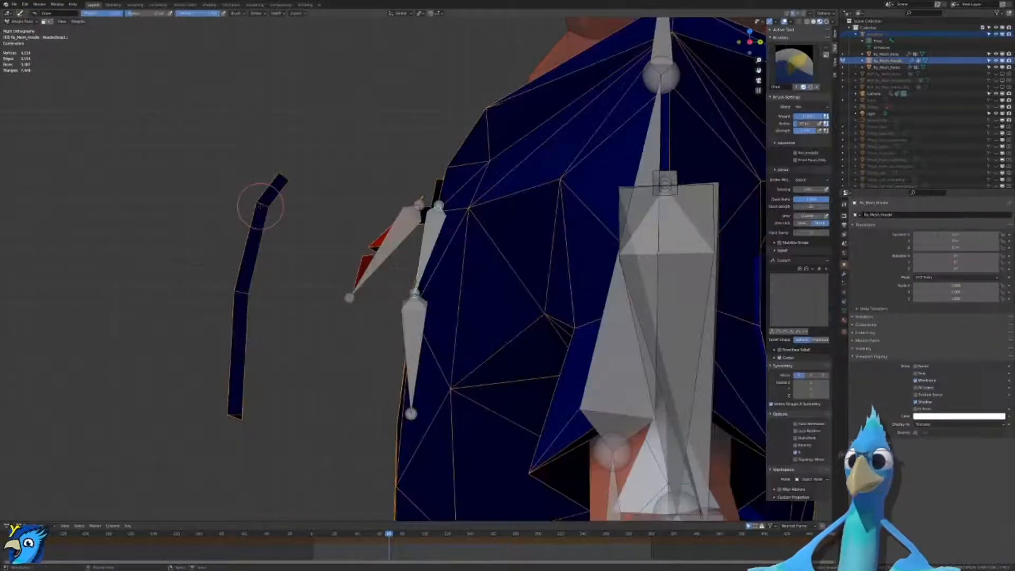
pyautogui.press('z')
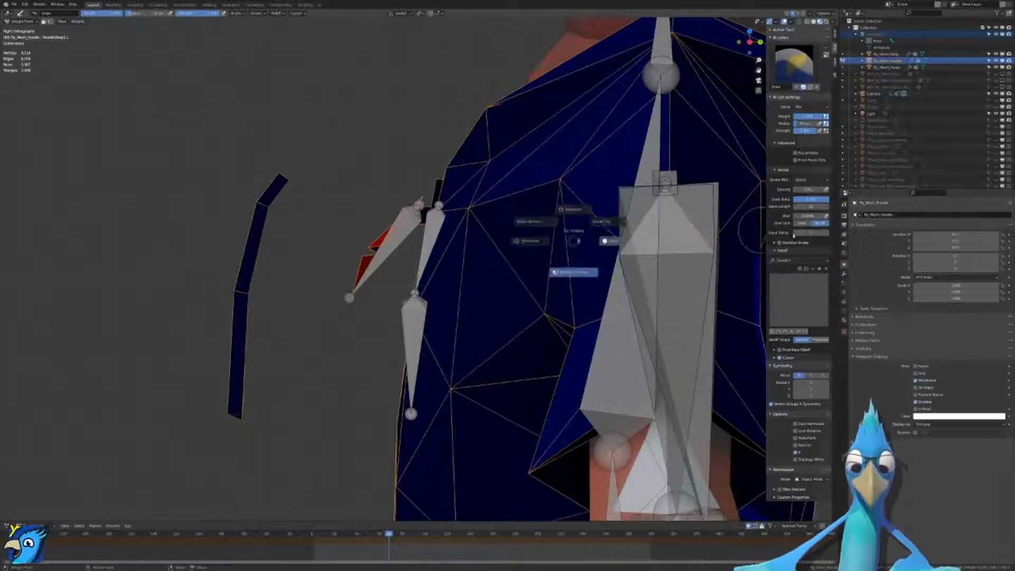
pyautogui.click(588, 241)
pyautogui.keyDown('ctrl'); pyautogui.click(434, 230); pyautogui.keyUp('ctrl')
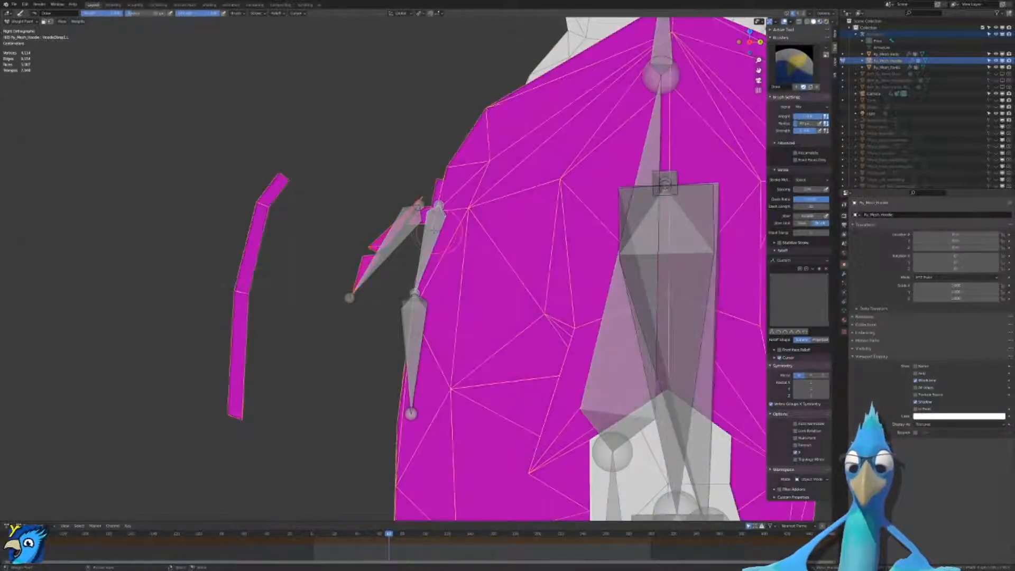
# Step: Try to paint the upper strap bone's weight at the left strap's bend with X mirroring on
pyautogui.moveTo(434, 243); pyautogui.dragTo(476, 238, button='middle')
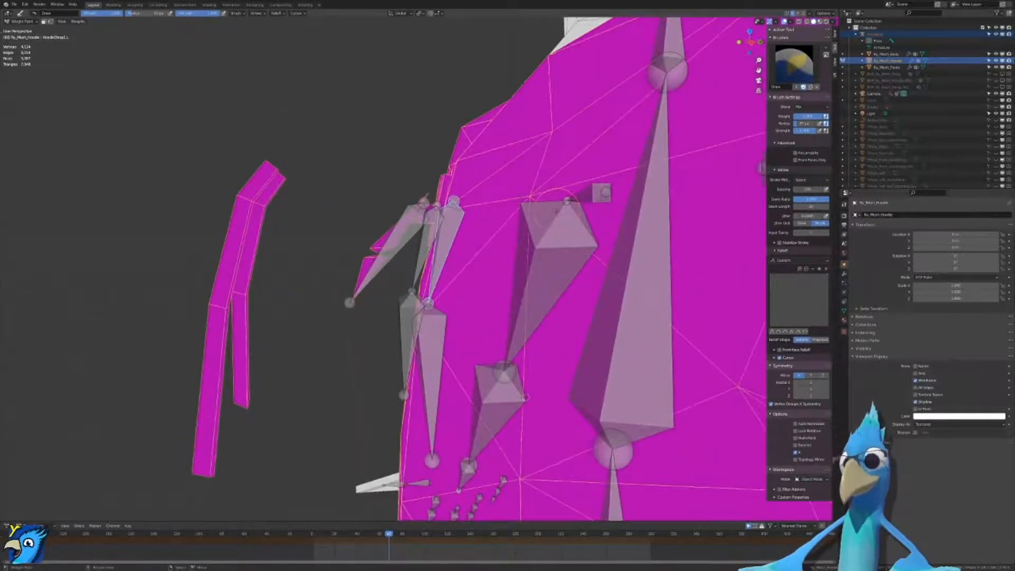
pyautogui.press('KP_3')
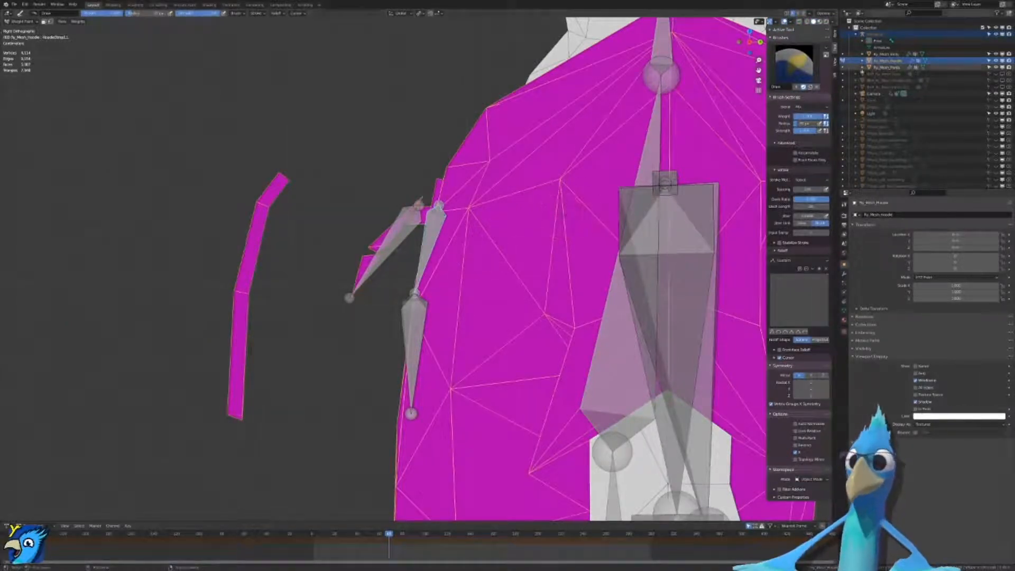
pyautogui.moveTo(268, 296); pyautogui.dragTo(296, 293, button='middle')
pyautogui.moveTo(299, 348); pyautogui.dragTo(310, 339, button='middle')
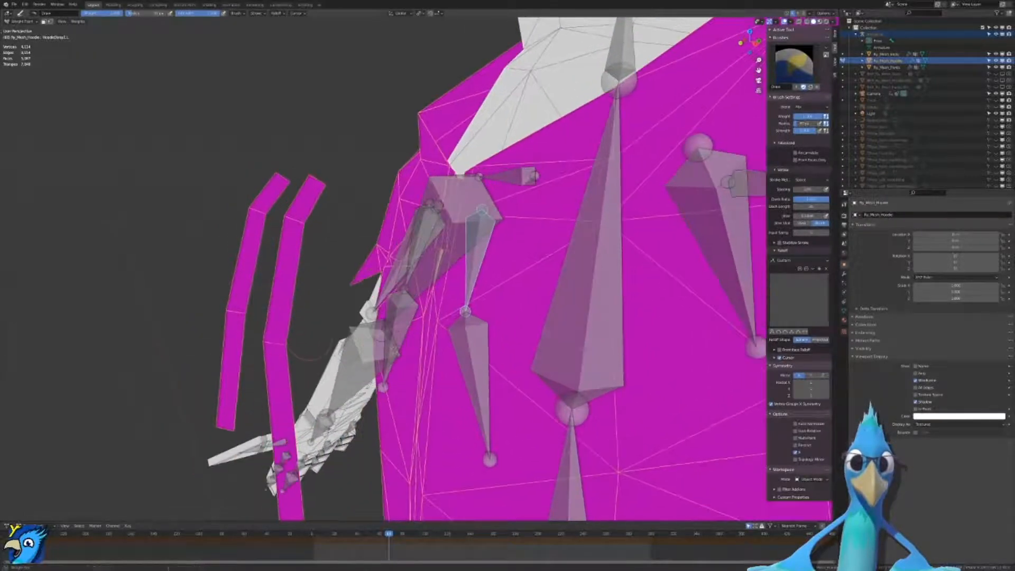
pyautogui.click(274, 341)
pyautogui.hotkey('ctrl', 'z')
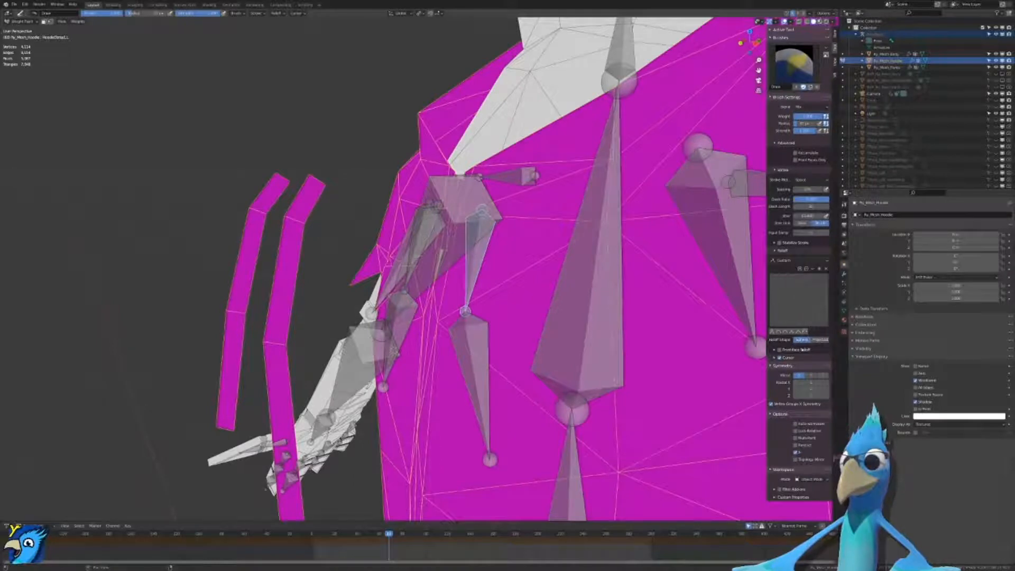
# Step: Turn off X mirroring and paint full weight for the upper strap bone at the left strap's bend
pyautogui.click(803, 376)
pyautogui.moveTo(306, 338)
pyautogui.mouseDown(button='middle')
pyautogui.moveTo(321, 339)
pyautogui.moveTo(312, 332)
pyautogui.mouseUp(button='middle')
pyautogui.click(300, 337)
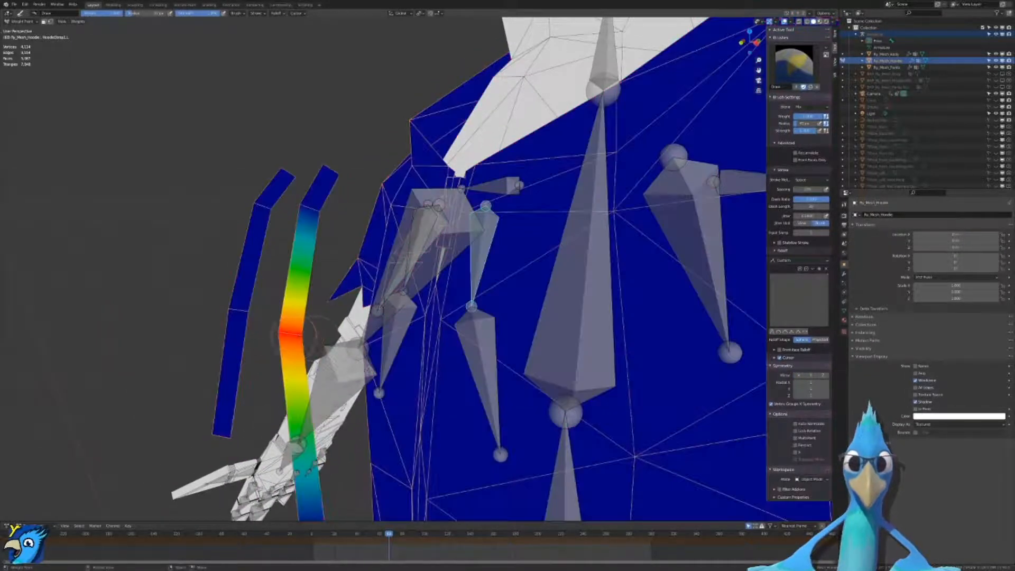
# Step: Activate the left strap's lower bone and paint full weight on the strap's lower end
pyautogui.keyDown('ctrl'); pyautogui.click(475, 352); pyautogui.keyUp('ctrl')
pyautogui.keyDown('shift'); pyautogui.moveTo(475, 352); pyautogui.dragTo(475, 281, button='middle'); pyautogui.keyUp('shift')
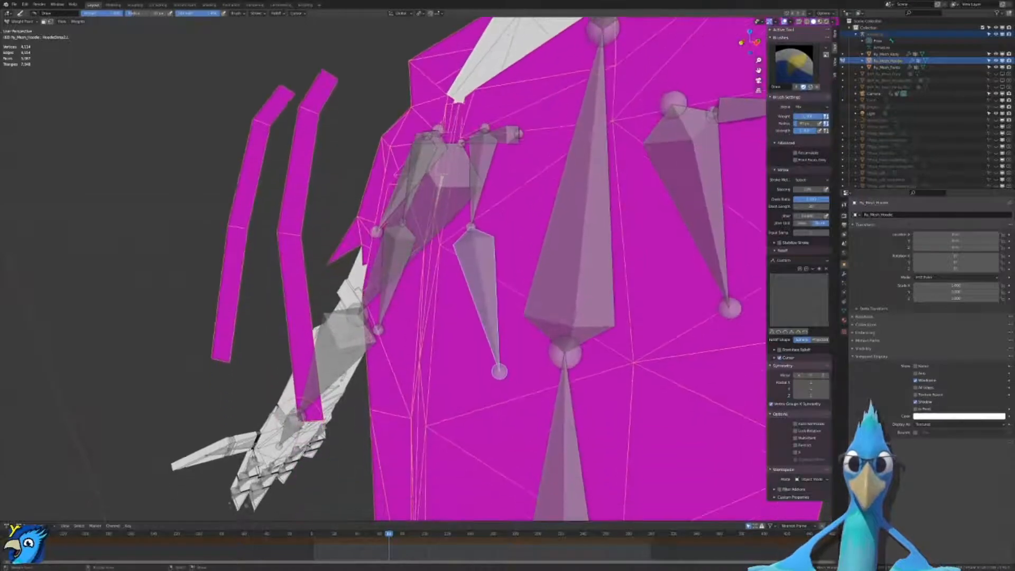
pyautogui.click(316, 420)
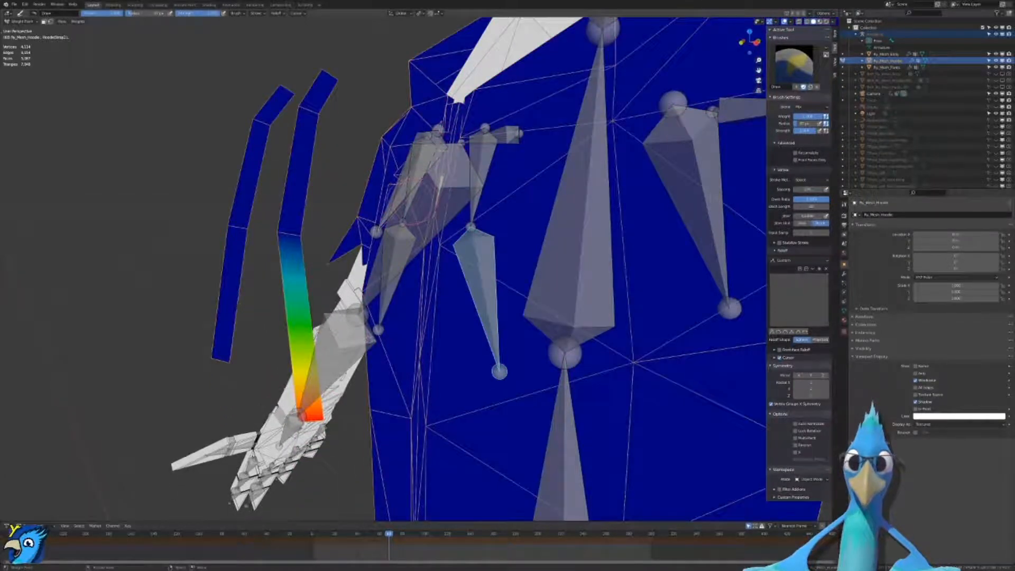
# Step: Activate the right strap's upper and lower bones in turn to check their weights
pyautogui.keyDown('ctrl'); pyautogui.click(413, 200); pyautogui.keyUp('ctrl')
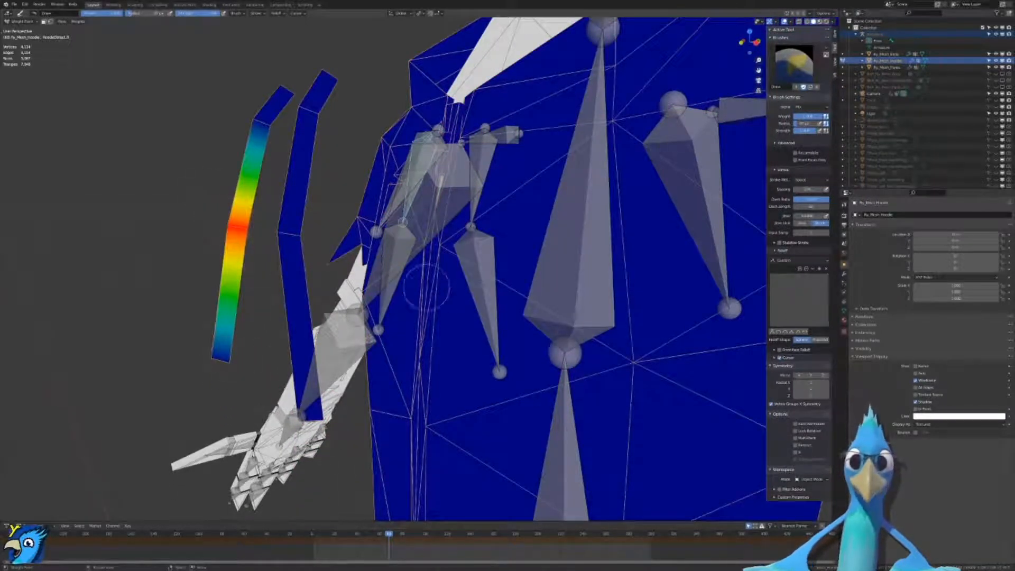
pyautogui.keyDown('ctrl'); pyautogui.click(401, 286); pyautogui.keyUp('ctrl')
pyautogui.moveTo(400, 285); pyautogui.dragTo(499, 273, button='middle')
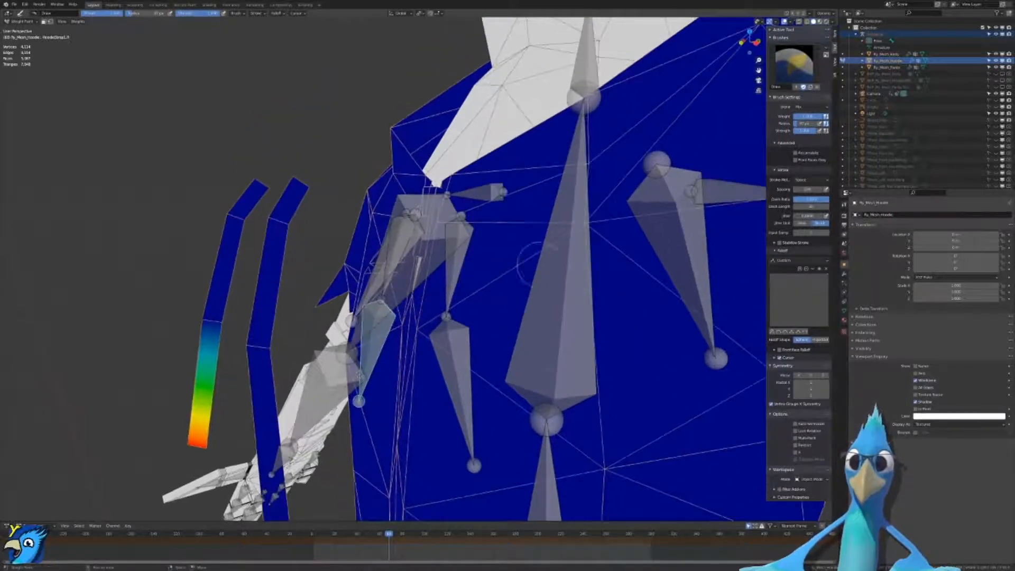
# Step: Activate the chest bone, set the brush weight to 0, and paint its influence off the lower parts of both straps
pyautogui.keyDown('ctrl'); pyautogui.click(581, 246); pyautogui.keyUp('ctrl')
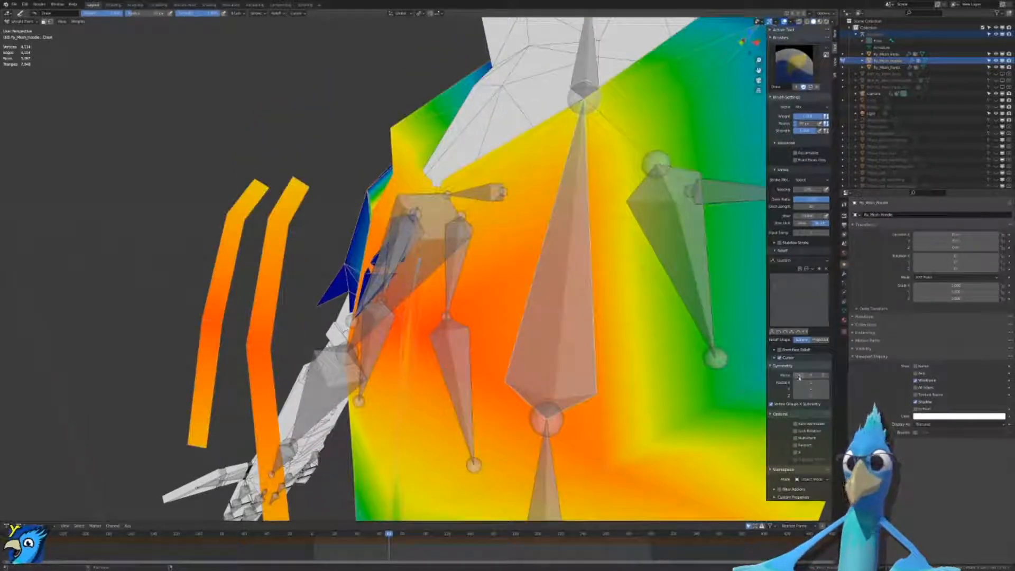
pyautogui.scroll(-4, 476, 219)
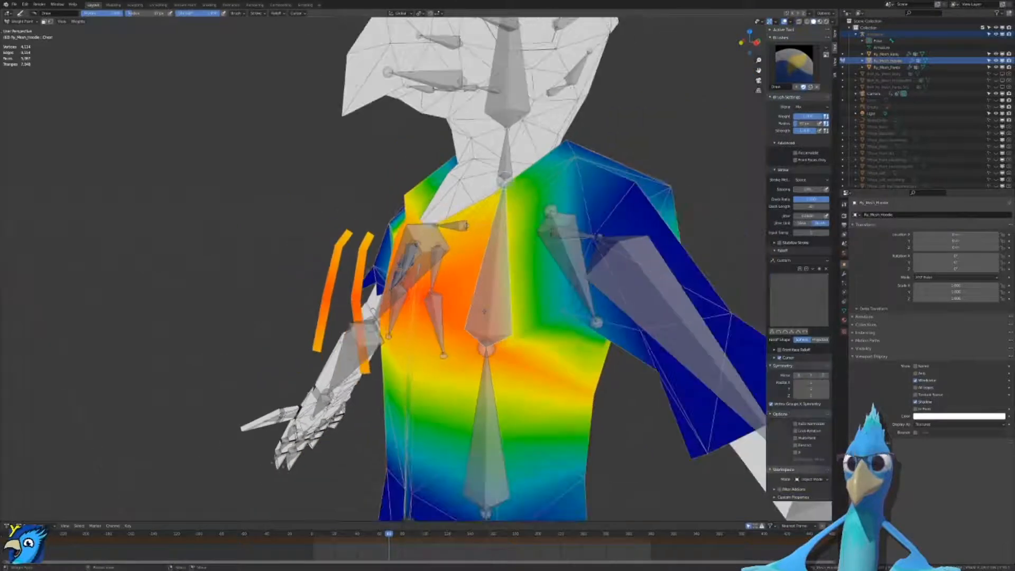
pyautogui.scroll(1, 475, 218)
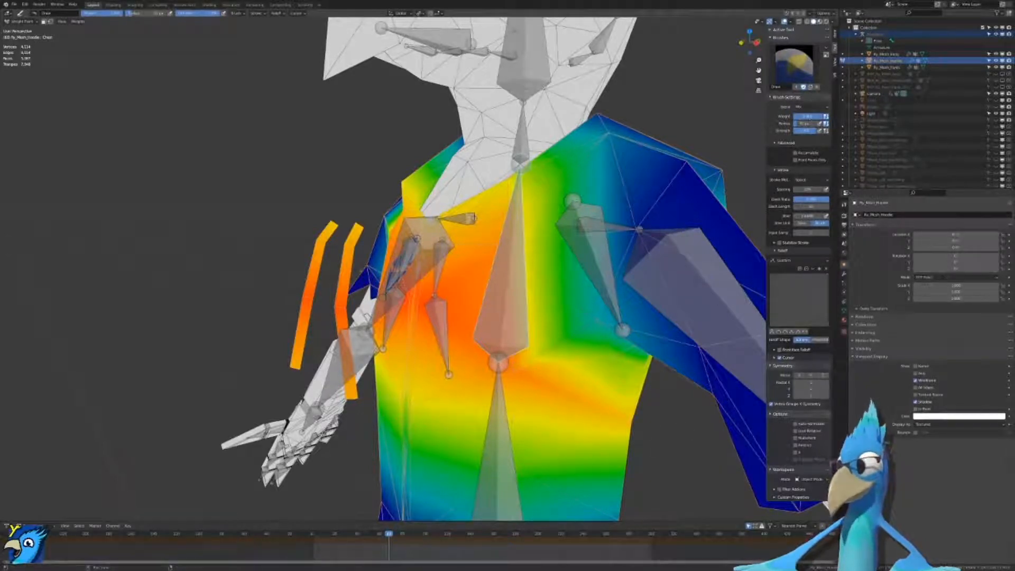
pyautogui.moveTo(810, 118); pyautogui.dragTo(779, 118)
pyautogui.moveTo(361, 407); pyautogui.dragTo(323, 398, button='middle')
pyautogui.moveTo(321, 389); pyautogui.dragTo(318, 299)
pyautogui.scroll(2, 316, 297)
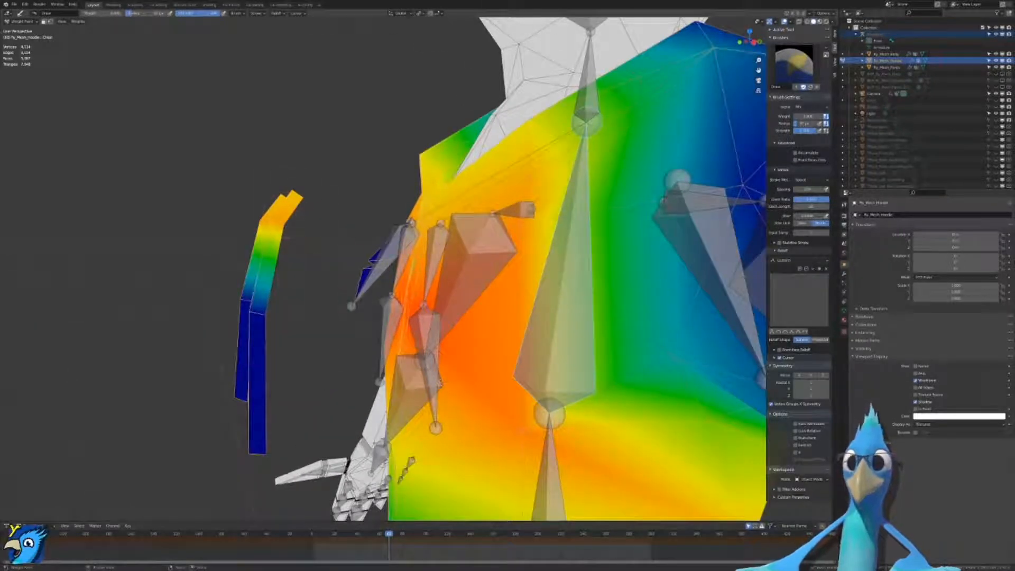
# Step: Activate the neck, chest and spine bones in turn, and paint the spine's influence off the lower ends of both straps
pyautogui.keyDown('ctrl'); pyautogui.click(587, 87); pyautogui.keyUp('ctrl')
pyautogui.scroll(-2, 534, 317)
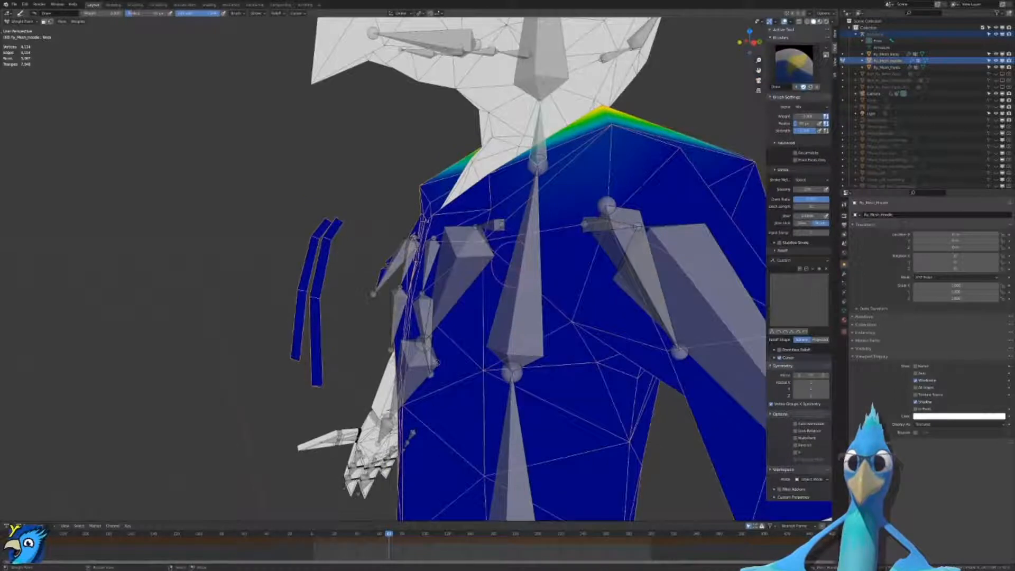
pyautogui.keyDown('ctrl'); pyautogui.click(512, 328); pyautogui.keyUp('ctrl')
pyautogui.keyDown('ctrl'); pyautogui.click(511, 451); pyautogui.keyUp('ctrl')
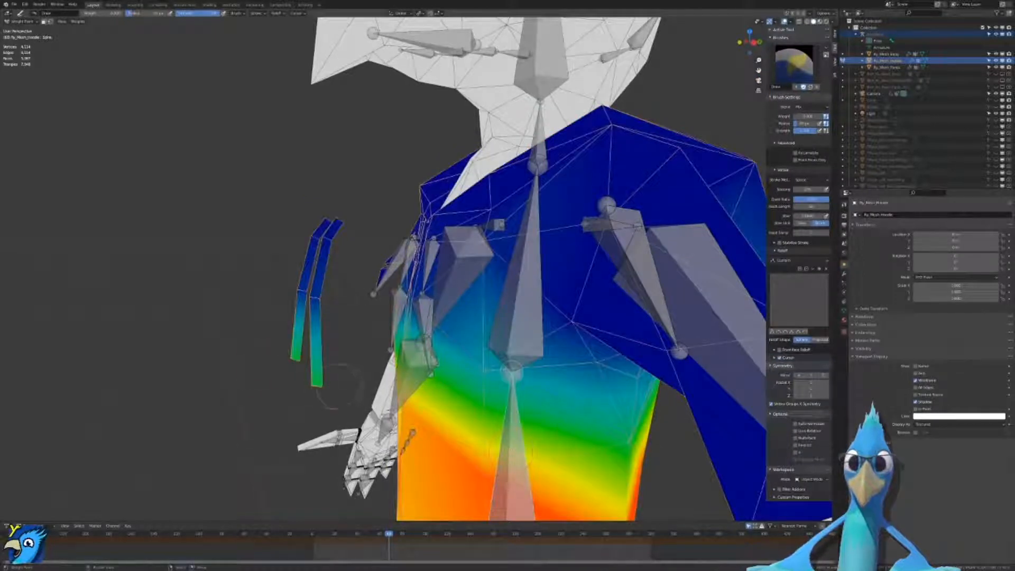
pyautogui.moveTo(334, 385); pyautogui.dragTo(313, 308)
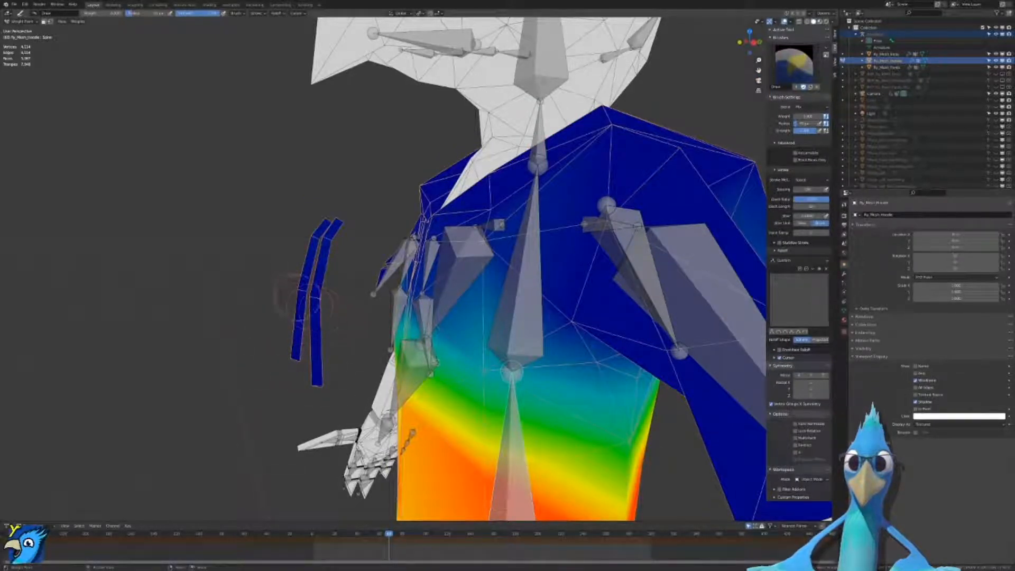
# Step: Select both complete strap meshes in the hoodie's Edit Mode and move them along Y back against the chest
pyautogui.hotkey('ctrl', 'Tab')
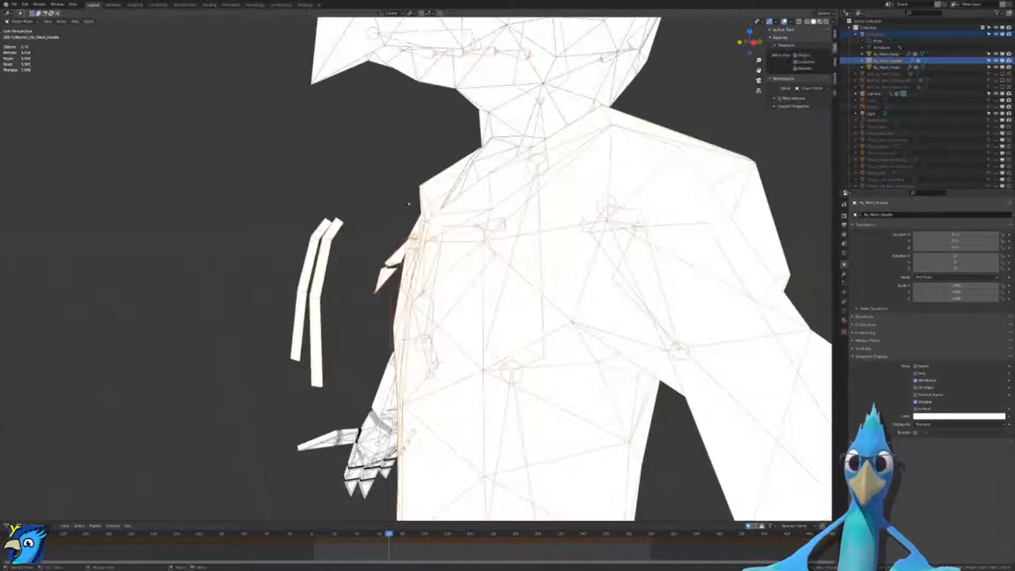
pyautogui.press('Tab')
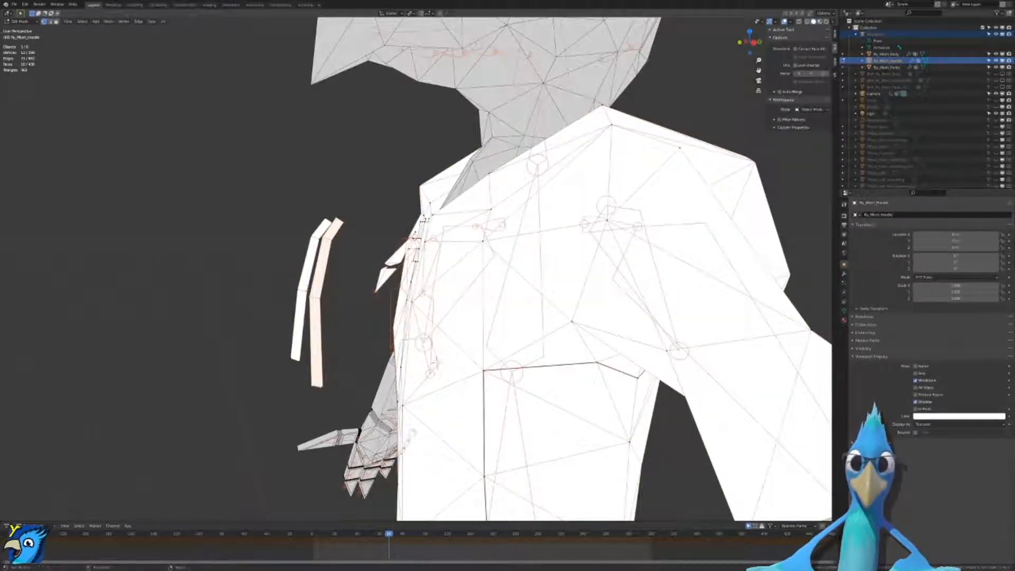
pyautogui.keyDown('shift'); pyautogui.click(309, 288); pyautogui.keyUp('shift')
pyautogui.hotkey('ctrl', 'l')
pyautogui.press('KP_1')
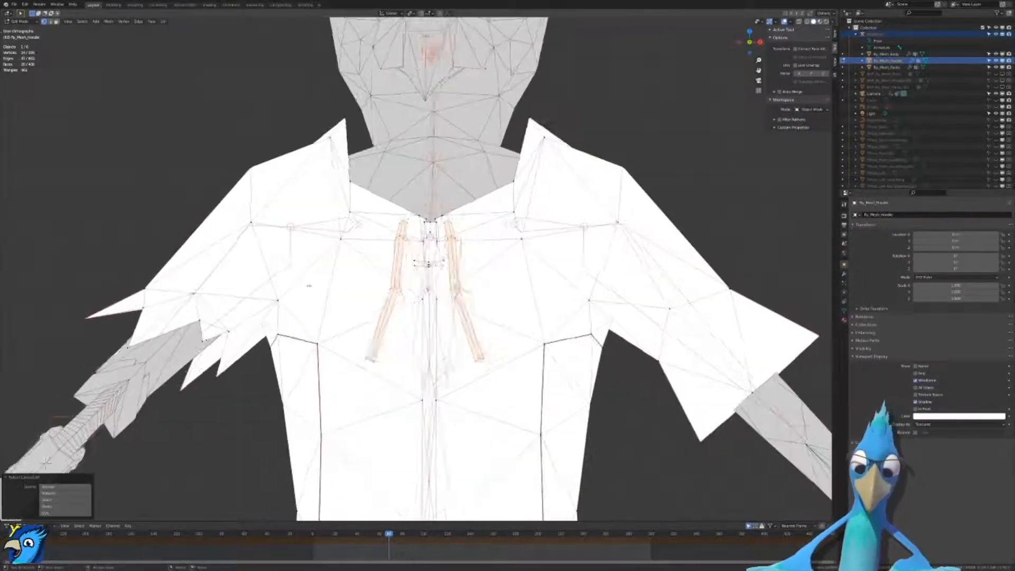
pyautogui.press('KP_3')
pyautogui.scroll(4, 333, 286)
pyautogui.press('g')
pyautogui.press('y')
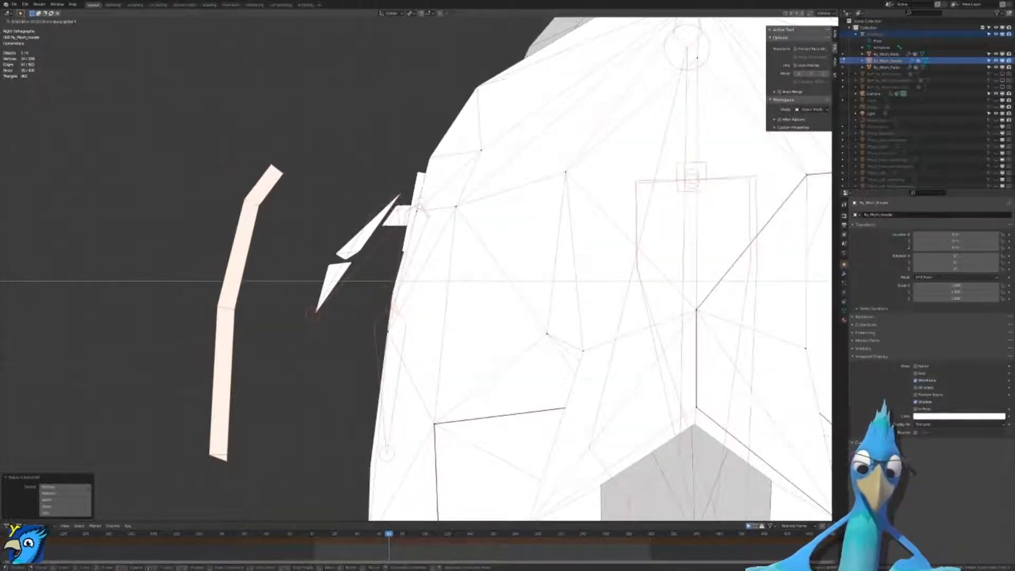
pyautogui.click(520, 291)
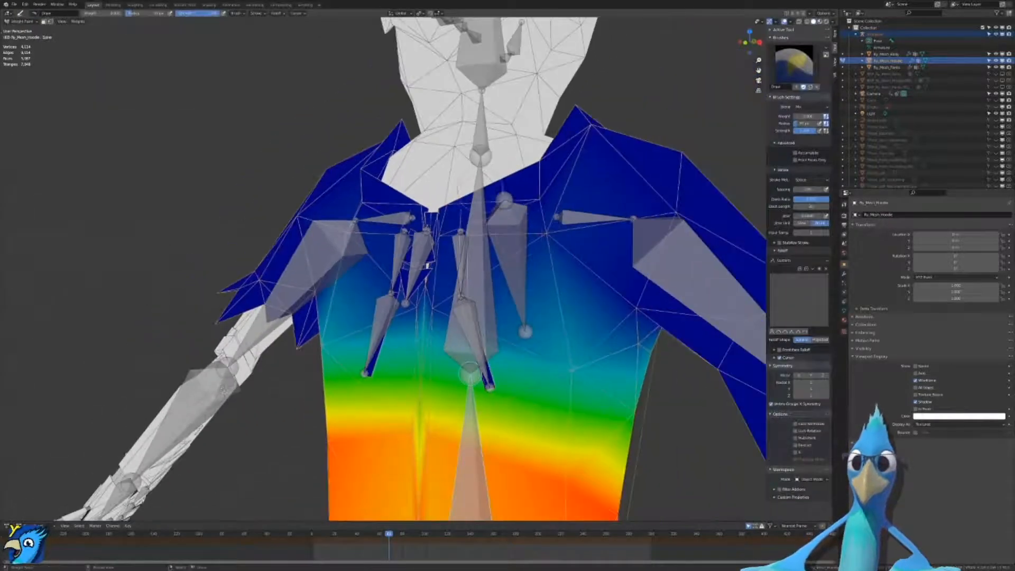
# Step: Activate the chest bone and switch the viewport to rendered shading with overlays on to examine the hoodie and straps
pyautogui.keyDown('ctrl'); pyautogui.click(481, 197); pyautogui.keyUp('ctrl')
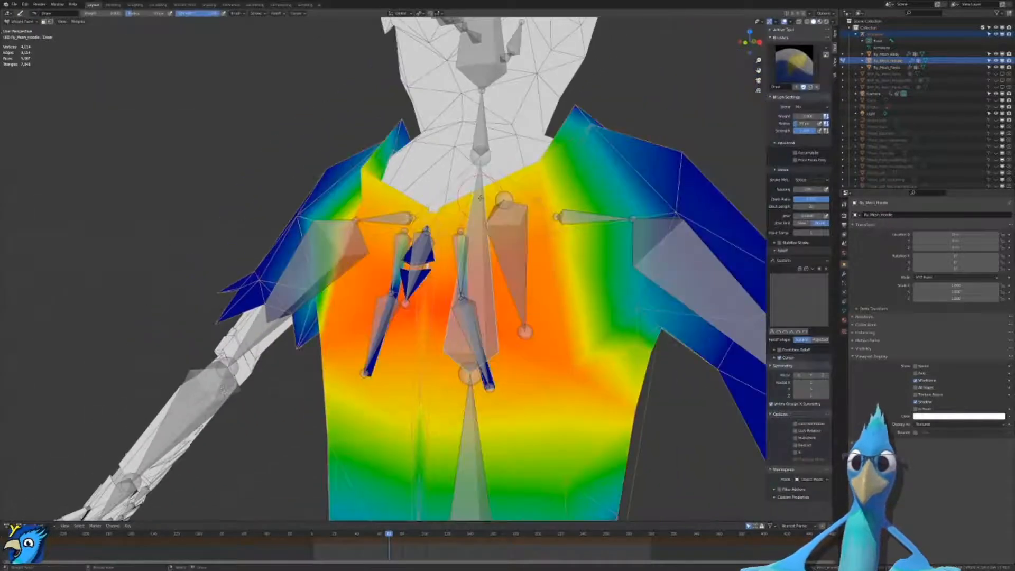
pyautogui.hotkey('ctrl', 'Tab')
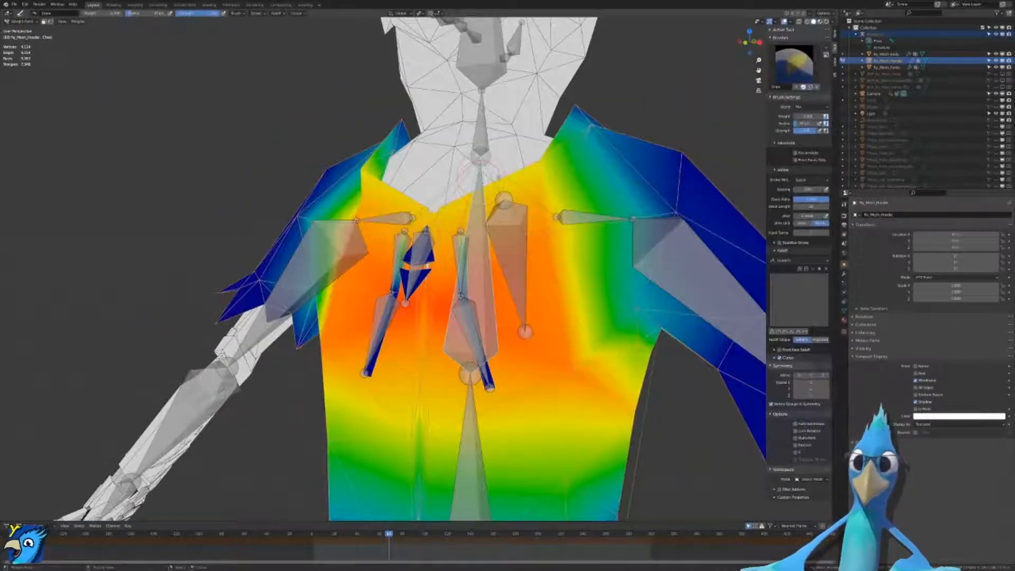
pyautogui.moveTo(529, 174); pyautogui.dragTo(550, 159, button='middle')
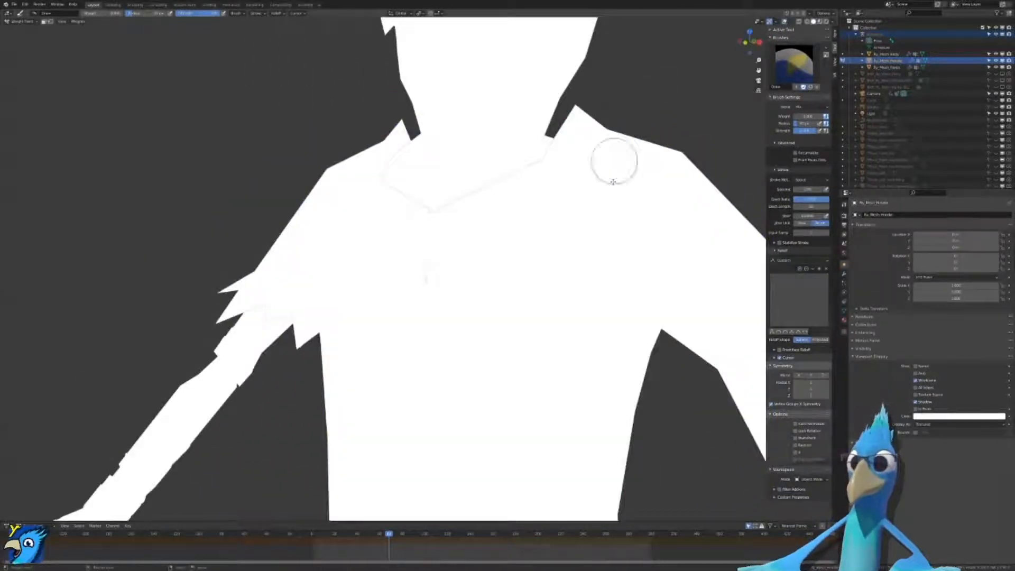
pyautogui.press('z')
pyautogui.click(609, 222)
pyautogui.scroll(-3, 564, 275)
pyautogui.moveTo(618, 239)
pyautogui.mouseDown(button='middle')
pyautogui.moveTo(637, 222)
pyautogui.moveTo(664, 313)
pyautogui.moveTo(632, 306)
pyautogui.mouseUp(button='middle')
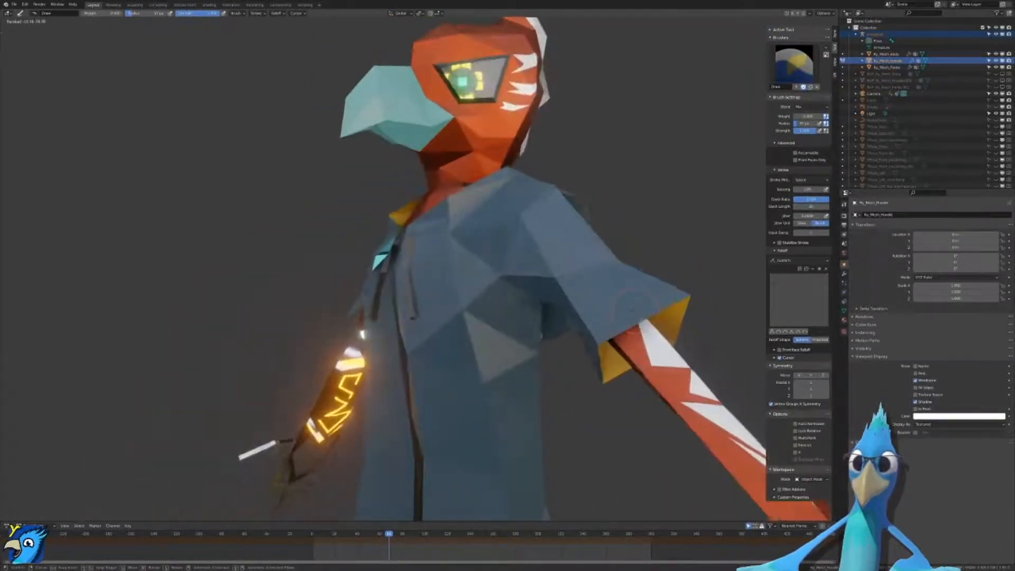
pyautogui.rightClick(648, 249)
pyautogui.click(784, 22)
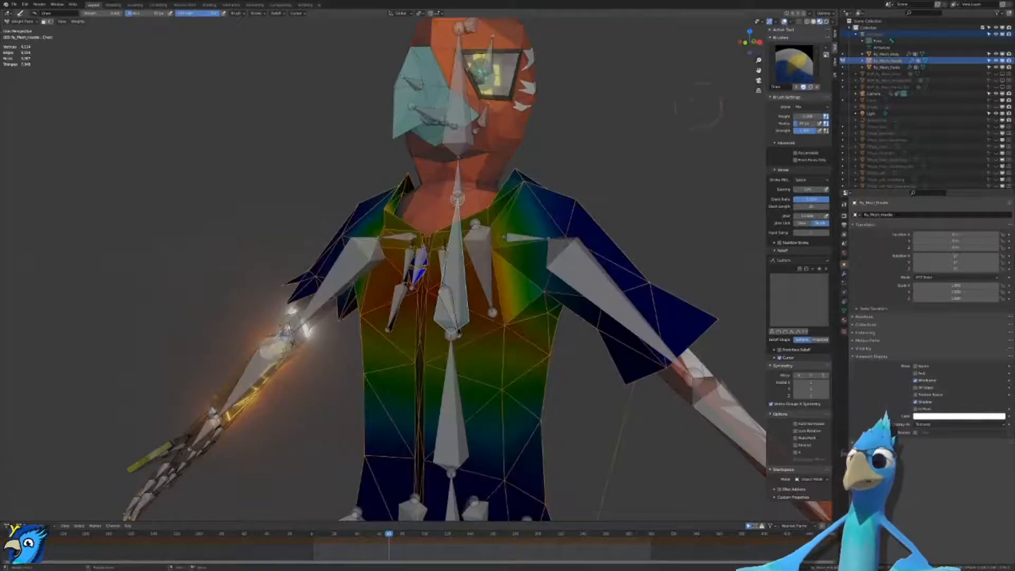
# Step: Leave weight painting, select the armature and put it in Pose Mode
pyautogui.hotkey('ctrl', 'Tab')
pyautogui.click(441, 261)
pyautogui.click(441, 261)
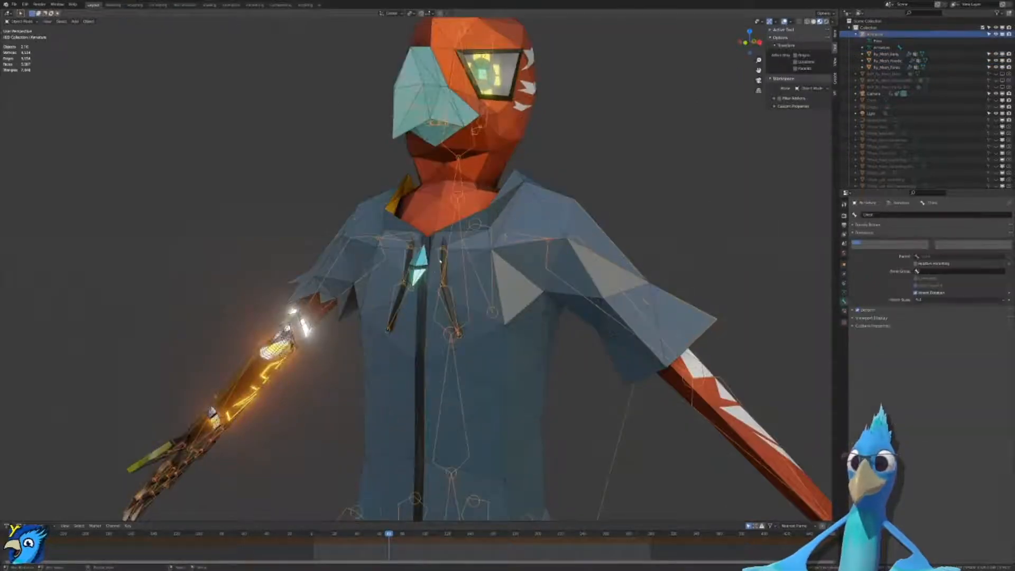
pyautogui.hotkey('ctrl', 'Tab')
# Step: Test-rotate the left strap's upper and lower bones freely, cancelling each rotation
pyautogui.click(443, 262)
pyautogui.moveTo(442, 262); pyautogui.dragTo(421, 265, button='middle')
pyautogui.scroll(4, 420, 264)
pyautogui.press('r')
pyautogui.press('r')
pyautogui.rightClick(476, 288)
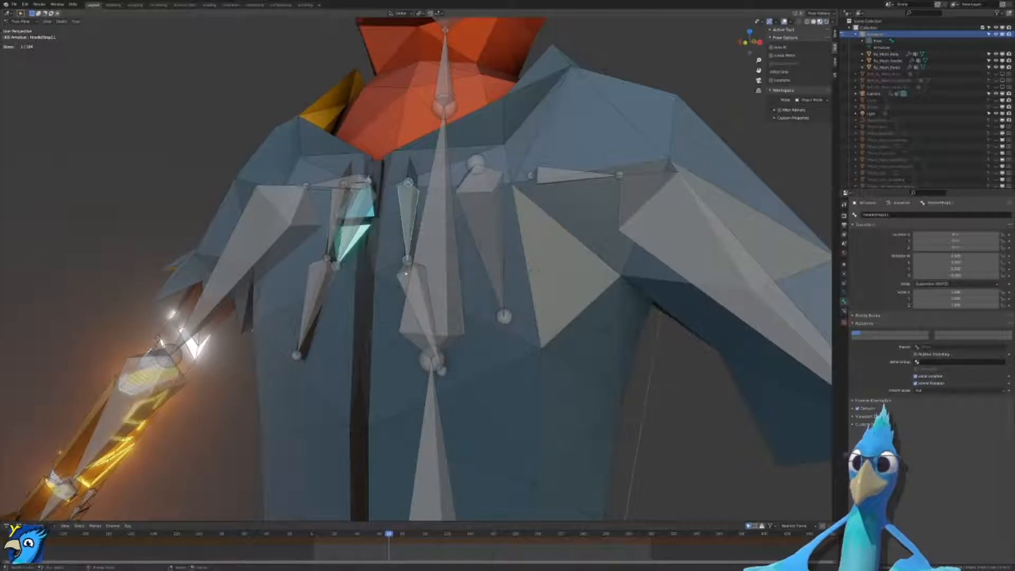
pyautogui.click(406, 273)
pyautogui.press('r')
pyautogui.press('r')
pyautogui.rightClick(472, 270)
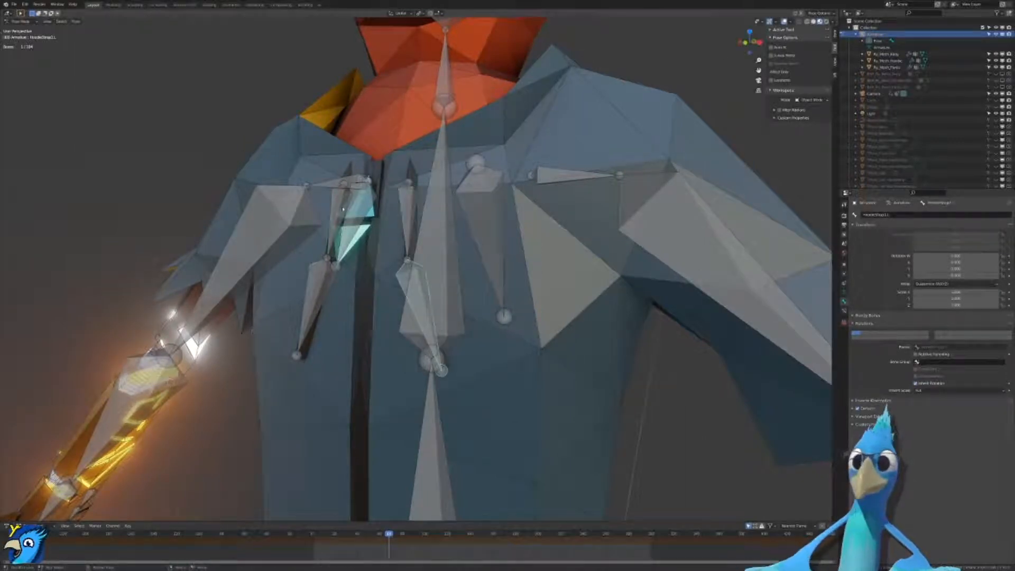
# Step: Test-rotate the right strap's upper and lower bones freely, cancelling each rotation
pyautogui.click(331, 225)
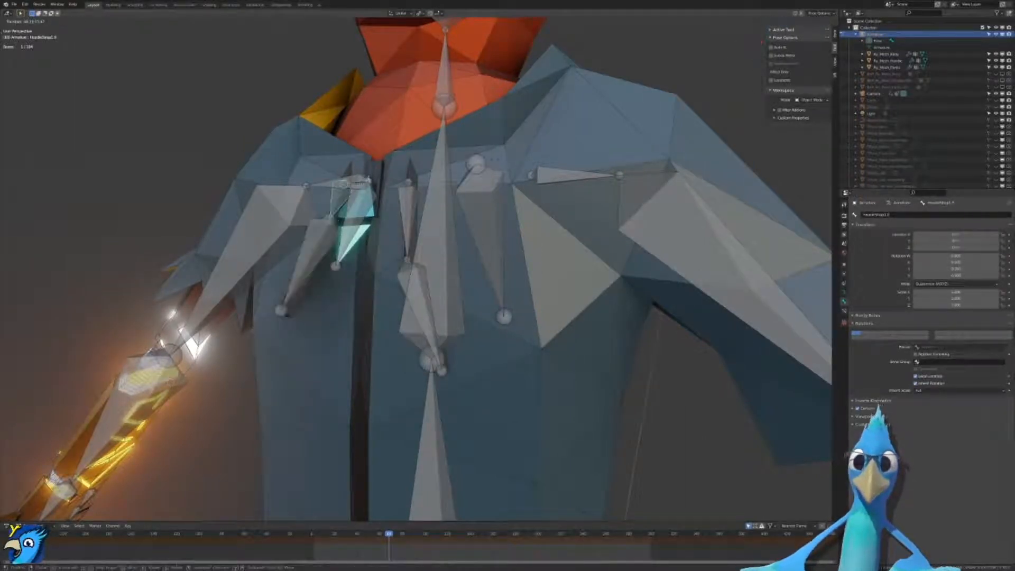
pyautogui.click(319, 285)
pyautogui.press('r')
pyautogui.press('r')
pyautogui.rightClick(383, 234)
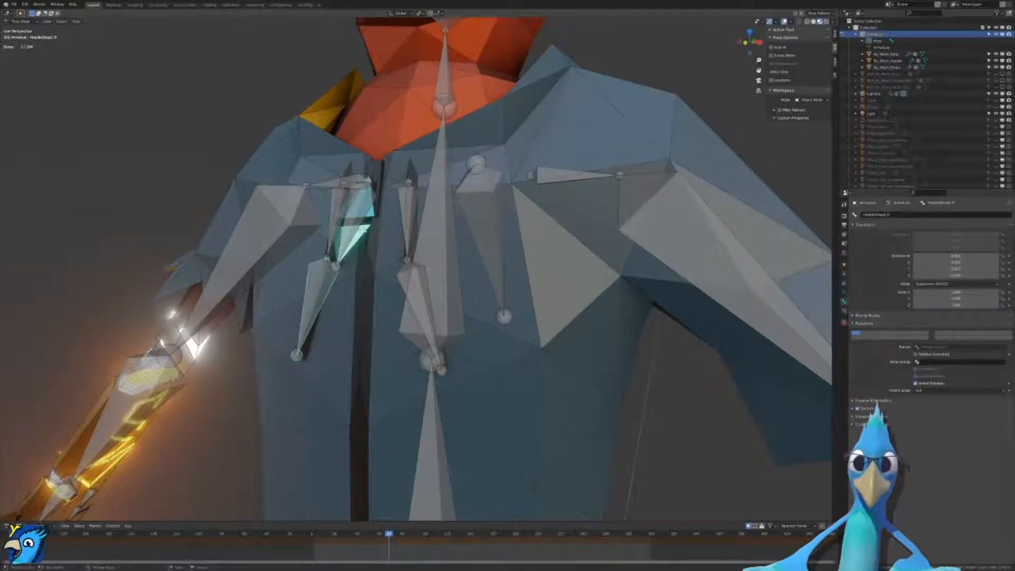
# Step: Test-rotate the hood bone at the character's back in side view and cancel the rotation
pyautogui.scroll(-5, 359, 228)
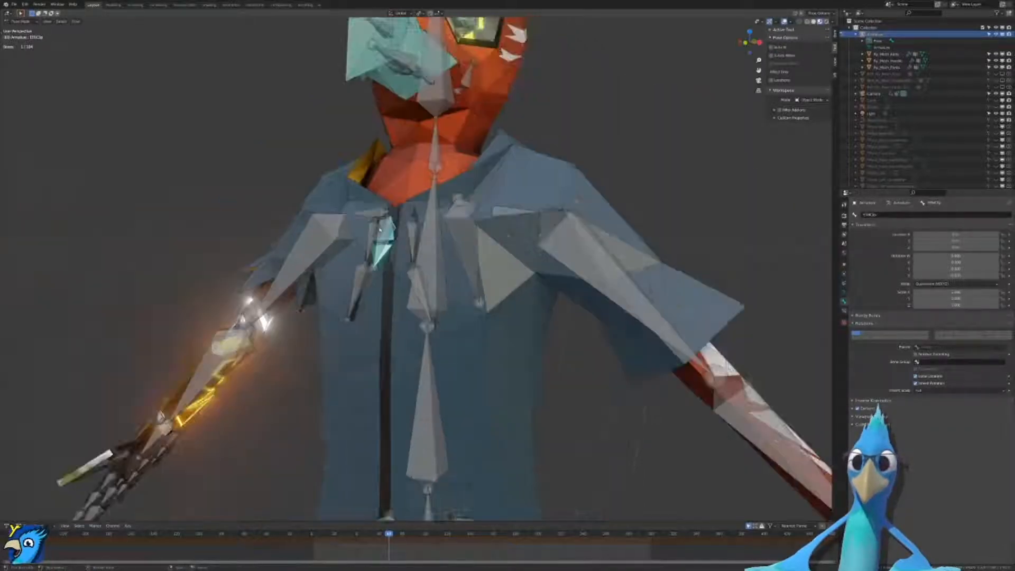
pyautogui.moveTo(410, 229); pyautogui.dragTo(403, 231, button='middle')
pyautogui.press('KP_3')
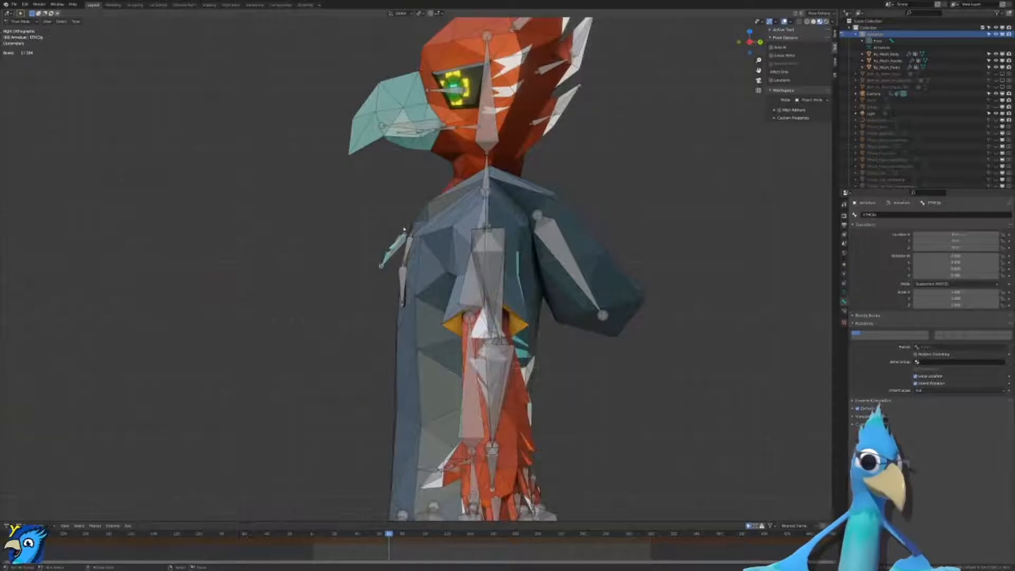
pyautogui.scroll(4, 403, 231)
pyautogui.scroll(-5, 241, 116)
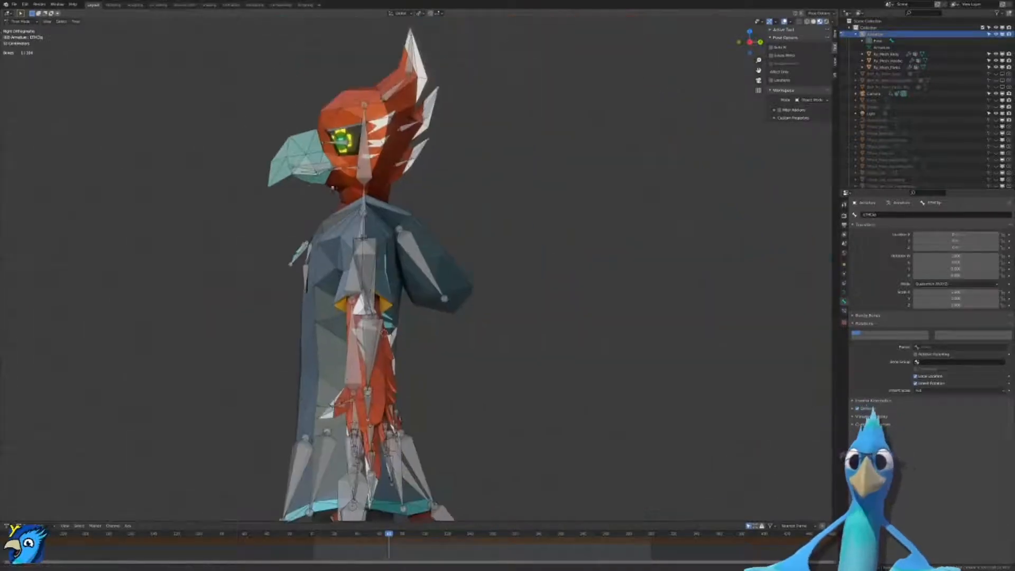
pyautogui.scroll(4, 417, 246)
pyautogui.click(424, 242)
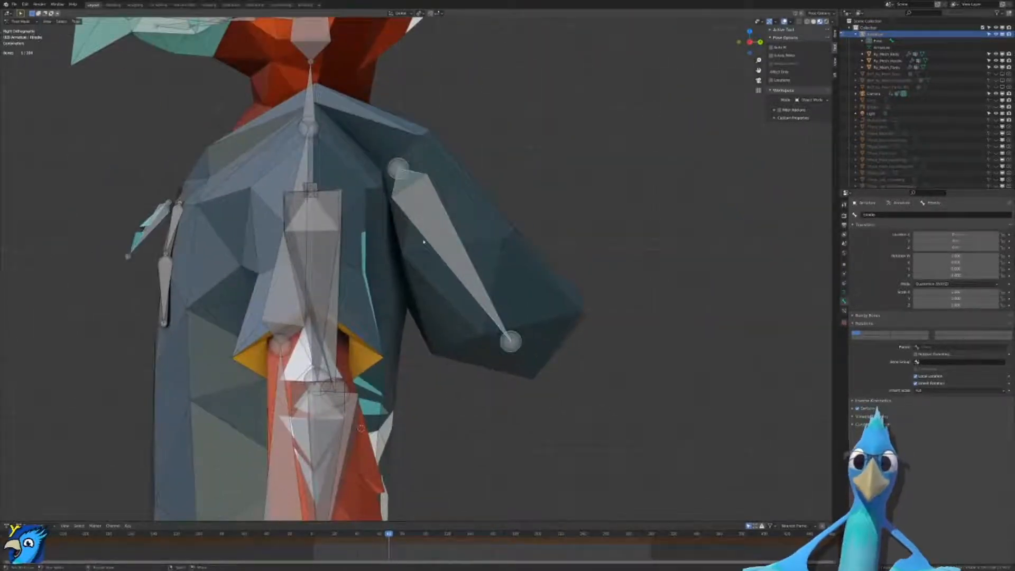
pyautogui.press('r')
pyautogui.rightClick(558, 225)
# Step: Test-rotate the neck and chest bones in turn to check how the hood follows, cancelling each rotation
pyautogui.keyDown('shift'); pyautogui.moveTo(343, 135); pyautogui.dragTo(327, 215, button='middle'); pyautogui.keyUp('shift')
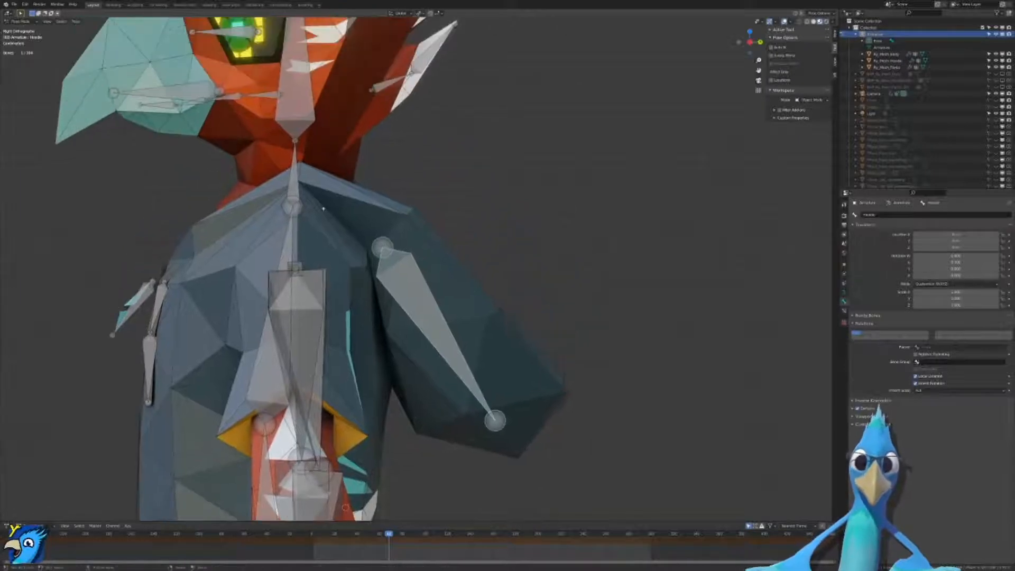
pyautogui.click(297, 185)
pyautogui.press('r')
pyautogui.rightClick(410, 191)
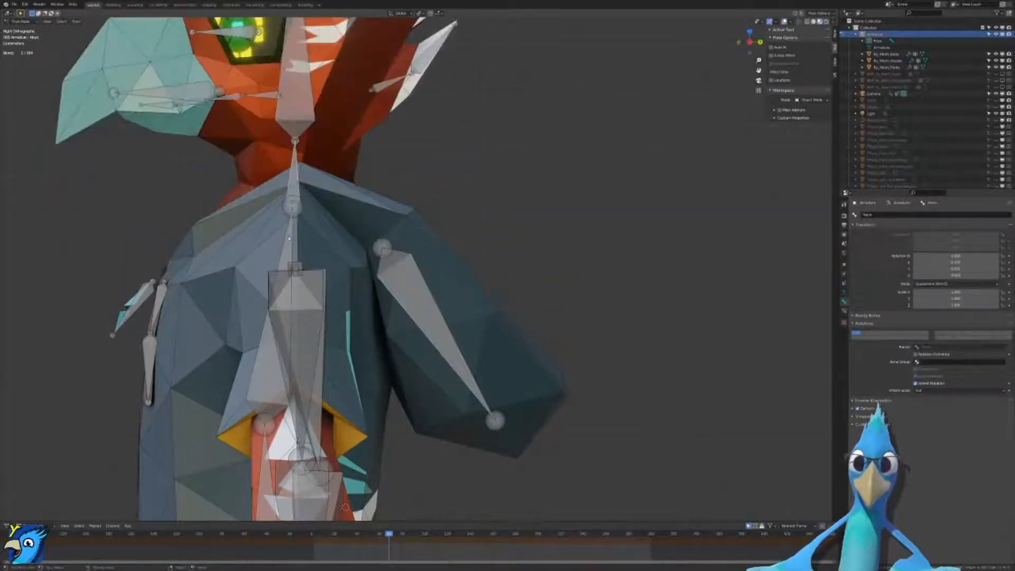
pyautogui.click(288, 230)
pyautogui.press('r')
pyautogui.rightClick(537, 372)
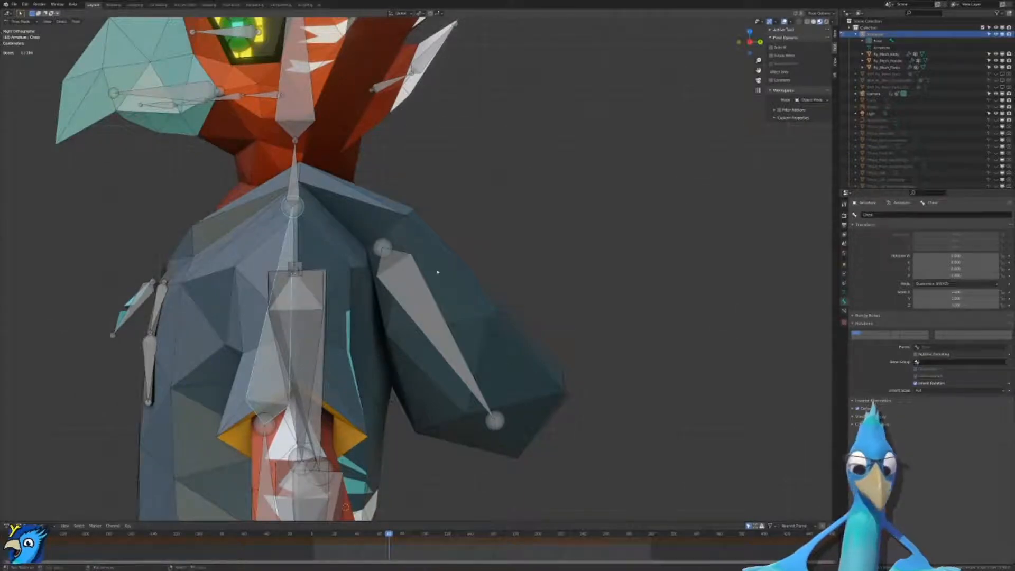
# Step: Select the hoodie mesh together with the armature, return it to Weight Paint mode and inspect the chest weights on the hood
pyautogui.hotkey('ctrl', 'Tab')
pyautogui.keyDown('shift'); pyautogui.click(437, 272); pyautogui.keyUp('shift')
pyautogui.hotkey('ctrl', 'Tab')
pyautogui.scroll(-6, 440, 270)
pyautogui.moveTo(441, 271)
pyautogui.mouseDown(button='middle')
pyautogui.moveTo(453, 306)
pyautogui.moveTo(491, 234)
pyautogui.mouseUp(button='middle')
pyautogui.scroll(-4, 454, 306)
pyautogui.scroll(4, 492, 243)
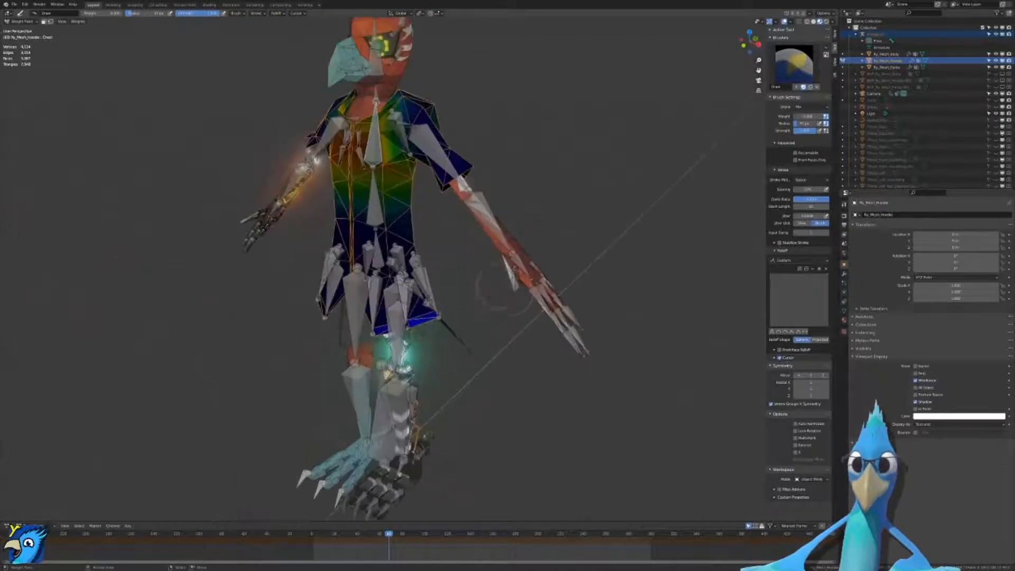
pyautogui.moveTo(508, 293); pyautogui.dragTo(483, 268, button='middle')
pyautogui.press('KP_1')
pyautogui.press('KP_3')
pyautogui.scroll(6, 501, 263)
pyautogui.keyDown('shift'); pyautogui.moveTo(527, 42); pyautogui.dragTo(442, 323, button='middle'); pyautogui.keyUp('shift')
pyautogui.scroll(5, 442, 323)
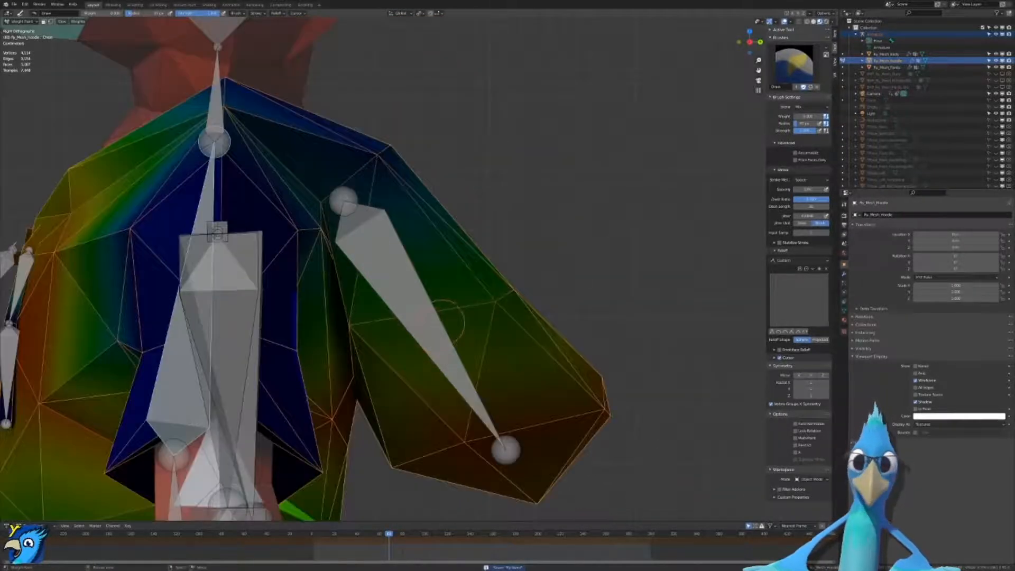
# Step: Switch to solid shading in side view, turn on X mirroring, enlarge the brush and choose a smooth falloff curve
pyautogui.scroll(-3, 437, 302)
pyautogui.press('z')
pyautogui.click(468, 304)
pyautogui.moveTo(506, 300); pyautogui.dragTo(538, 329, button='middle')
pyautogui.press('KP_3')
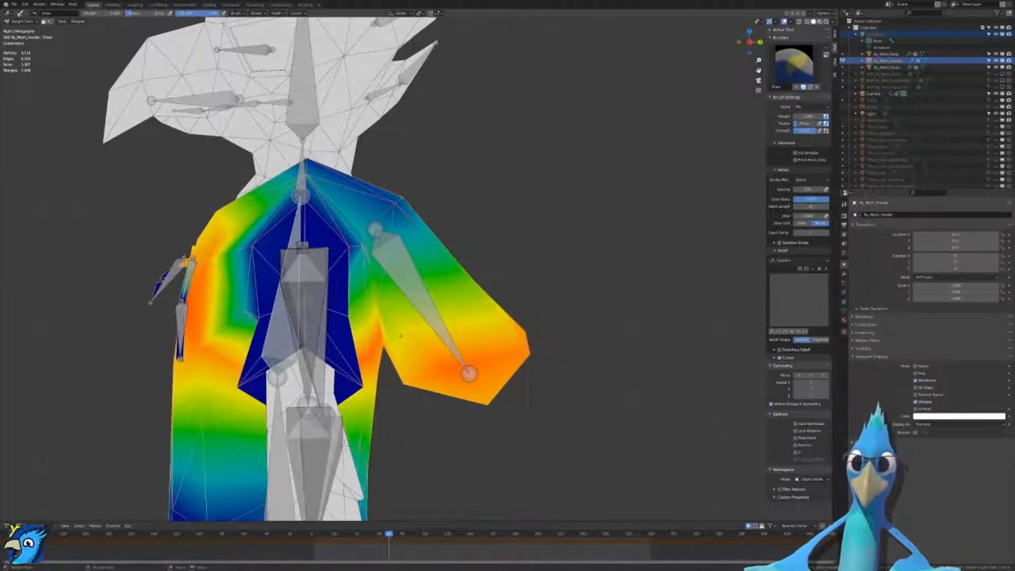
pyautogui.click(774, 333)
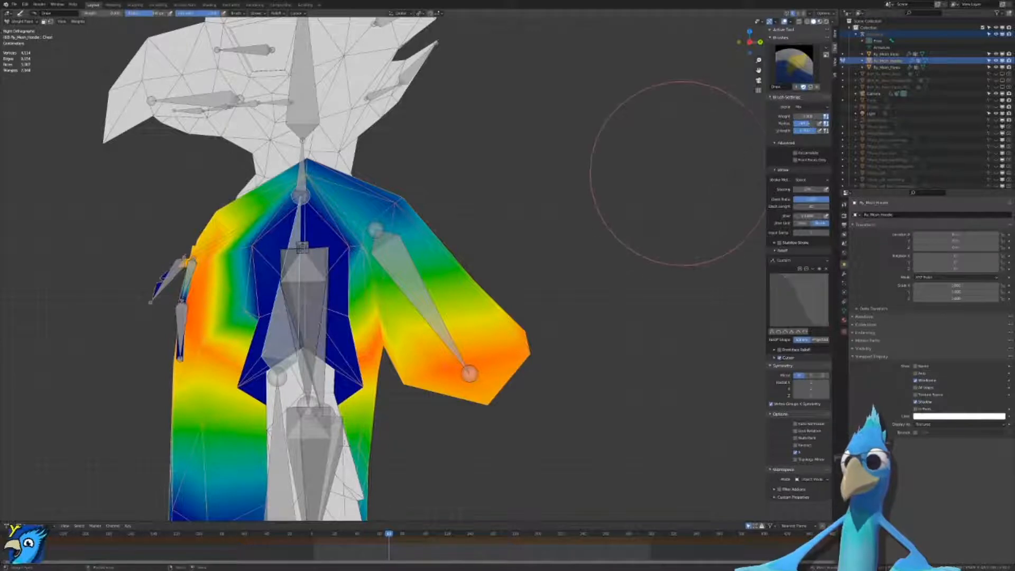
pyautogui.scroll(-3, 537, 233)
pyautogui.scroll(3, 503, 329)
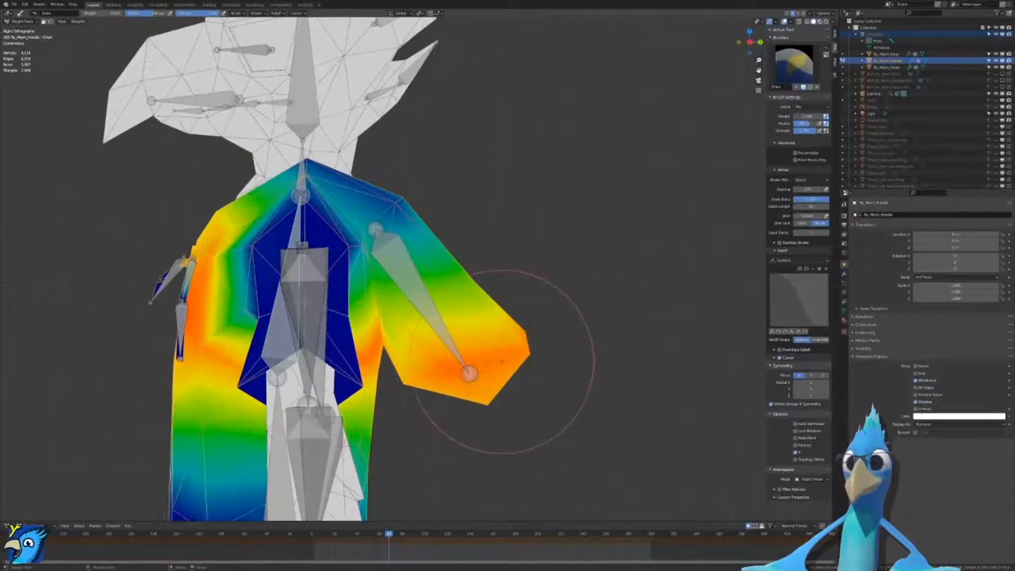
# Step: Paint the chest bone's influence off the hood's tip and outer edge, and undo the last stroke
pyautogui.moveTo(500, 353); pyautogui.dragTo(491, 361)
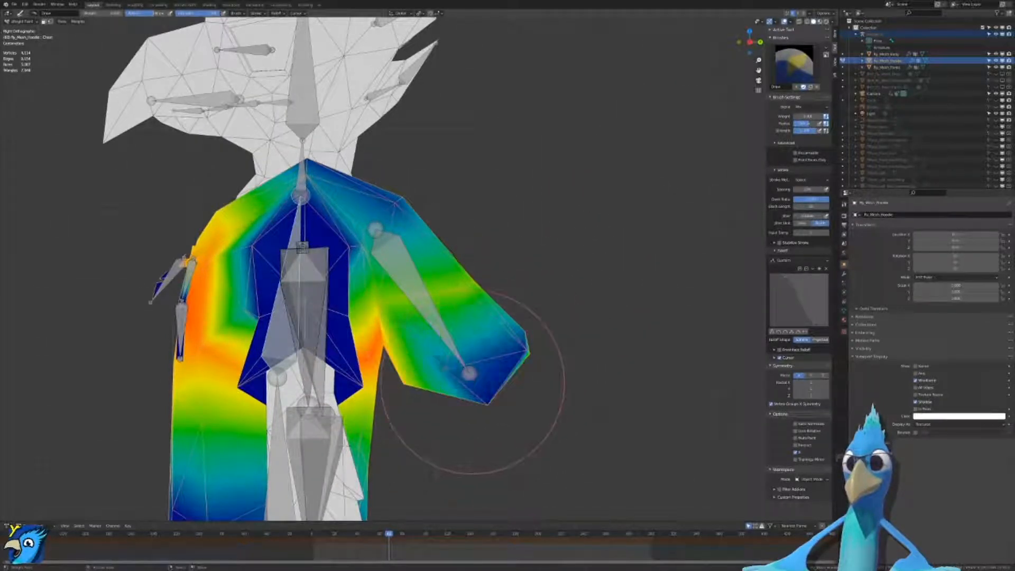
pyautogui.scroll(2, 526, 351)
pyautogui.keyDown('shift'); pyautogui.moveTo(526, 351); pyautogui.dragTo(588, 281, button='middle'); pyautogui.keyUp('shift')
pyautogui.moveTo(558, 196); pyautogui.dragTo(554, 210)
pyautogui.moveTo(471, 402); pyautogui.dragTo(423, 339)
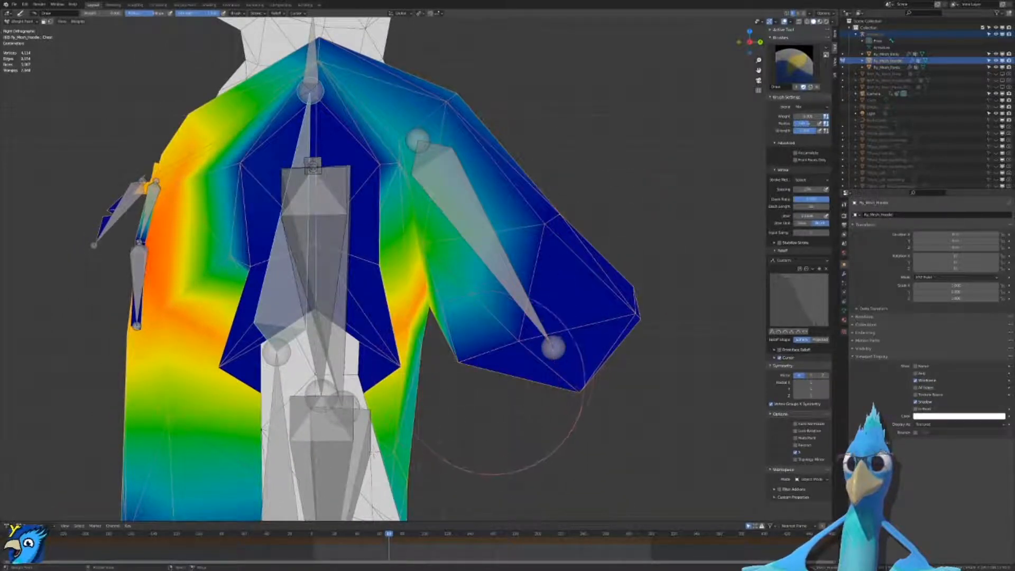
pyautogui.hotkey('ctrl', 'z')
# Step: Paint the chest bone's influence off the hood's lower corner and along the side beside the hood bone
pyautogui.scroll(2, 549, 370)
pyautogui.keyDown('shift'); pyautogui.moveTo(549, 370); pyautogui.dragTo(518, 265, button='middle'); pyautogui.keyUp('shift')
pyautogui.scroll(2, 519, 265)
pyautogui.moveTo(519, 271)
pyautogui.mouseDown()
pyautogui.moveTo(513, 255)
pyautogui.moveTo(499, 280)
pyautogui.mouseUp()
pyautogui.scroll(3, 499, 282)
pyautogui.scroll(1, 499, 283)
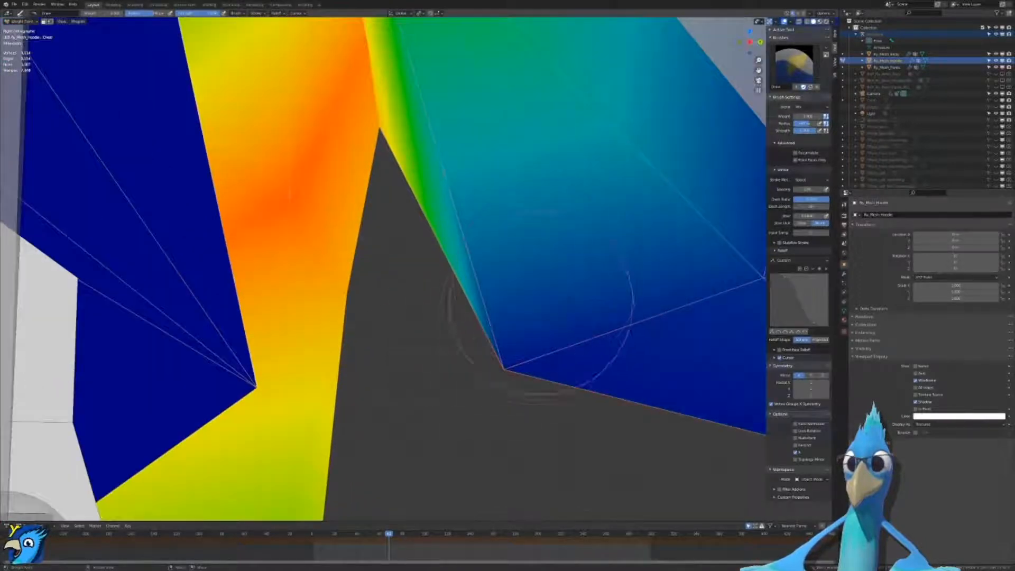
pyautogui.scroll(-4, 584, 294)
pyautogui.scroll(2, 646, 249)
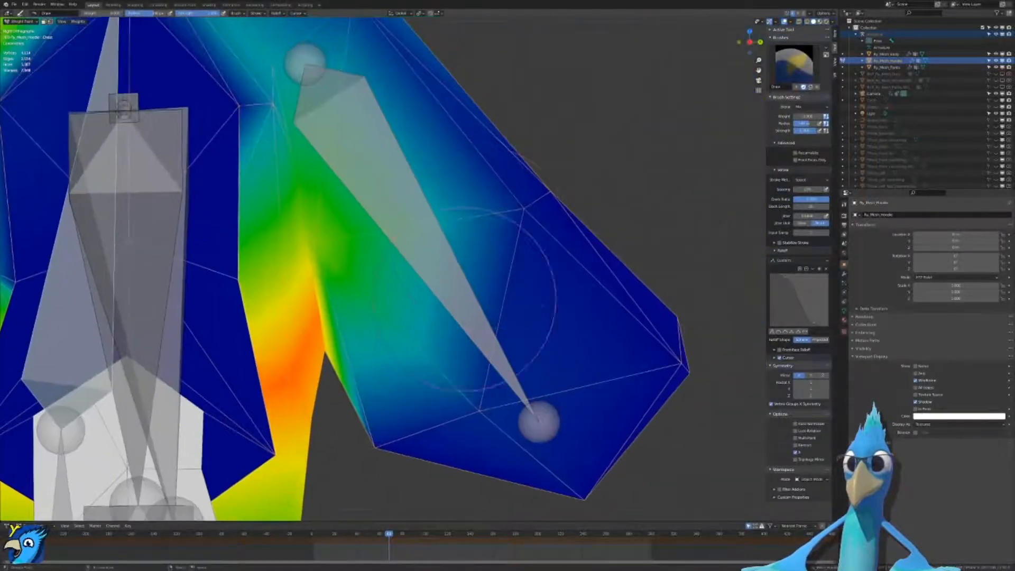
pyautogui.moveTo(405, 188)
pyautogui.mouseDown()
pyautogui.moveTo(385, 278)
pyautogui.moveTo(376, 198)
pyautogui.moveTo(366, 220)
pyautogui.mouseUp()
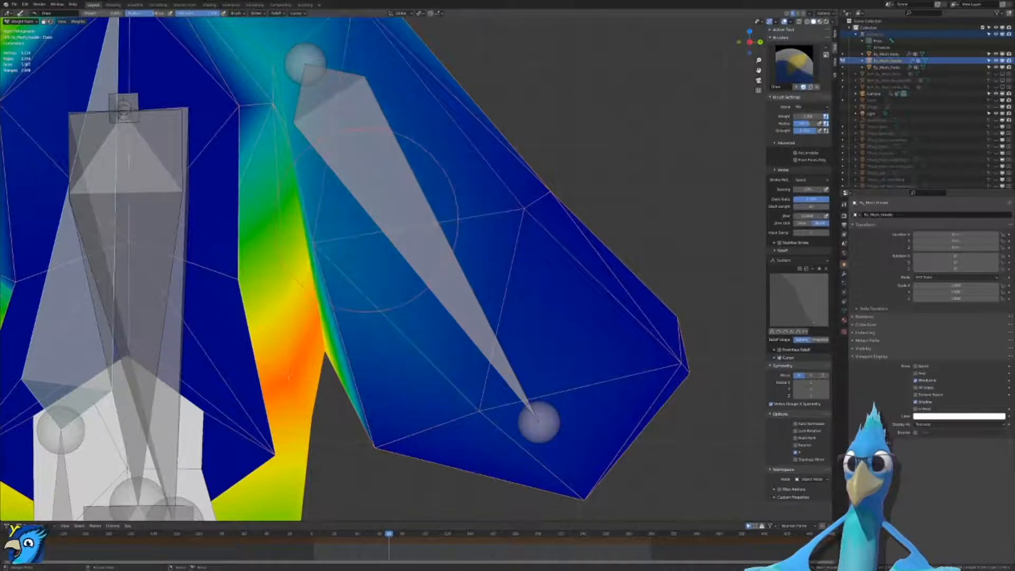
# Step: Pick the neck bone and paint its influence off the hoodie's collar and upper hood edge
pyautogui.scroll(-5, 366, 219)
pyautogui.scroll(6, 378, 212)
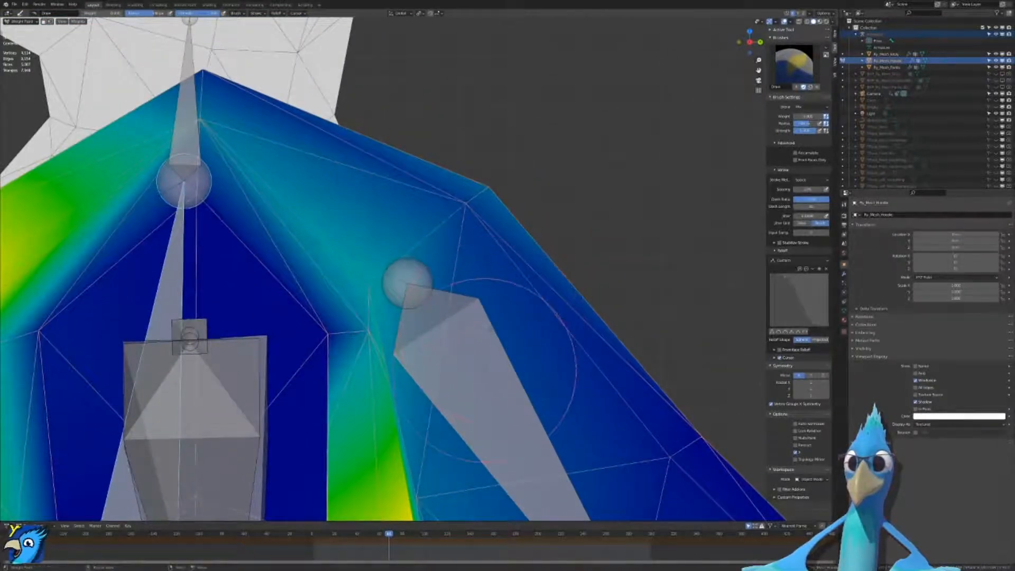
pyautogui.scroll(-4, 485, 370)
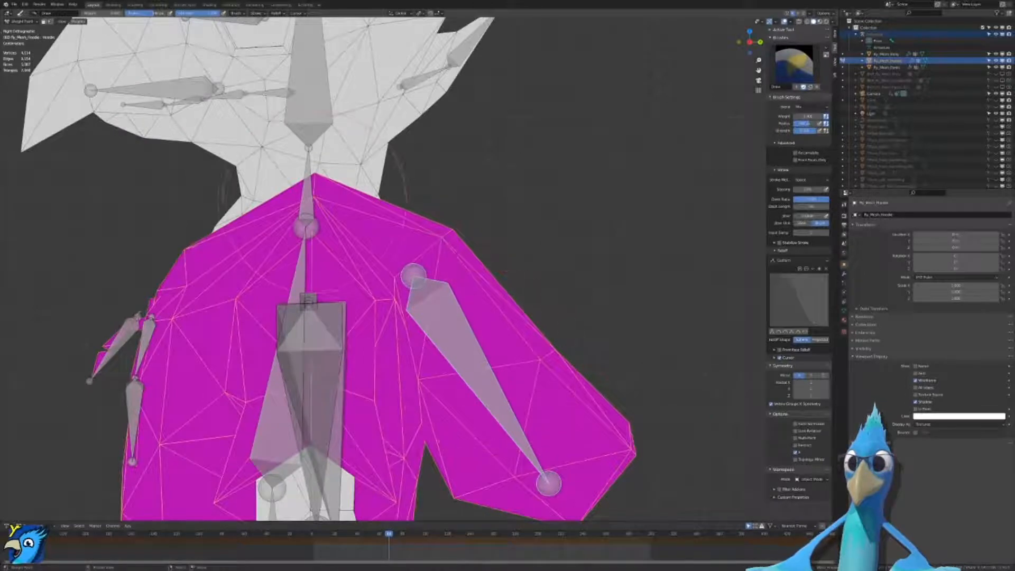
pyautogui.keyDown('ctrl'); pyautogui.click(310, 199); pyautogui.keyUp('ctrl')
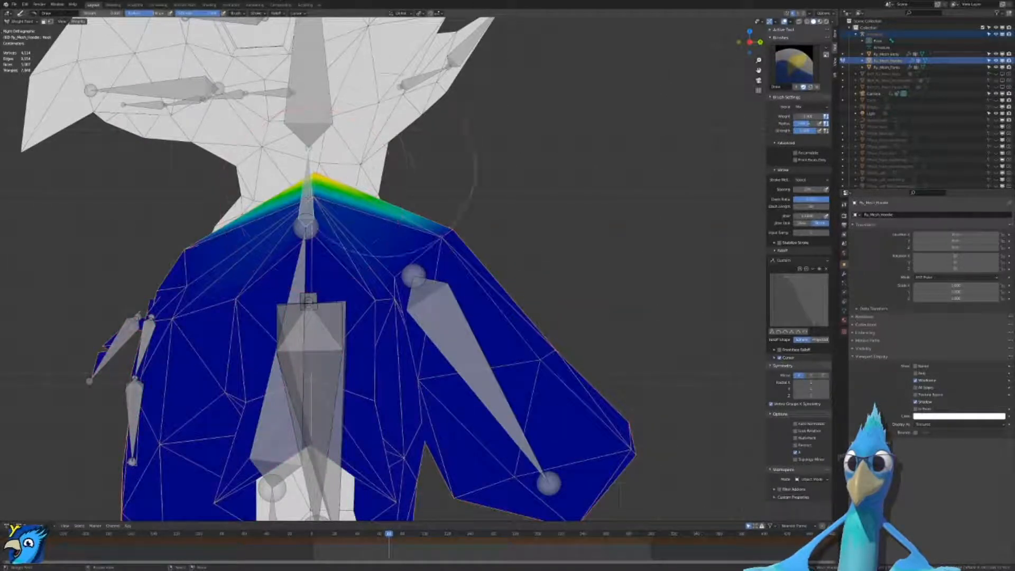
pyautogui.moveTo(281, 169); pyautogui.dragTo(314, 187)
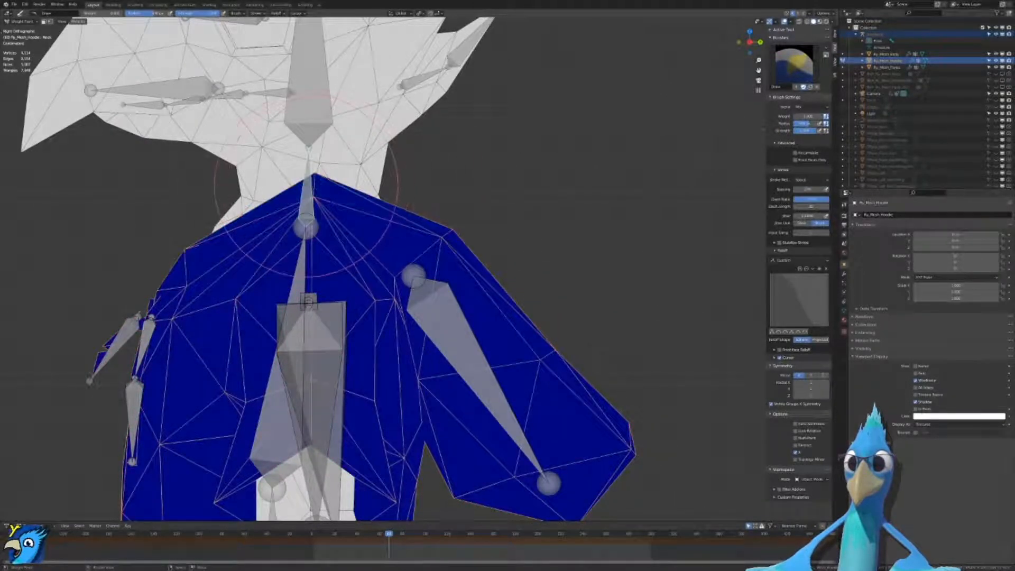
# Step: Review the chest bone's weights, pick the spine bone and paint its influence off the hood in side view
pyautogui.scroll(-5, 310, 185)
pyautogui.keyDown('shift'); pyautogui.moveTo(313, 187); pyautogui.dragTo(353, 116, button='middle'); pyautogui.keyUp('shift')
pyautogui.moveTo(359, 176); pyautogui.dragTo(389, 177, button='middle')
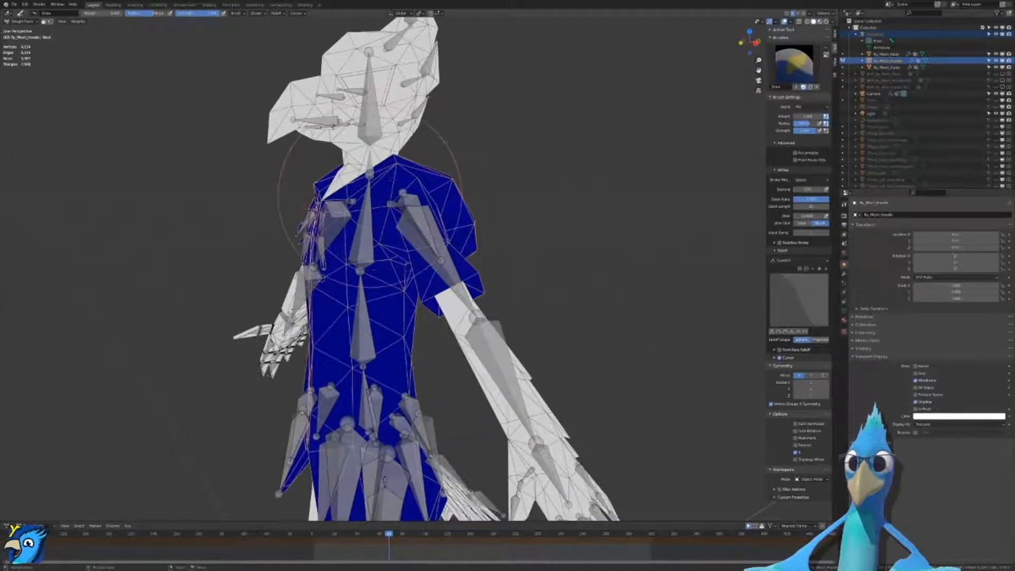
pyautogui.keyDown('ctrl'); pyautogui.click(365, 209); pyautogui.keyUp('ctrl')
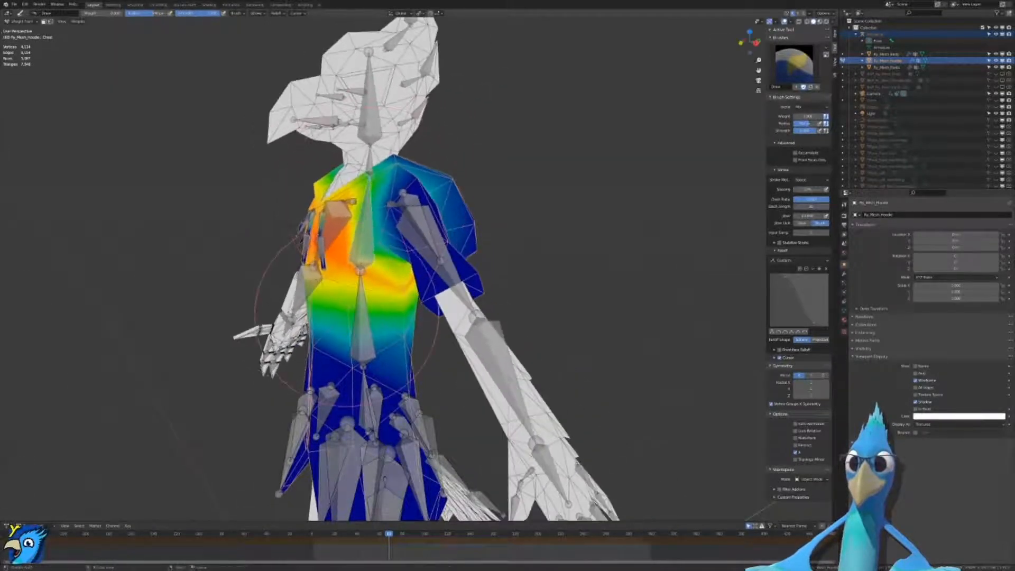
pyautogui.keyDown('ctrl'); pyautogui.click(357, 311); pyautogui.keyUp('ctrl')
pyautogui.moveTo(555, 299); pyautogui.dragTo(456, 287, button='middle')
pyautogui.press('KP_1')
pyautogui.press('KP_3')
pyautogui.scroll(6, 457, 288)
pyautogui.moveTo(436, 203)
pyautogui.mouseDown()
pyautogui.moveTo(383, 208)
pyautogui.moveTo(336, 286)
pyautogui.mouseUp()
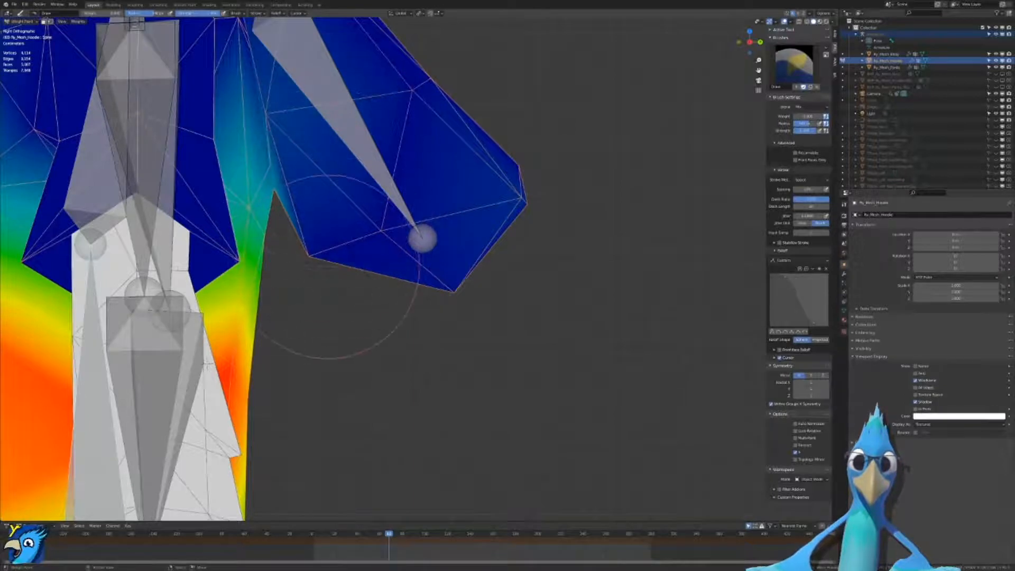
# Step: Make the hood bone active, raise the brush weight and paint the hood's outer half, undoing the first attempt
pyautogui.keyDown('shift'); pyautogui.moveTo(370, 146); pyautogui.dragTo(370, 240, button='middle'); pyautogui.keyUp('shift')
pyautogui.rightClick(350, 215)
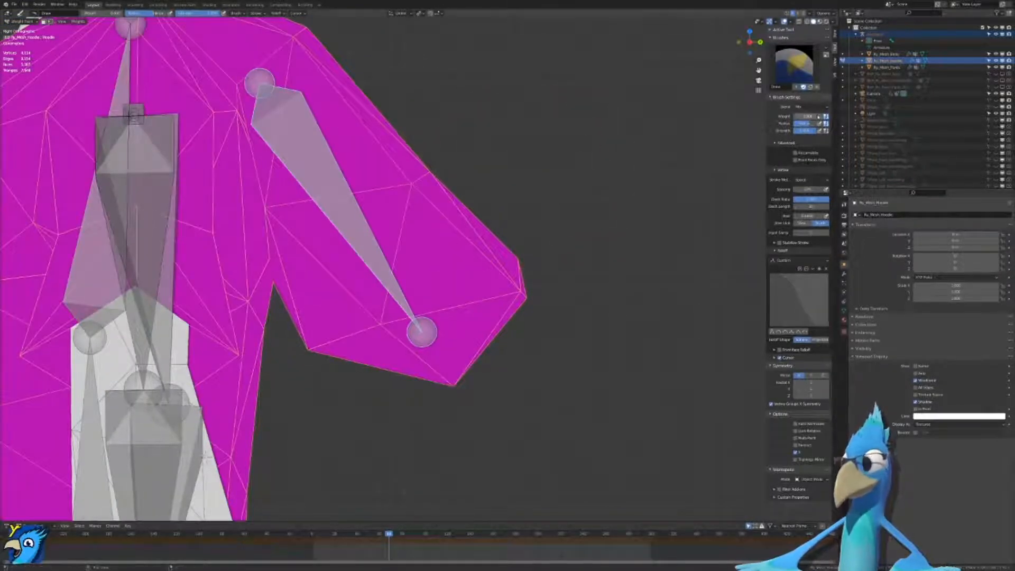
pyautogui.scroll(-5, 674, 428)
pyautogui.moveTo(414, 217); pyautogui.dragTo(414, 267)
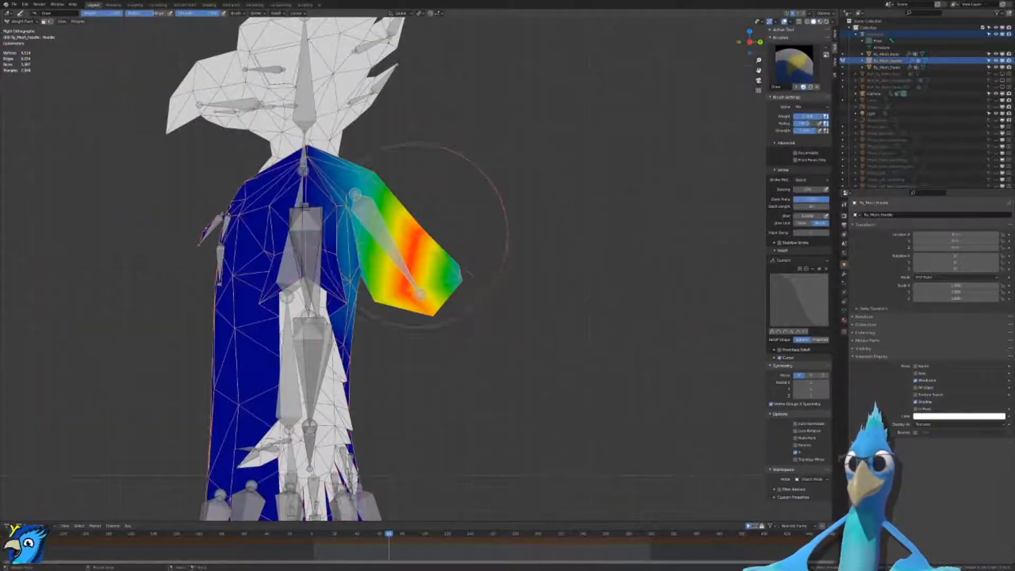
pyautogui.hotkey('ctrl', 'z')
pyautogui.hotkey('ctrl', 'z')
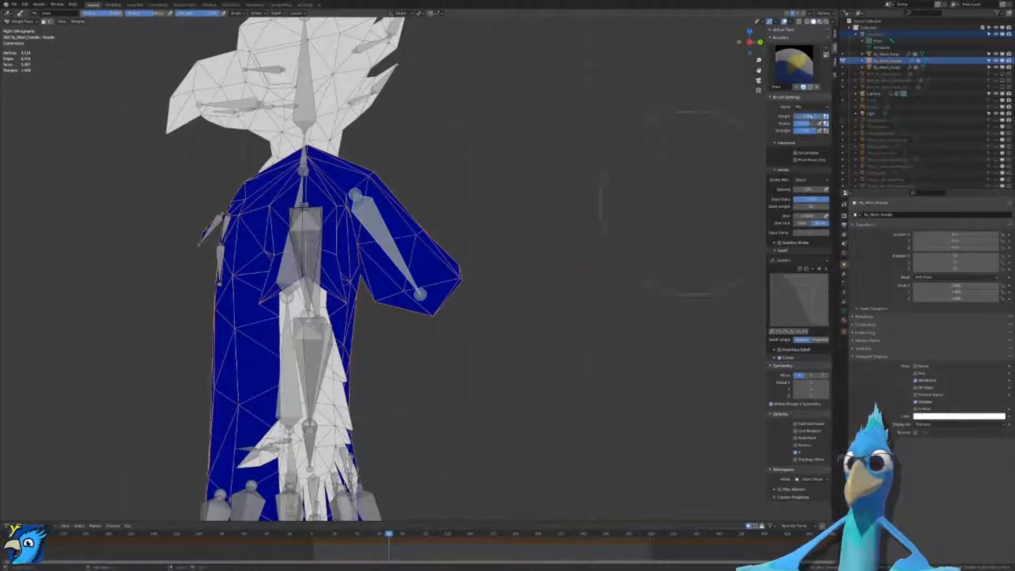
pyautogui.scroll(1, 418, 267)
pyautogui.moveTo(470, 264)
pyautogui.mouseDown()
pyautogui.moveTo(465, 317)
pyautogui.moveTo(427, 338)
pyautogui.moveTo(404, 245)
pyautogui.moveTo(350, 290)
pyautogui.moveTo(320, 351)
pyautogui.mouseUp()
pyautogui.scroll(5, 427, 340)
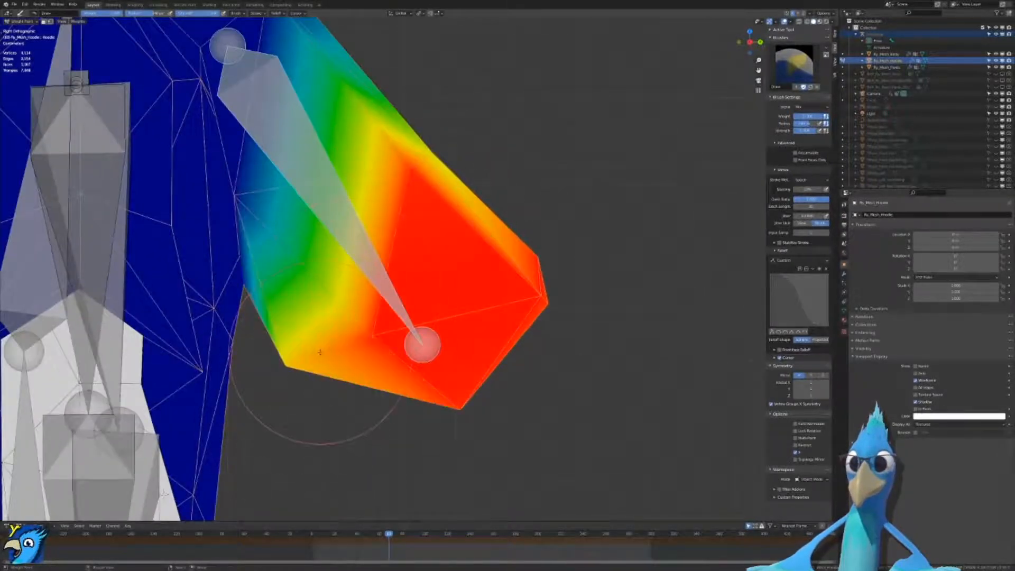
# Step: Test-rotate the hood bone, cancel the rotation, and paint its influence onto the hood's upper edge above the bone's base
pyautogui.scroll(2, 312, 354)
pyautogui.keyDown('shift'); pyautogui.moveTo(302, 340); pyautogui.dragTo(312, 521, button='middle'); pyautogui.keyUp('shift')
pyautogui.scroll(-4, 413, 360)
pyautogui.press('r')
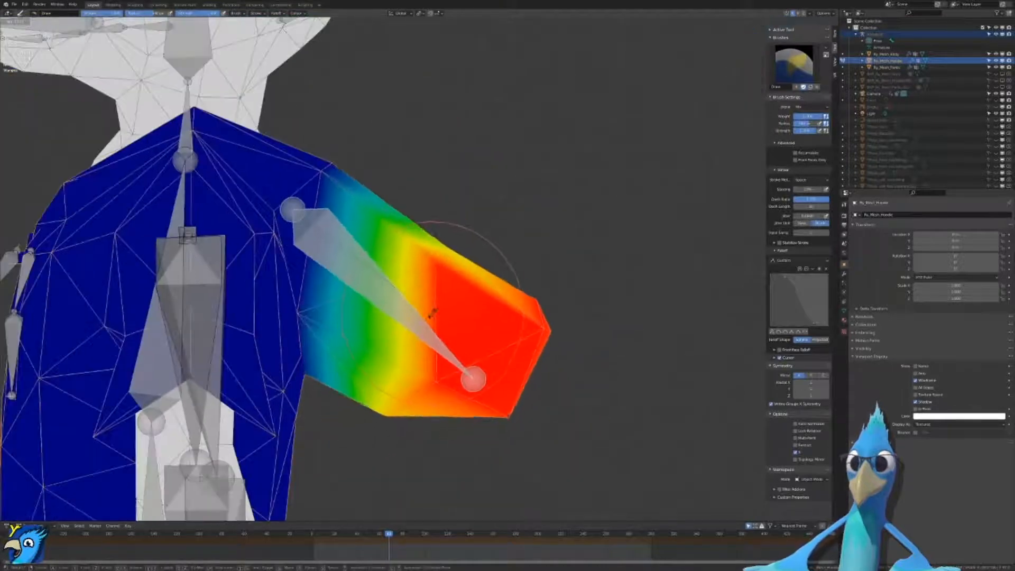
pyautogui.rightClick(467, 264)
pyautogui.keyDown('shift'); pyautogui.moveTo(466, 254); pyautogui.dragTo(513, 323, button='middle'); pyautogui.keyUp('shift')
pyautogui.scroll(5, 412, 264)
pyautogui.moveTo(338, 238); pyautogui.dragTo(326, 245)
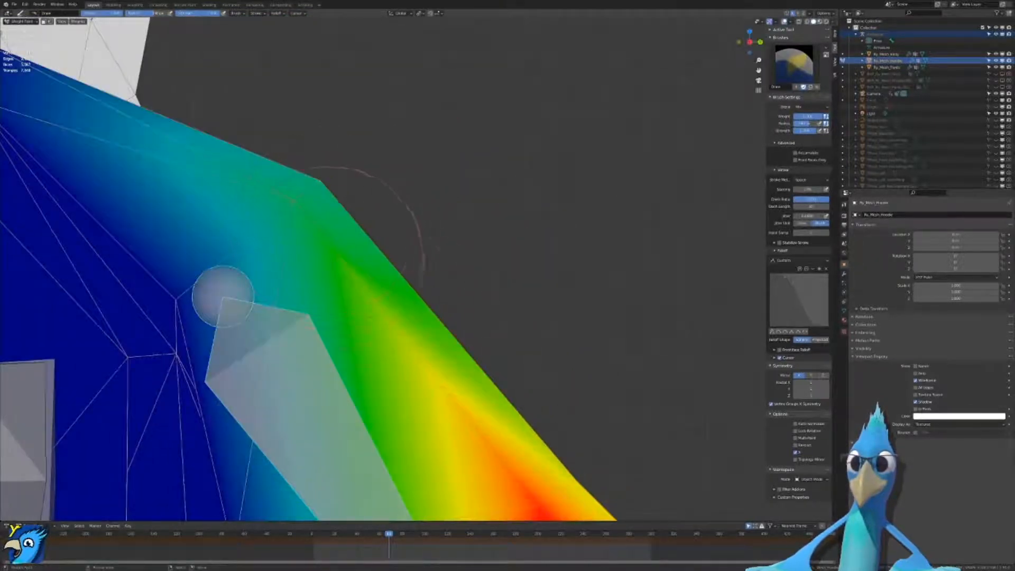
# Step: Test the hood bone's rotation again, cancel it, and add hood weight along the hood's inner side beside the bone
pyautogui.scroll(-6, 391, 318)
pyautogui.press('r')
pyautogui.rightClick(504, 313)
pyautogui.keyDown('shift'); pyautogui.moveTo(507, 311); pyautogui.dragTo(520, 223, button='middle'); pyautogui.keyUp('shift')
pyautogui.scroll(7, 449, 265)
pyautogui.keyDown('shift'); pyautogui.moveTo(405, 313); pyautogui.dragTo(357, 313, button='middle'); pyautogui.keyUp('shift')
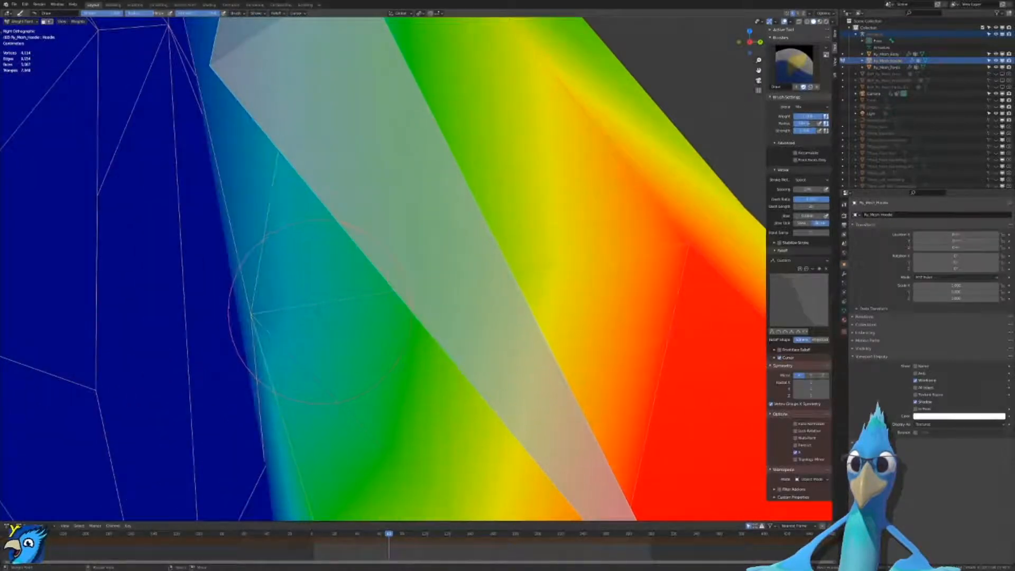
# Step: Check the hood's deformation with a cancelled rotation and fill the unweighted inner folds with the hood bone's influence
pyautogui.scroll(-7, 481, 402)
pyautogui.press('r')
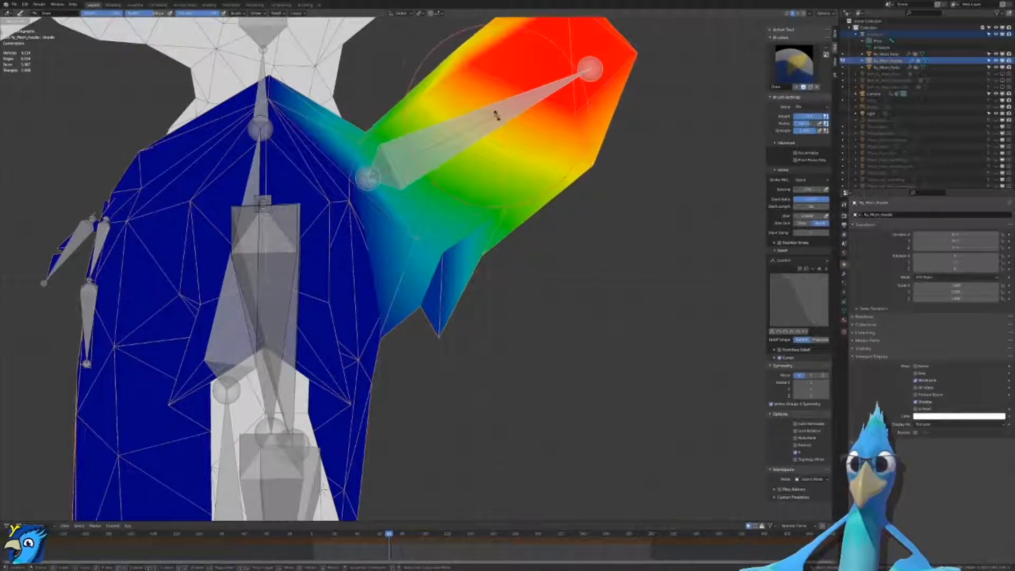
pyautogui.rightClick(521, 159)
pyautogui.moveTo(521, 159)
pyautogui.mouseDown(button='middle')
pyautogui.moveTo(390, 300)
pyautogui.moveTo(472, 361)
pyautogui.moveTo(340, 216)
pyautogui.moveTo(362, 220)
pyautogui.mouseUp(button='middle')
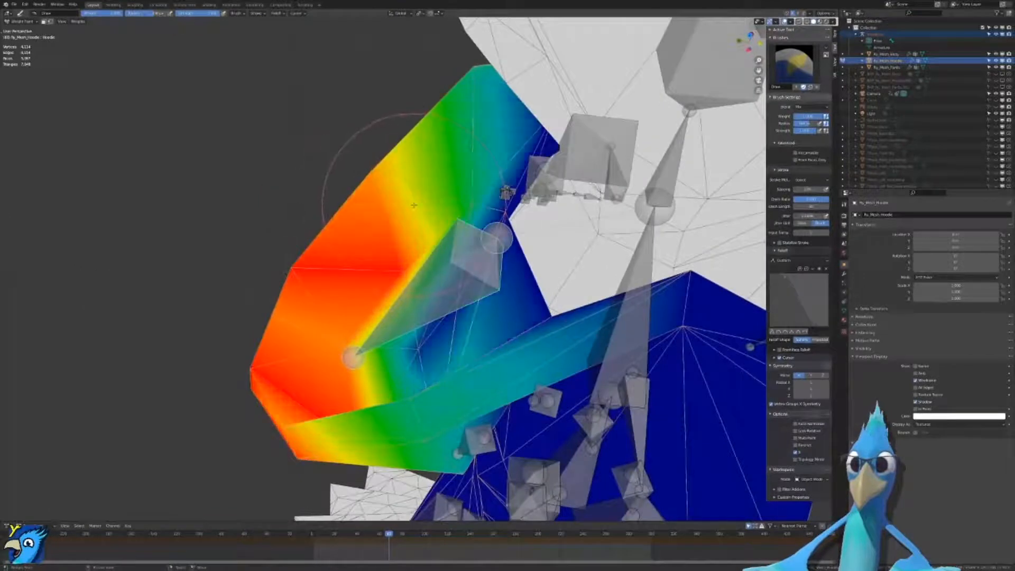
pyautogui.moveTo(418, 350); pyautogui.dragTo(379, 317)
pyautogui.moveTo(389, 249)
pyautogui.mouseDown(button='middle')
pyautogui.moveTo(423, 257)
pyautogui.moveTo(438, 276)
pyautogui.moveTo(470, 233)
pyautogui.moveTo(455, 202)
pyautogui.moveTo(537, 215)
pyautogui.moveTo(463, 240)
pyautogui.moveTo(476, 259)
pyautogui.mouseUp(button='middle')
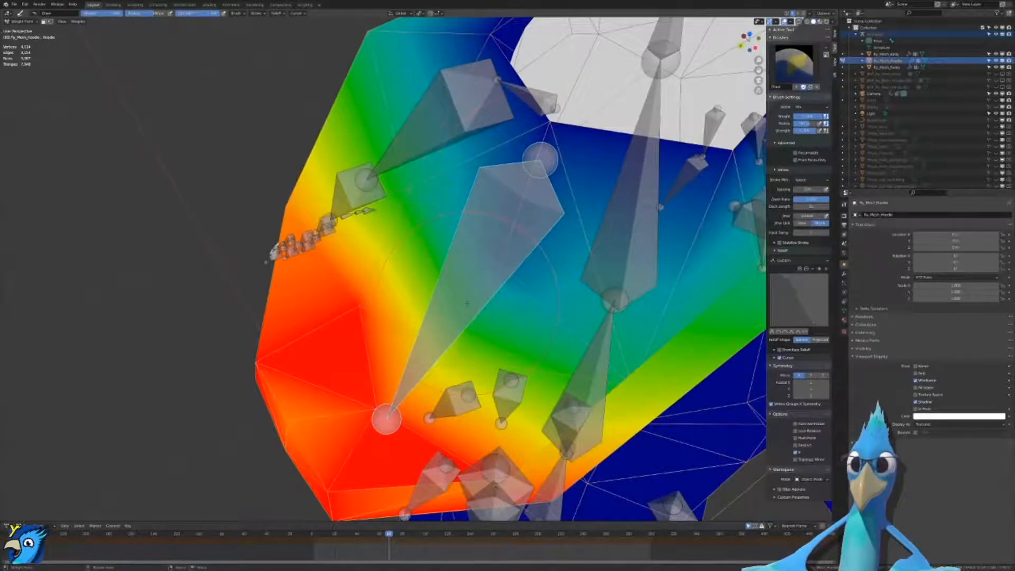
# Step: Restrict the brush to front faces only and inspect the hood's underside and neck edge with cancelled test rotations
pyautogui.moveTo(467, 303)
pyautogui.mouseDown(button='middle')
pyautogui.moveTo(439, 258)
pyautogui.moveTo(460, 248)
pyautogui.moveTo(412, 233)
pyautogui.moveTo(371, 240)
pyautogui.moveTo(526, 259)
pyautogui.moveTo(603, 288)
pyautogui.mouseUp(button='middle')
pyautogui.press('r')
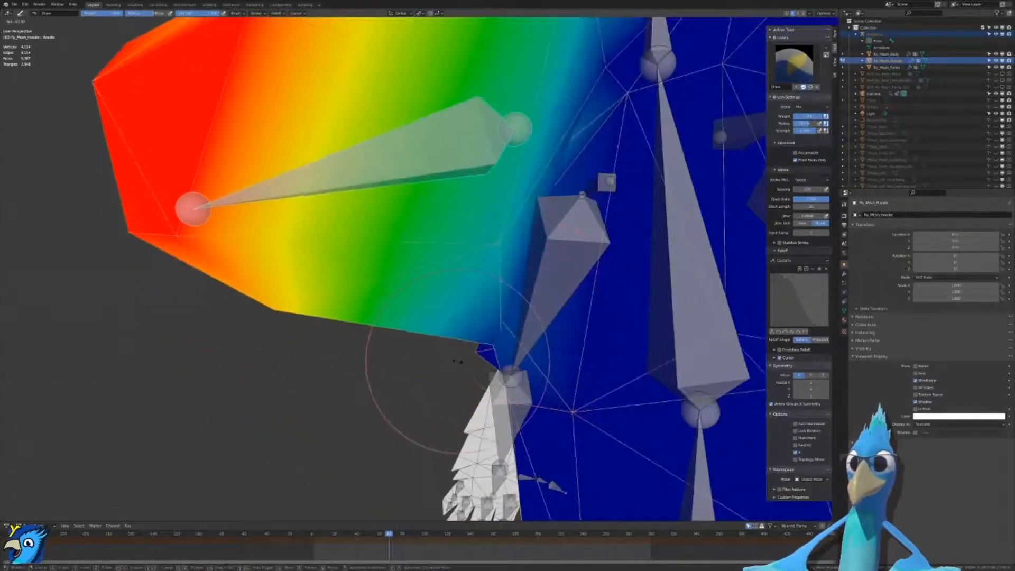
pyautogui.rightClick(458, 362)
pyautogui.moveTo(458, 361)
pyautogui.mouseDown(button='middle')
pyautogui.moveTo(592, 364)
pyautogui.moveTo(563, 363)
pyautogui.moveTo(639, 349)
pyautogui.moveTo(671, 285)
pyautogui.moveTo(746, 205)
pyautogui.moveTo(737, 211)
pyautogui.mouseUp(button='middle')
pyautogui.rightClick(624, 338)
pyautogui.press('r')
pyautogui.rightClick(578, 336)
pyautogui.moveTo(578, 336)
pyautogui.mouseDown(button='middle')
pyautogui.moveTo(535, 320)
pyautogui.moveTo(548, 280)
pyautogui.moveTo(531, 302)
pyautogui.moveTo(487, 295)
pyautogui.moveTo(630, 306)
pyautogui.moveTo(556, 297)
pyautogui.mouseUp(button='middle')
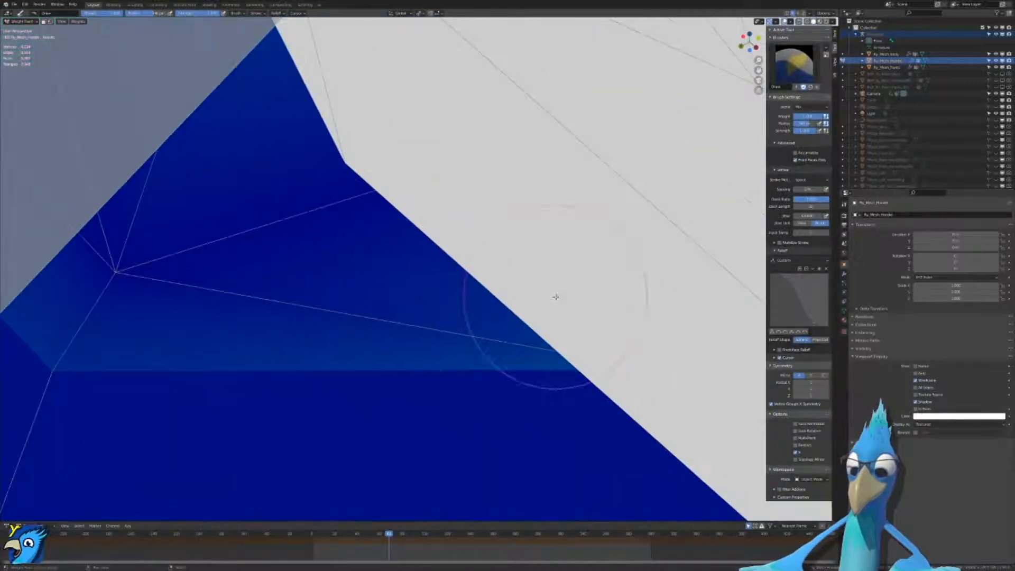
pyautogui.moveTo(268, 284)
pyautogui.mouseDown(button='middle')
pyautogui.moveTo(406, 318)
pyautogui.moveTo(362, 351)
pyautogui.moveTo(440, 304)
pyautogui.mouseUp(button='middle')
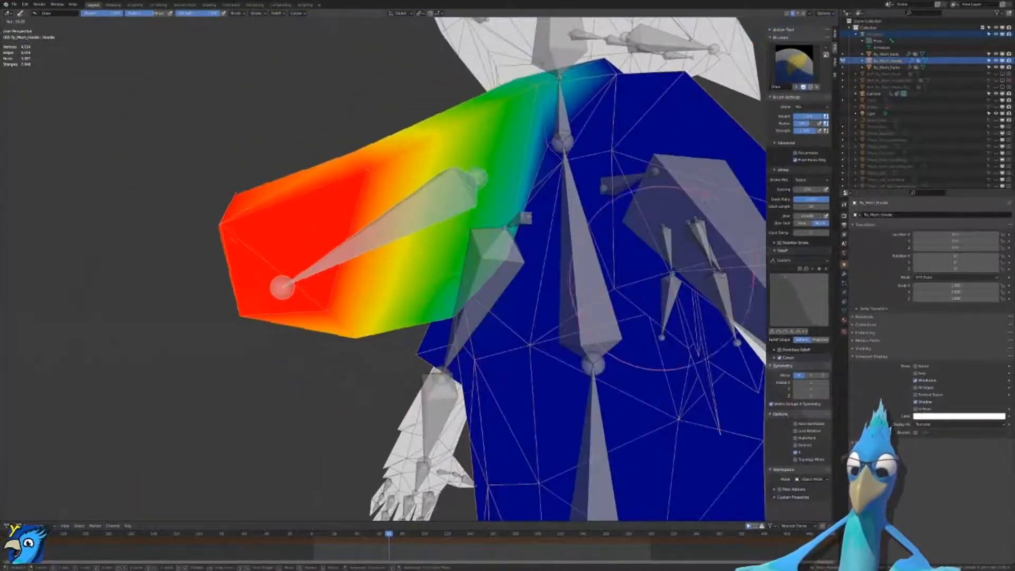
pyautogui.rightClick(537, 334)
# Step: Paint the hood bone's weight onto the unweighted faces where the inside of the hood meets the collar
pyautogui.scroll(3, 537, 334)
pyautogui.moveTo(535, 330)
pyautogui.mouseDown(button='middle')
pyautogui.moveTo(505, 304)
pyautogui.moveTo(525, 299)
pyautogui.moveTo(522, 286)
pyautogui.moveTo(491, 328)
pyautogui.moveTo(524, 366)
pyautogui.mouseUp(button='middle')
pyautogui.scroll(1, 510, 301)
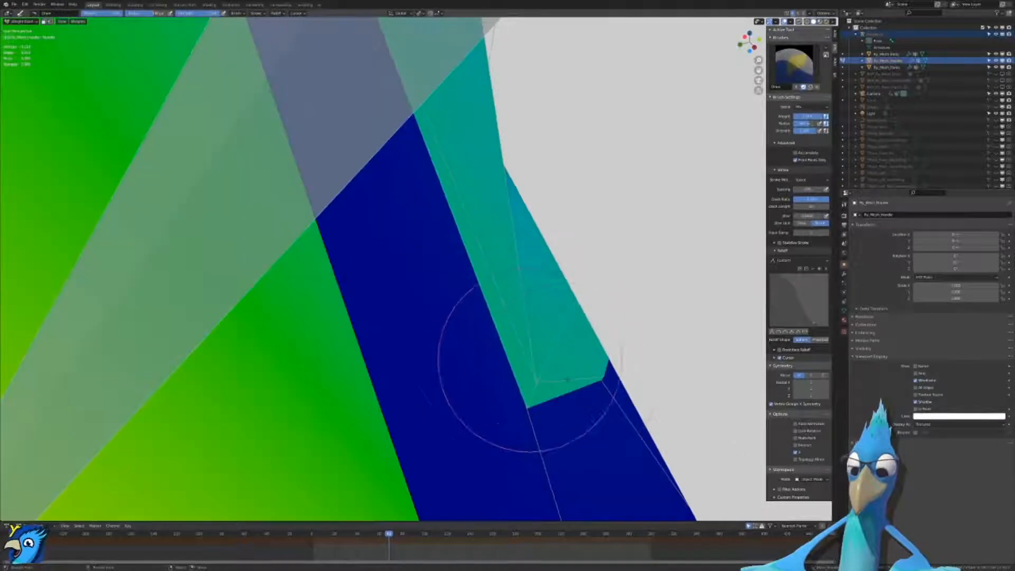
pyautogui.moveTo(564, 393)
pyautogui.mouseDown(button='middle')
pyautogui.moveTo(578, 418)
pyautogui.moveTo(508, 444)
pyautogui.moveTo(535, 247)
pyautogui.mouseUp(button='middle')
pyautogui.keyDown('ctrl'); pyautogui.click(505, 444); pyautogui.keyUp('ctrl')
pyautogui.click(399, 402)
pyautogui.scroll(-3, 408, 403)
pyautogui.scroll(4, 409, 360)
# Step: Dab more hood bone weight onto the inner collar vertices and check the result with a cancelled rotation
pyautogui.moveTo(408, 404); pyautogui.dragTo(407, 269, button='middle')
pyautogui.click(434, 266)
pyautogui.click(436, 266)
pyautogui.click(437, 266)
pyautogui.click(438, 266)
pyautogui.click(438, 267)
pyautogui.click(438, 267)
pyautogui.scroll(-6, 438, 267)
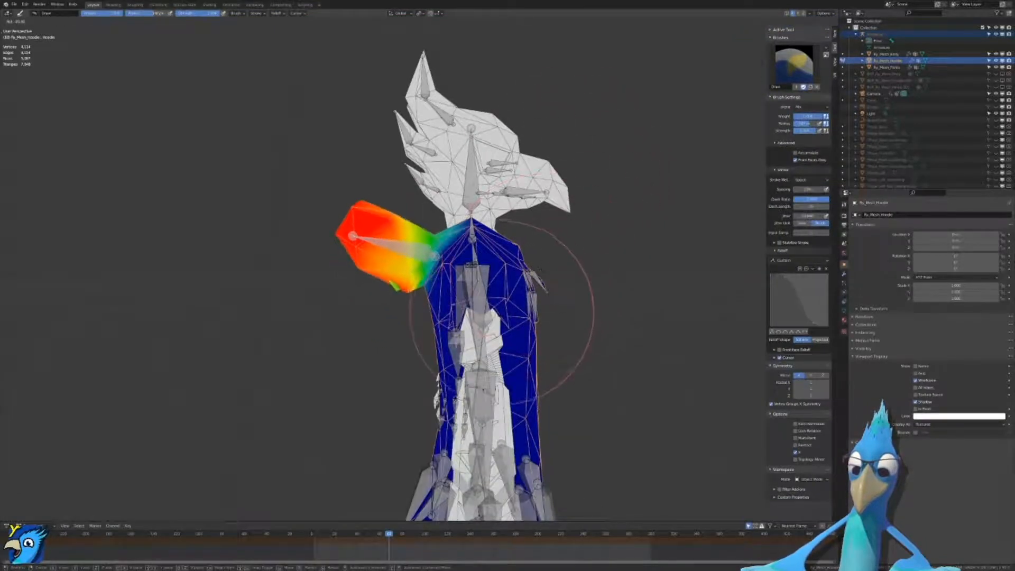
pyautogui.rightClick(504, 294)
# Step: Increase the hood bone's weight on the low-weighted area of the hood's back surface
pyautogui.scroll(5, 469, 208)
pyautogui.moveTo(468, 207)
pyautogui.mouseDown(button='middle')
pyautogui.moveTo(317, 349)
pyautogui.moveTo(465, 211)
pyautogui.moveTo(367, 276)
pyautogui.mouseUp(button='middle')
pyautogui.scroll(2, 315, 350)
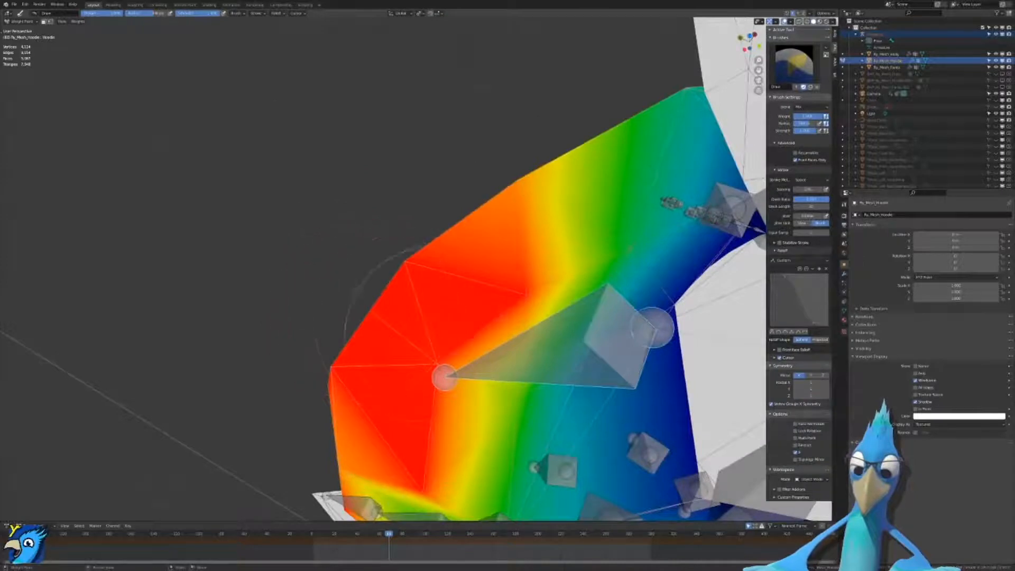
pyautogui.scroll(4, 418, 320)
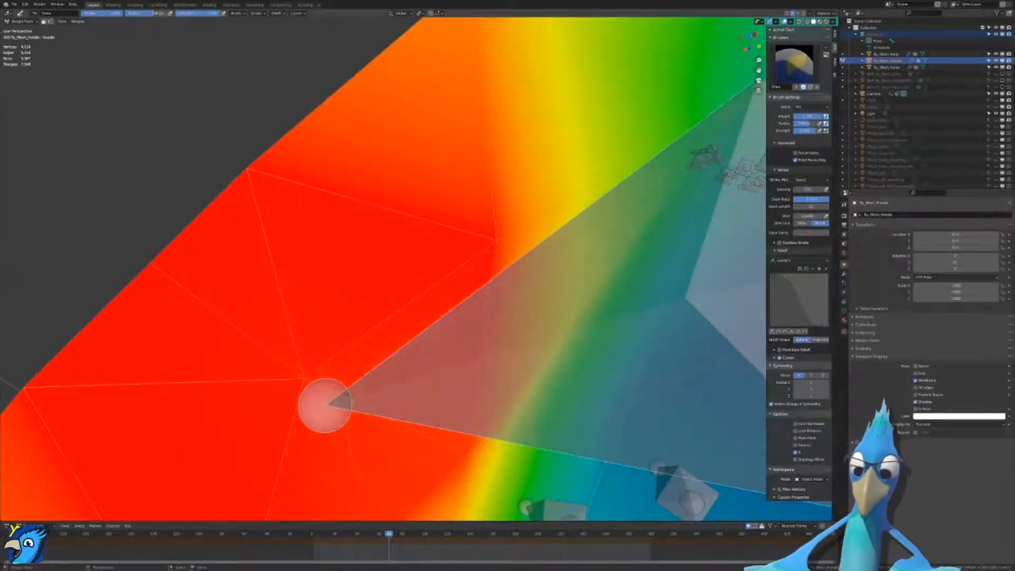
pyautogui.scroll(-4, 363, 333)
pyautogui.scroll(3, 392, 353)
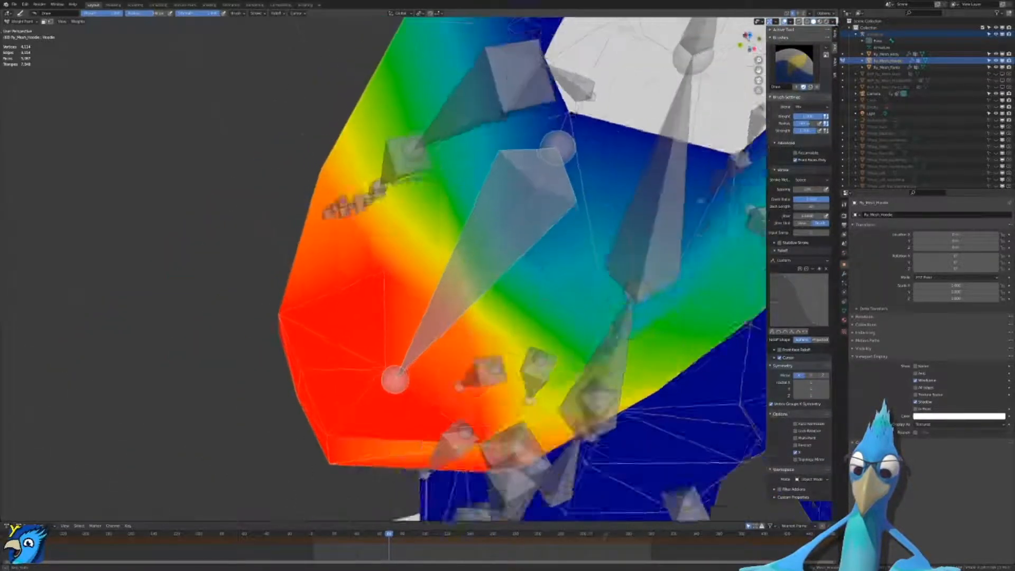
pyautogui.scroll(5, 422, 228)
pyautogui.scroll(4, 422, 227)
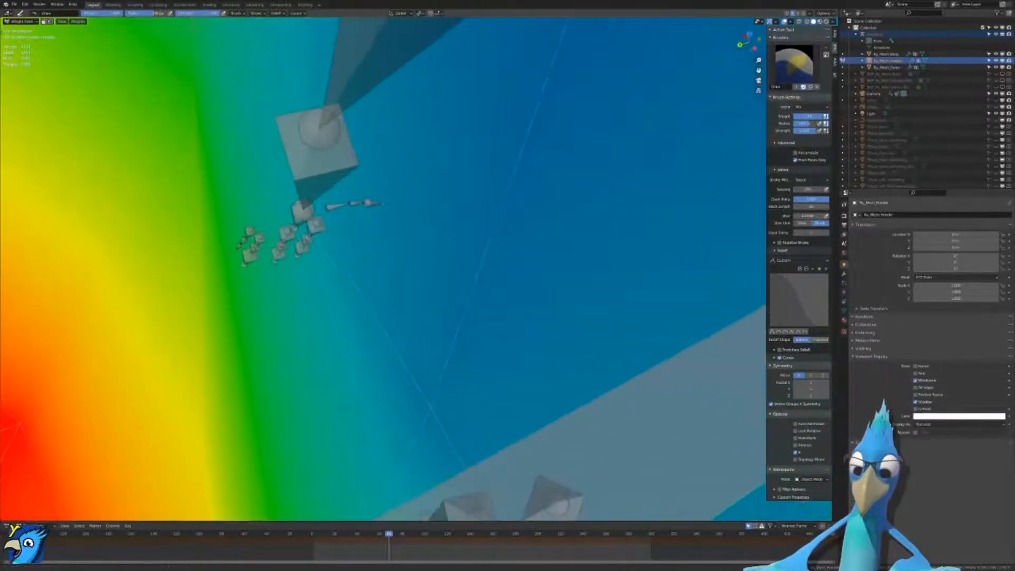
pyautogui.click(421, 374)
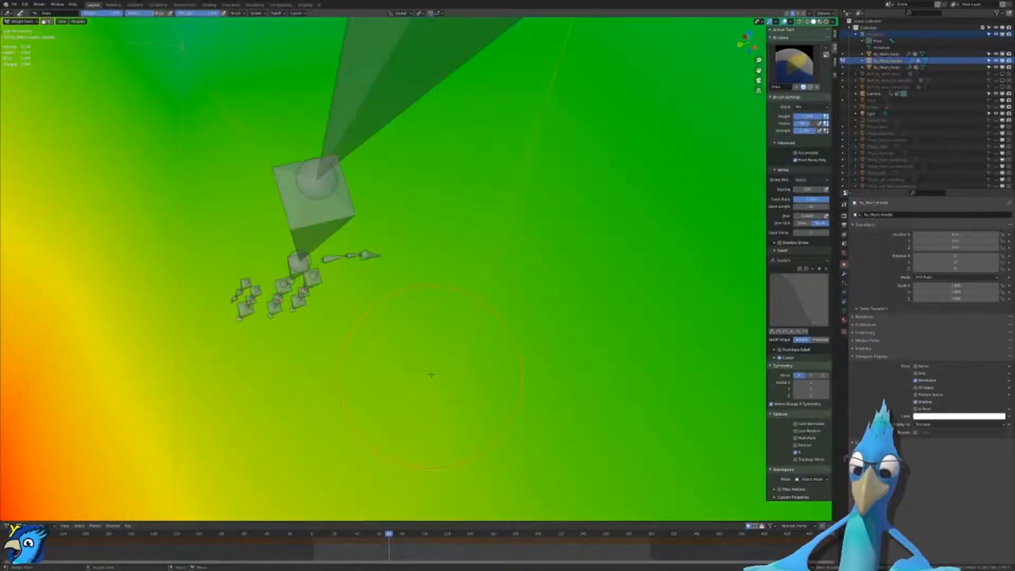
# Step: Rotate the hood bone about the X axis and freely to raise the hood behind the head and inspect its deformation
pyautogui.press('r')
pyautogui.press('x')
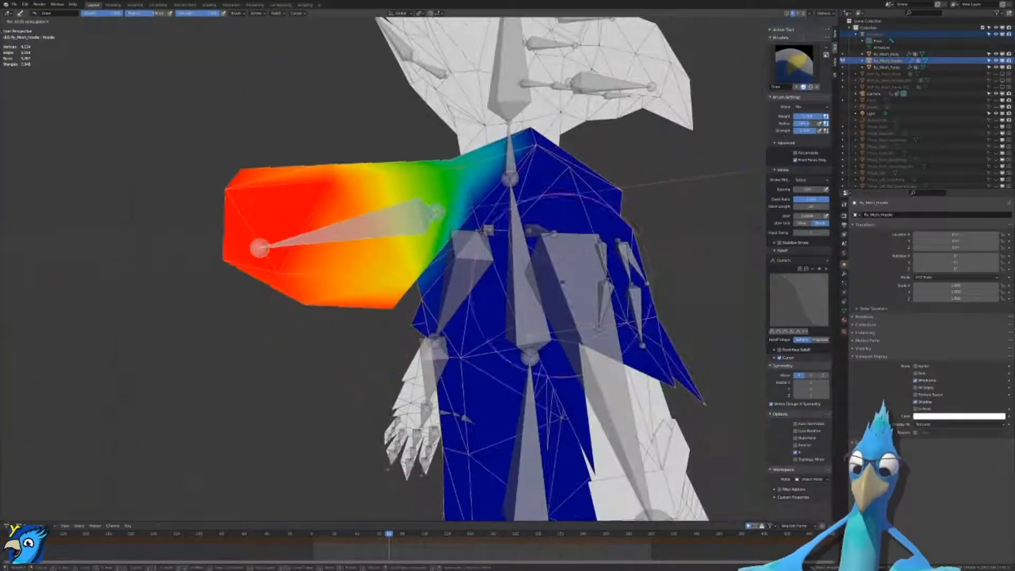
pyautogui.click(469, 353)
pyautogui.scroll(-4, 493, 324)
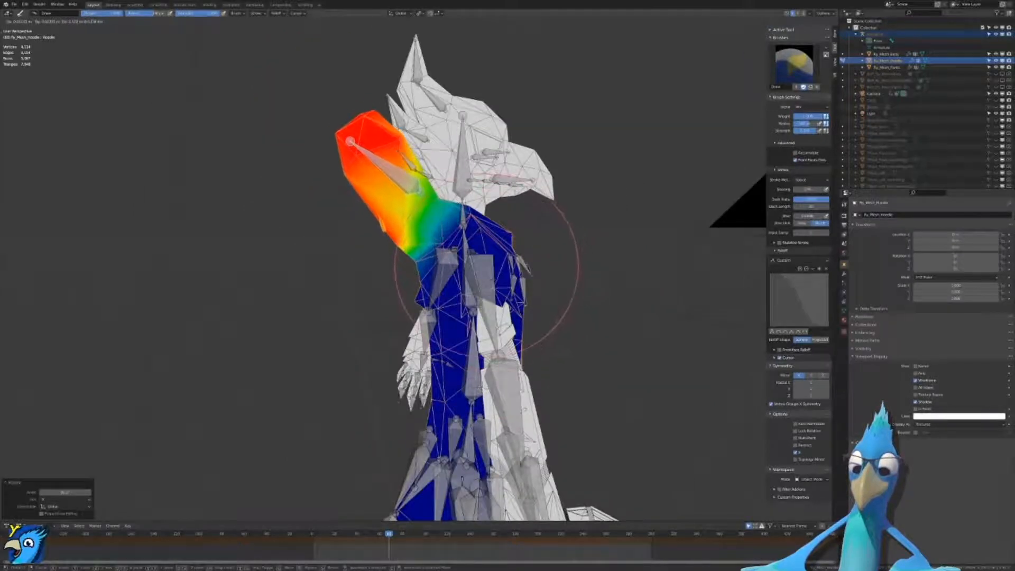
pyautogui.click(549, 223)
pyautogui.press('r')
pyautogui.click(616, 241)
pyautogui.moveTo(616, 241); pyautogui.dragTo(598, 199, button='middle')
# Step: Undo the last five changes made while testing the hood
pyautogui.scroll(3, 567, 184)
pyautogui.hotkey('ctrl', 'z')
pyautogui.hotkey('ctrl', 'z')
pyautogui.hotkey('ctrl', 'z')
pyautogui.hotkey('ctrl', 'z')
pyautogui.hotkey('ctrl', 'z')
# Step: Lower the brush weight and paint the hood bone's influence off the upper chest, undoing unwanted strokes
pyautogui.scroll(3, 547, 196)
pyautogui.scroll(2, 598, 199)
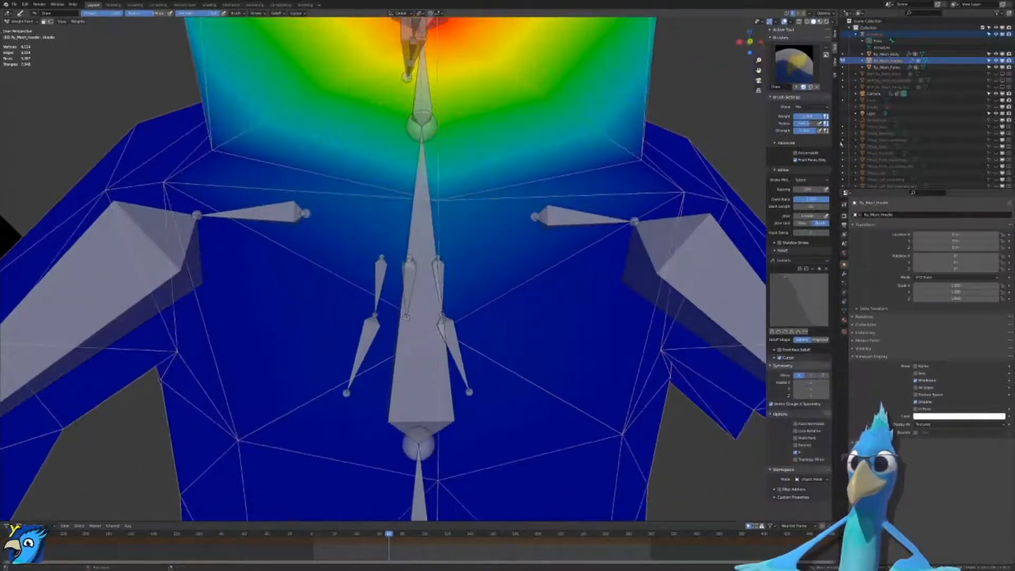
pyautogui.scroll(2, 454, 215)
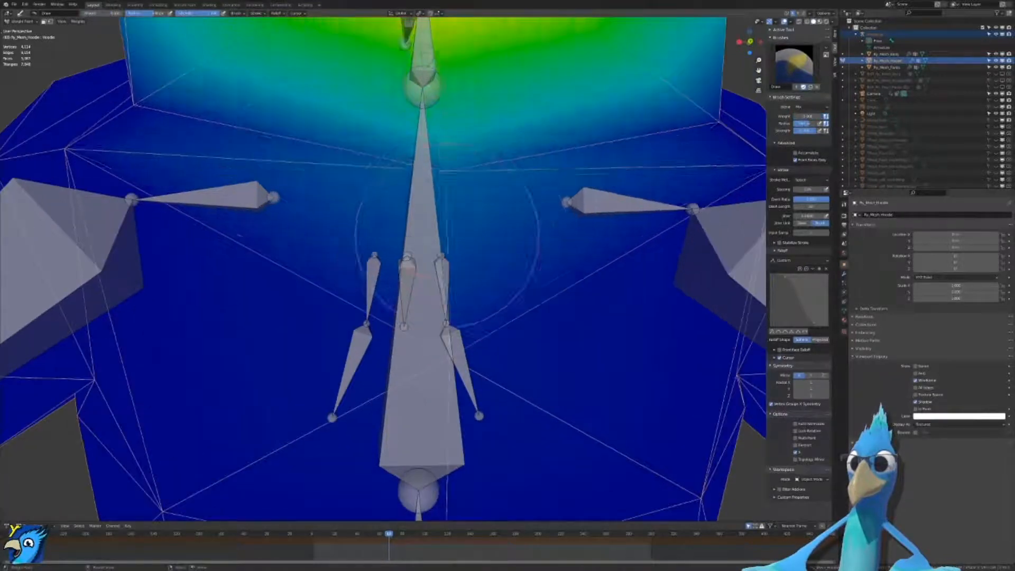
pyautogui.moveTo(472, 288); pyautogui.dragTo(467, 218)
pyautogui.hotkey('ctrl', 'z')
pyautogui.hotkey('ctrl', 'z')
pyautogui.hotkey('ctrl', 'z')
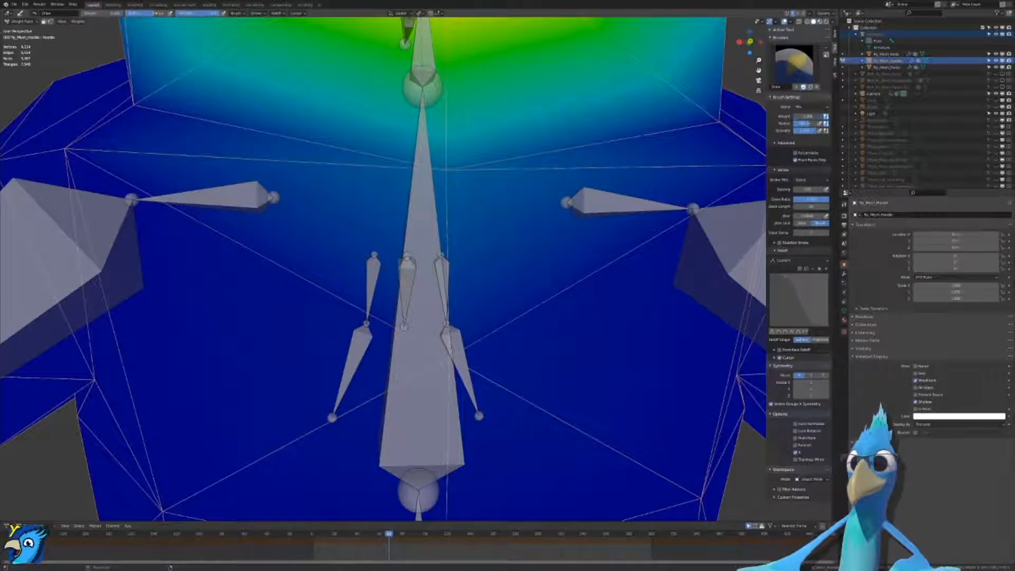
pyautogui.hotkey('ctrl', 'z')
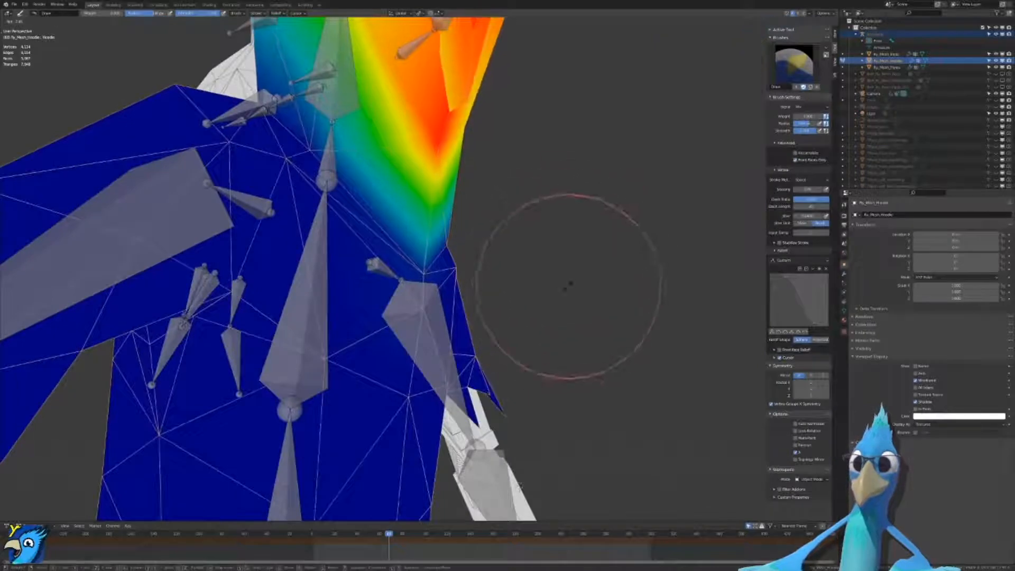
# Step: Cancel a final test rotation of the hood bone and clear its rotation to restore the rest pose
pyautogui.moveTo(567, 295)
pyautogui.mouseDown(button='middle')
pyautogui.moveTo(453, 419)
pyautogui.moveTo(529, 333)
pyautogui.mouseUp(button='middle')
pyautogui.rightClick(558, 480)
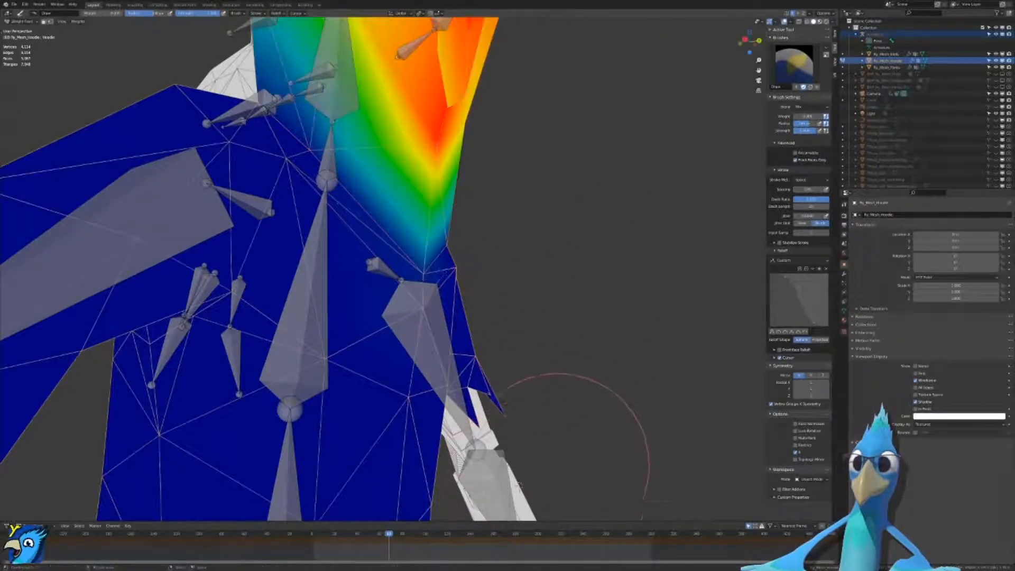
pyautogui.hotkey('alt', 'r')
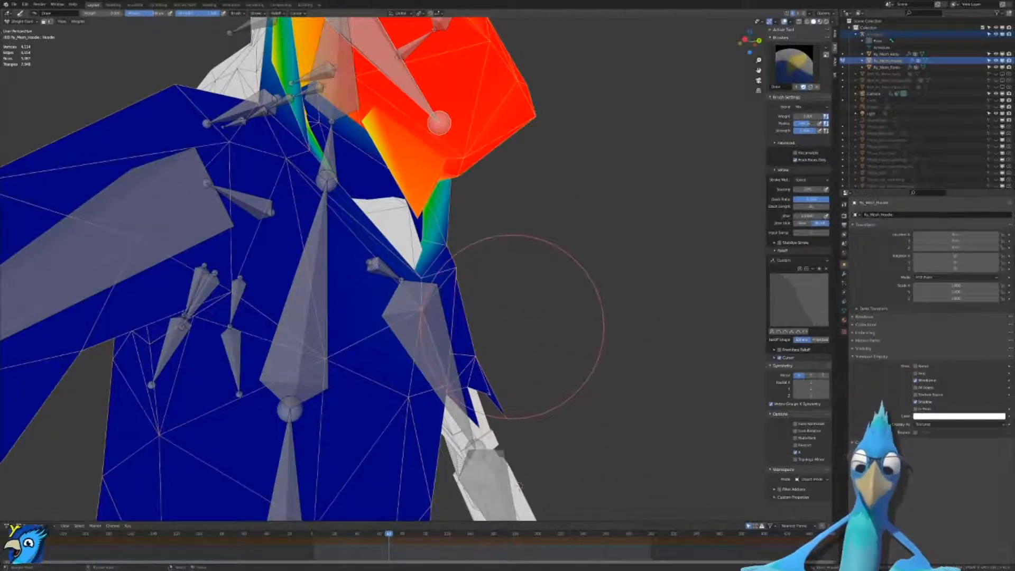
# Step: Clear the hood bone's rotation and try a test rotation in side view to check the hood's deformation, then cancel it
pyautogui.scroll(-4, 511, 327)
pyautogui.hotkey('alt', 'r')
pyautogui.press('KP_1')
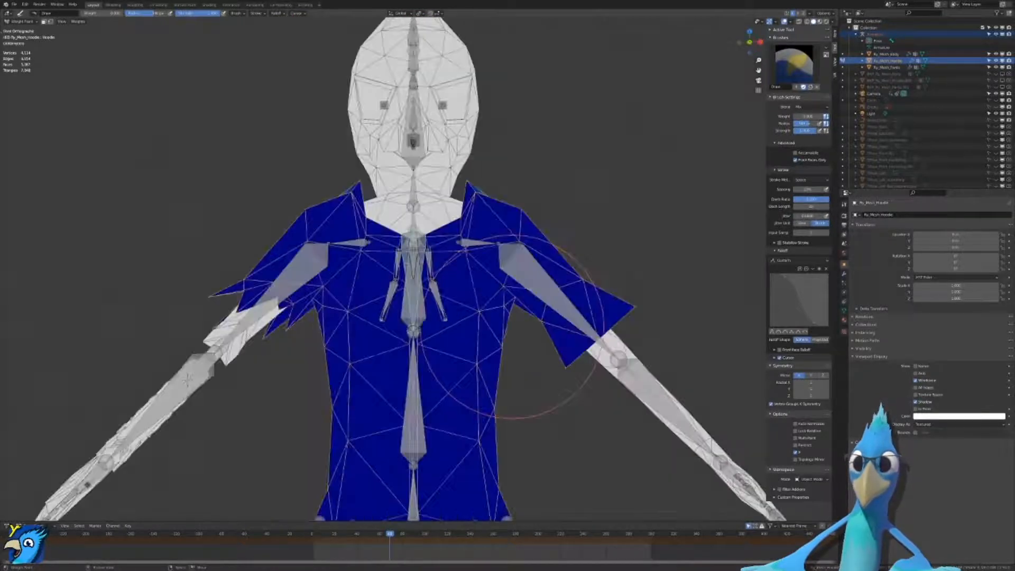
pyautogui.press('KP_3')
pyautogui.rightClick(554, 306)
pyautogui.press('r')
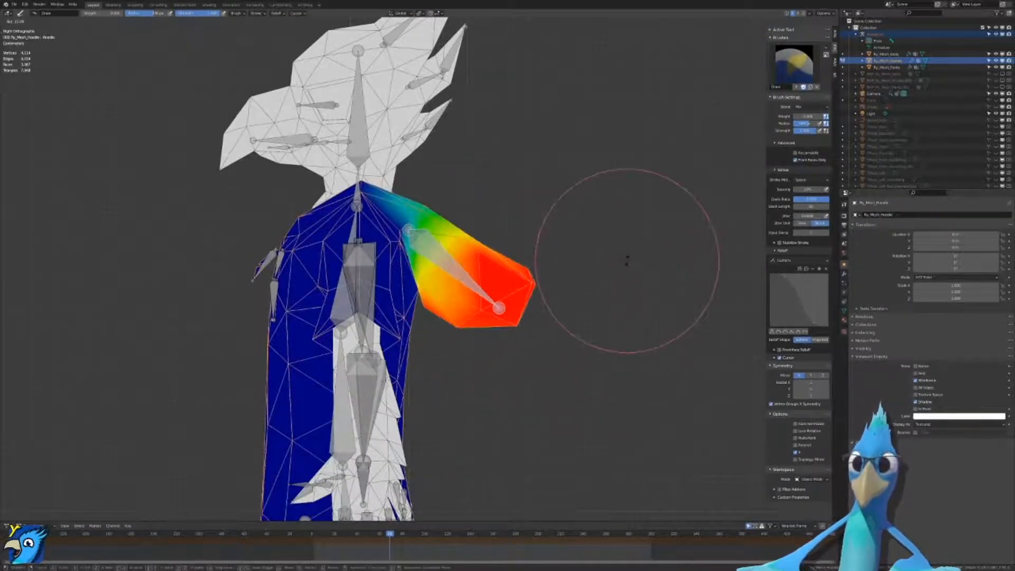
pyautogui.rightClick(634, 292)
# Step: Test a free rotation of the hood bone on the textured character and inspect the hood's shape from behind
pyautogui.moveTo(635, 290); pyautogui.dragTo(658, 175, button='middle')
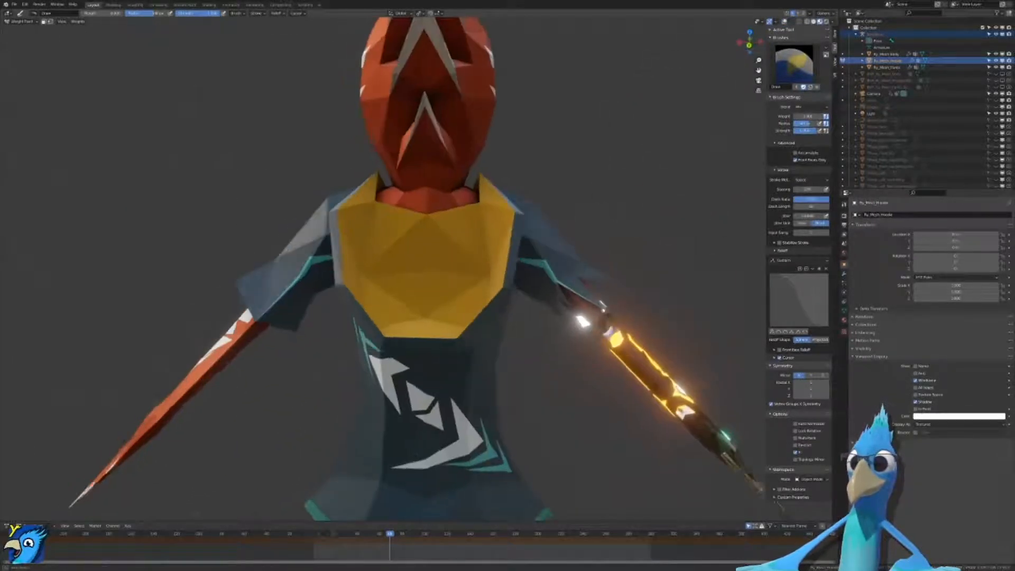
pyautogui.moveTo(670, 164); pyautogui.dragTo(662, 164, button='middle')
pyautogui.press('r')
pyautogui.press('r')
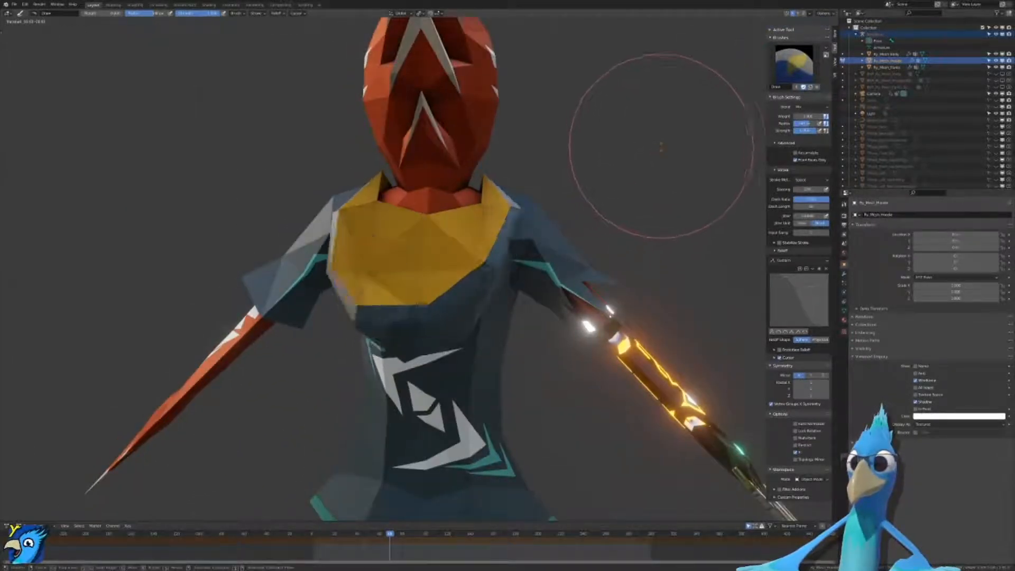
pyautogui.rightClick(669, 149)
pyautogui.moveTo(669, 149); pyautogui.dragTo(638, 144, button='middle')
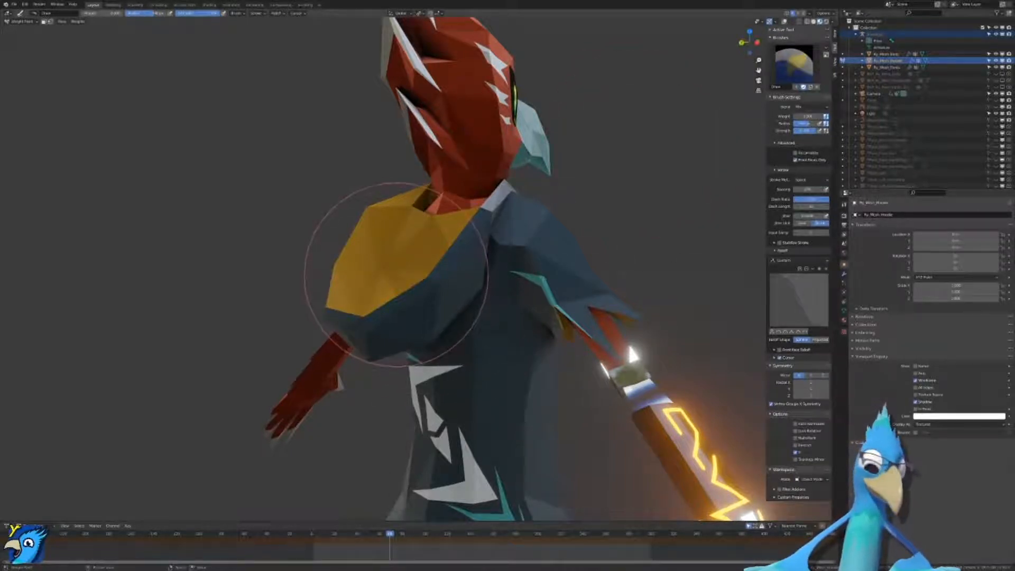
pyautogui.moveTo(421, 250); pyautogui.dragTo(473, 250, button='middle')
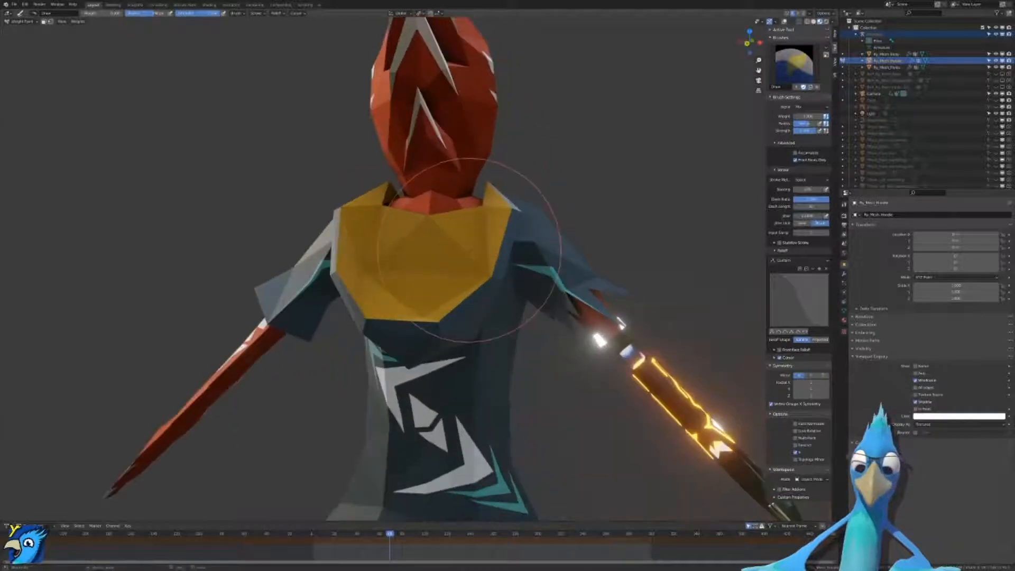
# Step: Repeat free test rotations of the hood bone seen from the back, cancelling each one
pyautogui.press('r')
pyautogui.press('r')
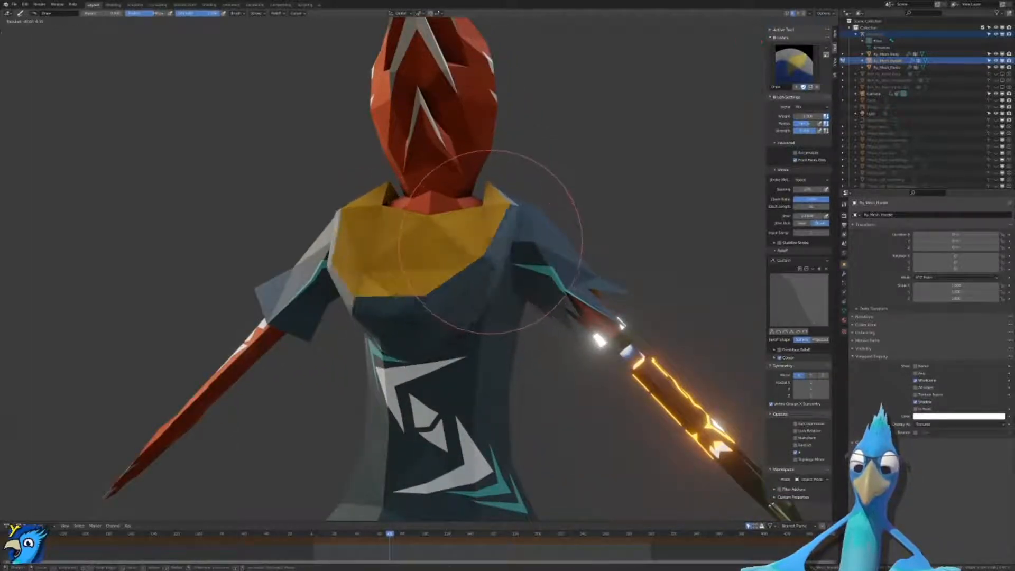
pyautogui.press('Escape')
pyautogui.scroll(2, 597, 271)
pyautogui.press('r')
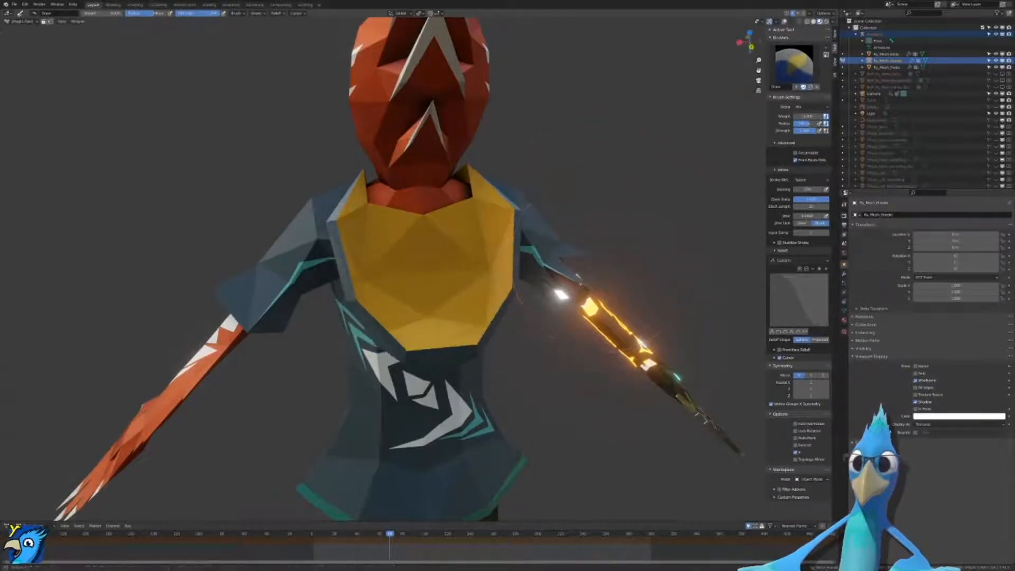
pyautogui.press('r')
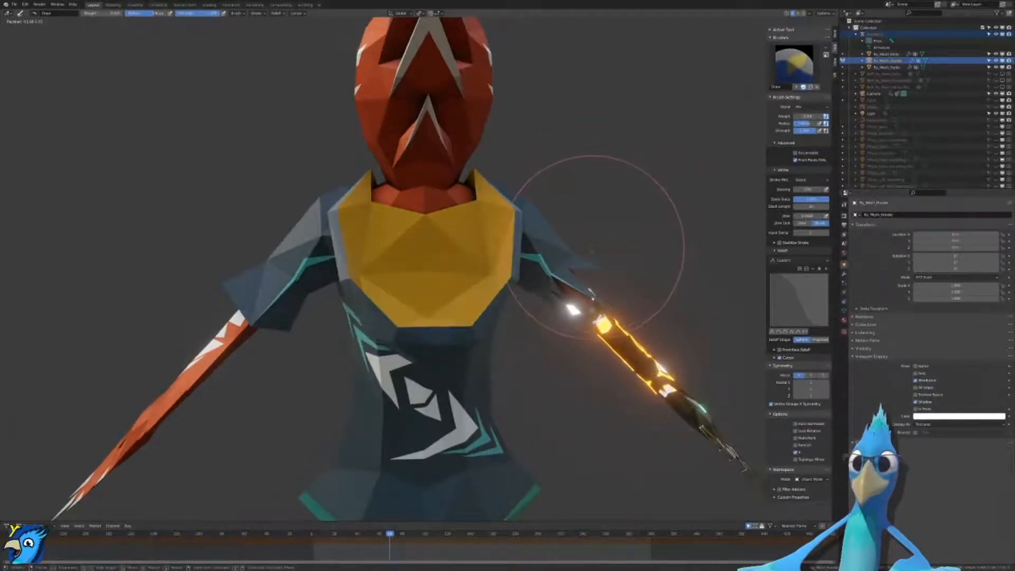
pyautogui.rightClick(595, 252)
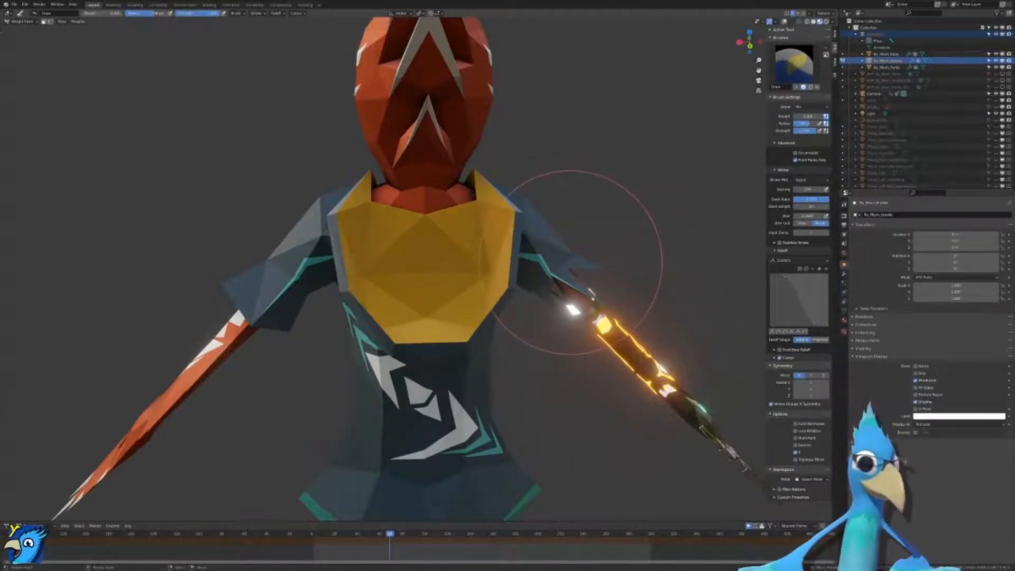
pyautogui.moveTo(577, 262)
pyautogui.mouseDown(button='middle')
pyautogui.moveTo(568, 318)
pyautogui.moveTo(635, 254)
pyautogui.moveTo(513, 340)
pyautogui.moveTo(574, 314)
pyautogui.moveTo(617, 277)
pyautogui.moveTo(607, 306)
pyautogui.moveTo(571, 199)
pyautogui.mouseUp(button='middle')
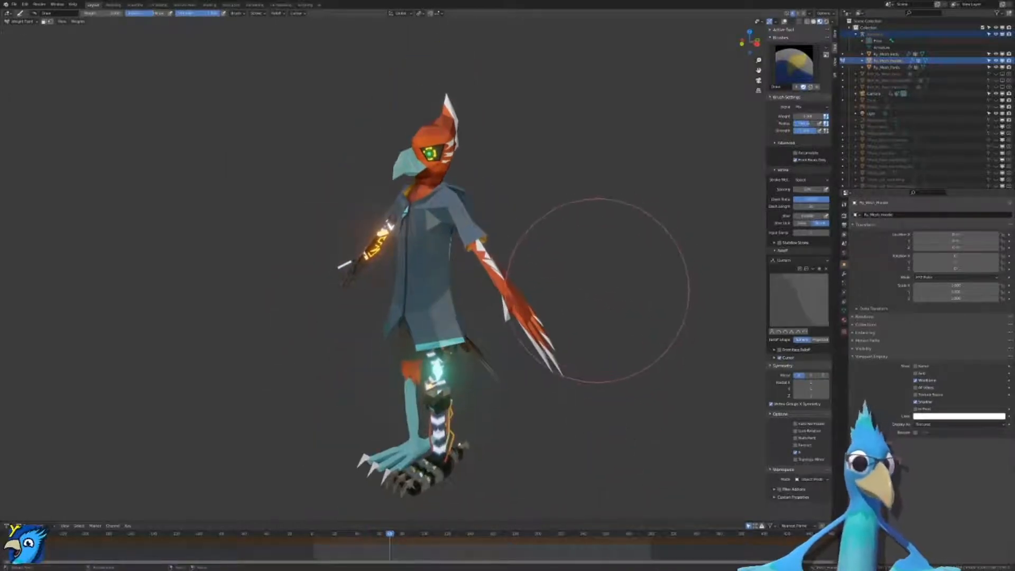
# Step: Show the viewport overlays again and frame the bones along the hoodie's lower hem in front view
pyautogui.moveTo(598, 284); pyautogui.dragTo(630, 287, button='middle')
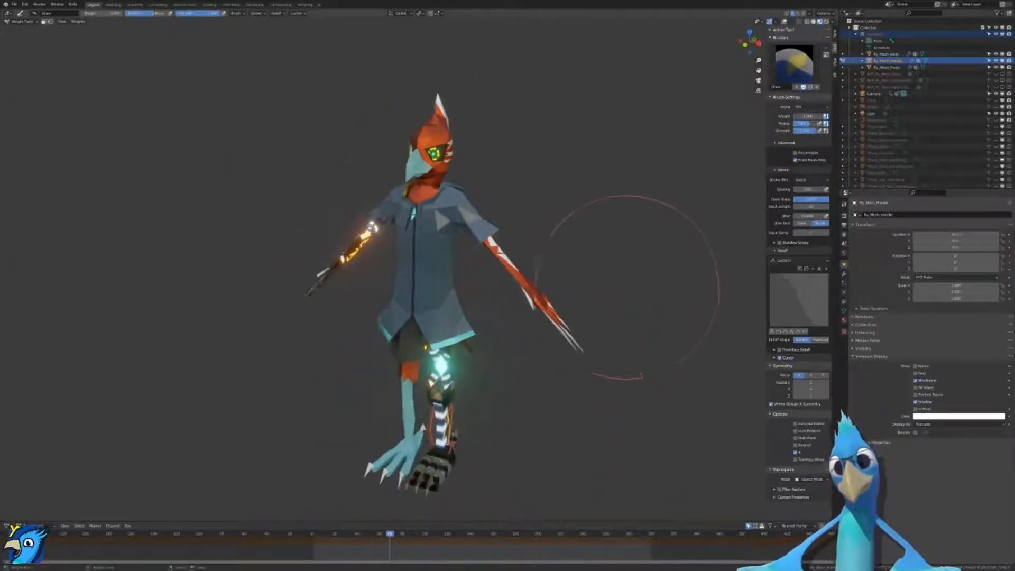
pyautogui.scroll(2, 630, 286)
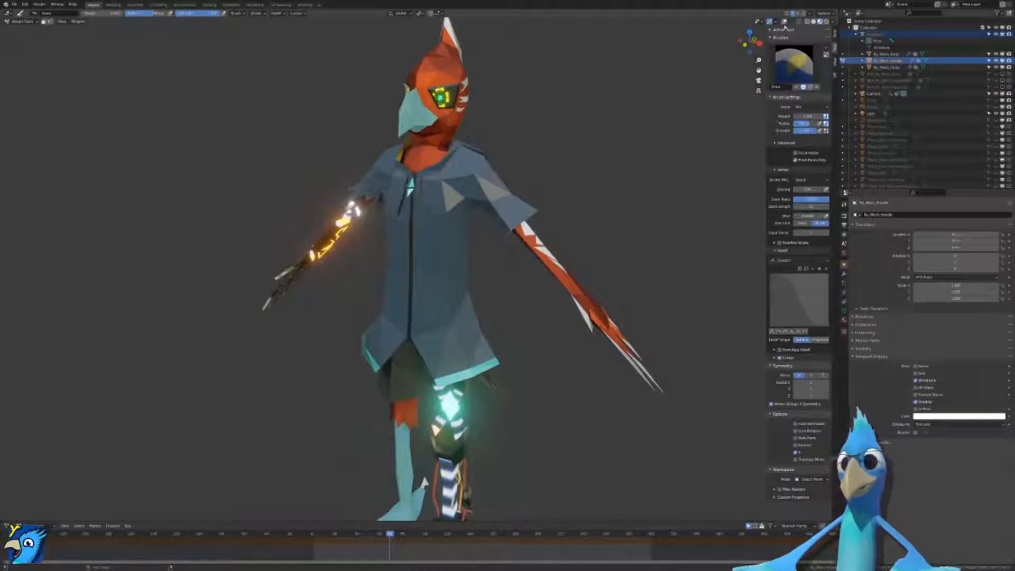
pyautogui.click(785, 23)
pyautogui.keyDown('shift'); pyautogui.moveTo(647, 240); pyautogui.dragTo(558, 195, button='middle'); pyautogui.keyUp('shift')
pyautogui.scroll(-1, 556, 190)
pyautogui.scroll(4, 459, 324)
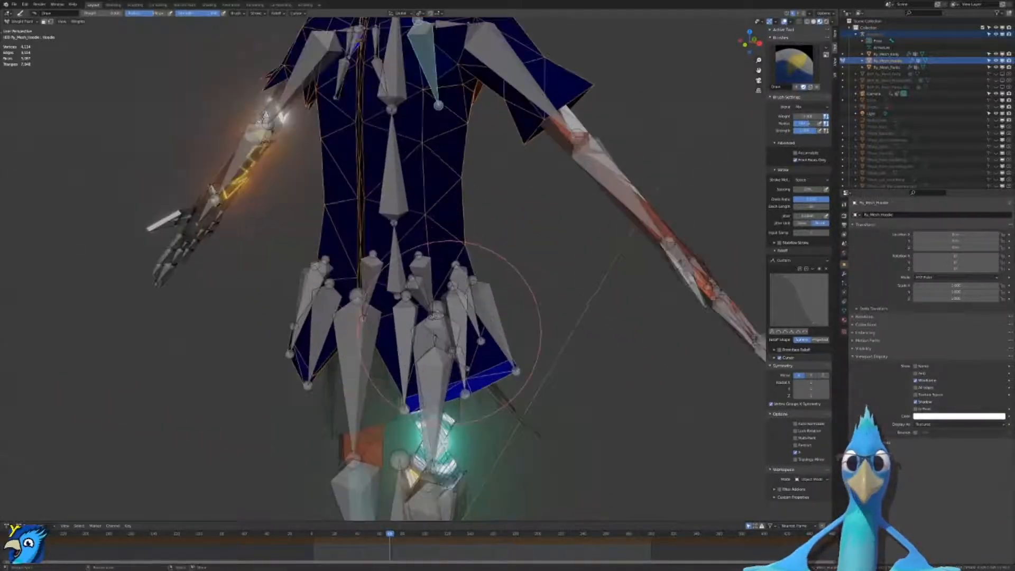
pyautogui.moveTo(432, 327); pyautogui.dragTo(468, 318, button='middle')
pyautogui.press('KP_1')
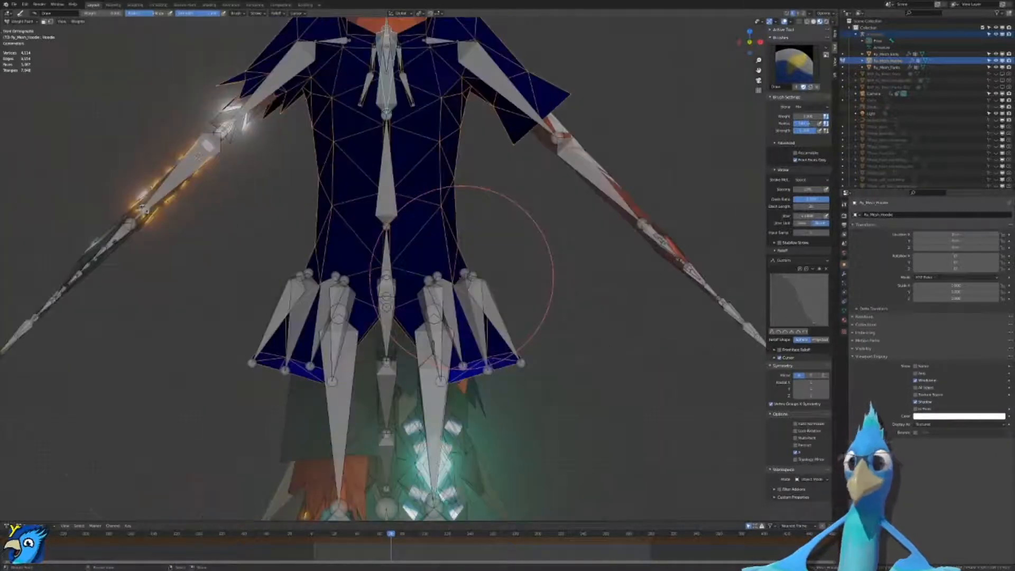
pyautogui.scroll(5, 518, 249)
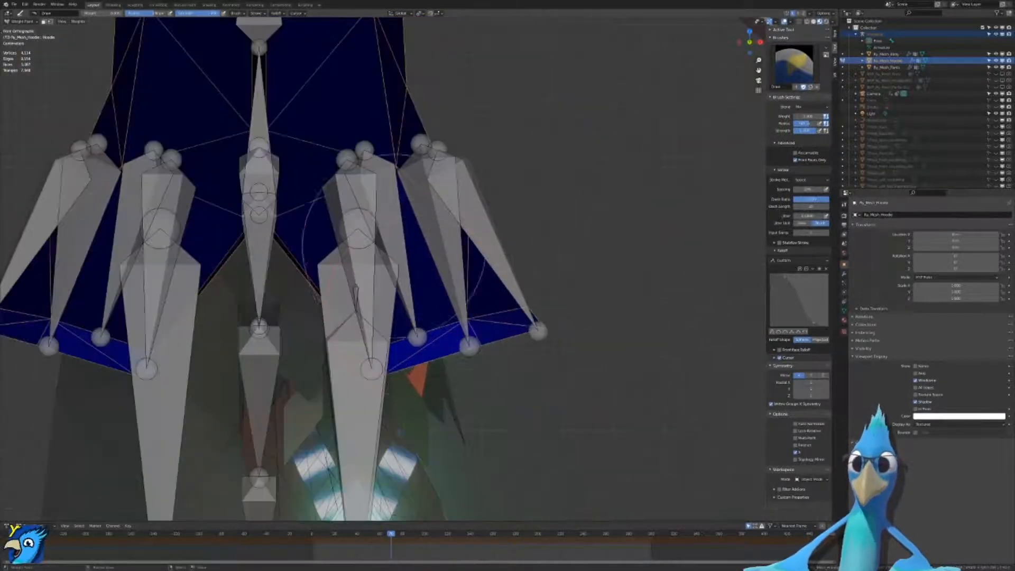
# Step: Select a front hem bone of the hoodie for weight painting and switch the viewport to solid shading
pyautogui.moveTo(394, 237); pyautogui.dragTo(413, 278, button='middle')
pyautogui.keyDown('ctrl'); pyautogui.click(435, 309); pyautogui.keyUp('ctrl')
pyautogui.press('z')
pyautogui.moveTo(578, 281)
pyautogui.mouseDown(button='middle')
pyautogui.moveTo(608, 296)
pyautogui.moveTo(516, 280)
pyautogui.mouseUp(button='middle')
pyautogui.scroll(-5, 516, 280)
pyautogui.scroll(-2, 534, 280)
pyautogui.scroll(6, 465, 328)
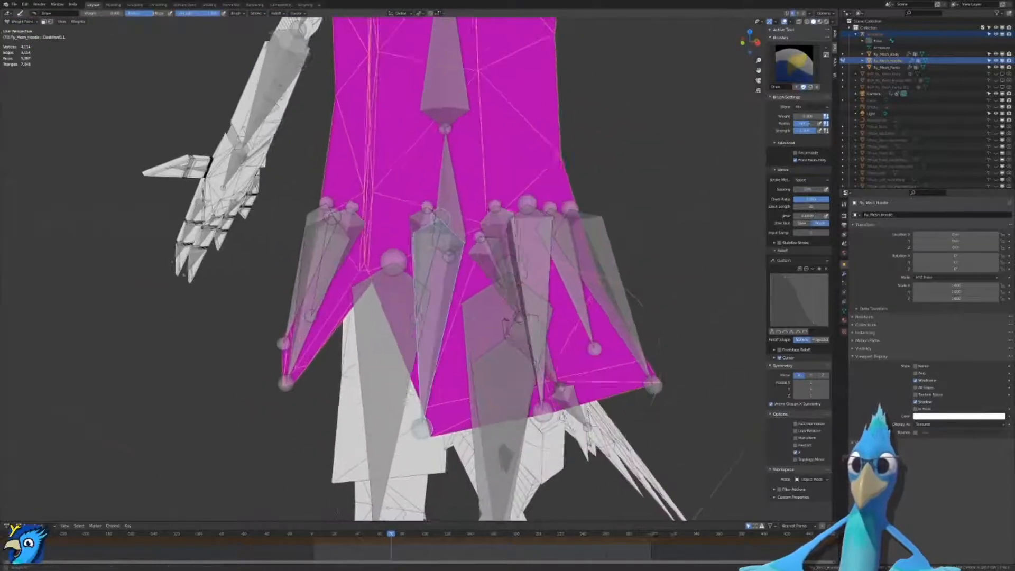
# Step: Raise the brush weight to full and paint the hoodie's front hem corner for its own bone
pyautogui.click(530, 343)
pyautogui.moveTo(531, 343); pyautogui.dragTo(506, 233, button='middle')
pyautogui.keyDown('ctrl'); pyautogui.click(398, 280); pyautogui.keyUp('ctrl')
pyautogui.scroll(4, 500, 240)
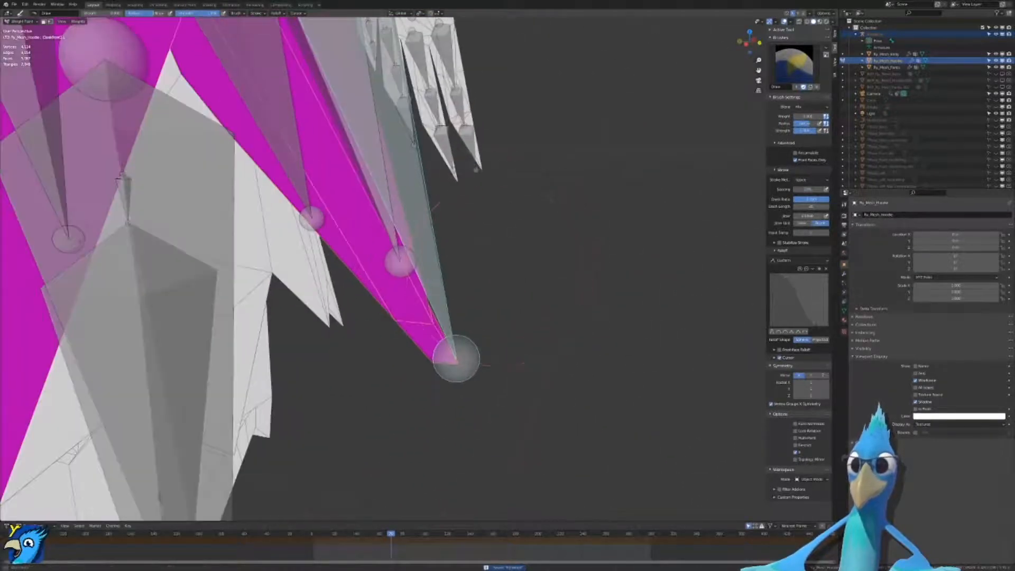
pyautogui.moveTo(492, 274); pyautogui.dragTo(497, 294, button='middle')
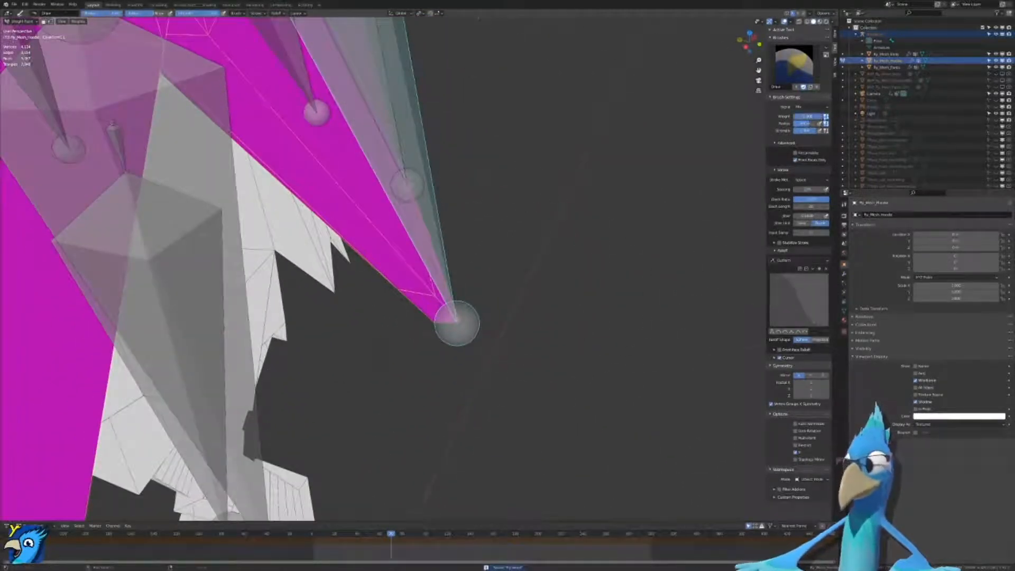
pyautogui.moveTo(431, 386)
pyautogui.mouseDown(button='middle')
pyautogui.moveTo(451, 269)
pyautogui.moveTo(459, 314)
pyautogui.moveTo(440, 288)
pyautogui.mouseUp(button='middle')
pyautogui.click(418, 270)
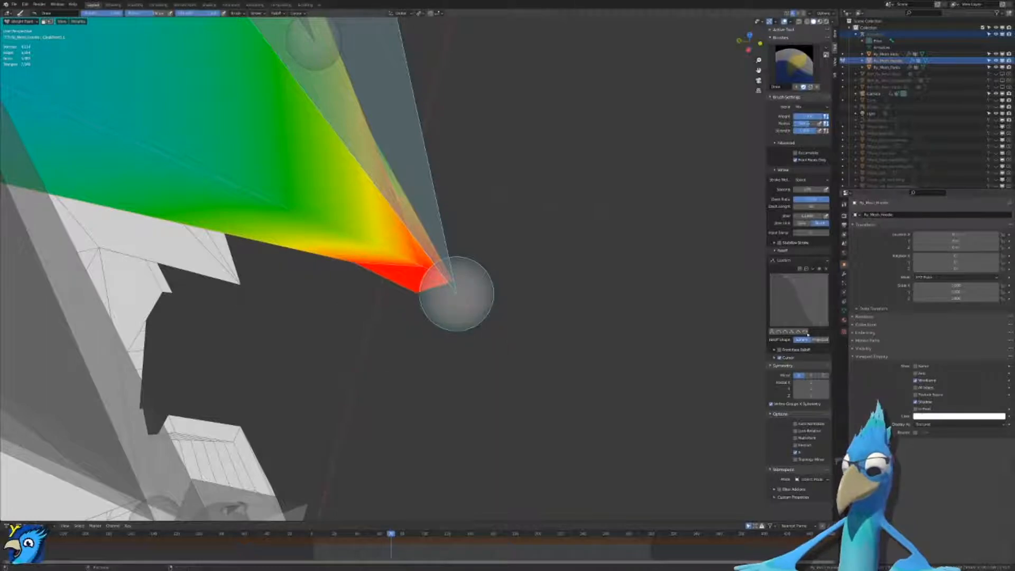
# Step: Select the next bone along the hoodie's hem and paint full weight on the hem around its tip
pyautogui.scroll(-3, 396, 271)
pyautogui.moveTo(395, 271); pyautogui.dragTo(351, 267, button='middle')
pyautogui.scroll(-4, 351, 267)
pyautogui.keyDown('ctrl'); pyautogui.click(426, 247); pyautogui.keyUp('ctrl')
pyautogui.moveTo(503, 312); pyautogui.dragTo(629, 349, button='middle')
pyautogui.scroll(4, 453, 267)
pyautogui.moveTo(630, 276)
pyautogui.keyDown('shift'); pyautogui.mouseDown(button='middle')
pyautogui.moveTo(453, 268)
pyautogui.moveTo(527, 297)
pyautogui.mouseUp(button='middle'); pyautogui.keyUp('shift')
pyautogui.click(354, 362)
# Step: Continue around the hem, painting full weight at the tips of the following side and back hem bones
pyautogui.moveTo(400, 378); pyautogui.dragTo(452, 329, button='middle')
pyautogui.moveTo(456, 192)
pyautogui.mouseDown(button='middle')
pyautogui.moveTo(438, 185)
pyautogui.moveTo(455, 200)
pyautogui.moveTo(407, 201)
pyautogui.mouseUp(button='middle')
pyautogui.moveTo(397, 161)
pyautogui.mouseDown(button='middle')
pyautogui.moveTo(399, 181)
pyautogui.moveTo(476, 222)
pyautogui.mouseUp(button='middle')
pyautogui.moveTo(640, 249); pyautogui.dragTo(603, 333)
pyautogui.moveTo(540, 333); pyautogui.dragTo(561, 357, button='middle')
pyautogui.keyDown('ctrl'); pyautogui.click(477, 358); pyautogui.keyUp('ctrl')
pyautogui.moveTo(477, 358); pyautogui.dragTo(434, 350, button='middle')
pyautogui.click(292, 294)
# Step: Select the back hem bone on the character's left and paint full weight on the hem corner at its tip
pyautogui.moveTo(299, 343); pyautogui.dragTo(289, 318, button='middle')
pyautogui.moveTo(232, 284); pyautogui.dragTo(323, 230, button='middle')
pyautogui.keyDown('ctrl'); pyautogui.click(353, 244); pyautogui.keyUp('ctrl')
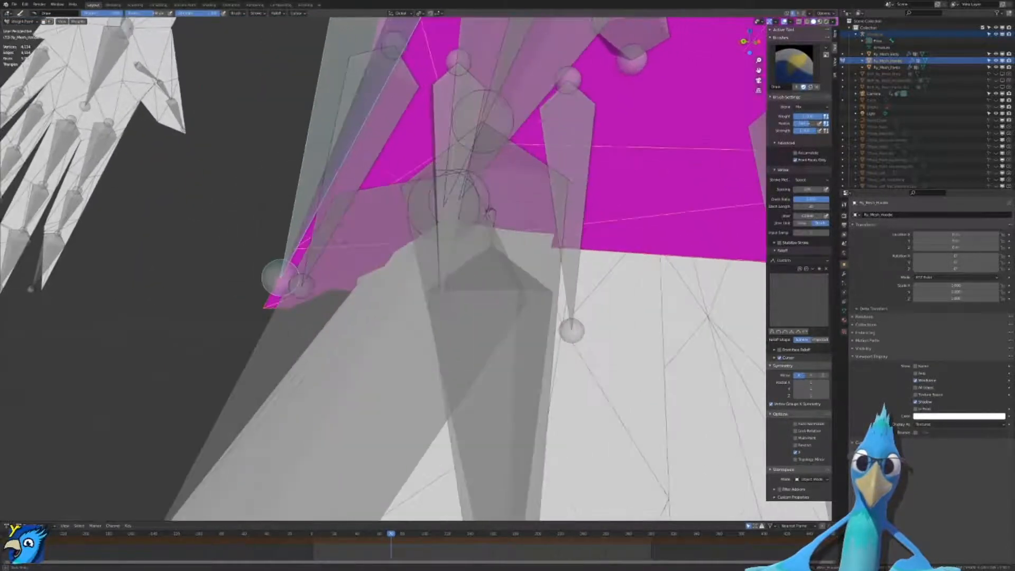
pyautogui.moveTo(233, 286)
pyautogui.mouseDown(button='middle')
pyautogui.moveTo(140, 201)
pyautogui.moveTo(170, 227)
pyautogui.moveTo(125, 242)
pyautogui.moveTo(373, 302)
pyautogui.moveTo(365, 370)
pyautogui.mouseUp(button='middle')
pyautogui.keyDown('ctrl'); pyautogui.click(141, 212); pyautogui.keyUp('ctrl')
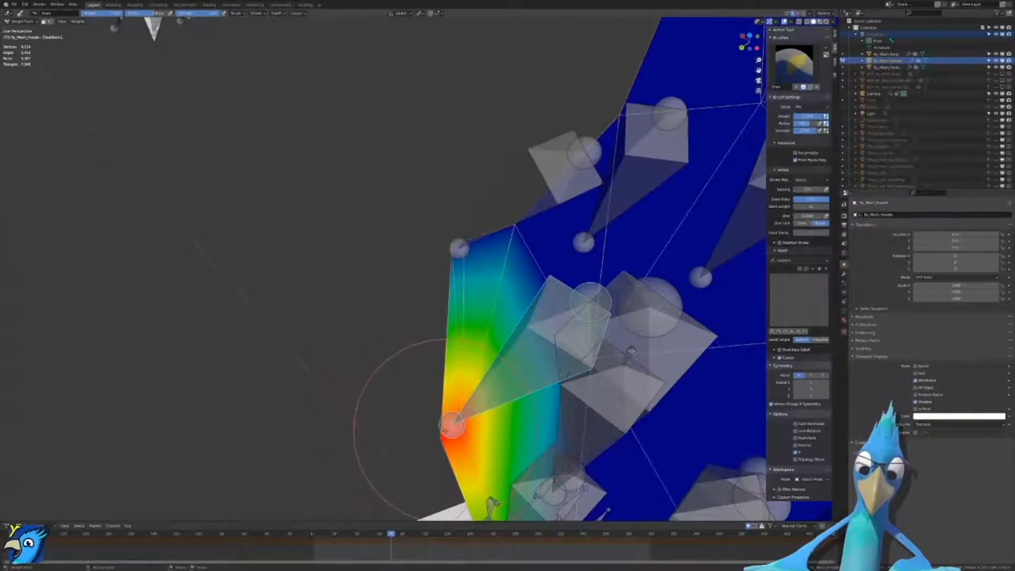
pyautogui.moveTo(447, 429)
pyautogui.mouseDown(button='middle')
pyautogui.moveTo(402, 363)
pyautogui.moveTo(494, 386)
pyautogui.moveTo(540, 379)
pyautogui.moveTo(362, 396)
pyautogui.mouseUp(button='middle')
pyautogui.scroll(-5, 319, 271)
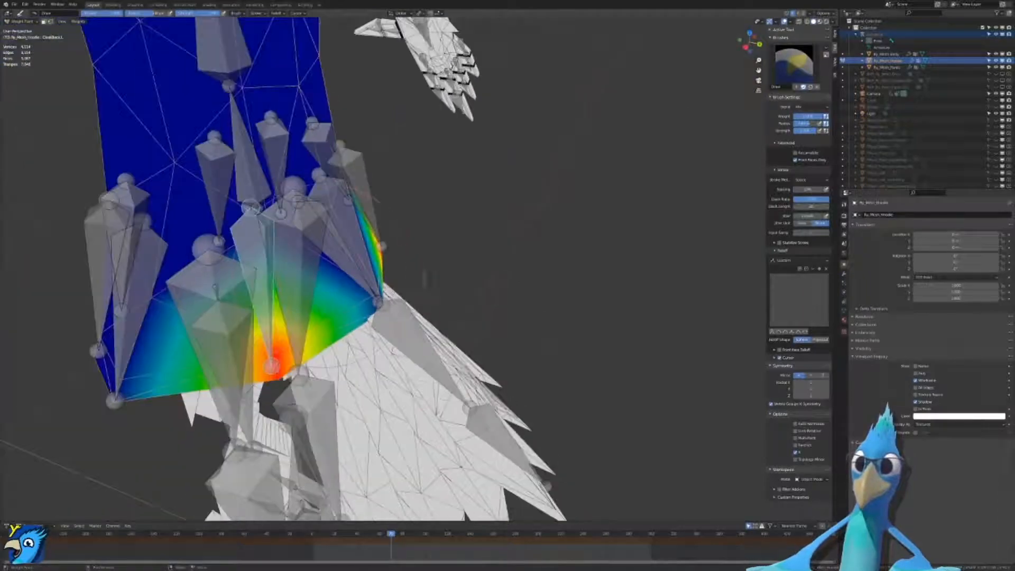
# Step: Select the hem bones one after another from back to front and examine their weights on both sides
pyautogui.moveTo(319, 271); pyautogui.dragTo(240, 235, button='middle')
pyautogui.keyDown('ctrl'); pyautogui.click(183, 198); pyautogui.keyUp('ctrl')
pyautogui.moveTo(183, 198); pyautogui.dragTo(156, 195, button='middle')
pyautogui.moveTo(423, 227)
pyautogui.mouseDown(button='middle')
pyautogui.moveTo(571, 235)
pyautogui.moveTo(465, 295)
pyautogui.moveTo(598, 285)
pyautogui.mouseUp(button='middle')
pyautogui.keyDown('ctrl'); pyautogui.click(600, 211); pyautogui.keyUp('ctrl')
pyautogui.moveTo(455, 296); pyautogui.dragTo(351, 308, button='middle')
pyautogui.keyDown('ctrl'); pyautogui.click(413, 301); pyautogui.keyUp('ctrl')
pyautogui.keyDown('ctrl'); pyautogui.click(442, 277); pyautogui.keyUp('ctrl')
pyautogui.keyDown('ctrl'); pyautogui.click(492, 315); pyautogui.keyUp('ctrl')
pyautogui.keyDown('ctrl'); pyautogui.click(669, 238); pyautogui.keyUp('ctrl')
pyautogui.moveTo(490, 307); pyautogui.dragTo(370, 313, button='middle')
pyautogui.keyDown('ctrl'); pyautogui.click(682, 227); pyautogui.keyUp('ctrl')
pyautogui.keyDown('ctrl'); pyautogui.click(593, 233); pyautogui.keyUp('ctrl')
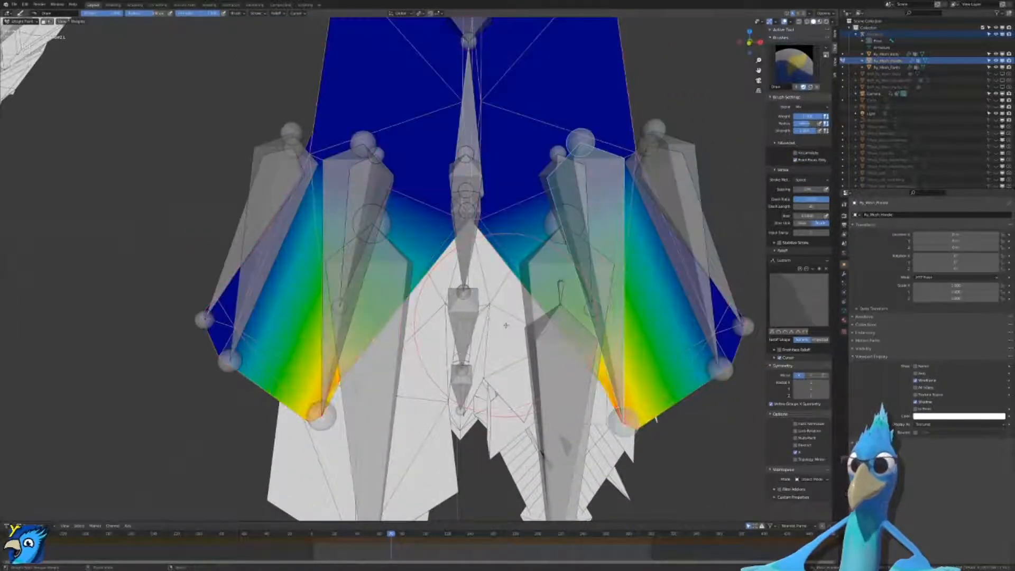
# Step: Undo the hem bones' weight strokes and turn off the X mirror for weight painting
pyautogui.keyDown('ctrl'); pyautogui.click(506, 325); pyautogui.keyUp('ctrl')
pyautogui.keyDown('ctrl'); pyautogui.click(506, 326); pyautogui.keyUp('ctrl')
pyautogui.keyDown('ctrl'); pyautogui.click(506, 326); pyautogui.keyUp('ctrl')
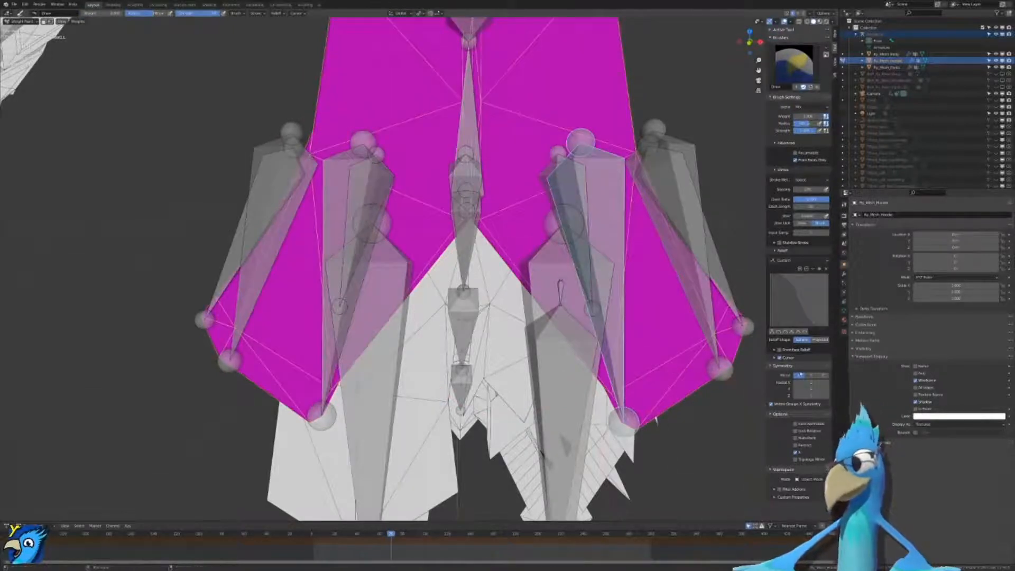
pyautogui.keyDown('shift'); pyautogui.moveTo(629, 428); pyautogui.dragTo(397, 380, button='middle'); pyautogui.keyUp('shift')
# Step: Select the front hem bone and paint full weight on the hem corner, replacing a first stroke with one closer to the bone's tip
pyautogui.keyDown('ctrl'); pyautogui.click(712, 127); pyautogui.keyUp('ctrl')
pyautogui.scroll(4, 476, 386)
pyautogui.moveTo(541, 392); pyautogui.dragTo(448, 370, button='middle')
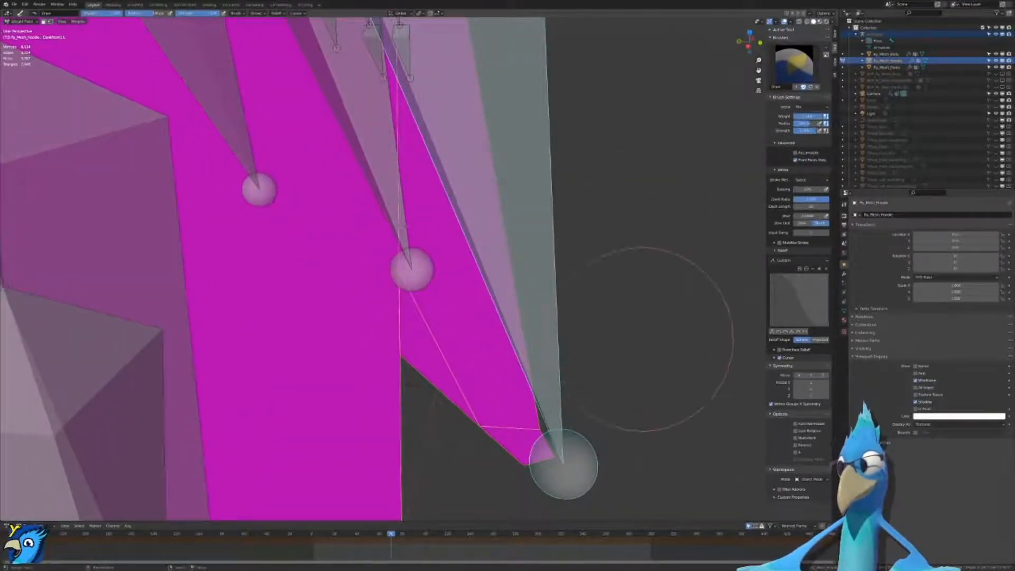
pyautogui.keyDown('ctrl'); pyautogui.click(658, 348); pyautogui.keyUp('ctrl')
pyautogui.click(505, 422)
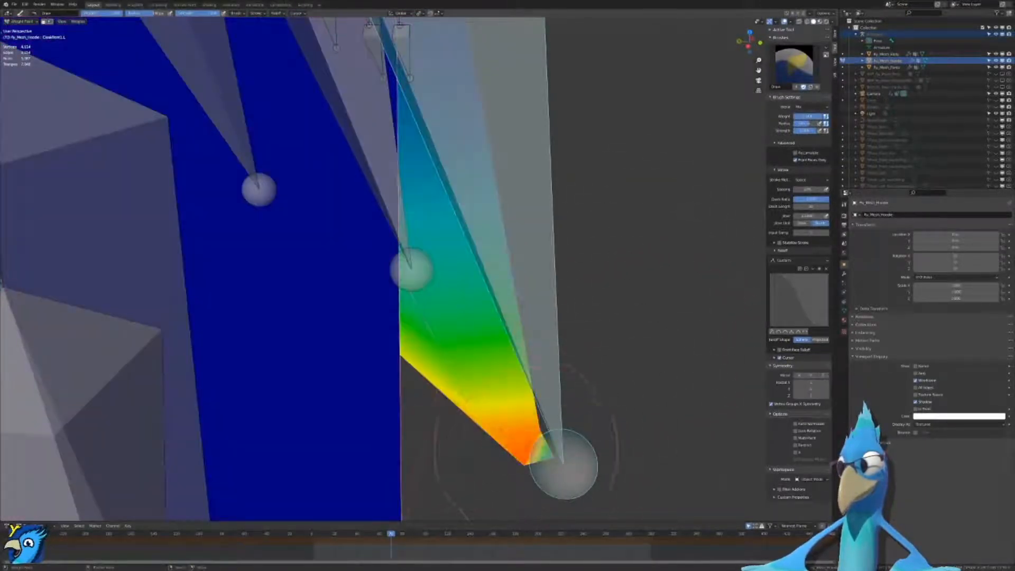
pyautogui.hotkey('ctrl', 'z')
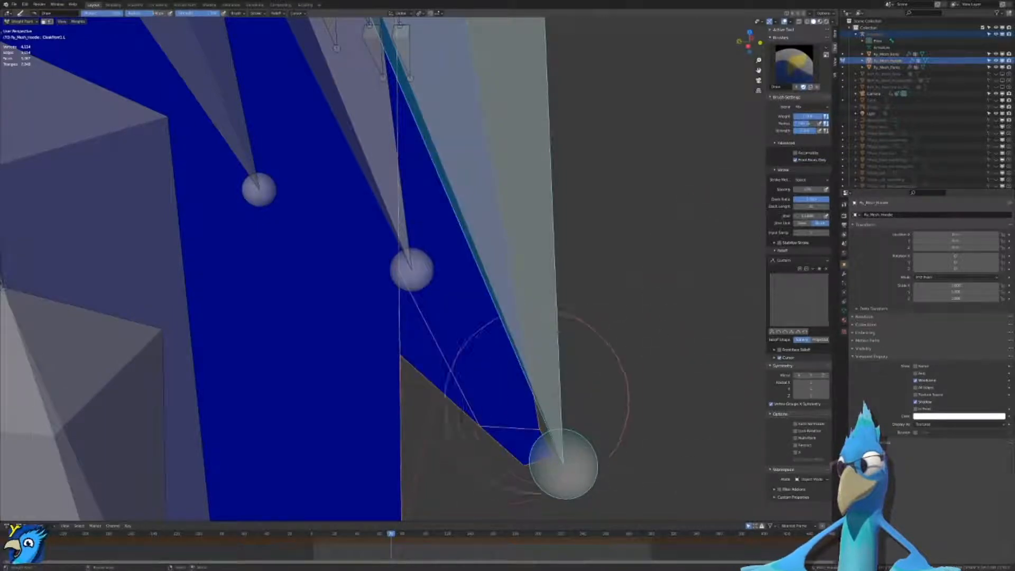
pyautogui.click(548, 472)
# Step: Select the matching front hem bone on the opposite side and examine its weights
pyautogui.scroll(-4, 560, 452)
pyautogui.moveTo(562, 449)
pyautogui.mouseDown(button='middle')
pyautogui.moveTo(490, 440)
pyautogui.moveTo(256, 299)
pyautogui.moveTo(135, 263)
pyautogui.mouseUp(button='middle')
pyautogui.keyDown('ctrl'); pyautogui.click(100, 251); pyautogui.keyUp('ctrl')
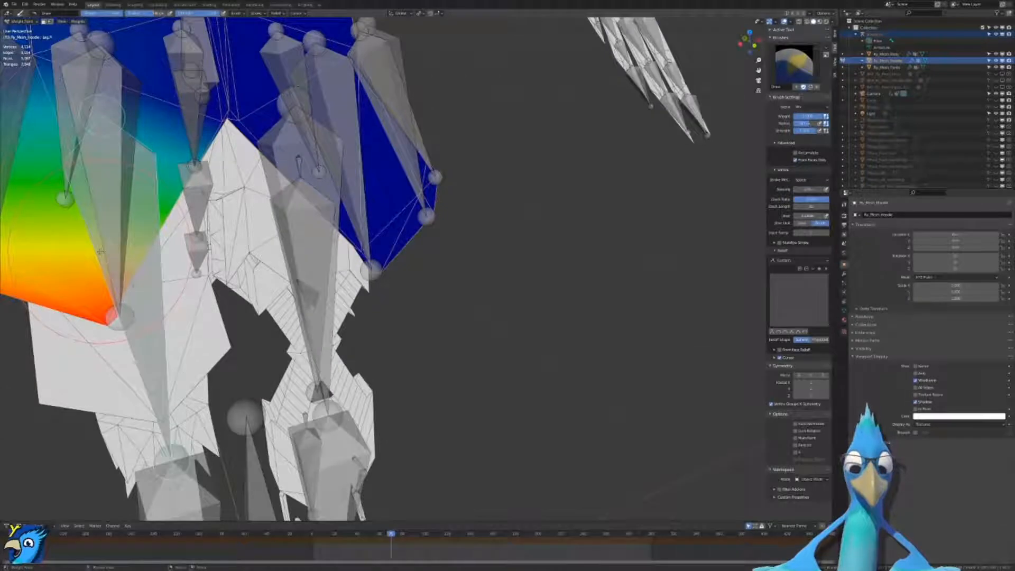
pyautogui.keyDown('ctrl'); pyautogui.click(111, 250); pyautogui.keyUp('ctrl')
pyautogui.keyDown('ctrl'); pyautogui.click(120, 248); pyautogui.keyUp('ctrl')
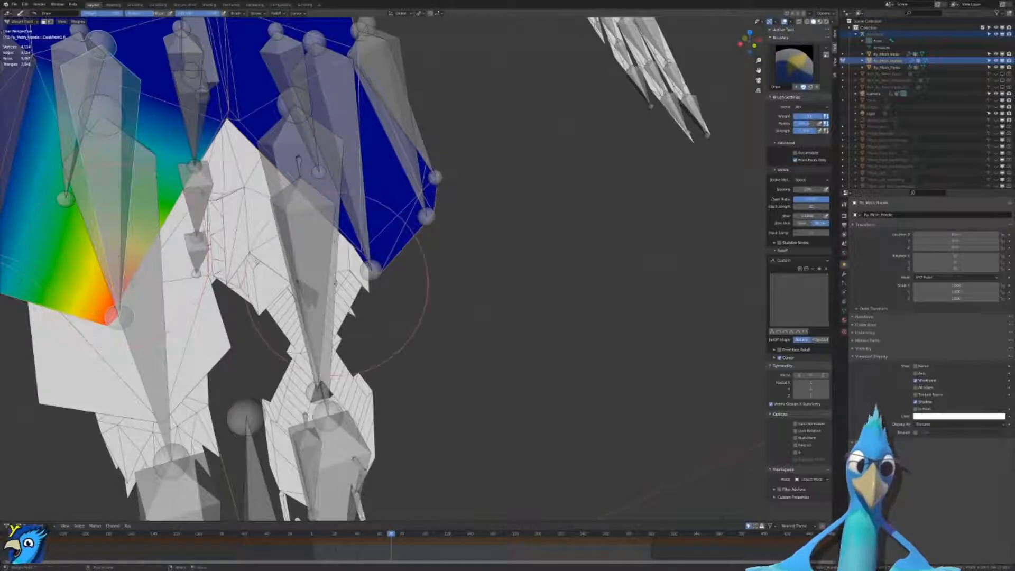
# Step: Select the hem bone beside the front corner and paint full weight on the hem vertices at its tip
pyautogui.keyDown('ctrl'); pyautogui.click(363, 250); pyautogui.keyUp('ctrl')
pyautogui.moveTo(446, 188); pyautogui.dragTo(387, 298, button='middle')
pyautogui.keyDown('ctrl'); pyautogui.click(357, 310); pyautogui.keyUp('ctrl')
pyautogui.moveTo(379, 386)
pyautogui.mouseDown(button='middle')
pyautogui.moveTo(414, 388)
pyautogui.moveTo(491, 304)
pyautogui.mouseUp(button='middle')
pyautogui.scroll(1, 425, 373)
pyautogui.click(429, 353)
pyautogui.moveTo(454, 350)
pyautogui.mouseDown(button='middle')
pyautogui.moveTo(508, 298)
pyautogui.moveTo(447, 262)
pyautogui.mouseUp(button='middle')
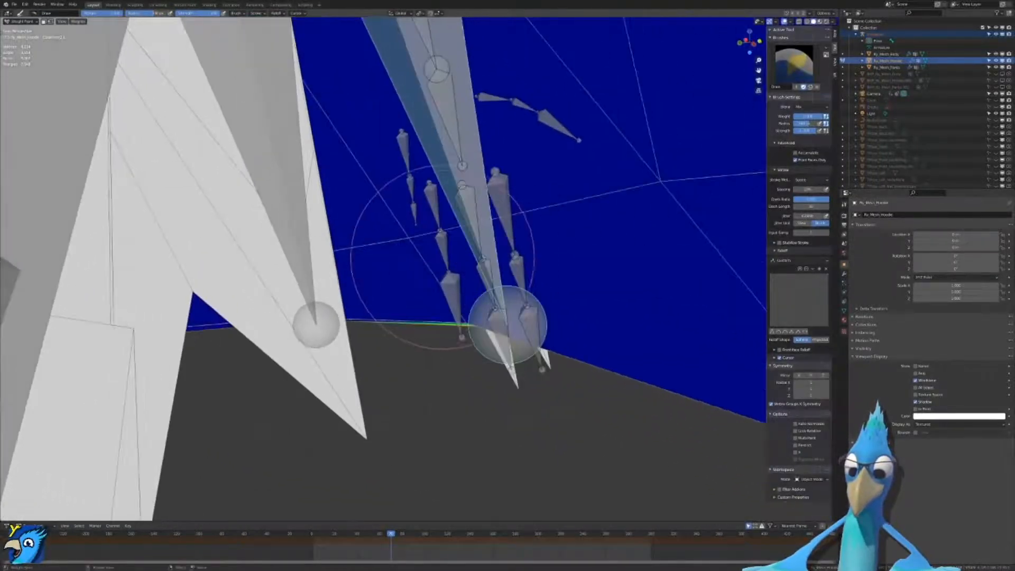
pyautogui.moveTo(432, 241); pyautogui.dragTo(428, 240)
pyautogui.moveTo(452, 273); pyautogui.dragTo(463, 305, button='middle')
# Step: Select the next hem bone toward the hoodie's side and paint the hem around its tip at full weight
pyautogui.moveTo(708, 168)
pyautogui.mouseDown(button='middle')
pyautogui.moveTo(562, 136)
pyautogui.moveTo(505, 220)
pyautogui.mouseUp(button='middle')
pyautogui.moveTo(401, 185); pyautogui.dragTo(389, 181, button='middle')
pyautogui.keyDown('ctrl'); pyautogui.click(431, 170); pyautogui.keyUp('ctrl')
pyautogui.click(469, 152)
pyautogui.moveTo(469, 151); pyautogui.dragTo(396, 63, button='middle')
pyautogui.moveTo(552, 249)
pyautogui.mouseDown(button='middle')
pyautogui.moveTo(340, 344)
pyautogui.moveTo(329, 335)
pyautogui.moveTo(356, 288)
pyautogui.mouseUp(button='middle')
pyautogui.click(294, 196)
pyautogui.moveTo(293, 204)
pyautogui.mouseDown(button='middle')
pyautogui.moveTo(351, 294)
pyautogui.moveTo(381, 211)
pyautogui.moveTo(418, 308)
pyautogui.moveTo(415, 283)
pyautogui.mouseUp(button='middle')
# Step: Select the following bone toward the back of the hem and paint full weight at its tip
pyautogui.keyDown('ctrl'); pyautogui.click(426, 334); pyautogui.keyUp('ctrl')
pyautogui.moveTo(414, 356)
pyautogui.mouseDown(button='middle')
pyautogui.moveTo(367, 331)
pyautogui.moveTo(341, 259)
pyautogui.moveTo(345, 239)
pyautogui.moveTo(370, 254)
pyautogui.moveTo(407, 317)
pyautogui.mouseUp(button='middle')
pyautogui.click(346, 324)
# Step: Paint full weight on the middle of the back hem for the central back cloak bone
pyautogui.moveTo(393, 263); pyautogui.dragTo(400, 213, button='middle')
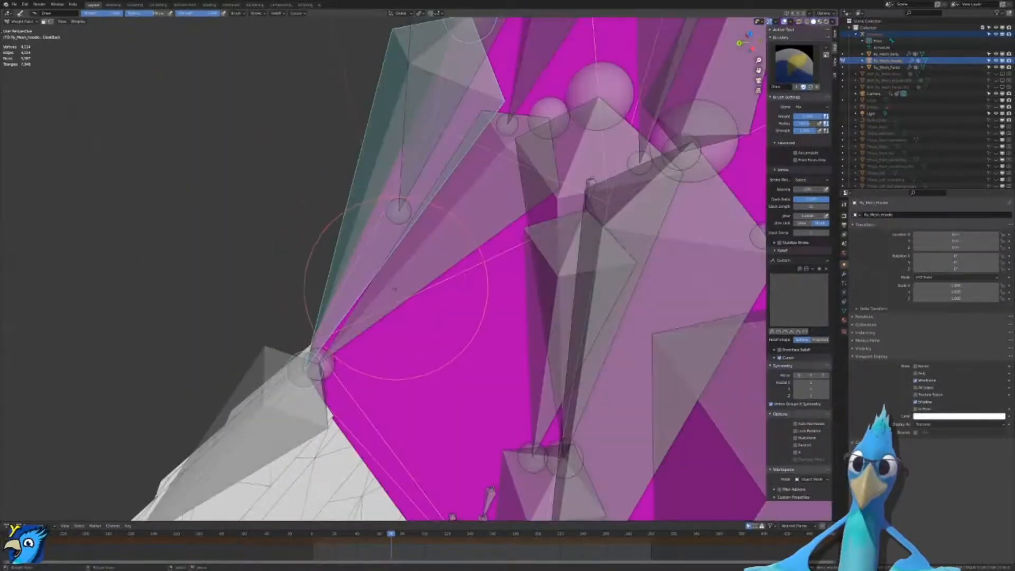
pyautogui.moveTo(395, 289); pyautogui.dragTo(445, 296, button='middle')
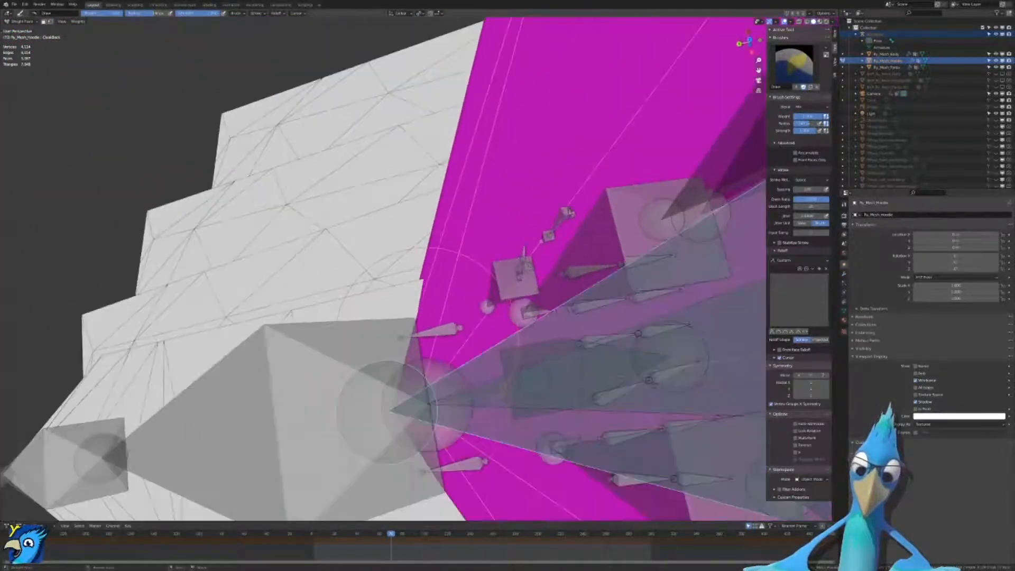
pyautogui.click(440, 350)
pyautogui.moveTo(387, 413)
pyautogui.mouseDown(button='middle')
pyautogui.moveTo(413, 319)
pyautogui.moveTo(401, 297)
pyautogui.moveTo(415, 325)
pyautogui.moveTo(528, 355)
pyautogui.moveTo(494, 450)
pyautogui.mouseUp(button='middle')
# Step: In side view, edit the armature and shift the tip of the central back cloak bone against the hoodie's back hem
pyautogui.press('KP_1')
pyautogui.press('KP_3')
pyautogui.keyDown('ctrl'); pyautogui.moveTo(494, 450); pyautogui.dragTo(494, 355, button='middle'); pyautogui.keyUp('ctrl')
pyautogui.hotkey('ctrl', 'Tab')
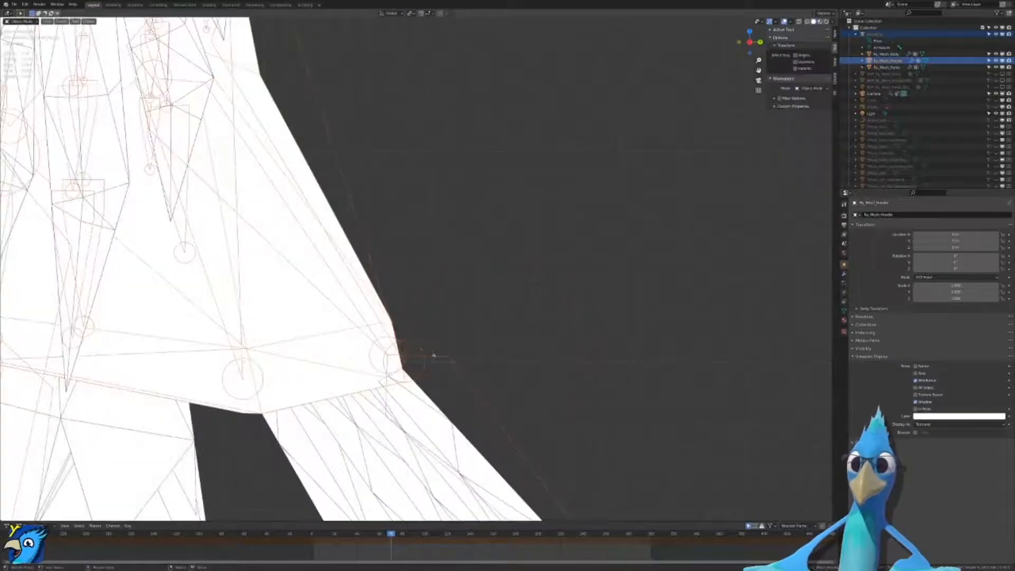
pyautogui.press('Tab')
pyautogui.press('Tab')
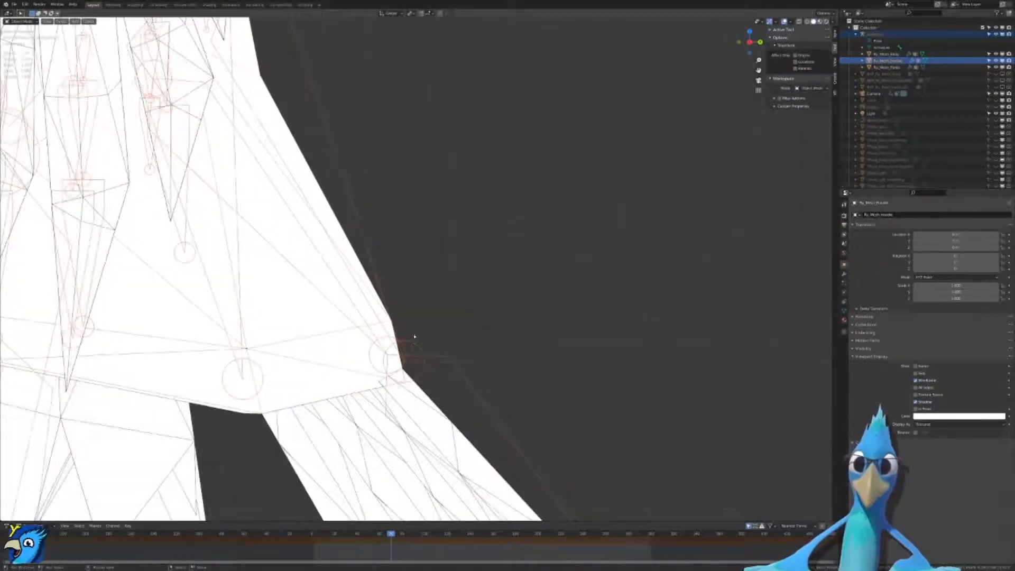
pyautogui.click(414, 347)
pyautogui.press('Tab')
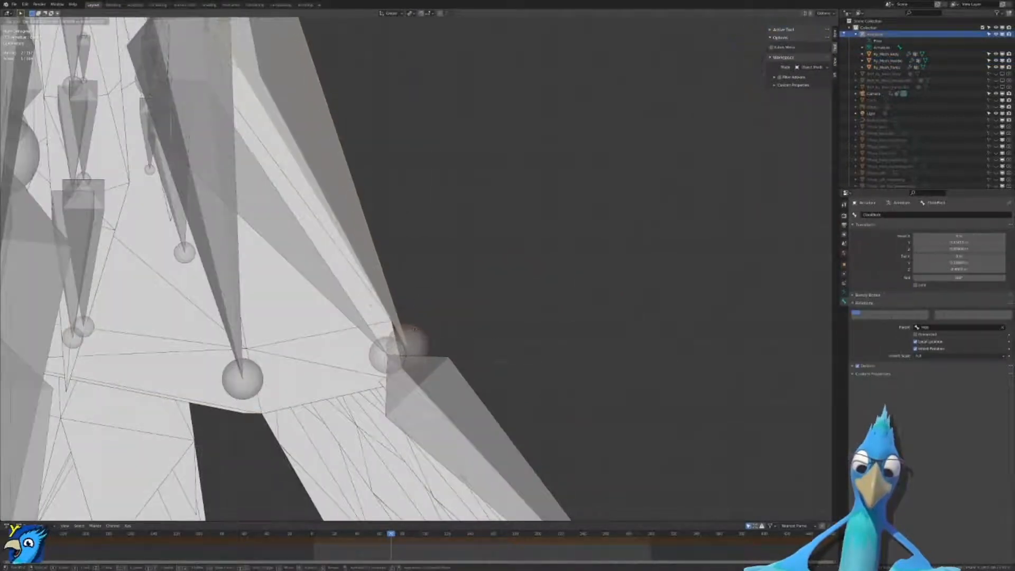
pyautogui.click(415, 318)
pyautogui.scroll(-3, 424, 332)
# Step: Edit the hoodie mesh in wireframe and move the central back hem vertices outward to form a more pointed flare
pyautogui.hotkey('ctrl', 'Tab')
pyautogui.scroll(3, 391, 338)
pyautogui.hotkey('shift', 'z')
pyautogui.click(385, 305)
pyautogui.press('Tab')
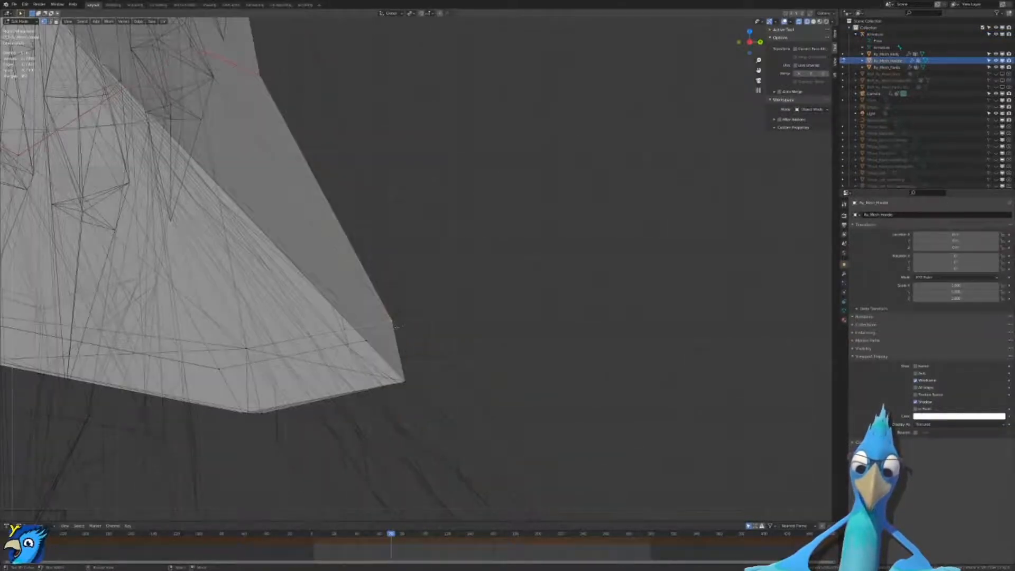
pyautogui.moveTo(400, 334); pyautogui.dragTo(403, 312, button='middle')
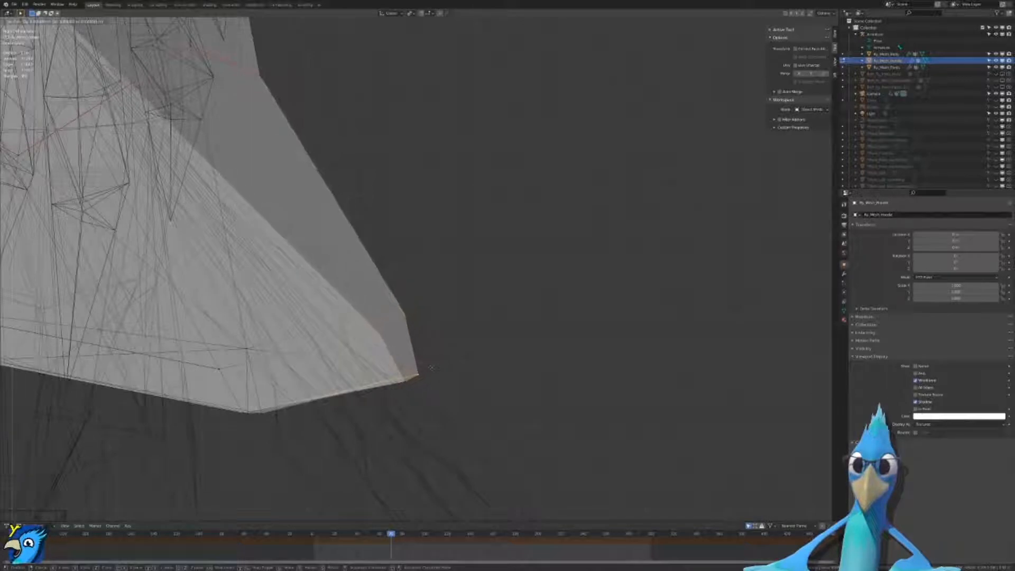
pyautogui.click(429, 371)
pyautogui.click(424, 376)
pyautogui.press('g')
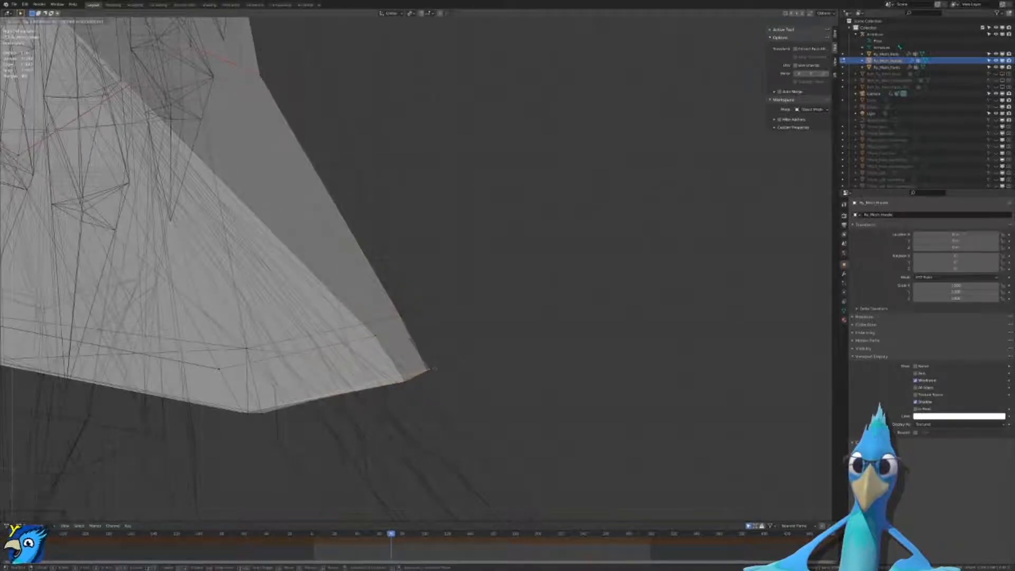
pyautogui.click(443, 364)
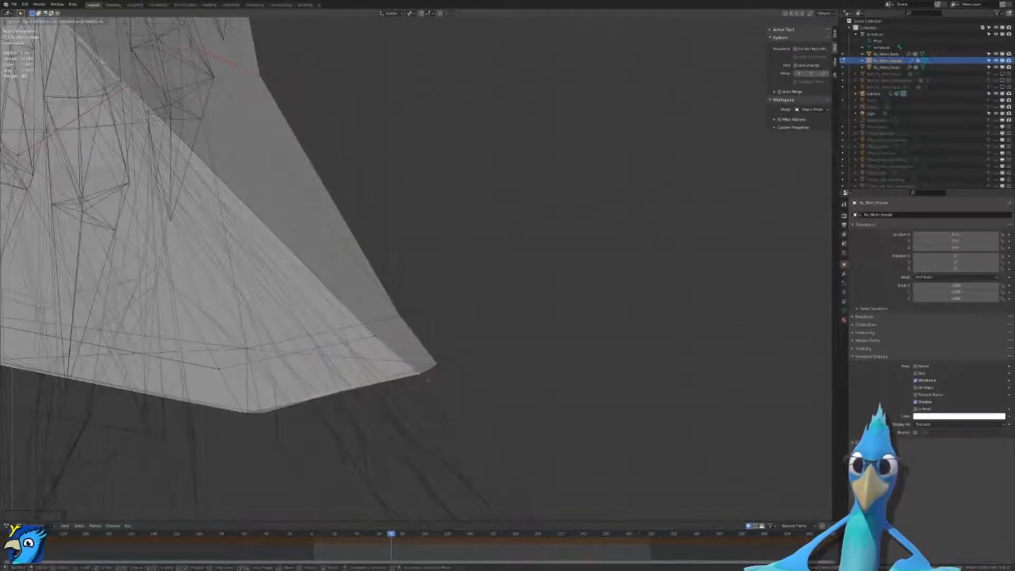
pyautogui.click(423, 378)
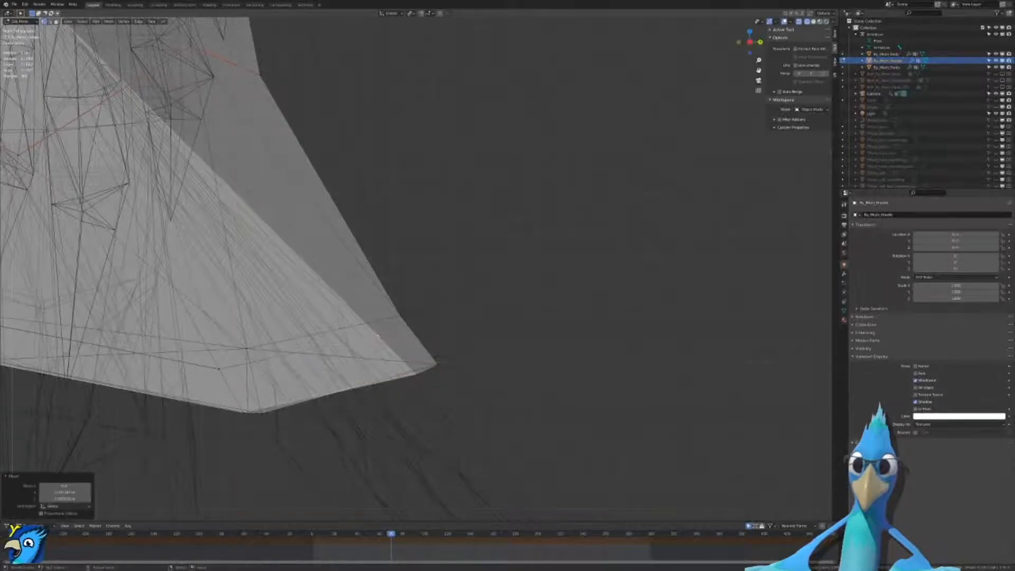
# Step: Leave mesh editing and examine the reshaped back hem of the hoodie in rendered shading
pyautogui.press('Tab')
pyautogui.moveTo(408, 294); pyautogui.dragTo(406, 356, button='middle')
pyautogui.scroll(-3, 406, 356)
pyautogui.hotkey('alt', 'z')
pyautogui.moveTo(526, 337)
pyautogui.mouseDown(button='middle')
pyautogui.moveTo(499, 280)
pyautogui.moveTo(420, 266)
pyautogui.moveTo(557, 231)
pyautogui.moveTo(572, 274)
pyautogui.mouseUp(button='middle')
pyautogui.hotkey('shift', 'z')
pyautogui.click(419, 266)
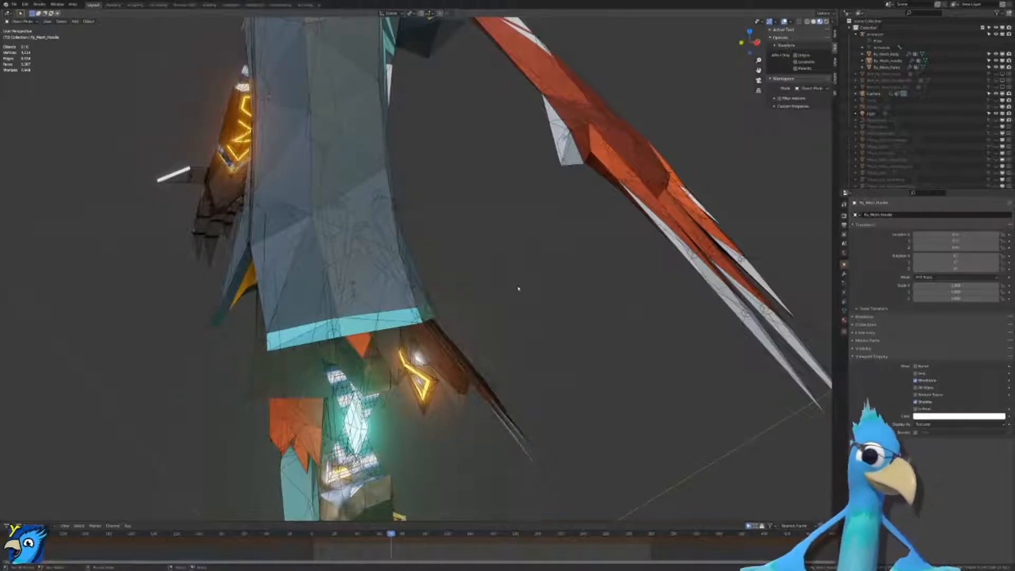
pyautogui.moveTo(424, 332); pyautogui.dragTo(417, 238, button='middle')
# Step: Pose the armature, test-rotate the cloak bone beside the back centre, and cancel the rotation
pyautogui.hotkey('ctrl', 'Tab')
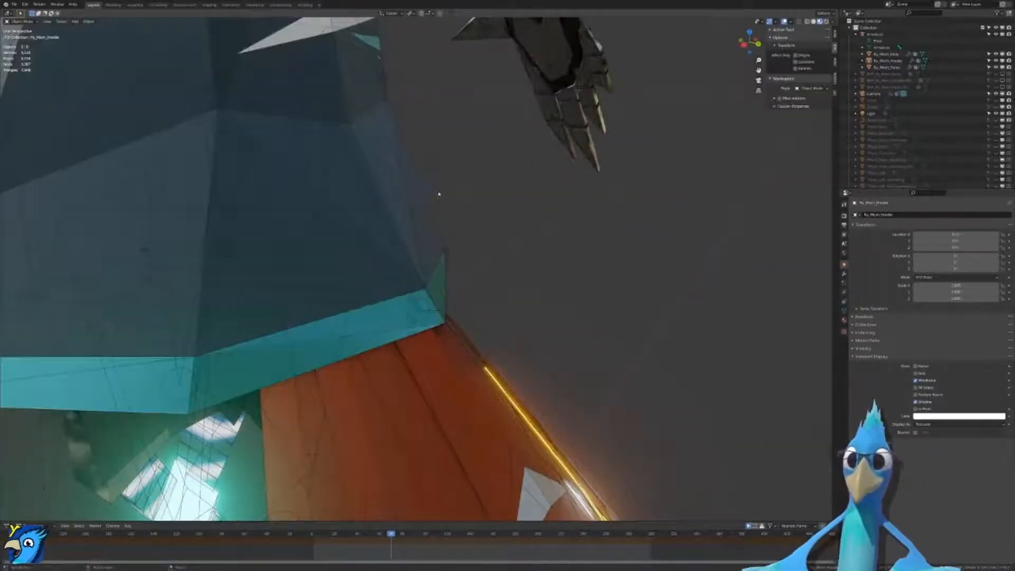
pyautogui.hotkey('ctrl', 'Tab')
pyautogui.rightClick(441, 193)
pyautogui.hotkey('ctrl', 'Tab')
pyautogui.scroll(-3, 441, 193)
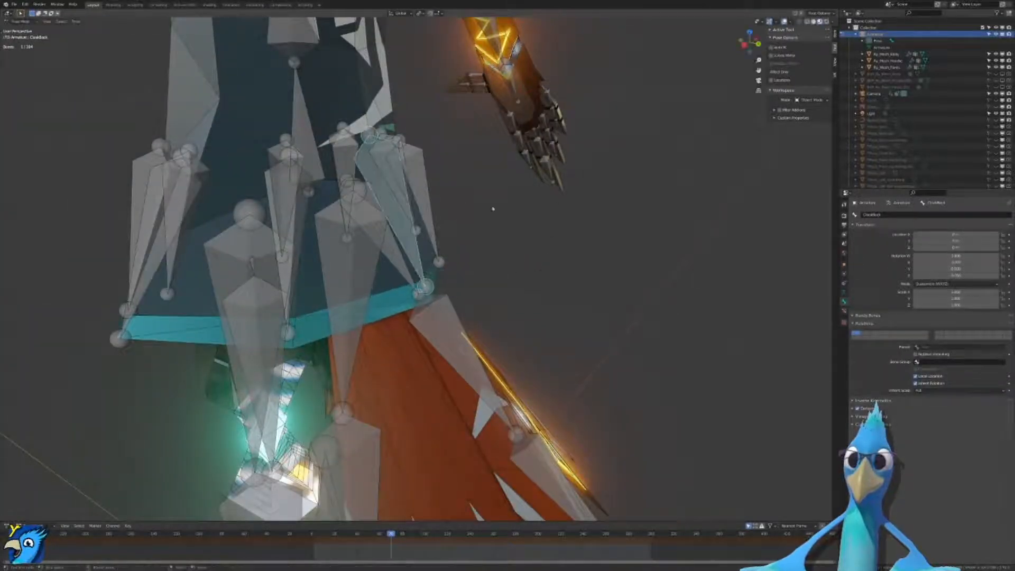
pyautogui.moveTo(456, 215); pyautogui.dragTo(525, 228, button='middle')
pyautogui.click(474, 219)
pyautogui.press('r')
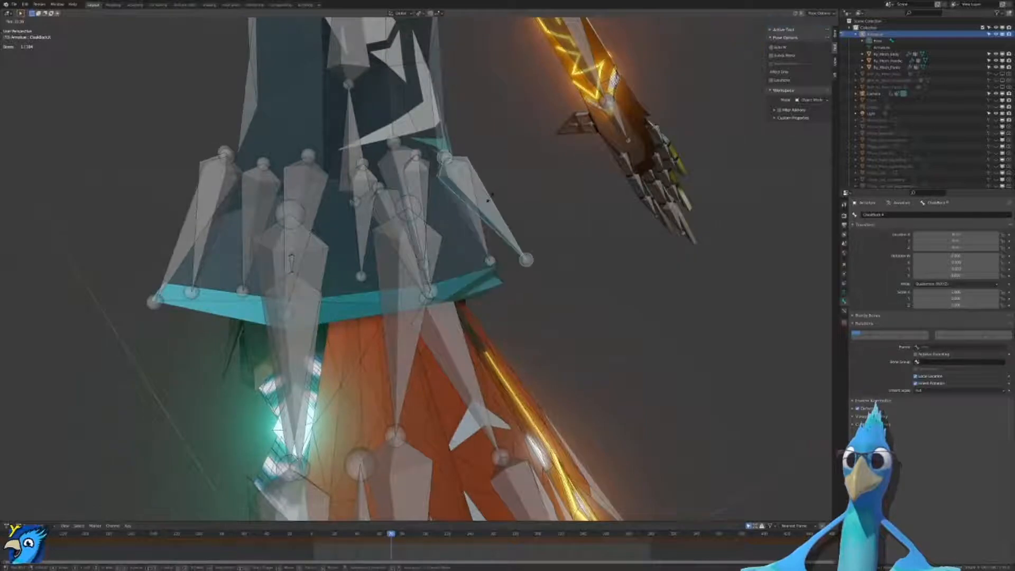
pyautogui.rightClick(497, 218)
# Step: Select the hoodie together with the armature and switch the hoodie to Weight Paint mode
pyautogui.moveTo(497, 227); pyautogui.dragTo(526, 371, button='middle')
pyautogui.scroll(4, 463, 307)
pyautogui.hotkey('ctrl', 'Tab')
pyautogui.keyDown('shift'); pyautogui.moveTo(639, 374); pyautogui.dragTo(598, 275, button='middle'); pyautogui.keyUp('shift')
pyautogui.scroll(3, 386, 245)
pyautogui.hotkey('ctrl', 'Tab')
pyautogui.hotkey('ctrl', 'Tab')
pyautogui.keyDown('shift'); pyautogui.click(560, 244); pyautogui.keyUp('shift')
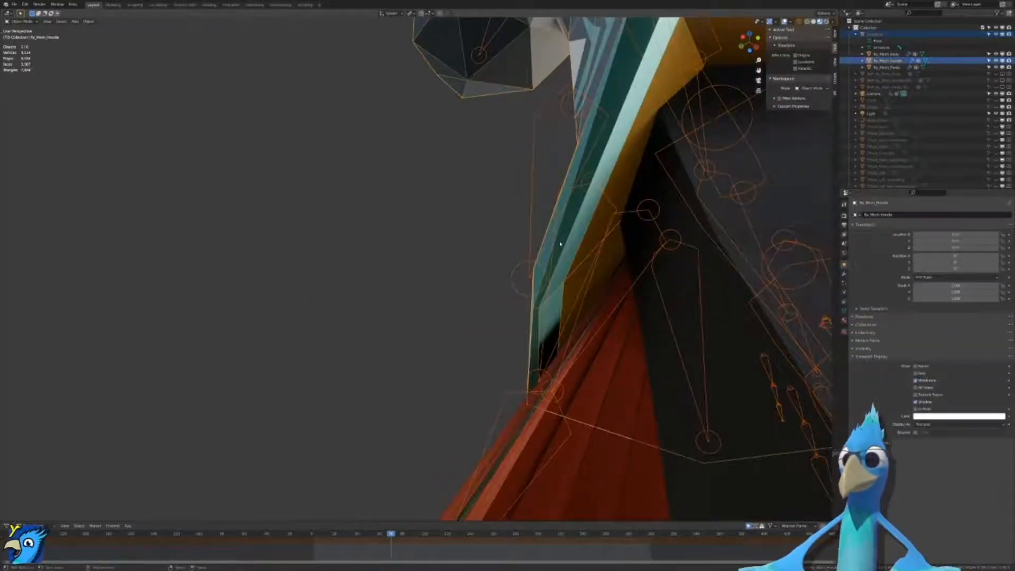
pyautogui.hotkey('ctrl', 'Tab')
pyautogui.press('z')
# Step: Select back hem bones one after another and examine their weights on the hoodie from several angles
pyautogui.moveTo(575, 244)
pyautogui.mouseDown(button='middle')
pyautogui.moveTo(531, 293)
pyautogui.moveTo(503, 267)
pyautogui.mouseUp(button='middle')
pyautogui.scroll(-3, 503, 268)
pyautogui.keyDown('ctrl'); pyautogui.click(571, 220); pyautogui.keyUp('ctrl')
pyautogui.moveTo(568, 222)
pyautogui.mouseDown(button='middle')
pyautogui.moveTo(433, 284)
pyautogui.moveTo(458, 246)
pyautogui.moveTo(359, 241)
pyautogui.moveTo(391, 170)
pyautogui.moveTo(374, 219)
pyautogui.mouseUp(button='middle')
pyautogui.keyDown('ctrl'); pyautogui.click(432, 285); pyautogui.keyUp('ctrl')
pyautogui.scroll(4, 359, 241)
pyautogui.scroll(2, 365, 286)
pyautogui.moveTo(363, 299)
pyautogui.mouseDown(button='middle')
pyautogui.moveTo(505, 286)
pyautogui.moveTo(425, 339)
pyautogui.moveTo(435, 330)
pyautogui.moveTo(560, 337)
pyautogui.moveTo(318, 187)
pyautogui.moveTo(434, 254)
pyautogui.mouseUp(button='middle')
pyautogui.scroll(4, 425, 339)
pyautogui.scroll(1, 455, 296)
pyautogui.scroll(-3, 436, 297)
pyautogui.scroll(-4, 516, 311)
pyautogui.moveTo(516, 311)
pyautogui.mouseDown(button='middle')
pyautogui.moveTo(555, 280)
pyautogui.moveTo(508, 312)
pyautogui.moveTo(422, 286)
pyautogui.moveTo(443, 390)
pyautogui.moveTo(453, 394)
pyautogui.mouseUp(button='middle')
# Step: Leave weight painting, switch to wireframe shading, and open the hoodie mesh for editing at its back hem
pyautogui.hotkey('shift', 'z')
pyautogui.moveTo(323, 351); pyautogui.dragTo(312, 358, button='middle')
pyautogui.moveTo(253, 376); pyautogui.dragTo(370, 312, button='middle')
pyautogui.press('KP_1')
pyautogui.scroll(4, 374, 311)
pyautogui.hotkey('ctrl', 'Tab')
pyautogui.press('KP_5')
pyautogui.scroll(2, 264, 270)
pyautogui.scroll(-5, 264, 271)
pyautogui.moveTo(263, 269); pyautogui.dragTo(226, 340, button='middle')
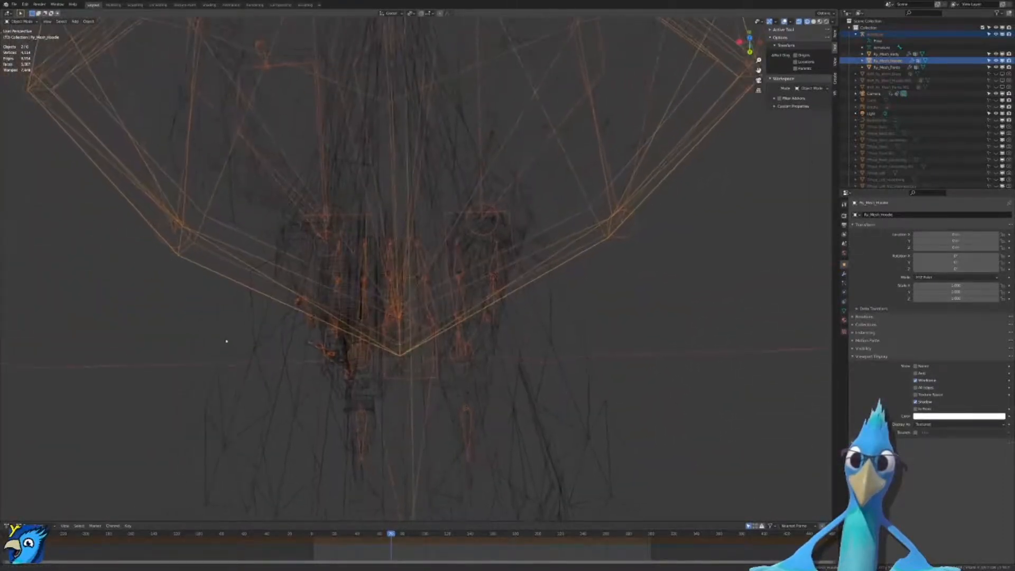
pyautogui.press('Tab')
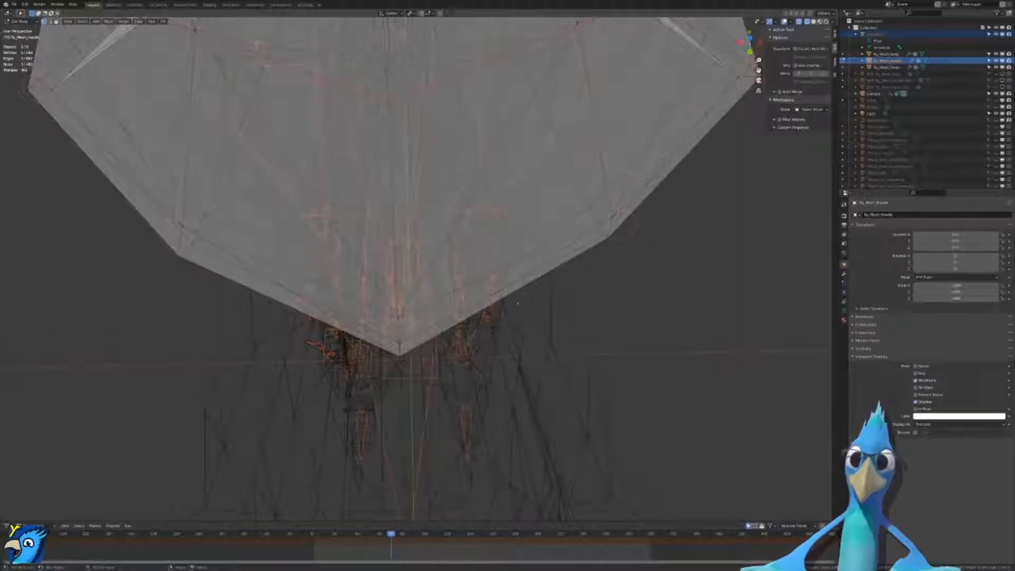
# Step: Adjust the location coordinates of the hem corner vertex beside the back centre to mirror its counterpart on the opposite side
pyautogui.scroll(-1, 484, 315)
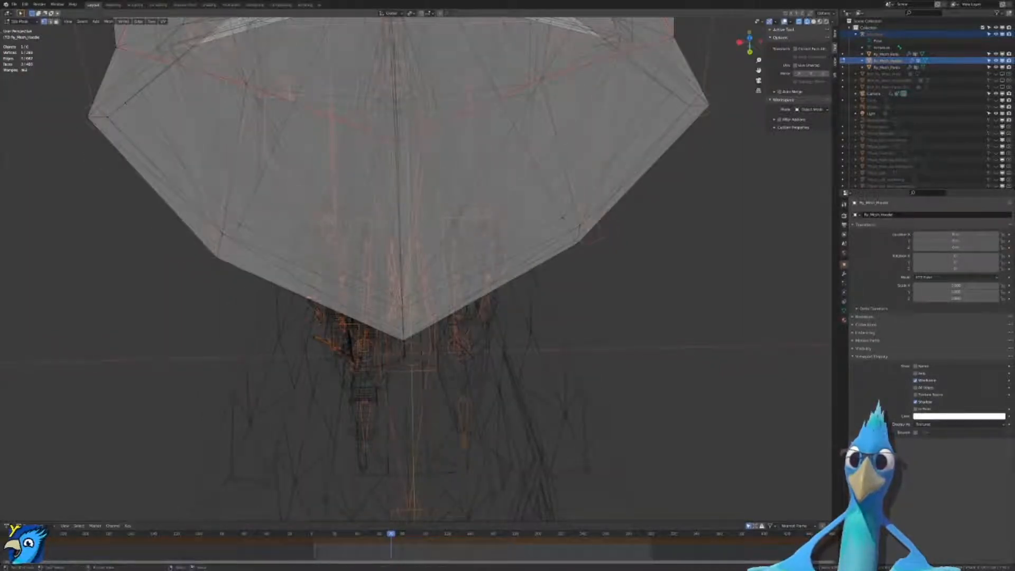
pyautogui.click(836, 35)
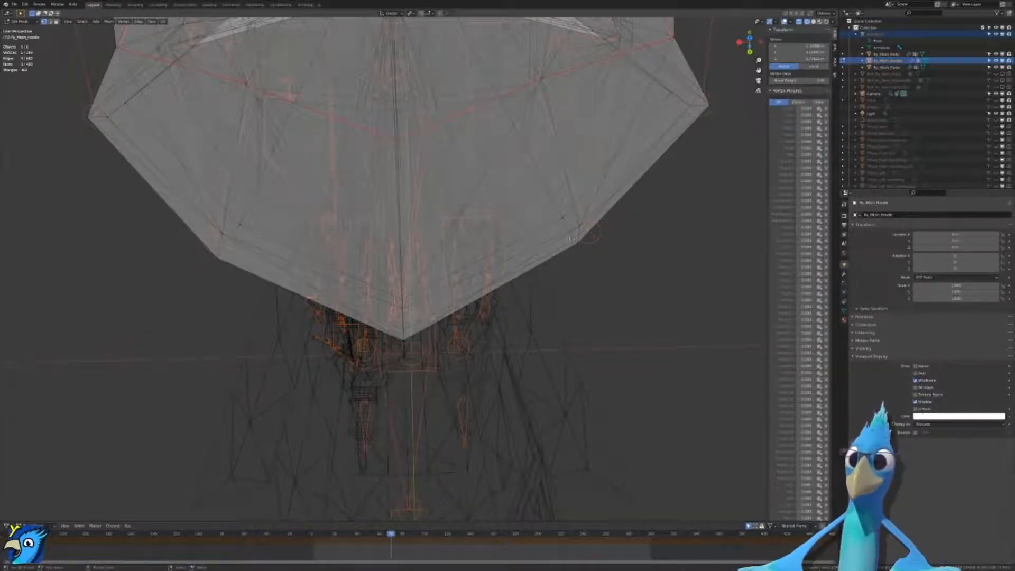
pyautogui.moveTo(799, 47); pyautogui.dragTo(798, 47)
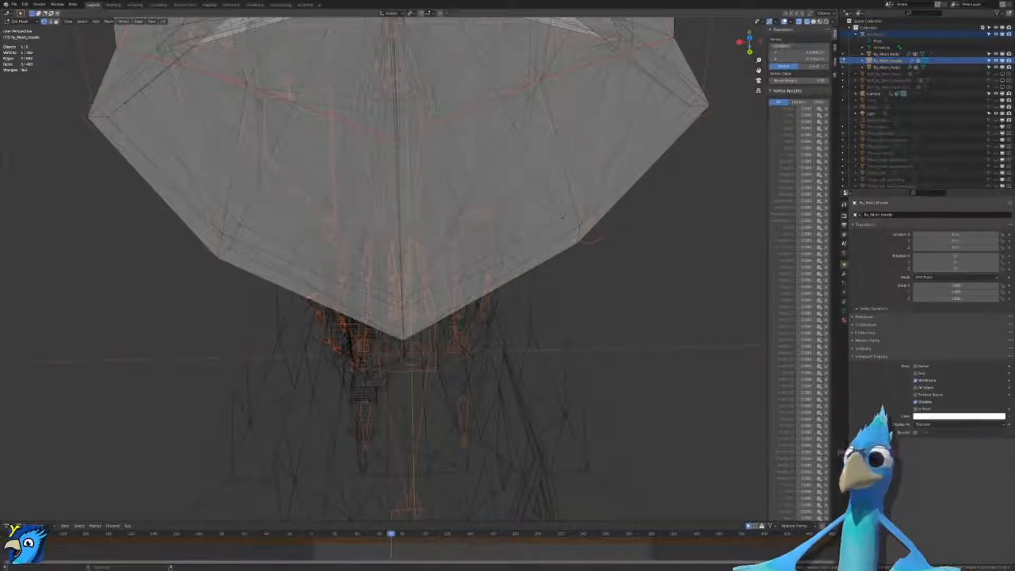
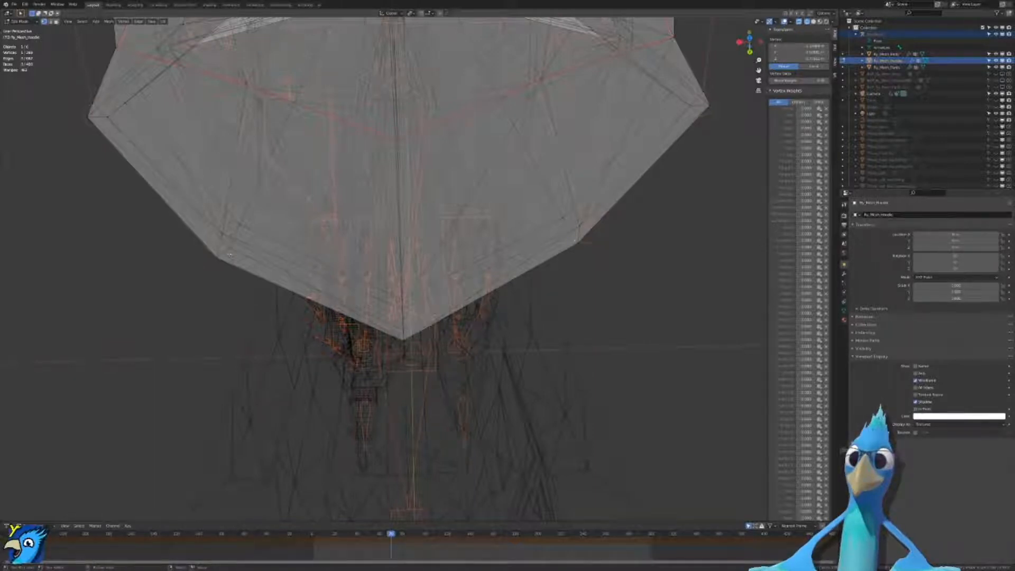
pyautogui.moveTo(402, 265); pyautogui.dragTo(418, 283, button='middle')
pyautogui.press('ctrl+KP_7')
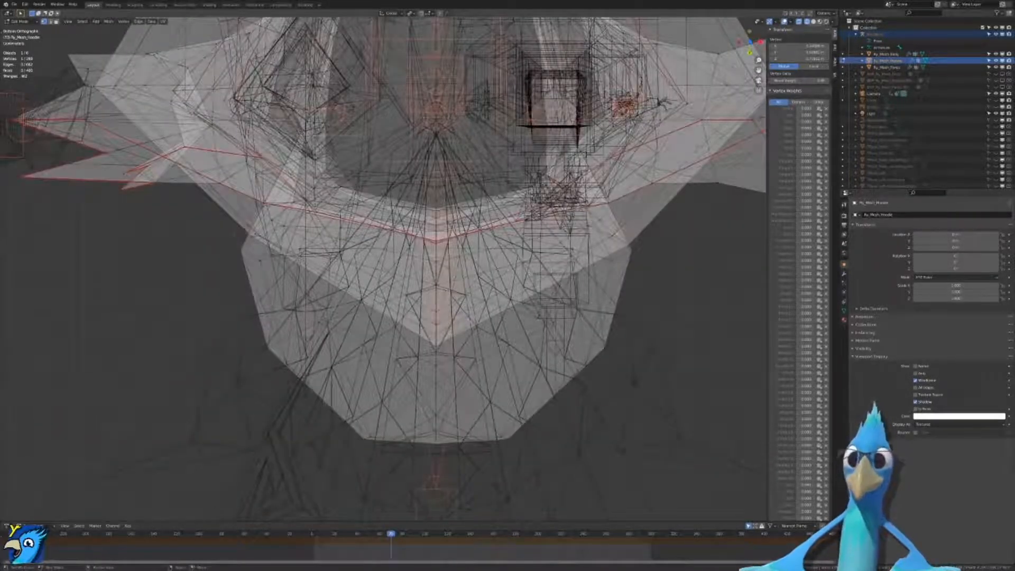
pyautogui.moveTo(552, 271); pyautogui.dragTo(542, 365, button='middle')
pyautogui.moveTo(542, 317); pyautogui.dragTo(367, 378, button='middle')
pyautogui.scroll(1, 370, 360)
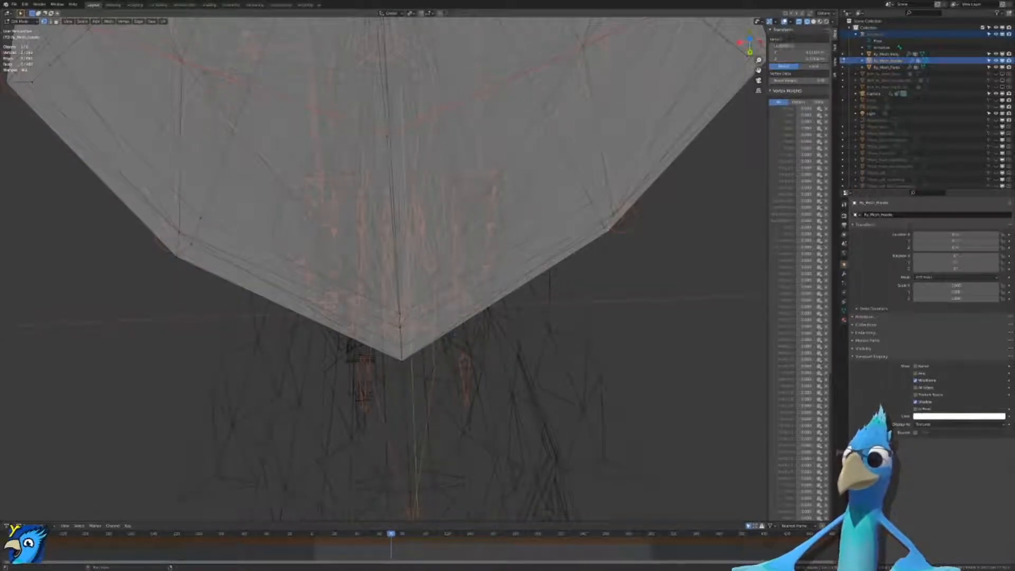
pyautogui.press('Return')
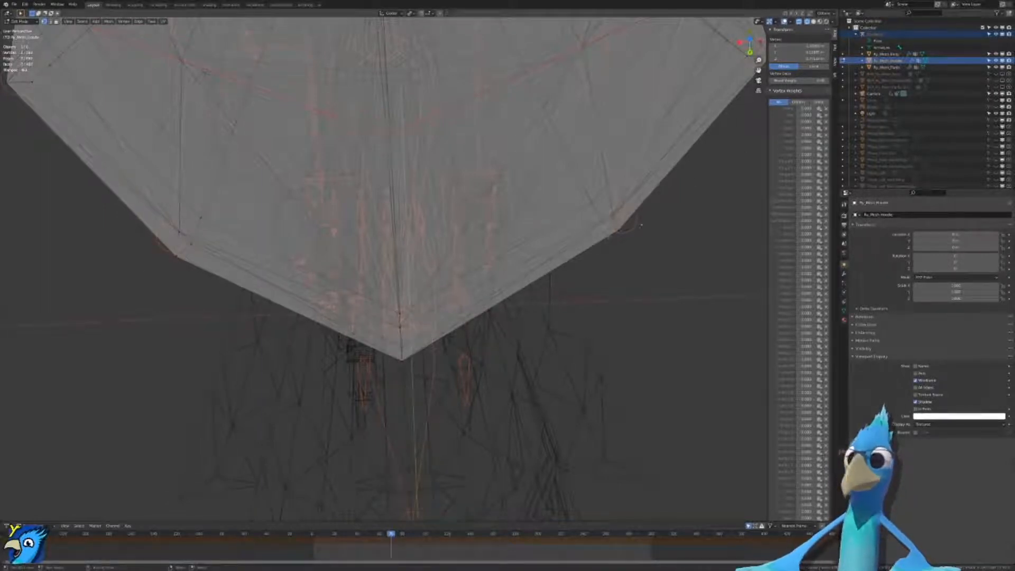
pyautogui.press('Return')
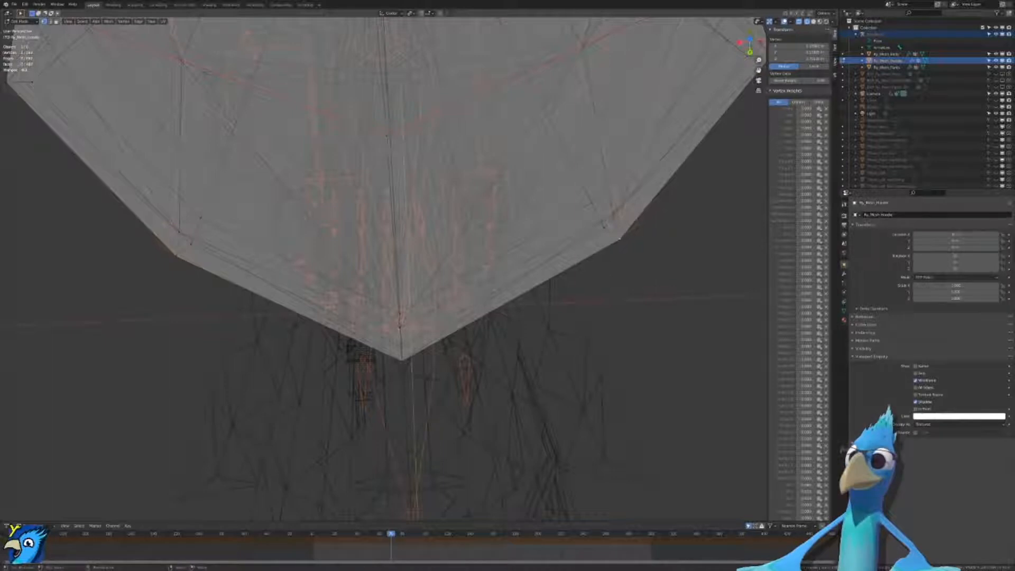
# Step: Leave Edit Mode and switch the hoodie mesh to Weight Paint mode
pyautogui.moveTo(608, 249); pyautogui.dragTo(584, 35, button='middle')
pyautogui.press('Tab')
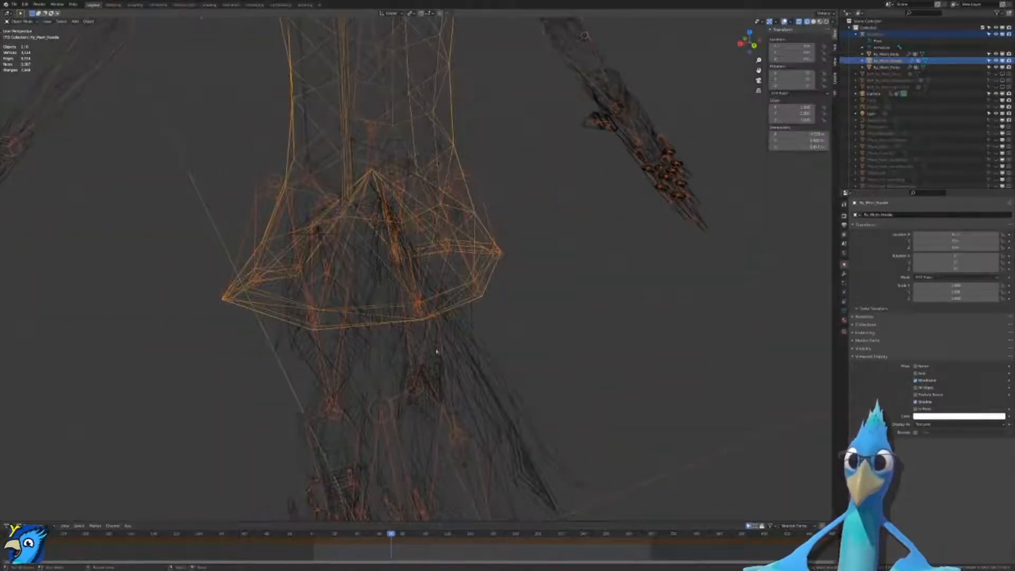
pyautogui.hotkey('ctrl', 'Tab')
pyautogui.scroll(3, 449, 327)
pyautogui.scroll(-4, 472, 272)
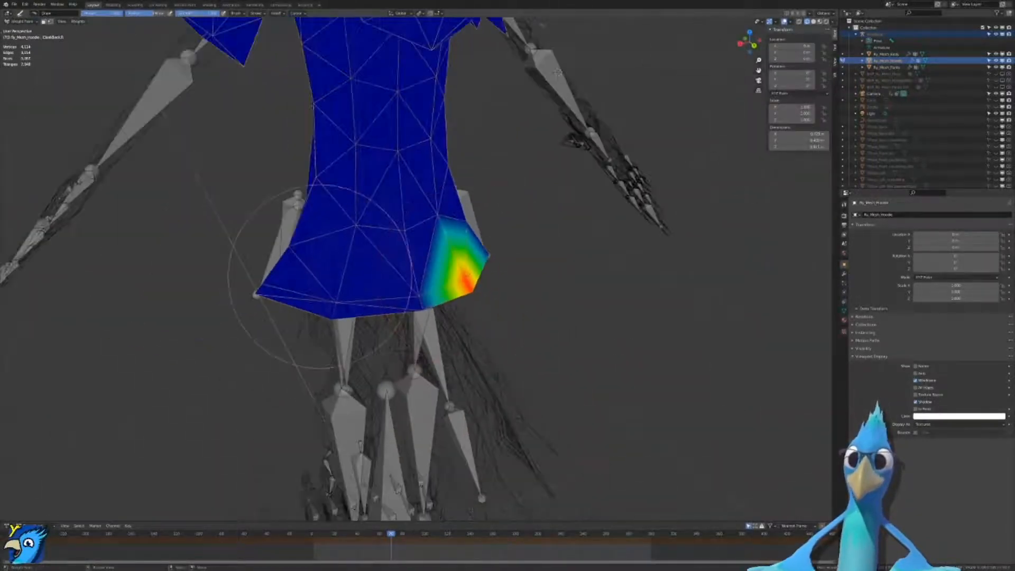
# Step: Display the hoodie in solid shading and select the hips bone for weight painting
pyautogui.moveTo(321, 277); pyautogui.dragTo(381, 261, button='middle')
pyautogui.hotkey('shift', 'z')
pyautogui.hotkey('shift', 'z')
pyautogui.scroll(2, 226, 278)
pyautogui.hotkey('shift', 'z')
pyautogui.moveTo(271, 320)
pyautogui.mouseDown(button='middle')
pyautogui.moveTo(408, 233)
pyautogui.moveTo(360, 206)
pyautogui.moveTo(555, 204)
pyautogui.moveTo(592, 186)
pyautogui.mouseUp(button='middle')
pyautogui.keyDown('ctrl'); pyautogui.click(357, 206); pyautogui.keyUp('ctrl')
pyautogui.scroll(3, 597, 185)
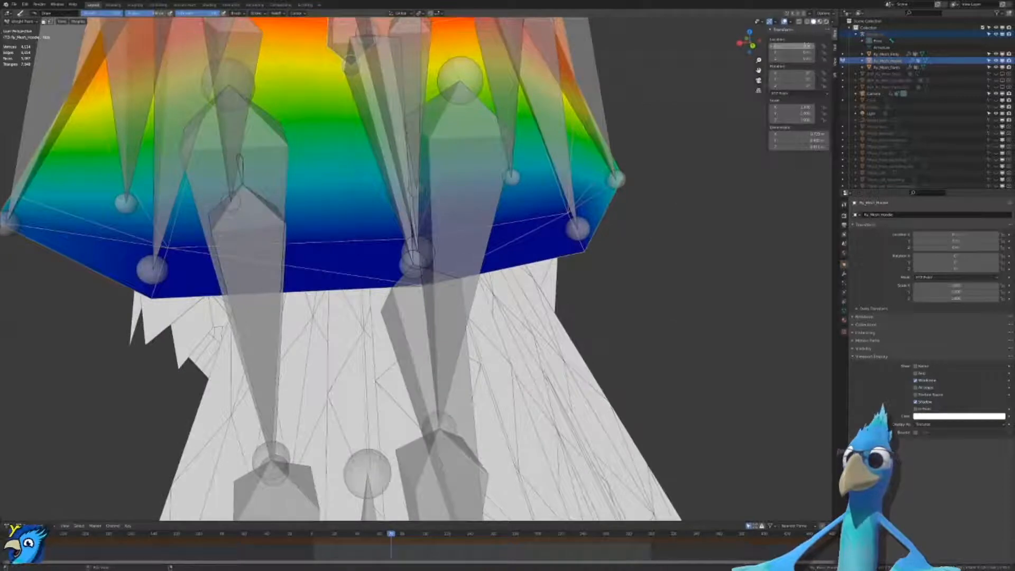
# Step: Show the brush settings, undo a trial dab at the hoodie's hem, and lower the brush weight
pyautogui.click(835, 47)
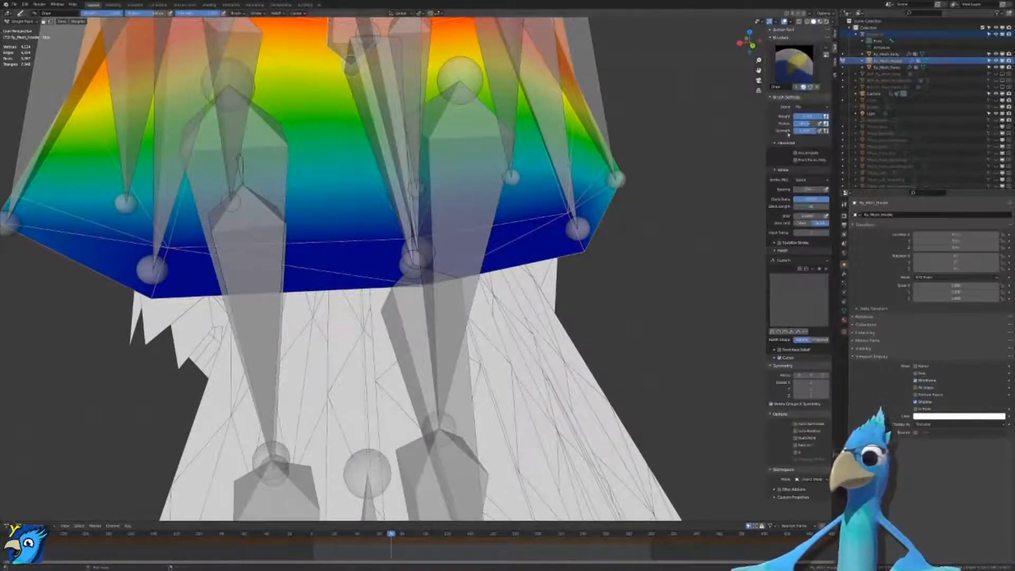
pyautogui.moveTo(449, 297); pyautogui.dragTo(455, 336, button='middle')
pyautogui.click(489, 320)
pyautogui.hotkey('ctrl', 'z')
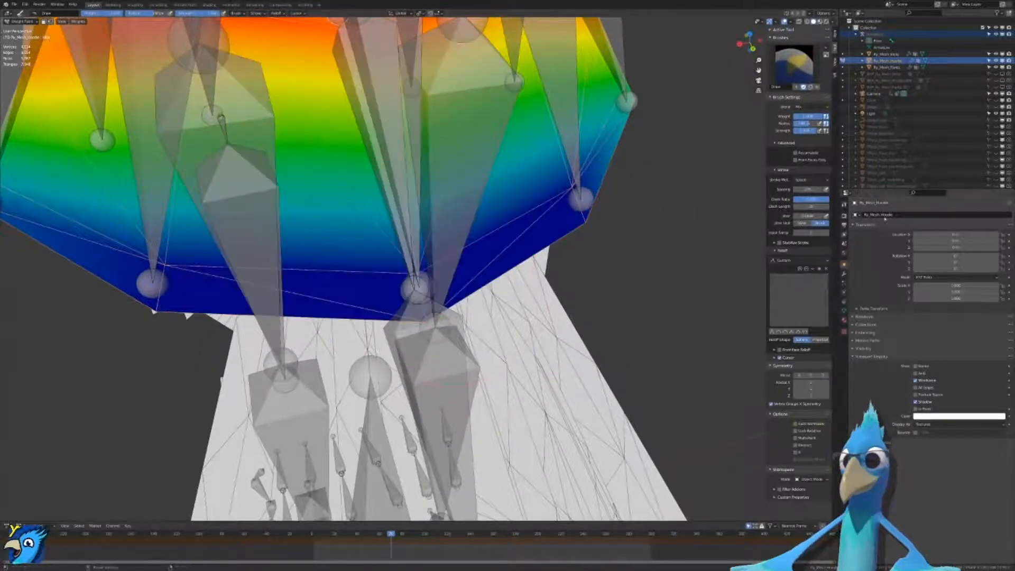
pyautogui.moveTo(812, 116); pyautogui.dragTo(791, 117)
pyautogui.scroll(-6, 693, 315)
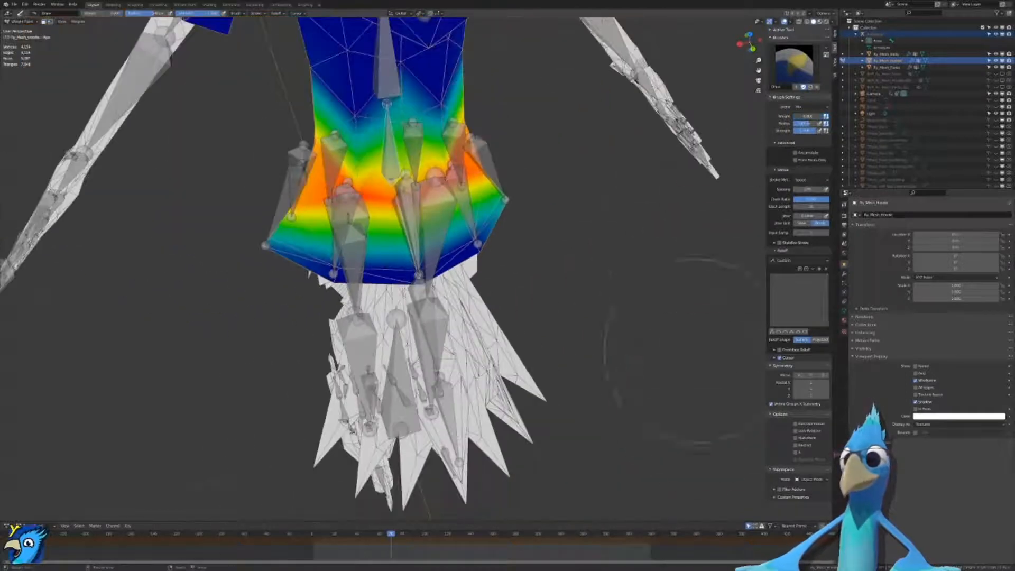
# Step: Examine how the hips and front cloak bone weights spread around the hoodie's hem
pyautogui.scroll(6, 415, 281)
pyautogui.moveTo(458, 339)
pyautogui.mouseDown(button='middle')
pyautogui.moveTo(550, 291)
pyautogui.moveTo(559, 300)
pyautogui.moveTo(537, 318)
pyautogui.moveTo(496, 274)
pyautogui.moveTo(537, 360)
pyautogui.mouseUp(button='middle')
pyautogui.moveTo(538, 322)
pyautogui.mouseDown(button='middle')
pyautogui.moveTo(574, 277)
pyautogui.moveTo(527, 254)
pyautogui.moveTo(526, 290)
pyautogui.moveTo(558, 304)
pyautogui.moveTo(306, 283)
pyautogui.moveTo(422, 311)
pyautogui.moveTo(424, 363)
pyautogui.moveTo(451, 401)
pyautogui.moveTo(566, 340)
pyautogui.moveTo(585, 284)
pyautogui.moveTo(582, 333)
pyautogui.moveTo(478, 365)
pyautogui.mouseUp(button='middle')
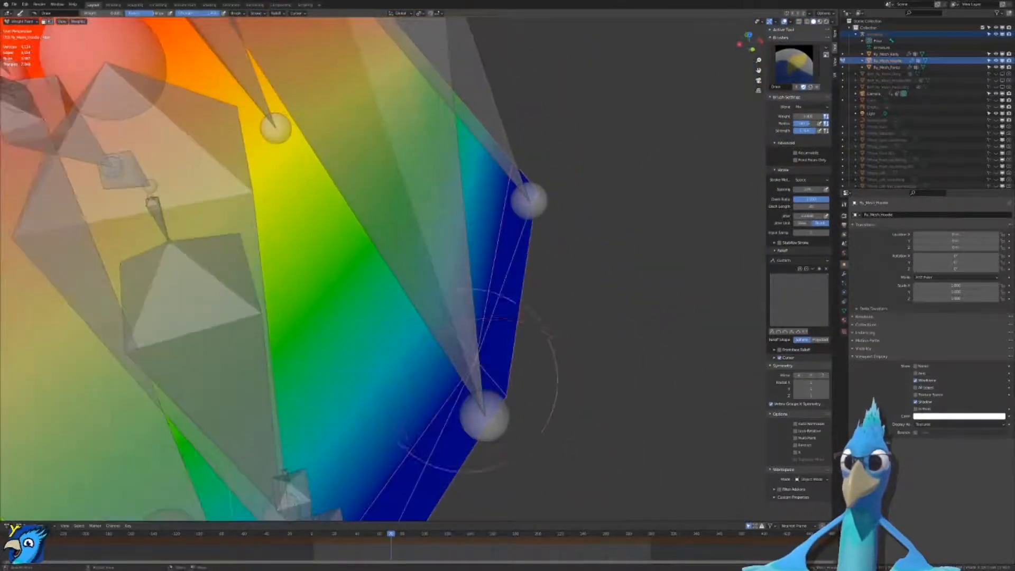
pyautogui.moveTo(527, 411)
pyautogui.mouseDown(button='middle')
pyautogui.moveTo(531, 327)
pyautogui.moveTo(616, 276)
pyautogui.moveTo(511, 306)
pyautogui.moveTo(476, 370)
pyautogui.moveTo(471, 408)
pyautogui.moveTo(501, 408)
pyautogui.moveTo(481, 437)
pyautogui.moveTo(498, 423)
pyautogui.mouseUp(button='middle')
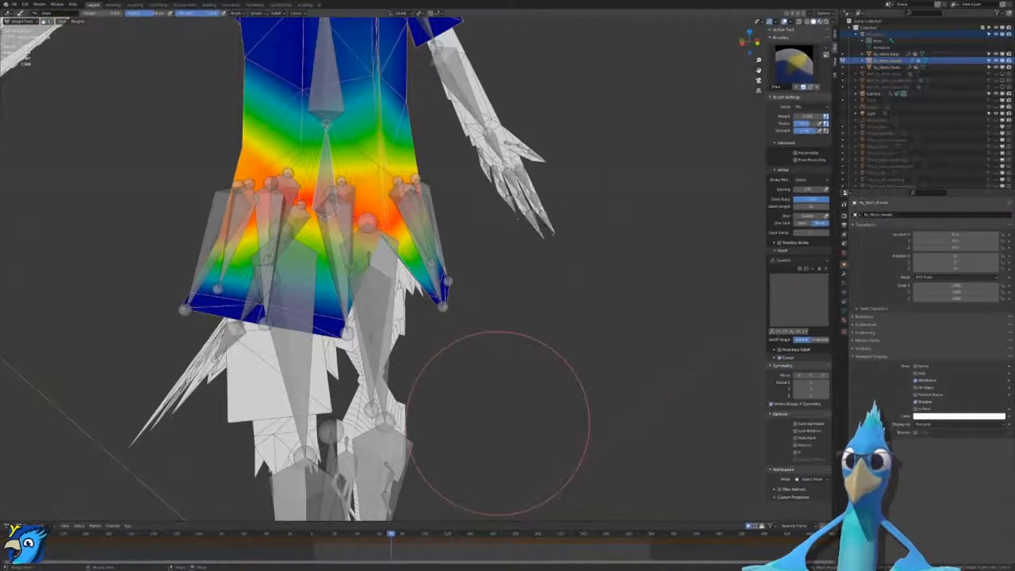
pyautogui.scroll(2, 497, 423)
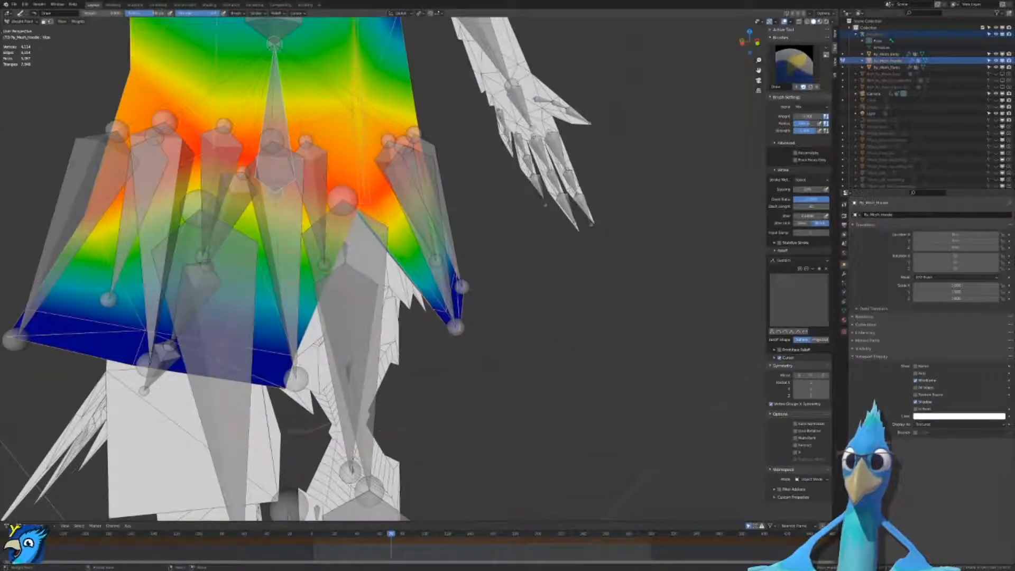
pyautogui.keyDown('ctrl'); pyautogui.click(290, 320); pyautogui.keyUp('ctrl')
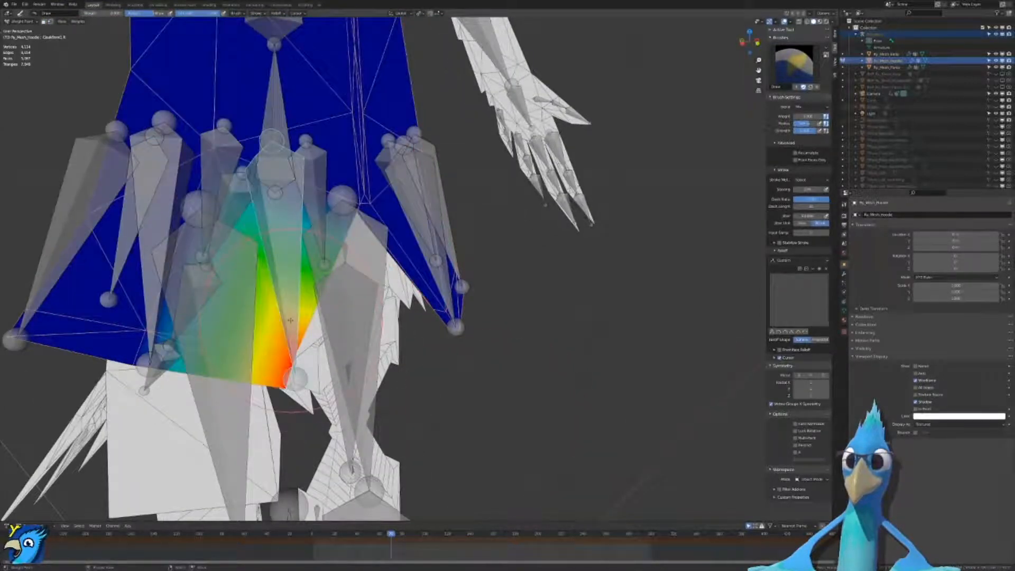
pyautogui.keyDown('ctrl'); pyautogui.click(278, 108); pyautogui.keyUp('ctrl')
pyautogui.scroll(-5, 296, 174)
pyautogui.moveTo(297, 175); pyautogui.dragTo(500, 186, button='middle')
pyautogui.scroll(3, 499, 357)
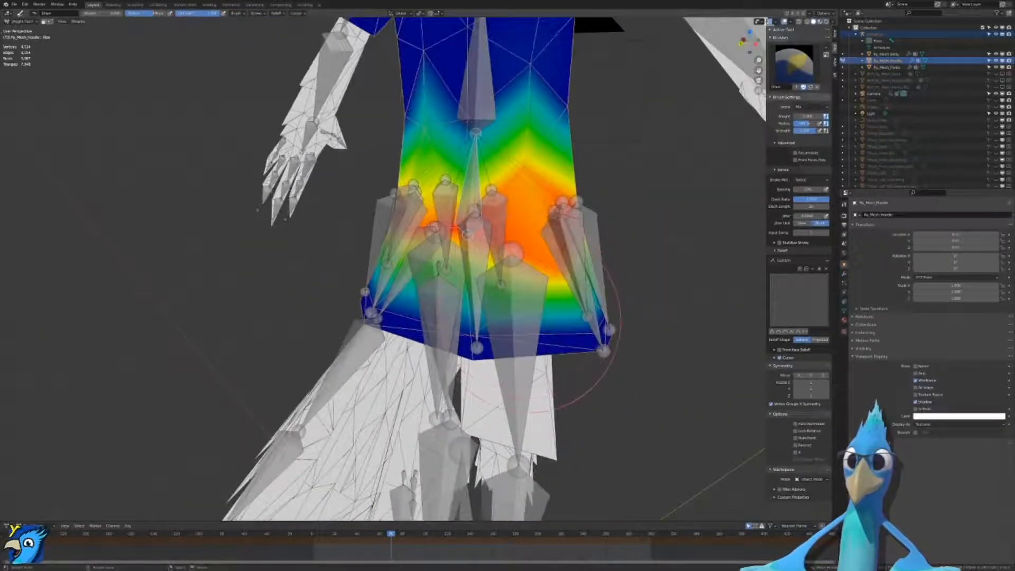
# Step: Select the side cloak bone and paint more of its influence onto the hoodie above the hem
pyautogui.keyDown('ctrl'); pyautogui.click(605, 330); pyautogui.keyUp('ctrl')
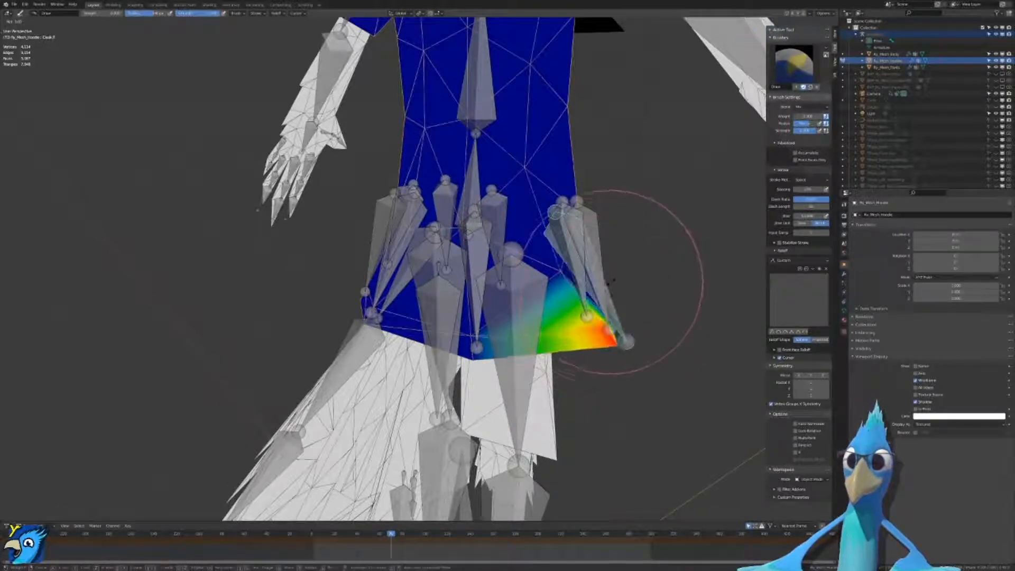
pyautogui.moveTo(612, 297); pyautogui.dragTo(533, 324, button='middle')
pyautogui.scroll(2, 531, 324)
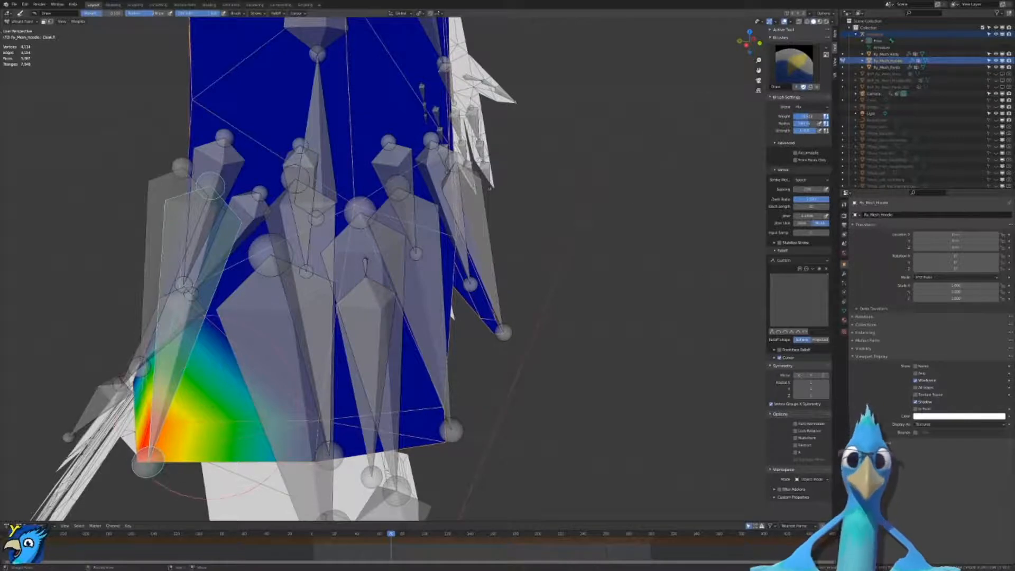
pyautogui.moveTo(232, 365); pyautogui.dragTo(328, 349, button='middle')
pyautogui.scroll(3, 370, 344)
pyautogui.moveTo(508, 343); pyautogui.dragTo(450, 338, button='middle')
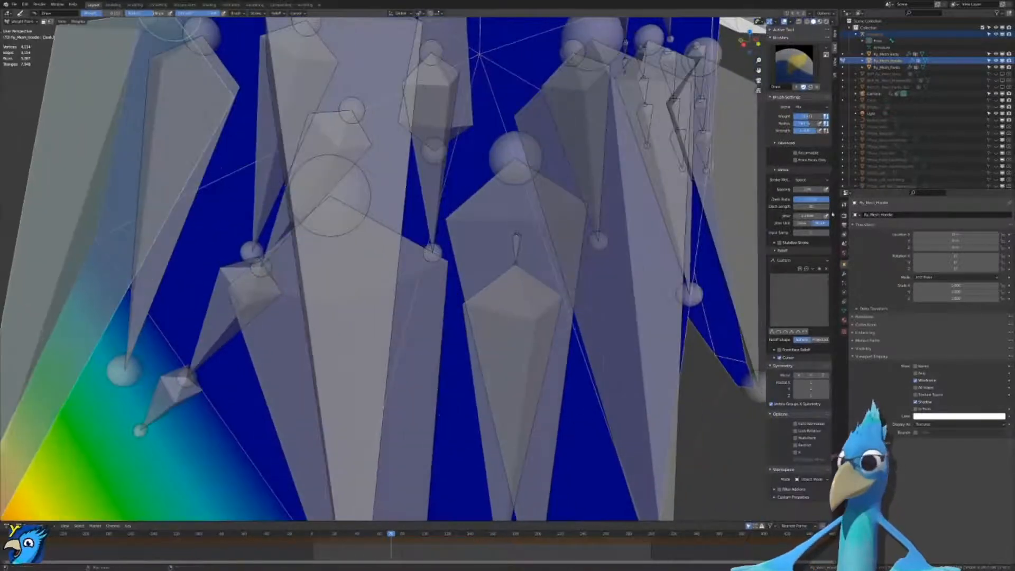
pyautogui.moveTo(122, 270); pyautogui.dragTo(124, 251)
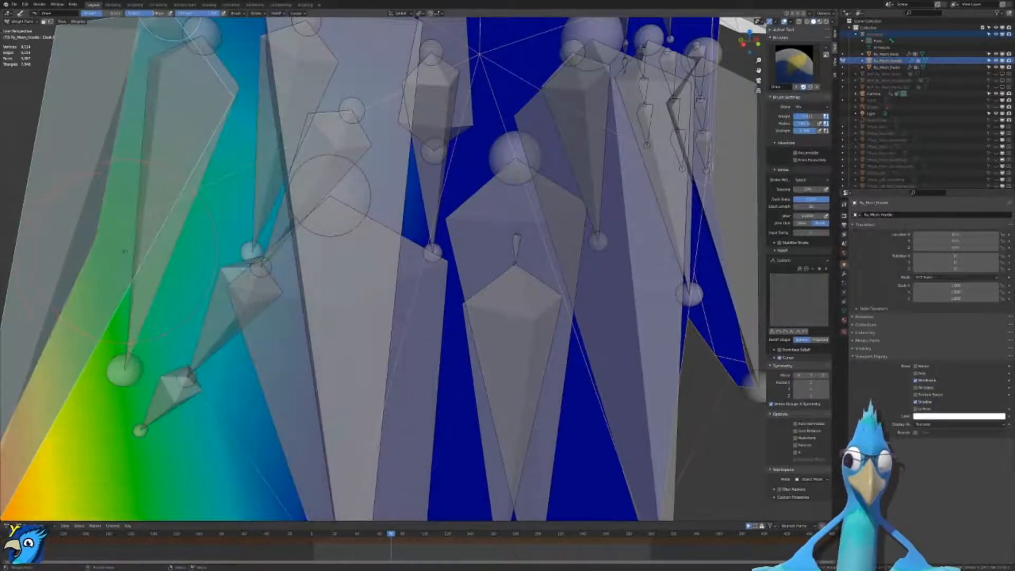
# Step: Rotate the side cloak bone freely to test how its weights deform the hoodie's hem
pyautogui.scroll(-5, 126, 253)
pyautogui.moveTo(267, 327); pyautogui.dragTo(725, 399, button='middle')
pyautogui.scroll(4, 508, 275)
pyautogui.moveTo(507, 275)
pyautogui.mouseDown(button='middle')
pyautogui.moveTo(550, 270)
pyautogui.moveTo(561, 206)
pyautogui.moveTo(550, 260)
pyautogui.moveTo(513, 296)
pyautogui.moveTo(603, 310)
pyautogui.mouseUp(button='middle')
pyautogui.press('r')
pyautogui.press('r')
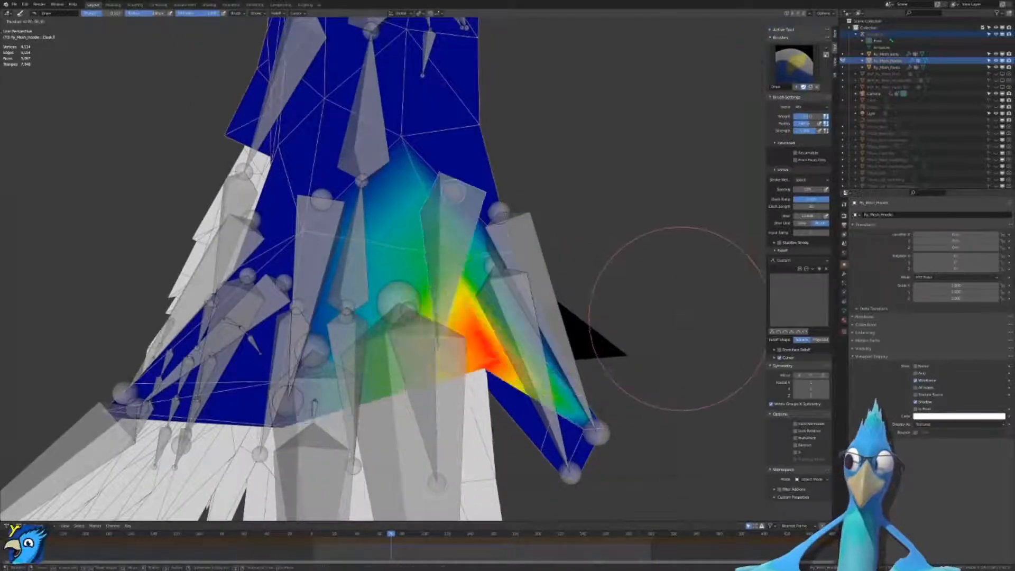
pyautogui.click(680, 328)
pyautogui.moveTo(680, 328); pyautogui.dragTo(613, 370, button='middle')
# Step: Select the back cloak bone and paint its weight upward from the hem across the hoodie's rear
pyautogui.moveTo(347, 252); pyautogui.dragTo(296, 317, button='middle')
pyautogui.scroll(2, 476, 322)
pyautogui.moveTo(476, 322)
pyautogui.mouseDown(button='middle')
pyautogui.moveTo(491, 336)
pyautogui.moveTo(455, 251)
pyautogui.moveTo(447, 275)
pyautogui.moveTo(442, 296)
pyautogui.moveTo(514, 198)
pyautogui.mouseUp(button='middle')
pyautogui.rightClick(454, 250)
pyautogui.scroll(5, 523, 238)
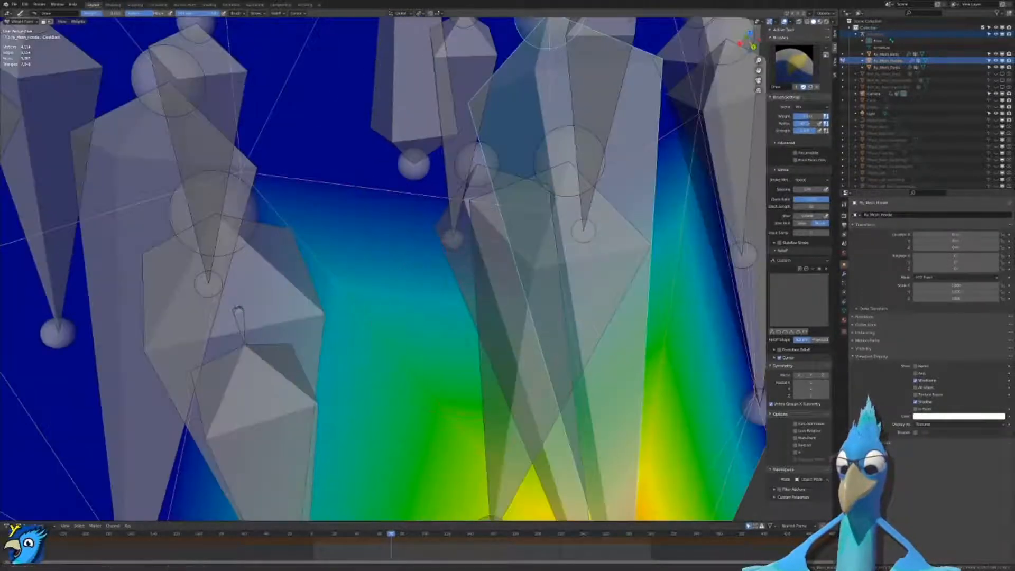
pyautogui.keyDown('shift'); pyautogui.moveTo(541, 271); pyautogui.dragTo(511, 325, button='middle'); pyautogui.keyUp('shift')
pyautogui.click(511, 325)
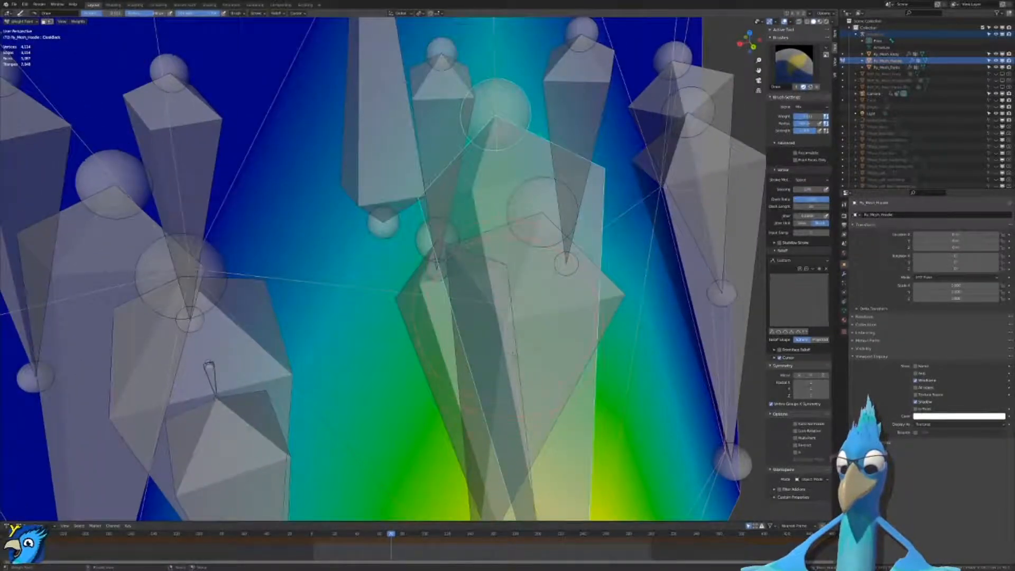
# Step: Test-rotate the back cloak bone and examine how the hoodie's rear deforms
pyautogui.scroll(-5, 537, 327)
pyautogui.moveTo(560, 365); pyautogui.dragTo(640, 333, button='middle')
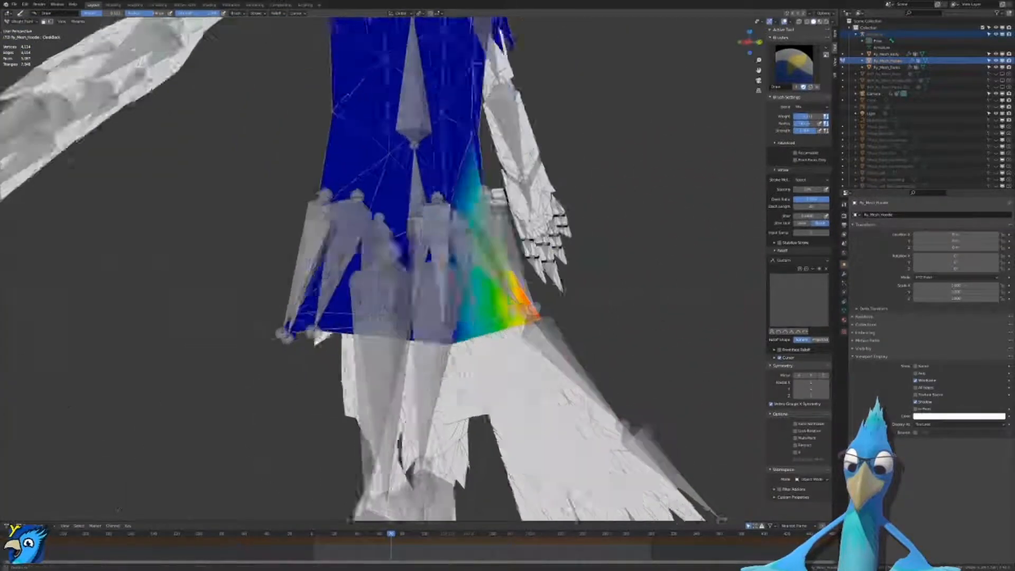
pyautogui.moveTo(683, 301); pyautogui.dragTo(558, 259, button='middle')
pyautogui.press('r')
pyautogui.rightClick(512, 289)
pyautogui.moveTo(512, 290); pyautogui.dragTo(585, 244, button='middle')
pyautogui.scroll(4, 591, 244)
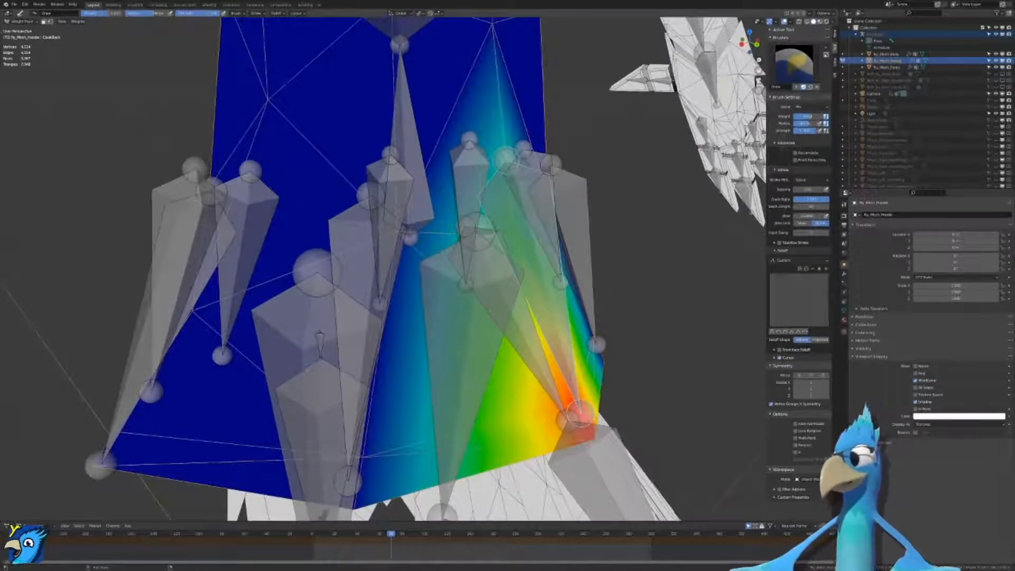
# Step: Paint more back cloak bone weight onto the middle of the hoodie's rear
pyautogui.scroll(4, 478, 230)
pyautogui.moveTo(521, 394); pyautogui.dragTo(496, 316)
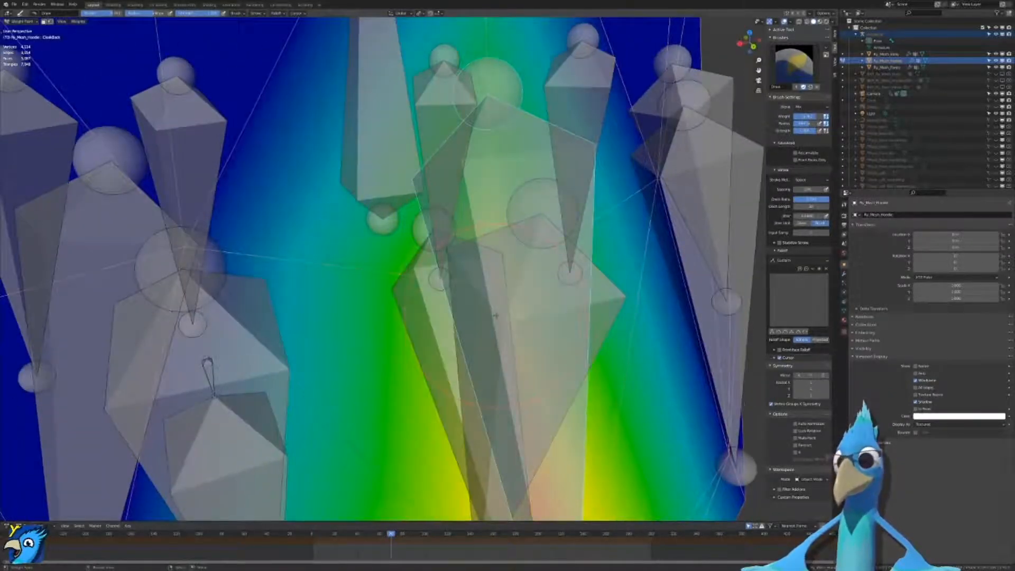
pyautogui.scroll(-5, 496, 316)
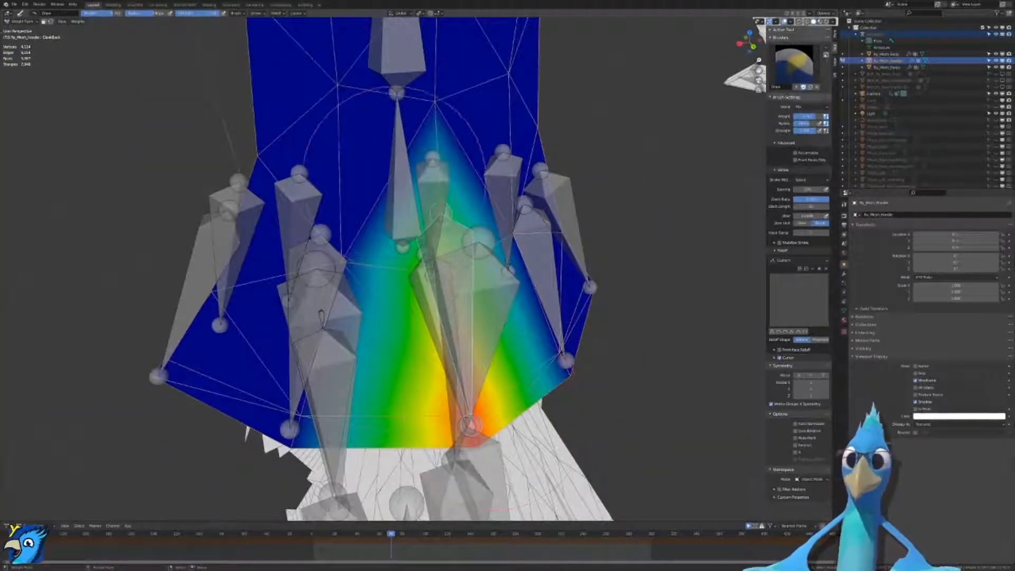
# Step: Select the hips bone and paint its weight on the hoodie's rear below the waist
pyautogui.rightClick(402, 185)
pyautogui.scroll(2, 450, 235)
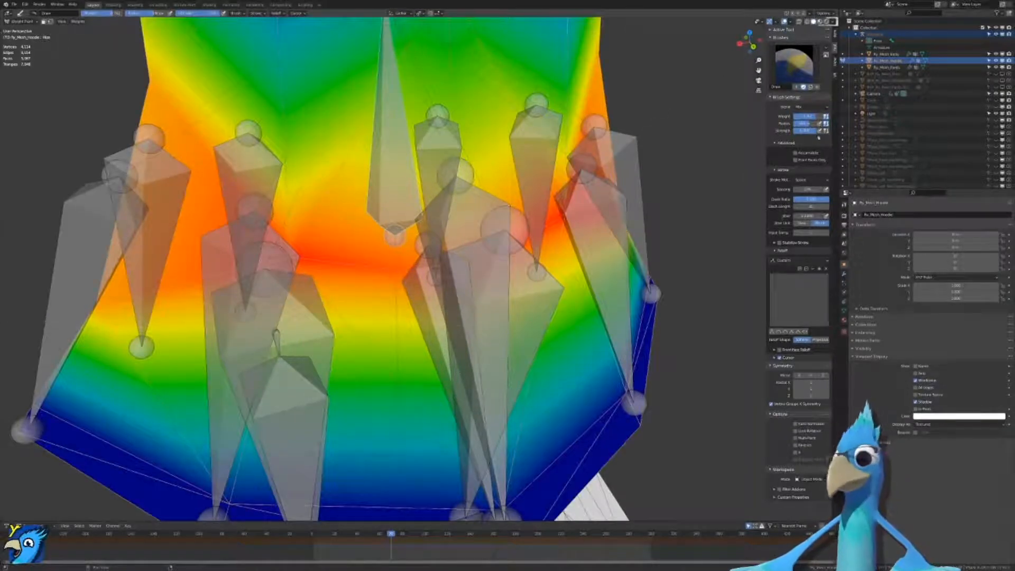
pyautogui.scroll(1, 620, 235)
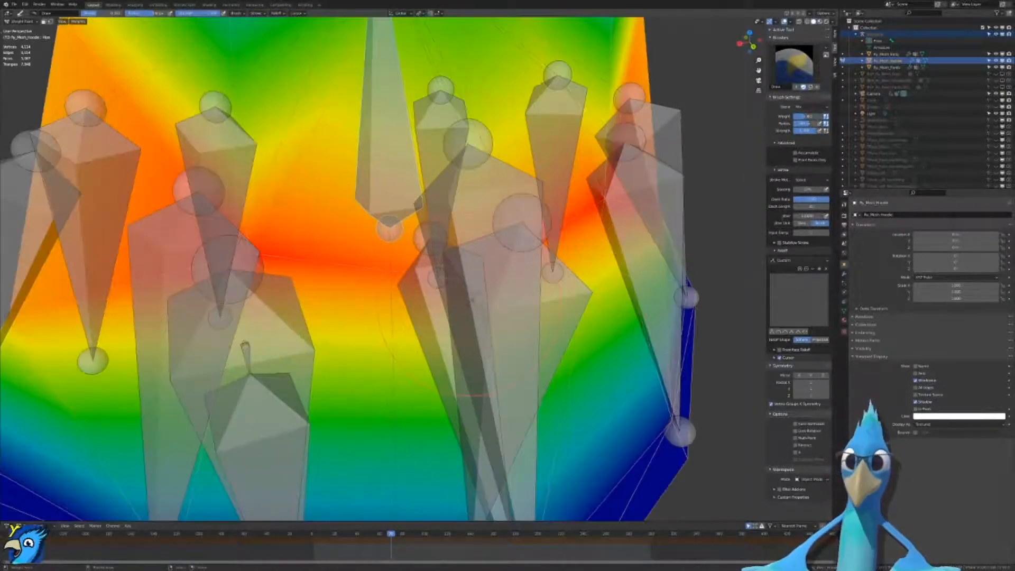
pyautogui.click(479, 292)
# Step: Select the back cloak bone and rotate it about its local X axis to test the new weights
pyautogui.scroll(-4, 479, 293)
pyautogui.moveTo(478, 293); pyautogui.dragTo(488, 175, button='middle')
pyautogui.rightClick(493, 182)
pyautogui.press('r')
pyautogui.press('x')
pyautogui.press('x')
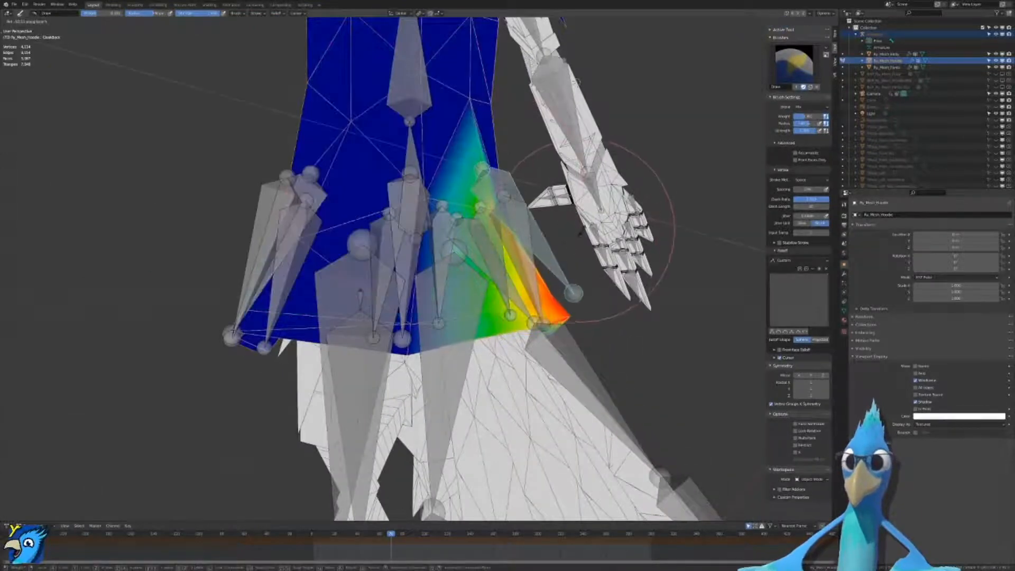
pyautogui.click(606, 168)
# Step: Select the neighbouring cloak bone and rotate it about its local X axis to test its part of the hem
pyautogui.moveTo(423, 264); pyautogui.dragTo(428, 237, button='middle')
pyautogui.rightClick(475, 240)
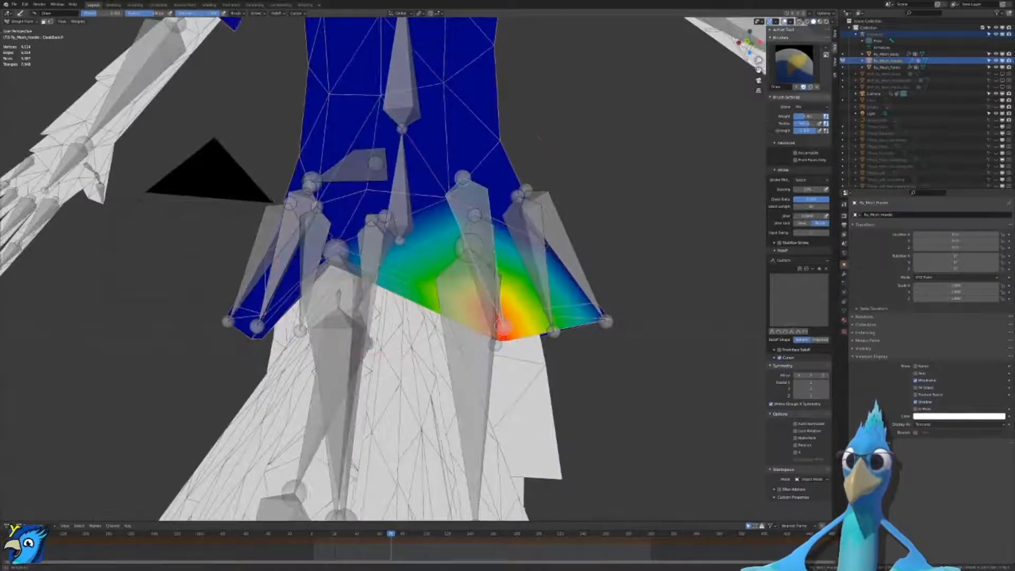
pyautogui.moveTo(478, 286); pyautogui.dragTo(612, 328, button='middle')
pyautogui.press('r')
pyautogui.press('x')
pyautogui.press('x')
pyautogui.click(683, 256)
pyautogui.moveTo(683, 256); pyautogui.dragTo(469, 286, button='middle')
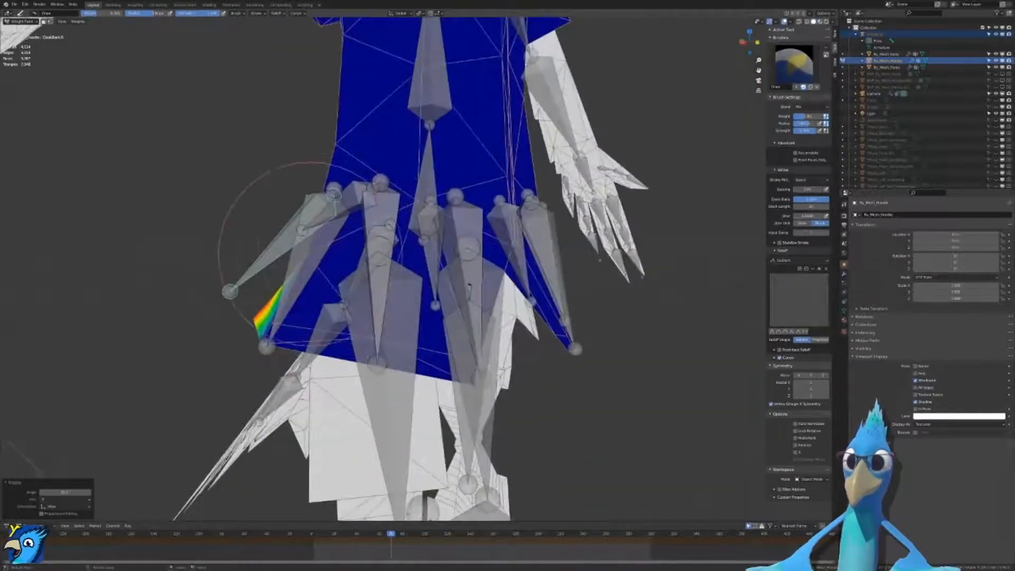
pyautogui.press('r')
pyautogui.rightClick(434, 273)
pyautogui.moveTo(434, 273); pyautogui.dragTo(489, 271, button='middle')
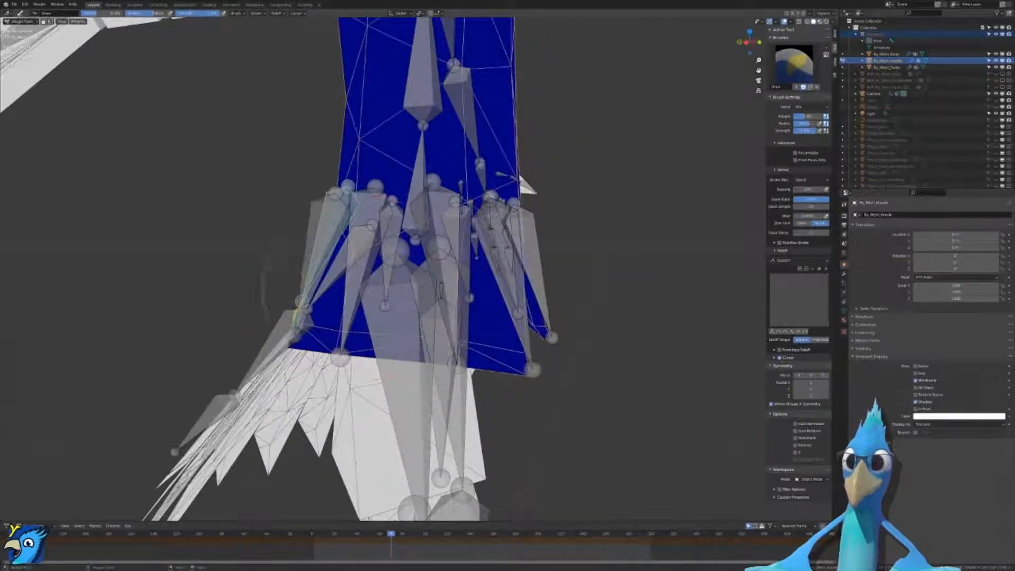
# Step: Select the hips bone again and paint a dab of its weight on the lower hoodie
pyautogui.keyDown('ctrl'); pyautogui.click(354, 290); pyautogui.keyUp('ctrl')
pyautogui.keyDown('ctrl'); pyautogui.click(427, 158); pyautogui.keyUp('ctrl')
pyautogui.scroll(4, 427, 163)
pyautogui.moveTo(408, 190)
pyautogui.mouseDown(button='middle')
pyautogui.moveTo(440, 206)
pyautogui.moveTo(186, 206)
pyautogui.mouseUp(button='middle')
pyautogui.click(424, 291)
# Step: Select the side cloak bone and test-rotate it to examine the deformation of the hoodie's side
pyautogui.keyDown('ctrl'); pyautogui.click(272, 207); pyautogui.keyUp('ctrl')
pyautogui.press('r')
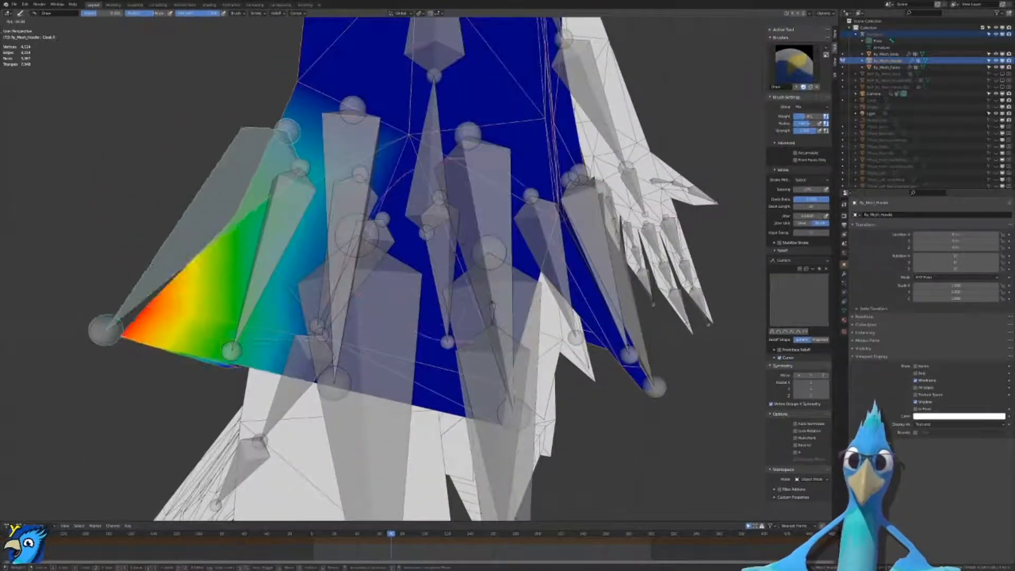
pyautogui.rightClick(373, 295)
pyautogui.scroll(-5, 492, 302)
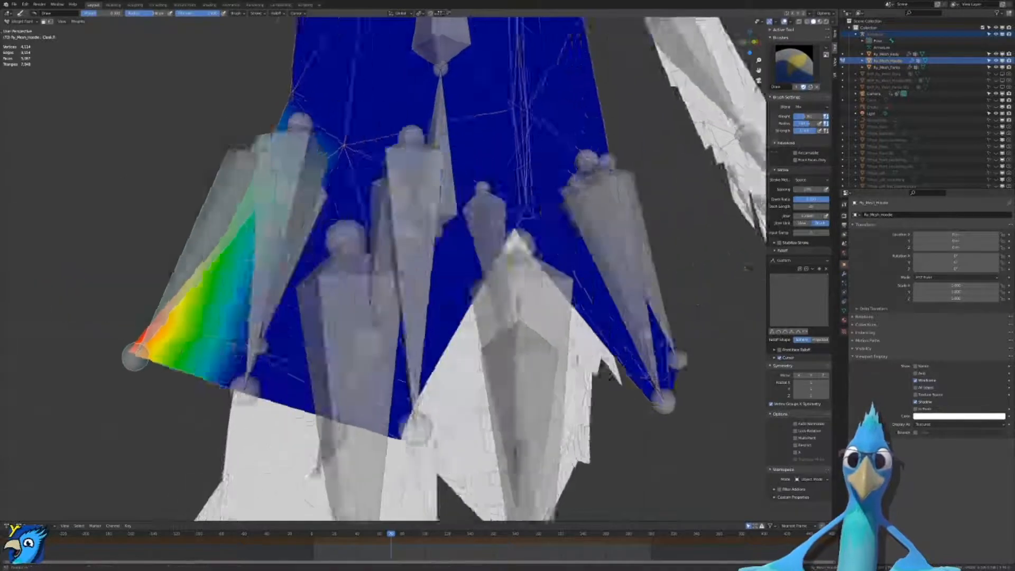
pyautogui.rightClick(449, 387)
pyautogui.moveTo(449, 388)
pyautogui.mouseDown(button='middle')
pyautogui.moveTo(499, 370)
pyautogui.moveTo(529, 345)
pyautogui.moveTo(557, 284)
pyautogui.mouseUp(button='middle')
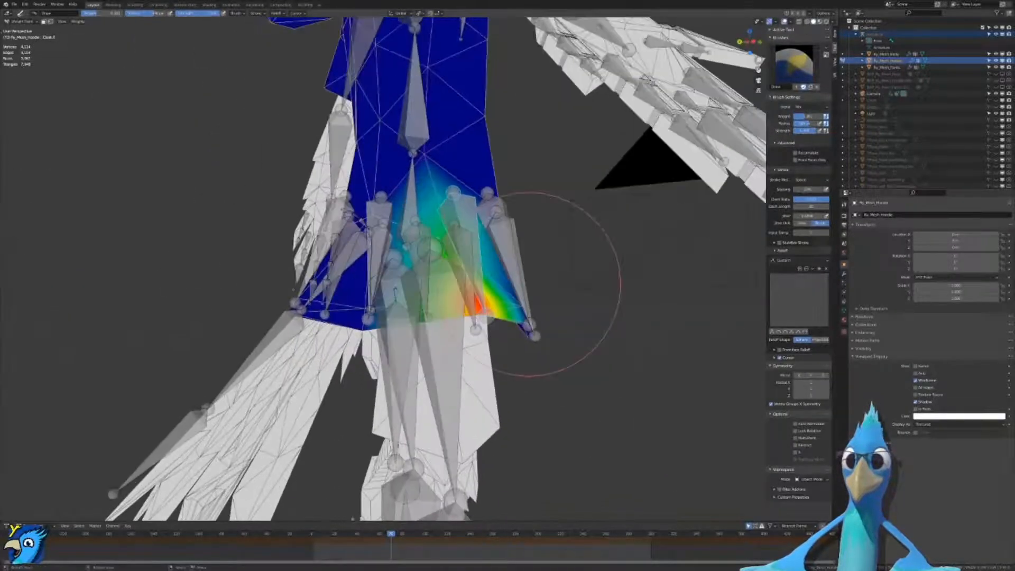
# Step: Test-rotate the selected cloak bone from other angles to examine the hem's deformation
pyautogui.rightClick(529, 284)
pyautogui.press('r')
pyautogui.rightClick(594, 241)
pyautogui.moveTo(594, 241)
pyautogui.mouseDown(button='middle')
pyautogui.moveTo(548, 251)
pyautogui.moveTo(646, 272)
pyautogui.mouseUp(button='middle')
pyautogui.press('r')
pyautogui.rightClick(662, 197)
# Step: Select the cloak bone at the hoodie's rear corner and test-rotate it to examine its influence
pyautogui.moveTo(555, 250); pyautogui.dragTo(465, 249, button='middle')
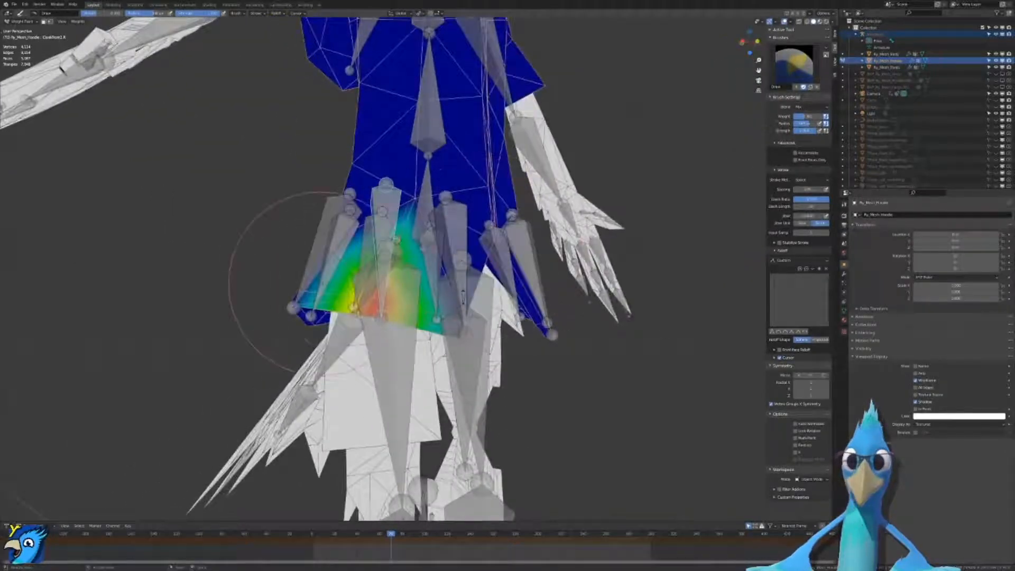
pyautogui.keyDown('ctrl'); pyautogui.click(321, 279); pyautogui.keyUp('ctrl')
pyautogui.moveTo(328, 275); pyautogui.dragTo(373, 271, button='middle')
pyautogui.press('r')
pyautogui.rightClick(369, 379)
pyautogui.moveTo(370, 379); pyautogui.dragTo(494, 344, button='middle')
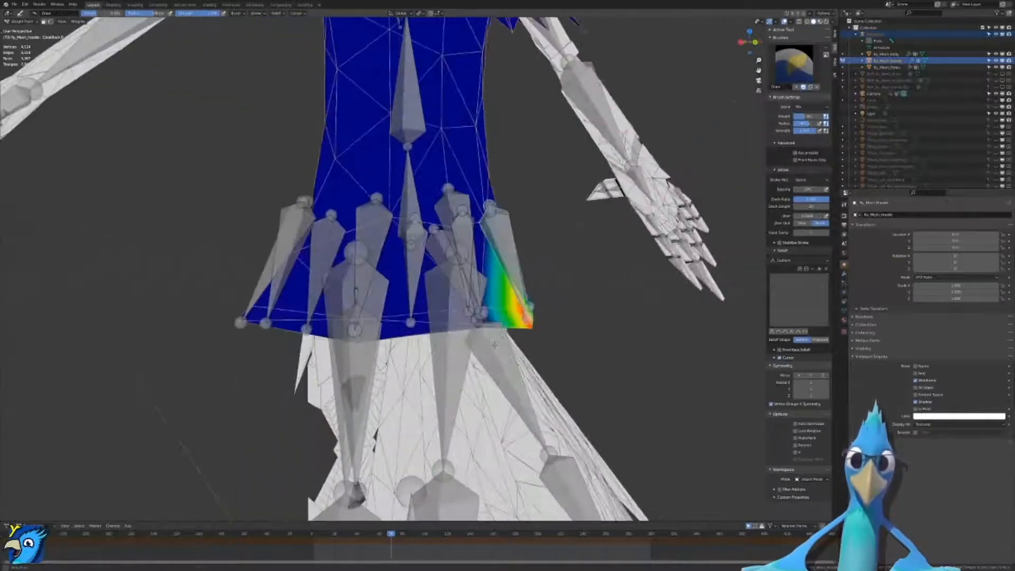
pyautogui.scroll(-4, 494, 345)
pyautogui.press('r')
pyautogui.rightClick(504, 317)
# Step: Select the Tail1 bone and paint its weight onto the hoodie's rear hem above the tail
pyautogui.scroll(4, 547, 348)
pyautogui.moveTo(578, 374); pyautogui.dragTo(704, 317, button='middle')
pyautogui.rightClick(681, 350)
pyautogui.moveTo(681, 350); pyautogui.dragTo(609, 291, button='middle')
pyautogui.scroll(2, 534, 328)
pyautogui.moveTo(531, 328)
pyautogui.mouseDown(button='middle')
pyautogui.moveTo(521, 323)
pyautogui.moveTo(594, 341)
pyautogui.moveTo(518, 300)
pyautogui.mouseUp(button='middle')
pyautogui.scroll(2, 514, 300)
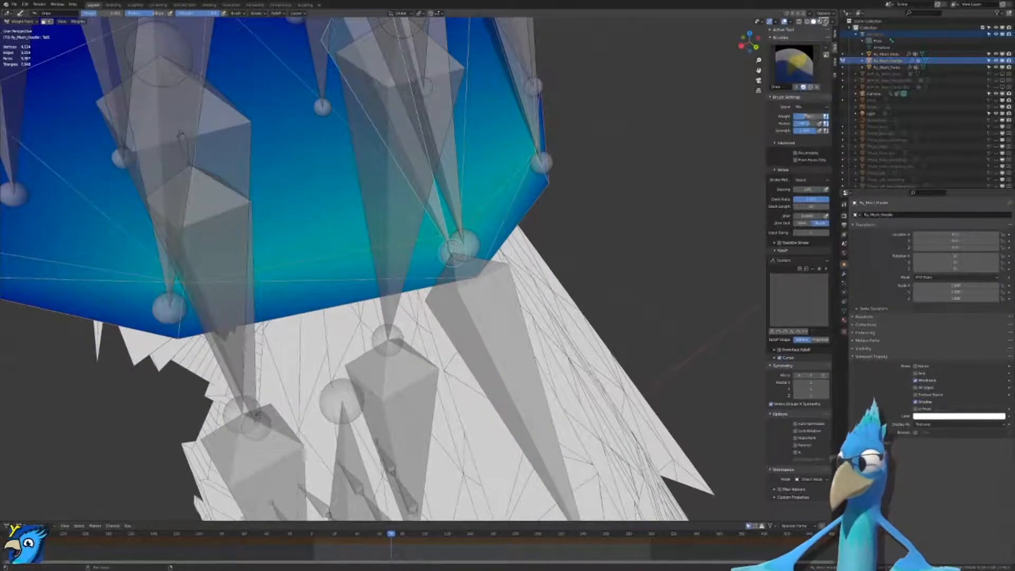
pyautogui.scroll(2, 526, 302)
pyautogui.moveTo(525, 301); pyautogui.dragTo(517, 331, button='middle')
pyautogui.click(502, 353)
# Step: Test-rotate the Tail1 bone around the X axis to examine how the hoodie's rear hem deforms
pyautogui.scroll(-6, 517, 331)
pyautogui.press('r')
pyautogui.press('x')
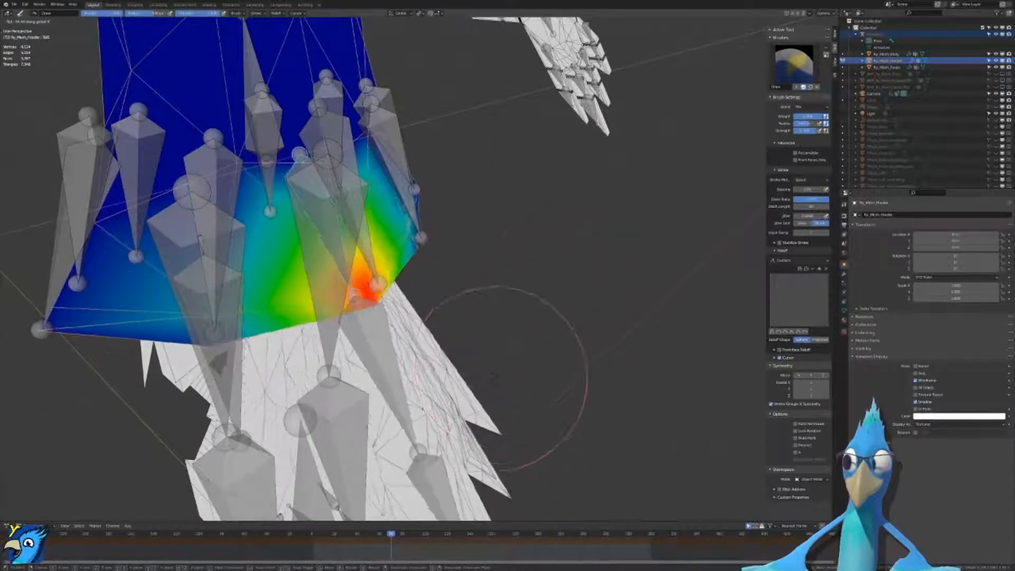
pyautogui.rightClick(549, 315)
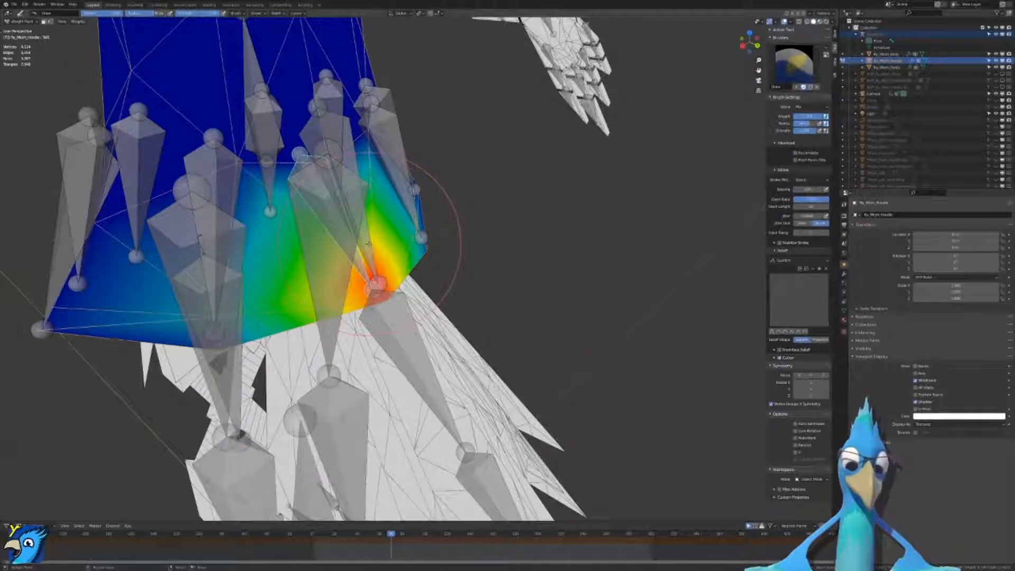
# Step: Select the central rear cloak bone CloakBack and paint its weight off the hoodie's rear hem
pyautogui.keyDown('ctrl'); pyautogui.click(368, 244); pyautogui.keyUp('ctrl')
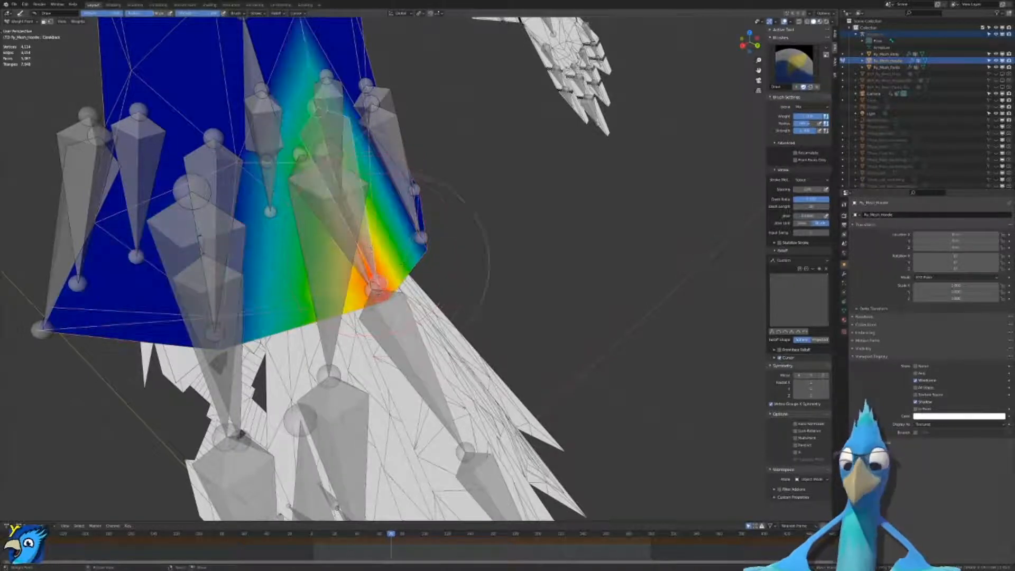
pyautogui.moveTo(374, 323)
pyautogui.mouseDown(button='middle')
pyautogui.moveTo(363, 355)
pyautogui.moveTo(594, 345)
pyautogui.mouseUp(button='middle')
pyautogui.click(361, 356)
pyautogui.moveTo(670, 347); pyautogui.dragTo(615, 331, button='middle')
pyautogui.moveTo(450, 290); pyautogui.dragTo(576, 343, button='middle')
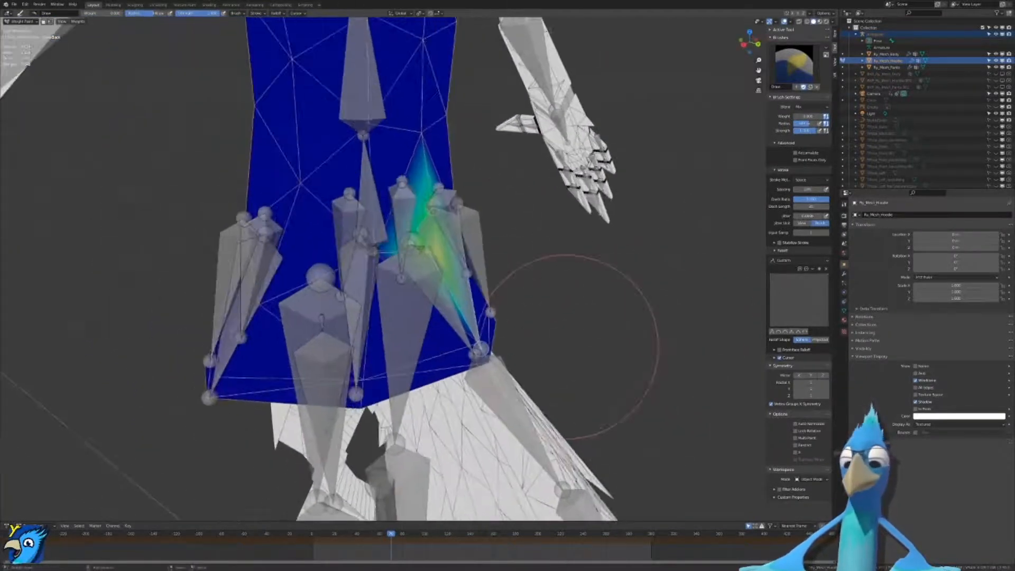
# Step: Select the Tail1 bone, paint light weight further up the hoodie's back, and test-rotate it around the X axis
pyautogui.scroll(4, 576, 342)
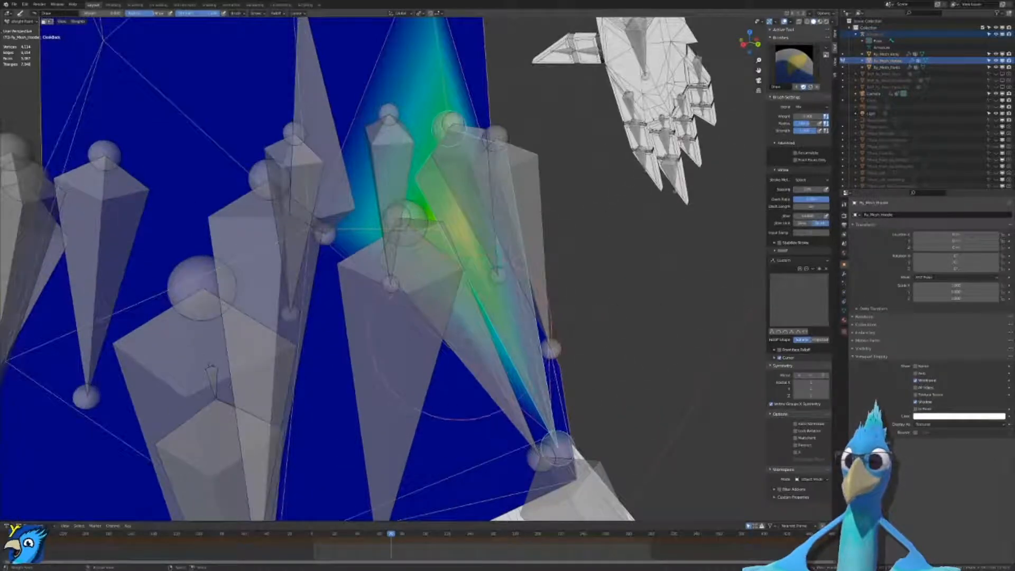
pyautogui.keyDown('ctrl'); pyautogui.click(459, 328); pyautogui.keyUp('ctrl')
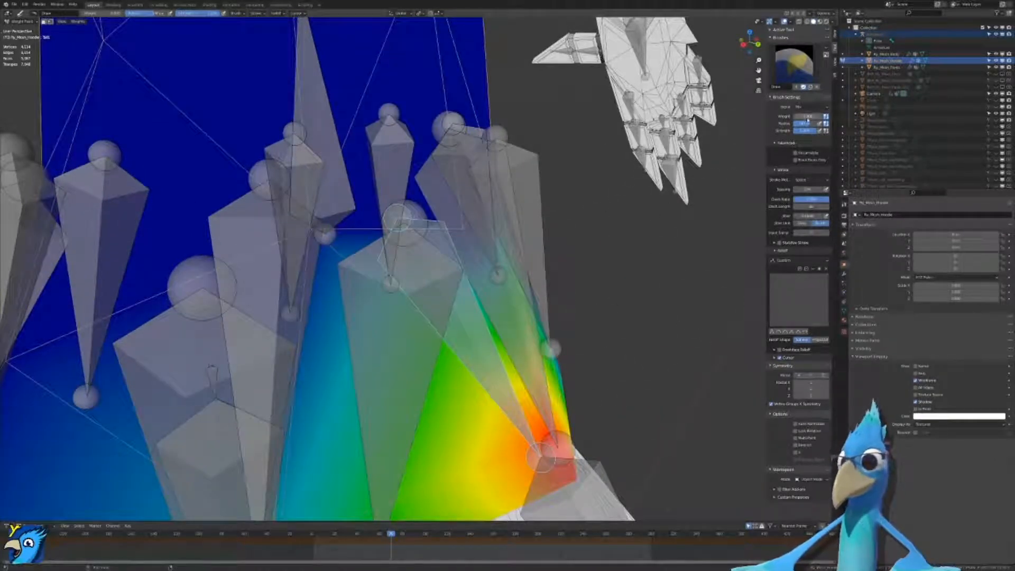
pyautogui.scroll(2, 452, 248)
pyautogui.moveTo(452, 248)
pyautogui.mouseDown(button='middle')
pyautogui.moveTo(420, 277)
pyautogui.moveTo(592, 302)
pyautogui.mouseUp(button='middle')
pyautogui.scroll(-4, 424, 277)
pyautogui.press('r')
pyautogui.press('x')
pyautogui.press('x')
pyautogui.rightClick(658, 235)
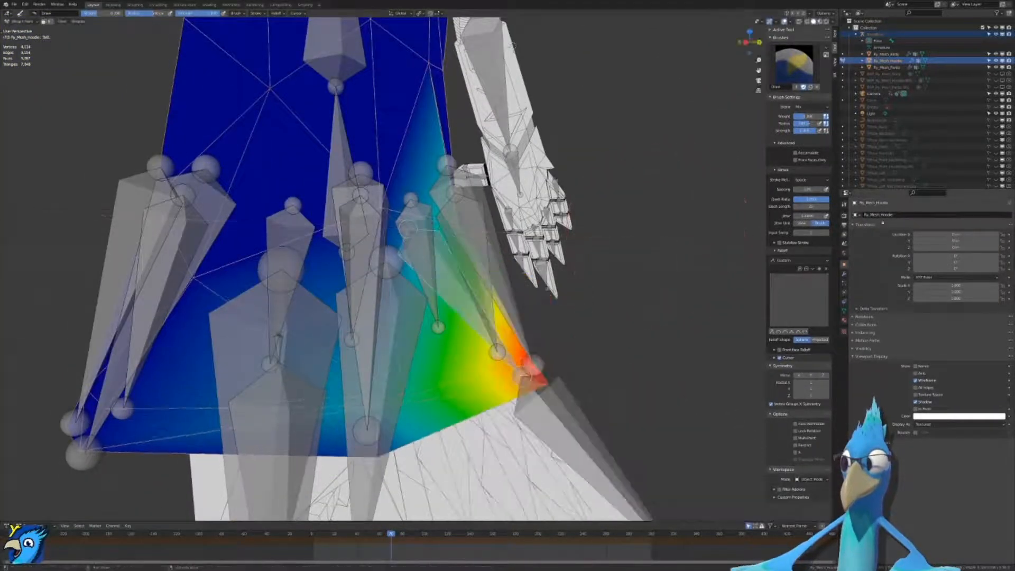
# Step: Test-rotate the Tail1 bone freely from several sides to examine the hoodie's rear deformation
pyautogui.scroll(2, 636, 226)
pyautogui.moveTo(637, 226); pyautogui.dragTo(521, 251, button='middle')
pyautogui.scroll(-3, 431, 266)
pyautogui.moveTo(431, 266); pyautogui.dragTo(479, 259, button='middle')
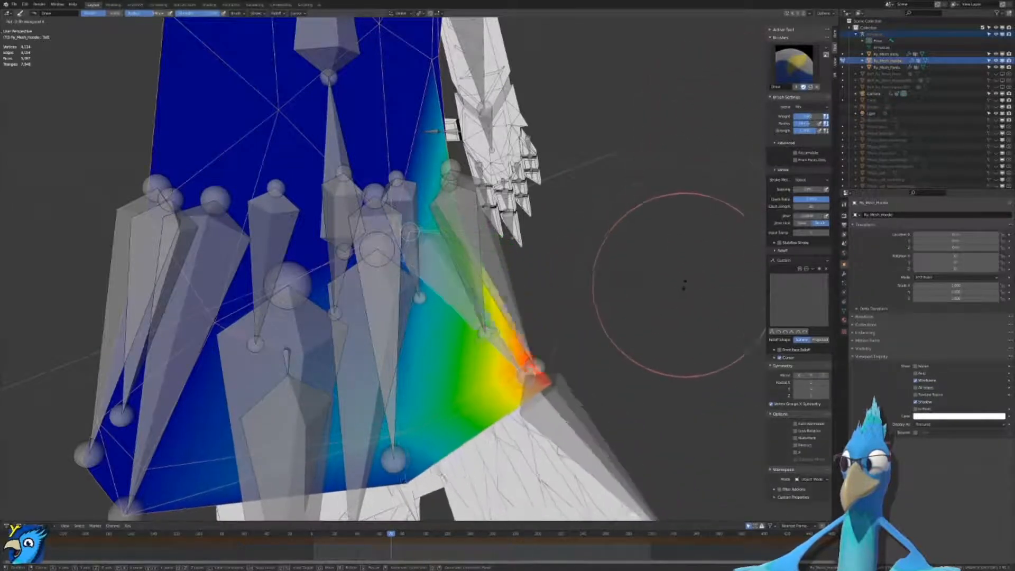
pyautogui.click(690, 222)
pyautogui.moveTo(690, 222); pyautogui.dragTo(637, 188, button='middle')
pyautogui.press('r')
pyautogui.press('r')
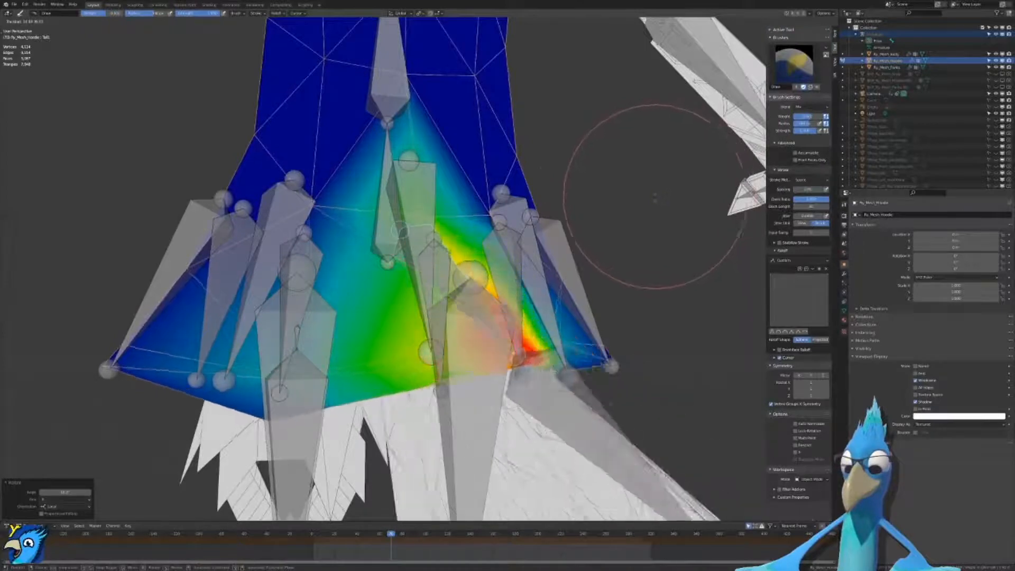
pyautogui.rightClick(643, 212)
pyautogui.moveTo(643, 212); pyautogui.dragTo(586, 229, button='middle')
pyautogui.scroll(2, 586, 229)
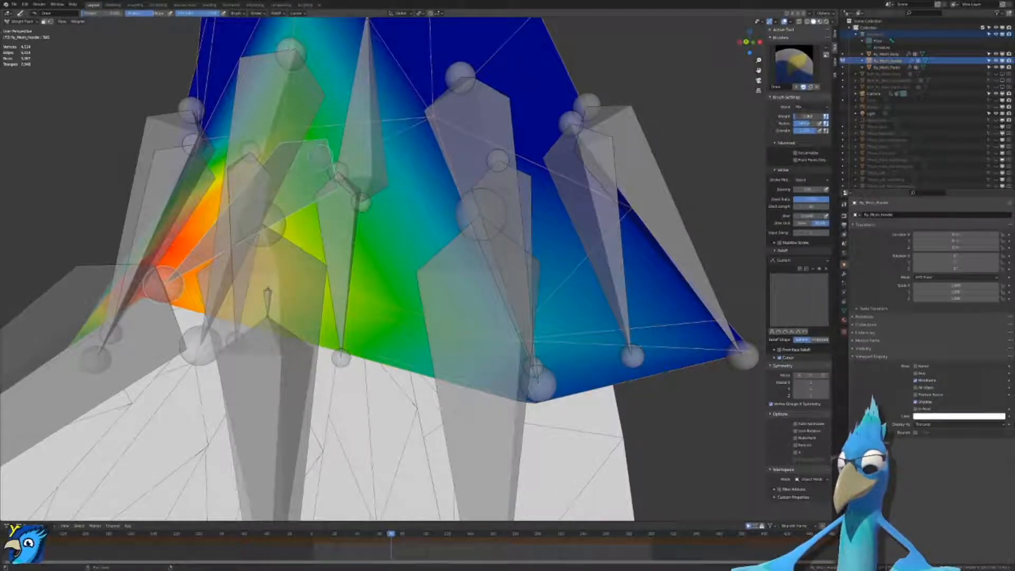
# Step: Paint Tail1 weight onto the rear corner of the hoodie's hem and test-rotate the bone to check it
pyautogui.moveTo(539, 378); pyautogui.dragTo(539, 438)
pyautogui.moveTo(528, 455); pyautogui.dragTo(623, 395, button='middle')
pyautogui.press('r')
pyautogui.press('r')
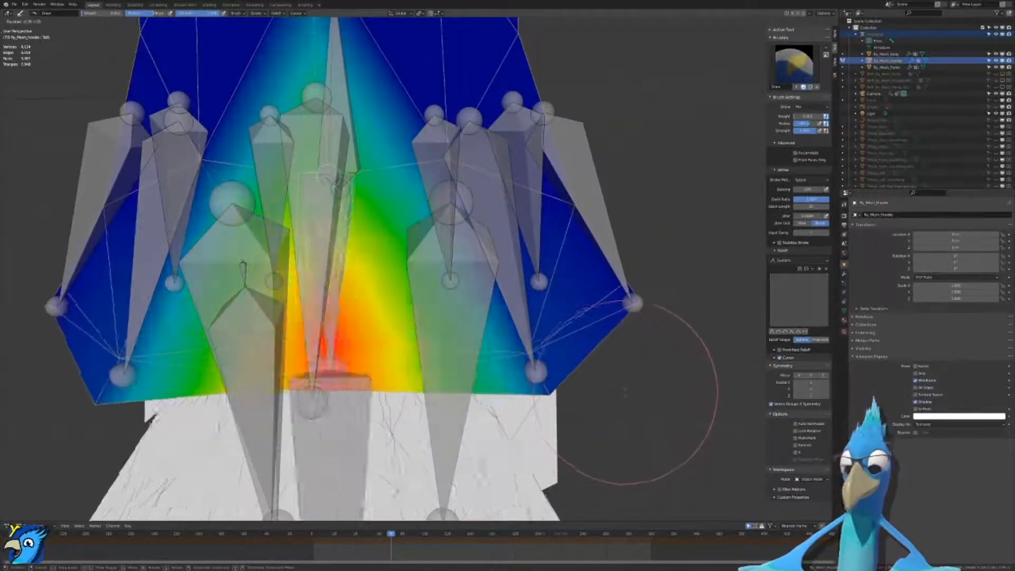
pyautogui.rightClick(639, 393)
# Step: Select the rear corner cloak bone, CloakBack and the second tail bone in turn, test-rotating to examine their influence
pyautogui.keyDown('ctrl'); pyautogui.click(547, 336); pyautogui.keyUp('ctrl')
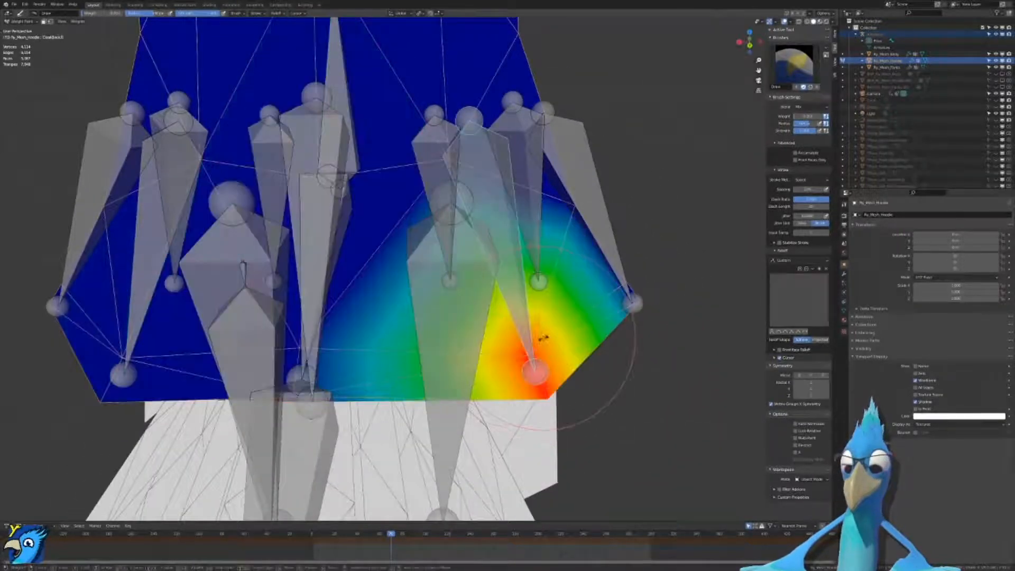
pyautogui.moveTo(344, 222); pyautogui.dragTo(370, 215, button='middle')
pyautogui.keyDown('ctrl'); pyautogui.click(344, 212); pyautogui.keyUp('ctrl')
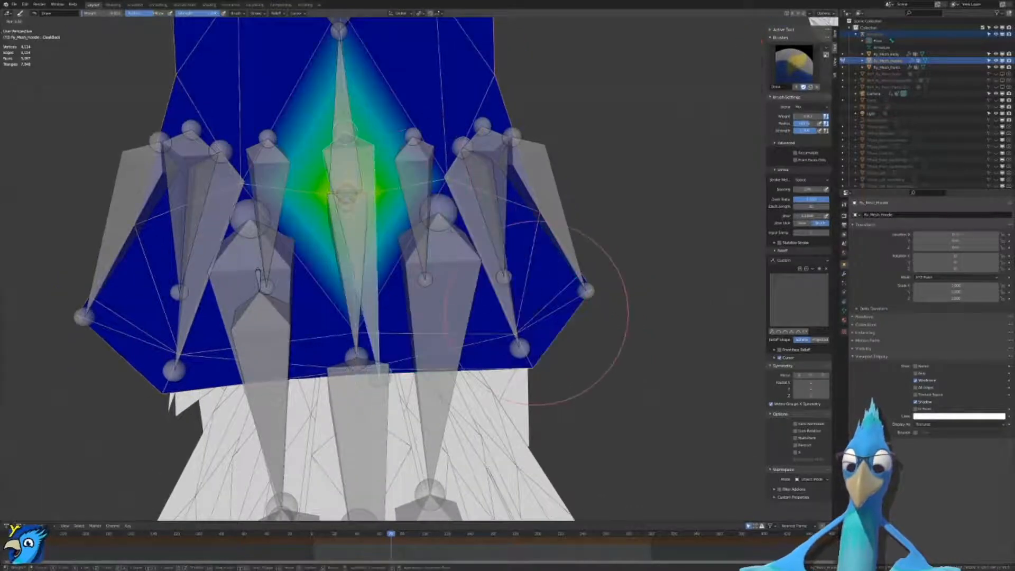
pyautogui.keyDown('ctrl'); pyautogui.click(353, 425); pyautogui.keyUp('ctrl')
pyautogui.press('r')
pyautogui.rightClick(385, 431)
# Step: Paint the second tail bone's weight off the hoodie's entire rear hem
pyautogui.scroll(-3, 385, 431)
pyautogui.moveTo(385, 431); pyautogui.dragTo(396, 435, button='middle')
pyautogui.moveTo(635, 254)
pyautogui.mouseDown(button='middle')
pyautogui.moveTo(646, 249)
pyautogui.moveTo(655, 277)
pyautogui.mouseUp(button='middle')
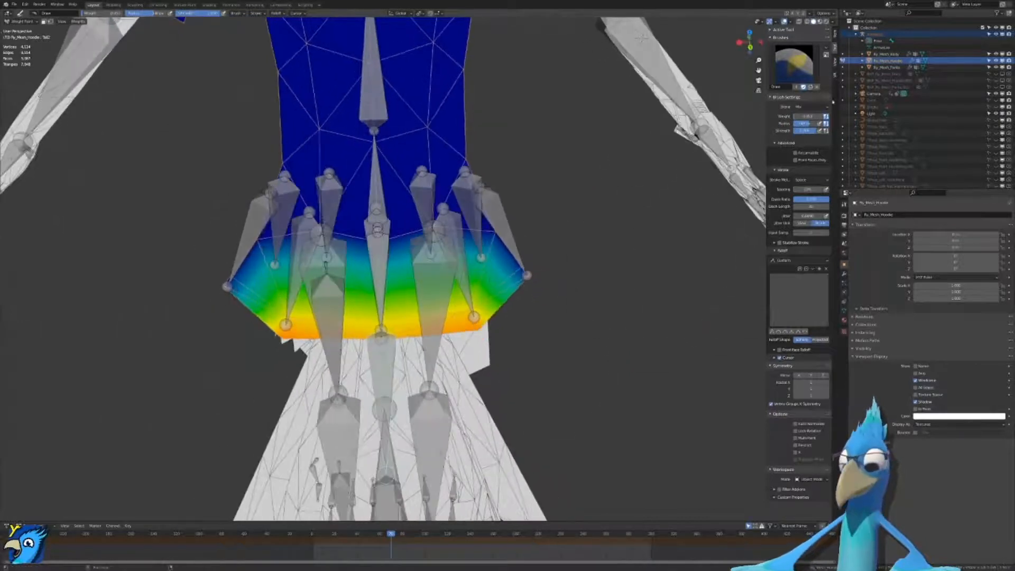
pyautogui.moveTo(545, 319); pyautogui.dragTo(385, 274)
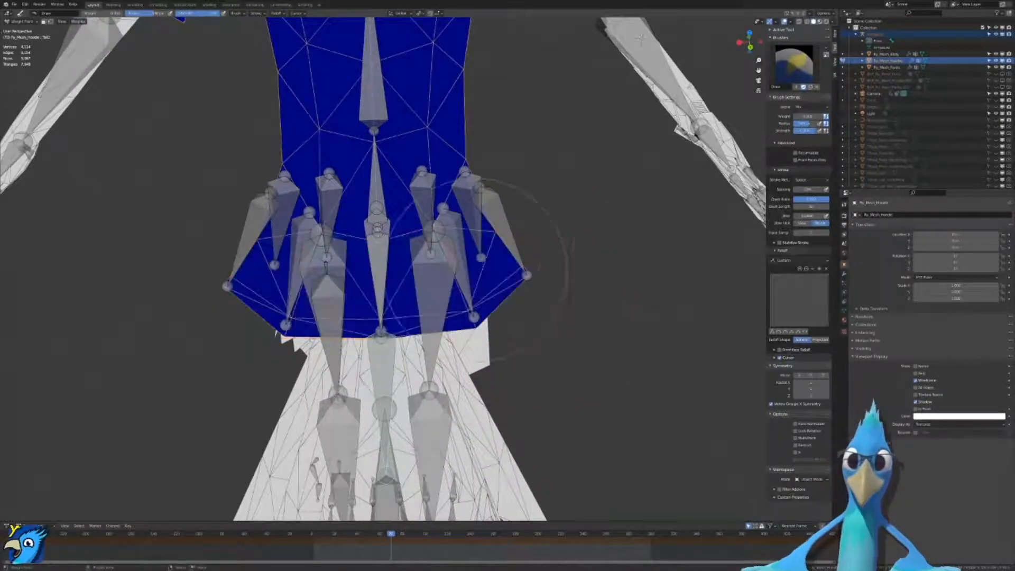
pyautogui.moveTo(476, 307); pyautogui.dragTo(487, 278, button='middle')
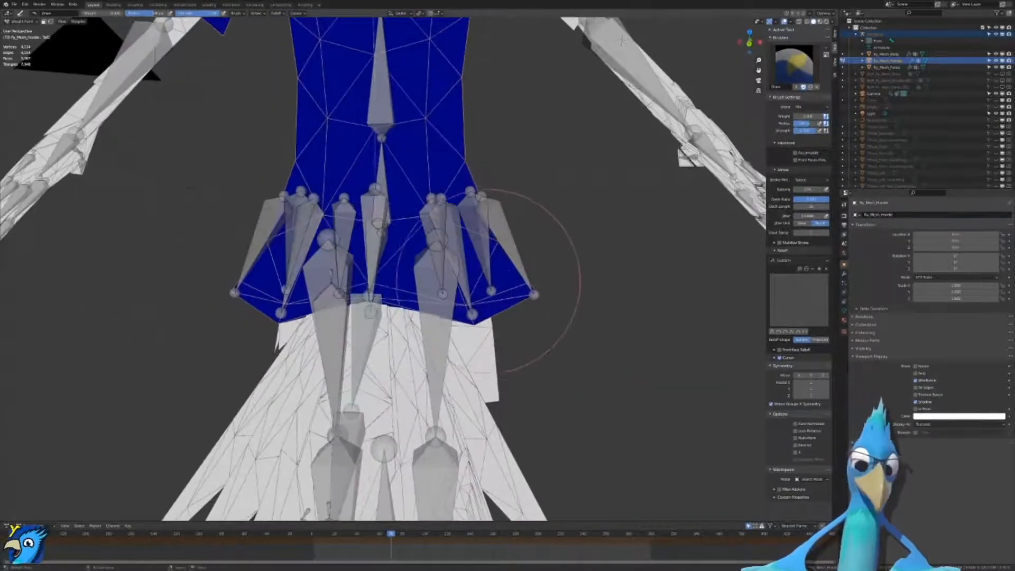
# Step: Test-rotate the second tail bone, undo the weight removal on the hem, and test-rotate the bone again
pyautogui.press('r')
pyautogui.press('r')
pyautogui.rightClick(489, 293)
pyautogui.press('r')
pyautogui.press('r')
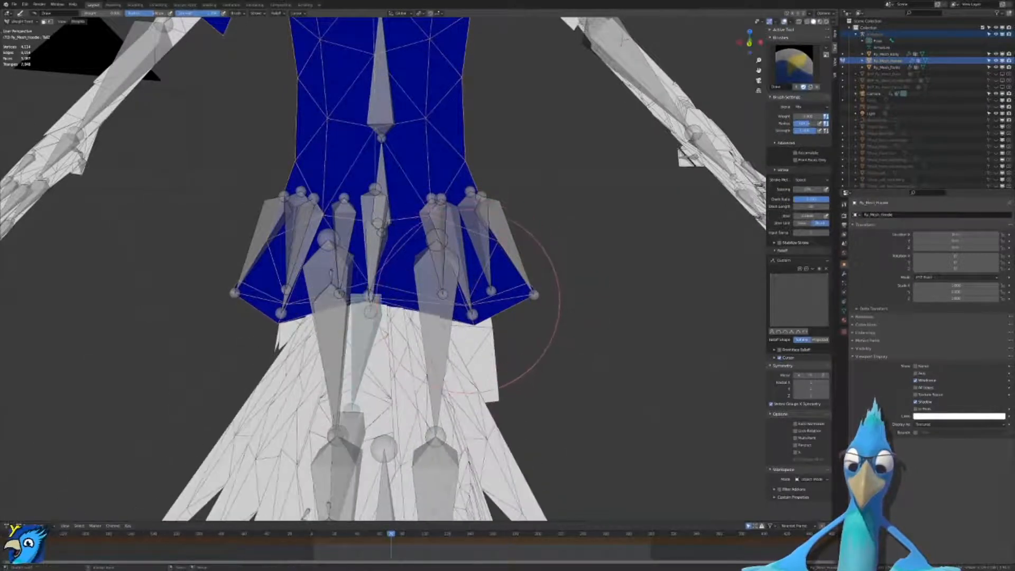
pyautogui.rightClick(468, 301)
pyautogui.hotkey('ctrl', 'z')
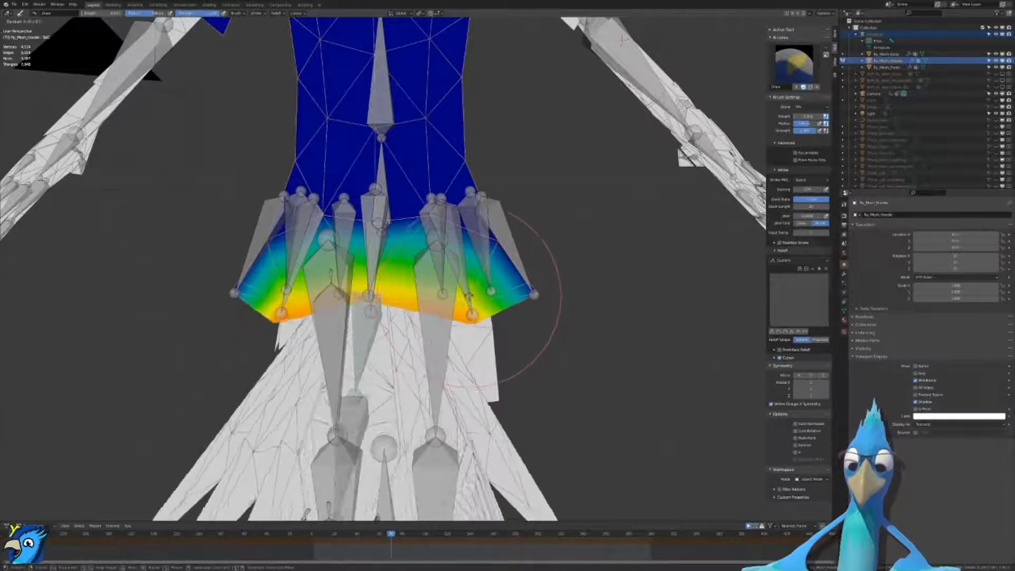
pyautogui.rightClick(574, 255)
# Step: Select the CloakBack bone and delete it from the armature in Edit Mode
pyautogui.rightClick(378, 274)
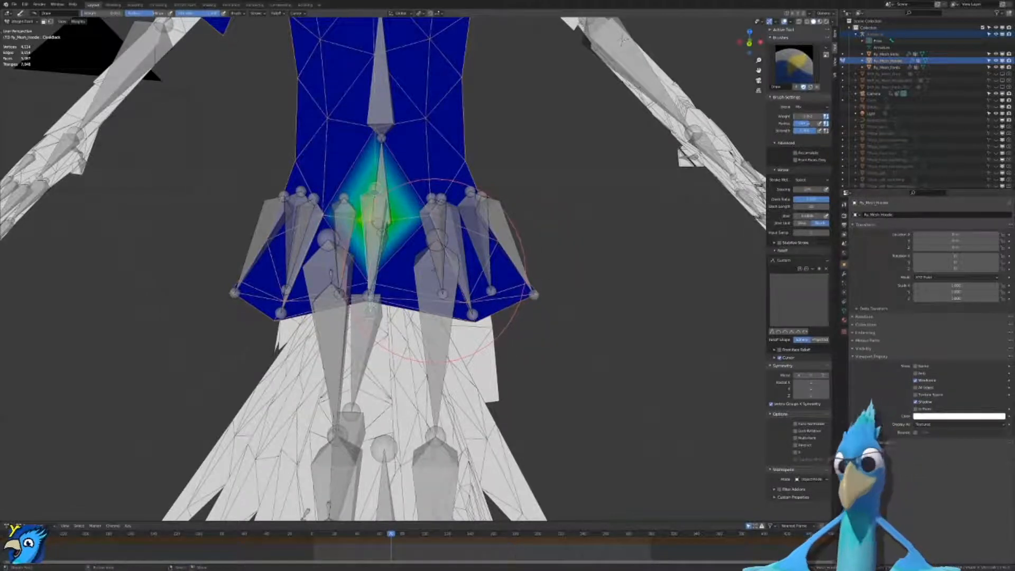
pyautogui.hotkey('ctrl', 'Tab')
pyautogui.press('Tab')
pyautogui.hotkey('ctrl', 'Tab')
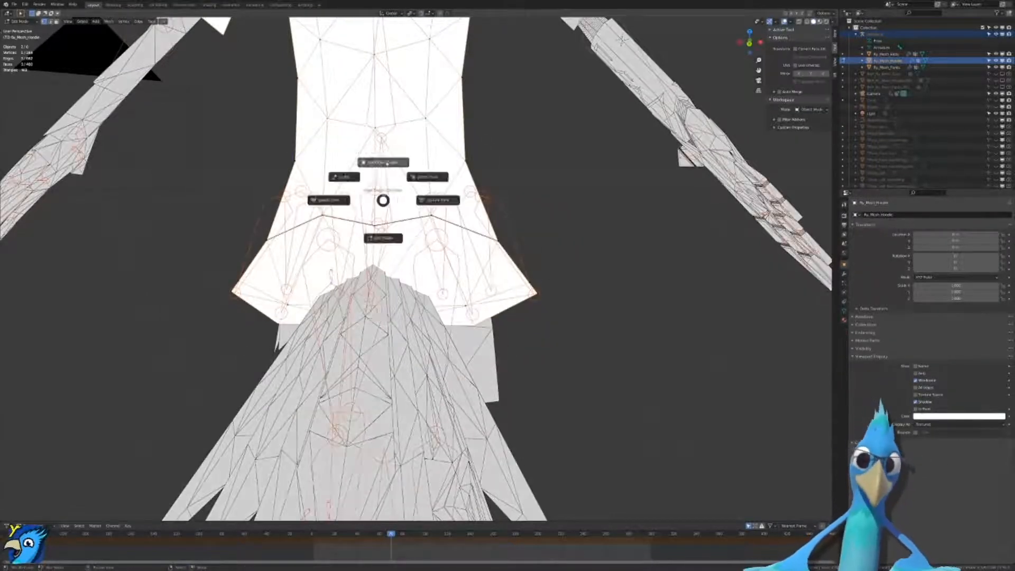
pyautogui.click(347, 200)
pyautogui.click(382, 196)
pyautogui.click(382, 196)
pyautogui.press('Tab')
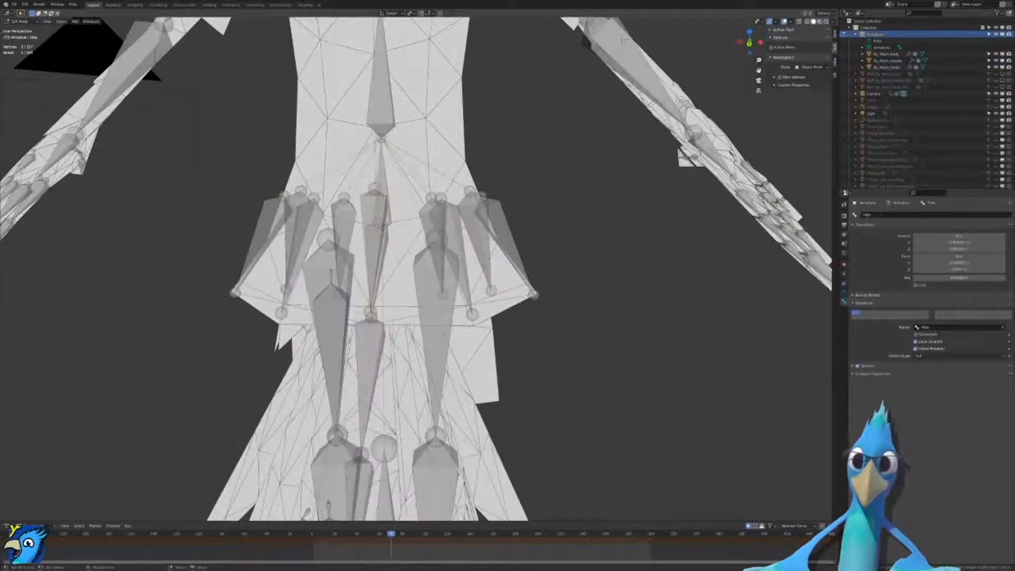
pyautogui.click(386, 197)
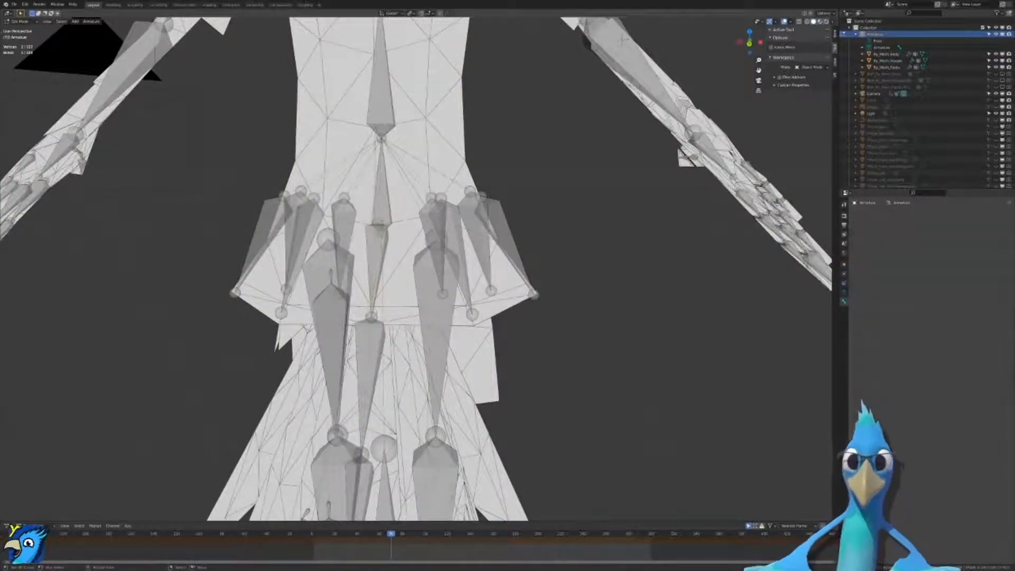
# Step: Return the armature to Pose Mode, select the Tail1 bone and test-rotate it to examine the rear hem
pyautogui.press('Tab')
pyautogui.hotkey('ctrl', 'Tab')
pyautogui.click(380, 260)
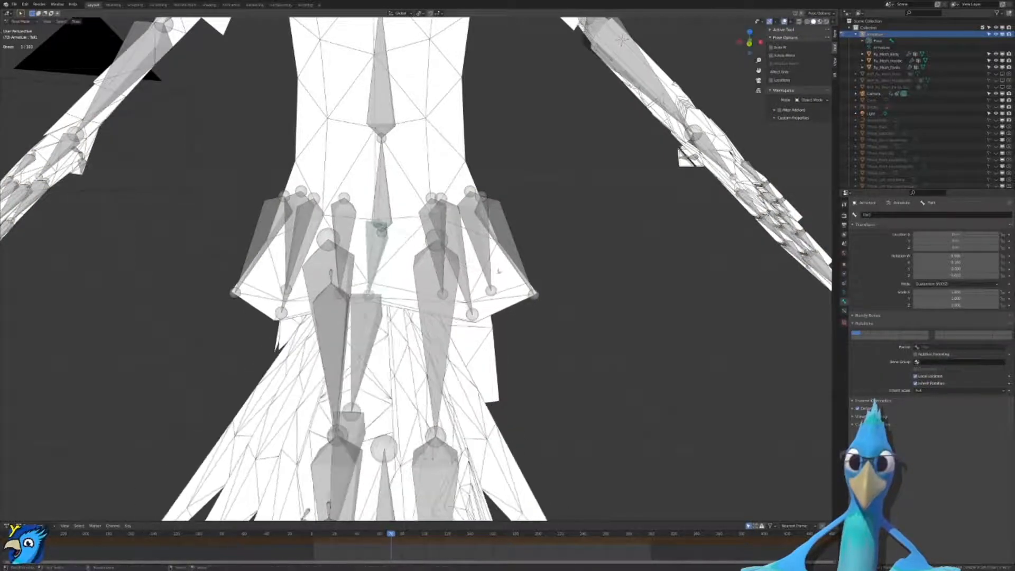
pyautogui.press('r')
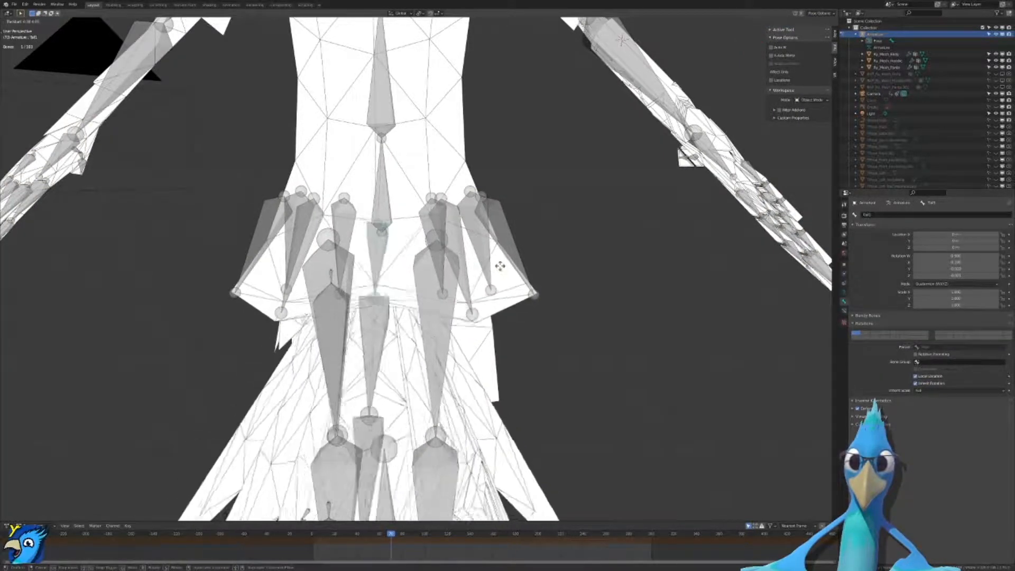
pyautogui.click(498, 274)
# Step: Display the character in Material Preview with the armature in Edit Mode and view the whole figure from the front
pyautogui.press('z')
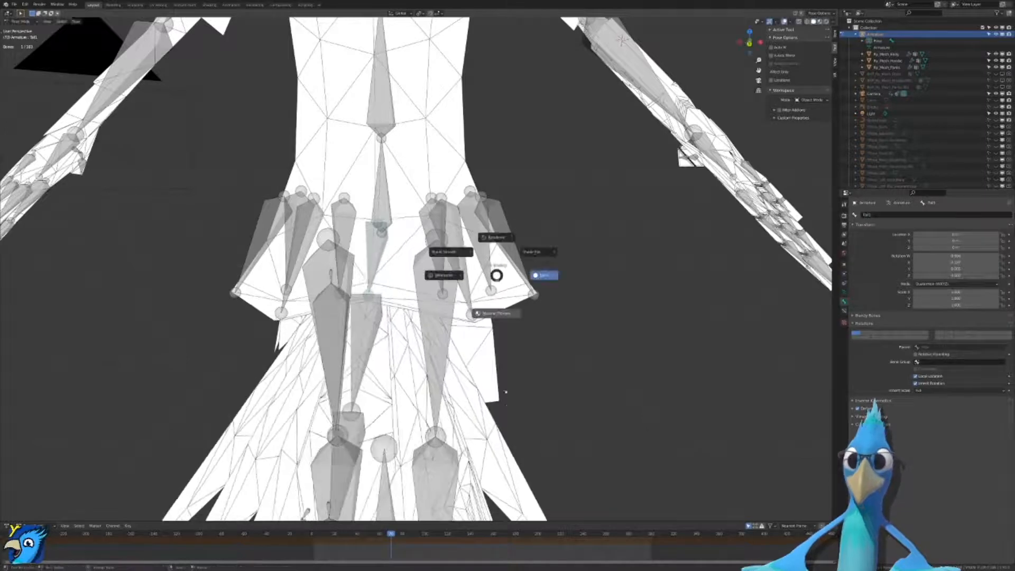
pyautogui.click(506, 407)
pyautogui.press('Tab')
pyautogui.moveTo(634, 288); pyautogui.dragTo(546, 279, button='middle')
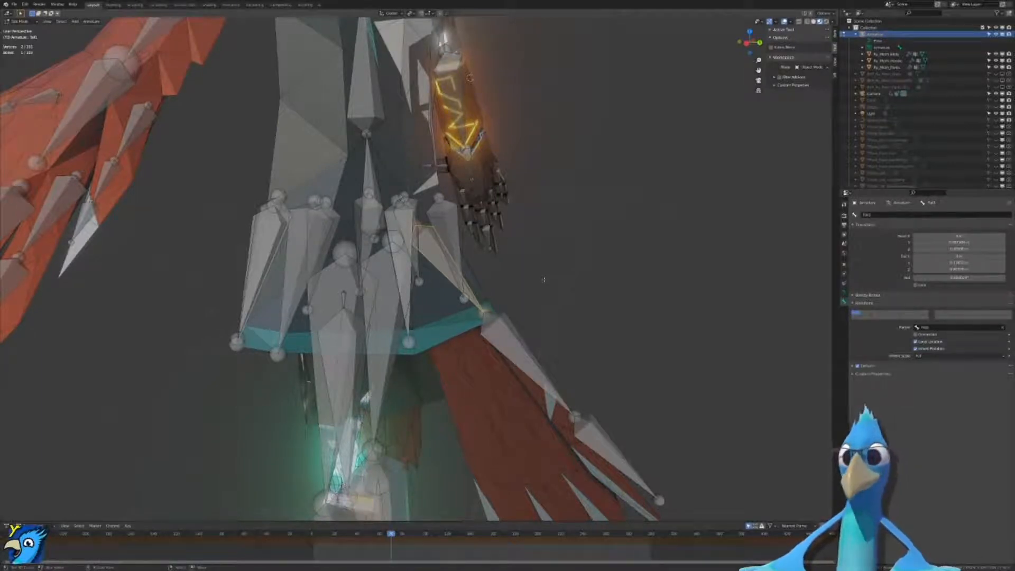
pyautogui.press('KP_1')
pyautogui.press('KP_5')
pyautogui.press('KP_5')
pyautogui.press('KP_3')
pyautogui.press('KP_1')
pyautogui.press('KP_5')
pyautogui.scroll(-8, 570, 265)
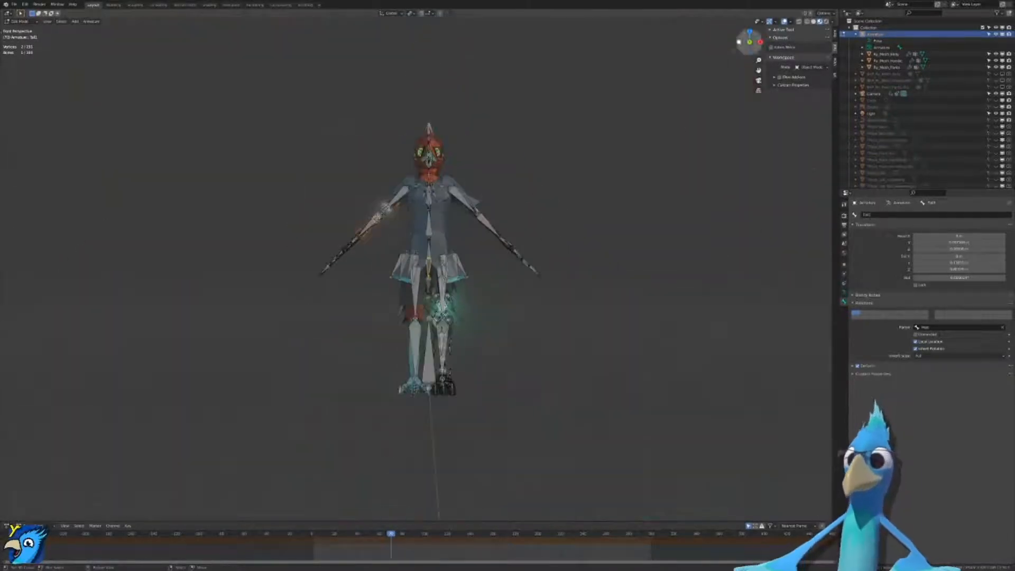
# Step: Hide the viewport overlays and examine the textured character from an angled view
pyautogui.scroll(4, 750, 42)
pyautogui.click(784, 22)
pyautogui.moveTo(618, 214); pyautogui.dragTo(569, 259, button='middle')
pyautogui.scroll(2, 565, 285)
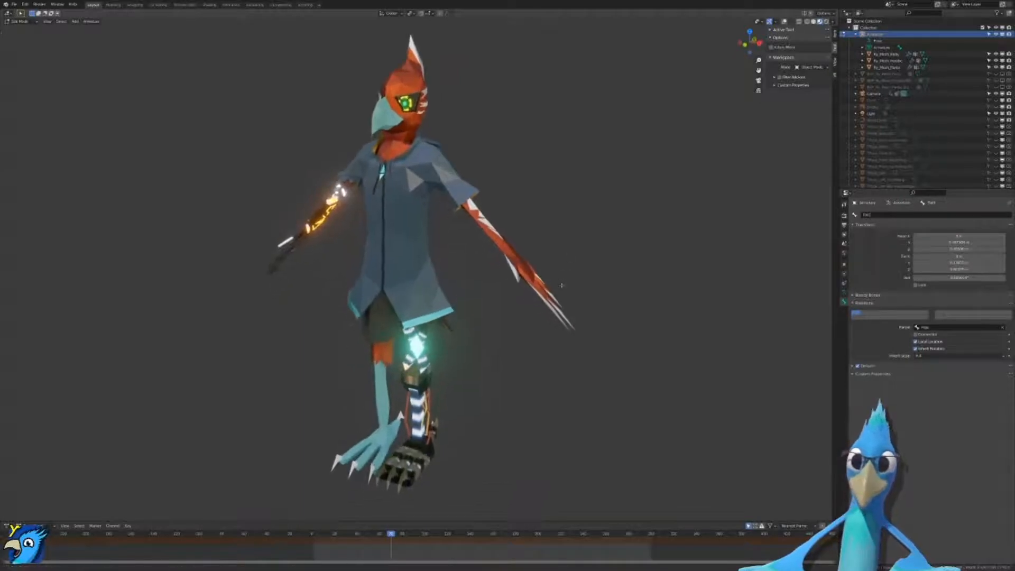
# Step: Put the armature back in Pose Mode, select all bones, and briefly hide the overlays to compare the posed character
pyautogui.click(785, 22)
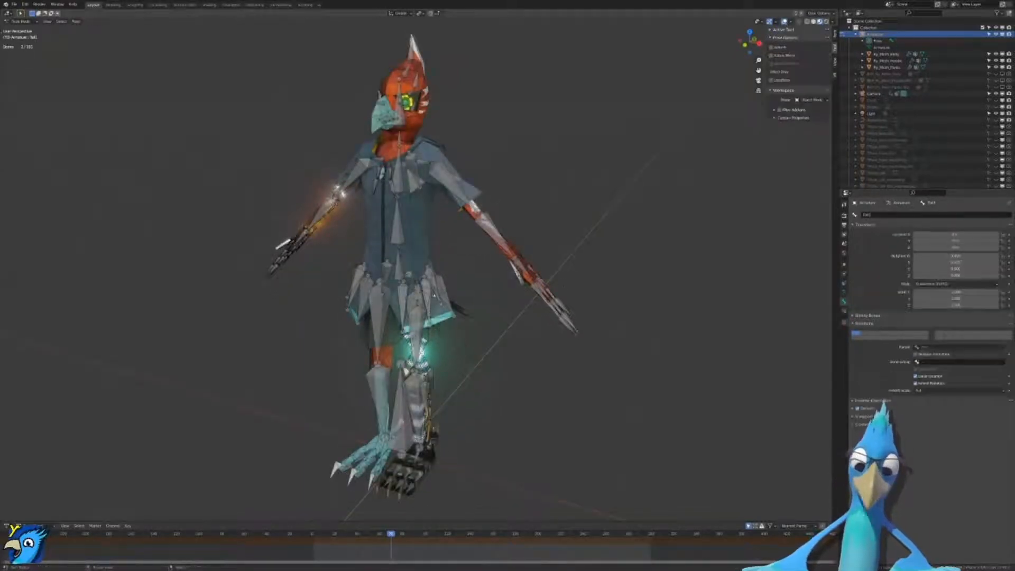
pyautogui.hotkey('ctrl', 'Tab')
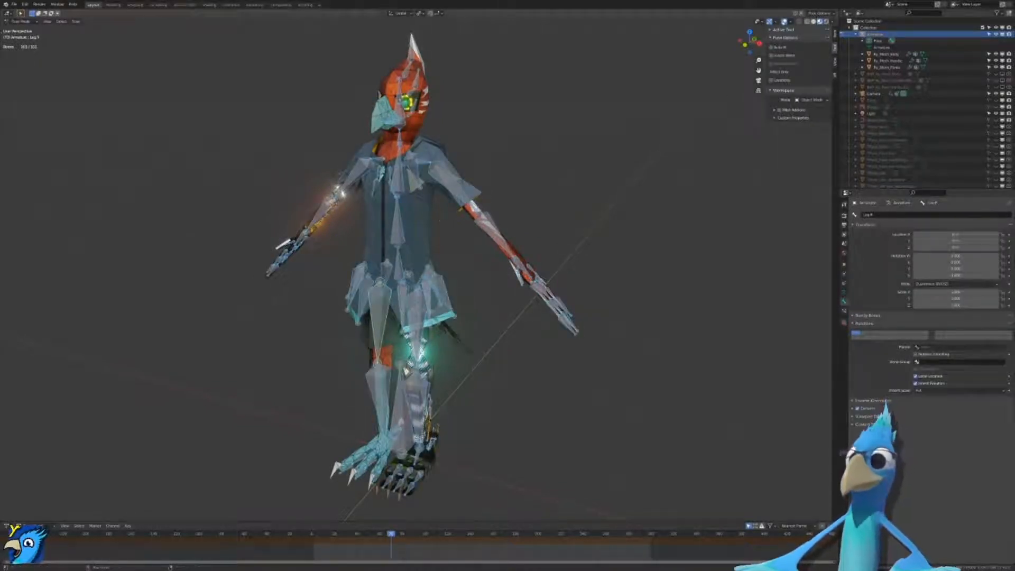
pyautogui.click(784, 22)
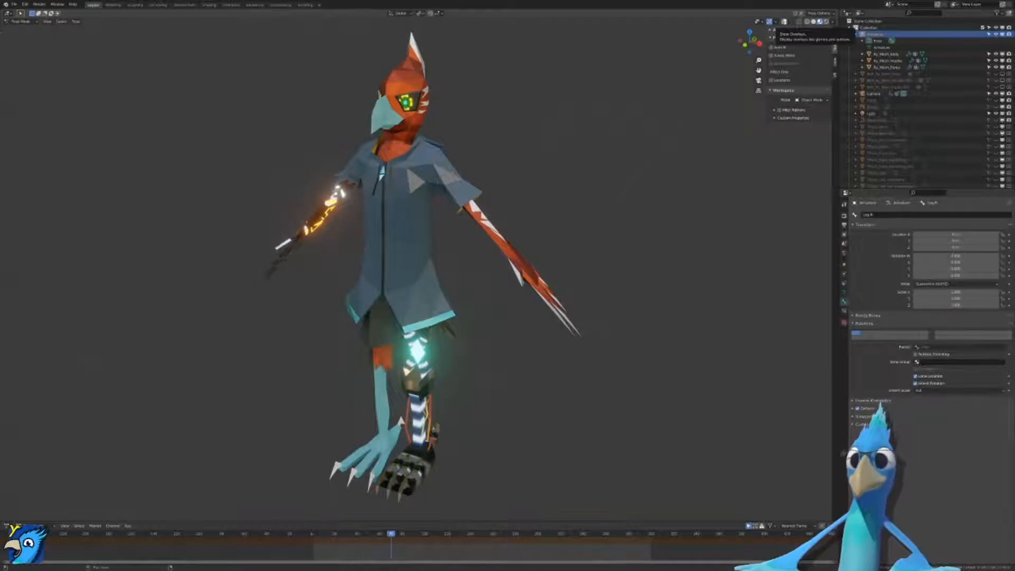
pyautogui.click(784, 21)
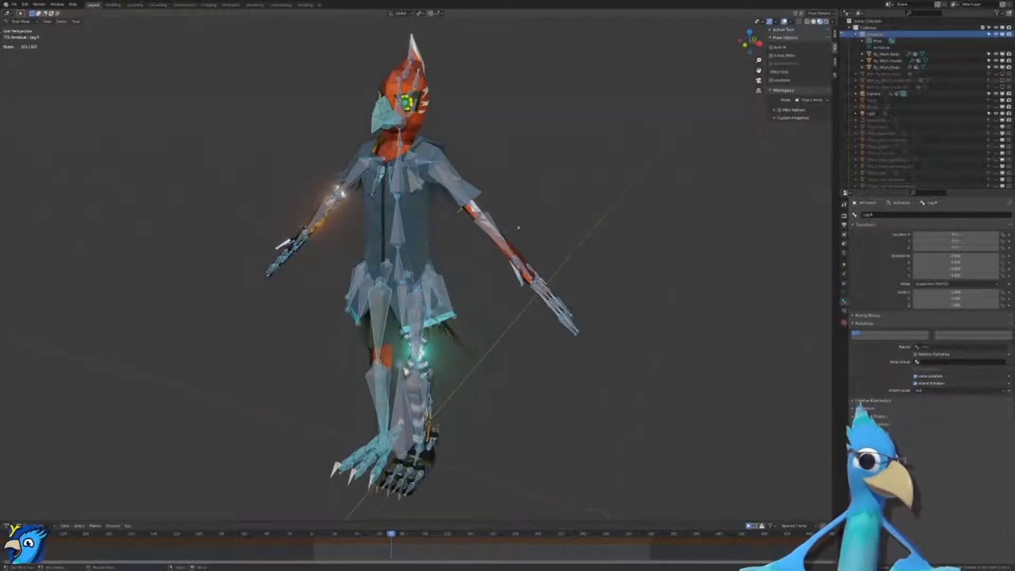
# Step: Examine the rigged character's whole figure, head and beak up close from different angles
pyautogui.moveTo(492, 276); pyautogui.dragTo(467, 292, button='middle')
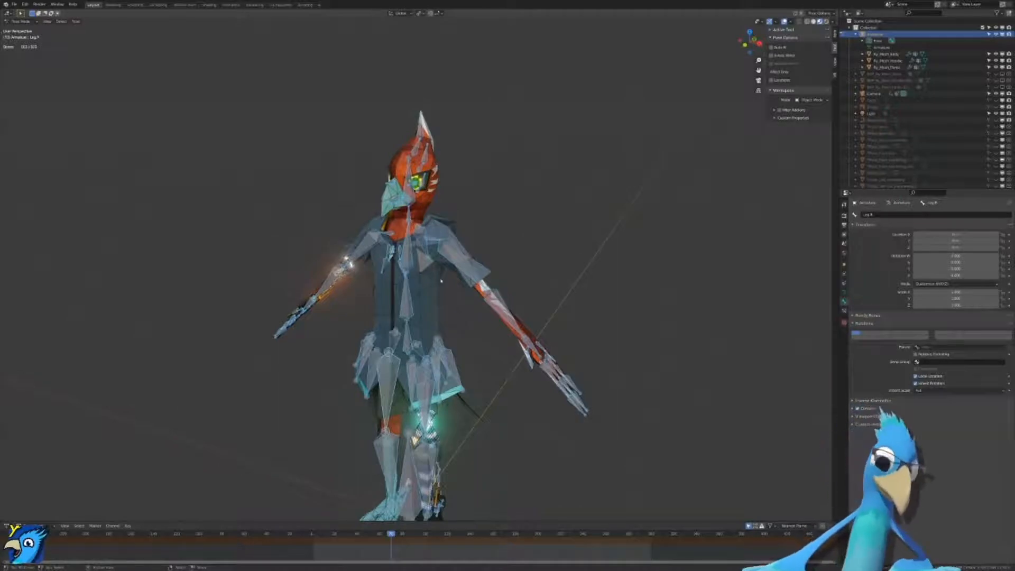
pyautogui.scroll(10, 351, 404)
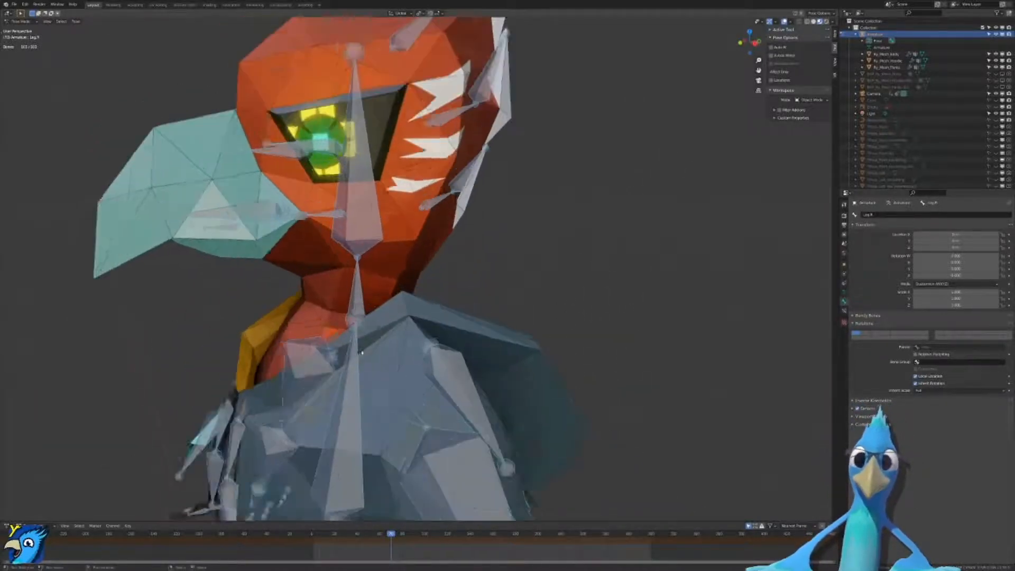
pyautogui.scroll(-5, 421, 316)
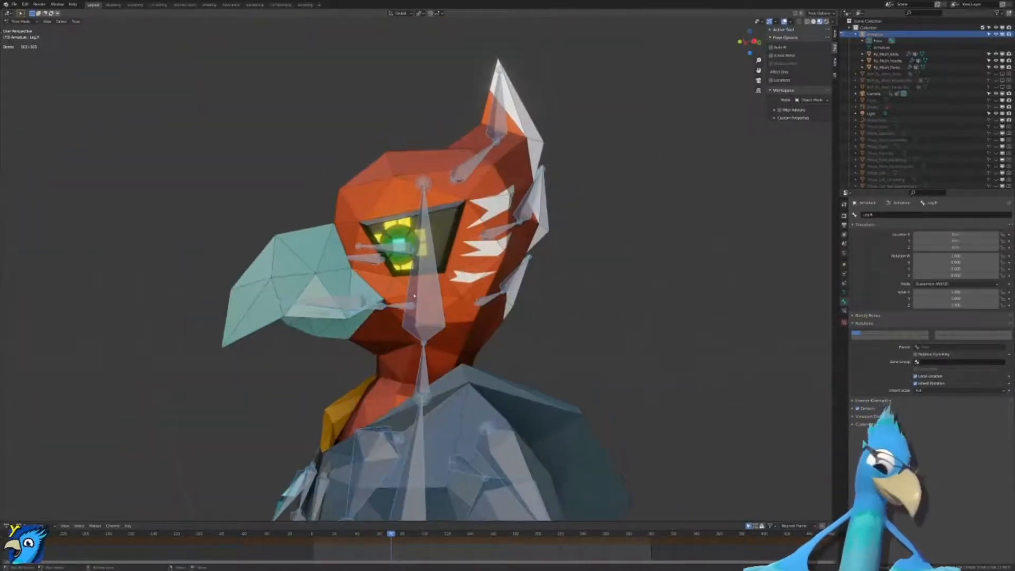
pyautogui.scroll(2, 414, 295)
pyautogui.scroll(-7, 414, 295)
pyautogui.keyDown('shift'); pyautogui.moveTo(486, 333); pyautogui.dragTo(488, 225, button='middle'); pyautogui.keyUp('shift')
pyautogui.scroll(-2, 477, 204)
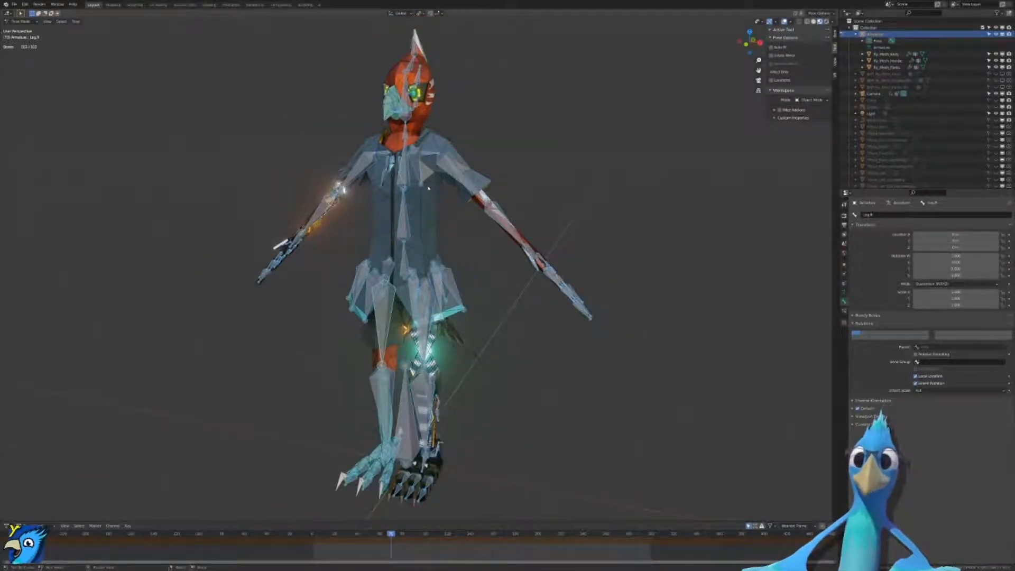
pyautogui.scroll(3, 425, 193)
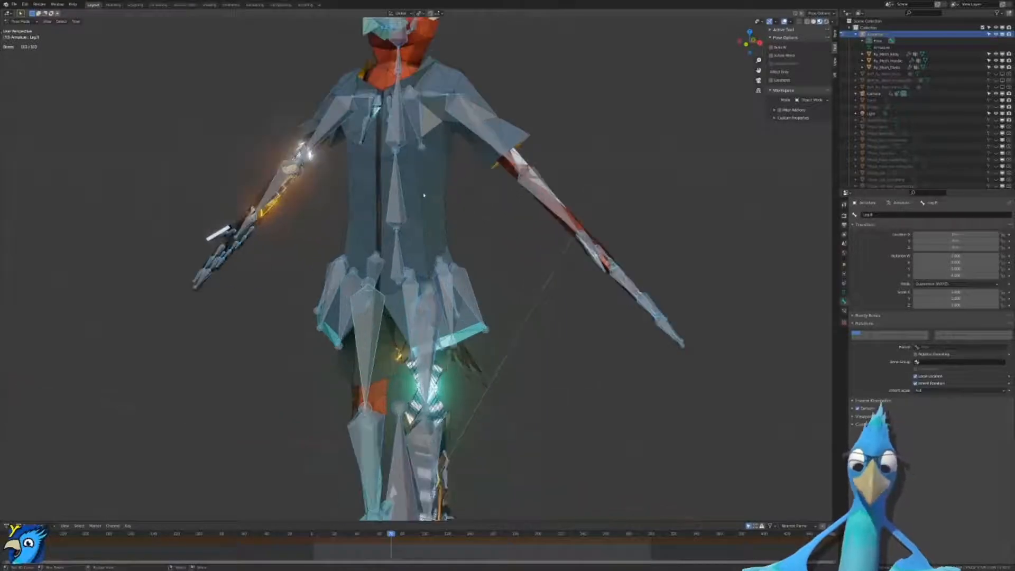
pyautogui.keyDown('shift'); pyautogui.moveTo(424, 193); pyautogui.dragTo(426, 386, button='middle'); pyautogui.keyUp('shift')
pyautogui.scroll(5, 427, 385)
pyautogui.keyDown('shift'); pyautogui.moveTo(656, 137); pyautogui.dragTo(738, 341, button='middle'); pyautogui.keyUp('shift')
pyautogui.moveTo(455, 286); pyautogui.dragTo(392, 268, button='middle')
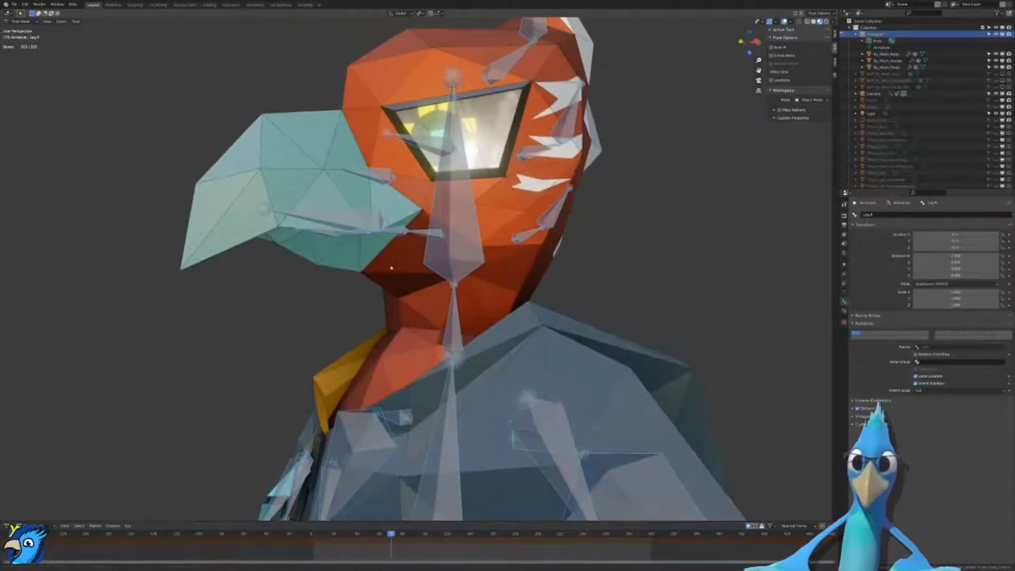
pyautogui.scroll(2, 370, 228)
# Step: Open the beak by rotating the jaw bone, and rotate the tongue bone near its base about its local X axis
pyautogui.press('r')
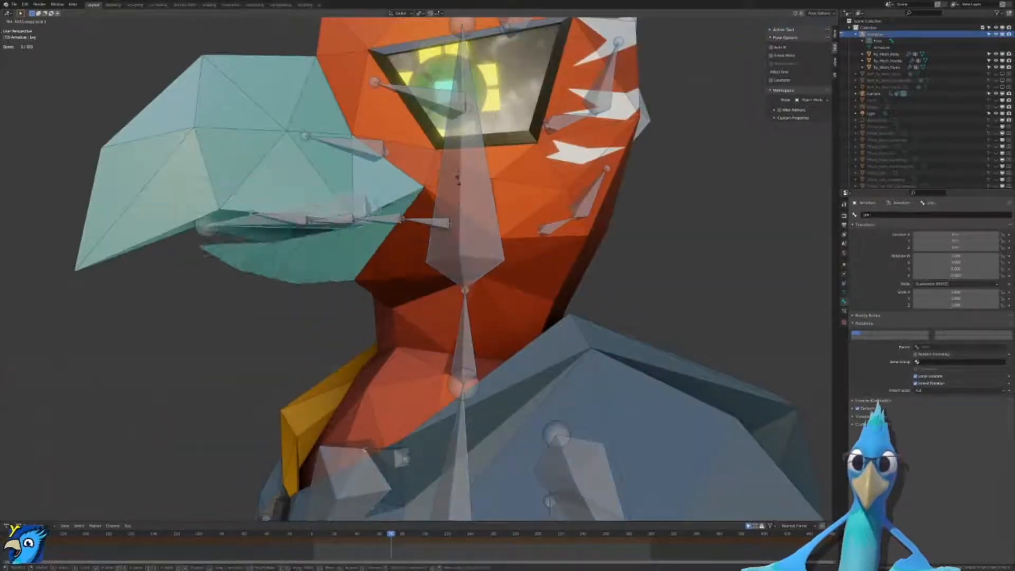
pyautogui.click(449, 129)
pyautogui.click(388, 218)
pyautogui.press('r')
pyautogui.press('x')
pyautogui.press('x')
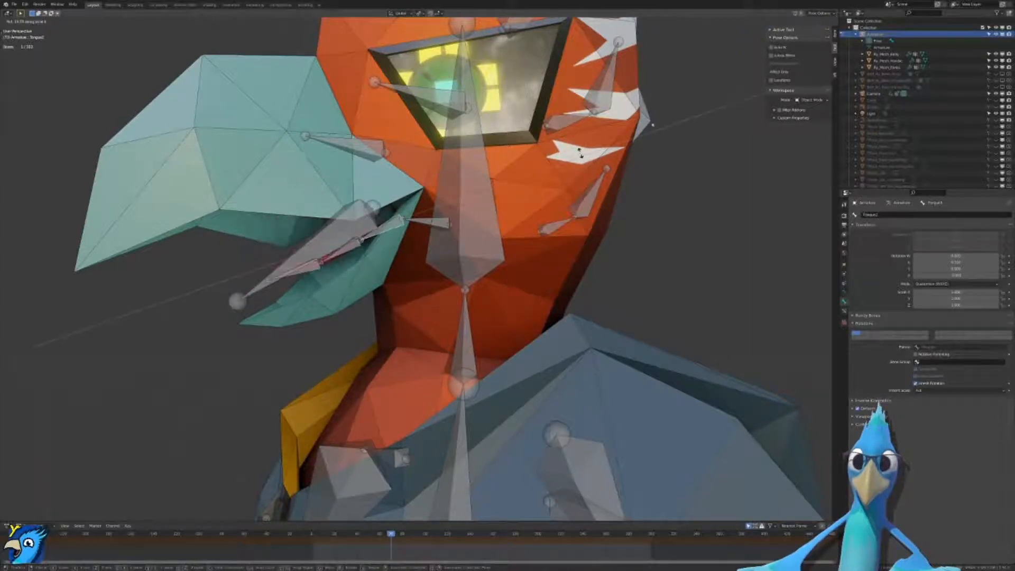
pyautogui.click(581, 153)
# Step: Switch the viewport to Solid shading and open its shading options
pyautogui.click(785, 21)
pyautogui.click(785, 22)
pyautogui.click(638, 147)
pyautogui.click(814, 22)
pyautogui.click(832, 22)
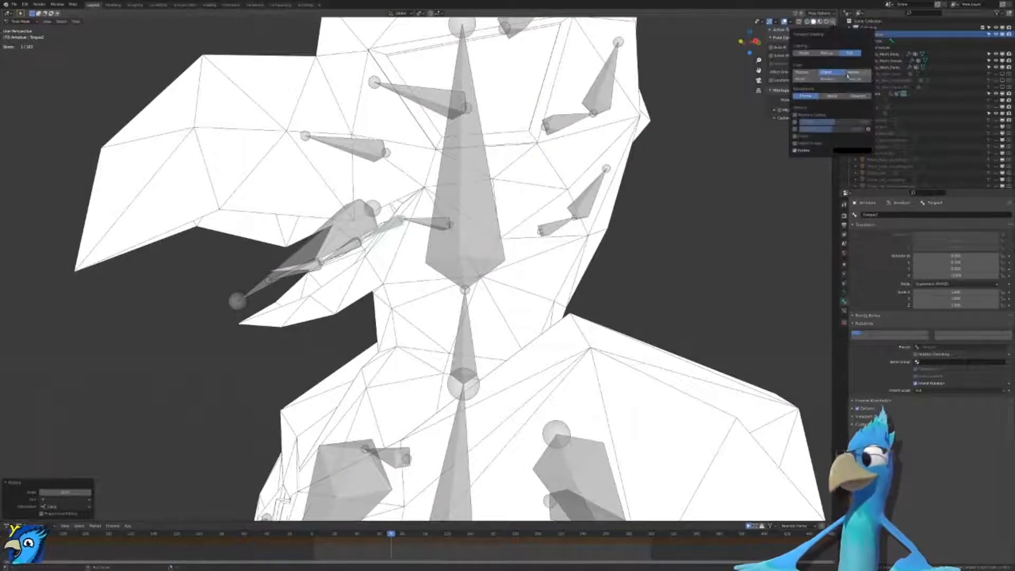
# Step: Try the different Solid shading colour types on the character, including Texture
pyautogui.click(858, 79)
pyautogui.click(828, 79)
pyautogui.click(830, 73)
pyautogui.click(854, 78)
pyautogui.click(812, 79)
pyautogui.click(829, 79)
pyautogui.click(837, 73)
pyautogui.click(854, 79)
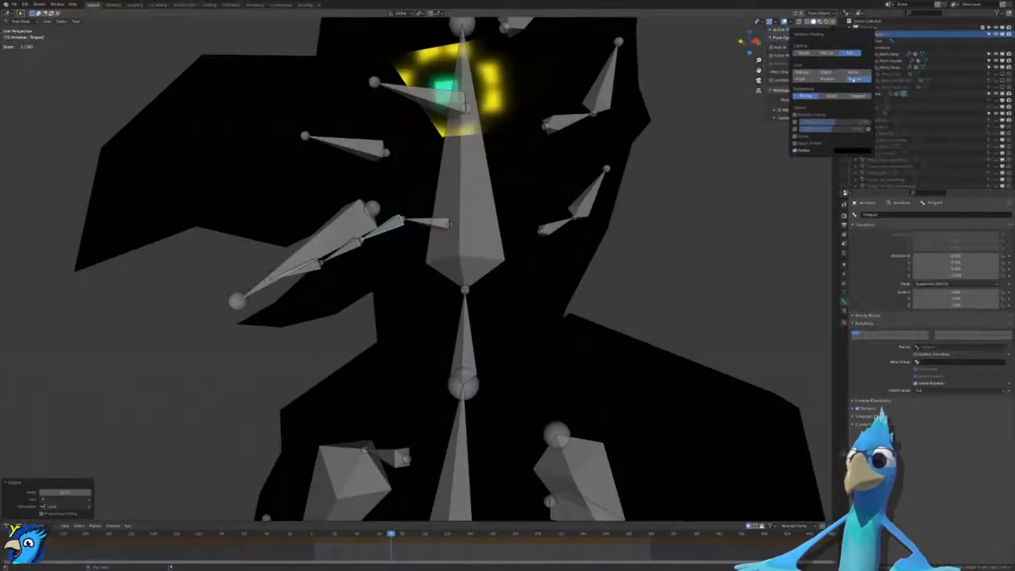
pyautogui.scroll(-8, 641, 265)
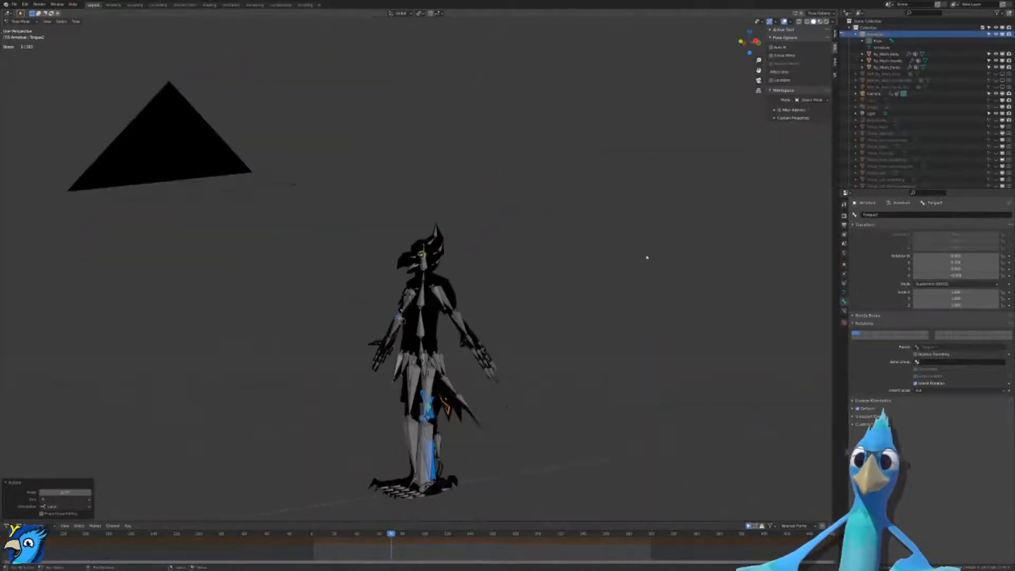
pyautogui.scroll(4, 646, 255)
pyautogui.scroll(5, 649, 258)
# Step: Set the viewport shading to Studio lighting with Object colour
pyautogui.click(828, 22)
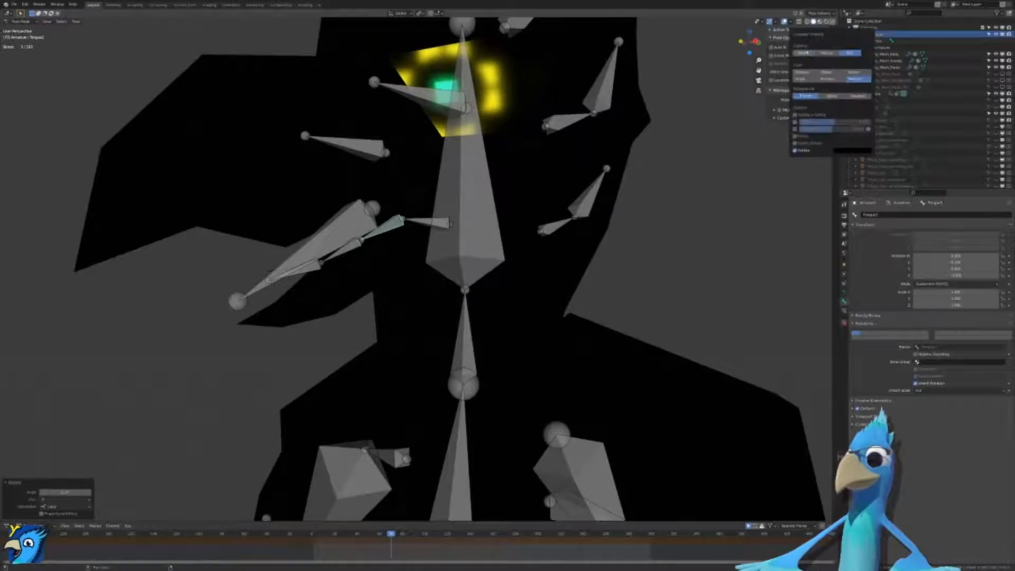
pyautogui.click(833, 53)
pyautogui.click(833, 22)
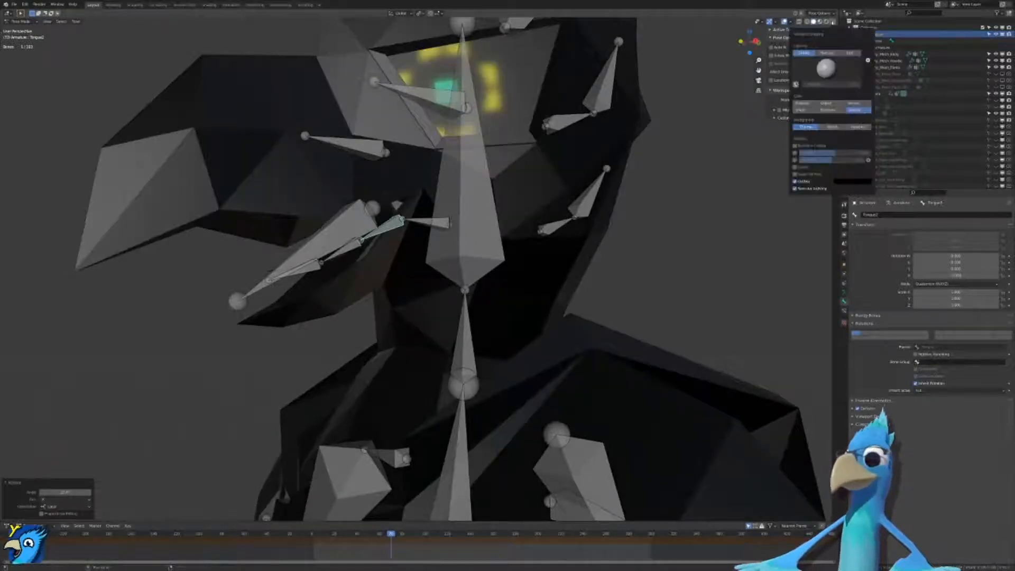
pyautogui.click(804, 104)
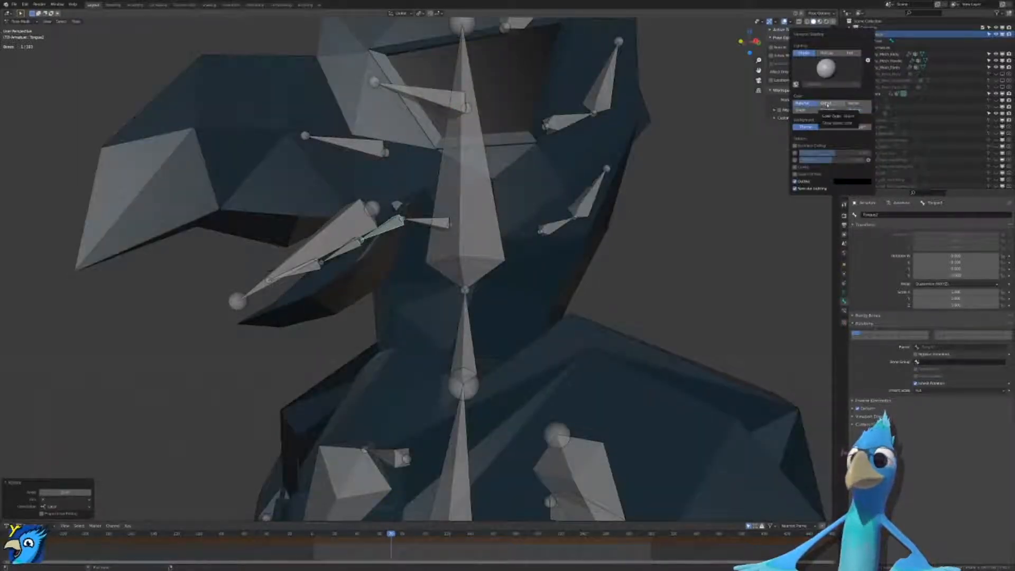
pyautogui.click(828, 104)
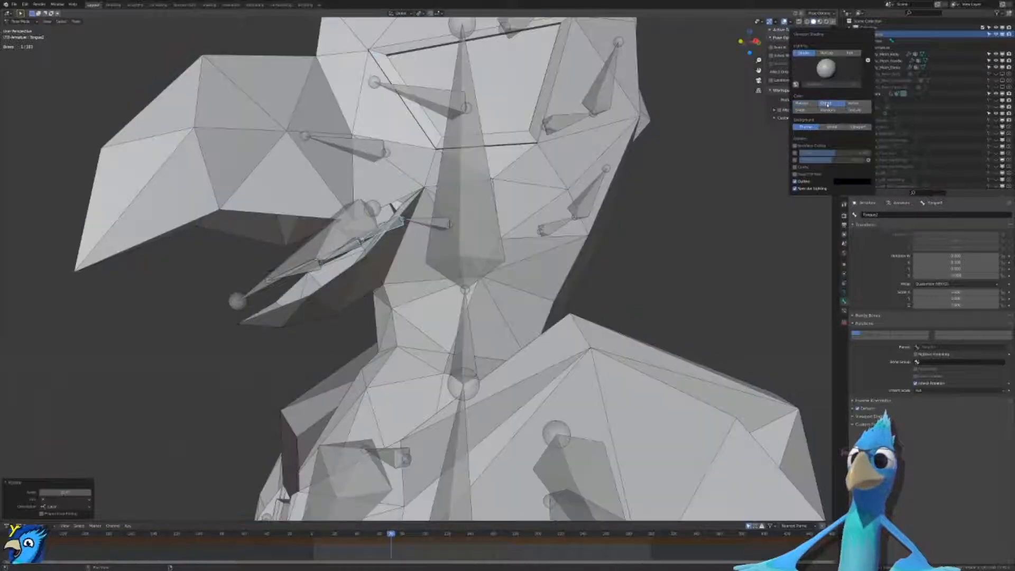
# Step: Select the next tongue bone inside the open beak and rotate it about its local X axis
pyautogui.scroll(5, 557, 210)
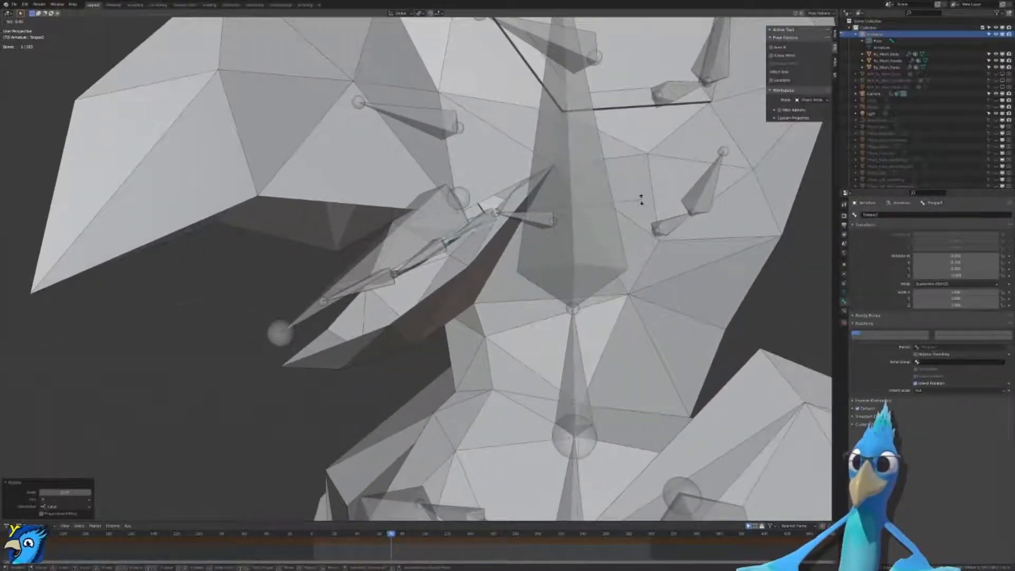
pyautogui.rightClick(648, 208)
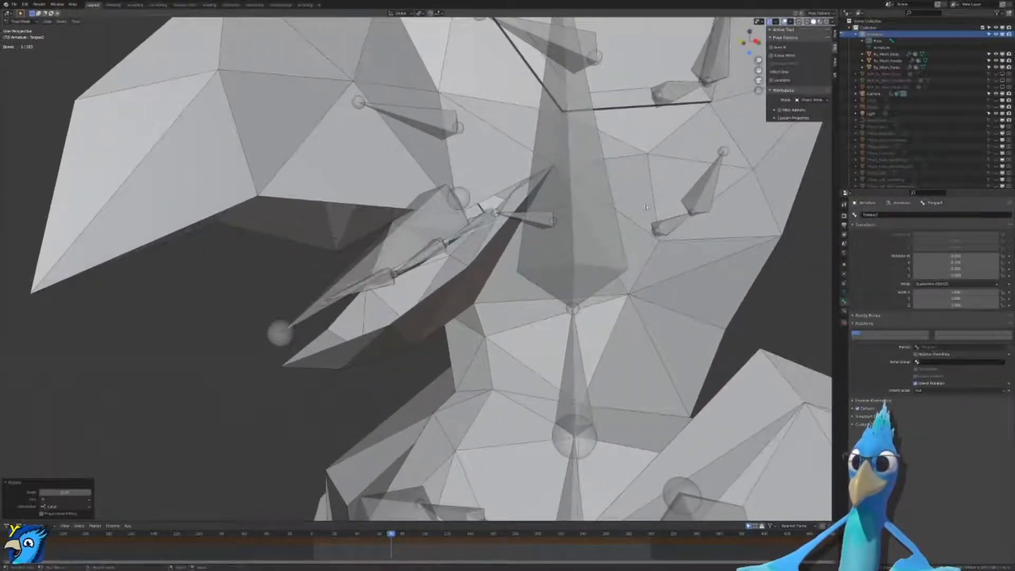
pyautogui.click(420, 259)
pyautogui.press('r')
pyautogui.press('x')
pyautogui.press('x')
pyautogui.click(628, 255)
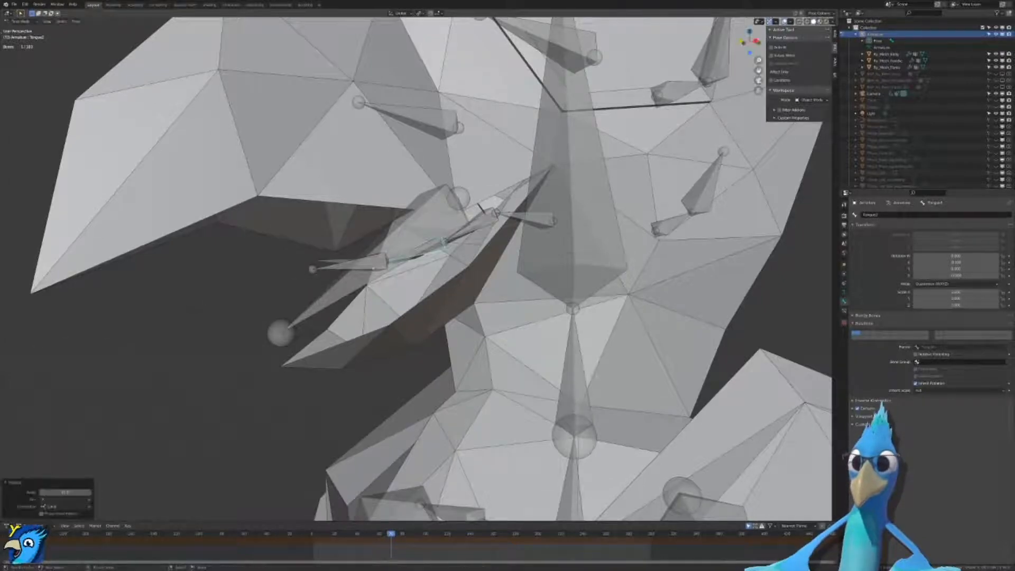
# Step: Check the jaw and tongue-tip bones, and test-rotate the head bone freely
pyautogui.click(418, 227)
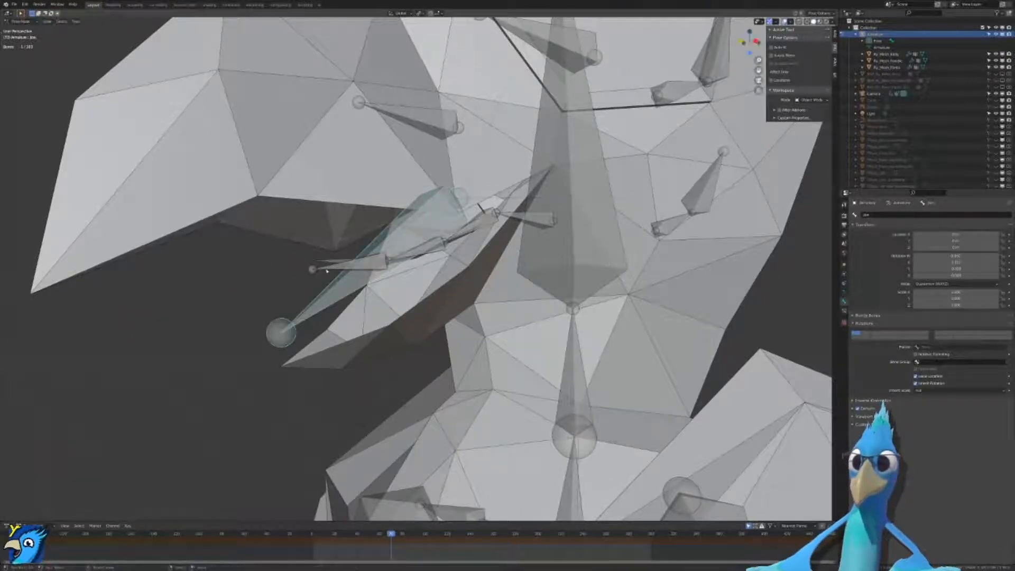
pyautogui.click(327, 271)
pyautogui.click(548, 259)
pyautogui.moveTo(547, 259); pyautogui.dragTo(503, 206, button='middle')
pyautogui.click(454, 266)
pyautogui.scroll(-5, 453, 266)
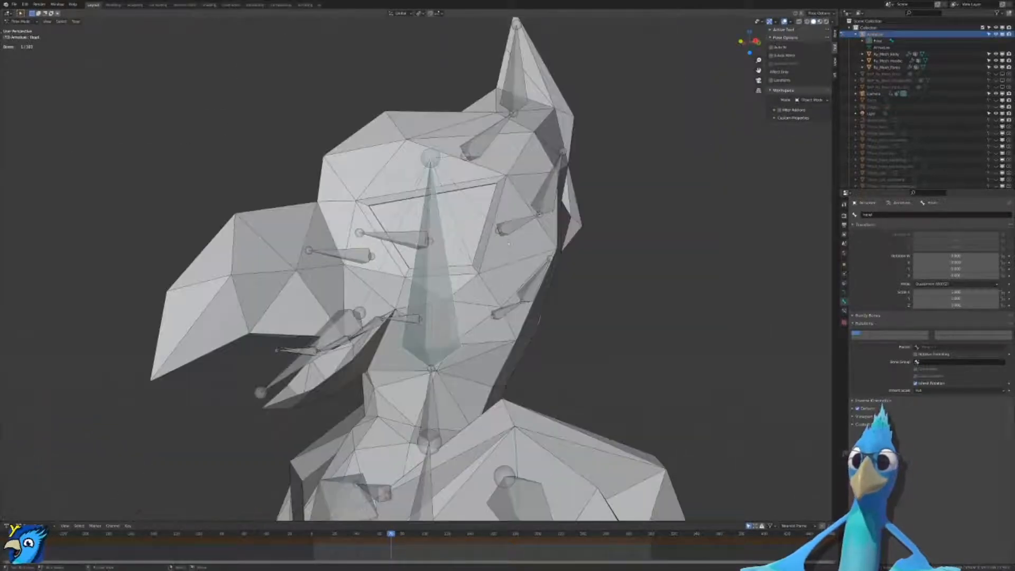
pyautogui.press('r')
pyautogui.press('r')
pyautogui.rightClick(521, 238)
# Step: Take the armature out of Pose Mode, select the hoodie mesh and put it in Weight Paint mode
pyautogui.moveTo(521, 238); pyautogui.dragTo(458, 130, button='middle')
pyautogui.scroll(3, 458, 130)
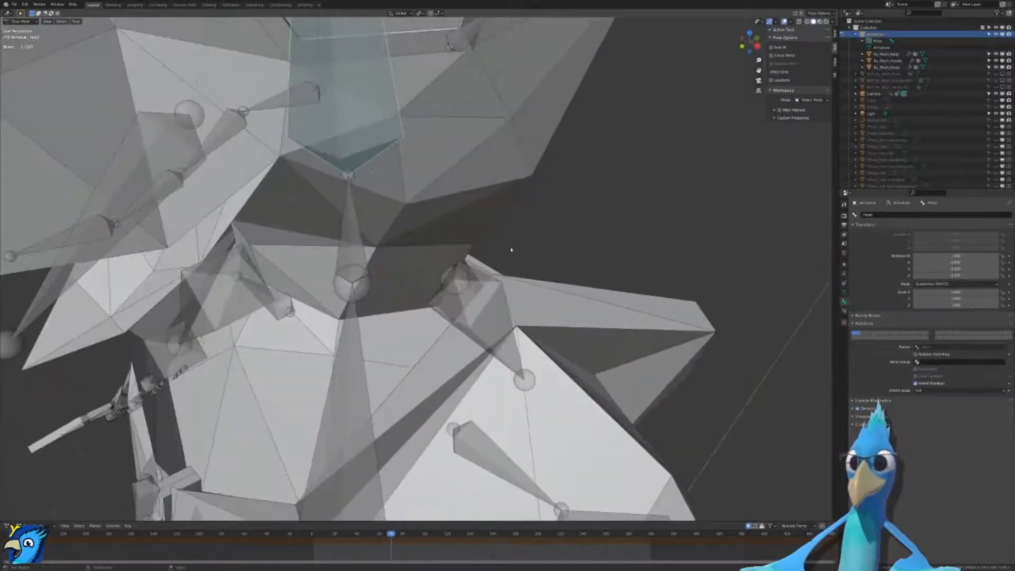
pyautogui.press('Tab')
pyautogui.press('Tab')
pyautogui.press('Tab')
pyautogui.press('Tab')
pyautogui.press('Tab')
pyautogui.press('Tab')
pyautogui.hotkey('ctrl', 'Tab')
pyautogui.click(529, 297)
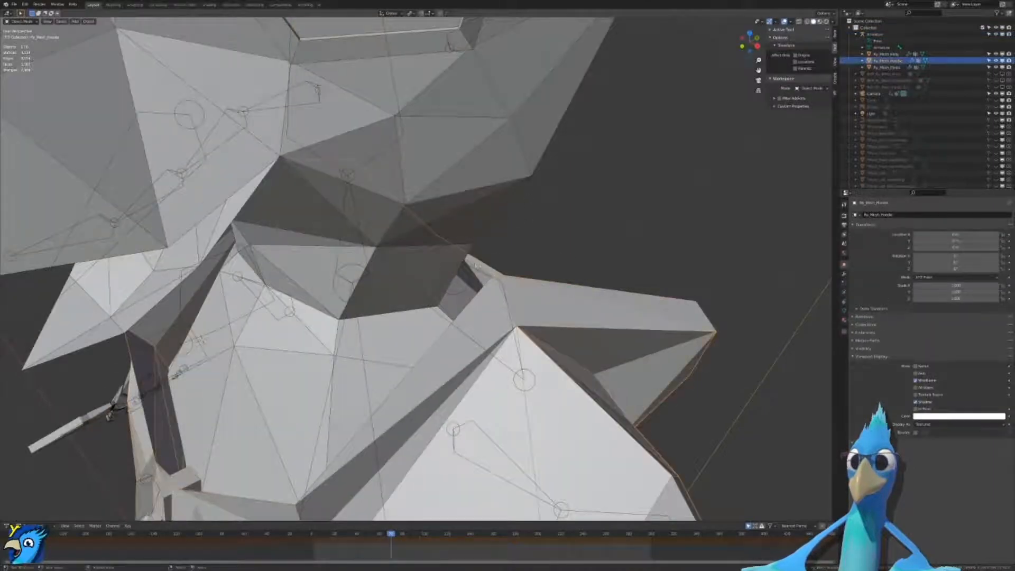
pyautogui.hotkey('ctrl', 'Tab')
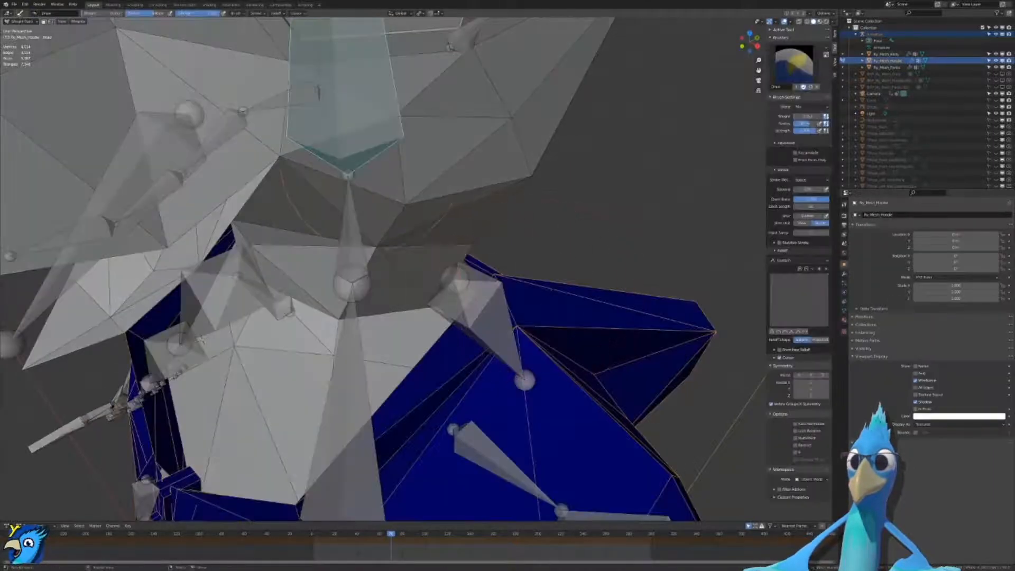
# Step: Examine the hoodie's collar weights for the neck area and the chest bone
pyautogui.keyDown('ctrl'); pyautogui.click(347, 234); pyautogui.keyUp('ctrl')
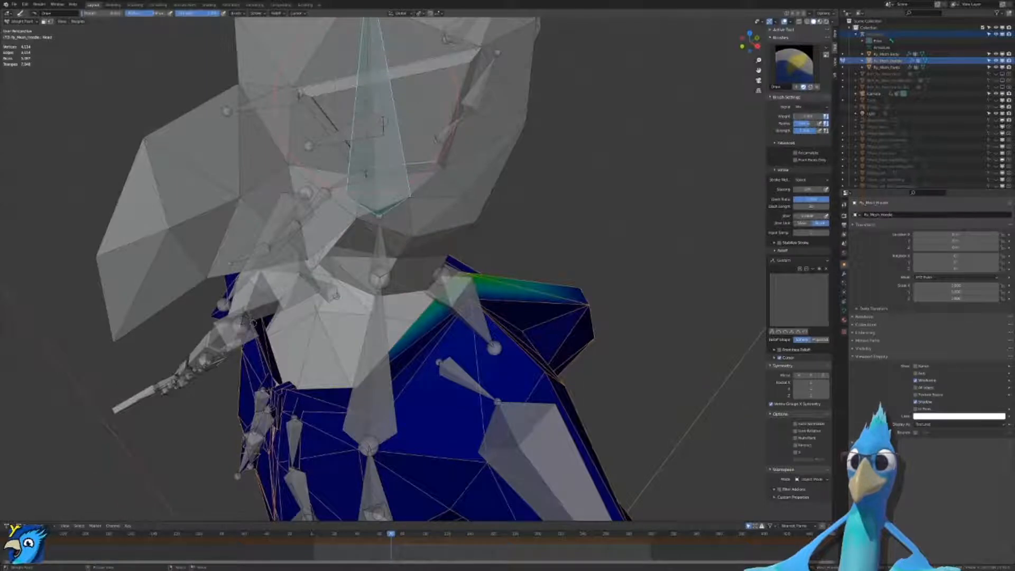
pyautogui.scroll(2, 402, 265)
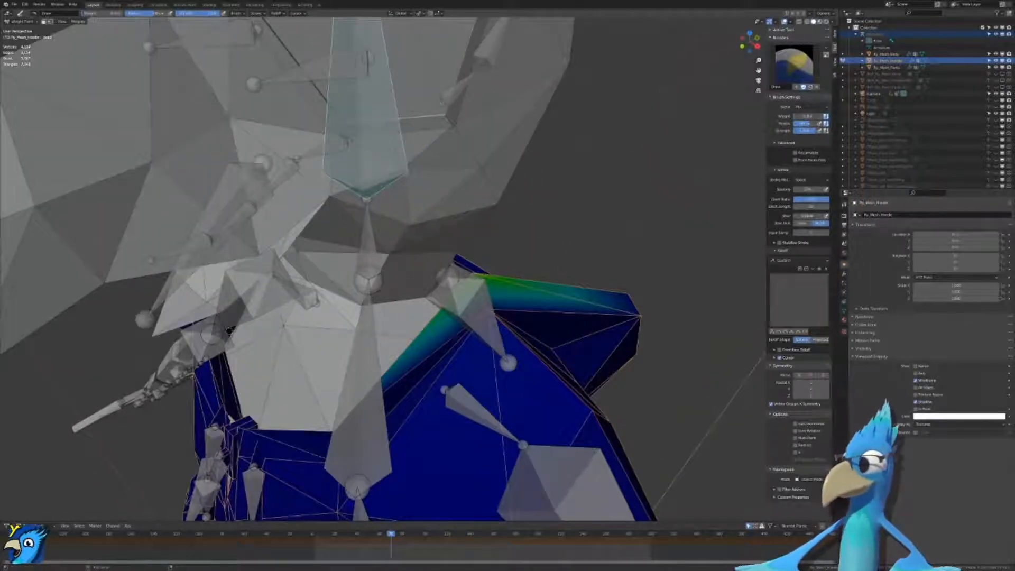
pyautogui.moveTo(533, 299)
pyautogui.mouseDown(button='middle')
pyautogui.moveTo(560, 288)
pyautogui.moveTo(549, 249)
pyautogui.moveTo(529, 254)
pyautogui.mouseUp(button='middle')
pyautogui.keyDown('ctrl'); pyautogui.click(382, 322); pyautogui.keyUp('ctrl')
pyautogui.moveTo(382, 322)
pyautogui.mouseDown(button='middle')
pyautogui.moveTo(389, 333)
pyautogui.moveTo(410, 327)
pyautogui.moveTo(428, 290)
pyautogui.moveTo(424, 232)
pyautogui.moveTo(455, 306)
pyautogui.mouseUp(button='middle')
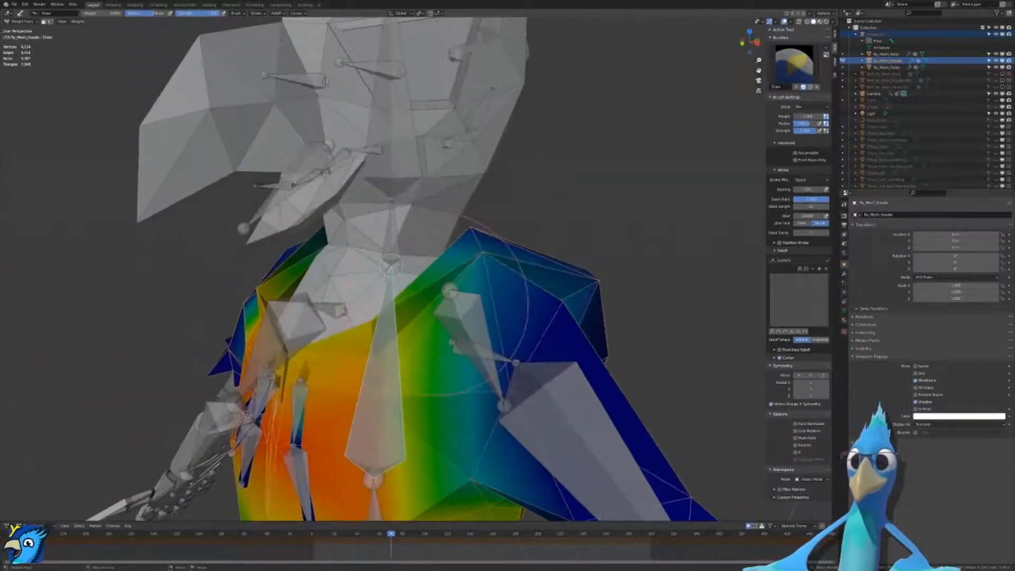
# Step: Select the head's feather bones and test-rotate them to check their influence on the mesh
pyautogui.keyDown('ctrl'); pyautogui.click(394, 180); pyautogui.keyUp('ctrl')
pyautogui.rightClick(429, 134)
pyautogui.keyDown('ctrl'); pyautogui.click(395, 222); pyautogui.keyUp('ctrl')
pyautogui.moveTo(400, 215); pyautogui.dragTo(411, 296, button='middle')
pyautogui.scroll(-3, 438, 154)
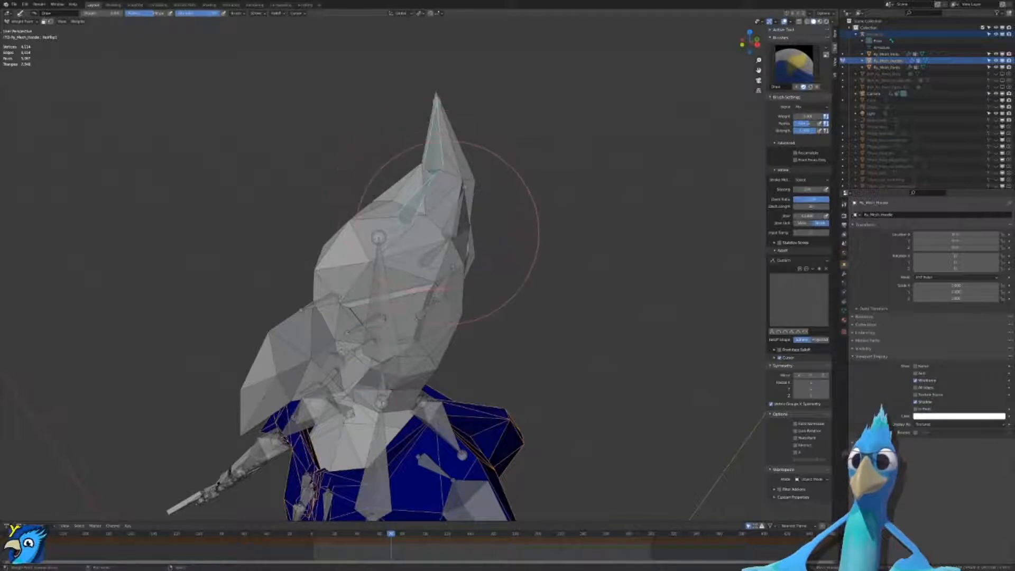
pyautogui.press('r')
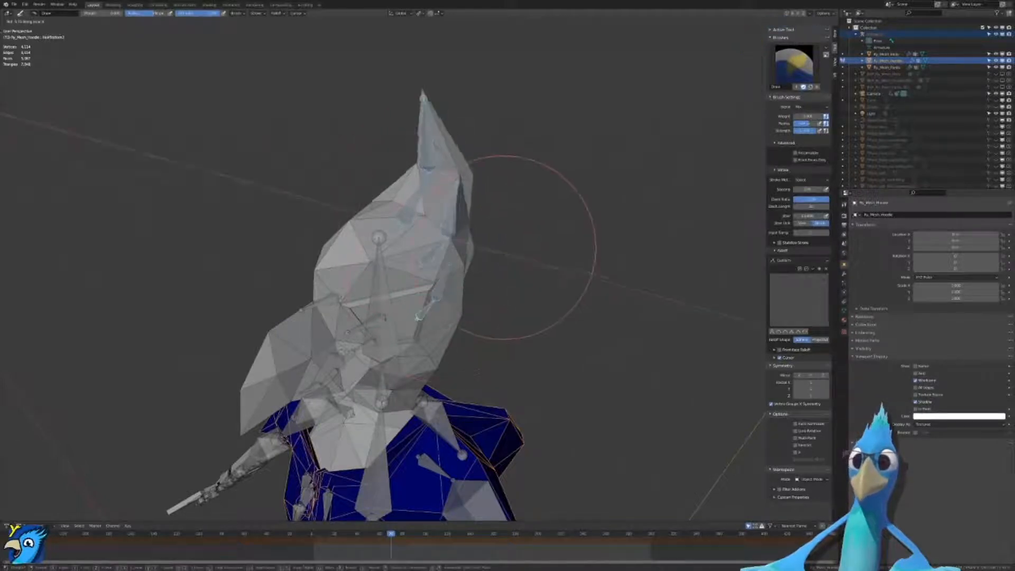
pyautogui.rightClick(504, 267)
pyautogui.hotkey('ctrl', 'z')
# Step: Select the hood bone and test-rotate it to examine how the hood deforms
pyautogui.keyDown('shift'); pyautogui.moveTo(505, 269); pyautogui.dragTo(503, 154, button='middle'); pyautogui.keyUp('shift')
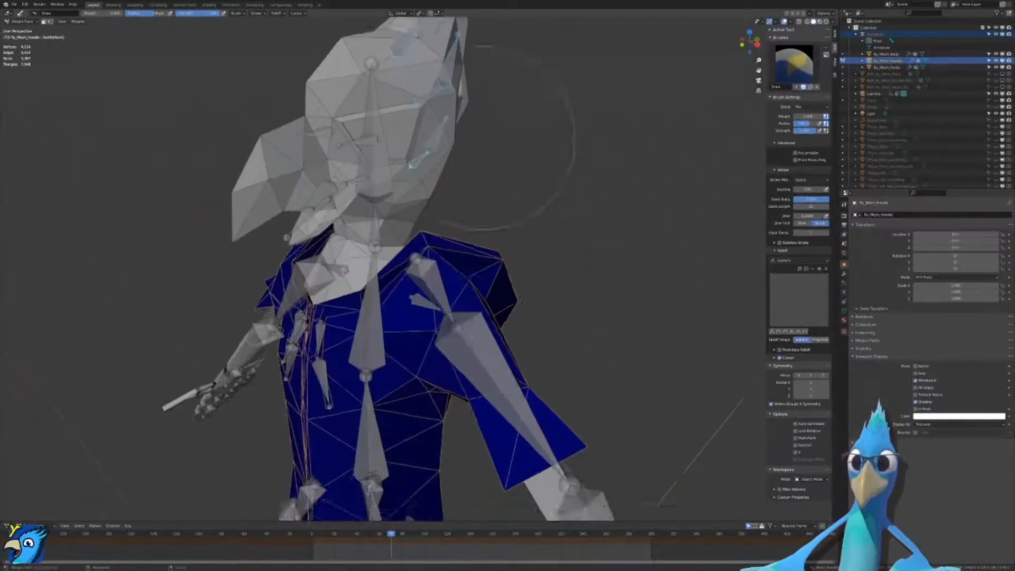
pyautogui.scroll(2, 500, 159)
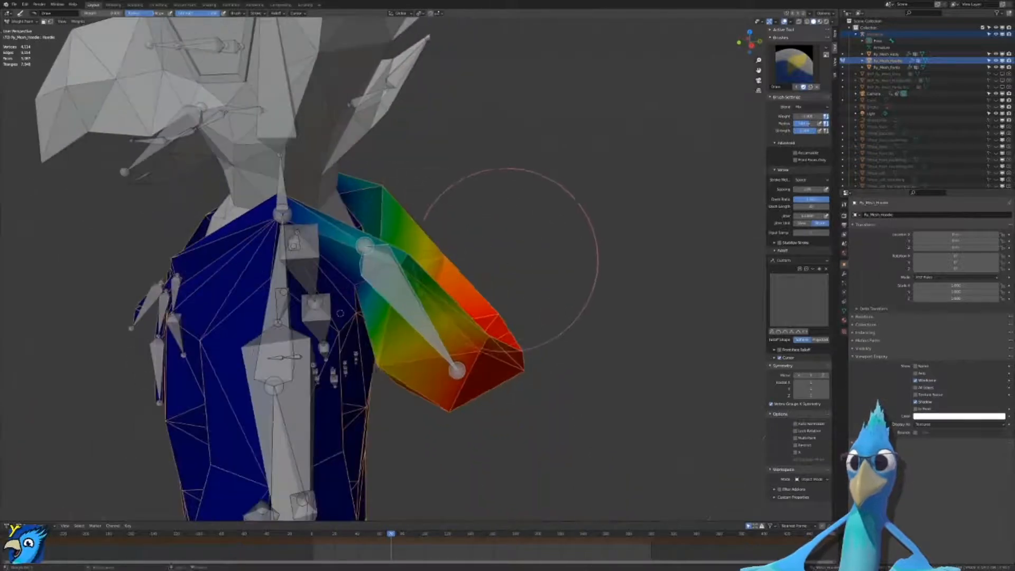
pyautogui.press('r')
pyautogui.press('r')
pyautogui.rightClick(522, 240)
pyautogui.press('r')
pyautogui.rightClick(475, 227)
pyautogui.moveTo(475, 228); pyautogui.dragTo(566, 244, button='middle')
pyautogui.scroll(1, 566, 243)
# Step: Test-rotate the neck bone and display the chest bone's weights on the hoodie
pyautogui.keyDown('ctrl'); pyautogui.click(374, 186); pyautogui.keyUp('ctrl')
pyautogui.press('r')
pyautogui.rightClick(381, 191)
pyautogui.keyDown('ctrl'); pyautogui.click(364, 317); pyautogui.keyUp('ctrl')
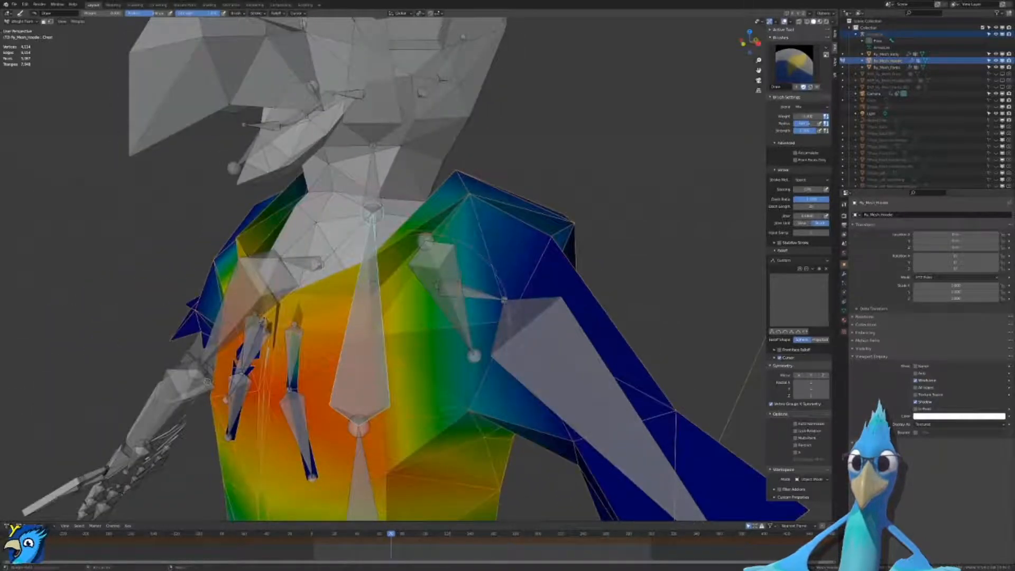
# Step: Test-rotate the drawstring bones on the left side of the hoodie's chest to check their influence
pyautogui.moveTo(414, 324)
pyautogui.keyDown('shift'); pyautogui.mouseDown(button='middle')
pyautogui.moveTo(444, 247)
pyautogui.moveTo(433, 247)
pyautogui.mouseUp(button='middle'); pyautogui.keyUp('shift')
pyautogui.keyDown('ctrl'); pyautogui.click(337, 267); pyautogui.keyUp('ctrl')
pyautogui.press('r')
pyautogui.press('r')
pyautogui.rightClick(434, 253)
pyautogui.keyDown('ctrl'); pyautogui.click(373, 327); pyautogui.keyUp('ctrl')
pyautogui.press('r')
pyautogui.press('r')
pyautogui.rightClick(377, 313)
# Step: Test-rotate the drawstring bones on the right side of the hoodie's chest to check their influence
pyautogui.keyDown('ctrl'); pyautogui.click(313, 268); pyautogui.keyUp('ctrl')
pyautogui.press('r')
pyautogui.press('r')
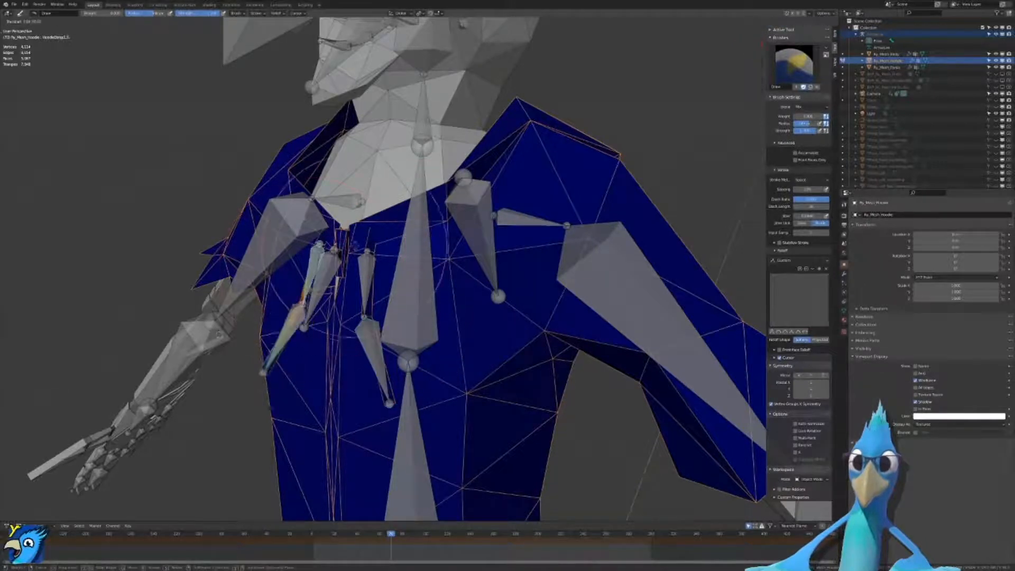
pyautogui.rightClick(311, 259)
pyautogui.press('r')
pyautogui.press('r')
pyautogui.rightClick(344, 277)
pyautogui.press('r')
pyautogui.press('r')
pyautogui.rightClick(396, 252)
# Step: Test-rotate the left shoulder bone and examine the hoodie's weights around the shoulder up close
pyautogui.keyDown('shift'); pyautogui.moveTo(527, 281); pyautogui.dragTo(415, 275, button='middle'); pyautogui.keyUp('shift')
pyautogui.moveTo(402, 248)
pyautogui.mouseDown()
pyautogui.moveTo(453, 233)
pyautogui.moveTo(459, 253)
pyautogui.mouseUp()
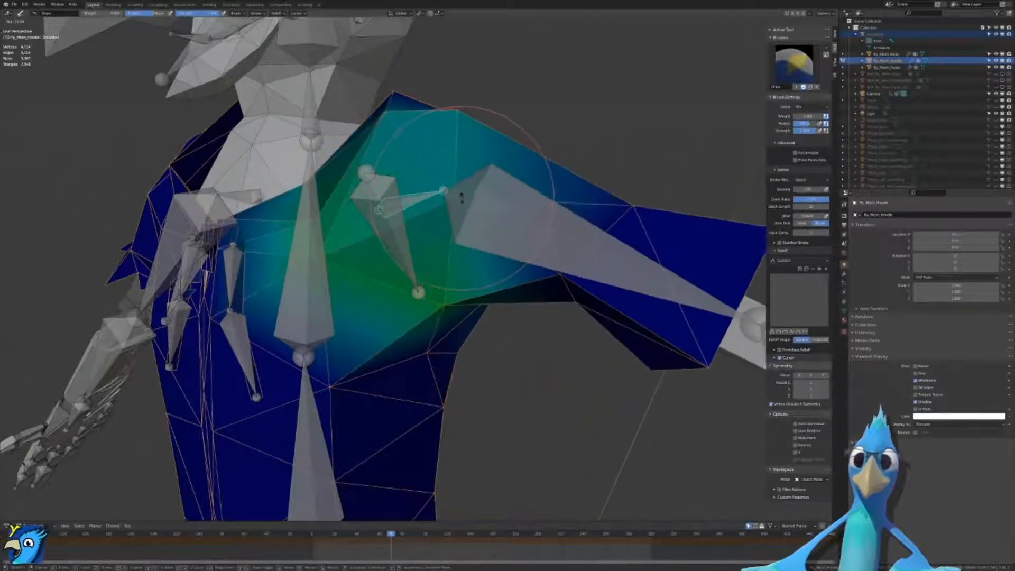
pyautogui.click(460, 233)
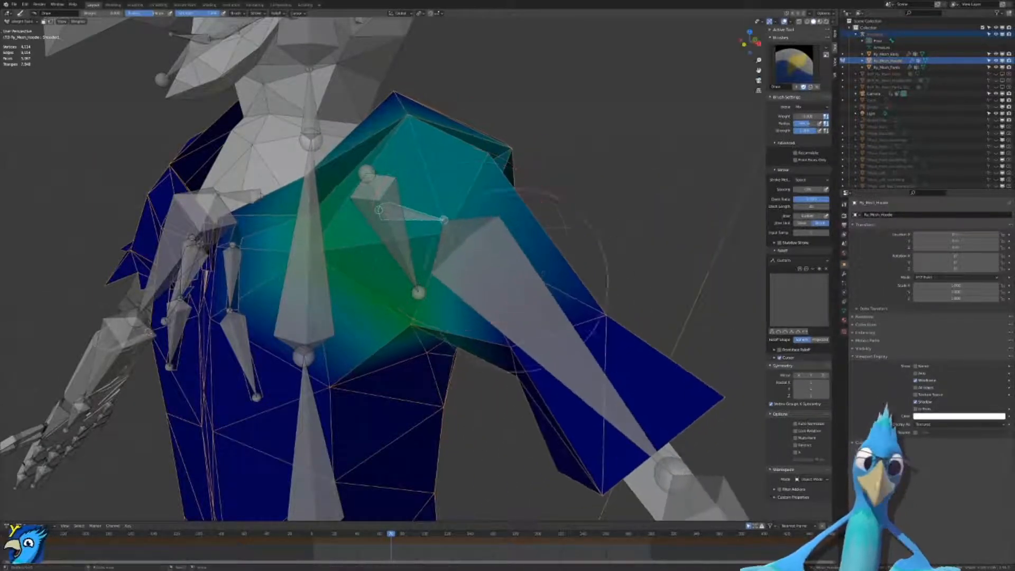
pyautogui.scroll(-2, 478, 253)
pyautogui.moveTo(545, 275); pyautogui.dragTo(553, 259, button='middle')
pyautogui.scroll(4, 553, 296)
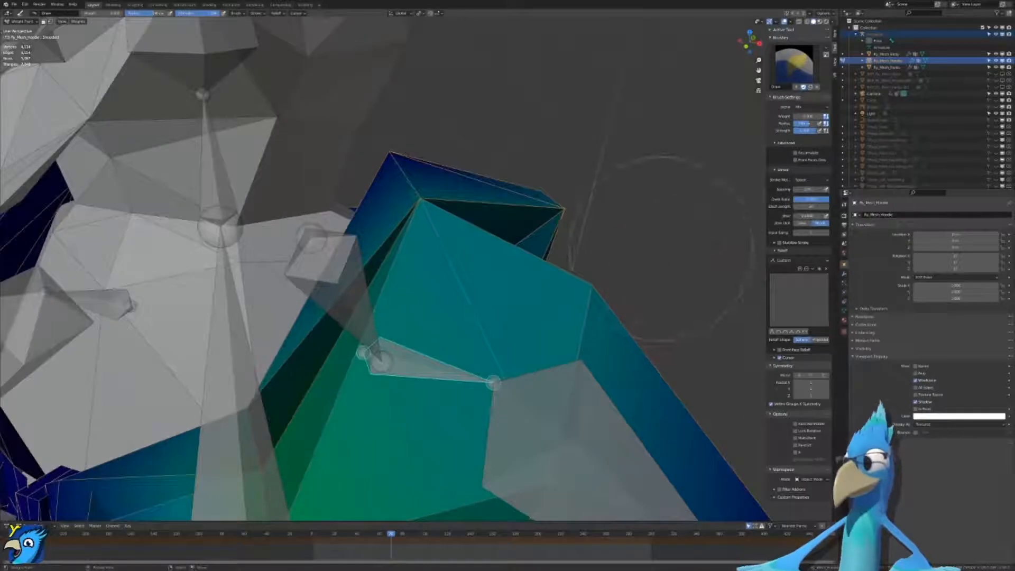
# Step: Paint stronger left shoulder bone weights onto the hoodie's raised shoulder peak beside the neck
pyautogui.keyDown('shift'); pyautogui.moveTo(672, 238); pyautogui.dragTo(660, 267, button='middle'); pyautogui.keyUp('shift')
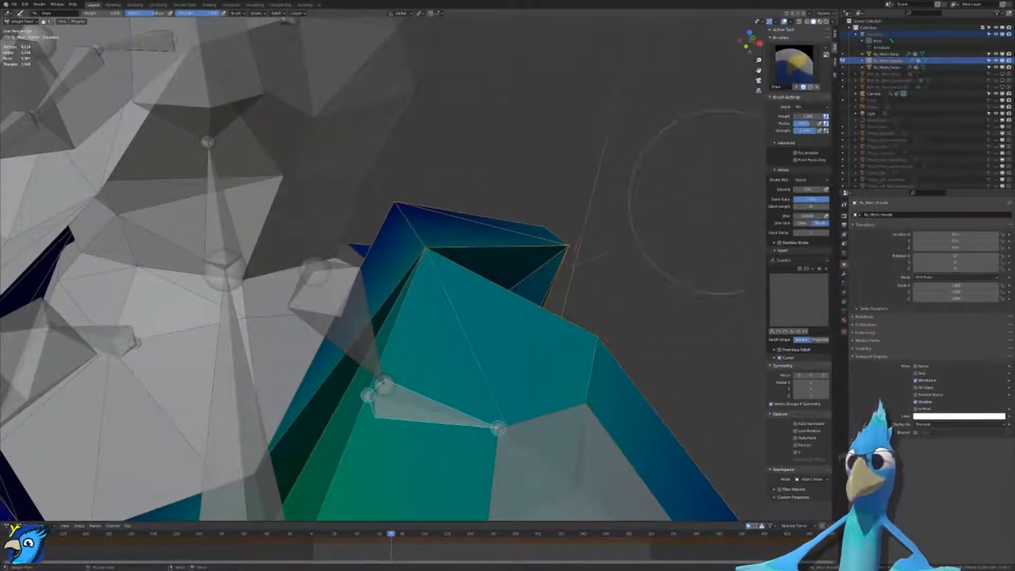
pyautogui.scroll(2, 693, 125)
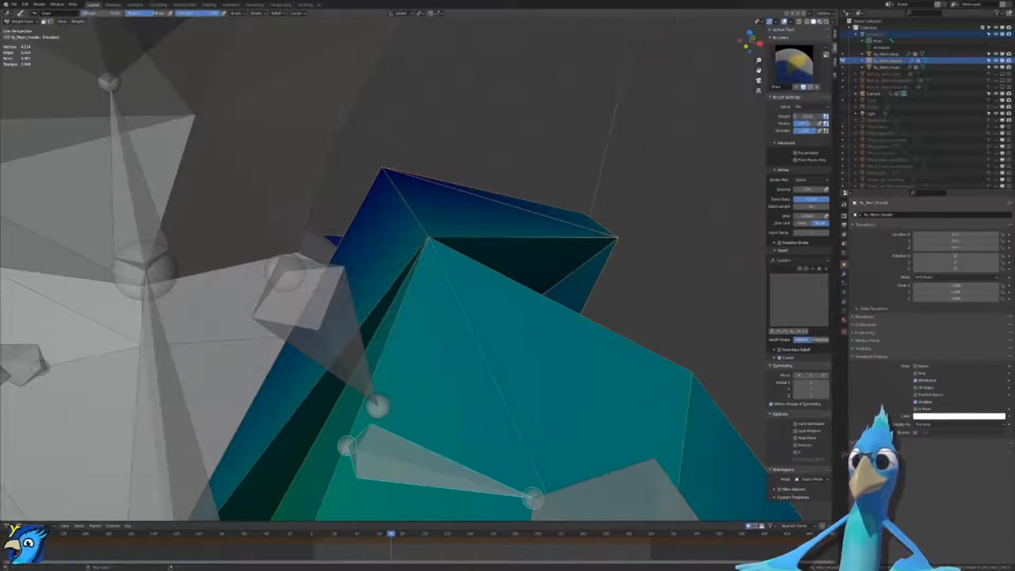
pyautogui.scroll(2, 438, 157)
pyautogui.click(396, 109)
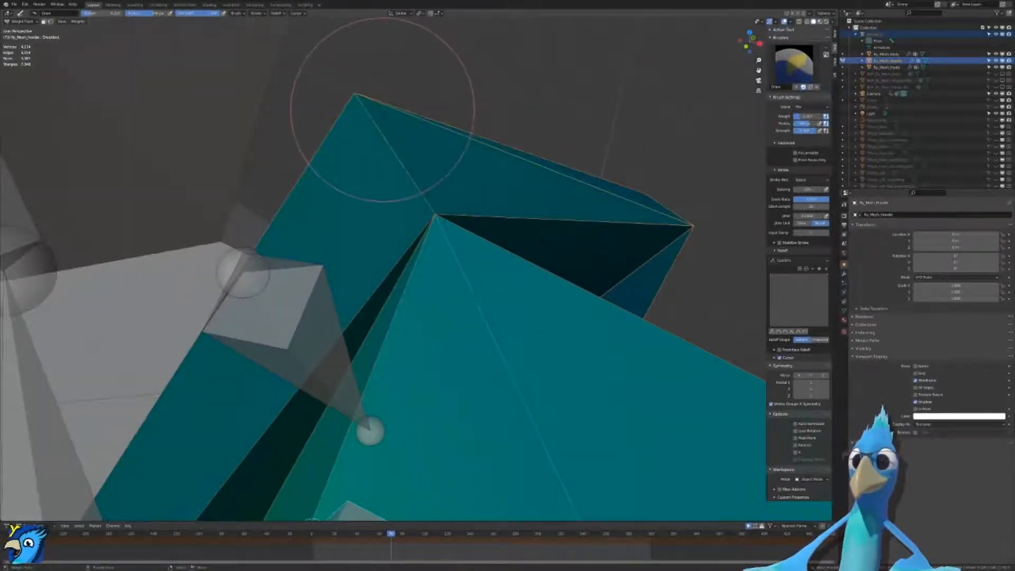
# Step: Test-rotate the left shoulder bone to check how the hoodie's freshly painted shoulder deforms
pyautogui.scroll(-6, 385, 110)
pyautogui.moveTo(502, 247); pyautogui.dragTo(524, 220, button='middle')
pyautogui.press('r')
pyautogui.press('r')
pyautogui.press('r')
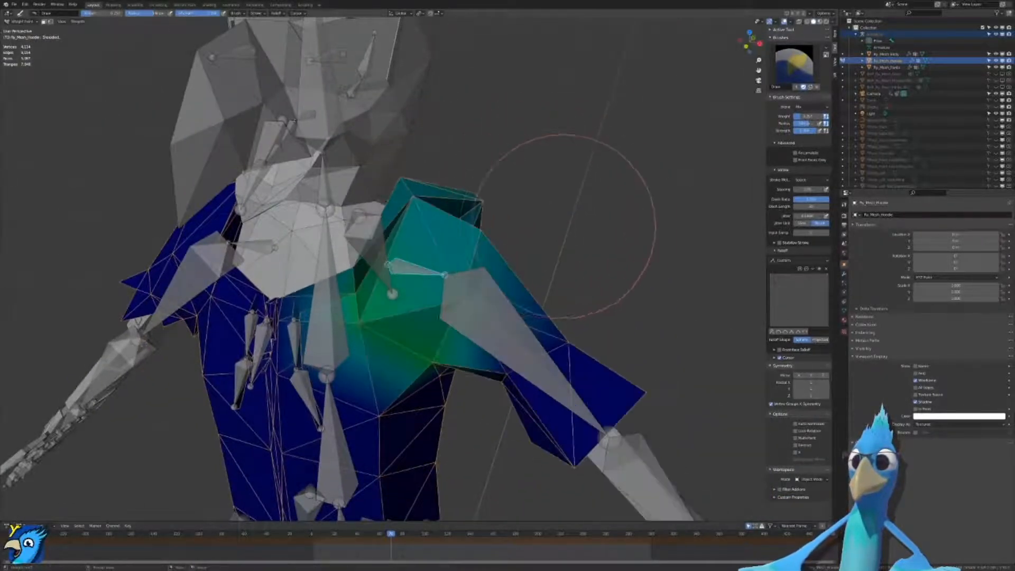
pyautogui.rightClick(628, 183)
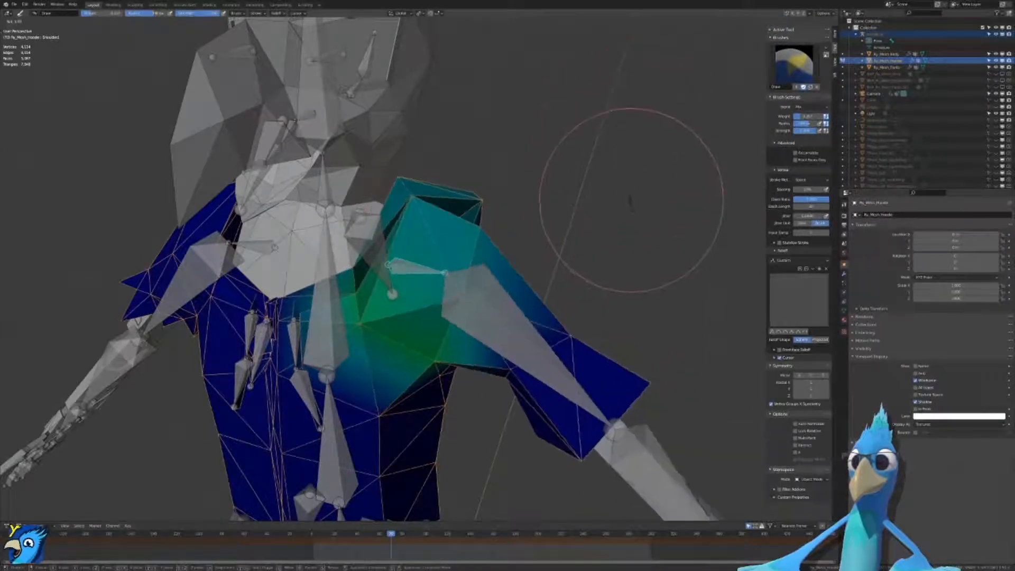
pyautogui.hotkey('ctrl', 'z')
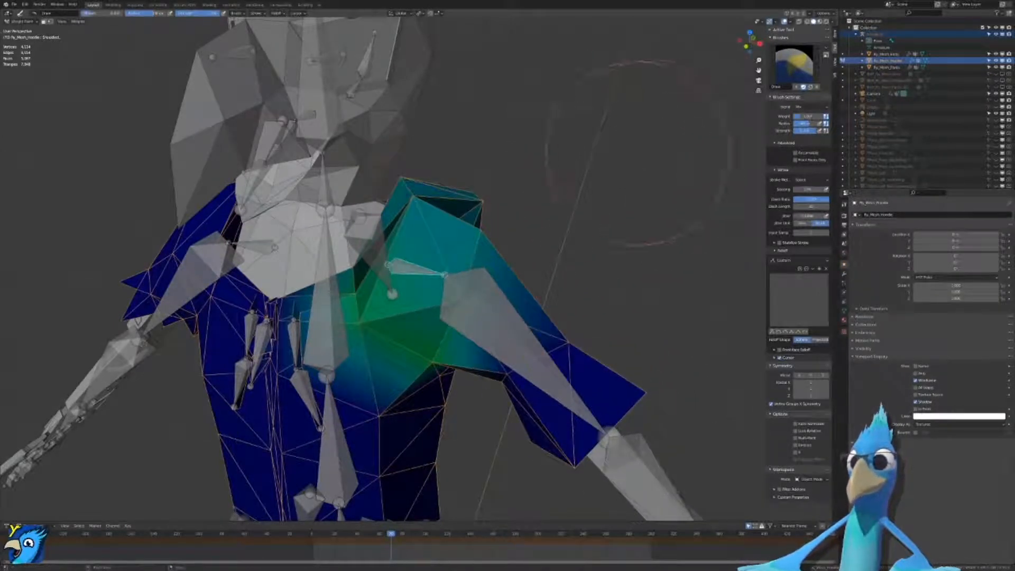
# Step: Examine the hoodie's left shoulder peak up close and repeat the rotation test on the left shoulder bone
pyautogui.scroll(2, 428, 151)
pyautogui.moveTo(423, 150)
pyautogui.keyDown('shift'); pyautogui.mouseDown(button='middle')
pyautogui.moveTo(495, 344)
pyautogui.moveTo(449, 208)
pyautogui.mouseUp(button='middle'); pyautogui.keyUp('shift')
pyautogui.scroll(4, 448, 208)
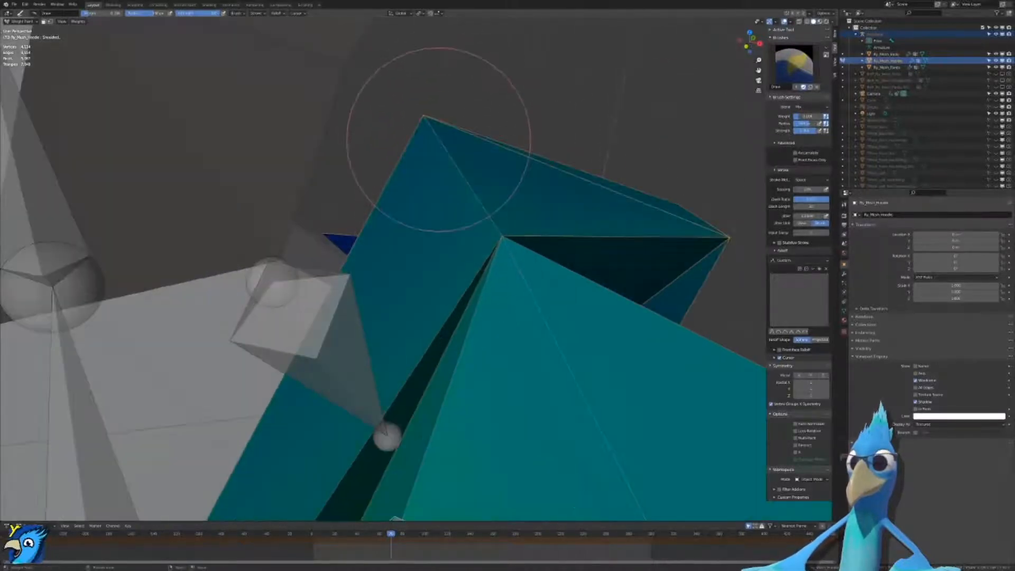
pyautogui.scroll(-8, 439, 139)
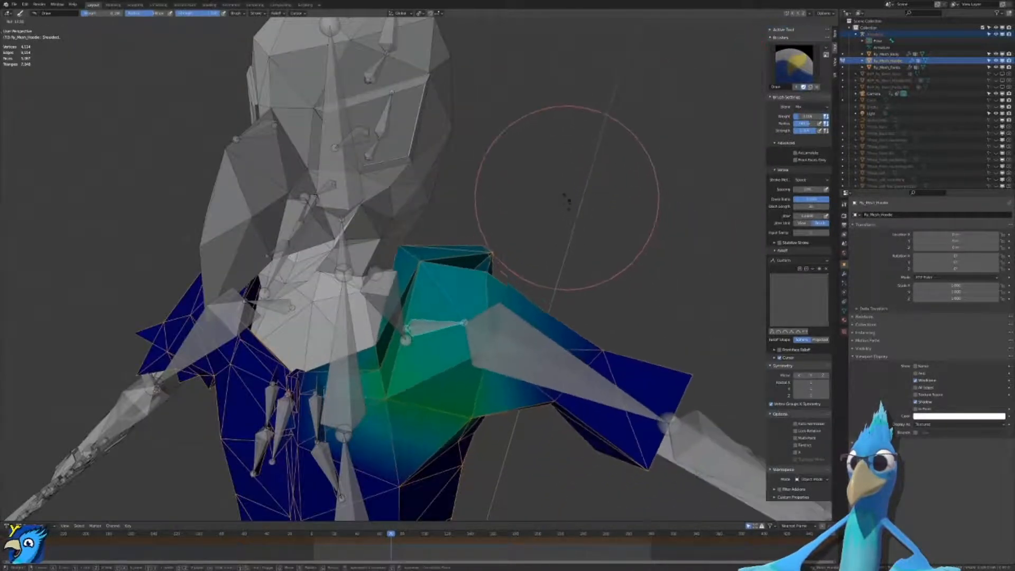
pyautogui.rightClick(578, 276)
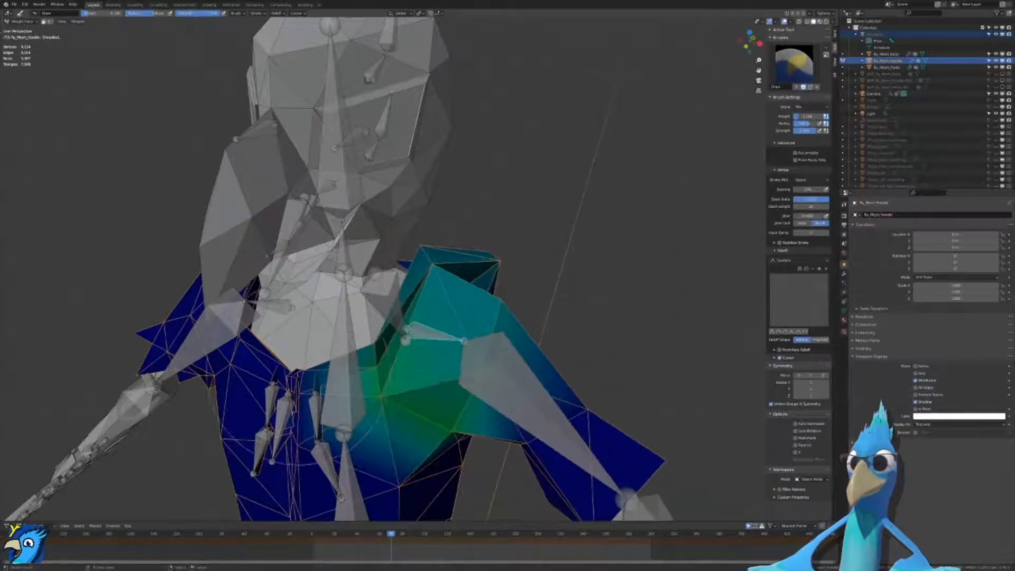
# Step: Compare the chest bone's weights at the hoodie's left shoulder peak with those of the left shoulder bone
pyautogui.keyDown('ctrl'); pyautogui.click(342, 338); pyautogui.keyUp('ctrl')
pyautogui.scroll(7, 497, 310)
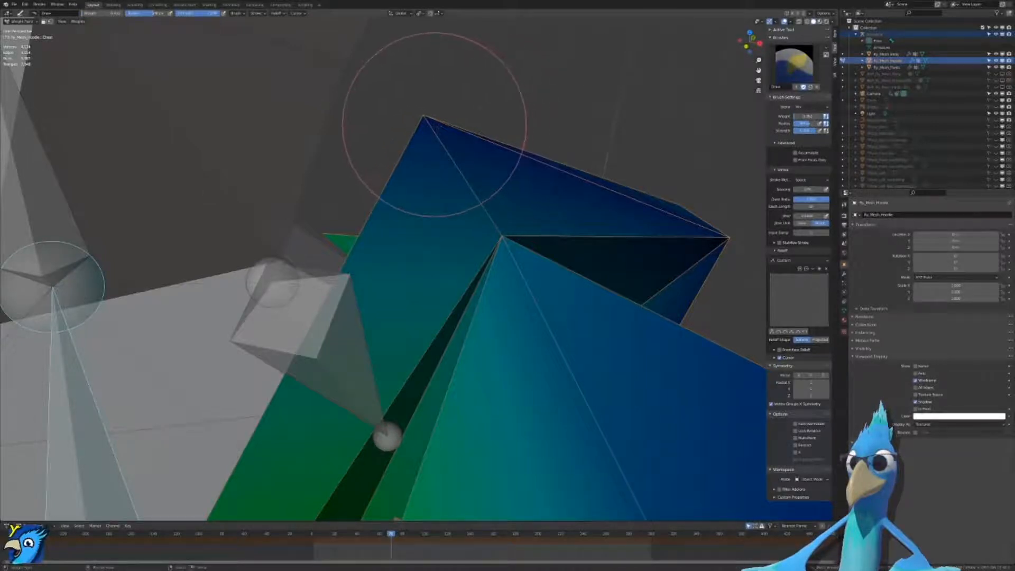
pyautogui.scroll(-6, 573, 205)
pyautogui.keyDown('ctrl'); pyautogui.click(434, 323); pyautogui.keyUp('ctrl')
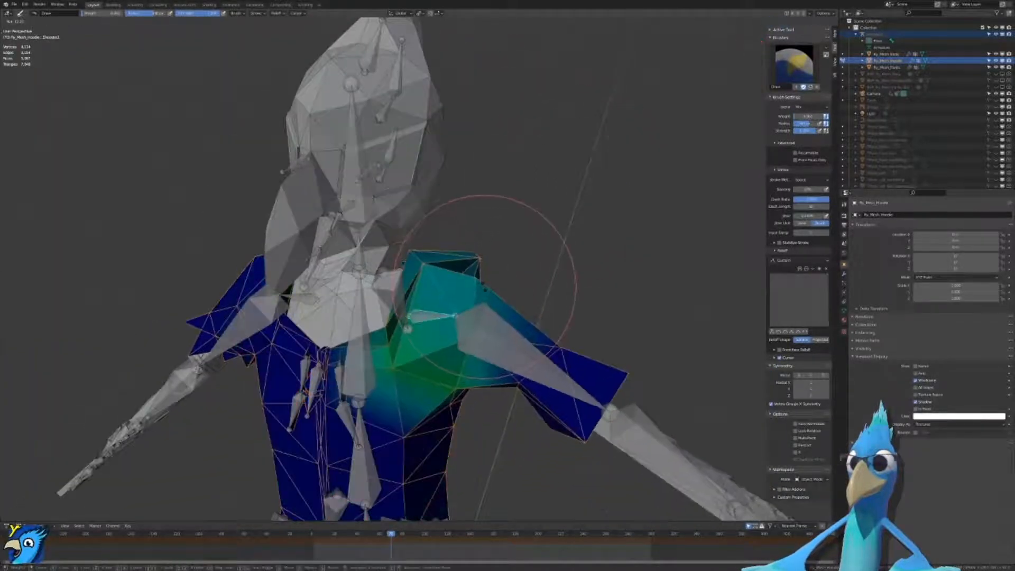
pyautogui.keyDown('ctrl'); pyautogui.click(360, 354); pyautogui.keyUp('ctrl')
pyautogui.scroll(6, 423, 269)
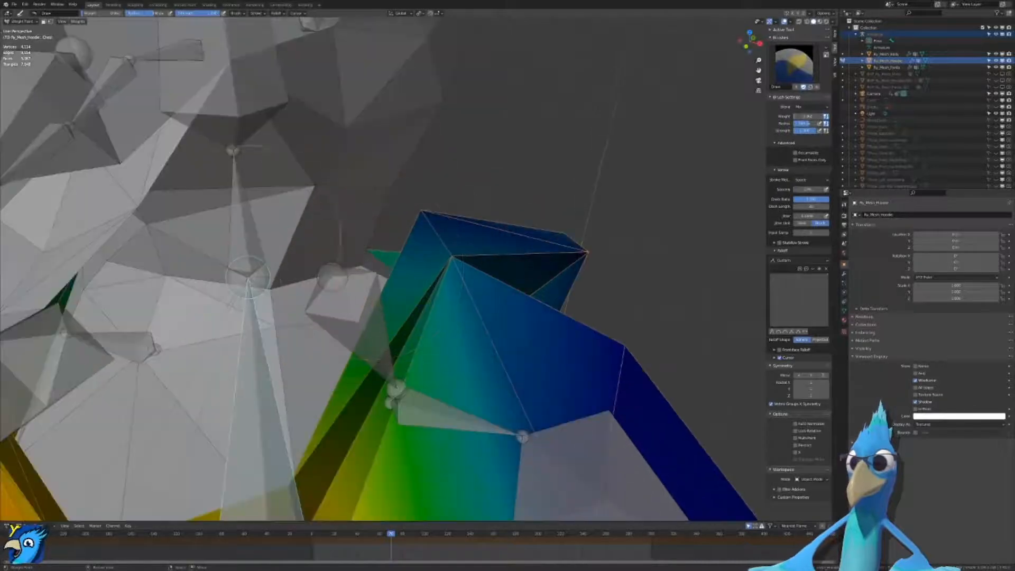
# Step: Touch up the chest bone's weights at the hoodie's left shoulder peak
pyautogui.keyDown('ctrl'); pyautogui.click(249, 231); pyautogui.keyUp('ctrl')
pyautogui.keyDown('ctrl'); pyautogui.click(256, 328); pyautogui.keyUp('ctrl')
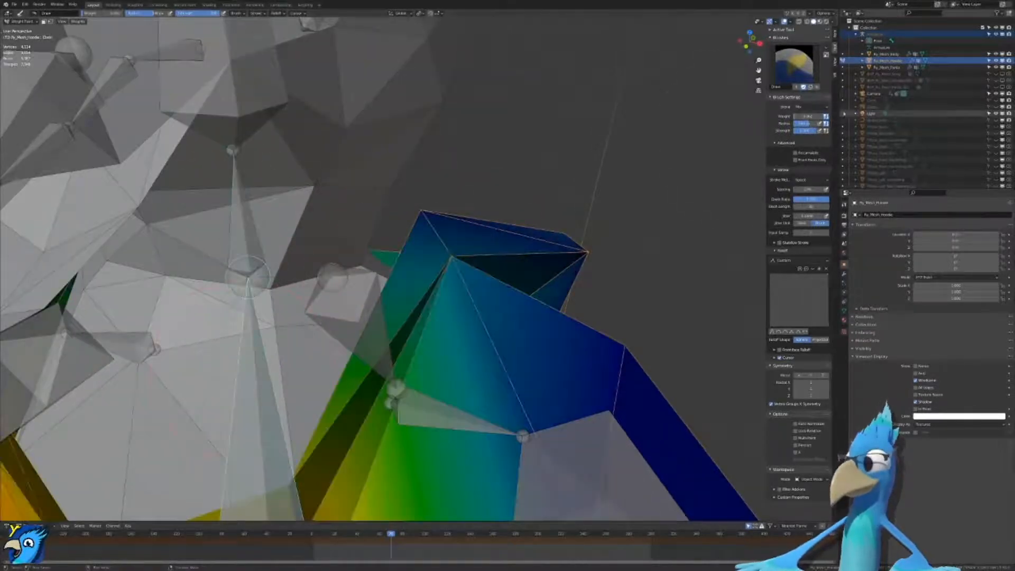
pyautogui.scroll(3, 479, 136)
pyautogui.click(445, 132)
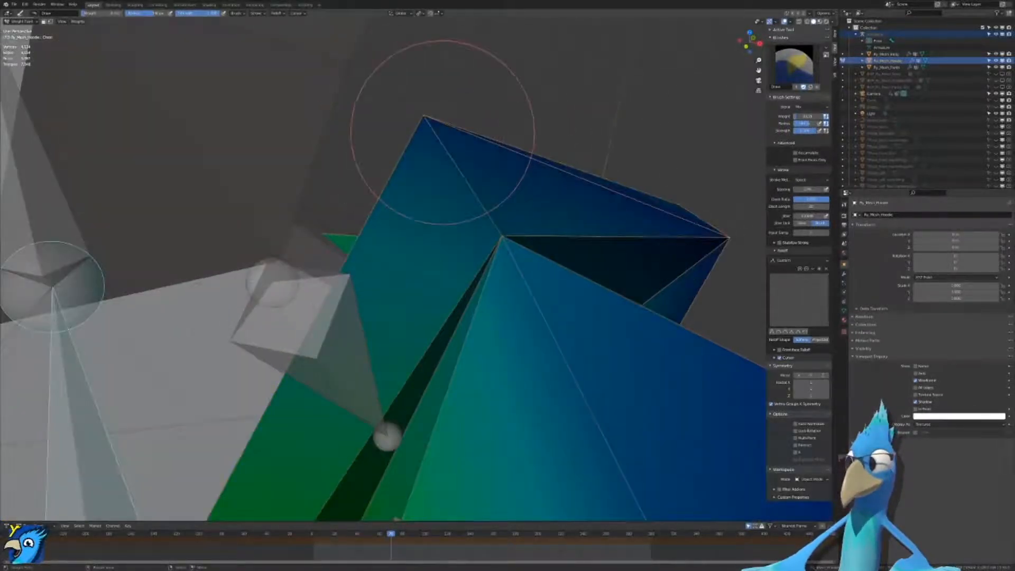
pyautogui.scroll(-5, 445, 132)
pyautogui.scroll(-3, 588, 303)
# Step: Test-rotate the left shoulder bone and check both its weights and the chest bone's weights around the shoulder
pyautogui.keyDown('ctrl'); pyautogui.click(435, 334); pyautogui.keyUp('ctrl')
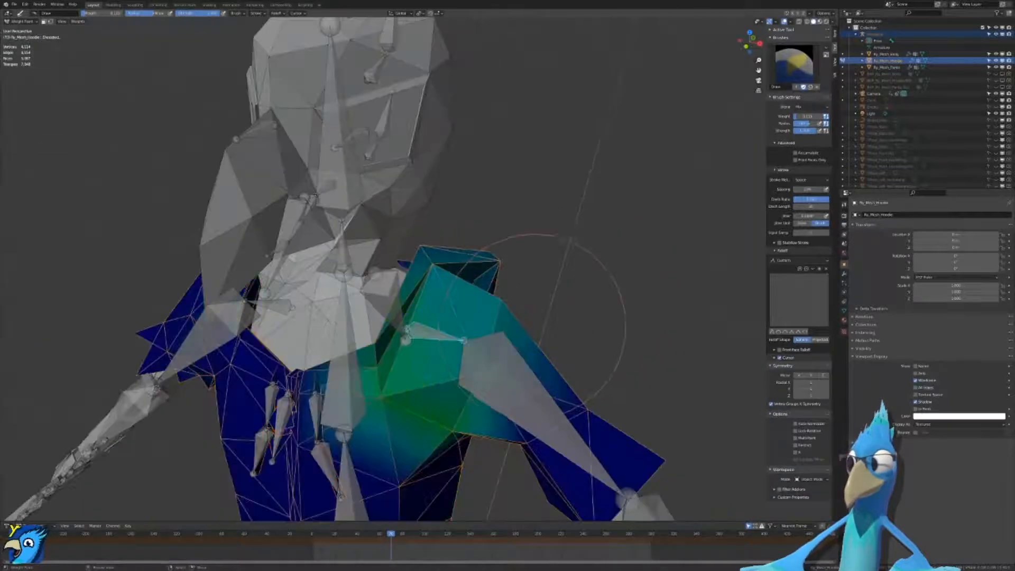
pyautogui.press('r')
pyautogui.rightClick(521, 340)
pyautogui.scroll(5, 521, 339)
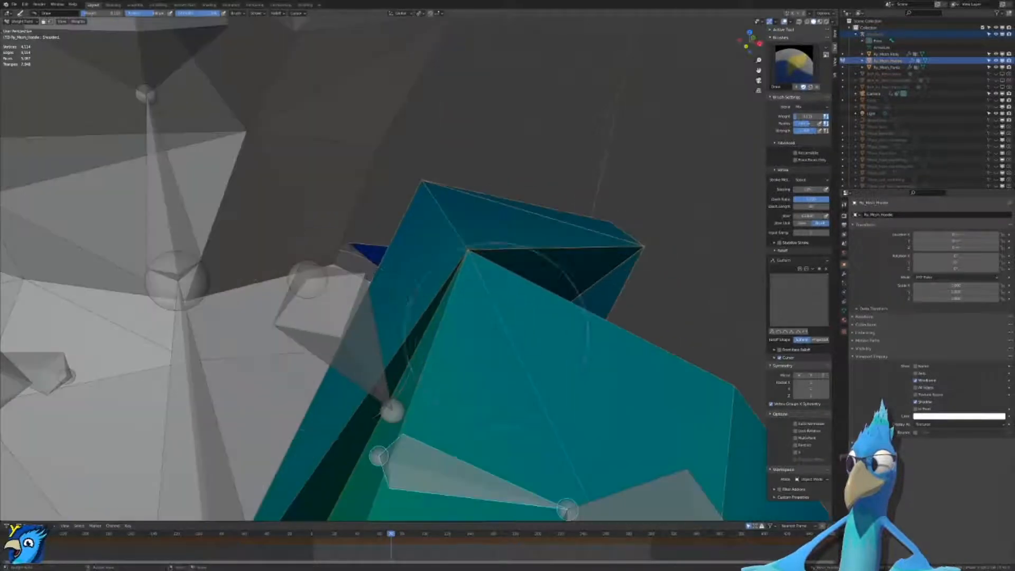
pyautogui.keyDown('ctrl'); pyautogui.click(619, 183); pyautogui.keyUp('ctrl')
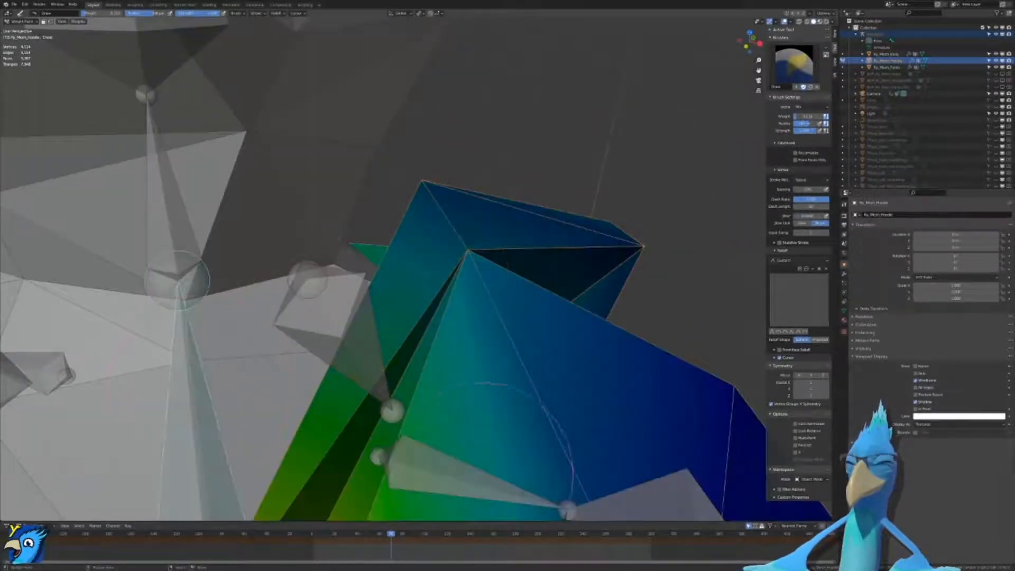
pyautogui.keyDown('ctrl'); pyautogui.click(461, 489); pyautogui.keyUp('ctrl')
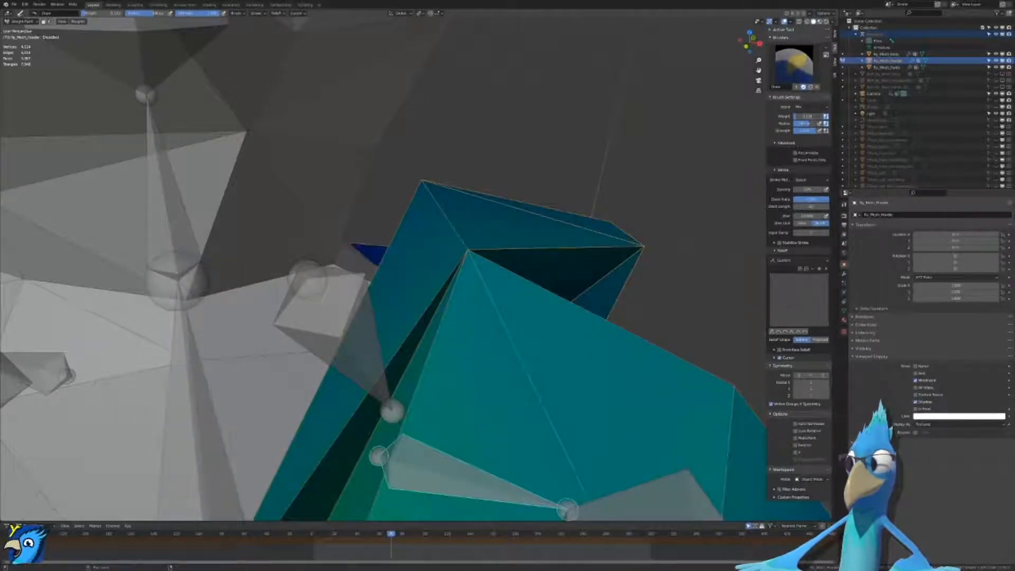
# Step: Refine the left shoulder bone's weights on the hoodie's shoulder peak and test the result by rotating the bone
pyautogui.scroll(2, 422, 173)
pyautogui.click(436, 131)
pyautogui.scroll(-5, 430, 126)
pyautogui.press('r')
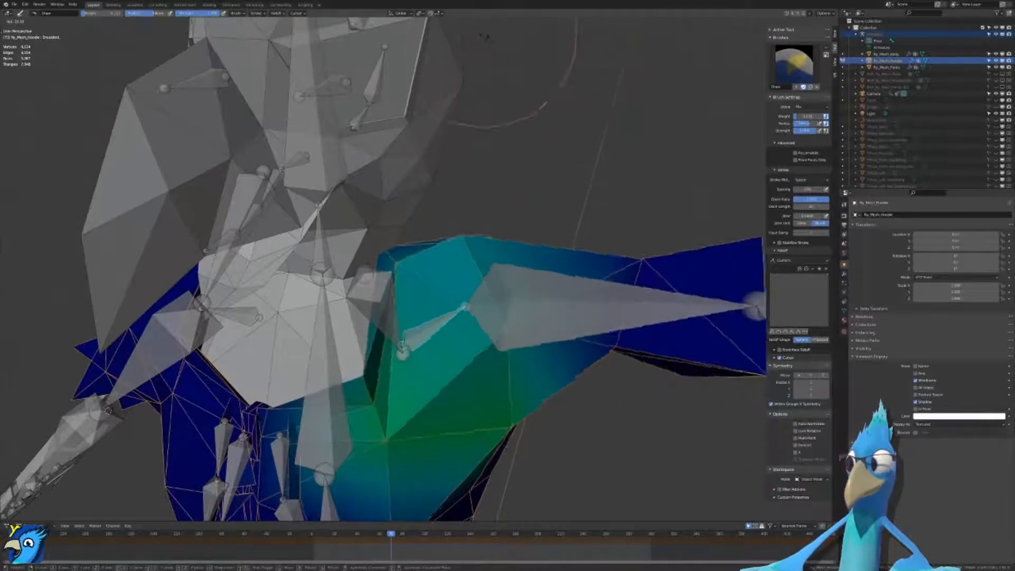
pyautogui.rightClick(515, 481)
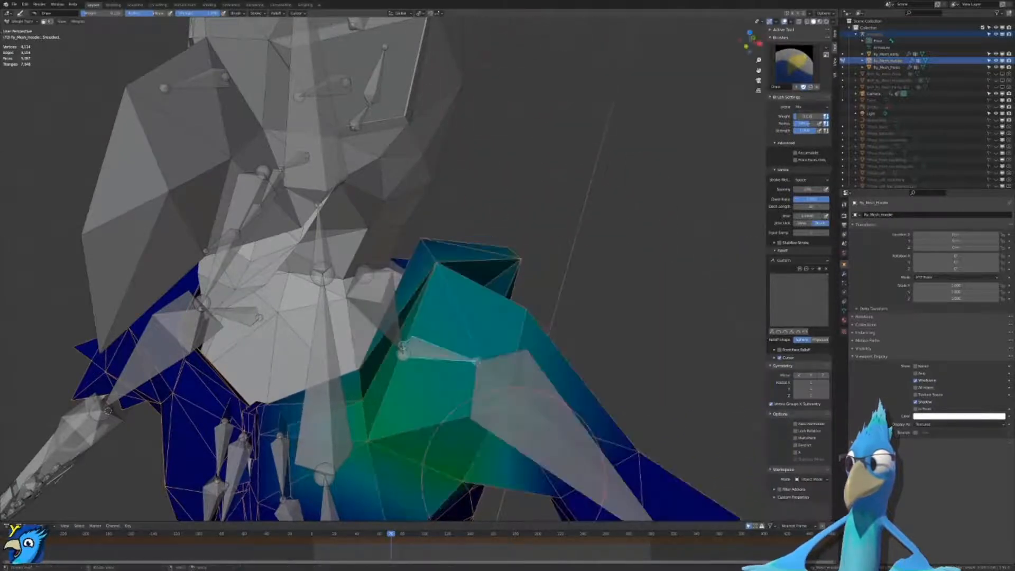
# Step: Examine the hoodie's left shoulder area from another angle and check the deformation with a further bone test
pyautogui.scroll(-3, 511, 473)
pyautogui.keyDown('shift'); pyautogui.moveTo(366, 387); pyautogui.dragTo(370, 328, button='middle'); pyautogui.keyUp('shift')
pyautogui.scroll(4, 346, 261)
pyautogui.keyDown('ctrl'); pyautogui.click(373, 342); pyautogui.keyUp('ctrl')
pyautogui.moveTo(537, 275)
pyautogui.mouseDown(button='middle')
pyautogui.moveTo(550, 304)
pyautogui.moveTo(592, 321)
pyautogui.moveTo(491, 320)
pyautogui.moveTo(460, 333)
pyautogui.mouseUp(button='middle')
pyautogui.scroll(-4, 551, 304)
pyautogui.rightClick(586, 325)
pyautogui.scroll(2, 492, 320)
# Step: Display the left forearm bone's weights and test-rotate the bone to check its pull on the sleeve cuff
pyautogui.keyDown('ctrl'); pyautogui.click(484, 389); pyautogui.keyUp('ctrl')
pyautogui.scroll(-5, 484, 390)
pyautogui.moveTo(484, 390); pyautogui.dragTo(655, 297, button='middle')
pyautogui.scroll(2, 455, 389)
pyautogui.scroll(2, 605, 325)
pyautogui.press('r')
pyautogui.press('r')
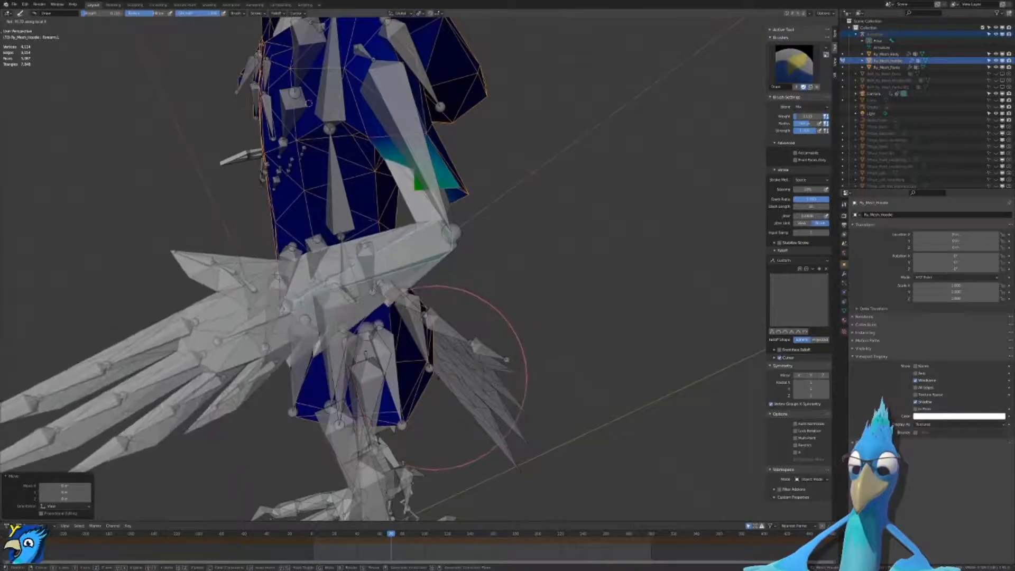
pyautogui.rightClick(433, 378)
# Step: Test-rotate the left forearm bone around its local X axis from another angle, then undo the rotation
pyautogui.moveTo(433, 378); pyautogui.dragTo(500, 373, button='middle')
pyautogui.keyDown('shift'); pyautogui.moveTo(505, 296); pyautogui.dragTo(544, 335, button='middle'); pyautogui.keyUp('shift')
pyautogui.scroll(1, 529, 346)
pyautogui.press('r')
pyautogui.press('x')
pyautogui.press('x')
pyautogui.click(521, 396)
pyautogui.hotkey('ctrl', 'z')
# Step: Paint away the left forearm bone's weights from the cuff of the hoodie's left sleeve
pyautogui.scroll(1, 543, 336)
pyautogui.scroll(1, 544, 336)
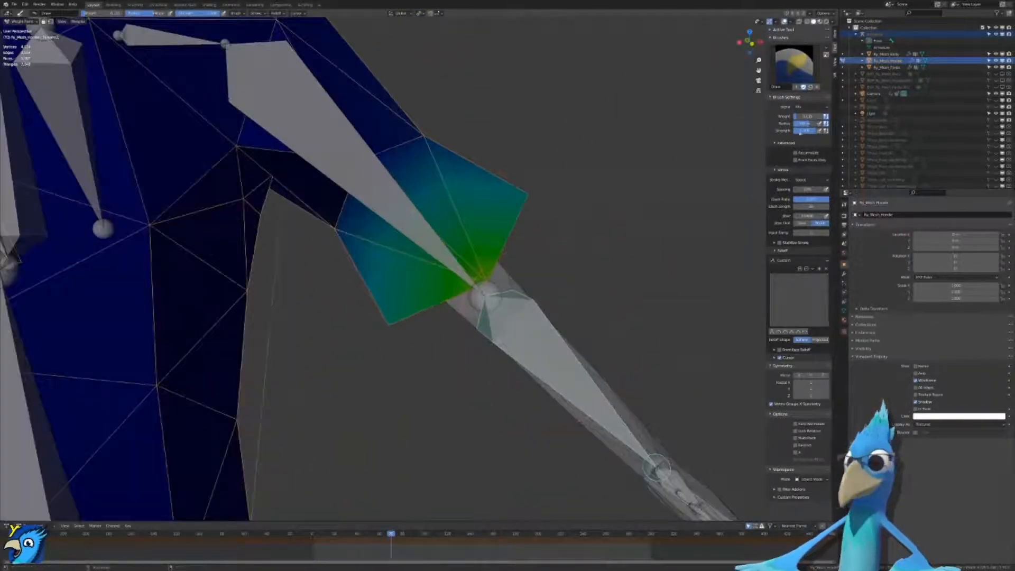
pyautogui.moveTo(631, 250); pyautogui.dragTo(474, 302)
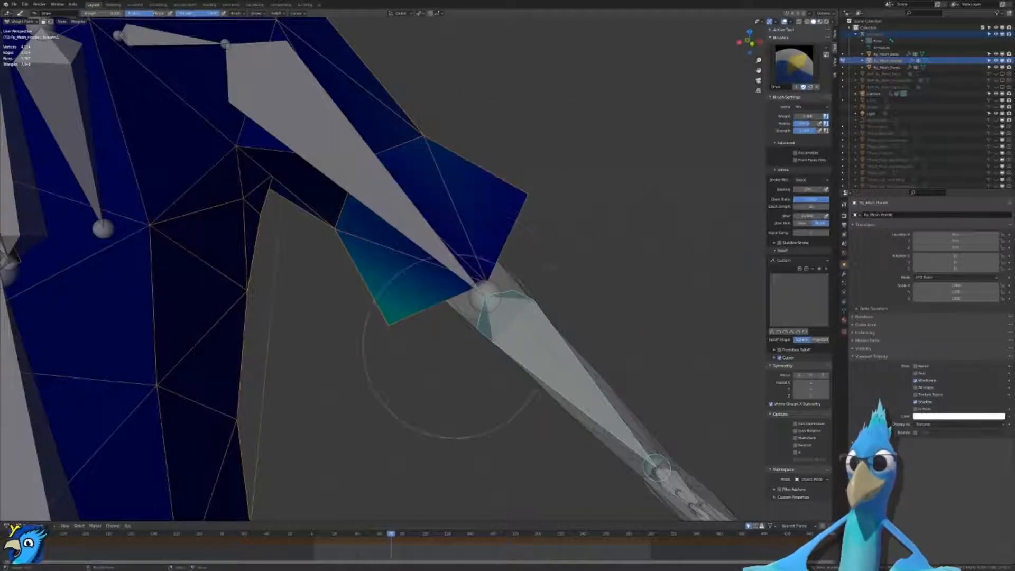
# Step: Test-rotate the left forearm bone around its local X axis to check that the sleeve cuff stays in place
pyautogui.moveTo(485, 314)
pyautogui.mouseDown(button='middle')
pyautogui.moveTo(408, 283)
pyautogui.moveTo(703, 309)
pyautogui.mouseUp(button='middle')
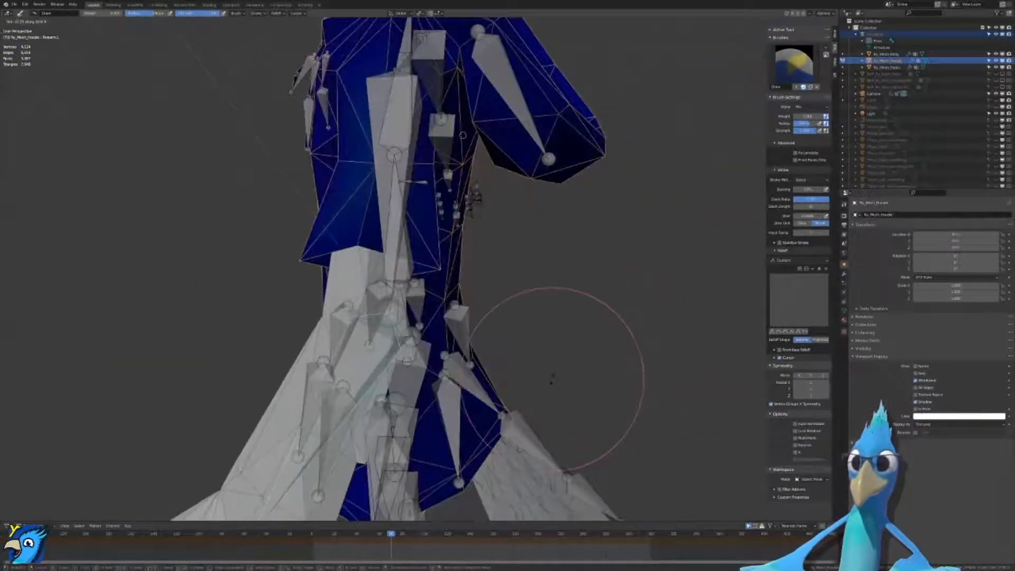
pyautogui.press('r')
pyautogui.press('x')
pyautogui.press('x')
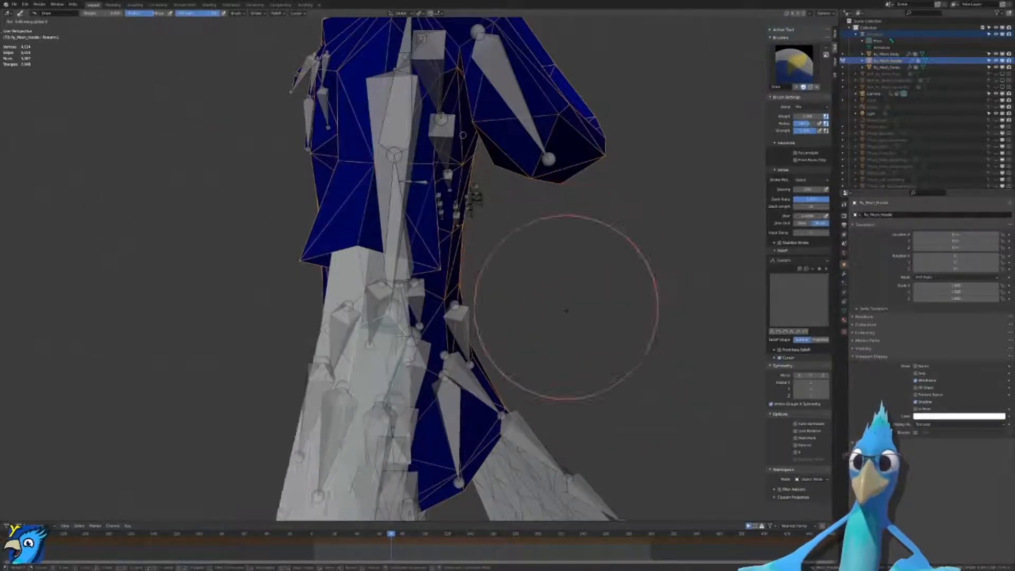
pyautogui.rightClick(676, 307)
pyautogui.press('r')
pyautogui.press('x')
pyautogui.press('x')
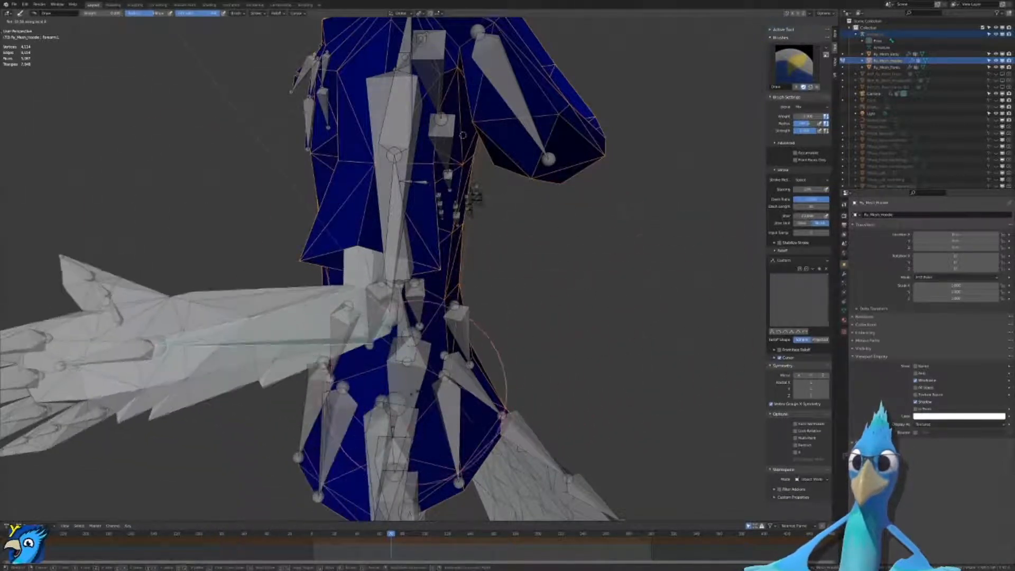
pyautogui.click(417, 408)
# Step: Test-rotate the left upper arm bone around its local X axis to check the hoodie's sleeve
pyautogui.moveTo(417, 409); pyautogui.dragTo(401, 191, button='middle')
pyautogui.keyDown('ctrl'); pyautogui.click(404, 182); pyautogui.keyUp('ctrl')
pyautogui.press('r')
pyautogui.press('x')
pyautogui.press('x')
pyautogui.click(643, 197)
# Step: Test-rotate the left hand bone around its local X axis to check its influence on the hoodie
pyautogui.moveTo(643, 197)
pyautogui.mouseDown(button='middle')
pyautogui.moveTo(637, 225)
pyautogui.moveTo(592, 264)
pyautogui.moveTo(428, 238)
pyautogui.moveTo(476, 241)
pyautogui.moveTo(442, 256)
pyautogui.moveTo(471, 206)
pyautogui.mouseUp(button='middle')
pyautogui.moveTo(491, 283); pyautogui.dragTo(472, 260, button='middle')
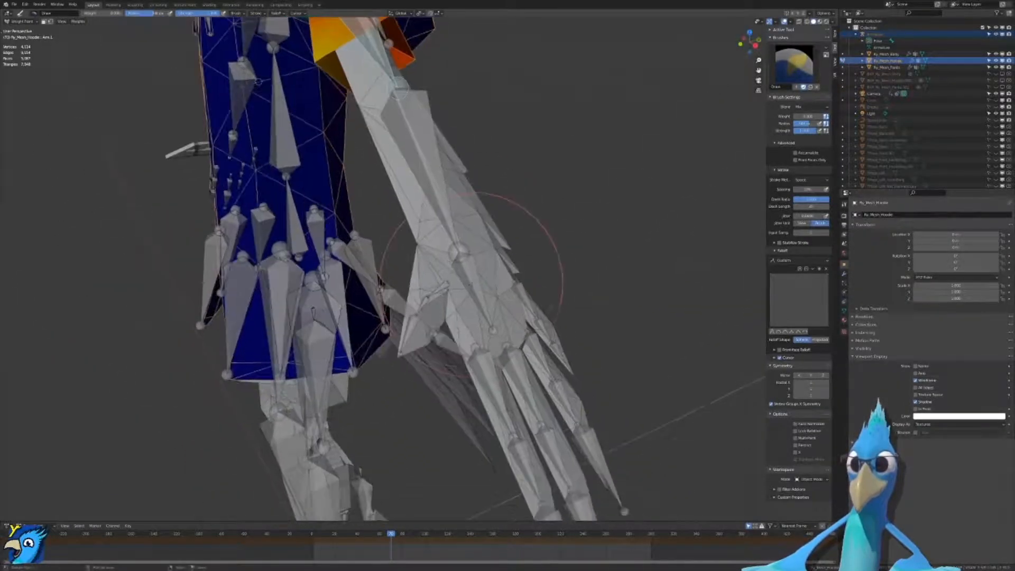
pyautogui.keyDown('ctrl'); pyautogui.click(472, 272); pyautogui.keyUp('ctrl')
pyautogui.press('r')
pyautogui.press('r')
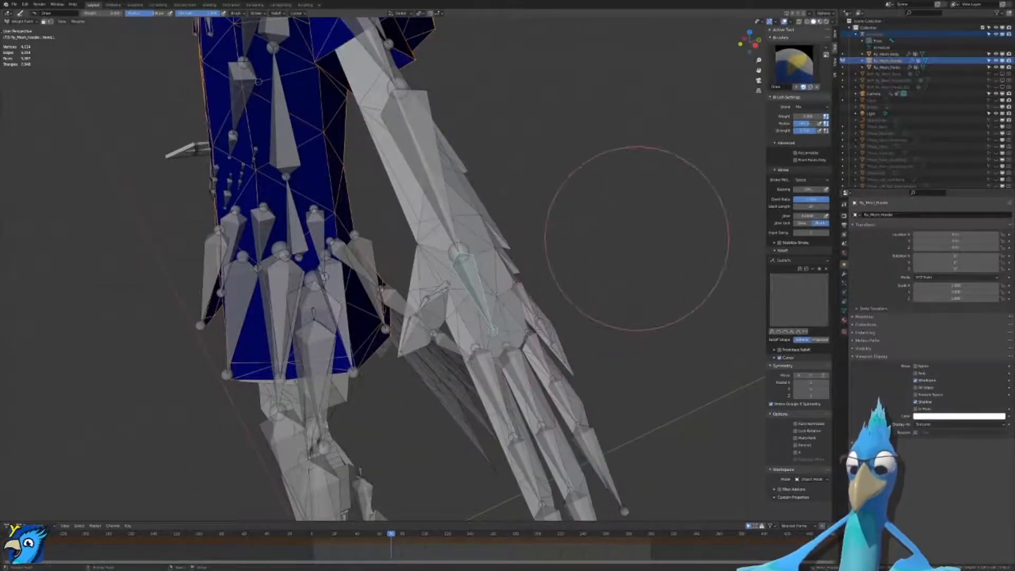
pyautogui.press('r')
pyautogui.press('x')
pyautogui.press('x')
pyautogui.rightClick(609, 388)
# Step: Leave weight painting of the hoodie and put the armature into Pose Mode with the left finger bones selected
pyautogui.keyDown('shift'); pyautogui.moveTo(609, 387); pyautogui.dragTo(567, 318, button='middle'); pyautogui.keyUp('shift')
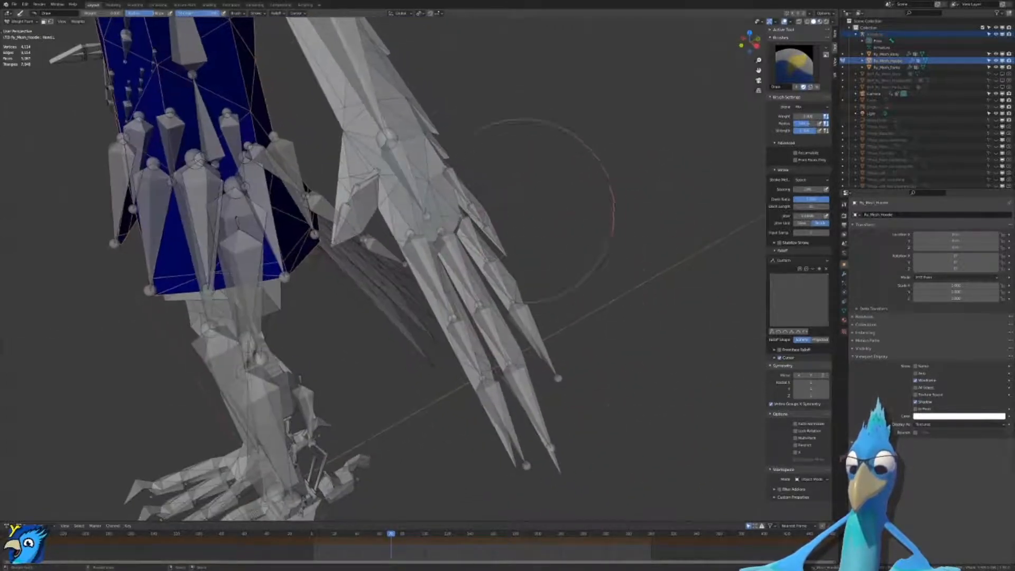
pyautogui.hotkey('ctrl', 'Tab')
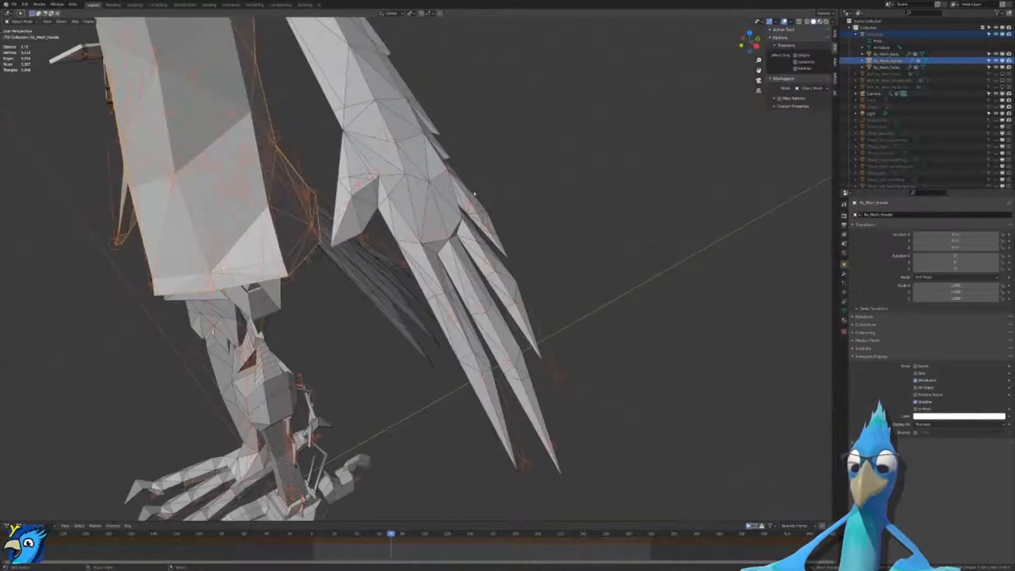
pyautogui.rightClick(463, 182)
pyautogui.rightClick(463, 185)
pyautogui.hotkey('ctrl', 'Tab')
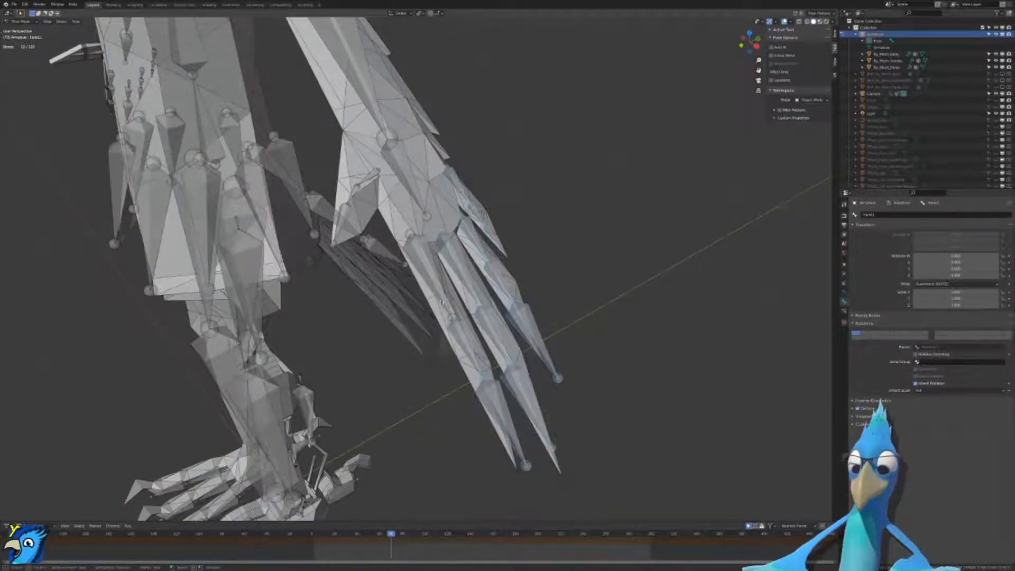
# Step: Curl the left hand's finger and thumb bones into a fist as a test, then undo the rotation
pyautogui.moveTo(464, 318); pyautogui.dragTo(485, 316, button='middle')
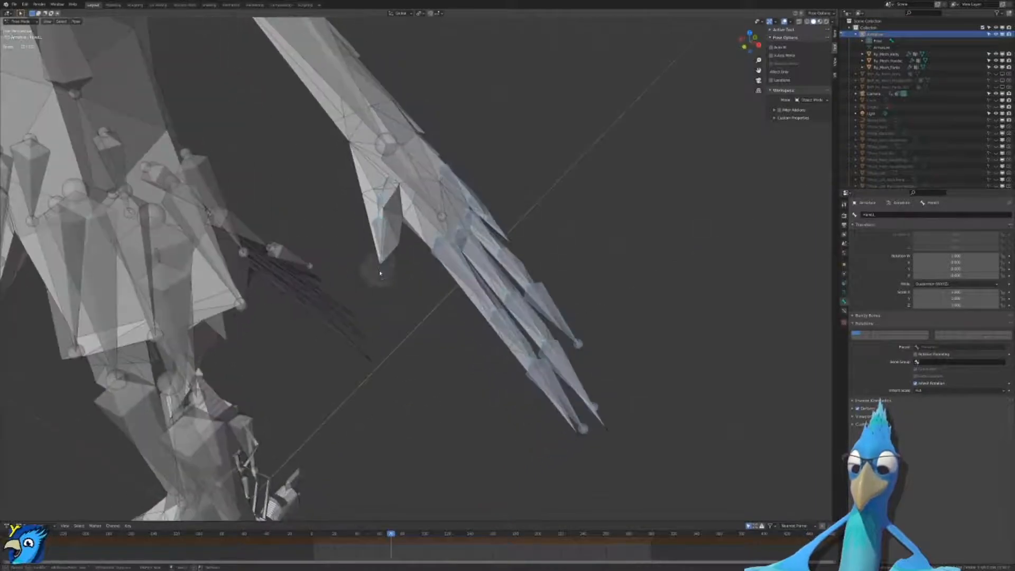
pyautogui.press('r')
pyautogui.click(482, 333)
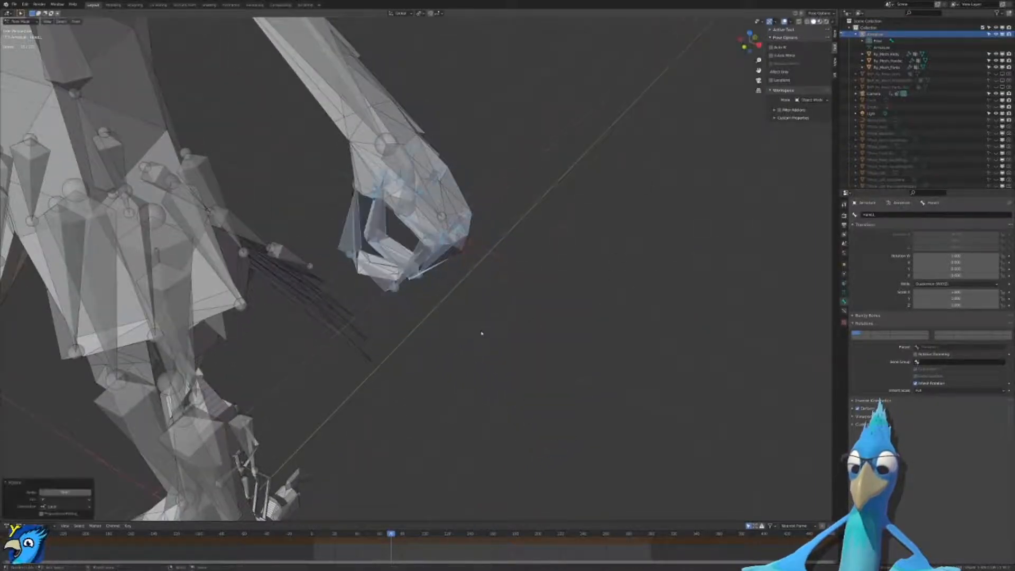
pyautogui.hotkey('ctrl', 'z')
# Step: Select the right upper arm bone and test-rotate it to check the deformation of the right sleeve
pyautogui.scroll(-4, 483, 331)
pyautogui.moveTo(483, 331); pyautogui.dragTo(546, 302, button='middle')
pyautogui.click(392, 194)
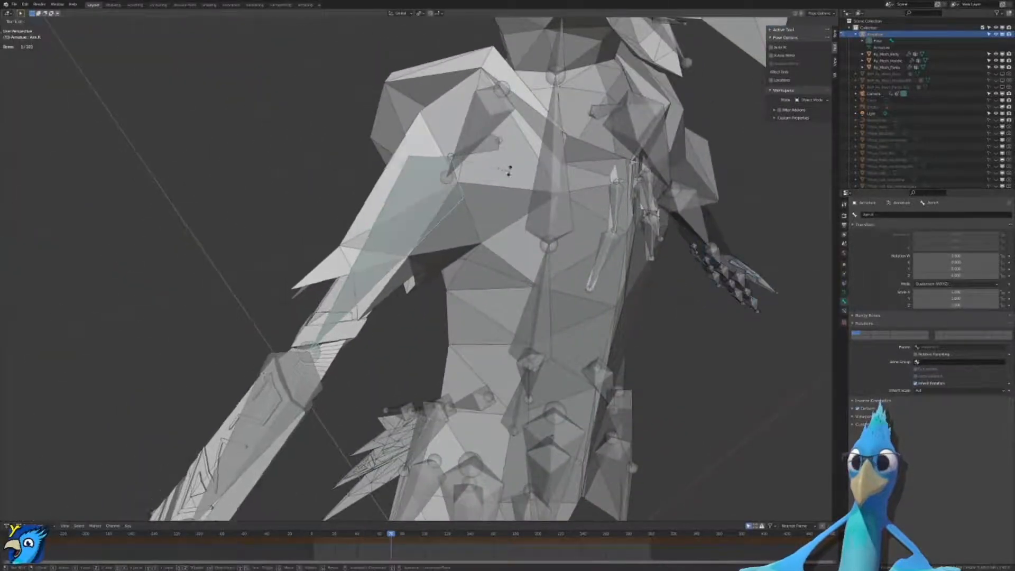
pyautogui.press('r')
pyautogui.press('r')
pyautogui.click(501, 188)
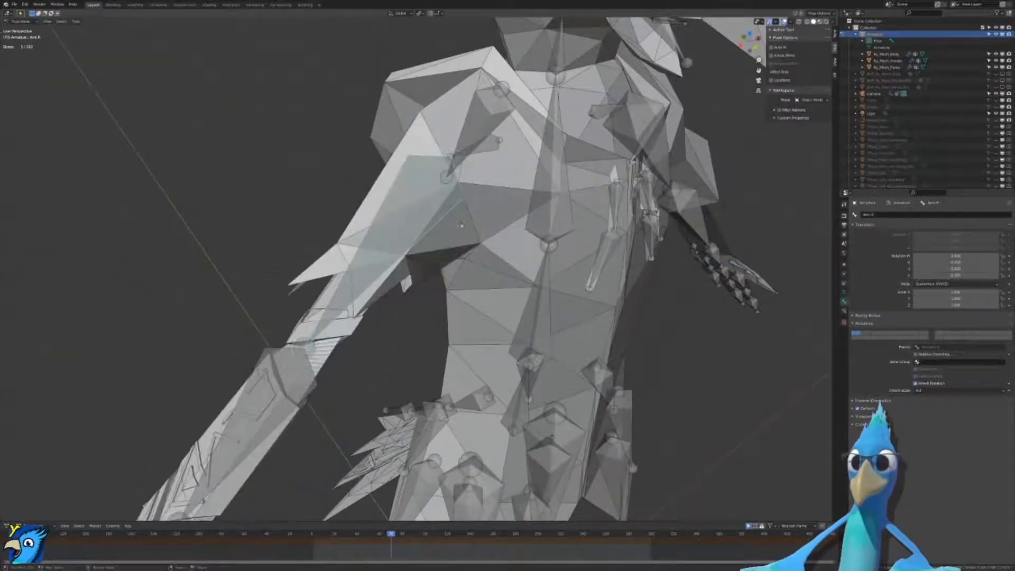
# Step: Test-rotate the right upper arm bone and the right forearm bone freely to check the sleeve and arm deformation
pyautogui.press('r')
pyautogui.press('r')
pyautogui.click(374, 398)
pyautogui.keyDown('shift'); pyautogui.moveTo(374, 399); pyautogui.dragTo(586, 233, button='middle'); pyautogui.keyUp('shift')
pyautogui.press('r')
pyautogui.press('r')
pyautogui.click(425, 267)
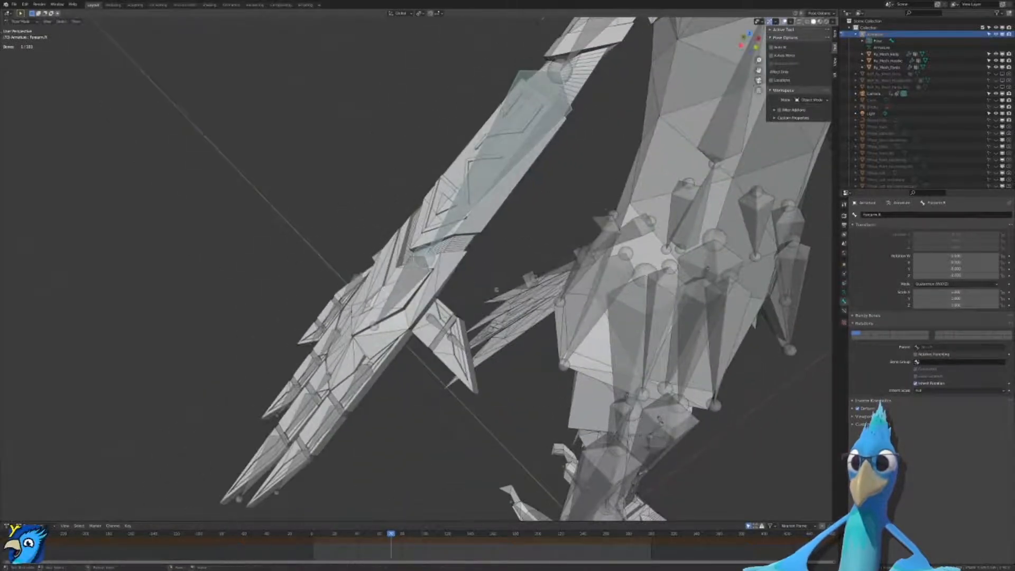
# Step: Test-rotate the right hand bone freely, curl the right finger bones around their local X axes, and cancel the rotation
pyautogui.click(418, 277)
pyautogui.press('r')
pyautogui.press('r')
pyautogui.click(513, 271)
pyautogui.keyDown('shift'); pyautogui.moveTo(512, 281); pyautogui.dragTo(536, 248, button='middle'); pyautogui.keyUp('shift')
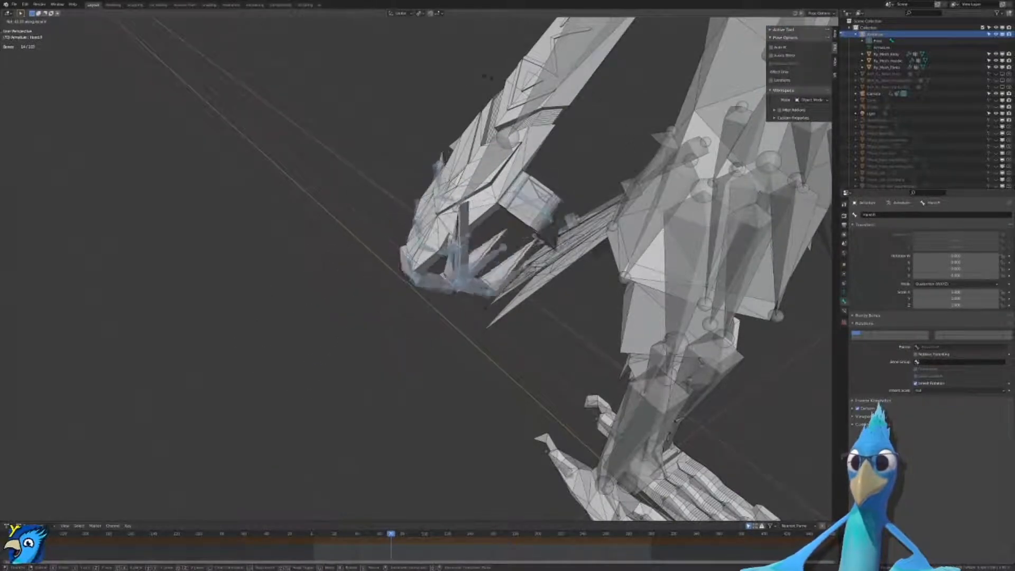
pyautogui.rightClick(464, 80)
# Step: Select the spine bone, test-rotate it to bend the upper body sideways, and cancel the rotation
pyautogui.moveTo(455, 254); pyautogui.dragTo(341, 256, button='middle')
pyautogui.keyDown('shift'); pyautogui.moveTo(397, 142); pyautogui.dragTo(494, 349, button='middle'); pyautogui.keyUp('shift')
pyautogui.click(420, 312)
pyautogui.press('r')
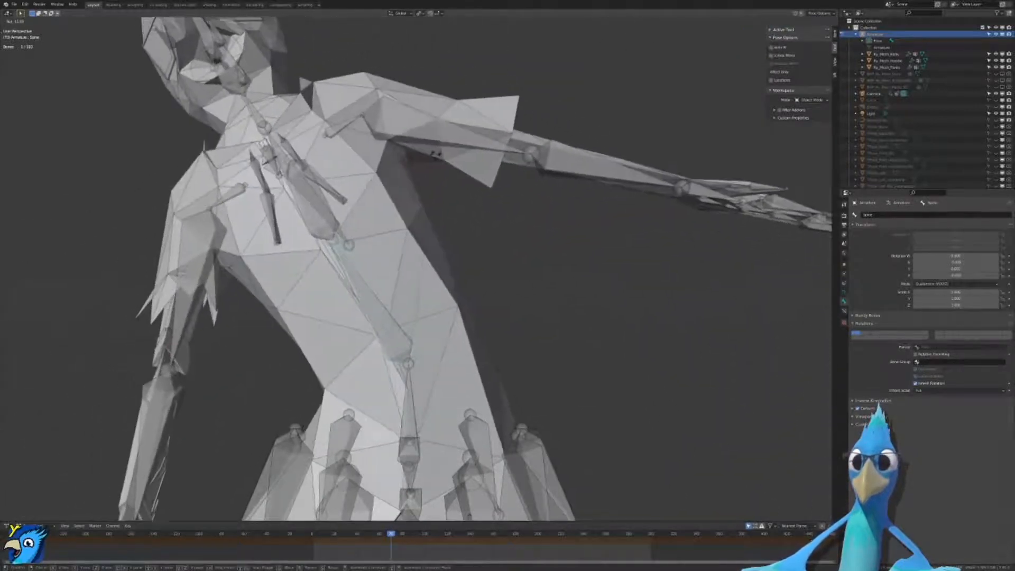
pyautogui.press('Escape')
# Step: Select the hip bone and test it by rotating and moving the character, cancelling each transform
pyautogui.keyDown('shift'); pyautogui.moveTo(415, 423); pyautogui.dragTo(405, 248, button='middle'); pyautogui.keyUp('shift')
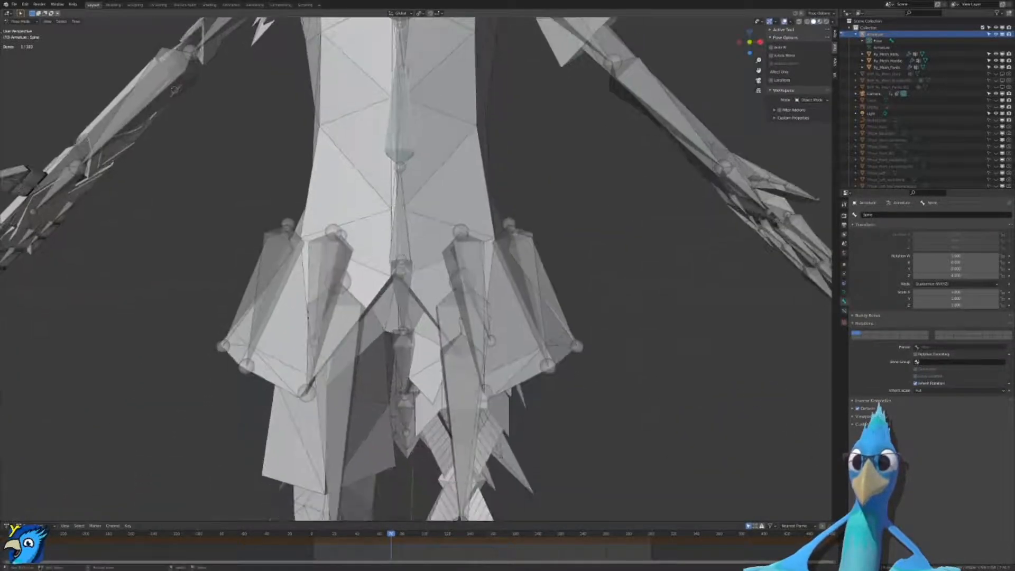
pyautogui.click(403, 247)
pyautogui.press('r')
pyautogui.rightClick(508, 269)
pyautogui.scroll(-9, 537, 281)
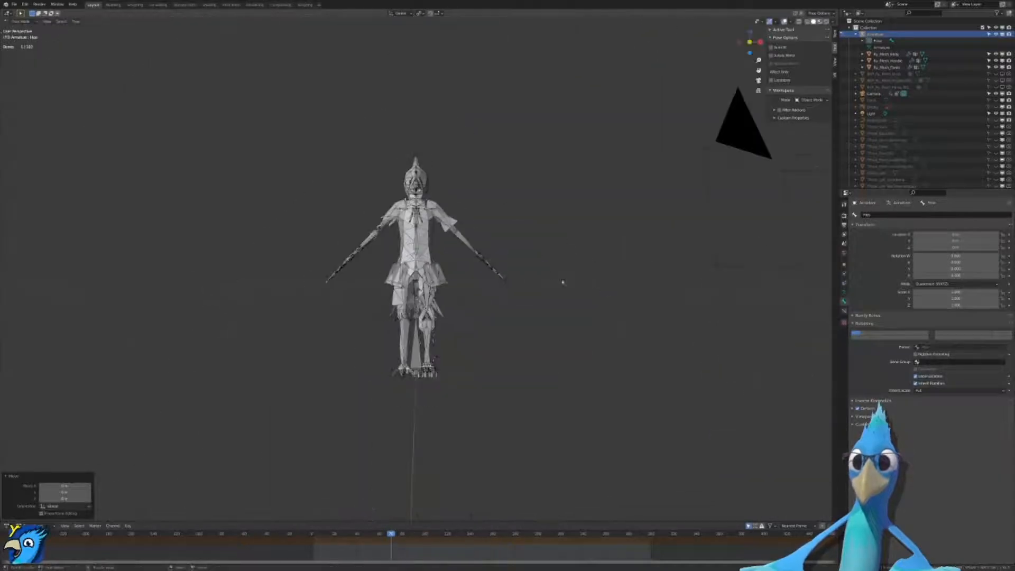
pyautogui.press('g')
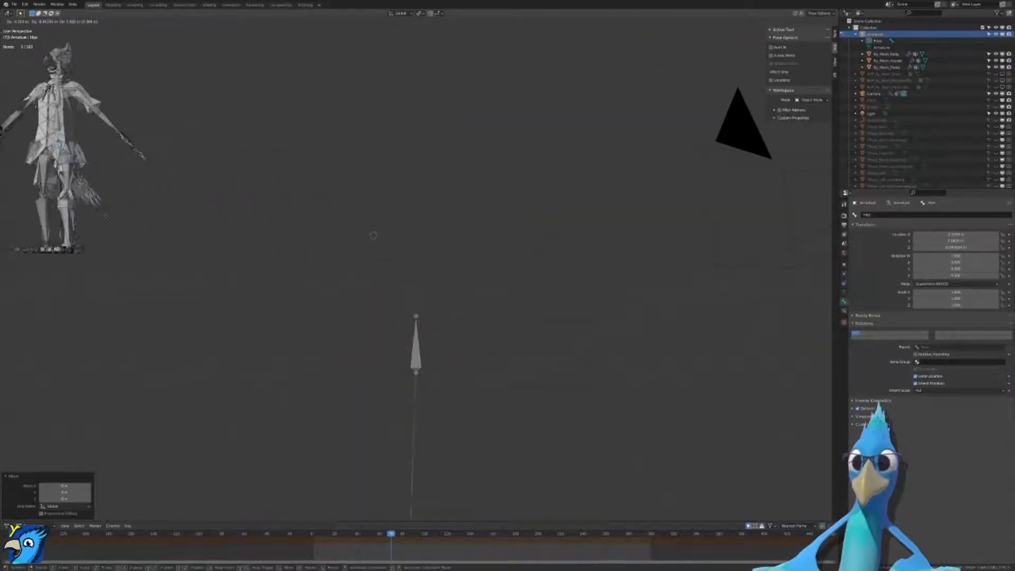
pyautogui.rightClick(106, 217)
pyautogui.scroll(8, 107, 218)
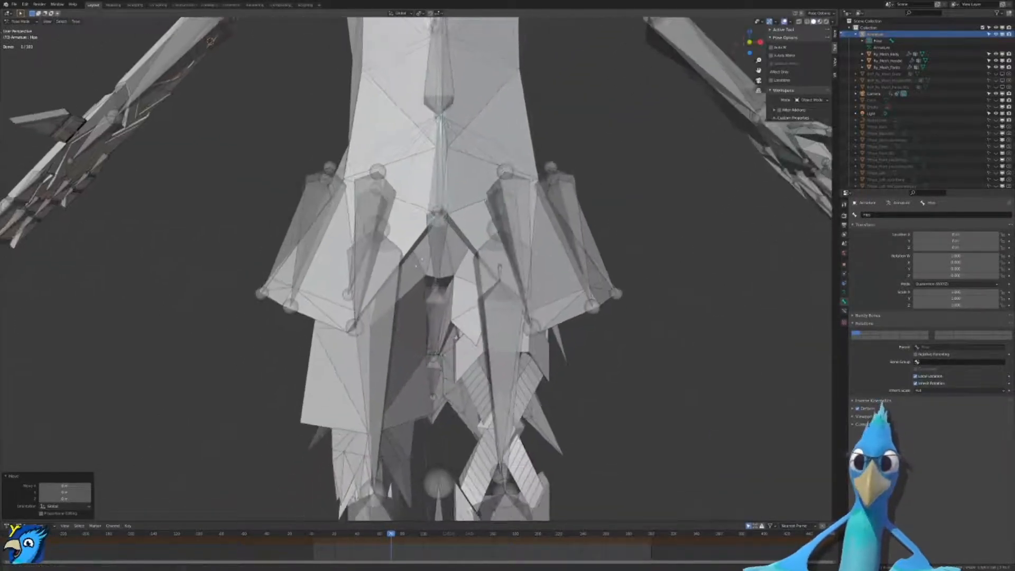
# Step: Test-rotate the cloth bones around the hoodie's hem around their X axes, then undo the rotation
pyautogui.moveTo(413, 269); pyautogui.dragTo(422, 292, button='middle')
pyautogui.click(379, 298)
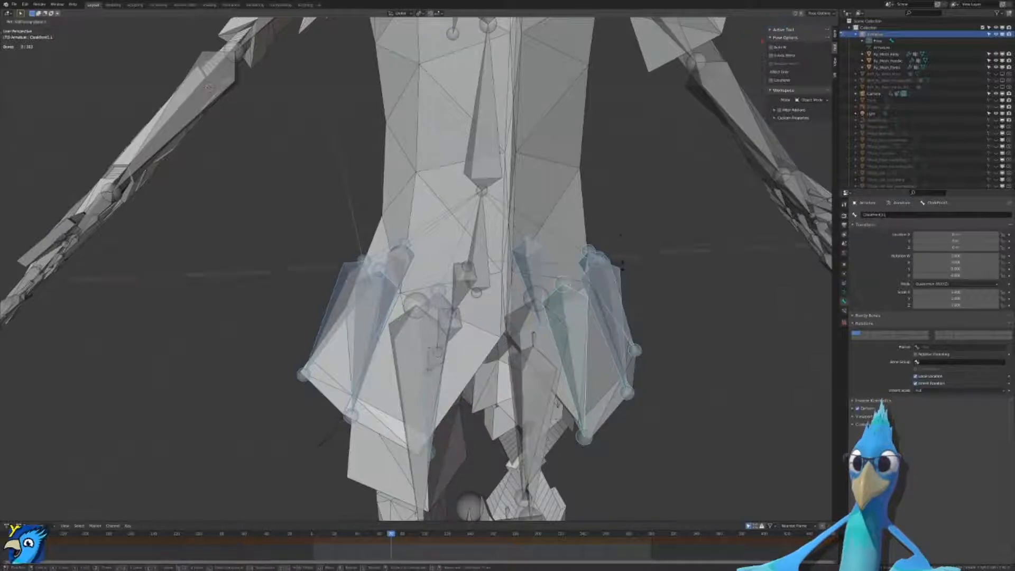
pyautogui.click(603, 336)
pyautogui.scroll(-4, 603, 335)
pyautogui.moveTo(603, 336); pyautogui.dragTo(423, 253, button='middle')
pyautogui.hotkey('ctrl', 'z')
# Step: Test-rotate the tail bones freely to check how the tail feathers deform
pyautogui.scroll(4, 450, 264)
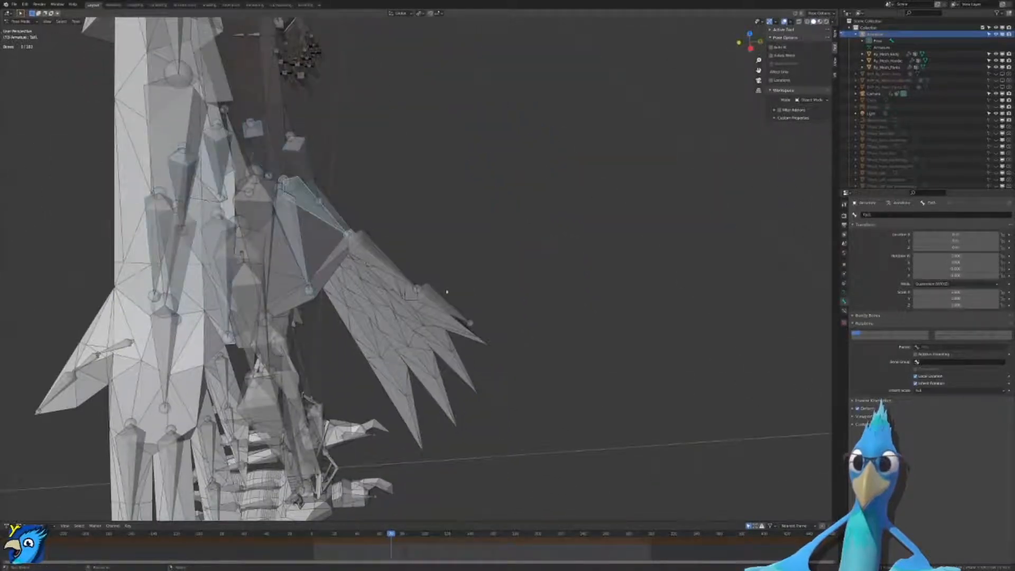
pyautogui.moveTo(453, 311); pyautogui.dragTo(520, 270, button='middle')
pyautogui.press('r')
pyautogui.press('r')
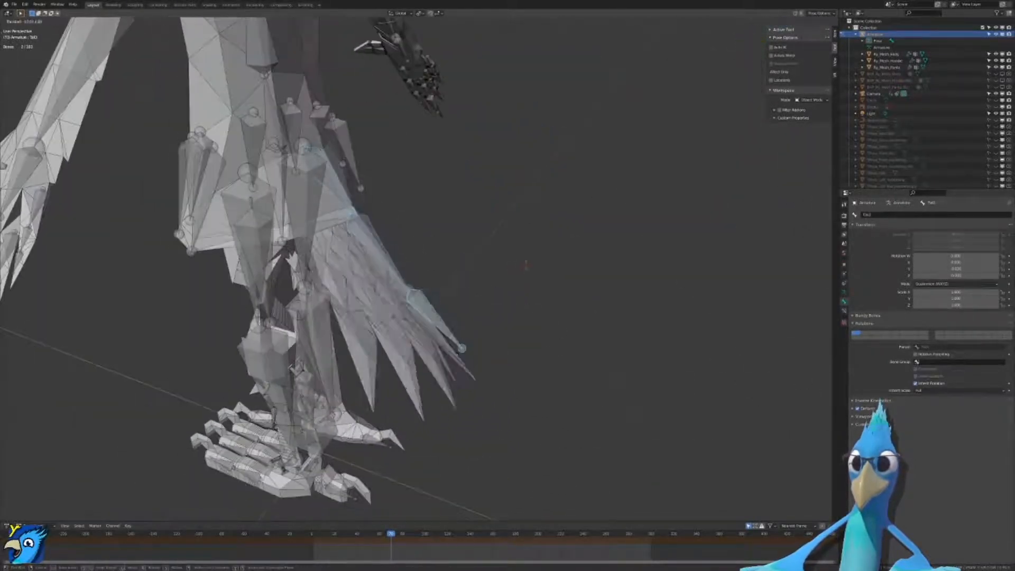
pyautogui.moveTo(528, 276); pyautogui.dragTo(353, 281, button='middle')
# Step: Select the right upper leg bone and test-rotate it around its local X axis
pyautogui.click(306, 259)
pyautogui.moveTo(306, 259); pyautogui.dragTo(589, 148, button='middle')
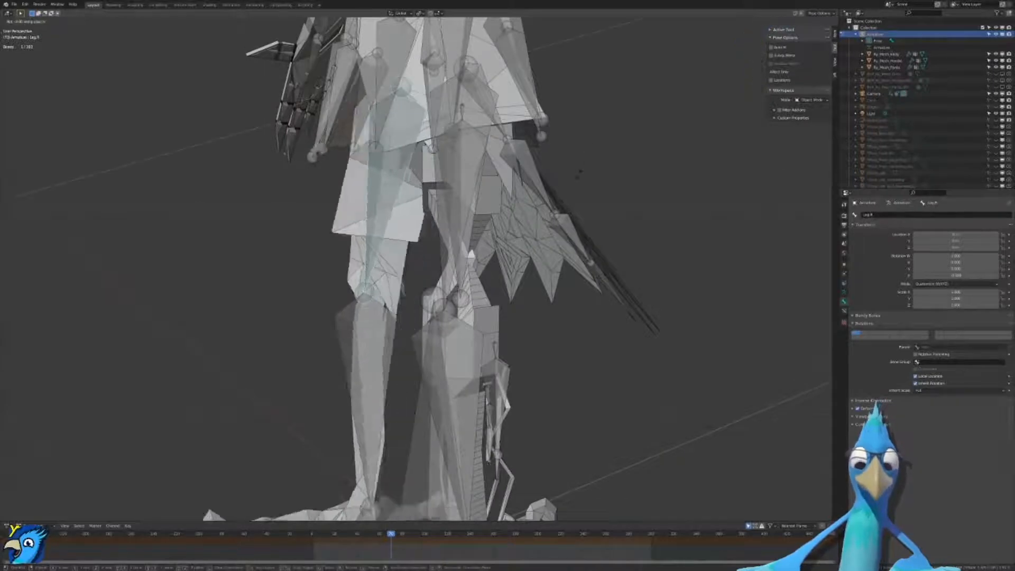
pyautogui.click(350, 209)
pyautogui.moveTo(351, 210)
pyautogui.mouseDown(button='middle')
pyautogui.moveTo(477, 252)
pyautogui.moveTo(402, 141)
pyautogui.moveTo(406, 259)
pyautogui.moveTo(382, 212)
pyautogui.mouseUp(button='middle')
# Step: Leave Pose Mode, select the hoodie mesh together with the armature, and switch the hoodie to Weight Paint mode
pyautogui.hotkey('ctrl', 'Tab')
pyautogui.keyDown('shift'); pyautogui.click(378, 115); pyautogui.keyUp('shift')
pyautogui.hotkey('ctrl', 'Tab')
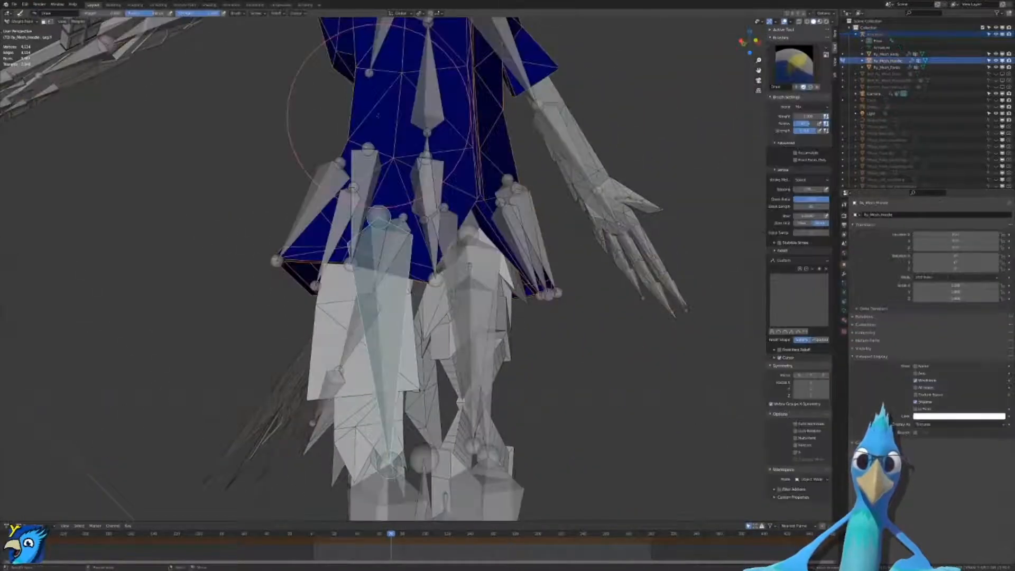
# Step: Inspect the hoodie's weights for the right front cloth bone and the right upper leg bone
pyautogui.scroll(3, 378, 116)
pyautogui.keyDown('ctrl'); pyautogui.click(443, 125); pyautogui.keyUp('ctrl')
pyautogui.moveTo(443, 125); pyautogui.dragTo(410, 147, button='middle')
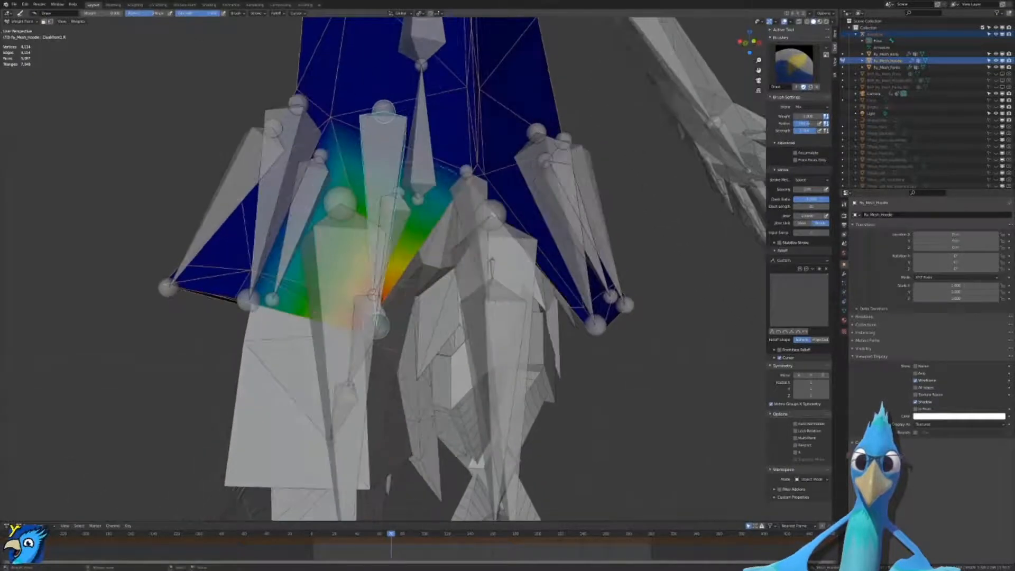
pyautogui.keyDown('ctrl'); pyautogui.click(320, 339); pyautogui.keyUp('ctrl')
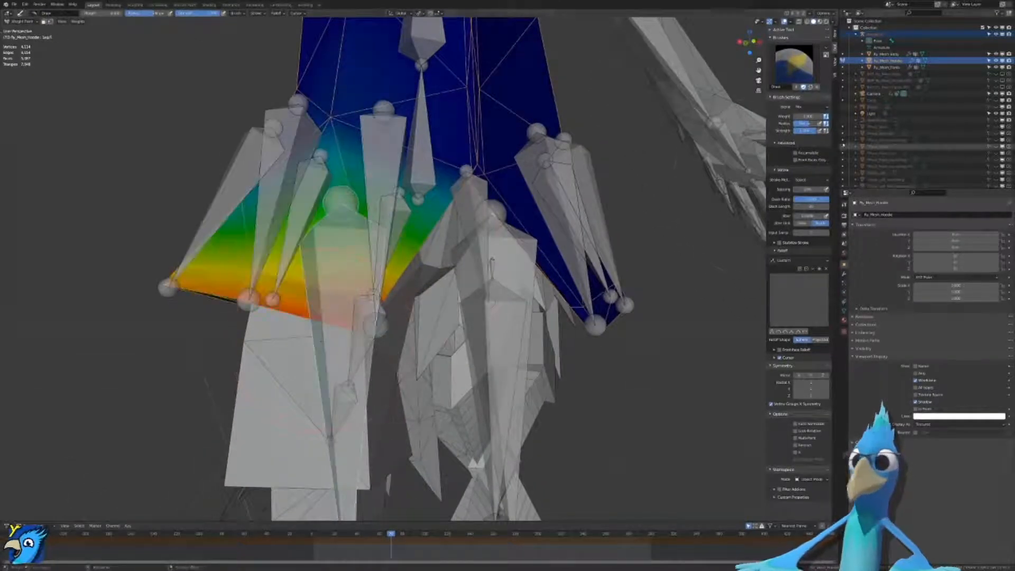
pyautogui.moveTo(342, 203); pyautogui.dragTo(370, 195, button='middle')
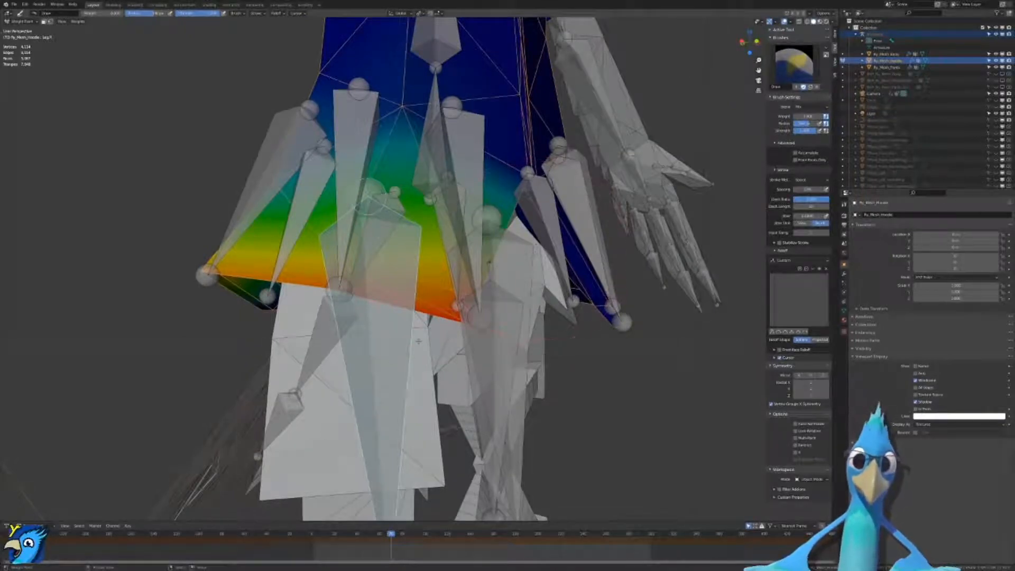
# Step: Hide the viewport overlays, test-rotate the right upper leg bone around X, cancel the rotation, and show the overlays again
pyautogui.scroll(-4, 419, 341)
pyautogui.moveTo(420, 340)
pyautogui.mouseDown(button='middle')
pyautogui.moveTo(472, 353)
pyautogui.moveTo(399, 361)
pyautogui.moveTo(400, 370)
pyautogui.mouseUp(button='middle')
pyautogui.hotkey('shift', 'alt', 'z')
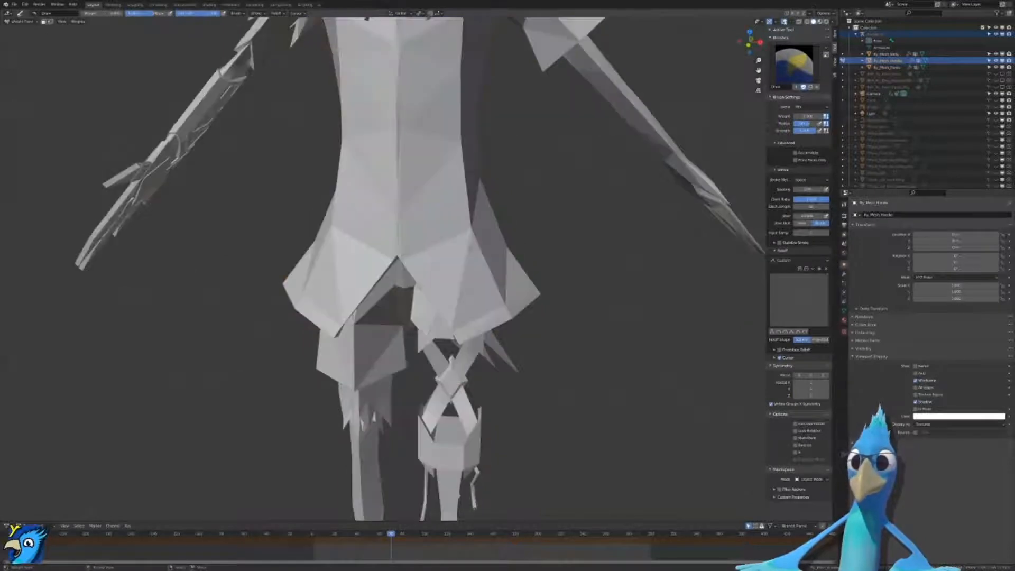
pyautogui.press('x')
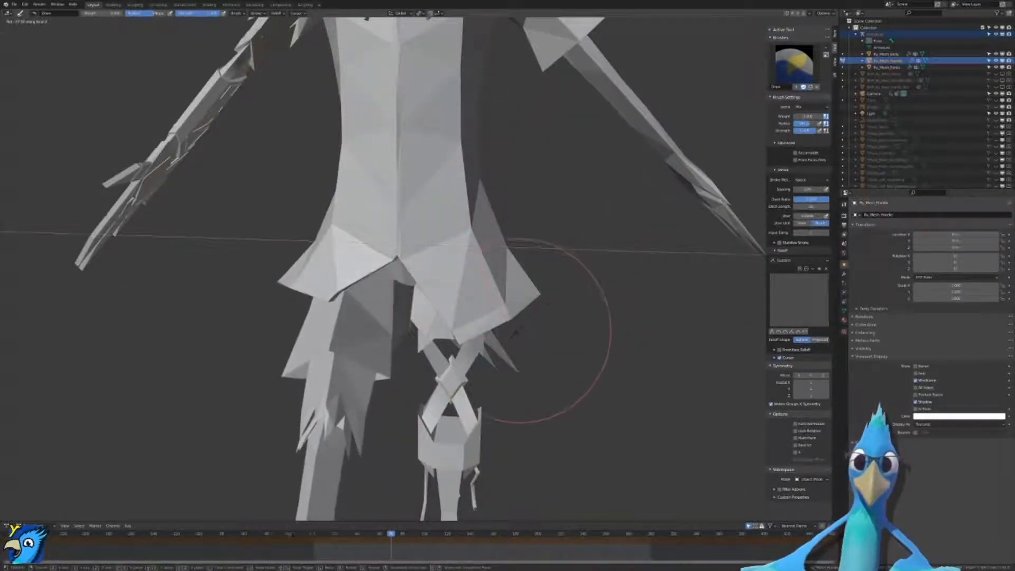
pyautogui.press('Escape')
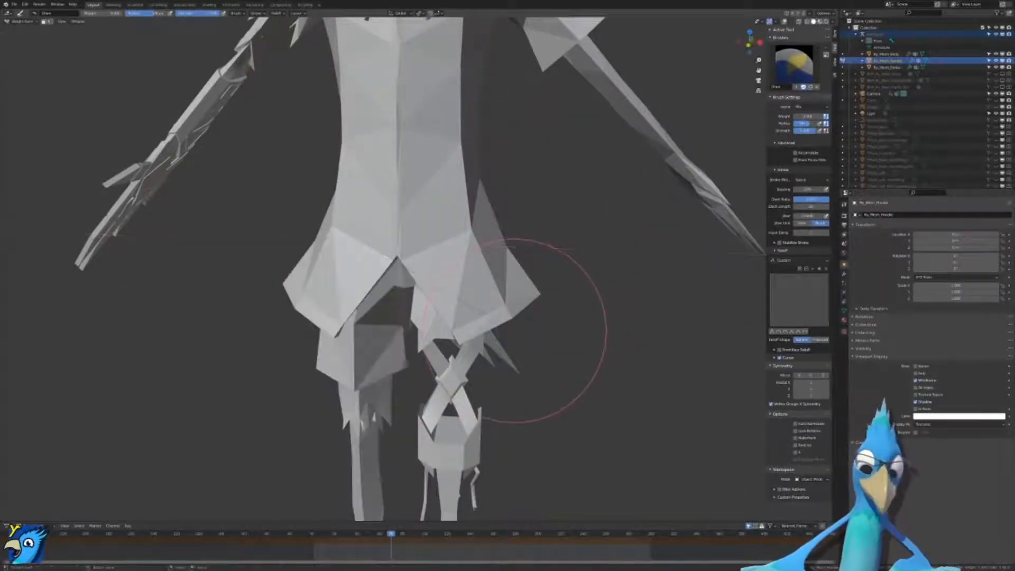
pyautogui.hotkey('shift', 'alt', 'z')
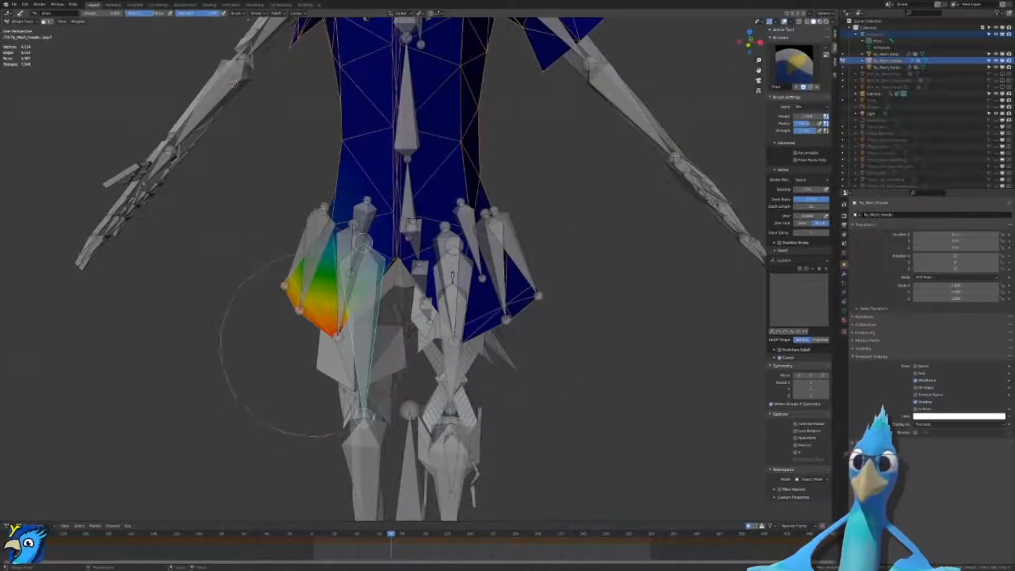
# Step: Select the right lower leg bone, test-rotate it to bend the knee, and undo the rotation
pyautogui.moveTo(437, 303)
pyautogui.keyDown('shift'); pyautogui.mouseDown(button='middle')
pyautogui.moveTo(492, 267)
pyautogui.moveTo(450, 296)
pyautogui.mouseUp(button='middle'); pyautogui.keyUp('shift')
pyautogui.scroll(1, 466, 328)
pyautogui.keyDown('shift'); pyautogui.moveTo(497, 360); pyautogui.dragTo(456, 277, button='middle'); pyautogui.keyUp('shift')
pyautogui.keyDown('ctrl'); pyautogui.click(459, 277); pyautogui.keyUp('ctrl')
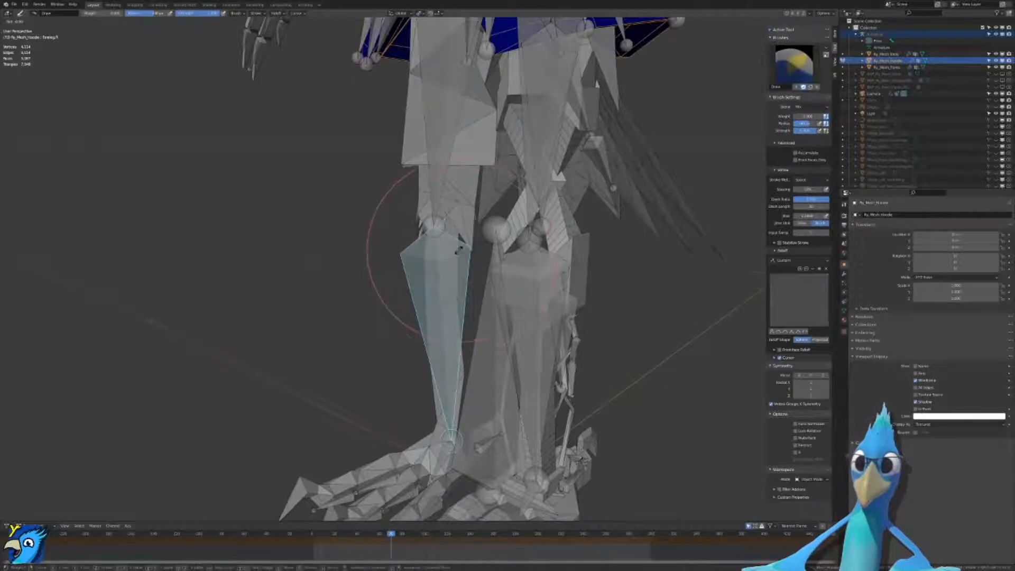
pyautogui.click(447, 199)
pyautogui.moveTo(446, 199); pyautogui.dragTo(487, 235, button='middle')
pyautogui.hotkey('ctrl', 'z')
# Step: Test-rotate the right foot bone freely and check the right toe bones from several angles
pyautogui.moveTo(518, 280); pyautogui.dragTo(436, 259, button='middle')
pyautogui.scroll(3, 411, 319)
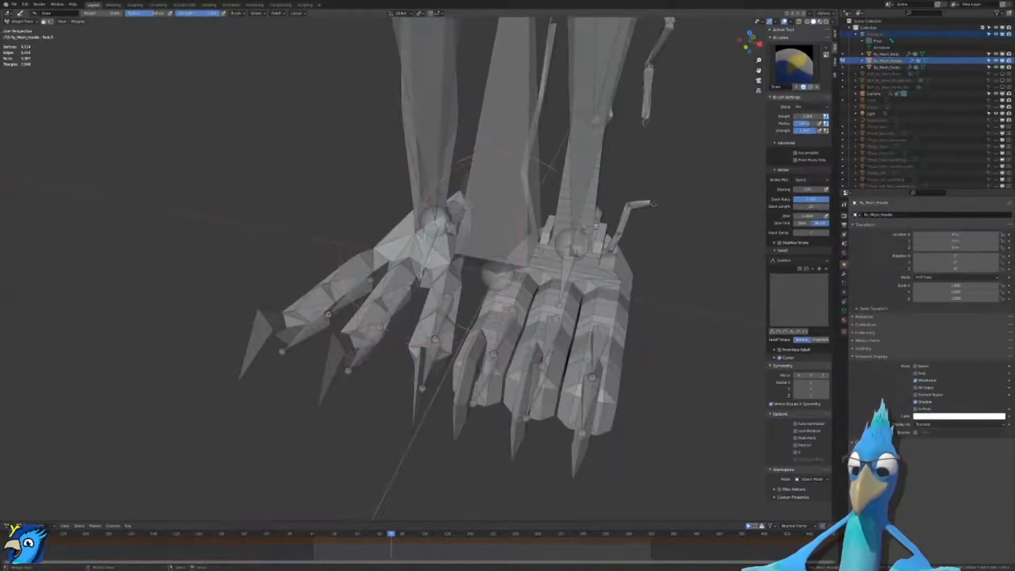
pyautogui.press('r')
pyautogui.press('r')
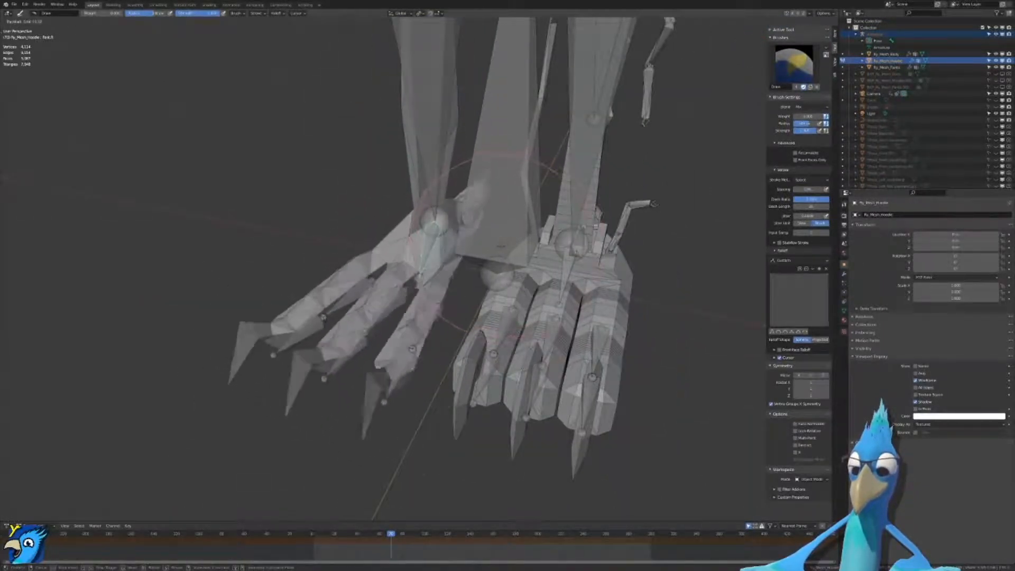
pyautogui.click(450, 229)
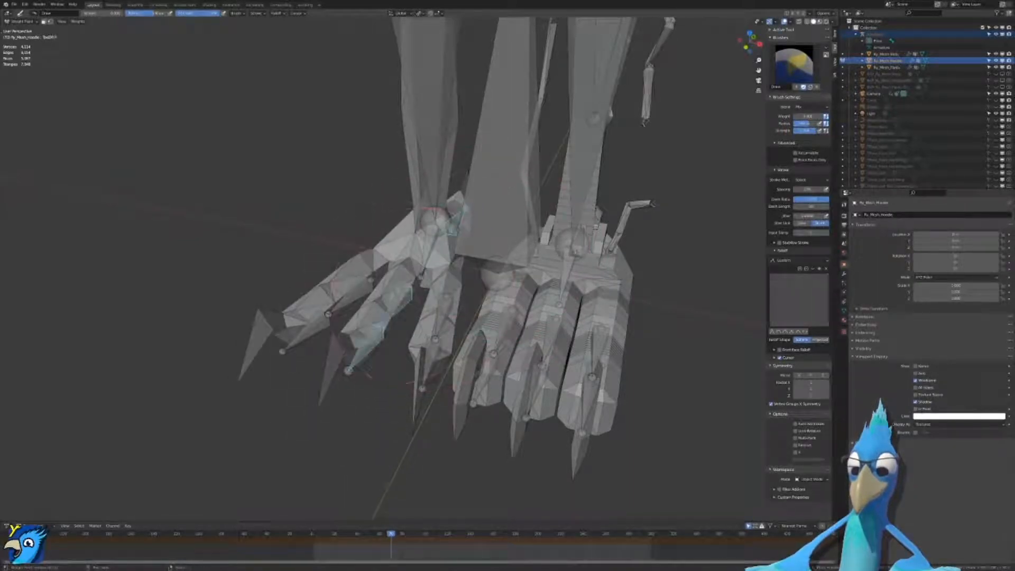
pyautogui.click(426, 210)
pyautogui.moveTo(426, 222); pyautogui.dragTo(521, 185, button='middle')
pyautogui.moveTo(334, 337); pyautogui.dragTo(228, 338, button='middle')
# Step: Select the left upper leg bone, test-rotate it to check the hoodie's hem, and cancel the rotation
pyautogui.scroll(-5, 460, 269)
pyautogui.keyDown('shift'); pyautogui.moveTo(435, 227); pyautogui.dragTo(432, 333, button='middle'); pyautogui.keyUp('shift')
pyautogui.scroll(5, 433, 333)
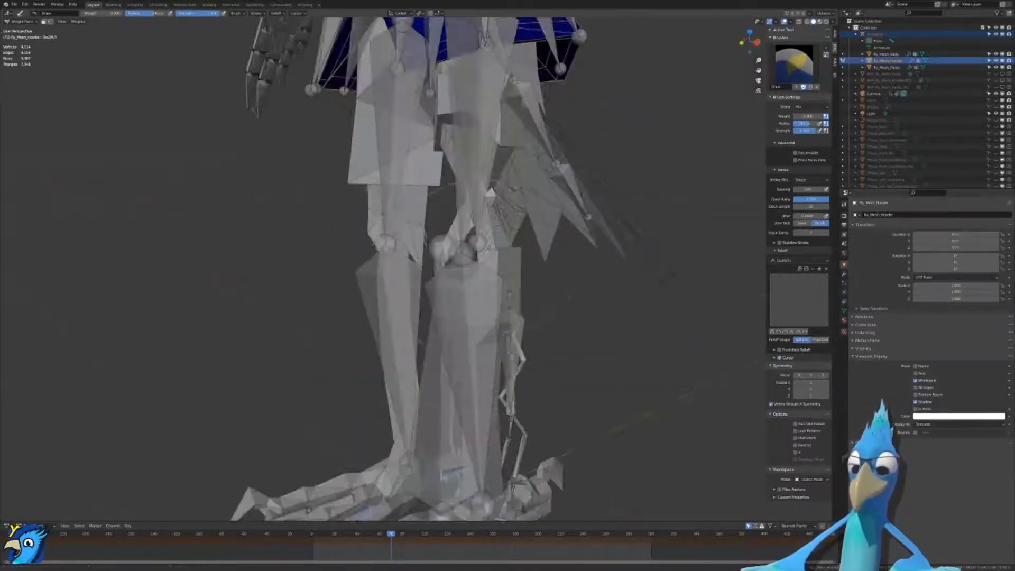
pyautogui.keyDown('shift'); pyautogui.moveTo(466, 59); pyautogui.dragTo(407, 183, button='middle'); pyautogui.keyUp('shift')
pyautogui.keyDown('ctrl'); pyautogui.click(427, 192); pyautogui.keyUp('ctrl')
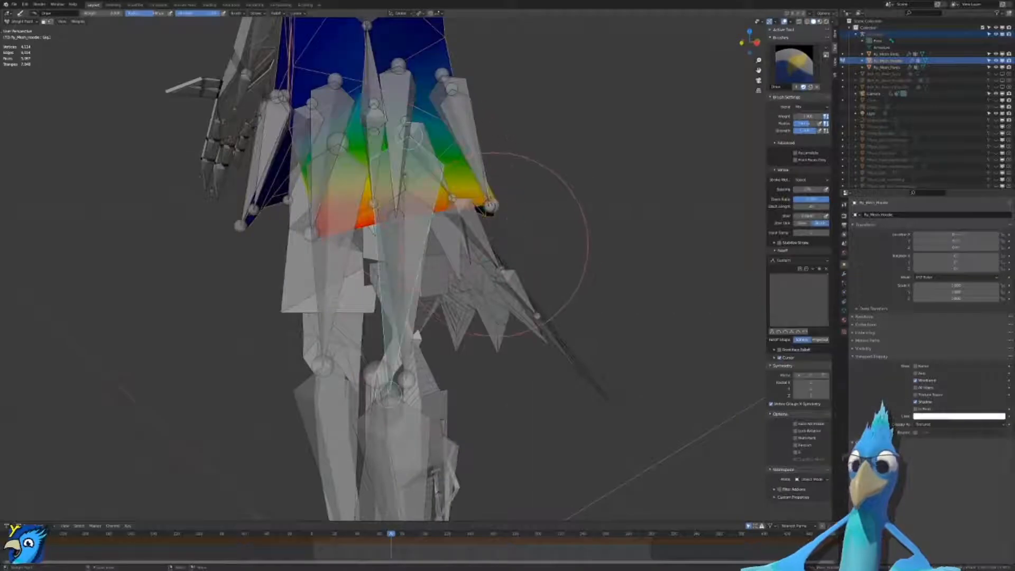
pyautogui.press('r')
pyautogui.rightClick(496, 301)
# Step: Leave weight painting of the hoodie, select the armature, and put it into Pose Mode
pyautogui.hotkey('ctrl', 'Tab')
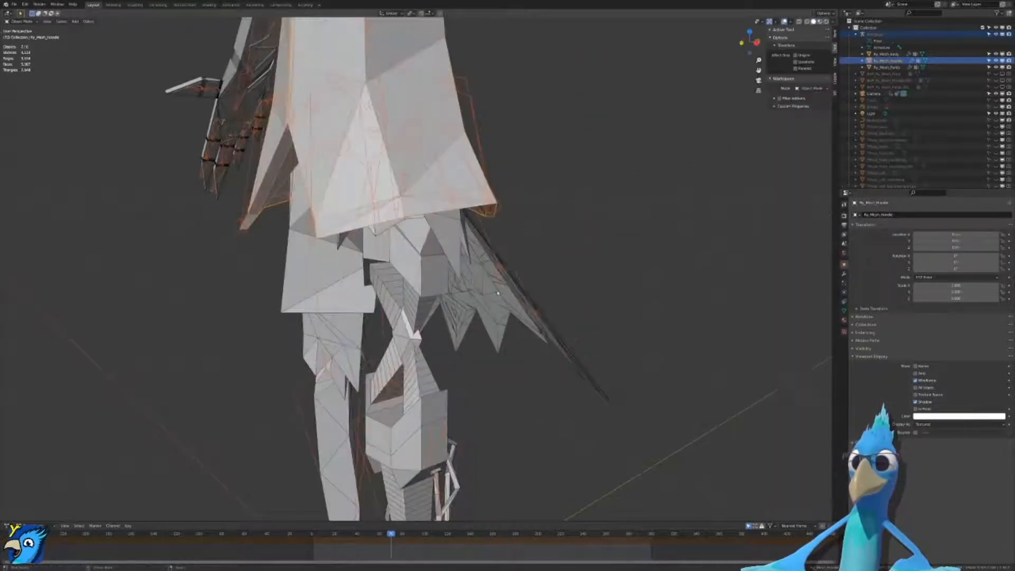
pyautogui.click(389, 276)
pyautogui.hotkey('ctrl', 'Tab')
# Step: Test-rotate the left upper leg bone freely and from another viewing angle, cancelling each rotation
pyautogui.moveTo(388, 277); pyautogui.dragTo(378, 253, button='middle')
pyautogui.press('r')
pyautogui.press('r')
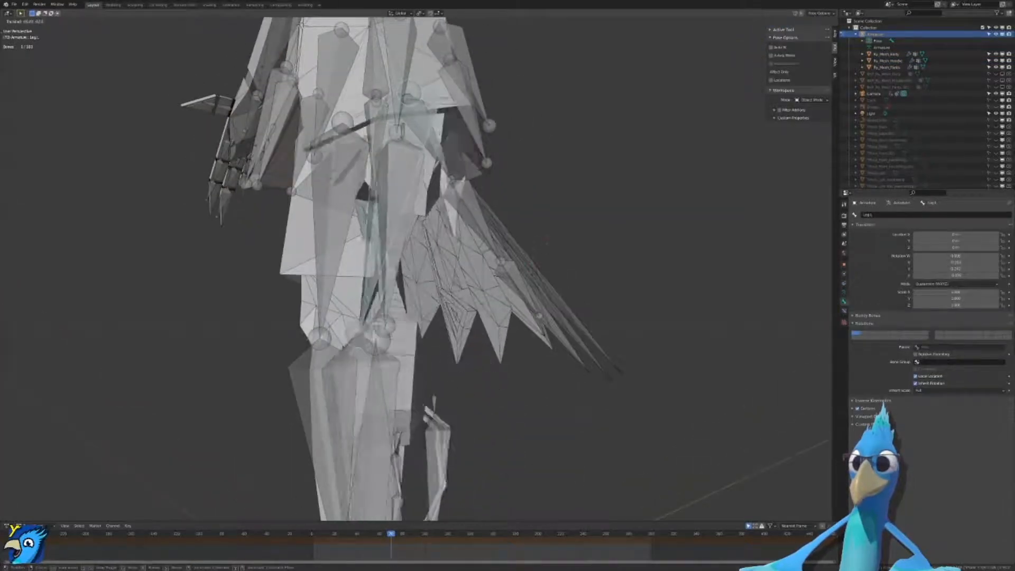
pyautogui.rightClick(536, 253)
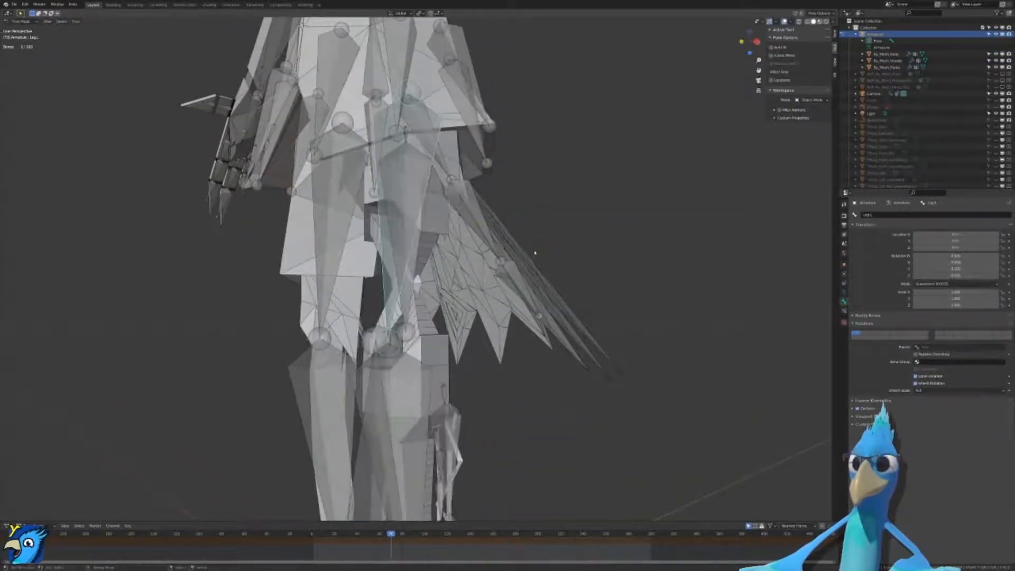
pyautogui.moveTo(535, 253); pyautogui.dragTo(439, 233, button='middle')
pyautogui.press('r')
pyautogui.rightClick(555, 215)
# Step: Test-rotate the extra bone at the left thigh freely to check the crossed leg straps
pyautogui.moveTo(536, 236); pyautogui.dragTo(566, 233, button='middle')
pyautogui.moveTo(299, 265); pyautogui.dragTo(434, 293, button='middle')
pyautogui.scroll(3, 447, 286)
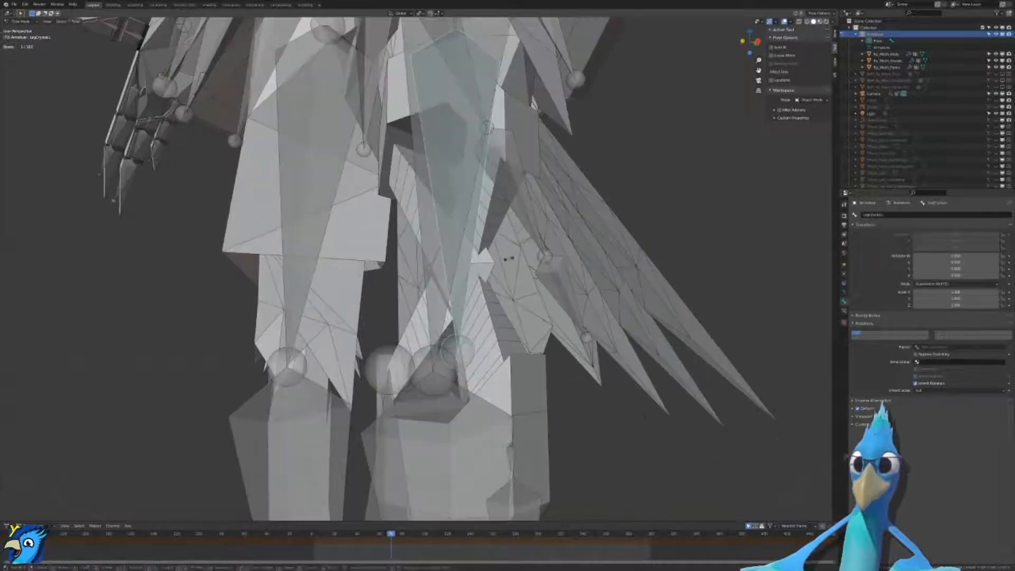
pyautogui.press('r')
pyautogui.press('r')
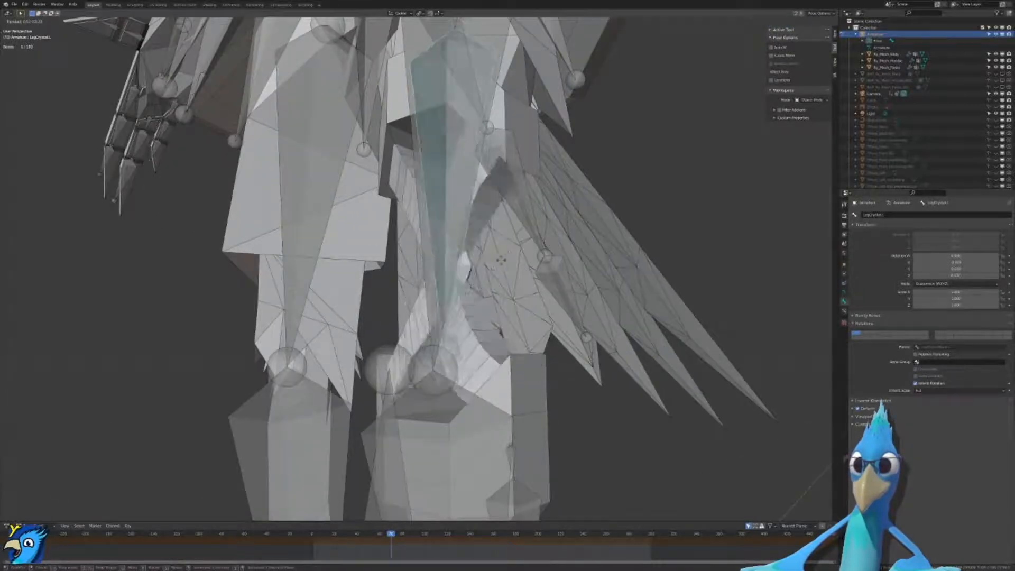
# Step: Select the left lower leg bone, bend it backward around its local X axis as a test, and undo the rotation
pyautogui.click(441, 352)
pyautogui.scroll(-3, 442, 352)
pyautogui.keyDown('shift'); pyautogui.moveTo(442, 354); pyautogui.dragTo(417, 287, button='middle'); pyautogui.keyUp('shift')
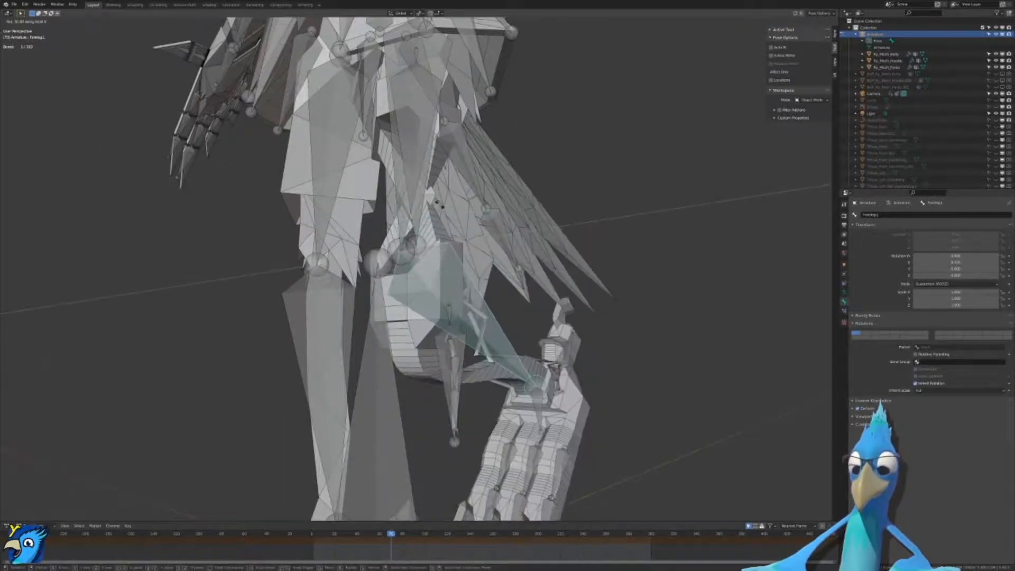
pyautogui.click(497, 244)
pyautogui.moveTo(497, 244); pyautogui.dragTo(467, 248, button='middle')
pyautogui.press('r')
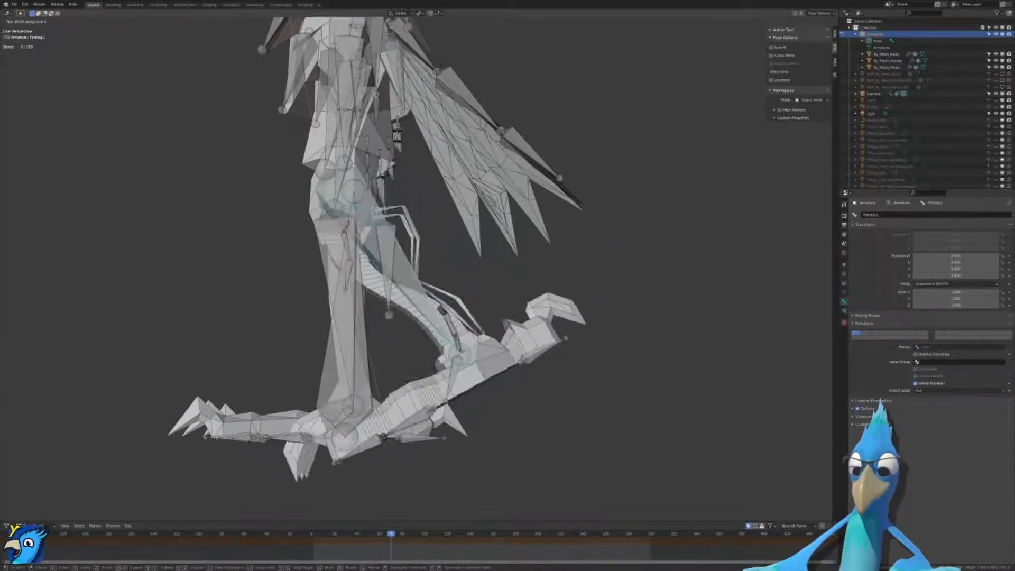
pyautogui.click(412, 193)
pyautogui.moveTo(412, 193); pyautogui.dragTo(421, 224, button='middle')
pyautogui.hotkey('ctrl', 'z')
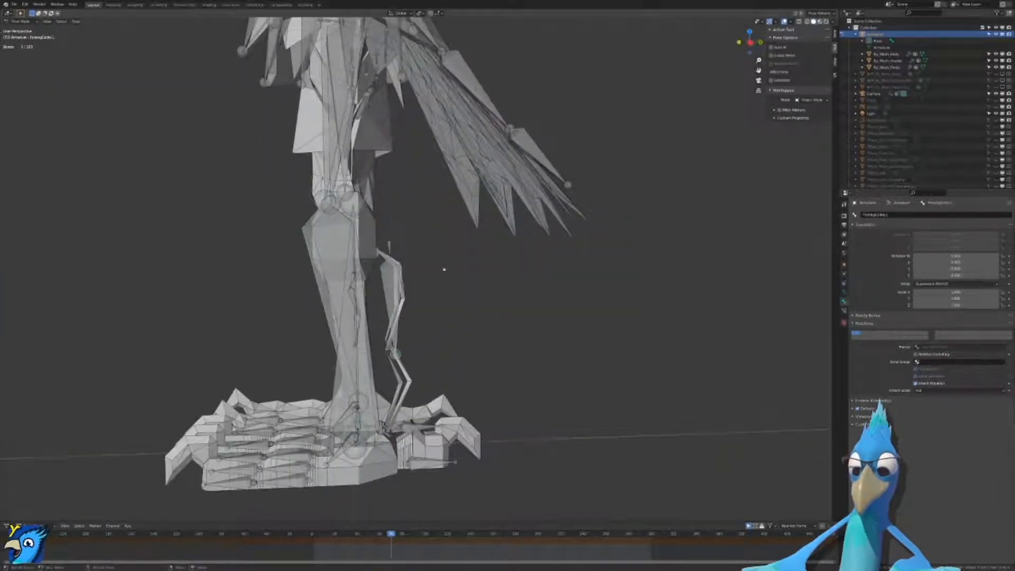
# Step: Rotate the left lower leg bone around its local X axis once more and cancel the rotation
pyautogui.press('r')
pyautogui.press('x')
pyautogui.press('x')
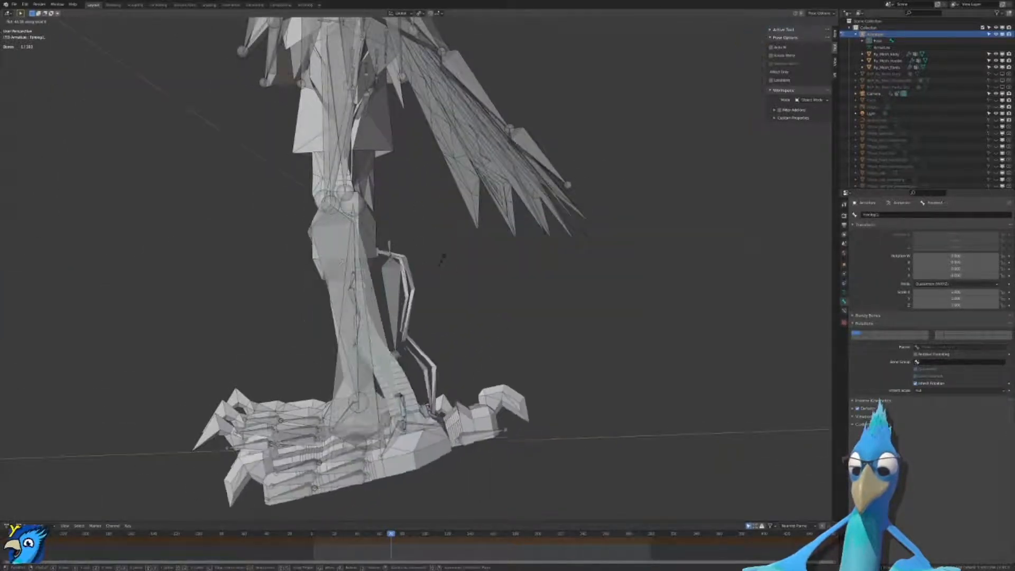
pyautogui.rightClick(394, 316)
pyautogui.moveTo(410, 228); pyautogui.dragTo(392, 236, button='middle')
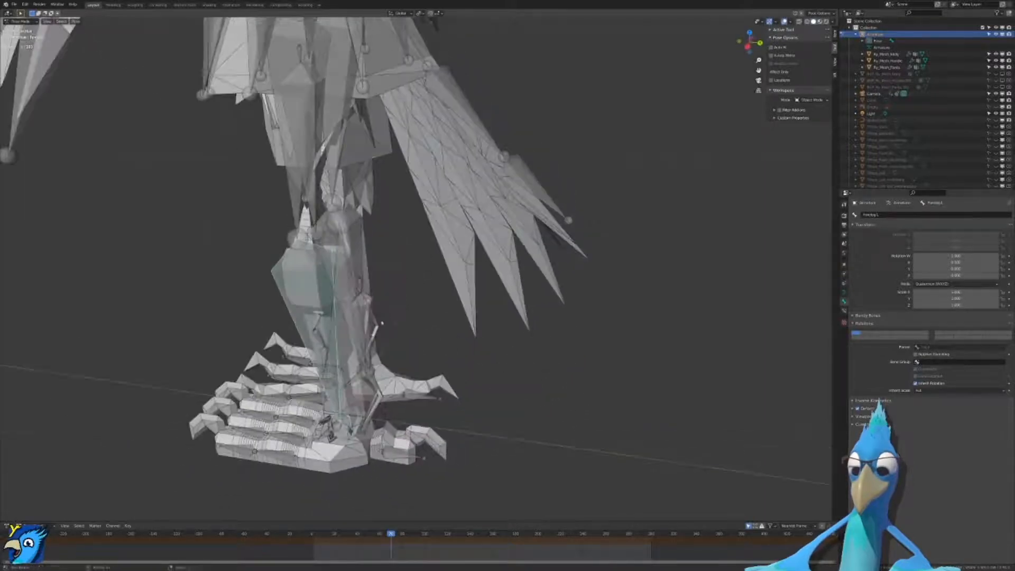
# Step: Select the small cable root bone behind the left lower leg and set its parent to Foreleg.L in Edit Mode
pyautogui.scroll(2, 392, 236)
pyautogui.click(386, 219)
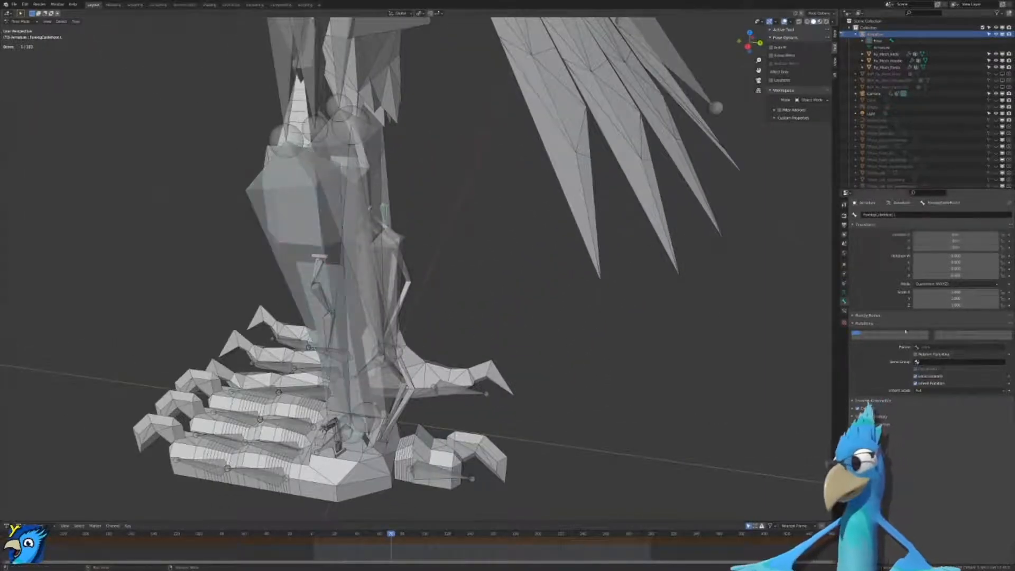
pyautogui.press('Tab')
pyautogui.click(928, 328)
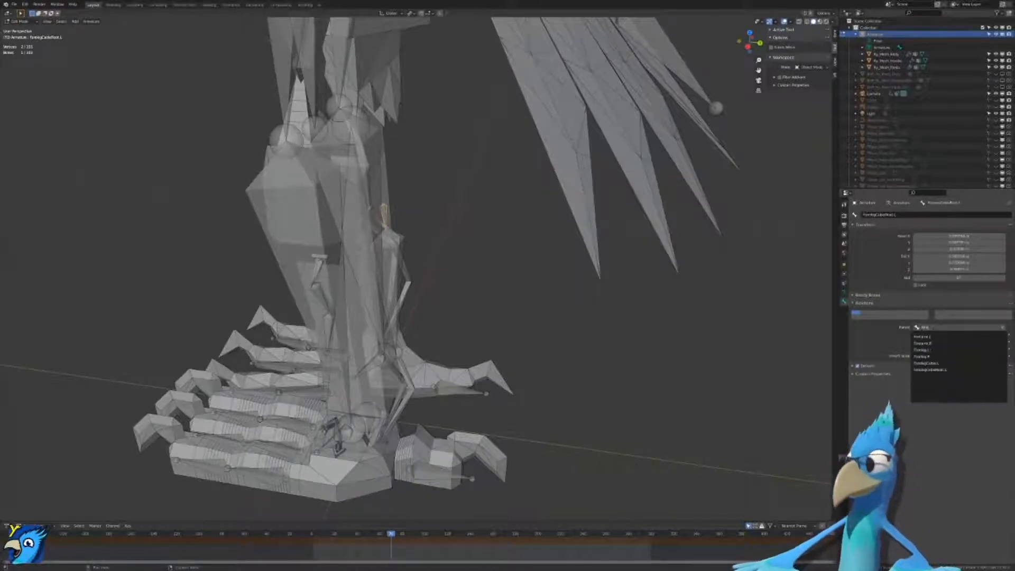
pyautogui.click(933, 350)
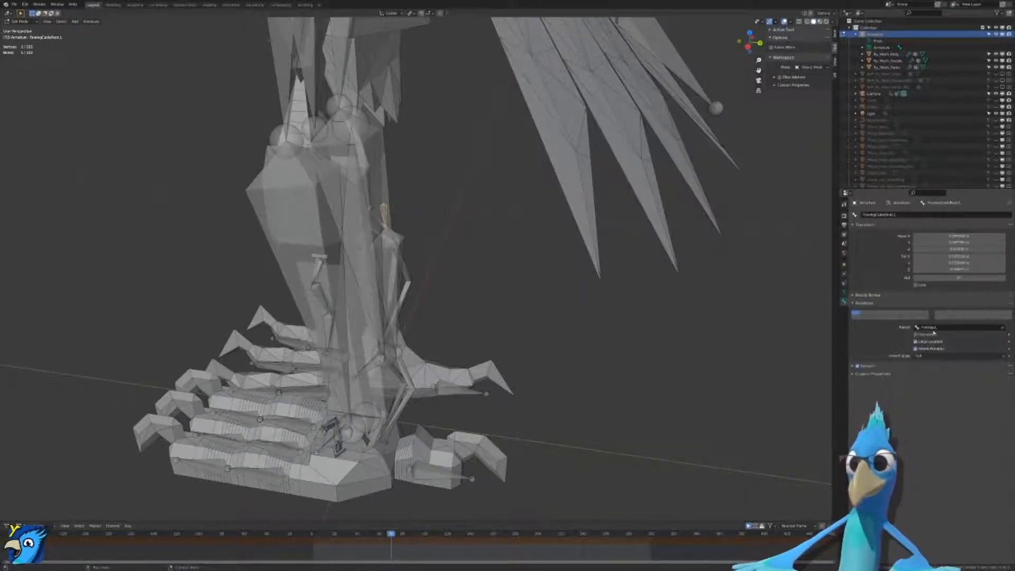
pyautogui.moveTo(391, 270); pyautogui.dragTo(412, 243, button='middle')
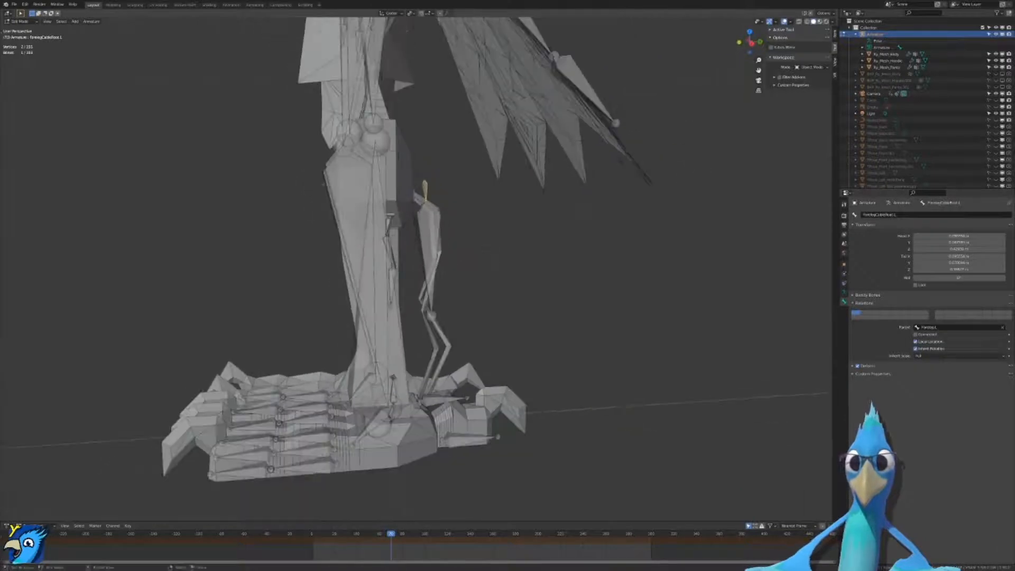
# Step: Return to Pose Mode and test-bend the left lower leg bone around its local X axis, cancelling the rotation
pyautogui.rightClick(556, 186)
pyautogui.press('Tab')
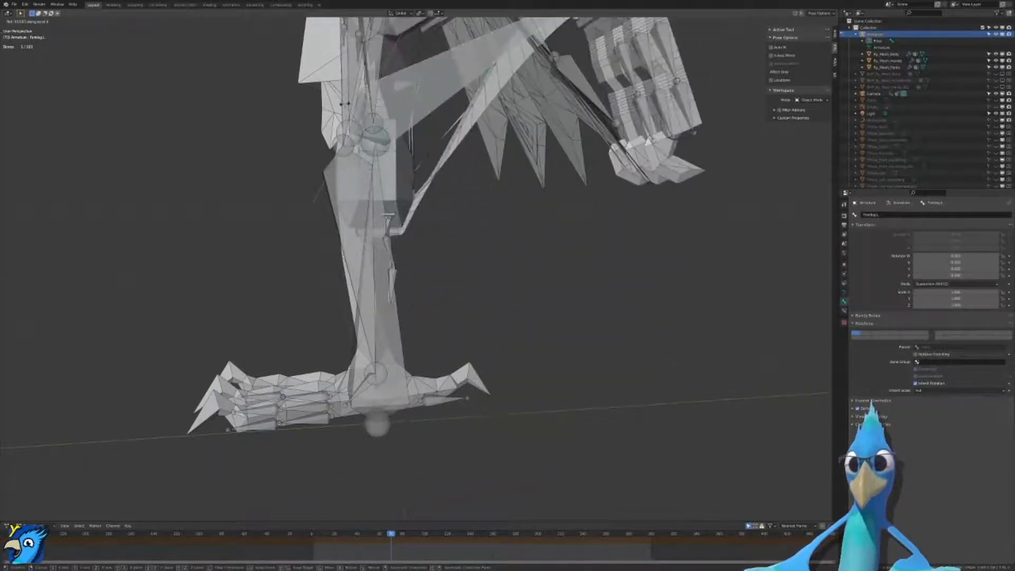
pyautogui.press('Escape')
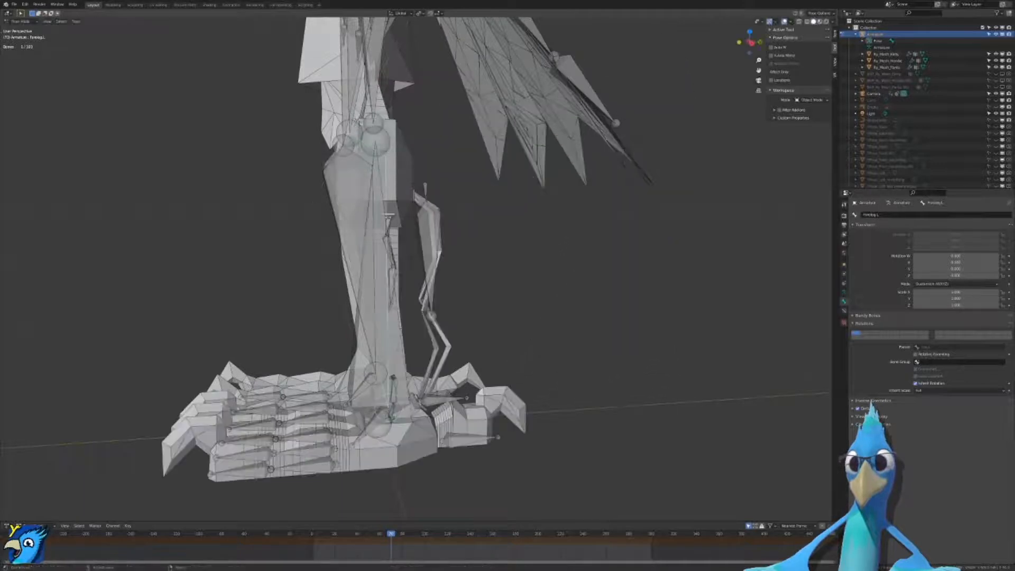
pyautogui.press('Tab')
pyautogui.press('Tab')
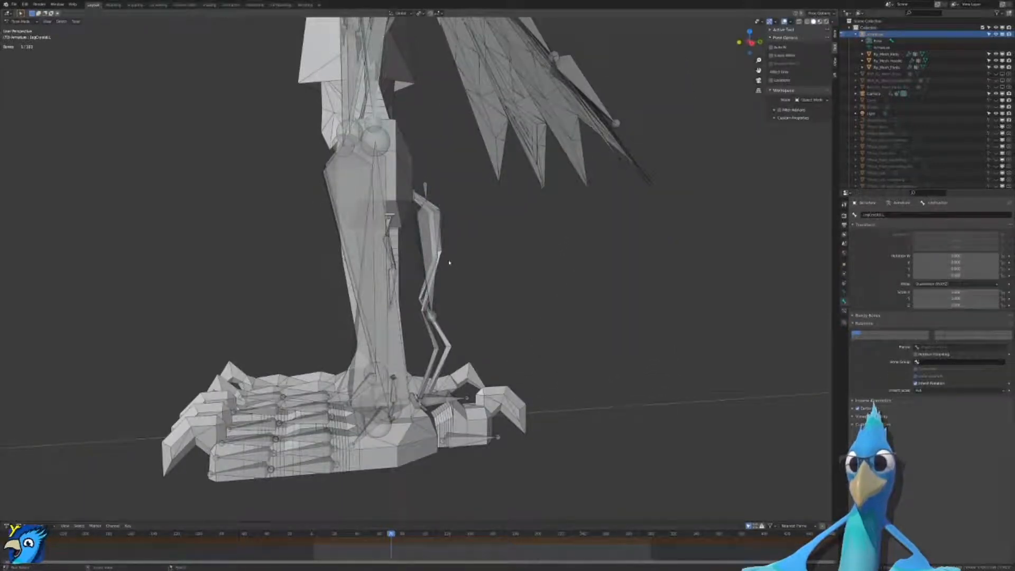
# Step: Bend the left lower leg bone around its local X axis, test-rotate the cable bone behind it, and undo the changes
pyautogui.press('r')
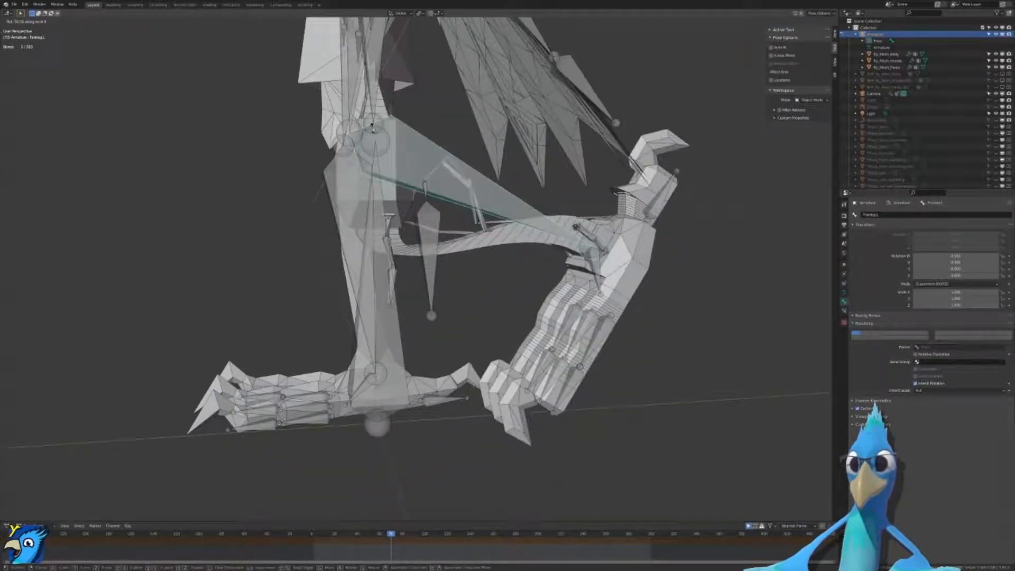
pyautogui.click(409, 245)
pyautogui.click(436, 249)
pyautogui.press('r')
pyautogui.press('x')
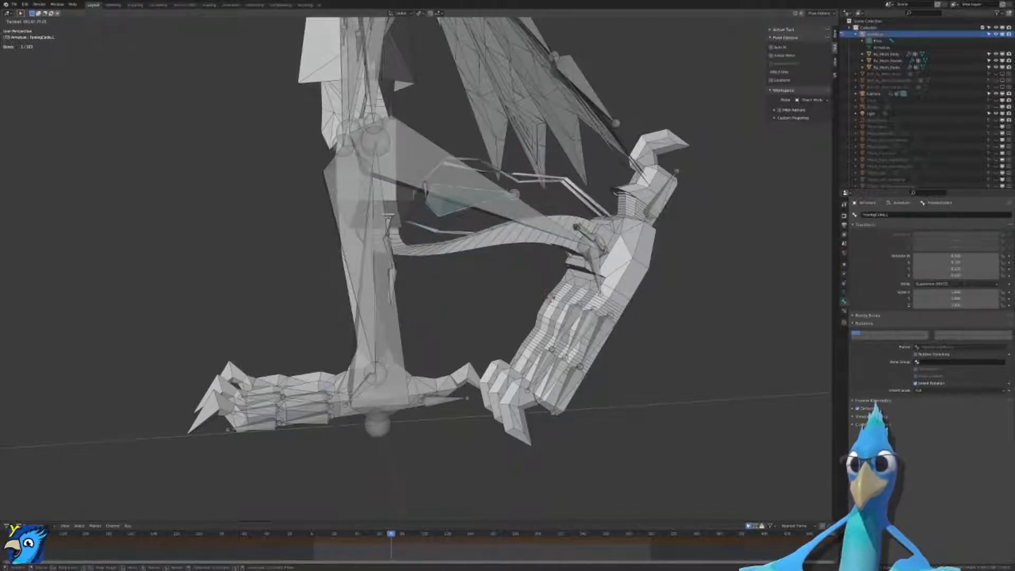
pyautogui.rightClick(548, 281)
pyautogui.hotkey('ctrl', 'z')
pyautogui.hotkey('ctrl', 'z')
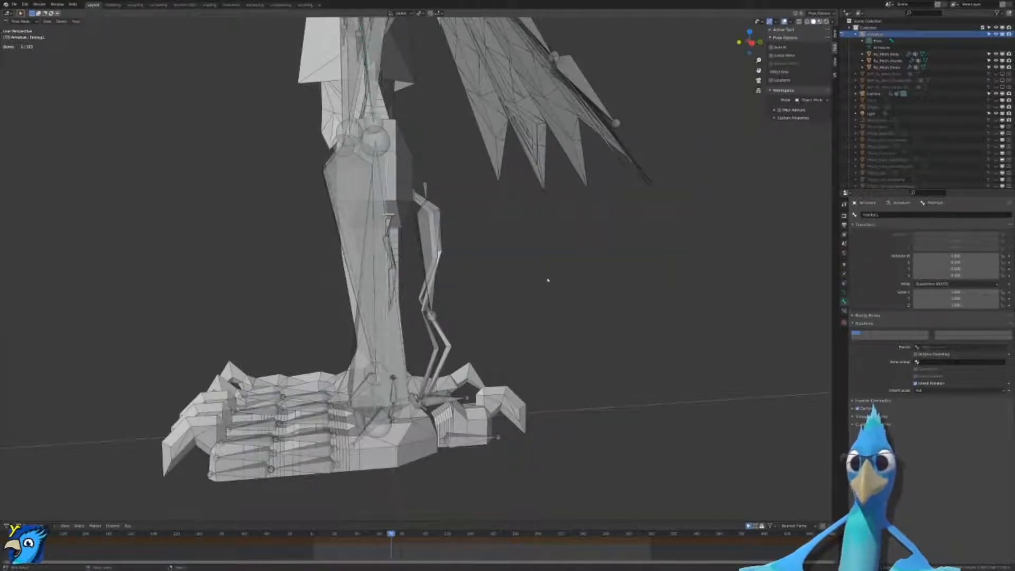
pyautogui.hotkey('ctrl', 'shift', 'z')
pyautogui.hotkey('ctrl', 'shift', 'z')
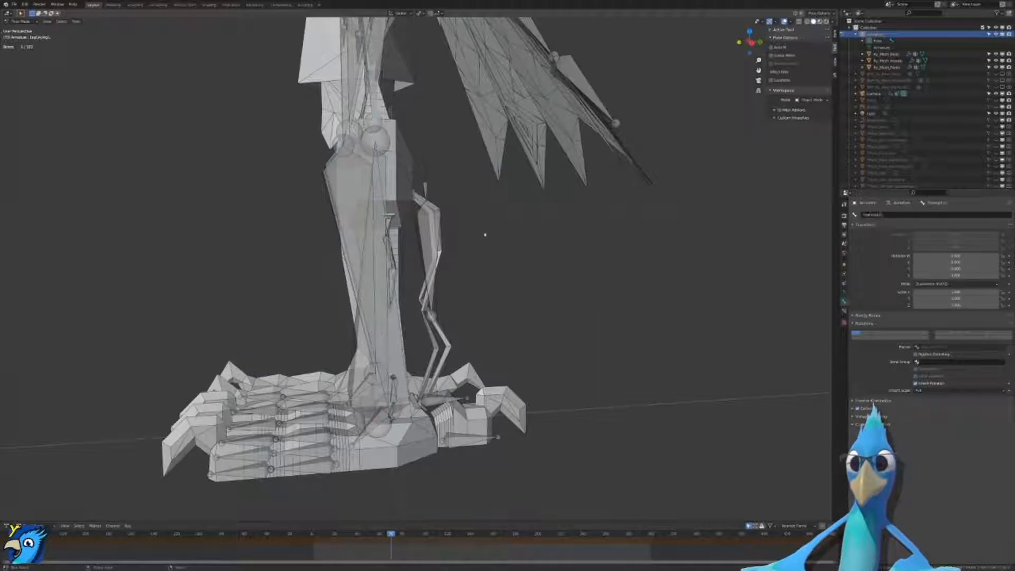
# Step: Reparent the left lower leg's cable root bone to Foreleg.L in Edit Mode and return to Pose Mode
pyautogui.click(425, 187)
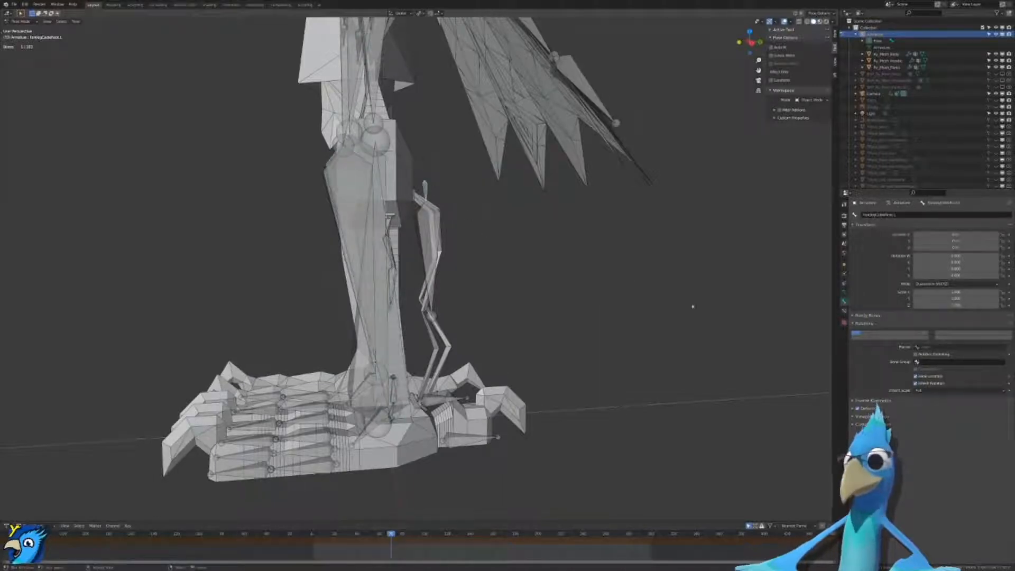
pyautogui.press('Tab')
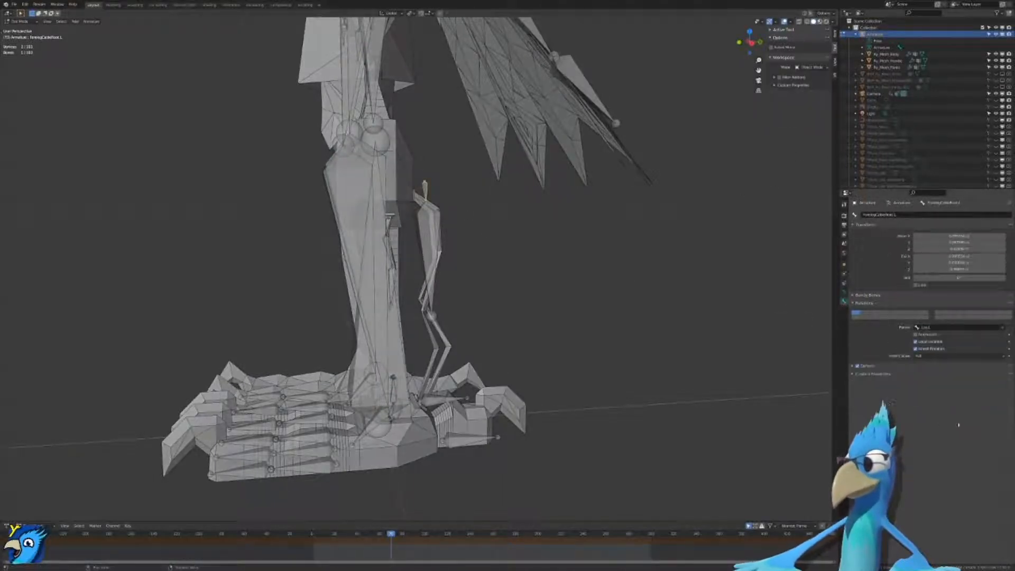
pyautogui.click(949, 329)
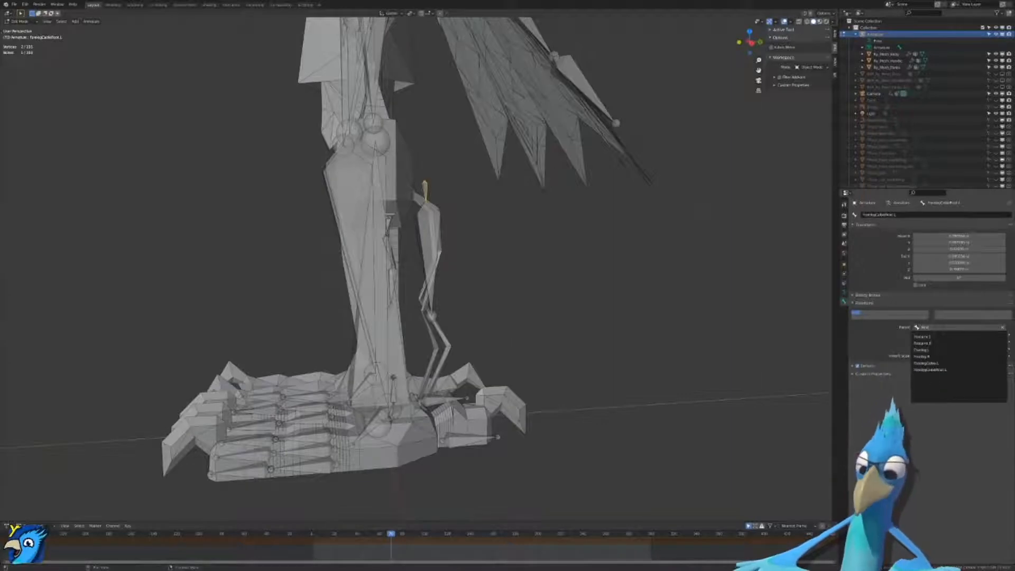
pyautogui.click(947, 350)
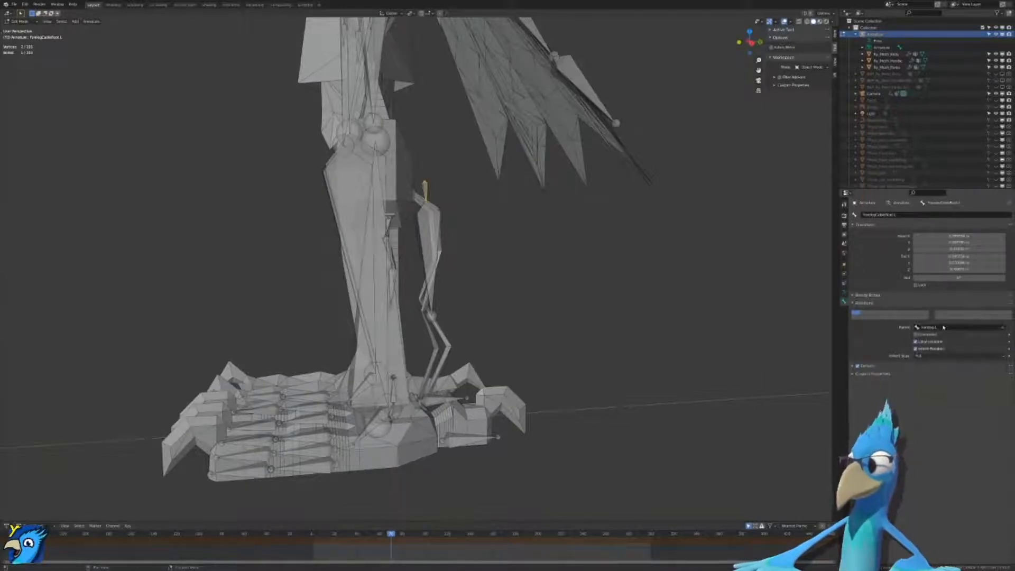
pyautogui.press('Tab')
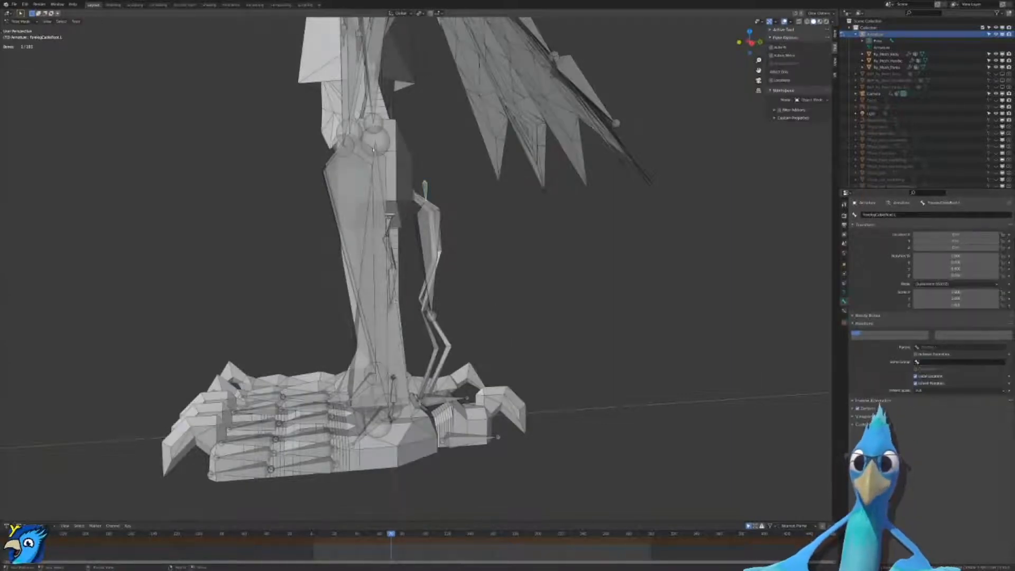
# Step: Select the left lower leg bone and bend it backward around its local X axis
pyautogui.click(369, 145)
pyautogui.press('r')
pyautogui.press('x')
pyautogui.press('x')
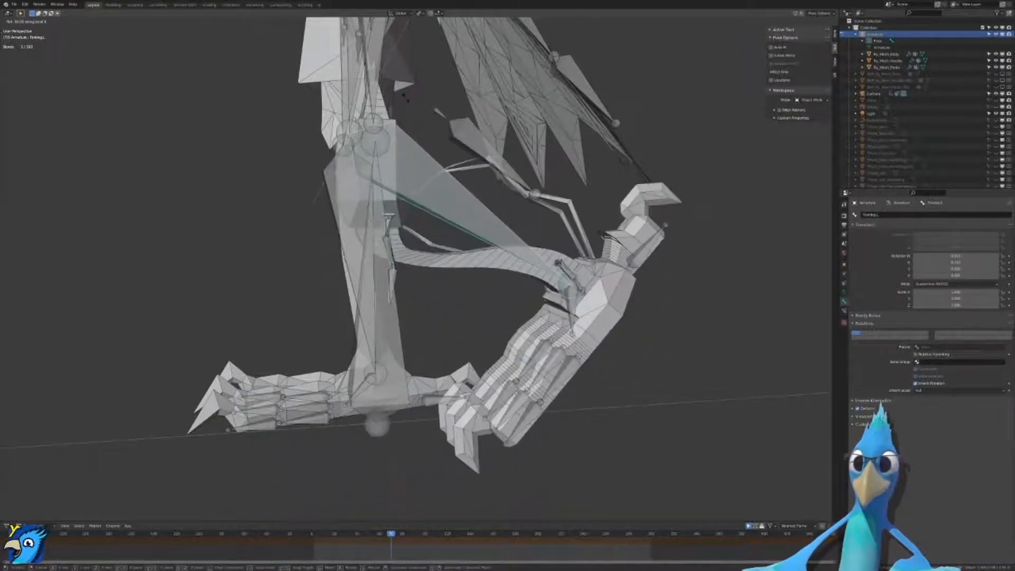
pyautogui.click(364, 95)
# Step: Examine the bent left lower leg and its cables from several angles in wireframe and solid shading
pyautogui.moveTo(365, 96); pyautogui.dragTo(443, 173, button='middle')
pyautogui.moveTo(587, 182); pyautogui.dragTo(548, 167, button='middle')
pyautogui.scroll(-6, 548, 166)
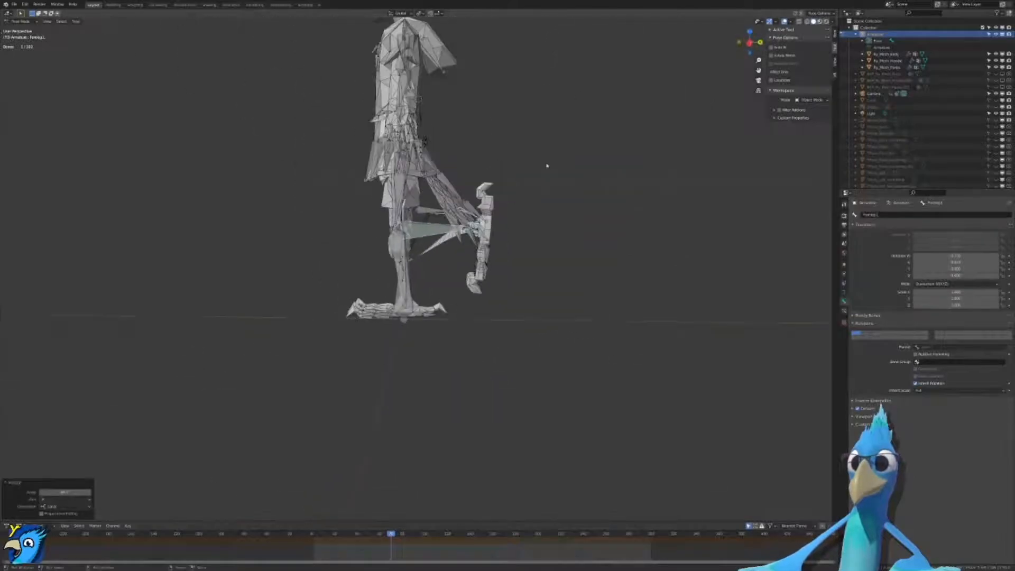
pyautogui.scroll(3, 547, 166)
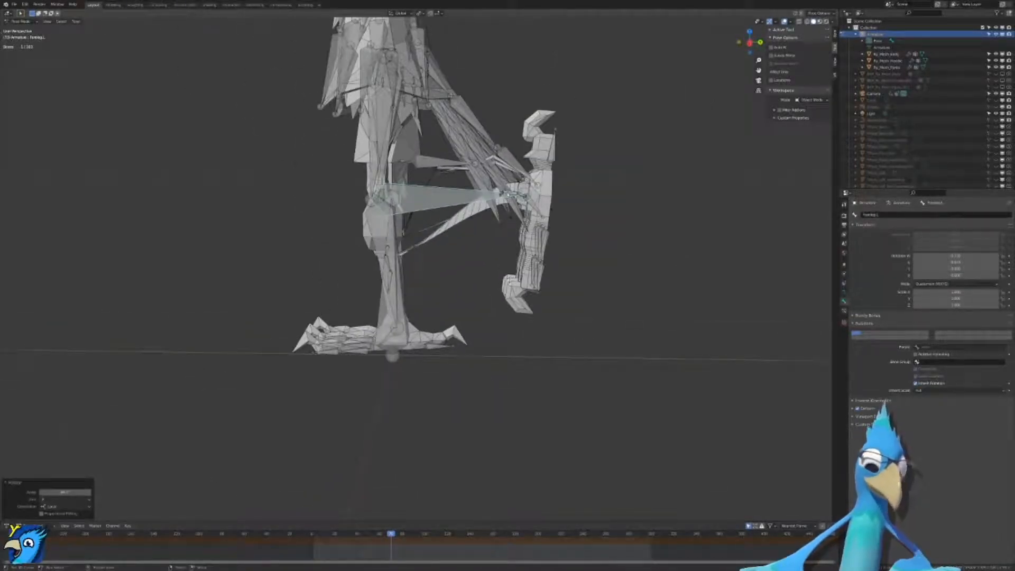
pyautogui.scroll(2, 547, 165)
pyautogui.keyDown('shift'); pyautogui.moveTo(563, 184); pyautogui.dragTo(530, 296, button='middle'); pyautogui.keyUp('shift')
pyautogui.press('z')
pyautogui.click(528, 340)
pyautogui.scroll(5, 529, 344)
pyautogui.keyDown('shift'); pyautogui.moveTo(529, 344); pyautogui.dragTo(539, 334, button='middle'); pyautogui.keyUp('shift')
pyautogui.press('z')
pyautogui.click(452, 324)
pyautogui.scroll(-8, 452, 324)
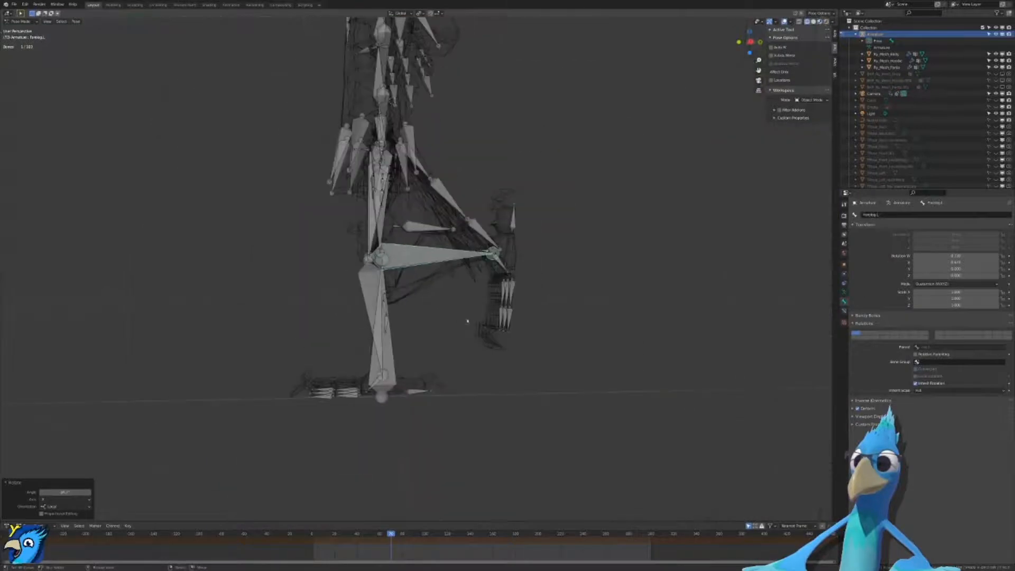
pyautogui.moveTo(488, 311); pyautogui.dragTo(465, 331, button='middle')
pyautogui.scroll(5, 595, 324)
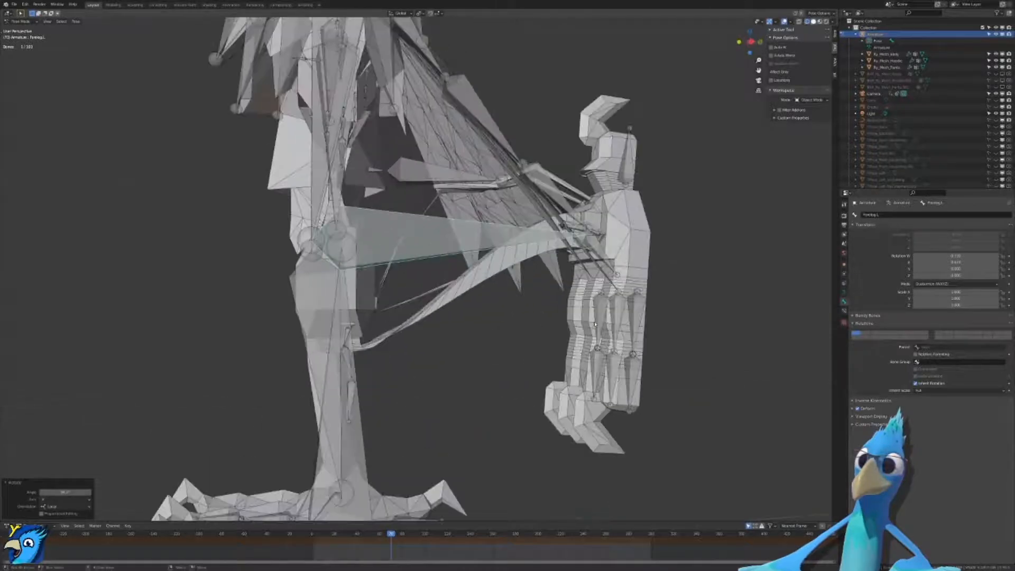
# Step: Bend the left lower leg bone further upward around its local X axis
pyautogui.press('r')
pyautogui.press('x')
pyautogui.press('x')
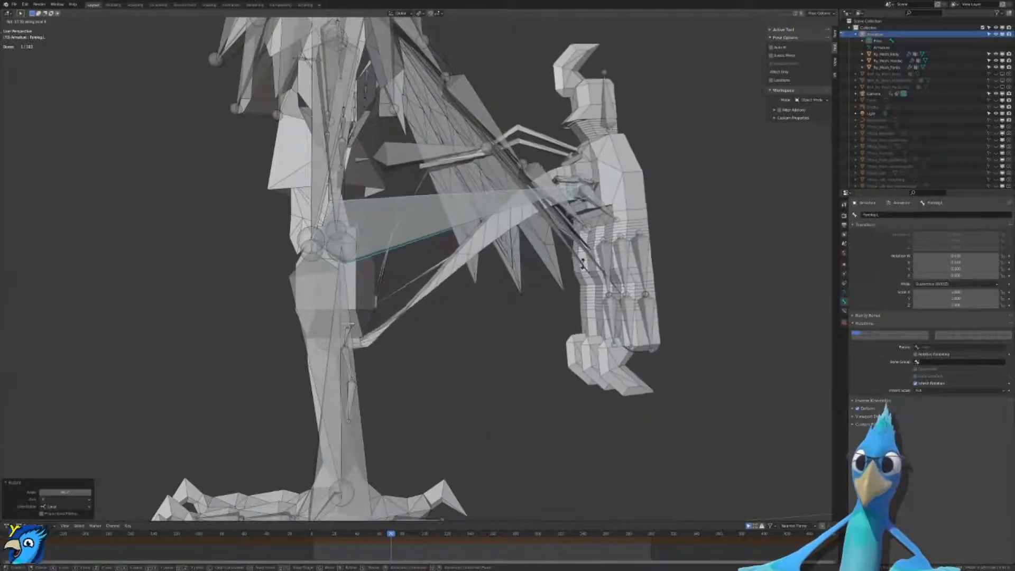
pyautogui.click(556, 233)
# Step: Examine the bent leg's cables and knee with the overlays hidden, restore the overlays, and undo the leg bend
pyautogui.moveTo(555, 229)
pyautogui.mouseDown(button='middle')
pyautogui.moveTo(510, 245)
pyautogui.moveTo(450, 234)
pyautogui.moveTo(564, 243)
pyautogui.mouseUp(button='middle')
pyautogui.scroll(-6, 564, 243)
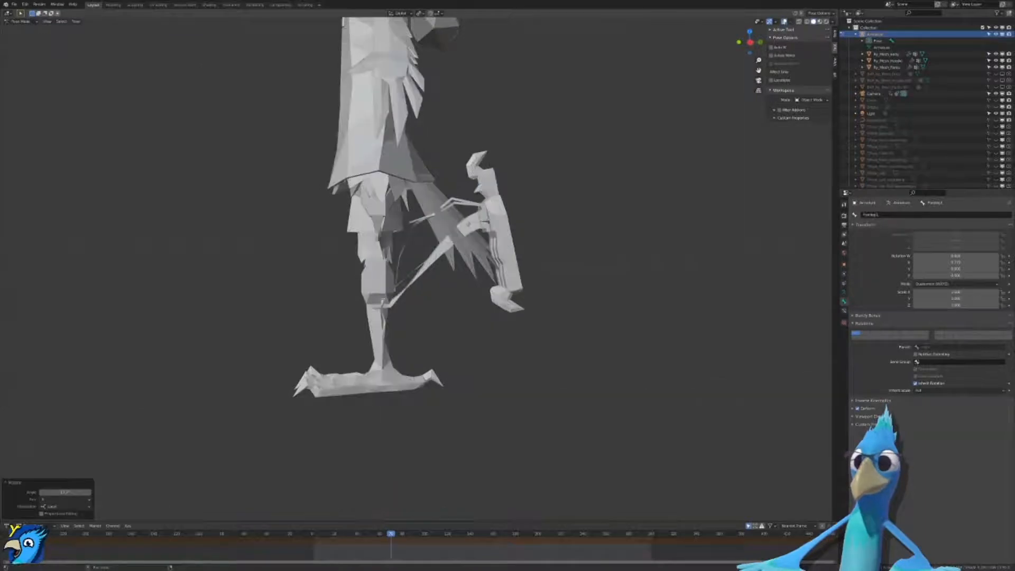
pyautogui.scroll(8, 360, 299)
pyautogui.scroll(-5, 360, 298)
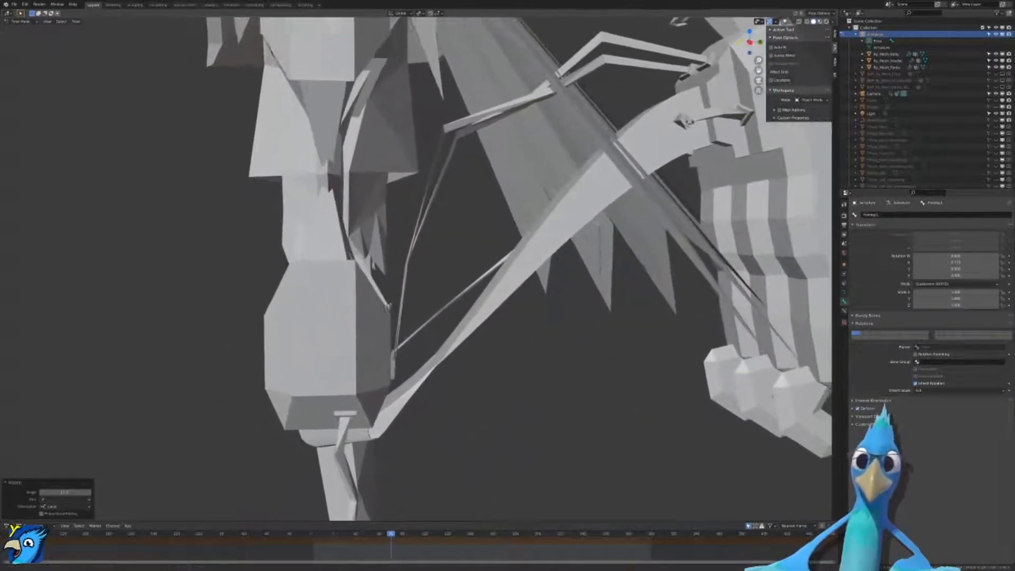
pyautogui.scroll(5, 402, 326)
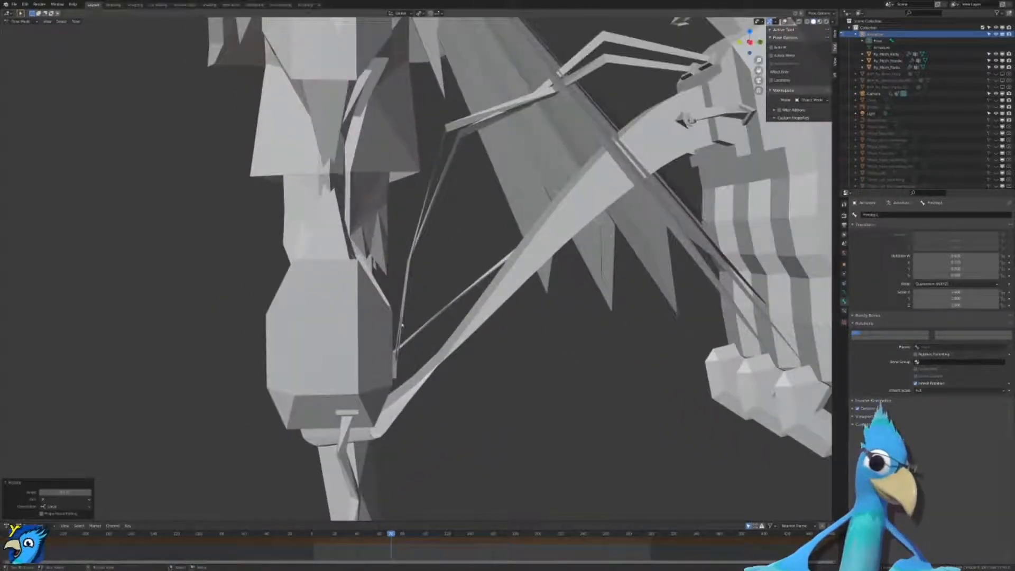
pyautogui.scroll(-4, 386, 393)
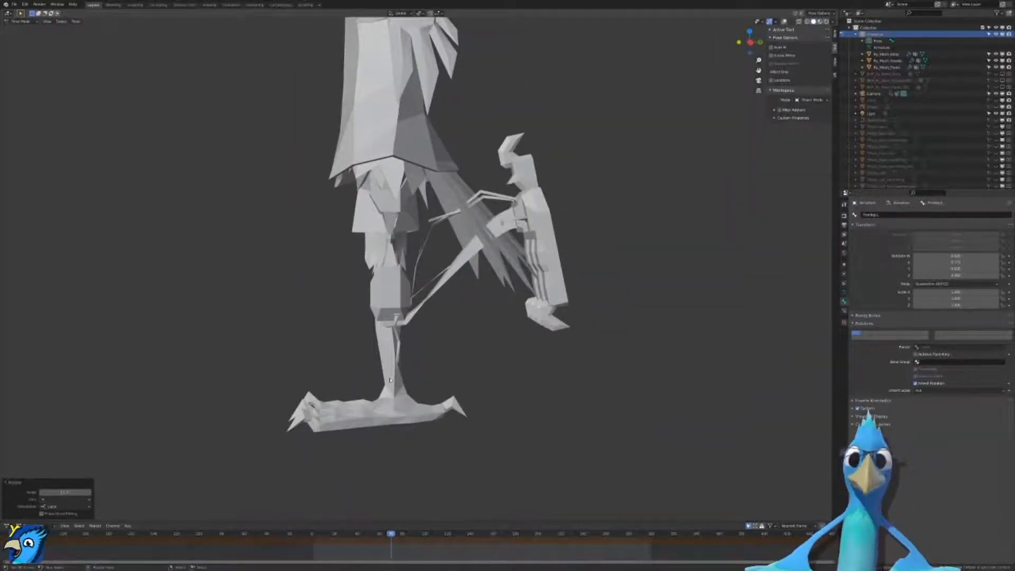
pyautogui.scroll(-4, 536, 310)
pyautogui.scroll(7, 675, 175)
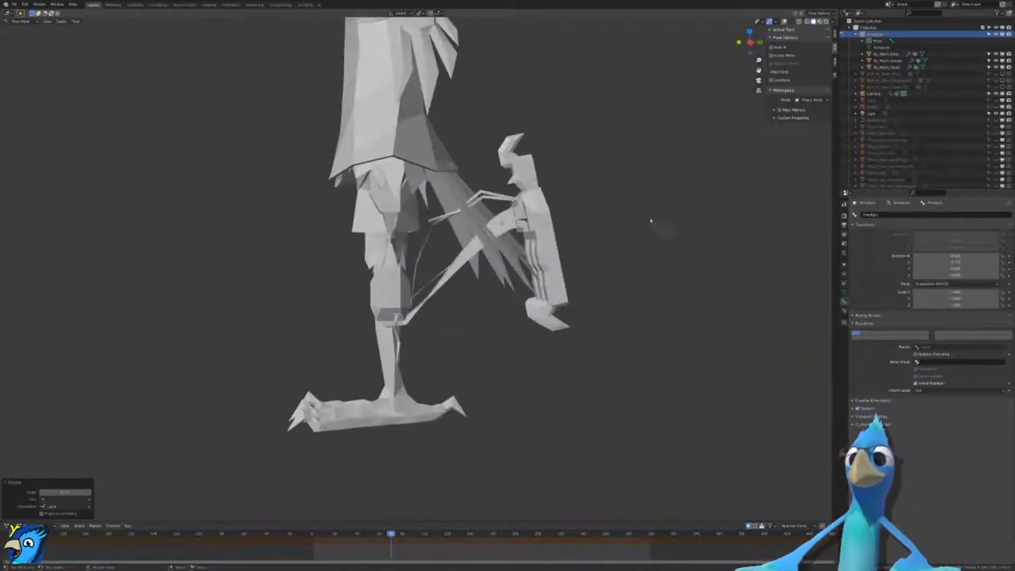
pyautogui.hotkey('shift', 'alt', 'z')
pyautogui.hotkey('ctrl', 'z')
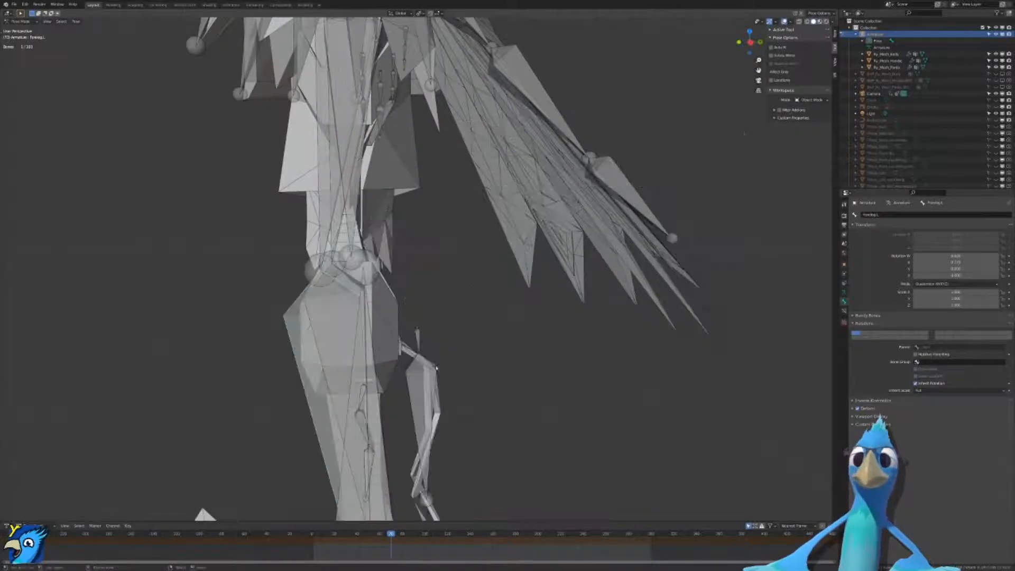
# Step: Select the cable bone behind the left lower leg and test-rotate it freely, cancelling the rotation
pyautogui.scroll(-2, 434, 341)
pyautogui.keyDown('shift'); pyautogui.moveTo(434, 341); pyautogui.dragTo(453, 267, button='middle'); pyautogui.keyUp('shift')
pyautogui.scroll(3, 454, 267)
pyautogui.click(439, 317)
pyautogui.press('r')
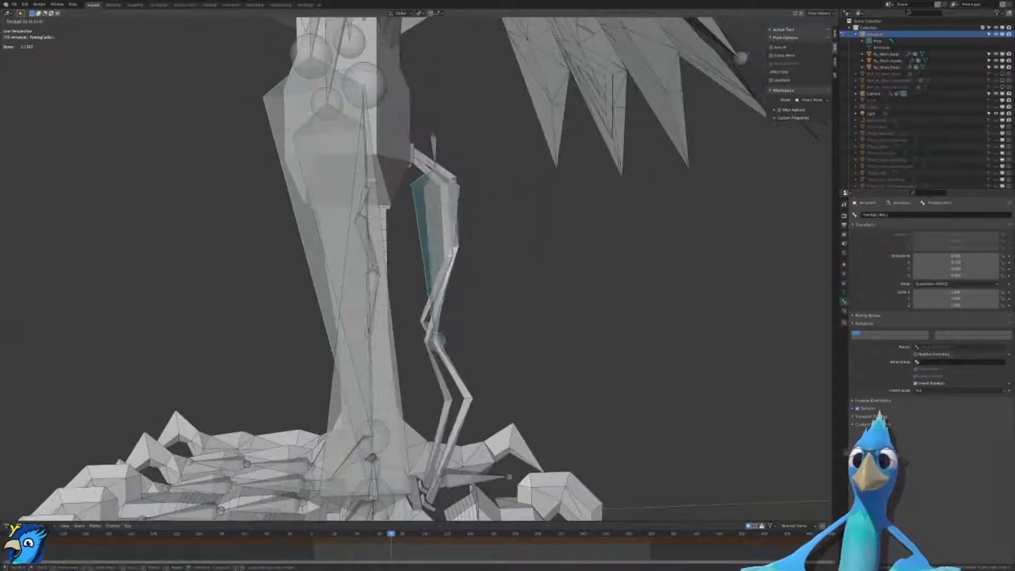
pyautogui.rightClick(447, 312)
# Step: Switch the armature to Object Mode, add the body mesh to the selection, and enter Weight Paint mode on it
pyautogui.keyDown('shift'); pyautogui.moveTo(447, 312); pyautogui.dragTo(449, 303, button='middle'); pyautogui.keyUp('shift')
pyautogui.keyDown('shift'); pyautogui.moveTo(448, 349); pyautogui.dragTo(444, 224, button='middle'); pyautogui.keyUp('shift')
pyautogui.scroll(-3, 445, 225)
pyautogui.scroll(3, 430, 275)
pyautogui.scroll(-3, 430, 275)
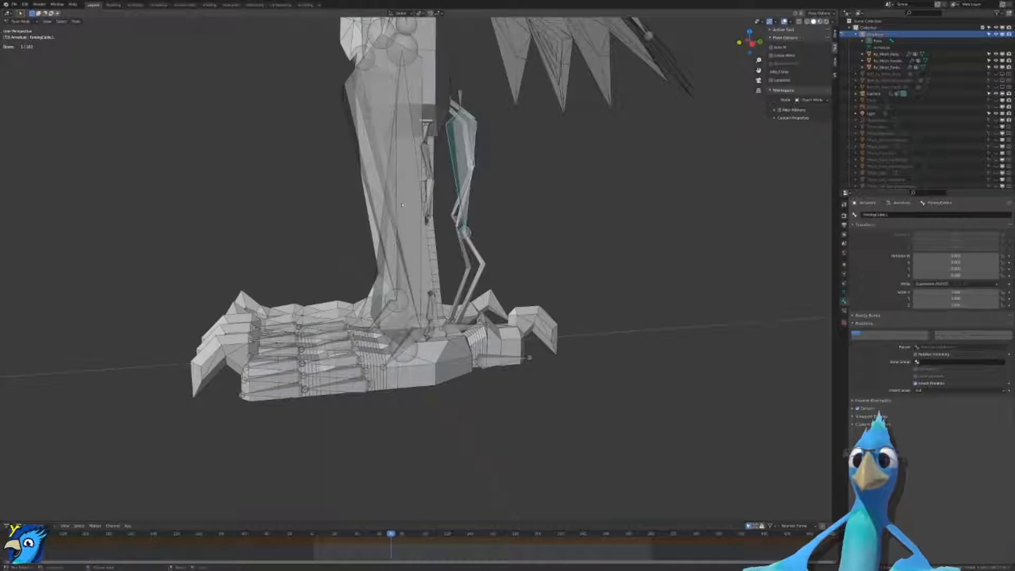
pyautogui.press('Tab')
pyautogui.press('Tab')
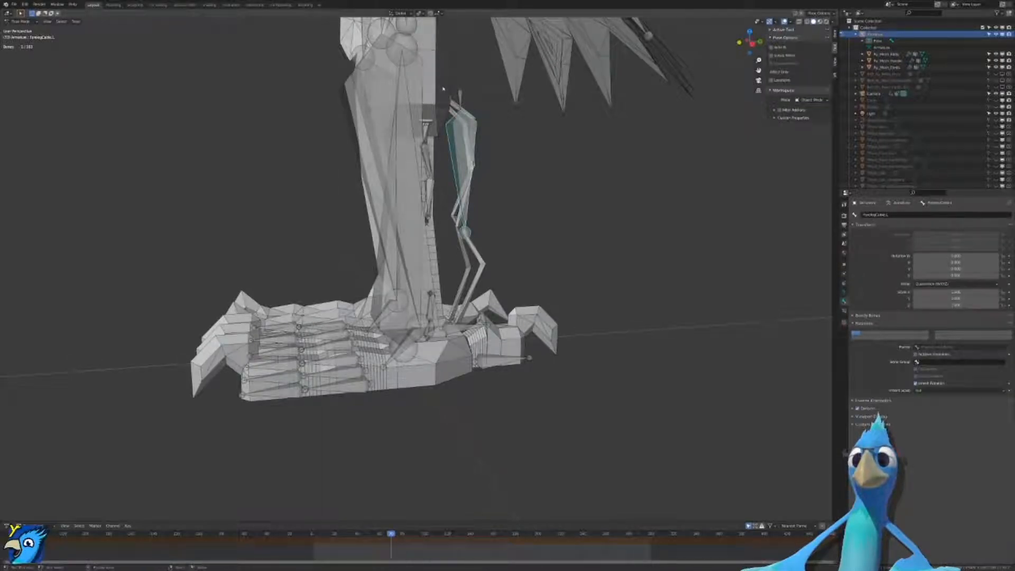
pyautogui.press('Tab')
pyautogui.press('Tab')
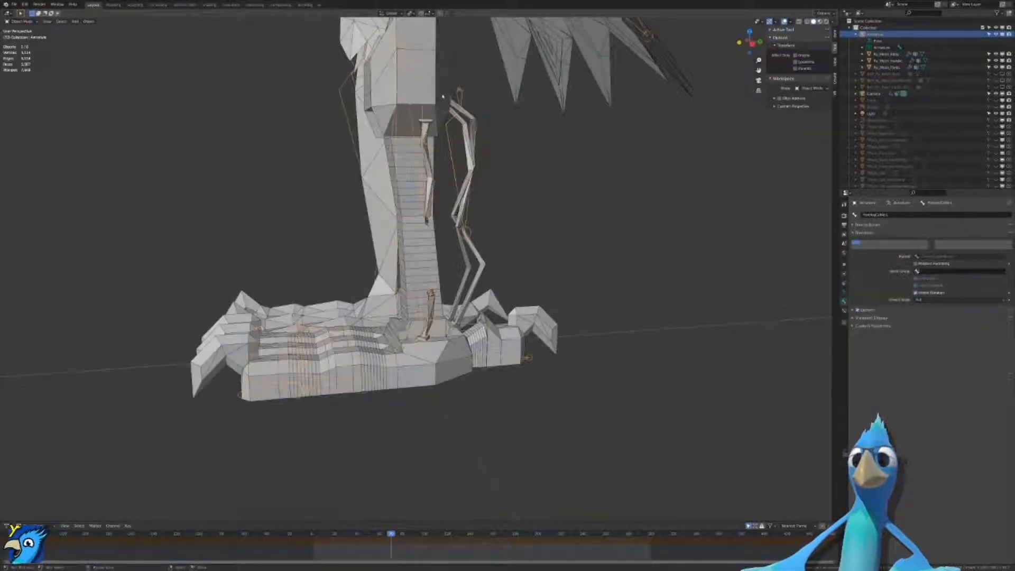
pyautogui.keyDown('shift'); pyautogui.click(449, 108); pyautogui.keyUp('shift')
pyautogui.hotkey('ctrl', 'Tab')
# Step: Select the left lower leg bone in Weight Paint mode and bend it backward around its local X axis
pyautogui.scroll(1, 448, 126)
pyautogui.moveTo(376, 190)
pyautogui.mouseDown(button='middle')
pyautogui.moveTo(220, 182)
pyautogui.moveTo(251, 169)
pyautogui.moveTo(275, 132)
pyautogui.mouseUp(button='middle')
pyautogui.keyDown('ctrl'); pyautogui.click(258, 139); pyautogui.keyUp('ctrl')
pyautogui.keyDown('ctrl'); pyautogui.click(258, 139); pyautogui.keyUp('ctrl')
pyautogui.moveTo(508, 211)
pyautogui.mouseDown(button='middle')
pyautogui.moveTo(533, 204)
pyautogui.moveTo(494, 181)
pyautogui.moveTo(493, 90)
pyautogui.moveTo(370, 534)
pyautogui.moveTo(340, 540)
pyautogui.moveTo(465, 532)
pyautogui.moveTo(487, 33)
pyautogui.mouseUp(button='middle')
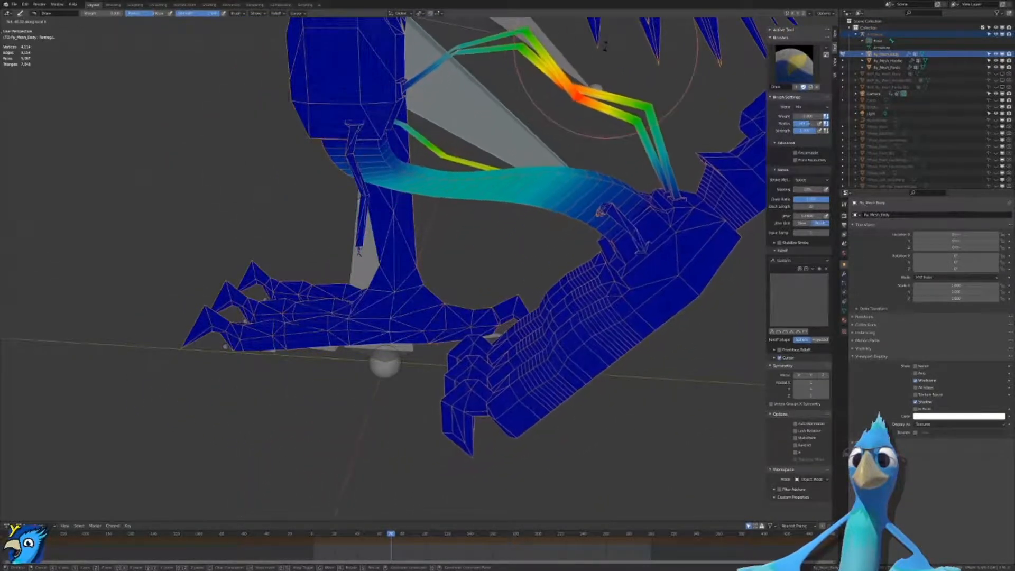
pyautogui.click(614, 45)
# Step: Select the cable root bone above the bent leg, leave Weight Paint mode, and select the armature in Object Mode
pyautogui.scroll(-2, 423, 61)
pyautogui.keyDown('shift'); pyautogui.moveTo(418, 63); pyautogui.dragTo(431, 127, button='middle'); pyautogui.keyUp('shift')
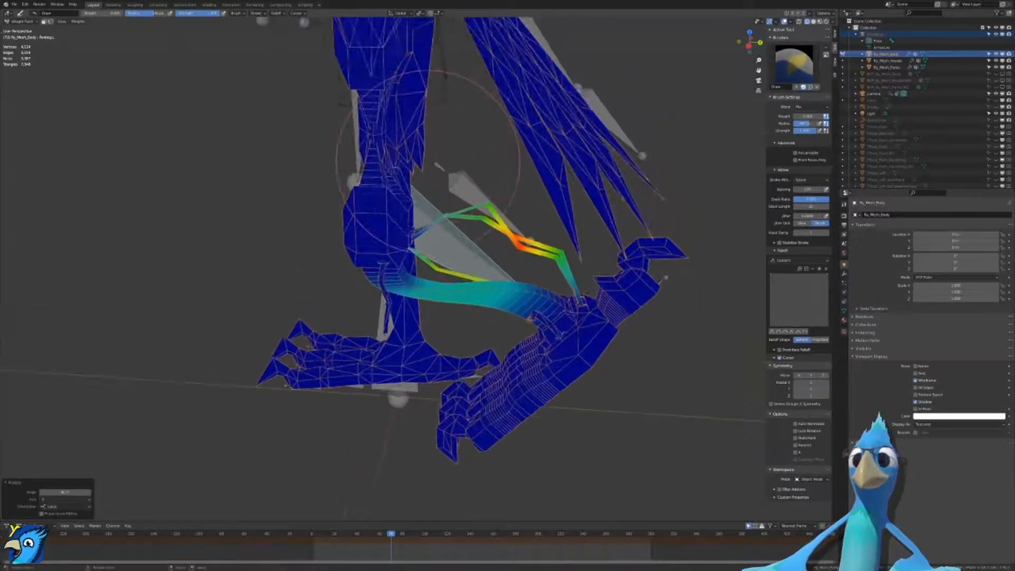
pyautogui.keyDown('ctrl'); pyautogui.click(440, 166); pyautogui.keyUp('ctrl')
pyautogui.hotkey('ctrl', 'Tab')
pyautogui.hotkey('ctrl', 'Tab')
pyautogui.hotkey('ctrl', 'Tab')
pyautogui.click(450, 175)
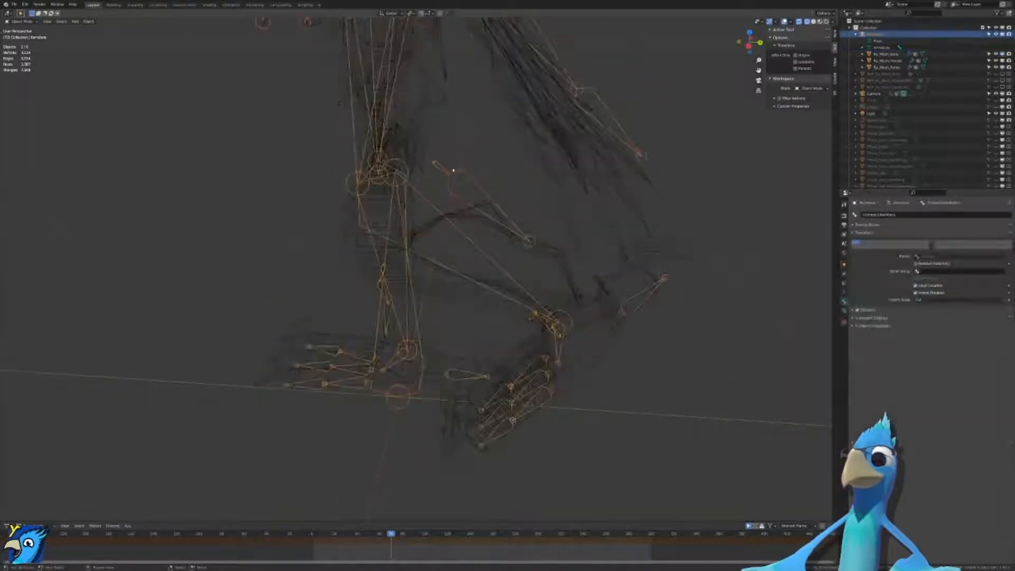
# Step: Try re-parenting the selected cable root bone to the left upper leg bone in Edit Mode, and return to Object Mode
pyautogui.press('Tab')
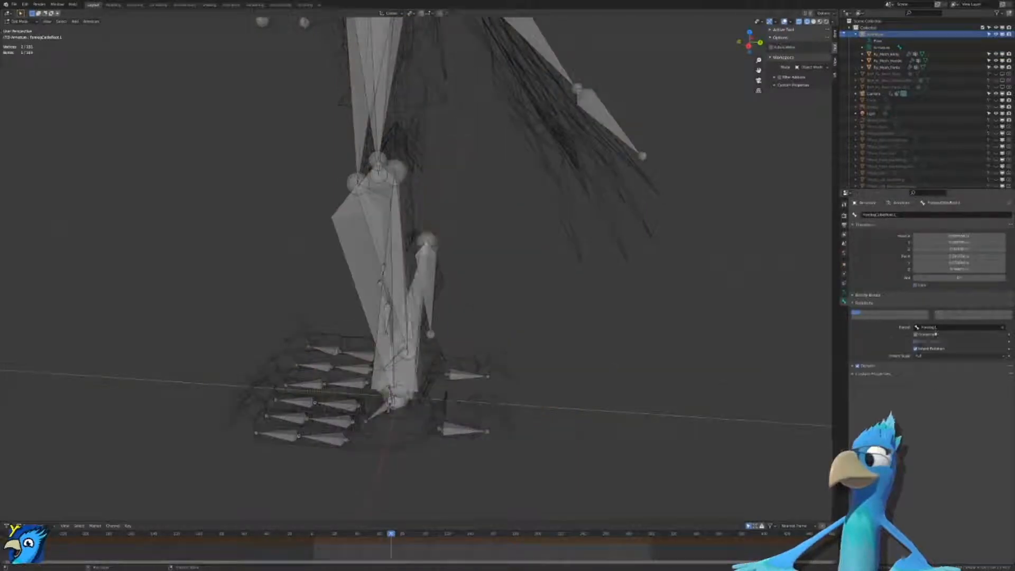
pyautogui.click(952, 327)
pyautogui.write('leg')
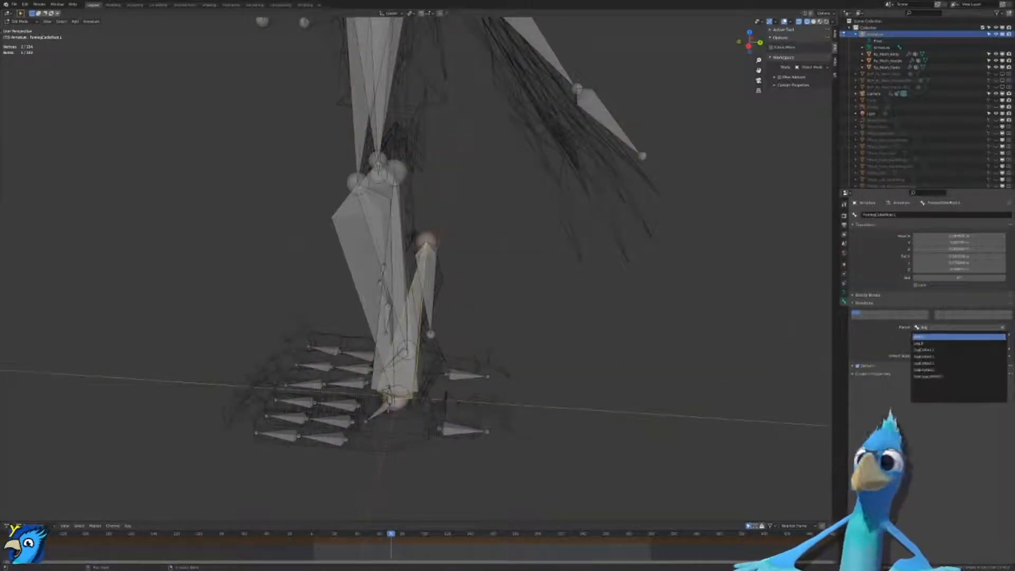
pyautogui.click(932, 340)
pyautogui.press('Tab')
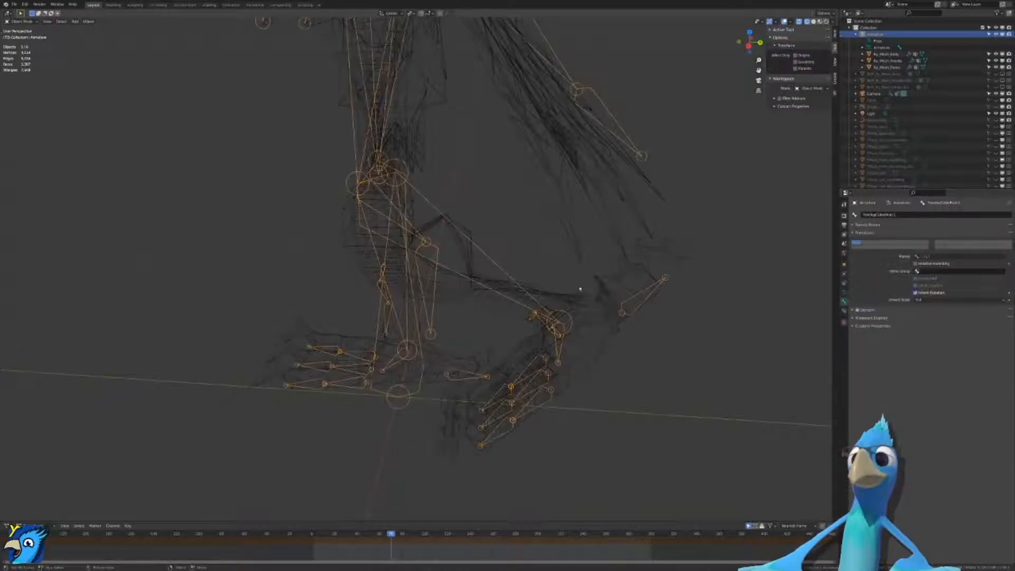
# Step: Select the armature, enter Pose Mode, and bend the left lower leg bone further backward to test the cable parenting
pyautogui.click(614, 275)
pyautogui.moveTo(456, 275); pyautogui.dragTo(448, 245, button='middle')
pyautogui.hotkey('ctrl', 'Tab')
pyautogui.click(466, 207)
pyautogui.press('r')
pyautogui.press('z')
pyautogui.press('z')
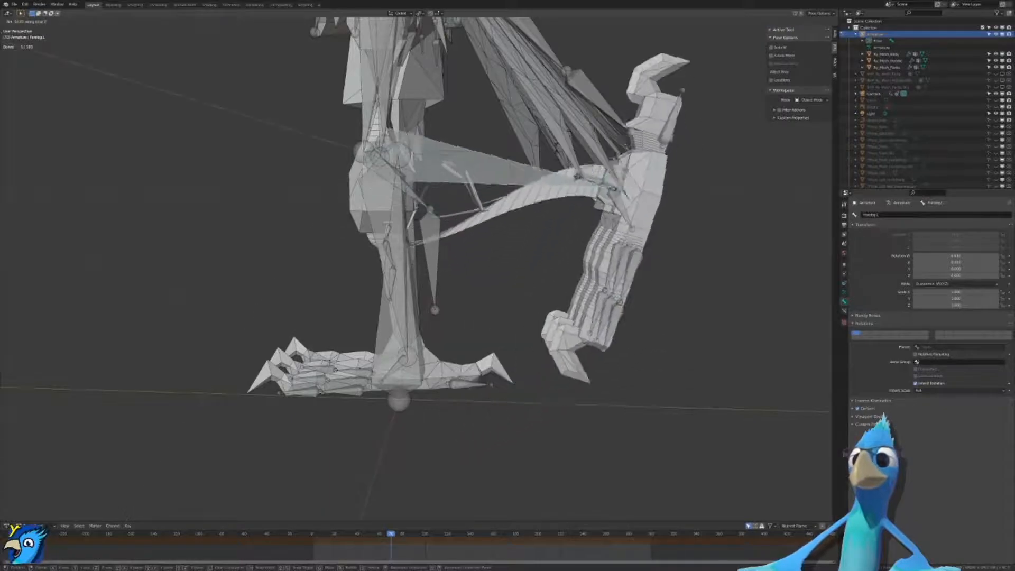
pyautogui.click(456, 112)
# Step: Examine how the cables behind the bent left lower leg deform, from several angles and with different viewport shading
pyautogui.moveTo(455, 117); pyautogui.dragTo(492, 174, button='middle')
pyautogui.scroll(-4, 480, 165)
pyautogui.hotkey('ctrl', 'z')
pyautogui.hotkey('ctrl', 'shift', 'z')
pyautogui.moveTo(632, 269); pyautogui.dragTo(659, 249, button='middle')
pyautogui.press('z')
pyautogui.moveTo(569, 249)
pyautogui.mouseDown(button='middle')
pyautogui.moveTo(567, 288)
pyautogui.moveTo(461, 303)
pyautogui.moveTo(480, 299)
pyautogui.mouseUp(button='middle')
pyautogui.scroll(4, 462, 302)
pyautogui.press('z')
pyautogui.click(563, 298)
pyautogui.moveTo(562, 299)
pyautogui.mouseDown(button='middle')
pyautogui.moveTo(576, 287)
pyautogui.moveTo(551, 272)
pyautogui.moveTo(553, 250)
pyautogui.mouseUp(button='middle')
pyautogui.scroll(-2, 576, 287)
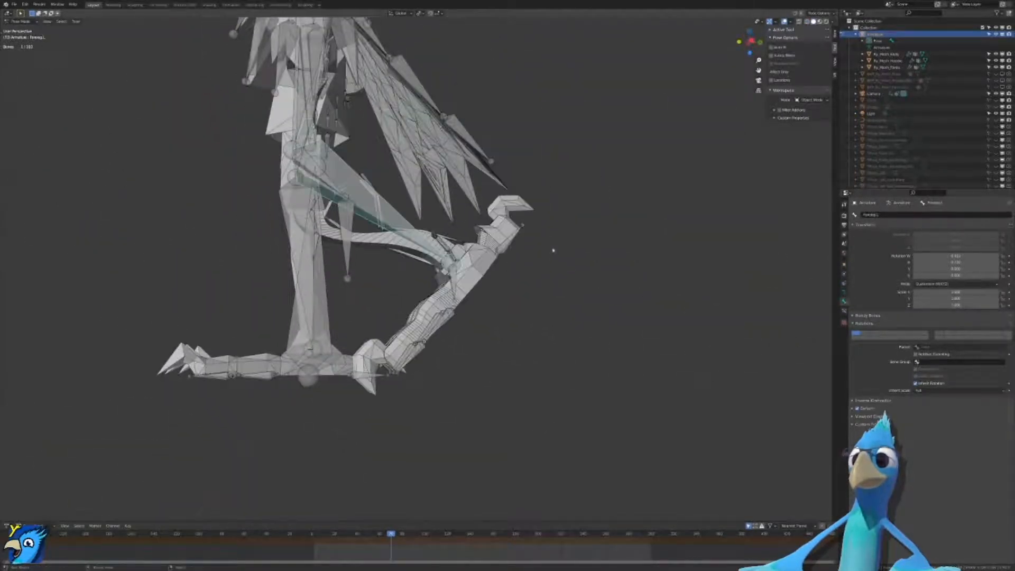
# Step: Undo the latest leg bend and the re-parenting of the cable root bone
pyautogui.press('Tab')
pyautogui.hotkey('ctrl', 'z')
pyautogui.hotkey('ctrl', 'z')
pyautogui.hotkey('ctrl', 'z')
pyautogui.hotkey('ctrl', 'z')
pyautogui.hotkey('ctrl', 'z')
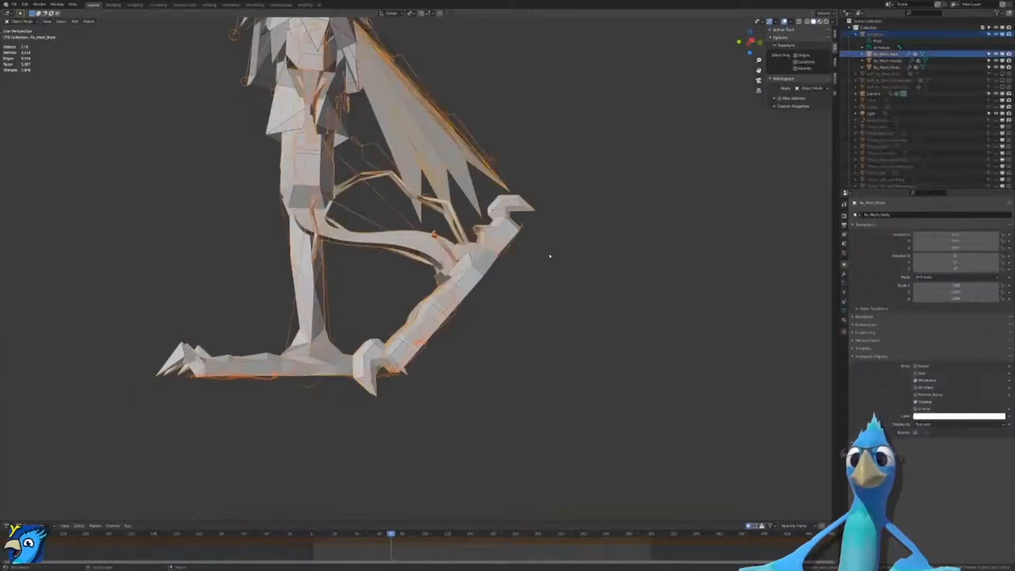
# Step: Undo the earlier pose changes so the left lower leg is back in its straight rest position
pyautogui.moveTo(550, 254); pyautogui.dragTo(549, 275, button='middle')
pyautogui.hotkey('ctrl', 'Tab')
pyautogui.moveTo(541, 316); pyautogui.dragTo(518, 312, button='middle')
pyautogui.hotkey('ctrl', 'z')
pyautogui.hotkey('ctrl', 'z')
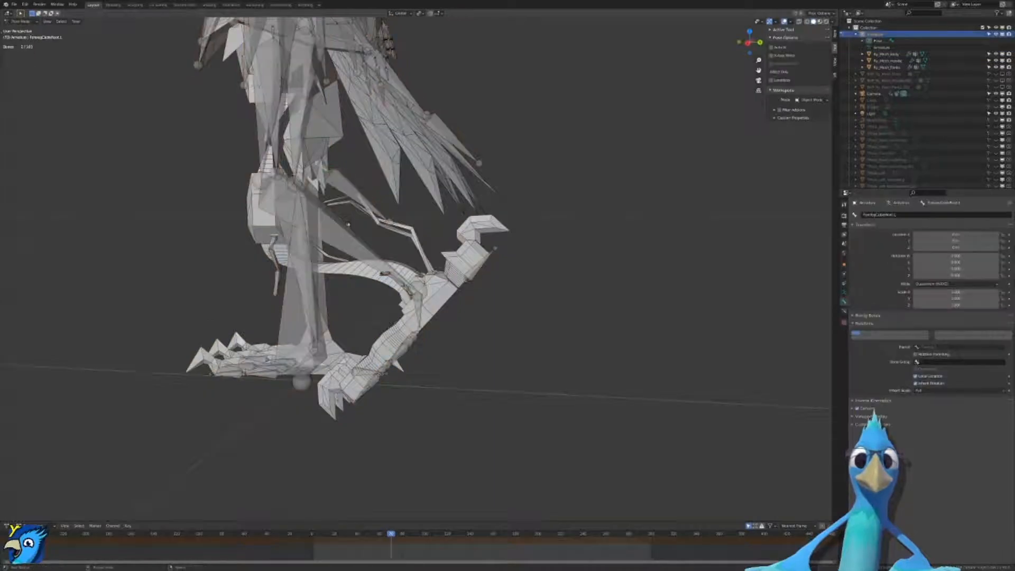
pyautogui.hotkey('ctrl', 'z')
pyautogui.hotkey('ctrl', 'z')
# Step: Test-move and test-rotate the cable bones behind the left lower leg, cancelling each transformation
pyautogui.moveTo(349, 229); pyautogui.dragTo(459, 283, button='middle')
pyautogui.scroll(10, 459, 284)
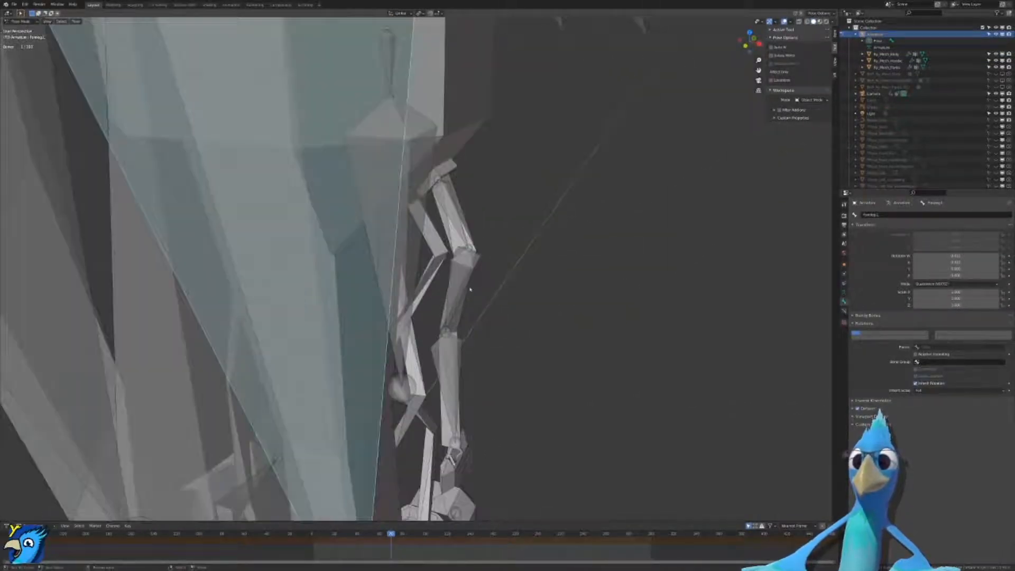
pyautogui.click(468, 290)
pyautogui.press('g')
pyautogui.rightClick(532, 259)
pyautogui.click(456, 362)
pyautogui.press('g')
pyautogui.rightClick(476, 359)
pyautogui.click(454, 214)
pyautogui.press('r')
pyautogui.rightClick(518, 275)
# Step: Test the cable bones rising from the left foot one after another, cancelling each transformation
pyautogui.scroll(-5, 522, 322)
pyautogui.keyDown('shift'); pyautogui.moveTo(522, 322); pyautogui.dragTo(493, 235, button='middle'); pyautogui.keyUp('shift')
pyautogui.scroll(5, 493, 235)
pyautogui.scroll(3, 493, 234)
pyautogui.moveTo(424, 249); pyautogui.dragTo(435, 249, button='right')
pyautogui.press('Escape')
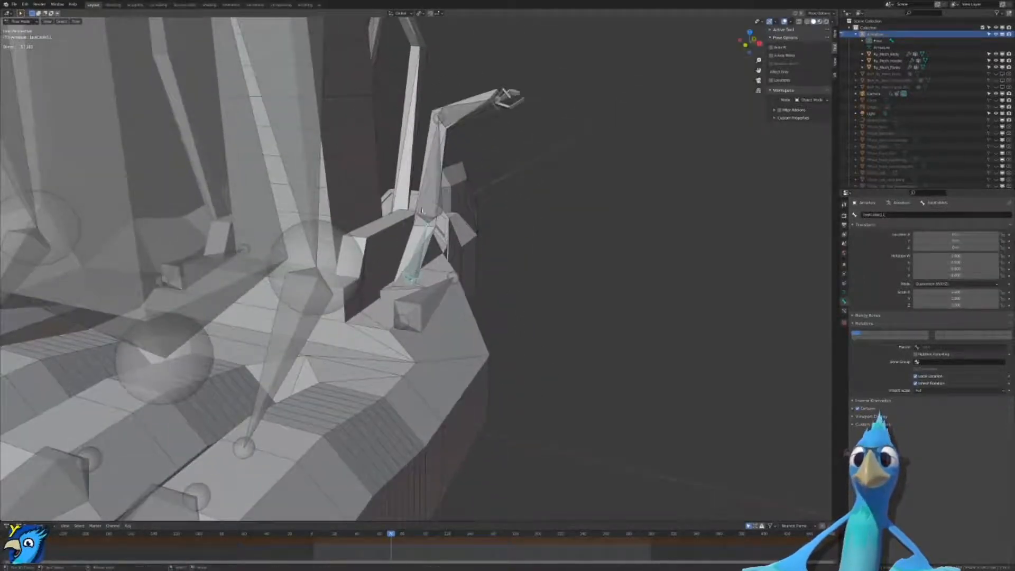
pyautogui.moveTo(435, 164); pyautogui.dragTo(446, 152, button='right')
pyautogui.moveTo(463, 117); pyautogui.dragTo(463, 100, button='right')
pyautogui.press('Escape')
# Step: Test-rotate the toe bones of the left foot one after another, cancelling each rotation
pyautogui.scroll(-4, 463, 106)
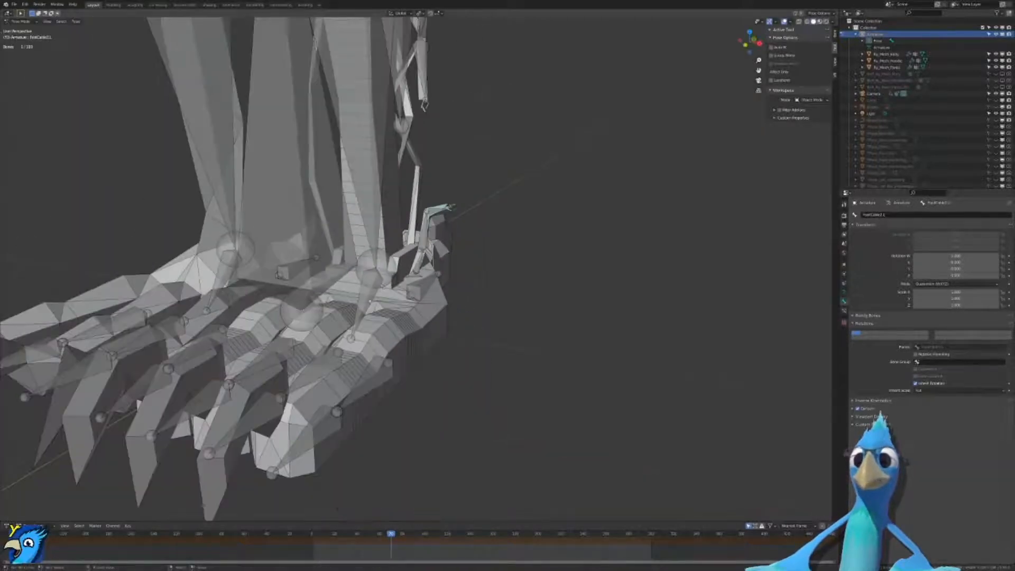
pyautogui.rightClick(420, 288)
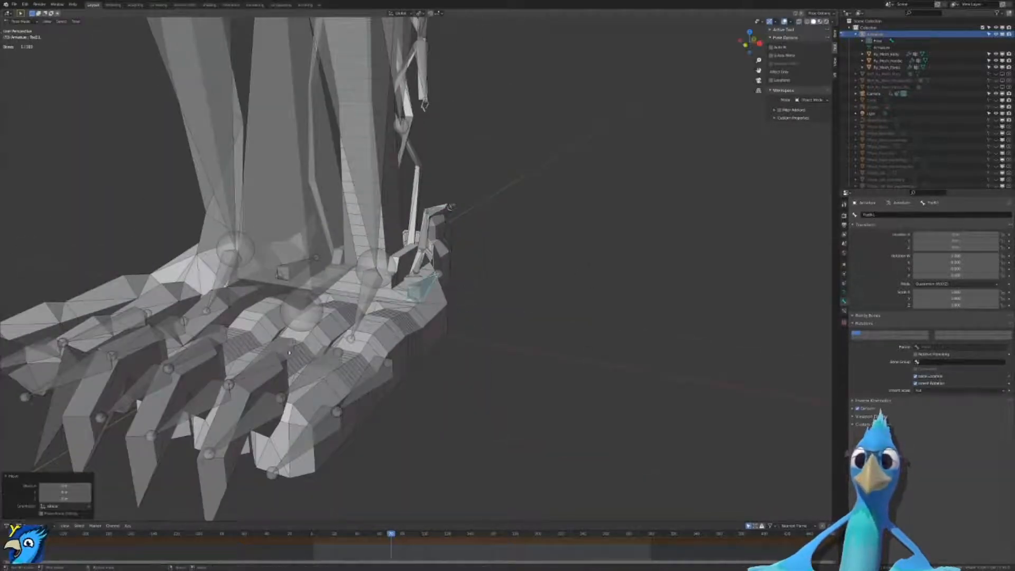
pyautogui.press('r')
pyautogui.press('Escape')
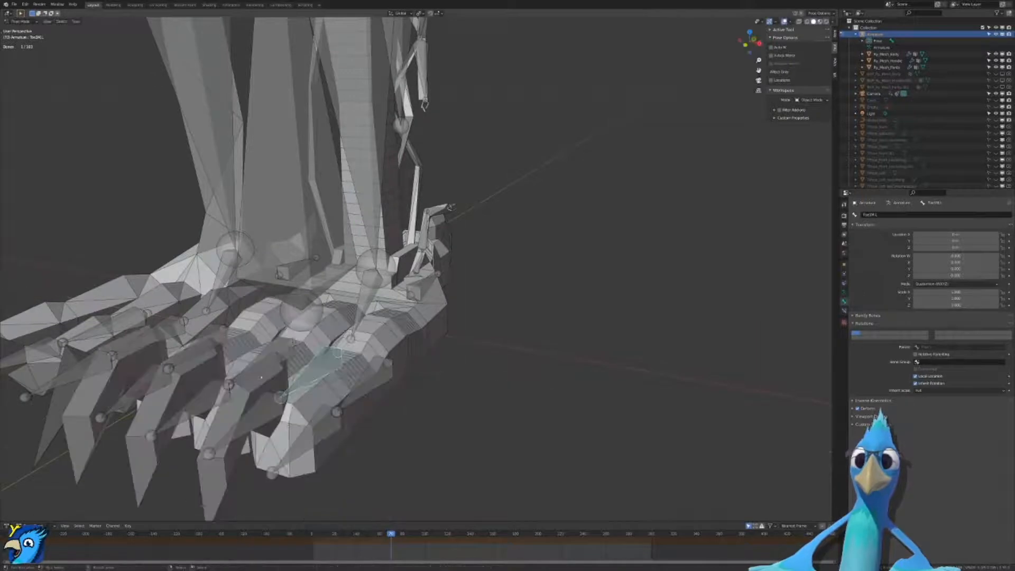
pyautogui.rightClick(268, 371)
pyautogui.rightClick(261, 411)
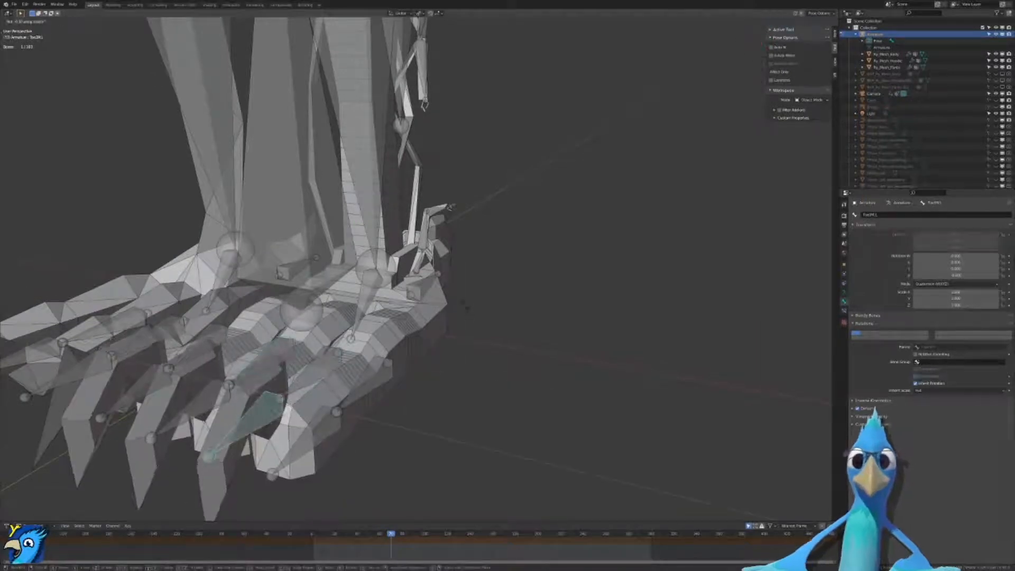
pyautogui.press('r')
pyautogui.press('Escape')
# Step: Switch the viewport to Rendered shading and hide the overlays to show the whole character without bones
pyautogui.scroll(-6, 325, 245)
pyautogui.keyDown('shift'); pyautogui.moveTo(362, 185); pyautogui.dragTo(368, 382, button='middle'); pyautogui.keyUp('shift')
pyautogui.scroll(-4, 458, 329)
pyautogui.scroll(2, 488, 330)
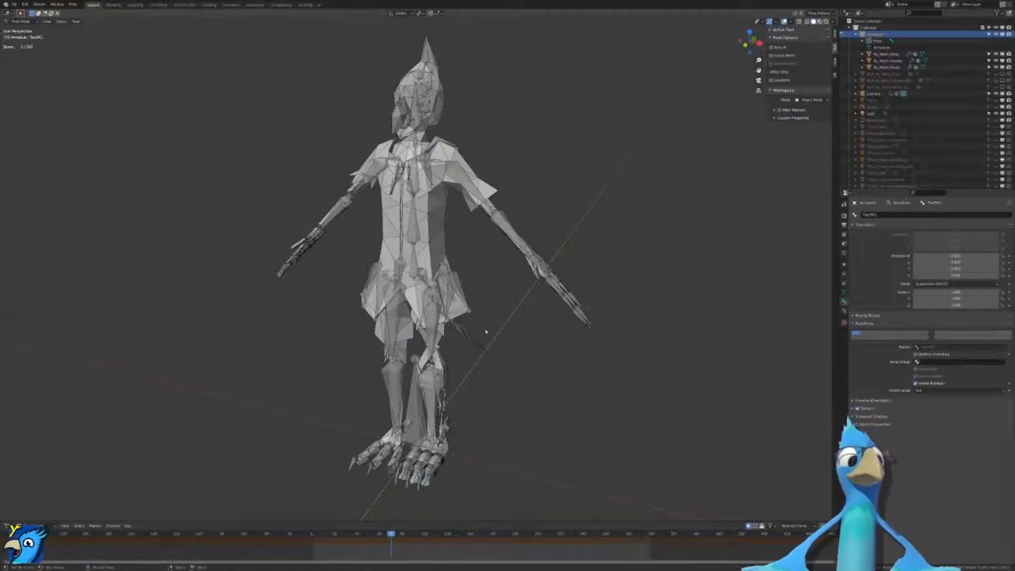
pyautogui.press('z')
pyautogui.click(504, 270)
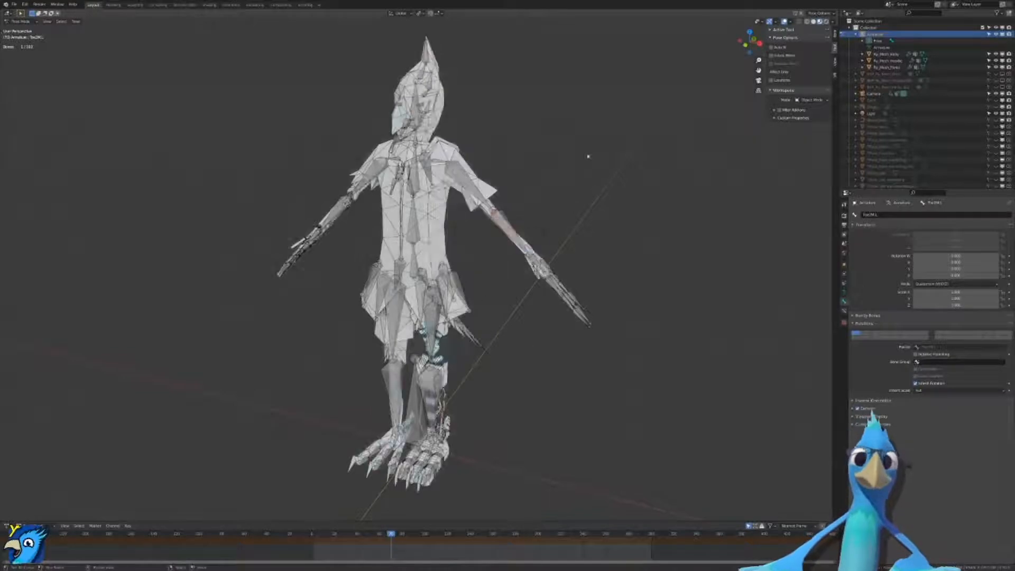
pyautogui.click(784, 22)
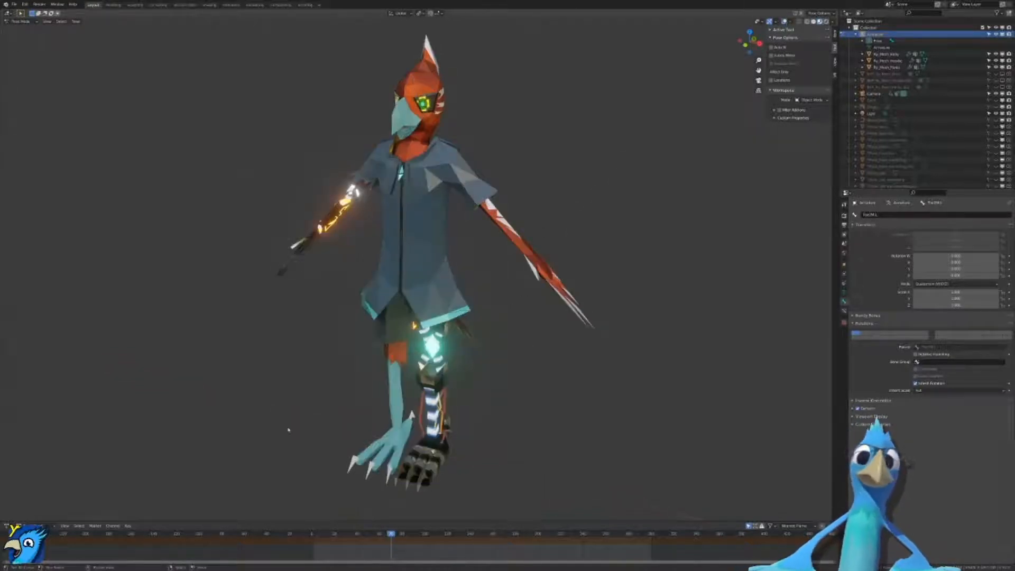
# Step: Show the viewport overlays again, select the jaw bone, and rotate it slightly
pyautogui.scroll(3, 518, 164)
pyautogui.keyDown('shift'); pyautogui.moveTo(519, 158); pyautogui.dragTo(501, 282, button='middle'); pyautogui.keyUp('shift')
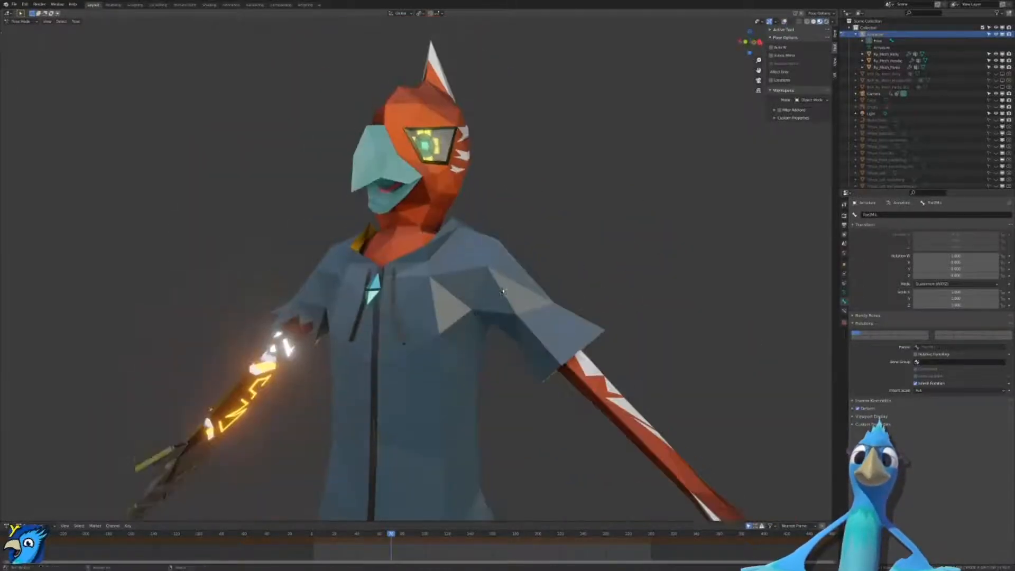
pyautogui.scroll(3, 501, 282)
pyautogui.moveTo(510, 342); pyautogui.dragTo(605, 286, button='middle')
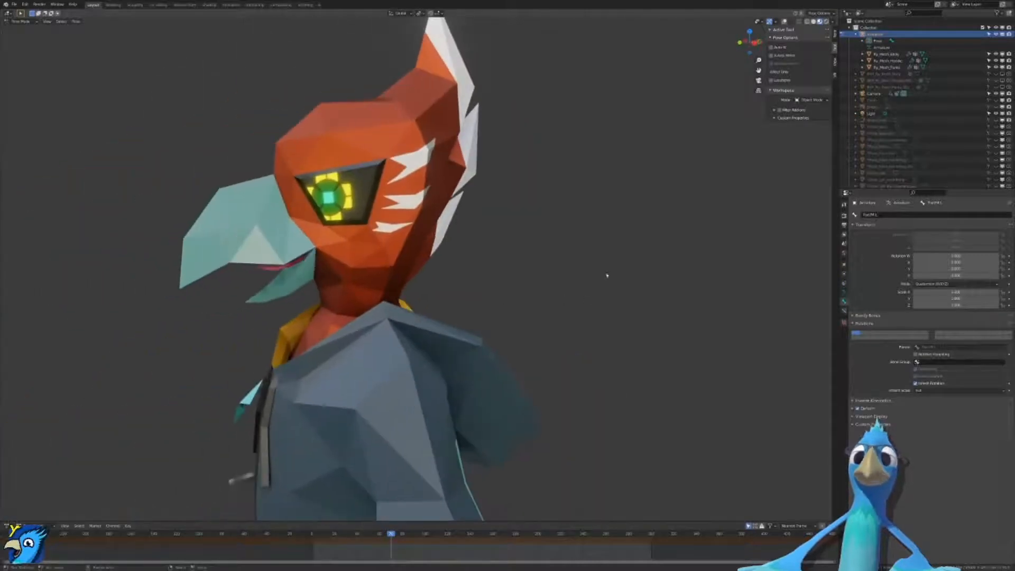
pyautogui.scroll(2, 605, 285)
pyautogui.click(784, 22)
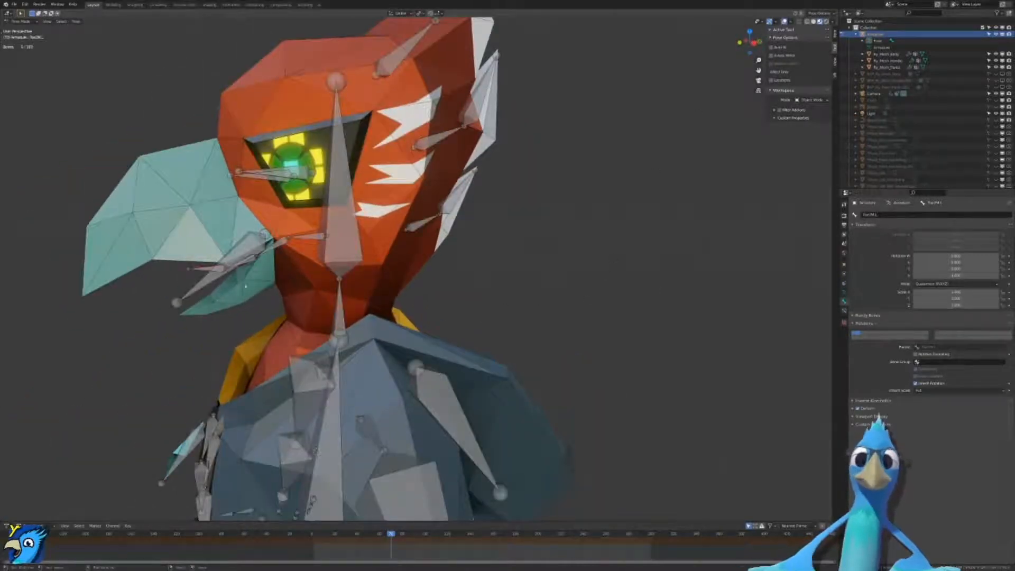
pyautogui.click(205, 290)
pyautogui.press('r')
pyautogui.click(204, 288)
# Step: Examine the whole character and the bones along its head and crest in the front orthographic view
pyautogui.scroll(-4, 228, 284)
pyautogui.moveTo(256, 279); pyautogui.dragTo(296, 145, button='middle')
pyautogui.scroll(-2, 274, 281)
pyautogui.moveTo(476, 188); pyautogui.dragTo(511, 211, button='middle')
pyautogui.scroll(-2, 511, 213)
pyautogui.scroll(1, 512, 219)
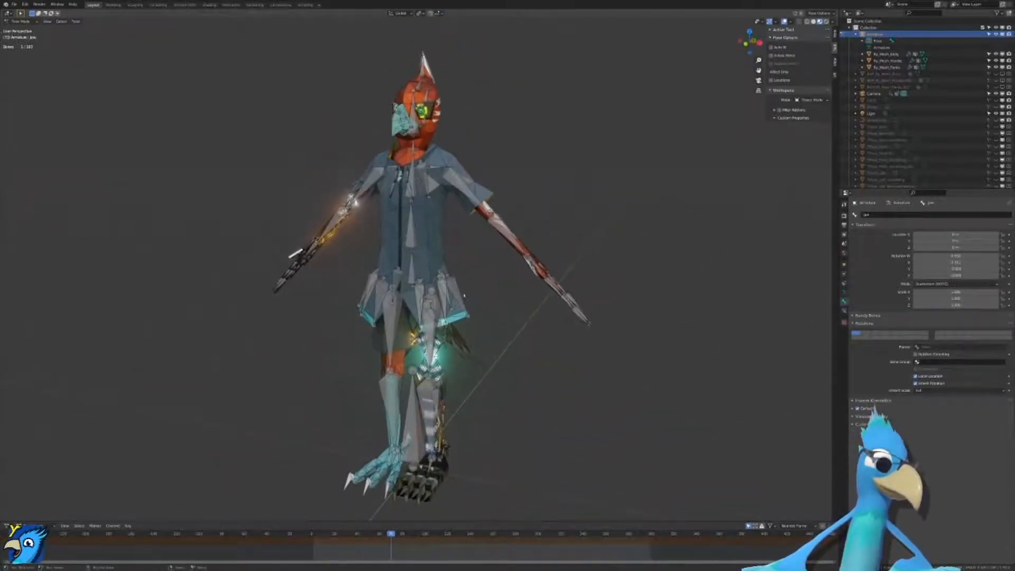
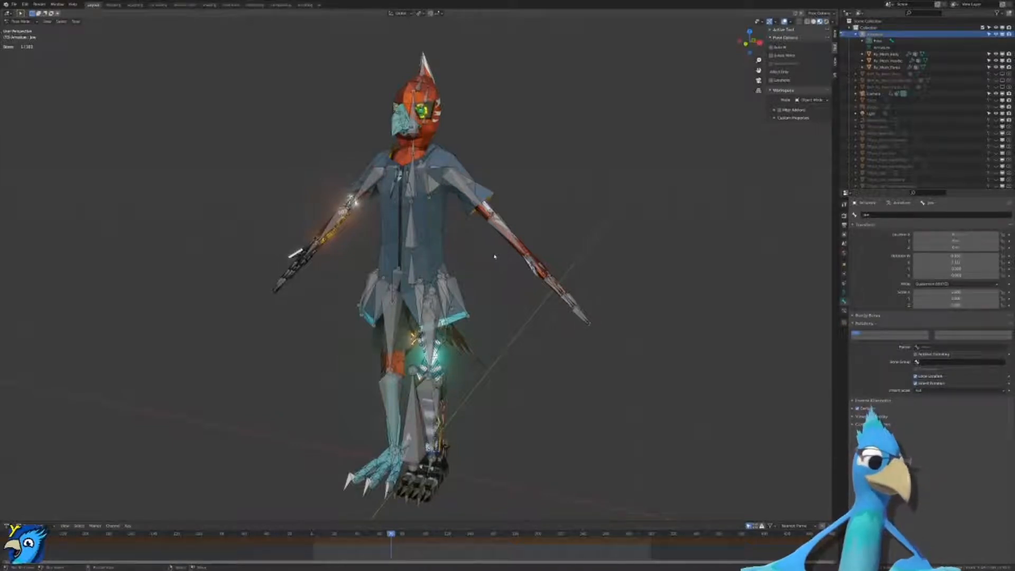
pyautogui.moveTo(439, 251); pyautogui.dragTo(472, 248, button='middle')
pyautogui.press('KP_1')
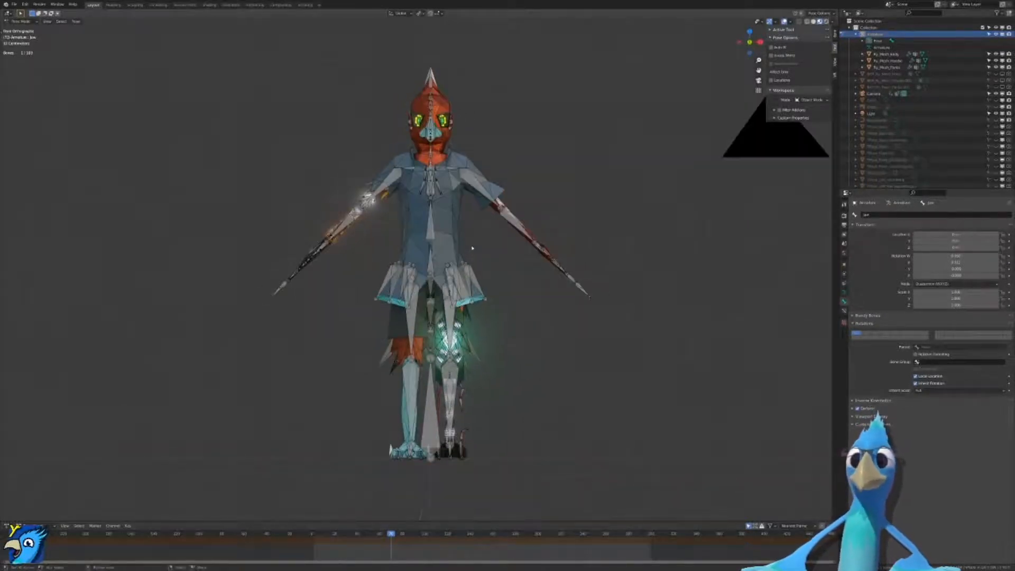
pyautogui.scroll(3, 473, 248)
pyautogui.scroll(-2, 473, 249)
pyautogui.keyDown('shift'); pyautogui.moveTo(421, 182); pyautogui.dragTo(433, 94, button='middle'); pyautogui.keyUp('shift')
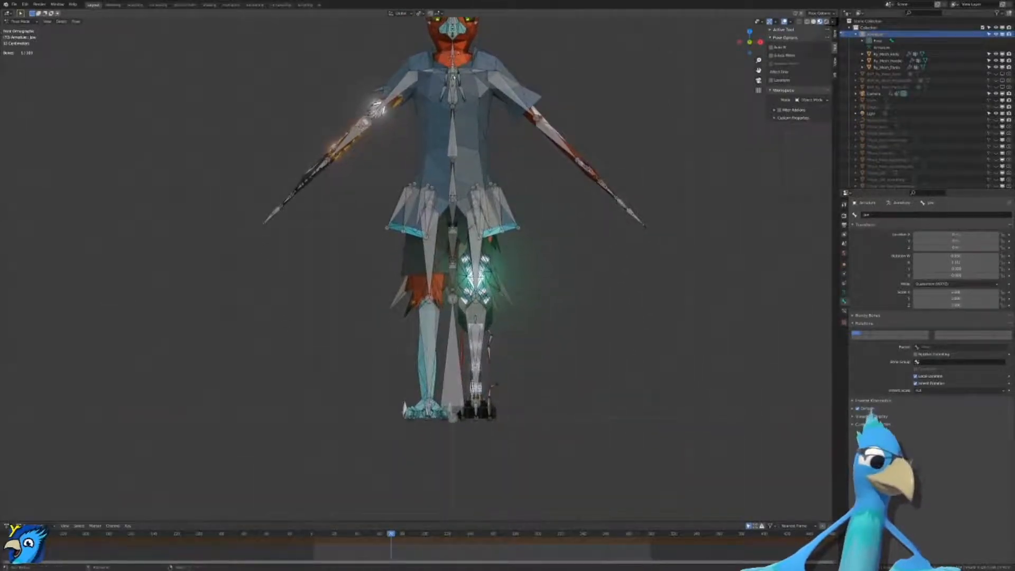
pyautogui.keyDown('shift'); pyautogui.moveTo(448, 60); pyautogui.dragTo(429, 277, button='middle'); pyautogui.keyUp('shift')
pyautogui.scroll(4, 429, 276)
pyautogui.scroll(5, 454, 215)
pyautogui.keyDown('shift'); pyautogui.moveTo(463, 110); pyautogui.dragTo(413, 335, button='middle'); pyautogui.keyUp('shift')
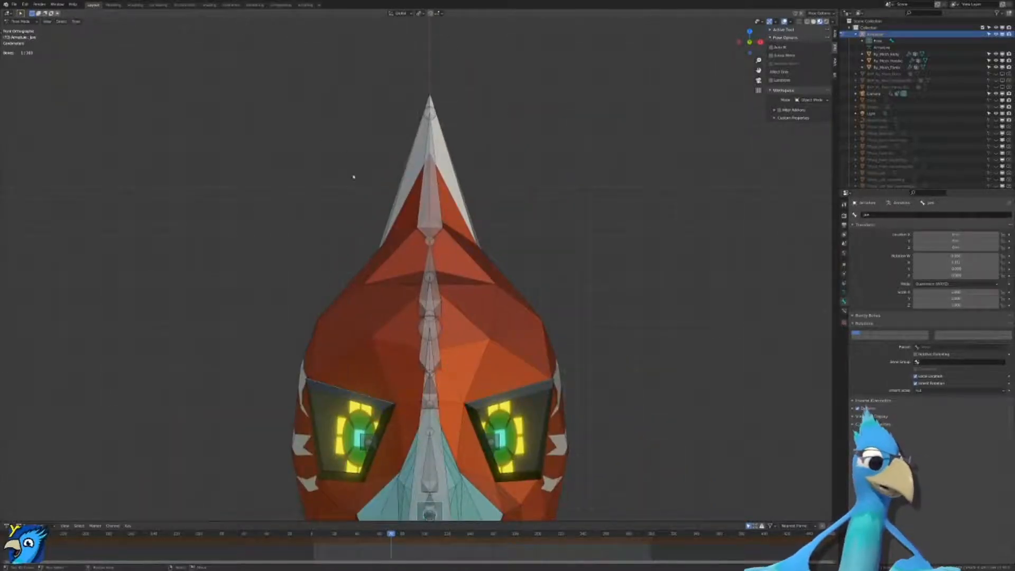
pyautogui.scroll(-2, 386, 144)
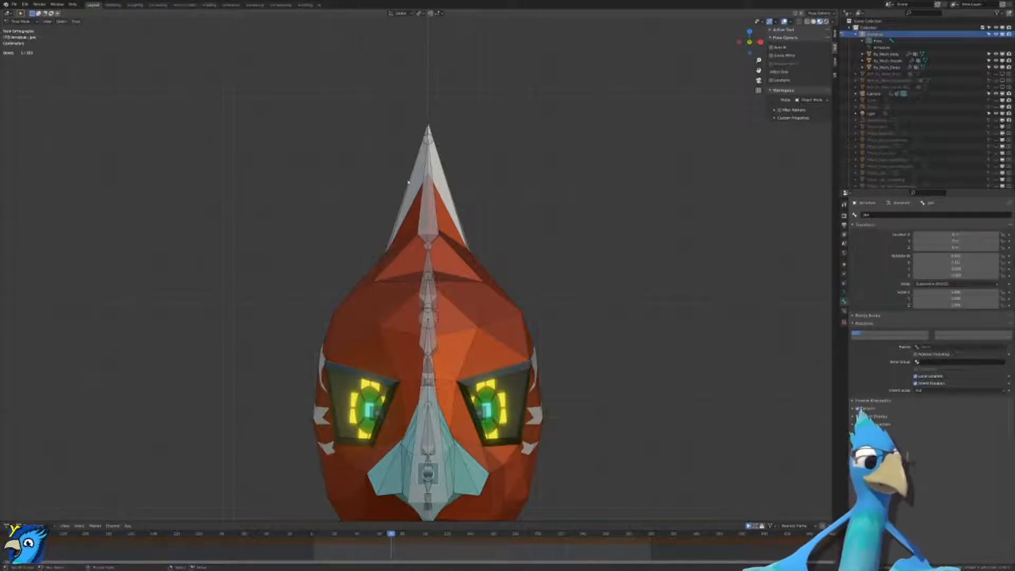
# Step: Examine the bones and glowing parts of the character's right arm from the front
pyautogui.scroll(-6, 409, 183)
pyautogui.keyDown('shift'); pyautogui.moveTo(388, 430); pyautogui.dragTo(436, 216, button='middle'); pyautogui.keyUp('shift')
pyautogui.scroll(3, 435, 215)
pyautogui.keyDown('shift'); pyautogui.moveTo(345, 225); pyautogui.dragTo(370, 259, button='middle'); pyautogui.keyUp('shift')
pyautogui.scroll(3, 390, 268)
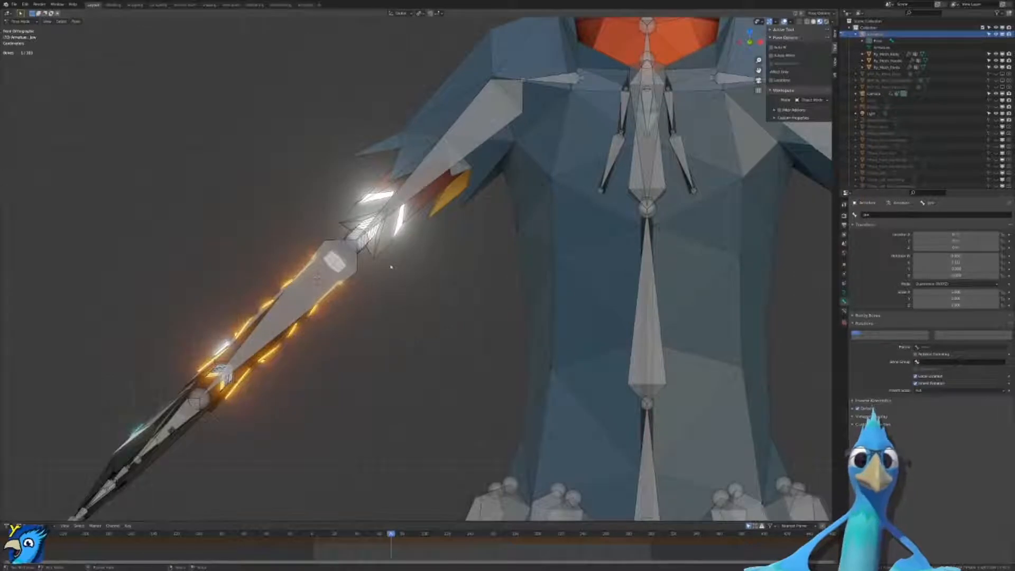
pyautogui.scroll(4, 385, 239)
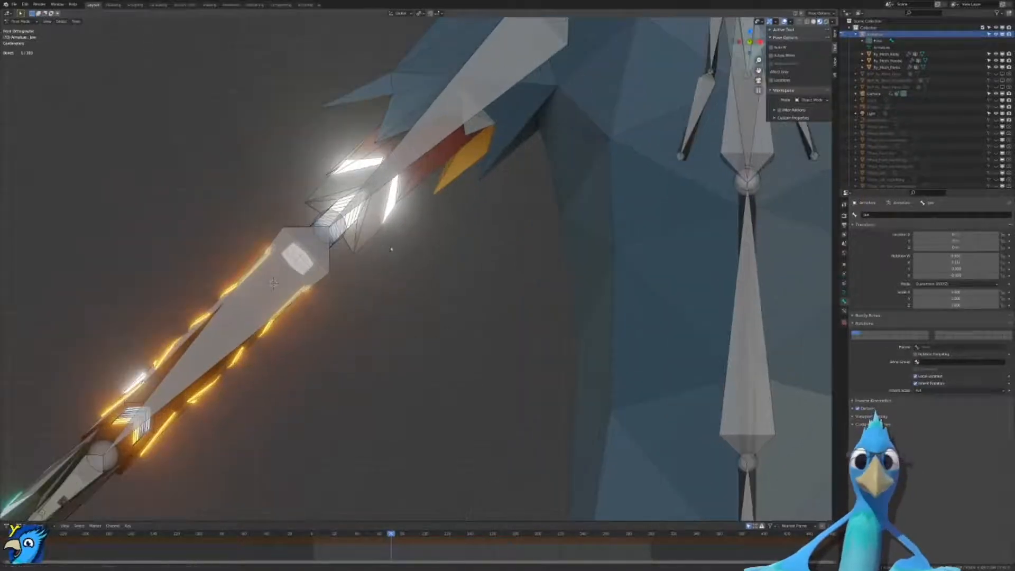
pyautogui.scroll(-2, 443, 277)
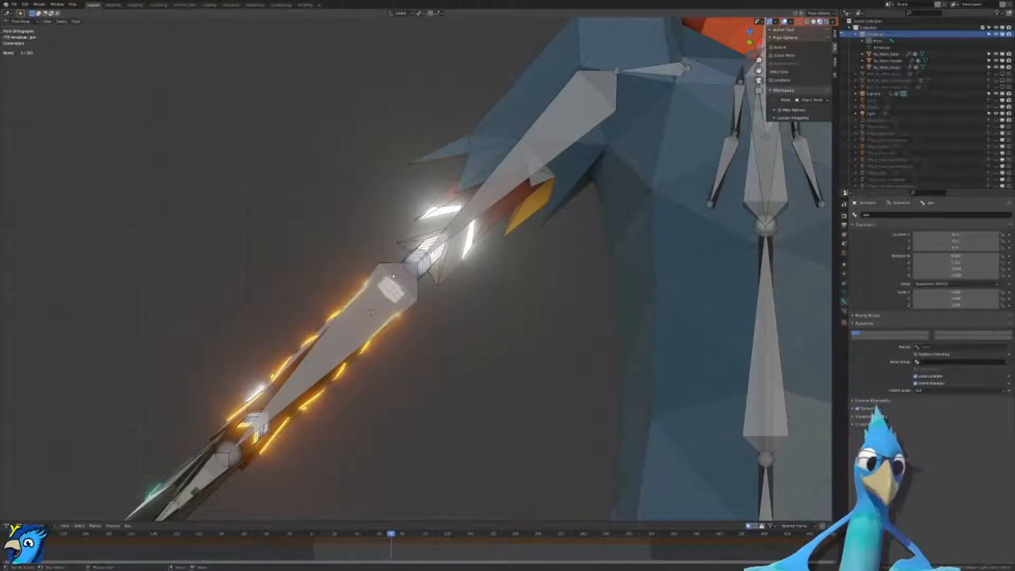
pyautogui.scroll(-8, 371, 313)
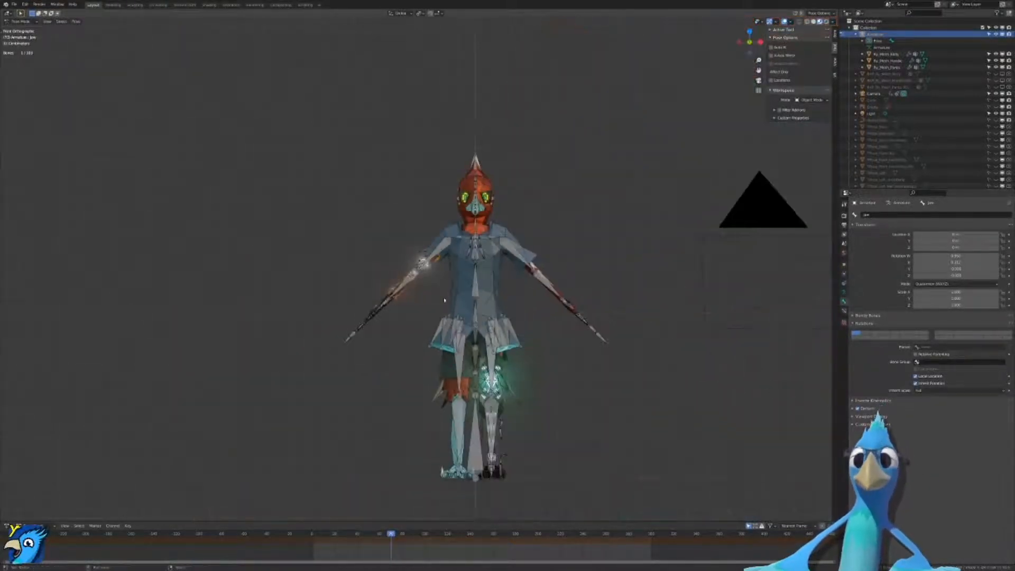
# Step: Leave Pose Mode for Object Mode, select the body mesh, and display its vertex groups in the mesh data properties
pyautogui.keyDown('shift'); pyautogui.moveTo(507, 289); pyautogui.dragTo(560, 428, button='middle'); pyautogui.keyUp('shift')
pyautogui.scroll(7, 531, 374)
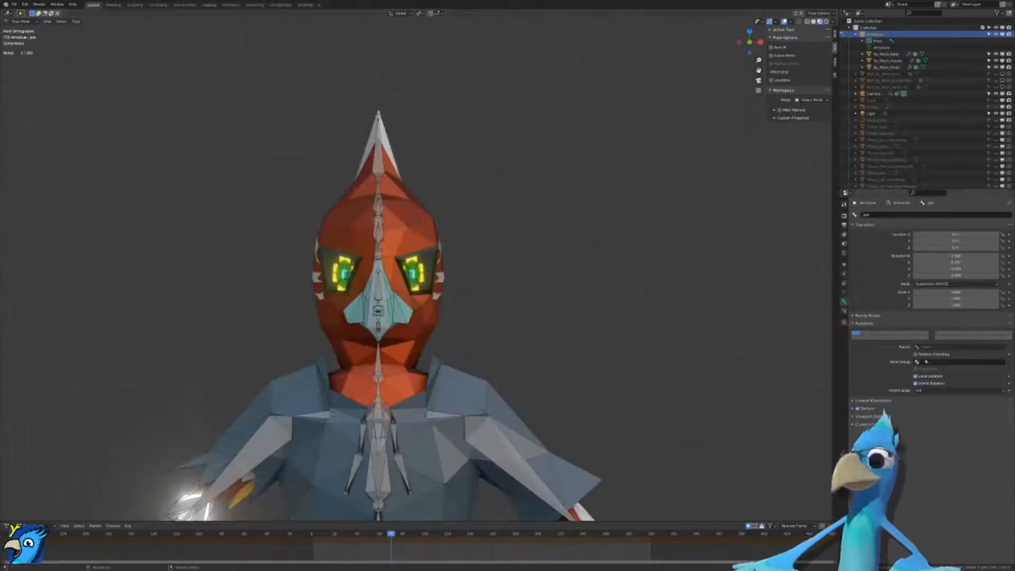
pyautogui.scroll(4, 487, 314)
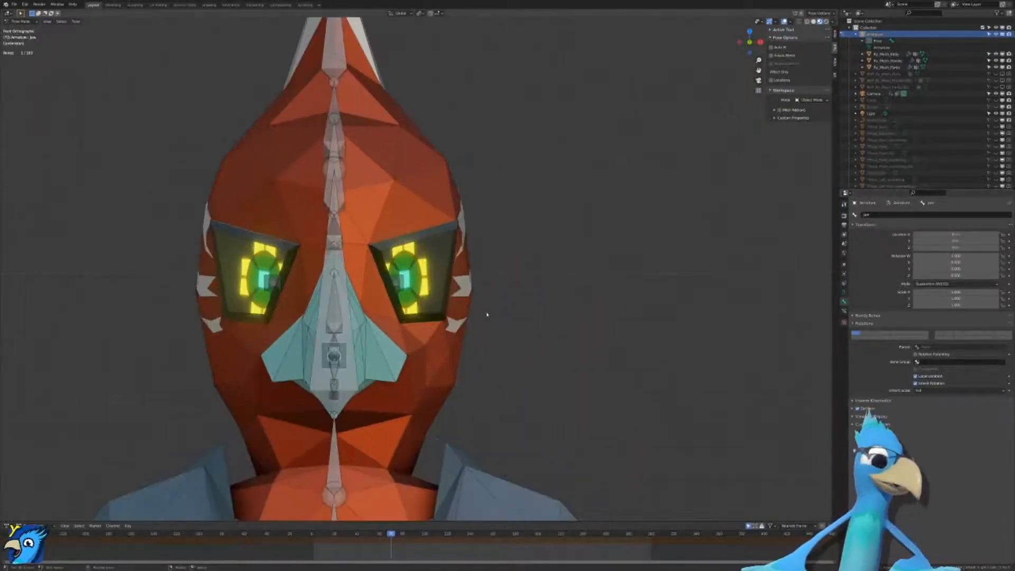
pyautogui.scroll(-2, 476, 297)
pyautogui.scroll(-1, 415, 186)
pyautogui.scroll(3, 438, 301)
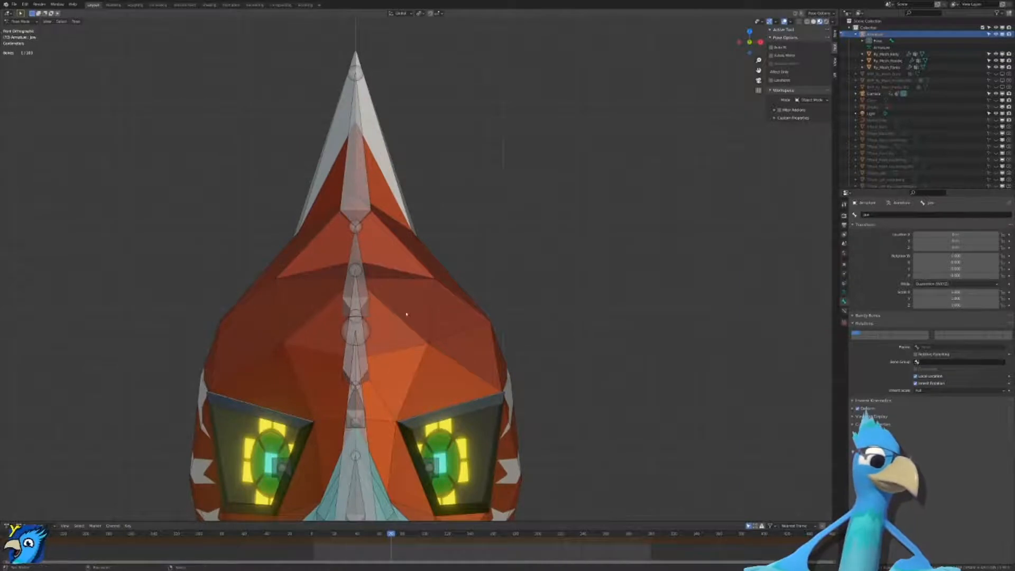
pyautogui.scroll(2, 455, 350)
pyautogui.hotkey('ctrl', 'Tab')
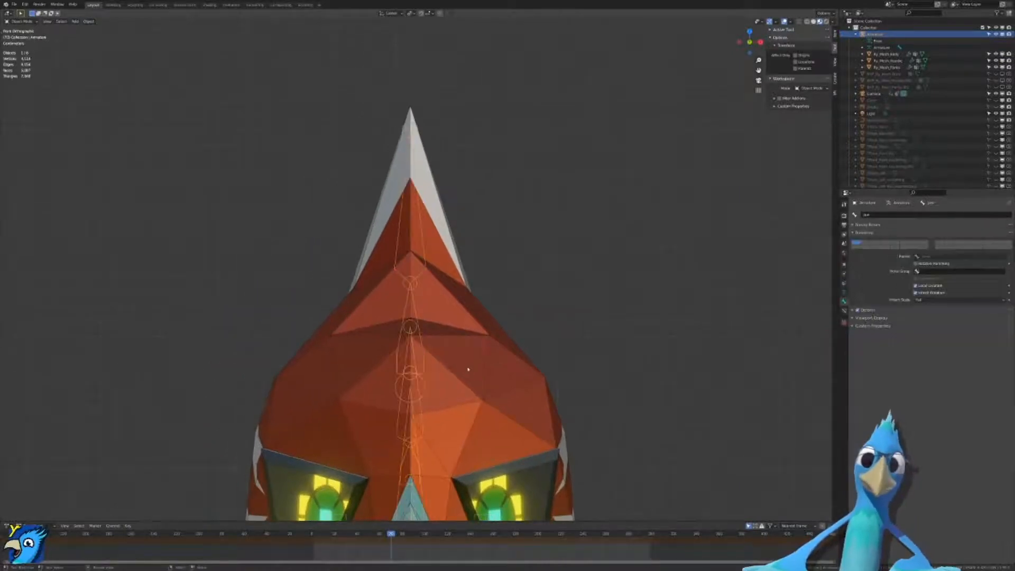
pyautogui.click(468, 371)
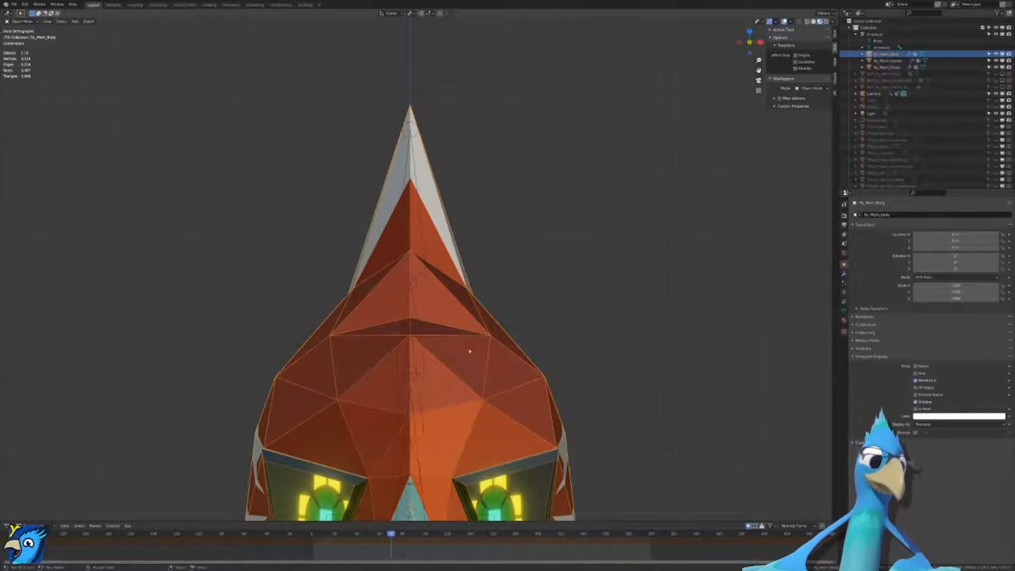
pyautogui.click(844, 312)
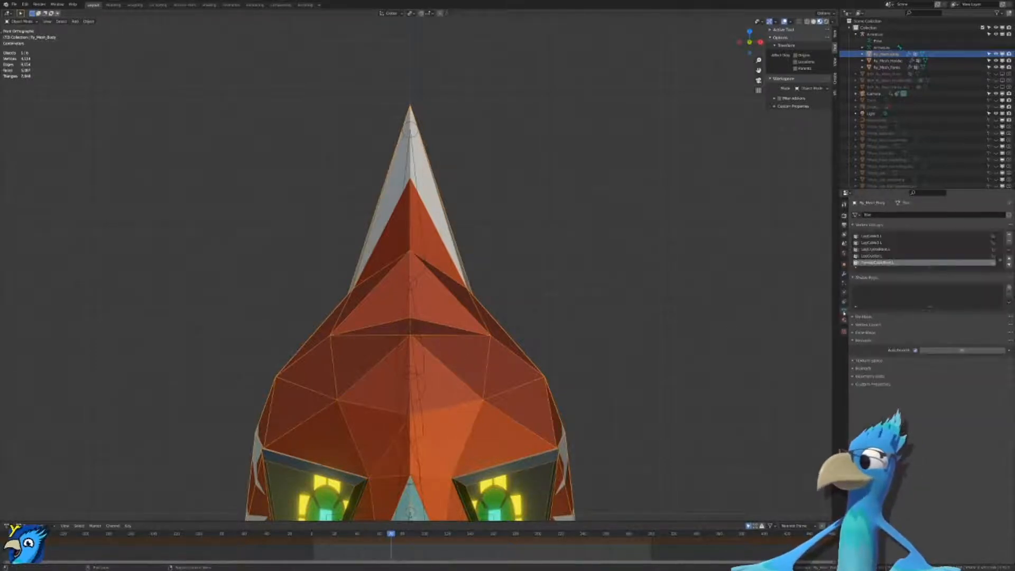
# Step: View the body mesh's weights for the active vertex group in Weight Paint mode, and return to Object Mode
pyautogui.hotkey('ctrl', 'Tab')
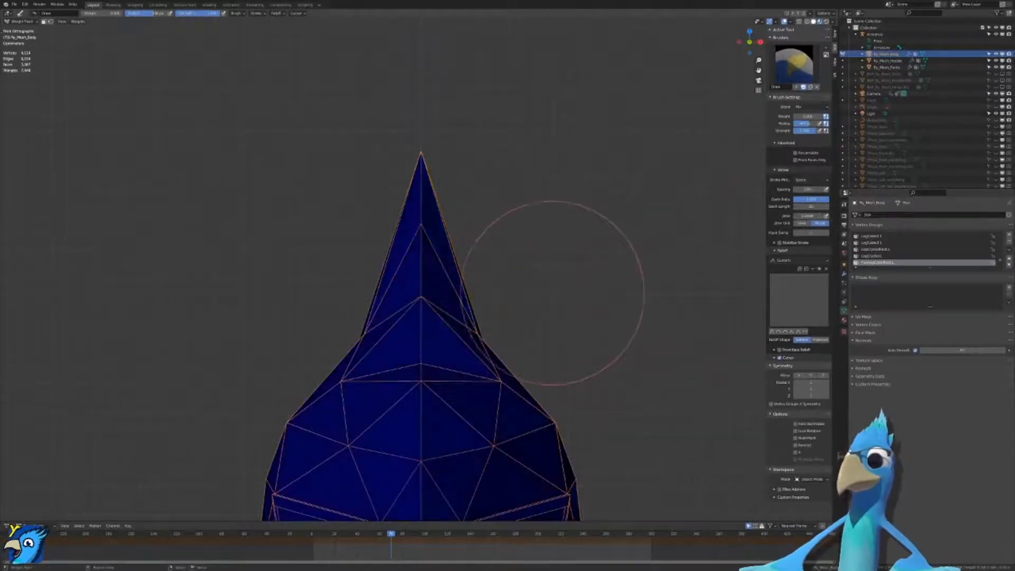
pyautogui.scroll(-5, 628, 358)
pyautogui.keyDown('shift'); pyautogui.moveTo(628, 358); pyautogui.dragTo(624, 261, button='middle'); pyautogui.keyUp('shift')
pyautogui.hotkey('ctrl', 'Tab')
pyautogui.scroll(-5, 605, 330)
pyautogui.keyDown('shift'); pyautogui.moveTo(606, 331); pyautogui.dragTo(600, 149, button='middle'); pyautogui.keyUp('shift')
pyautogui.hotkey('ctrl', 'Tab')
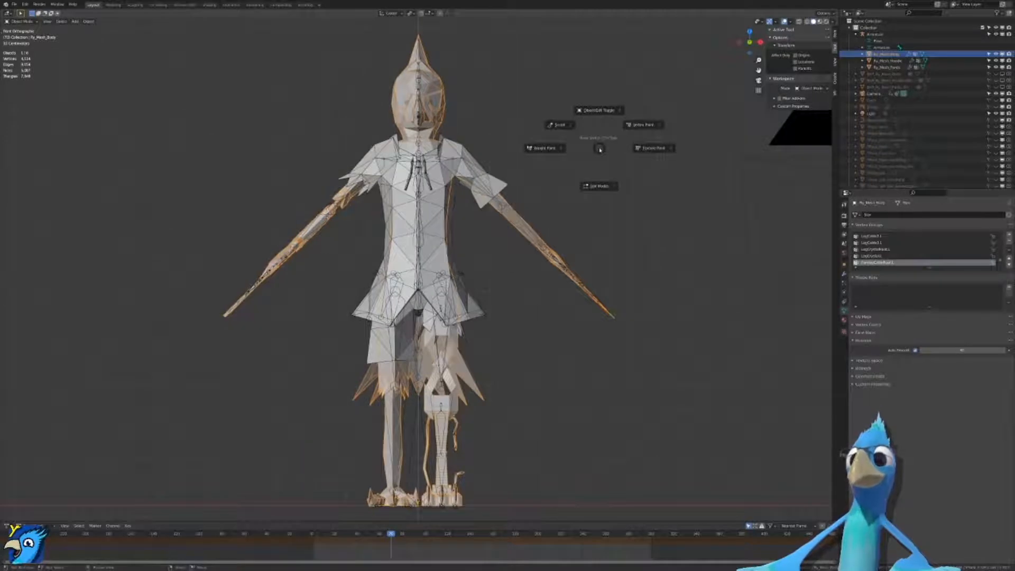
pyautogui.press('Escape')
pyautogui.hotkey('ctrl', 'Tab')
pyautogui.press('Escape')
pyautogui.click(21, 22)
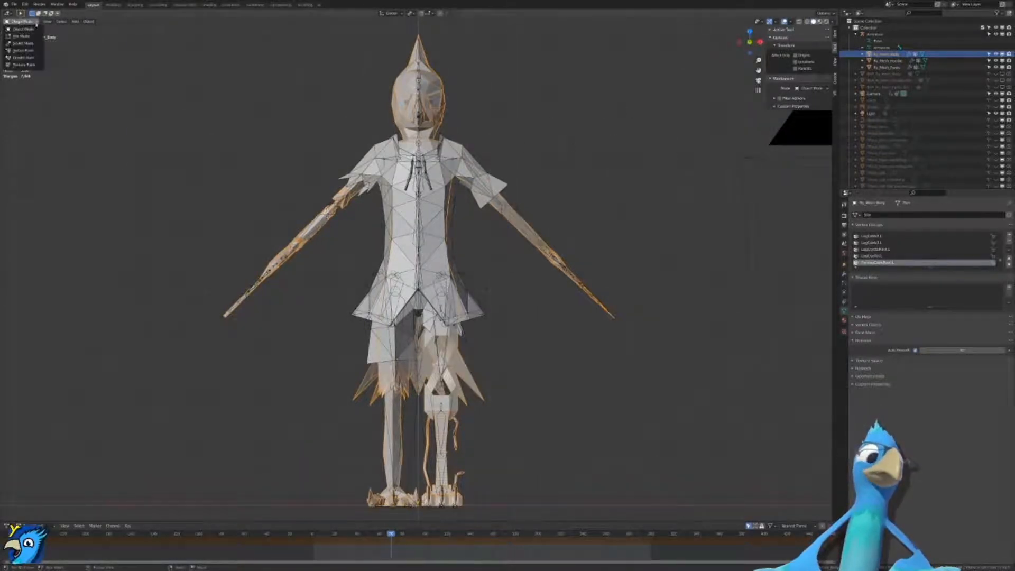
pyautogui.press('Escape')
# Step: Switch the body mesh to Vertex Paint mode and hide the viewport overlays
pyautogui.hotkey('ctrl', 'Tab')
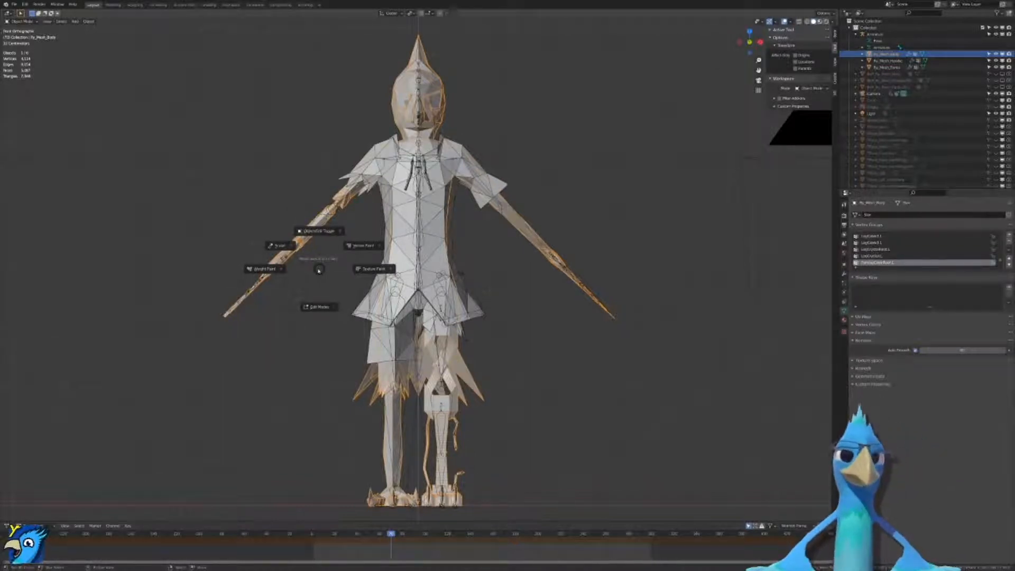
pyautogui.click(354, 246)
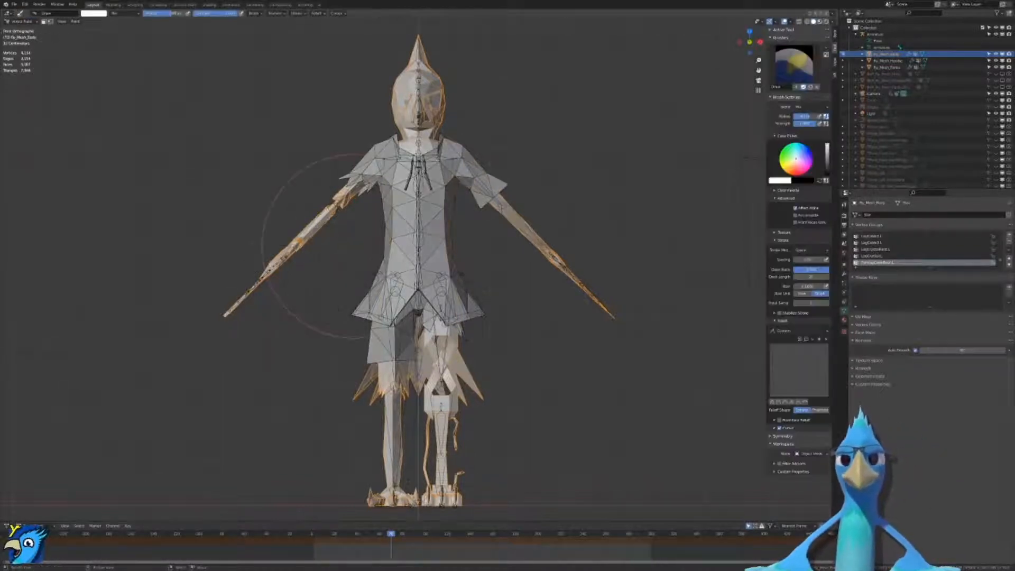
pyautogui.moveTo(481, 298); pyautogui.dragTo(443, 316, button='middle')
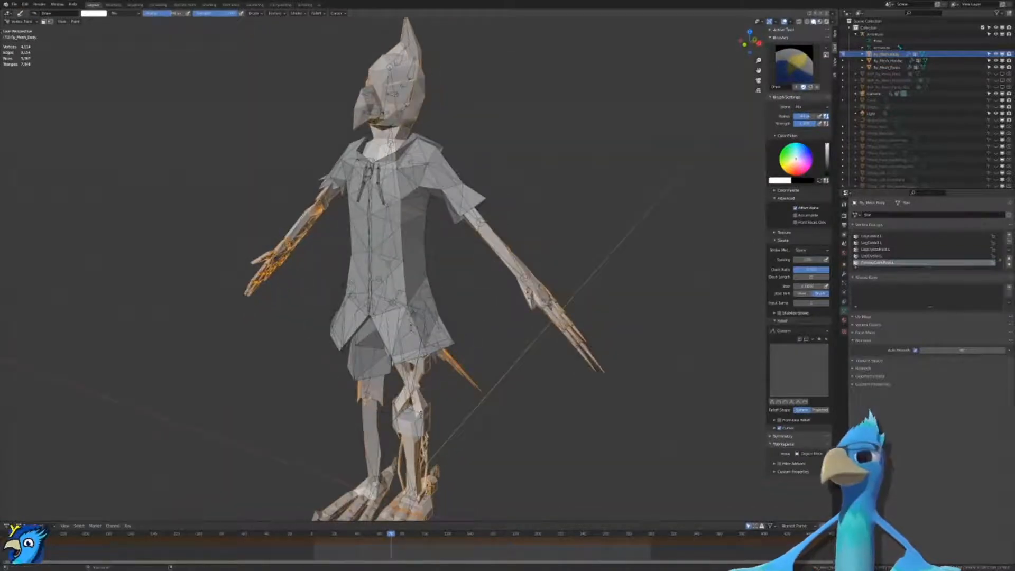
pyautogui.click(784, 22)
# Step: Select the hoodie, pants and body meshes with the body active, and return to Object Mode
pyautogui.click(997, 54)
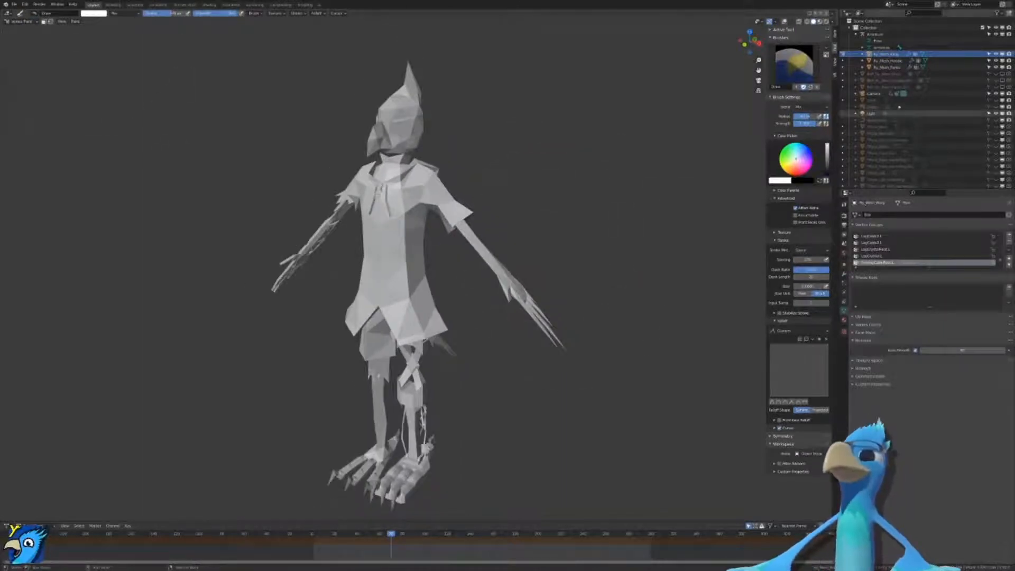
pyautogui.click(886, 60)
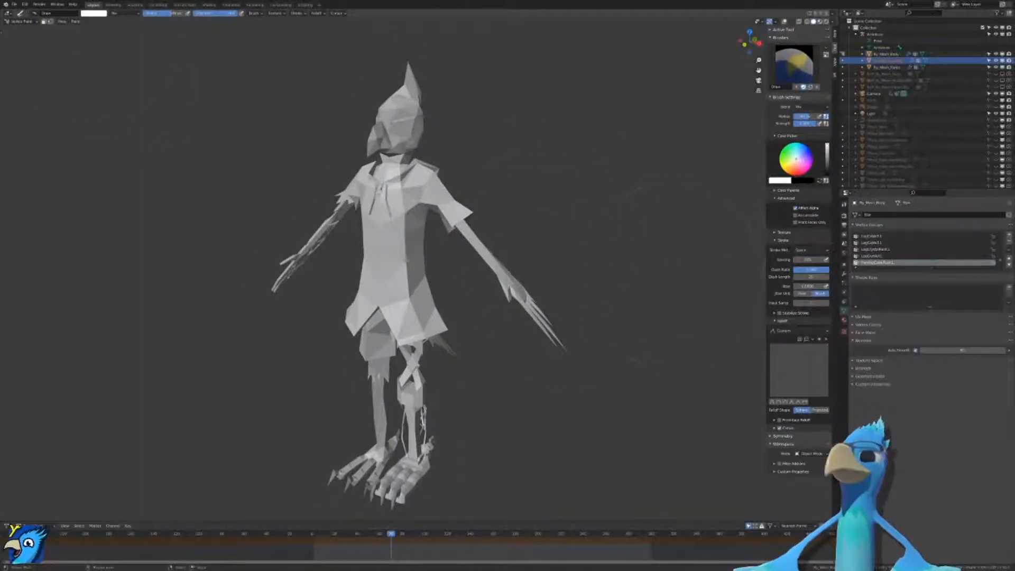
pyautogui.click(887, 67)
pyautogui.click(886, 54)
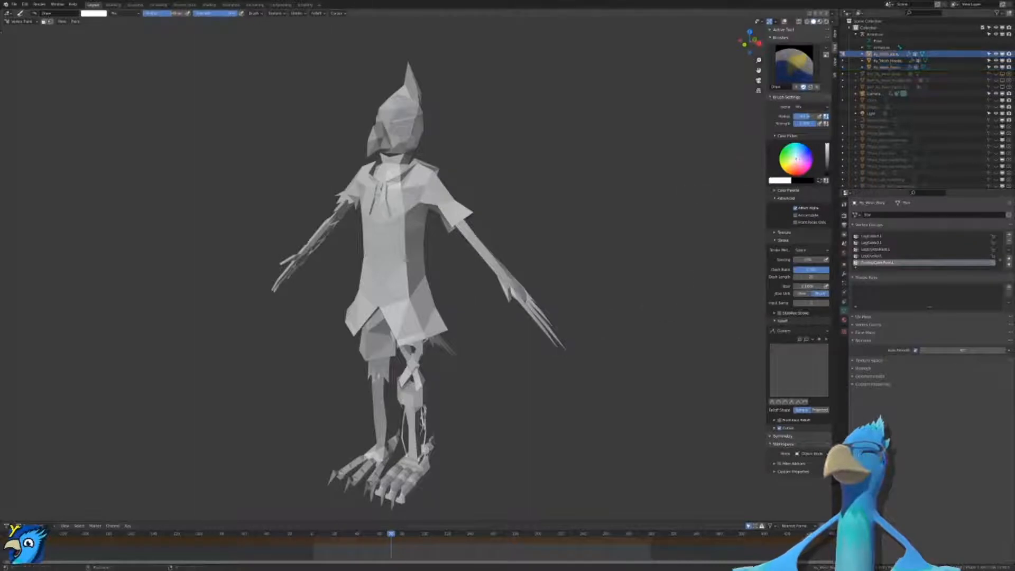
pyautogui.hotkey('ctrl', 'Tab')
# Step: Display the character in Material Preview shading and save the file
pyautogui.moveTo(655, 309)
pyautogui.mouseDown(button='middle')
pyautogui.moveTo(671, 285)
pyautogui.moveTo(668, 295)
pyautogui.mouseUp(button='middle')
pyautogui.press('z')
pyautogui.hotkey('ctrl', 's')
pyautogui.click(485, 179)
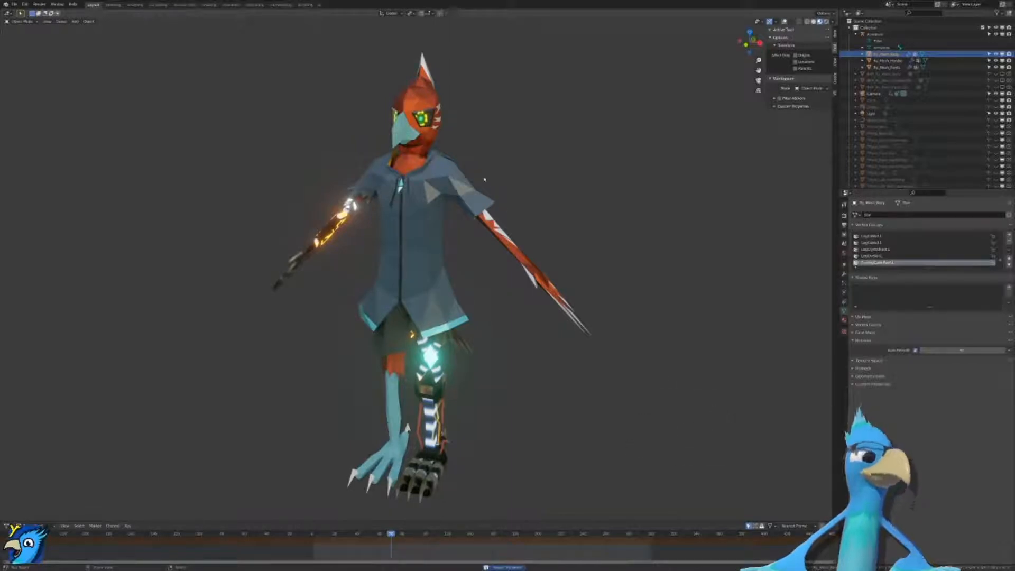
# Step: Hide the hoodie and pants meshes in the front view, leaving the body mesh in Object Mode
pyautogui.keyDown('shift'); pyautogui.moveTo(495, 80); pyautogui.dragTo(496, 191, button='middle'); pyautogui.keyUp('shift')
pyautogui.scroll(5, 498, 191)
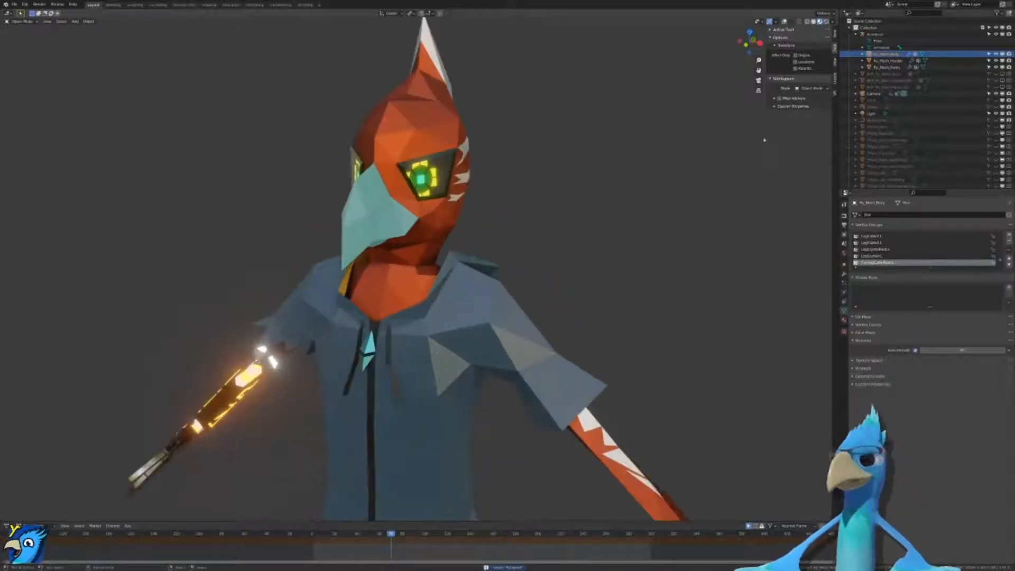
pyautogui.press('Tab')
pyautogui.press('KP_1')
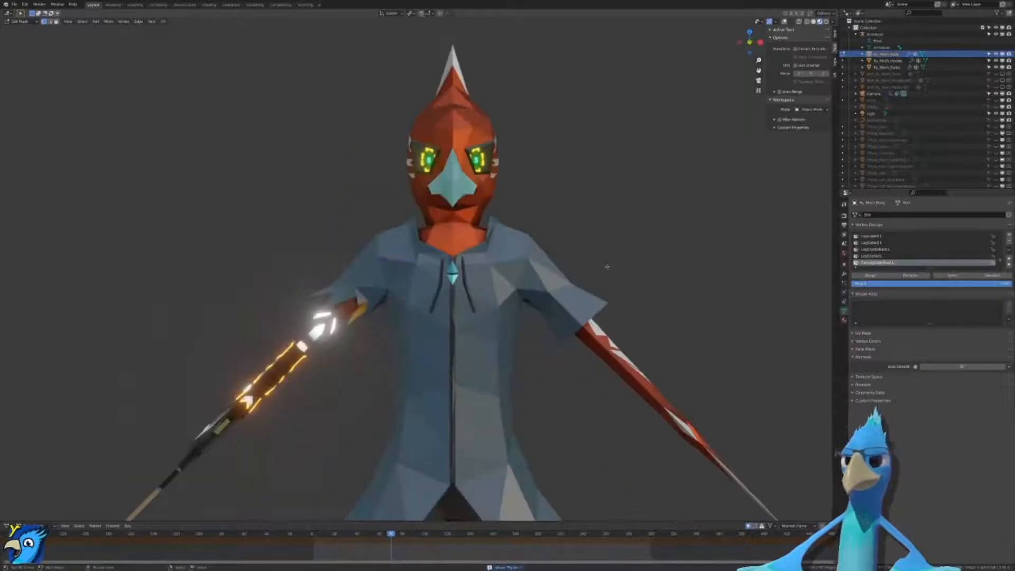
pyautogui.click(995, 61)
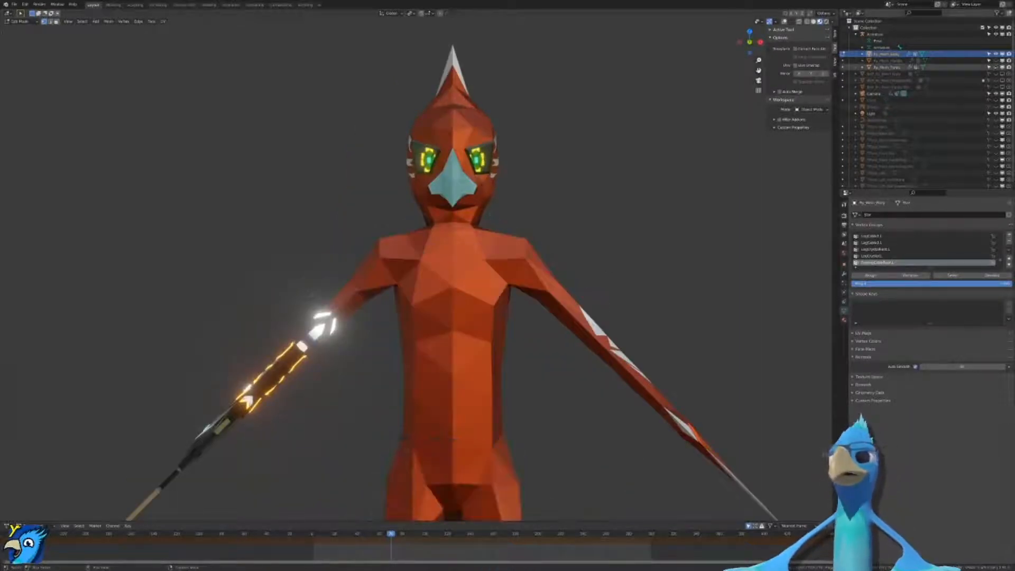
pyautogui.scroll(-3, 537, 294)
pyautogui.press('Tab')
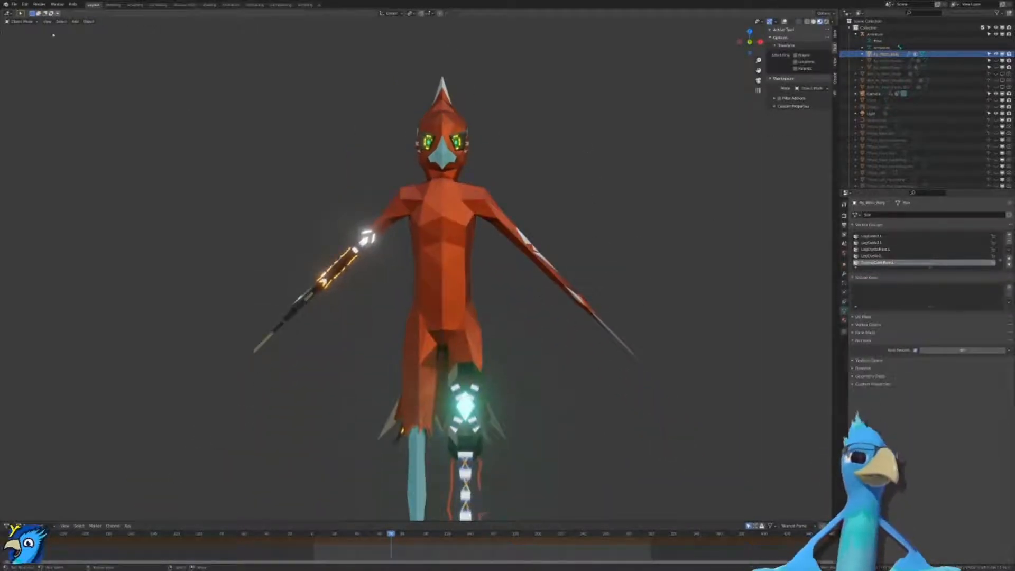
pyautogui.keyDown('shift'); pyautogui.moveTo(433, 276); pyautogui.dragTo(423, 254, button='middle'); pyautogui.keyUp('shift')
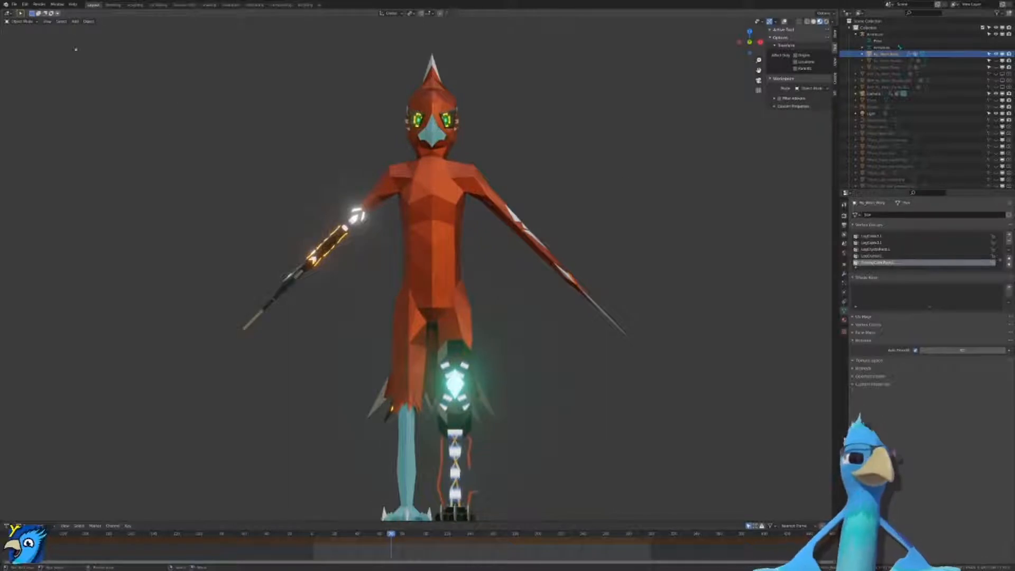
# Step: Switch the exposed body mesh to Vertex Paint mode
pyautogui.hotkey('ctrl', 'Tab')
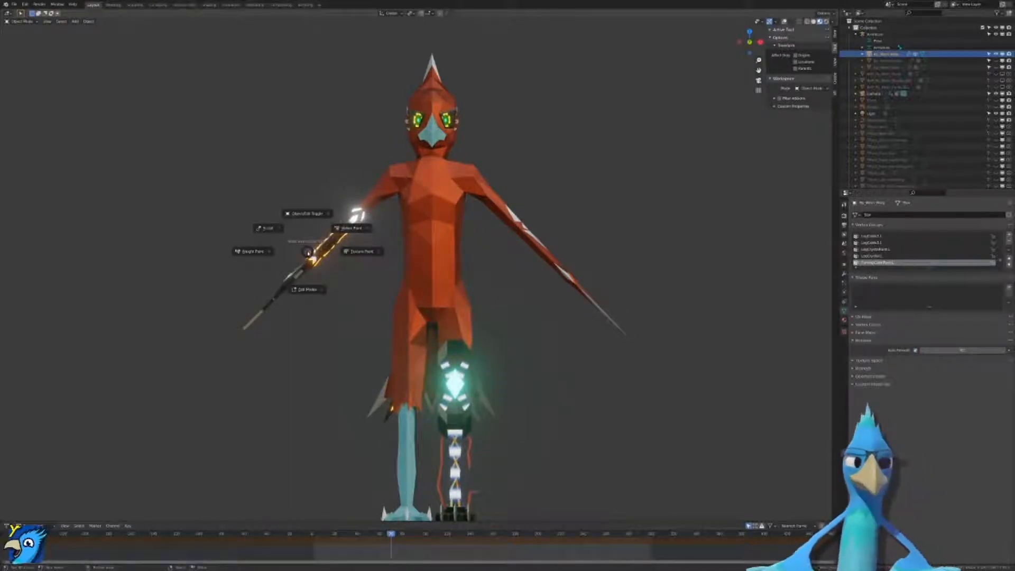
pyautogui.click(344, 249)
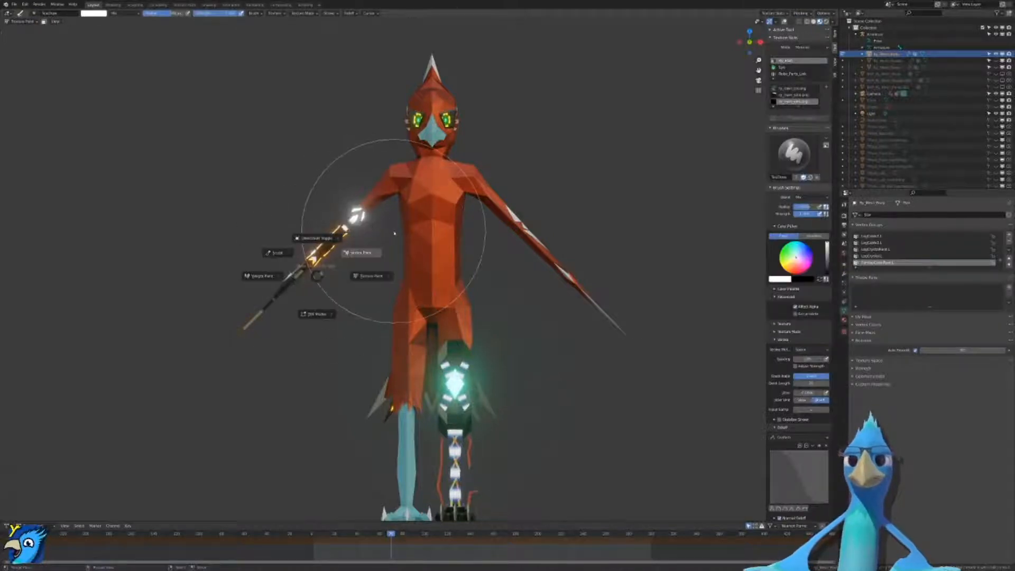
pyautogui.keyDown('shift'); pyautogui.moveTo(418, 157); pyautogui.dragTo(399, 311, button='middle'); pyautogui.keyUp('shift')
pyautogui.scroll(6, 400, 311)
pyautogui.scroll(-6, 410, 307)
# Step: Set the viewport to Solid shading with Flat lighting and show the full figure
pyautogui.press('z')
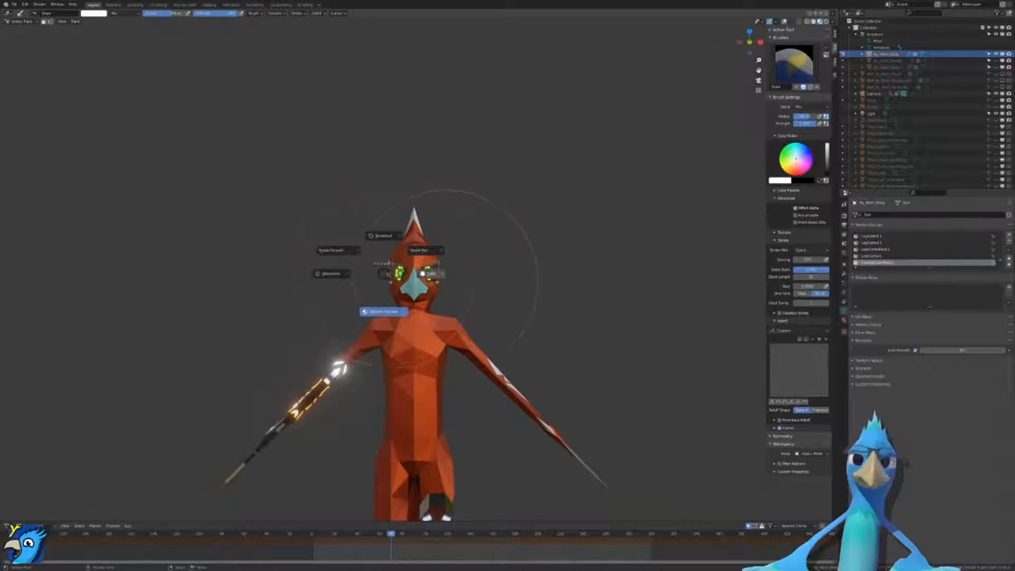
pyautogui.click(447, 275)
pyautogui.click(831, 22)
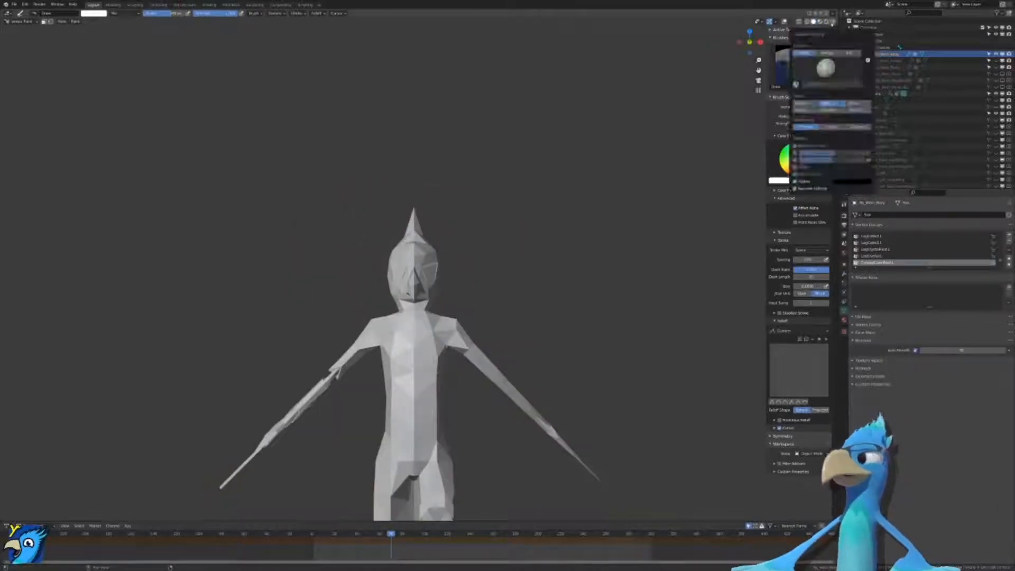
pyautogui.click(850, 54)
pyautogui.scroll(-1, 538, 357)
pyautogui.moveTo(538, 357)
pyautogui.keyDown('shift'); pyautogui.mouseDown(button='middle')
pyautogui.moveTo(534, 206)
pyautogui.moveTo(536, 225)
pyautogui.mouseUp(button='middle'); pyautogui.keyUp('shift')
pyautogui.scroll(1, 533, 208)
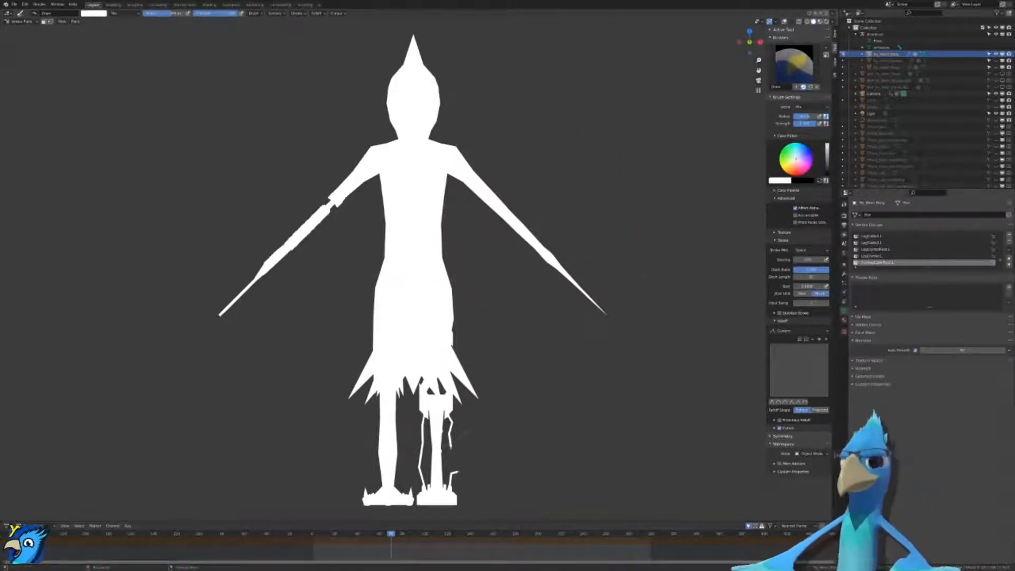
# Step: Paint the body's torso with overlapping vertex colors, first red, second blue, and last green
pyautogui.moveTo(797, 166); pyautogui.dragTo(796, 176)
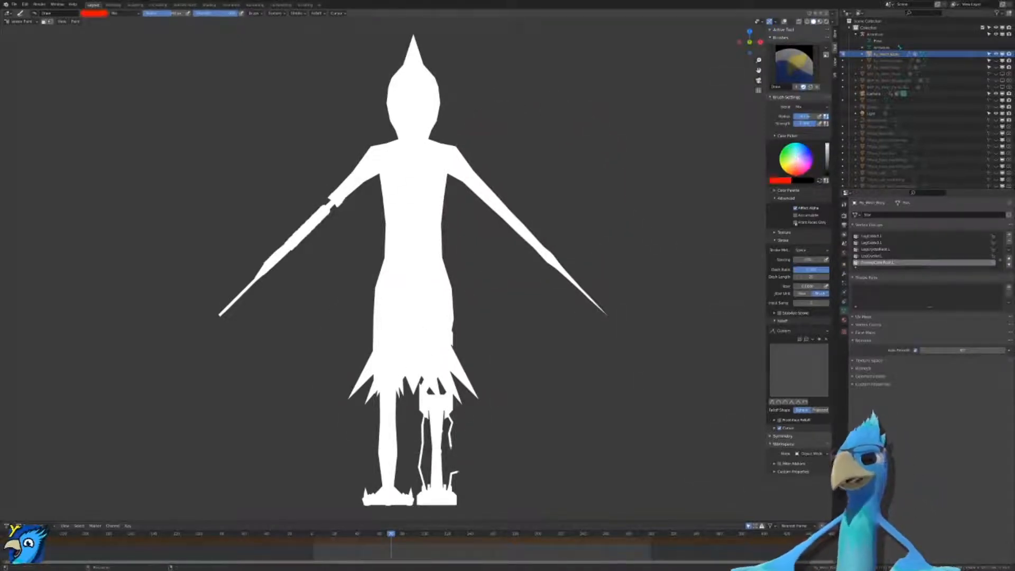
pyautogui.hotkey('shift', 'k')
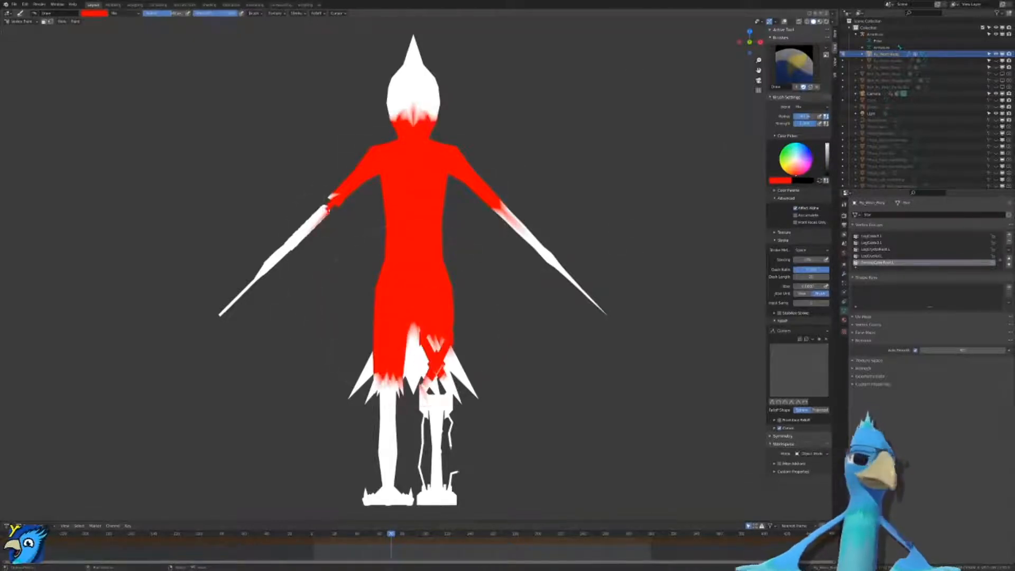
pyautogui.click(805, 151)
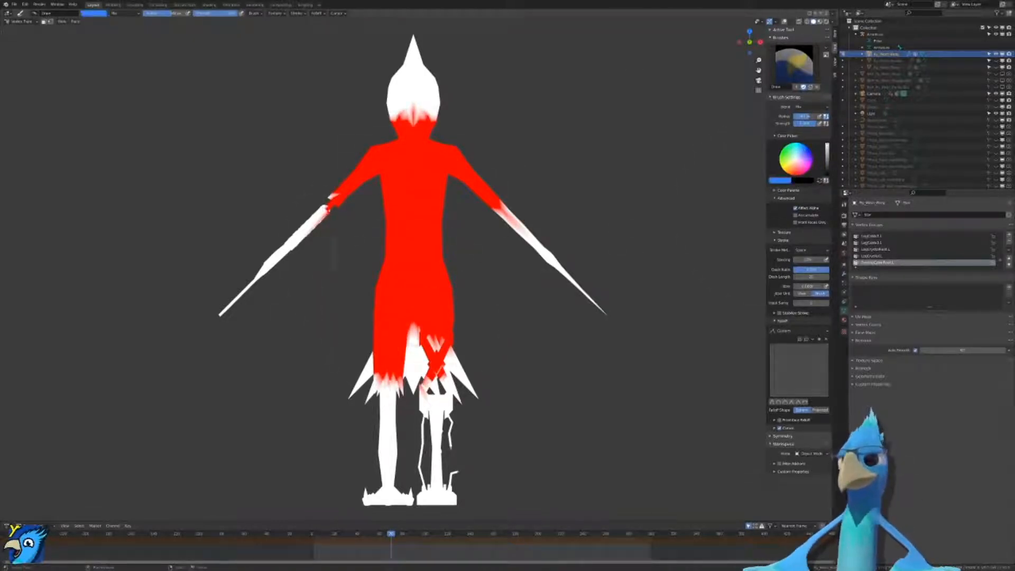
pyautogui.hotkey('shift', 'k')
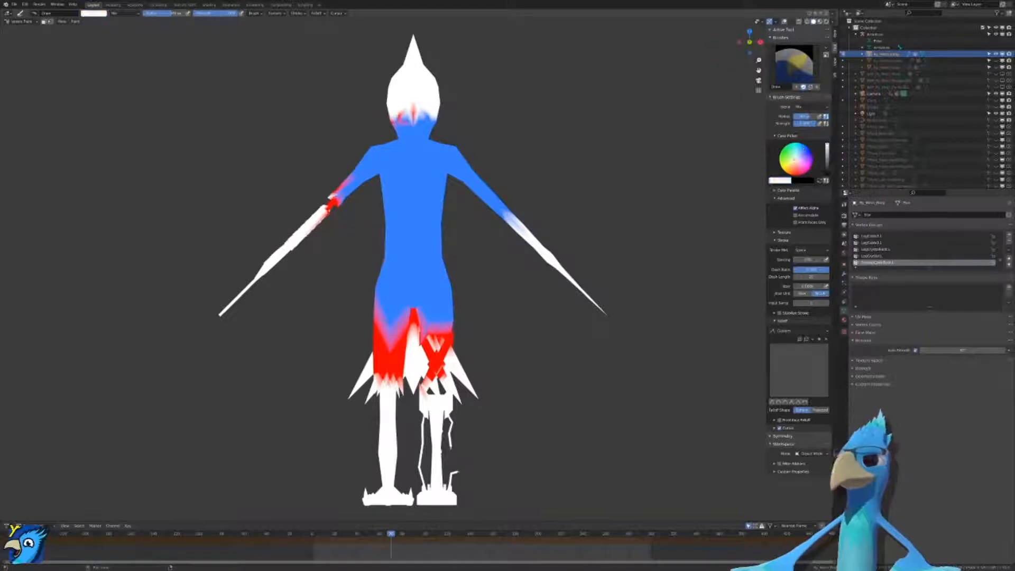
pyautogui.hotkey('shift', 'k')
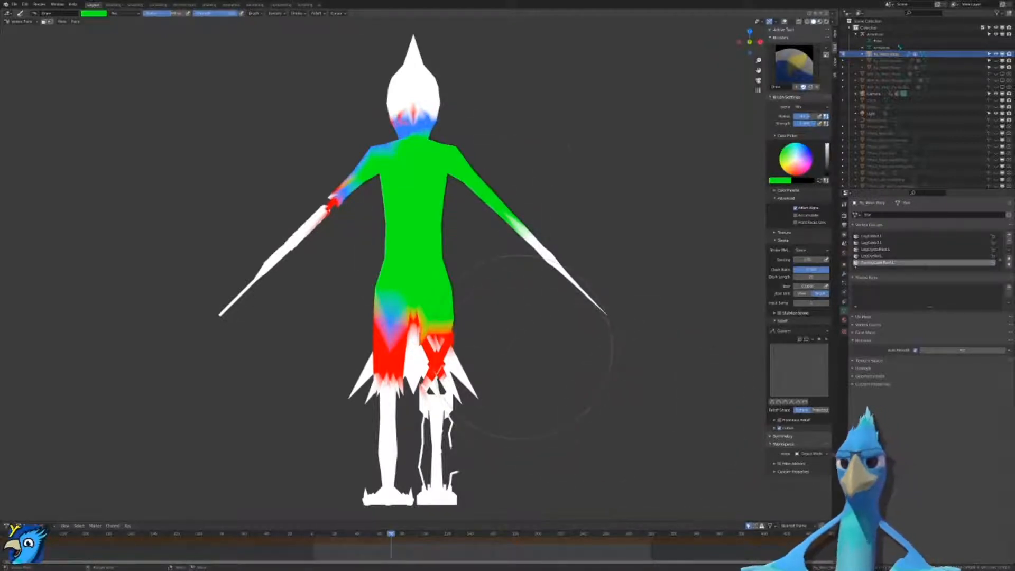
# Step: Show the body mesh's object properties and turn the viewport overlays back on
pyautogui.scroll(2, 496, 121)
pyautogui.keyDown('shift'); pyautogui.moveTo(493, 113); pyautogui.dragTo(477, 338, button='middle'); pyautogui.keyUp('shift')
pyautogui.scroll(6, 477, 339)
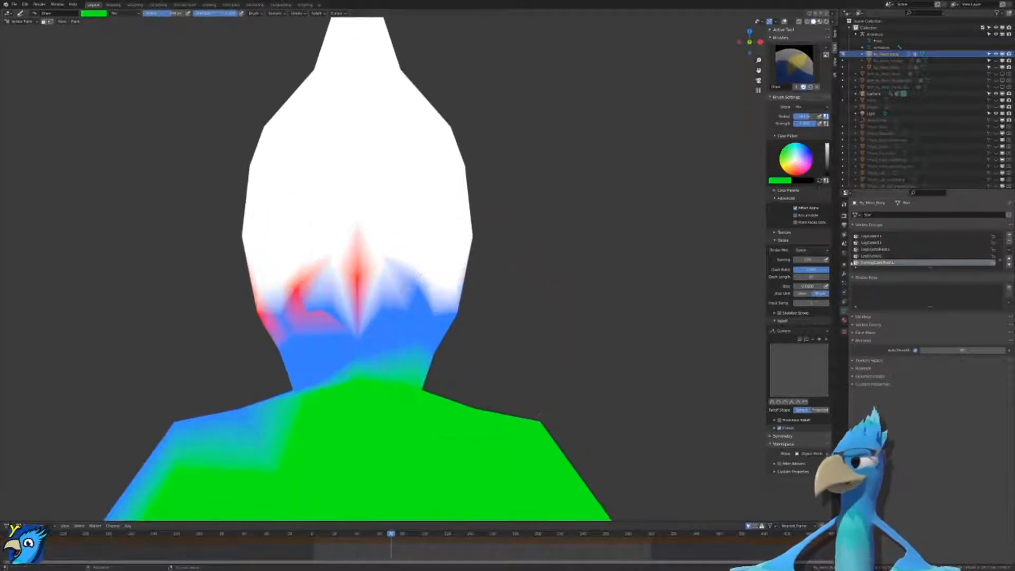
pyautogui.click(845, 265)
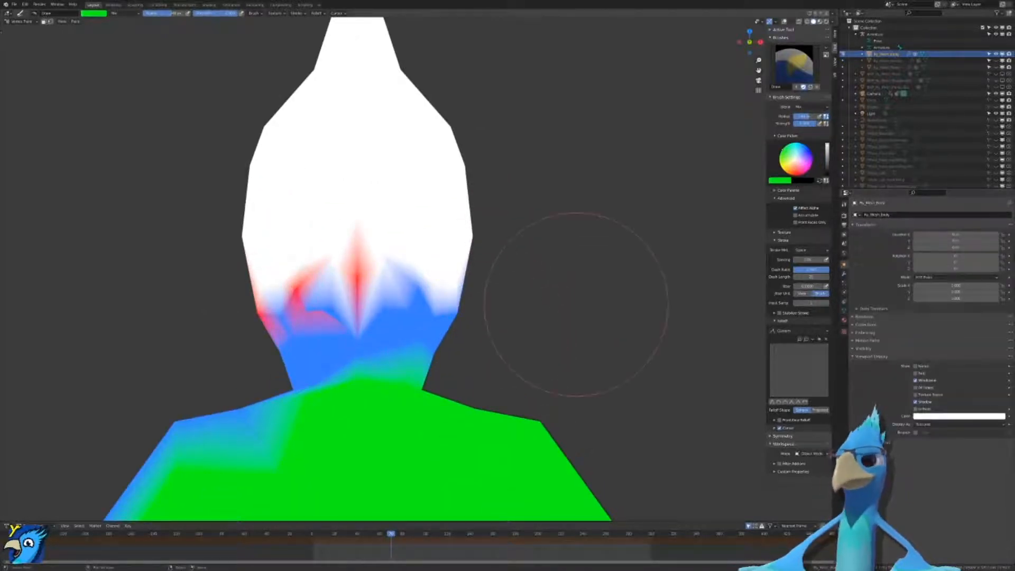
pyautogui.click(786, 21)
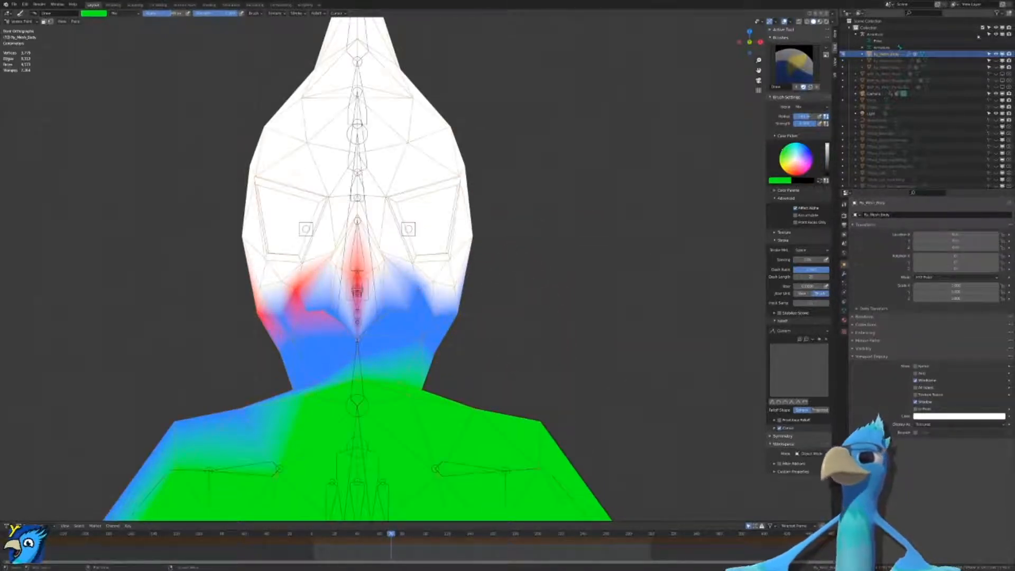
# Step: Paint a green vertex color spot on a single forehead vertex above the character's left eye
pyautogui.scroll(2, 352, 314)
pyautogui.keyDown('shift'); pyautogui.moveTo(430, 146); pyautogui.dragTo(437, 277, button='middle'); pyautogui.keyUp('shift')
pyautogui.scroll(5, 437, 276)
pyautogui.keyDown('shift'); pyautogui.moveTo(403, 188); pyautogui.dragTo(452, 276, button='middle'); pyautogui.keyUp('shift')
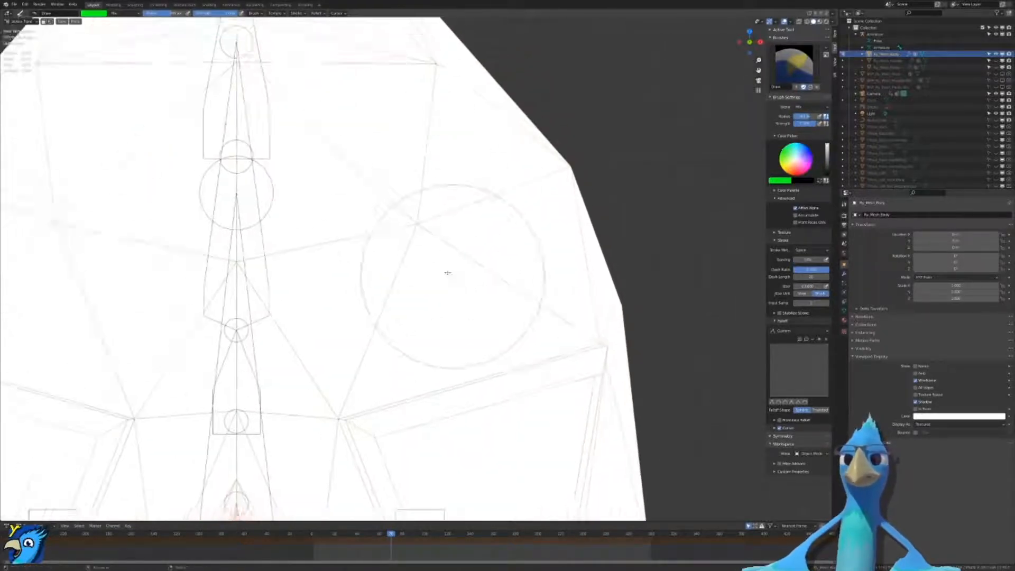
pyautogui.scroll(1, 425, 225)
pyautogui.click(418, 213)
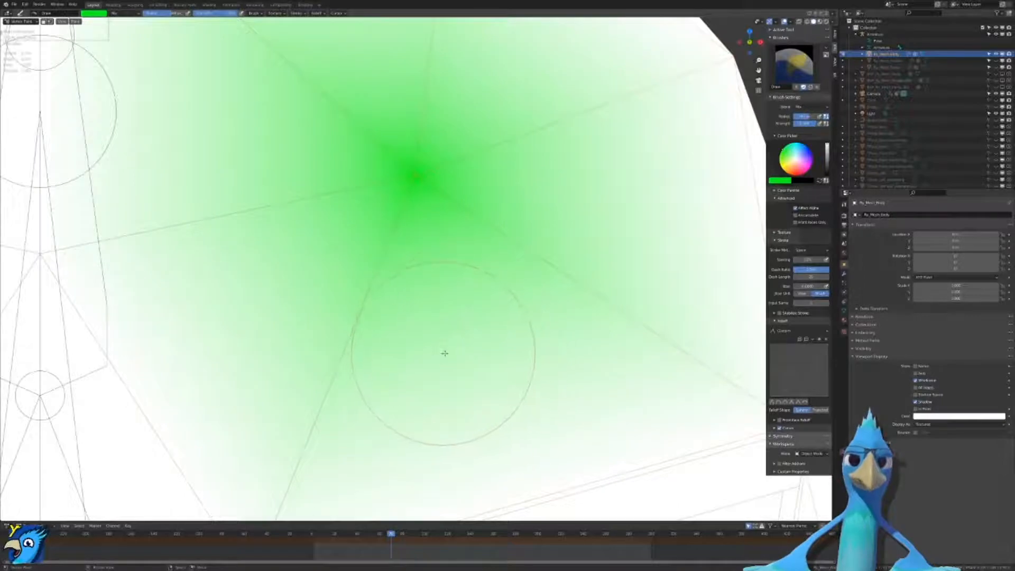
# Step: Set the brush color to black and paint the entire body mesh with it
pyautogui.scroll(-3, 442, 353)
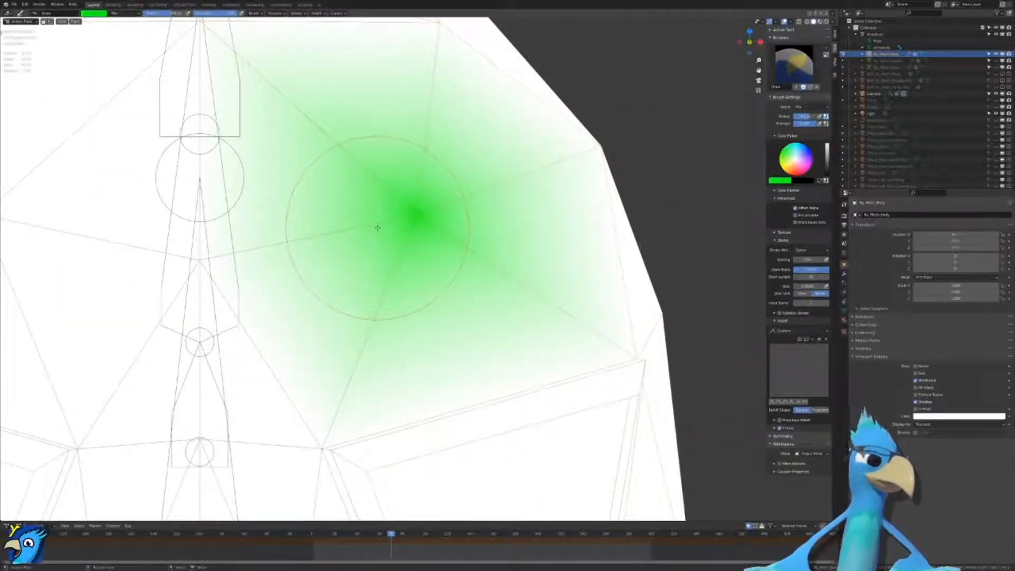
pyautogui.scroll(-8, 378, 227)
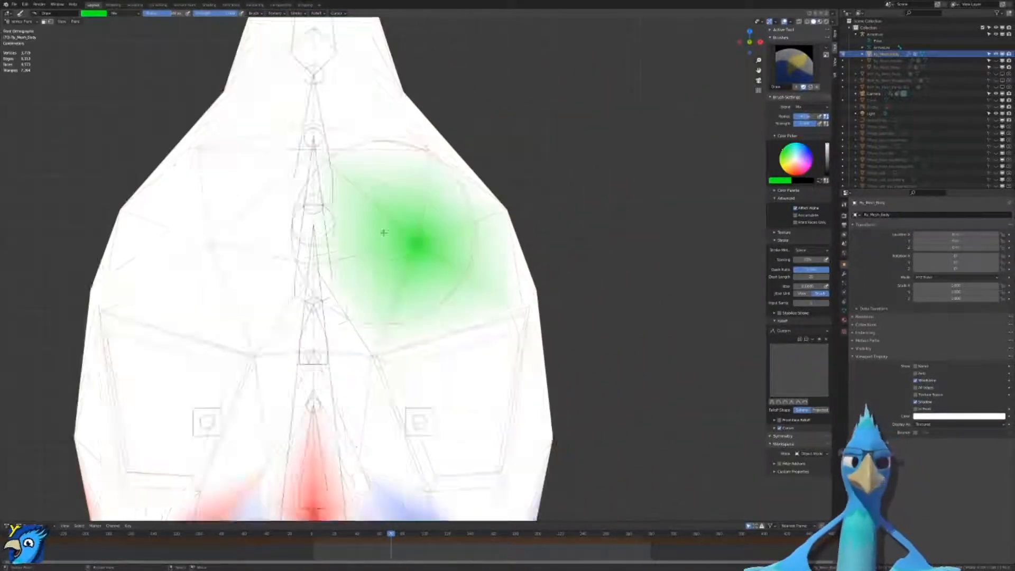
pyautogui.scroll(-9, 454, 234)
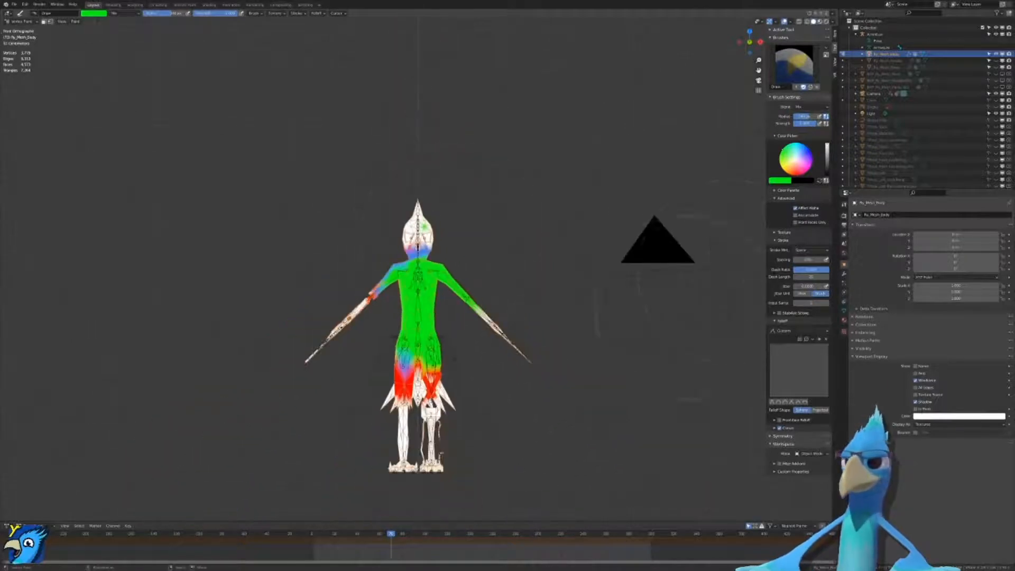
pyautogui.moveTo(827, 153); pyautogui.dragTo(828, 175)
pyautogui.scroll(-5, 420, 270)
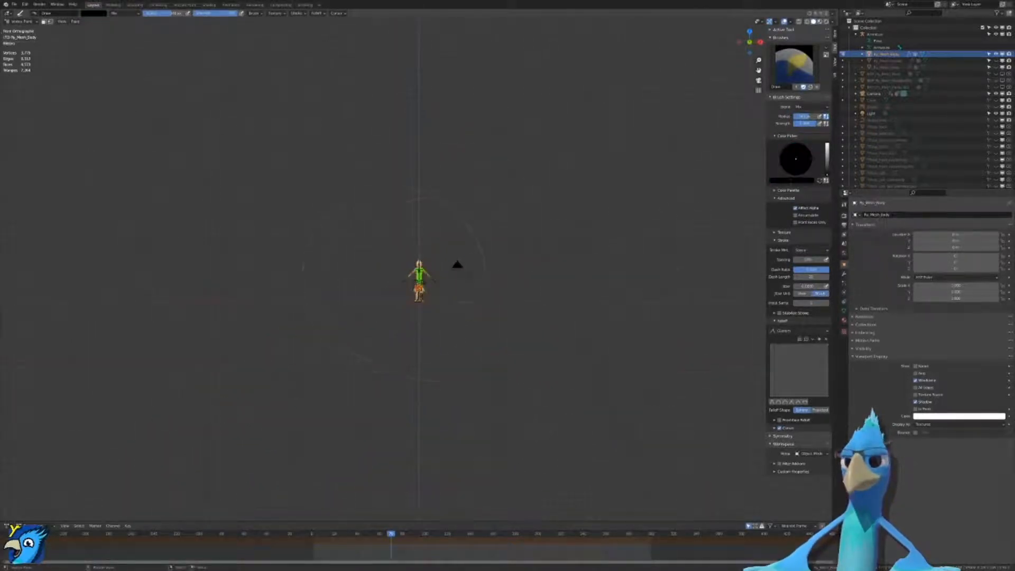
pyautogui.moveTo(418, 263); pyautogui.dragTo(428, 253)
pyautogui.scroll(8, 432, 318)
pyautogui.moveTo(432, 319); pyautogui.dragTo(40, 324, button='middle')
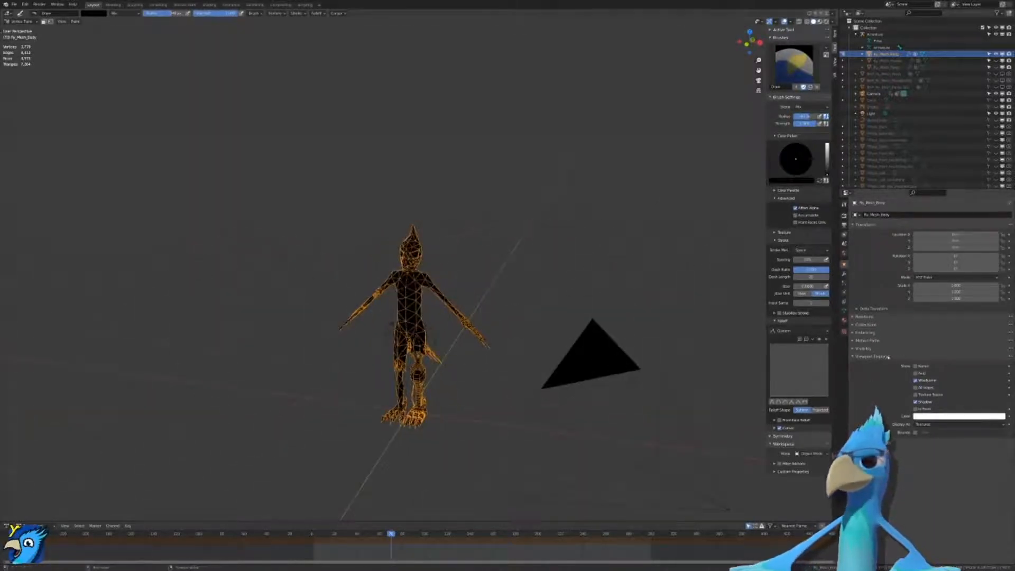
# Step: Show the body mesh's object data properties and expand its vertex colors list
pyautogui.click(845, 310)
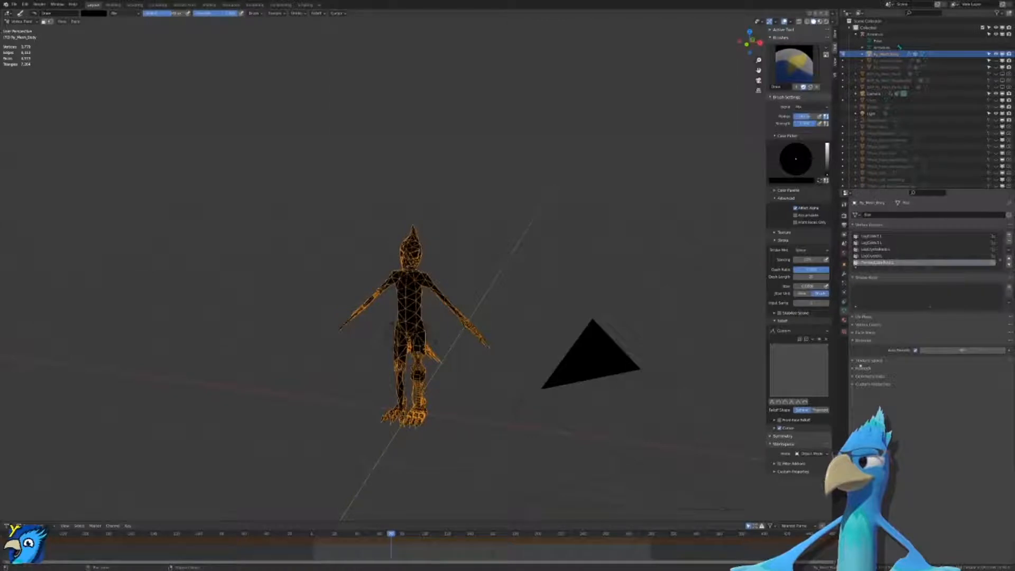
pyautogui.click(866, 325)
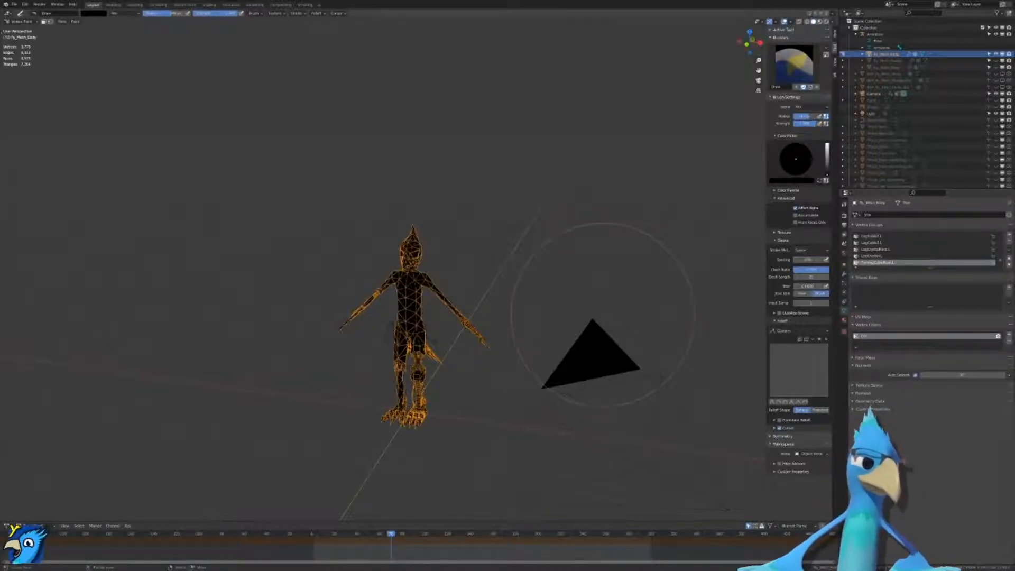
# Step: Raise the brush color's brightness from black and choose pure red as the painting color
pyautogui.scroll(10, 603, 315)
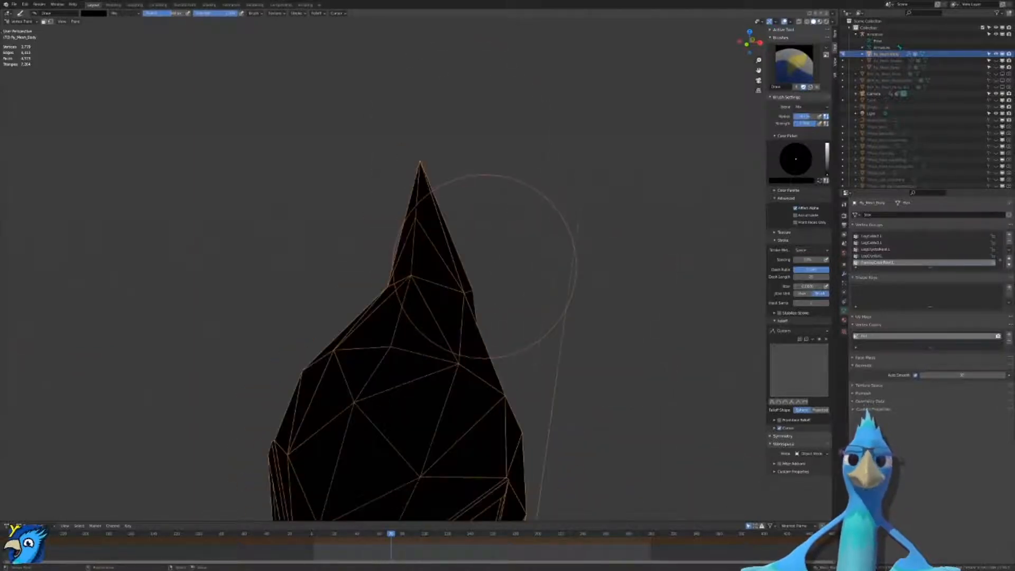
pyautogui.scroll(2, 485, 232)
pyautogui.moveTo(830, 165); pyautogui.dragTo(828, 143)
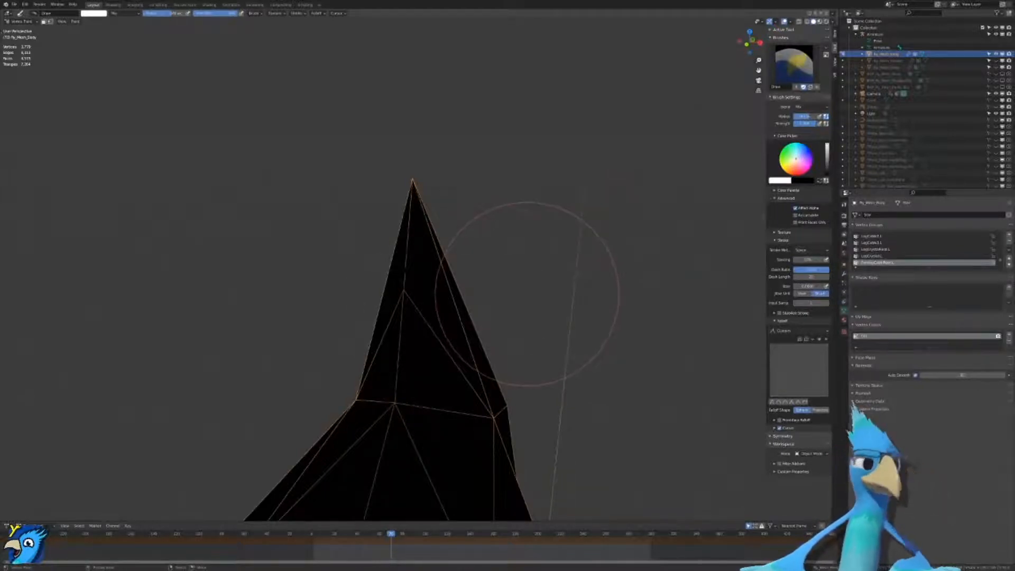
pyautogui.scroll(-3, 528, 294)
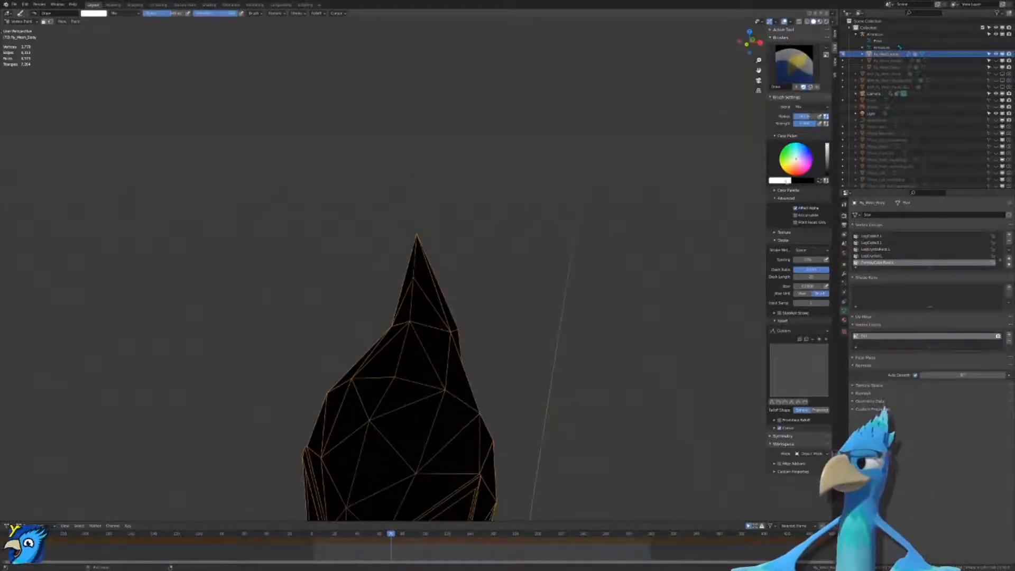
pyautogui.click(780, 182)
pyautogui.click(782, 148)
pyautogui.moveTo(796, 165); pyautogui.dragTo(754, 171)
pyautogui.click(785, 182)
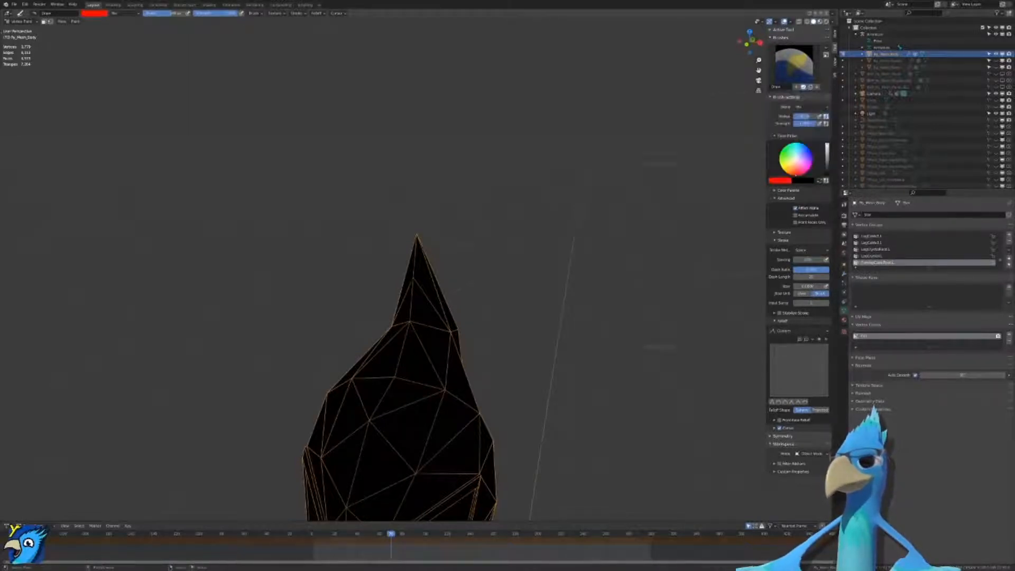
# Step: Show the brush's symmetry settings in front view and undo a trial dab on the forehead
pyautogui.press('KP_1')
pyautogui.scroll(3, 485, 318)
pyautogui.keyDown('shift'); pyautogui.moveTo(485, 317); pyautogui.dragTo(400, 327, button='middle'); pyautogui.keyUp('shift')
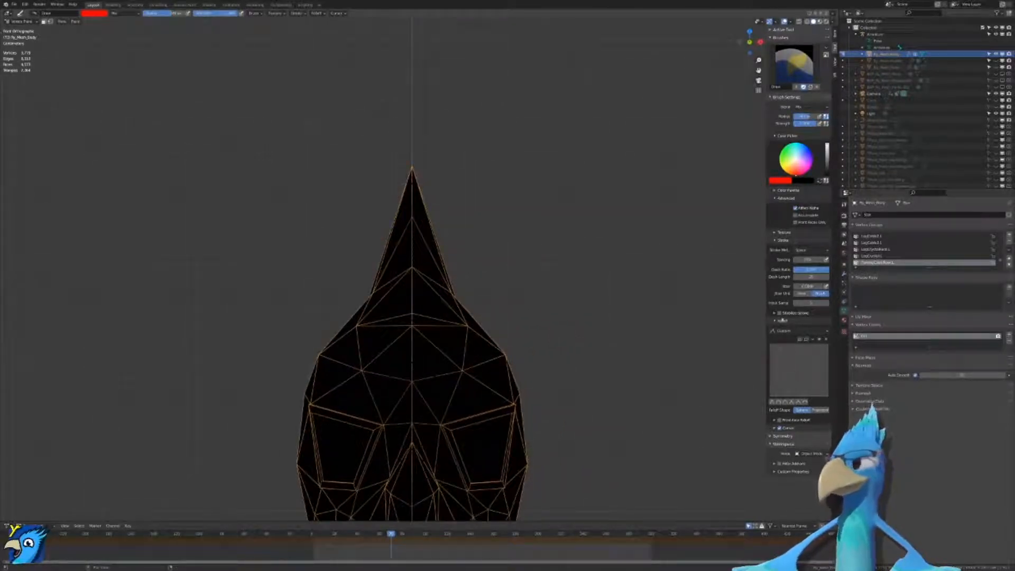
pyautogui.click(779, 436)
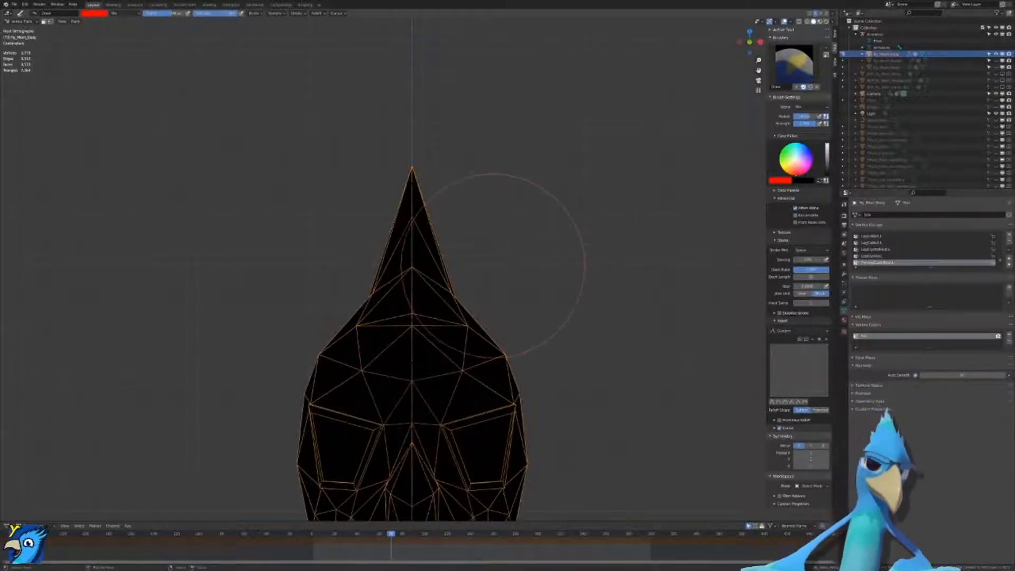
pyautogui.click(474, 345)
pyautogui.hotkey('ctrl', 'z')
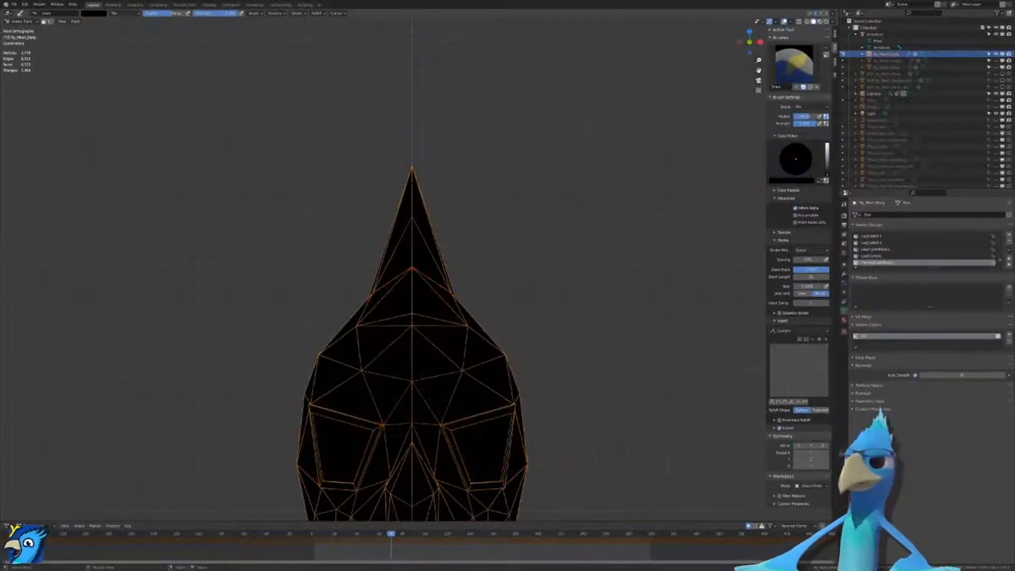
# Step: Set the brush color to bright red and switch the brush falloff to the smooth curve preset
pyautogui.click(786, 182)
pyautogui.click(815, 157)
pyautogui.write('1')
pyautogui.press('Return')
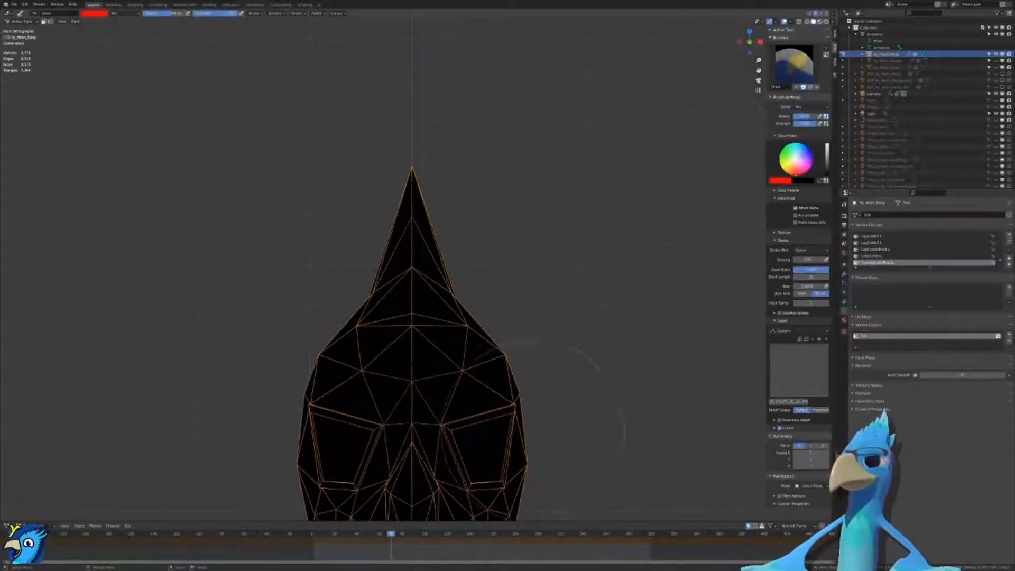
pyautogui.scroll(3, 508, 417)
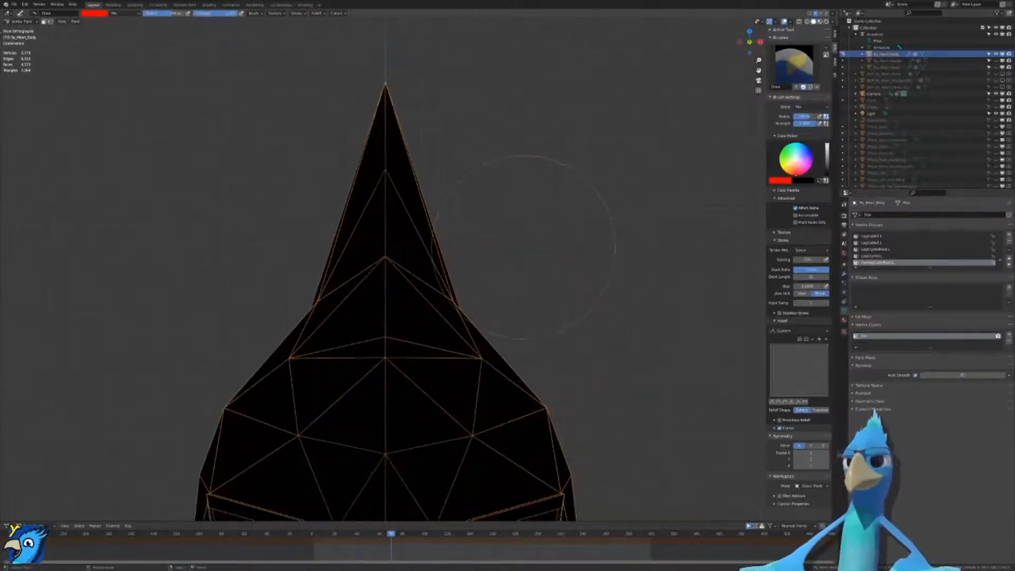
pyautogui.scroll(-3, 524, 247)
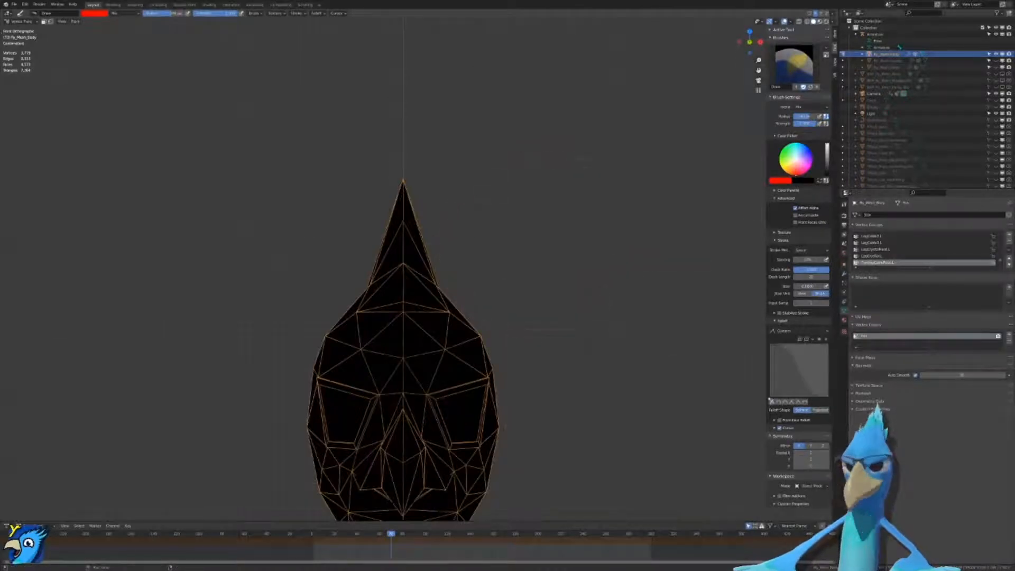
pyautogui.scroll(-2, 374, 204)
pyautogui.scroll(1, 404, 209)
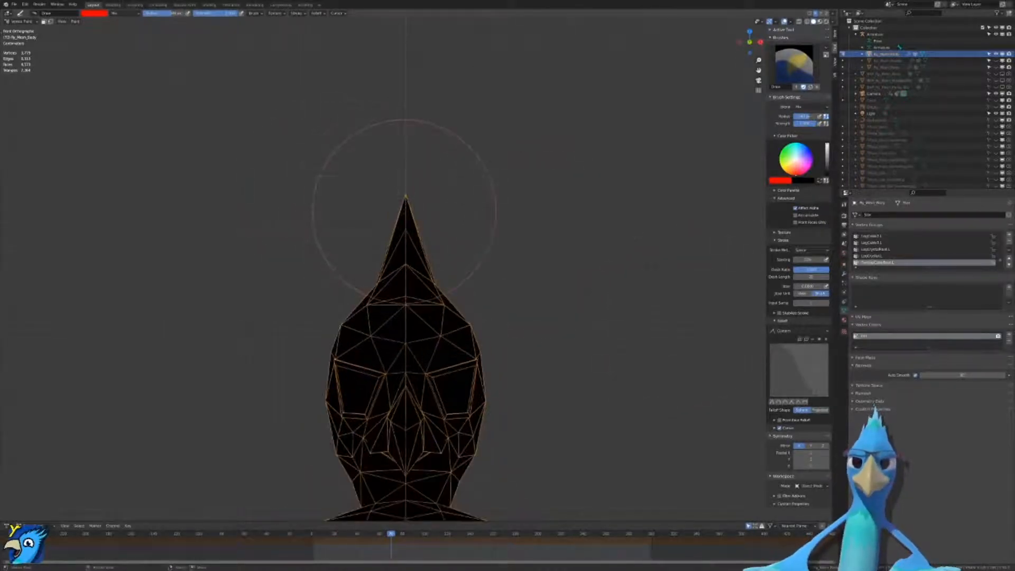
# Step: Try a red dab on the tip of the head crest from the front and undo it
pyautogui.click(405, 202)
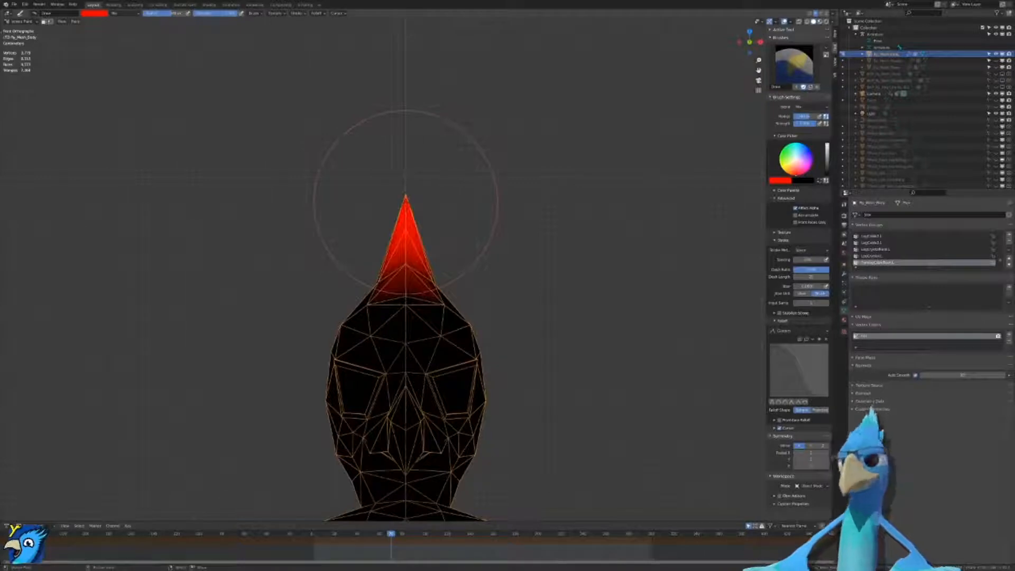
pyautogui.press('KP_3')
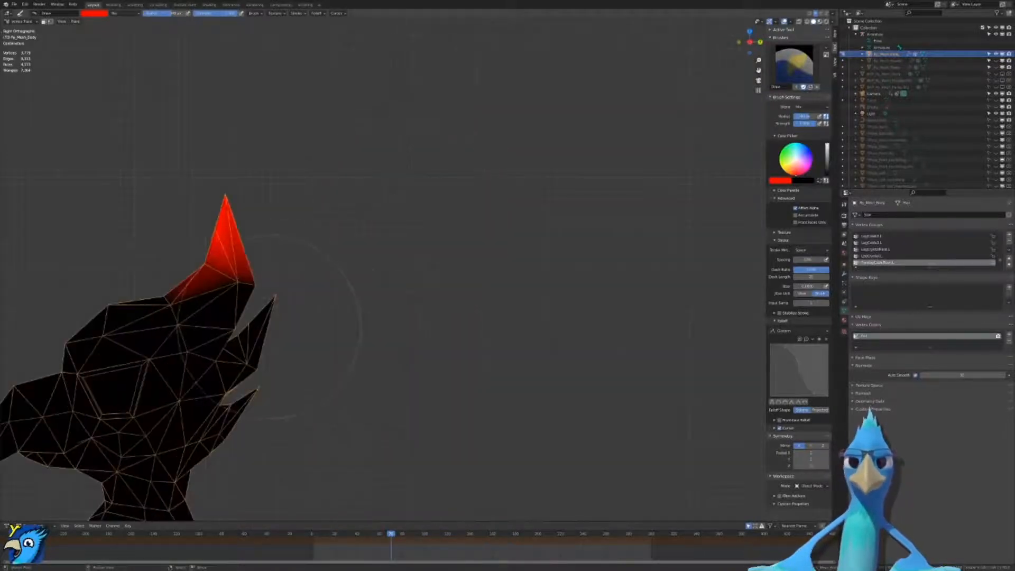
pyautogui.hotkey('ctrl', 'z')
# Step: Paint the tall top crest feather and the middle feather behind it red in side view
pyautogui.scroll(-1, 231, 209)
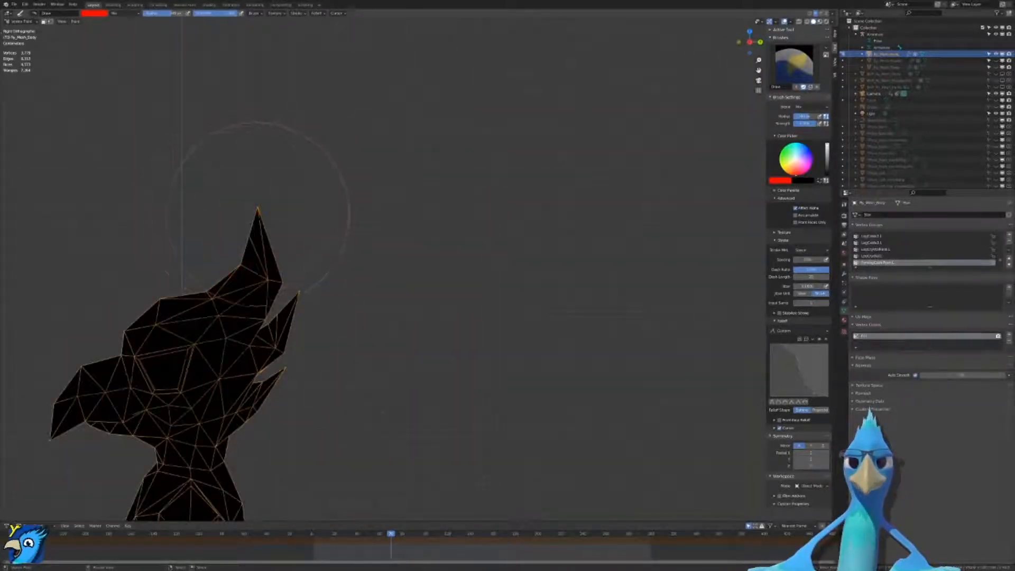
pyautogui.click(257, 217)
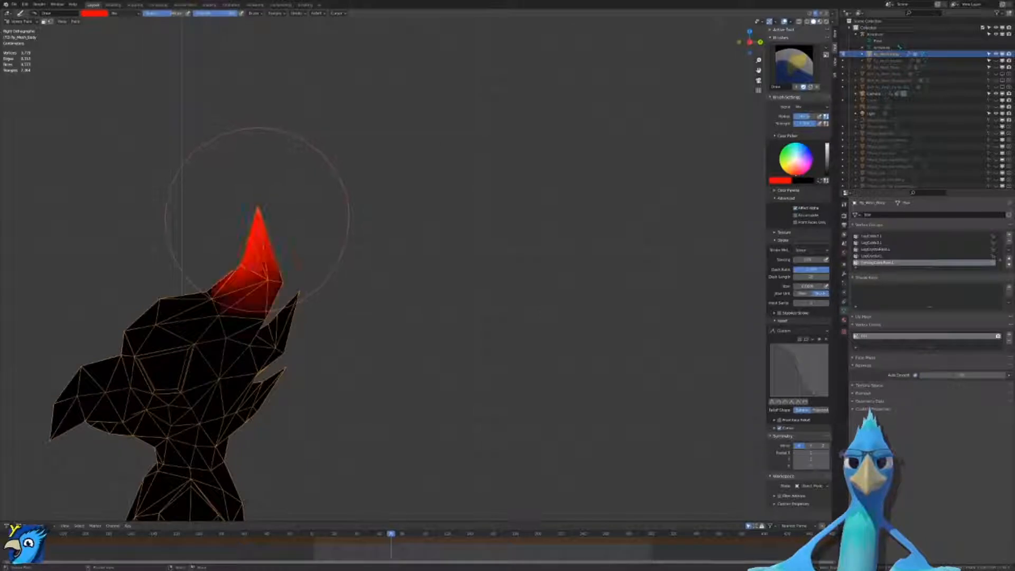
pyautogui.scroll(2, 257, 217)
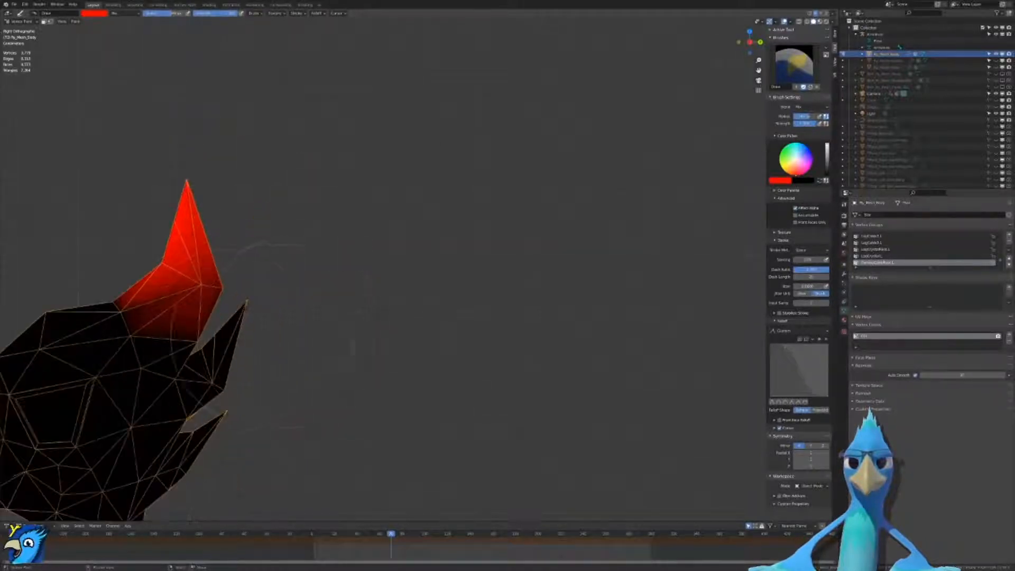
pyautogui.click(243, 322)
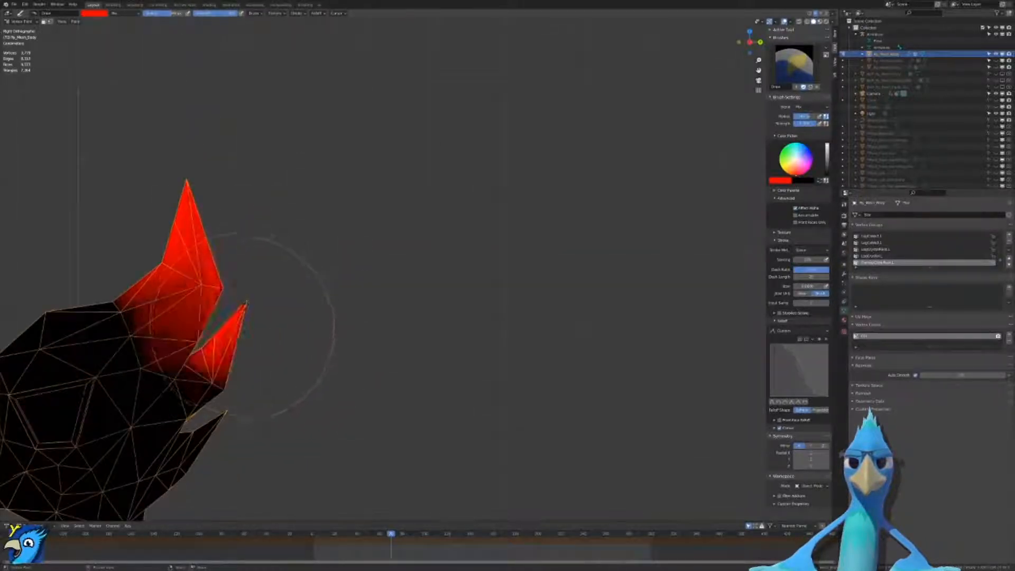
# Step: Try several red dabs on the lowest feather at the back of the head and undo each one
pyautogui.keyDown('shift'); pyautogui.moveTo(263, 356); pyautogui.dragTo(412, 210, button='middle'); pyautogui.keyUp('shift')
pyautogui.scroll(2, 384, 297)
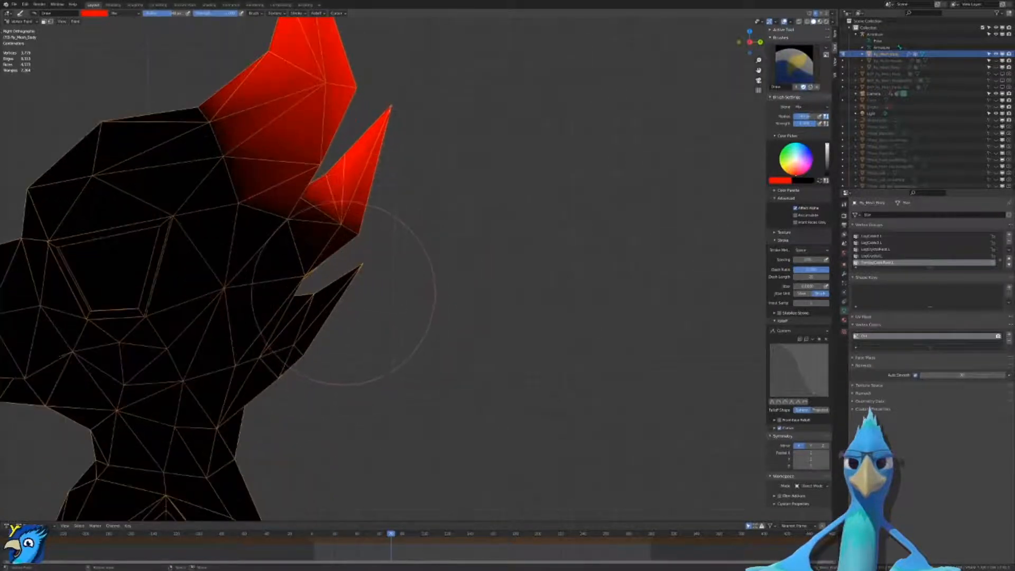
pyautogui.click(363, 296)
pyautogui.hotkey('ctrl', 'z')
pyautogui.click(360, 276)
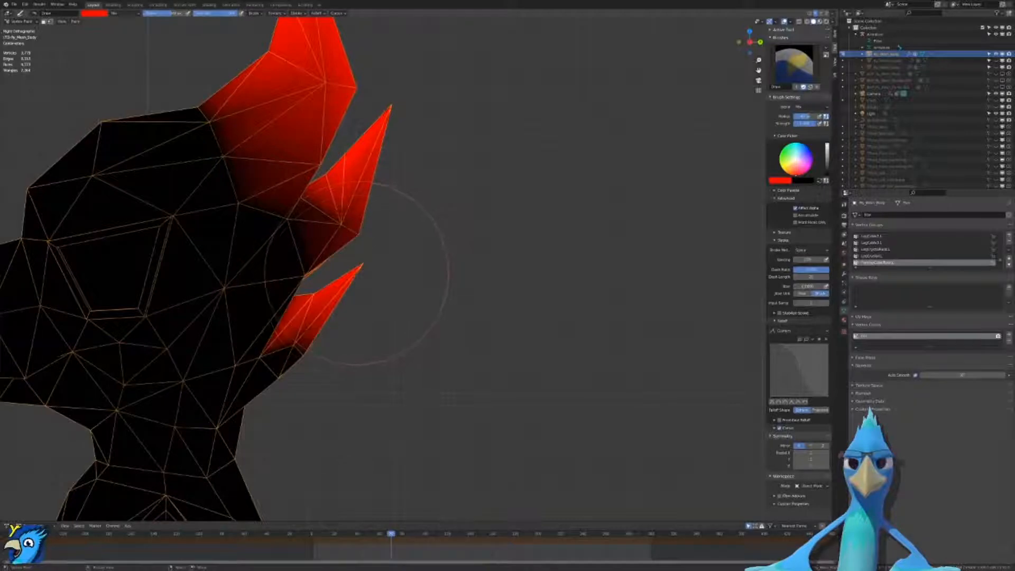
pyautogui.hotkey('ctrl', 'z')
pyautogui.scroll(2, 355, 343)
pyautogui.keyDown('shift'); pyautogui.moveTo(366, 344); pyautogui.dragTo(423, 293, button='middle'); pyautogui.keyUp('shift')
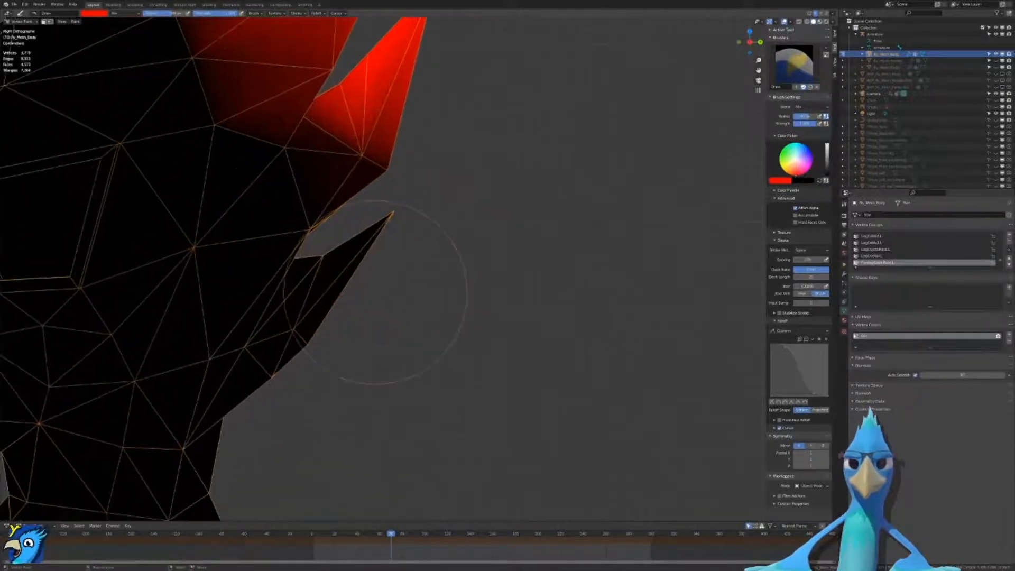
pyautogui.click(369, 259)
pyautogui.hotkey('ctrl', 'z')
pyautogui.scroll(2, 418, 196)
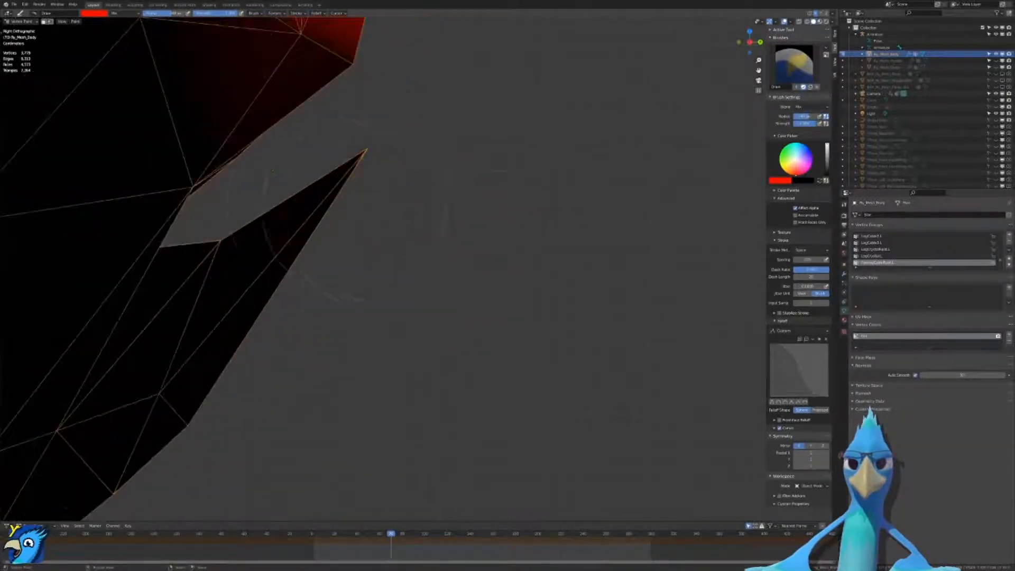
# Step: Paint the lowest crest feather red from its tip down to its base, undoing one dab that spreads too far
pyautogui.click(333, 182)
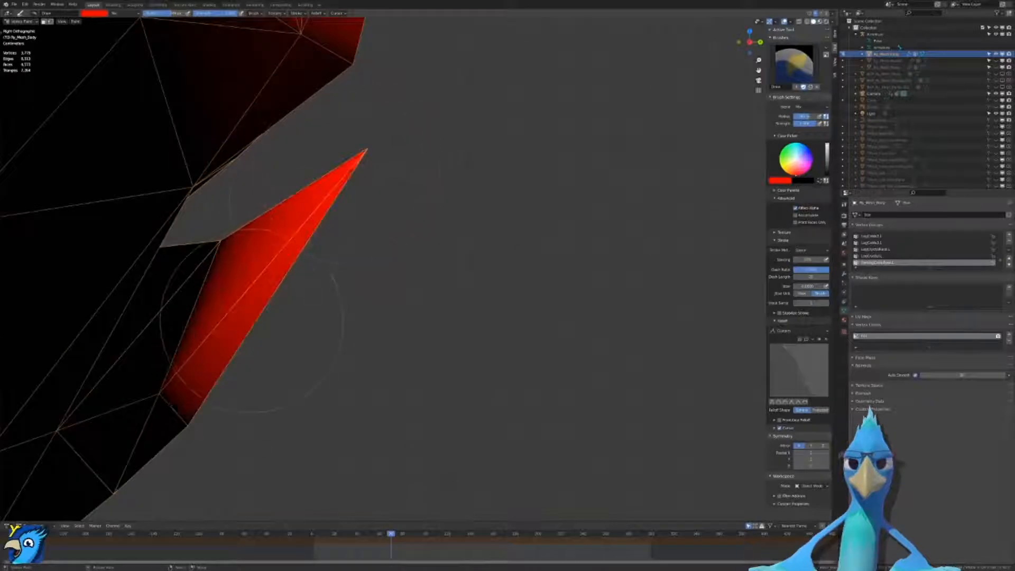
pyautogui.click(262, 312)
pyautogui.click(197, 396)
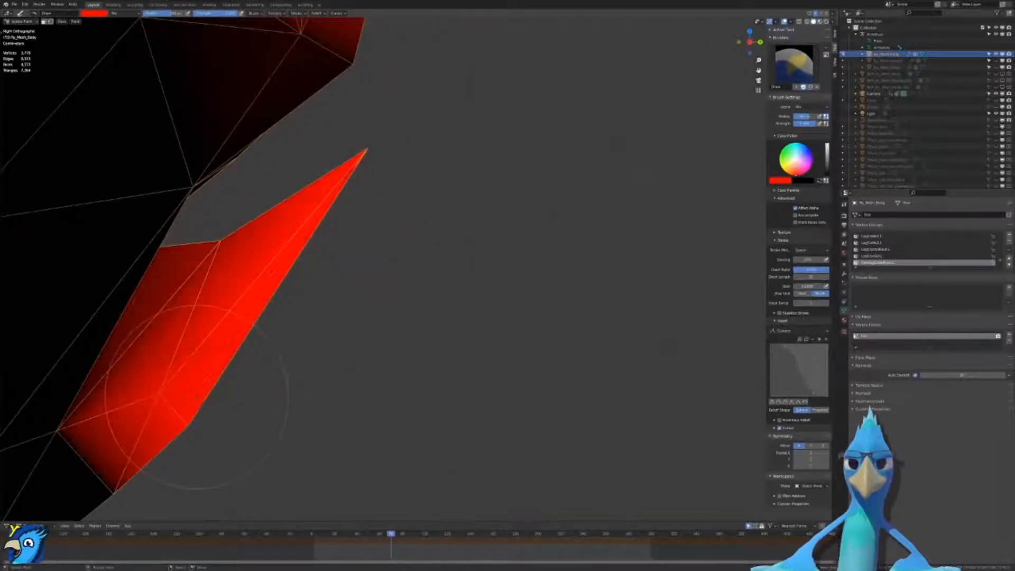
pyautogui.hotkey('ctrl', 'z')
pyautogui.click(212, 379)
# Step: Paint the lower part of the middle crest feather red toward its base
pyautogui.scroll(-4, 227, 365)
pyautogui.keyDown('shift'); pyautogui.moveTo(339, 197); pyautogui.dragTo(353, 316, button='middle'); pyautogui.keyUp('shift')
pyautogui.scroll(2, 353, 315)
pyautogui.click(371, 237)
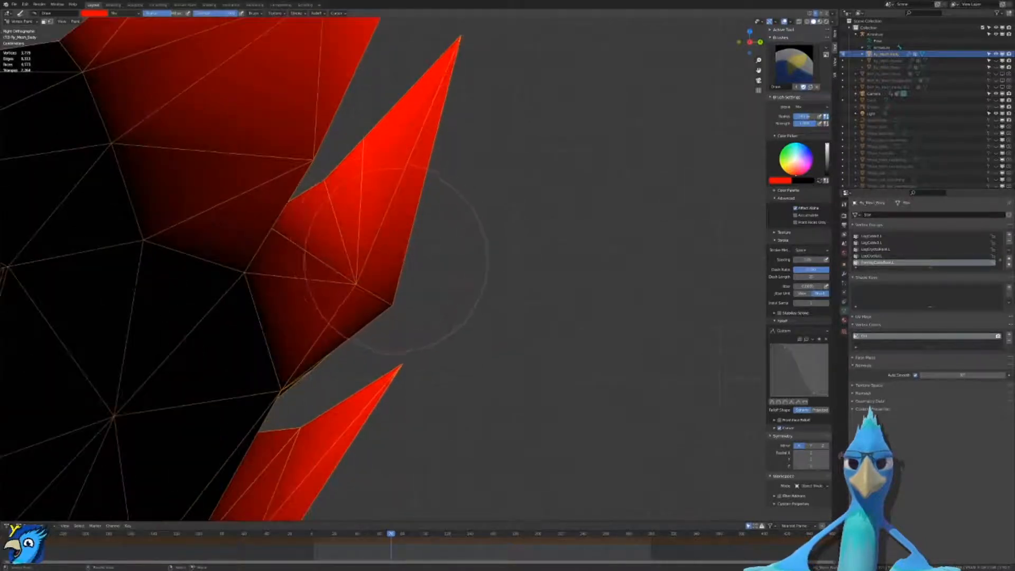
pyautogui.click(397, 259)
pyautogui.hotkey('ctrl', 'z')
pyautogui.scroll(5, 395, 268)
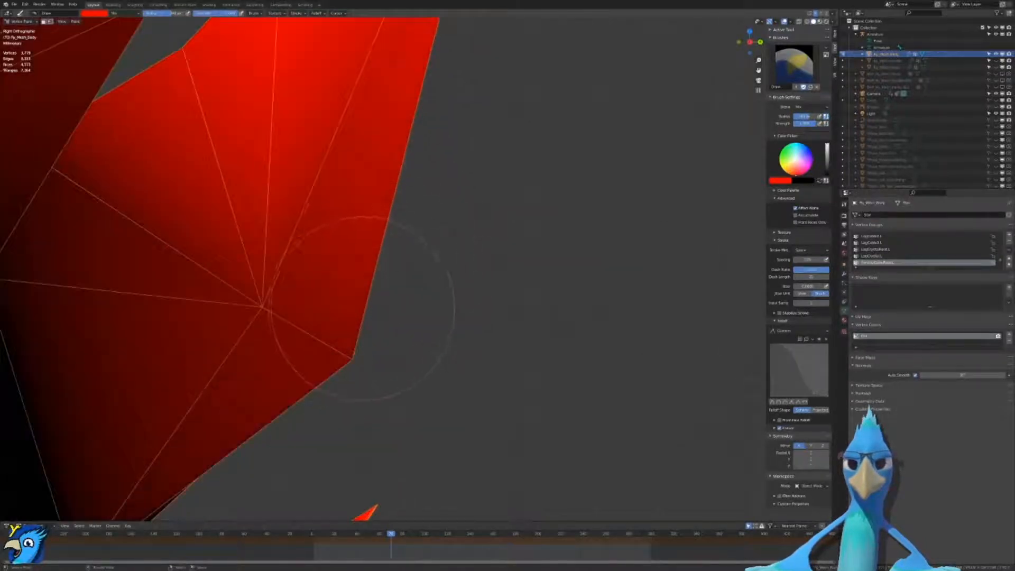
# Step: Examine the painted crest feathers and the extent of the red on the head from the side
pyautogui.scroll(-8, 359, 306)
pyautogui.scroll(-3, 424, 382)
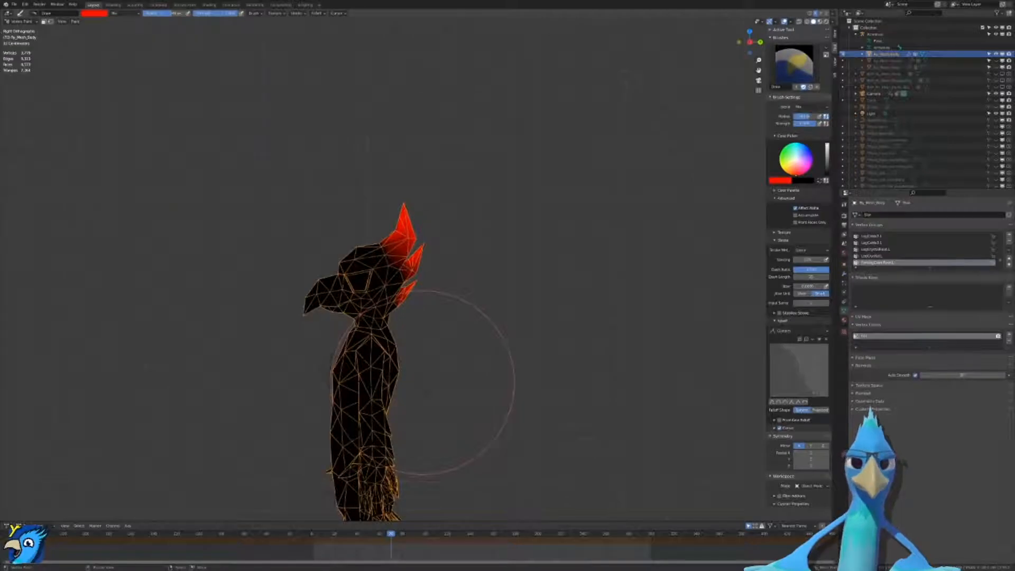
pyautogui.scroll(5, 423, 382)
pyautogui.scroll(-3, 407, 341)
pyautogui.keyDown('shift'); pyautogui.moveTo(402, 326); pyautogui.dragTo(513, 307, button='middle'); pyautogui.keyUp('shift')
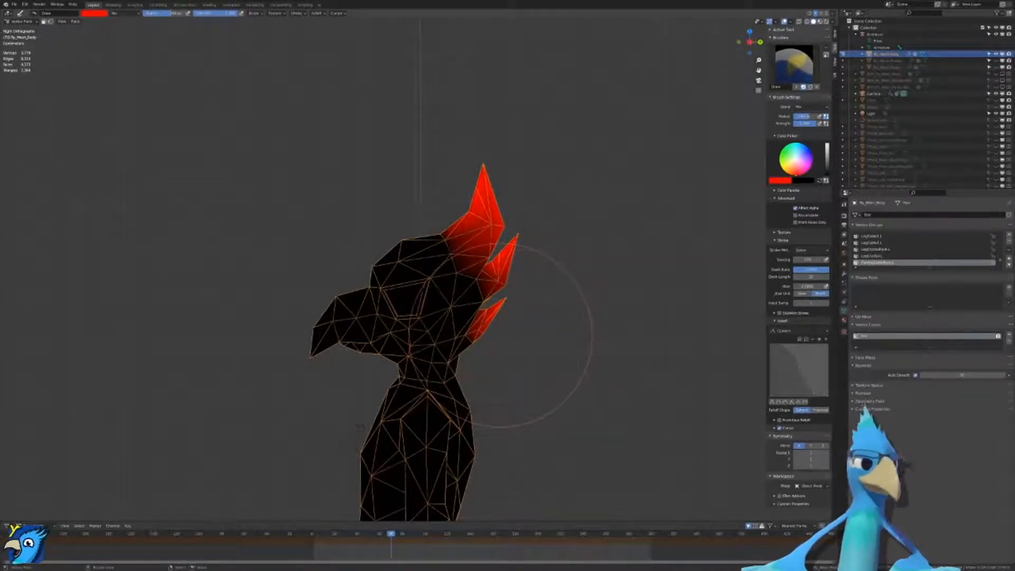
pyautogui.scroll(1, 502, 336)
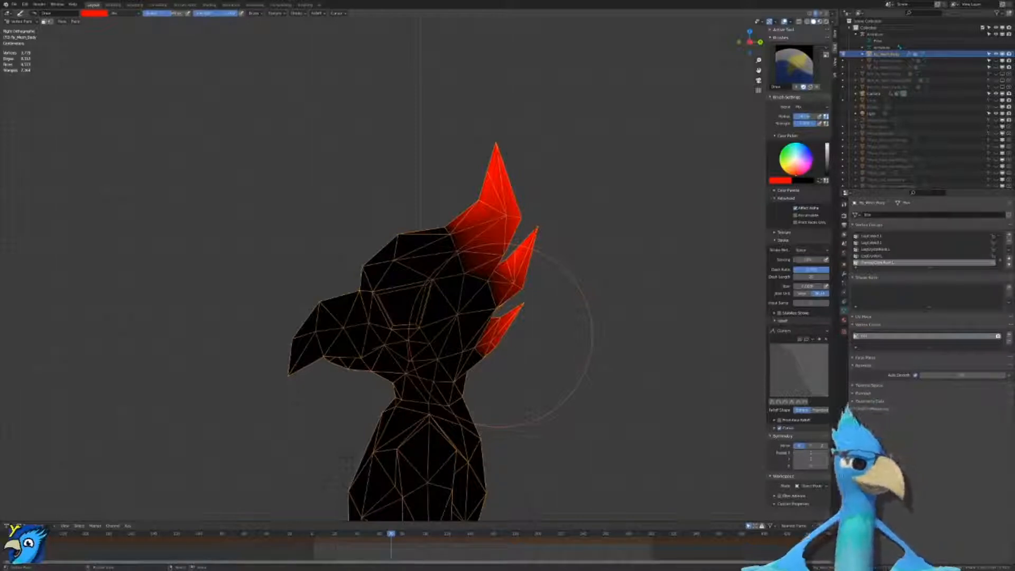
# Step: Set the brush color to green and close in on the thin strips hanging below the leg
pyautogui.scroll(-8, 528, 335)
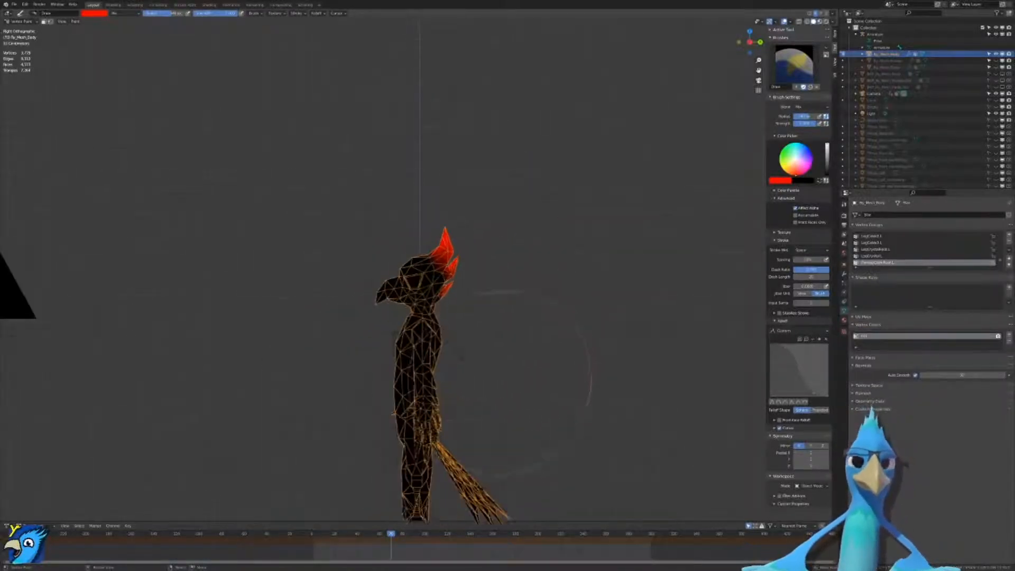
pyautogui.scroll(5, 459, 253)
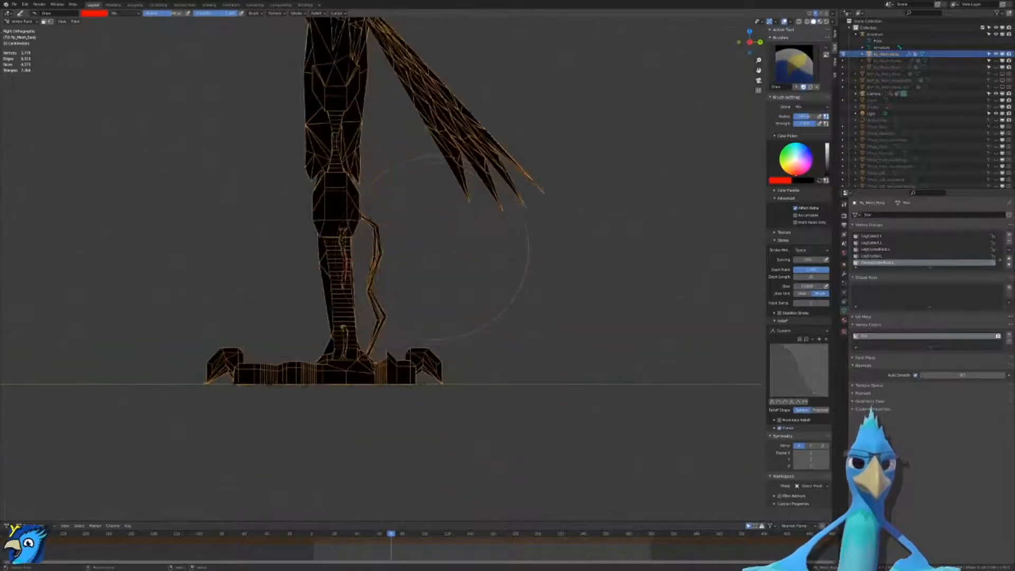
pyautogui.scroll(3, 440, 253)
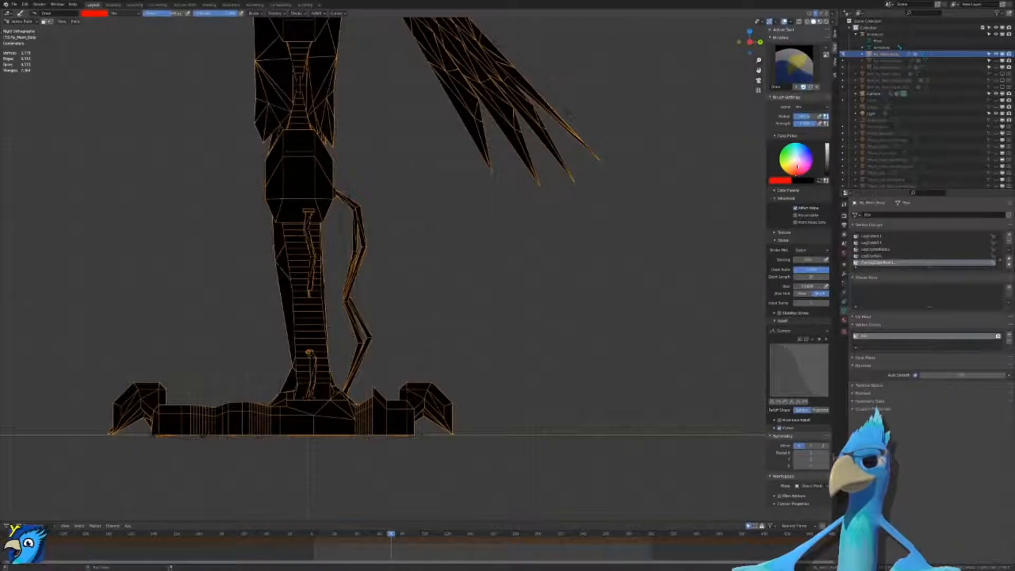
pyautogui.click(781, 182)
pyautogui.moveTo(788, 158)
pyautogui.mouseDown()
pyautogui.moveTo(775, 158)
pyautogui.moveTo(817, 165)
pyautogui.mouseUp()
pyautogui.moveTo(428, 326)
pyautogui.keyDown('shift'); pyautogui.mouseDown(button='middle')
pyautogui.moveTo(494, 272)
pyautogui.moveTo(595, 278)
pyautogui.moveTo(506, 312)
pyautogui.mouseUp(button='middle'); pyautogui.keyUp('shift')
pyautogui.scroll(9, 506, 312)
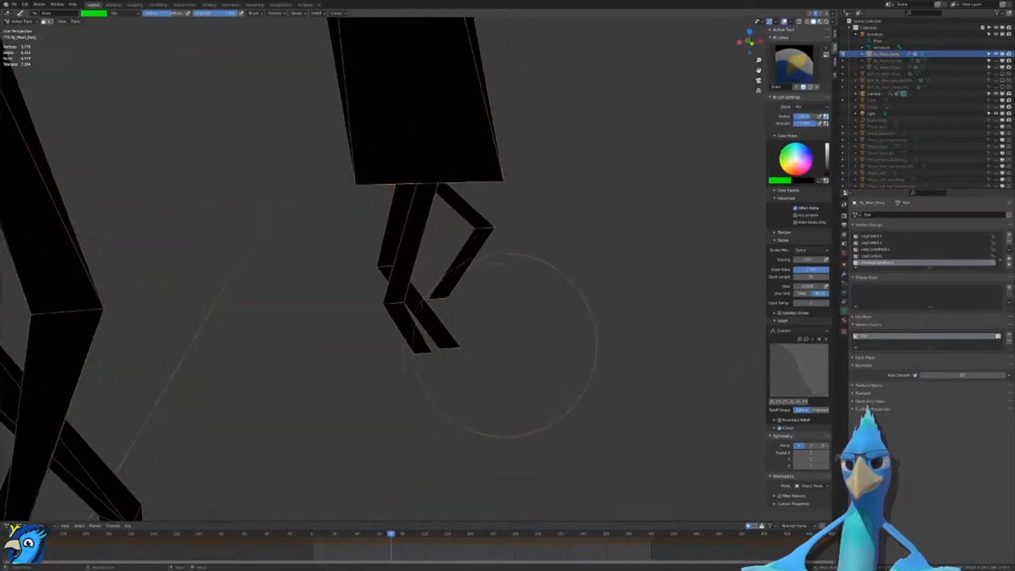
pyautogui.scroll(2, 481, 347)
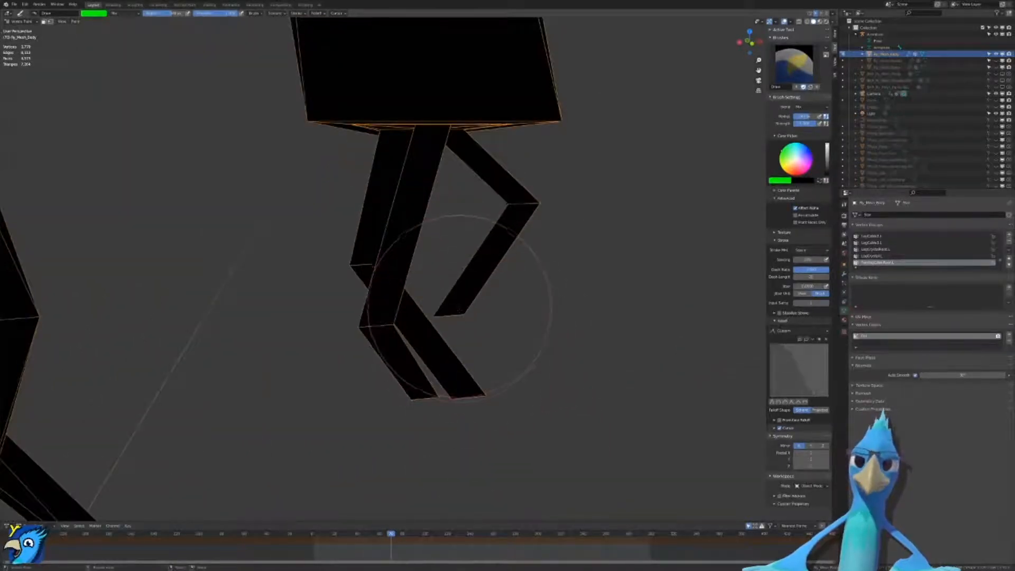
# Step: Paint the prongs at the end of the hanging cable below the knee green
pyautogui.moveTo(462, 310); pyautogui.dragTo(425, 288, button='middle')
pyautogui.scroll(-3, 458, 283)
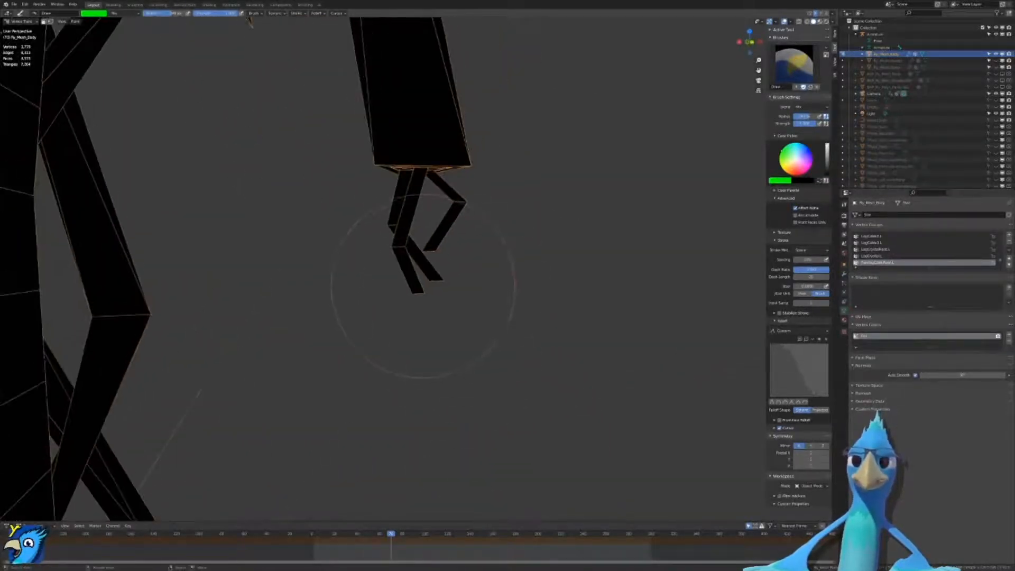
pyautogui.moveTo(413, 291); pyautogui.dragTo(420, 291)
# Step: Try painting the prongs on the bent cable's end green and undo the strokes
pyautogui.moveTo(434, 286)
pyautogui.mouseDown(button='middle')
pyautogui.moveTo(398, 251)
pyautogui.moveTo(428, 214)
pyautogui.mouseUp(button='middle')
pyautogui.moveTo(429, 214); pyautogui.dragTo(421, 218)
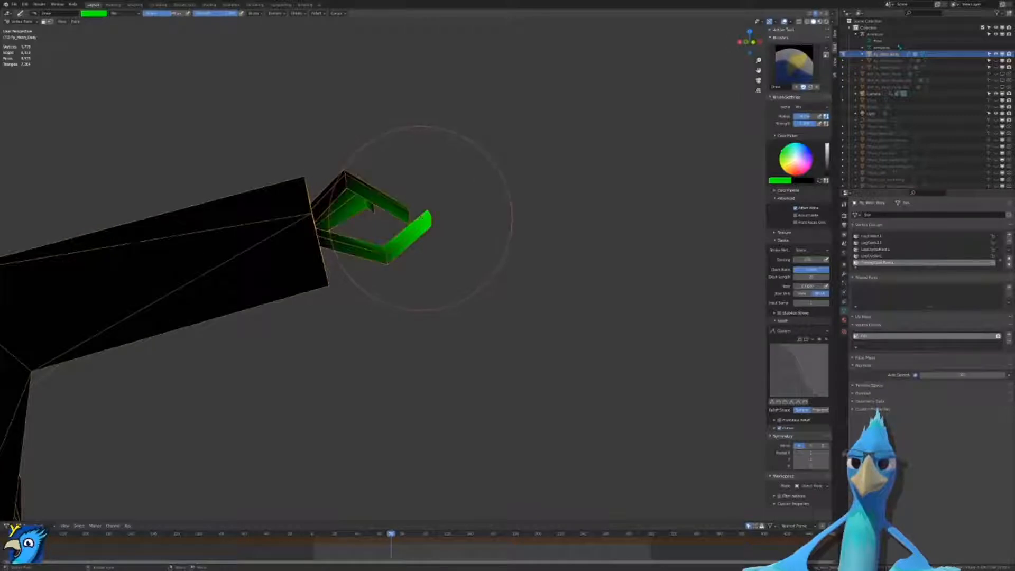
pyautogui.hotkey('ctrl', 'z')
pyautogui.click(421, 215)
pyautogui.scroll(-2, 422, 216)
pyautogui.hotkey('ctrl', 'z')
pyautogui.press('KP_1')
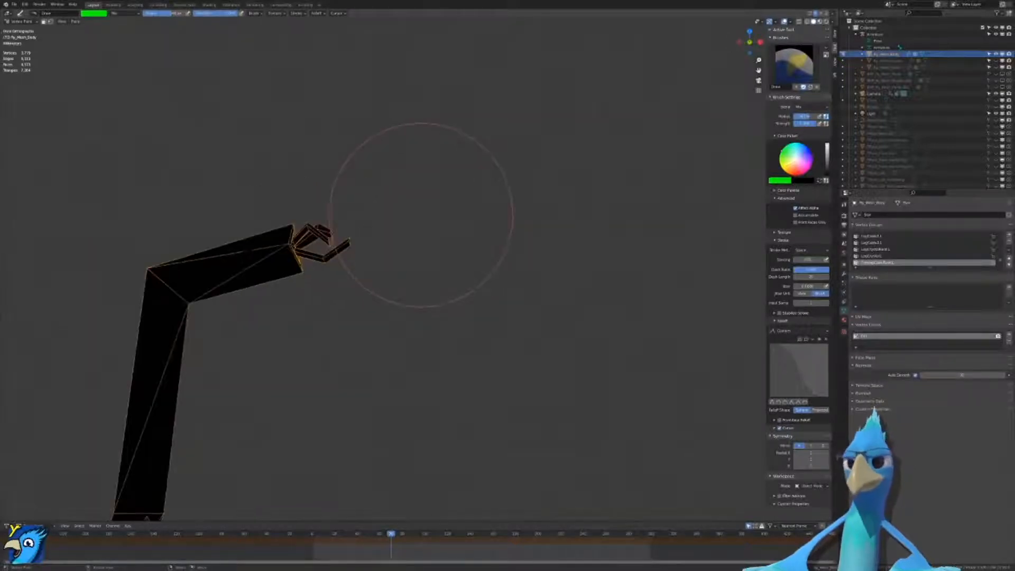
# Step: Paint the three prongs at the end of the bent leg cable green, strengthening the color at their tips
pyautogui.moveTo(421, 215)
pyautogui.mouseDown(button='middle')
pyautogui.moveTo(389, 238)
pyautogui.moveTo(427, 220)
pyautogui.moveTo(394, 227)
pyautogui.mouseUp(button='middle')
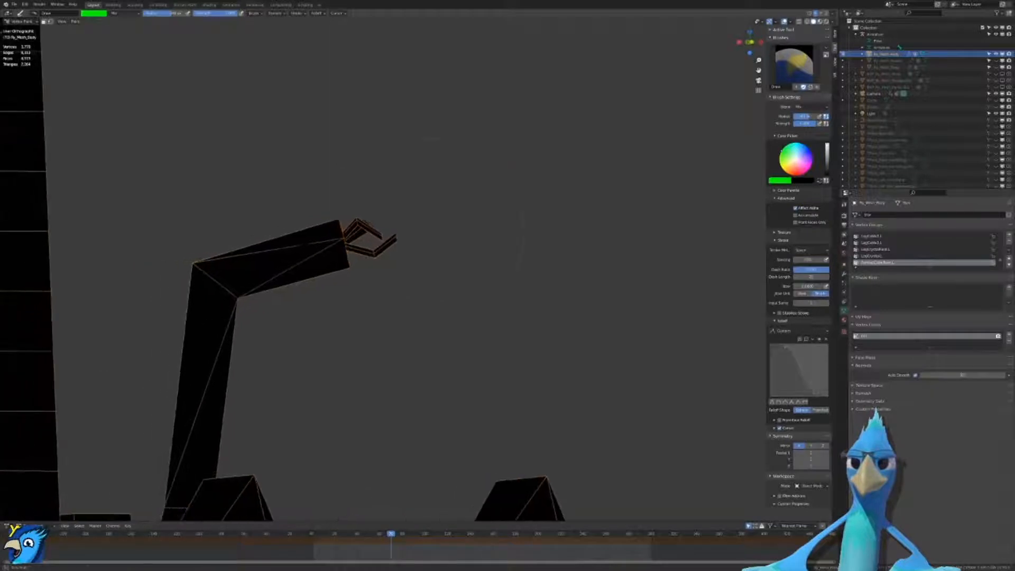
pyautogui.scroll(1, 393, 227)
pyautogui.scroll(2, 391, 225)
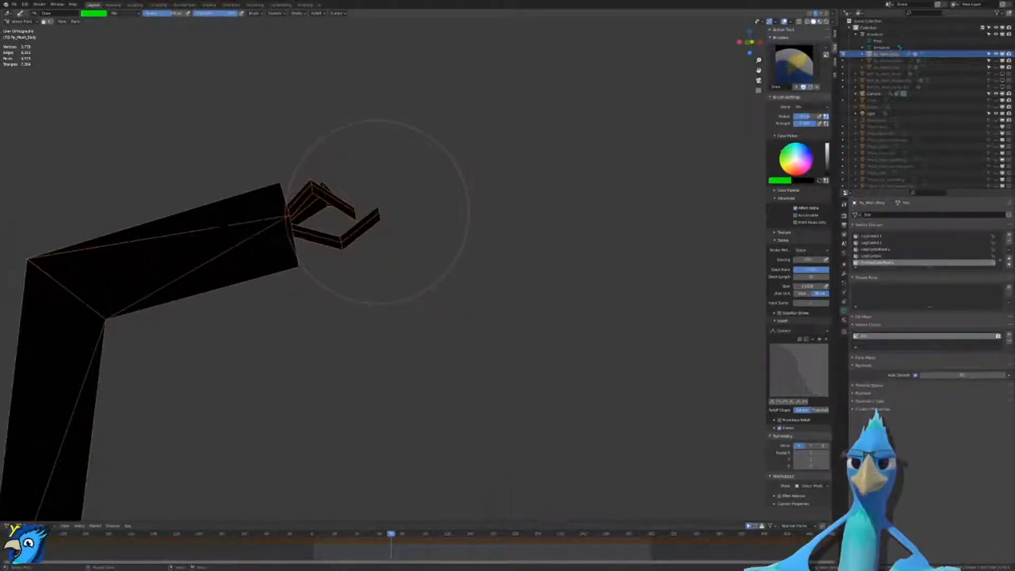
pyautogui.click(378, 212)
pyautogui.moveTo(322, 262); pyautogui.dragTo(408, 271, button='middle')
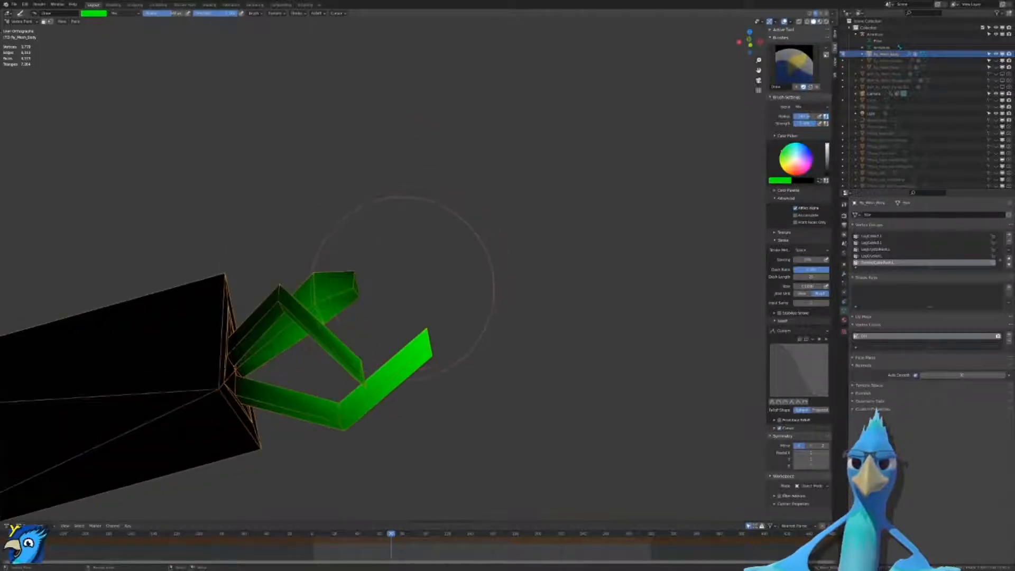
pyautogui.scroll(-3, 408, 275)
pyautogui.scroll(4, 405, 283)
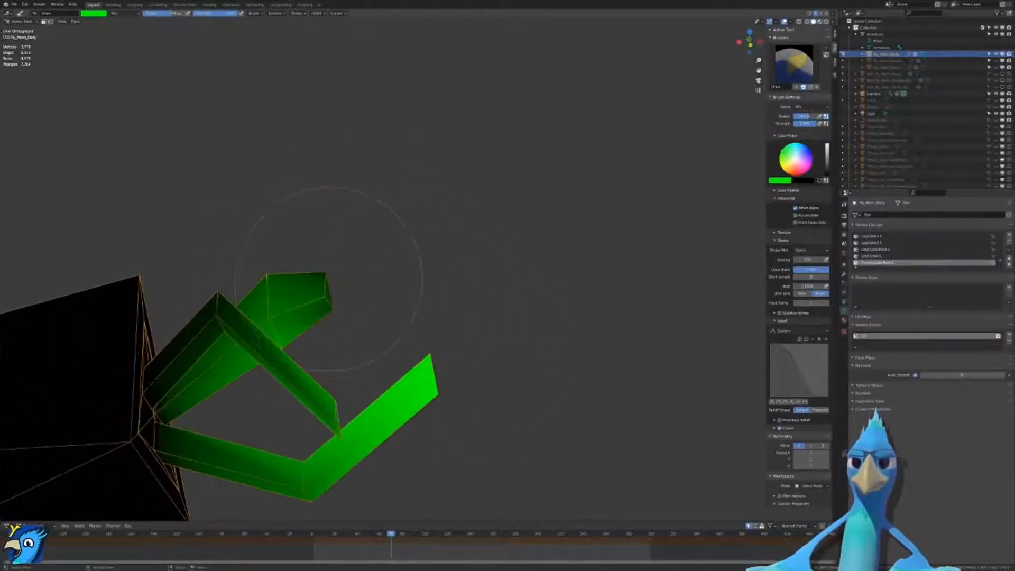
pyautogui.click(329, 294)
pyautogui.click(338, 434)
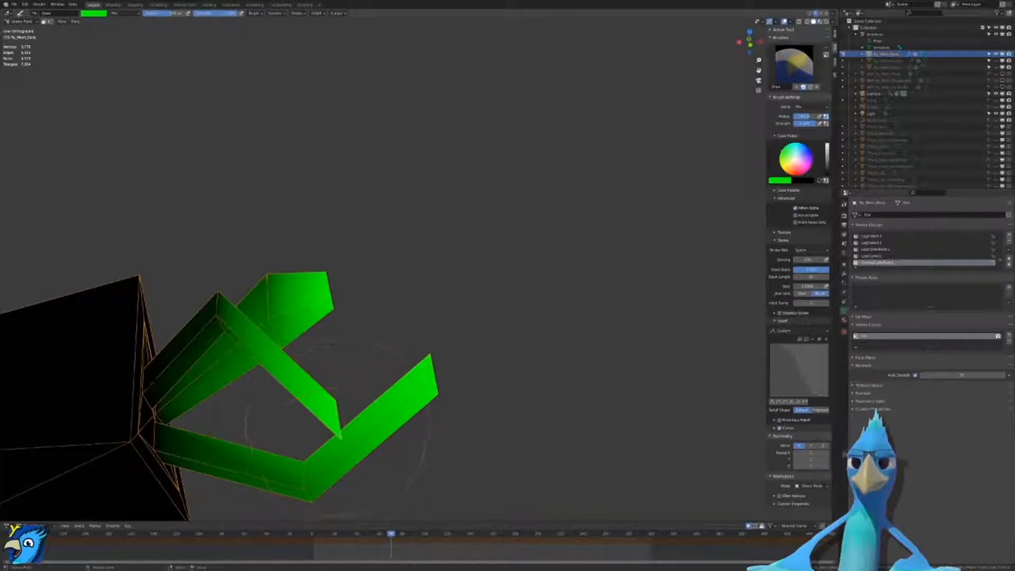
# Step: Examine the green cable ends, the red crest, the tail and the mechanical leg, ending at the thigh feather fringe
pyautogui.scroll(-10, 341, 439)
pyautogui.keyDown('shift'); pyautogui.moveTo(439, 212); pyautogui.dragTo(489, 453, button='middle'); pyautogui.keyUp('shift')
pyautogui.scroll(-6, 405, 254)
pyautogui.moveTo(459, 338); pyautogui.dragTo(441, 314, button='middle')
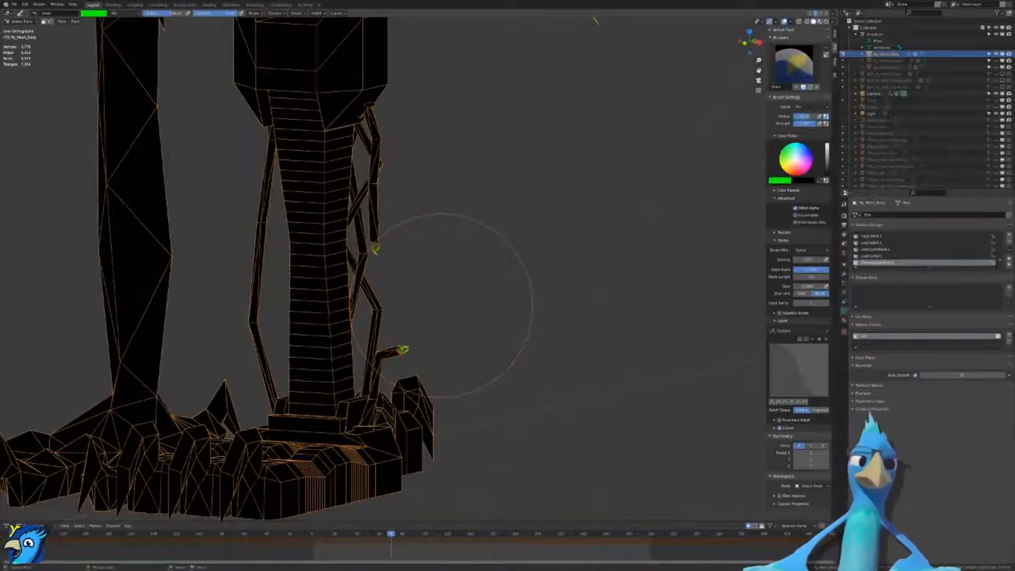
pyautogui.scroll(-8, 453, 336)
pyautogui.keyDown('shift'); pyautogui.moveTo(471, 140); pyautogui.dragTo(473, 340, button='middle'); pyautogui.keyUp('shift')
pyautogui.scroll(6, 421, 243)
pyautogui.scroll(-5, 419, 367)
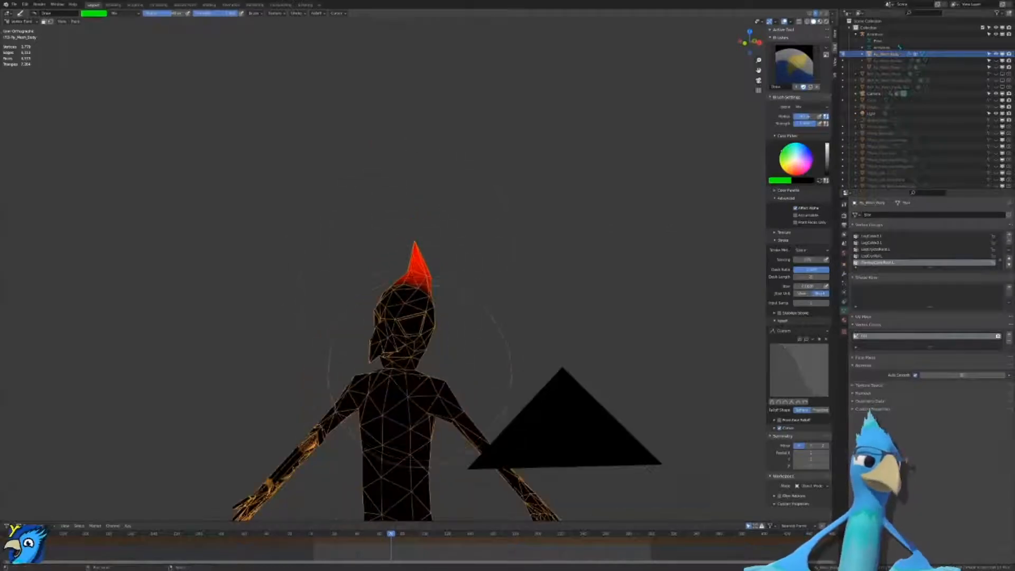
pyautogui.keyDown('shift'); pyautogui.moveTo(419, 368); pyautogui.dragTo(402, 59, button='middle'); pyautogui.keyUp('shift')
pyautogui.scroll(6, 413, 421)
pyautogui.scroll(7, 423, 227)
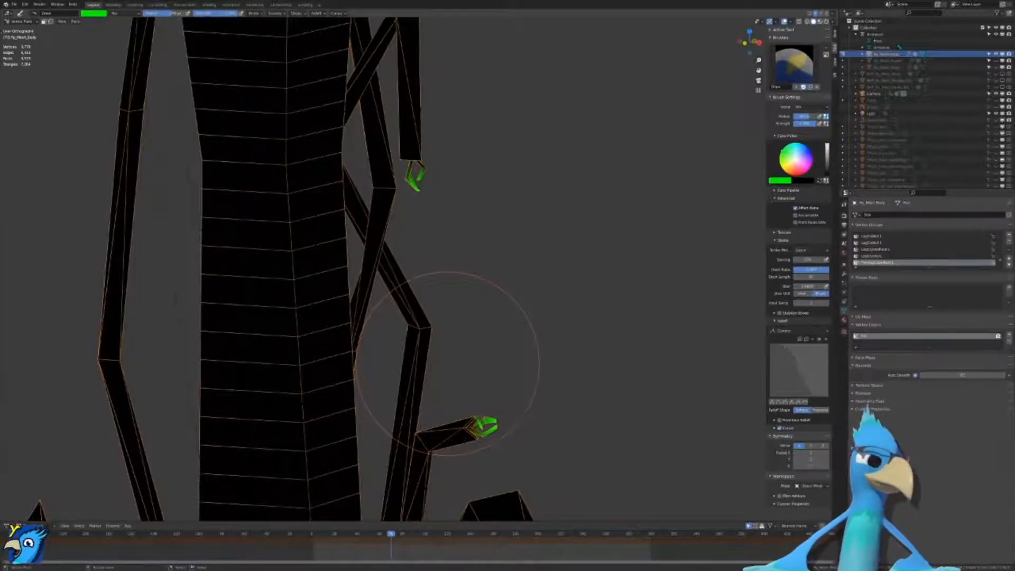
pyautogui.scroll(-5, 448, 364)
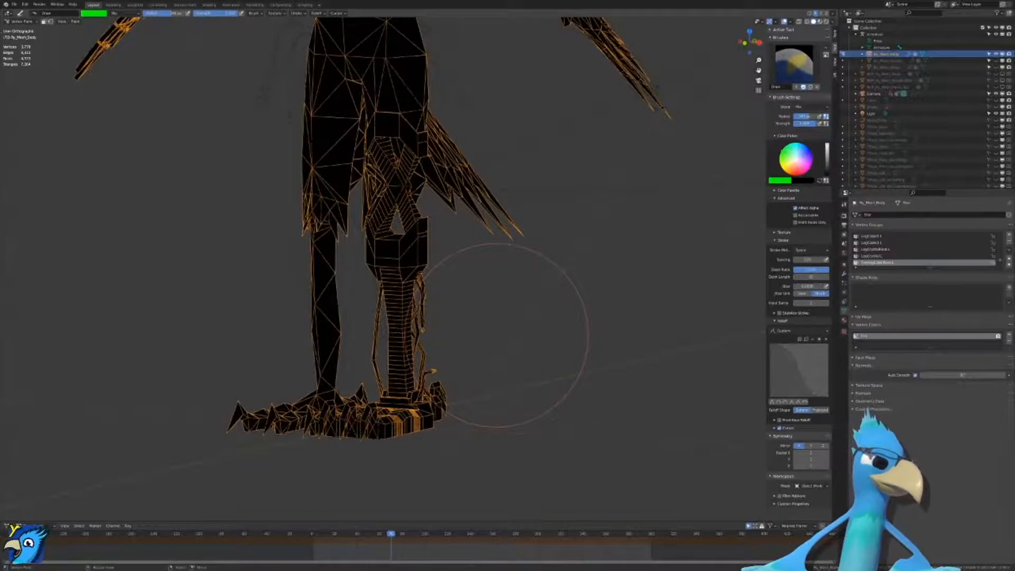
pyautogui.press('KP_3')
pyautogui.scroll(3, 507, 336)
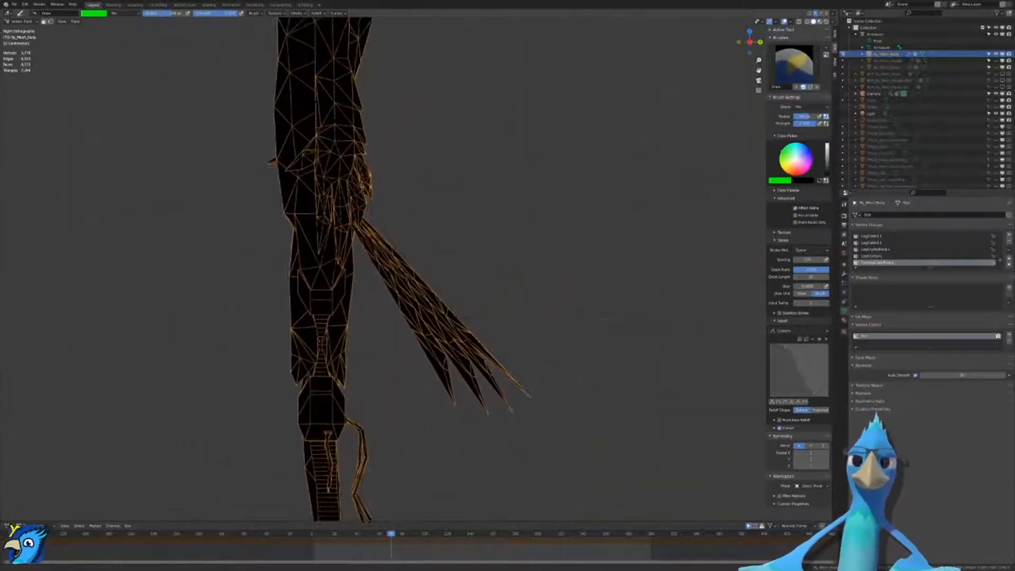
pyautogui.scroll(-4, 423, 365)
pyautogui.moveTo(423, 365); pyautogui.dragTo(519, 357, button='middle')
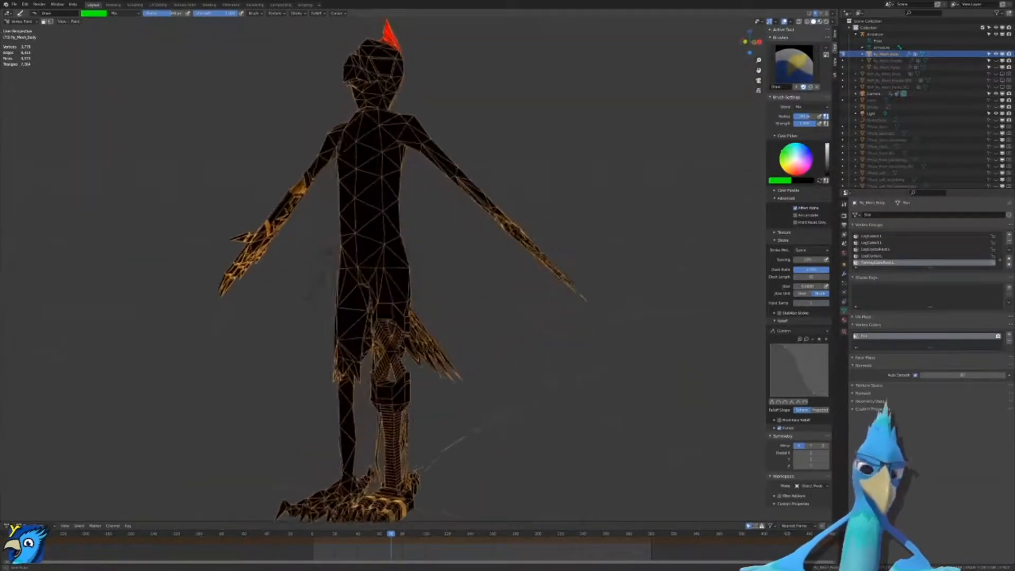
pyautogui.scroll(8, 391, 381)
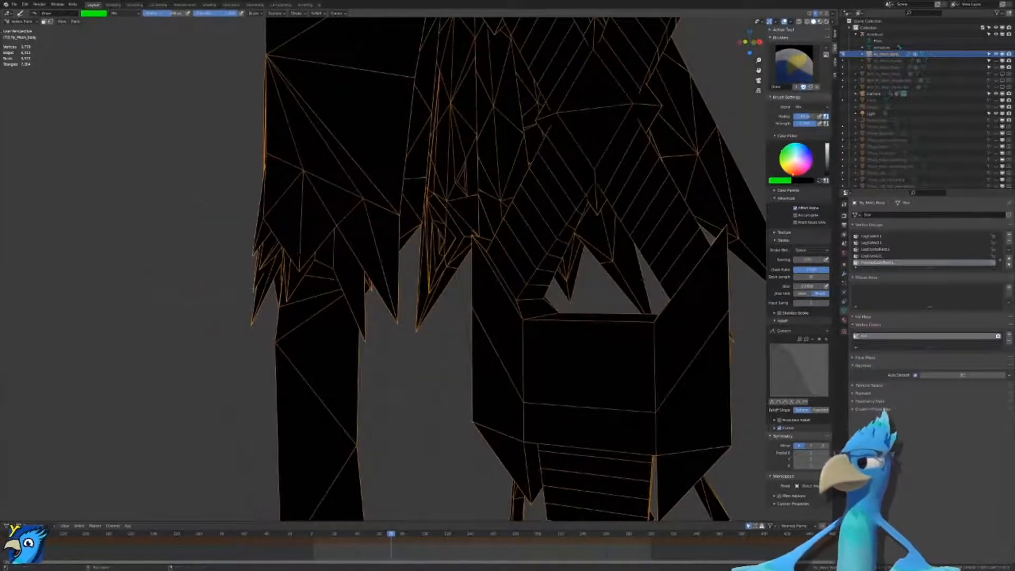
# Step: Set the brush color to red and try a dab on the thigh's feather fringe from the front, undoing it
pyautogui.click(784, 181)
pyautogui.moveTo(795, 164); pyautogui.dragTo(833, 159)
pyautogui.moveTo(248, 238); pyautogui.dragTo(376, 254, button='middle')
pyautogui.press('KP_1')
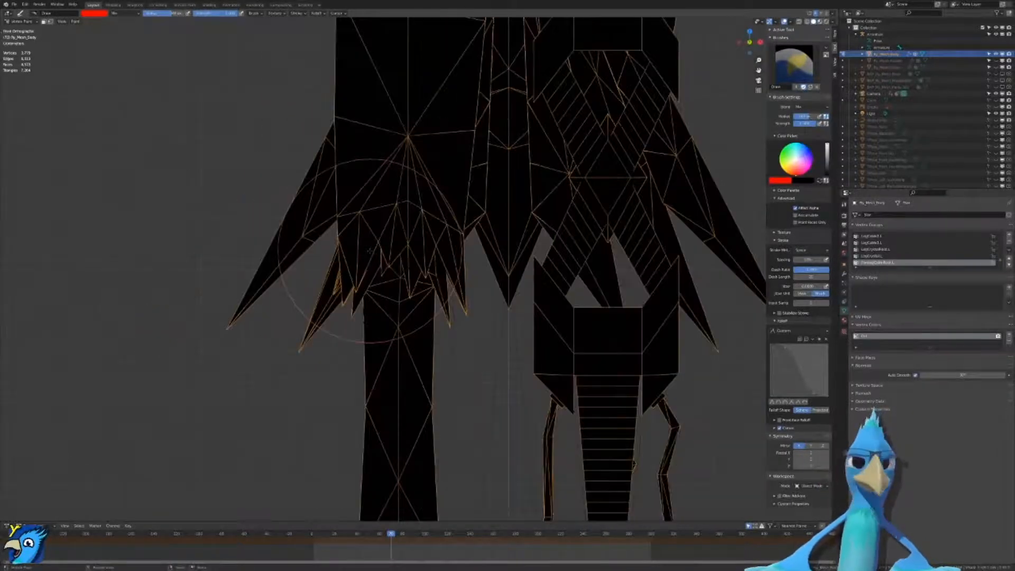
pyautogui.scroll(2, 466, 296)
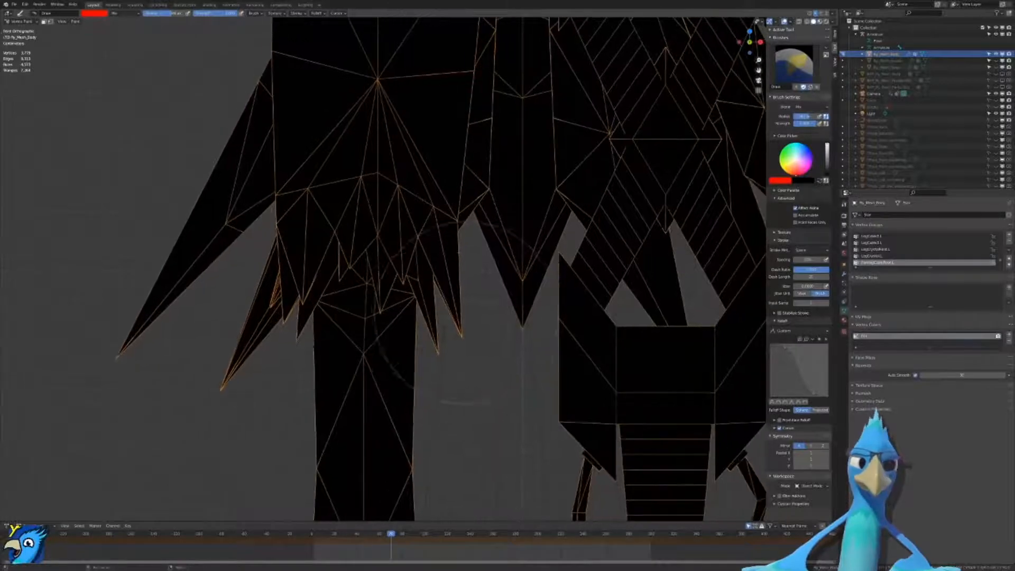
pyautogui.click(433, 349)
pyautogui.hotkey('ctrl', 'z')
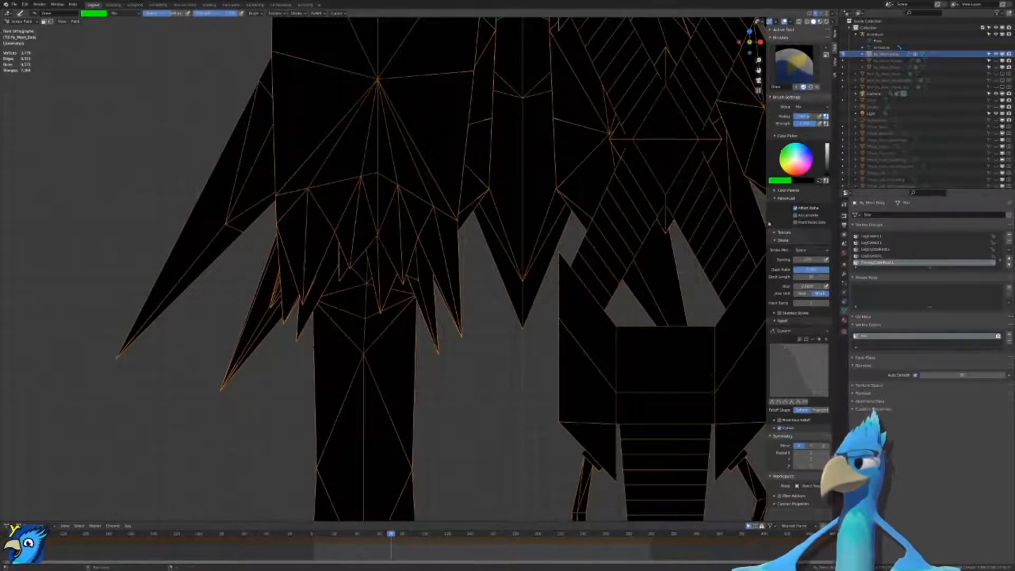
# Step: Try a stroke on the inner feather tips of the thigh fringe and undo it
pyautogui.keyDown('shift'); pyautogui.moveTo(464, 363); pyautogui.dragTo(430, 355, button='middle'); pyautogui.keyUp('shift')
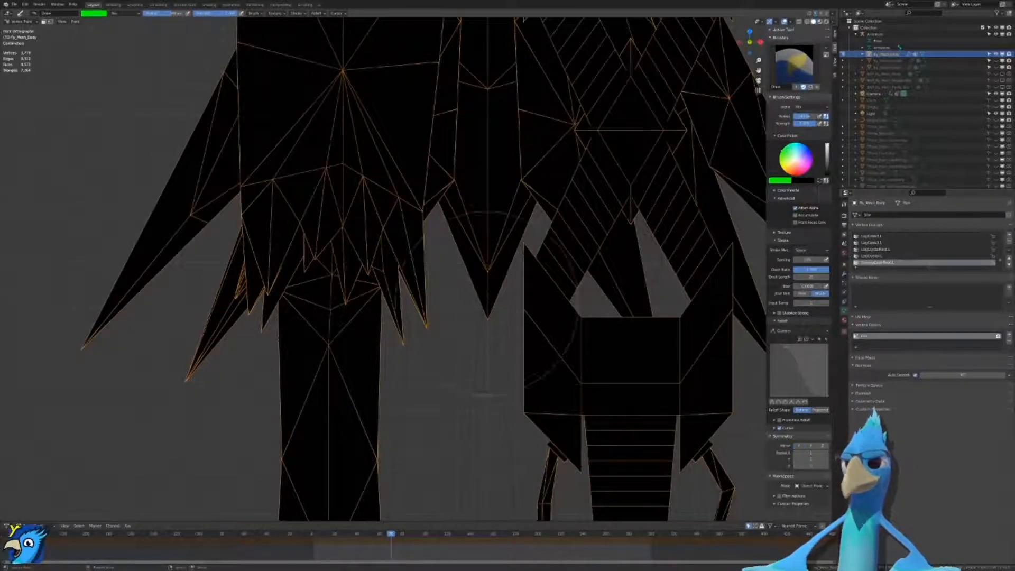
pyautogui.scroll(-3, 381, 164)
pyautogui.moveTo(381, 164); pyautogui.dragTo(374, 215, button='middle')
pyautogui.moveTo(374, 215)
pyautogui.mouseDown()
pyautogui.moveTo(408, 226)
pyautogui.moveTo(410, 244)
pyautogui.mouseUp()
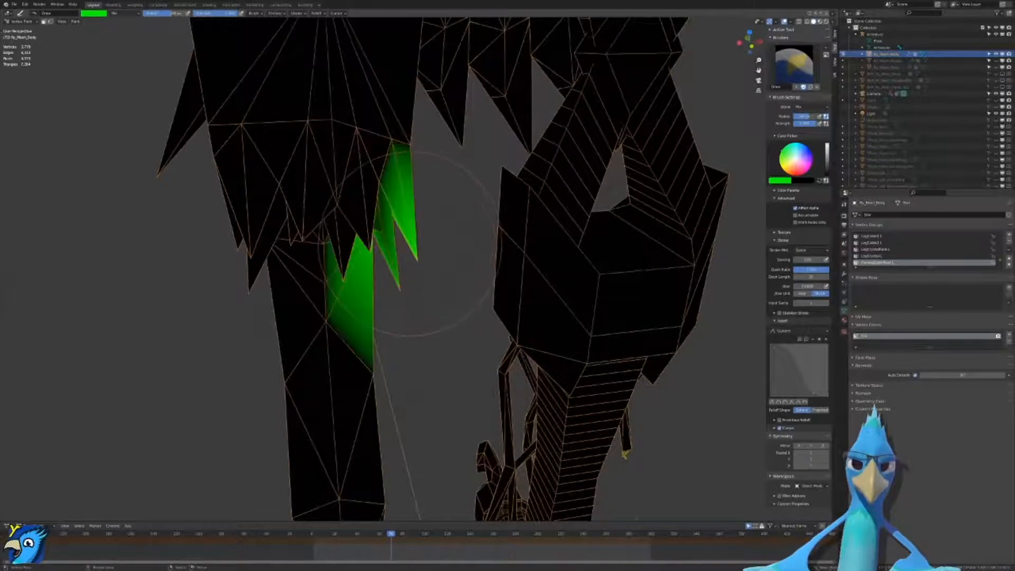
pyautogui.hotkey('ctrl', 'z')
# Step: Turn off X mirroring for painting and set the brush color to red, undoing a test dab on the fringe
pyautogui.click(800, 446)
pyautogui.click(780, 181)
pyautogui.moveTo(787, 157)
pyautogui.mouseDown()
pyautogui.moveTo(819, 157)
pyautogui.moveTo(774, 163)
pyautogui.mouseUp()
pyautogui.moveTo(204, 405); pyautogui.dragTo(175, 405, button='middle')
pyautogui.scroll(3, 177, 395)
pyautogui.moveTo(402, 254); pyautogui.dragTo(476, 250, button='middle')
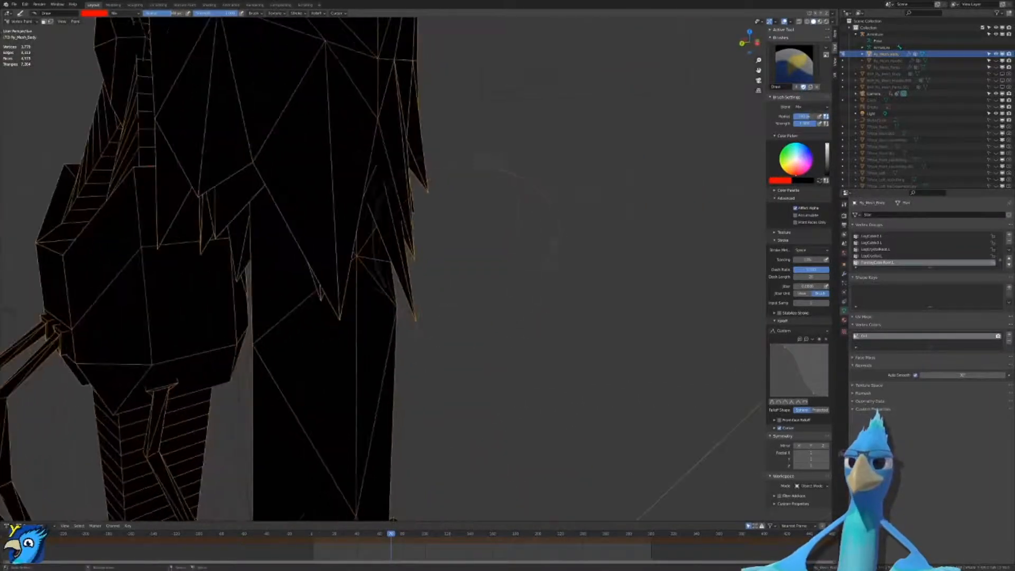
pyautogui.click(402, 224)
pyautogui.hotkey('ctrl', 'z')
# Step: In Edit Mode, select the entire linked organic lower leg with its foot and move it away from the feather fringe
pyautogui.scroll(-4, 466, 288)
pyautogui.press('Tab')
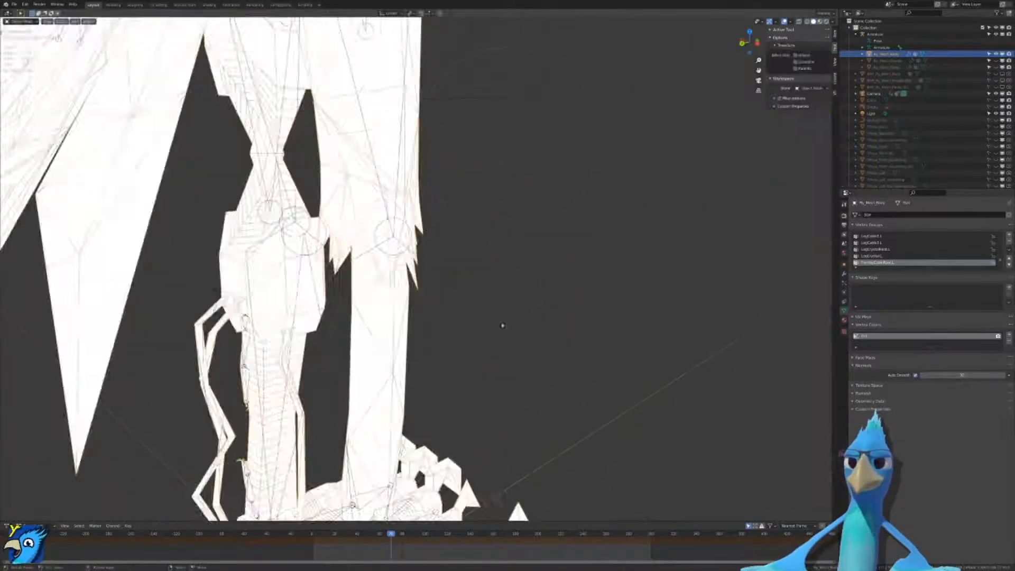
pyautogui.scroll(-3, 503, 324)
pyautogui.click(405, 325)
pyautogui.scroll(-3, 417, 269)
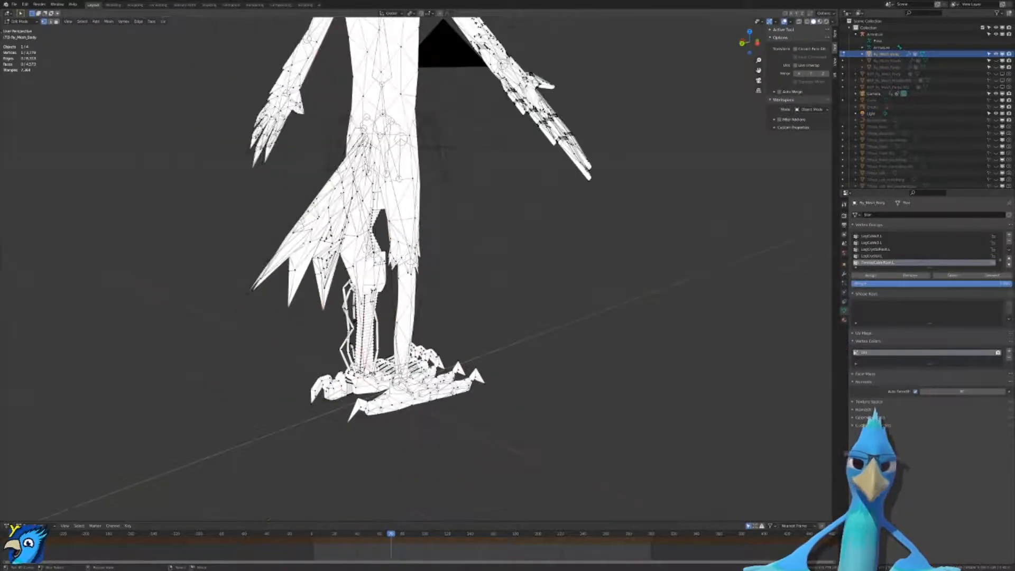
pyautogui.hotkey('ctrl', 'l')
pyautogui.press('s')
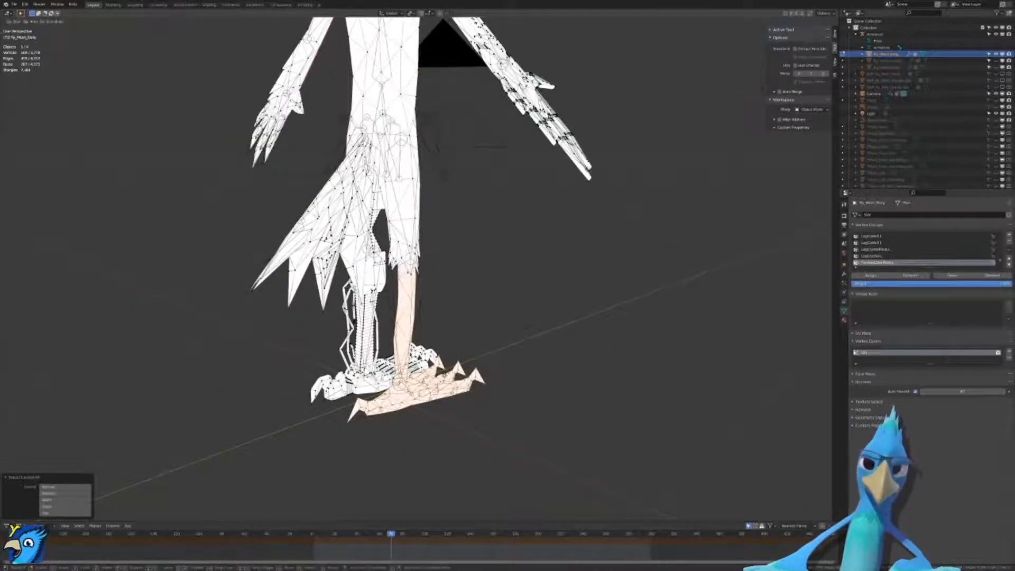
pyautogui.click(445, 374)
pyautogui.scroll(4, 455, 360)
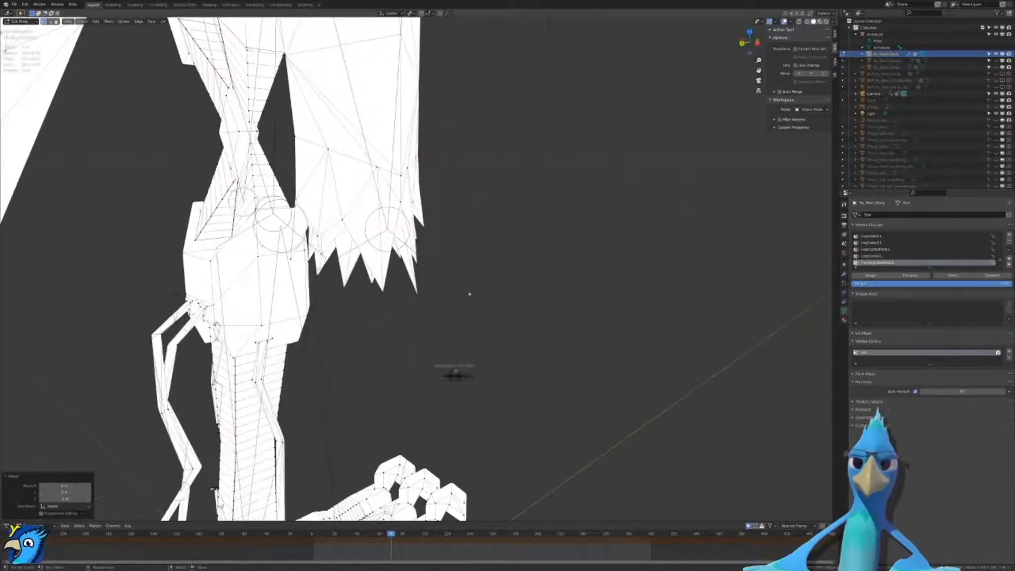
# Step: Return to Vertex Paint mode and paint the feather tips on both sides of the exposed thigh fringe red
pyautogui.press('Tab')
pyautogui.scroll(6, 476, 275)
pyautogui.hotkey('ctrl', 'Tab')
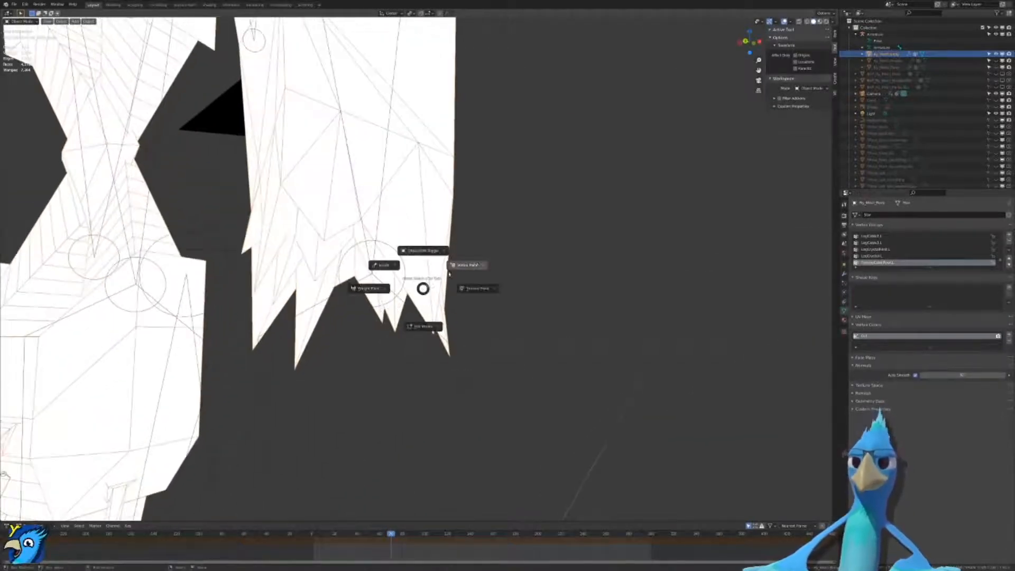
pyautogui.click(466, 266)
pyautogui.moveTo(465, 267)
pyautogui.mouseDown(button='middle')
pyautogui.moveTo(484, 334)
pyautogui.moveTo(459, 289)
pyautogui.mouseUp(button='middle')
pyautogui.scroll(3, 492, 328)
pyautogui.scroll(-6, 499, 324)
pyautogui.moveTo(432, 286)
pyautogui.mouseDown()
pyautogui.moveTo(420, 282)
pyautogui.moveTo(522, 295)
pyautogui.mouseUp()
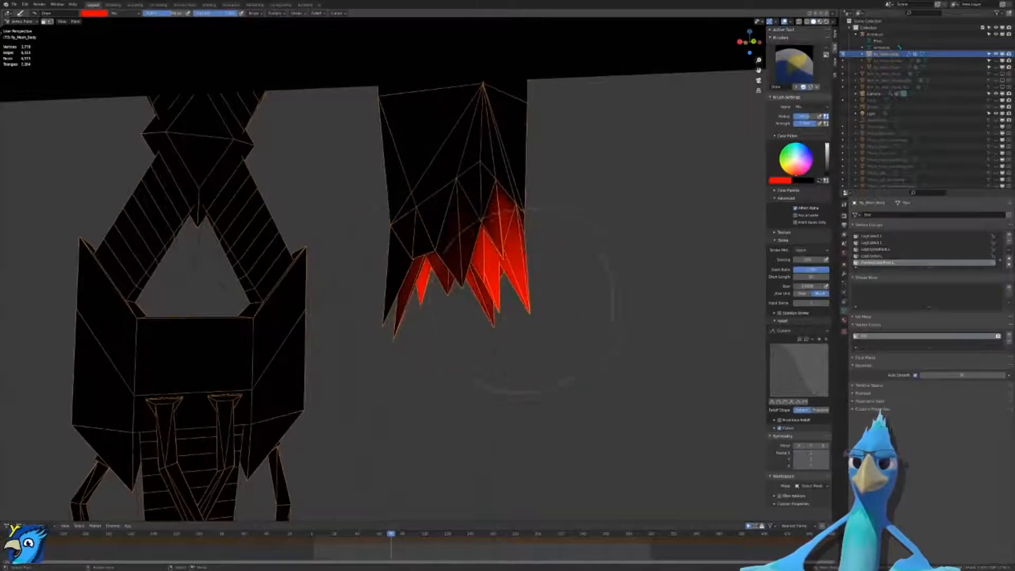
pyautogui.moveTo(397, 294); pyautogui.dragTo(408, 307)
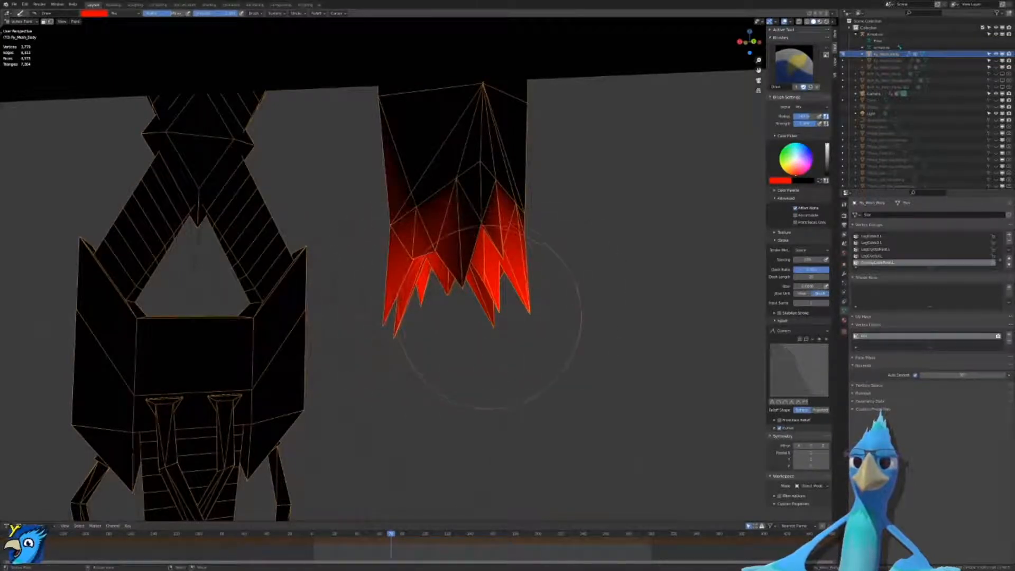
# Step: Paint the middle feathers of the thigh fringe red to complete the red band across it
pyautogui.scroll(2, 396, 314)
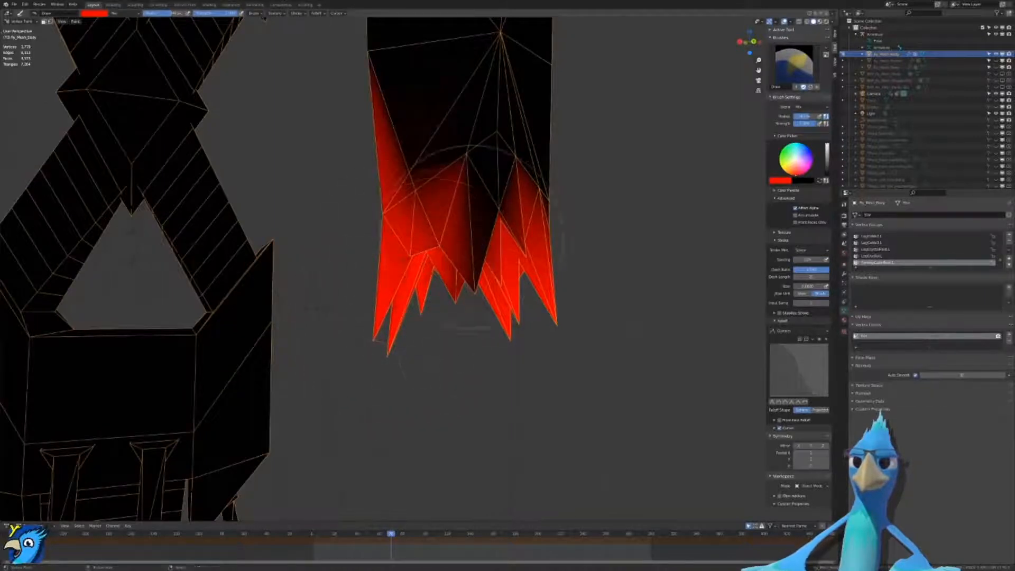
pyautogui.moveTo(470, 314)
pyautogui.mouseDown()
pyautogui.moveTo(468, 296)
pyautogui.moveTo(507, 270)
pyautogui.mouseUp()
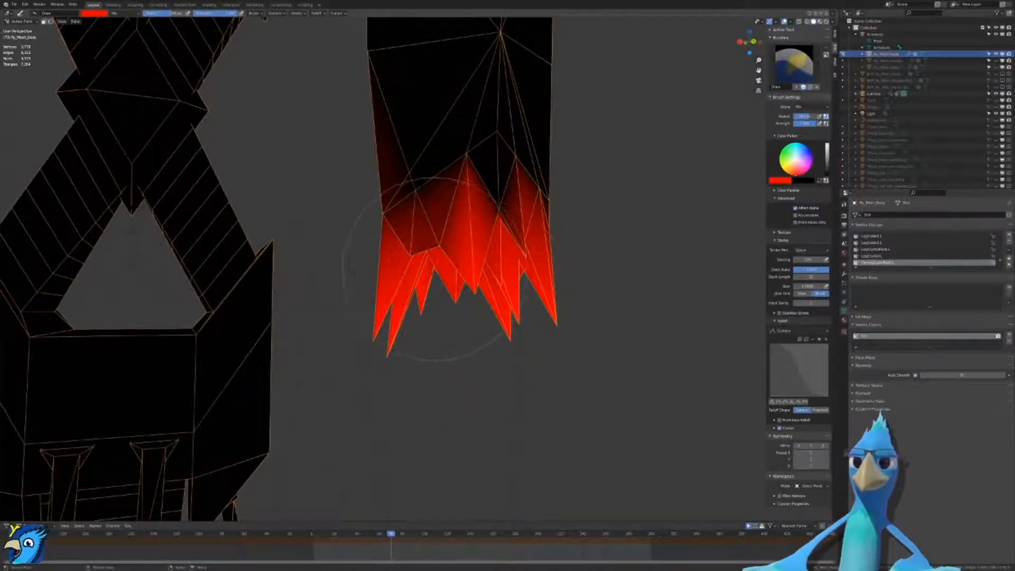
pyautogui.scroll(3, 429, 264)
pyautogui.moveTo(401, 238)
pyautogui.mouseDown()
pyautogui.moveTo(413, 248)
pyautogui.moveTo(593, 233)
pyautogui.mouseUp()
# Step: Sample black from inside the thigh fringe as the brush color and check the red feathers from outside
pyautogui.moveTo(601, 271)
pyautogui.mouseDown(button='middle')
pyautogui.moveTo(571, 267)
pyautogui.moveTo(562, 238)
pyautogui.moveTo(575, 208)
pyautogui.moveTo(585, 288)
pyautogui.moveTo(656, 280)
pyautogui.moveTo(735, 241)
pyautogui.moveTo(780, 275)
pyautogui.mouseUp(button='middle')
pyautogui.scroll(3, 529, 275)
pyautogui.moveTo(508, 269); pyautogui.dragTo(486, 233, button='middle')
pyautogui.press('s')
pyautogui.scroll(4, 479, 162)
pyautogui.scroll(1, 479, 160)
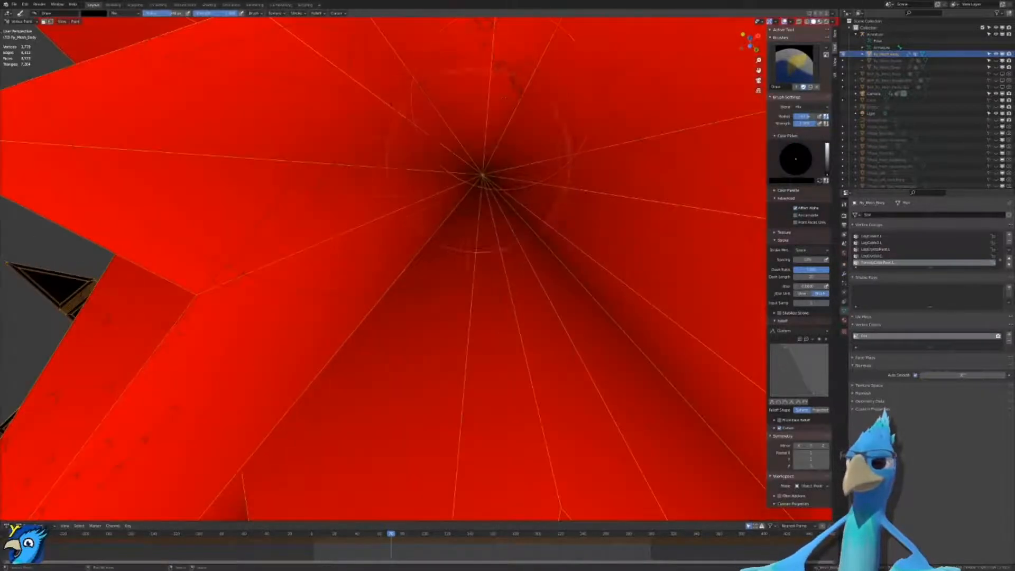
pyautogui.scroll(-4, 487, 159)
pyautogui.moveTo(487, 159)
pyautogui.mouseDown(button='middle')
pyautogui.moveTo(510, 206)
pyautogui.moveTo(465, 280)
pyautogui.moveTo(561, 278)
pyautogui.moveTo(392, 281)
pyautogui.moveTo(376, 299)
pyautogui.mouseUp(button='middle')
pyautogui.scroll(-3, 505, 214)
pyautogui.scroll(-8, 465, 280)
pyautogui.scroll(7, 446, 286)
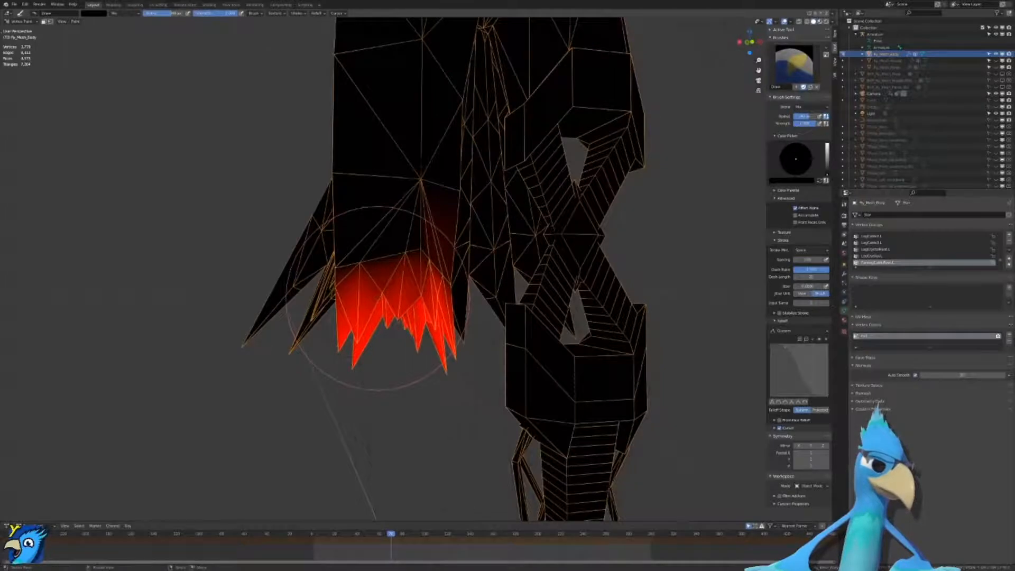
pyautogui.scroll(-3, 376, 299)
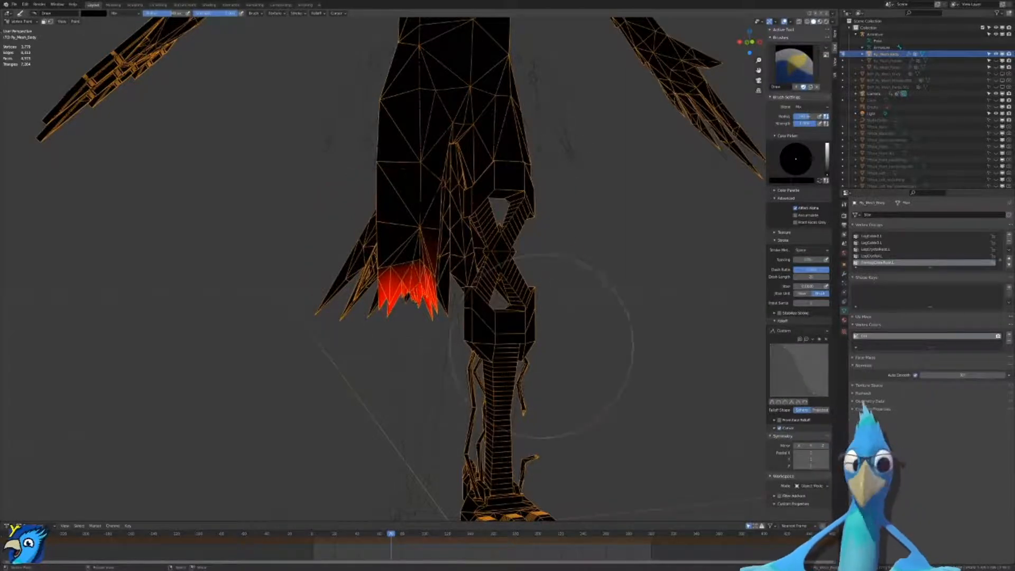
# Step: In Edit Mode, move the selected lower leg and foot 1 m along Z back under the thigh and return to Object Mode
pyautogui.press('KP_1')
pyautogui.scroll(-9, 553, 331)
pyautogui.keyDown('shift'); pyautogui.moveTo(528, 414); pyautogui.dragTo(537, 375, button='middle'); pyautogui.keyUp('shift')
pyautogui.scroll(5, 537, 375)
pyautogui.press('Tab')
pyautogui.scroll(-3, 567, 297)
pyautogui.press('g')
pyautogui.press('z')
pyautogui.press('1')
pyautogui.press('Return')
pyautogui.keyDown('shift'); pyautogui.moveTo(567, 298); pyautogui.dragTo(513, 503, button='middle'); pyautogui.keyUp('shift')
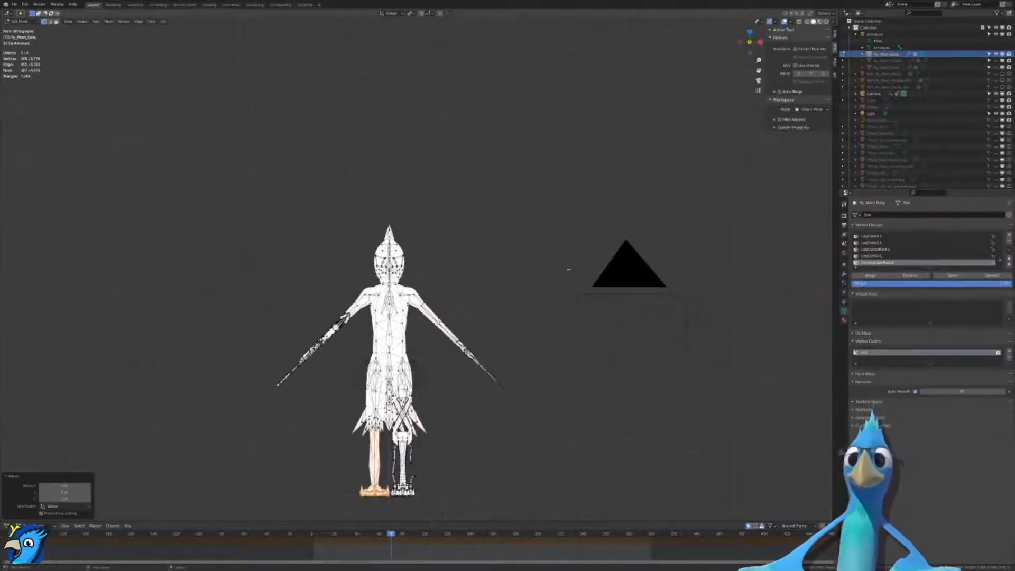
pyautogui.scroll(5, 512, 502)
pyautogui.press('Tab')
# Step: Switch the viewport to Material Preview shading and view the textured character at an angle
pyautogui.keyDown('shift'); pyautogui.moveTo(469, 306); pyautogui.dragTo(526, 244, button='middle'); pyautogui.keyUp('shift')
pyautogui.press('z')
pyautogui.click(493, 417)
pyautogui.moveTo(493, 416); pyautogui.dragTo(433, 402, button='middle')
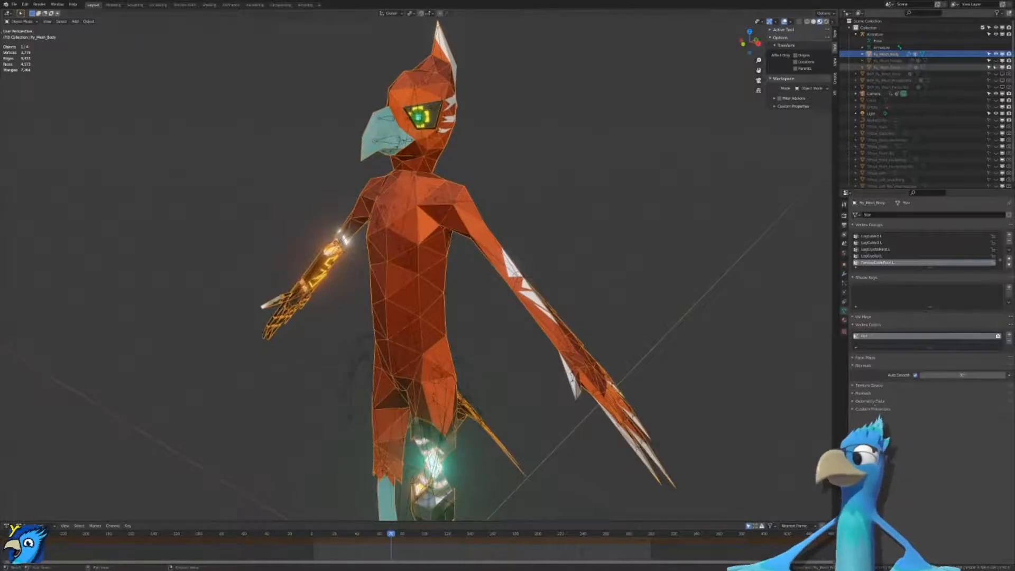
# Step: Unhide the hoodie and pants meshes in the viewport and view the dressed character from the front
pyautogui.click(997, 68)
pyautogui.click(996, 61)
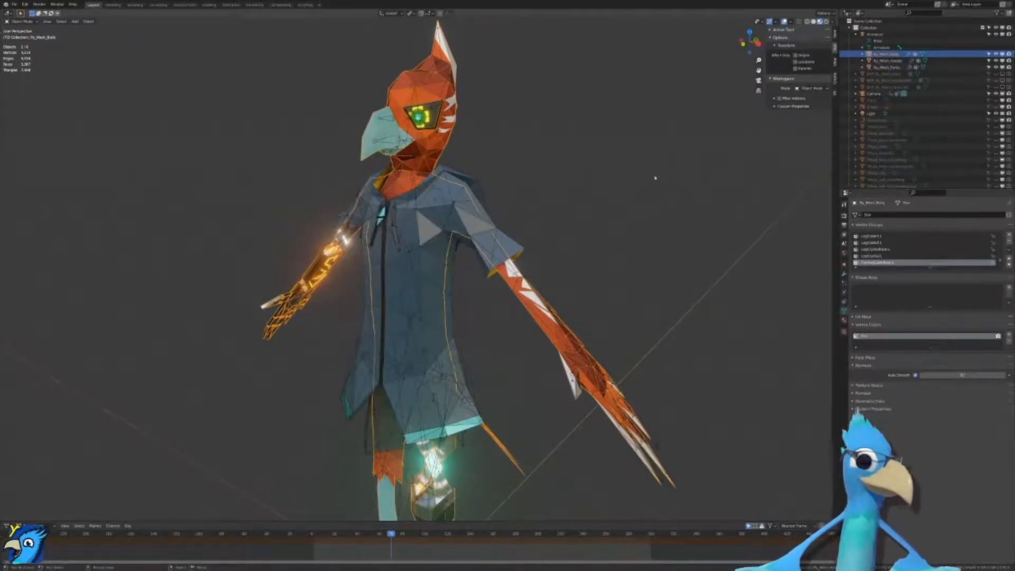
pyautogui.moveTo(497, 239); pyautogui.dragTo(528, 243, button='middle')
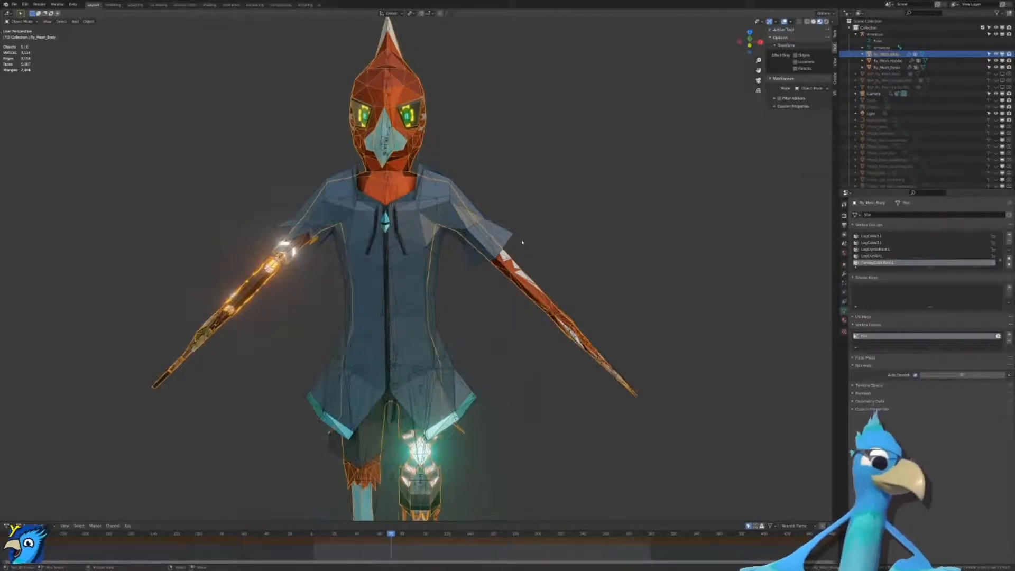
# Step: Examine the dressed character's whole figure from the mechanical-arm side, including the hoodie, legs and feet
pyautogui.scroll(-3, 495, 226)
pyautogui.moveTo(409, 240); pyautogui.dragTo(486, 176, button='middle')
pyautogui.scroll(5, 451, 243)
pyautogui.scroll(-2, 452, 243)
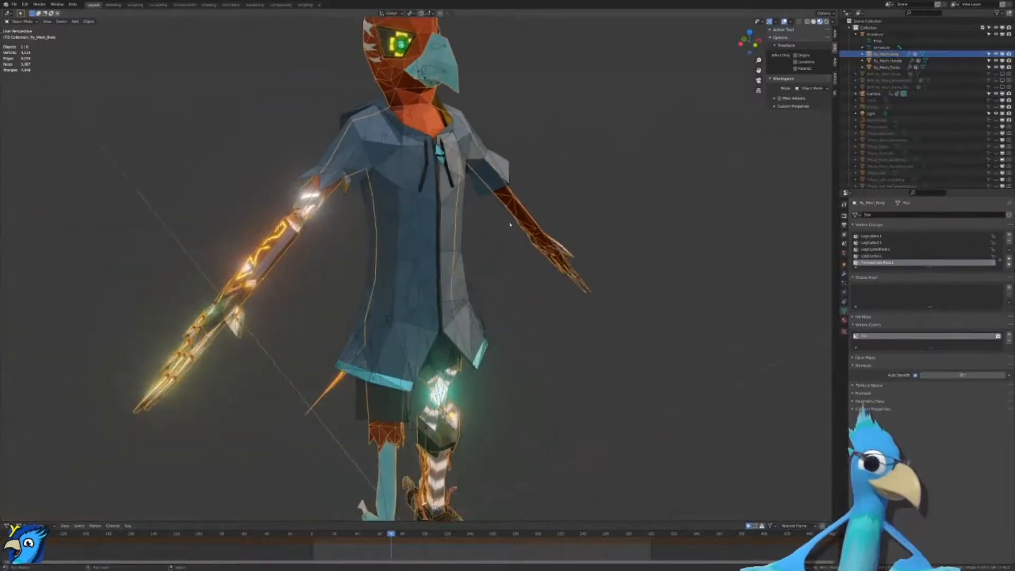
pyautogui.scroll(-2, 485, 176)
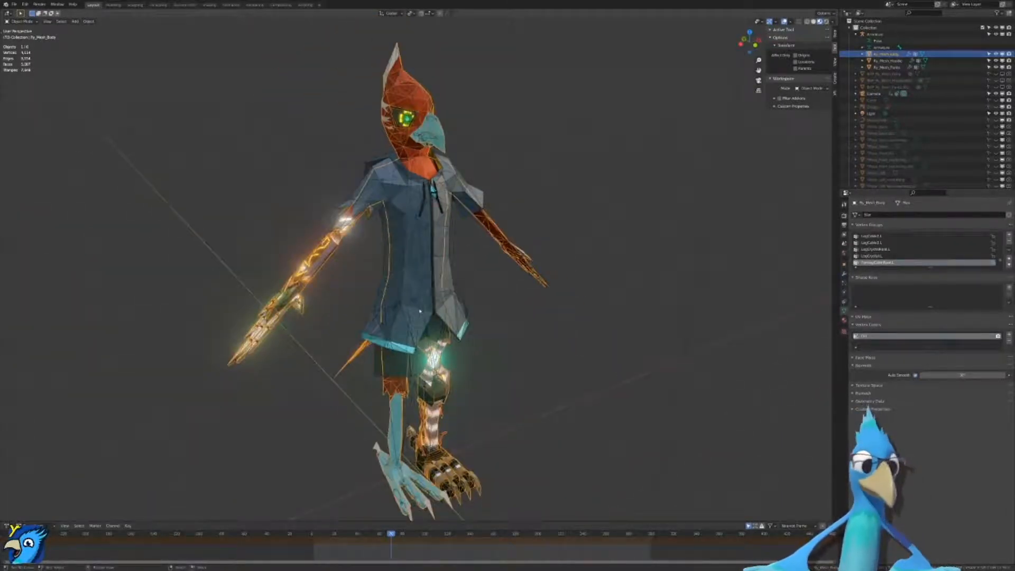
pyautogui.scroll(7, 340, 284)
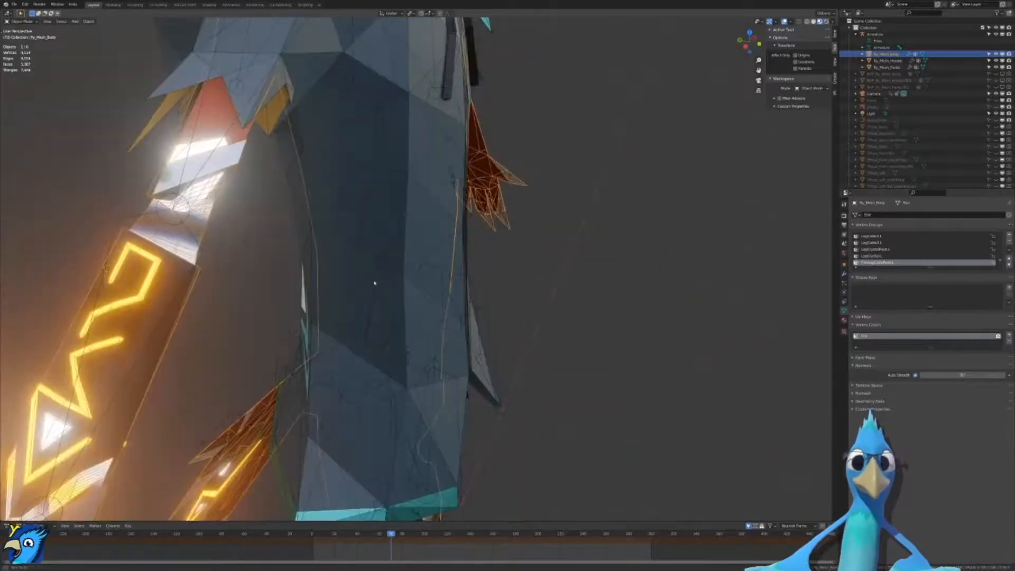
pyautogui.scroll(-5, 374, 283)
pyautogui.moveTo(357, 268); pyautogui.dragTo(426, 233, button='middle')
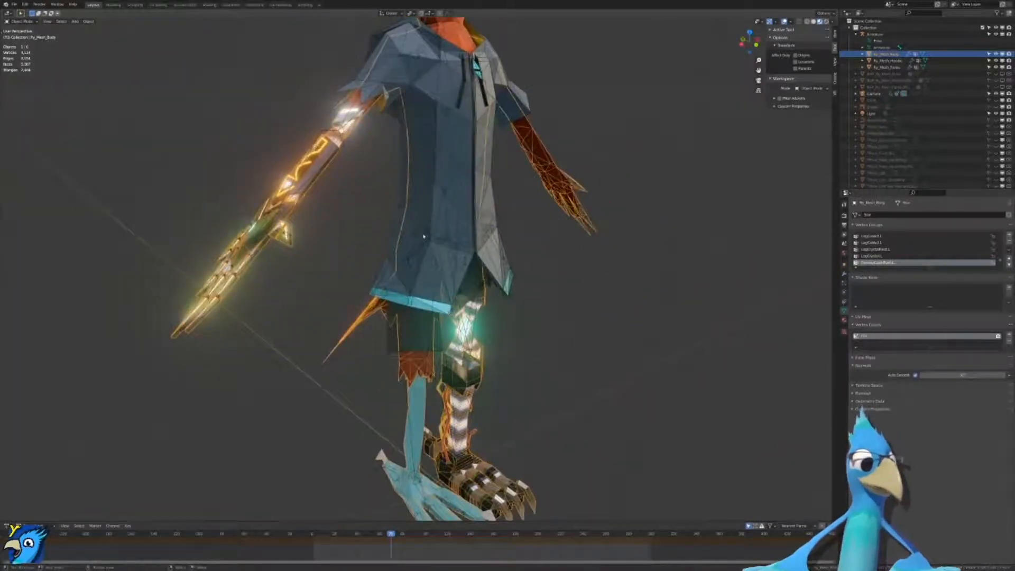
# Step: Examine the mechanical arm up close, from the glowing forearm markings and hand to the metallic elbow joint
pyautogui.moveTo(406, 244); pyautogui.dragTo(481, 194, button='middle')
pyautogui.scroll(6, 428, 233)
pyautogui.scroll(-3, 427, 233)
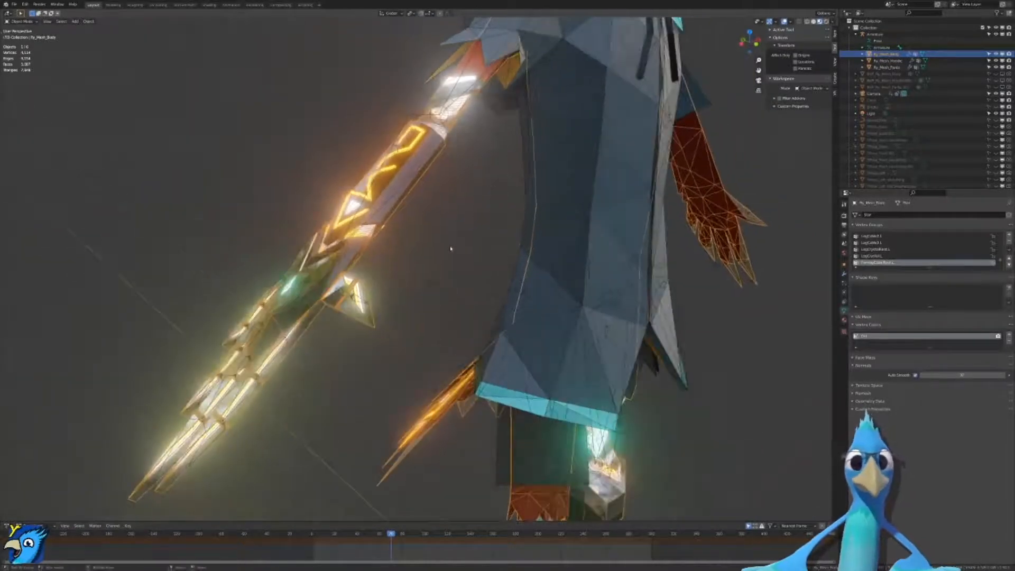
pyautogui.moveTo(438, 255); pyautogui.dragTo(412, 280, button='middle')
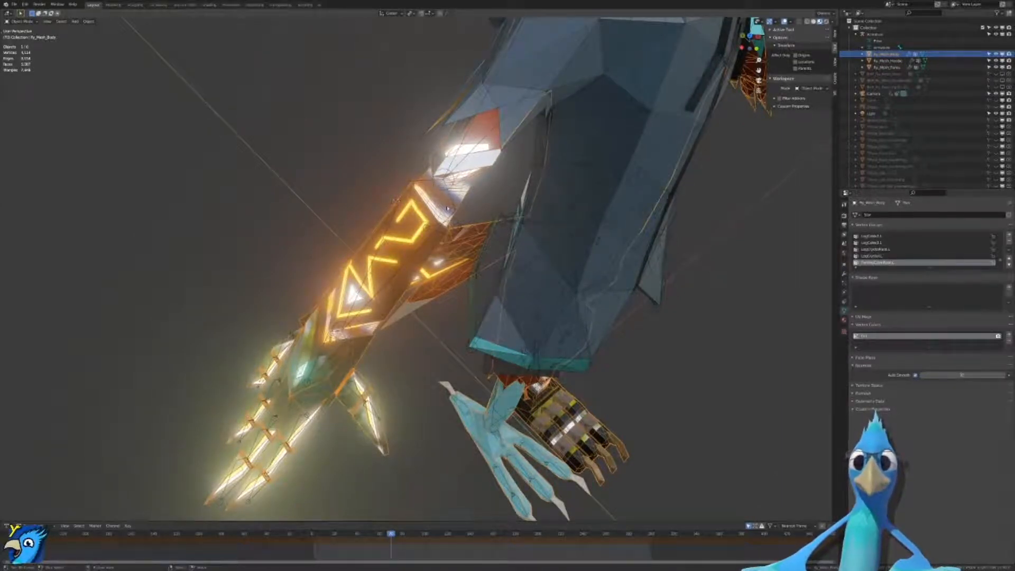
pyautogui.moveTo(448, 207); pyautogui.dragTo(489, 228, button='middle')
pyautogui.scroll(5, 488, 227)
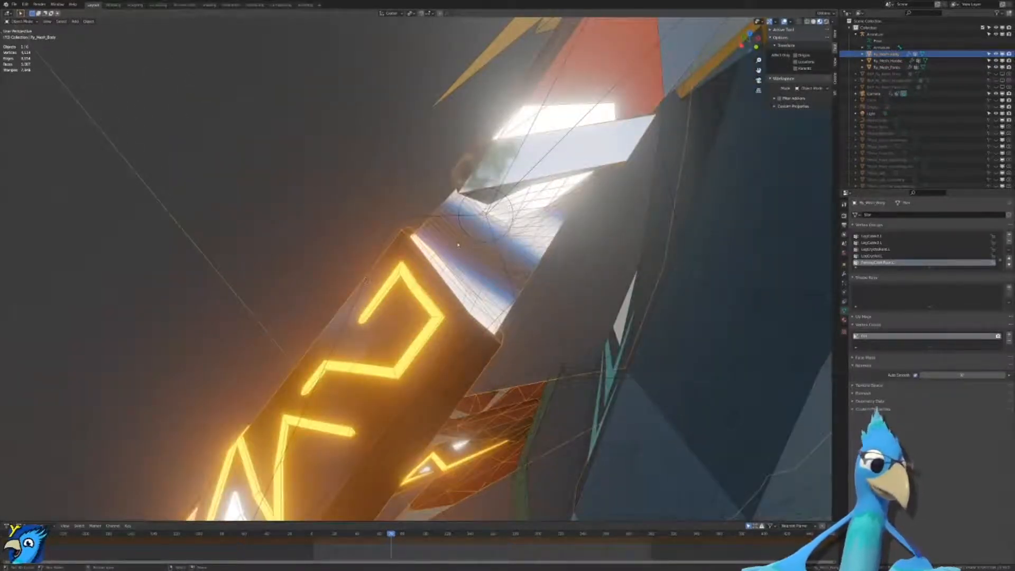
pyautogui.scroll(-5, 458, 245)
pyautogui.scroll(2, 446, 237)
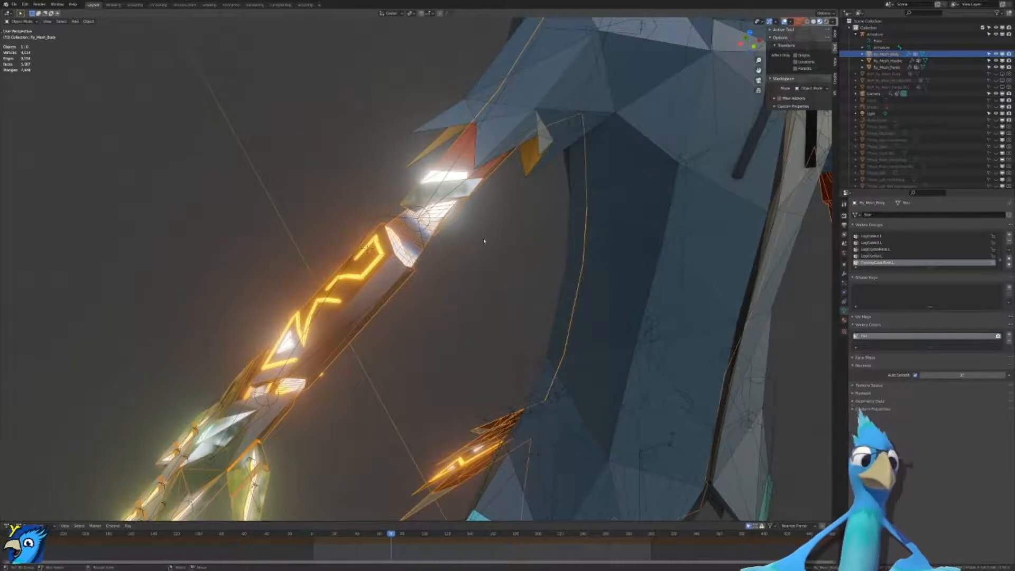
# Step: Examine the character's head from the side and front, focusing on the glowing eyes and the white cheek markings
pyautogui.scroll(-5, 484, 240)
pyautogui.moveTo(484, 240); pyautogui.dragTo(402, 212, button='middle')
pyautogui.keyDown('shift'); pyautogui.moveTo(492, 121); pyautogui.dragTo(482, 281, button='middle'); pyautogui.keyUp('shift')
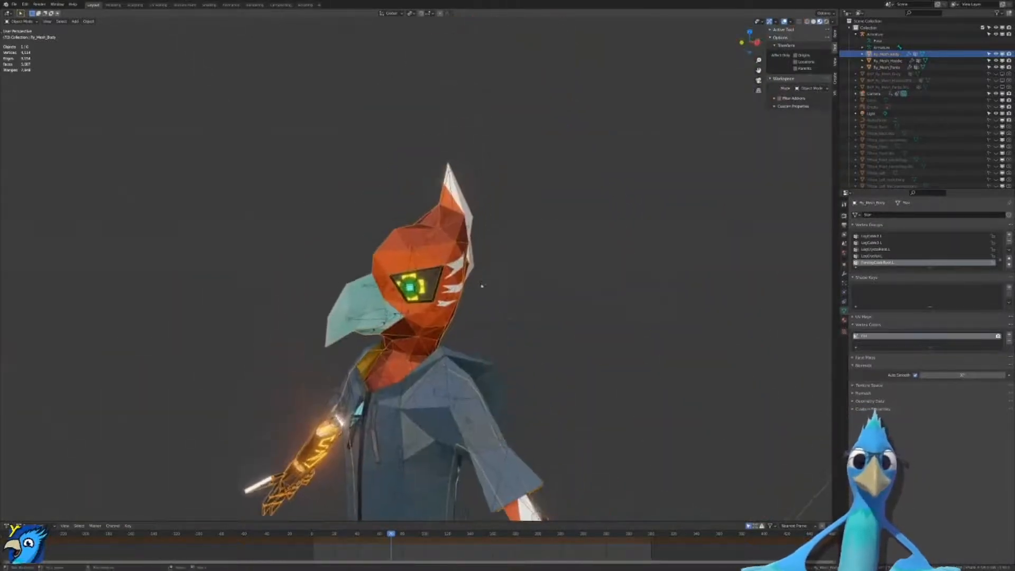
pyautogui.scroll(6, 482, 282)
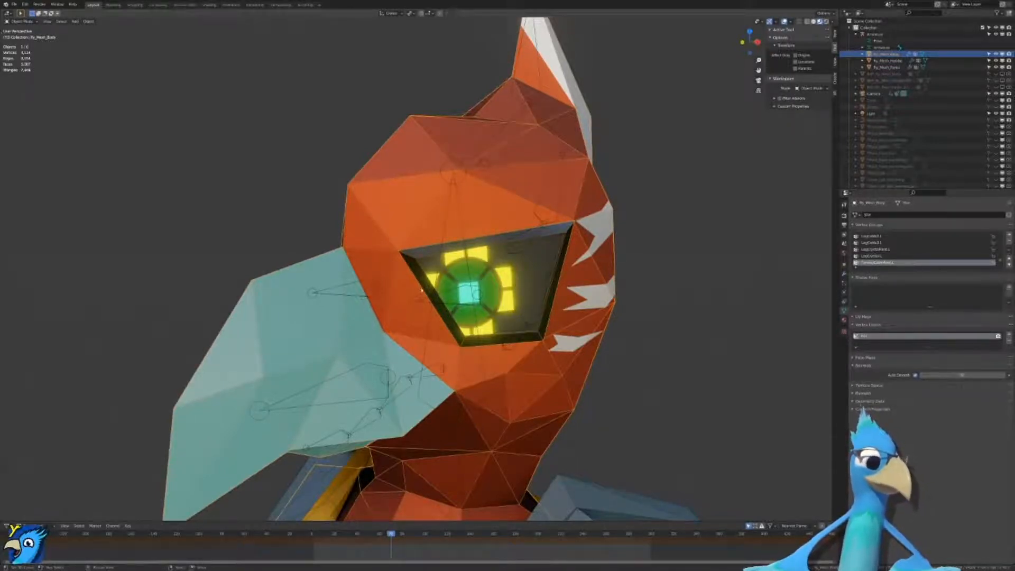
pyautogui.moveTo(422, 290); pyautogui.dragTo(462, 269, button='middle')
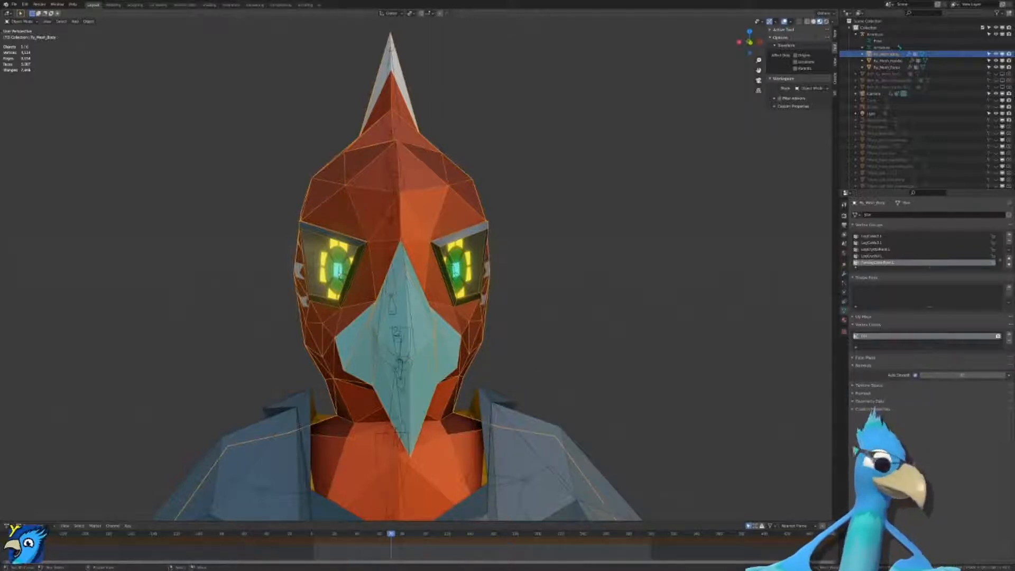
pyautogui.scroll(-5, 338, 268)
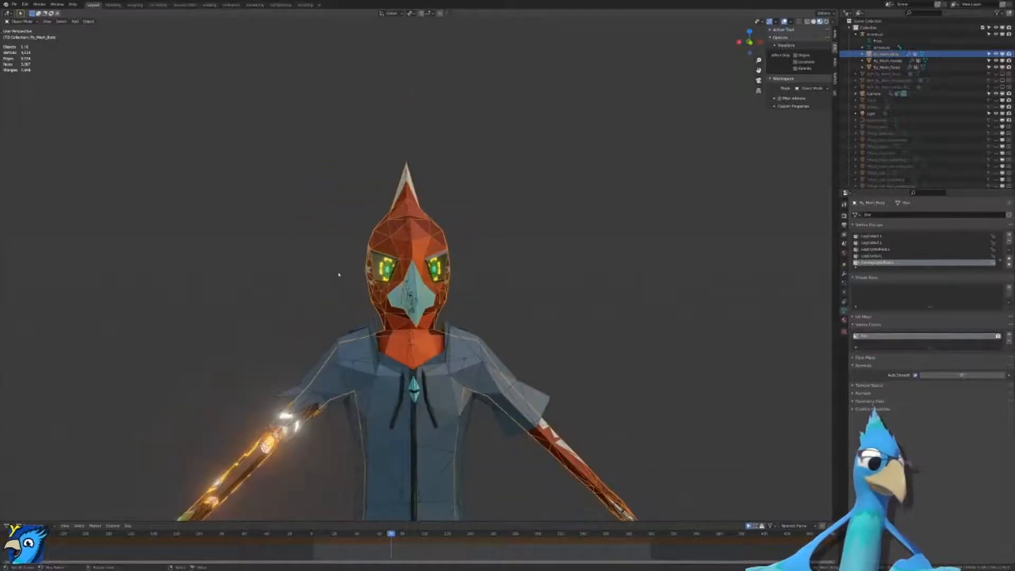
pyautogui.scroll(-3, 339, 272)
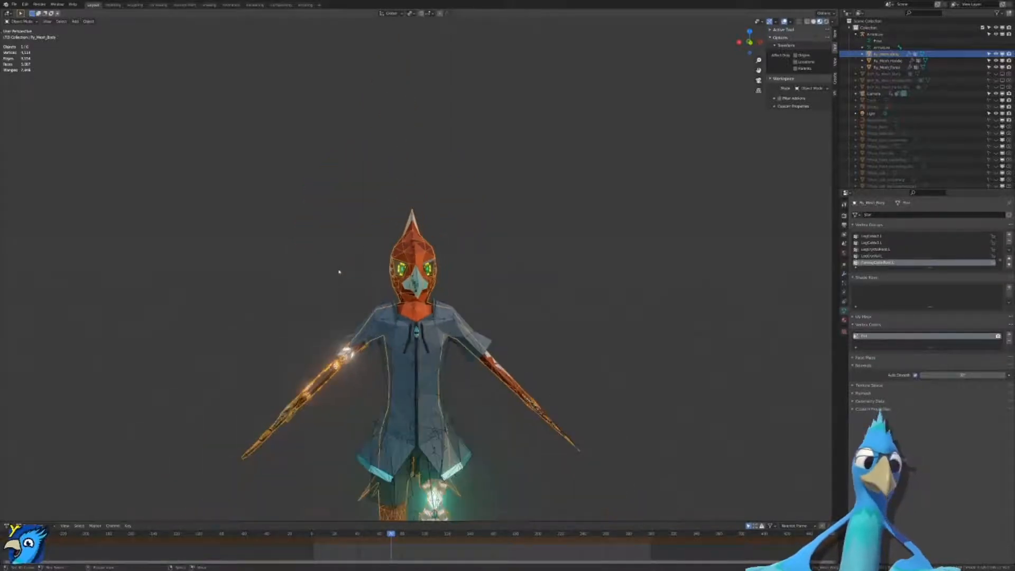
pyautogui.scroll(8, 340, 272)
pyautogui.moveTo(417, 271); pyautogui.dragTo(479, 259, button='middle')
pyautogui.scroll(2, 476, 265)
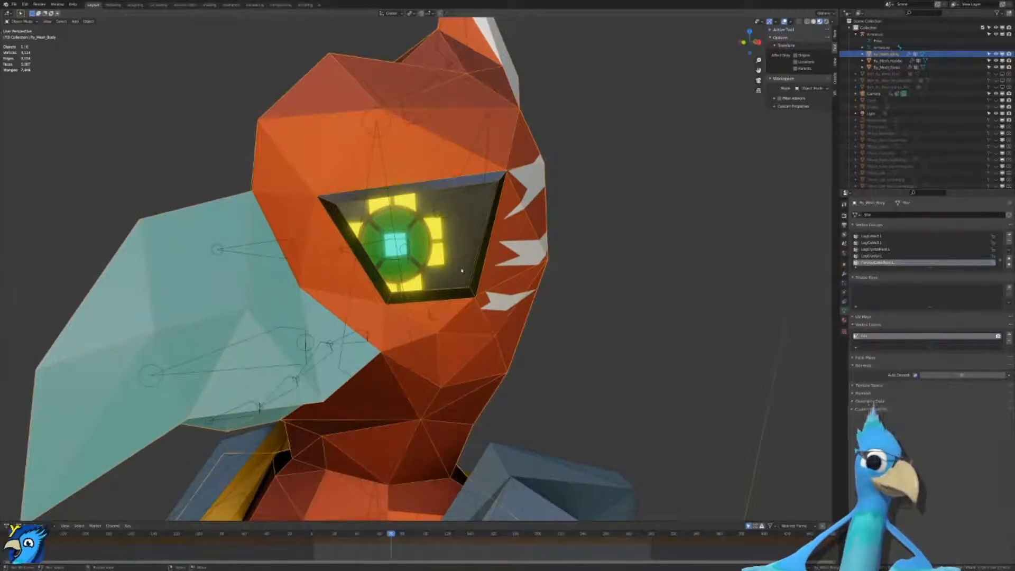
pyautogui.scroll(2, 462, 270)
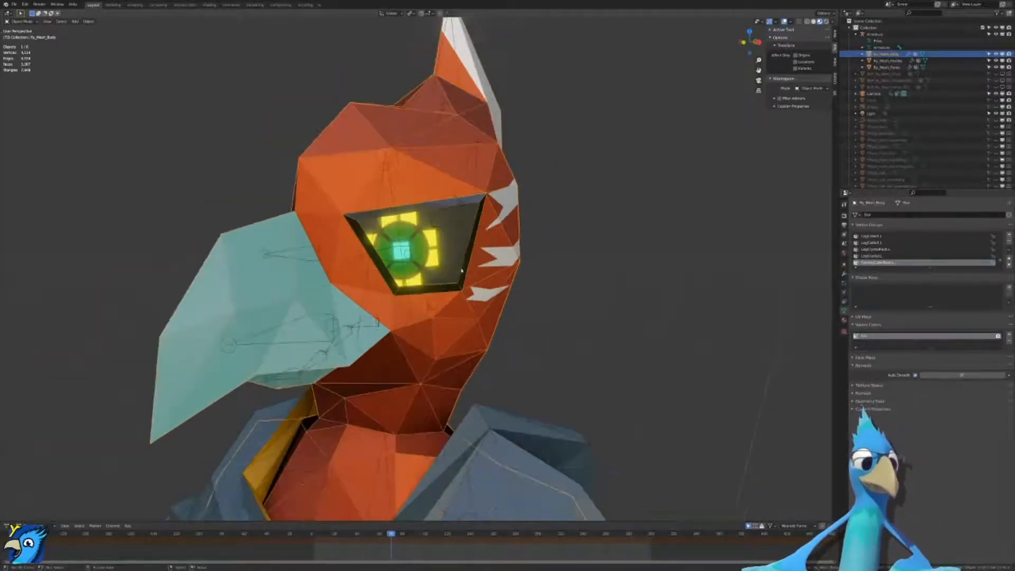
# Step: Inspect the bird character's head, arm and glowing mechanical leg from several distances and angles
pyautogui.scroll(-8, 461, 266)
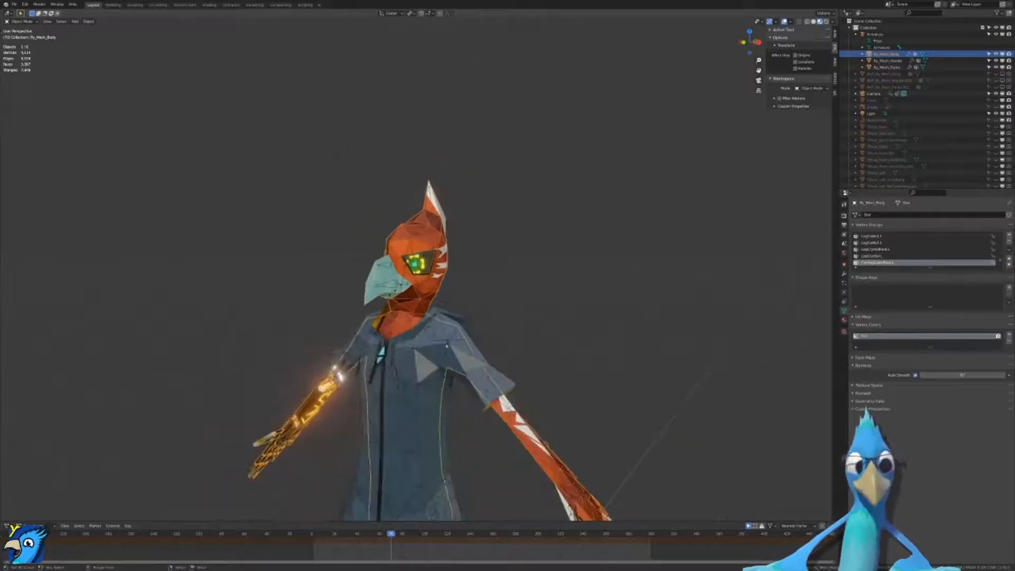
pyautogui.moveTo(469, 246); pyautogui.dragTo(483, 179, button='middle')
pyautogui.scroll(6, 485, 256)
pyautogui.scroll(3, 489, 255)
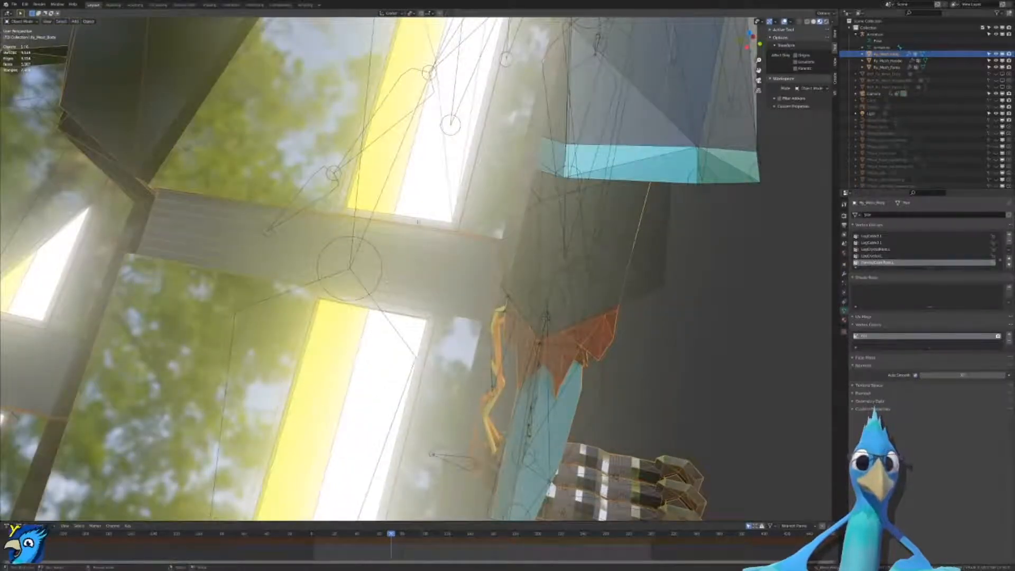
pyautogui.scroll(-5, 378, 279)
pyautogui.moveTo(377, 279); pyautogui.dragTo(589, 243, button='middle')
pyautogui.scroll(-3, 356, 249)
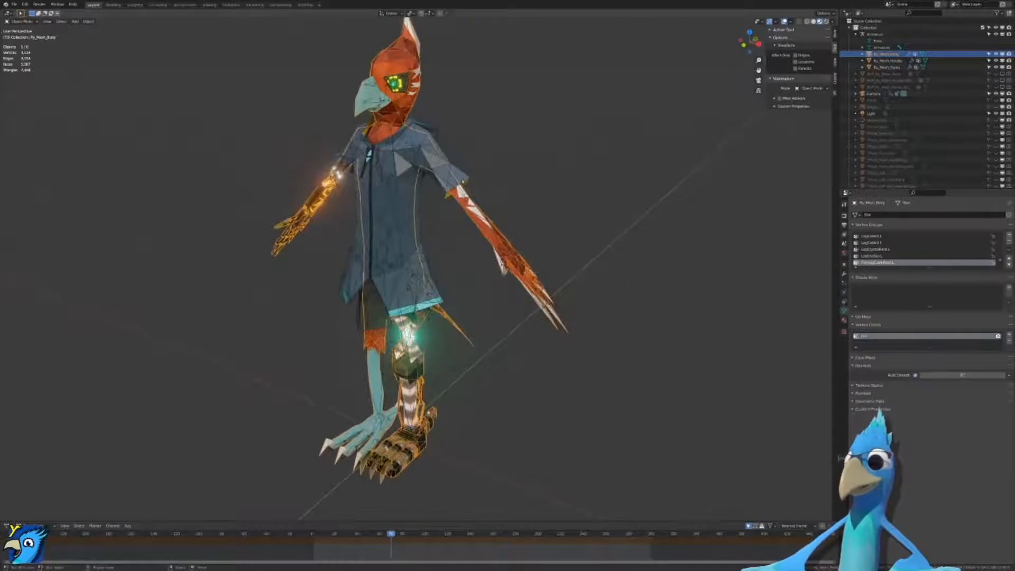
# Step: Compare the material slots assigned to the hoodie mesh with those on the body mesh
pyautogui.click(418, 211)
pyautogui.click(844, 322)
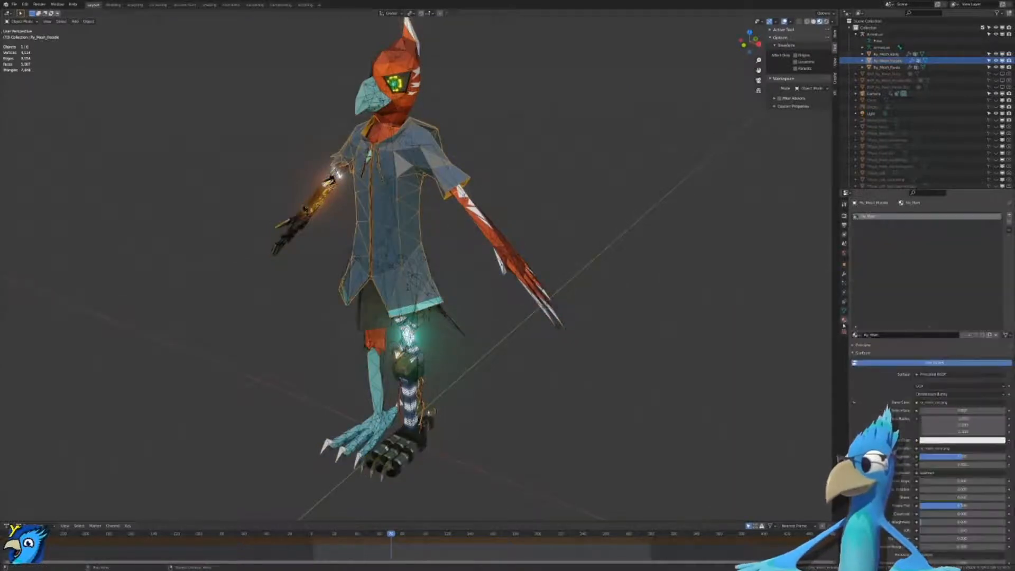
pyautogui.keyDown('shift'); pyautogui.moveTo(490, 215); pyautogui.dragTo(532, 386, button='middle'); pyautogui.keyUp('shift')
pyautogui.scroll(5, 531, 386)
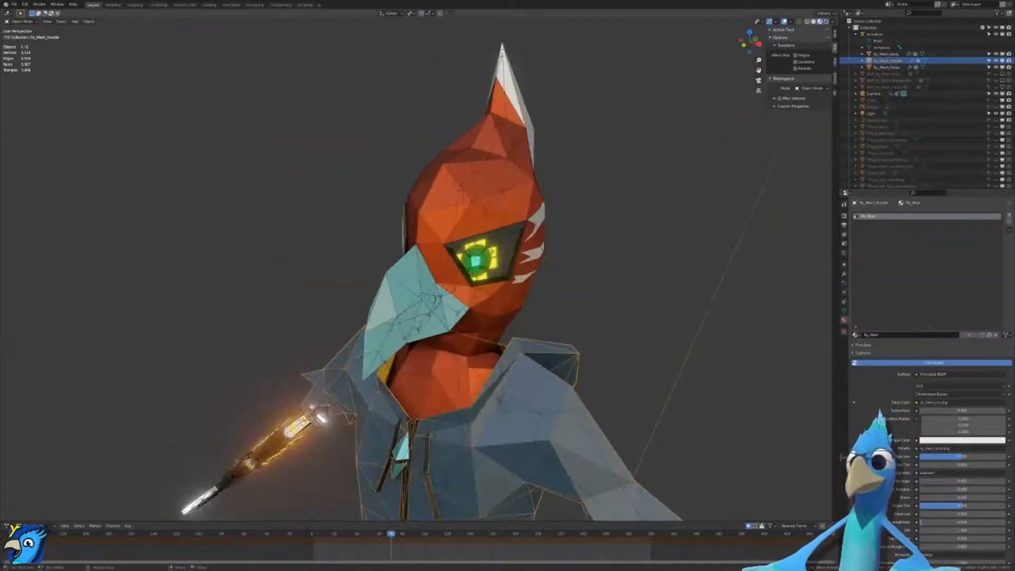
pyautogui.click(486, 249)
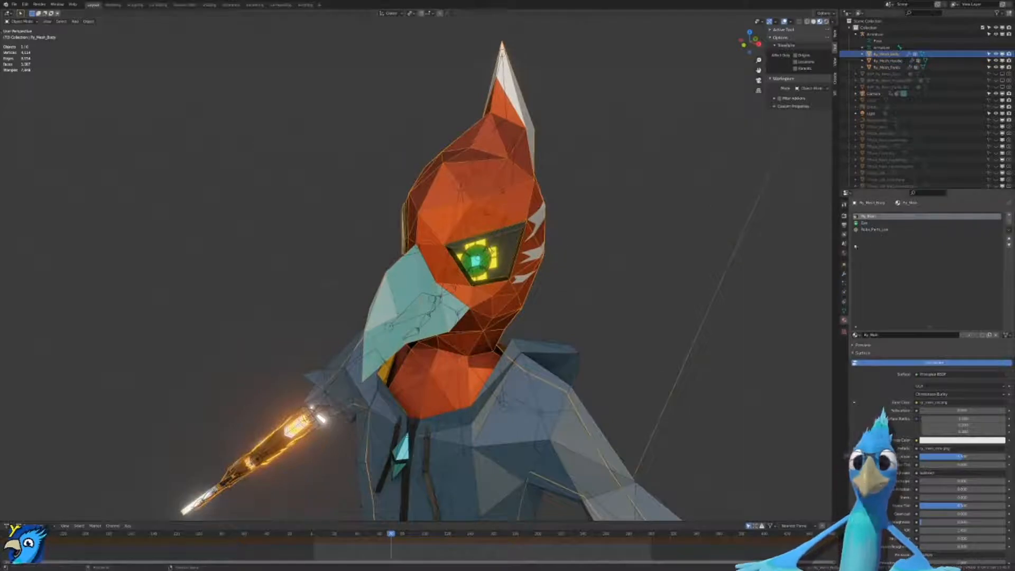
pyautogui.scroll(-6, 431, 373)
pyautogui.keyDown('shift'); pyautogui.moveTo(431, 373); pyautogui.dragTo(408, 207, button='middle'); pyautogui.keyUp('shift')
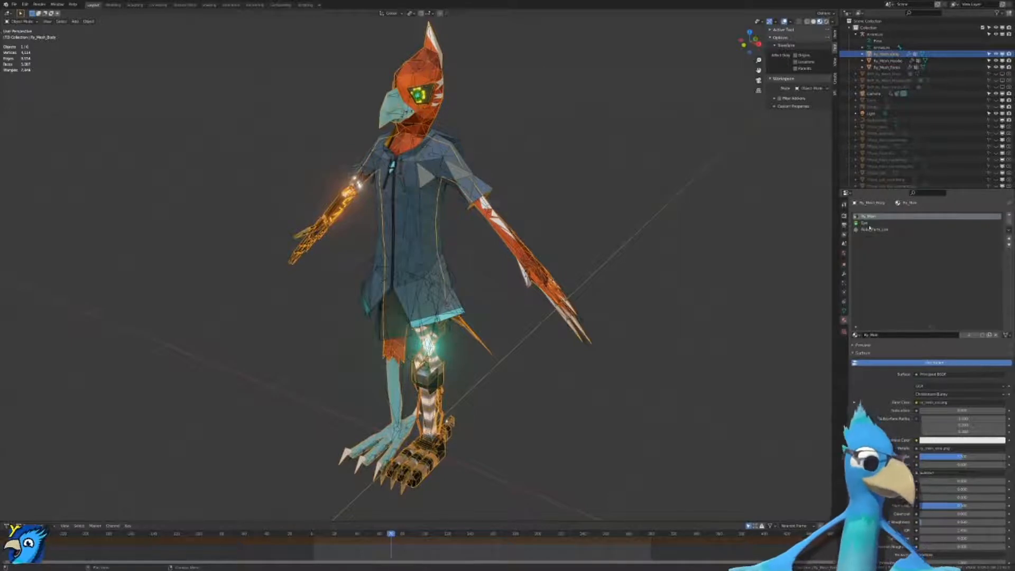
pyautogui.moveTo(724, 195)
pyautogui.mouseDown(button='middle')
pyautogui.moveTo(740, 187)
pyautogui.moveTo(730, 202)
pyautogui.mouseUp(button='middle')
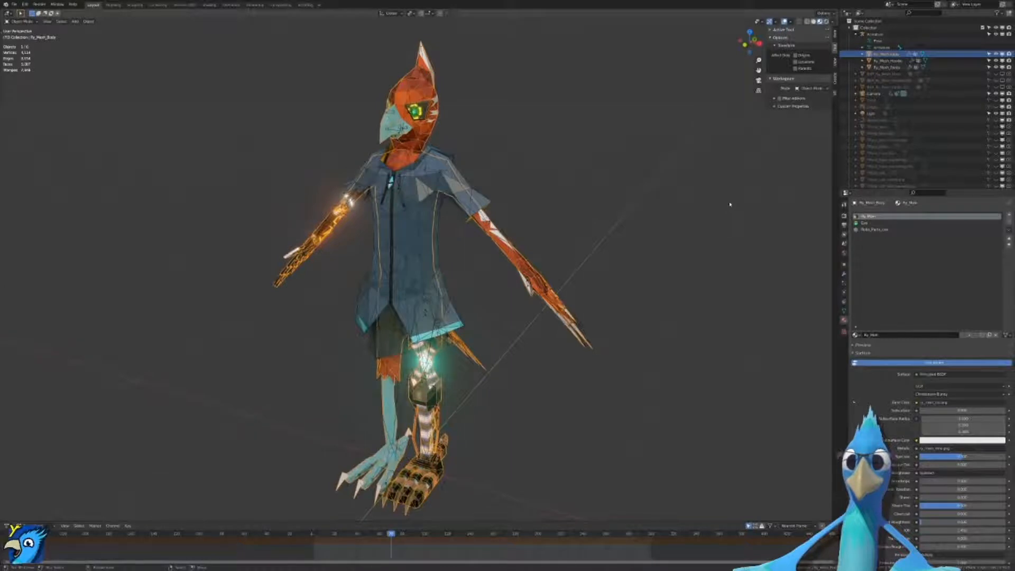
pyautogui.keyDown('shift'); pyautogui.moveTo(443, 286); pyautogui.dragTo(423, 192, button='middle'); pyautogui.keyUp('shift')
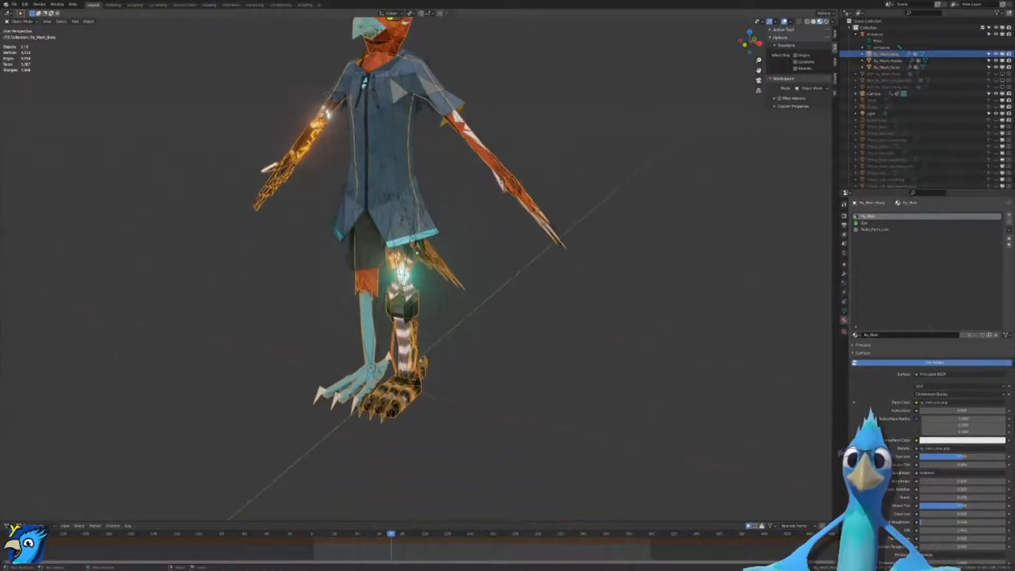
# Step: Select the hoodie mesh and switch it to Vertex Paint mode
pyautogui.scroll(4, 442, 170)
pyautogui.click(452, 160)
pyautogui.keyDown('shift'); pyautogui.moveTo(452, 161); pyautogui.dragTo(456, 290, button='middle'); pyautogui.keyUp('shift')
pyautogui.press('Tab')
pyautogui.press('Tab')
pyautogui.hotkey('ctrl', 'Tab')
pyautogui.press('v')
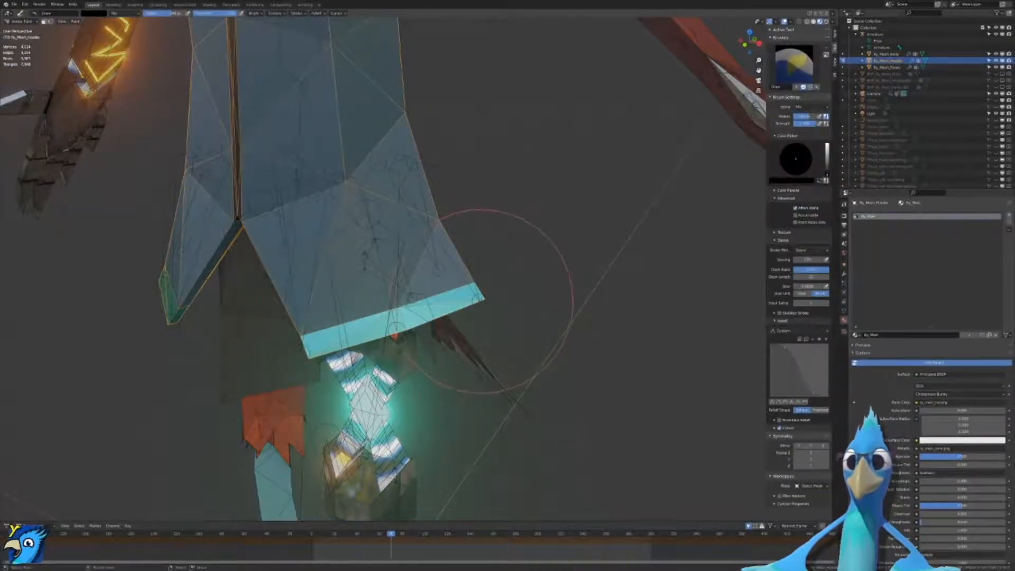
# Step: Show the model in solid shading from the front and hide the body and pants meshes to isolate the hoodie
pyautogui.scroll(-7, 580, 268)
pyautogui.press('z')
pyautogui.press('z')
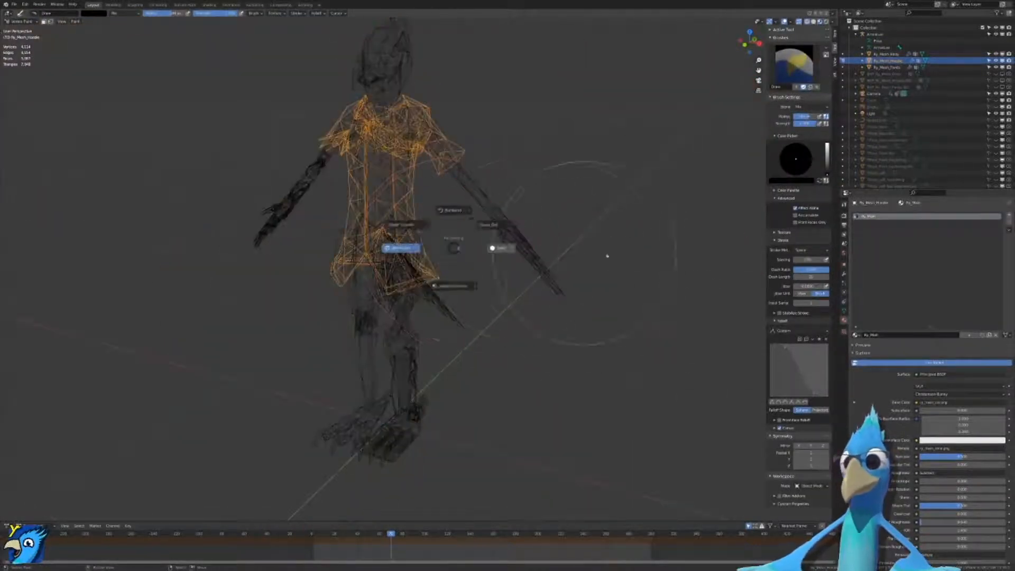
pyautogui.press('KP_1')
pyautogui.press('KP_Decimal')
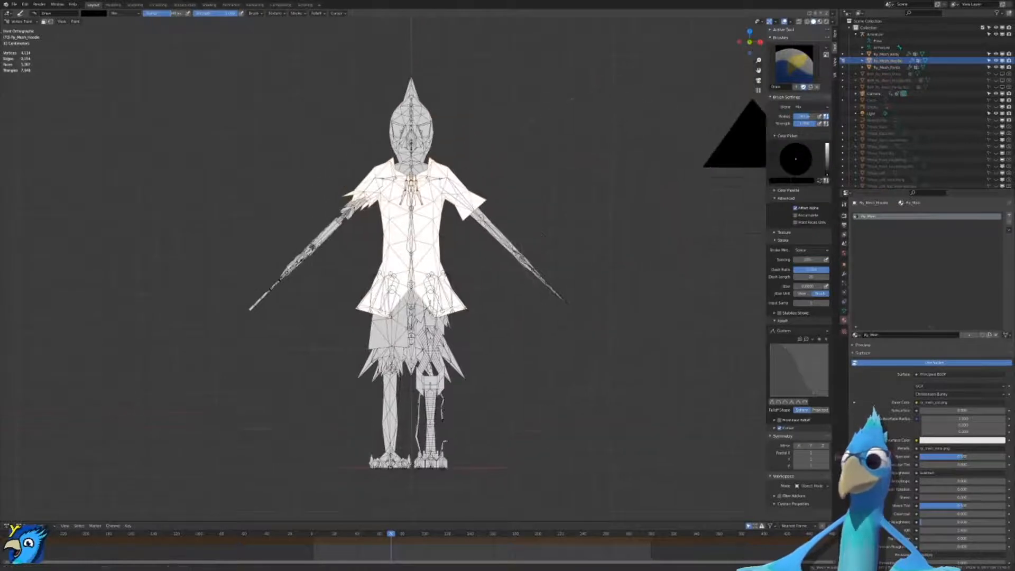
pyautogui.click(996, 54)
pyautogui.click(996, 67)
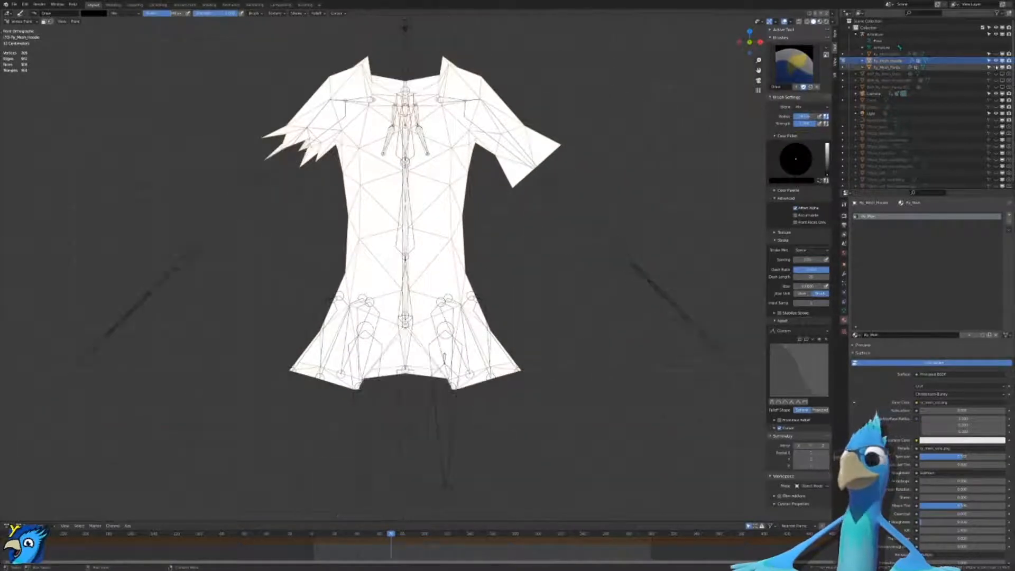
# Step: Paint the entire hoodie black as the base vertex colour
pyautogui.keyDown('shift'); pyautogui.moveTo(529, 254); pyautogui.dragTo(531, 262, button='middle'); pyautogui.keyUp('shift')
pyautogui.keyDown('shift'); pyautogui.moveTo(322, 152); pyautogui.dragTo(308, 19, button='middle'); pyautogui.keyUp('shift')
pyautogui.scroll(6, 381, 246)
pyautogui.scroll(-5, 338, 229)
pyautogui.keyDown('shift'); pyautogui.moveTo(442, 244); pyautogui.dragTo(408, 387, button='middle'); pyautogui.keyUp('shift')
pyautogui.scroll(-2, 415, 285)
pyautogui.scroll(-1, 414, 288)
pyautogui.scroll(2, 413, 276)
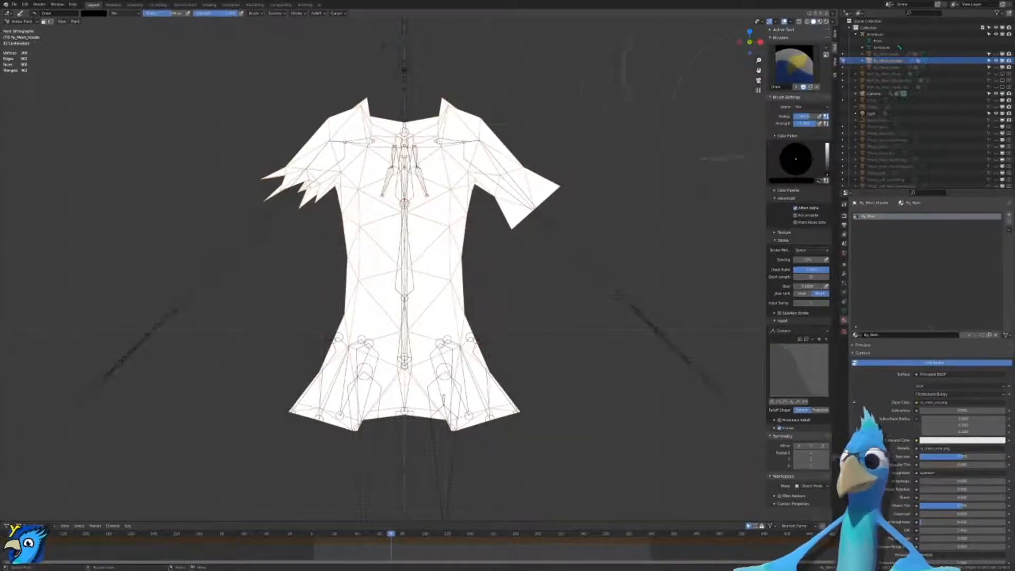
pyautogui.scroll(-8, 585, 204)
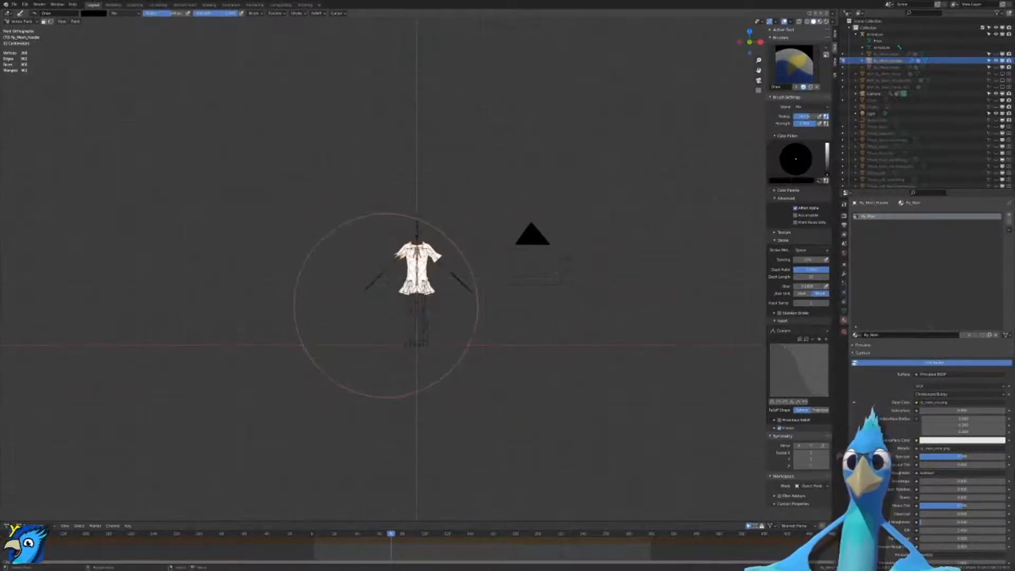
pyautogui.scroll(8, 393, 269)
pyautogui.moveTo(386, 228); pyautogui.dragTo(521, 240, button='middle')
pyautogui.press('KP_1')
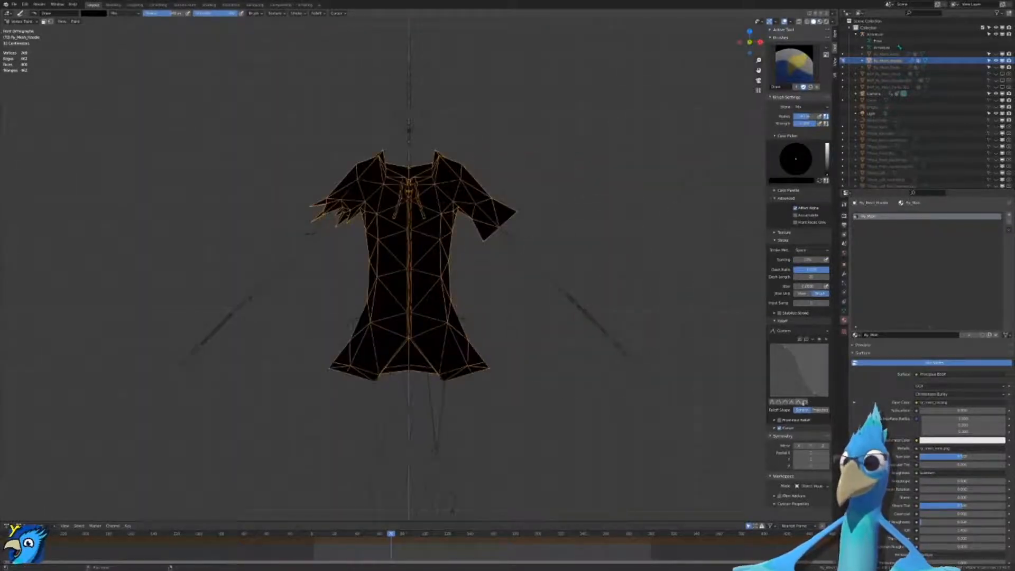
# Step: Cover the hoodie in solid black using a constant brush falloff, and restore the smooth falloff curve
pyautogui.scroll(-8, 414, 317)
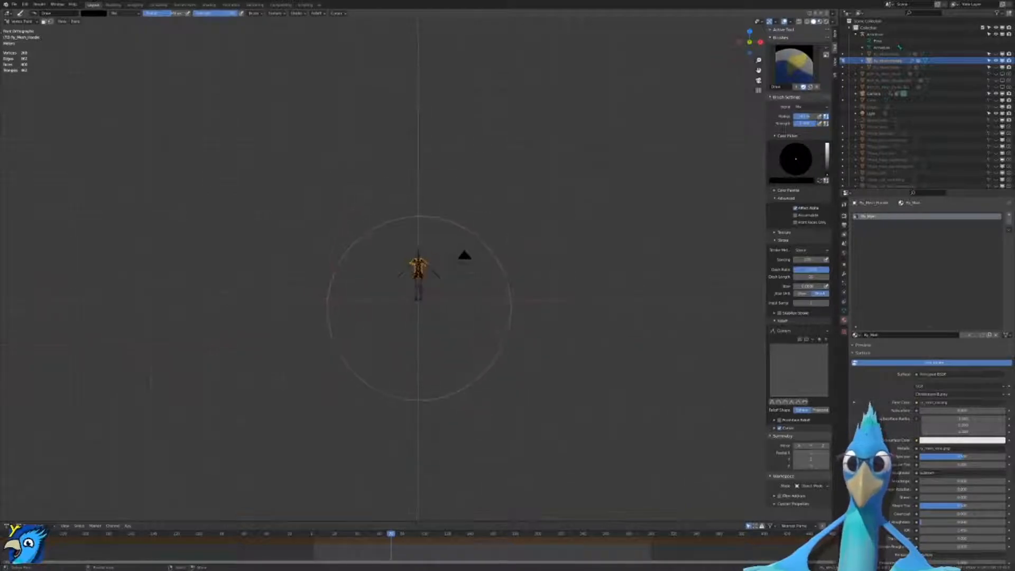
pyautogui.scroll(18, 423, 288)
pyautogui.scroll(-5, 465, 318)
pyautogui.keyDown('shift'); pyautogui.moveTo(413, 257); pyautogui.dragTo(592, 317, button='middle'); pyautogui.keyUp('shift')
pyautogui.scroll(3, 597, 317)
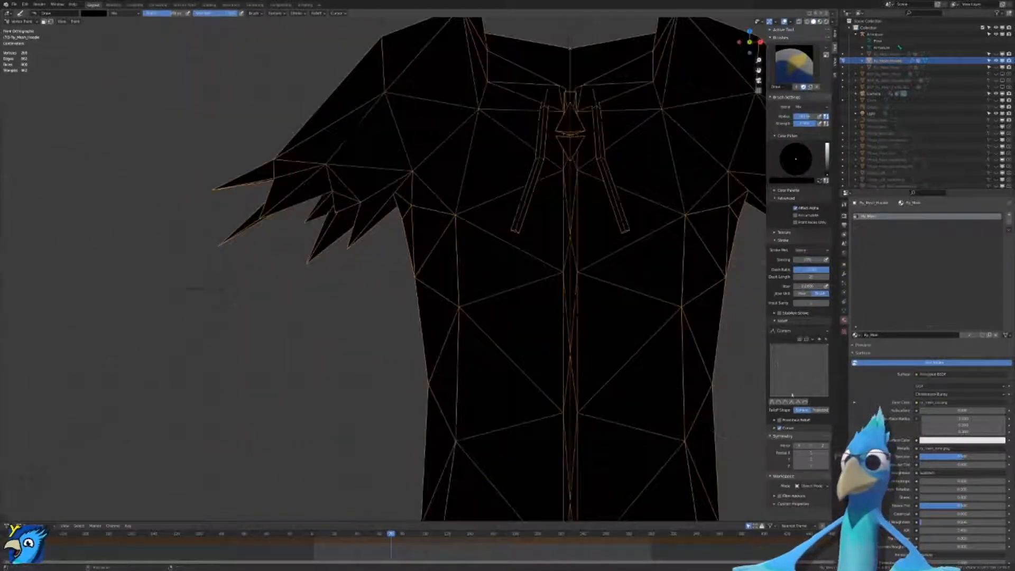
pyautogui.keyDown('shift'); pyautogui.moveTo(206, 289); pyautogui.dragTo(229, 349, button='middle'); pyautogui.keyUp('shift')
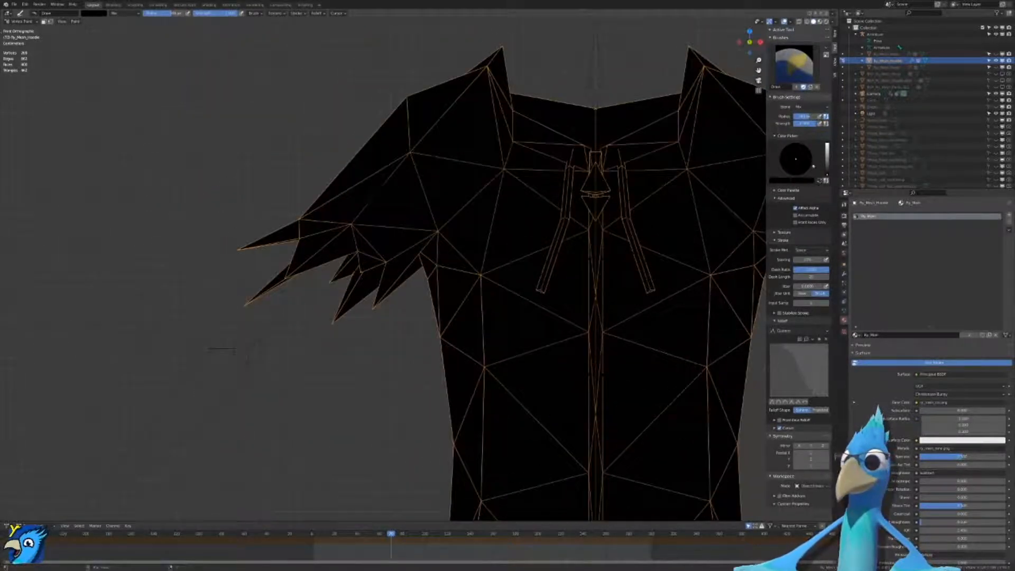
# Step: Set the brush colour to bright red and paint the hoodie's torn sleeve
pyautogui.click(785, 182)
pyautogui.moveTo(795, 158); pyautogui.dragTo(841, 158)
pyautogui.scroll(-2, 308, 272)
pyautogui.moveTo(308, 248)
pyautogui.mouseDown()
pyautogui.moveTo(331, 291)
pyautogui.moveTo(295, 312)
pyautogui.moveTo(270, 294)
pyautogui.moveTo(296, 292)
pyautogui.mouseUp()
pyautogui.moveTo(294, 340)
pyautogui.mouseDown(button='middle')
pyautogui.moveTo(634, 349)
pyautogui.moveTo(352, 311)
pyautogui.mouseUp(button='middle')
pyautogui.scroll(-3, 352, 311)
pyautogui.press('KP_1')
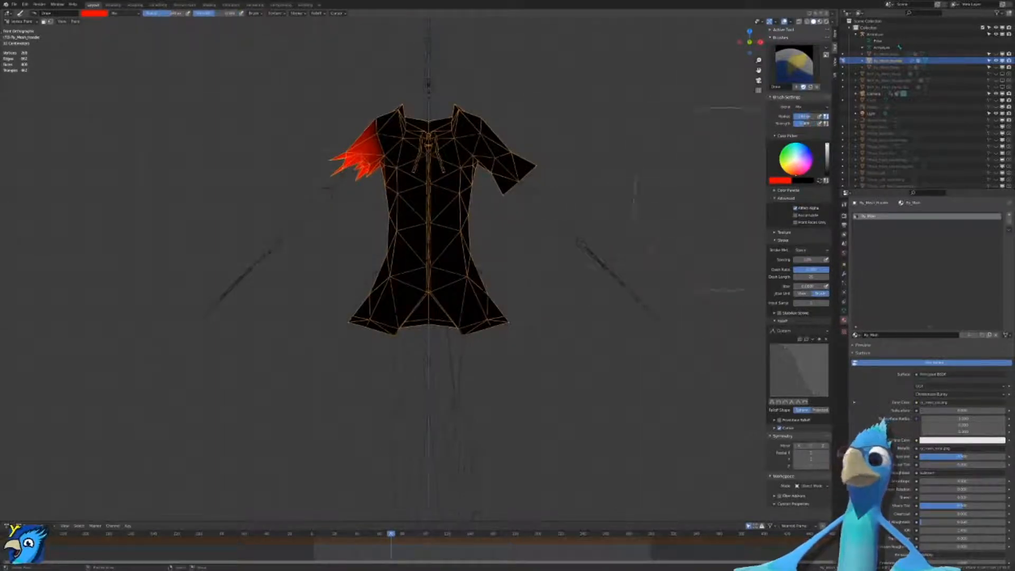
# Step: Try to paint the hoodie's lower part in a darker red
pyautogui.scroll(3, 417, 265)
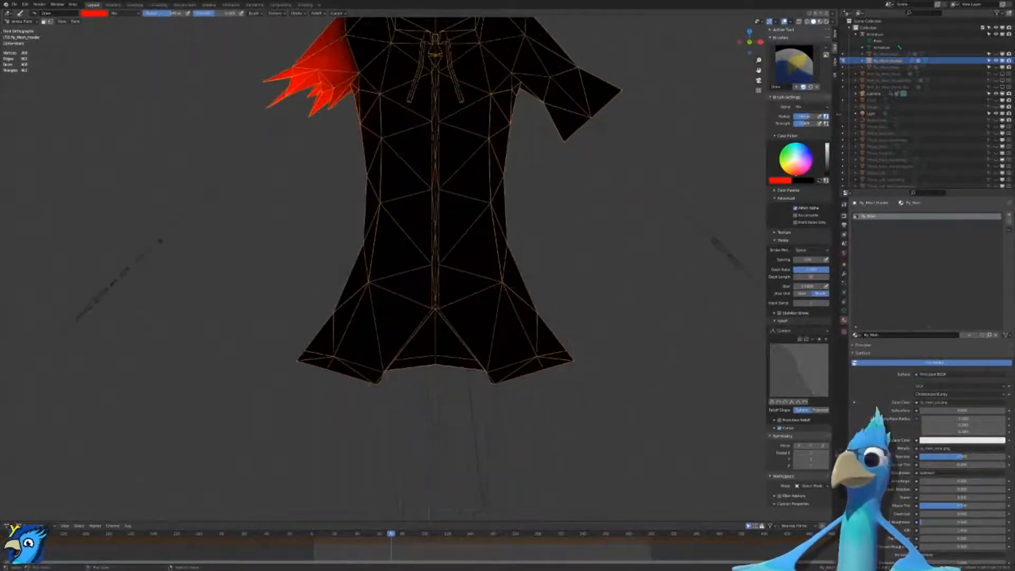
pyautogui.moveTo(828, 145); pyautogui.dragTo(828, 154)
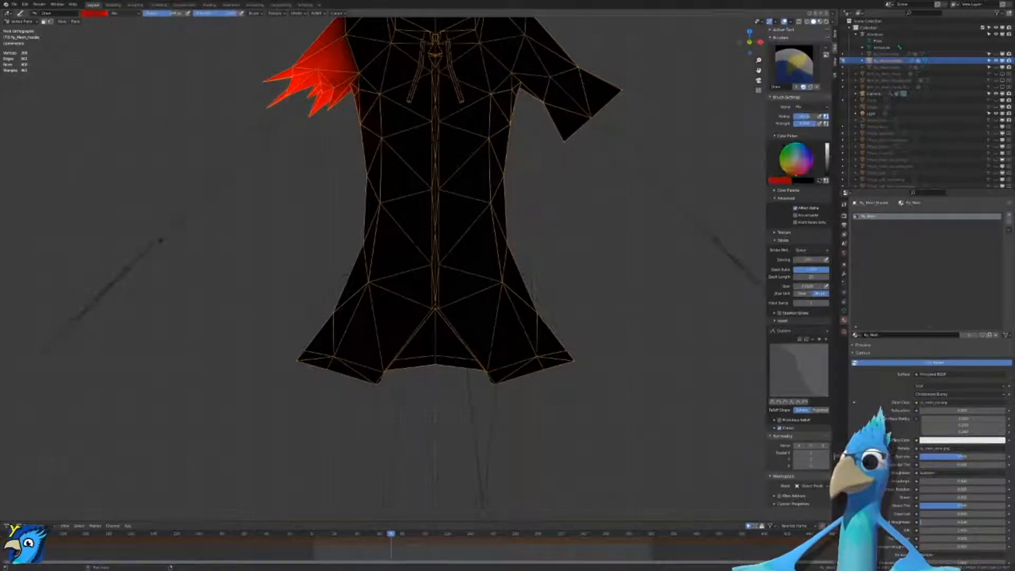
pyautogui.scroll(-4, 419, 351)
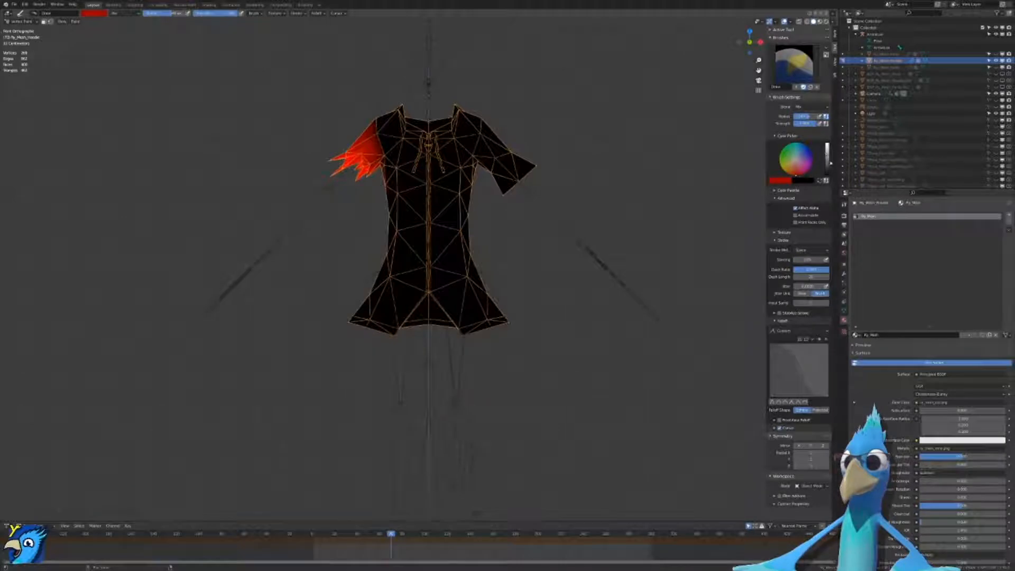
pyautogui.moveTo(831, 163); pyautogui.dragTo(828, 168)
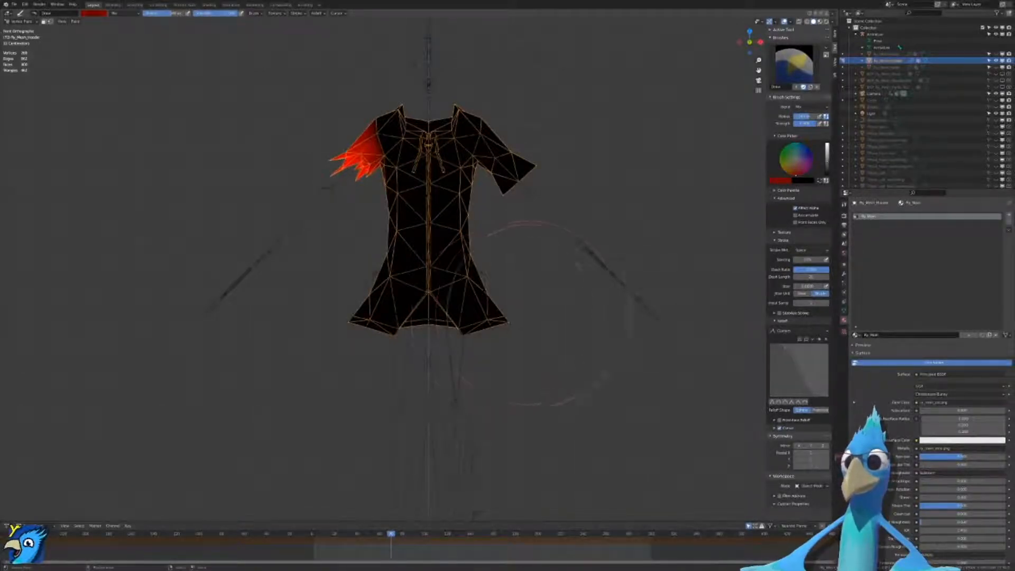
pyautogui.moveTo(550, 313); pyautogui.dragTo(290, 307)
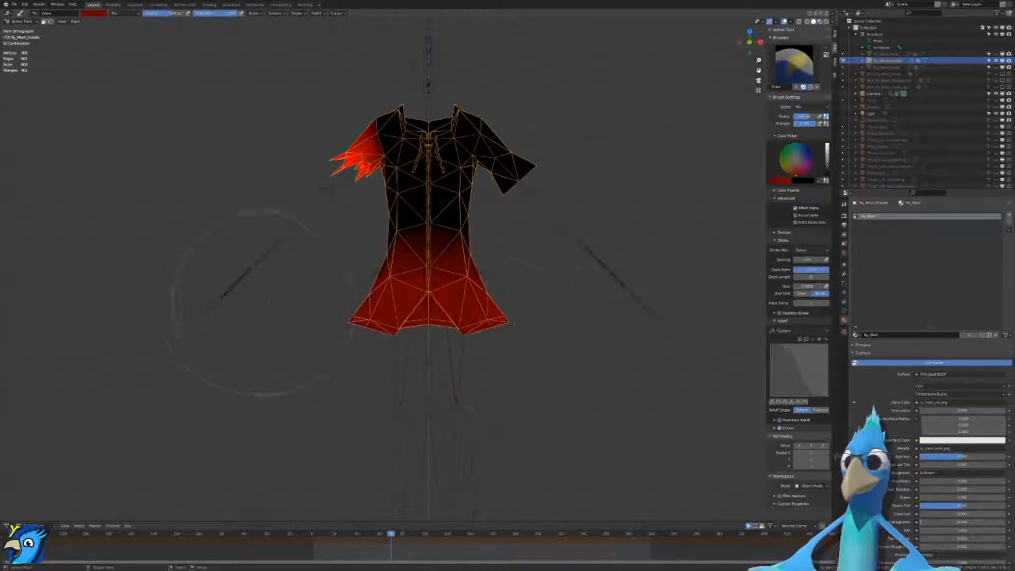
pyautogui.hotkey('ctrl', 'z')
pyautogui.hotkey('ctrl', 'z')
pyautogui.scroll(1, 531, 329)
pyautogui.moveTo(523, 330); pyautogui.dragTo(422, 341)
pyautogui.hotkey('ctrl', 'z')
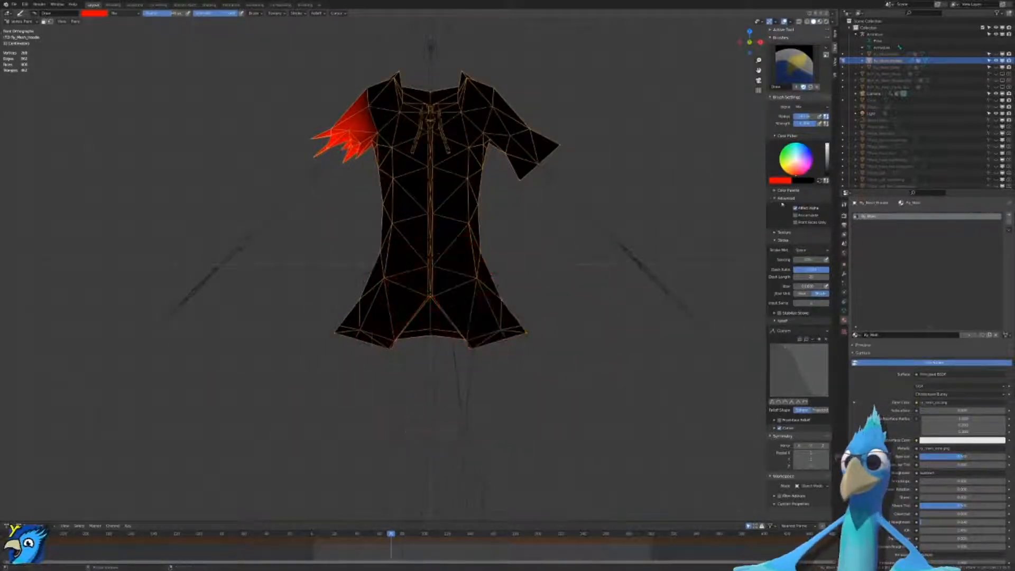
# Step: Darken the brush colour to deep red, enable X mirroring, and paint the hoodie's flared lower part
pyautogui.moveTo(824, 168); pyautogui.dragTo(826, 170)
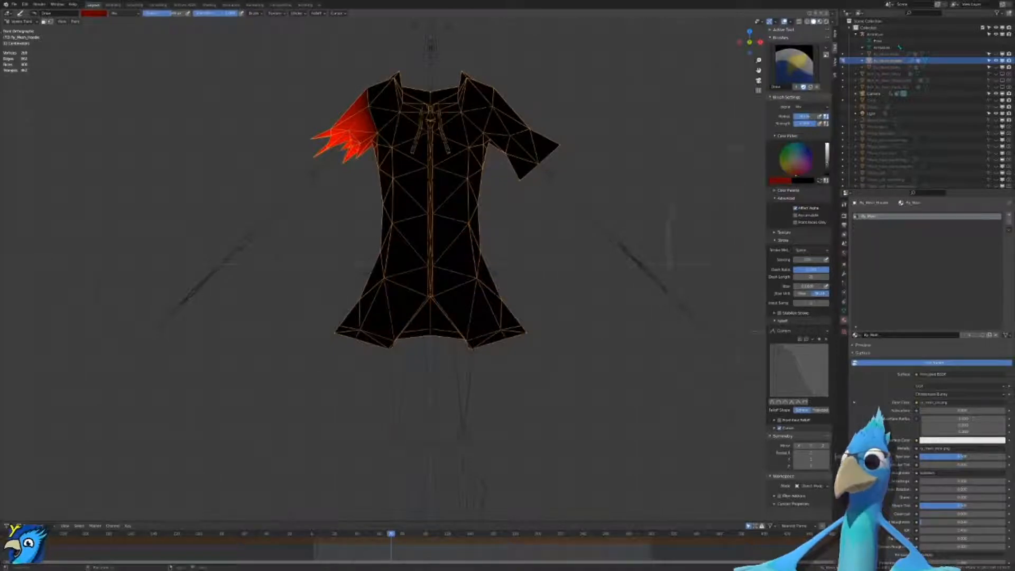
pyautogui.moveTo(517, 329)
pyautogui.mouseDown()
pyautogui.moveTo(499, 340)
pyautogui.moveTo(385, 335)
pyautogui.mouseUp()
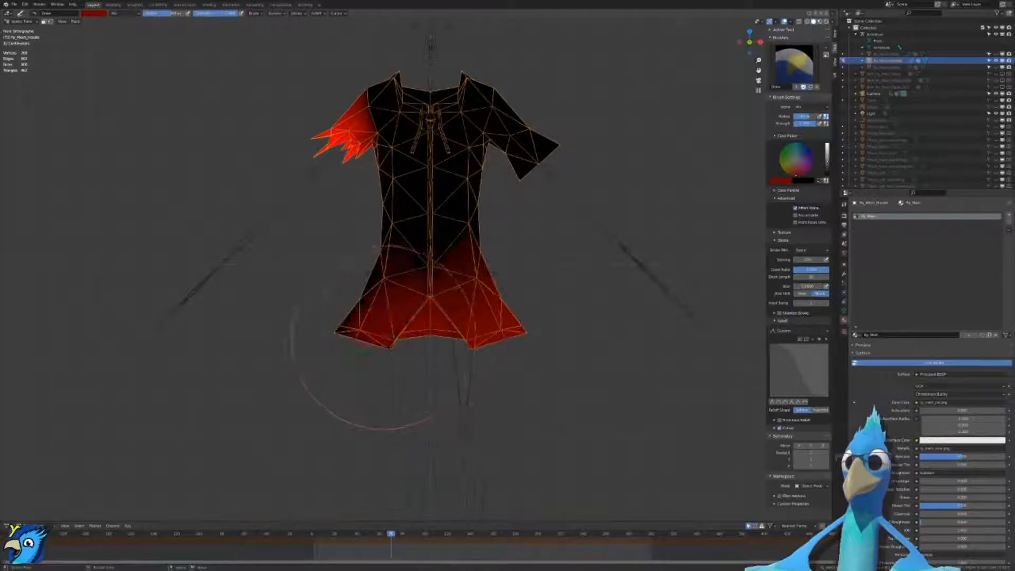
pyautogui.hotkey('ctrl', 'z')
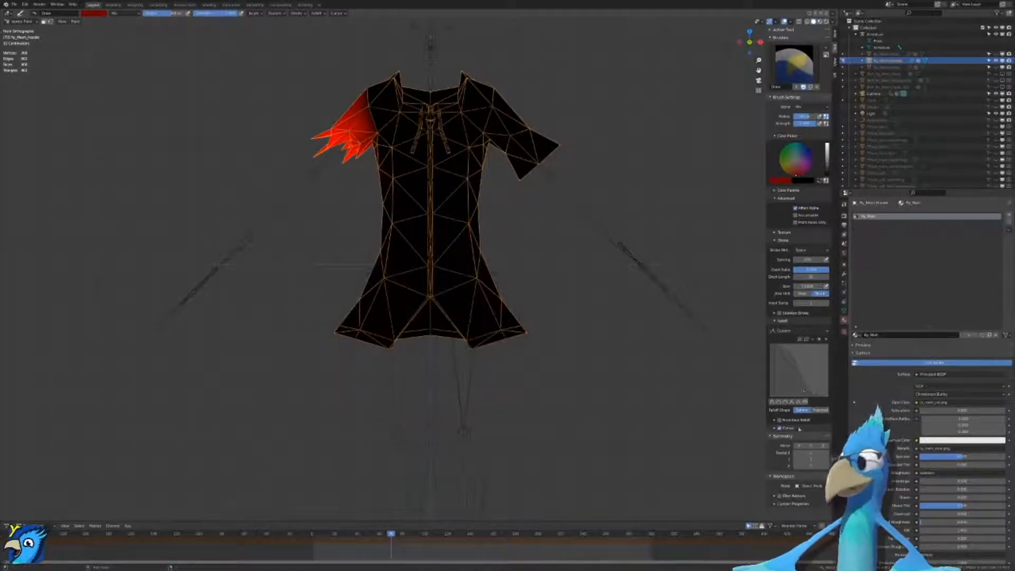
pyautogui.moveTo(521, 339); pyautogui.dragTo(418, 338)
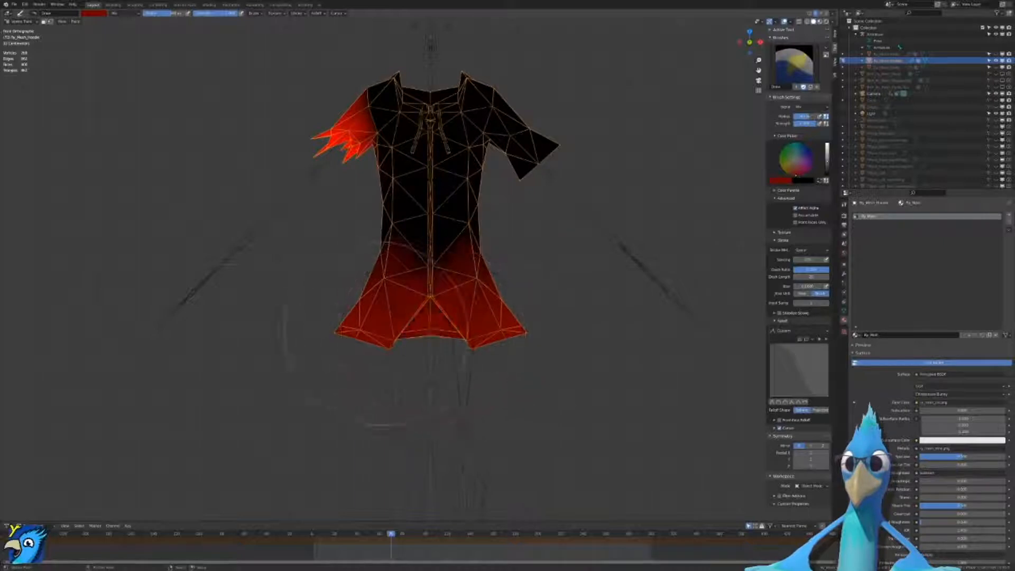
# Step: Paint both hoodie sleeves deep red with the mirrored brush
pyautogui.keyDown('shift'); pyautogui.moveTo(344, 139); pyautogui.dragTo(399, 251, button='middle'); pyautogui.keyUp('shift')
pyautogui.scroll(3, 400, 249)
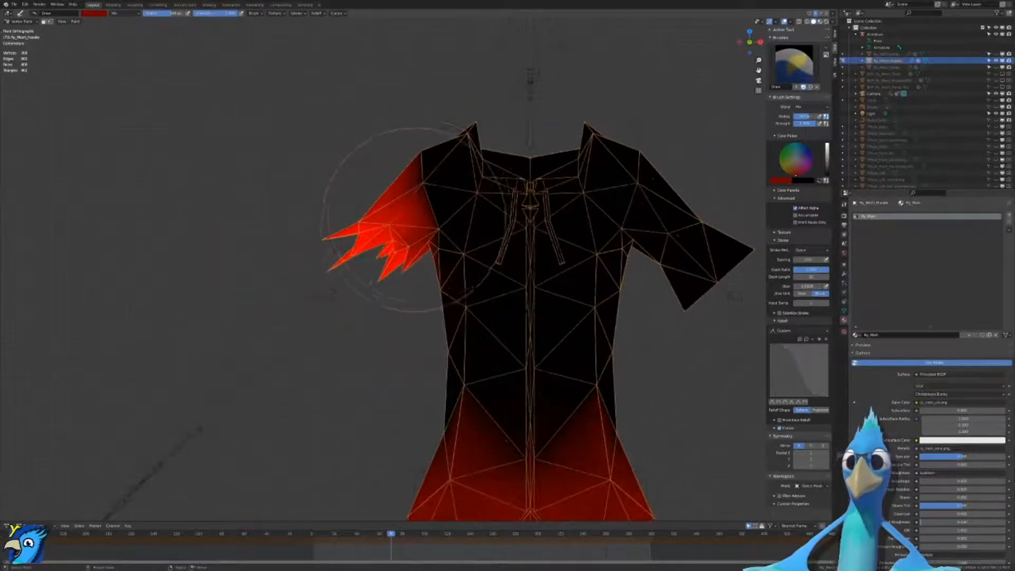
pyautogui.moveTo(337, 216)
pyautogui.mouseDown()
pyautogui.moveTo(329, 215)
pyautogui.moveTo(396, 259)
pyautogui.moveTo(272, 226)
pyautogui.moveTo(322, 244)
pyautogui.moveTo(335, 215)
pyautogui.moveTo(311, 186)
pyautogui.mouseUp()
pyautogui.hotkey('ctrl', 'z')
pyautogui.scroll(3, 393, 259)
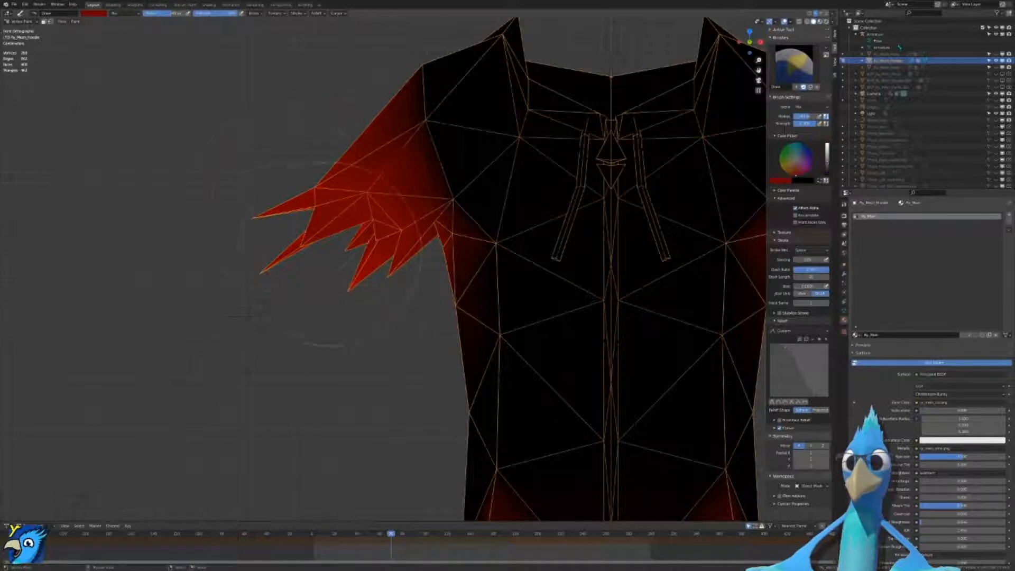
# Step: Switch the brush to black with a flat maximum falloff, turn off X mirroring, and paint the intact hoodie sleeve black
pyautogui.scroll(-5, 351, 294)
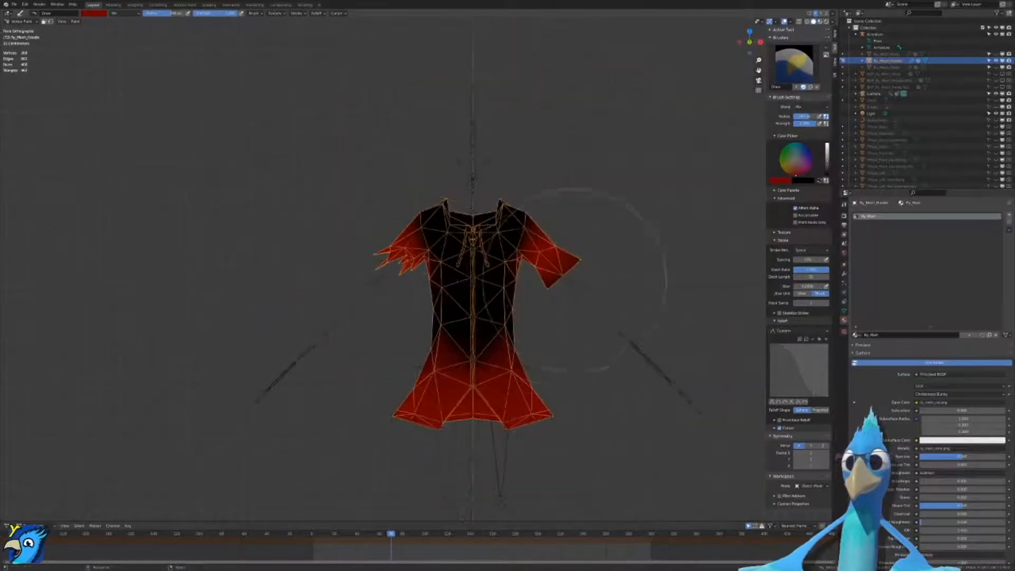
pyautogui.scroll(3, 529, 294)
pyautogui.scroll(1, 422, 266)
pyautogui.moveTo(828, 163); pyautogui.dragTo(801, 387)
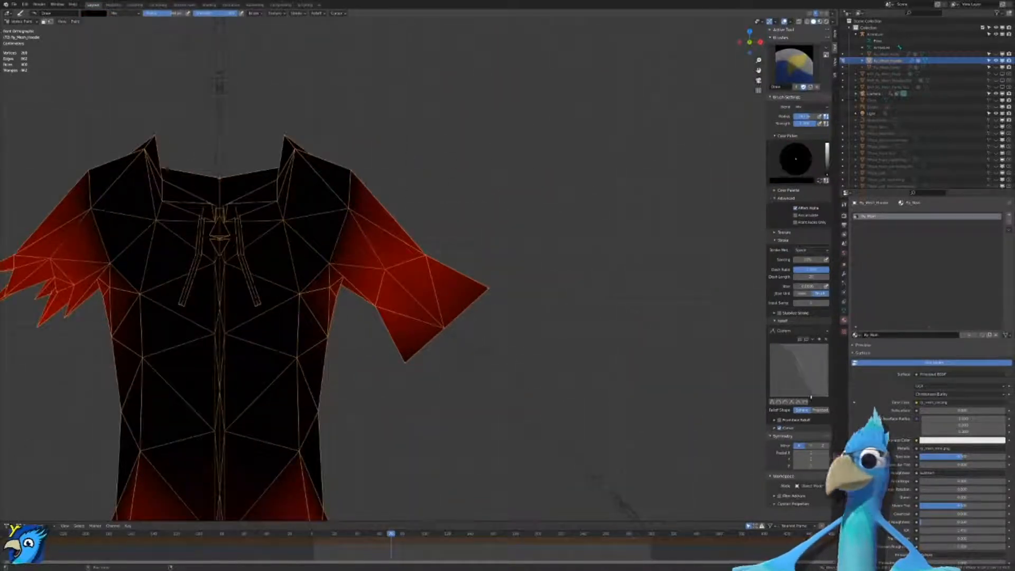
pyautogui.click(805, 402)
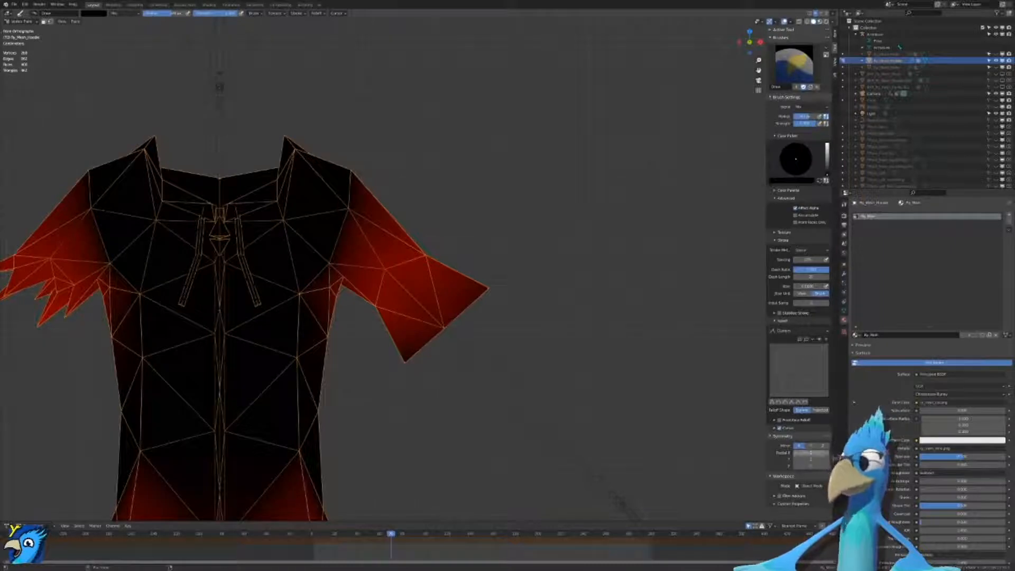
pyautogui.moveTo(563, 291); pyautogui.dragTo(412, 248)
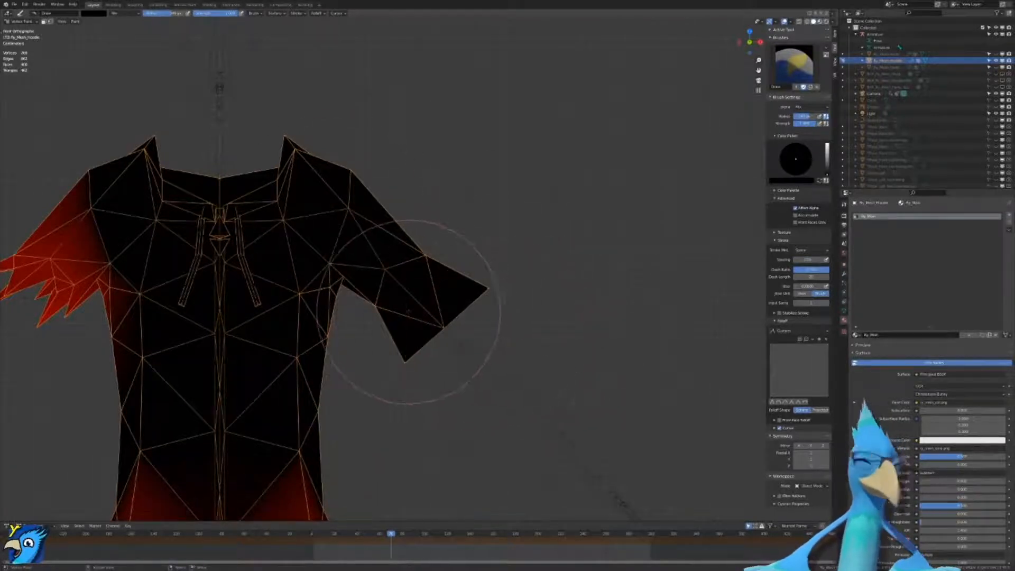
# Step: Switch the brush back to deep red and paint the lower sections of both hoodie drawstrings
pyautogui.scroll(-4, 510, 340)
pyautogui.keyDown('shift'); pyautogui.moveTo(561, 329); pyautogui.dragTo(559, 345, button='middle'); pyautogui.keyUp('shift')
pyautogui.scroll(-1, 542, 228)
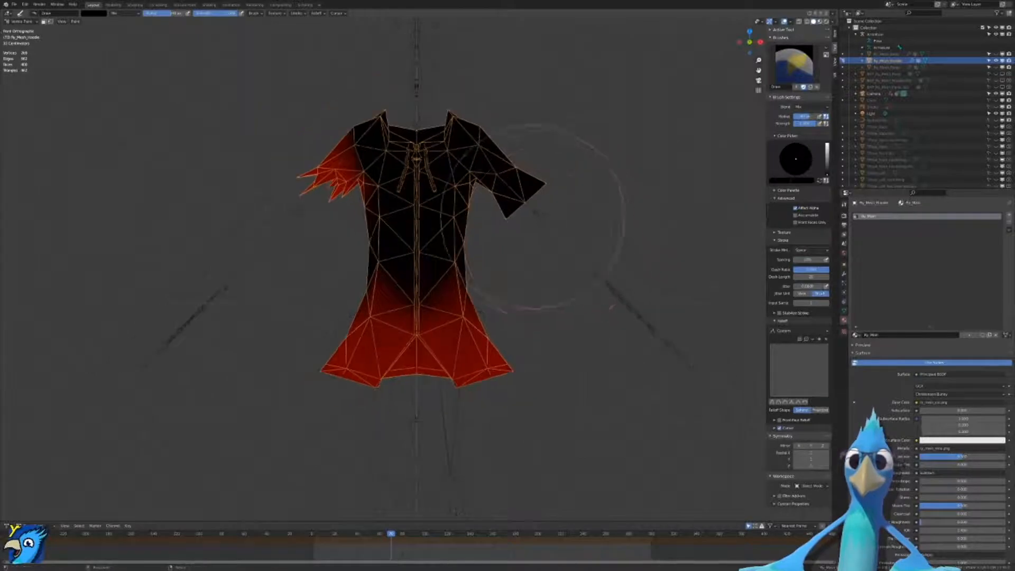
pyautogui.keyDown('shift'); pyautogui.moveTo(532, 228); pyautogui.dragTo(531, 321, button='middle'); pyautogui.keyUp('shift')
pyautogui.scroll(7, 530, 321)
pyautogui.scroll(5, 576, 305)
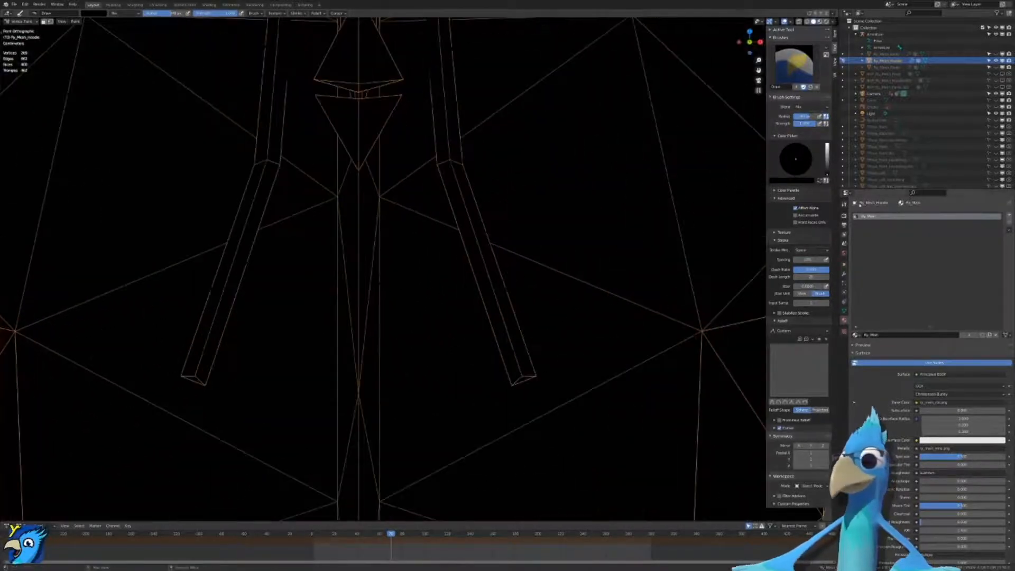
pyautogui.click(782, 181)
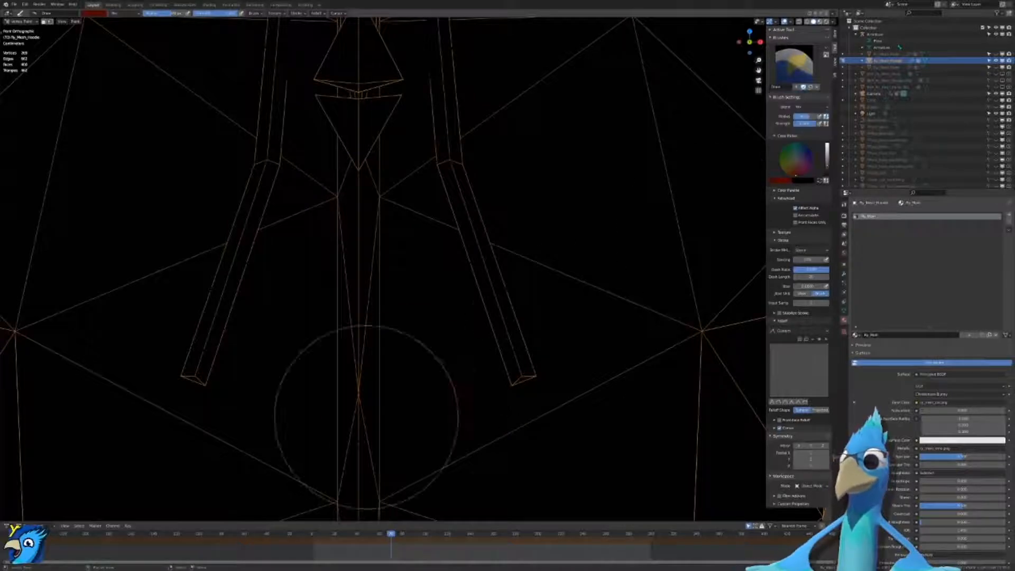
pyautogui.moveTo(503, 363); pyautogui.dragTo(522, 367)
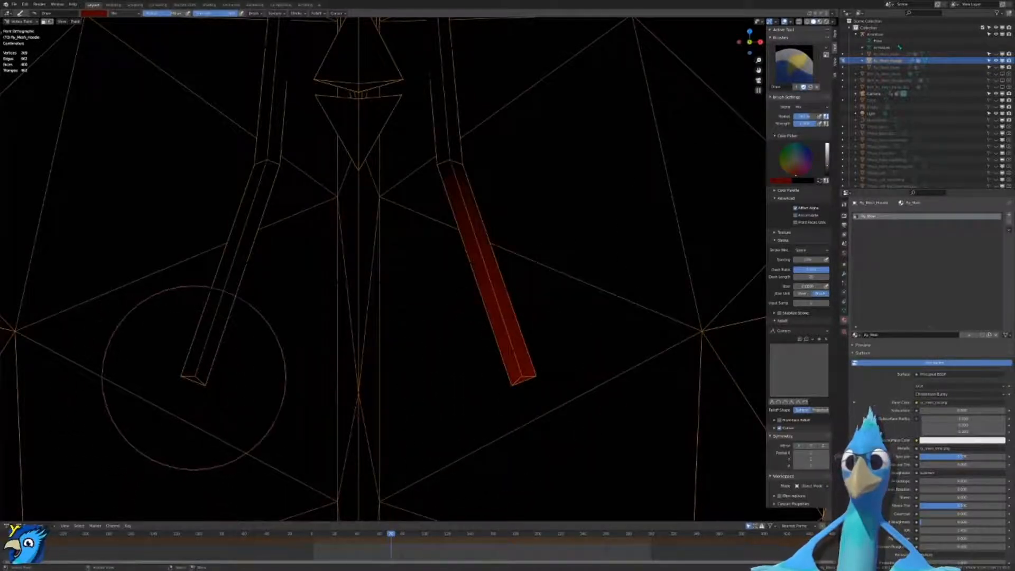
pyautogui.moveTo(186, 363); pyautogui.dragTo(192, 374)
pyautogui.scroll(-8, 530, 347)
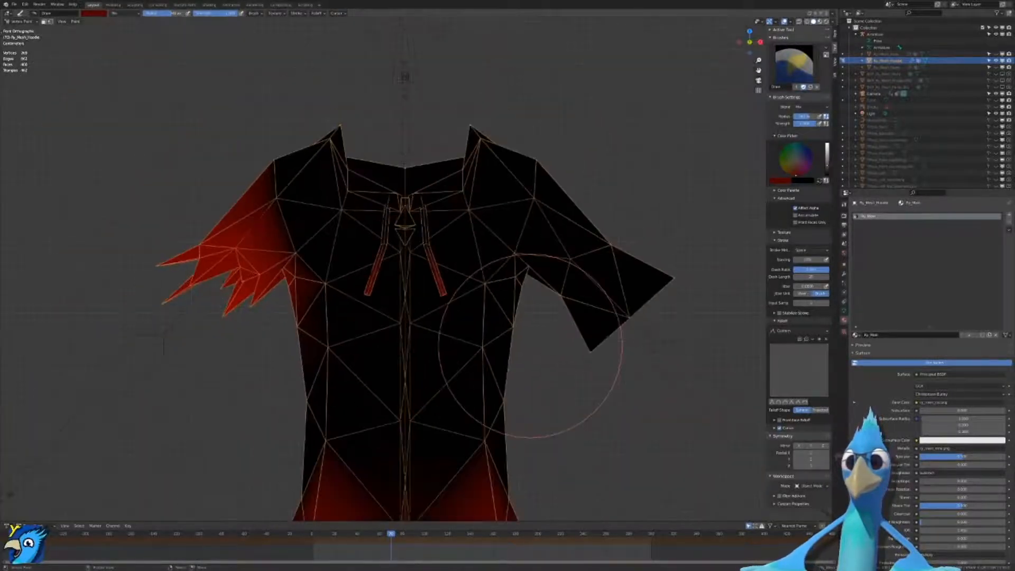
# Step: Darken the brush's red and paint the cuff and underside of the intact hoodie sleeve
pyautogui.scroll(-3, 531, 346)
pyautogui.moveTo(531, 347)
pyautogui.keyDown('shift'); pyautogui.mouseDown(button='middle')
pyautogui.moveTo(531, 305)
pyautogui.moveTo(436, 317)
pyautogui.moveTo(378, 296)
pyautogui.moveTo(458, 263)
pyautogui.mouseUp(button='middle'); pyautogui.keyUp('shift')
pyautogui.scroll(3, 390, 197)
pyautogui.moveTo(390, 197); pyautogui.dragTo(446, 233, button='middle')
pyautogui.press('KP_1')
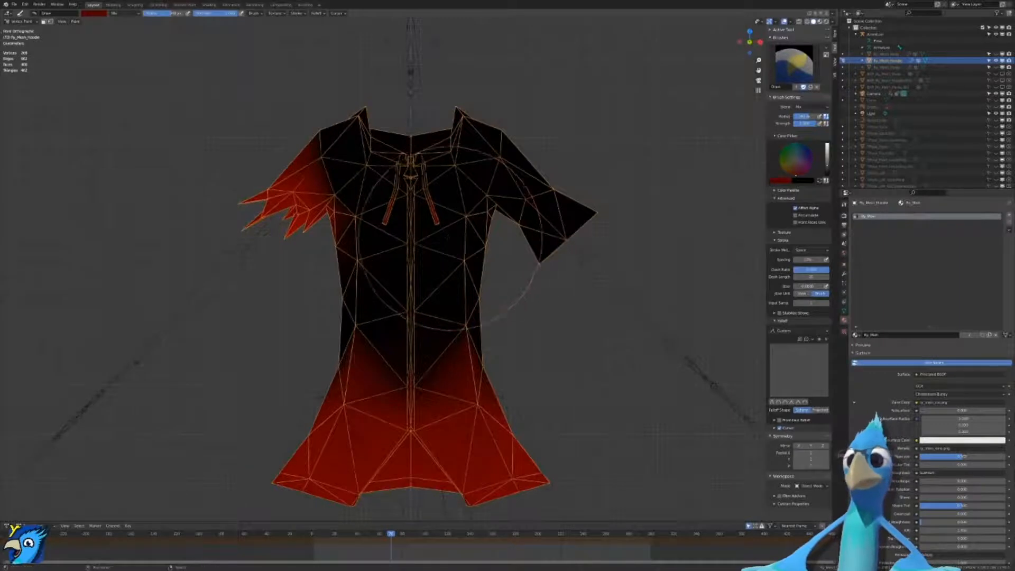
pyautogui.scroll(2, 468, 268)
pyautogui.scroll(5, 468, 267)
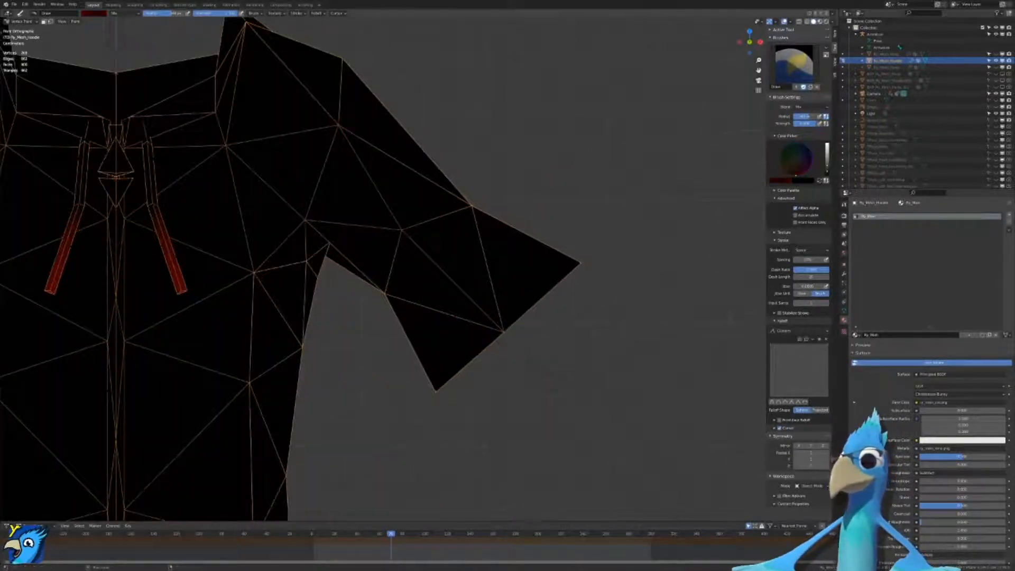
pyautogui.moveTo(487, 283)
pyautogui.mouseDown()
pyautogui.moveTo(465, 295)
pyautogui.moveTo(487, 272)
pyautogui.moveTo(449, 328)
pyautogui.mouseUp()
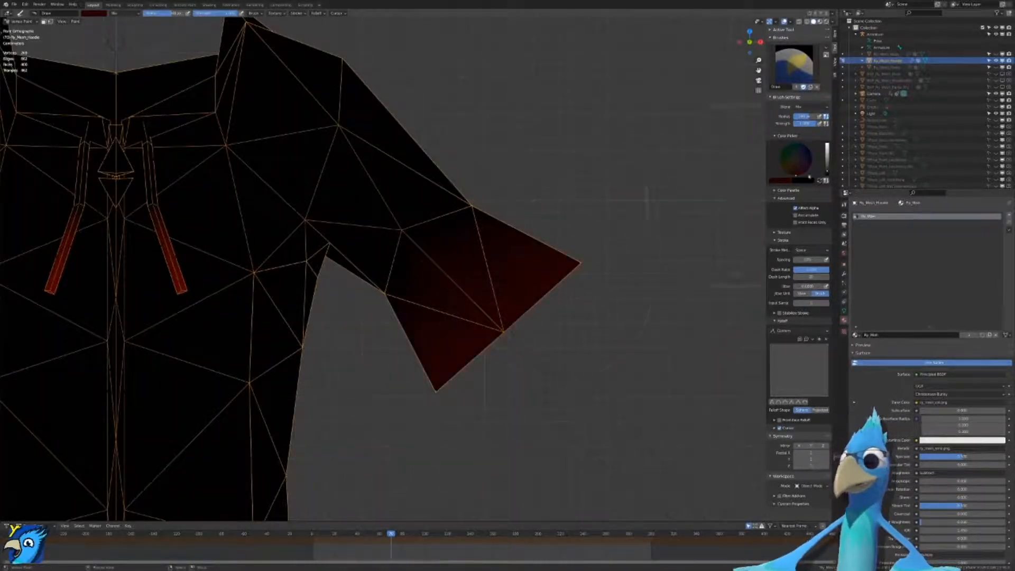
pyautogui.moveTo(561, 269)
pyautogui.mouseDown()
pyautogui.moveTo(503, 319)
pyautogui.moveTo(498, 340)
pyautogui.mouseUp()
pyautogui.moveTo(486, 360)
pyautogui.mouseDown()
pyautogui.moveTo(481, 341)
pyautogui.moveTo(510, 338)
pyautogui.moveTo(506, 331)
pyautogui.mouseUp()
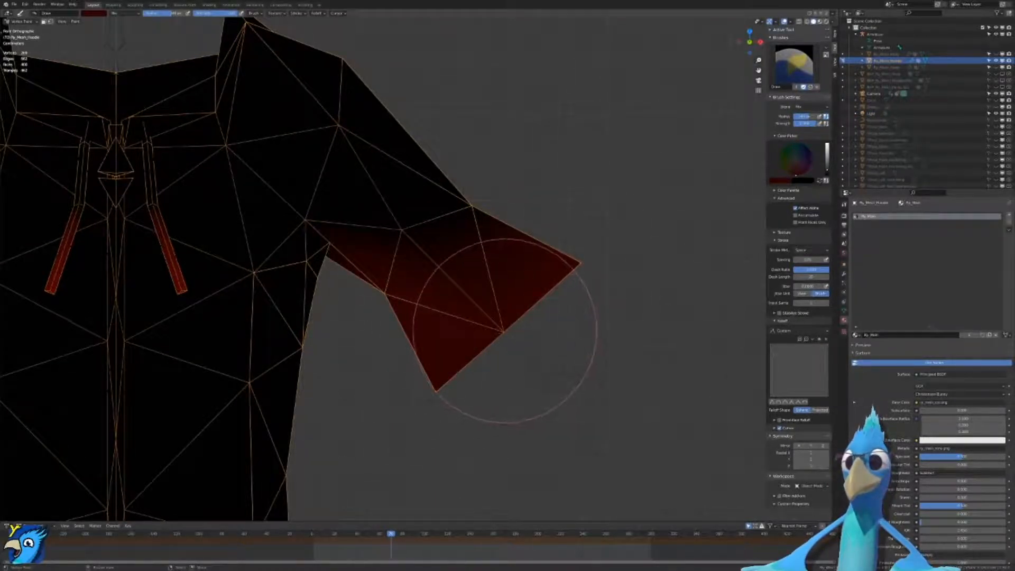
# Step: Examine the painted hoodie from several angles, including with the viewport overlays hidden
pyautogui.scroll(-7, 506, 331)
pyautogui.scroll(6, 534, 329)
pyautogui.moveTo(619, 312)
pyautogui.mouseDown(button='middle')
pyautogui.moveTo(580, 343)
pyautogui.moveTo(627, 309)
pyautogui.mouseUp(button='middle')
pyautogui.scroll(-6, 581, 343)
pyautogui.scroll(4, 589, 329)
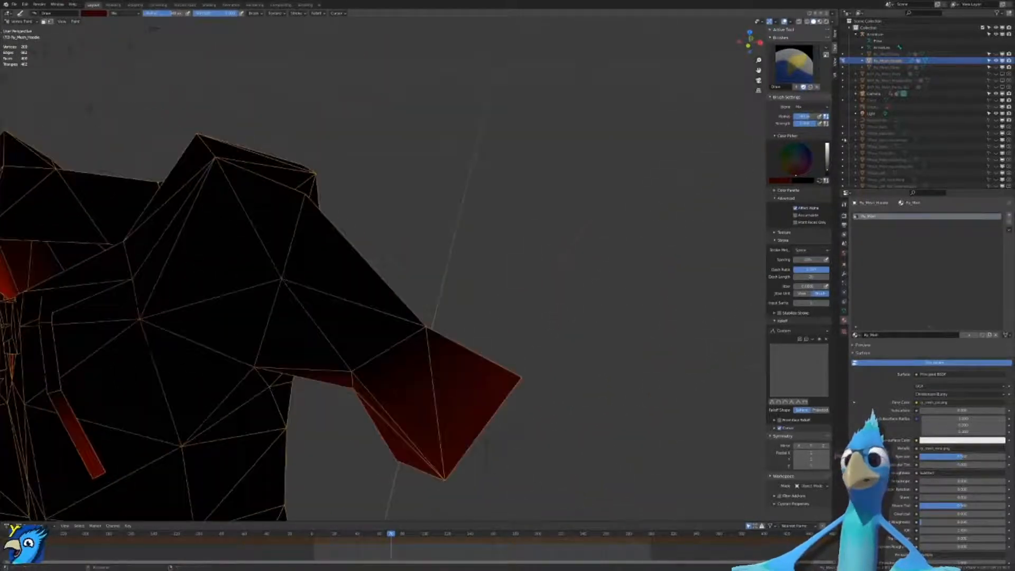
pyautogui.click(799, 21)
pyautogui.keyDown('shift'); pyautogui.moveTo(600, 169); pyautogui.dragTo(656, 142, button='middle'); pyautogui.keyUp('shift')
pyautogui.scroll(-5, 624, 170)
pyautogui.moveTo(608, 185); pyautogui.dragTo(576, 207, button='middle')
pyautogui.scroll(-3, 578, 212)
pyautogui.scroll(4, 578, 213)
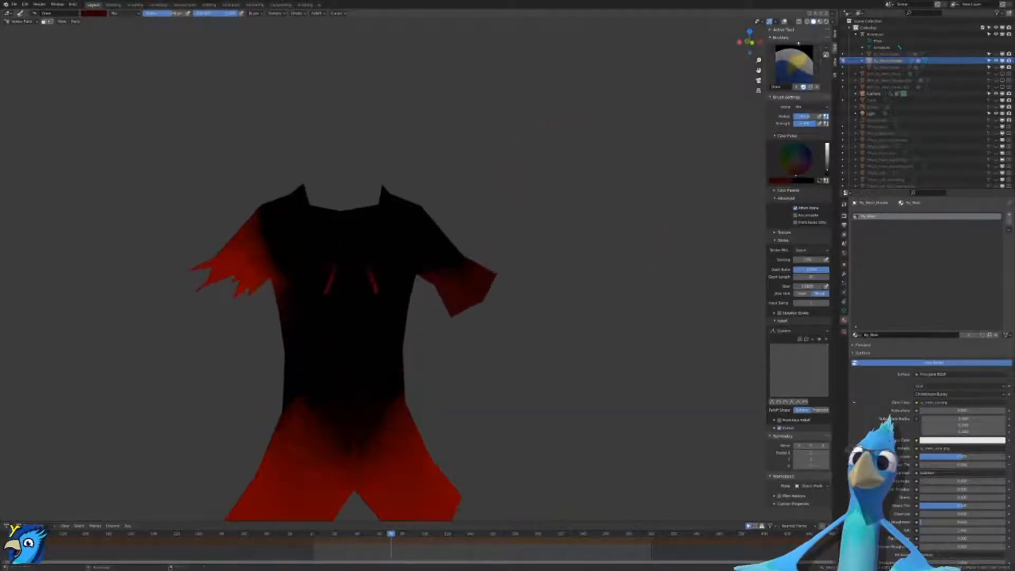
pyautogui.click(783, 22)
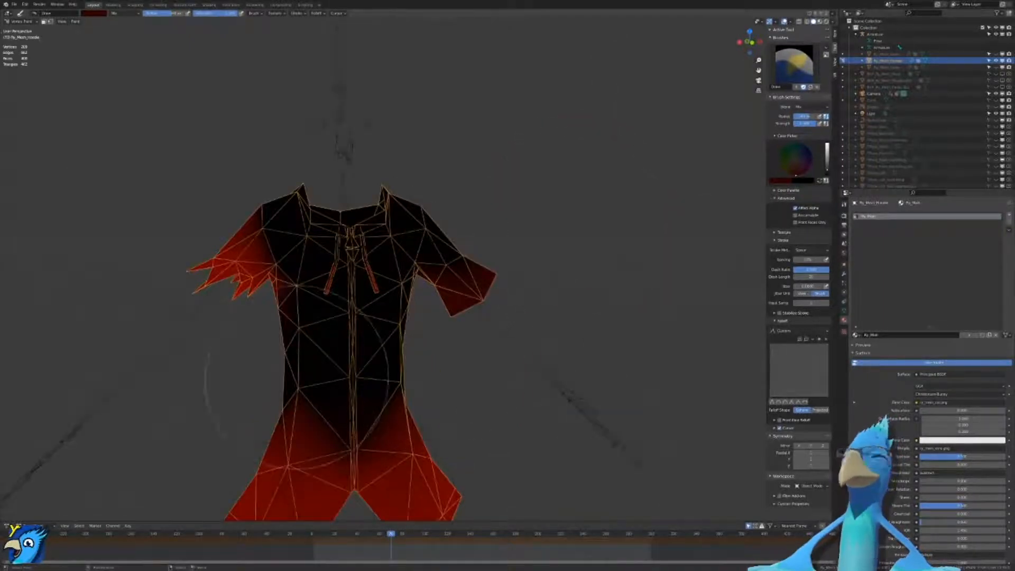
# Step: Hide the hoodie mesh, show the body mesh, and bring its legs into front view
pyautogui.click(996, 61)
pyautogui.click(997, 55)
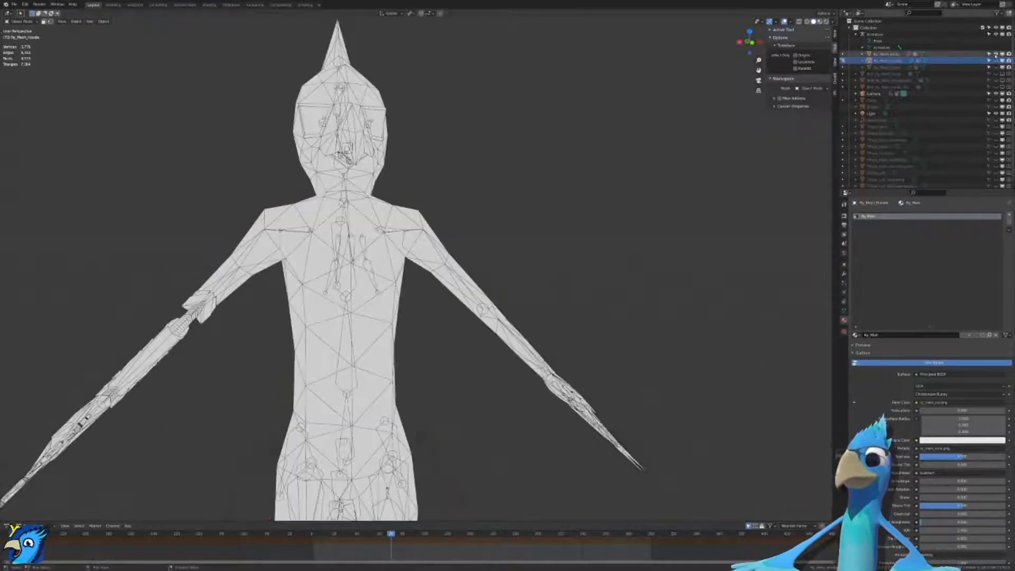
pyautogui.scroll(6, 674, 313)
pyautogui.moveTo(512, 268); pyautogui.dragTo(506, 350, button='middle')
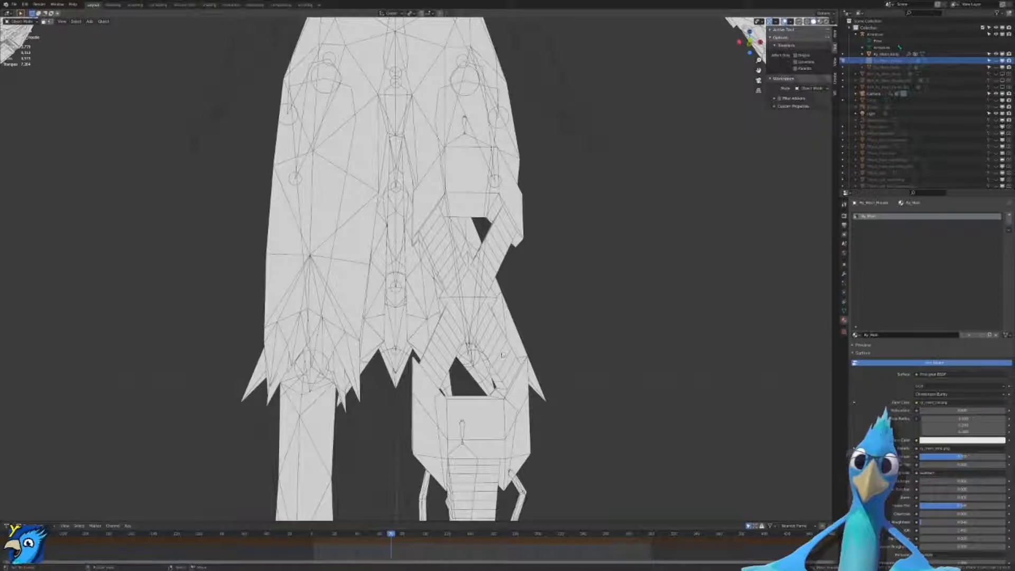
pyautogui.press('KP_1')
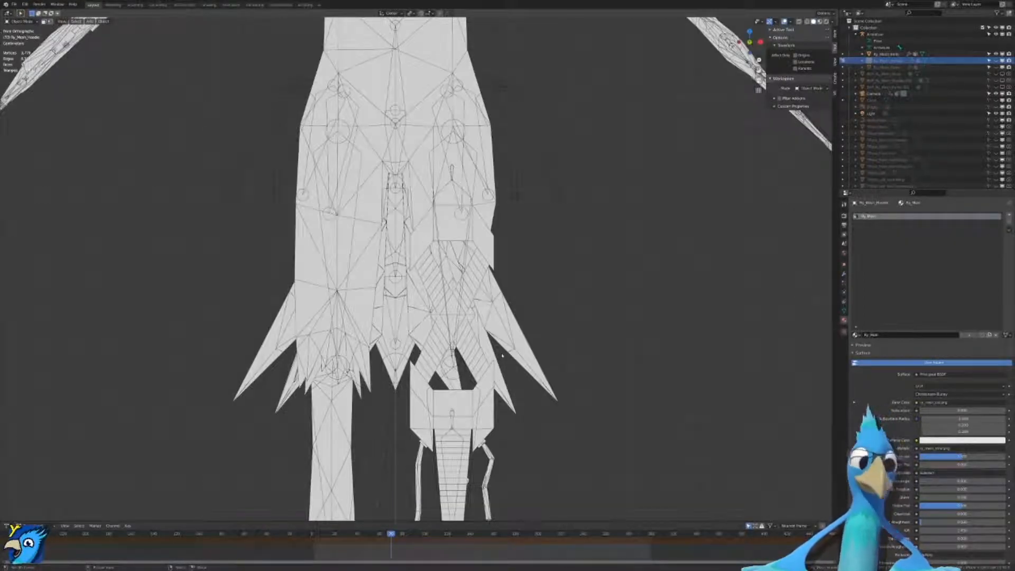
pyautogui.scroll(5, 500, 349)
pyautogui.scroll(1, 491, 321)
# Step: Take the hoodie out of Vertex Paint mode, keep it hidden, and switch the body mesh to Vertex Paint mode
pyautogui.click(472, 396)
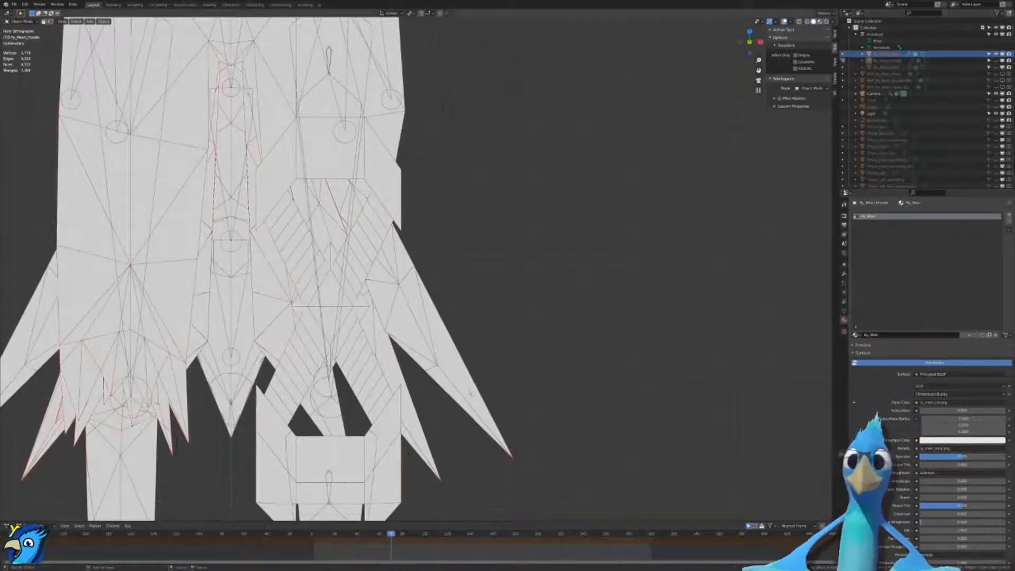
pyautogui.click(460, 384)
pyautogui.click(891, 61)
pyautogui.click(997, 61)
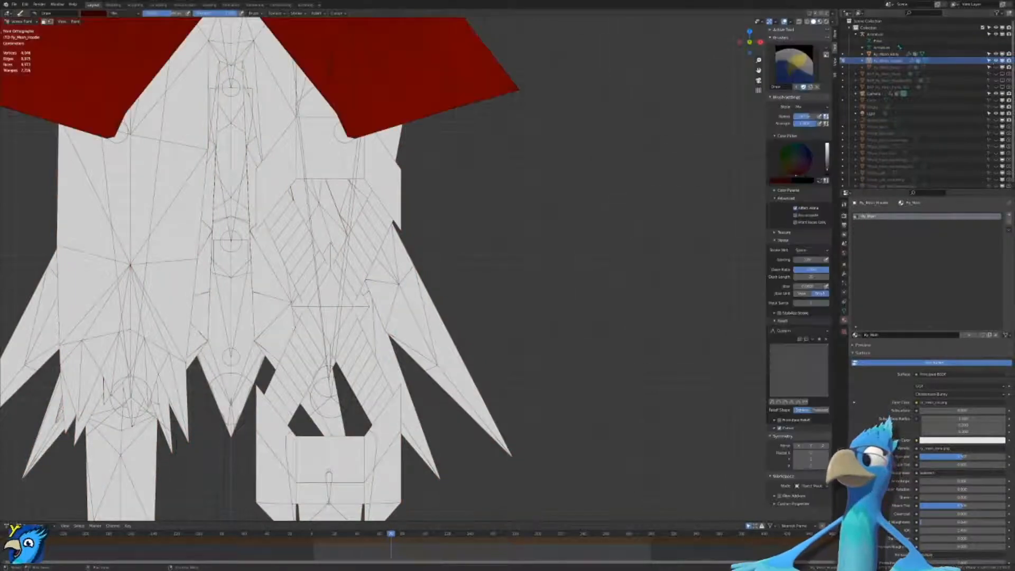
pyautogui.hotkey('ctrl', 'Tab')
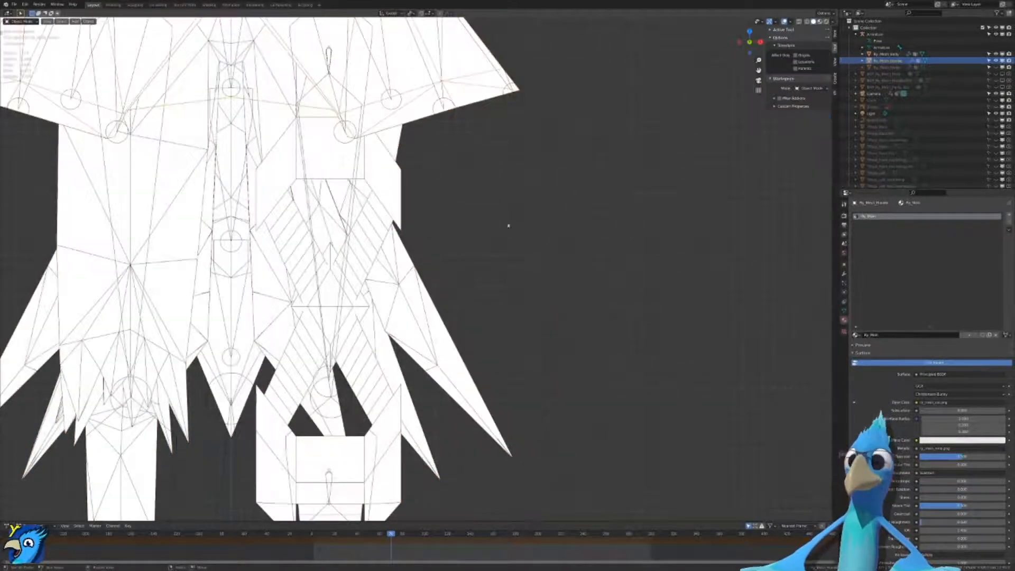
pyautogui.click(997, 60)
pyautogui.click(887, 54)
pyautogui.click(887, 54)
pyautogui.hotkey('ctrl', 'Tab')
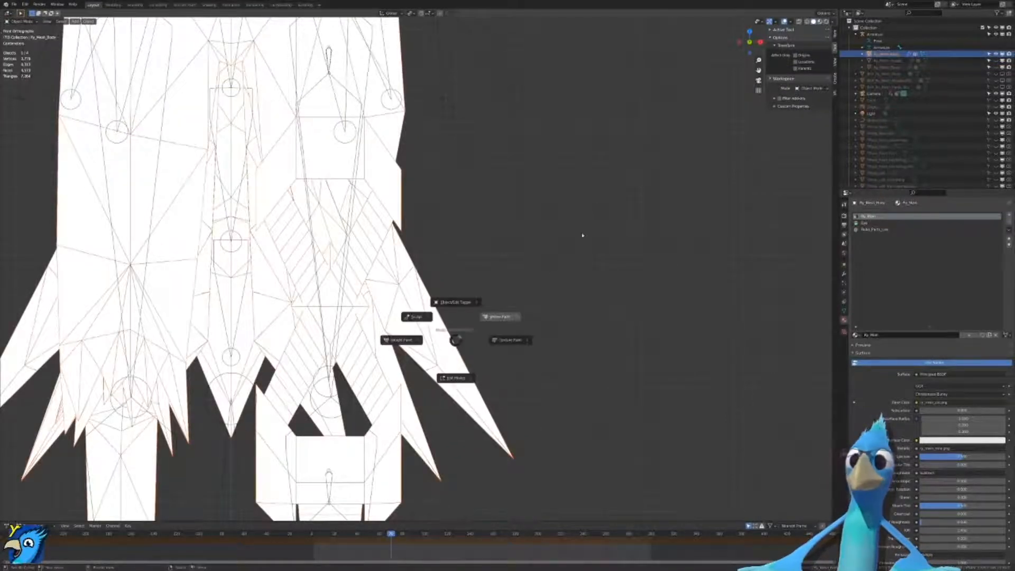
pyautogui.click(583, 233)
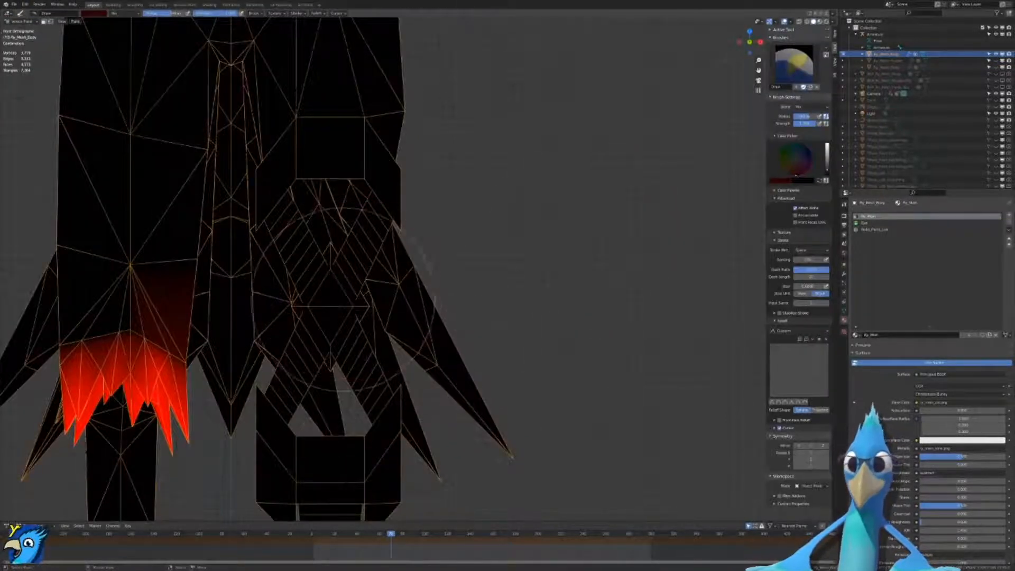
# Step: Set the vertex paint brush to a bright, saturated blue
pyautogui.scroll(1, 704, 360)
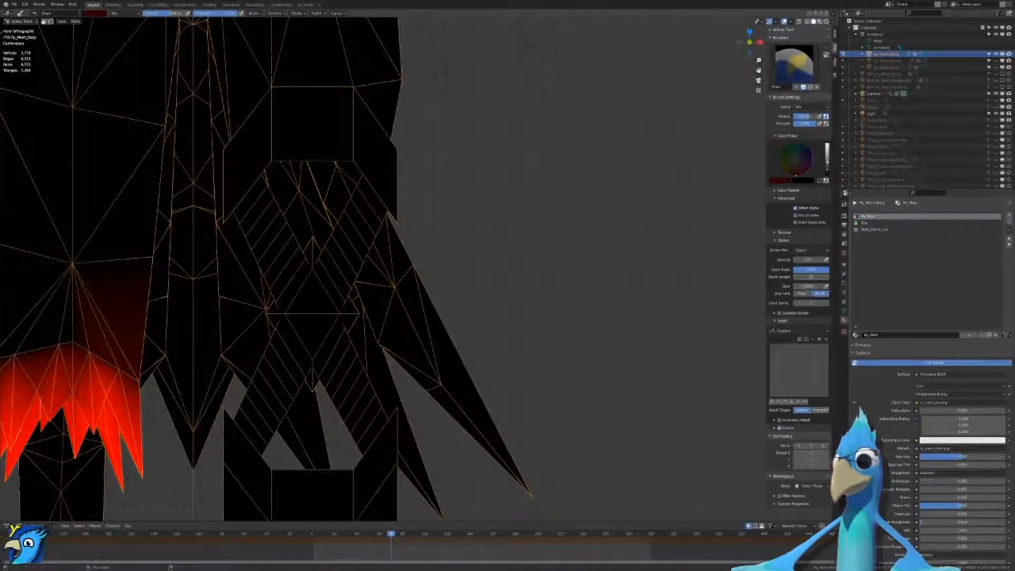
pyautogui.click(827, 144)
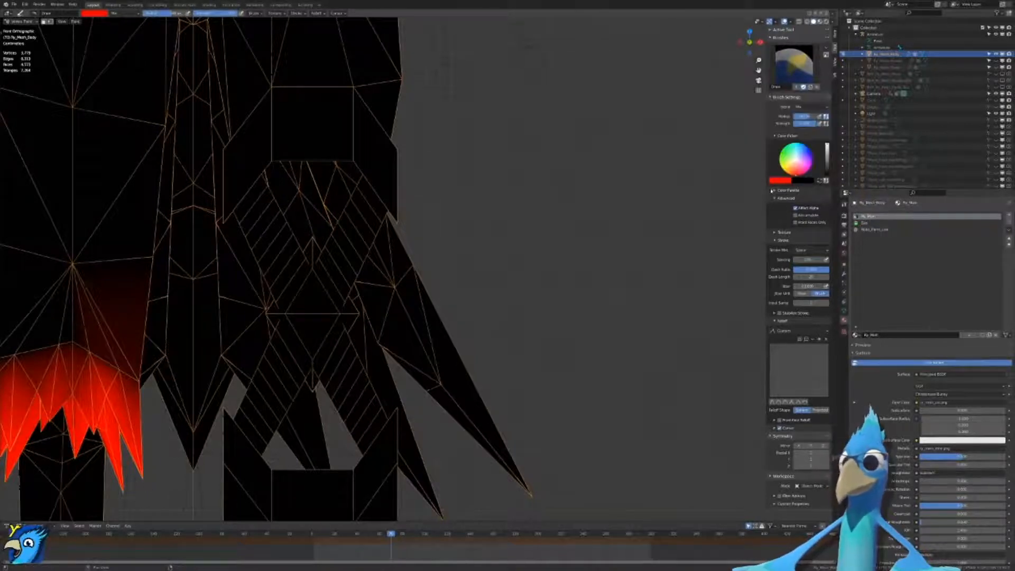
pyautogui.click(779, 180)
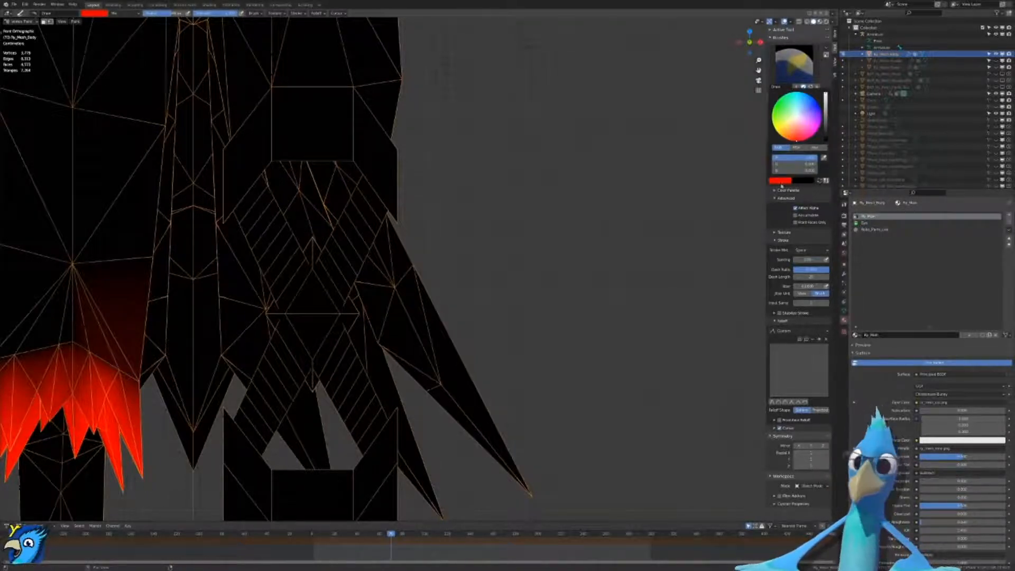
pyautogui.moveTo(802, 160)
pyautogui.mouseDown()
pyautogui.moveTo(779, 175)
pyautogui.moveTo(816, 171)
pyautogui.mouseUp()
# Step: Switch the body mesh from Vertex Paint to Edit Mode with see-through shading
pyautogui.scroll(2, 285, 282)
pyautogui.scroll(-3, 312, 269)
pyautogui.moveTo(317, 270); pyautogui.dragTo(369, 290, button='middle')
pyautogui.scroll(3, 369, 290)
pyautogui.scroll(-4, 388, 294)
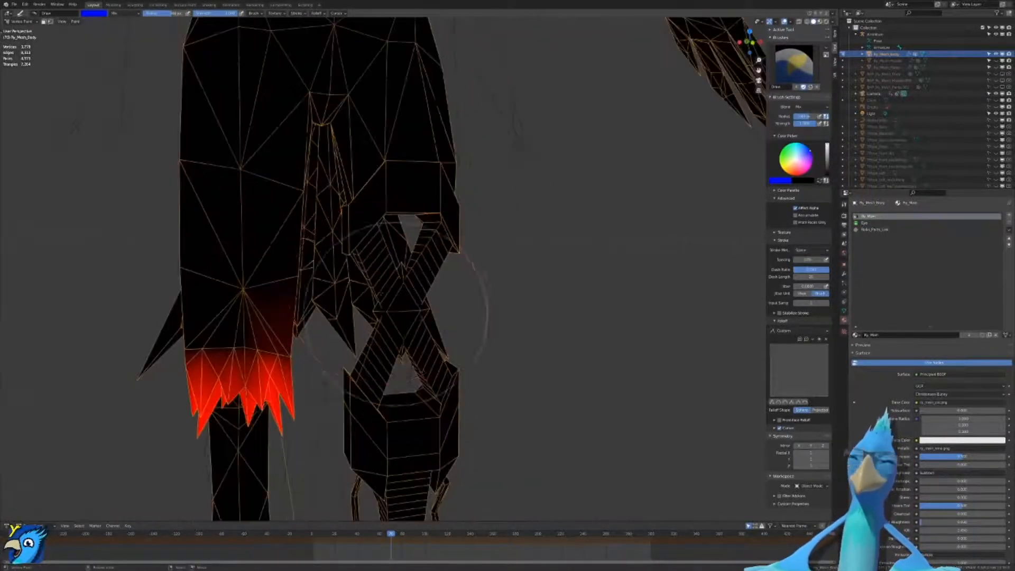
pyautogui.hotkey('ctrl', 'Tab')
pyautogui.scroll(-4, 417, 269)
pyautogui.press('Tab')
pyautogui.press('z')
pyautogui.click(367, 347)
# Step: Clear the selection, circle-select part of the tail feathers, and extend the selection to all linked geometry
pyautogui.press('a')
pyautogui.press('a')
pyautogui.press('a')
pyautogui.press('c')
pyautogui.moveTo(340, 306); pyautogui.dragTo(361, 330)
pyautogui.press('Escape')
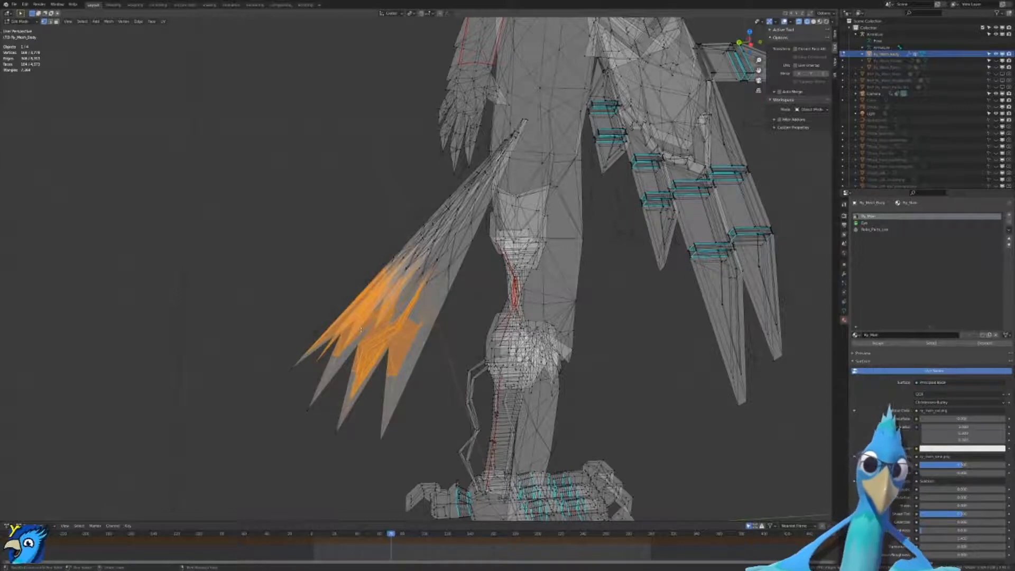
pyautogui.hotkey('ctrl', 'l')
pyautogui.press('KP_1')
pyautogui.press('g')
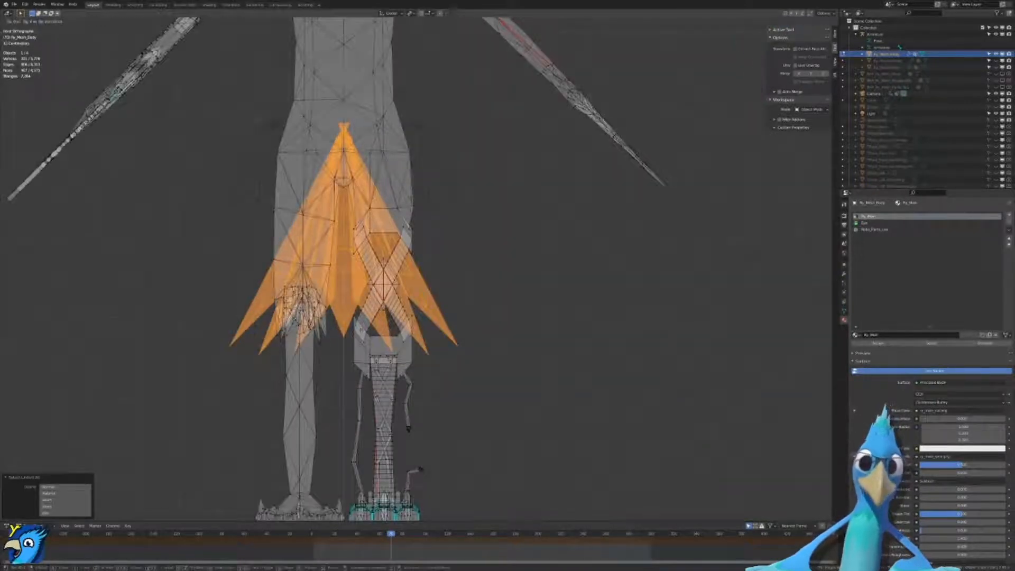
pyautogui.press('s')
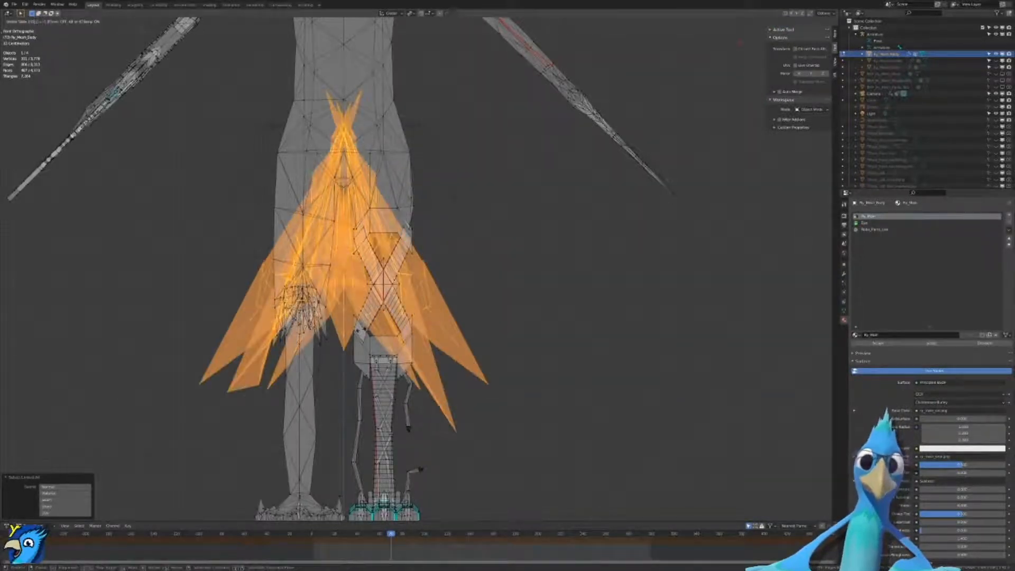
pyautogui.press('g')
pyautogui.press('t')
pyautogui.rightClick(361, 329)
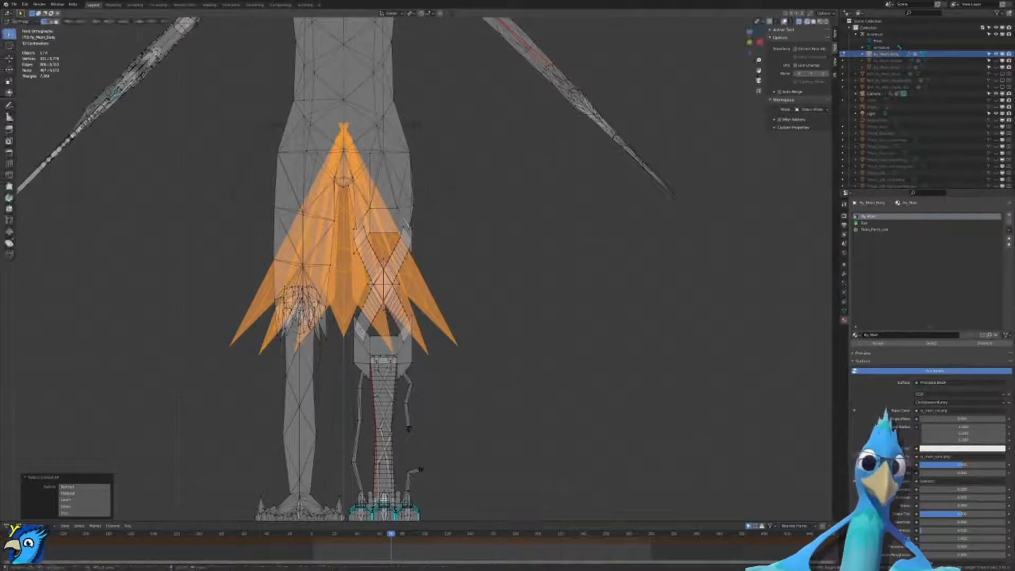
pyautogui.hotkey('ctrl', 'z')
pyautogui.hotkey('ctrl', 'z')
pyautogui.hotkey('ctrl', 'z')
pyautogui.hotkey('ctrl', 'z')
pyautogui.hotkey('ctrl', 'z')
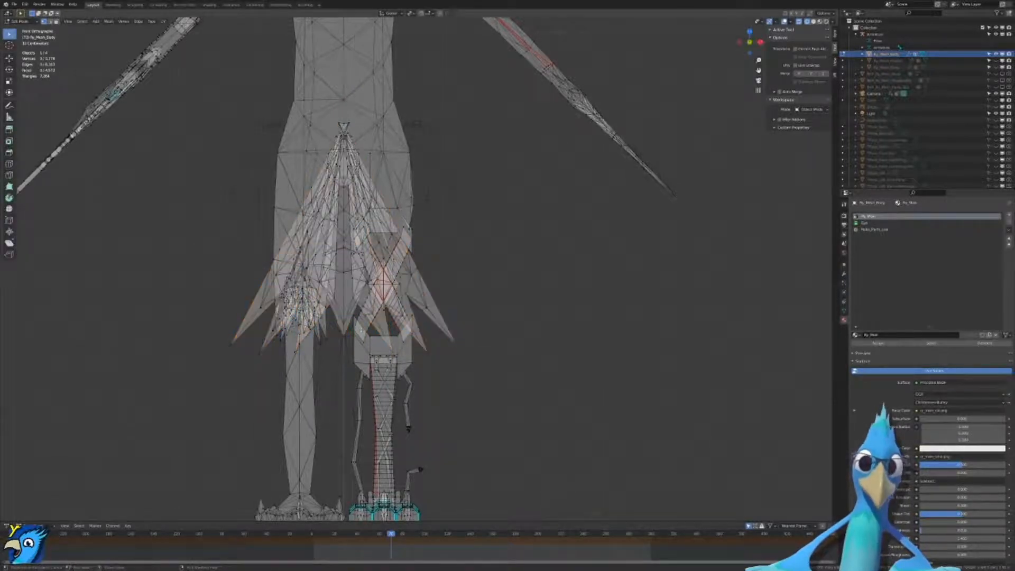
# Step: Try to move the linked tail feathers 1 m along Z, and undo the move
pyautogui.hotkey('ctrl', 'l')
pyautogui.write('gz1')
pyautogui.press('Return')
pyautogui.scroll(3, 361, 243)
pyautogui.scroll(-7, 440, 280)
pyautogui.scroll(5, 430, 381)
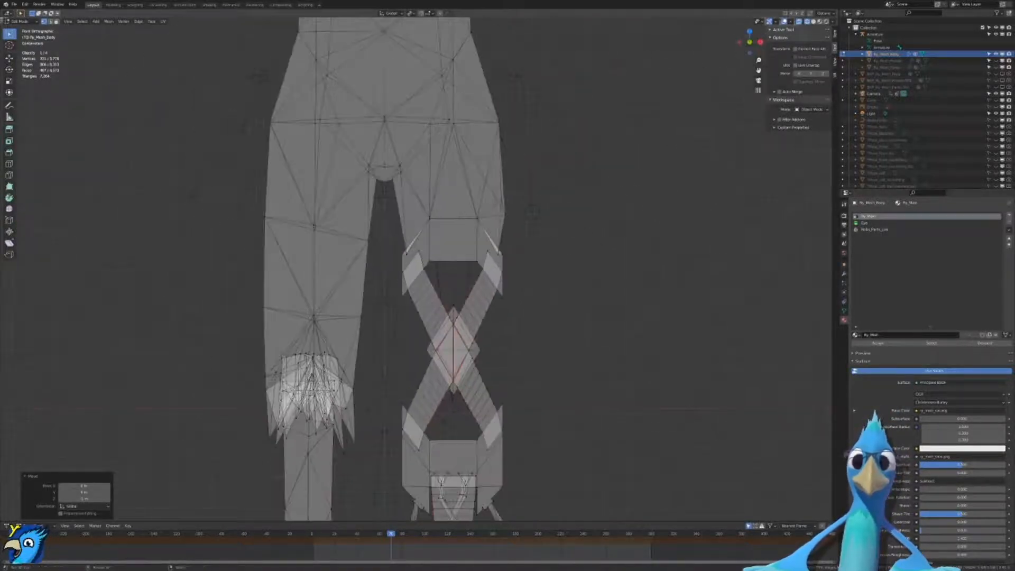
pyautogui.scroll(-2, 430, 381)
pyautogui.scroll(3, 445, 285)
pyautogui.keyDown('shift'); pyautogui.moveTo(439, 427); pyautogui.dragTo(425, 257, button='middle'); pyautogui.keyUp('shift')
pyautogui.hotkey('ctrl', 'z')
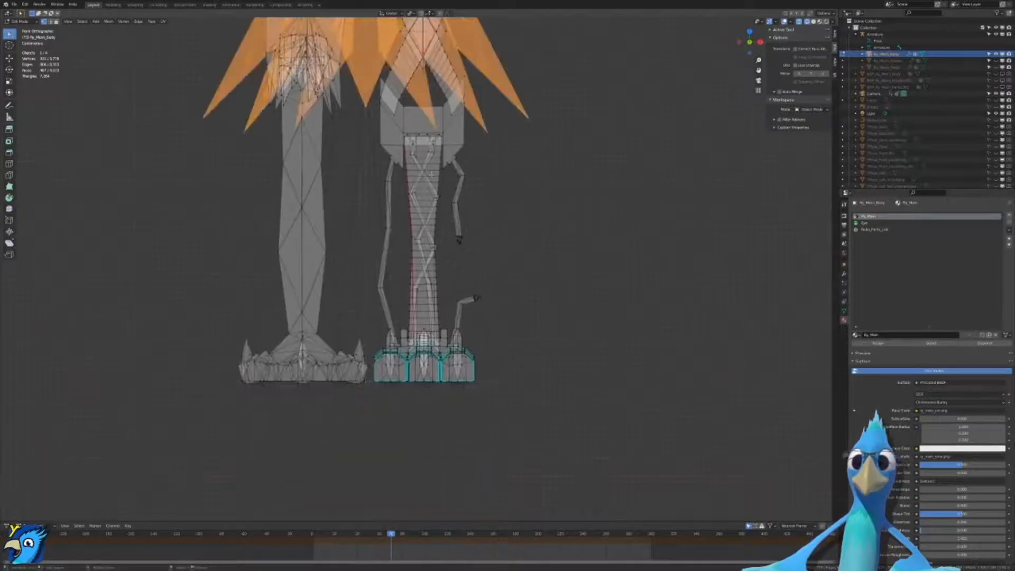
# Step: Redo the tail feathers' move so they sit below the feet, and clear the selection
pyautogui.scroll(3, 426, 256)
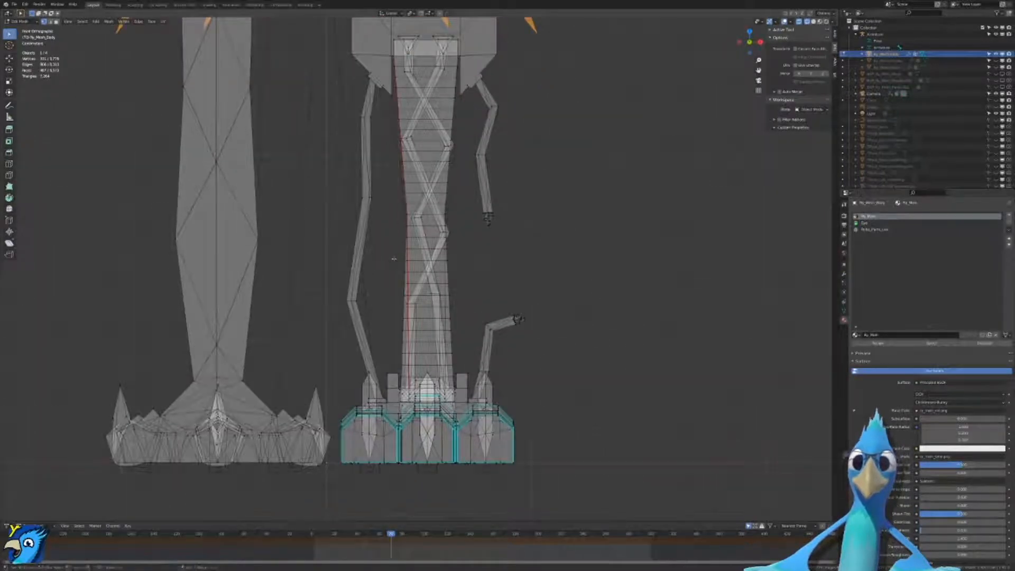
pyautogui.hotkey('ctrl', 'shift', 'z')
pyautogui.press('a')
pyautogui.click(352, 281)
pyautogui.press('c')
pyautogui.scroll(6, 345, 289)
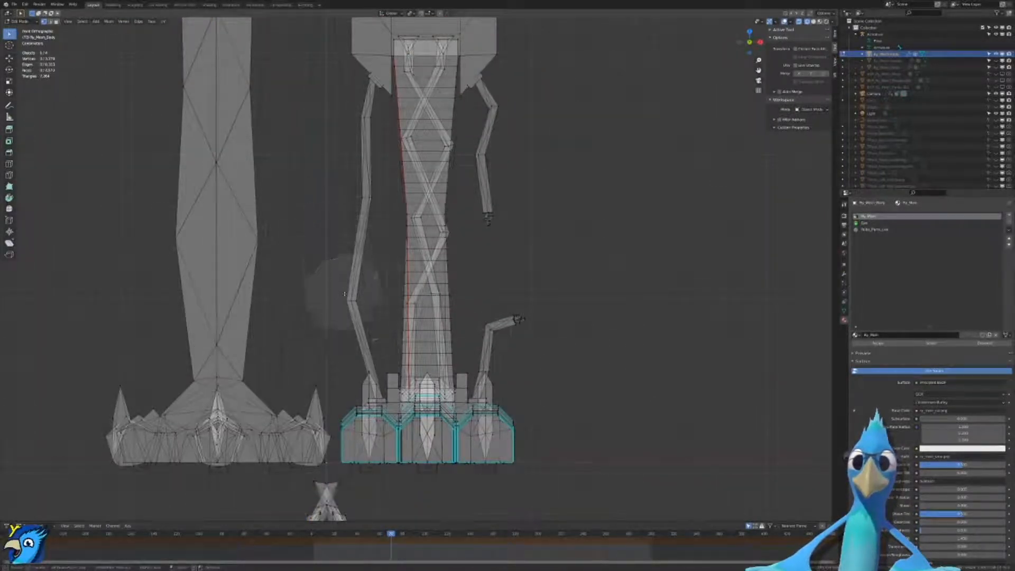
pyautogui.press('Escape')
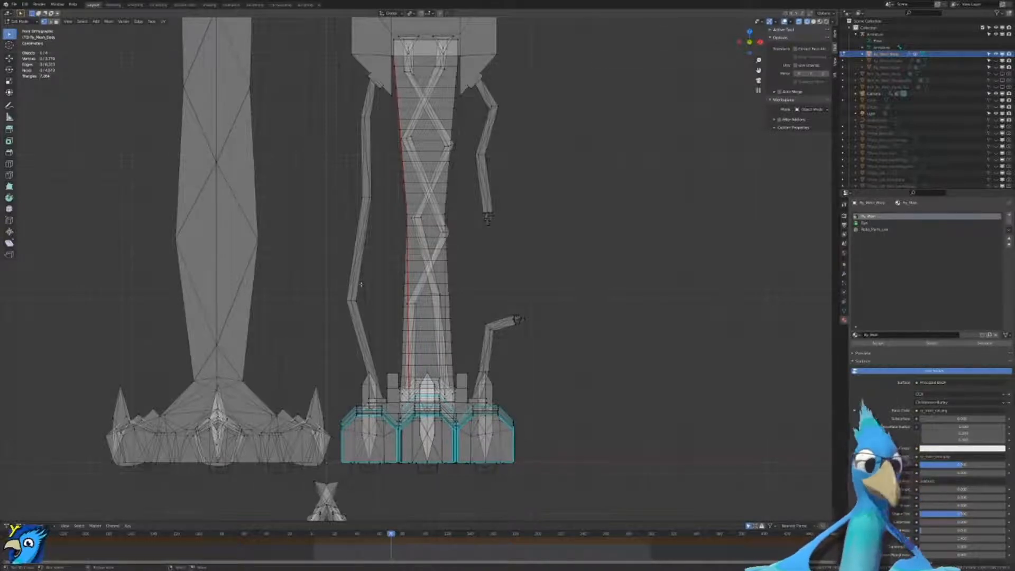
pyautogui.keyDown('shift'); pyautogui.moveTo(413, 226); pyautogui.dragTo(414, 287, button='middle'); pyautogui.keyUp('shift')
pyautogui.press('g')
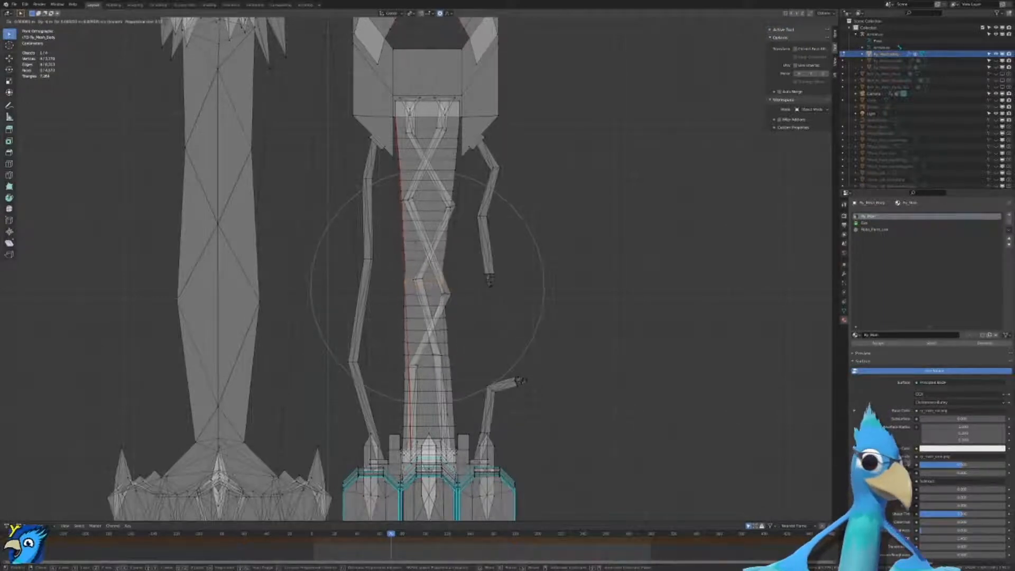
pyautogui.rightClick(423, 234)
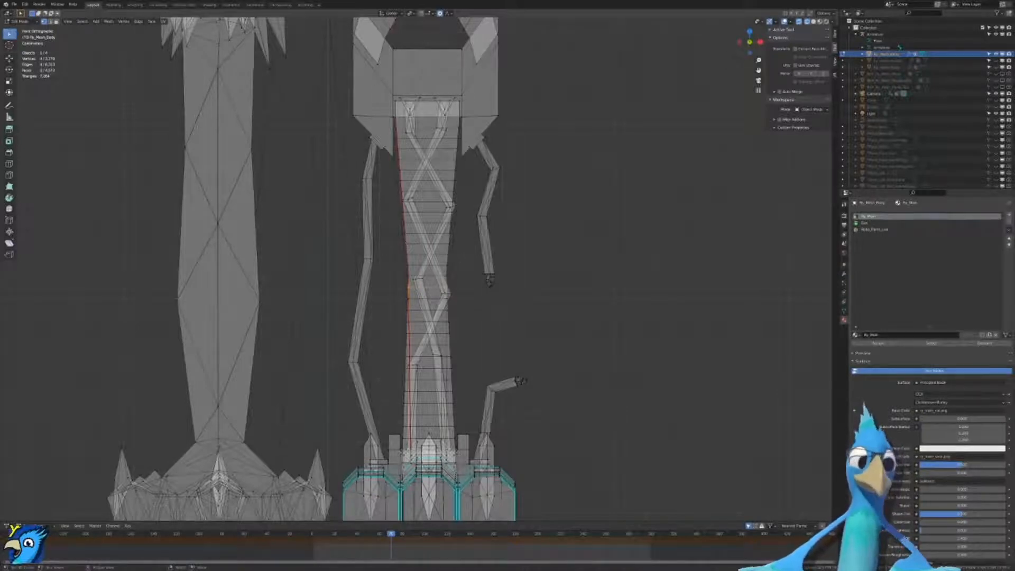
pyautogui.scroll(-2, 393, 248)
pyautogui.scroll(3, 453, 249)
pyautogui.press('Tab')
pyautogui.scroll(-2, 454, 296)
pyautogui.scroll(2, 455, 303)
pyautogui.scroll(-3, 455, 303)
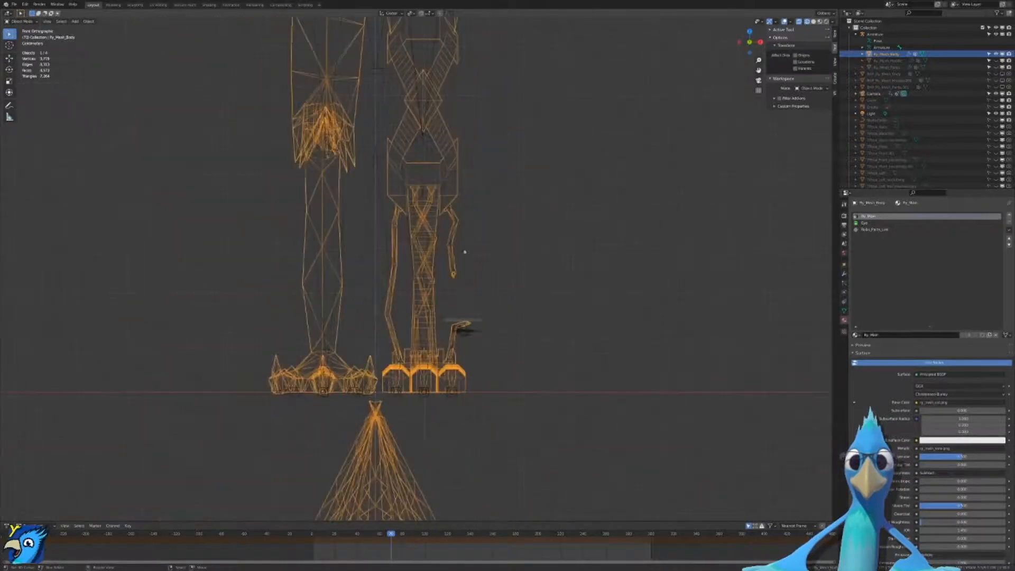
pyautogui.press('Tab')
# Step: Circle-select part of the bird foot beside the mechanical leg and extend the selection to all linked geometry
pyautogui.press('b')
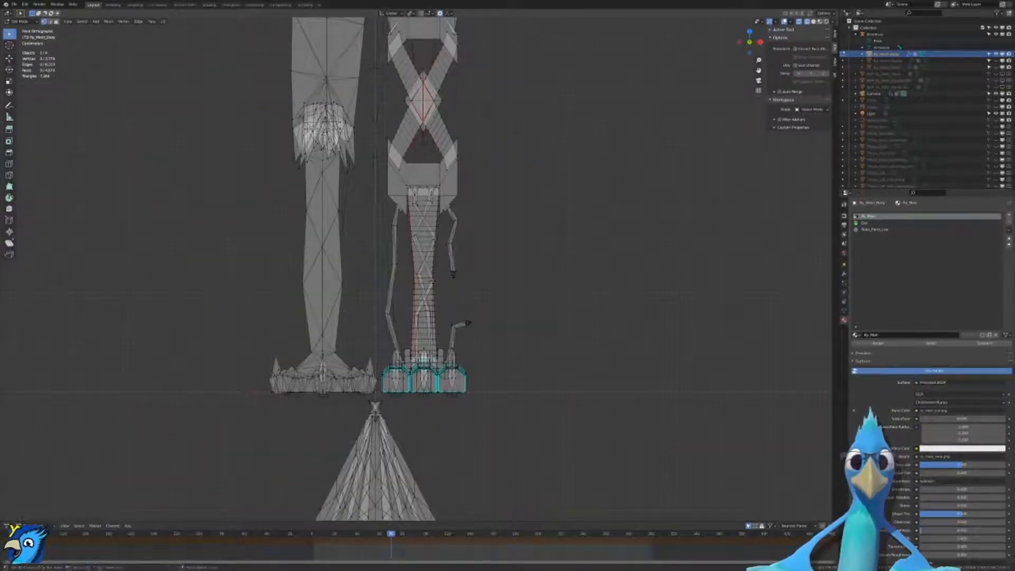
pyautogui.press('c')
pyautogui.moveTo(315, 360); pyautogui.dragTo(311, 356)
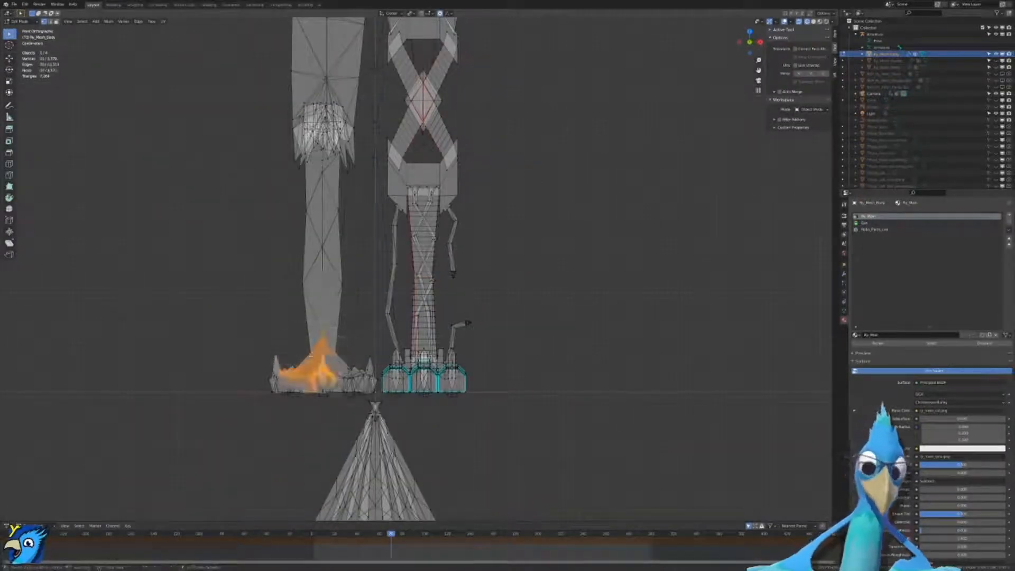
pyautogui.hotkey('ctrl', 'l')
# Step: Try to move the linked bird leg -1 m along Z with proportional editing on, and undo the move
pyautogui.write('gz-1')
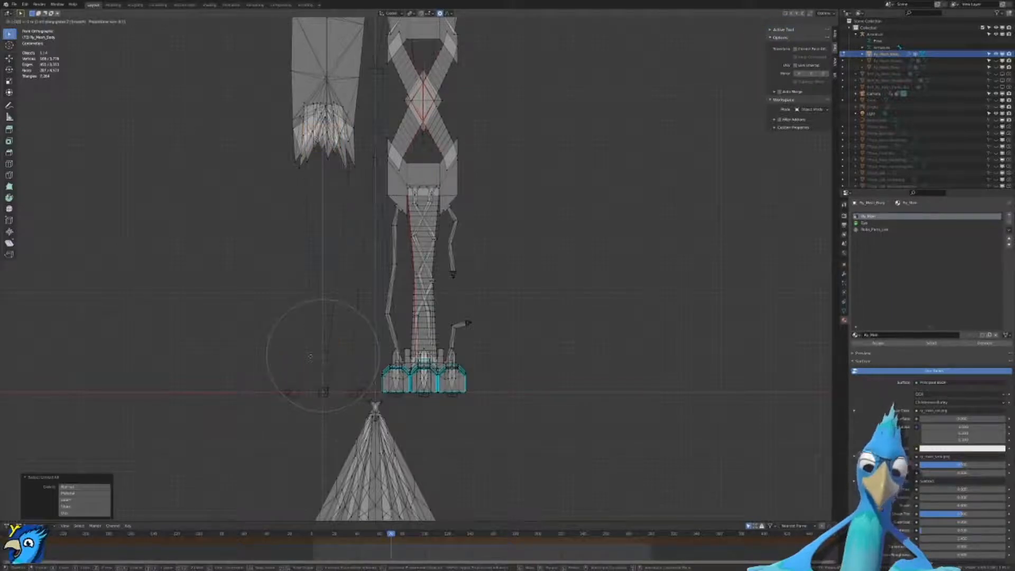
pyautogui.press('Return')
pyautogui.scroll(-7, 312, 357)
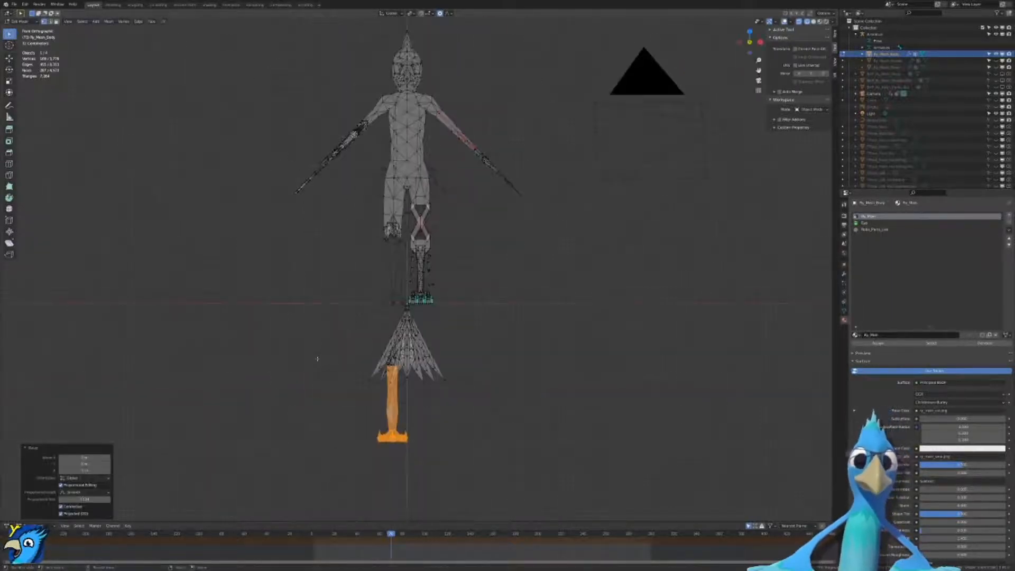
pyautogui.hotkey('ctrl', 'z')
pyautogui.hotkey('ctrl', 'shift', 'z')
pyautogui.hotkey('ctrl', 'z')
pyautogui.scroll(6, 369, 345)
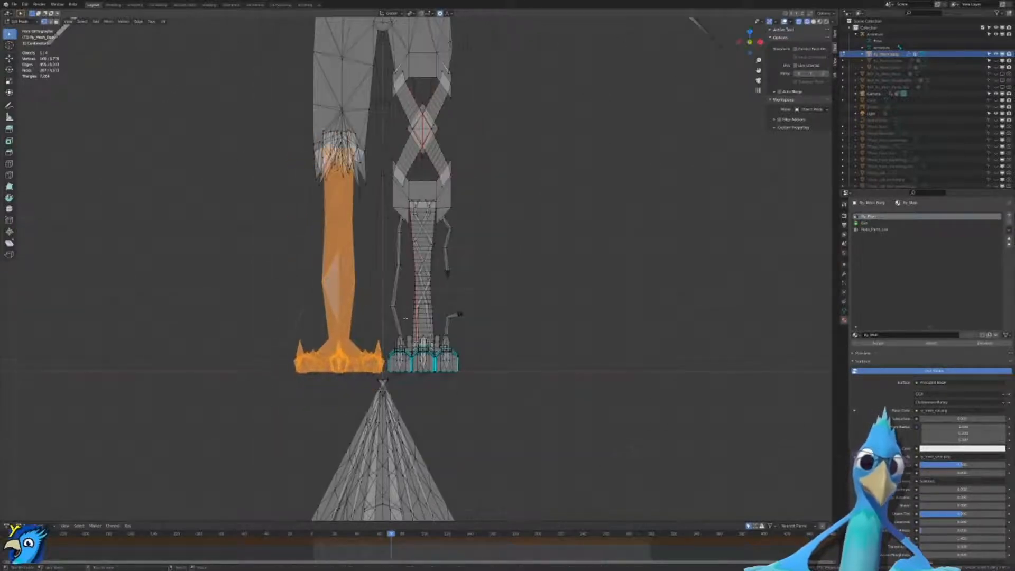
# Step: Turn off proportional editing and move the selected bird leg -1 m along Z
pyautogui.write('ogz-1')
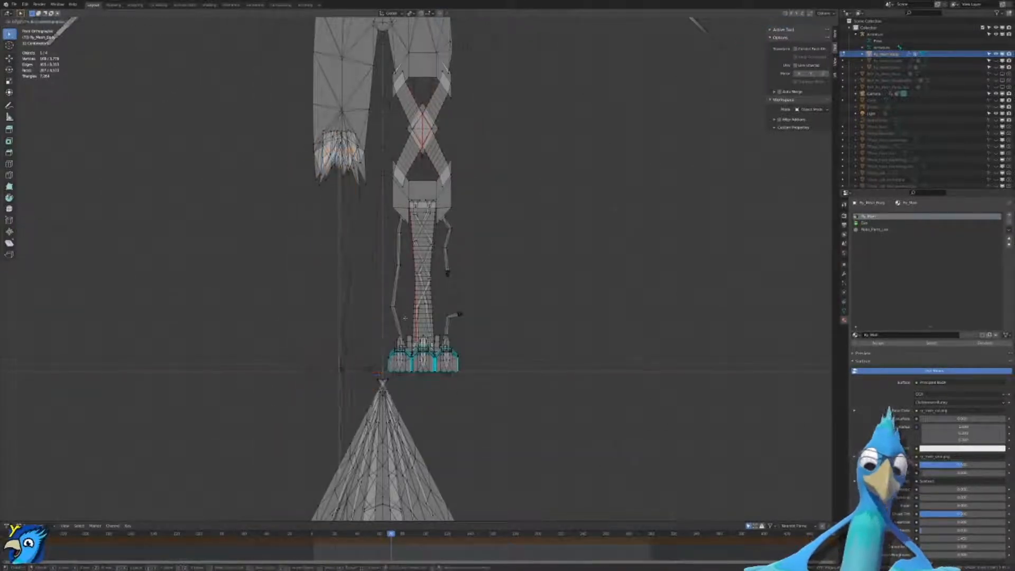
pyautogui.press('Return')
# Step: Switch the body mesh from Edit Mode to Vertex Paint and turn off see-through shading, with the mechanical leg in view
pyautogui.press('KP_3')
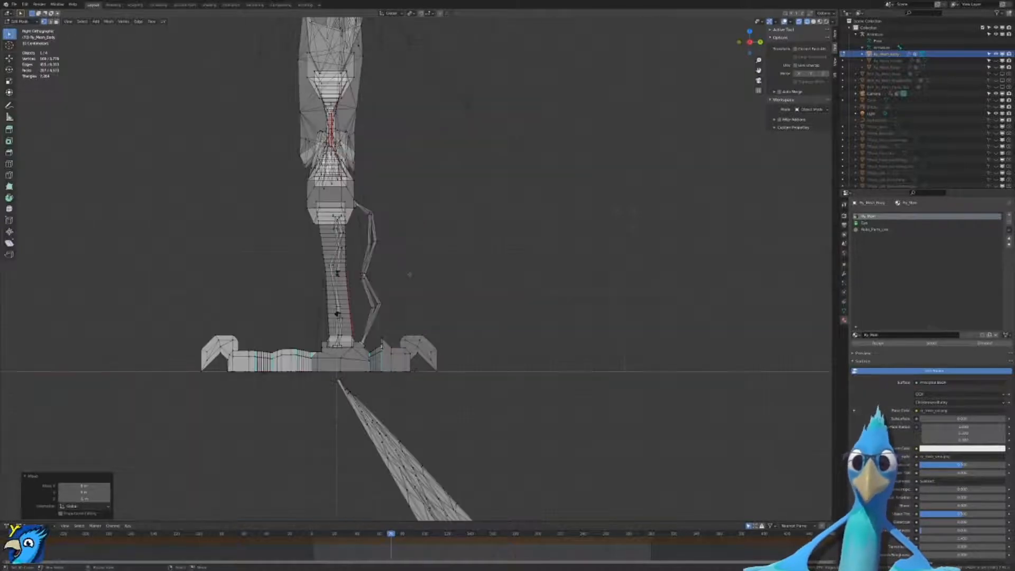
pyautogui.moveTo(340, 284); pyautogui.dragTo(390, 258, button='middle')
pyautogui.scroll(-3, 459, 275)
pyautogui.scroll(7, 459, 275)
pyautogui.hotkey('ctrl', 'Tab')
pyautogui.click(346, 258)
pyautogui.scroll(1, 388, 215)
pyautogui.scroll(2, 388, 218)
pyautogui.scroll(-4, 386, 221)
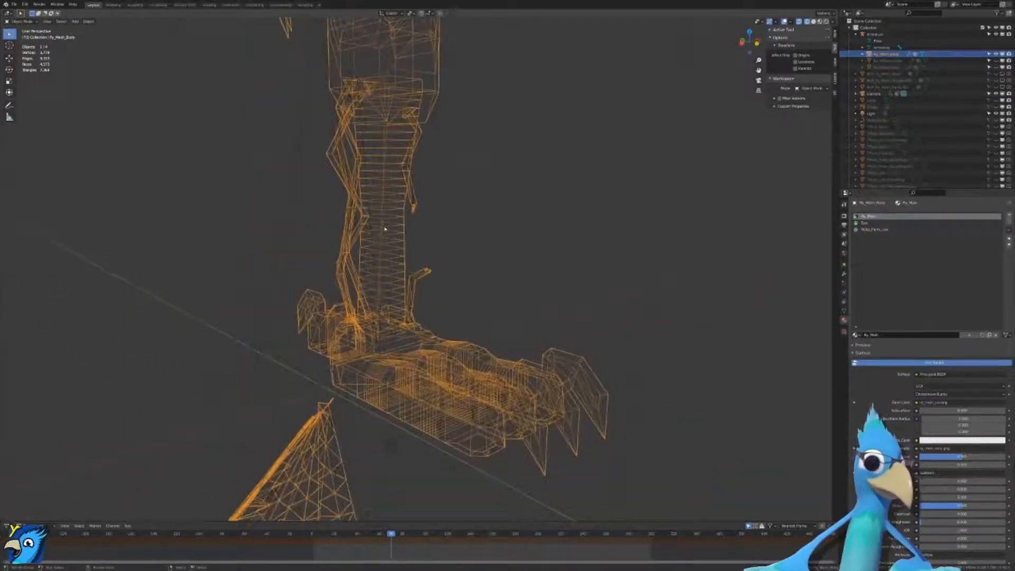
pyautogui.hotkey('ctrl', 'Tab')
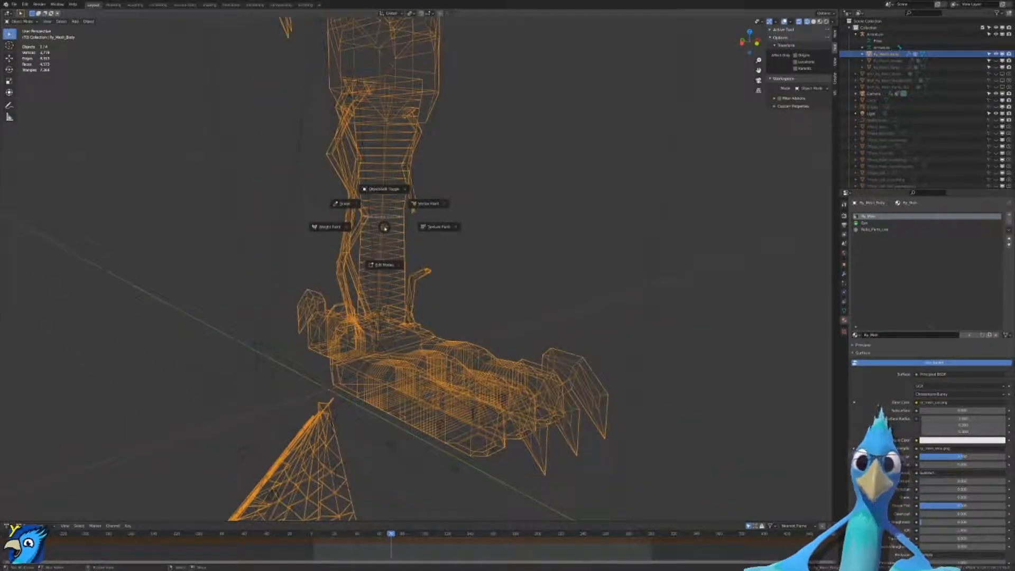
pyautogui.click(431, 203)
pyautogui.moveTo(521, 194)
pyautogui.mouseDown(button='middle')
pyautogui.moveTo(455, 188)
pyautogui.moveTo(522, 267)
pyautogui.moveTo(458, 244)
pyautogui.mouseUp(button='middle')
pyautogui.hotkey('alt', 'z')
pyautogui.scroll(3, 510, 266)
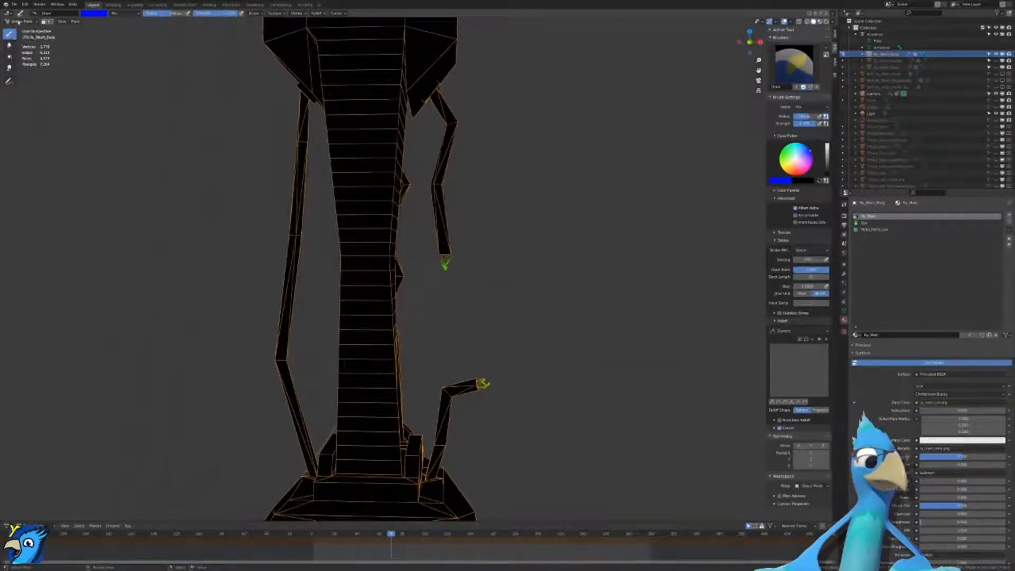
pyautogui.click(795, 65)
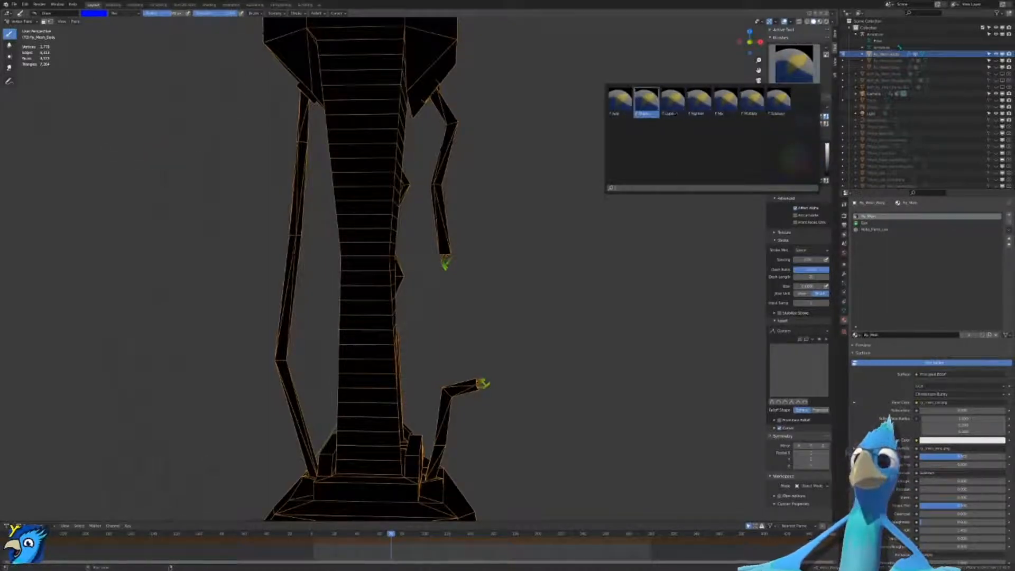
pyautogui.click(779, 102)
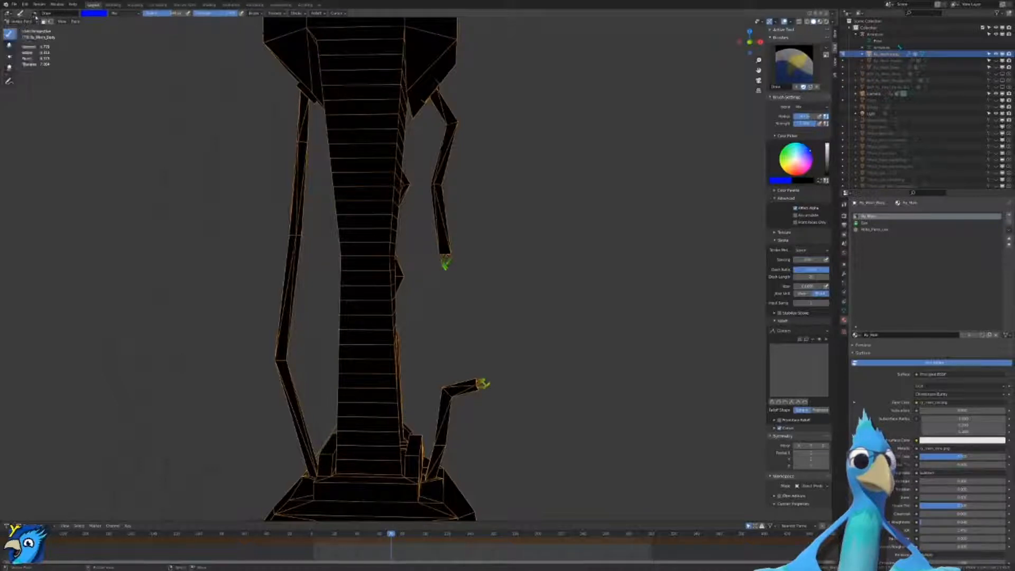
pyautogui.click(34, 13)
pyautogui.click(117, 13)
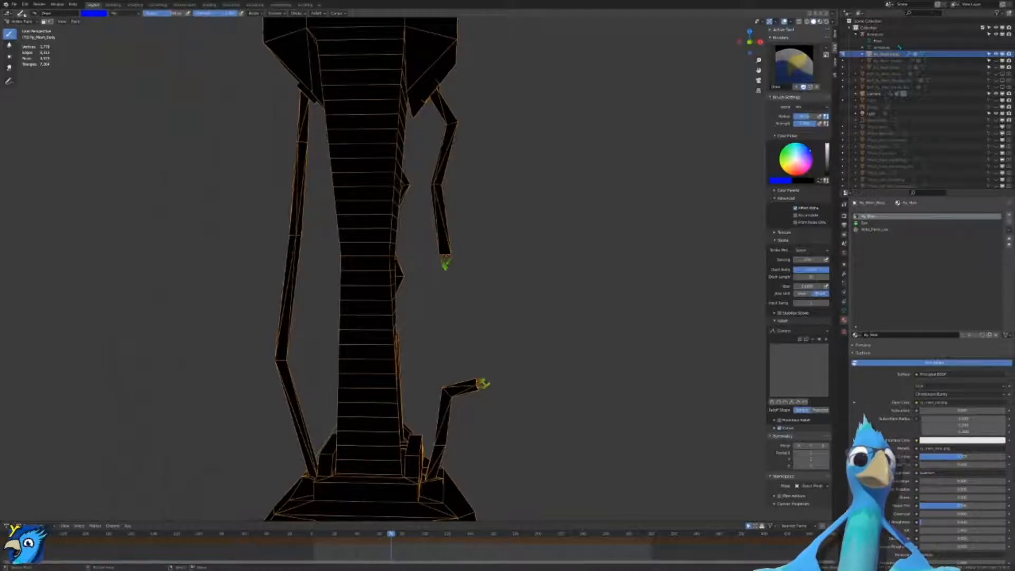
pyautogui.click(33, 13)
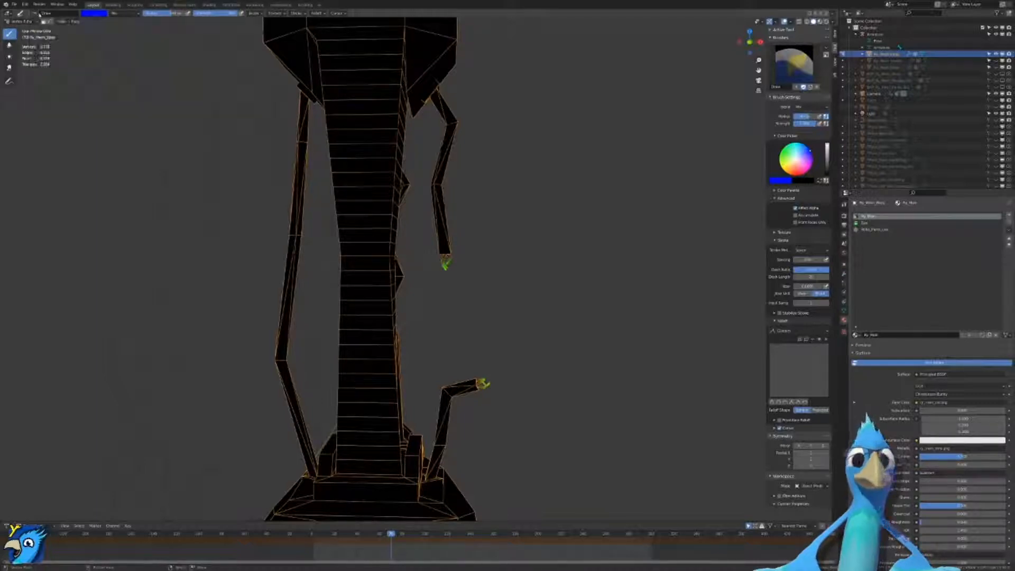
pyautogui.click(252, 13)
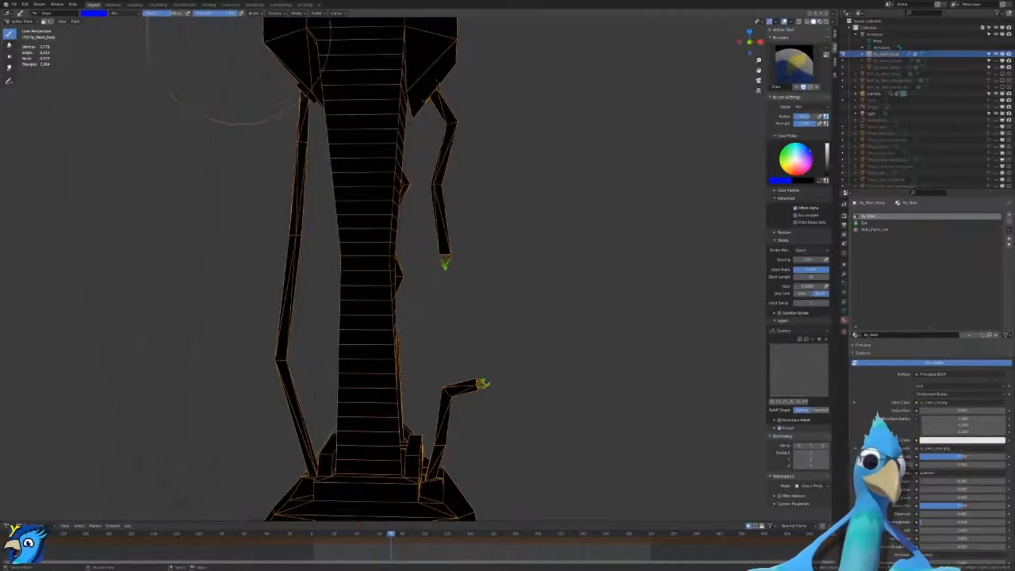
# Step: Try painting the mechanical shin and its cables blue from the side, and undo the stroke
pyautogui.scroll(-3, 204, 69)
pyautogui.scroll(3, 379, 149)
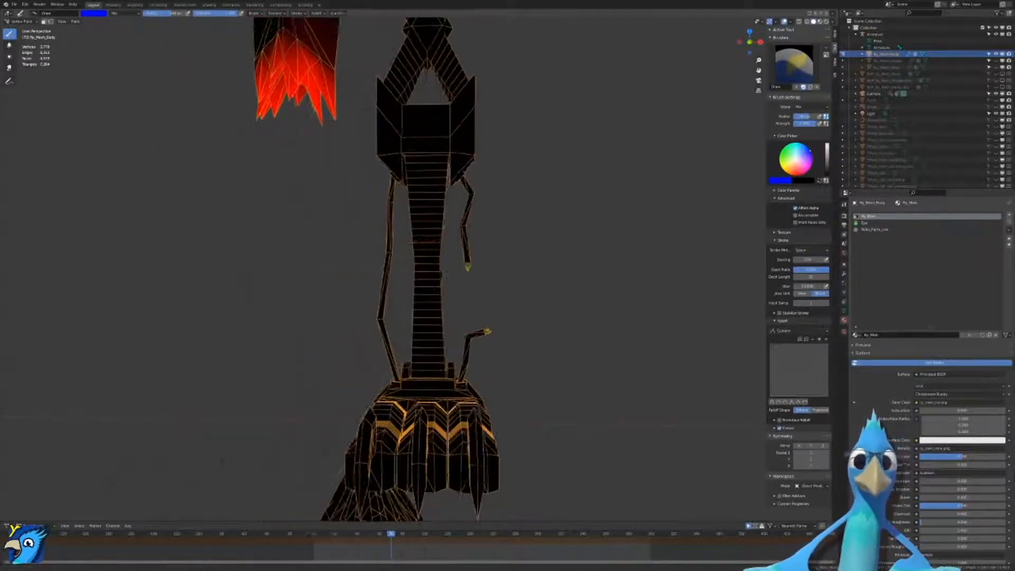
pyautogui.scroll(3, 466, 127)
pyautogui.keyDown('shift'); pyautogui.moveTo(577, 122); pyautogui.dragTo(528, 169, button='middle'); pyautogui.keyUp('shift')
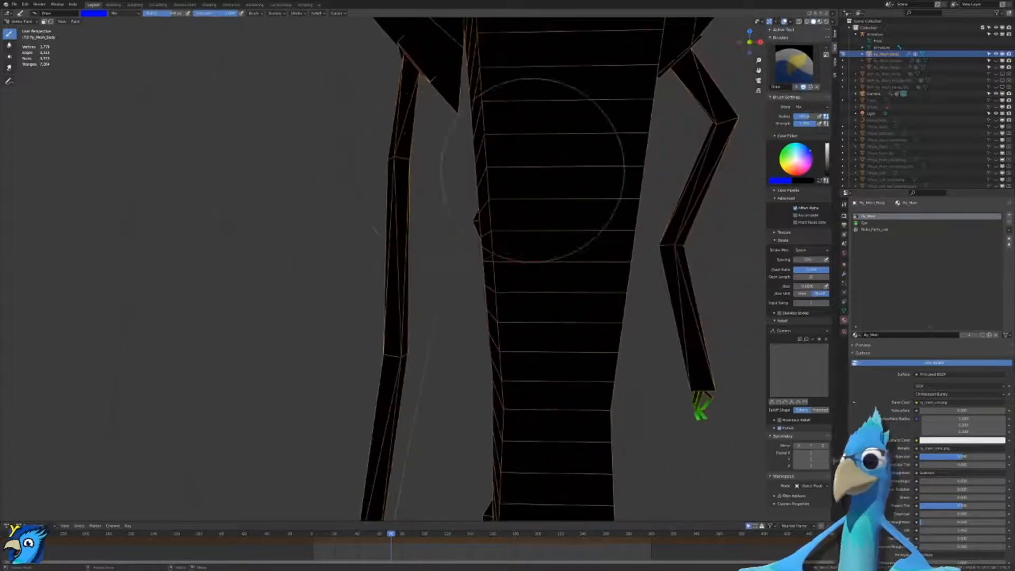
pyautogui.scroll(2, 476, 169)
pyautogui.scroll(-4, 450, 155)
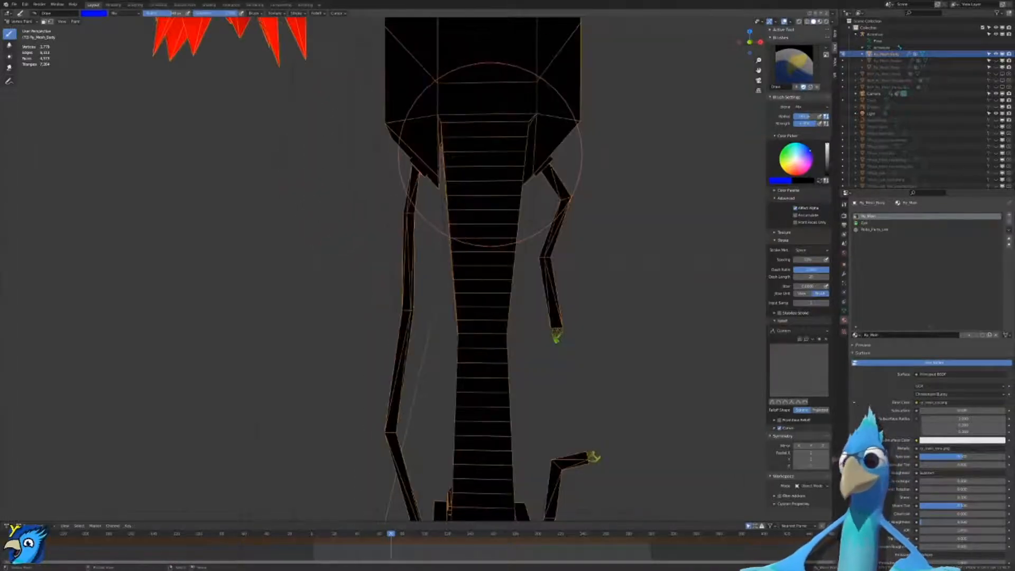
pyautogui.press('KP_3')
pyautogui.scroll(2, 508, 84)
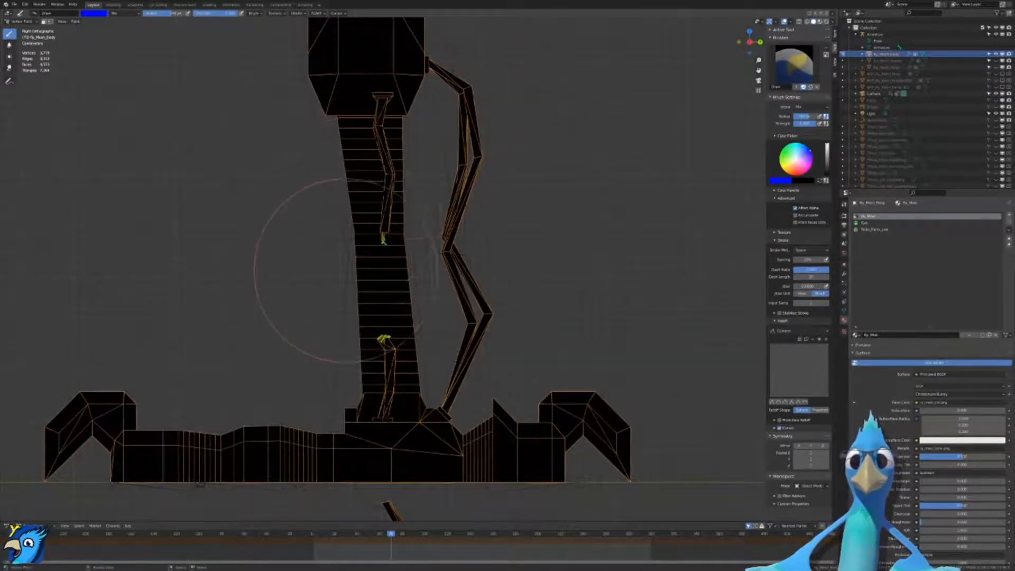
pyautogui.scroll(-2, 349, 238)
pyautogui.moveTo(390, 254); pyautogui.dragTo(392, 259)
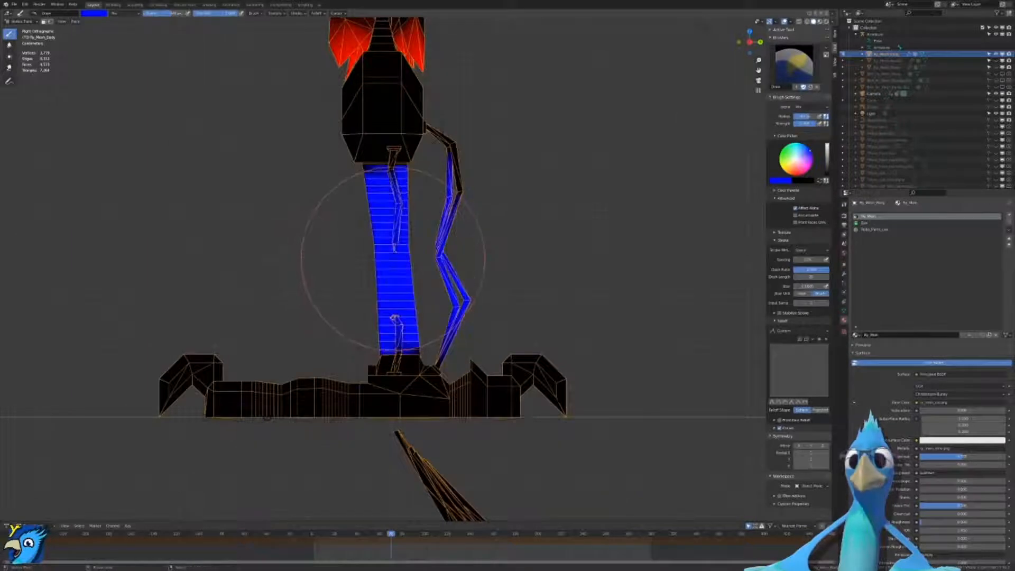
pyautogui.hotkey('ctrl', 'z')
# Step: Try the smooth brush falloff preset with a blue dab on the mechanical shin, and undo the dab
pyautogui.click(772, 402)
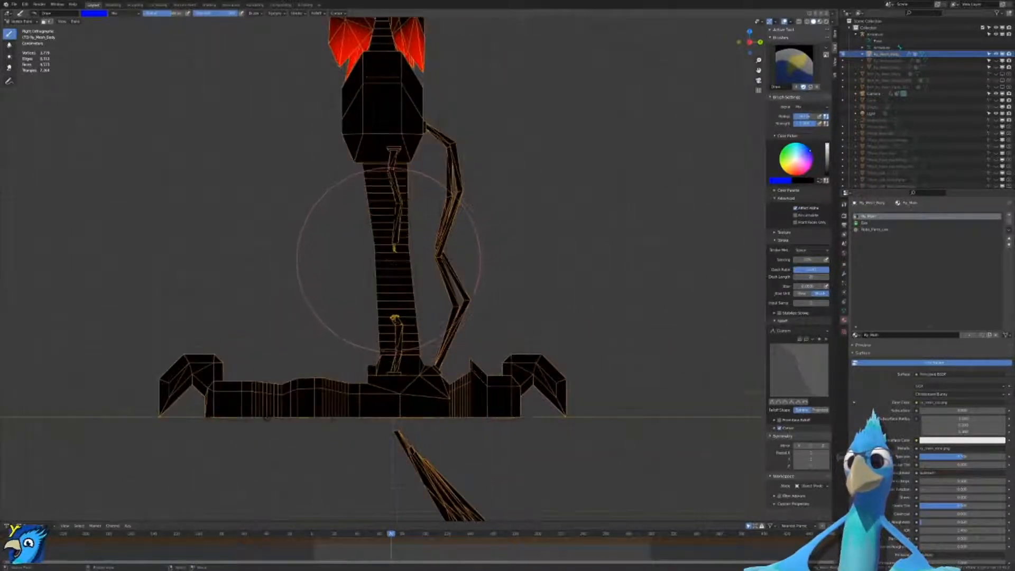
pyautogui.click(391, 260)
pyautogui.hotkey('ctrl', 'z')
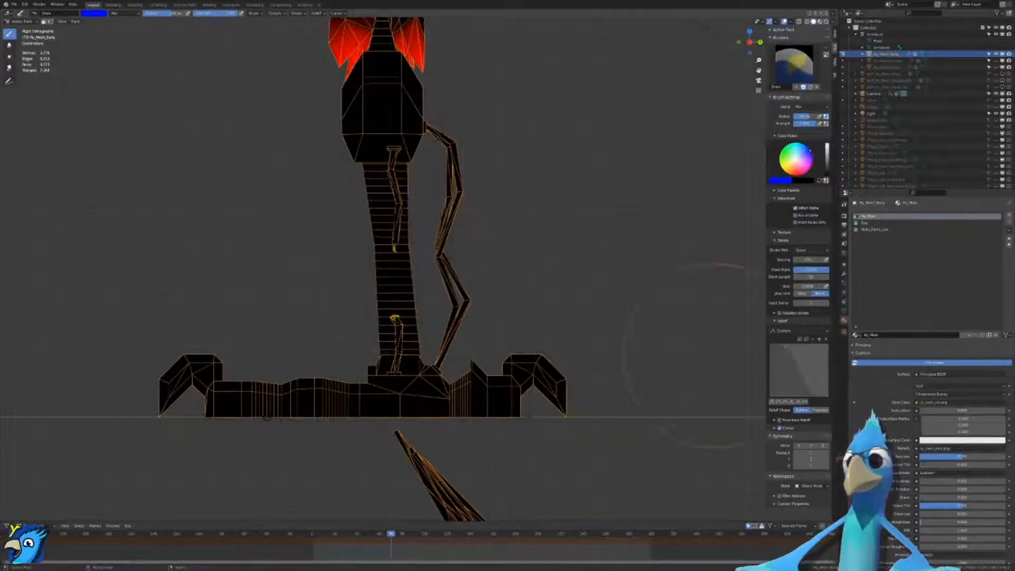
# Step: Set the brush falloff to a rounder curve preset and paint the middle of the mechanical shin and its cables blue
pyautogui.click(784, 404)
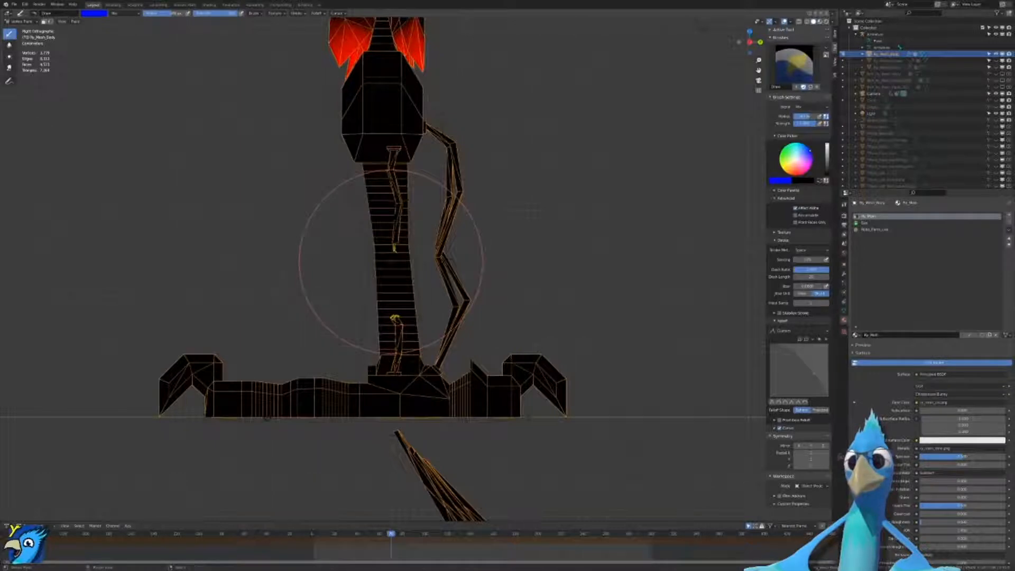
pyautogui.click(390, 260)
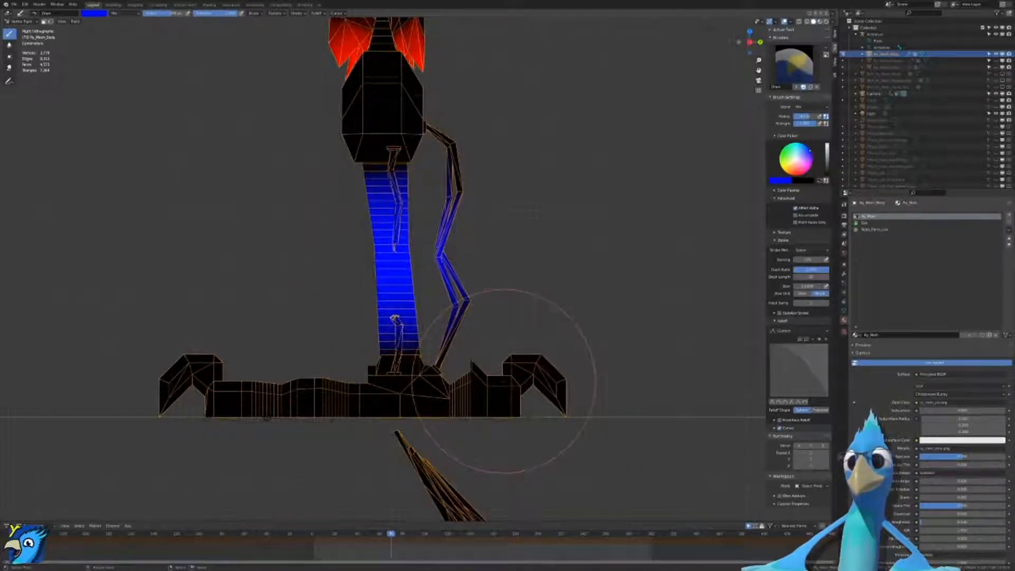
pyautogui.press('KP_1')
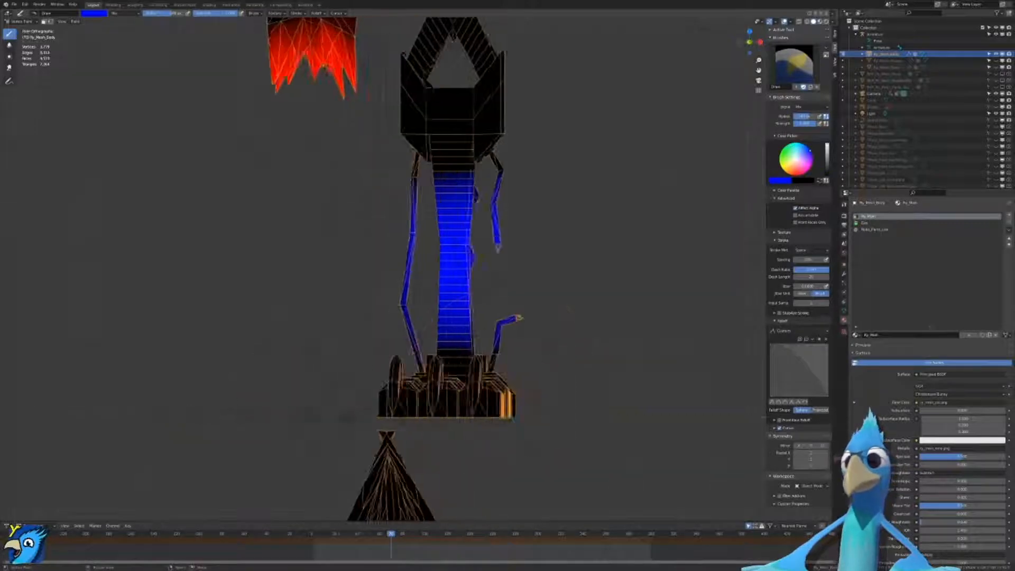
# Step: Try blue strokes on one diagonal strut above the mechanical shin, undoing each attempt
pyautogui.scroll(6, 542, 295)
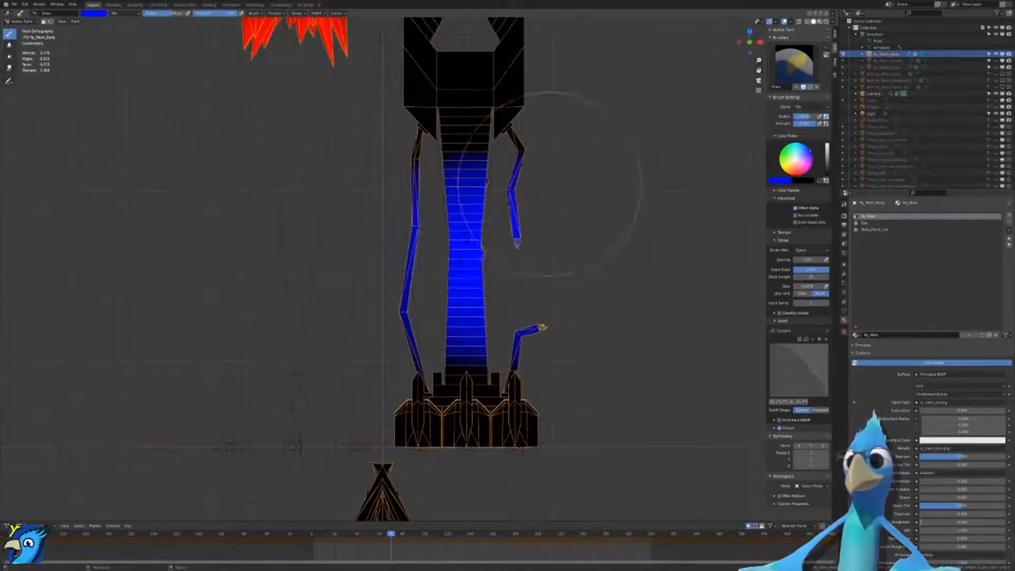
pyautogui.scroll(1, 391, 238)
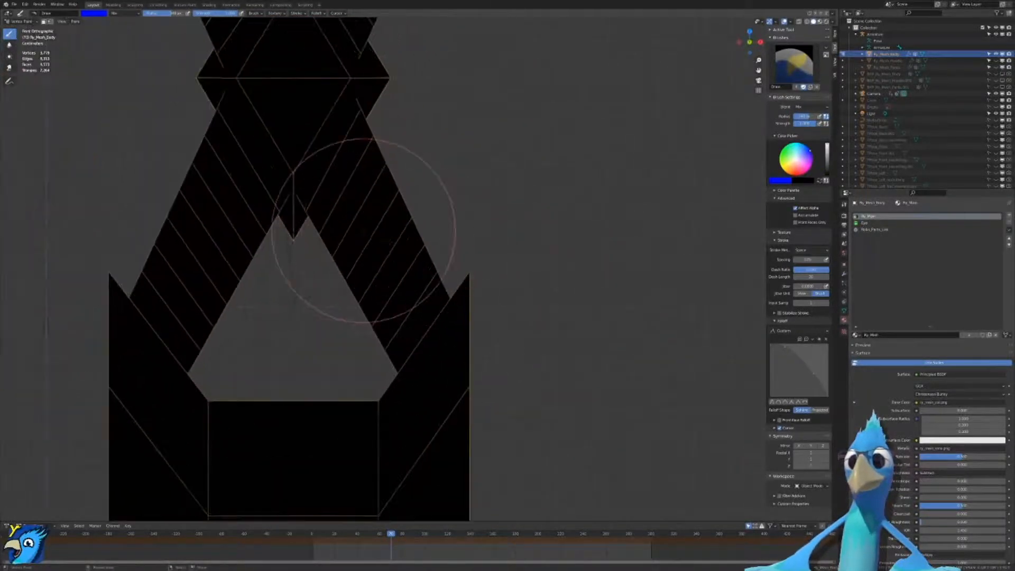
pyautogui.moveTo(374, 238); pyautogui.dragTo(370, 266)
pyautogui.hotkey('ctrl', 'z')
pyautogui.click(369, 248)
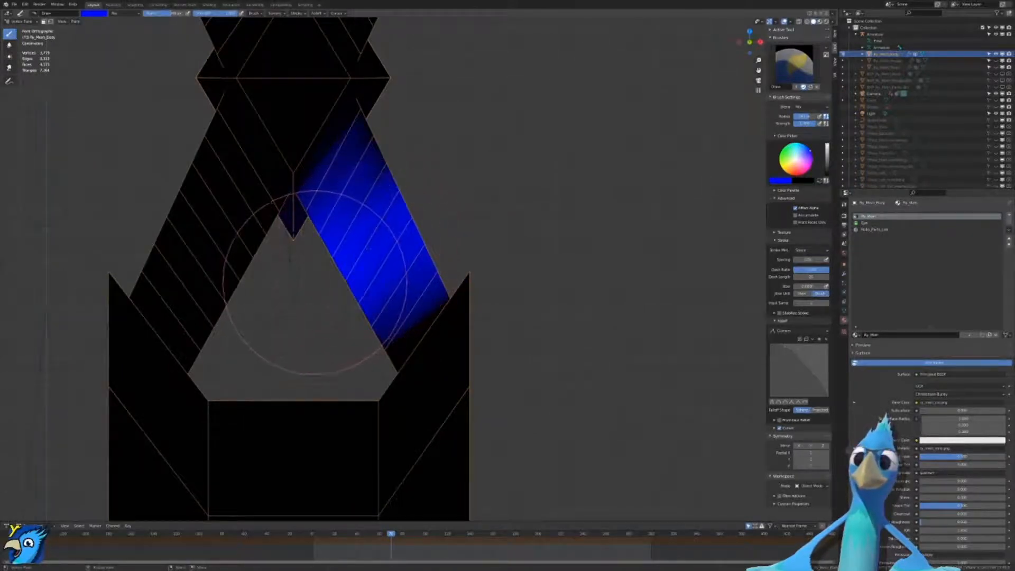
pyautogui.hotkey('ctrl', 'z')
pyautogui.scroll(1, 365, 252)
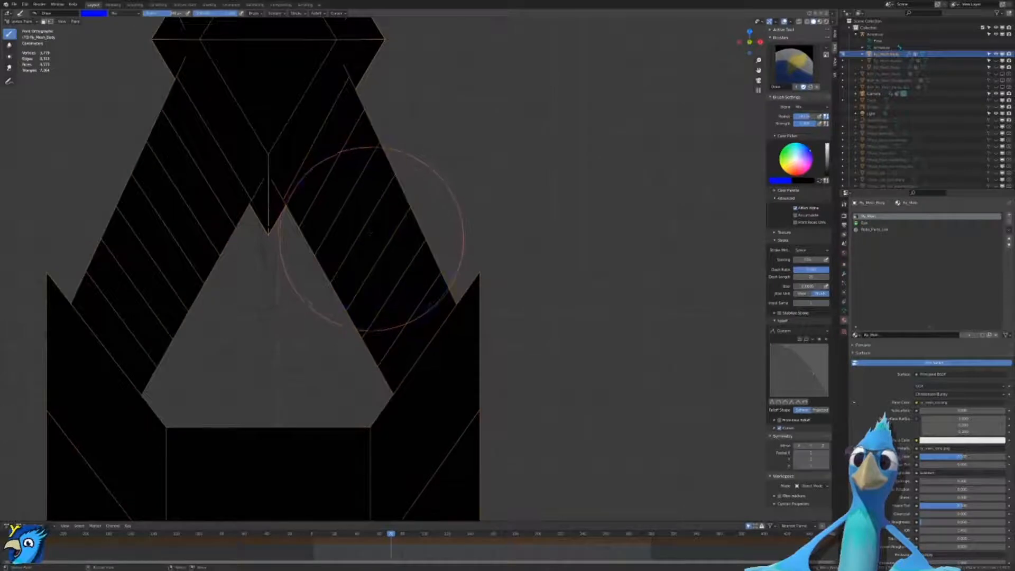
# Step: Try bright blue dabs on all four diagonal struts of the mechanical joint above the shin
pyautogui.click(370, 247)
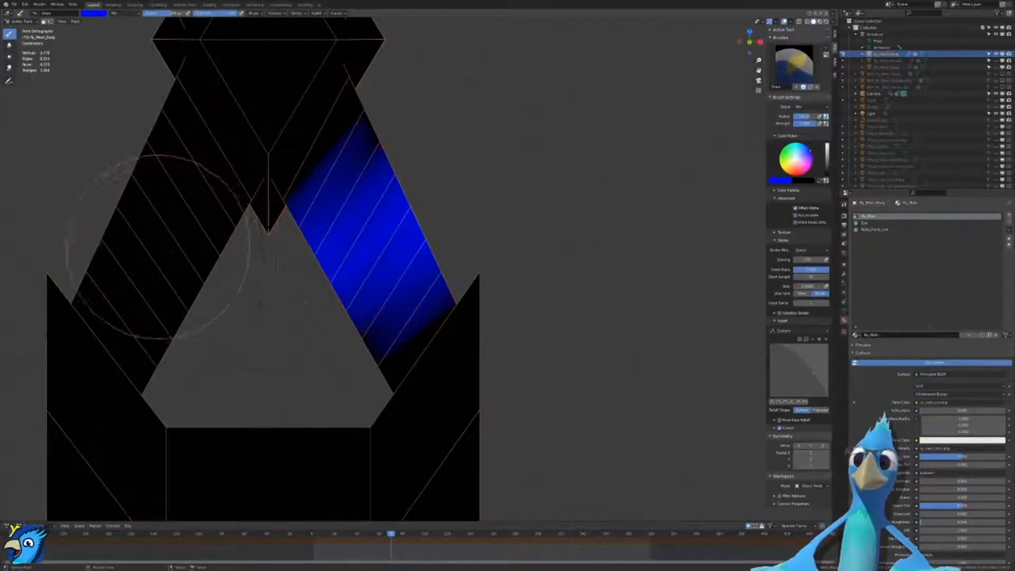
pyautogui.click(157, 246)
pyautogui.keyDown('shift'); pyautogui.moveTo(254, 124); pyautogui.dragTo(296, 374, button='middle'); pyautogui.keyUp('shift')
pyautogui.keyDown('shift'); pyautogui.moveTo(331, 222); pyautogui.dragTo(322, 346, button='middle'); pyautogui.keyUp('shift')
pyautogui.click(403, 222)
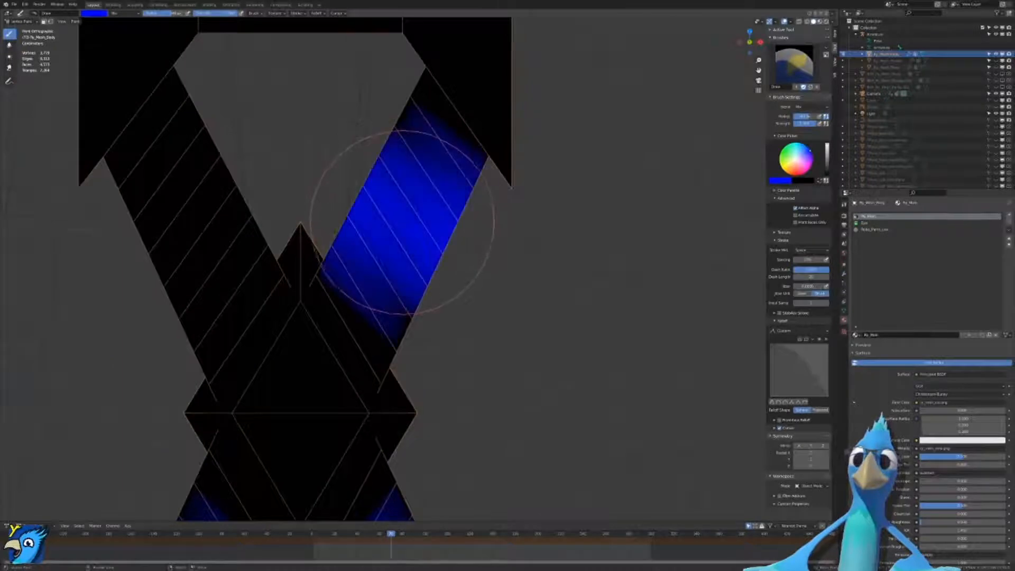
pyautogui.click(188, 223)
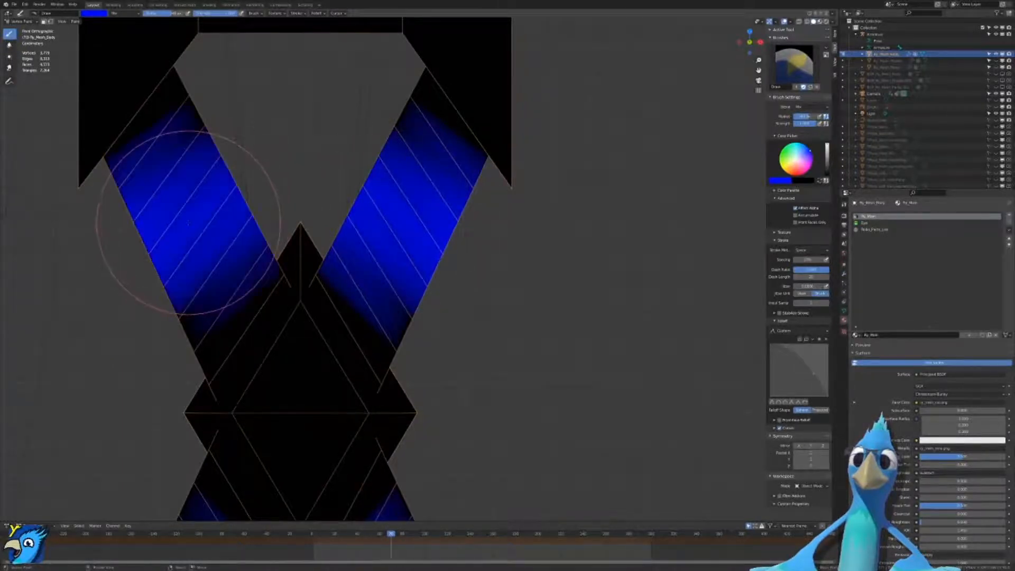
pyautogui.scroll(-7, 505, 385)
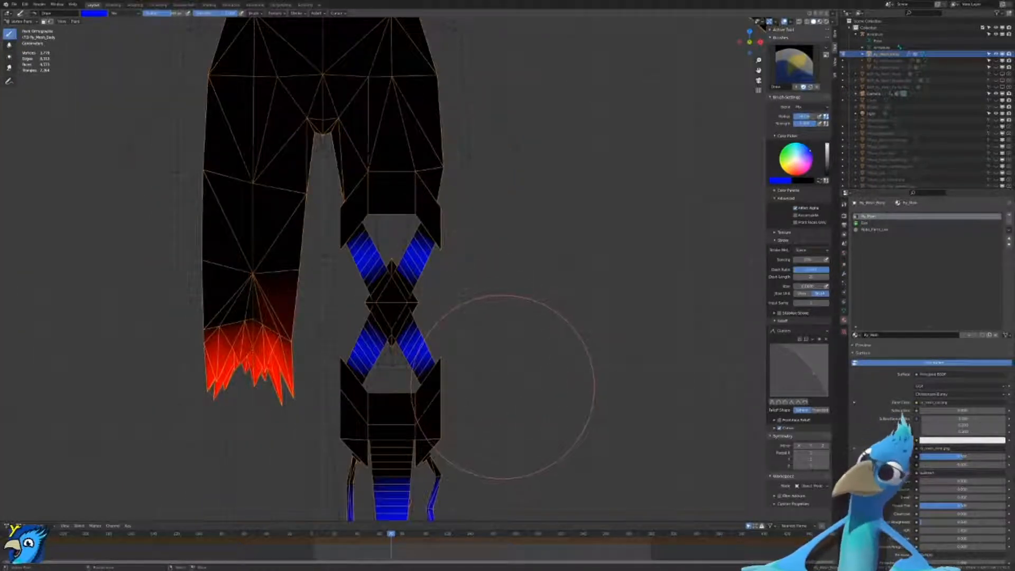
pyautogui.keyDown('shift'); pyautogui.moveTo(471, 391); pyautogui.dragTo(486, 234, button='middle'); pyautogui.keyUp('shift')
pyautogui.keyDown('shift'); pyautogui.moveTo(469, 342); pyautogui.dragTo(475, 237, button='middle'); pyautogui.keyUp('shift')
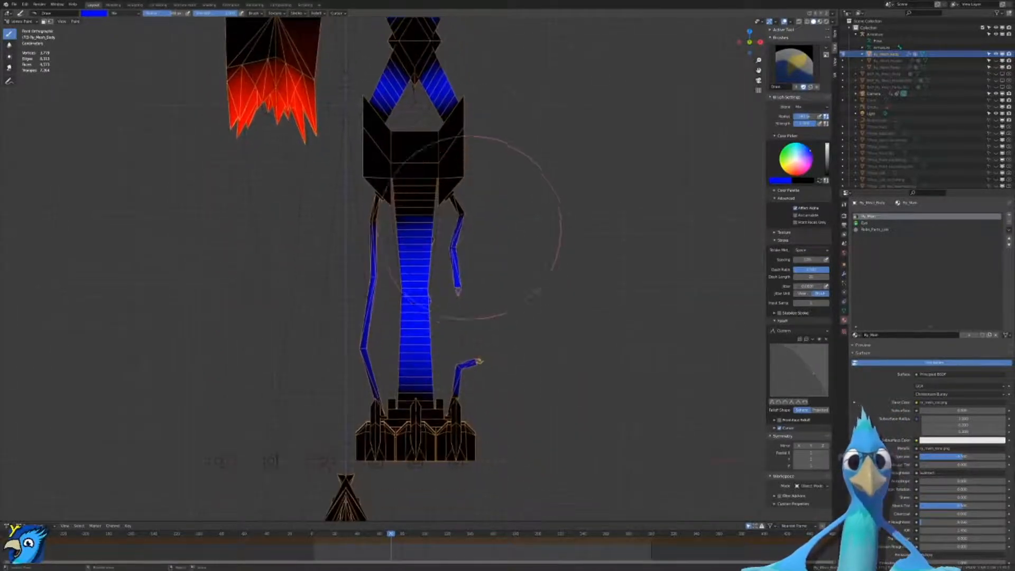
# Step: Undo the bright blue strut paint, then try darker and bright blue dabs on one upper strut, undoing each
pyautogui.scroll(6, 474, 236)
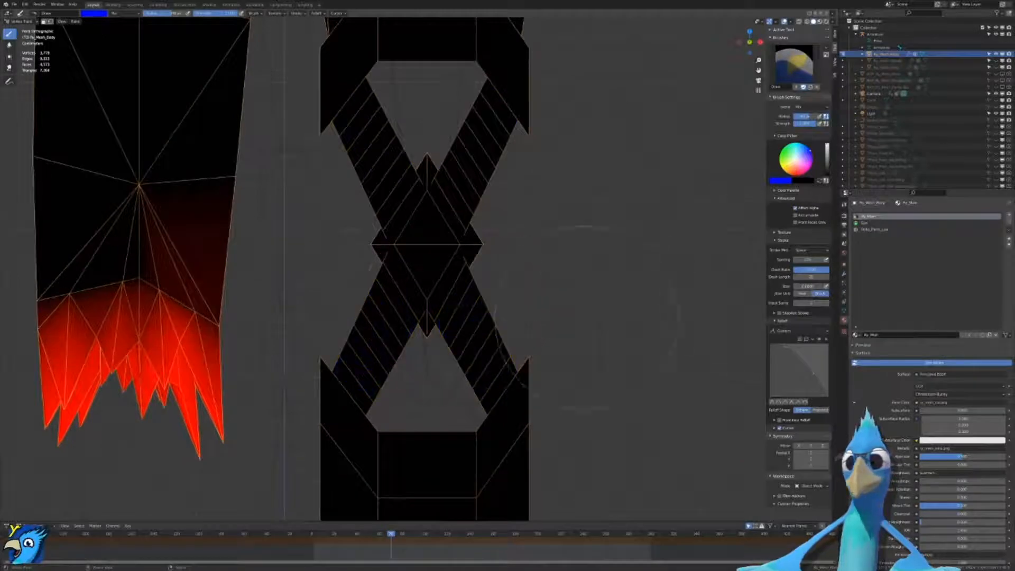
pyautogui.moveTo(828, 145); pyautogui.dragTo(827, 156)
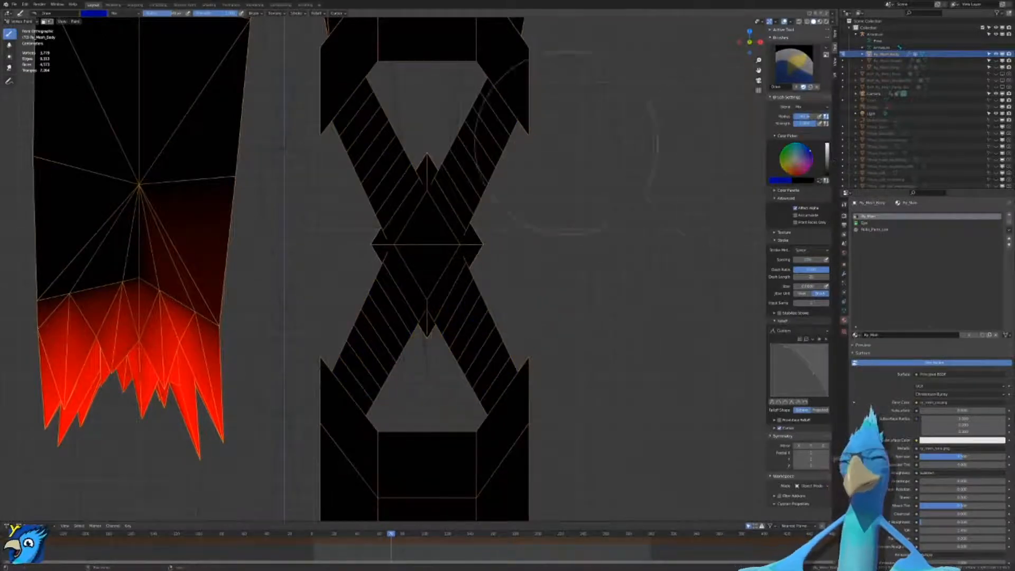
pyautogui.scroll(3, 466, 207)
pyautogui.moveTo(476, 273); pyautogui.dragTo(488, 259)
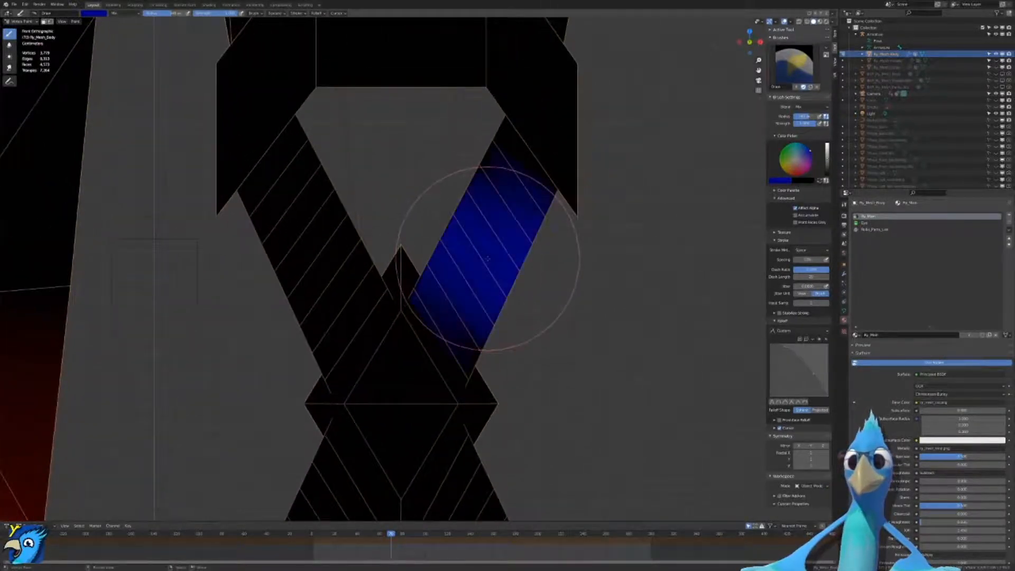
pyautogui.hotkey('ctrl', 'z')
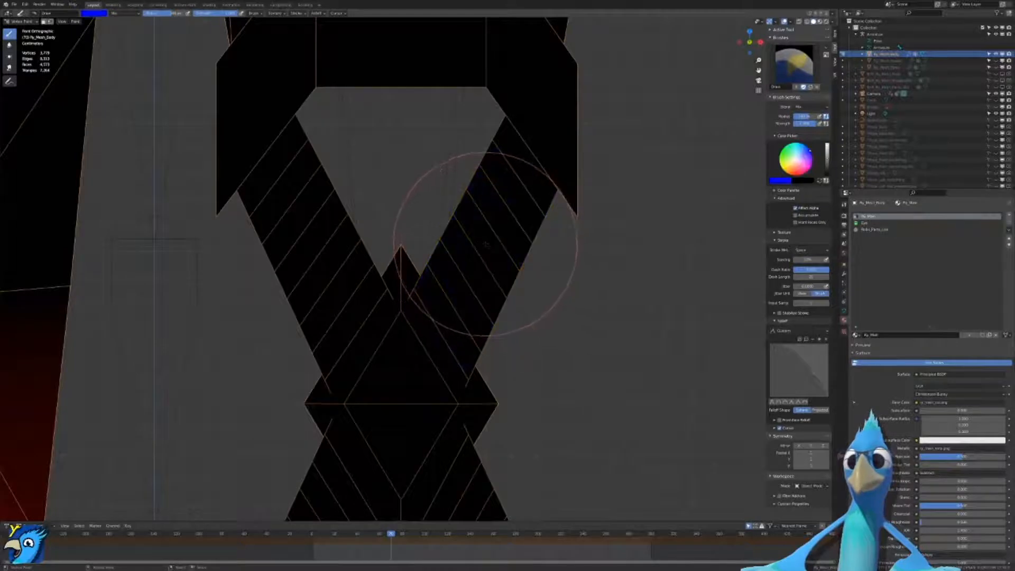
pyautogui.scroll(1, 495, 243)
pyautogui.click(497, 240)
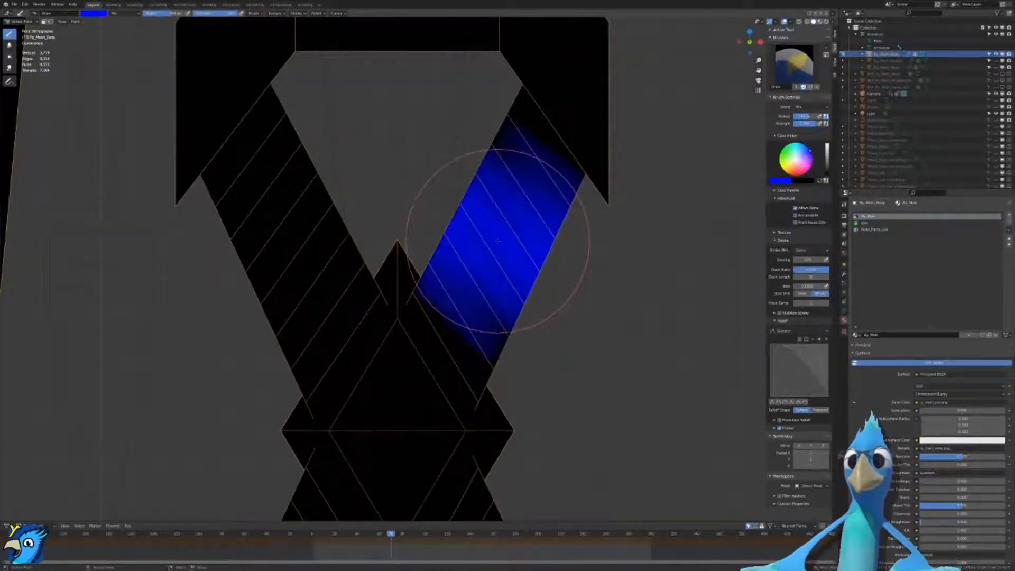
pyautogui.hotkey('ctrl', 'z')
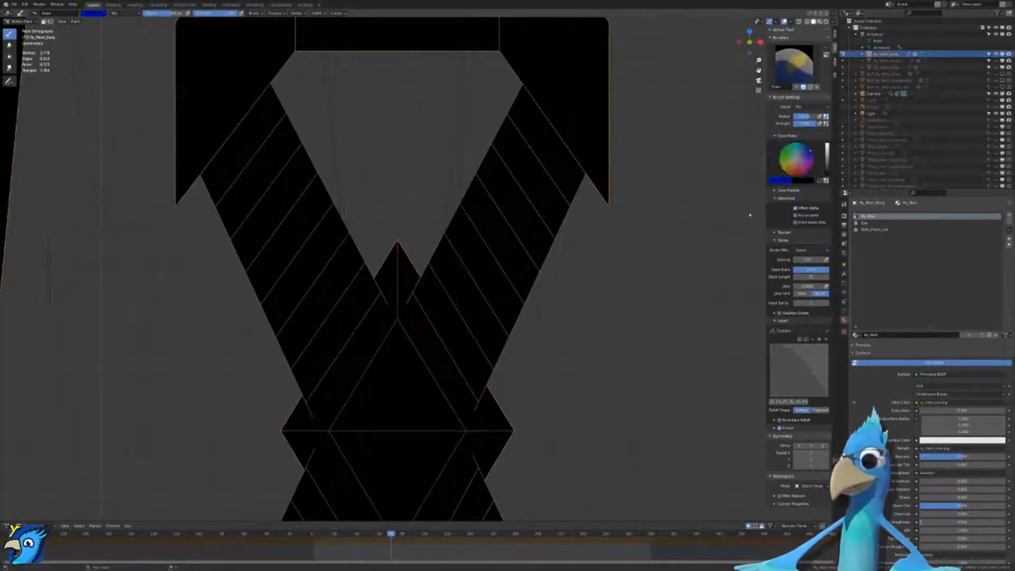
# Step: Paint all four diagonal struts of the mechanical joint with a darker blue, leaving their ends black
pyautogui.click(499, 231)
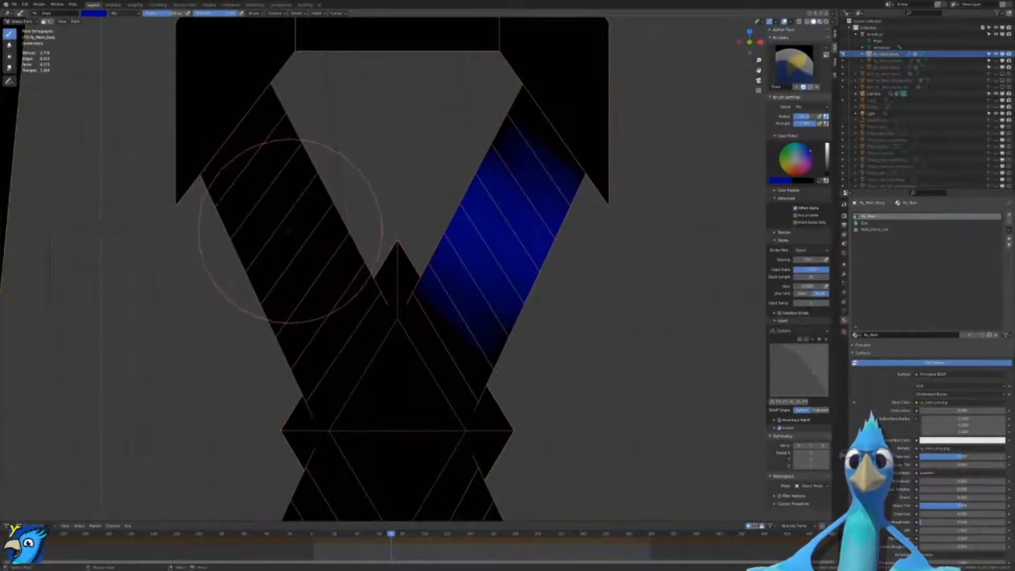
pyautogui.click(288, 231)
pyautogui.keyDown('shift'); pyautogui.moveTo(399, 409); pyautogui.dragTo(403, 93, button='middle'); pyautogui.keyUp('shift')
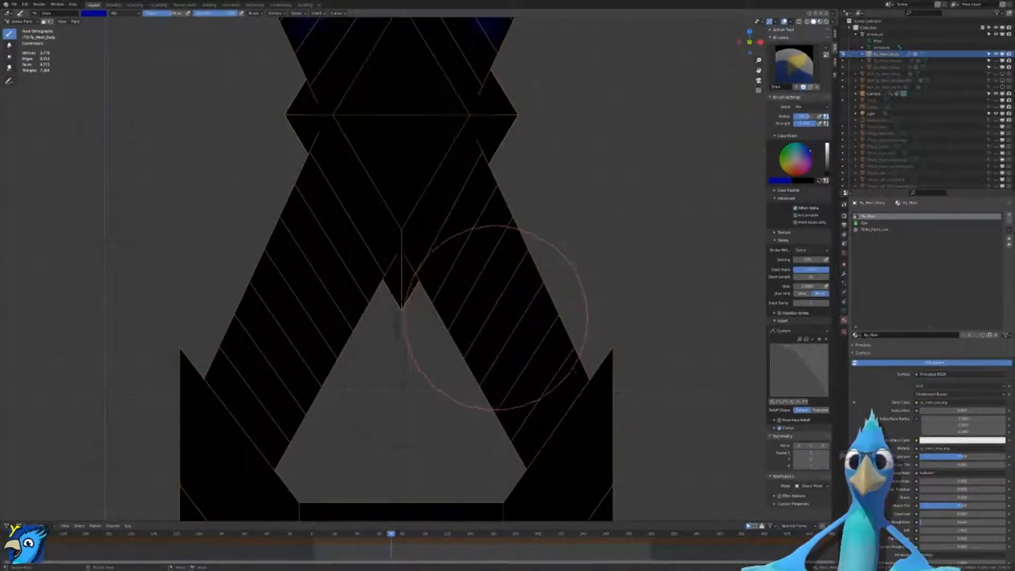
pyautogui.moveTo(503, 323); pyautogui.dragTo(476, 318)
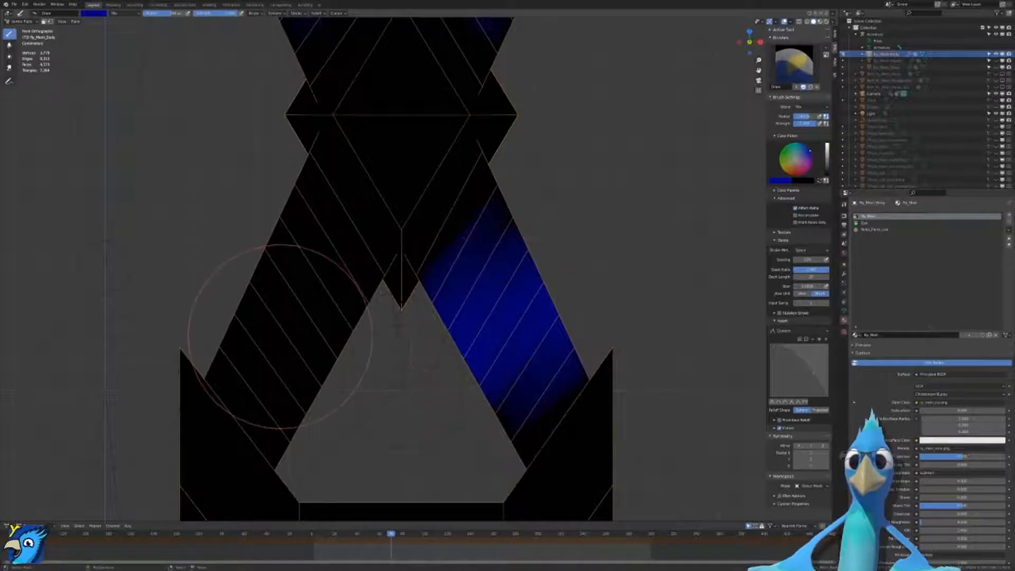
pyautogui.moveTo(261, 341); pyautogui.dragTo(317, 381)
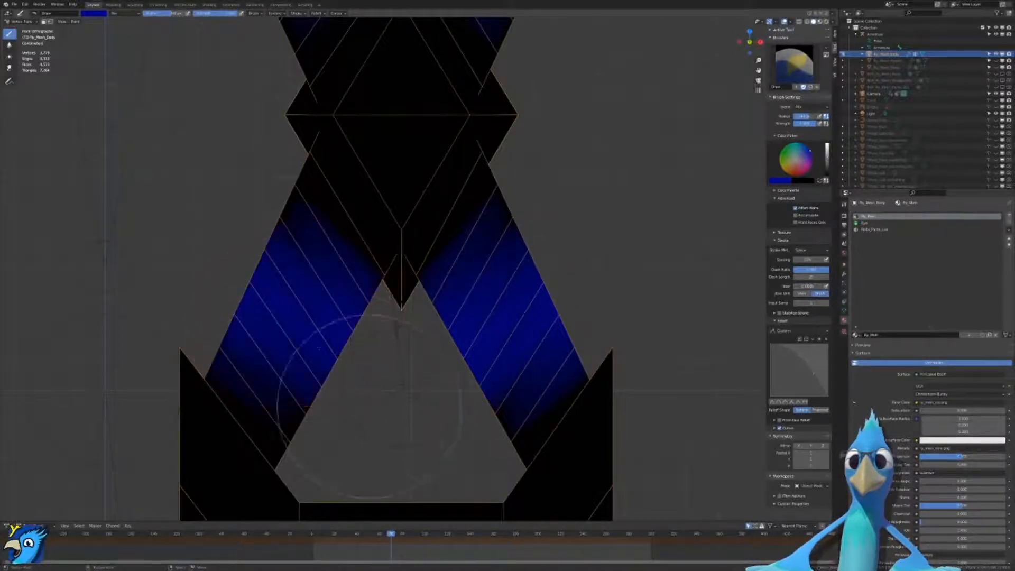
pyautogui.scroll(-4, 406, 388)
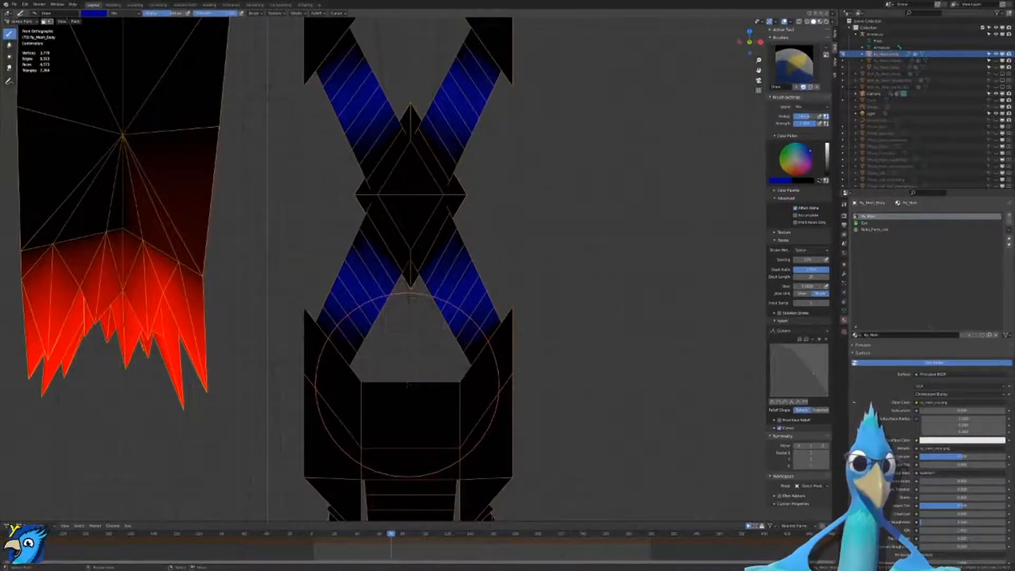
pyautogui.scroll(-6, 404, 386)
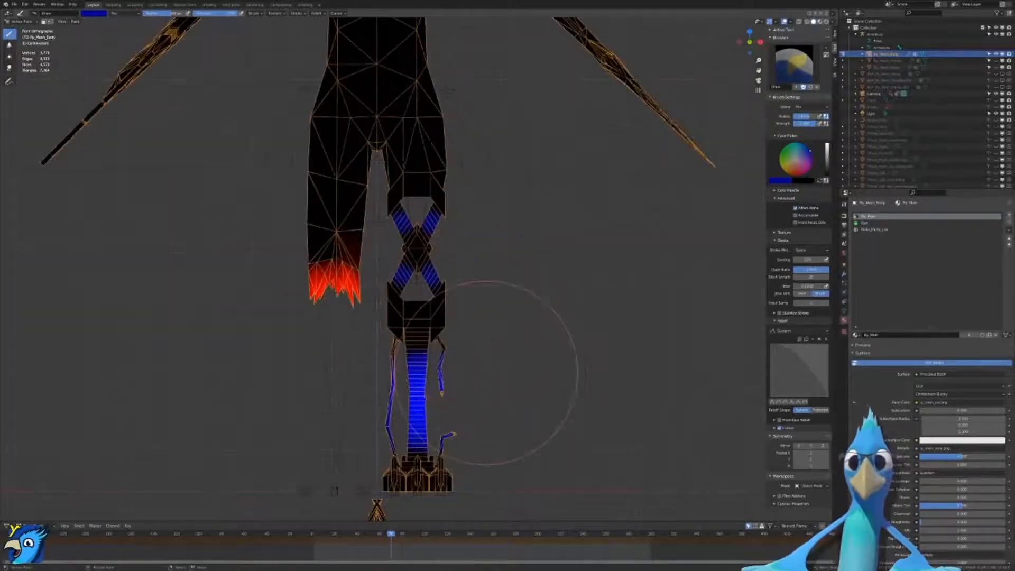
# Step: Set the brush colour to black and switch the brush falloff to the constant preset
pyautogui.keyDown('shift'); pyautogui.moveTo(511, 389); pyautogui.dragTo(470, 184, button='middle'); pyautogui.keyUp('shift')
pyautogui.scroll(5, 492, 183)
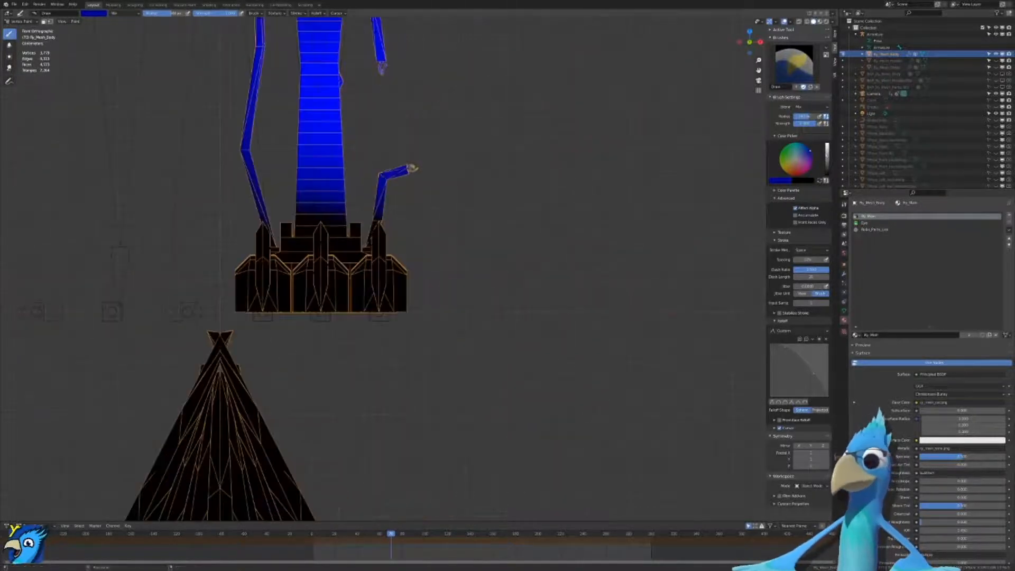
pyautogui.moveTo(828, 154); pyautogui.dragTo(828, 175)
pyautogui.scroll(4, 460, 136)
pyautogui.keyDown('shift'); pyautogui.moveTo(461, 136); pyautogui.dragTo(480, 192, button='middle'); pyautogui.keyUp('shift')
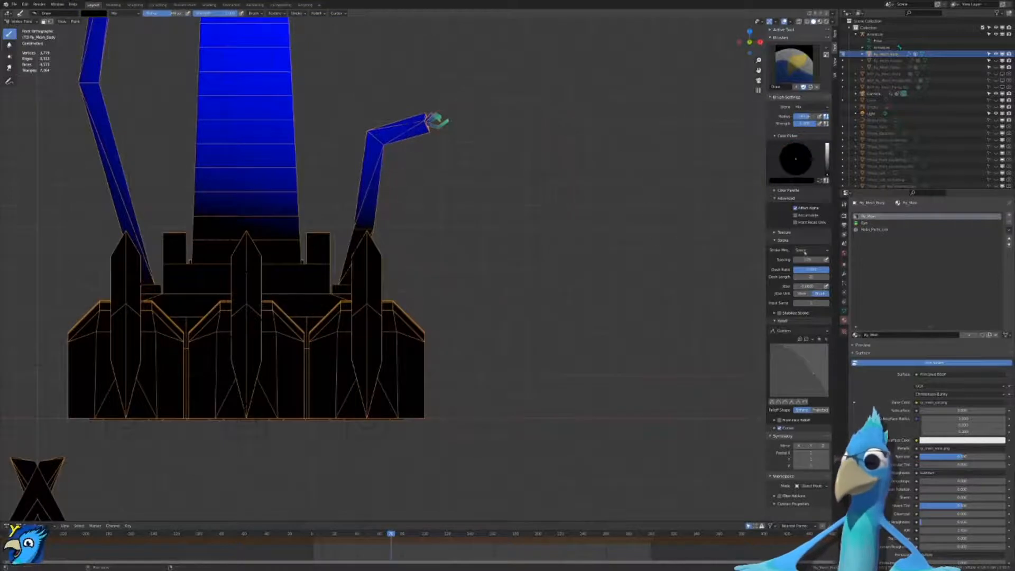
pyautogui.click(805, 402)
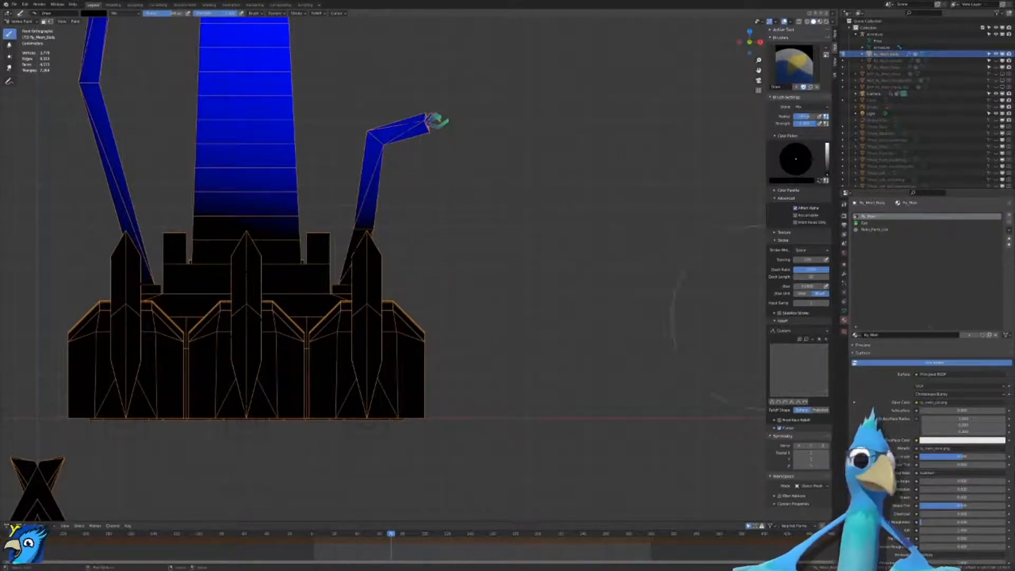
pyautogui.keyDown('shift'); pyautogui.moveTo(521, 92); pyautogui.dragTo(553, 182, button='middle'); pyautogui.keyUp('shift')
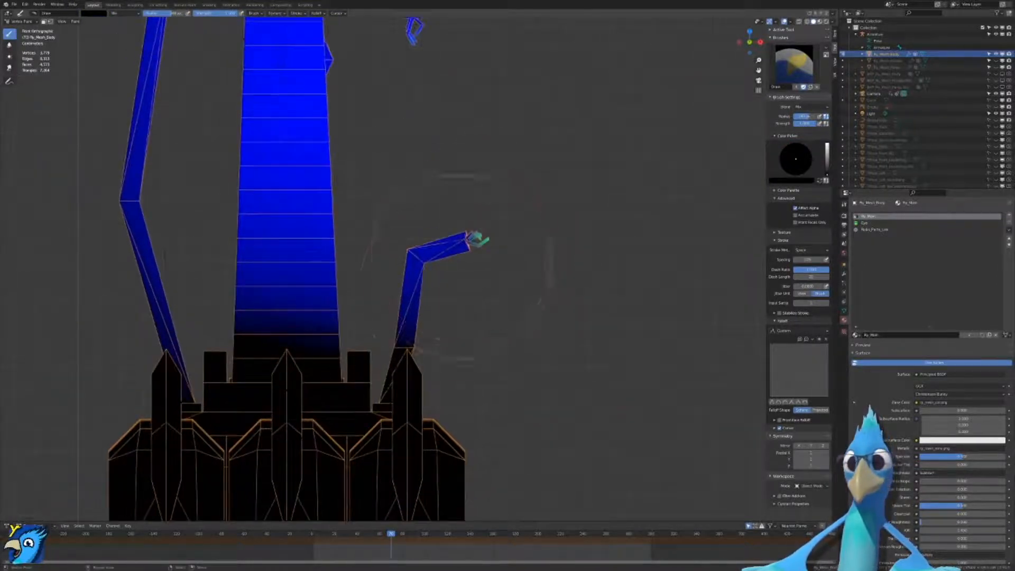
# Step: Examine the exposed wires at the end of the broken cable rising from the mechanical foot
pyautogui.scroll(3, 423, 296)
pyautogui.scroll(2, 420, 342)
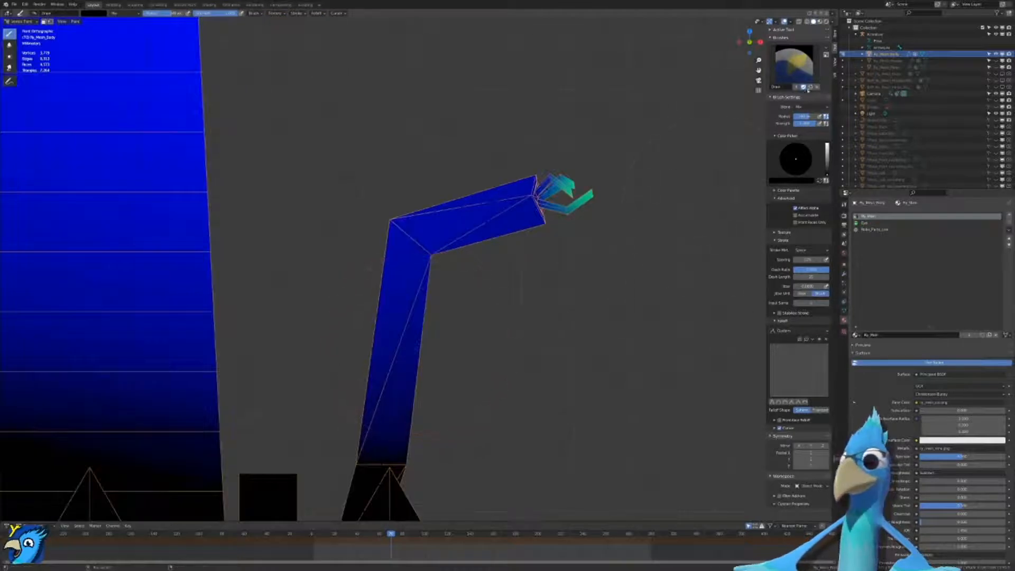
pyautogui.click(798, 74)
pyautogui.scroll(3, 610, 193)
pyautogui.keyDown('shift'); pyautogui.moveTo(740, 115); pyautogui.dragTo(494, 233, button='middle'); pyautogui.keyUp('shift')
pyautogui.scroll(4, 494, 233)
pyautogui.scroll(-5, 430, 188)
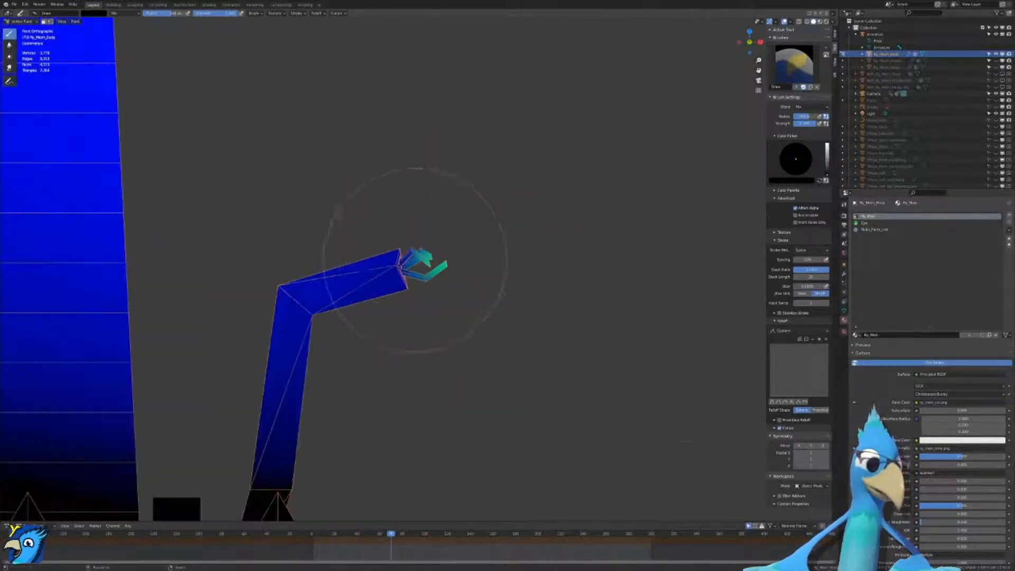
pyautogui.keyDown('shift'); pyautogui.moveTo(420, 245); pyautogui.dragTo(483, 125, button='middle'); pyautogui.keyUp('shift')
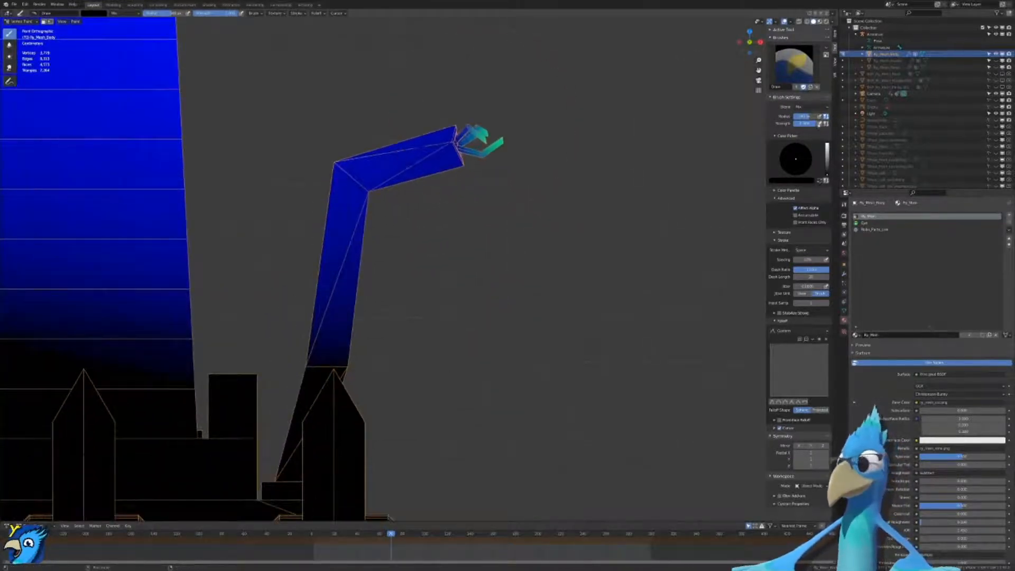
# Step: Set the brush blend mode to Multiply and the brush colour to pure green
pyautogui.click(807, 108)
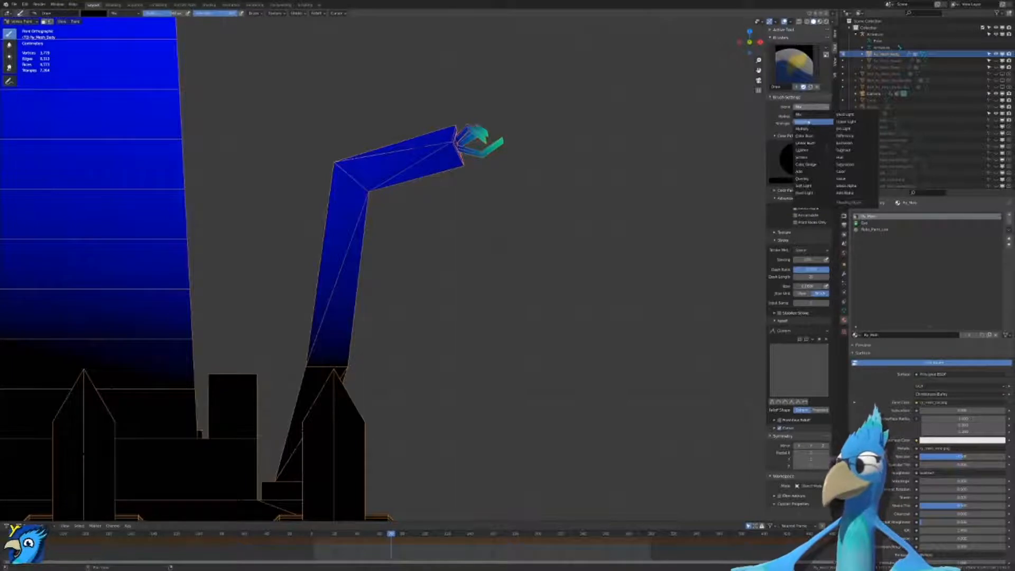
pyautogui.click(809, 129)
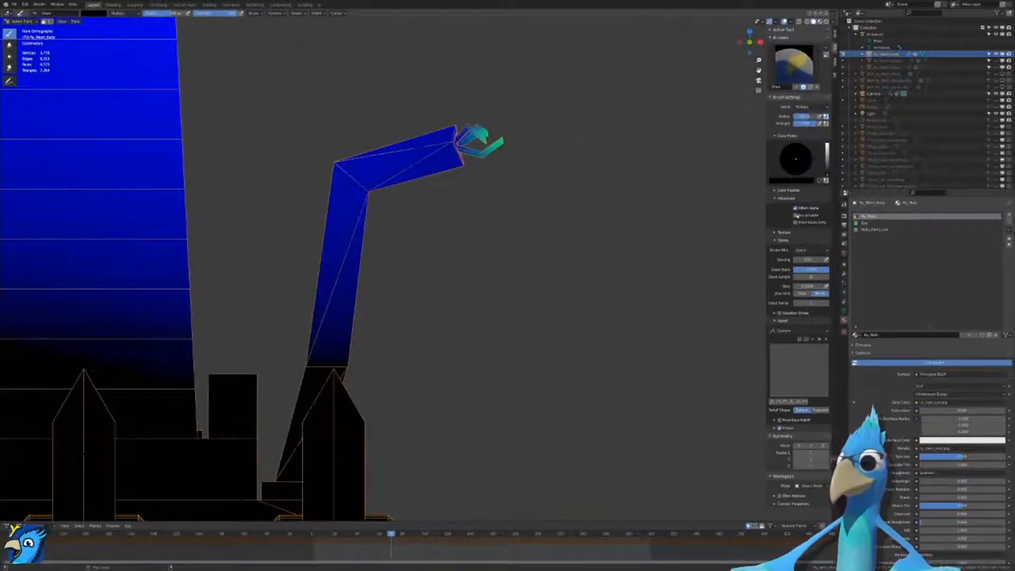
pyautogui.moveTo(828, 167); pyautogui.dragTo(828, 141)
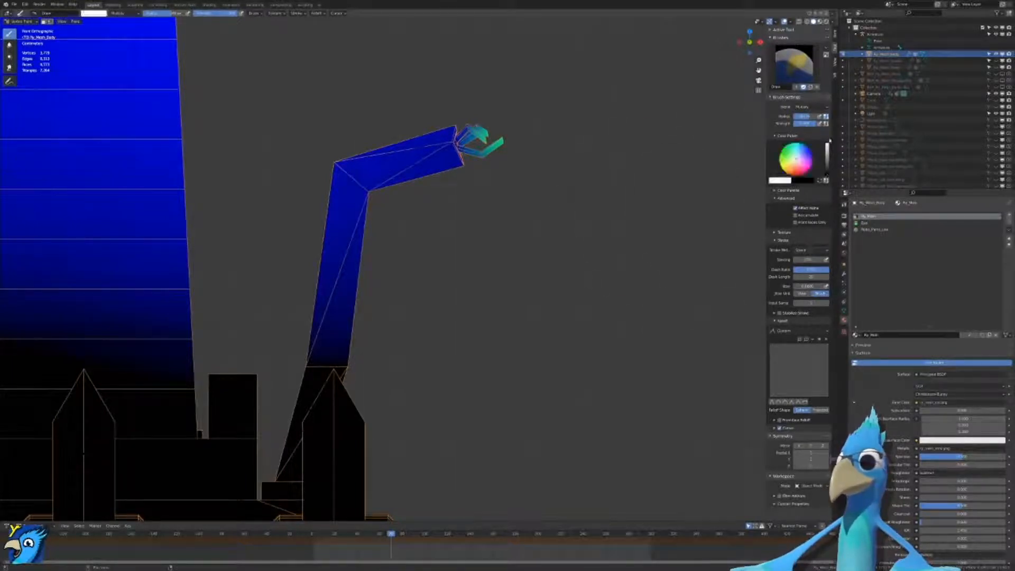
pyautogui.click(777, 180)
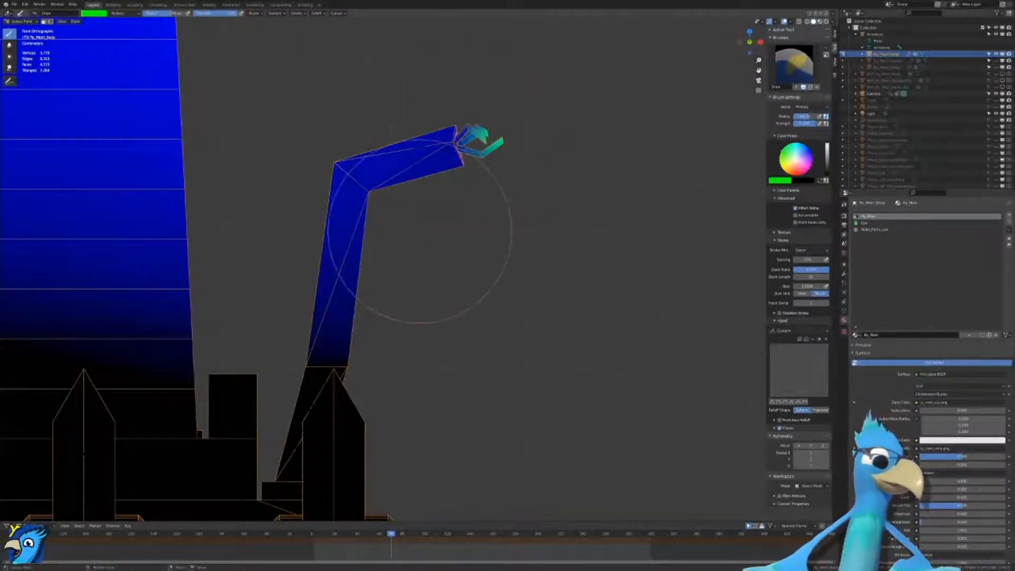
# Step: Multiply green over the lower broken cable and the long intact cable to remove their blue while keeping the green wire tips
pyautogui.scroll(-5, 480, 117)
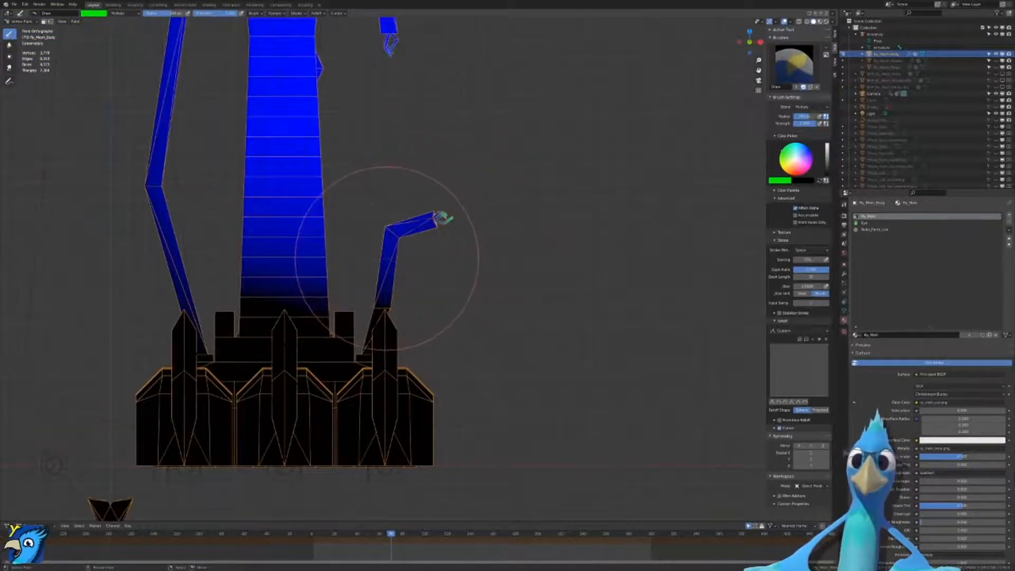
pyautogui.scroll(2, 387, 260)
pyautogui.moveTo(374, 263); pyautogui.dragTo(408, 181)
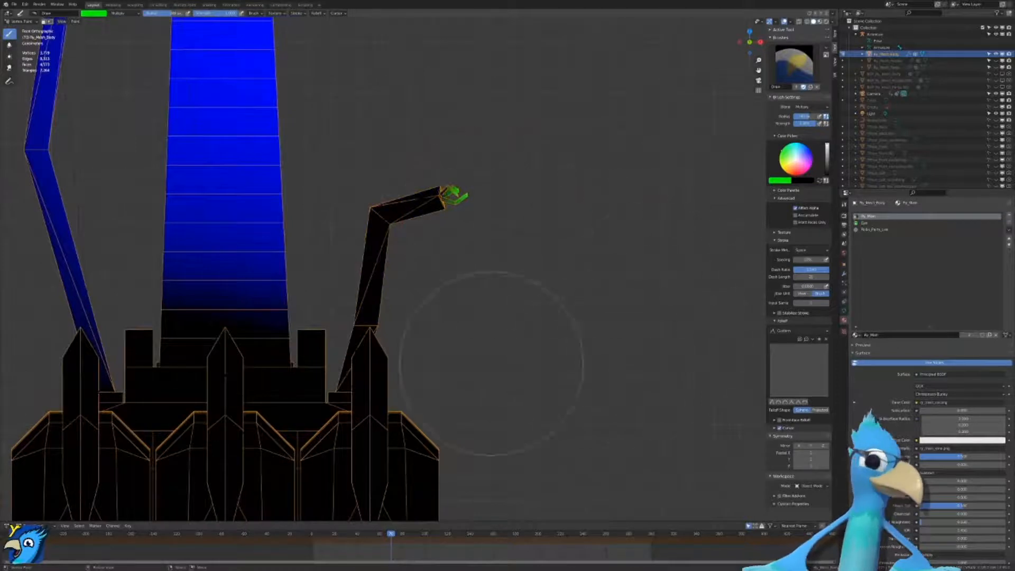
pyautogui.keyDown('shift'); pyautogui.moveTo(235, 372); pyautogui.dragTo(254, 382, button='middle'); pyautogui.keyUp('shift')
pyautogui.moveTo(276, 341); pyautogui.dragTo(271, 275)
pyautogui.keyDown('shift'); pyautogui.moveTo(278, 121); pyautogui.dragTo(277, 302, button='middle'); pyautogui.keyUp('shift')
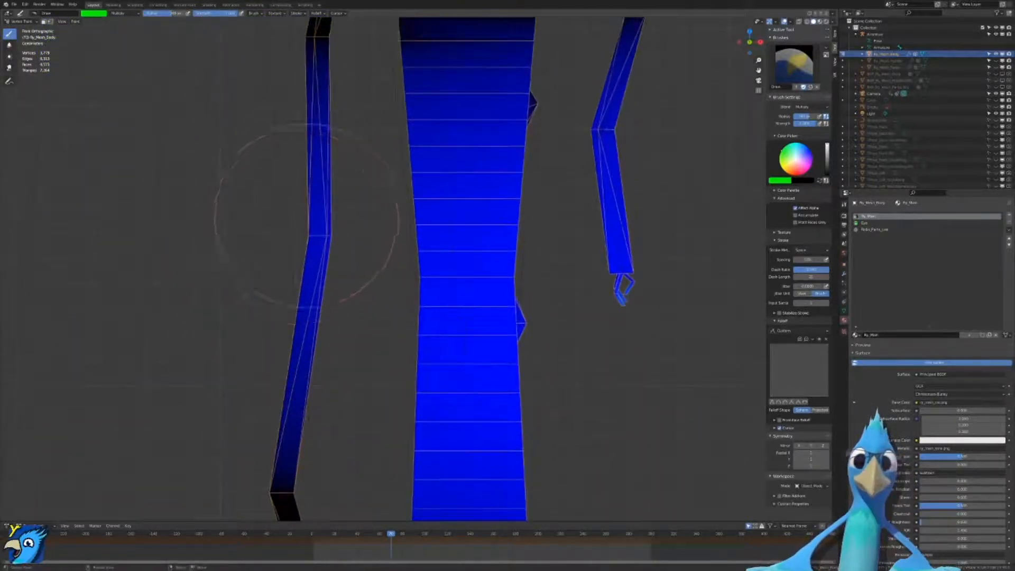
pyautogui.moveTo(306, 217); pyautogui.dragTo(317, 243)
# Step: Examine the exposed wires at the end of the upper broken cable hanging beside the mechanical shin
pyautogui.keyDown('shift'); pyautogui.moveTo(483, 140); pyautogui.dragTo(317, 296, button='middle'); pyautogui.keyUp('shift')
pyautogui.scroll(1, 462, 388)
pyautogui.keyDown('shift'); pyautogui.moveTo(462, 393); pyautogui.dragTo(446, 299, button='middle'); pyautogui.keyUp('shift')
pyautogui.scroll(4, 446, 299)
pyautogui.keyDown('shift'); pyautogui.moveTo(456, 337); pyautogui.dragTo(419, 61, button='middle'); pyautogui.keyUp('shift')
pyautogui.scroll(6, 415, 85)
pyautogui.keyDown('shift'); pyautogui.moveTo(405, 140); pyautogui.dragTo(401, 292, button='middle'); pyautogui.keyUp('shift')
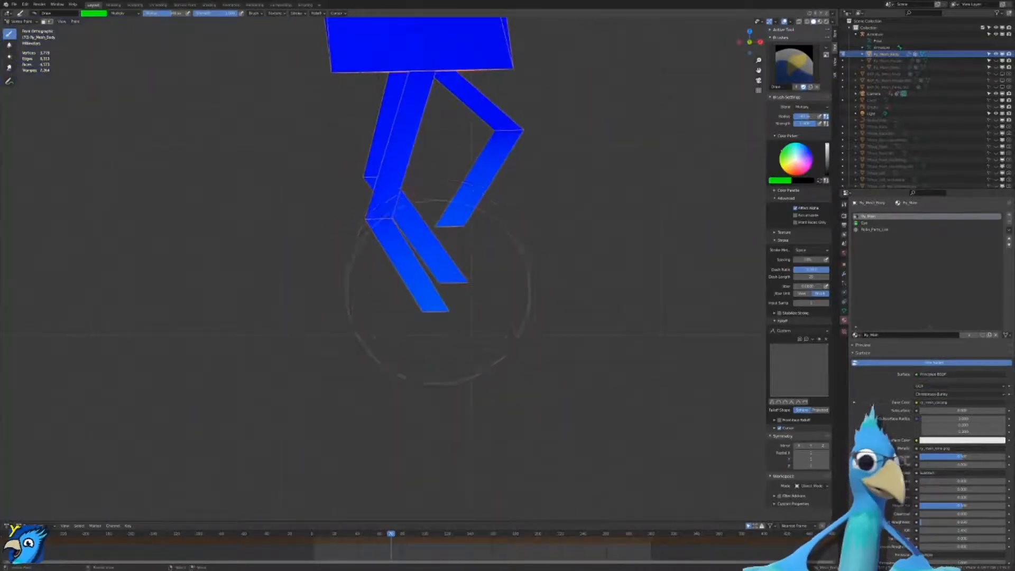
pyautogui.scroll(-5, 439, 291)
pyautogui.keyDown('shift'); pyautogui.moveTo(421, 173); pyautogui.dragTo(422, 236, button='middle'); pyautogui.keyUp('shift')
pyautogui.scroll(-5, 420, 237)
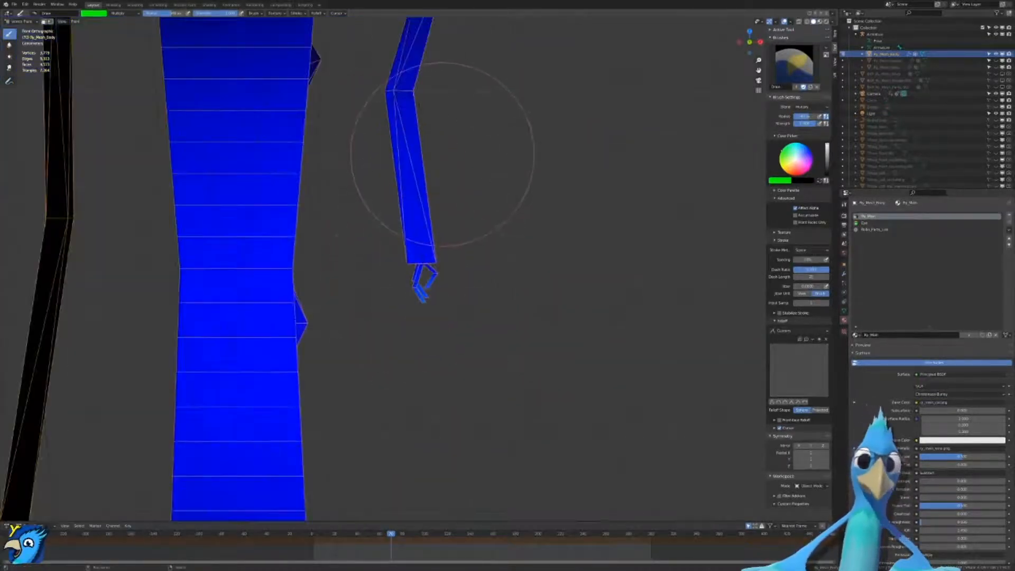
# Step: Multiply green over the upper hanging cable and its exposed wires to remove their blue
pyautogui.keyDown('shift'); pyautogui.moveTo(442, 154); pyautogui.dragTo(437, 246, button='middle'); pyautogui.keyUp('shift')
pyautogui.moveTo(431, 84); pyautogui.dragTo(408, 136)
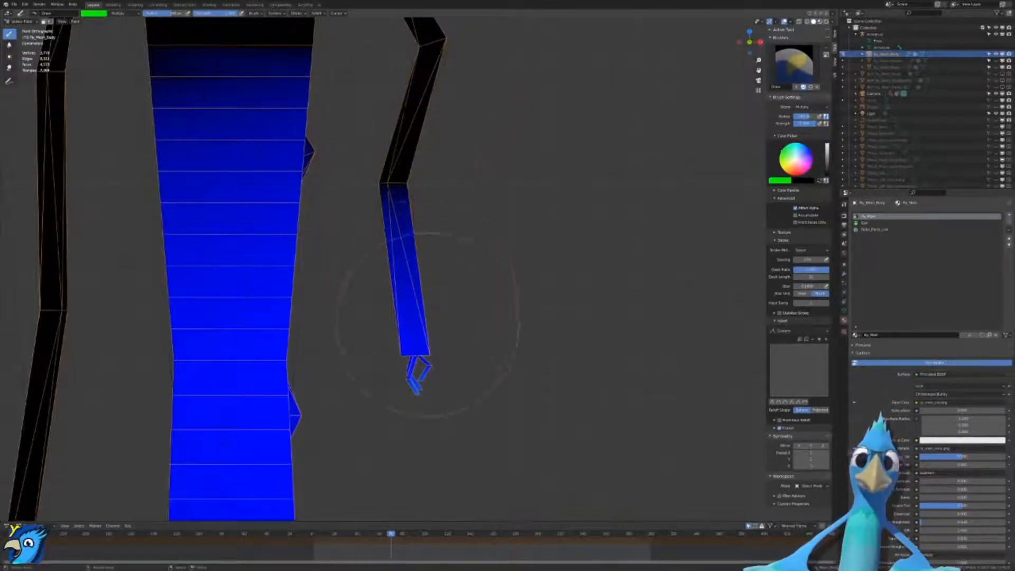
pyautogui.moveTo(427, 312); pyautogui.dragTo(423, 396)
pyautogui.keyDown('shift'); pyautogui.moveTo(460, 368); pyautogui.dragTo(468, 259, button='middle'); pyautogui.keyUp('shift')
pyautogui.scroll(7, 466, 237)
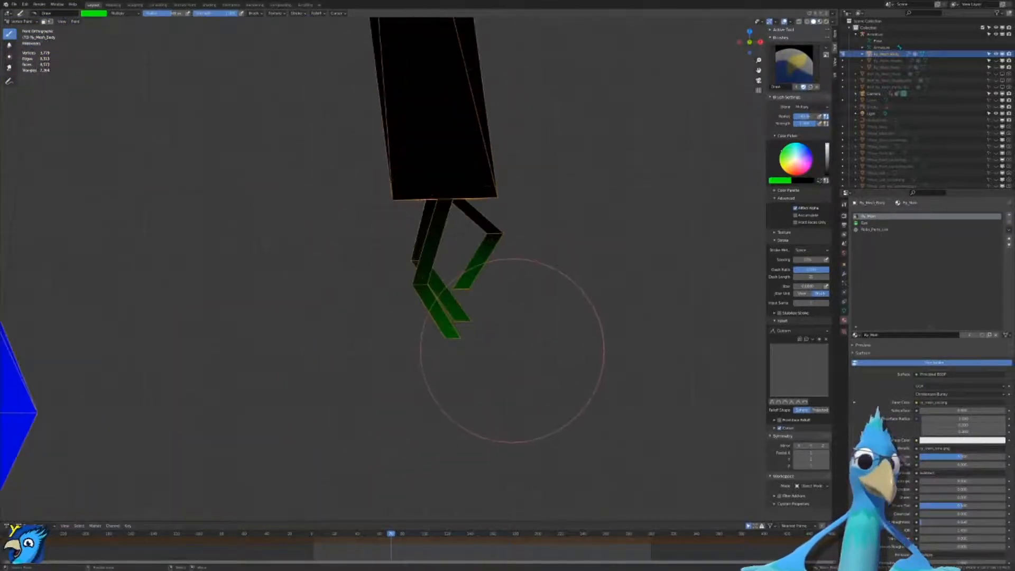
# Step: Multiply green over the long zigzag cables beside the mechanical shin to remove their blue
pyautogui.click(782, 180)
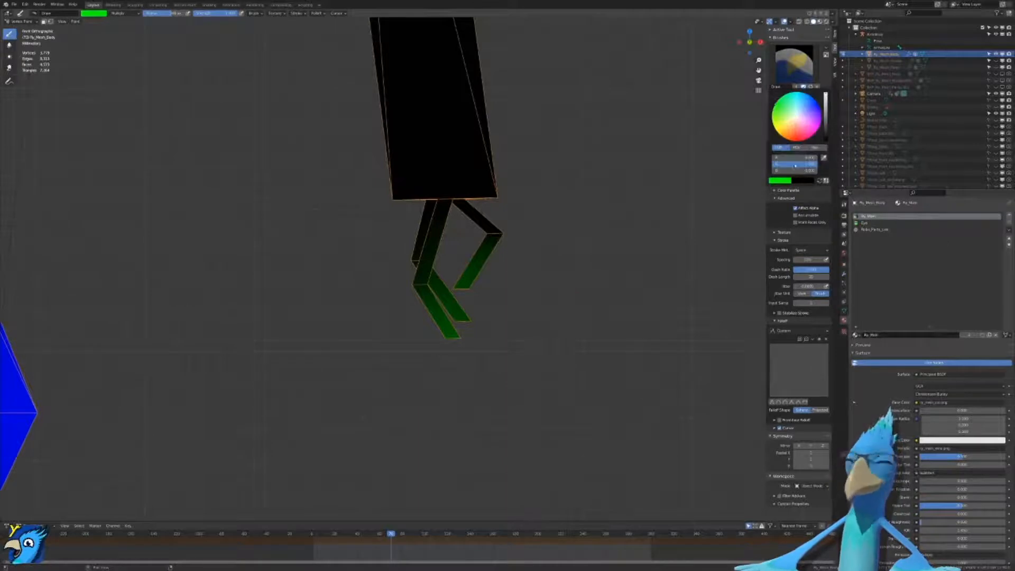
pyautogui.click(867, 168)
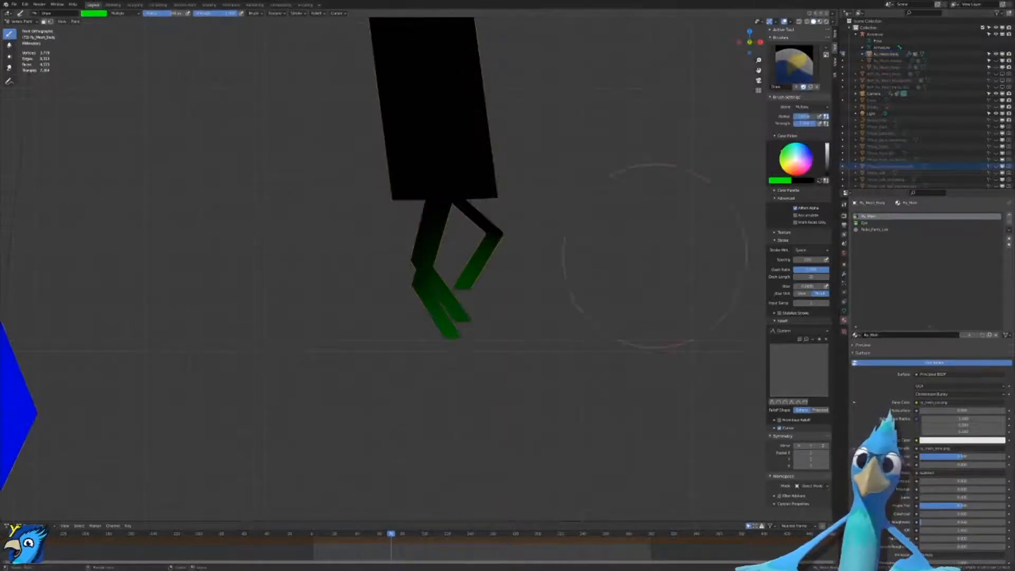
pyautogui.scroll(-6, 481, 312)
pyautogui.scroll(-5, 489, 306)
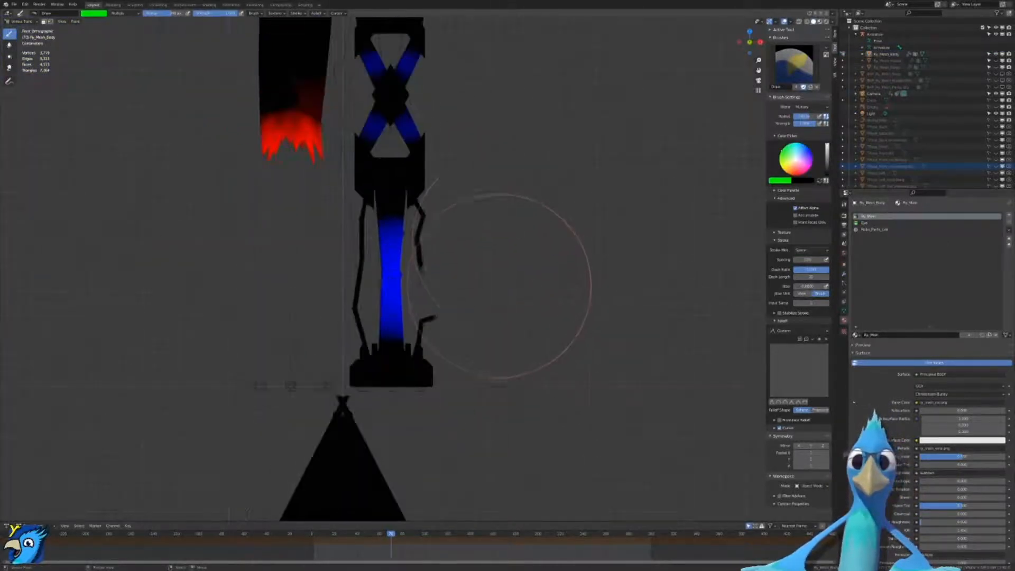
pyautogui.scroll(9, 513, 238)
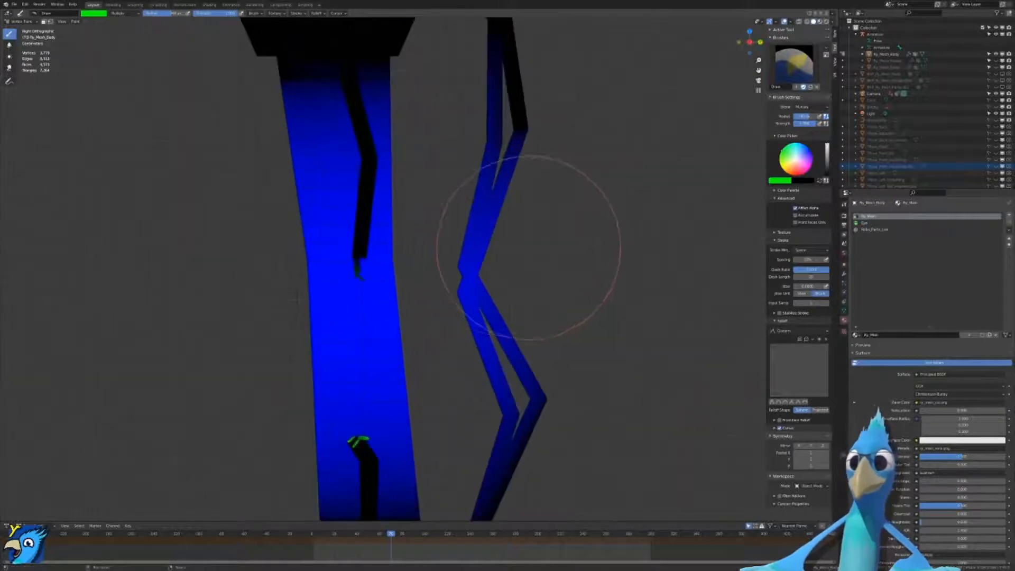
pyautogui.moveTo(411, 143)
pyautogui.mouseDown()
pyautogui.moveTo(401, 129)
pyautogui.moveTo(402, 260)
pyautogui.moveTo(424, 169)
pyautogui.mouseUp()
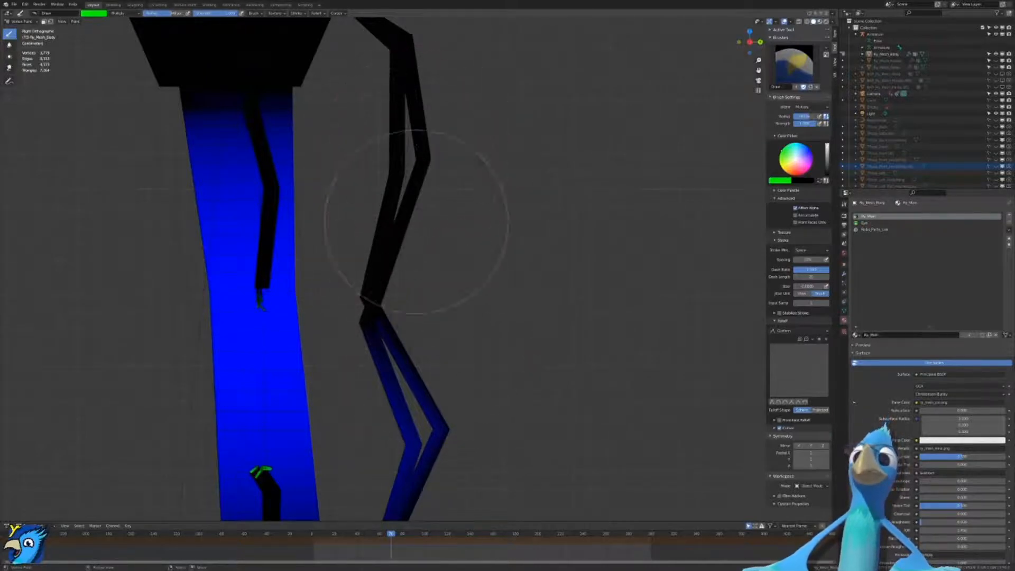
pyautogui.keyDown('shift'); pyautogui.moveTo(452, 338); pyautogui.dragTo(451, 172, button='middle'); pyautogui.keyUp('shift')
pyautogui.scroll(4, 426, 270)
pyautogui.moveTo(424, 277); pyautogui.dragTo(467, 220)
# Step: Set the brush blend mode to Mix
pyautogui.scroll(-6, 478, 250)
pyautogui.keyDown('shift'); pyautogui.moveTo(479, 250); pyautogui.dragTo(462, 200, button='middle'); pyautogui.keyUp('shift')
pyautogui.scroll(-4, 470, 307)
pyautogui.scroll(-3, 463, 200)
pyautogui.keyDown('shift'); pyautogui.moveTo(463, 156); pyautogui.dragTo(465, 340, button='middle'); pyautogui.keyUp('shift')
pyautogui.moveTo(407, 326); pyautogui.dragTo(480, 326, button='middle')
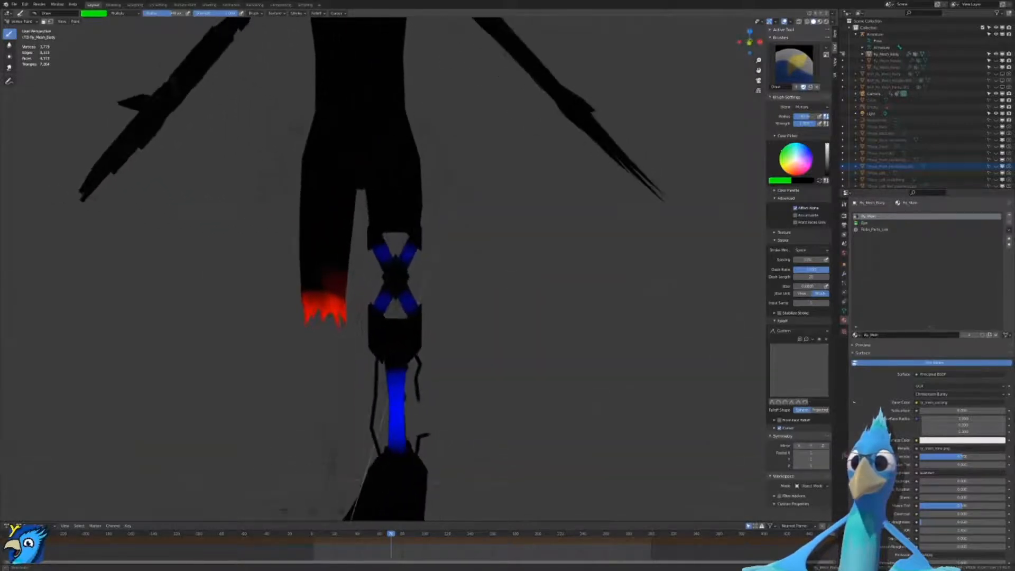
pyautogui.scroll(2, 465, 324)
pyautogui.press('KP_1')
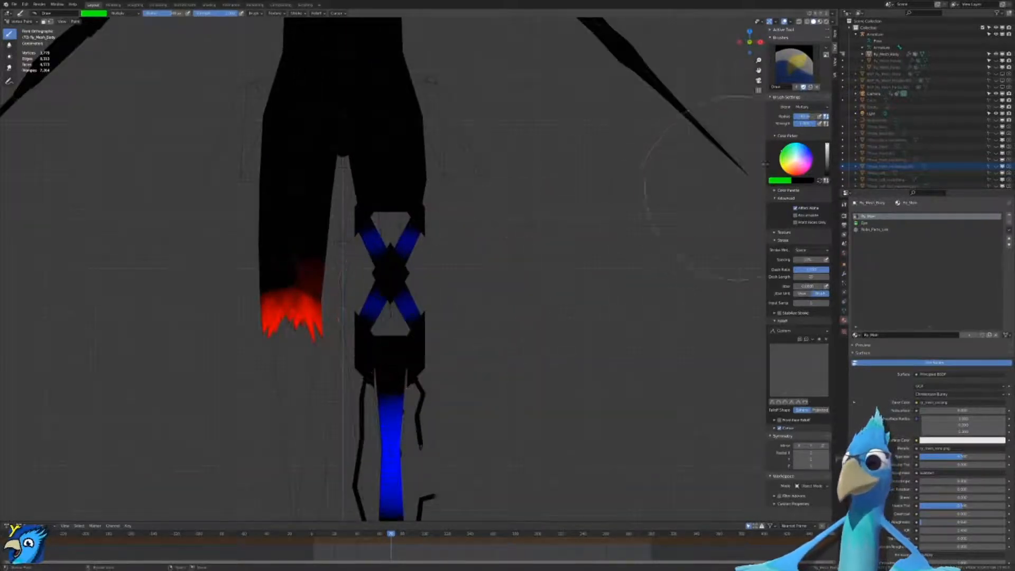
pyautogui.click(805, 107)
pyautogui.click(797, 137)
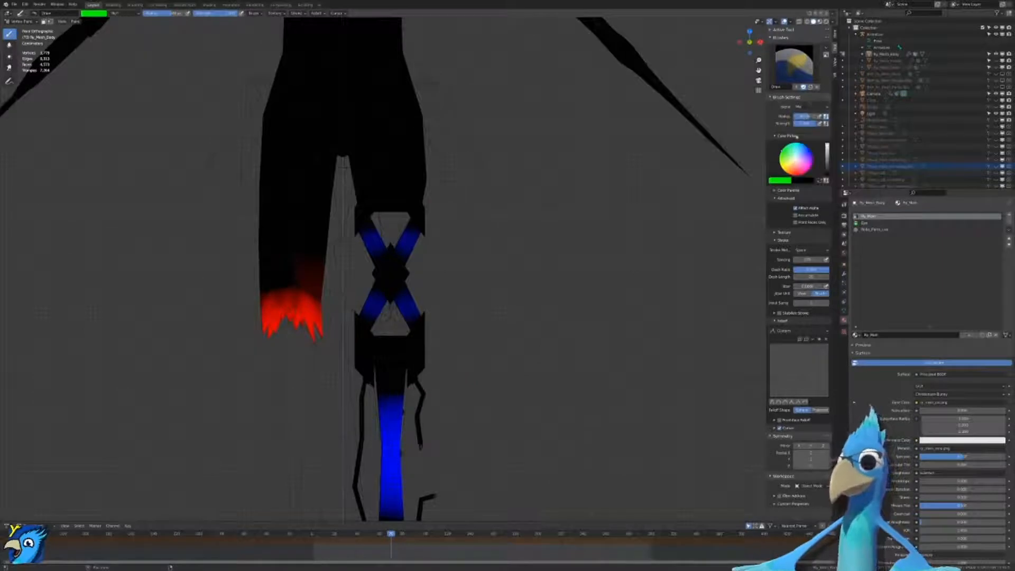
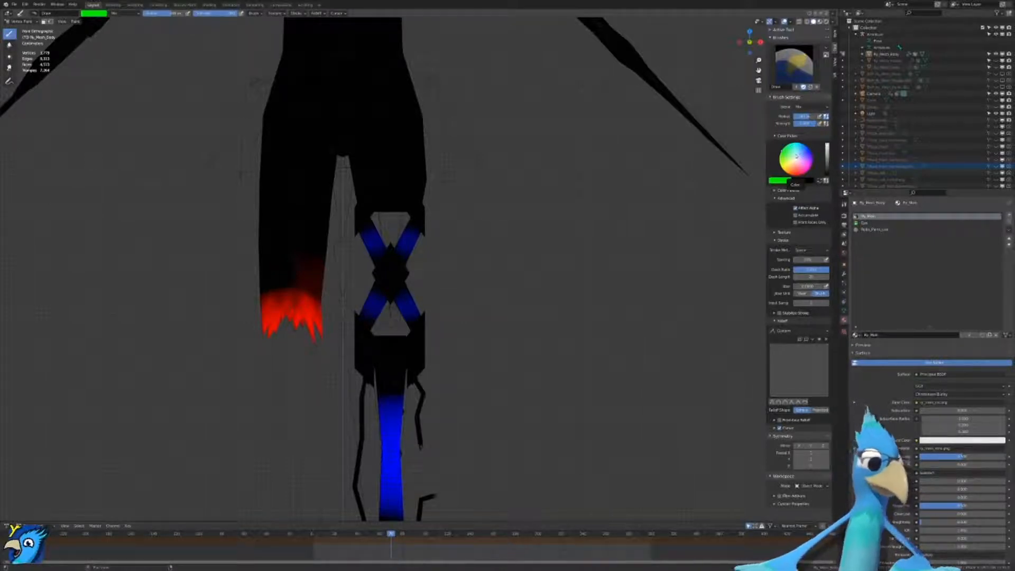
# Step: Examine the segmented arm up close from the front, top and side views
pyautogui.scroll(-5, 507, 240)
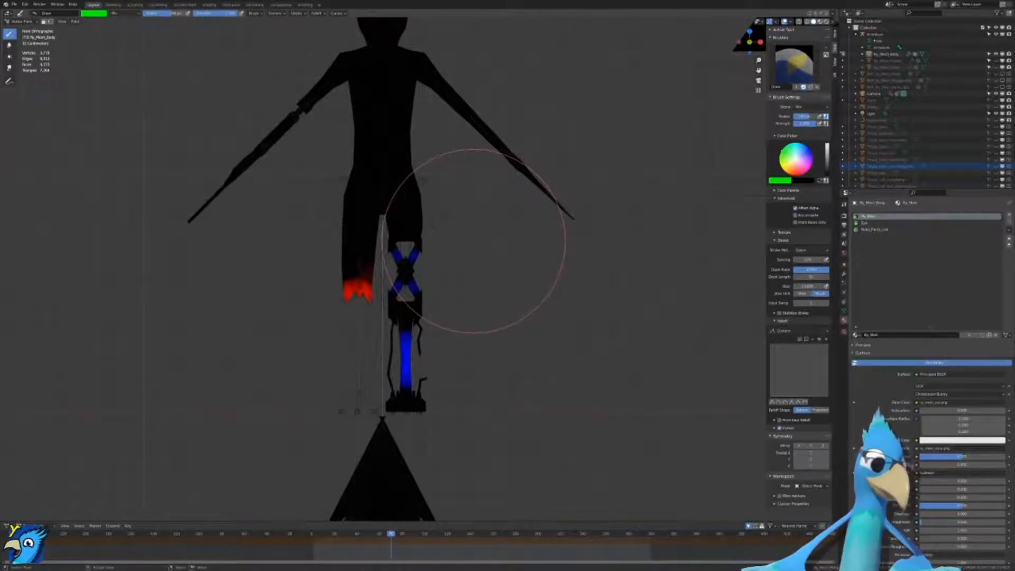
pyautogui.keyDown('shift'); pyautogui.moveTo(431, 189); pyautogui.dragTo(494, 350, button='middle'); pyautogui.keyUp('shift')
pyautogui.scroll(4, 435, 318)
pyautogui.keyDown('shift'); pyautogui.moveTo(420, 287); pyautogui.dragTo(422, 289, button='middle'); pyautogui.keyUp('shift')
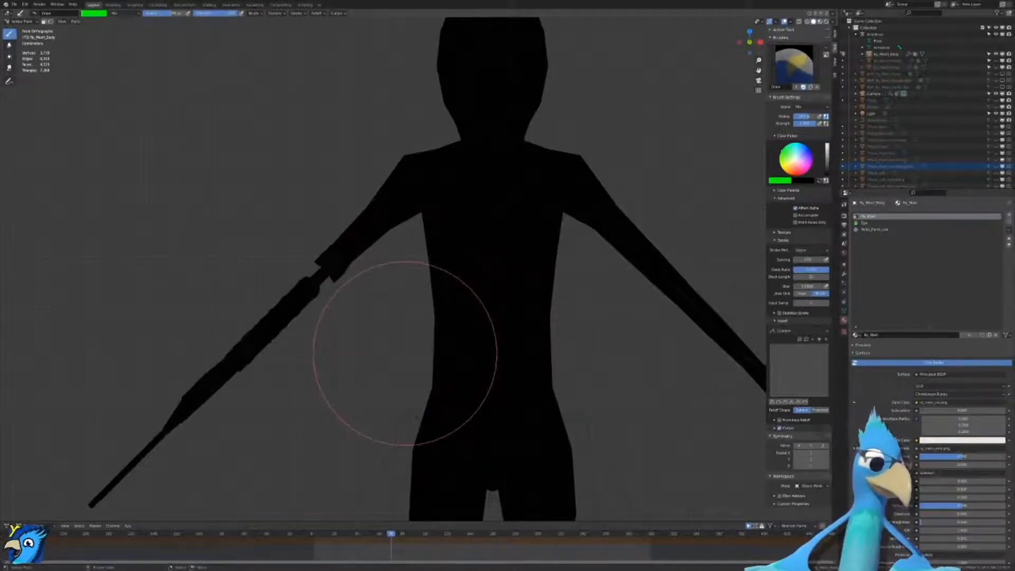
pyautogui.moveTo(360, 291)
pyautogui.keyDown('shift'); pyautogui.mouseDown(button='middle')
pyautogui.moveTo(419, 332)
pyautogui.moveTo(471, 198)
pyautogui.moveTo(537, 256)
pyautogui.mouseUp(button='middle'); pyautogui.keyUp('shift')
pyautogui.scroll(4, 419, 328)
pyautogui.press('KP_7')
pyautogui.press('KP_1')
pyautogui.press('KP_3')
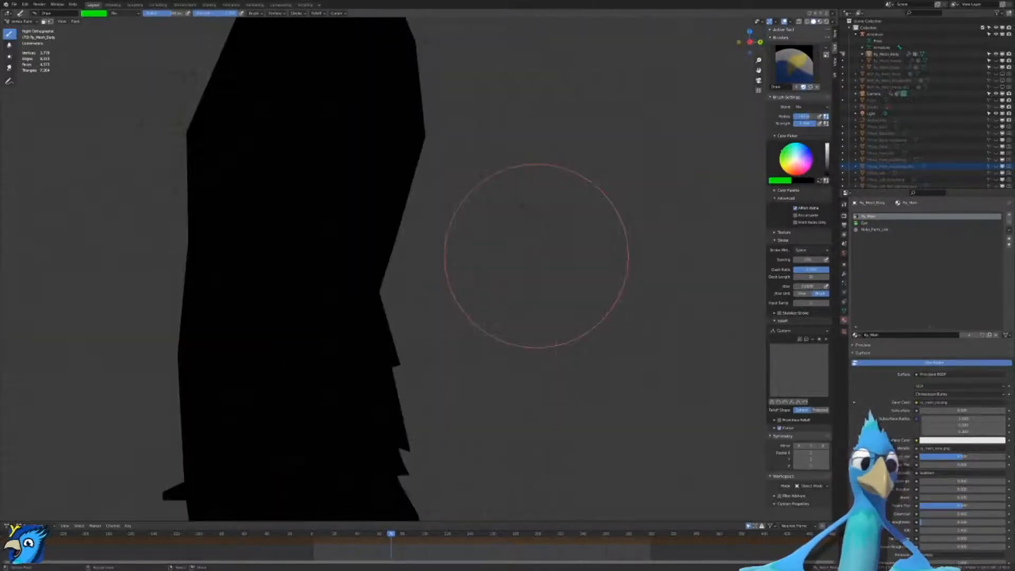
pyautogui.press('ctrl+KP_3')
pyautogui.press('KP_2')
pyautogui.press('KP_2')
pyautogui.press('KP_2')
pyautogui.press('KP_2')
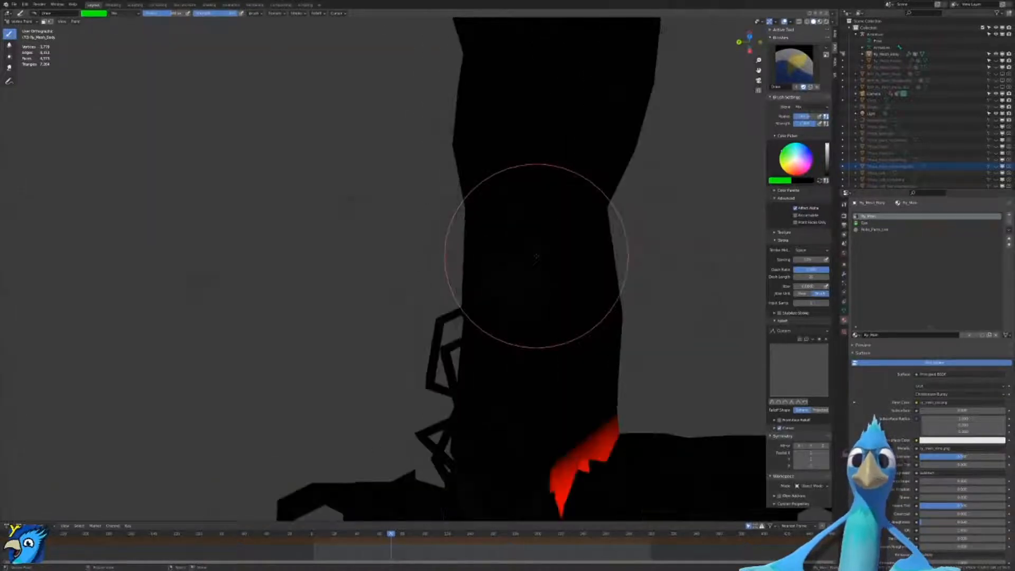
pyautogui.press('KP_8')
pyautogui.scroll(5, 537, 257)
pyautogui.keyDown('shift'); pyautogui.moveTo(536, 256); pyautogui.dragTo(279, 265, button='middle'); pyautogui.keyUp('shift')
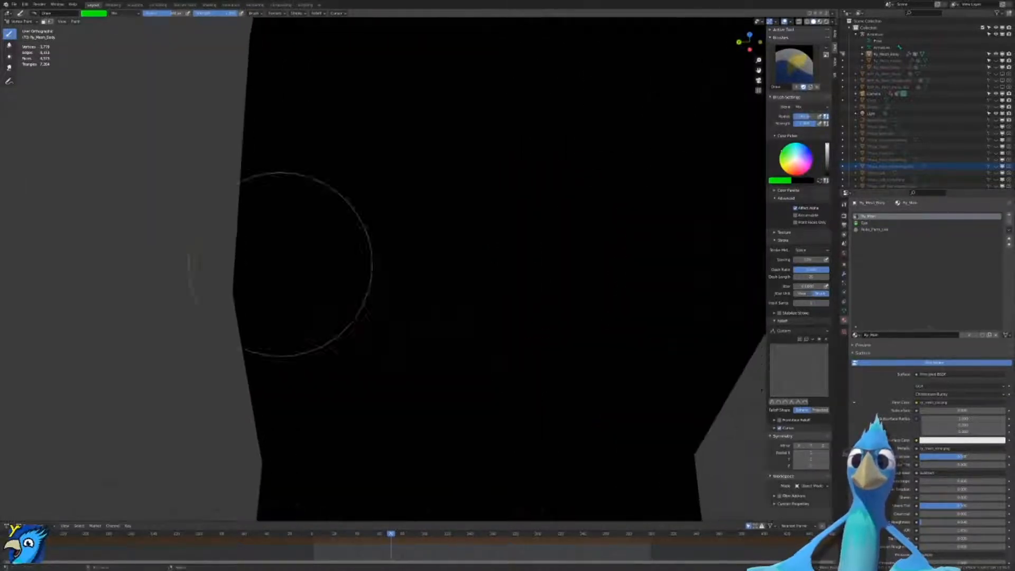
pyautogui.scroll(2, 279, 265)
# Step: Try a pure blue stroke on the arm in Mix mode using a rounded brush falloff curve
pyautogui.press('z')
pyautogui.press('z')
pyautogui.press('z')
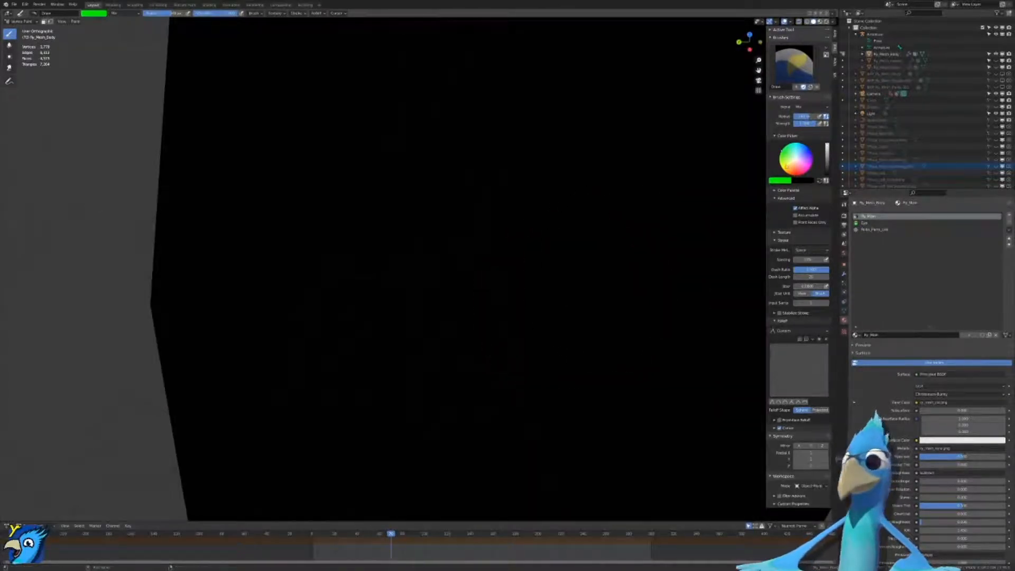
pyautogui.click(791, 403)
pyautogui.click(785, 403)
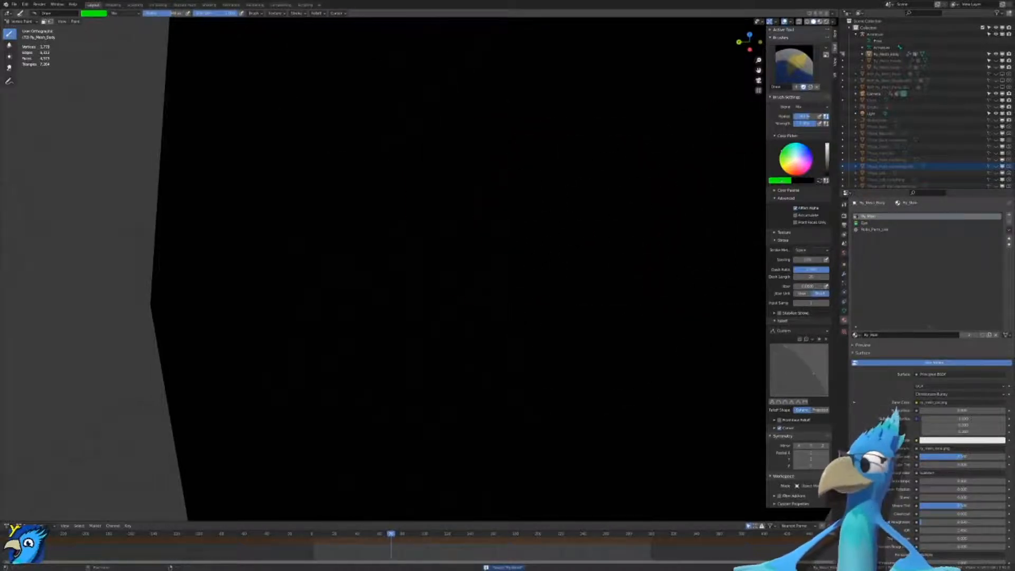
pyautogui.click(780, 180)
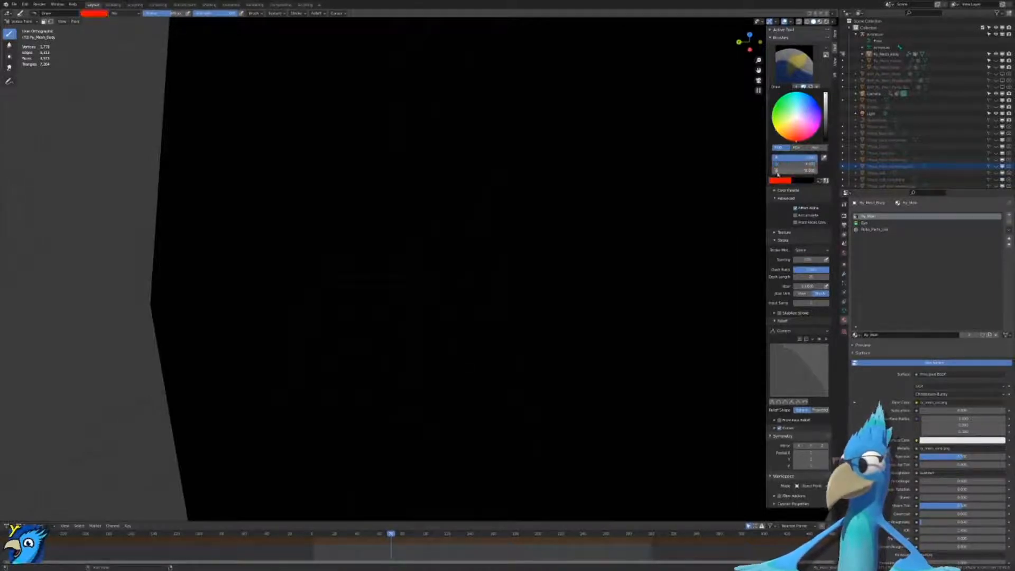
pyautogui.click(791, 180)
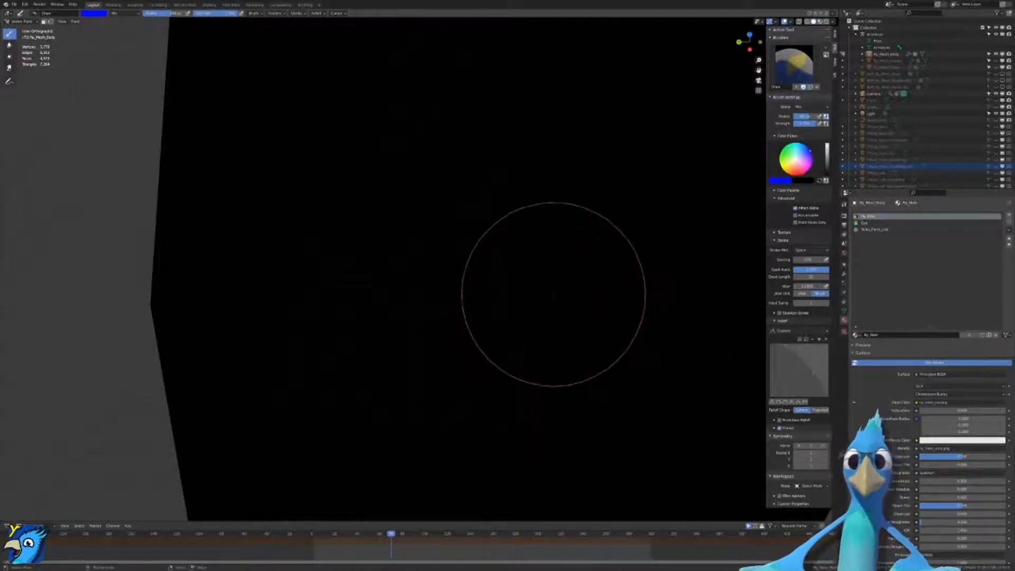
pyautogui.moveTo(546, 305); pyautogui.dragTo(437, 334)
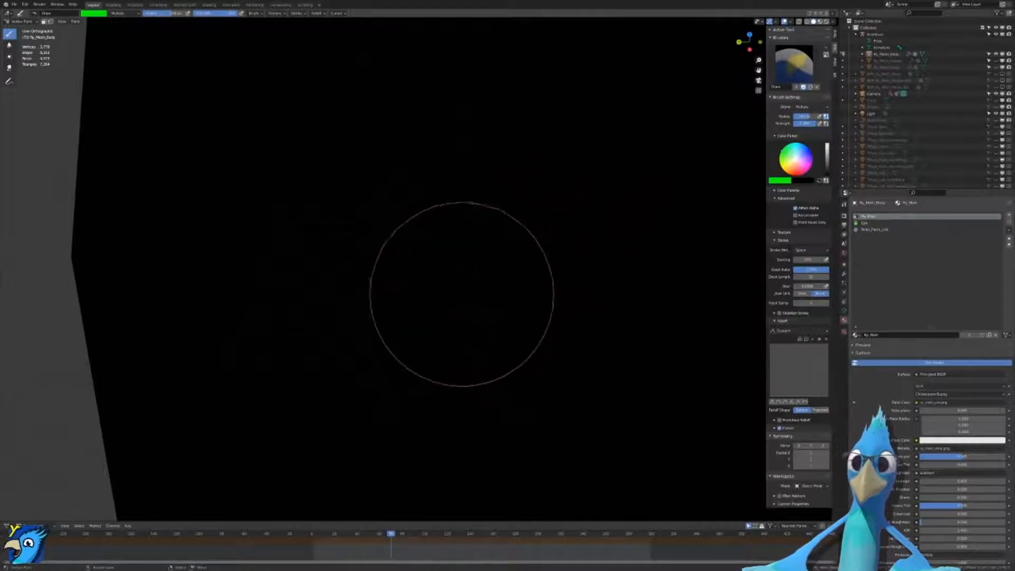
# Step: Set the brush colour to pure blue and the blend mode to Mix
pyautogui.scroll(-3, 487, 321)
pyautogui.scroll(2, 491, 322)
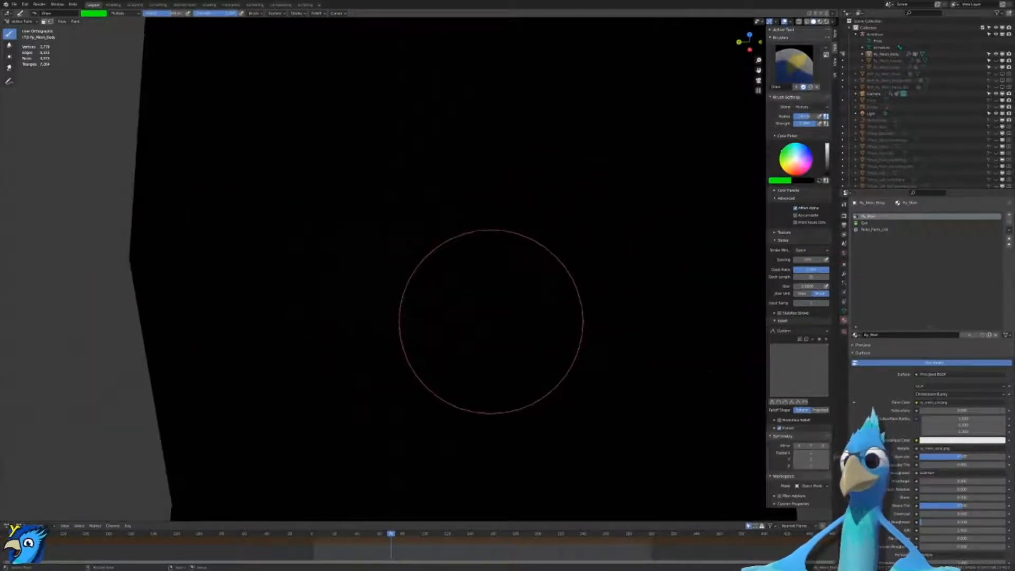
pyautogui.click(781, 180)
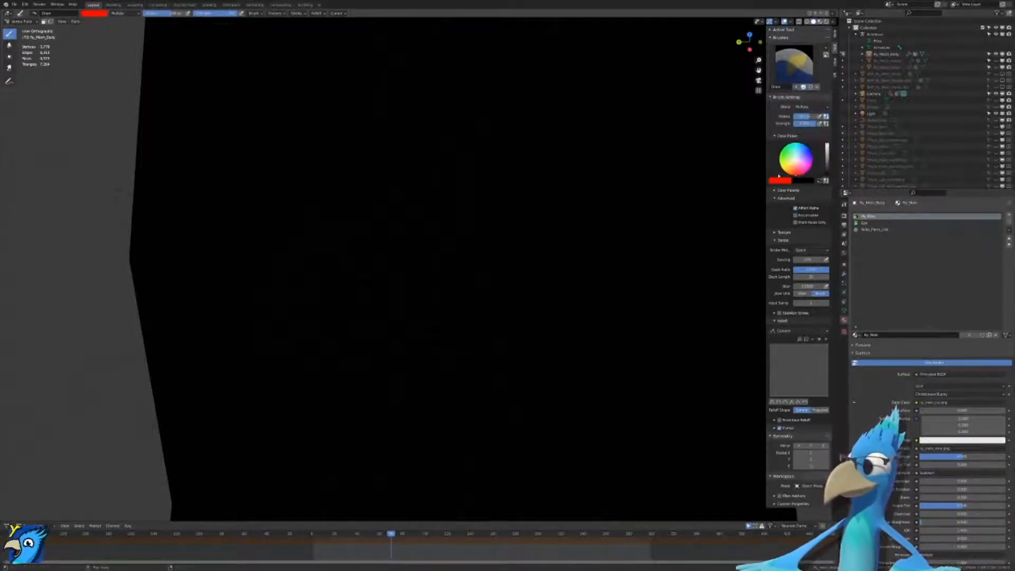
pyautogui.click(782, 180)
pyautogui.click(783, 180)
pyautogui.click(784, 180)
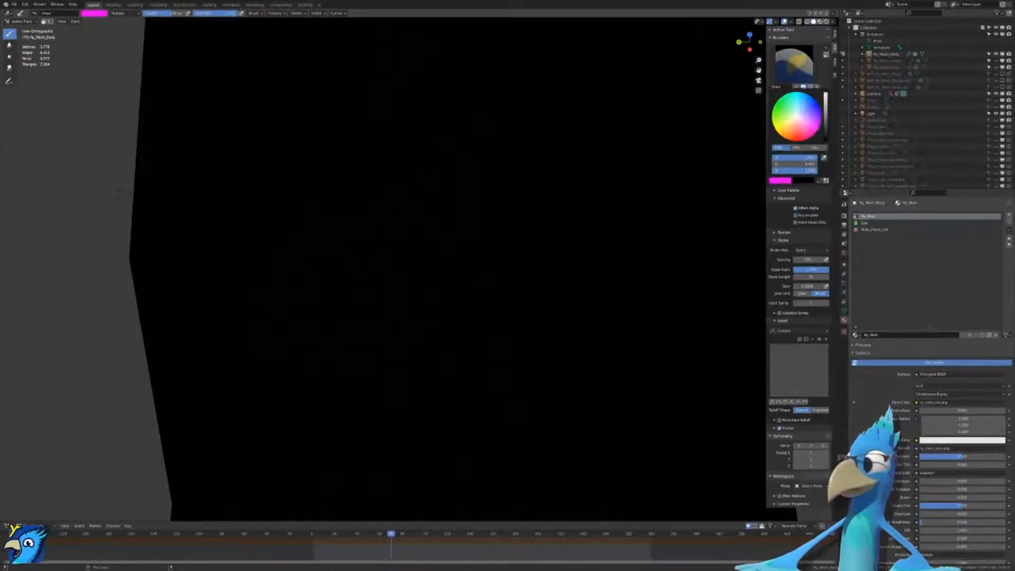
pyautogui.moveTo(805, 159); pyautogui.dragTo(766, 159)
pyautogui.click(808, 108)
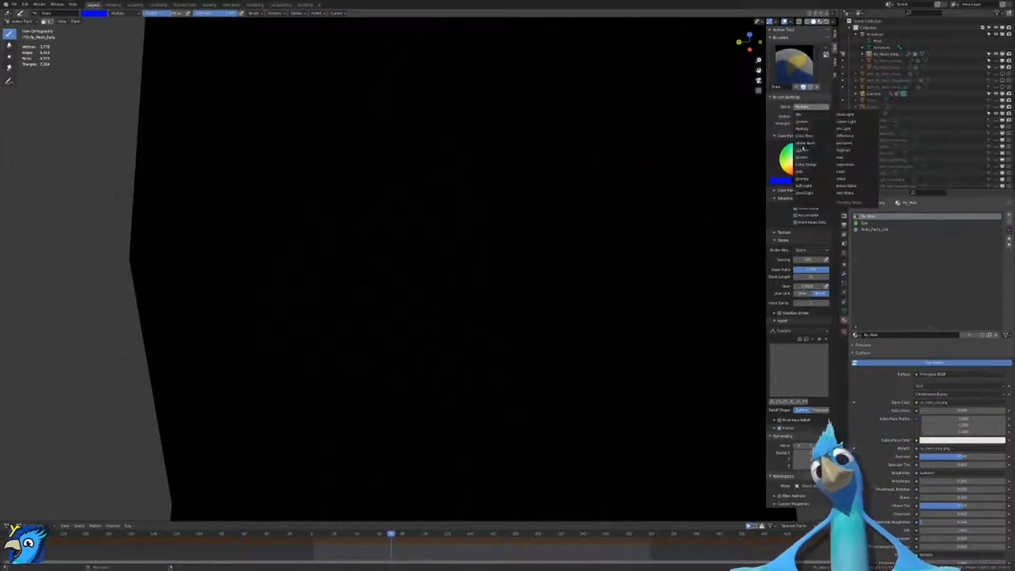
pyautogui.click(802, 116)
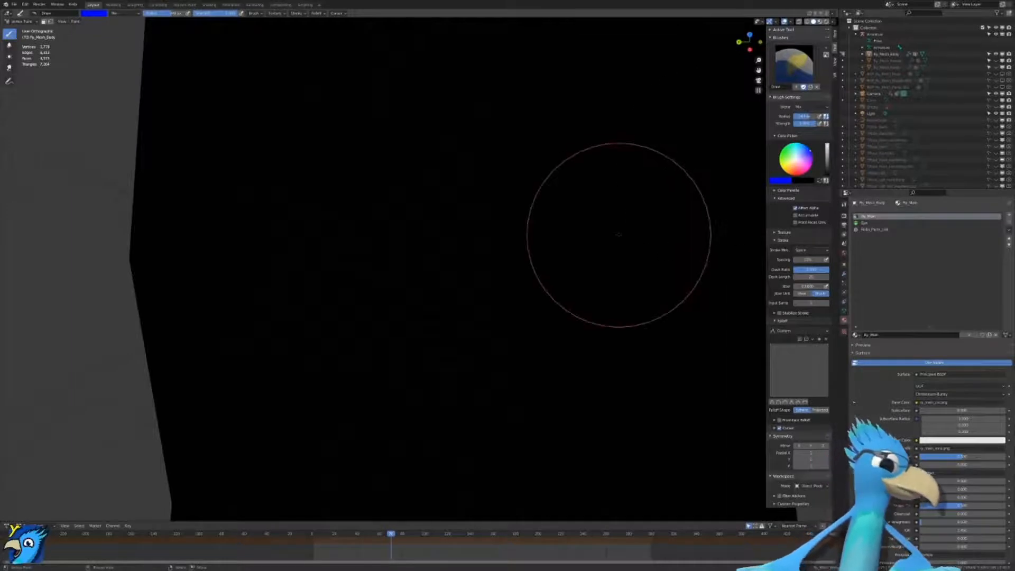
# Step: Change the brush falloff from constant to a soft, rounded curve for painting the arm
pyautogui.scroll(-8, 265, 250)
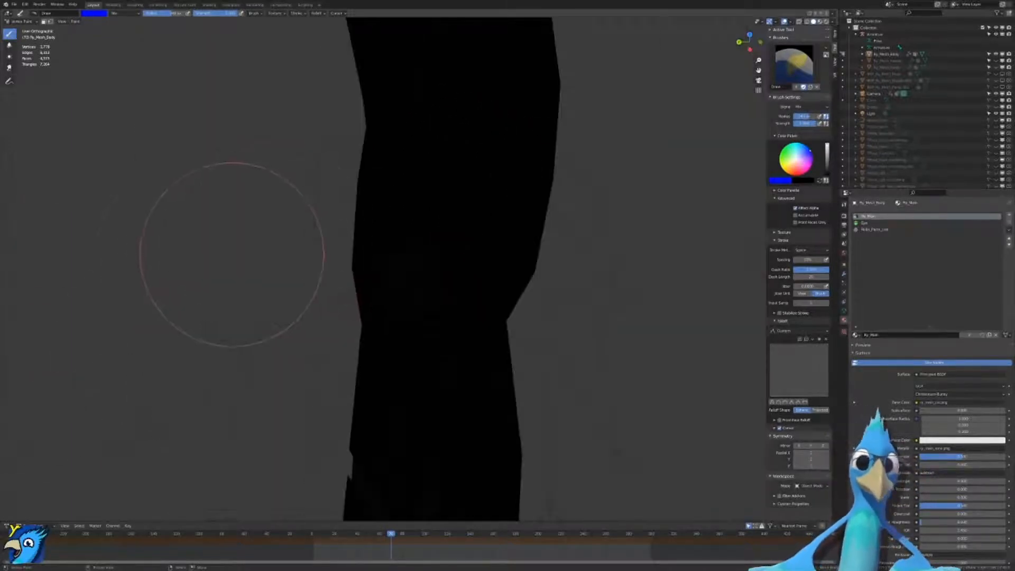
pyautogui.scroll(8, 338, 293)
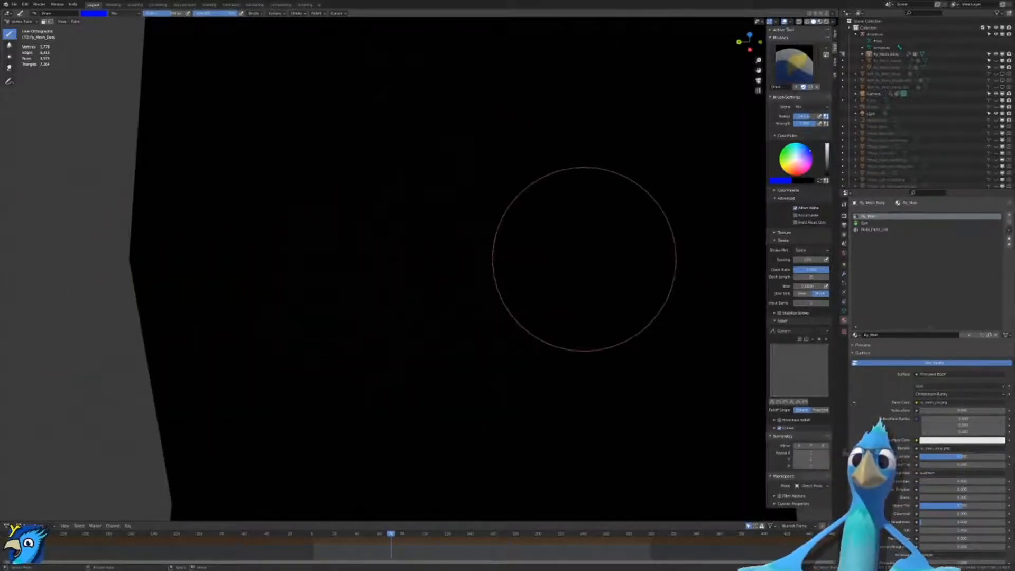
pyautogui.scroll(1, 582, 260)
pyautogui.scroll(-6, 523, 302)
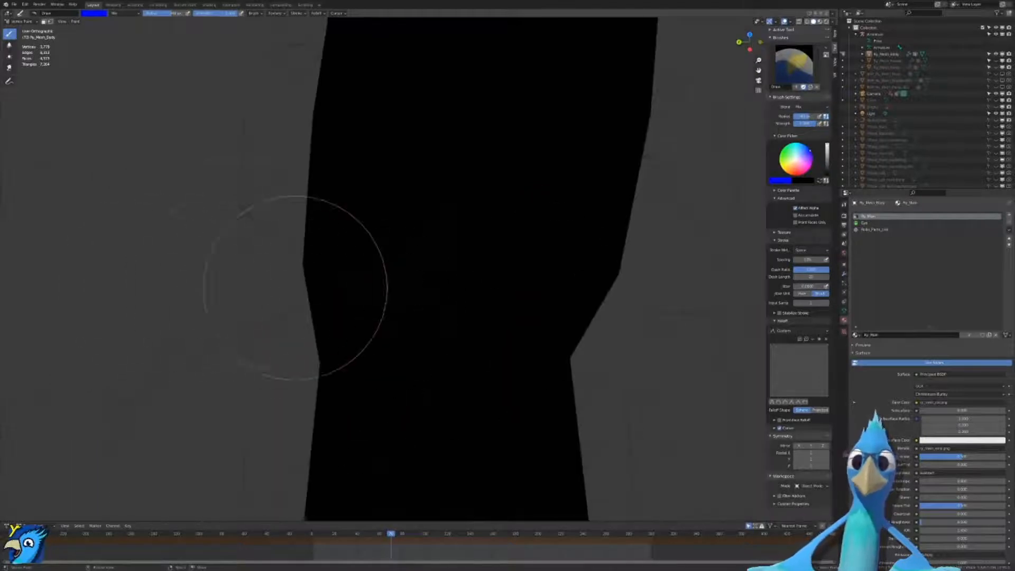
pyautogui.scroll(4, 402, 307)
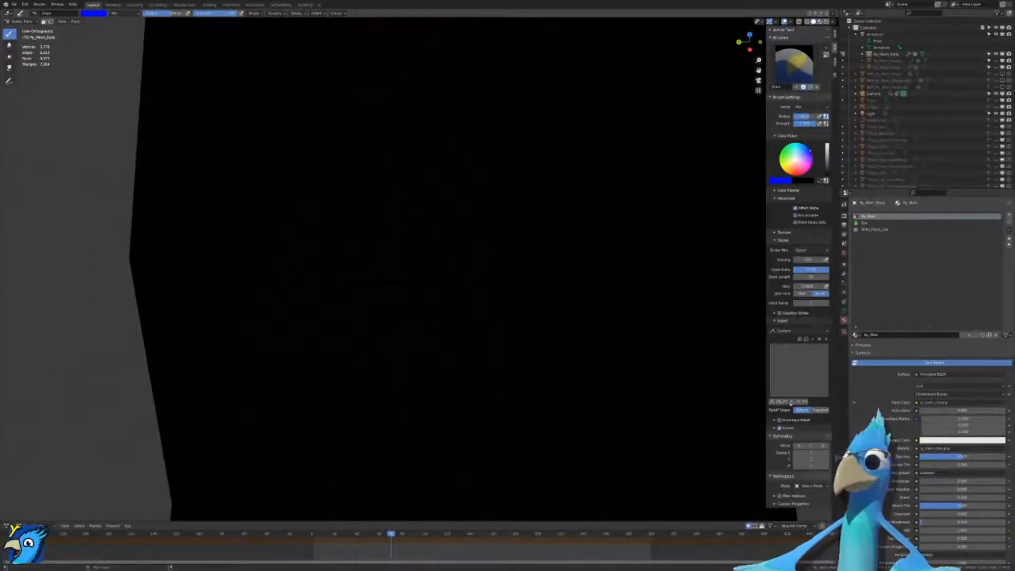
pyautogui.scroll(-6, 192, 317)
pyautogui.scroll(6, 374, 306)
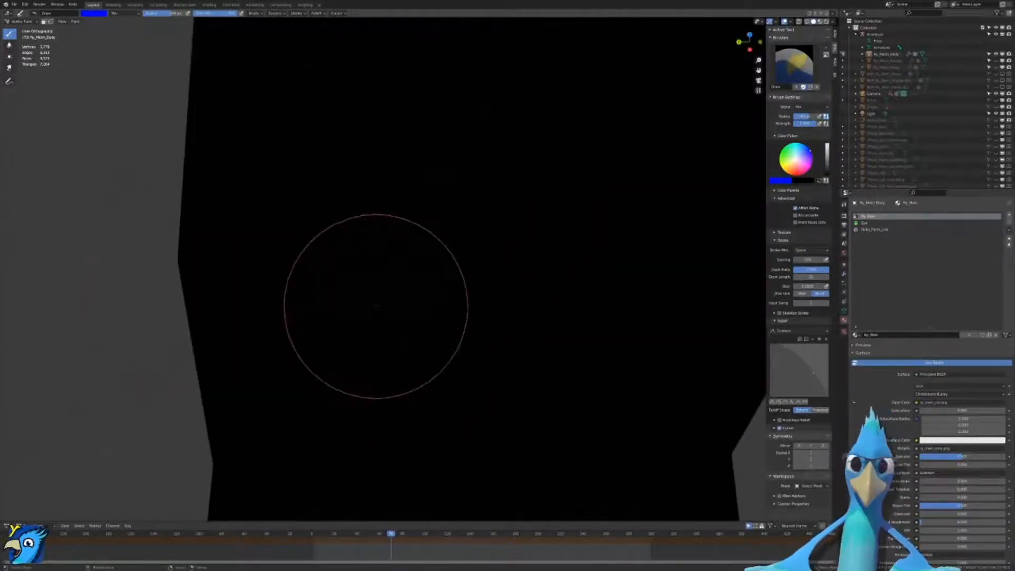
# Step: Try soft pure blue strokes across the middle of the arm, undoing each one
pyautogui.moveTo(578, 283)
pyautogui.mouseDown()
pyautogui.moveTo(535, 268)
pyautogui.moveTo(379, 299)
pyautogui.moveTo(305, 294)
pyautogui.mouseUp()
pyautogui.hotkey('ctrl', 'z')
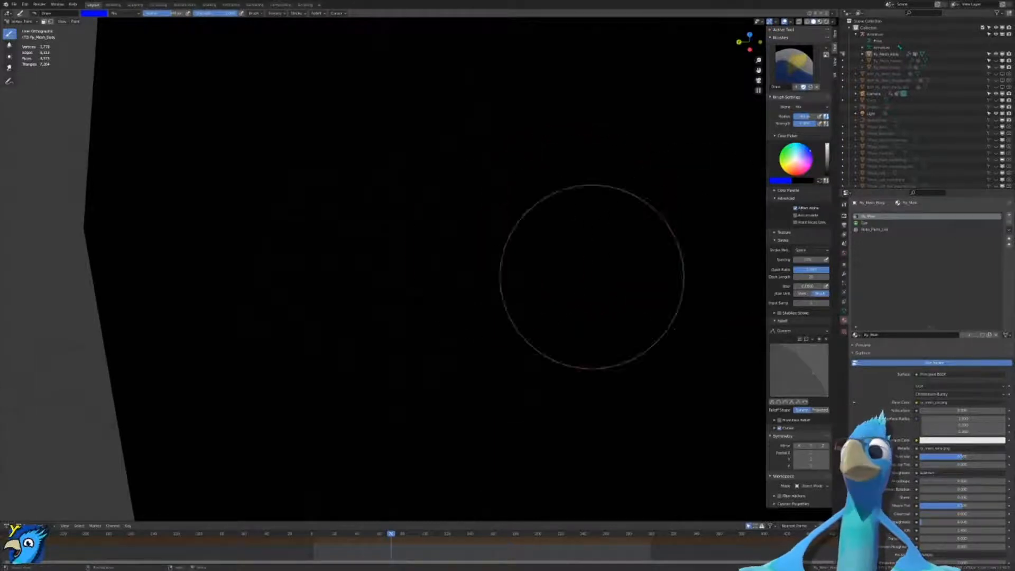
pyautogui.scroll(-2, 523, 259)
pyautogui.moveTo(507, 246); pyautogui.dragTo(476, 252)
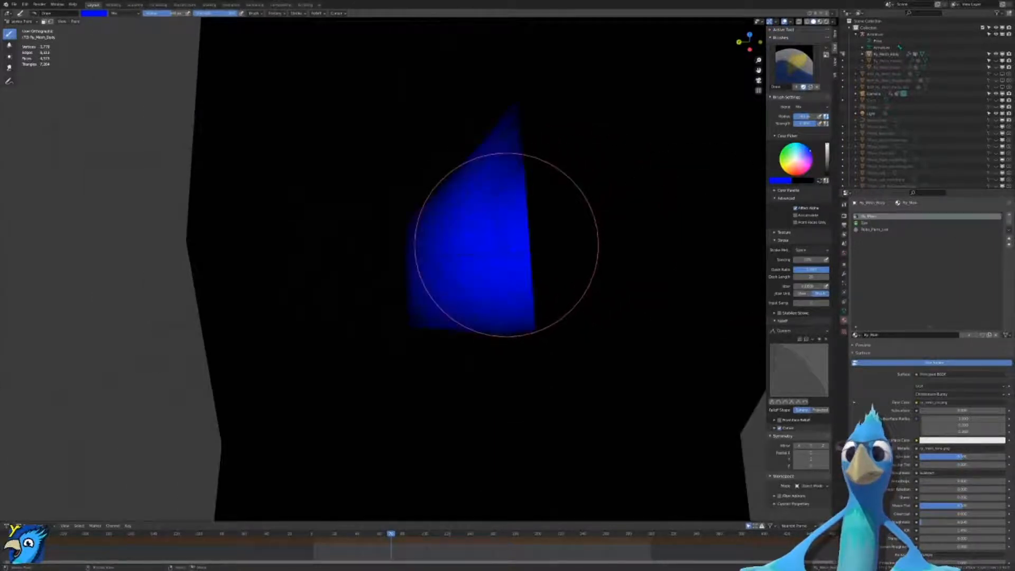
pyautogui.hotkey('ctrl', 'z')
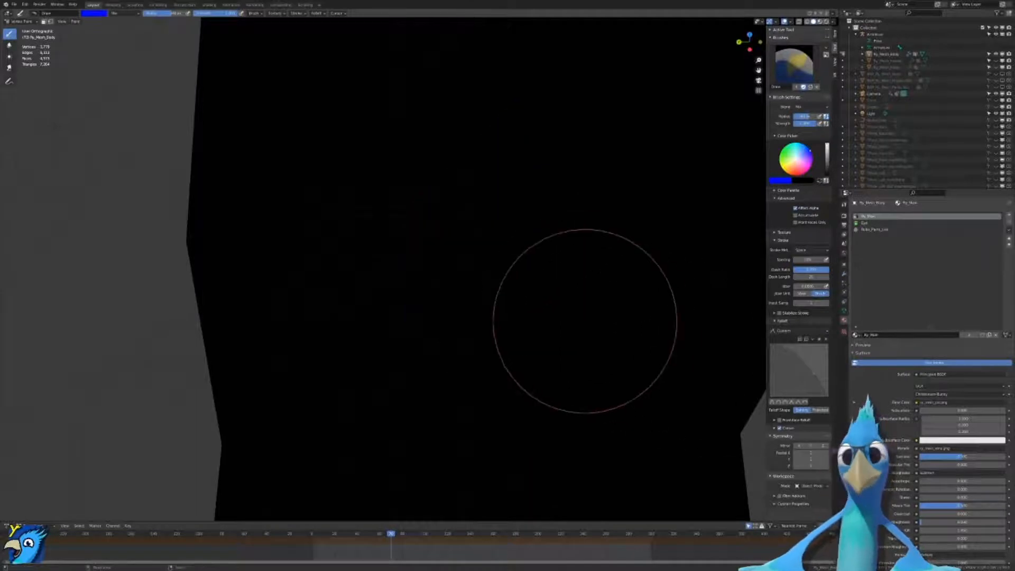
# Step: Try building up a wider pure blue patch on the arm and undo the strokes
pyautogui.click(529, 310)
pyautogui.scroll(2, 540, 303)
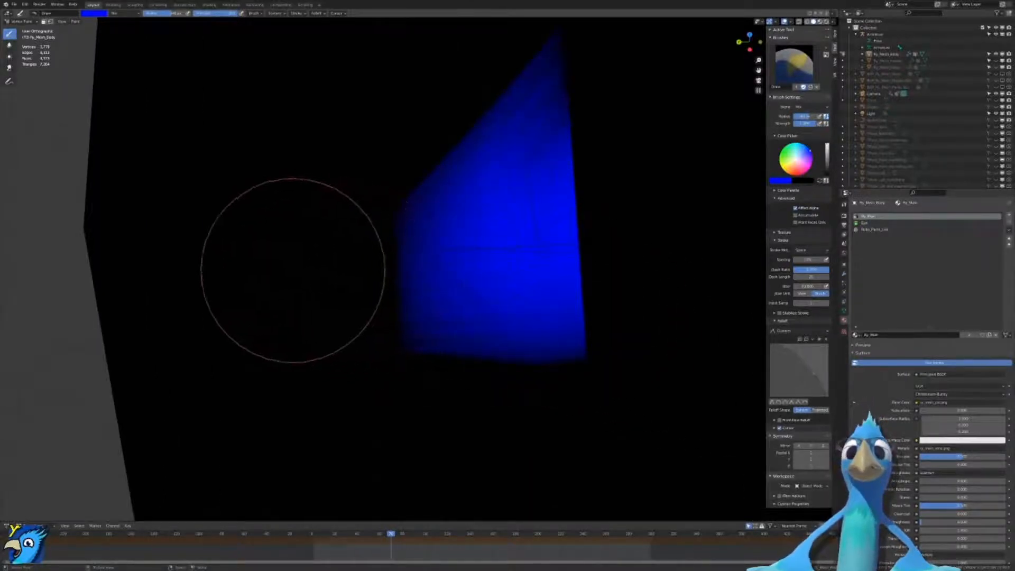
pyautogui.scroll(2, 401, 283)
pyautogui.scroll(-2, 388, 276)
pyautogui.click(397, 280)
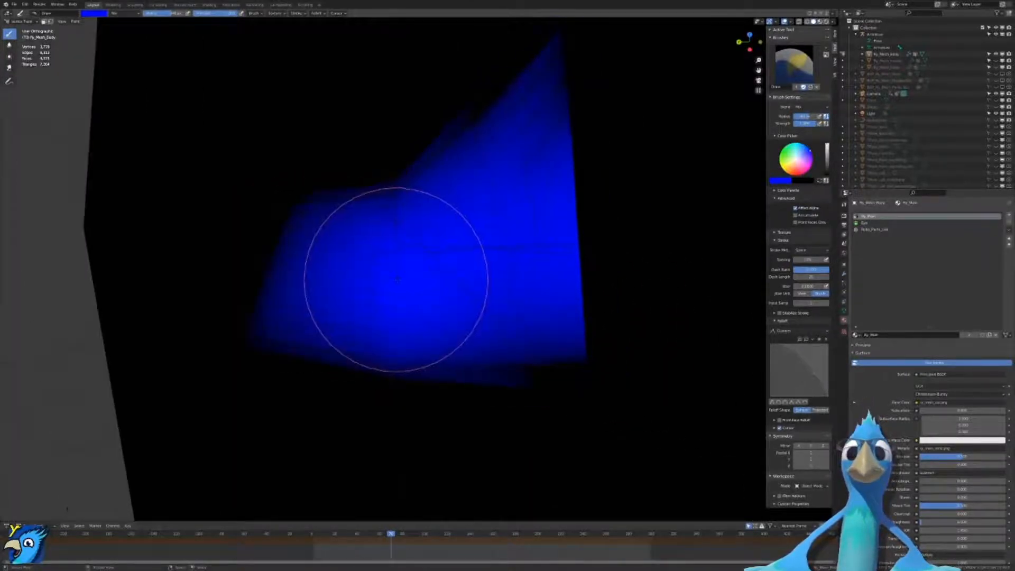
pyautogui.hotkey('ctrl', 'z')
pyautogui.click(396, 271)
pyautogui.hotkey('ctrl', 'z')
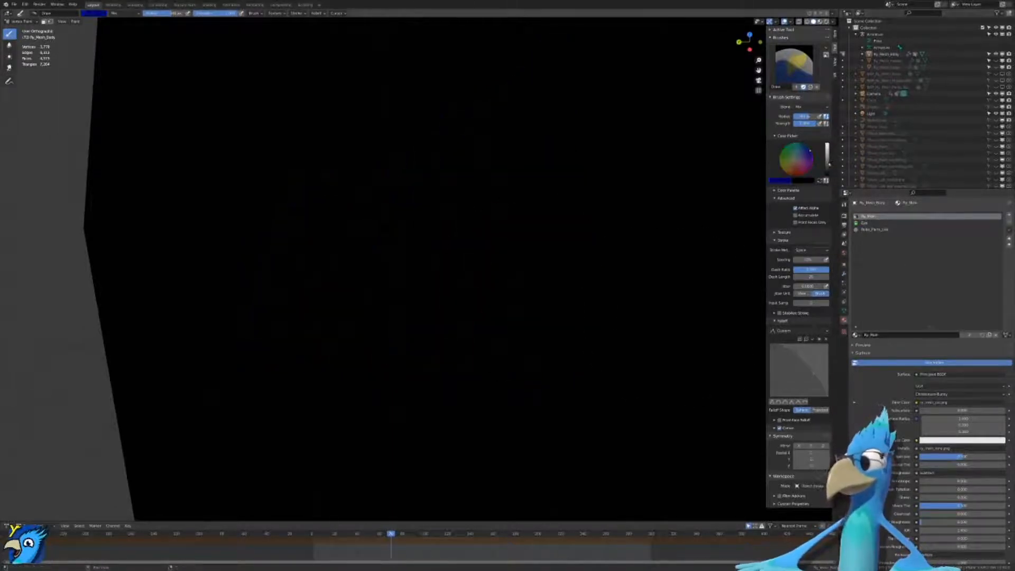
# Step: Paint a soft pure blue patch across the middle of the arm, building it up from the centre towards the edge
pyautogui.scroll(-3, 328, 256)
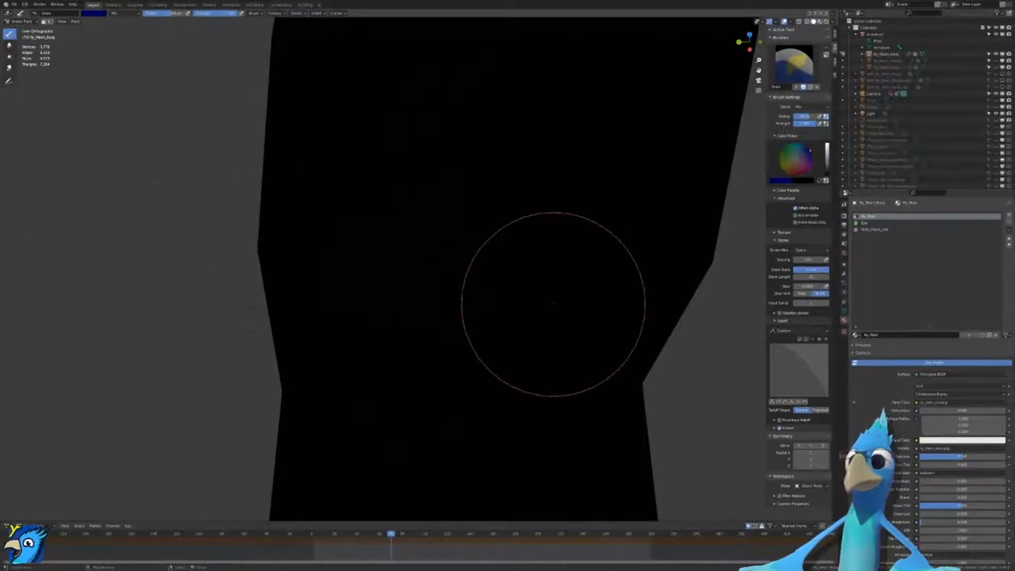
pyautogui.scroll(2, 553, 303)
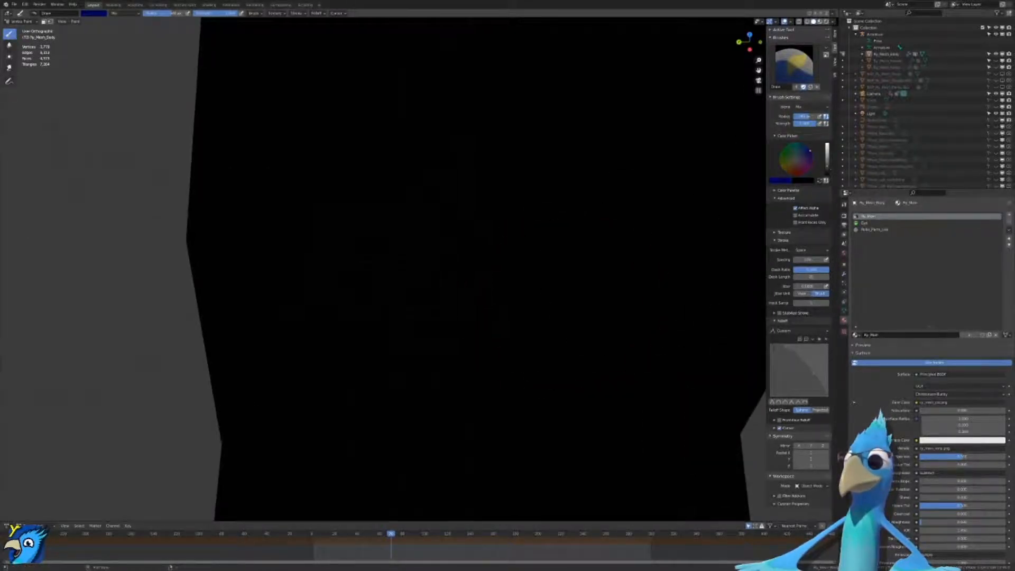
pyautogui.click(505, 250)
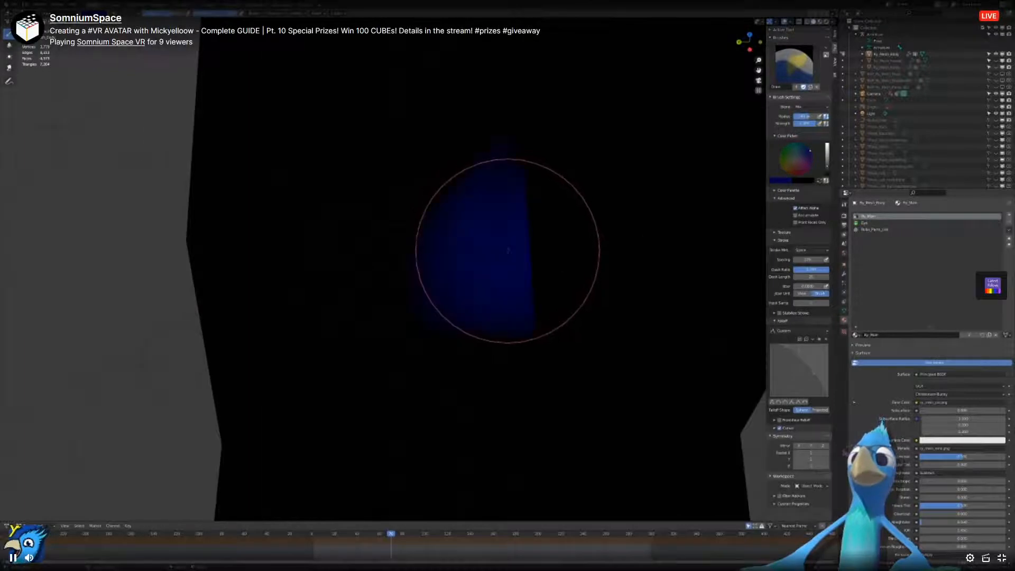
pyautogui.scroll(-1, 507, 251)
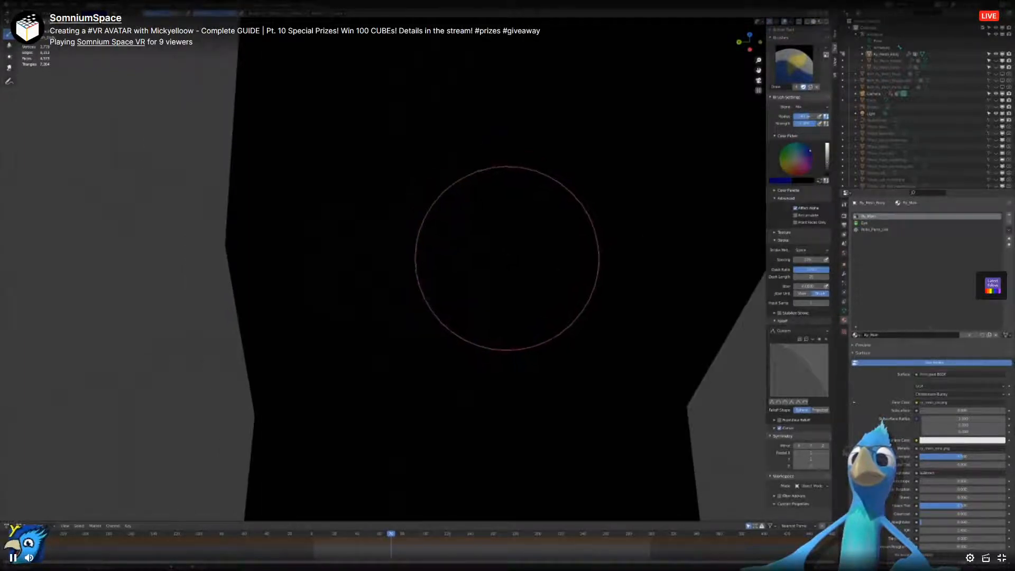
pyautogui.scroll(3, 500, 249)
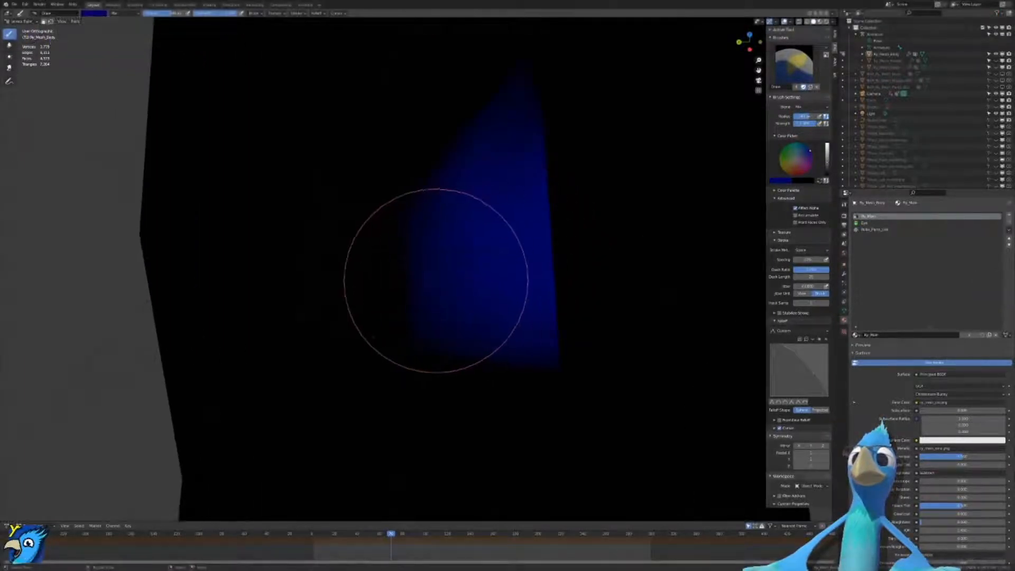
pyautogui.moveTo(396, 282)
pyautogui.mouseDown()
pyautogui.moveTo(396, 267)
pyautogui.moveTo(249, 250)
pyautogui.moveTo(200, 215)
pyautogui.moveTo(212, 228)
pyautogui.mouseUp()
pyautogui.scroll(-10, 326, 299)
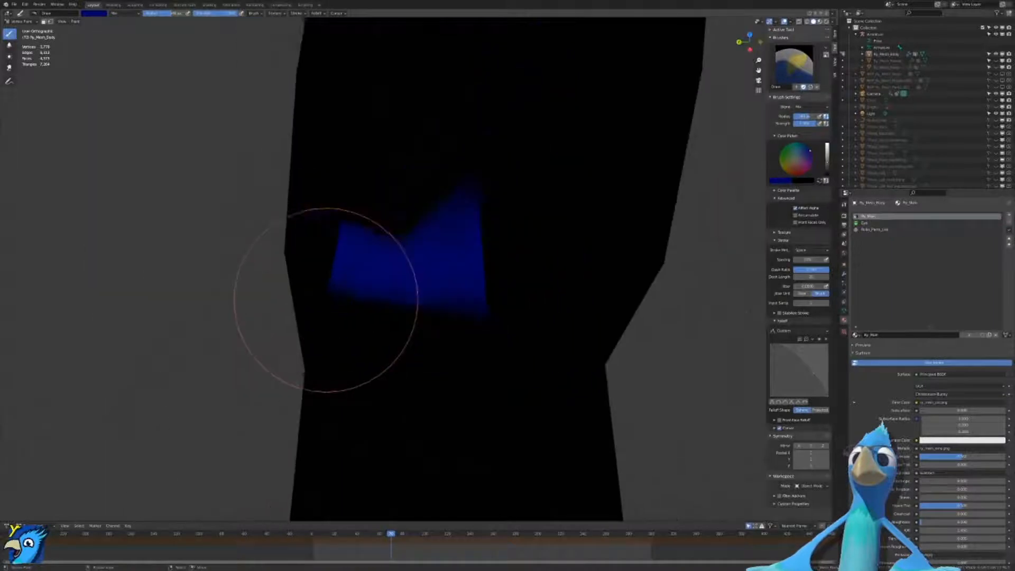
pyautogui.scroll(6, 423, 342)
pyautogui.scroll(3, 415, 336)
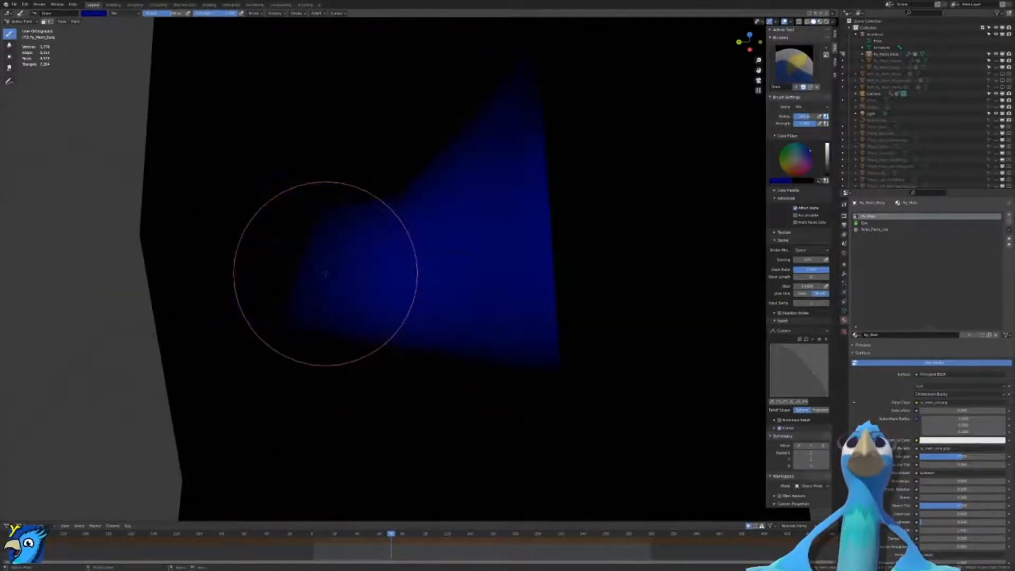
# Step: Even out the end of the blue patch near the arm's edge and undo the stray paint above it
pyautogui.scroll(1, 317, 269)
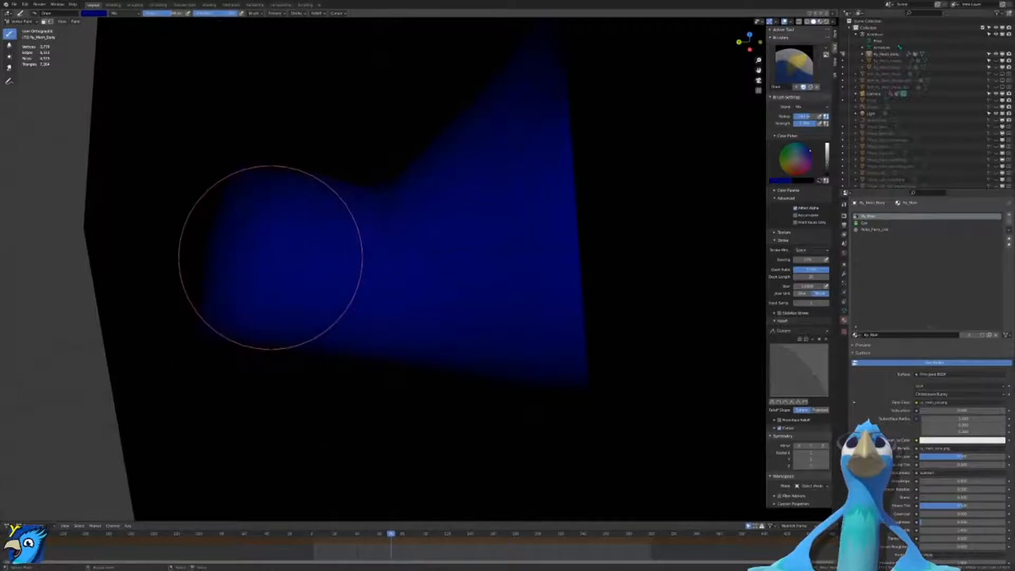
pyautogui.scroll(-1, 183, 220)
pyautogui.click(206, 235)
pyautogui.hotkey('ctrl', 'z')
pyautogui.click(249, 237)
pyautogui.scroll(2, 246, 239)
pyautogui.scroll(-1, 185, 227)
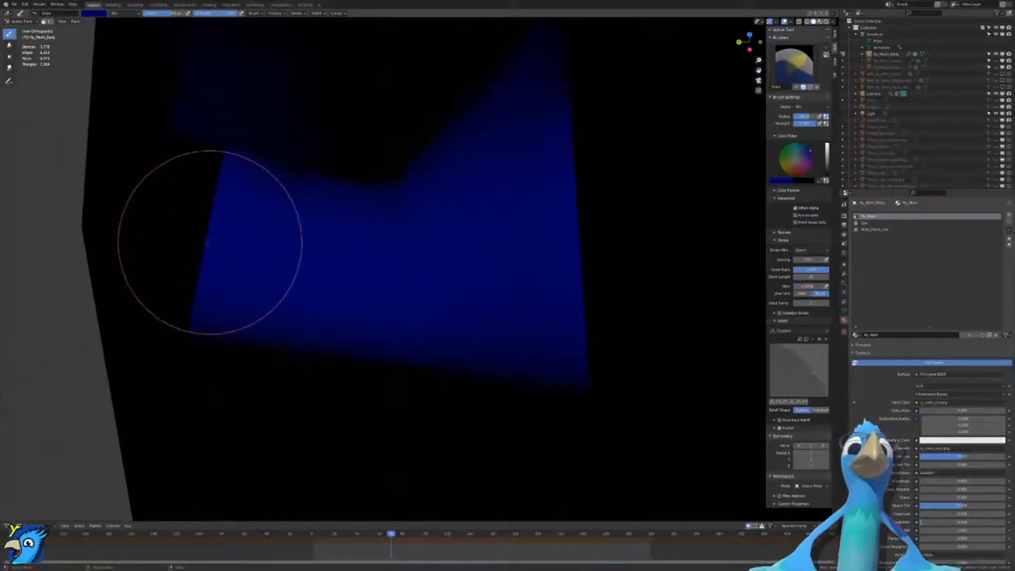
pyautogui.scroll(-6, 308, 310)
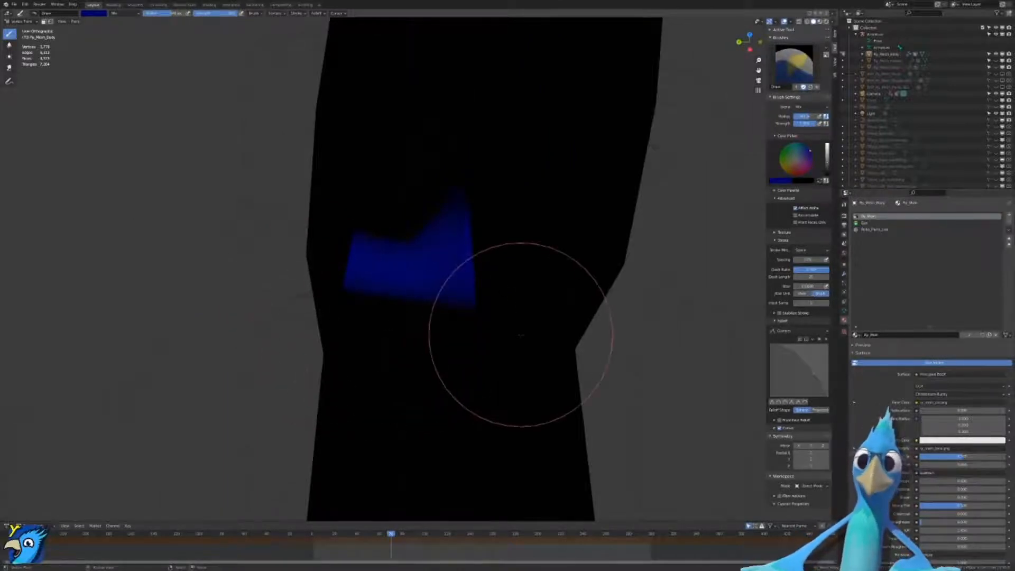
# Step: Try painting a soft blue V on the arm below the blue patch and undo it
pyautogui.scroll(-4, 520, 339)
pyautogui.moveTo(505, 415)
pyautogui.keyDown('shift'); pyautogui.mouseDown(button='middle')
pyautogui.moveTo(494, 304)
pyautogui.moveTo(505, 173)
pyautogui.mouseUp(button='middle'); pyautogui.keyUp('shift')
pyautogui.scroll(7, 476, 238)
pyautogui.keyDown('shift'); pyautogui.moveTo(476, 238); pyautogui.dragTo(497, 322, button='middle'); pyautogui.keyUp('shift')
pyautogui.keyDown('shift'); pyautogui.moveTo(424, 262); pyautogui.dragTo(438, 316, button='middle'); pyautogui.keyUp('shift')
pyautogui.scroll(4, 440, 324)
pyautogui.keyDown('shift'); pyautogui.moveTo(436, 378); pyautogui.dragTo(440, 305, button='middle'); pyautogui.keyUp('shift')
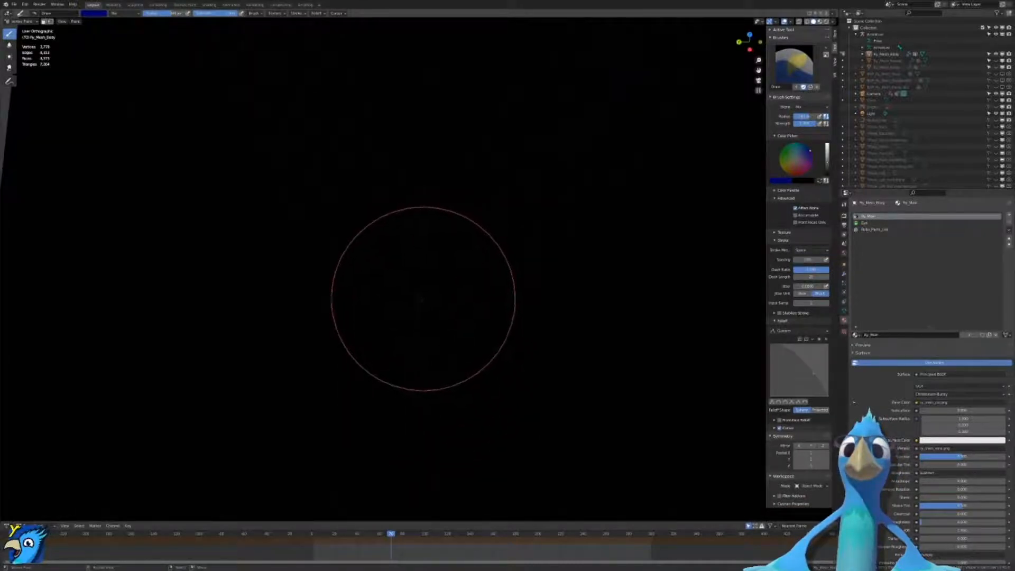
pyautogui.click(422, 294)
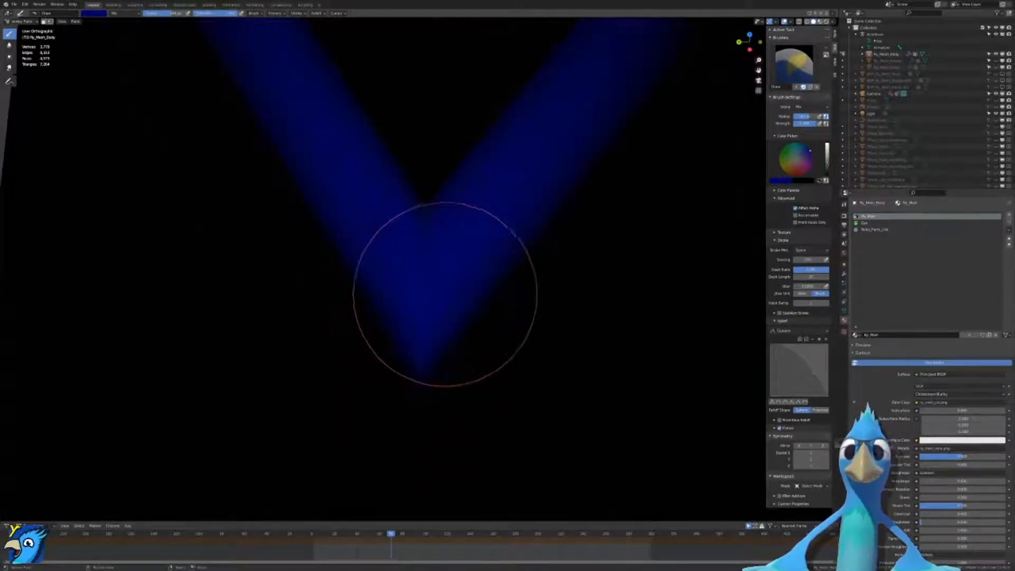
pyautogui.moveTo(426, 296)
pyautogui.mouseDown(button='middle')
pyautogui.moveTo(387, 256)
pyautogui.moveTo(427, 312)
pyautogui.moveTo(440, 302)
pyautogui.mouseUp(button='middle')
pyautogui.scroll(-5, 450, 285)
pyautogui.scroll(4, 358, 367)
pyautogui.moveTo(492, 210)
pyautogui.keyDown('shift'); pyautogui.mouseDown(button='middle')
pyautogui.moveTo(343, 359)
pyautogui.moveTo(434, 325)
pyautogui.moveTo(363, 333)
pyautogui.moveTo(525, 215)
pyautogui.mouseUp(button='middle'); pyautogui.keyUp('shift')
pyautogui.scroll(-4, 363, 333)
pyautogui.hotkey('ctrl', 'z')
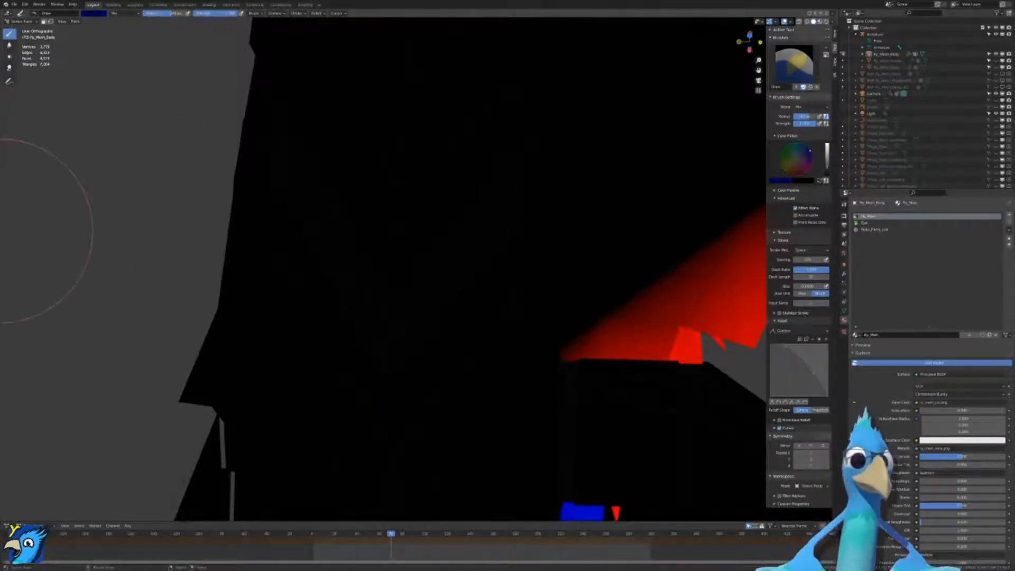
# Step: Paint a soft blue V on the lower arm above the red feathers and build up its far upper tip
pyautogui.scroll(3, 196, 278)
pyautogui.keyDown('shift'); pyautogui.moveTo(311, 365); pyautogui.dragTo(333, 301, button='middle'); pyautogui.keyUp('shift')
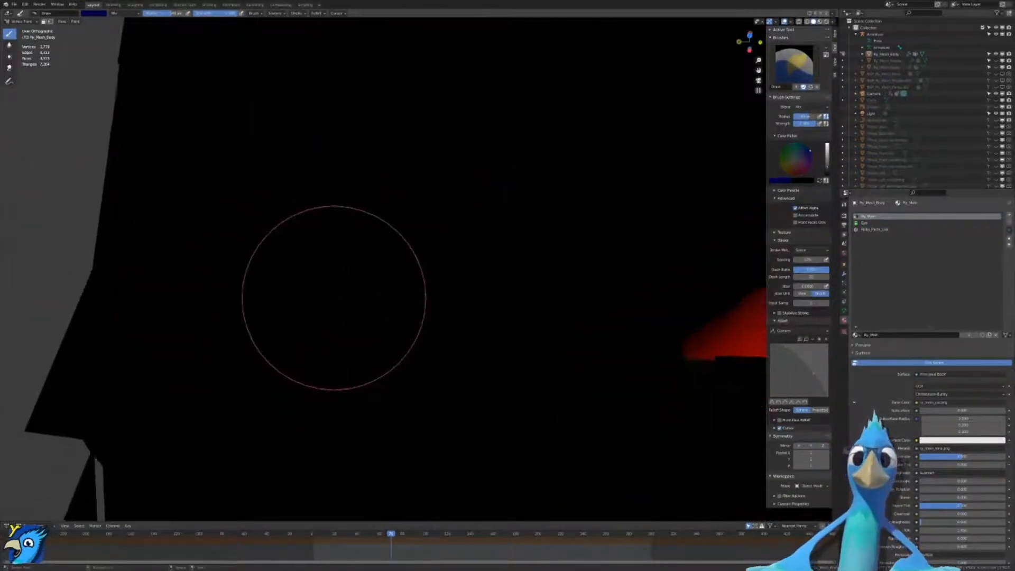
pyautogui.scroll(3, 333, 304)
pyautogui.press('ctrl+KP_3')
pyautogui.press('KP_8')
pyautogui.press('KP_8')
pyautogui.press('KP_8')
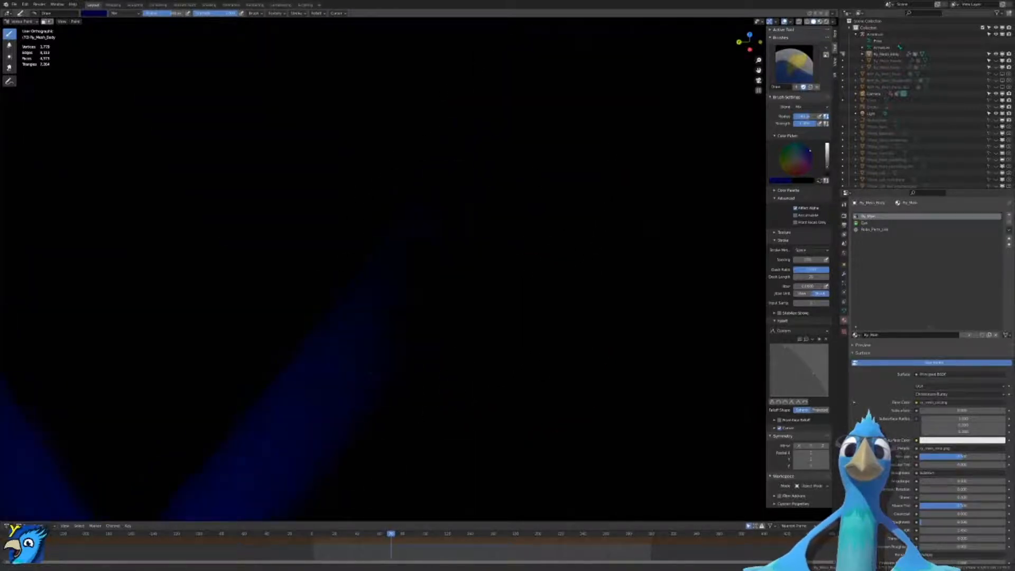
pyautogui.click(400, 313)
pyautogui.moveTo(412, 287); pyautogui.dragTo(432, 266)
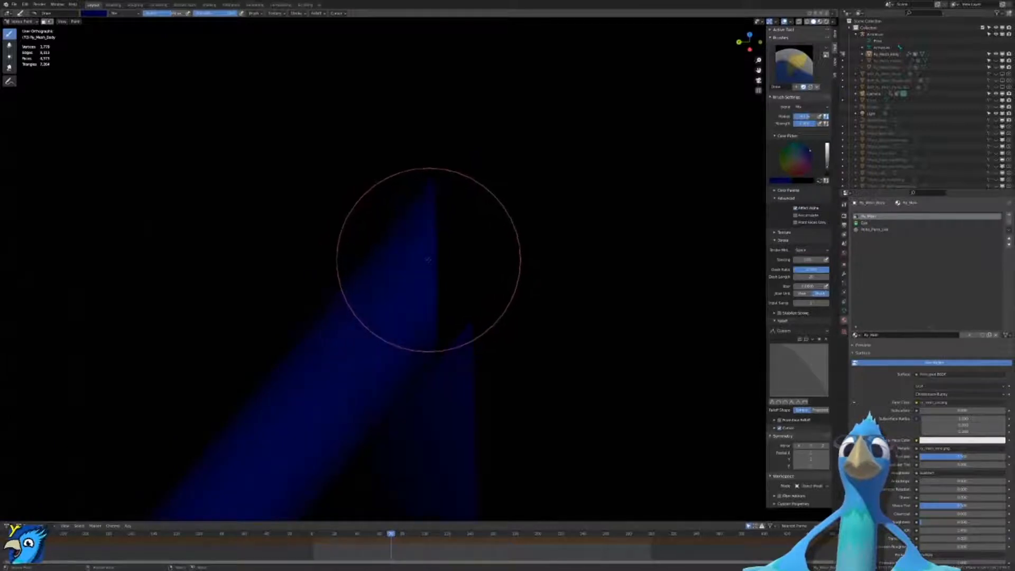
# Step: Extend the V's other stroke to the arm's edge and clean the surrounding overspill with a black, constant-falloff brush
pyautogui.keyDown('shift'); pyautogui.moveTo(187, 419); pyautogui.dragTo(461, 331, button='middle'); pyautogui.keyUp('shift')
pyautogui.moveTo(123, 203)
pyautogui.keyDown('shift'); pyautogui.mouseDown(button='middle')
pyautogui.moveTo(203, 247)
pyautogui.moveTo(316, 390)
pyautogui.mouseUp(button='middle'); pyautogui.keyUp('shift')
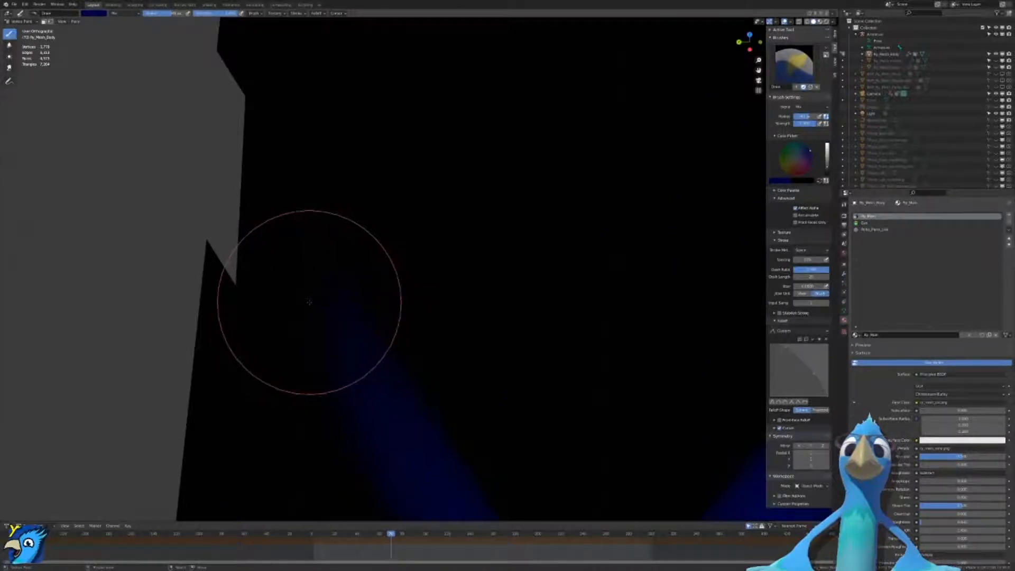
pyautogui.keyDown('shift'); pyautogui.moveTo(228, 202); pyautogui.dragTo(327, 288, button='middle'); pyautogui.keyUp('shift')
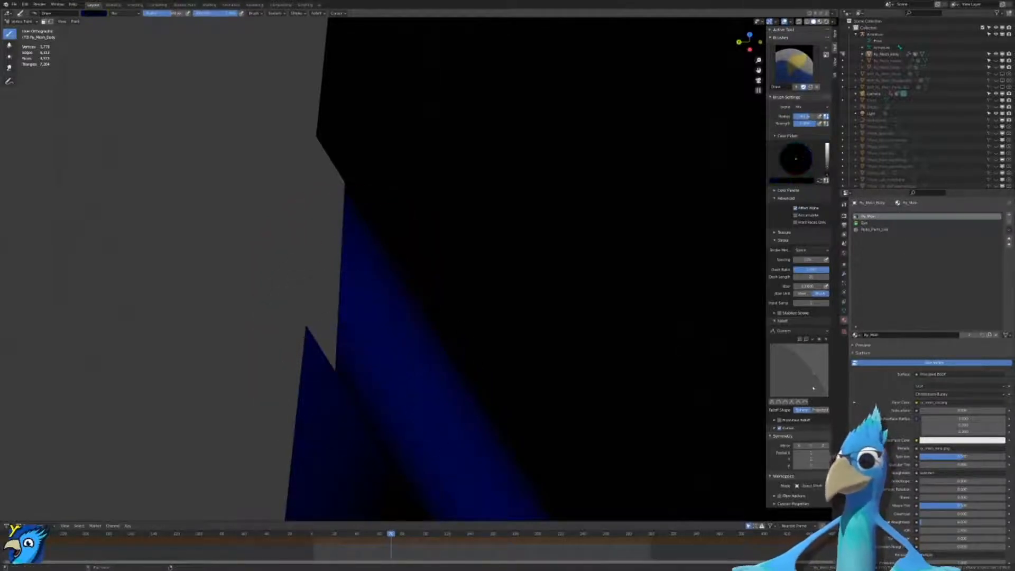
pyautogui.moveTo(137, 283)
pyautogui.mouseDown(button='middle')
pyautogui.moveTo(317, 222)
pyautogui.moveTo(373, 284)
pyautogui.moveTo(302, 215)
pyautogui.moveTo(437, 362)
pyautogui.moveTo(379, 301)
pyautogui.moveTo(268, 351)
pyautogui.moveTo(174, 347)
pyautogui.moveTo(208, 320)
pyautogui.moveTo(208, 370)
pyautogui.moveTo(430, 438)
pyautogui.moveTo(408, 516)
pyautogui.moveTo(358, 333)
pyautogui.moveTo(460, 238)
pyautogui.moveTo(374, 340)
pyautogui.moveTo(284, 358)
pyautogui.moveTo(342, 374)
pyautogui.moveTo(417, 341)
pyautogui.moveTo(414, 317)
pyautogui.moveTo(387, 334)
pyautogui.moveTo(403, 340)
pyautogui.moveTo(399, 487)
pyautogui.moveTo(455, 518)
pyautogui.moveTo(519, 318)
pyautogui.moveTo(507, 336)
pyautogui.mouseUp(button='middle')
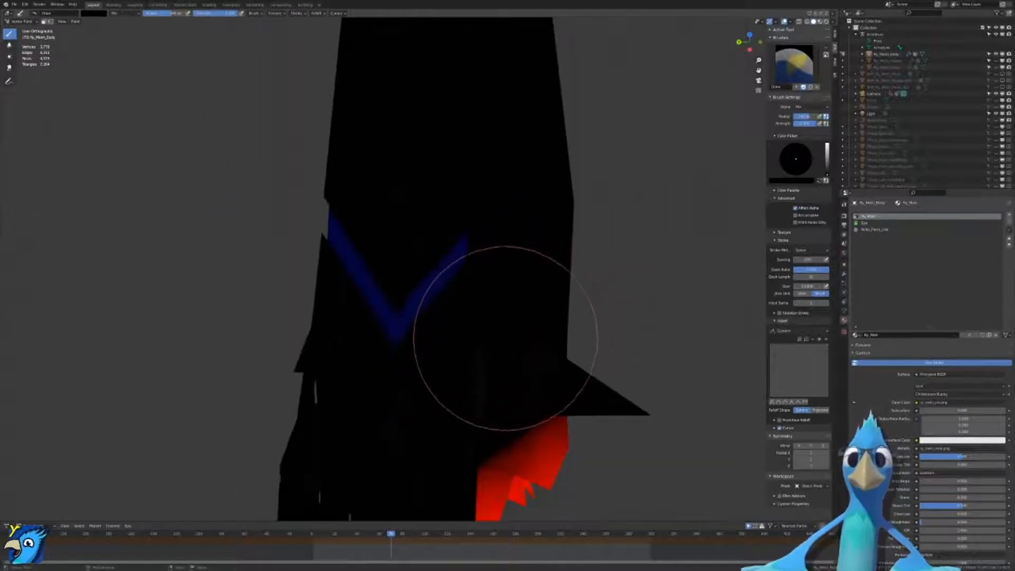
pyautogui.scroll(3, 432, 419)
pyautogui.scroll(-3, 432, 419)
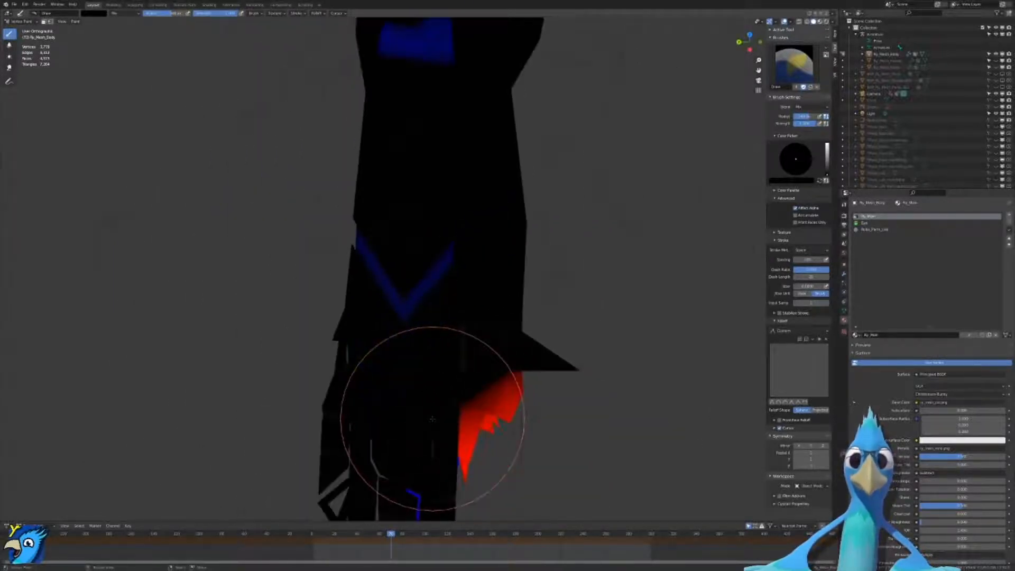
pyautogui.scroll(-3, 490, 470)
pyautogui.scroll(-3, 494, 294)
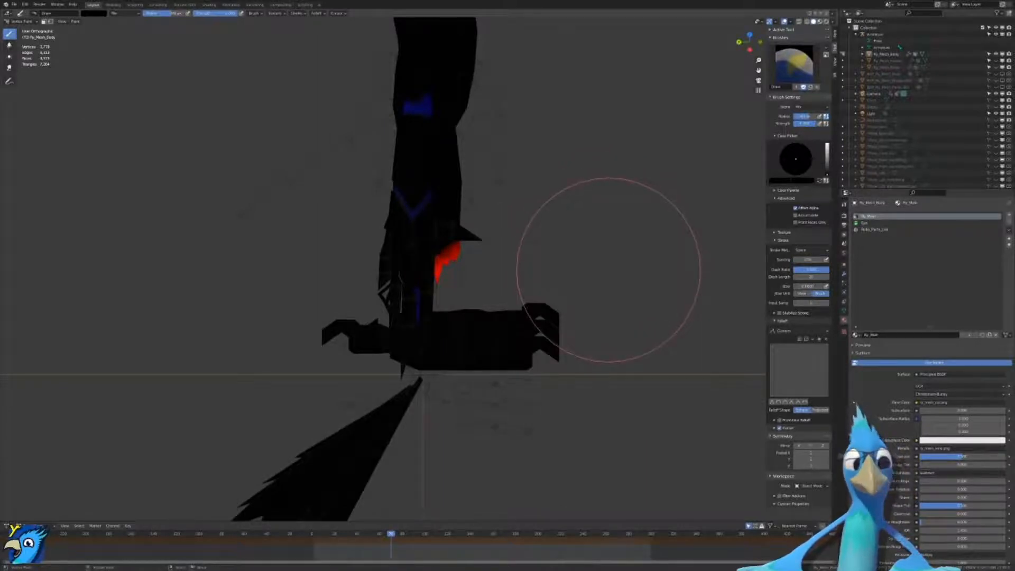
# Step: Sample the blue at the end of the V on the adjacent side of the arm as the brush colour
pyautogui.moveTo(609, 269); pyautogui.dragTo(415, 345, button='middle')
pyautogui.scroll(4, 489, 217)
pyautogui.scroll(6, 416, 345)
pyautogui.moveTo(530, 347); pyautogui.dragTo(485, 319, button='middle')
pyautogui.scroll(3, 485, 319)
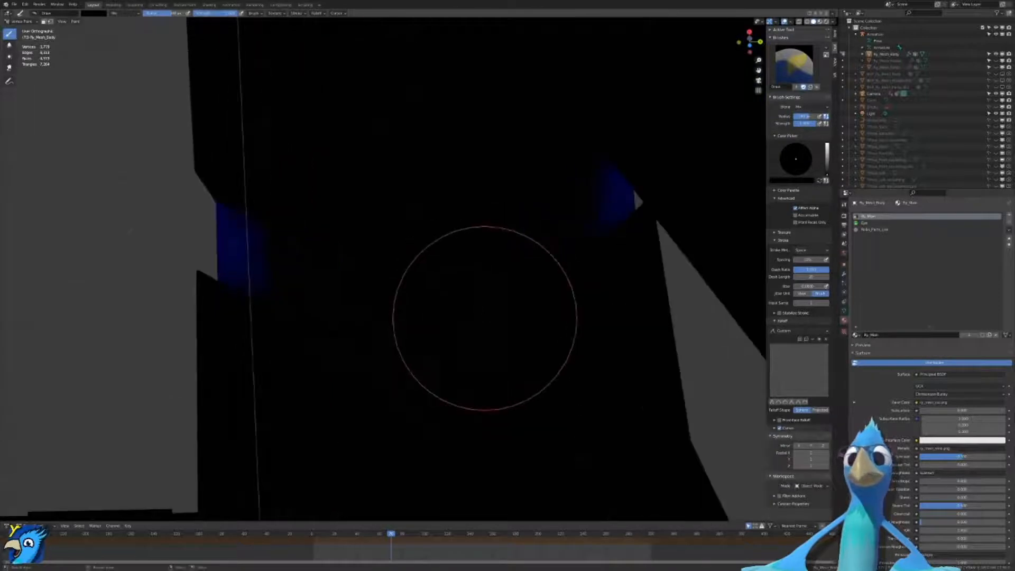
pyautogui.moveTo(199, 245)
pyautogui.keyDown('shift'); pyautogui.mouseDown(button='middle')
pyautogui.moveTo(489, 286)
pyautogui.moveTo(574, 269)
pyautogui.mouseUp(button='middle'); pyautogui.keyUp('shift')
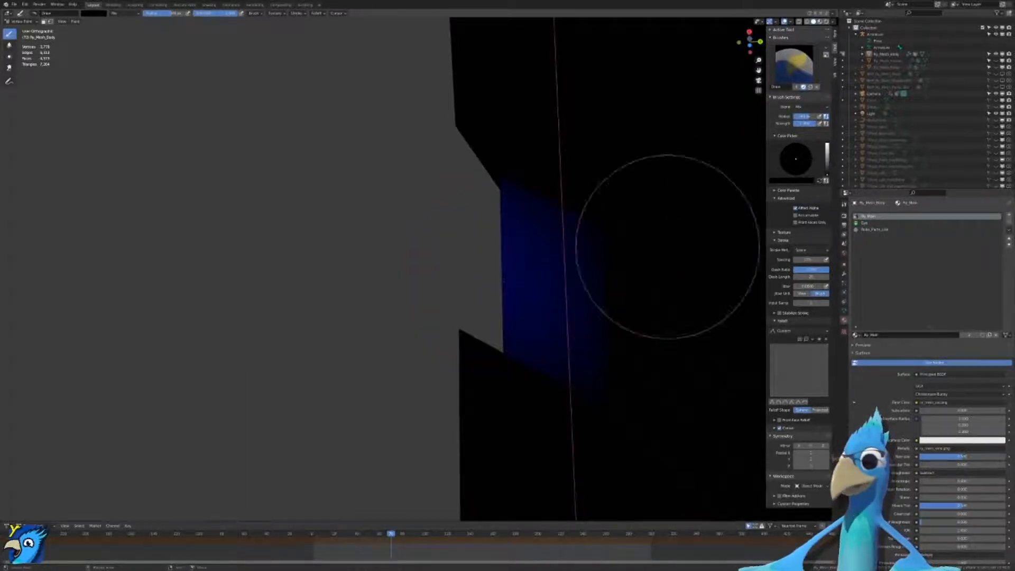
pyautogui.moveTo(751, 217); pyautogui.dragTo(620, 291, button='middle')
pyautogui.click(780, 180)
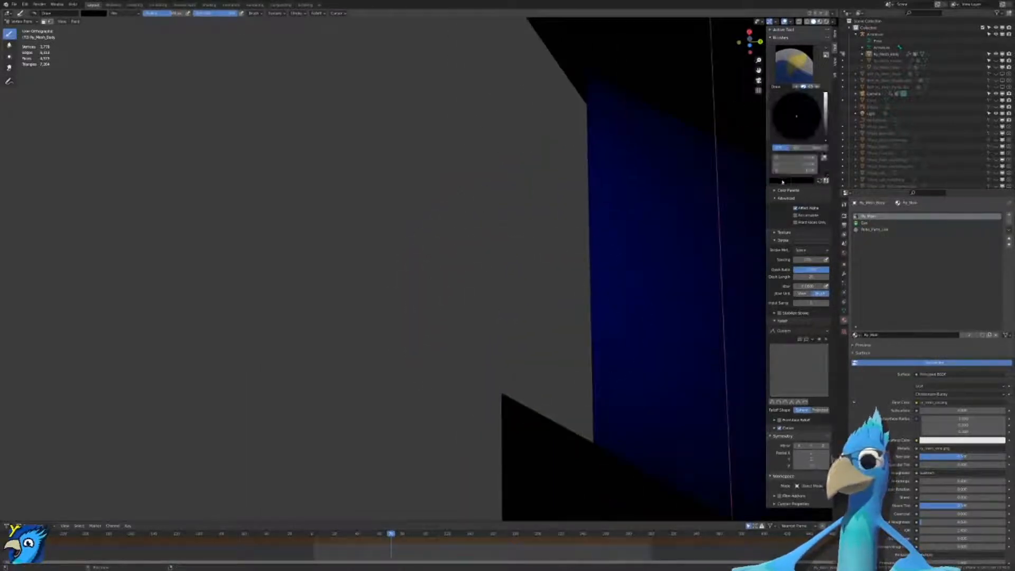
pyautogui.click(826, 158)
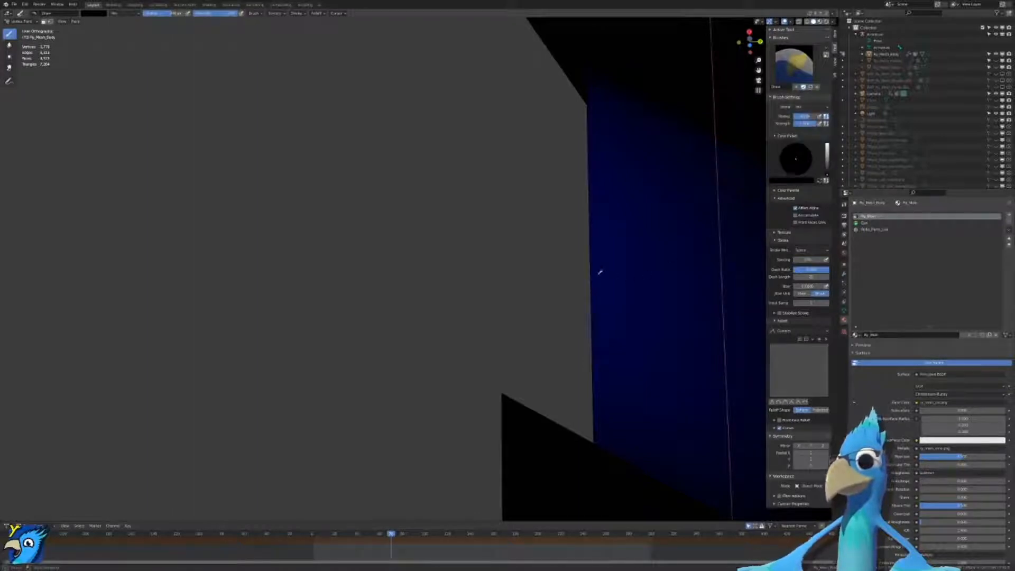
pyautogui.keyDown('shift'); pyautogui.moveTo(642, 341); pyautogui.dragTo(194, 267, button='middle'); pyautogui.keyUp('shift')
pyautogui.scroll(-3, 500, 356)
pyautogui.keyDown('shift'); pyautogui.moveTo(572, 354); pyautogui.dragTo(546, 366, button='middle'); pyautogui.keyUp('shift')
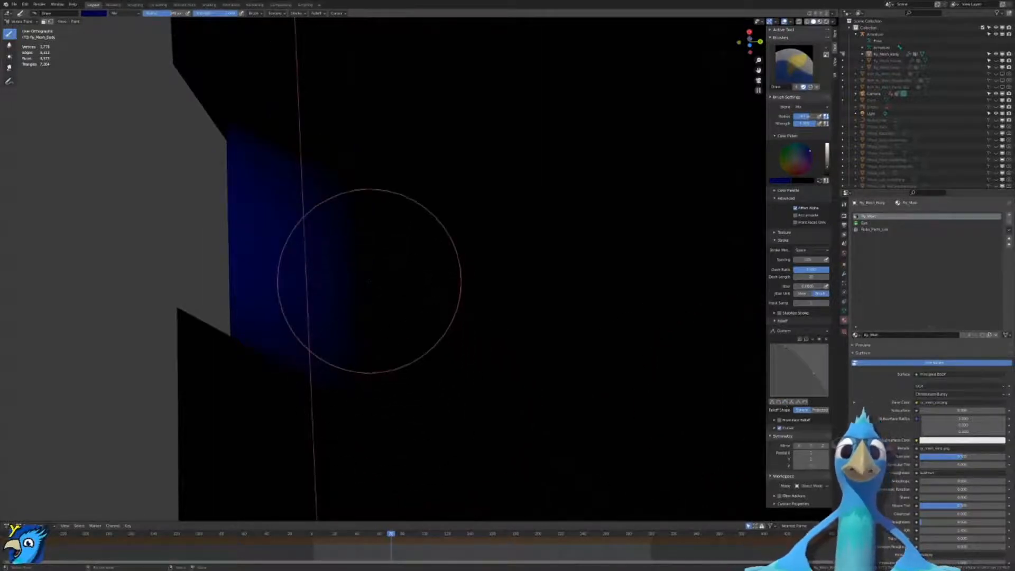
# Step: Try continuing the blue stripe diagonally across this side of the arm with black cleanup, and undo the strokes
pyautogui.scroll(-1, 366, 301)
pyautogui.scroll(1, 368, 298)
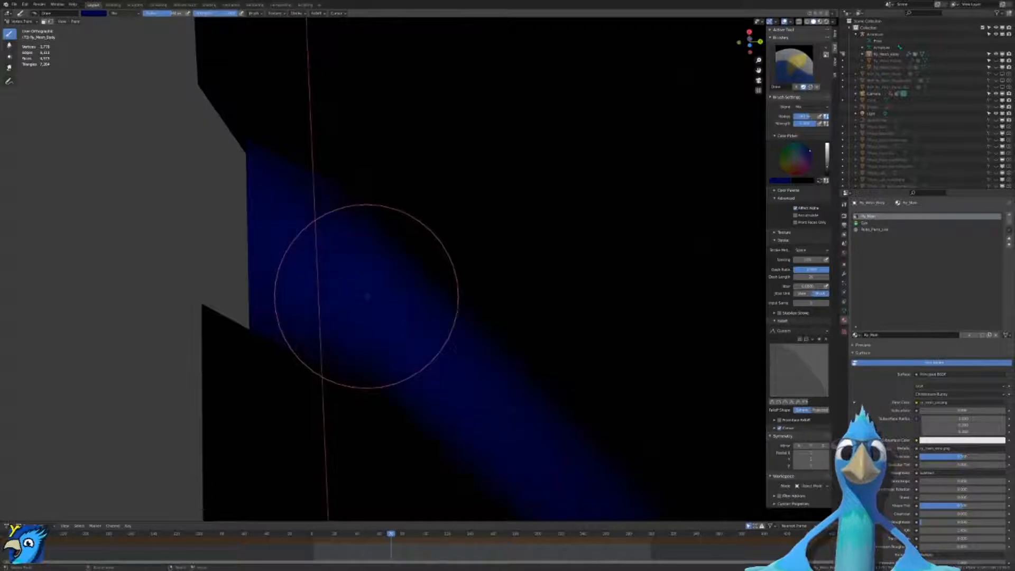
pyautogui.moveTo(367, 296)
pyautogui.mouseDown()
pyautogui.moveTo(451, 322)
pyautogui.moveTo(501, 356)
pyautogui.mouseUp()
pyautogui.hotkey('ctrl', 'z')
pyautogui.hotkey('ctrl', 'z')
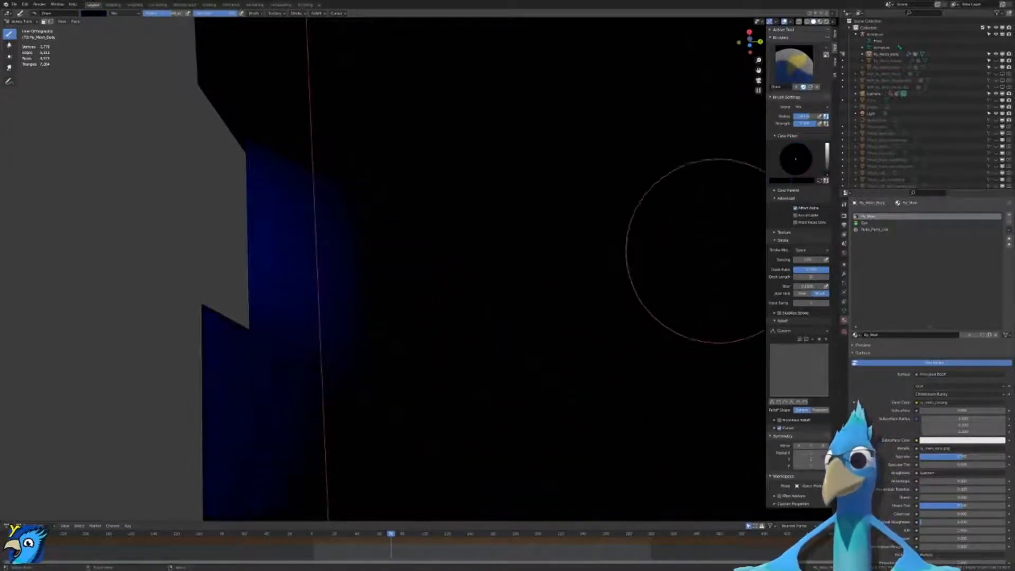
pyautogui.hotkey('ctrl', 'z')
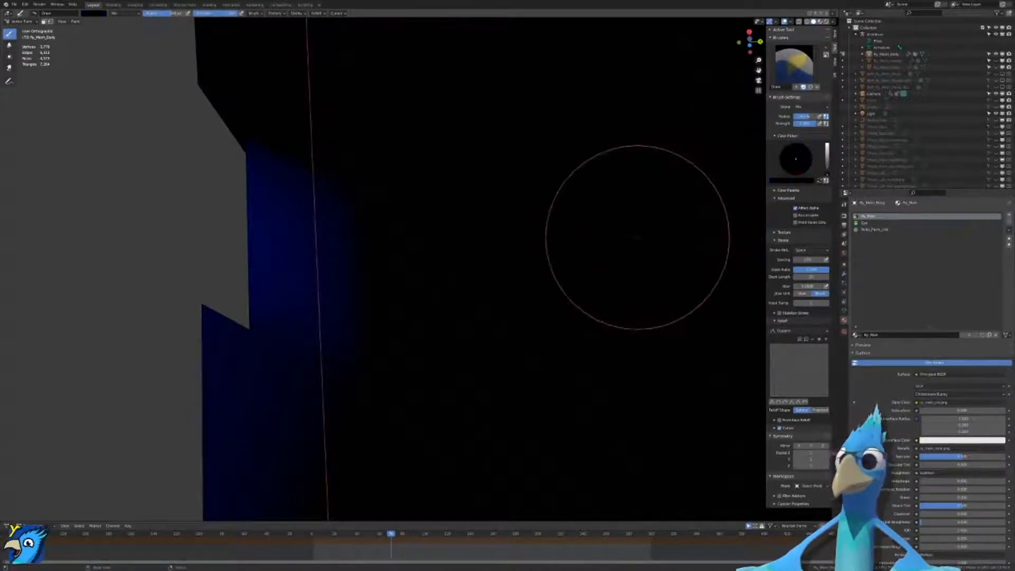
pyautogui.moveTo(639, 237); pyautogui.dragTo(683, 231)
pyautogui.hotkey('ctrl', 'z')
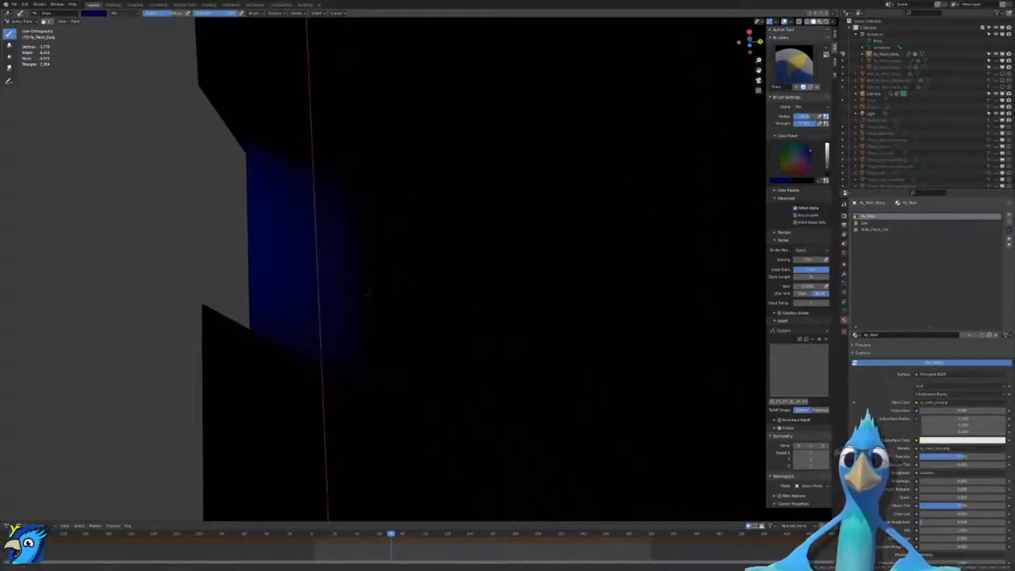
# Step: Set the brush falloff back to the soft, rounded curve and line up the brush at the end of the blue stripe
pyautogui.keyDown('ctrl'); pyautogui.moveTo(368, 293); pyautogui.dragTo(369, 287, button='middle'); pyautogui.keyUp('ctrl')
pyautogui.click(781, 403)
pyautogui.moveTo(466, 372)
pyautogui.keyDown('ctrl'); pyautogui.mouseDown(button='middle')
pyautogui.moveTo(458, 362)
pyautogui.moveTo(451, 396)
pyautogui.mouseUp(button='middle'); pyautogui.keyUp('ctrl')
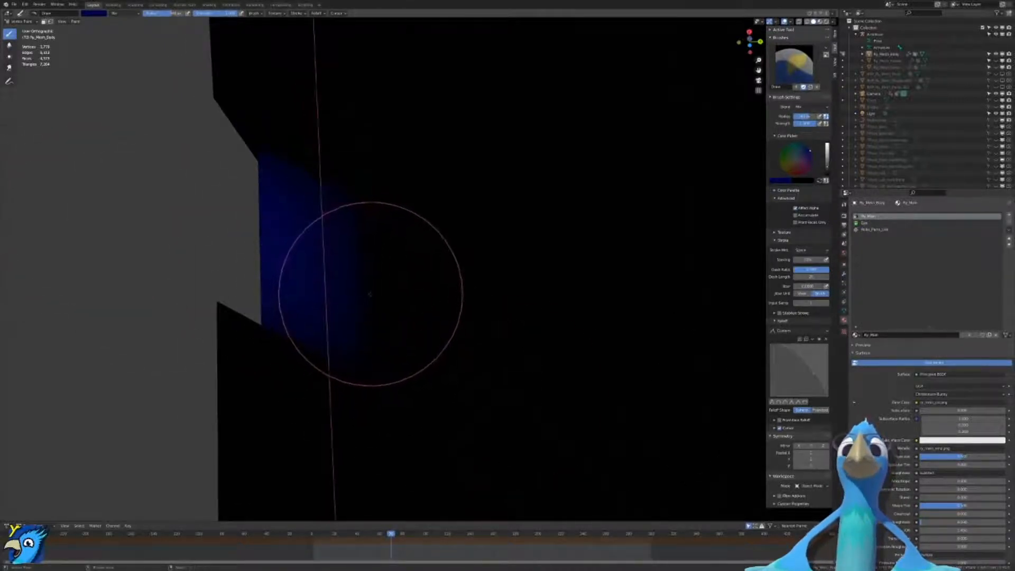
pyautogui.keyDown('ctrl'); pyautogui.moveTo(370, 294); pyautogui.dragTo(367, 278, button='middle'); pyautogui.keyUp('ctrl')
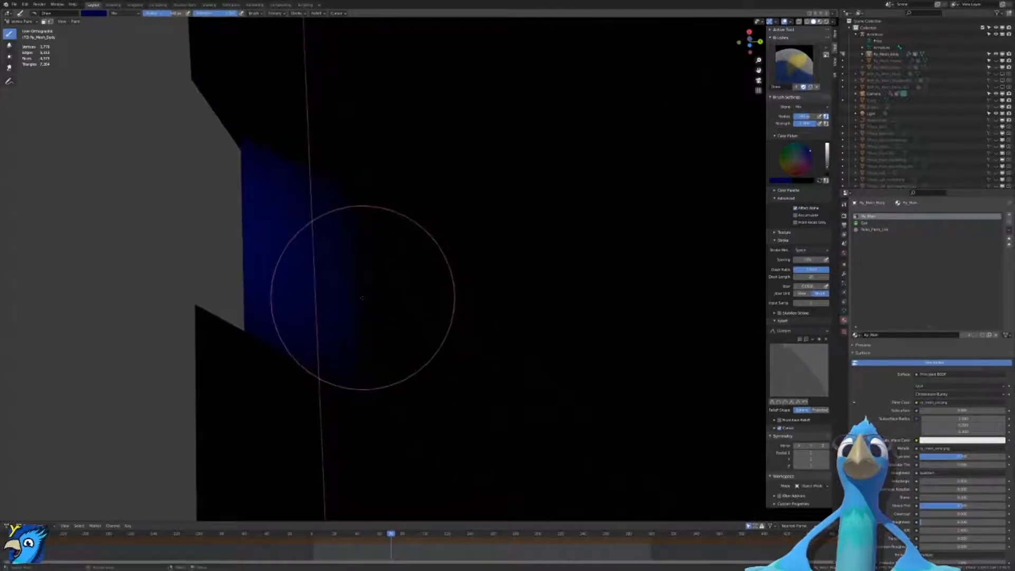
pyautogui.moveTo(361, 298); pyautogui.dragTo(365, 295)
pyautogui.keyDown('ctrl'); pyautogui.moveTo(365, 295); pyautogui.dragTo(363, 300, button='middle'); pyautogui.keyUp('ctrl')
pyautogui.click(365, 300)
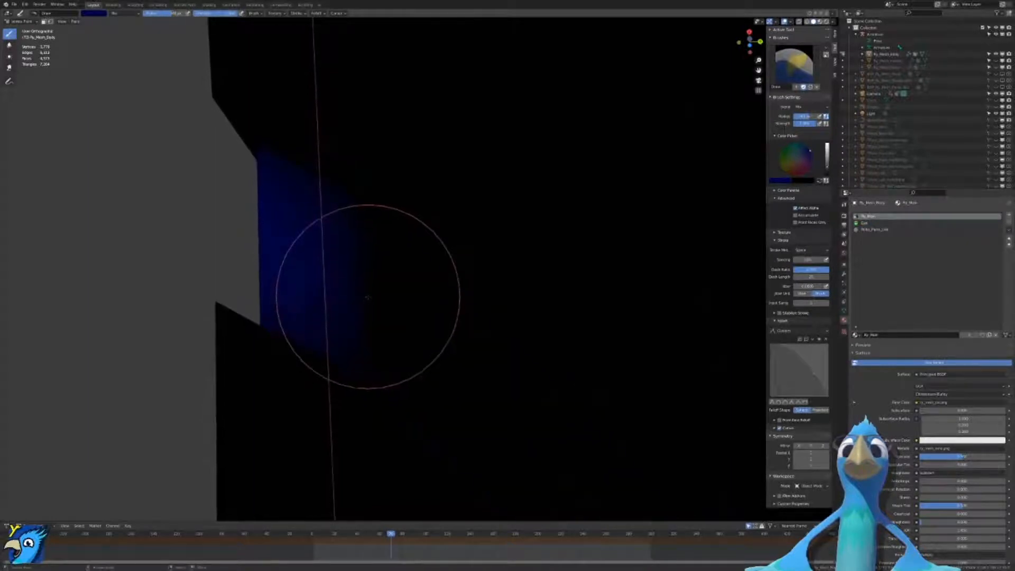
# Step: Paint a matching soft blue V on this side of the arm, continuing from the existing stripe end
pyautogui.scroll(-5, 512, 421)
pyautogui.scroll(5, 511, 421)
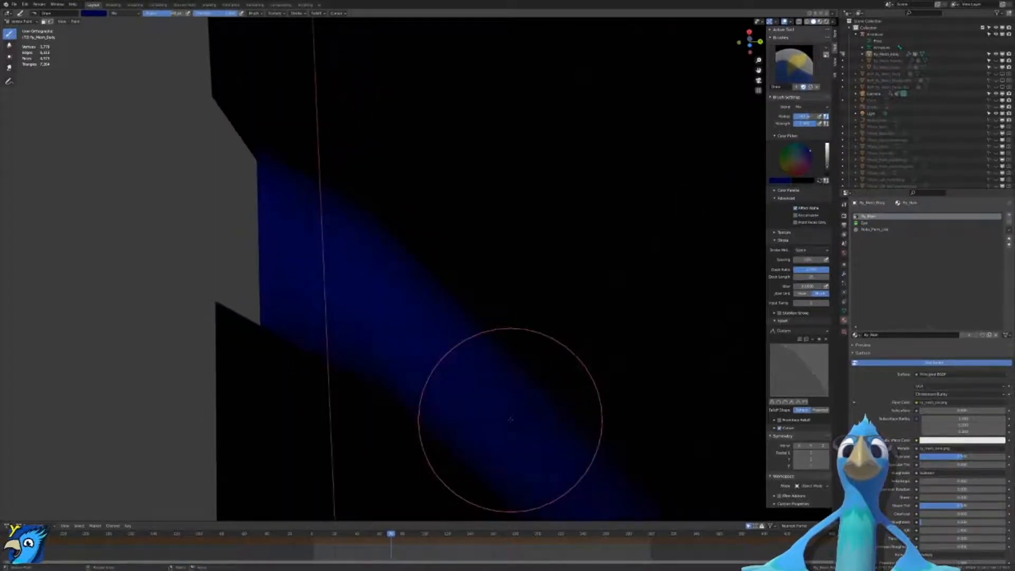
pyautogui.scroll(-3, 531, 449)
pyautogui.moveTo(620, 440)
pyautogui.keyDown('shift'); pyautogui.mouseDown(button='middle')
pyautogui.moveTo(406, 267)
pyautogui.moveTo(437, 291)
pyautogui.mouseUp(button='middle'); pyautogui.keyUp('shift')
pyautogui.scroll(3, 441, 338)
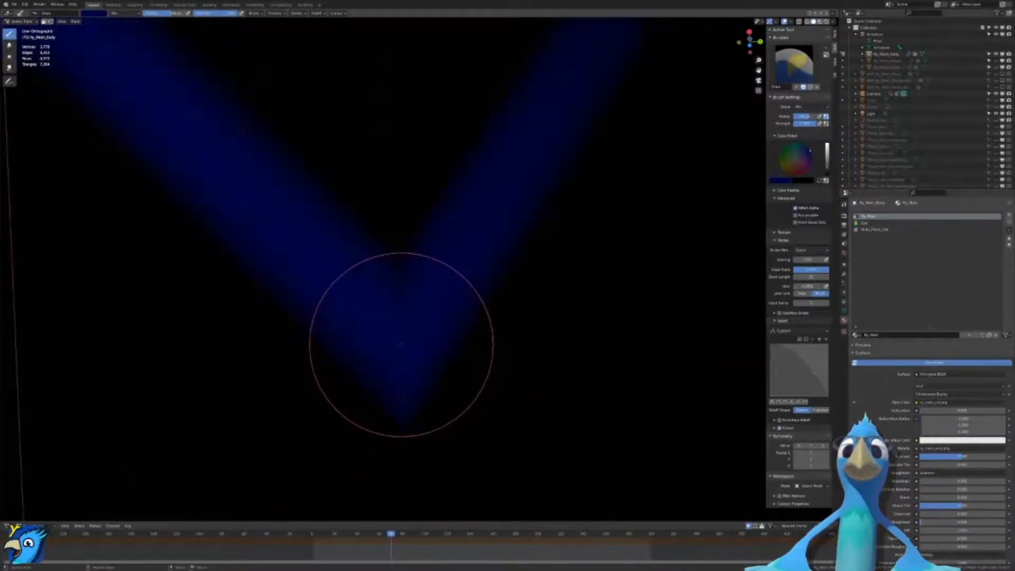
# Step: Extend the rising arm of the soft blue V up to the existing blue patch at the arm's edge
pyautogui.scroll(-5, 403, 347)
pyautogui.scroll(4, 493, 294)
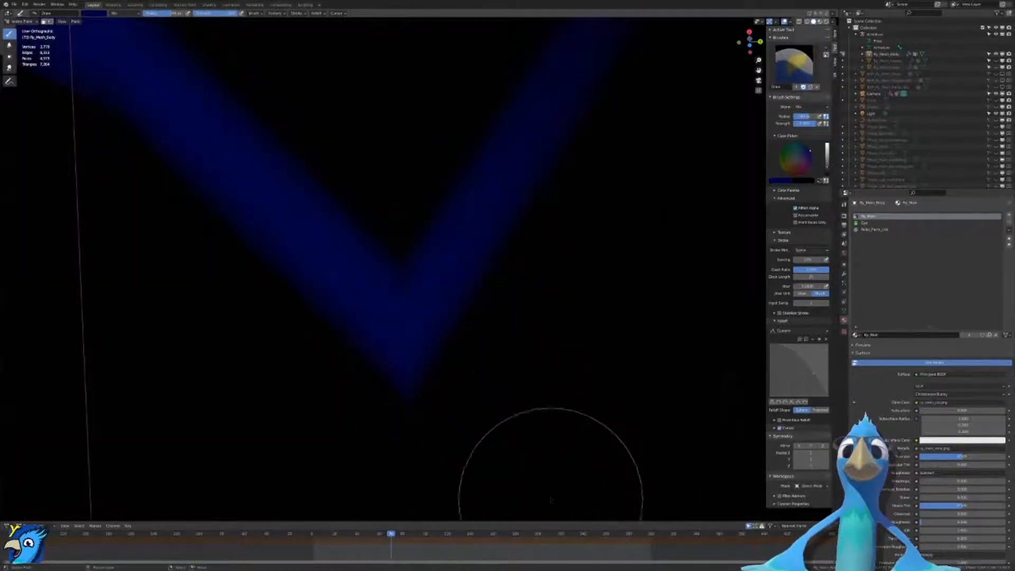
pyautogui.keyDown('shift'); pyautogui.moveTo(562, 159); pyautogui.dragTo(380, 352, button='middle'); pyautogui.keyUp('shift')
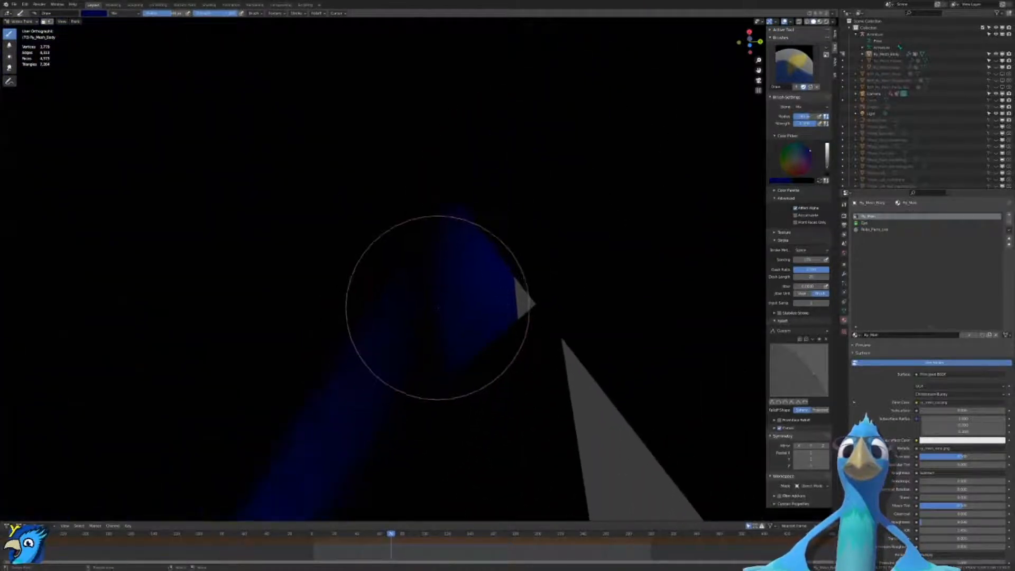
pyautogui.keyDown('shift'); pyautogui.moveTo(418, 304); pyautogui.dragTo(406, 293, button='middle'); pyautogui.keyUp('shift')
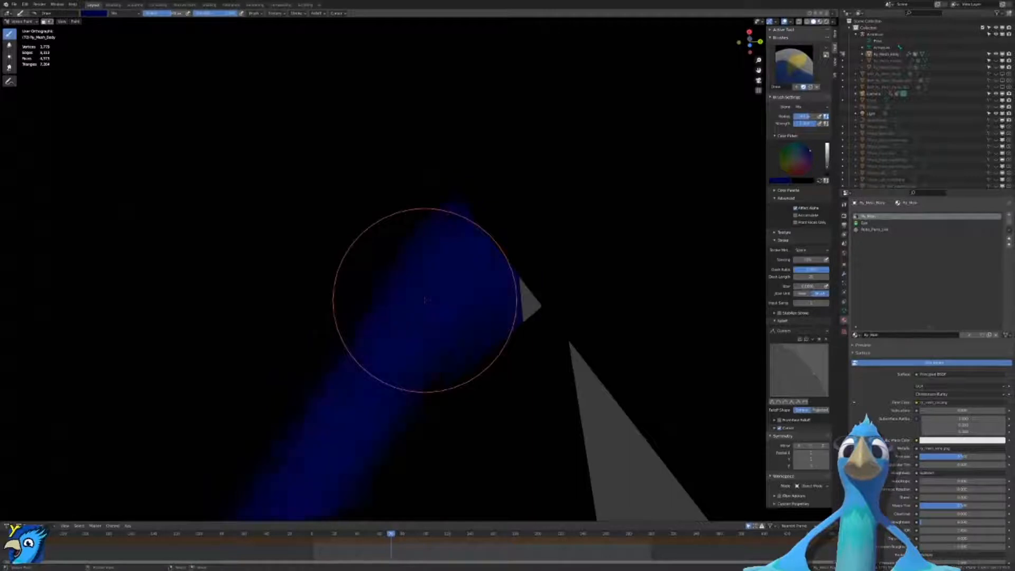
# Step: Paint the black gap between the two blue patches on the adjacent side of the arm with soft blue
pyautogui.scroll(-11, 465, 428)
pyautogui.moveTo(341, 379); pyautogui.dragTo(402, 351, button='middle')
pyautogui.scroll(3, 430, 362)
pyautogui.moveTo(462, 362); pyautogui.dragTo(421, 343, button='middle')
pyautogui.scroll(5, 421, 342)
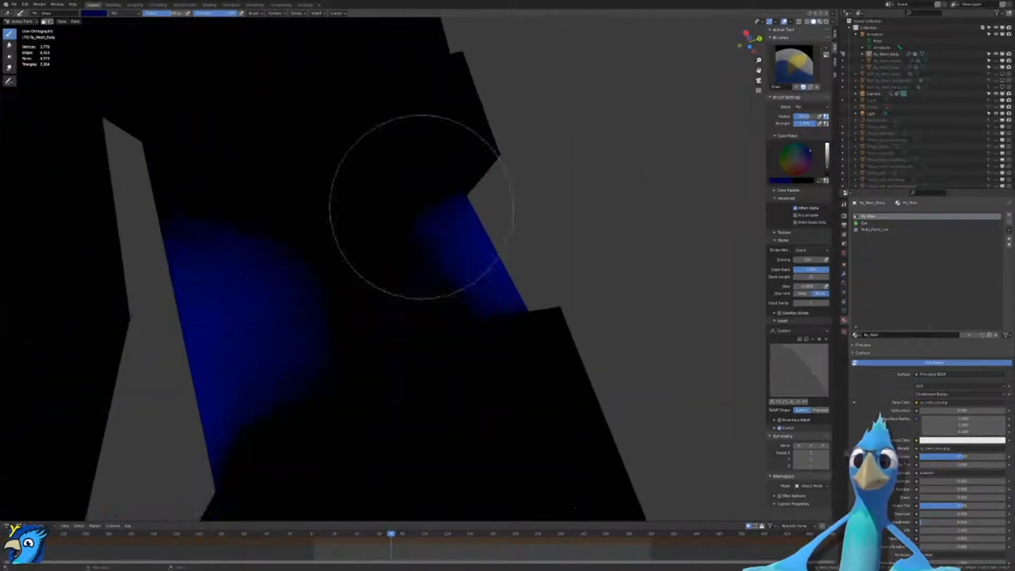
pyautogui.scroll(4, 421, 208)
pyautogui.moveTo(423, 259); pyautogui.dragTo(436, 281, button='middle')
pyautogui.scroll(-5, 435, 281)
pyautogui.scroll(1, 439, 272)
pyautogui.keyDown('shift'); pyautogui.moveTo(451, 244); pyautogui.dragTo(452, 276, button='middle'); pyautogui.keyUp('shift')
pyautogui.scroll(2, 452, 276)
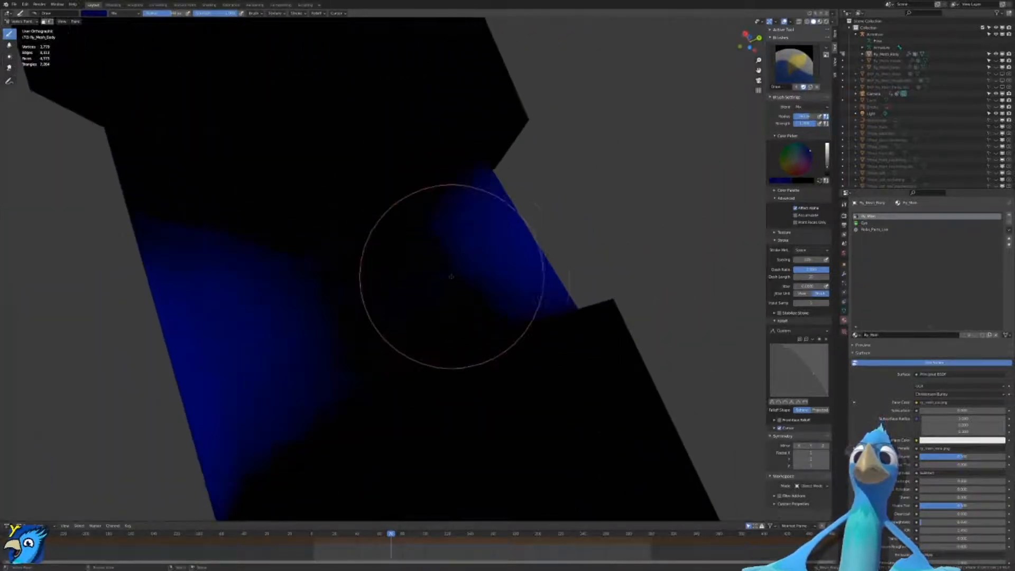
pyautogui.scroll(-1, 462, 275)
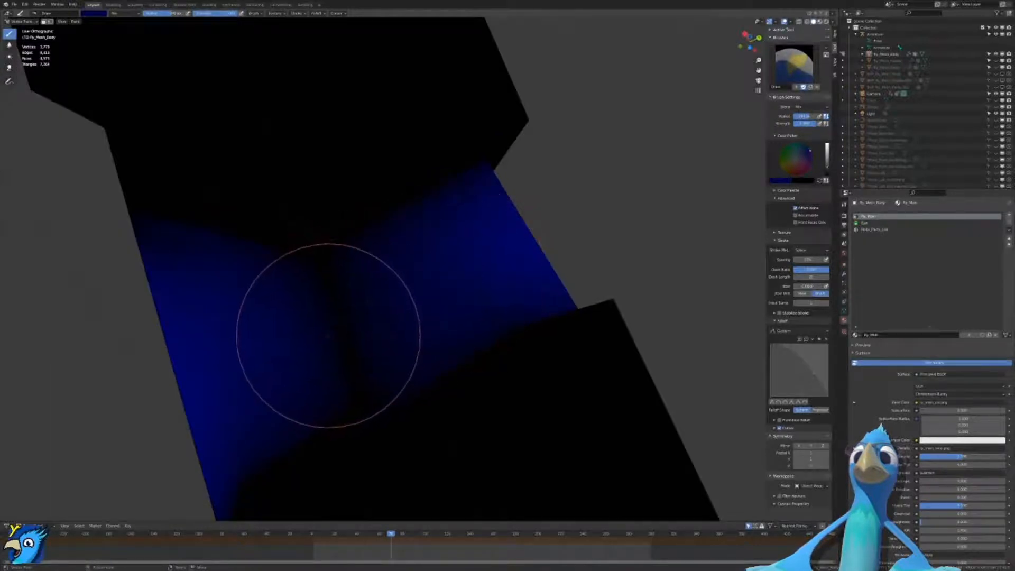
# Step: Try painting one upper strut on the back of the mechanical leg with the current dark blue
pyautogui.moveTo(329, 336)
pyautogui.mouseDown(button='middle')
pyautogui.moveTo(490, 319)
pyautogui.moveTo(421, 334)
pyautogui.moveTo(301, 315)
pyautogui.moveTo(394, 331)
pyautogui.moveTo(449, 323)
pyautogui.moveTo(251, 328)
pyautogui.moveTo(138, 314)
pyautogui.mouseUp(button='middle')
pyautogui.scroll(-3, 421, 334)
pyautogui.moveTo(275, 324); pyautogui.dragTo(268, 326, button='middle')
pyautogui.keyDown('shift'); pyautogui.moveTo(268, 326); pyautogui.dragTo(394, 210, button='middle'); pyautogui.keyUp('shift')
pyautogui.press('KP_1')
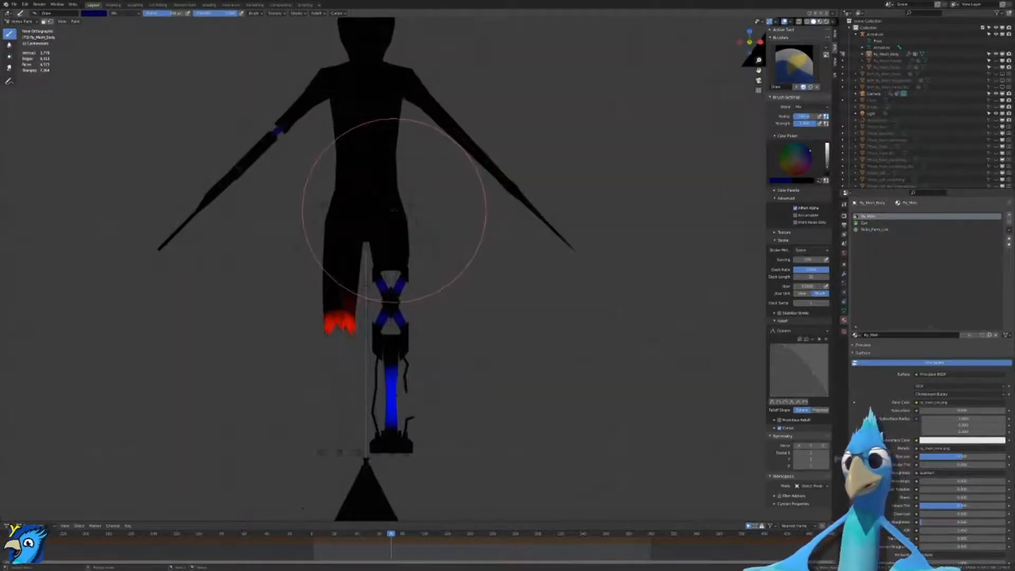
pyautogui.press('ctrl+KP_1')
pyautogui.scroll(8, 394, 210)
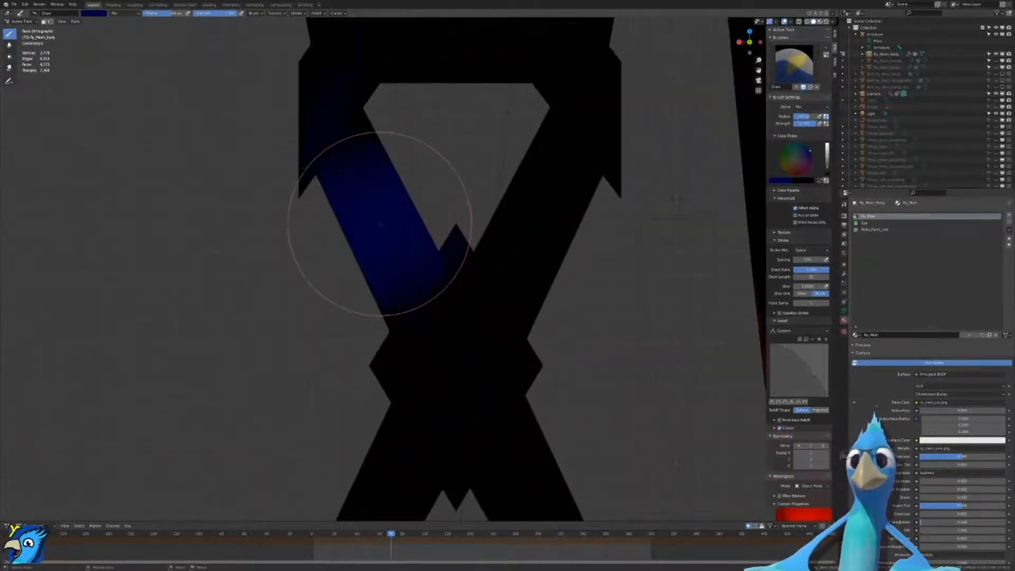
# Step: Sample the brighter blue from the front of the leg's upper strut as the brush colour and return to the back view
pyautogui.moveTo(454, 268); pyautogui.dragTo(624, 265, button='middle')
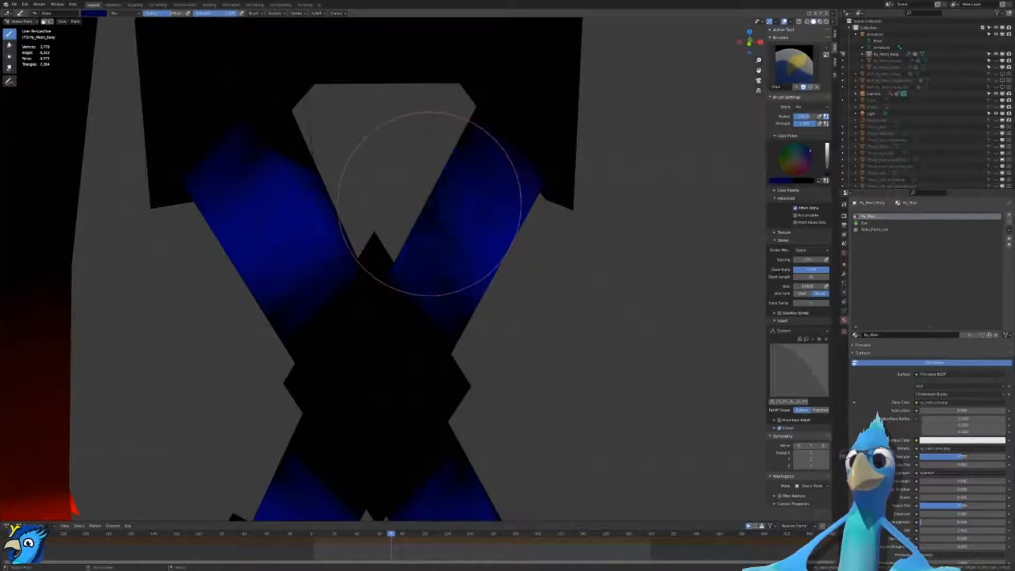
pyautogui.click(787, 181)
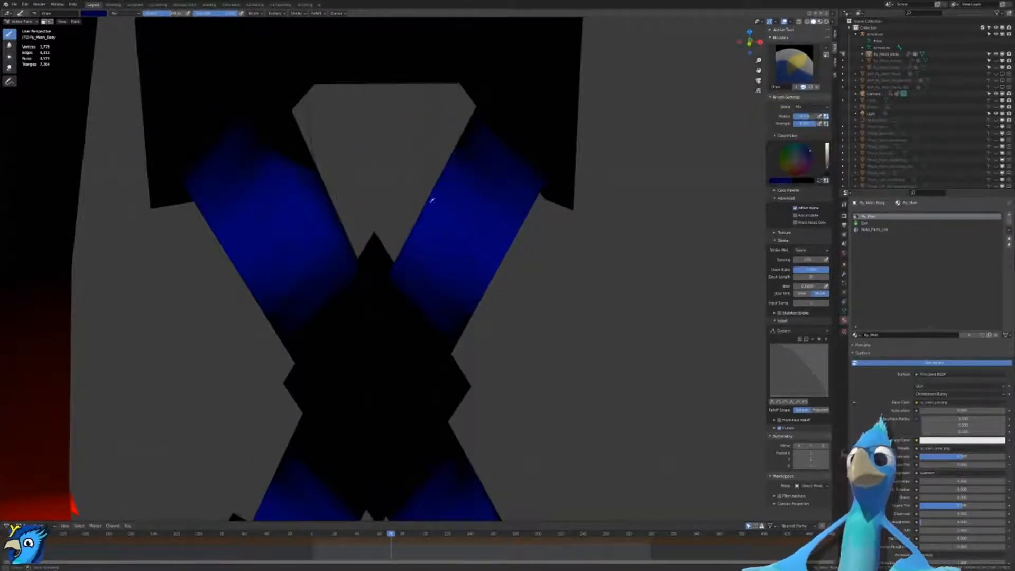
pyautogui.click(430, 203)
pyautogui.press('ctrl+KP_1')
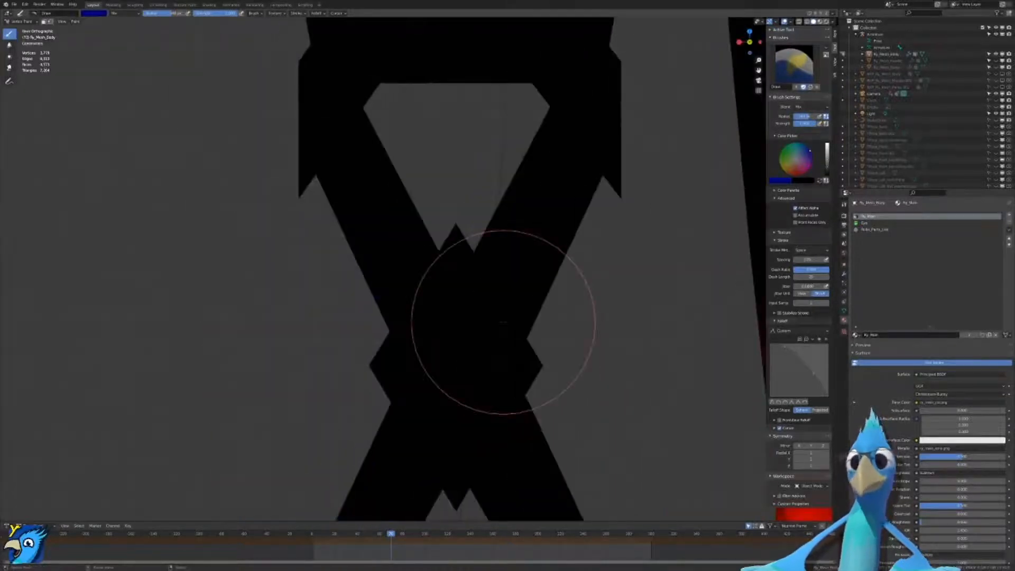
# Step: Try soft blue dabs on the two upper struts at the back of the leg, and undo them
pyautogui.moveTo(371, 222); pyautogui.dragTo(378, 223)
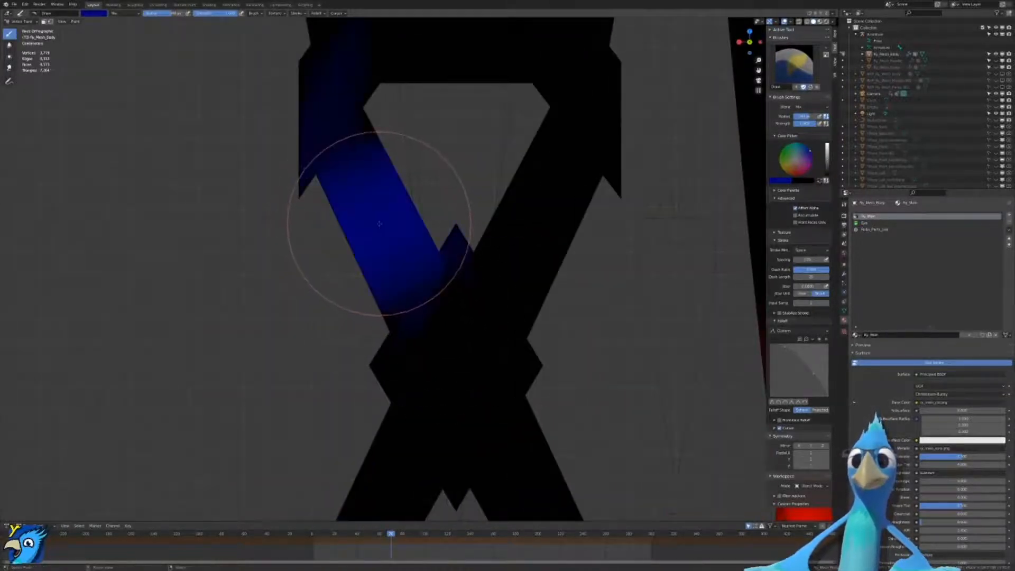
pyautogui.hotkey('ctrl', 'z')
pyautogui.scroll(1, 380, 224)
pyautogui.click(367, 209)
pyautogui.keyDown('shift'); pyautogui.moveTo(377, 128); pyautogui.dragTo(404, 182, button='middle'); pyautogui.keyUp('shift')
pyautogui.hotkey('ctrl', 'z')
pyautogui.click(395, 261)
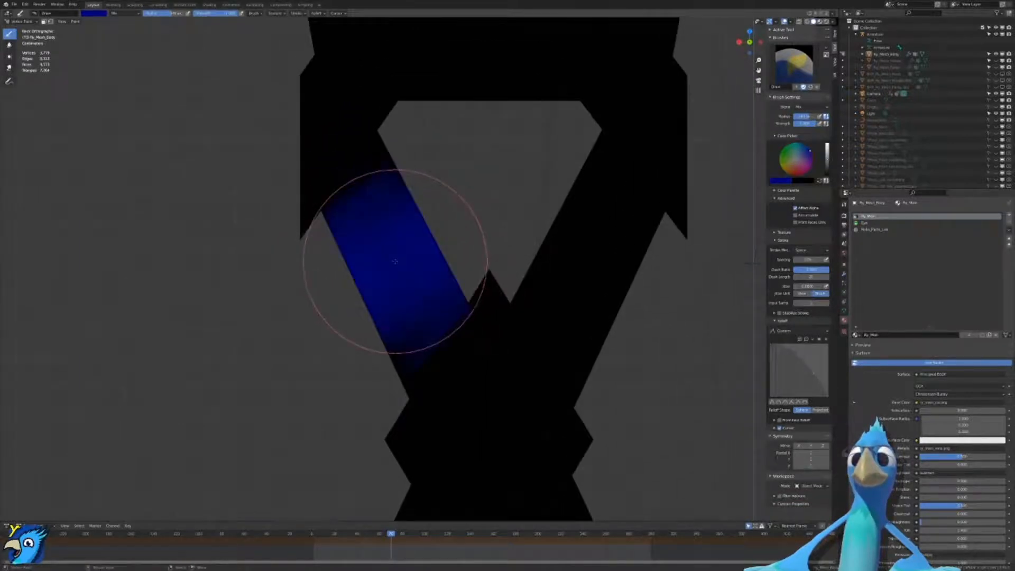
pyautogui.click(592, 265)
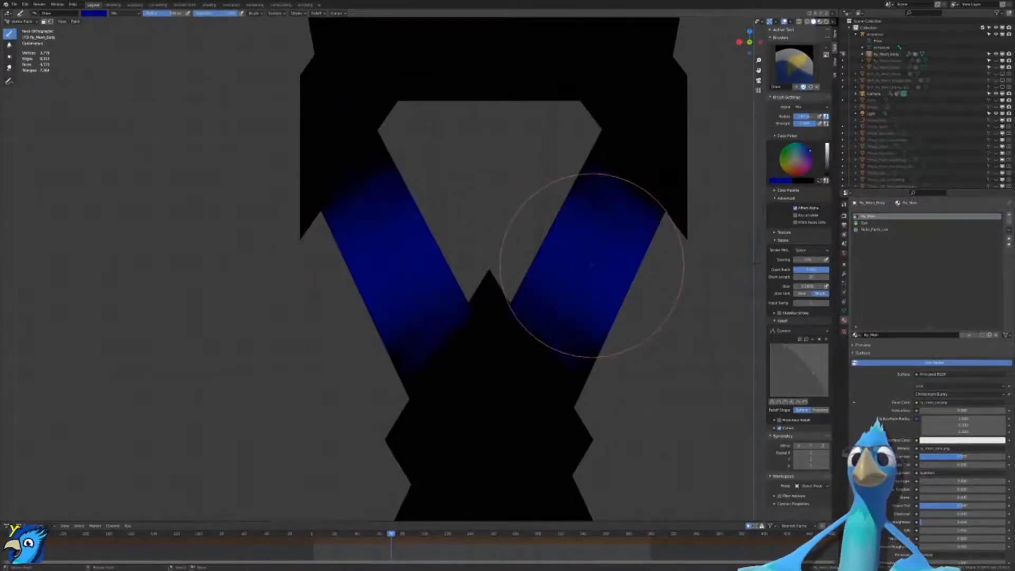
pyautogui.hotkey('ctrl', 'z')
pyautogui.hotkey('ctrl', 'z')
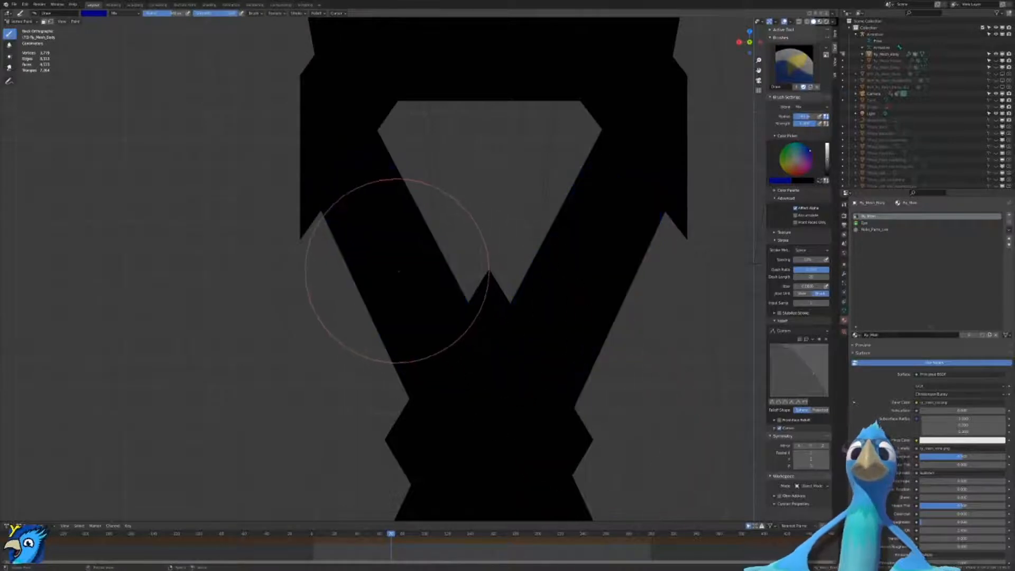
# Step: Paint a soft blue patch in the middle of each of the four crossing struts on the back of the leg
pyautogui.scroll(1, 333, 251)
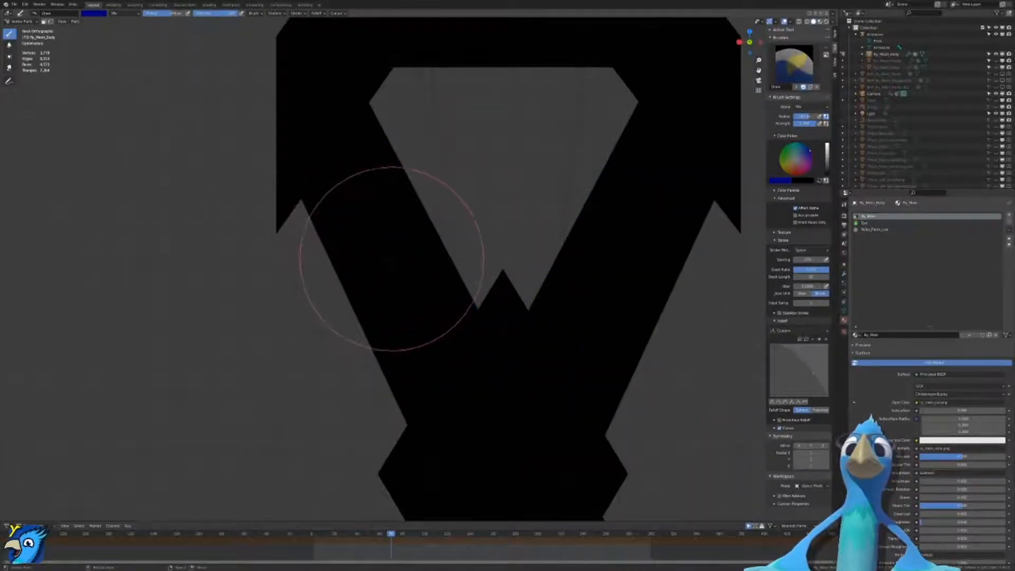
pyautogui.click(393, 259)
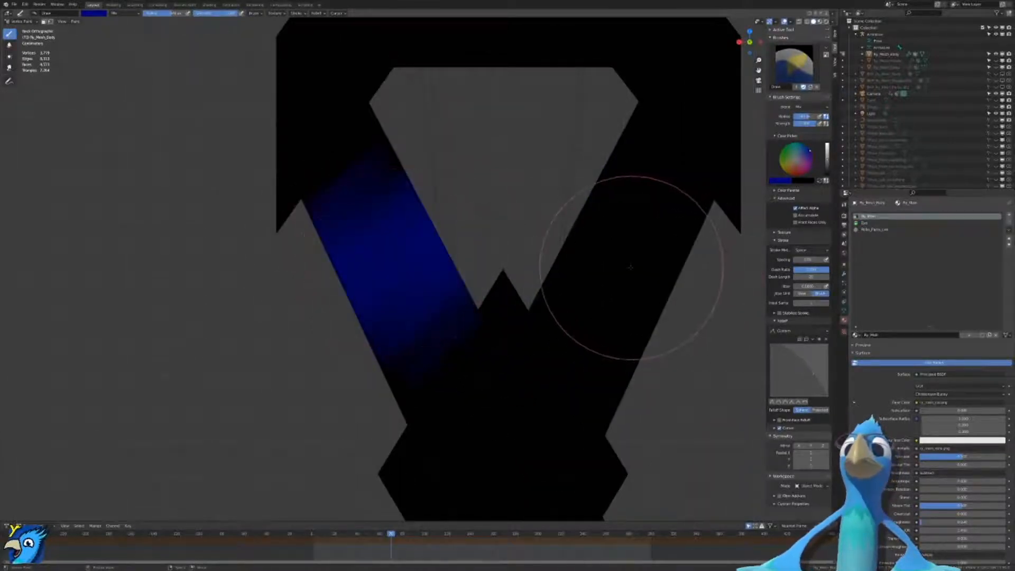
pyautogui.click(619, 267)
pyautogui.keyDown('shift'); pyautogui.moveTo(608, 439); pyautogui.dragTo(588, 32, button='middle'); pyautogui.keyUp('shift')
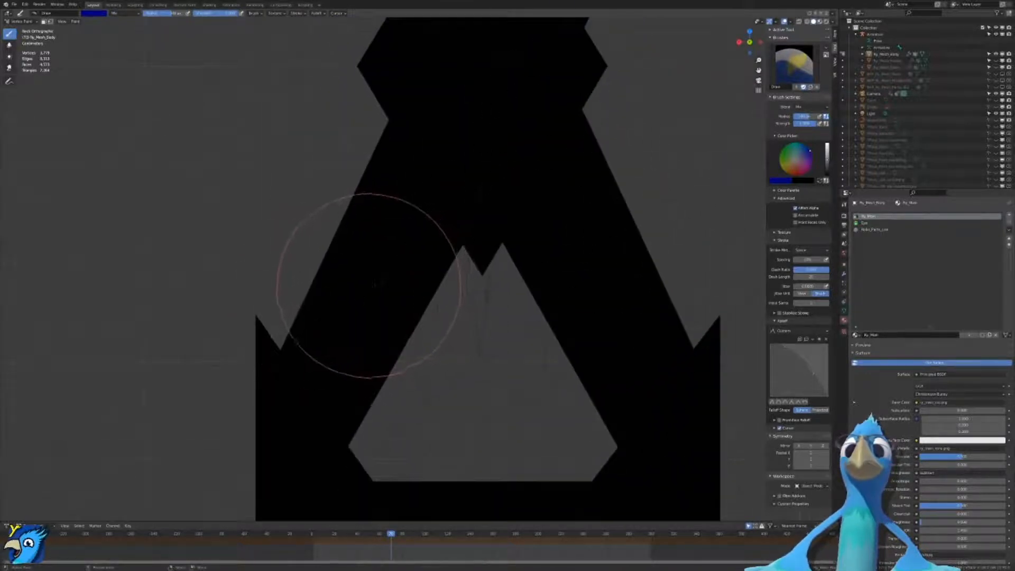
pyautogui.click(370, 285)
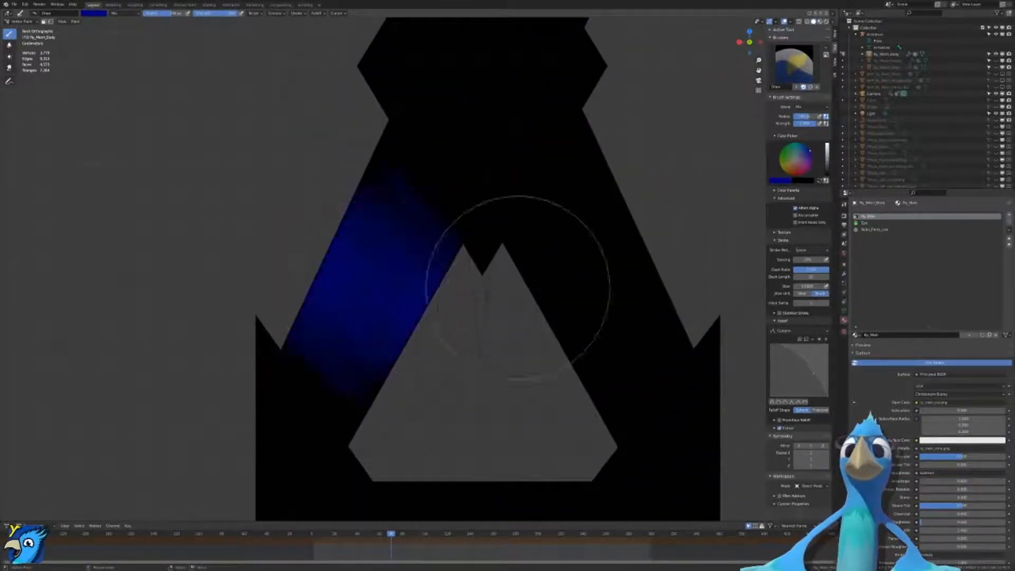
pyautogui.click(600, 290)
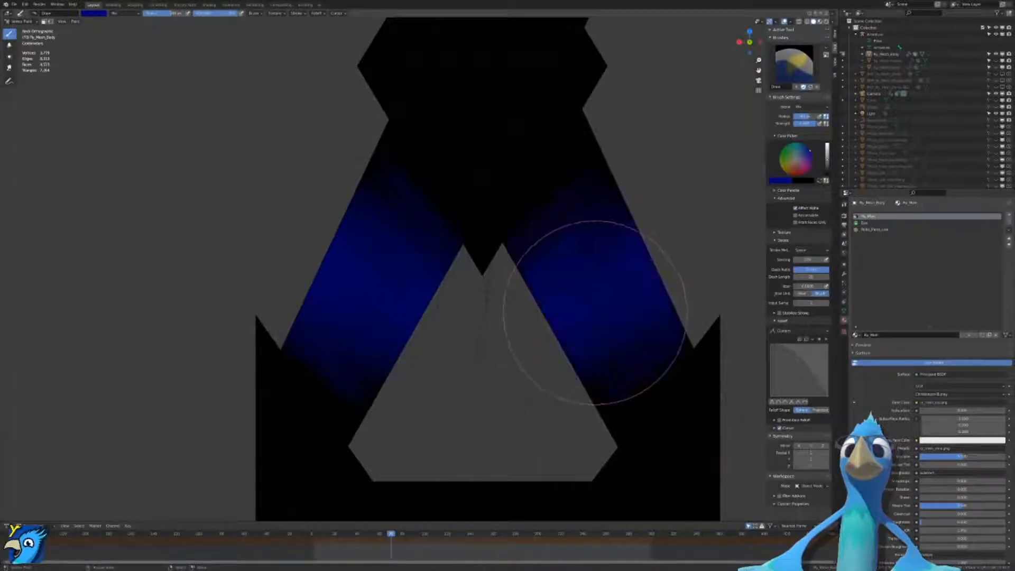
# Step: Examine the painted struts, blue lower-leg shaft, foot and cables from several angles
pyautogui.scroll(-4, 609, 307)
pyautogui.moveTo(626, 300); pyautogui.dragTo(349, 307, button='middle')
pyautogui.moveTo(495, 296)
pyautogui.mouseDown(button='middle')
pyautogui.moveTo(467, 288)
pyautogui.moveTo(616, 286)
pyautogui.moveTo(551, 276)
pyautogui.moveTo(413, 302)
pyautogui.moveTo(598, 302)
pyautogui.mouseUp(button='middle')
pyautogui.scroll(-5, 467, 287)
pyautogui.scroll(-6, 554, 285)
pyautogui.moveTo(127, 302)
pyautogui.mouseDown(button='middle')
pyautogui.moveTo(45, 304)
pyautogui.moveTo(72, 302)
pyautogui.mouseUp(button='middle')
pyautogui.scroll(-1, 233, 290)
pyautogui.moveTo(242, 292); pyautogui.dragTo(11, 290, button='middle')
pyautogui.keyDown('shift'); pyautogui.moveTo(373, 460); pyautogui.dragTo(440, 365, button='middle'); pyautogui.keyUp('shift')
pyautogui.scroll(5, 562, 231)
pyautogui.scroll(3, 428, 256)
pyautogui.moveTo(562, 231)
pyautogui.mouseDown(button='middle')
pyautogui.moveTo(428, 256)
pyautogui.moveTo(275, 233)
pyautogui.moveTo(354, 328)
pyautogui.moveTo(347, 408)
pyautogui.mouseUp(button='middle')
pyautogui.scroll(4, 432, 293)
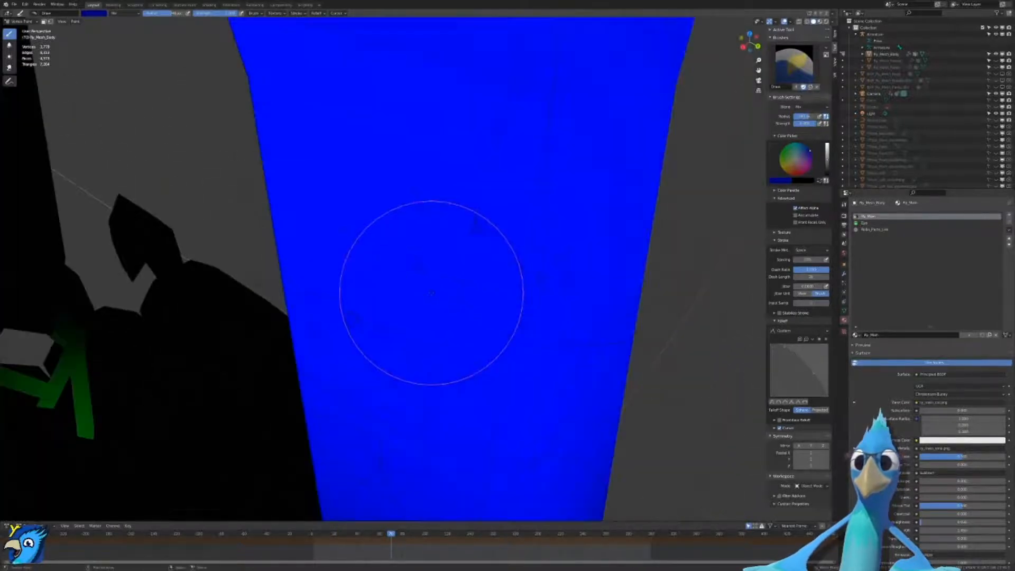
pyautogui.scroll(-6, 436, 296)
pyautogui.moveTo(437, 297); pyautogui.dragTo(533, 354, button='middle')
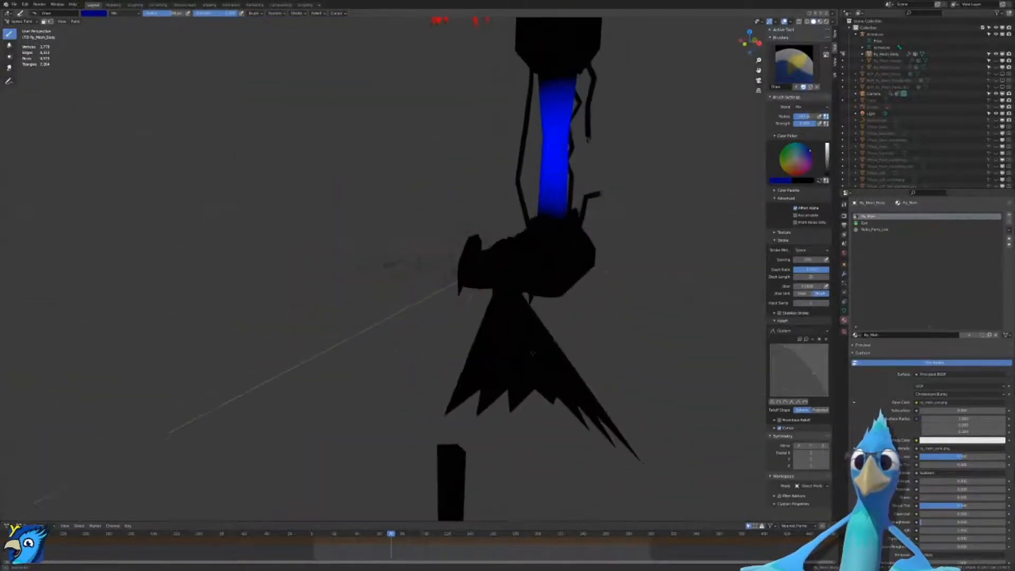
# Step: Frame the exposed wires at the cable's end in front view and set the brush colour to bright green
pyautogui.press('KP_1')
pyautogui.keyDown('shift'); pyautogui.moveTo(596, 186); pyautogui.dragTo(436, 309, button='middle'); pyautogui.keyUp('shift')
pyautogui.scroll(4, 435, 308)
pyautogui.moveTo(339, 288)
pyautogui.keyDown('shift'); pyautogui.mouseDown(button='middle')
pyautogui.moveTo(437, 252)
pyautogui.moveTo(468, 272)
pyautogui.moveTo(497, 335)
pyautogui.mouseUp(button='middle'); pyautogui.keyUp('shift')
pyautogui.scroll(8, 438, 252)
pyautogui.scroll(4, 468, 272)
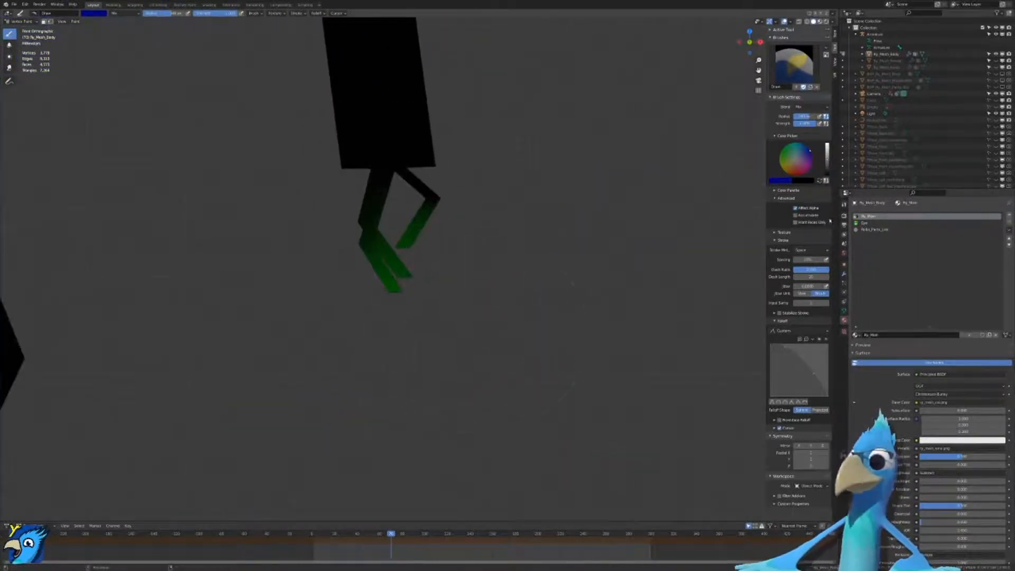
pyautogui.click(786, 181)
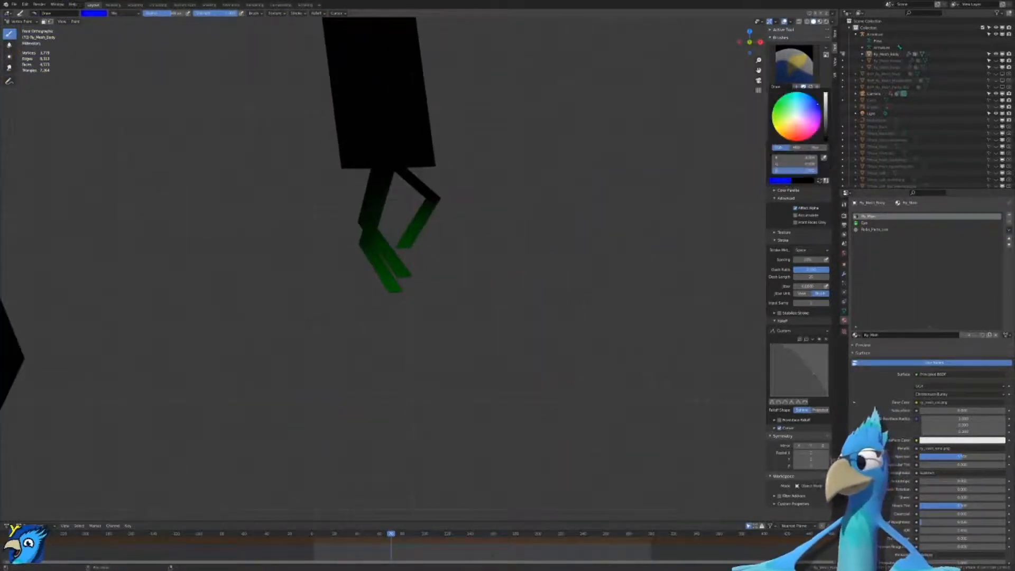
pyautogui.moveTo(799, 171)
pyautogui.mouseDown()
pyautogui.moveTo(761, 170)
pyautogui.moveTo(818, 164)
pyautogui.mouseUp()
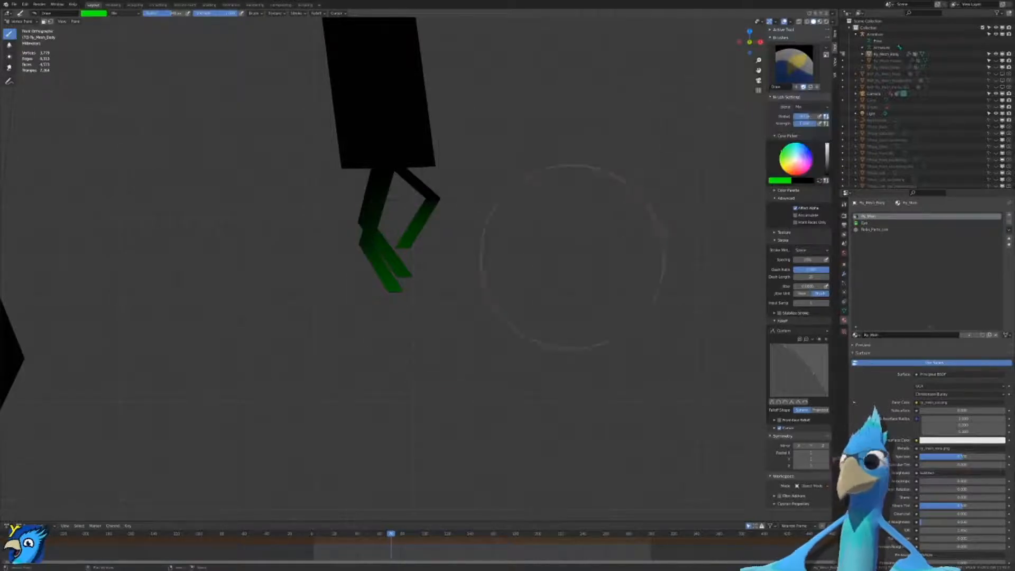
# Step: Try repainting the exposed wires at the cable's end bright green, and undo the strokes
pyautogui.scroll(-1, 392, 304)
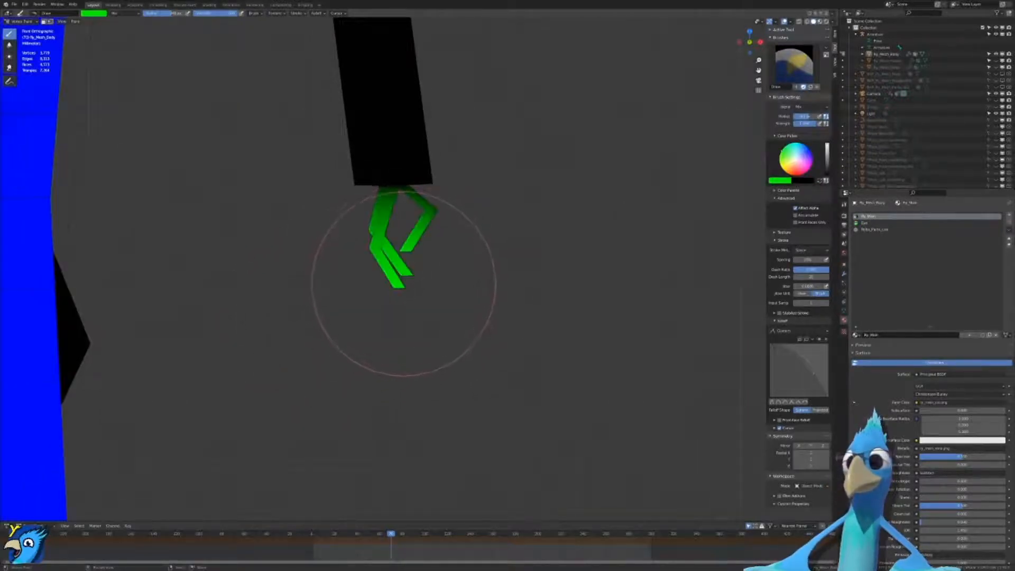
pyautogui.hotkey('ctrl', 'z')
pyautogui.hotkey('ctrl', 'z')
pyautogui.scroll(1, 403, 283)
pyautogui.hotkey('ctrl', 'z')
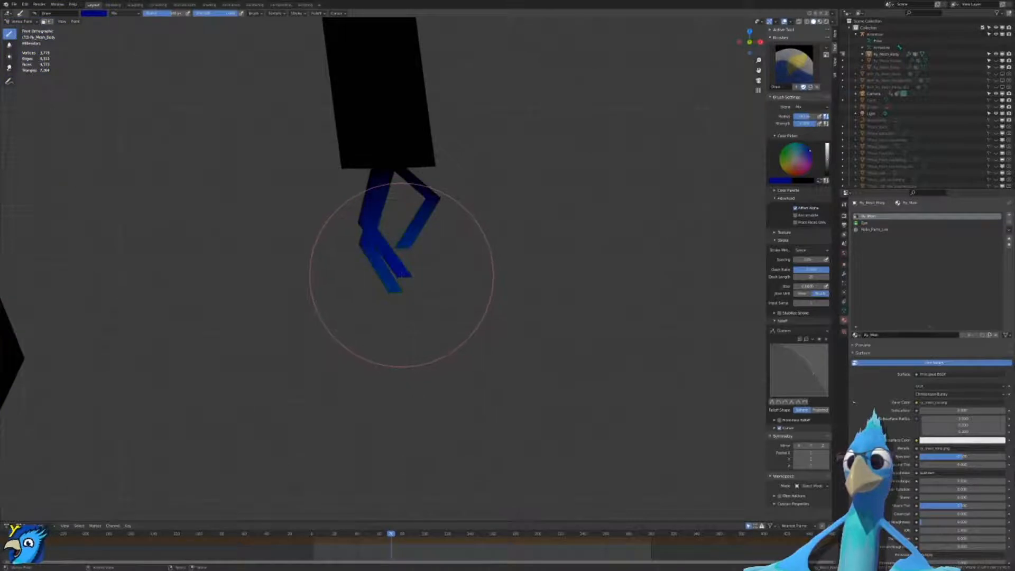
pyautogui.hotkey('ctrl', 'shift', 'z')
# Step: Set the brush colour to bright green again and try dabs of it on the exposed wire tips
pyautogui.click(777, 181)
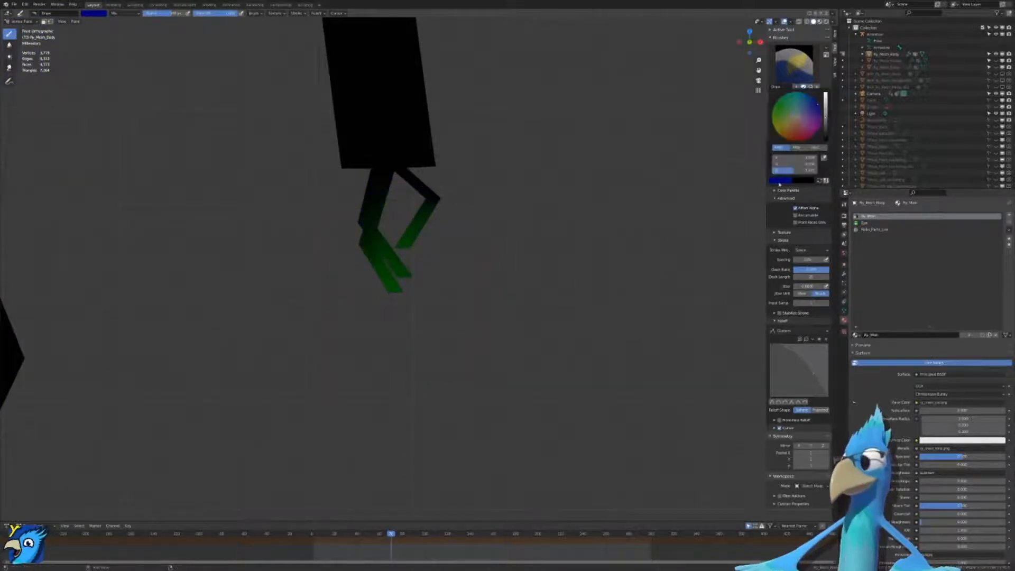
pyautogui.moveTo(789, 158)
pyautogui.mouseDown()
pyautogui.moveTo(825, 161)
pyautogui.moveTo(736, 175)
pyautogui.moveTo(825, 167)
pyautogui.moveTo(759, 174)
pyautogui.mouseUp()
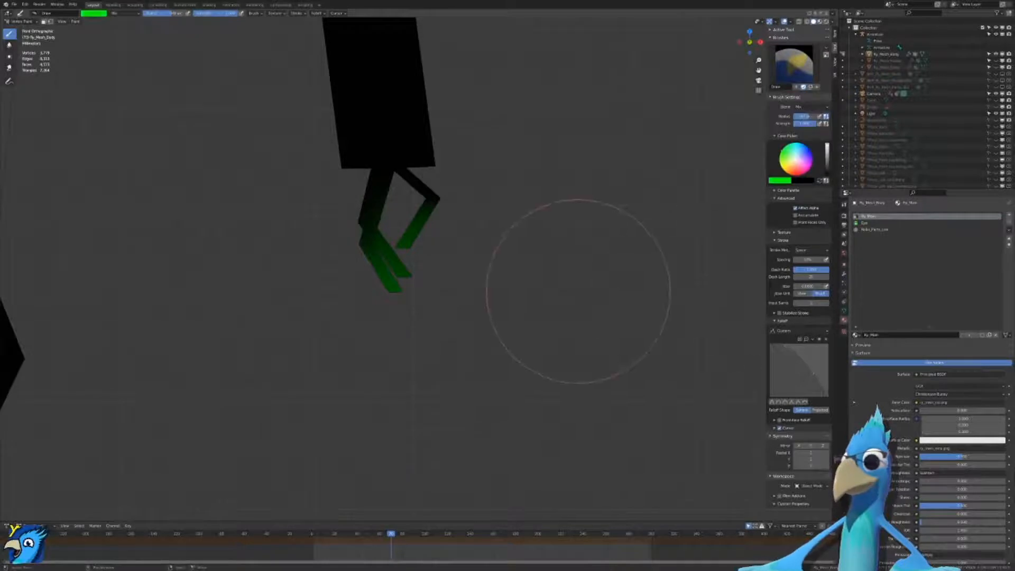
pyautogui.moveTo(393, 272); pyautogui.dragTo(401, 275)
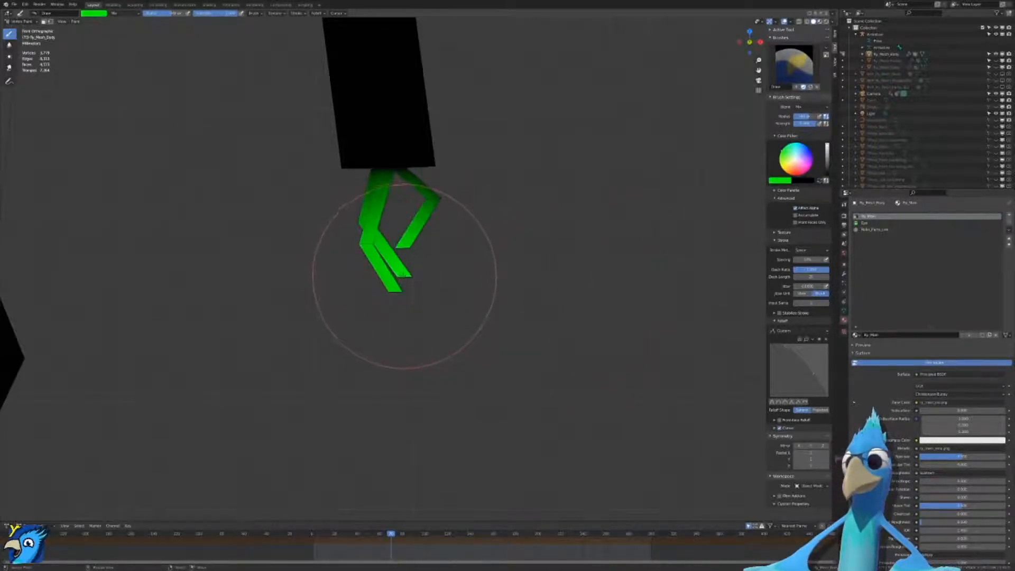
pyautogui.hotkey('ctrl', 'z')
pyautogui.scroll(-1, 404, 276)
pyautogui.scroll(3, 405, 274)
pyautogui.click(390, 274)
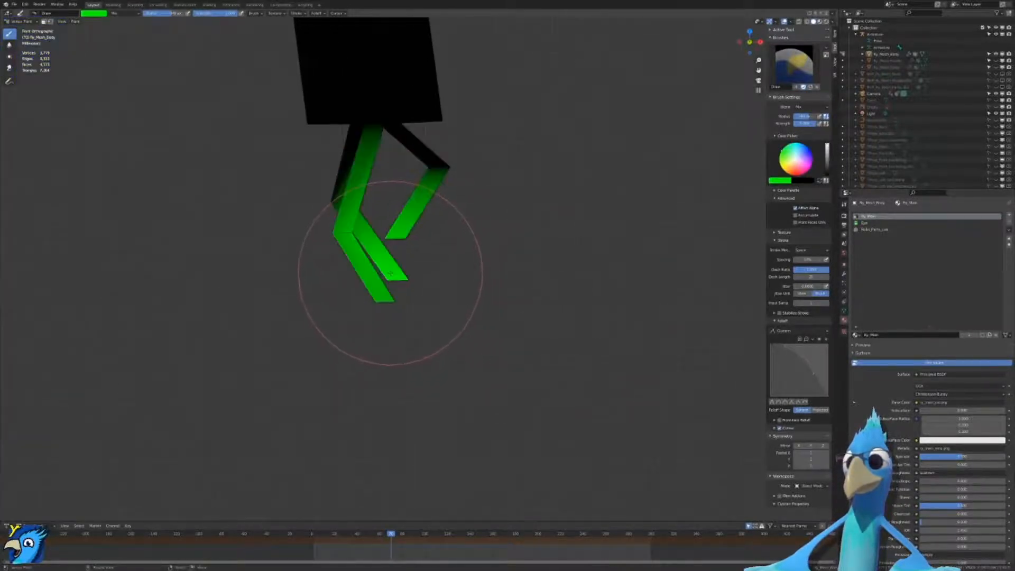
pyautogui.scroll(-5, 394, 274)
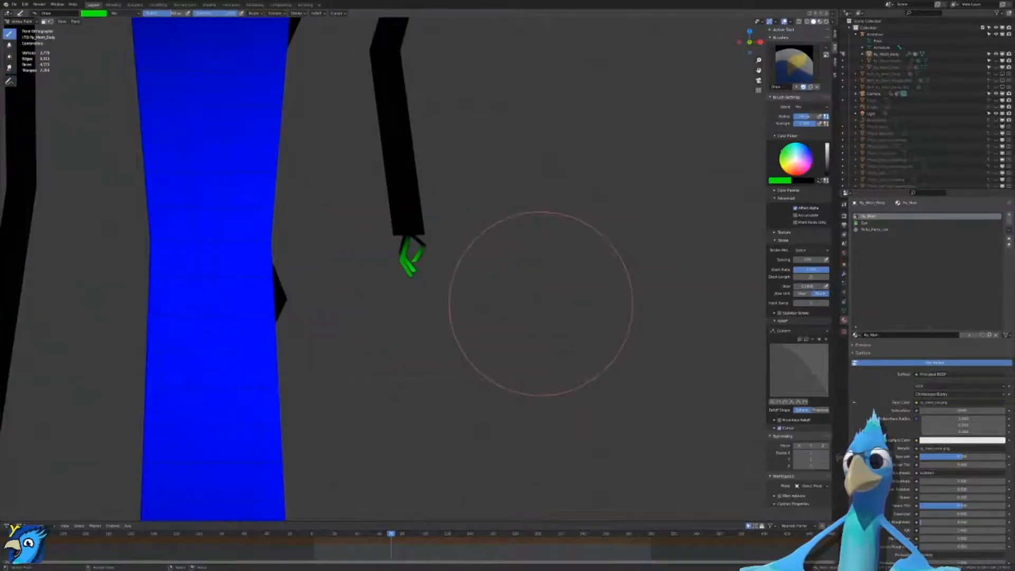
# Step: Switch the brush falloff to the smooth preset and paint the wire tips bright green, fading to black towards the cable
pyautogui.click(775, 404)
pyautogui.scroll(4, 595, 336)
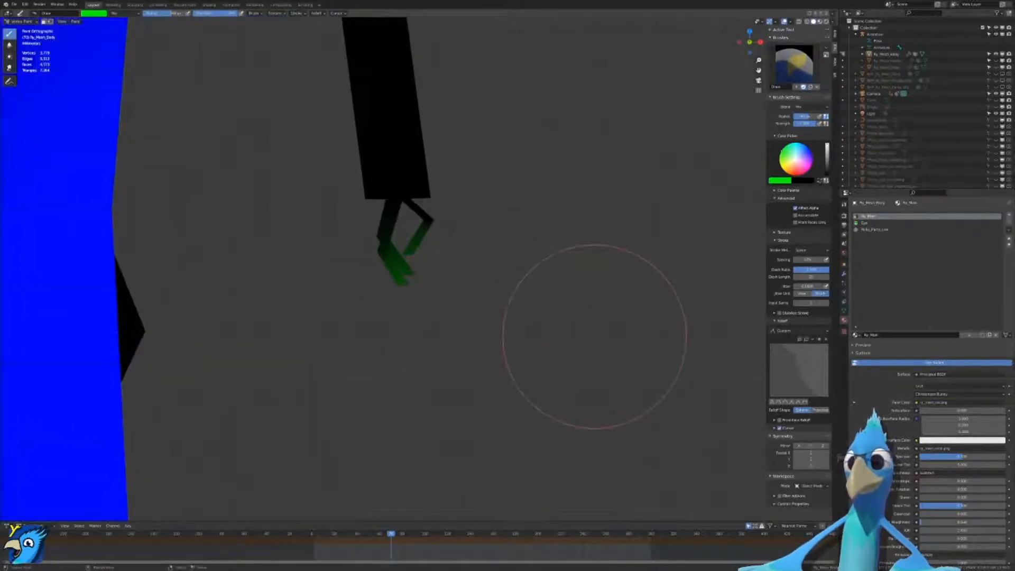
pyautogui.scroll(3, 410, 273)
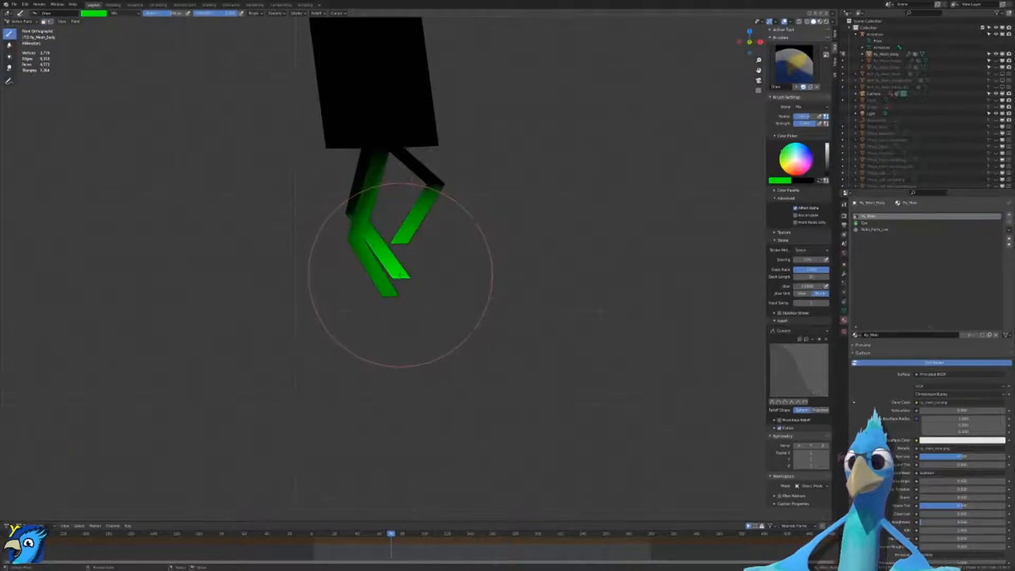
pyautogui.hotkey('ctrl', 'z')
pyautogui.click(392, 286)
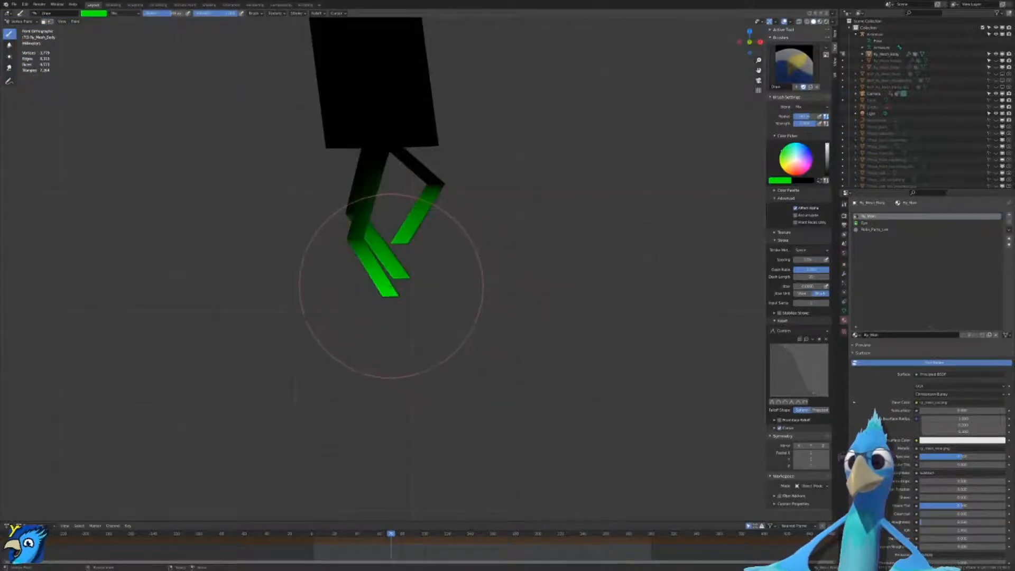
# Step: Paint bright green further up the near exposed wire at the cable's end, fading towards the black cable
pyautogui.scroll(-11, 399, 286)
pyautogui.keyDown('shift'); pyautogui.moveTo(589, 406); pyautogui.dragTo(552, 301, button='middle'); pyautogui.keyUp('shift')
pyautogui.scroll(5, 552, 301)
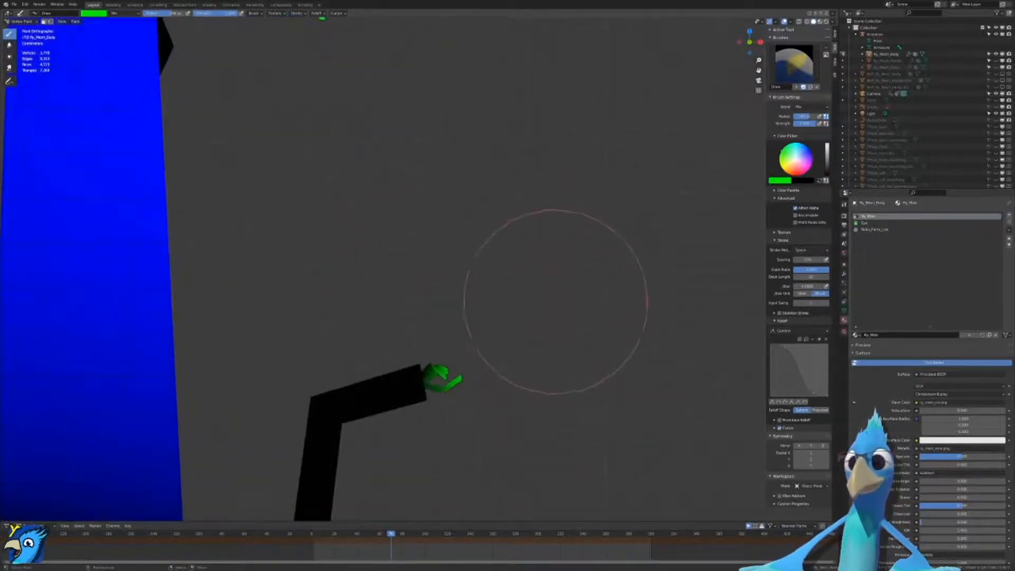
pyautogui.keyDown('shift'); pyautogui.moveTo(467, 130); pyautogui.dragTo(558, 390, button='middle'); pyautogui.keyUp('shift')
pyautogui.scroll(10, 410, 280)
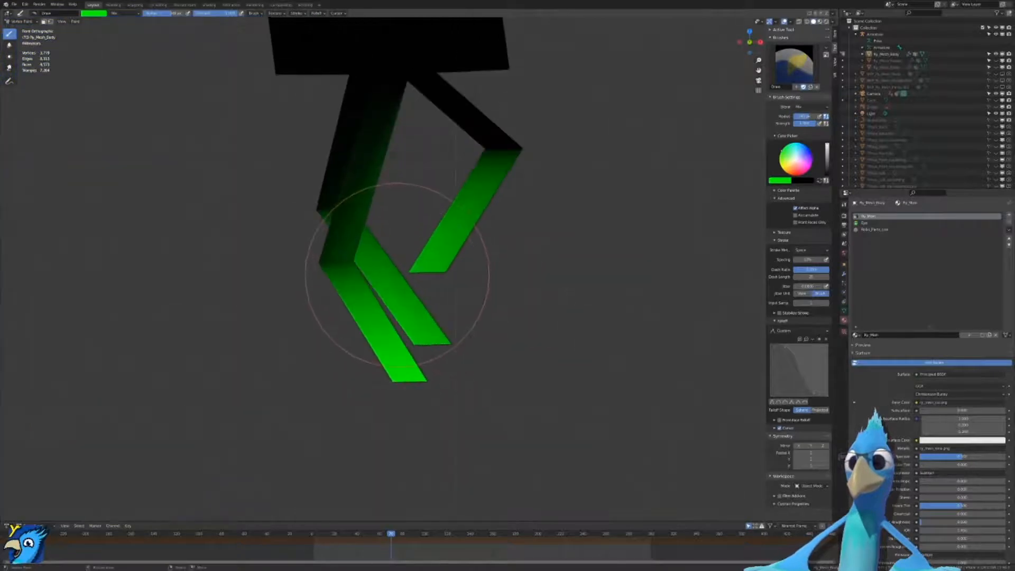
pyautogui.click(398, 275)
pyautogui.hotkey('ctrl', 'z')
pyautogui.click(374, 288)
pyautogui.hotkey('ctrl', 'z')
pyautogui.click(344, 297)
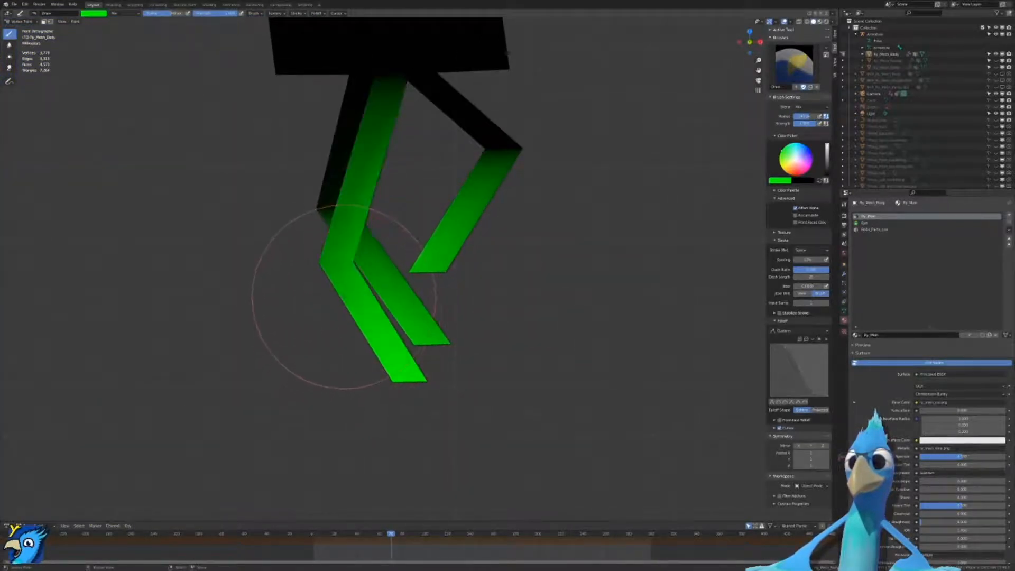
pyautogui.hotkey('ctrl', 'z')
pyautogui.click(351, 311)
pyautogui.click(349, 310)
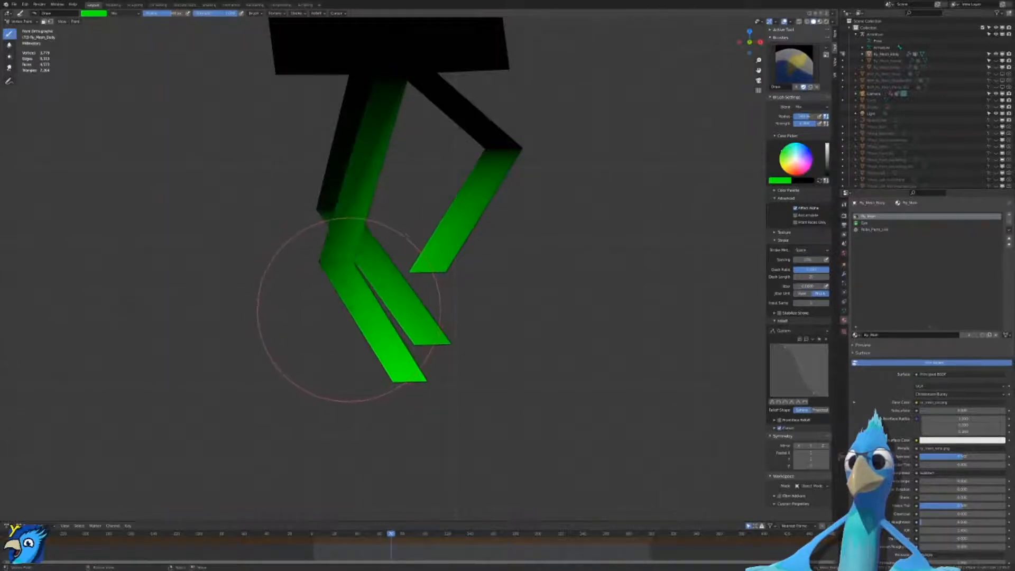
# Step: Paint the back faces of the upper cable's exposed wires bright green
pyautogui.scroll(-11, 350, 310)
pyautogui.keyDown('shift'); pyautogui.moveTo(487, 397); pyautogui.dragTo(579, 275, button='middle'); pyautogui.keyUp('shift')
pyautogui.scroll(-1, 499, 256)
pyautogui.scroll(-5, 665, 229)
pyautogui.scroll(6, 581, 252)
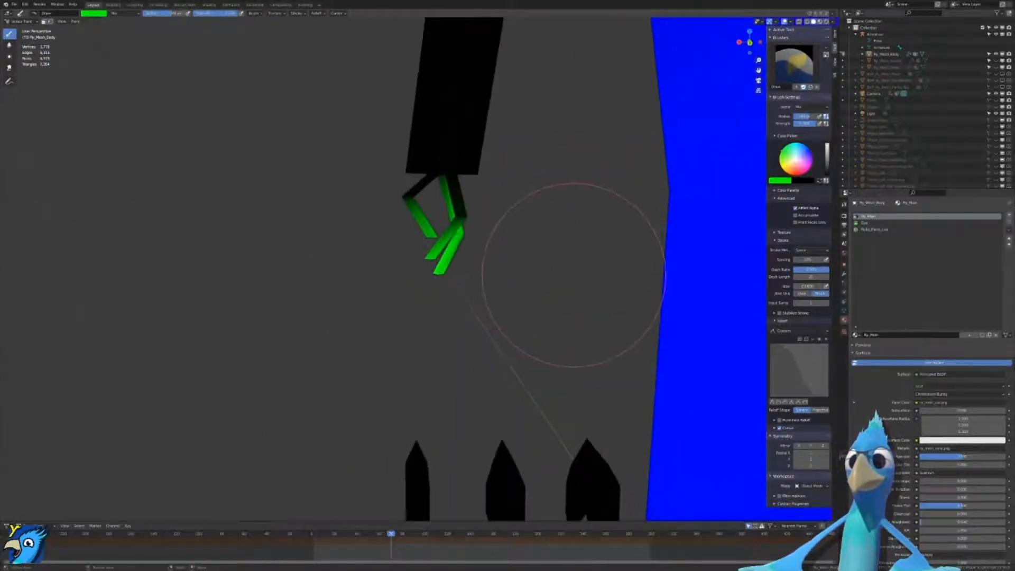
pyautogui.scroll(3, 575, 275)
pyautogui.scroll(2, 579, 299)
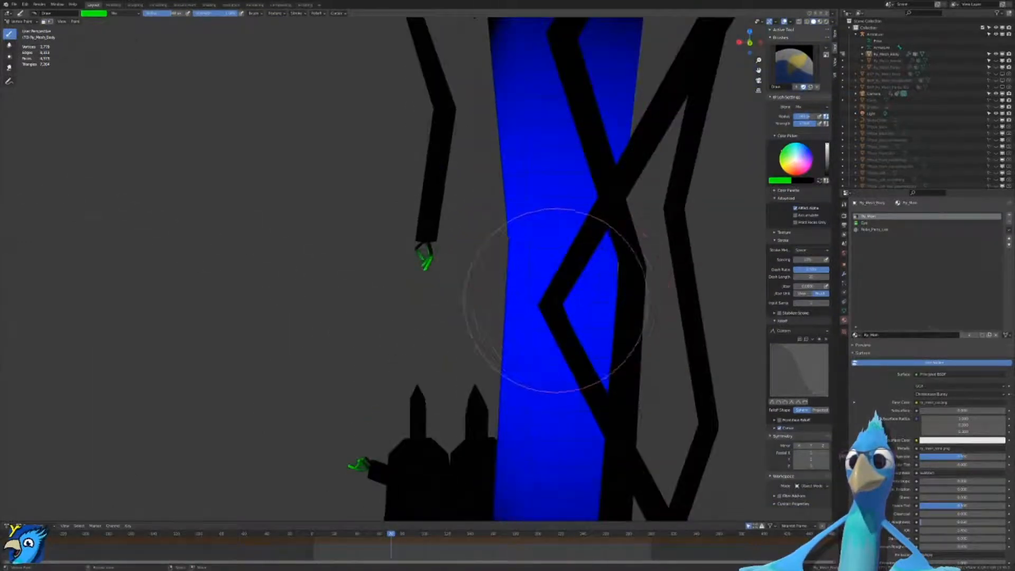
pyautogui.scroll(3, 566, 335)
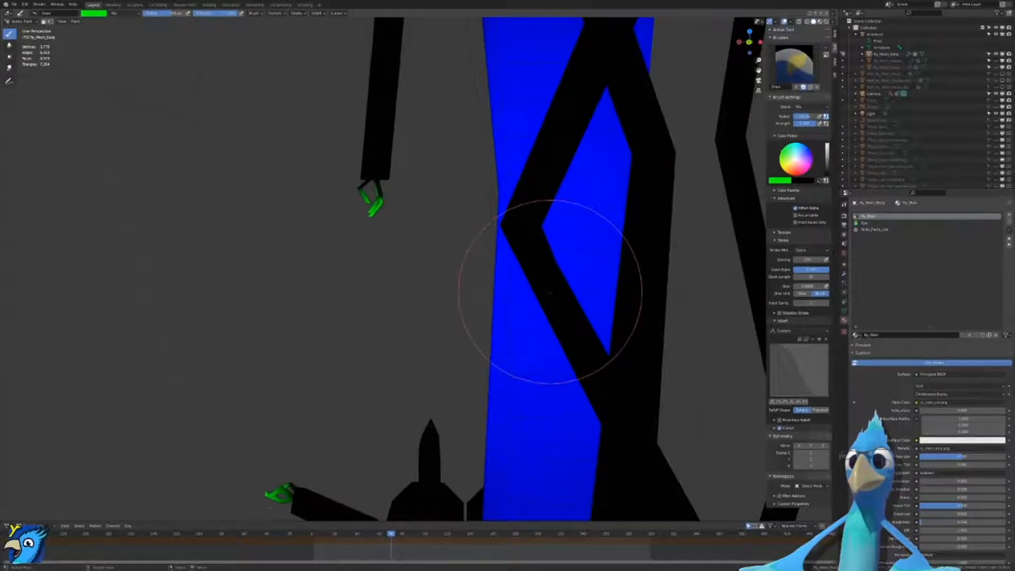
pyautogui.scroll(-5, 550, 291)
pyautogui.moveTo(550, 294); pyautogui.dragTo(476, 307, button='middle')
pyautogui.moveTo(464, 414)
pyautogui.keyDown('ctrl'); pyautogui.mouseDown(button='middle')
pyautogui.moveTo(465, 328)
pyautogui.moveTo(467, 342)
pyautogui.mouseUp(button='middle'); pyautogui.keyUp('ctrl')
pyautogui.moveTo(456, 431); pyautogui.dragTo(443, 446)
pyautogui.hotkey('ctrl', 'z')
pyautogui.click(435, 422)
pyautogui.click(427, 422)
pyautogui.click(420, 428)
# Step: Touch up the upper part of the exposed wires with bright green from the rear side
pyautogui.scroll(-13, 421, 430)
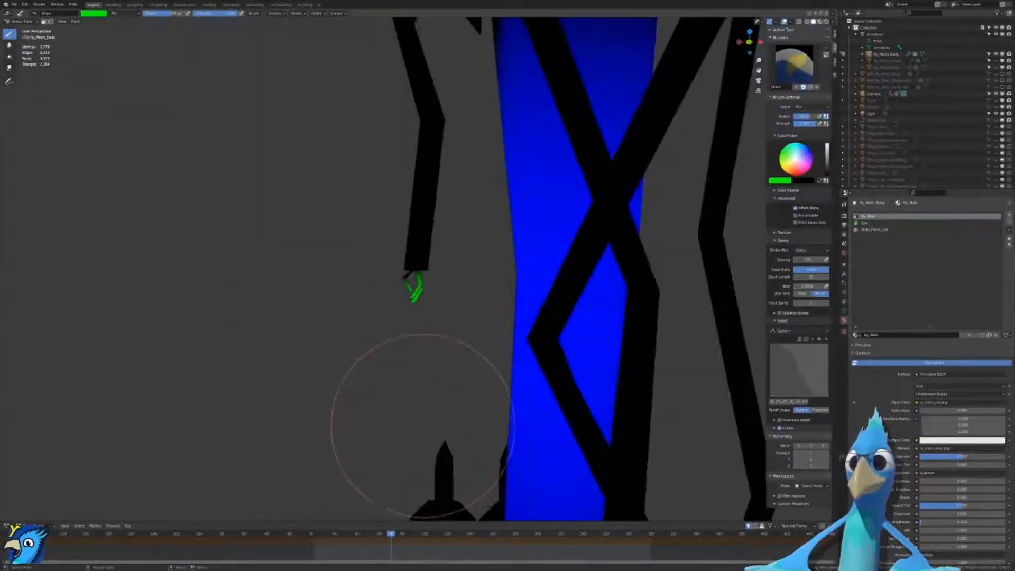
pyautogui.keyDown('shift'); pyautogui.moveTo(421, 430); pyautogui.dragTo(441, 418, button='middle'); pyautogui.keyUp('shift')
pyautogui.scroll(4, 442, 421)
pyautogui.scroll(3, 529, 331)
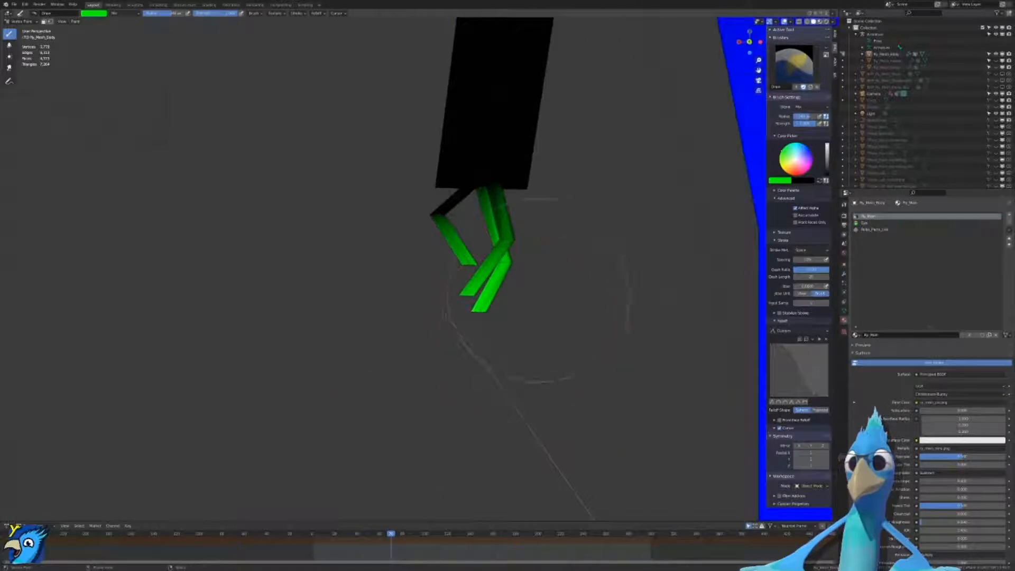
pyautogui.scroll(5, 529, 254)
pyautogui.click(549, 161)
pyautogui.hotkey('ctrl', 'z')
pyautogui.click(542, 138)
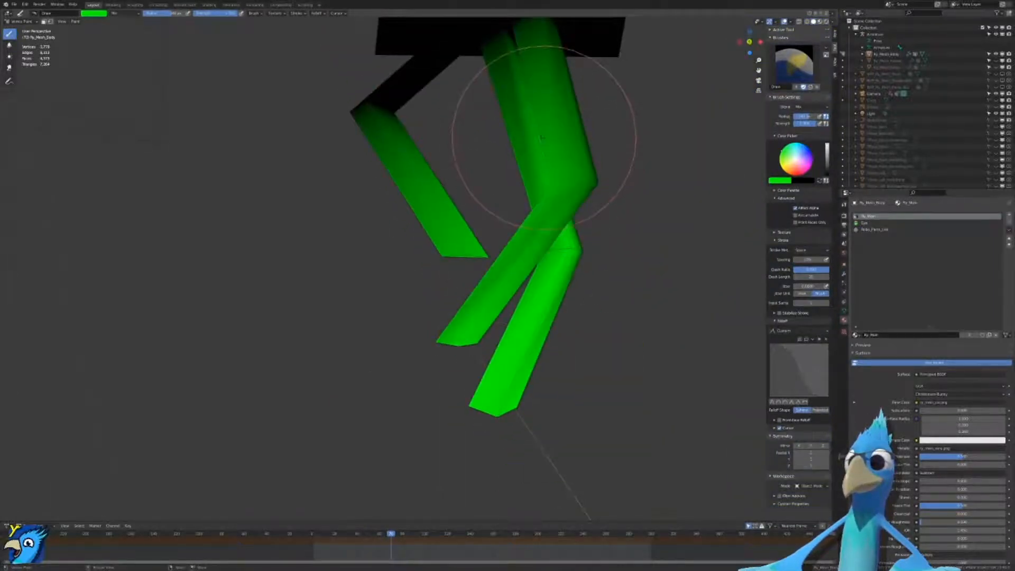
# Step: Leave vertex painting and open the body mesh in edit mode
pyautogui.scroll(-14, 555, 228)
pyautogui.moveTo(562, 261); pyautogui.dragTo(672, 260, button='middle')
pyautogui.moveTo(617, 390); pyautogui.dragTo(585, 391, button='middle')
pyautogui.scroll(-3, 584, 393)
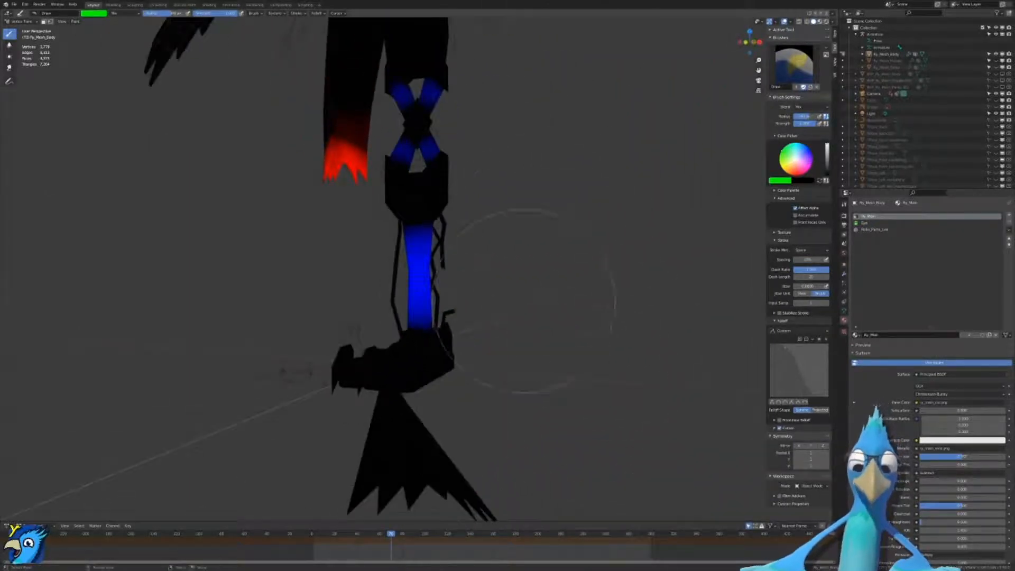
pyautogui.rightClick(403, 388)
pyautogui.press('v')
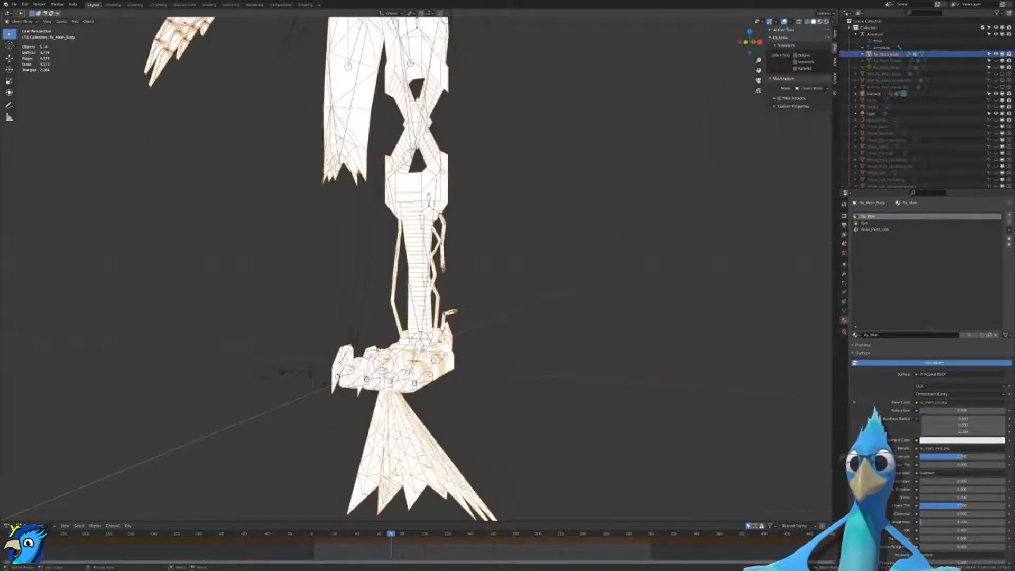
pyautogui.press('Tab')
# Step: Select the tail feathers and the detached bird leg with their linked geometry
pyautogui.moveTo(416, 389); pyautogui.dragTo(380, 274, button='middle')
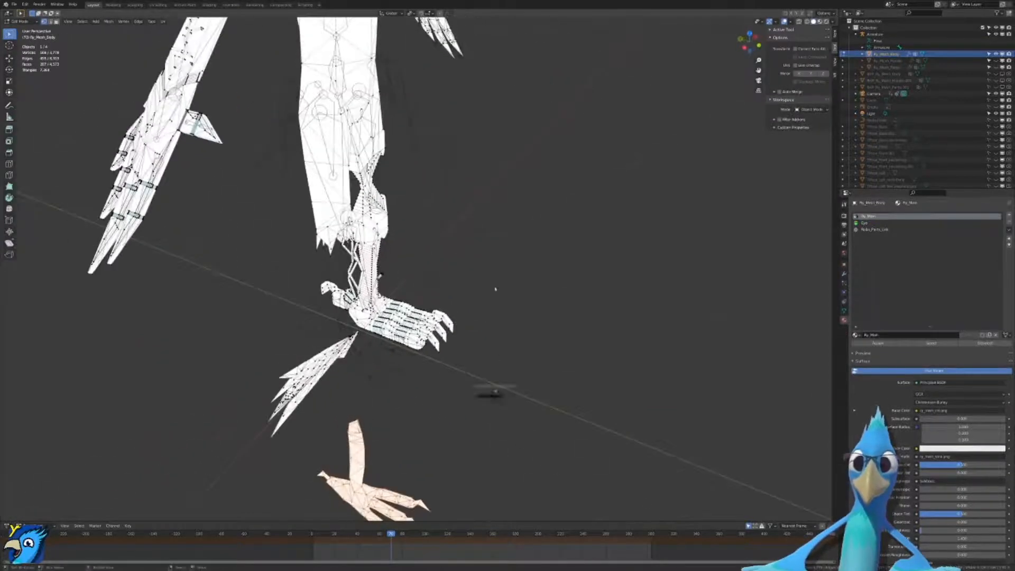
pyautogui.press('c')
pyautogui.moveTo(310, 383); pyautogui.dragTo(383, 468)
pyautogui.rightClick(383, 474)
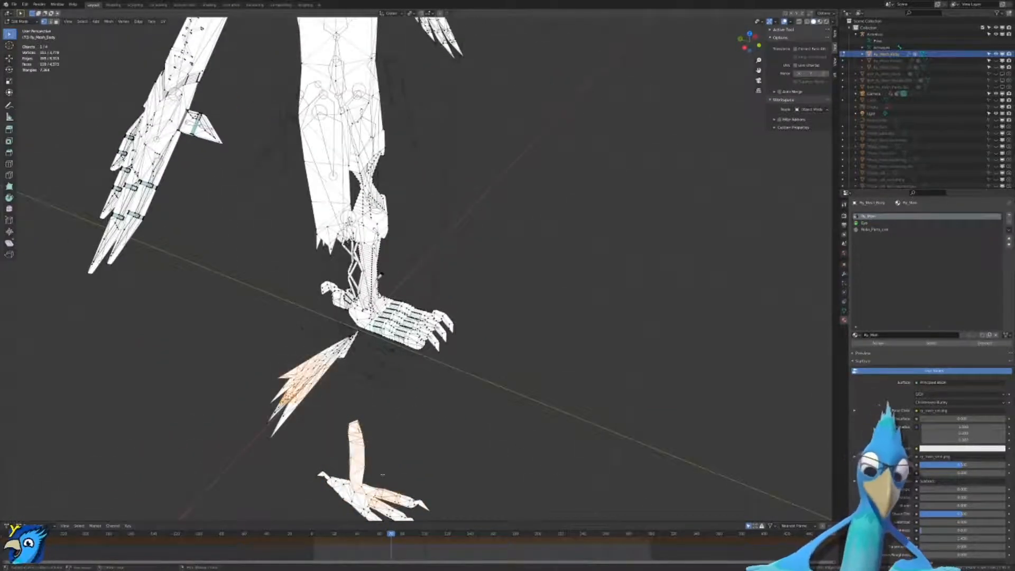
pyautogui.hotkey('ctrl', 'l')
pyautogui.press('c')
pyautogui.click(335, 373)
pyautogui.rightClick(336, 372)
pyautogui.hotkey('ctrl', 'l')
# Step: Move the complete bird leg and tail feathers up 1 m along Z
pyautogui.write('z1')
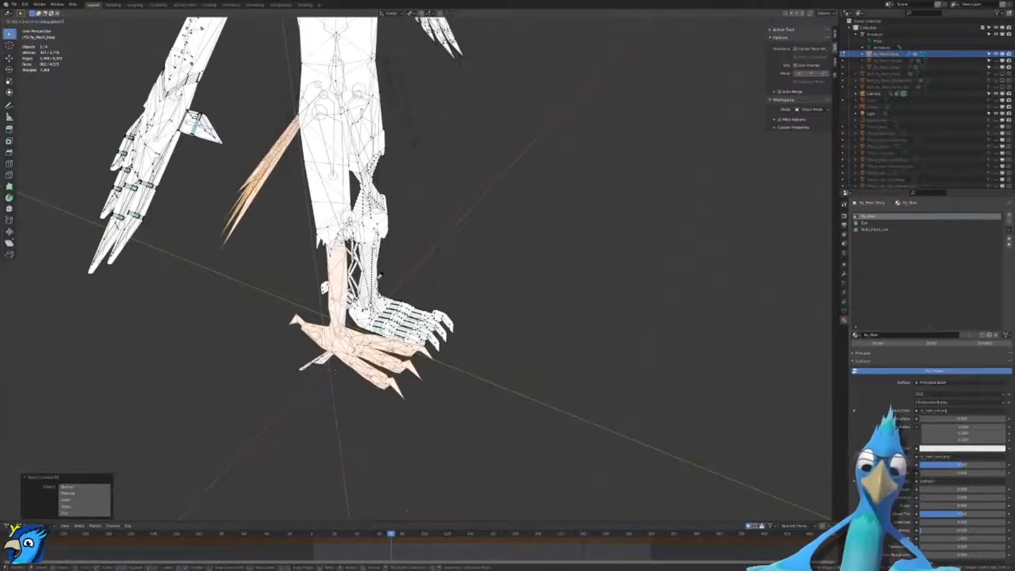
pyautogui.press('Return')
pyautogui.moveTo(382, 274); pyautogui.dragTo(466, 517, button='middle')
pyautogui.hotkey('ctrl', 'l')
pyautogui.write('g')
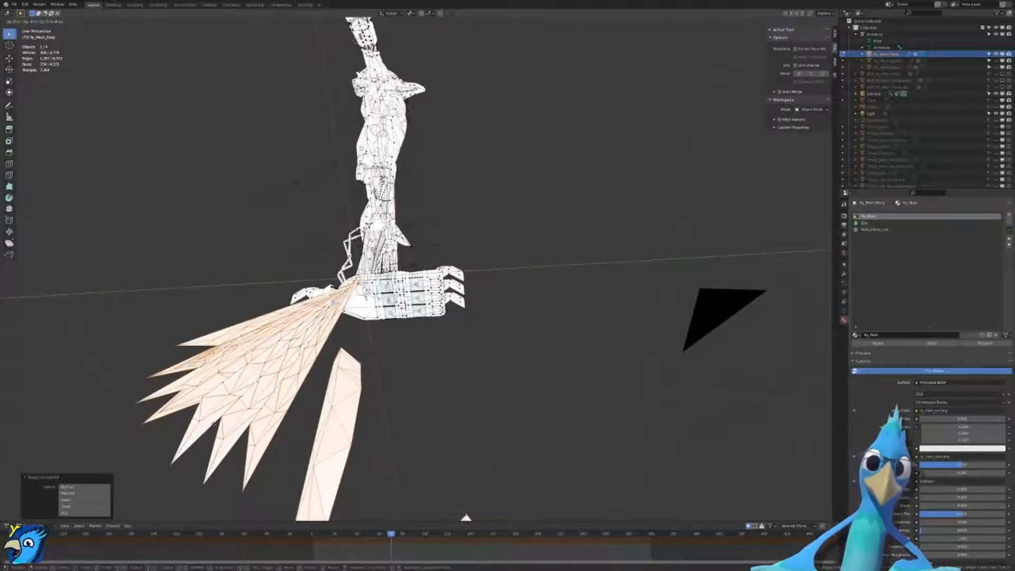
pyautogui.write('z1')
pyautogui.press('Return')
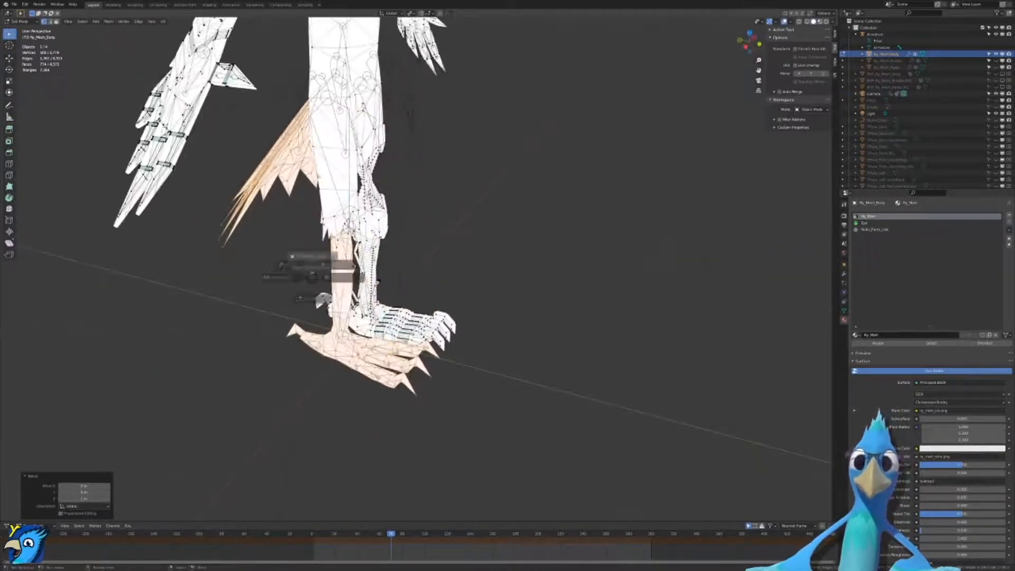
# Step: Try rotating the bird leg's lower bone in the armature's pose mode, and cancel the rotation
pyautogui.hotkey('ctrl', 'Tab')
pyautogui.hotkey('ctrl', 'Tab')
pyautogui.click(349, 275)
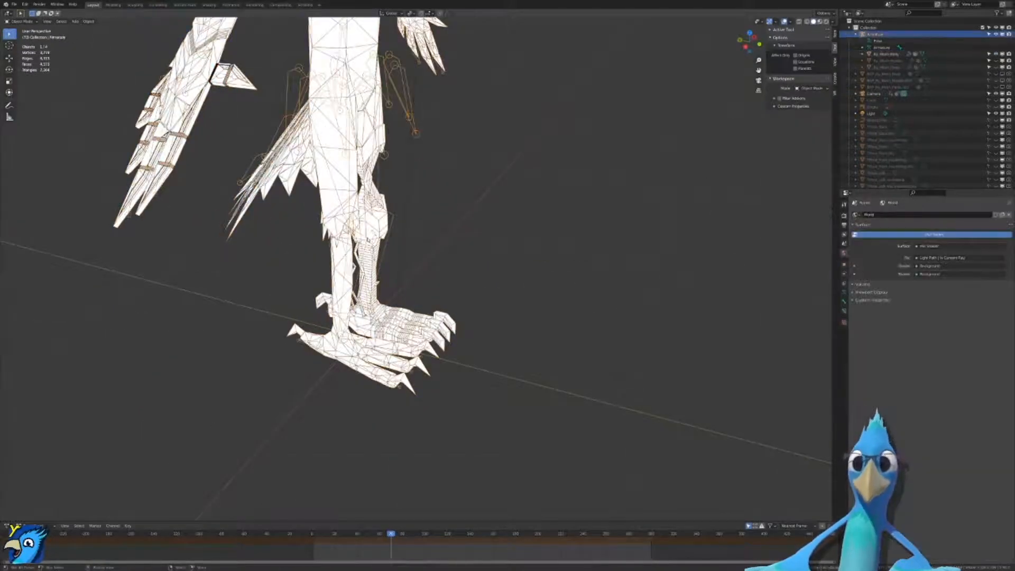
pyautogui.hotkey('ctrl', 'Tab')
pyautogui.click(349, 283)
pyautogui.press('r')
pyautogui.rightClick(407, 293)
pyautogui.moveTo(408, 294); pyautogui.dragTo(545, 241, button='middle')
pyautogui.press('r')
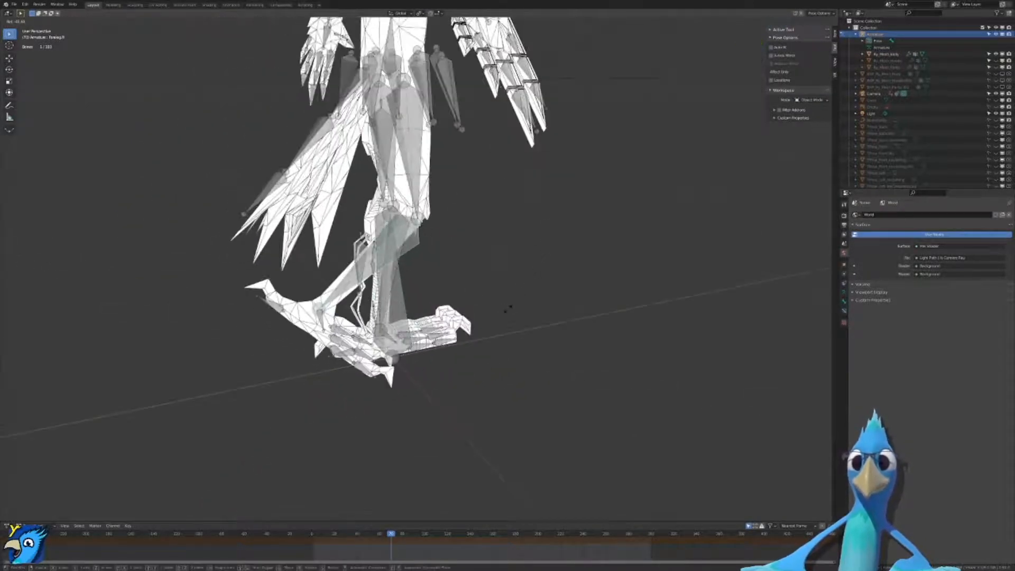
pyautogui.press('Escape')
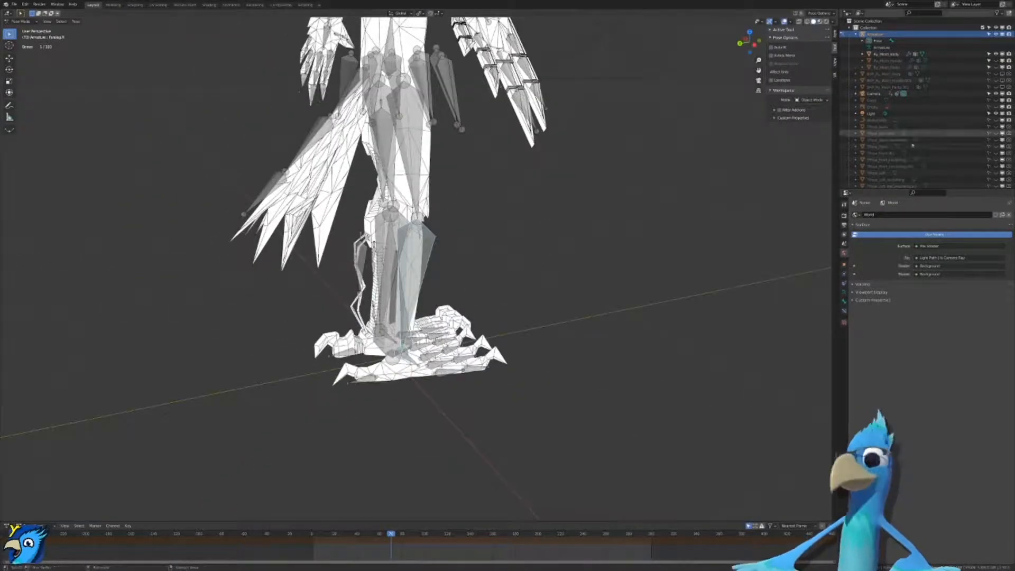
# Step: Unhide the shorts mesh and view the character through the camera in object mode
pyautogui.click(996, 67)
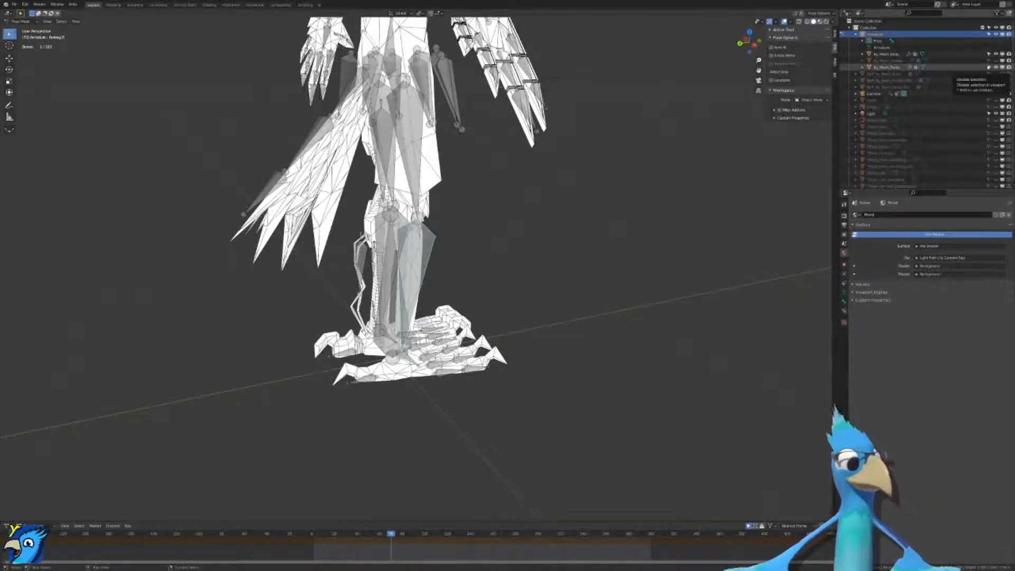
pyautogui.moveTo(778, 204); pyautogui.dragTo(670, 206, button='middle')
pyautogui.press('Tab')
pyautogui.press('Tab')
pyautogui.keyDown('shift'); pyautogui.moveTo(635, 248); pyautogui.dragTo(638, 276, button='middle'); pyautogui.keyUp('shift')
pyautogui.press('KP_0')
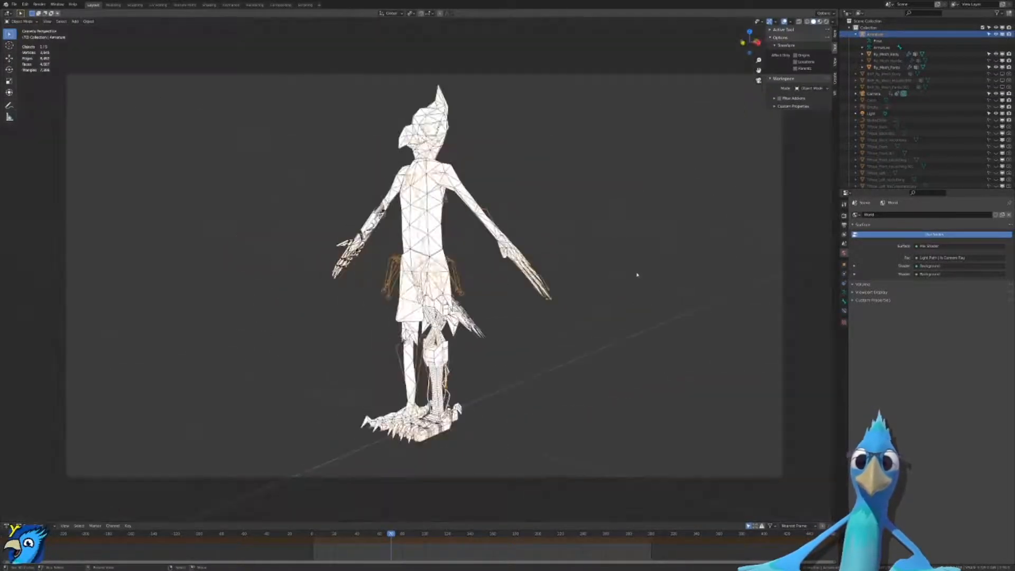
# Step: Show the character in material preview shading and hide the viewport overlays
pyautogui.scroll(2, 637, 275)
pyautogui.press('z')
pyautogui.click(639, 308)
pyautogui.keyDown('shift'); pyautogui.moveTo(650, 242); pyautogui.dragTo(638, 267, button='middle'); pyautogui.keyUp('shift')
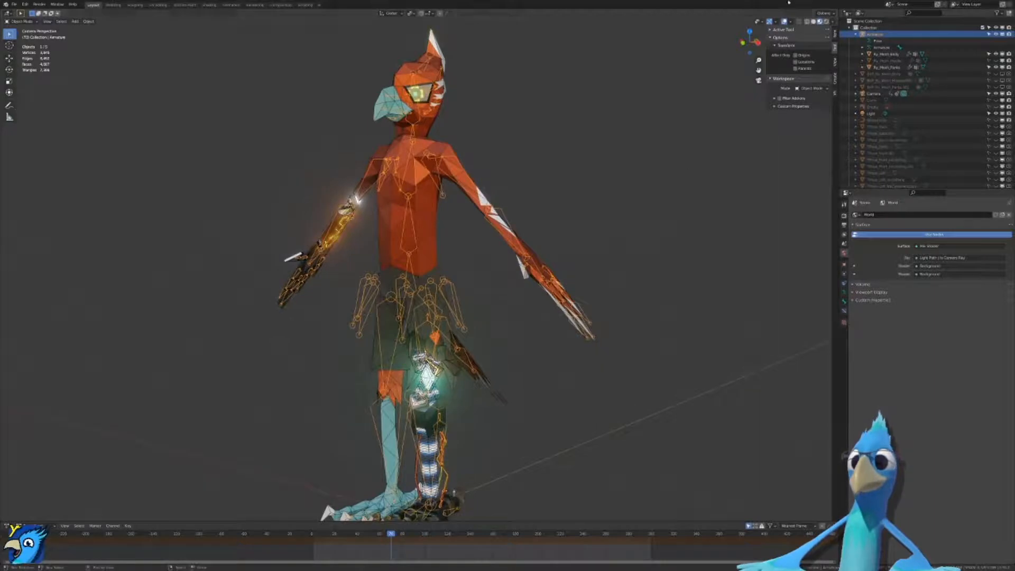
pyautogui.click(784, 21)
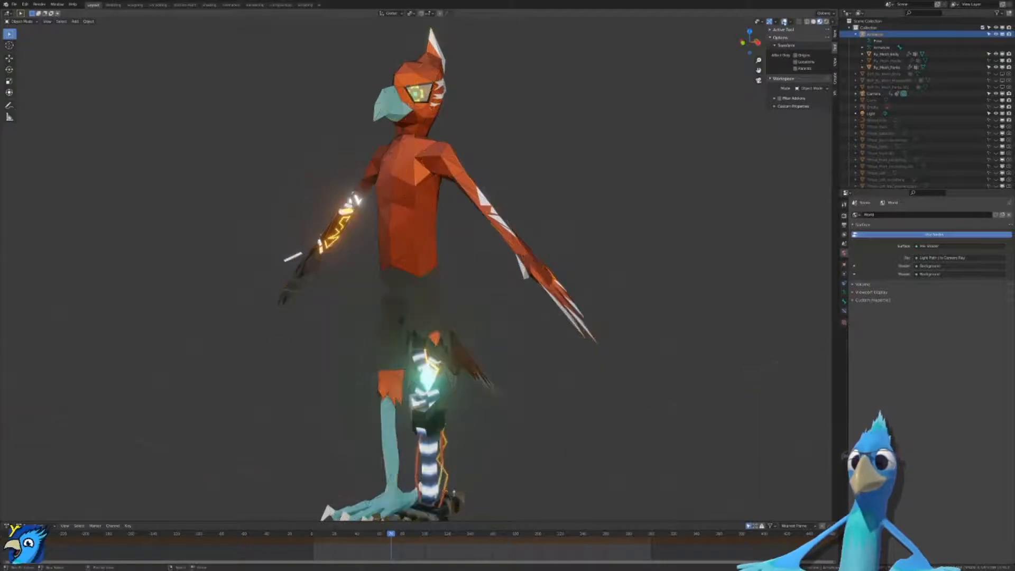
# Step: Unhide the jacket mesh and save the Blender file
pyautogui.click(997, 60)
pyautogui.keyDown('shift'); pyautogui.moveTo(600, 279); pyautogui.dragTo(608, 264, button='middle'); pyautogui.keyUp('shift')
pyautogui.keyDown('ctrl'); pyautogui.moveTo(608, 267); pyautogui.dragTo(613, 288, button='middle'); pyautogui.keyUp('ctrl')
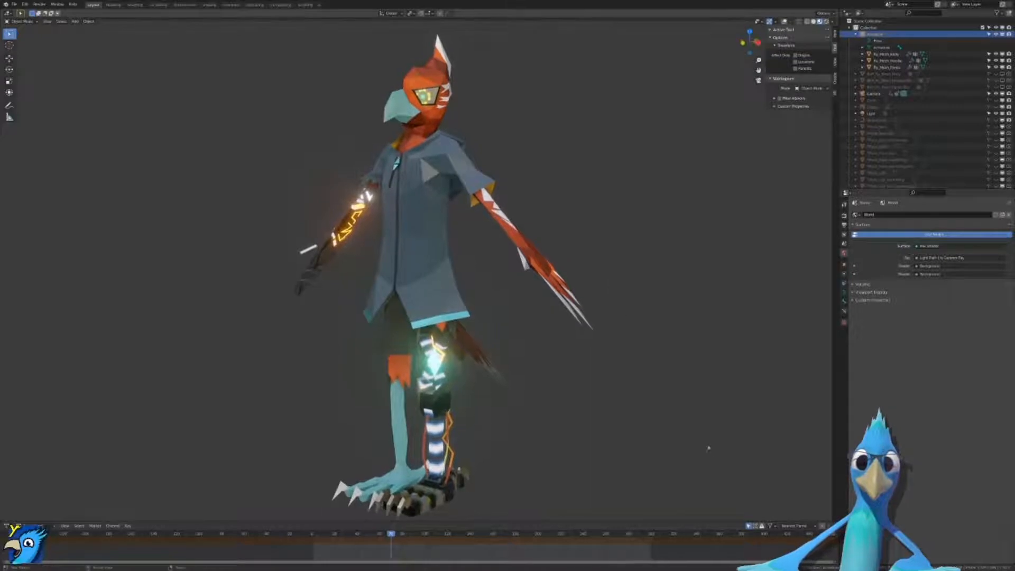
pyautogui.hotkey('ctrl', 's')
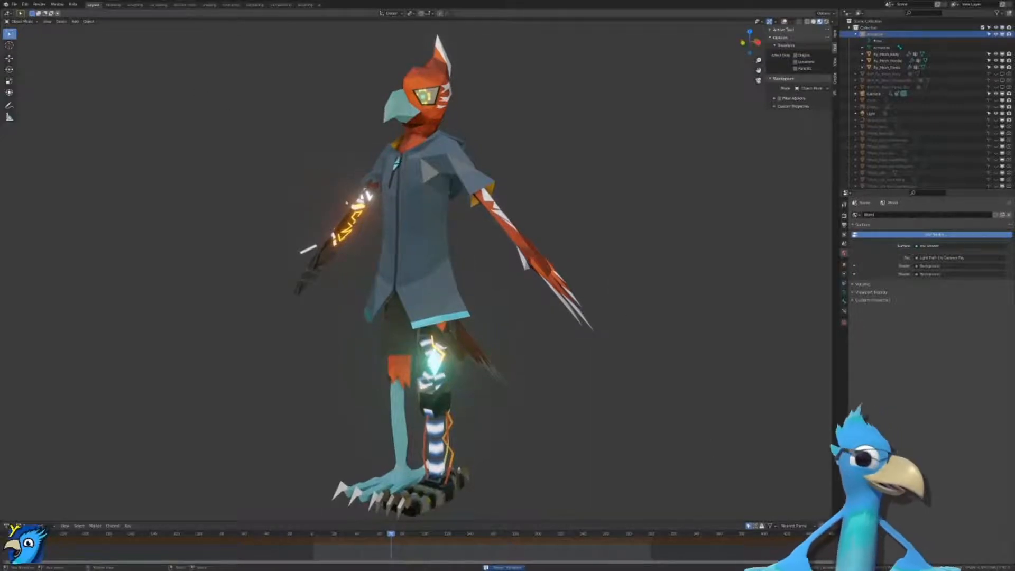
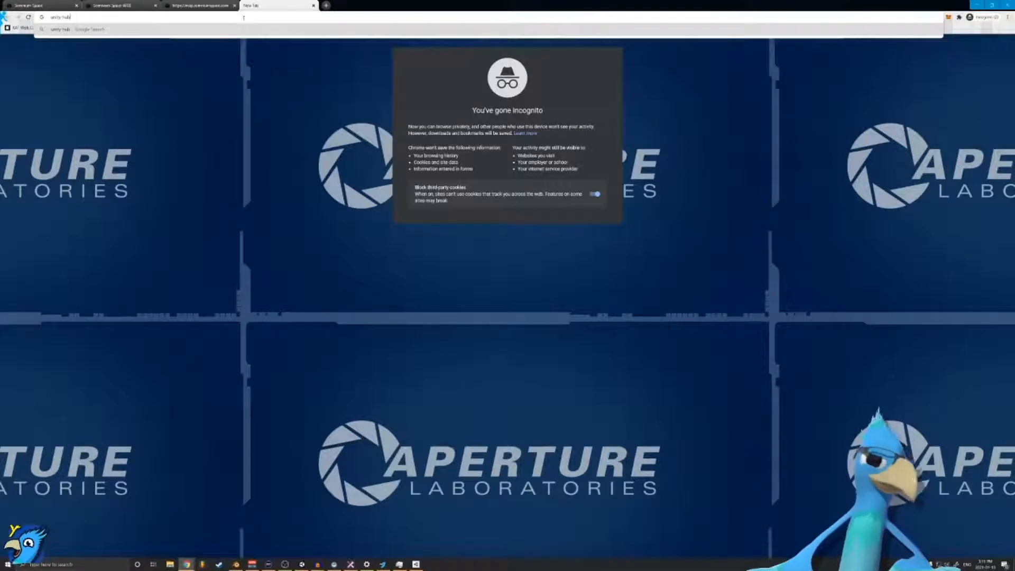
# Step: In the web browser, search for "unity hub" and download Unity Hub from Unity's download page
pyautogui.press('Return')
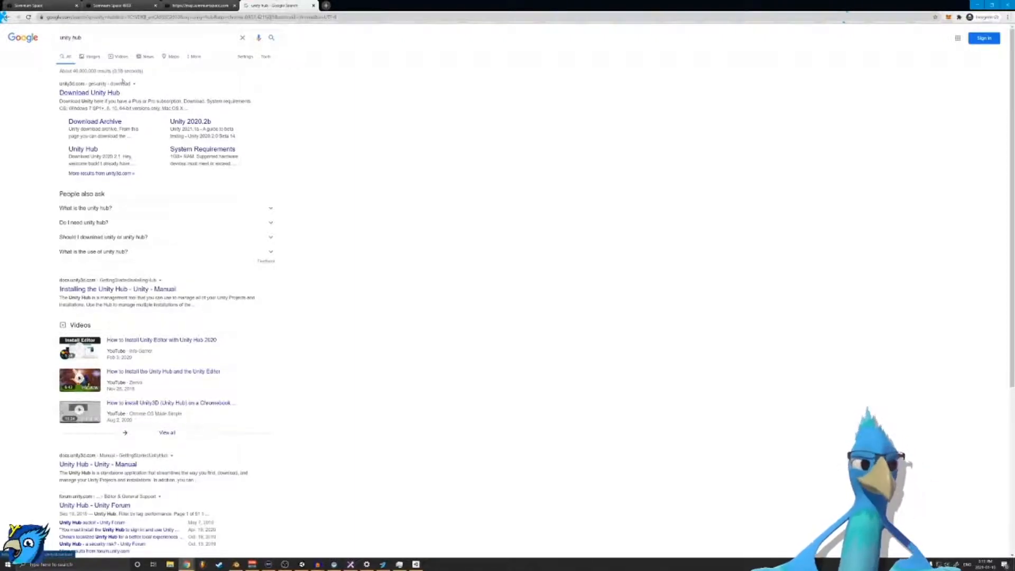
pyautogui.click(101, 94)
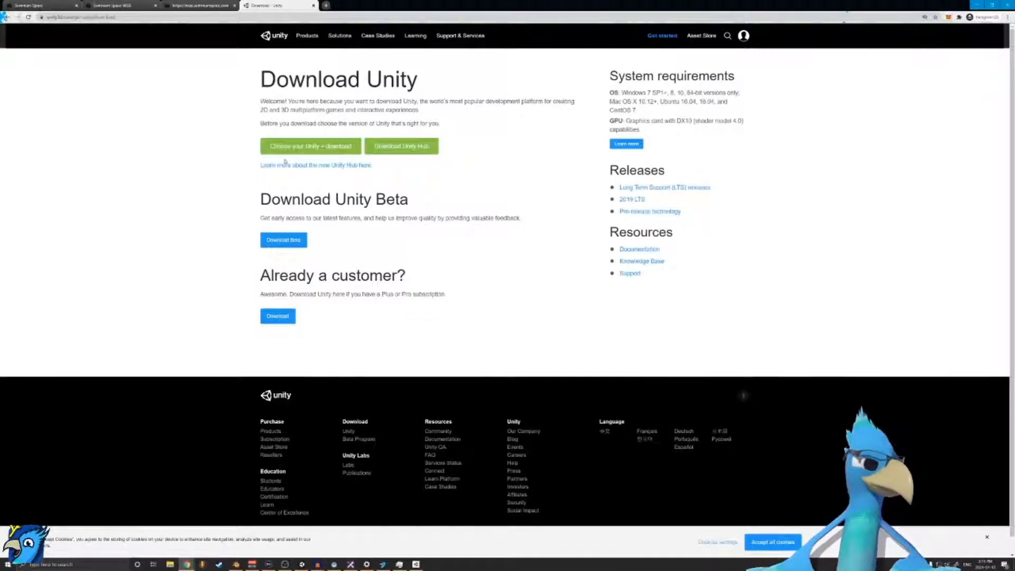
pyautogui.click(406, 147)
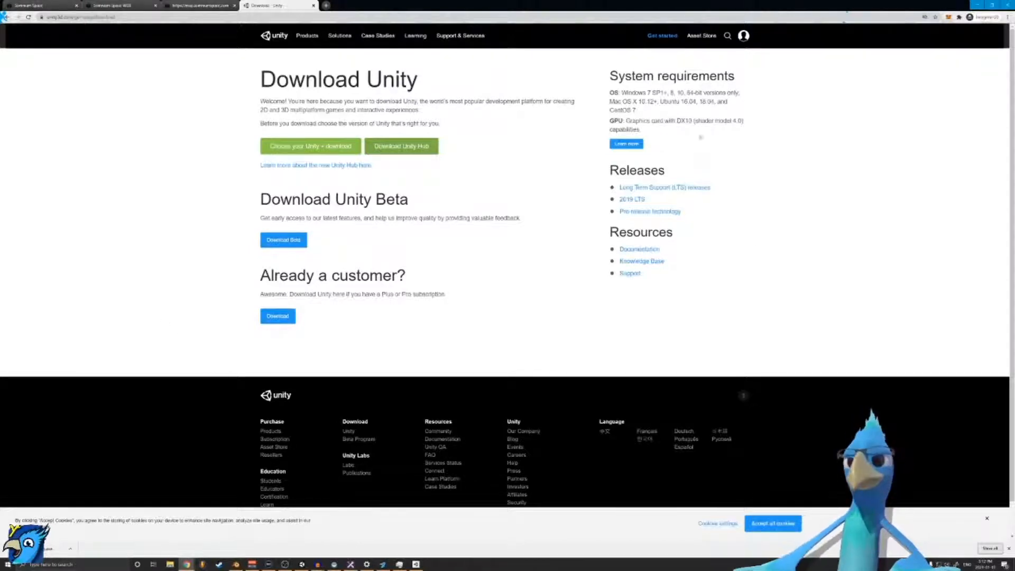
# Step: Open the Unity ID registration form and look over its password, username and full-name fields
pyautogui.click(742, 38)
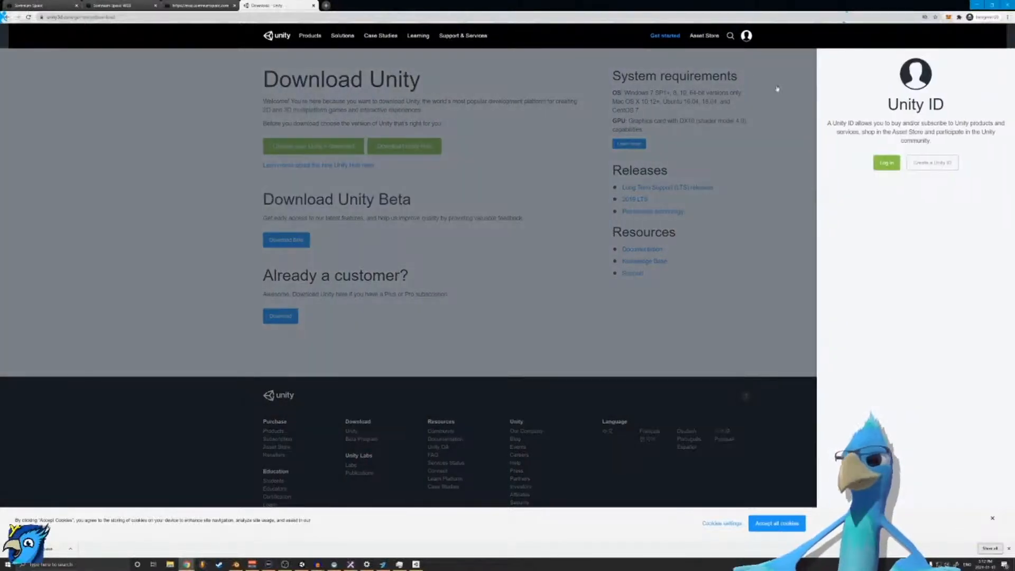
pyautogui.click(934, 162)
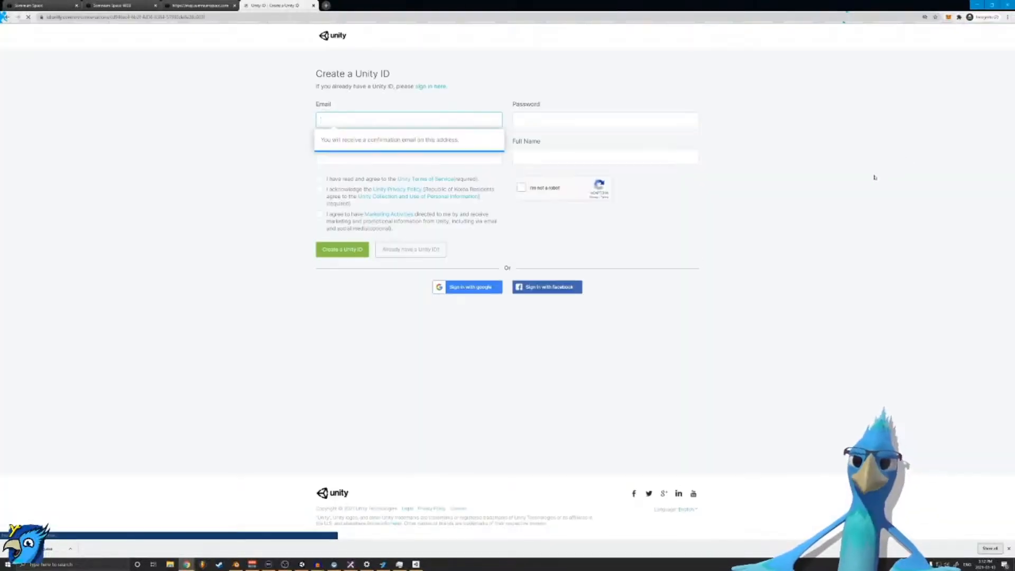
pyautogui.click(573, 117)
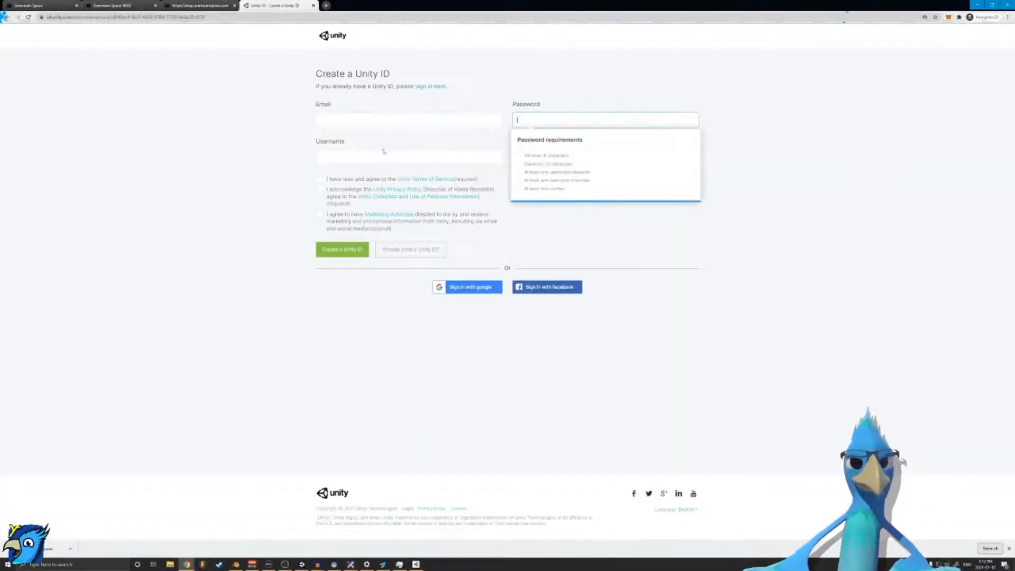
pyautogui.click(381, 155)
pyautogui.click(551, 162)
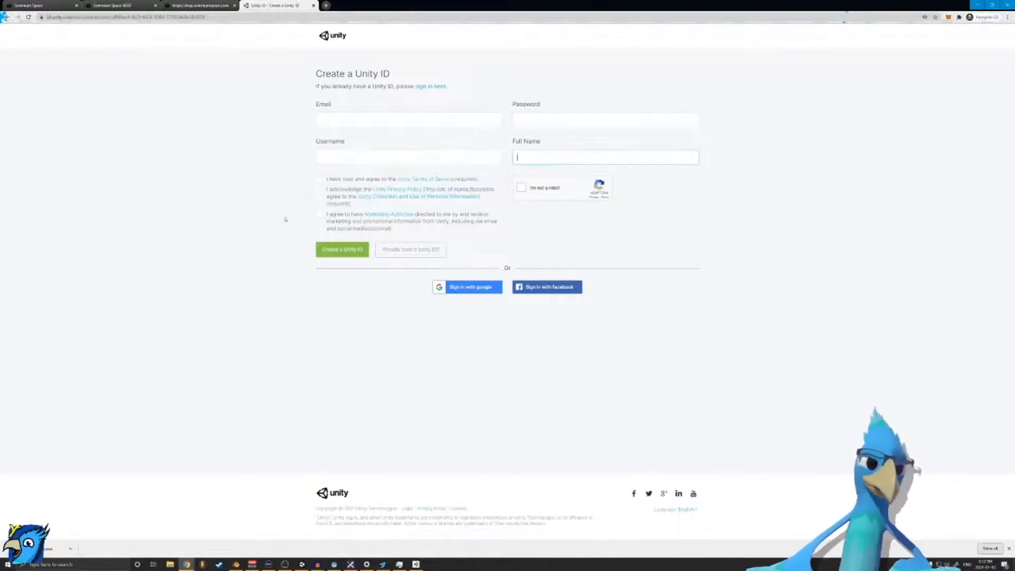
pyautogui.click(138, 240)
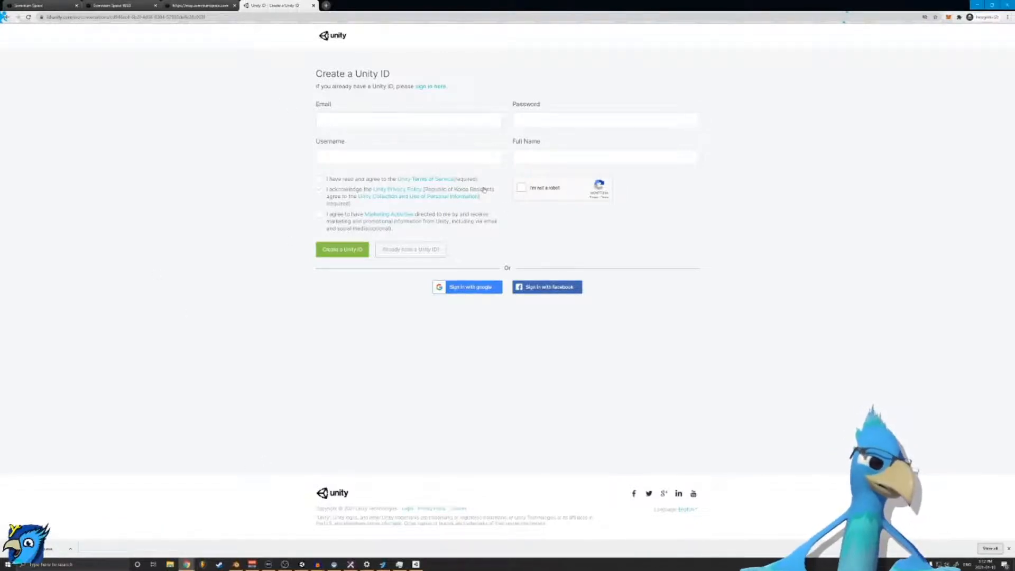
# Step: Leave the Unity ID registration form, return to Unity's download page and open its download archive by adding "/archive" to the address
pyautogui.click(519, 116)
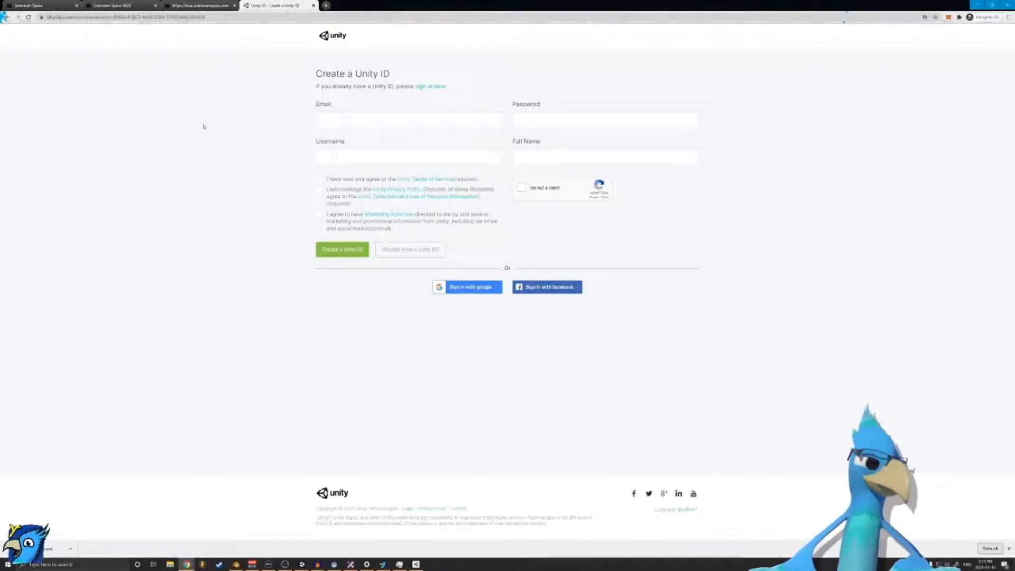
pyautogui.hotkey('alt', 'Left')
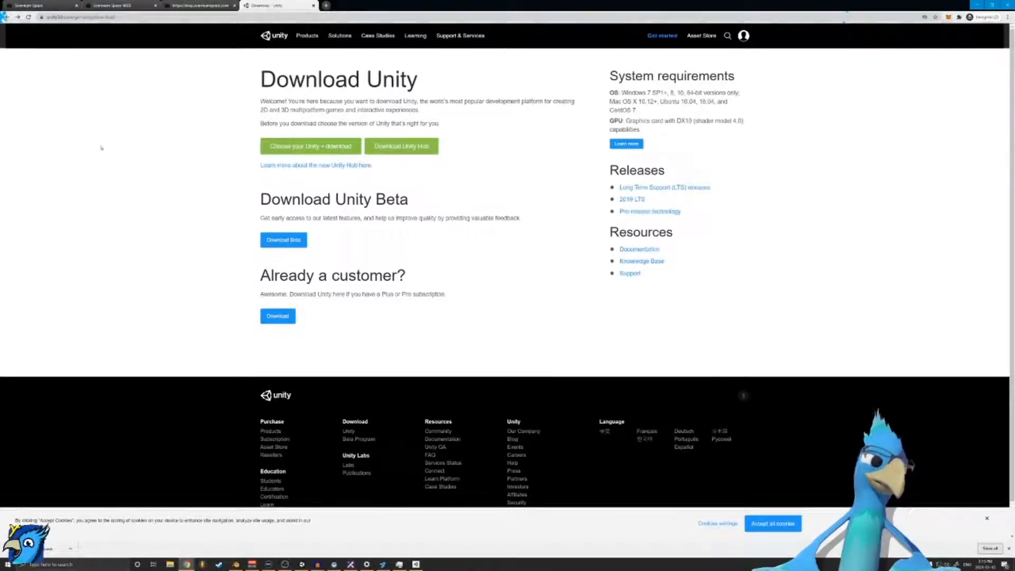
pyautogui.click(133, 17)
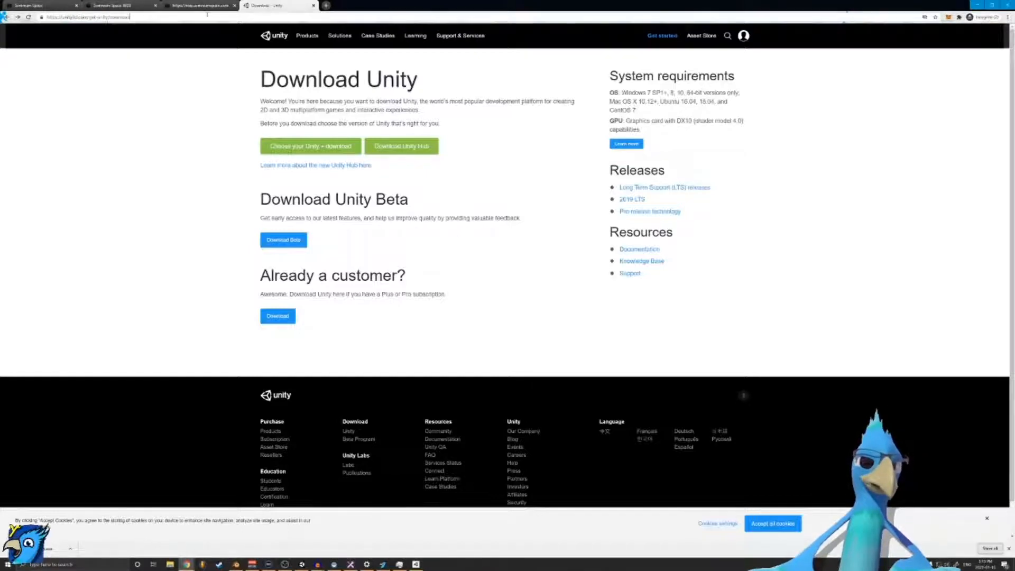
pyautogui.write('/archive')
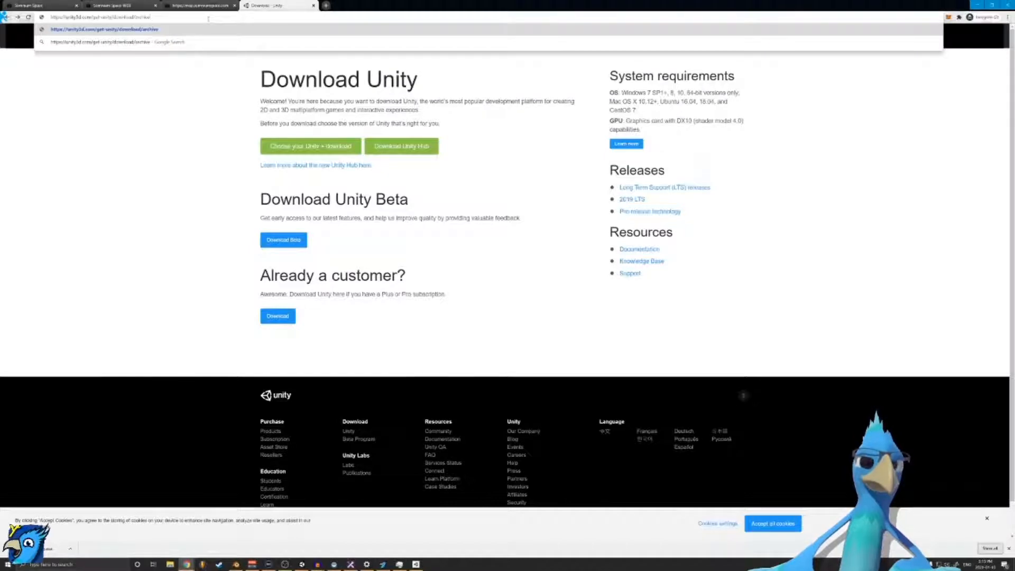
pyautogui.press('Return')
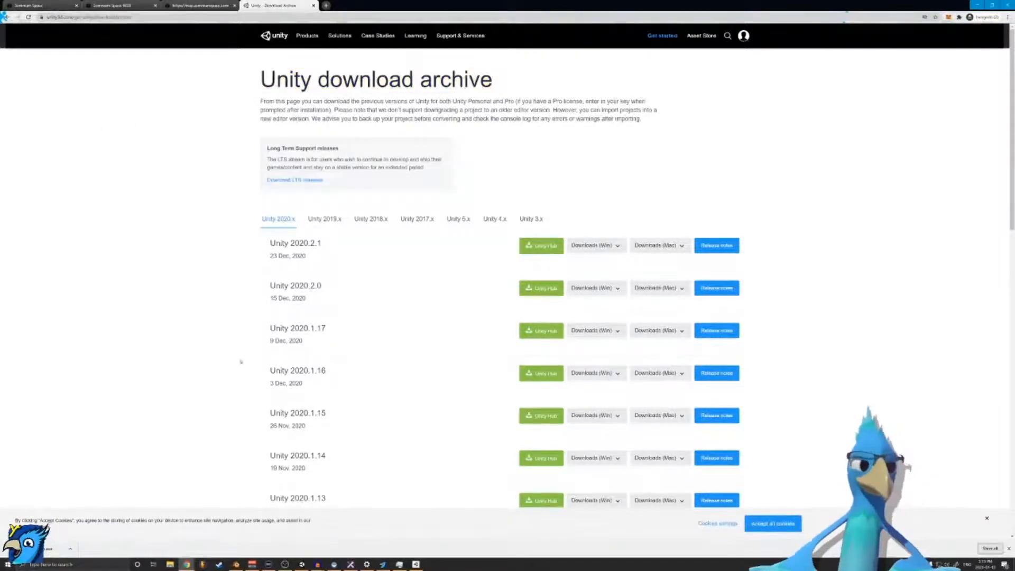
pyautogui.scroll(-8, 248, 359)
pyautogui.scroll(6, 297, 421)
pyautogui.scroll(2, 297, 421)
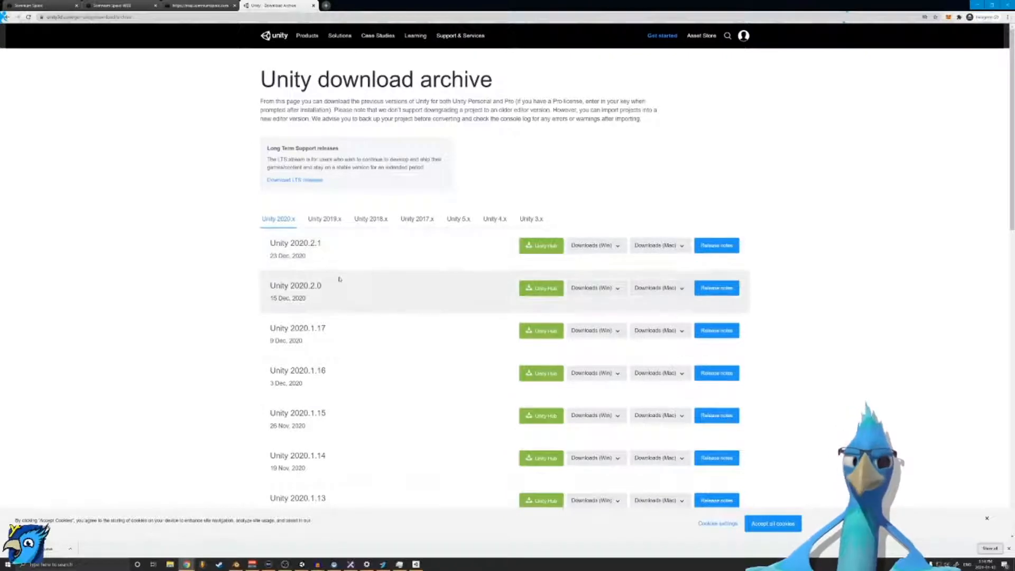
# Step: Find Unity 2019.2.4 among the archive's Unity 2019.x releases and open that release in Unity Hub for installation
pyautogui.click(416, 564)
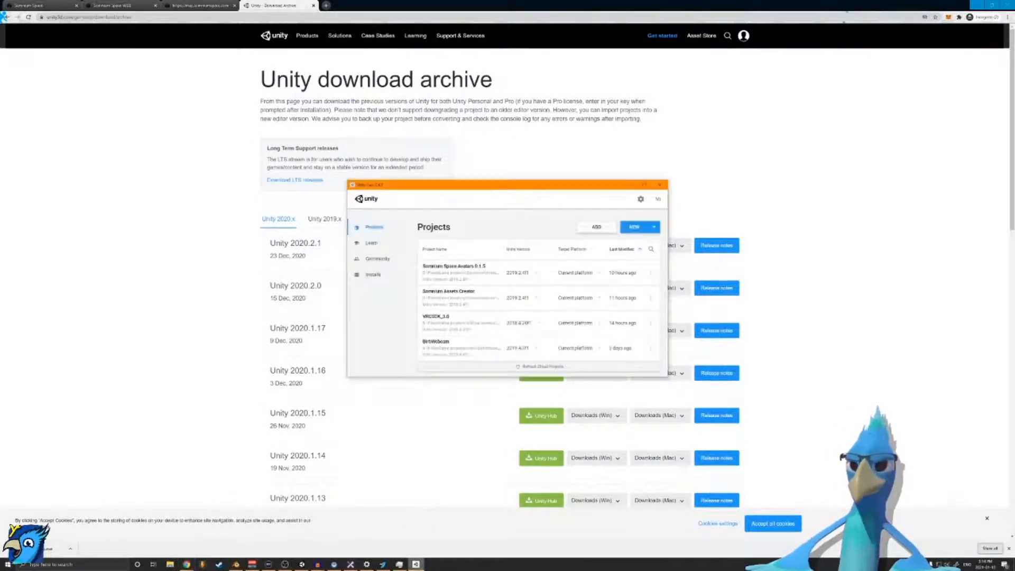
pyautogui.click(416, 564)
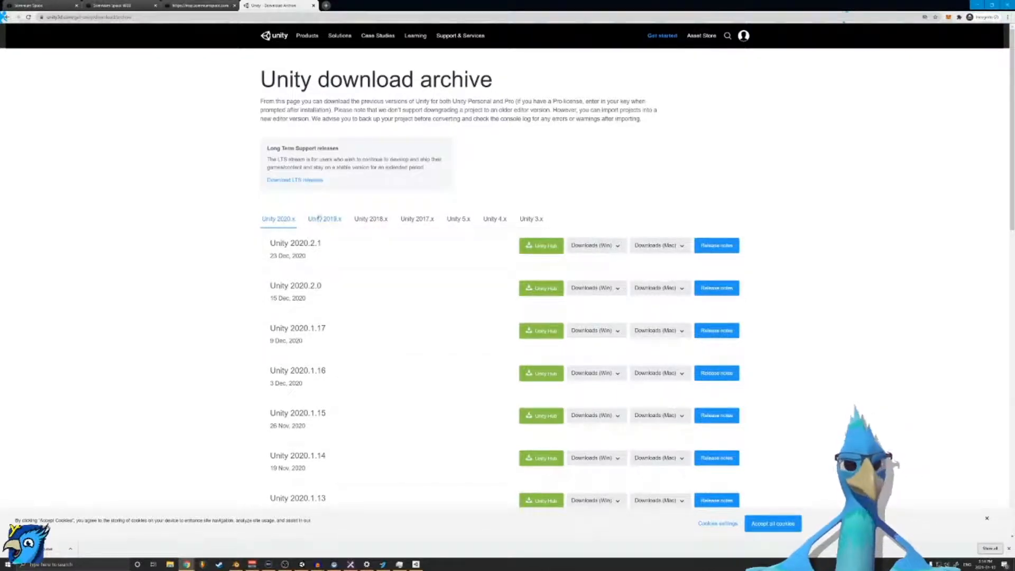
pyautogui.click(331, 222)
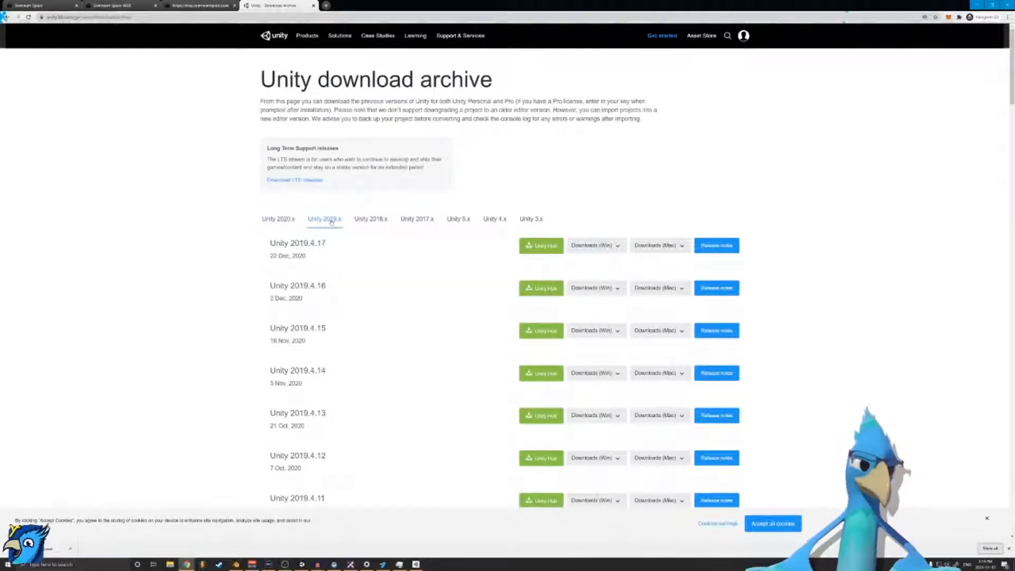
pyautogui.scroll(-13, 478, 256)
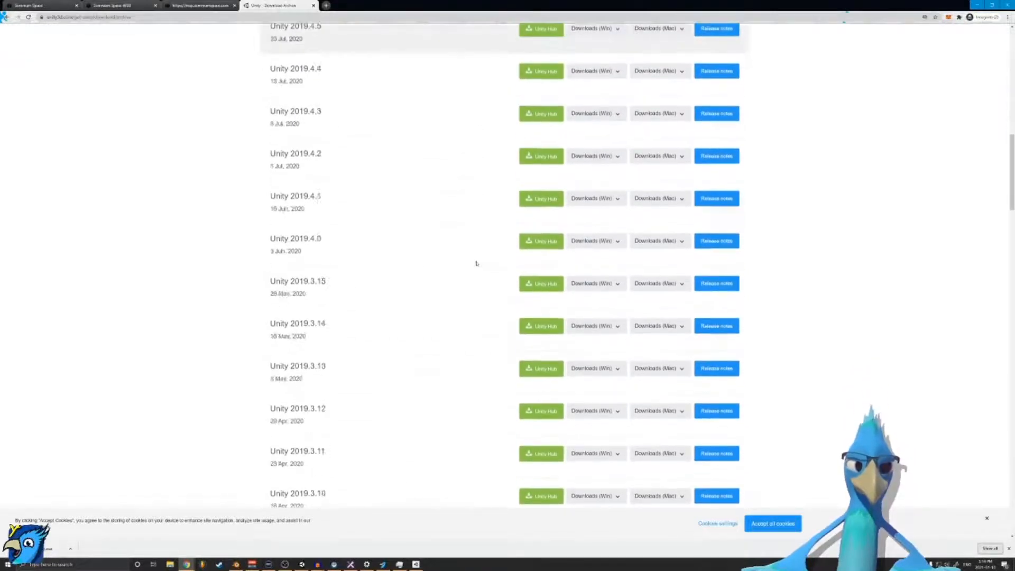
pyautogui.scroll(-20, 477, 263)
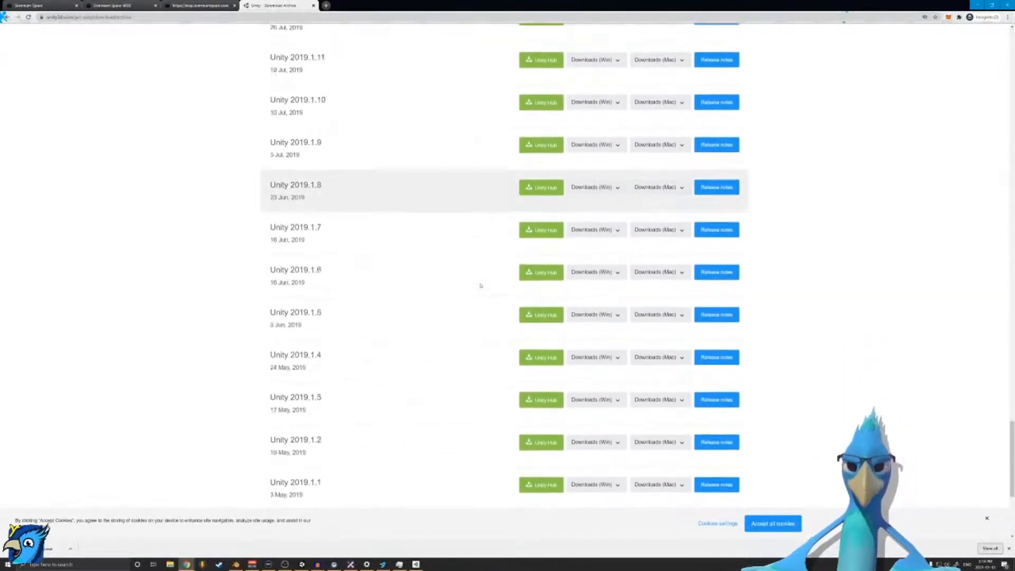
pyautogui.scroll(-5, 474, 288)
pyautogui.scroll(15, 399, 328)
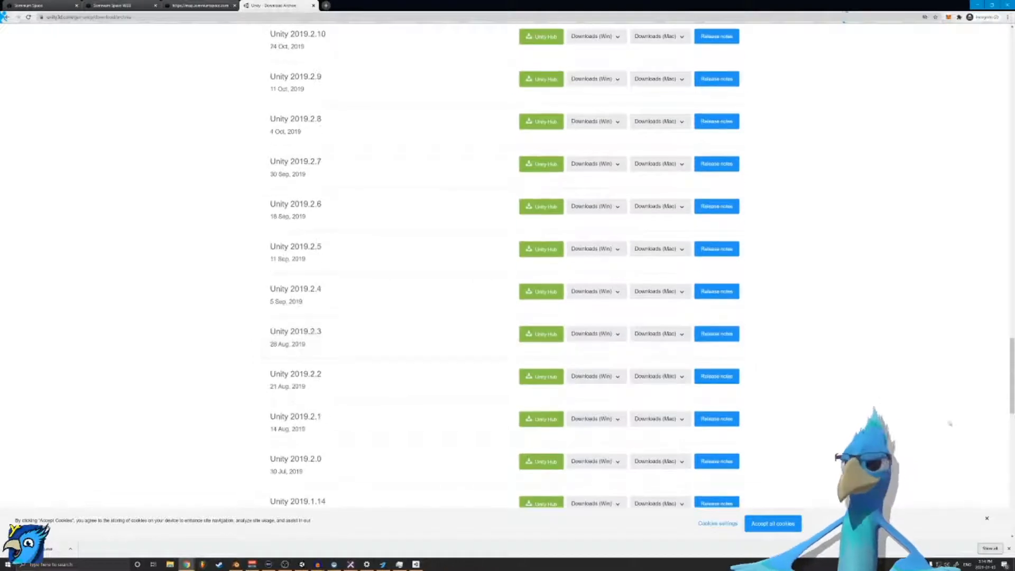
pyautogui.scroll(4, 426, 351)
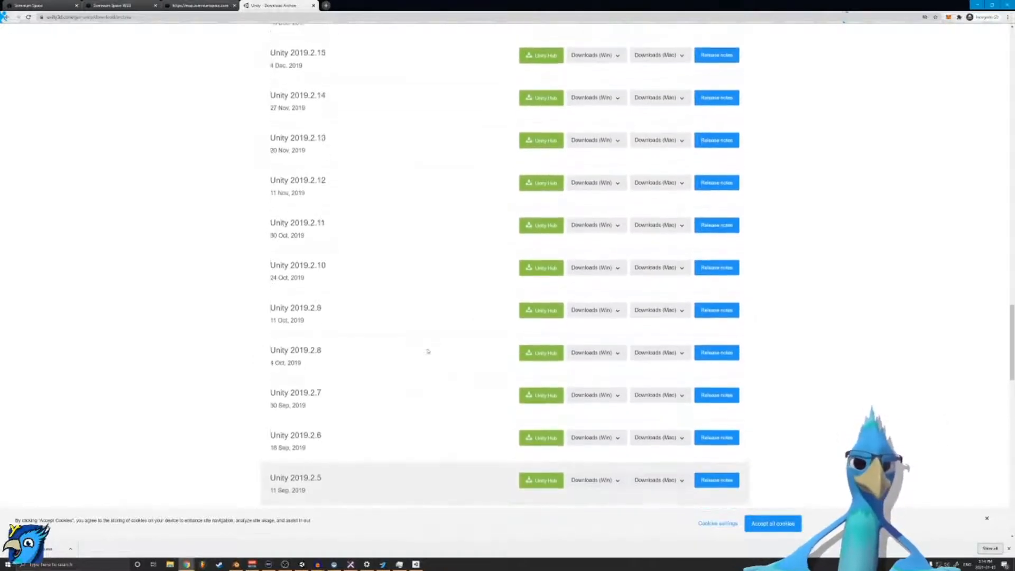
pyautogui.scroll(-4, 423, 353)
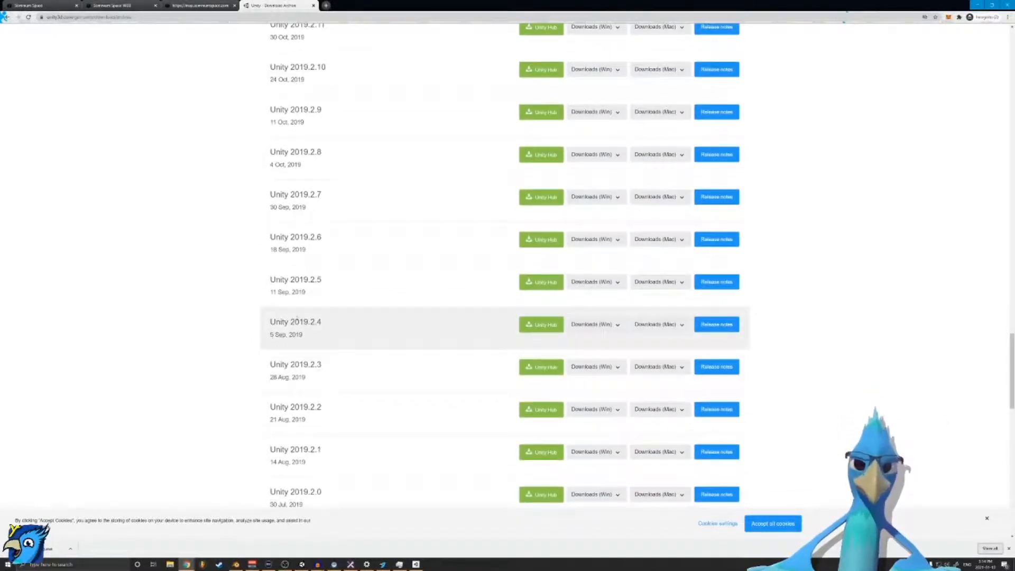
pyautogui.moveTo(286, 322); pyautogui.dragTo(334, 325)
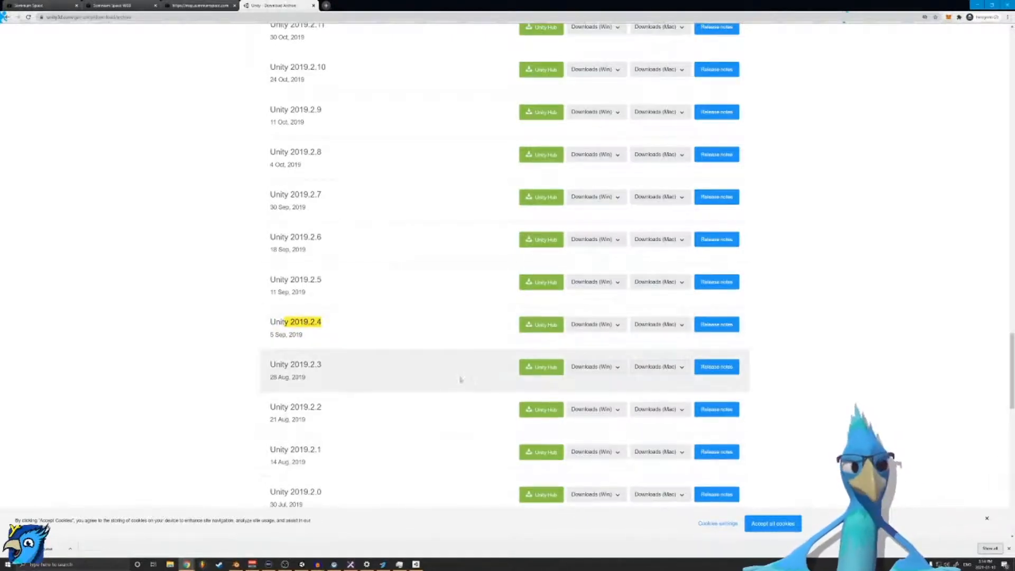
pyautogui.click(529, 327)
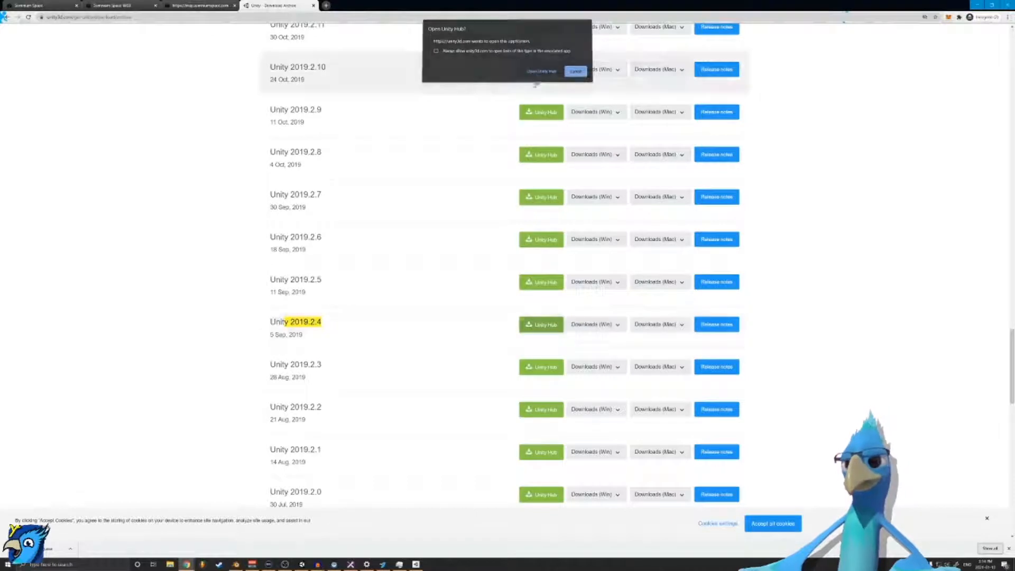
pyautogui.click(540, 73)
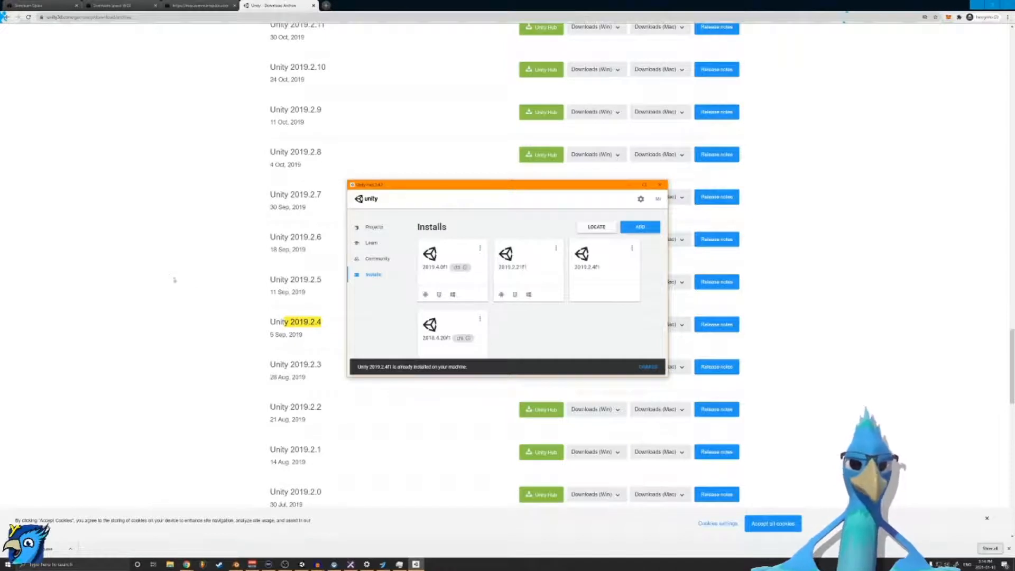
# Step: Open another Unity 2019.2 release from the archive in Unity Hub, examine its optional install modules, and cancel the installation
pyautogui.click(457, 379)
pyautogui.click(549, 367)
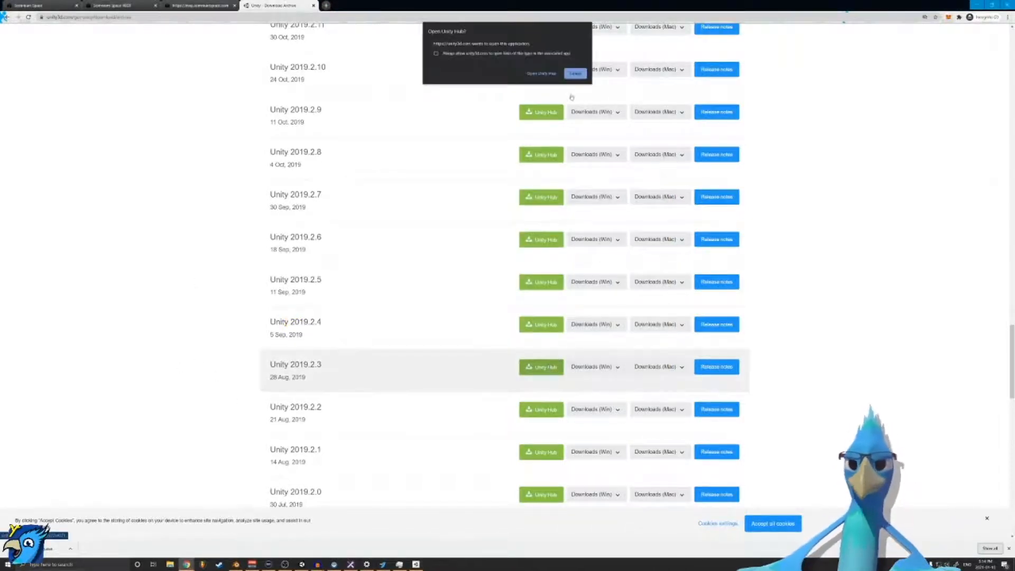
pyautogui.click(573, 72)
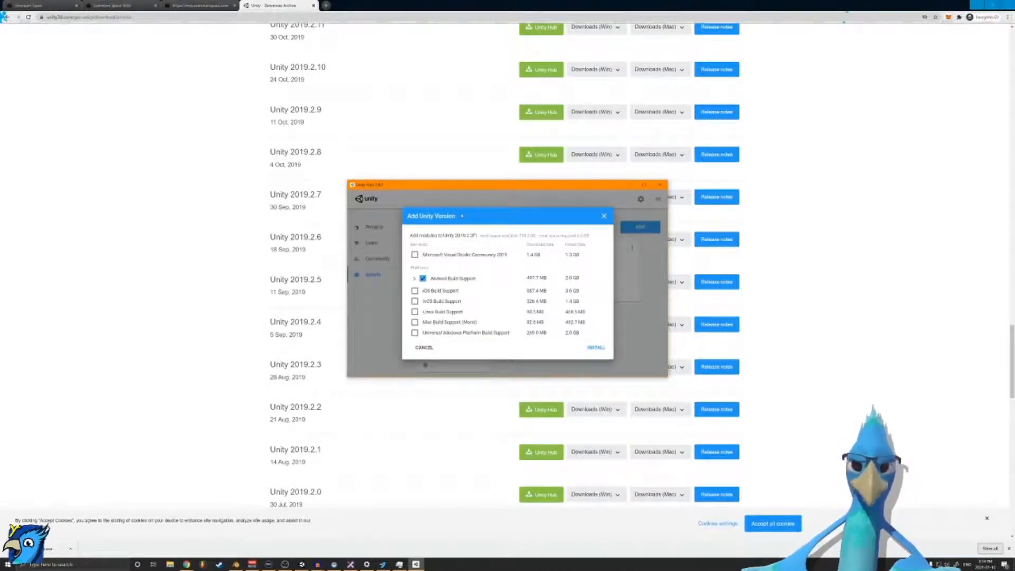
pyautogui.scroll(-5, 488, 288)
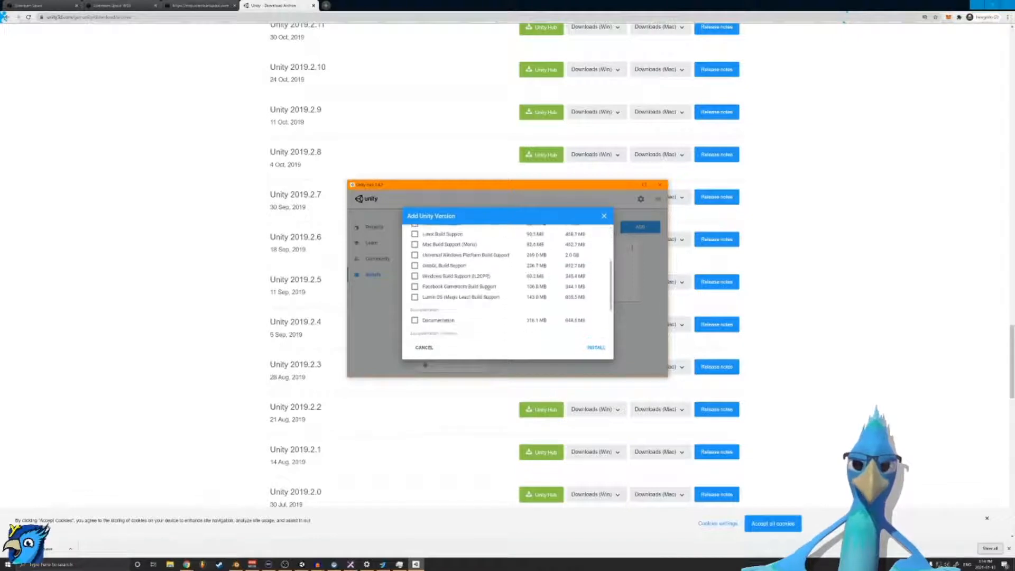
pyautogui.scroll(2, 488, 287)
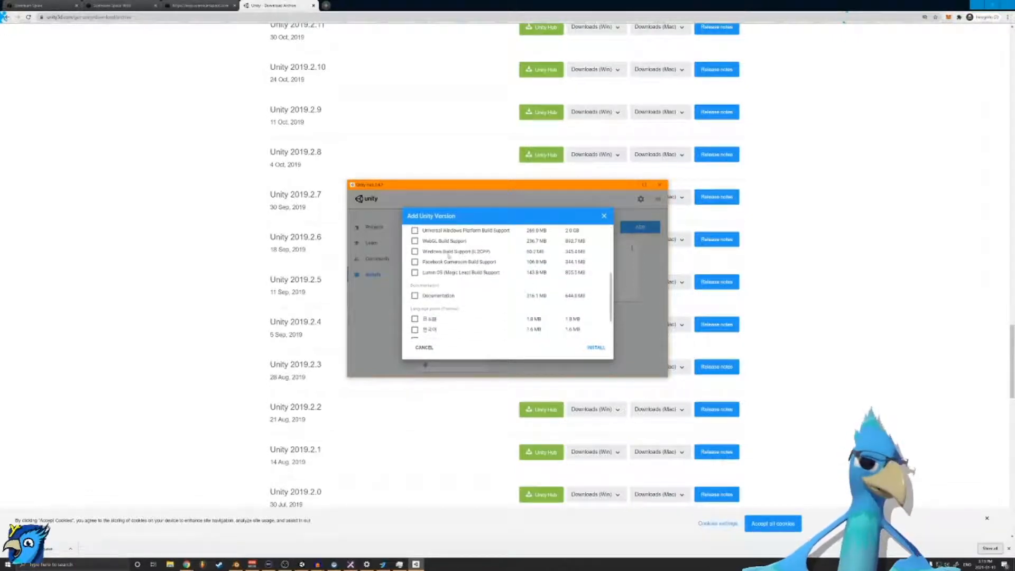
pyautogui.scroll(-1, 453, 290)
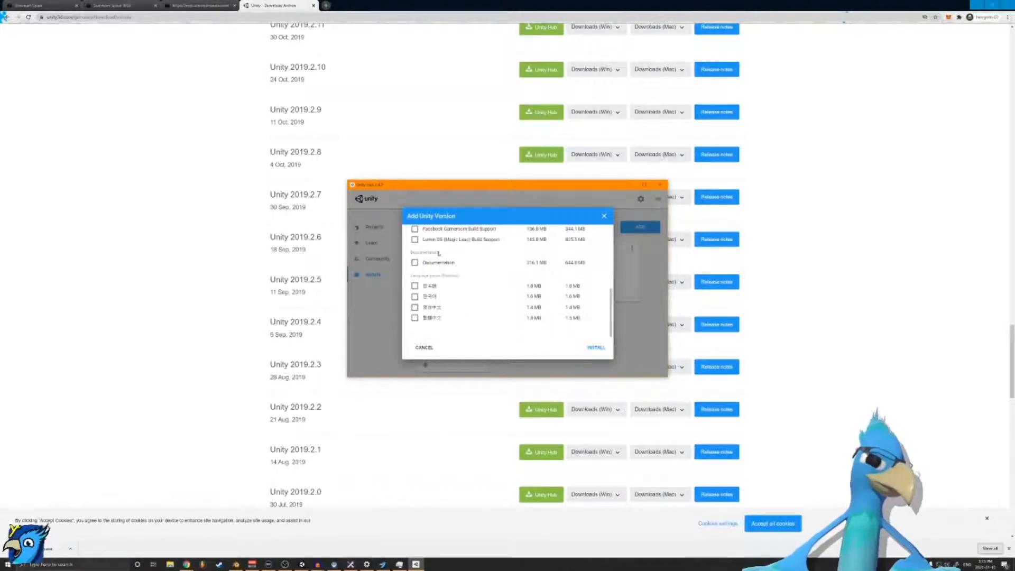
pyautogui.scroll(5, 451, 270)
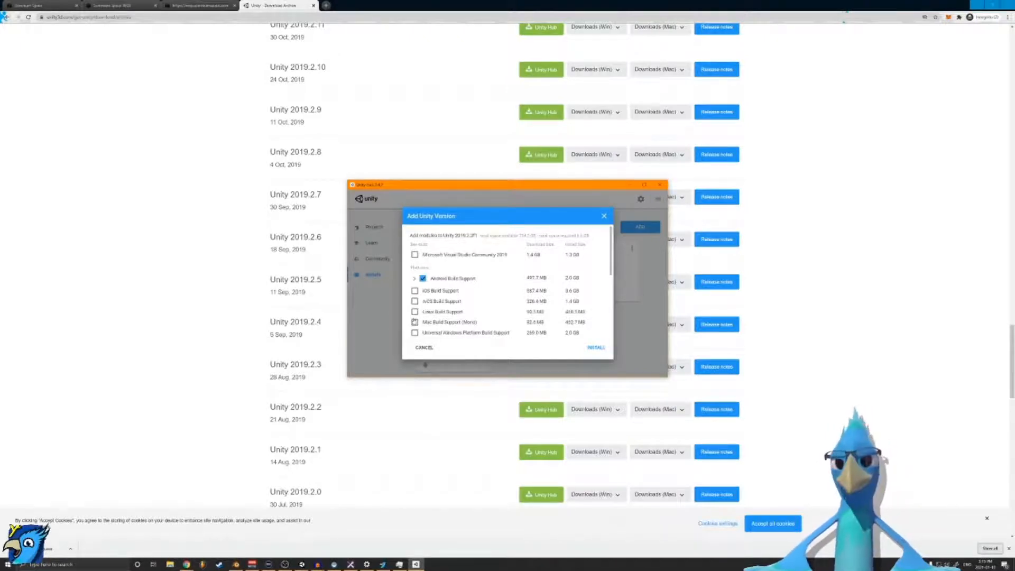
pyautogui.scroll(-3, 418, 318)
pyautogui.scroll(3, 418, 318)
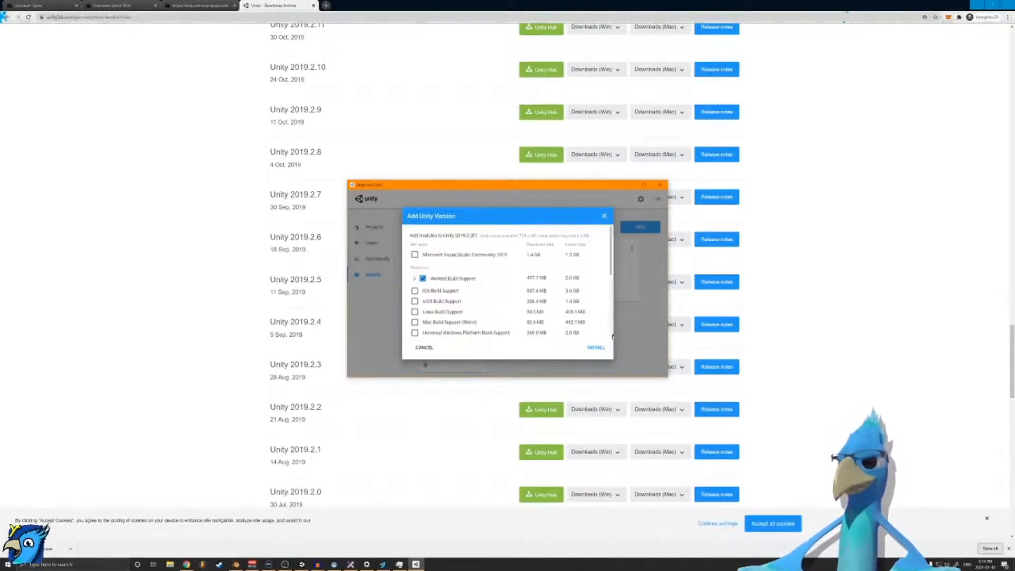
pyautogui.click(425, 347)
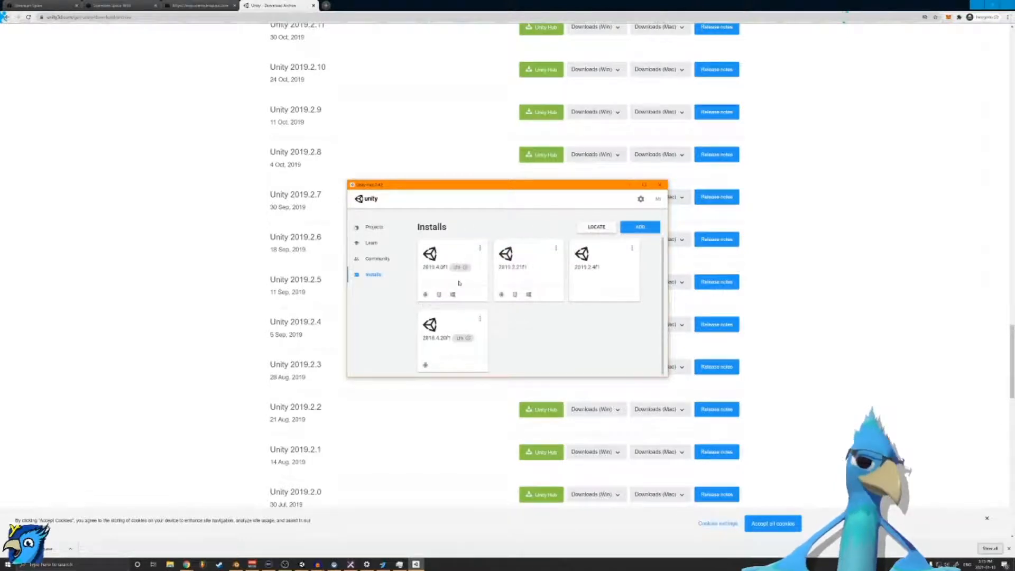
# Step: Start a new 3D project with Unity 2019.2.4f1 in Unity Hub and name it "Avatar Stream SDK"
pyautogui.click(375, 227)
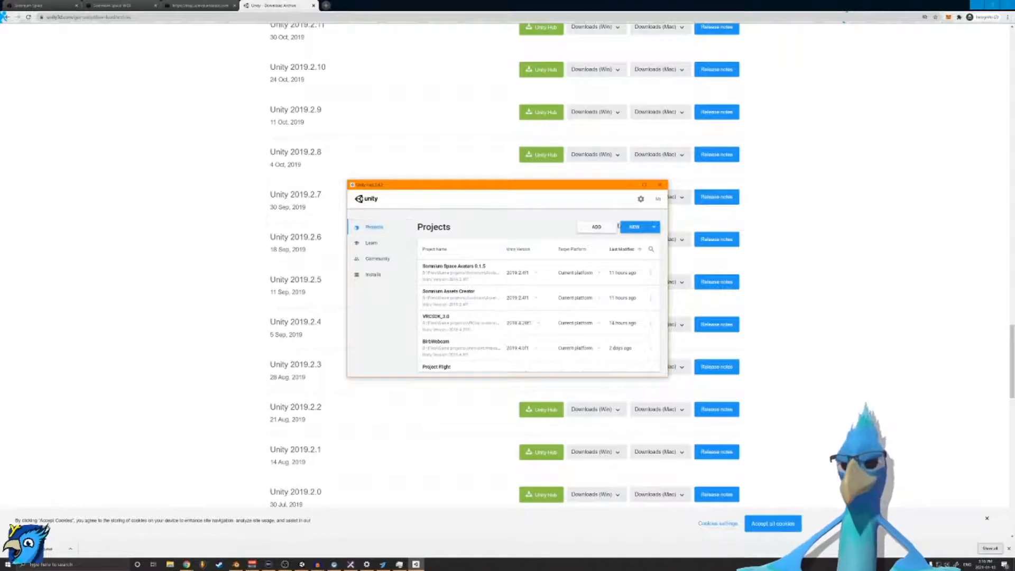
pyautogui.click(655, 229)
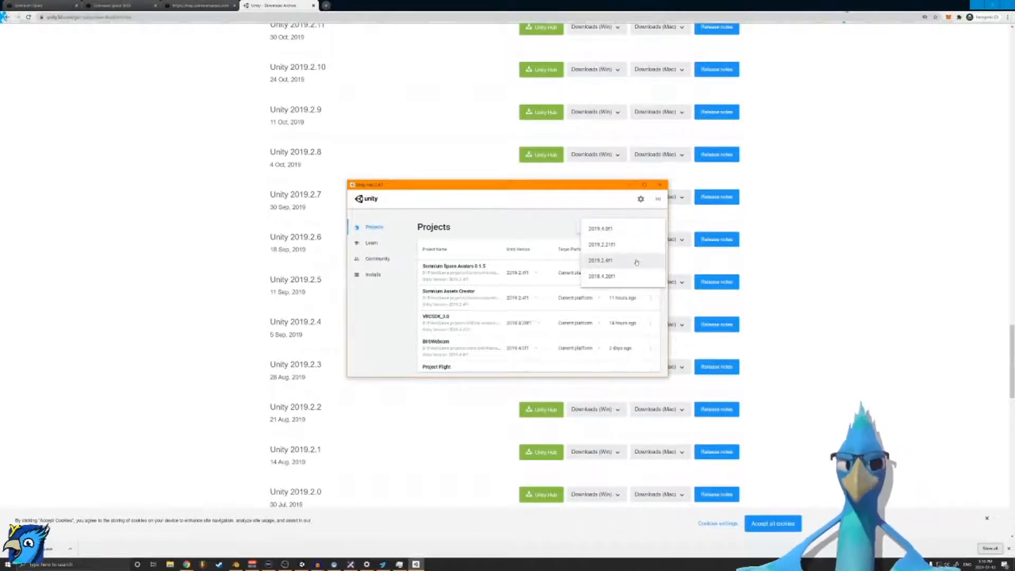
pyautogui.click(604, 261)
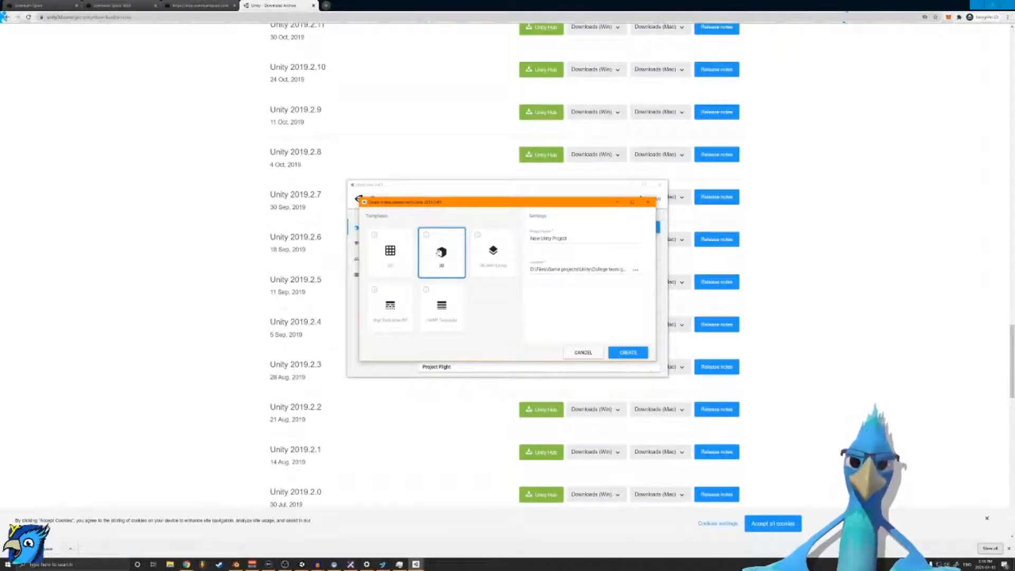
pyautogui.moveTo(587, 237); pyautogui.dragTo(2, 268)
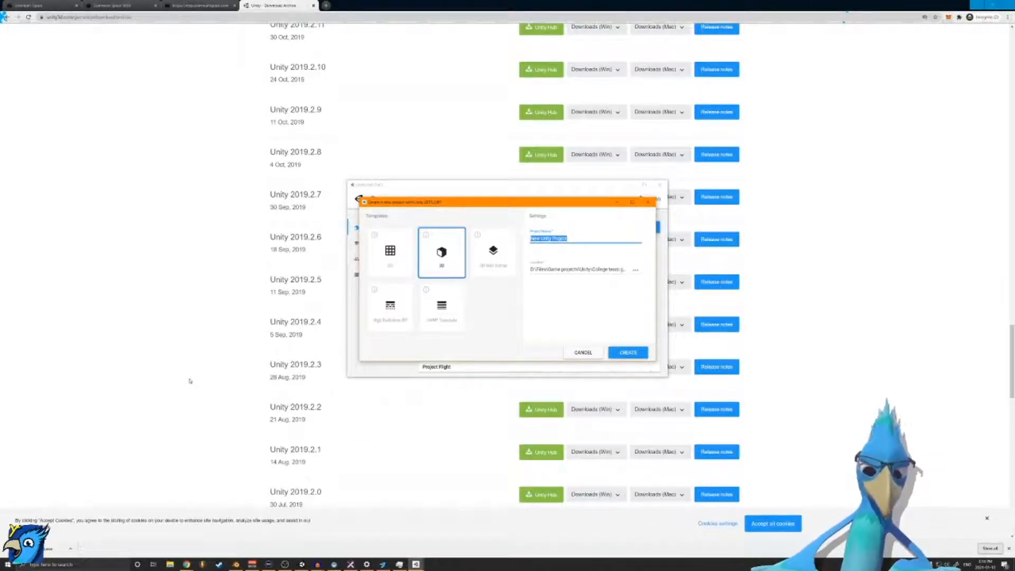
pyautogui.write('Flight')
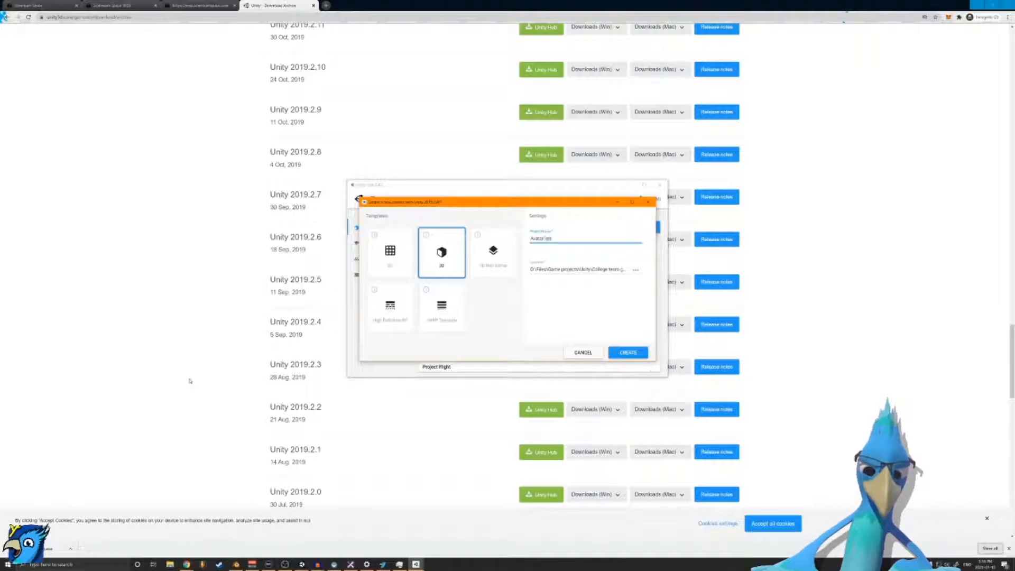
pyautogui.write(' SDK')
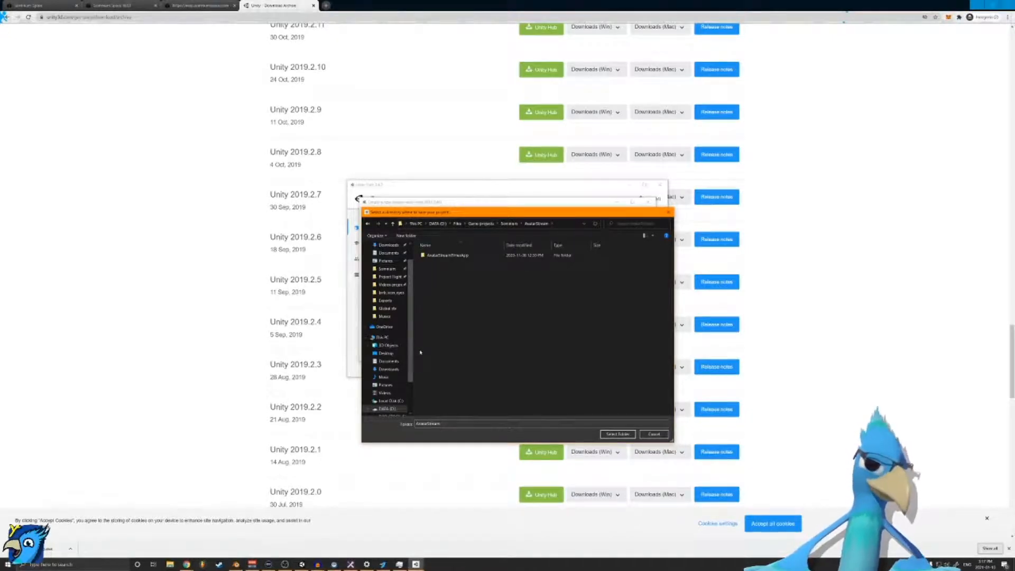
# Step: Set the new project's location to the AvatarStream folder under D:\Files\Game projects\Somnium
pyautogui.rightClick(445, 297)
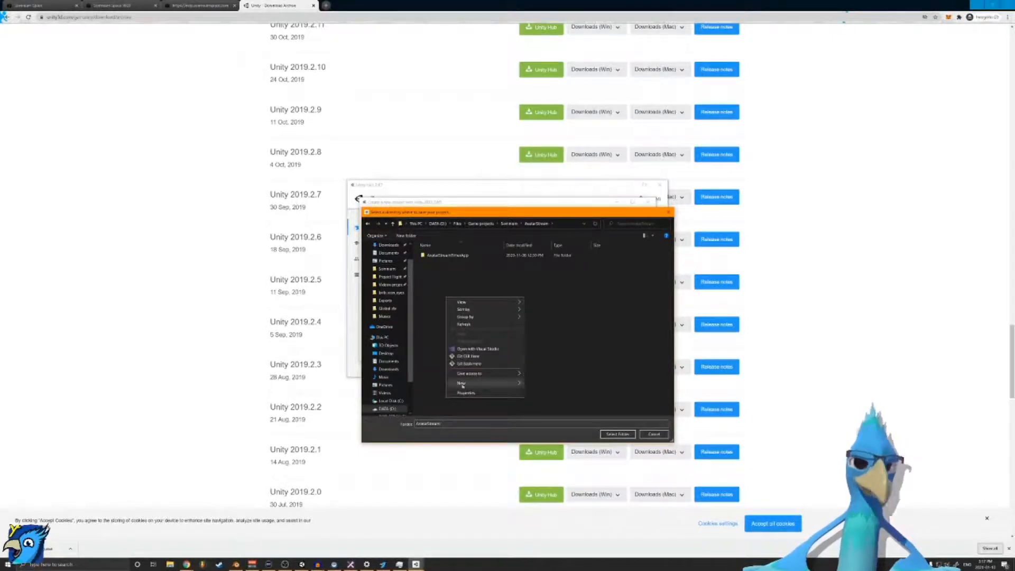
pyautogui.moveTo(461, 383)
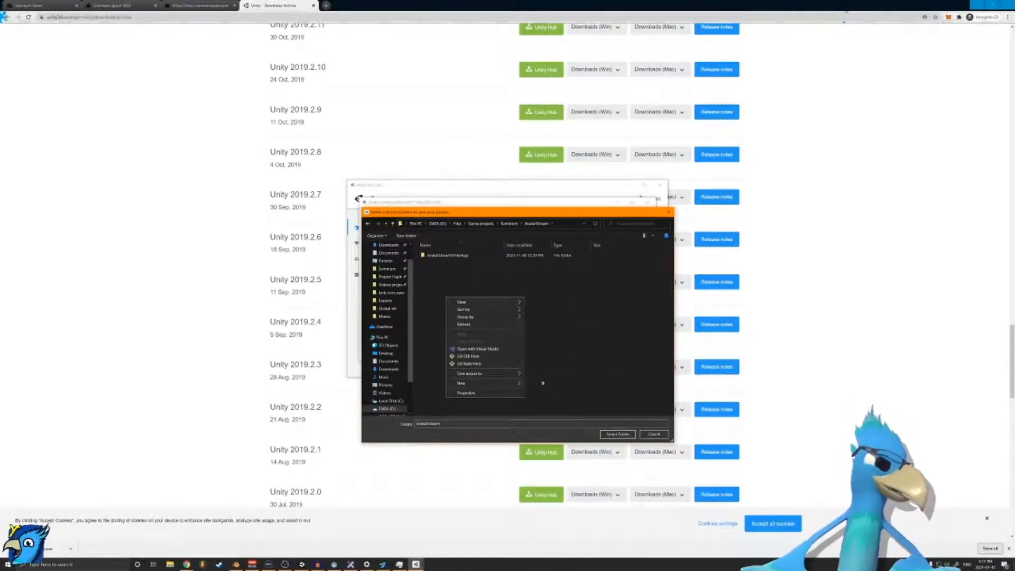
pyautogui.click(555, 333)
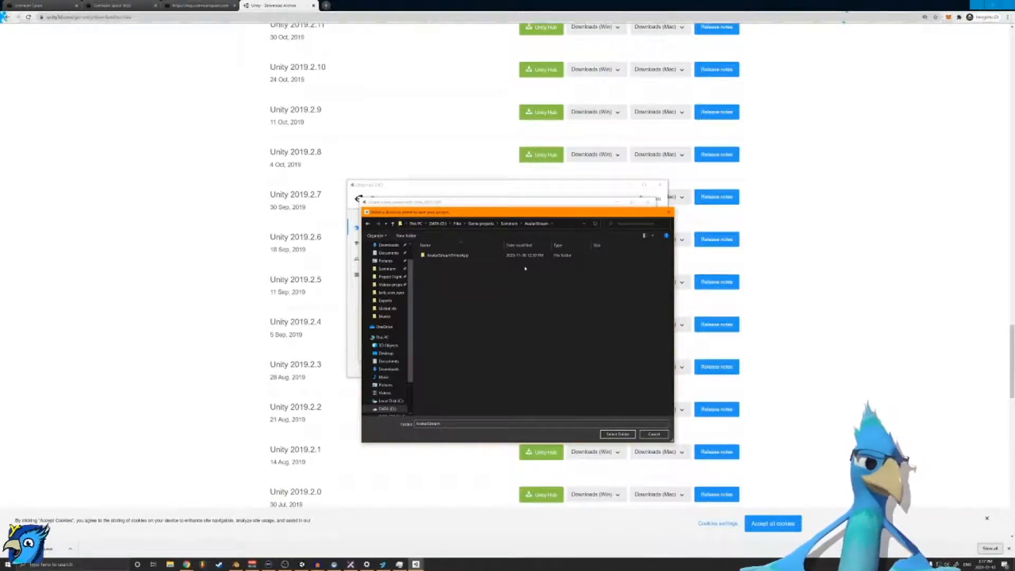
pyautogui.click(618, 434)
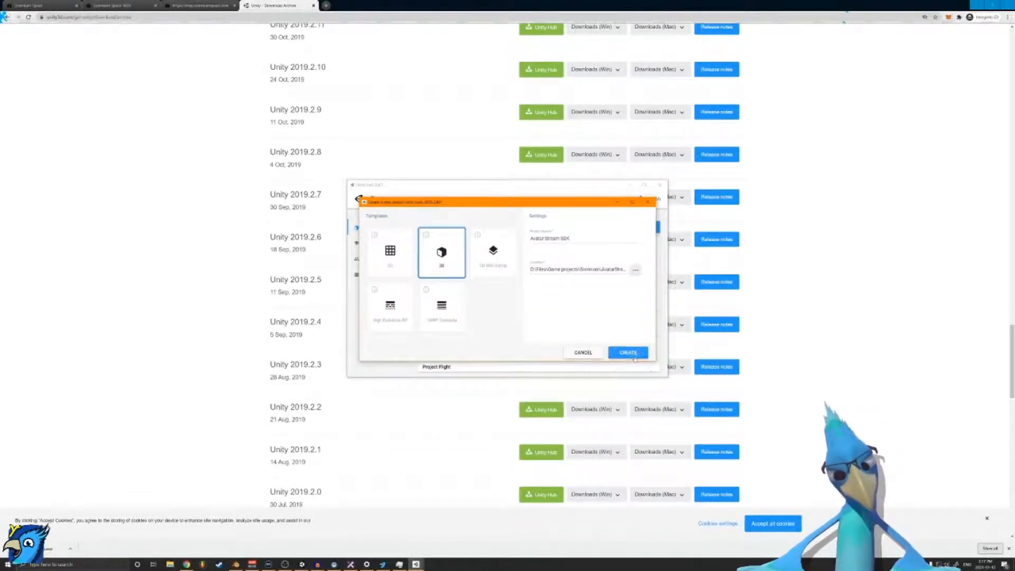
# Step: Create the Avatar Stream SDK project and save the editor's current window arrangement as a custom layout
pyautogui.click(637, 354)
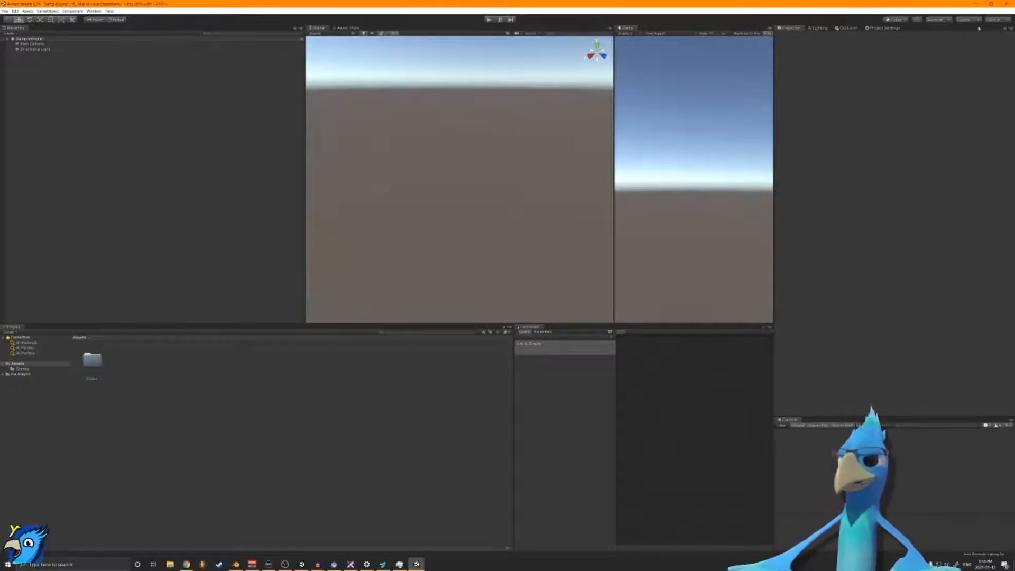
pyautogui.click(964, 19)
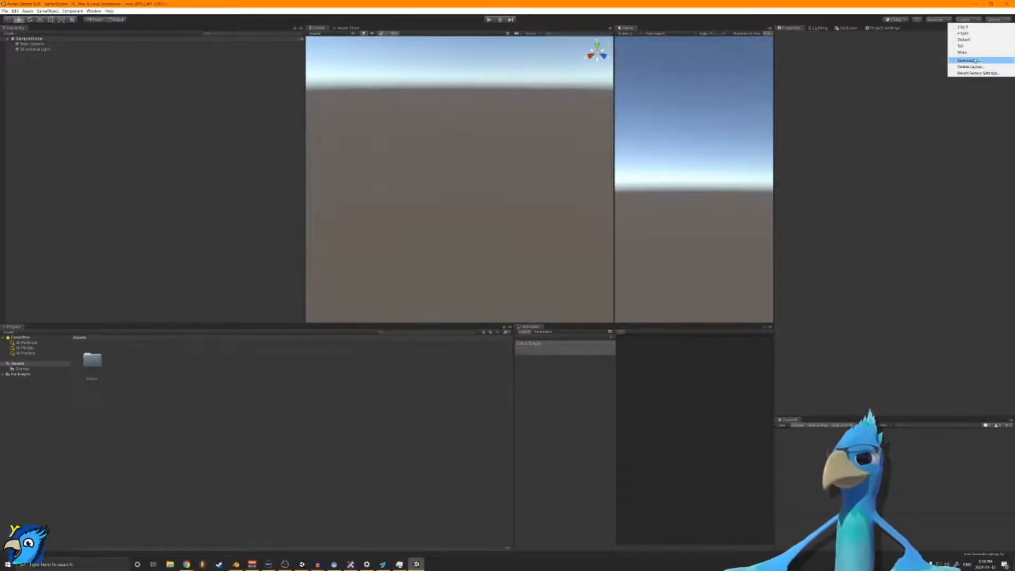
pyautogui.click(974, 61)
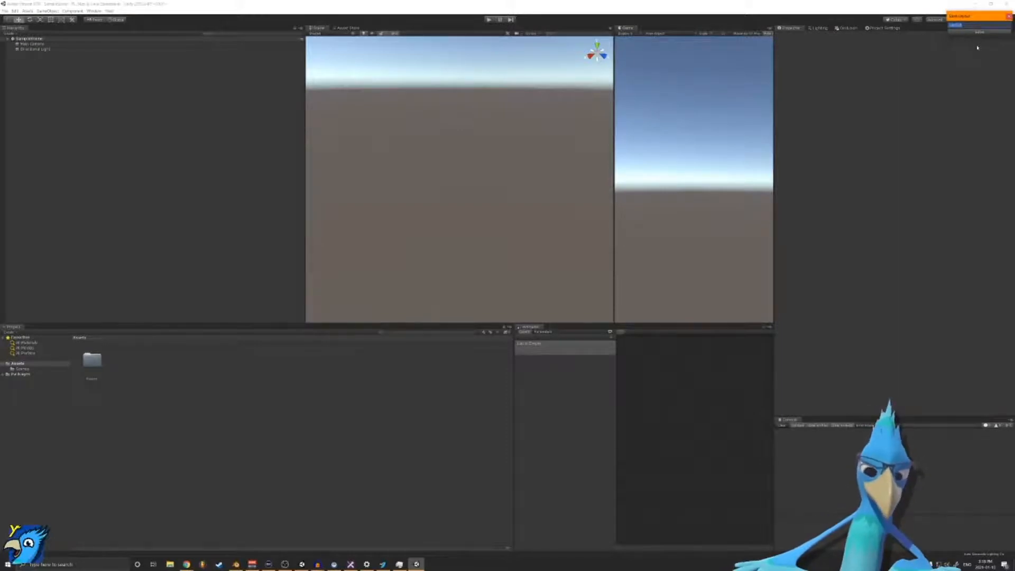
pyautogui.write('y')
pyautogui.press('BackSpace')
pyautogui.write('Y')
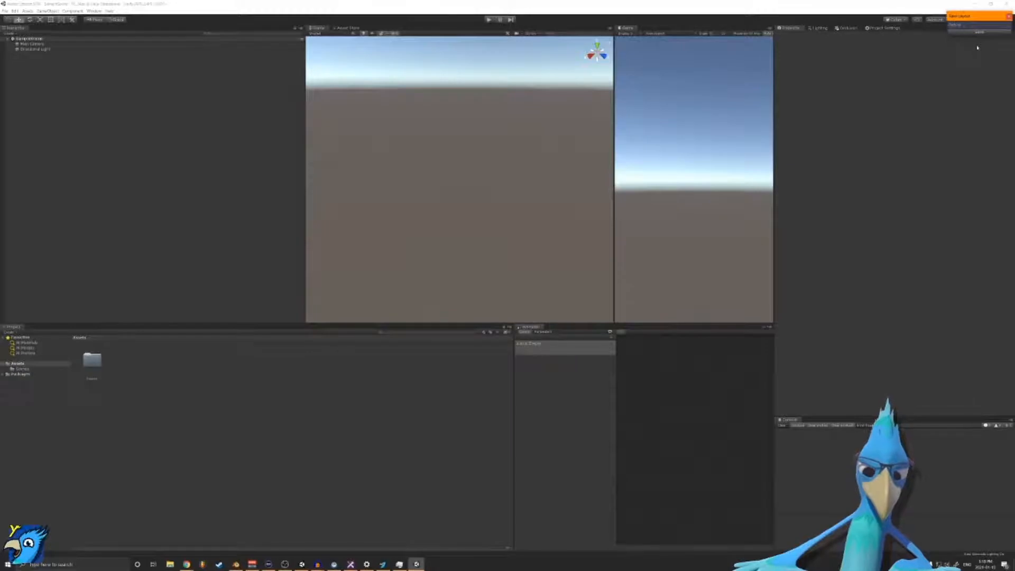
pyautogui.write('ayo')
pyautogui.press('Return')
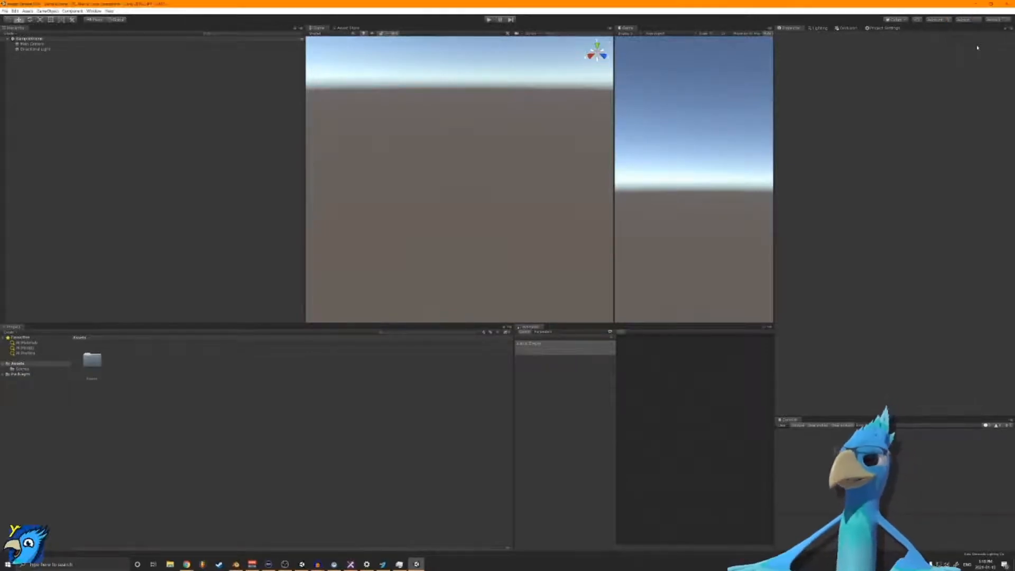
# Step: Switch the editor to the Default layout and expand SampleScene in the hierarchy
pyautogui.click(995, 20)
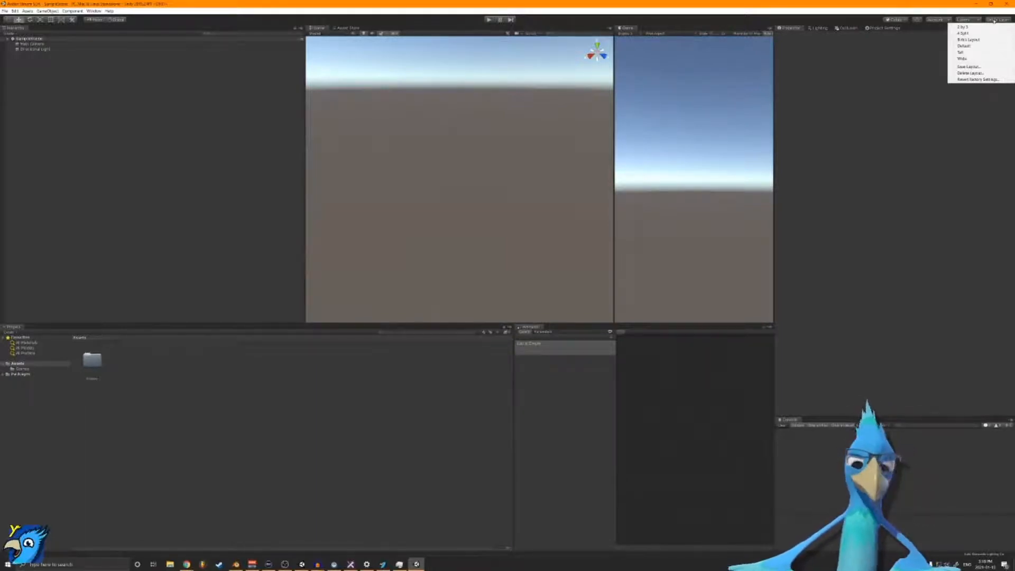
pyautogui.click(948, 188)
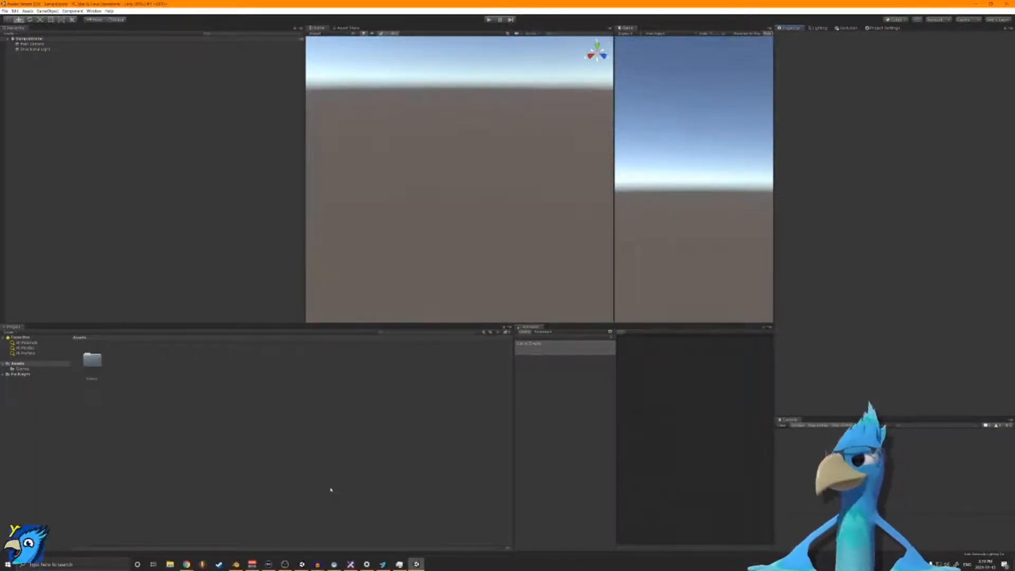
pyautogui.click(972, 20)
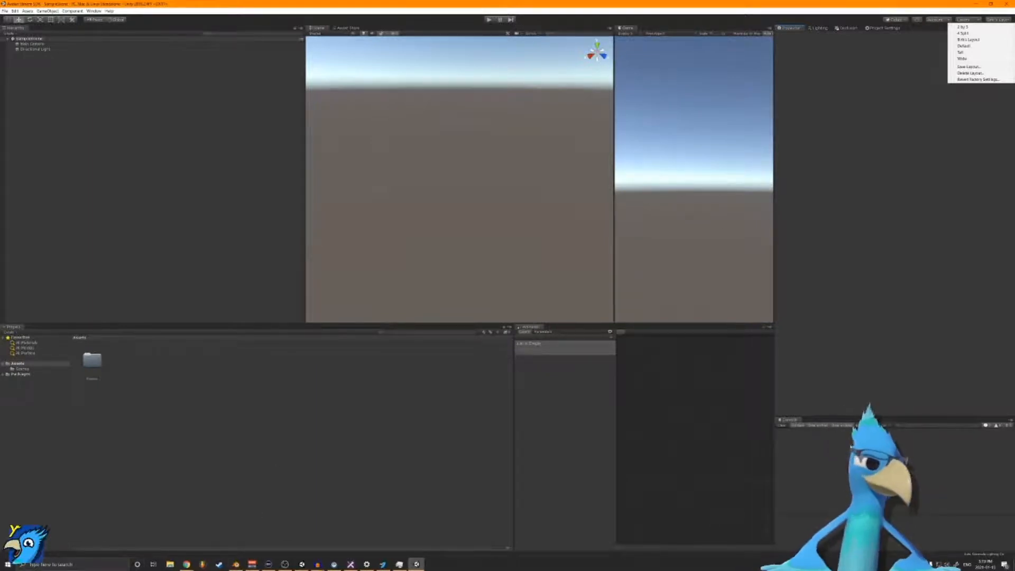
pyautogui.hotkey('alt', 'Tab')
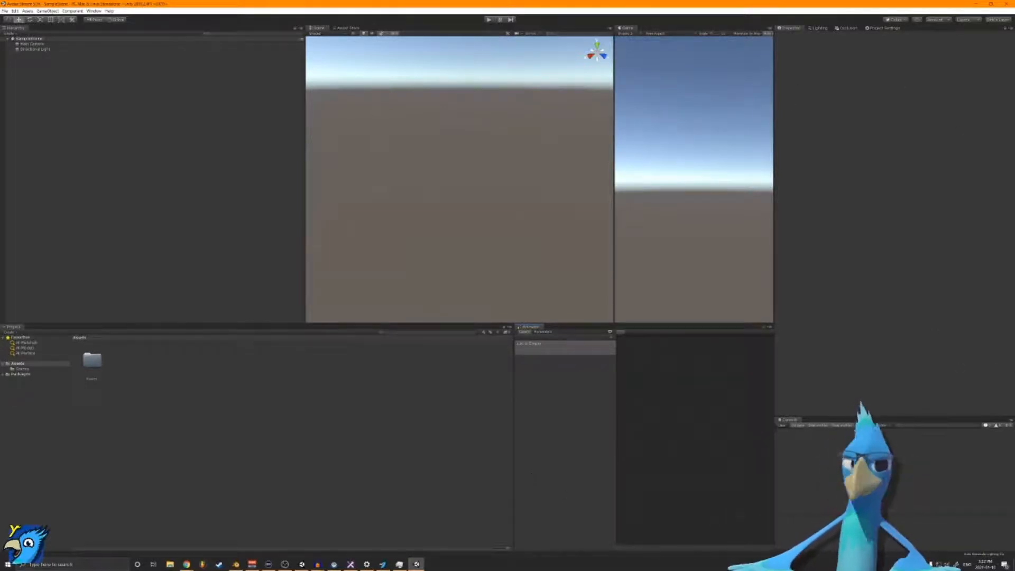
pyautogui.click(998, 20)
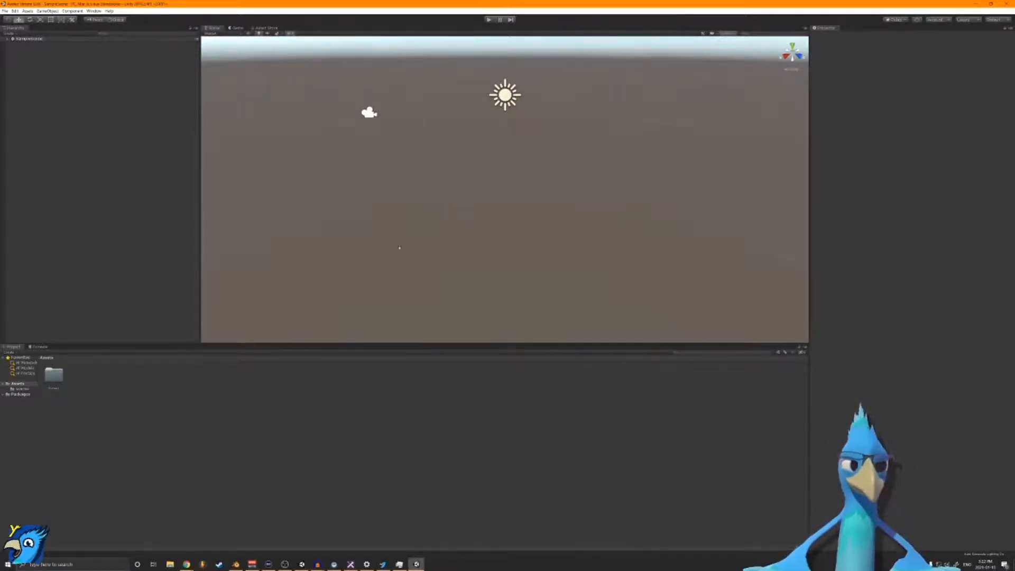
pyautogui.click(7, 39)
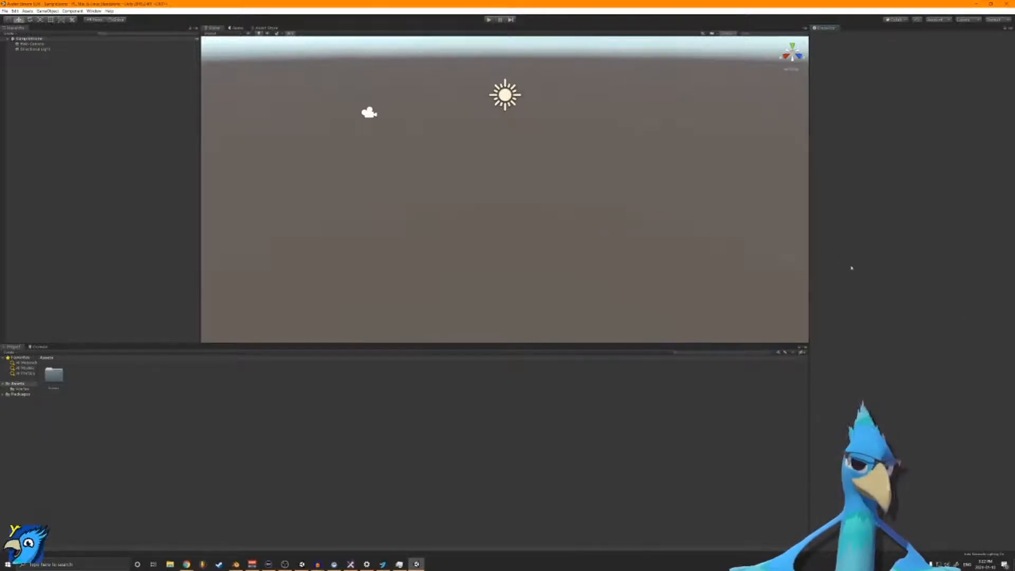
# Step: In Chrome, open the avatars Unity SDK user guide from the Somnium Space site and download the SDK package linked in section 2.1
pyautogui.click(186, 564)
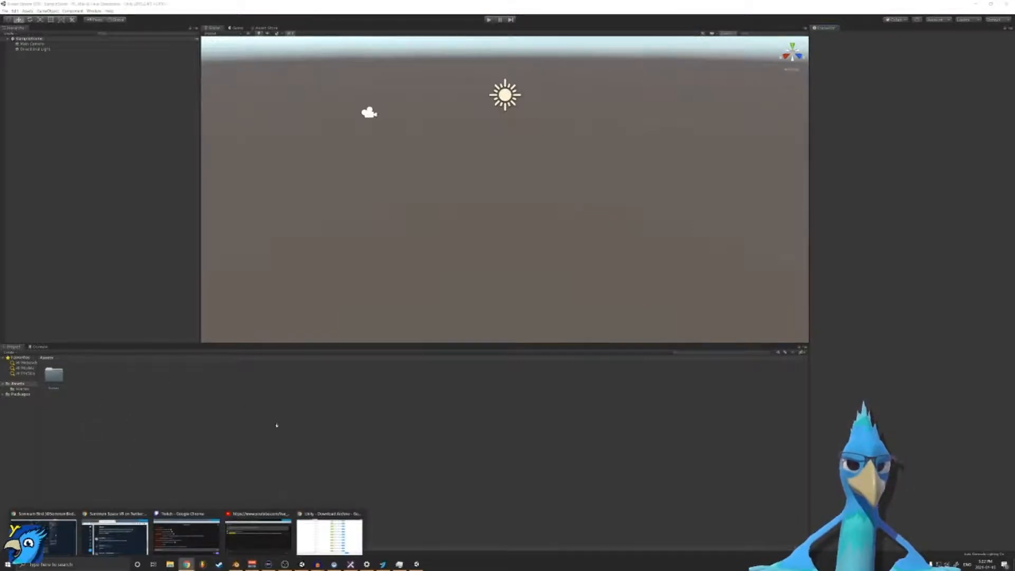
pyautogui.click(329, 536)
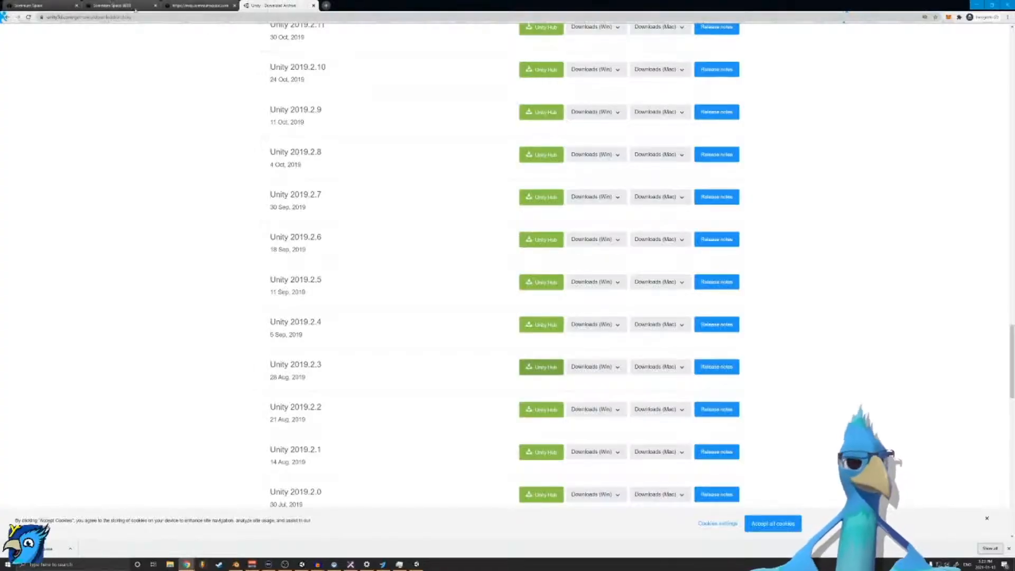
pyautogui.click(40, 6)
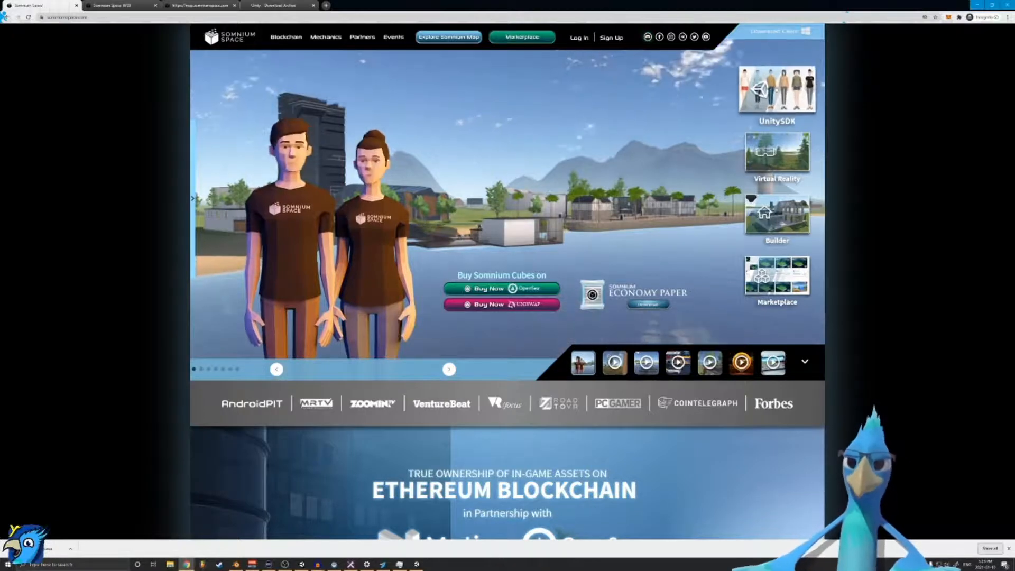
pyautogui.click(777, 91)
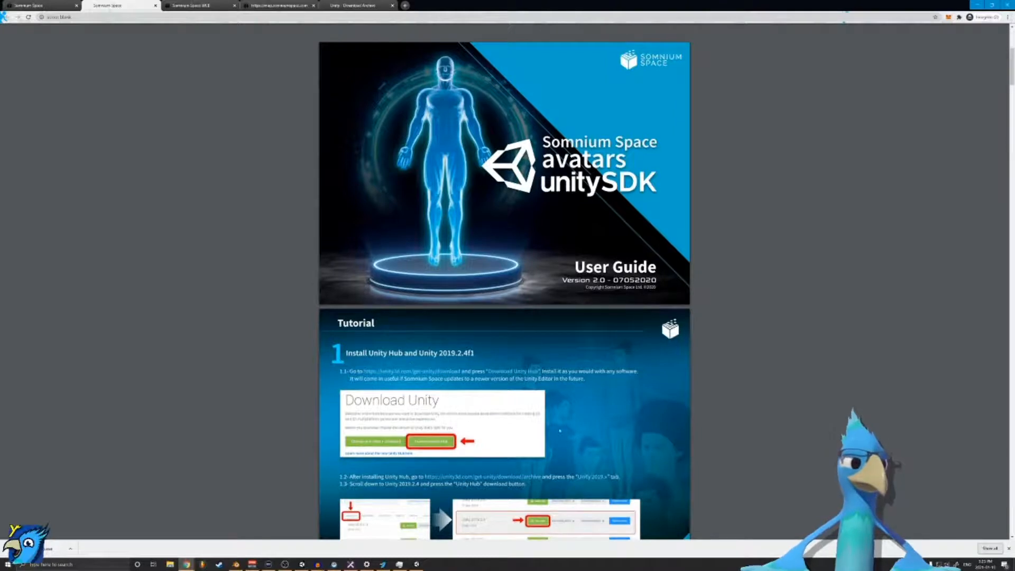
pyautogui.scroll(-10, 563, 332)
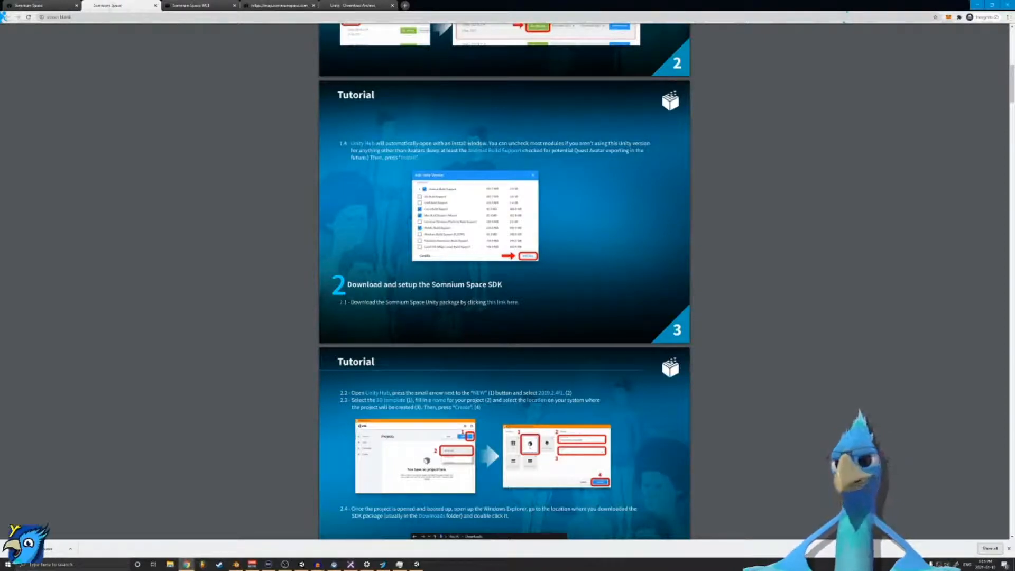
pyautogui.click(497, 306)
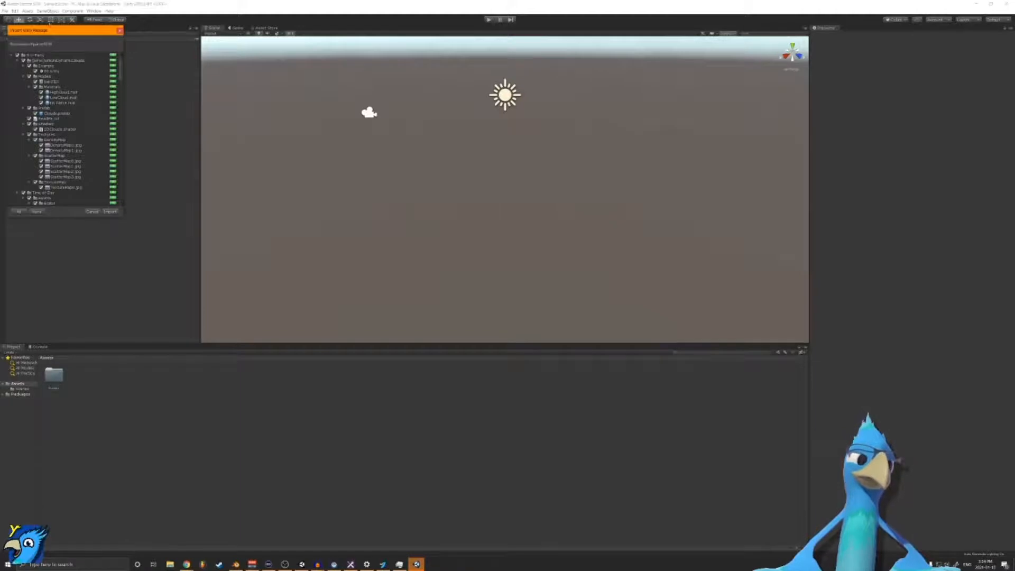
# Step: Import the complete Somnium Space SDK package into the Unity project
pyautogui.moveTo(50, 30); pyautogui.dragTo(446, 180)
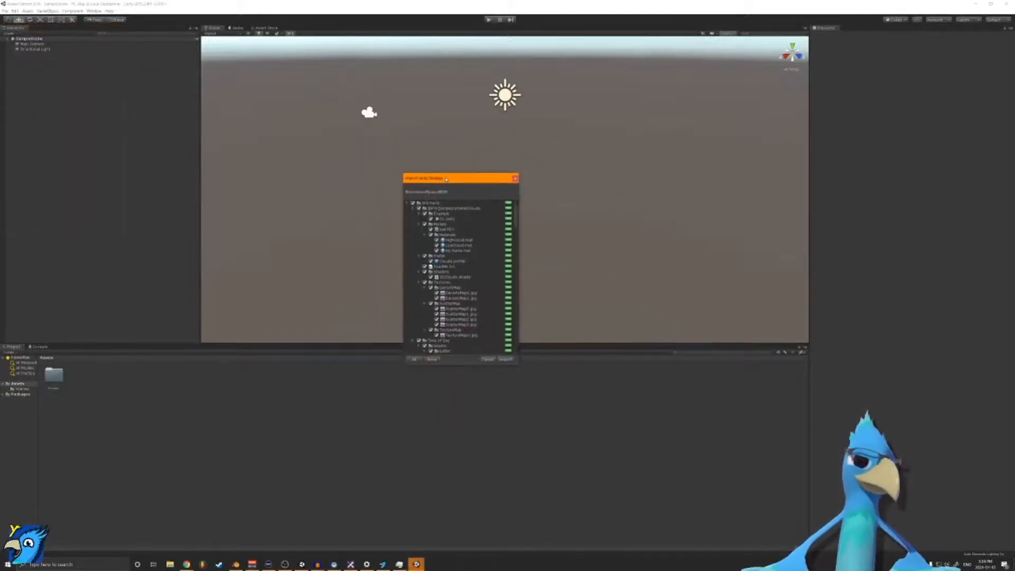
pyautogui.moveTo(517, 211)
pyautogui.mouseDown()
pyautogui.moveTo(518, 333)
pyautogui.moveTo(516, 205)
pyautogui.mouseUp()
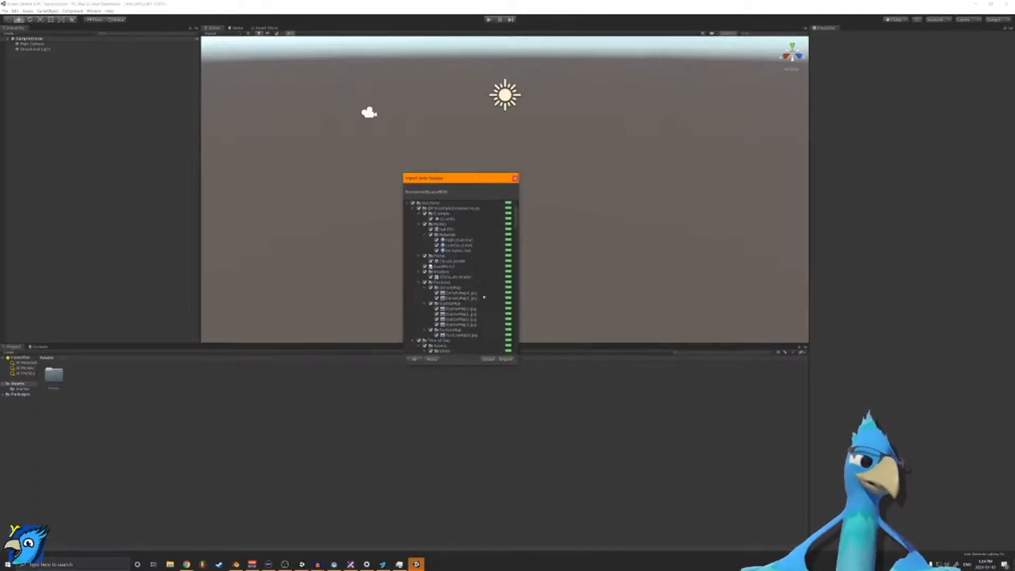
pyautogui.click(505, 359)
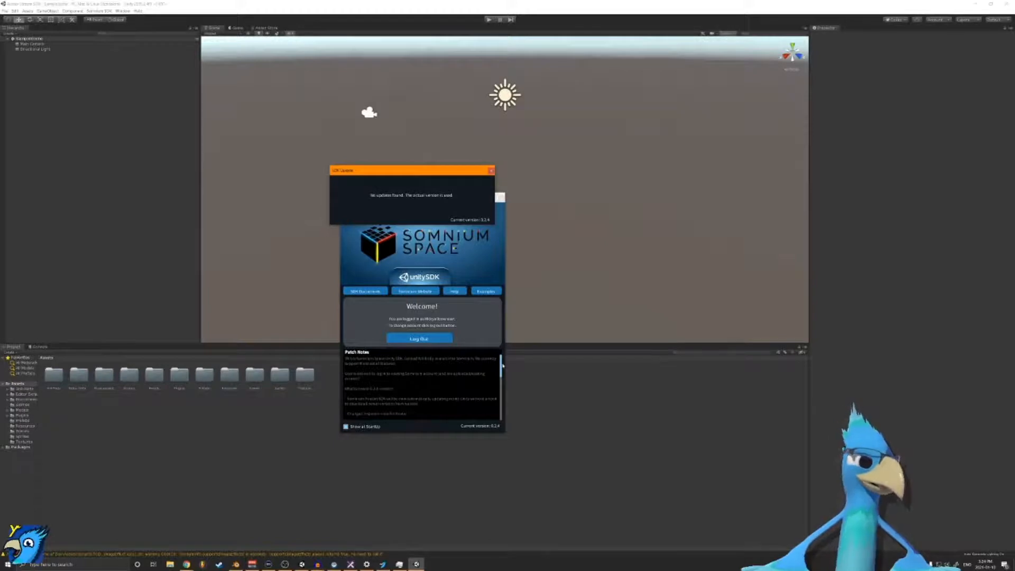
# Step: Move the update notice clear of the Somnium Space SDK welcome window and look over the Somnium SDK commands
pyautogui.moveTo(460, 175); pyautogui.dragTo(679, 340)
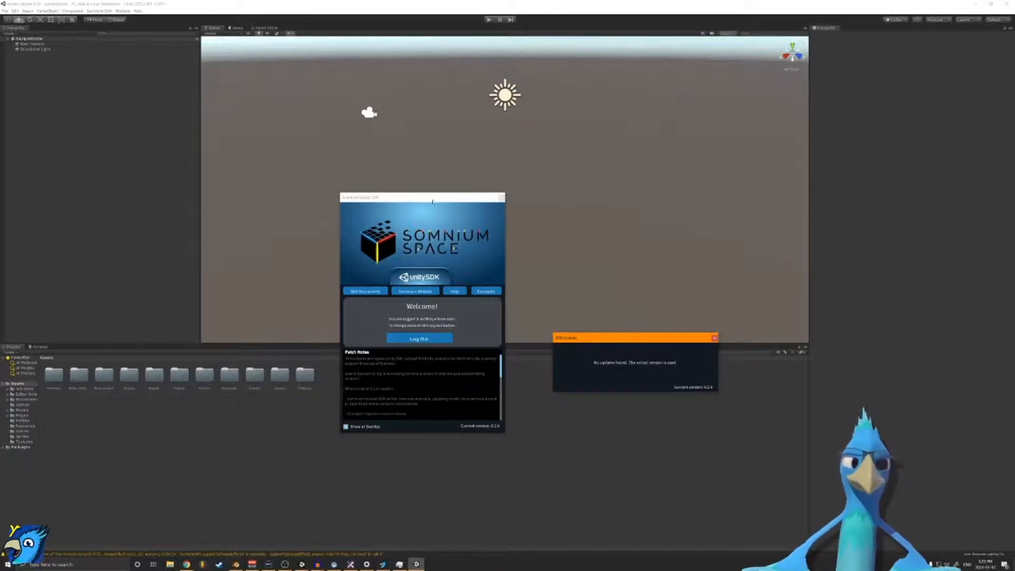
pyautogui.moveTo(433, 202)
pyautogui.mouseDown()
pyautogui.moveTo(459, 229)
pyautogui.moveTo(405, 209)
pyautogui.moveTo(439, 198)
pyautogui.mouseUp()
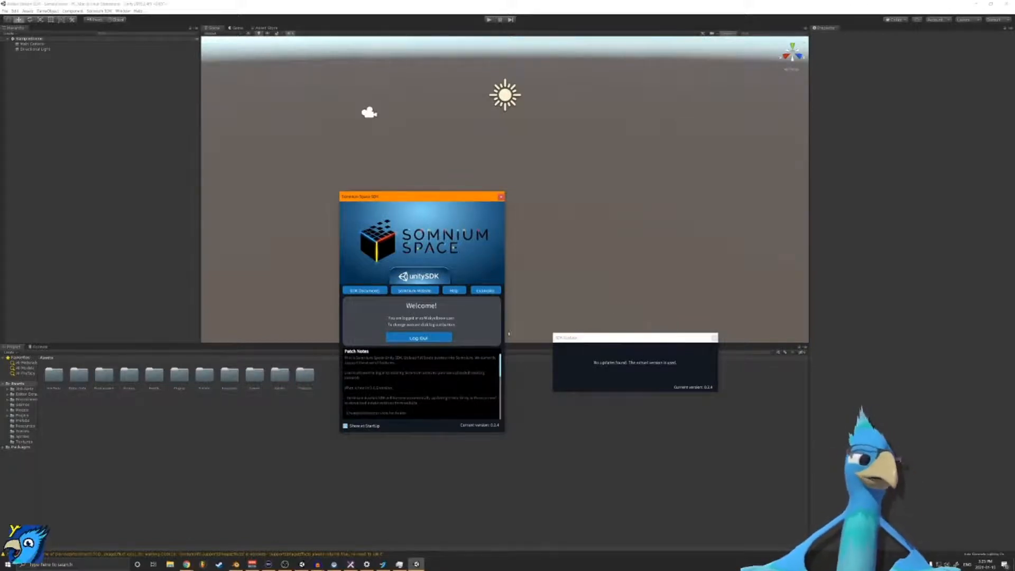
pyautogui.click(46, 11)
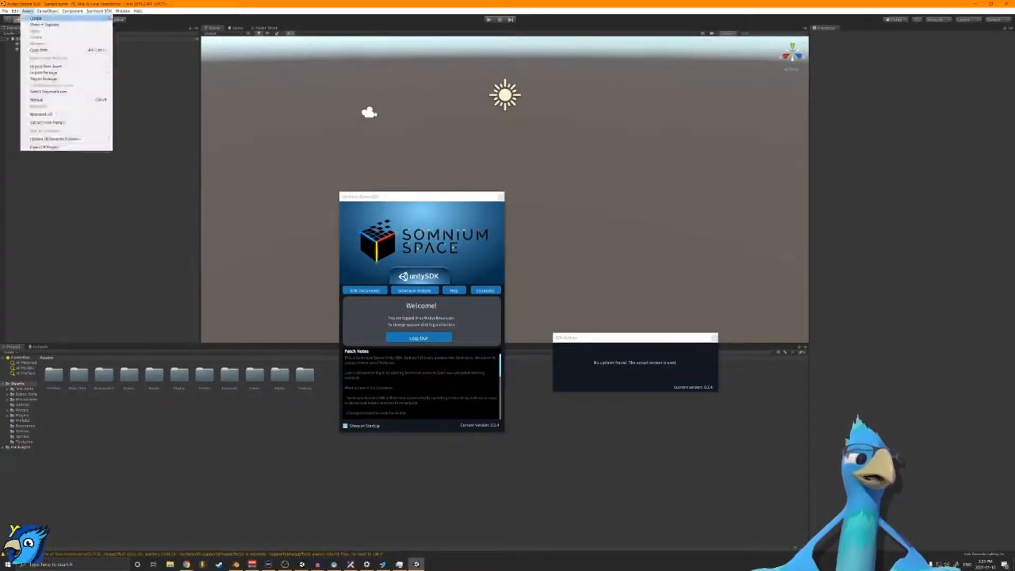
pyautogui.click(100, 11)
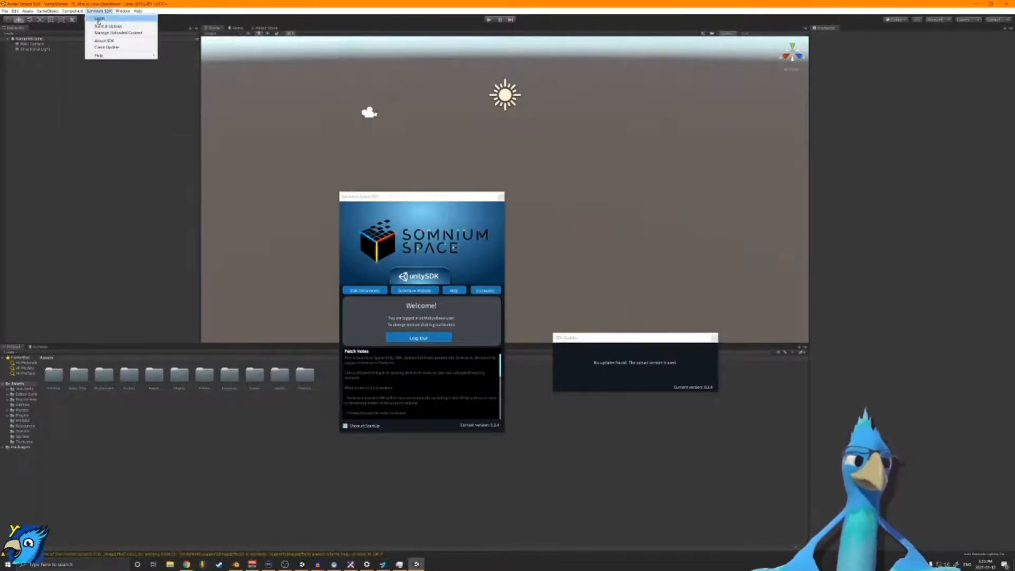
# Step: Log out of the Somnium Space SDK account and log back in, keeping the login window out of view
pyautogui.moveTo(390, 199)
pyautogui.mouseDown()
pyautogui.moveTo(404, 208)
pyautogui.moveTo(391, 204)
pyautogui.mouseUp()
pyautogui.click(427, 343)
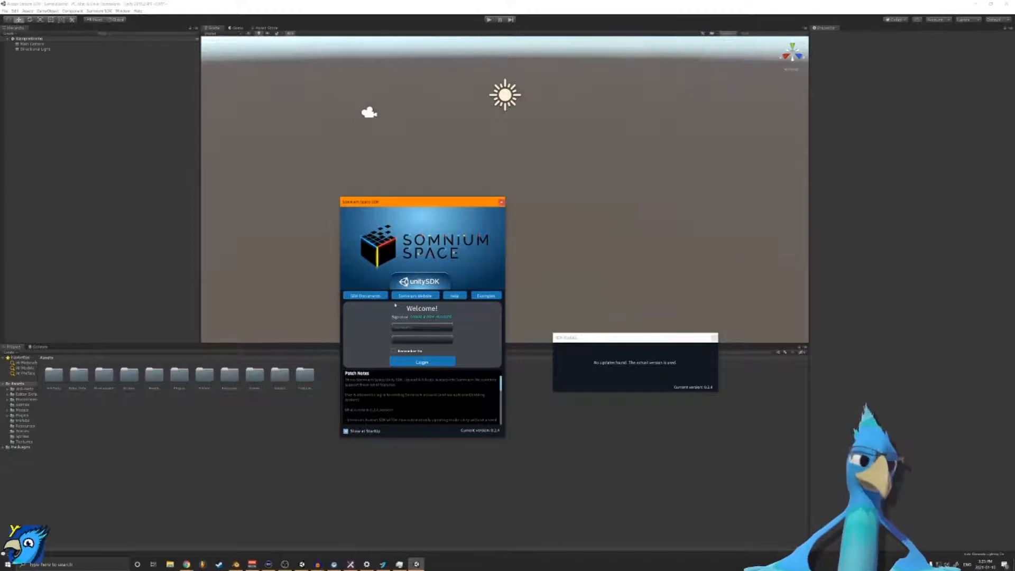
pyautogui.moveTo(426, 327); pyautogui.dragTo(230, 323)
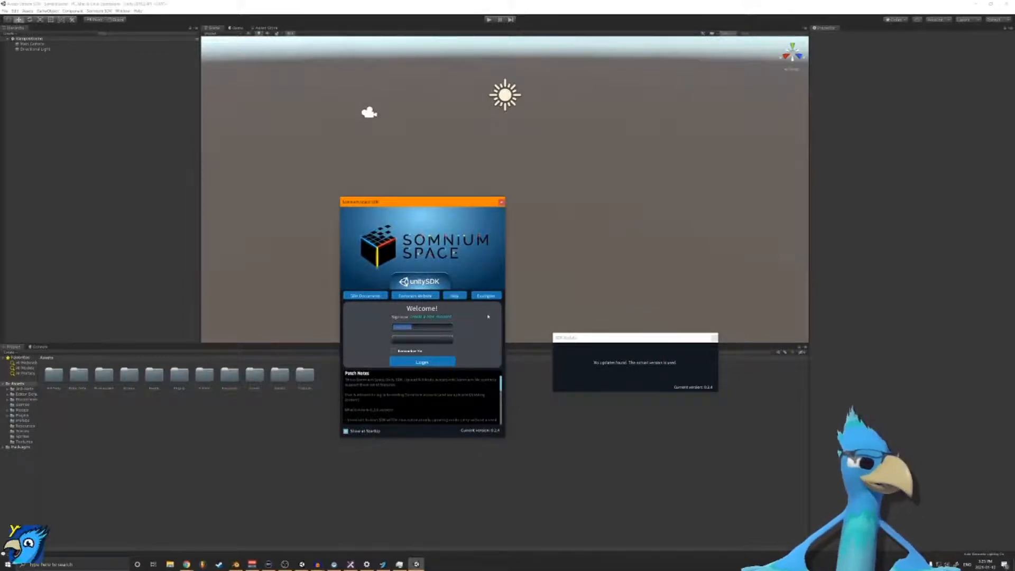
pyautogui.moveTo(451, 202); pyautogui.dragTo(391, 570)
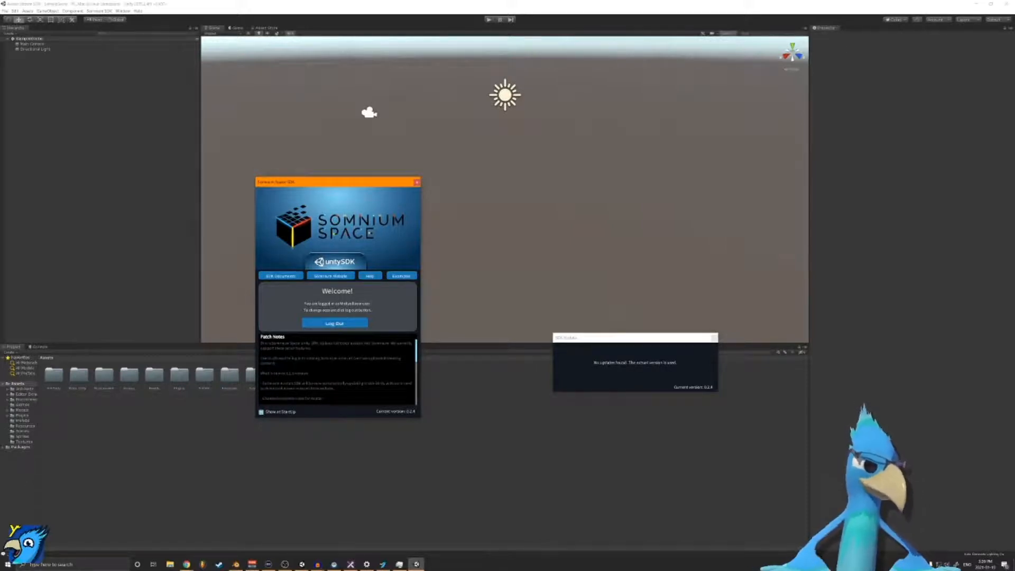
pyautogui.moveTo(340, 189); pyautogui.dragTo(485, 205)
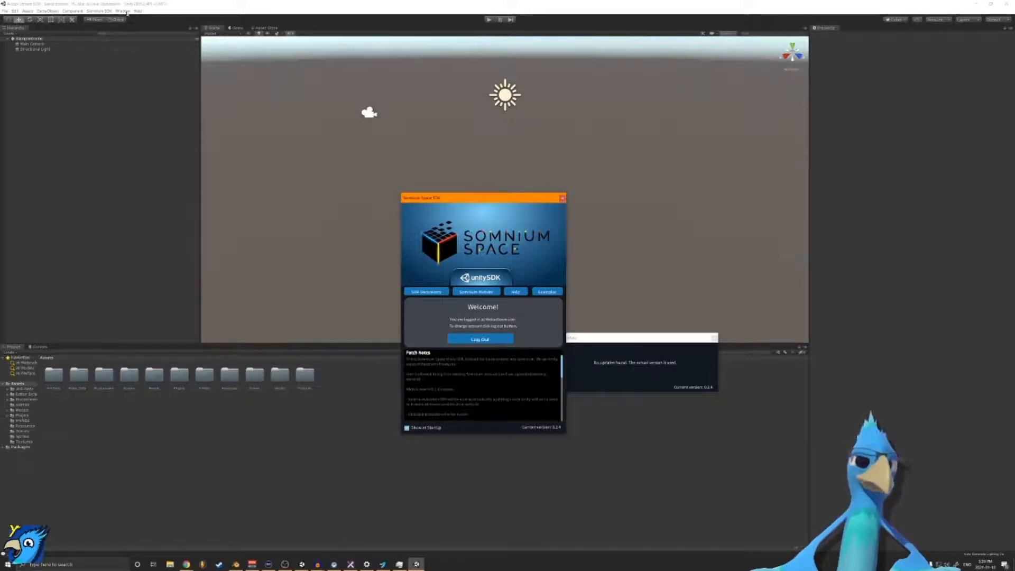
# Step: Show the Console and dock it beneath the Inspector
pyautogui.click(122, 11)
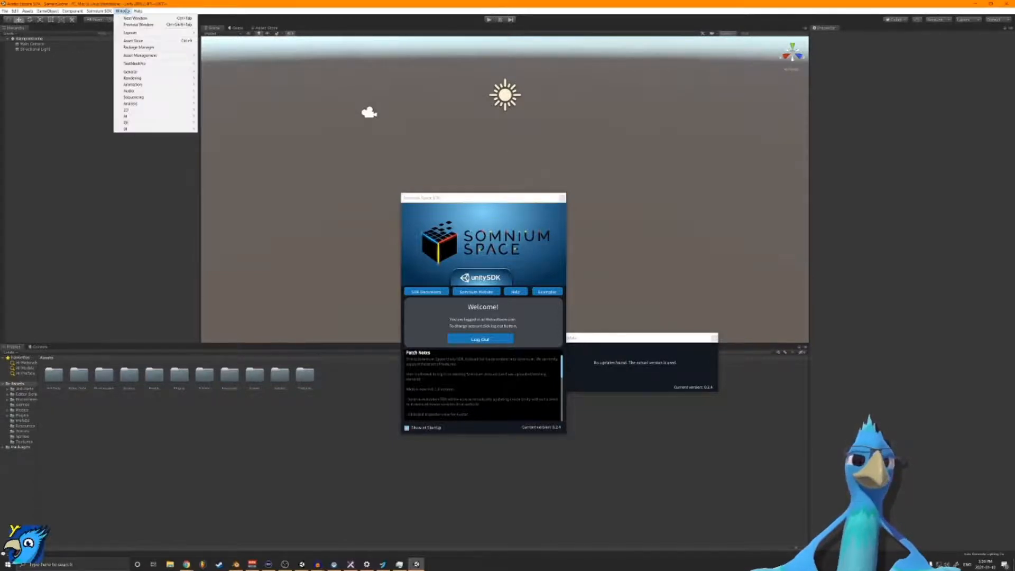
pyautogui.moveTo(153, 71)
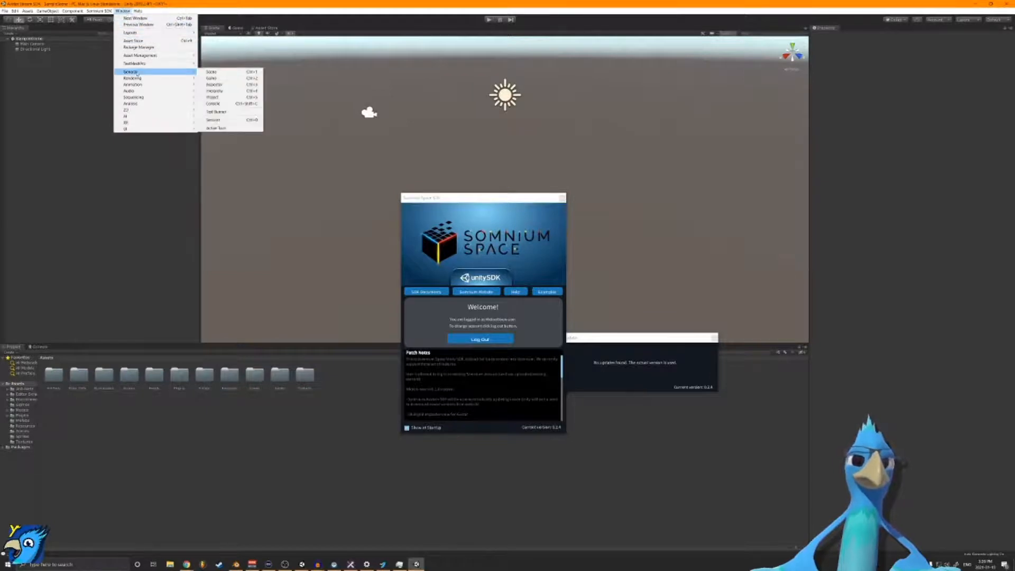
pyautogui.click(233, 104)
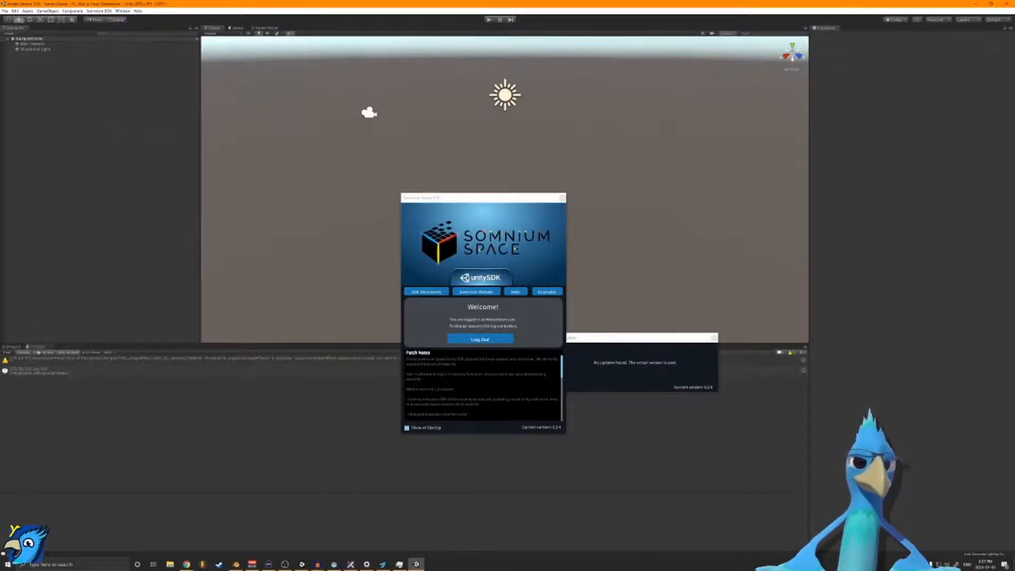
pyautogui.moveTo(39, 348); pyautogui.dragTo(893, 487)
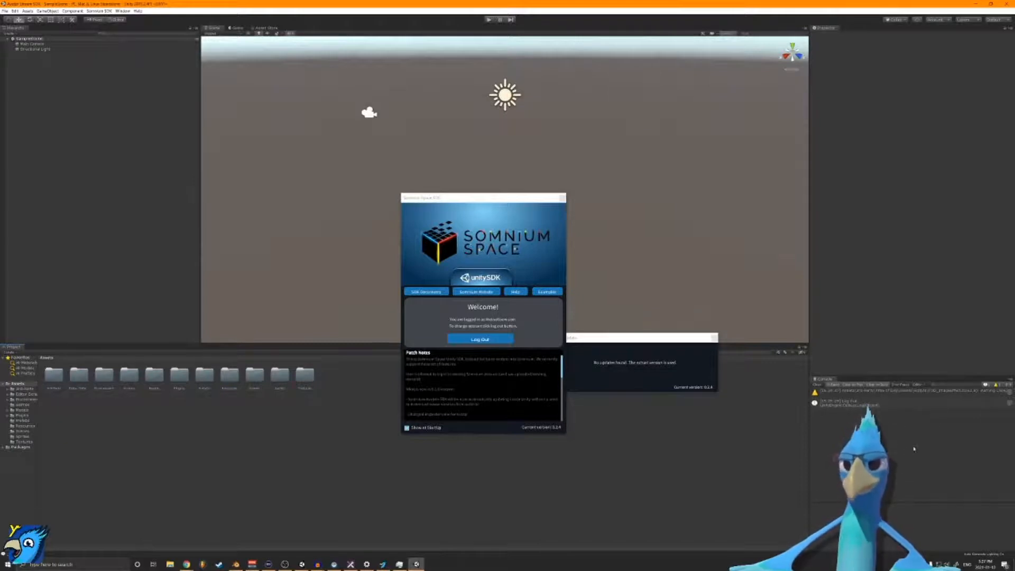
# Step: Log out of the Somnium Space SDK account and move its login window clear of the scene view, returning to the hierarchy
pyautogui.click(491, 340)
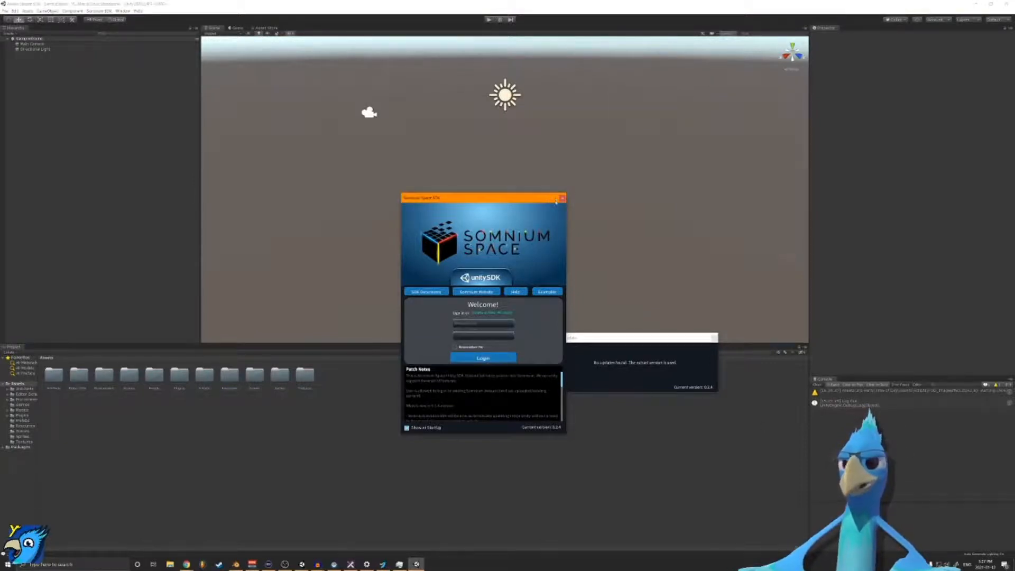
pyautogui.moveTo(556, 200); pyautogui.dragTo(364, 413)
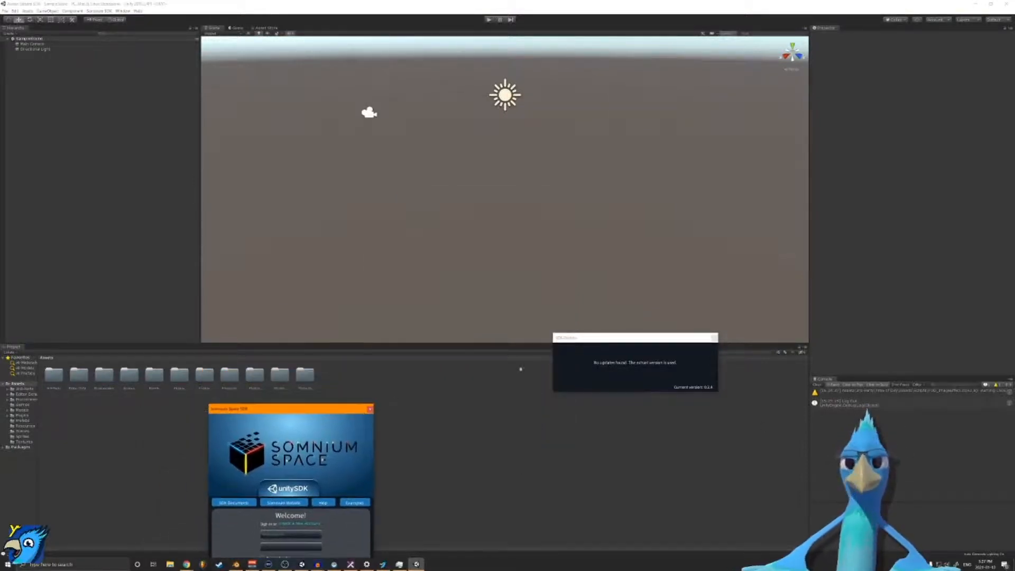
pyautogui.rightClick(104, 69)
pyautogui.click(45, 46)
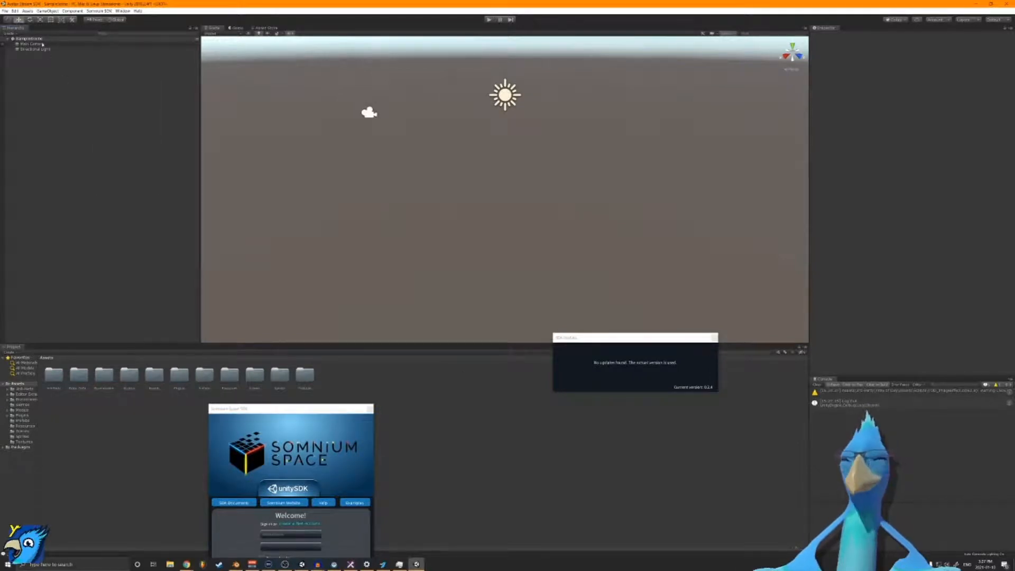
# Step: Add an Avatar Config component to the Main Camera and try to build and upload it as an avatar
pyautogui.click(42, 44)
pyautogui.click(911, 216)
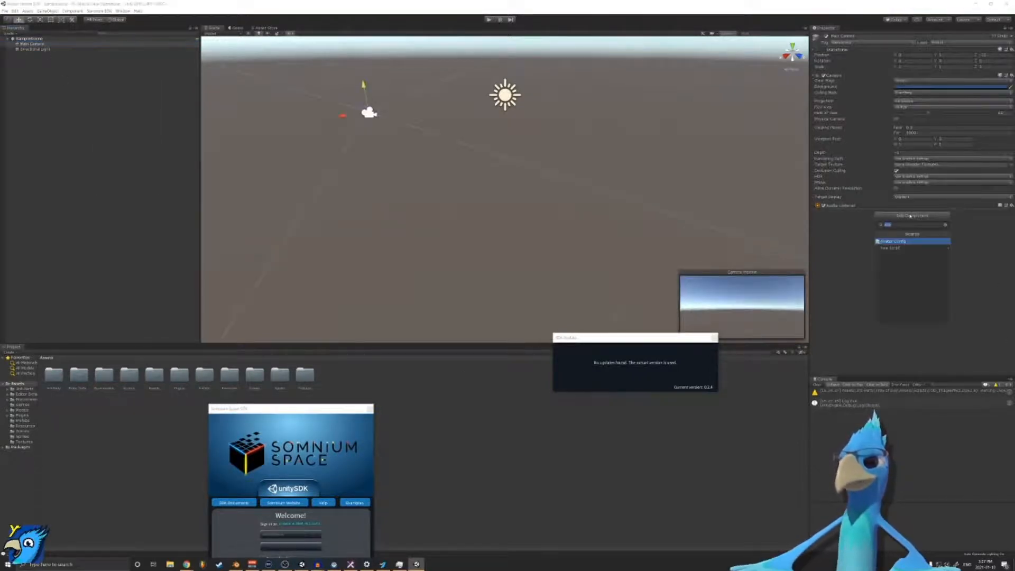
pyautogui.click(915, 241)
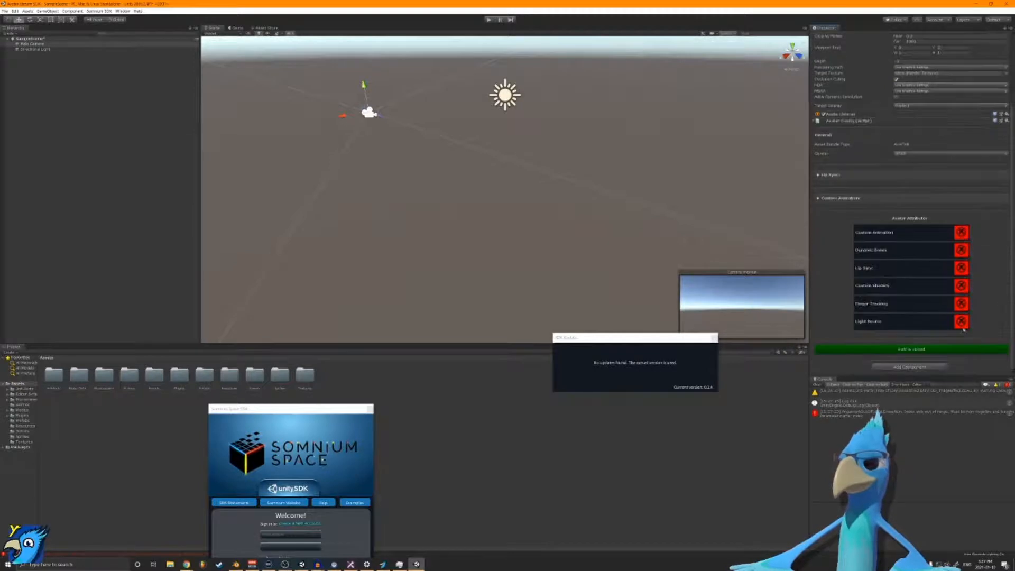
pyautogui.click(938, 350)
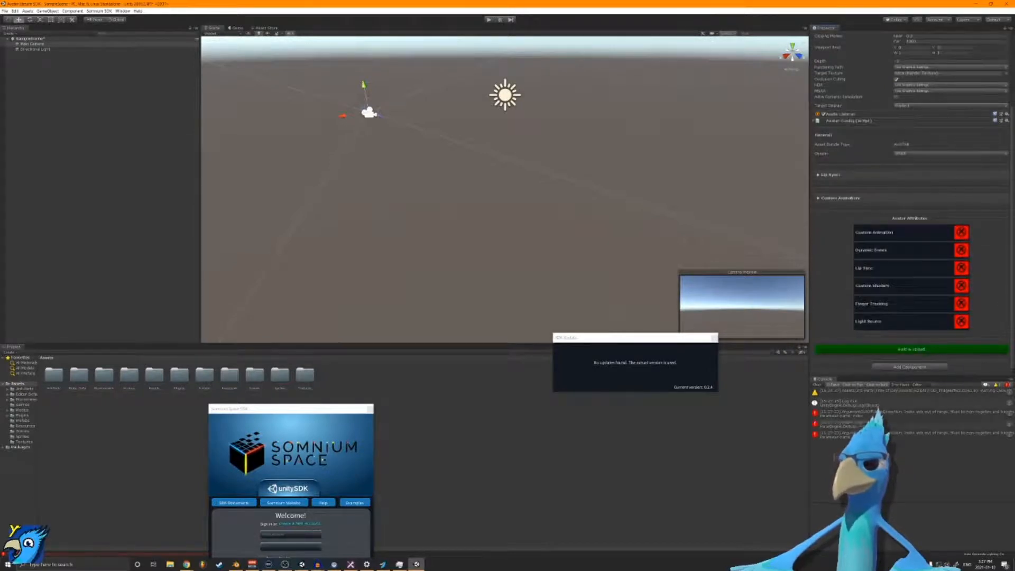
# Step: Inspect the build error's details in the Console, clear all the messages and deselect the Main Camera
pyautogui.click(836, 425)
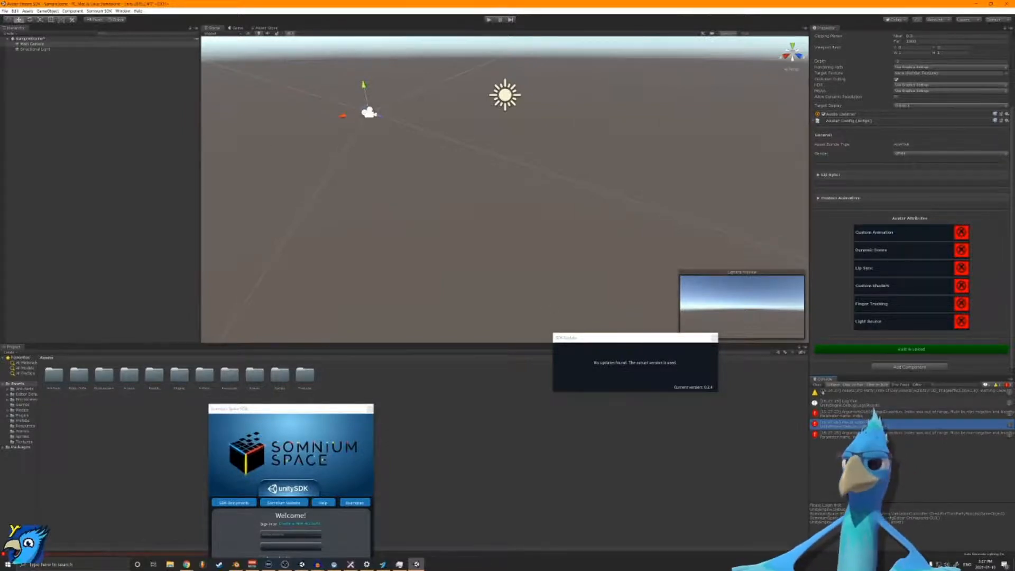
pyautogui.click(817, 385)
pyautogui.click(89, 98)
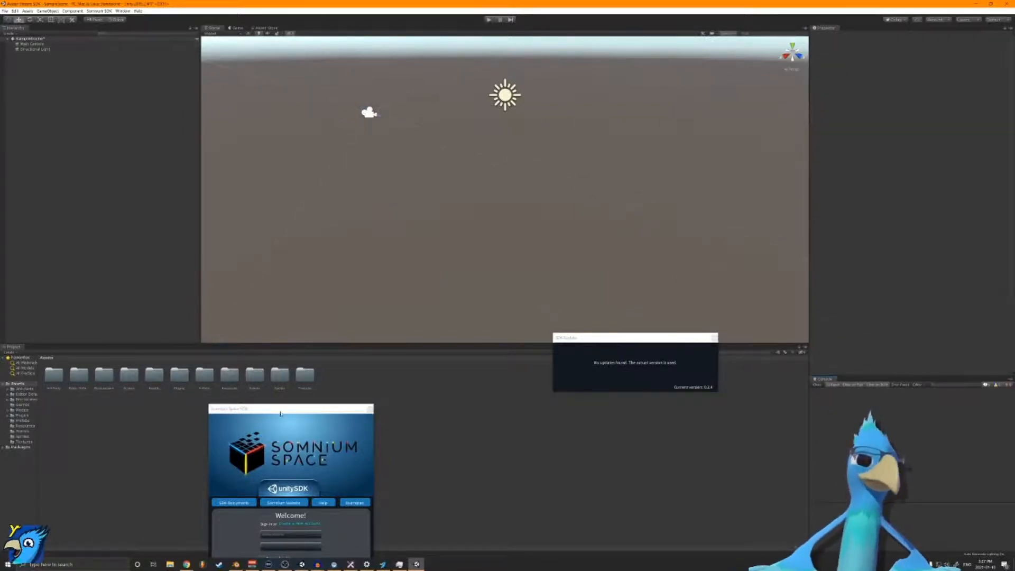
# Step: Log in to the Somnium Space SDK with the account e-mail and password, moving the login window off screen to keep the credentials hidden
pyautogui.moveTo(280, 414); pyautogui.dragTo(366, 209)
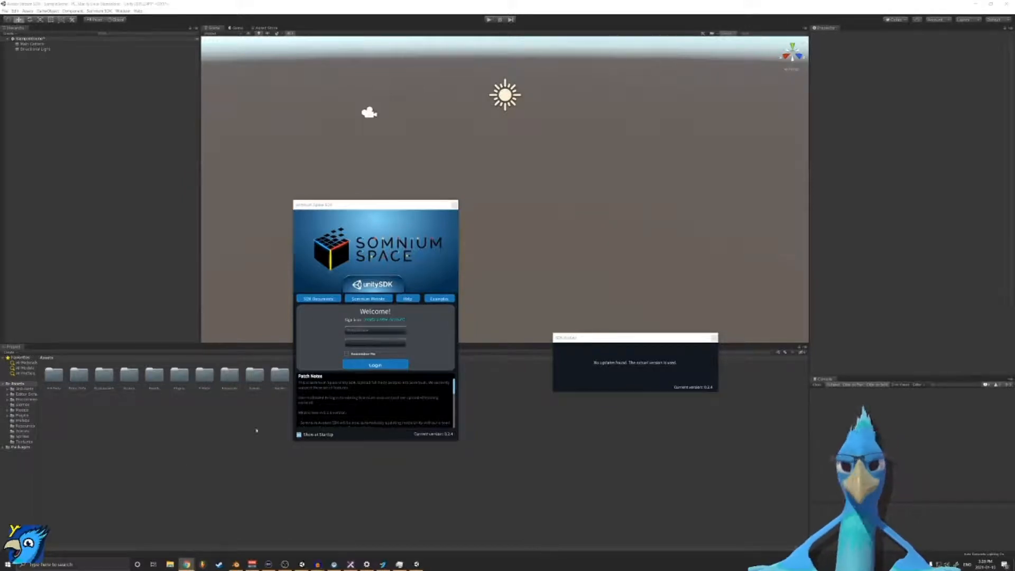
pyautogui.click(333, 493)
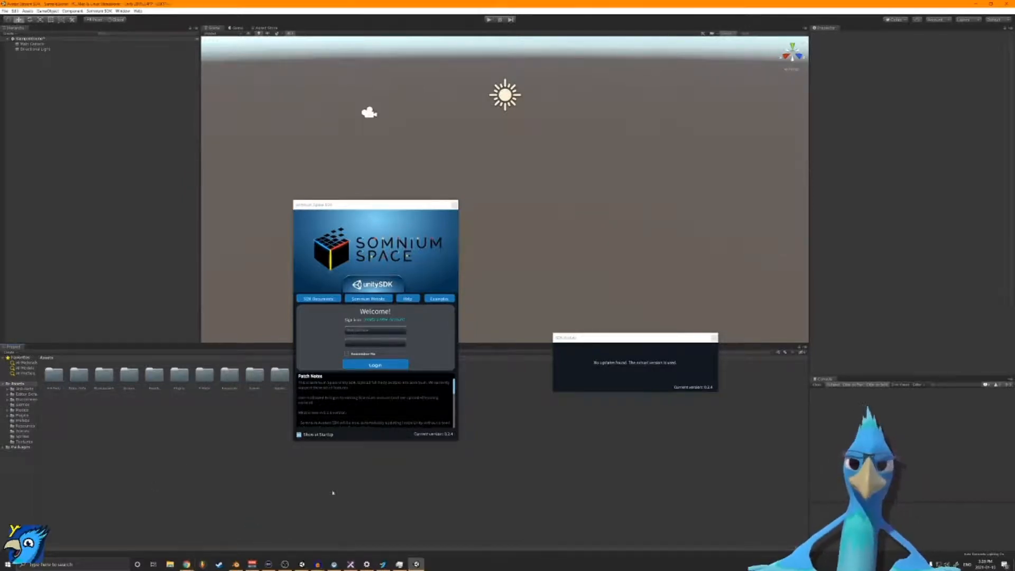
pyautogui.click(382, 331)
pyautogui.click(381, 345)
pyautogui.moveTo(376, 204); pyautogui.dragTo(98, 570)
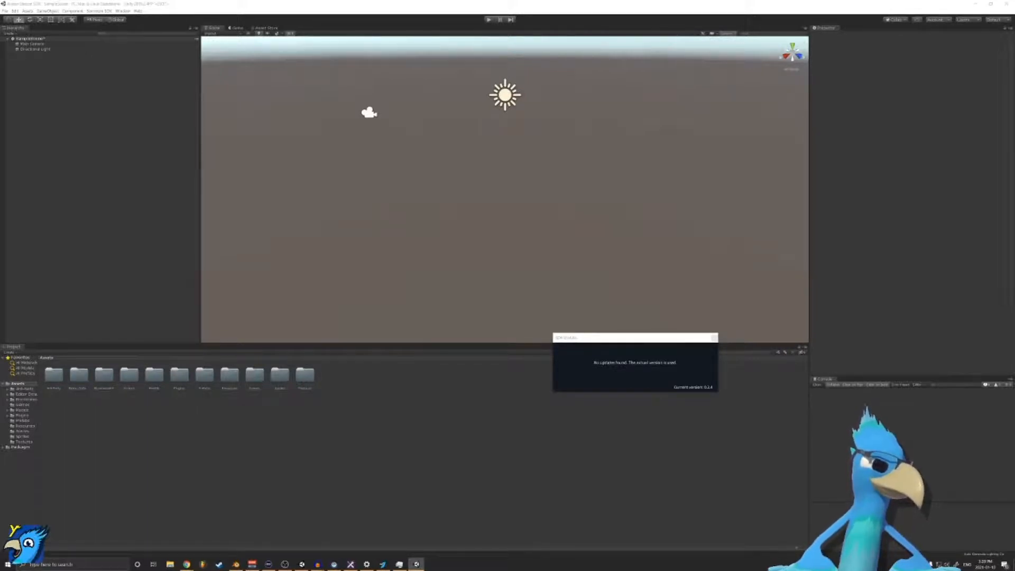
pyautogui.hotkey('alt', 'Tab')
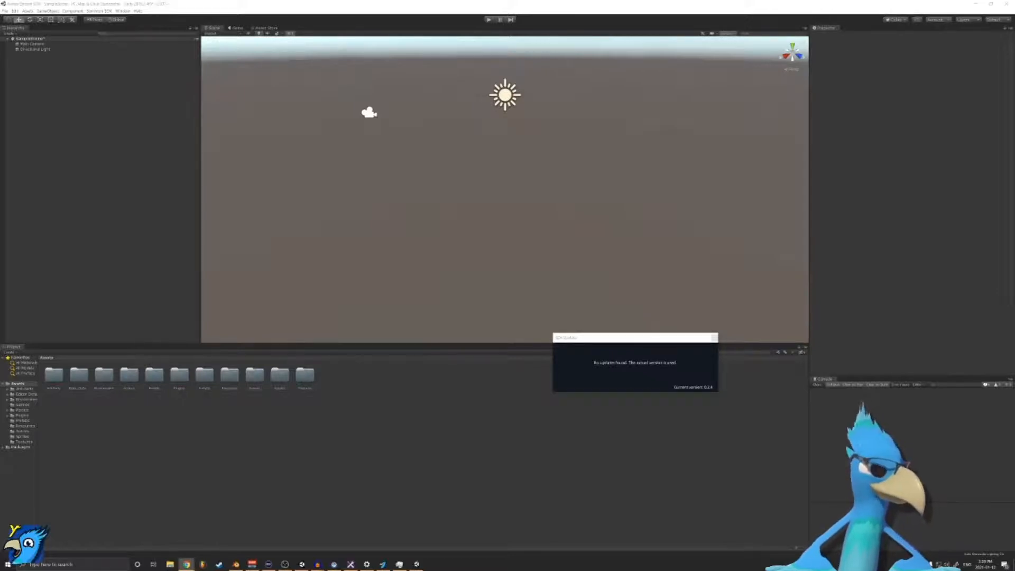
pyautogui.hotkey('alt', 'Tab')
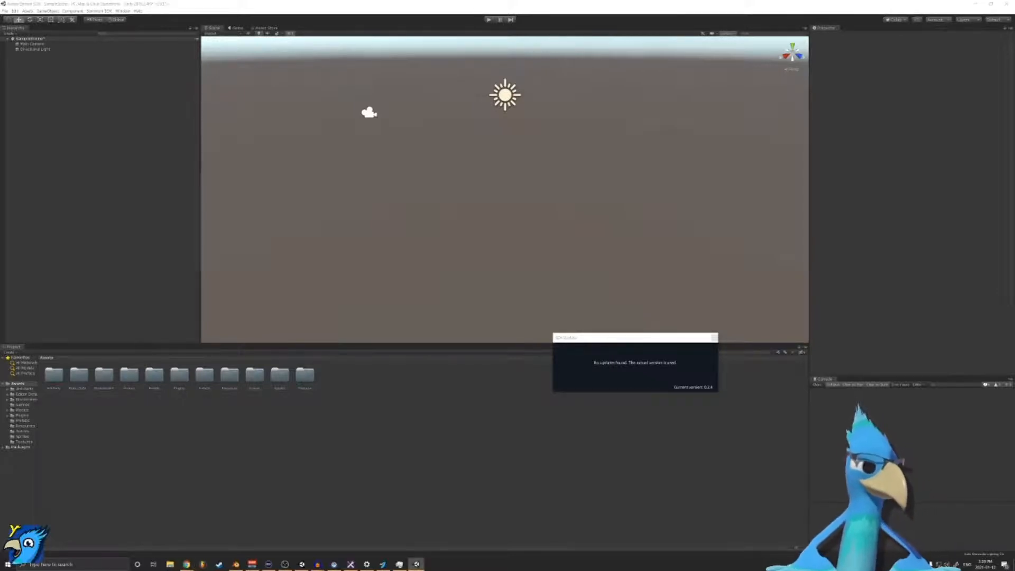
# Step: Close the update notice, turn off Show at StartUp for the Somnium Space SDK welcome window and close it
pyautogui.click(715, 338)
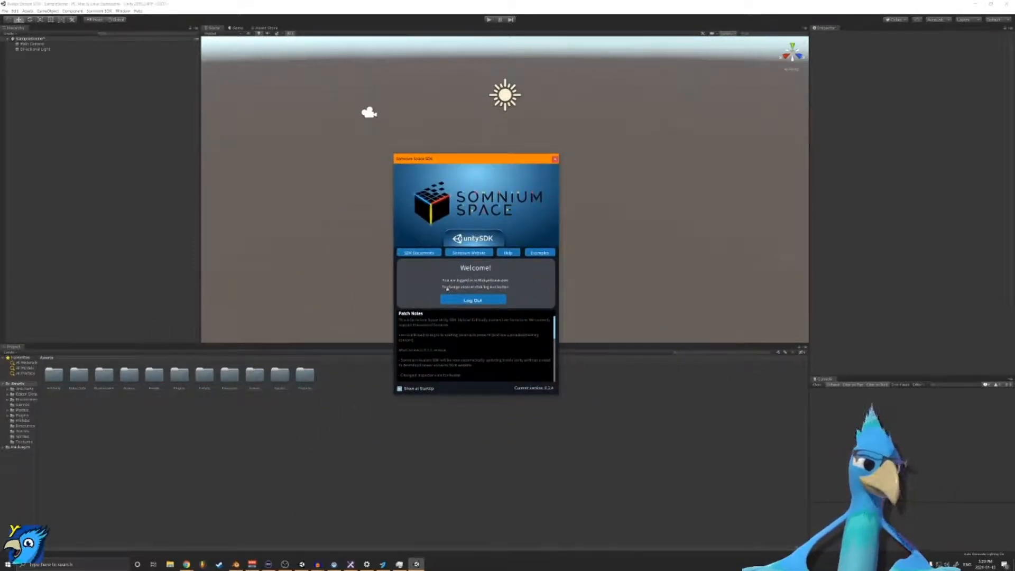
pyautogui.click(400, 390)
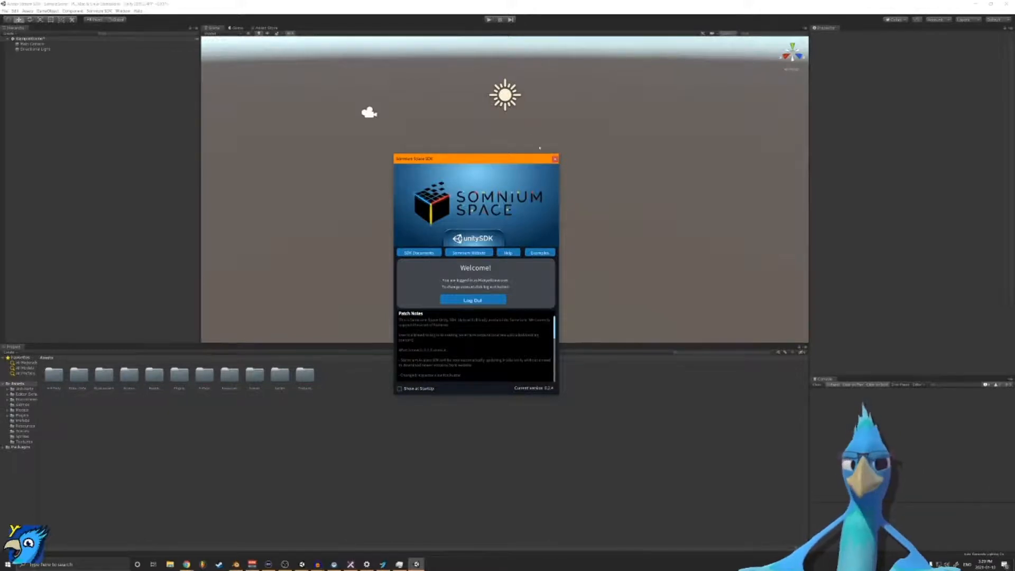
pyautogui.click(554, 159)
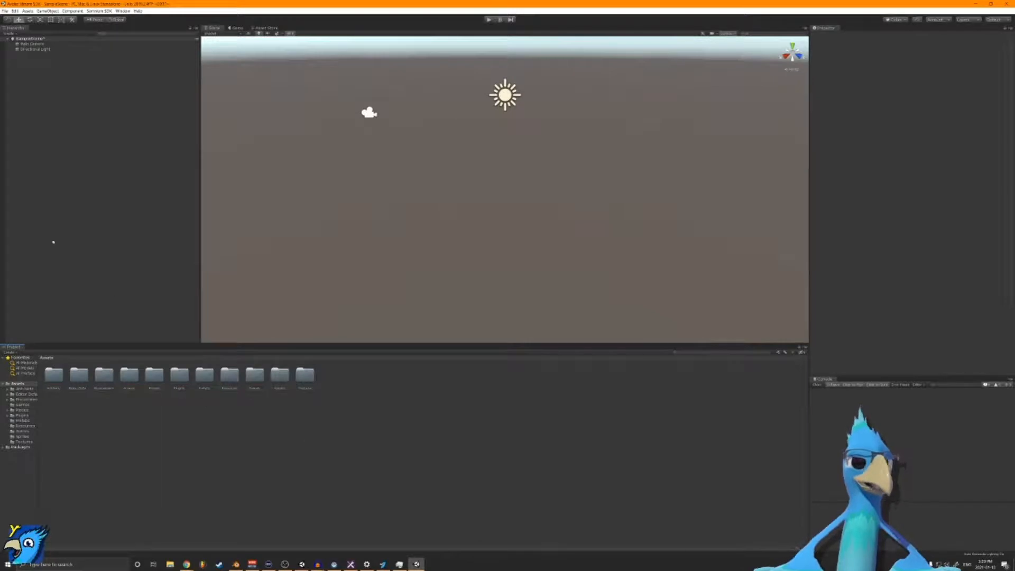
# Step: Select all the folders at the root of the project's Assets, from the first through the last
pyautogui.click(307, 387)
pyautogui.click(185, 397)
pyautogui.click(54, 377)
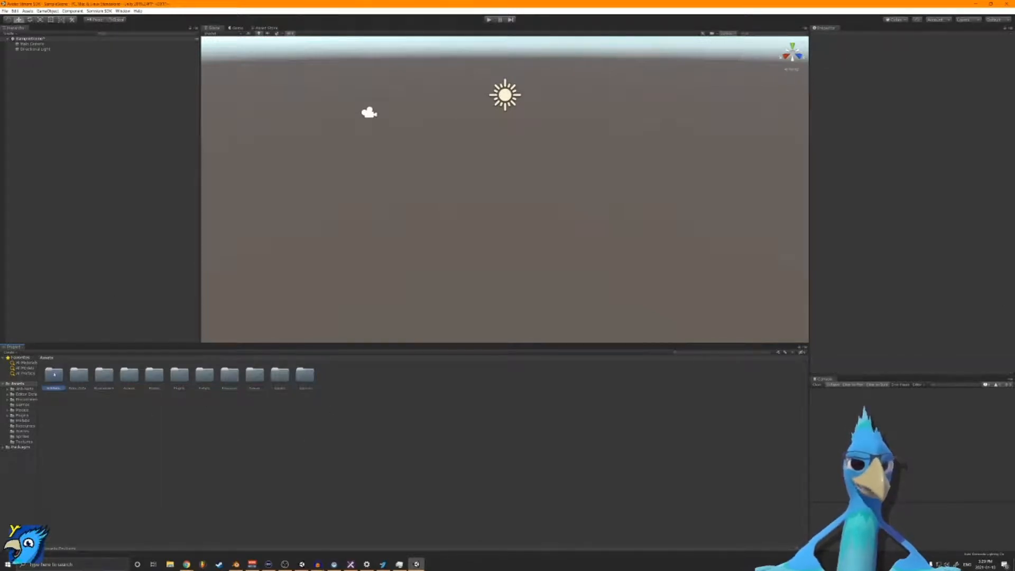
pyautogui.keyDown('shift'); pyautogui.click(305, 378); pyautogui.keyUp('shift')
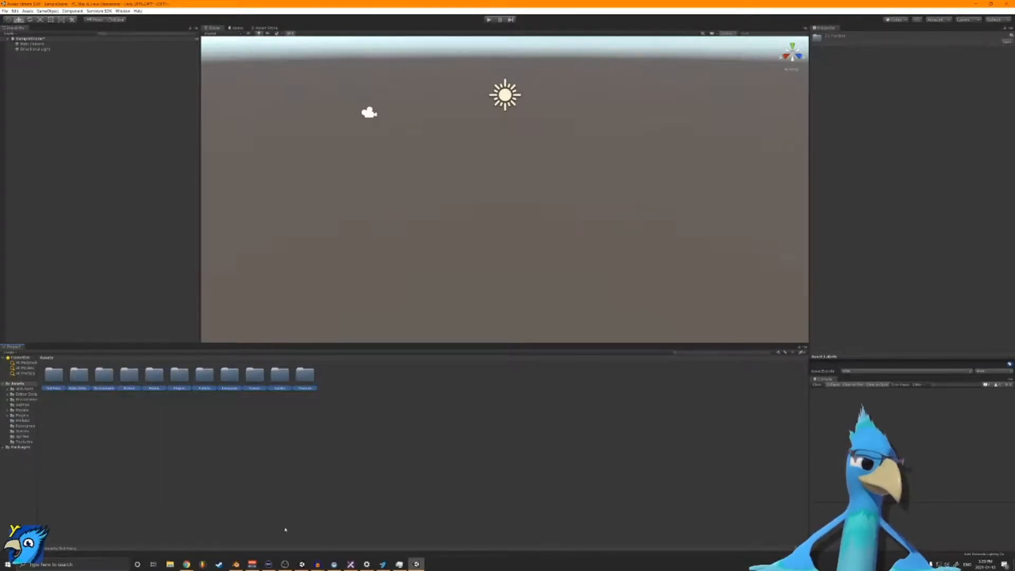
# Step: Open the UploadScene scene from the Scenes folder without saving the changes to the current scene
pyautogui.click(285, 530)
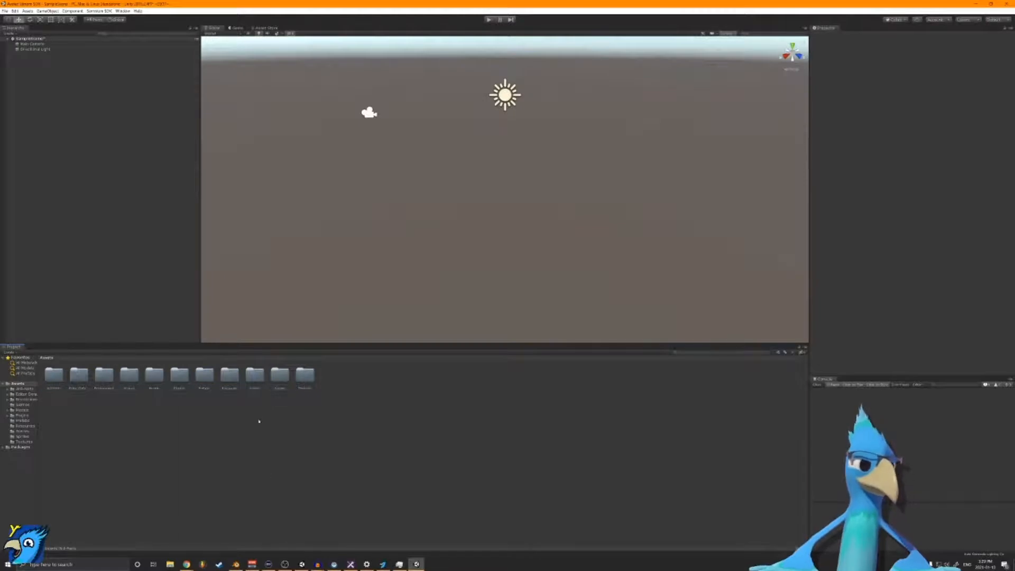
pyautogui.doubleClick(256, 374)
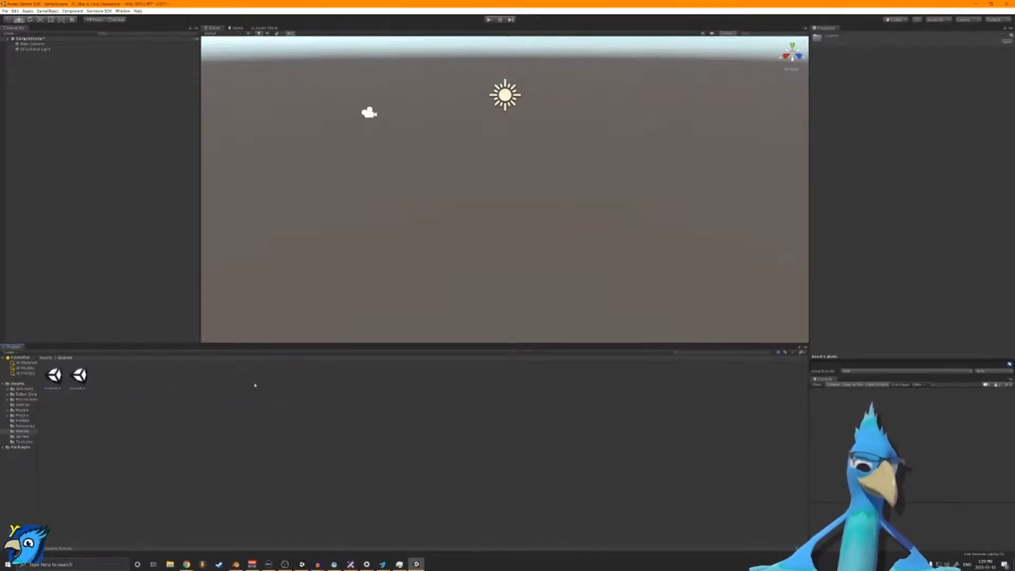
pyautogui.click(79, 377)
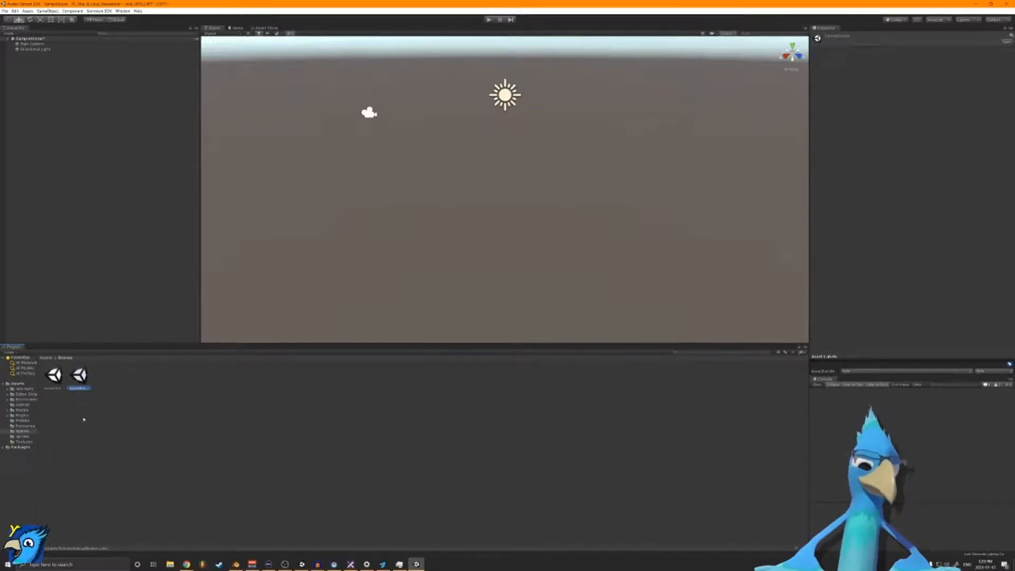
pyautogui.doubleClick(81, 378)
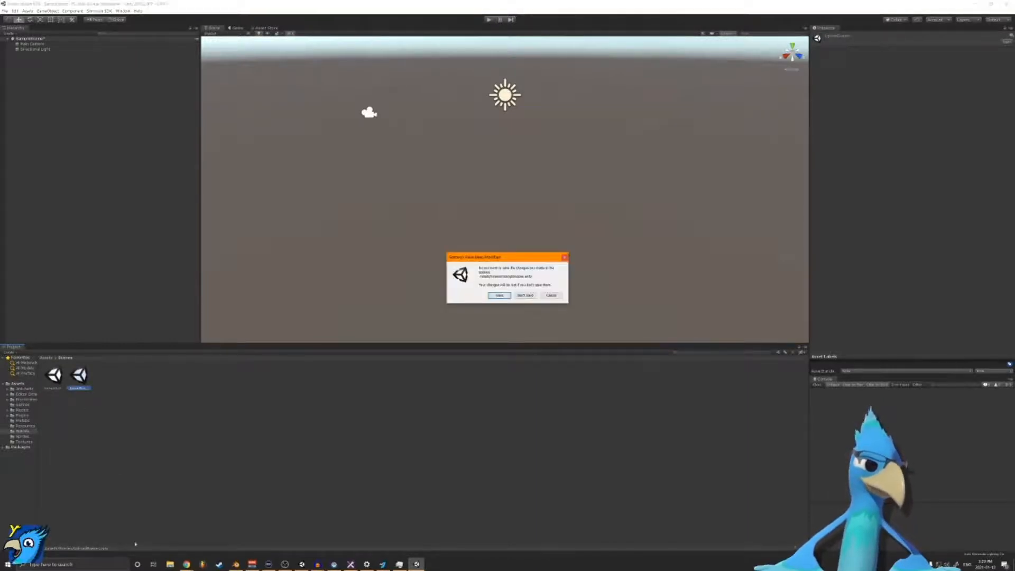
pyautogui.click(525, 295)
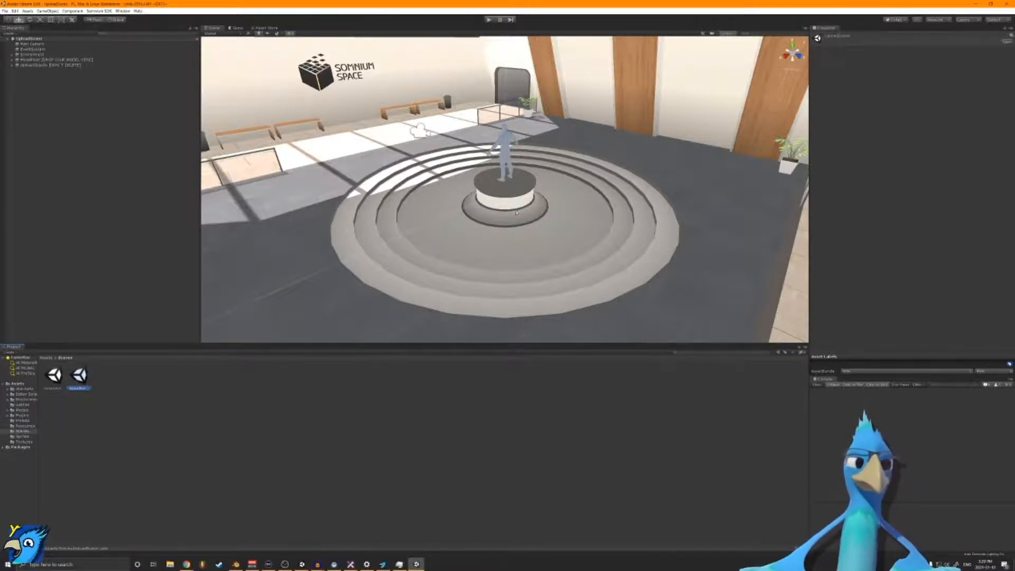
# Step: Examine the placeholder avatar on the central pedestal and the surrounding showroom from several angles
pyautogui.moveTo(512, 188); pyautogui.dragTo(718, 165, button='right')
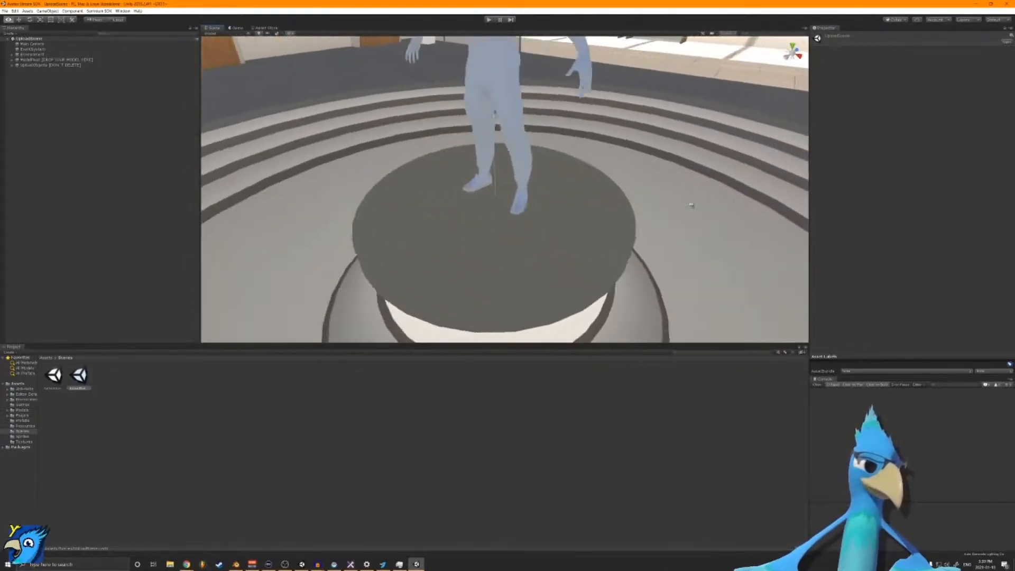
pyautogui.moveTo(692, 207); pyautogui.dragTo(695, 199, button='right')
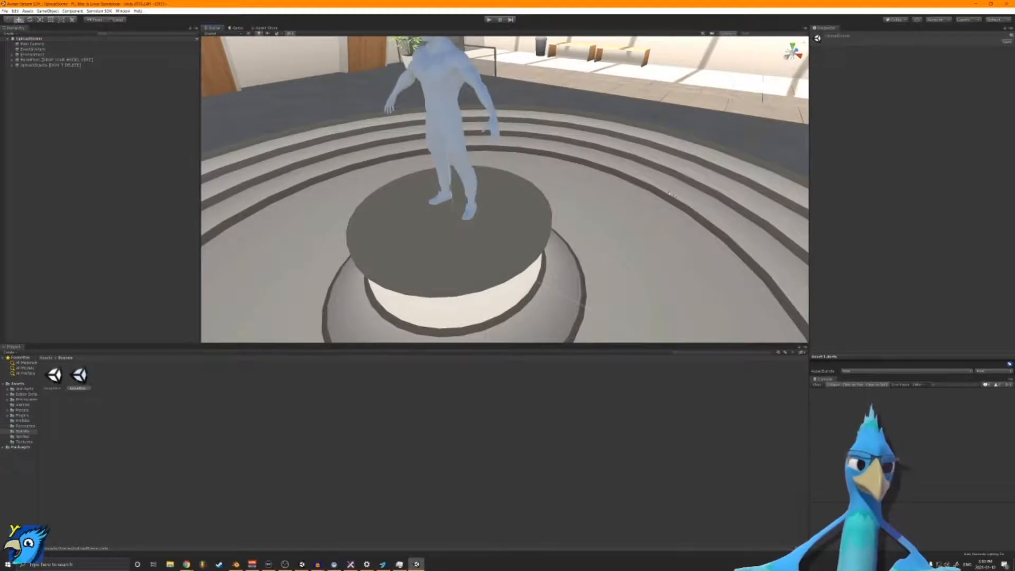
pyautogui.moveTo(625, 187); pyautogui.dragTo(586, 192, button='right')
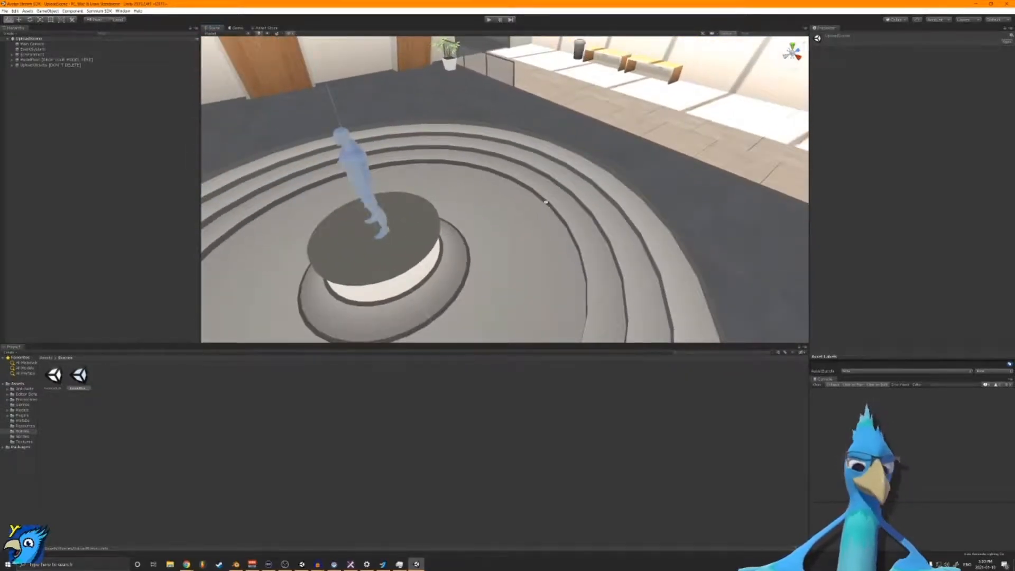
pyautogui.moveTo(448, 195); pyautogui.dragTo(552, 180, button='right')
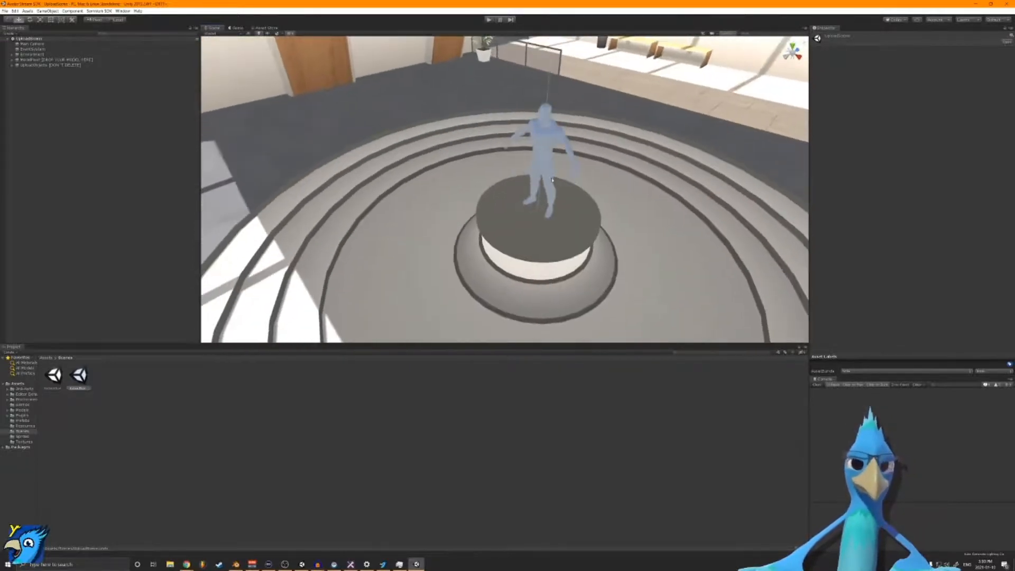
pyautogui.click(543, 171)
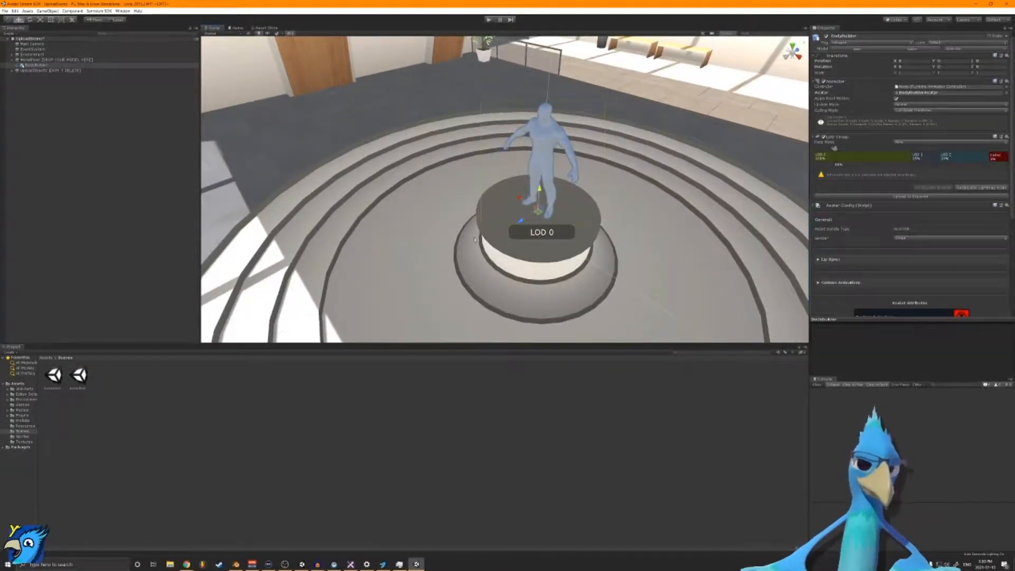
pyautogui.moveTo(469, 239); pyautogui.dragTo(540, 214, button='right')
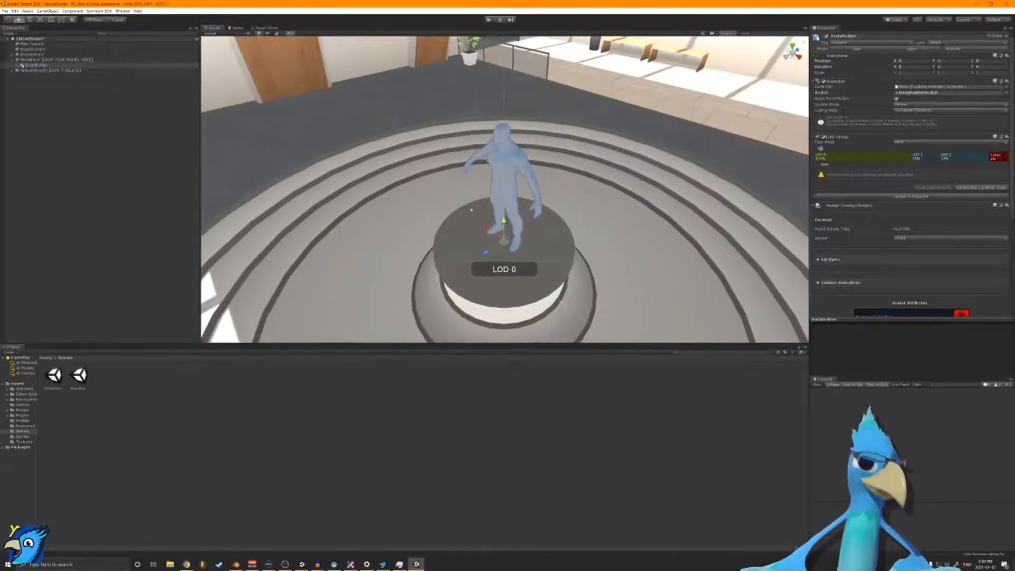
pyautogui.keyDown('alt'); pyautogui.moveTo(472, 210); pyautogui.dragTo(230, 151); pyautogui.keyUp('alt')
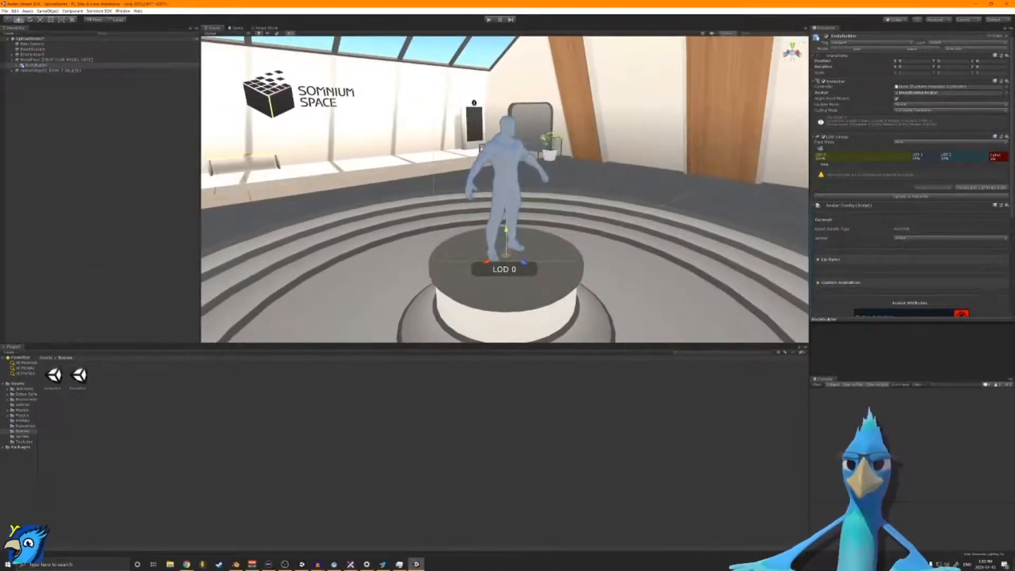
pyautogui.keyDown('alt'); pyautogui.moveTo(577, 221); pyautogui.dragTo(61, 165); pyautogui.keyUp('alt')
pyautogui.click(40, 81)
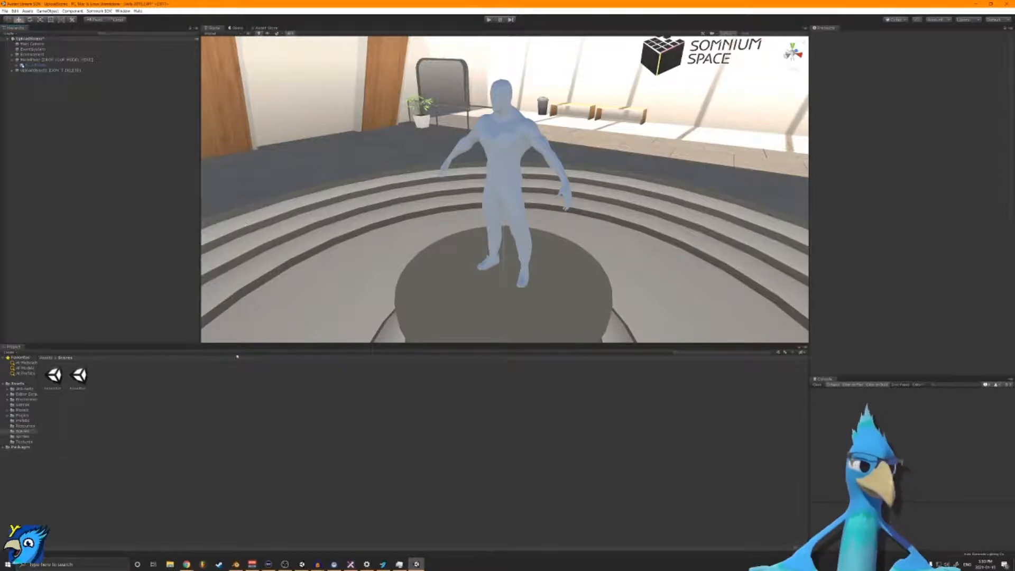
# Step: Look at the BodyBuilder model in the Models folder of the project assets
pyautogui.click(49, 358)
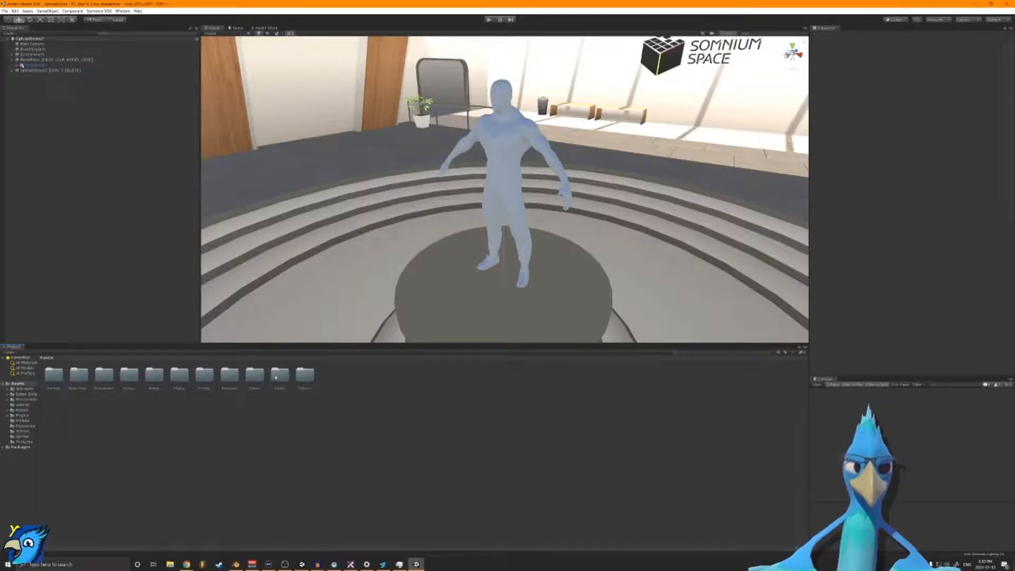
pyautogui.doubleClick(153, 375)
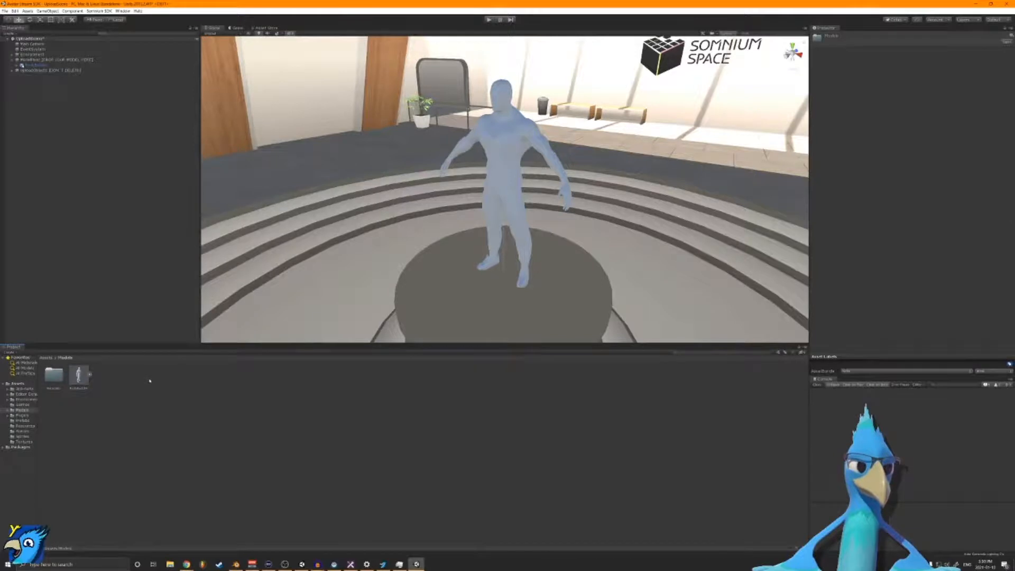
pyautogui.click(79, 377)
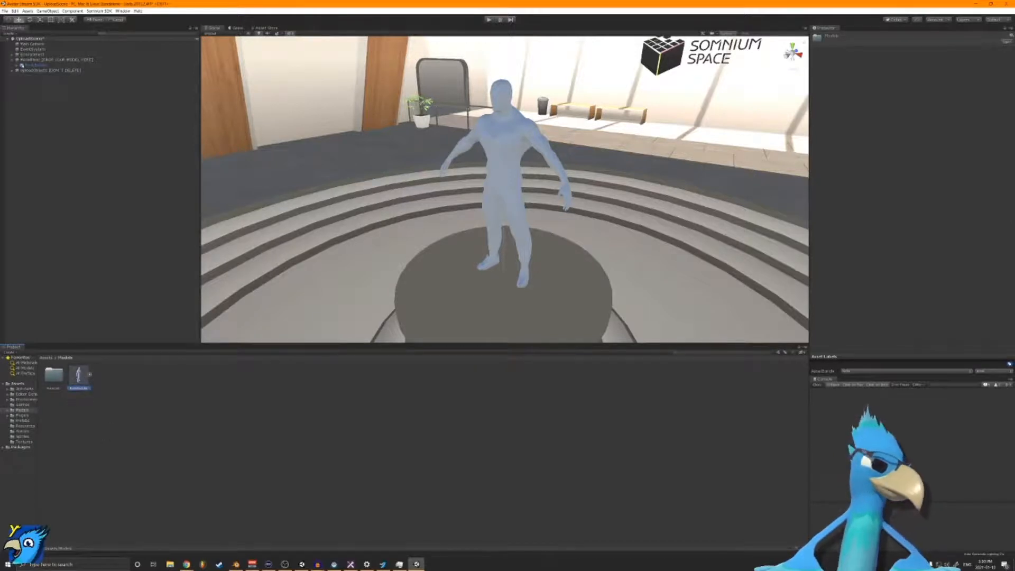
pyautogui.click(154, 494)
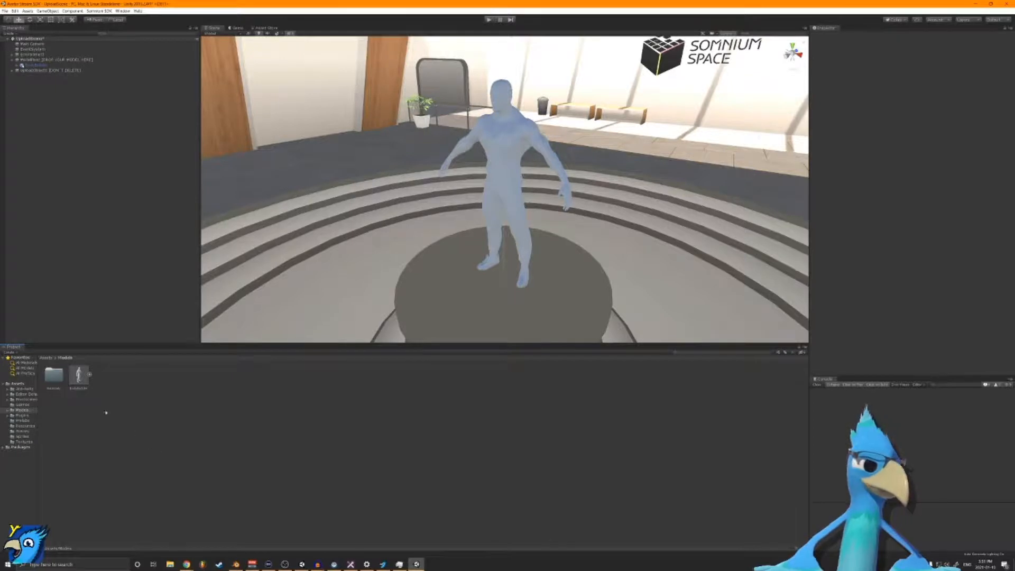
pyautogui.rightClick(160, 425)
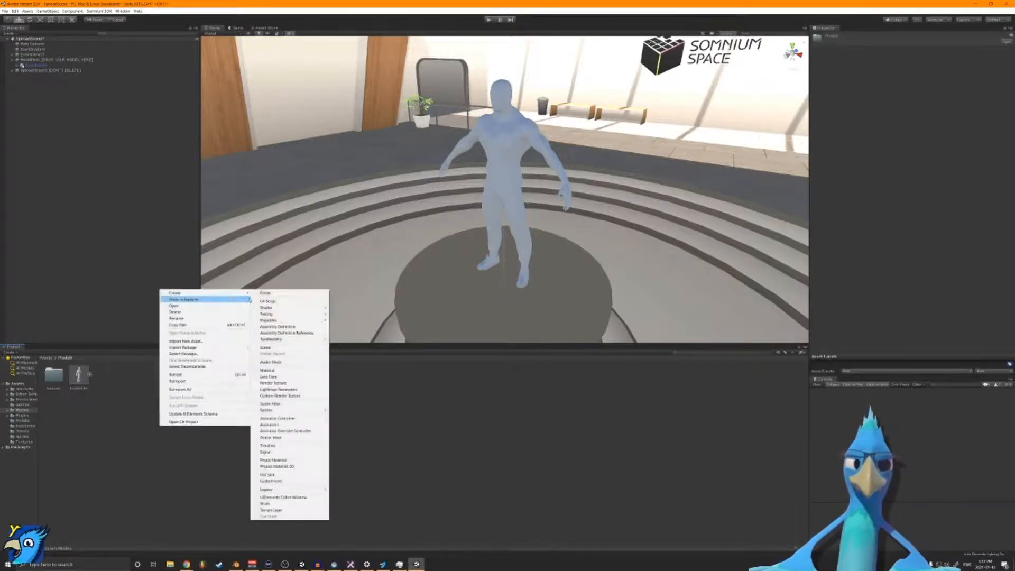
pyautogui.rightClick(129, 464)
pyautogui.click(333, 427)
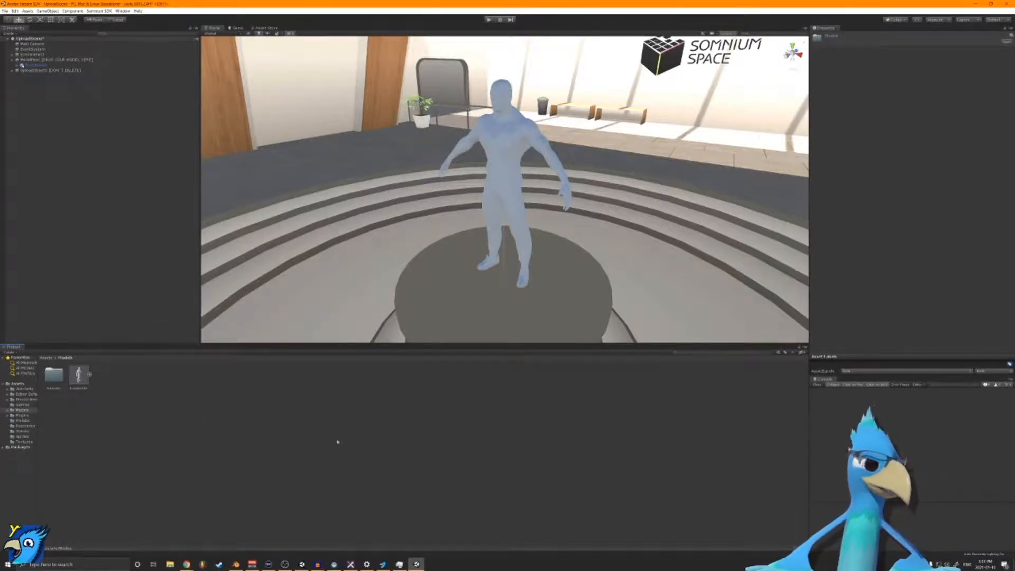
pyautogui.rightClick(171, 412)
pyautogui.moveTo(191, 415)
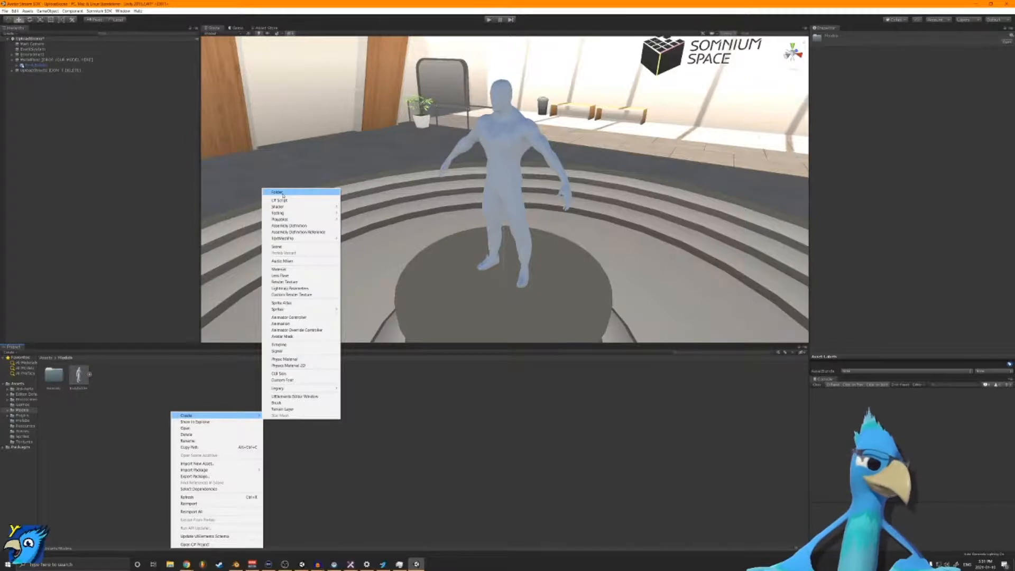
pyautogui.click(118, 435)
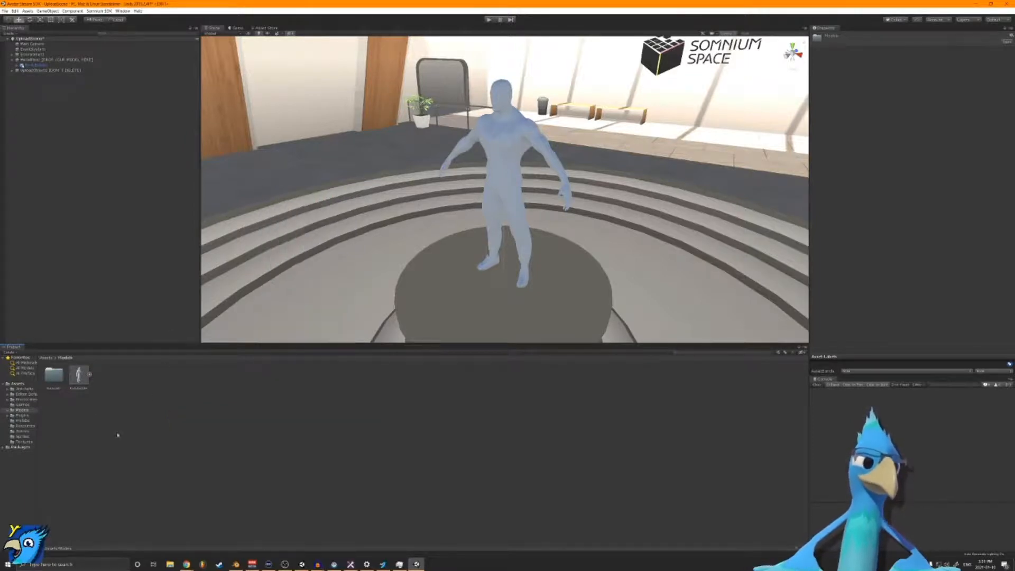
# Step: Duplicate the UploadScene scene inside the Scenes folder
pyautogui.click(50, 358)
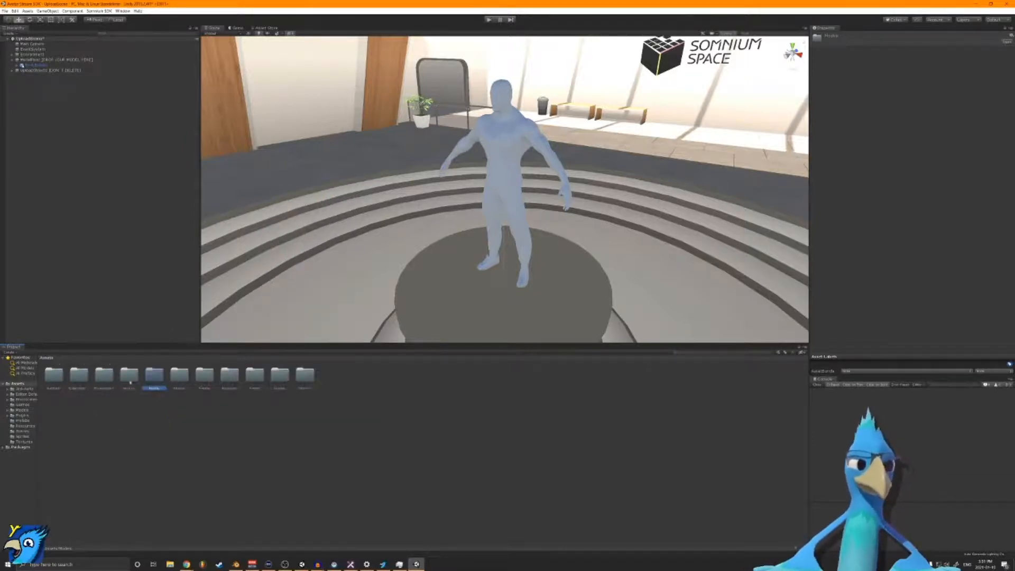
pyautogui.doubleClick(256, 375)
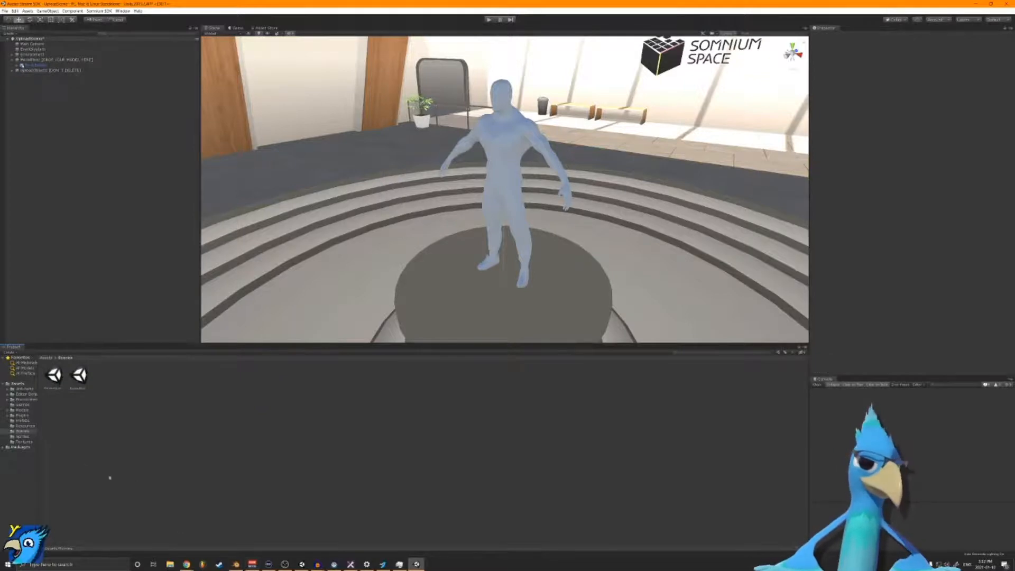
pyautogui.click(80, 375)
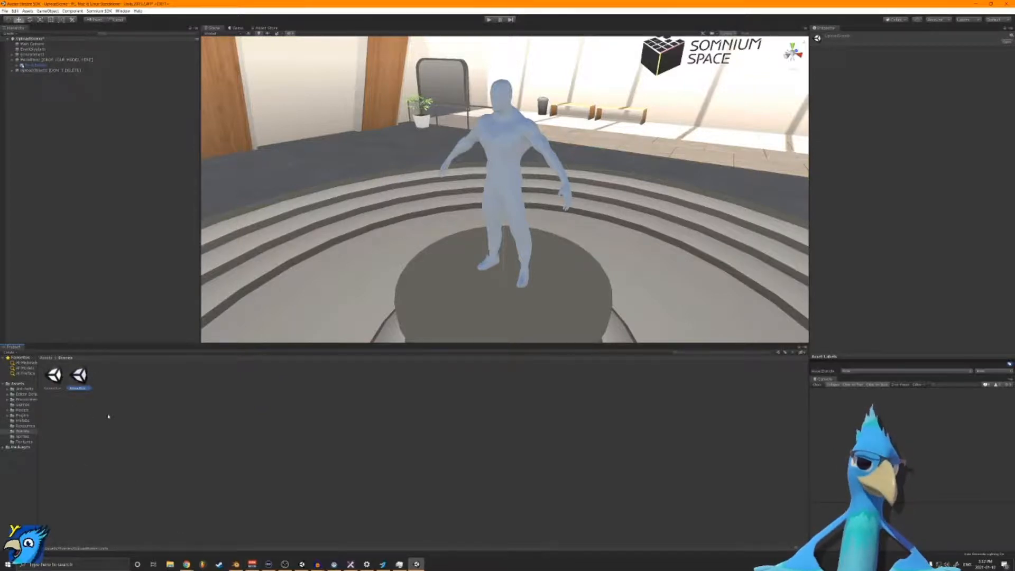
pyautogui.hotkey('ctrl', 'd')
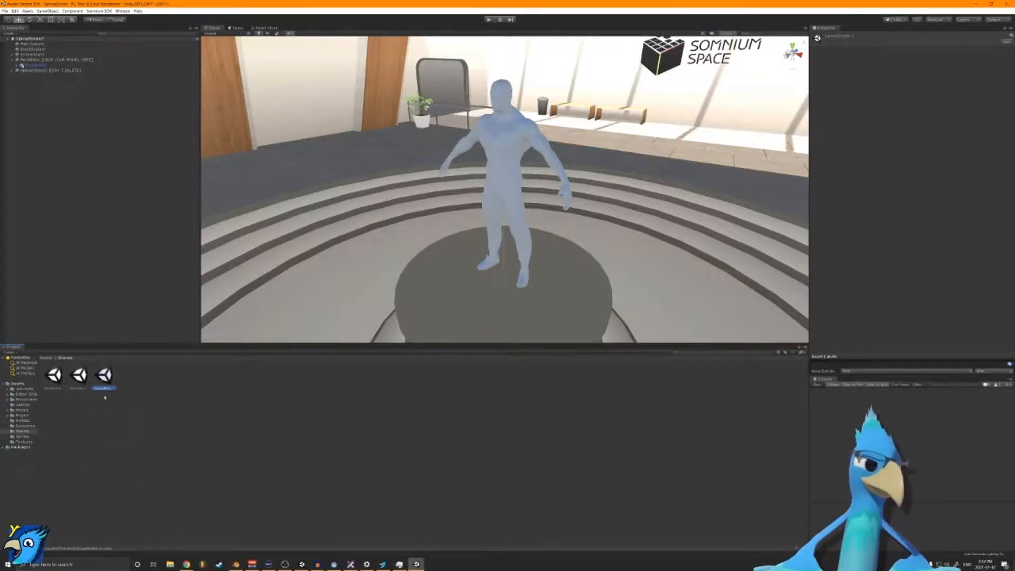
# Step: Rename the duplicated scene UploadScene_Custom and open it without saving the changes to the current scene
pyautogui.rightClick(103, 400)
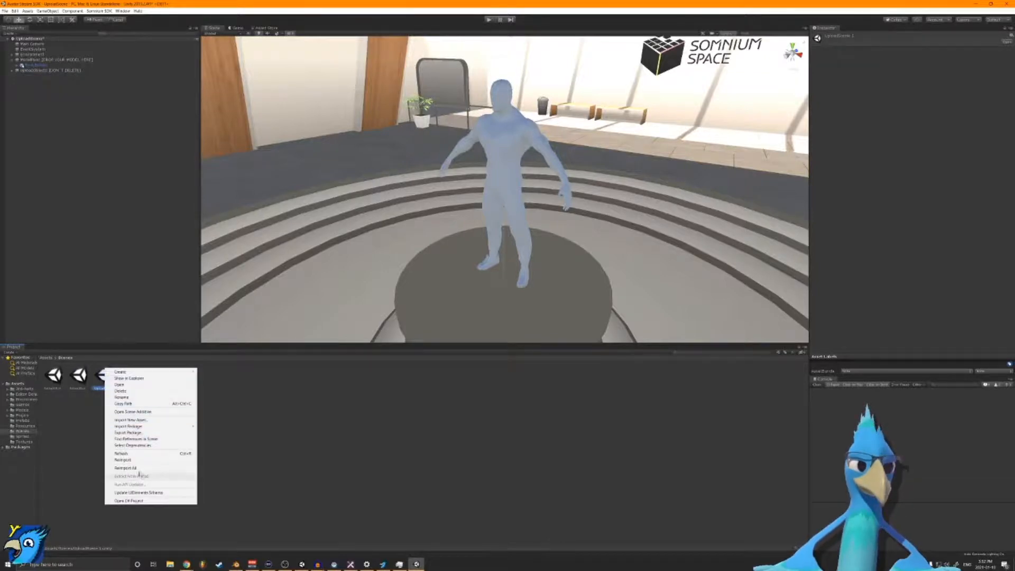
pyautogui.click(126, 398)
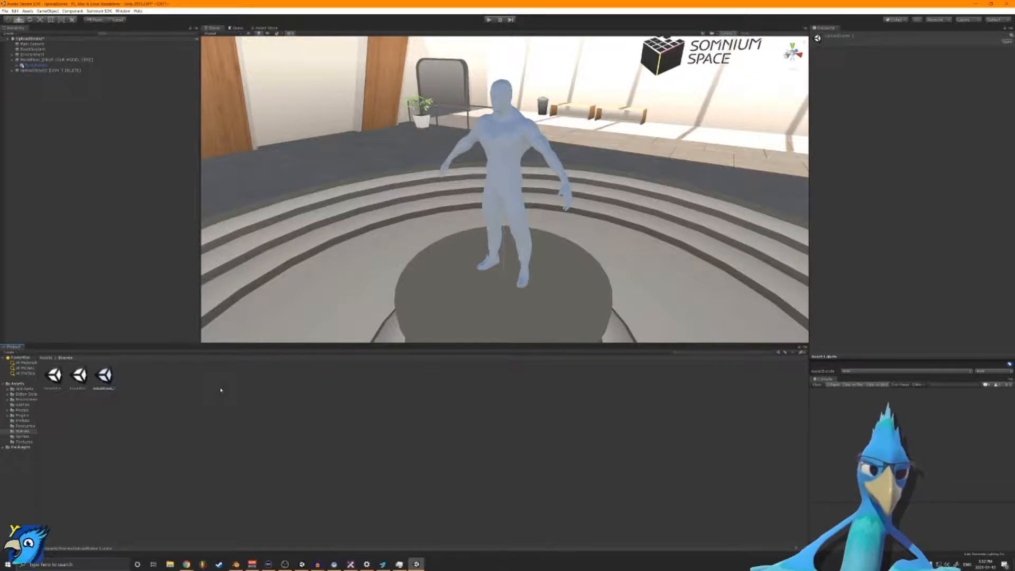
pyautogui.write('co')
pyautogui.press('Return')
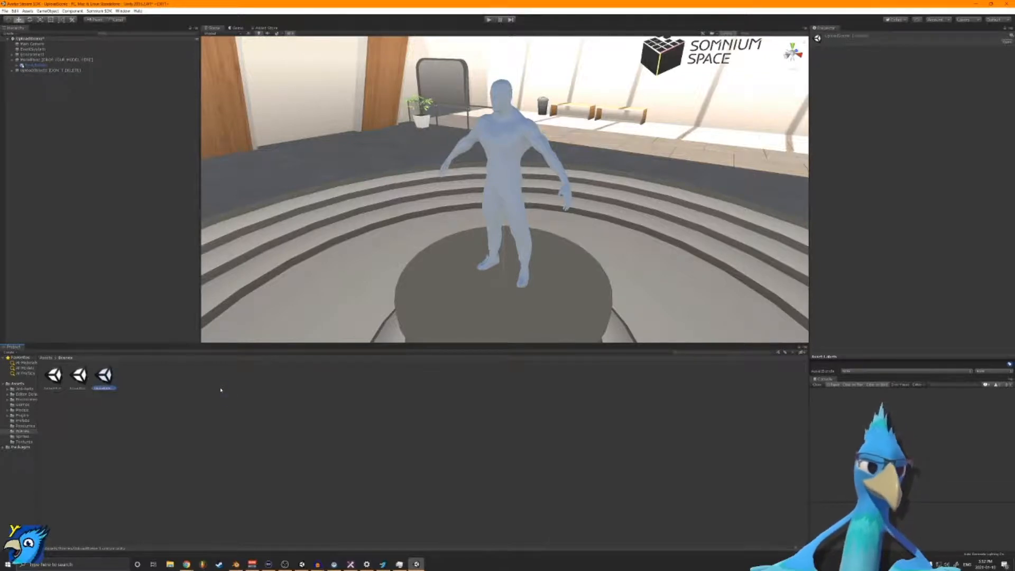
pyautogui.doubleClick(104, 376)
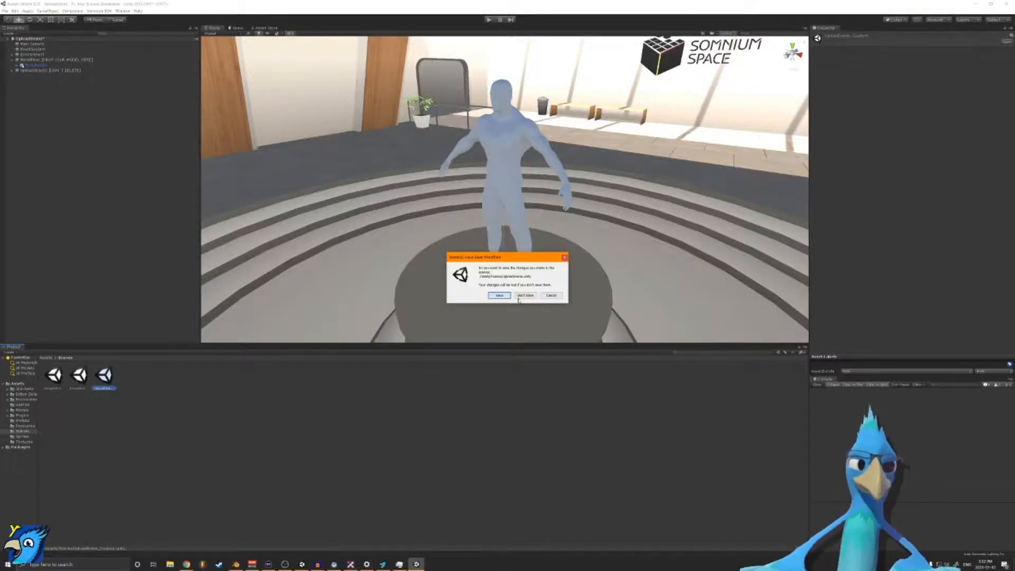
pyautogui.click(524, 296)
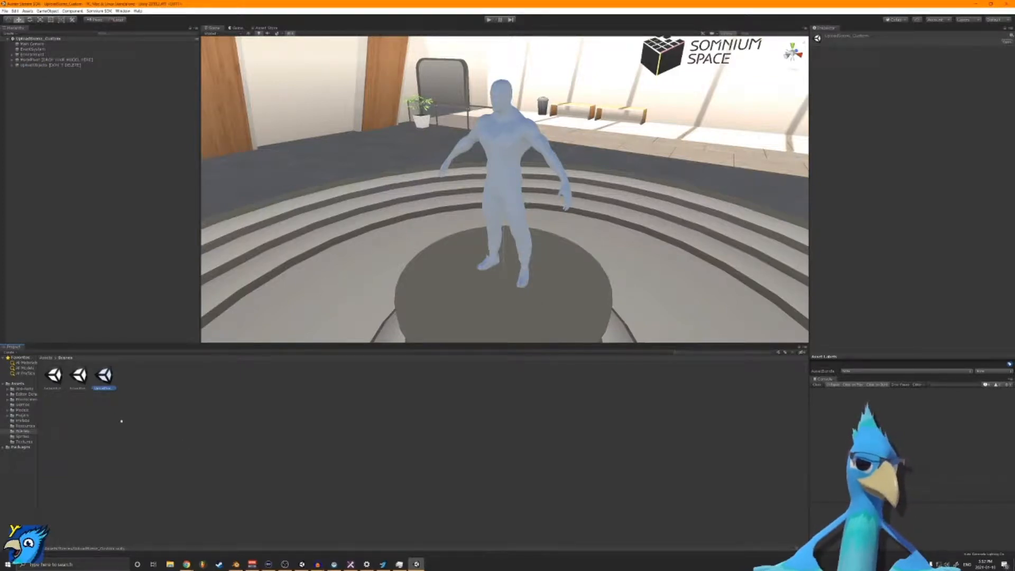
pyautogui.click(83, 383)
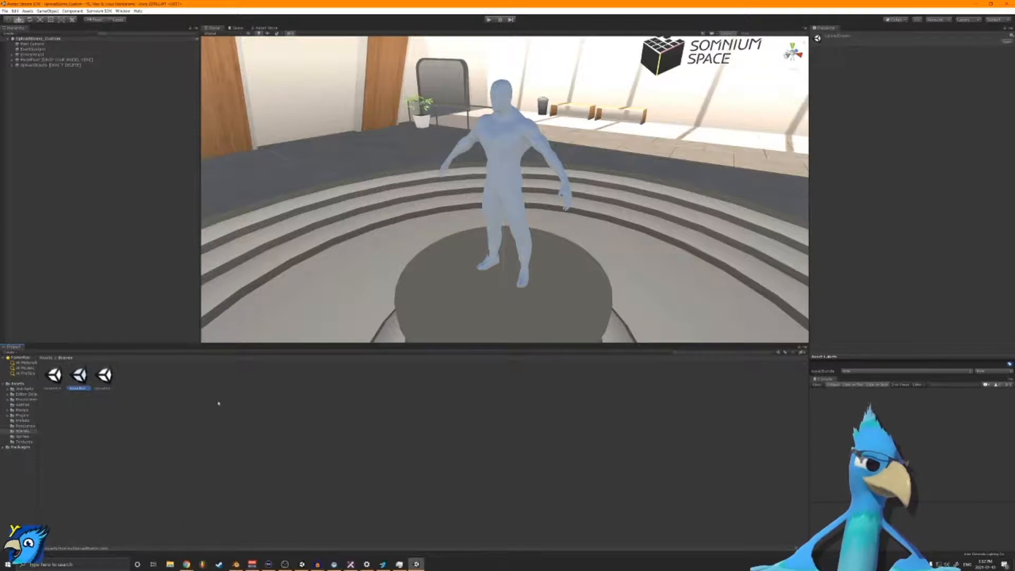
pyautogui.click(97, 381)
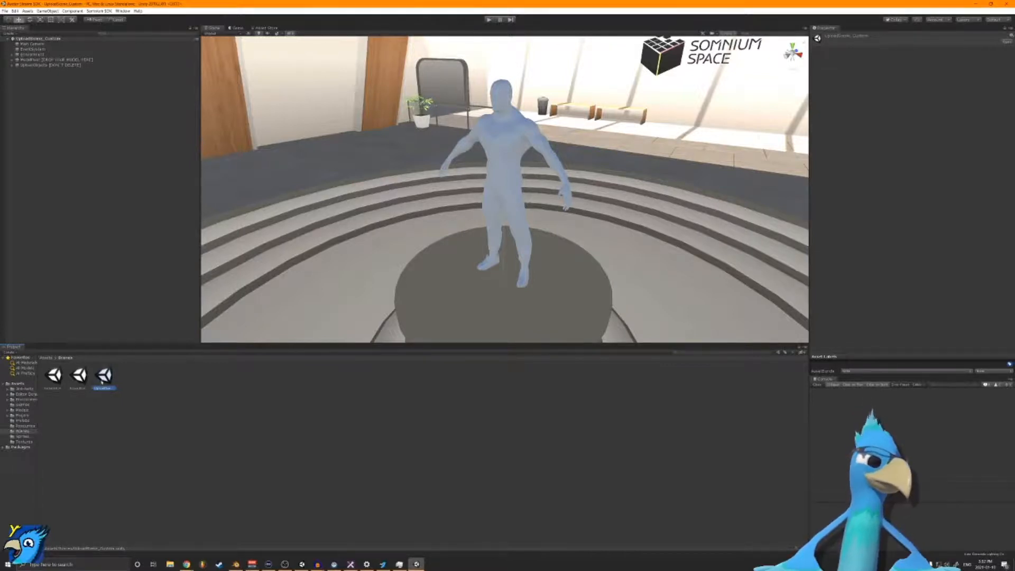
pyautogui.click(85, 376)
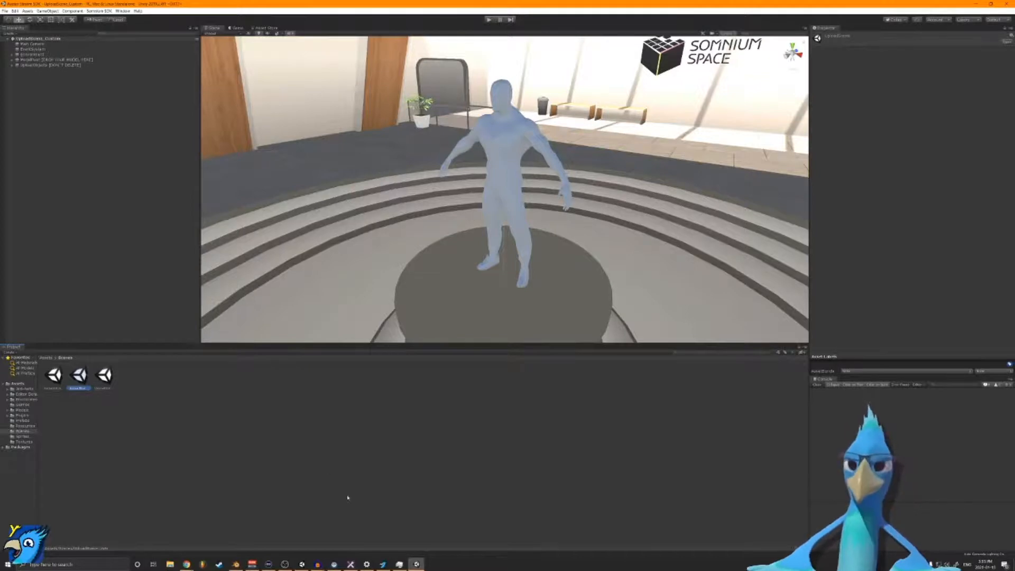
pyautogui.click(316, 472)
pyautogui.click(103, 376)
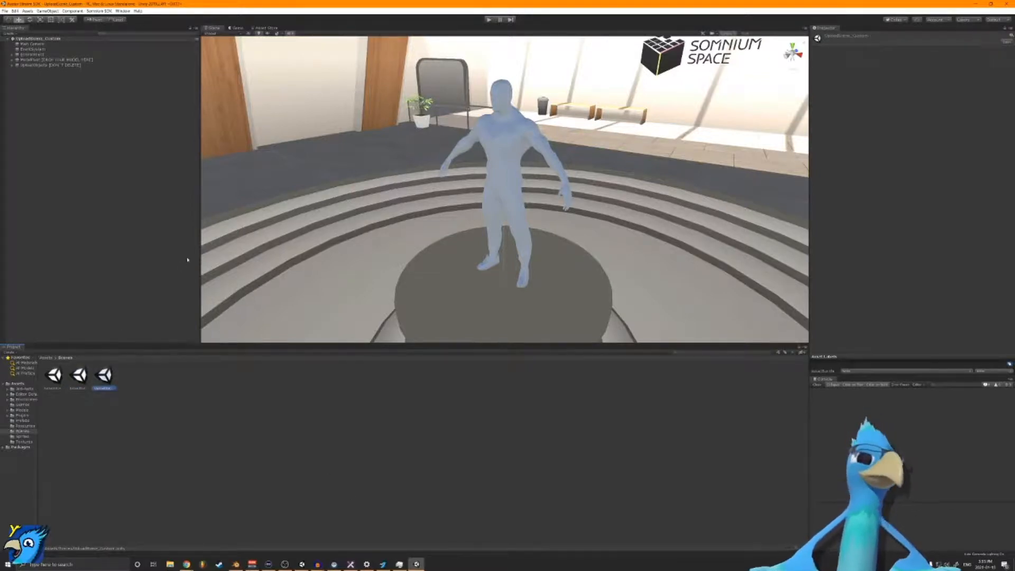
# Step: Create a folder named Ry inside the Models folder of the project assets
pyautogui.click(47, 358)
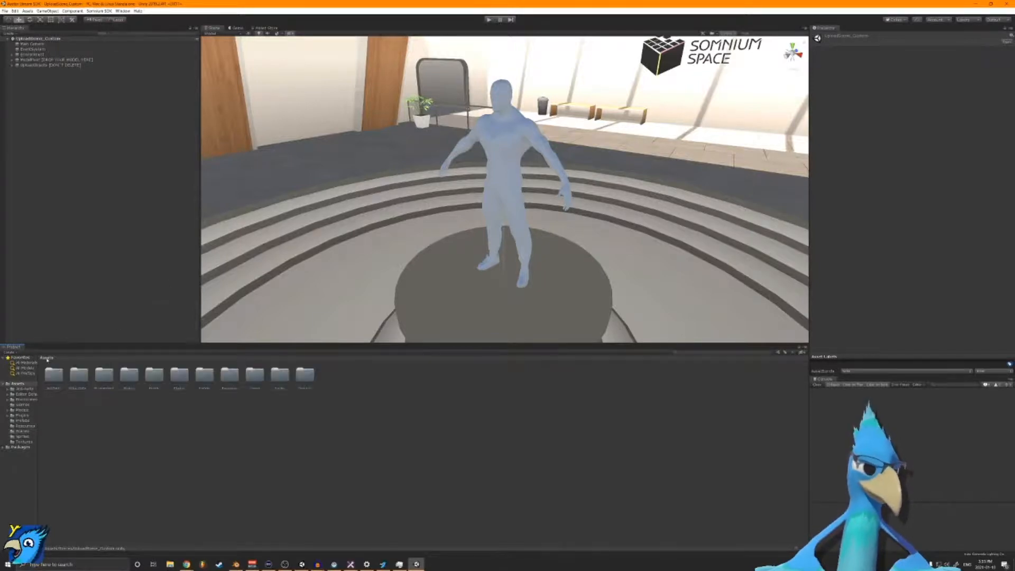
pyautogui.doubleClick(155, 376)
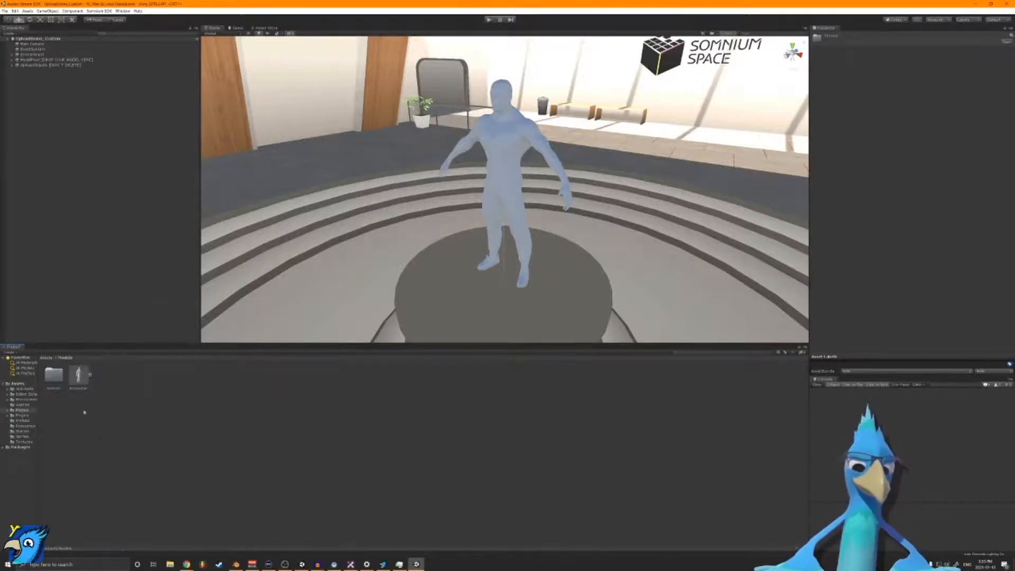
pyautogui.rightClick(86, 426)
pyautogui.moveTo(132, 290)
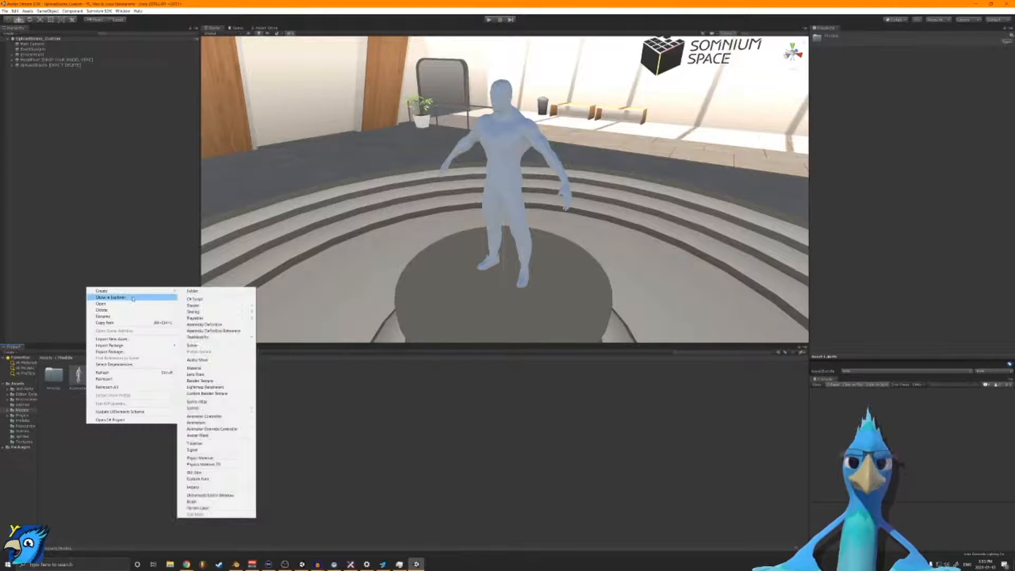
pyautogui.click(208, 291)
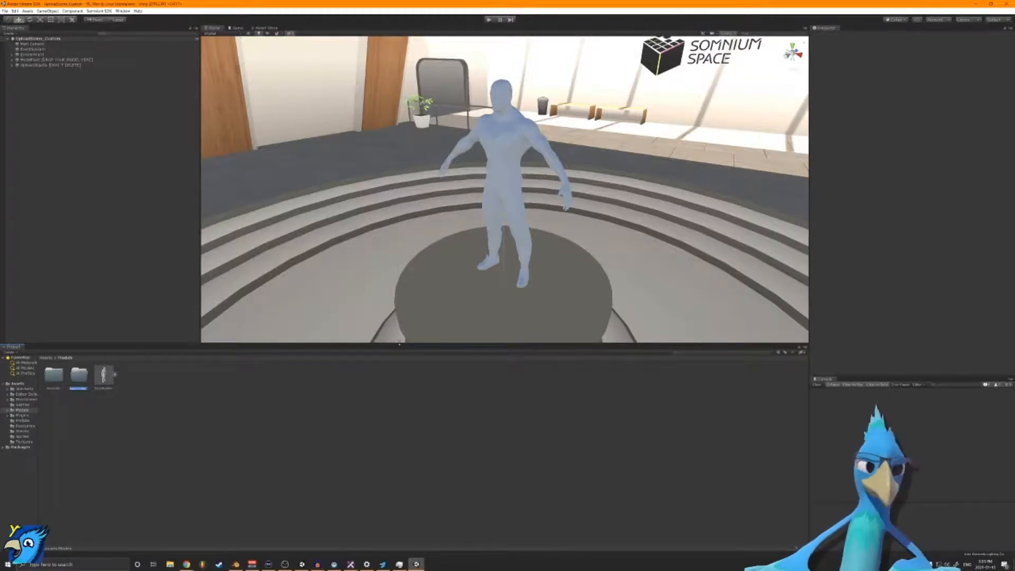
pyautogui.write('Te')
pyautogui.press('Return')
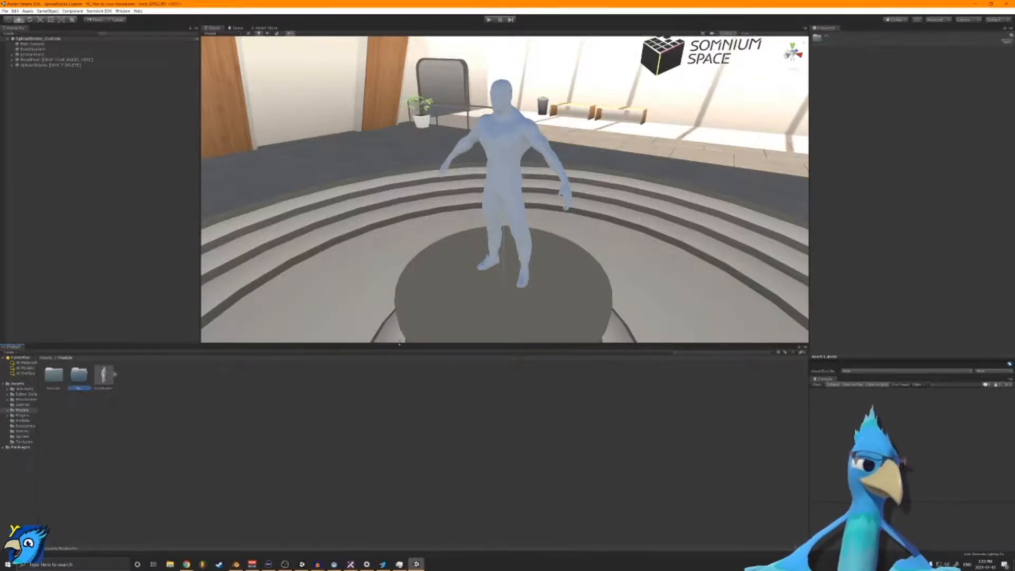
# Step: Create a BodyBuilder folder in Models and move the Materials folder and the BodyBuilder model into it
pyautogui.rightClick(228, 455)
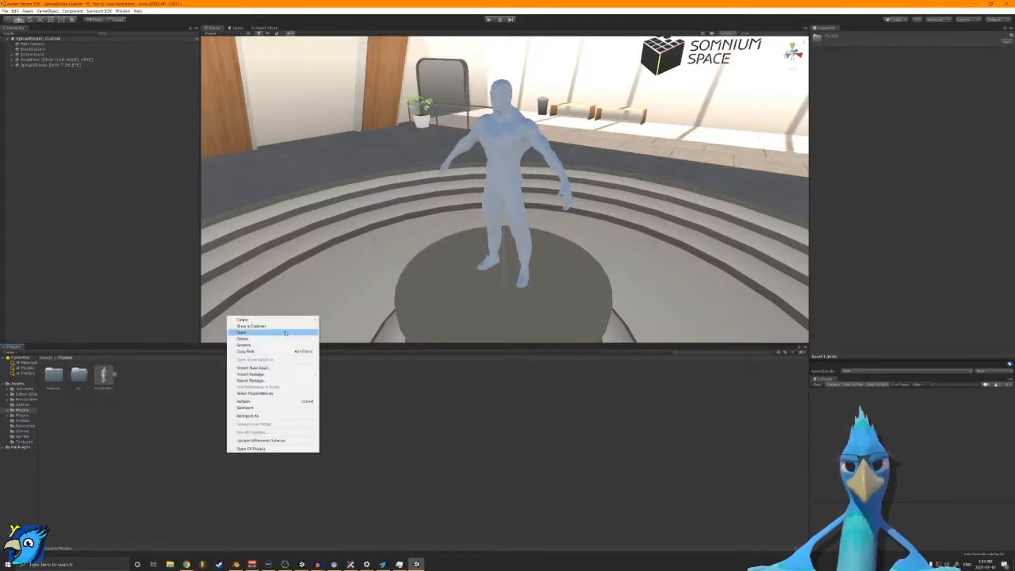
pyautogui.moveTo(273, 320)
pyautogui.click(354, 321)
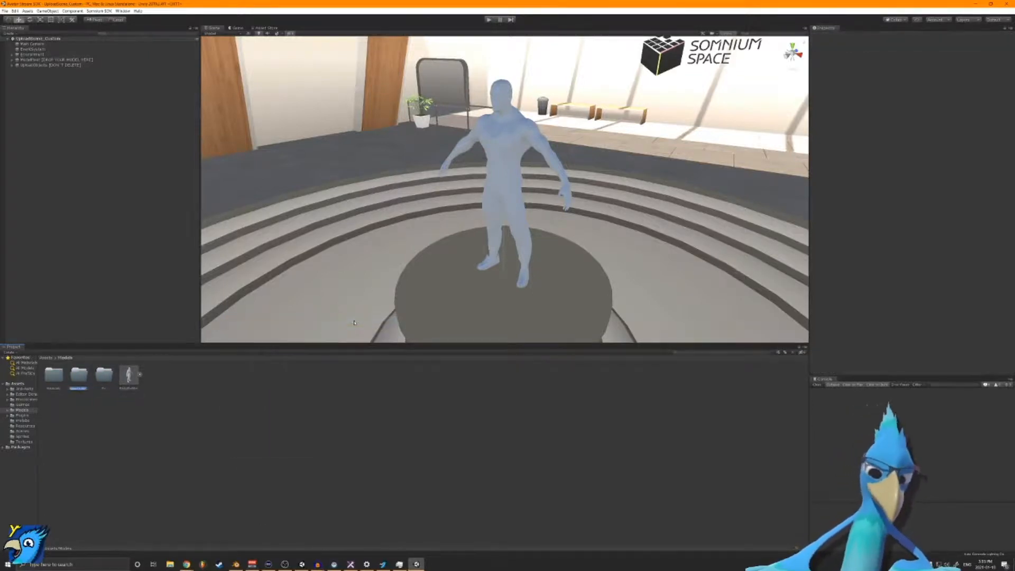
pyautogui.write('Mod')
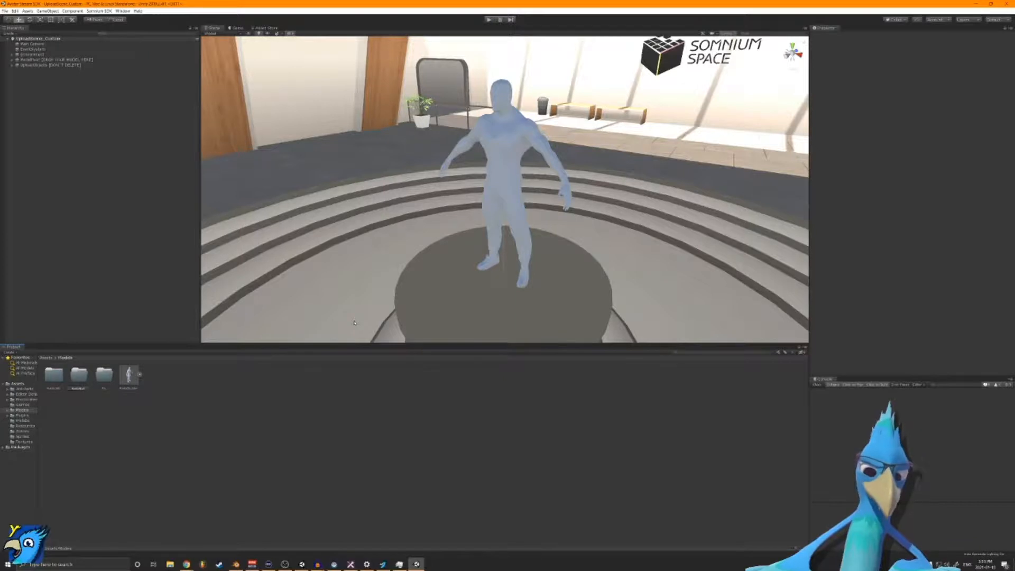
pyautogui.press('Return')
pyautogui.click(128, 376)
pyautogui.keyDown('ctrl'); pyautogui.click(79, 376); pyautogui.keyUp('ctrl')
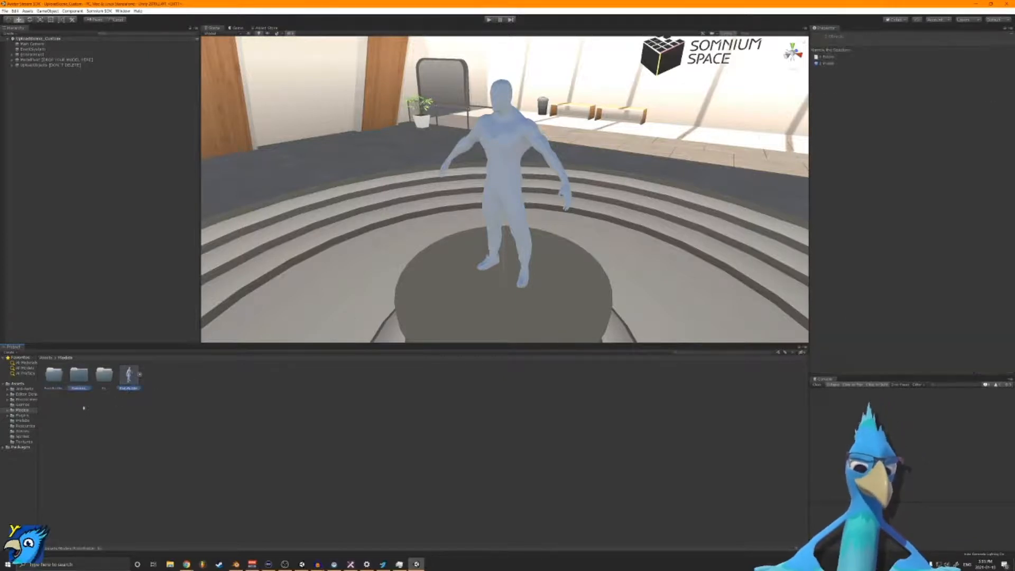
pyautogui.moveTo(79, 375); pyautogui.dragTo(54, 375)
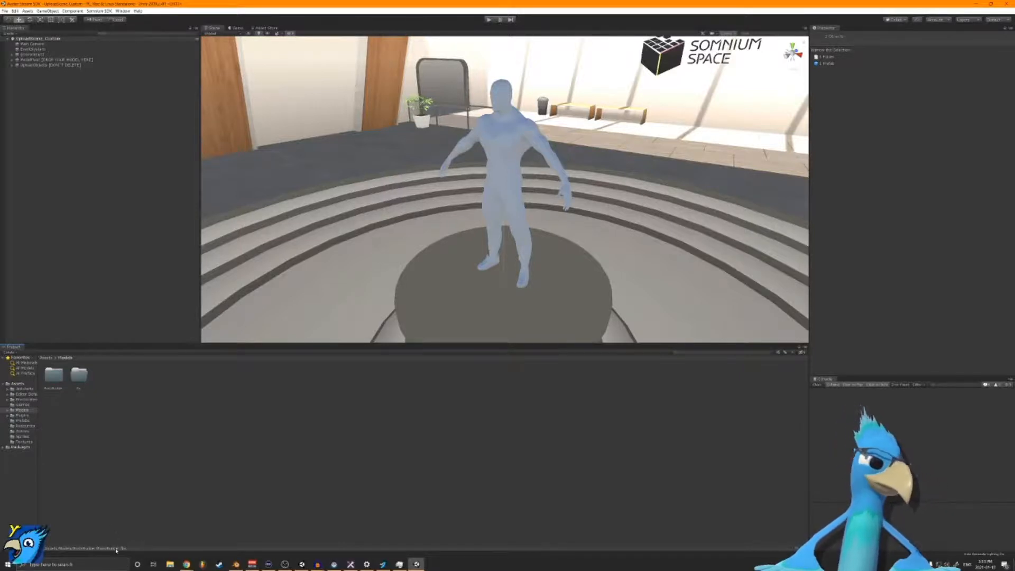
# Step: Open the Ry folder and create a subfolder named Materials in it
pyautogui.click(79, 375)
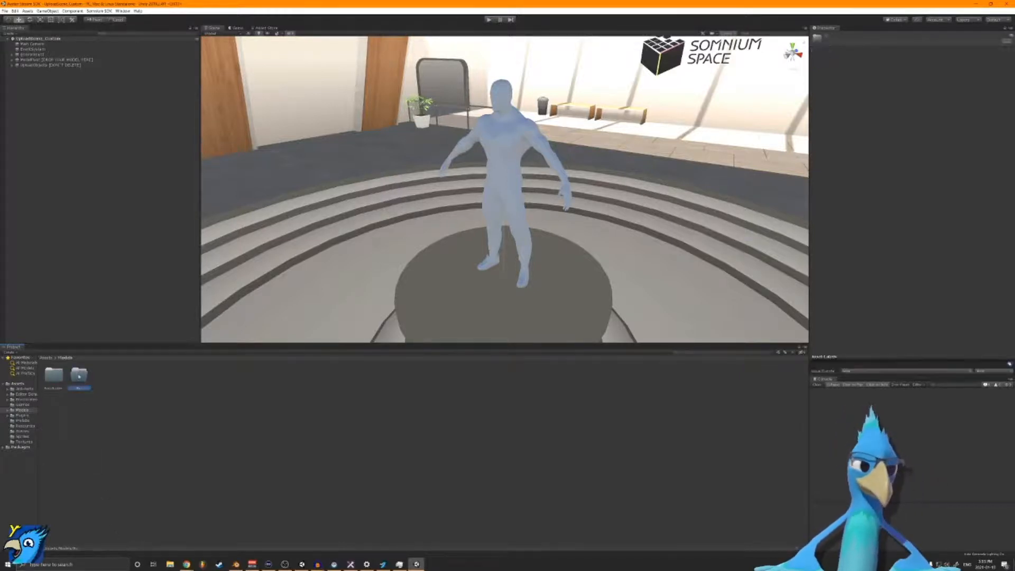
pyautogui.doubleClick(79, 374)
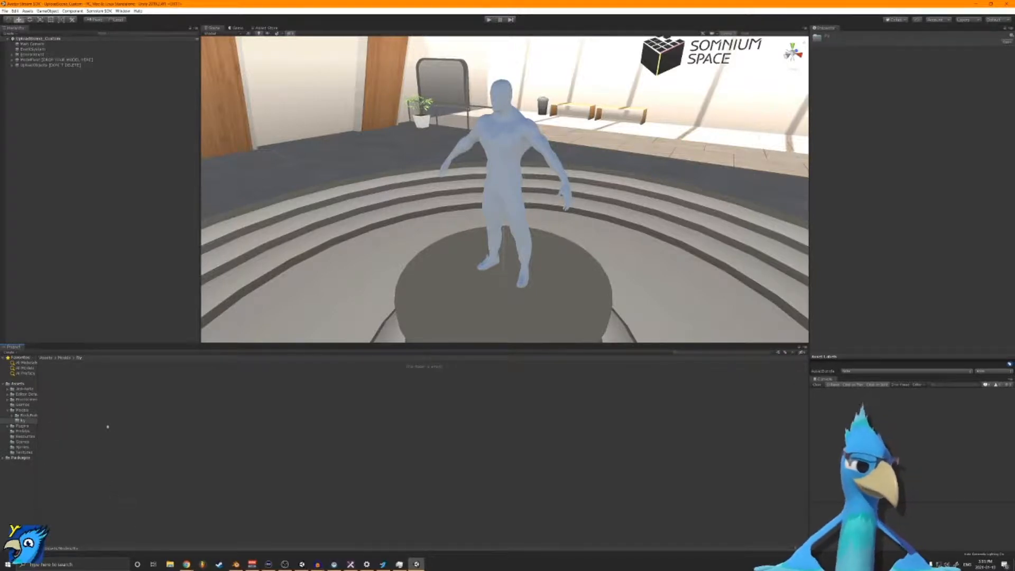
pyautogui.rightClick(118, 416)
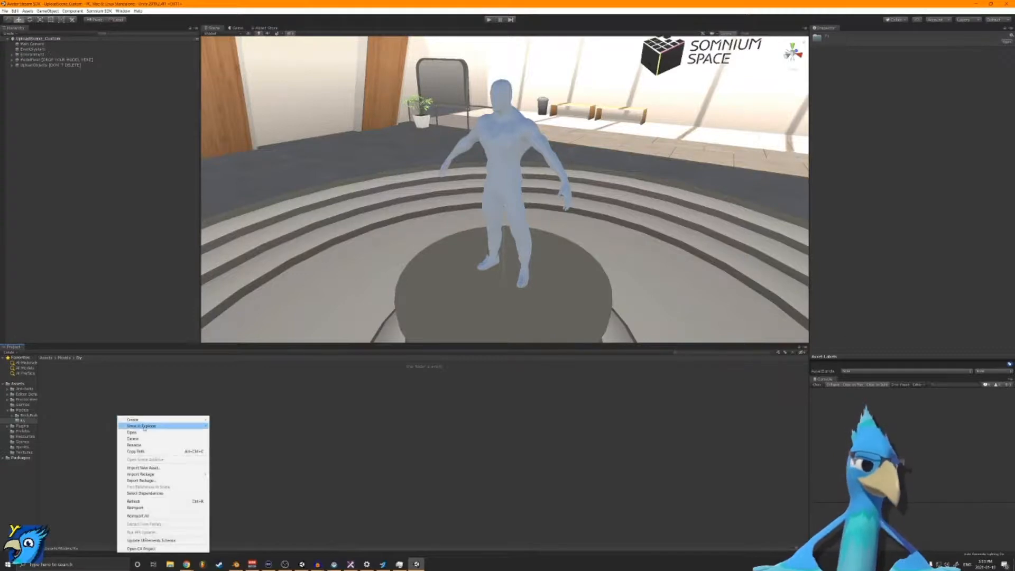
pyautogui.moveTo(142, 421)
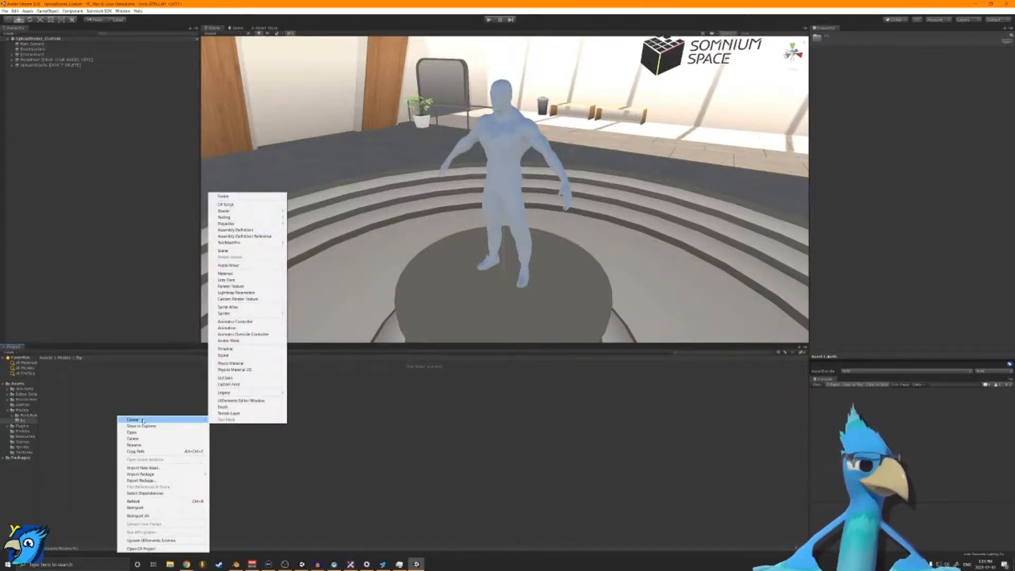
pyautogui.click(223, 197)
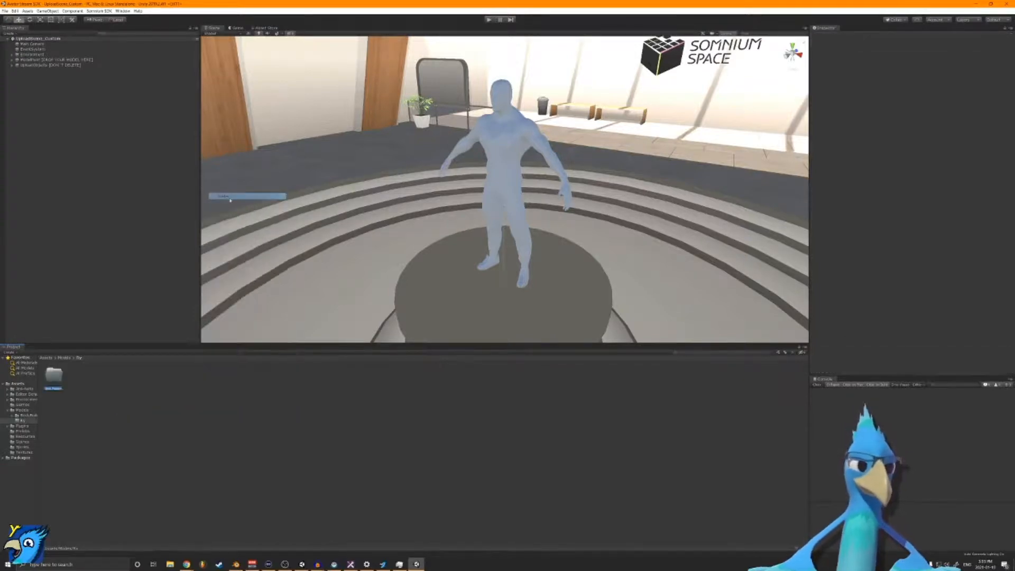
pyautogui.write('Ma')
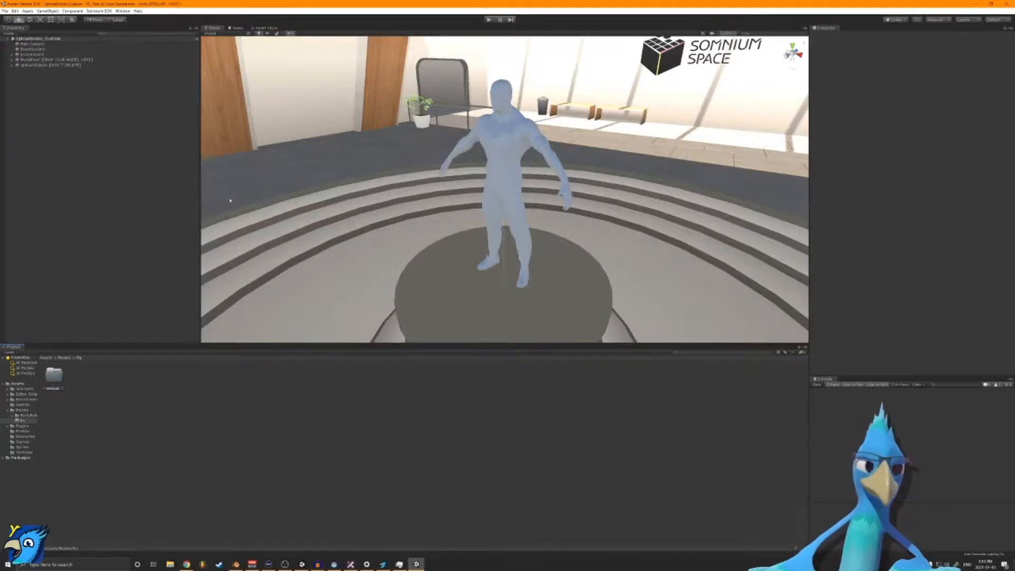
pyautogui.write('terials')
pyautogui.press('Return')
# Step: Create a second subfolder named Textures inside the Ry folder
pyautogui.rightClick(160, 408)
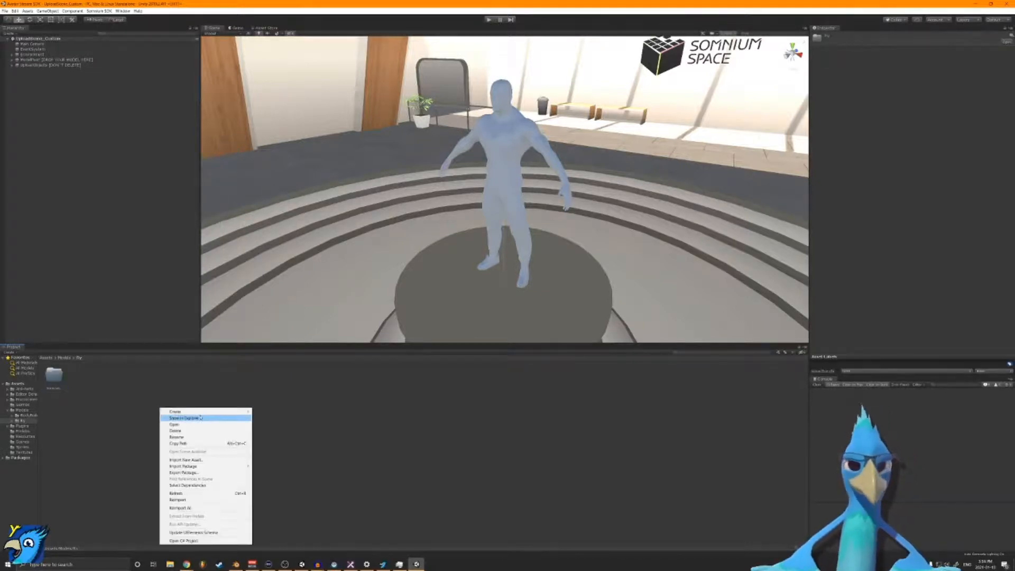
pyautogui.moveTo(233, 412)
pyautogui.click(266, 188)
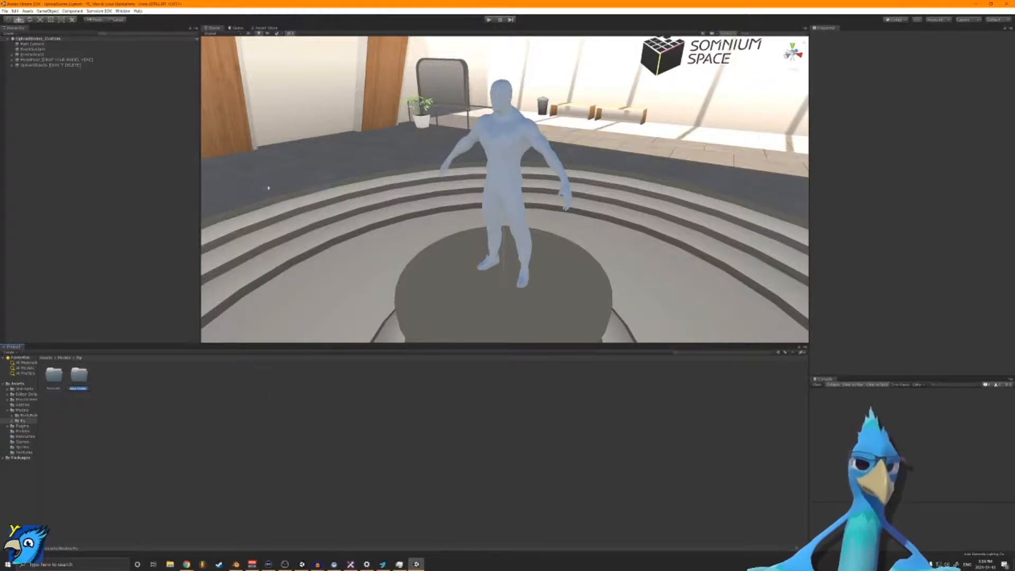
pyautogui.write('Textures')
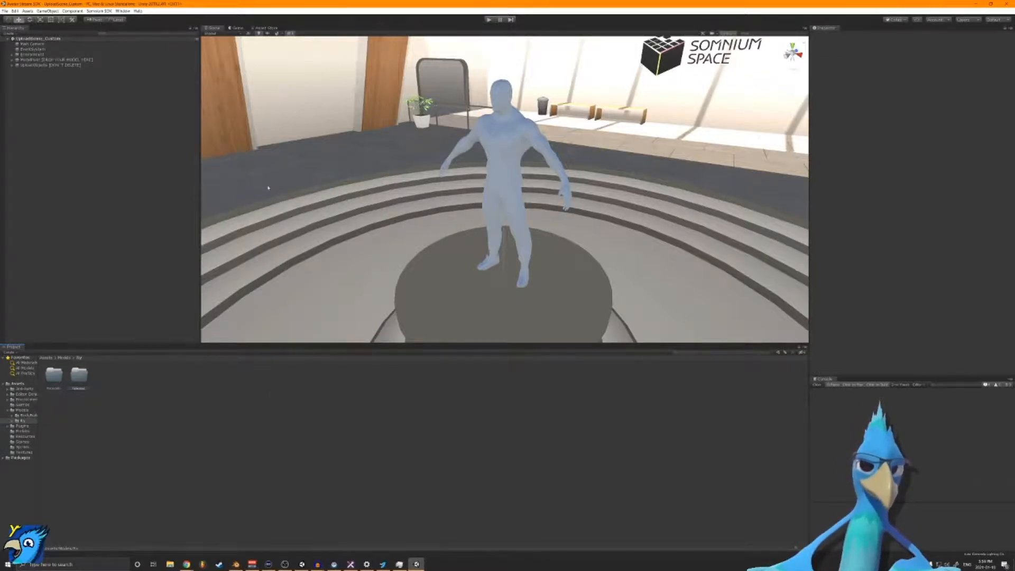
pyautogui.press('Return')
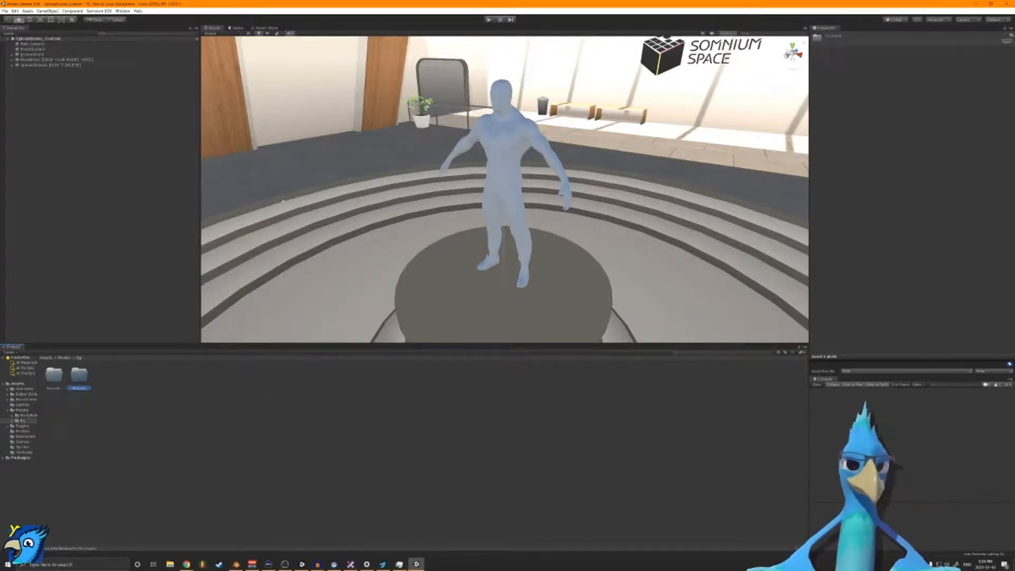
pyautogui.click(265, 427)
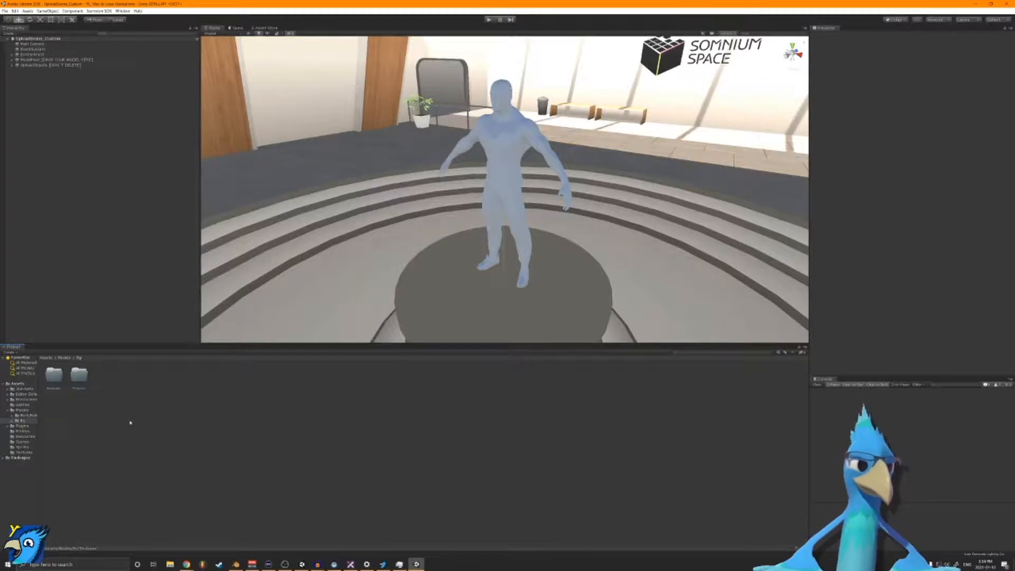
pyautogui.rightClick(141, 432)
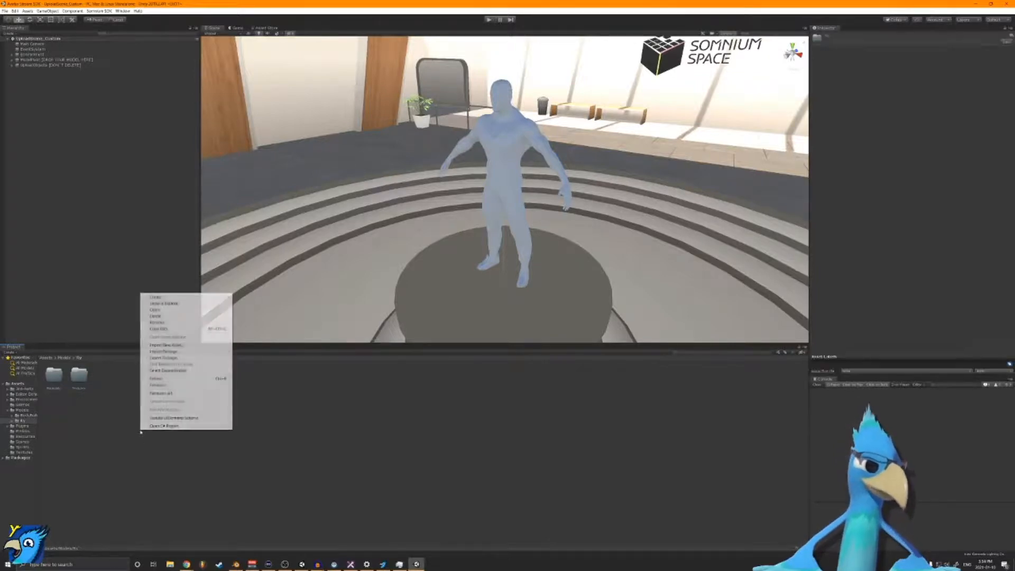
pyautogui.click(135, 454)
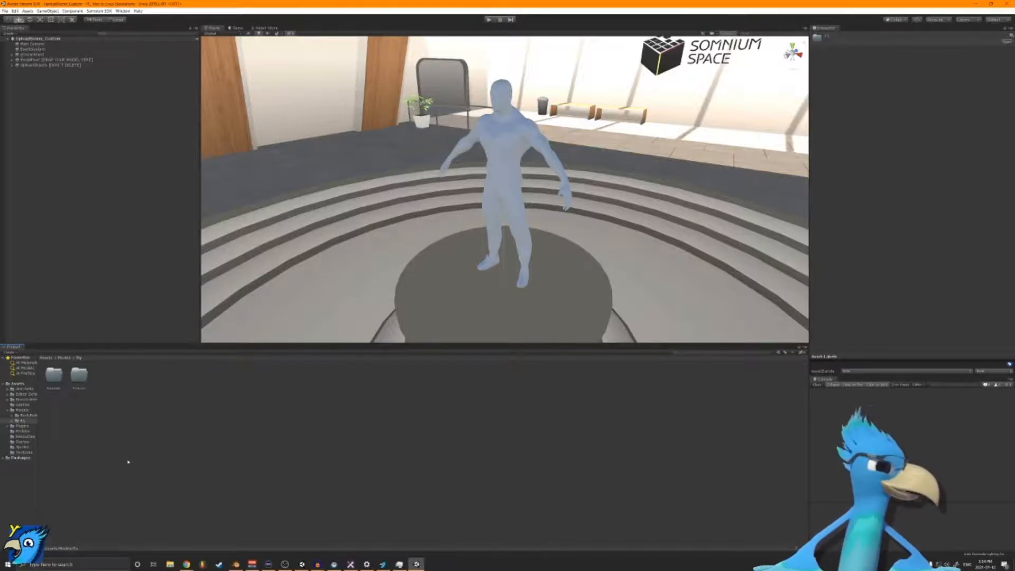
pyautogui.rightClick(128, 462)
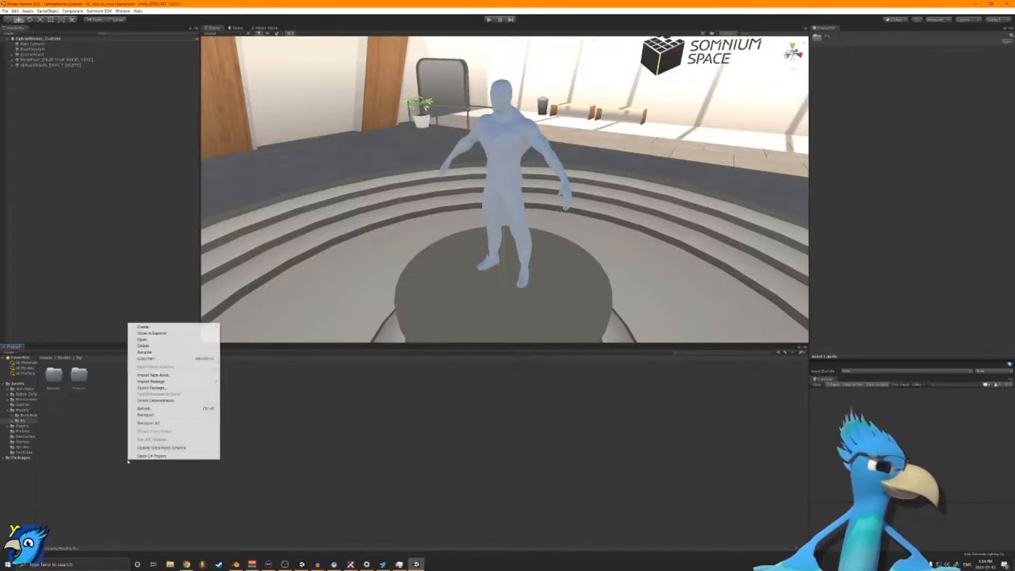
pyautogui.click(133, 495)
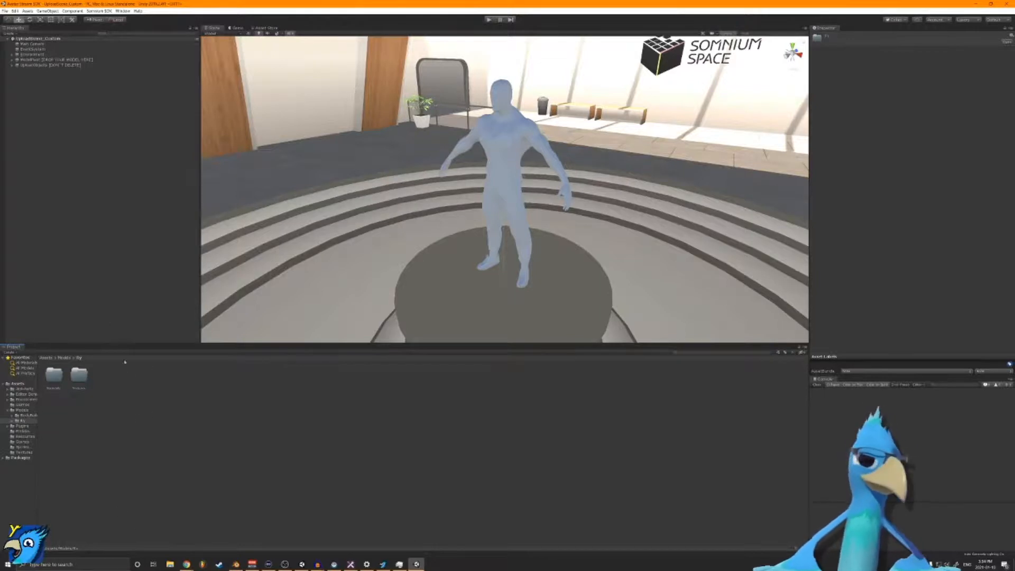
pyautogui.click(117, 426)
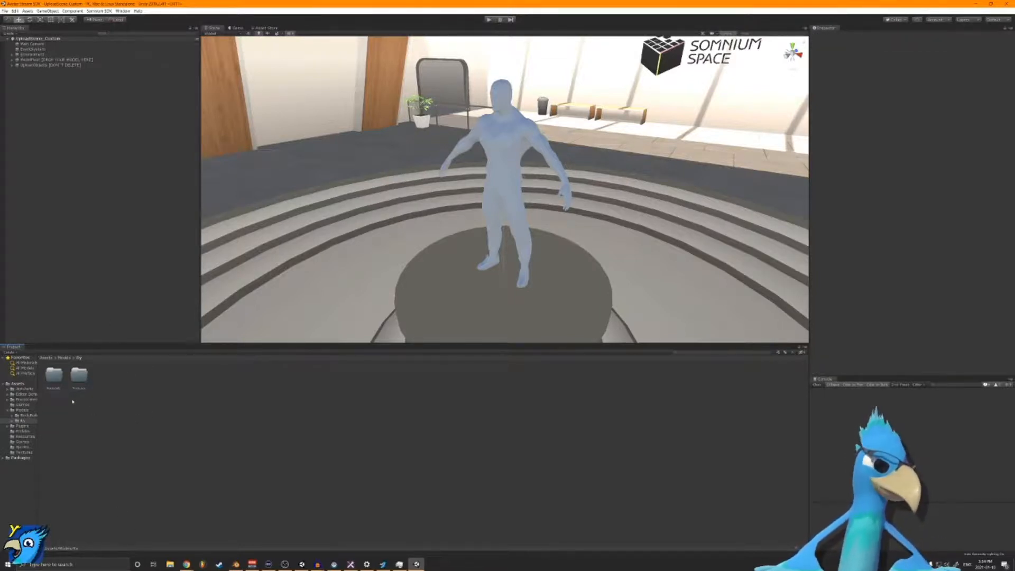
# Step: Switch to Blender and check the transform values of the avatar's armature and its body, hoodie and pants meshes
pyautogui.click(236, 565)
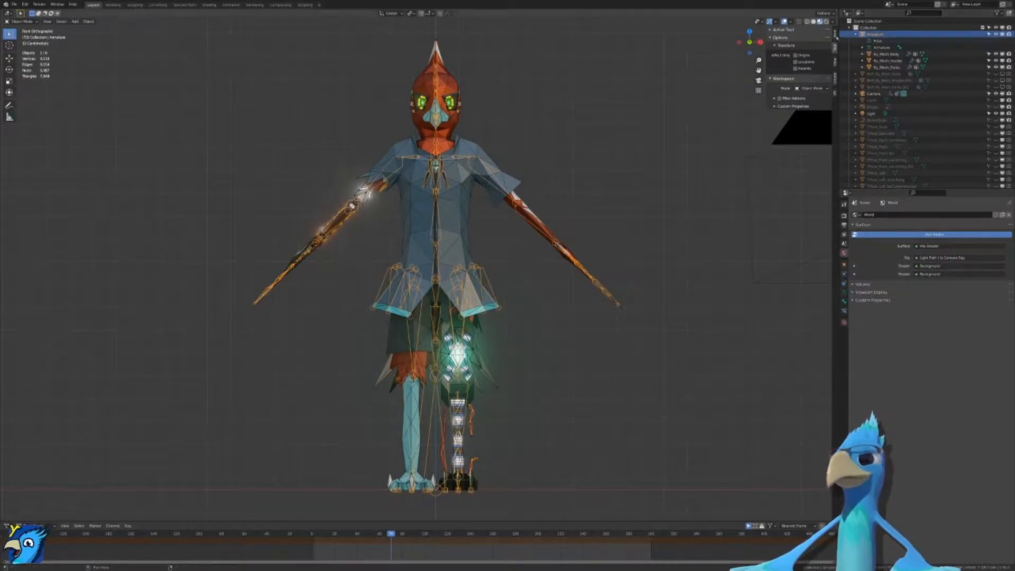
pyautogui.click(835, 35)
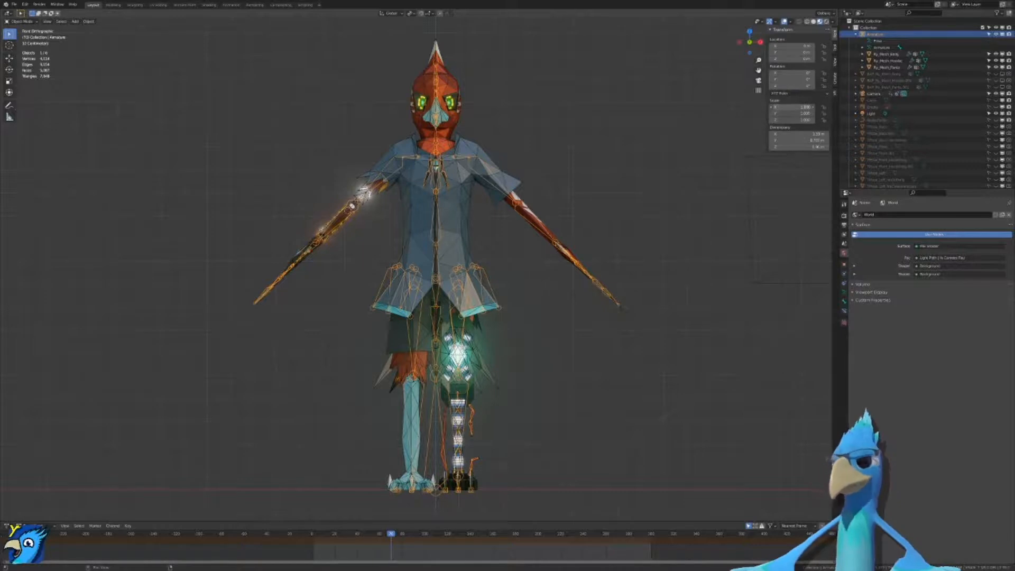
pyautogui.click(883, 60)
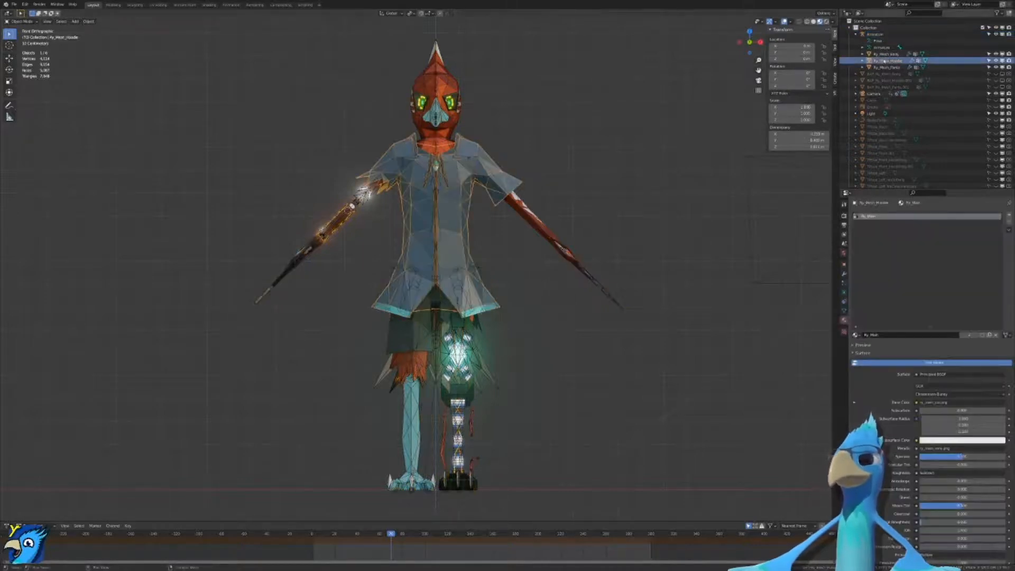
pyautogui.click(884, 55)
pyautogui.click(884, 67)
pyautogui.click(882, 61)
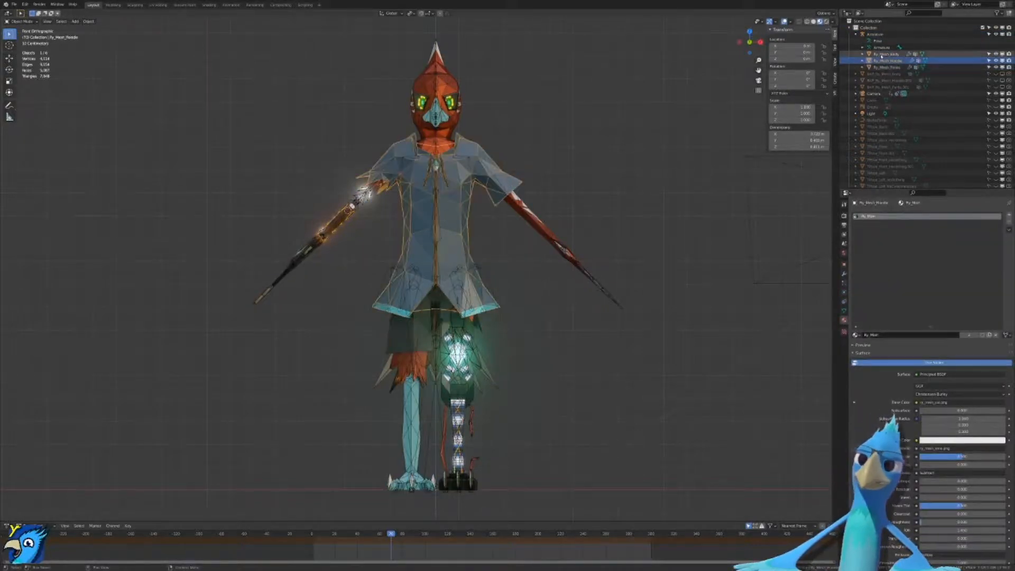
pyautogui.click(885, 55)
pyautogui.click(884, 67)
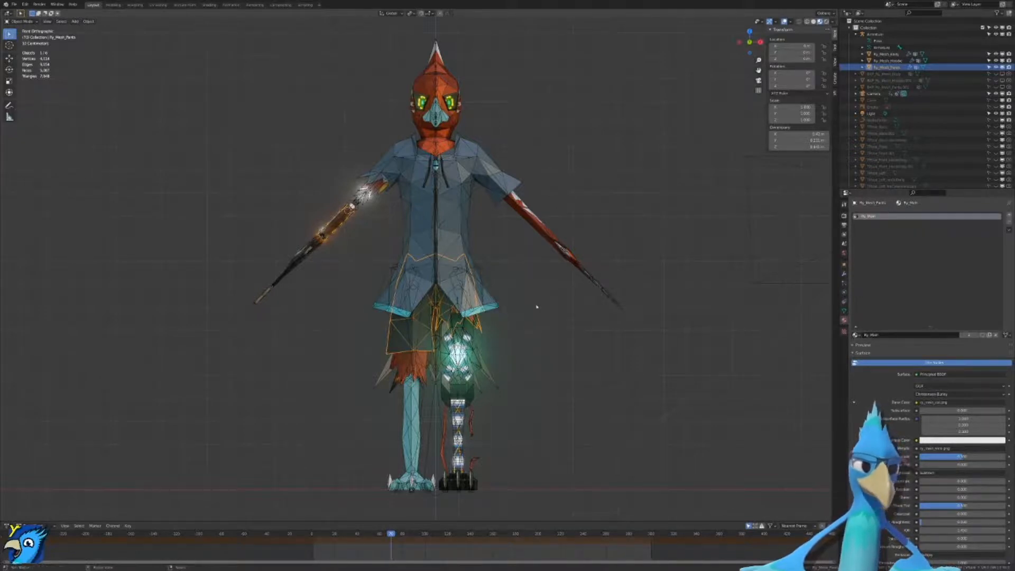
# Step: Clear the scale of the pants mesh Ry_Mesh_Pants and select the body mesh Ry_Mesh_Body
pyautogui.hotkey('ctrl', 'a')
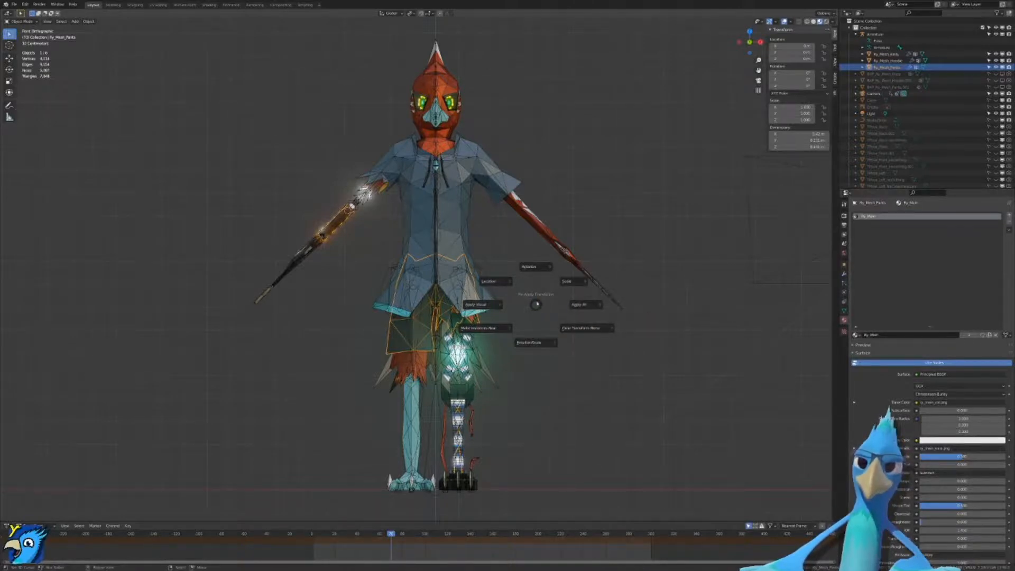
pyautogui.click(537, 303)
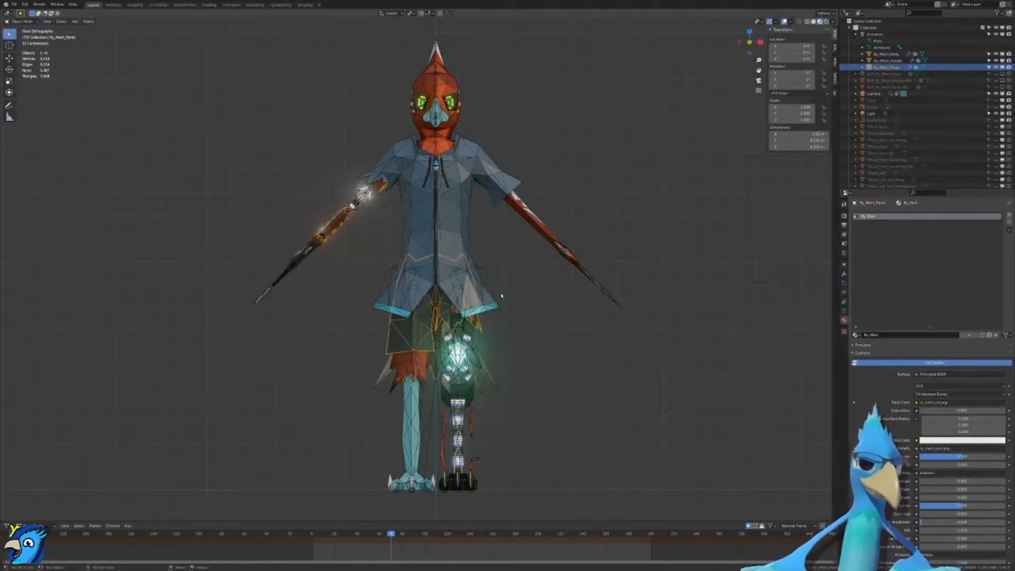
pyautogui.hotkey('alt', 's')
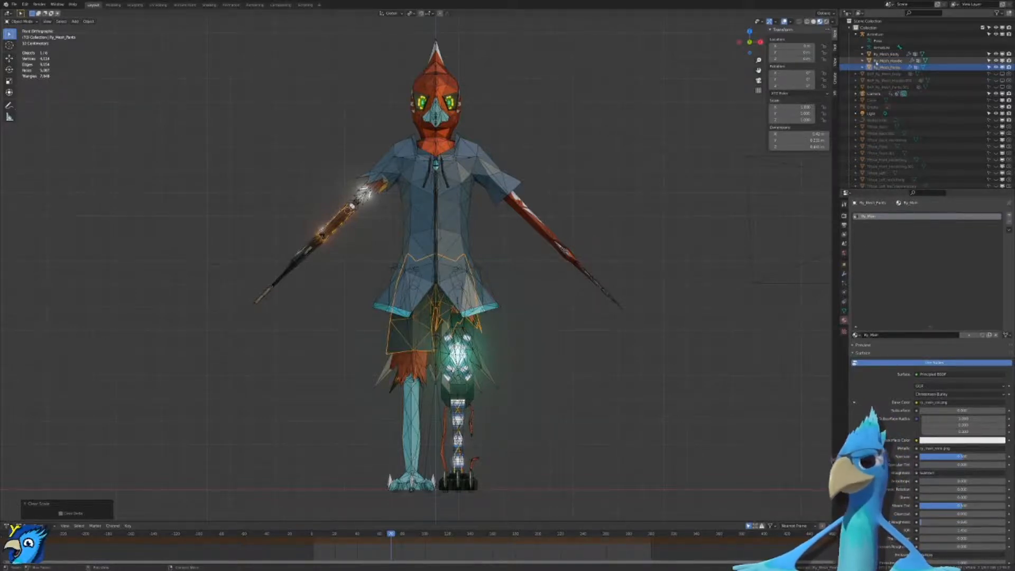
pyautogui.click(889, 54)
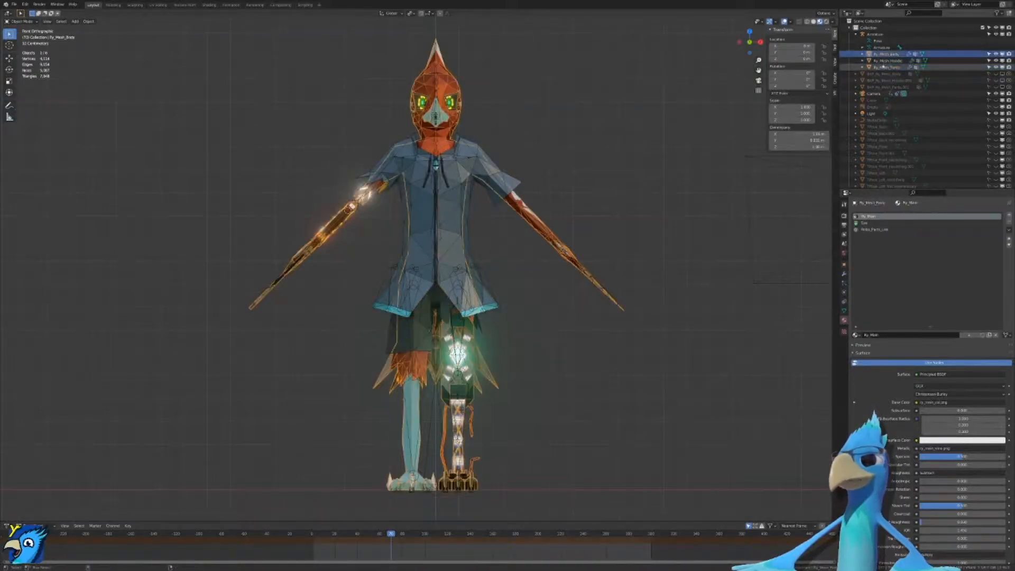
# Step: Select the body, hoodie and pants meshes together with the Armature and start an FBX export
pyautogui.keyDown('ctrl'); pyautogui.click(888, 60); pyautogui.keyUp('ctrl')
pyautogui.keyDown('ctrl'); pyautogui.click(877, 67); pyautogui.keyUp('ctrl')
pyautogui.keyDown('ctrl'); pyautogui.click(880, 34); pyautogui.keyUp('ctrl')
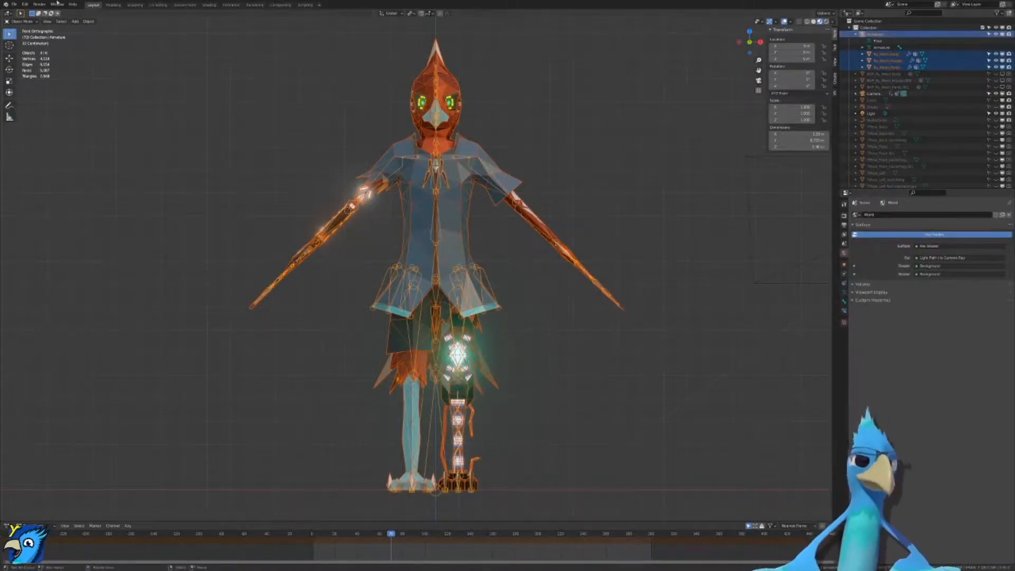
pyautogui.click(15, 4)
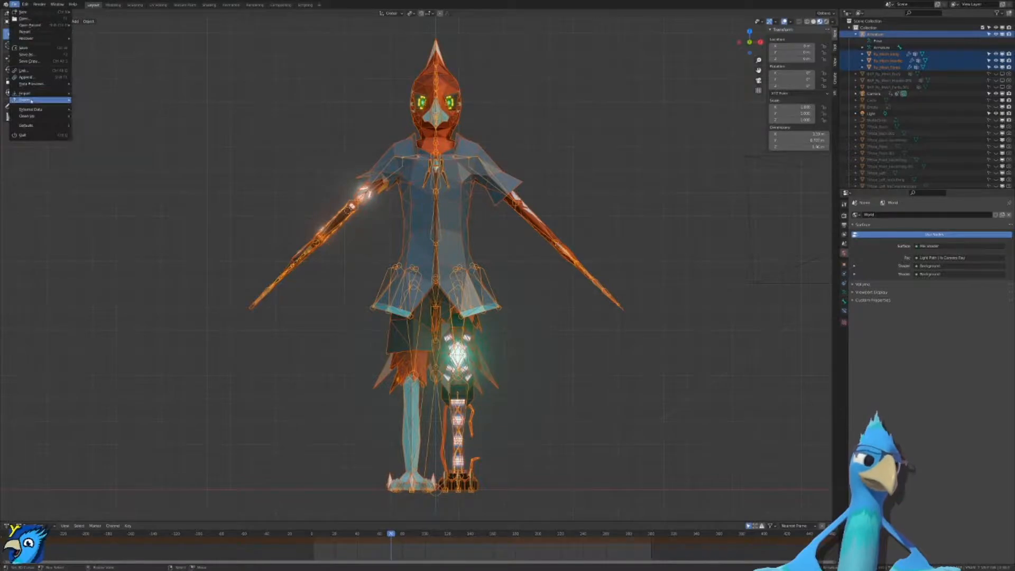
pyautogui.moveTo(32, 99)
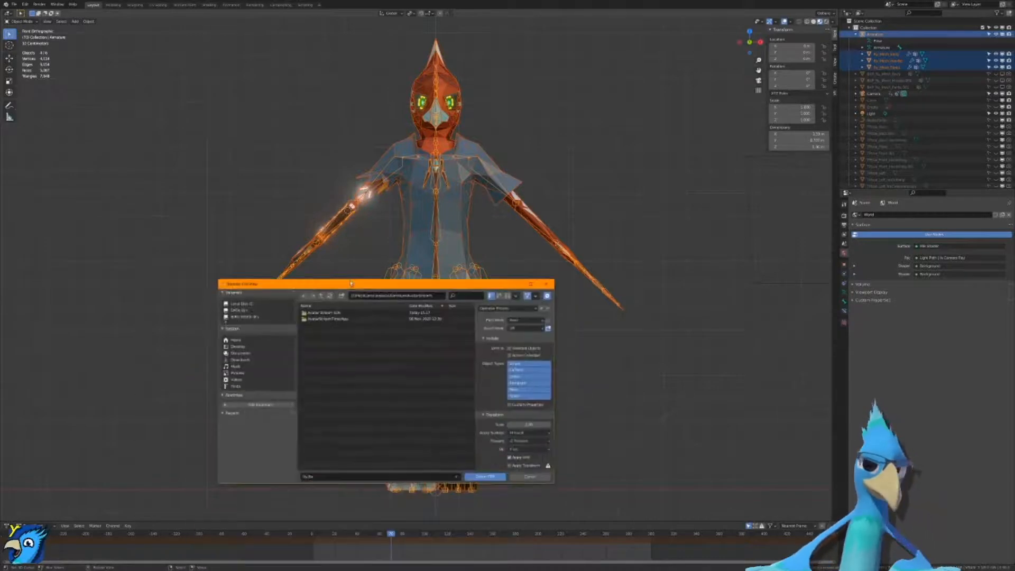
# Step: Set the project's Assets/Models/Ry folder as the destination of the FBX export
pyautogui.moveTo(339, 279); pyautogui.dragTo(363, 187)
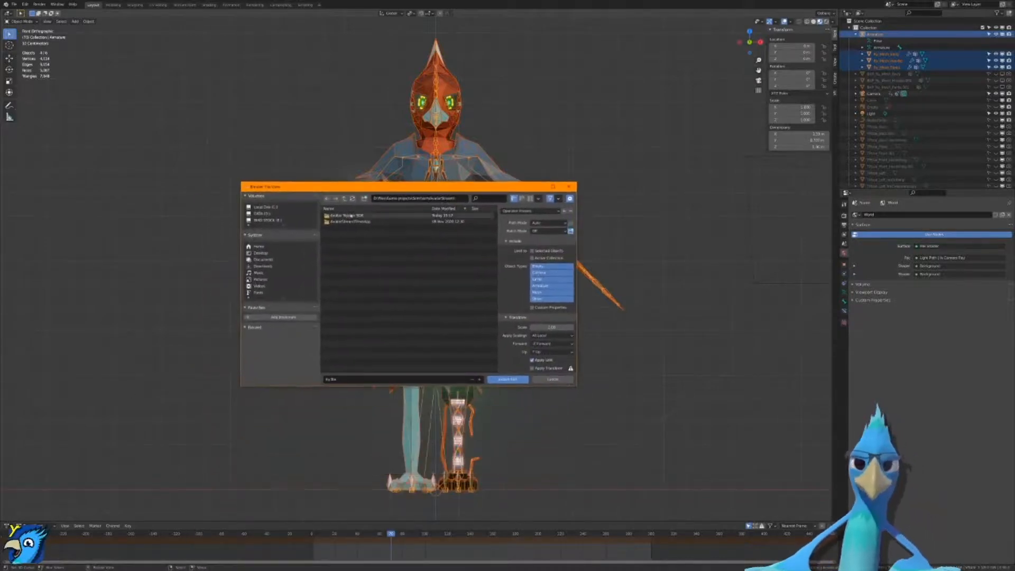
pyautogui.doubleClick(347, 215)
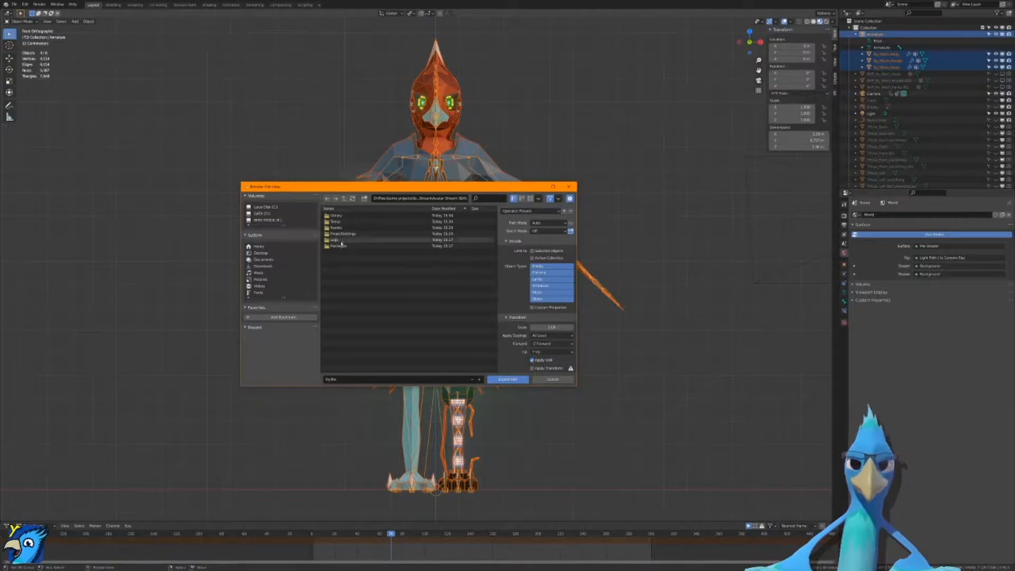
pyautogui.doubleClick(347, 227)
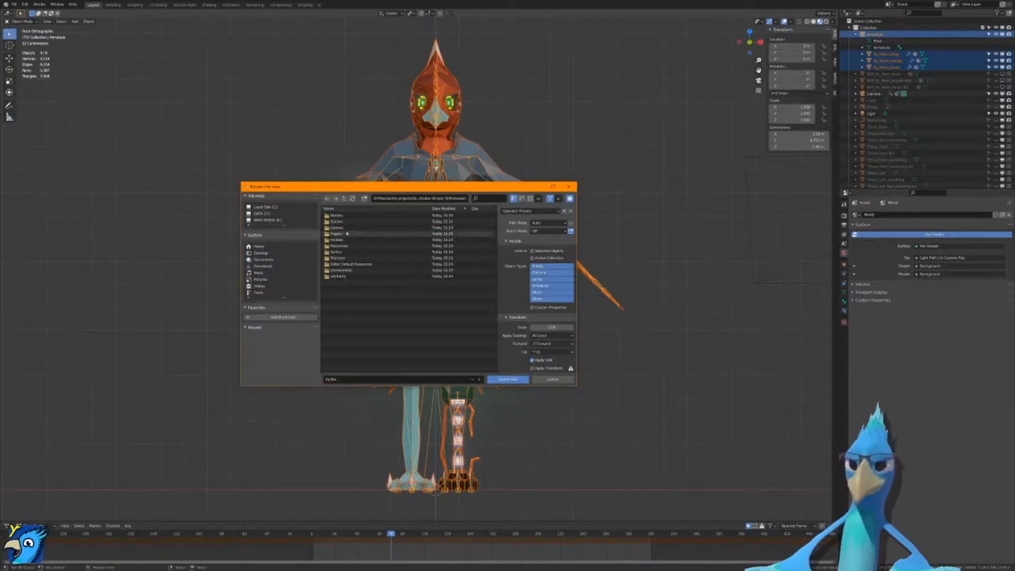
pyautogui.doubleClick(343, 216)
pyautogui.doubleClick(344, 216)
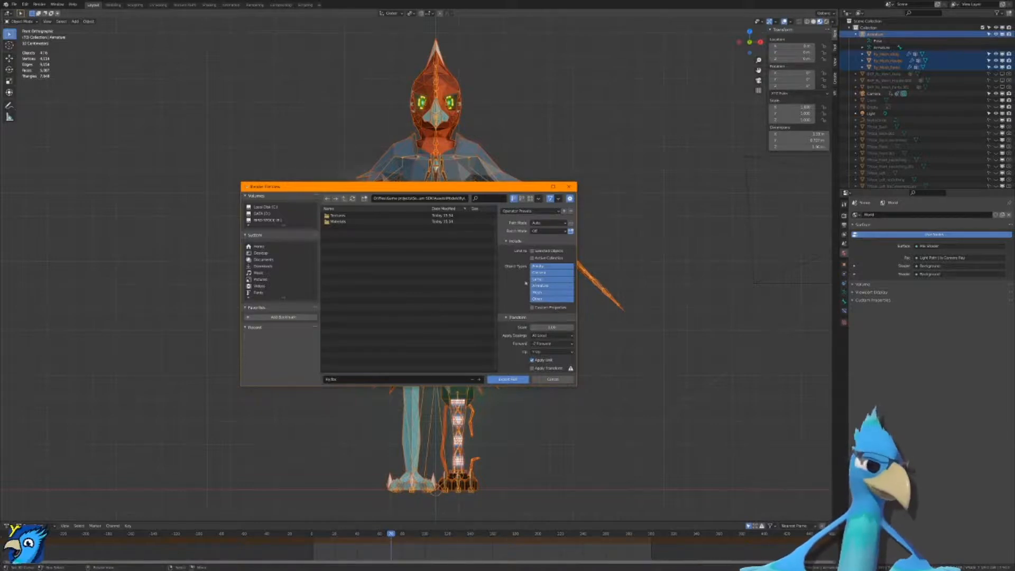
# Step: Show the FBX export settings and limit the export to selected objects
pyautogui.click(570, 199)
pyautogui.click(570, 199)
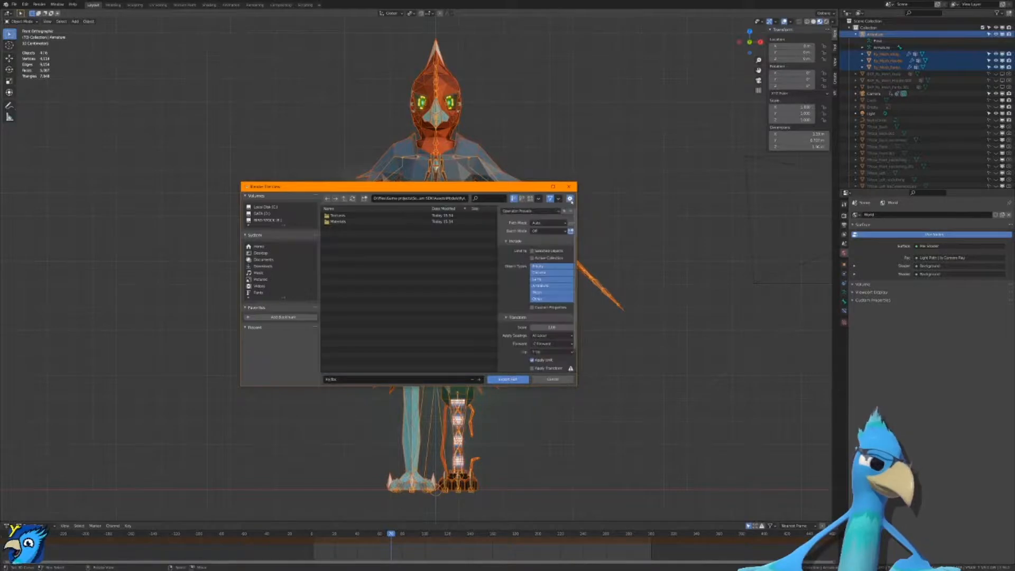
pyautogui.click(570, 199)
pyautogui.click(570, 198)
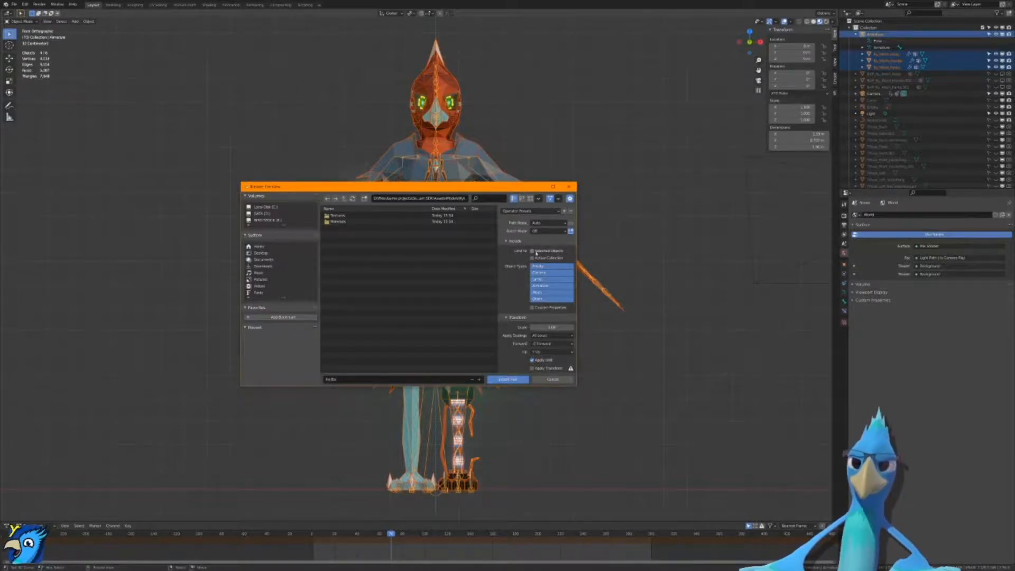
pyautogui.click(537, 253)
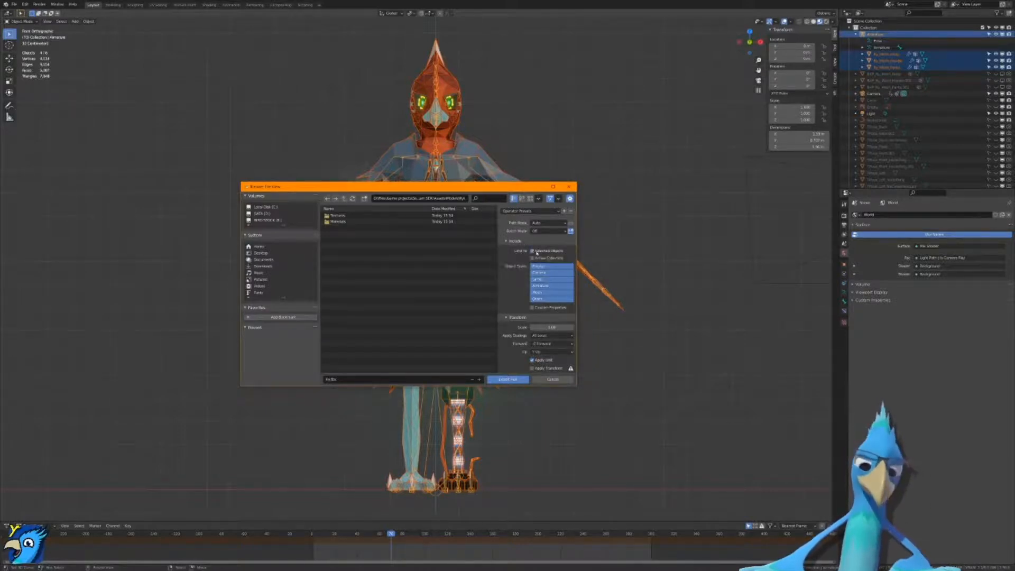
pyautogui.scroll(-1, 878, 37)
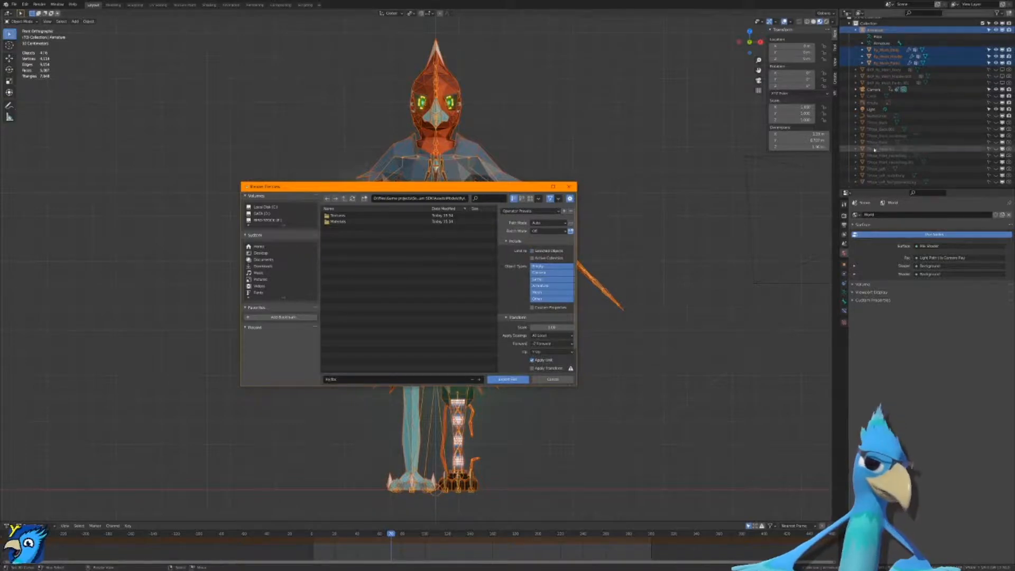
pyautogui.scroll(1, 900, 154)
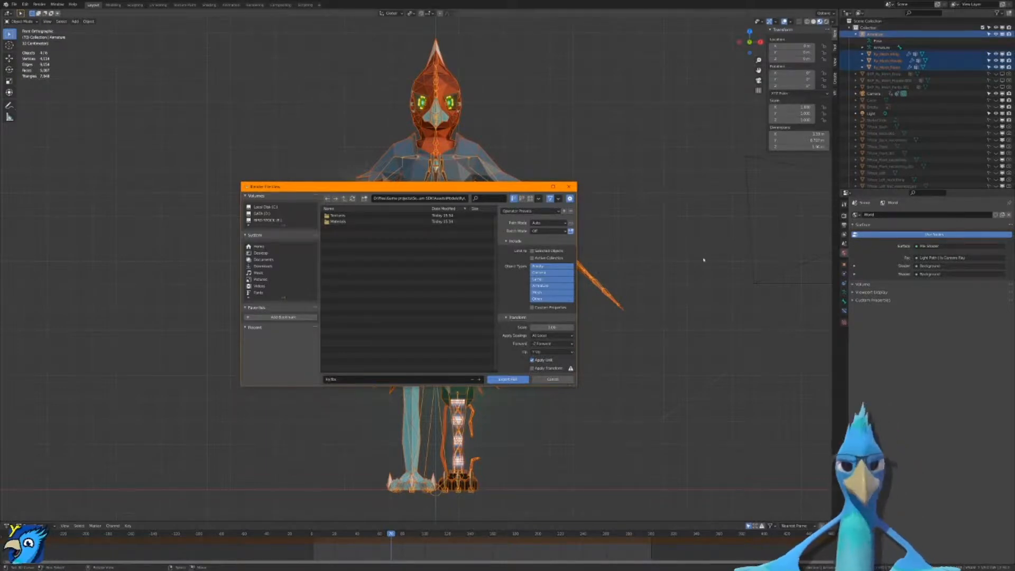
pyautogui.click(538, 253)
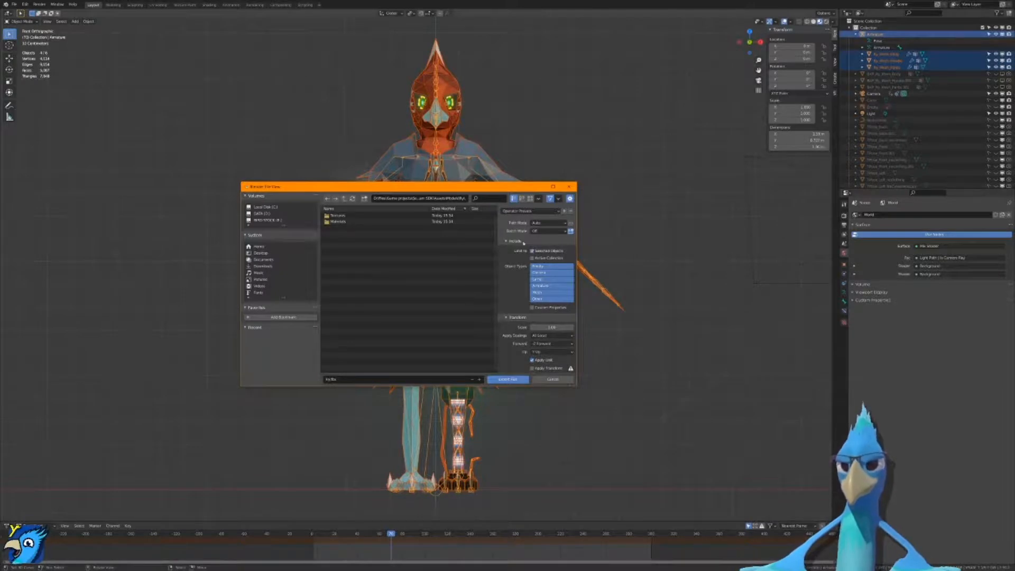
# Step: Collapse the Include options, expand the Geometry options of the FBX export, and cancel the export
pyautogui.click(515, 242)
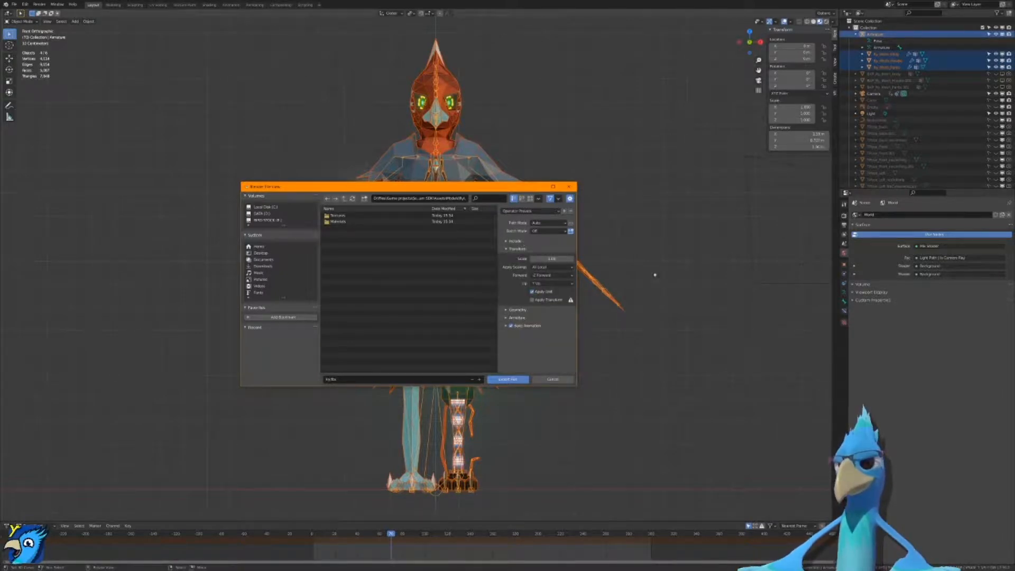
pyautogui.click(511, 310)
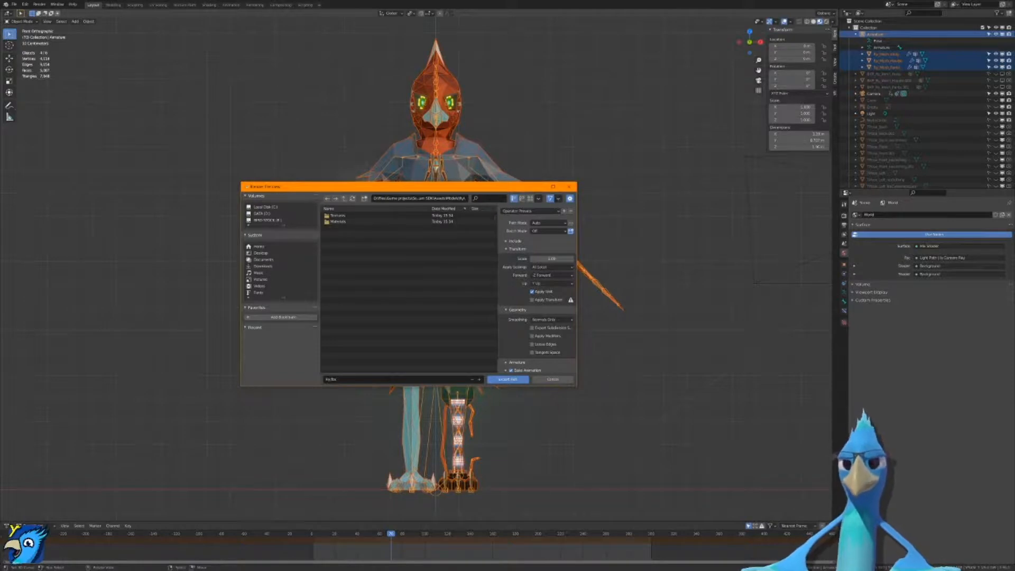
pyautogui.click(573, 185)
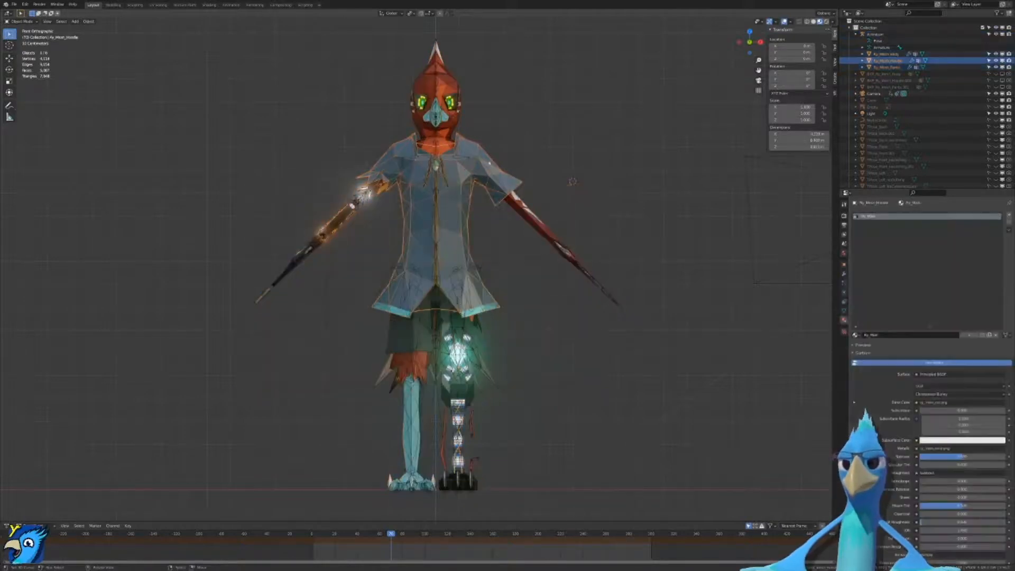
# Step: Add a Bevel modifier to the hoodie mesh Ry_Mesh_Hoodie and place it above the Armature modifier
pyautogui.scroll(4, 622, 255)
pyautogui.click(844, 273)
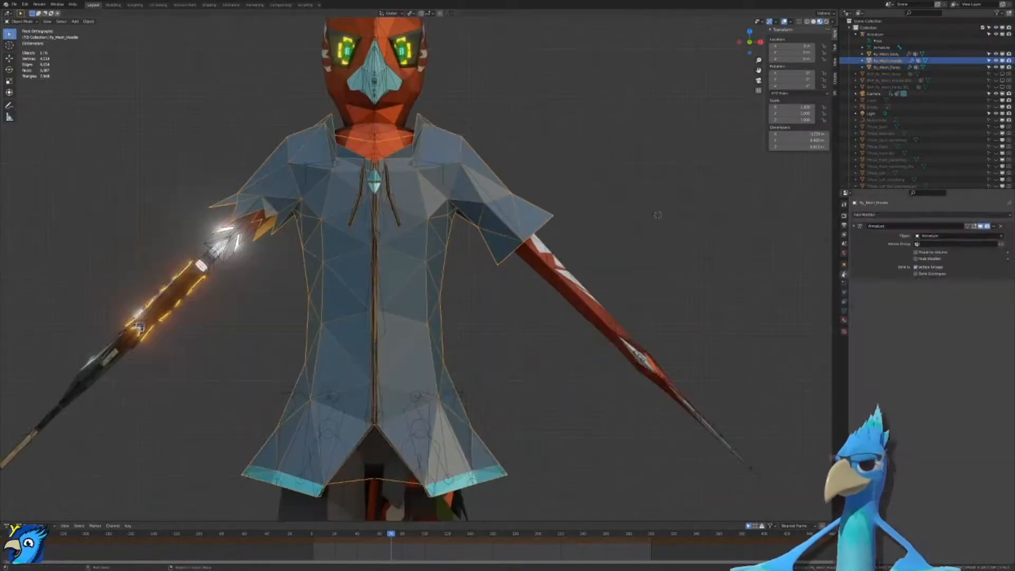
pyautogui.click(884, 216)
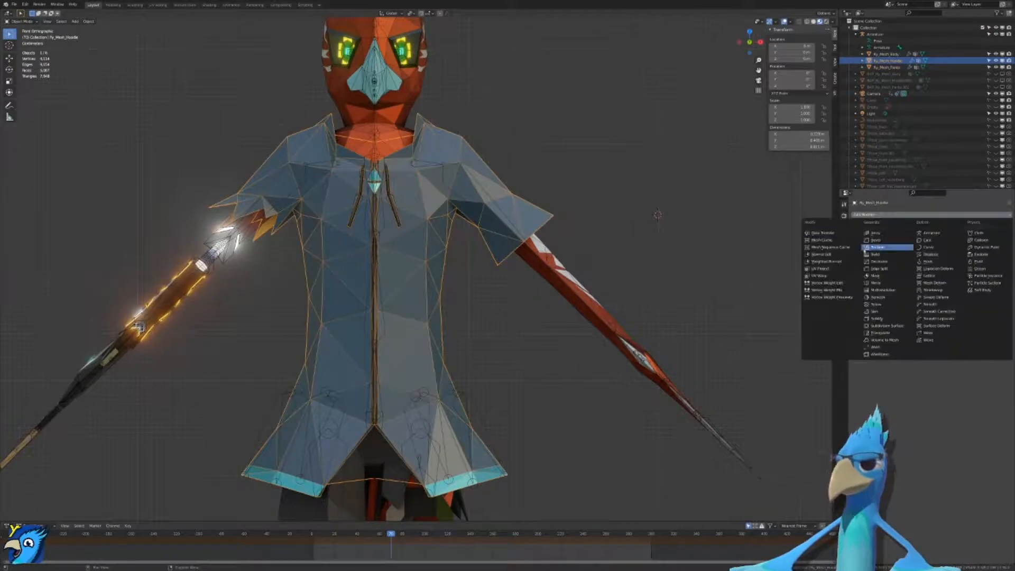
pyautogui.click(883, 246)
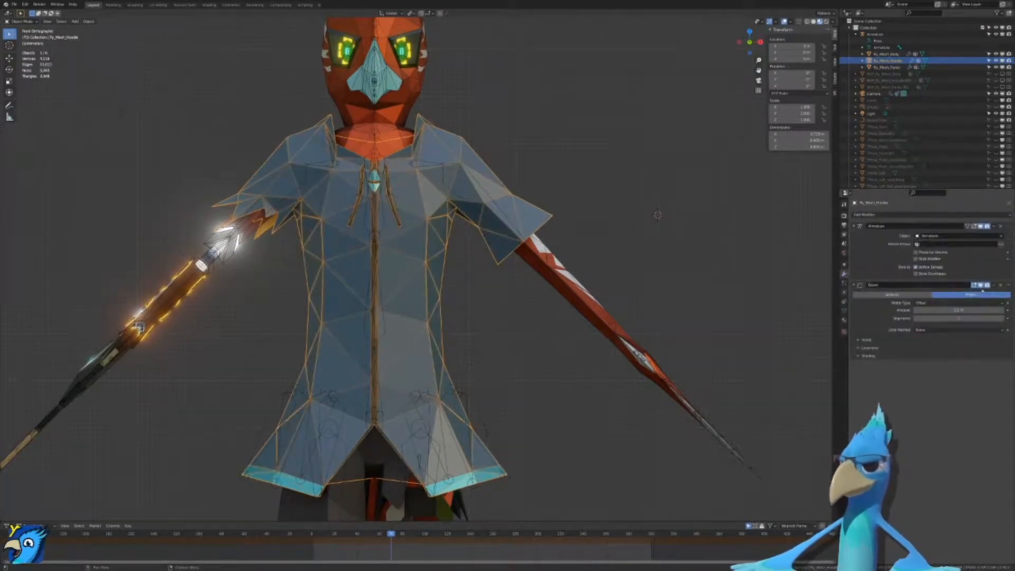
pyautogui.moveTo(1009, 285); pyautogui.dragTo(1006, 230)
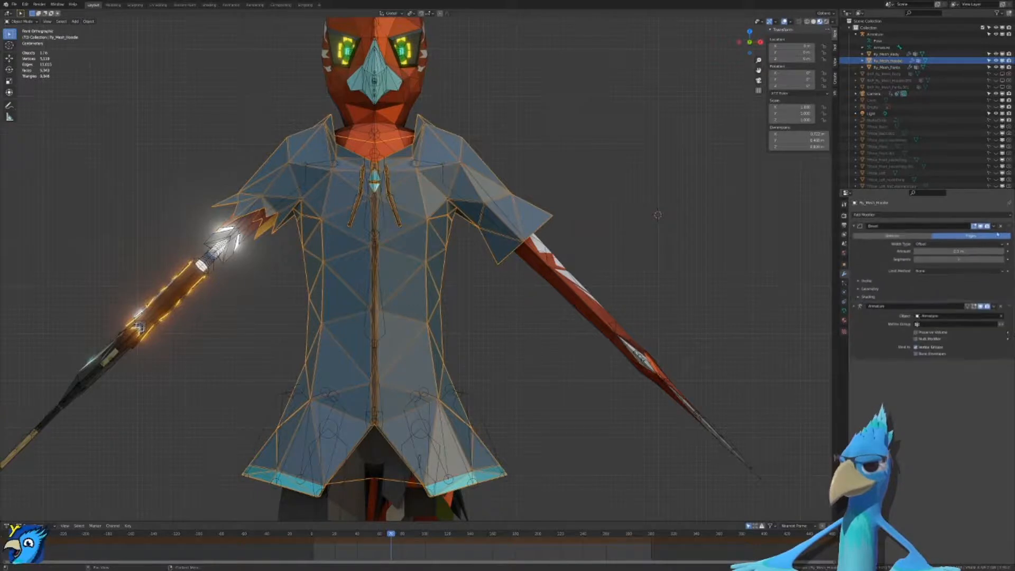
# Step: Add a basis and one further shape key to the hoodie mesh, and try to apply its Bevel modifier
pyautogui.click(844, 312)
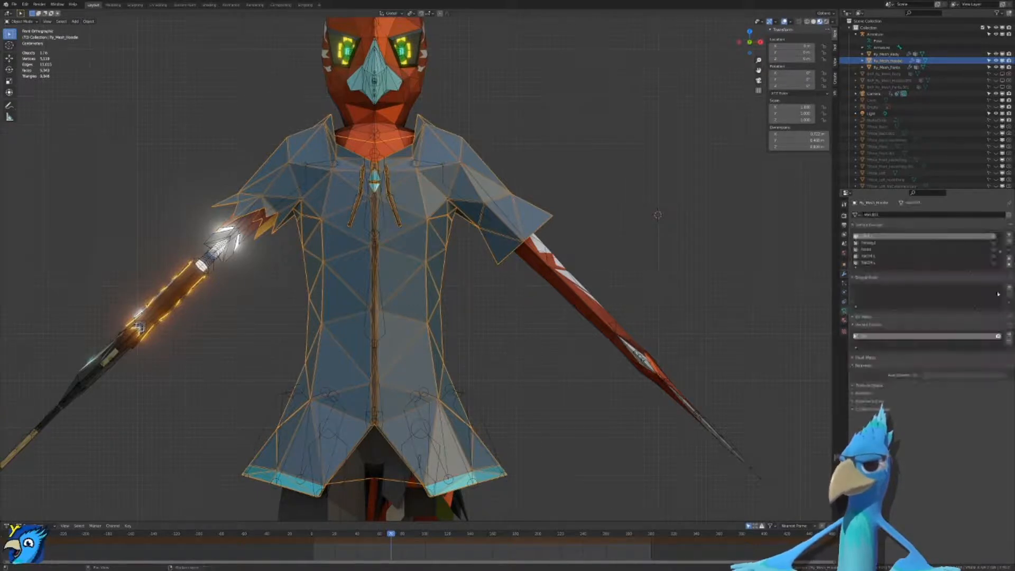
pyautogui.click(1010, 289)
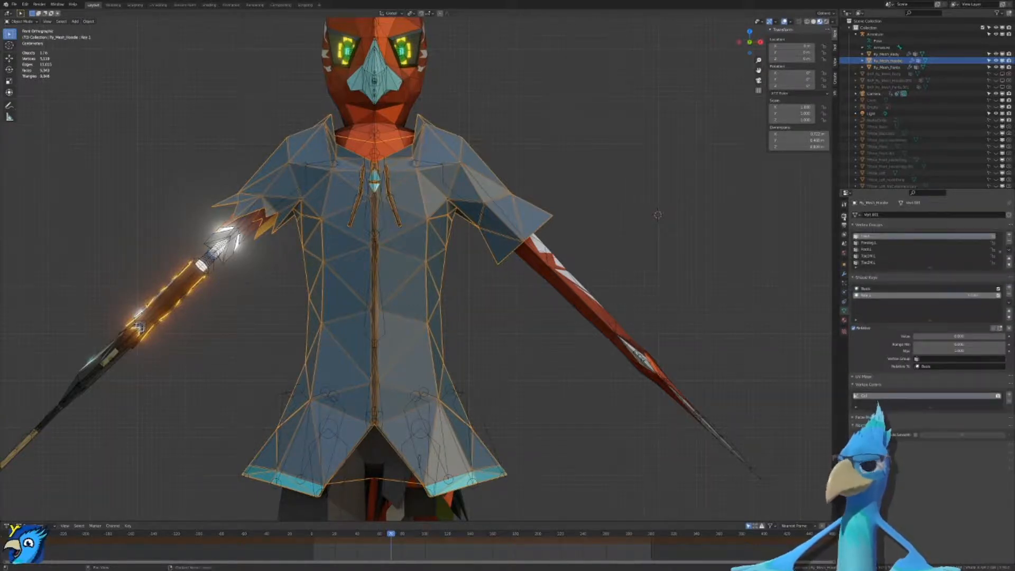
pyautogui.click(844, 273)
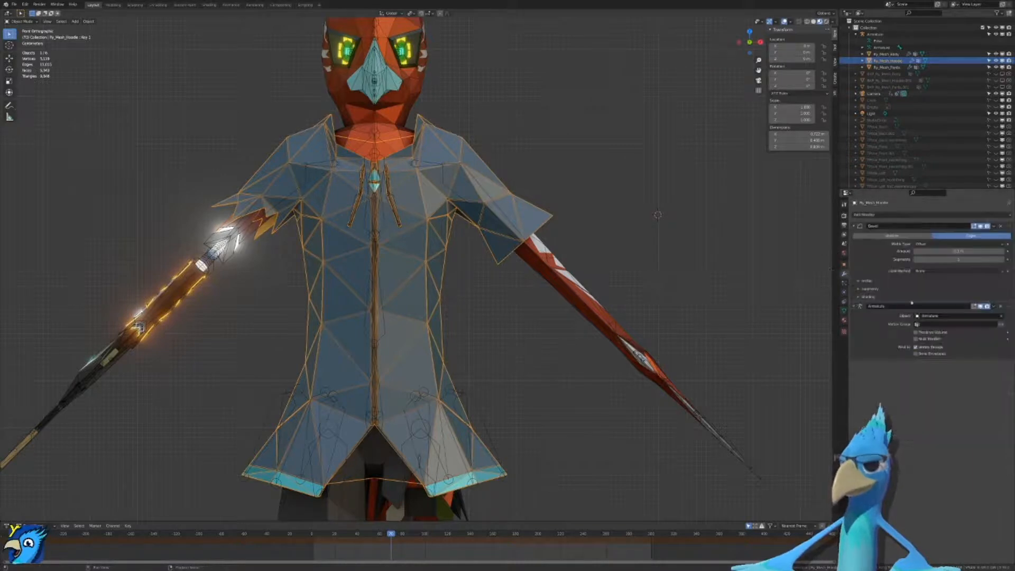
pyautogui.hotkey('ctrl', 'a')
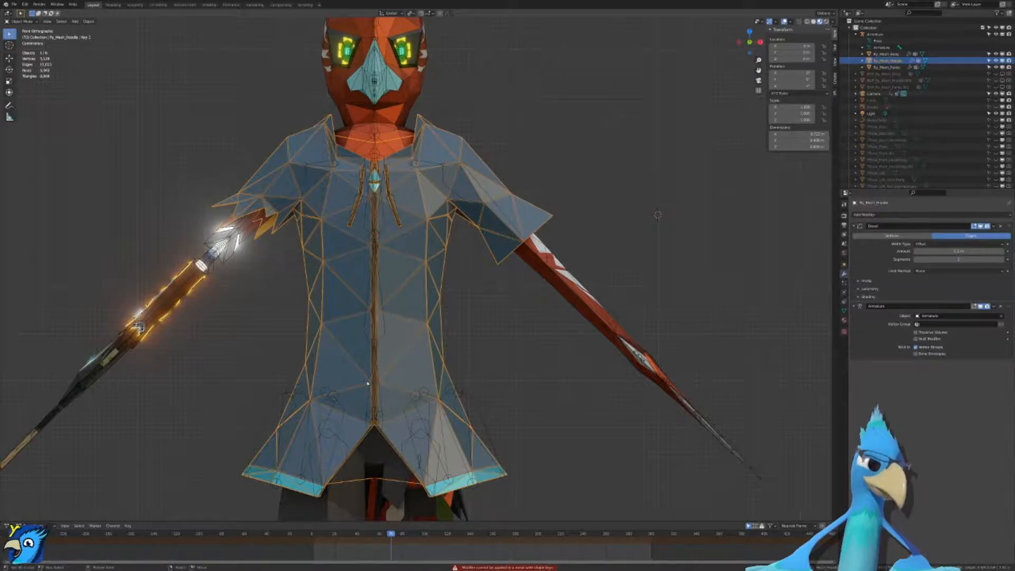
# Step: Remove the hoodie's Bevel modifier, undo the removal and examine the bevelled edges along the front of the torso
pyautogui.click(1001, 226)
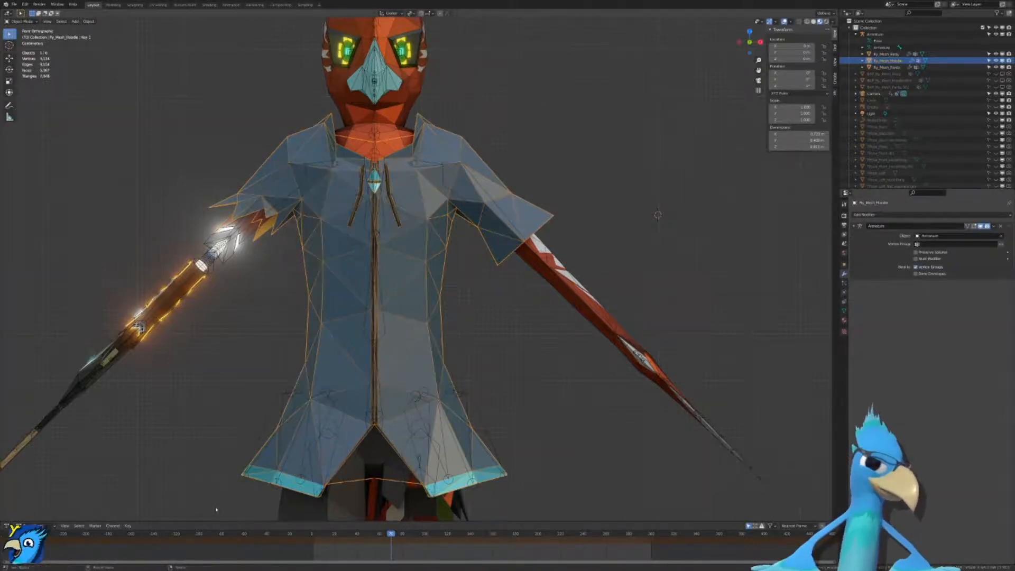
pyautogui.hotkey('ctrl', 'z')
pyautogui.scroll(10, 408, 351)
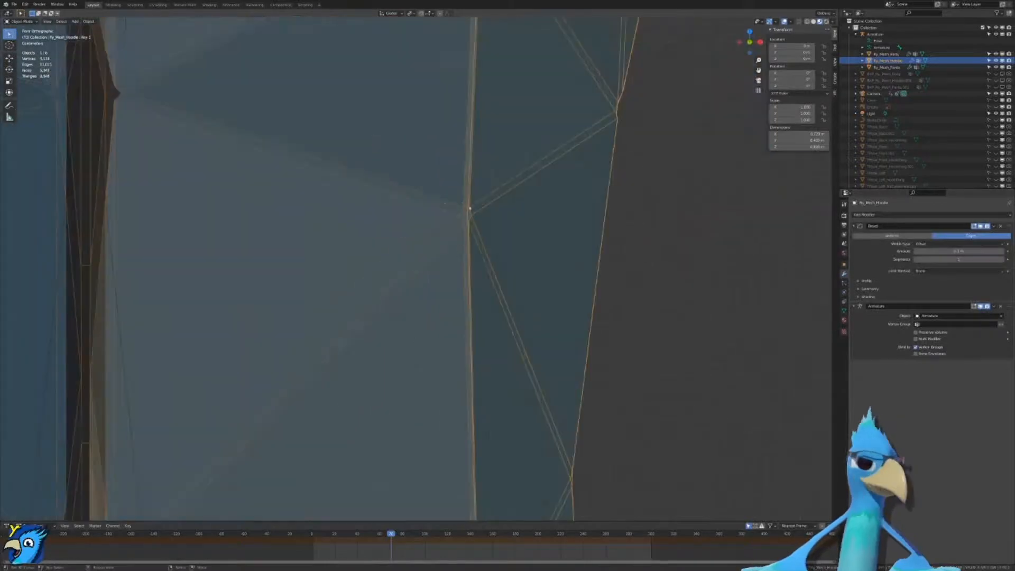
pyautogui.scroll(-8, 553, 379)
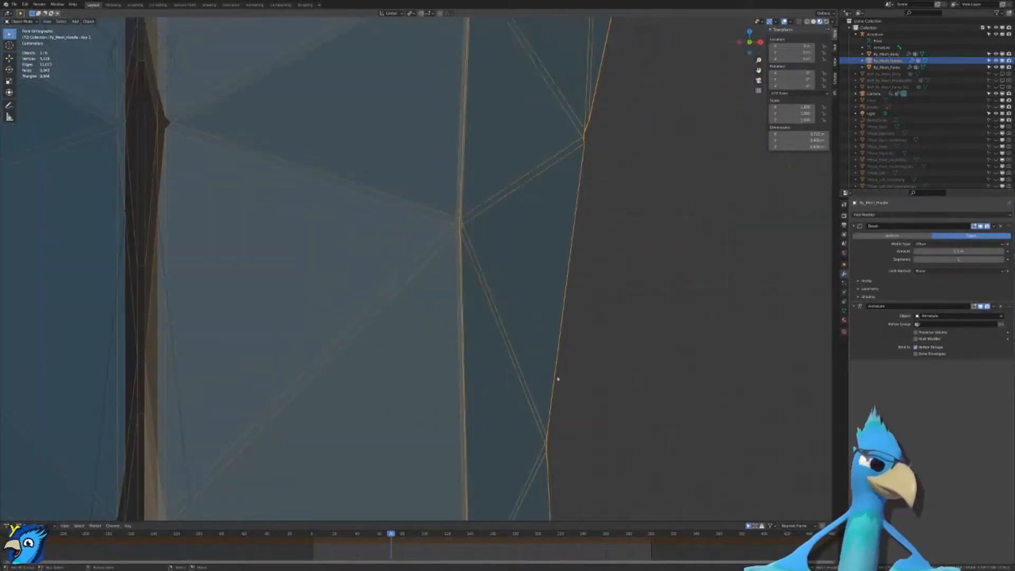
pyautogui.scroll(7, 534, 407)
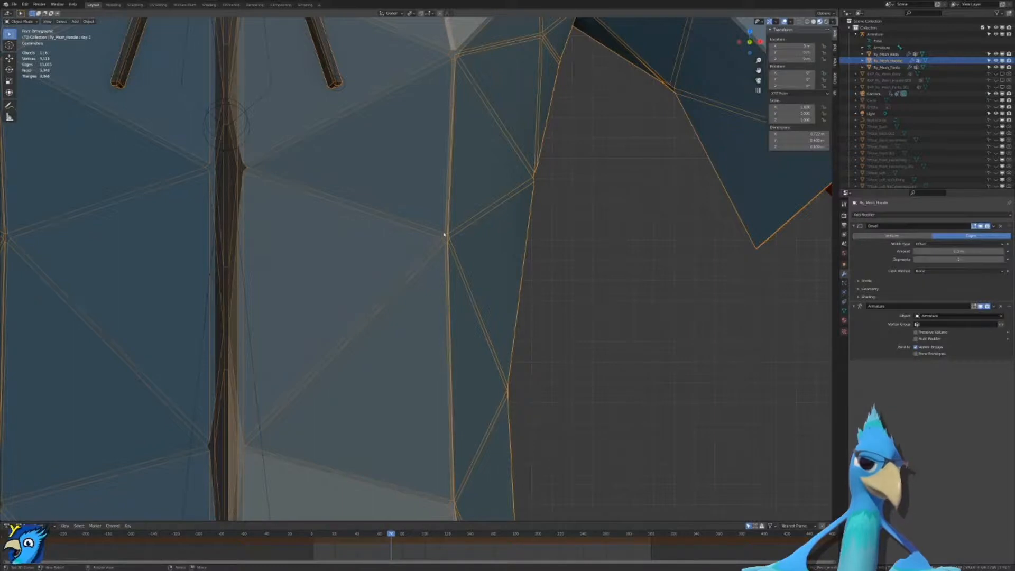
pyautogui.scroll(-8, 780, 383)
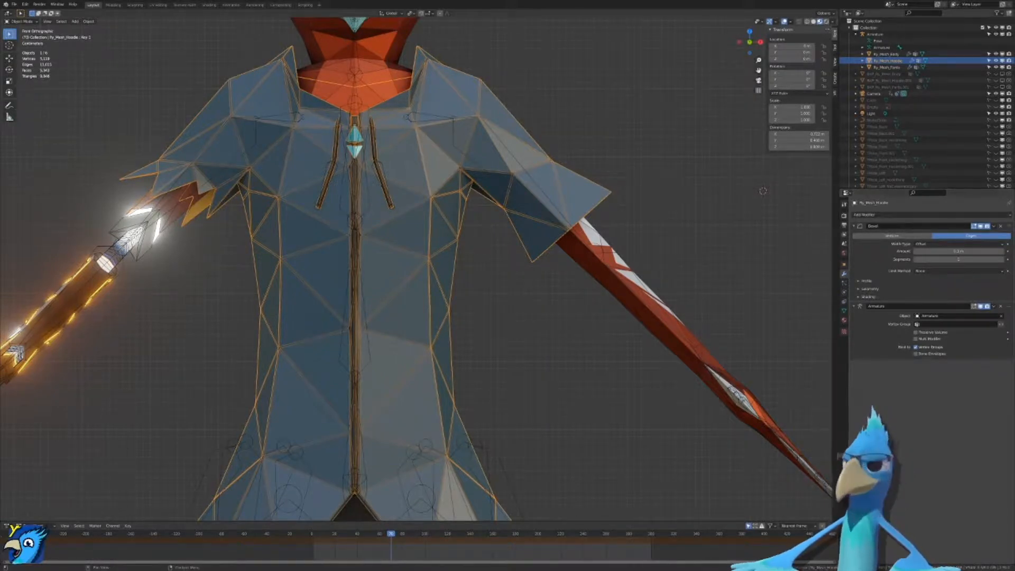
# Step: Delete the Bevel modifier from the hoodie mesh
pyautogui.hotkey('ctrl', 'x')
pyautogui.scroll(-4, 372, 253)
pyautogui.scroll(-3, 372, 252)
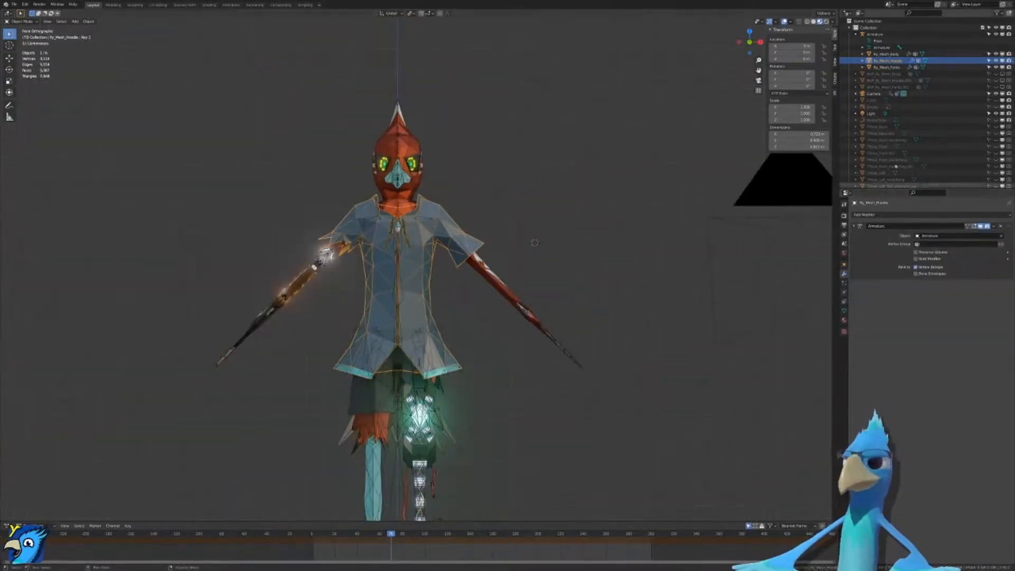
# Step: Select the pants, hoodie and body meshes together with the Armature as the objects for export
pyautogui.click(889, 67)
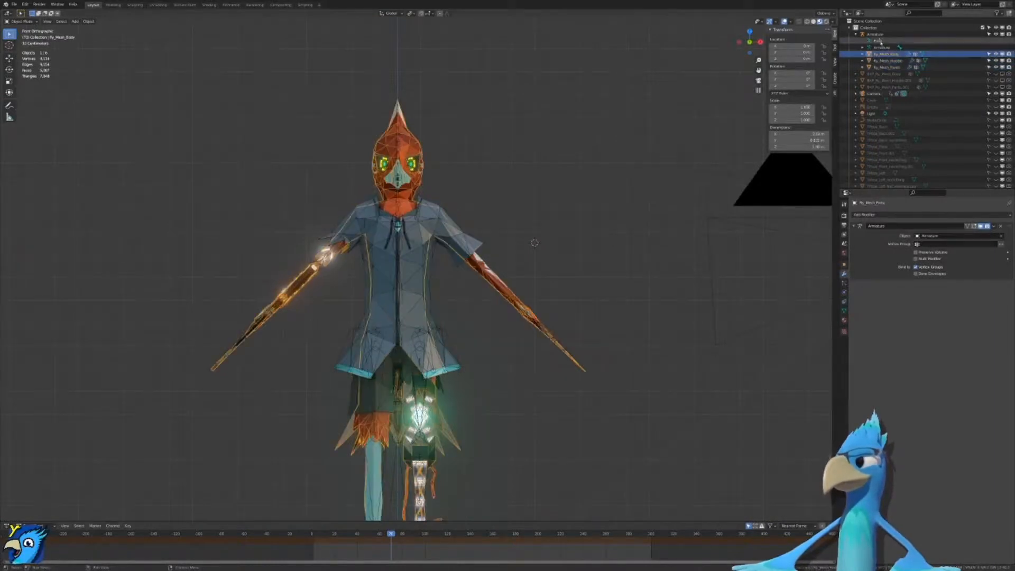
pyautogui.click(879, 35)
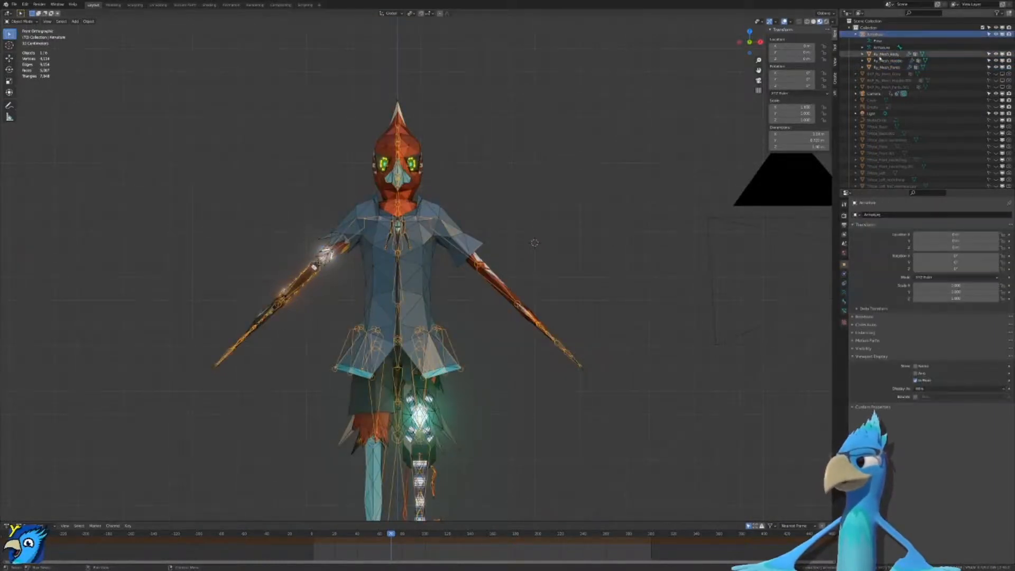
pyautogui.click(882, 54)
pyautogui.click(883, 61)
pyautogui.click(884, 67)
pyautogui.keyDown('ctrl'); pyautogui.click(885, 61); pyautogui.keyUp('ctrl')
pyautogui.keyDown('ctrl'); pyautogui.click(887, 54); pyautogui.keyUp('ctrl')
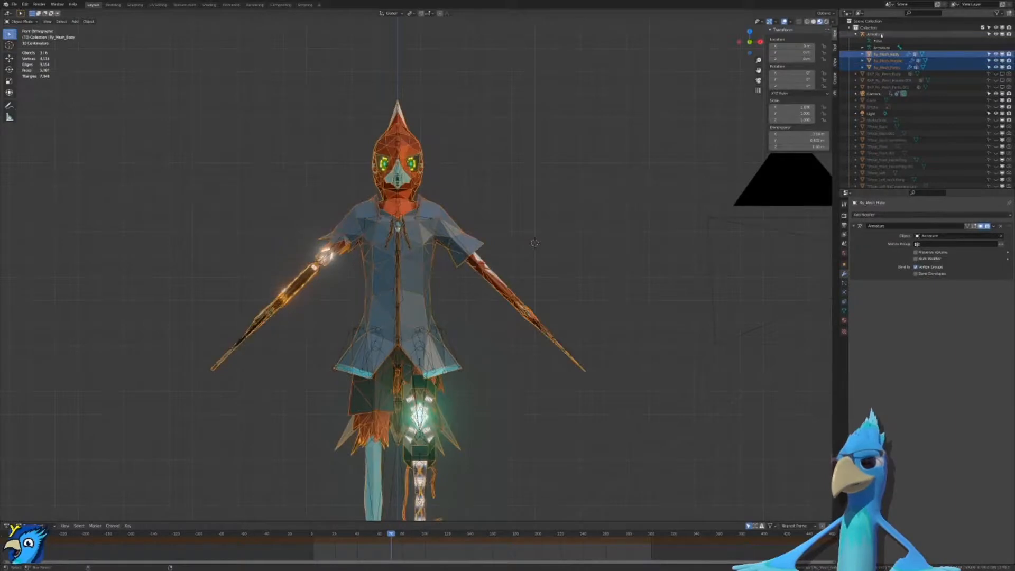
pyautogui.keyDown('ctrl'); pyautogui.click(879, 35); pyautogui.keyUp('ctrl')
pyautogui.keyDown('shift'); pyautogui.moveTo(512, 269); pyautogui.dragTo(557, 200, button='middle'); pyautogui.keyUp('shift')
pyautogui.scroll(2, 556, 200)
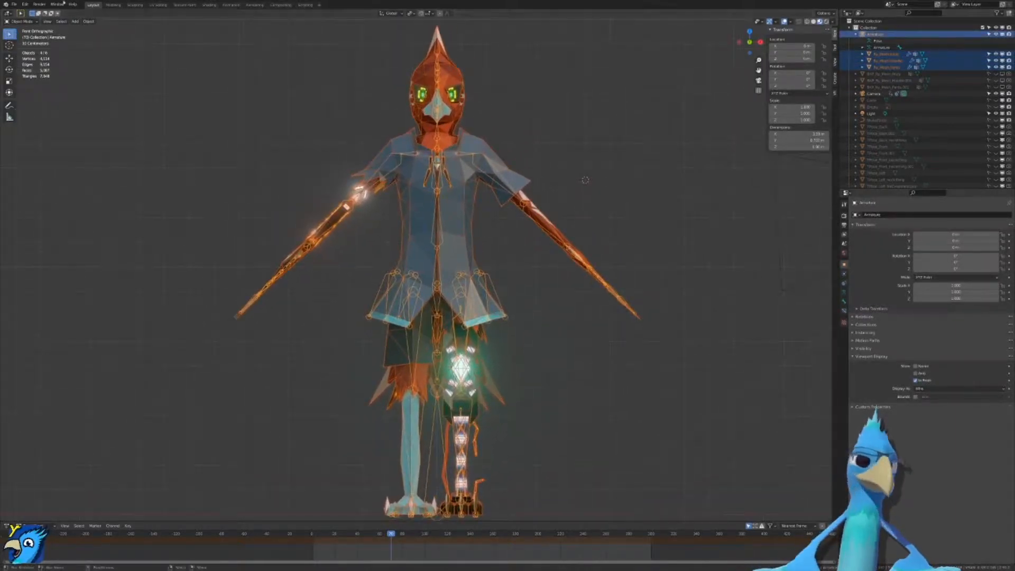
# Step: Start an FBX export into the copied path of the Unity project's Ry model folder, limited to the selected objects
pyautogui.click(14, 4)
pyautogui.moveTo(24, 100)
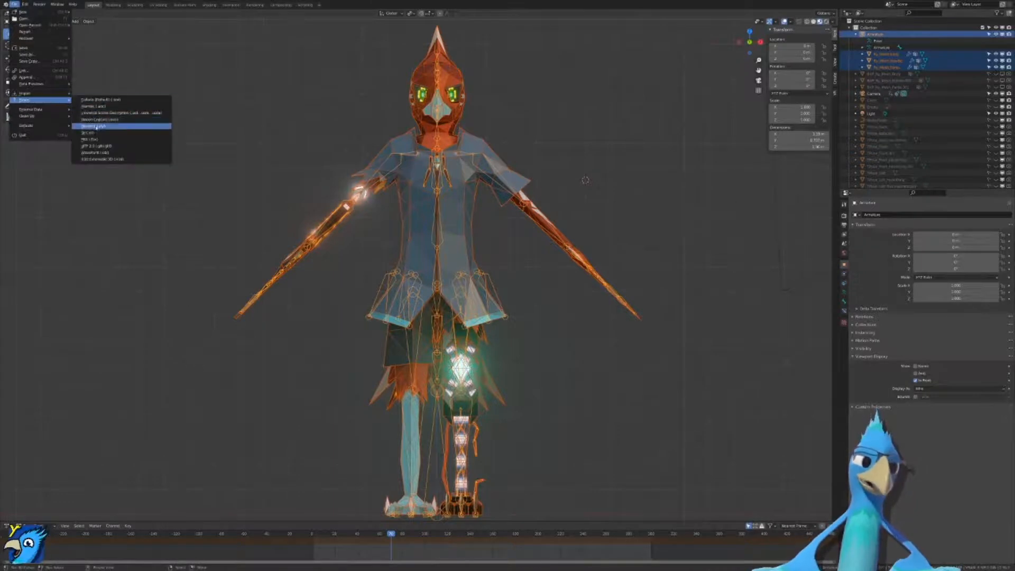
pyautogui.click(113, 139)
pyautogui.click(538, 207)
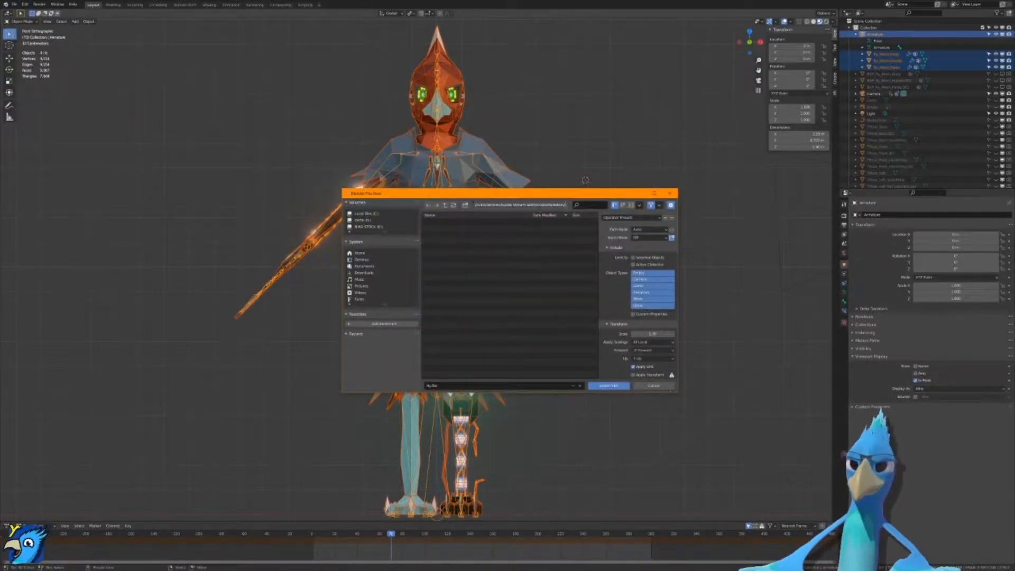
pyautogui.hotkey('ctrl', 'v')
pyautogui.press('Return')
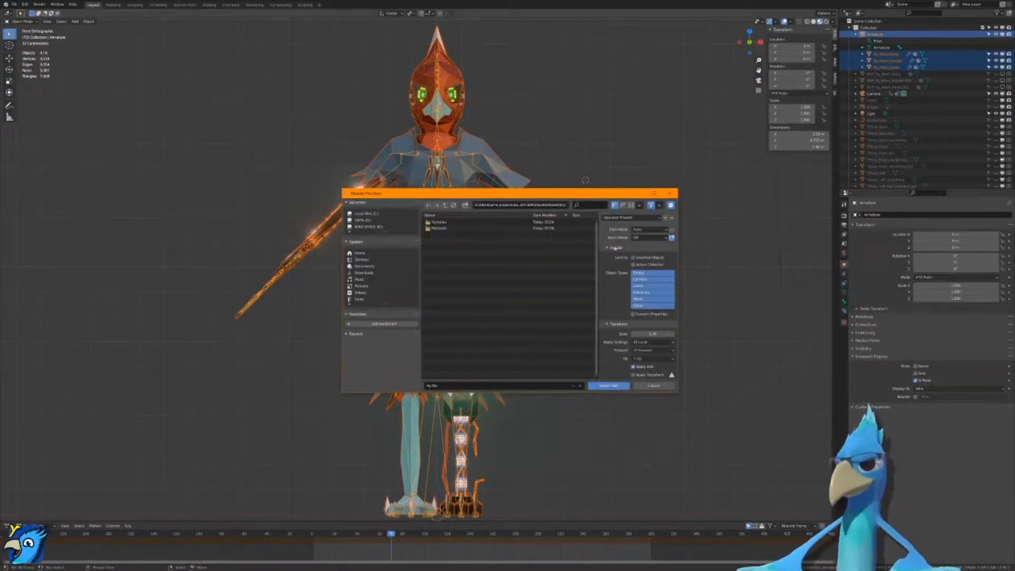
pyautogui.click(634, 258)
pyautogui.scroll(-3, 641, 345)
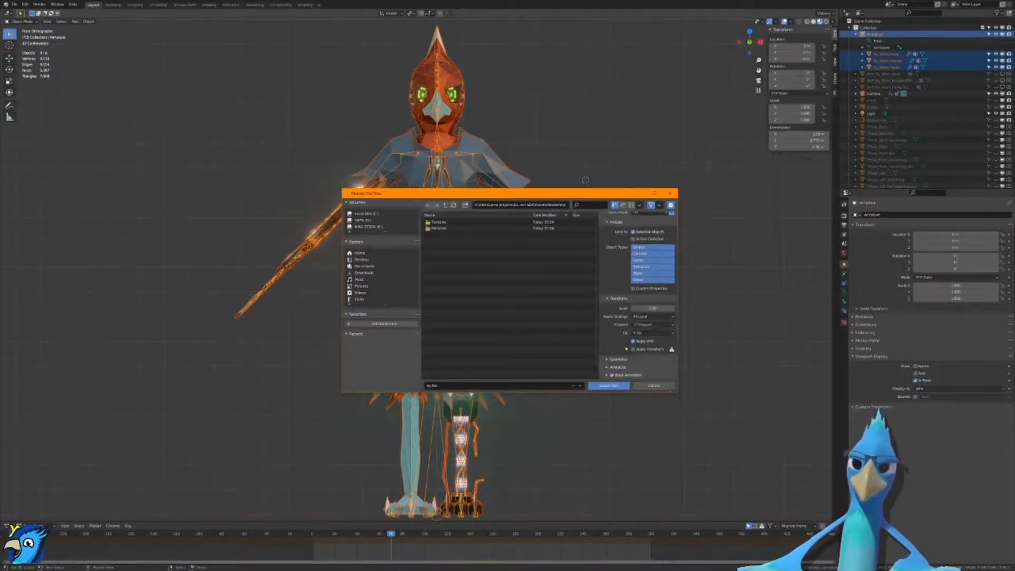
# Step: Review the geometry and armature export settings, turn off Bake Animation and export the avatar as Ry.fbx
pyautogui.click(615, 221)
pyautogui.click(613, 256)
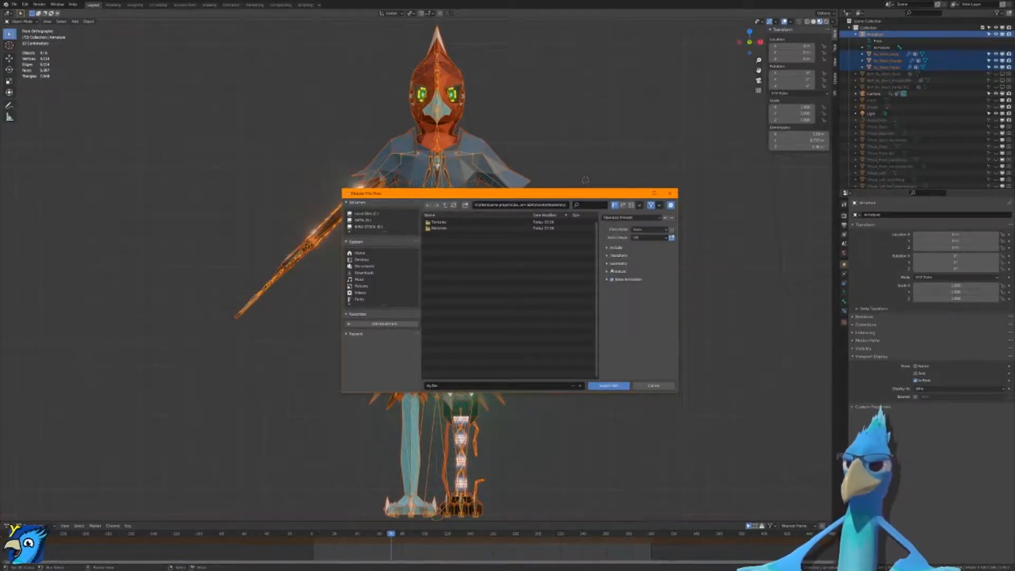
pyautogui.click(612, 270)
pyautogui.click(621, 264)
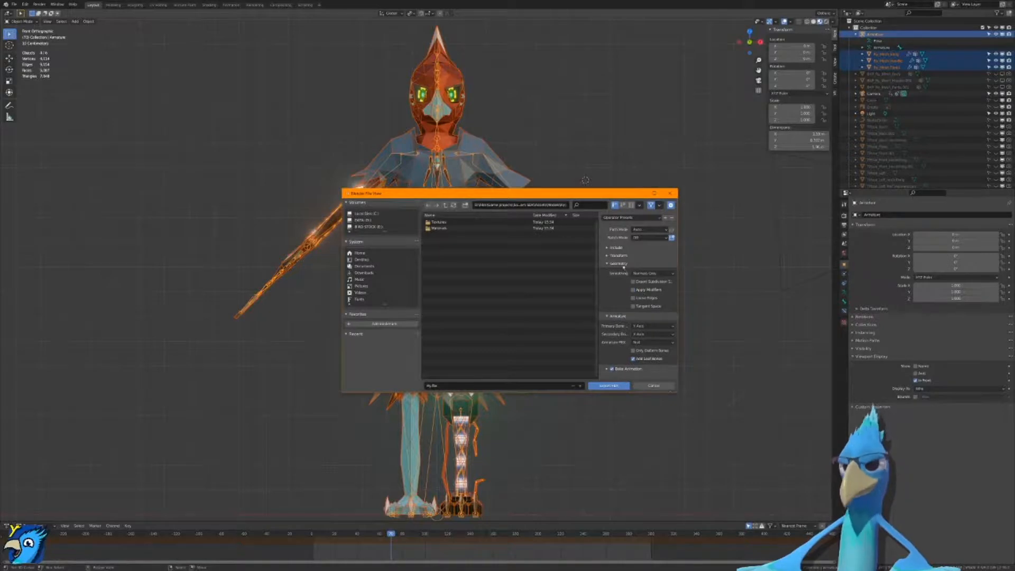
pyautogui.click(622, 264)
pyautogui.click(613, 271)
pyautogui.click(608, 280)
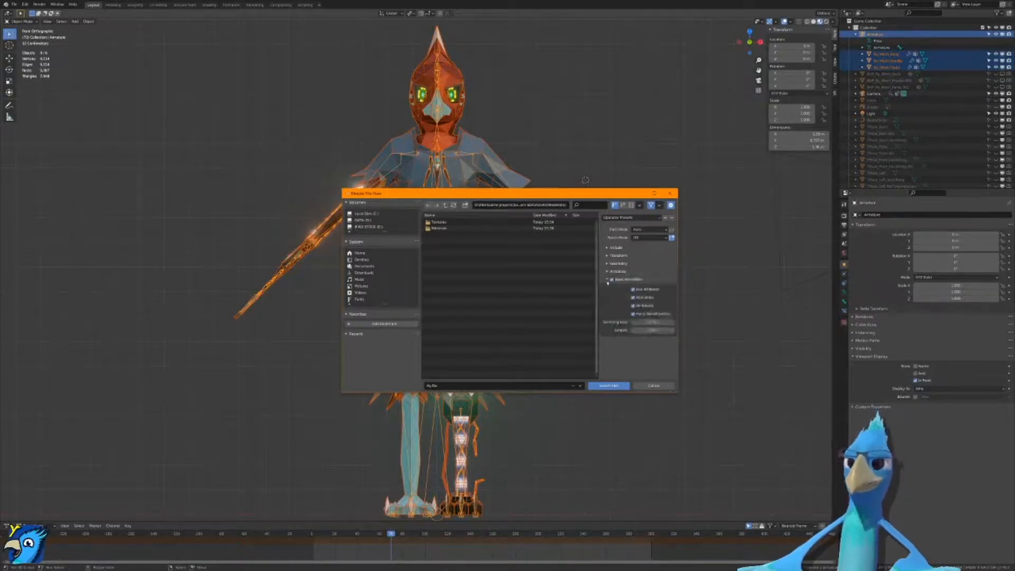
pyautogui.click(612, 280)
pyautogui.click(607, 279)
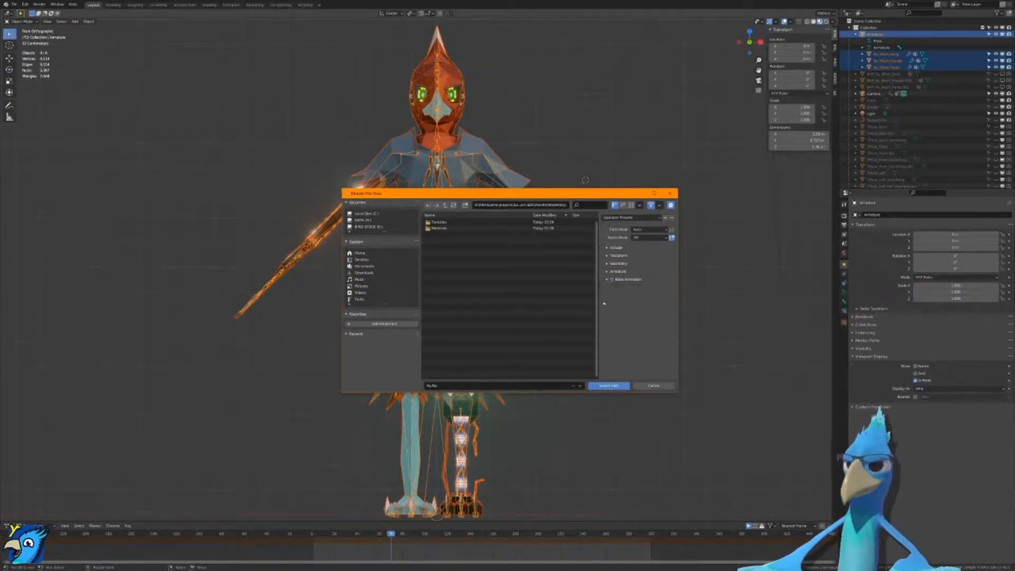
pyautogui.click(610, 386)
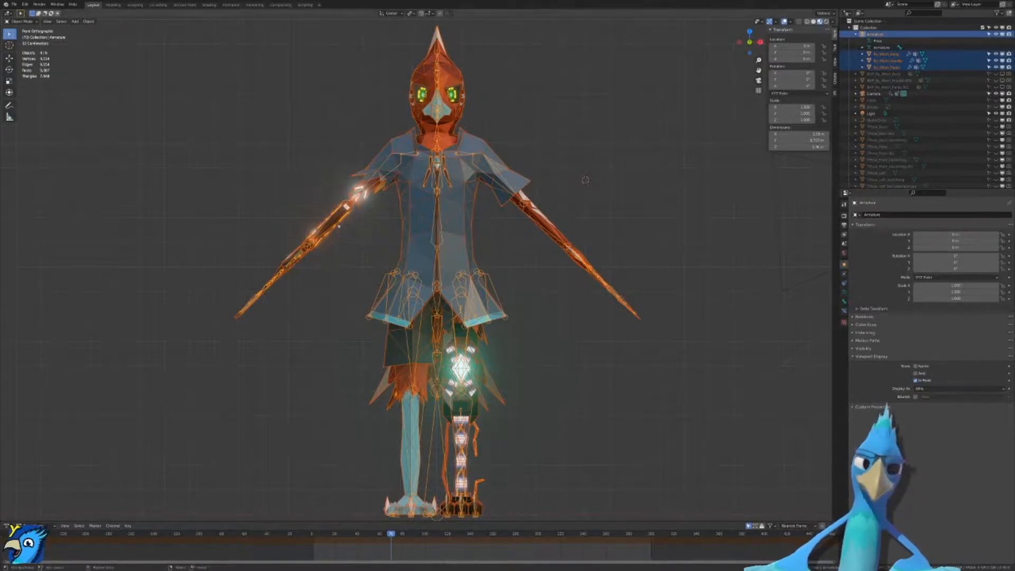
# Step: Export the selected armature and meshes as FBX again, overwriting Ry.fbx in the Ry model folder
pyautogui.click(14, 4)
pyautogui.moveTo(31, 100)
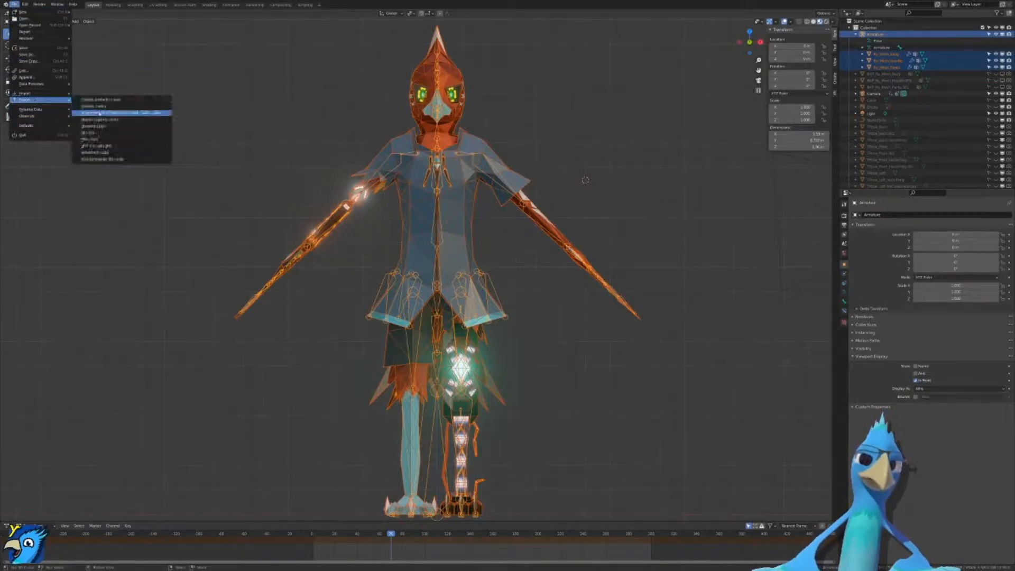
pyautogui.click(96, 139)
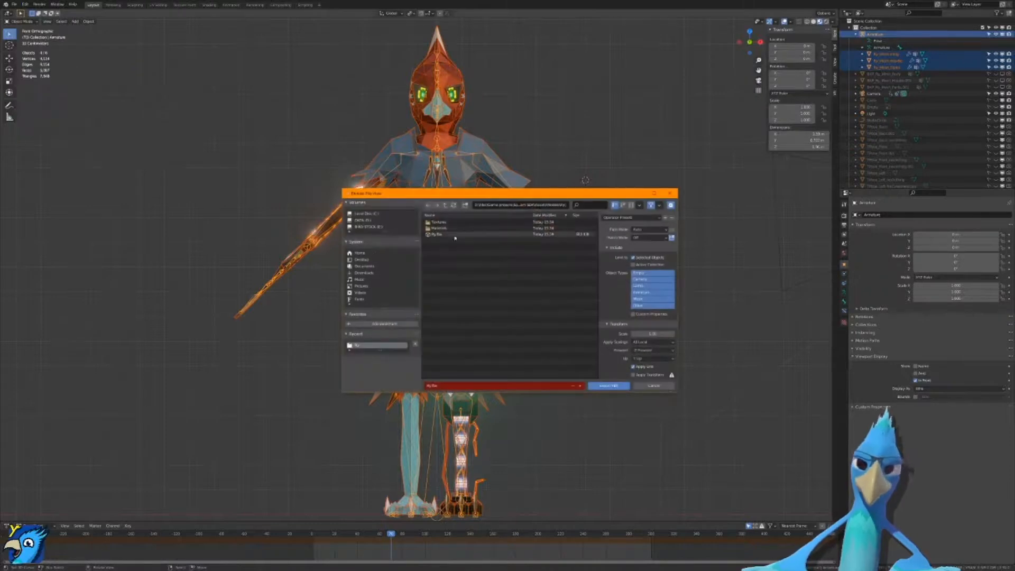
pyautogui.doubleClick(455, 238)
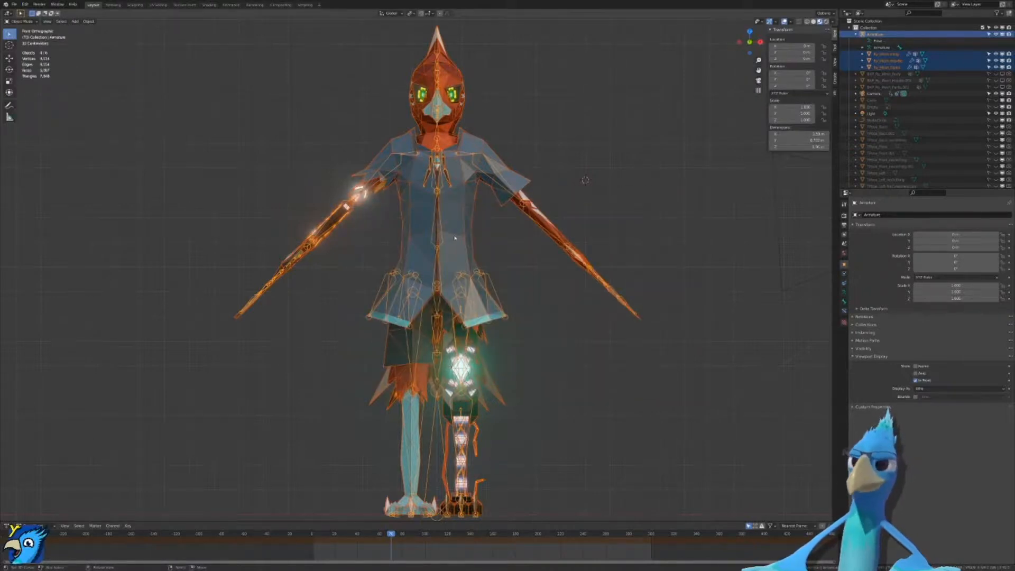
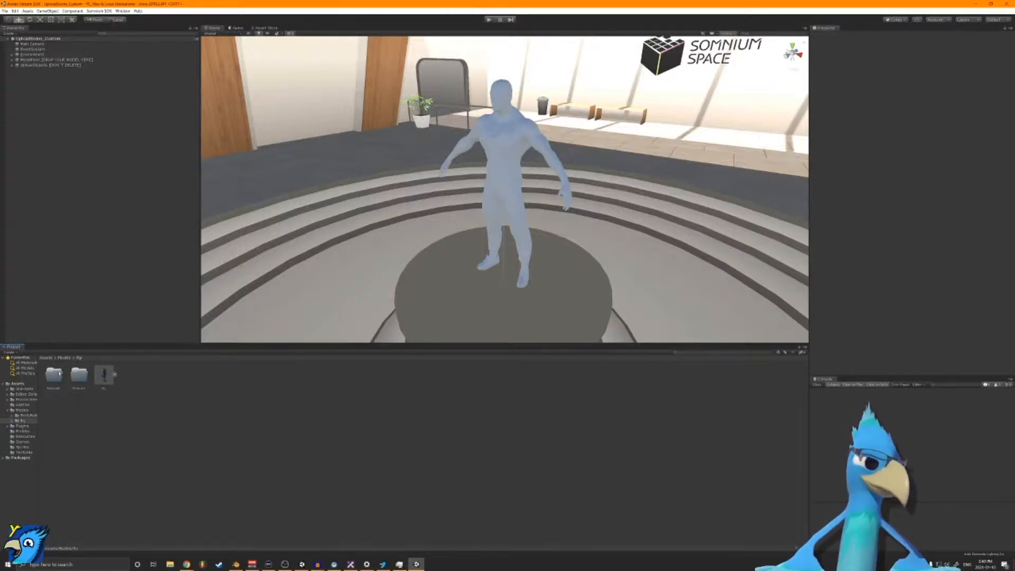
# Step: Select the imported Ry model in Unity and examine it from several sides in an enlarged preview
pyautogui.click(105, 375)
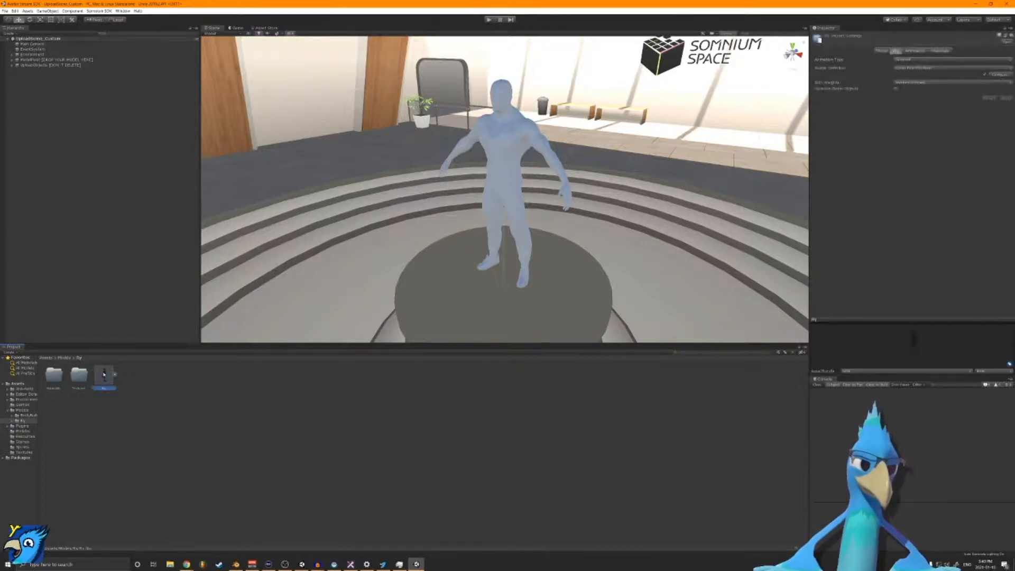
pyautogui.click(925, 318)
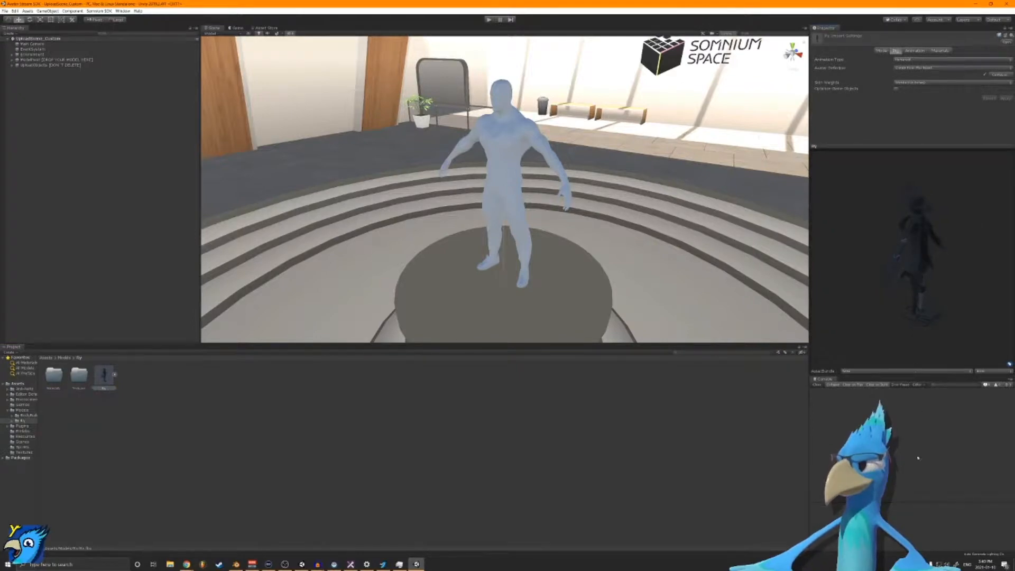
pyautogui.moveTo(925, 299); pyautogui.dragTo(888, 308)
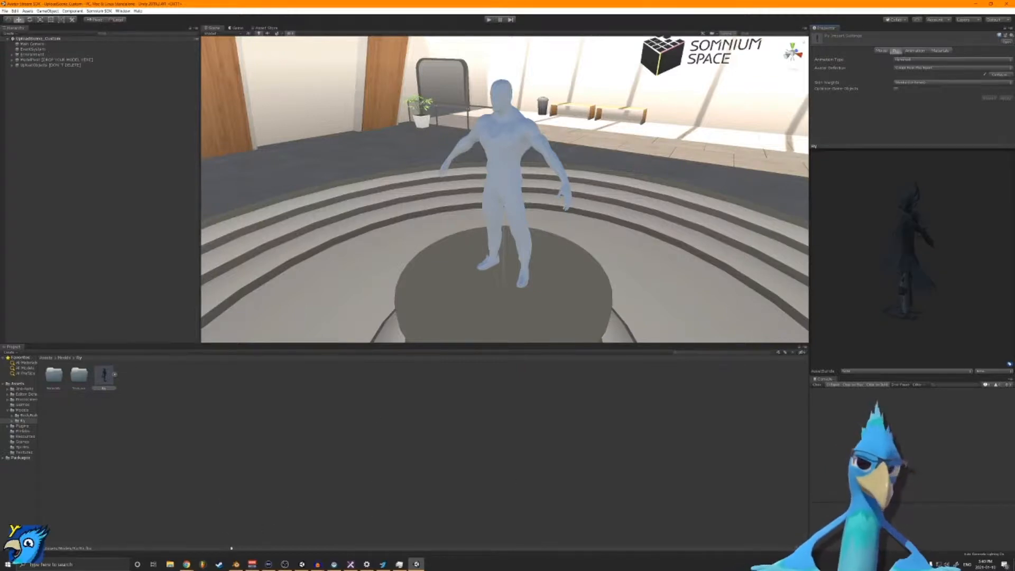
# Step: Switch to Blender, set the viewport to solid shading and examine the material settings of the hoodie mesh
pyautogui.click(236, 564)
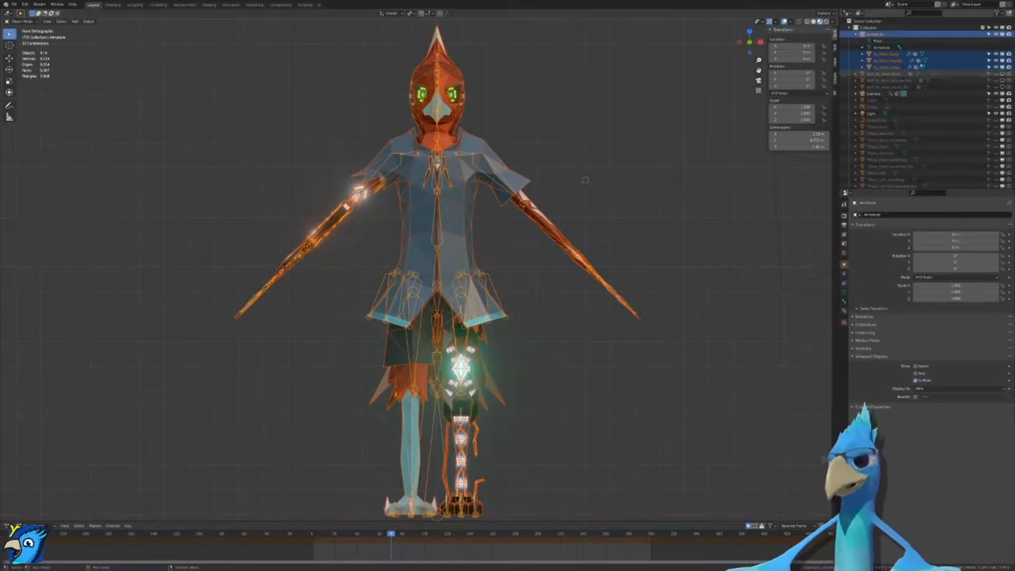
pyautogui.click(814, 21)
pyautogui.click(494, 196)
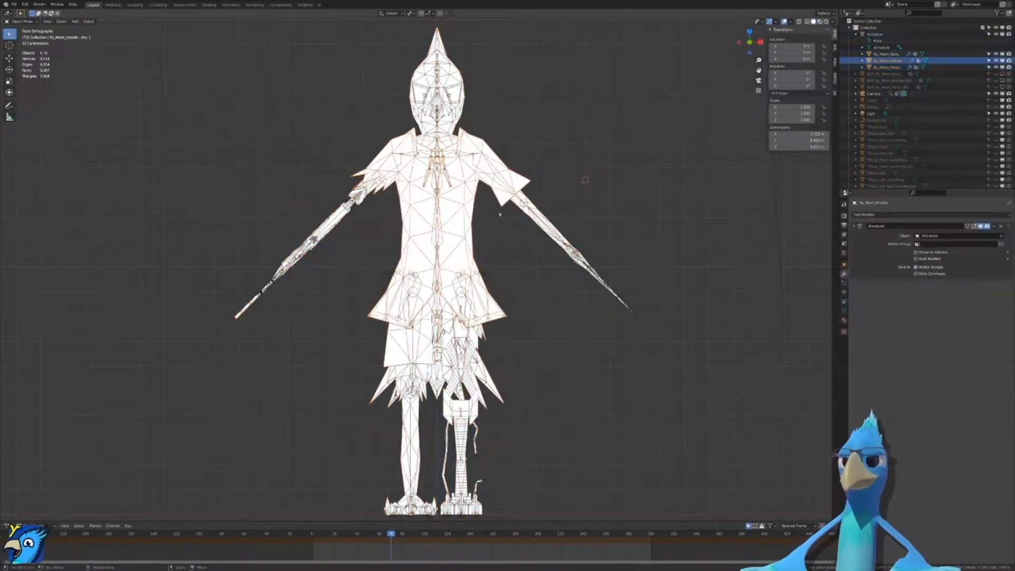
pyautogui.click(844, 320)
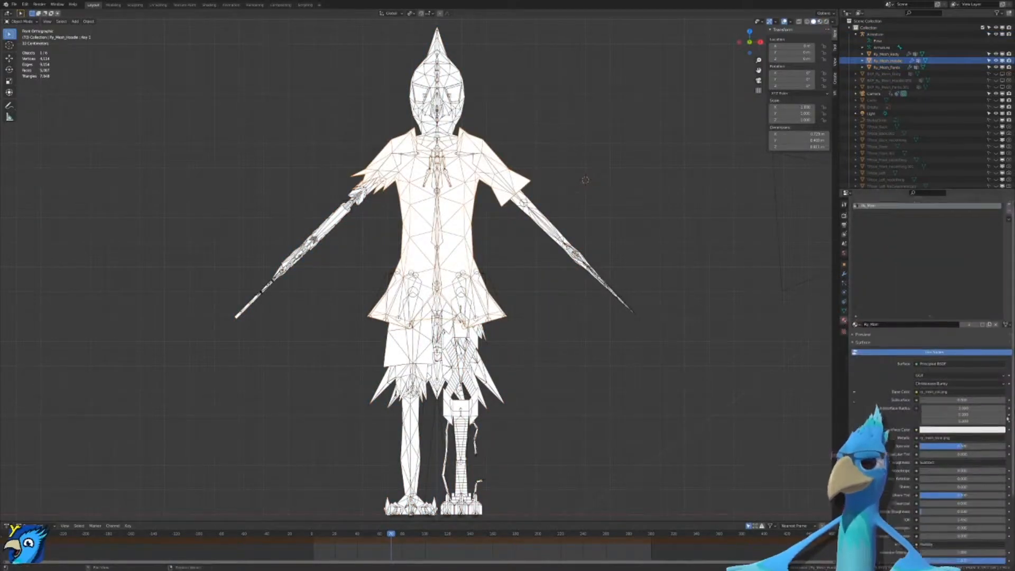
pyautogui.scroll(-4, 1007, 418)
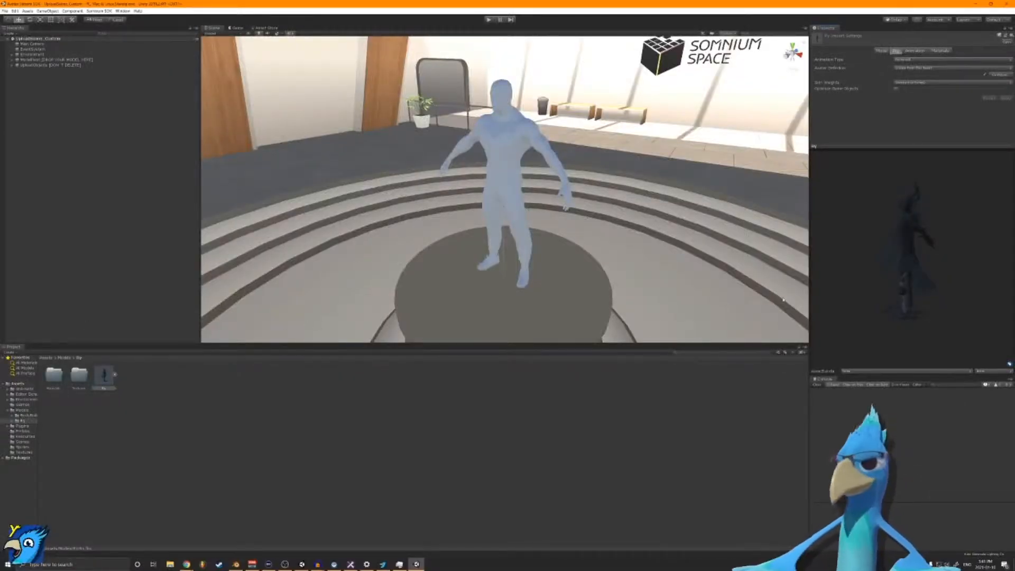
# Step: Return to Unity, check the Ry model's preview and open the Textures folder inside the Ry model folder
pyautogui.moveTo(873, 273); pyautogui.dragTo(995, 261)
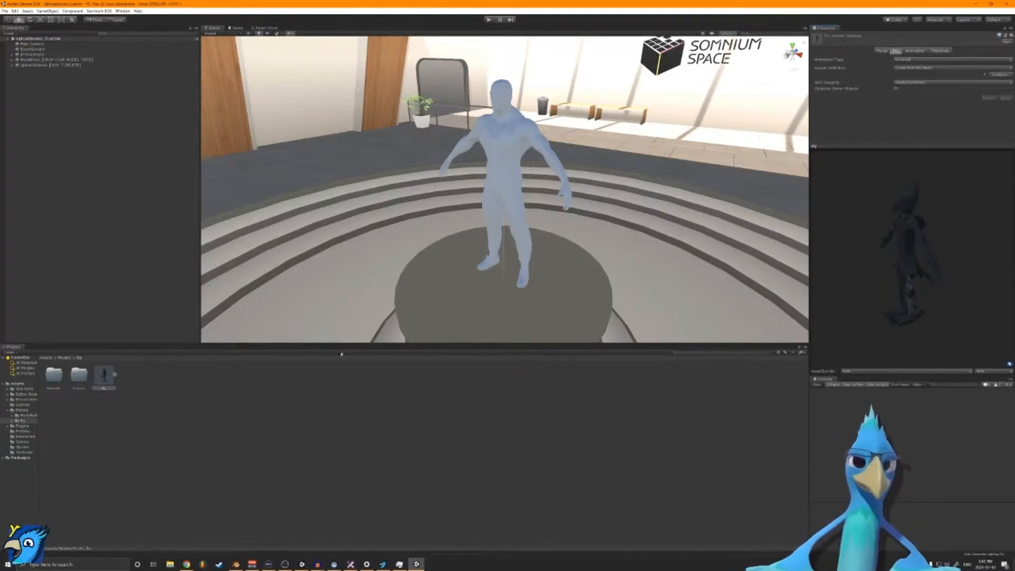
pyautogui.click(80, 376)
pyautogui.doubleClick(80, 376)
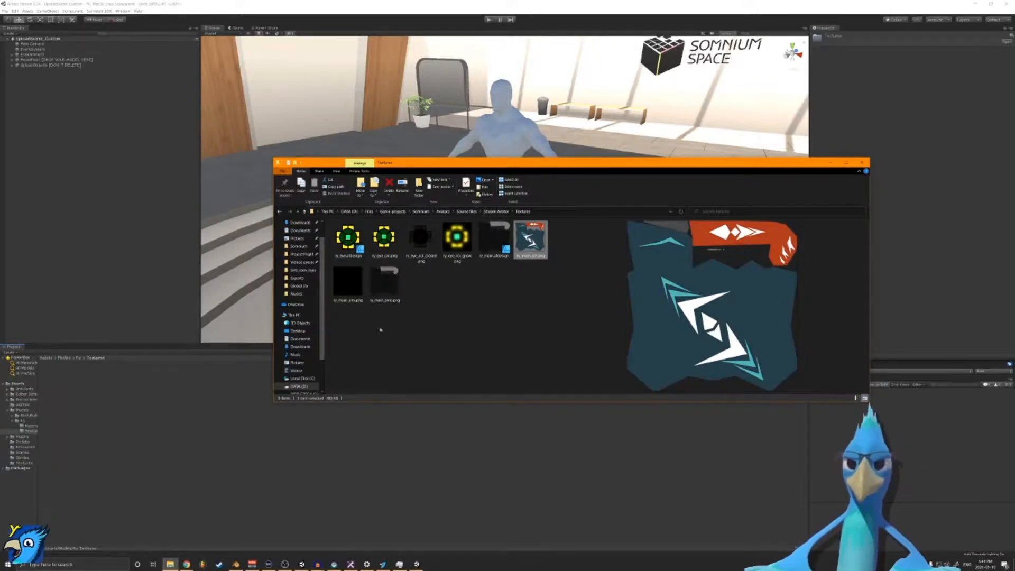
# Step: Import the six eye and main texture PNG files from the avatar's source Textures folder into Unity's Ry Textures folder
pyautogui.click(348, 285)
pyautogui.keyDown('ctrl'); pyautogui.click(381, 293); pyautogui.keyUp('ctrl')
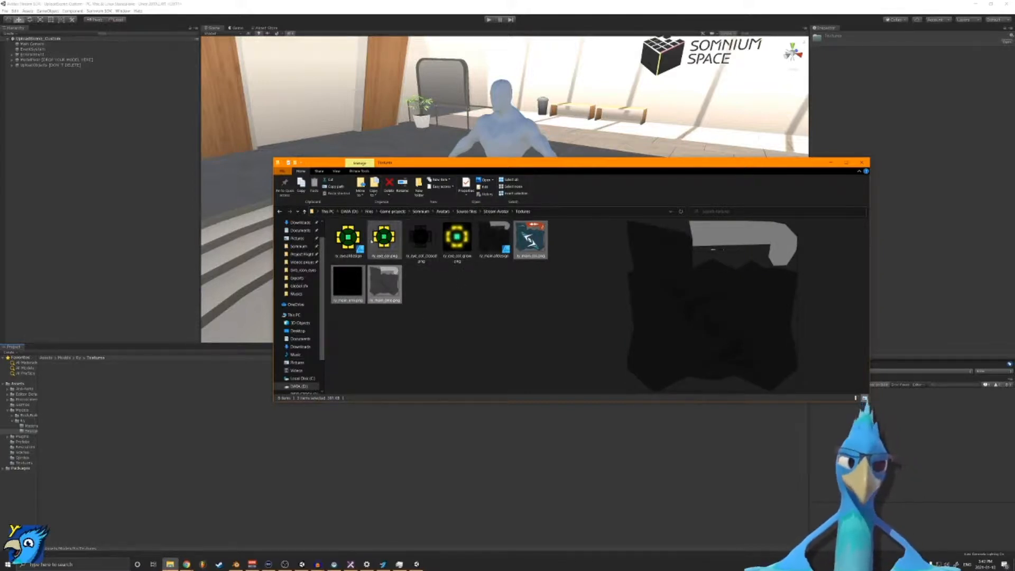
pyautogui.click(384, 239)
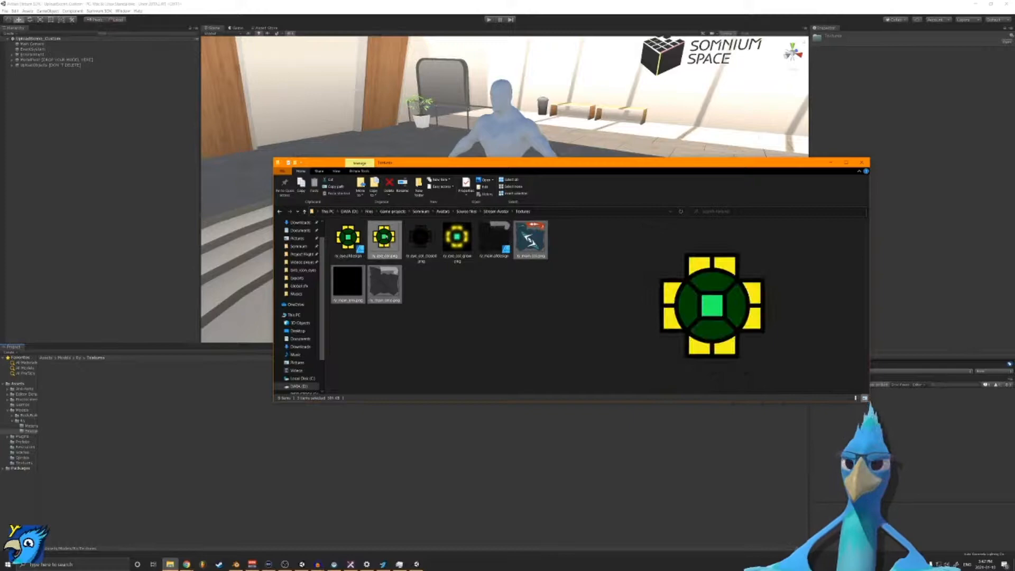
pyautogui.click(421, 240)
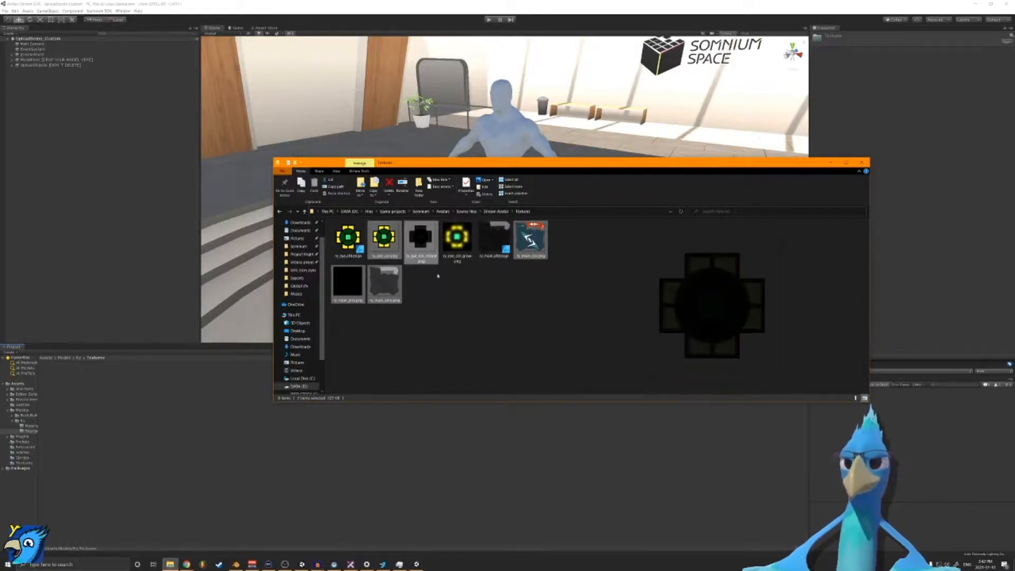
pyautogui.press('Right')
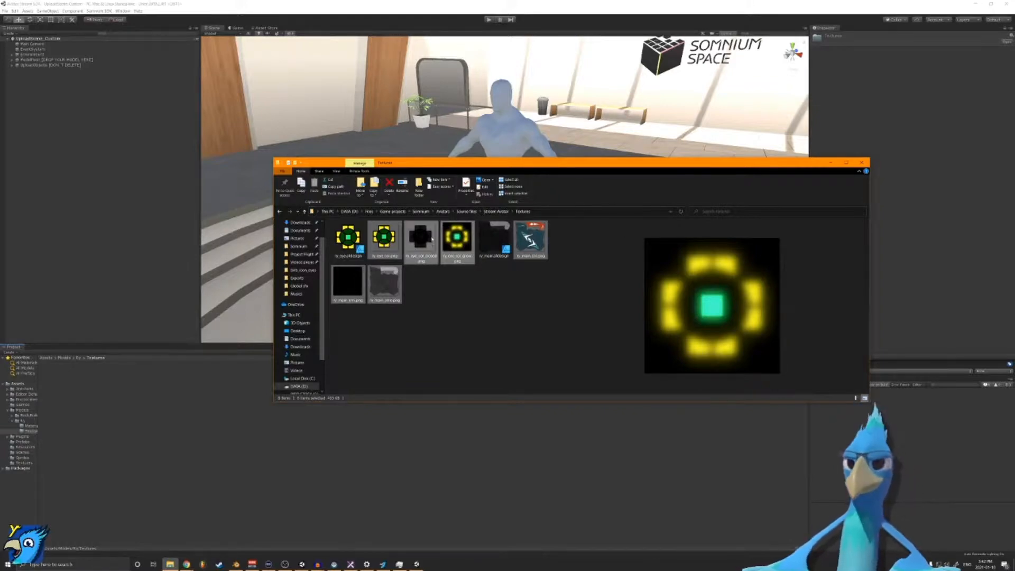
pyautogui.moveTo(384, 236); pyautogui.dragTo(478, 332)
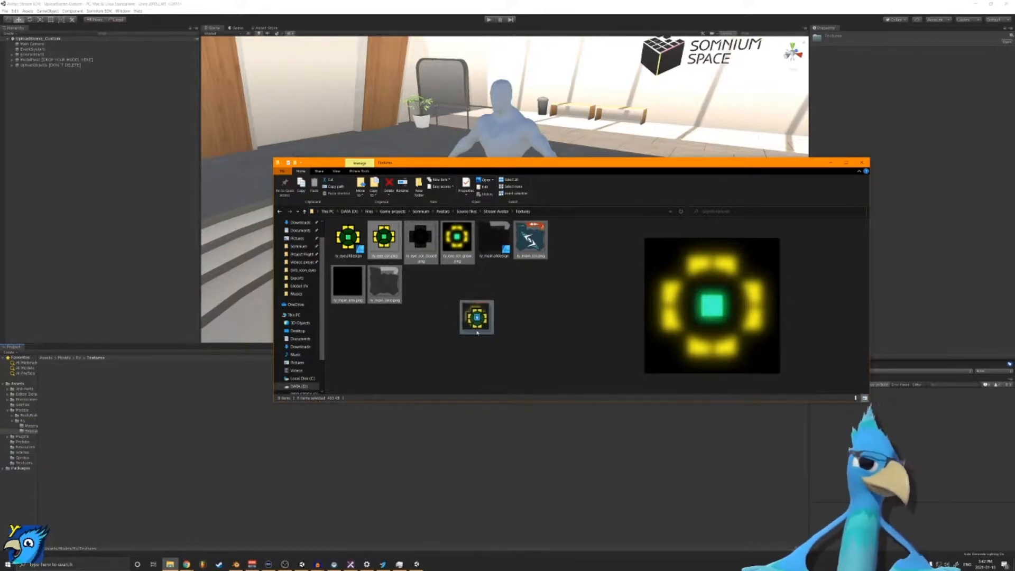
pyautogui.moveTo(478, 332); pyautogui.dragTo(411, 288)
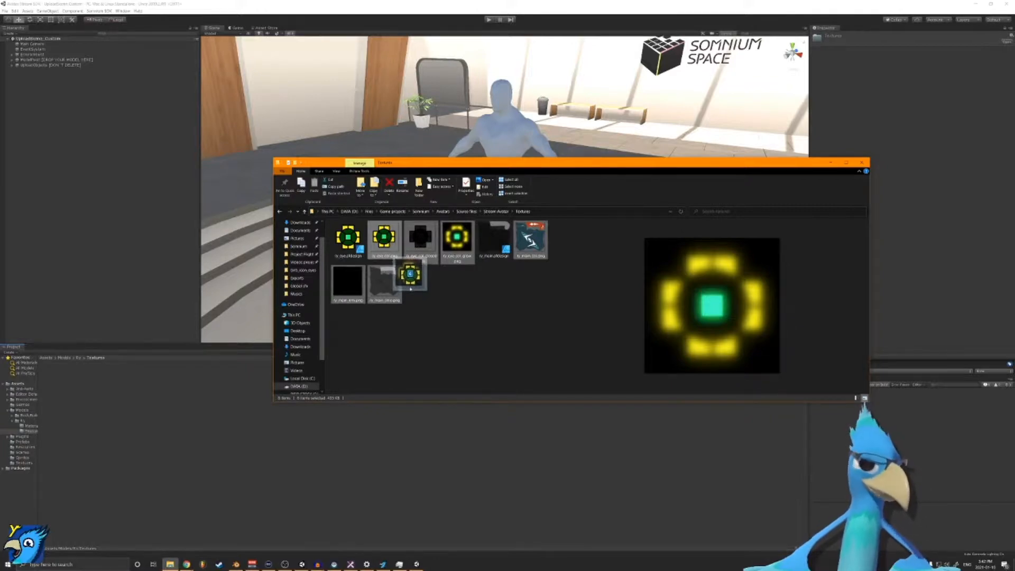
pyautogui.moveTo(411, 288); pyautogui.dragTo(434, 300)
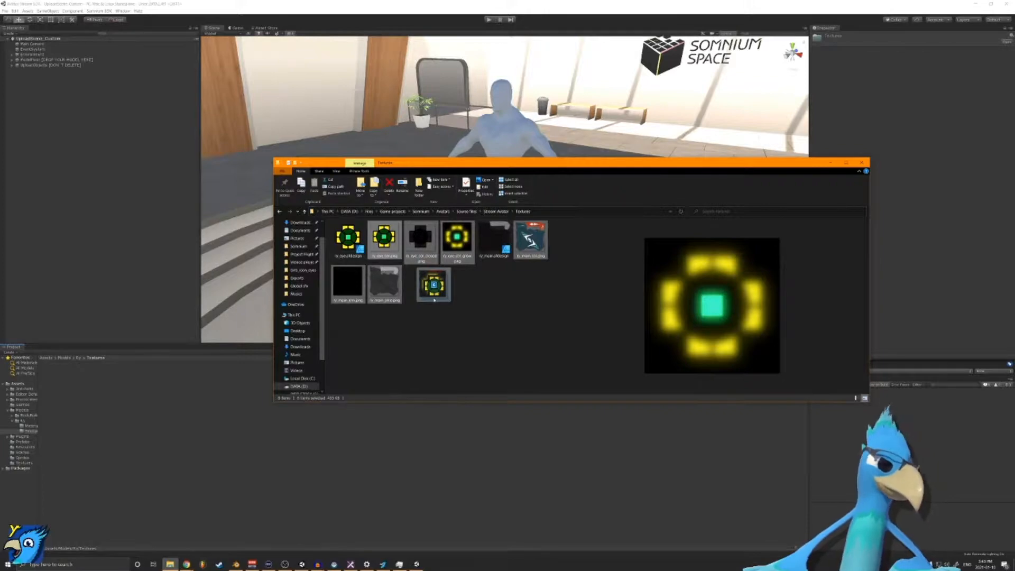
pyautogui.moveTo(434, 299); pyautogui.dragTo(158, 437)
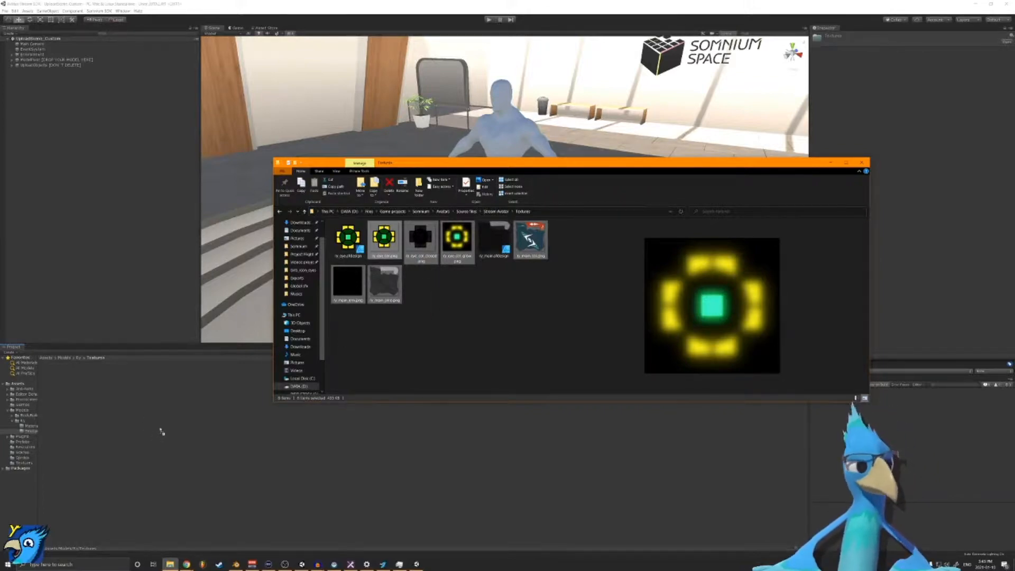
pyautogui.moveTo(161, 432); pyautogui.dragTo(454, 312)
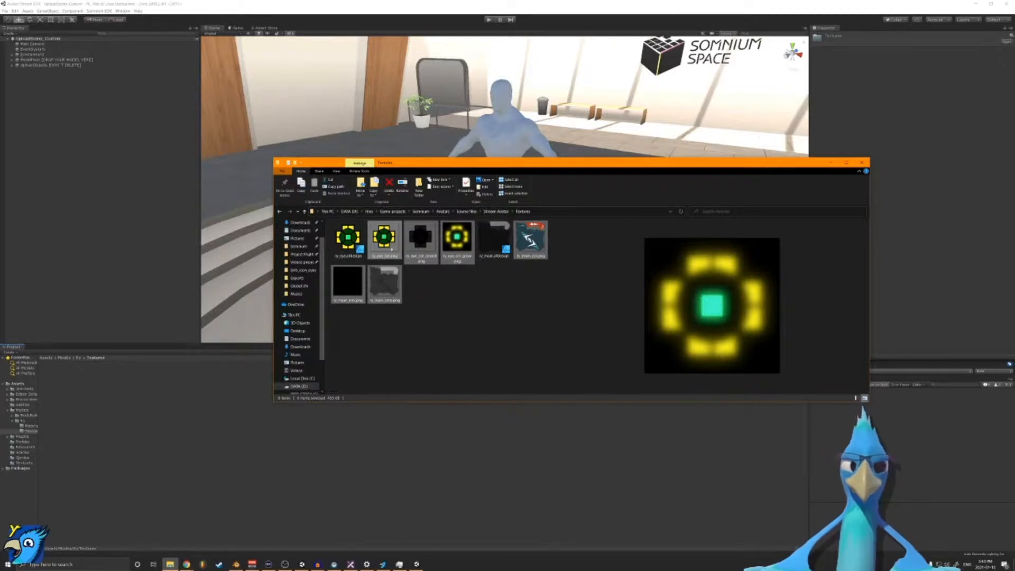
pyautogui.press('XF86AudioLowerVolume')
pyautogui.press('XF86AudioLowerVolume')
pyautogui.press('XF86AudioLowerVolume')
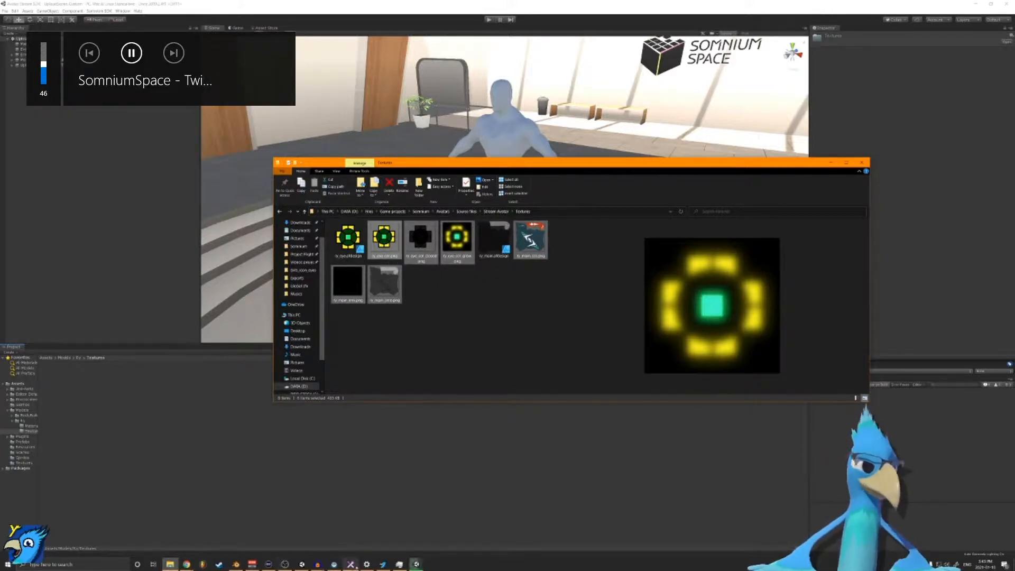
# Step: Select all six imported textures in Unity's Ry Textures folder to show their shared import settings
pyautogui.click(364, 485)
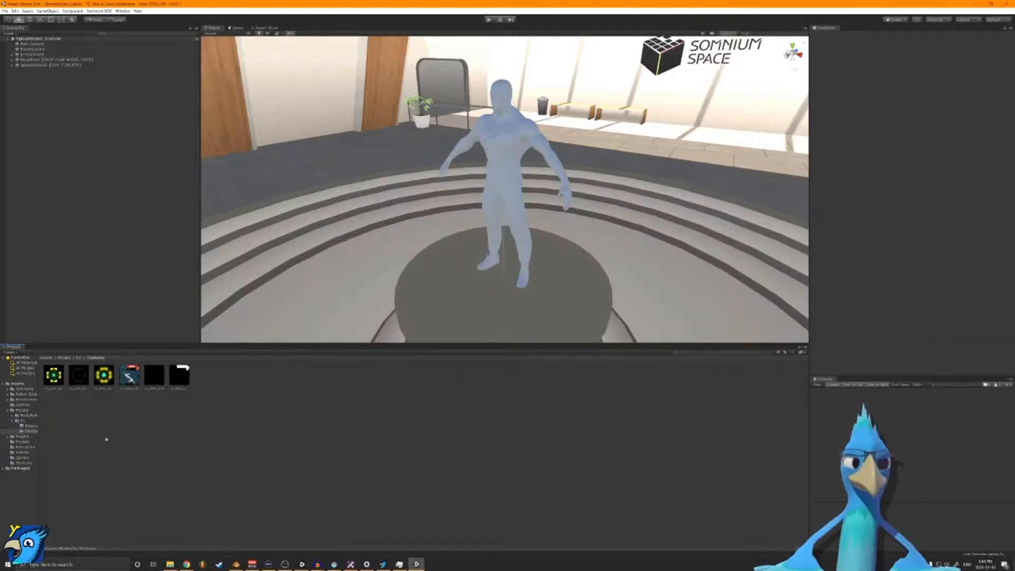
pyautogui.click(60, 386)
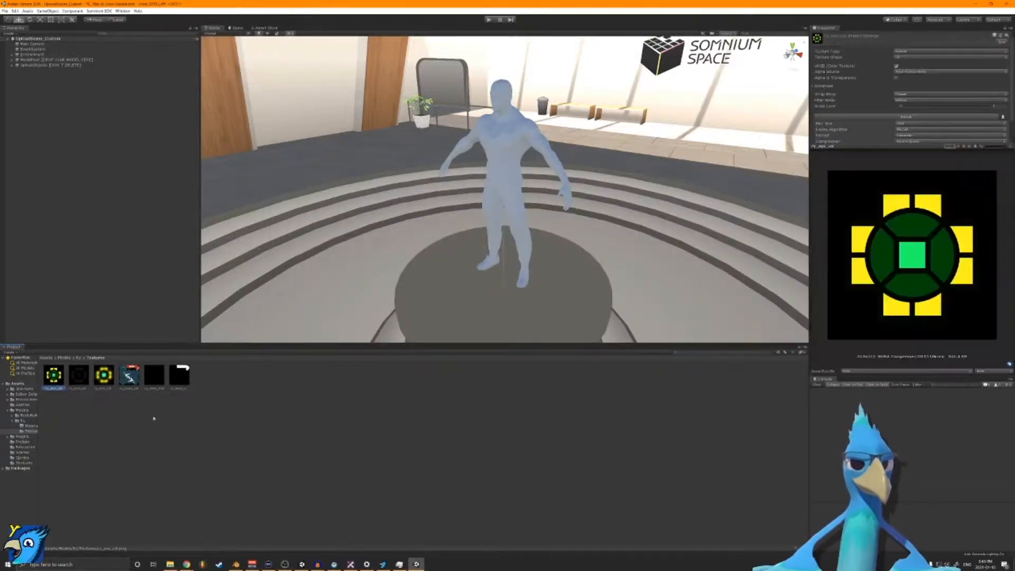
pyautogui.keyDown('shift'); pyautogui.click(175, 385); pyautogui.keyUp('shift')
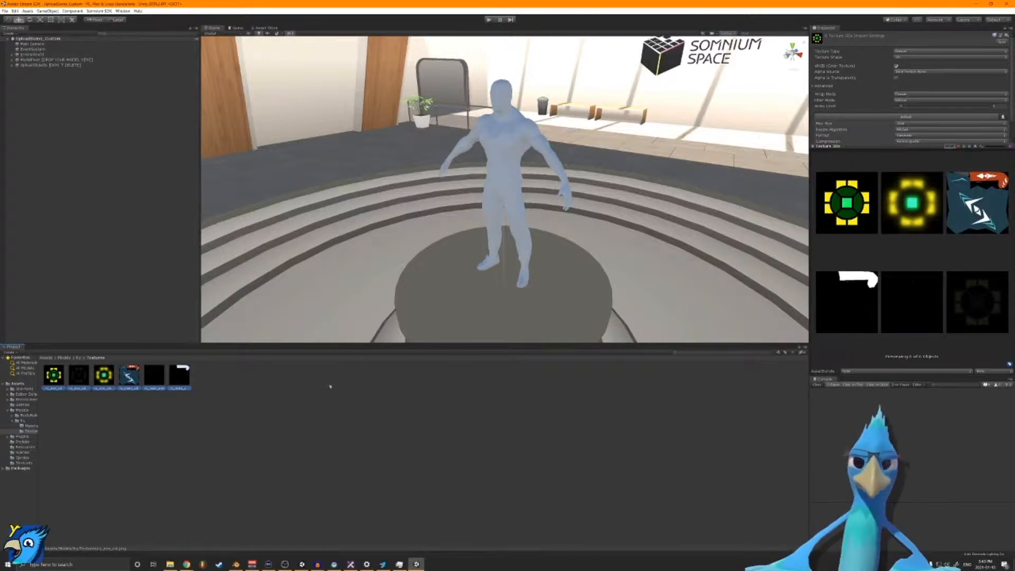
# Step: Try the Sprite (2D and UI) texture type with Generate Mip Maps enabled on all six textures, returning the type to Default
pyautogui.click(906, 53)
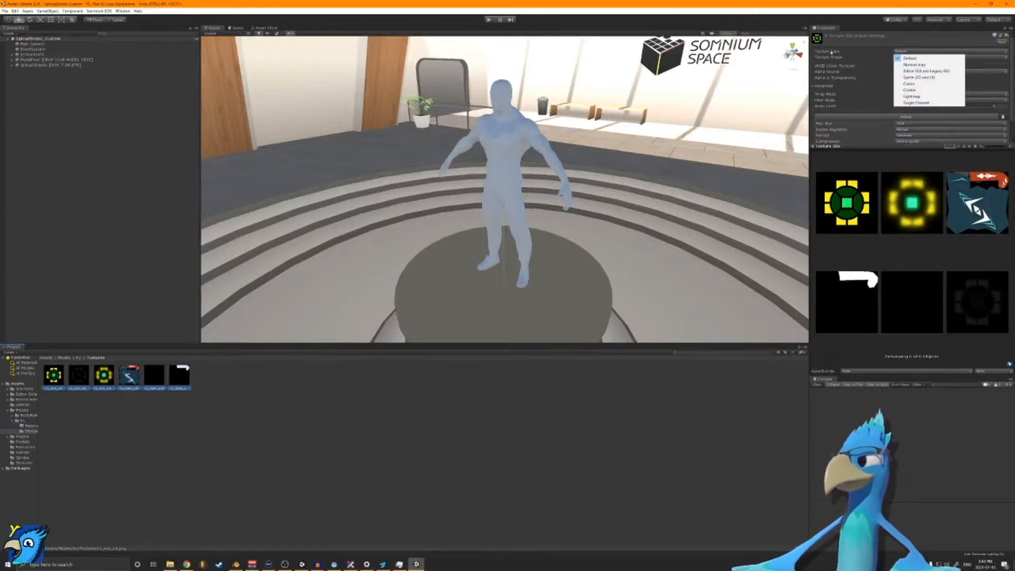
pyautogui.click(918, 77)
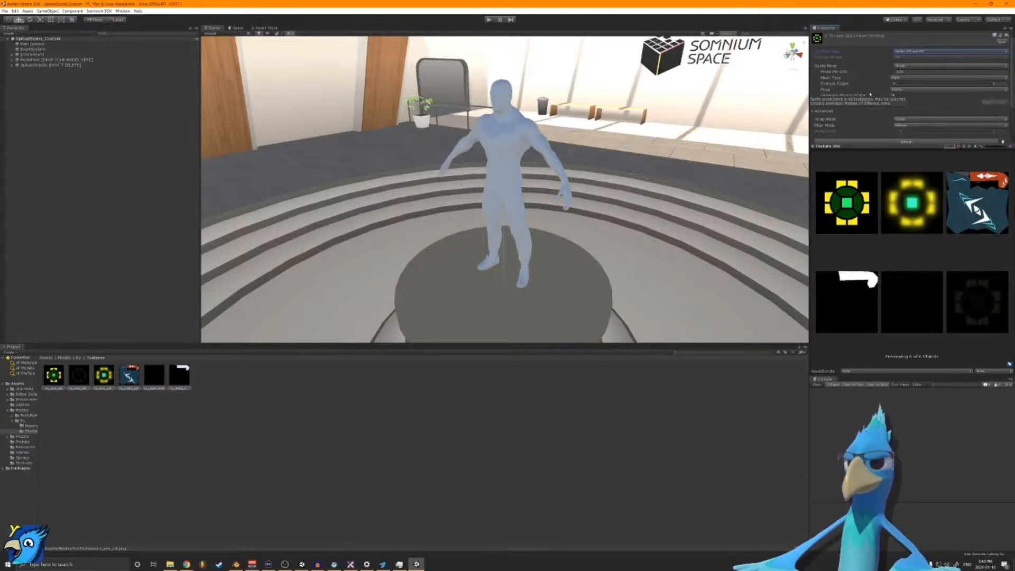
pyautogui.scroll(-3, 871, 94)
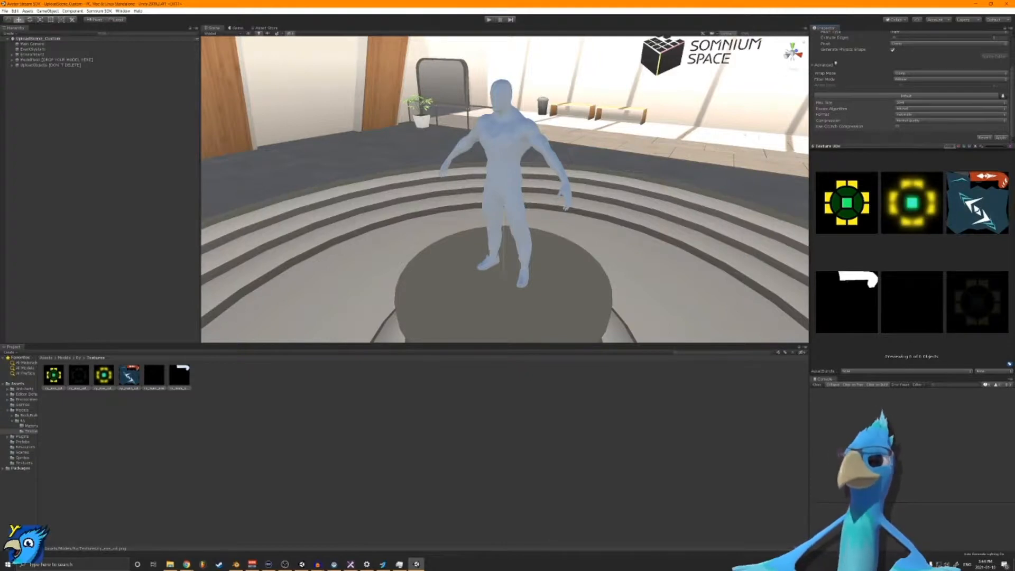
pyautogui.scroll(3, 877, 92)
pyautogui.scroll(-3, 836, 95)
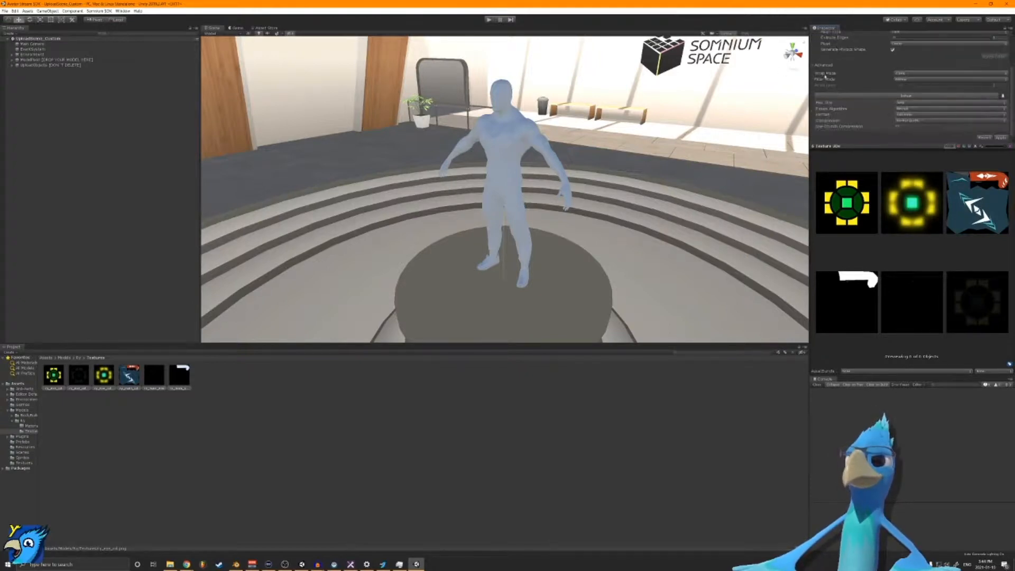
pyautogui.click(822, 66)
pyautogui.click(897, 94)
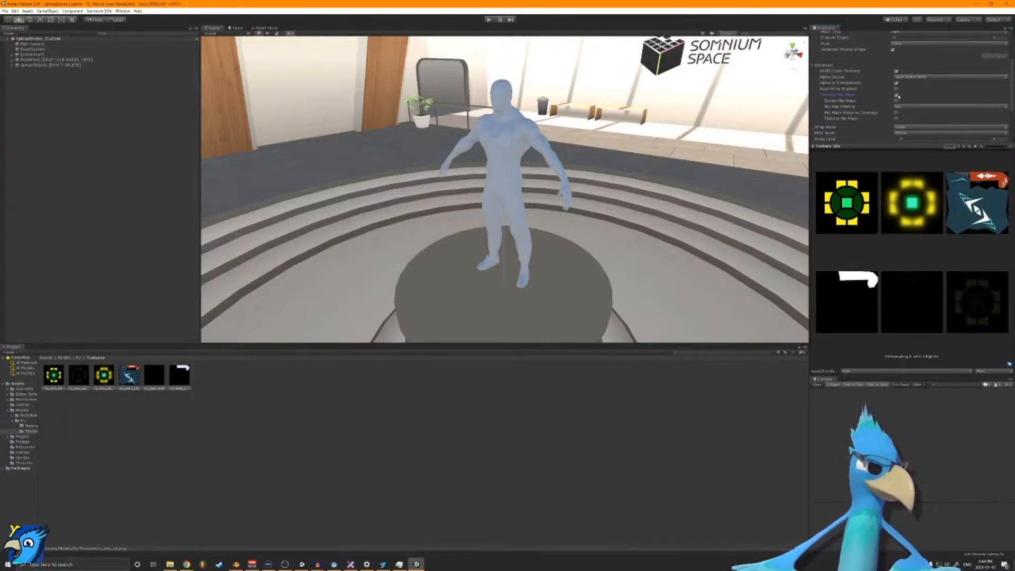
pyautogui.scroll(3, 921, 106)
pyautogui.click(919, 52)
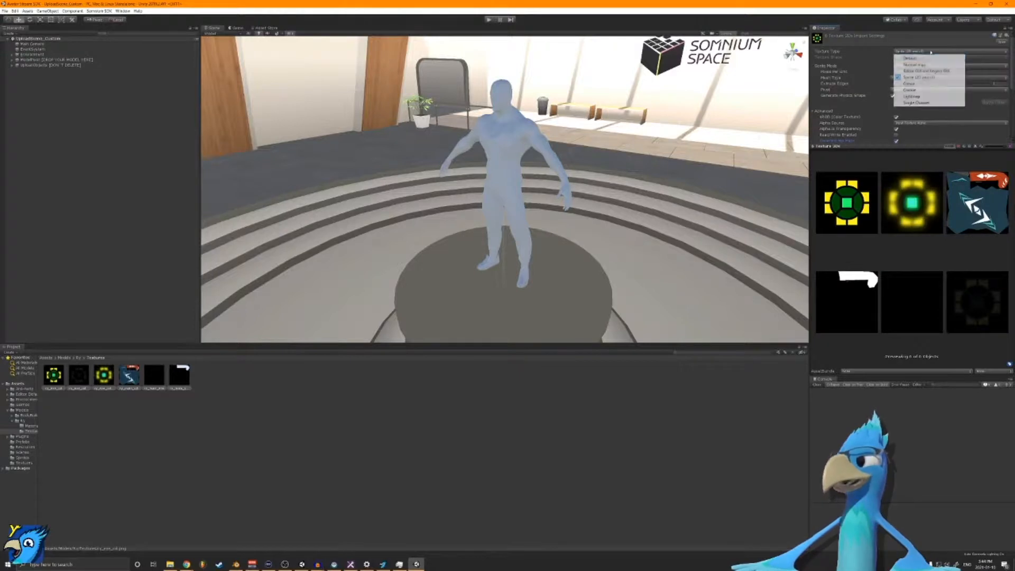
pyautogui.click(918, 57)
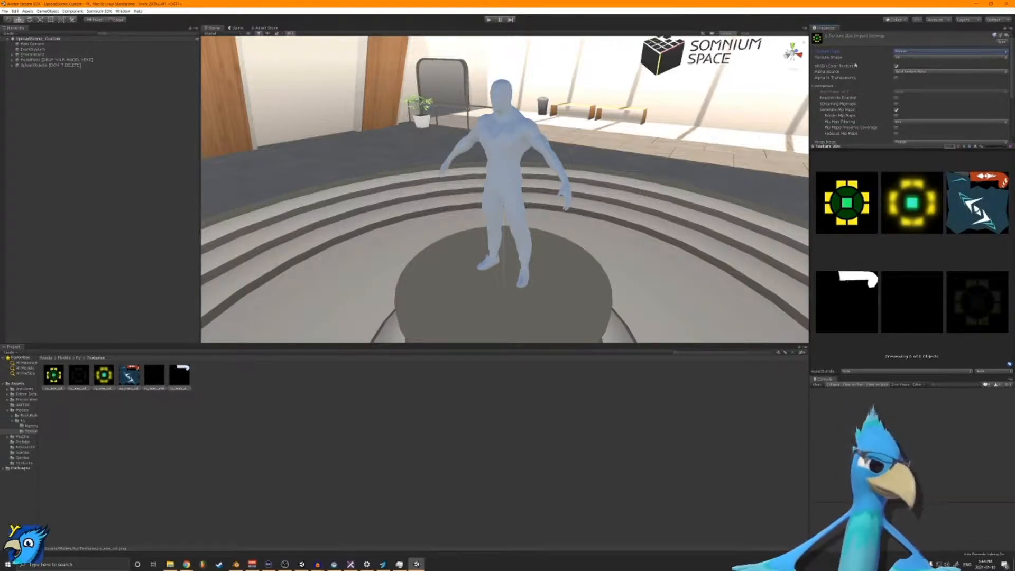
# Step: Set the texture type of all six textures to Sprite (2D and UI) and apply the import settings
pyautogui.click(906, 52)
pyautogui.click(908, 77)
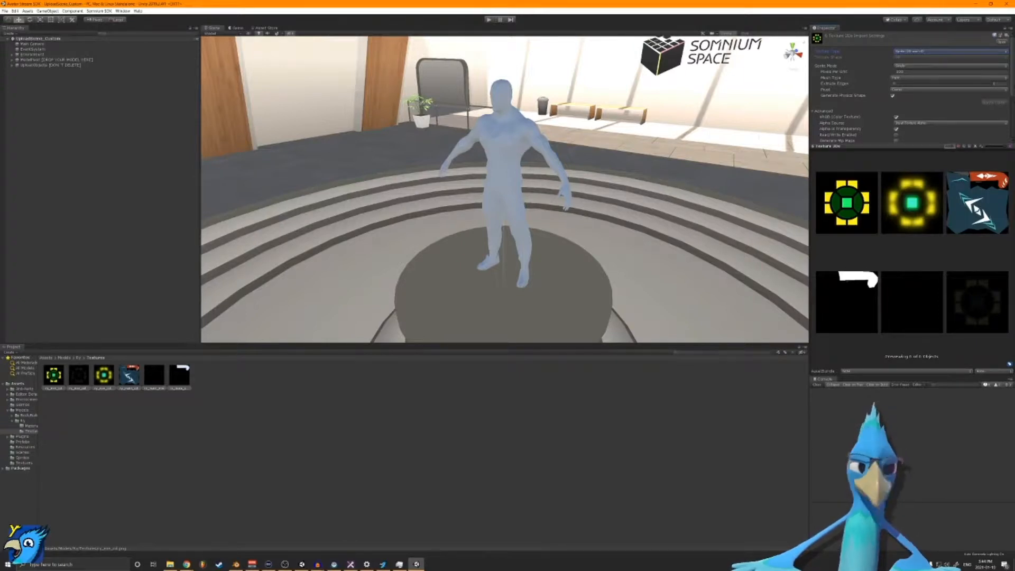
pyautogui.scroll(-5, 910, 90)
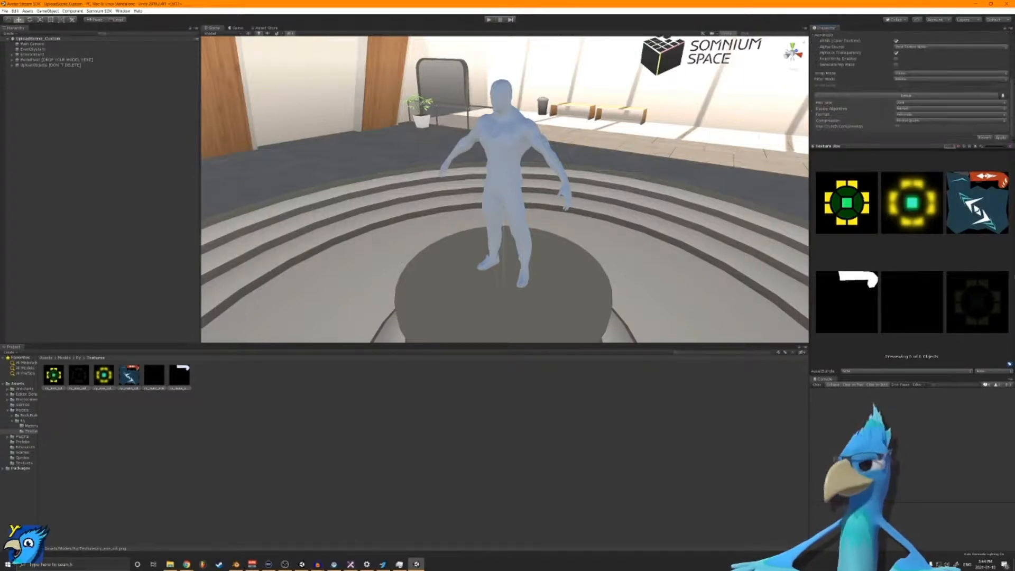
pyautogui.click(1000, 138)
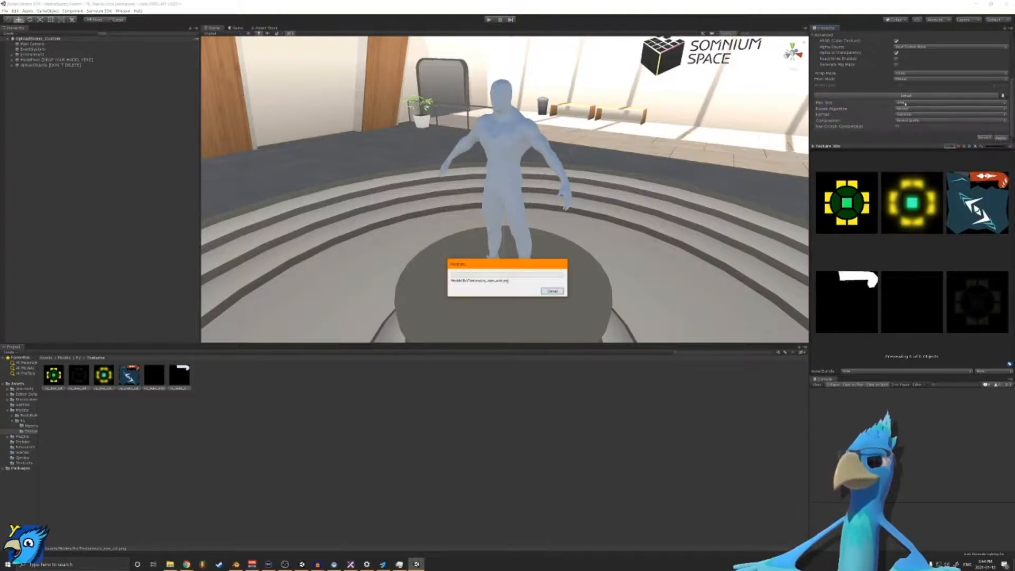
# Step: Examine the Alpha Is Transparency option and check the first eye texture's preview and import settings
pyautogui.moveTo(891, 55)
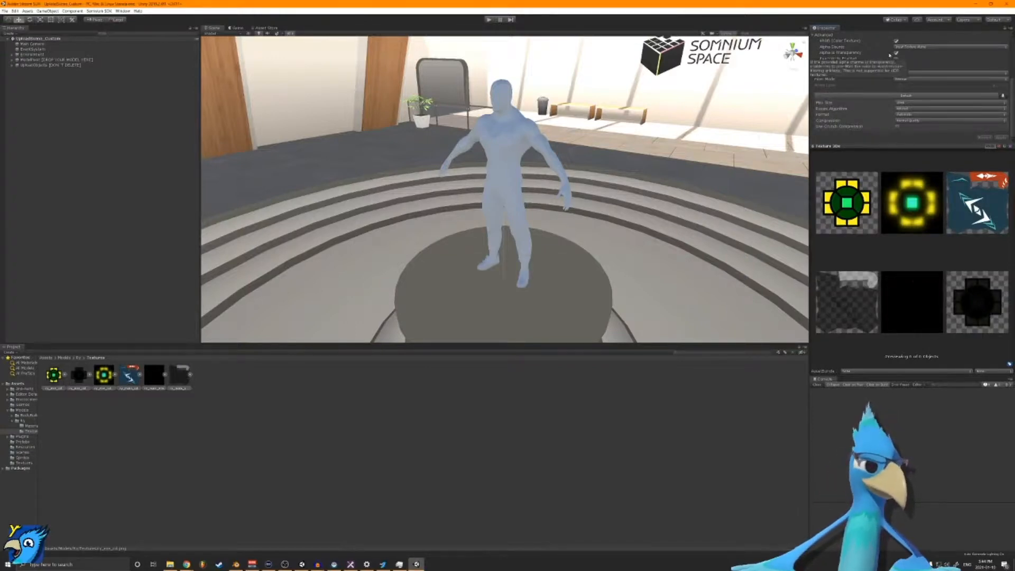
pyautogui.click(361, 432)
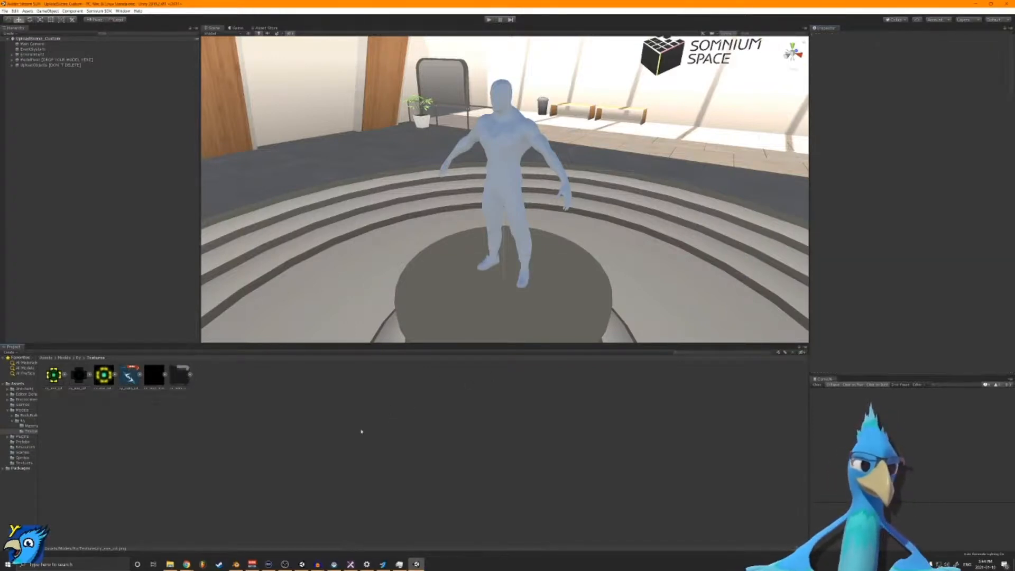
pyautogui.click(54, 376)
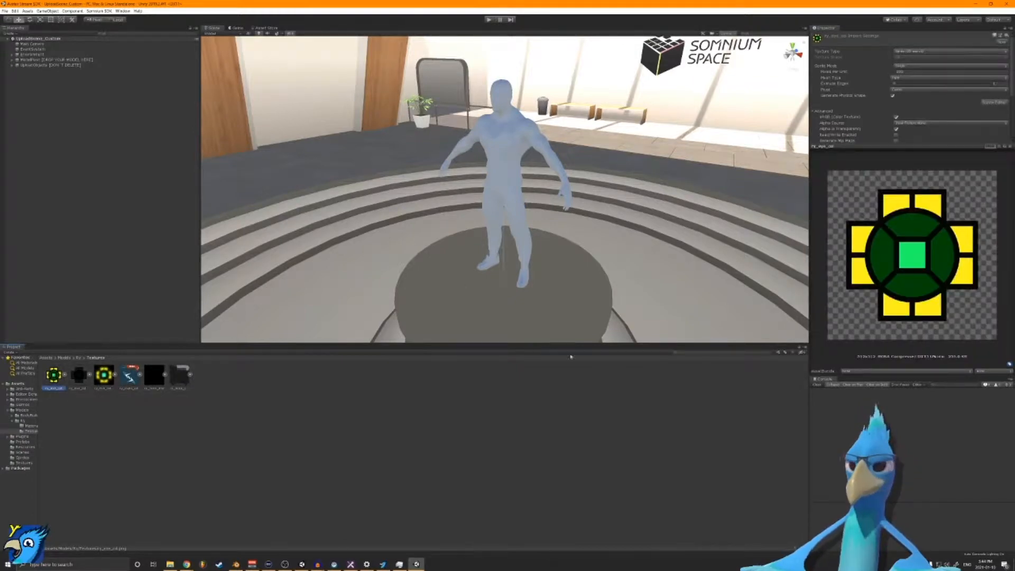
pyautogui.scroll(-3, 910, 101)
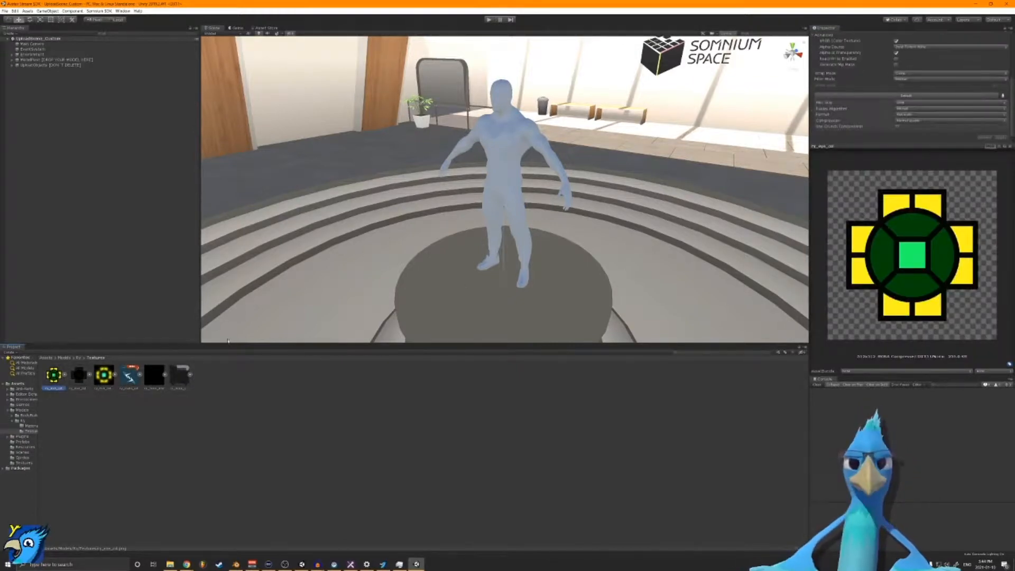
# Step: Try enabling Generate Mip Maps for all six Ry textures and turn it off again
pyautogui.keyDown('shift'); pyautogui.click(180, 376); pyautogui.keyUp('shift')
pyautogui.scroll(3, 909, 87)
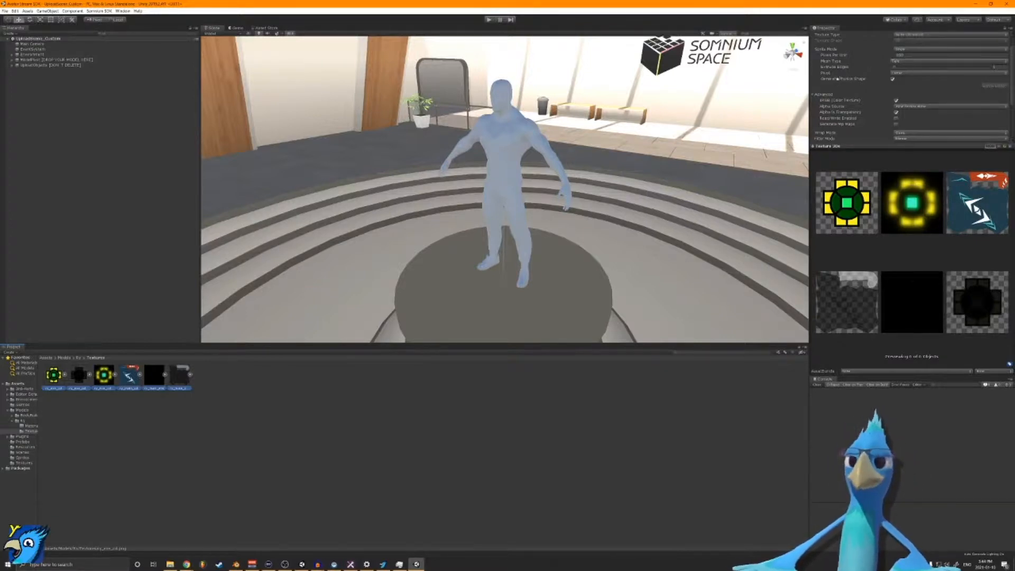
pyautogui.scroll(-2, 838, 79)
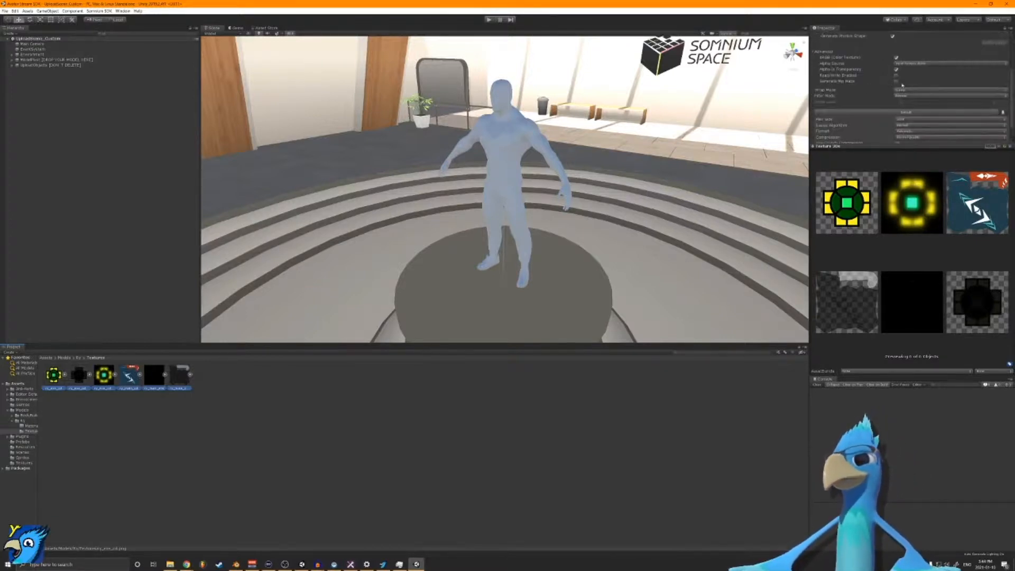
pyautogui.click(897, 81)
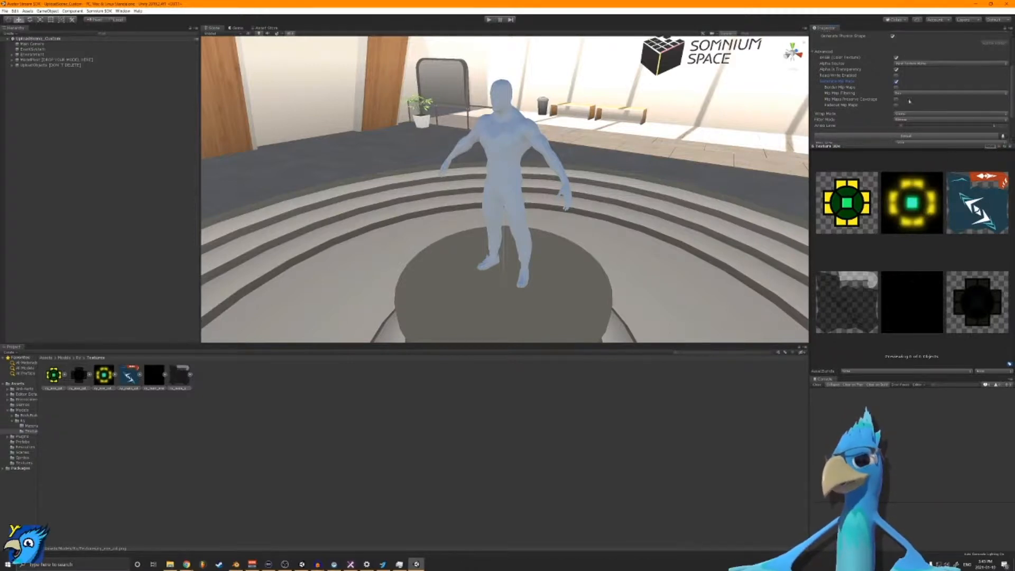
pyautogui.click(897, 82)
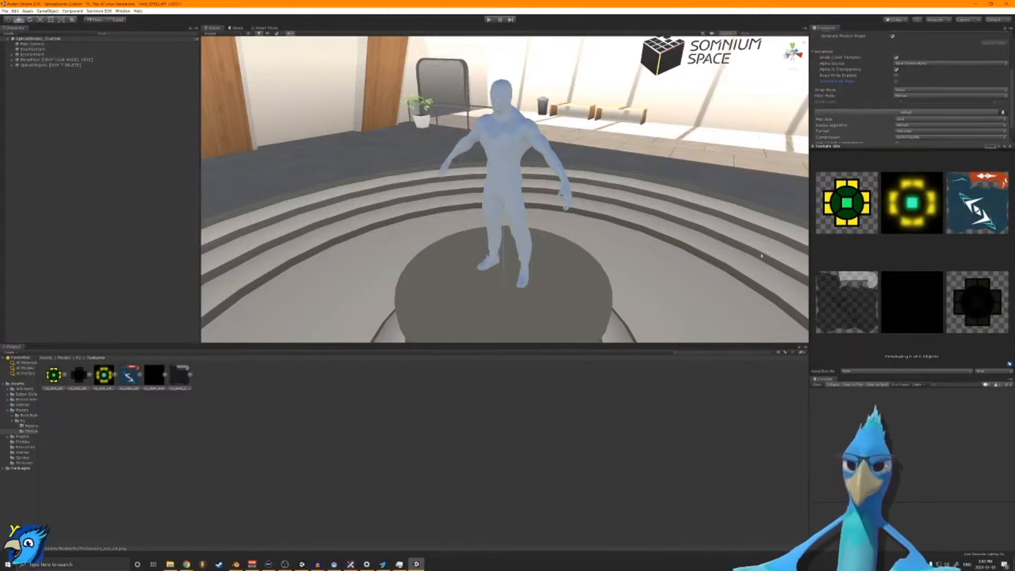
# Step: Select the three eye textures, enlarge their import settings area and review the Wrap Mode options, keeping Clamp
pyautogui.click(532, 446)
pyautogui.click(59, 378)
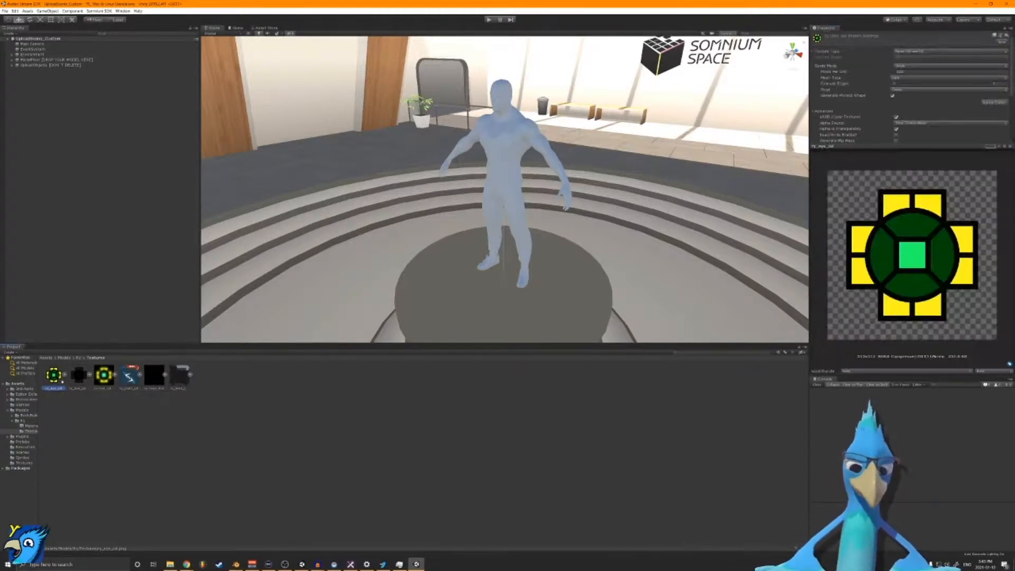
pyautogui.keyDown('shift'); pyautogui.click(109, 380); pyautogui.keyUp('shift')
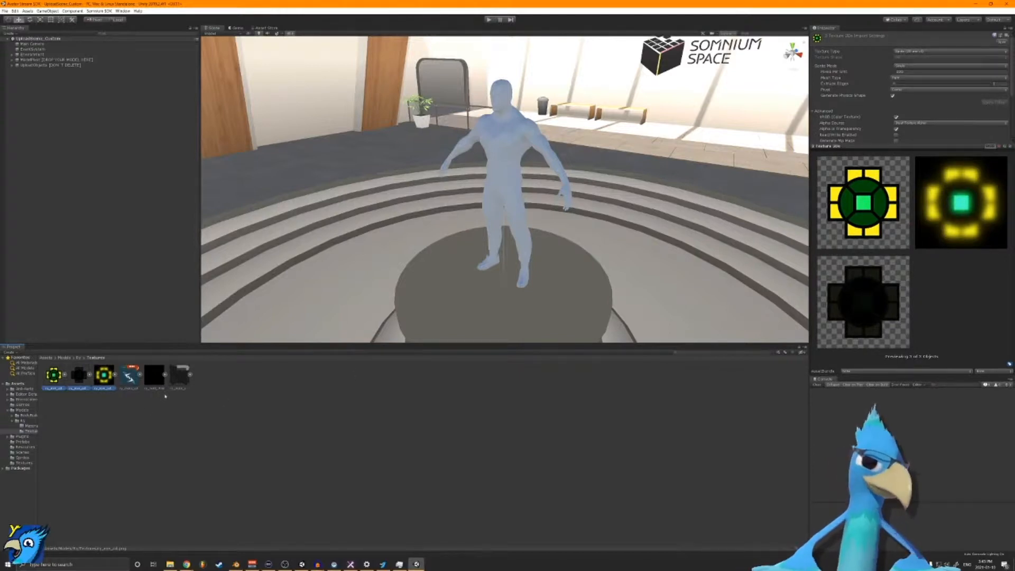
pyautogui.click(113, 418)
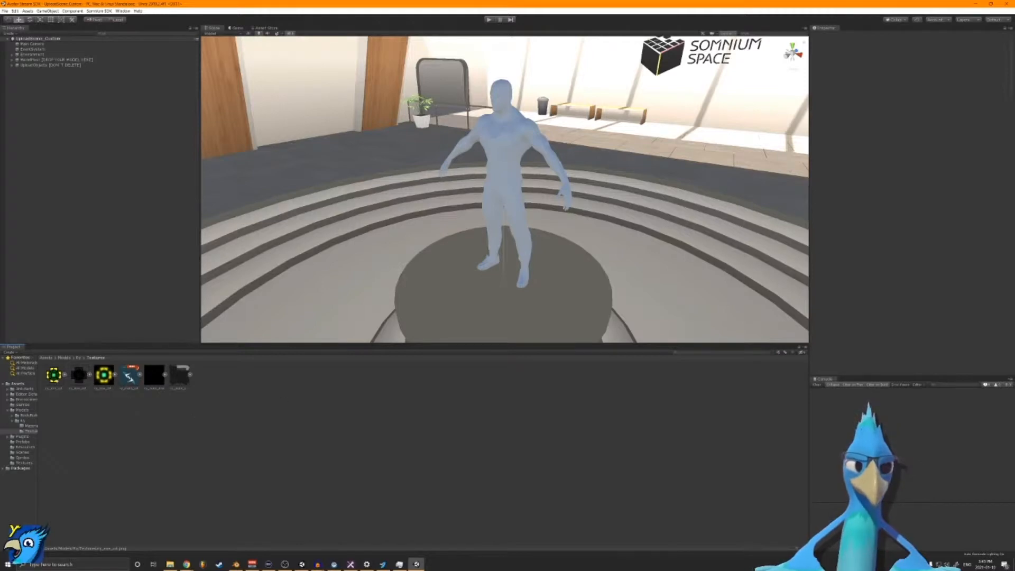
pyautogui.click(54, 375)
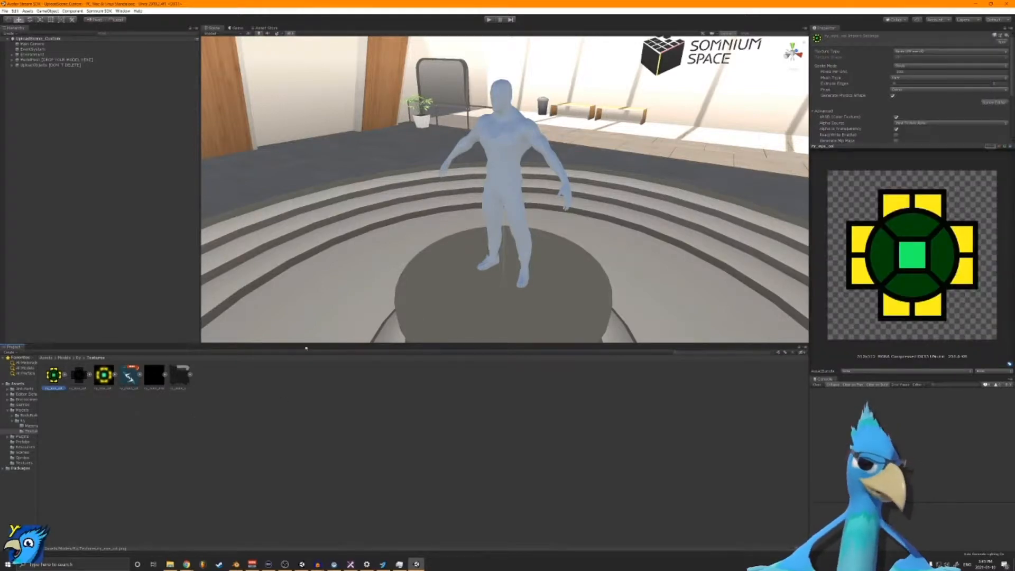
pyautogui.keyDown('shift'); pyautogui.click(104, 376); pyautogui.keyUp('shift')
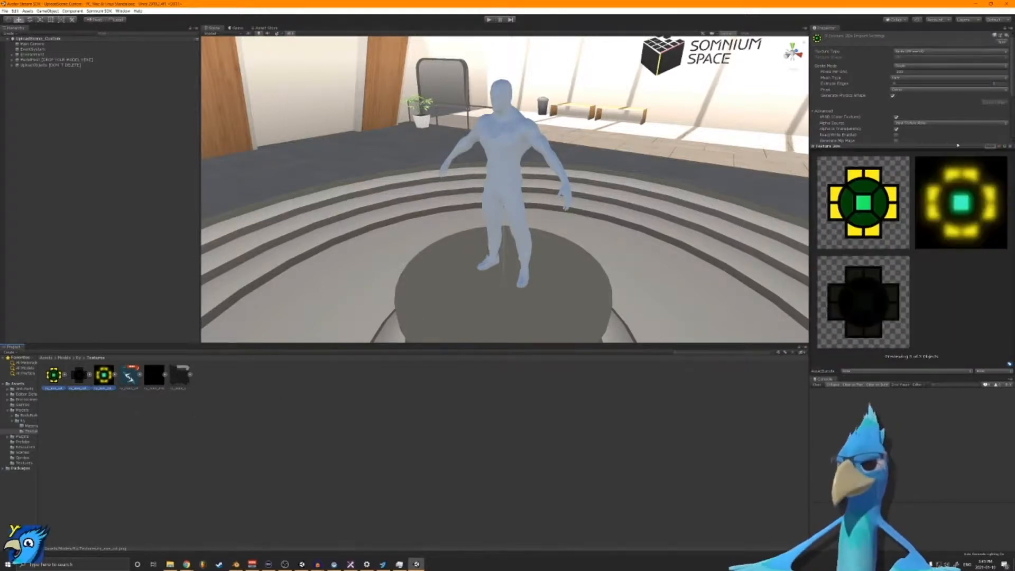
pyautogui.moveTo(865, 145); pyautogui.dragTo(869, 254)
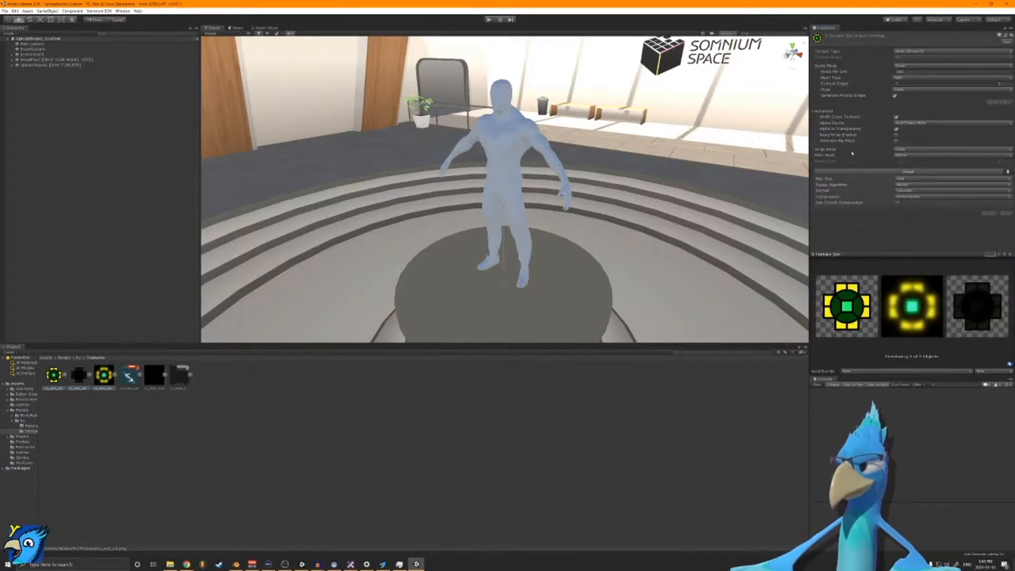
pyautogui.click(922, 150)
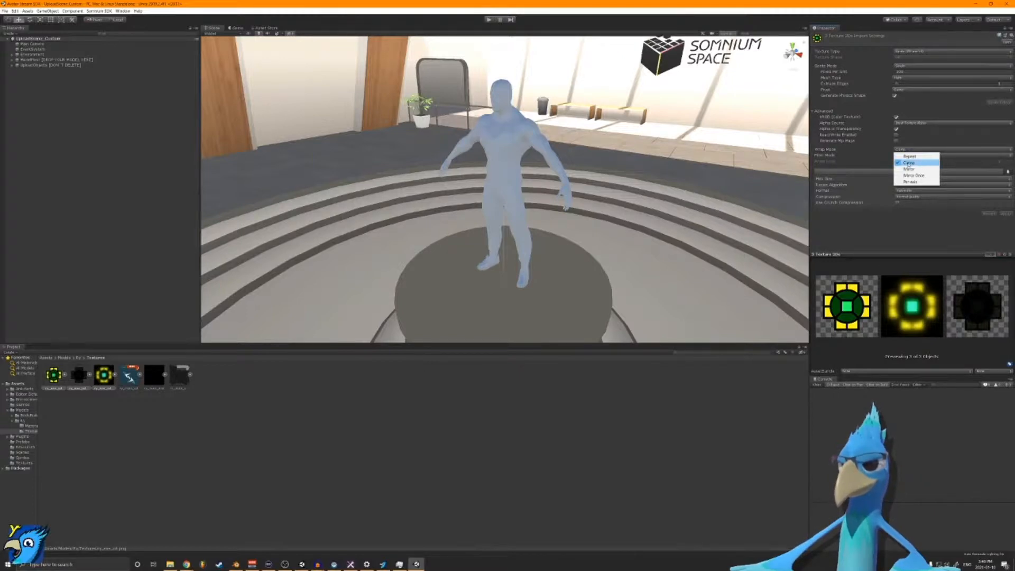
pyautogui.click(909, 163)
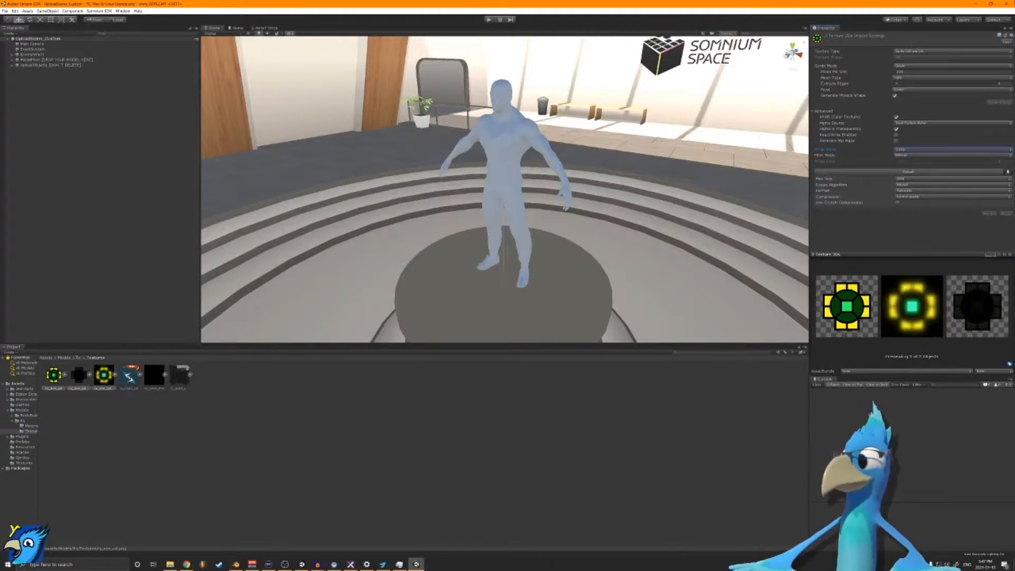
# Step: Return to the Ry model folder, select the Ry model and choose Humanoid as its rig's animation type
pyautogui.click(97, 273)
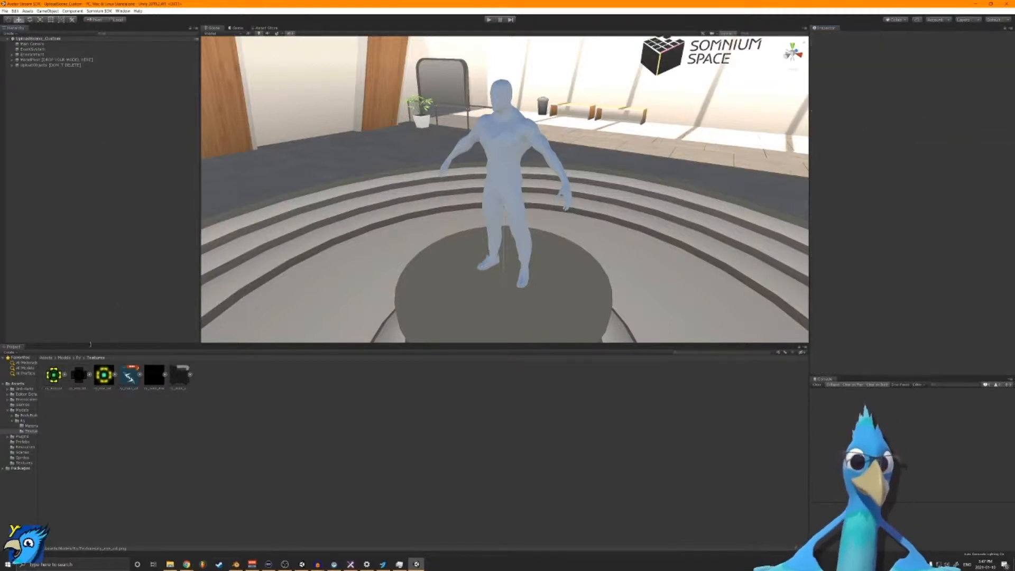
pyautogui.click(54, 376)
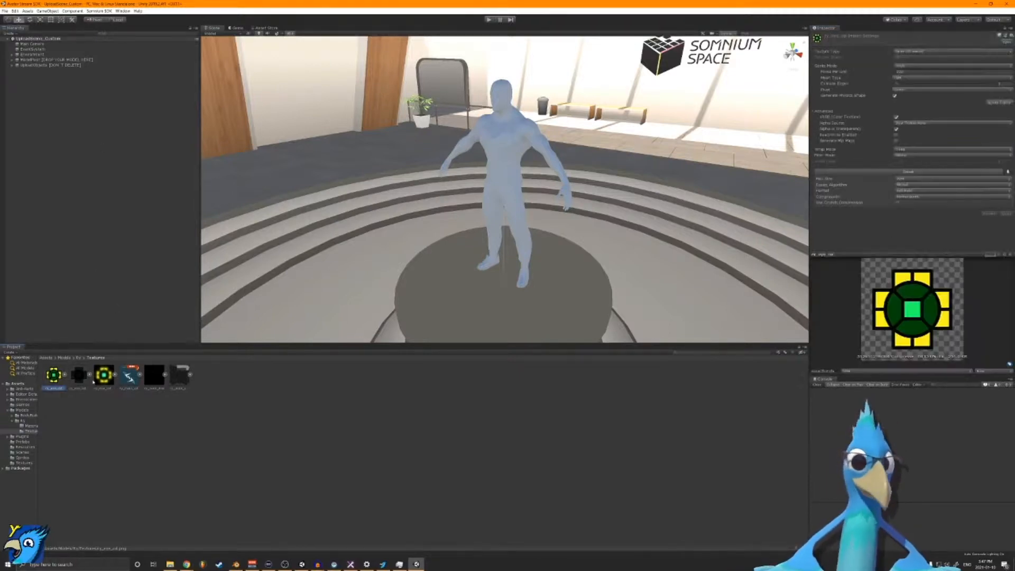
pyautogui.click(79, 358)
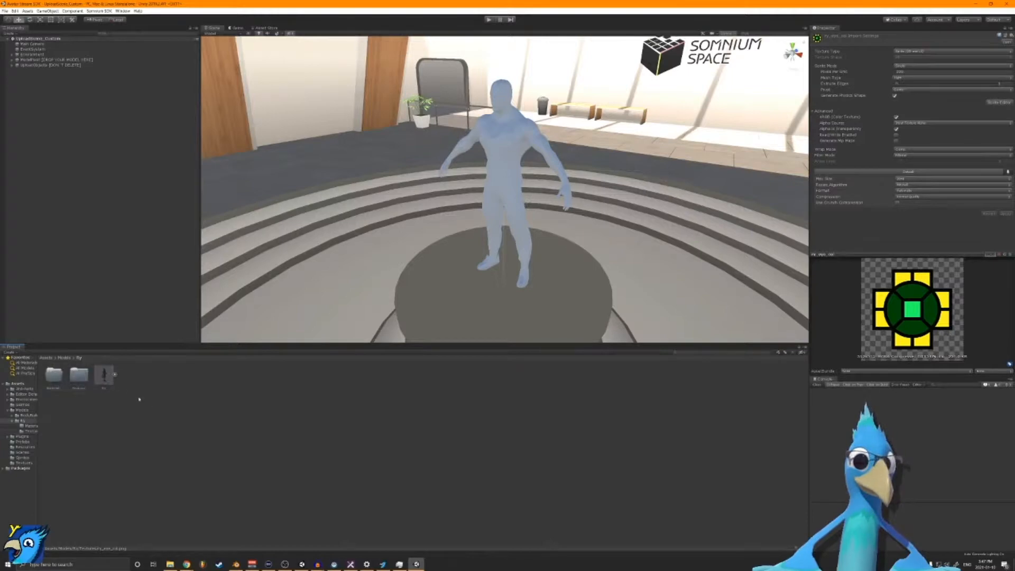
pyautogui.click(105, 375)
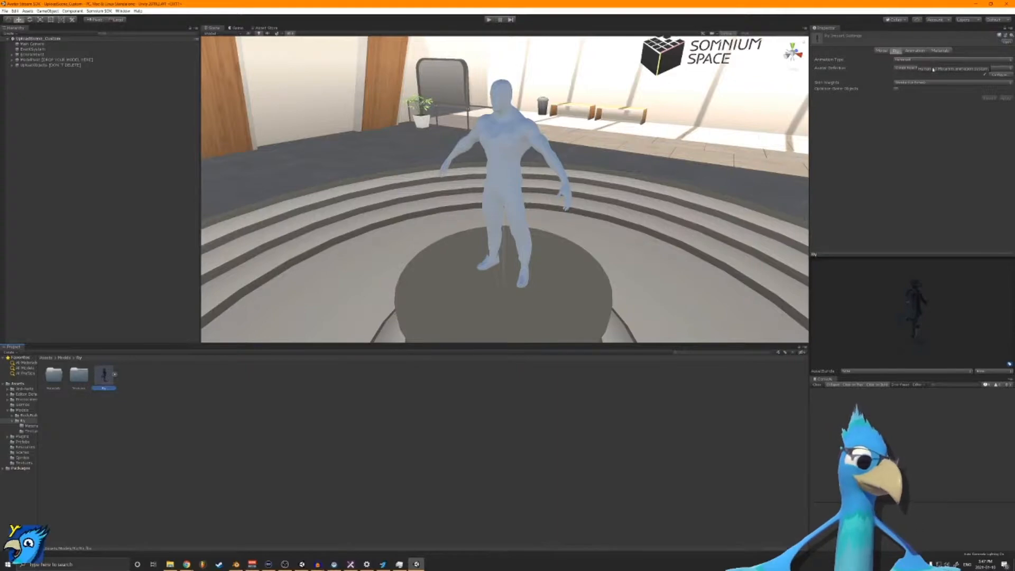
pyautogui.click(928, 62)
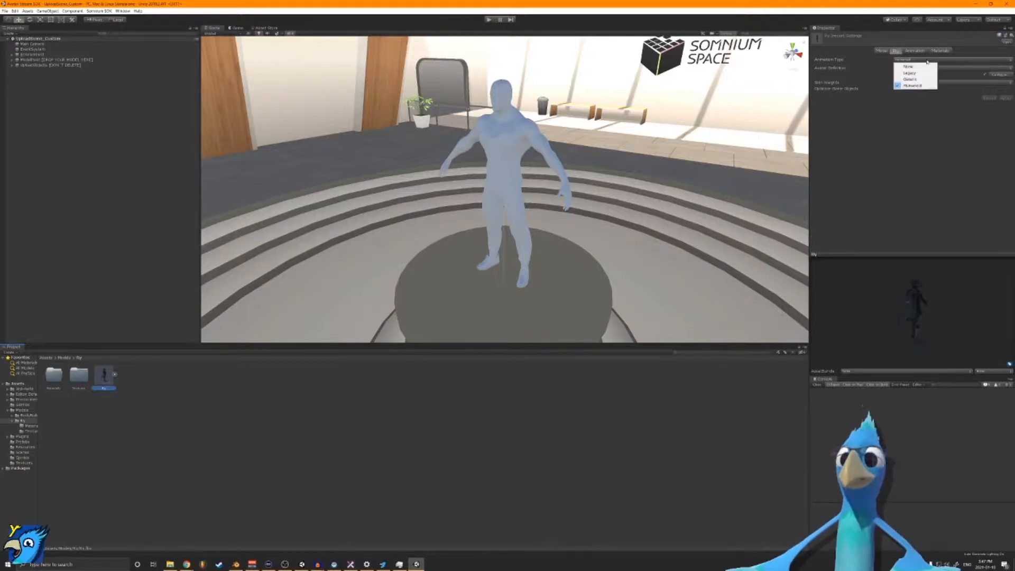
pyautogui.click(912, 85)
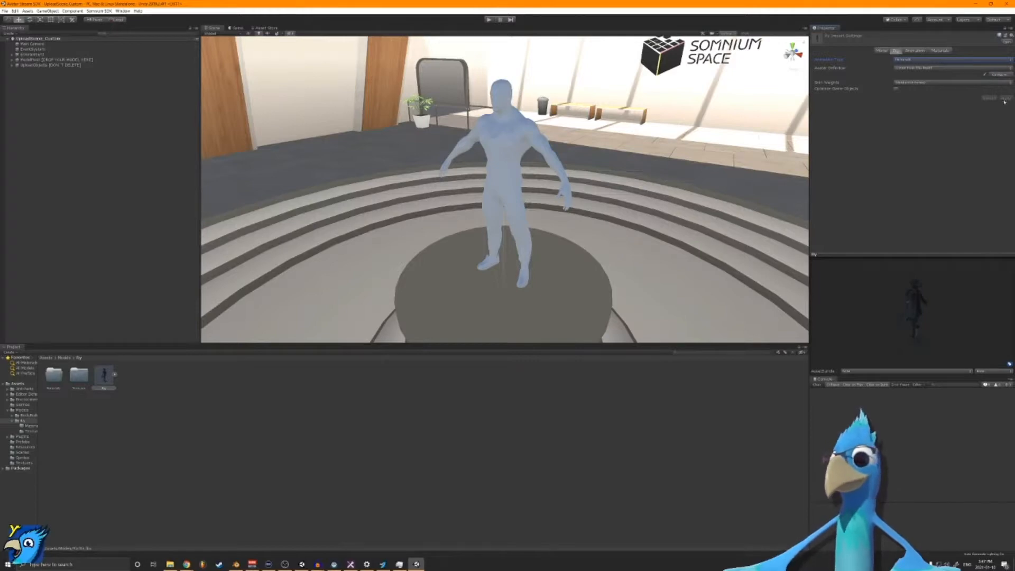
# Step: Open the avatar configuration of the Ry model's rig and examine the bone mapping on the full figure
pyautogui.click(997, 74)
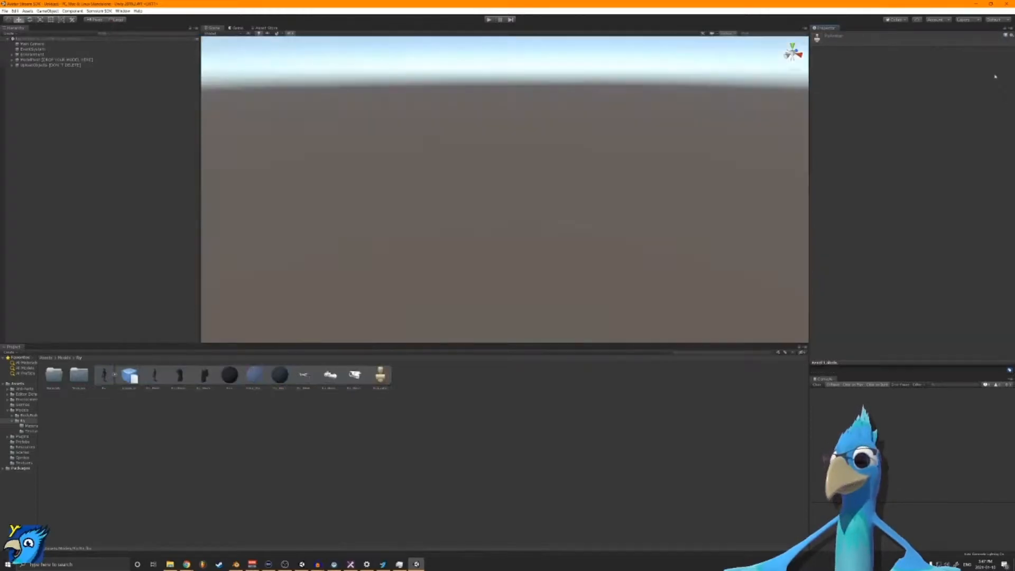
pyautogui.scroll(10, 603, 174)
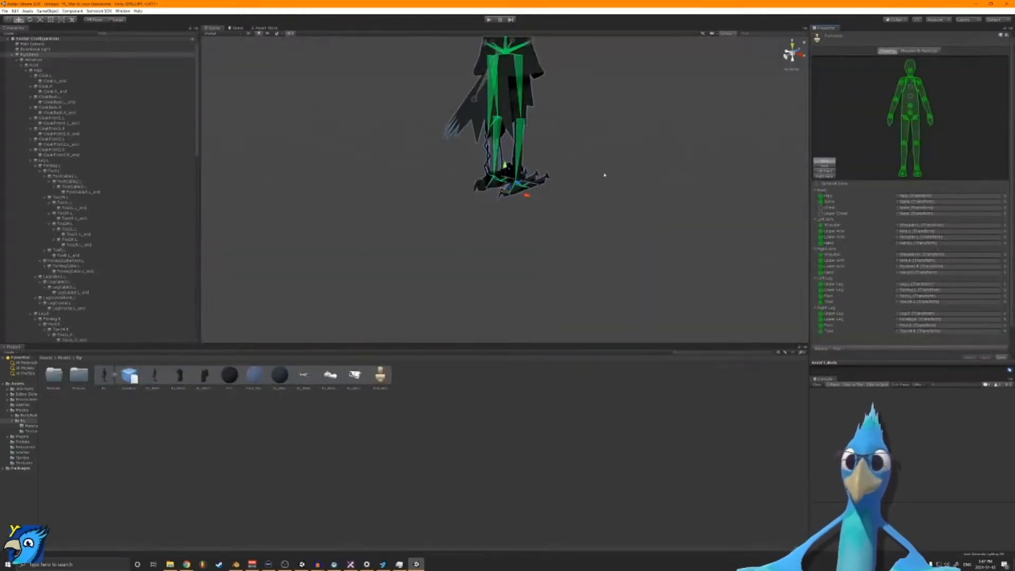
pyautogui.keyDown('alt'); pyautogui.moveTo(605, 175); pyautogui.dragTo(538, 168); pyautogui.keyUp('alt')
pyautogui.moveTo(537, 168); pyautogui.dragTo(532, 243, button='middle')
pyautogui.moveTo(568, 149); pyautogui.dragTo(563, 212, button='middle')
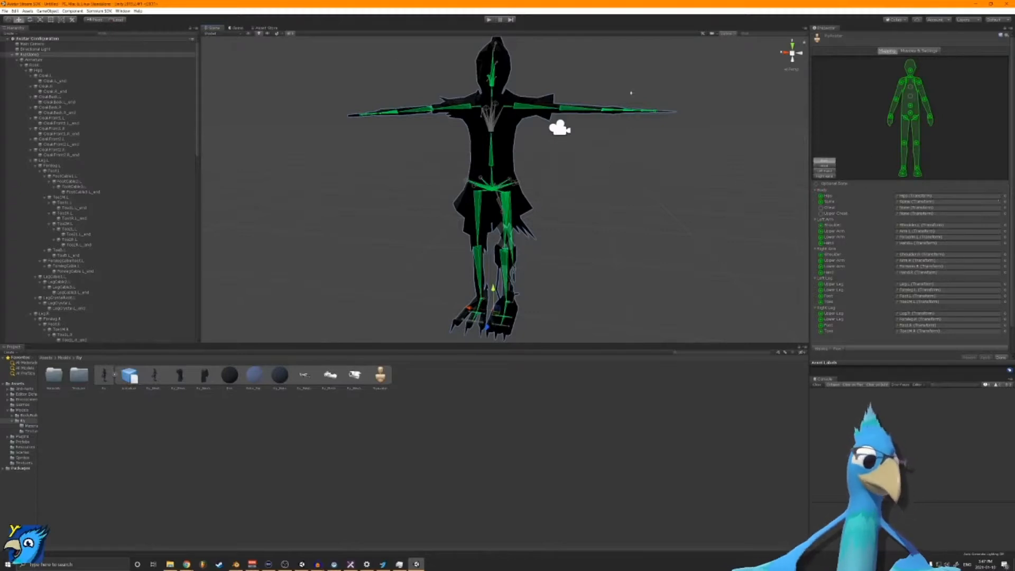
# Step: Look through the avatar's full bone hierarchy and select the CloakBack.R and CloakBack.L_end bones to see where they sit
pyautogui.scroll(-10, 63, 131)
pyautogui.scroll(-8, 67, 131)
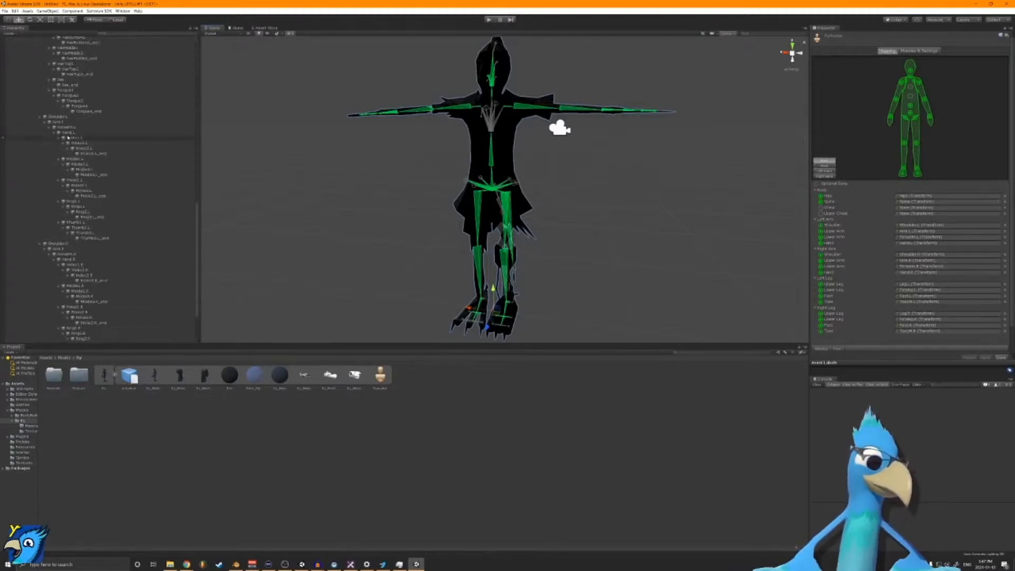
pyautogui.scroll(18, 67, 135)
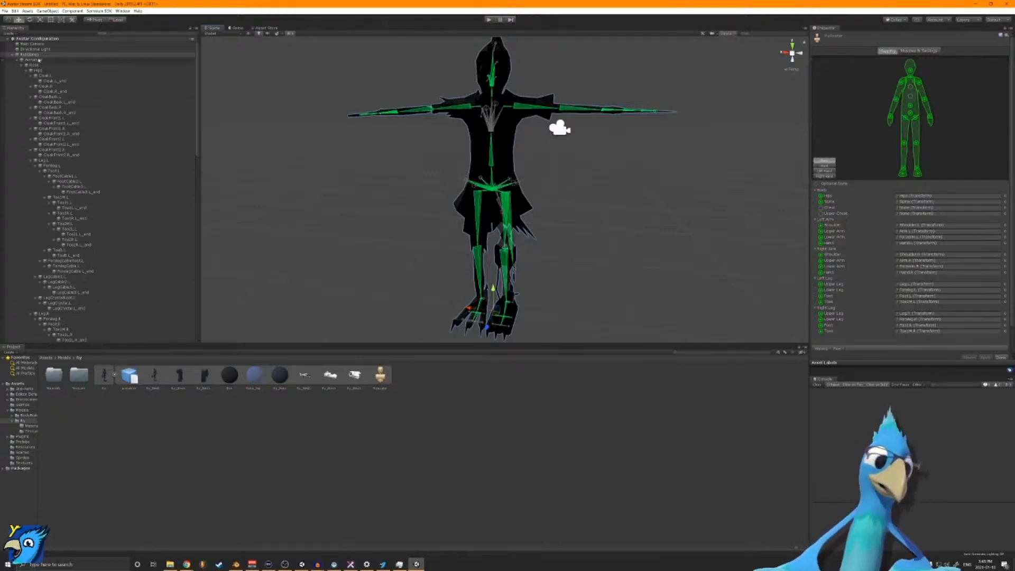
pyautogui.scroll(-15, 38, 61)
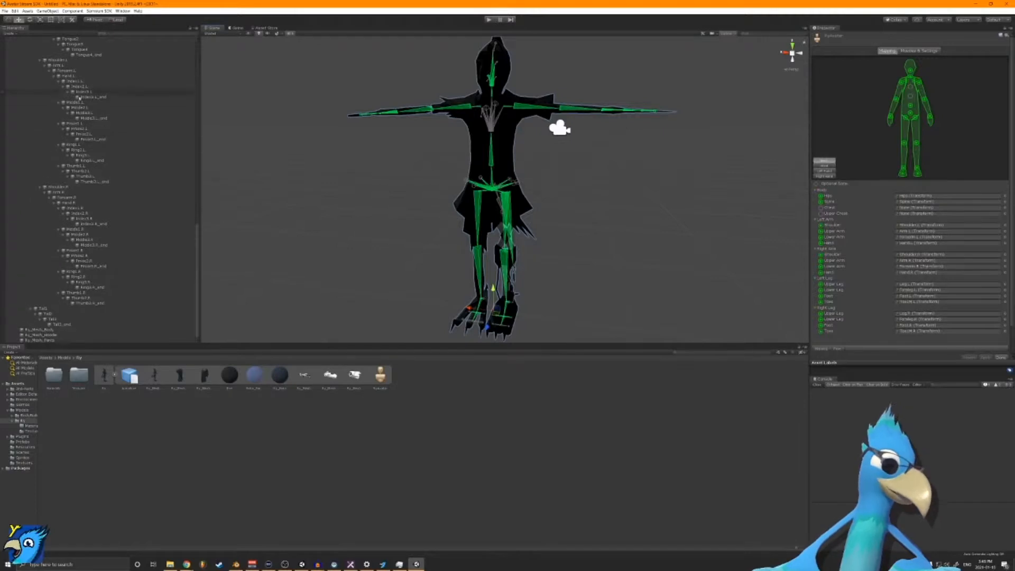
pyautogui.scroll(15, 76, 93)
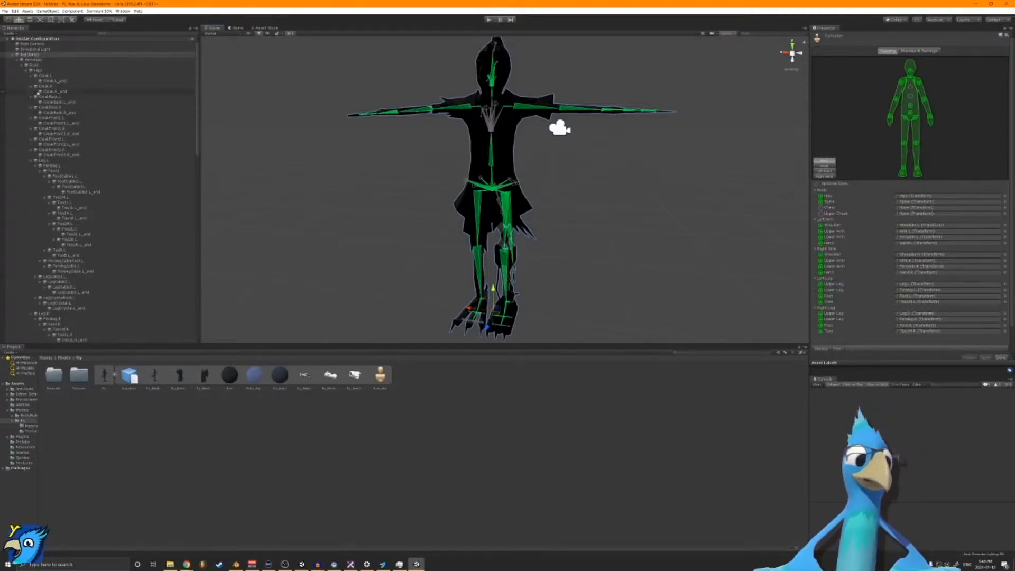
pyautogui.click(60, 106)
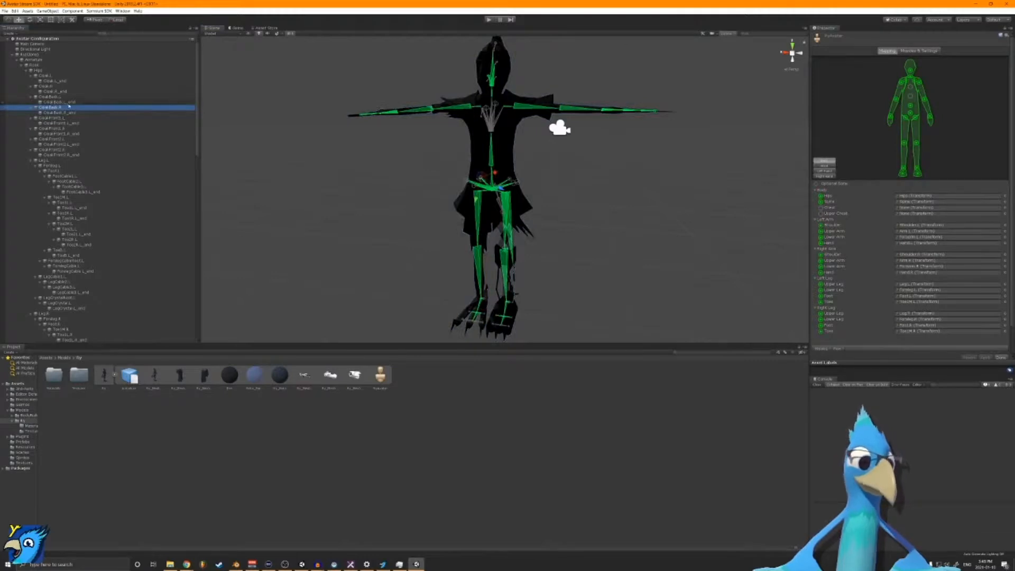
pyautogui.click(91, 103)
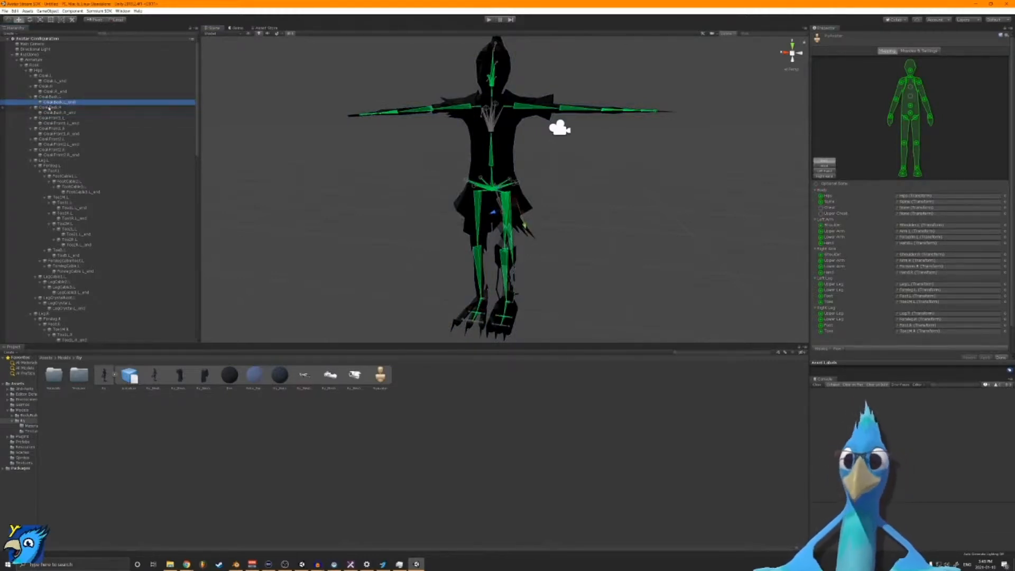
# Step: Inspect the arm, hand and finger bones of both arms up close from above
pyautogui.moveTo(376, 132); pyautogui.dragTo(377, 132, button='right')
pyautogui.keyDown('alt'); pyautogui.moveTo(377, 133); pyautogui.dragTo(378, 204); pyautogui.keyUp('alt')
pyautogui.scroll(5, 545, 175)
pyautogui.moveTo(546, 172); pyautogui.dragTo(465, 203, button='middle')
pyautogui.keyDown('alt'); pyautogui.moveTo(430, 224); pyautogui.dragTo(356, 221); pyautogui.keyUp('alt')
pyautogui.moveTo(319, 210); pyautogui.dragTo(607, 194, button='middle')
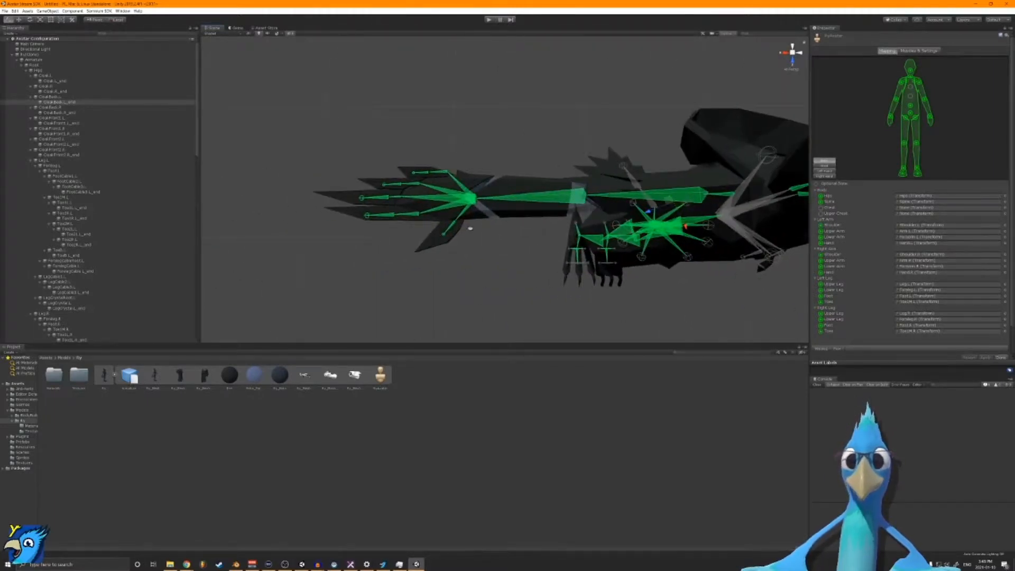
pyautogui.scroll(4, 429, 296)
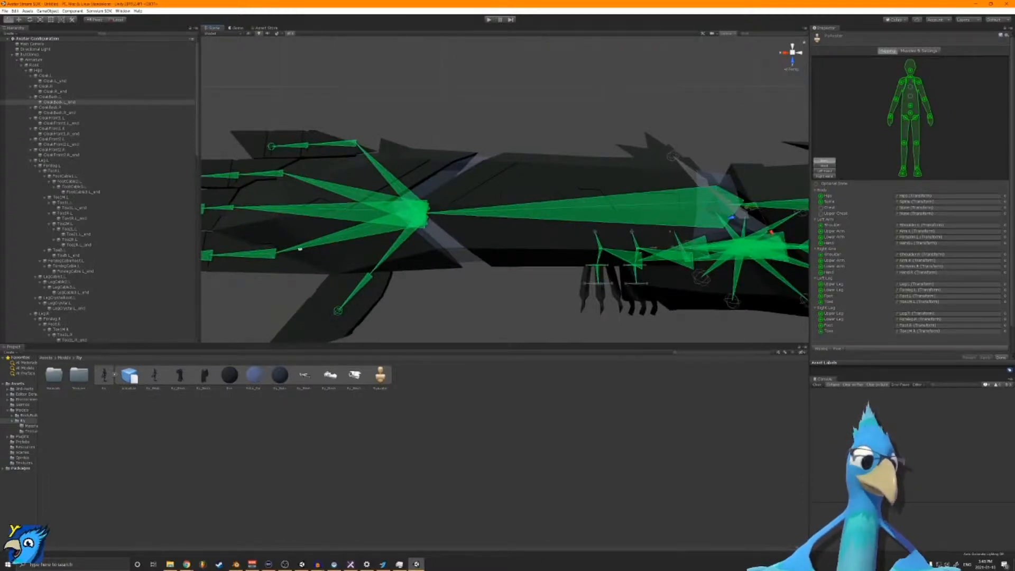
pyautogui.scroll(-3, 617, 220)
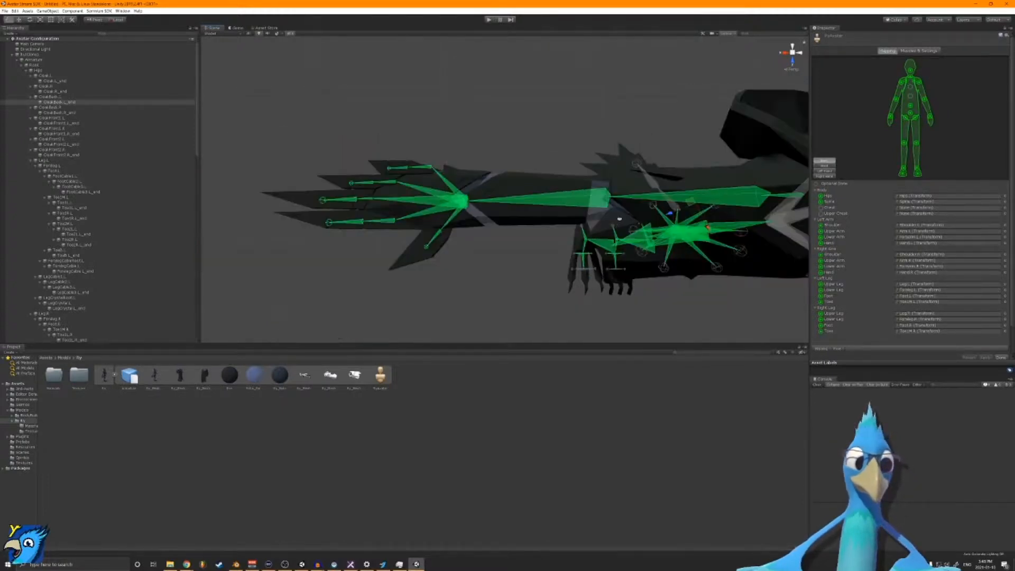
pyautogui.moveTo(618, 221); pyautogui.dragTo(404, 200, button='middle')
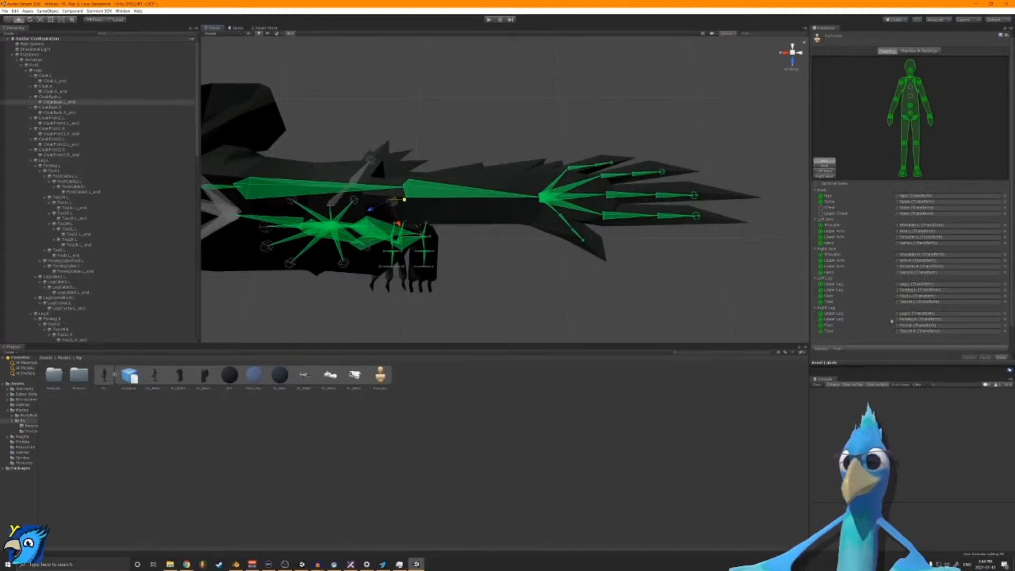
# Step: Apply the Enforce T-Pose option to the avatar's skeleton
pyautogui.click(826, 350)
pyautogui.click(838, 349)
pyautogui.click(837, 349)
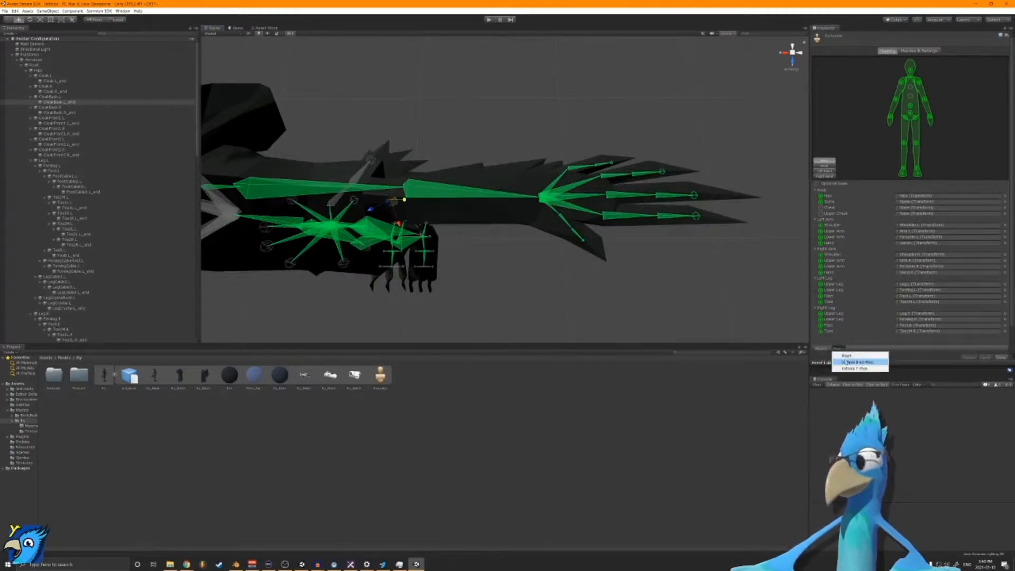
pyautogui.click(845, 368)
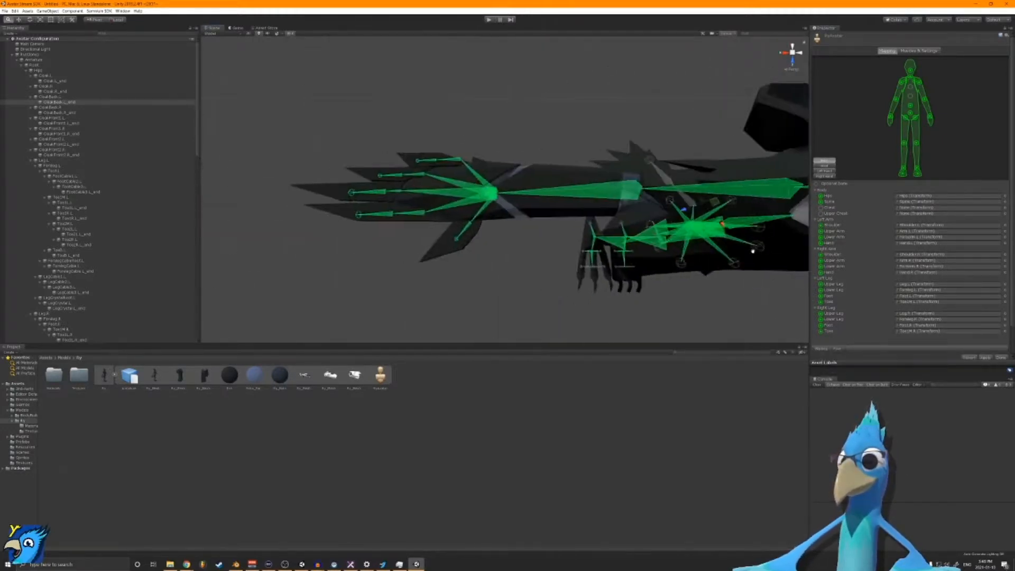
# Step: Try the Sample Bind-Pose and Reset options on the skeleton, and return it to the enforced T-pose
pyautogui.click(848, 350)
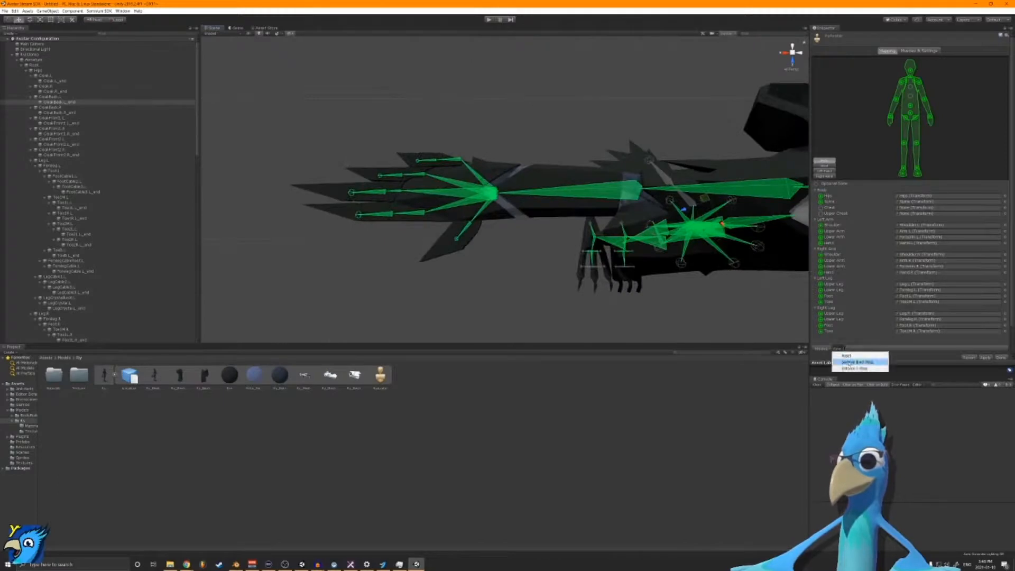
pyautogui.click(850, 363)
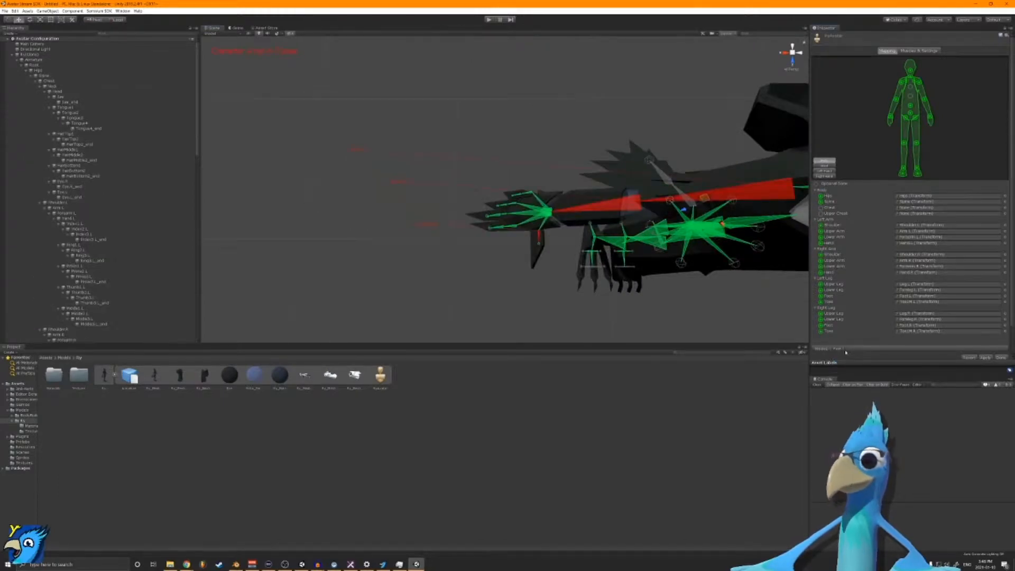
pyautogui.click(844, 350)
pyautogui.click(848, 354)
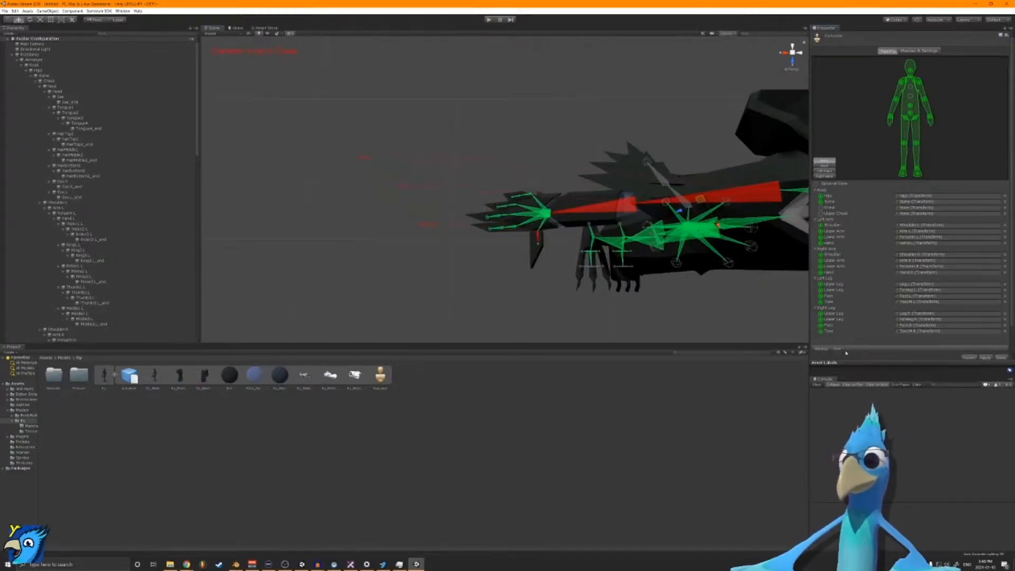
pyautogui.click(716, 282)
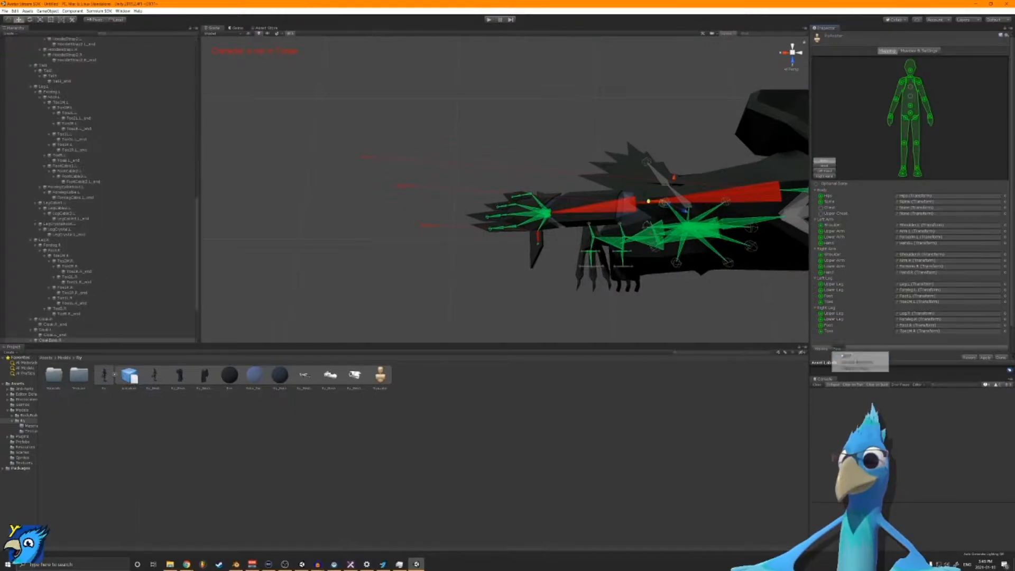
pyautogui.click(845, 350)
pyautogui.click(849, 369)
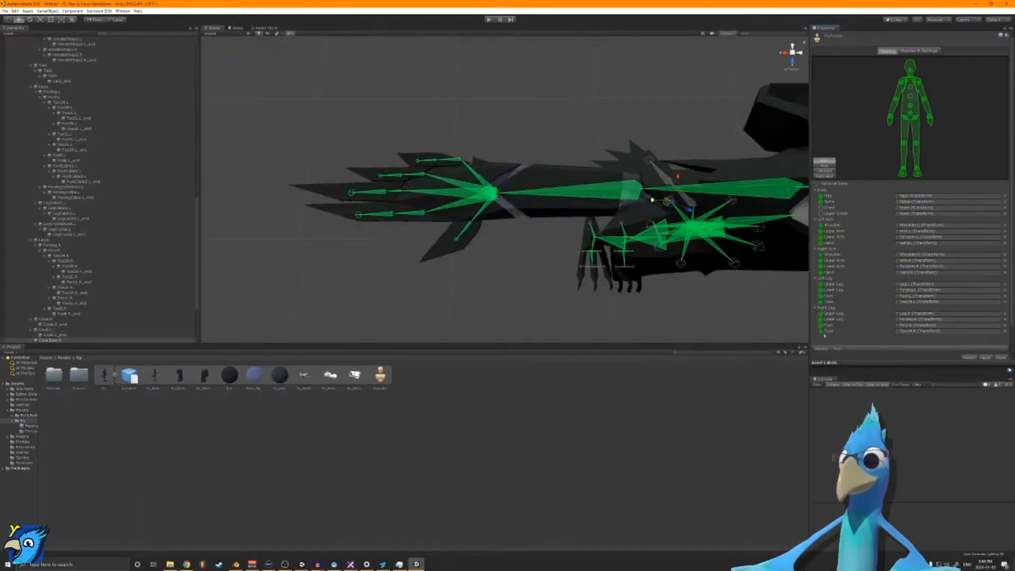
# Step: Map the Chest bone to the Chest slot of the body mapping and check the Spine slot's bone
pyautogui.keyDown('alt'); pyautogui.moveTo(661, 197); pyautogui.dragTo(437, 241, button='middle'); pyautogui.keyUp('alt')
pyautogui.keyDown('alt'); pyautogui.moveTo(605, 247); pyautogui.dragTo(757, 196); pyautogui.keyUp('alt')
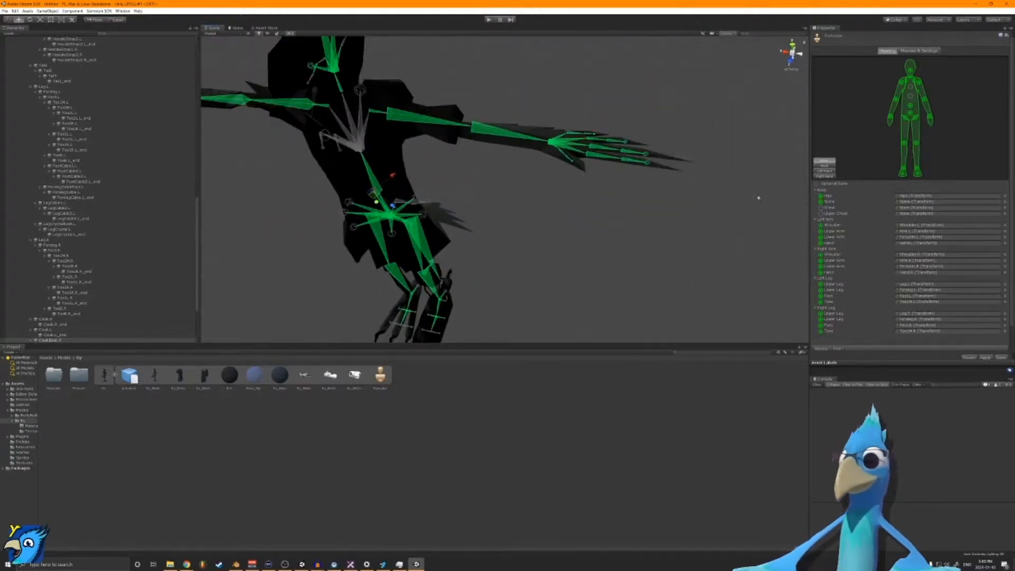
pyautogui.click(911, 214)
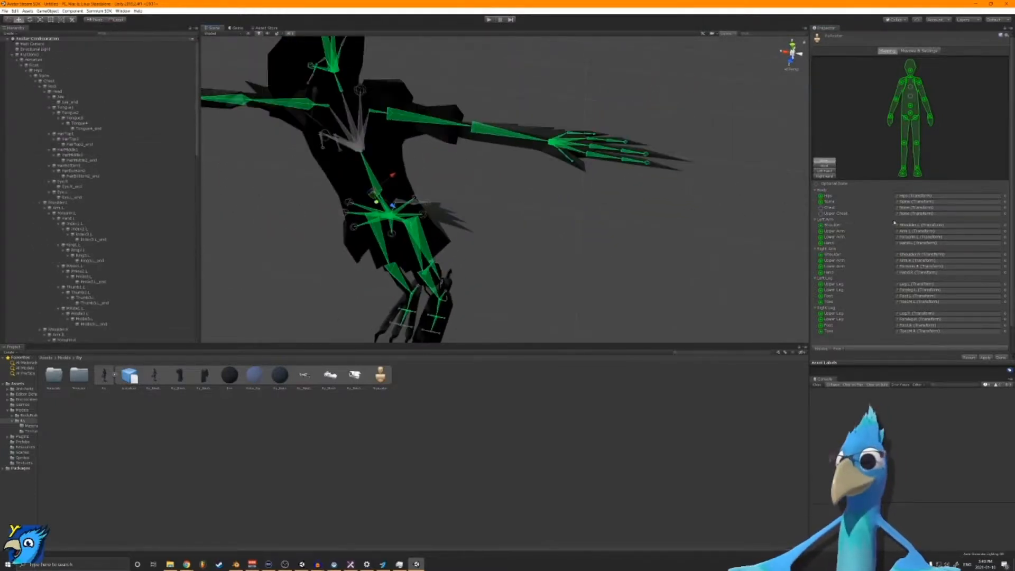
pyautogui.click(918, 201)
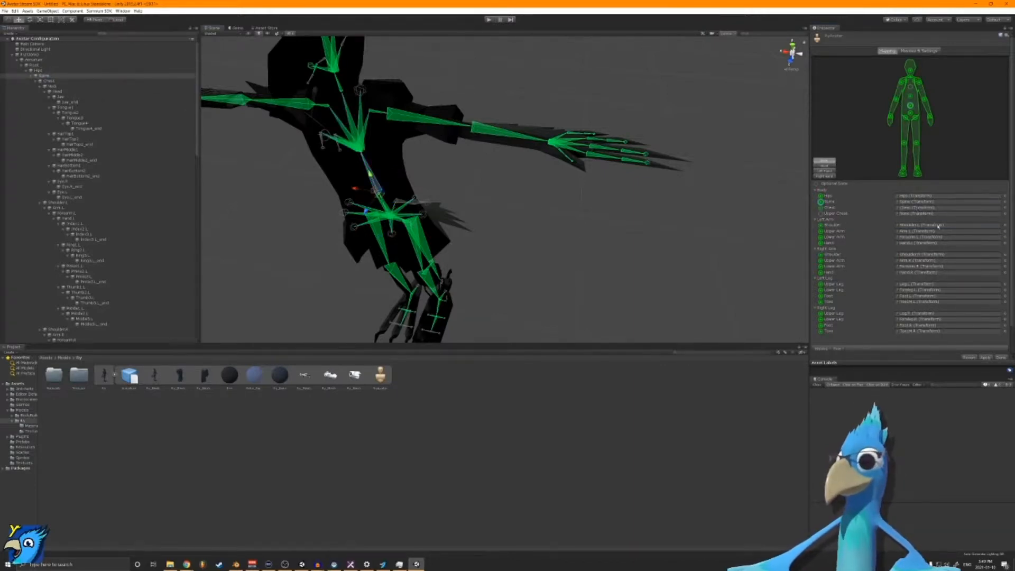
# Step: In the head mapping, replace the Right Eye slot's bone with Eye.R and assign Eye.L to the Left Eye slot
pyautogui.click(826, 167)
pyautogui.click(923, 203)
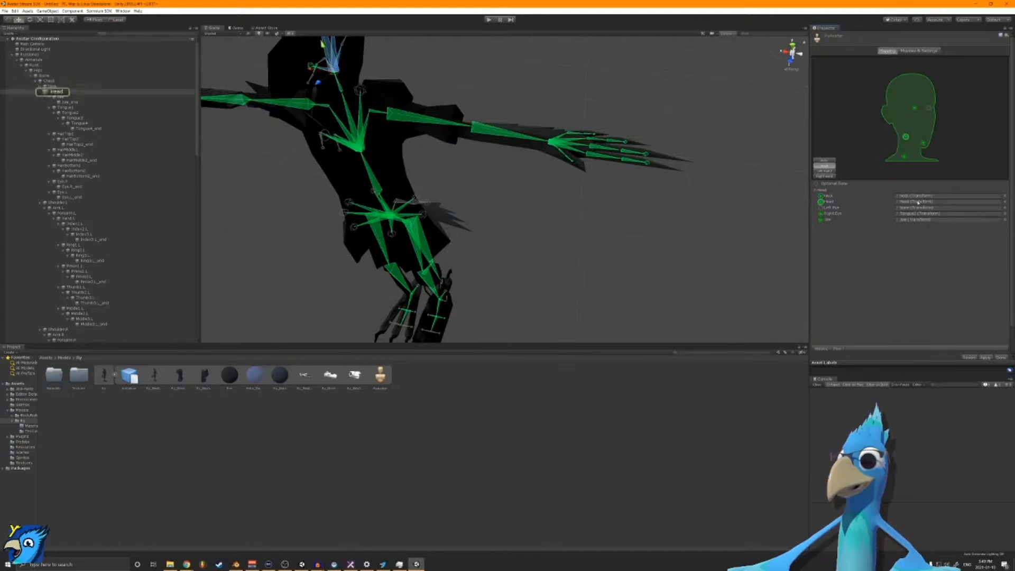
pyautogui.click(920, 214)
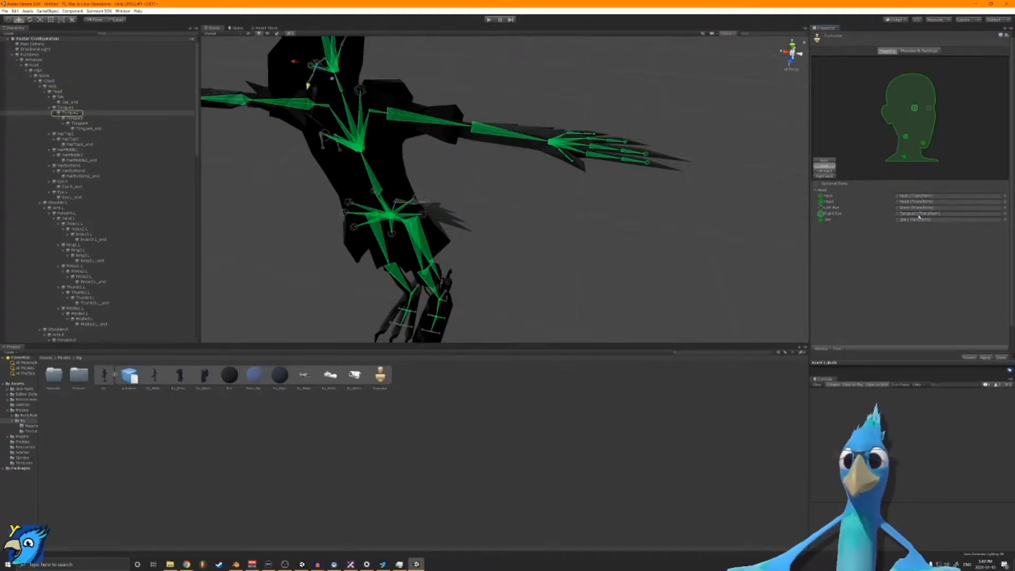
pyautogui.moveTo(67, 183); pyautogui.dragTo(912, 214)
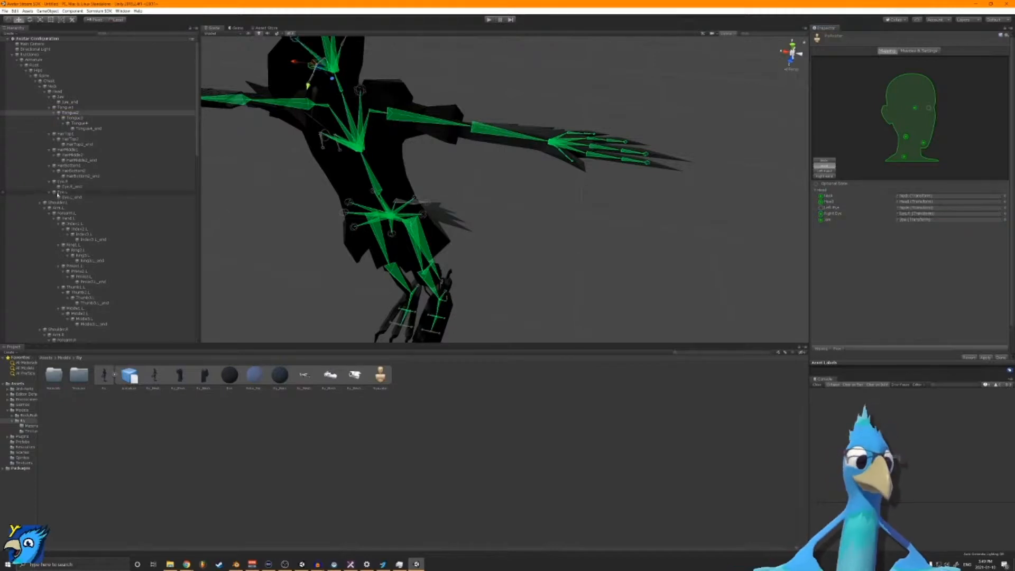
pyautogui.moveTo(58, 195); pyautogui.dragTo(925, 209)
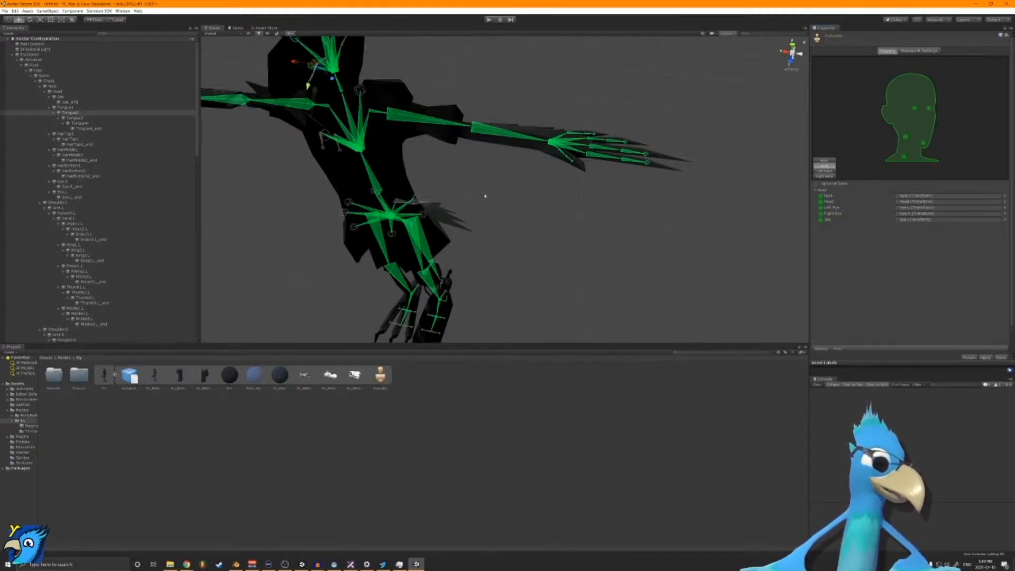
# Step: Check the bones in the Neck and Head slots and map Eye.L and Eye.R to their eye slots again
pyautogui.moveTo(349, 97); pyautogui.dragTo(444, 186, button='middle')
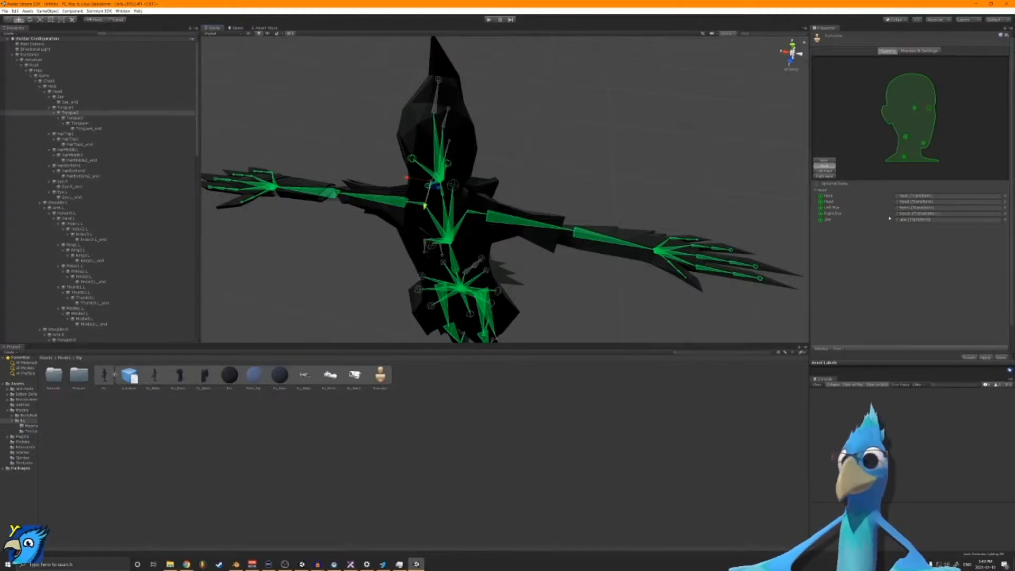
pyautogui.click(918, 201)
pyautogui.click(919, 197)
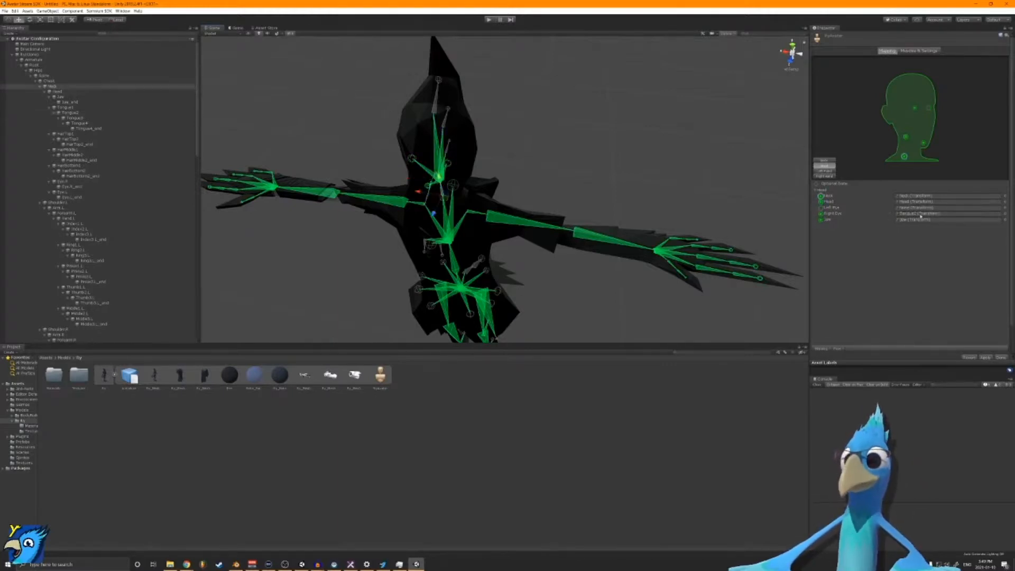
pyautogui.click(833, 214)
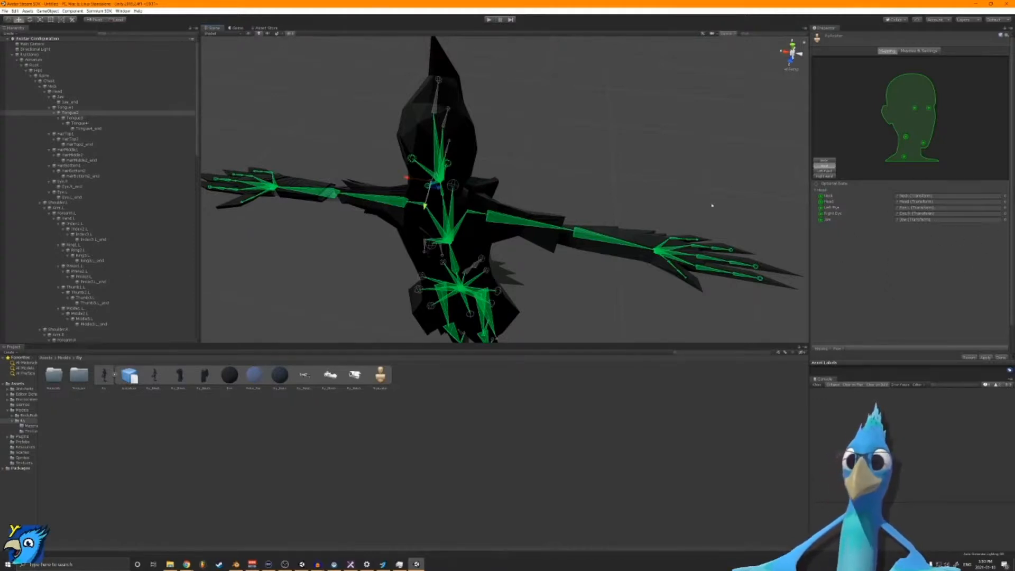
# Step: Review the left and right hand finger mappings, and examine the right hand's Thumb Intermediate bone up close
pyautogui.keyDown('alt'); pyautogui.moveTo(592, 177); pyautogui.dragTo(741, 86); pyautogui.keyUp('alt')
pyautogui.click(824, 170)
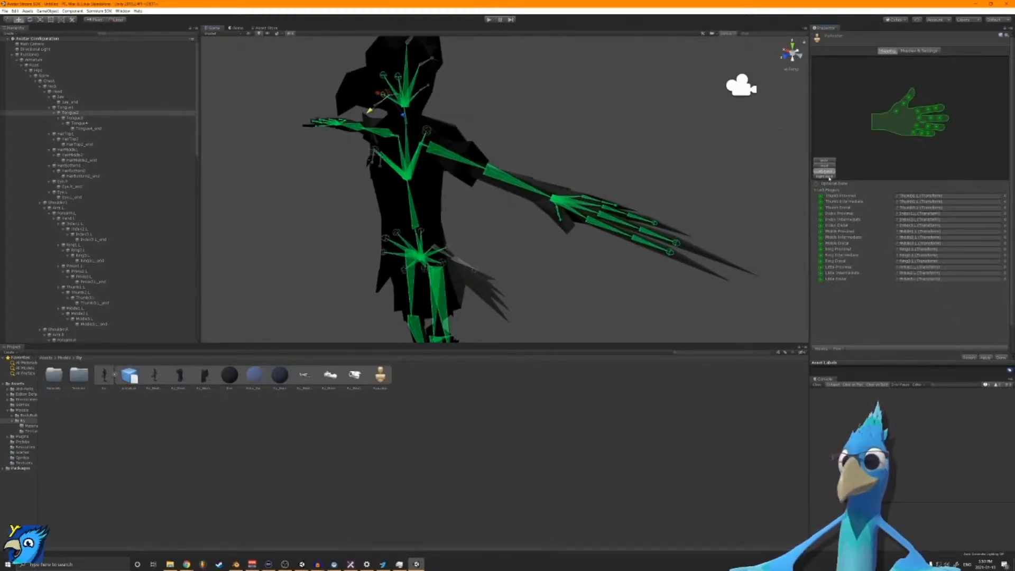
pyautogui.click(829, 177)
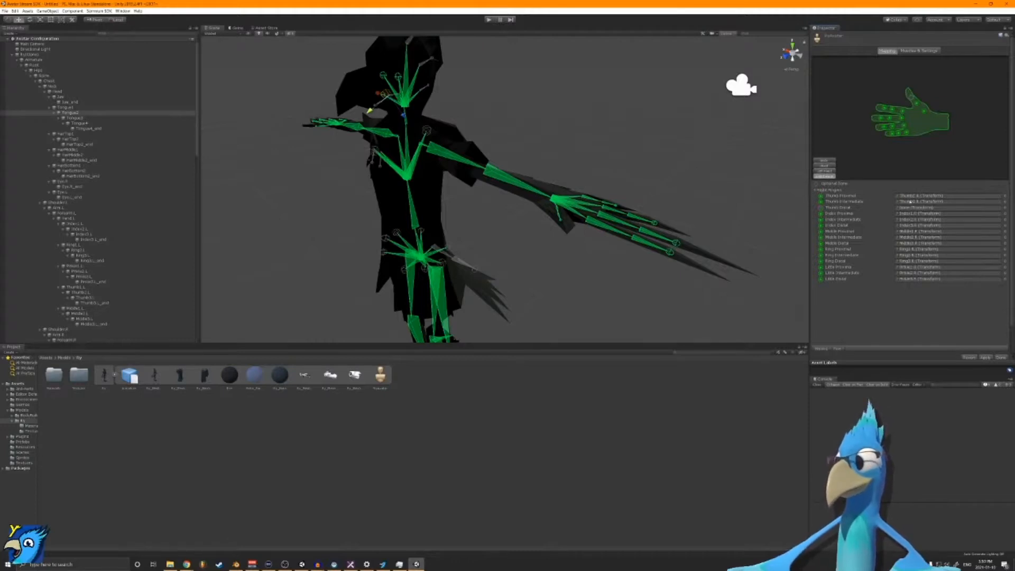
pyautogui.click(910, 201)
pyautogui.keyDown('alt'); pyautogui.moveTo(497, 139); pyautogui.dragTo(566, 220); pyautogui.keyUp('alt')
pyautogui.moveTo(566, 220); pyautogui.dragTo(672, 166, button='middle')
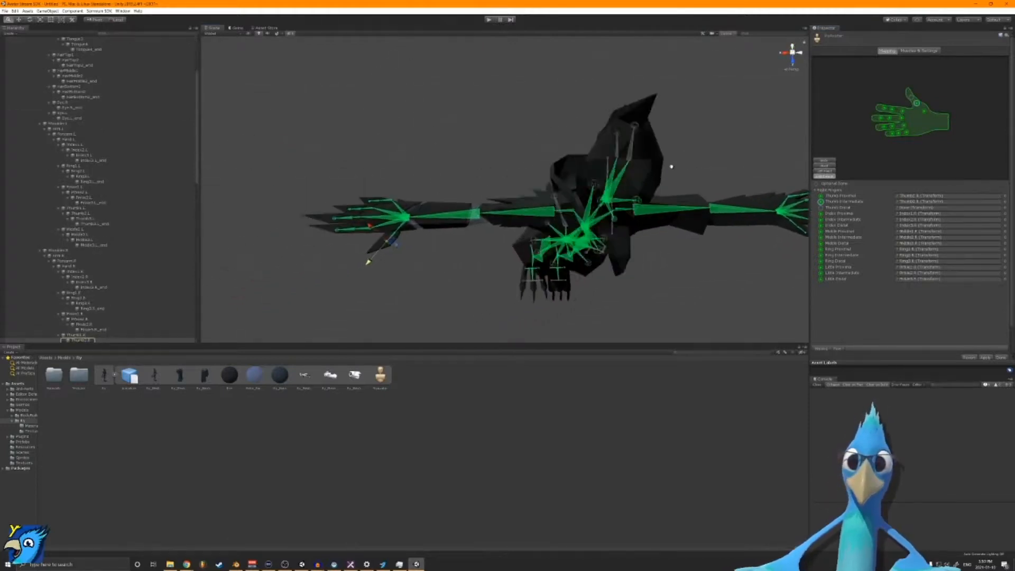
pyautogui.scroll(3, 549, 203)
pyautogui.scroll(-1, 172, 291)
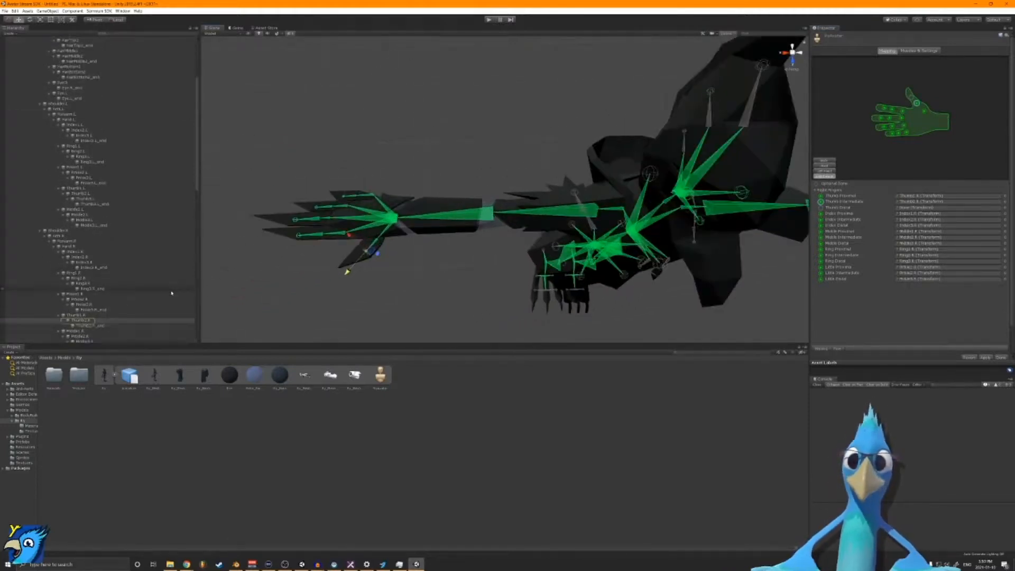
# Step: Apply the bone mapping changes and close the avatar configuration
pyautogui.click(986, 357)
pyautogui.click(1001, 357)
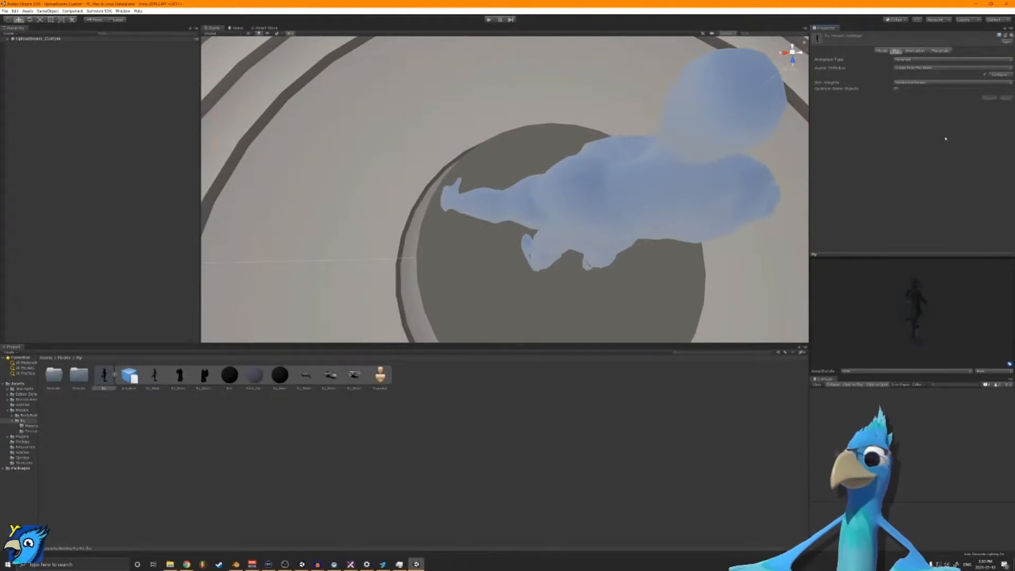
# Step: Reopen the avatar configuration and locate the bone mapped to the right hand's Thumb Intermediate slot on the skeleton
pyautogui.click(1000, 75)
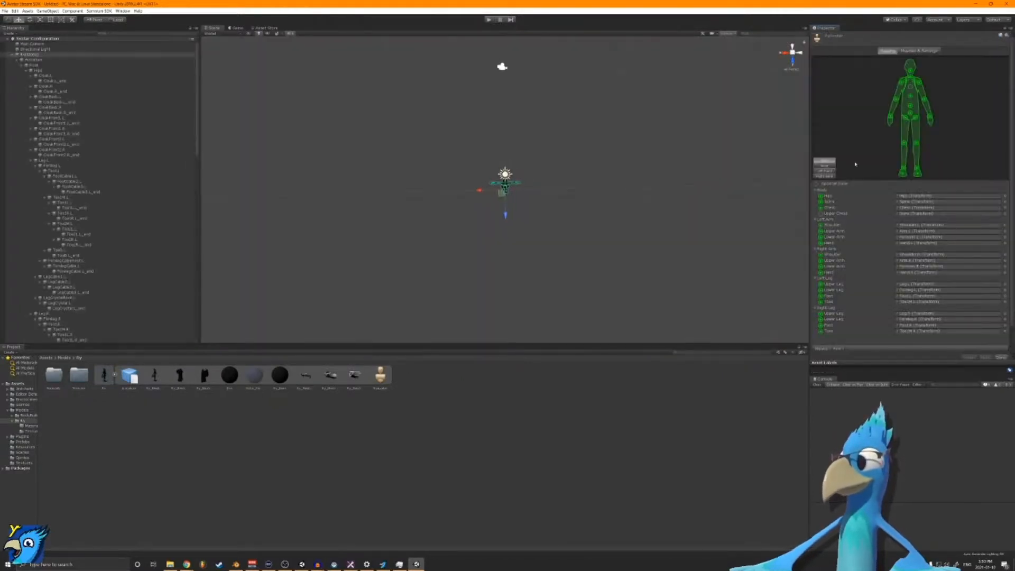
pyautogui.click(829, 177)
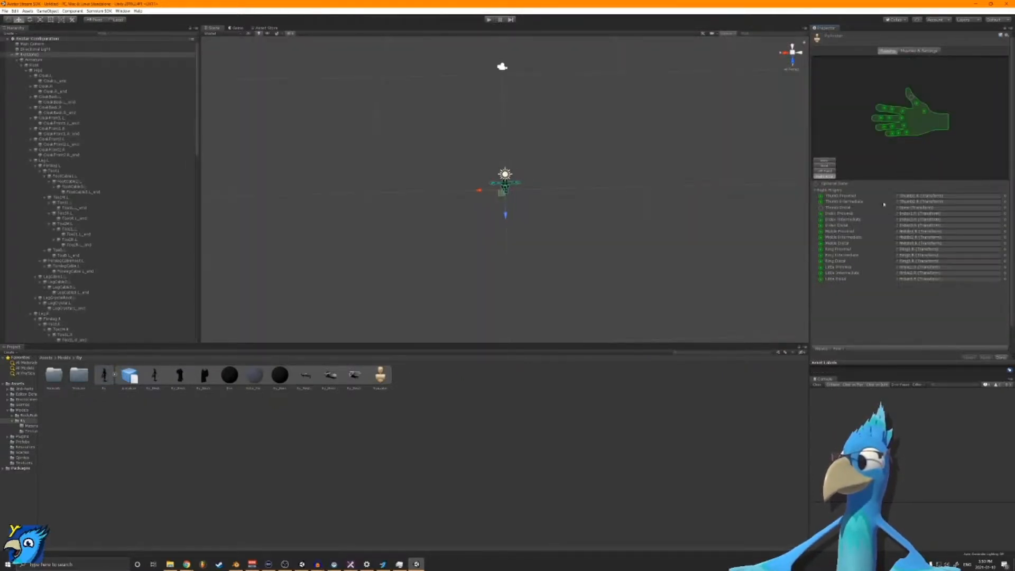
pyautogui.click(912, 201)
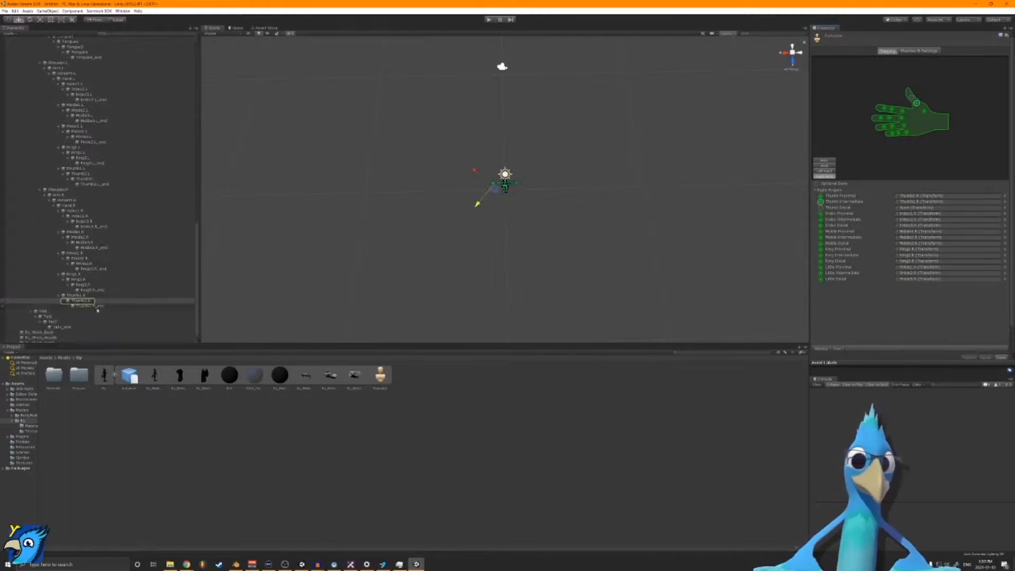
pyautogui.scroll(6, 383, 231)
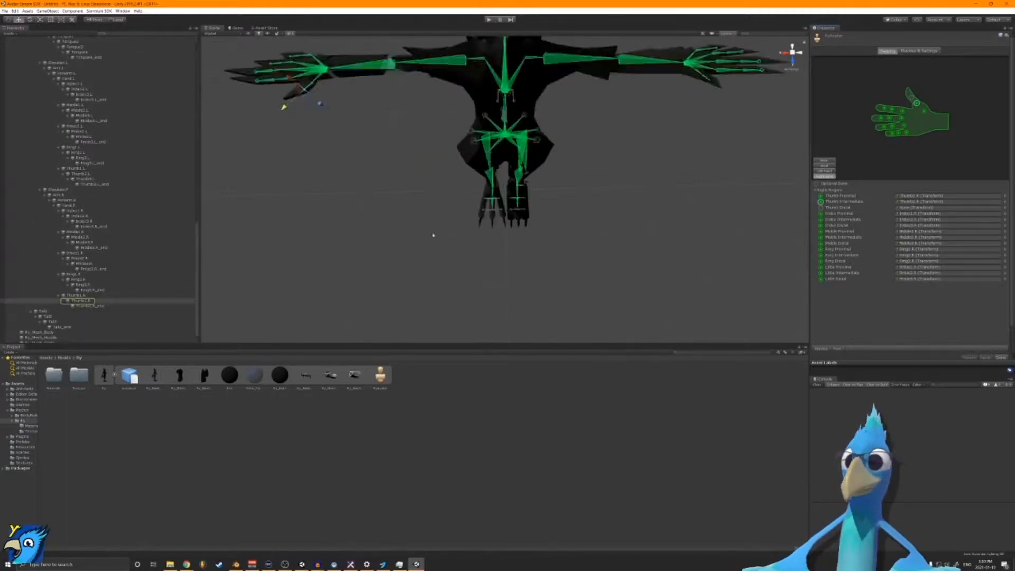
pyautogui.moveTo(374, 144); pyautogui.dragTo(414, 199, button='middle')
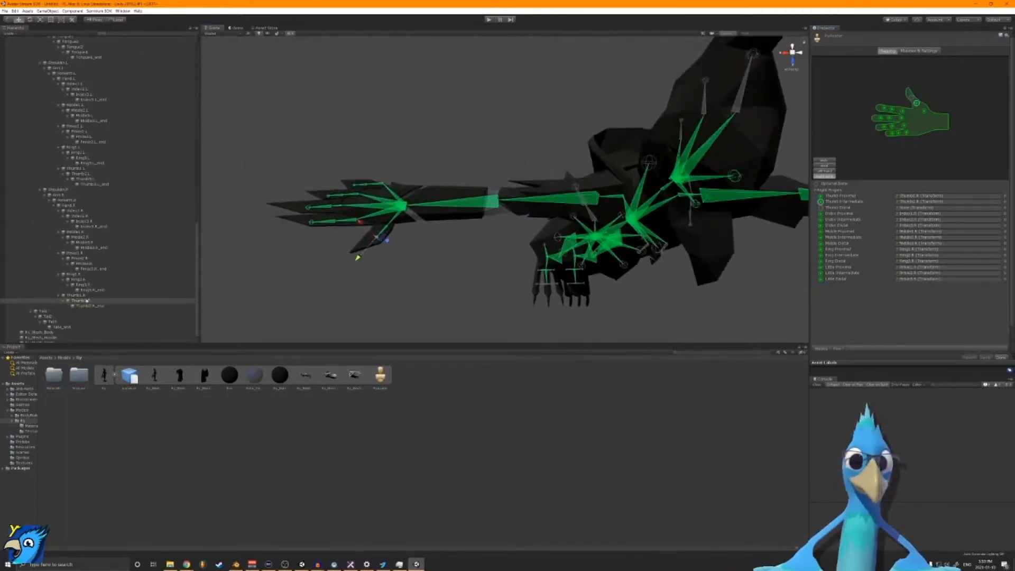
# Step: Map Thumb2.R to the right hand's Thumb Distal slot and Thumb1.R to Thumb Intermediate, and set Thumb Proximal to None
pyautogui.moveTo(86, 302); pyautogui.dragTo(918, 196)
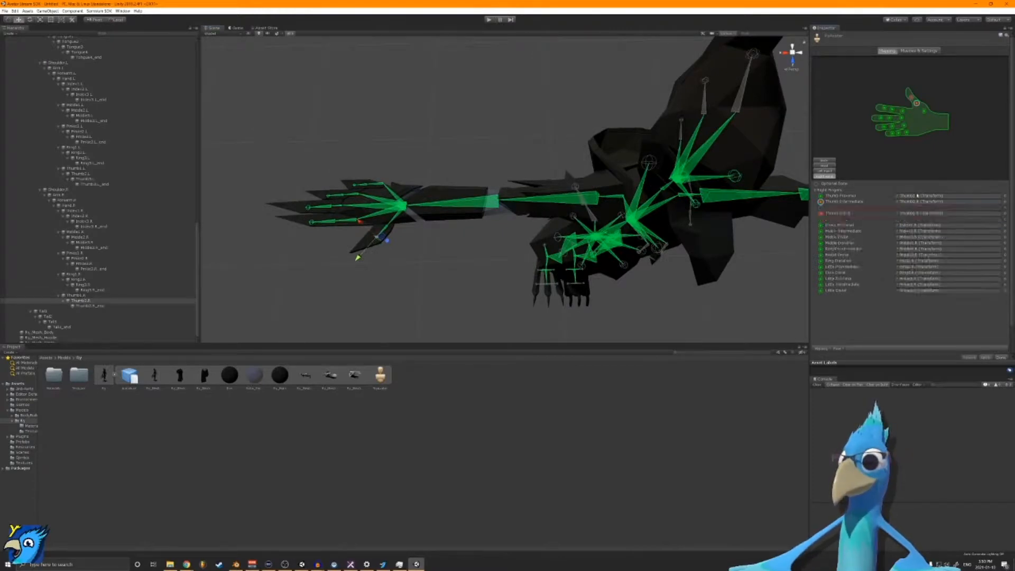
pyautogui.click(918, 196)
pyautogui.moveTo(78, 296); pyautogui.dragTo(928, 202)
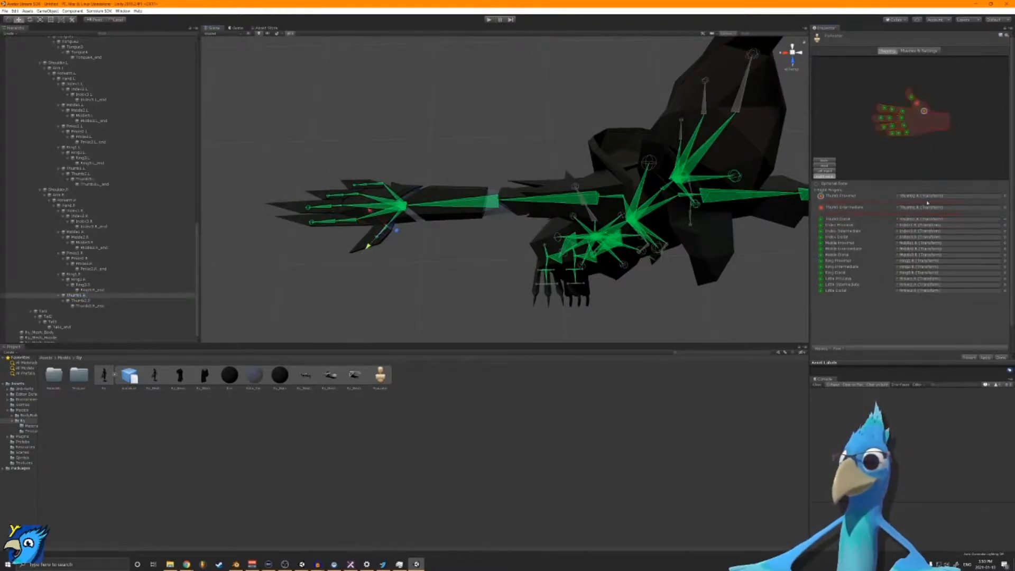
pyautogui.click(1005, 196)
pyautogui.scroll(10, 62, 403)
pyautogui.click(63, 404)
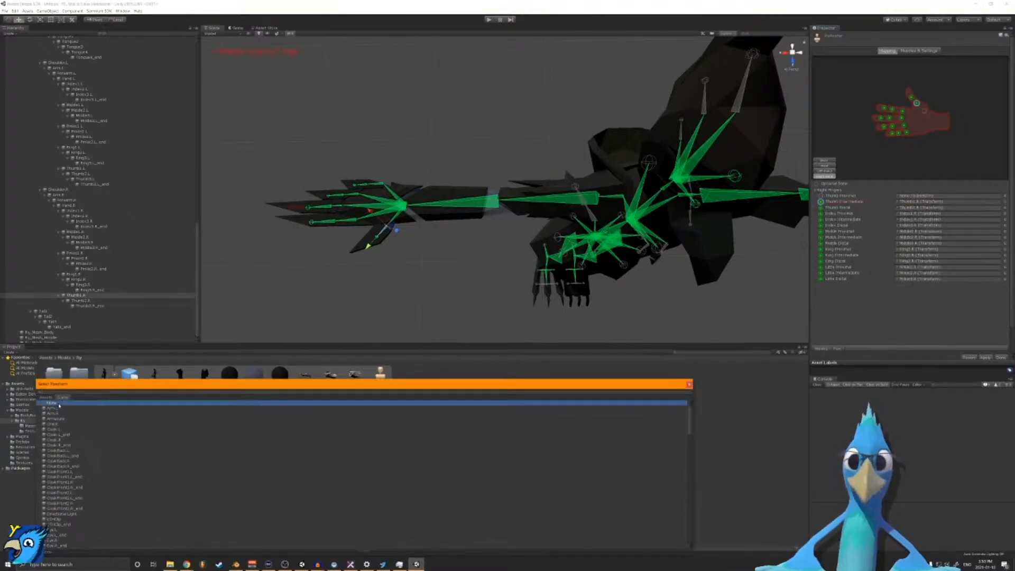
# Step: Close the avatar configuration, applying the unapplied right thumb mapping changes
pyautogui.click(1001, 357)
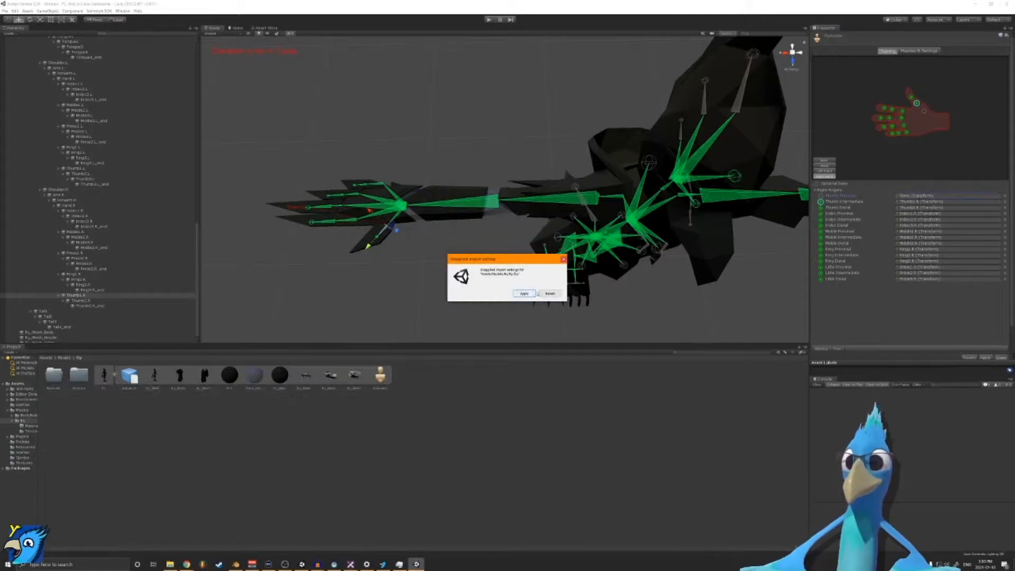
pyautogui.click(529, 294)
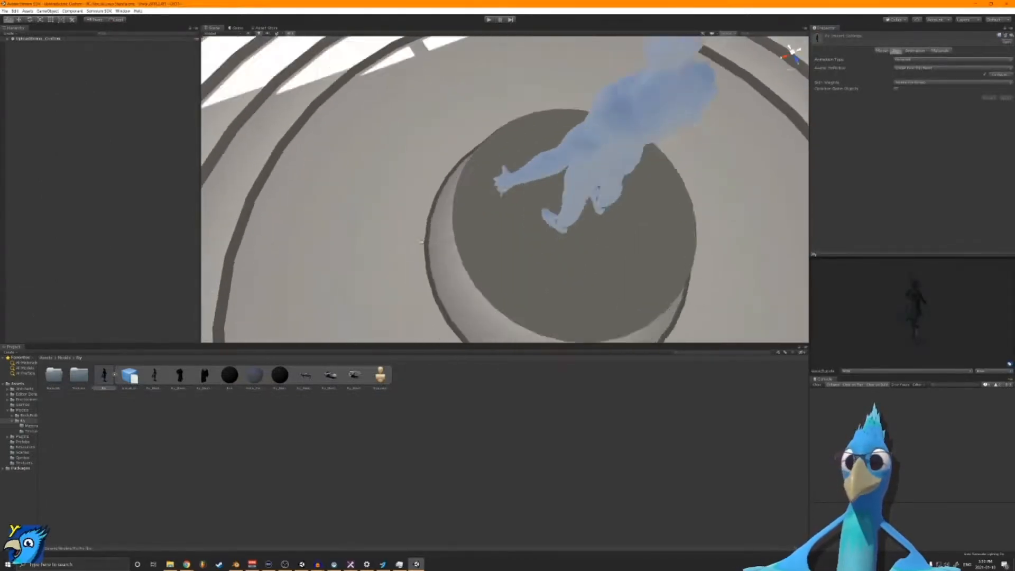
pyautogui.keyDown('alt'); pyautogui.moveTo(495, 285); pyautogui.dragTo(508, 224); pyautogui.keyUp('alt')
pyautogui.moveTo(508, 224)
pyautogui.keyDown('alt'); pyautogui.mouseDown(button='right')
pyautogui.moveTo(489, 228)
pyautogui.moveTo(513, 223)
pyautogui.mouseUp(button='right'); pyautogui.keyUp('alt')
pyautogui.moveTo(513, 223)
pyautogui.mouseDown(button='middle')
pyautogui.moveTo(513, 208)
pyautogui.moveTo(518, 228)
pyautogui.mouseUp(button='middle')
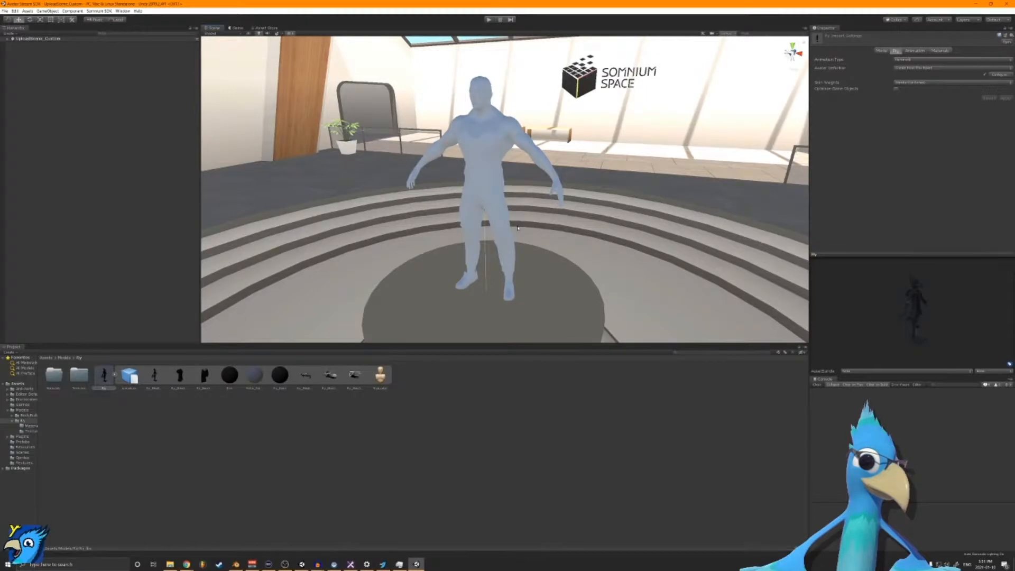
# Step: Reopen the avatar configuration and show the Muscles & Settings preview of the model
pyautogui.click(999, 75)
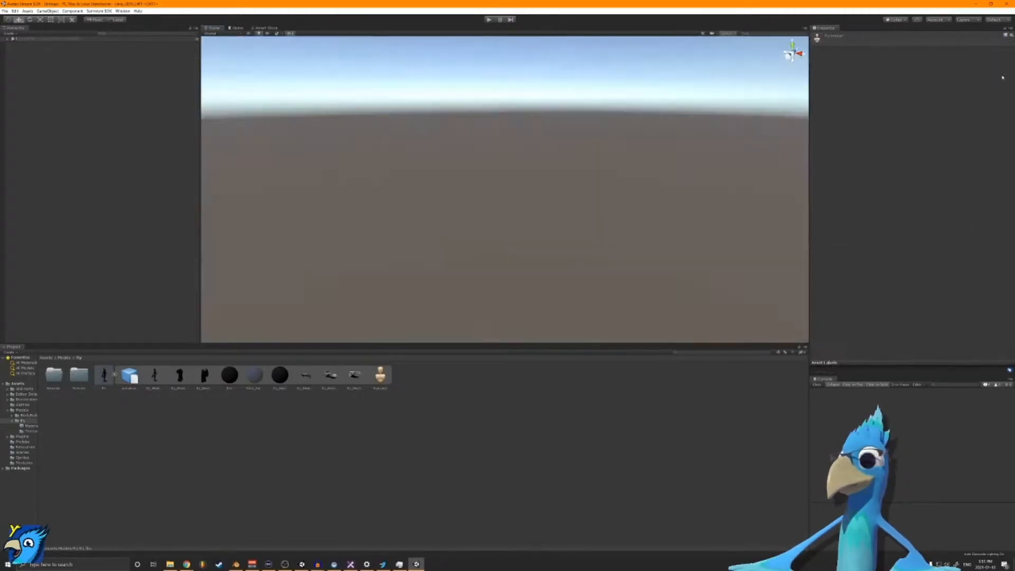
pyautogui.scroll(5, 528, 244)
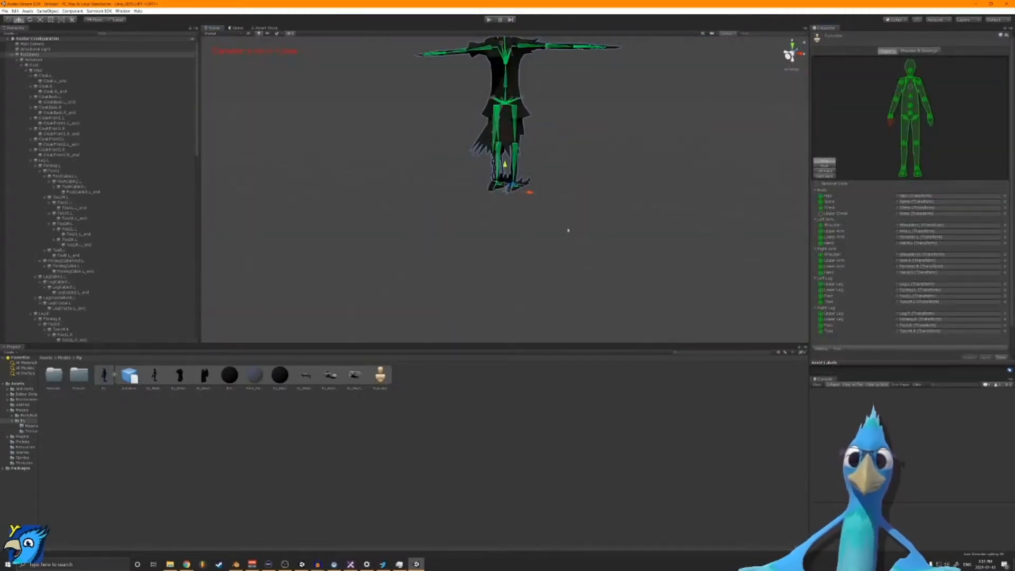
pyautogui.keyDown('alt'); pyautogui.moveTo(568, 229); pyautogui.dragTo(342, 157); pyautogui.keyUp('alt')
pyautogui.keyDown('alt'); pyautogui.moveTo(546, 128); pyautogui.dragTo(557, 129); pyautogui.keyUp('alt')
pyautogui.moveTo(557, 148); pyautogui.dragTo(544, 248, button='middle')
pyautogui.scroll(3, 545, 247)
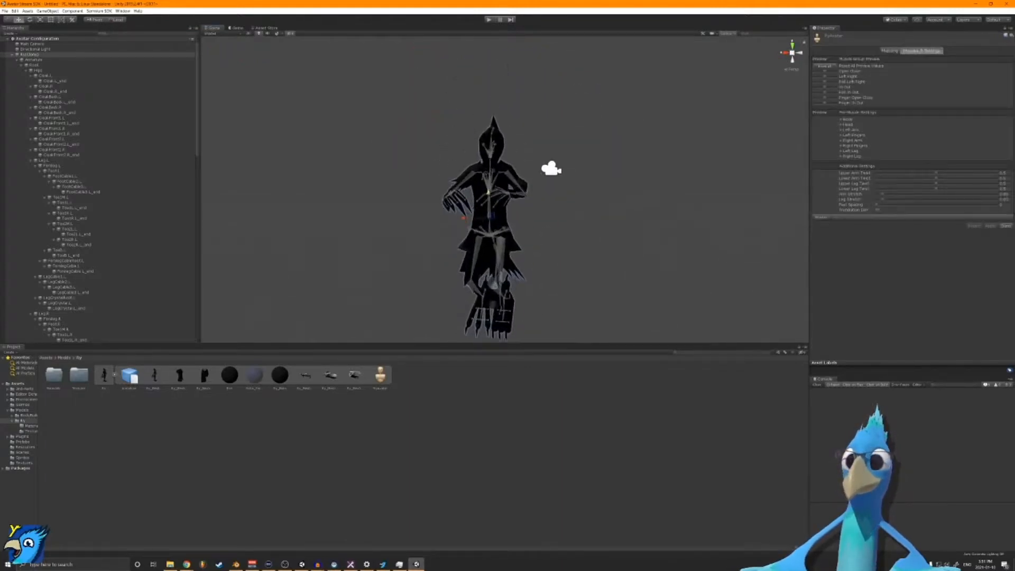
# Step: Examine the hands and the right thumb up close in the muscle preview pose, comparing it with the bone mapping pose
pyautogui.scroll(3, 555, 166)
pyautogui.keyDown('alt'); pyautogui.moveTo(494, 221); pyautogui.dragTo(534, 225); pyautogui.keyUp('alt')
pyautogui.scroll(3, 556, 196)
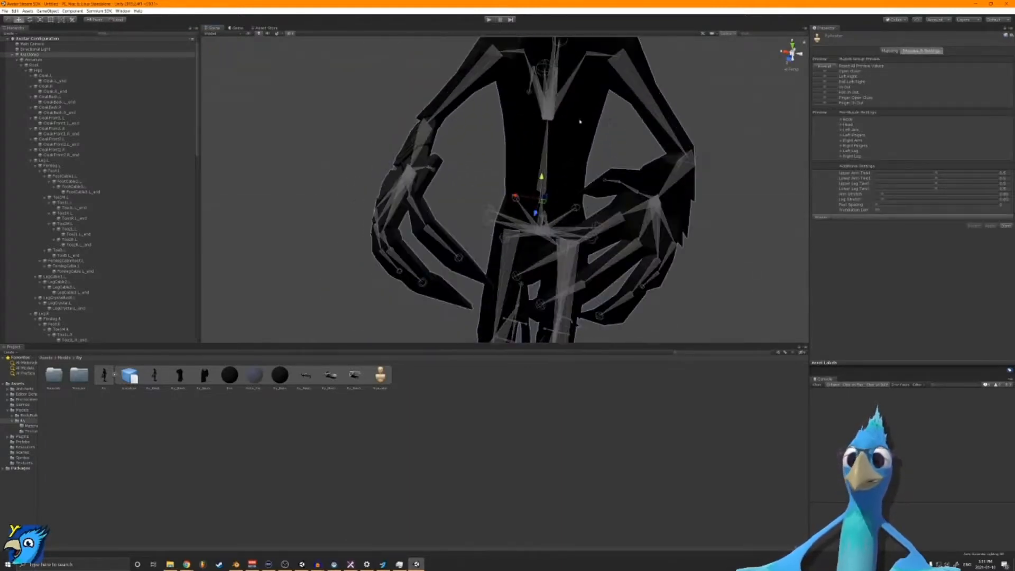
pyautogui.scroll(-4, 505, 120)
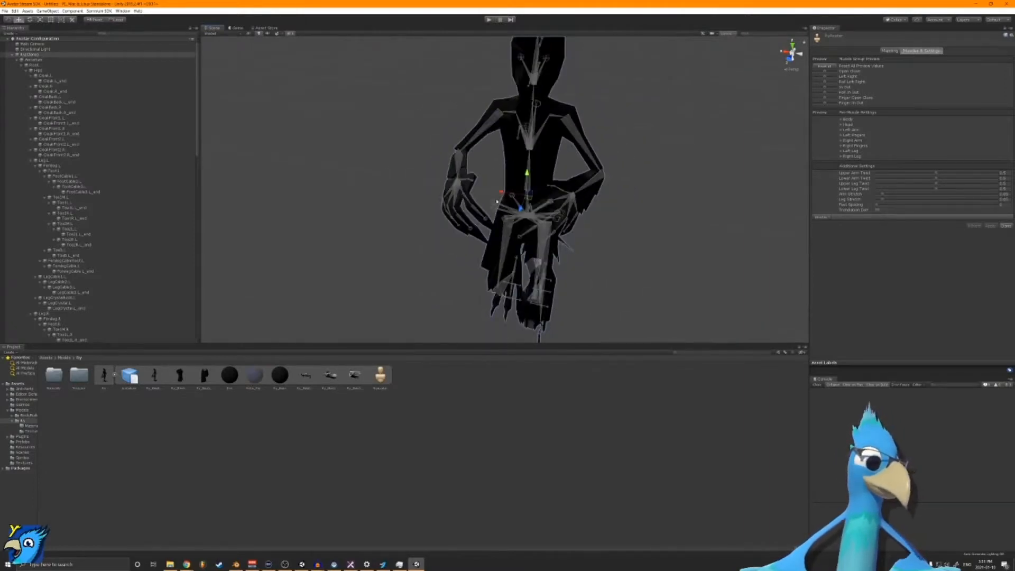
pyautogui.keyDown('alt'); pyautogui.moveTo(588, 136); pyautogui.dragTo(503, 229); pyautogui.keyUp('alt')
pyautogui.keyDown('alt'); pyautogui.moveTo(423, 225); pyautogui.dragTo(632, 225); pyautogui.keyUp('alt')
pyautogui.scroll(10, 625, 238)
pyautogui.scroll(10, 622, 246)
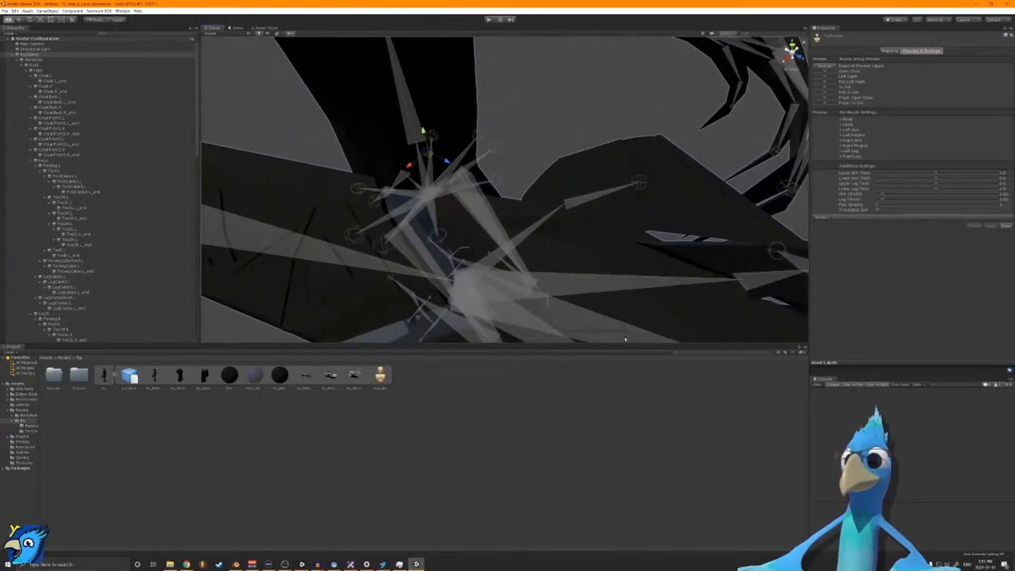
pyautogui.scroll(-2, 625, 325)
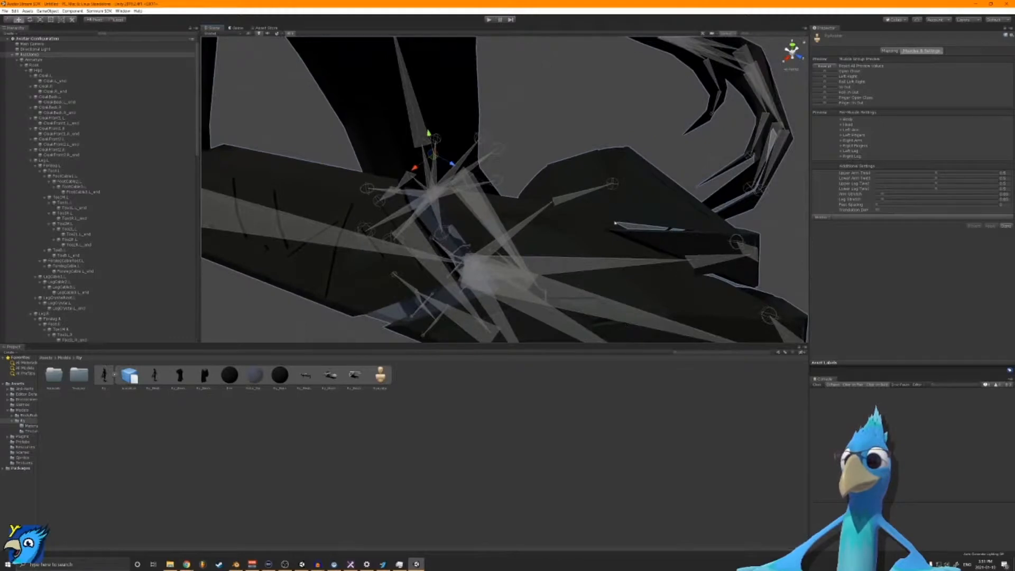
pyautogui.scroll(-3, 669, 254)
pyautogui.scroll(3, 671, 259)
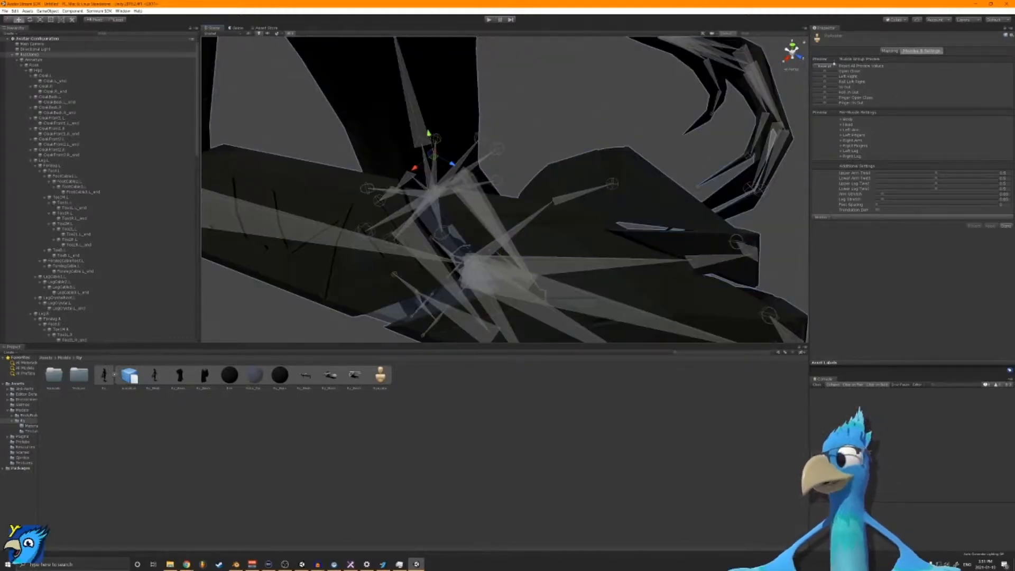
pyautogui.click(893, 51)
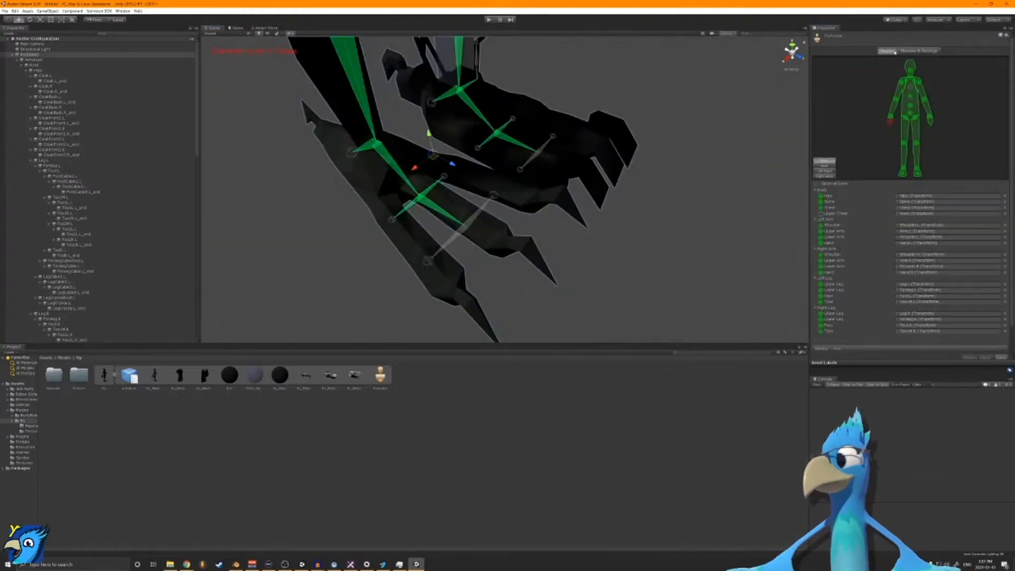
pyautogui.click(921, 50)
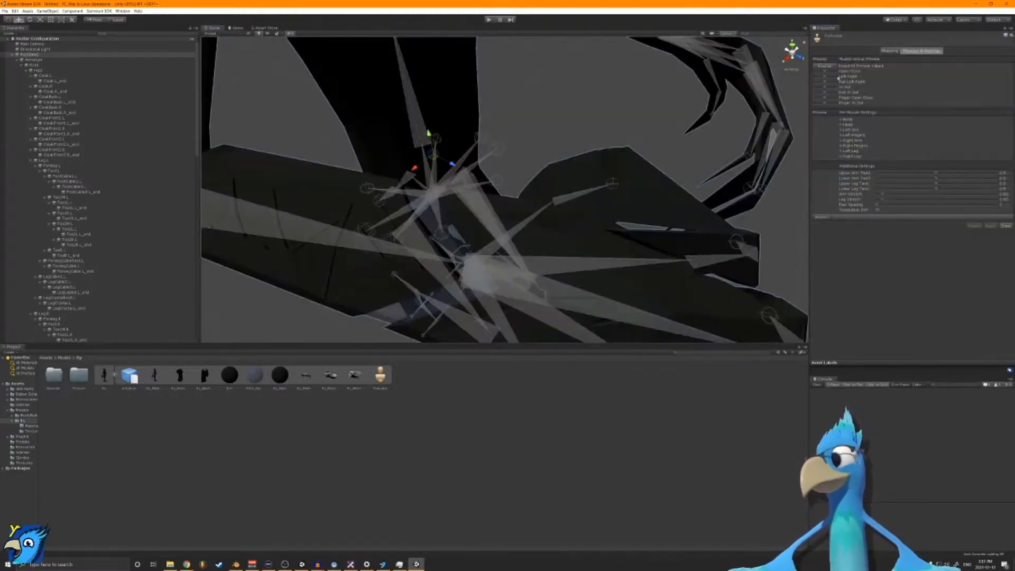
# Step: Preview the Thumb 2 Stretched muscle of the right fingers and reveal its range setting
pyautogui.click(842, 146)
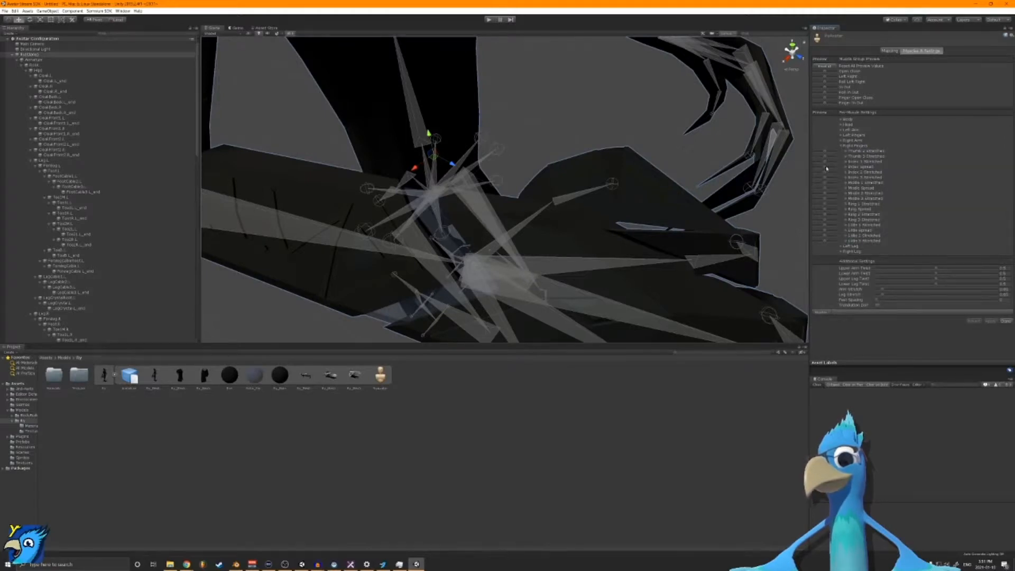
pyautogui.moveTo(827, 168); pyautogui.dragTo(843, 156)
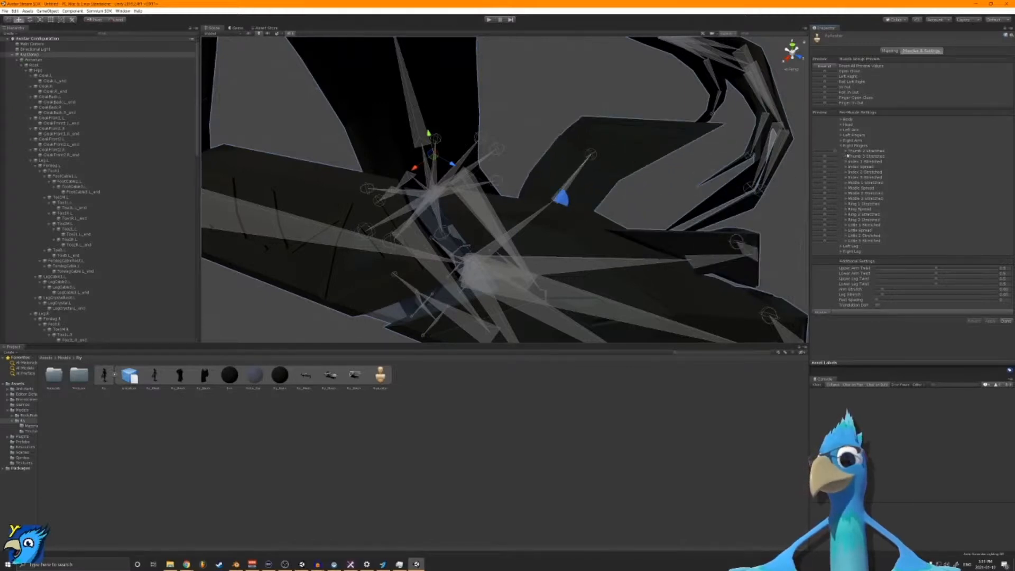
pyautogui.click(860, 151)
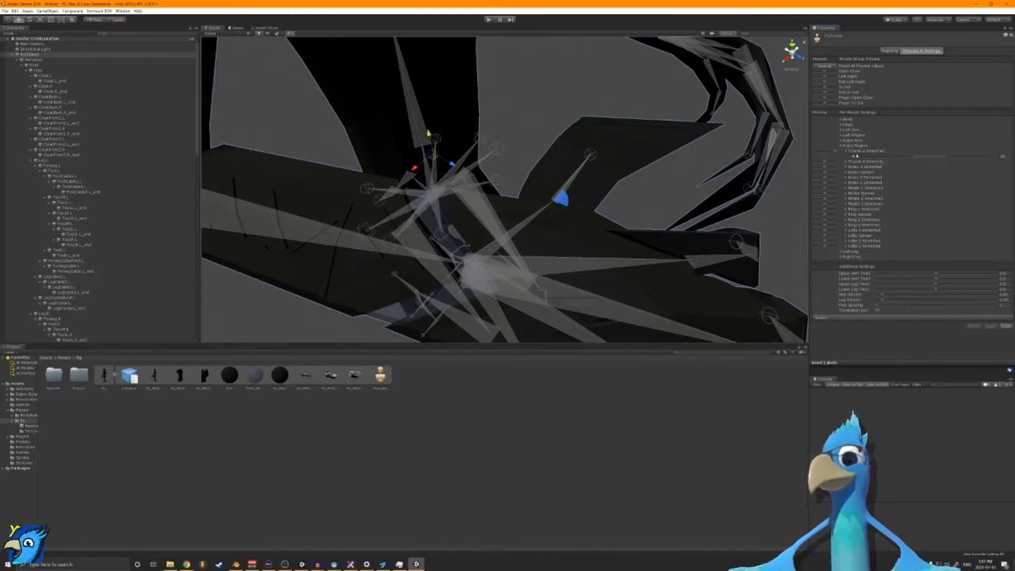
pyautogui.moveTo(837, 153); pyautogui.dragTo(825, 153)
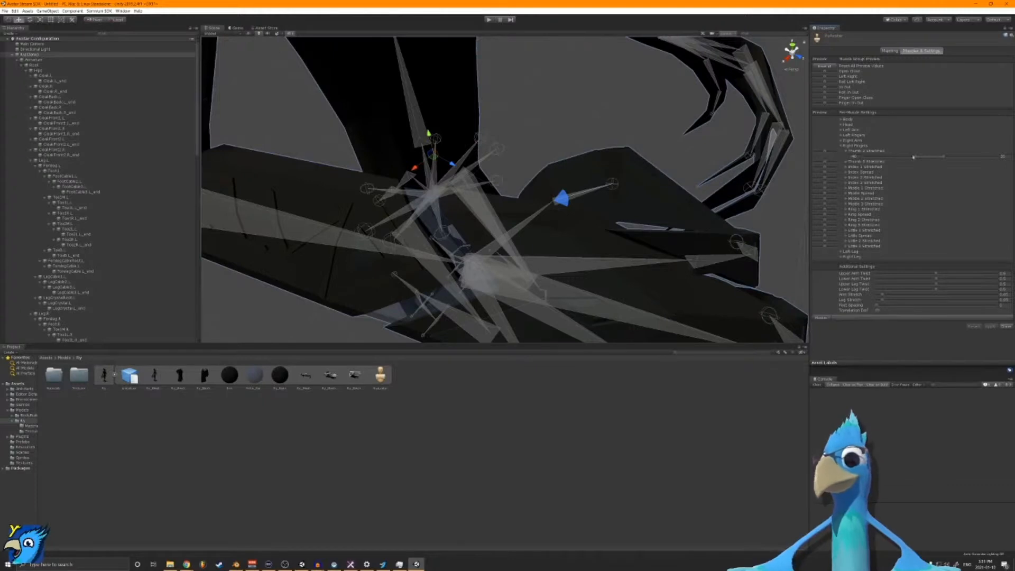
# Step: Raise the minimum and maximum of the right hand's Thumb 2 Stretched range, testing the thumb's bend with the muscle preview
pyautogui.moveTo(914, 156); pyautogui.dragTo(940, 159)
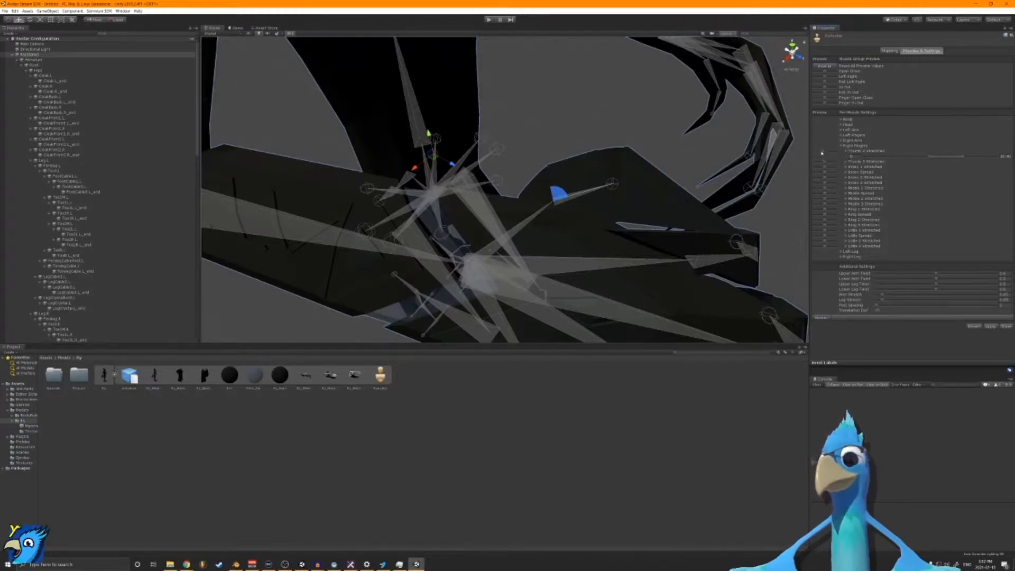
pyautogui.moveTo(823, 153); pyautogui.dragTo(834, 152)
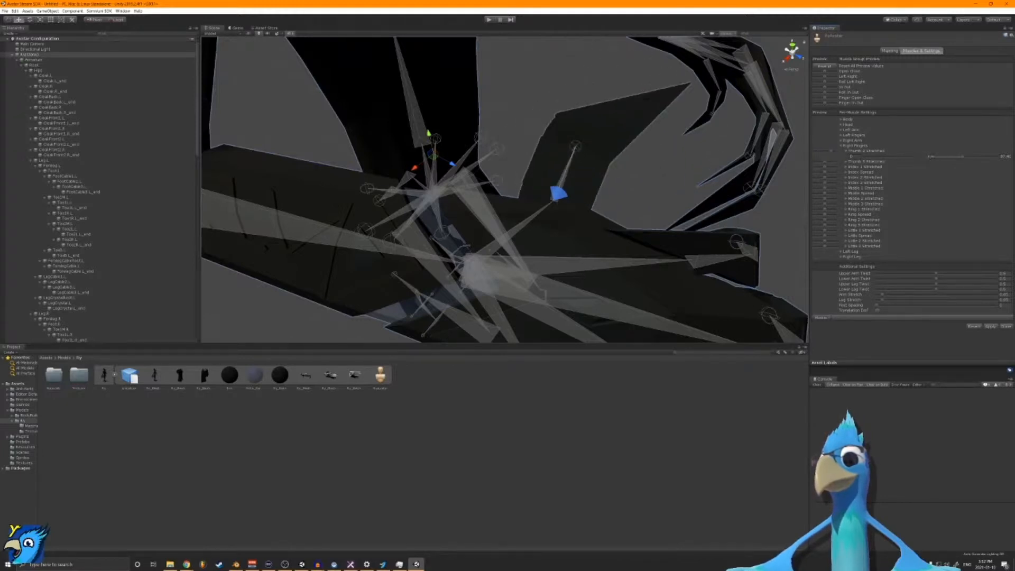
pyautogui.moveTo(934, 157)
pyautogui.mouseDown()
pyautogui.moveTo(992, 161)
pyautogui.moveTo(933, 159)
pyautogui.moveTo(953, 159)
pyautogui.mouseUp()
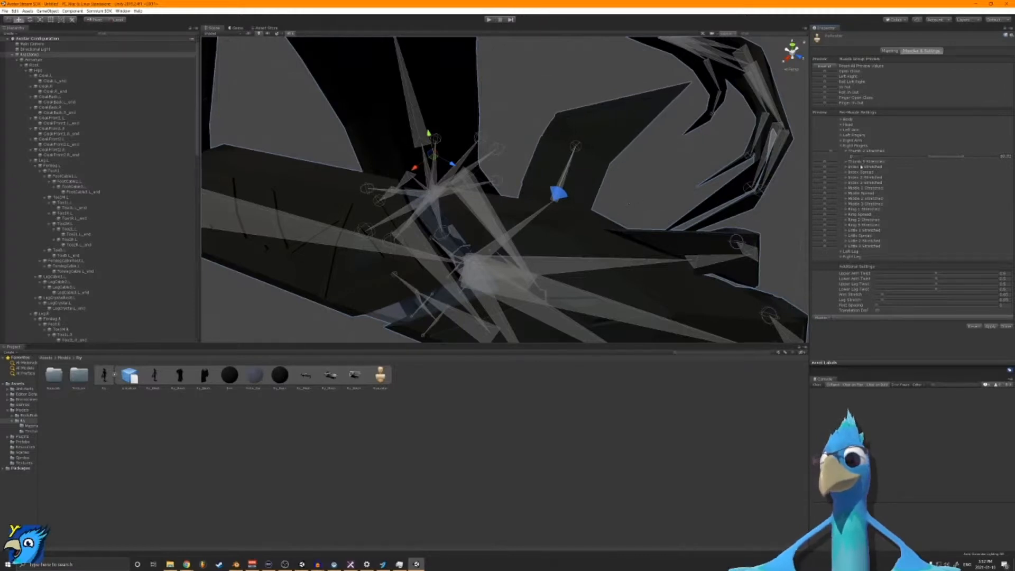
pyautogui.moveTo(832, 151); pyautogui.dragTo(855, 153)
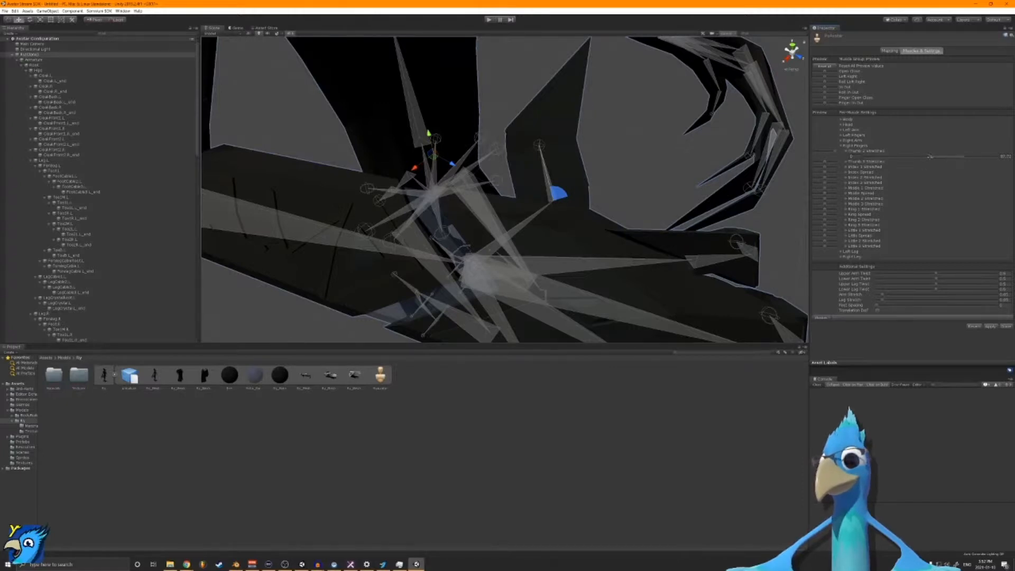
pyautogui.moveTo(963, 157); pyautogui.dragTo(927, 157)
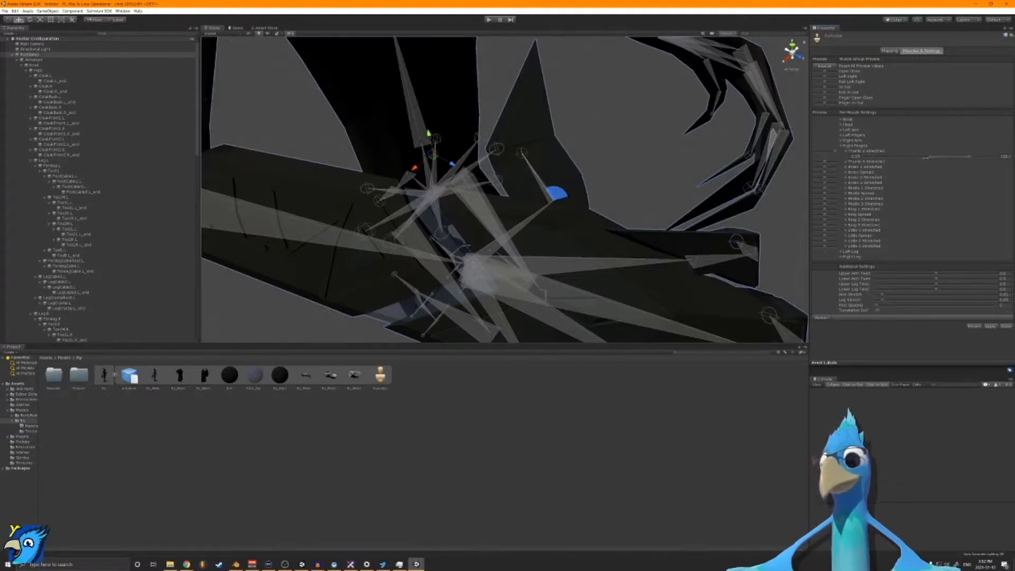
pyautogui.moveTo(835, 152); pyautogui.dragTo(833, 152)
# Step: Apply the thumb muscle range changes and recheck the right hand in the mapping and muscle preview poses
pyautogui.scroll(-10, 617, 199)
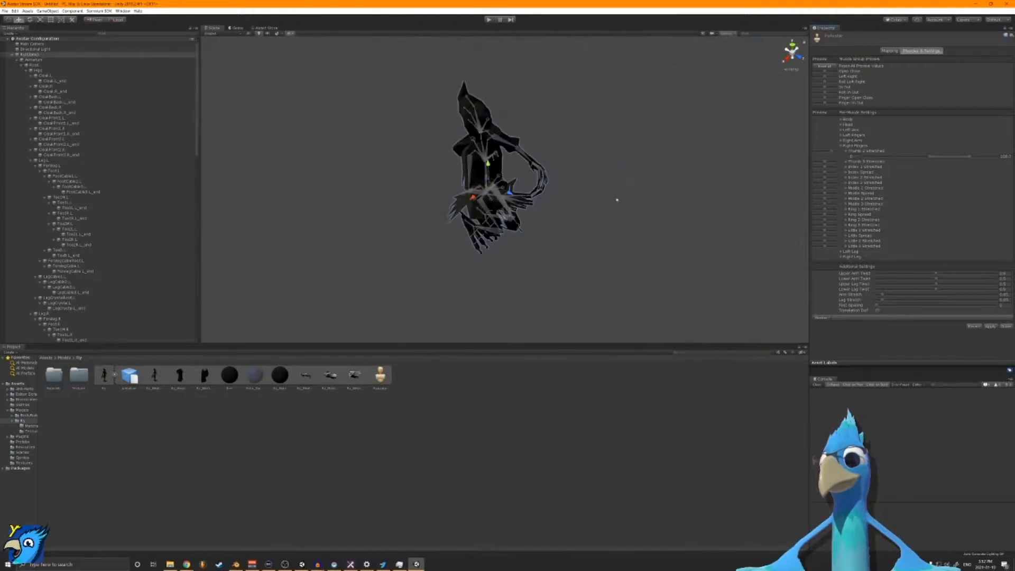
pyautogui.click(990, 326)
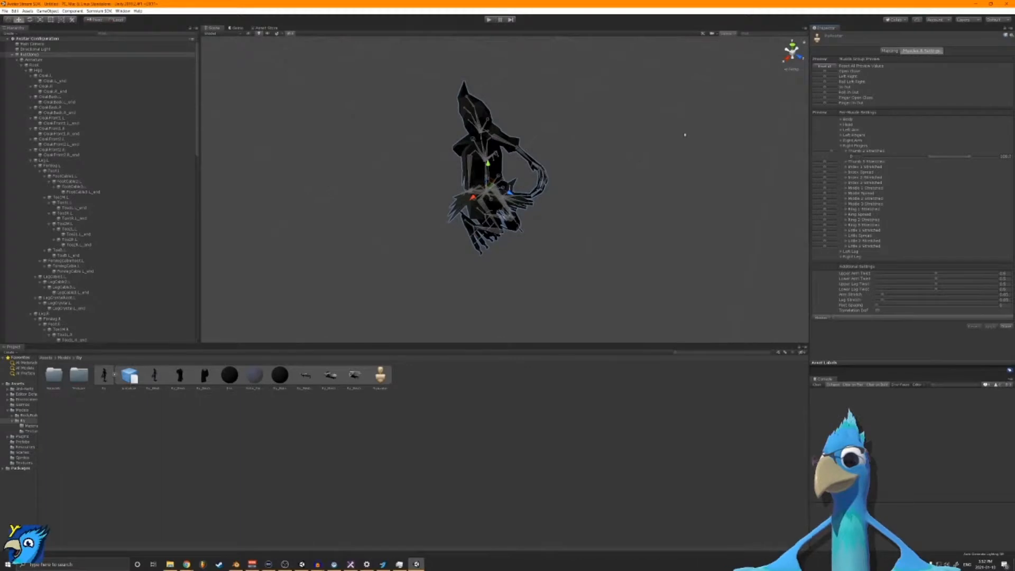
pyautogui.scroll(10, 682, 132)
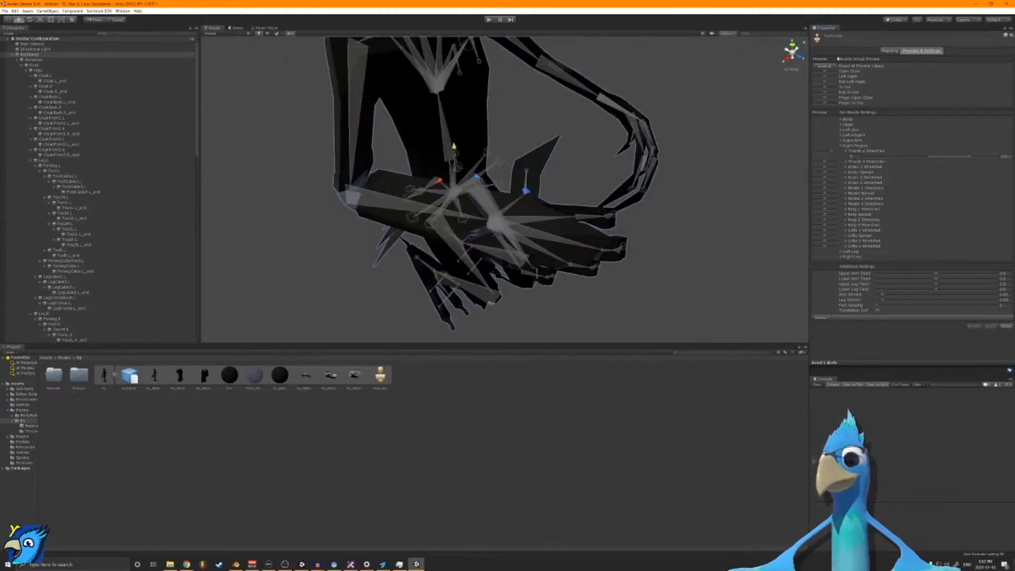
pyautogui.click(894, 52)
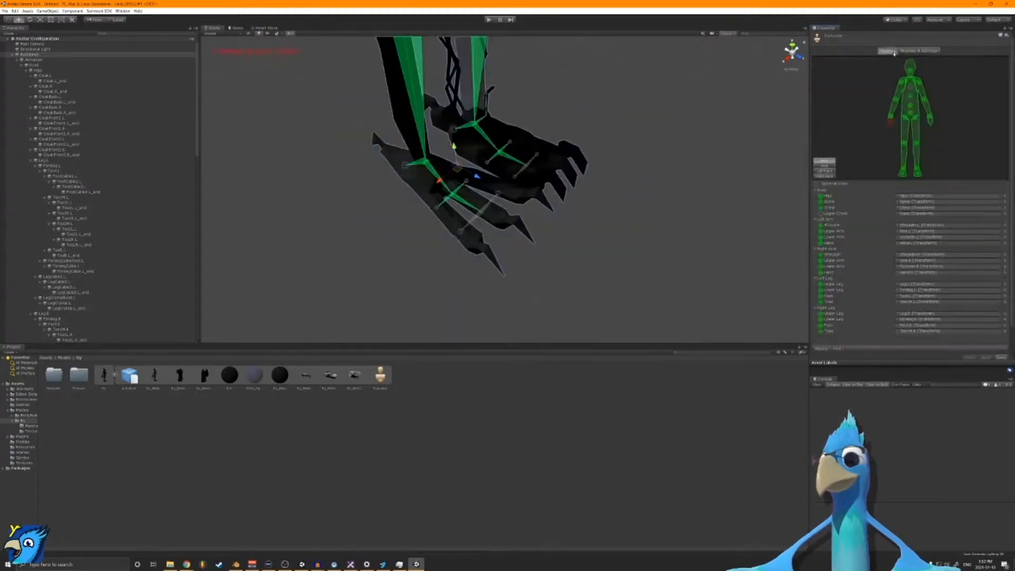
pyautogui.click(921, 51)
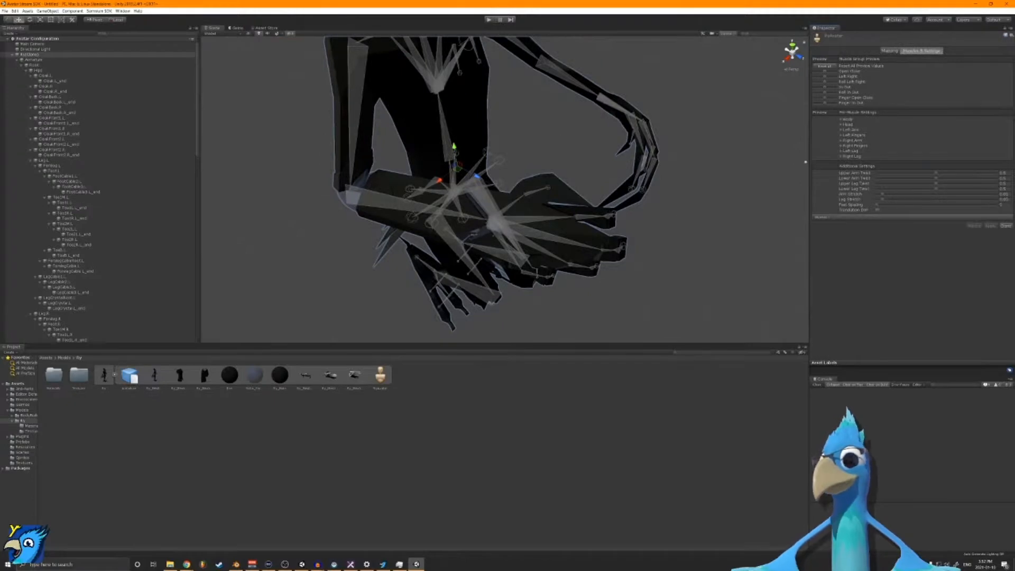
# Step: Fine-tune the Thumb 2 Stretched range of the right fingers, reveal the Thumb 3 Stretched range, and apply the muscle changes
pyautogui.click(842, 135)
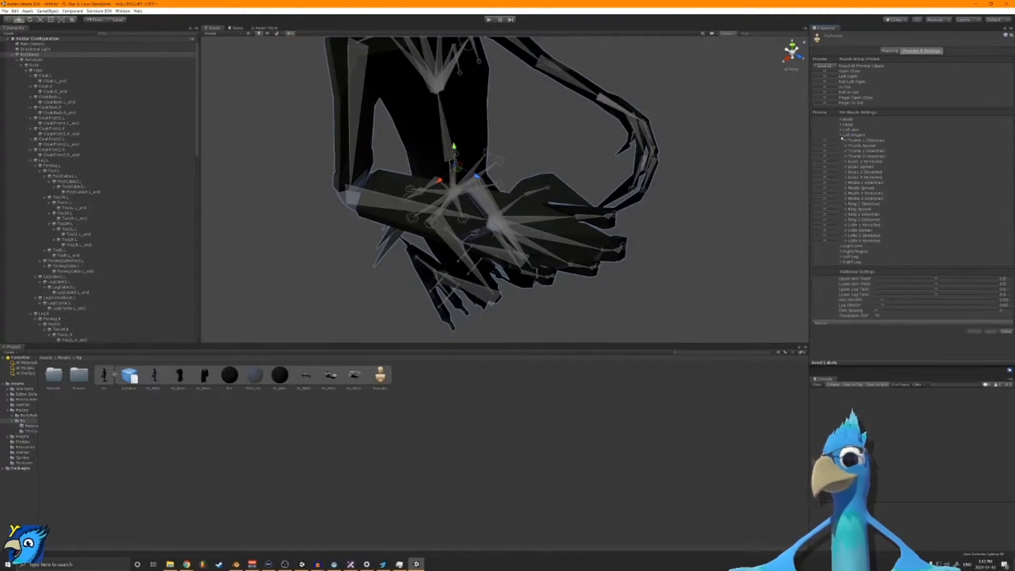
pyautogui.click(841, 136)
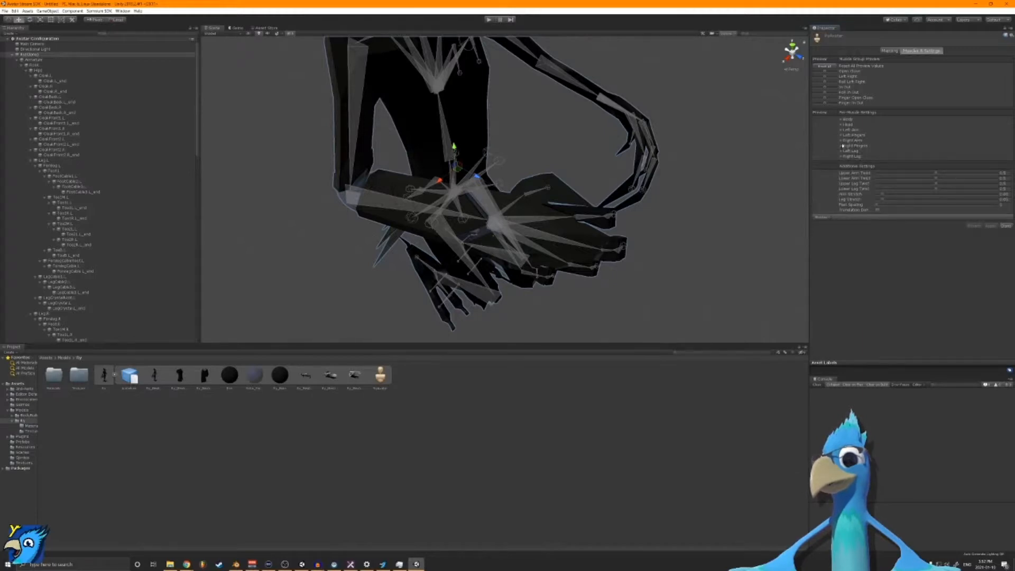
pyautogui.click(842, 146)
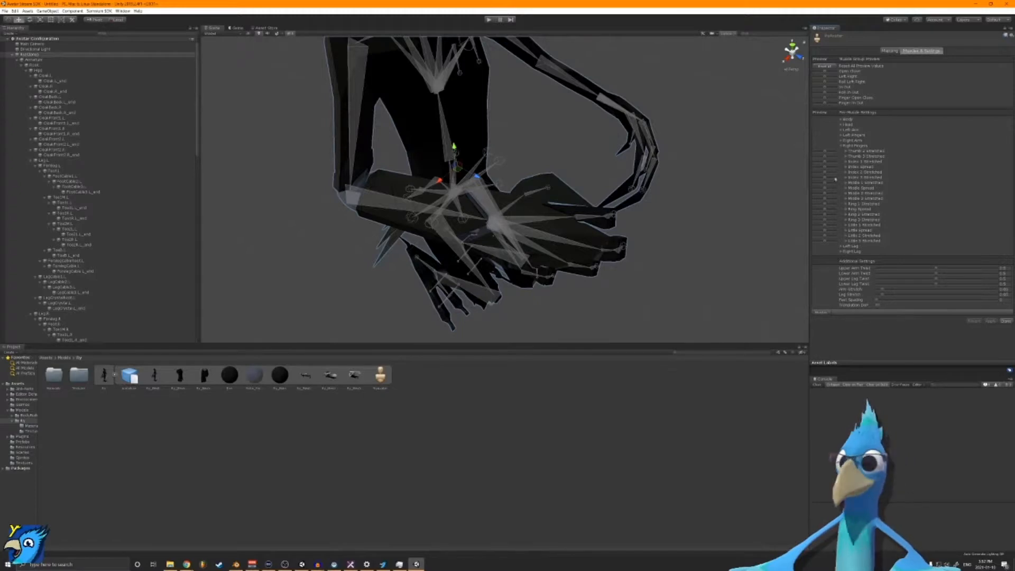
pyautogui.click(846, 151)
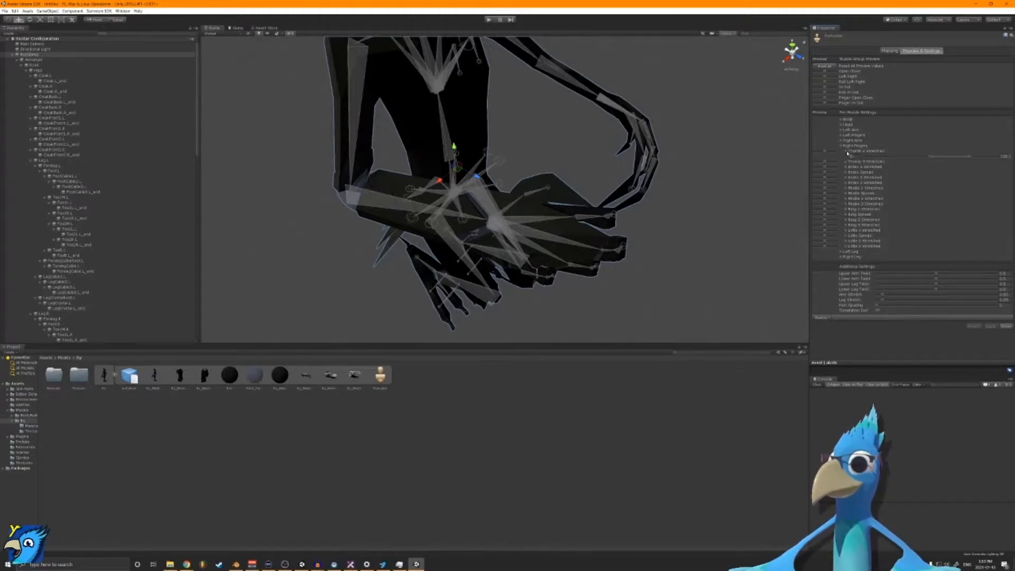
pyautogui.click(847, 161)
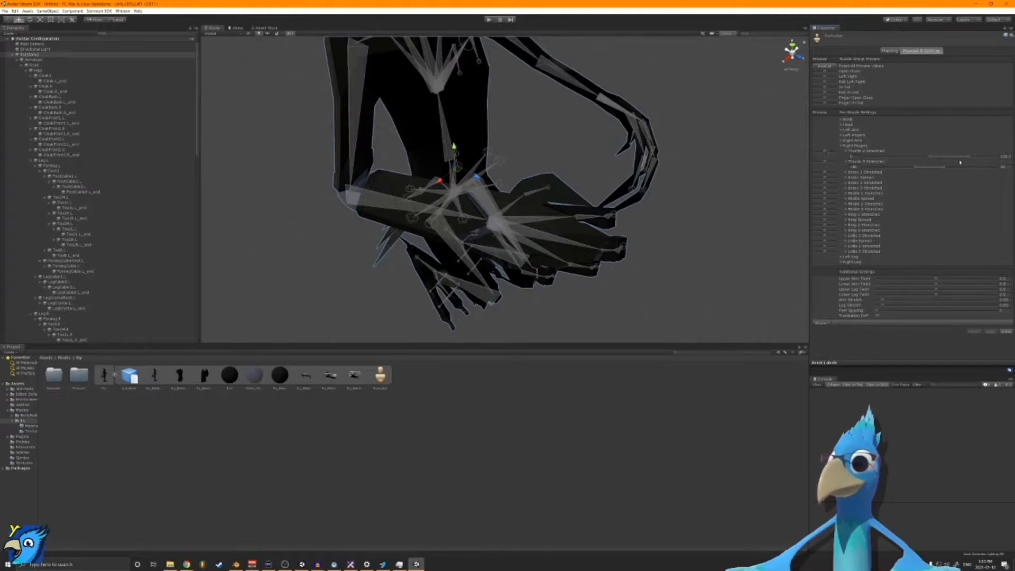
pyautogui.moveTo(929, 157); pyautogui.dragTo(976, 157)
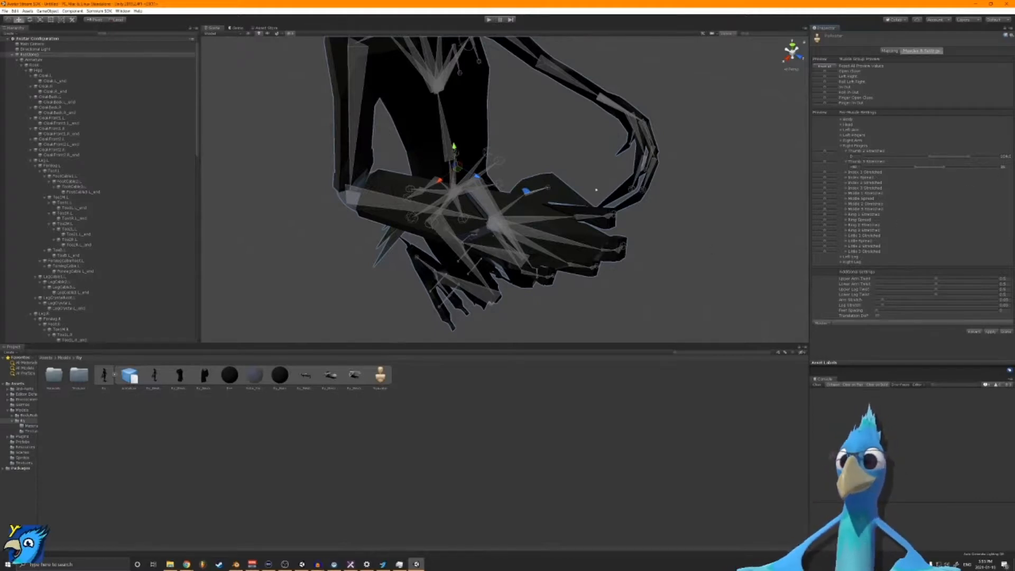
pyautogui.scroll(-2, 596, 190)
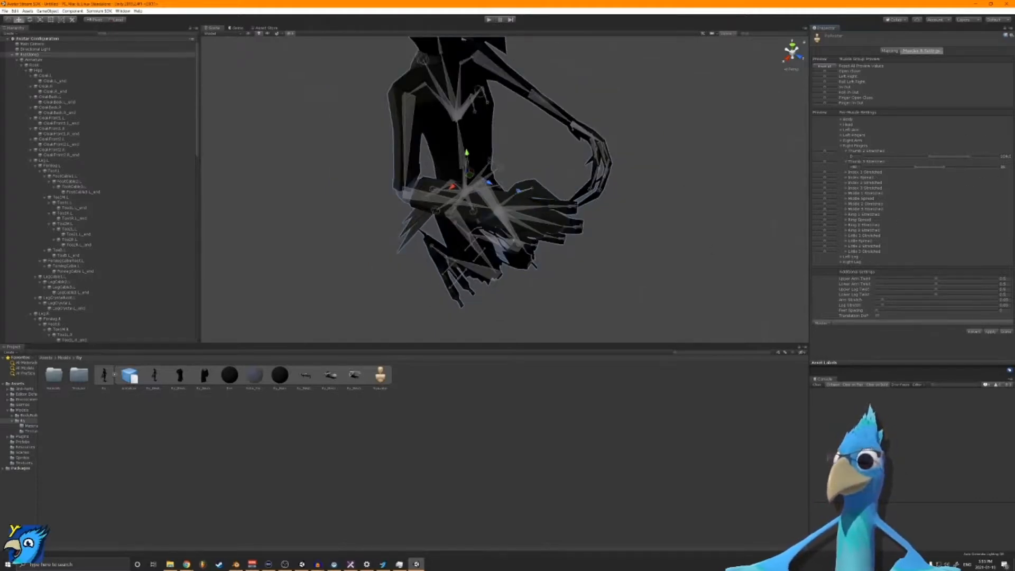
pyautogui.keyDown('alt'); pyautogui.moveTo(745, 220); pyautogui.dragTo(455, 164); pyautogui.keyUp('alt')
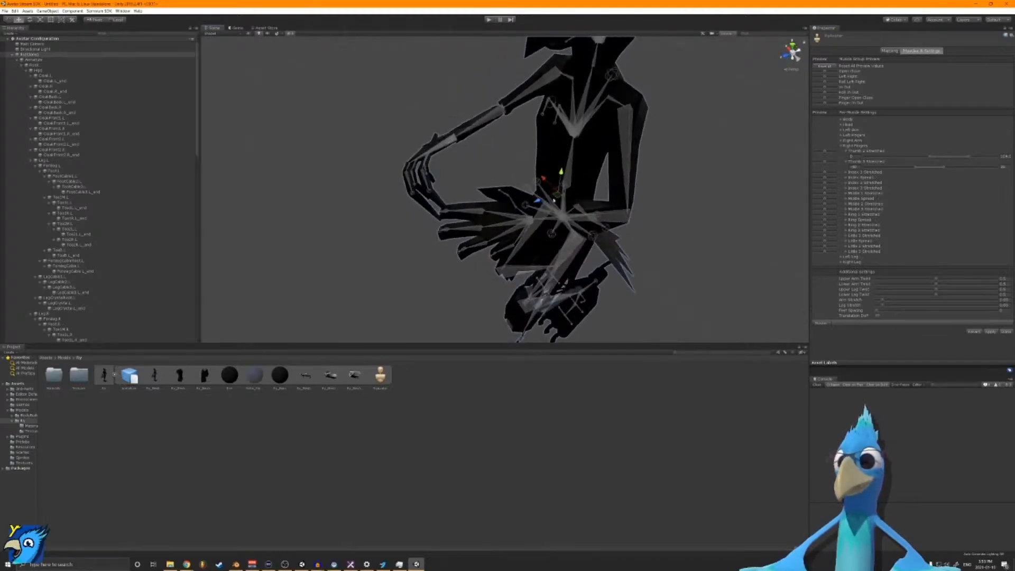
pyautogui.click(990, 332)
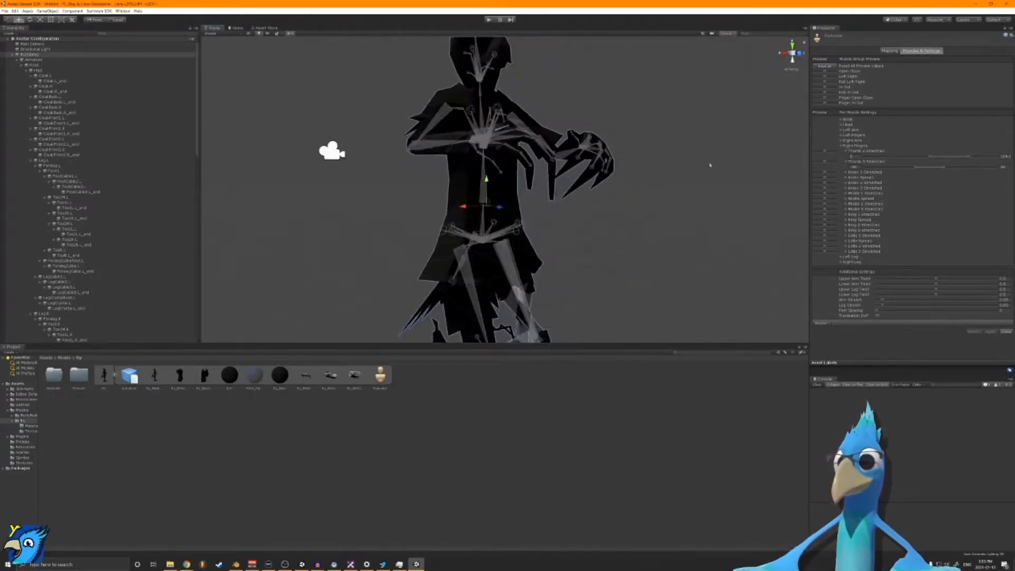
# Step: Inspect the avatar's feet and preview the toe muscles of the left and right legs in the per-muscle settings
pyautogui.moveTo(711, 165)
pyautogui.keyDown('alt'); pyautogui.mouseDown()
pyautogui.moveTo(671, 247)
pyautogui.moveTo(682, 195)
pyautogui.moveTo(626, 224)
pyautogui.moveTo(723, 219)
pyautogui.moveTo(763, 188)
pyautogui.moveTo(725, 166)
pyautogui.mouseUp(); pyautogui.keyUp('alt')
pyautogui.scroll(5, 716, 189)
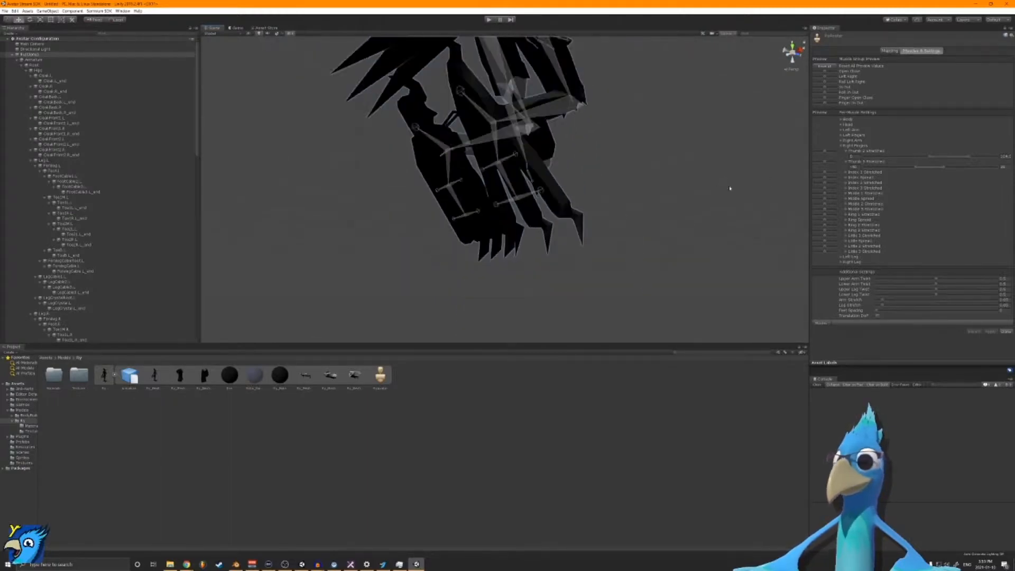
pyautogui.click(843, 262)
pyautogui.click(842, 257)
pyautogui.scroll(-3, 842, 257)
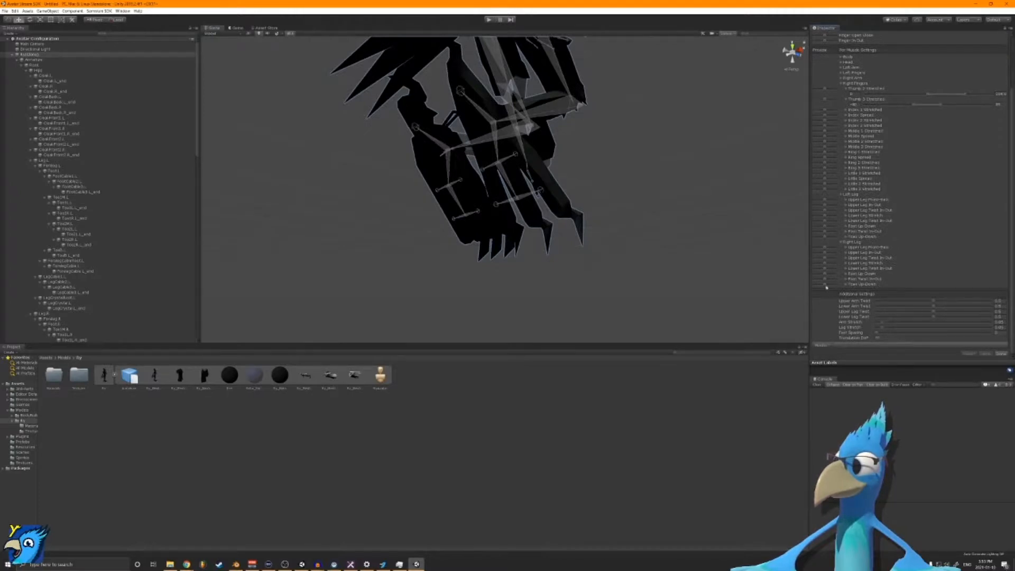
pyautogui.moveTo(826, 286)
pyautogui.mouseDown()
pyautogui.moveTo(851, 282)
pyautogui.moveTo(826, 281)
pyautogui.mouseUp()
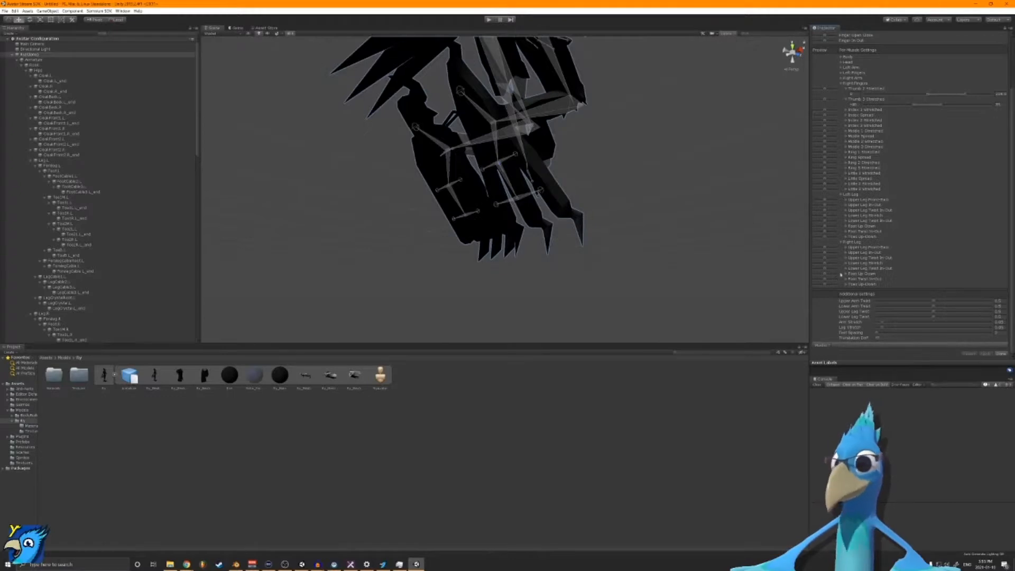
pyautogui.moveTo(826, 237); pyautogui.dragTo(826, 270)
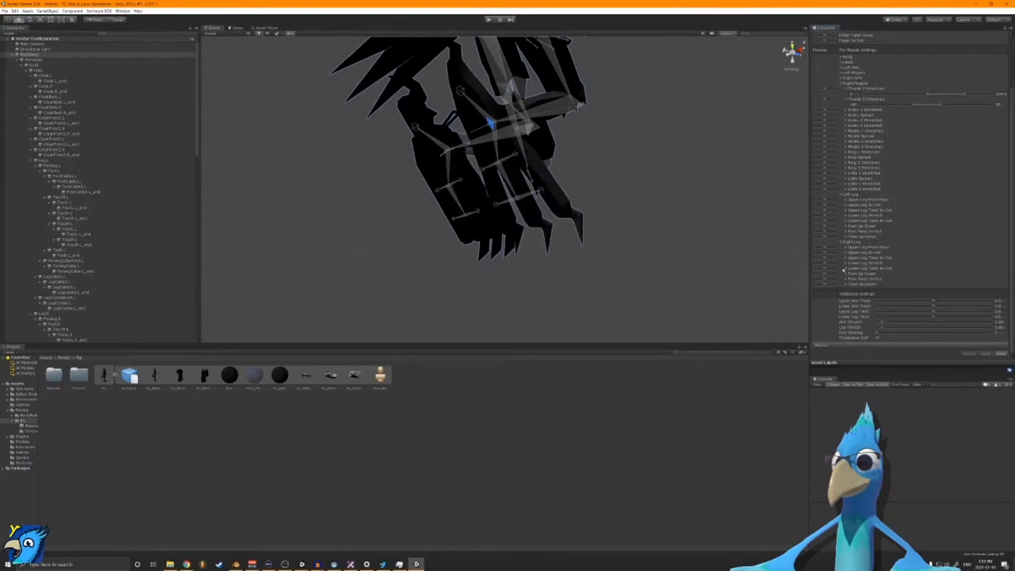
# Step: Finish the avatar configuration and bring the placeholder body on the upload scene's stage into view
pyautogui.click(1002, 354)
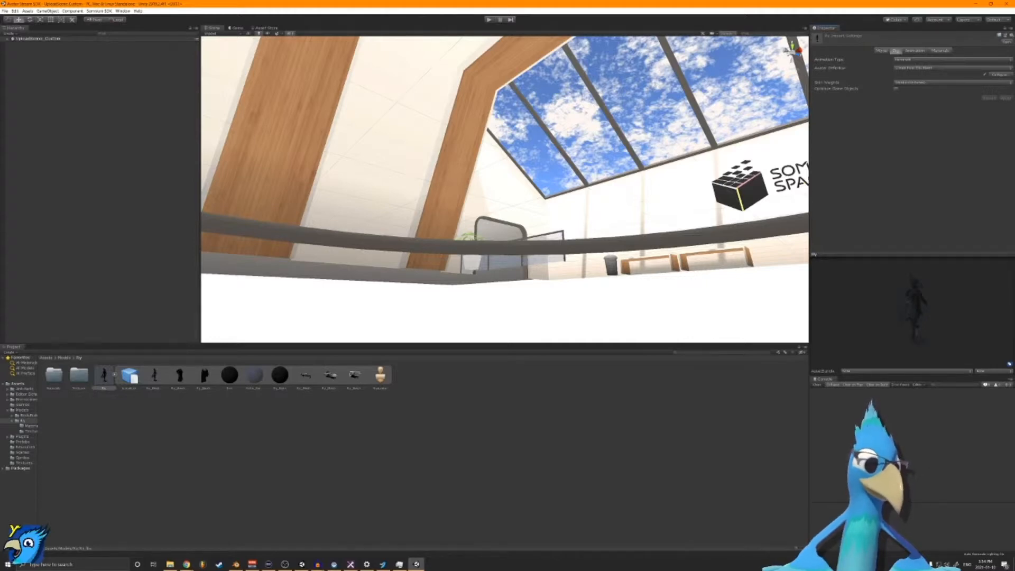
pyautogui.keyDown('alt'); pyautogui.moveTo(428, 162); pyautogui.dragTo(637, 211); pyautogui.keyUp('alt')
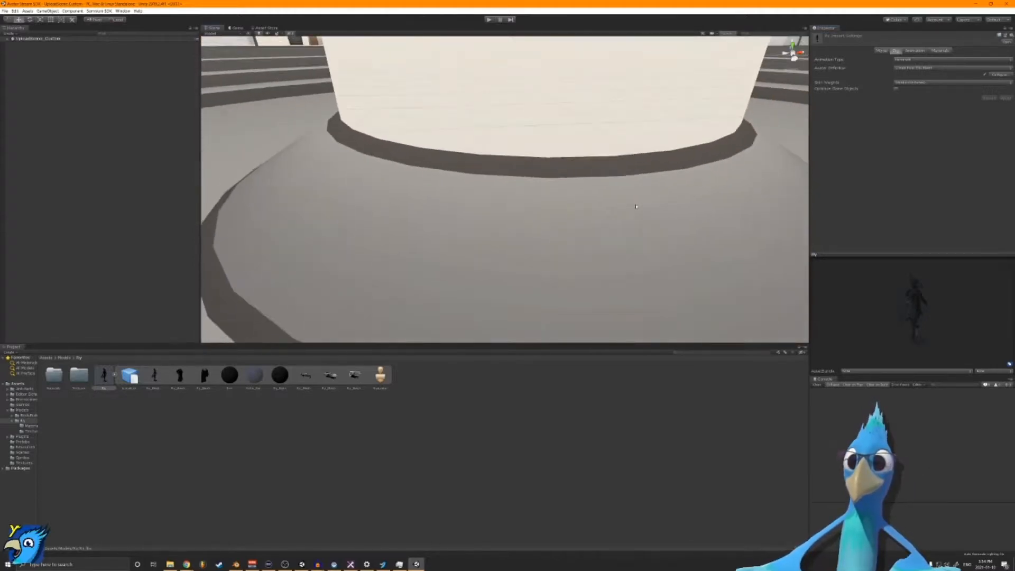
pyautogui.moveTo(637, 211); pyautogui.dragTo(578, 294, button='middle')
pyautogui.scroll(1, 547, 221)
pyautogui.keyDown('alt'); pyautogui.moveTo(551, 209); pyautogui.dragTo(635, 252); pyautogui.keyUp('alt')
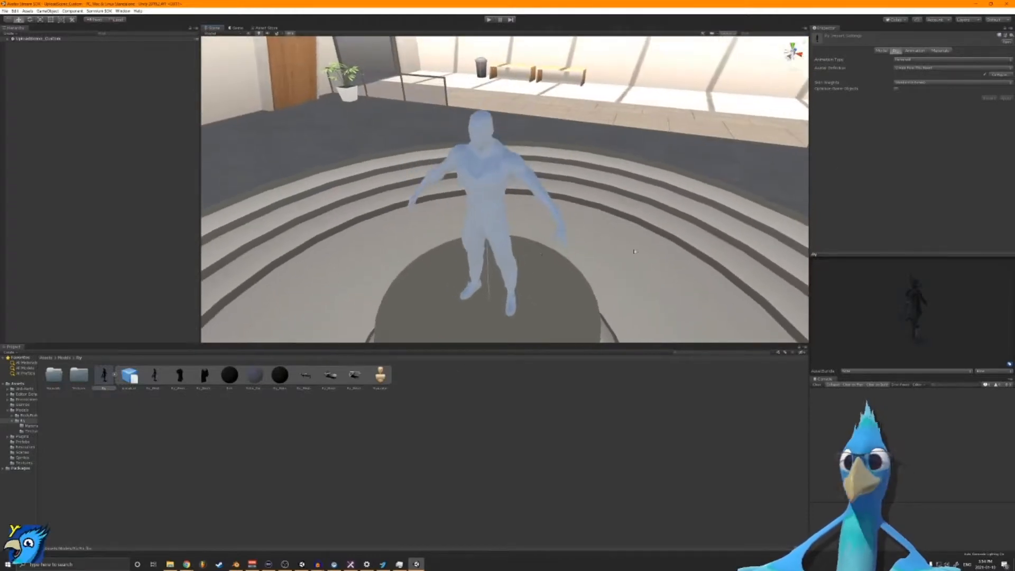
# Step: Extract the Ry model's materials into the Materials folder inside the Ry model folder
pyautogui.click(881, 51)
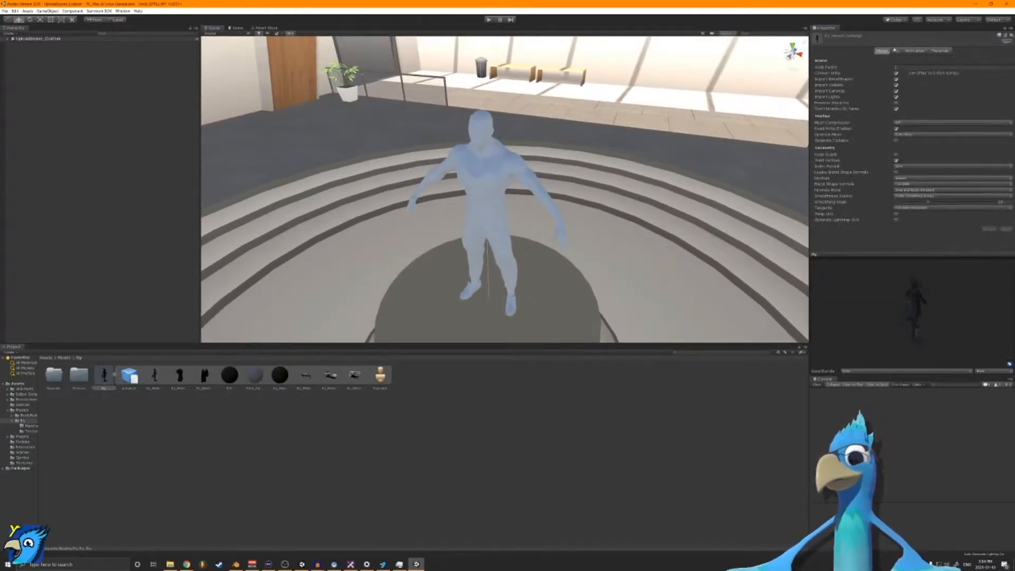
pyautogui.click(941, 51)
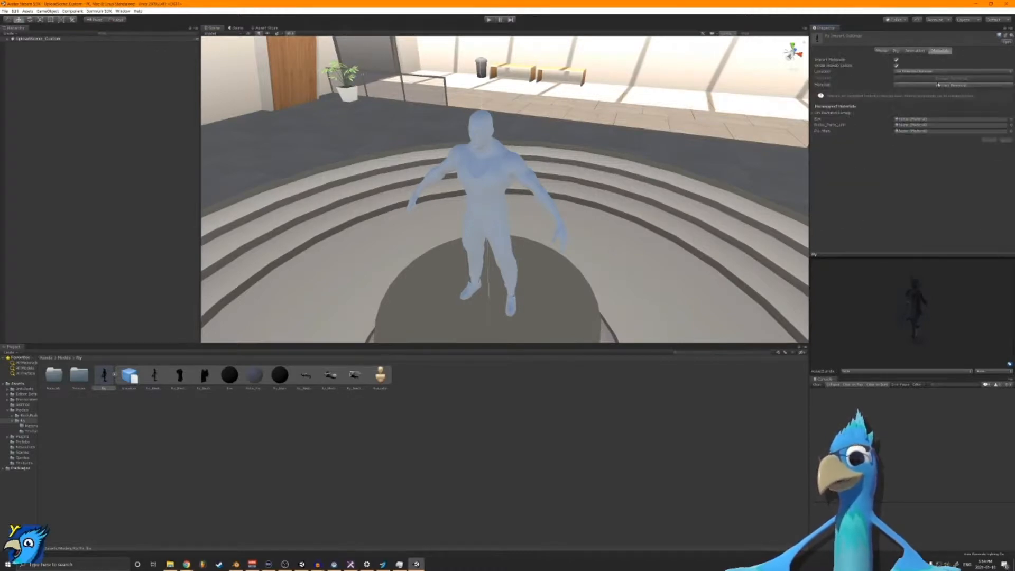
pyautogui.click(955, 85)
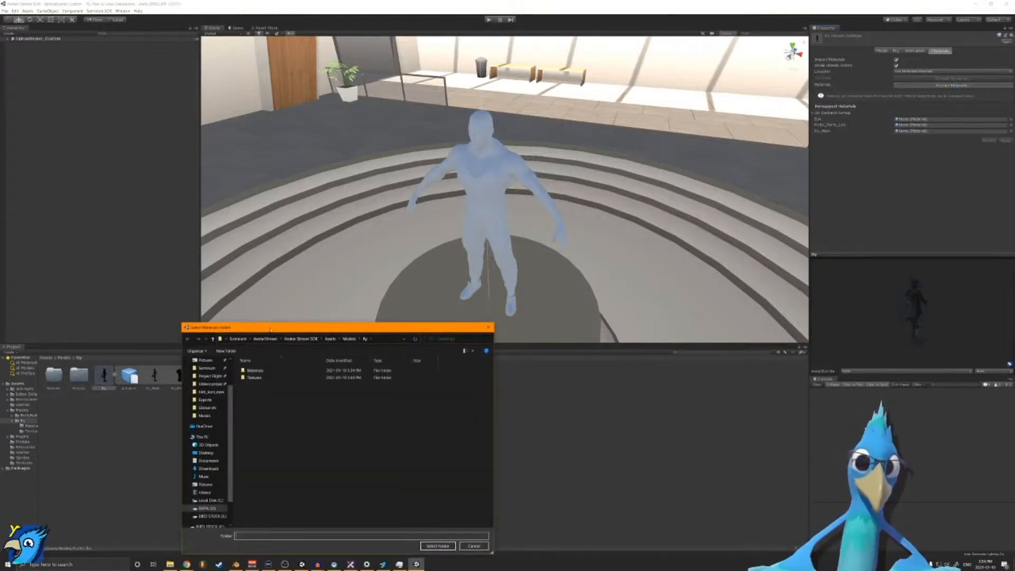
pyautogui.moveTo(270, 330); pyautogui.dragTo(485, 340)
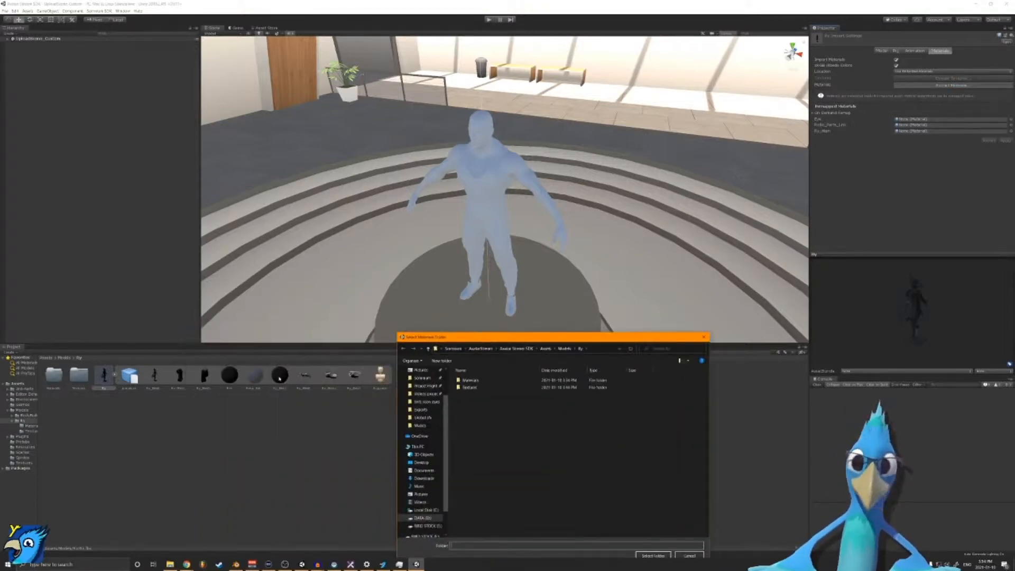
pyautogui.click(473, 388)
pyautogui.doubleClick(477, 388)
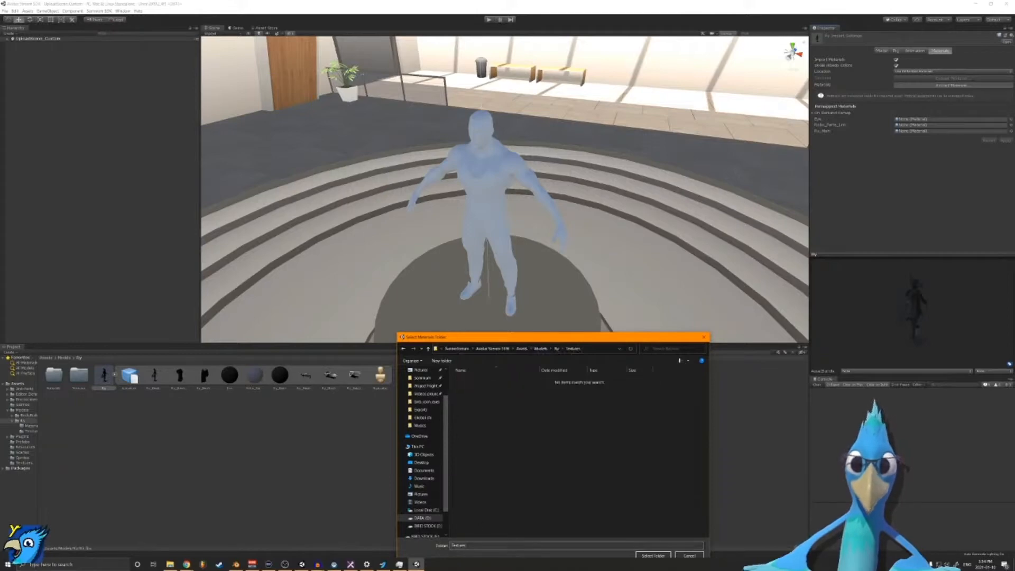
pyautogui.click(556, 339)
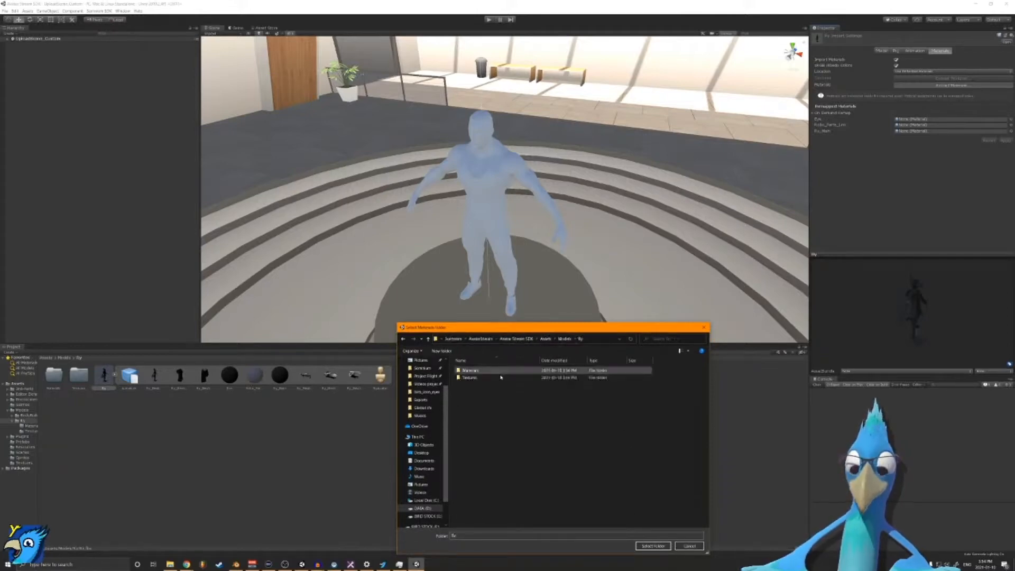
pyautogui.click(470, 371)
pyautogui.doubleClick(478, 372)
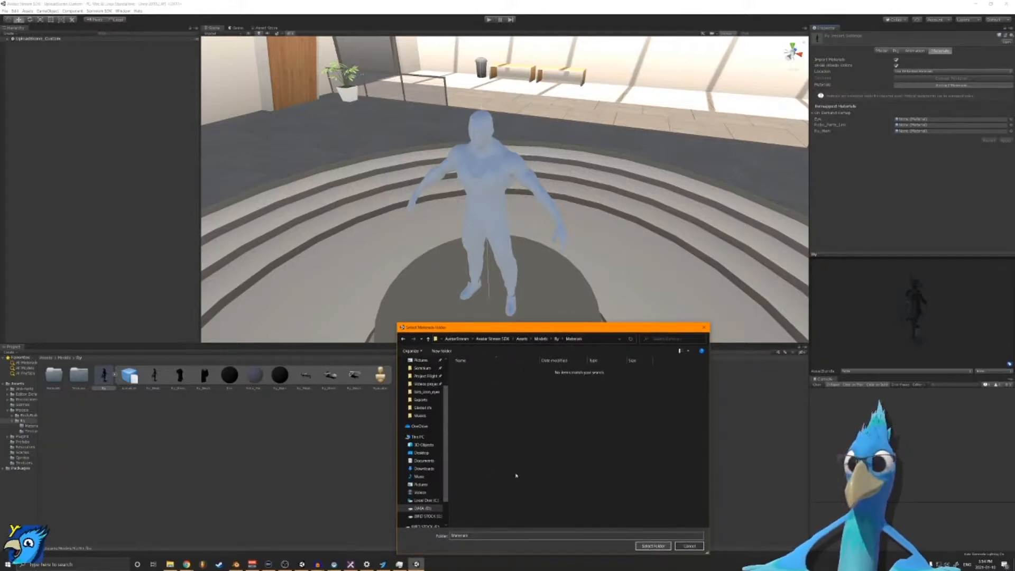
pyautogui.click(653, 546)
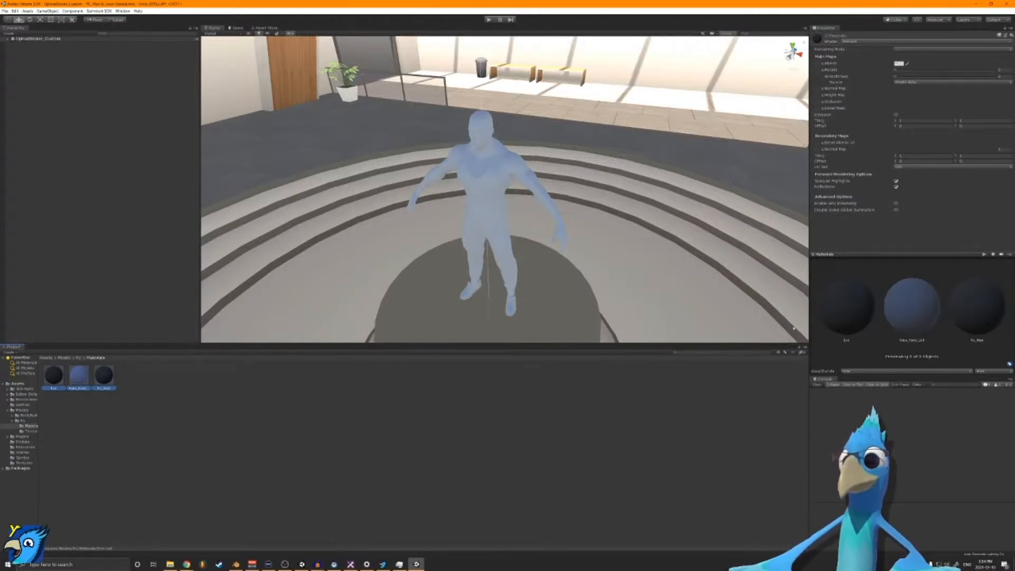
# Step: Place the Ry model under the ModelPivot object in the upload scene and deactivate the BodyBuilder placeholder
pyautogui.click(79, 359)
pyautogui.click(8, 39)
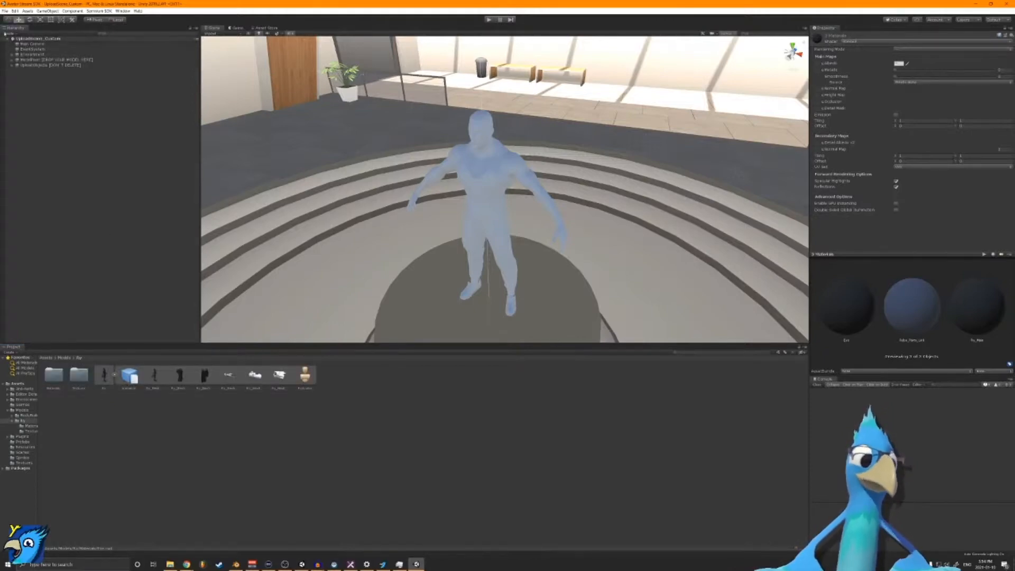
pyautogui.click(12, 60)
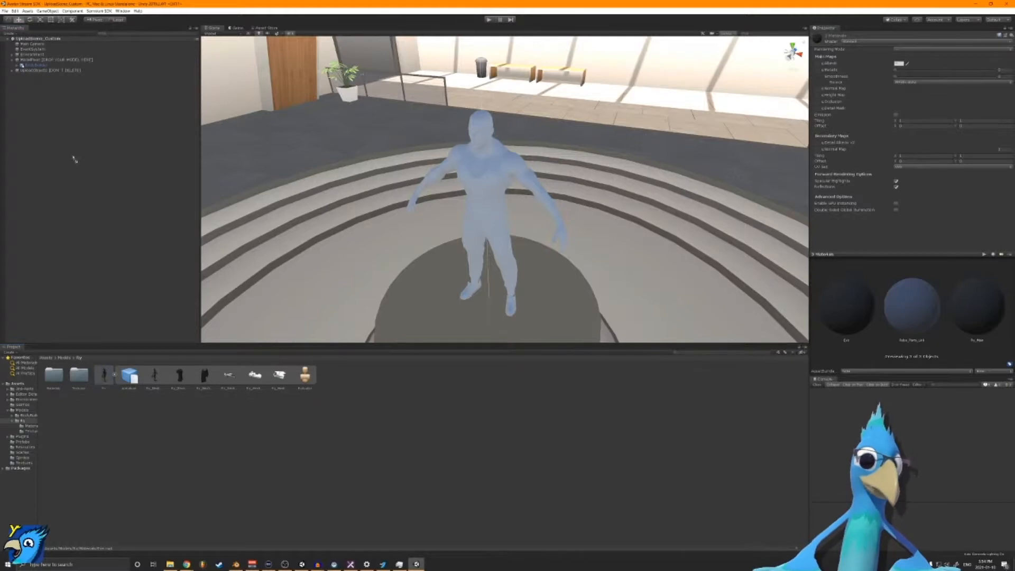
pyautogui.moveTo(48, 61); pyautogui.dragTo(47, 63)
pyautogui.keyDown('alt'); pyautogui.moveTo(328, 259); pyautogui.dragTo(190, 157); pyautogui.keyUp('alt')
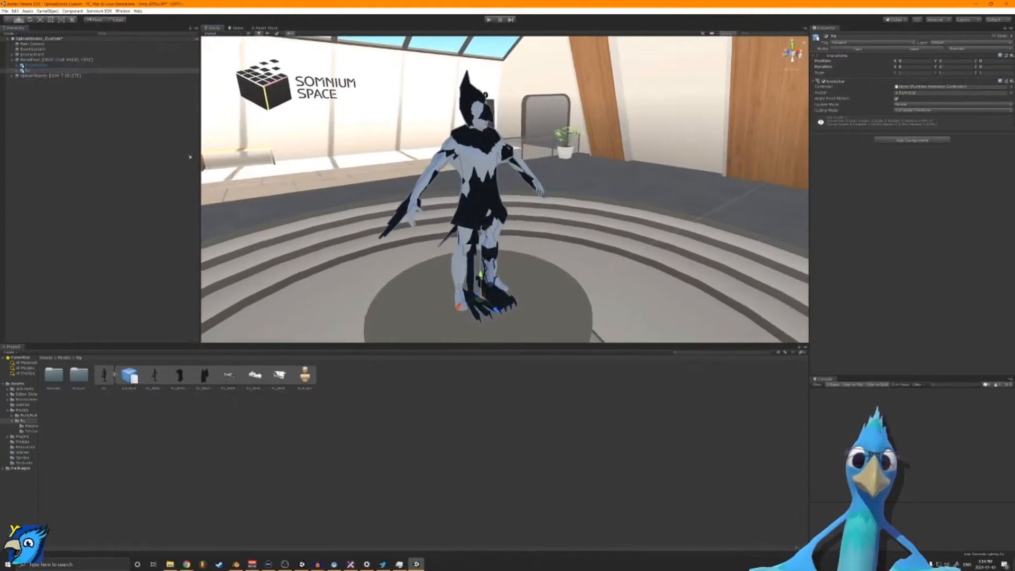
pyautogui.click(49, 66)
pyautogui.click(827, 36)
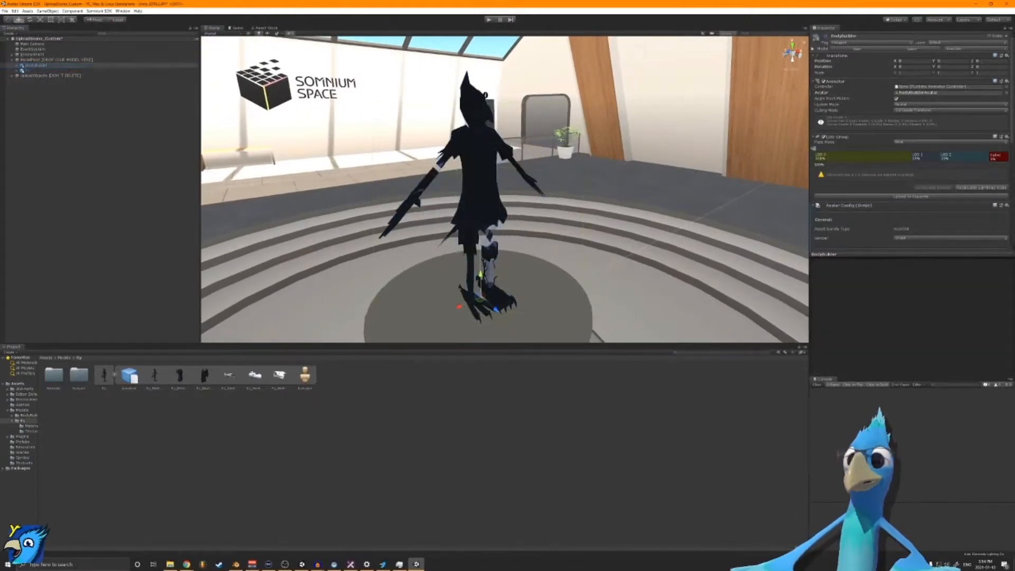
# Step: Look through Ry's Textures folder and select the extracted Eye material in the Materials folder
pyautogui.moveTo(481, 180)
pyautogui.keyDown('alt'); pyautogui.mouseDown()
pyautogui.moveTo(397, 171)
pyautogui.moveTo(501, 176)
pyautogui.moveTo(482, 196)
pyautogui.mouseUp(); pyautogui.keyUp('alt')
pyautogui.doubleClick(78, 377)
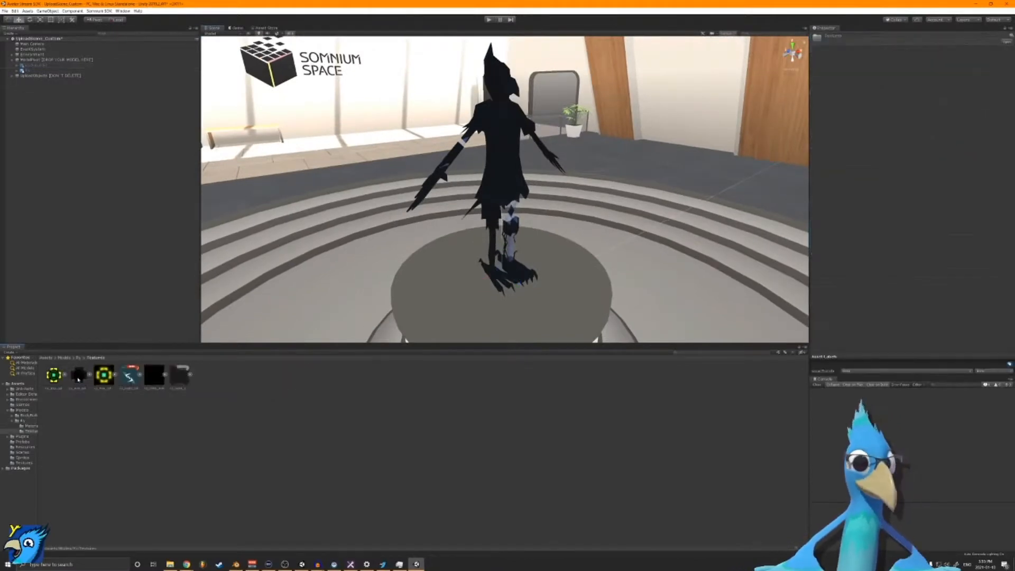
pyautogui.click(78, 358)
pyautogui.doubleClick(53, 375)
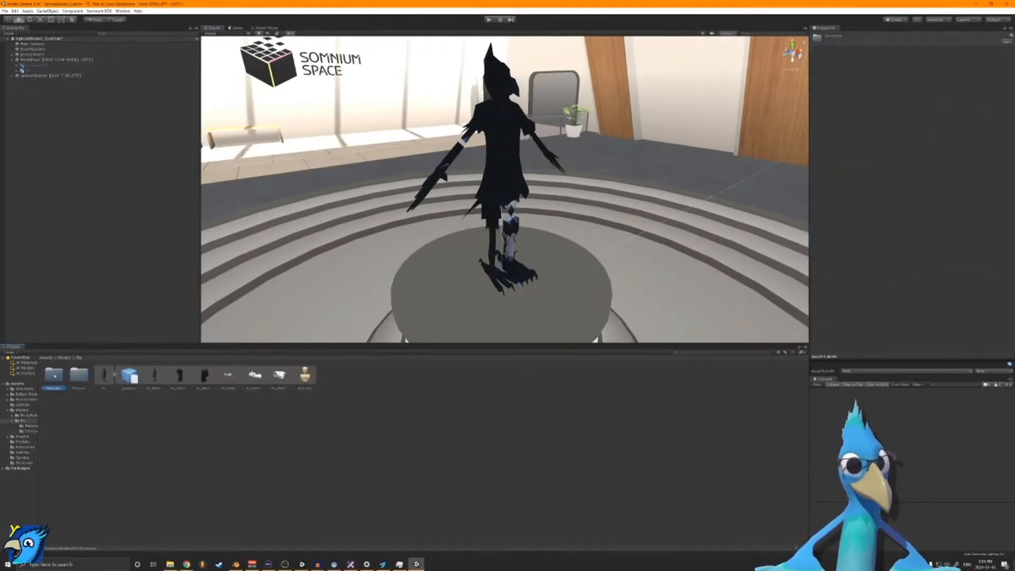
pyautogui.click(55, 375)
# Step: Assign the eye colour texture from Ry's Textures folder as the Albedo map of the Eye material
pyautogui.keyDown('alt'); pyautogui.moveTo(568, 150); pyautogui.dragTo(556, 190); pyautogui.keyUp('alt')
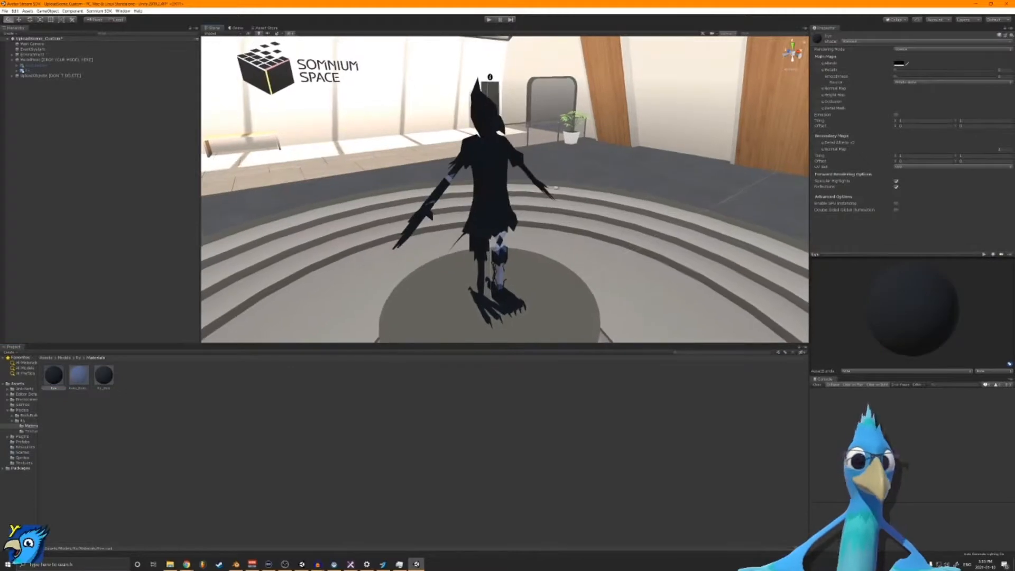
pyautogui.scroll(1, 519, 231)
pyautogui.scroll(-2, 519, 223)
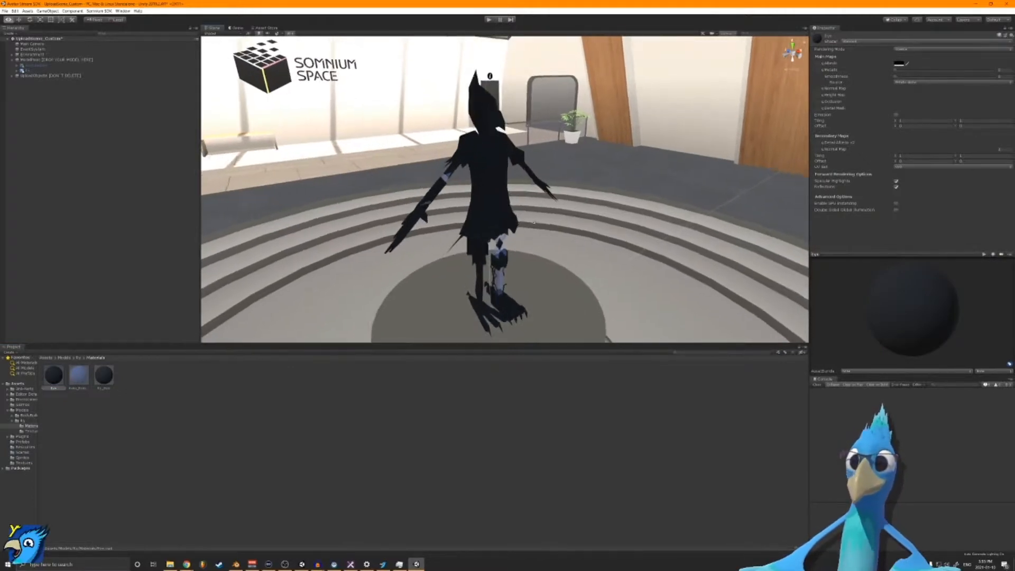
pyautogui.moveTo(518, 222); pyautogui.dragTo(521, 206, button='middle')
pyautogui.scroll(2, 521, 206)
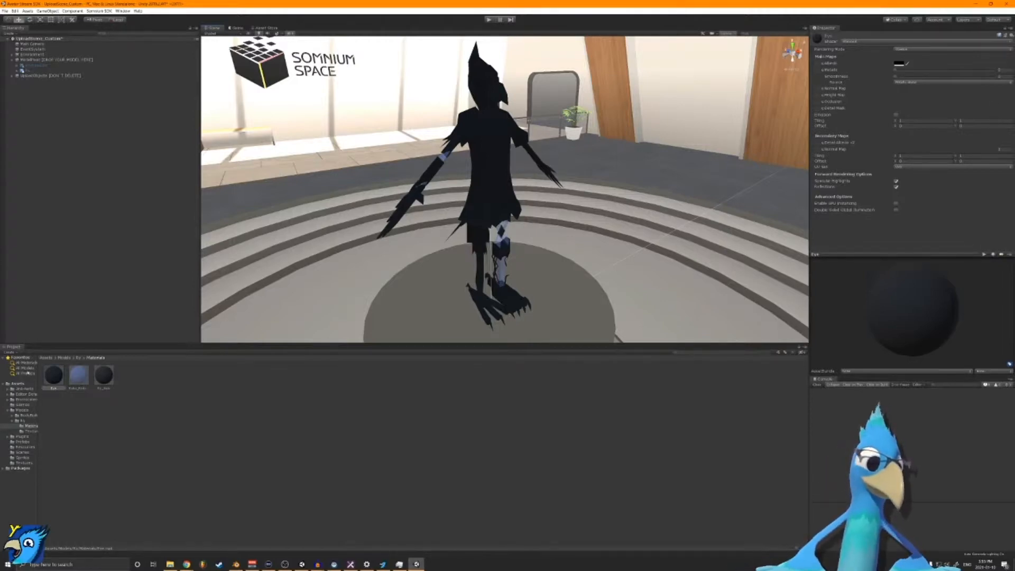
pyautogui.click(26, 431)
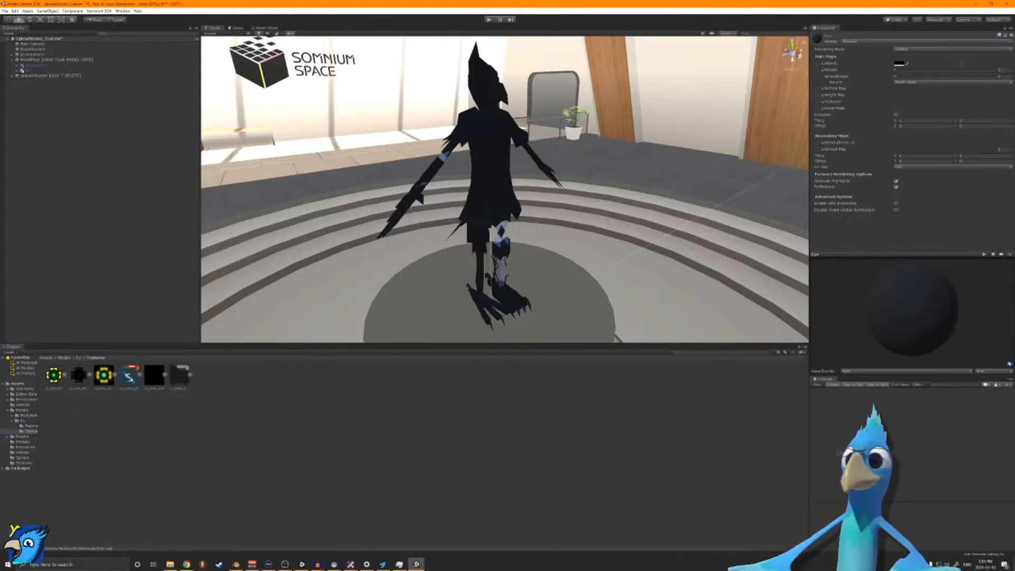
pyautogui.scroll(6, 598, 187)
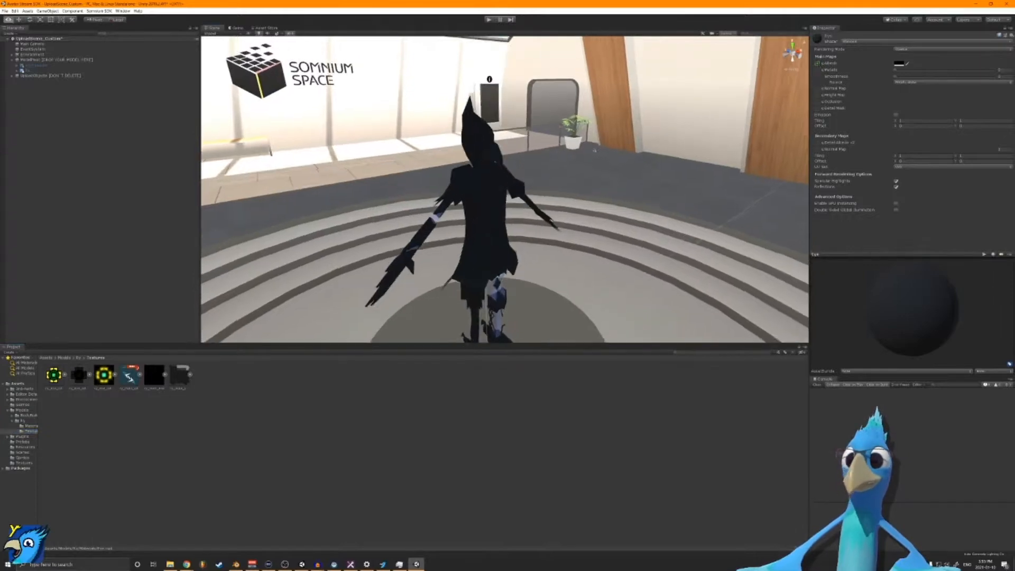
pyautogui.press('a')
pyautogui.press('e')
pyautogui.moveTo(598, 187); pyautogui.dragTo(598, 187, button='right')
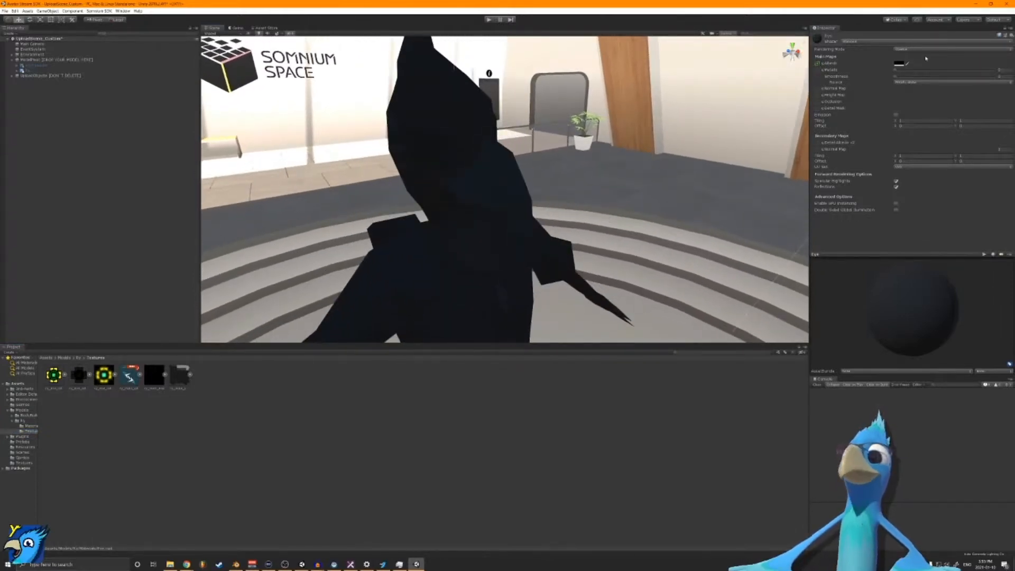
# Step: Set the Eye material's Albedo colour to white
pyautogui.click(896, 66)
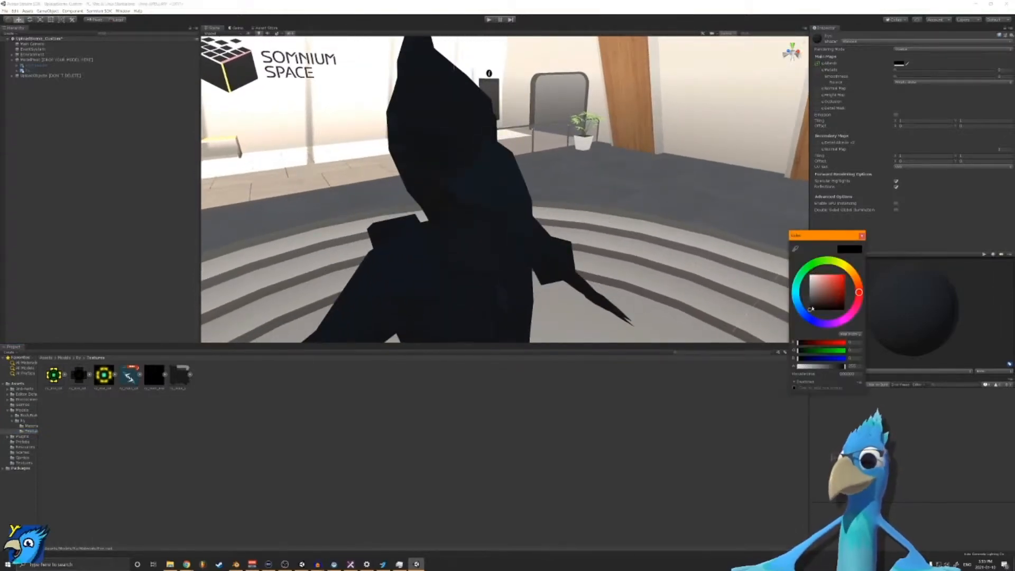
pyautogui.moveTo(811, 308); pyautogui.dragTo(787, 194)
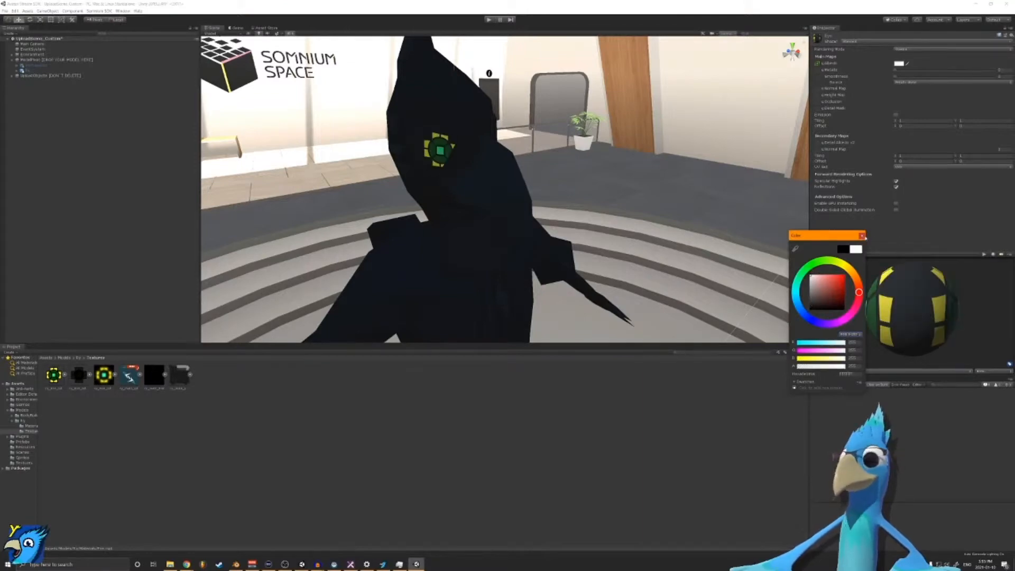
pyautogui.click(862, 236)
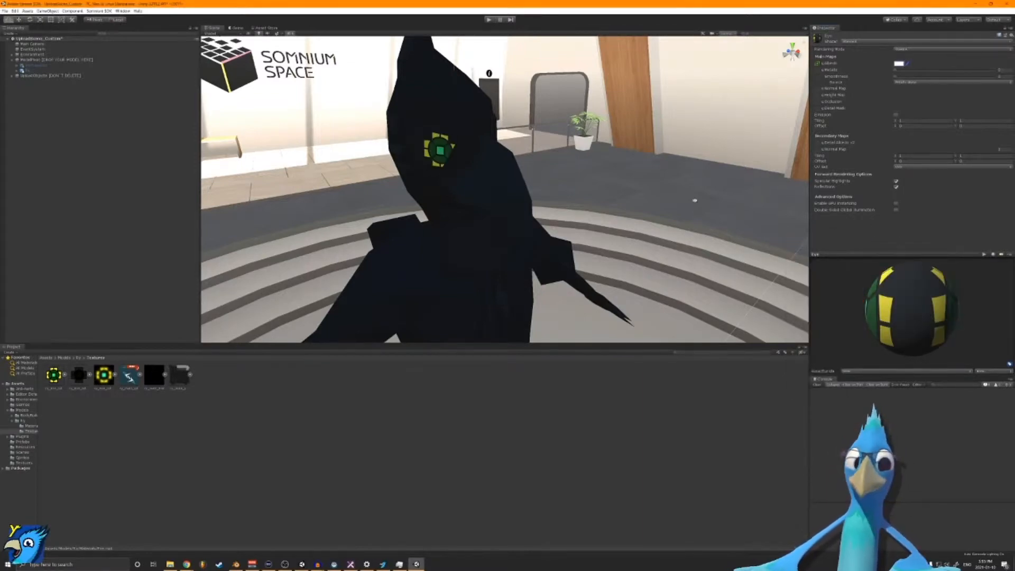
# Step: Enable Emission on the Eye material, assign the eye emission texture to its colour map and try out the emission intensity
pyautogui.click(896, 115)
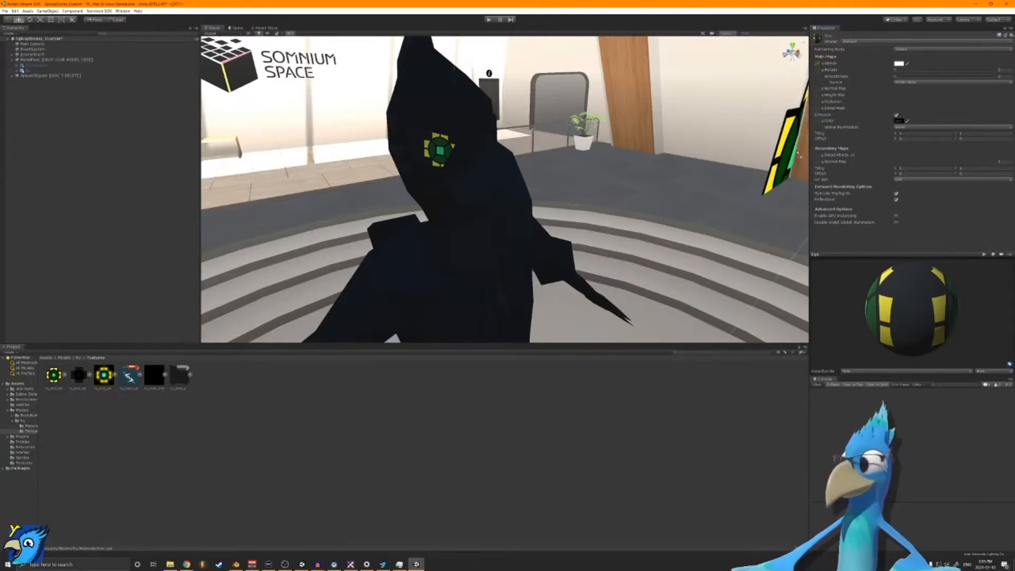
pyautogui.moveTo(820, 125); pyautogui.dragTo(818, 121)
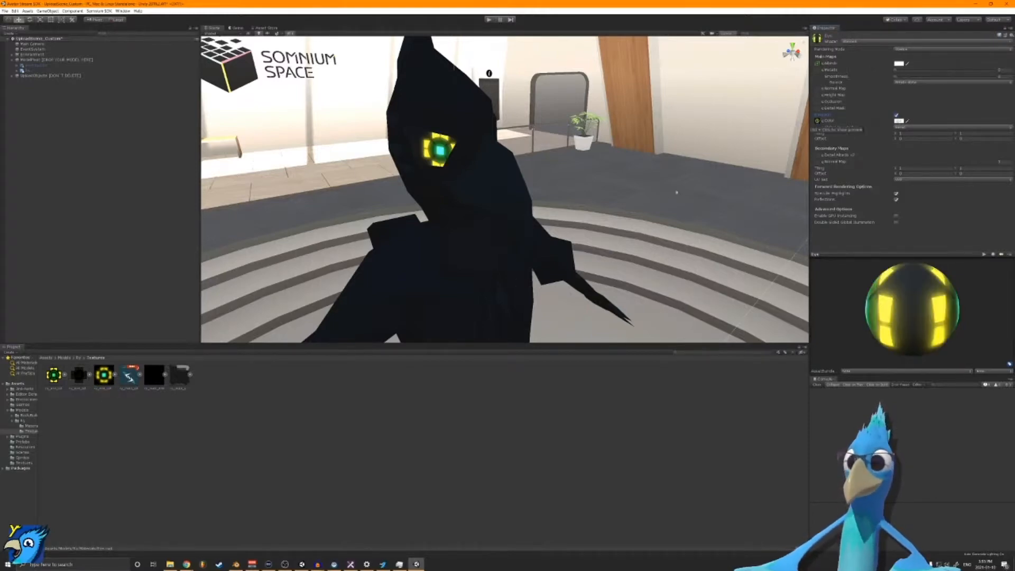
pyautogui.keyDown('alt'); pyautogui.moveTo(581, 188); pyautogui.dragTo(790, 172); pyautogui.keyUp('alt')
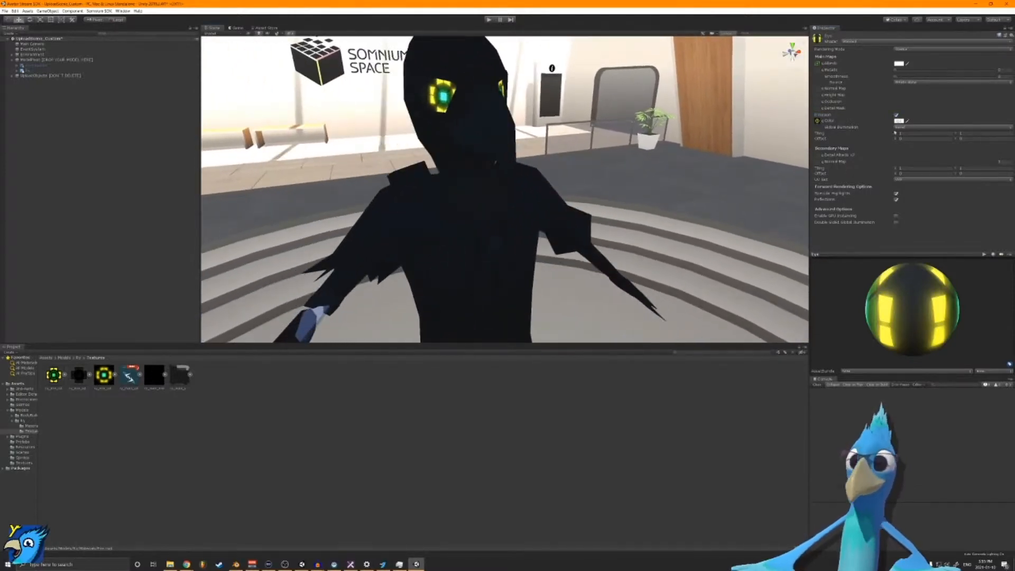
pyautogui.click(899, 121)
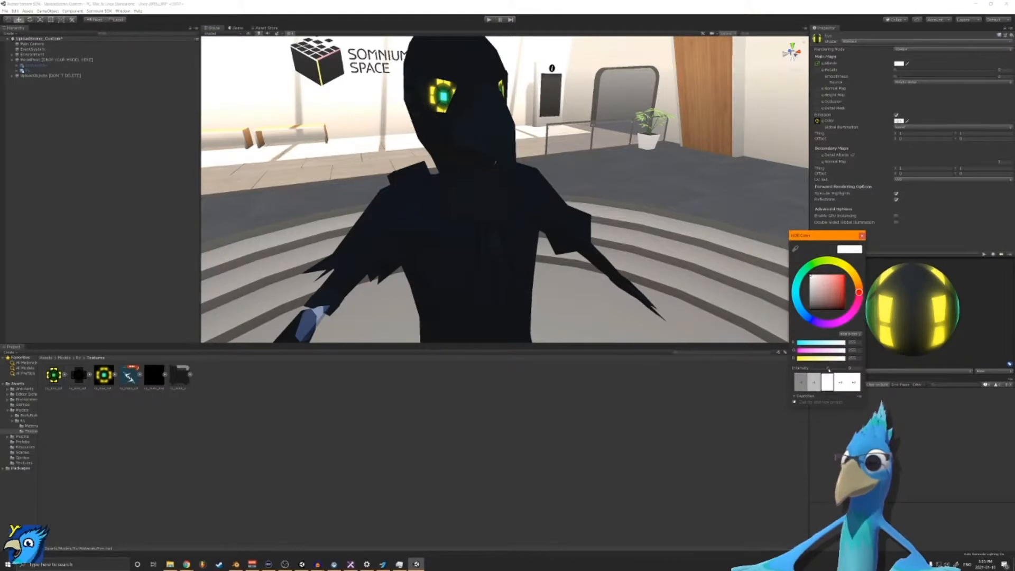
pyautogui.moveTo(829, 369); pyautogui.dragTo(830, 370)
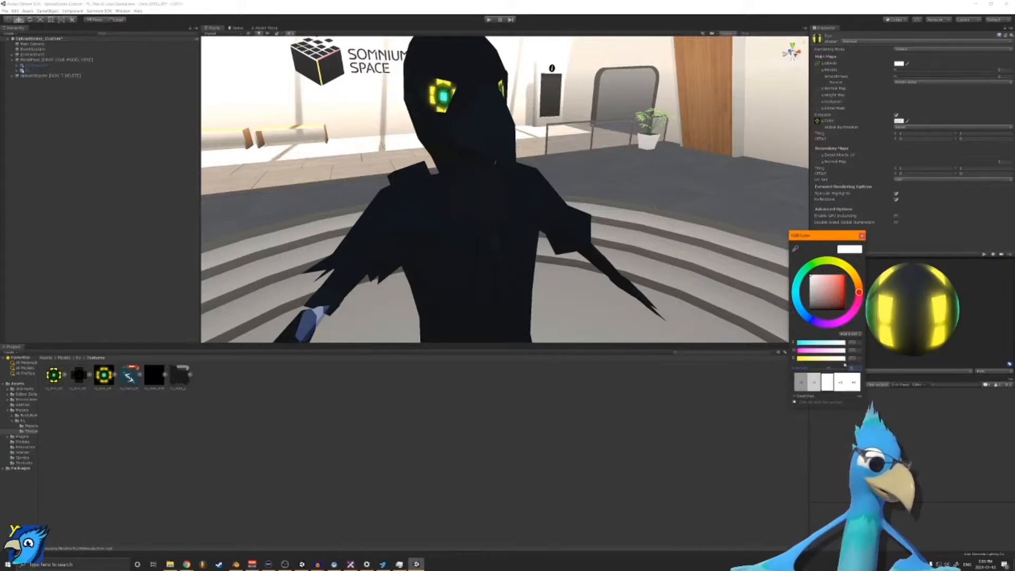
pyautogui.click(863, 236)
pyautogui.keyDown('alt'); pyautogui.moveTo(526, 239); pyautogui.dragTo(497, 242); pyautogui.keyUp('alt')
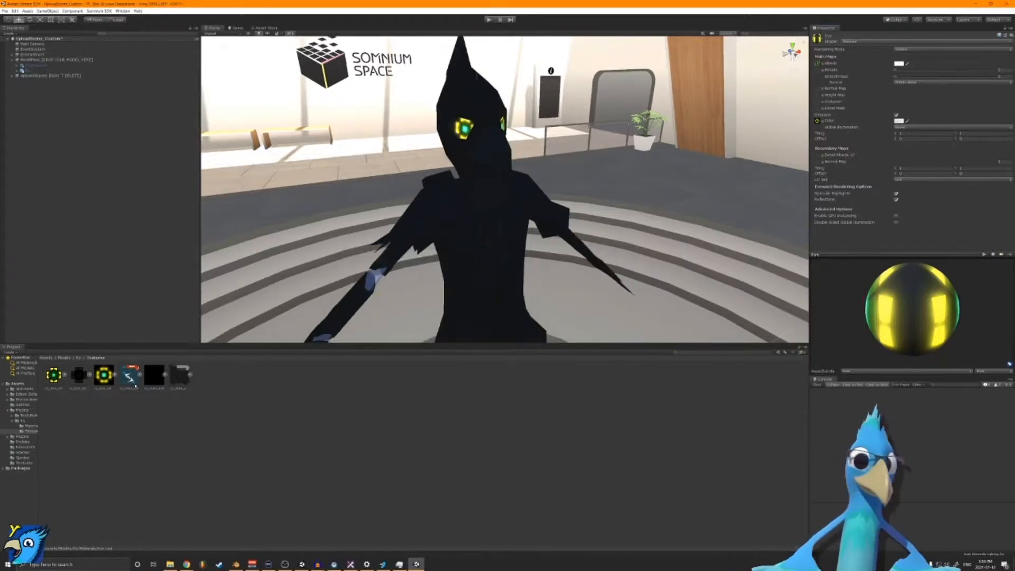
# Step: Assign the main colour texture as Albedo and the main metallic texture as Metallic map of the Ry_Main material
pyautogui.click(29, 426)
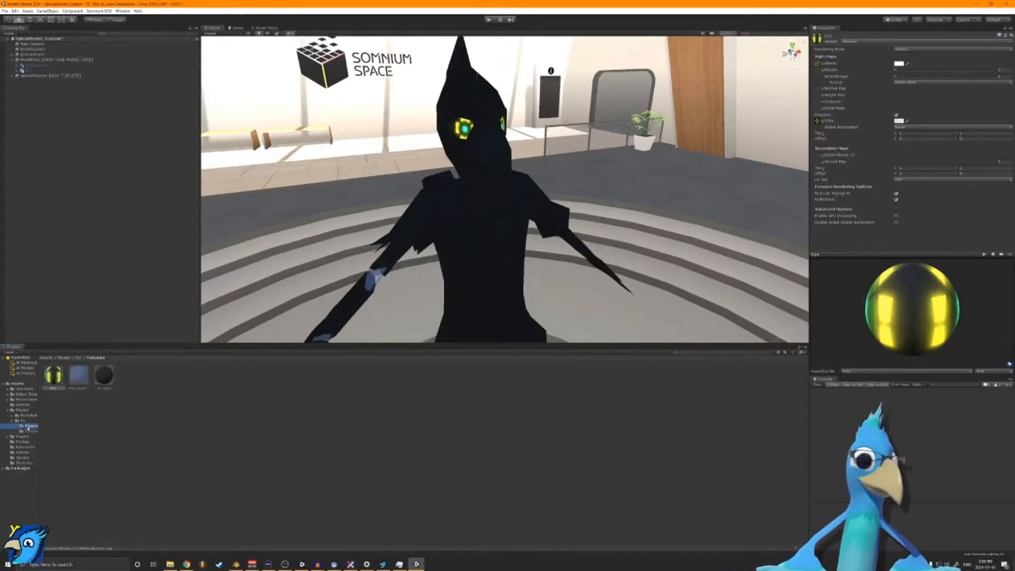
pyautogui.click(97, 389)
pyautogui.click(30, 431)
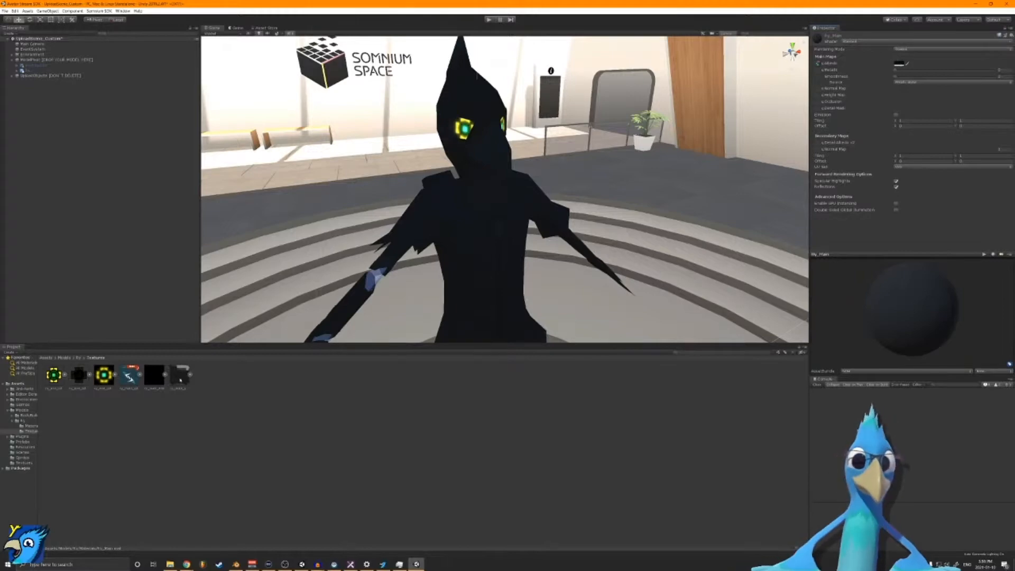
pyautogui.moveTo(817, 70); pyautogui.dragTo(818, 69)
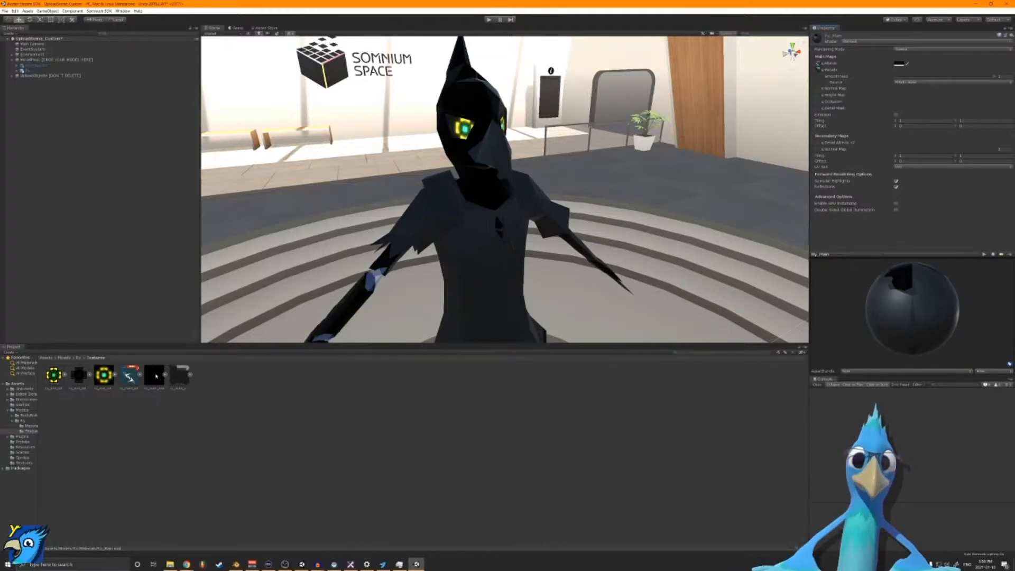
# Step: Enable Emission on the Ry_Main material with the main emission texture and set the emission intensity to 1
pyautogui.click(896, 115)
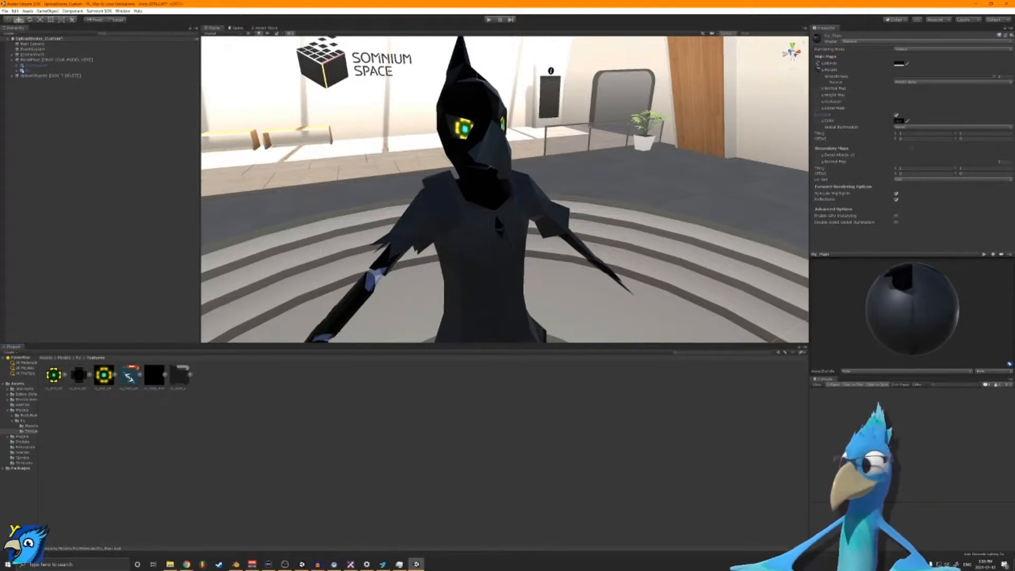
pyautogui.moveTo(912, 149); pyautogui.dragTo(818, 121)
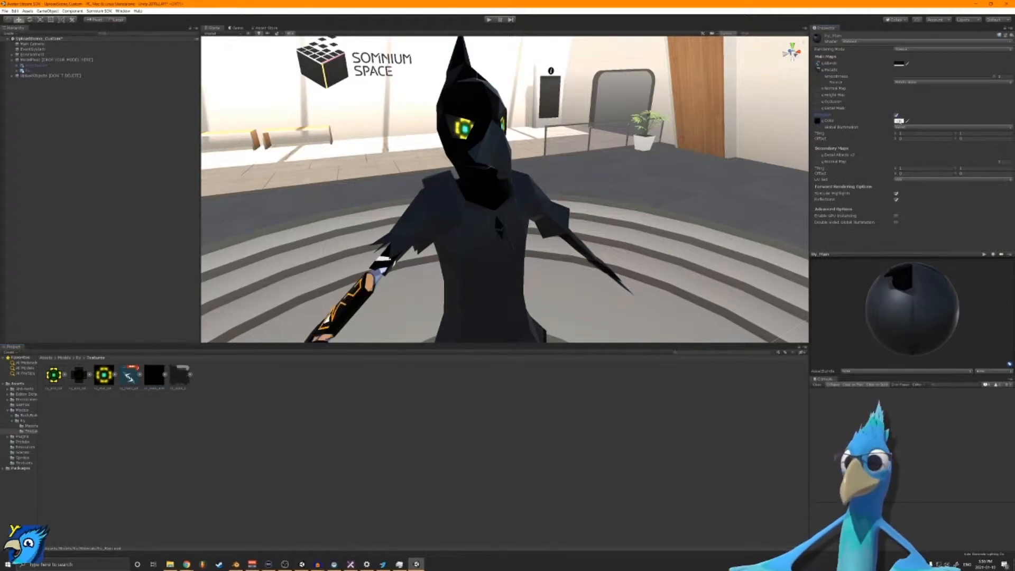
pyautogui.click(899, 121)
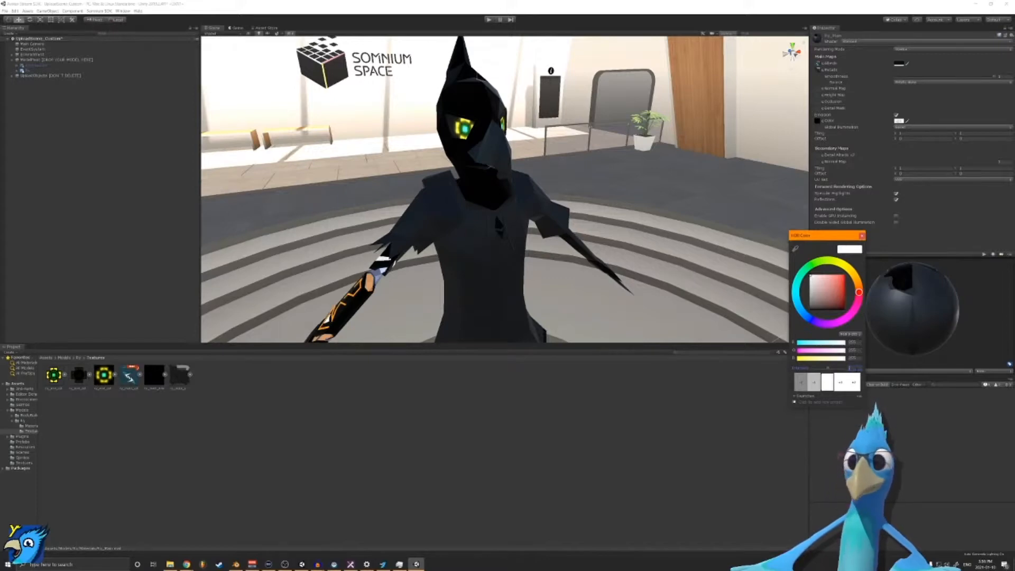
pyautogui.write('0.5')
pyautogui.press('BackSpace')
pyautogui.press('BackSpace')
pyautogui.press('BackSpace')
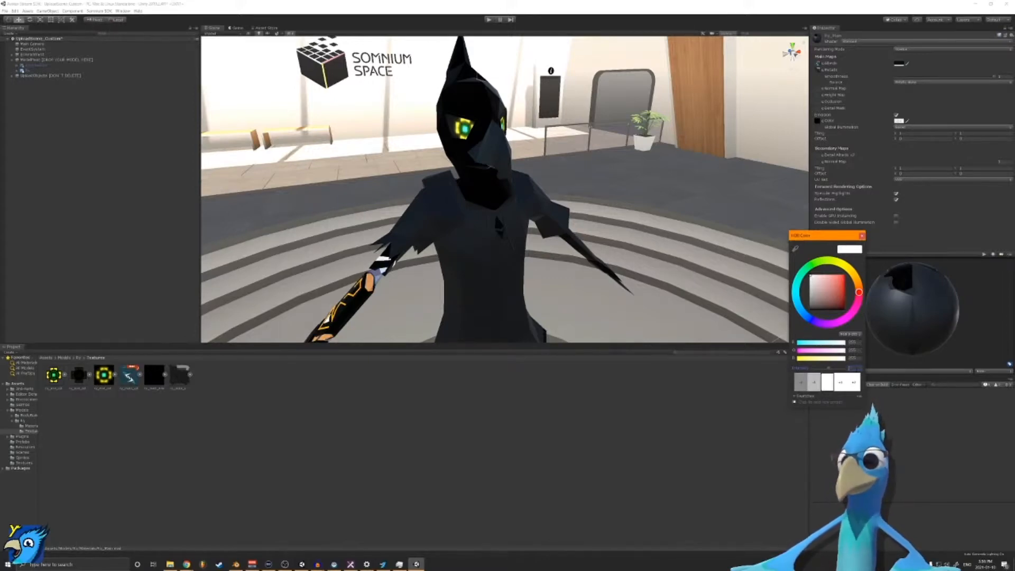
pyautogui.write('1')
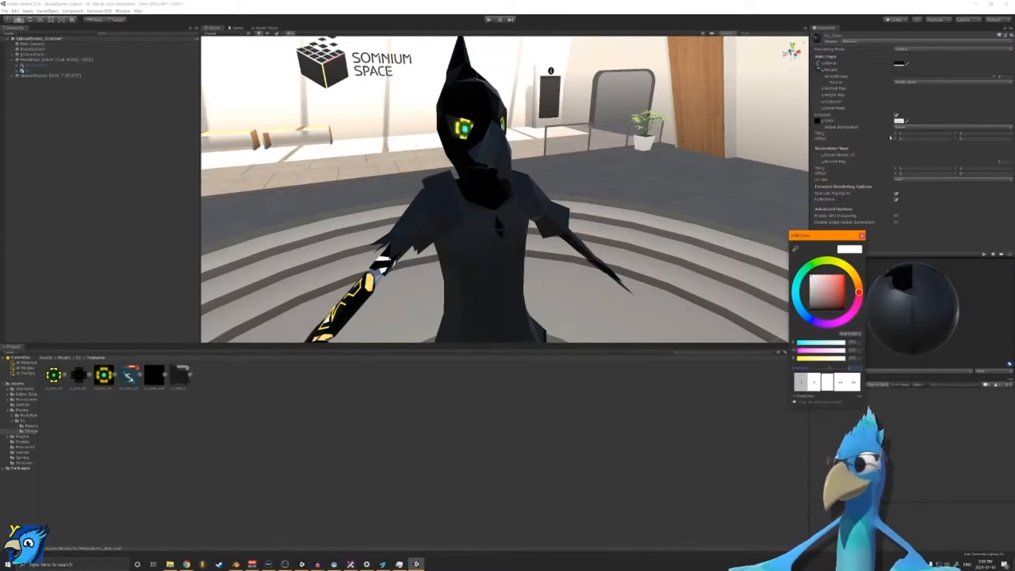
# Step: Set the Ry_Main material's Albedo colour to white
pyautogui.click(901, 64)
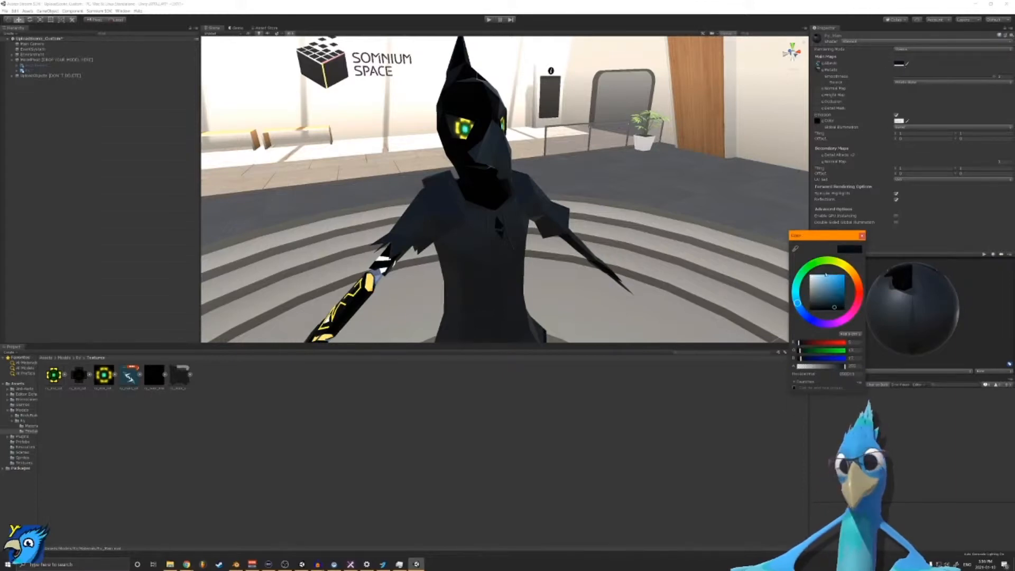
pyautogui.moveTo(826, 274); pyautogui.dragTo(779, 225)
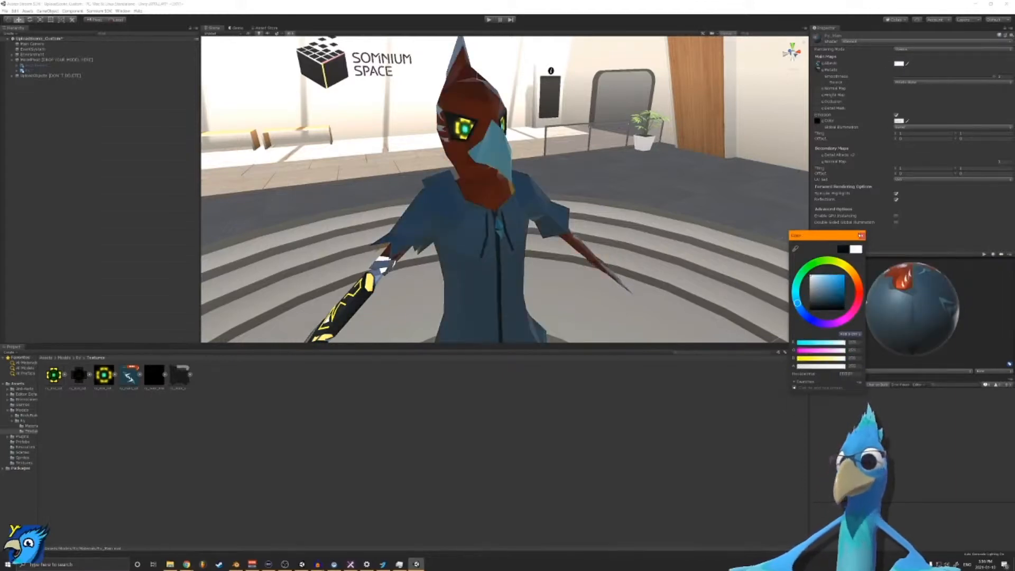
pyautogui.click(861, 235)
pyautogui.scroll(-5, 662, 214)
pyautogui.keyDown('alt'); pyautogui.moveTo(662, 214); pyautogui.dragTo(687, 202); pyautogui.keyUp('alt')
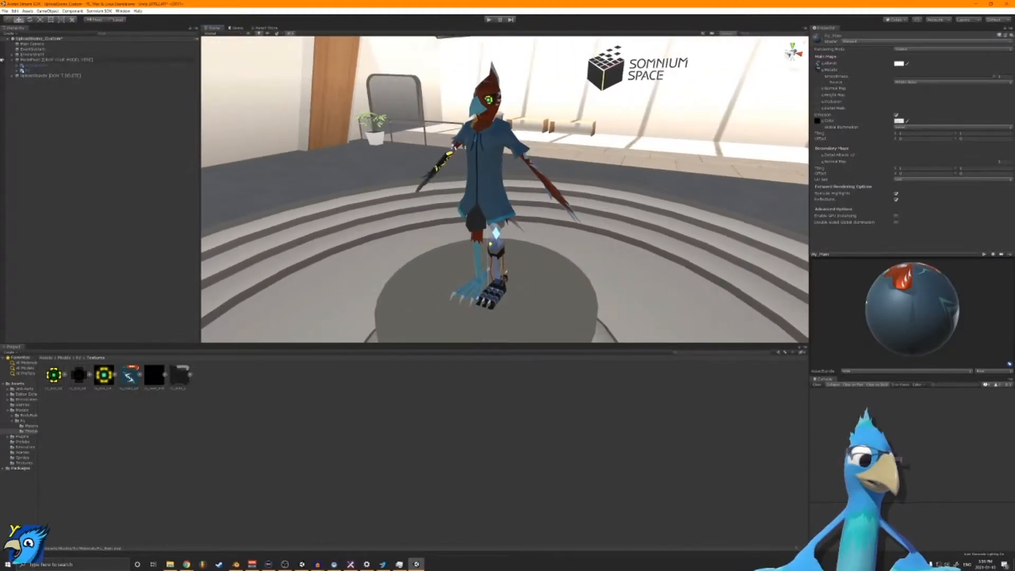
# Step: Increase the Longitude in the World settings of the Environment's Sky Dome to change the sunlight on the avatar
pyautogui.click(12, 60)
pyautogui.click(12, 60)
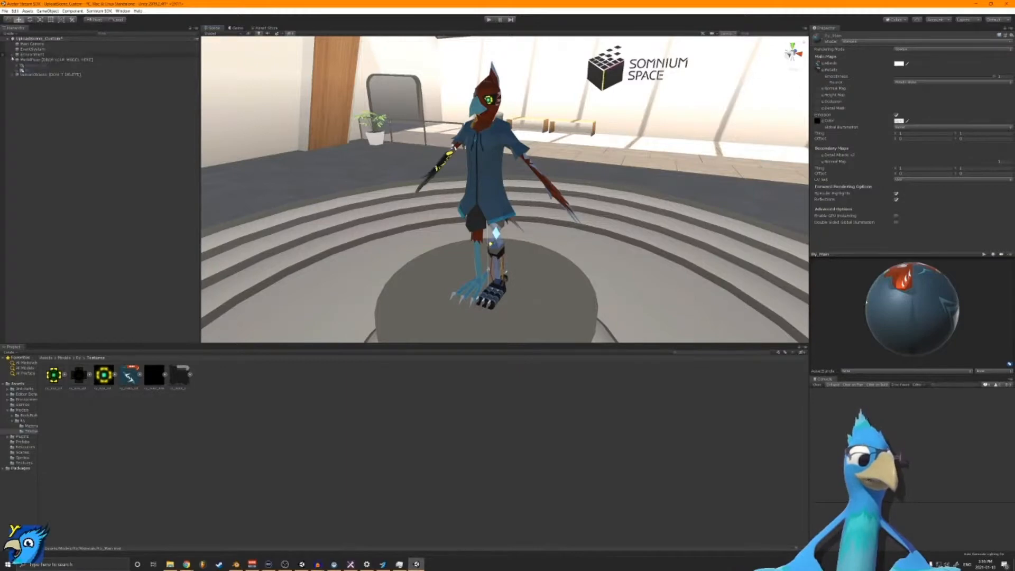
pyautogui.click(12, 54)
pyautogui.click(21, 61)
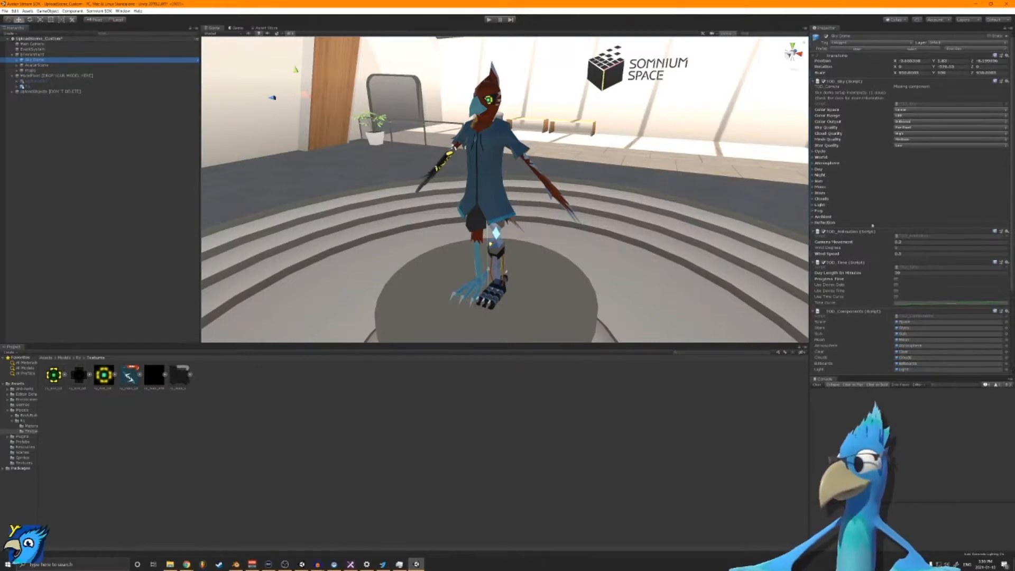
pyautogui.click(818, 151)
pyautogui.click(817, 152)
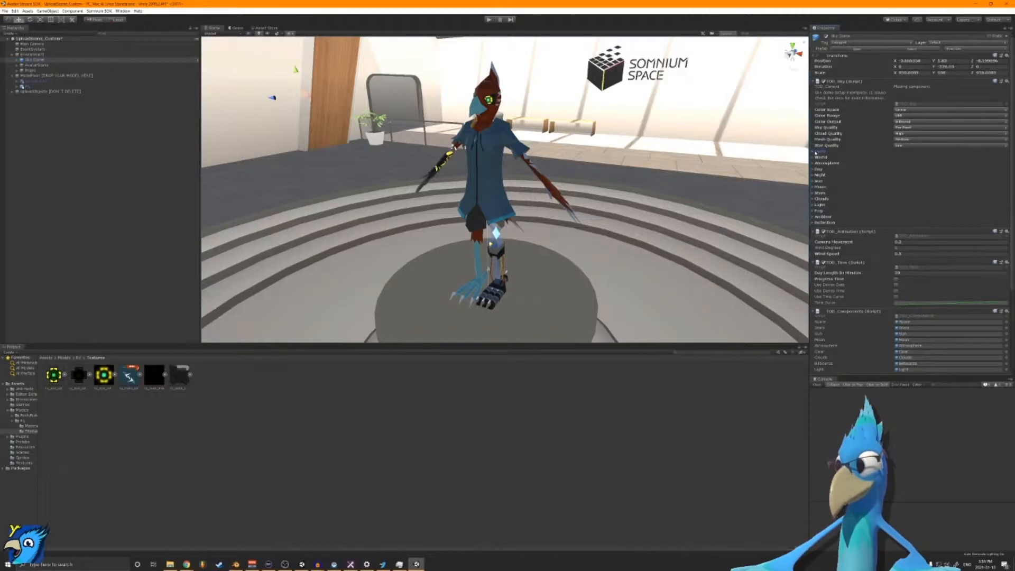
pyautogui.click(818, 157)
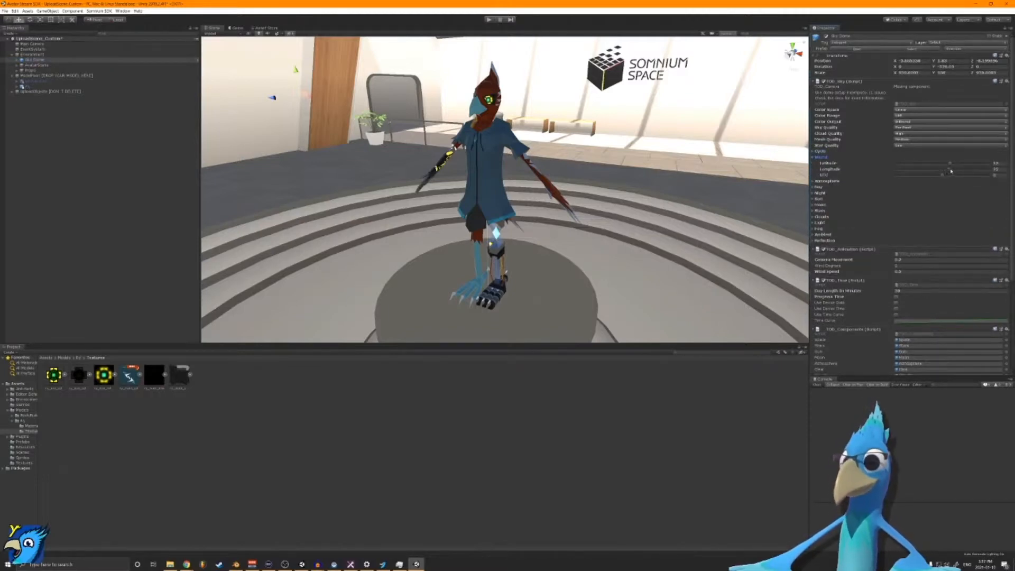
pyautogui.moveTo(950, 171); pyautogui.dragTo(963, 173)
# Step: Inspect the textured Ry avatar on the stage up close and from several sides in the adjusted lighting
pyautogui.keyDown('alt'); pyautogui.moveTo(521, 182); pyautogui.dragTo(670, 227); pyautogui.keyUp('alt')
pyautogui.scroll(4, 670, 227)
pyautogui.moveTo(671, 228); pyautogui.dragTo(673, 406, button='middle')
pyautogui.scroll(5, 672, 318)
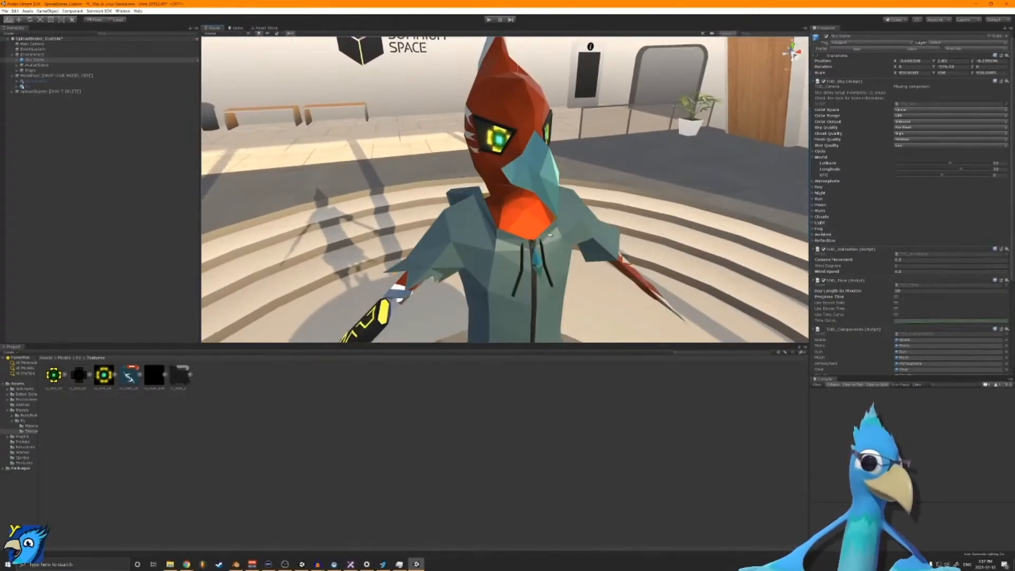
pyautogui.keyDown('alt'); pyautogui.moveTo(592, 293); pyautogui.dragTo(545, 249); pyautogui.keyUp('alt')
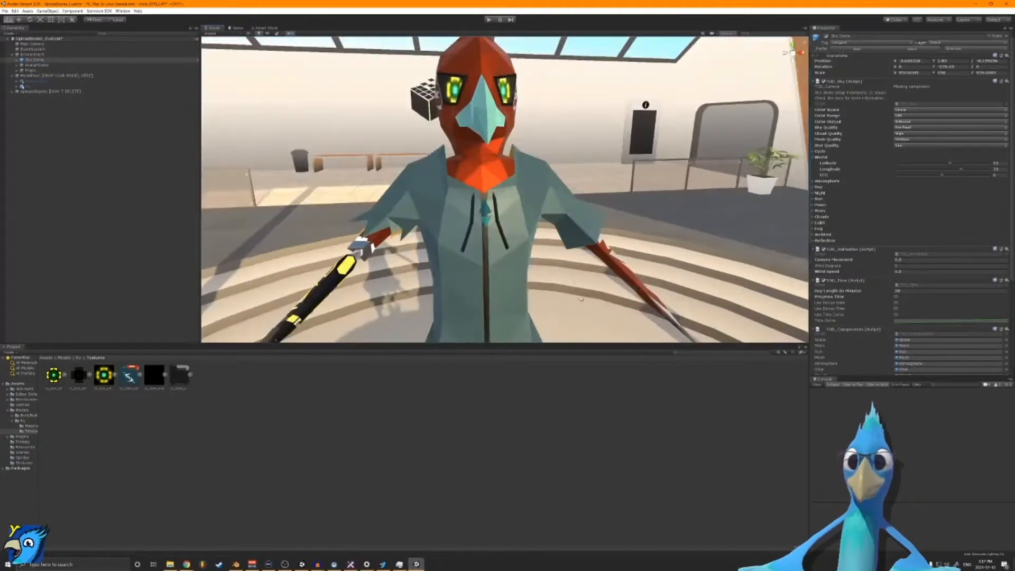
pyautogui.scroll(-3, 545, 250)
pyautogui.moveTo(545, 250)
pyautogui.keyDown('alt'); pyautogui.mouseDown(button='right')
pyautogui.moveTo(537, 455)
pyautogui.moveTo(545, 233)
pyautogui.mouseUp(button='right'); pyautogui.keyUp('alt')
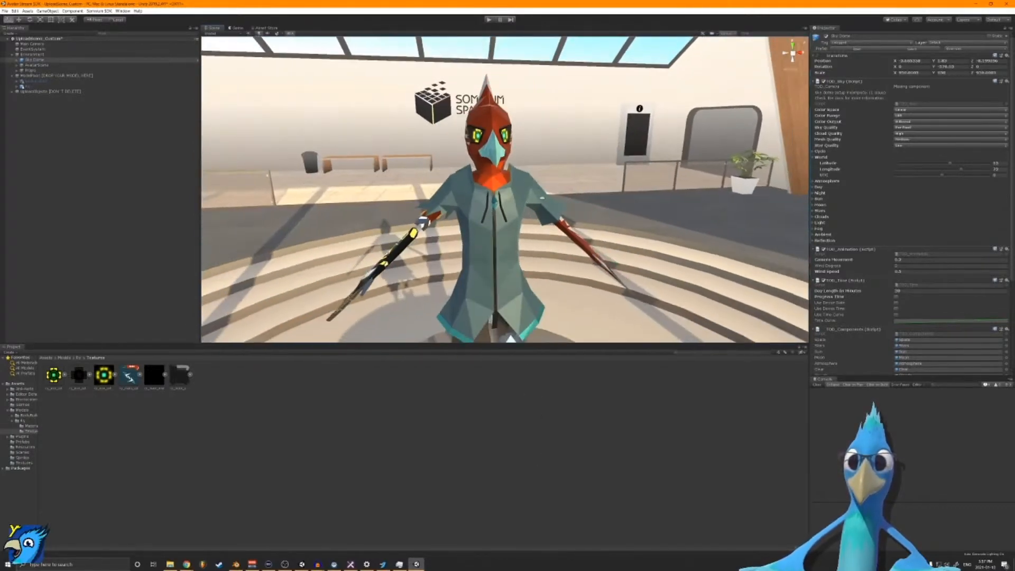
pyautogui.keyDown('alt'); pyautogui.moveTo(587, 199); pyautogui.dragTo(519, 202); pyautogui.keyUp('alt')
pyautogui.scroll(-6, 519, 201)
pyautogui.moveTo(520, 201)
pyautogui.mouseDown(button='middle')
pyautogui.moveTo(521, 174)
pyautogui.moveTo(522, 204)
pyautogui.mouseUp(button='middle')
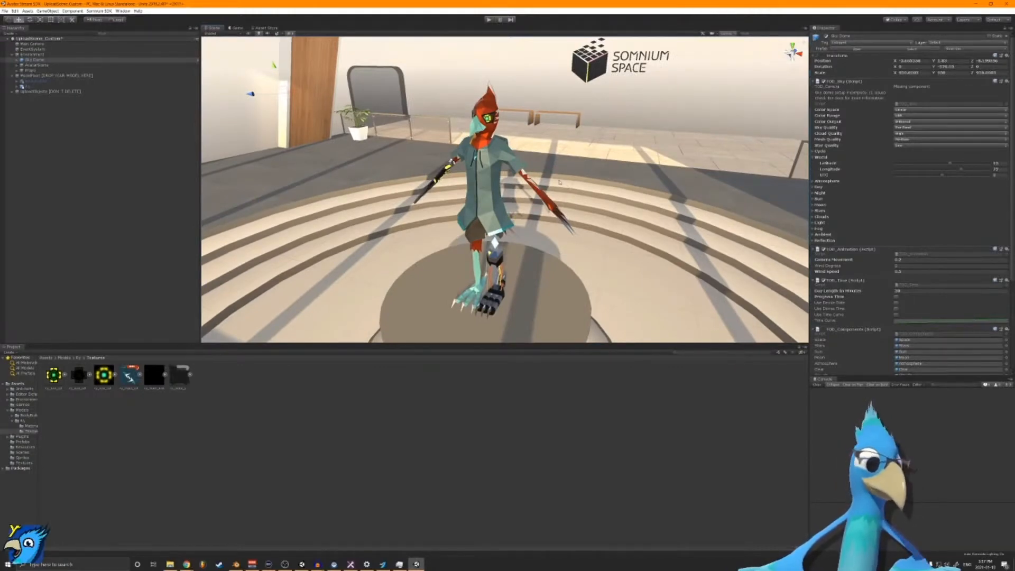
# Step: Add an Avatar Config component to the Ry avatar and set its gender to Male
pyautogui.click(23, 86)
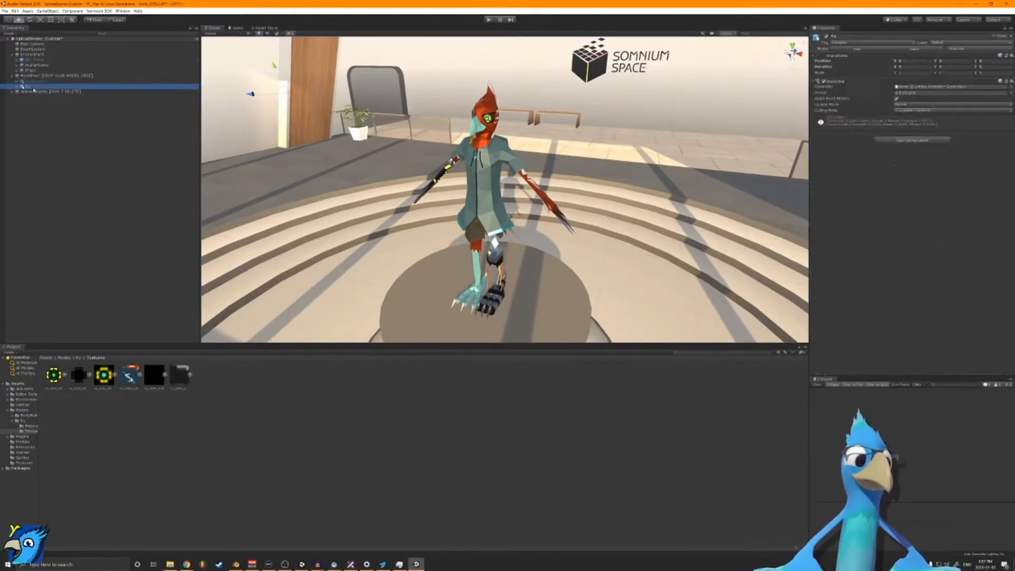
pyautogui.click(912, 141)
pyautogui.press('Return')
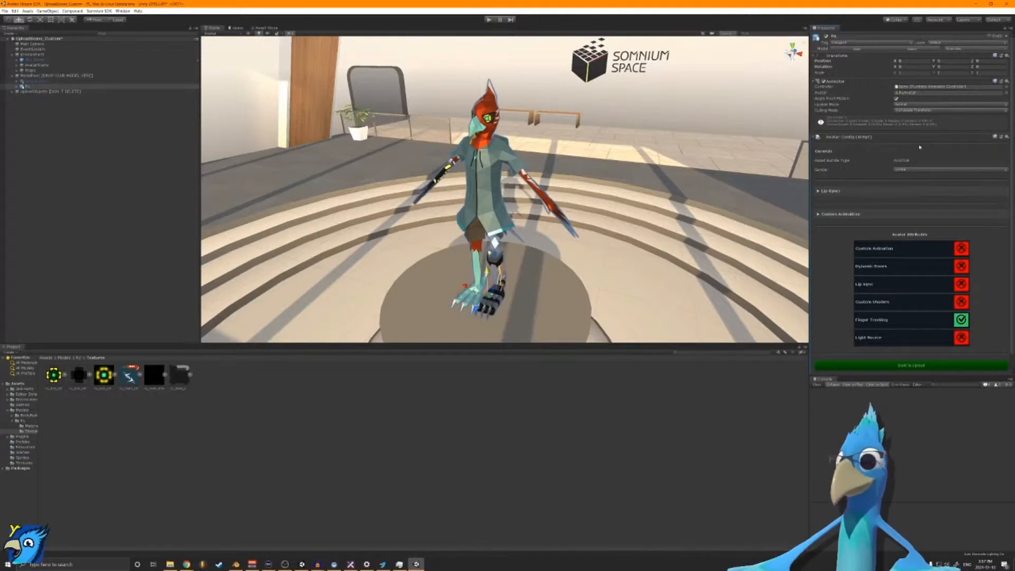
pyautogui.click(914, 171)
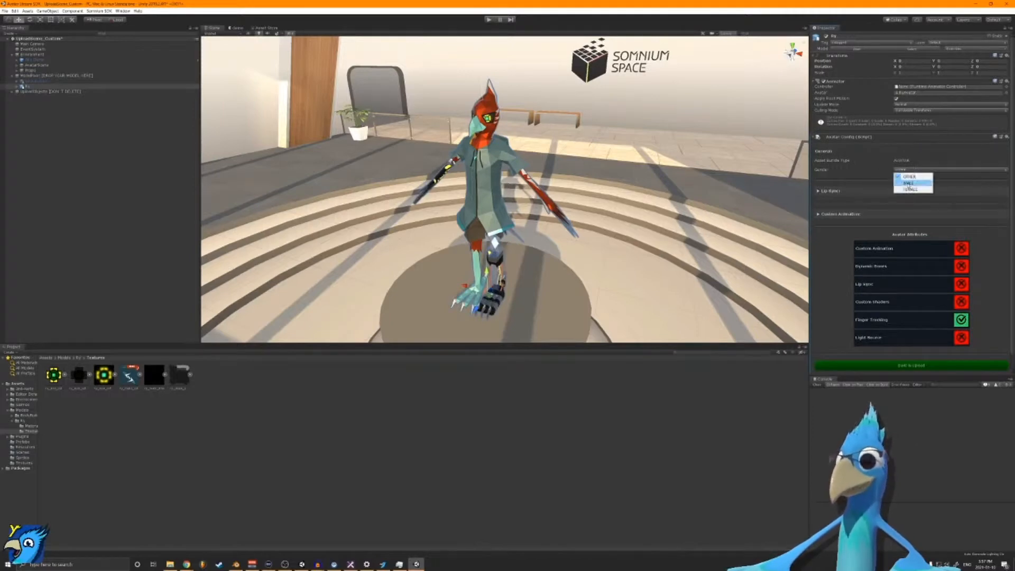
pyautogui.click(908, 185)
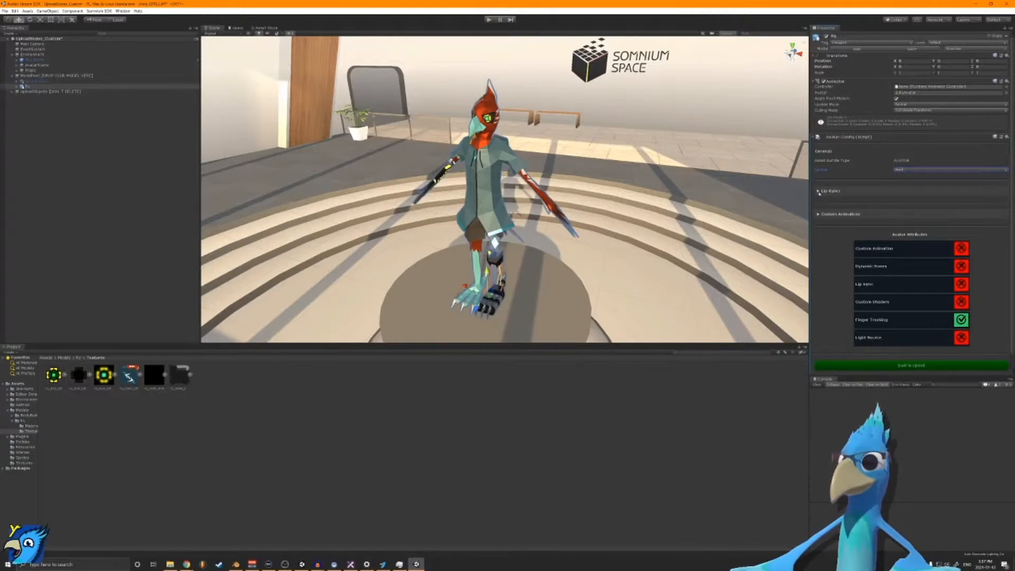
# Step: Set the Ry avatar's lip sync type to Jaw Bone and autodetect its jaw bone
pyautogui.click(819, 191)
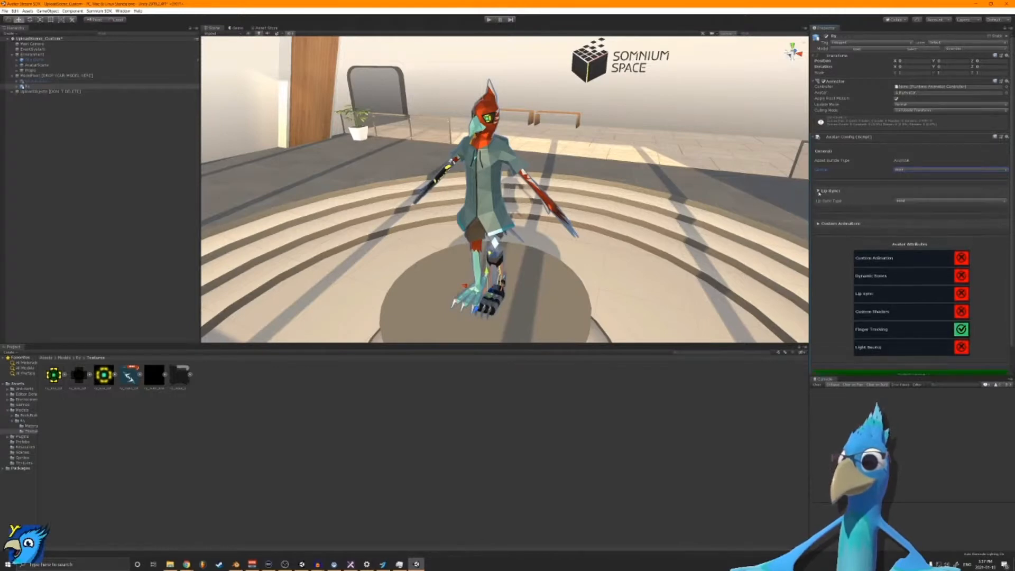
pyautogui.click(903, 202)
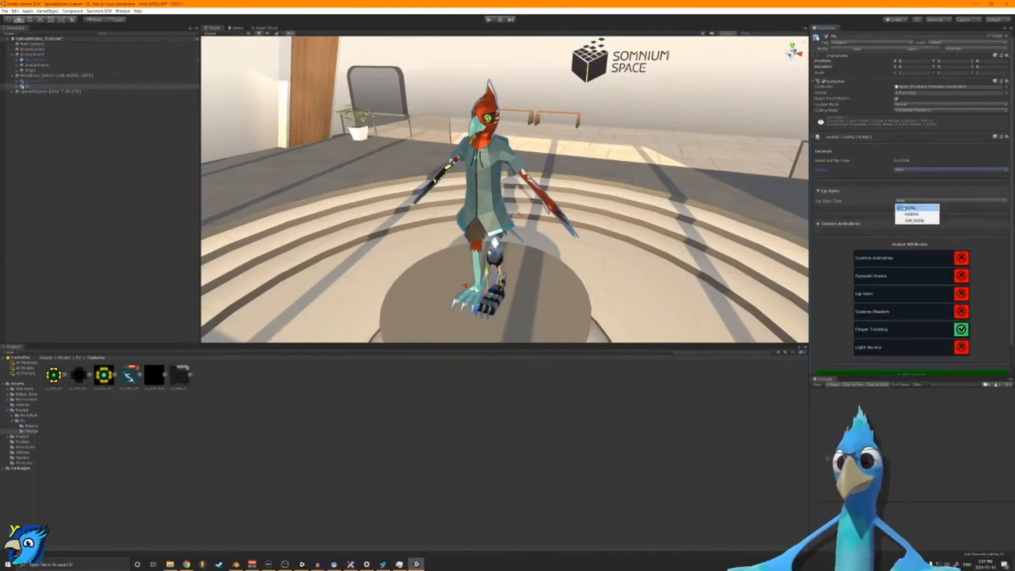
pyautogui.click(906, 221)
pyautogui.click(906, 221)
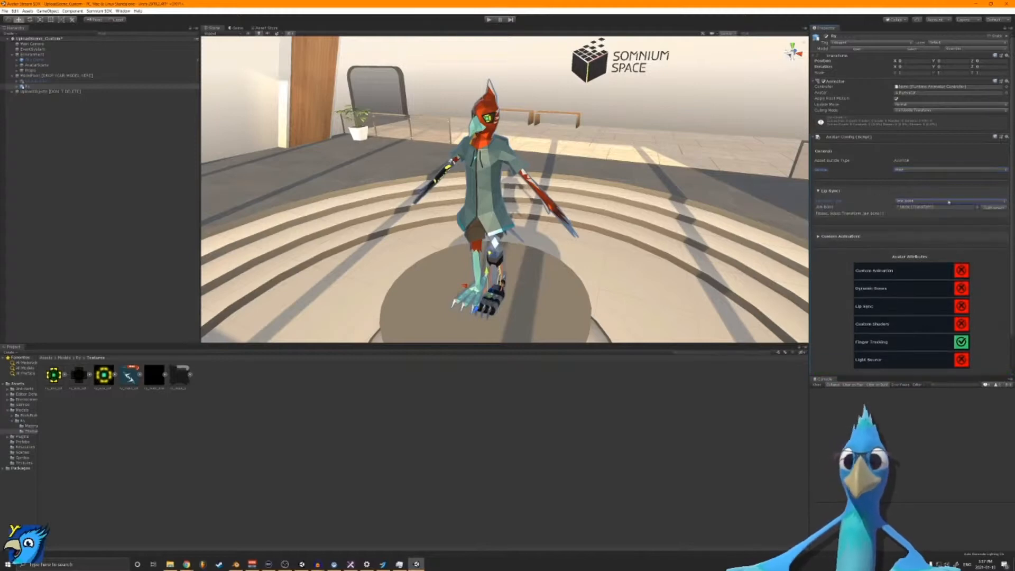
pyautogui.click(988, 209)
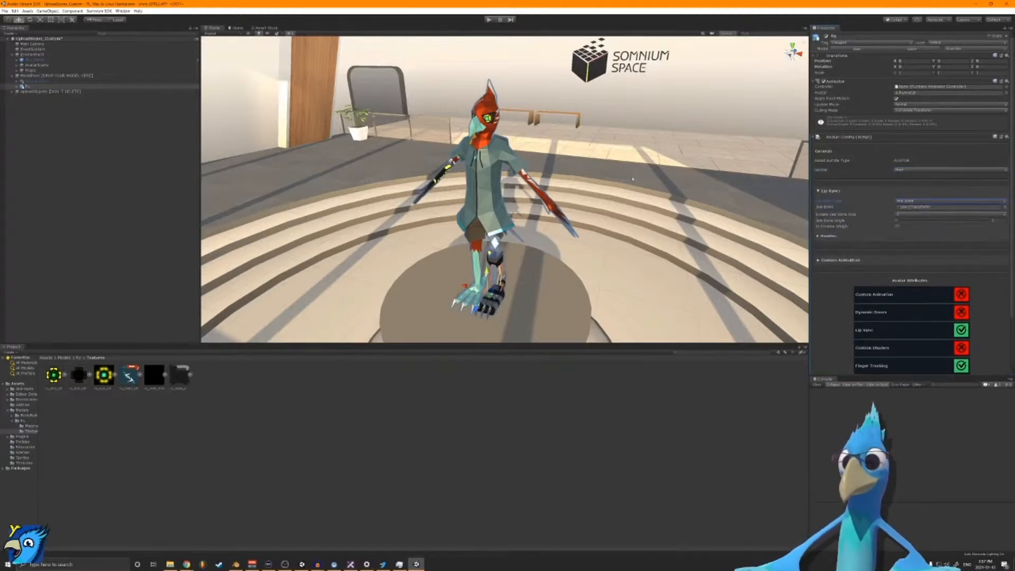
# Step: Adjust the jaw bone angle using the lip sync weight preview so the beak opens only slightly at full weight
pyautogui.scroll(6, 599, 151)
pyautogui.keyDown('alt'); pyautogui.moveTo(600, 151); pyautogui.dragTo(561, 111); pyautogui.keyUp('alt')
pyautogui.moveTo(566, 106); pyautogui.dragTo(617, 250, button='middle')
pyautogui.scroll(8, 614, 222)
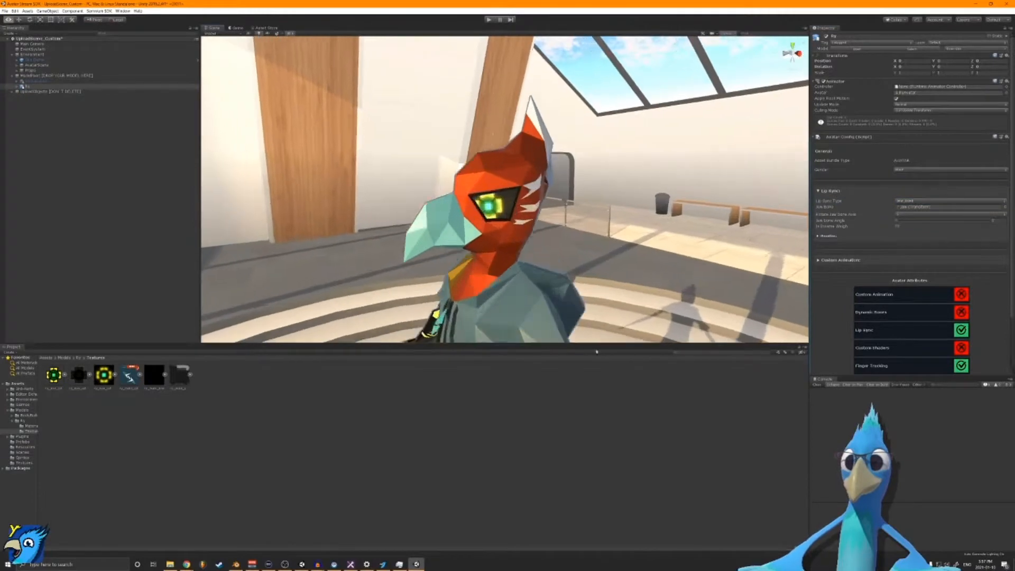
pyautogui.moveTo(605, 136); pyautogui.dragTo(608, 177, button='middle')
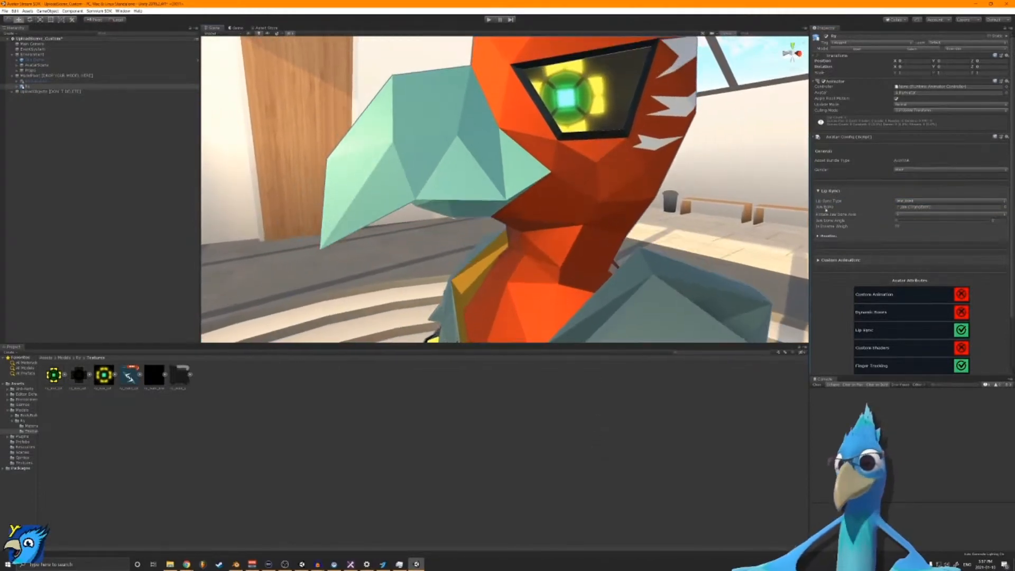
pyautogui.moveTo(897, 221); pyautogui.dragTo(924, 226)
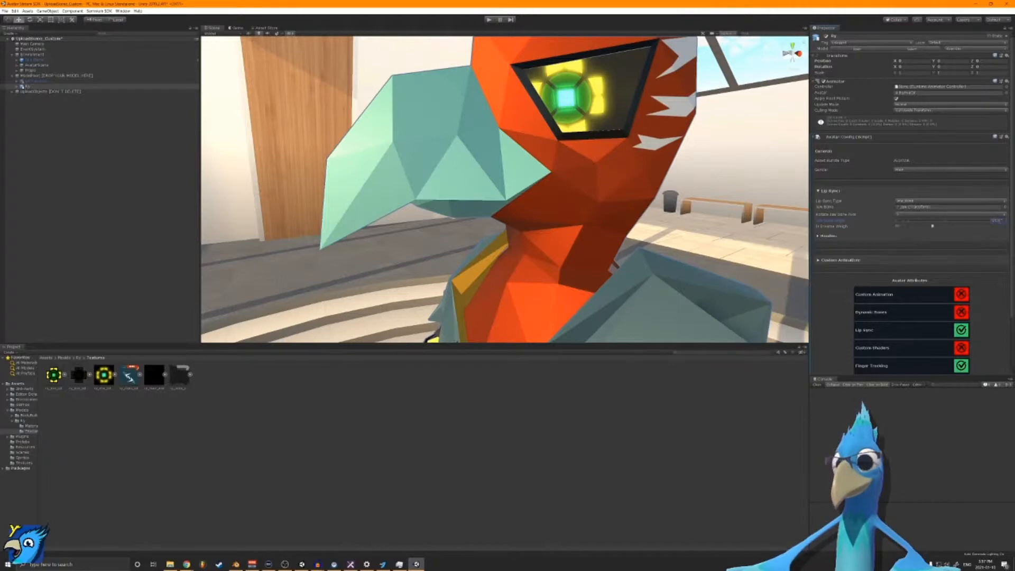
pyautogui.click(893, 236)
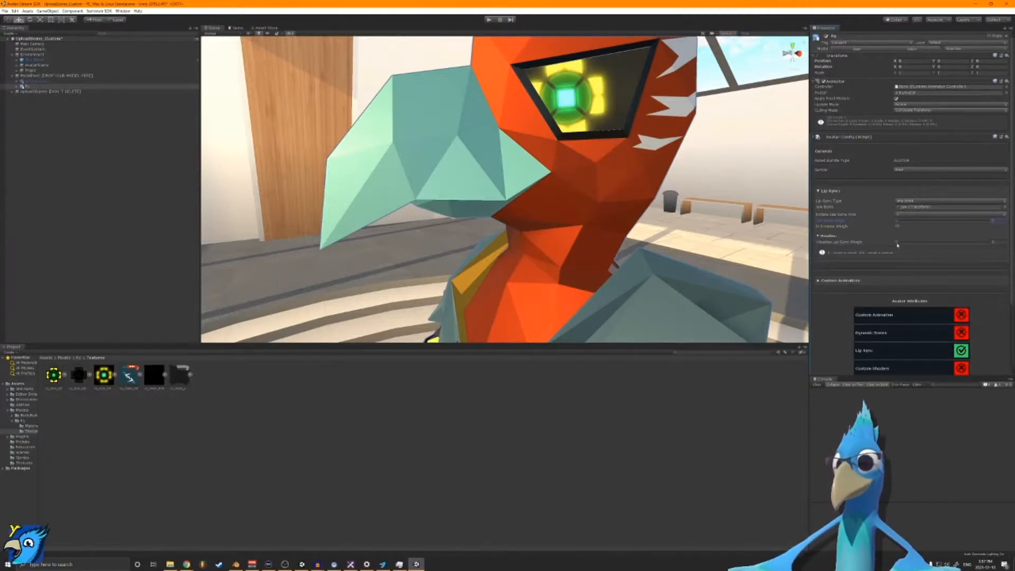
pyautogui.moveTo(898, 245); pyautogui.dragTo(907, 224)
pyautogui.moveTo(908, 224); pyautogui.dragTo(911, 223)
pyautogui.keyDown('alt'); pyautogui.moveTo(611, 210); pyautogui.dragTo(580, 207); pyautogui.keyUp('alt')
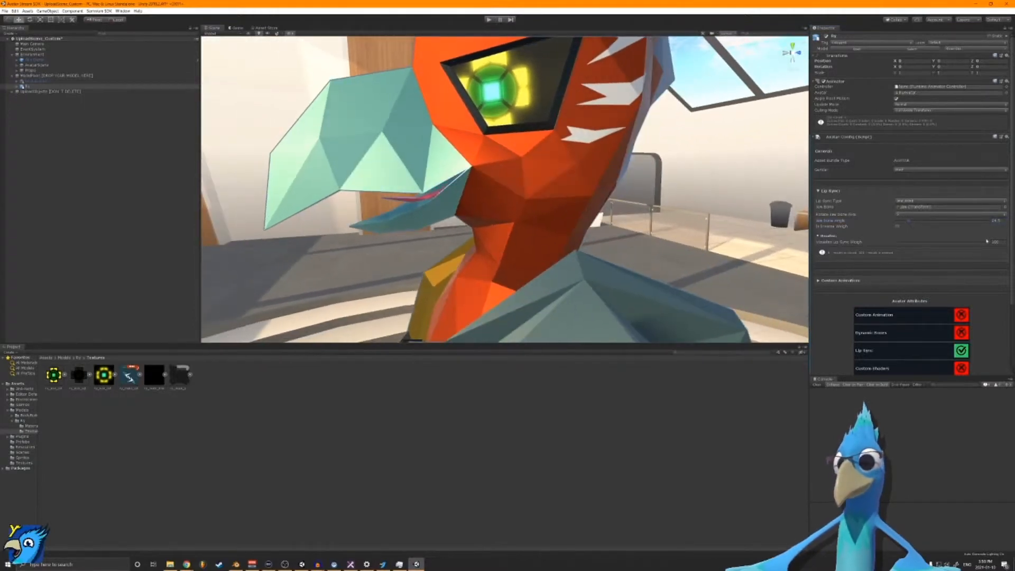
pyautogui.moveTo(987, 242); pyautogui.dragTo(844, 229)
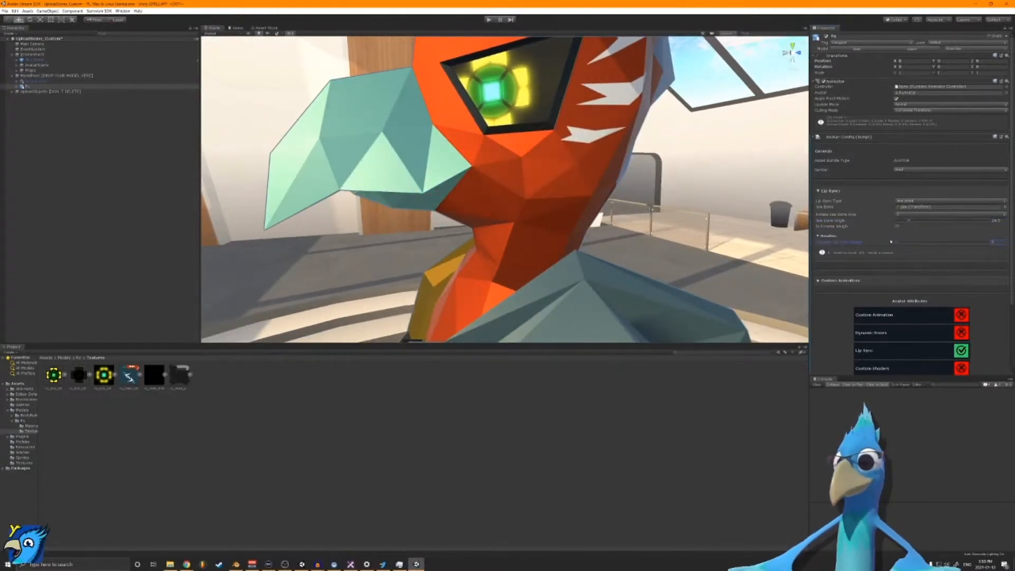
pyautogui.moveTo(899, 244); pyautogui.dragTo(987, 242)
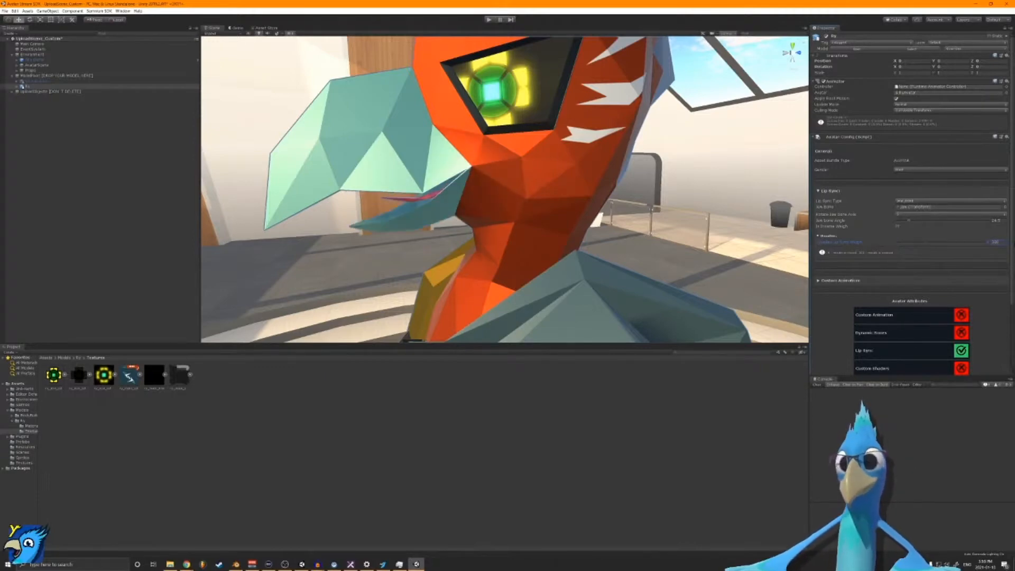
# Step: Try the other rotation axes for the jaw bone and test the beak with the lip sync weight preview
pyautogui.click(936, 215)
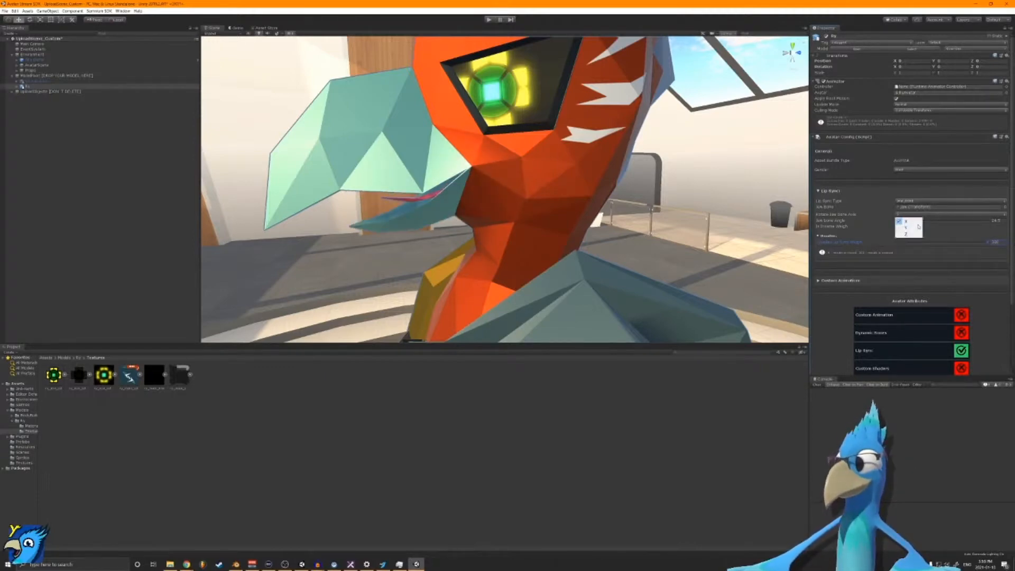
pyautogui.click(908, 227)
pyautogui.moveTo(987, 243); pyautogui.dragTo(887, 247)
pyautogui.click(908, 215)
pyautogui.click(904, 234)
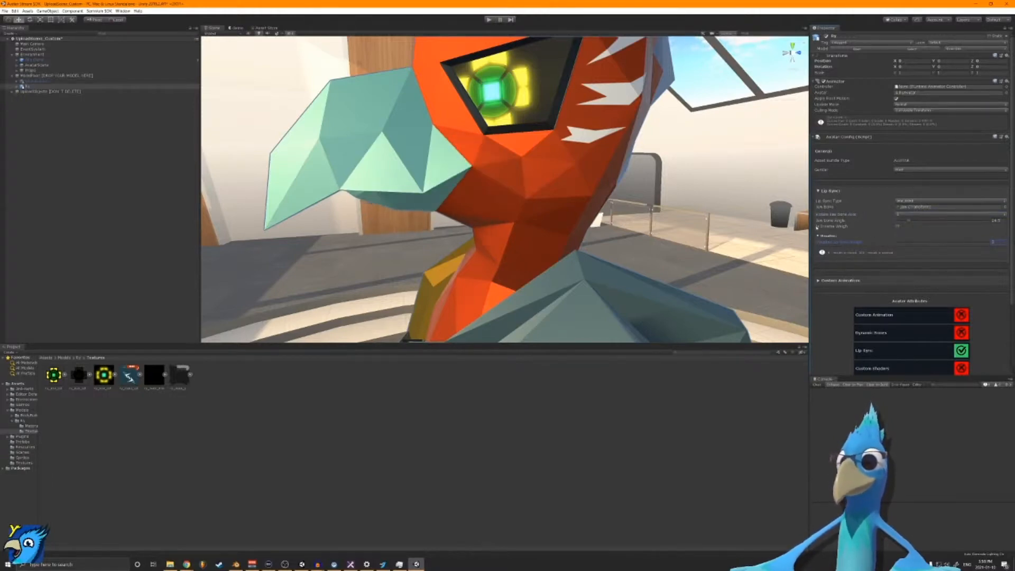
pyautogui.click(910, 215)
pyautogui.click(906, 227)
pyautogui.moveTo(898, 242); pyautogui.dragTo(1003, 249)
# Step: Try the Is Inverse Weight option on the jaw bone and switch it off again
pyautogui.click(898, 227)
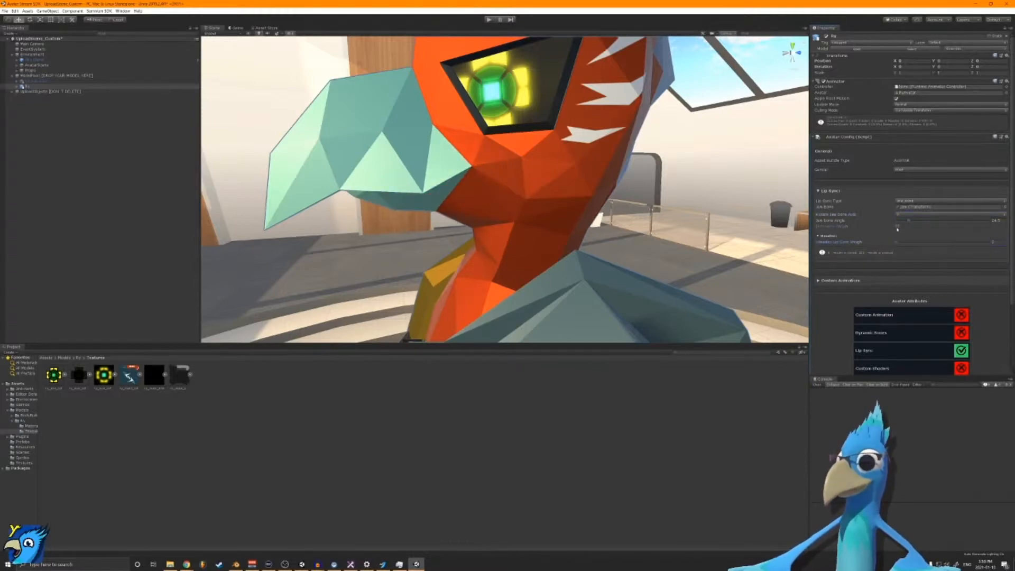
pyautogui.moveTo(897, 242); pyautogui.dragTo(850, 233)
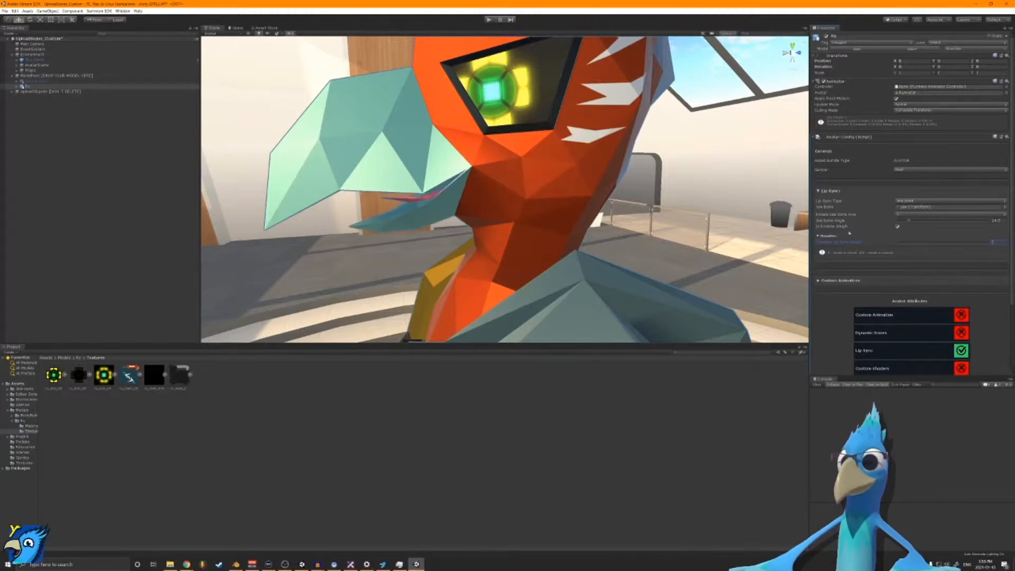
pyautogui.click(898, 227)
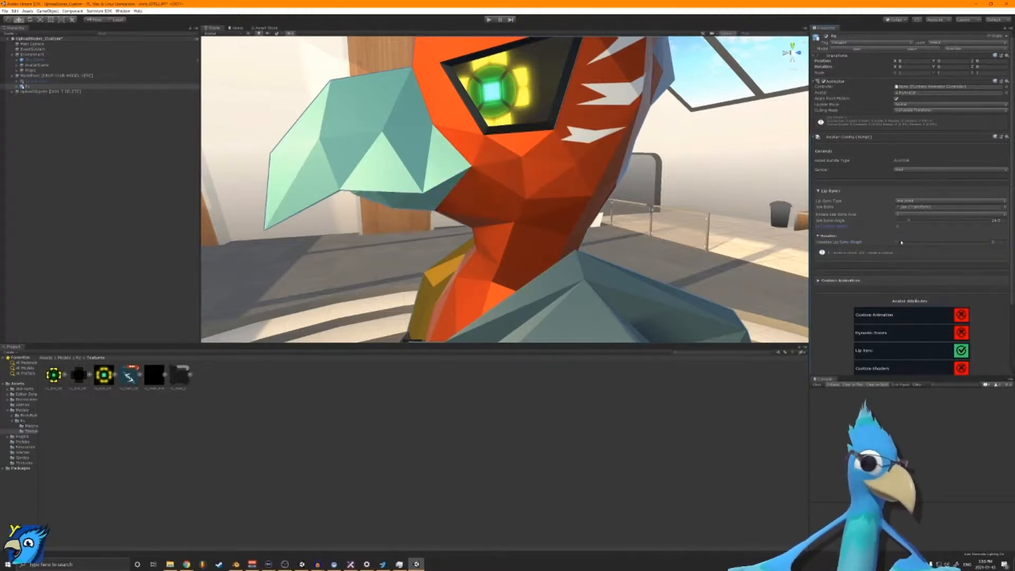
# Step: Preview the lip sync on the avatar's beak from farther away and return the preview weight to zero
pyautogui.moveTo(592, 201); pyautogui.dragTo(643, 216, button='right')
pyautogui.press('s')
pyautogui.press('w')
pyautogui.keyDown('alt'); pyautogui.moveTo(642, 212); pyautogui.dragTo(631, 248); pyautogui.keyUp('alt')
pyautogui.press('s')
pyautogui.moveTo(631, 248); pyautogui.dragTo(630, 251, button='right')
pyautogui.moveTo(897, 242)
pyautogui.mouseDown()
pyautogui.moveTo(1013, 236)
pyautogui.moveTo(892, 243)
pyautogui.mouseUp()
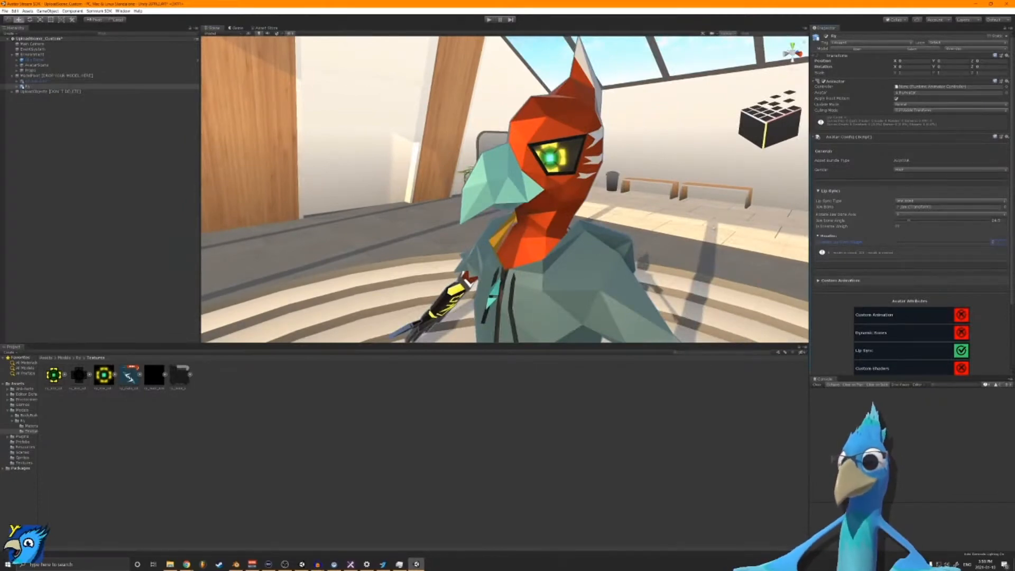
# Step: Review the whole avatar, the Custom Animations settings and the avatar attributes in the Avatar Config
pyautogui.moveTo(677, 248); pyautogui.dragTo(598, 204, button='middle')
pyautogui.scroll(-10, 598, 203)
pyautogui.scroll(-3, 863, 288)
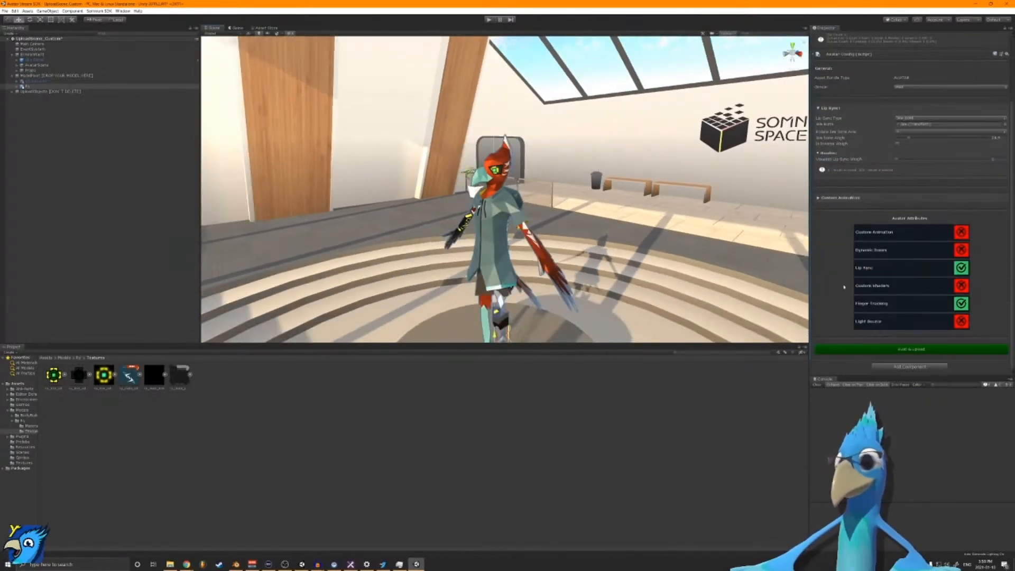
pyautogui.click(833, 198)
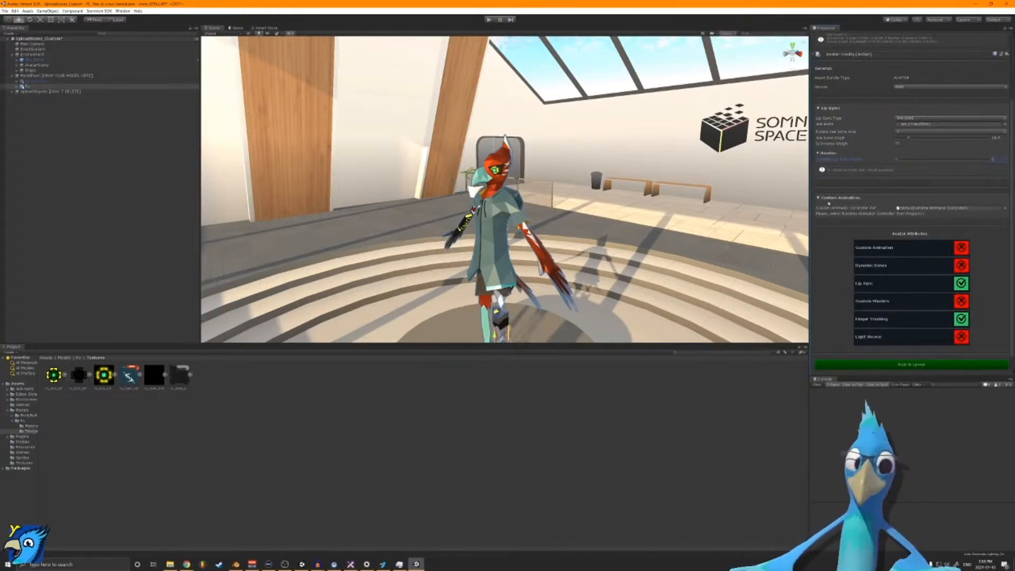
pyautogui.scroll(-1, 878, 304)
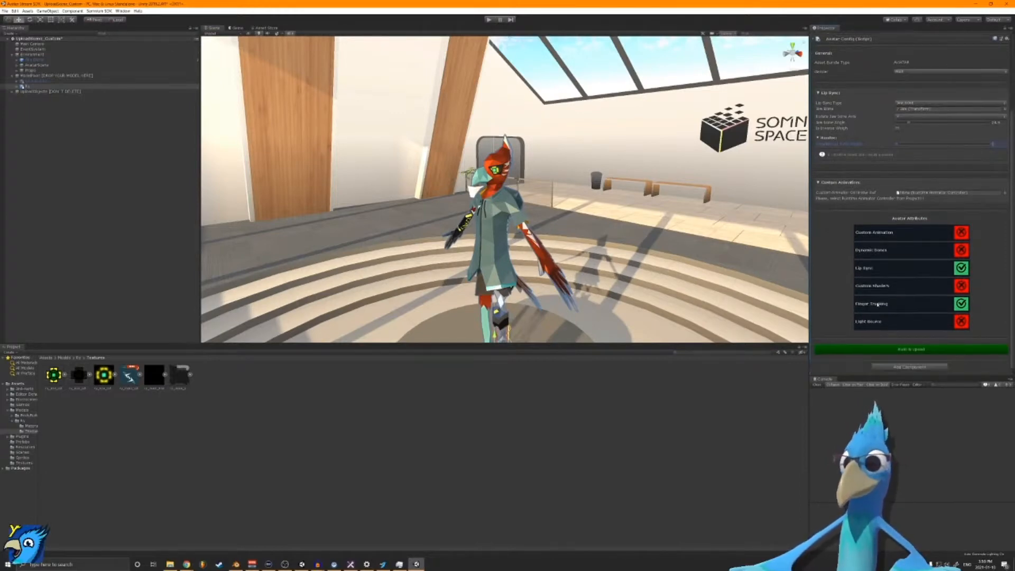
# Step: Run the Build & Upload check on the Ry avatar and start its build
pyautogui.click(893, 352)
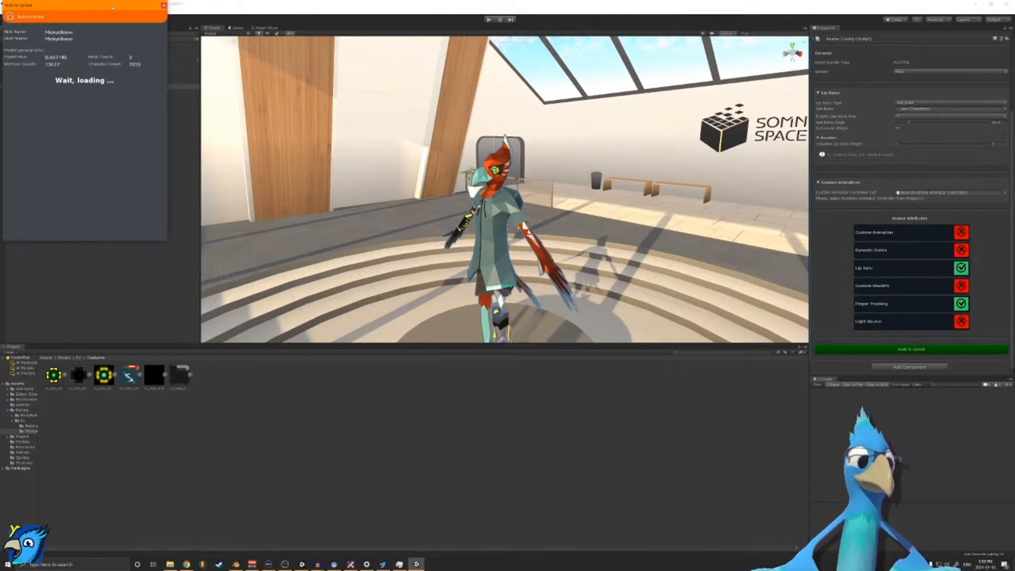
pyautogui.moveTo(112, 8); pyautogui.dragTo(468, 164)
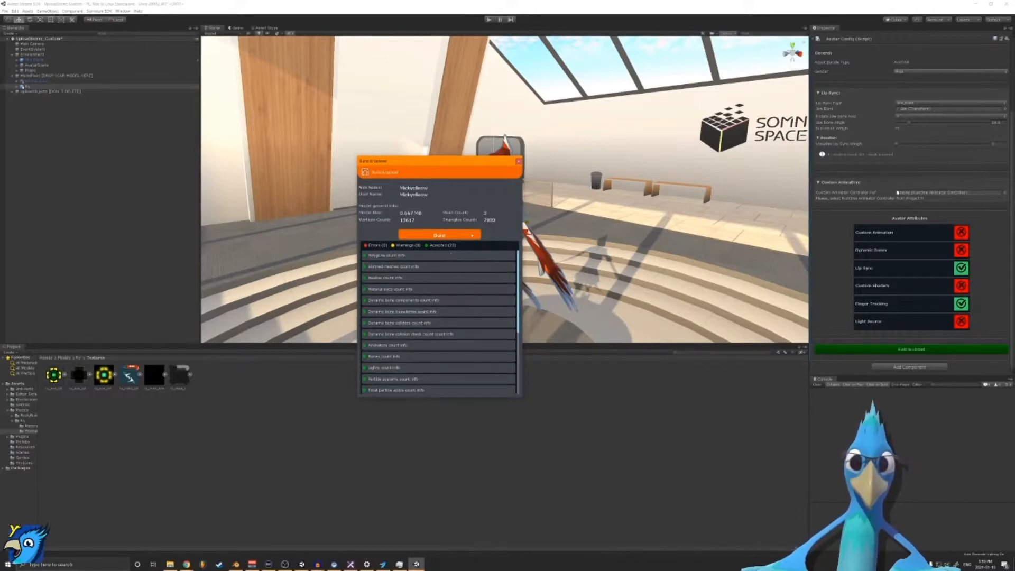
pyautogui.click(460, 236)
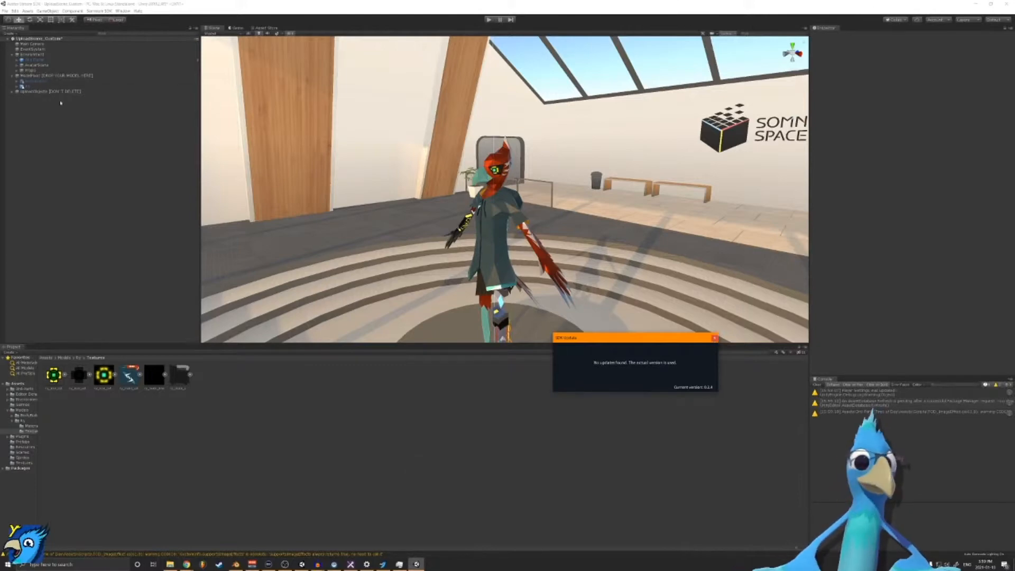
# Step: Close the SDK update notice and start the Ry avatar's build again from its Avatar Config
pyautogui.click(32, 86)
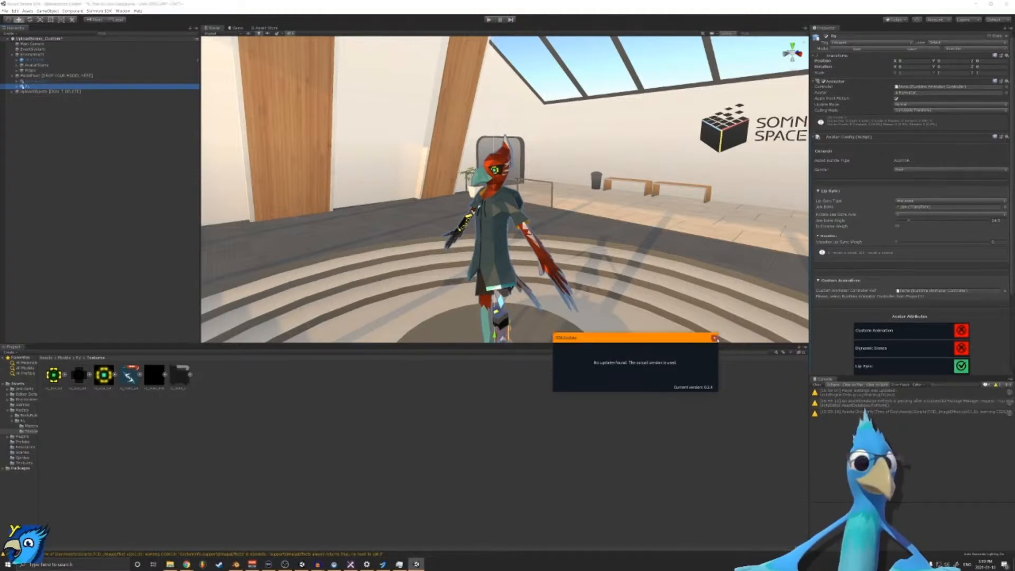
pyautogui.click(715, 338)
pyautogui.scroll(-3, 950, 356)
pyautogui.click(950, 350)
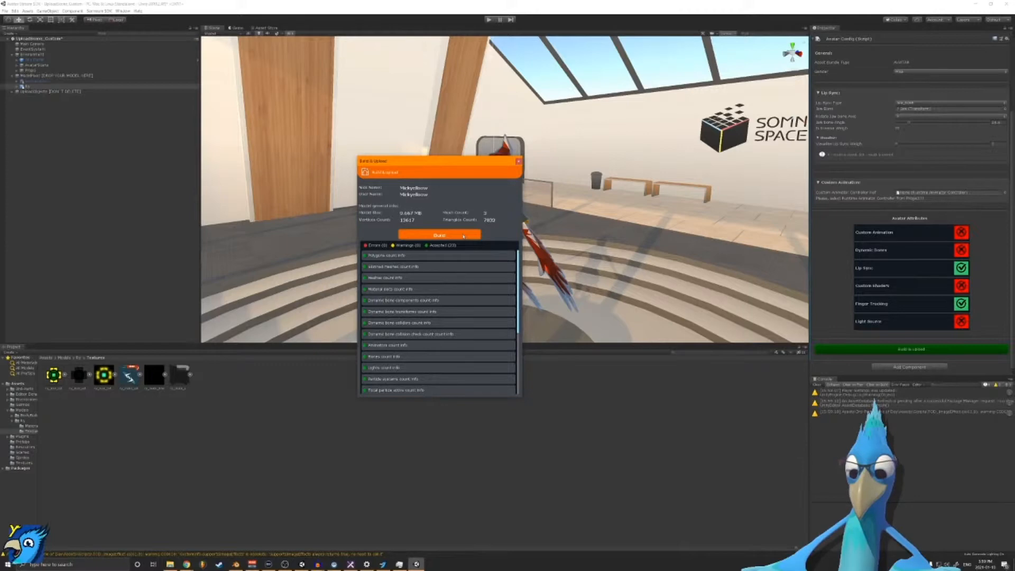
pyautogui.click(464, 236)
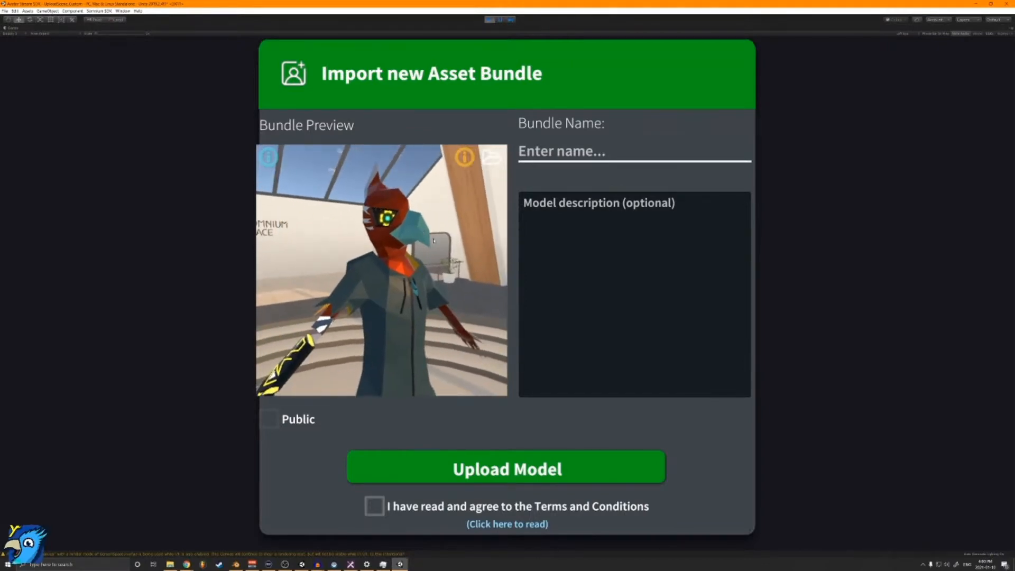
# Step: Upload the asset bundle as "Ry Test 1" with the description "Just a test ya burd", agreeing to the Terms and Conditions
pyautogui.click(547, 157)
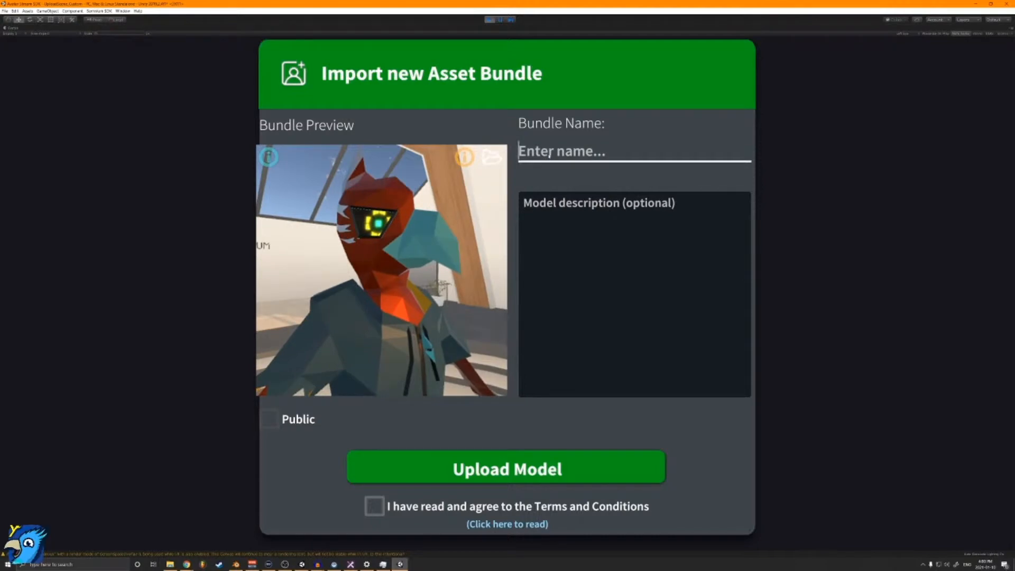
pyautogui.write('Ry Test 1')
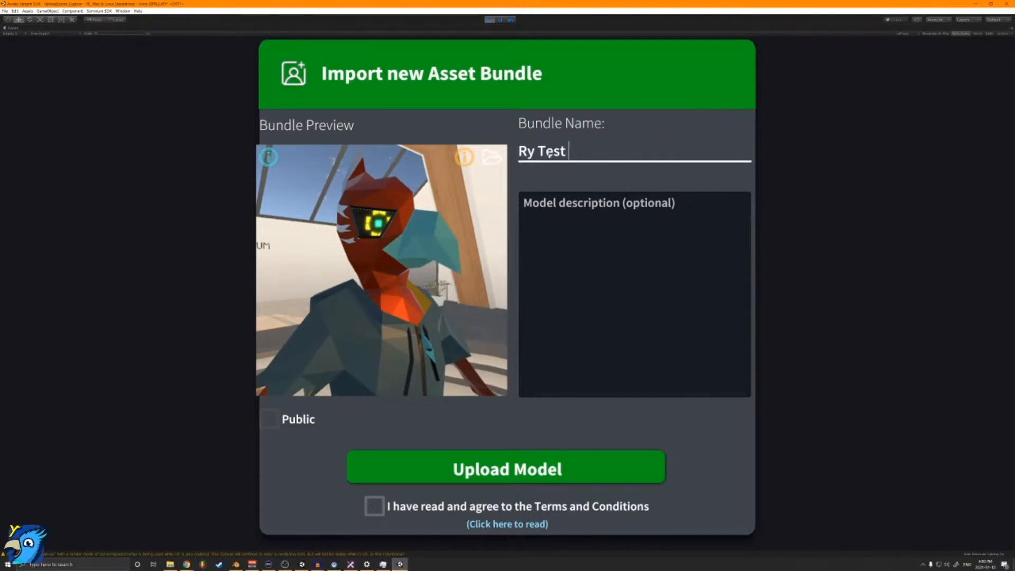
pyautogui.click(585, 287)
pyautogui.write('Just a test y')
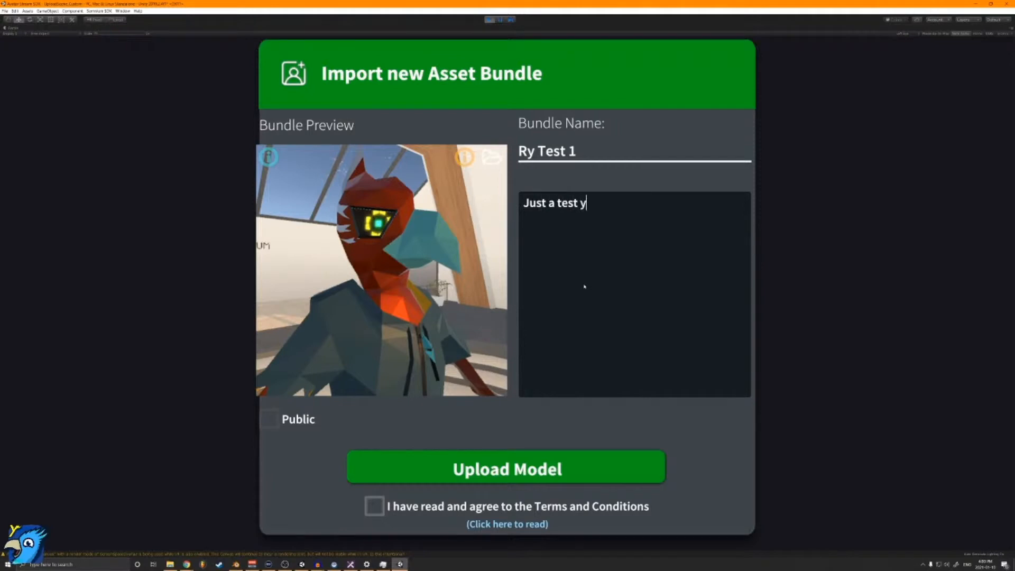
pyautogui.write('a burd')
pyautogui.click(384, 510)
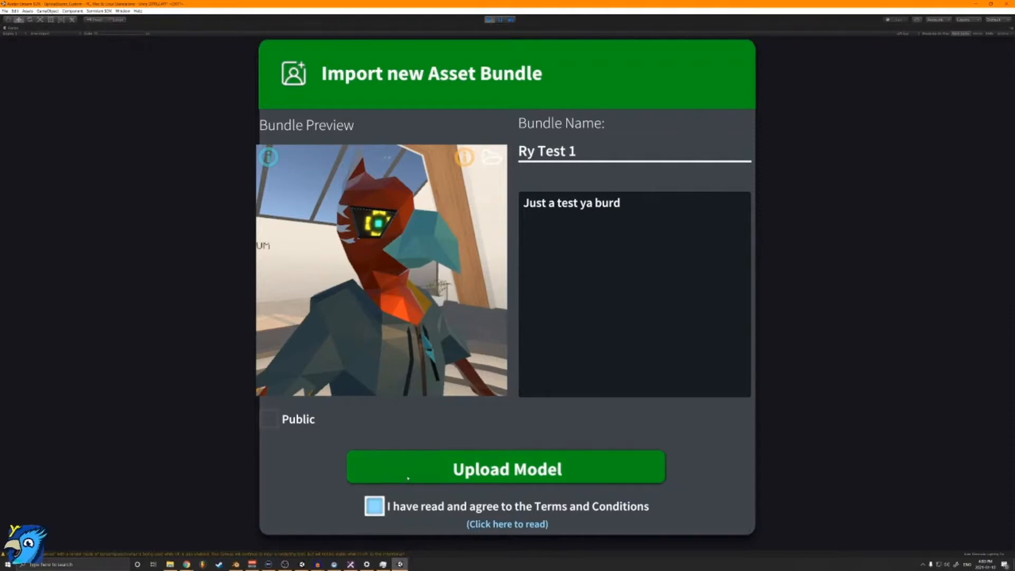
pyautogui.click(423, 470)
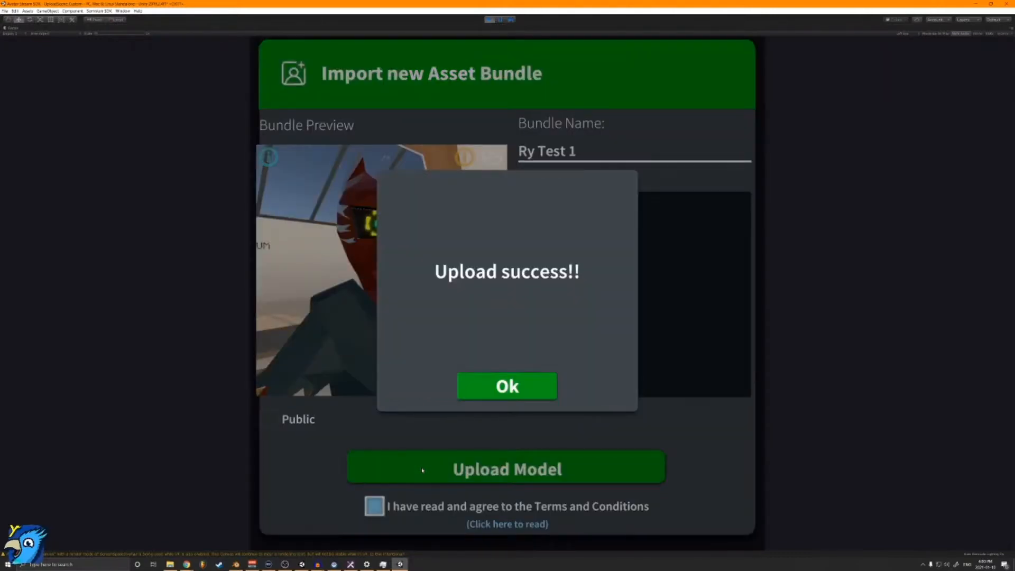
# Step: Dismiss the upload notice and open the Somnium Space Launcher
pyautogui.click(551, 384)
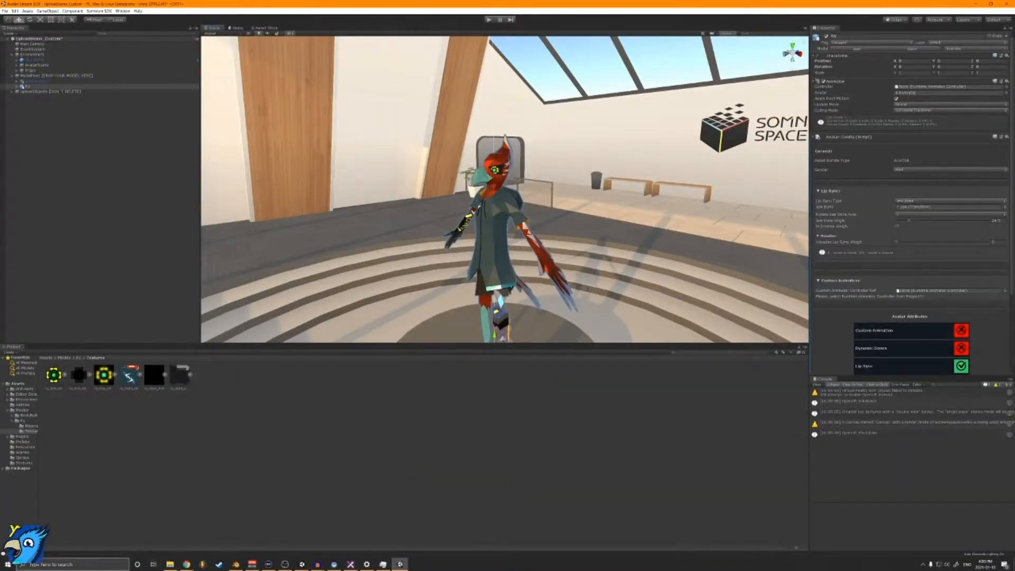
pyautogui.click(95, 565)
pyautogui.write('si')
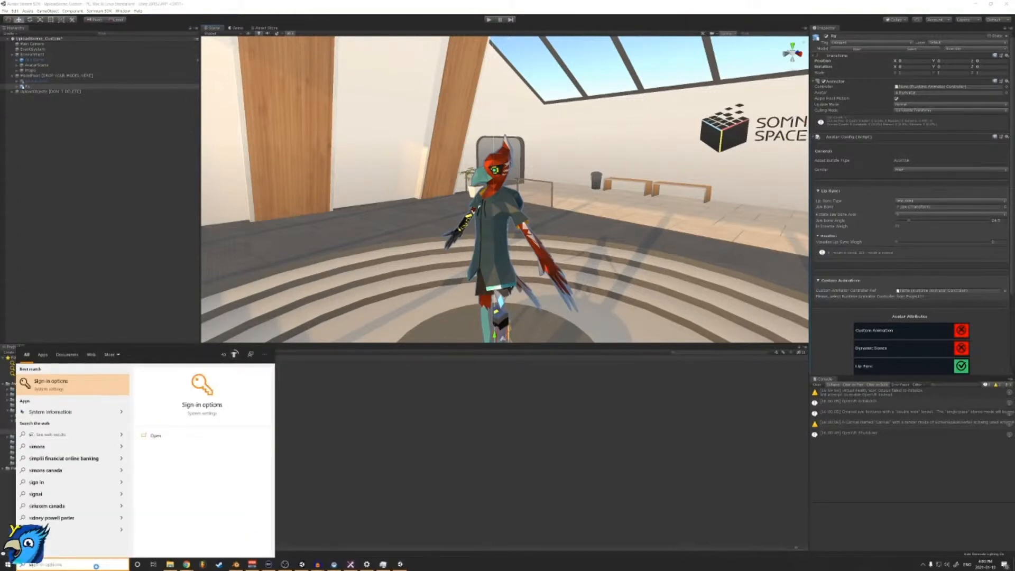
pyautogui.press('Return')
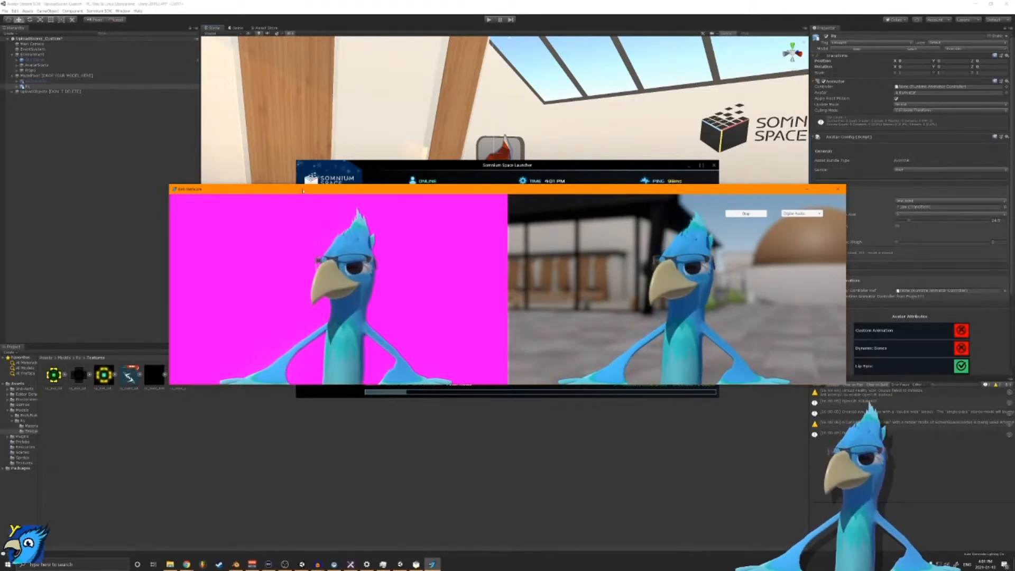
# Step: In the webcam avatar window, stop the recording, switch the audio input to Line 1 (Virtual Audio), and restart recording before minimizing the window
pyautogui.click(799, 213)
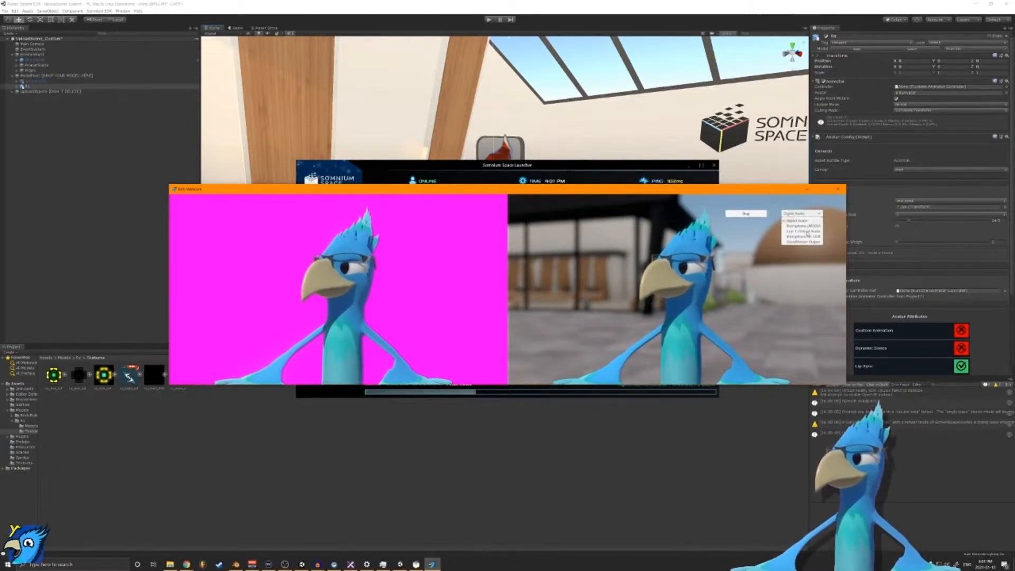
pyautogui.click(765, 215)
pyautogui.click(800, 214)
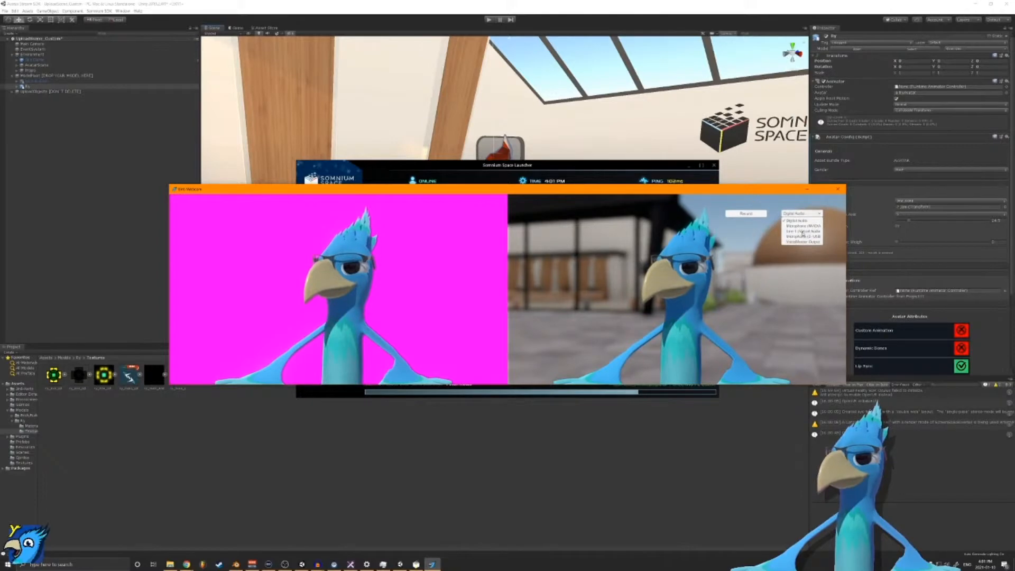
pyautogui.click(800, 231)
pyautogui.click(764, 216)
pyautogui.click(764, 217)
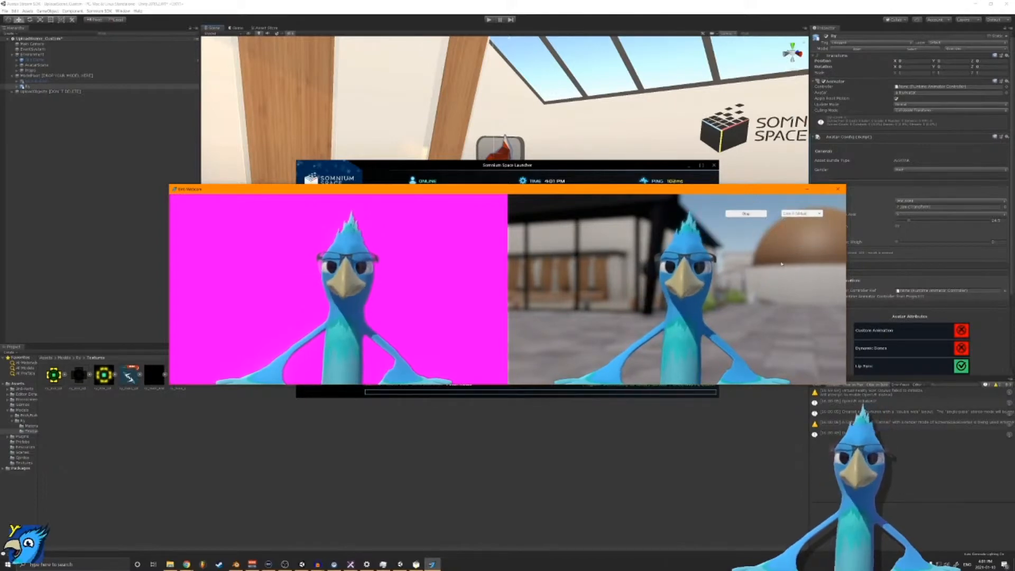
pyautogui.click(808, 189)
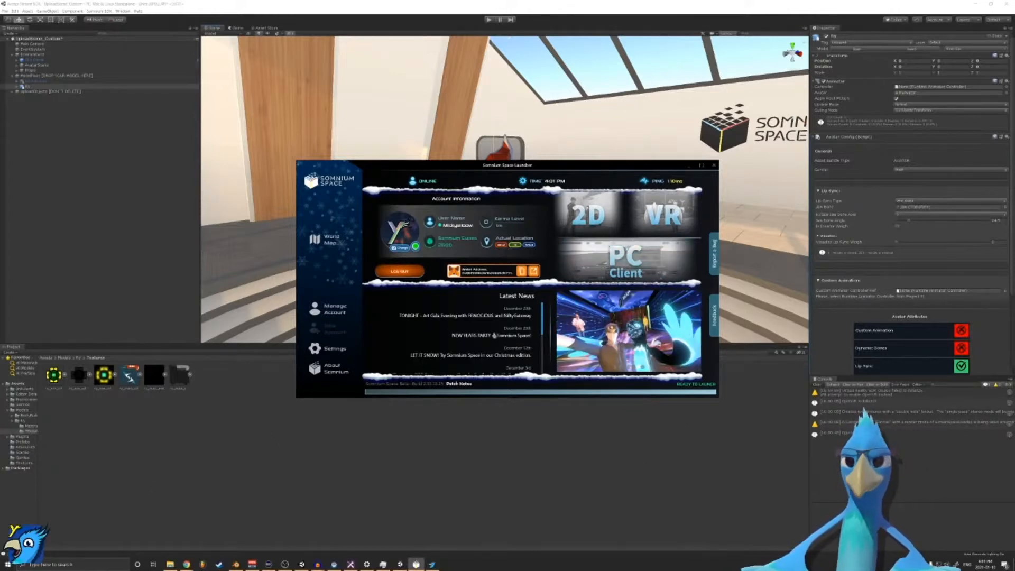
# Step: Check the launcher's settings, start the PC Client from its home page, and switch the avatar gallery to Custom
pyautogui.click(339, 351)
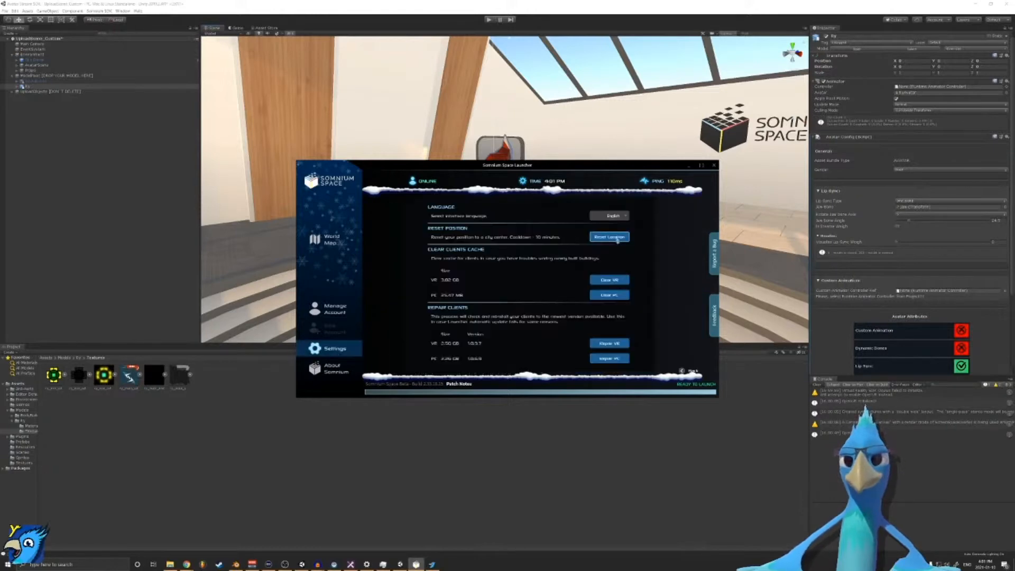
pyautogui.click(329, 181)
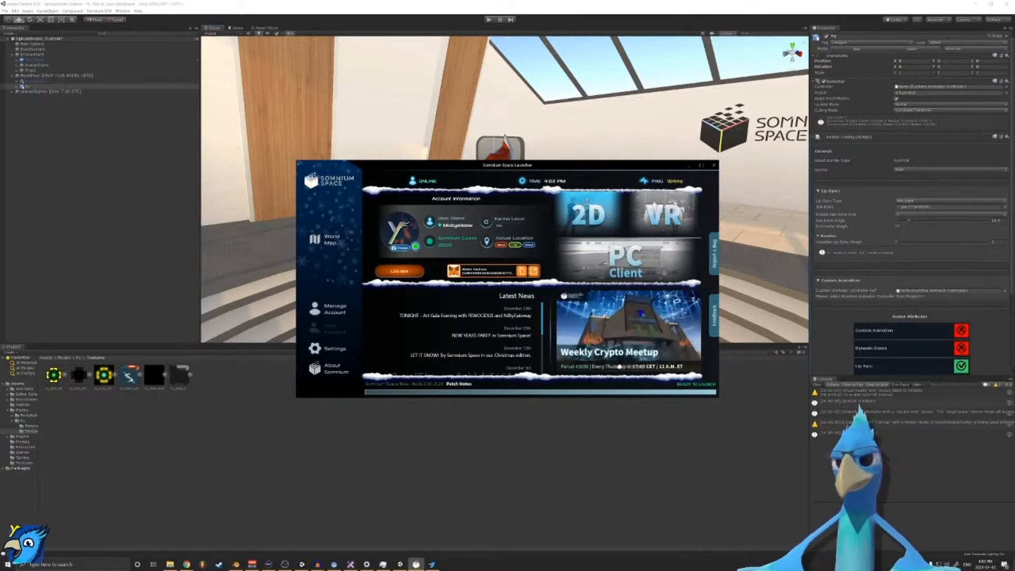
pyautogui.click(625, 260)
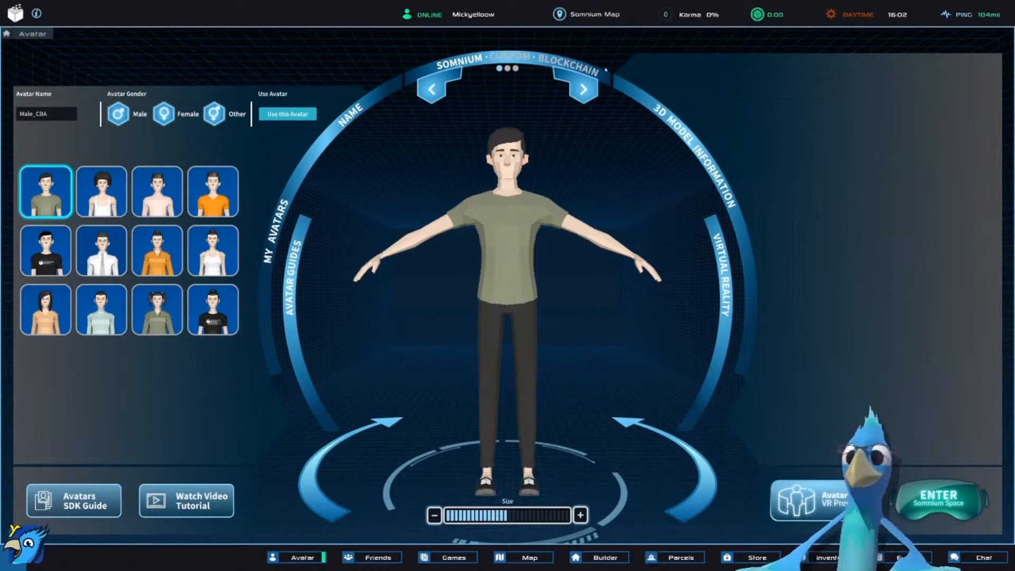
pyautogui.click(584, 89)
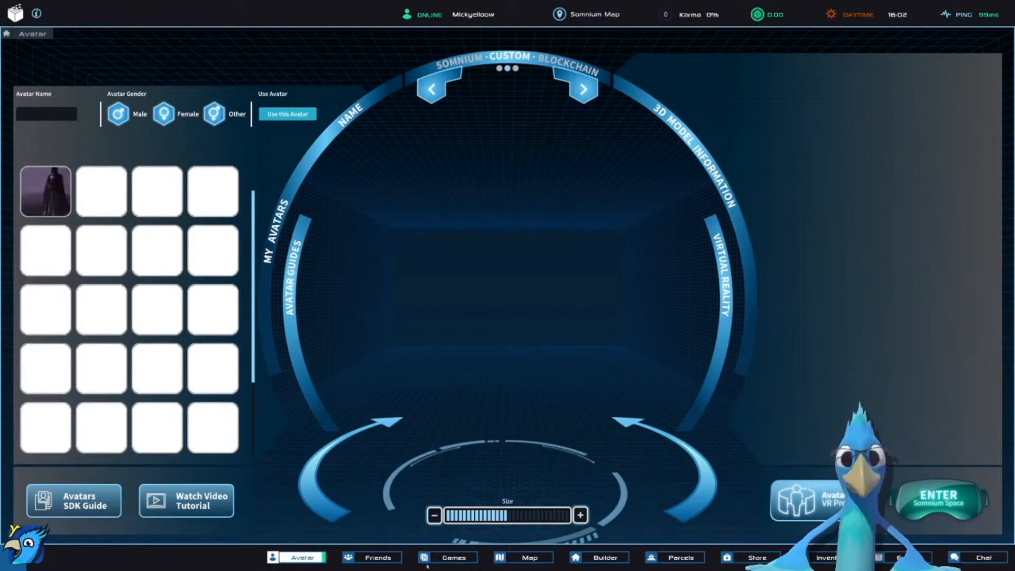
# Step: Close the avatar section, view the parcels map in full screen, and switch to the Builder's world view
pyautogui.click(320, 558)
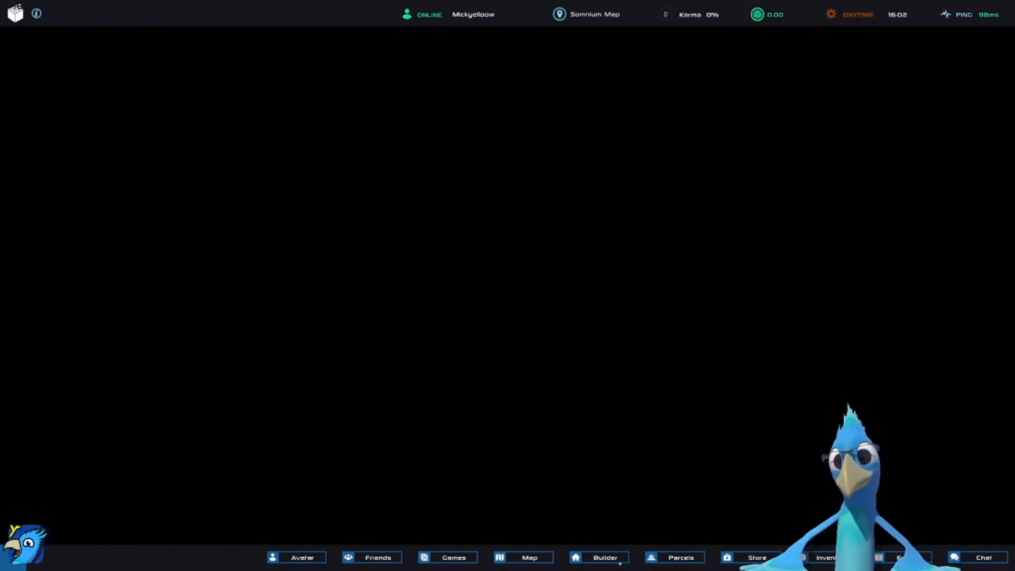
pyautogui.click(666, 556)
pyautogui.click(246, 34)
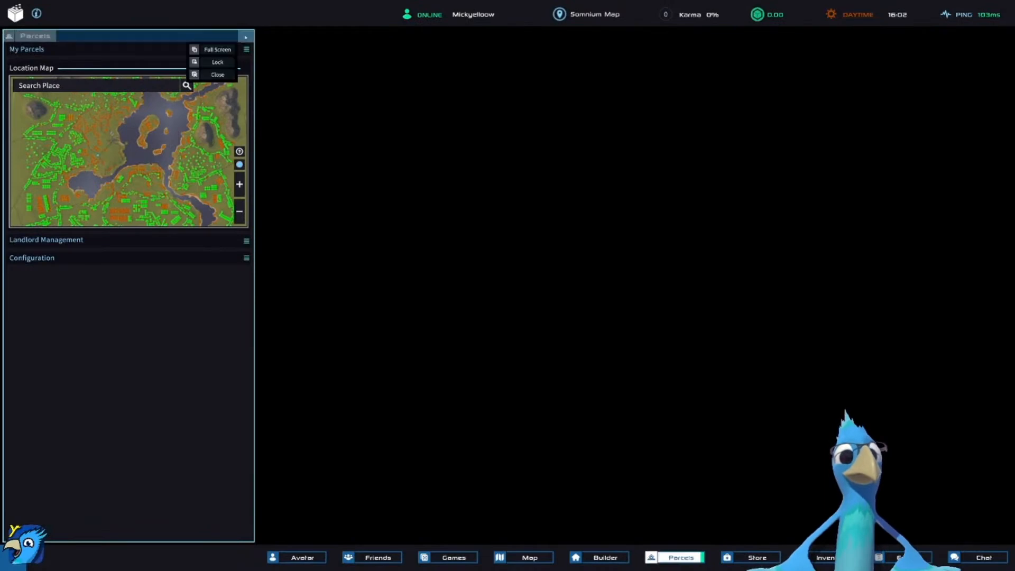
pyautogui.click(218, 50)
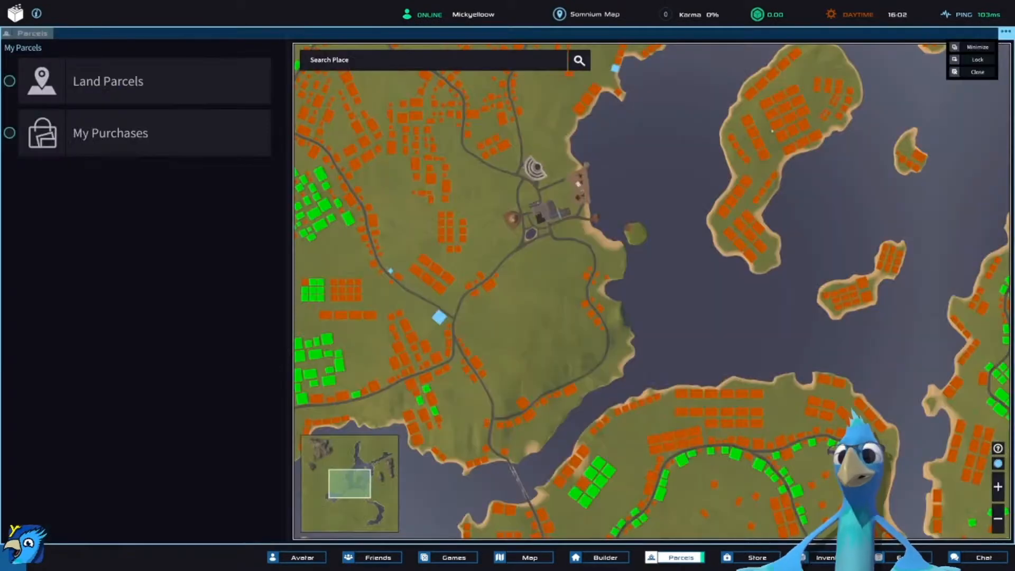
pyautogui.click(620, 562)
pyautogui.click(682, 559)
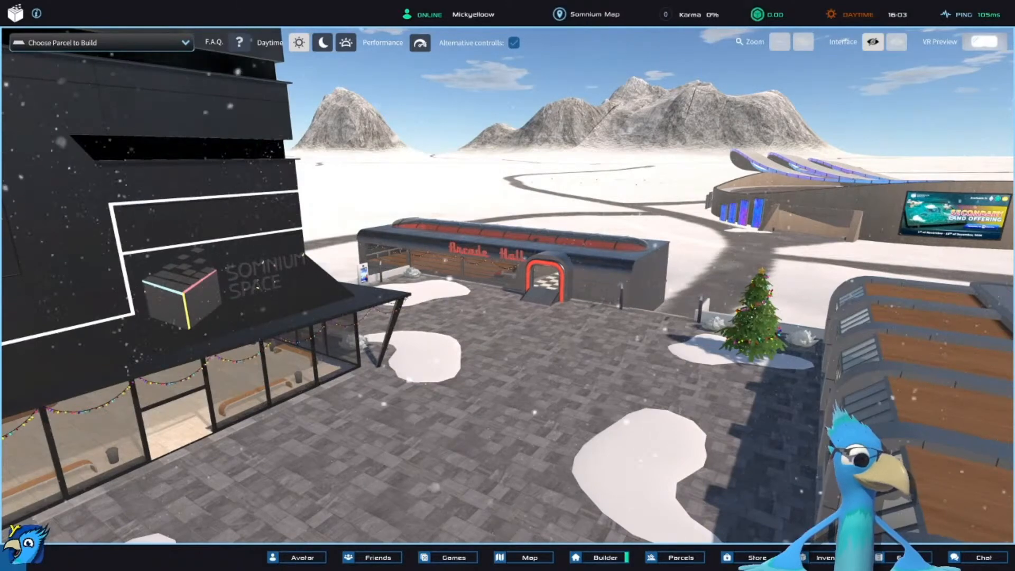
# Step: Reopen the avatar section, select the custom avatar Ry Test 1, and rotate its model slightly
pyautogui.click(306, 558)
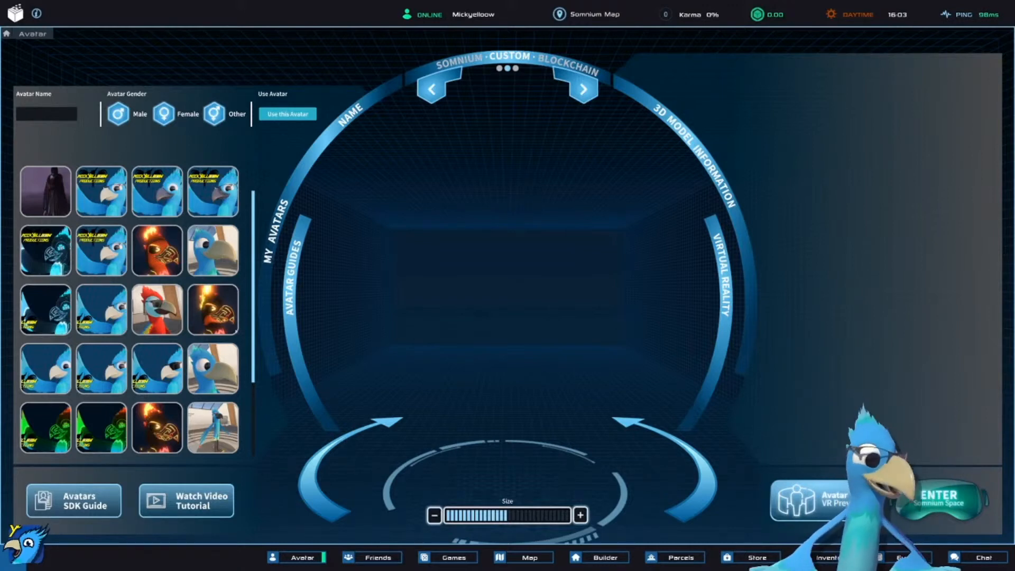
pyautogui.scroll(-3, 97, 465)
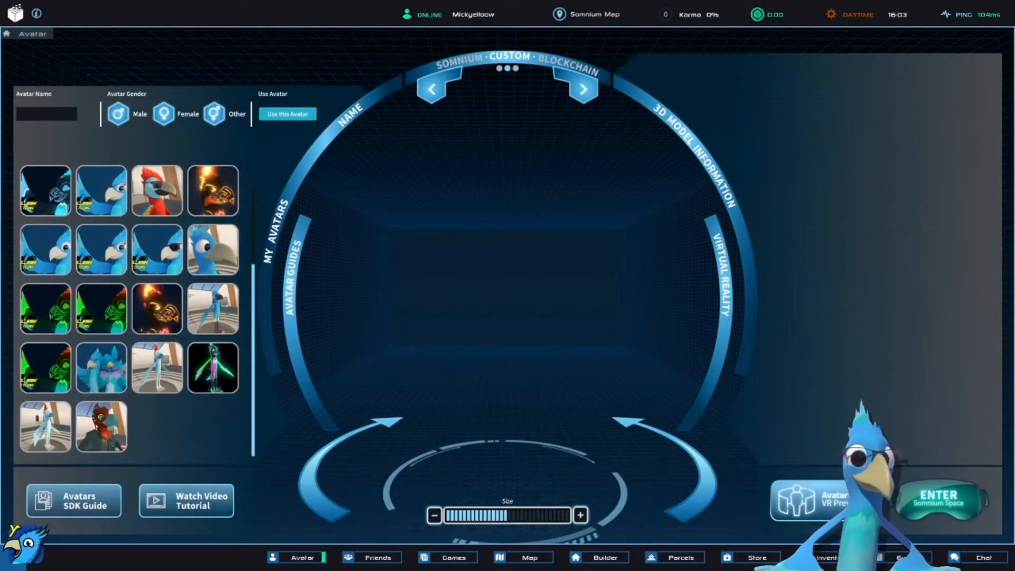
pyautogui.click(97, 436)
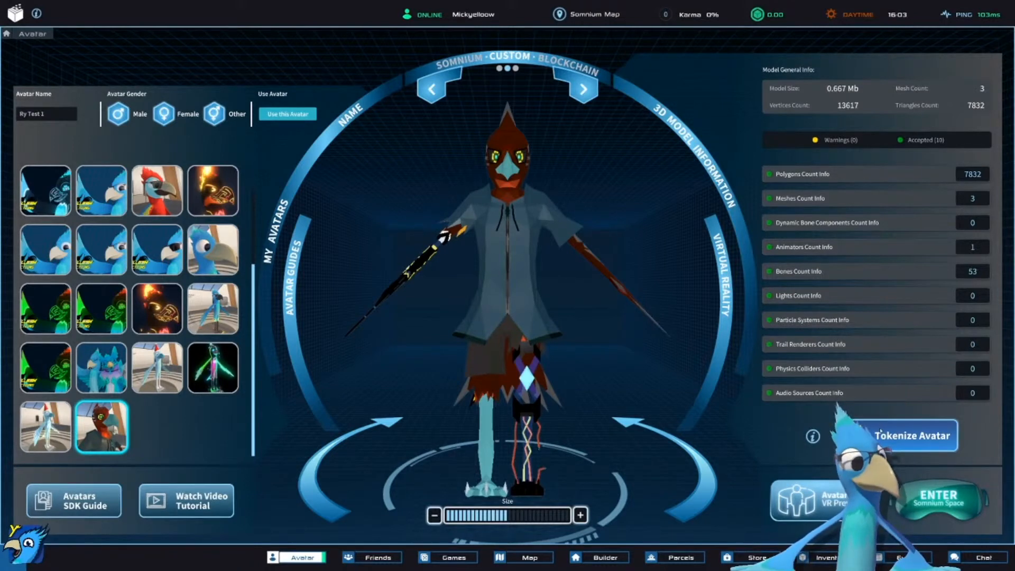
pyautogui.click(698, 505)
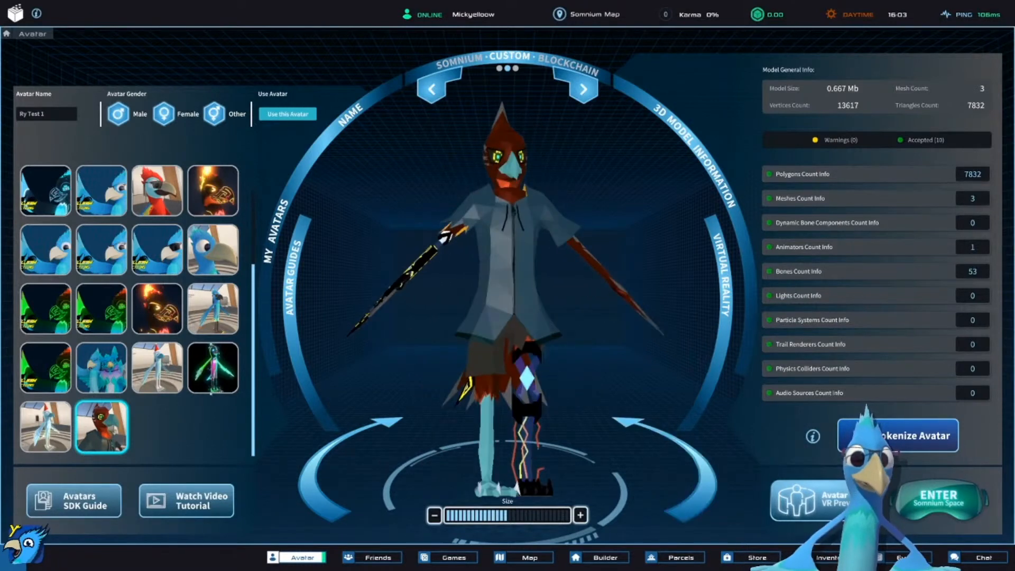
# Step: Compare Ry Test 1 with the Birb with shades avatar and set Ry Test 1 as the avatar in use
pyautogui.scroll(1, 222, 386)
pyautogui.click(167, 283)
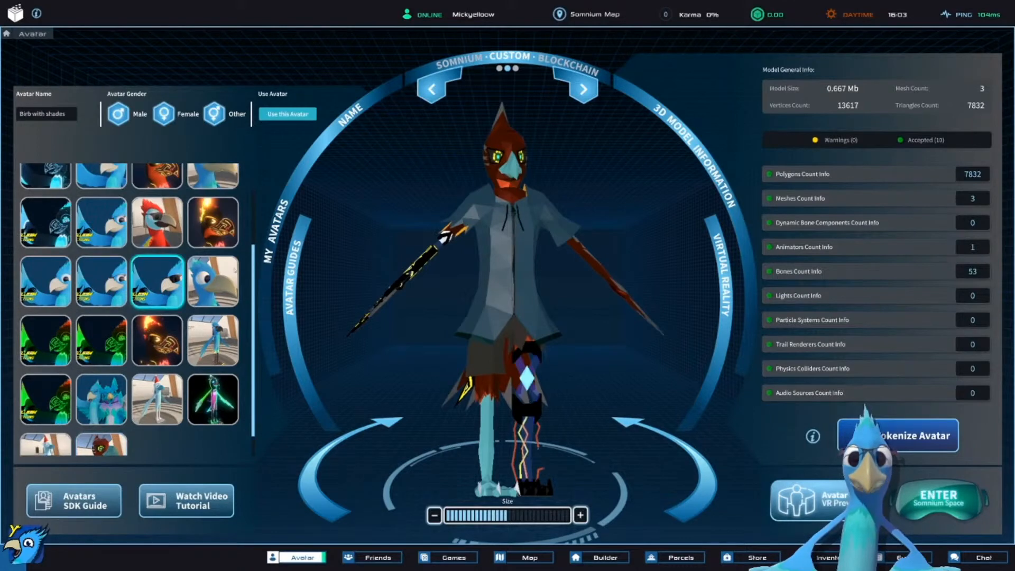
pyautogui.scroll(-1, 138, 307)
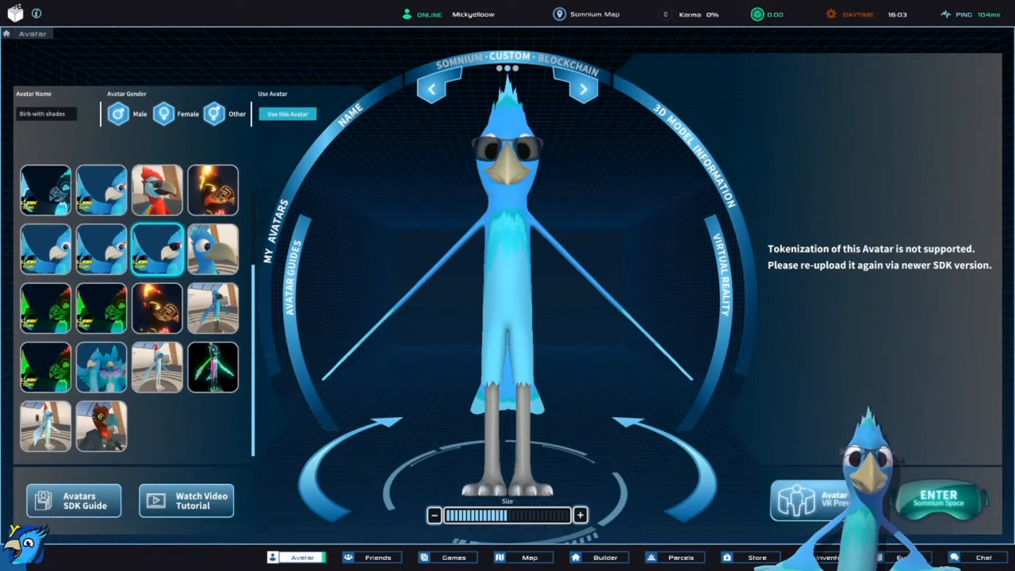
pyautogui.click(102, 427)
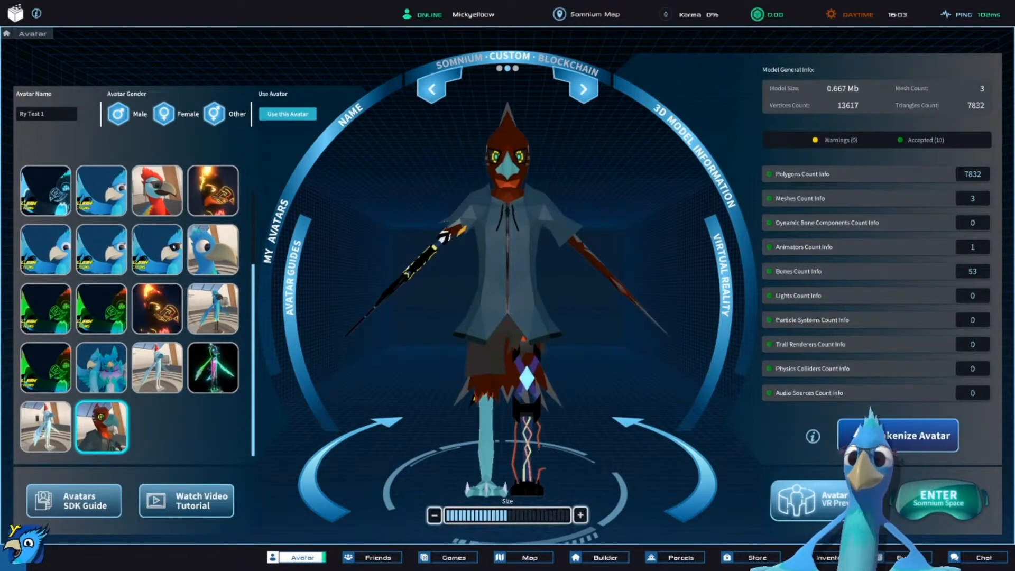
pyautogui.click(173, 247)
pyautogui.click(102, 427)
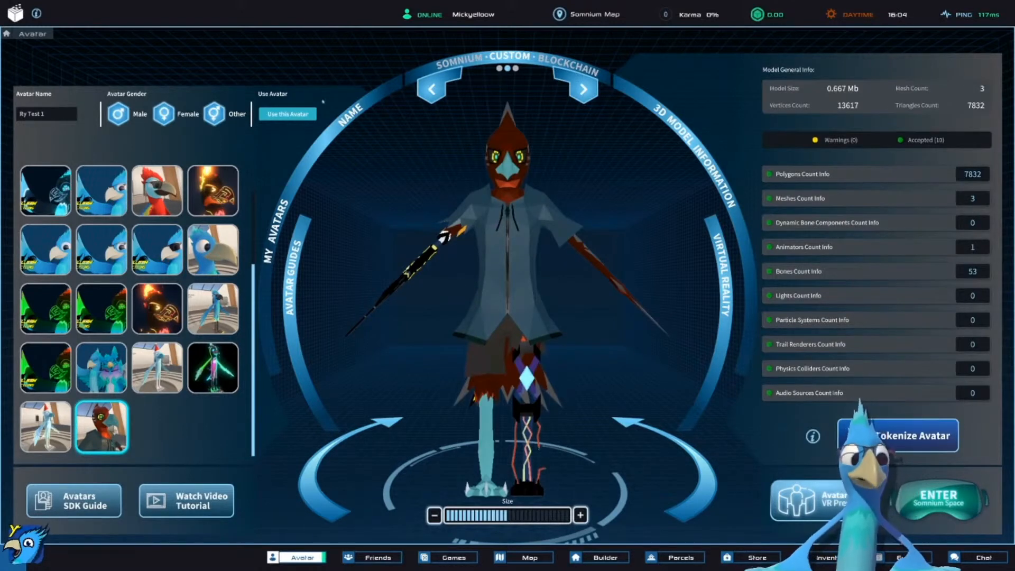
pyautogui.click(281, 113)
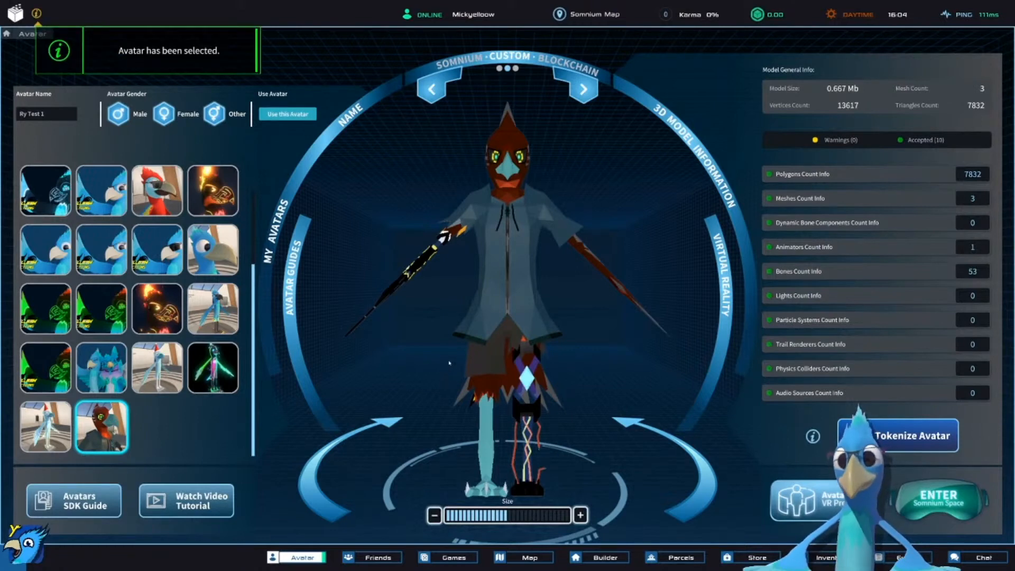